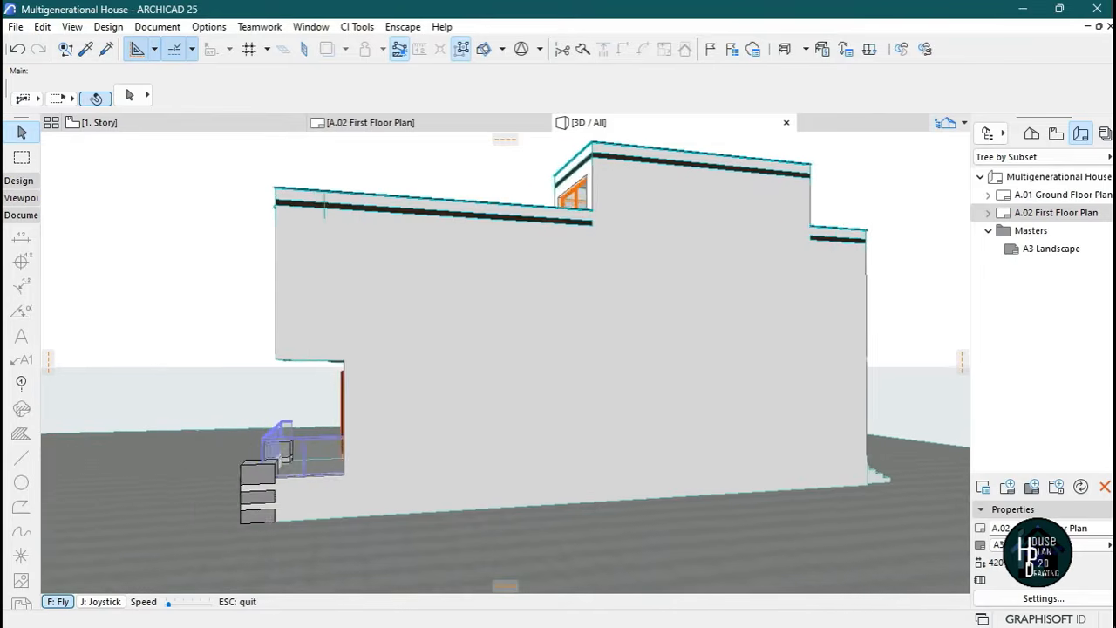
# Fly around the Multigenerational House 3D model to examine its facades, balconies, entrance and roof from several angles.
pyautogui.press('Left')
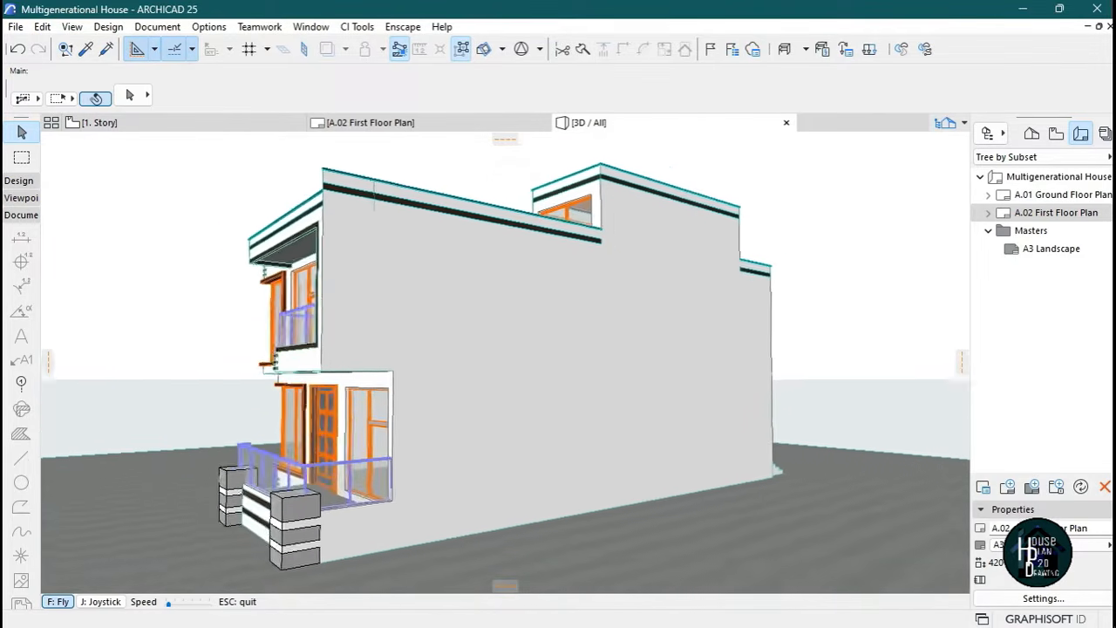
pyautogui.press('Left')
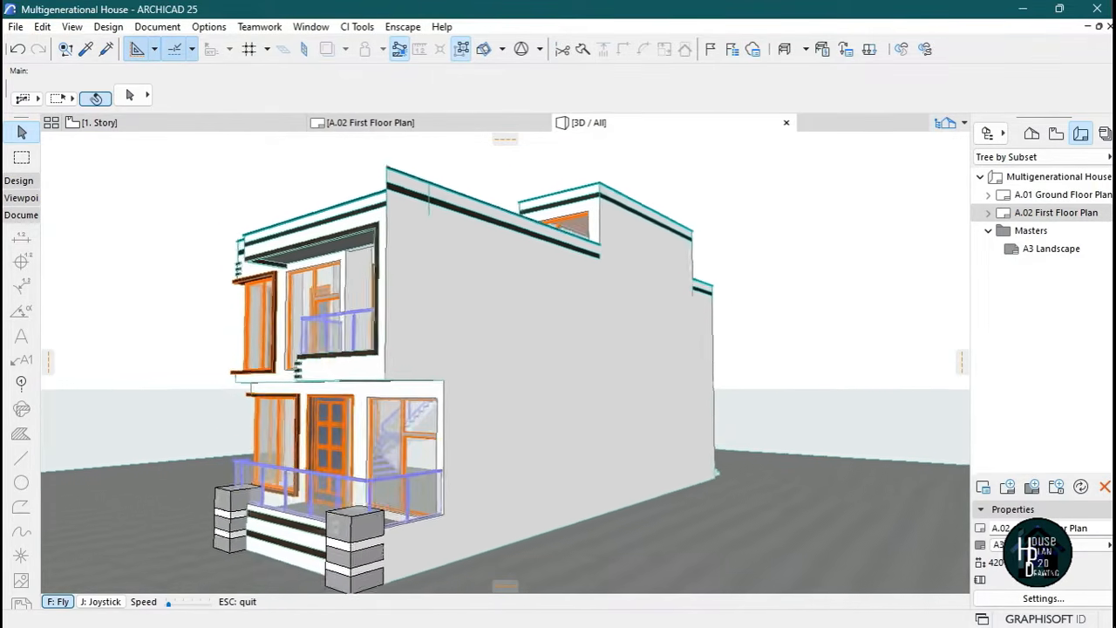
pyautogui.press('Left')
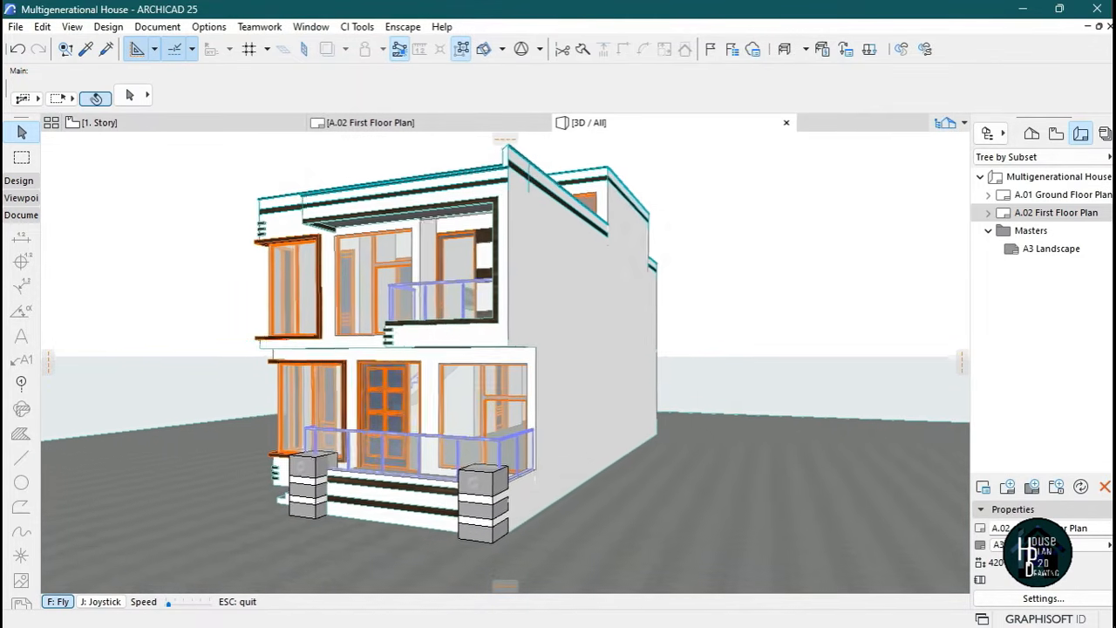
pyautogui.press('Left')
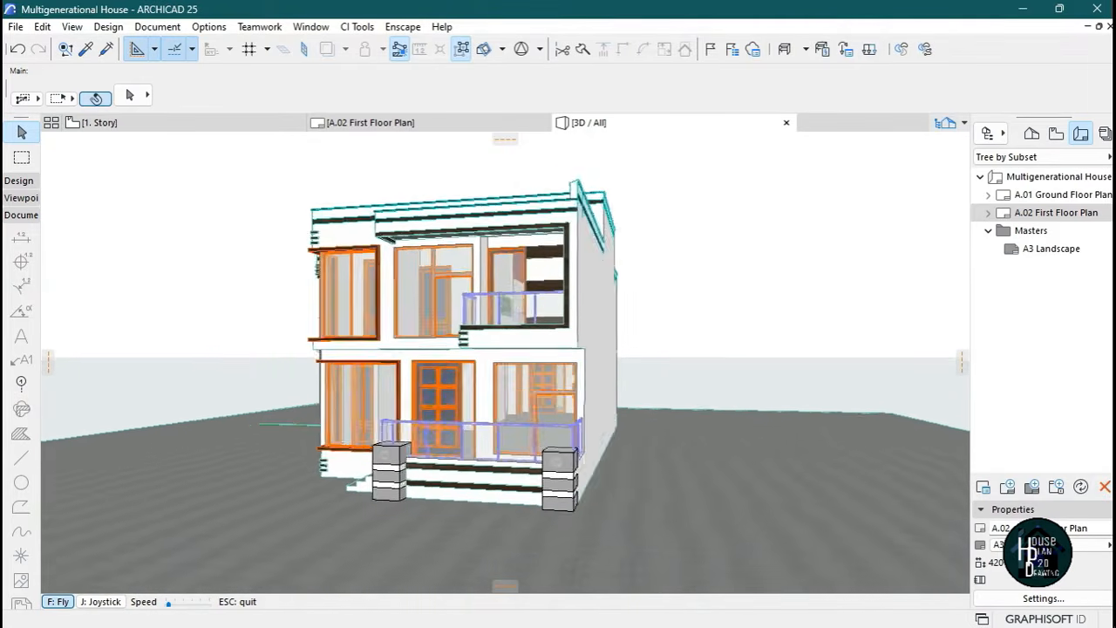
pyautogui.press('Left')
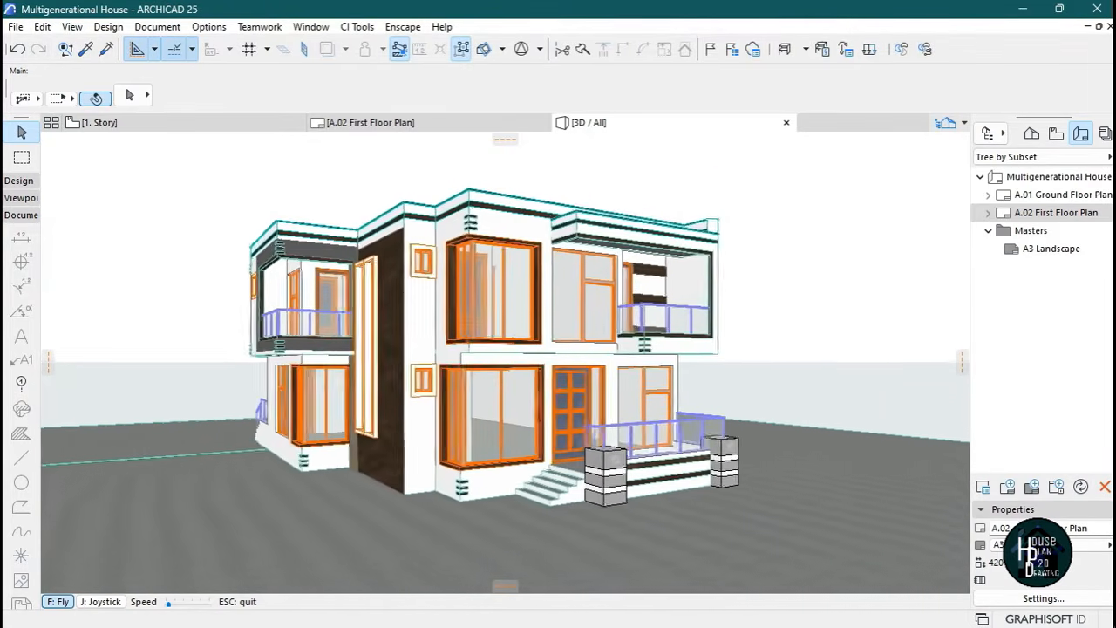
pyautogui.press('Left')
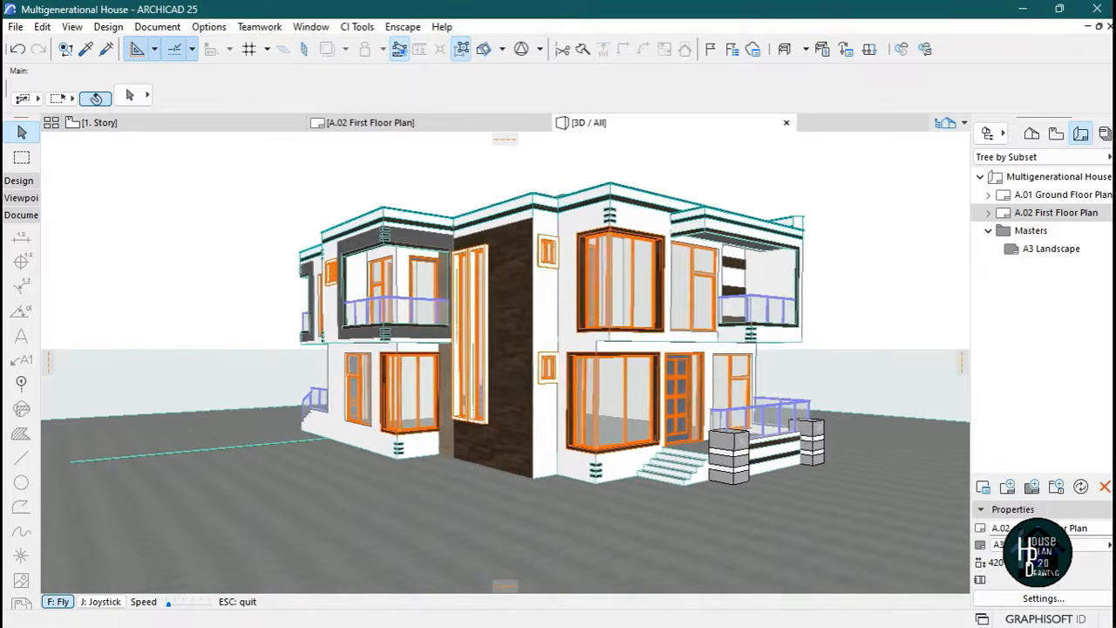
pyautogui.press('pageup')
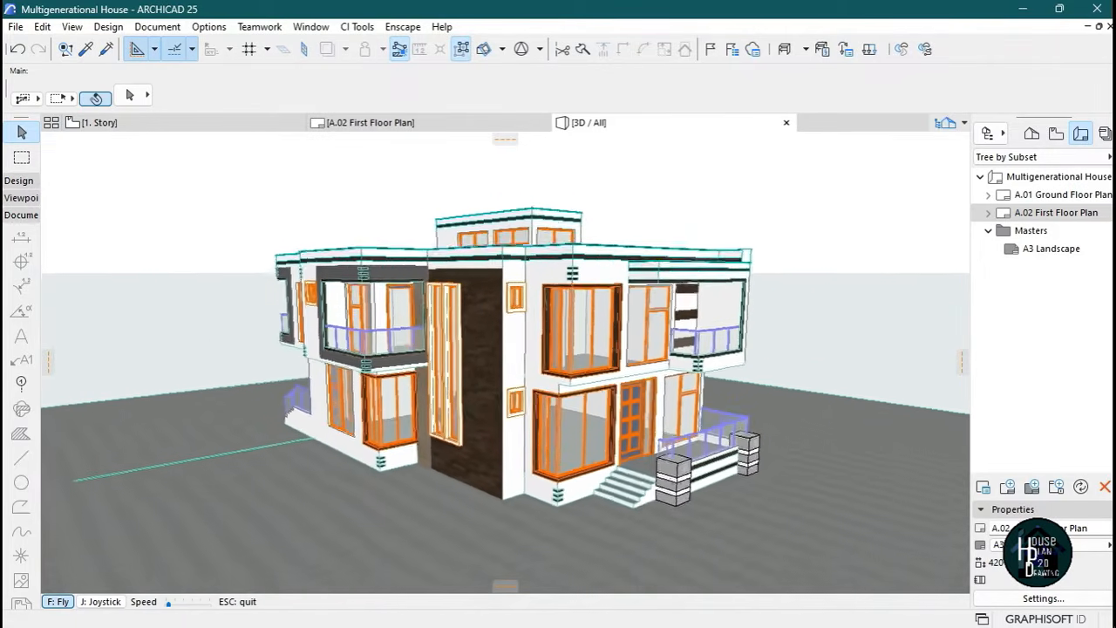
pyautogui.press('pageup')
pyautogui.press('pagedown')
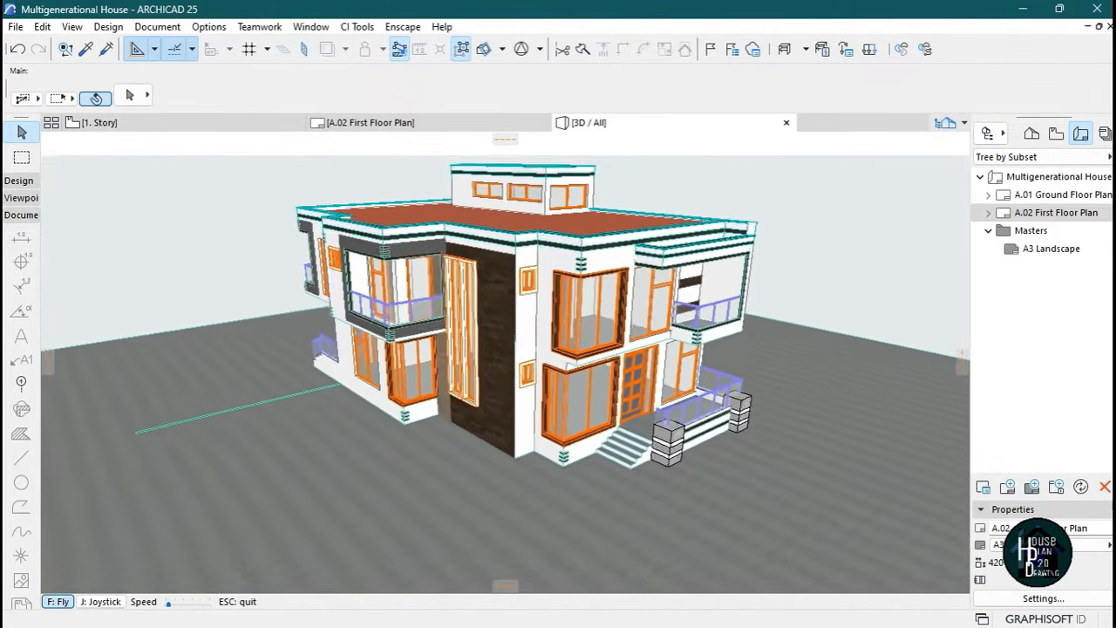
pyautogui.press('pagedown')
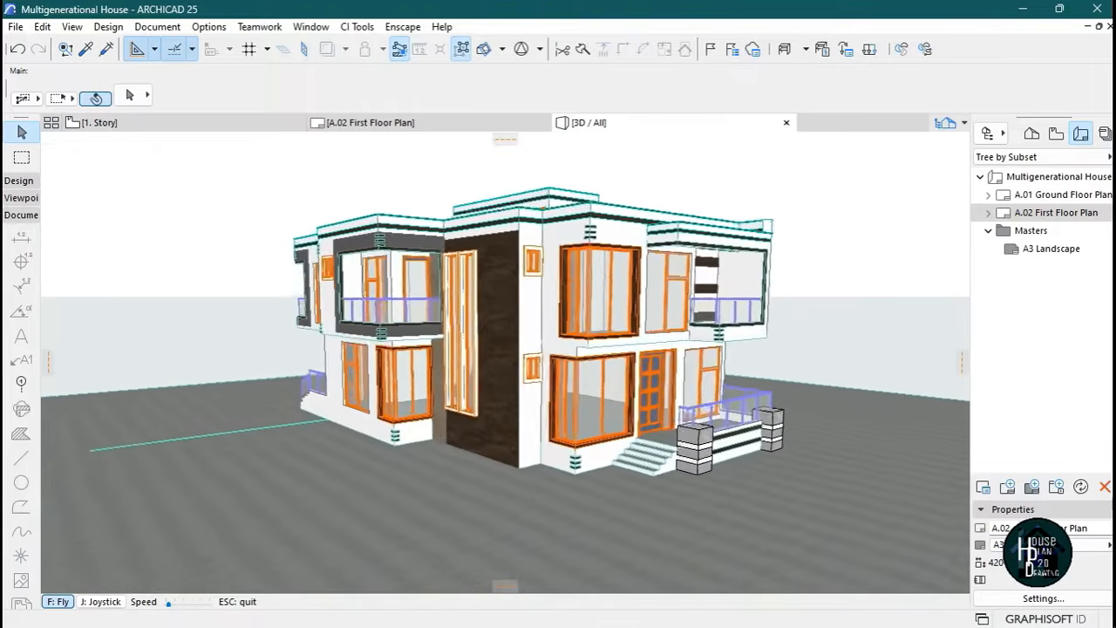
pyautogui.press('Up')
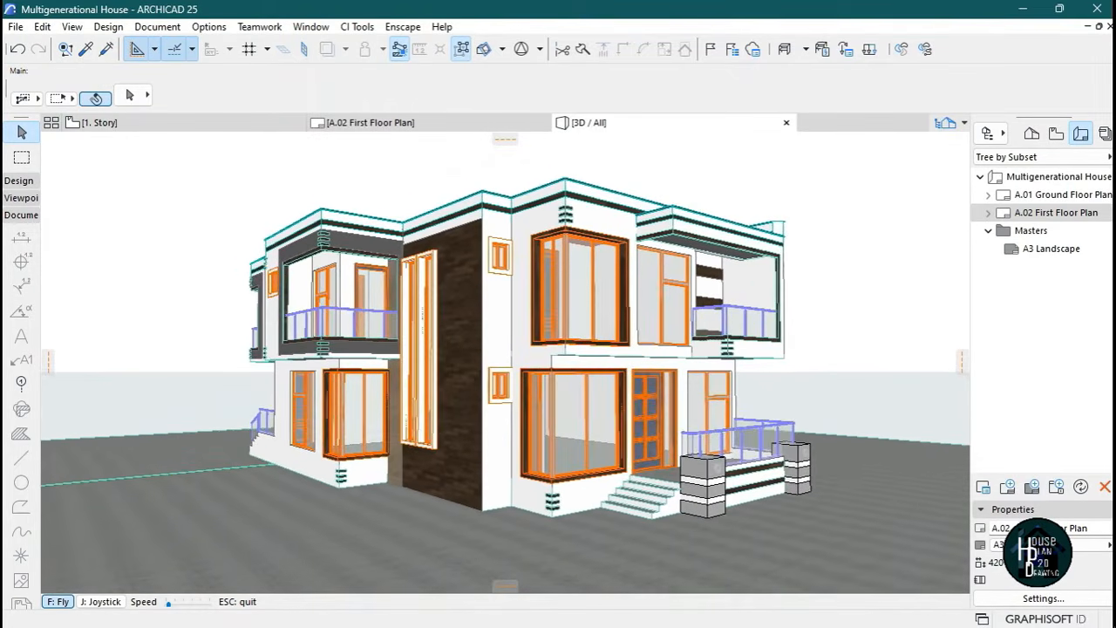
pyautogui.press('Right')
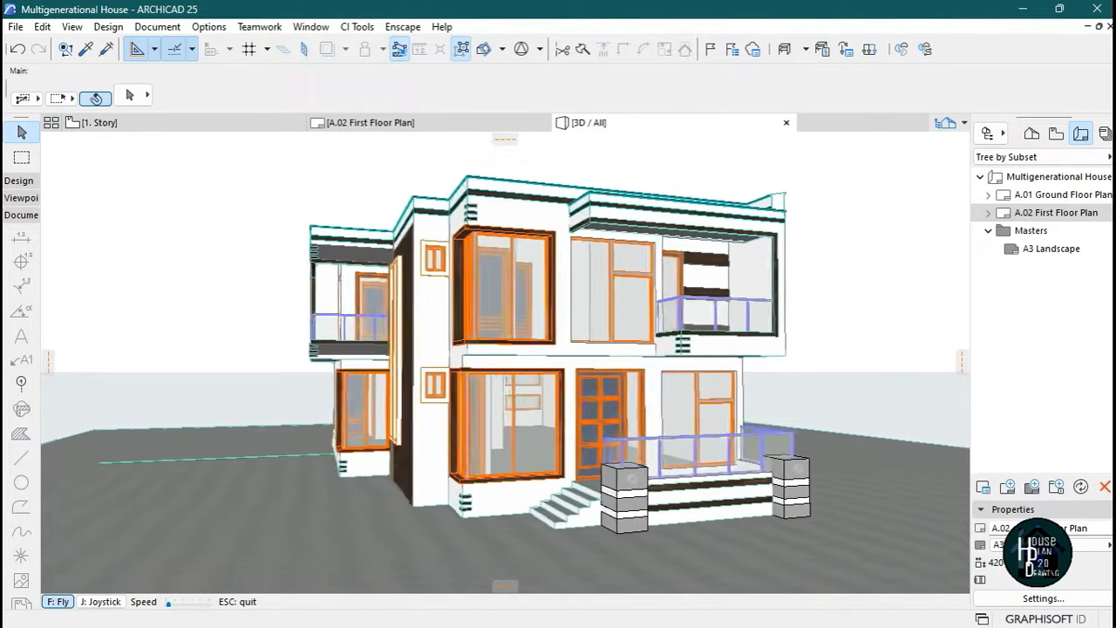
pyautogui.press('Right')
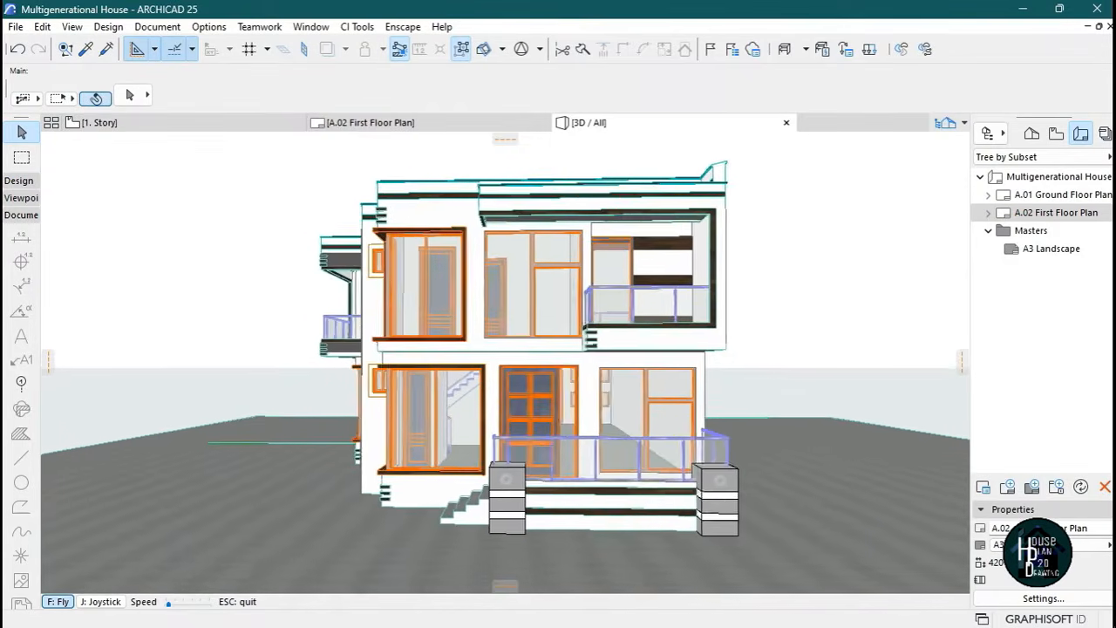
pyautogui.press('Left')
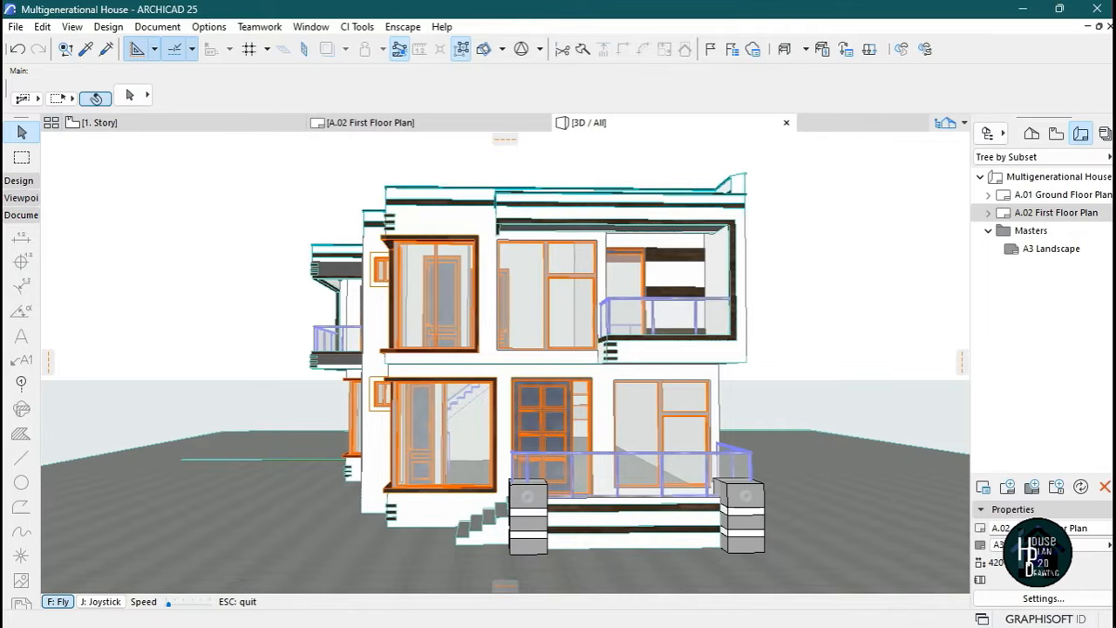
pyautogui.press('Down')
pyautogui.press('Left')
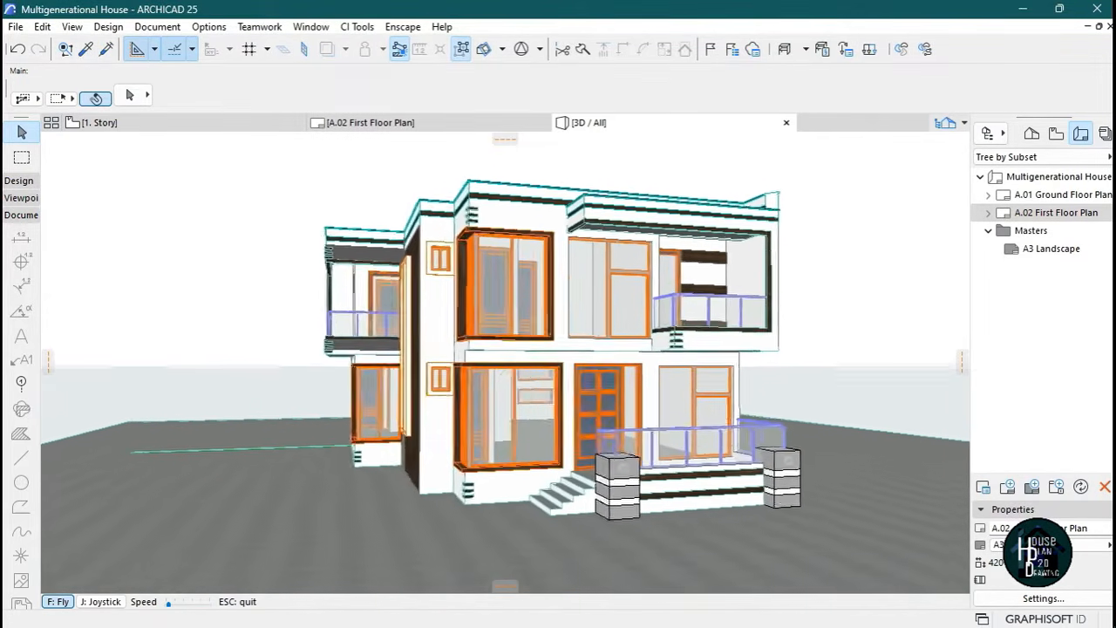
pyautogui.press('Left')
pyautogui.press('Up')
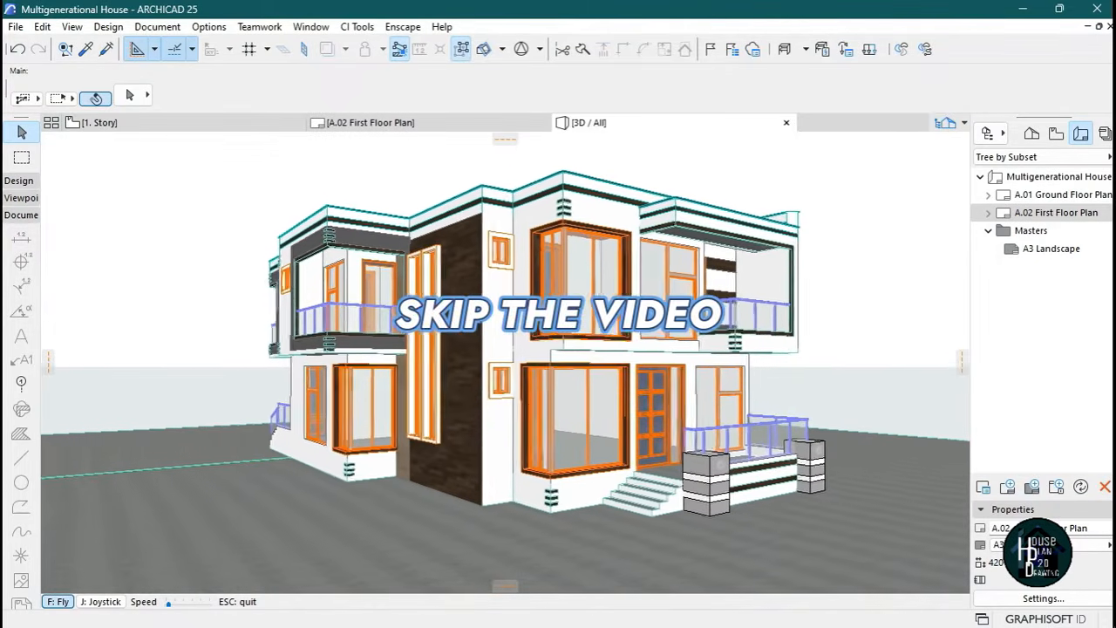
pyautogui.press('Right')
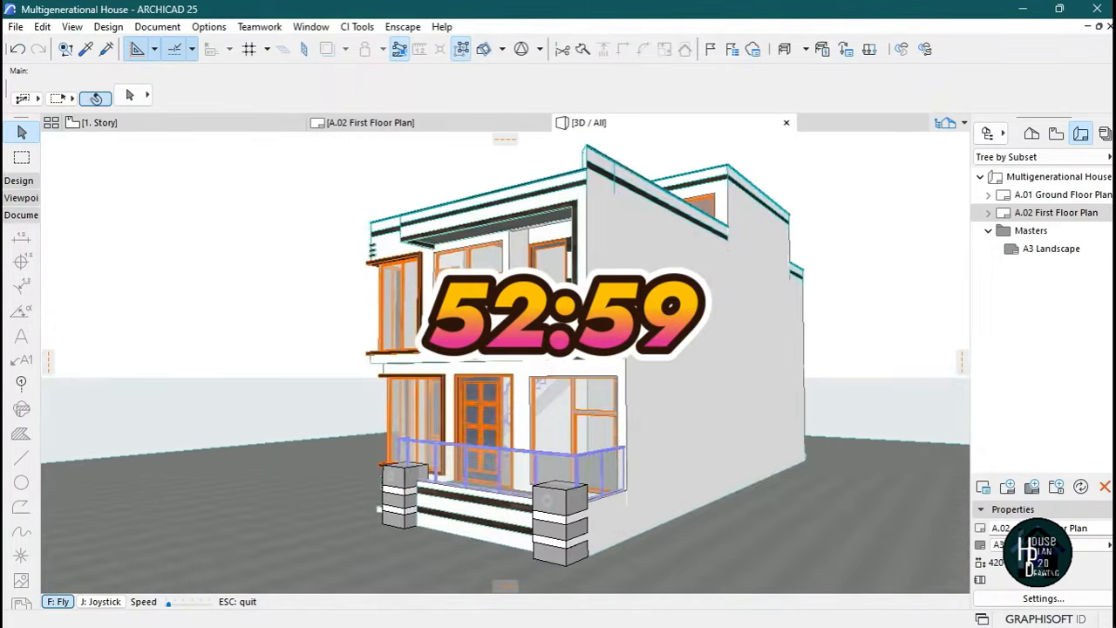
pyautogui.press('Left')
pyautogui.press('Left')
pyautogui.press('Escape')
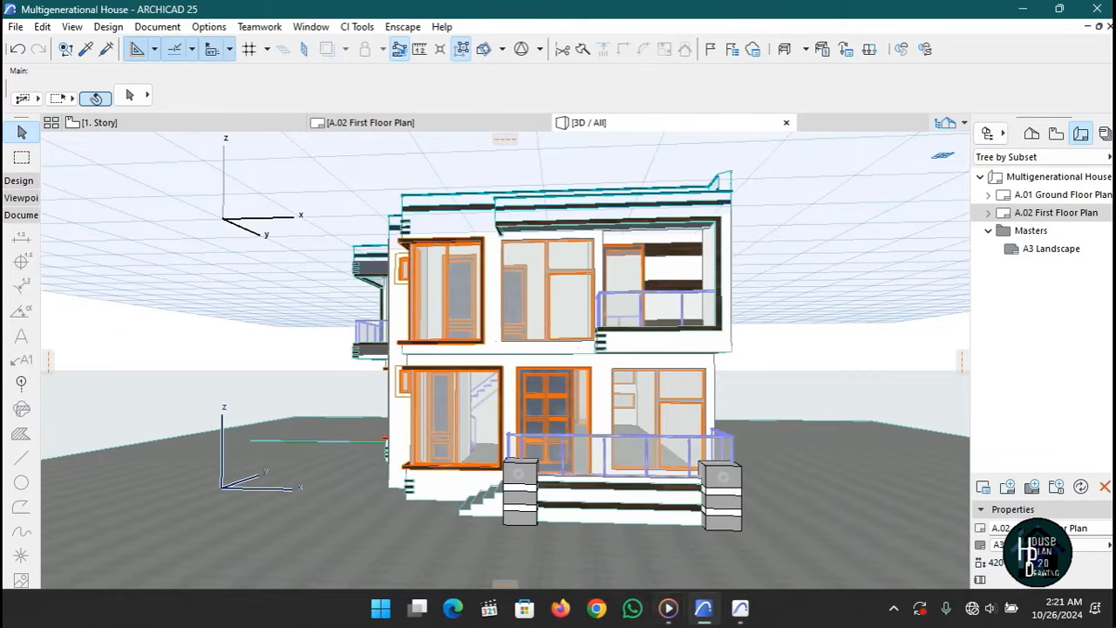
# Switch to the untitled Archicad 27 project and look over its empty ground floor plan.
pyautogui.click(739, 611)
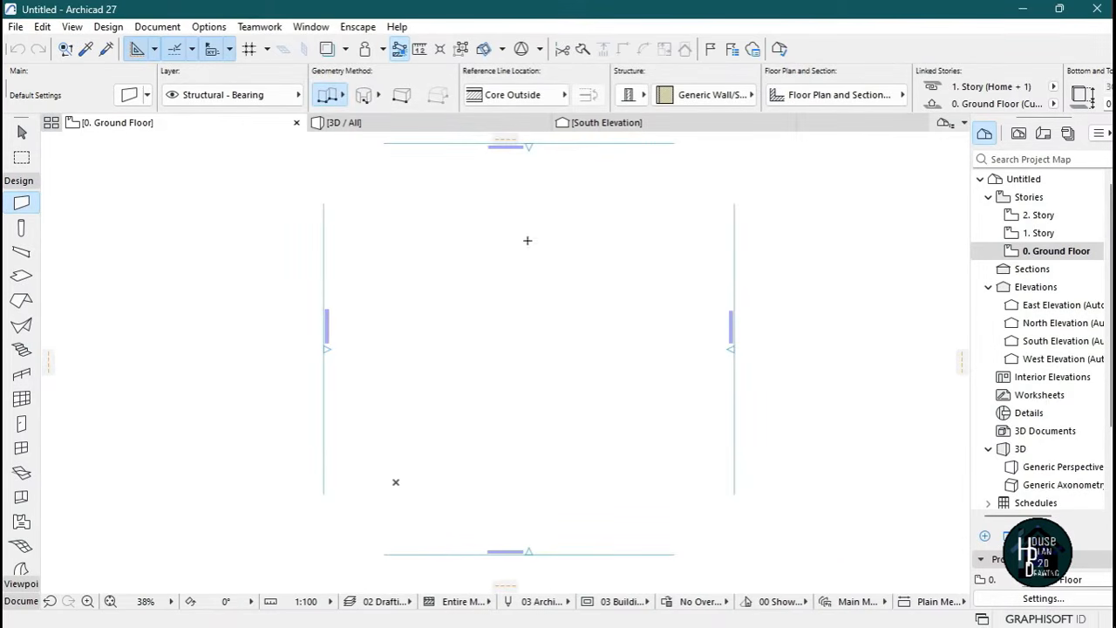
pyautogui.scroll(-2, 544, 318)
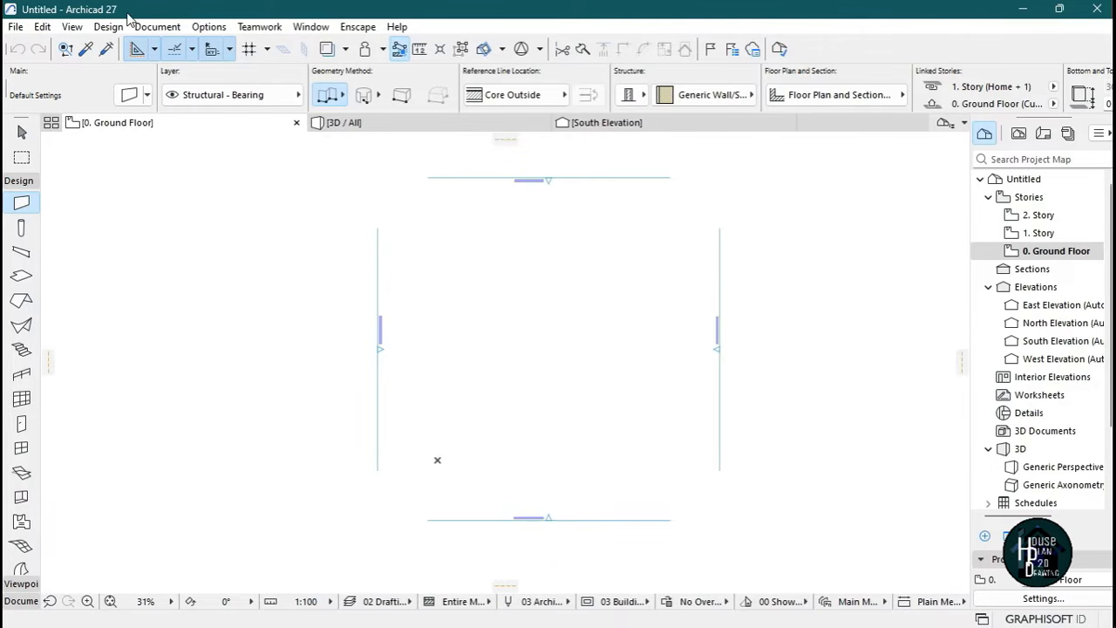
pyautogui.scroll(2, 575, 398)
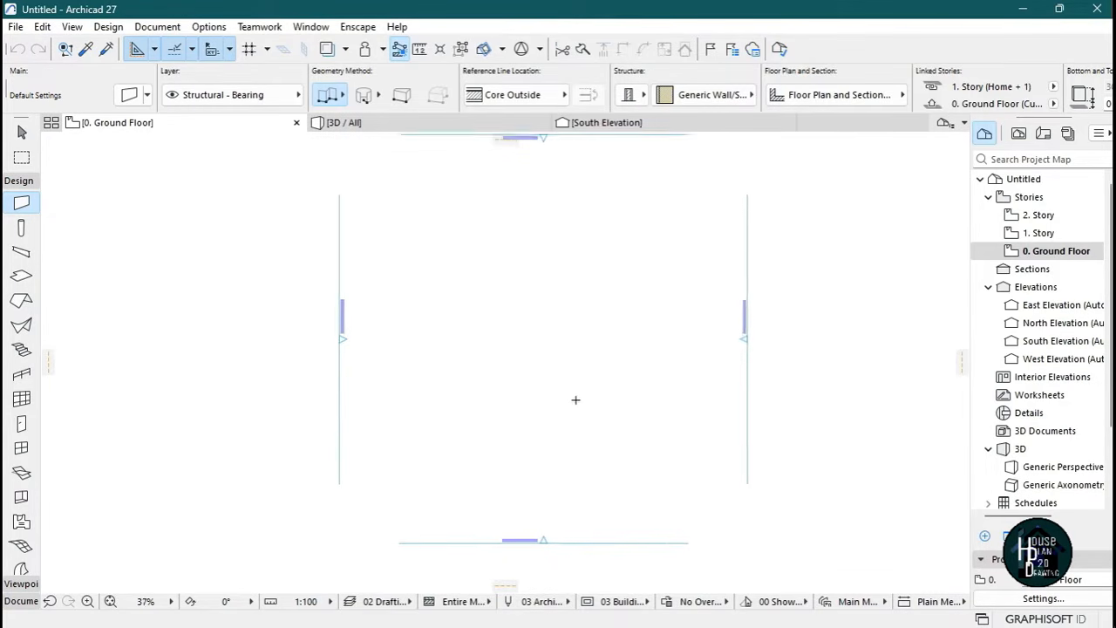
pyautogui.scroll(-2, 575, 401)
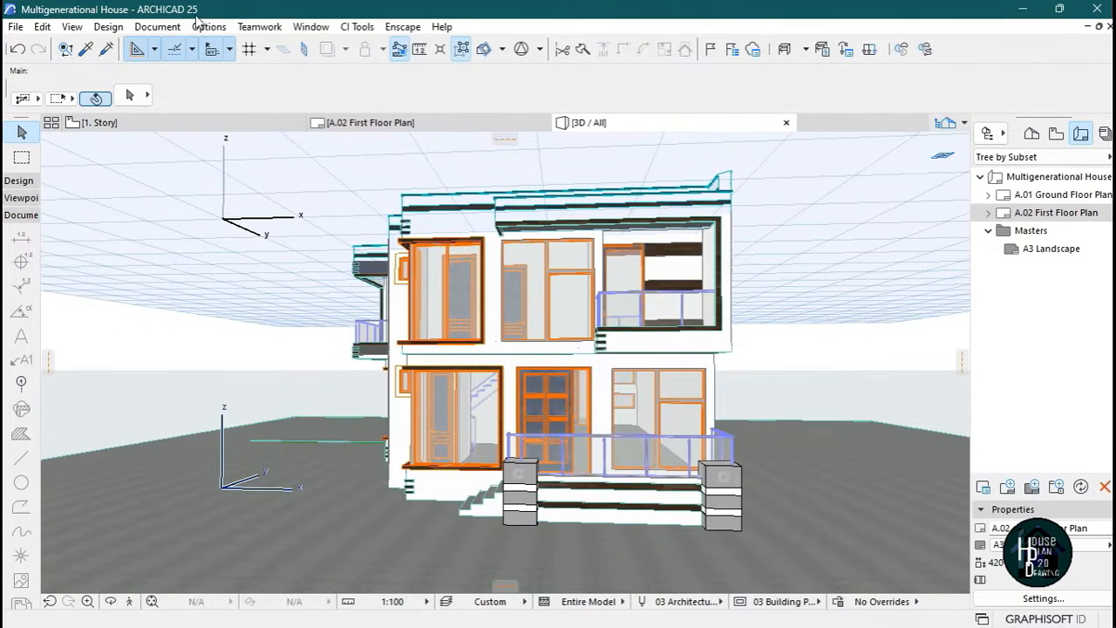
# Fly around the front corner of the Multigenerational House model in ARCHICAD 25 to examine its entrance side.
pyautogui.click(129, 601)
pyautogui.press('Left')
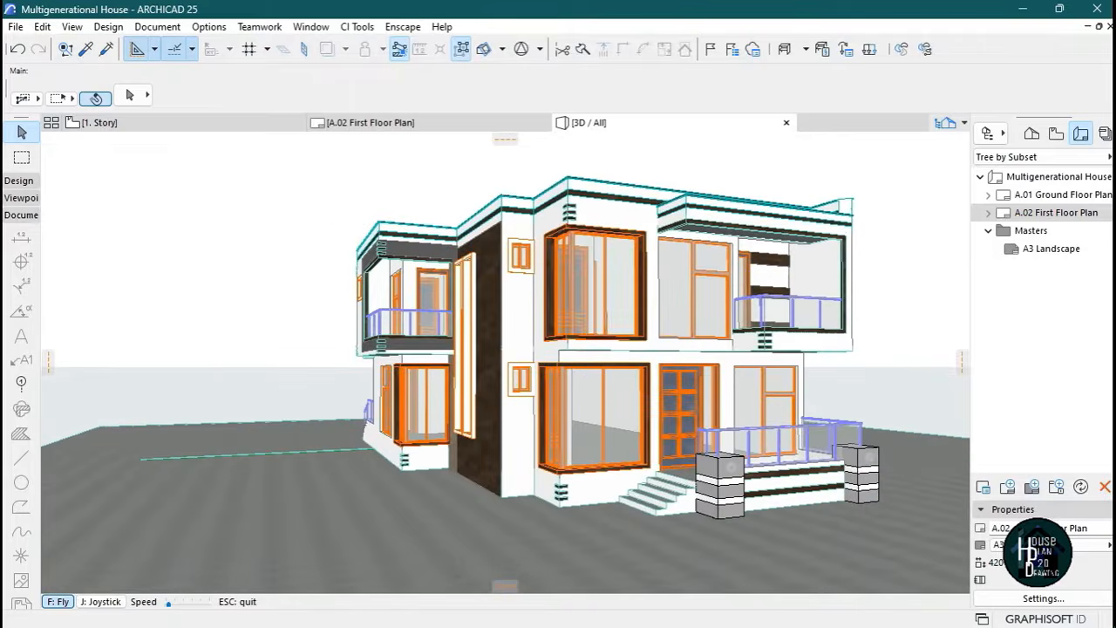
pyautogui.press('Right')
pyautogui.press('Escape')
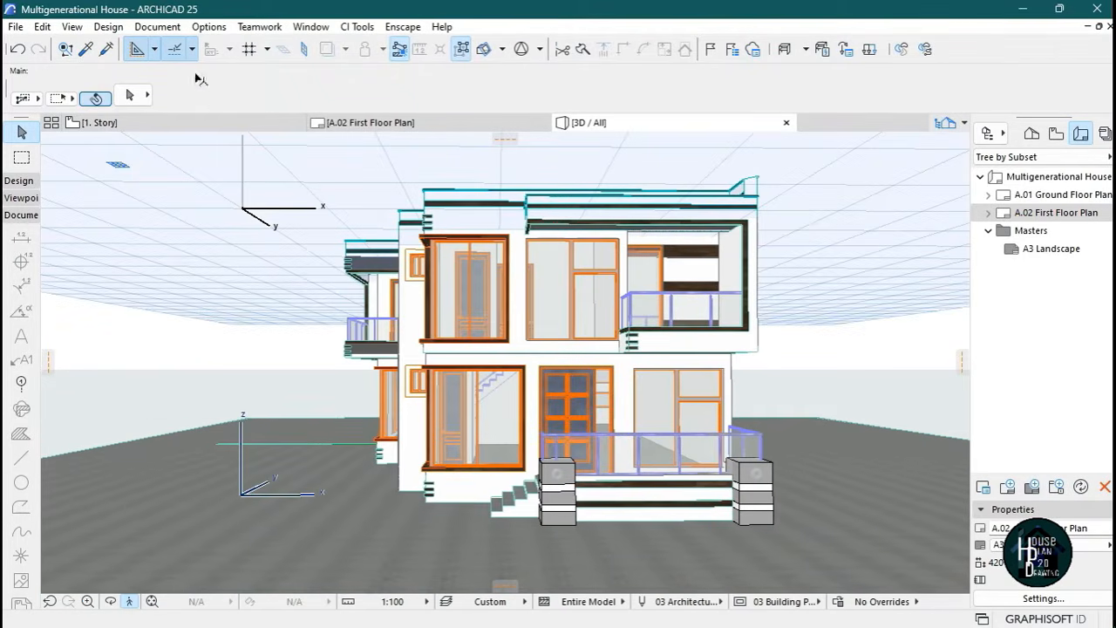
# Switch to the untitled Archicad 27 project and open its Working Units preferences.
pyautogui.moveTo(670, 619)
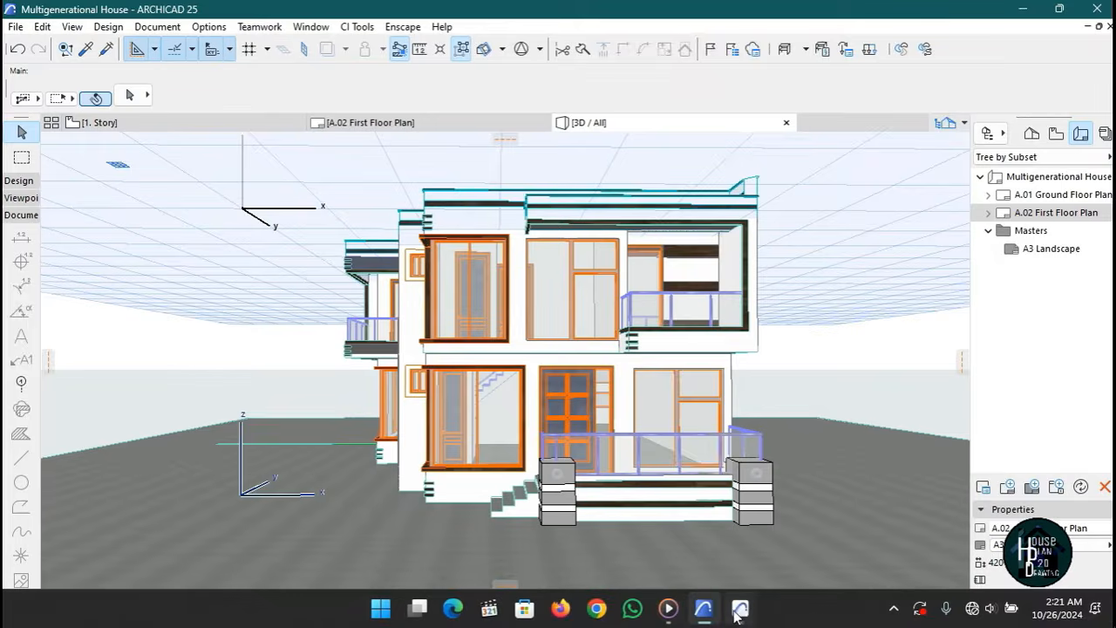
pyautogui.click(739, 611)
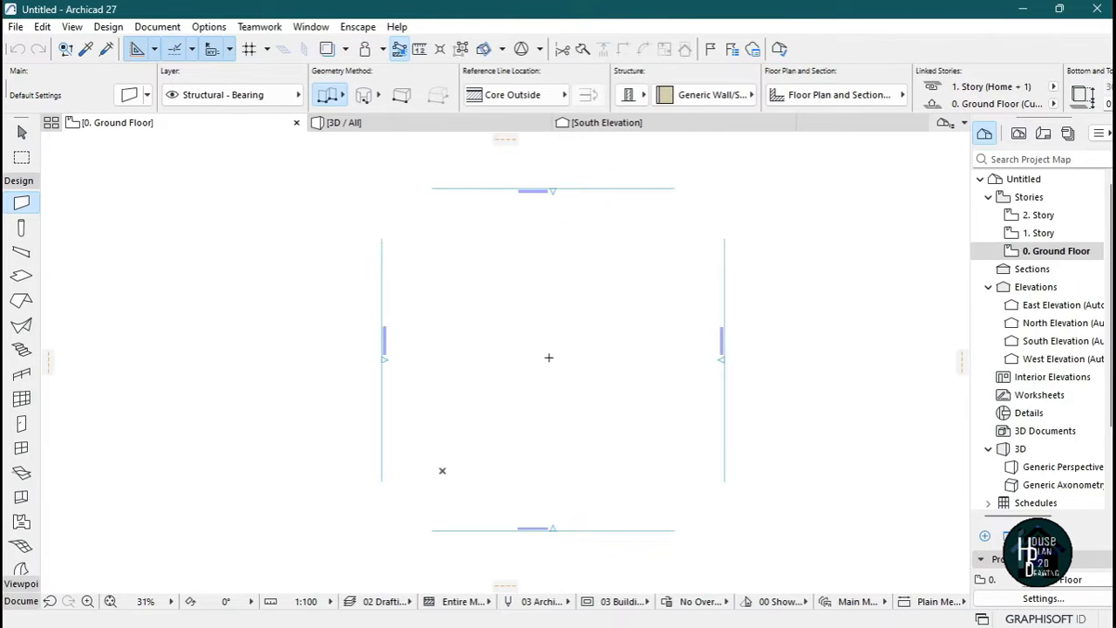
pyautogui.scroll(-2, 576, 343)
pyautogui.scroll(2, 549, 325)
pyautogui.click(210, 26)
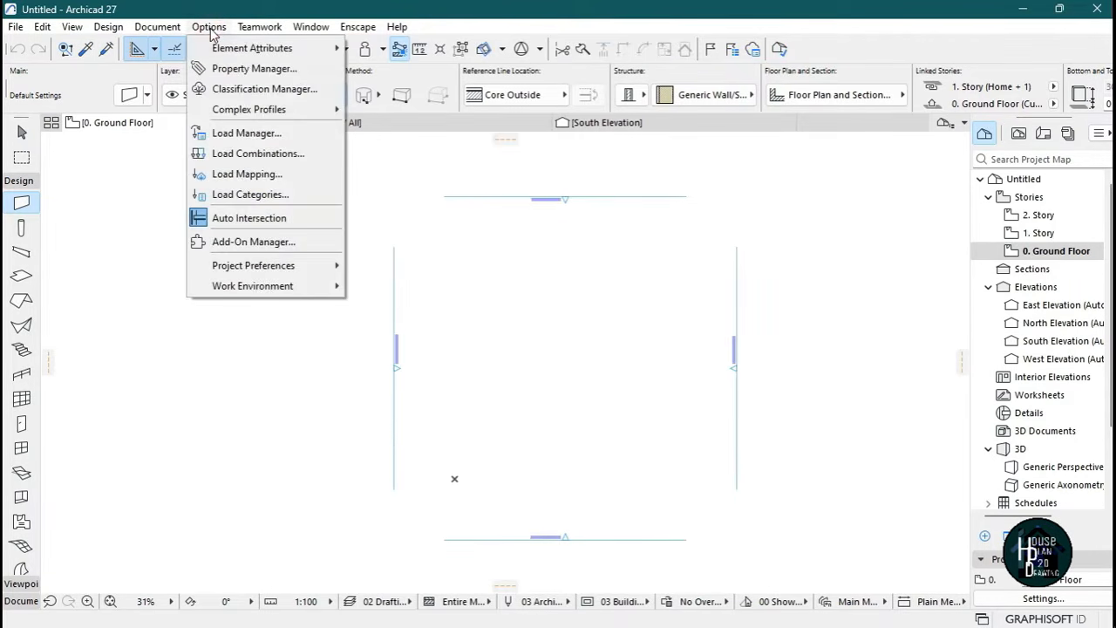
pyautogui.moveTo(298, 272)
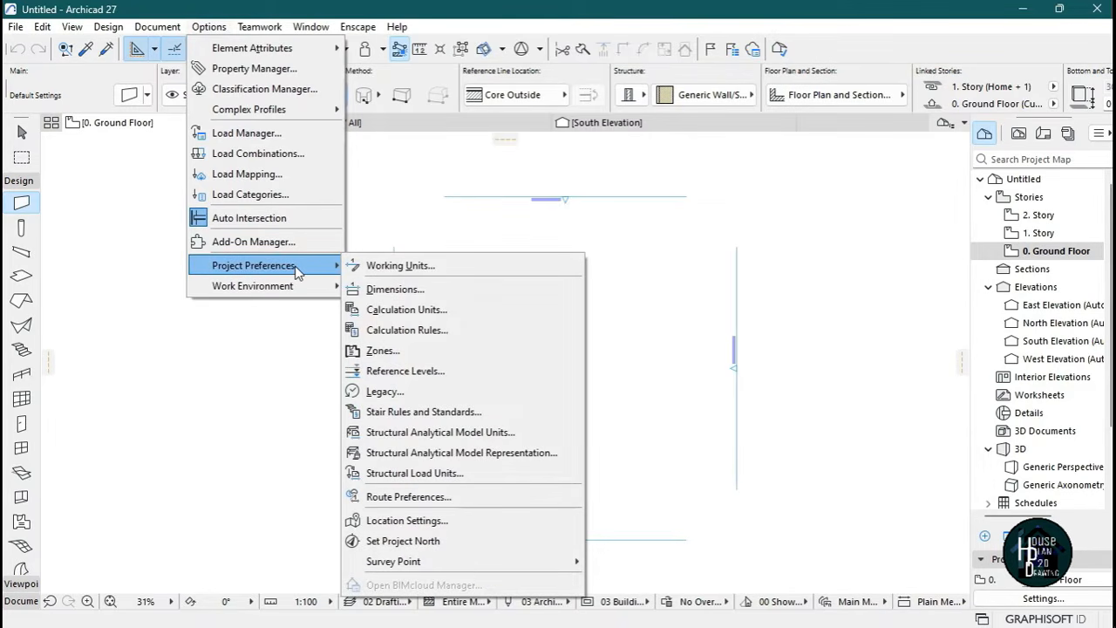
pyautogui.click(421, 266)
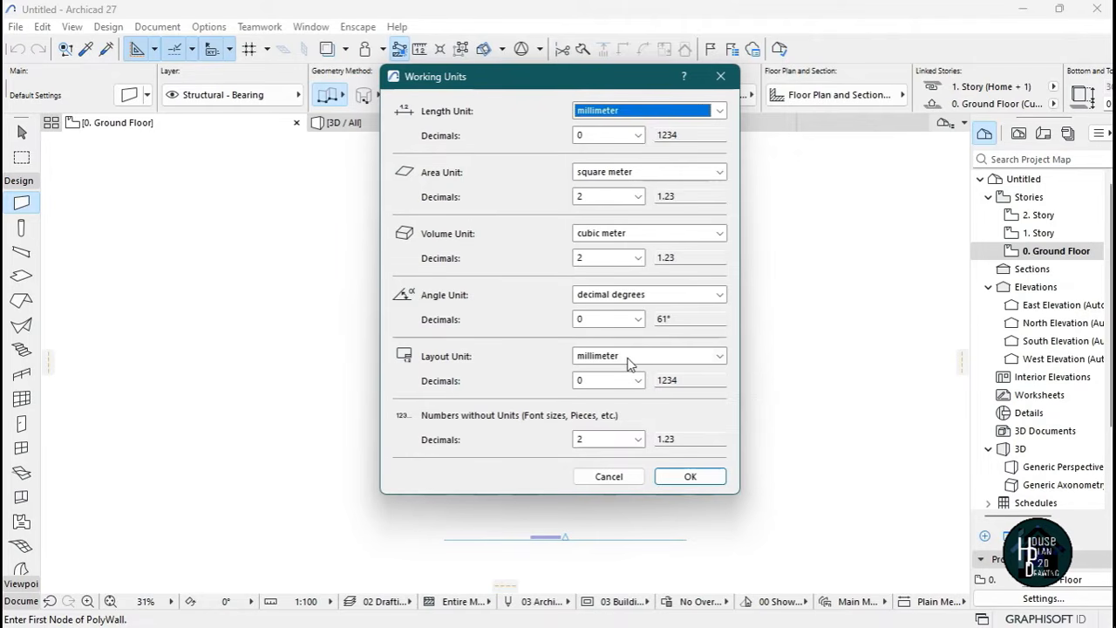
# Choose millimeter as the length unit and apply the working units.
pyautogui.click(653, 110)
pyautogui.click(649, 172)
pyautogui.click(645, 113)
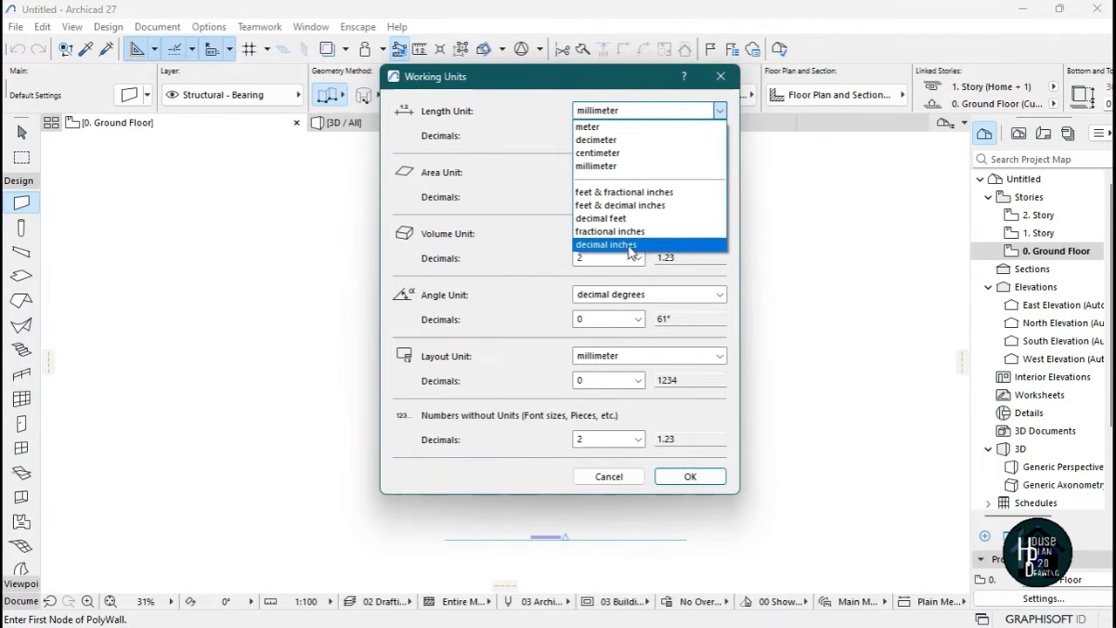
pyautogui.click(629, 112)
pyautogui.click(628, 113)
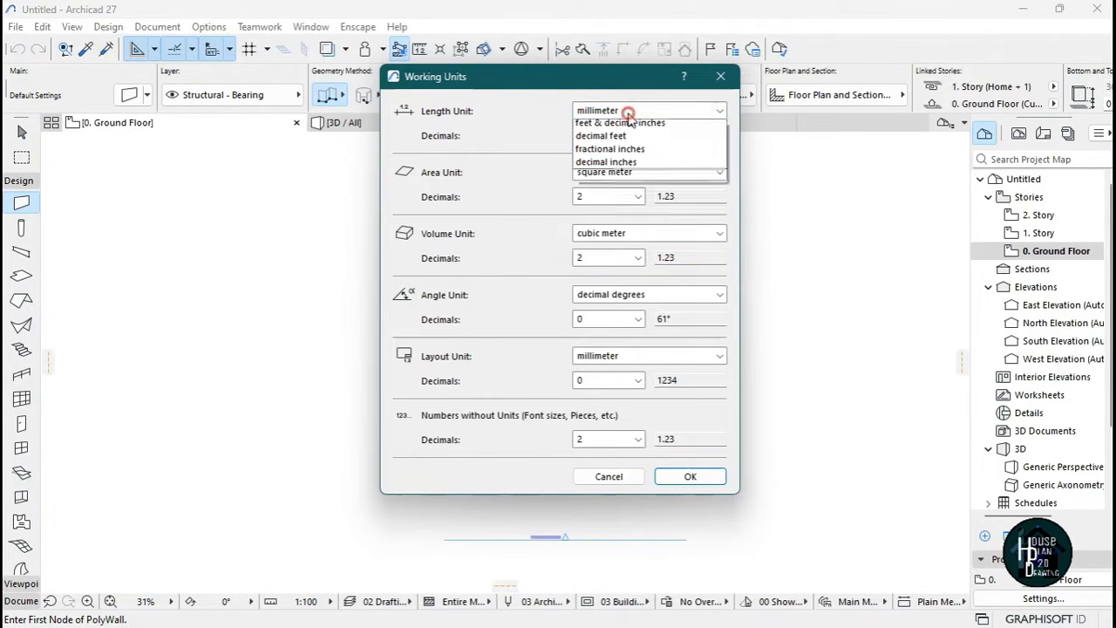
pyautogui.click(624, 167)
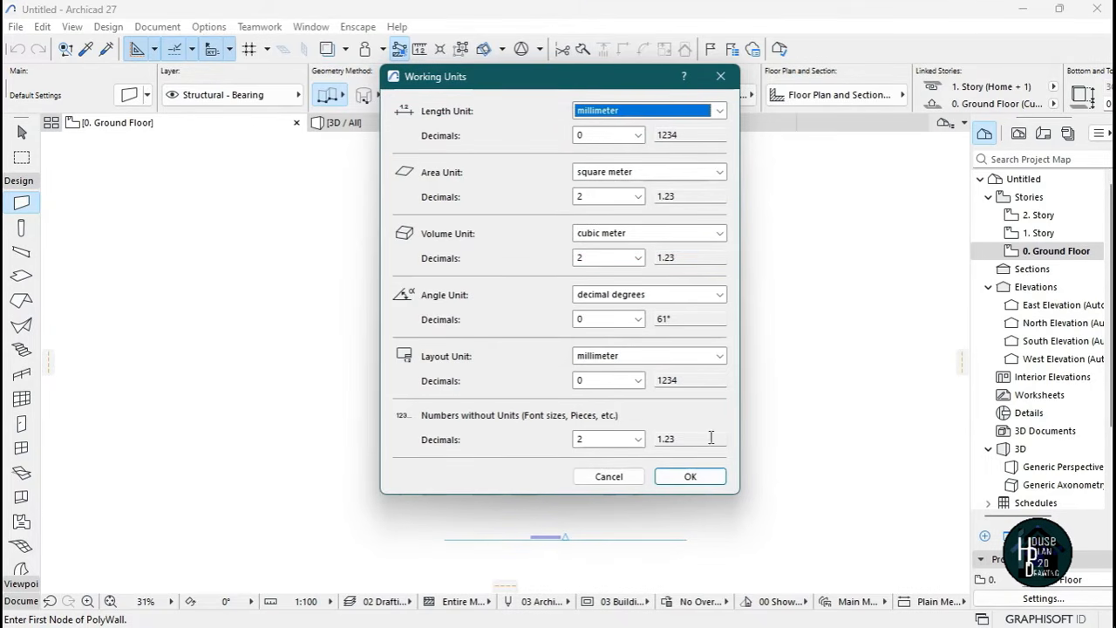
pyautogui.click(690, 478)
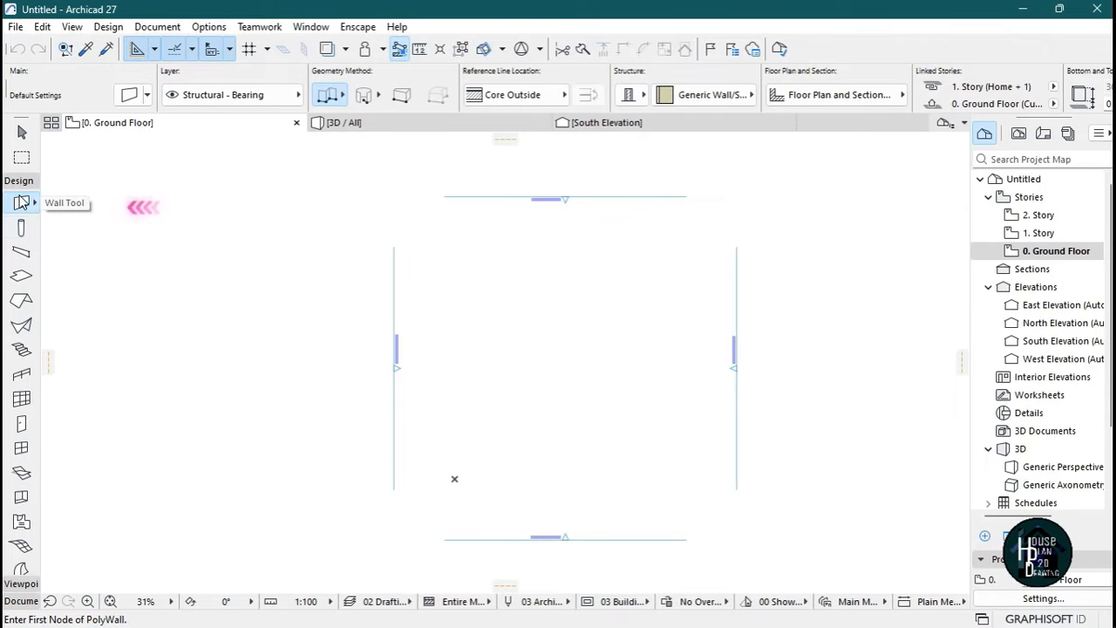
# Set the default wall to a basic GENERIC - STRUCTURAL structure with a thickness of 225 mm.
pyautogui.click(23, 229)
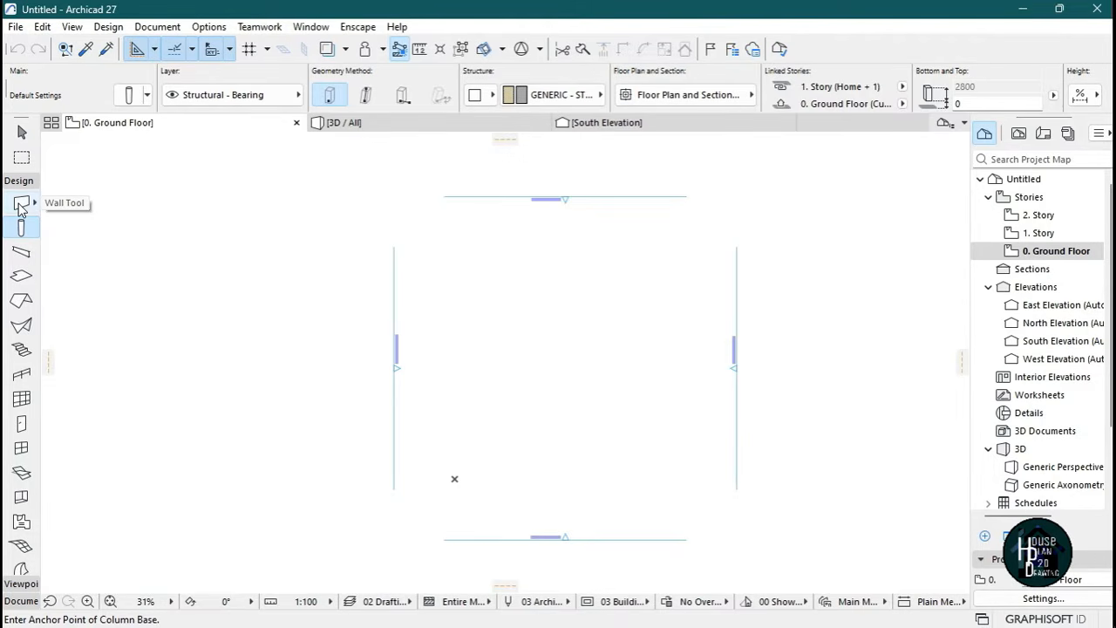
pyautogui.click(21, 205)
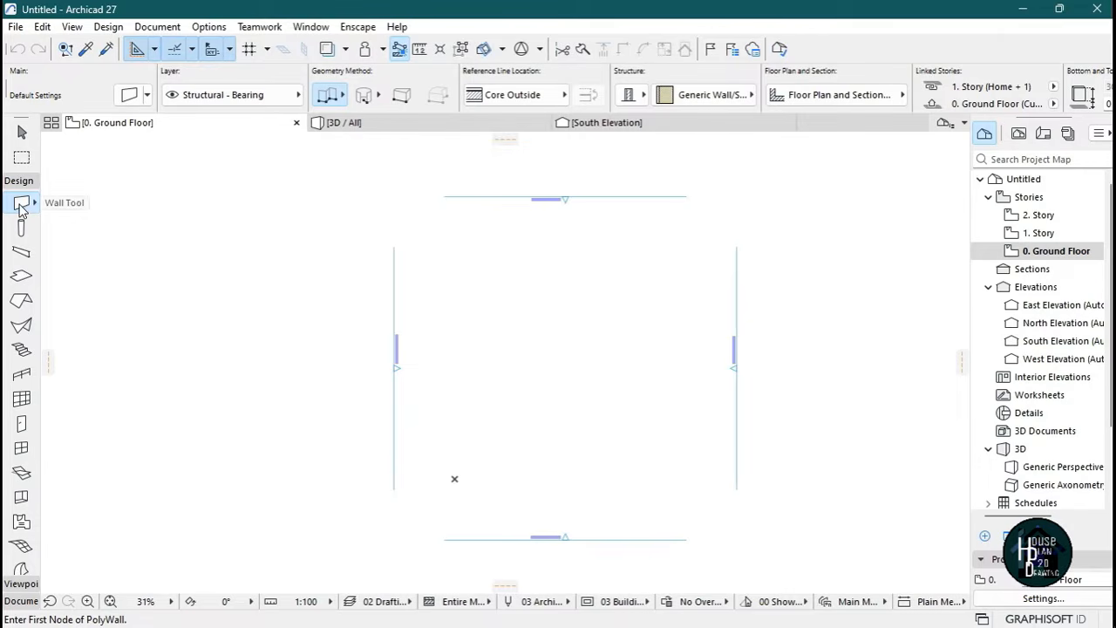
pyautogui.click(132, 96)
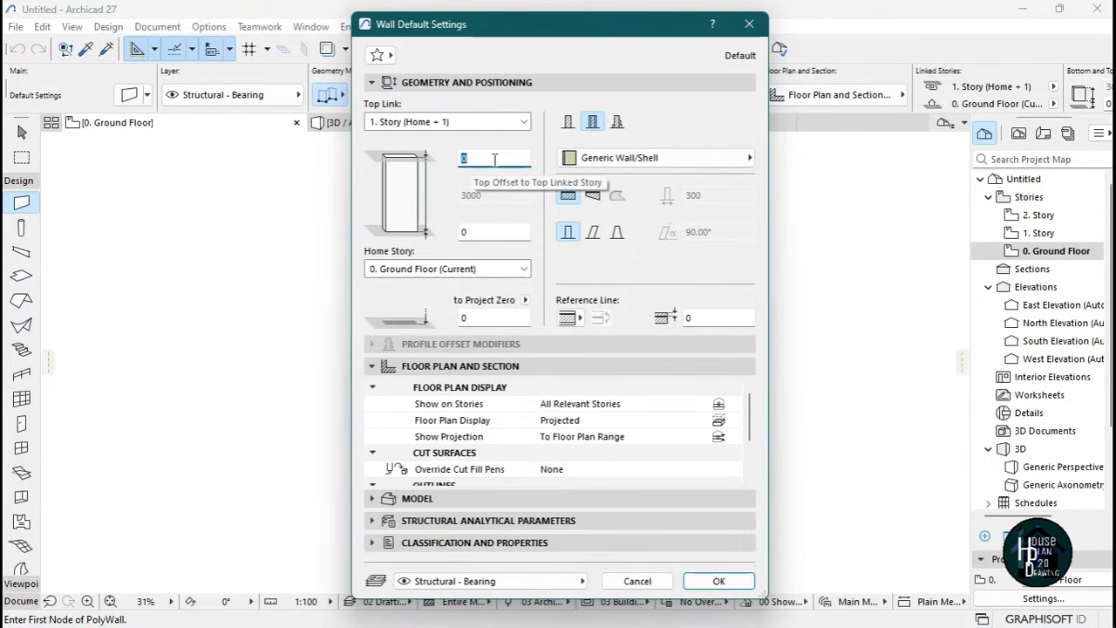
pyautogui.click(567, 122)
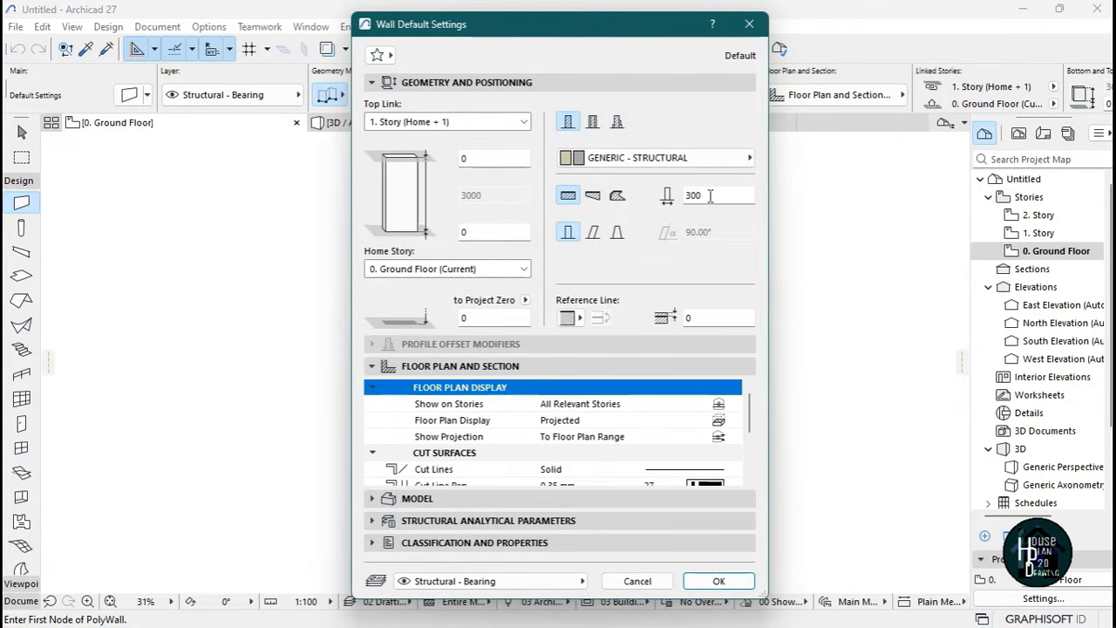
pyautogui.doubleClick(679, 196)
pyautogui.write('225')
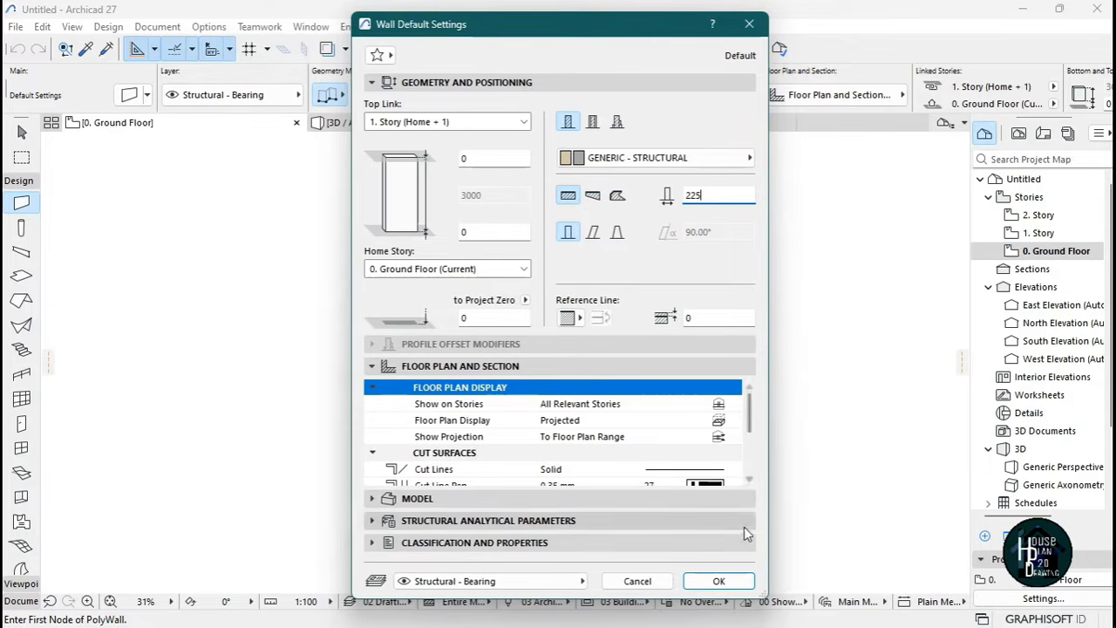
pyautogui.click(733, 586)
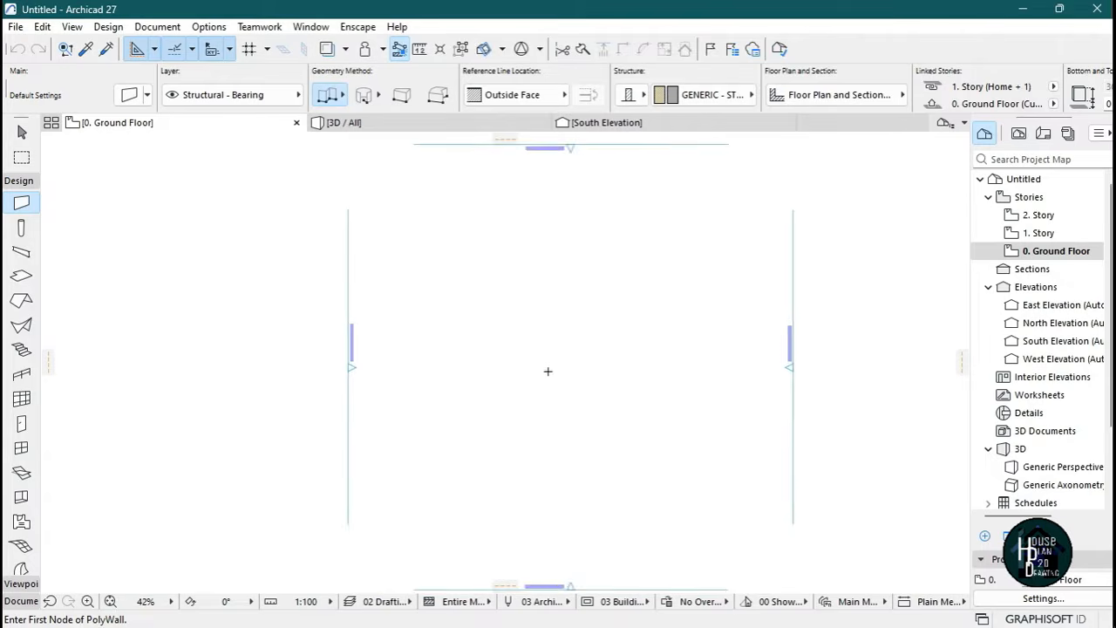
# Draw a closed rectangle of chained walls about 15800 by 10200 mm between the elevation markers on the ground floor.
pyautogui.scroll(2, 548, 371)
pyautogui.click(471, 408)
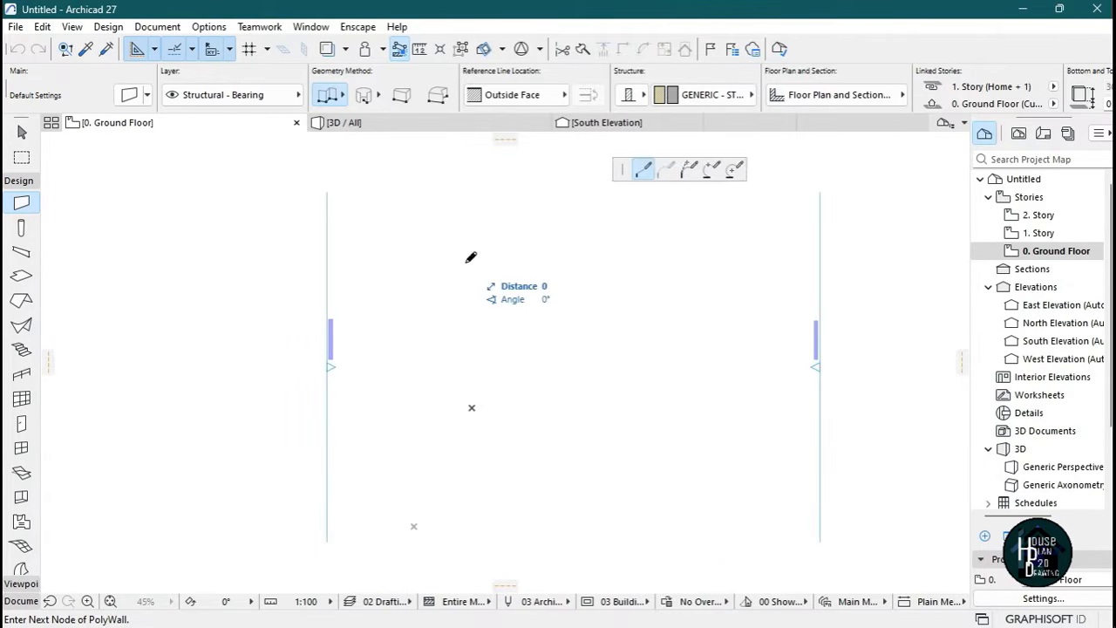
pyautogui.click(472, 266)
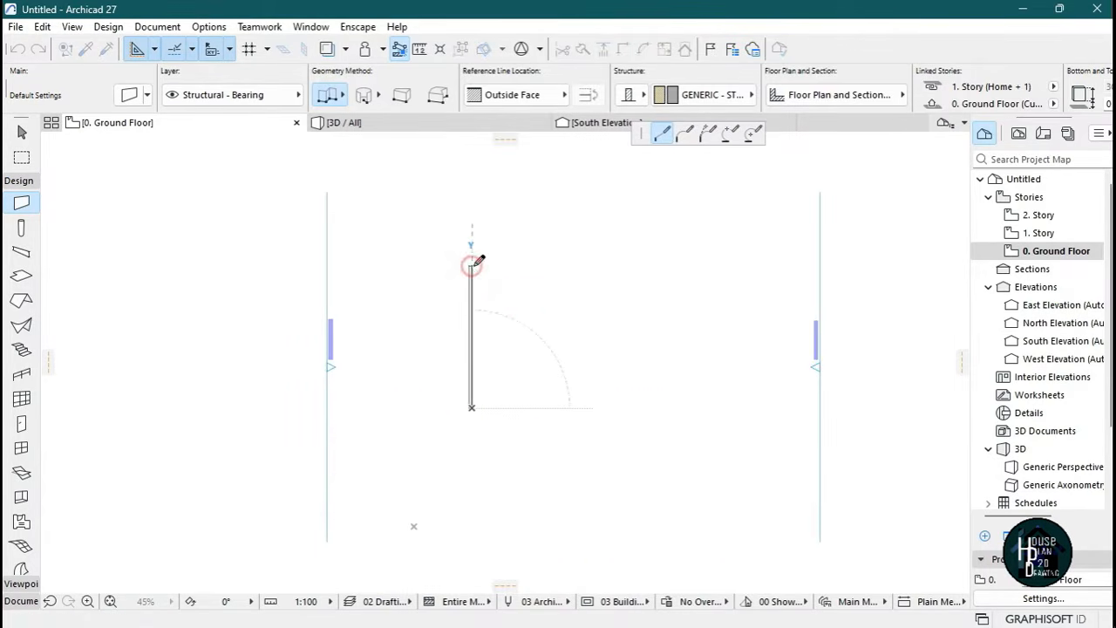
pyautogui.click(702, 266)
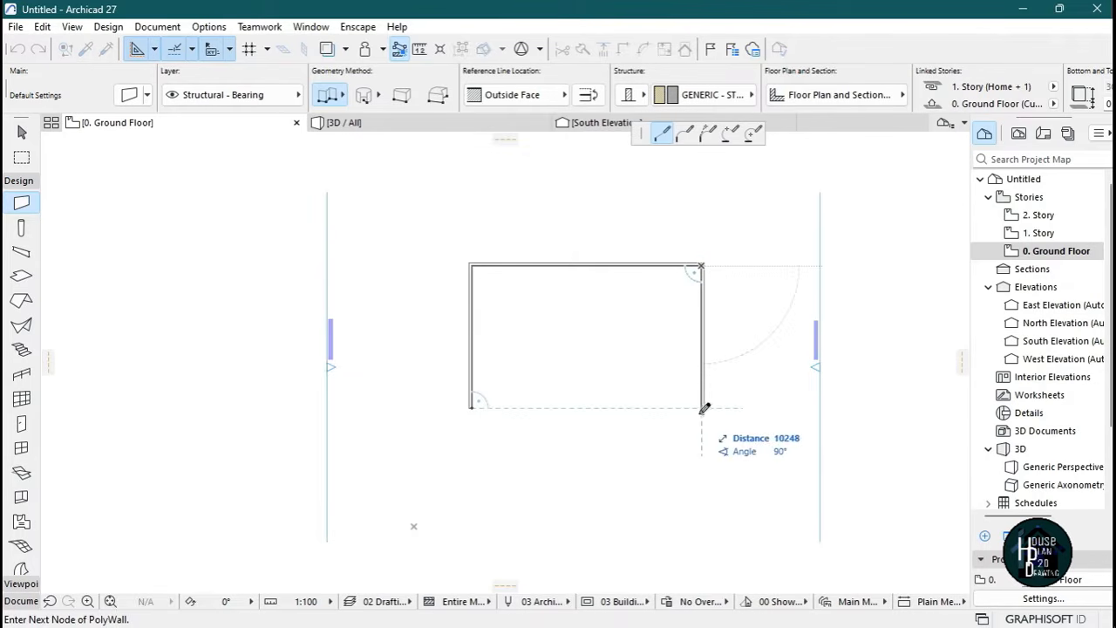
pyautogui.click(703, 408)
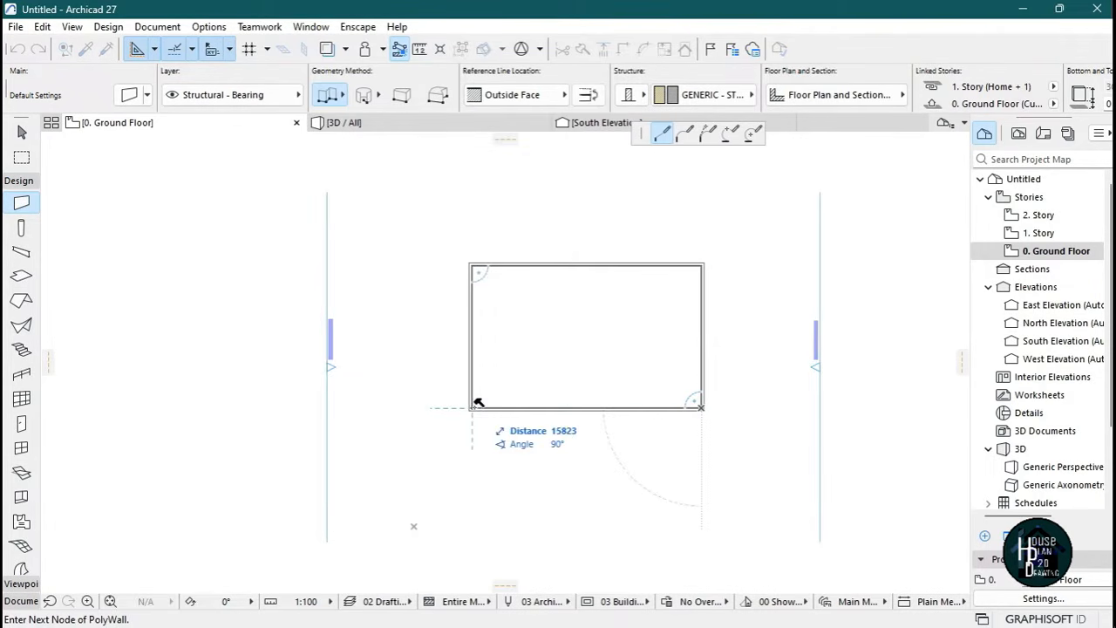
pyautogui.click(473, 406)
pyautogui.scroll(4, 618, 359)
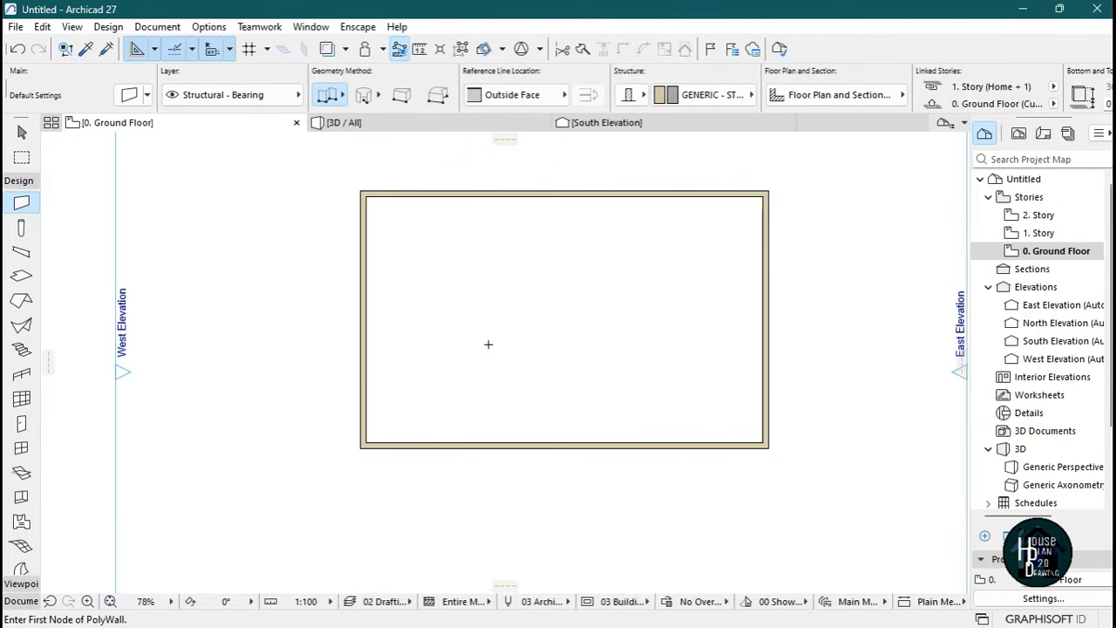
pyautogui.scroll(-3, 633, 308)
pyautogui.scroll(3, 621, 301)
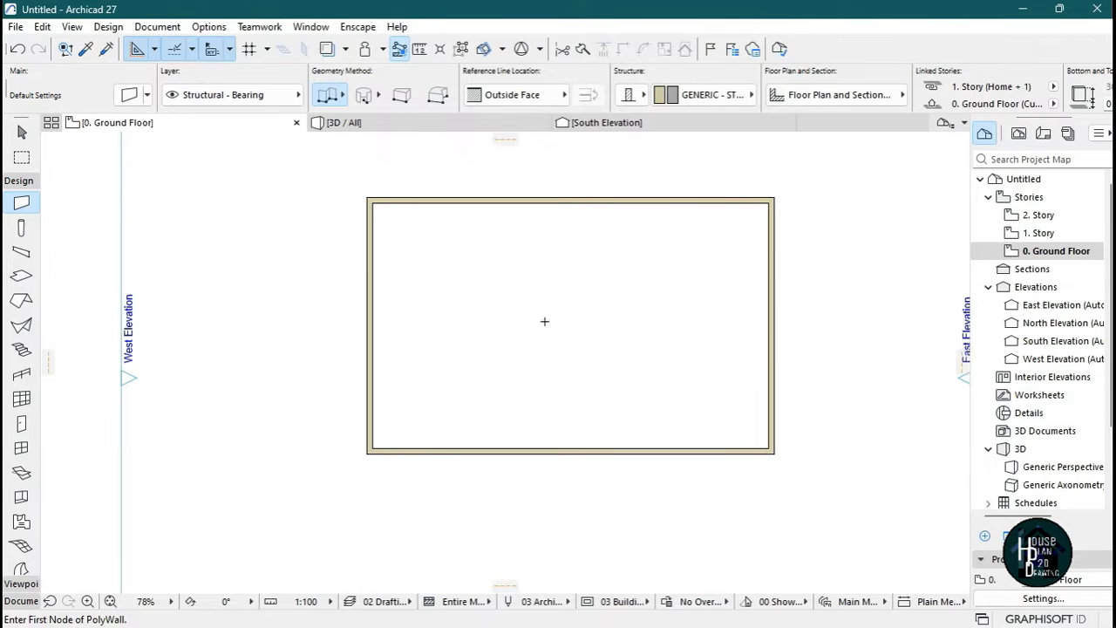
pyautogui.scroll(-3, 535, 313)
pyautogui.scroll(2, 478, 319)
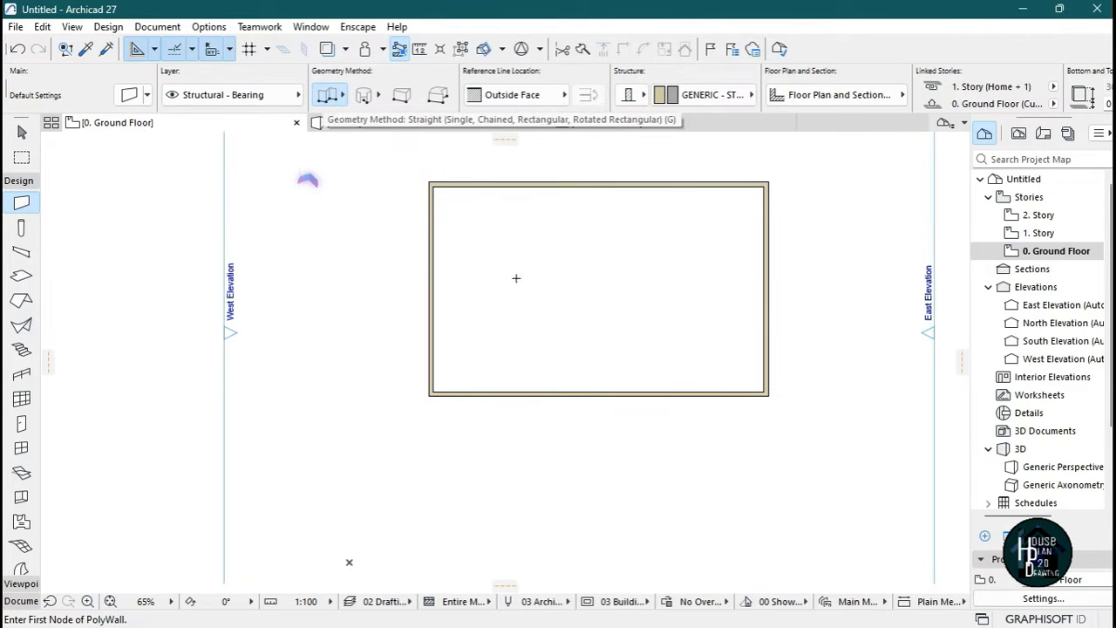
pyautogui.scroll(-1, 512, 251)
pyautogui.scroll(1, 508, 319)
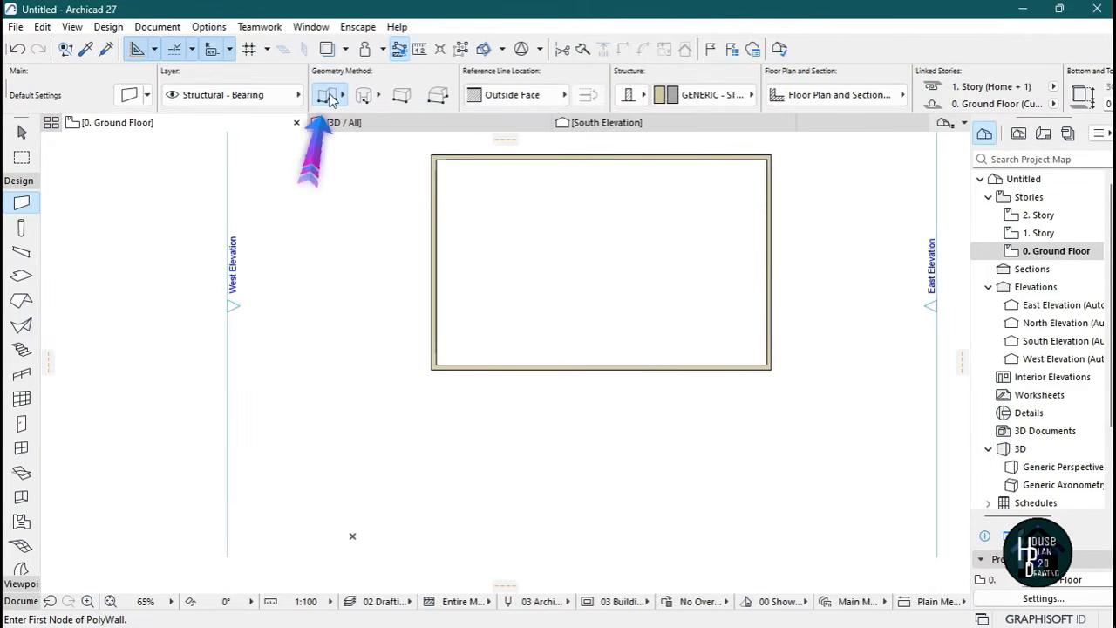
# Draw an open, stepped run of six chained walls with right-angle corners below the wall rectangle.
pyautogui.click(329, 97)
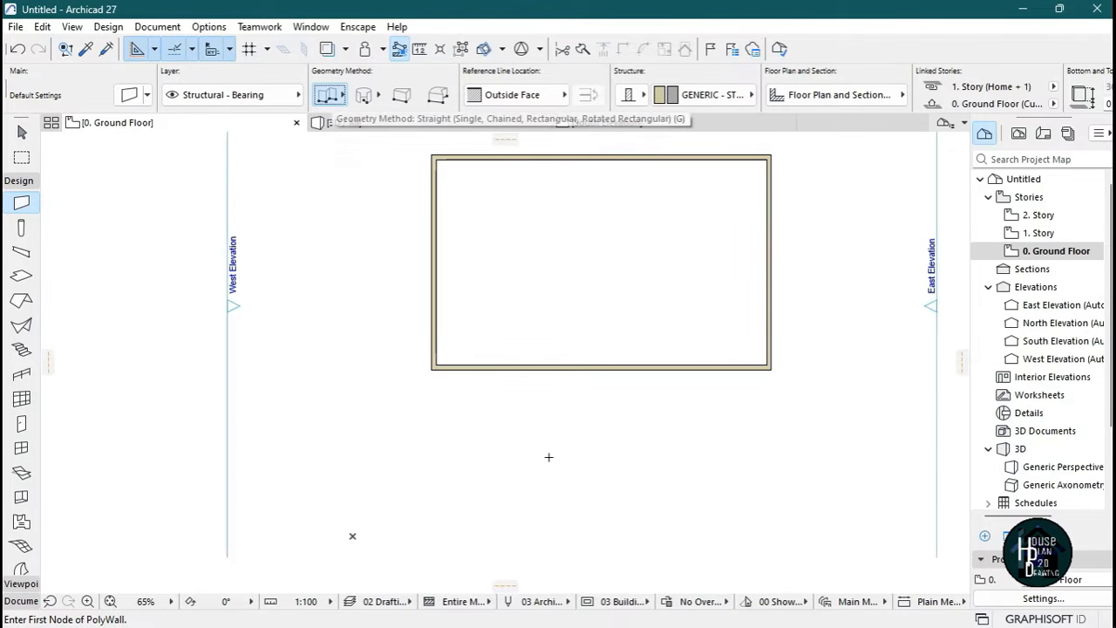
pyautogui.click(542, 518)
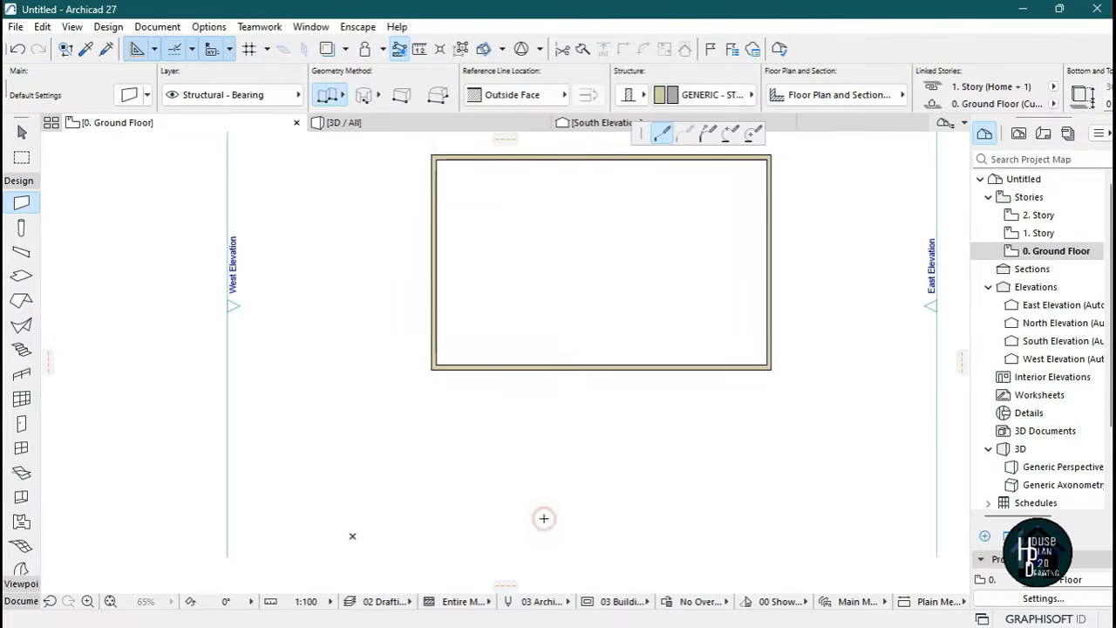
pyautogui.click(543, 454)
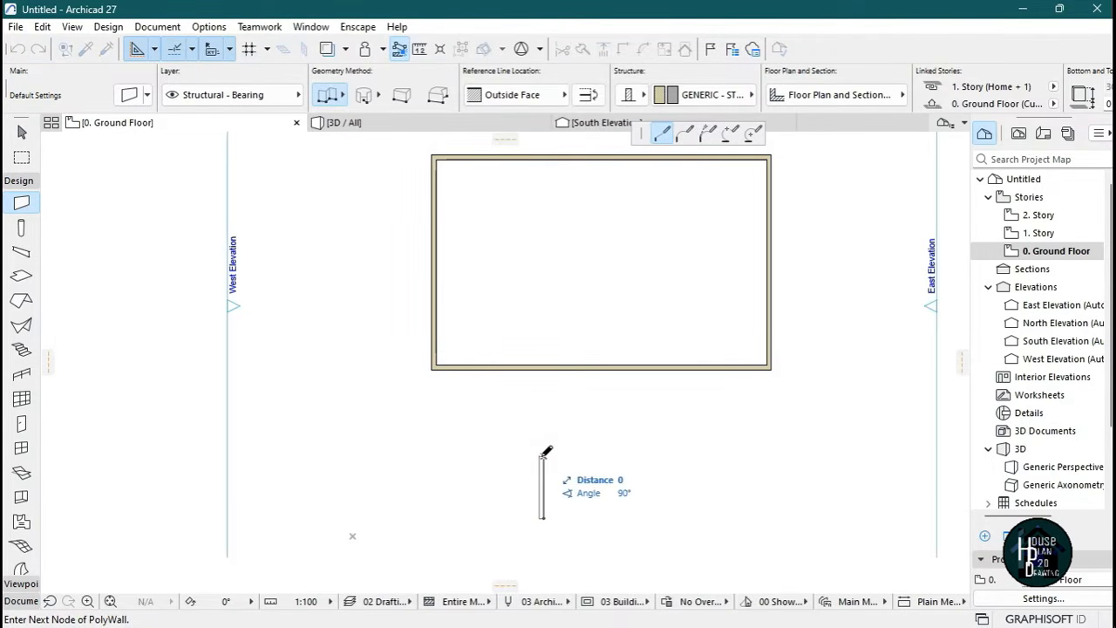
pyautogui.click(629, 455)
pyautogui.click(627, 481)
pyautogui.click(690, 481)
pyautogui.click(690, 427)
pyautogui.doubleClick(757, 426)
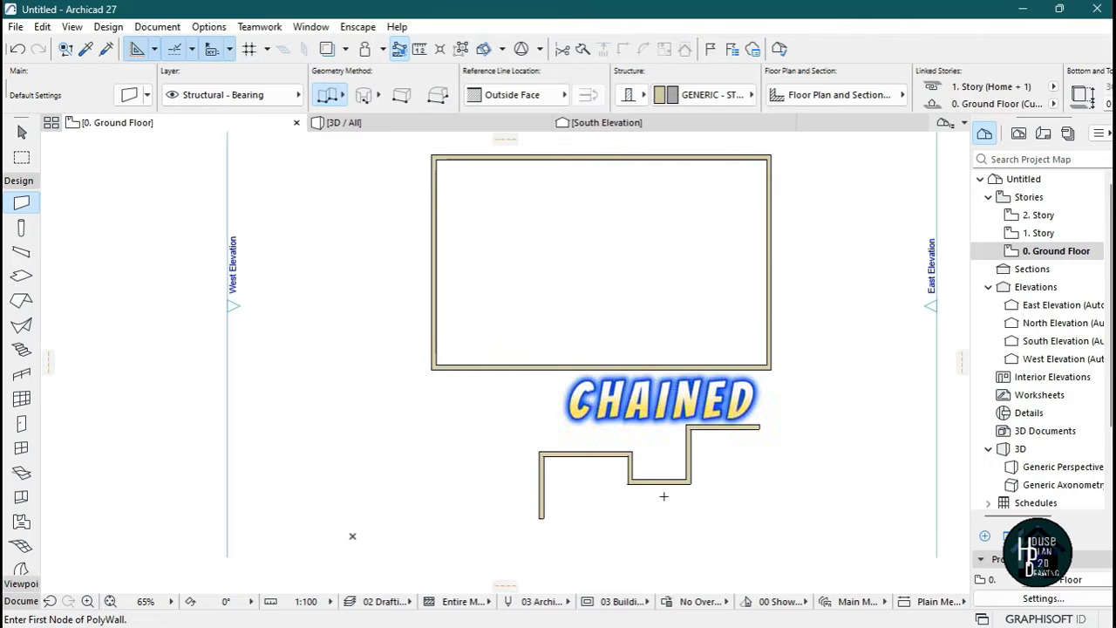
# Draw one horizontal wall with the Single geometry method below the rectangle, and return the wall geometry method to Chained.
pyautogui.click(335, 98)
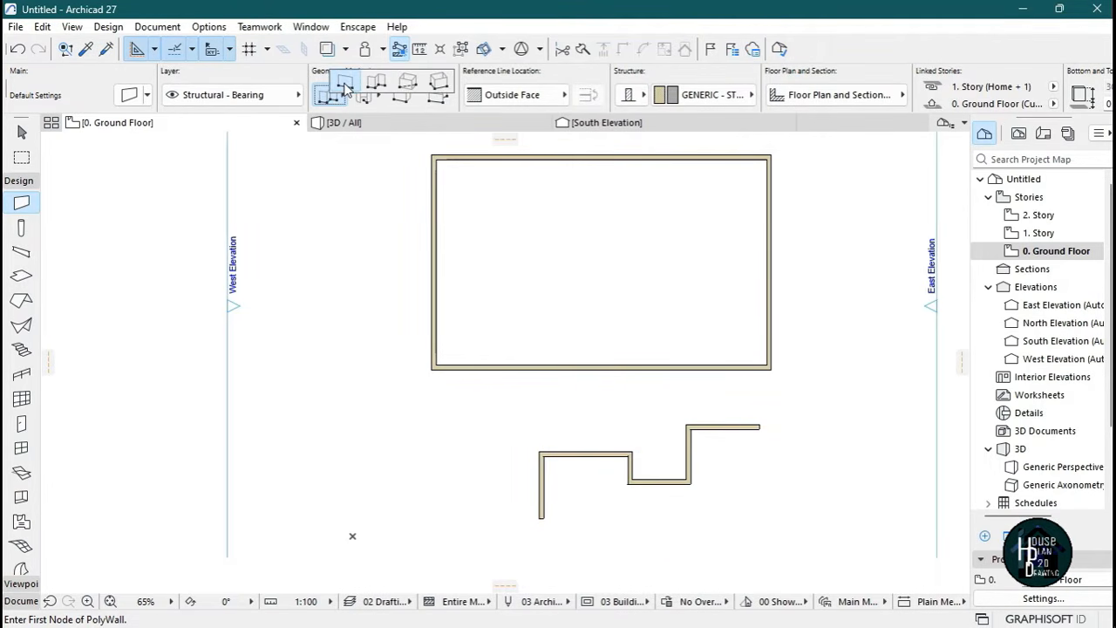
pyautogui.click(346, 87)
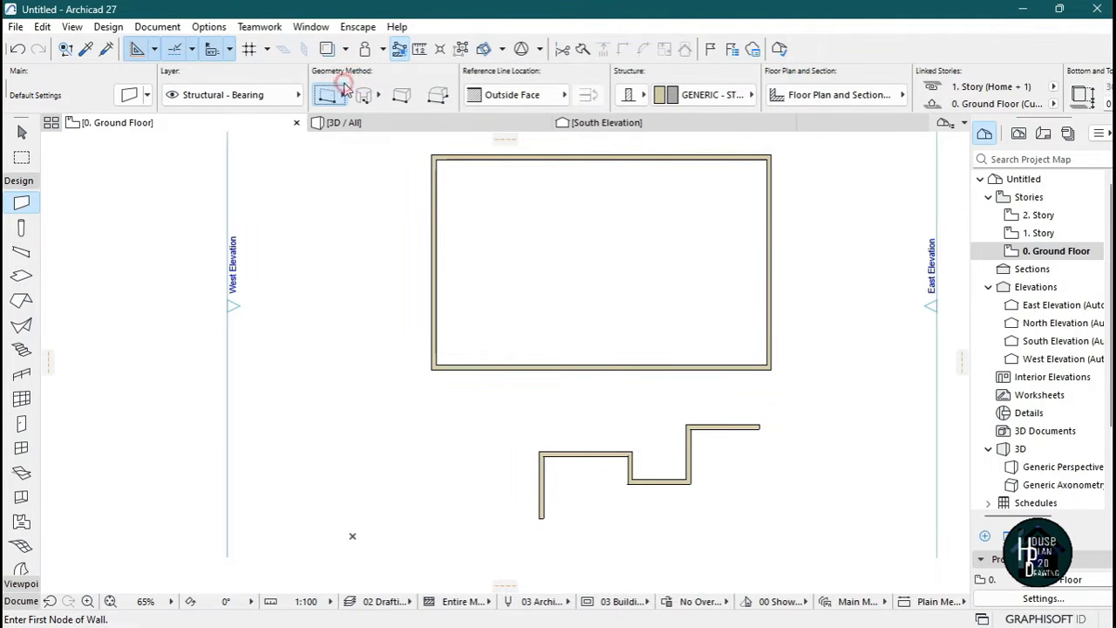
pyautogui.click(446, 392)
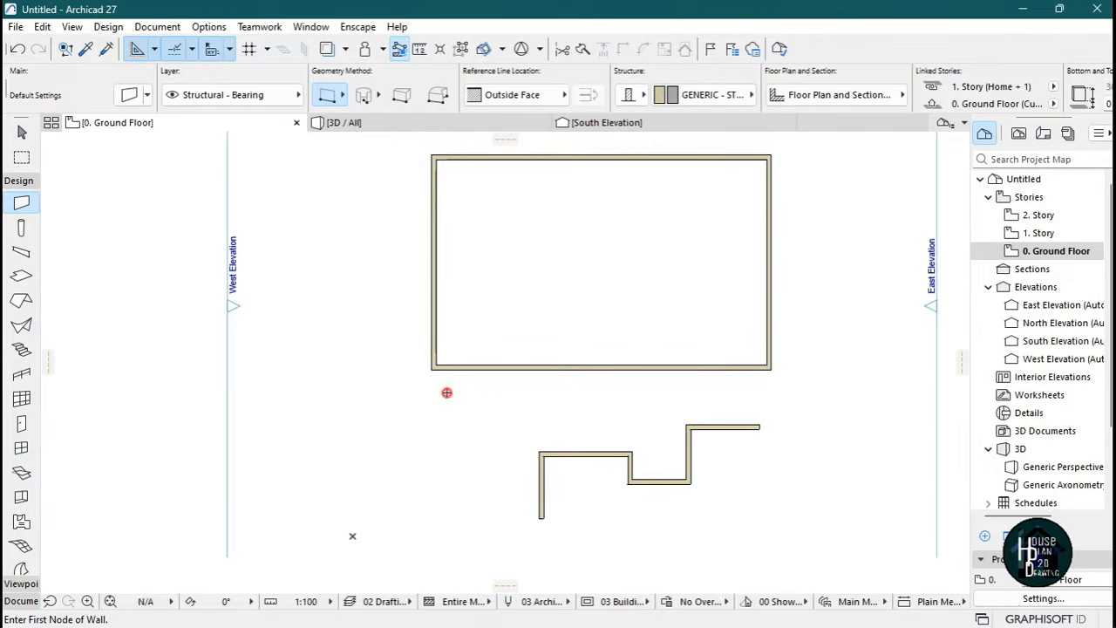
pyautogui.click(601, 392)
pyautogui.scroll(2, 526, 456)
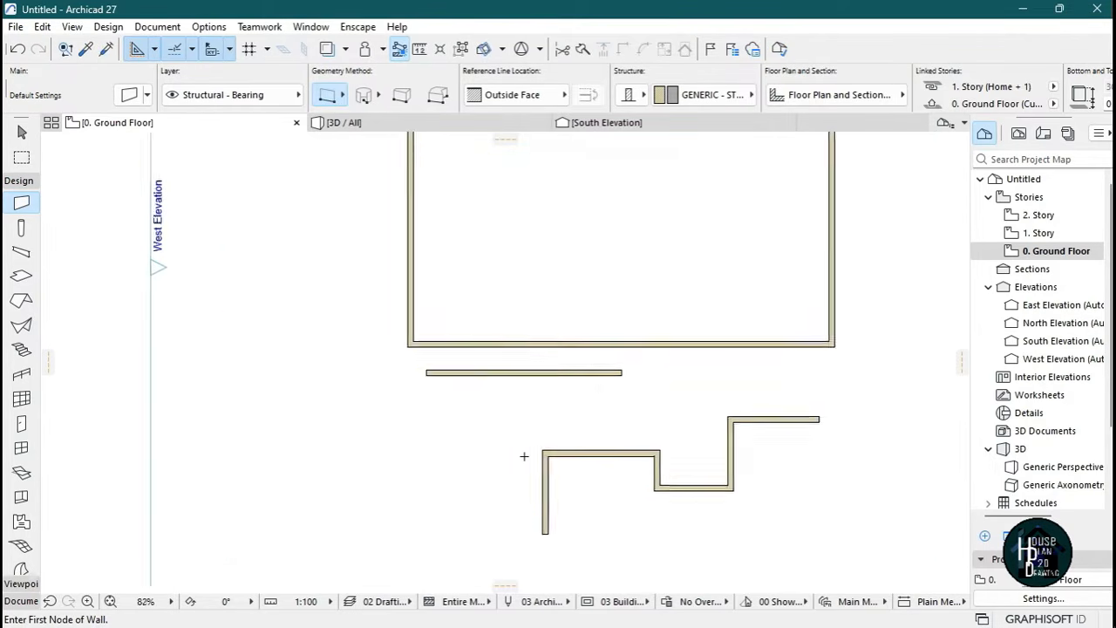
pyautogui.scroll(-2, 551, 416)
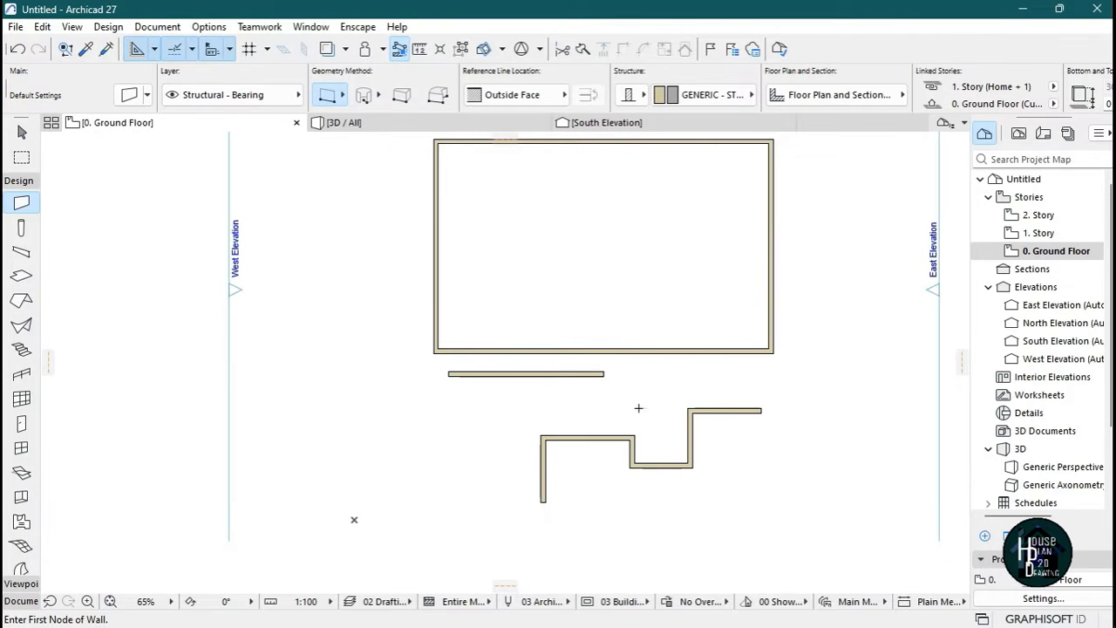
pyautogui.click(336, 95)
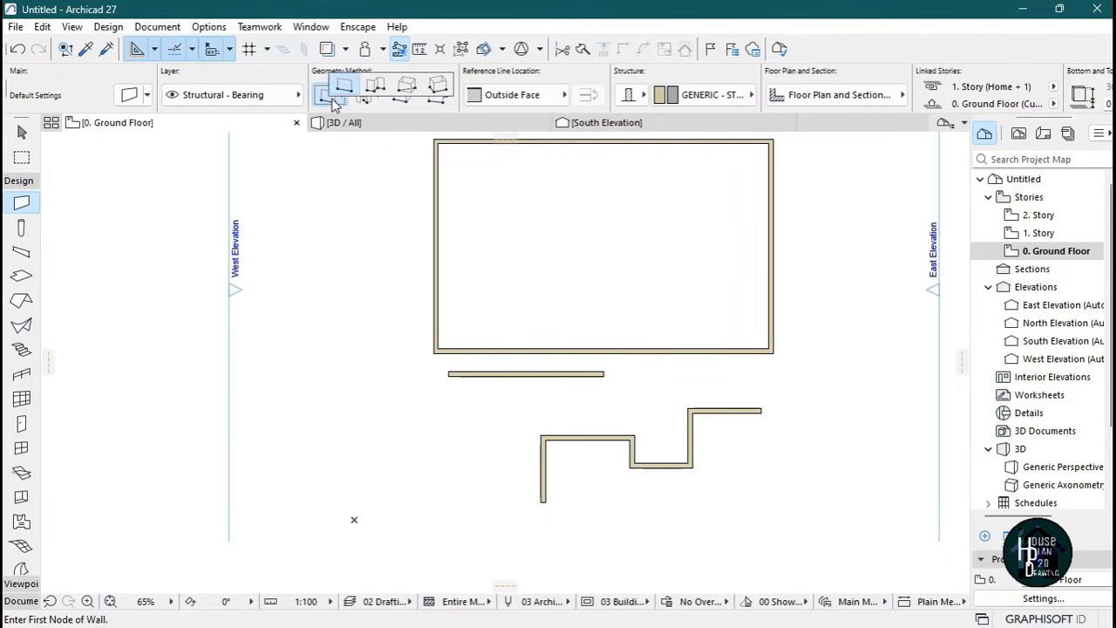
pyautogui.click(378, 87)
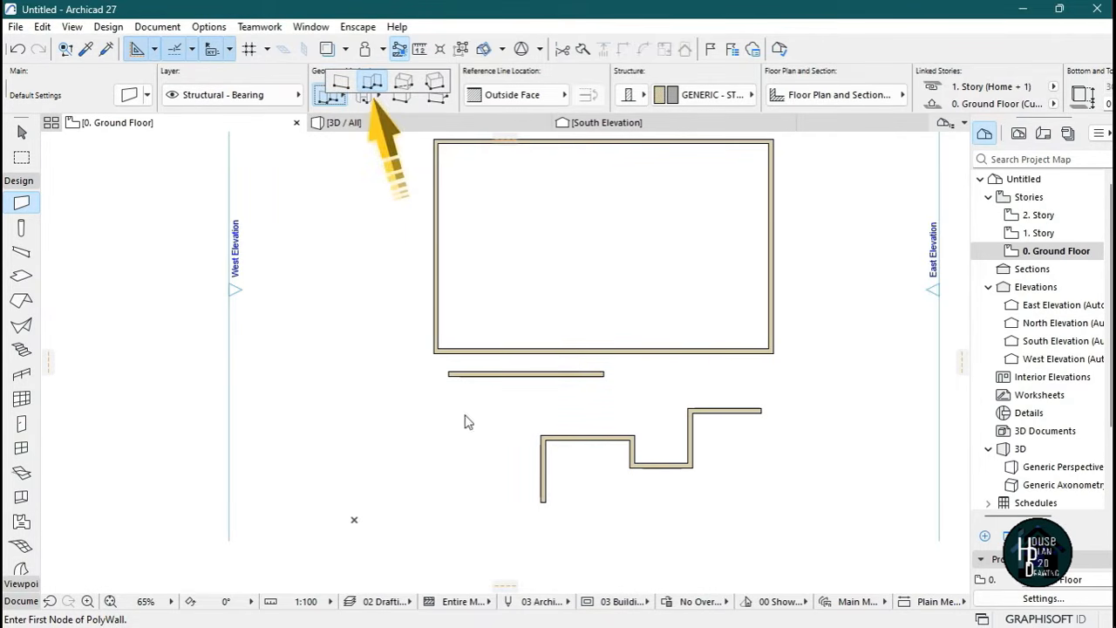
# Delete all the practice walls from the ground floor plan.
pyautogui.press('Escape')
pyautogui.scroll(-2, 600, 413)
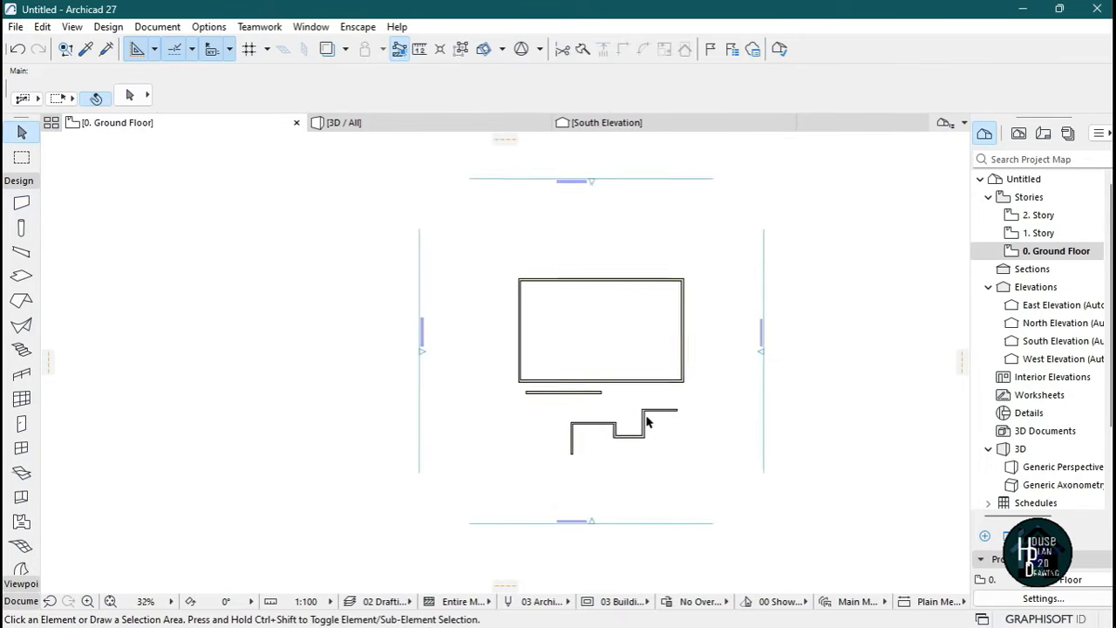
pyautogui.scroll(1, 645, 420)
pyautogui.click(441, 197)
pyautogui.click(723, 493)
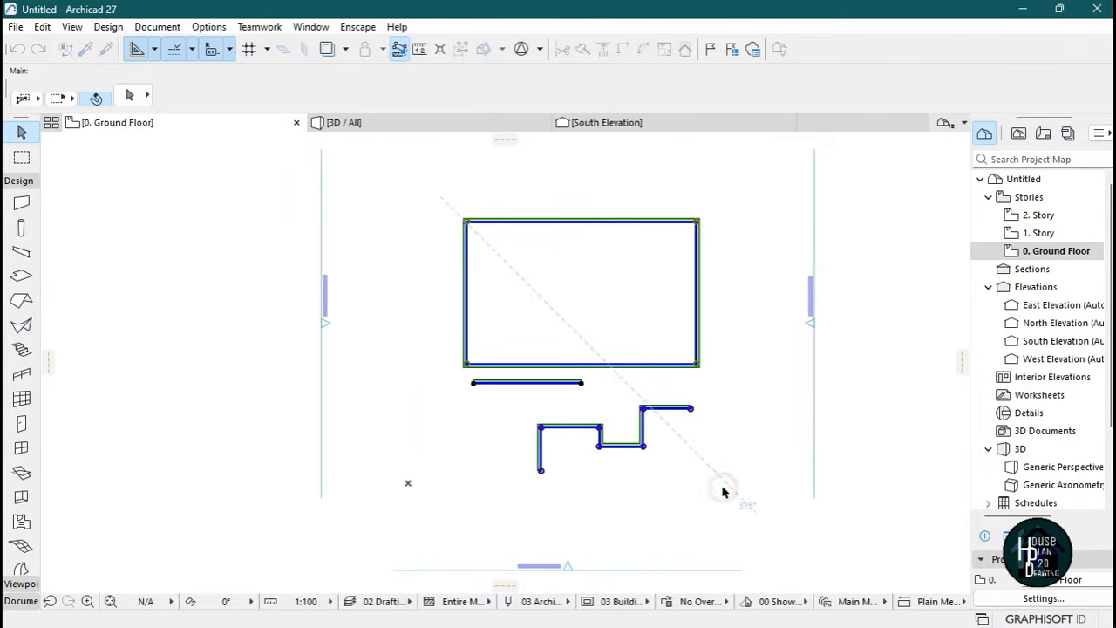
pyautogui.press('Delete')
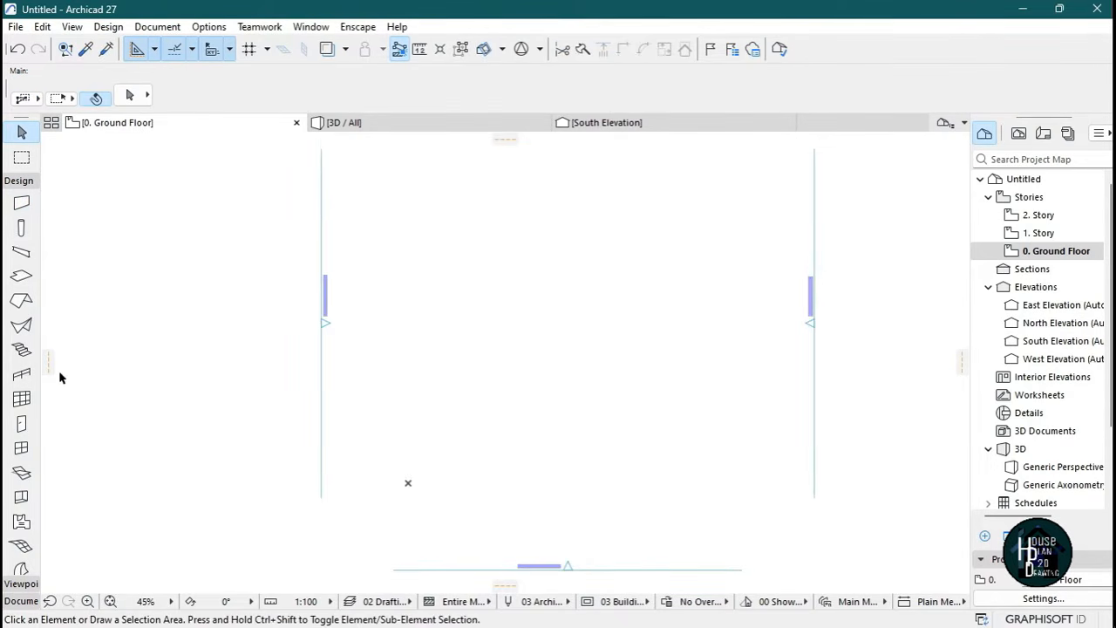
# Draw a vertical chained-method wall 15625 mm long on the east side of the ground floor plan.
pyautogui.click(21, 204)
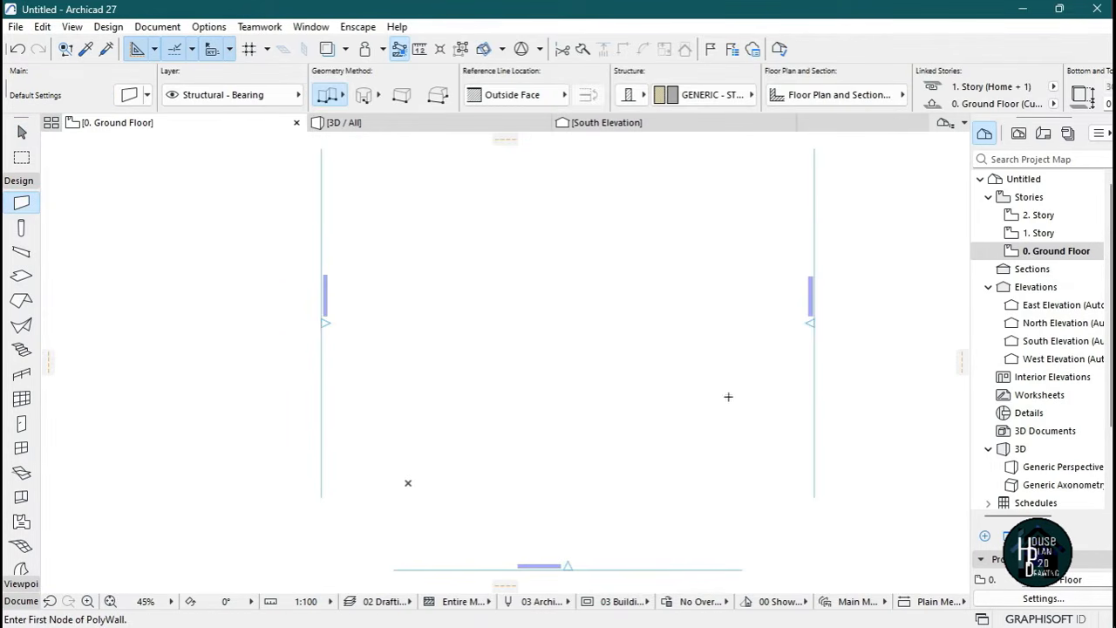
pyautogui.click(679, 448)
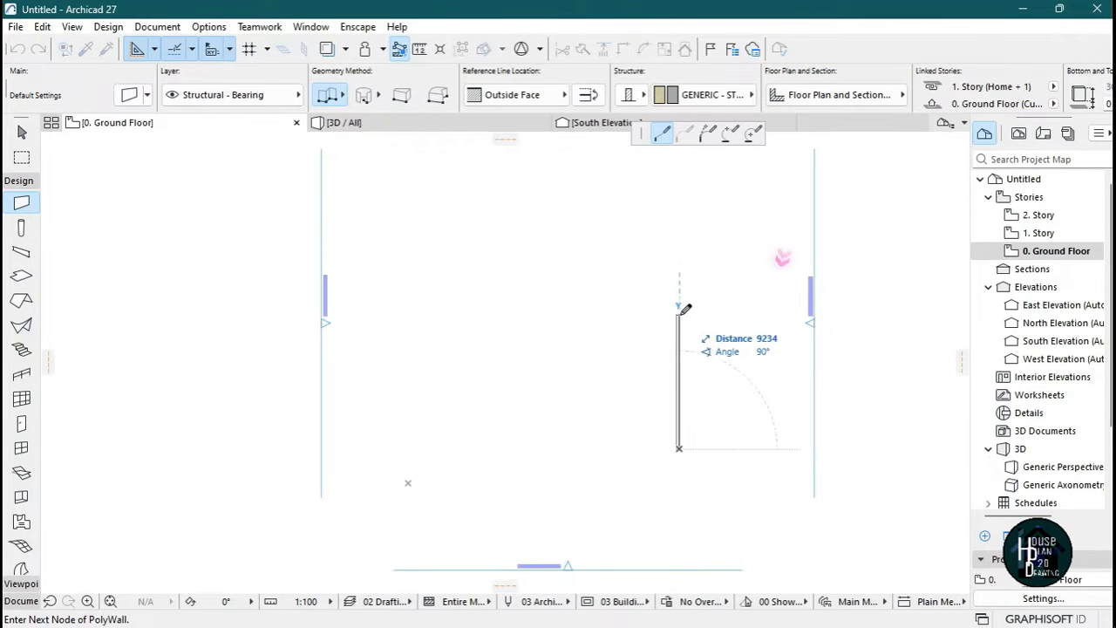
pyautogui.write('15625')
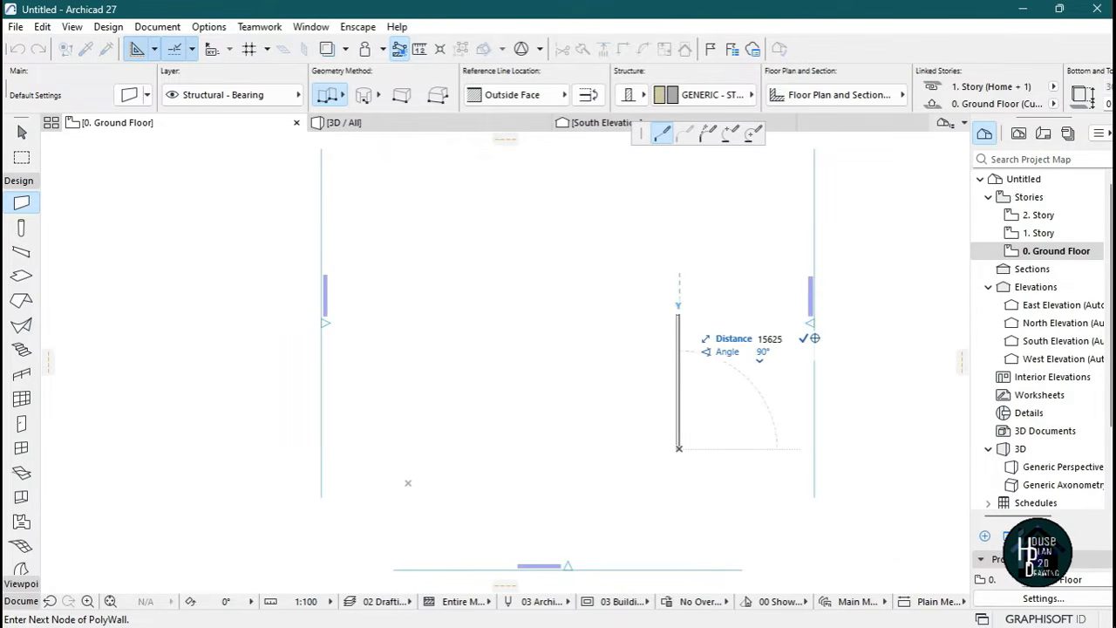
pyautogui.press('Return')
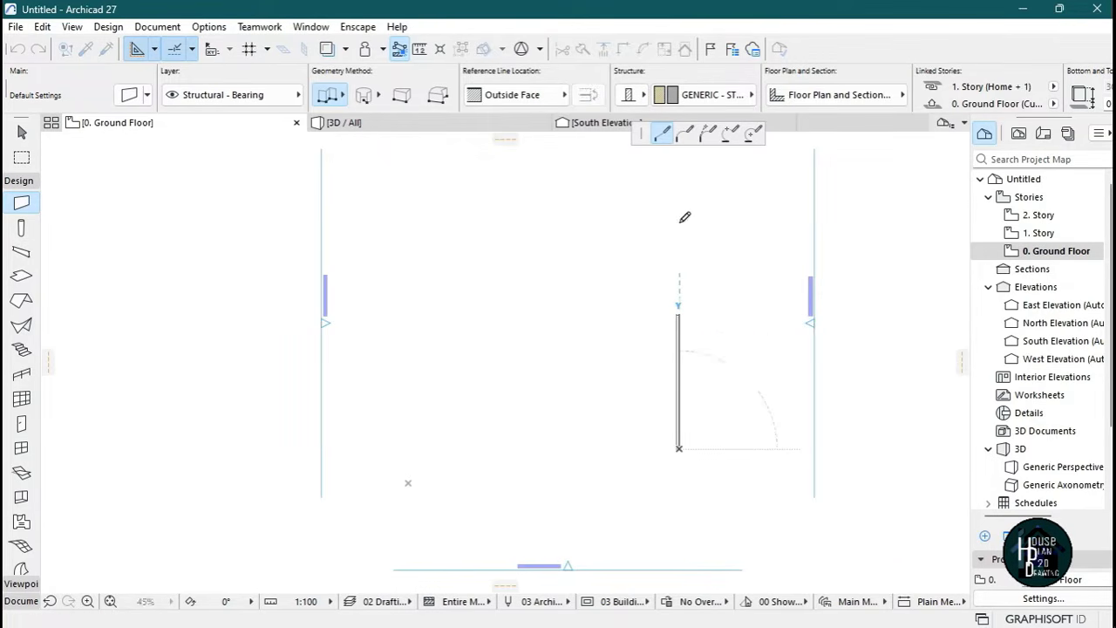
pyautogui.doubleClick(678, 221)
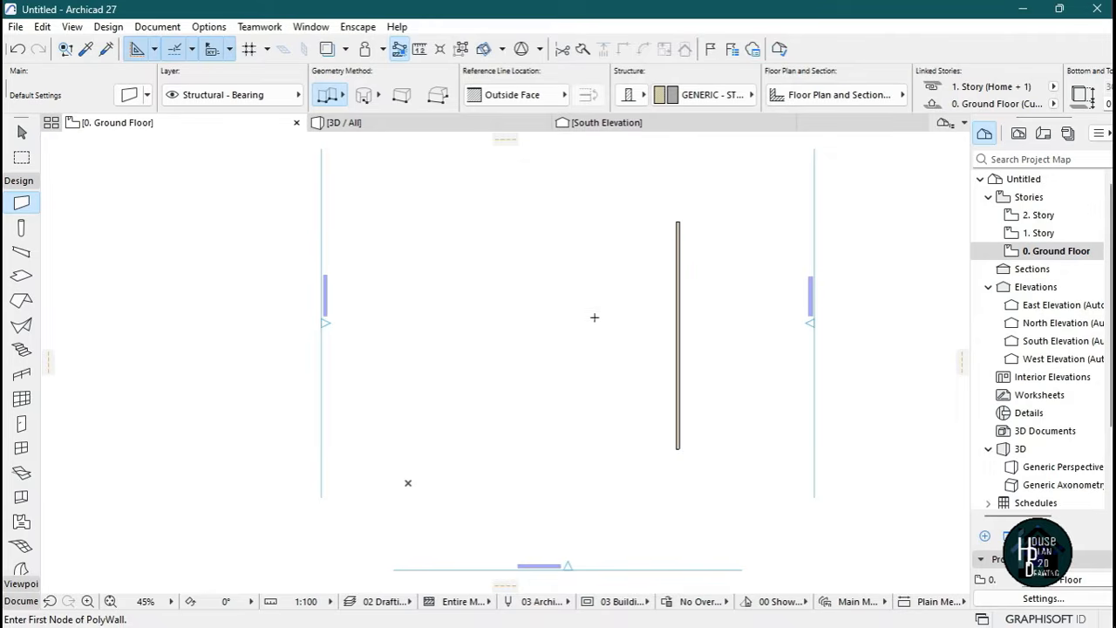
pyautogui.press('Escape')
# Draw a horizontal south wall 10725 mm long running west from the east wall's lower end, with its reference line on the Inside Face.
pyautogui.scroll(2, 666, 358)
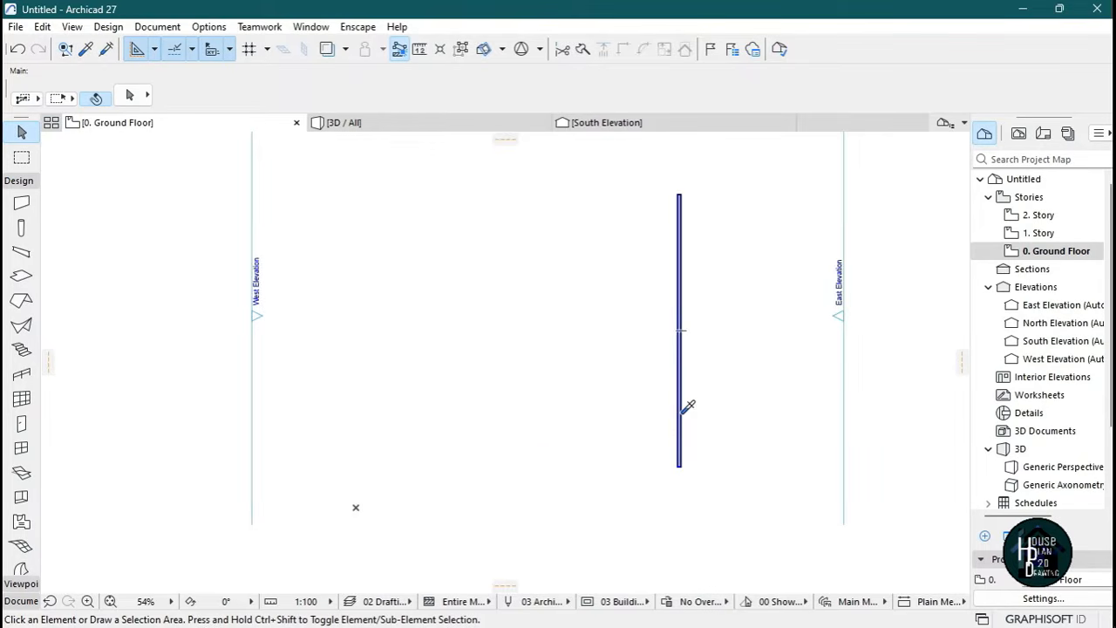
pyautogui.keyDown('alt'); pyautogui.click(686, 407); pyautogui.keyUp('alt')
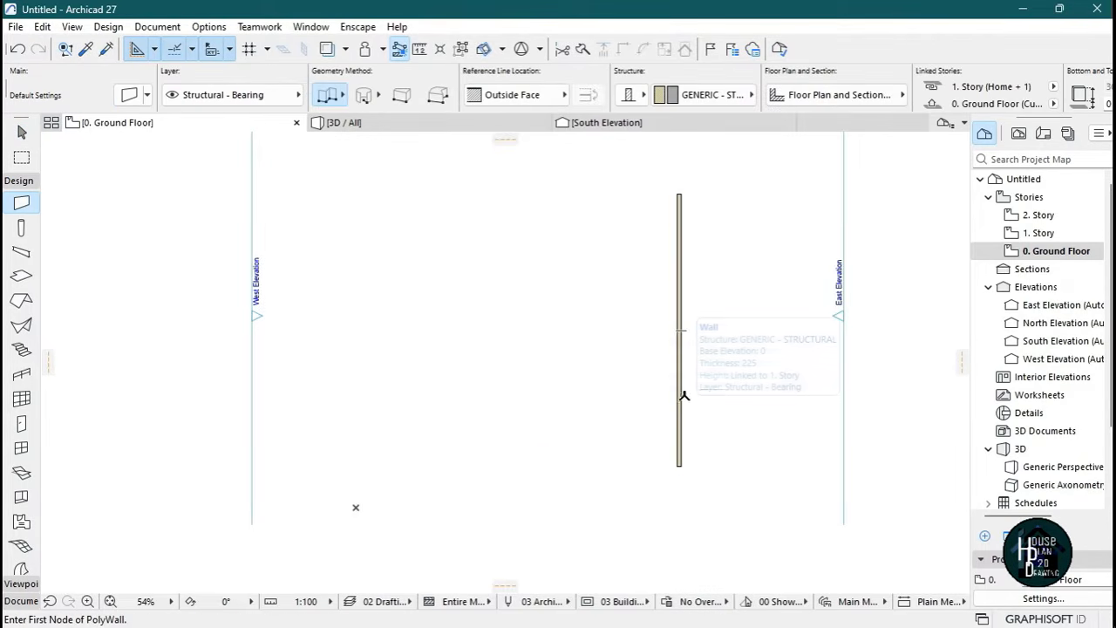
pyautogui.scroll(-1, 679, 428)
pyautogui.scroll(4, 679, 428)
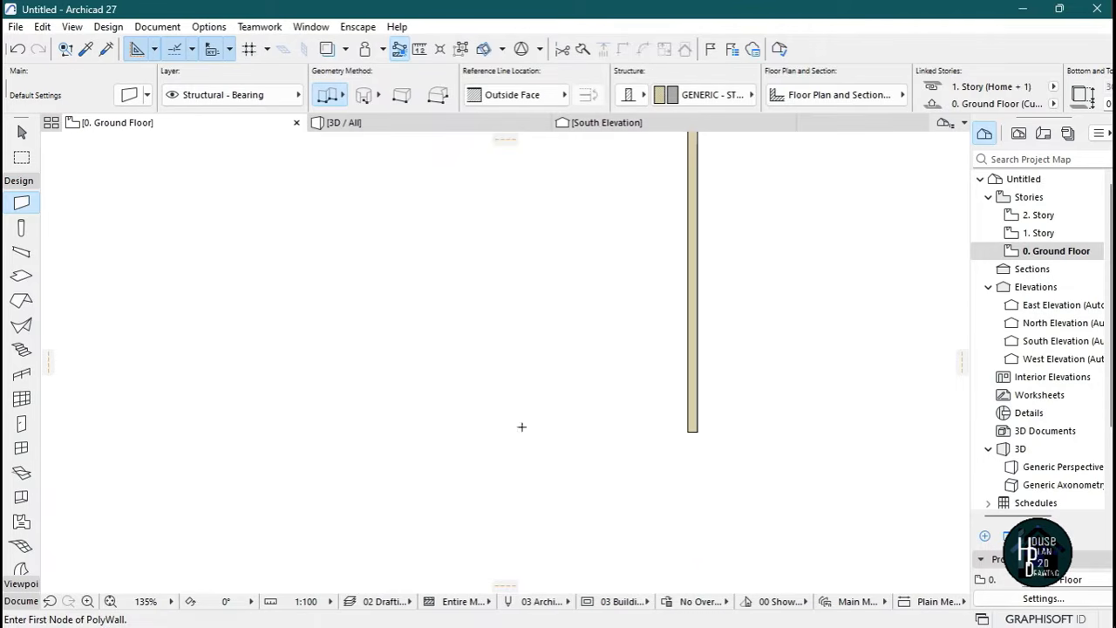
pyautogui.click(688, 431)
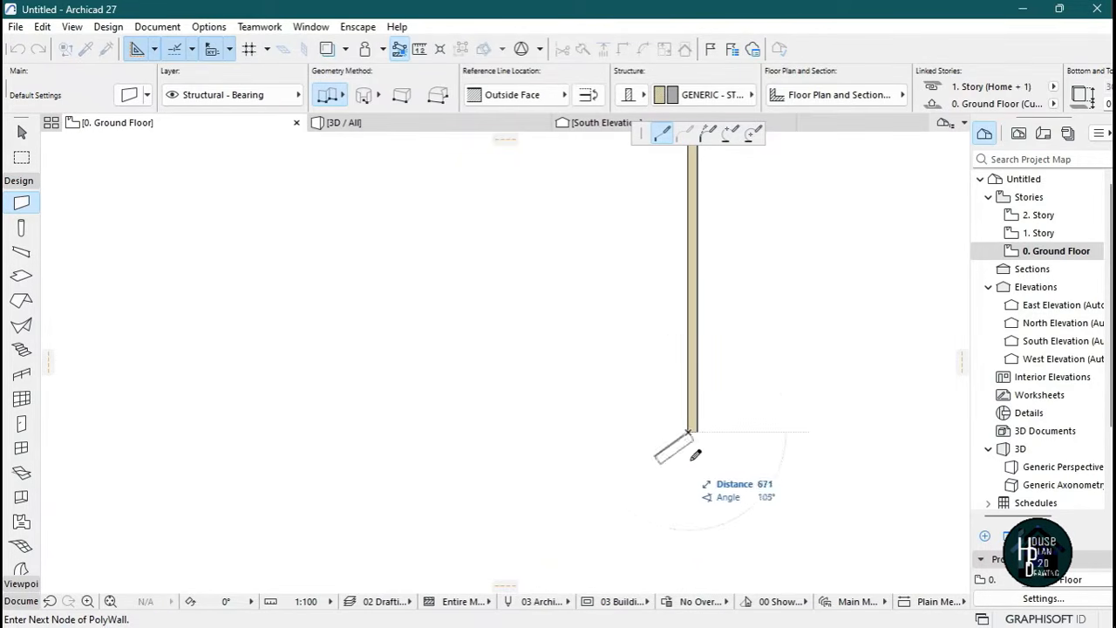
pyautogui.scroll(2, 703, 452)
pyautogui.scroll(2, 676, 444)
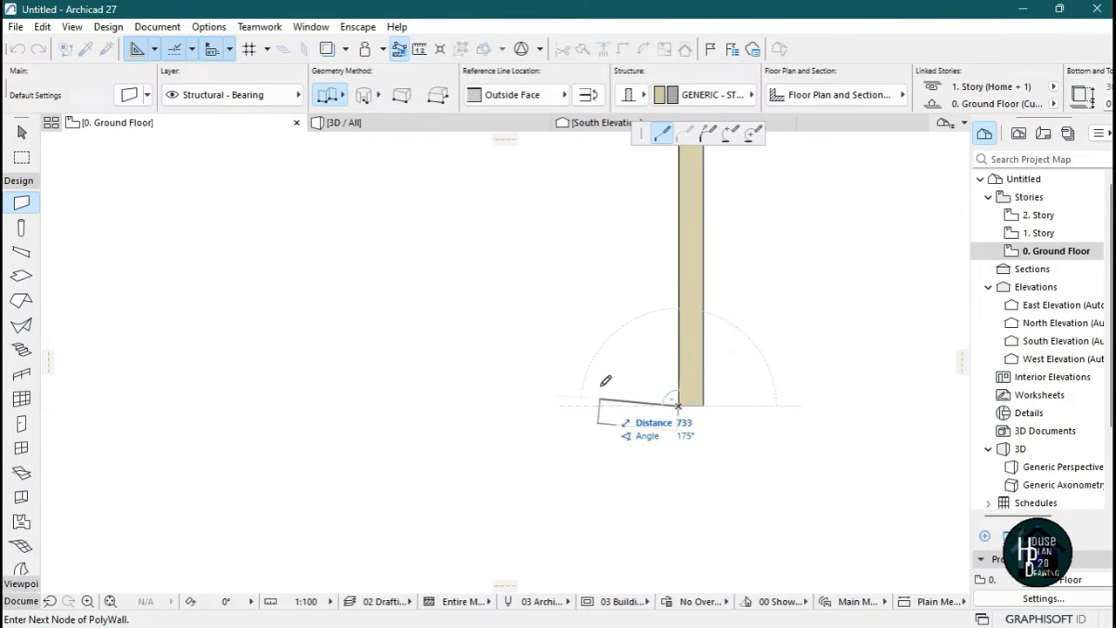
pyautogui.click(530, 97)
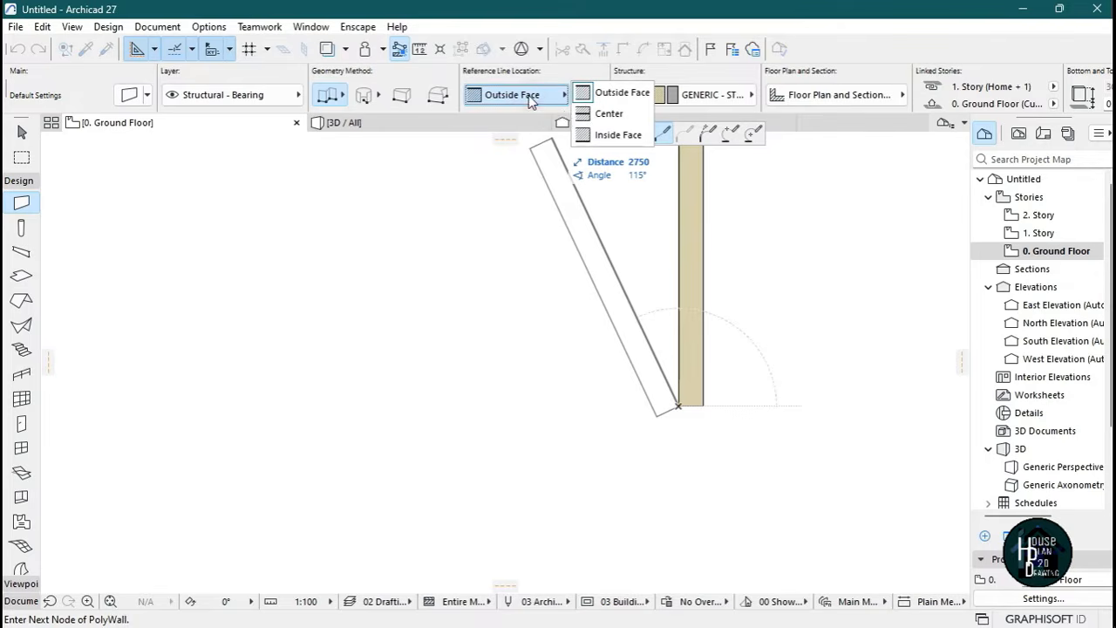
pyautogui.click(610, 138)
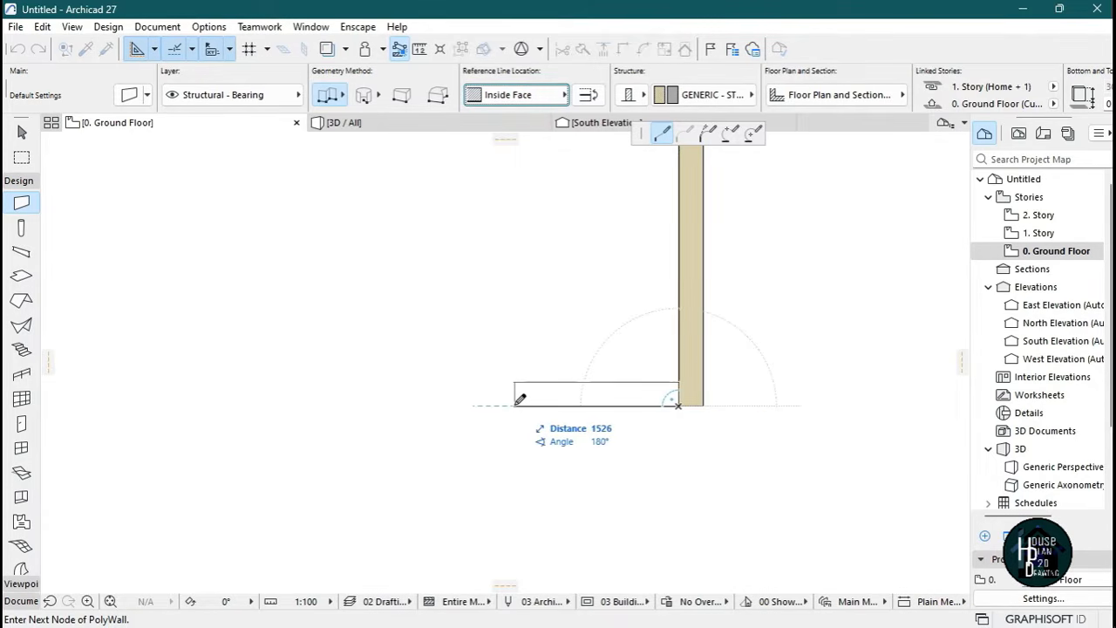
pyautogui.write('1')
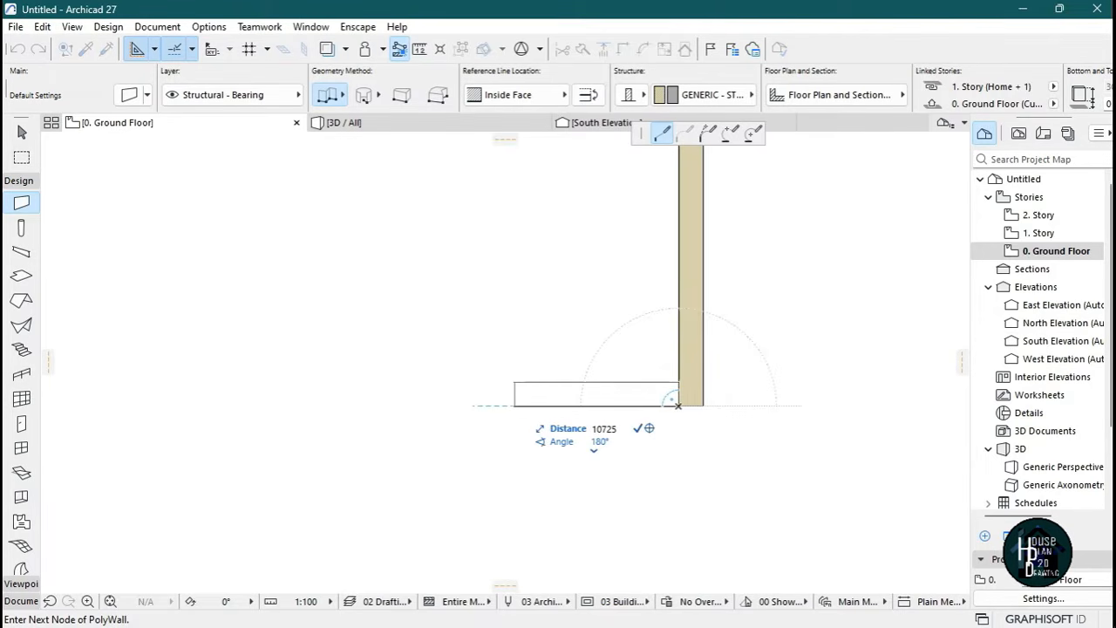
pyautogui.press('Return')
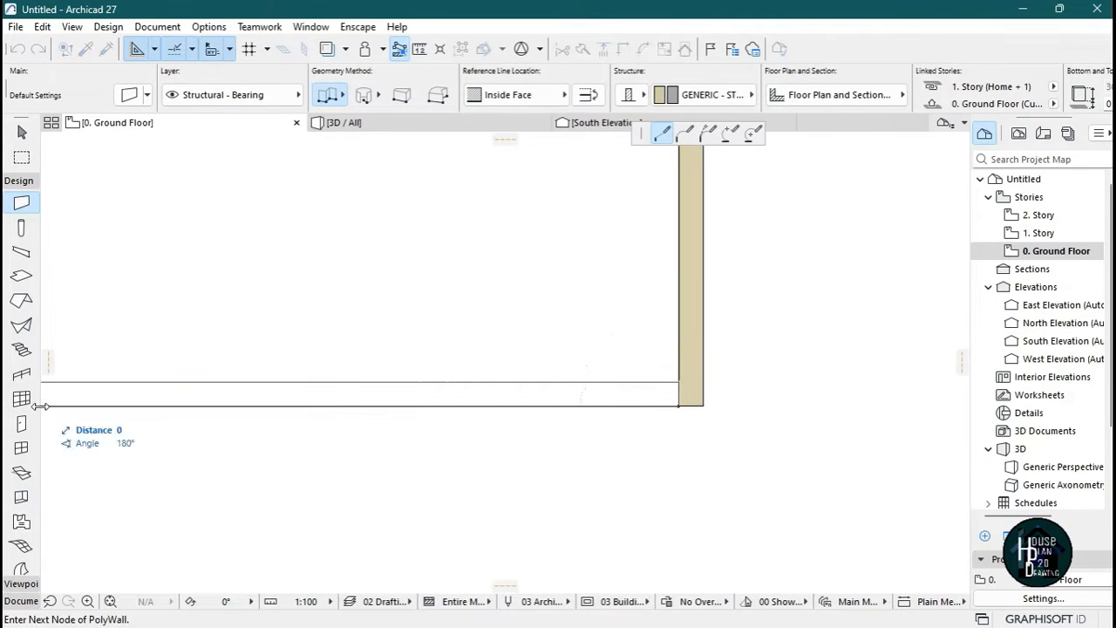
pyautogui.press('Return')
pyautogui.scroll(-6, 484, 323)
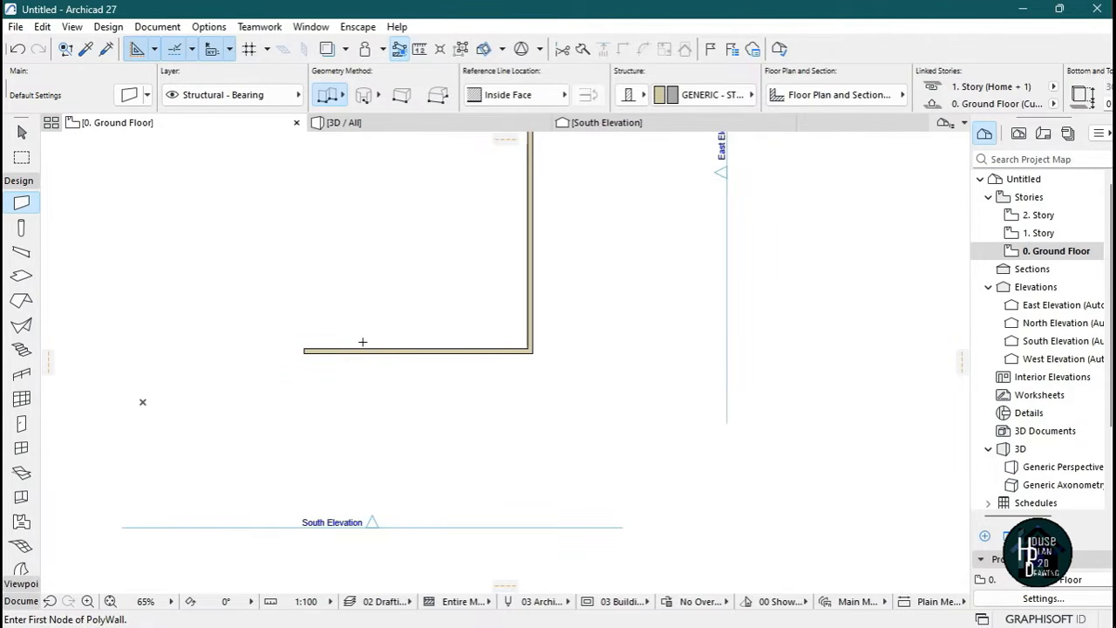
# Draw a vertical west wall with Outside Face reference from the south wall's west end, extending beyond the east wall's north end.
pyautogui.scroll(-2, 442, 373)
pyautogui.scroll(3, 348, 242)
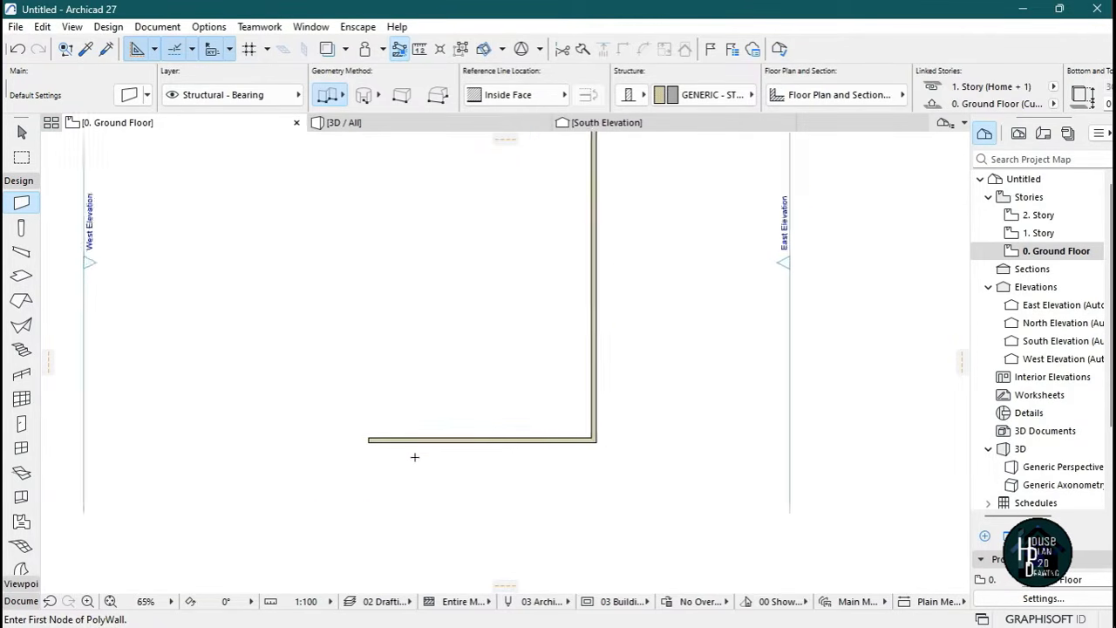
pyautogui.scroll(1, 374, 475)
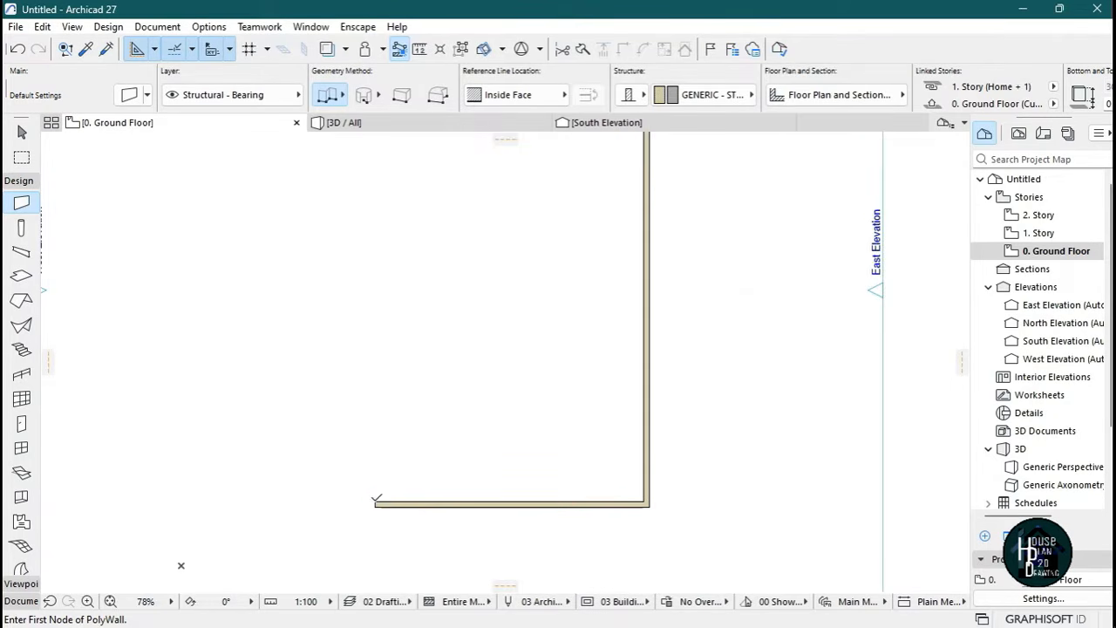
pyautogui.click(375, 501)
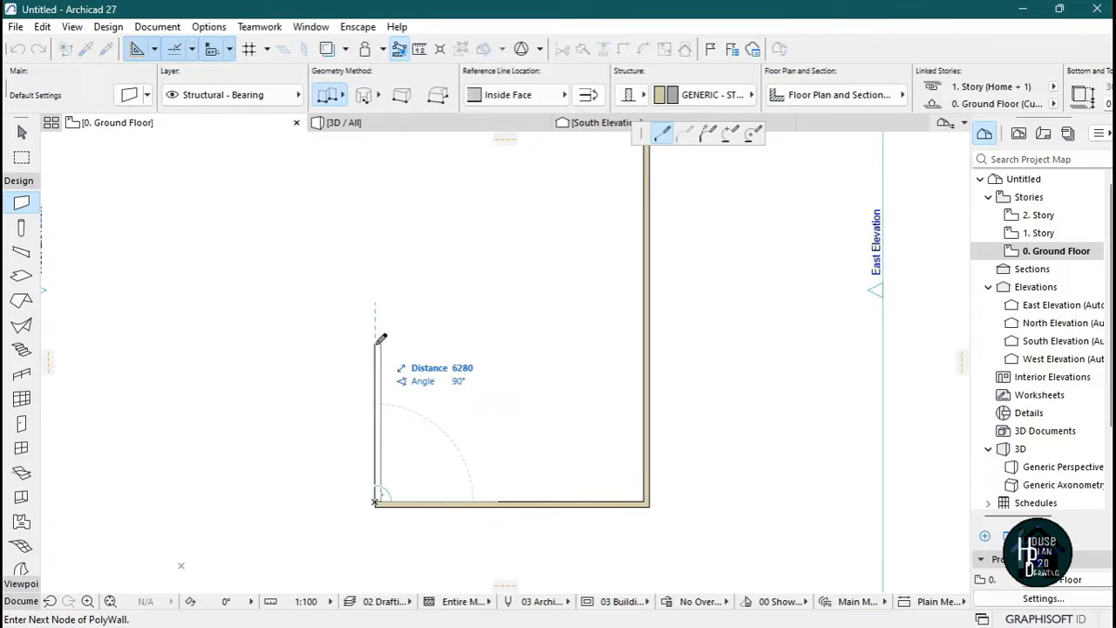
pyautogui.scroll(5, 378, 488)
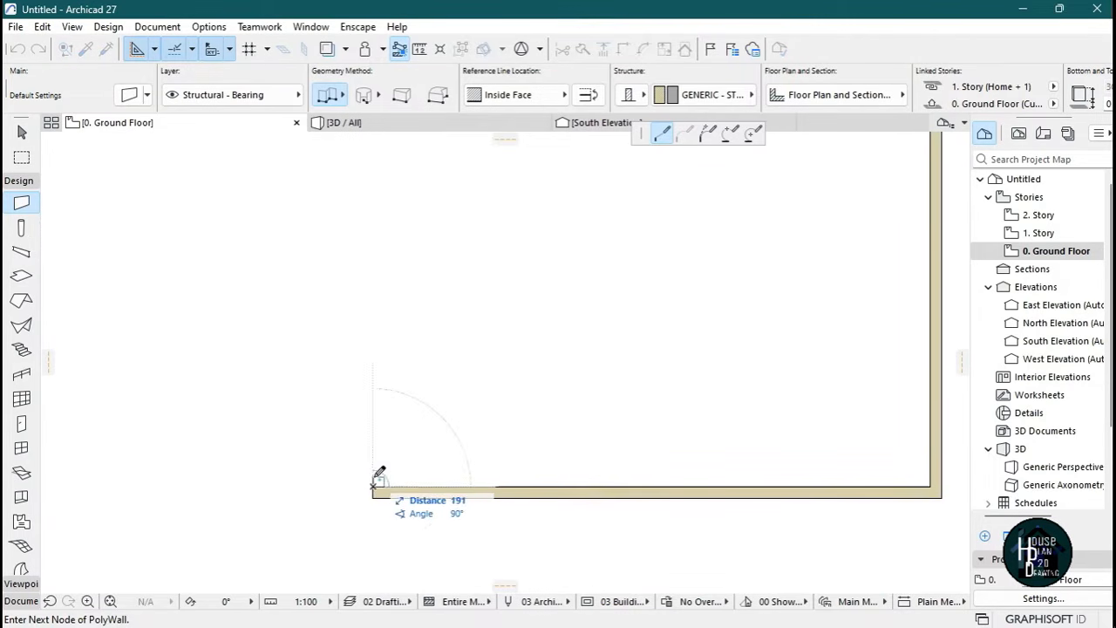
pyautogui.click(531, 96)
pyautogui.click(614, 93)
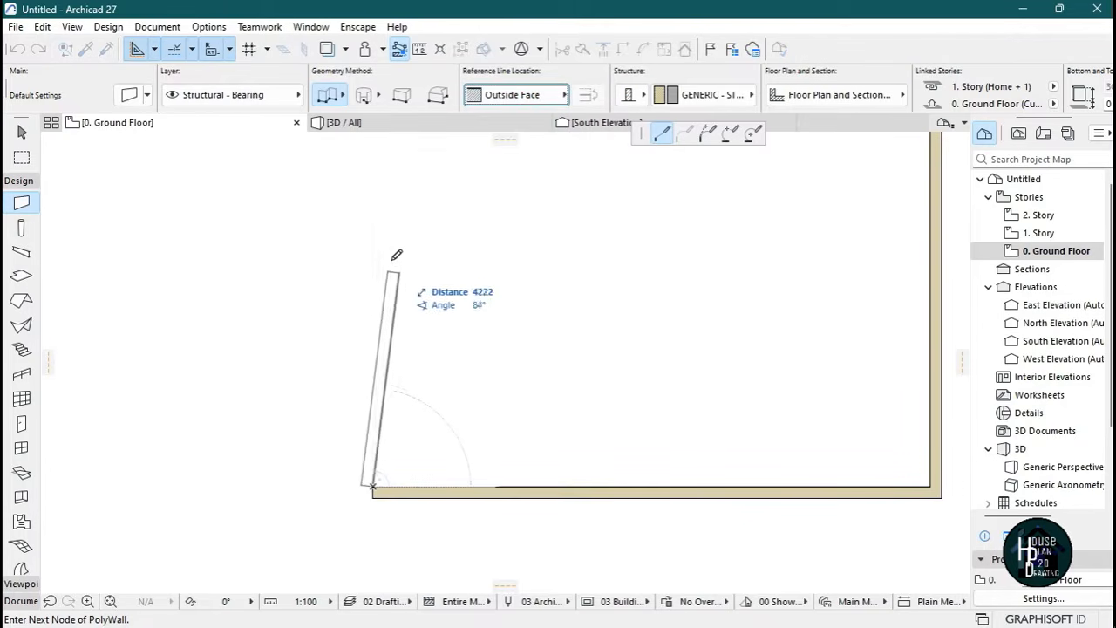
pyautogui.scroll(-4, 377, 481)
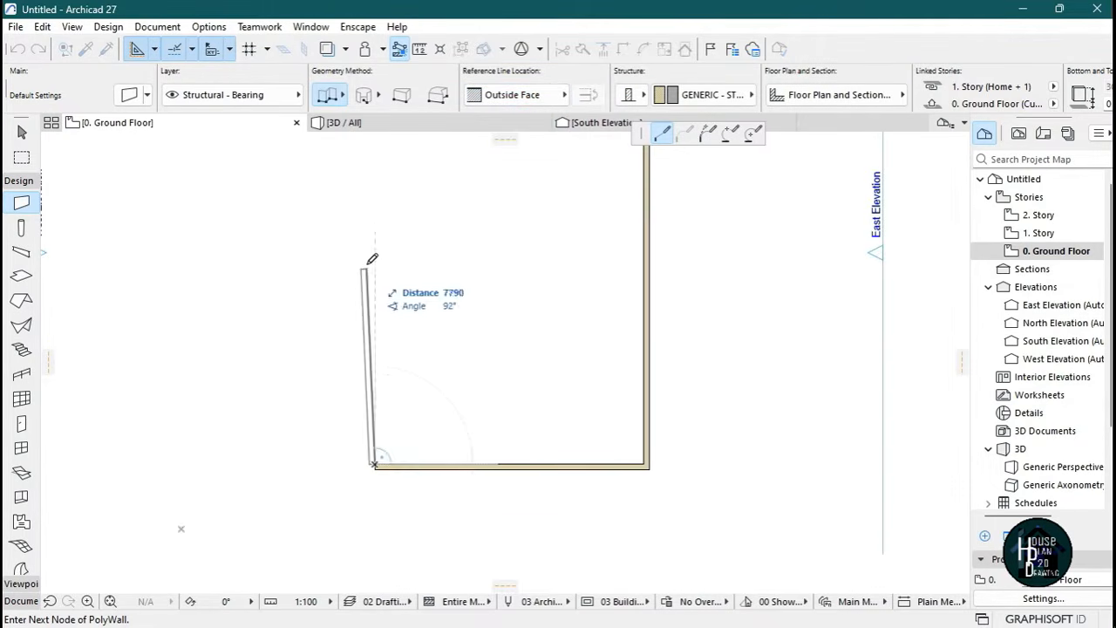
pyautogui.scroll(-5, 377, 287)
pyautogui.scroll(3, 375, 181)
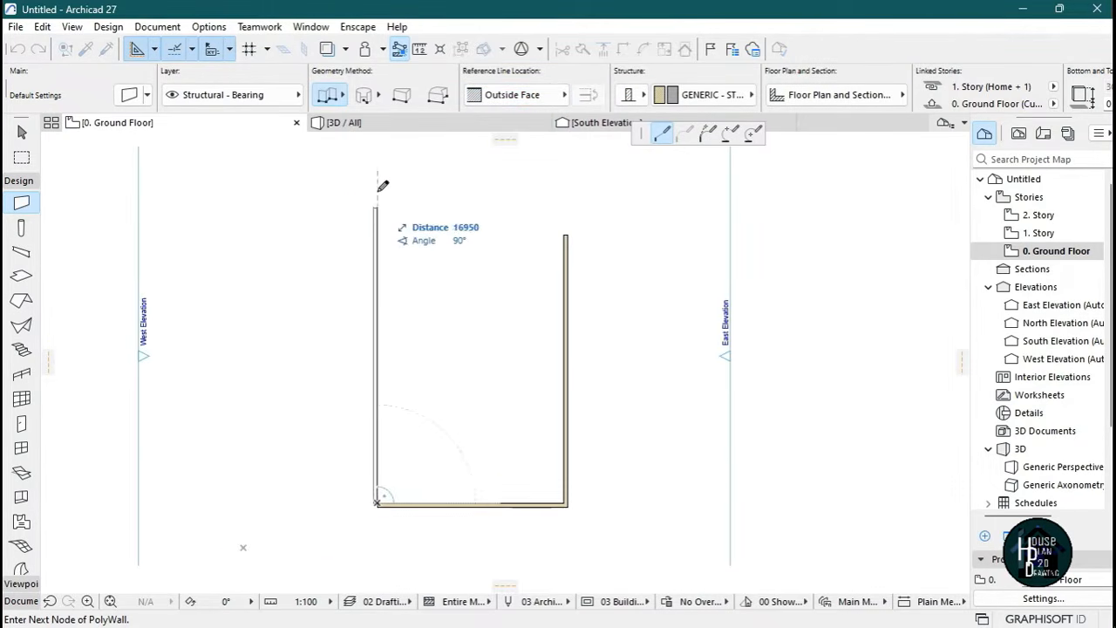
pyautogui.click(377, 188)
pyautogui.click(376, 189)
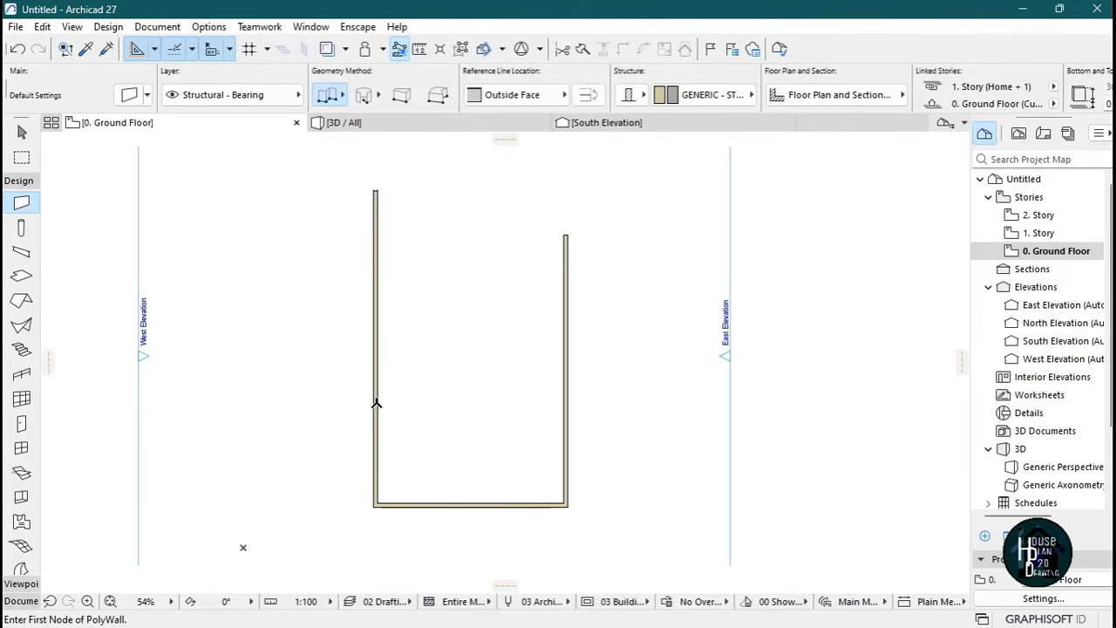
# Draw a short vertical interior wall north from the south wall's inner face, its start point offset west from the inner south-east corner.
pyautogui.scroll(7, 464, 505)
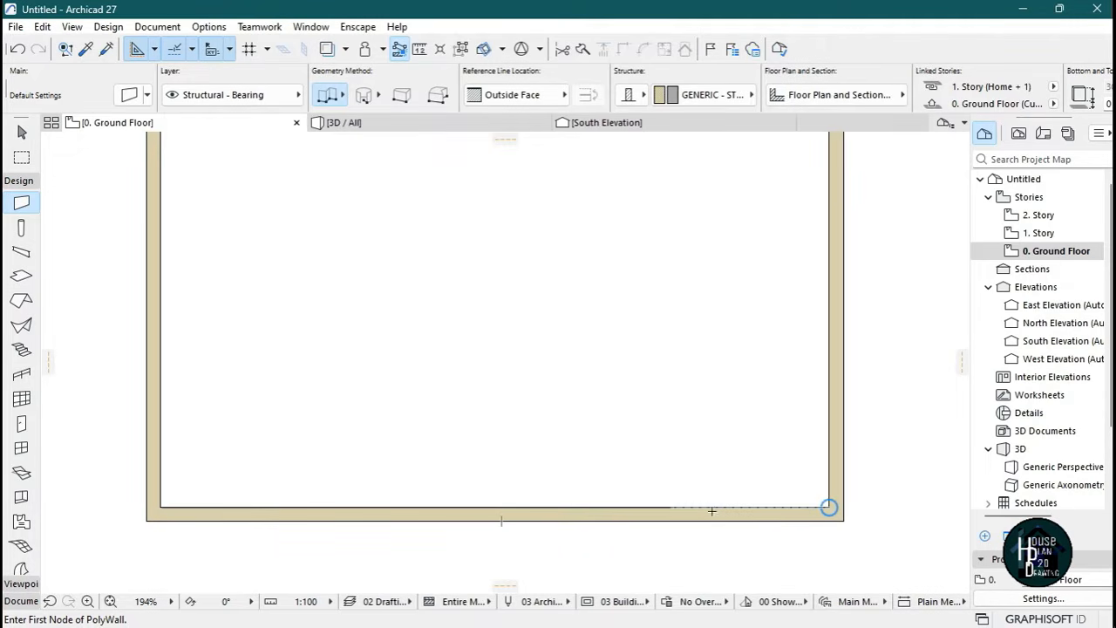
pyautogui.write('702')
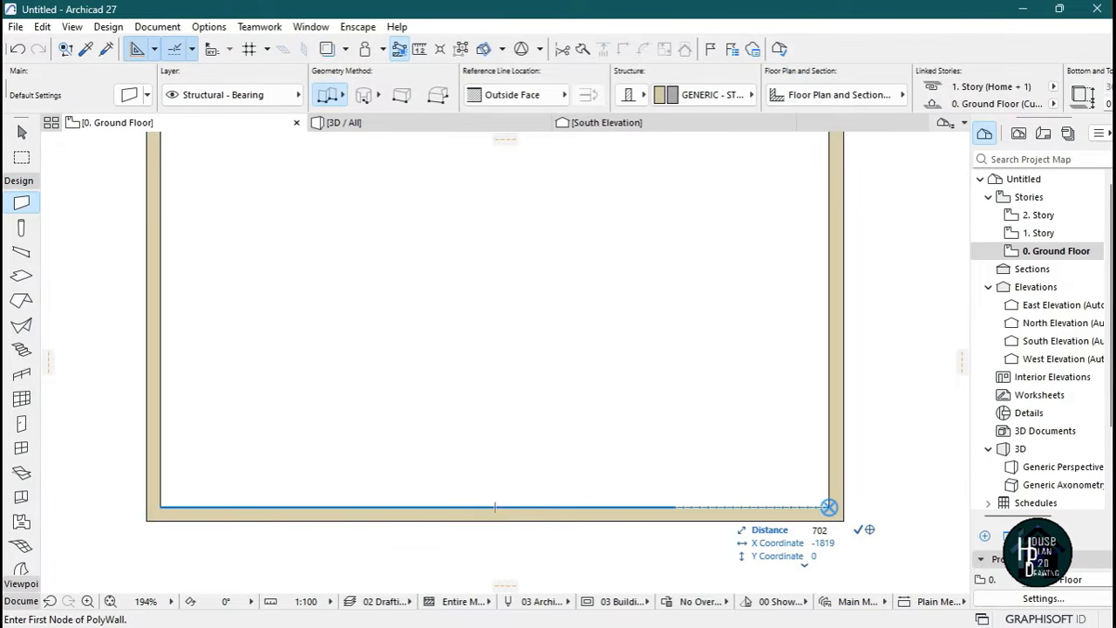
pyautogui.click(390, 507)
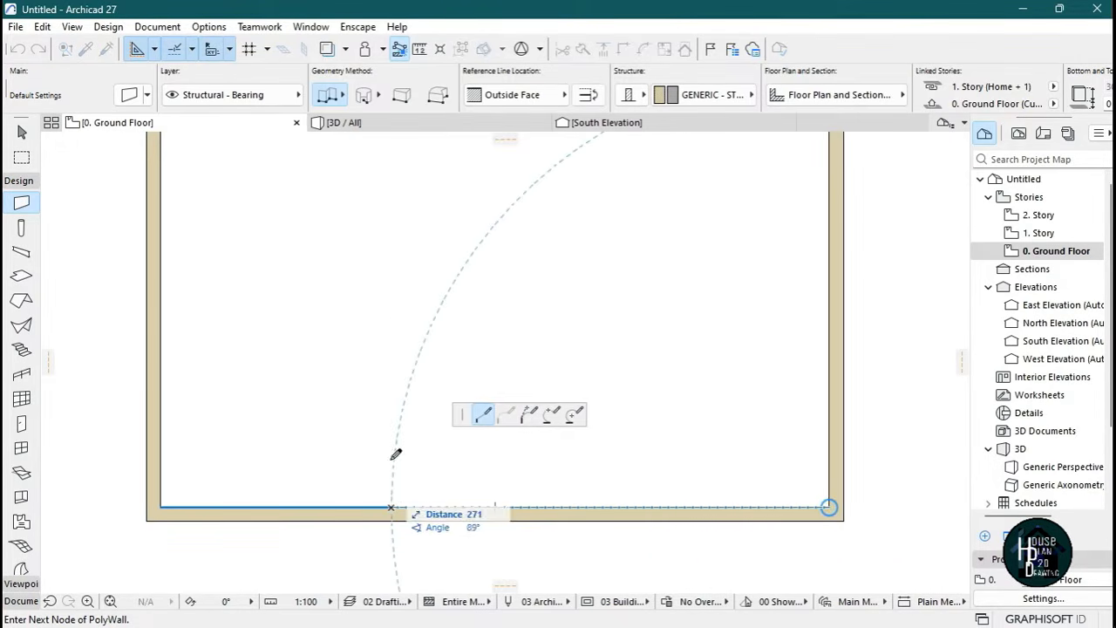
pyautogui.doubleClick(392, 233)
pyautogui.scroll(-5, 492, 436)
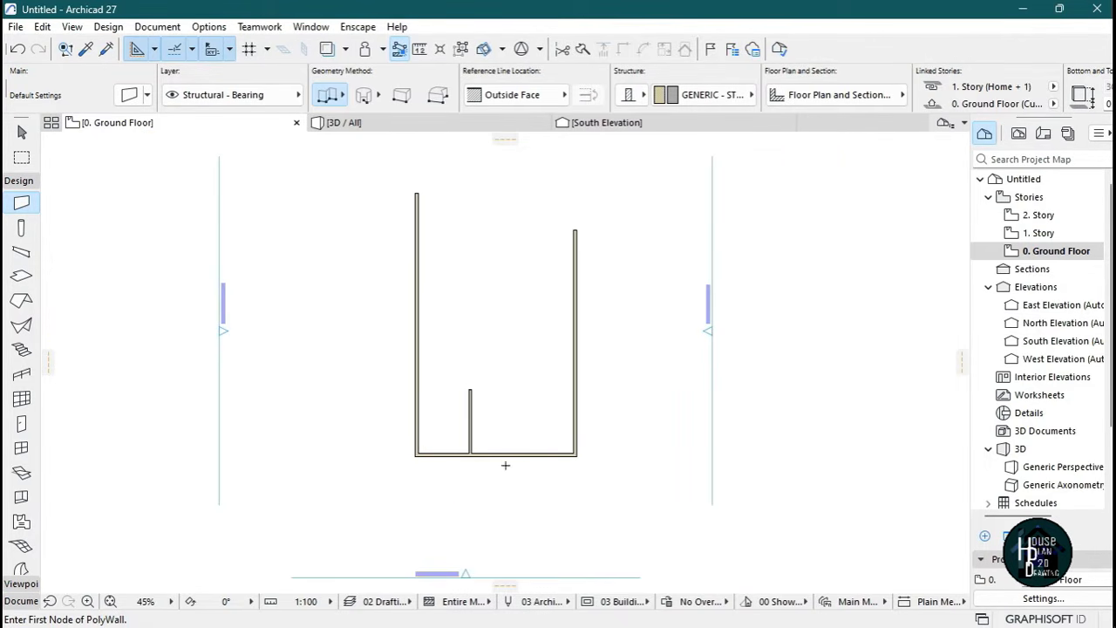
# Draw a horizontal north wall 5000 mm long running west from the east wall's upper end, with Inside Face reference.
pyautogui.scroll(5, 486, 195)
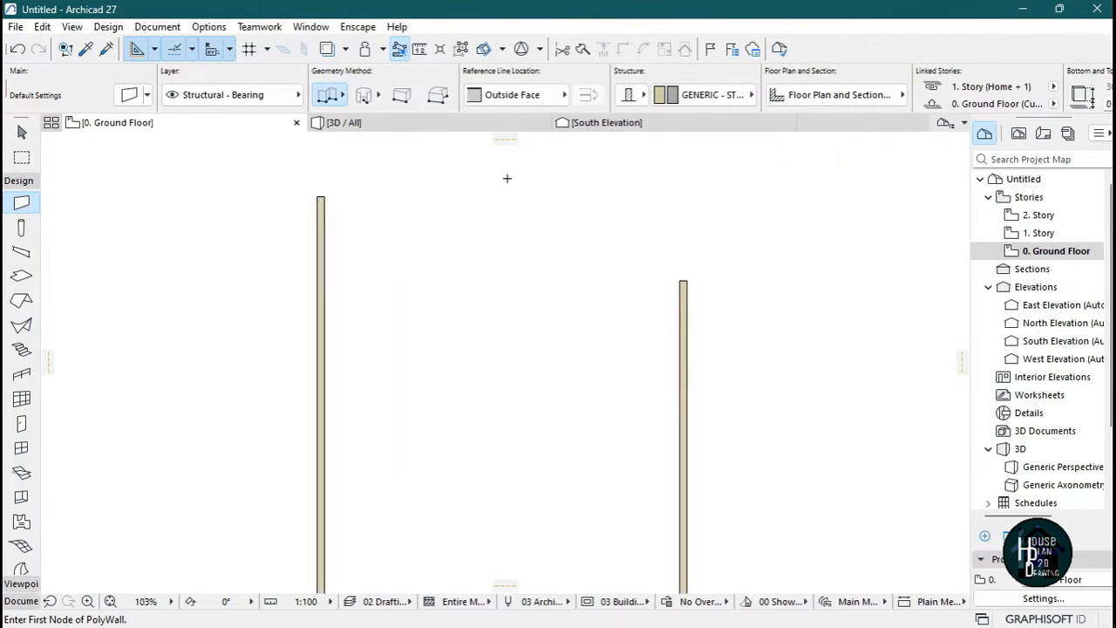
pyautogui.scroll(2, 710, 351)
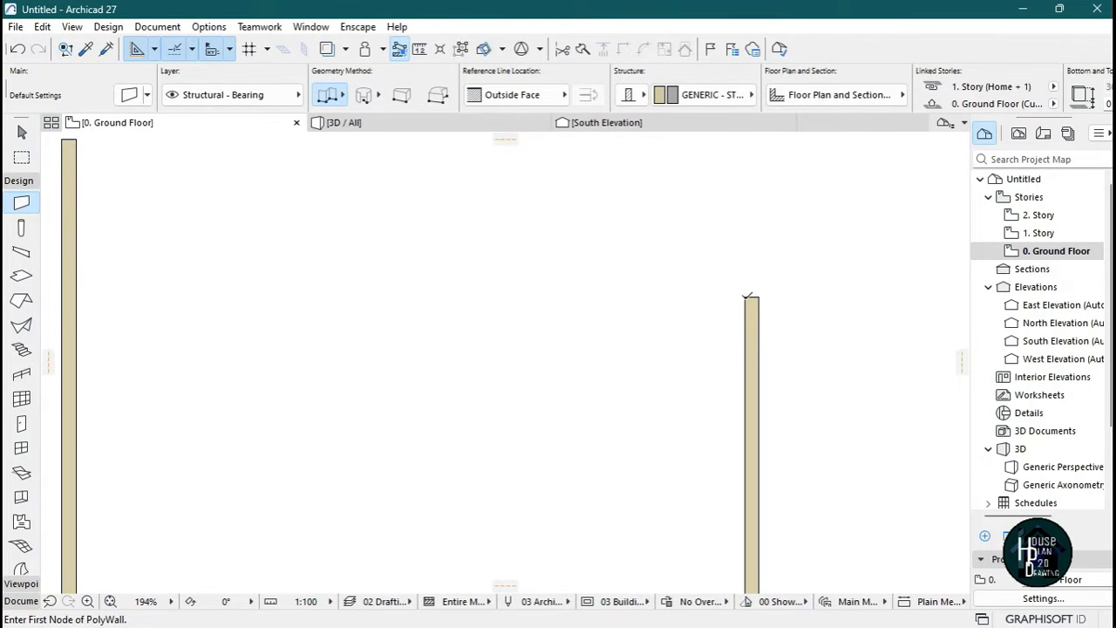
pyautogui.click(745, 298)
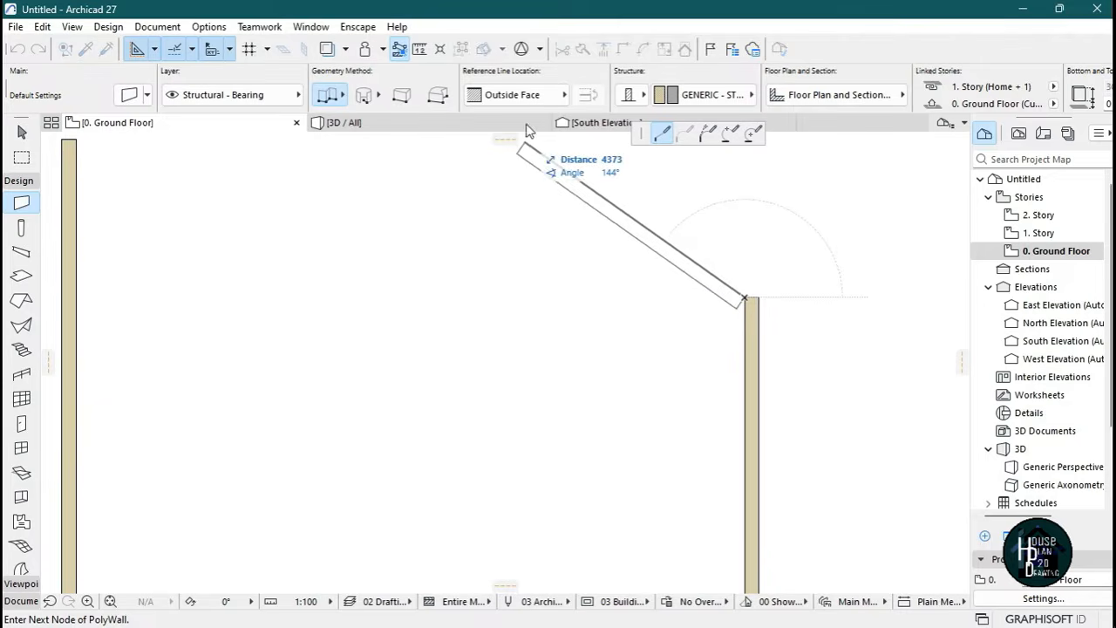
pyautogui.click(530, 95)
pyautogui.click(615, 135)
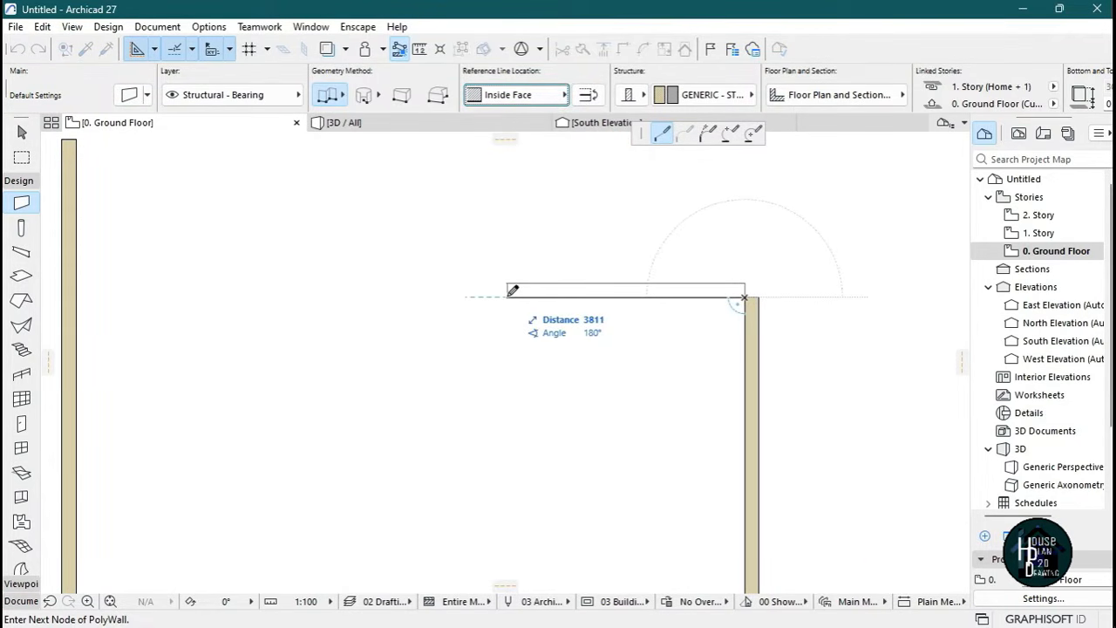
pyautogui.write('5000')
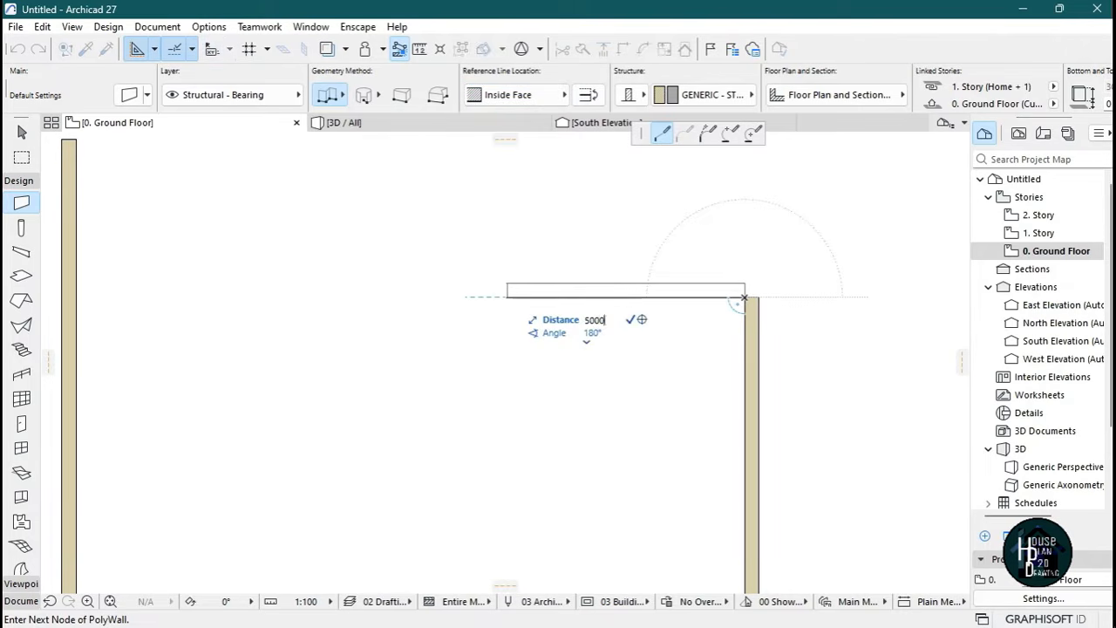
pyautogui.press('Return')
pyautogui.scroll(-1, 506, 208)
pyautogui.scroll(2, 504, 208)
pyautogui.press('Escape')
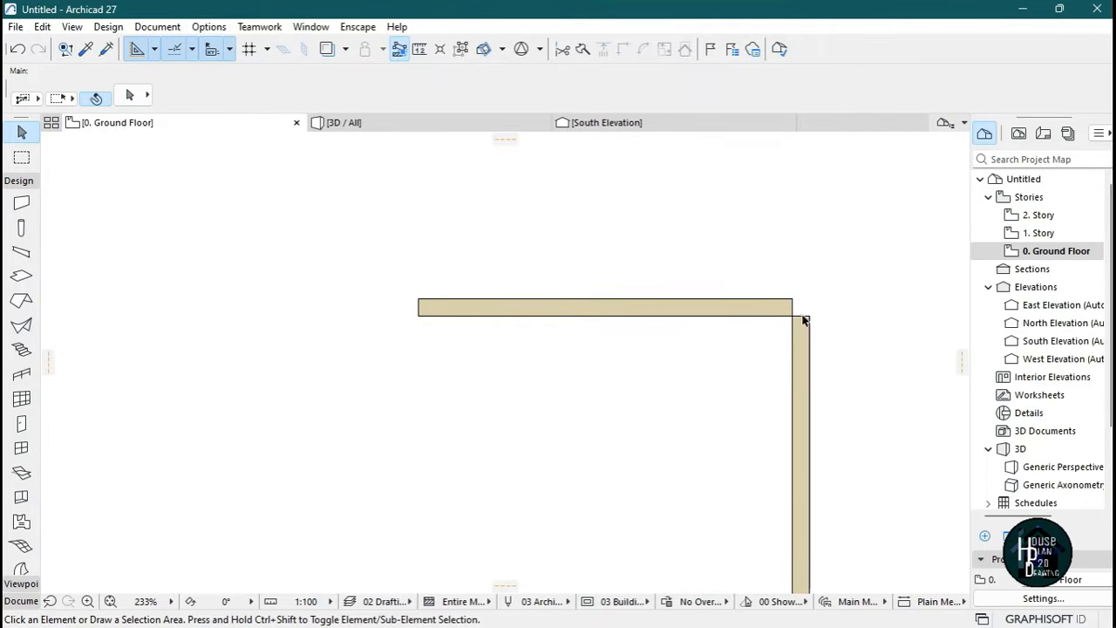
# Stretch the short north wall's east end to the outer face of the east wall to close the corner.
pyautogui.click(766, 310)
pyautogui.scroll(2, 802, 331)
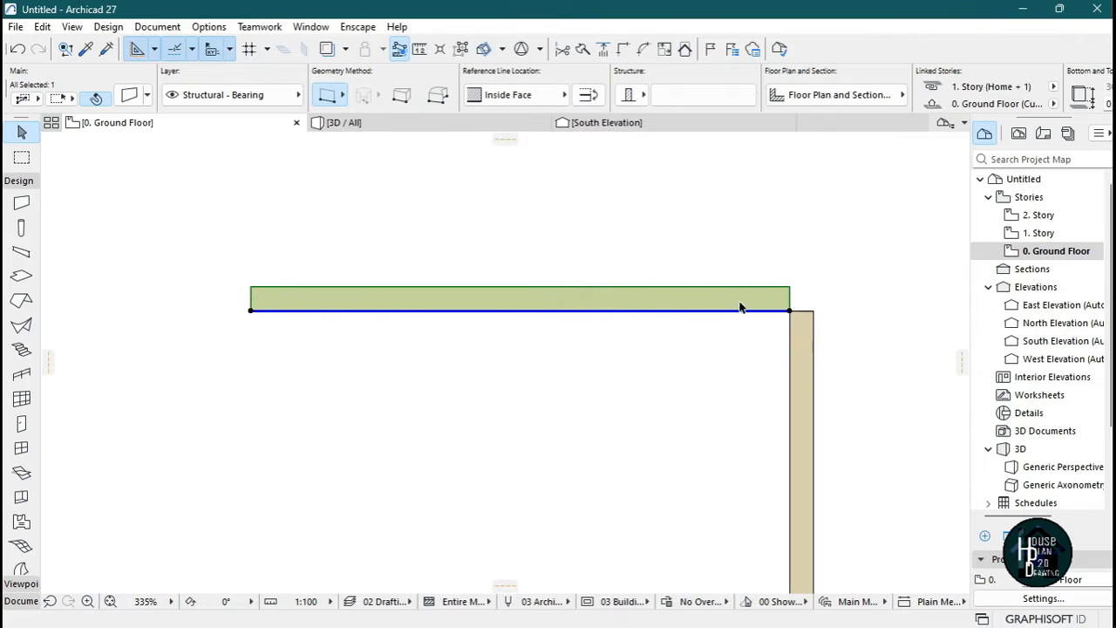
pyautogui.press('Escape')
pyautogui.click(752, 299)
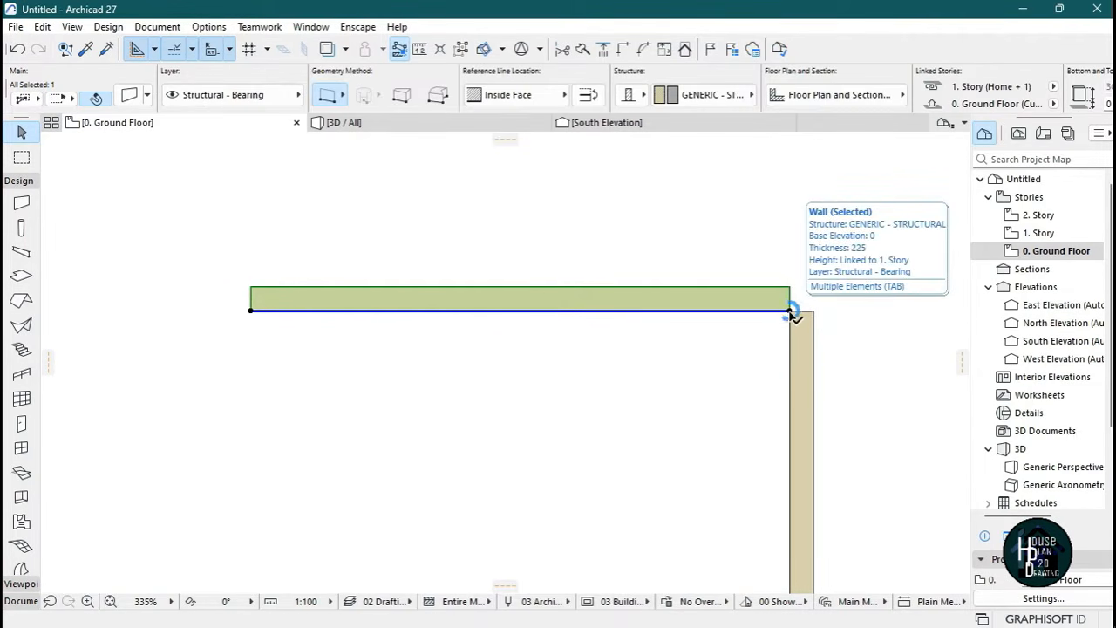
pyautogui.click(790, 311)
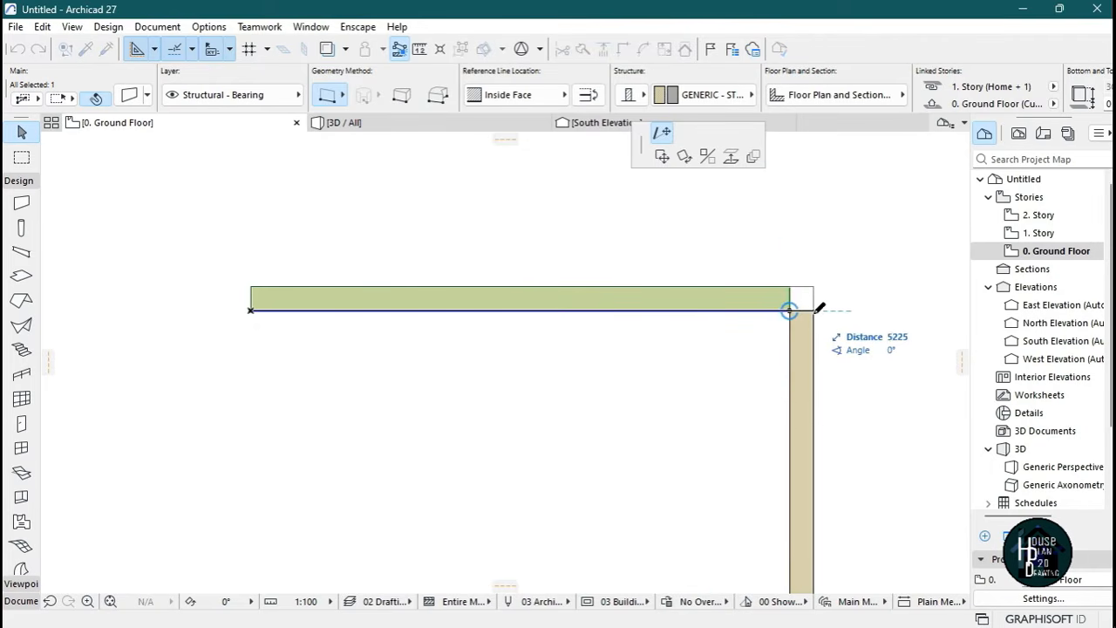
pyautogui.click(813, 310)
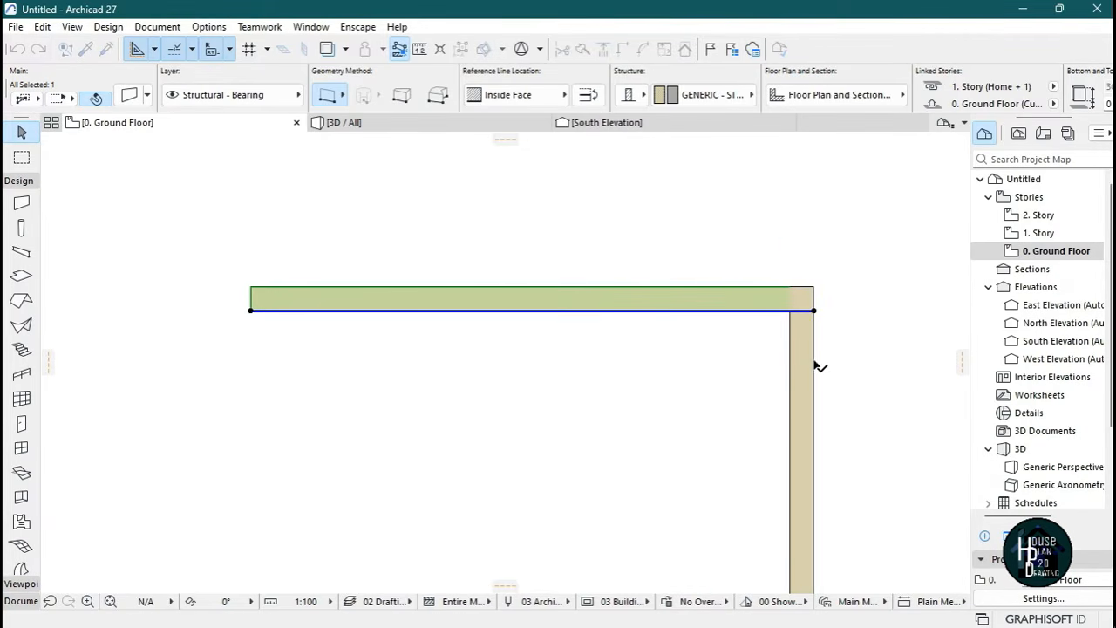
pyautogui.press('Escape')
# Draw a vertical wall running south from the inner corner at the short north wall's west end, with Inside Face reference.
pyautogui.scroll(-4, 791, 311)
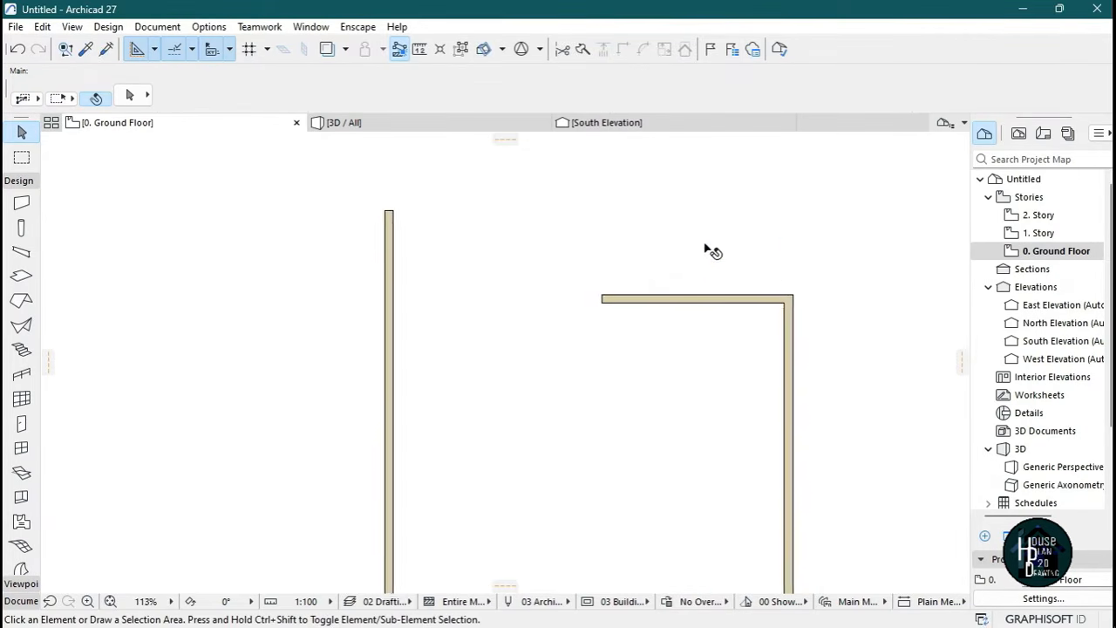
pyautogui.scroll(2, 672, 314)
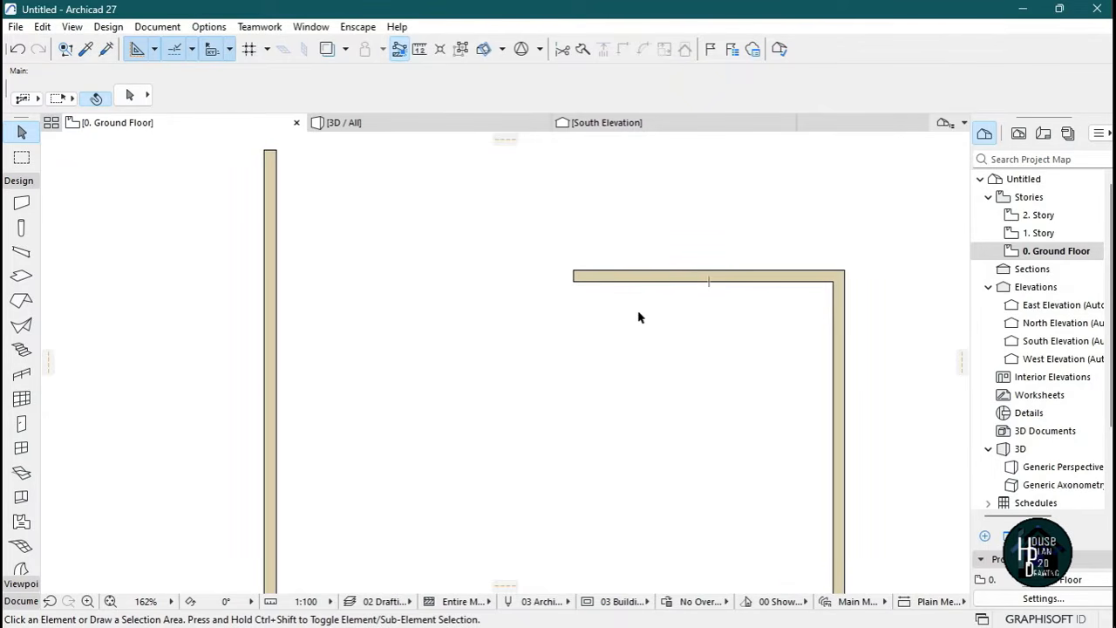
pyautogui.keyDown('alt'); pyautogui.click(591, 277); pyautogui.keyUp('alt')
pyautogui.click(574, 279)
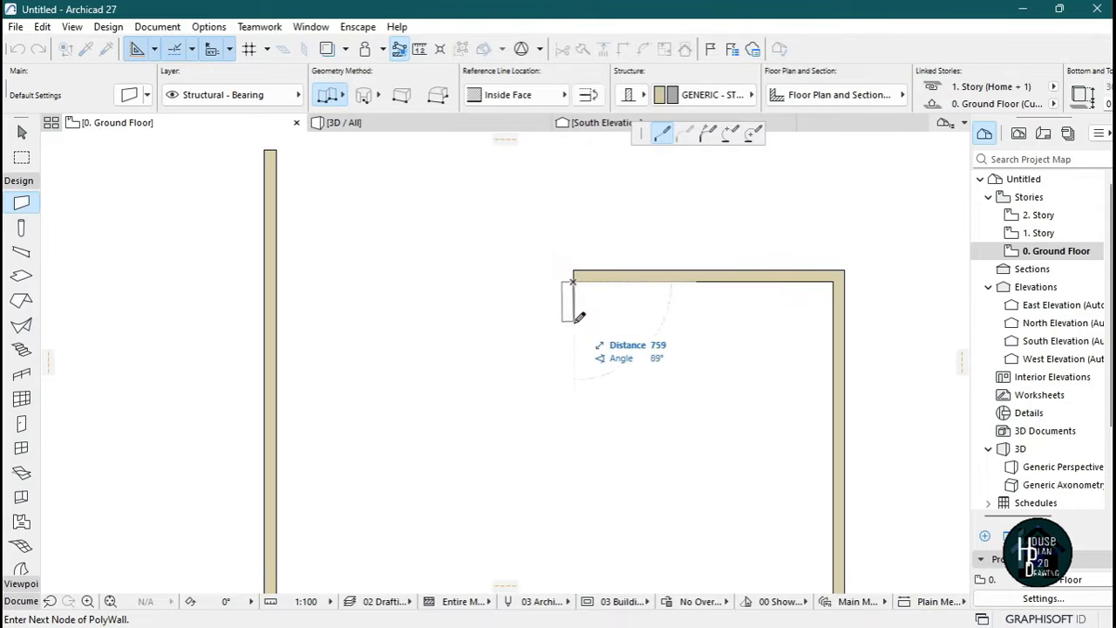
pyautogui.scroll(-5, 578, 419)
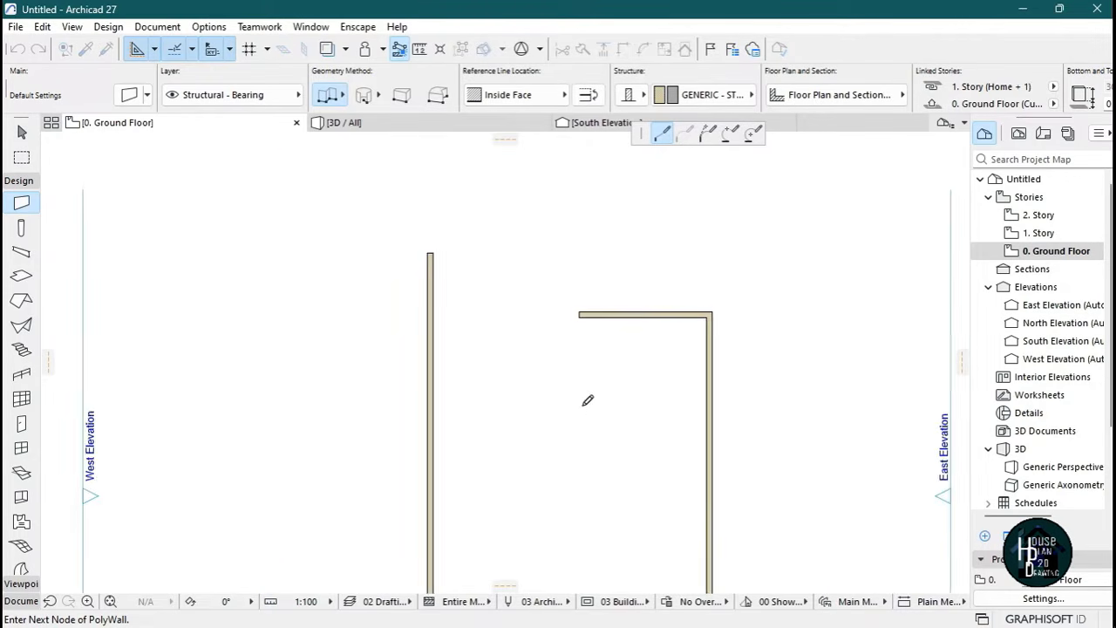
pyautogui.press('Escape')
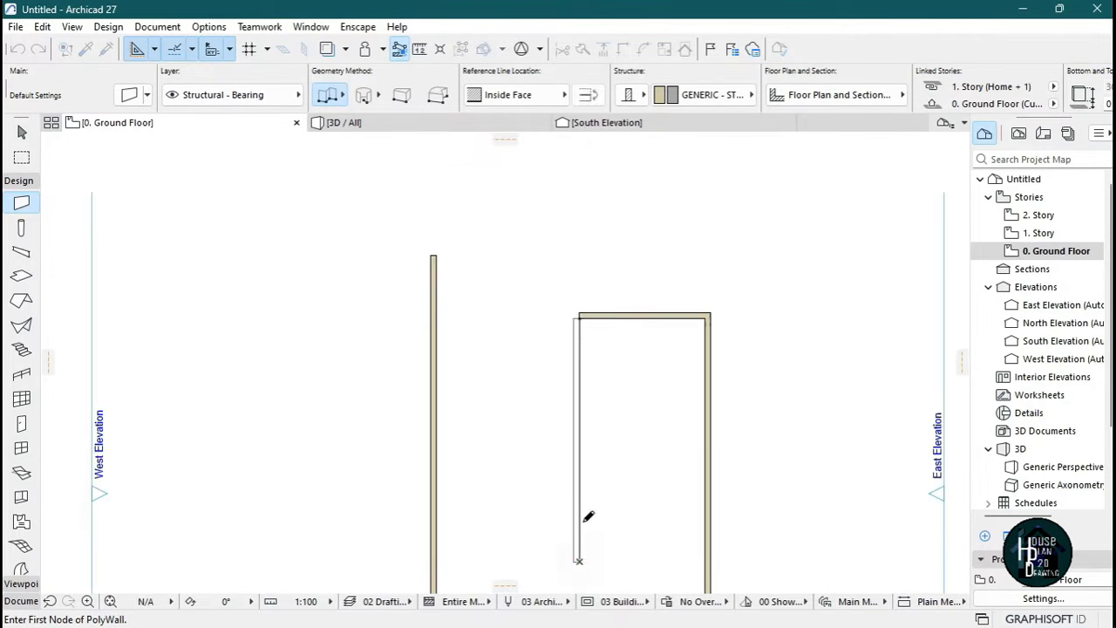
# Draw a 725 mm wall stub running north from the outer north-west corner of the short north wall.
pyautogui.scroll(4, 531, 310)
pyautogui.click(643, 321)
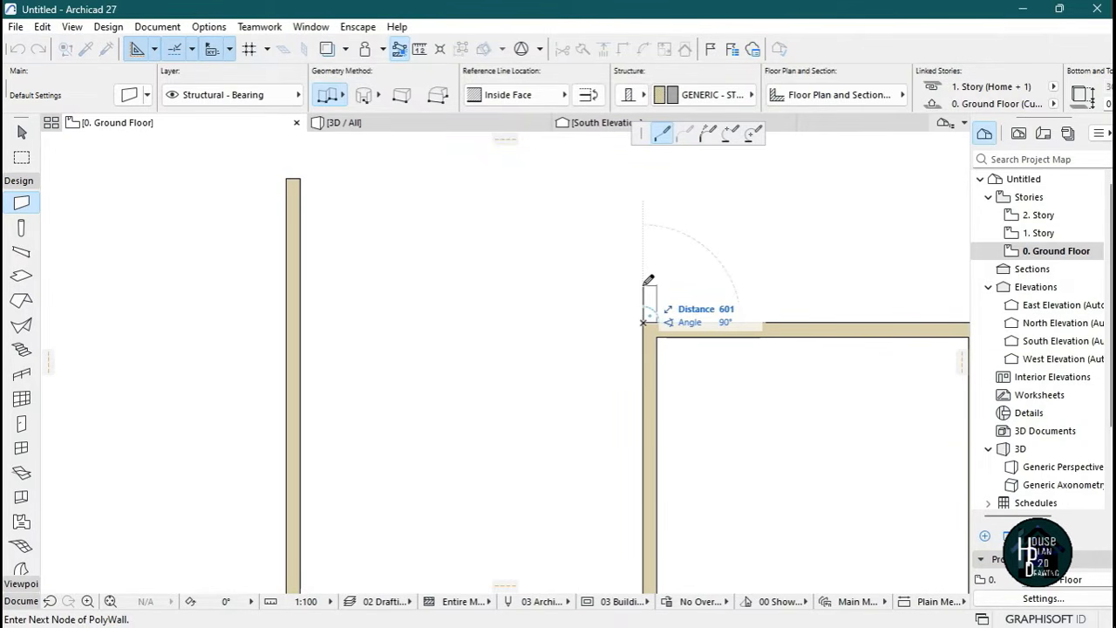
pyautogui.write('72')
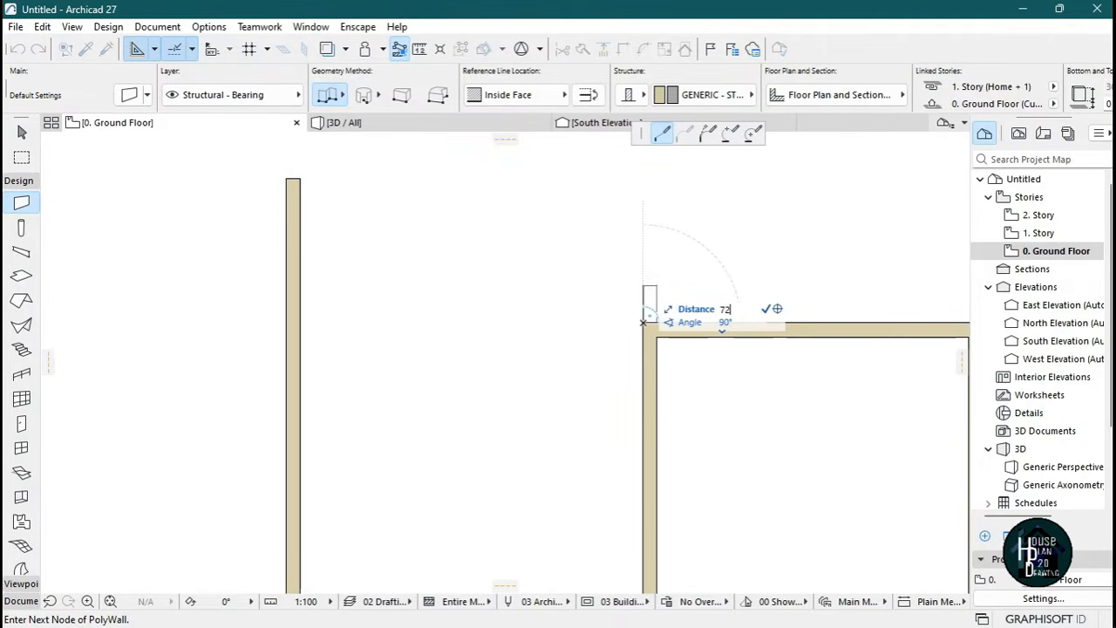
pyautogui.write('5')
pyautogui.press('Return')
pyautogui.click(649, 278)
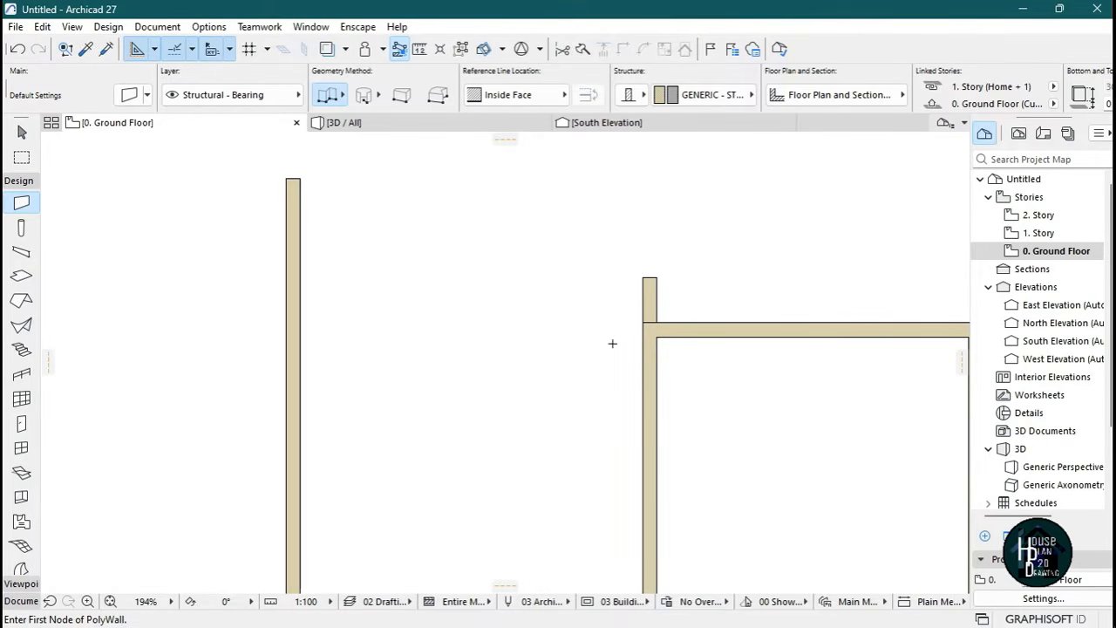
pyautogui.press('Escape')
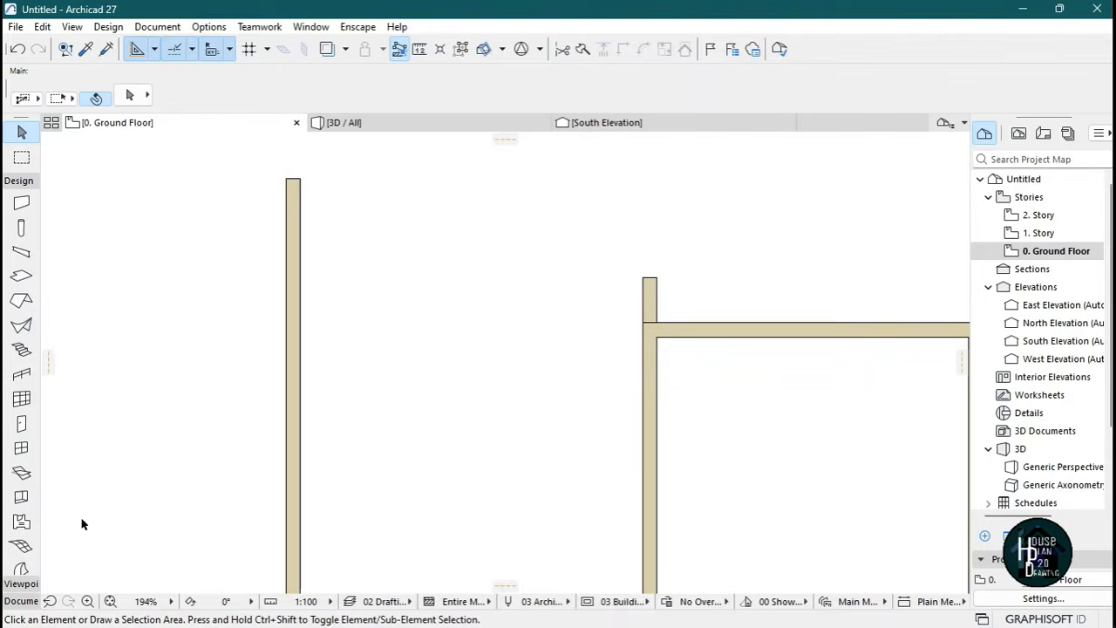
# Try to stretch the 725 mm stub's south end down into the north wall corner, and undo the stretch.
pyautogui.click(650, 301)
pyautogui.scroll(4, 652, 305)
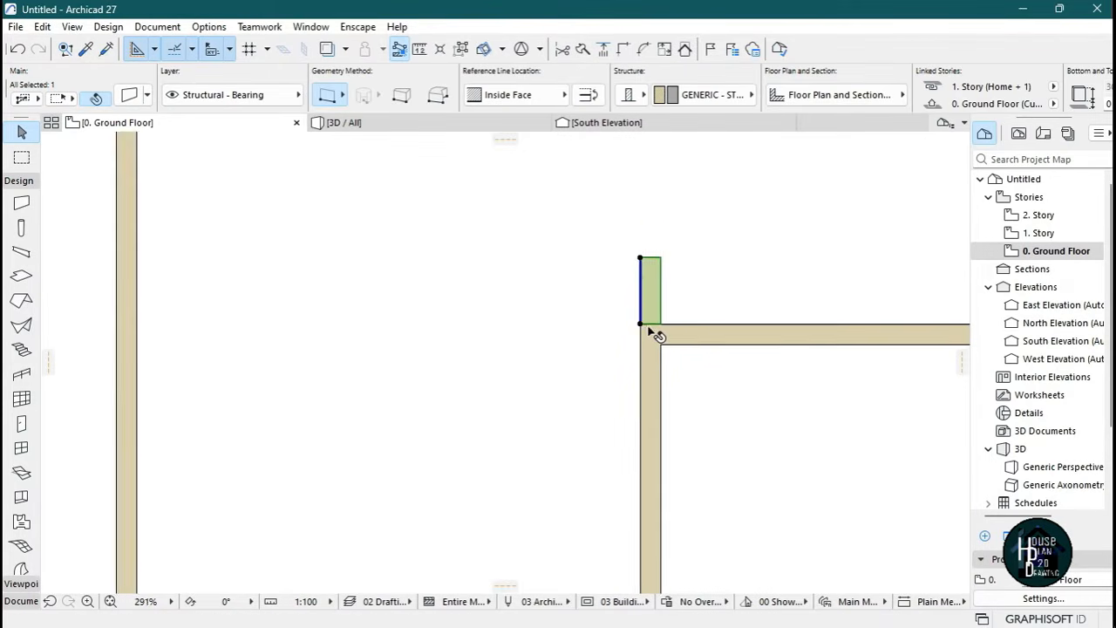
pyautogui.press('Escape')
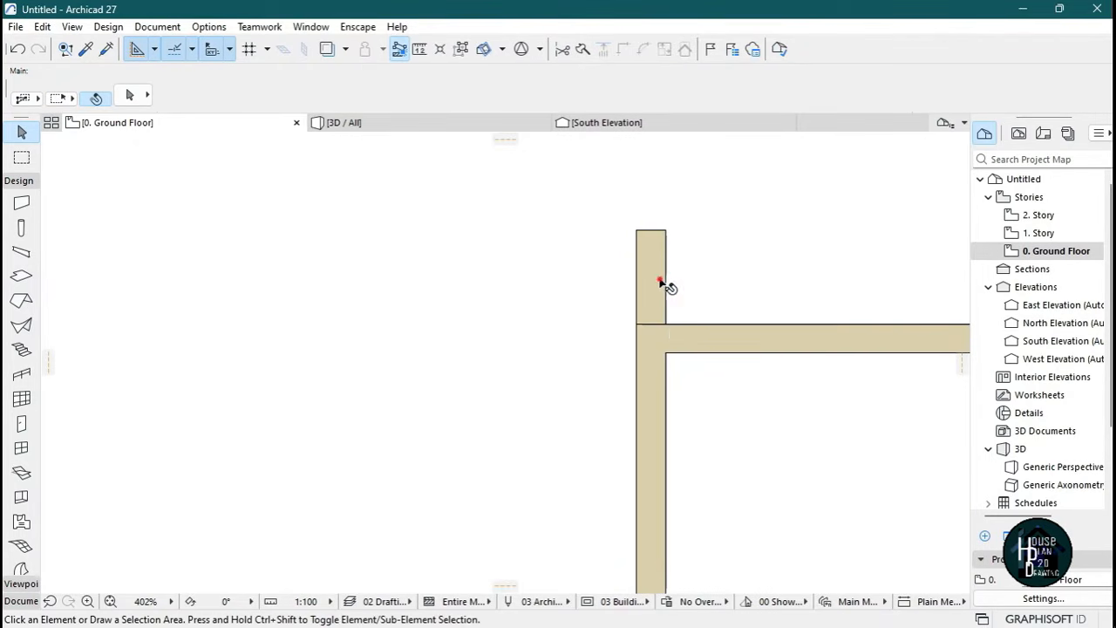
pyautogui.click(639, 325)
pyautogui.click(637, 335)
pyautogui.click(637, 337)
pyautogui.press('Escape')
pyautogui.click(649, 304)
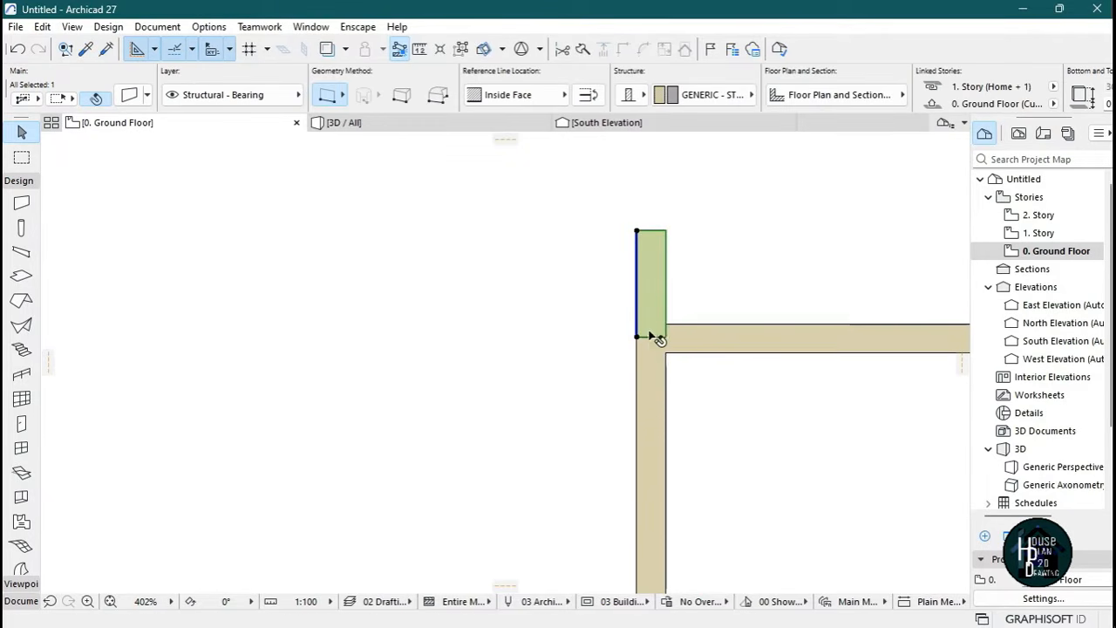
pyautogui.hotkey('ctrl', 'z')
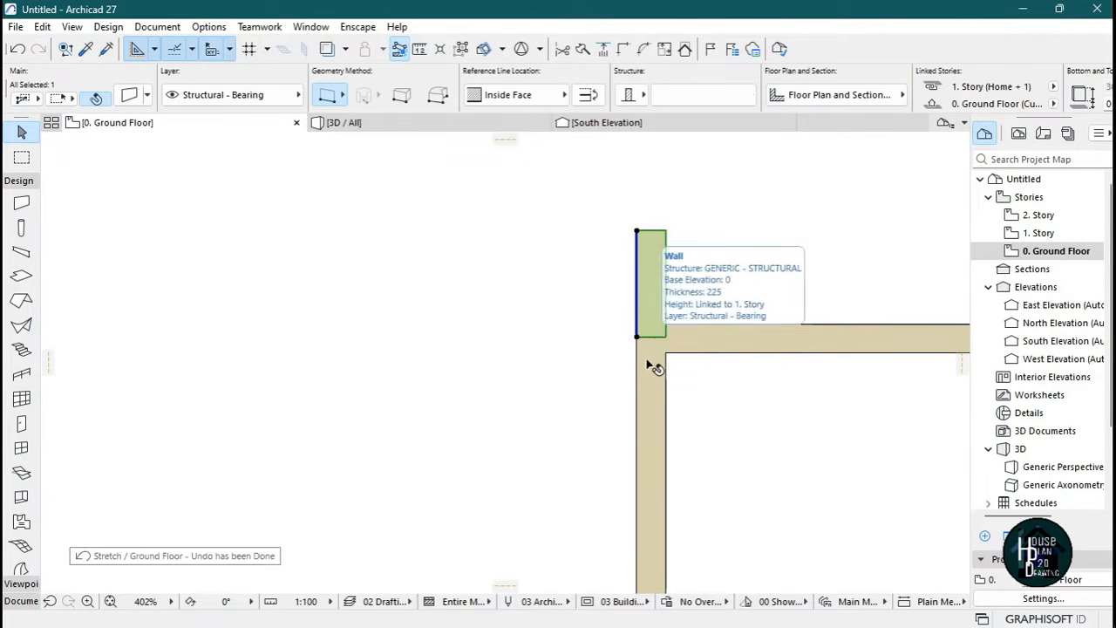
pyautogui.press('Escape')
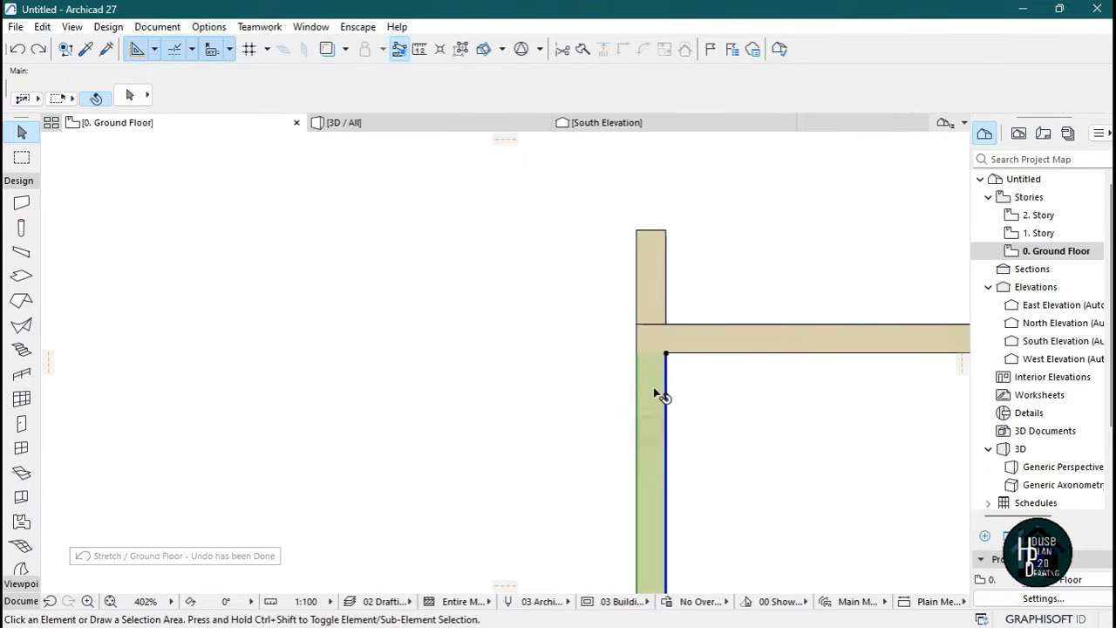
# Move the 725 mm stub a short distance east along the north wall's outer face, clear of the corner.
pyautogui.click(659, 409)
pyautogui.click(659, 304)
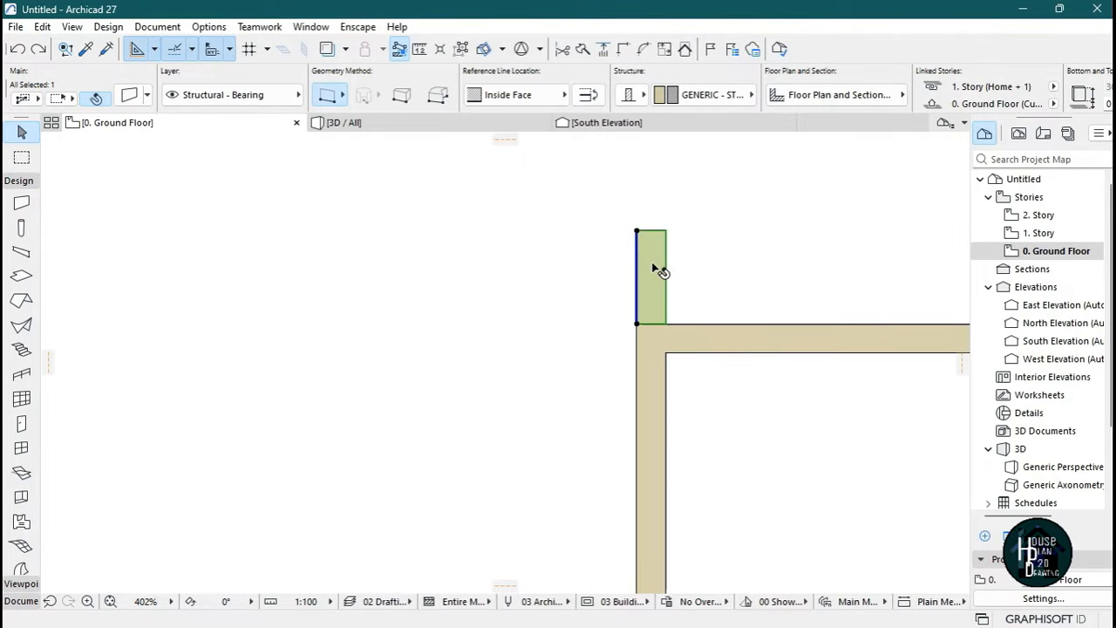
pyautogui.click(636, 324)
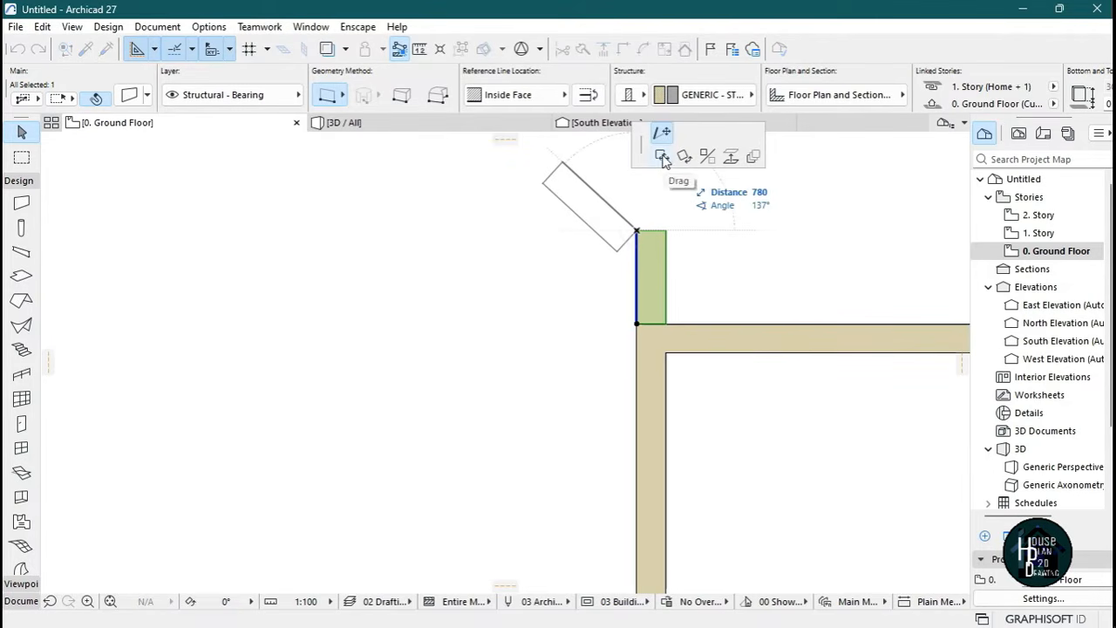
pyautogui.click(660, 158)
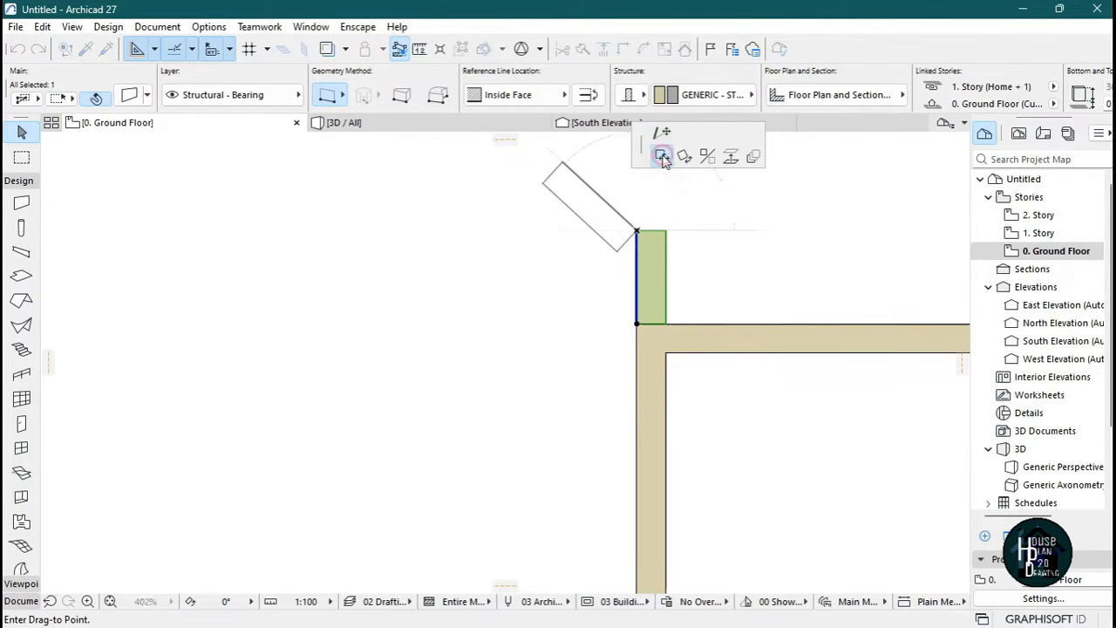
pyautogui.click(689, 324)
pyautogui.click(654, 422)
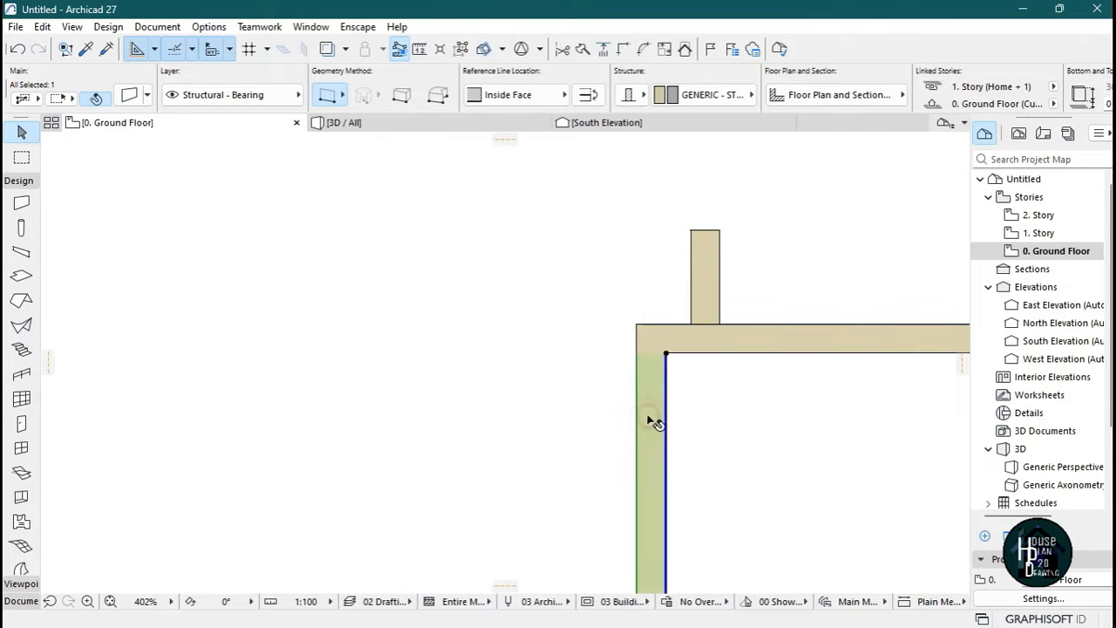
pyautogui.click(666, 356)
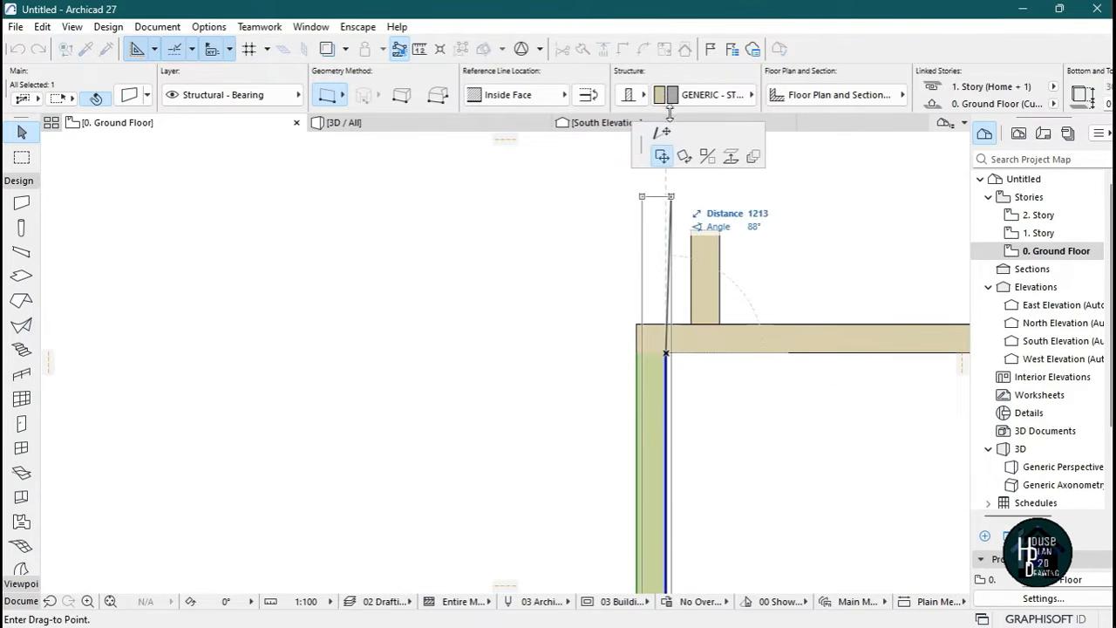
pyautogui.click(664, 138)
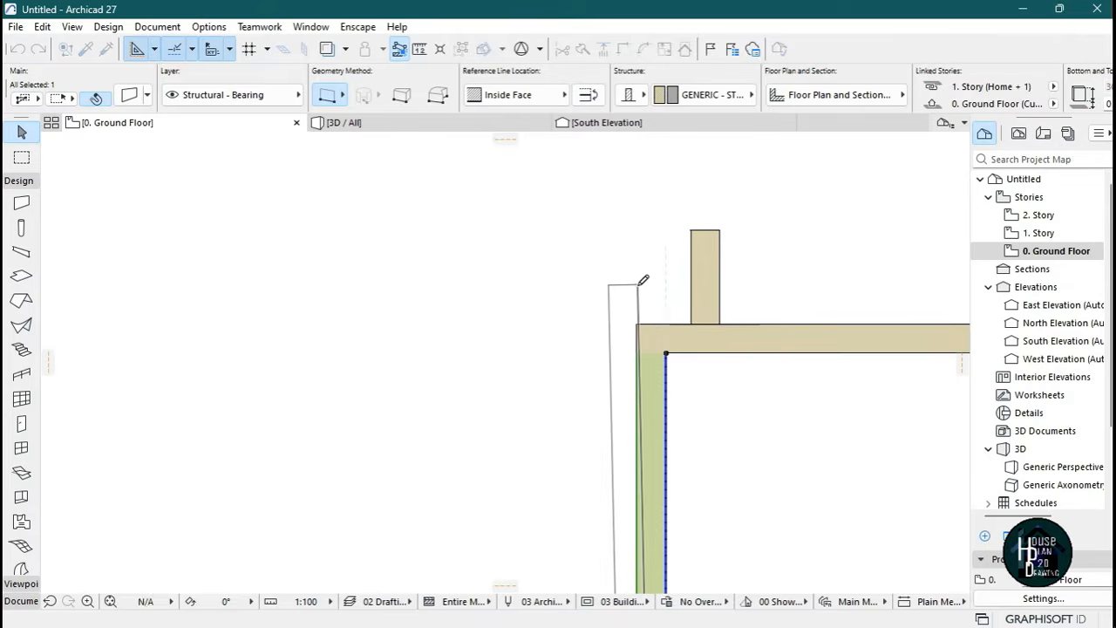
pyautogui.press('Escape')
pyautogui.press('Escape')
# Stretch the inner vertical wall's north end straight up until it is level with the 725 mm stub's top.
pyautogui.click(655, 394)
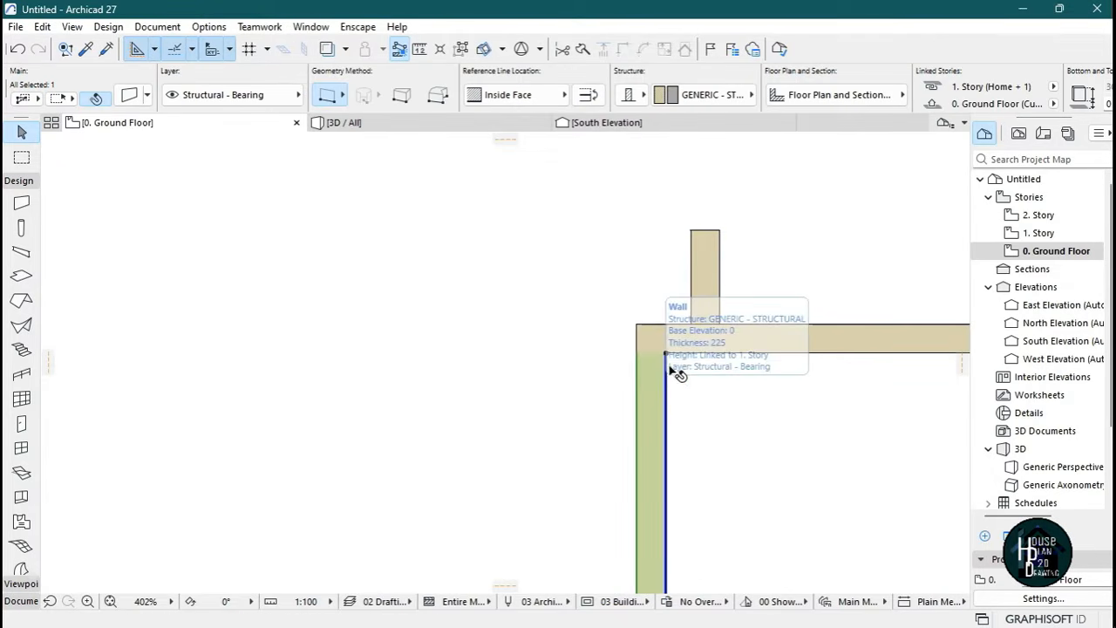
pyautogui.click(666, 355)
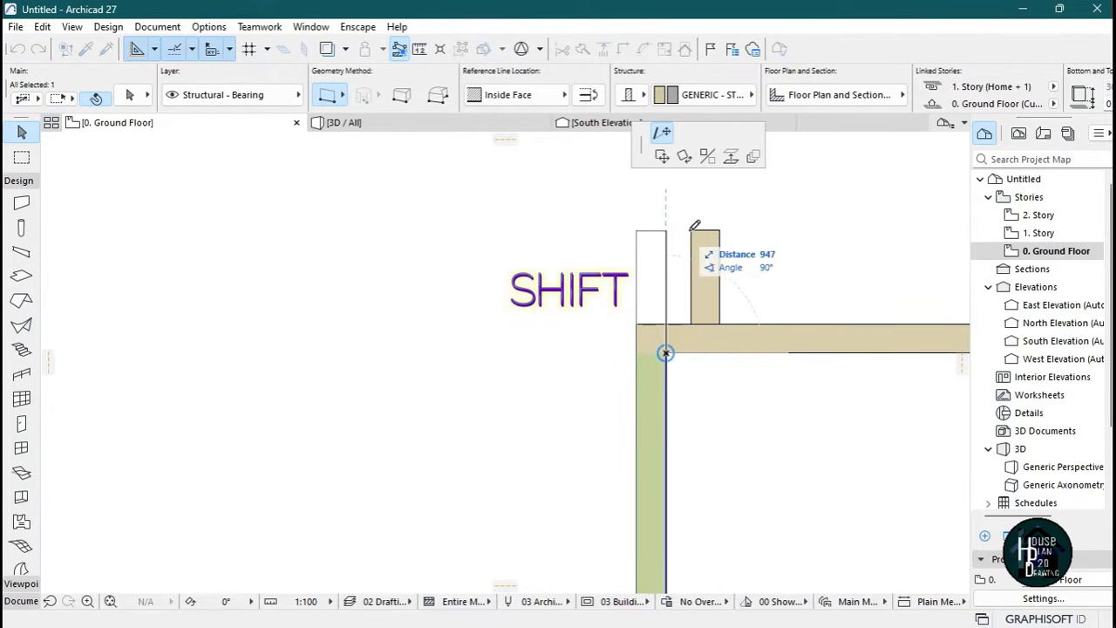
pyautogui.click(688, 228)
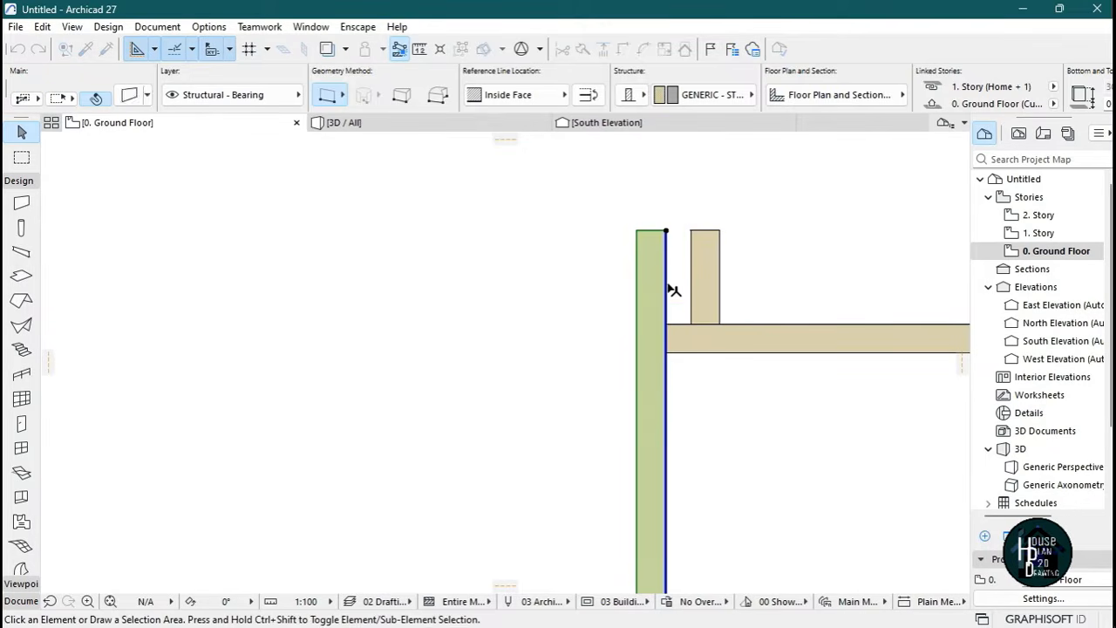
pyautogui.press('Escape')
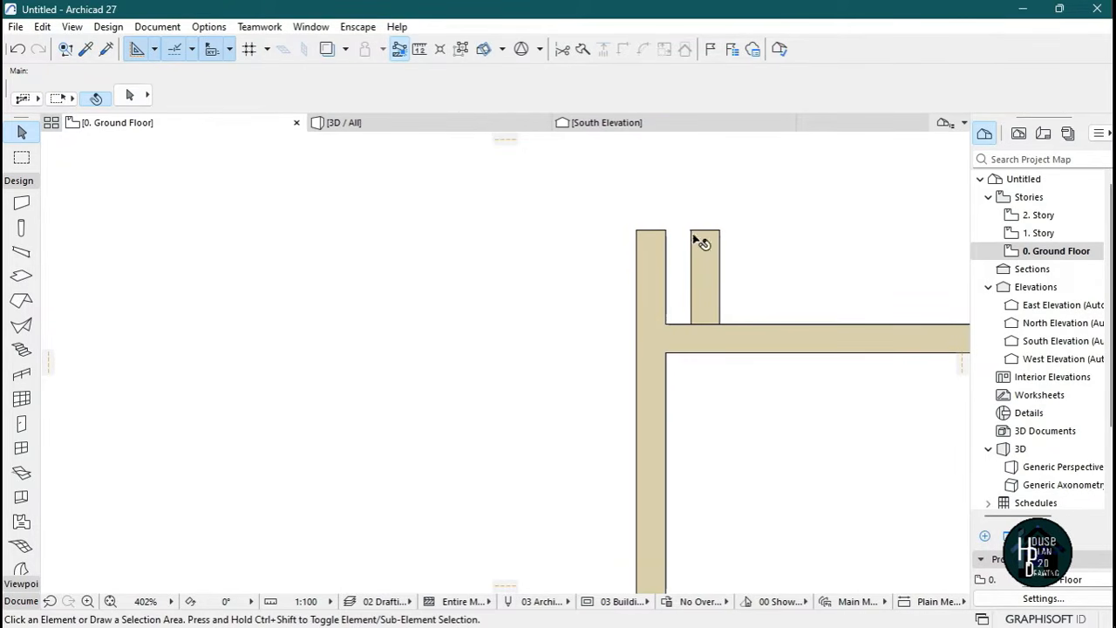
# Delete the 725 mm stub standing on the short north wall.
pyautogui.click(703, 264)
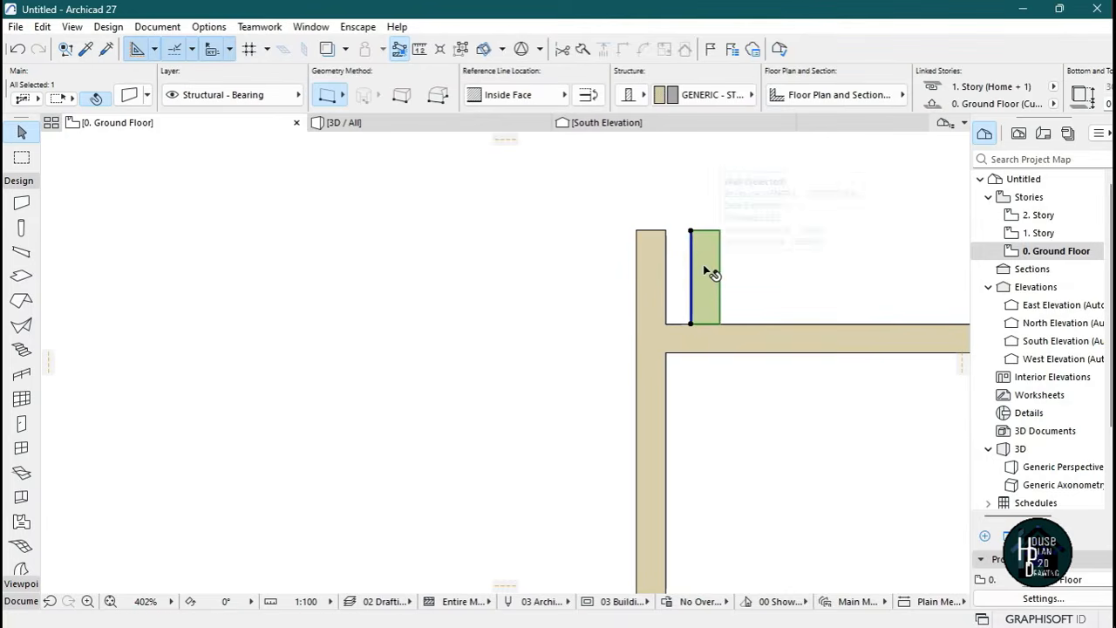
pyautogui.rightClick(704, 271)
pyautogui.click(745, 360)
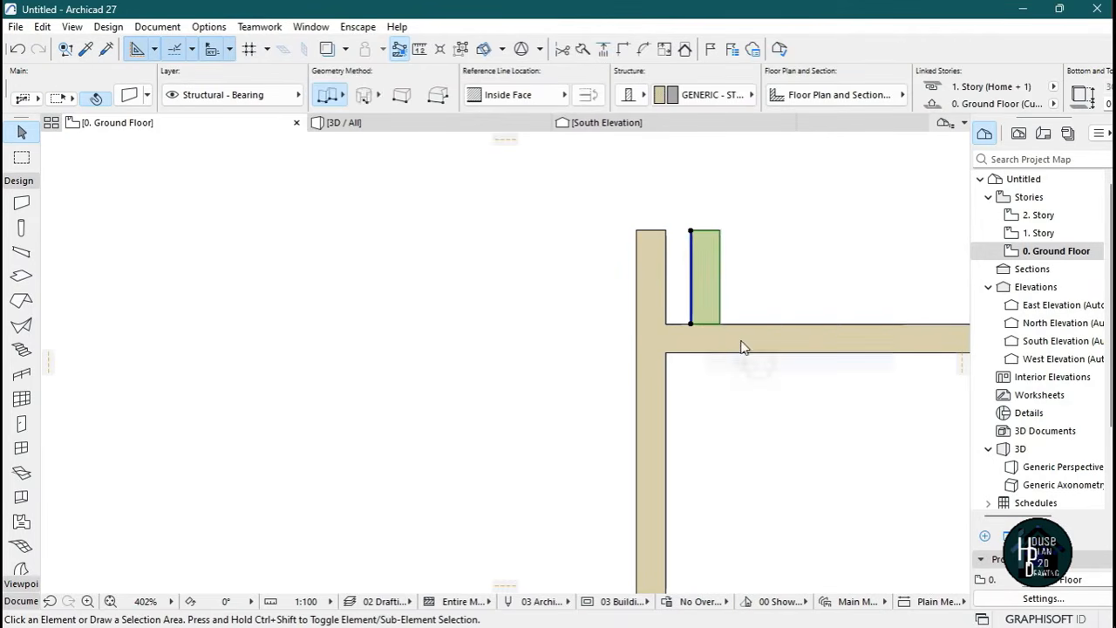
# Draw a 3000 mm horizontal wall running west from the extended vertical wall's north end, with Outside Face reference.
pyautogui.scroll(-2, 714, 309)
pyautogui.scroll(-3, 707, 273)
pyautogui.scroll(3, 671, 267)
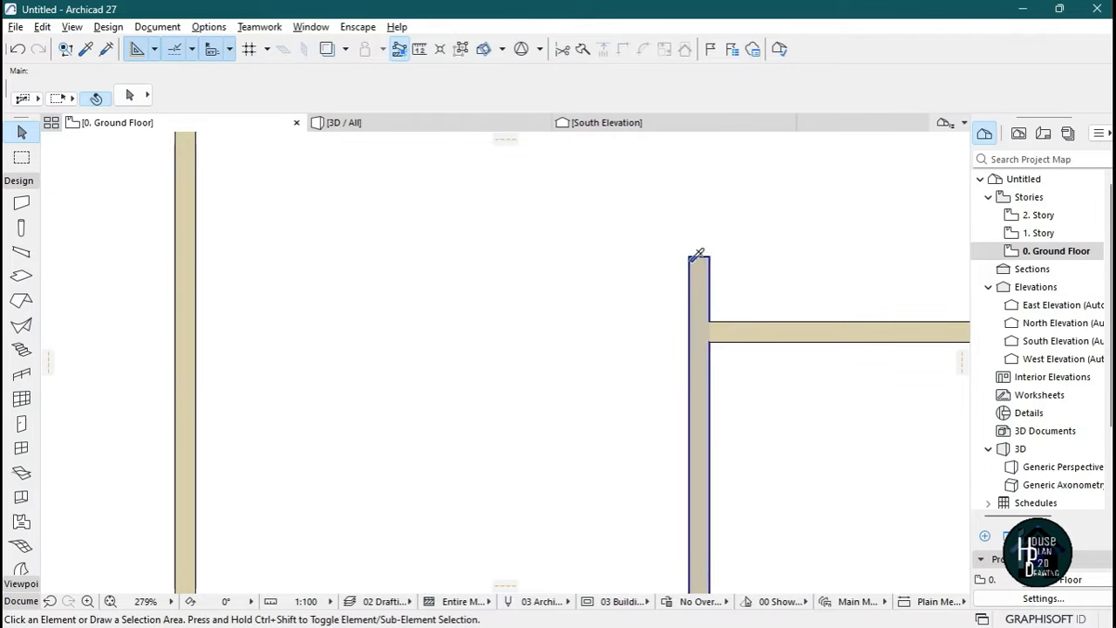
pyautogui.keyDown('alt'); pyautogui.click(693, 262); pyautogui.keyUp('alt')
pyautogui.click(688, 256)
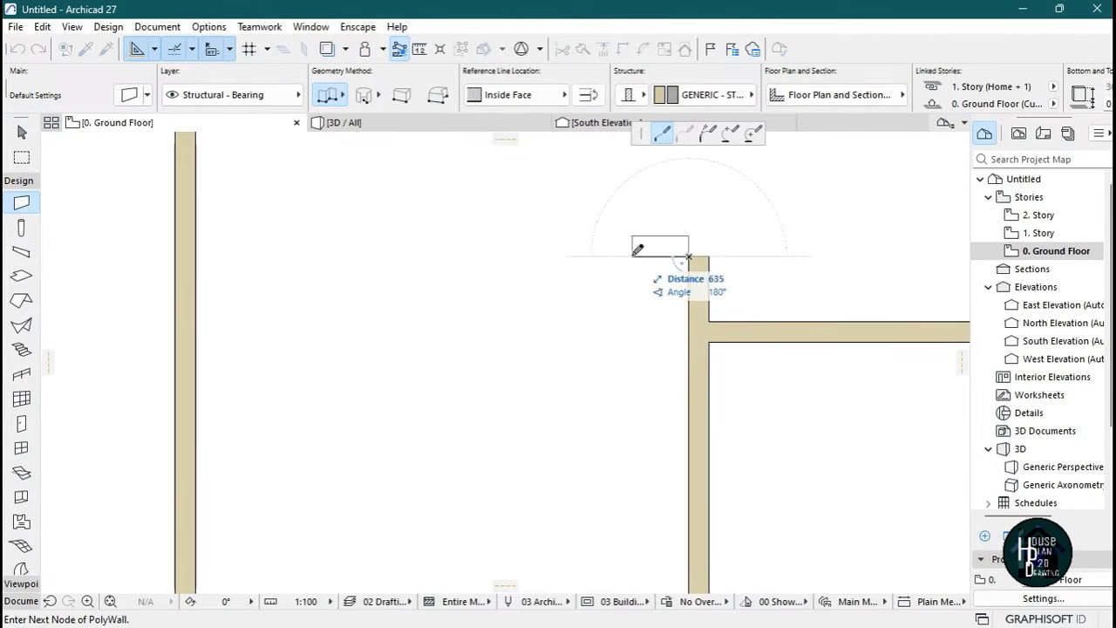
pyautogui.click(562, 96)
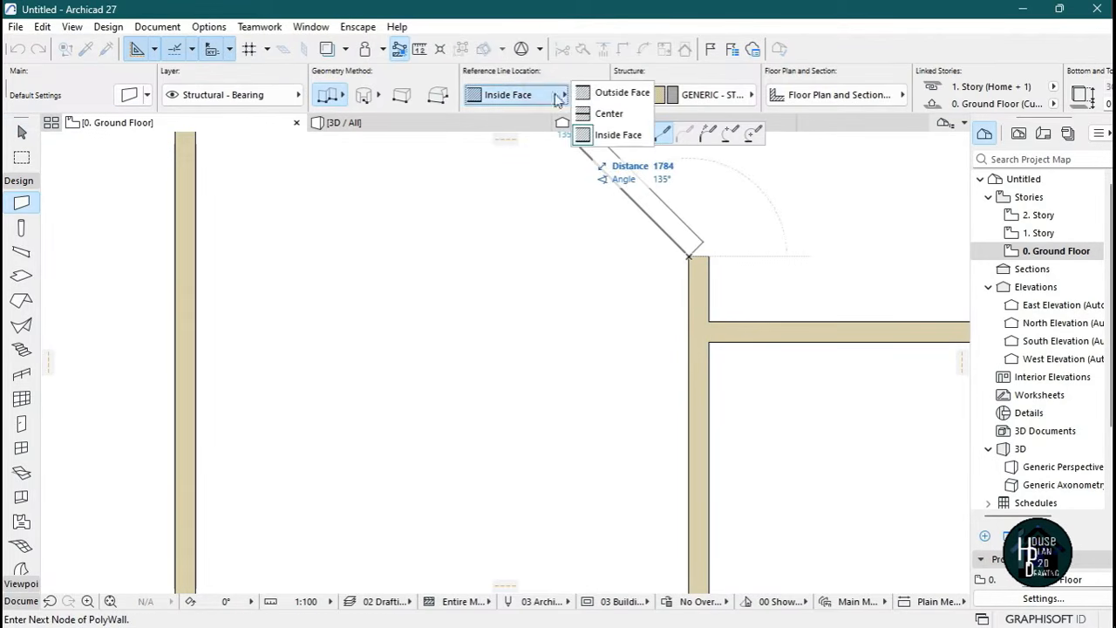
pyautogui.click(625, 91)
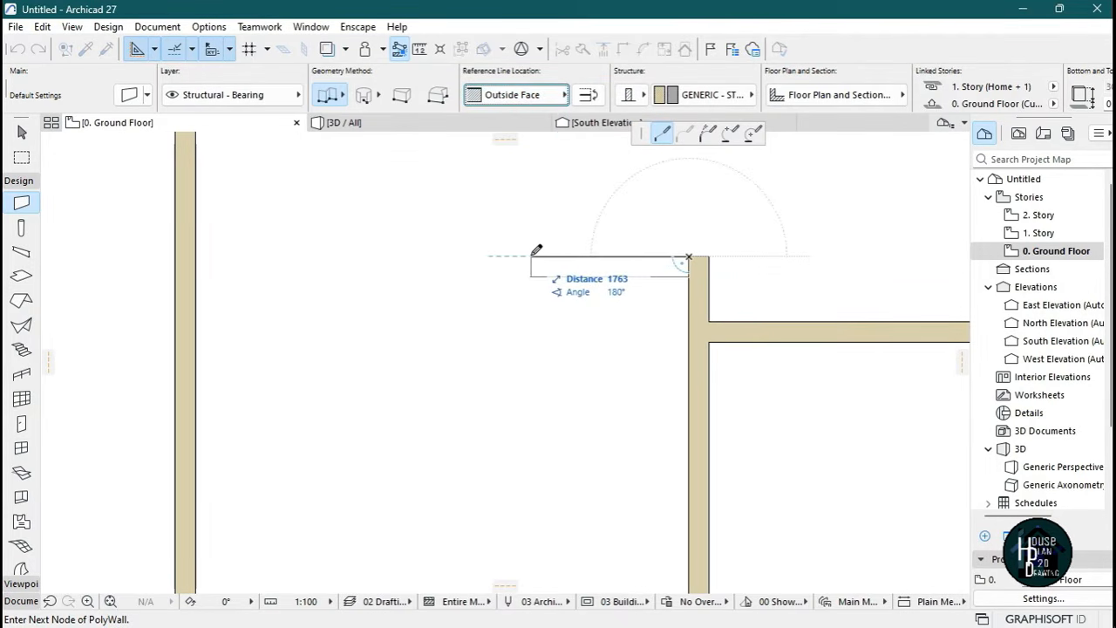
pyautogui.write('3000')
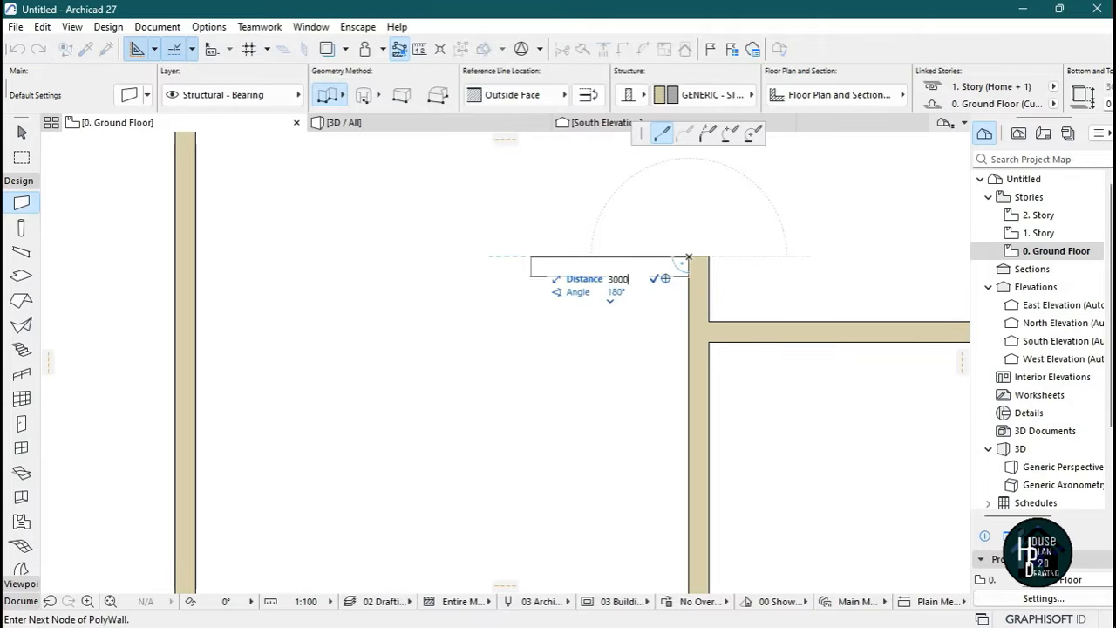
pyautogui.press('Return')
pyautogui.scroll(-4, 601, 266)
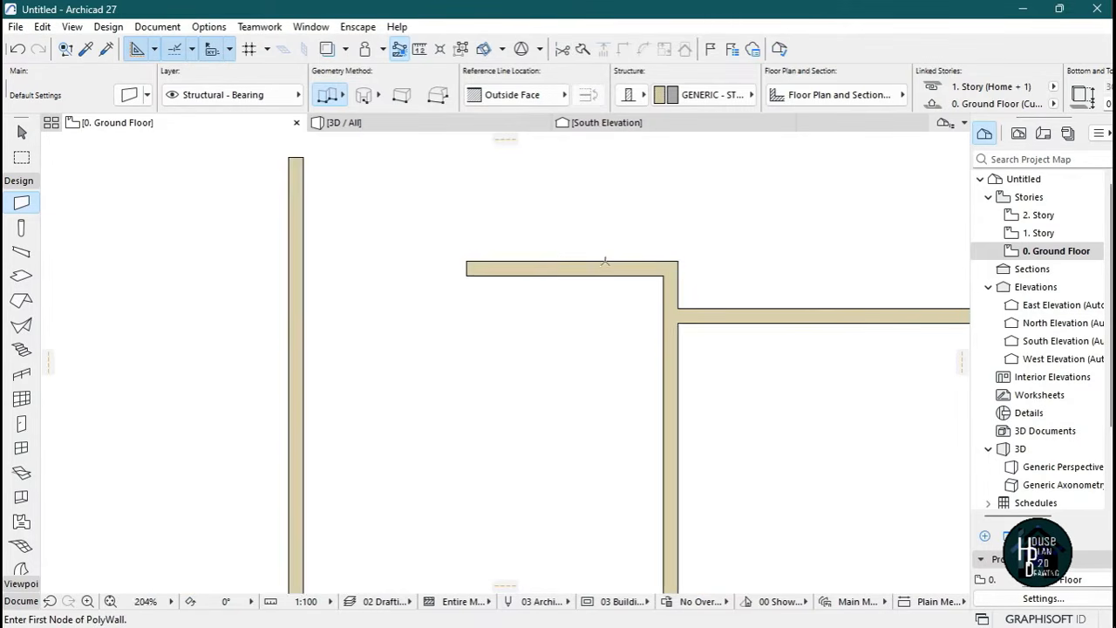
# Switch to the finished Multigenerational House model in ARCHICAD 25, examine its façades in 3D, and return to the Archicad 27 plan.
pyautogui.click(703, 608)
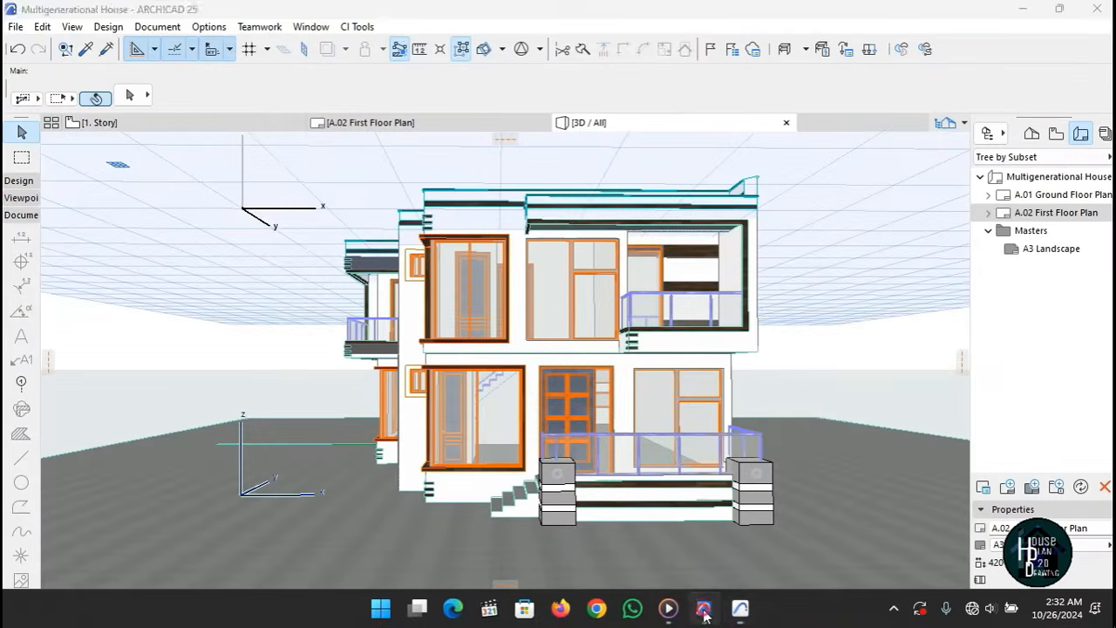
pyautogui.click(129, 600)
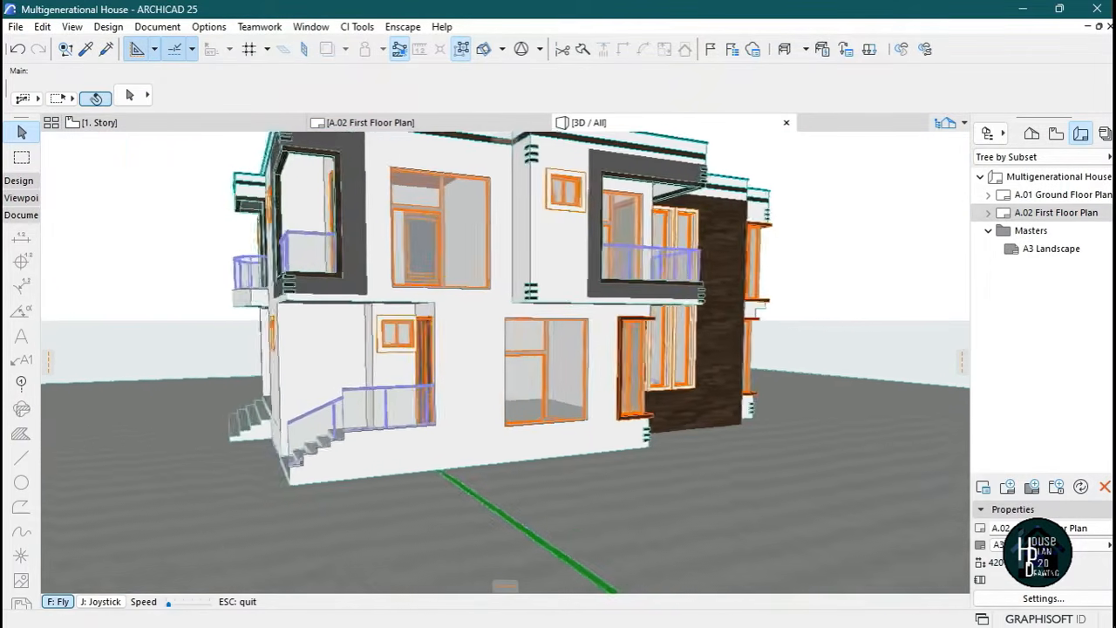
pyautogui.press('Left')
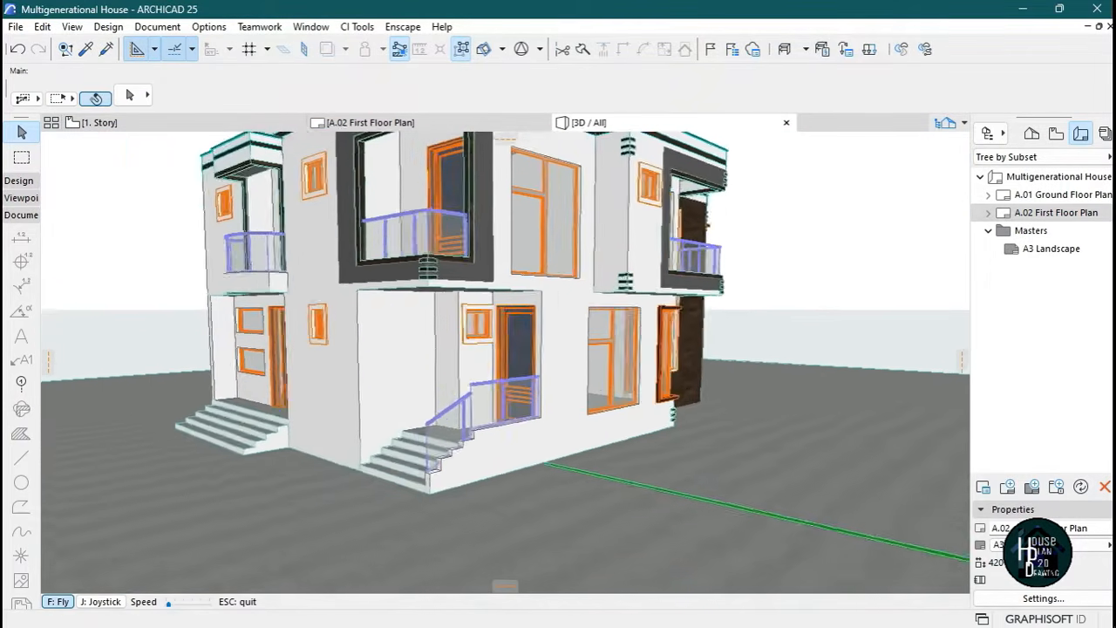
pyautogui.press('Down')
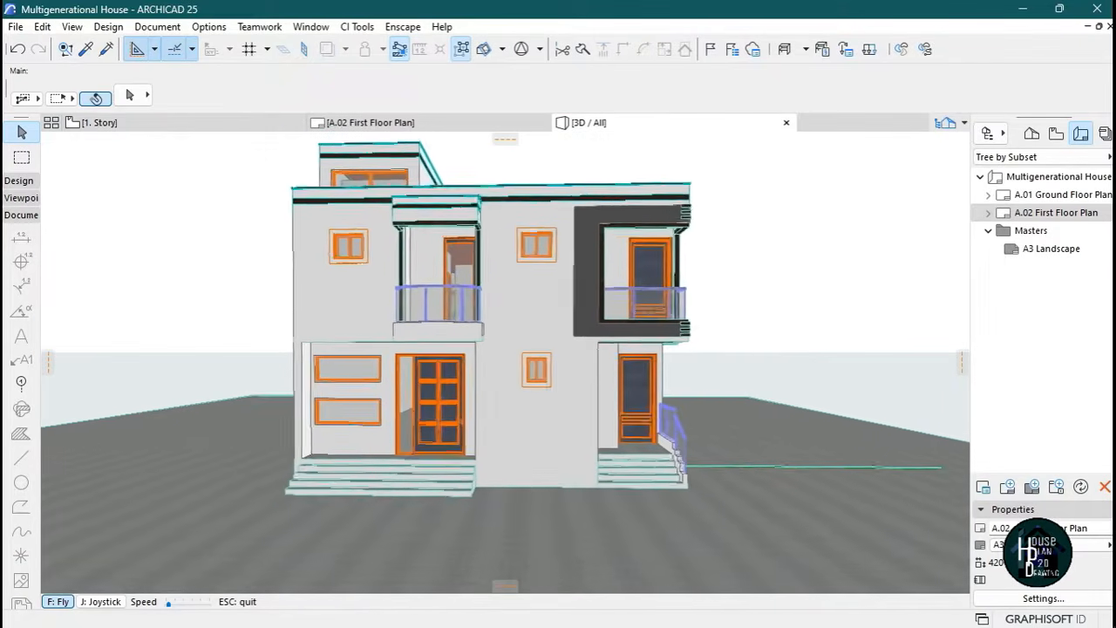
pyautogui.press('Right')
pyautogui.press('Right')
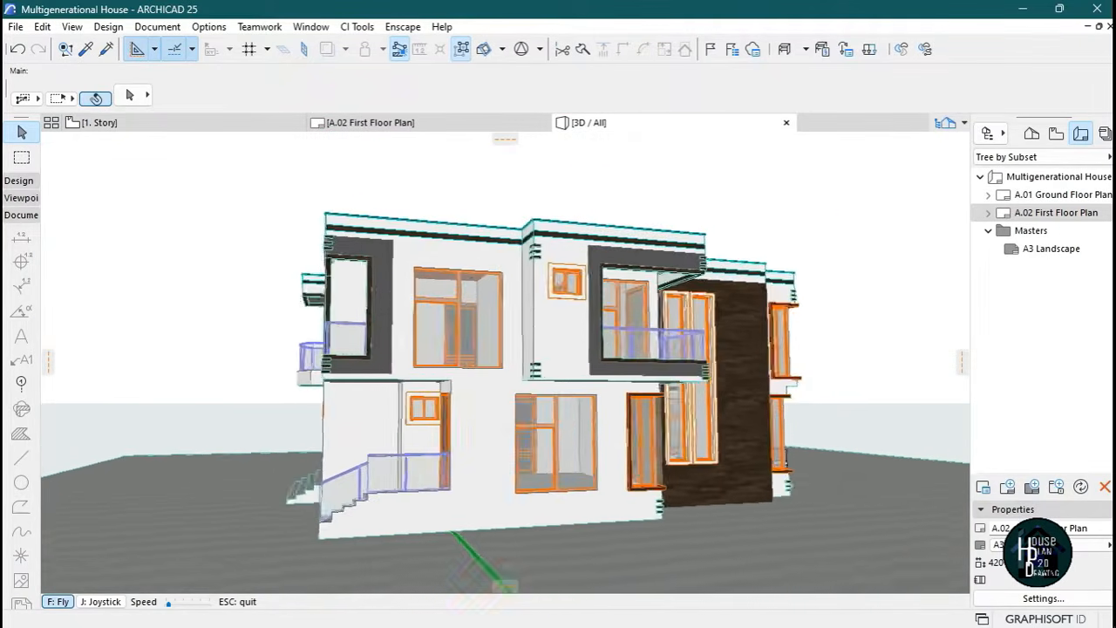
pyautogui.press('Right')
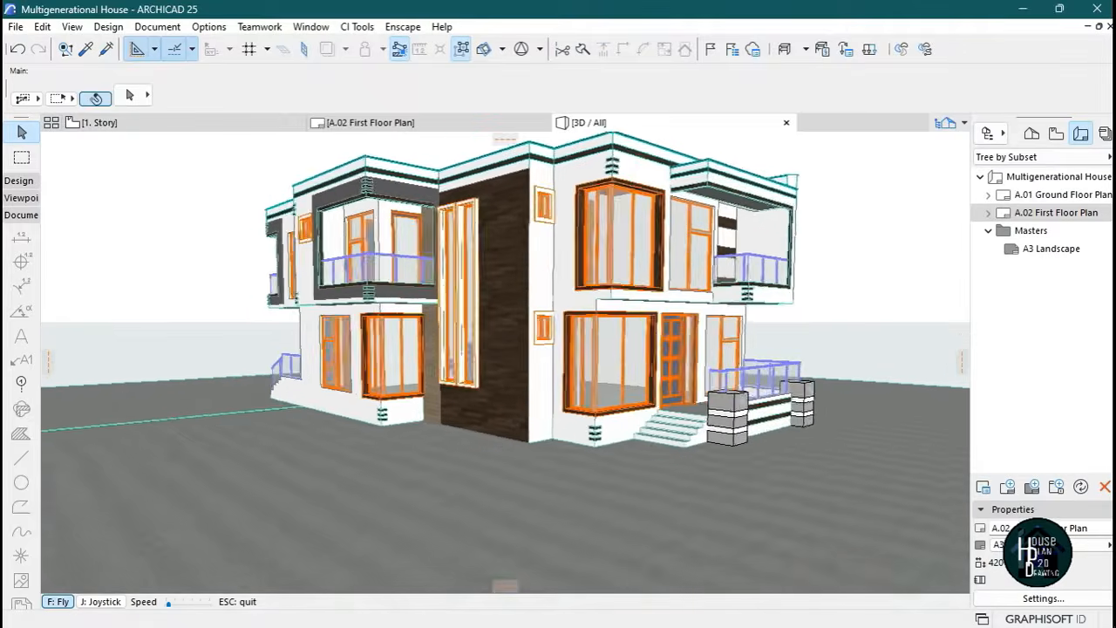
pyautogui.press('Escape')
pyautogui.click(740, 621)
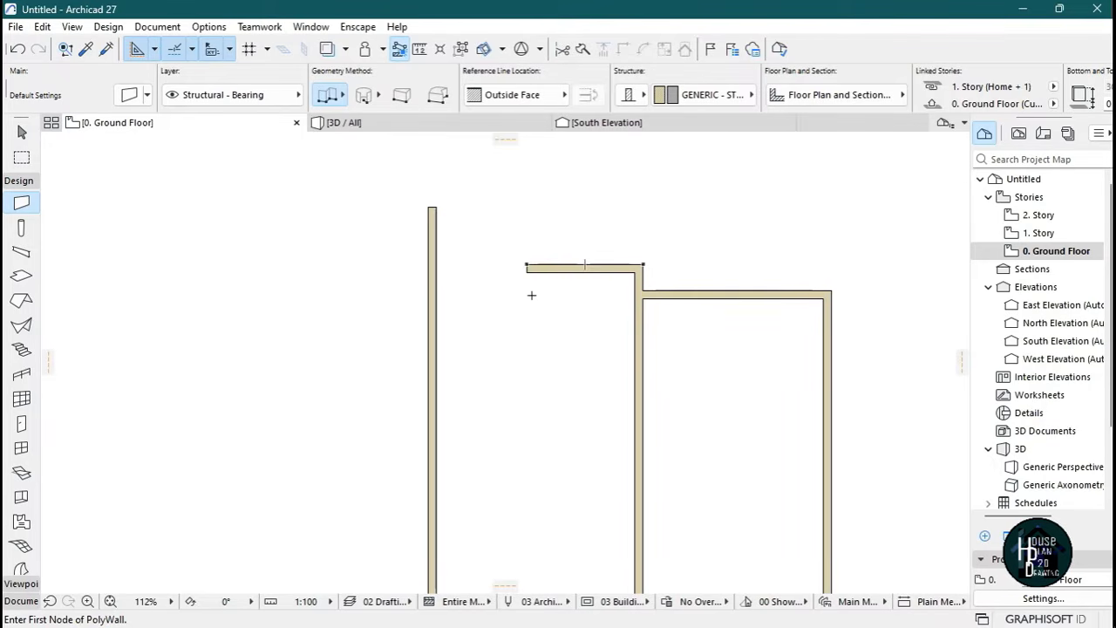
# Draw a 2000 mm vertical wall running south from the west end of the 3000 mm wall, with Inside Face reference.
pyautogui.scroll(3, 534, 283)
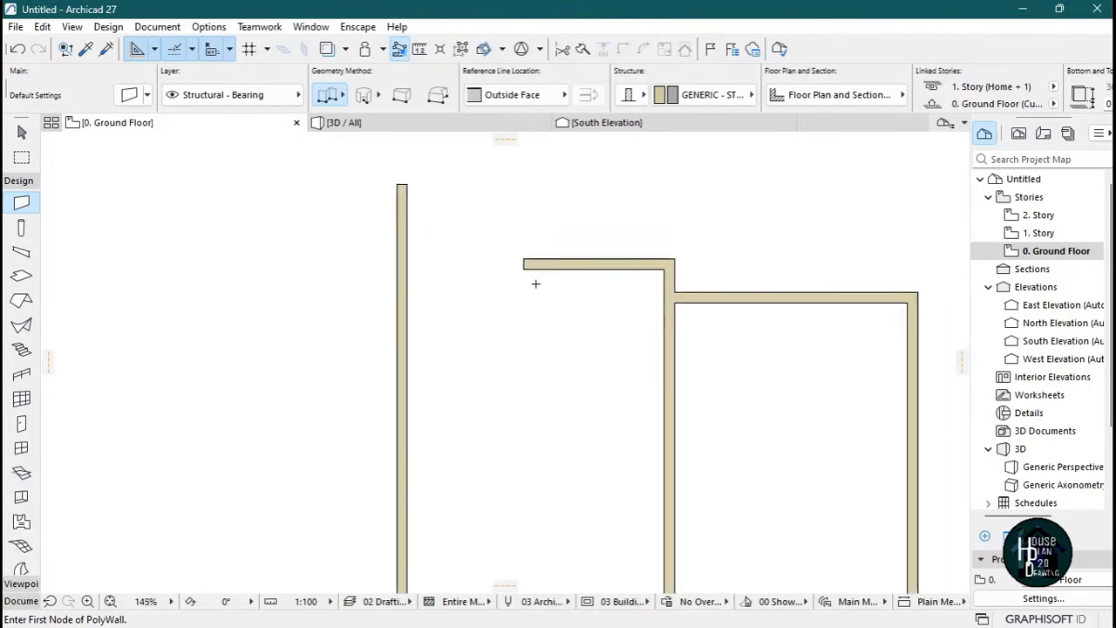
pyautogui.click(523, 266)
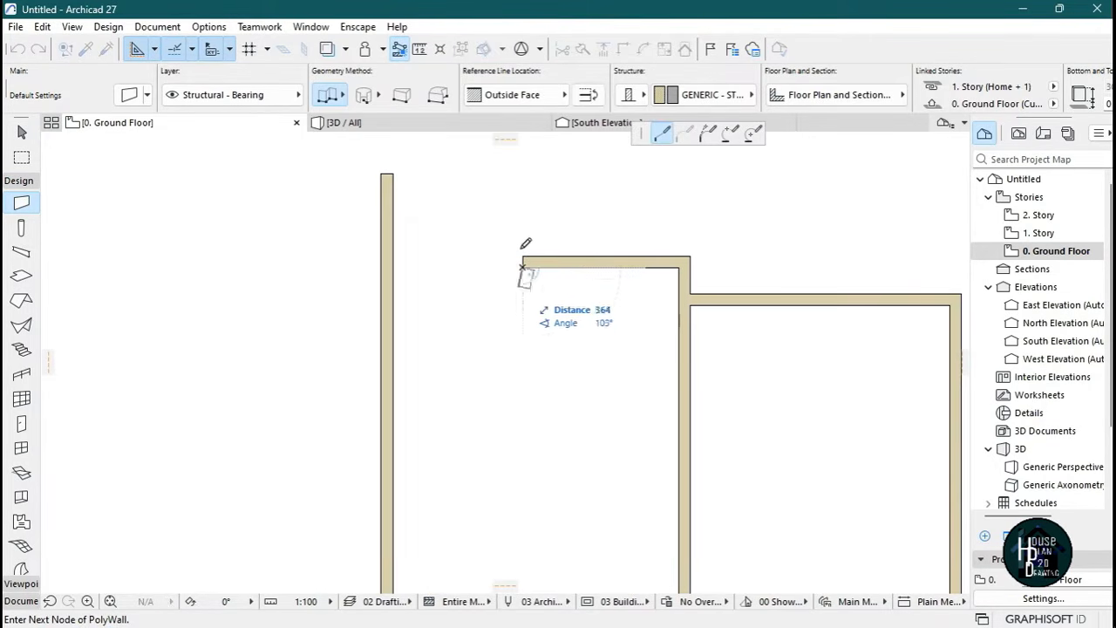
pyautogui.click(511, 94)
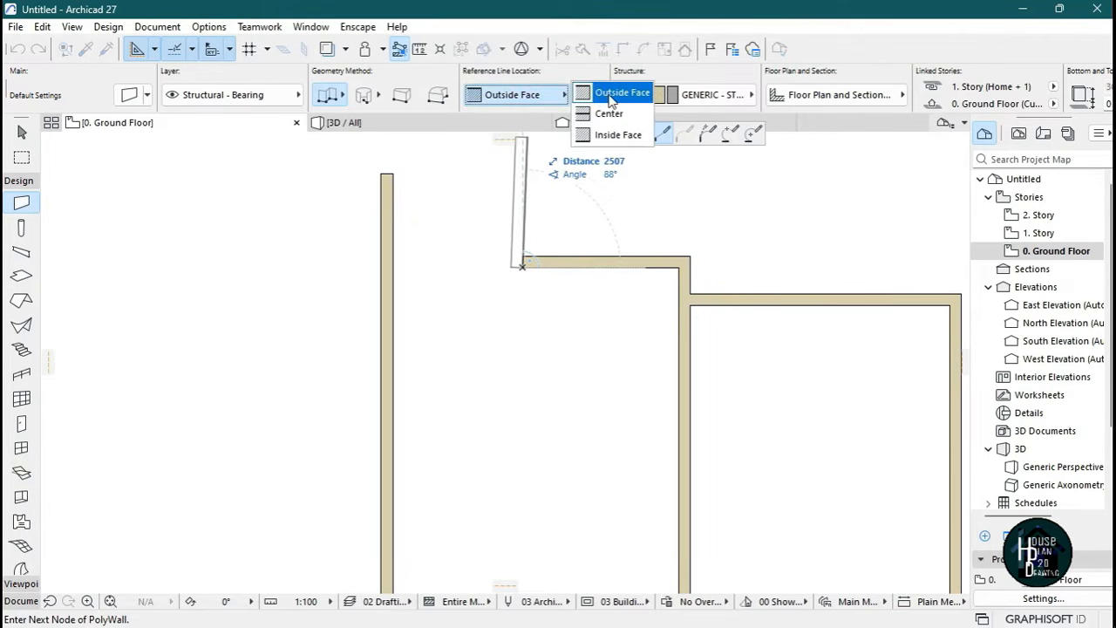
pyautogui.click(610, 97)
pyautogui.click(528, 95)
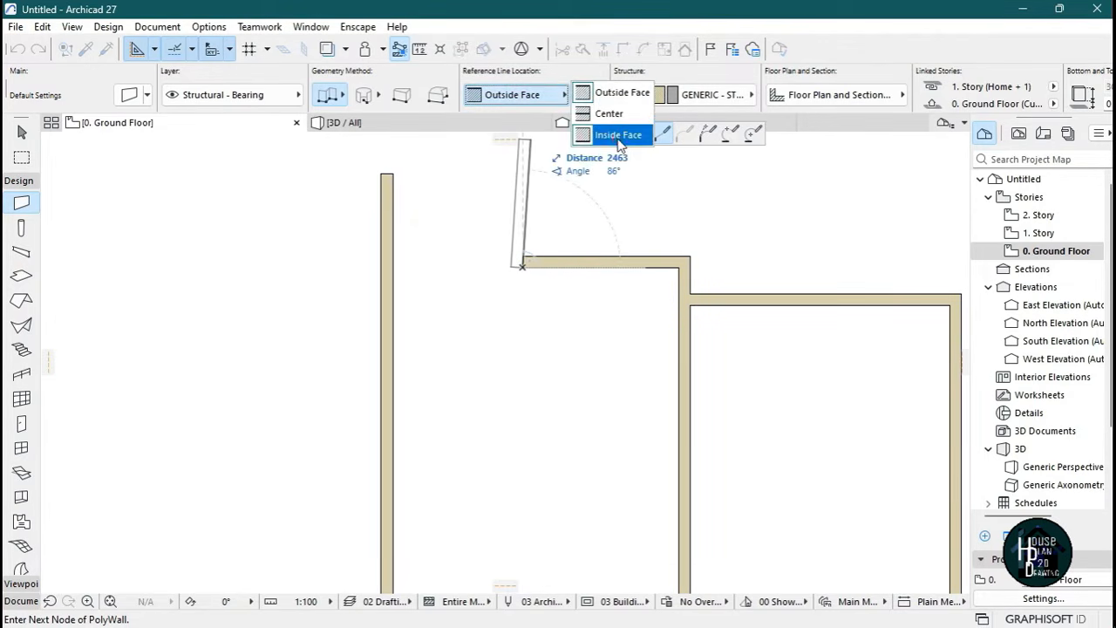
pyautogui.click(619, 137)
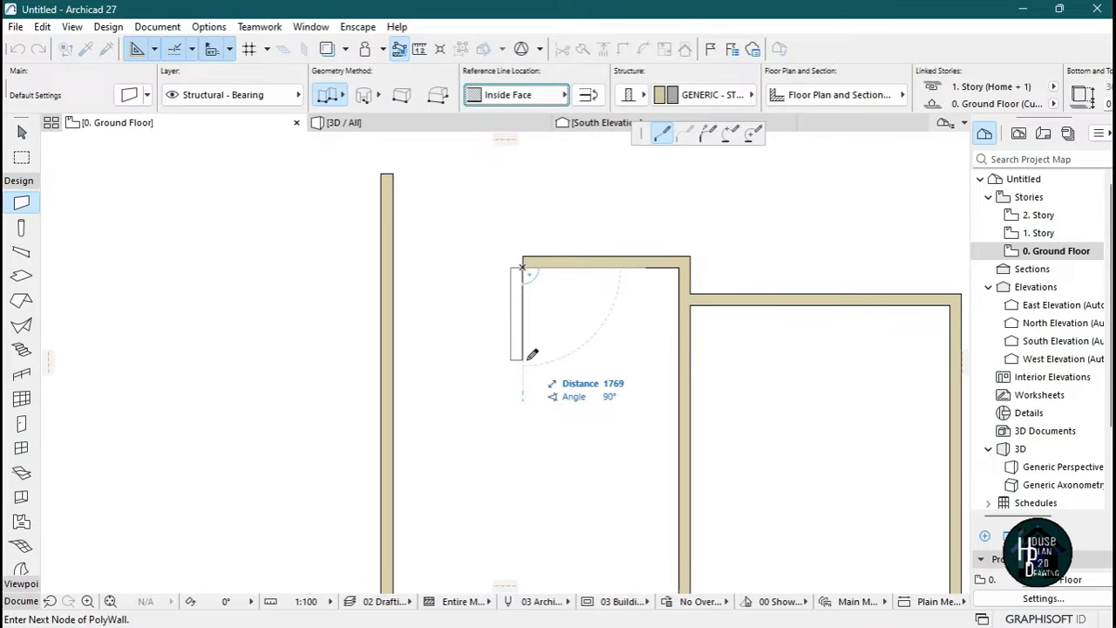
pyautogui.write('2000')
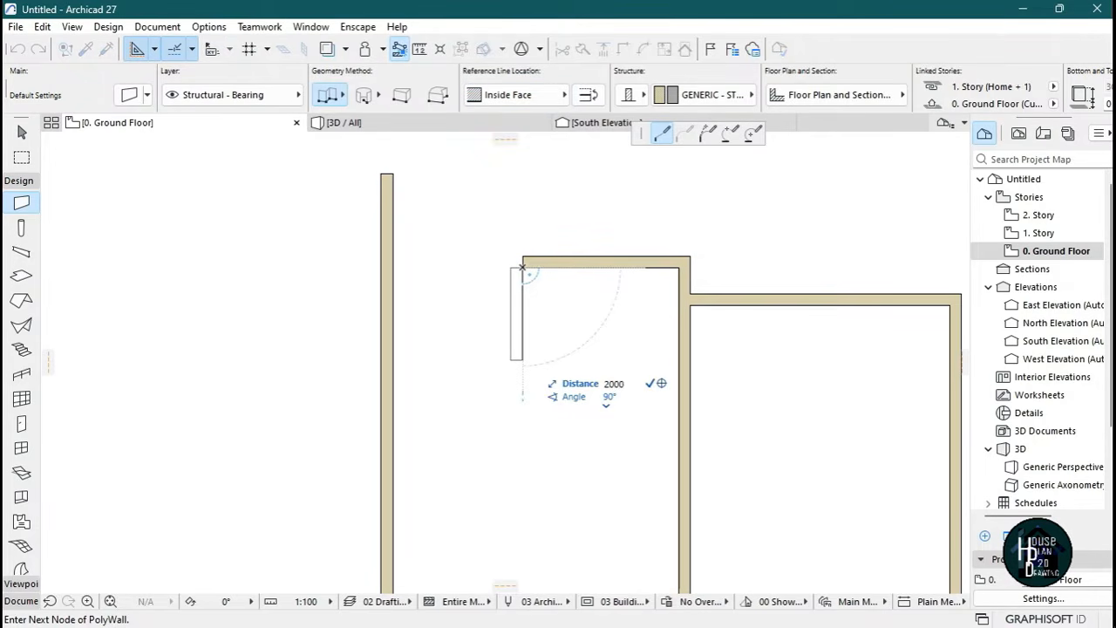
pyautogui.press('Return')
pyautogui.press('Escape')
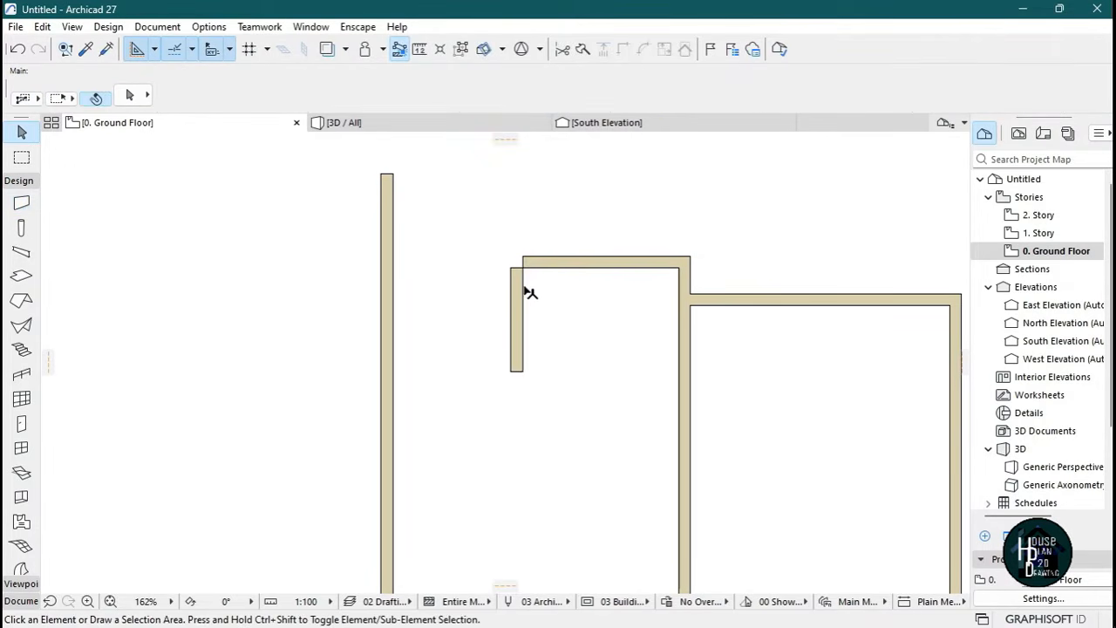
# Stretch the 2000 mm wall's north end up to the outer face of the short north wall to close the corner.
pyautogui.scroll(3, 523, 300)
pyautogui.click(520, 281)
pyautogui.click(522, 261)
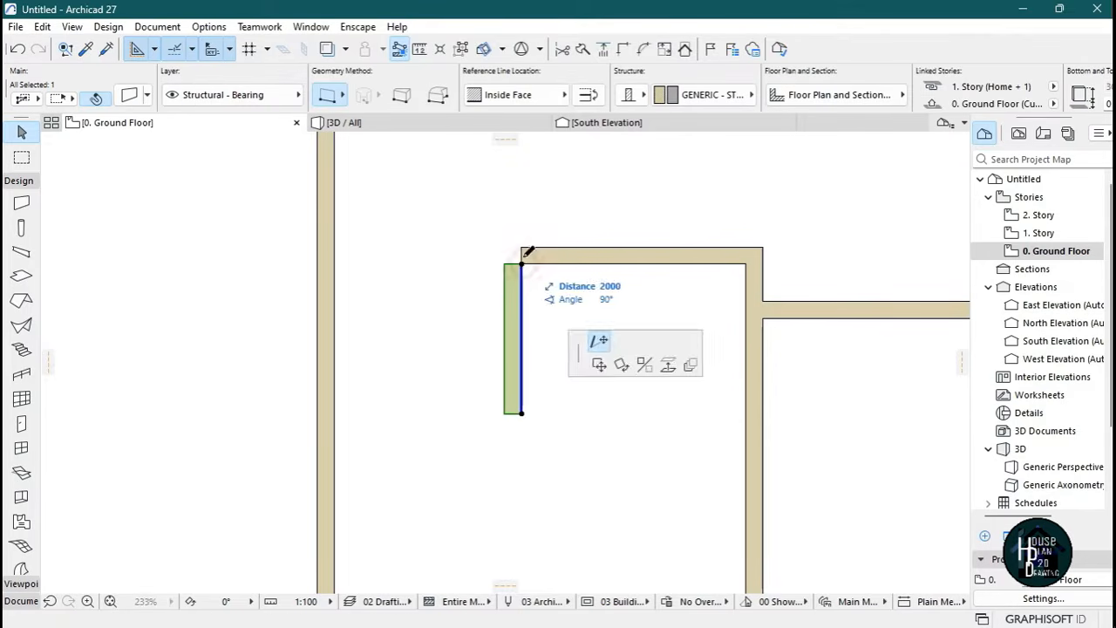
pyautogui.click(521, 246)
pyautogui.press('Escape')
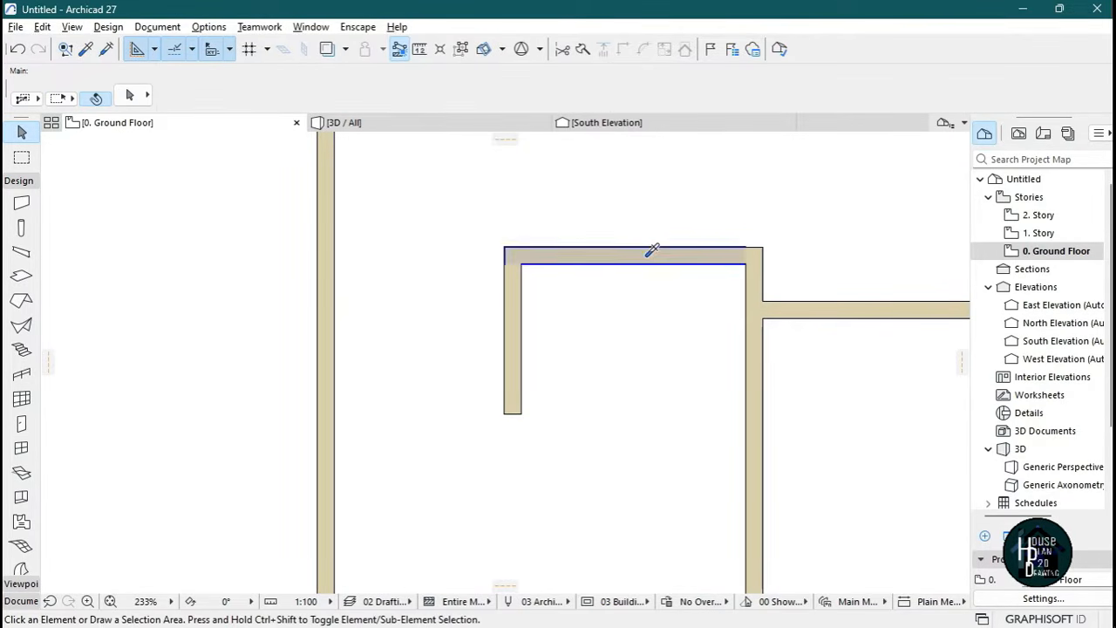
# Draw a horizontal wall from the 2000 mm wall's south end east to the inner vertical wall, with Inside Face reference.
pyautogui.keyDown('alt'); pyautogui.click(646, 257); pyautogui.keyUp('alt')
pyautogui.click(521, 412)
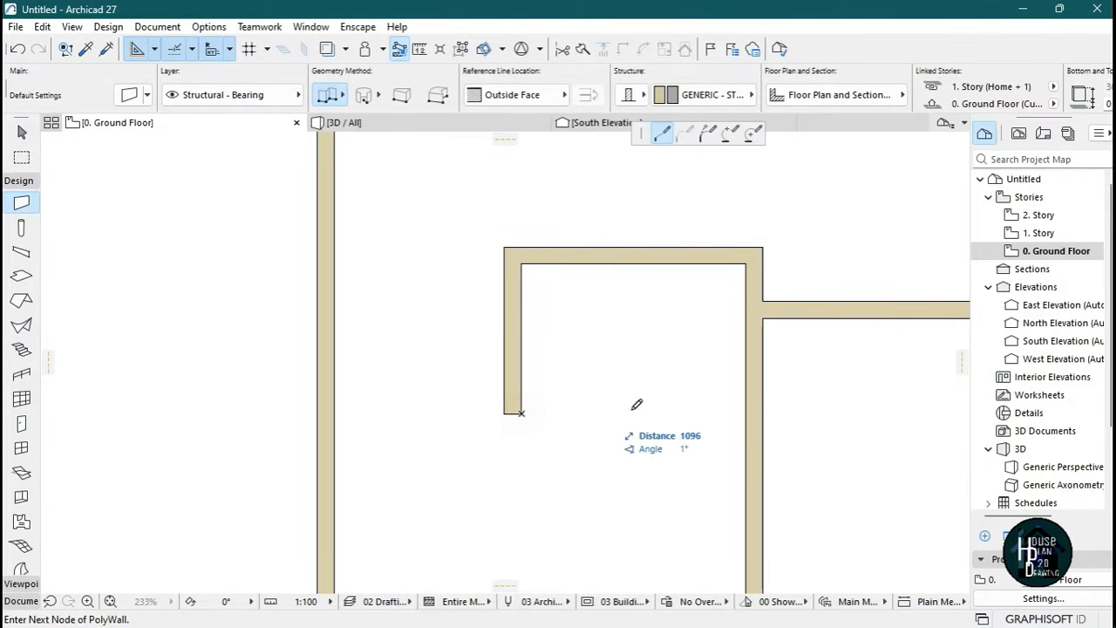
pyautogui.click(564, 94)
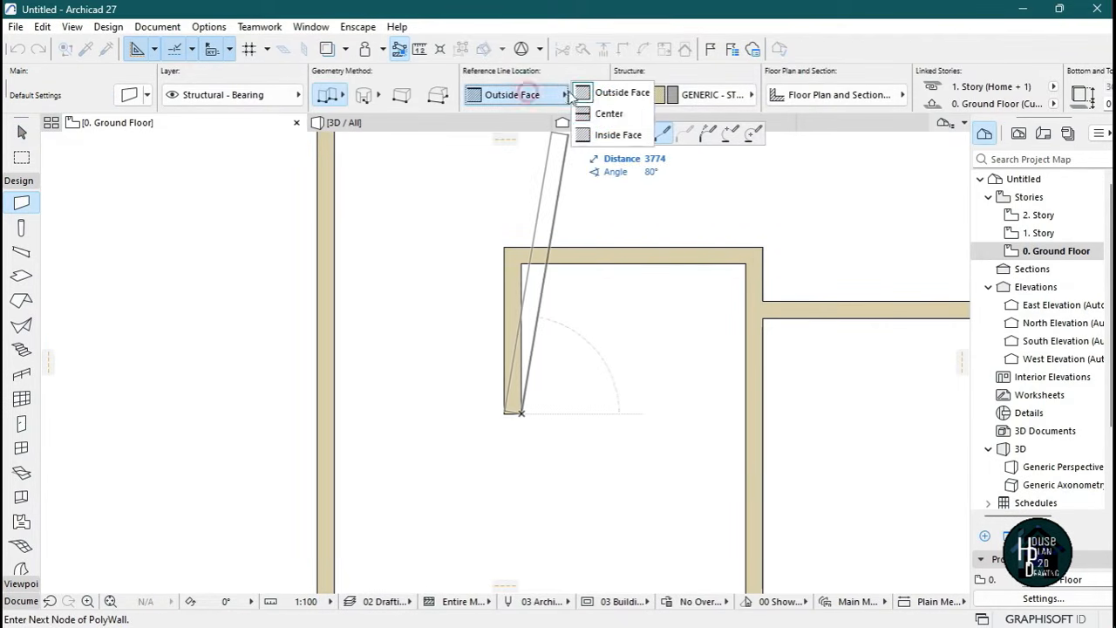
pyautogui.click(614, 134)
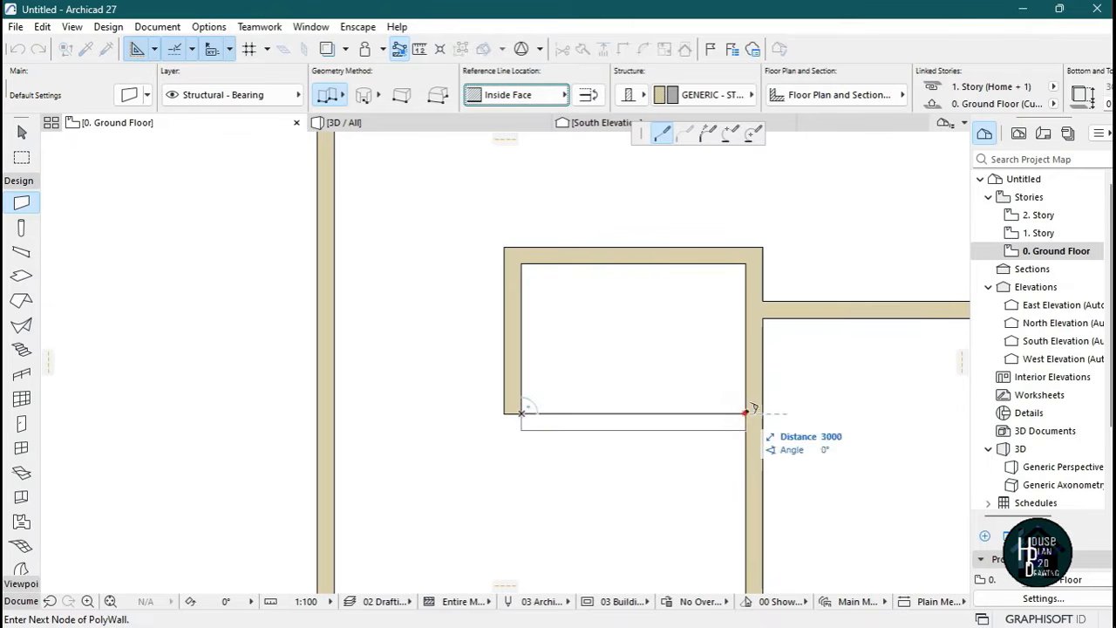
pyautogui.press('Escape')
pyautogui.scroll(-3, 580, 297)
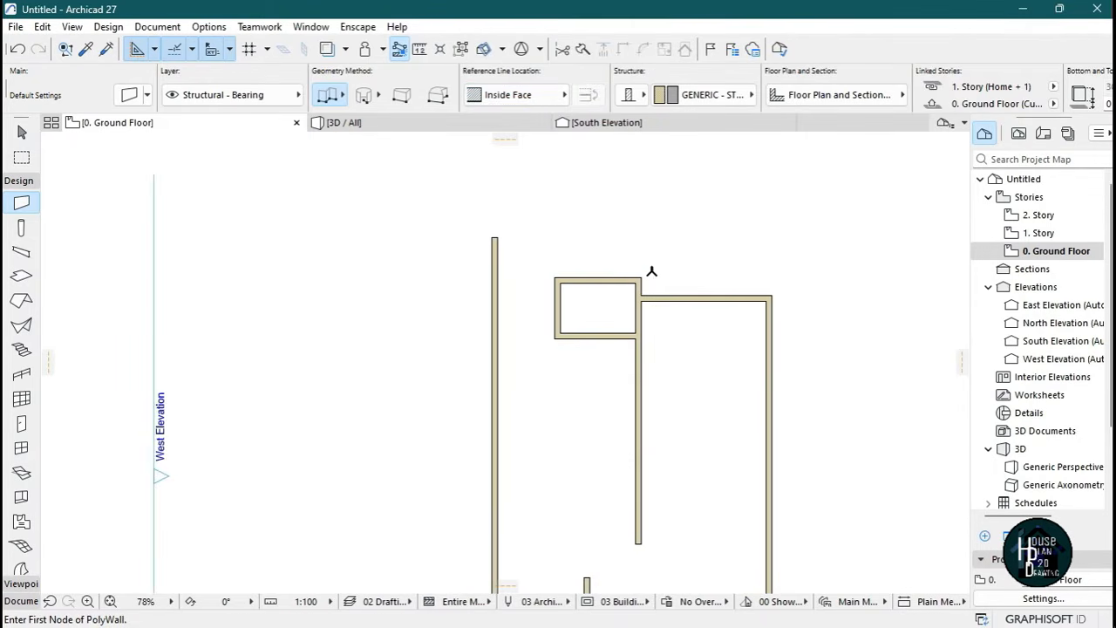
pyautogui.press('Escape')
# Stretch the west end of the small room's south wall horizontally until it meets the long west wall.
pyautogui.scroll(-3, 651, 259)
pyautogui.scroll(3, 631, 291)
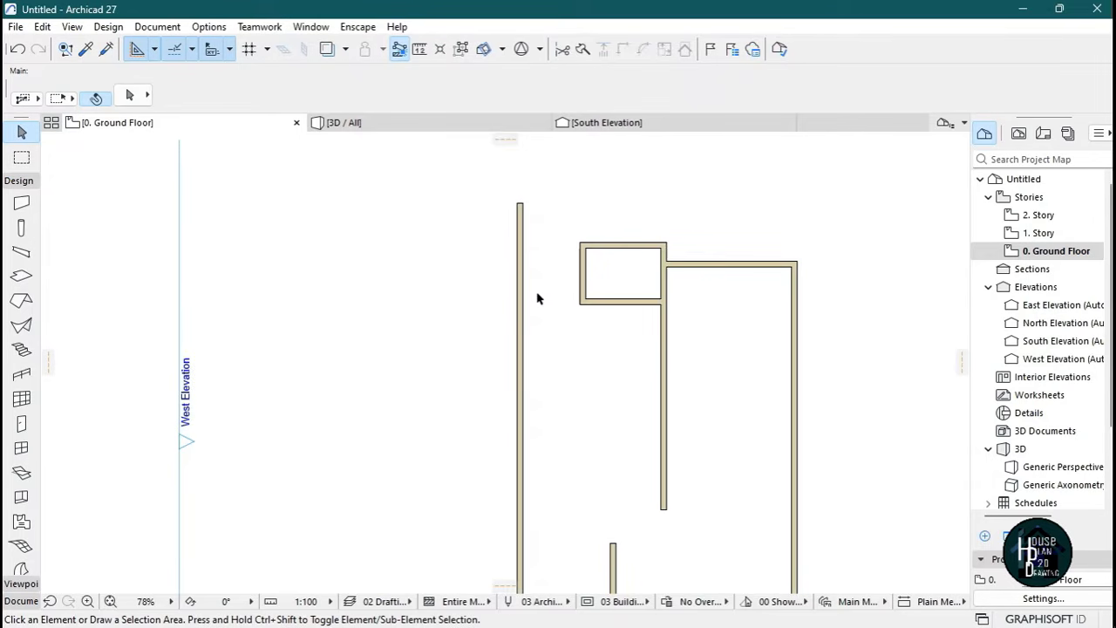
pyautogui.scroll(3, 555, 309)
pyautogui.click(716, 323)
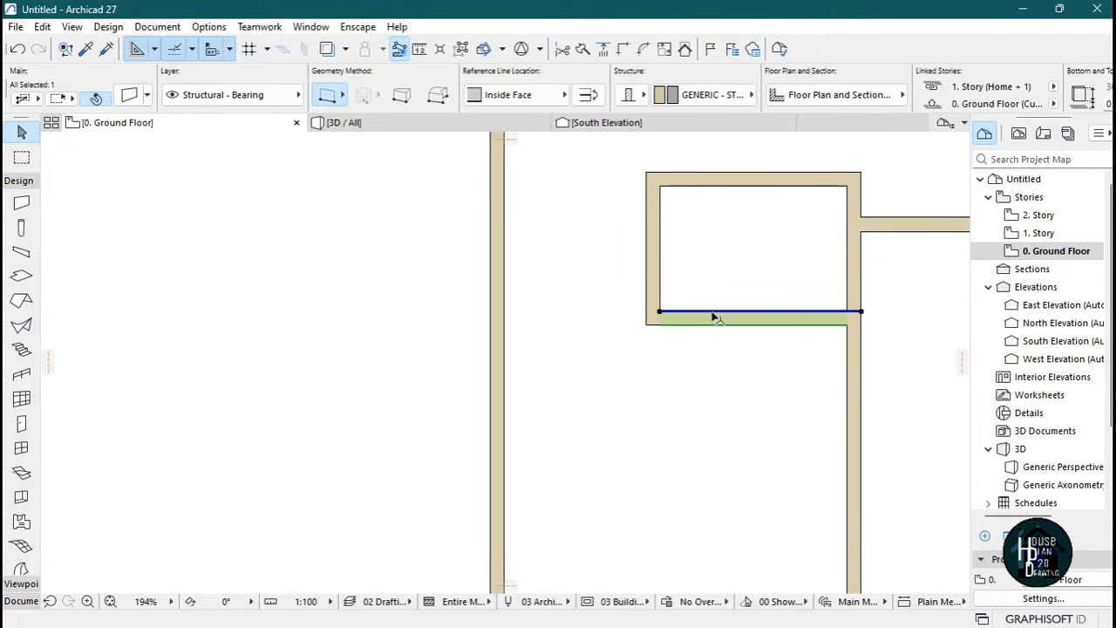
pyautogui.click(660, 312)
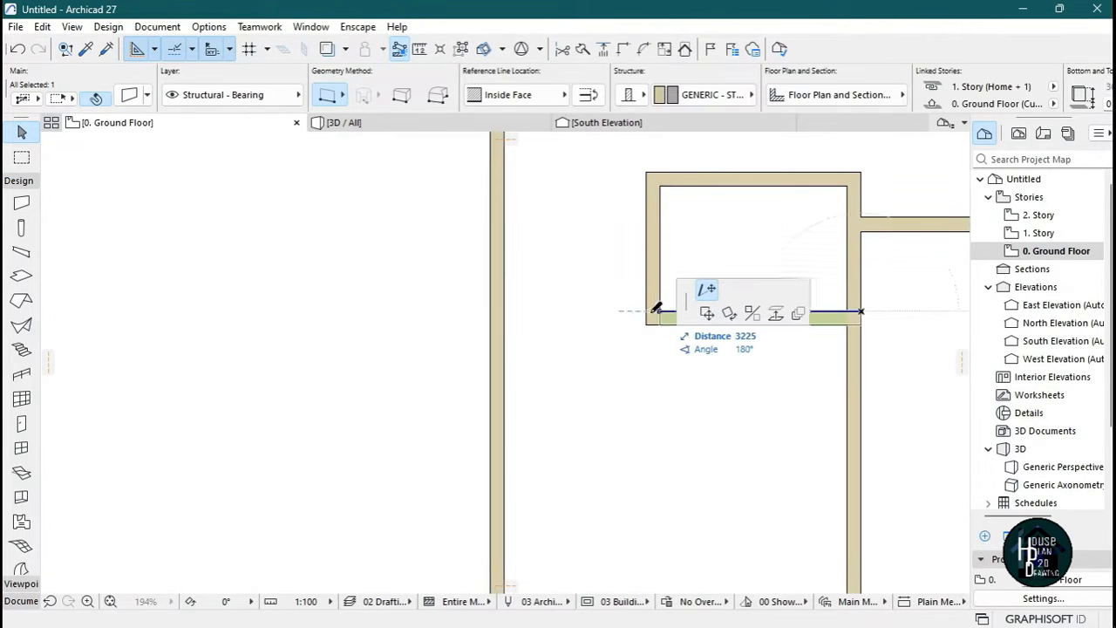
pyautogui.click(503, 312)
pyautogui.press('Escape')
# Trim off the part of the long west wall that projects north beyond the extended horizontal wall.
pyautogui.scroll(-3, 622, 360)
pyautogui.scroll(2, 623, 360)
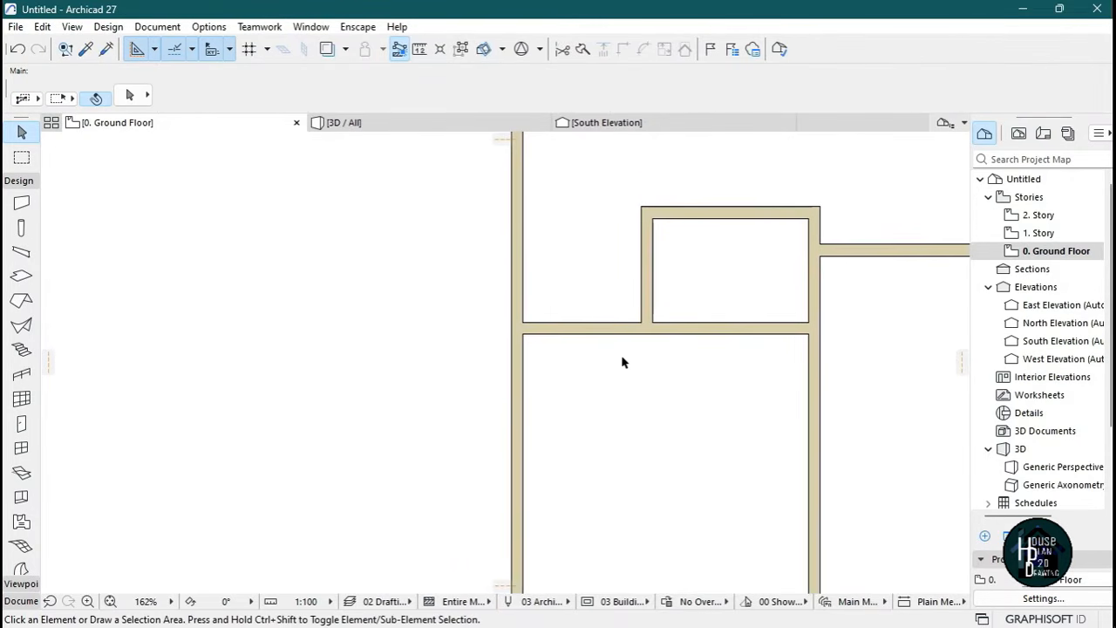
pyautogui.scroll(-2, 617, 366)
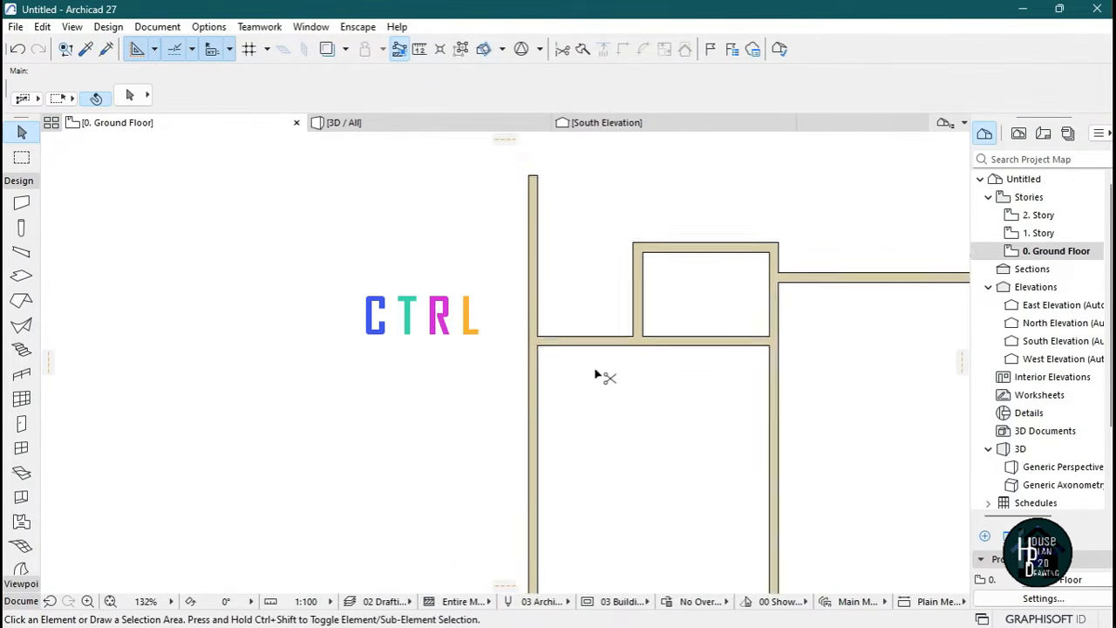
pyautogui.keyDown('ctrl'); pyautogui.click(538, 232); pyautogui.keyUp('ctrl')
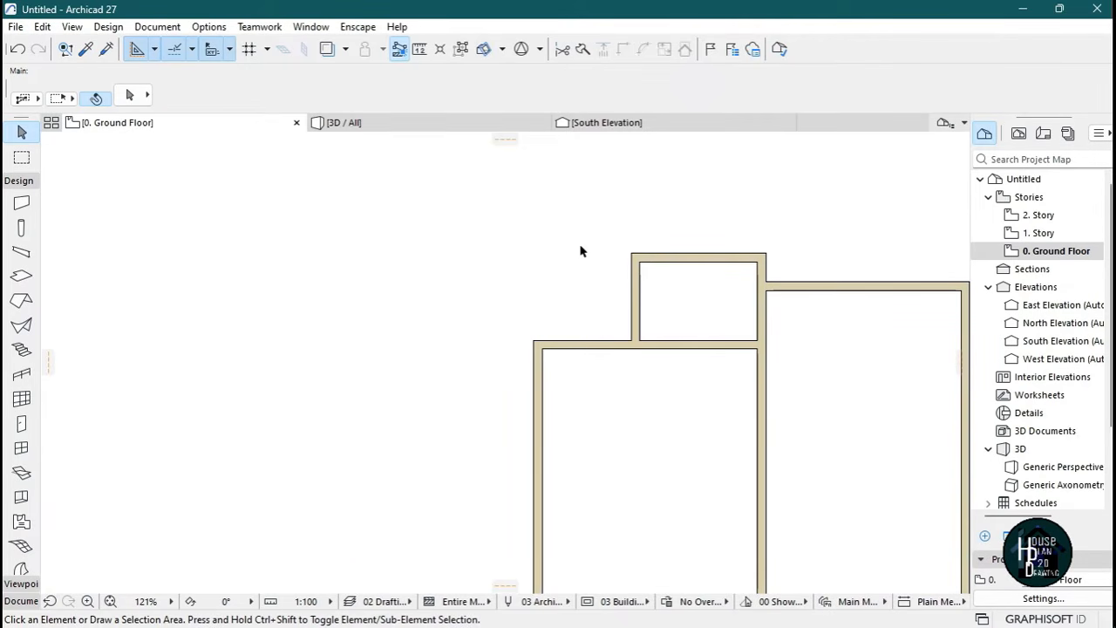
pyautogui.scroll(-2, 577, 251)
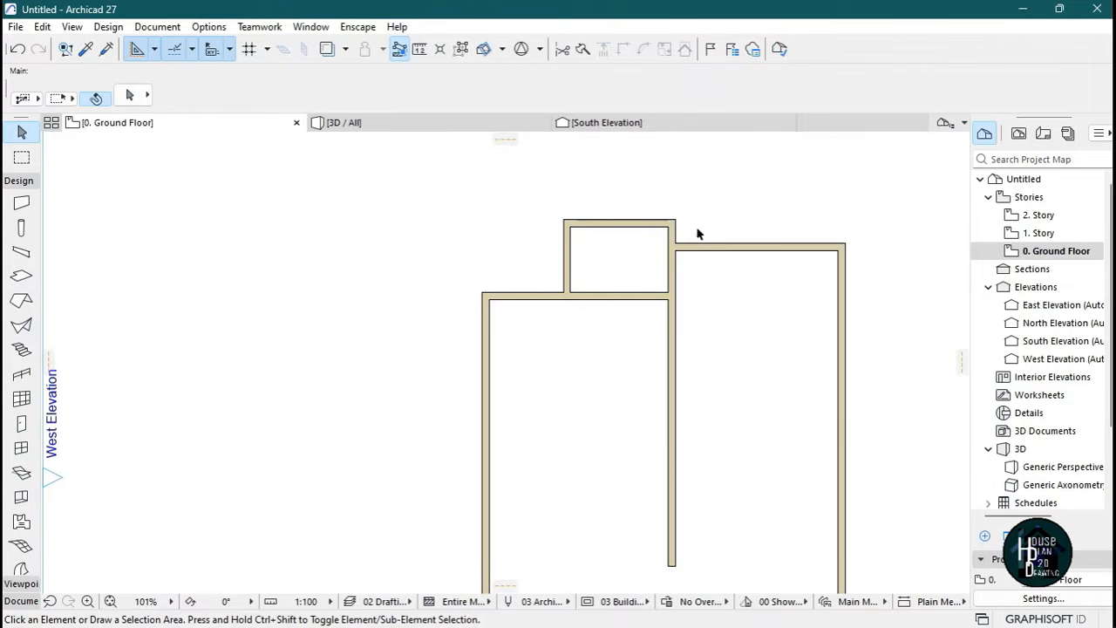
# Draw a vertical wall southward, starting 500 mm west of the corner where the northeast room's north wall meets the long inner vertical wall.
pyautogui.scroll(-5, 688, 259)
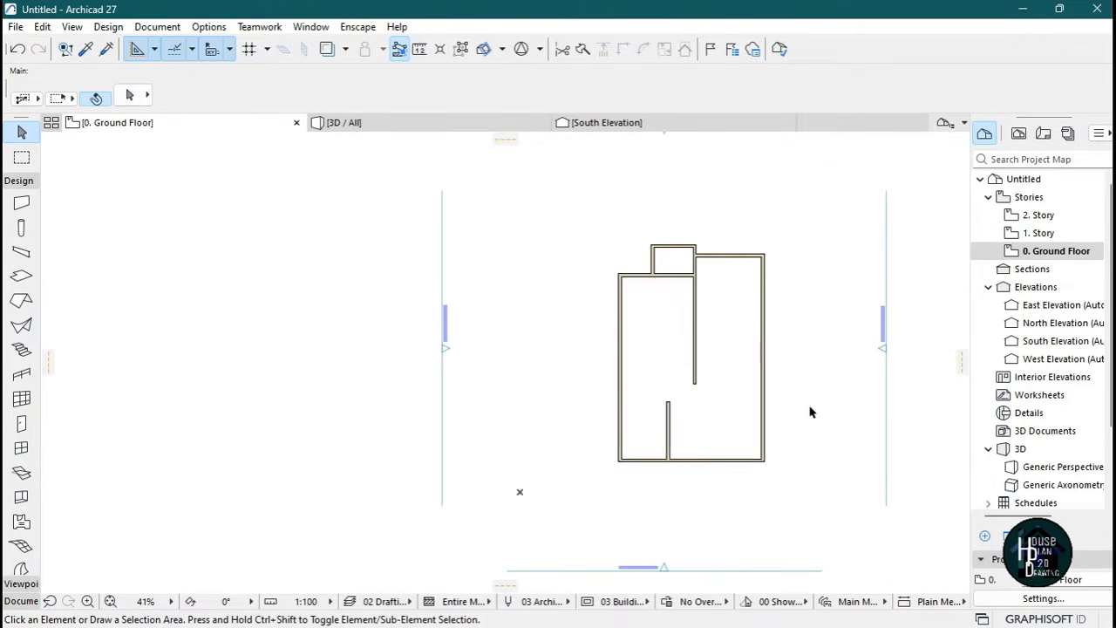
pyautogui.scroll(1, 750, 353)
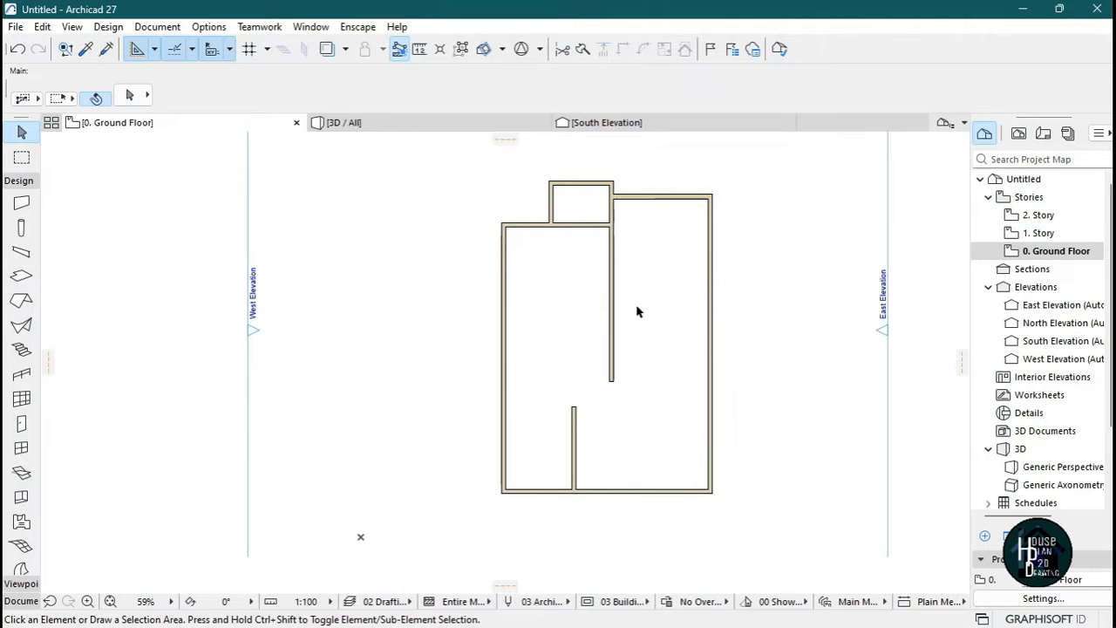
pyautogui.scroll(4, 662, 314)
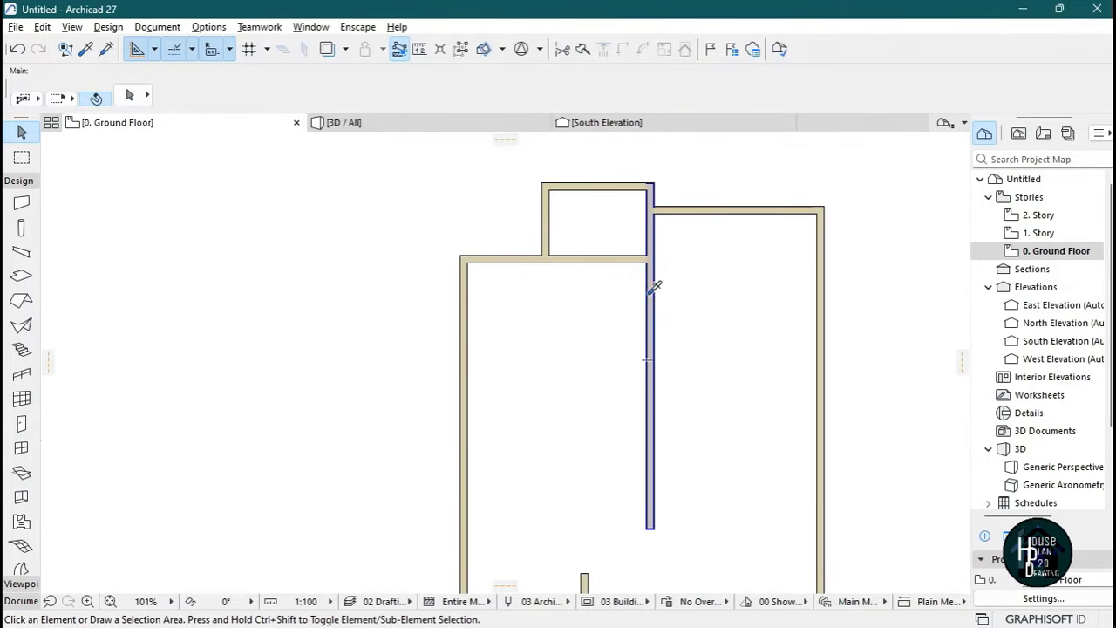
pyautogui.keyDown('alt'); pyautogui.click(651, 299); pyautogui.keyUp('alt')
pyautogui.scroll(7, 623, 278)
pyautogui.scroll(-3, 643, 263)
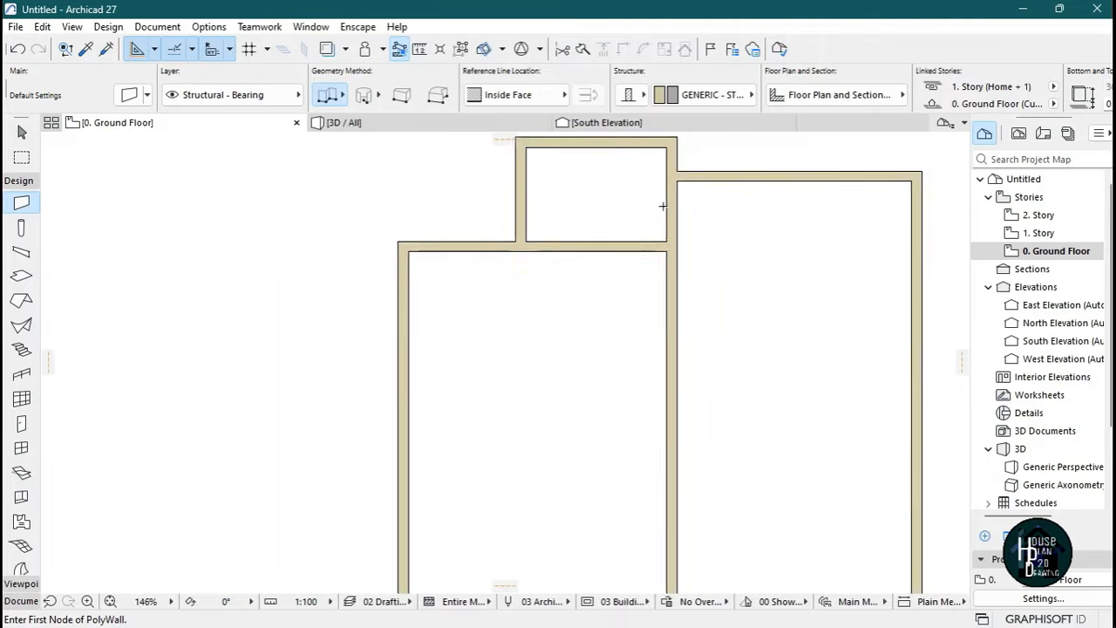
pyautogui.scroll(2, 659, 191)
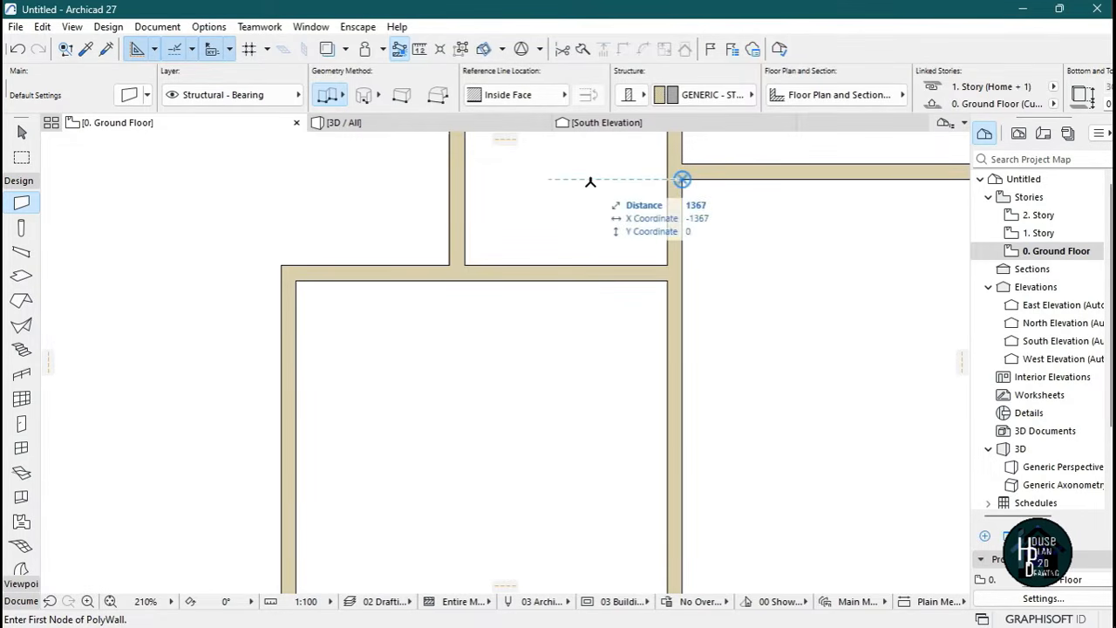
pyautogui.write('500')
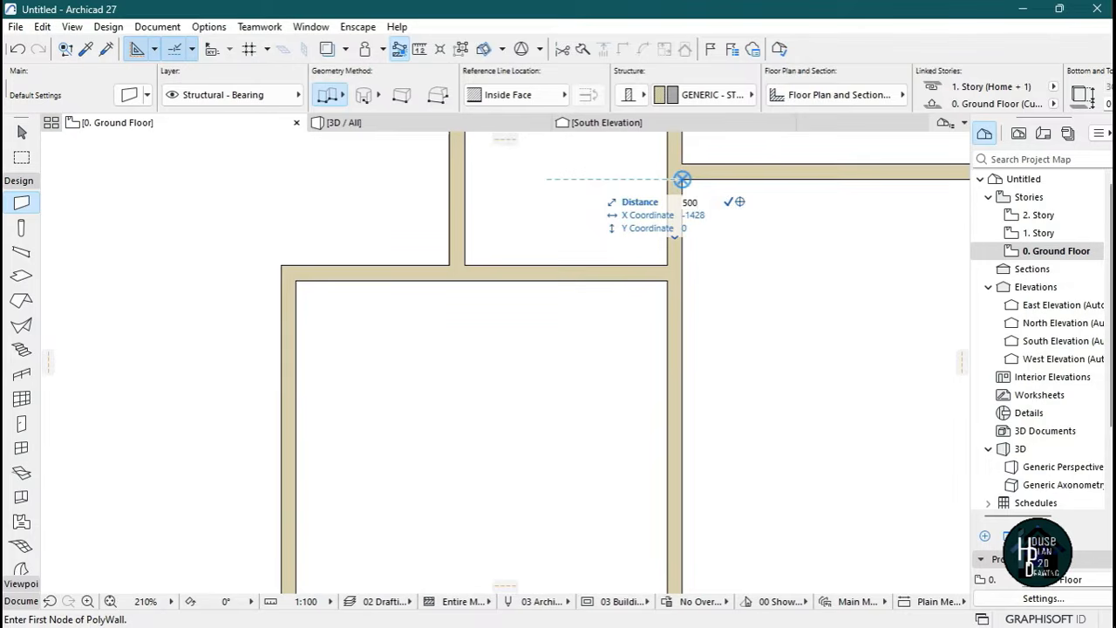
pyautogui.press('Return')
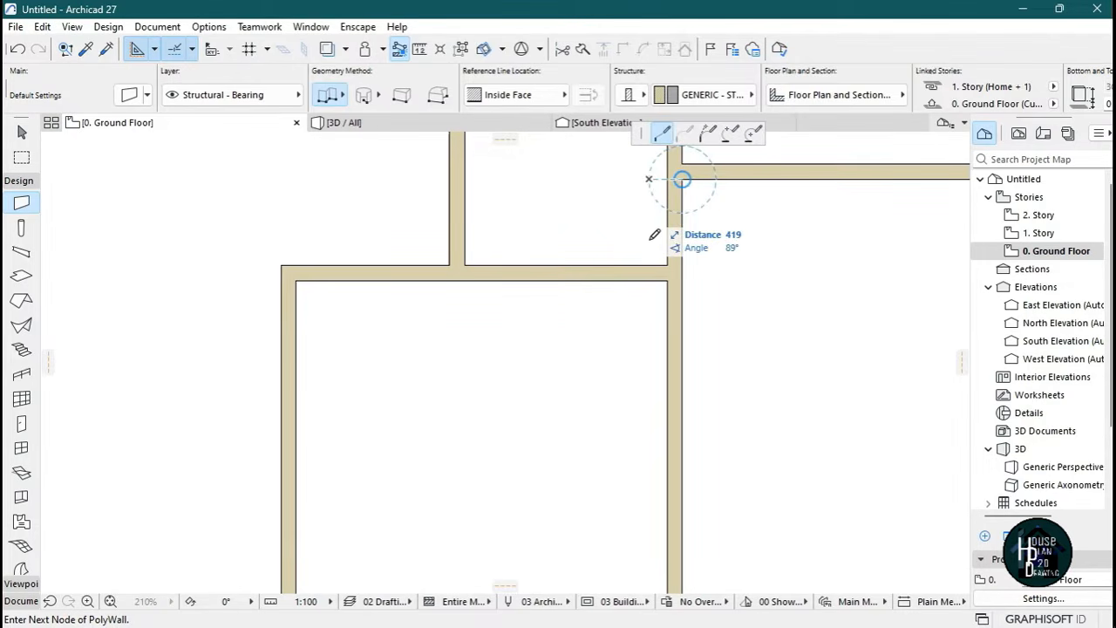
pyautogui.scroll(-2, 652, 370)
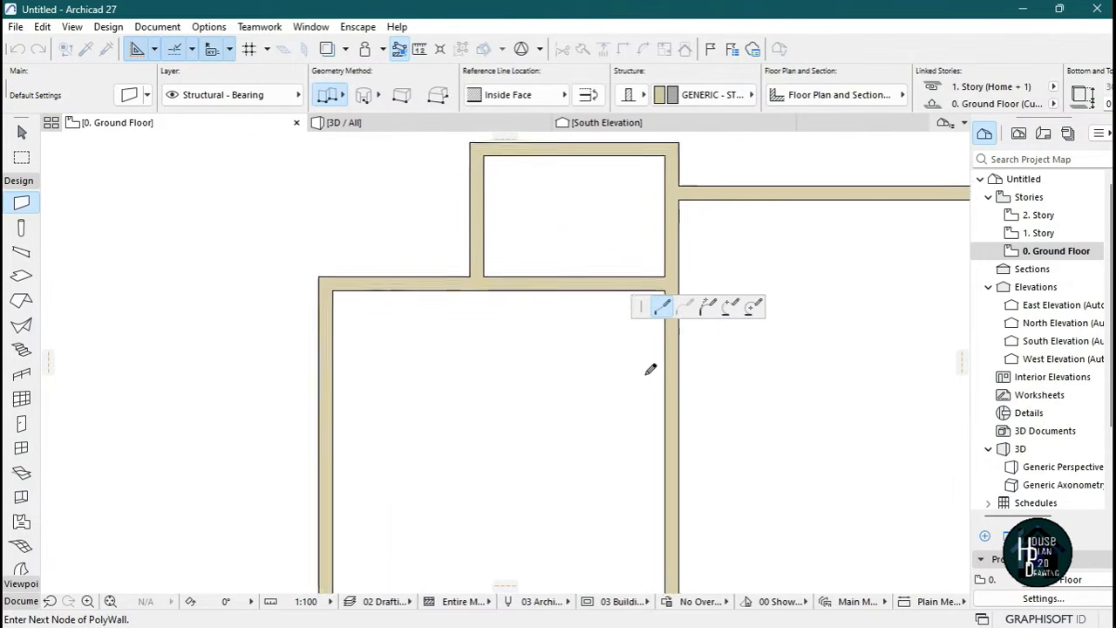
pyautogui.doubleClick(647, 481)
pyautogui.press('Escape')
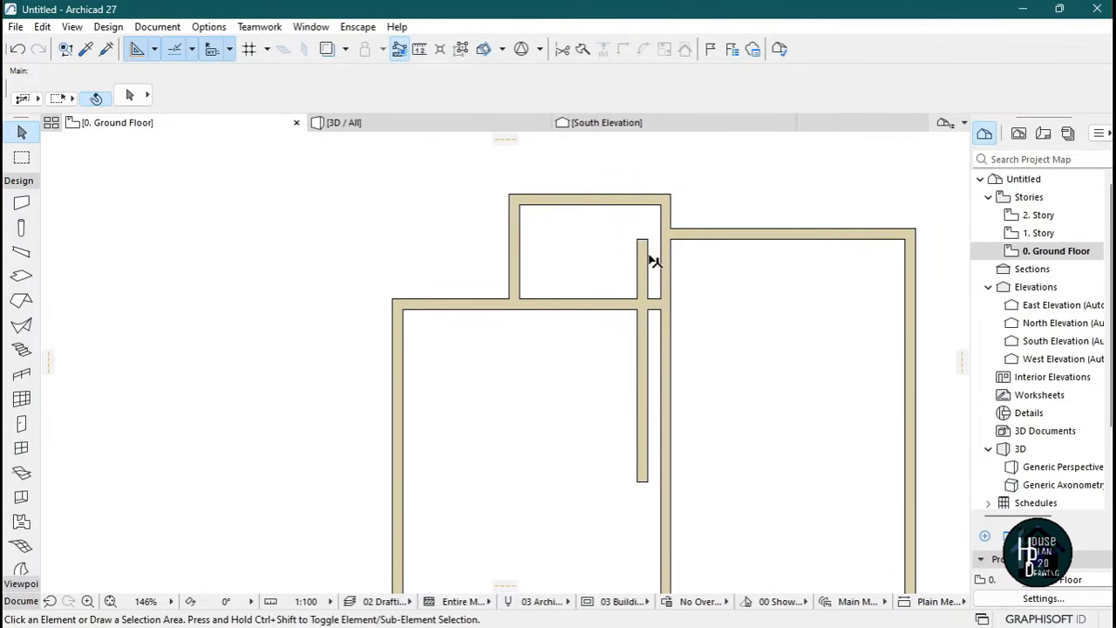
# Trim off the part of the new vertical wall that projects into the small north room above the horizontal wall.
pyautogui.press('ctrl')
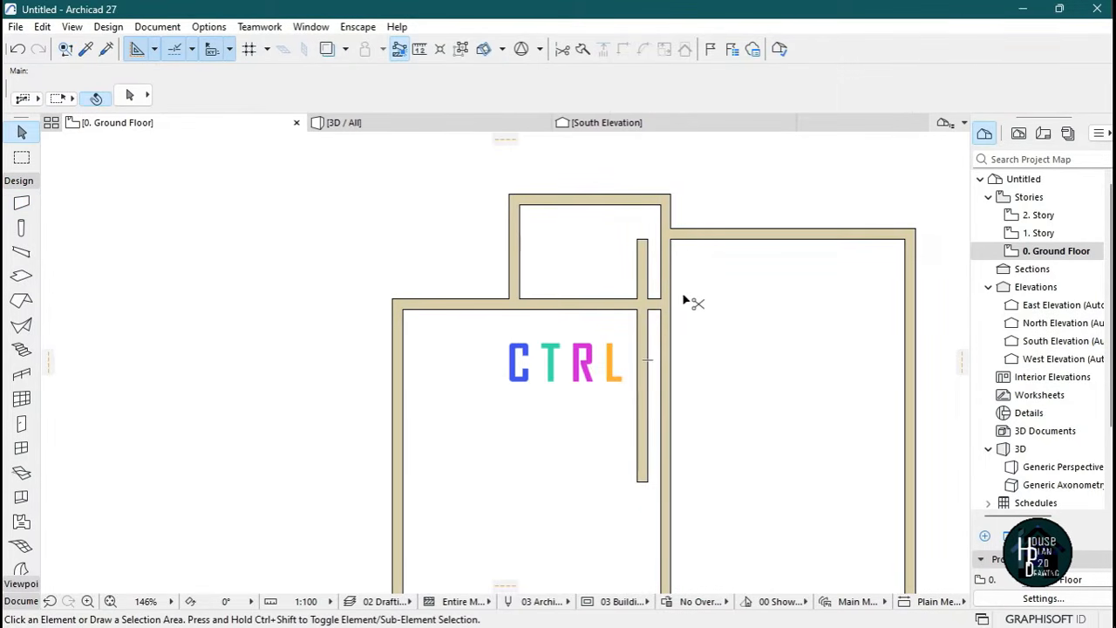
pyautogui.keyDown('ctrl'); pyautogui.click(643, 257); pyautogui.keyUp('ctrl')
pyautogui.scroll(3, 639, 392)
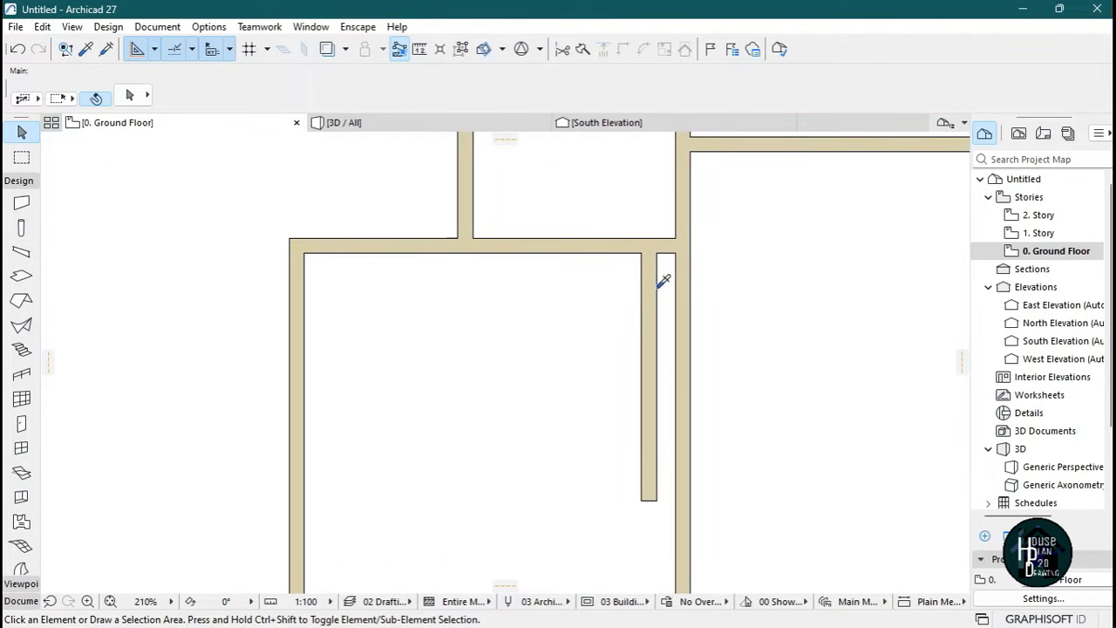
# Draw an L-shaped wall starting 3375 mm west of the short vertical wall, running 2500 mm south, then east to that wall.
pyautogui.keyDown('alt'); pyautogui.click(654, 274); pyautogui.keyUp('alt')
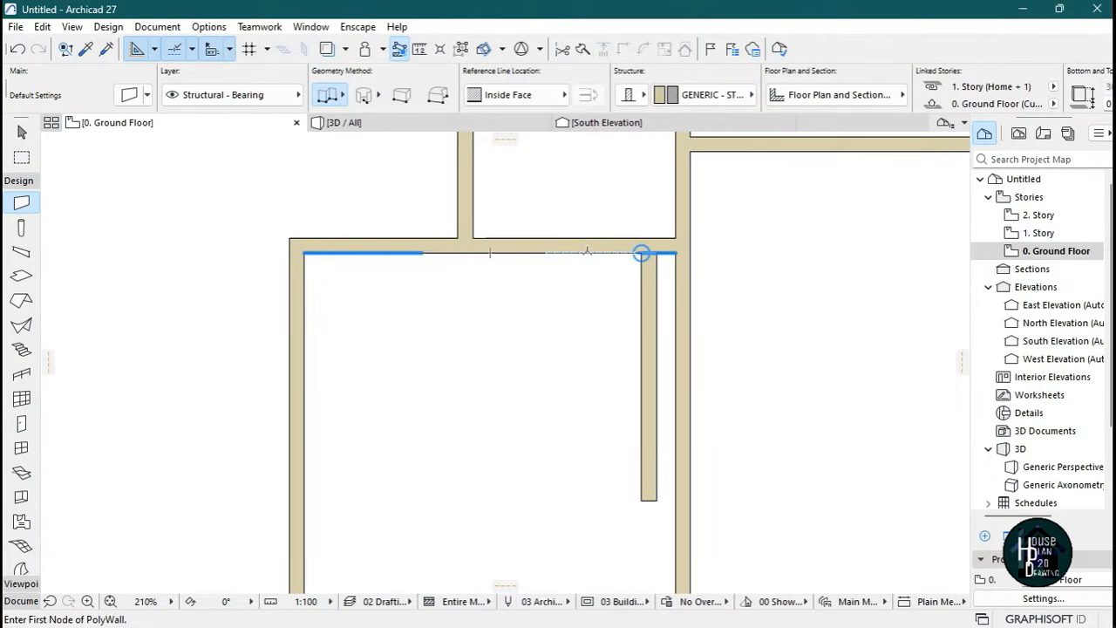
pyautogui.write('3375')
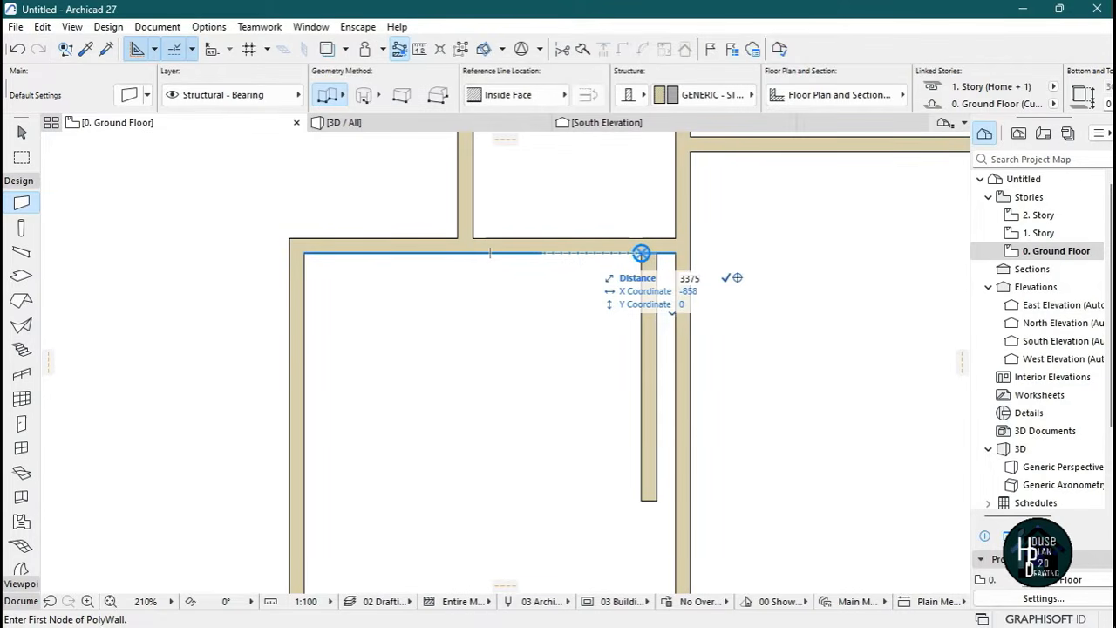
pyautogui.press('Return')
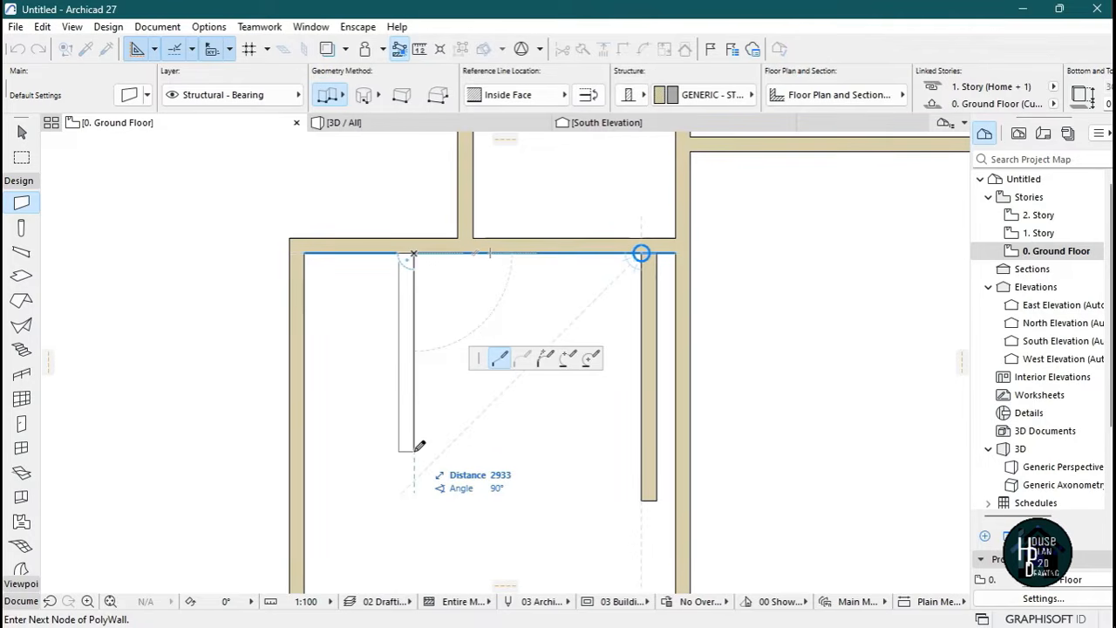
pyautogui.write('25')
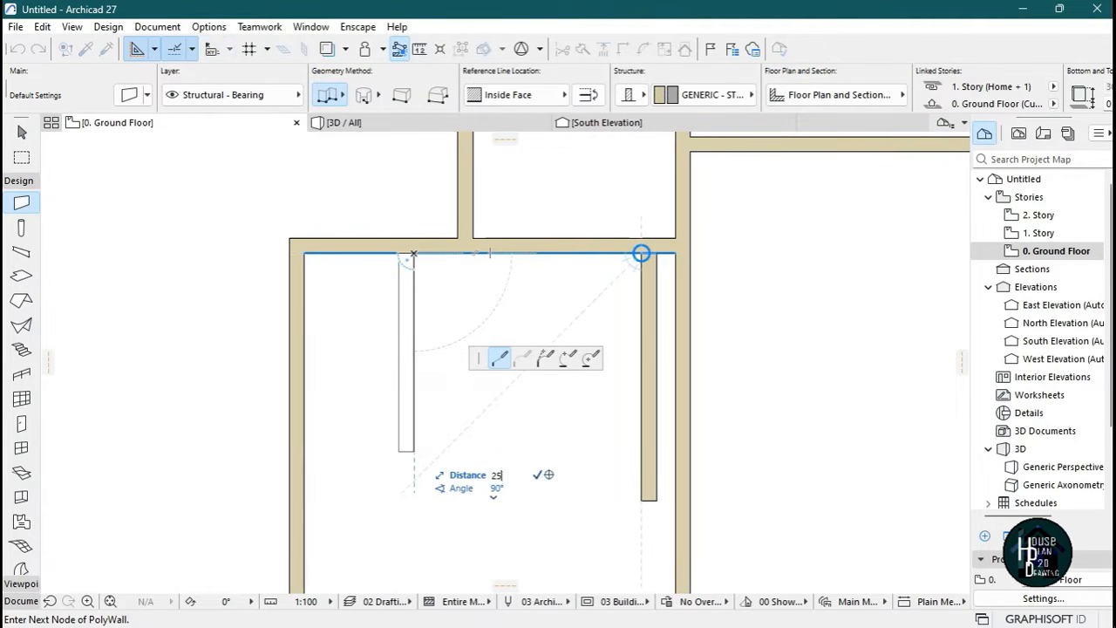
pyautogui.write('00')
pyautogui.press('Return')
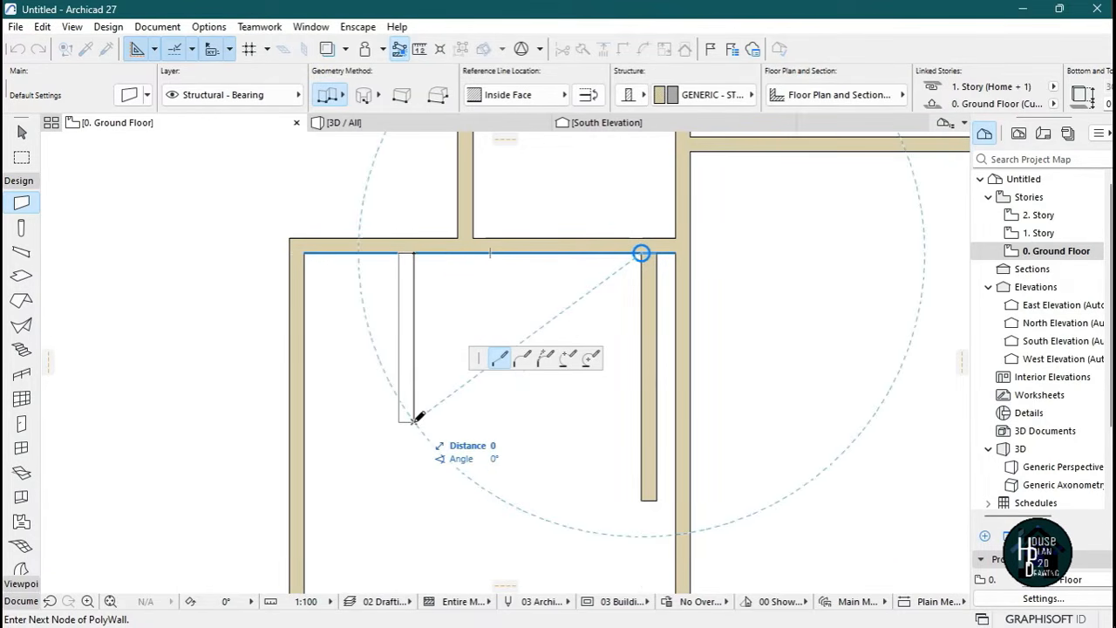
pyautogui.doubleClick(642, 420)
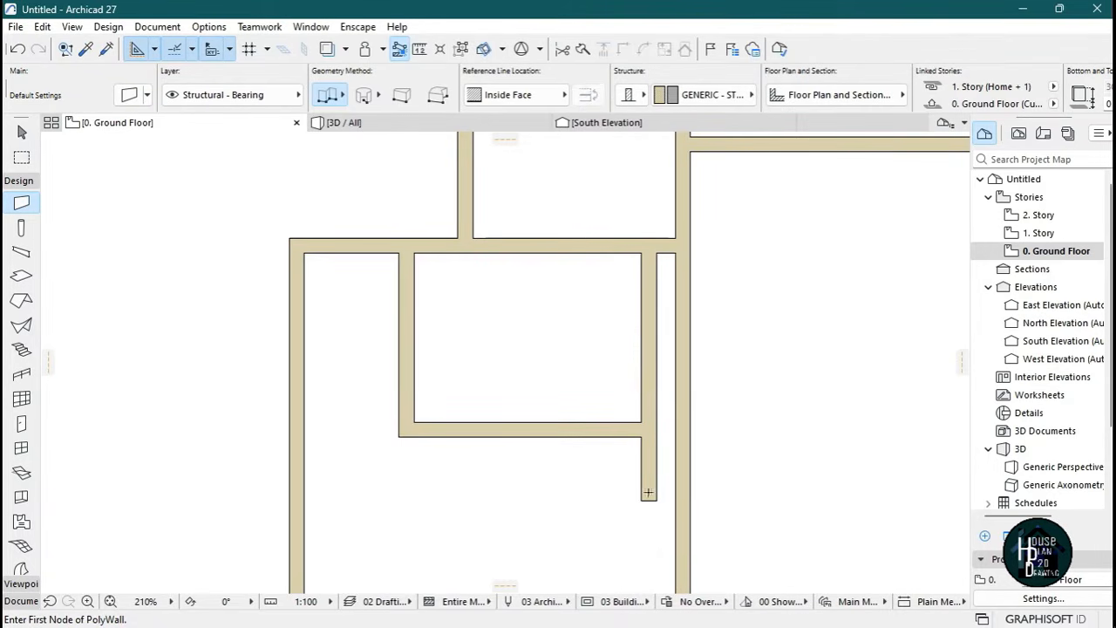
pyautogui.press('Escape')
pyautogui.click(610, 428)
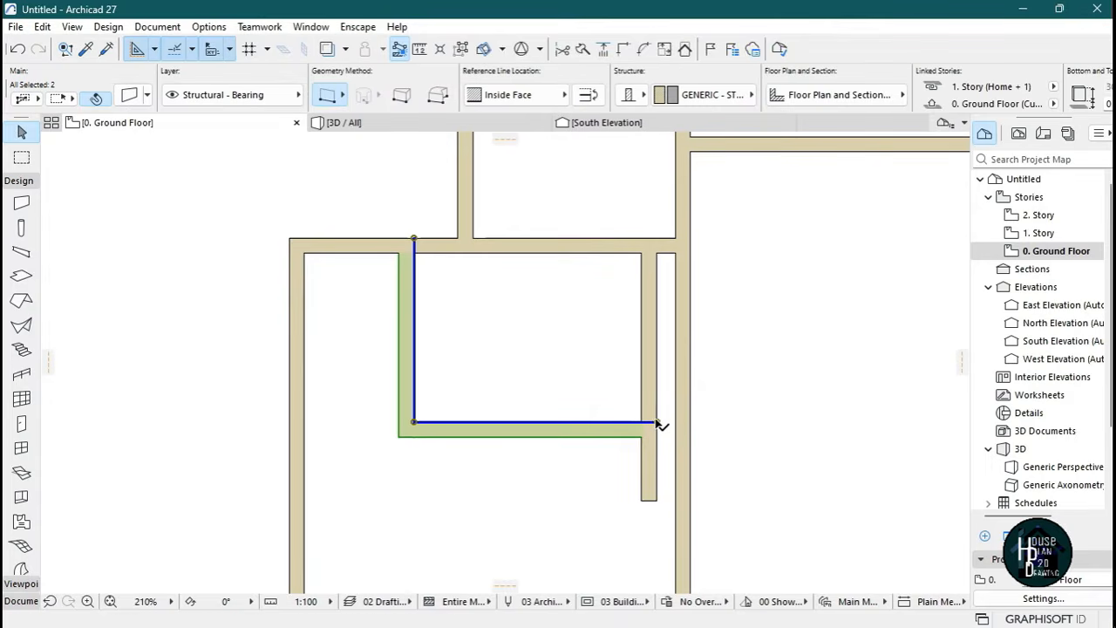
pyautogui.click(657, 424)
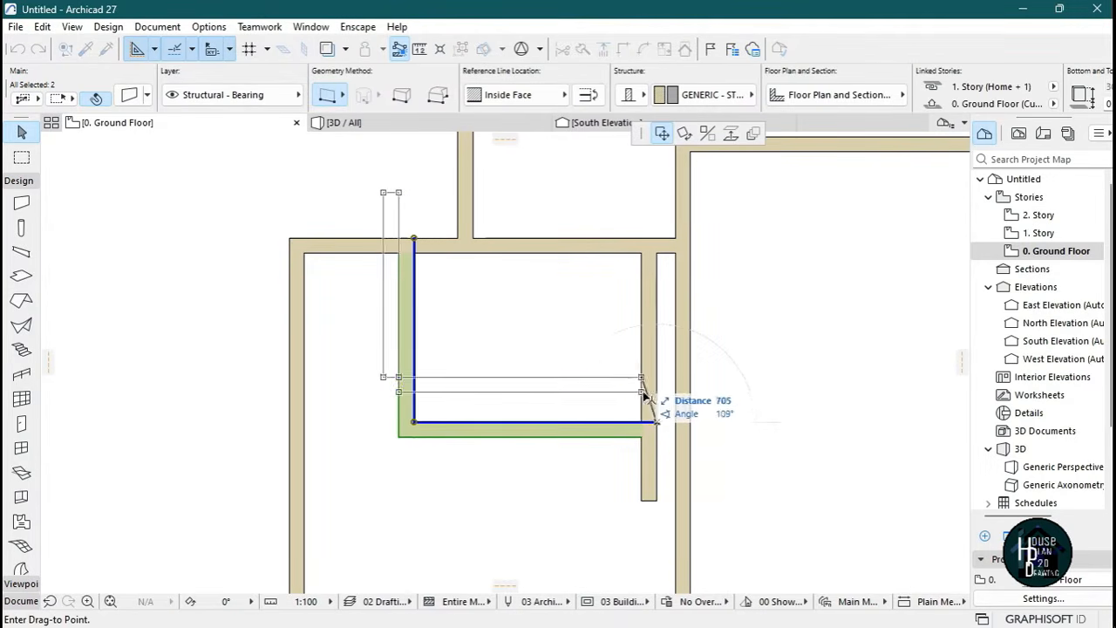
pyautogui.click(655, 423)
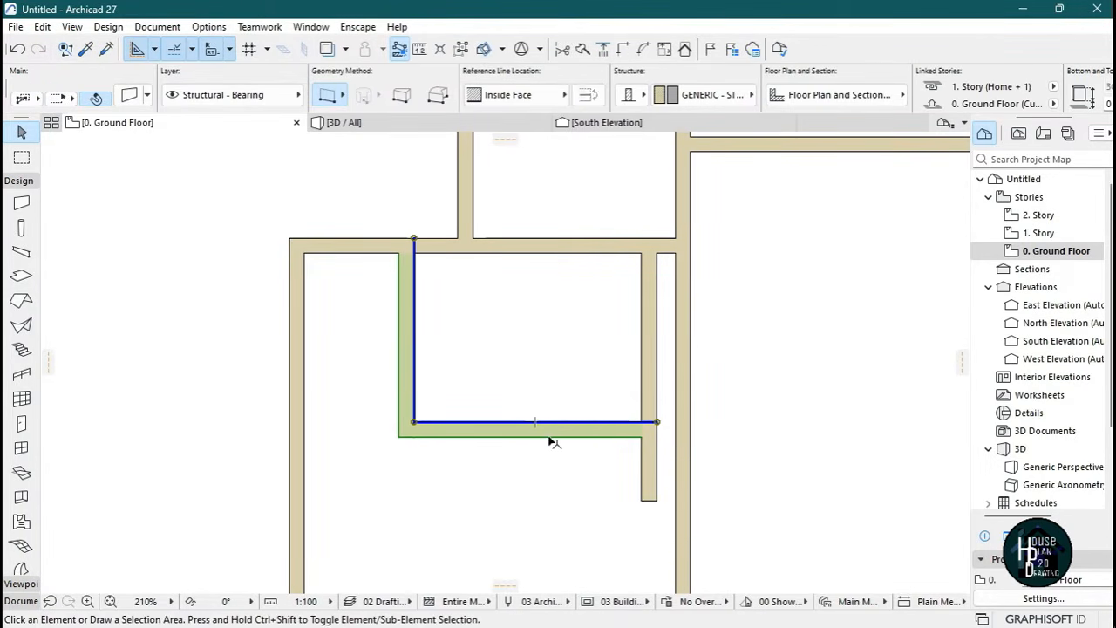
pyautogui.press('Escape')
pyautogui.click(432, 432)
pyautogui.press('Escape')
pyautogui.click(562, 247)
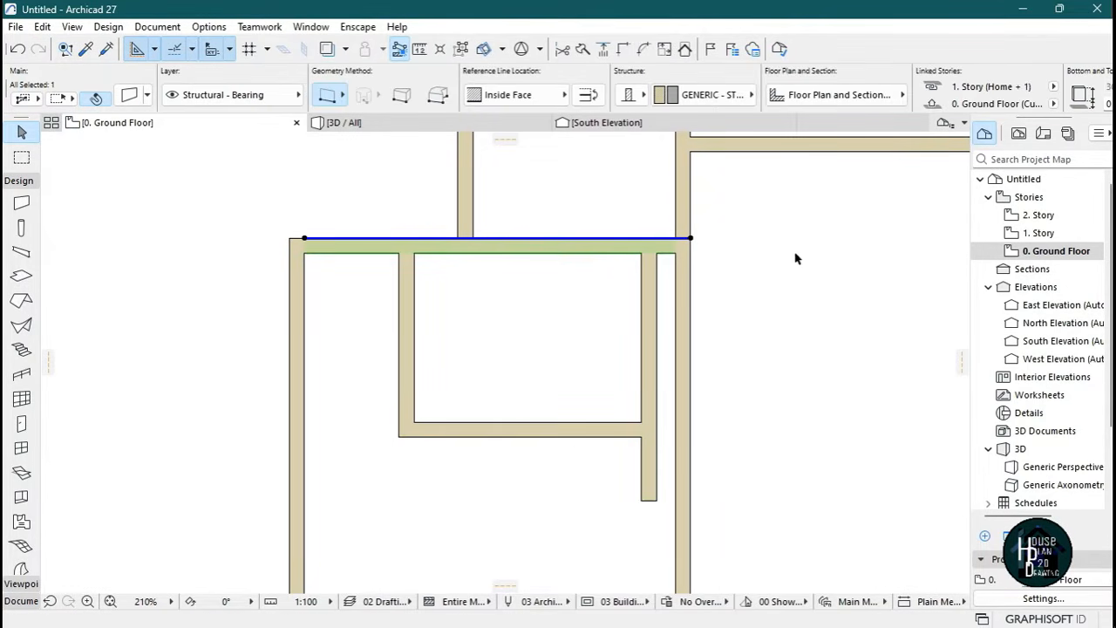
pyautogui.press('Escape')
# Suspend groups and stretch the east end of the new room's south wall to the long inner vertical wall.
pyautogui.click(540, 434)
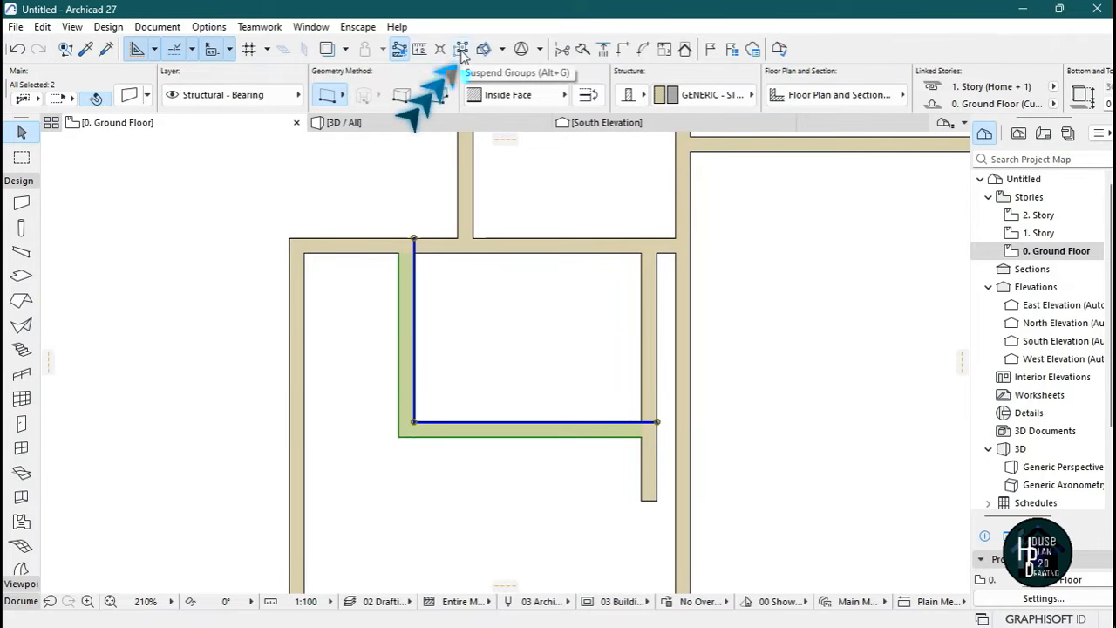
pyautogui.click(462, 54)
pyautogui.click(508, 443)
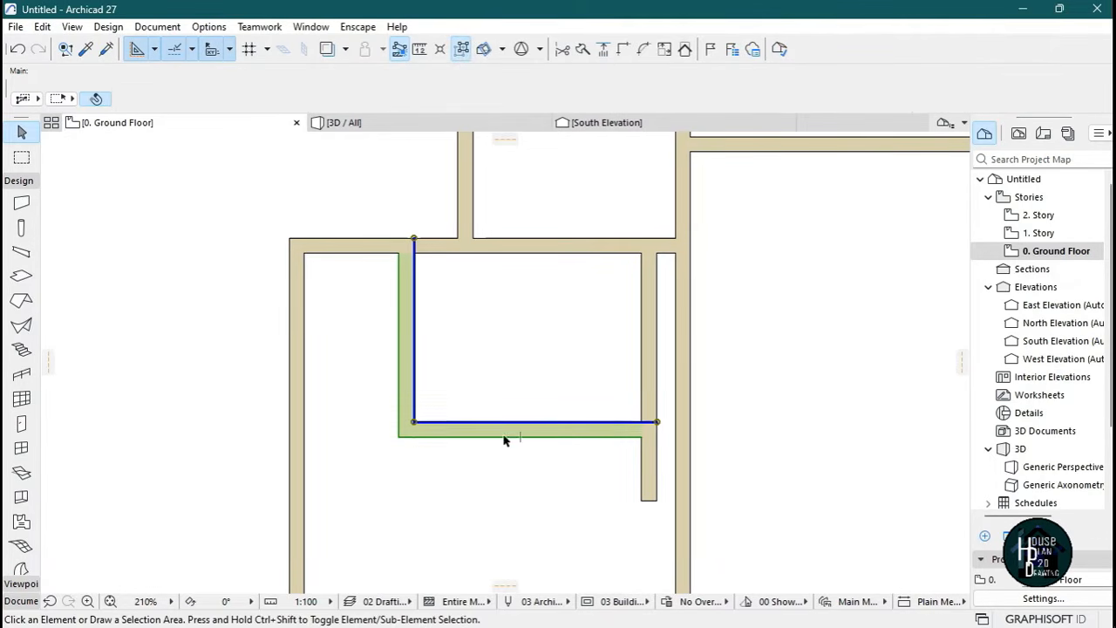
pyautogui.click(504, 437)
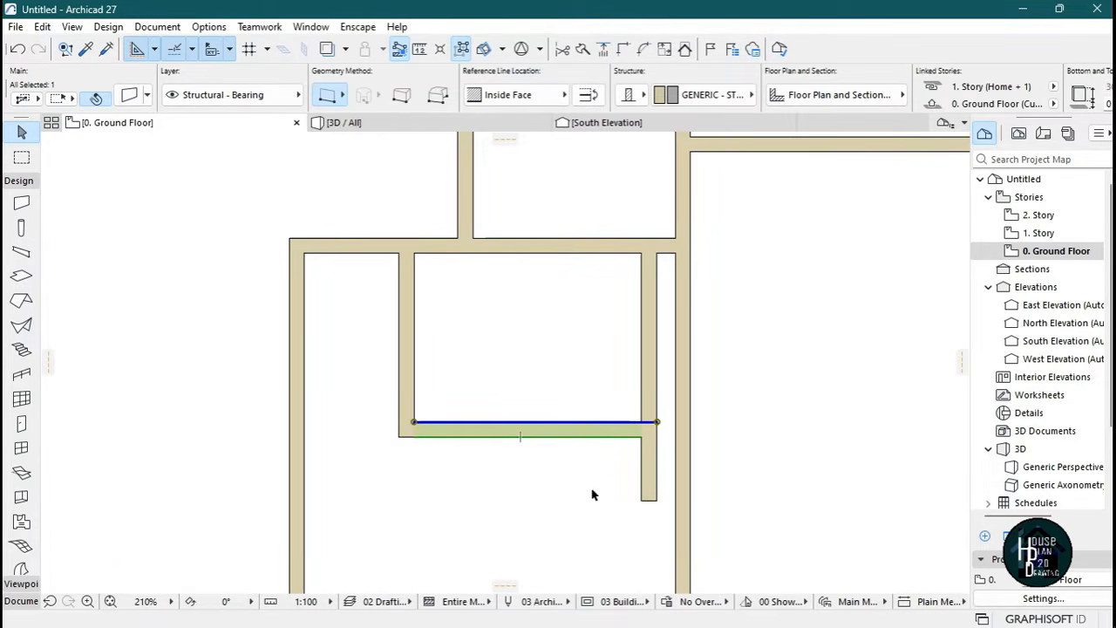
pyautogui.click(659, 424)
pyautogui.click(679, 422)
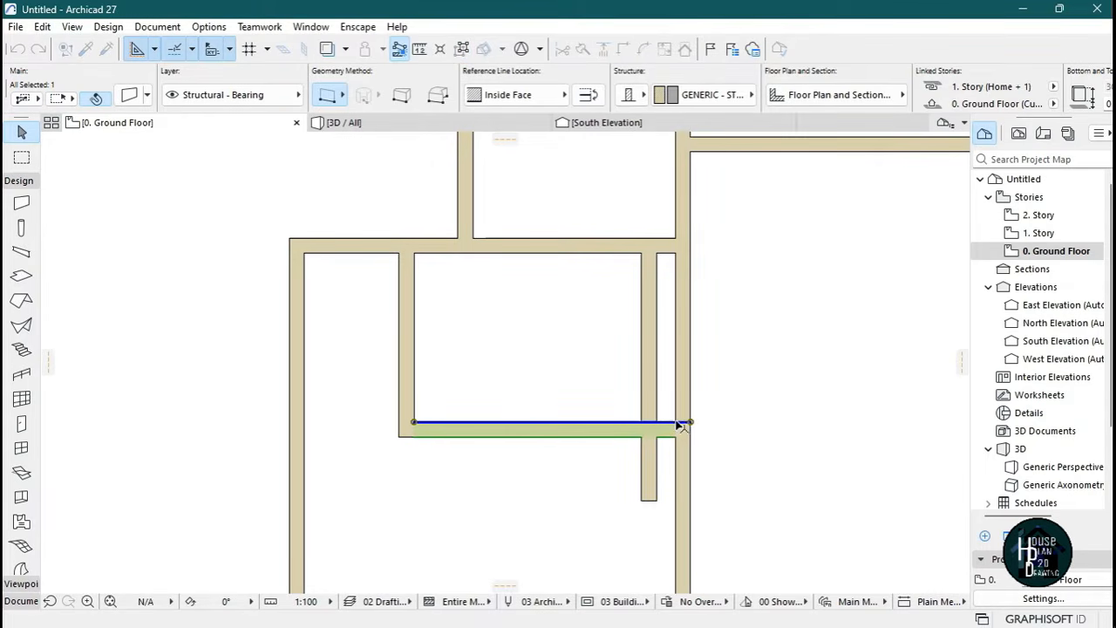
pyautogui.press('Escape')
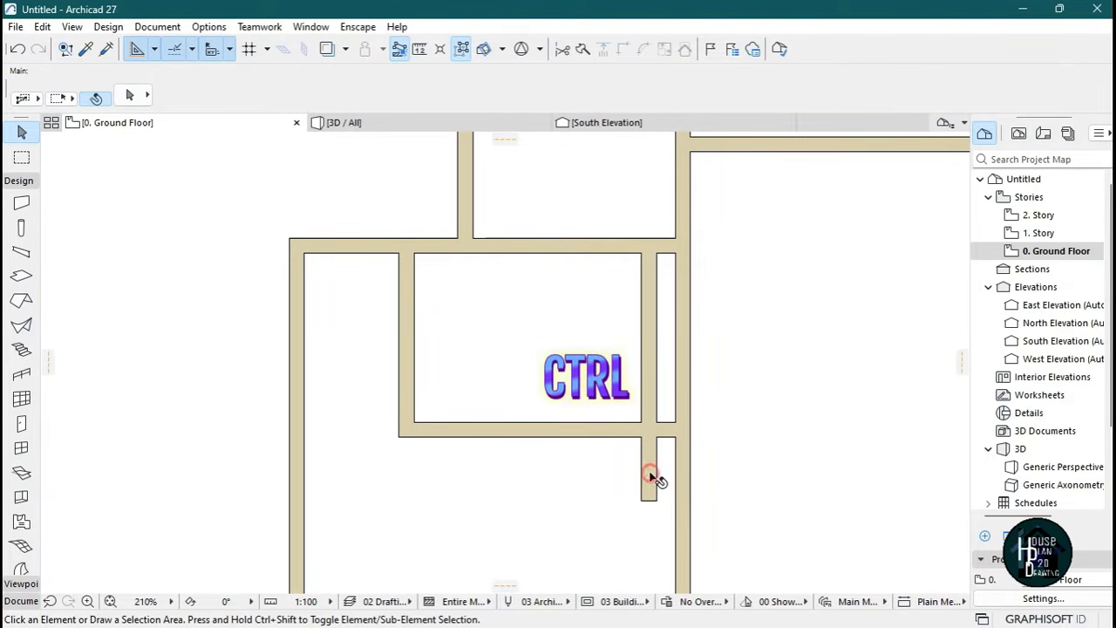
# Trim off the short vertical wall's stub south of the new room and the long inner wall's segment beside the room.
pyautogui.keyDown('ctrl'); pyautogui.click(651, 473); pyautogui.keyUp('ctrl')
pyautogui.keyDown('ctrl'); pyautogui.click(689, 321); pyautogui.keyUp('ctrl')
pyautogui.scroll(-5, 660, 316)
pyautogui.scroll(4, 677, 322)
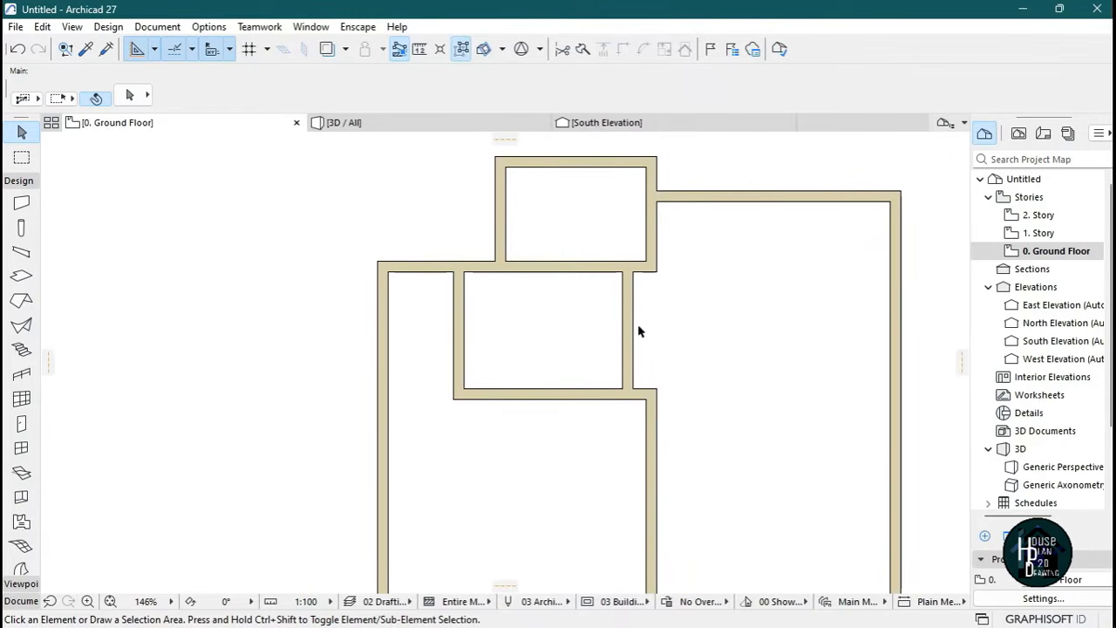
pyautogui.keyDown('ctrl'); pyautogui.click(650, 395); pyautogui.keyUp('ctrl')
# Draw a horizontal wall with Outside Face reference from 4425 mm south of the room's southeast inner corner, west to the long west wall.
pyautogui.moveTo(600, 391); pyautogui.dragTo(620, 299, button='middle')
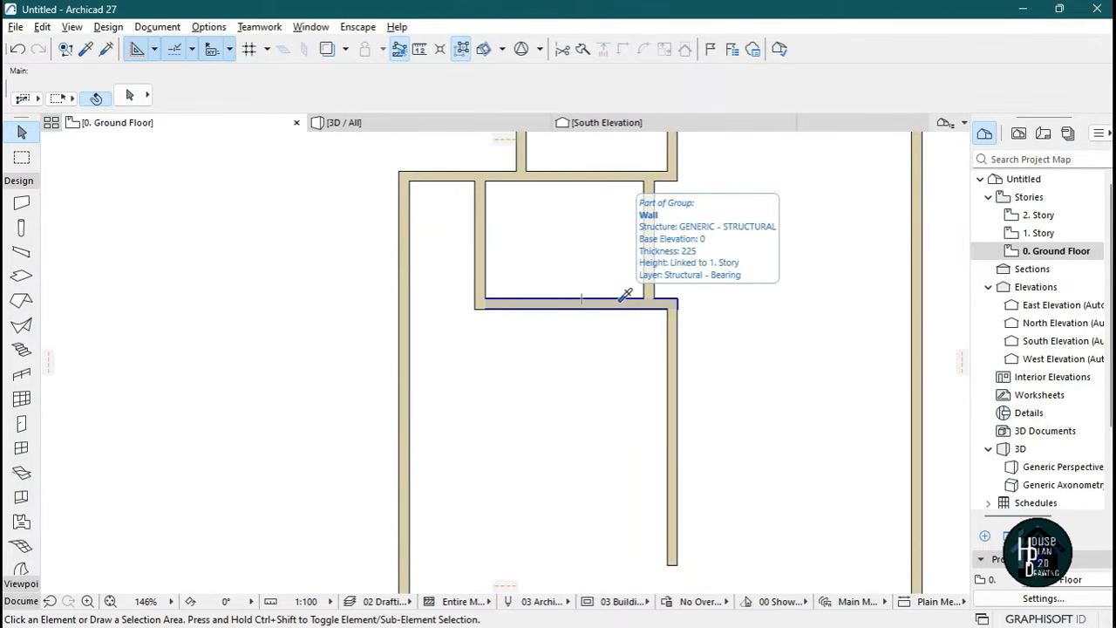
pyautogui.keyDown('alt'); pyautogui.click(614, 303); pyautogui.keyUp('alt')
pyautogui.scroll(1, 636, 311)
pyautogui.scroll(2, 643, 329)
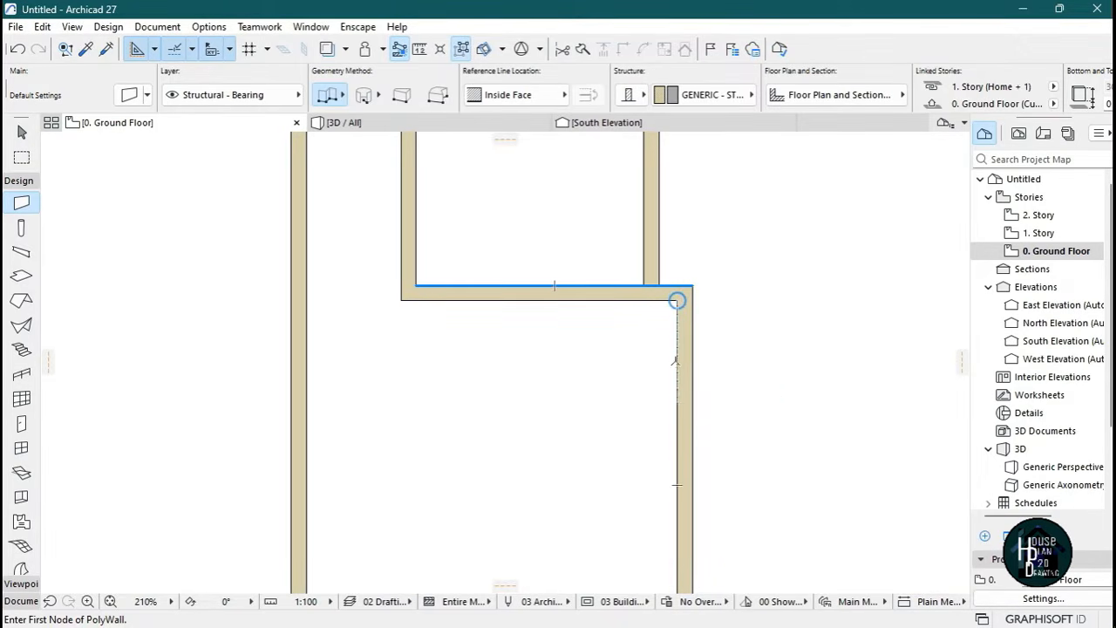
pyautogui.write('4425')
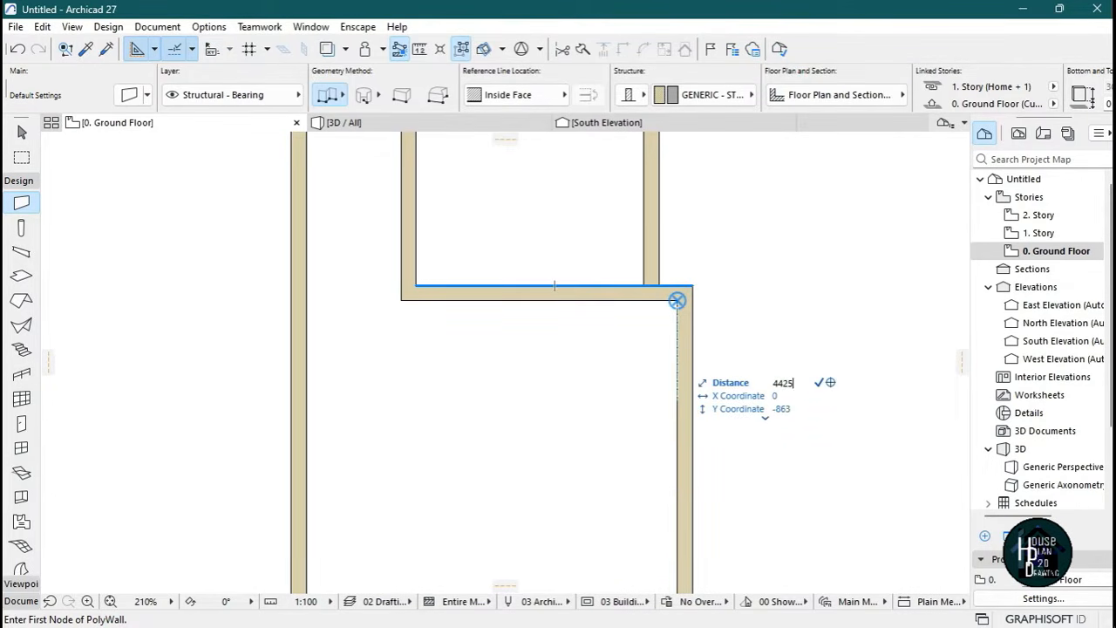
pyautogui.press('Return')
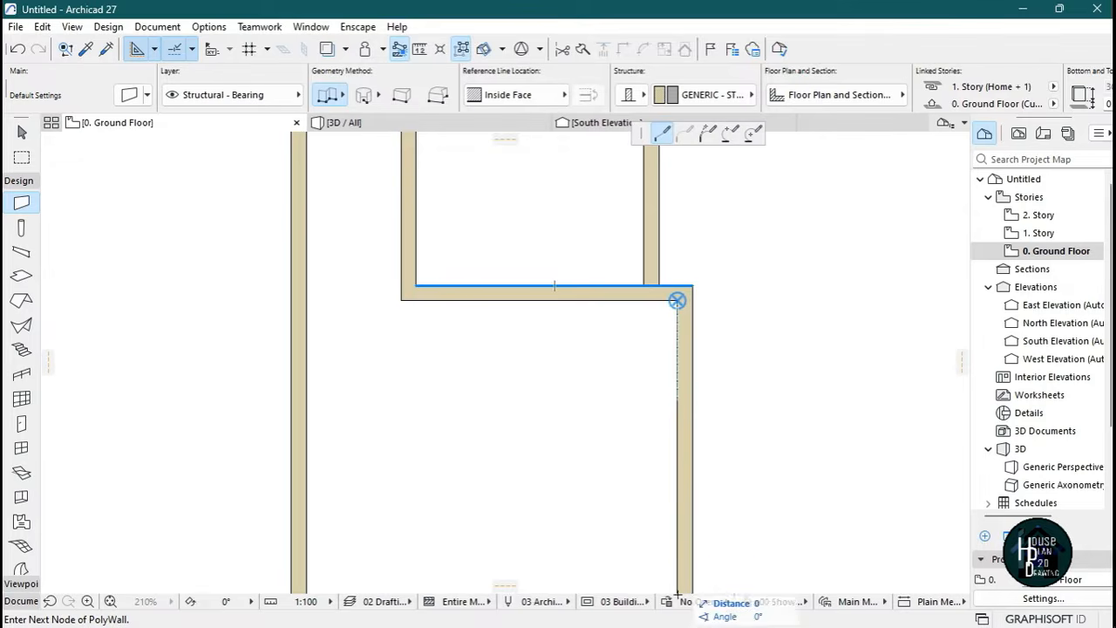
pyautogui.scroll(-3, 633, 362)
pyautogui.scroll(3, 640, 447)
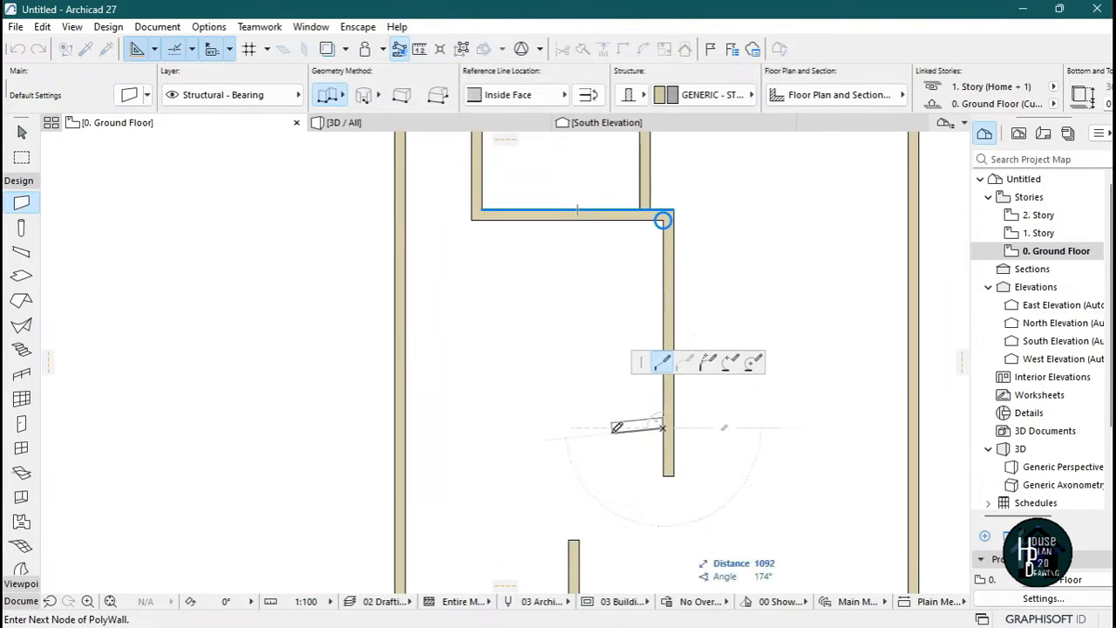
pyautogui.click(540, 99)
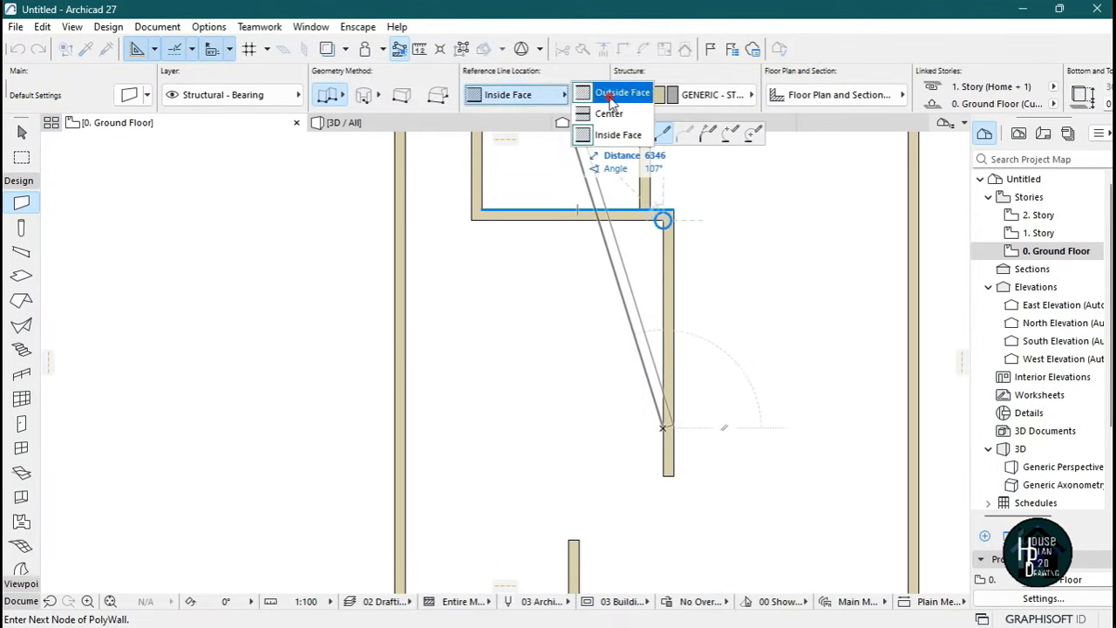
pyautogui.click(599, 94)
pyautogui.doubleClick(411, 426)
# Draw a horizontal wall starting on the west wall's inner face 6000 mm north of the room's southwest inner corner, east to the smaller room's wall.
pyautogui.scroll(-3, 593, 428)
pyautogui.scroll(3, 515, 404)
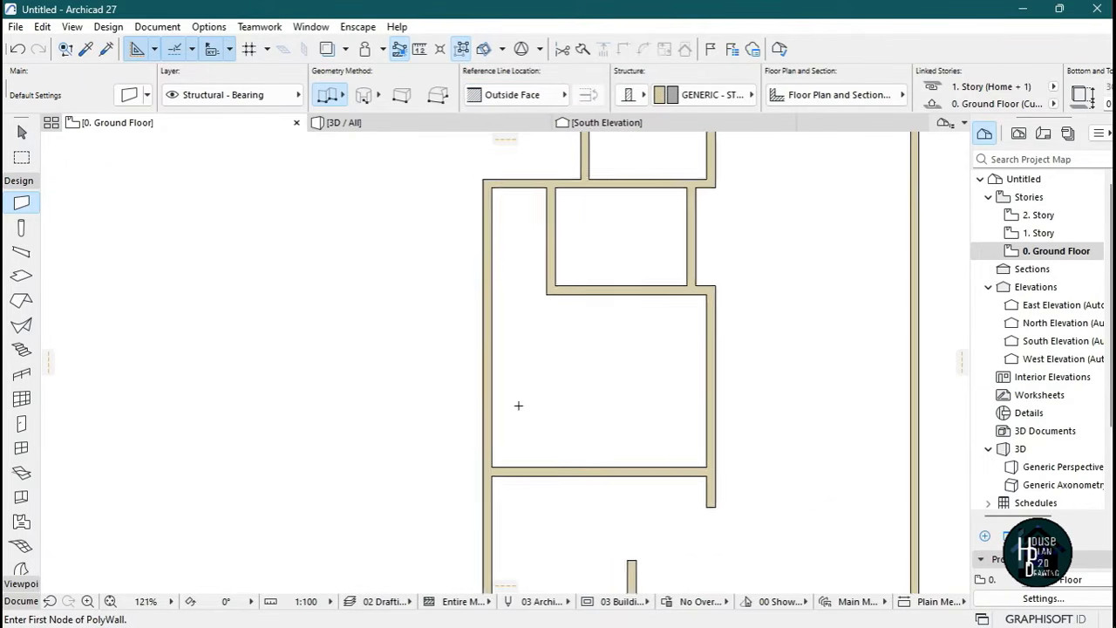
pyautogui.scroll(2, 580, 426)
pyautogui.scroll(2, 615, 402)
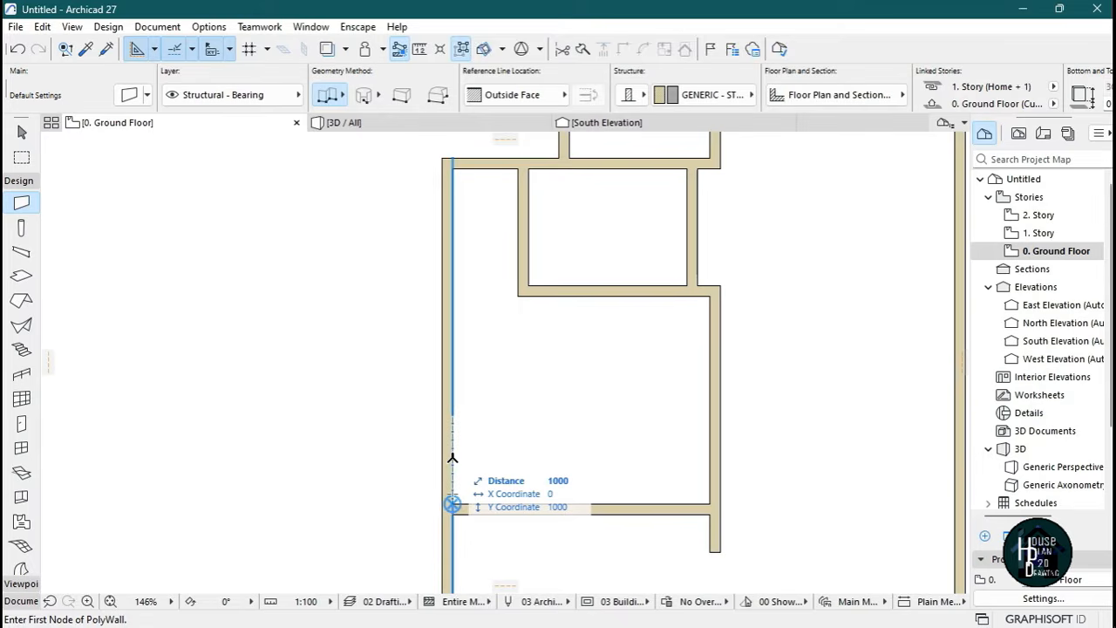
pyautogui.write('6')
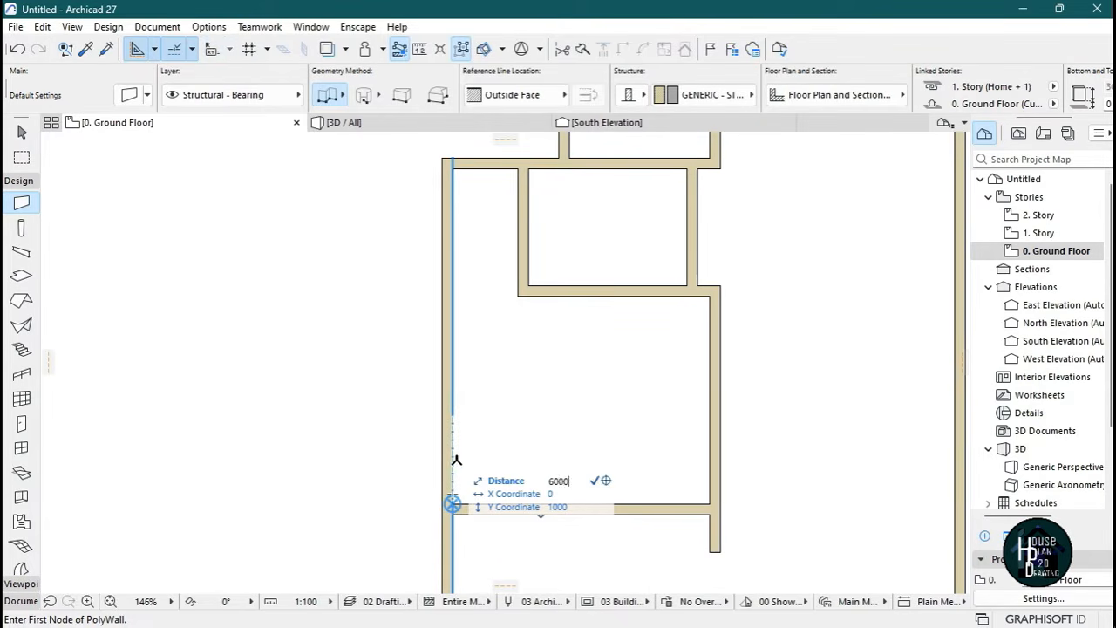
pyautogui.write('000')
pyautogui.press('Return')
pyautogui.click(523, 219)
pyautogui.click(524, 218)
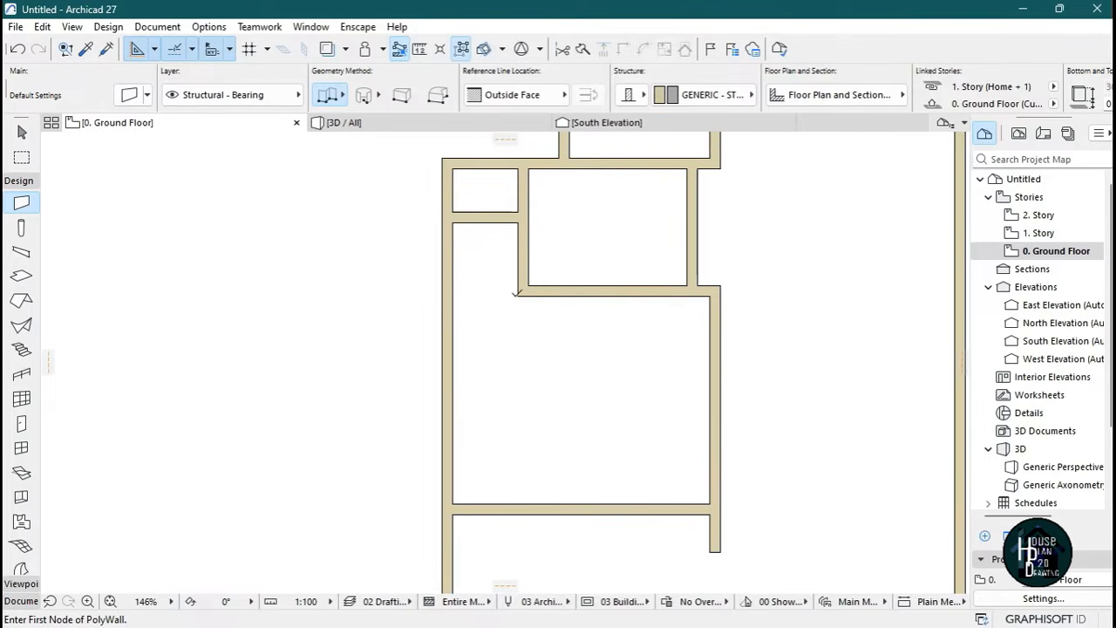
# Trim off the two wall segments forming the outer northwest corner beyond the new short horizontal wall.
pyautogui.scroll(-2, 514, 261)
pyautogui.scroll(2, 497, 283)
pyautogui.press('Escape')
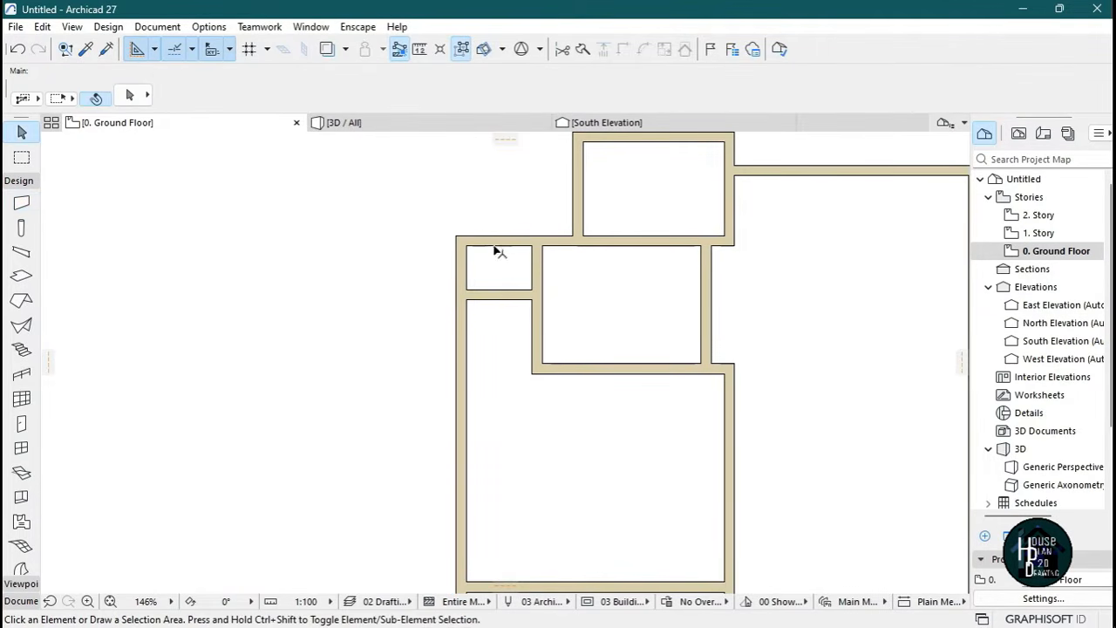
pyautogui.keyDown('ctrl'); pyautogui.click(499, 242); pyautogui.keyUp('ctrl')
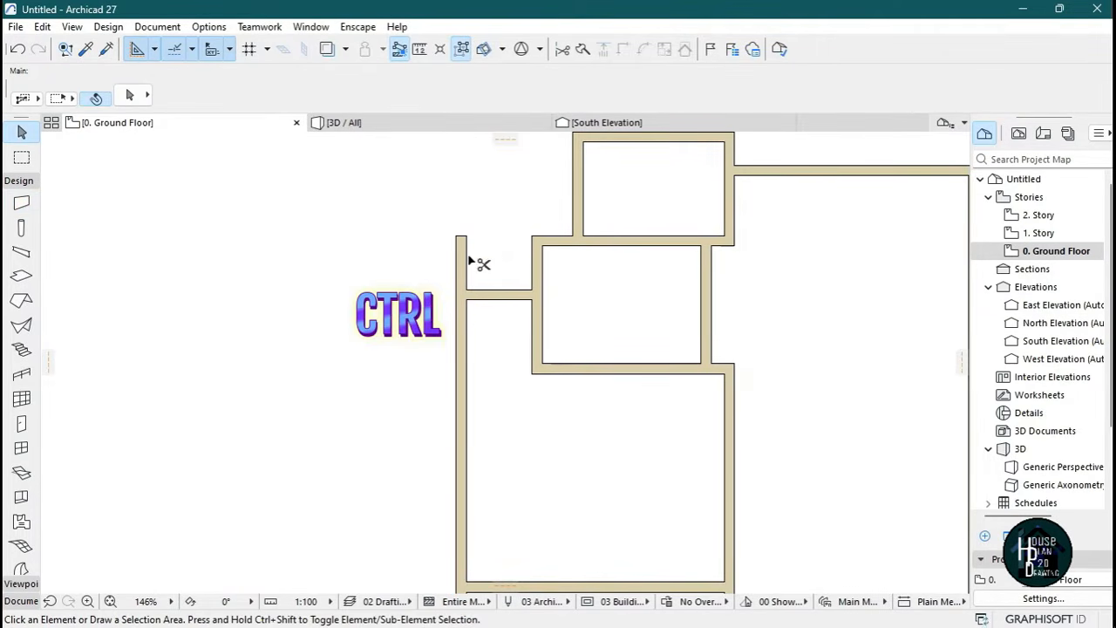
pyautogui.keyDown('ctrl'); pyautogui.click(463, 259); pyautogui.keyUp('ctrl')
# Trim off the inner wall's stub south of the large west room and the west wall's segment south of that room.
pyautogui.scroll(-3, 515, 242)
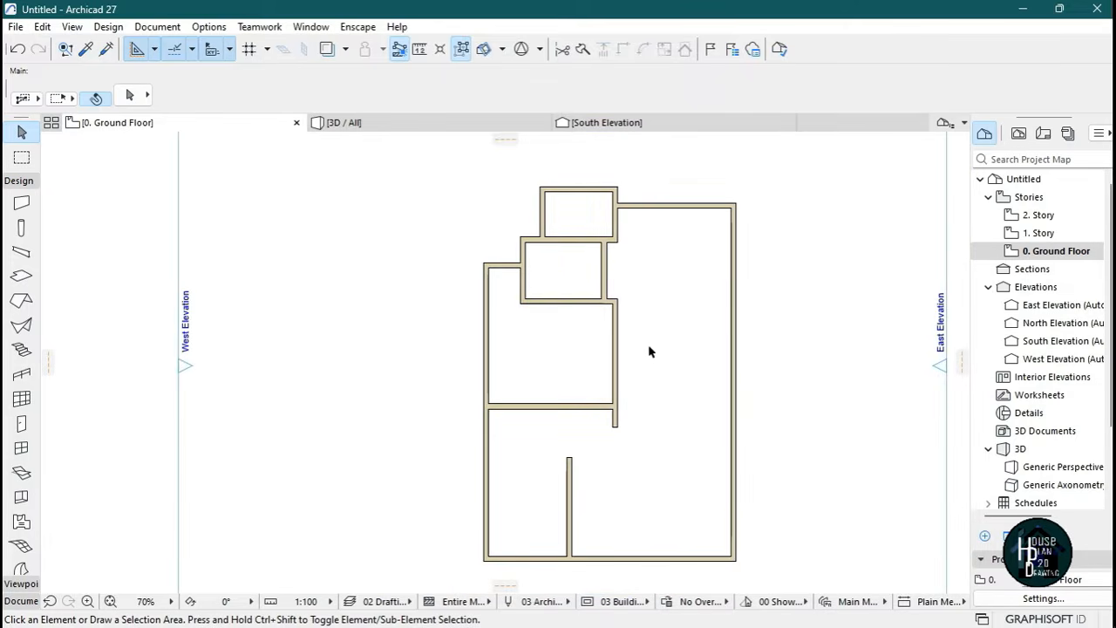
pyautogui.scroll(3, 642, 353)
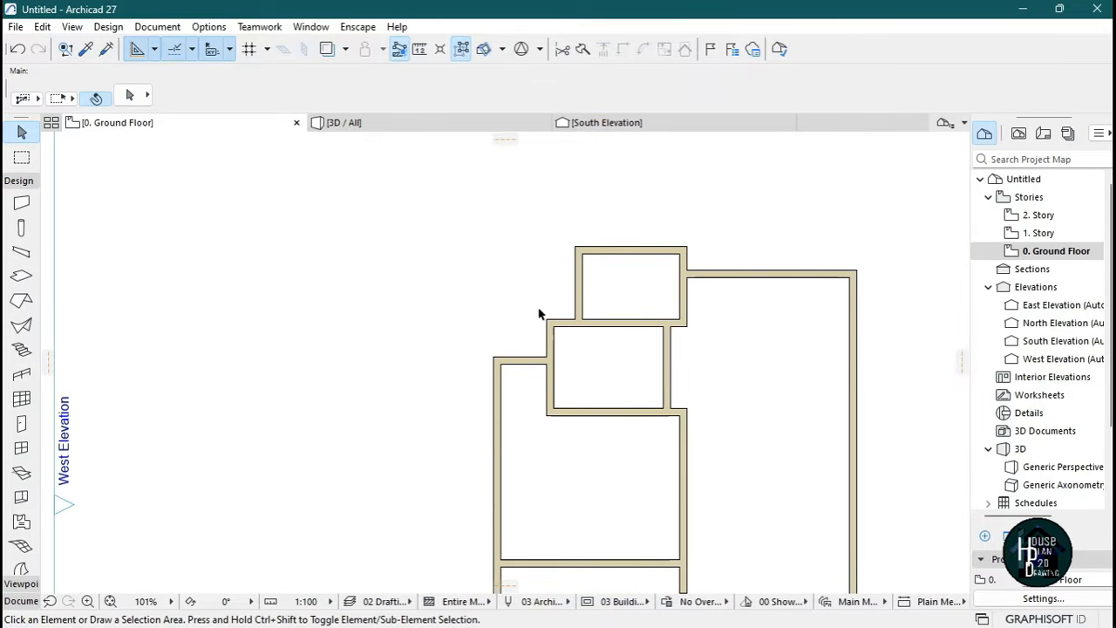
pyautogui.scroll(-4, 583, 239)
pyautogui.scroll(2, 680, 224)
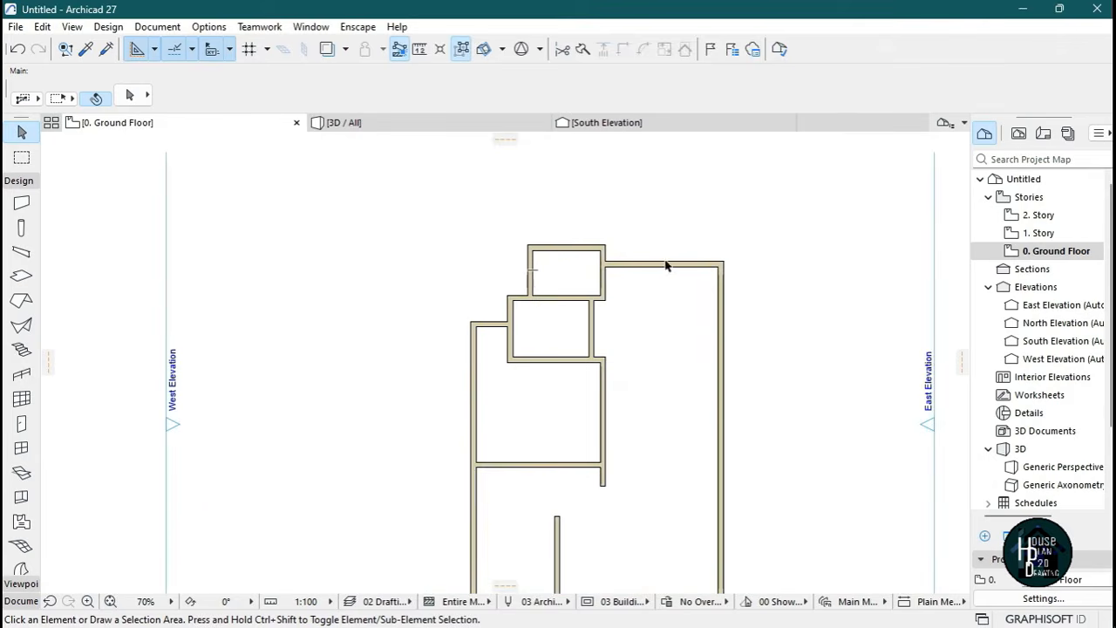
pyautogui.scroll(-4, 664, 306)
pyautogui.scroll(8, 605, 368)
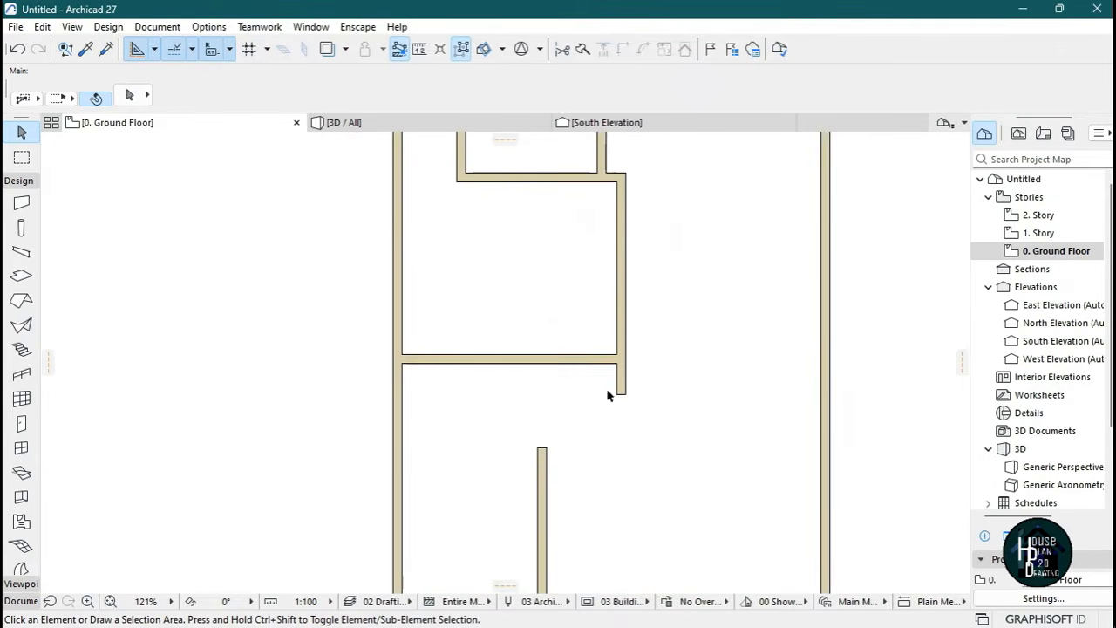
pyautogui.keyDown('ctrl'); pyautogui.click(618, 388); pyautogui.keyUp('ctrl')
pyautogui.scroll(-2, 550, 302)
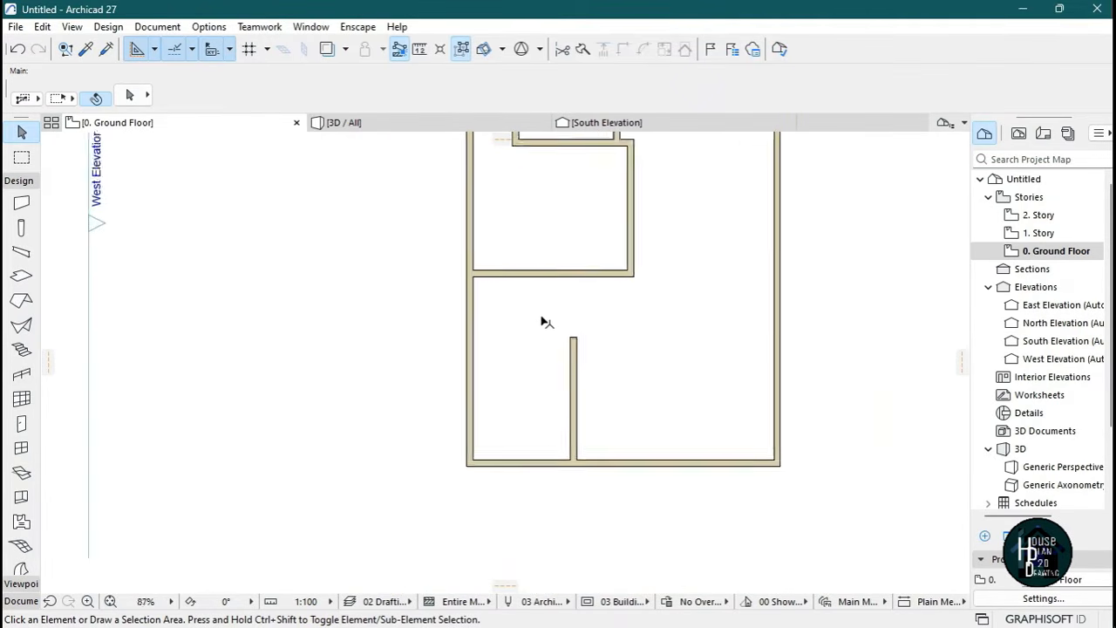
pyautogui.scroll(1, 473, 393)
pyautogui.keyDown('ctrl'); pyautogui.click(462, 389); pyautogui.keyUp('ctrl')
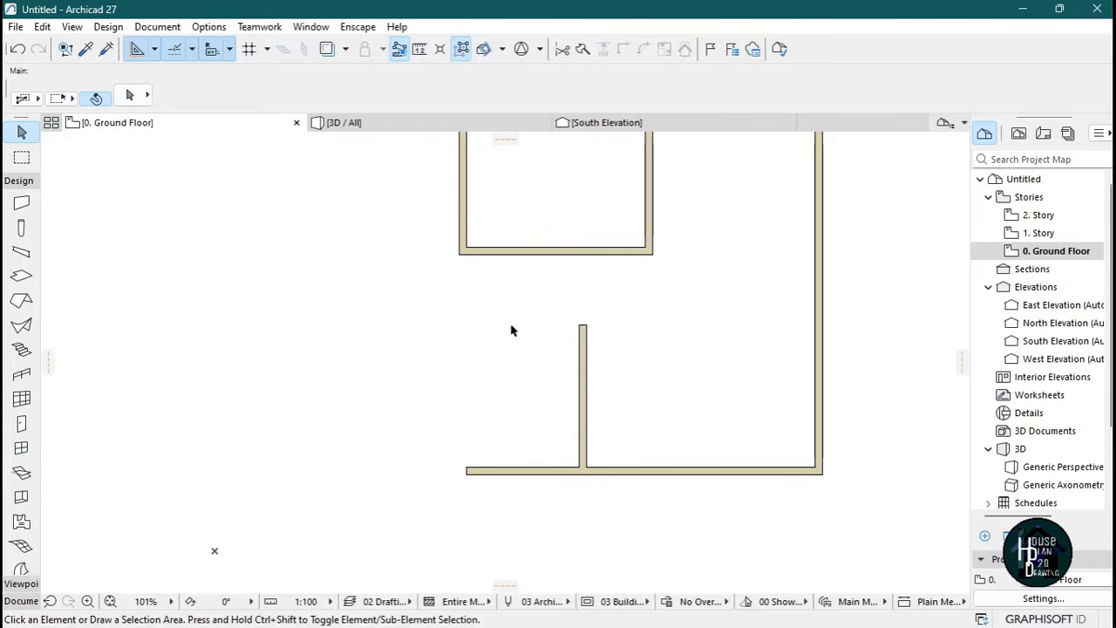
# Draw a vertical wall with Outside Face reference from 2014 mm east of the large room's southwest outer corner, south to the south wall.
pyautogui.scroll(-2, 514, 310)
pyautogui.scroll(4, 510, 283)
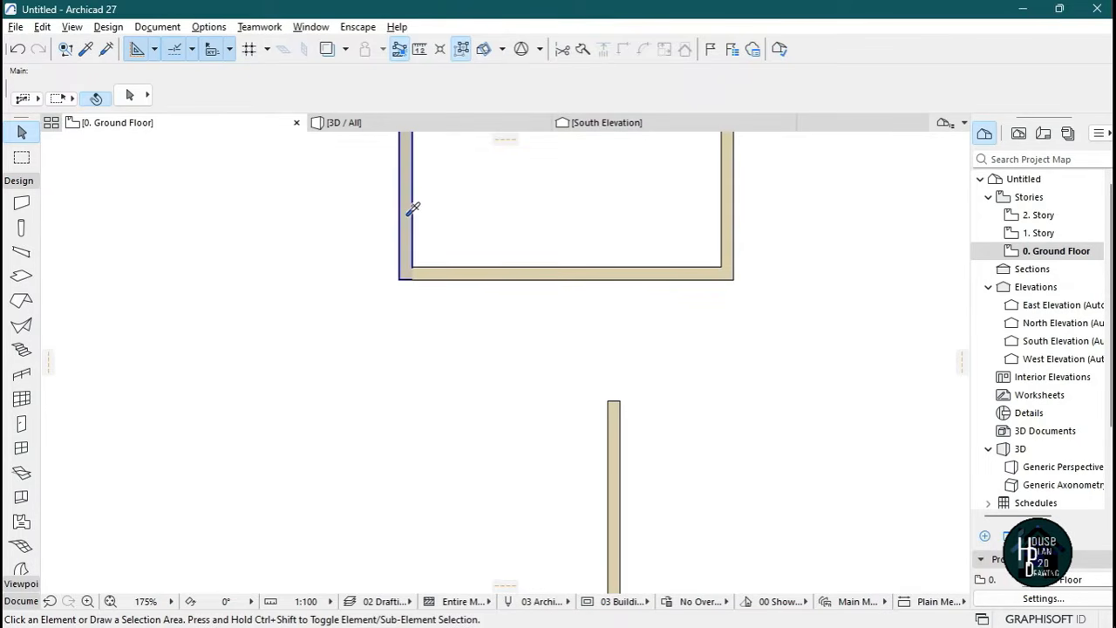
pyautogui.keyDown('alt'); pyautogui.click(401, 275); pyautogui.keyUp('alt')
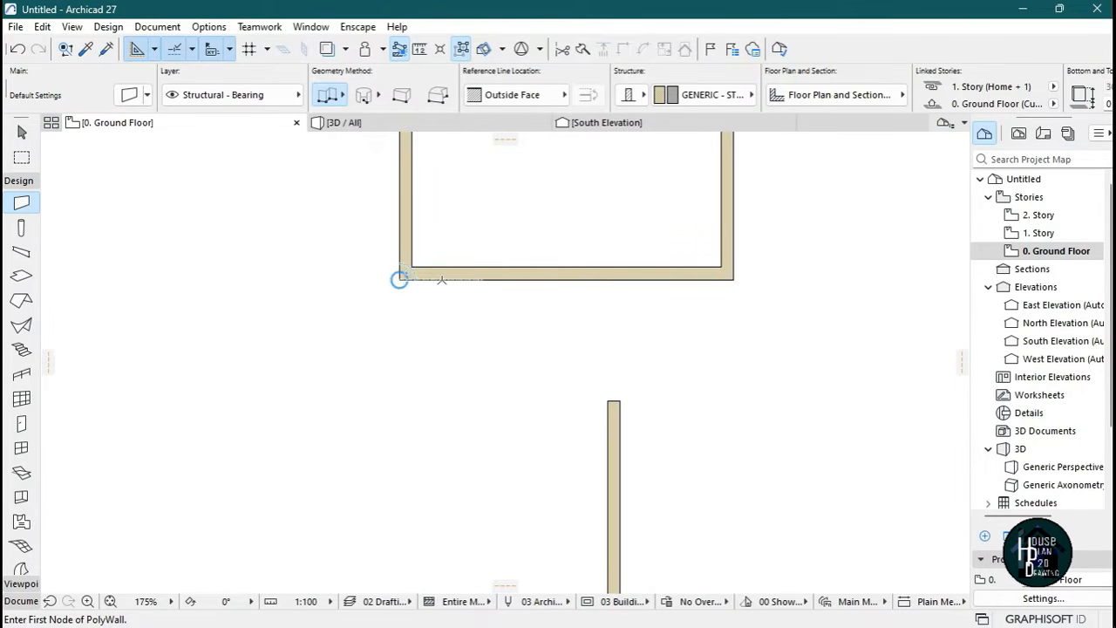
pyautogui.write('2014')
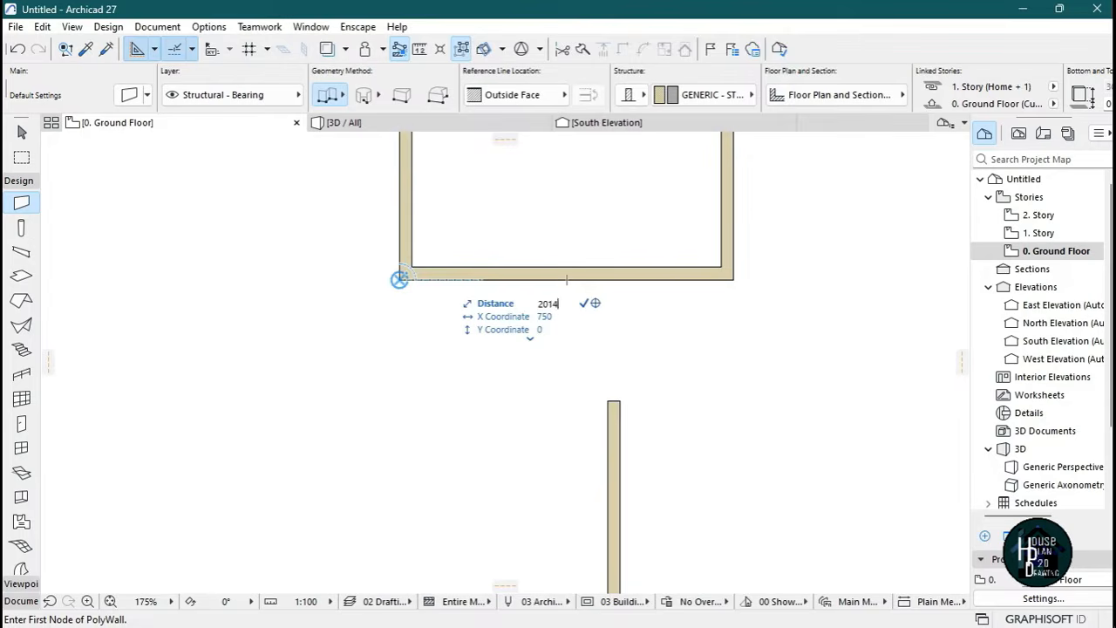
pyautogui.press('Return')
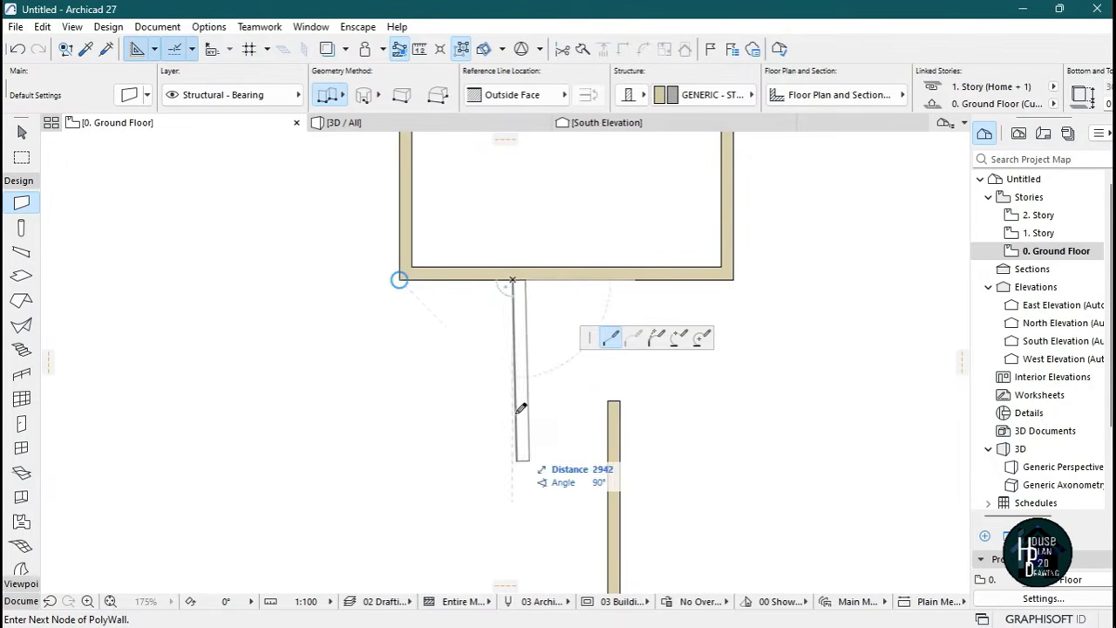
pyautogui.scroll(-3, 521, 431)
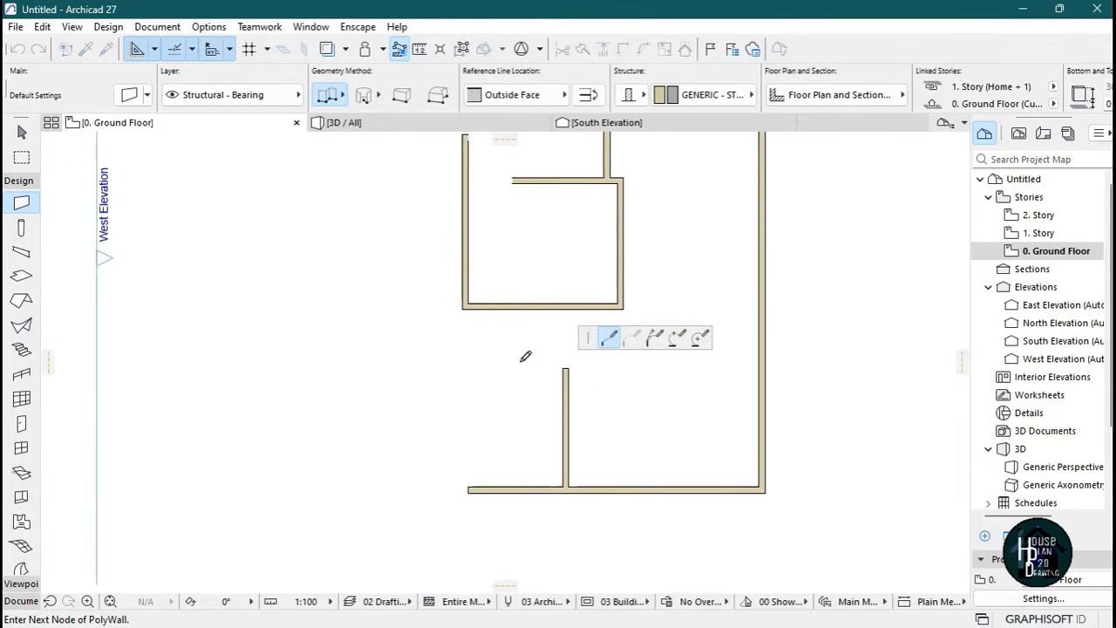
pyautogui.doubleClick(519, 488)
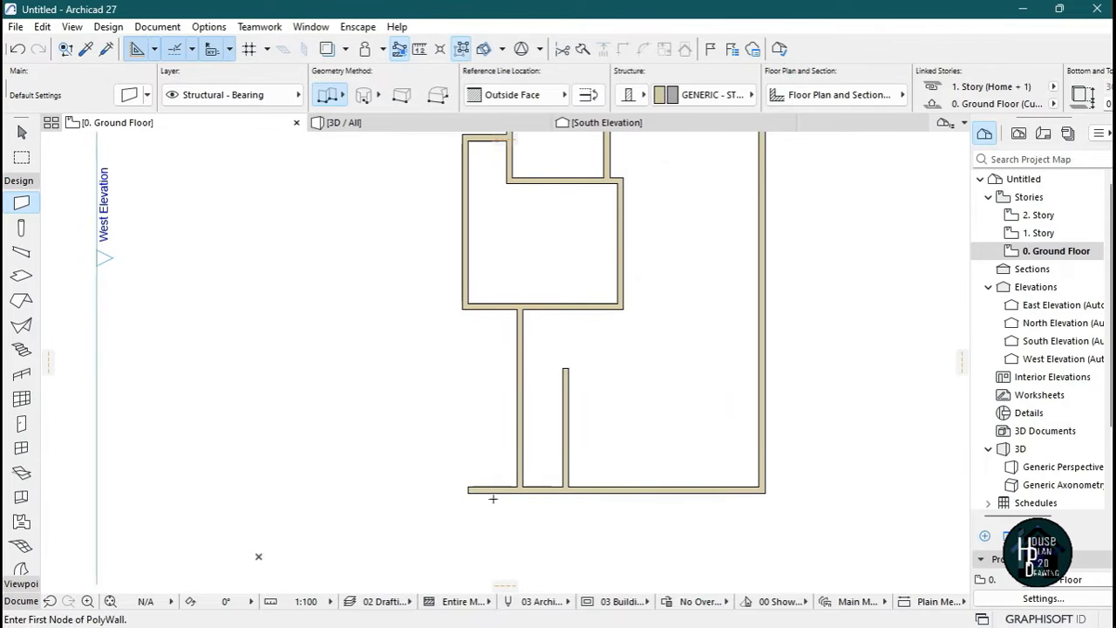
# Trim off the south wall's end west of the new vertical wall.
pyautogui.keyDown('ctrl'); pyautogui.click(496, 491); pyautogui.keyUp('ctrl')
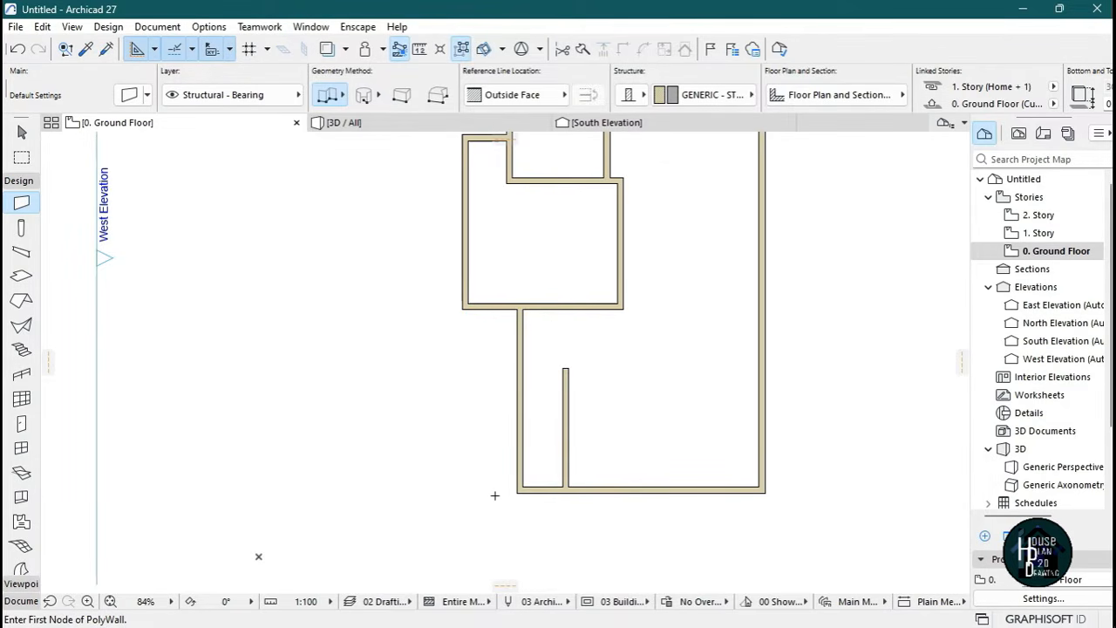
pyautogui.hotkey('ctrl', 'z')
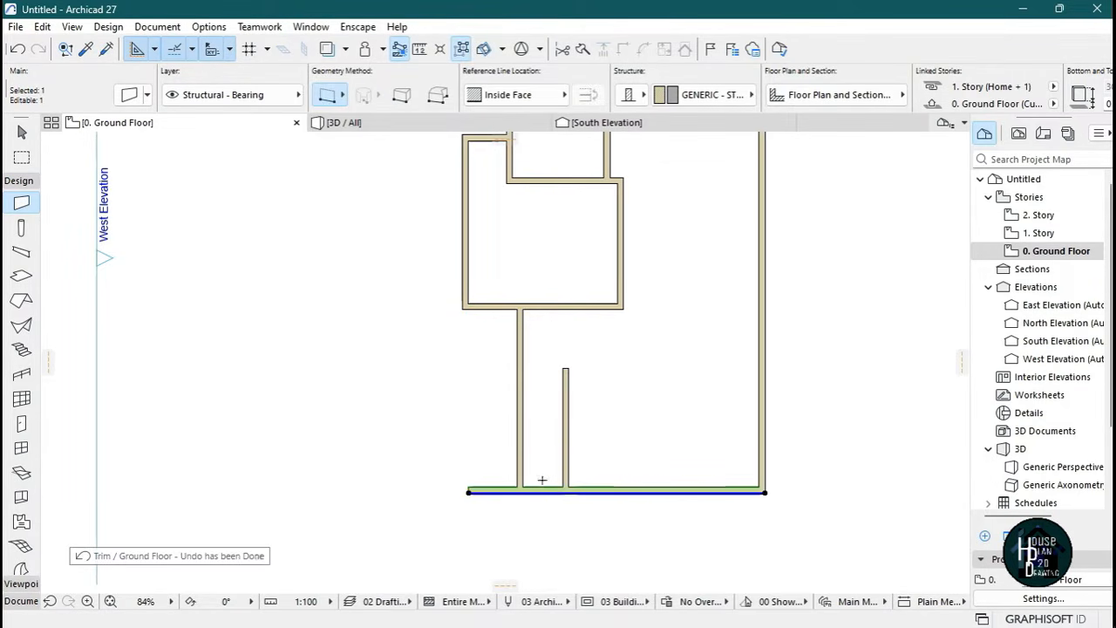
pyautogui.keyDown('ctrl'); pyautogui.click(493, 491); pyautogui.keyUp('ctrl')
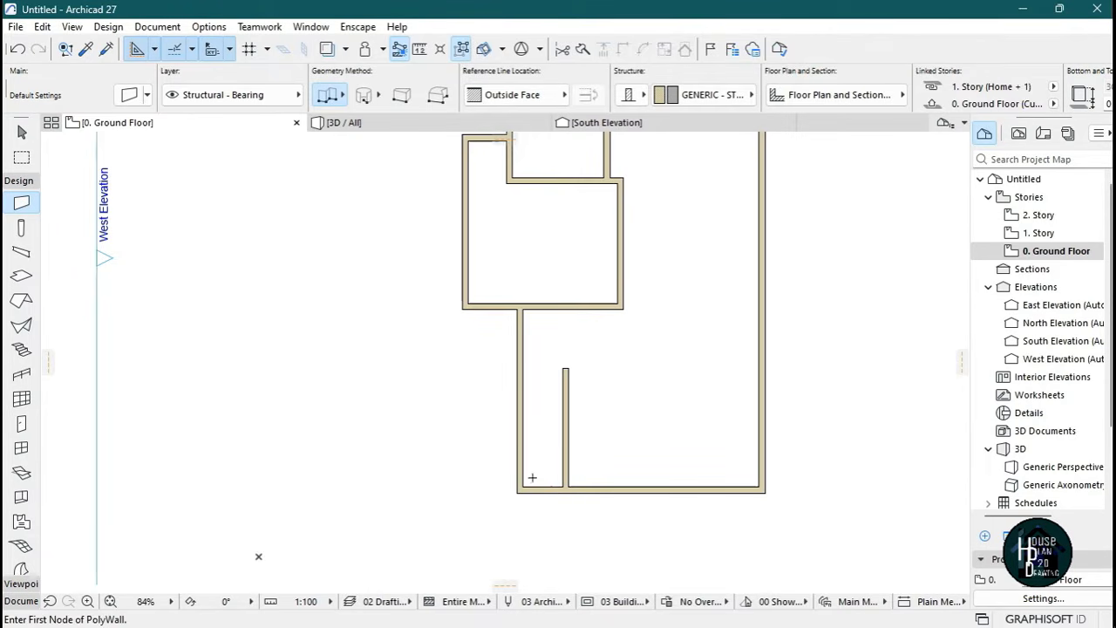
# Draw an Inside Face horizontal wall from the new vertical wall east past the short vertical wall, then trim that wall's stub north of it.
pyautogui.scroll(3, 549, 397)
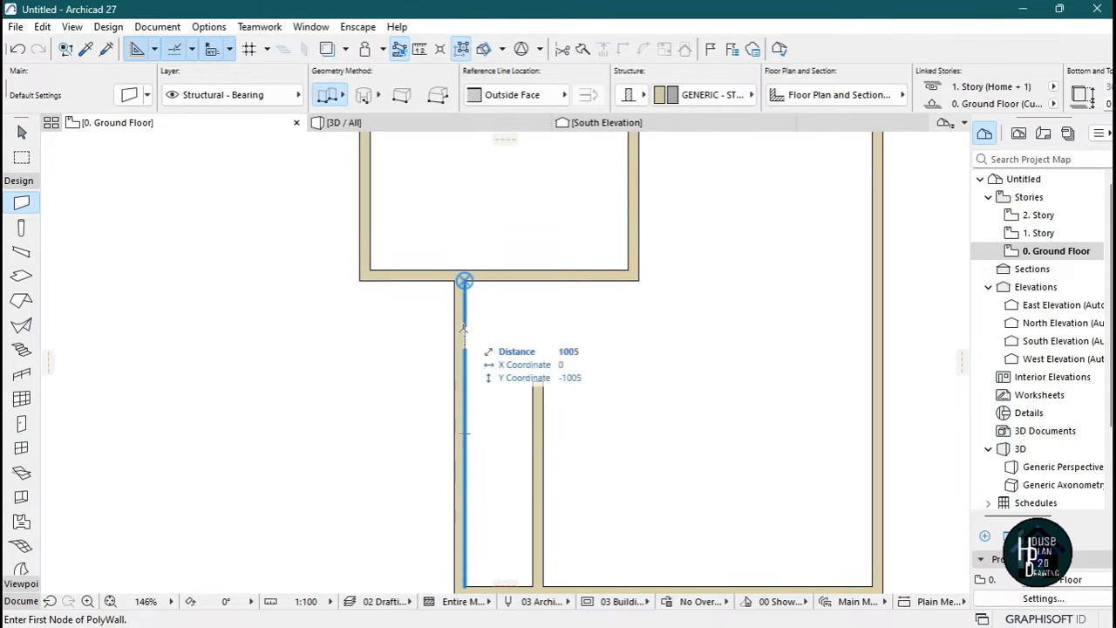
pyautogui.write('312')
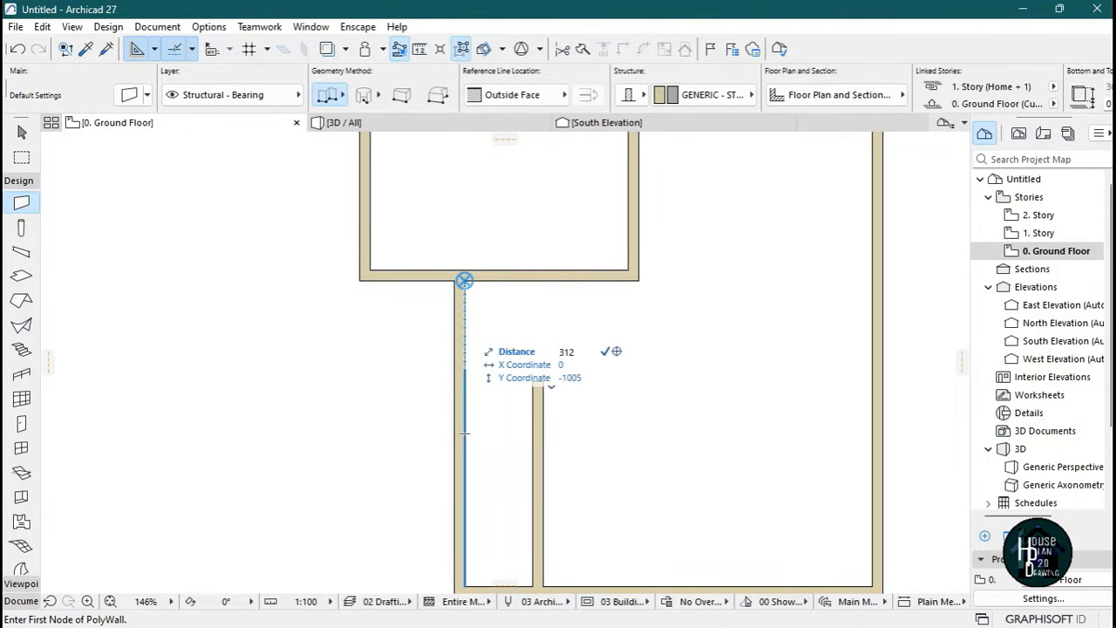
pyautogui.press('Return')
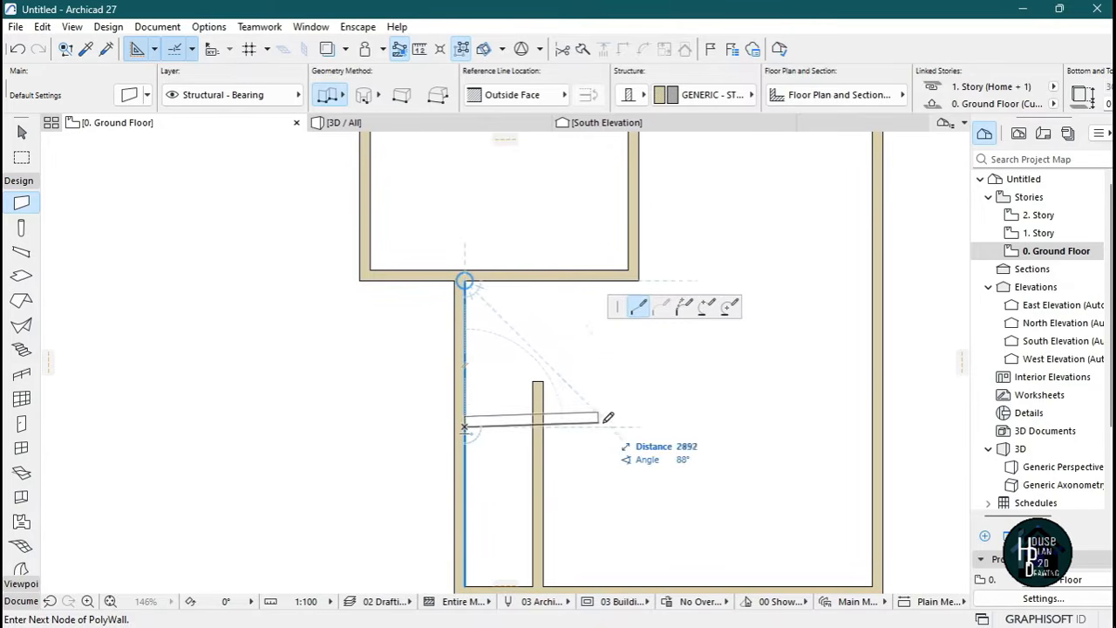
pyautogui.click(564, 94)
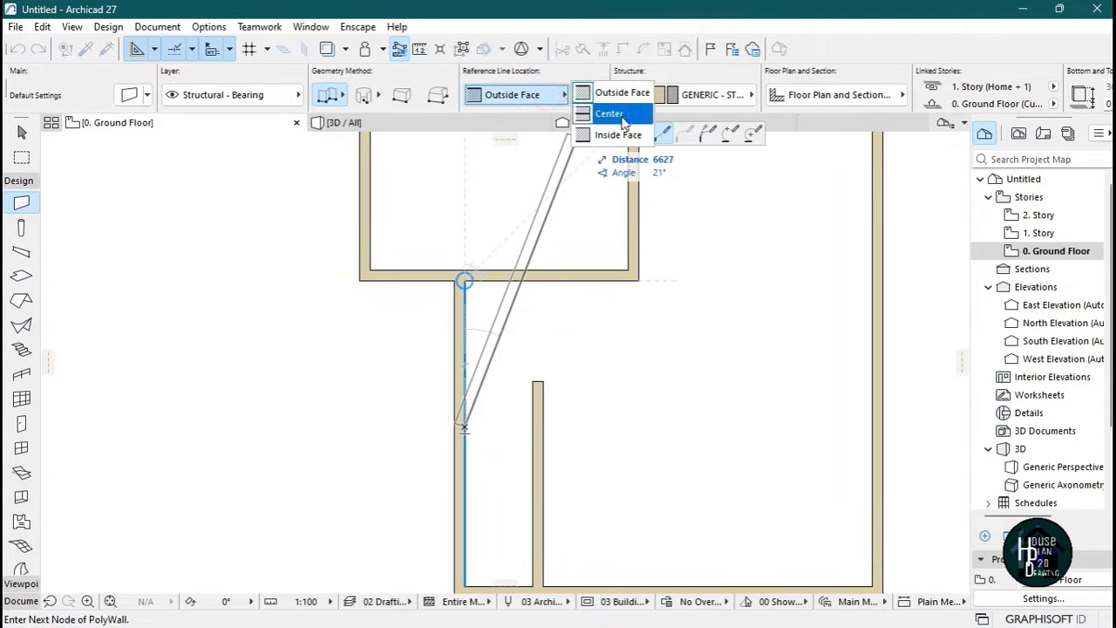
pyautogui.click(625, 138)
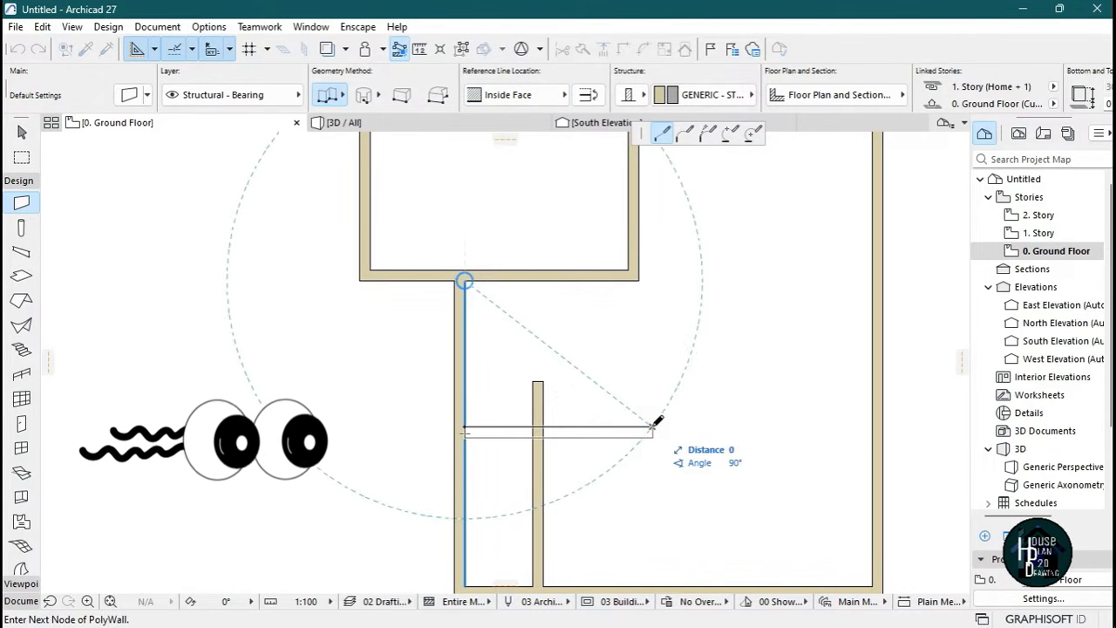
pyautogui.doubleClick(655, 423)
pyautogui.scroll(2, 605, 419)
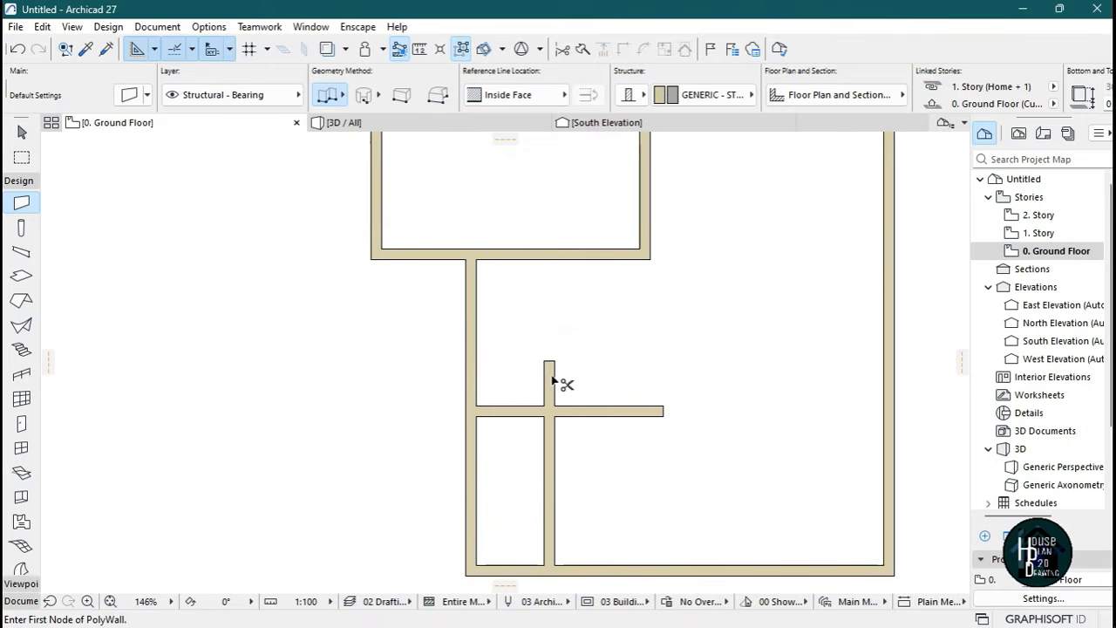
pyautogui.keyDown('ctrl'); pyautogui.click(551, 374); pyautogui.keyUp('ctrl')
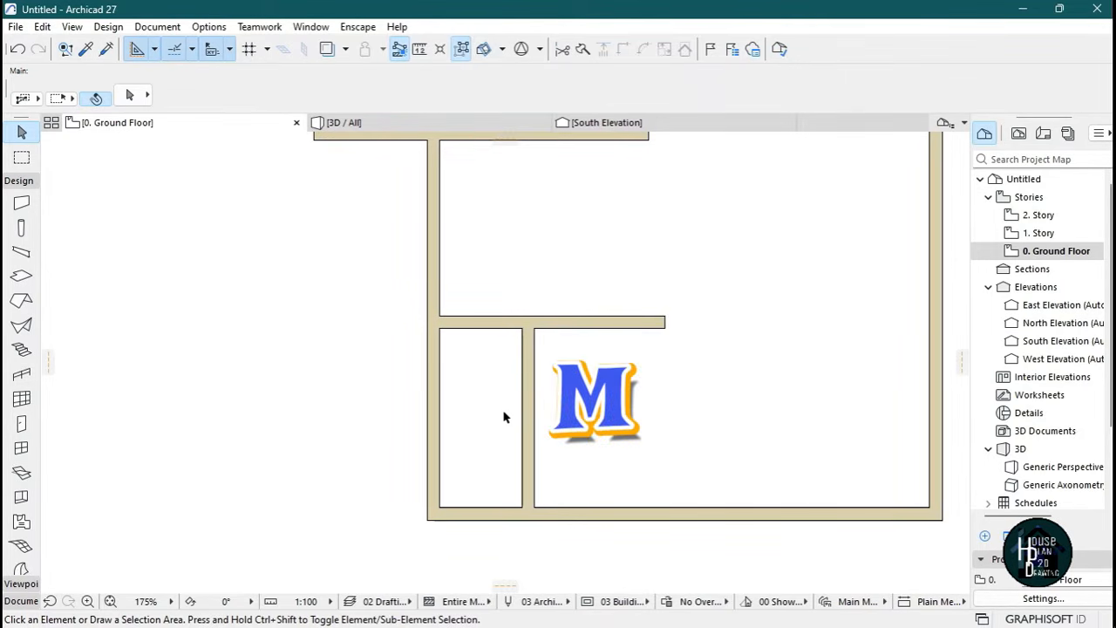
# Measure the narrow southwest room's inner width and depth from its northwest inner corner.
pyautogui.press('m')
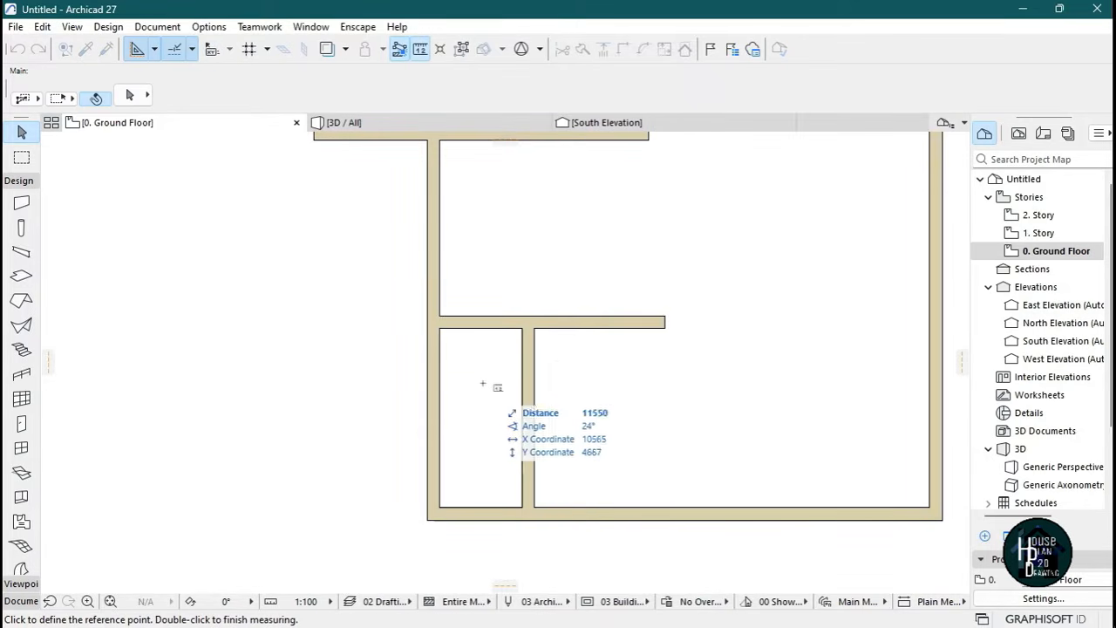
pyautogui.click(439, 330)
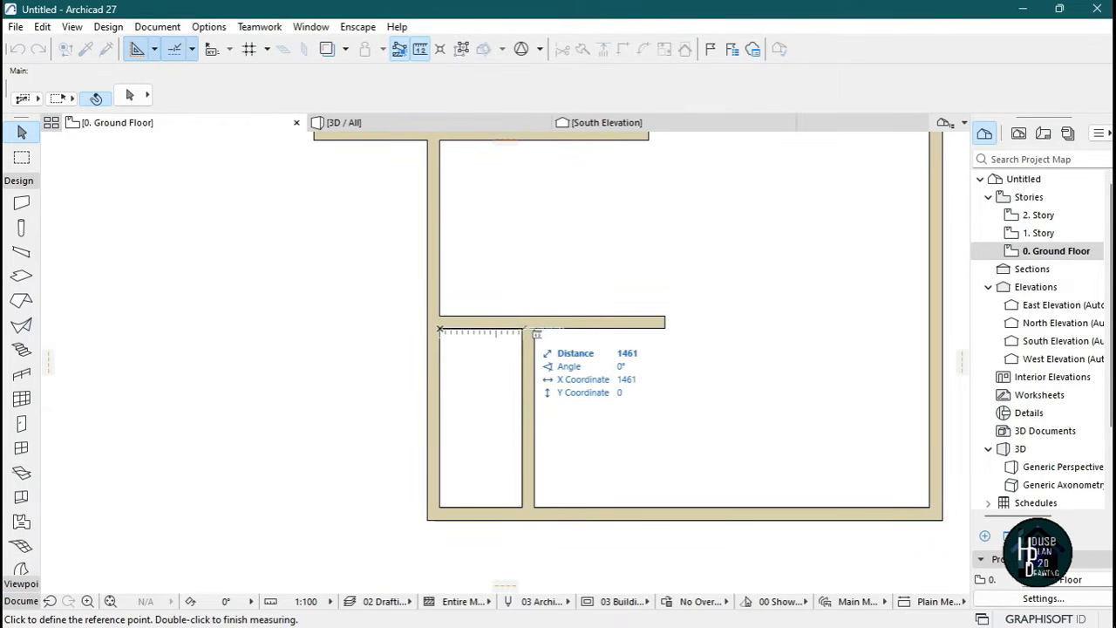
pyautogui.press('Escape')
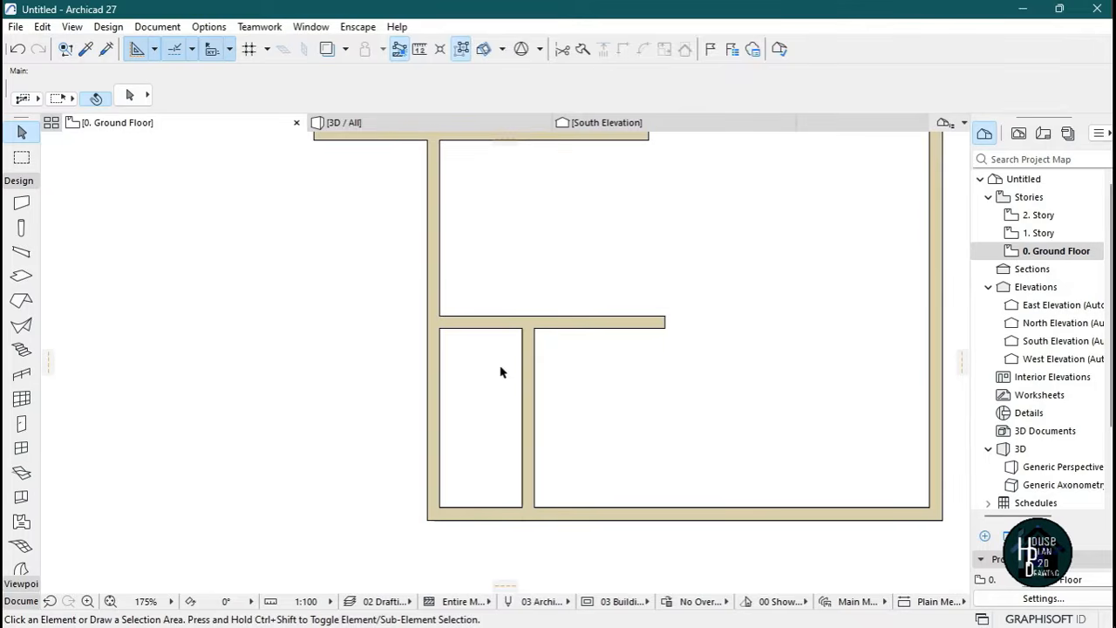
pyautogui.press('m')
pyautogui.click(439, 328)
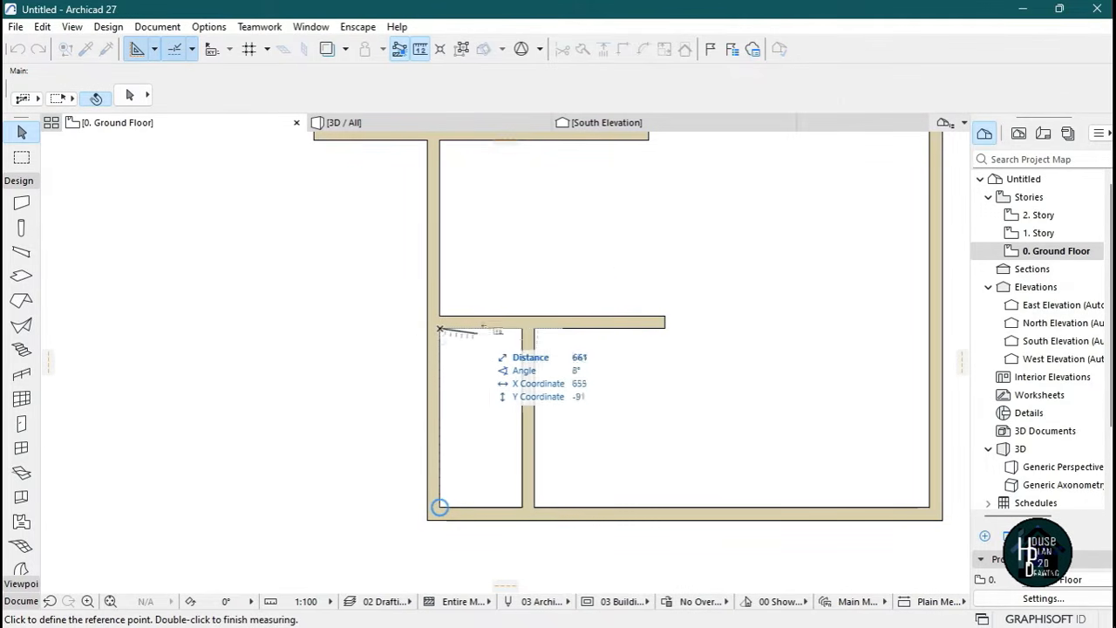
pyautogui.scroll(-2, 496, 402)
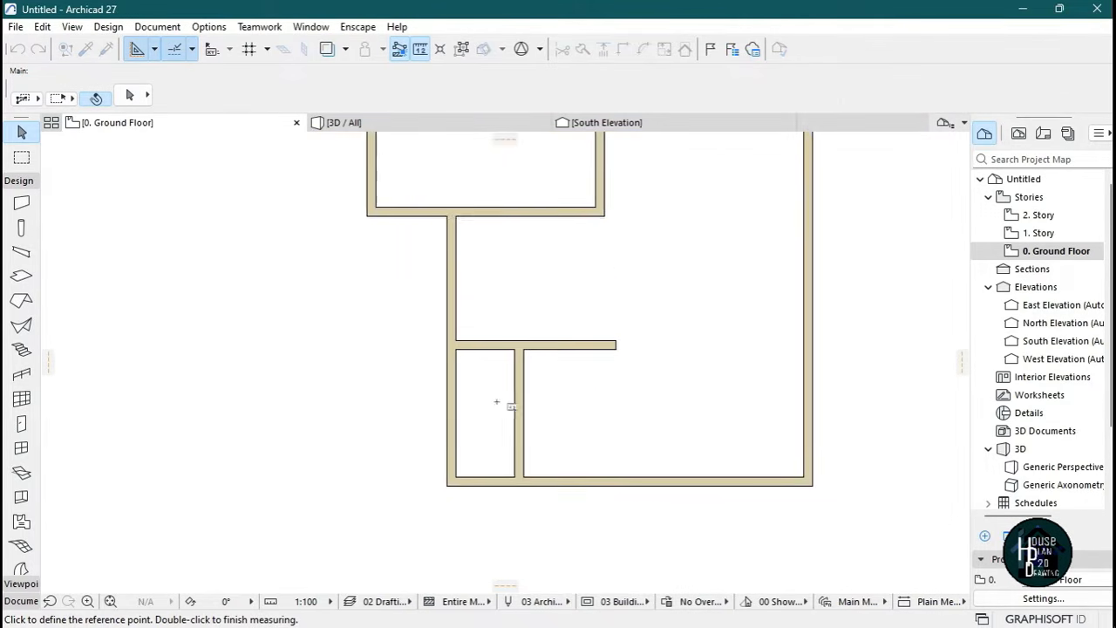
pyautogui.press('Escape')
pyautogui.scroll(-4, 509, 456)
pyautogui.scroll(4, 517, 244)
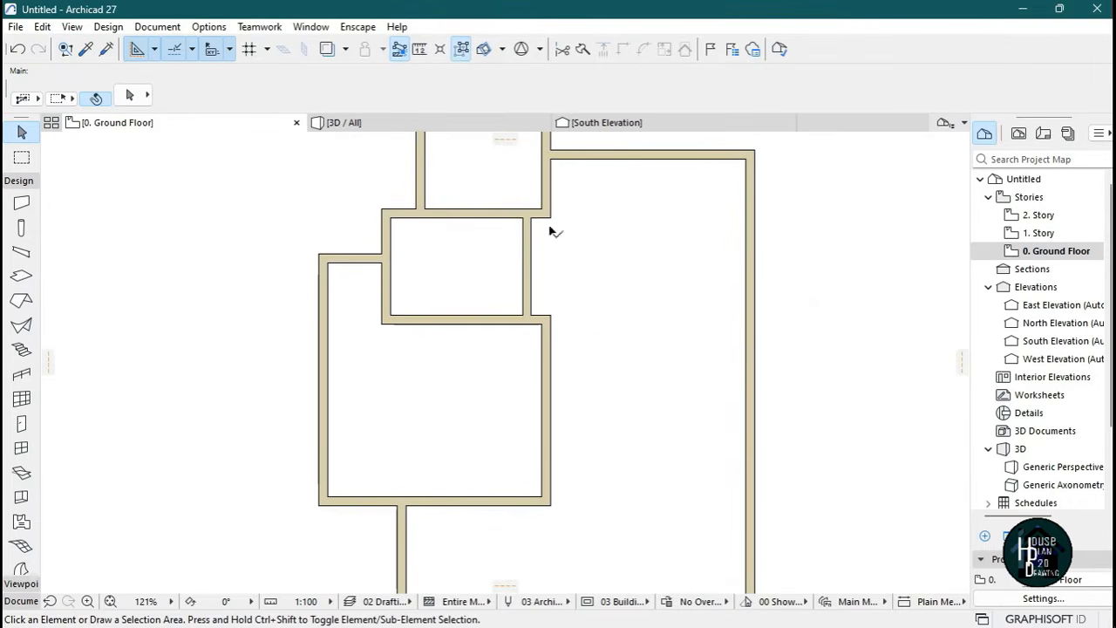
pyautogui.scroll(-4, 483, 381)
pyautogui.scroll(4, 441, 448)
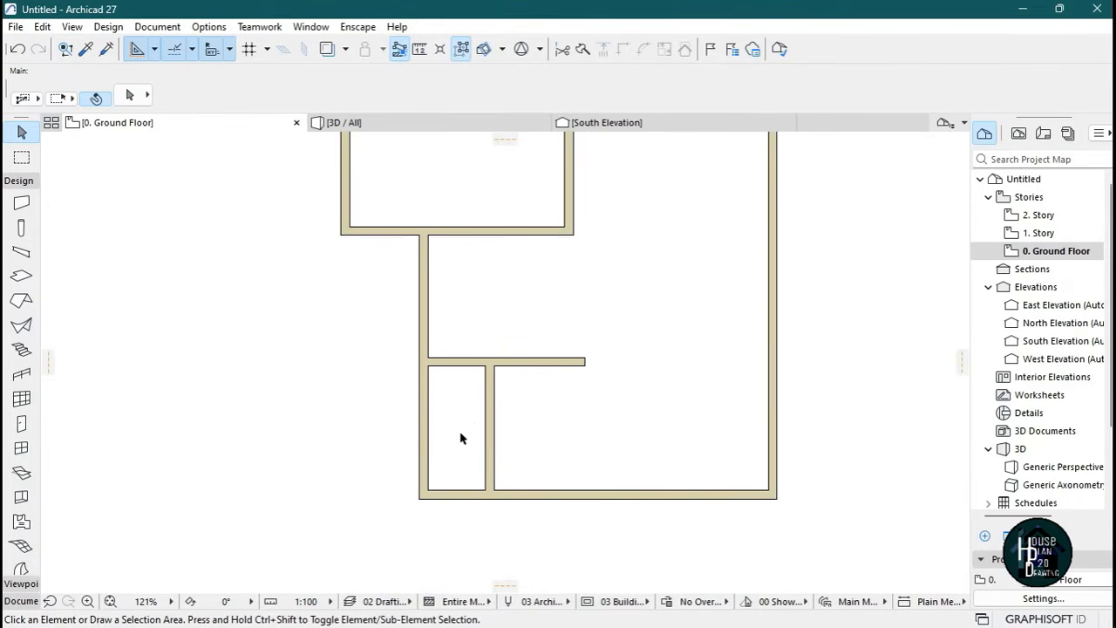
# Delete the short vertical wall that forms the east side of the narrow southwest room.
pyautogui.scroll(2, 454, 410)
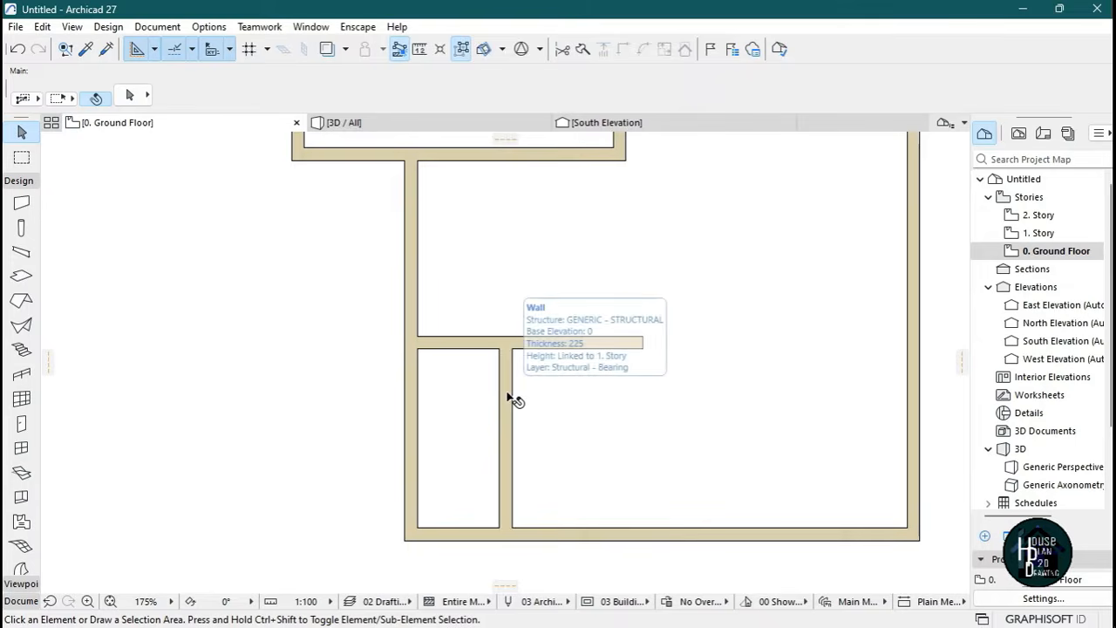
pyautogui.click(514, 399)
pyautogui.press('Delete')
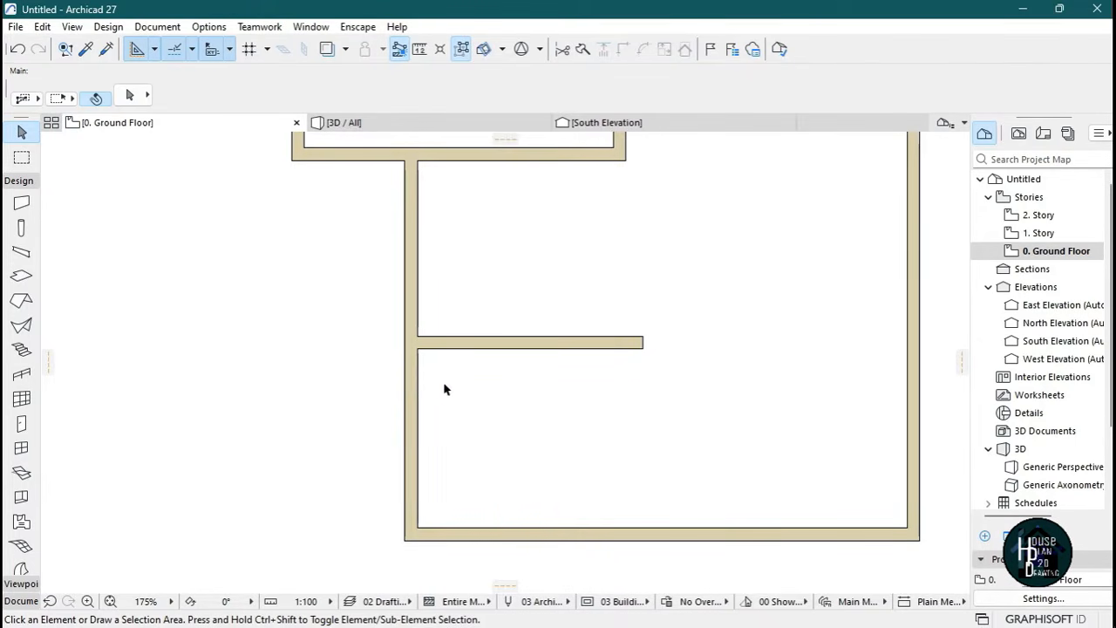
# Enclose a 1775 × 1775 mm room against the west wall, south of the horizontal wall, using Outside Face walls; trim that wall's stub east of it.
pyautogui.keyDown('alt'); pyautogui.click(419, 397); pyautogui.keyUp('alt')
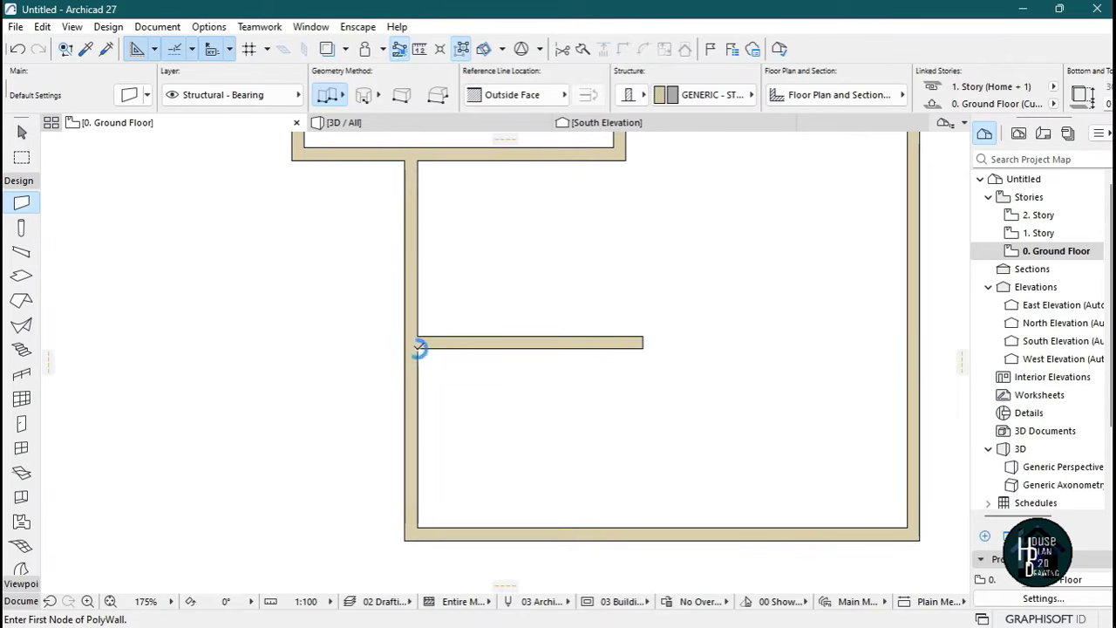
pyautogui.click(416, 348)
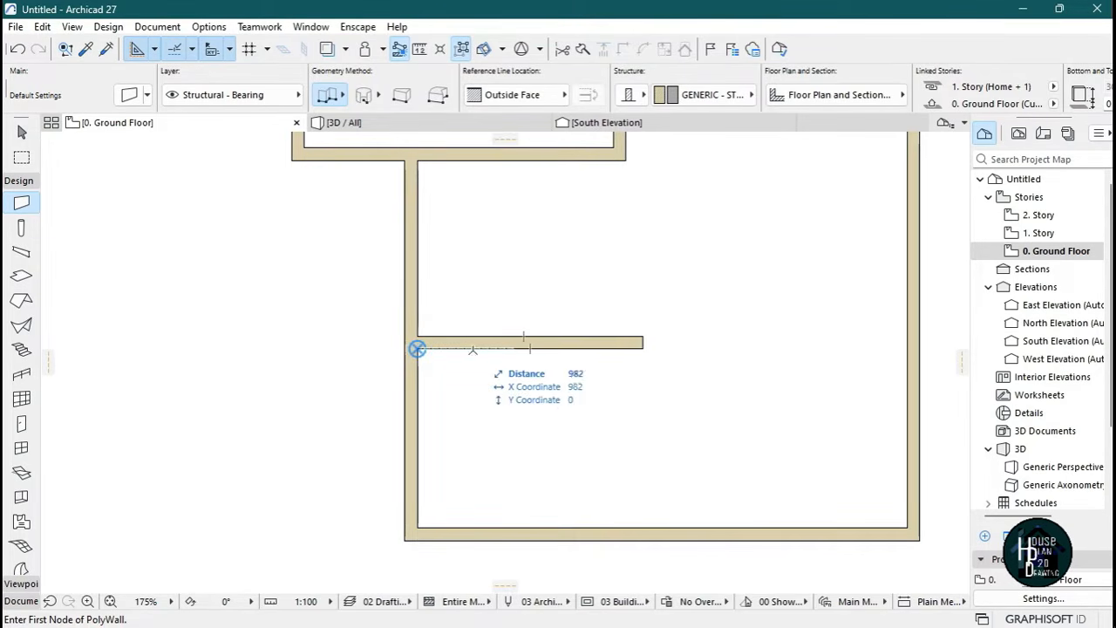
pyautogui.write('1')
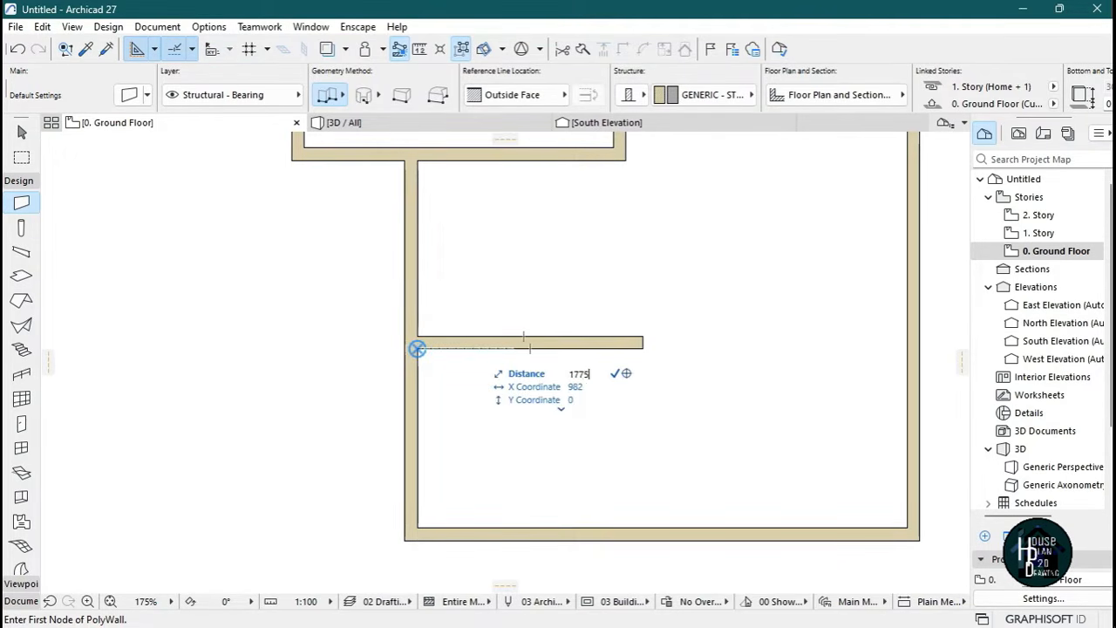
pyautogui.write('775')
pyautogui.press('Return')
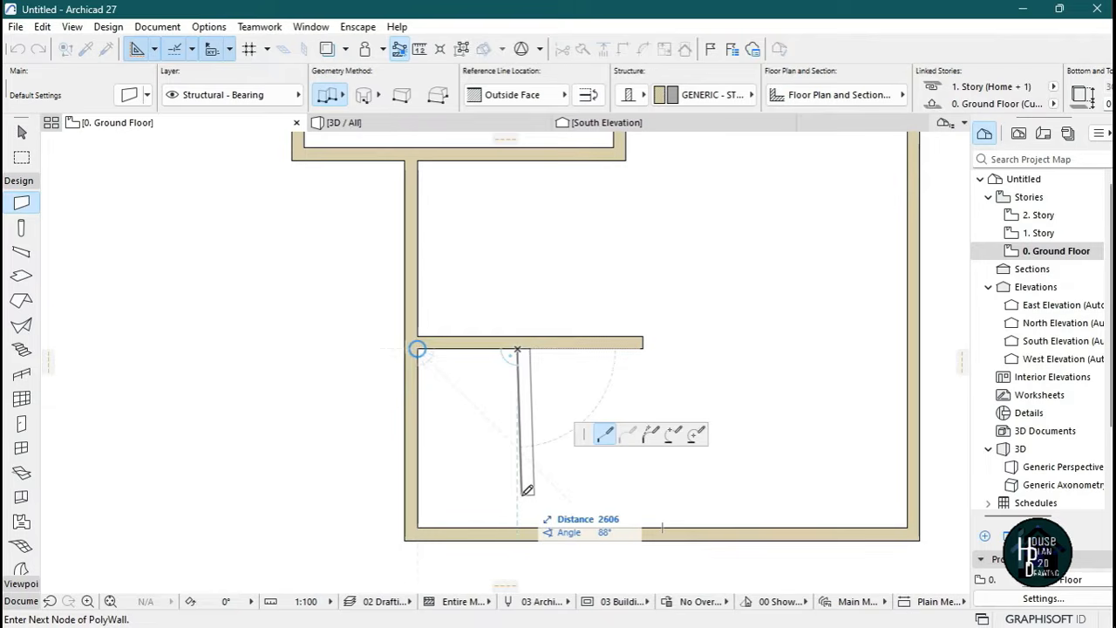
pyautogui.write('1')
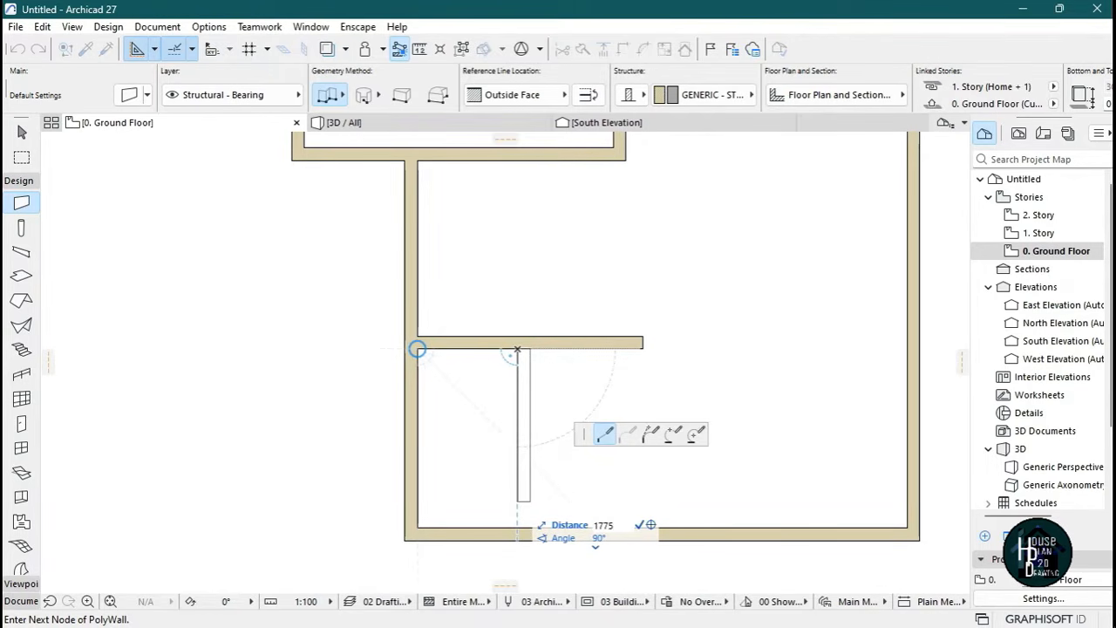
pyautogui.write('775')
pyautogui.press('Return')
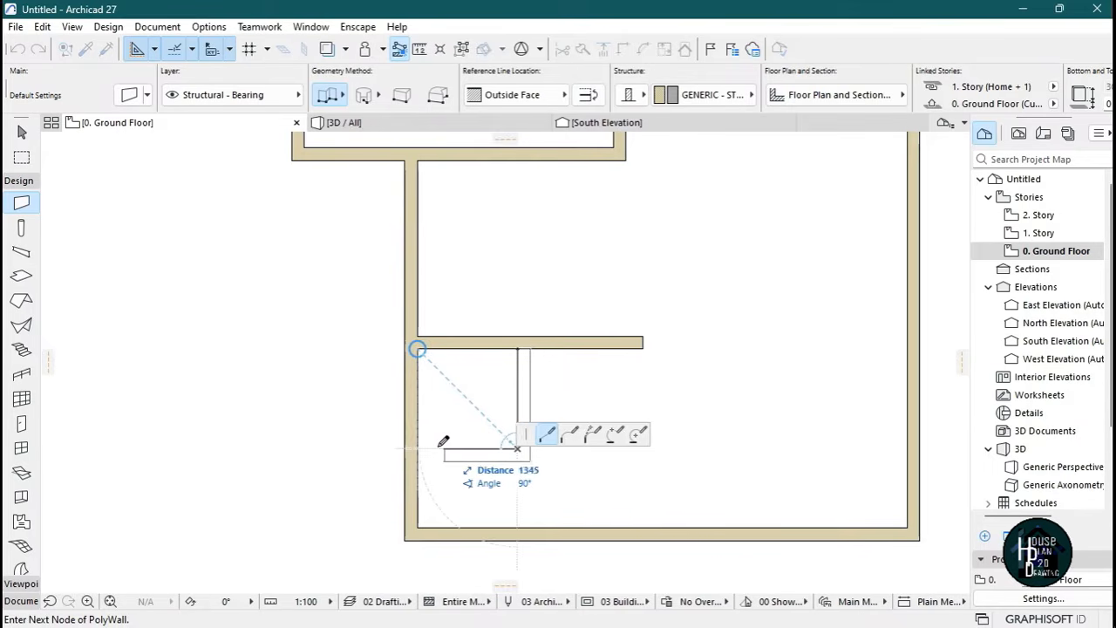
pyautogui.click(419, 447)
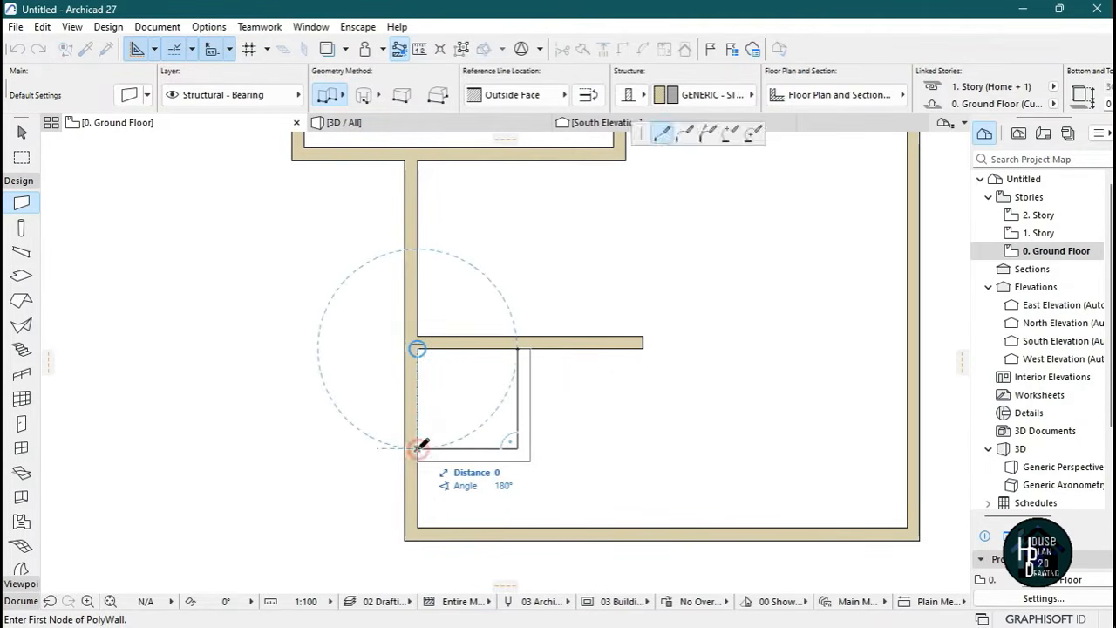
pyautogui.click(419, 447)
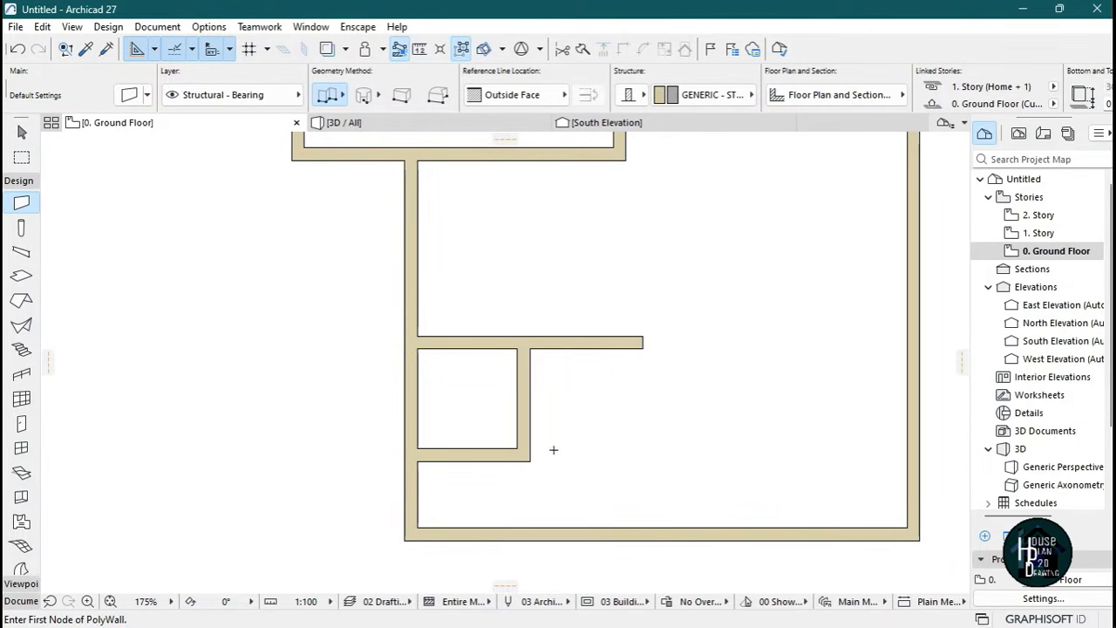
pyautogui.keyDown('ctrl'); pyautogui.click(621, 344); pyautogui.keyUp('ctrl')
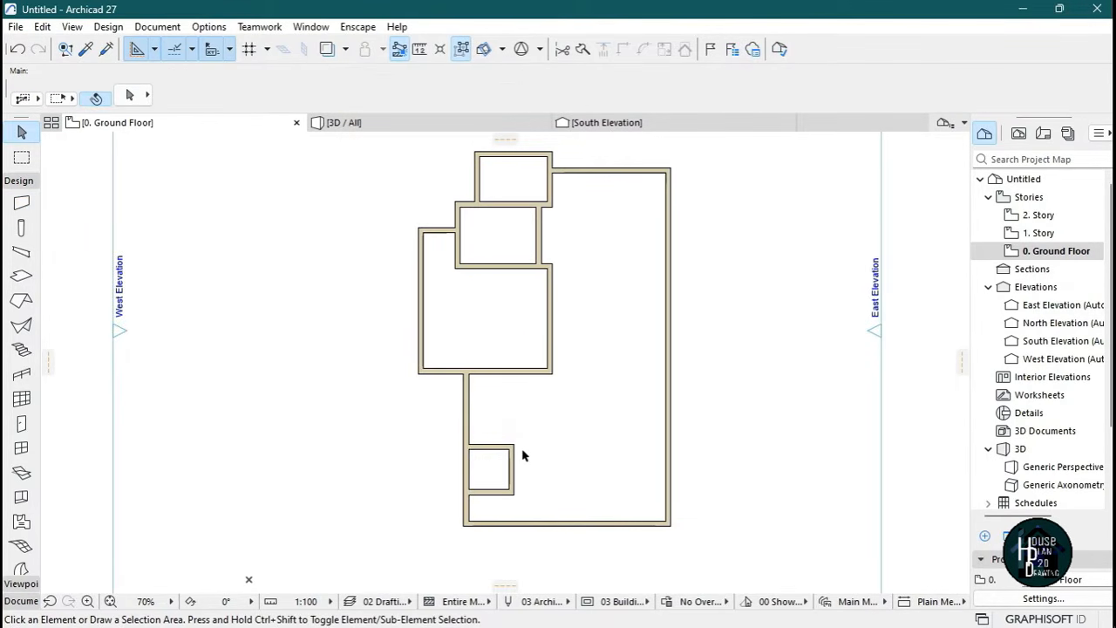
# Measure the inner distance along the east wall from its north inner corner to its south inner corner.
pyautogui.scroll(-2, 524, 456)
pyautogui.scroll(2, 562, 353)
pyautogui.scroll(-2, 583, 388)
pyautogui.scroll(2, 599, 459)
pyautogui.moveTo(599, 460); pyautogui.dragTo(609, 415, button='middle')
pyautogui.scroll(1, 608, 414)
pyautogui.scroll(-2, 602, 501)
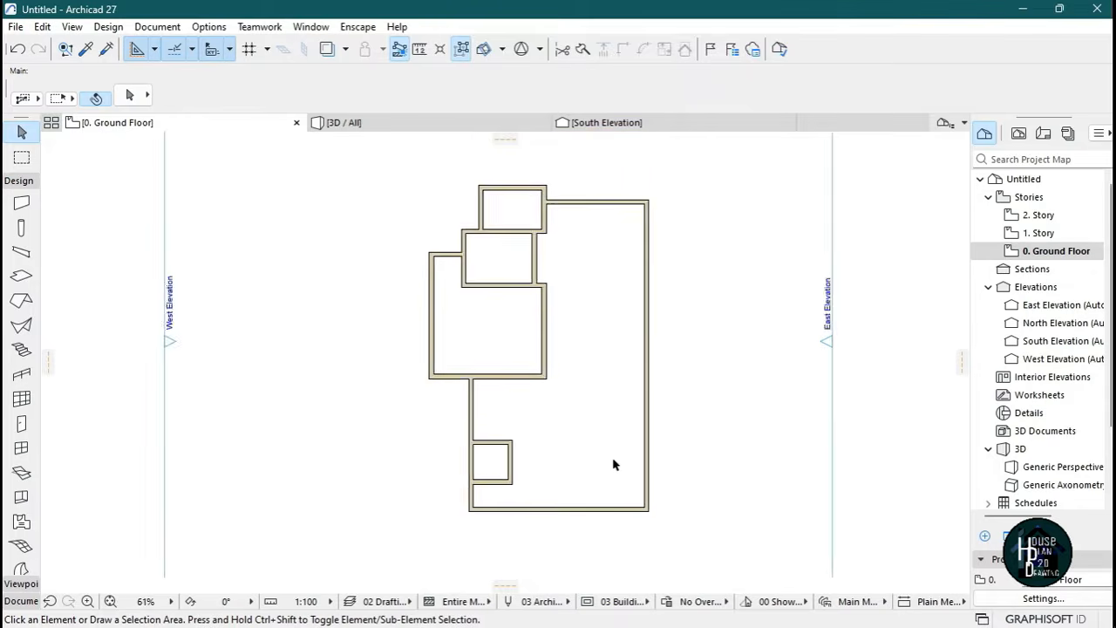
pyautogui.scroll(2, 612, 456)
pyautogui.scroll(-2, 599, 520)
pyautogui.scroll(1, 610, 385)
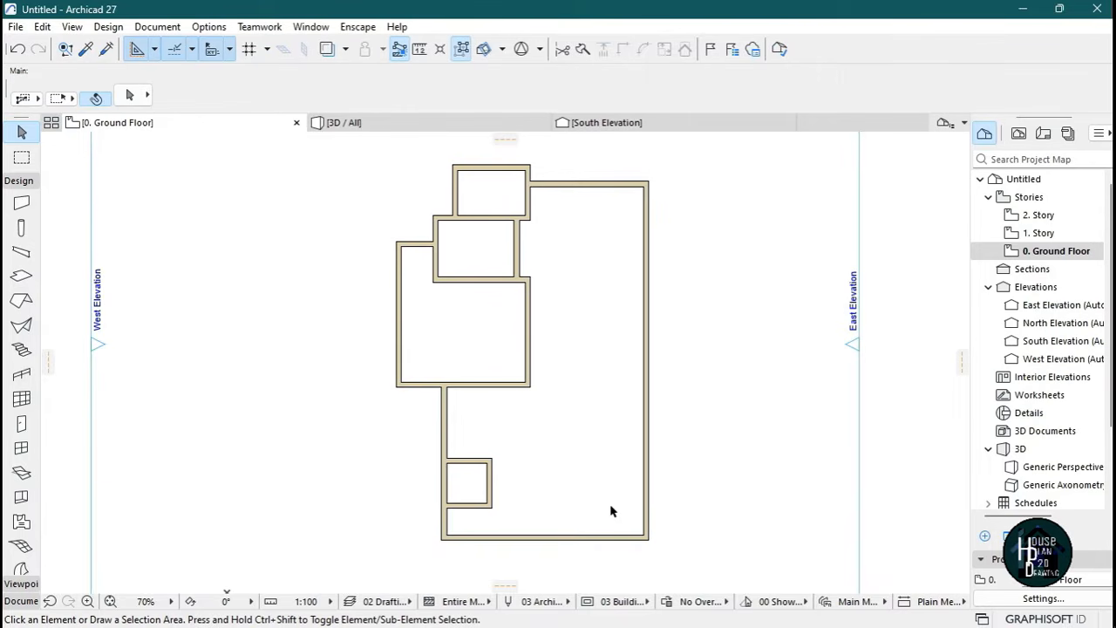
pyautogui.press('m')
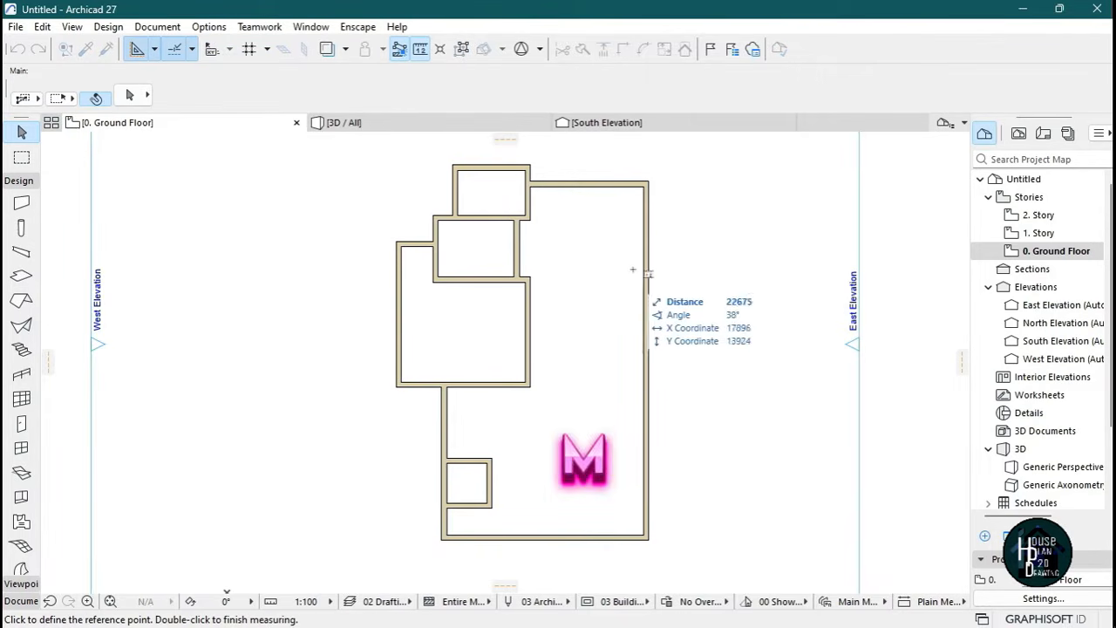
pyautogui.click(642, 185)
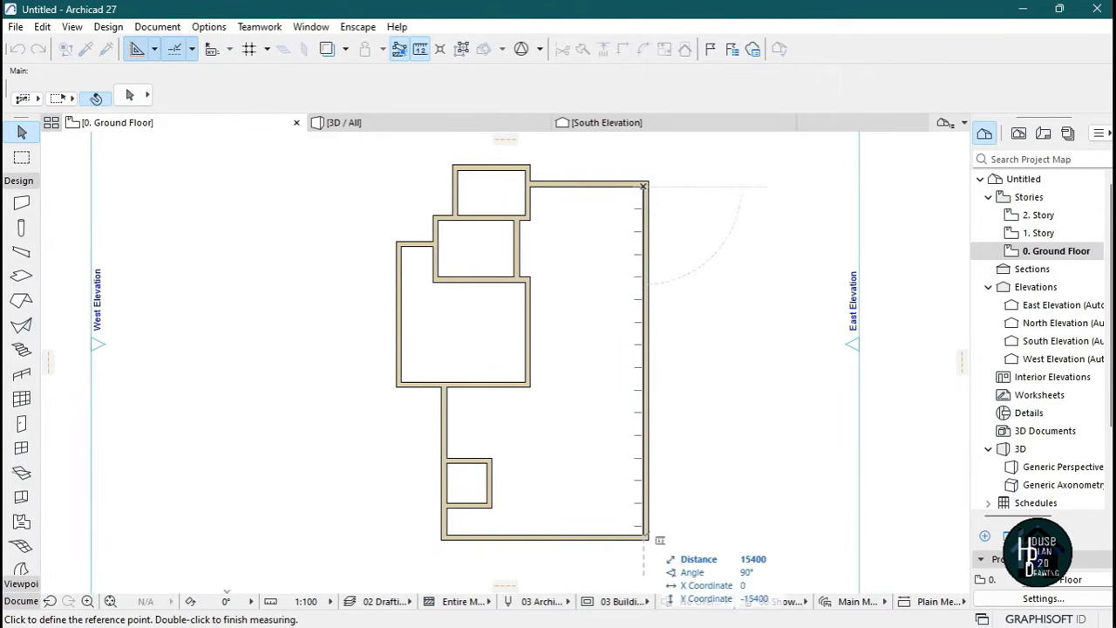
pyautogui.click(642, 534)
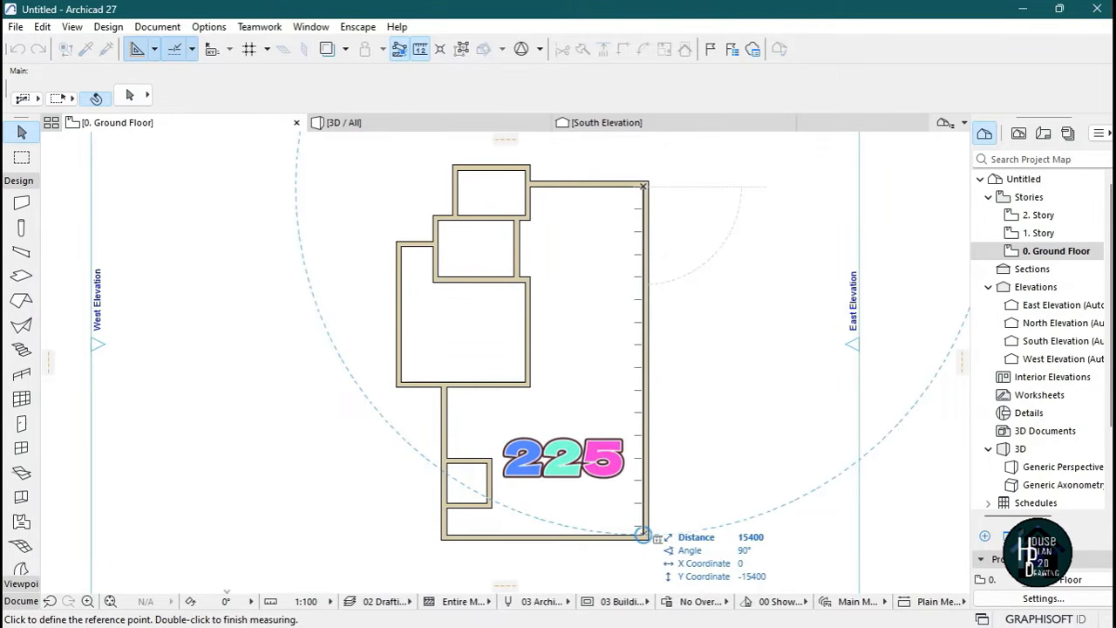
pyautogui.press('Escape')
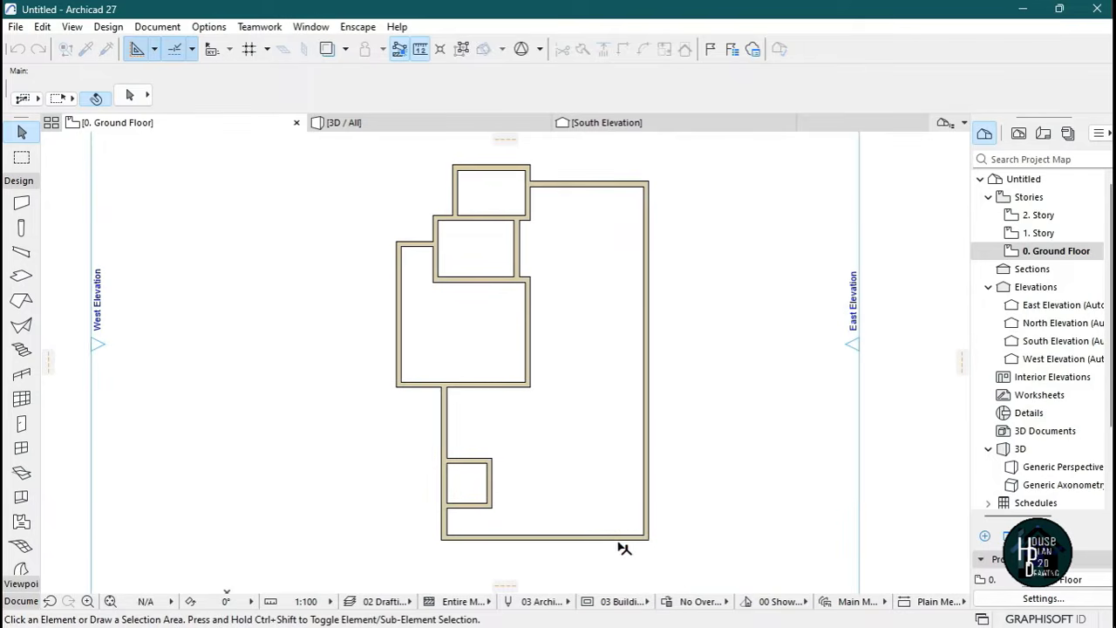
# Set the south wall's reference line location to Outside Face so the wall body lies south of its reference line.
pyautogui.click(618, 537)
pyautogui.scroll(2, 618, 541)
pyautogui.scroll(3, 617, 556)
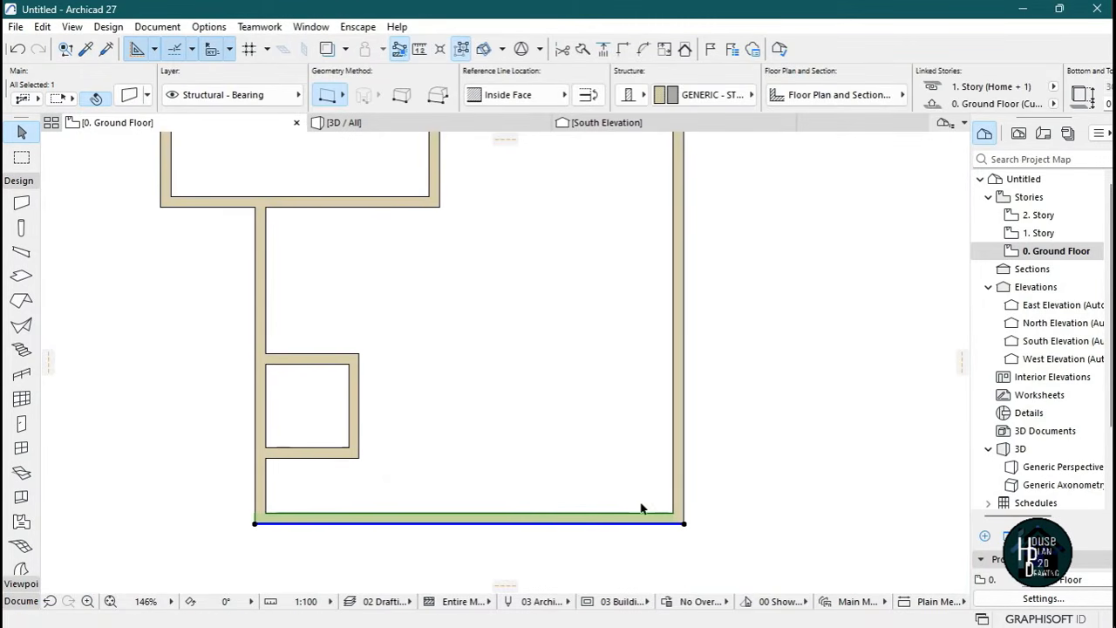
pyautogui.click(523, 98)
pyautogui.click(617, 94)
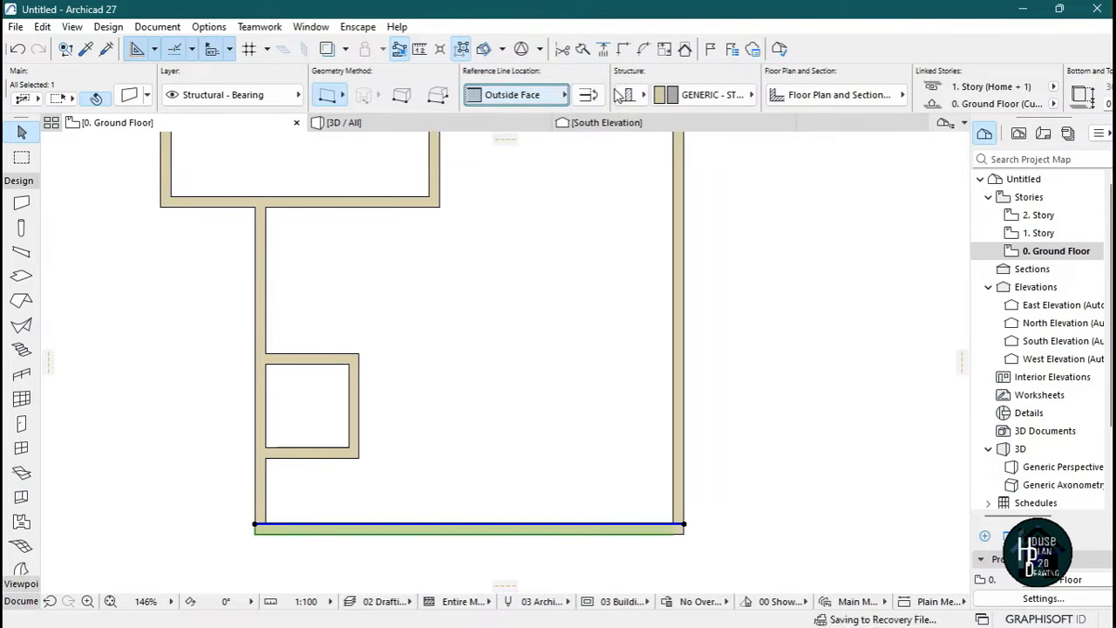
pyautogui.click(665, 515)
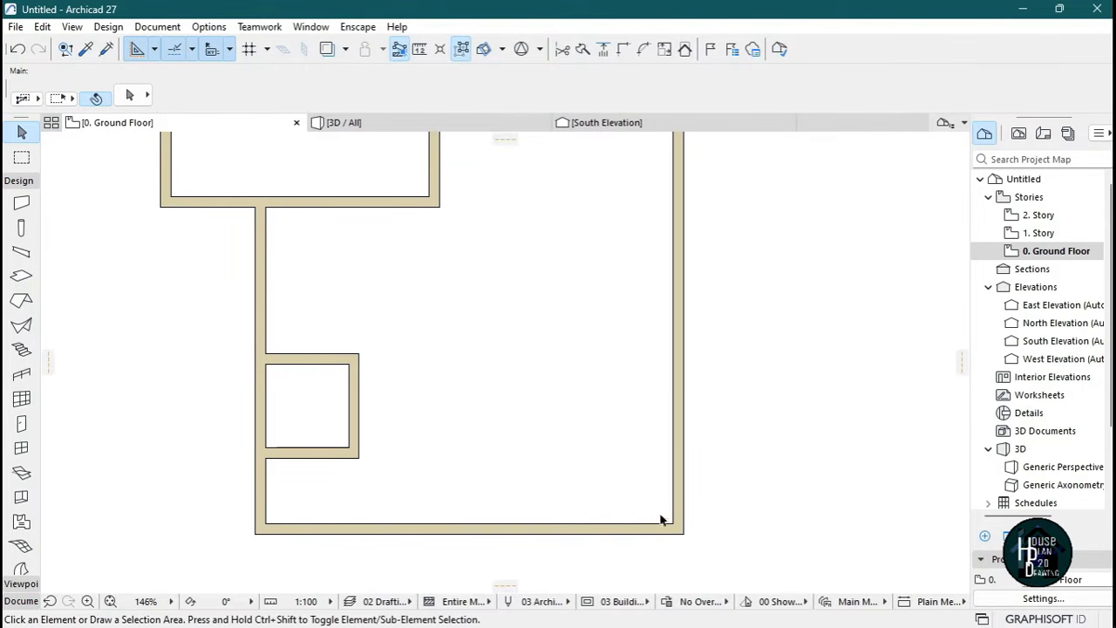
# Remeasure the distance between the north and south walls' inner faces along the east wall.
pyautogui.scroll(-3, 616, 518)
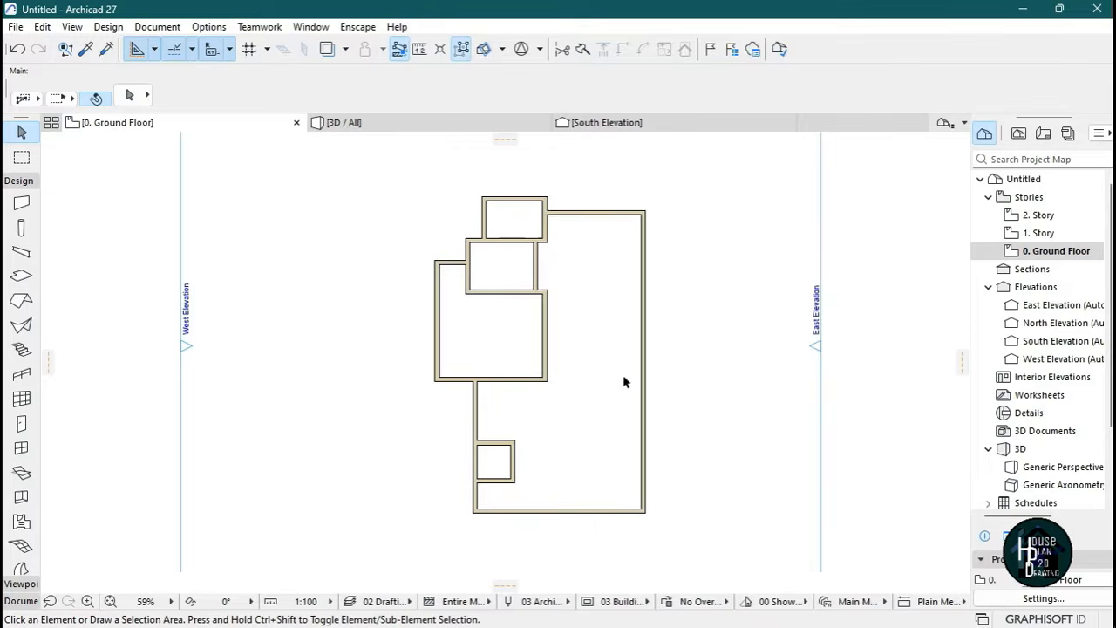
pyautogui.scroll(1, 623, 384)
pyautogui.press('m')
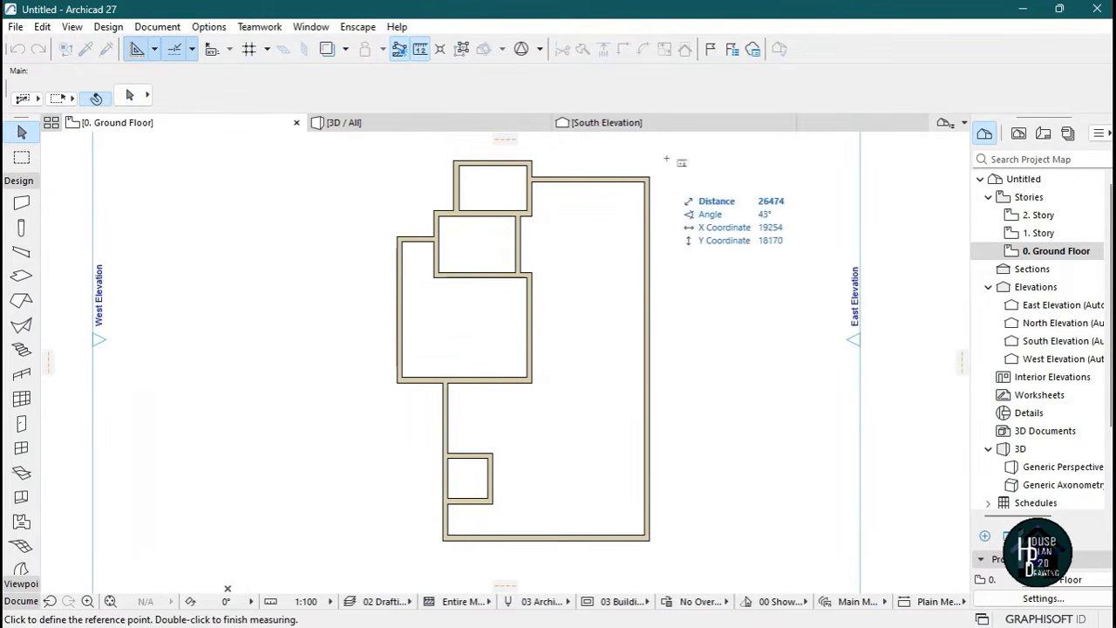
pyautogui.click(644, 182)
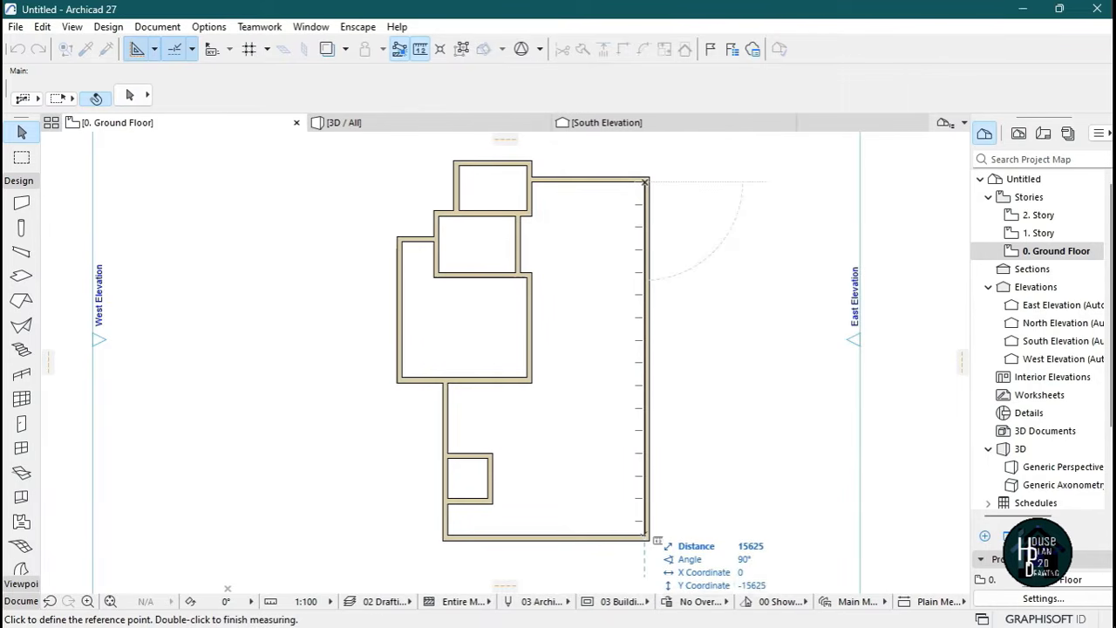
pyautogui.press('Escape')
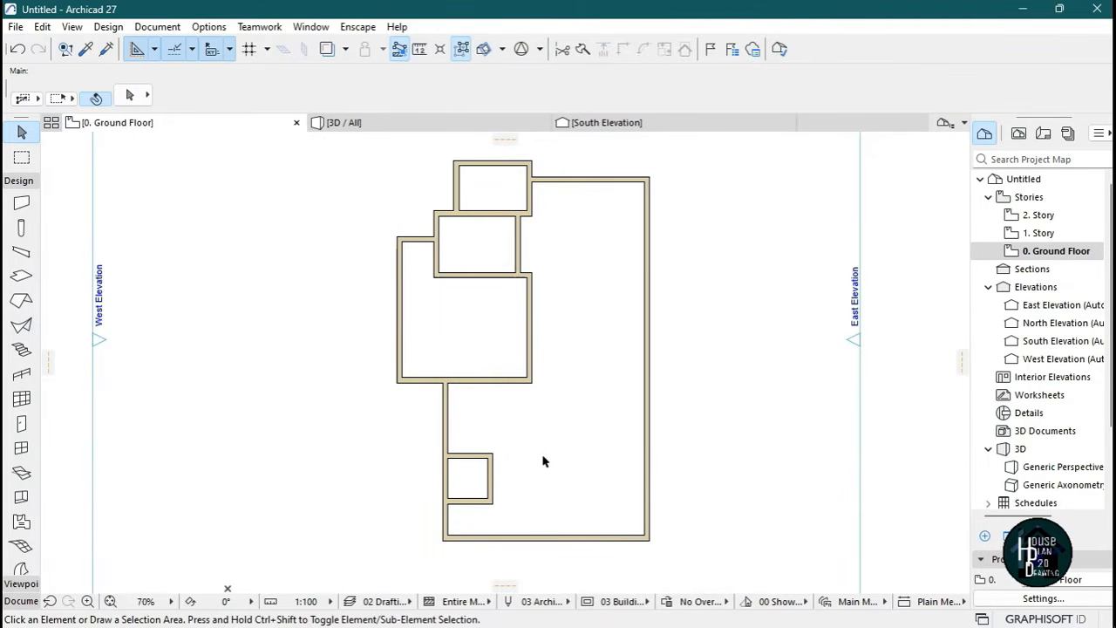
# Draw a vertical Outside Face wall from 650 mm east of the west wall's inner face, running from the small room's south wall to the south wall.
pyautogui.scroll(-1, 593, 326)
pyautogui.scroll(4, 567, 418)
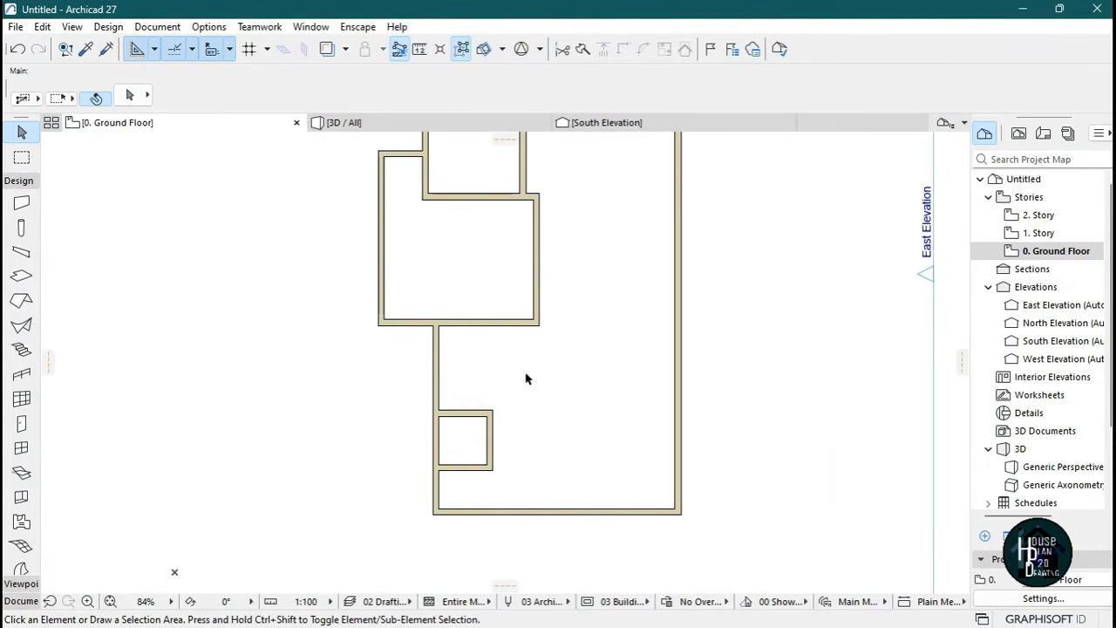
pyautogui.scroll(-3, 525, 381)
pyautogui.scroll(5, 560, 431)
pyautogui.scroll(3, 488, 412)
pyautogui.keyDown('alt'); pyautogui.click(402, 392); pyautogui.keyUp('alt')
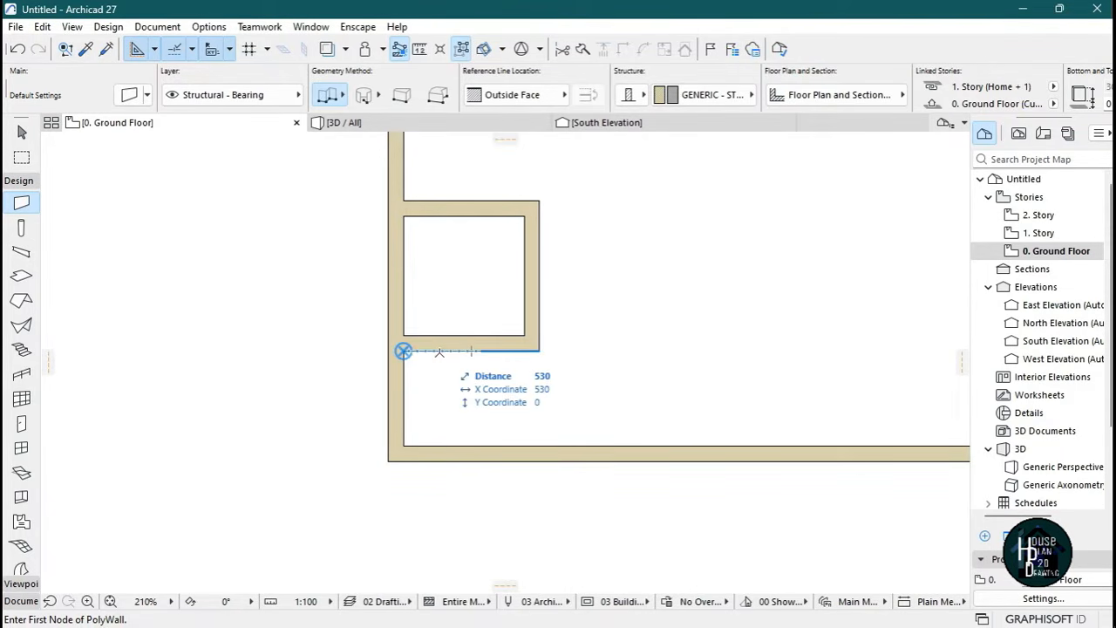
pyautogui.write('6')
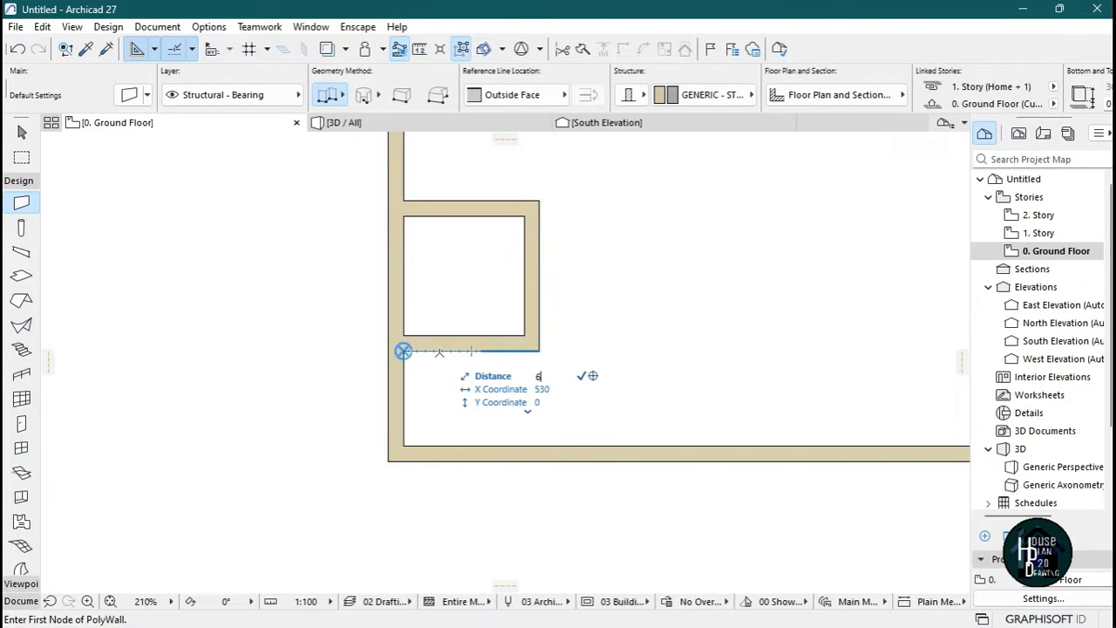
pyautogui.write('50')
pyautogui.press('Return')
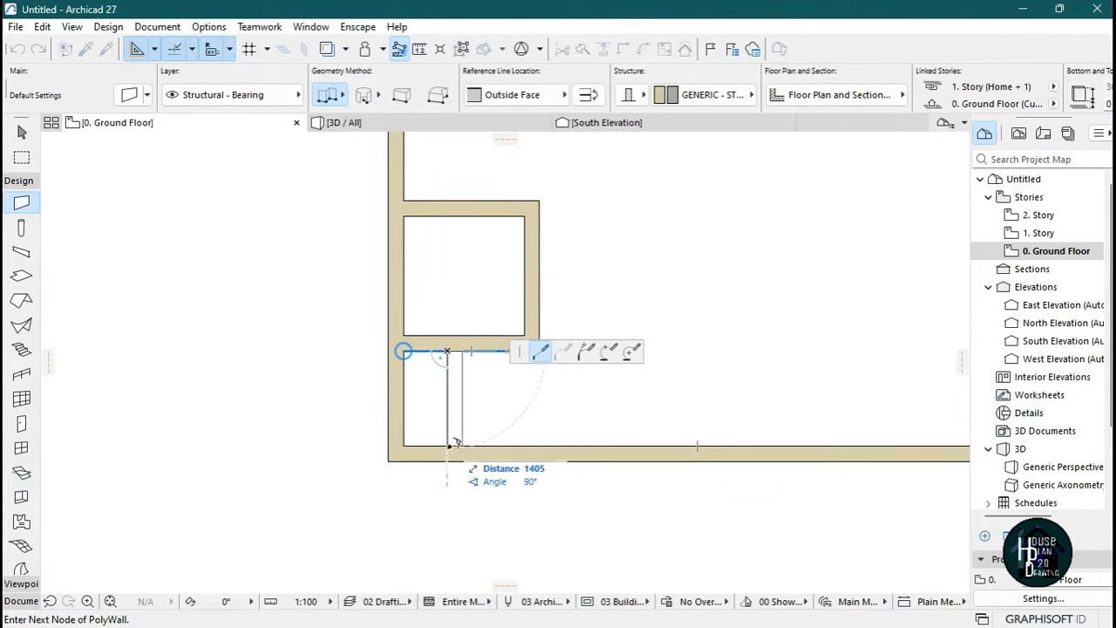
pyautogui.click(449, 446)
pyautogui.click(448, 446)
pyautogui.press('Escape')
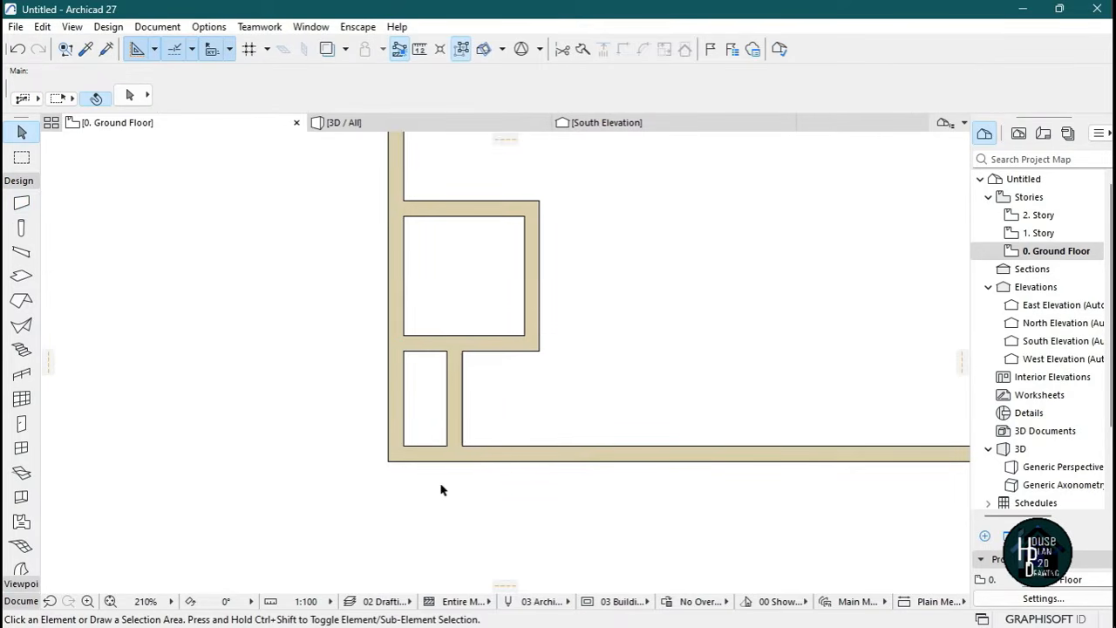
# Trim off the south and west wall ends around the corner west of the new vertical wall.
pyautogui.keyDown('ctrl'); pyautogui.click(429, 455); pyautogui.keyUp('ctrl')
pyautogui.keyDown('ctrl'); pyautogui.click(394, 436); pyautogui.keyUp('ctrl')
pyautogui.scroll(-5, 419, 467)
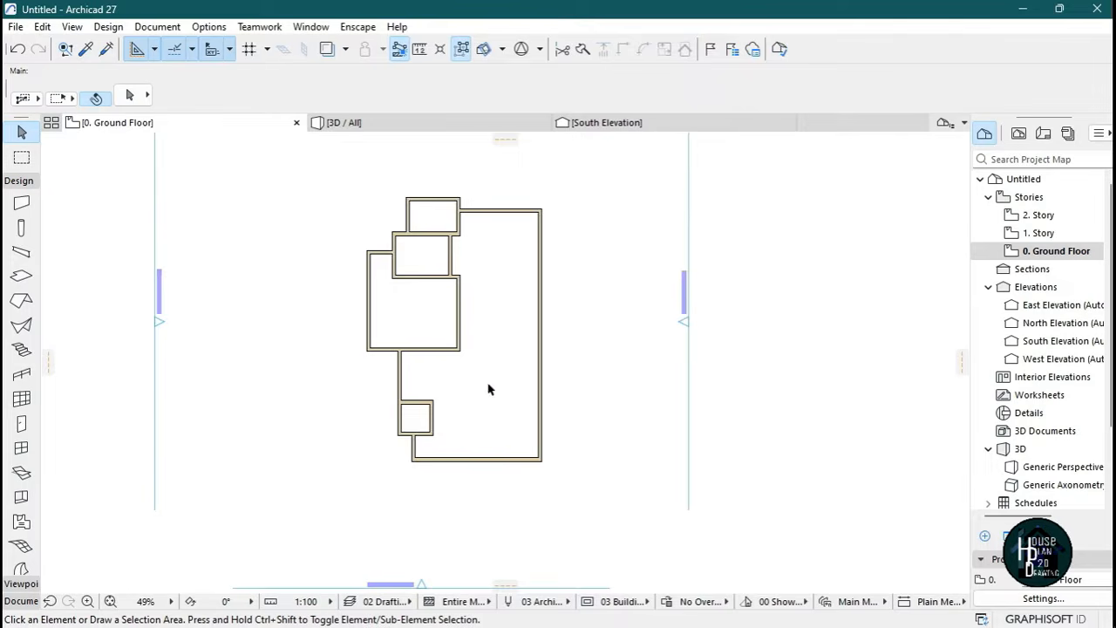
pyautogui.scroll(2, 488, 389)
pyautogui.scroll(-2, 476, 443)
pyautogui.scroll(2, 423, 360)
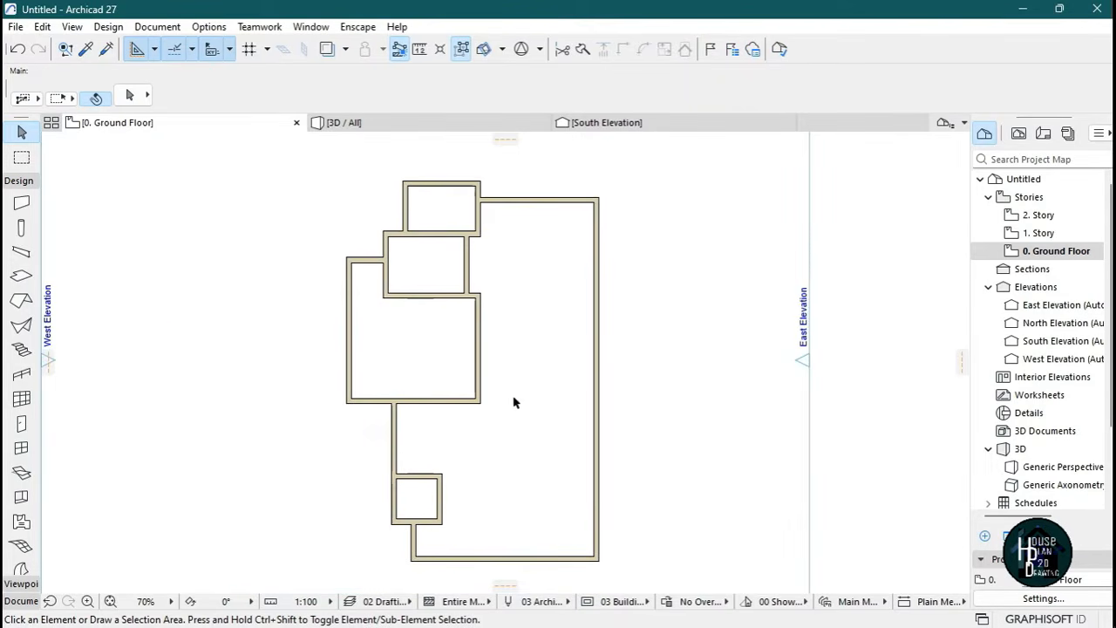
pyautogui.scroll(-1, 516, 383)
pyautogui.scroll(1, 486, 394)
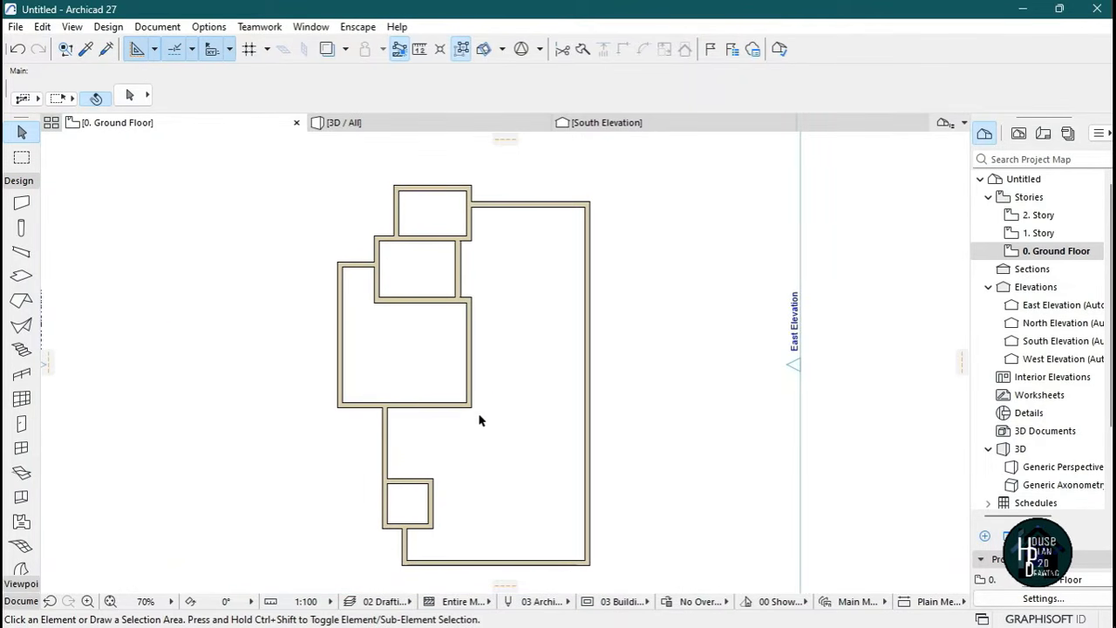
pyautogui.scroll(-1, 505, 406)
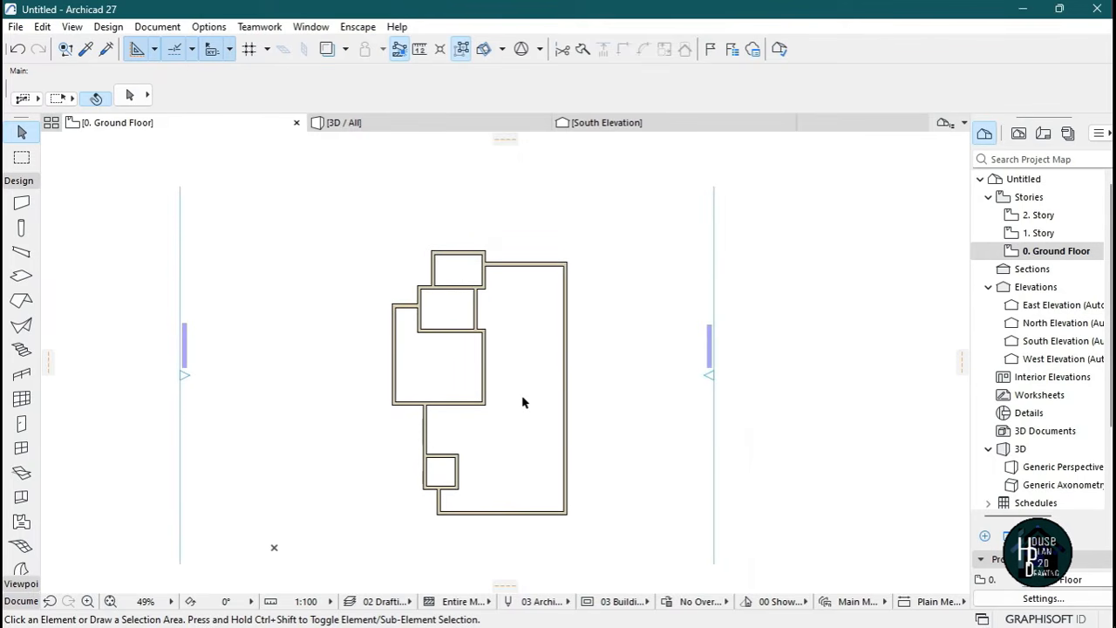
pyautogui.scroll(-1, 521, 404)
pyautogui.scroll(1, 517, 409)
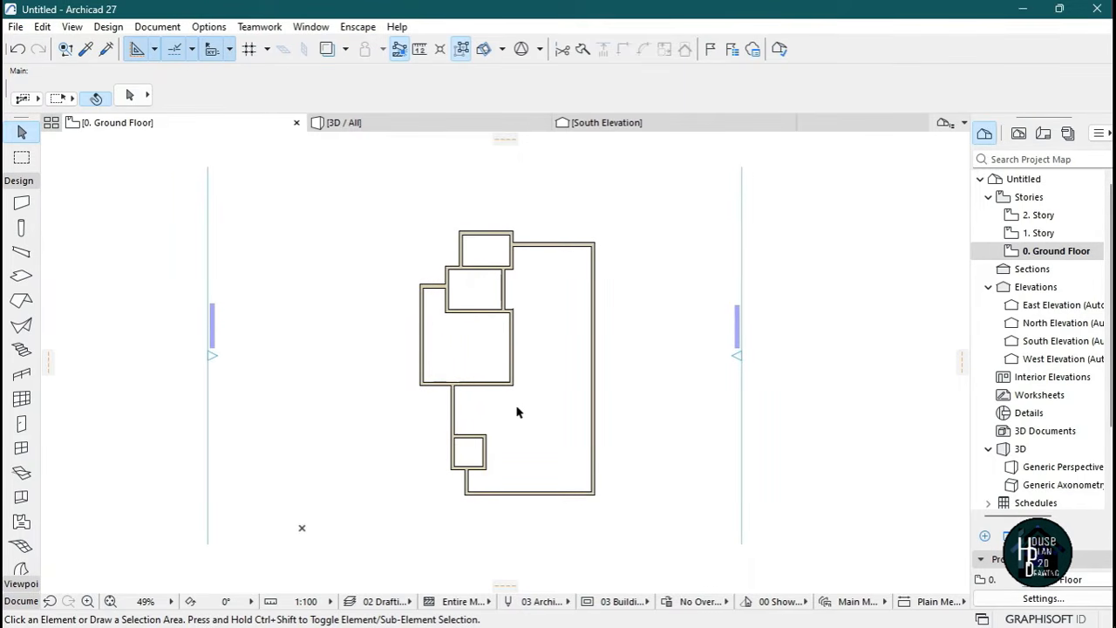
pyautogui.scroll(1, 534, 399)
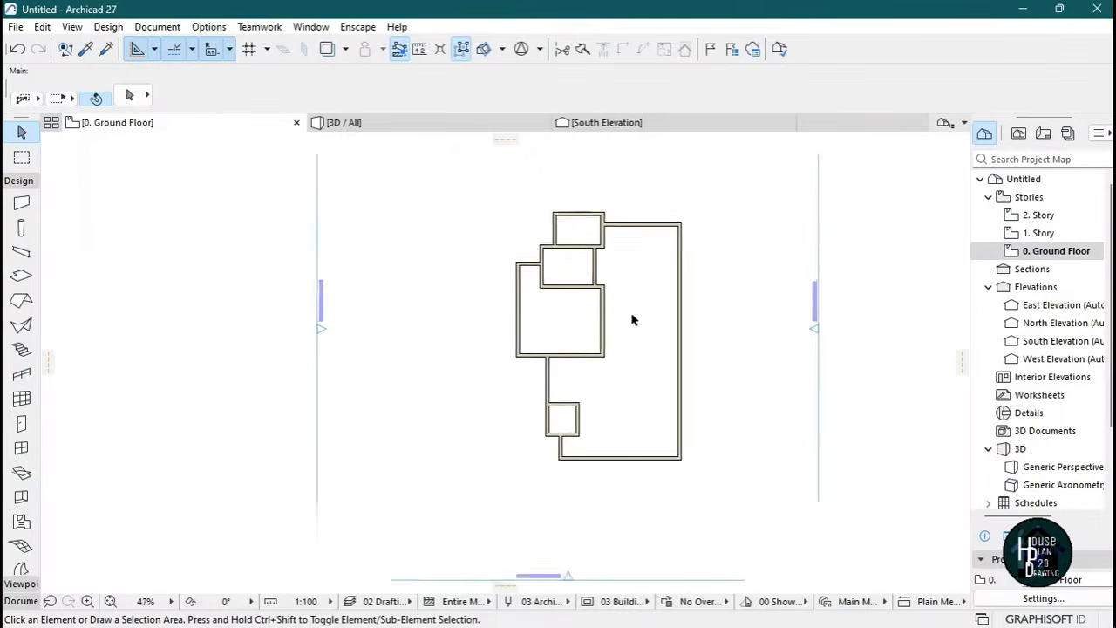
pyautogui.scroll(2, 633, 319)
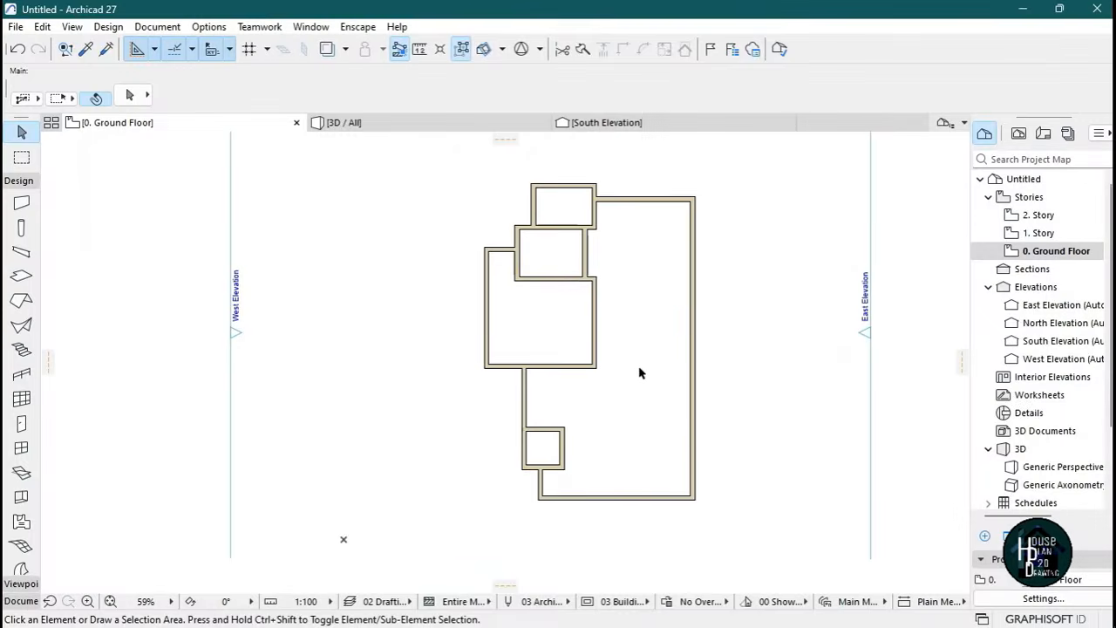
pyautogui.scroll(1, 637, 418)
pyautogui.scroll(-2, 630, 378)
pyautogui.scroll(2, 639, 392)
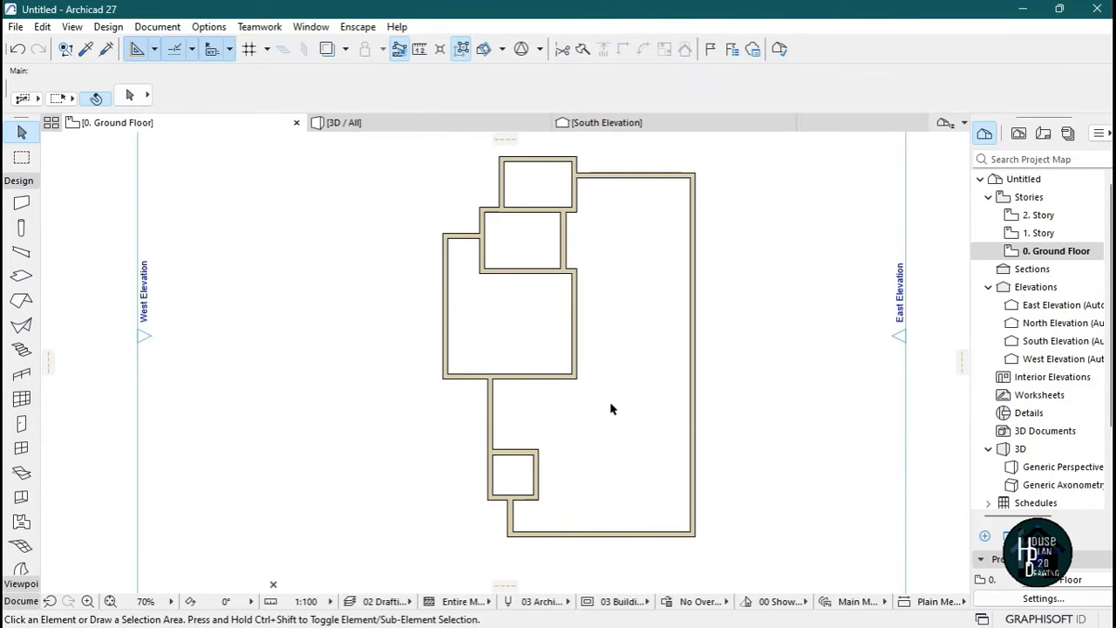
pyautogui.click(19, 181)
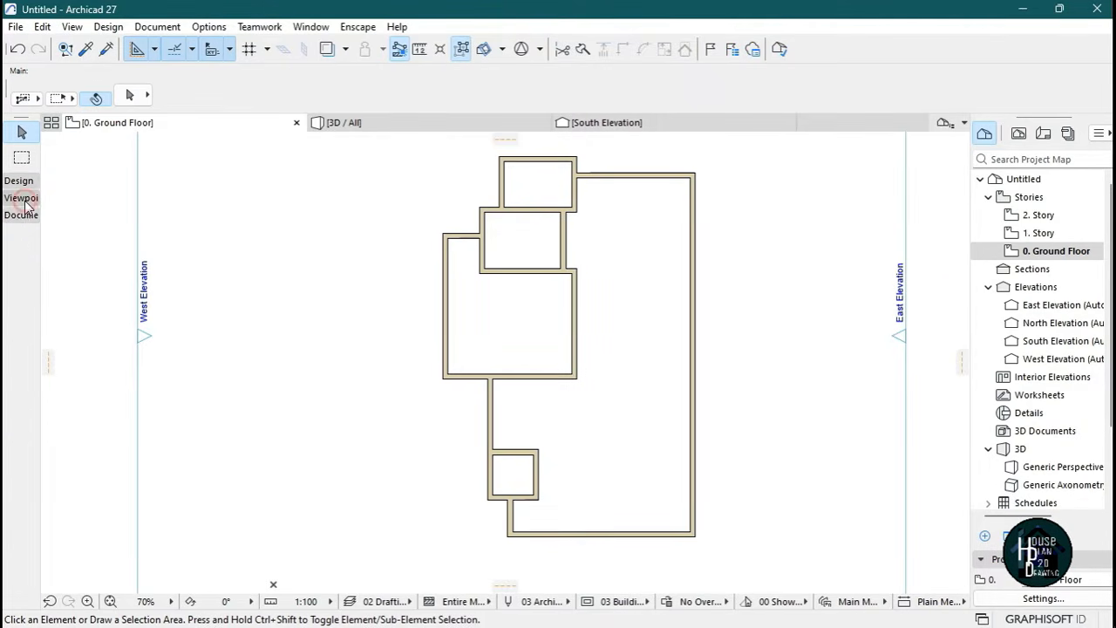
pyautogui.click(21, 215)
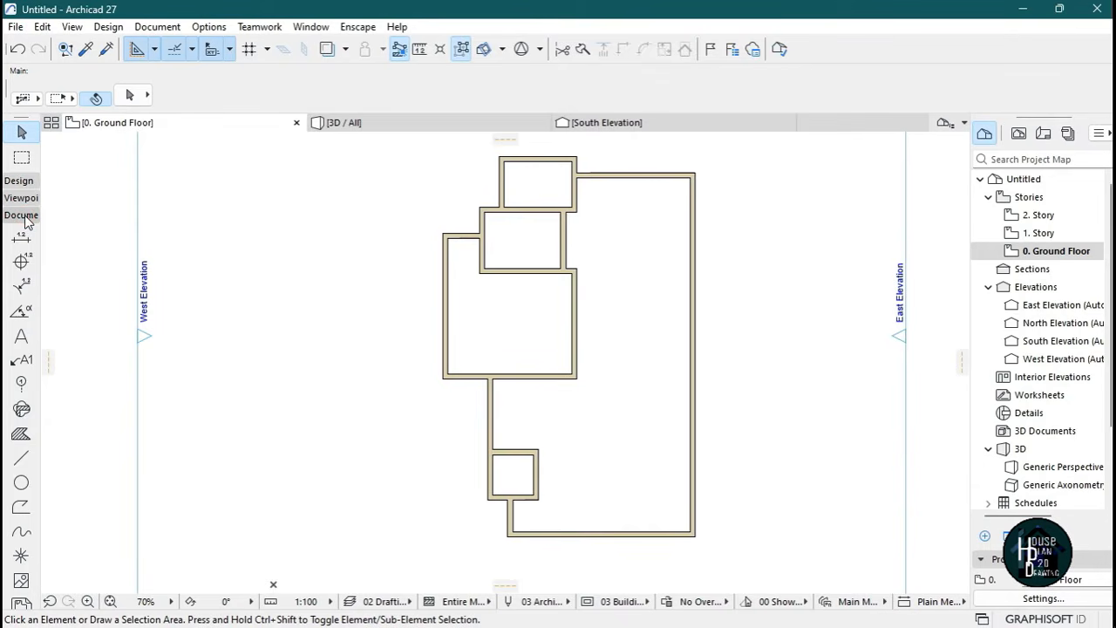
pyautogui.click(22, 215)
pyautogui.click(19, 182)
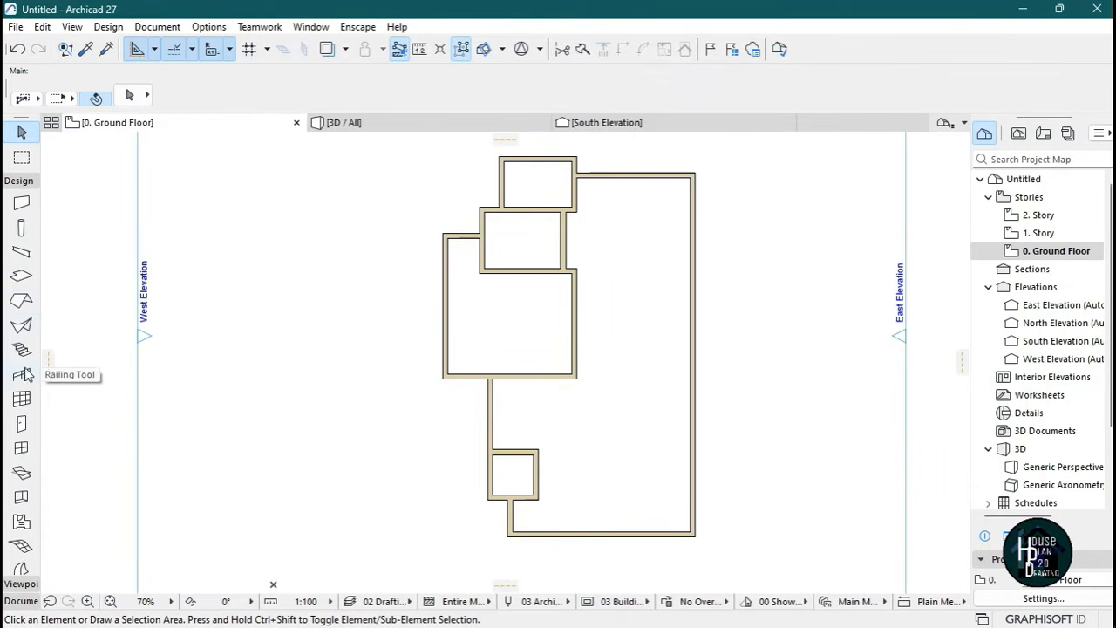
# Set the default hinged door, Door 27, to use the Style 7 door leaf and Handle 7.
pyautogui.click(22, 424)
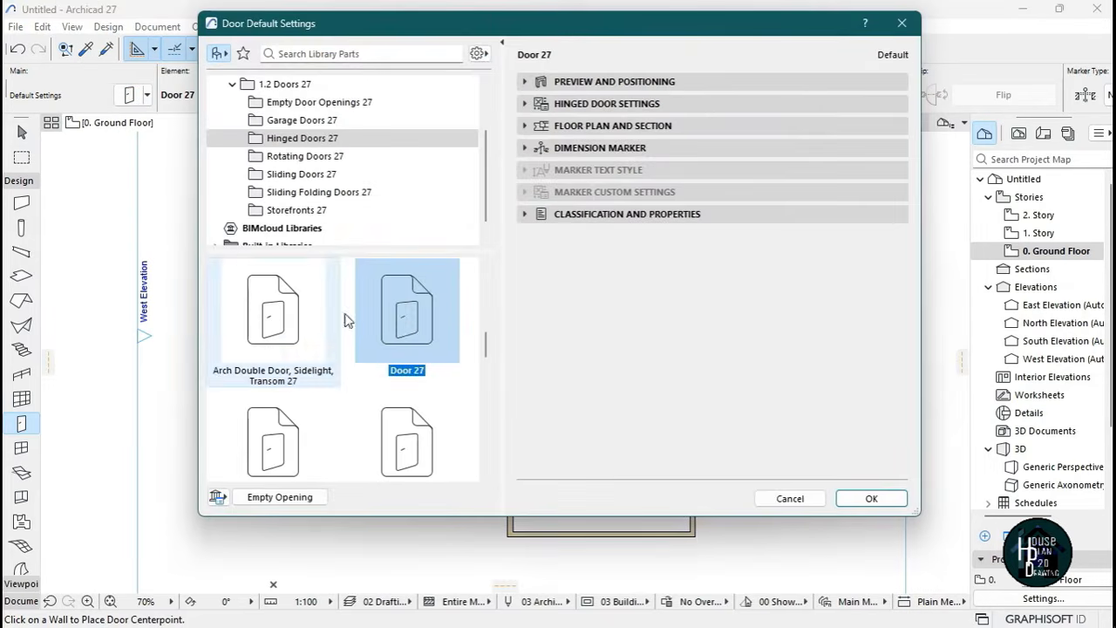
pyautogui.scroll(-6, 431, 381)
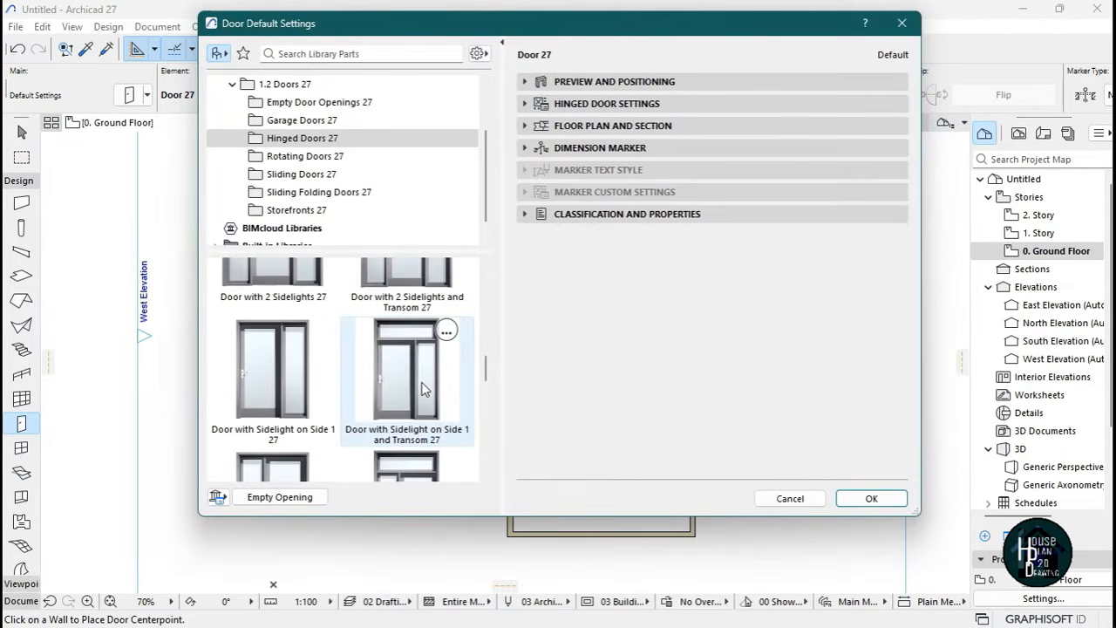
pyautogui.scroll(-8, 423, 389)
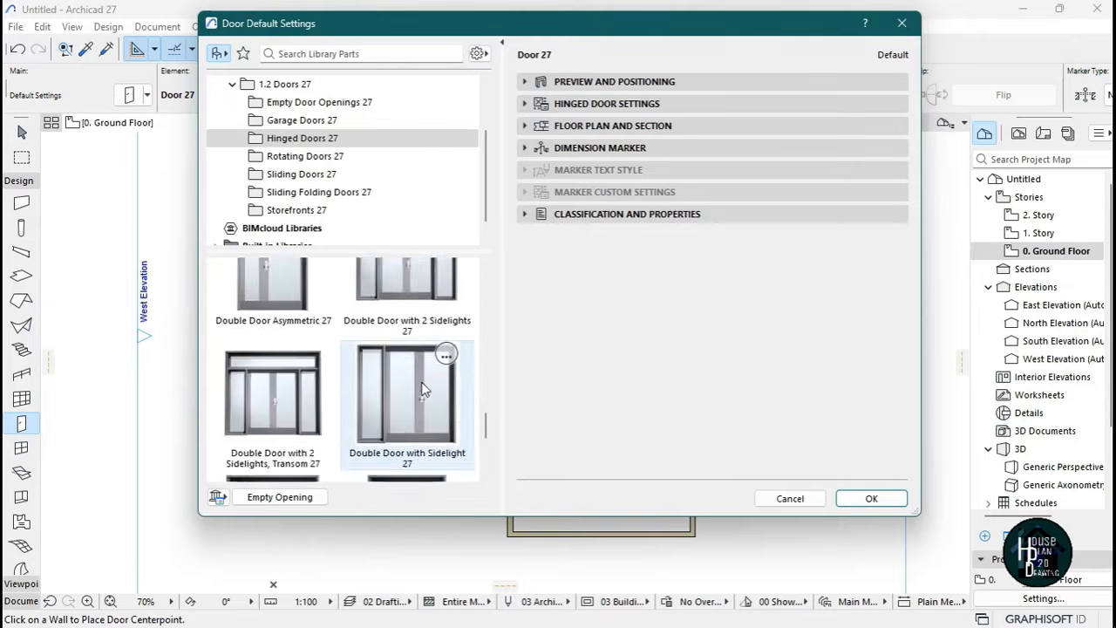
pyautogui.scroll(3, 423, 384)
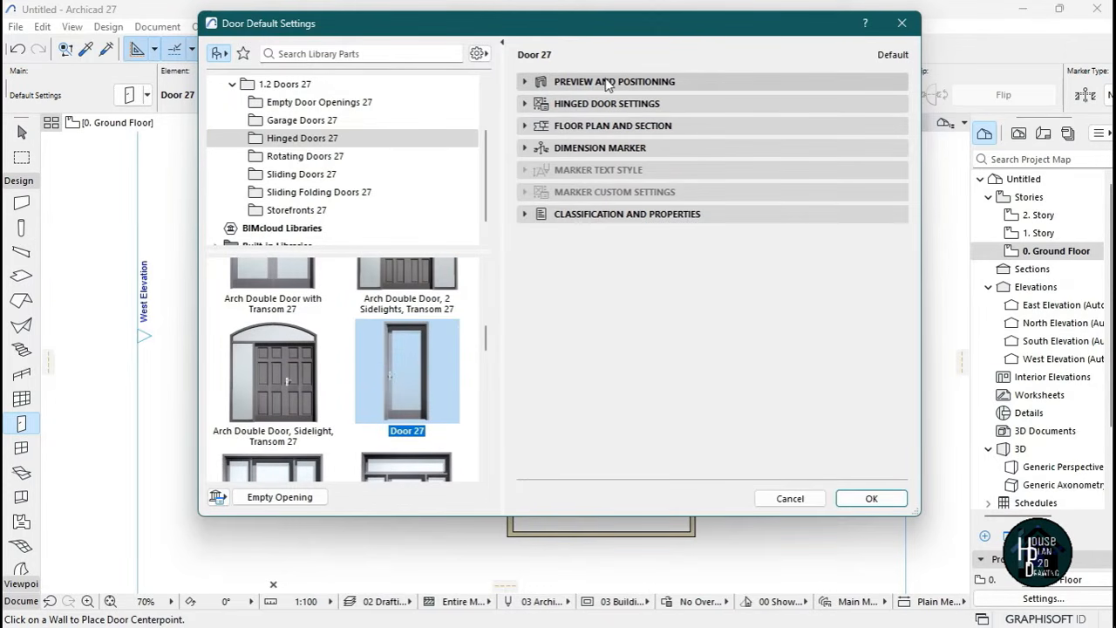
pyautogui.click(652, 82)
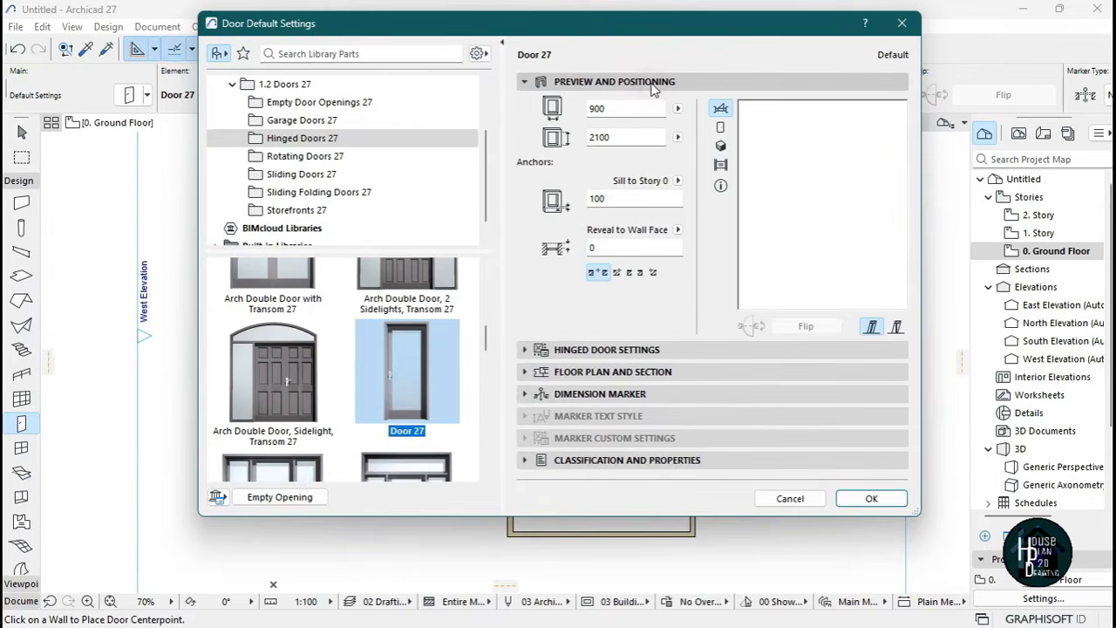
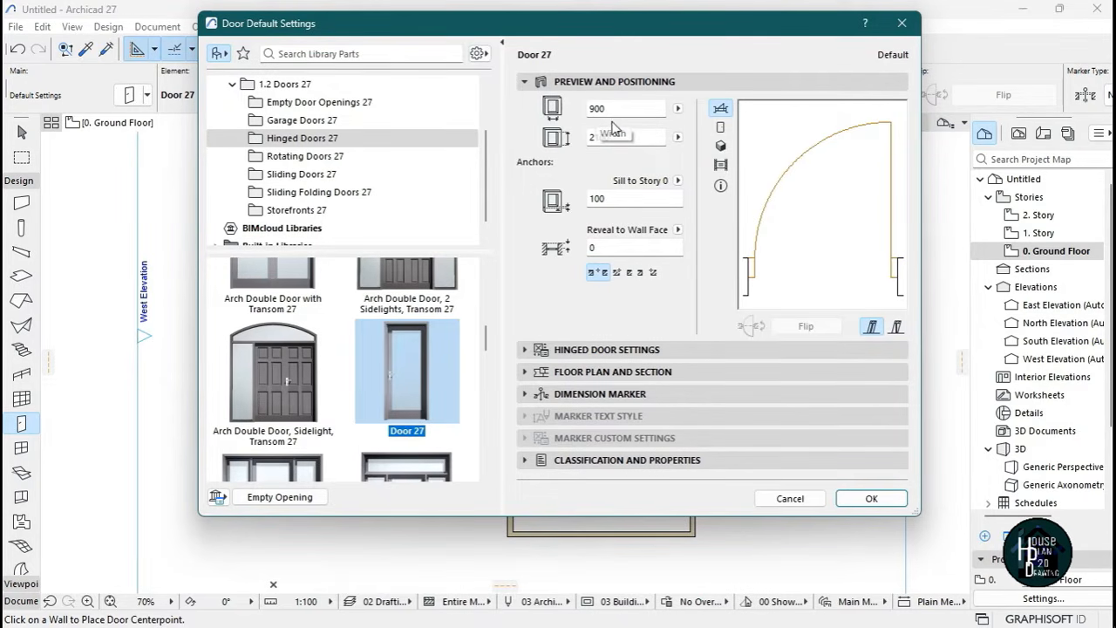
pyautogui.click(612, 349)
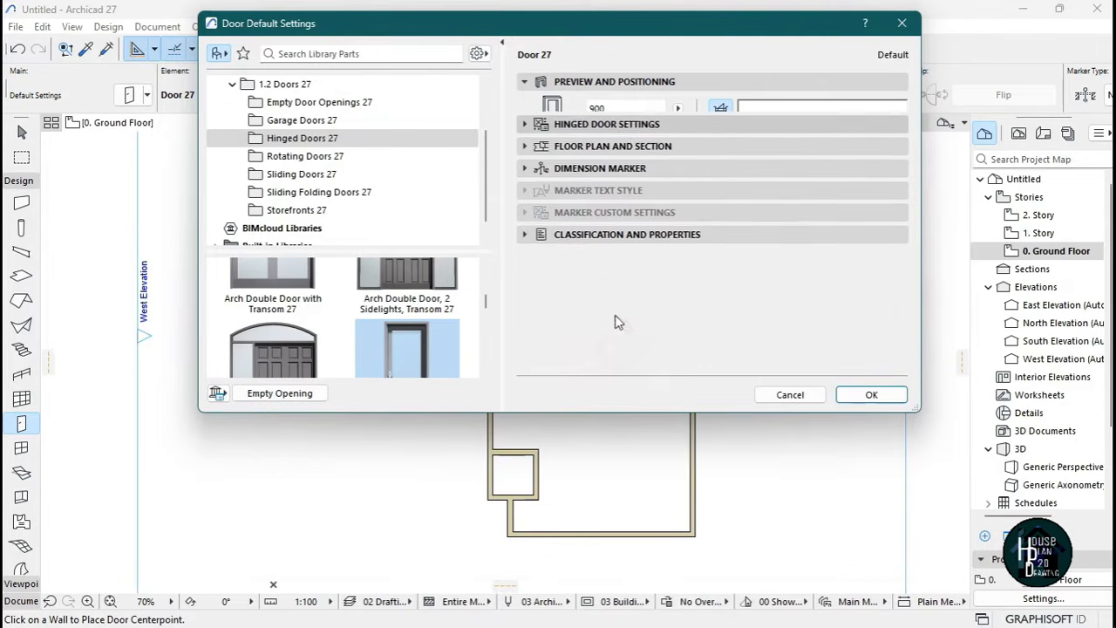
pyautogui.click(593, 235)
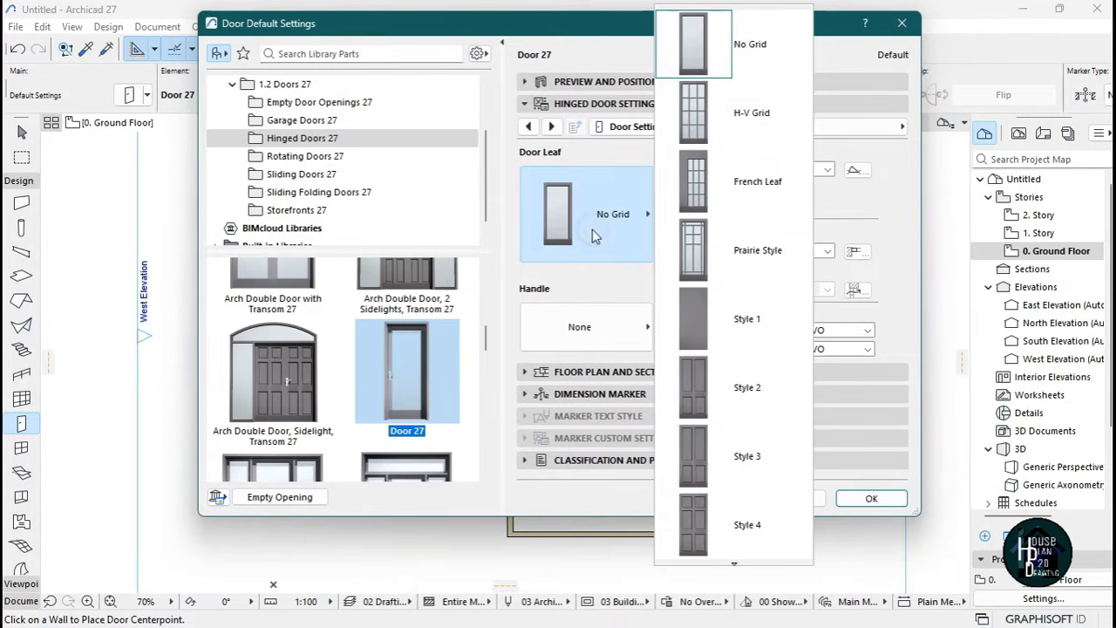
pyautogui.scroll(-5, 734, 558)
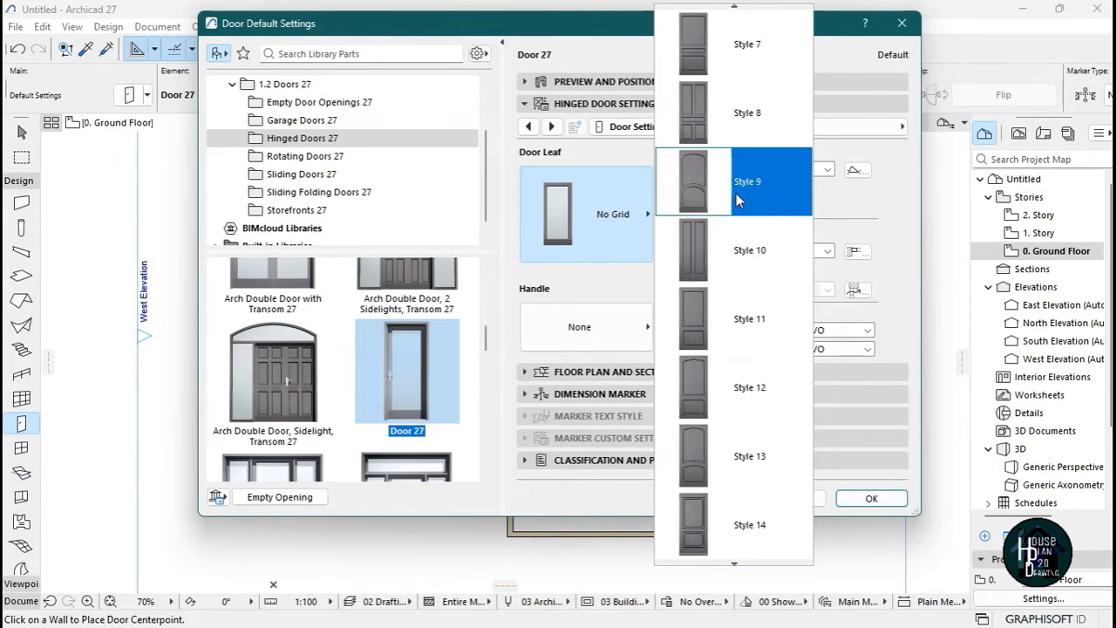
pyautogui.click(761, 55)
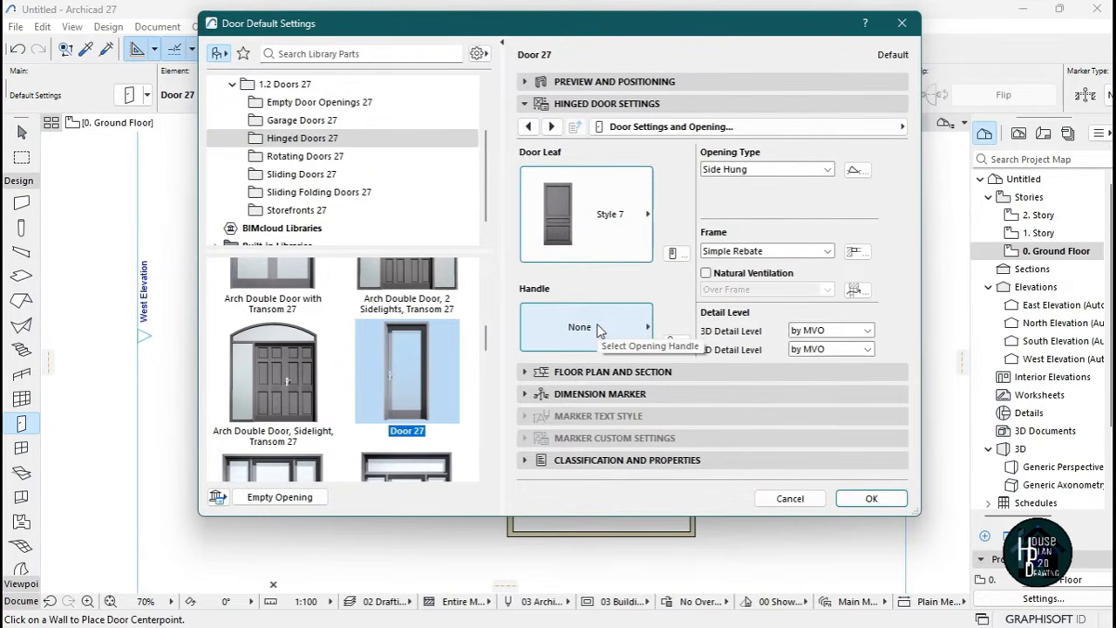
pyautogui.click(598, 330)
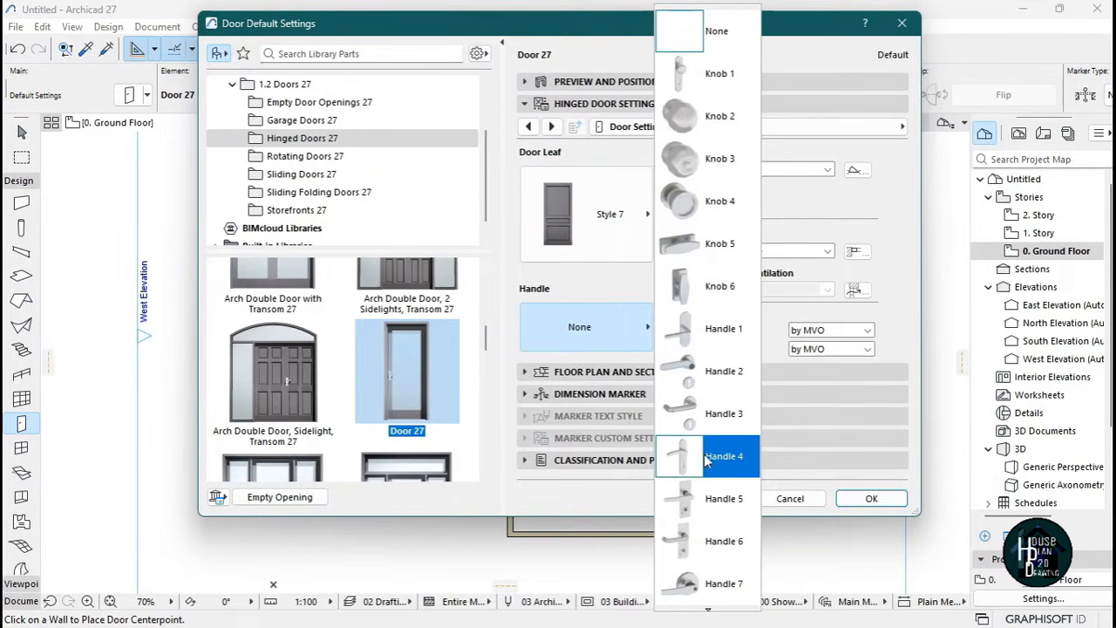
pyautogui.click(718, 584)
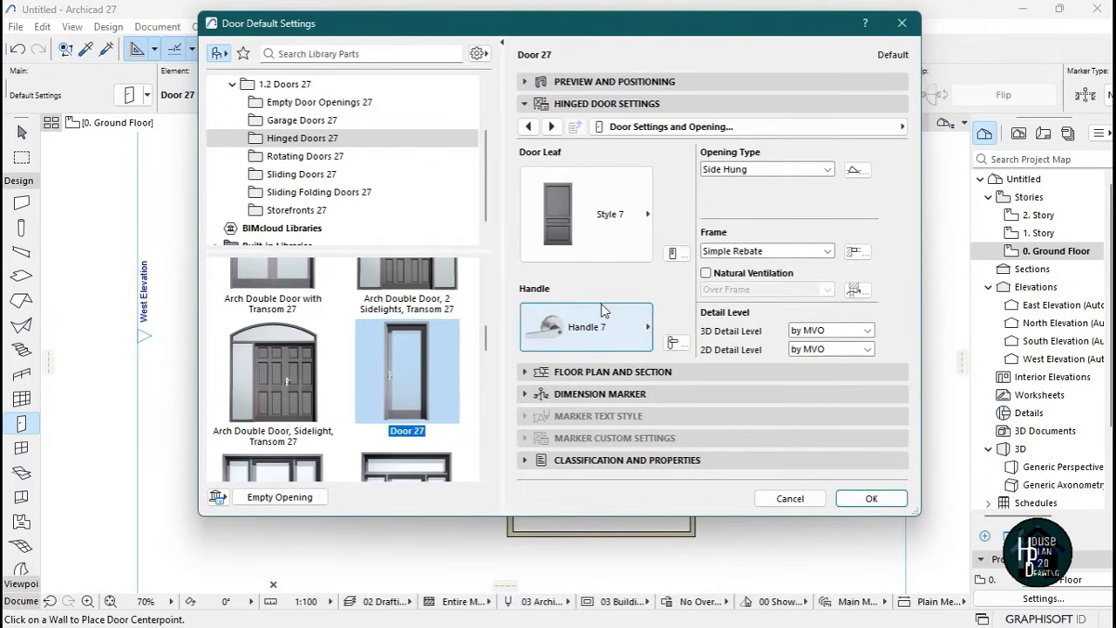
pyautogui.click(871, 498)
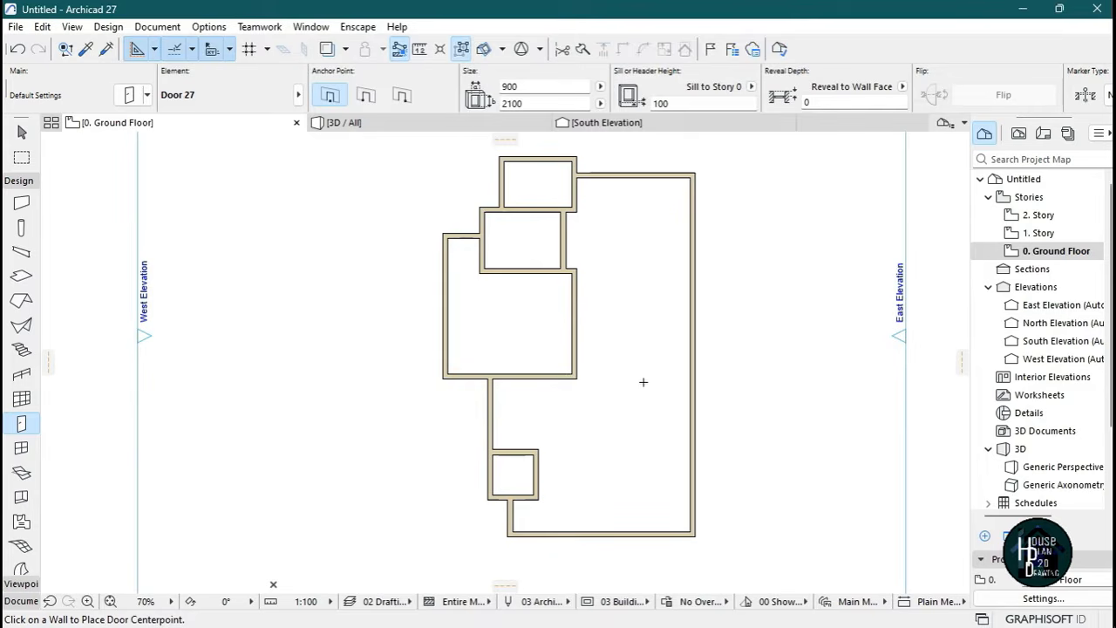
# Place a 900 × 2100 mm door in the large west room's east wall, opening into the room and hinged on the north side.
pyautogui.scroll(-1, 595, 316)
pyautogui.scroll(5, 595, 327)
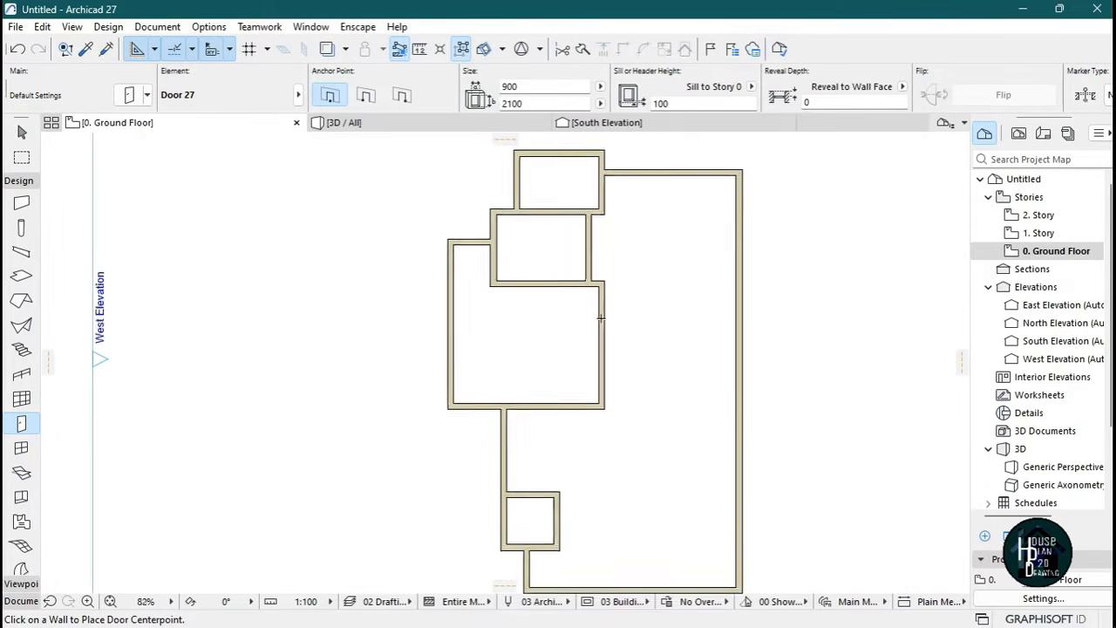
pyautogui.click(590, 321)
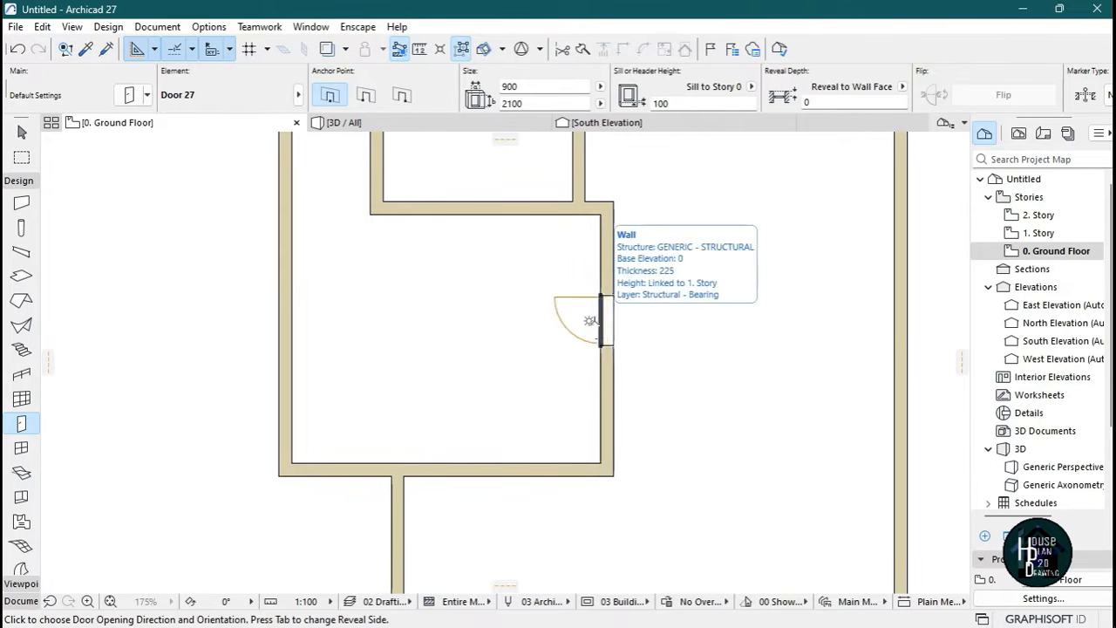
pyautogui.click(536, 297)
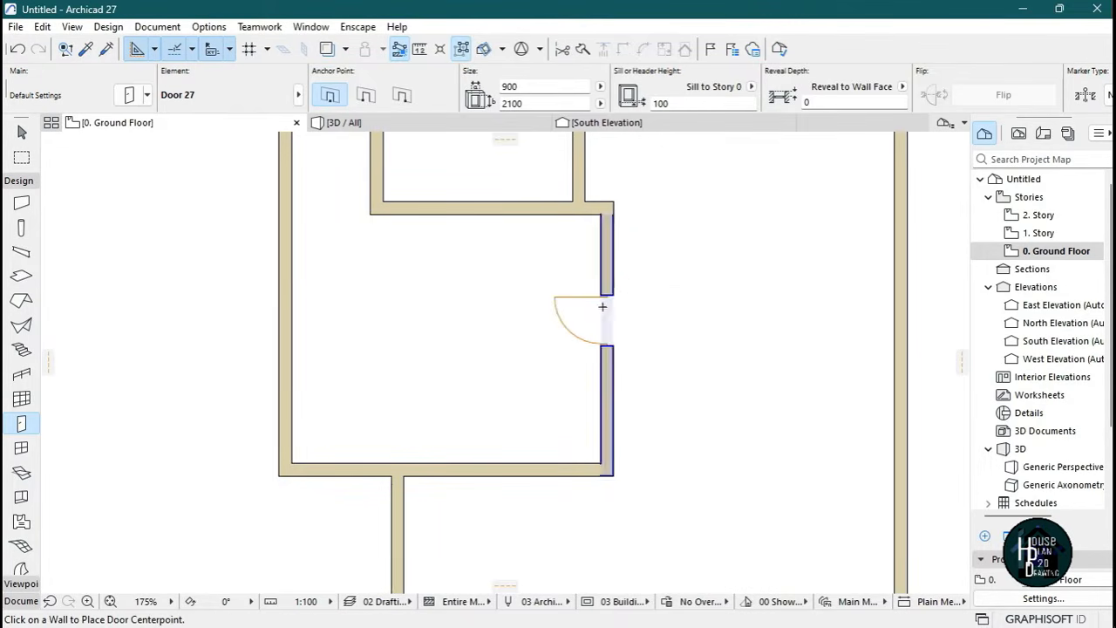
# Place a 900 × 2100 mm door in the small southwest room's south wall, opening into the room and hinged on the east side.
pyautogui.scroll(-4, 609, 371)
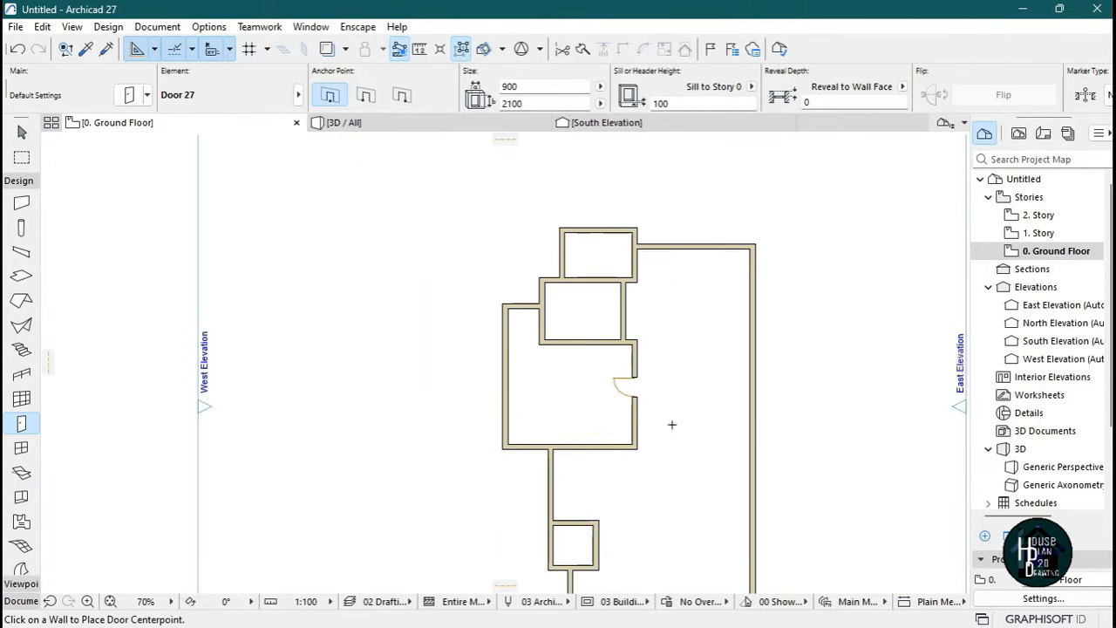
pyautogui.scroll(2, 632, 463)
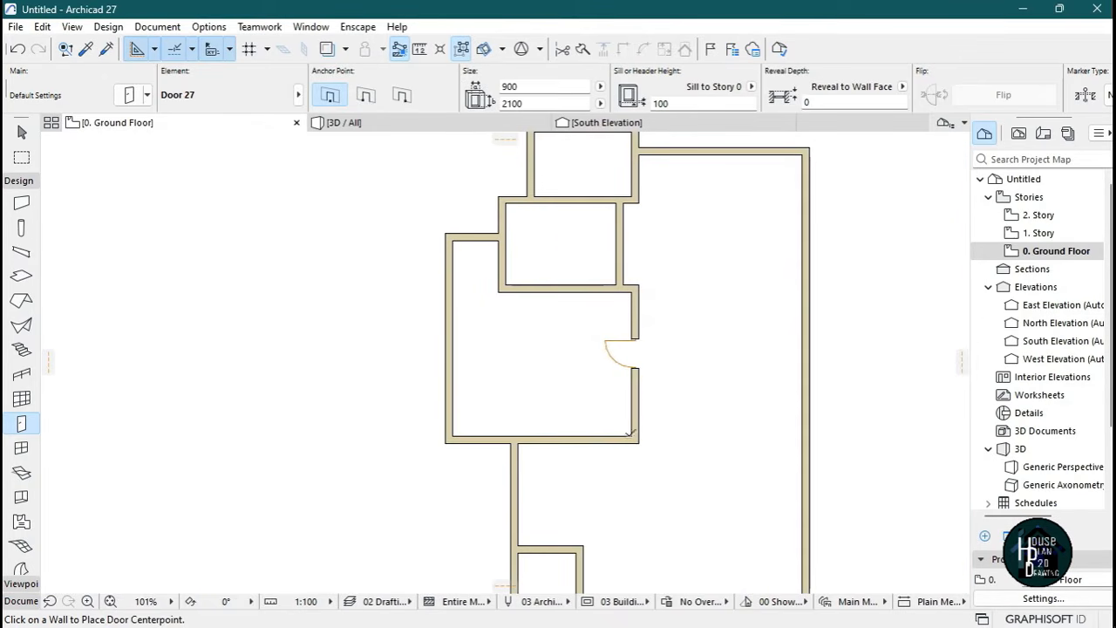
pyautogui.scroll(-2, 621, 391)
pyautogui.scroll(7, 593, 435)
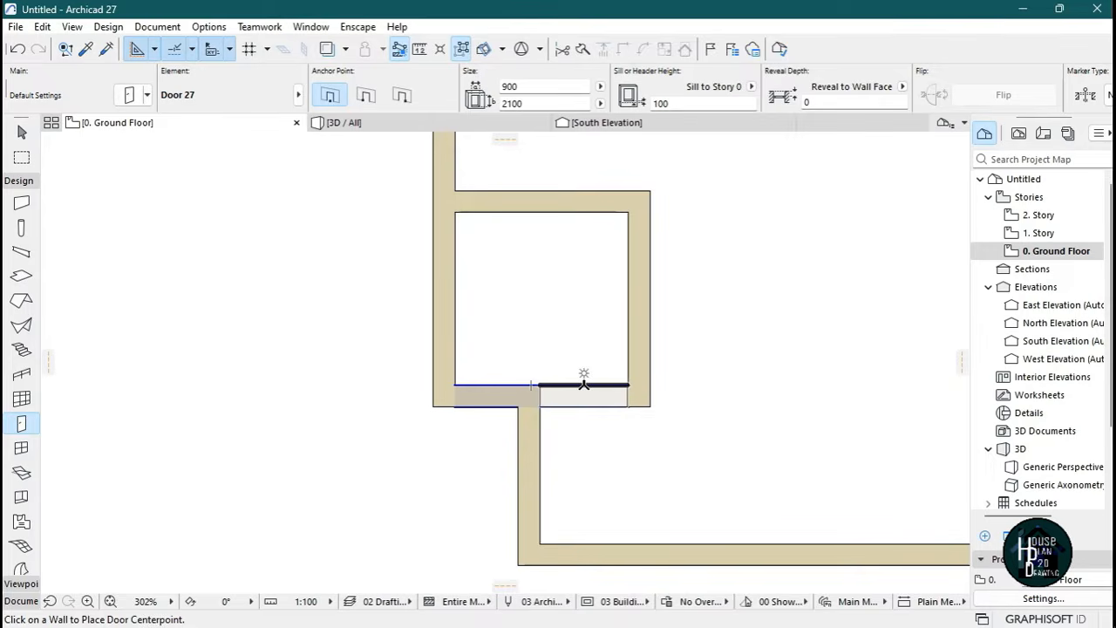
pyautogui.click(582, 384)
pyautogui.click(699, 275)
pyautogui.scroll(4, 595, 444)
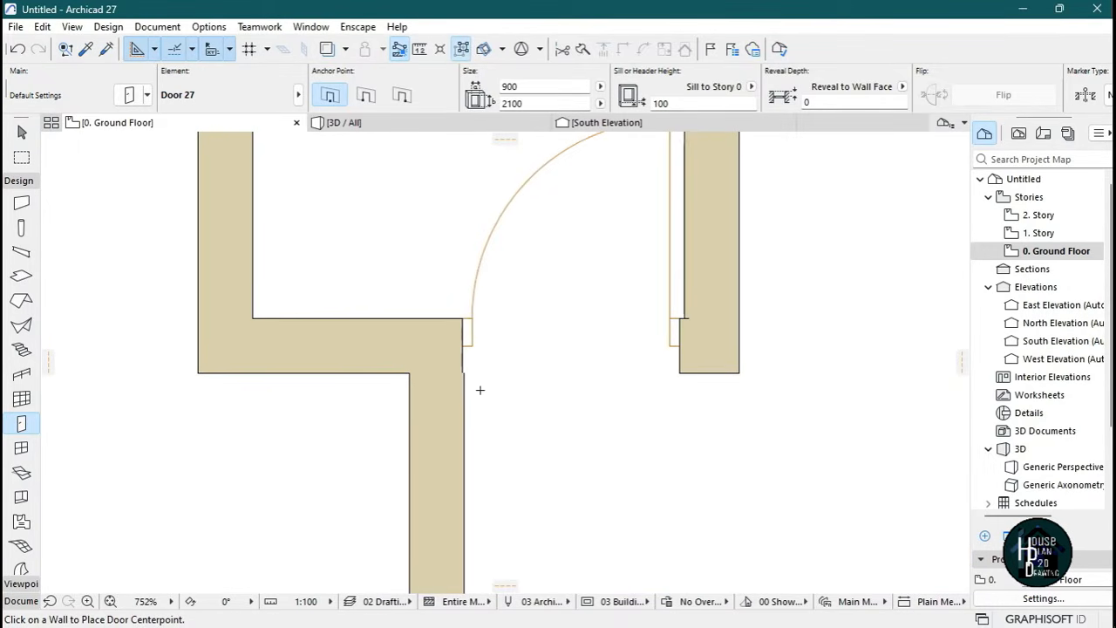
pyautogui.press('Escape')
# Set the width of the small southwest room's door to 750 mm.
pyautogui.scroll(2, 420, 448)
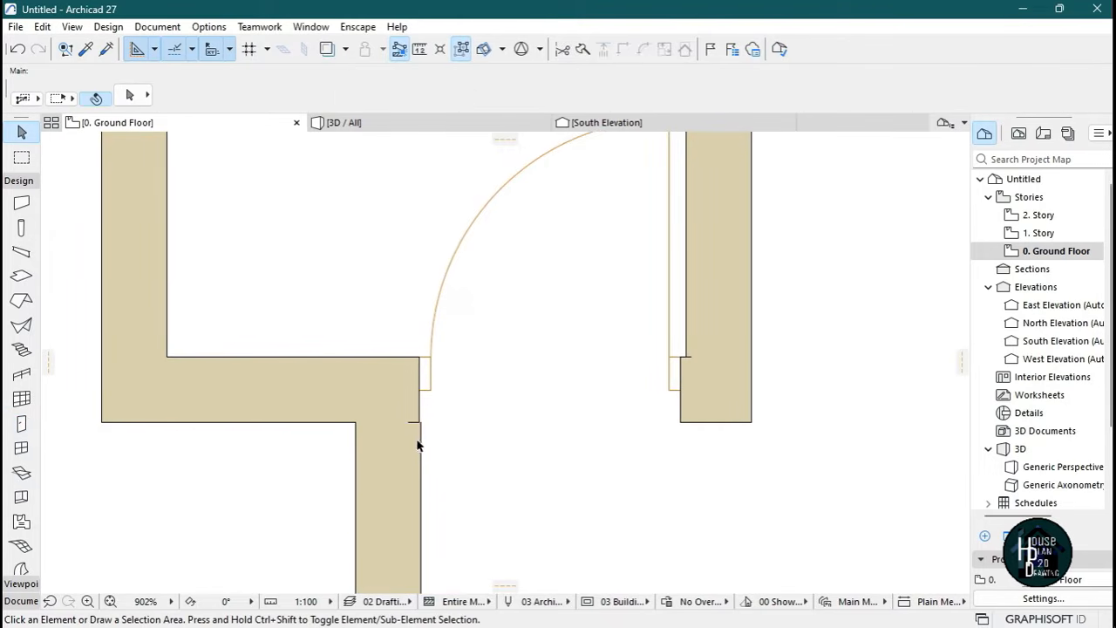
pyautogui.scroll(-3, 599, 436)
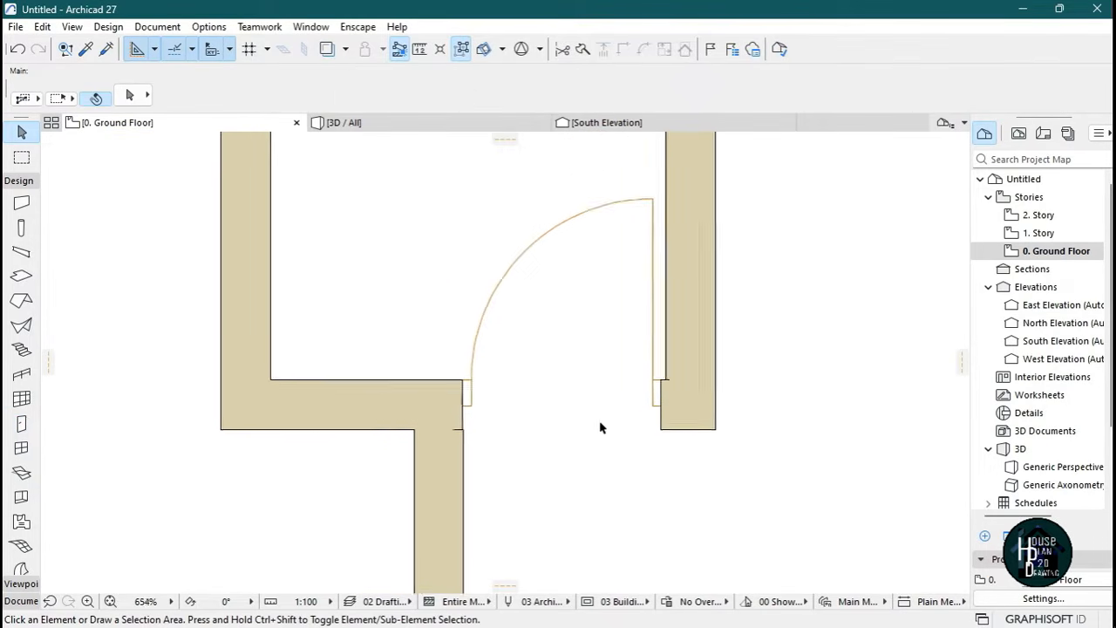
pyautogui.scroll(1, 645, 262)
pyautogui.click(642, 249)
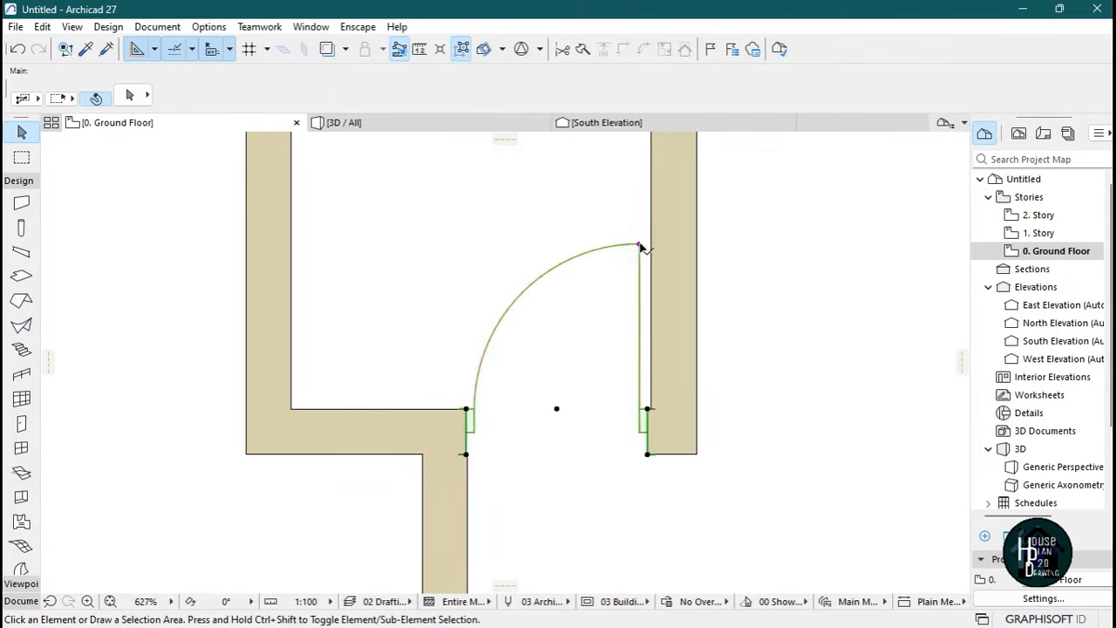
pyautogui.click(526, 87)
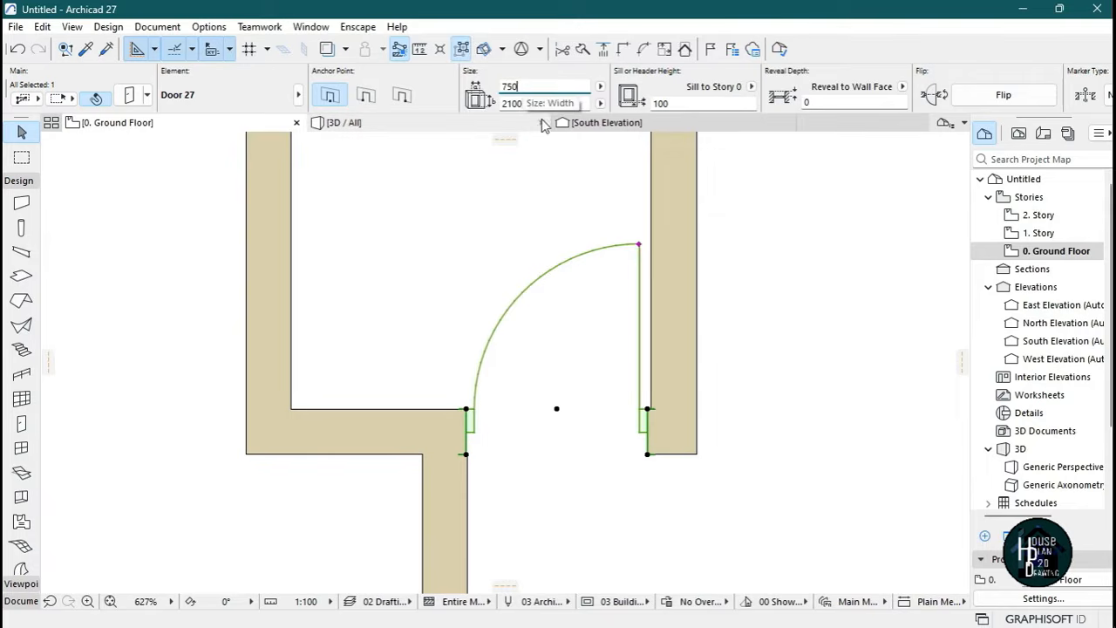
pyautogui.press('Return')
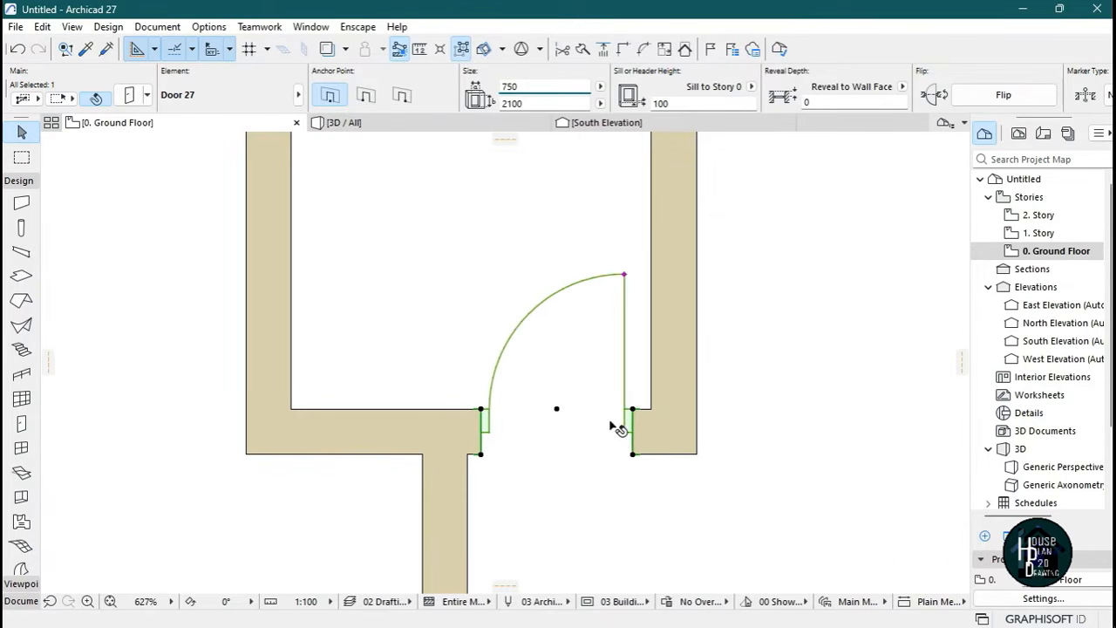
# Move the small room's door east until its east jamb meets the inner face of the room's east wall.
pyautogui.scroll(-4, 612, 427)
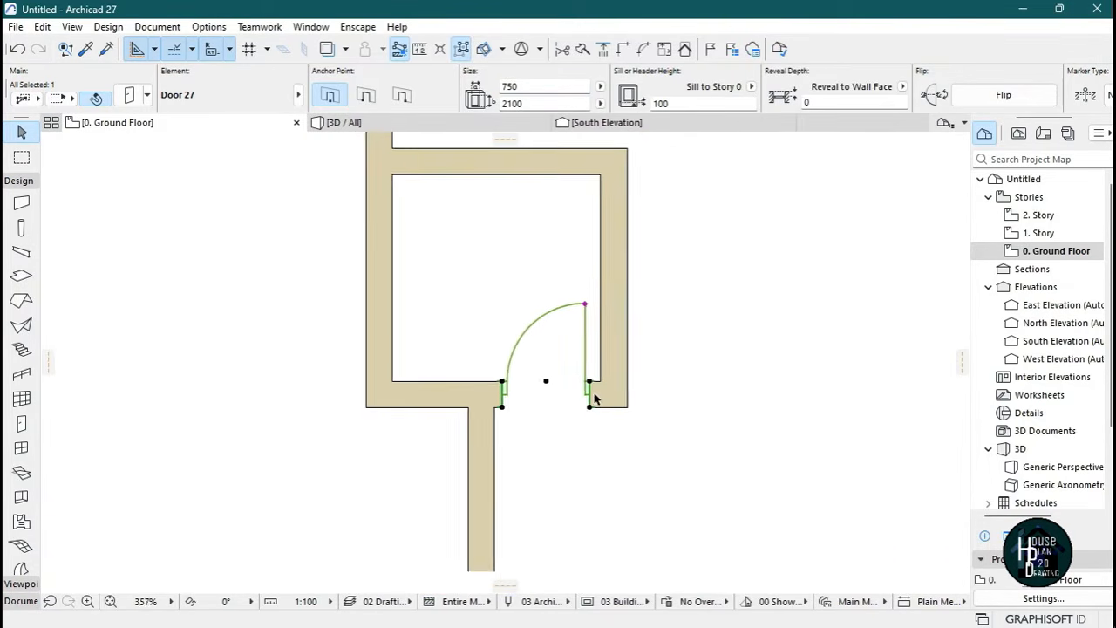
pyautogui.scroll(3, 600, 405)
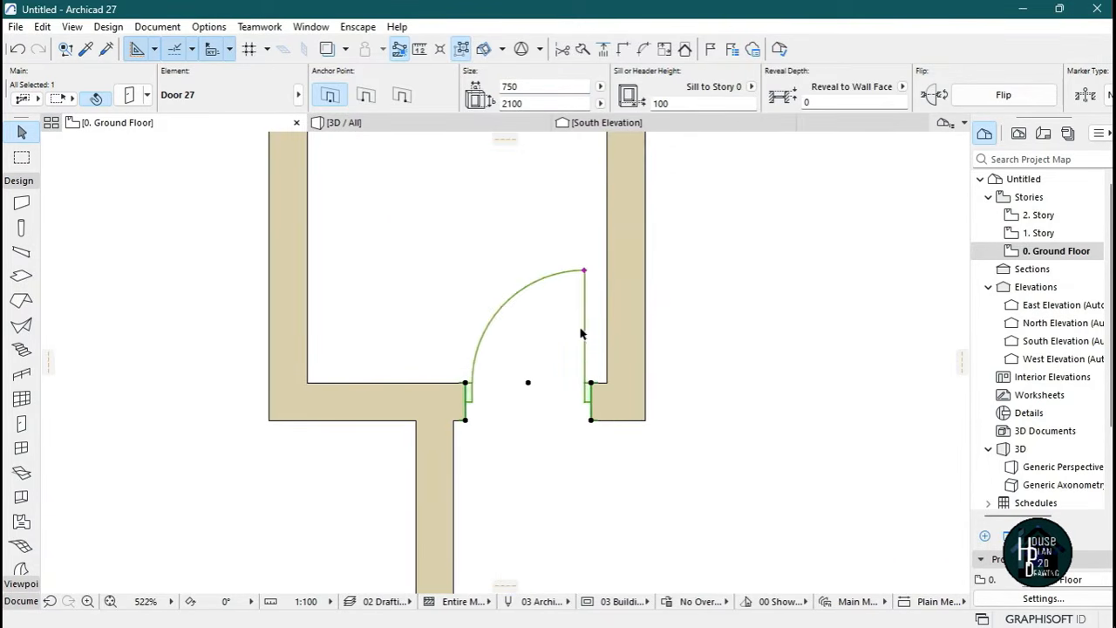
pyautogui.click(591, 383)
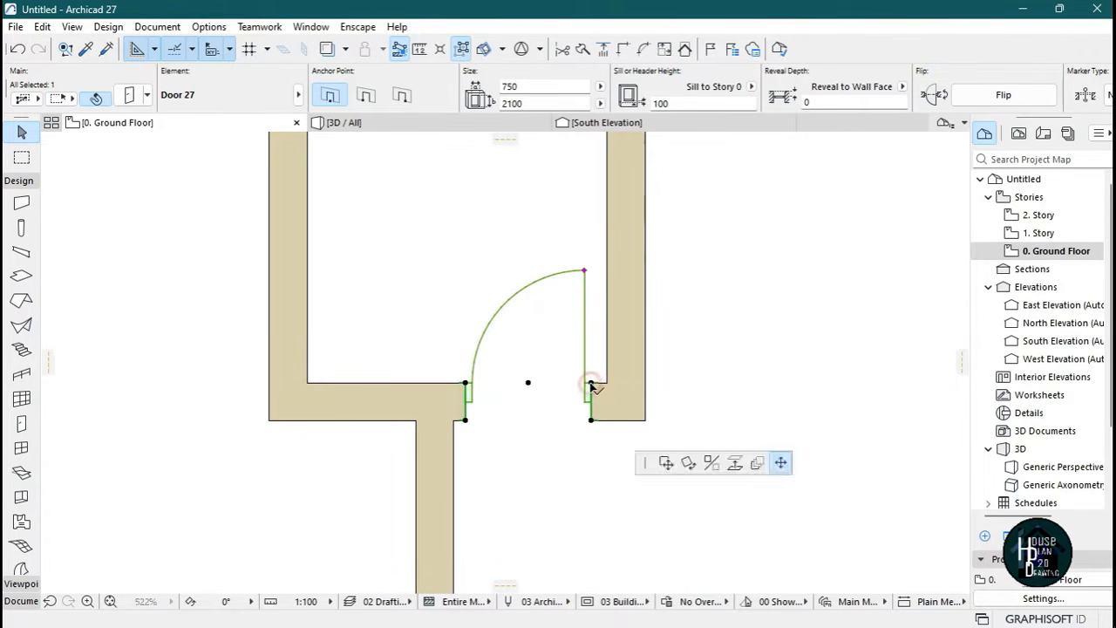
pyautogui.click(663, 134)
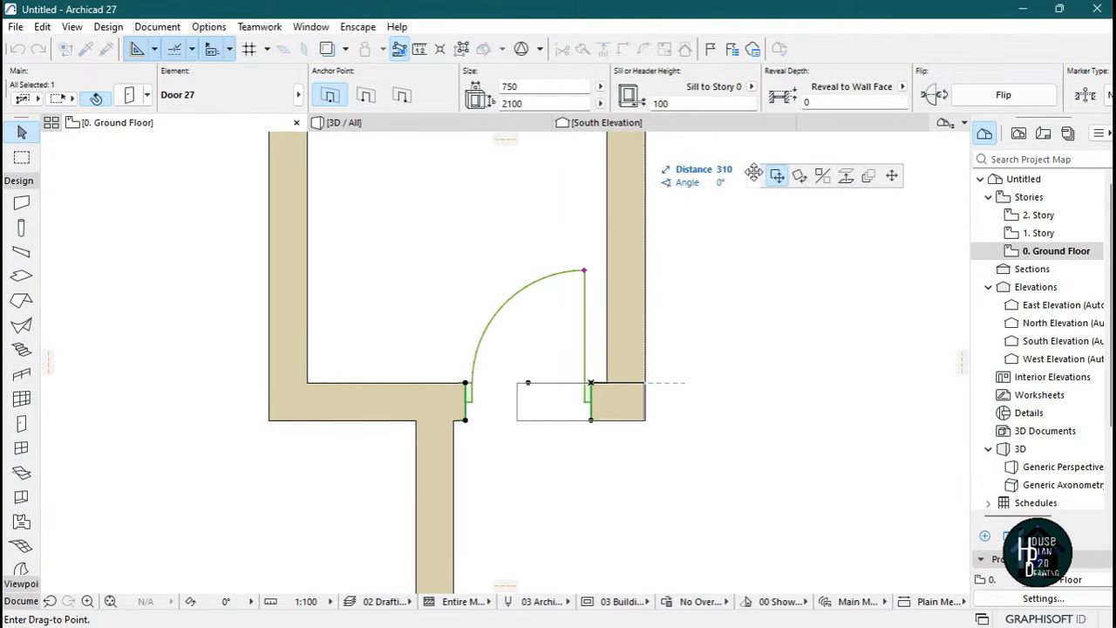
pyautogui.click(607, 386)
pyautogui.click(553, 375)
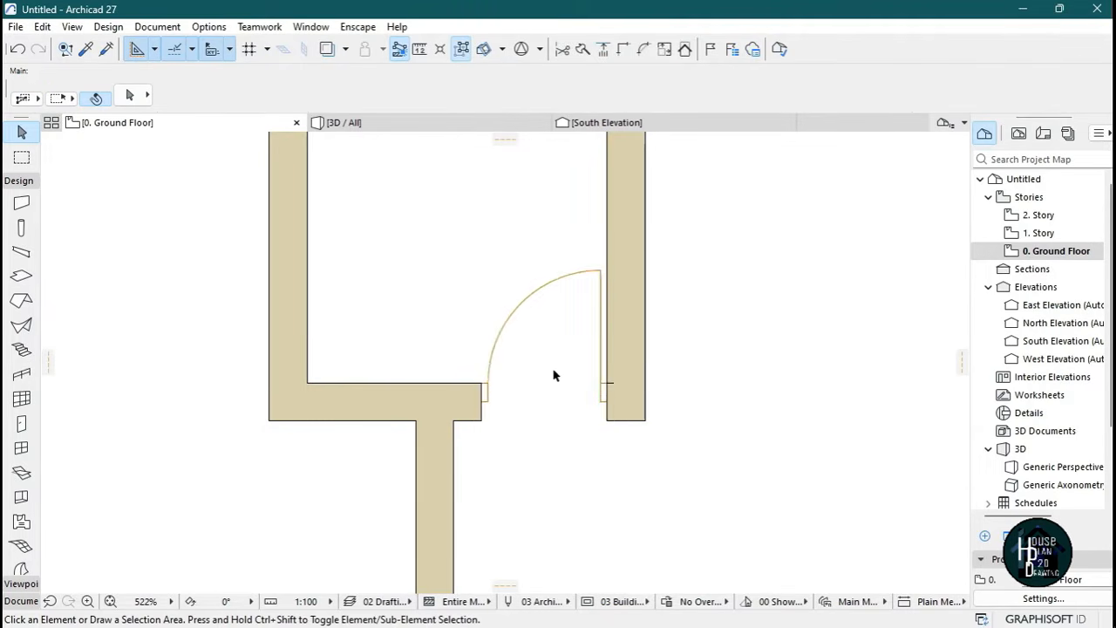
# Place a 750 × 2100 mm door near the south end of the middle room's west wall, opening into the room and hinged on the south side.
pyautogui.scroll(-6, 553, 375)
pyautogui.scroll(1, 560, 371)
pyautogui.scroll(-3, 535, 430)
pyautogui.scroll(2, 538, 397)
pyautogui.scroll(6, 537, 396)
pyautogui.click(565, 341)
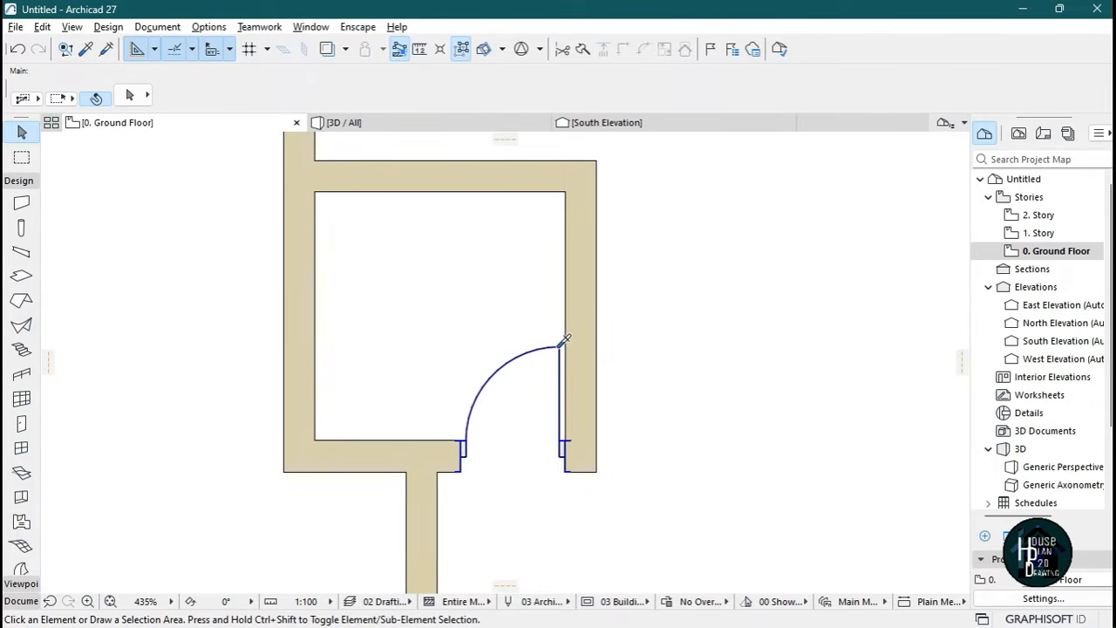
pyautogui.keyDown('alt'); pyautogui.click(559, 347); pyautogui.keyUp('alt')
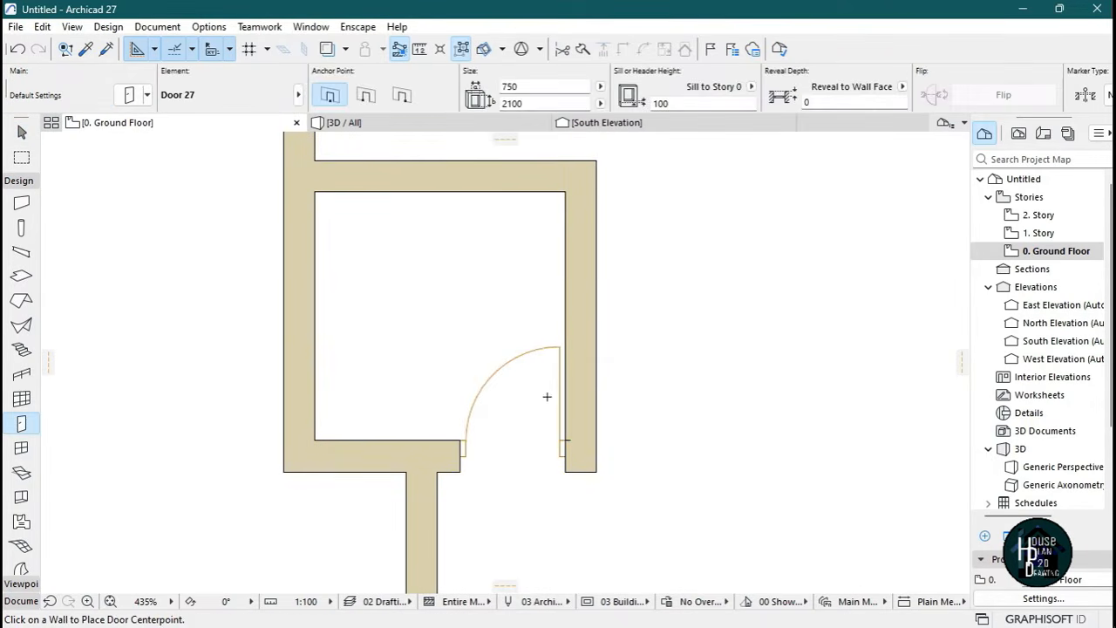
pyautogui.scroll(-4, 549, 409)
pyautogui.scroll(-4, 553, 421)
pyautogui.scroll(6, 543, 217)
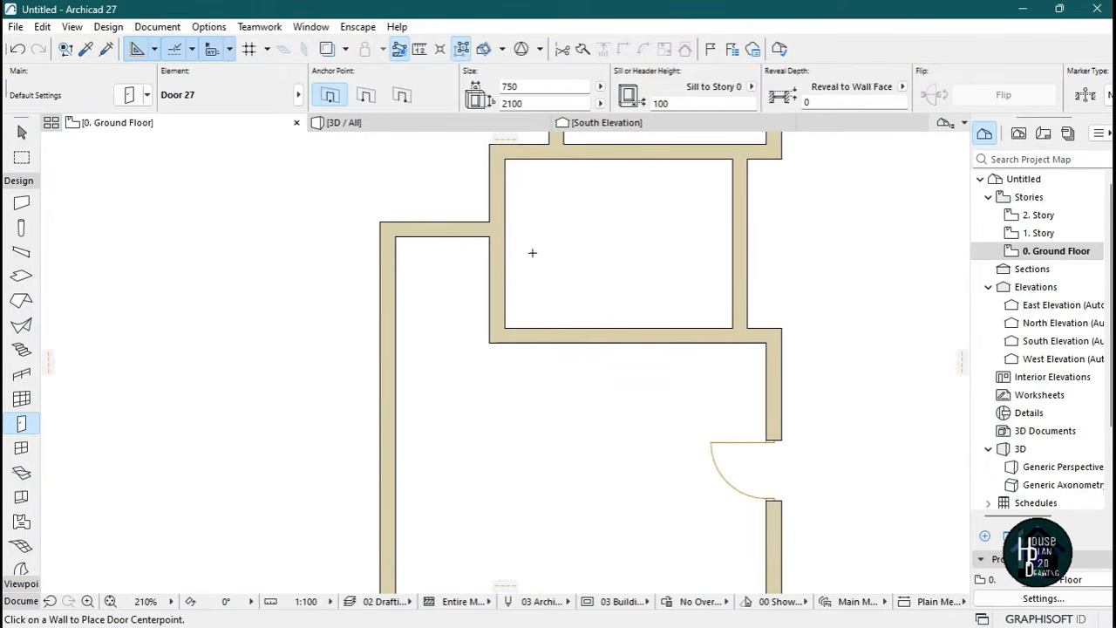
pyautogui.scroll(2, 531, 254)
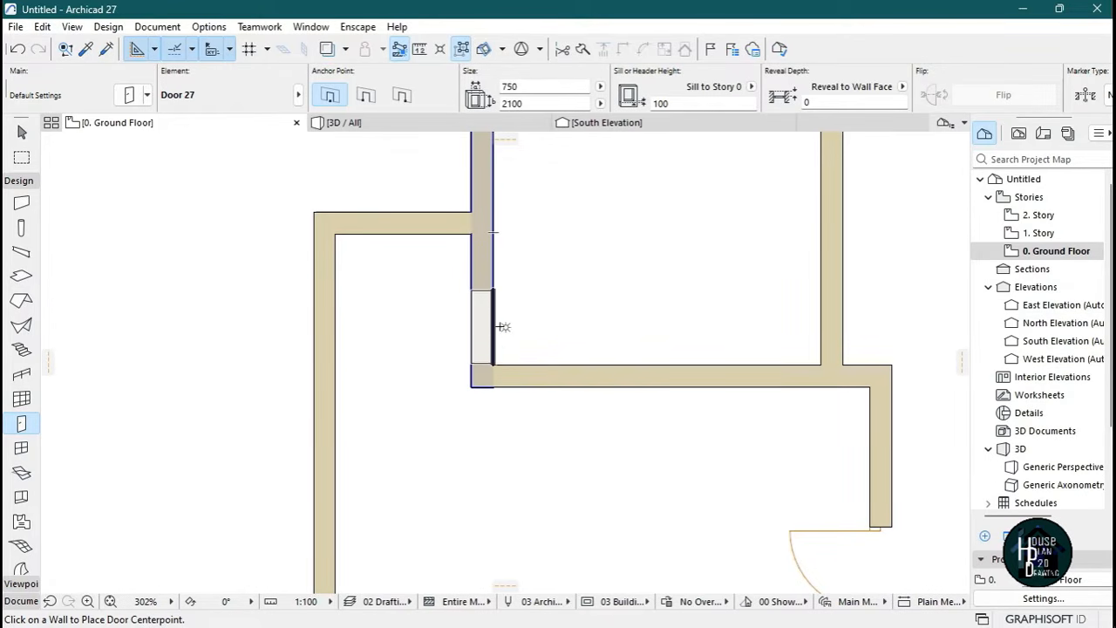
pyautogui.click(503, 324)
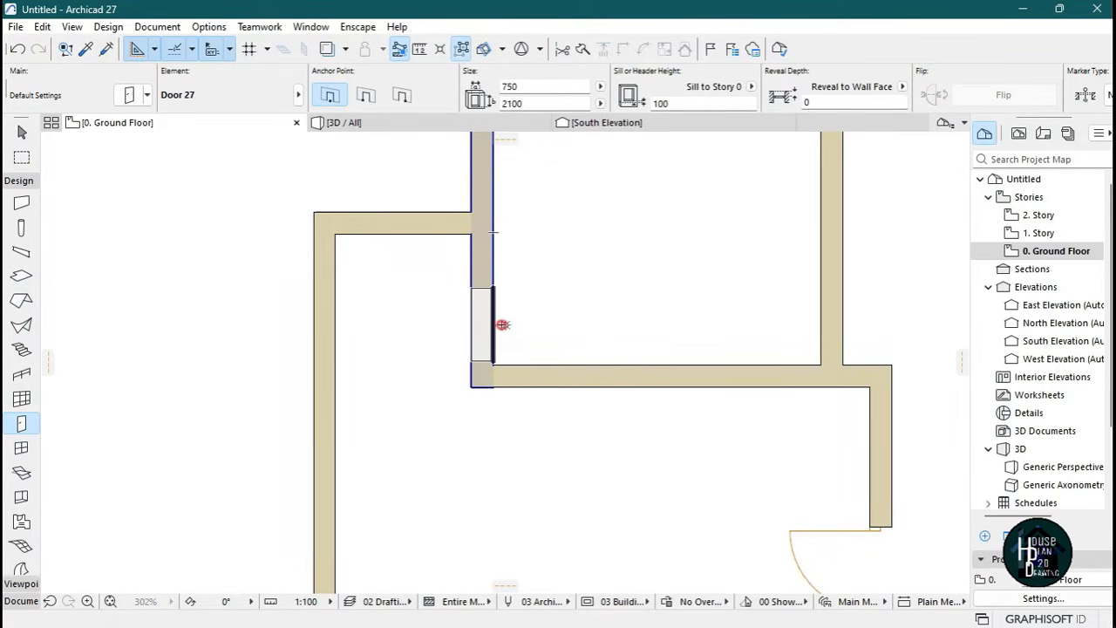
pyautogui.click(655, 455)
# Place a 900 × 2100 mm door near the south end of the north room's east wall, opening into the room and hinged on the south.
pyautogui.scroll(-5, 650, 470)
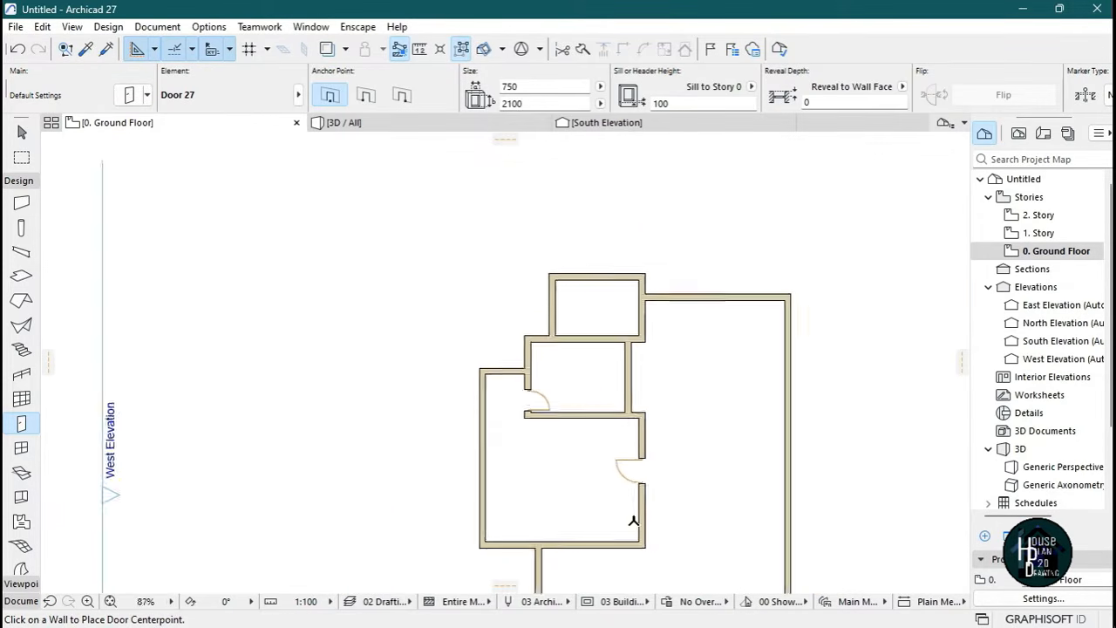
pyautogui.scroll(5, 632, 520)
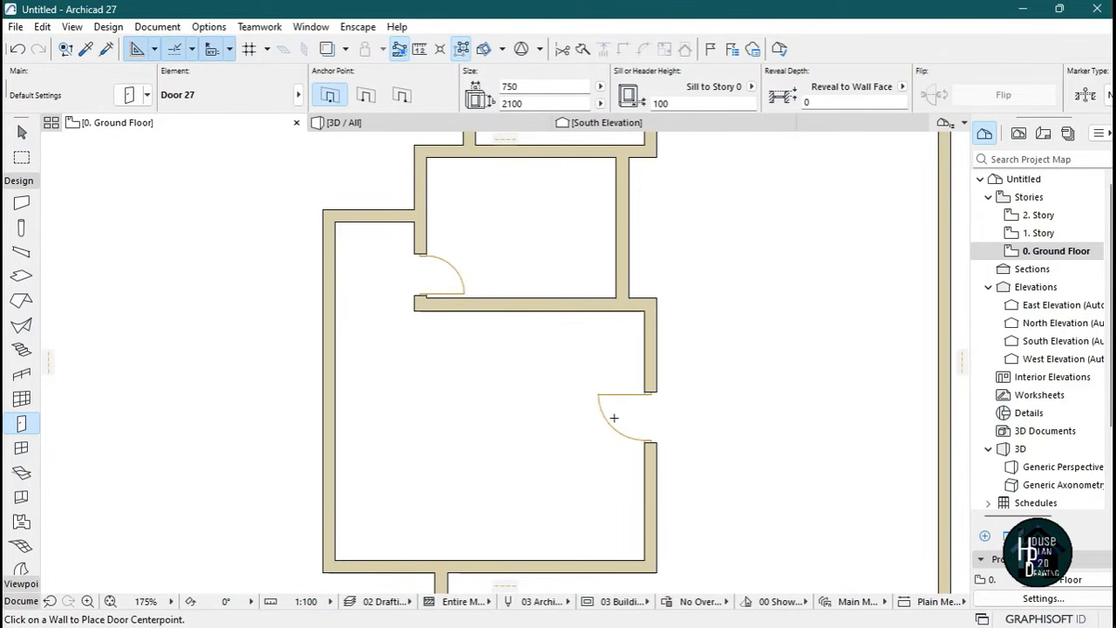
pyautogui.keyDown('alt'); pyautogui.click(598, 394); pyautogui.keyUp('alt')
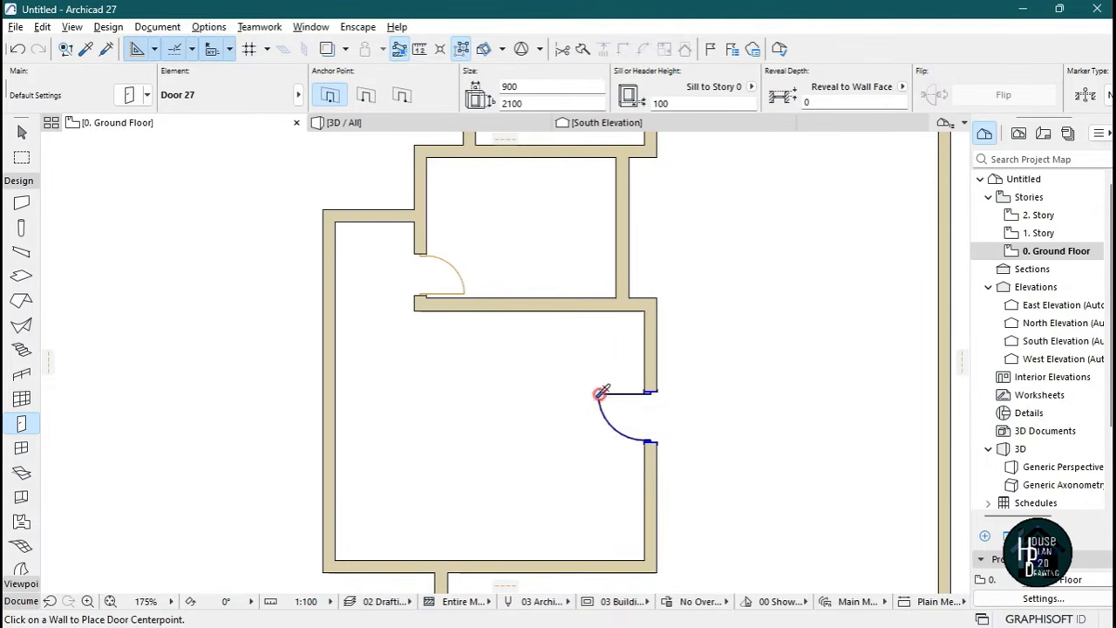
pyautogui.scroll(-4, 610, 449)
pyautogui.scroll(6, 626, 245)
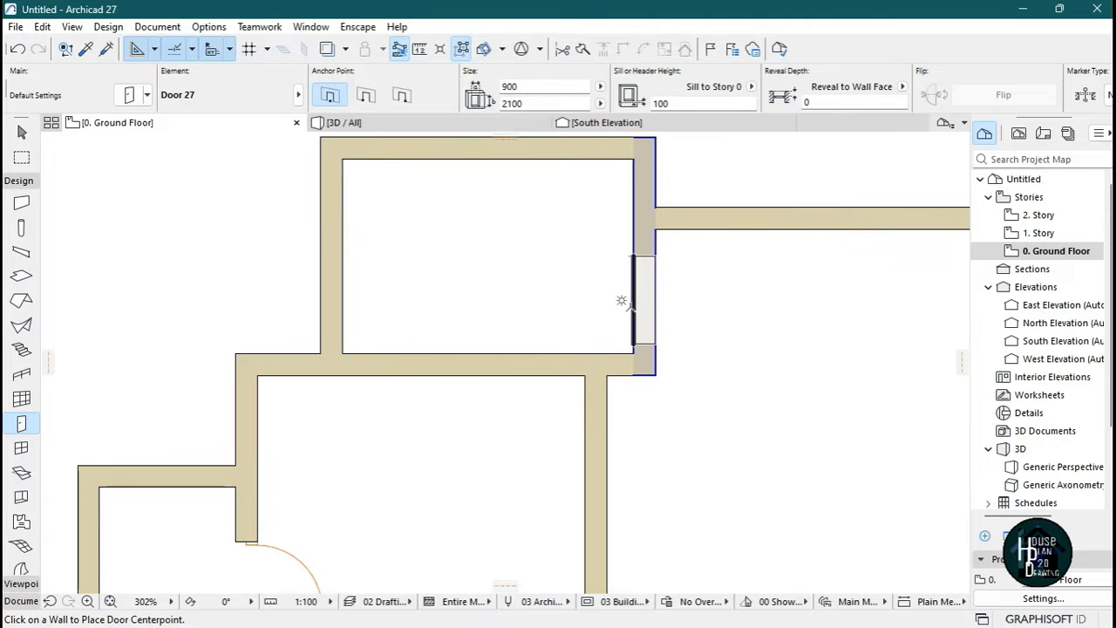
pyautogui.click(626, 306)
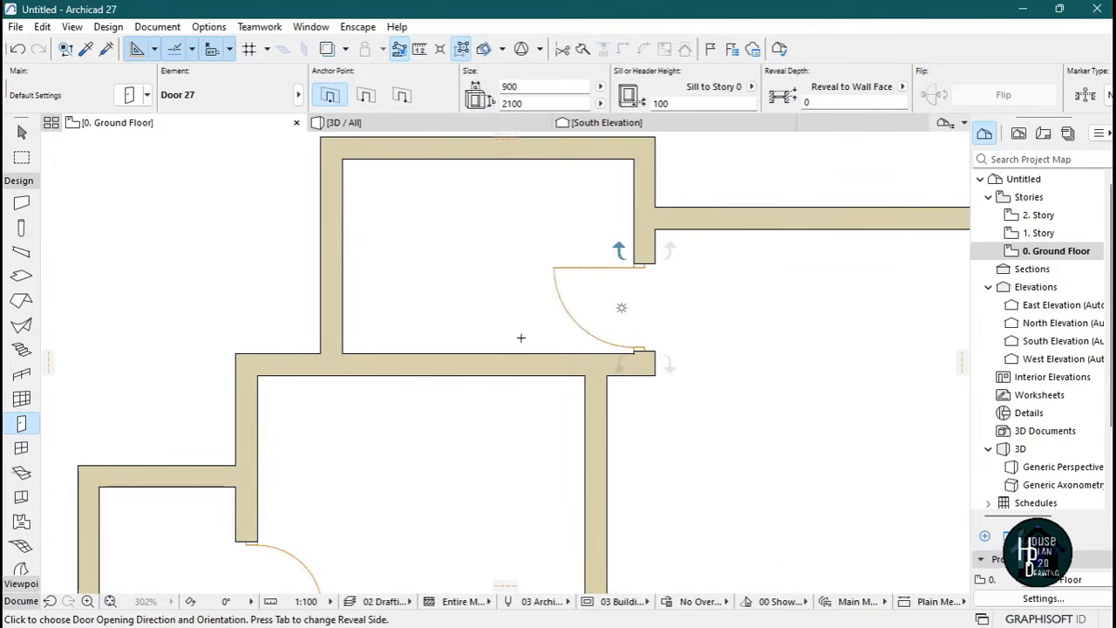
pyautogui.click(500, 372)
pyautogui.scroll(-2, 543, 211)
pyautogui.scroll(-4, 550, 222)
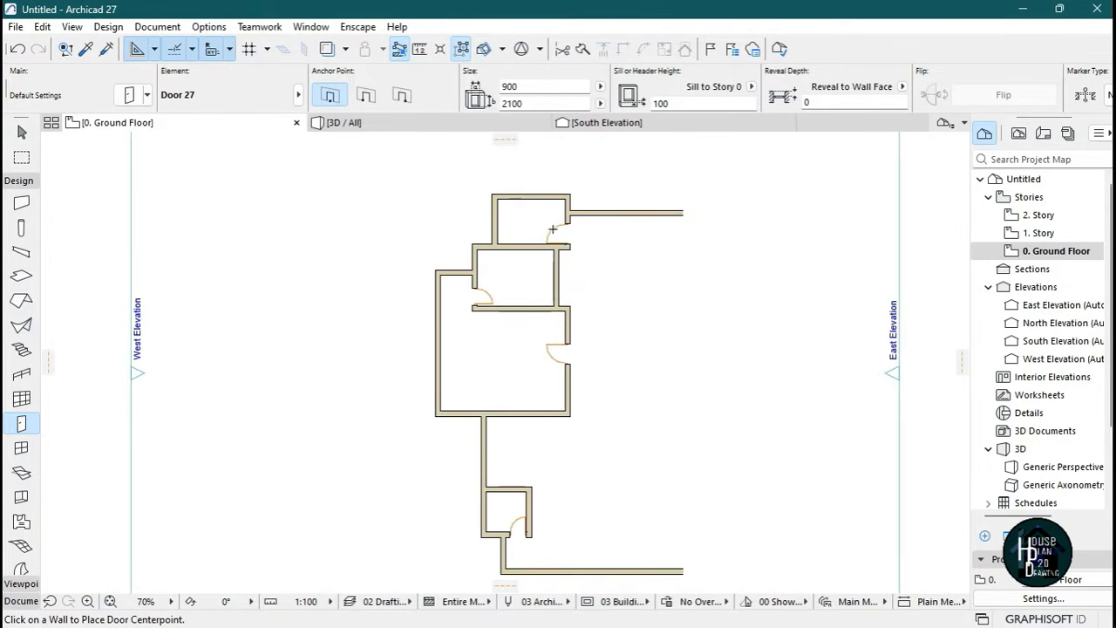
pyautogui.scroll(2, 553, 175)
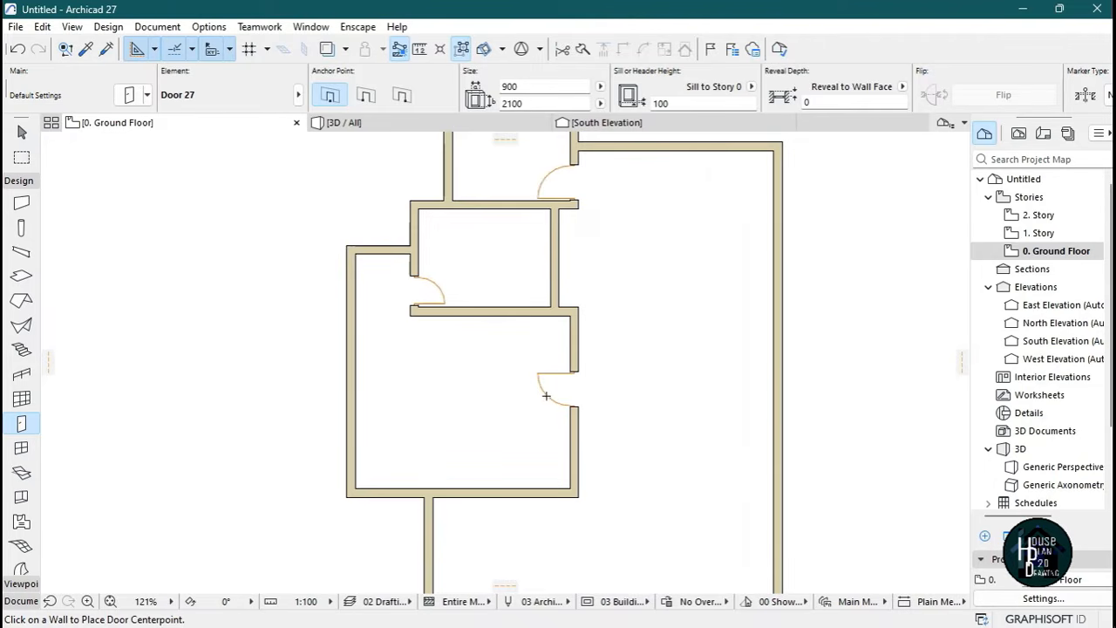
pyautogui.scroll(-3, 566, 261)
pyautogui.scroll(3, 589, 436)
pyautogui.scroll(1, 593, 434)
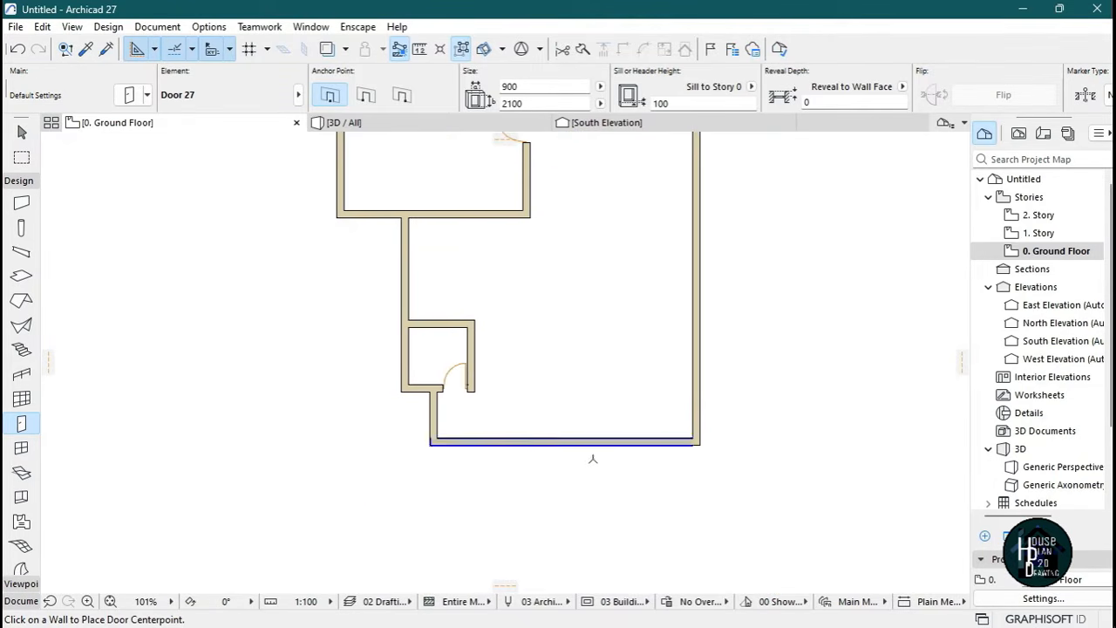
pyautogui.click(578, 442)
pyautogui.press('Escape')
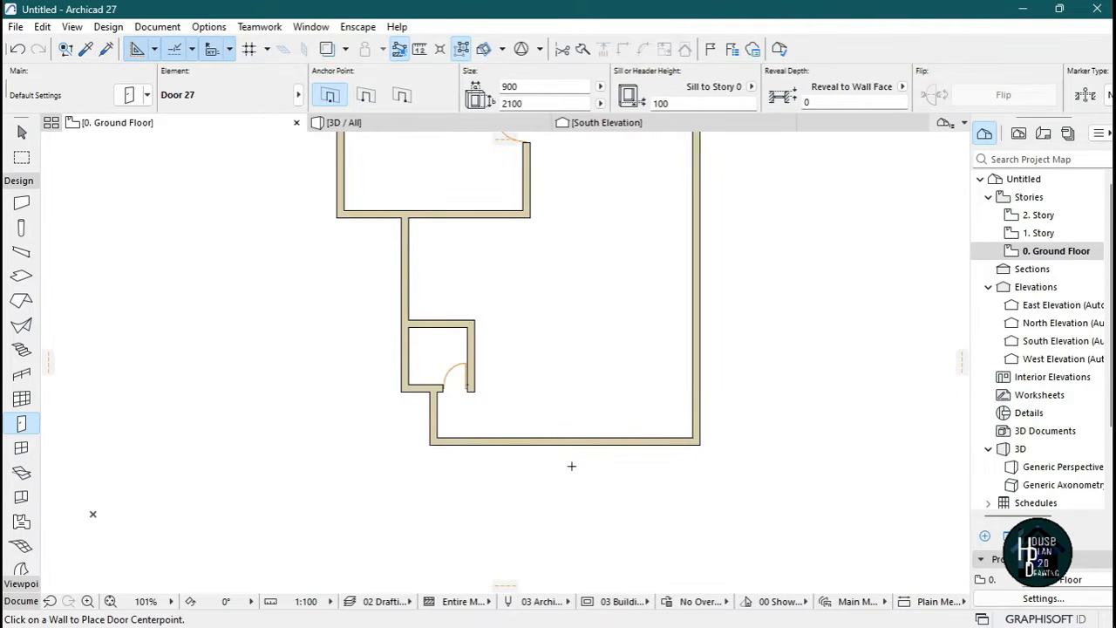
# Choose Door with Sidelight on Side 1 27 from the hinged doors library as the default door type.
pyautogui.scroll(2, 576, 458)
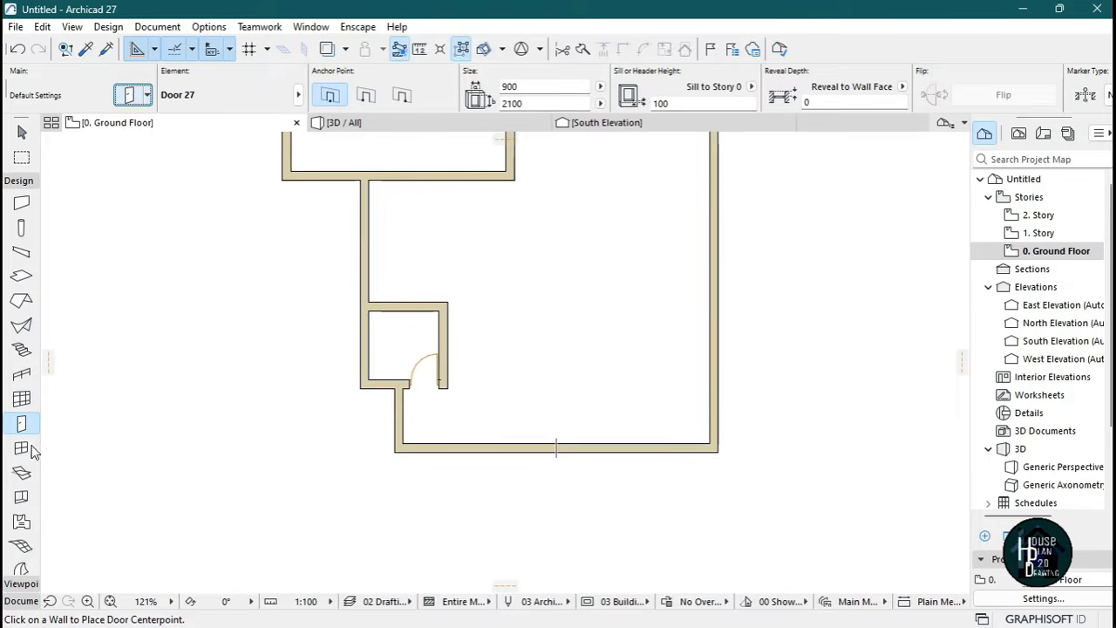
pyautogui.doubleClick(24, 424)
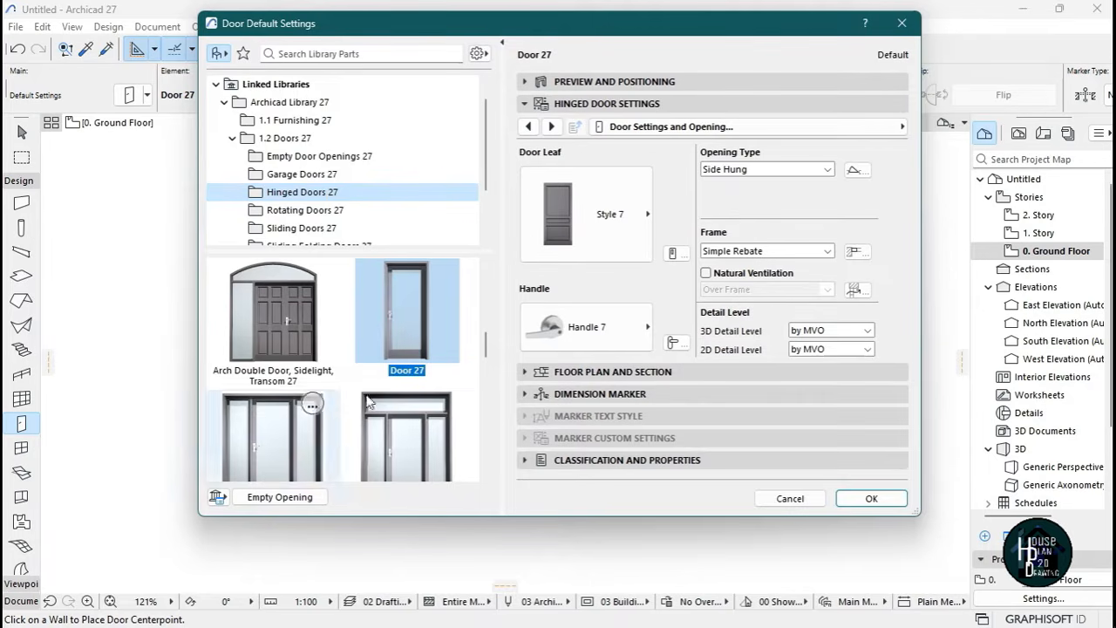
pyautogui.scroll(-2, 419, 393)
pyautogui.scroll(-4, 419, 393)
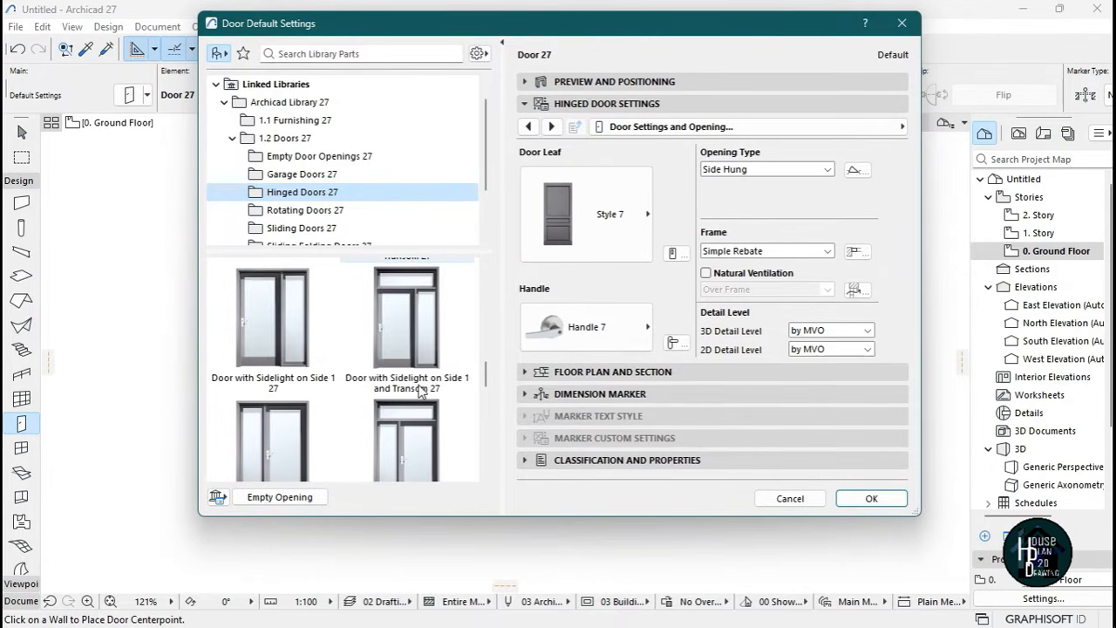
pyautogui.scroll(-3, 419, 391)
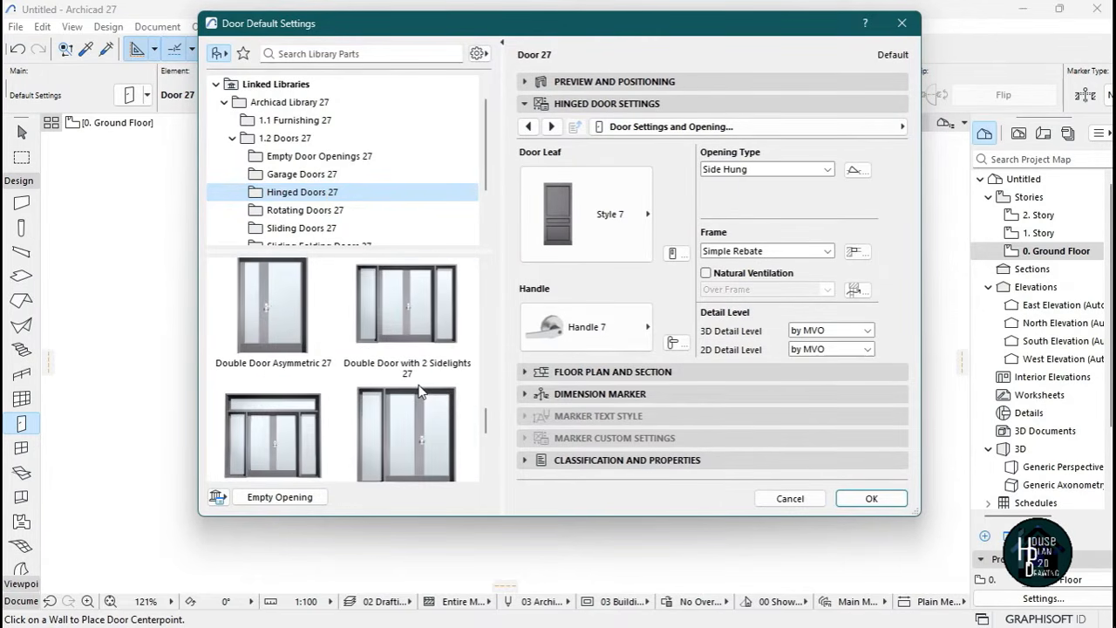
pyautogui.scroll(5, 419, 392)
pyautogui.scroll(2, 419, 391)
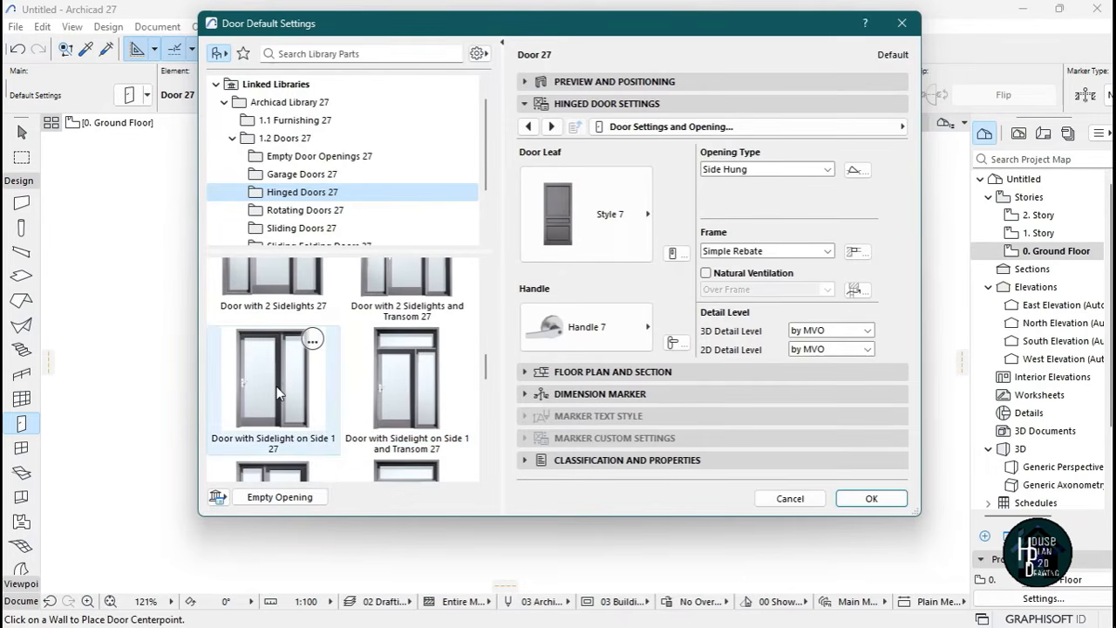
pyautogui.click(277, 394)
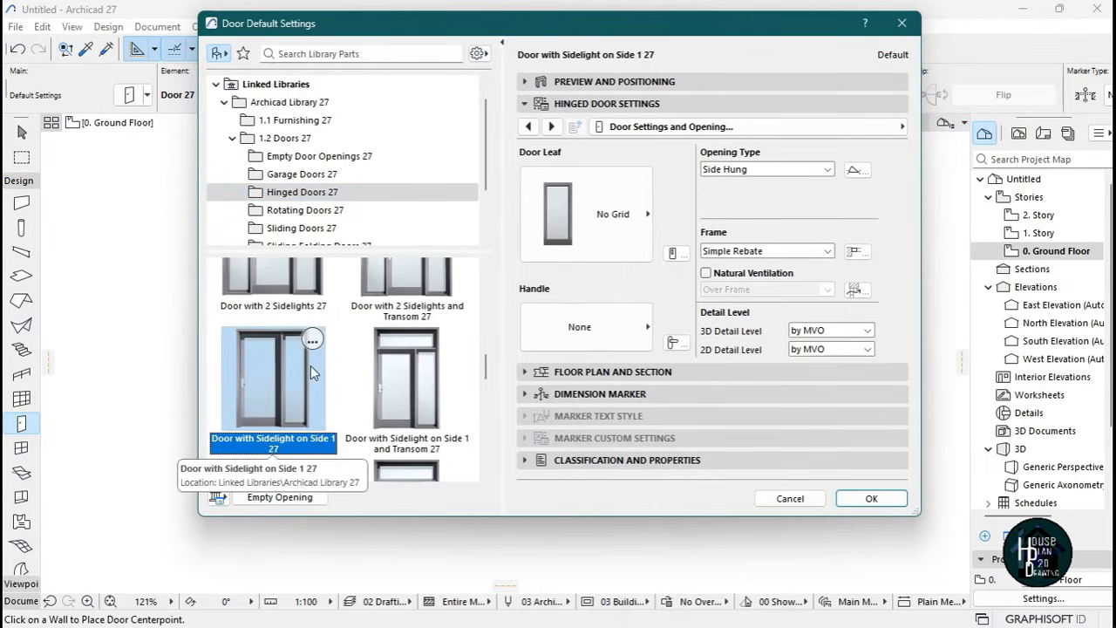
# Set the default sidelight door's width to 2000 mm and apply the settings.
pyautogui.click(660, 83)
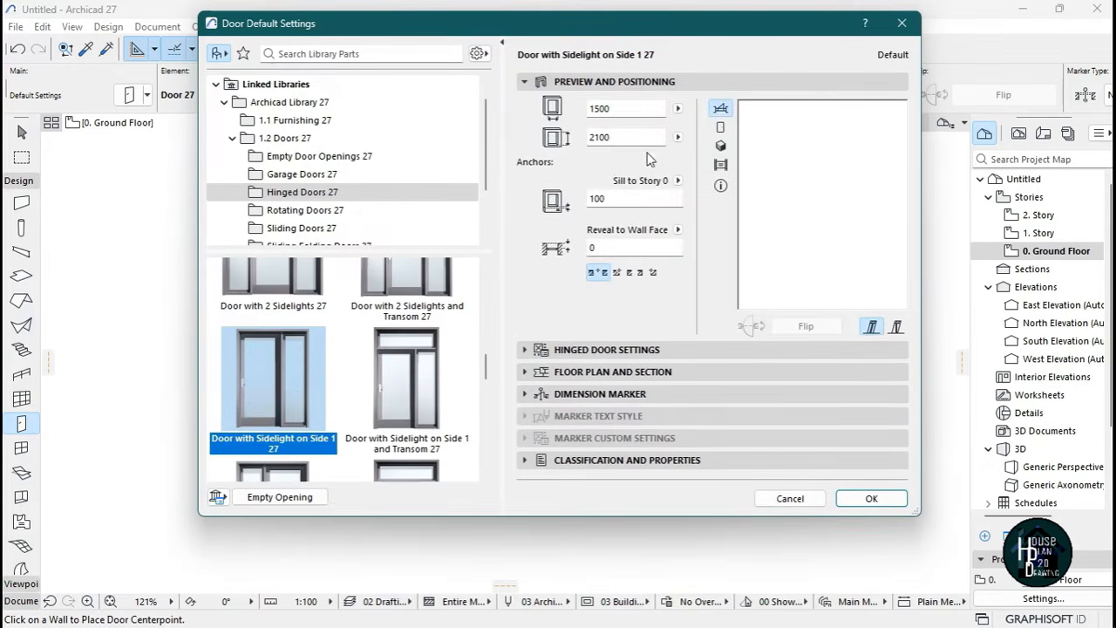
pyautogui.click(623, 106)
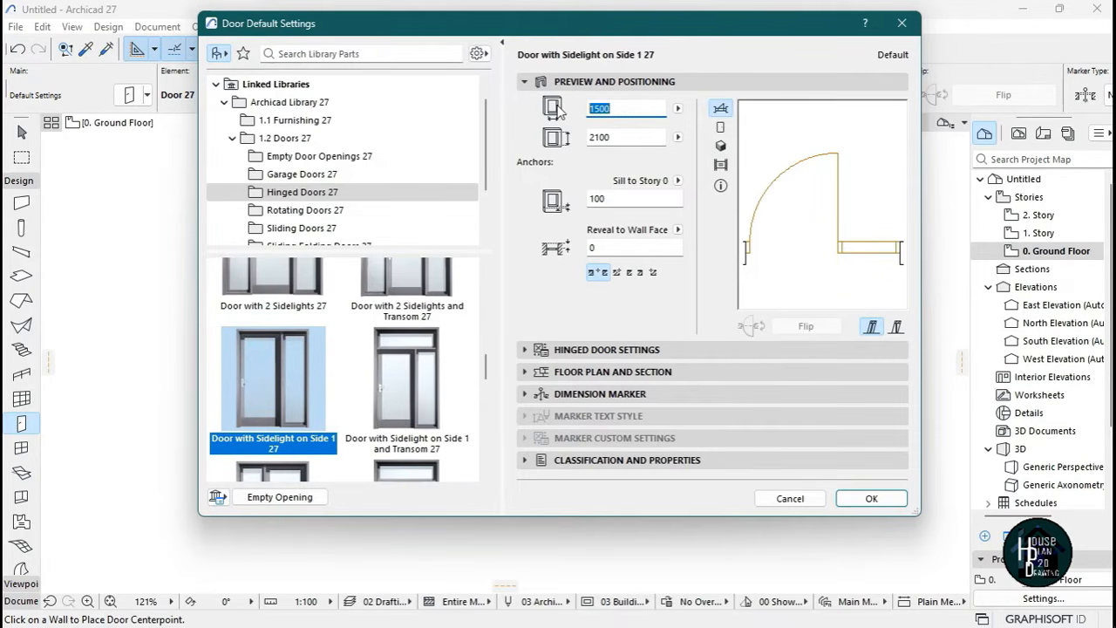
pyautogui.write('2000')
pyautogui.click(872, 499)
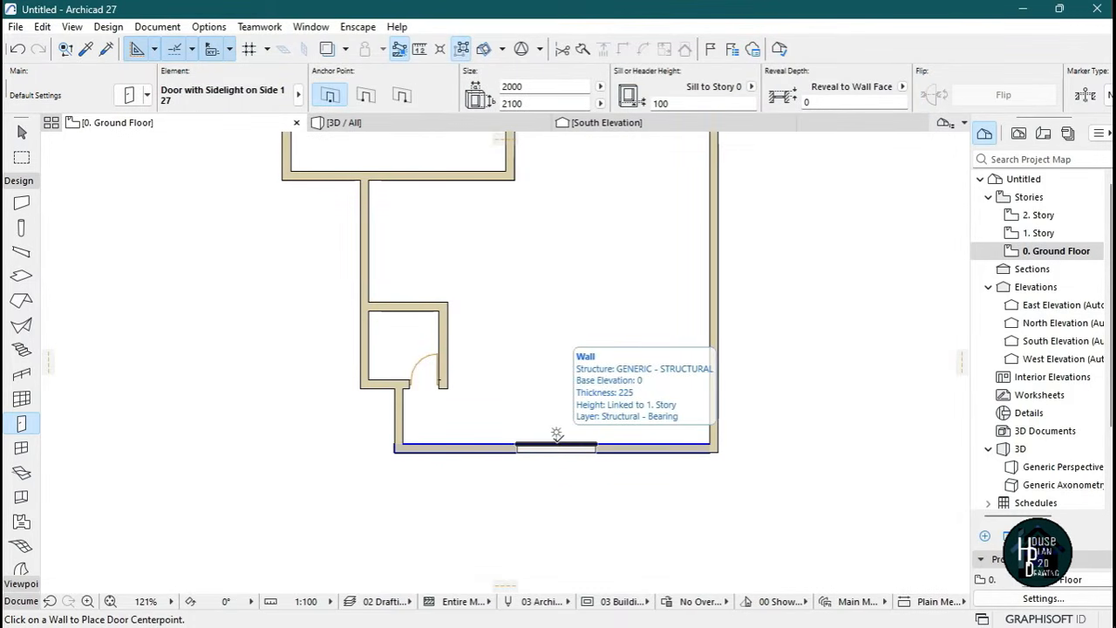
# Place the 2000 × 2100 mm sidelight door at the south wall's midpoint, opening inward with the sidelight on the east side.
pyautogui.click(556, 436)
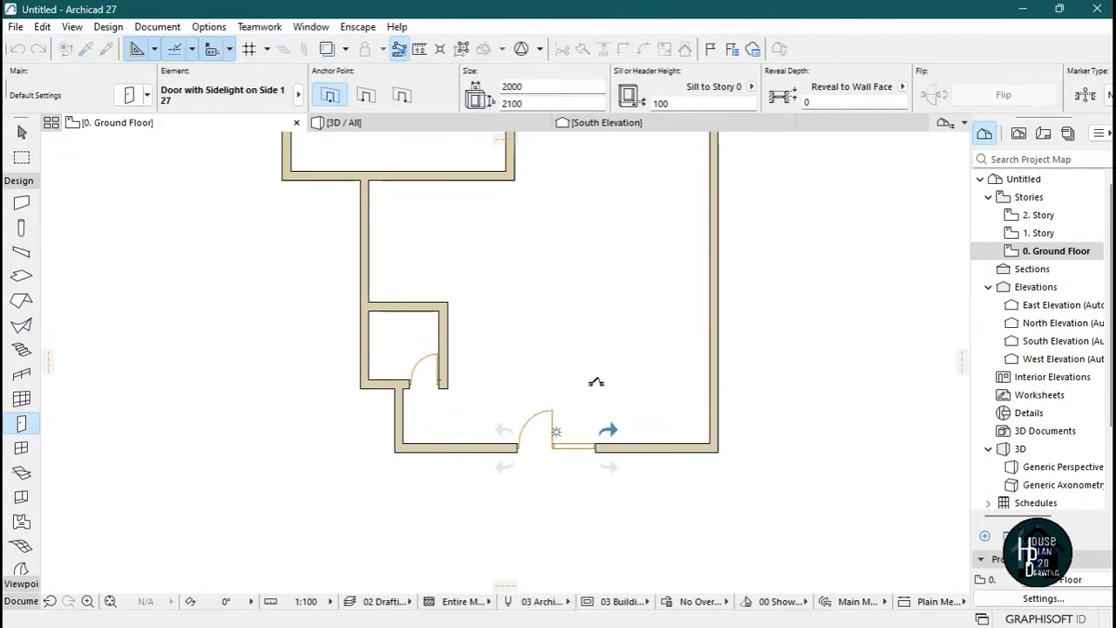
pyautogui.click(598, 380)
pyautogui.scroll(1, 556, 501)
pyautogui.scroll(-4, 577, 479)
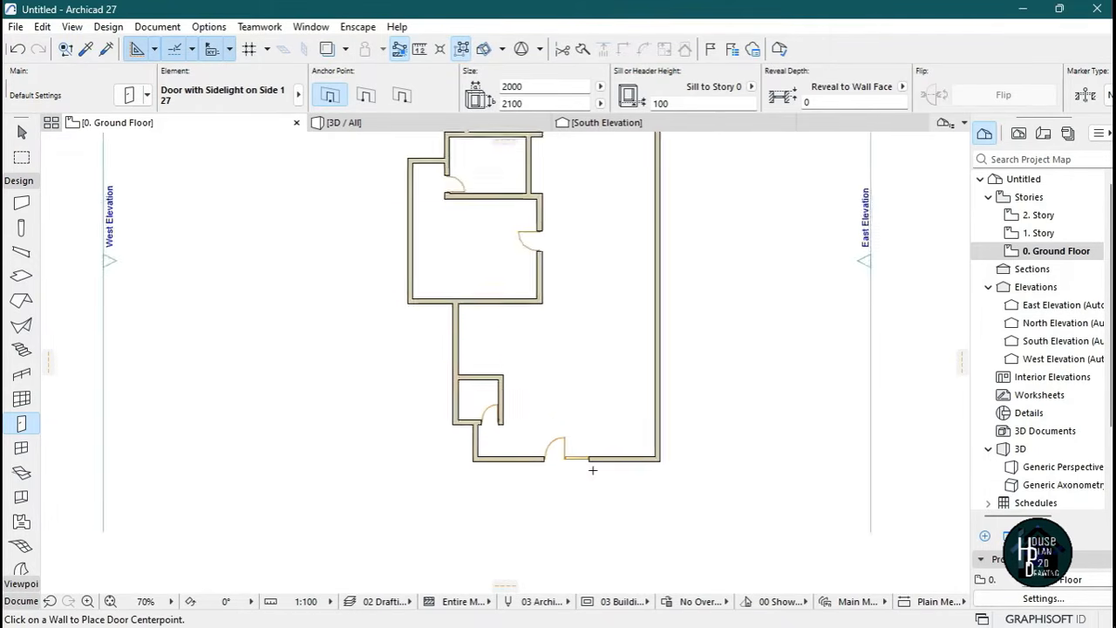
pyautogui.press('Escape')
# Examine the front entrance door and sidelight in the Multigenerational House 3D model in ARCHICAD 25, and return to the Archicad 27 project.
pyautogui.moveTo(616, 625)
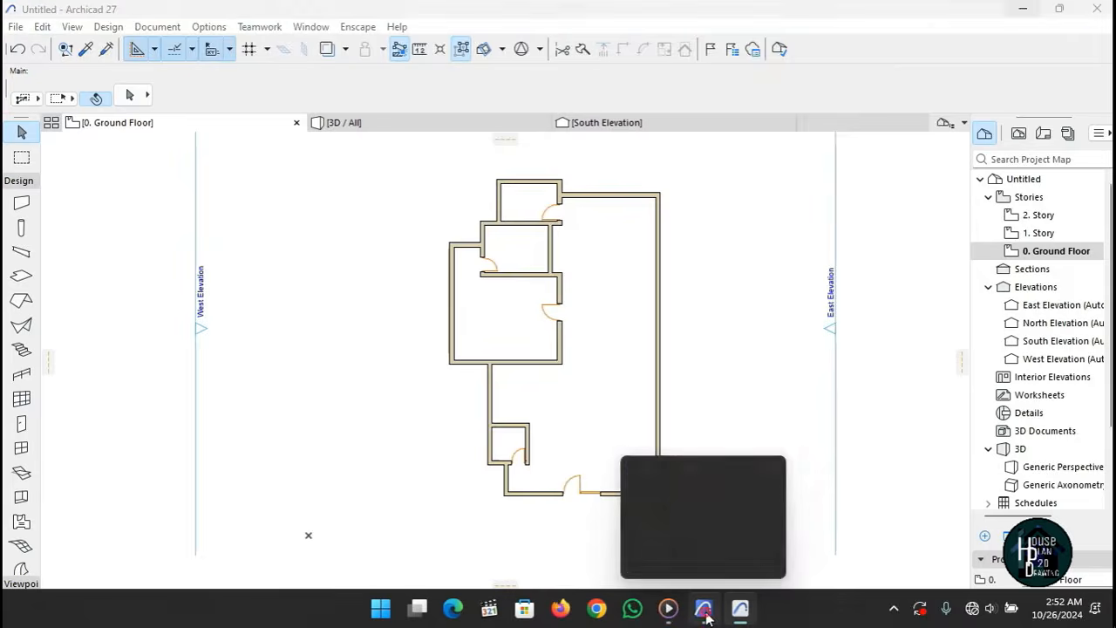
pyautogui.click(740, 607)
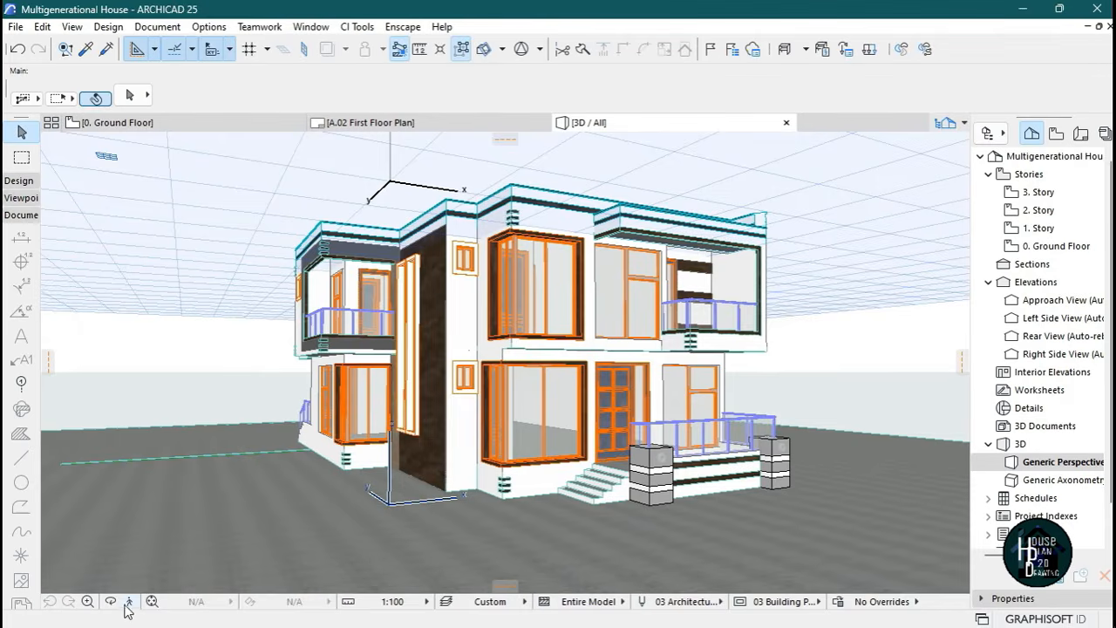
pyautogui.click(129, 601)
pyautogui.press('Up')
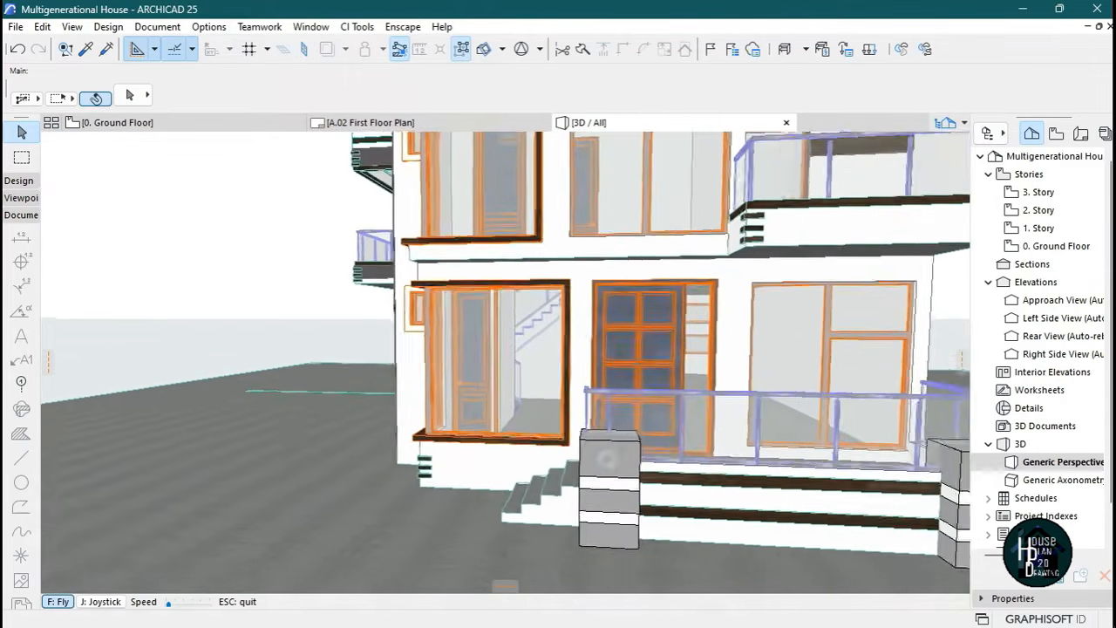
pyautogui.press('Left')
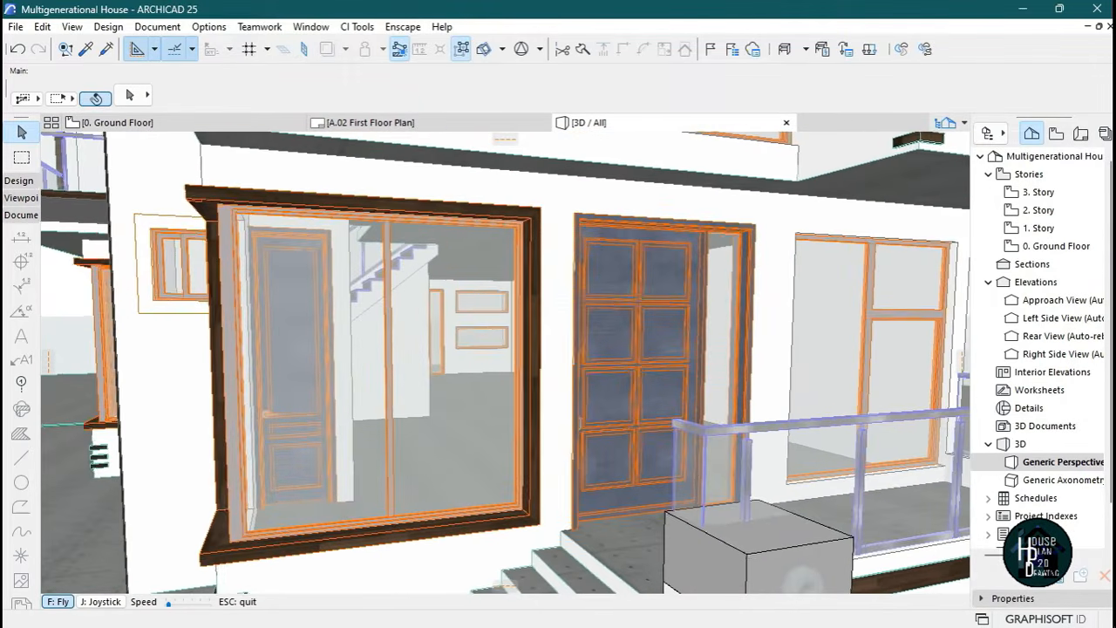
pyautogui.press('Down')
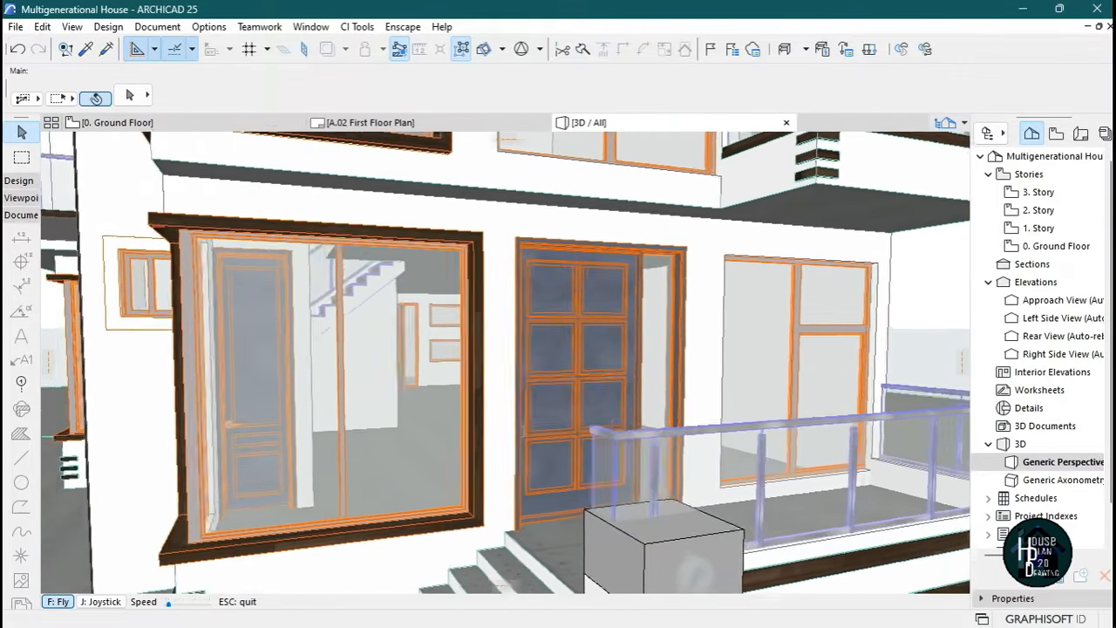
pyautogui.press('Down')
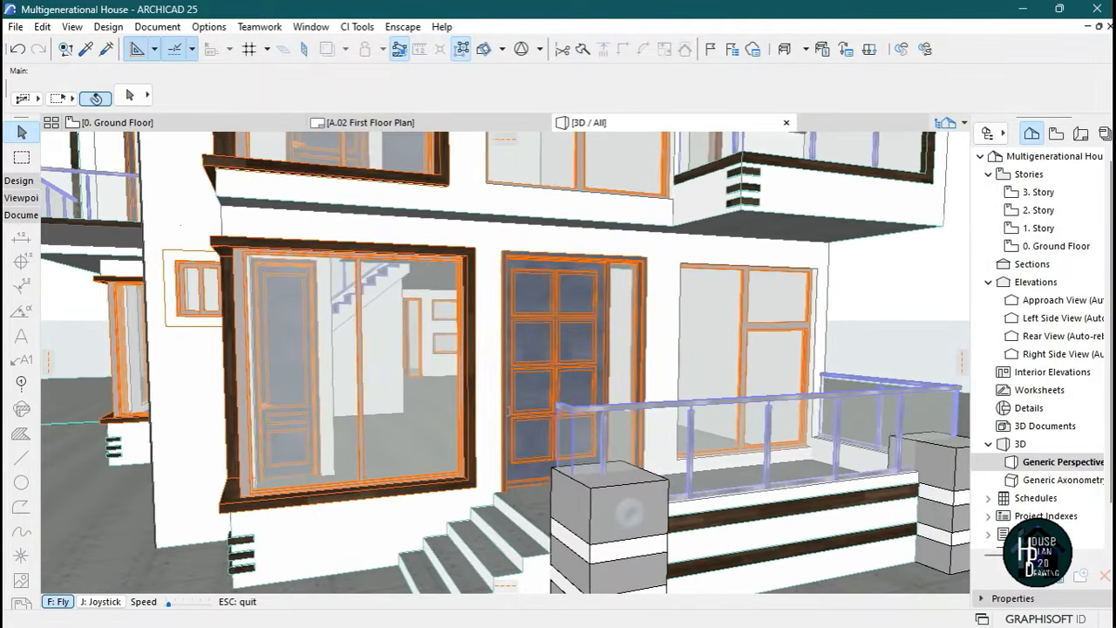
pyautogui.press('Down')
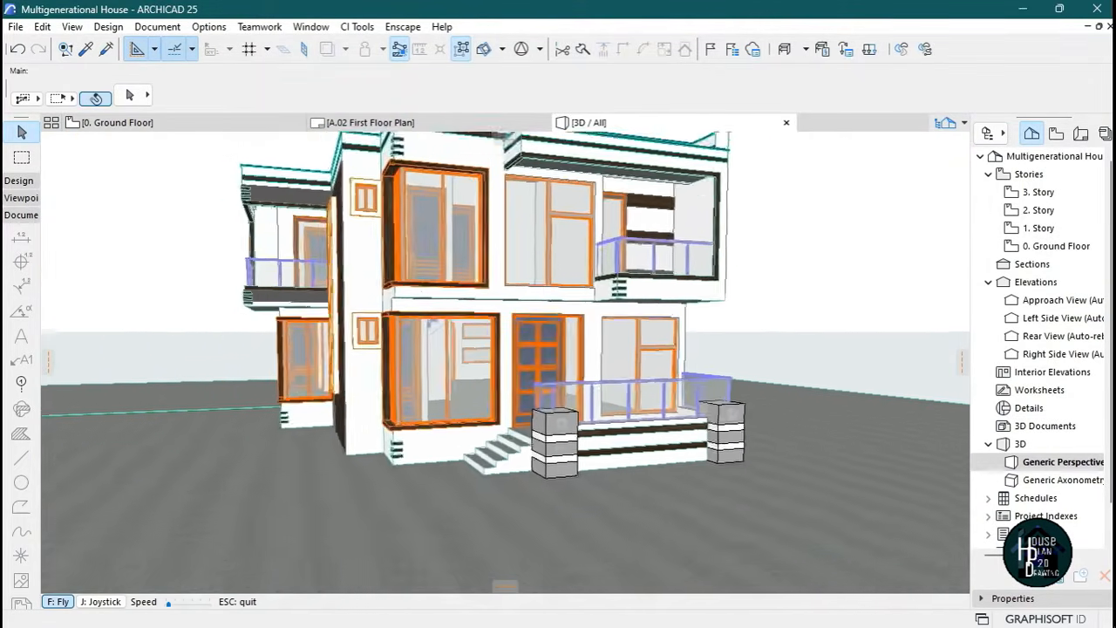
pyautogui.press('Up')
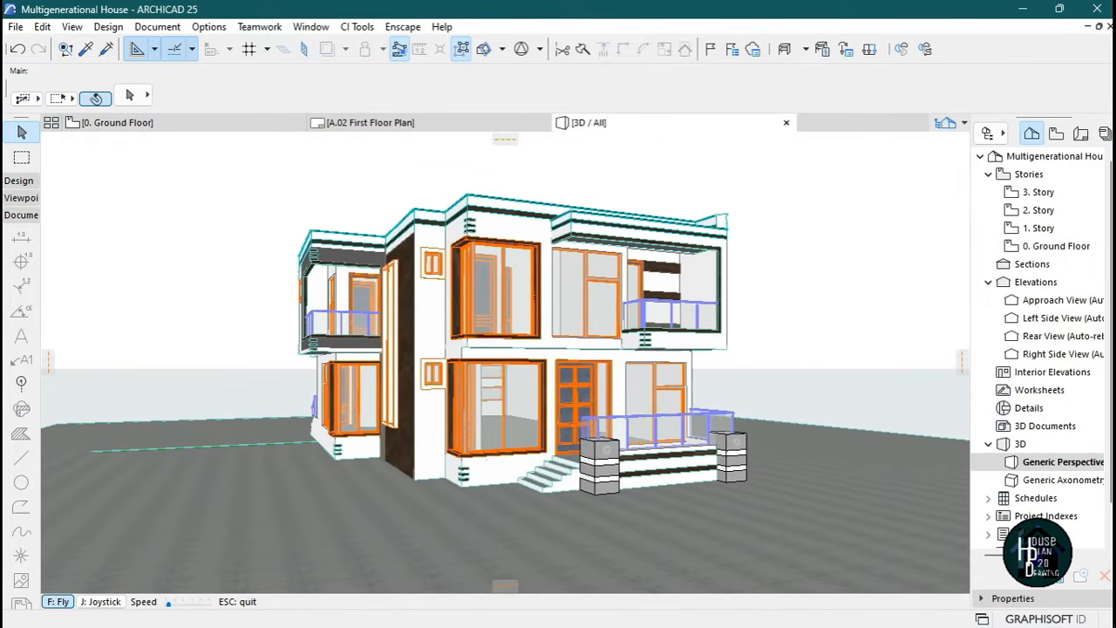
pyautogui.press('Escape')
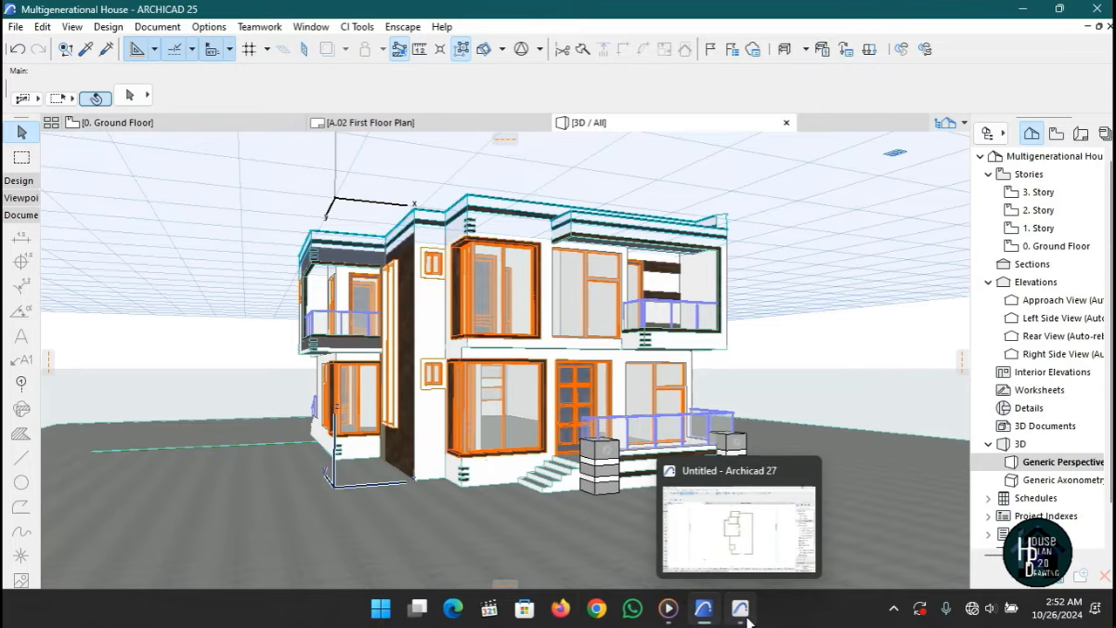
pyautogui.click(745, 617)
pyautogui.scroll(5, 584, 503)
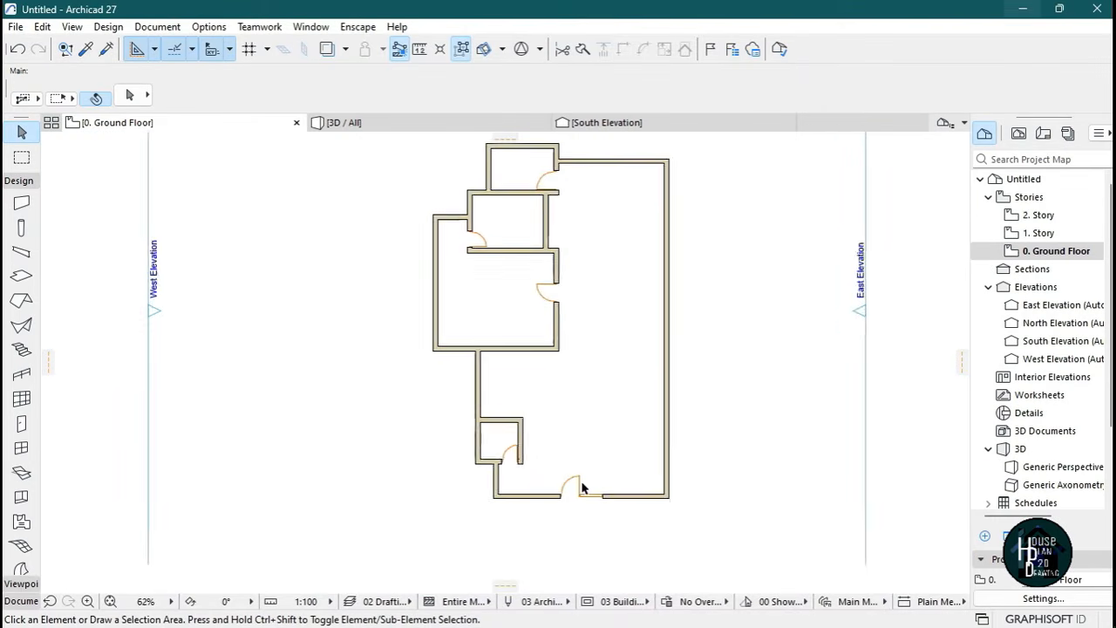
# Narrow the sidelight of the south entrance door to about 600 mm, widening the door leaf within the same opening.
pyautogui.scroll(1, 587, 508)
pyautogui.click(585, 528)
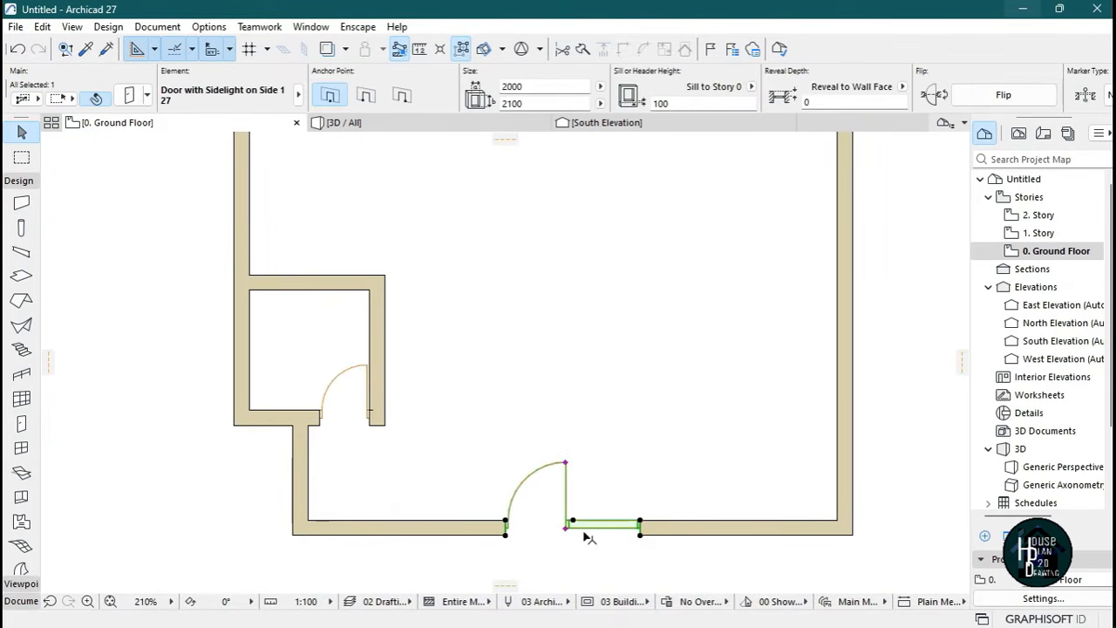
pyautogui.scroll(3, 571, 536)
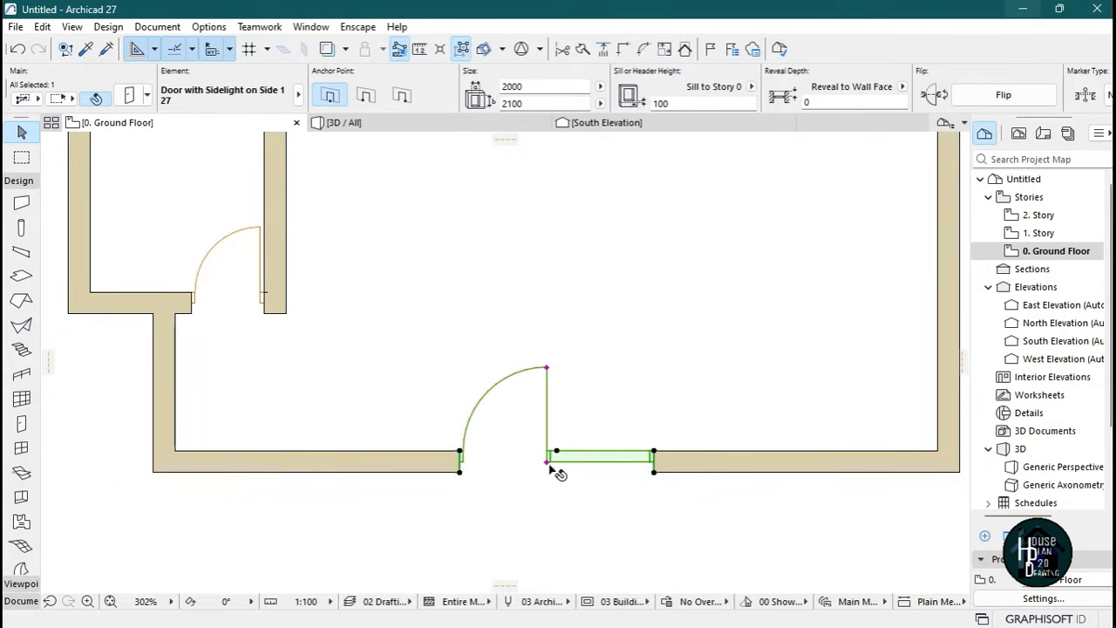
pyautogui.click(546, 461)
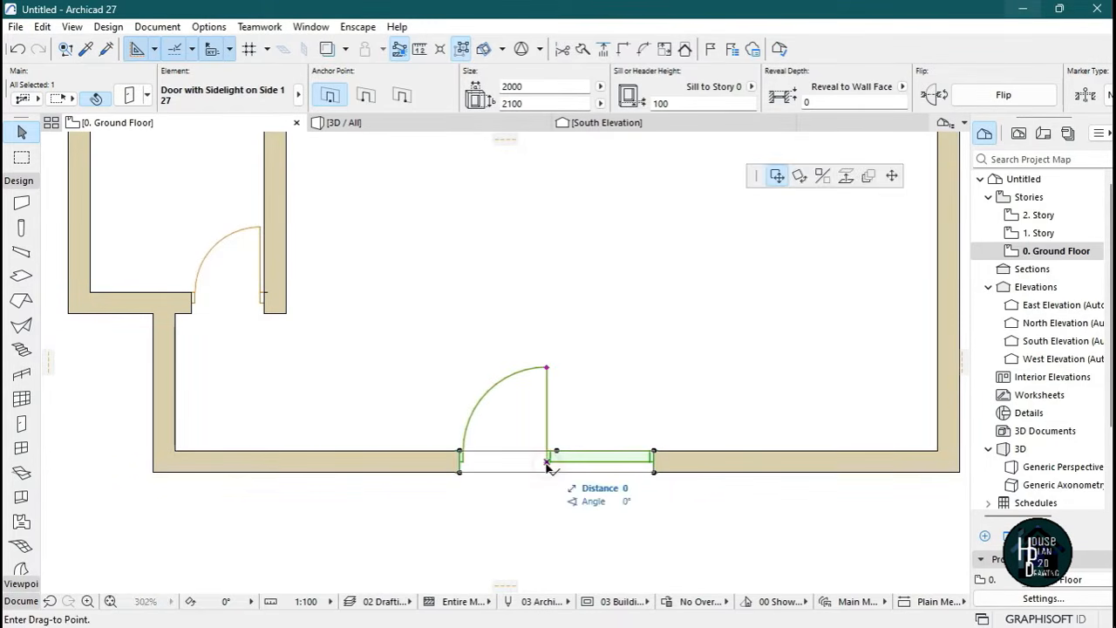
pyautogui.click(892, 176)
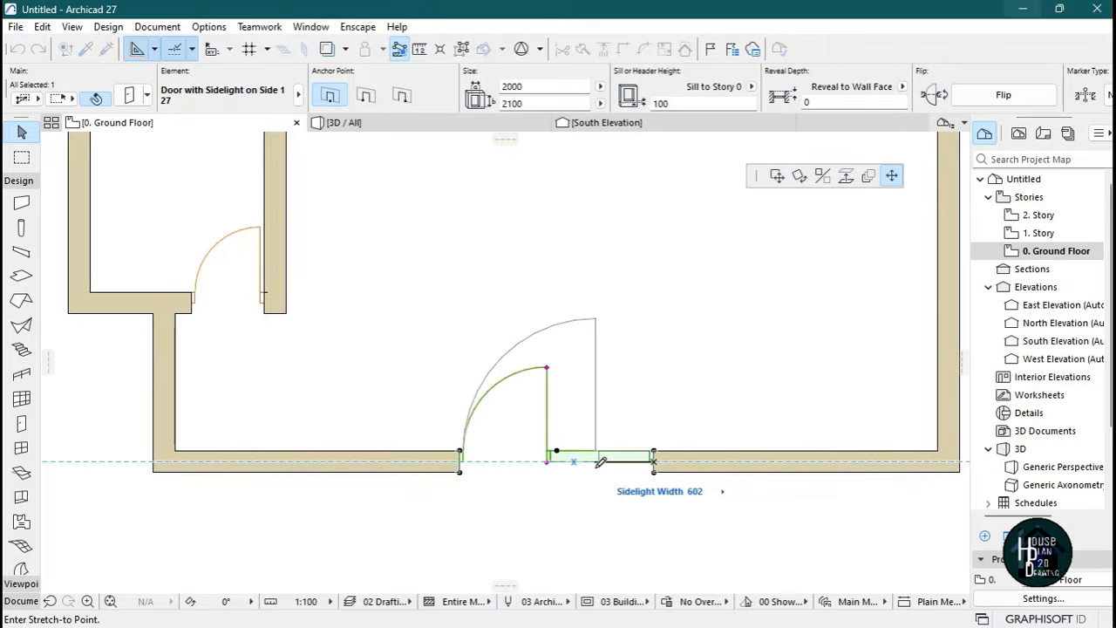
pyautogui.click(595, 457)
pyautogui.scroll(-3, 601, 471)
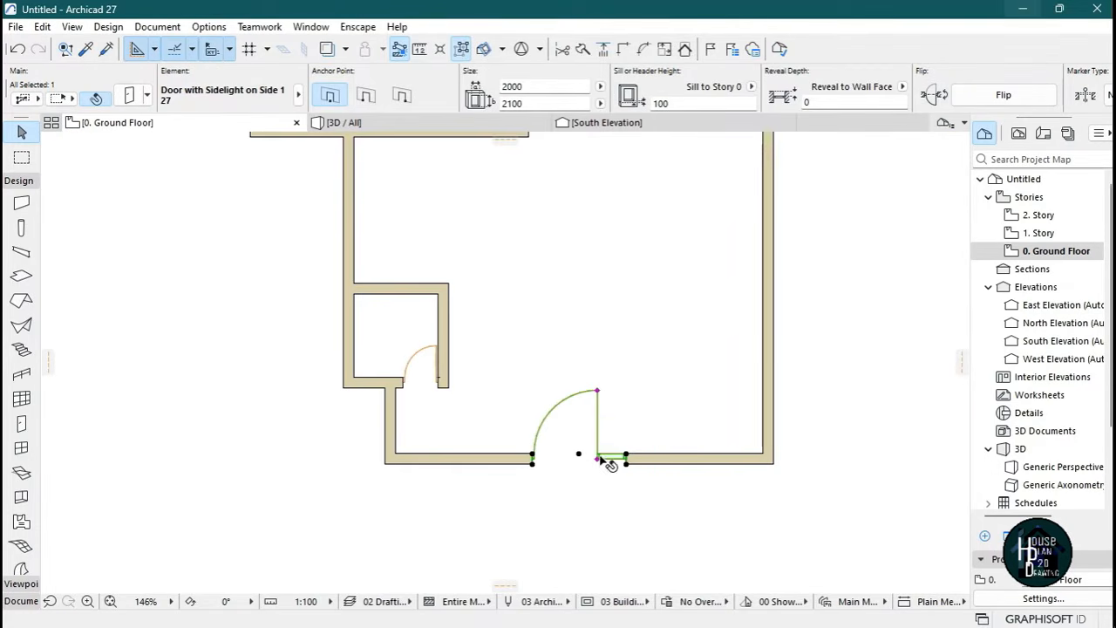
pyautogui.click(551, 482)
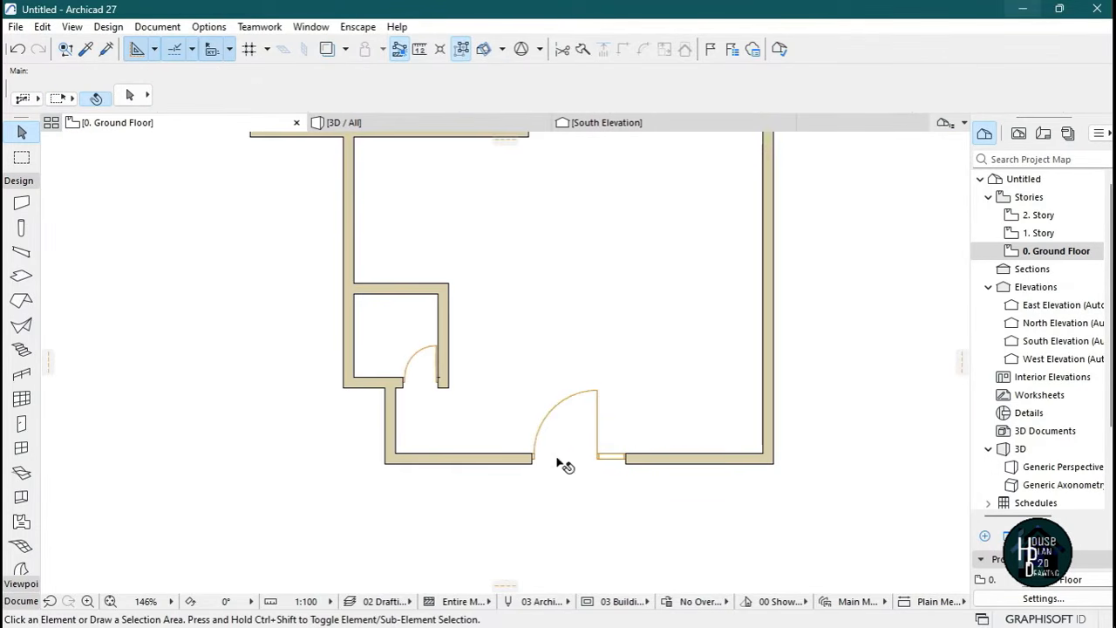
# Inspect the south entrance door and the house's west side in the 3D perspective, and return to the ground floor plan.
pyautogui.scroll(-3, 559, 471)
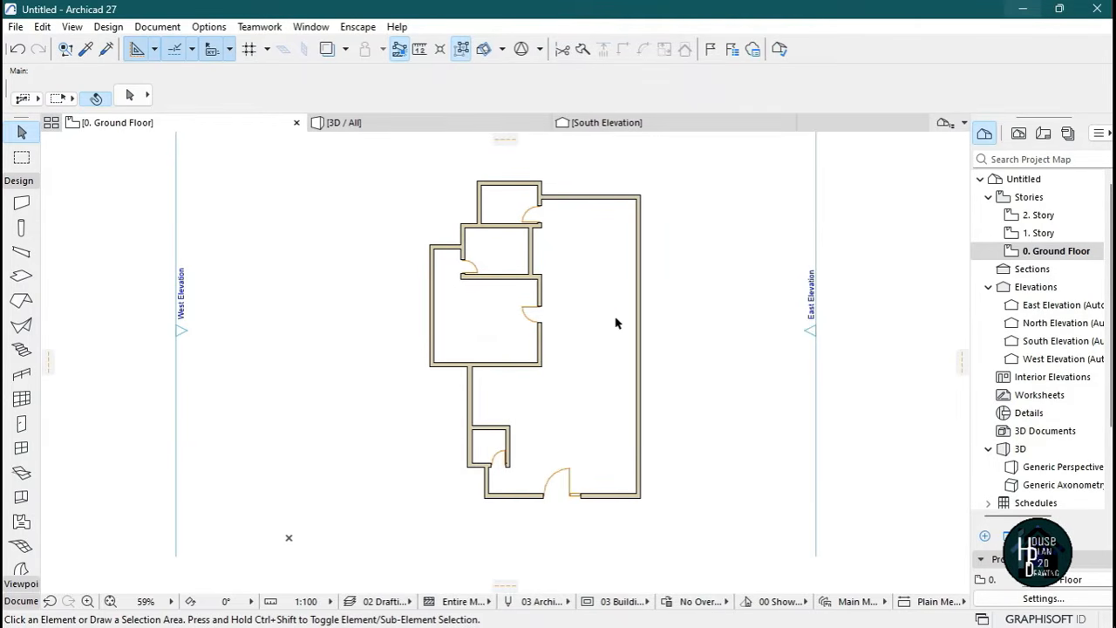
pyautogui.click(376, 130)
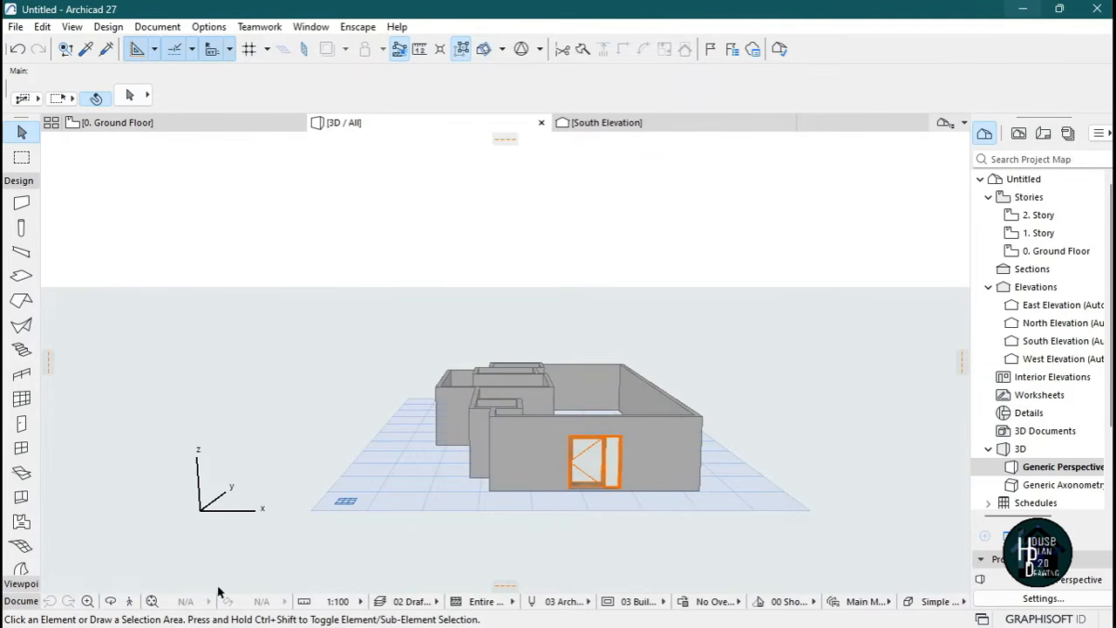
pyautogui.click(129, 600)
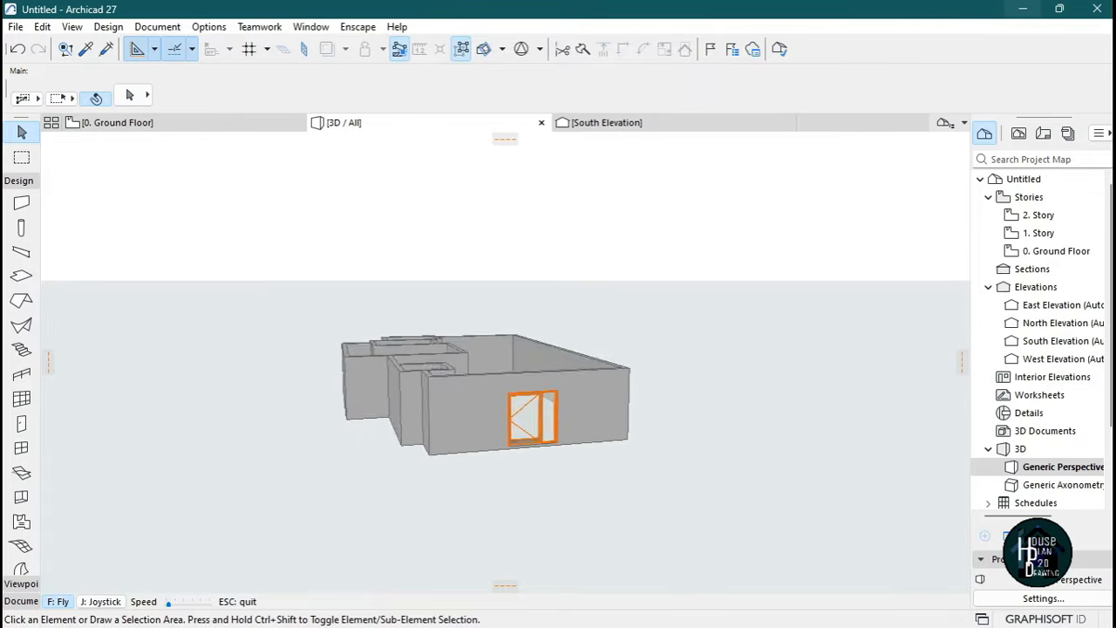
pyautogui.press('Left')
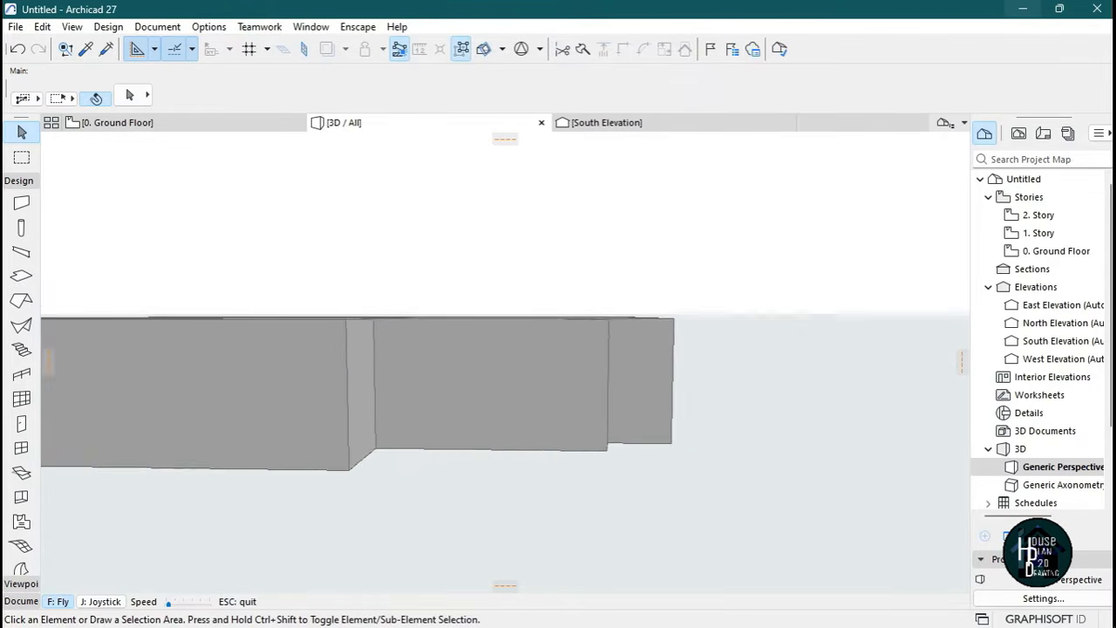
pyautogui.press('Left')
pyautogui.press('Left')
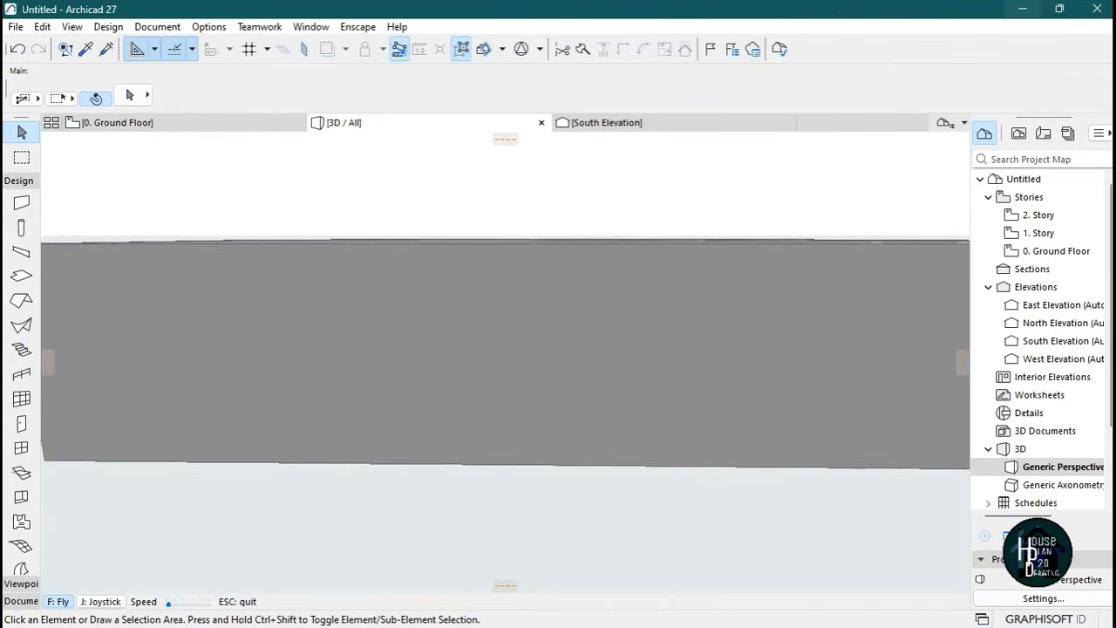
pyautogui.press('Left')
pyautogui.press('Down')
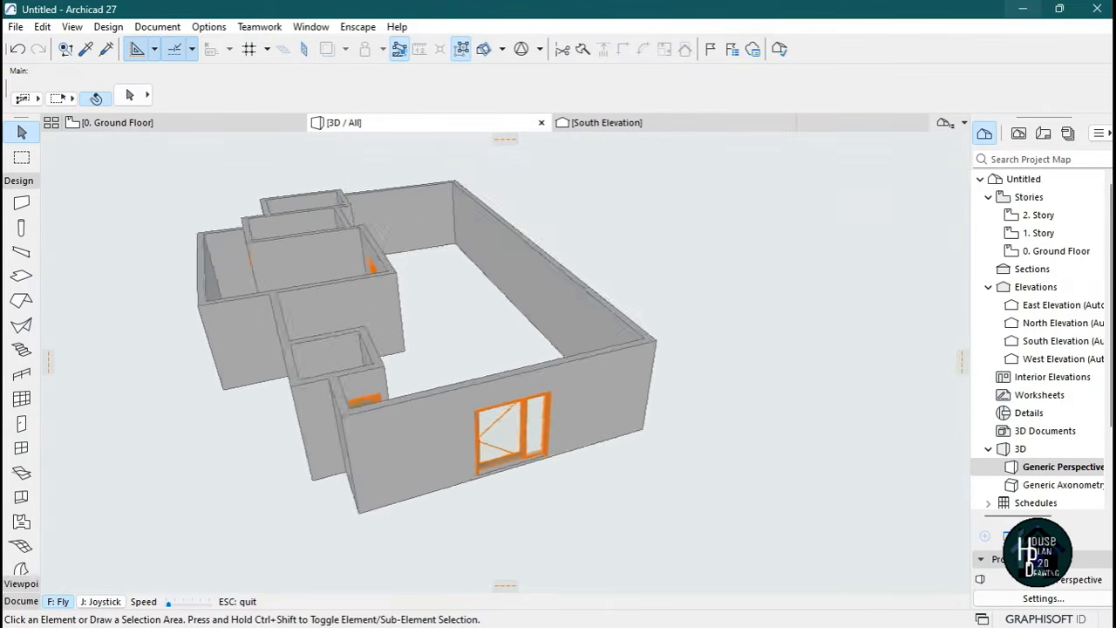
pyautogui.press('Down')
pyautogui.press('Escape')
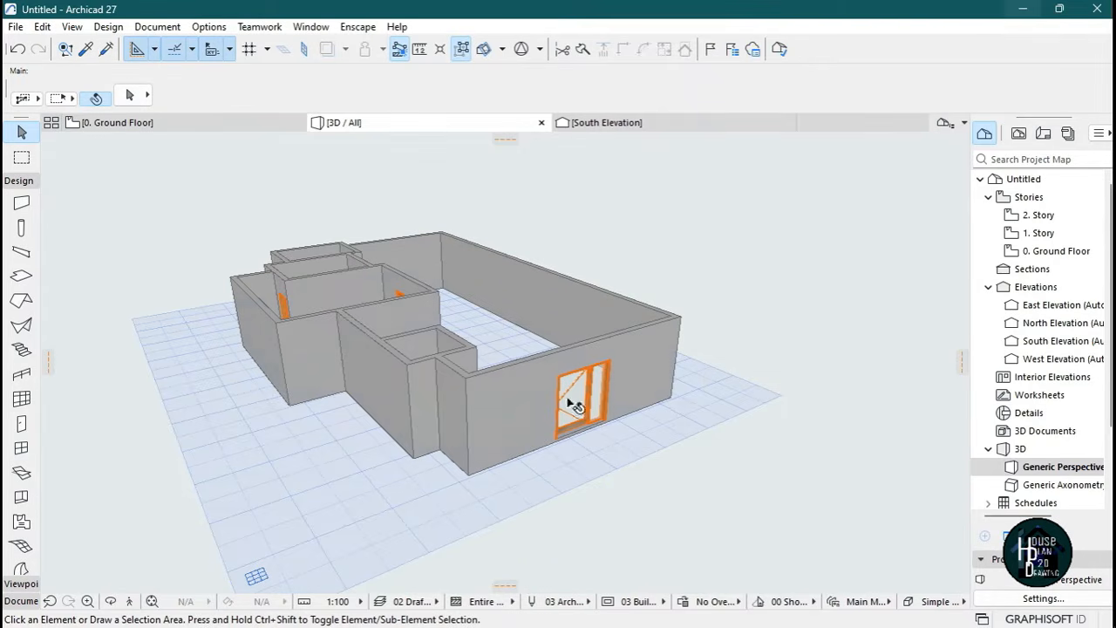
pyautogui.click(161, 126)
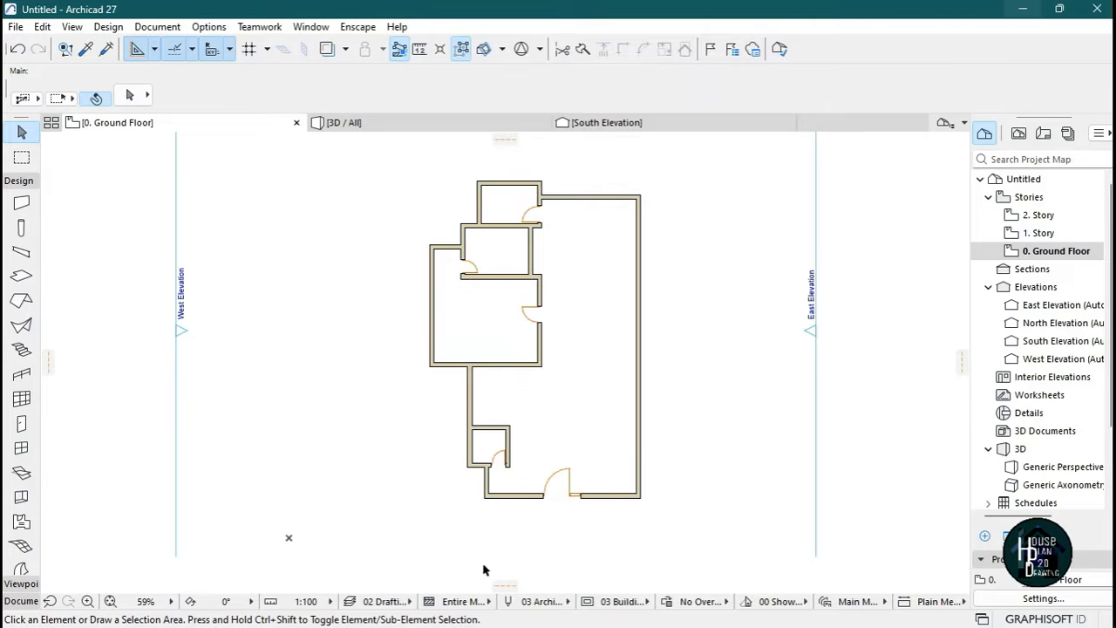
# Place a 900 × 1500 mm corner window, Window 27, at the southwest corner beside the entrance door.
pyautogui.scroll(5, 525, 480)
pyautogui.scroll(1, 492, 310)
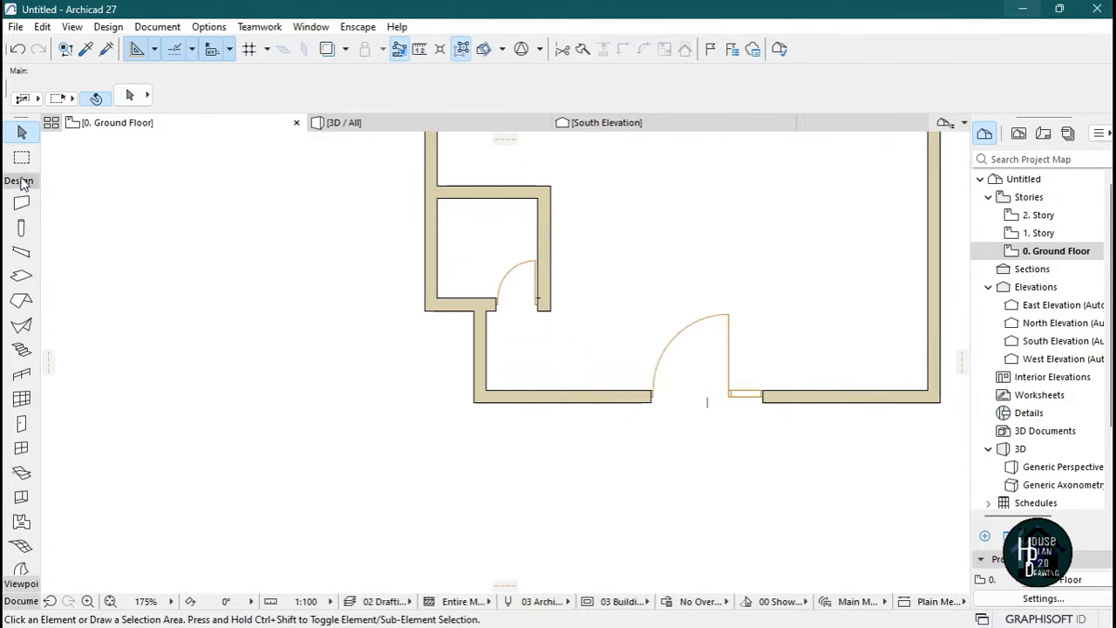
pyautogui.scroll(-3, 21, 270)
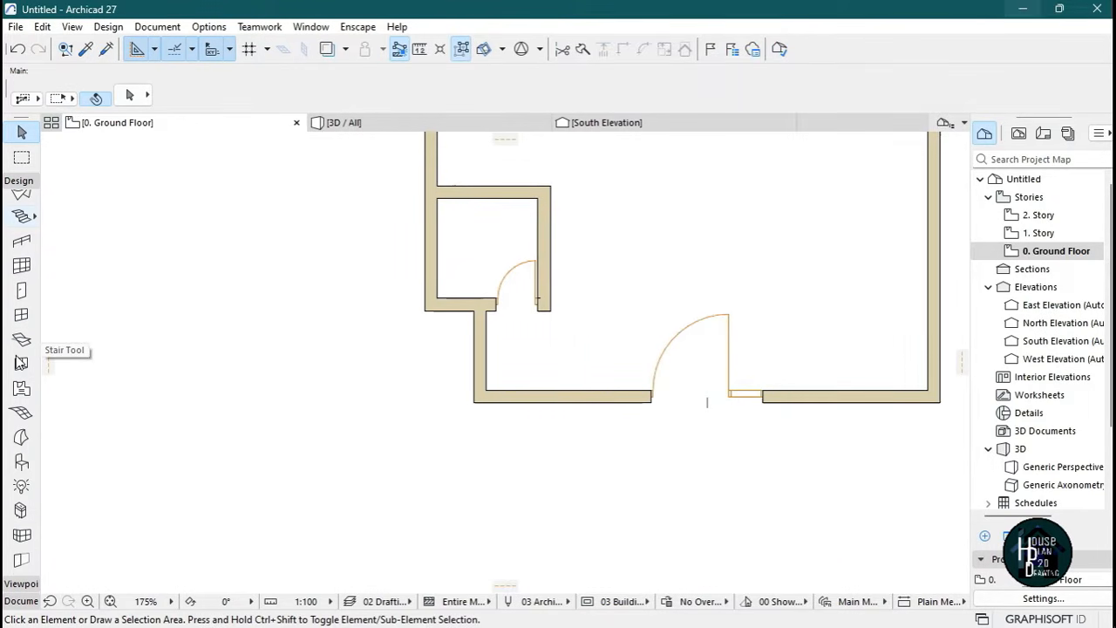
pyautogui.click(21, 538)
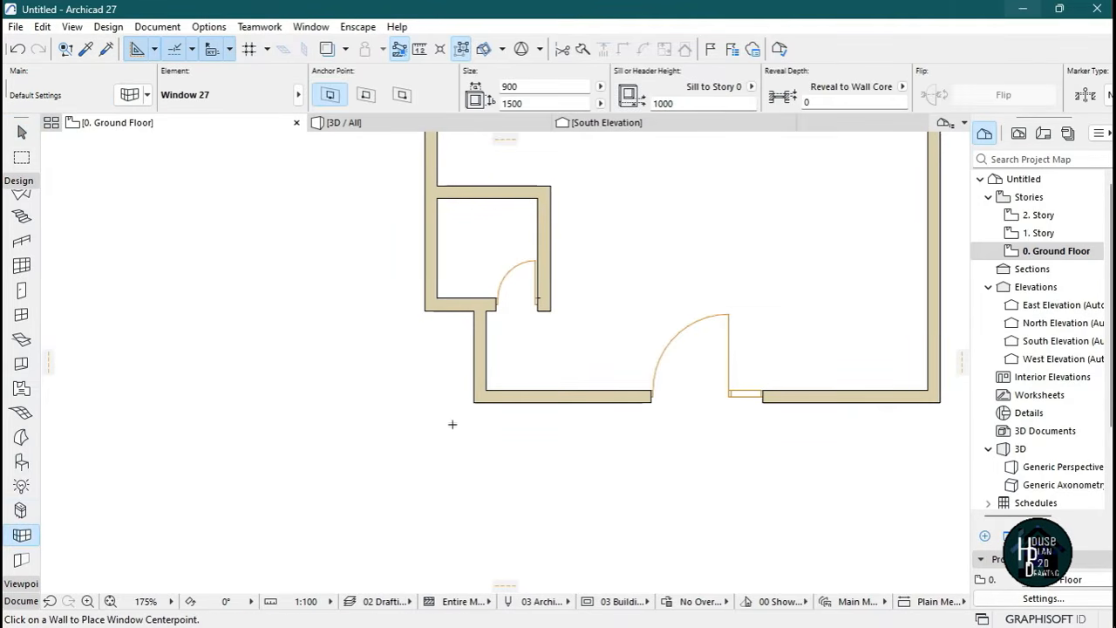
pyautogui.click(488, 385)
pyautogui.click(486, 389)
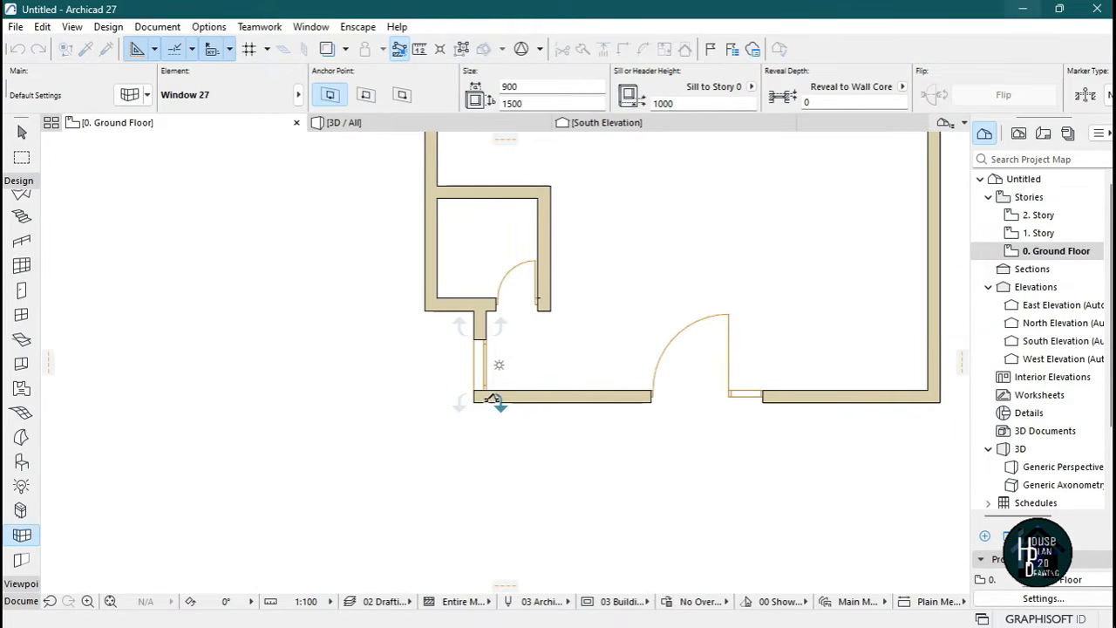
pyautogui.click(494, 401)
pyautogui.press('Escape')
# Stretch the south-wall leg of the entrance corner window eastward to a width of about 2182 mm.
pyautogui.scroll(4, 533, 413)
pyautogui.click(513, 379)
pyautogui.click(542, 367)
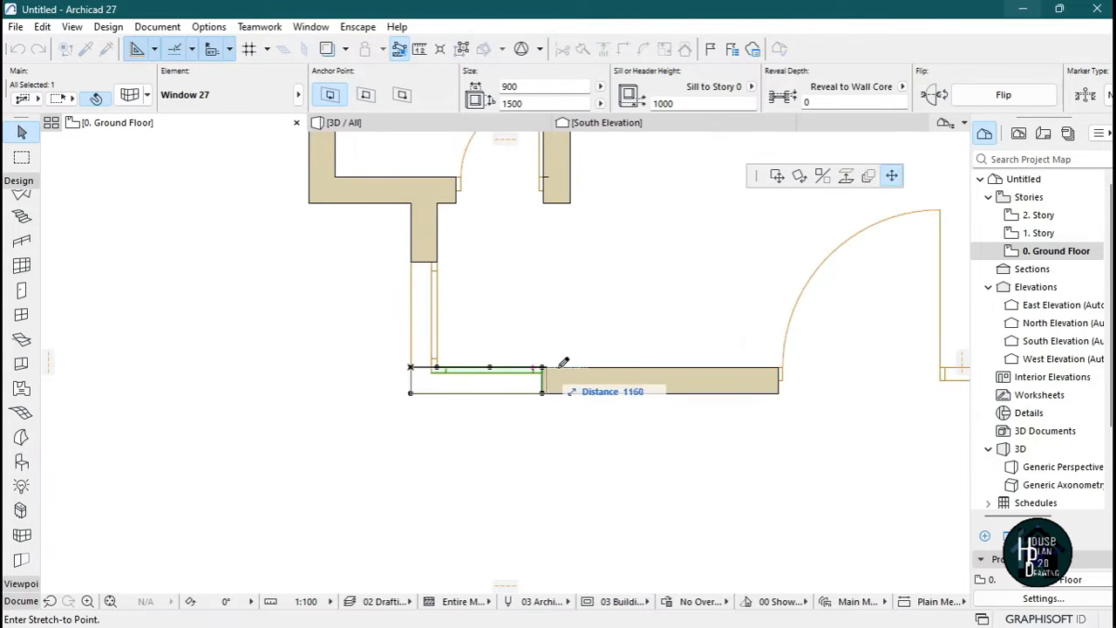
pyautogui.click(690, 367)
pyautogui.press('Escape')
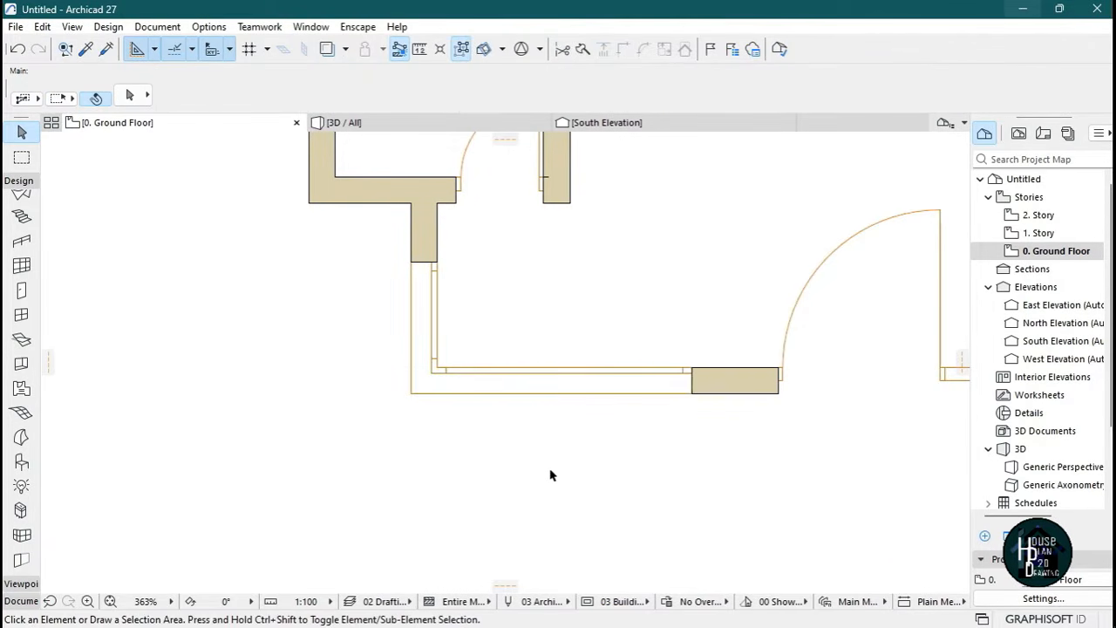
# Pick up the settings of the widened south-wall corner window as the corner window defaults.
pyautogui.scroll(-9, 555, 479)
pyautogui.scroll(2, 553, 459)
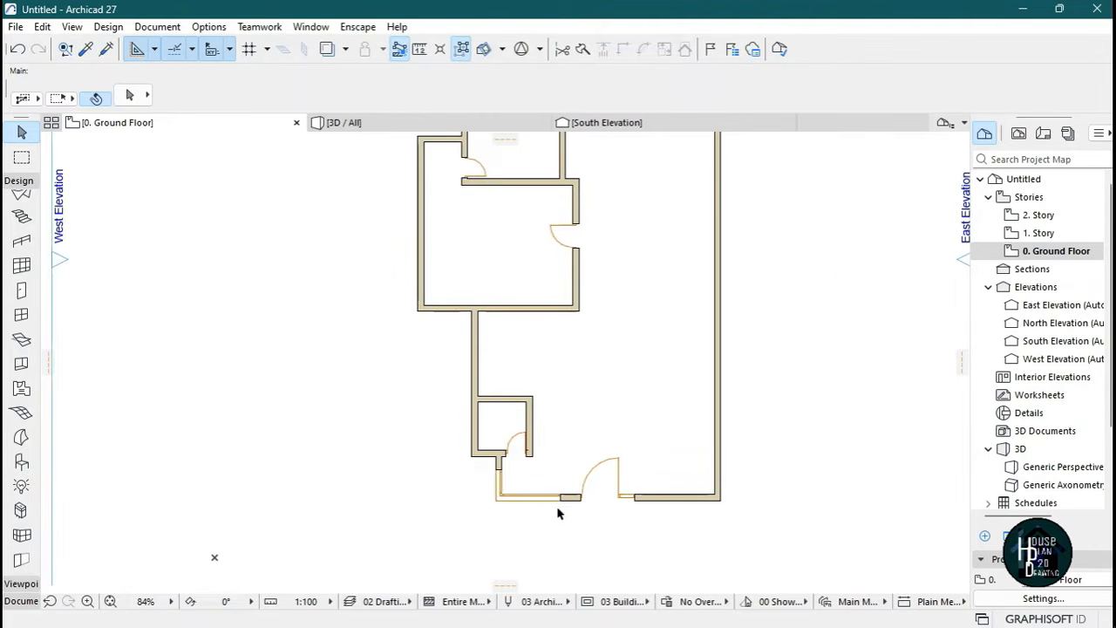
pyautogui.scroll(3, 558, 514)
pyautogui.scroll(-1, 532, 394)
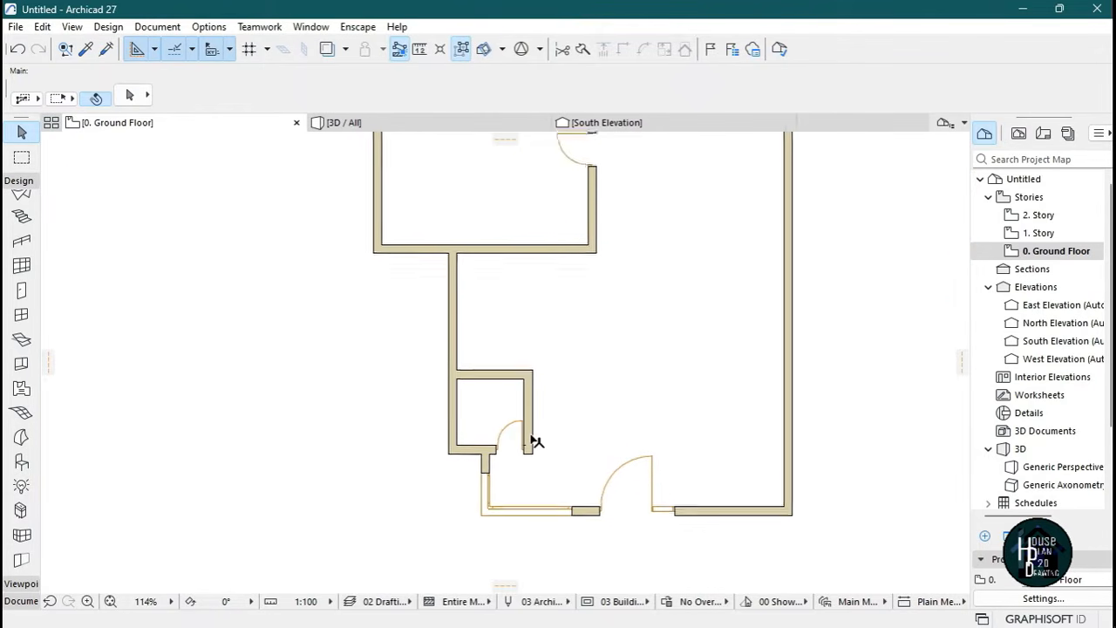
pyautogui.scroll(2, 520, 519)
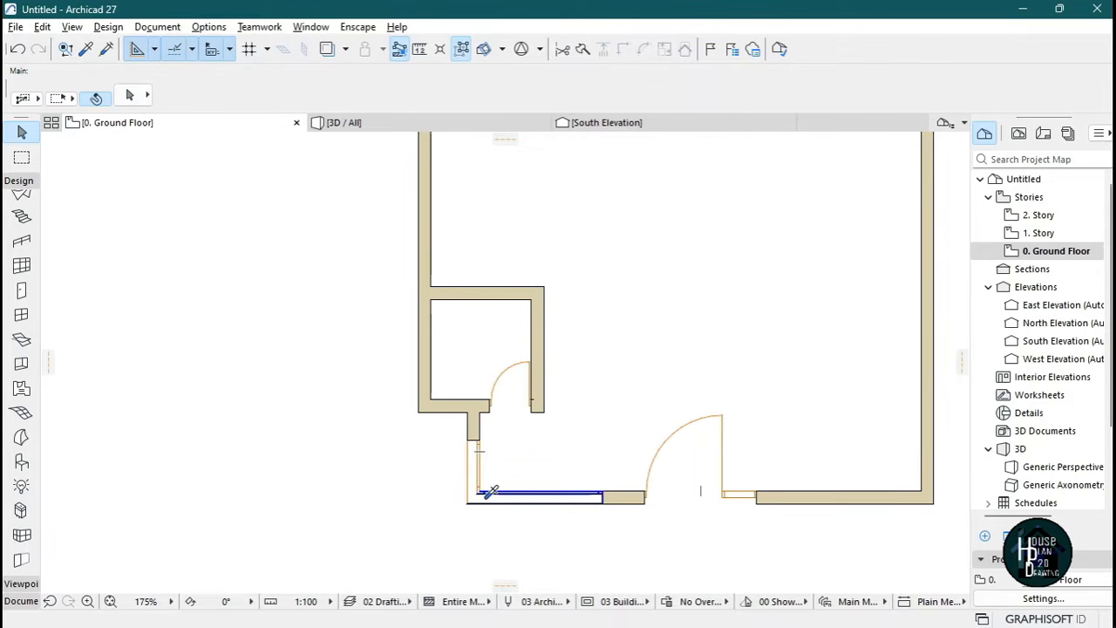
pyautogui.keyDown('alt'); pyautogui.click(495, 487); pyautogui.keyUp('alt')
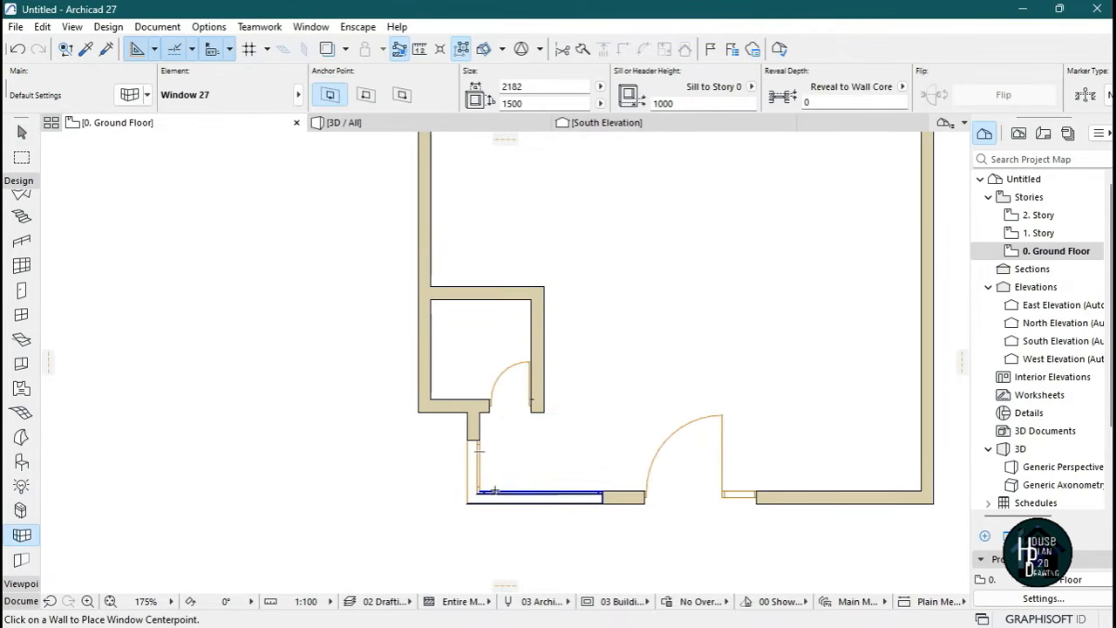
# Place a 2182 × 1500 mm corner window at the southwest corner of the large west room.
pyautogui.scroll(-5, 424, 334)
pyautogui.scroll(6, 473, 430)
pyautogui.scroll(-5, 473, 430)
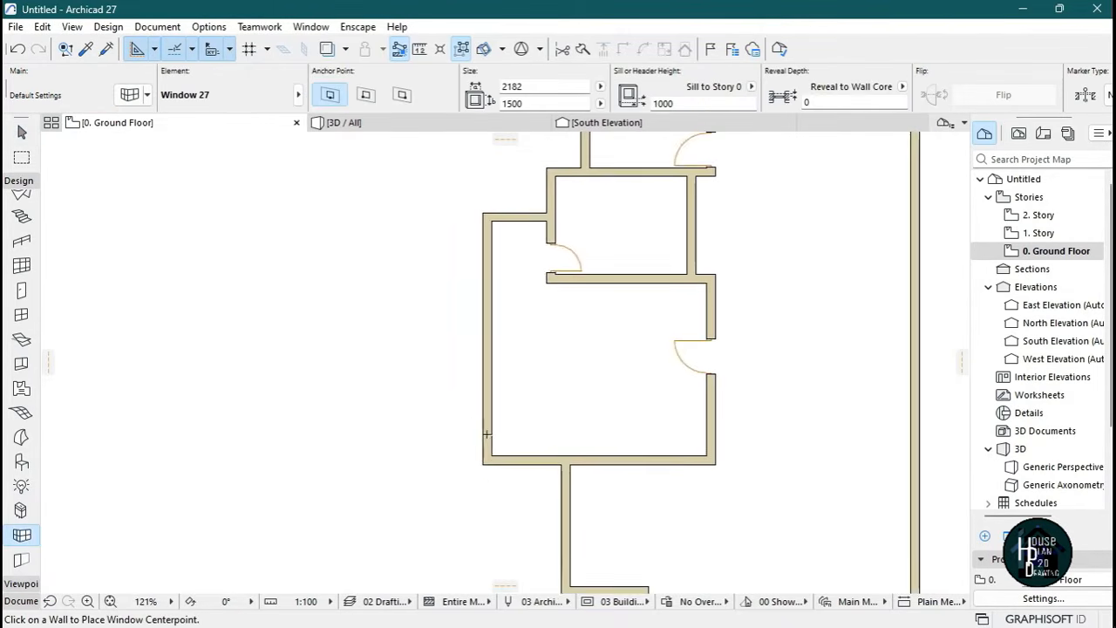
pyautogui.scroll(5, 504, 460)
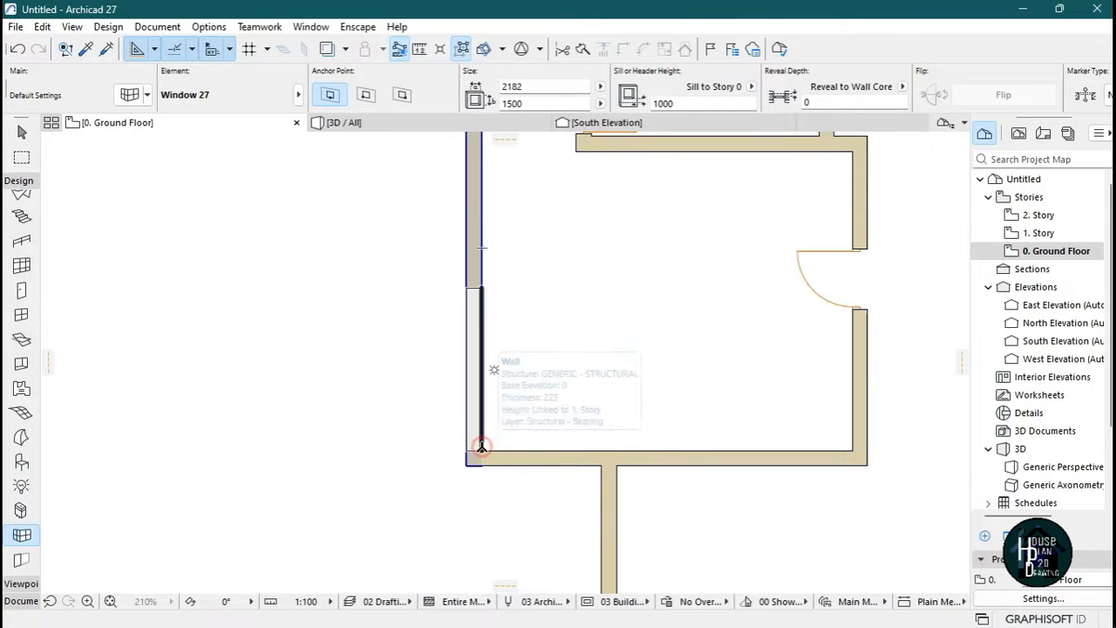
pyautogui.click(481, 448)
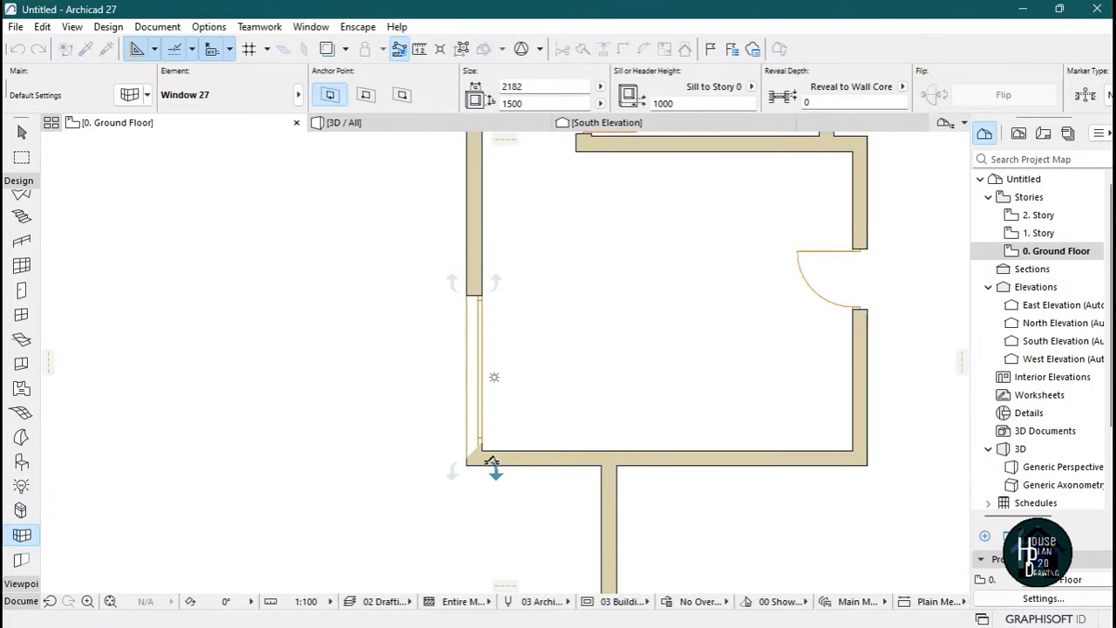
pyautogui.click(489, 454)
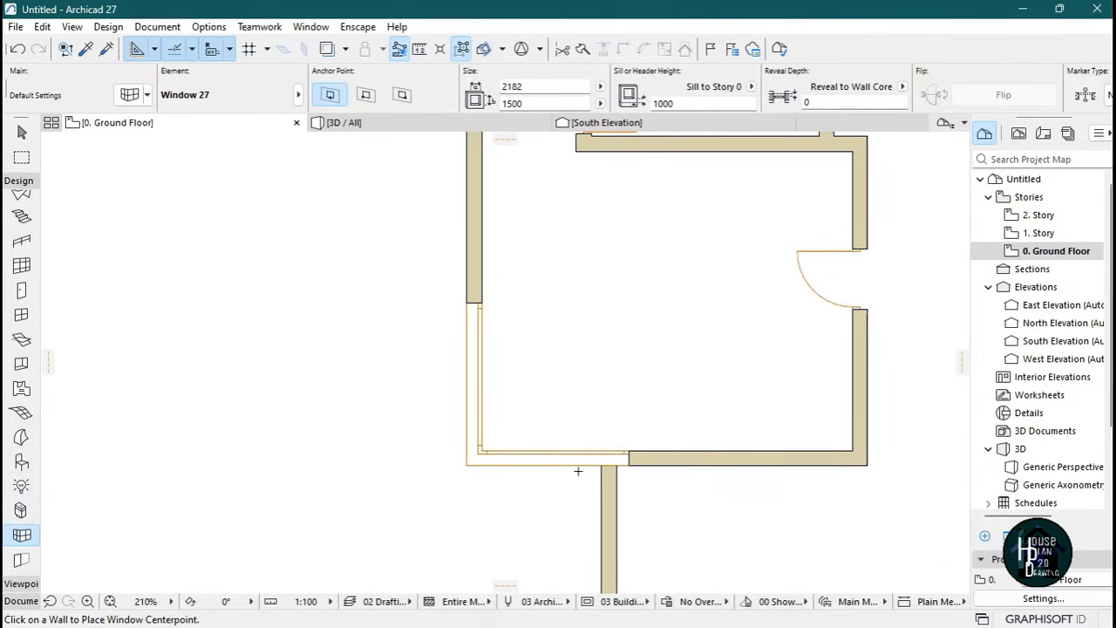
pyautogui.press('Escape')
# Shorten the south-wall leg of the west room's corner window to 1775 mm, ending at the adjoining wall's west face.
pyautogui.scroll(3, 519, 479)
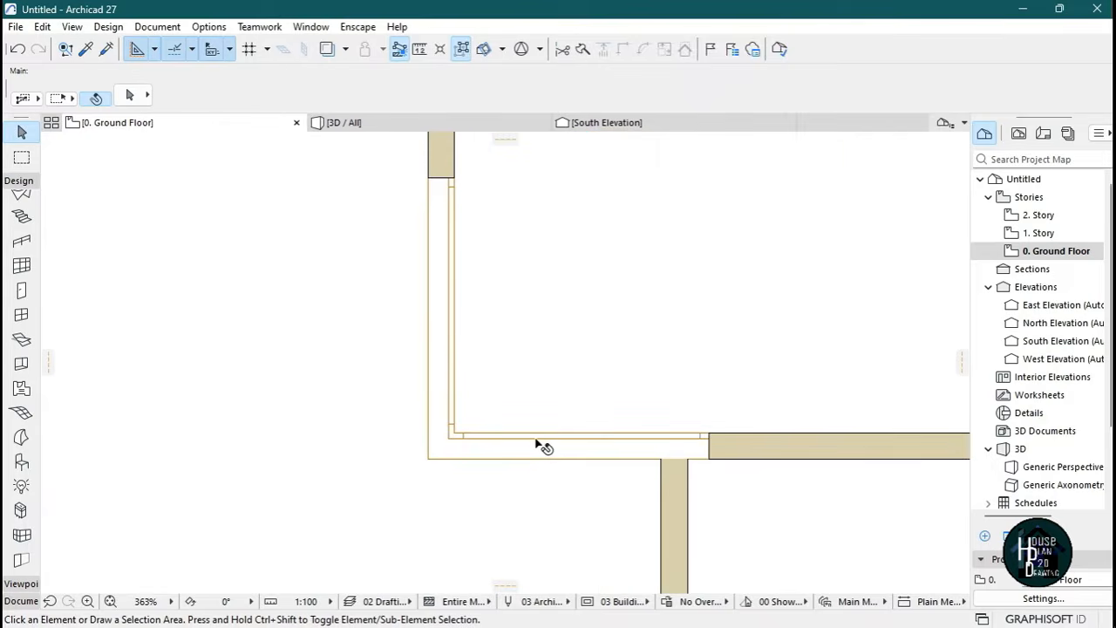
pyautogui.click(541, 442)
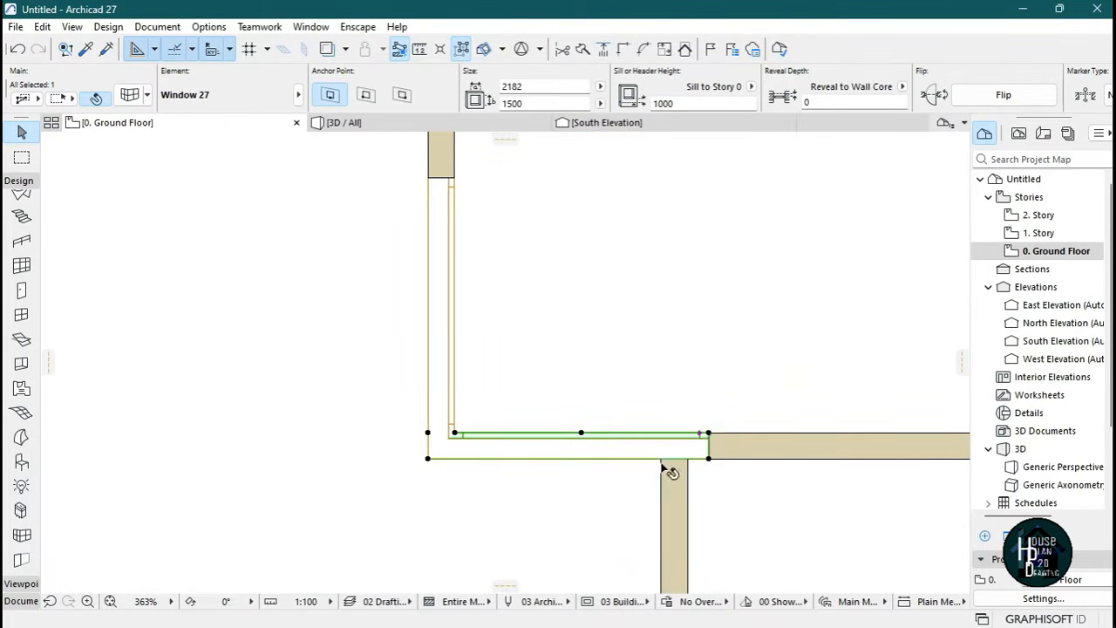
pyautogui.click(709, 459)
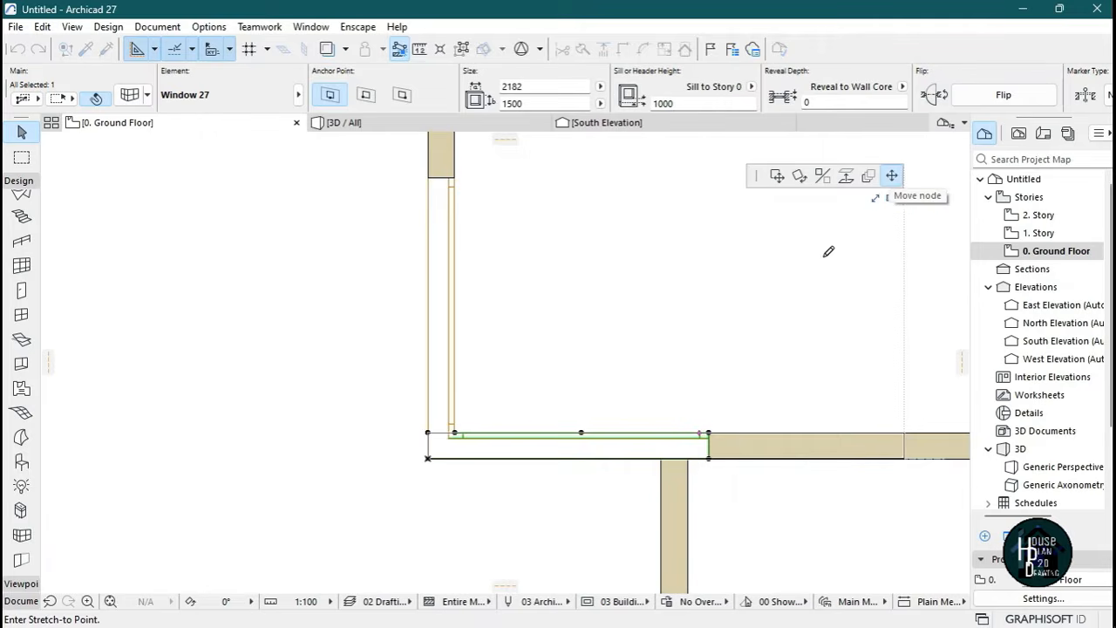
pyautogui.click(661, 458)
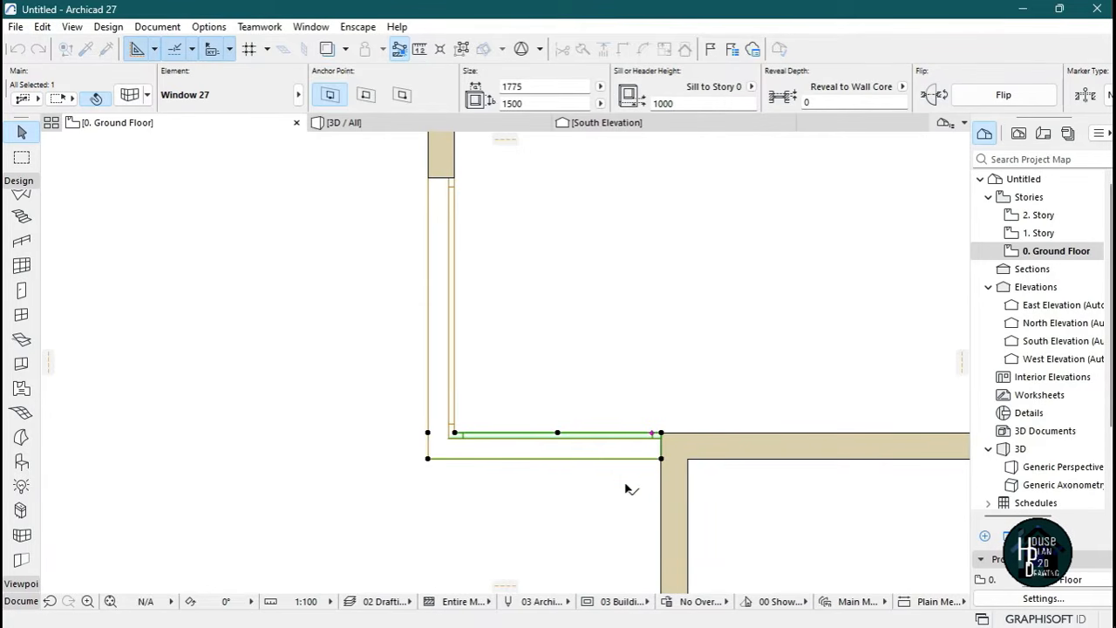
pyautogui.scroll(-2, 618, 489)
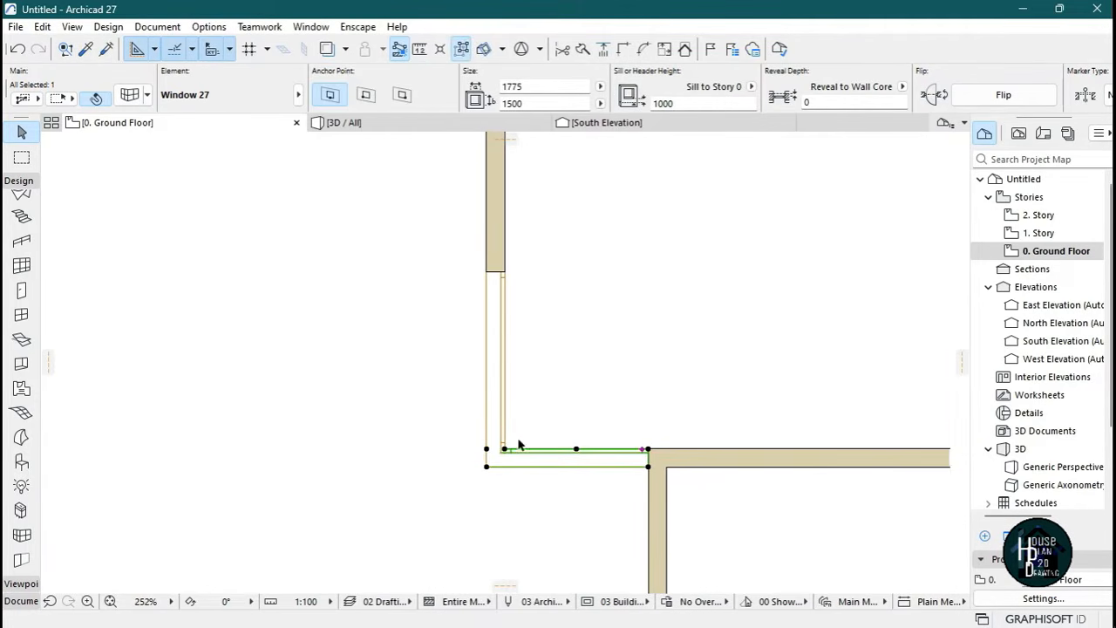
# Shorten the west-wall leg of the west room's corner window by stretching its north end toward the southwest corner.
pyautogui.hotkey('ctrl', 'z')
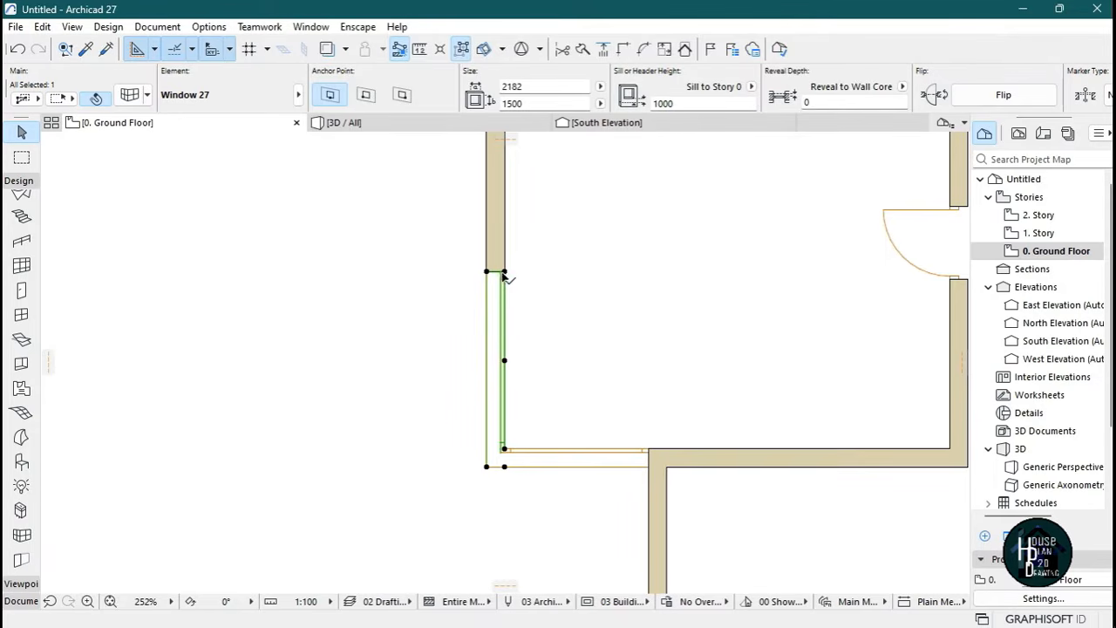
pyautogui.click(503, 274)
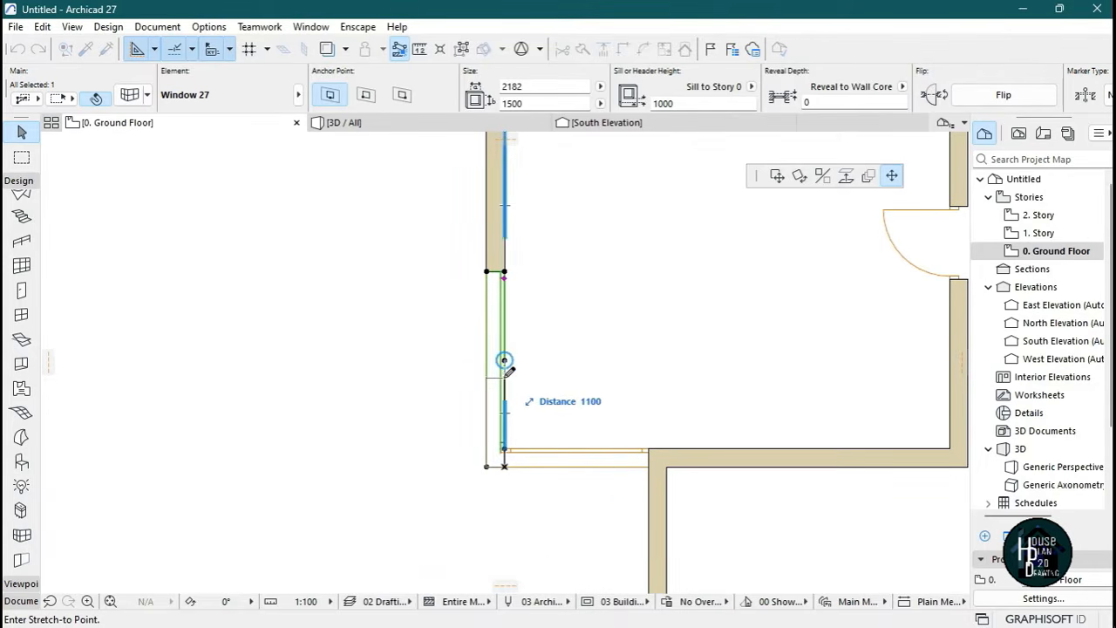
pyautogui.write('1')
pyautogui.press('Return')
pyautogui.press('Escape')
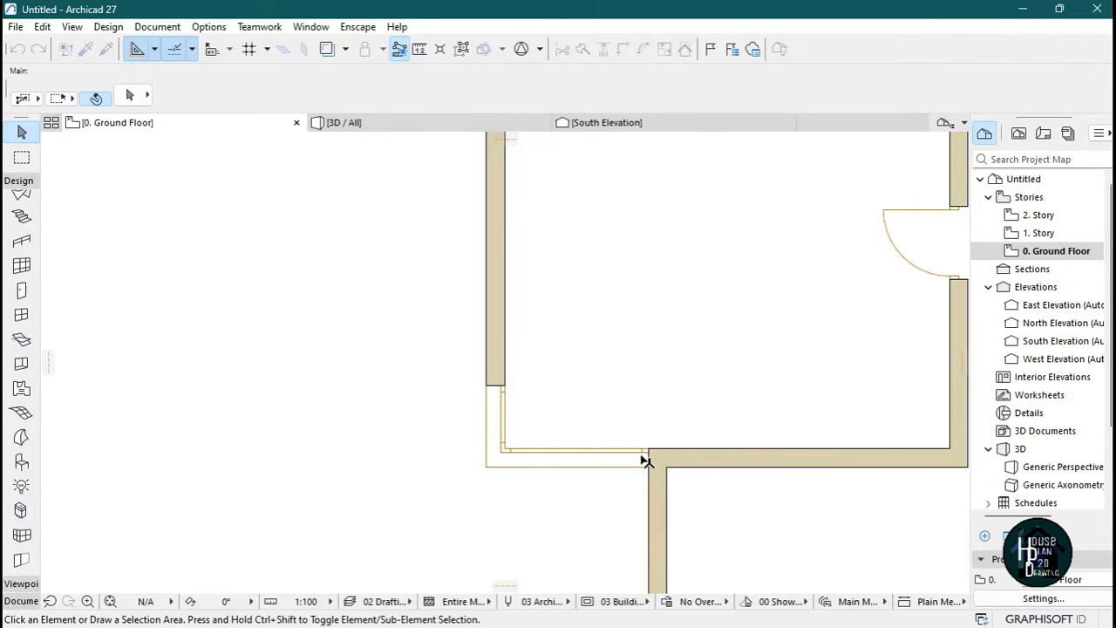
# Open the default window settings and look through the bay and bow, empty opening and historic window categories.
pyautogui.scroll(-5, 558, 390)
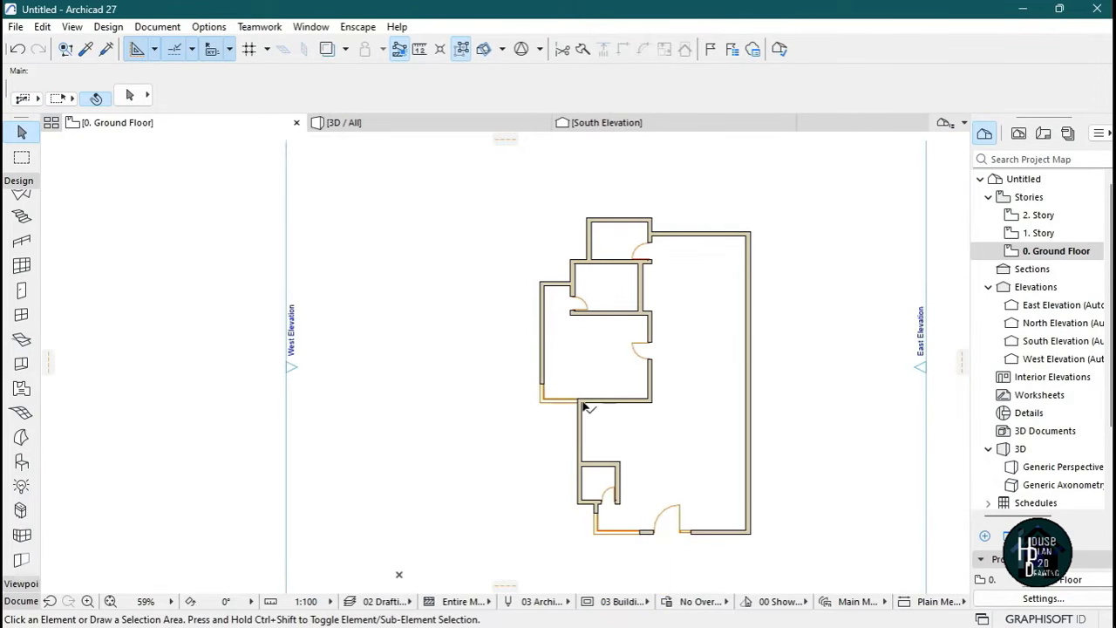
pyautogui.scroll(3, 722, 547)
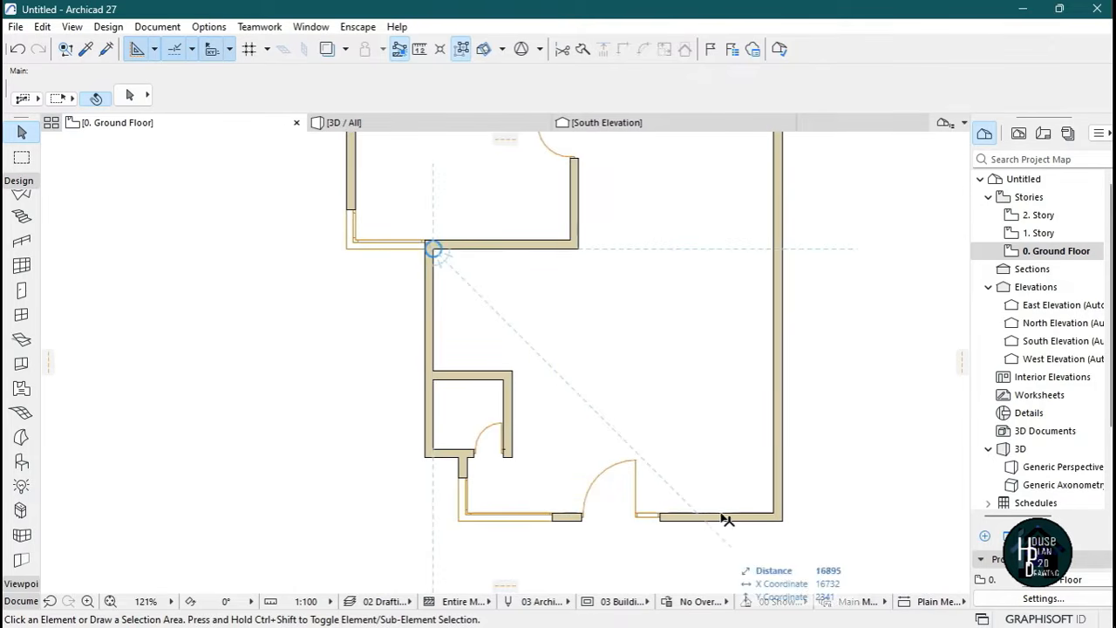
pyautogui.scroll(3, 734, 529)
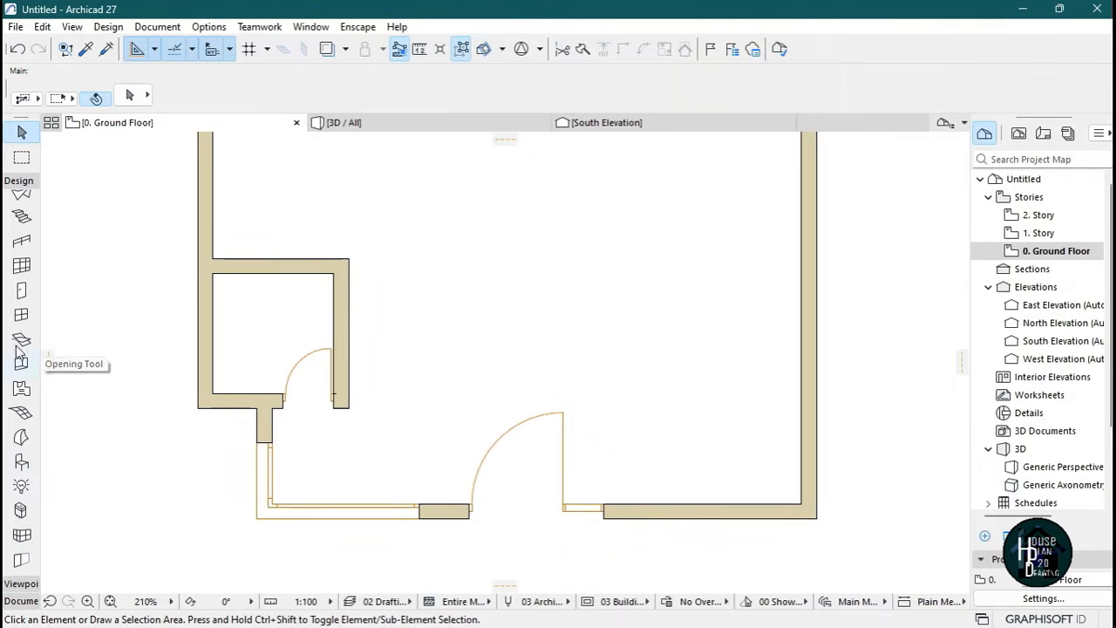
pyautogui.click(22, 181)
pyautogui.click(22, 181)
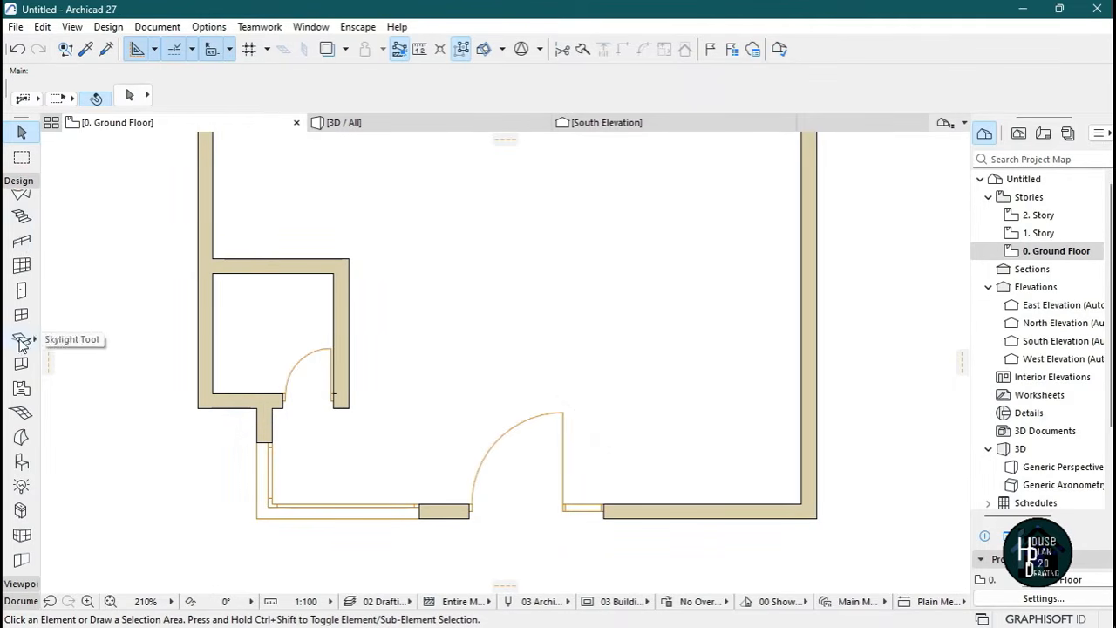
pyautogui.click(21, 447)
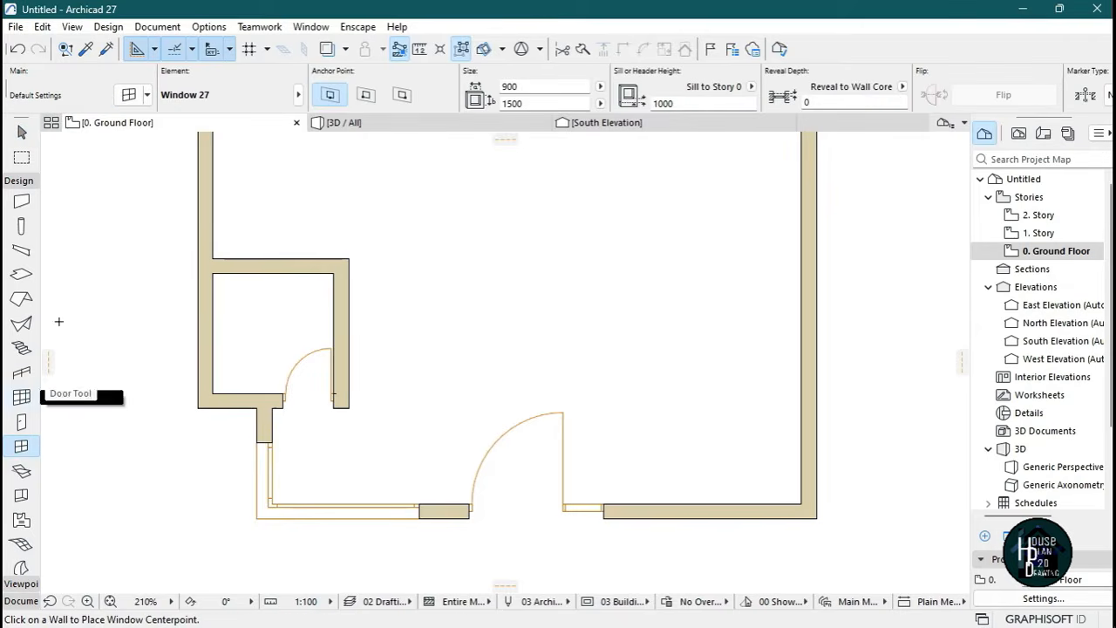
pyautogui.click(128, 95)
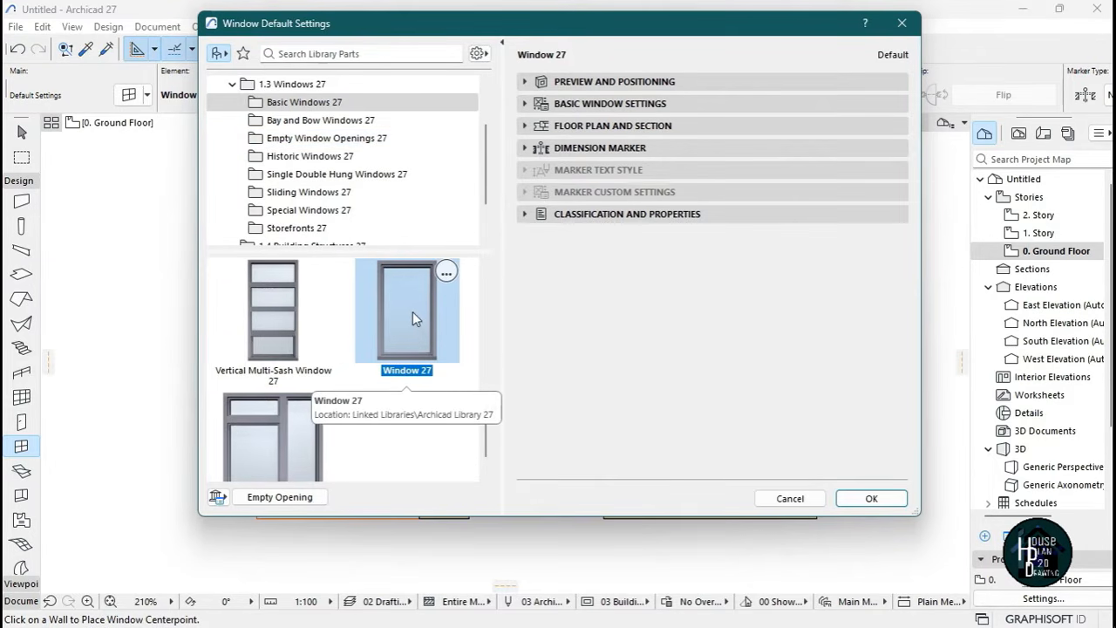
pyautogui.click(340, 104)
pyautogui.click(305, 120)
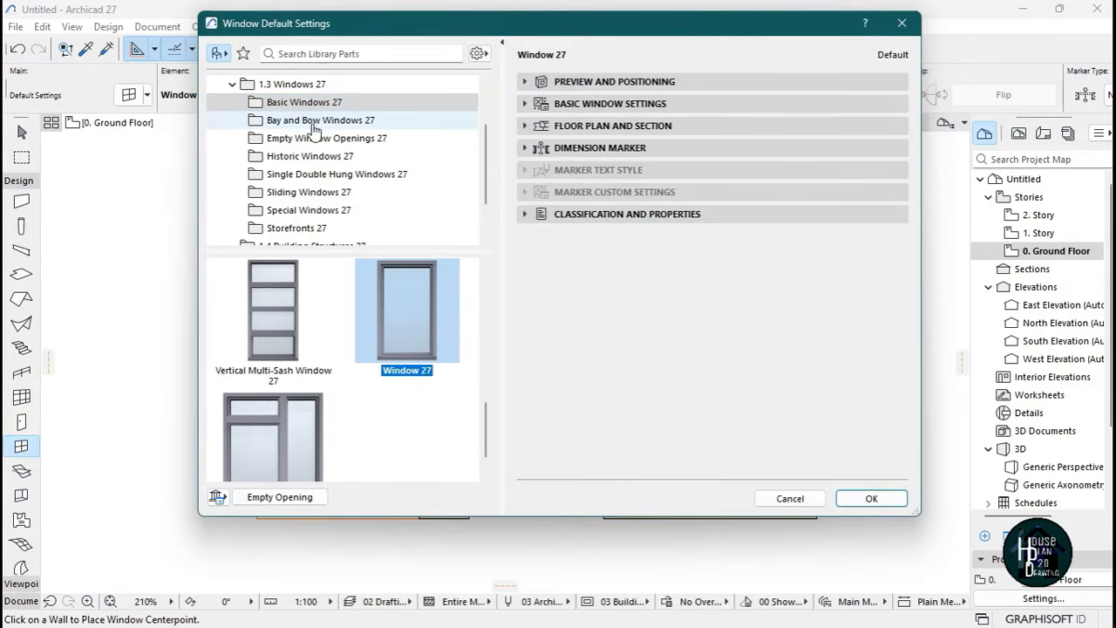
pyautogui.click(312, 141)
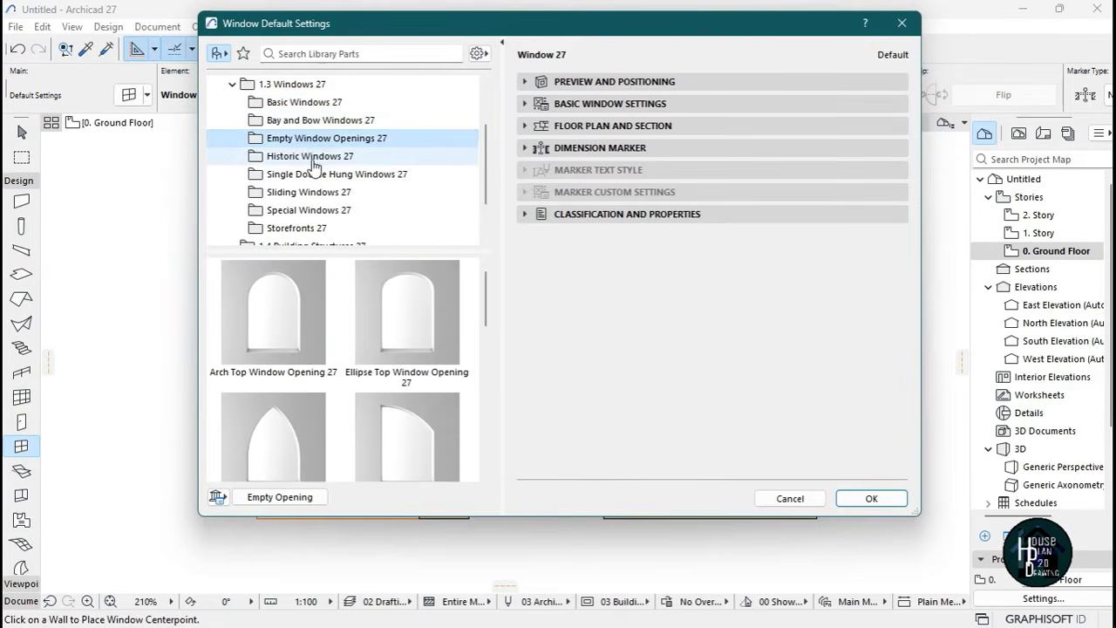
pyautogui.click(330, 156)
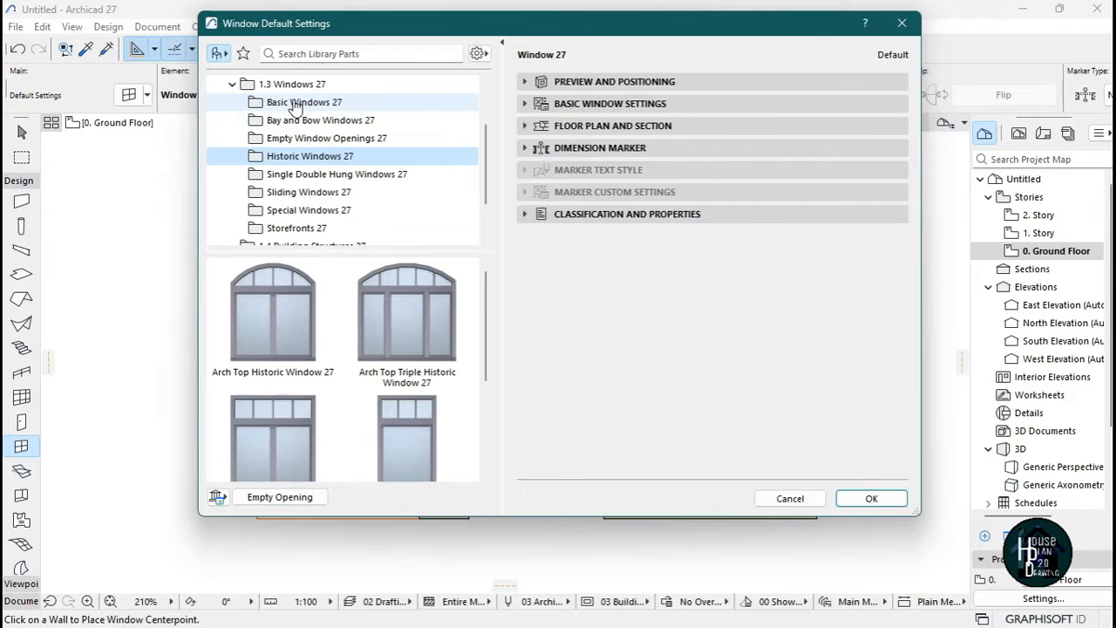
# Choose Window 27 from the Basic Windows 27 category as the default window type.
pyautogui.click(351, 106)
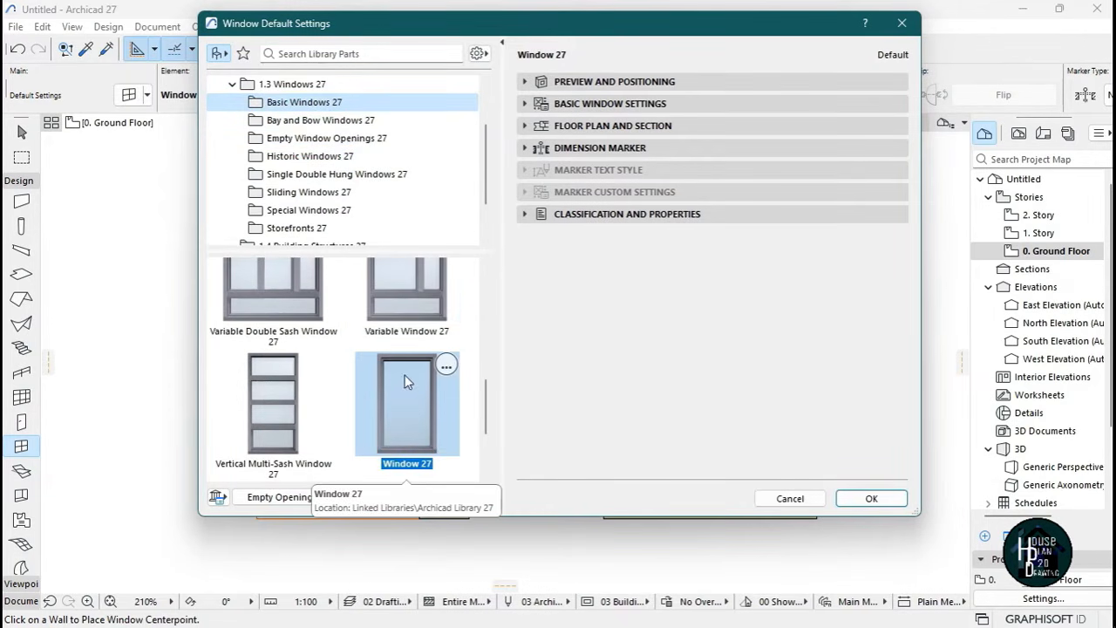
pyautogui.click(395, 281)
pyautogui.click(397, 471)
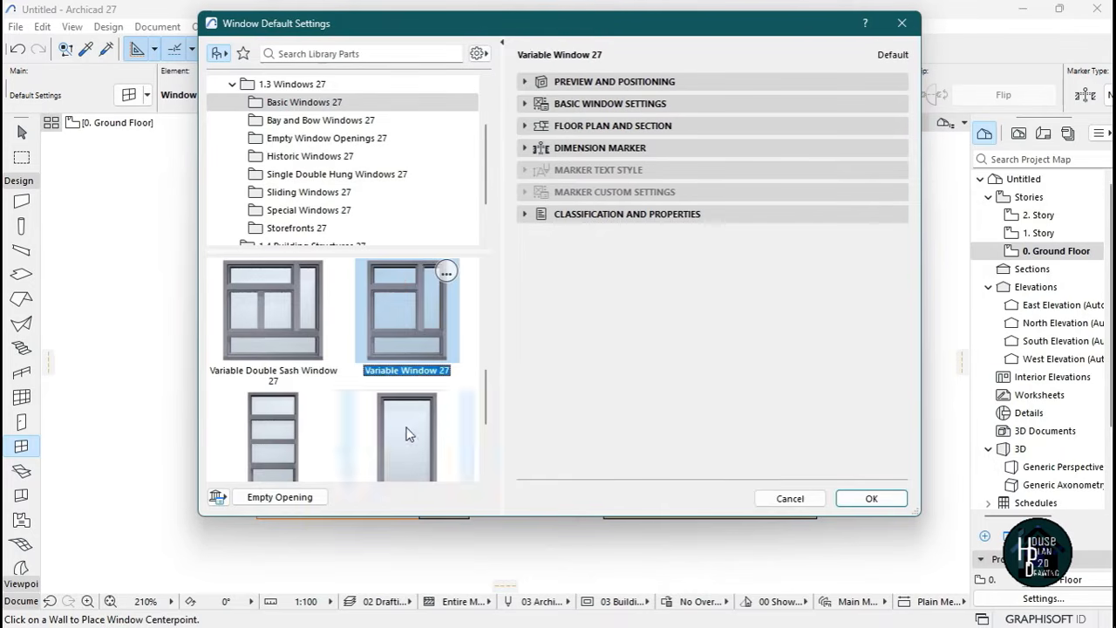
pyautogui.scroll(-2, 396, 366)
pyautogui.scroll(2, 397, 375)
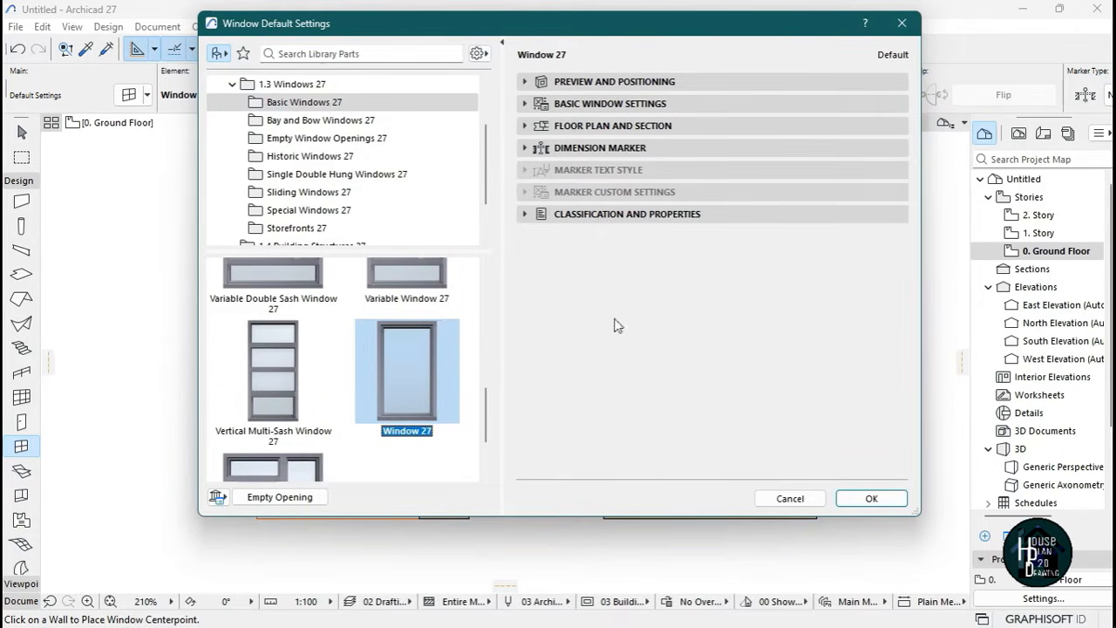
pyautogui.click(871, 497)
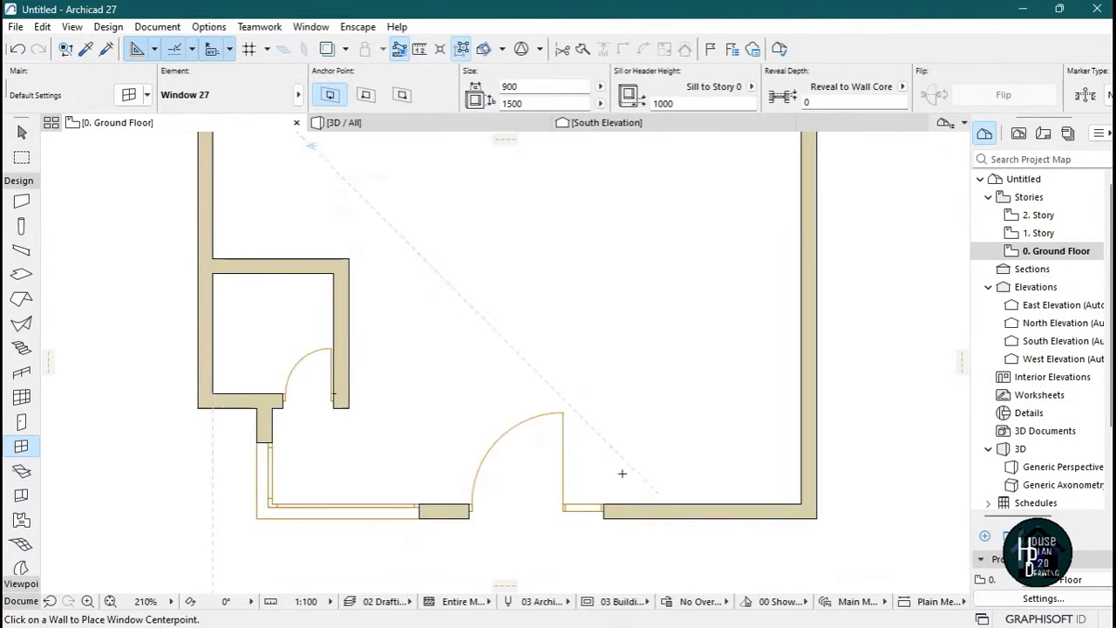
# Place a 1500 mm high window in the south wall east of the entrance door and stretch it to 2247 mm wide against the east wall.
pyautogui.click(705, 503)
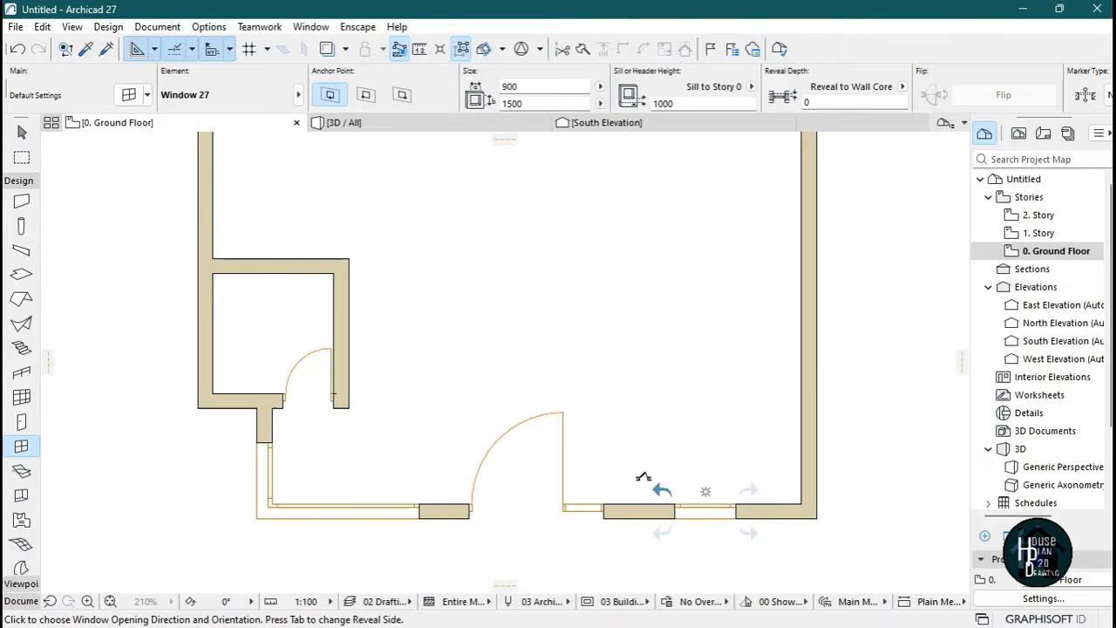
pyautogui.click(621, 488)
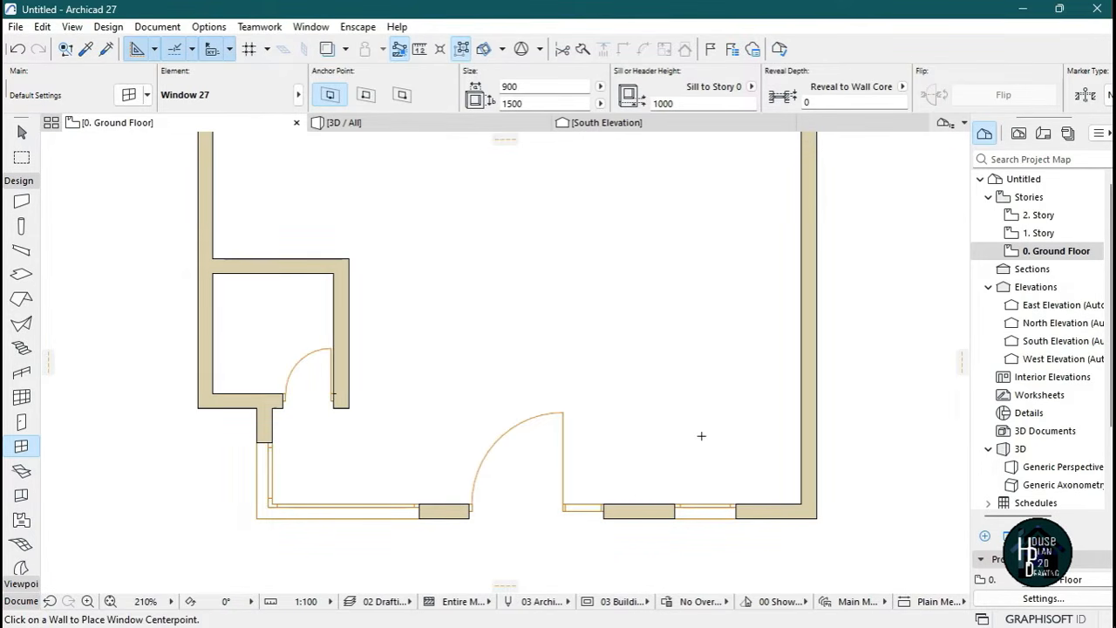
pyautogui.keyDown('shift'); pyautogui.click(702, 516); pyautogui.keyUp('shift')
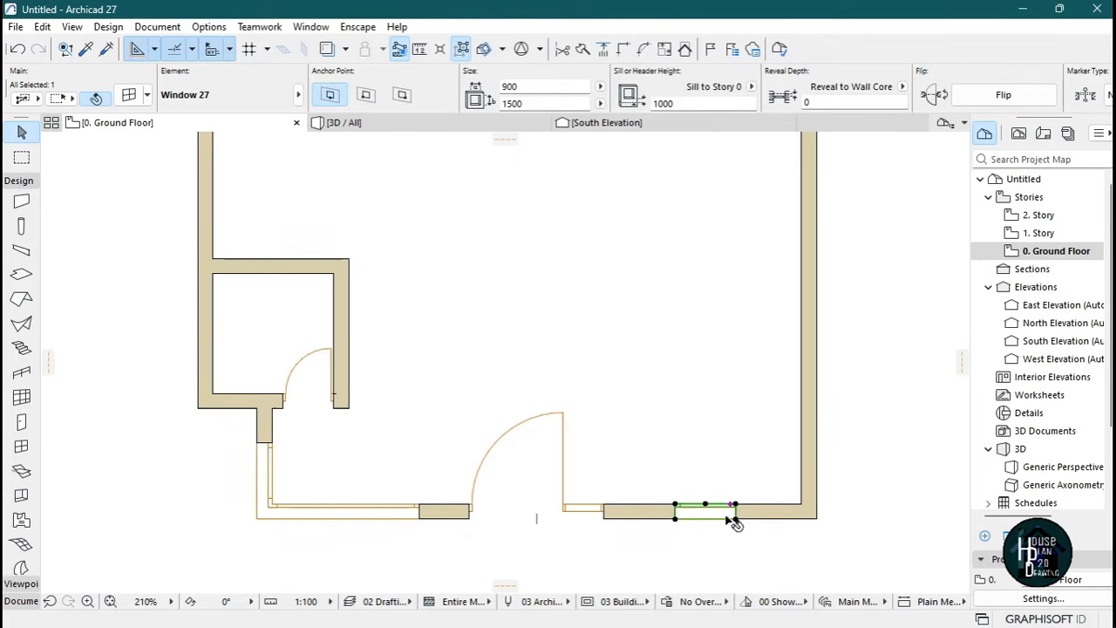
pyautogui.click(736, 520)
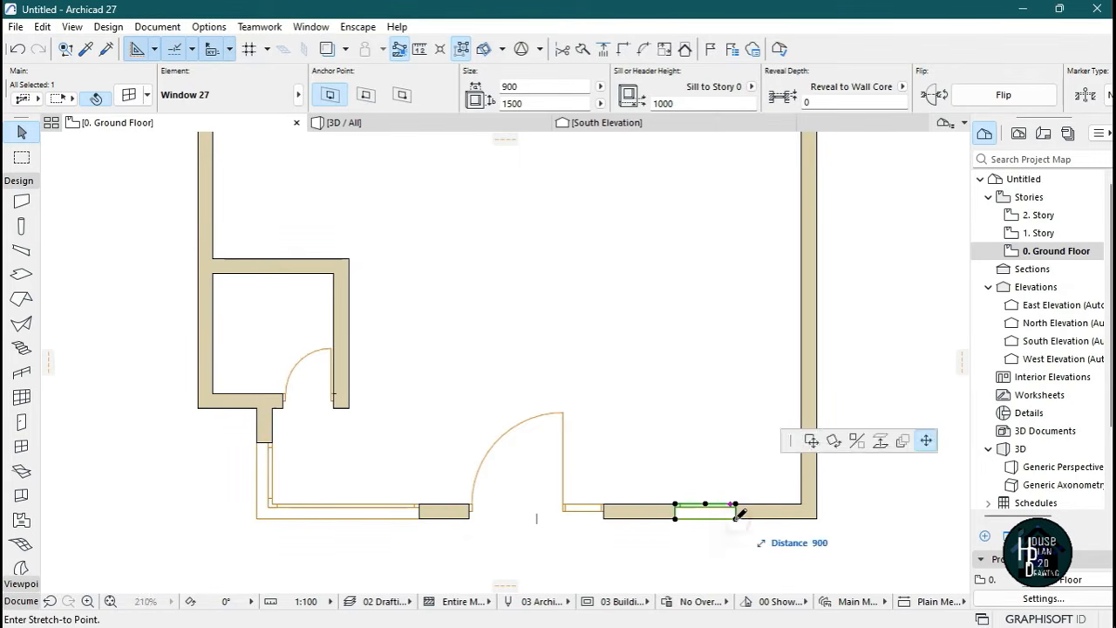
pyautogui.click(802, 503)
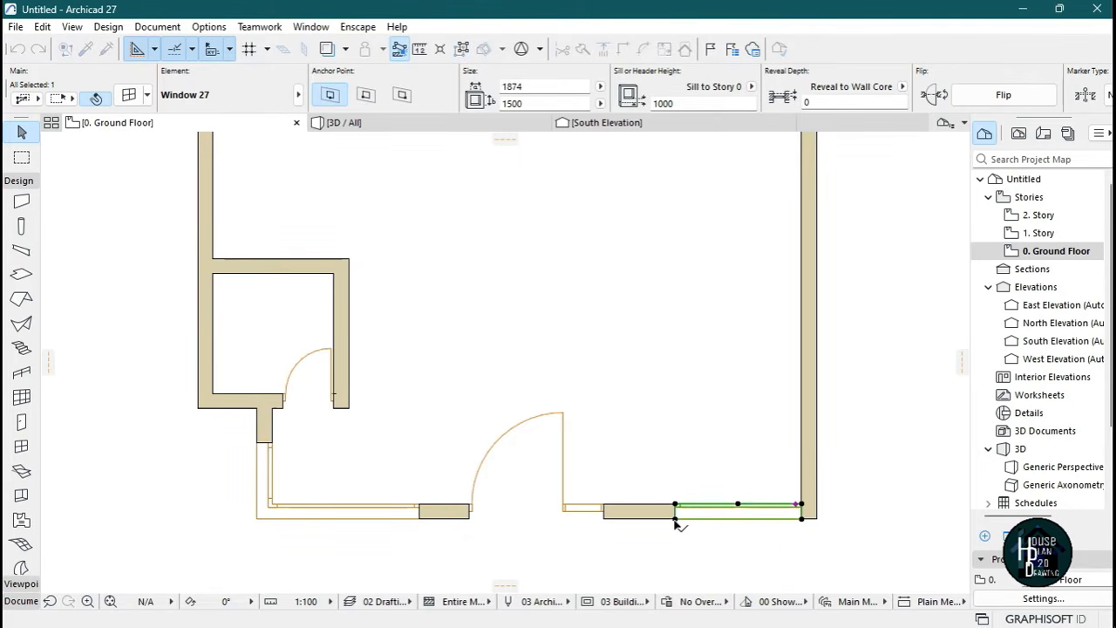
pyautogui.click(675, 517)
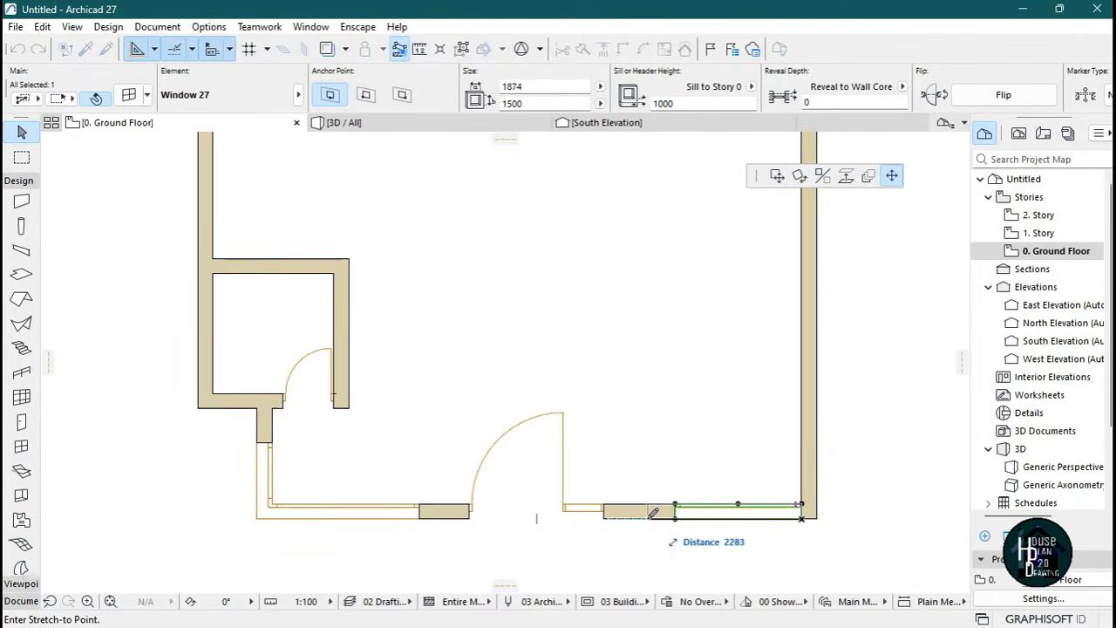
pyautogui.click(650, 518)
pyautogui.click(628, 543)
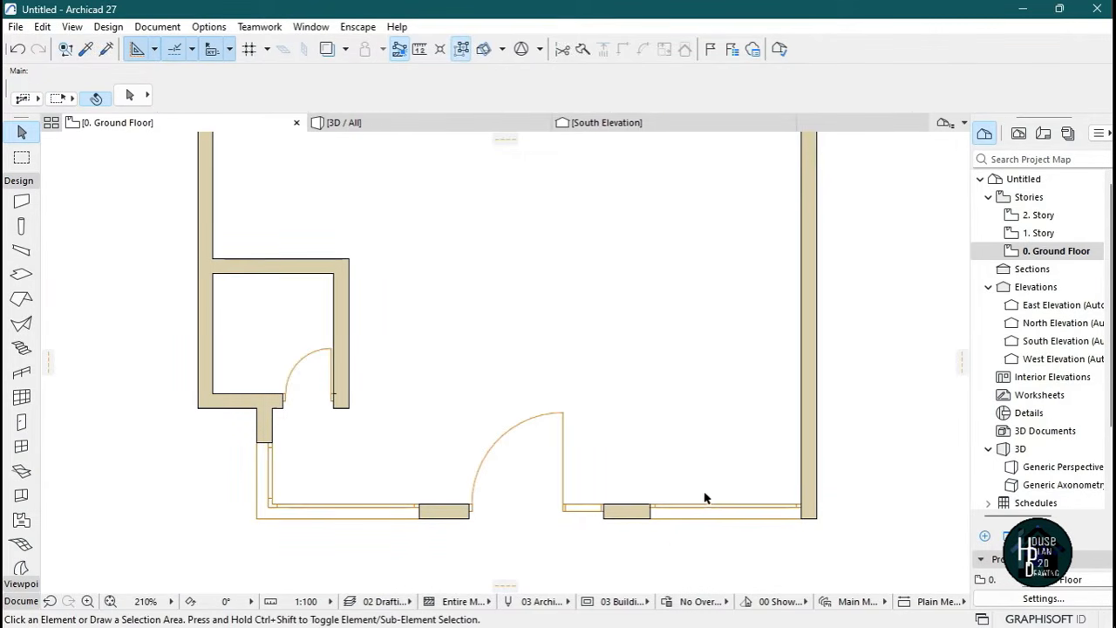
# Pick up the widened south window's settings and place a 2247 × 1500 mm window in the west room's west wall.
pyautogui.scroll(-2, 709, 495)
pyautogui.scroll(4, 719, 513)
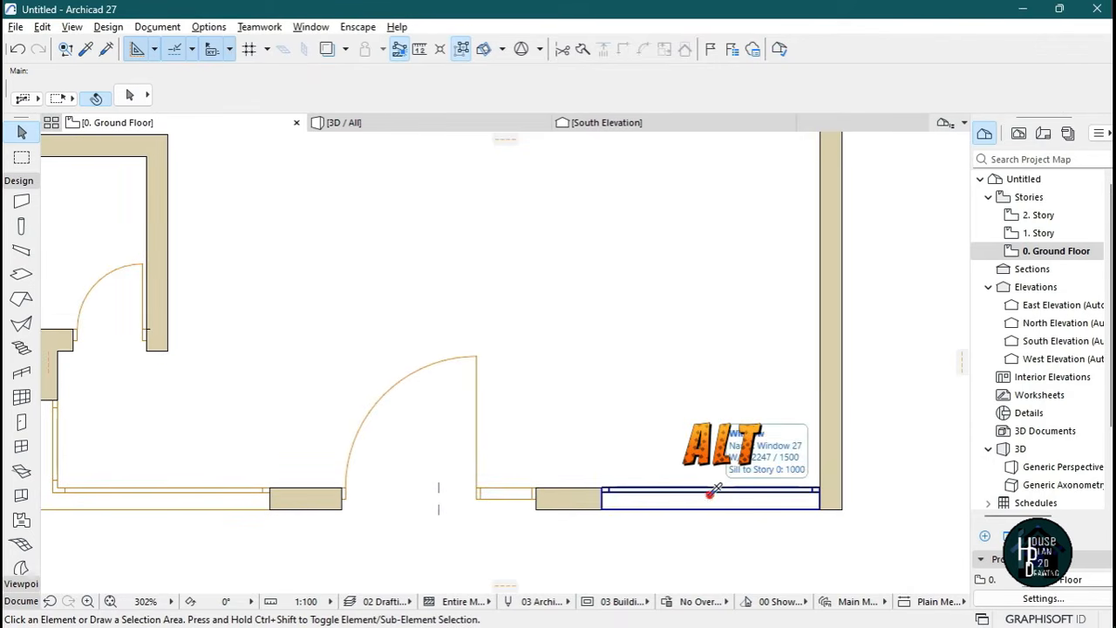
pyautogui.keyDown('alt'); pyautogui.click(713, 491); pyautogui.keyUp('alt')
pyautogui.scroll(-6, 628, 453)
pyautogui.scroll(4, 553, 282)
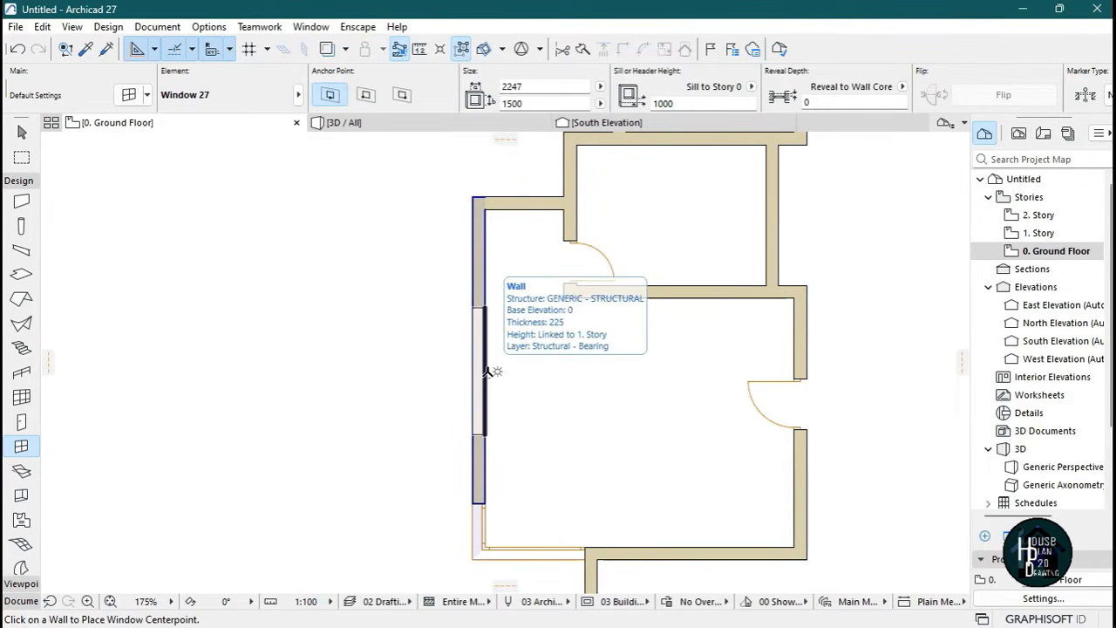
pyautogui.click(488, 371)
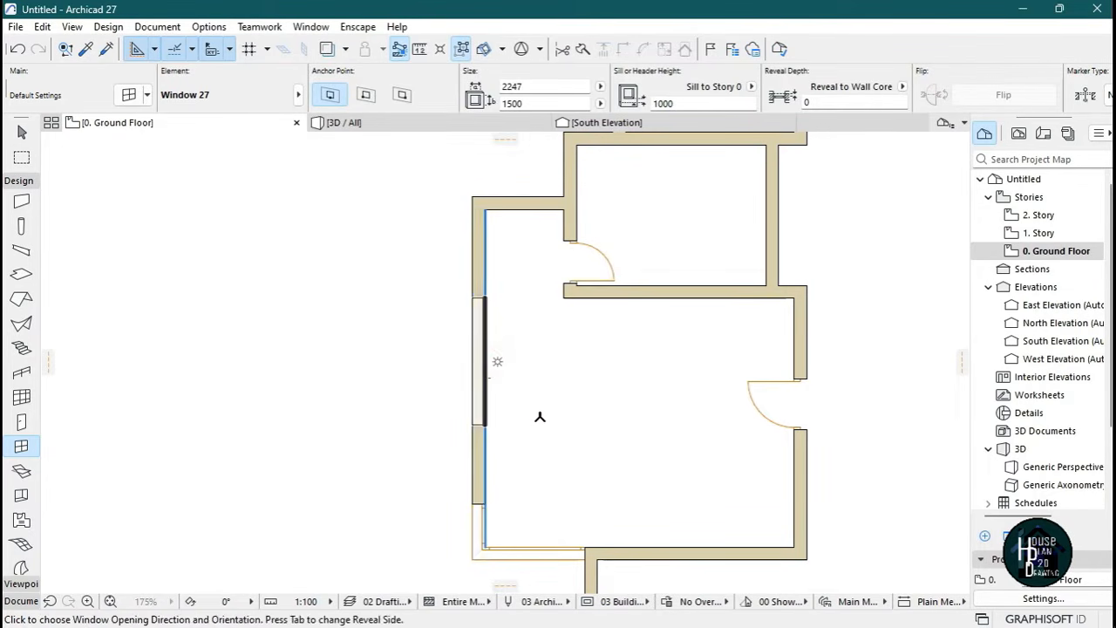
pyautogui.click(553, 428)
# Place a 2247 × 1500 mm window in the north wall of the large east room, near the northeast corner.
pyautogui.scroll(-4, 383, 381)
pyautogui.scroll(1, 398, 388)
pyautogui.scroll(-3, 510, 397)
pyautogui.scroll(6, 604, 296)
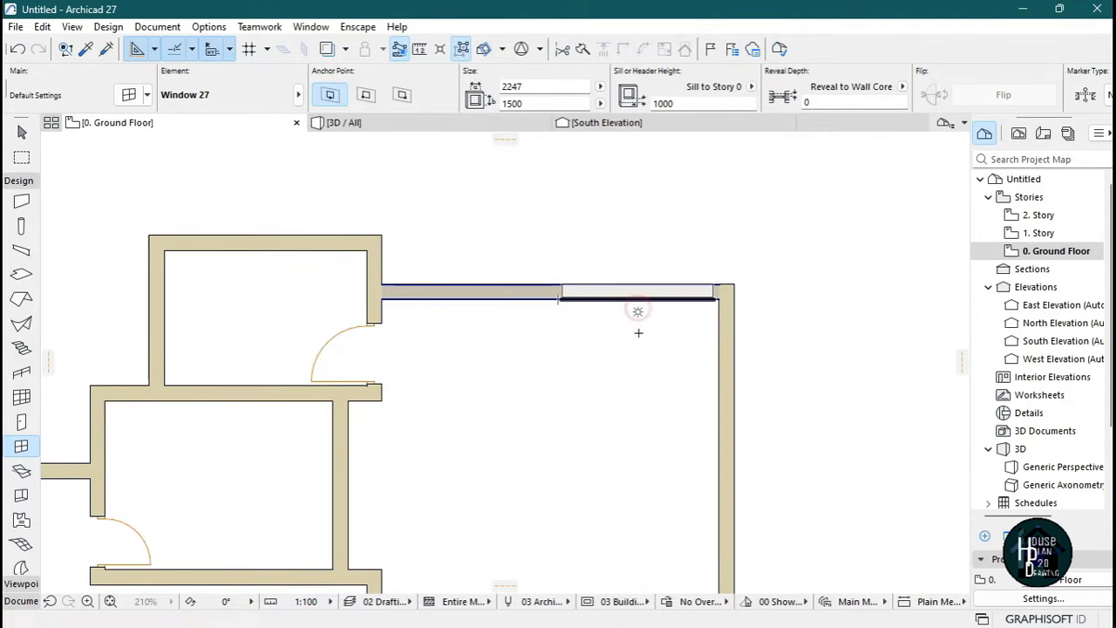
pyautogui.click(638, 310)
pyautogui.click(653, 440)
pyautogui.scroll(-4, 643, 301)
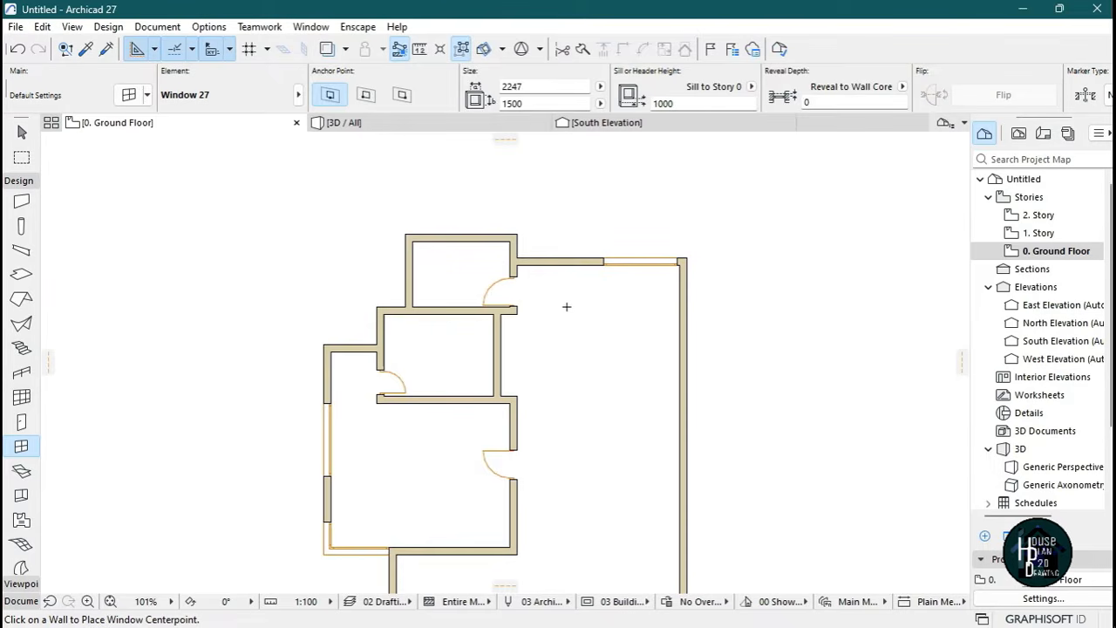
pyautogui.press('Escape')
# Choose 2-Sash Sliding Window 27 as the default window and set its width to 700 mm.
pyautogui.scroll(-6, 571, 275)
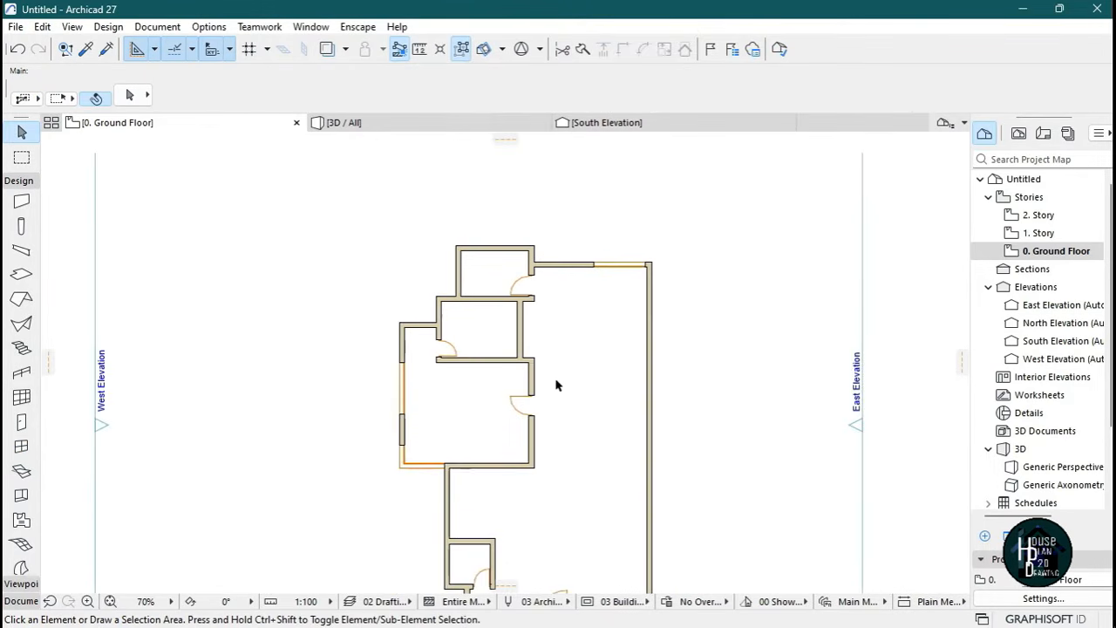
pyautogui.scroll(3, 518, 326)
pyautogui.scroll(2, 502, 340)
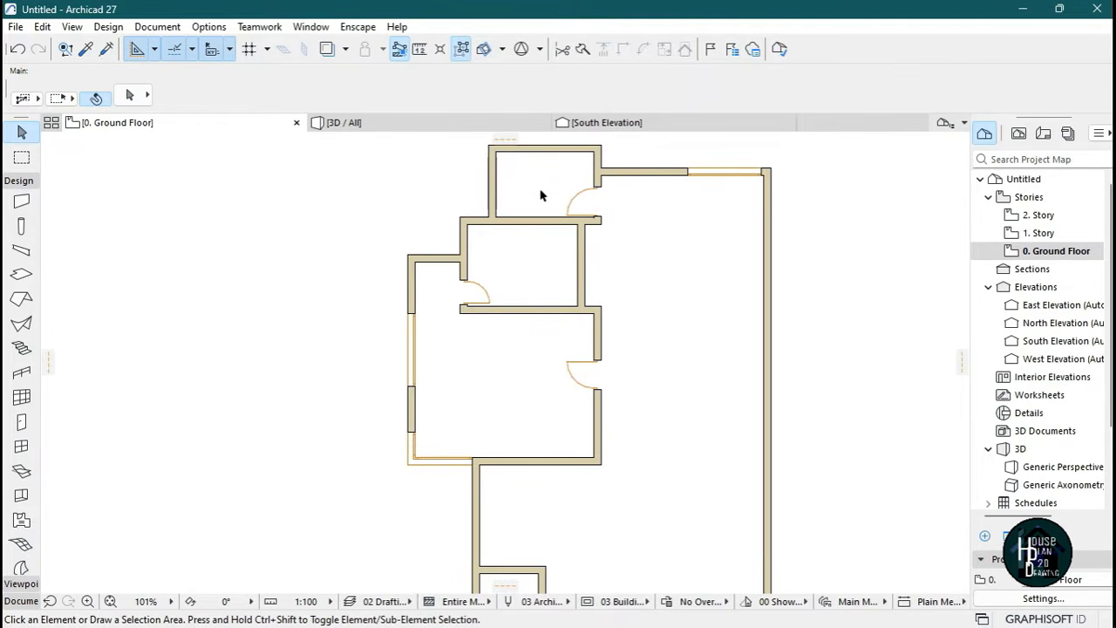
pyautogui.scroll(4, 540, 182)
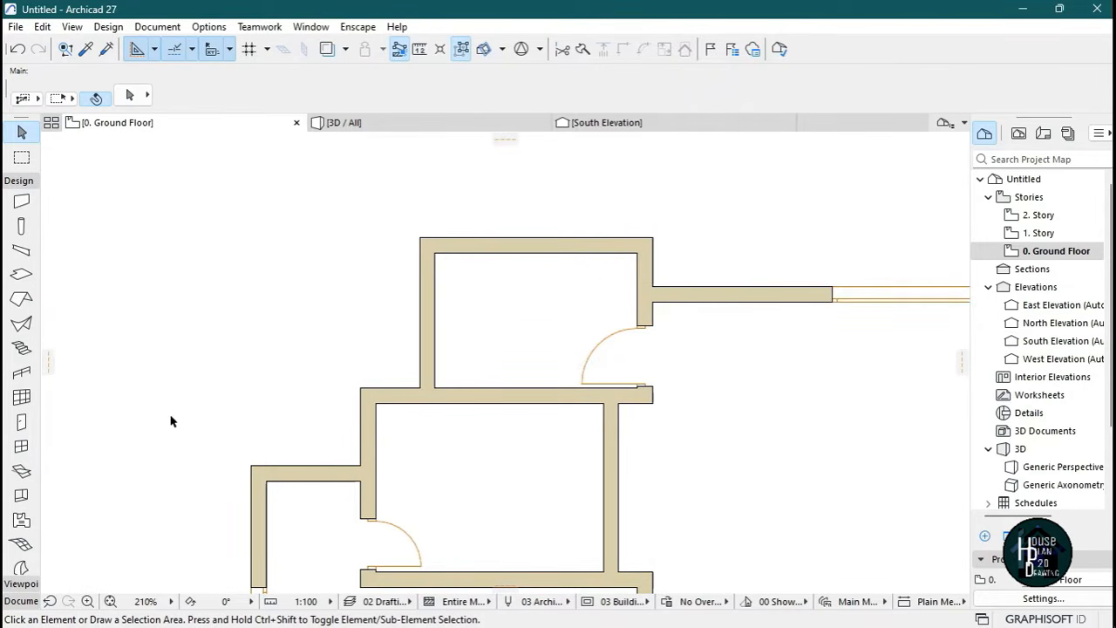
pyautogui.click(21, 447)
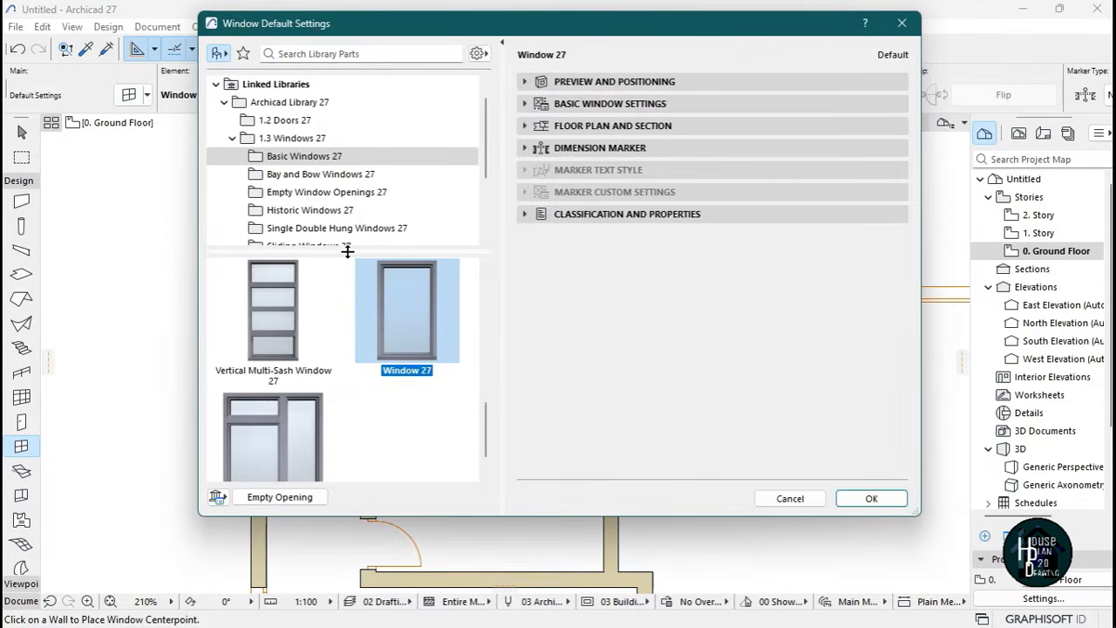
pyautogui.scroll(-3, 353, 205)
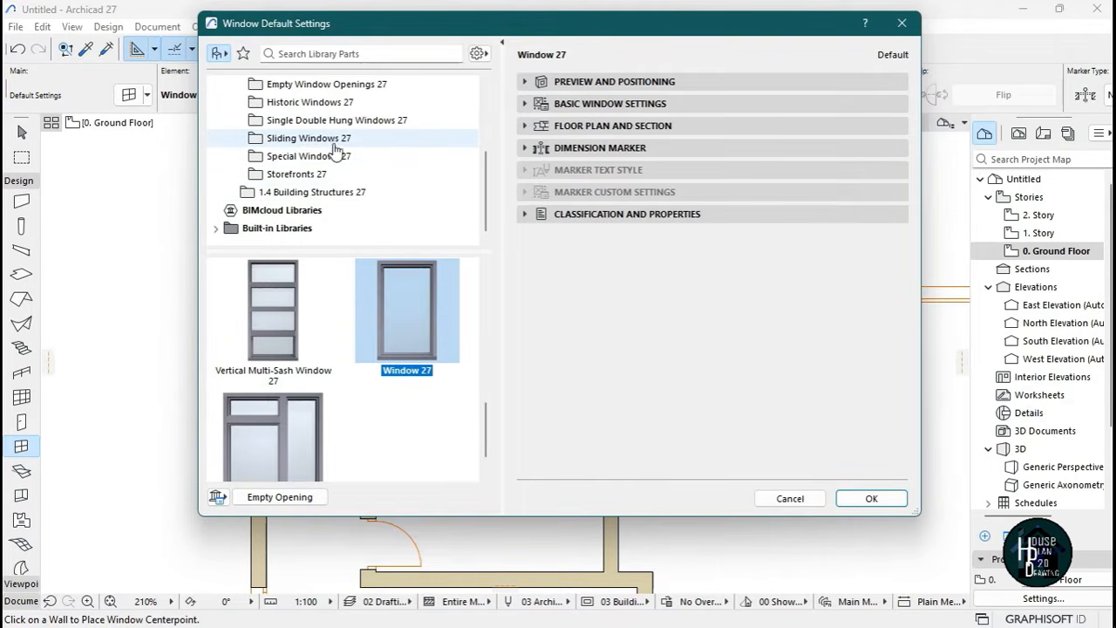
pyautogui.click(336, 140)
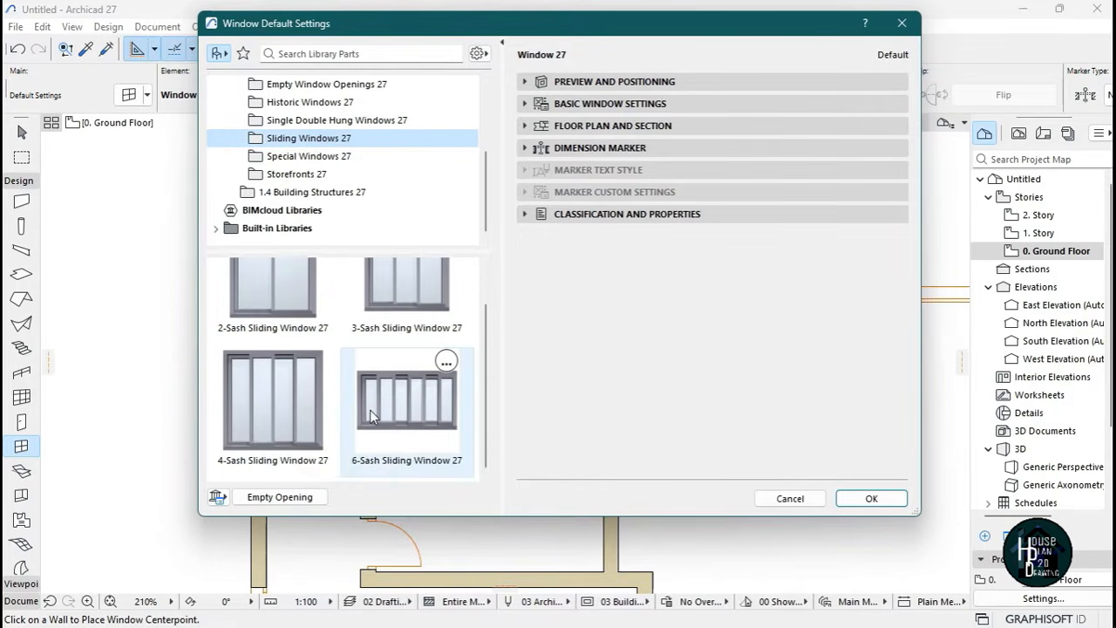
pyautogui.click(265, 326)
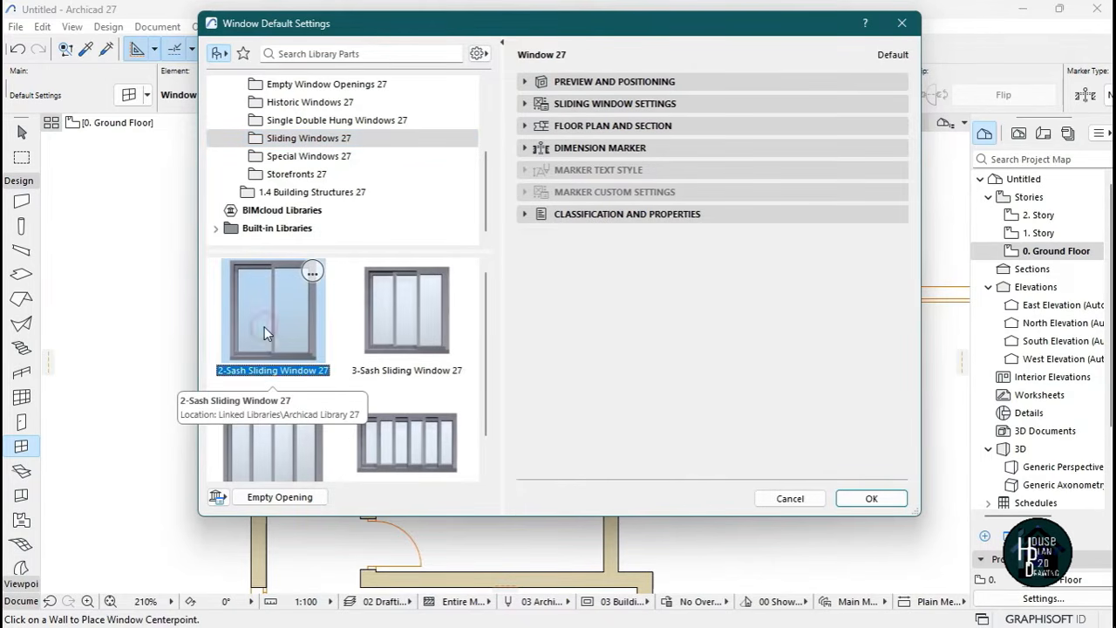
pyautogui.click(656, 82)
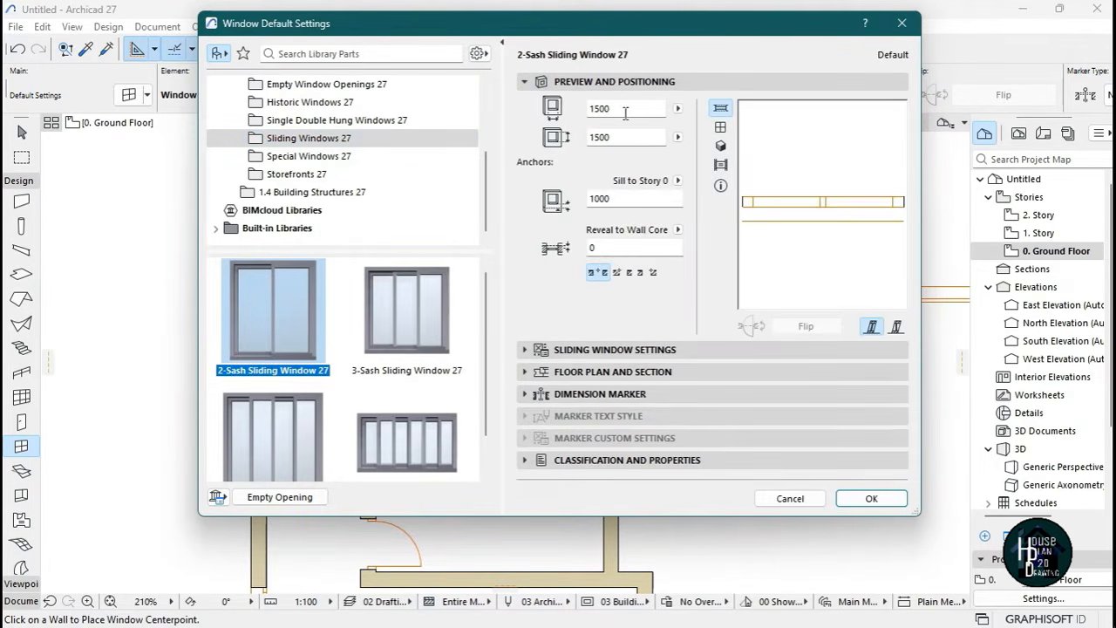
pyautogui.doubleClick(607, 108)
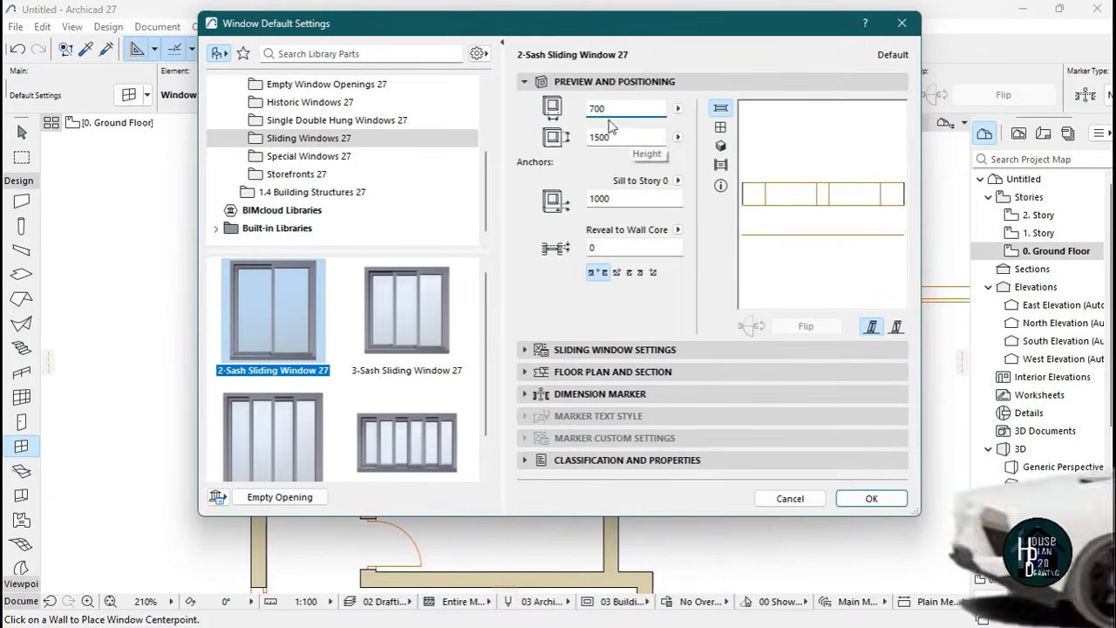
# Accept the 700 × 1500 mm 2-Sash Sliding Window settings and place one centred in the topmost room's upper exterior wall.
pyautogui.click(882, 500)
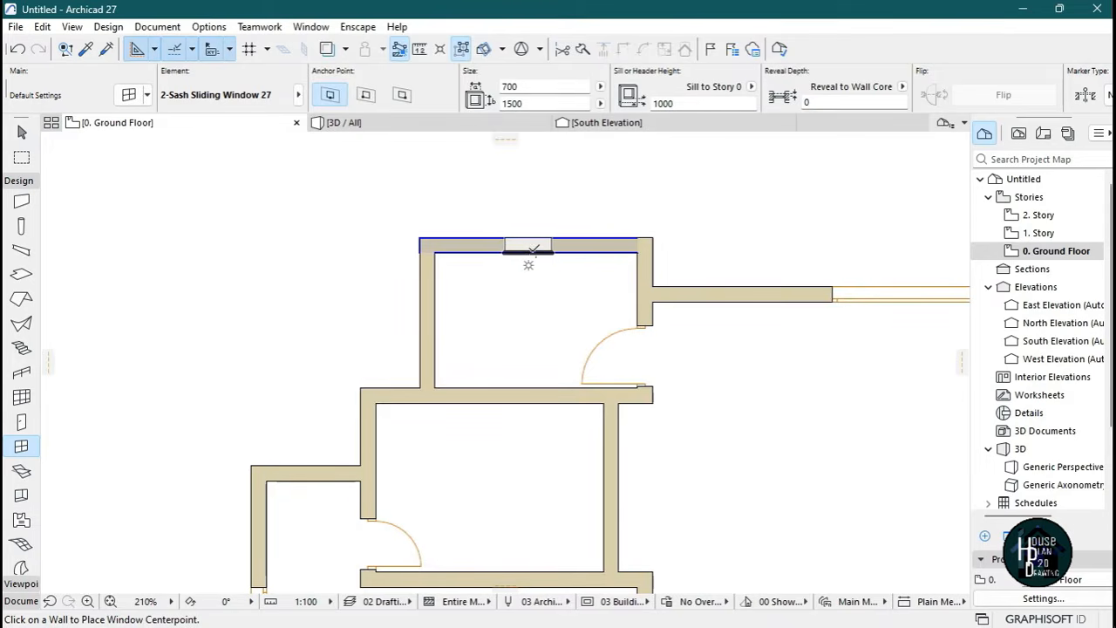
pyautogui.click(536, 247)
pyautogui.click(523, 341)
# Place another 2-Sash Sliding Window in the short exterior wall of the room below, above its door and facing outward.
pyautogui.scroll(-3, 572, 212)
pyautogui.scroll(6, 491, 264)
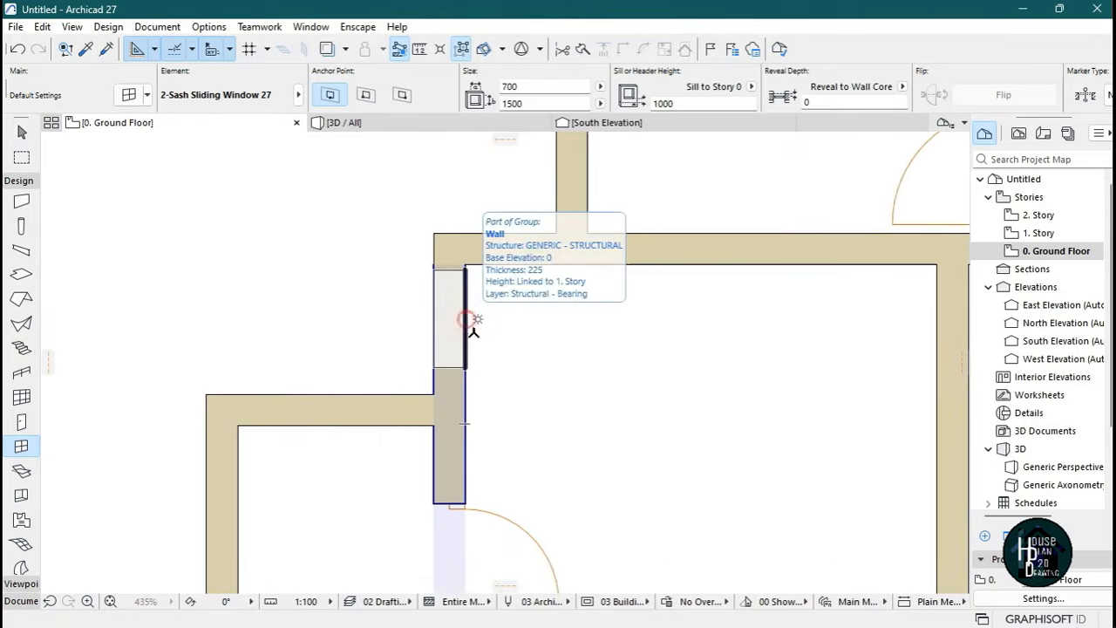
pyautogui.click(467, 319)
pyautogui.click(397, 288)
pyautogui.scroll(-6, 397, 287)
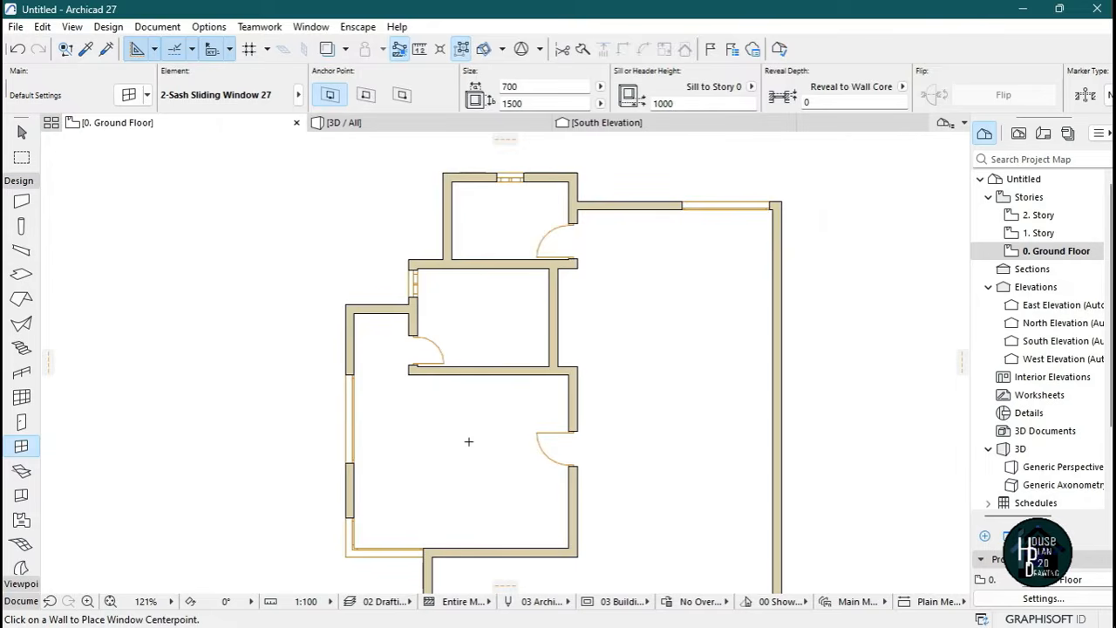
# Place a 2-Sash Sliding Window beside the door in the lower wall of the small room near the main entrance.
pyautogui.scroll(-4, 467, 439)
pyautogui.scroll(9, 443, 440)
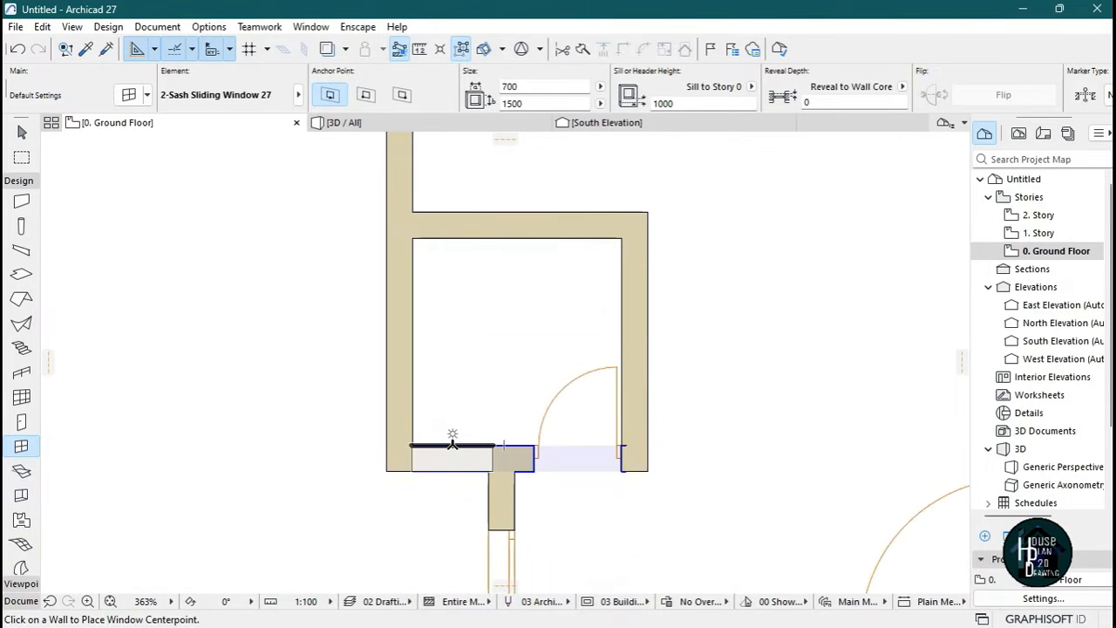
pyautogui.click(451, 445)
pyautogui.click(458, 382)
pyautogui.scroll(-3, 523, 366)
pyautogui.scroll(4, 532, 435)
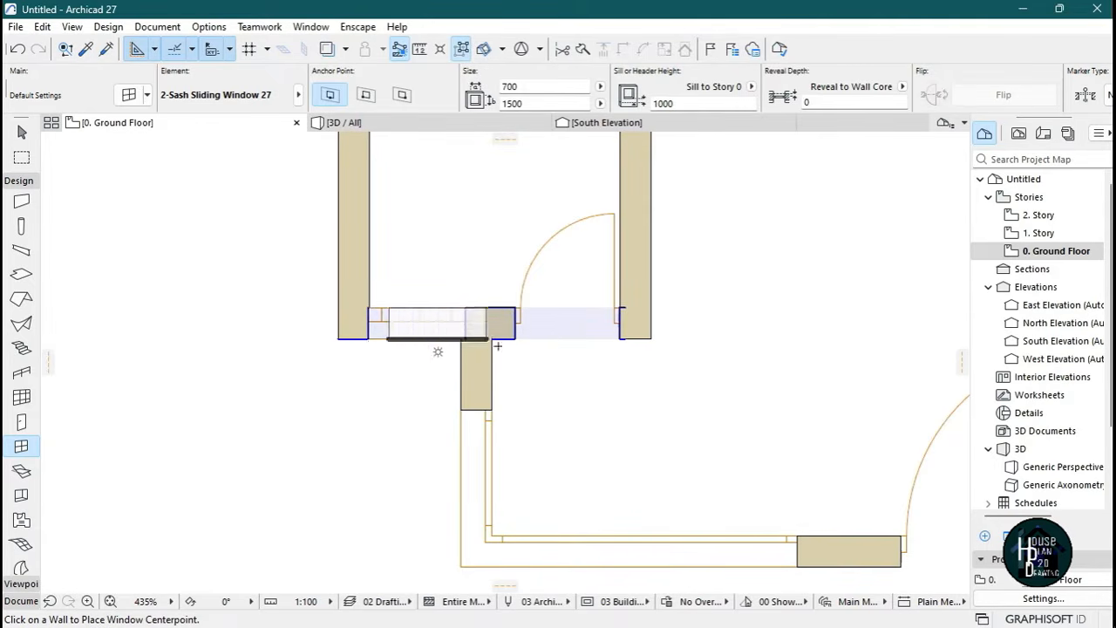
pyautogui.click(438, 351)
pyautogui.press('Escape')
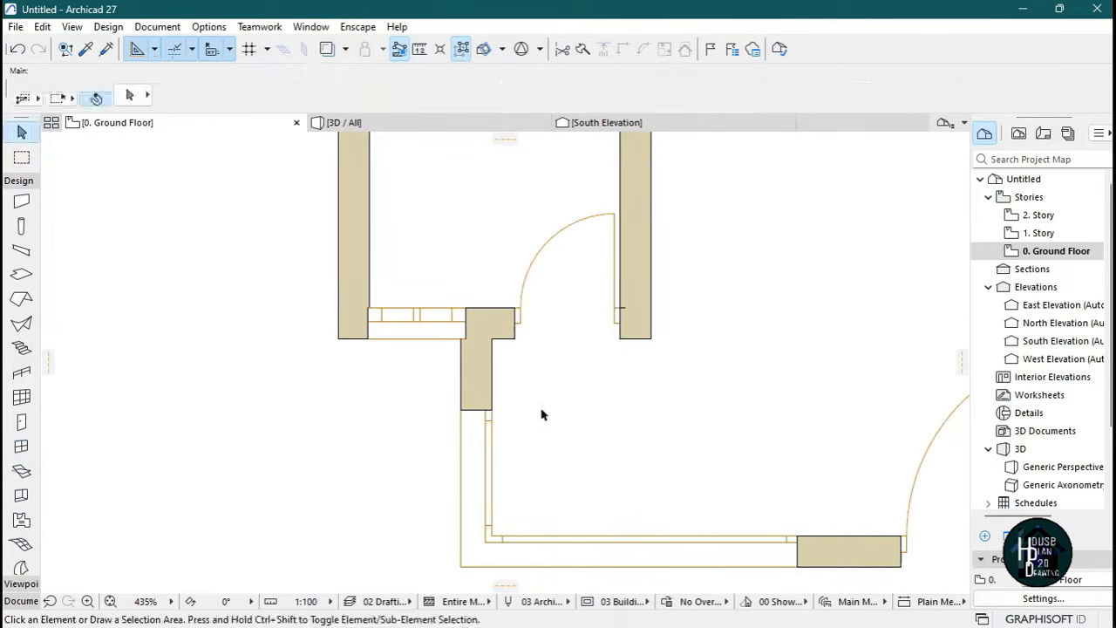
# Set the width of the small entrance room's sliding window to 600 mm.
pyautogui.click(417, 329)
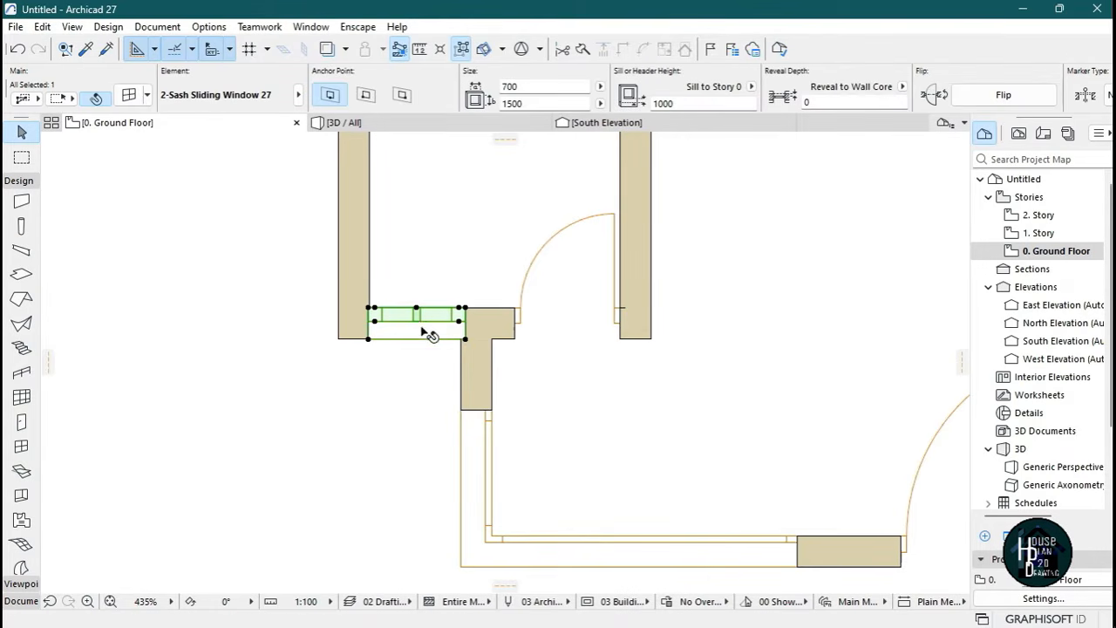
pyautogui.click(521, 83)
pyautogui.write('6')
pyautogui.press('Return')
pyautogui.scroll(4, 406, 336)
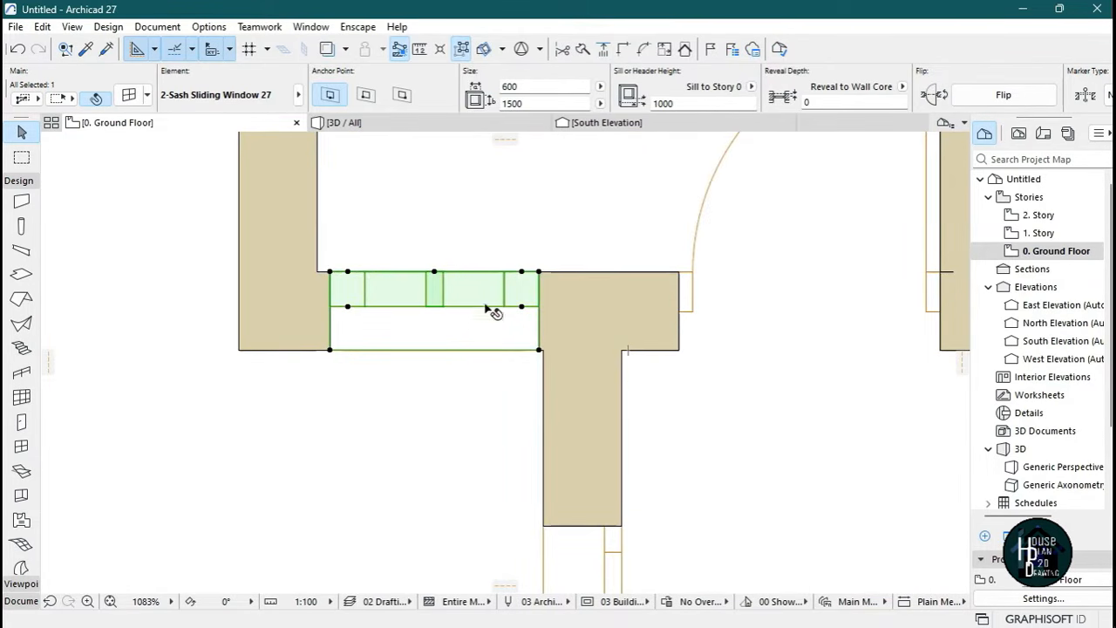
pyautogui.click(459, 382)
pyautogui.scroll(-9, 472, 343)
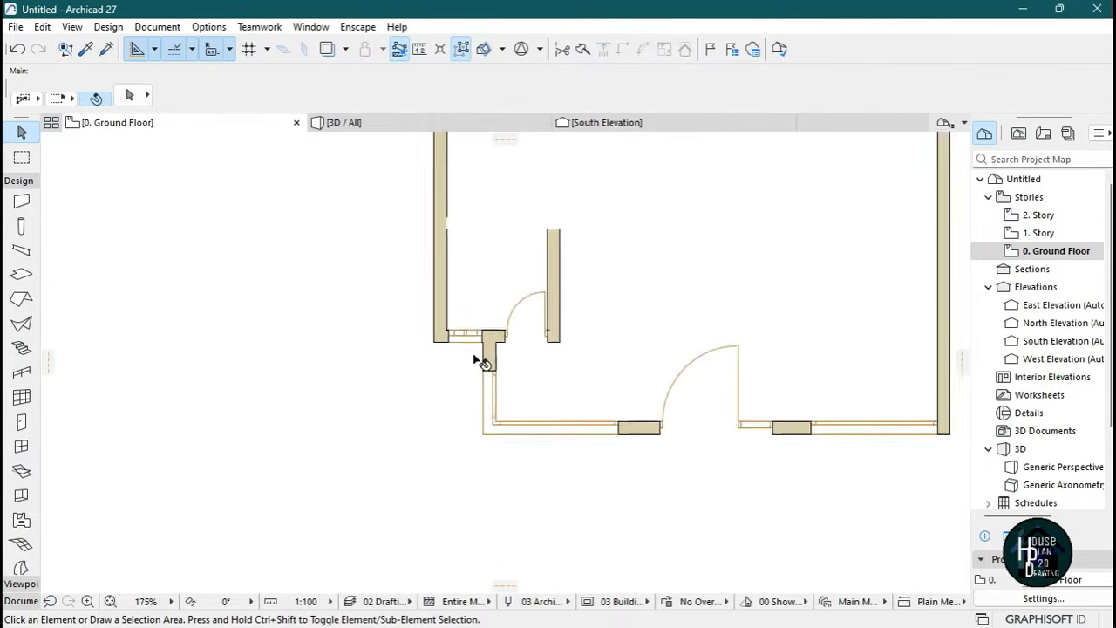
pyautogui.scroll(2, 558, 286)
pyautogui.scroll(-4, 411, 354)
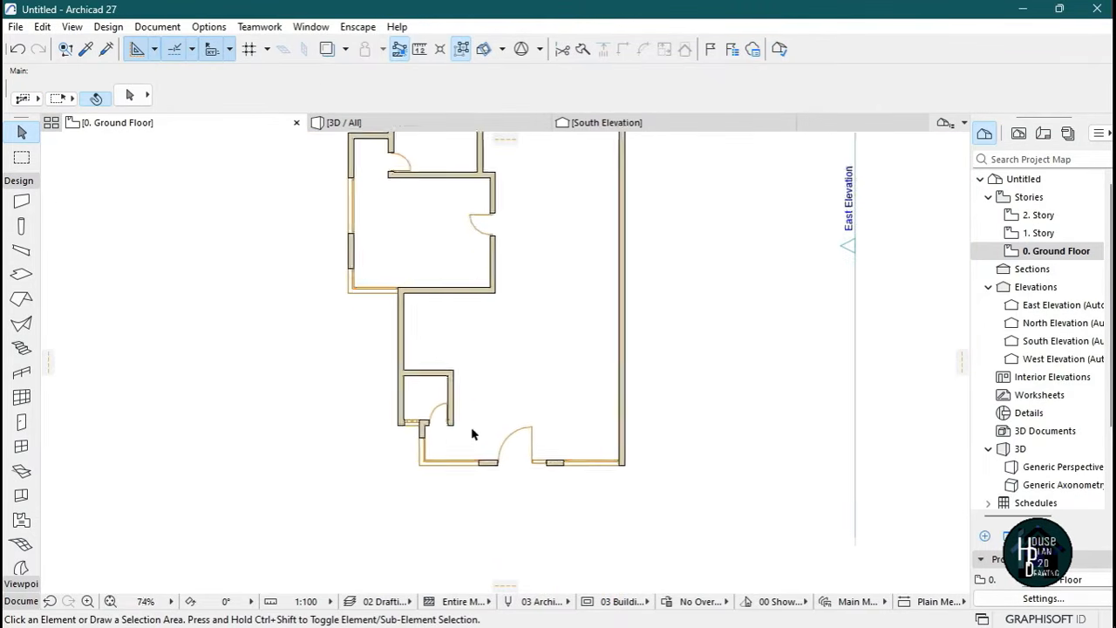
pyautogui.scroll(-2, 598, 366)
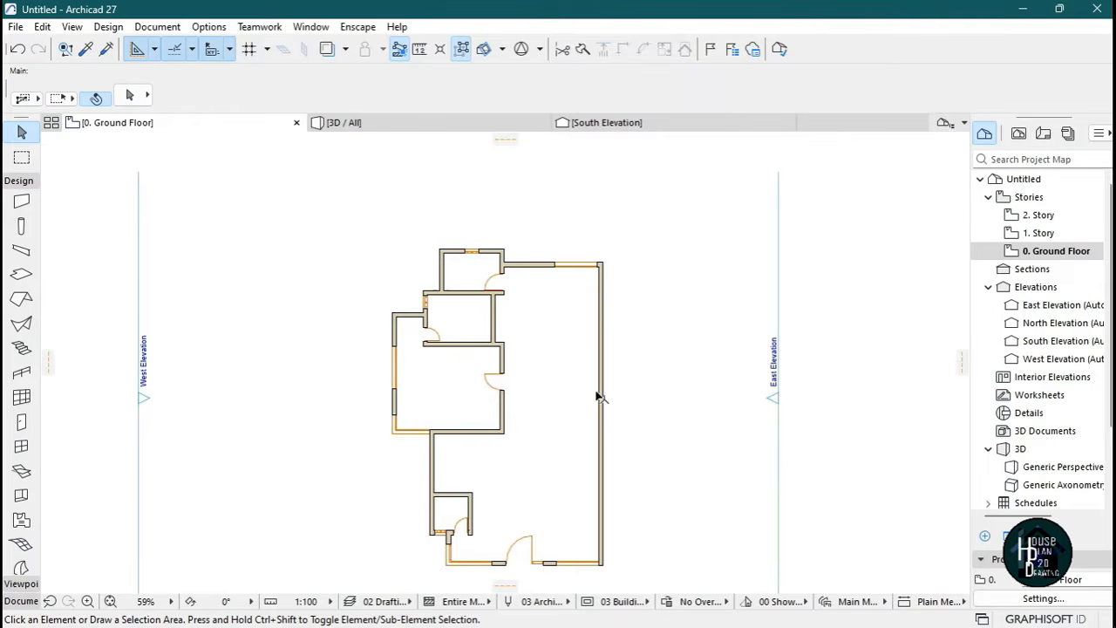
# Switch to the Multigenerational House project in ARCHICAD 25 and start exploring its 3D model in fly mode.
pyautogui.moveTo(797, 619)
pyautogui.click(722, 611)
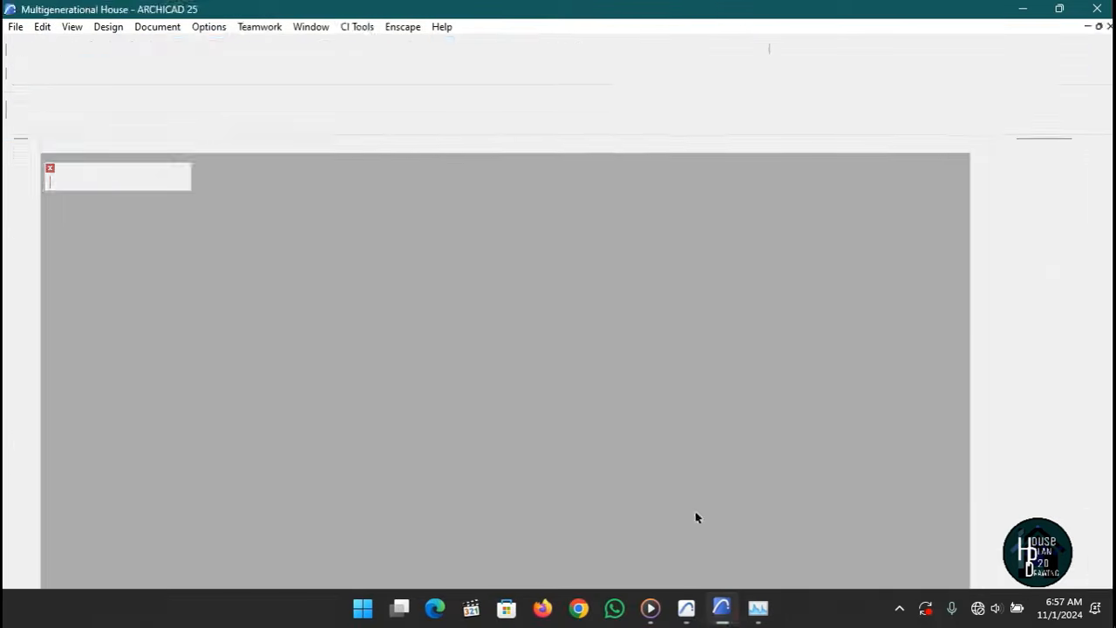
pyautogui.click(129, 600)
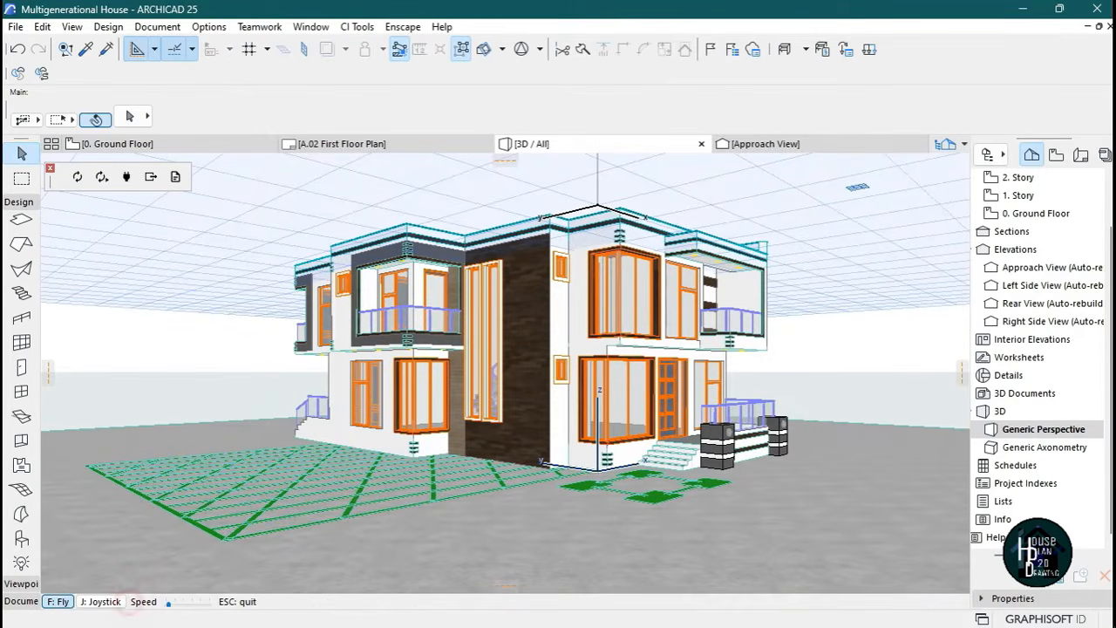
# Fly around the finished house to examine its front and side exterior walls, windows and entrance, and end the exploration.
pyautogui.press('Up')
pyautogui.press('Down')
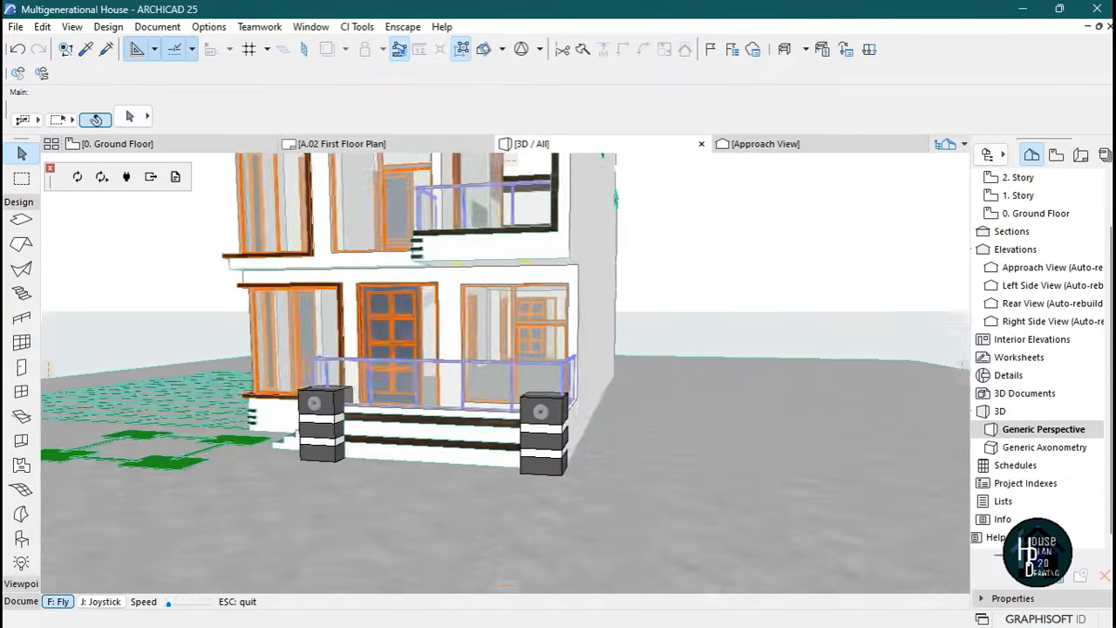
pyautogui.press('Down')
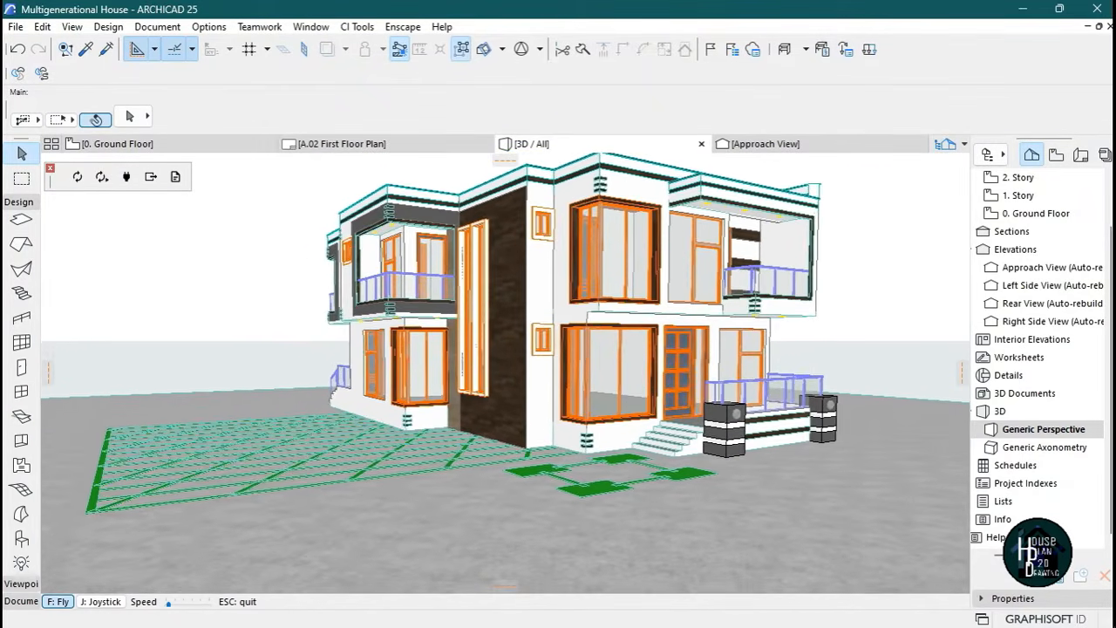
pyautogui.press('Left')
pyautogui.press('Up')
pyautogui.press('Left')
pyautogui.press('Down')
pyautogui.press('Left')
pyautogui.press('Up')
pyautogui.press('Right')
pyautogui.press('Up')
pyautogui.press('Down')
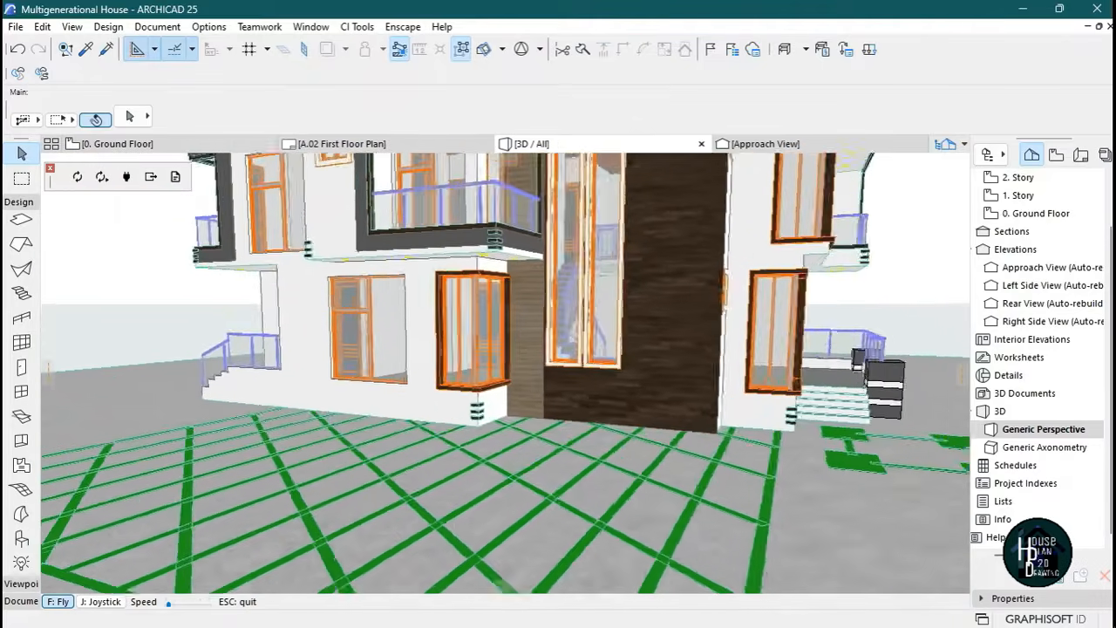
pyautogui.press('Right')
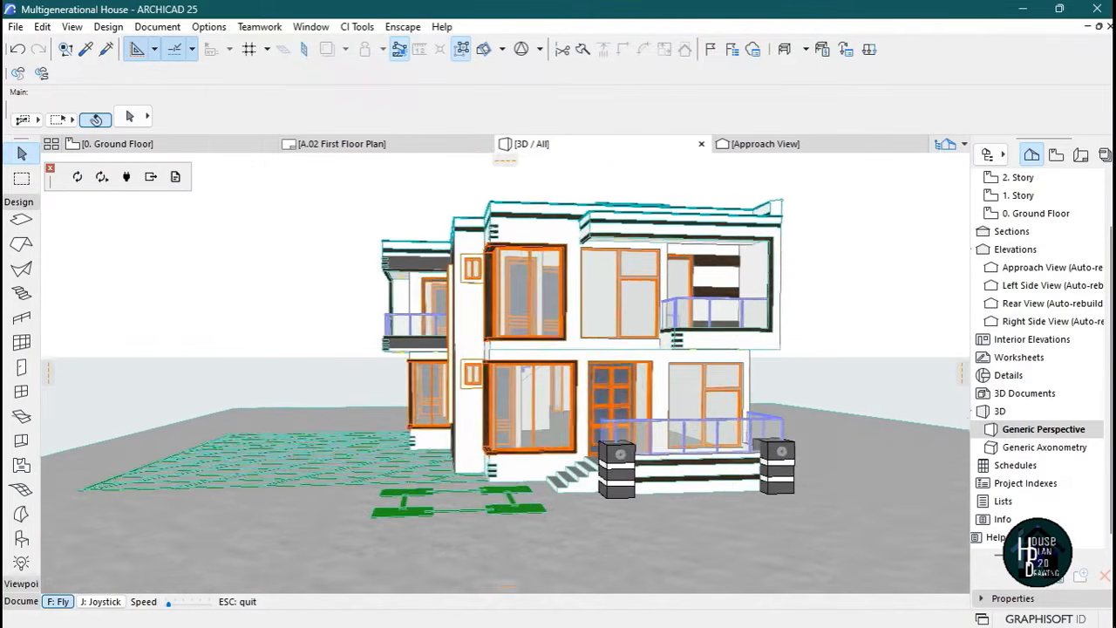
pyautogui.press('Right')
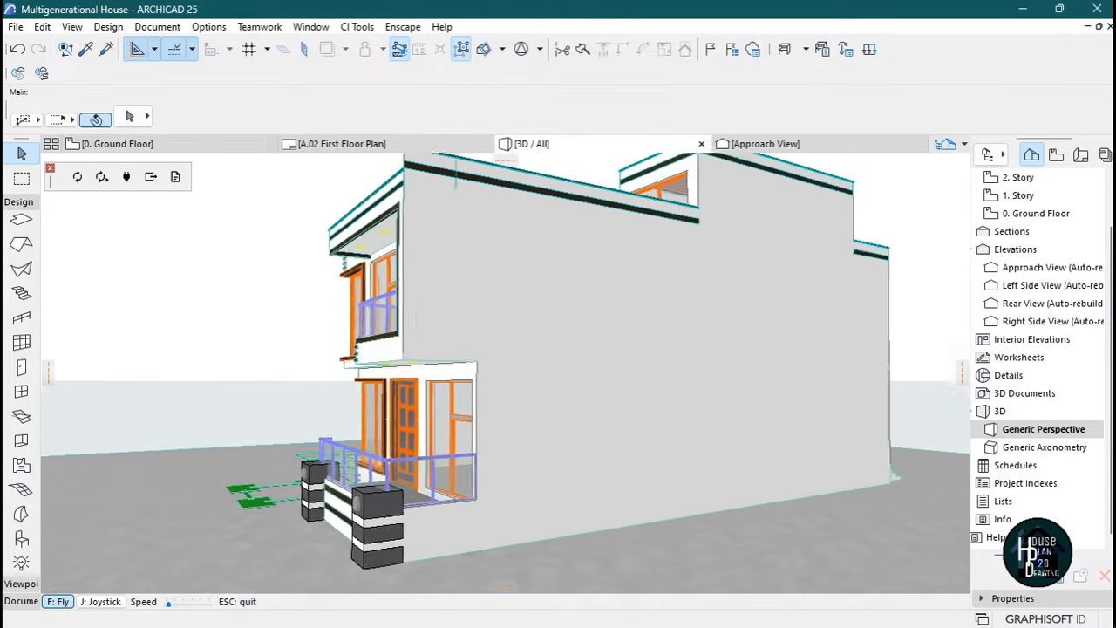
pyautogui.press('Escape')
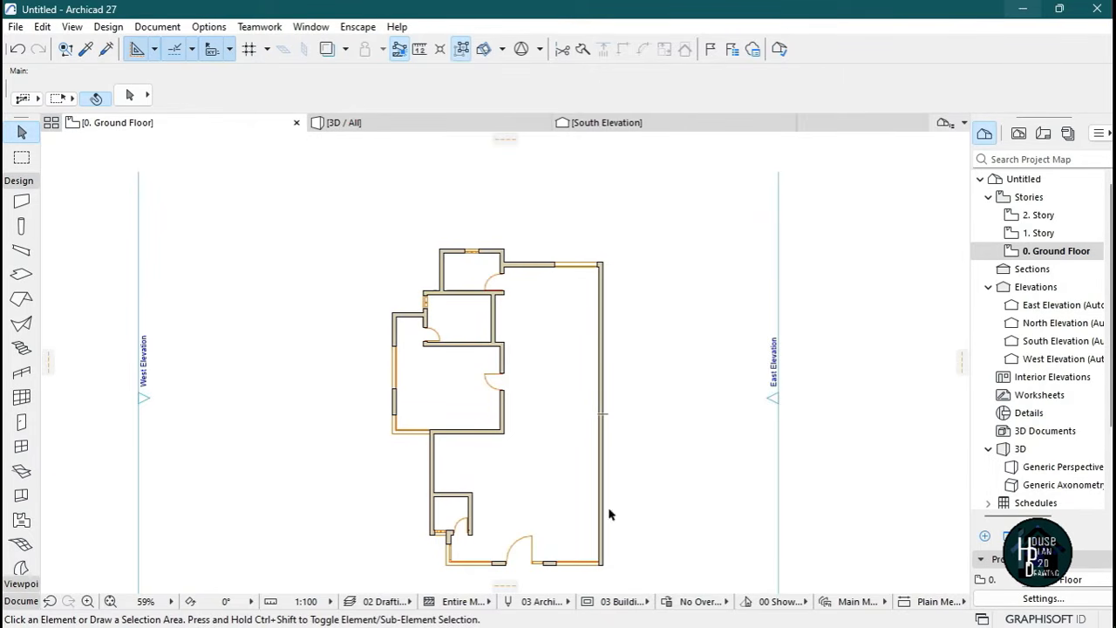
# In the Archicad 27 ground floor plan, stretch the upper end of the long east wall level with the topmost room's outer face.
pyautogui.scroll(2, 563, 224)
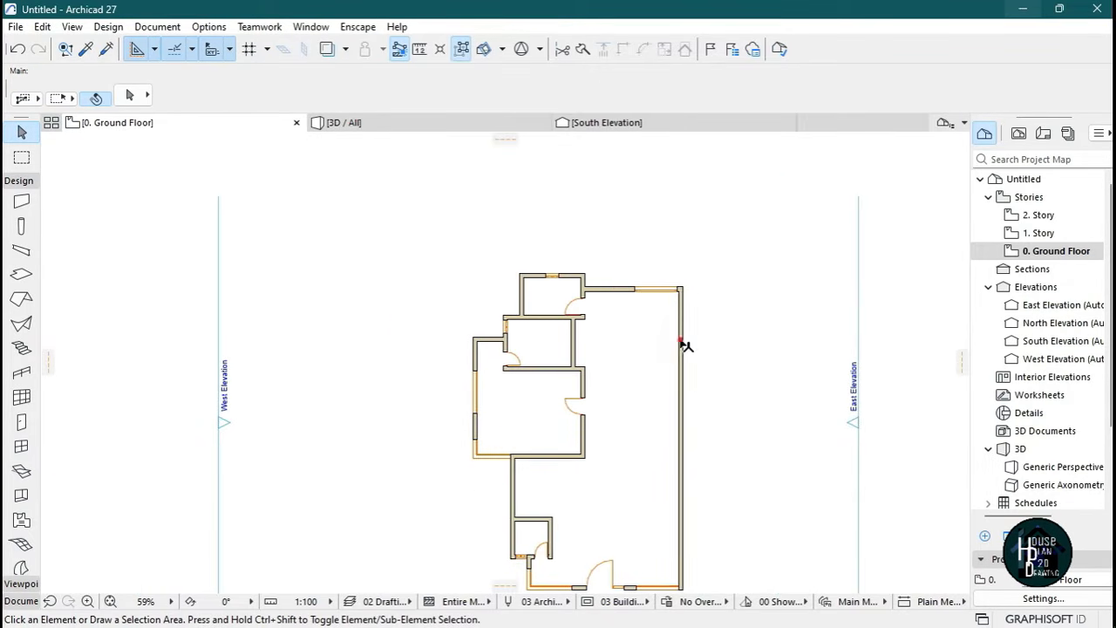
pyautogui.click(687, 291)
pyautogui.scroll(5, 689, 309)
pyautogui.scroll(3, 689, 310)
pyautogui.click(693, 319)
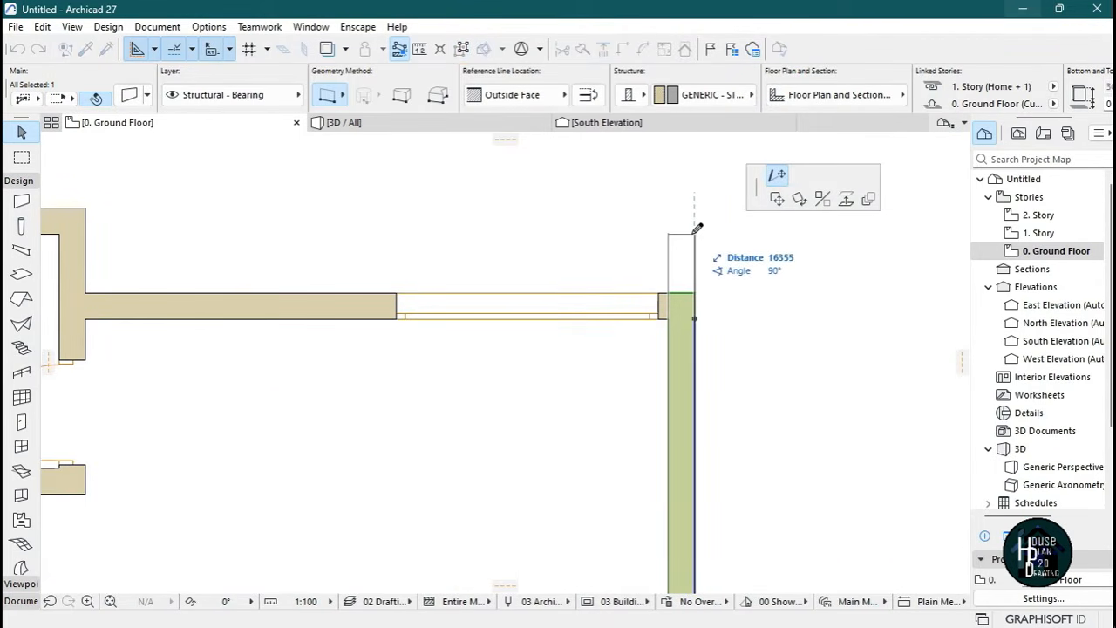
pyautogui.press('shift')
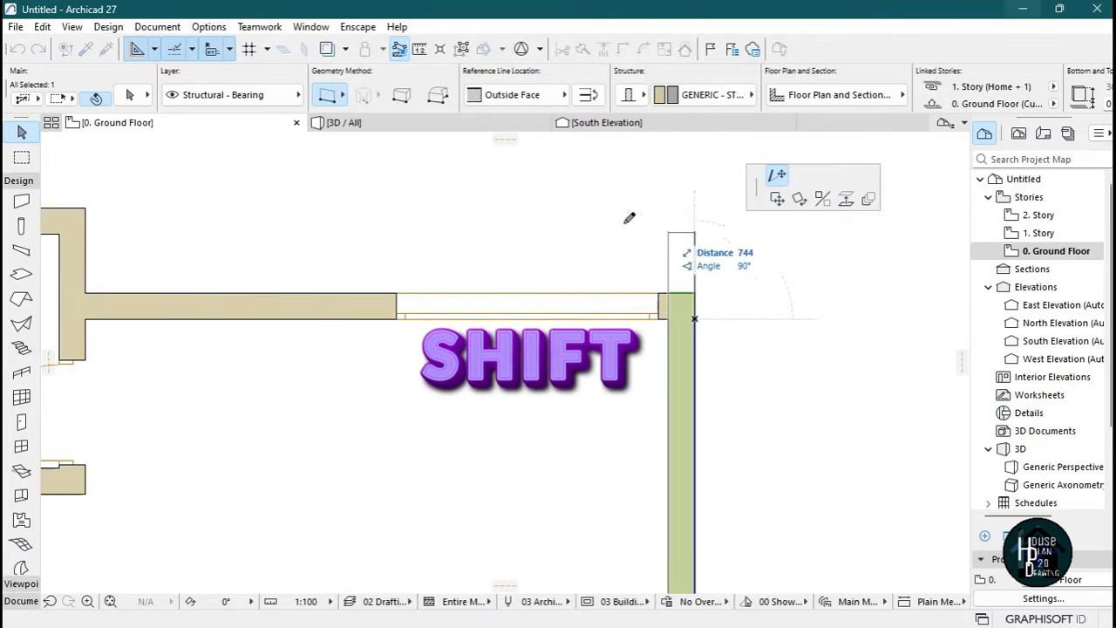
pyautogui.click(87, 206)
pyautogui.press('Escape')
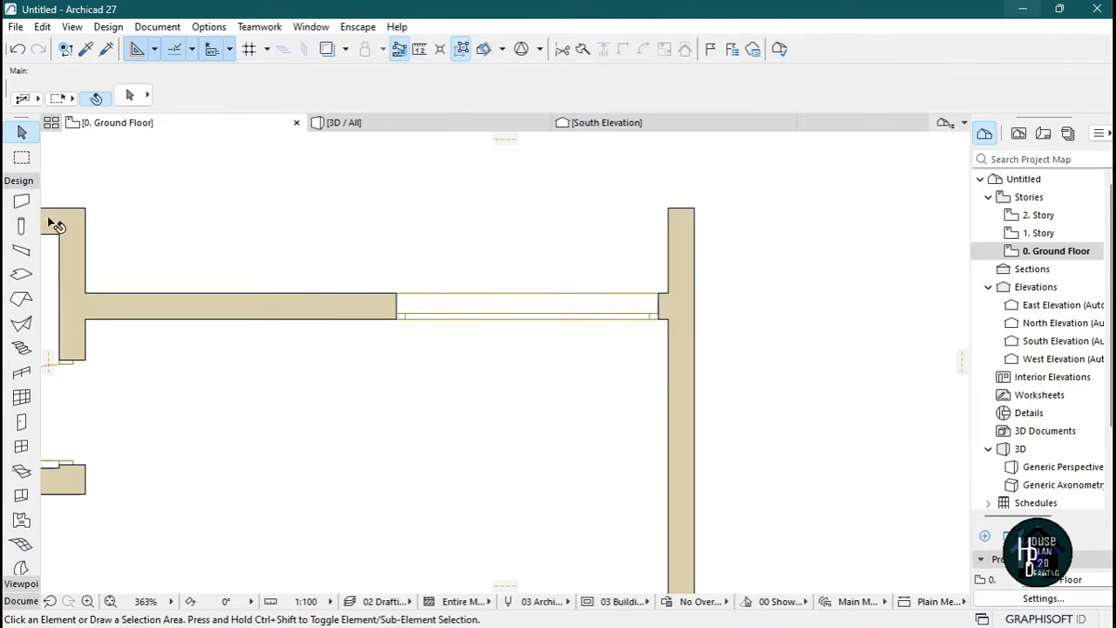
# Copy the topmost room's 900 × 2100 mm door settings and place an inward-opening door in the adjacent rear wall beside that room.
pyautogui.scroll(-8, 697, 229)
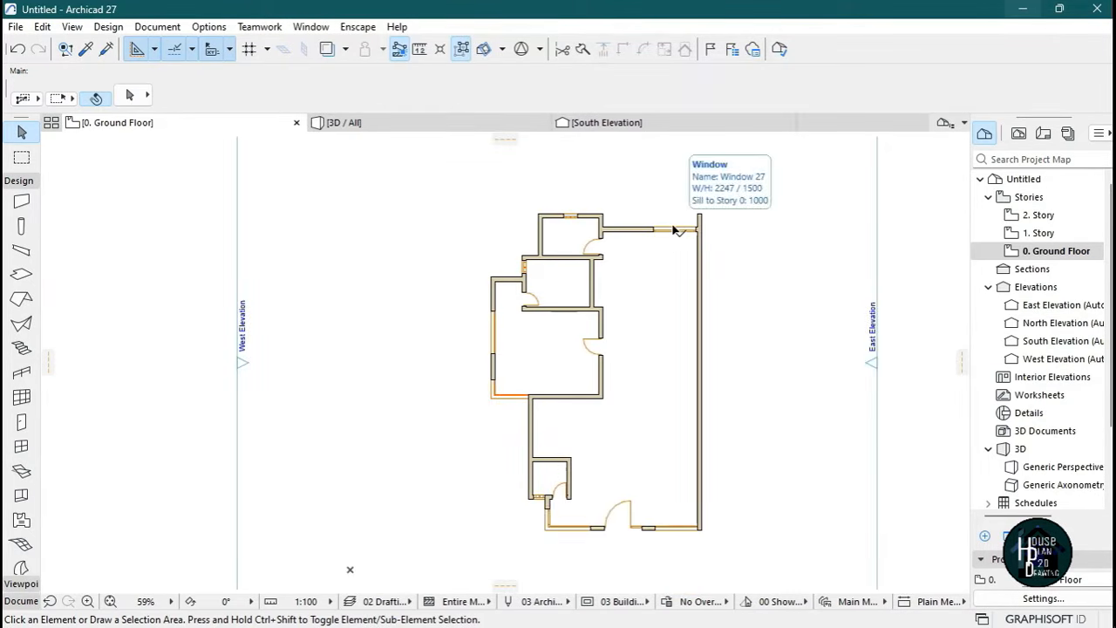
pyautogui.scroll(5, 648, 250)
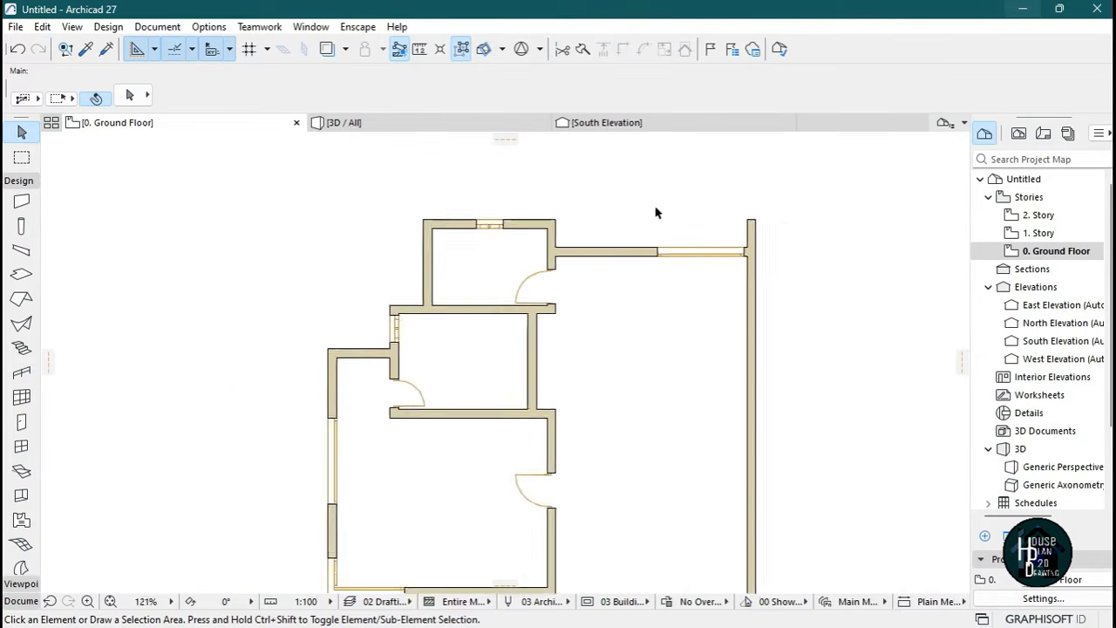
pyautogui.scroll(-1, 528, 262)
pyautogui.scroll(2, 544, 284)
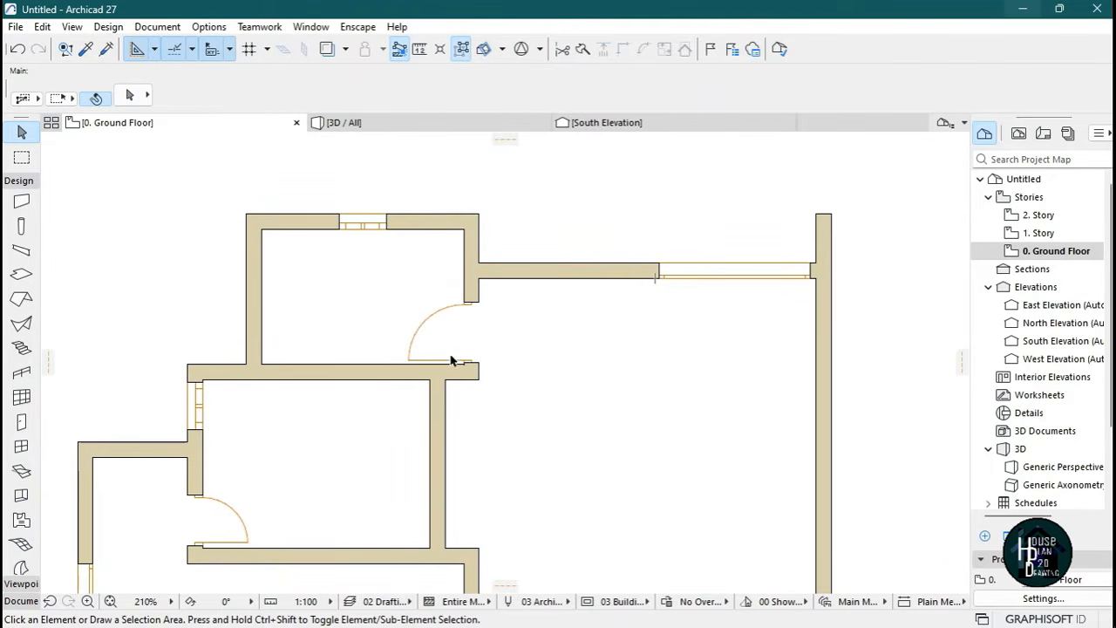
pyautogui.scroll(1, 452, 357)
pyautogui.scroll(1, 418, 356)
pyautogui.press('alt')
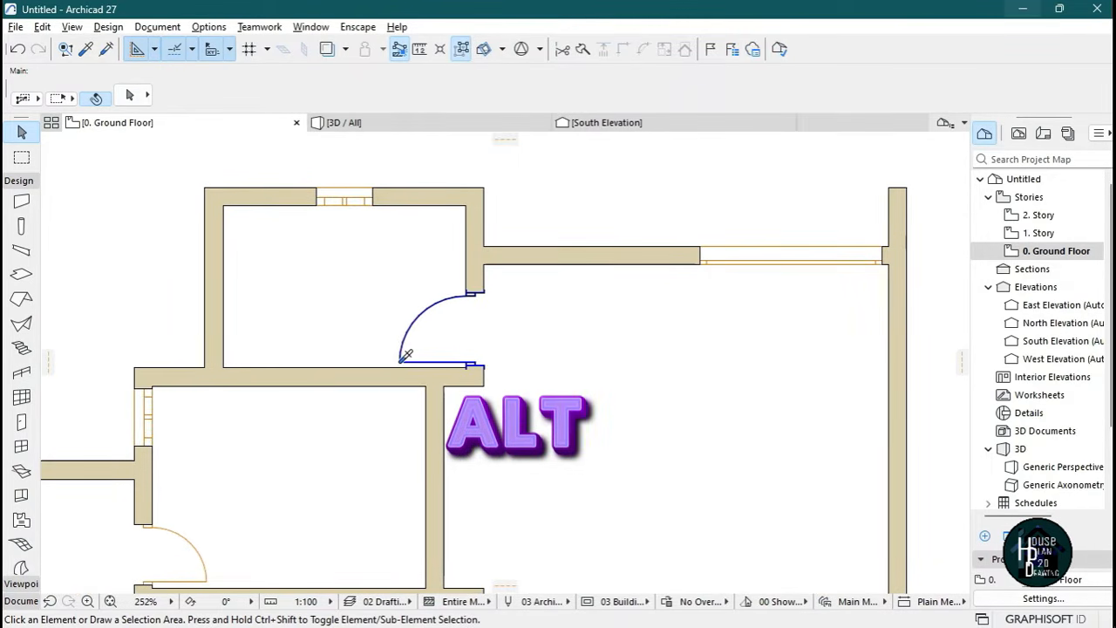
pyautogui.keyDown('alt'); pyautogui.click(406, 354); pyautogui.keyUp('alt')
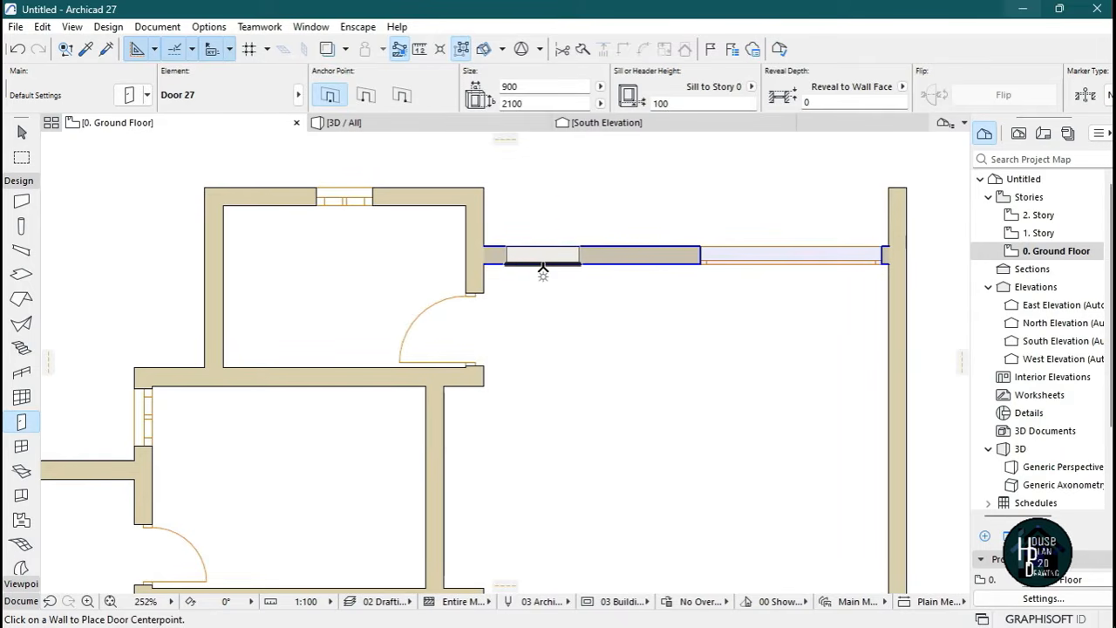
pyautogui.click(542, 271)
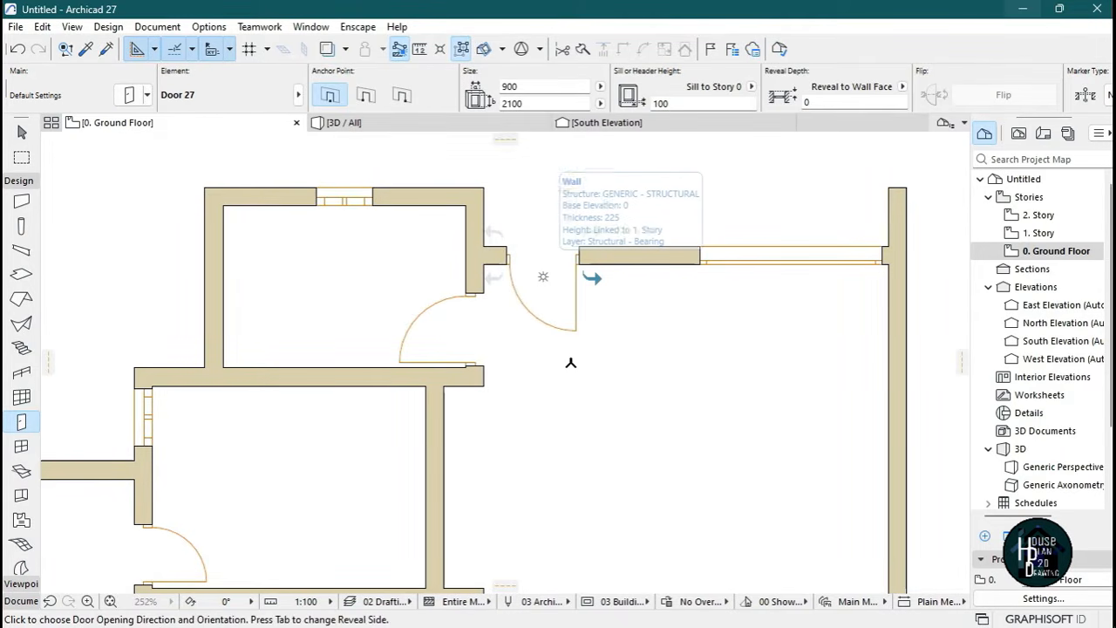
pyautogui.click(627, 449)
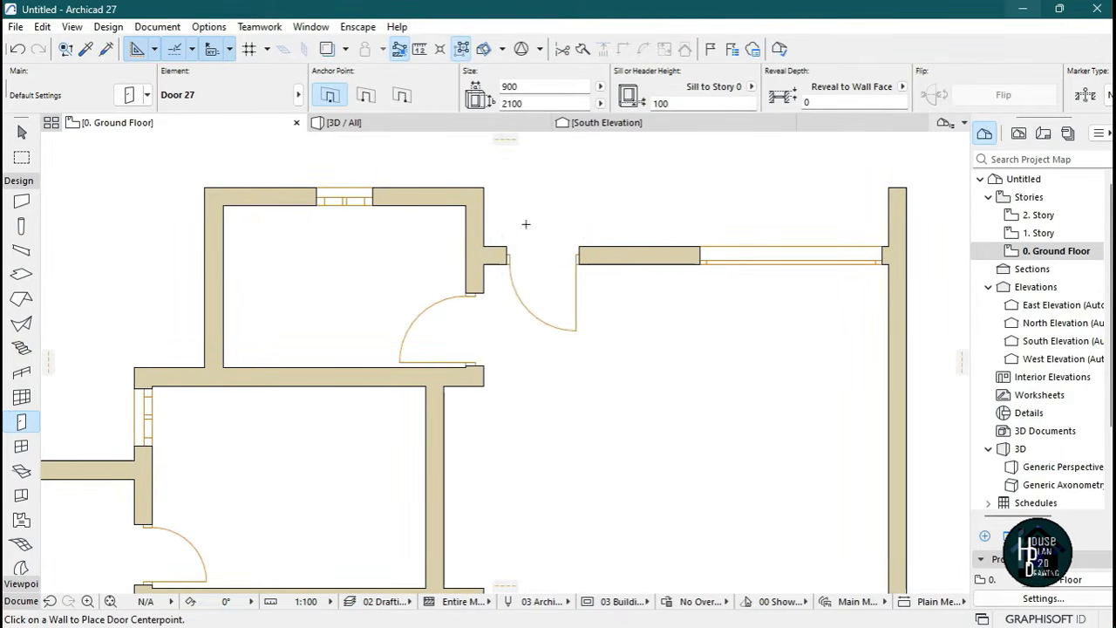
pyautogui.scroll(-8, 659, 209)
pyautogui.press('Escape')
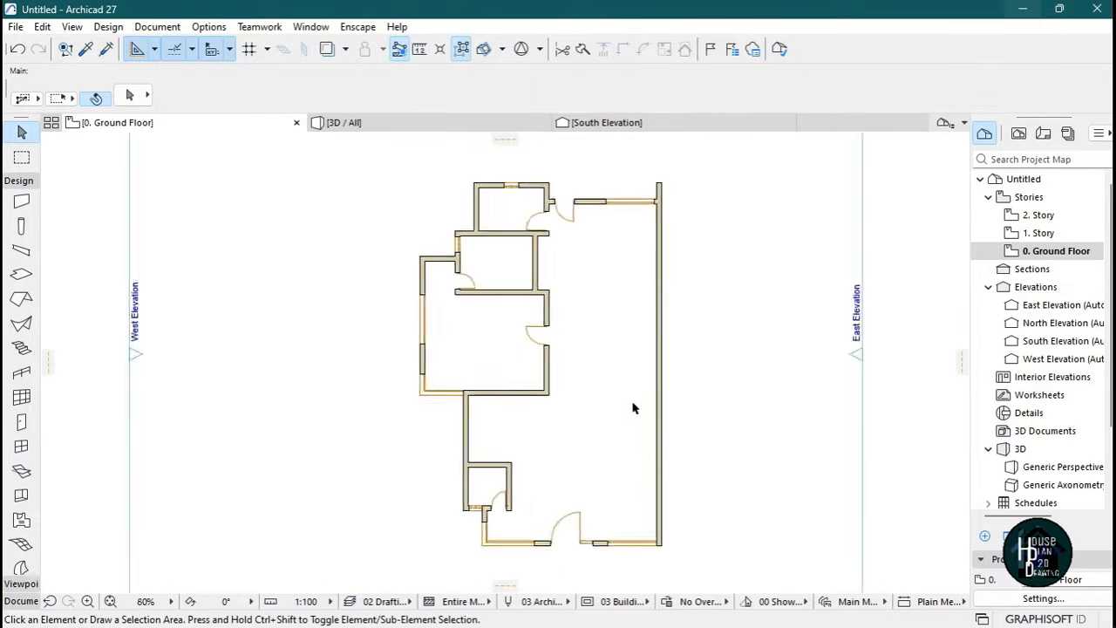
pyautogui.scroll(1, 615, 518)
pyautogui.scroll(1, 602, 523)
pyautogui.scroll(-2, 605, 515)
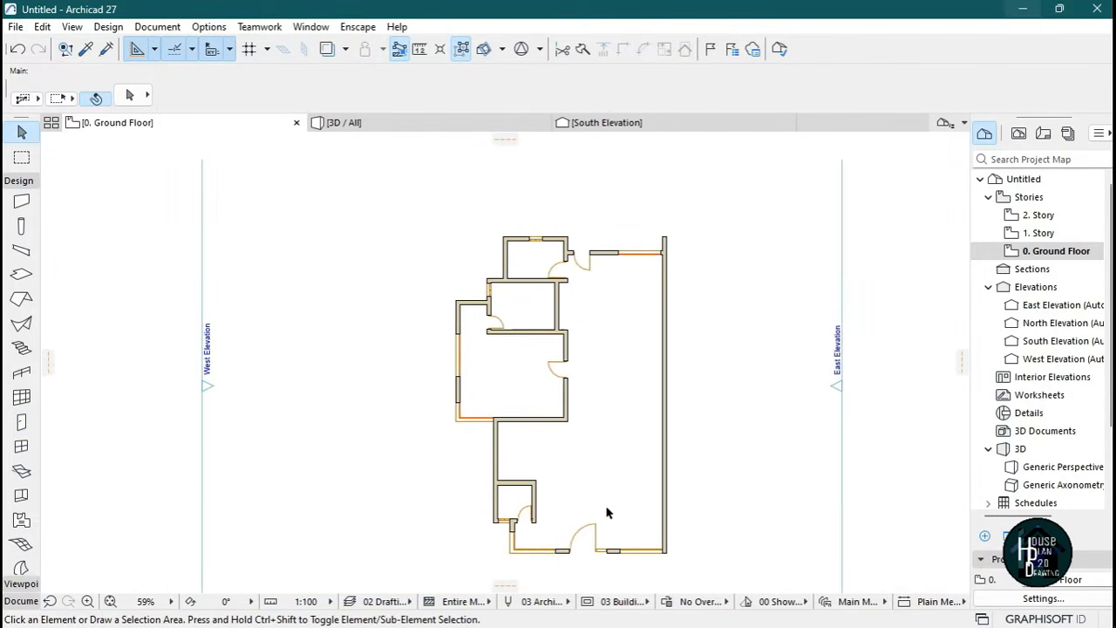
pyautogui.scroll(1, 595, 538)
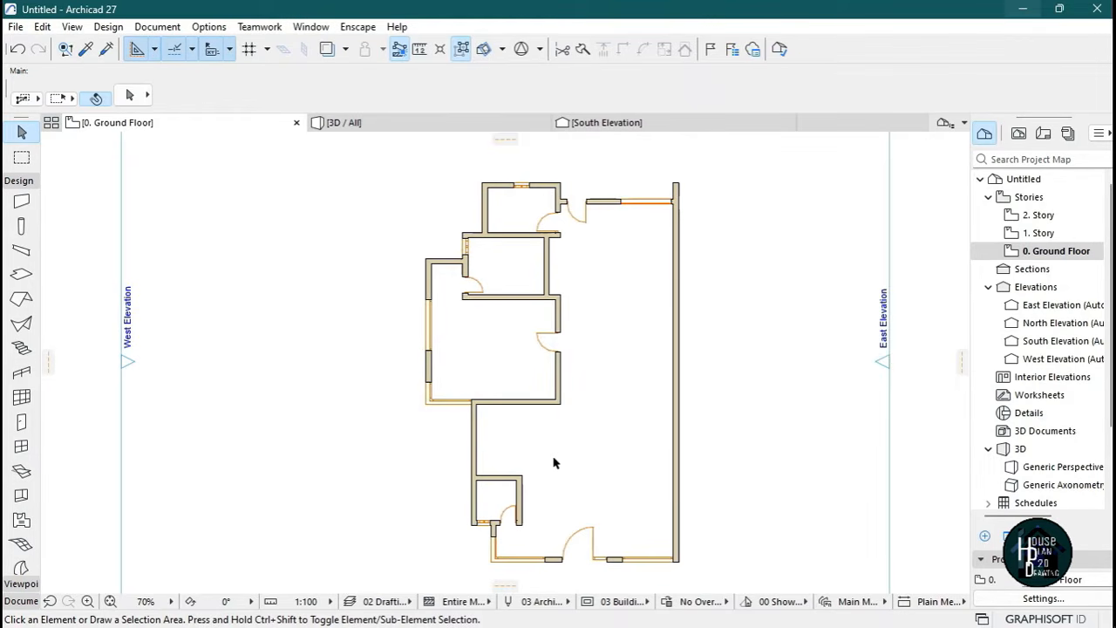
pyautogui.scroll(4, 552, 463)
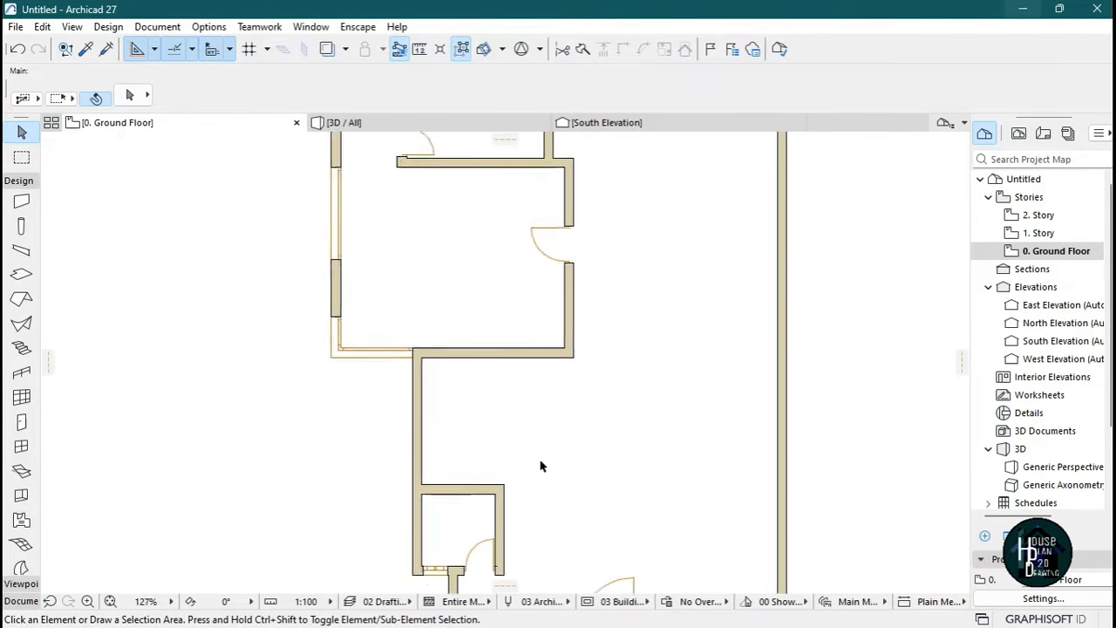
pyautogui.scroll(2, 549, 395)
pyautogui.scroll(-9, 551, 453)
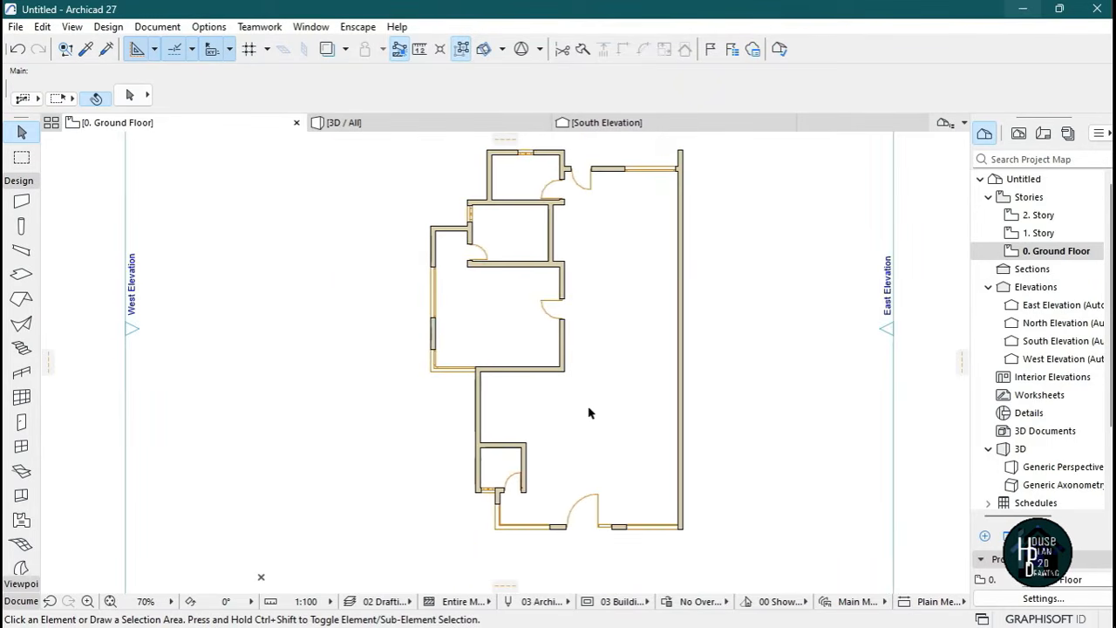
# Start a stair on the ground floor with both its bottom and top offsets set to 0.
pyautogui.scroll(3, 530, 507)
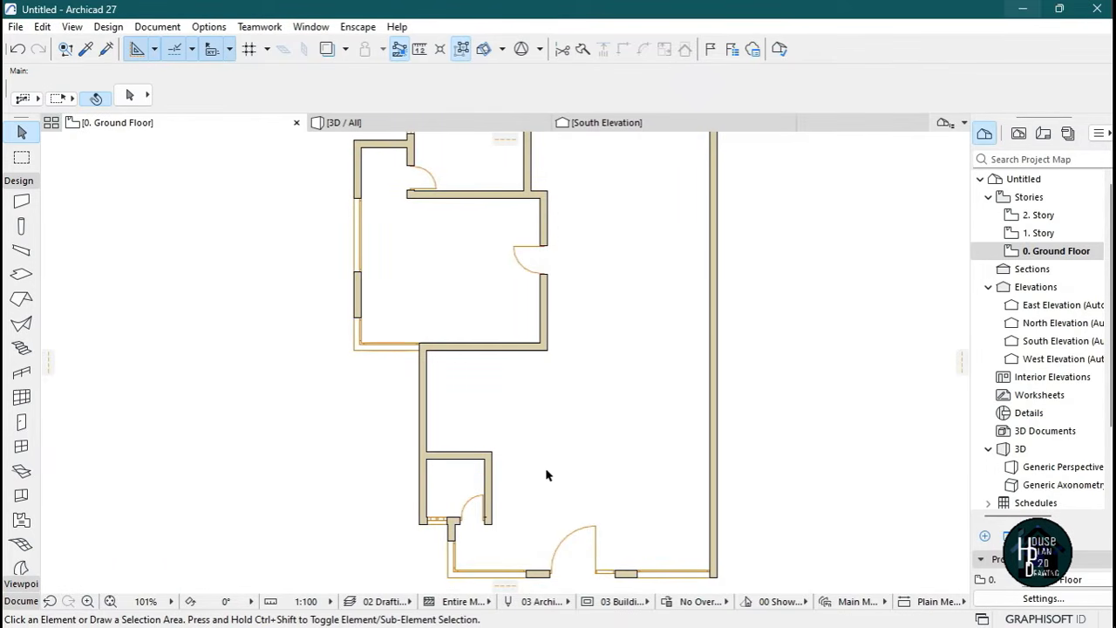
pyautogui.scroll(-2, 547, 474)
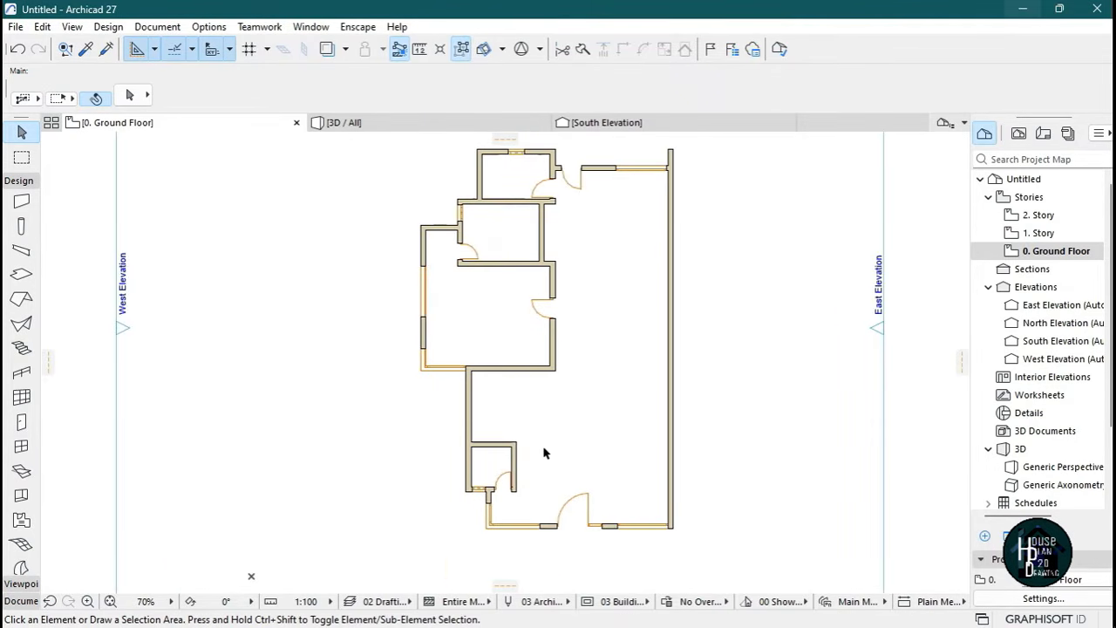
pyautogui.scroll(2, 523, 453)
pyautogui.scroll(-4, 543, 464)
pyautogui.scroll(2, 566, 444)
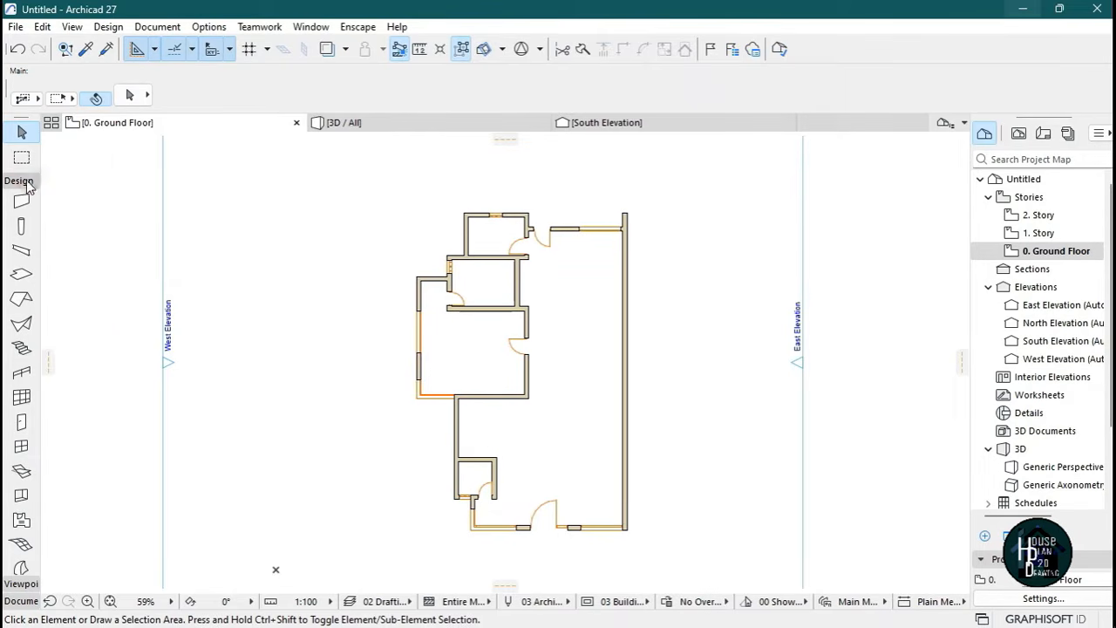
pyautogui.click(22, 349)
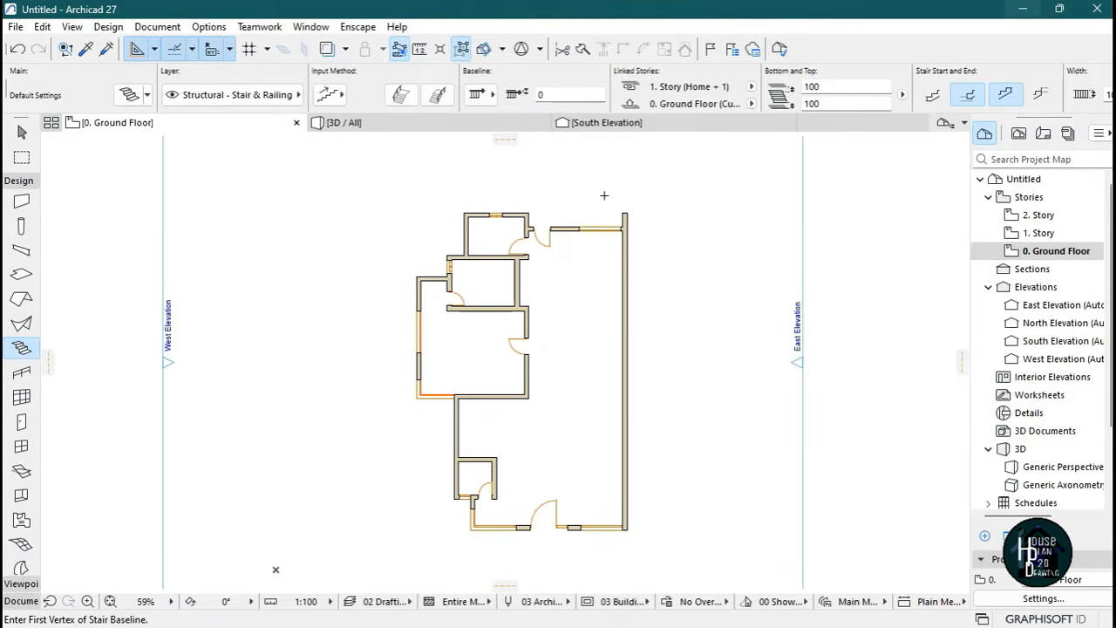
pyautogui.click(832, 104)
pyautogui.write('0')
pyautogui.click(819, 87)
pyautogui.write('0')
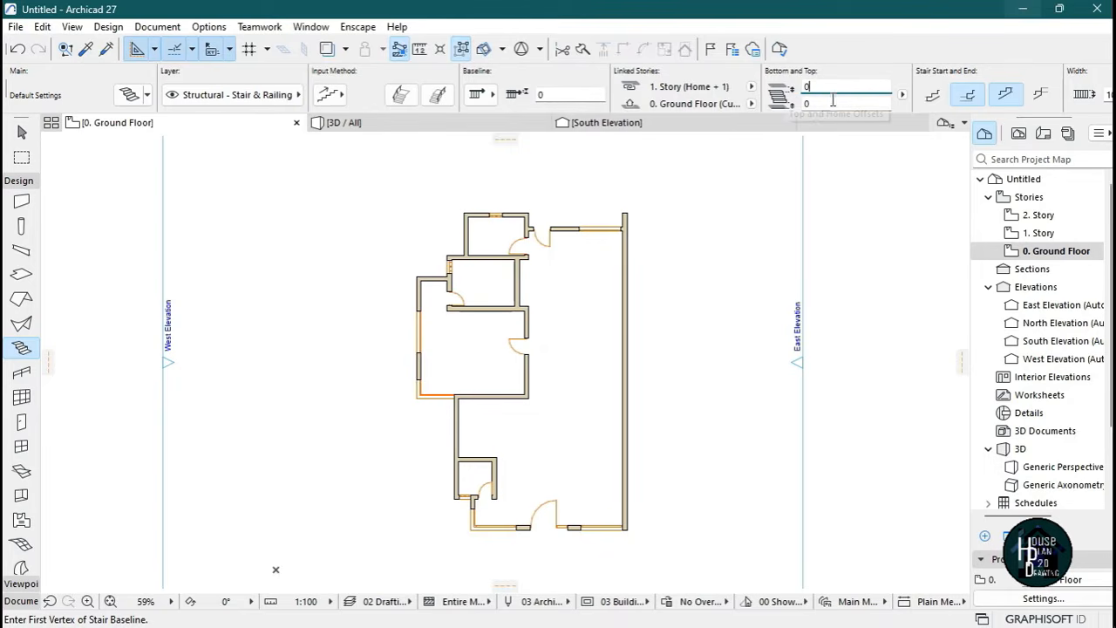
# Begin the stair baseline at the upper east outer corner of the small room near the front entrance.
pyautogui.scroll(-3, 832, 100)
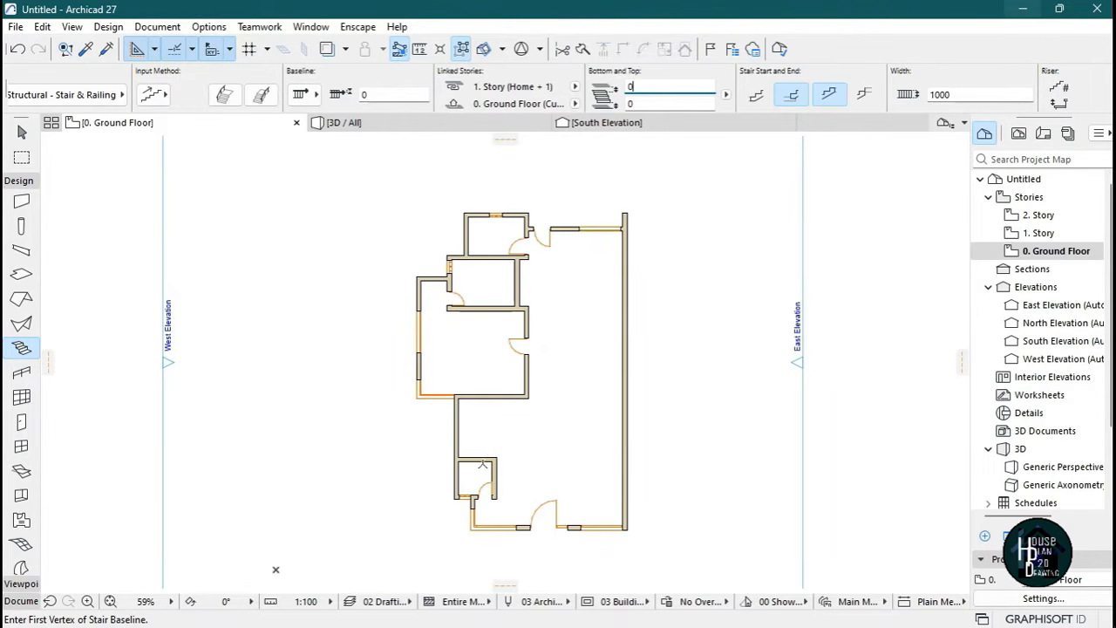
pyautogui.scroll(3, 868, 86)
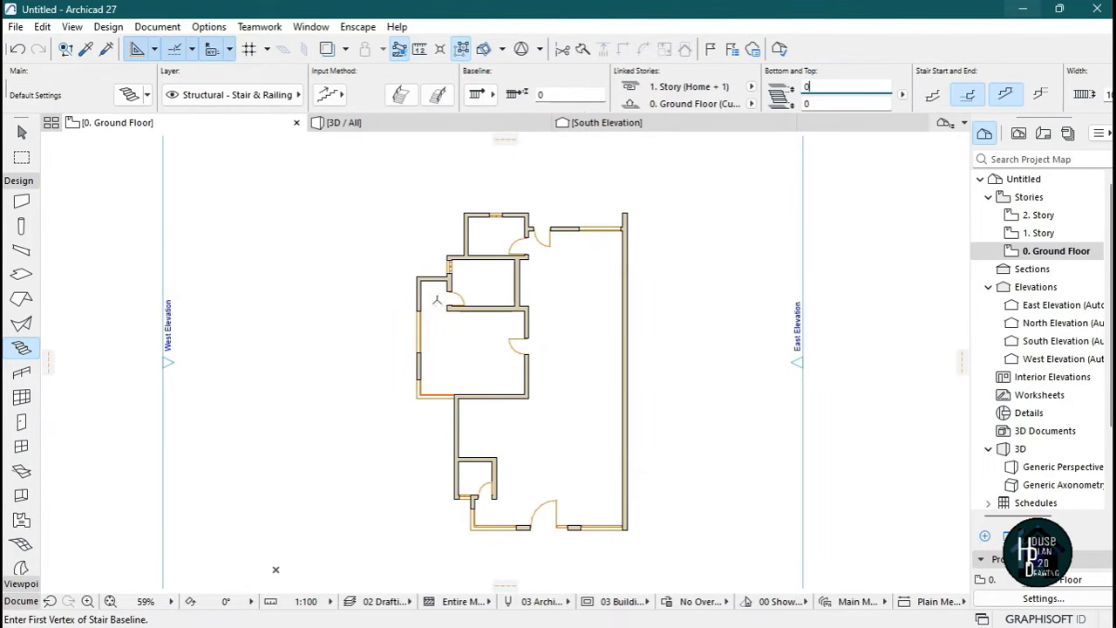
pyautogui.scroll(6, 455, 465)
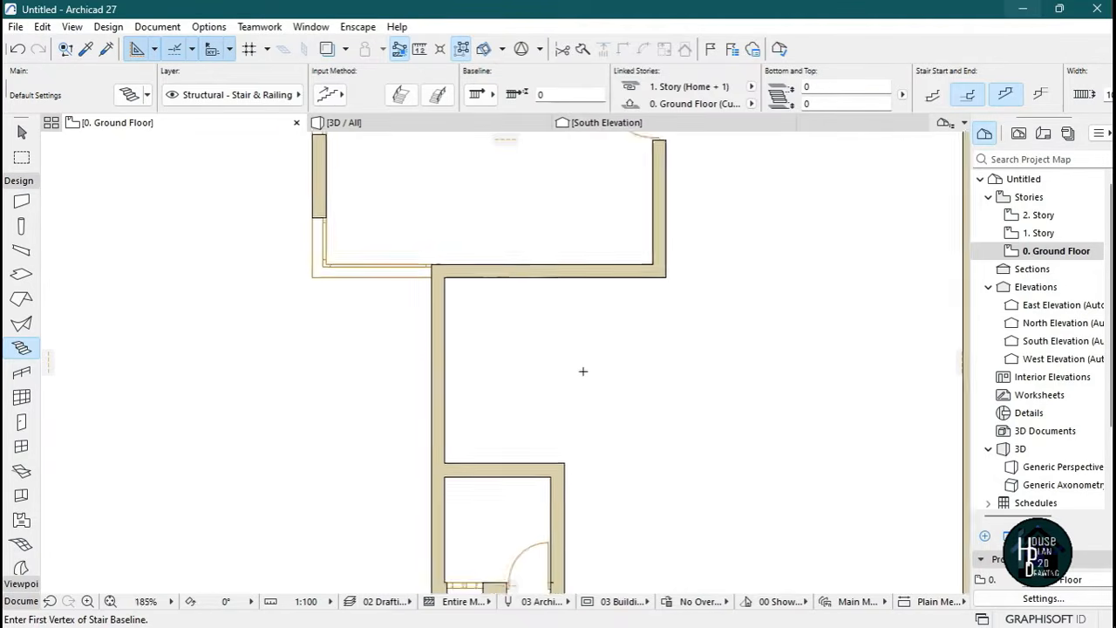
pyautogui.scroll(2, 583, 372)
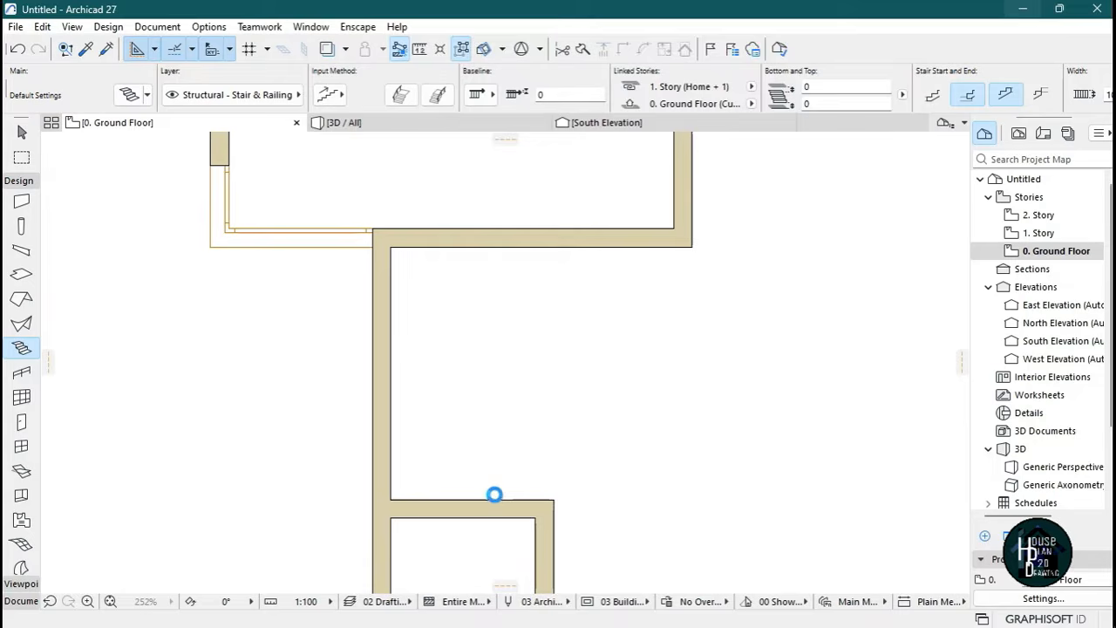
pyautogui.click(493, 495)
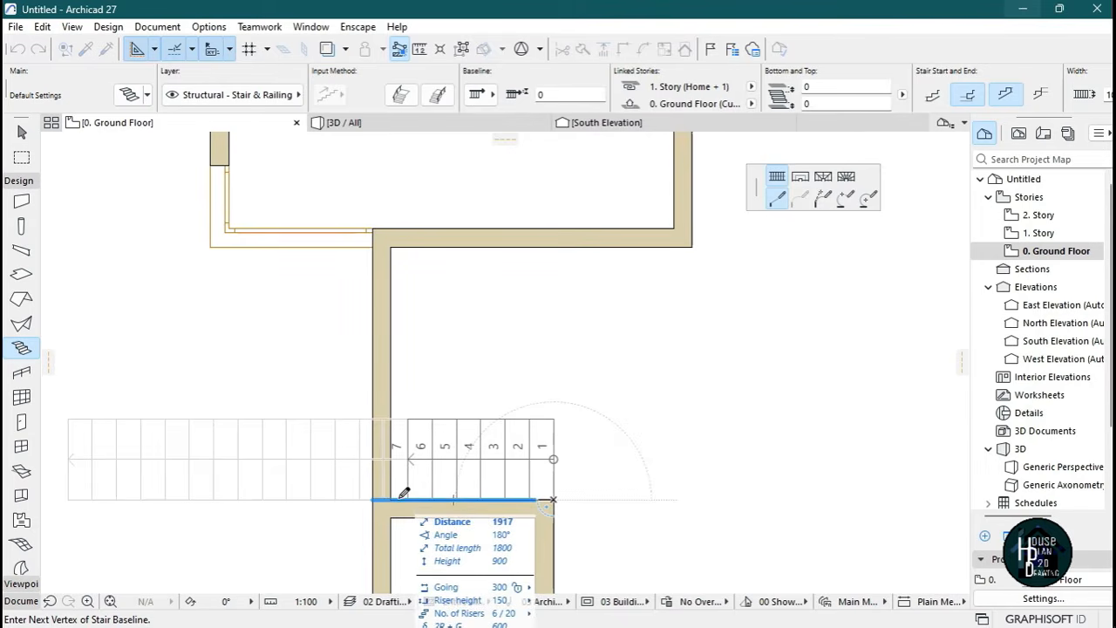
# Try the right-side stair baseline, and return to the left-side baseline.
pyautogui.click(482, 94)
pyautogui.click(549, 92)
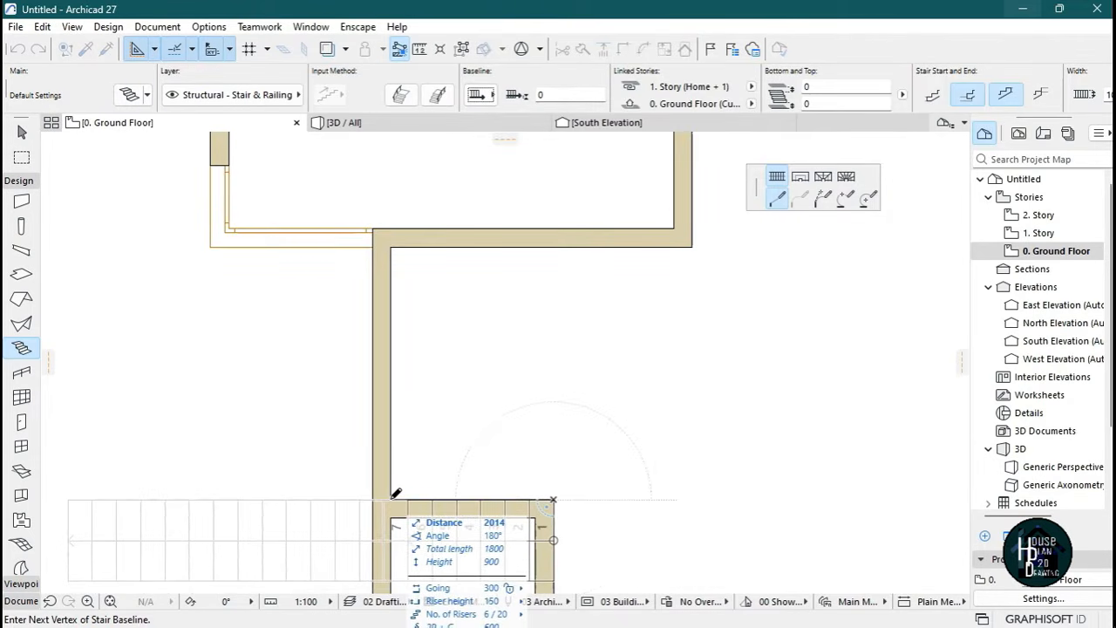
pyautogui.click(479, 96)
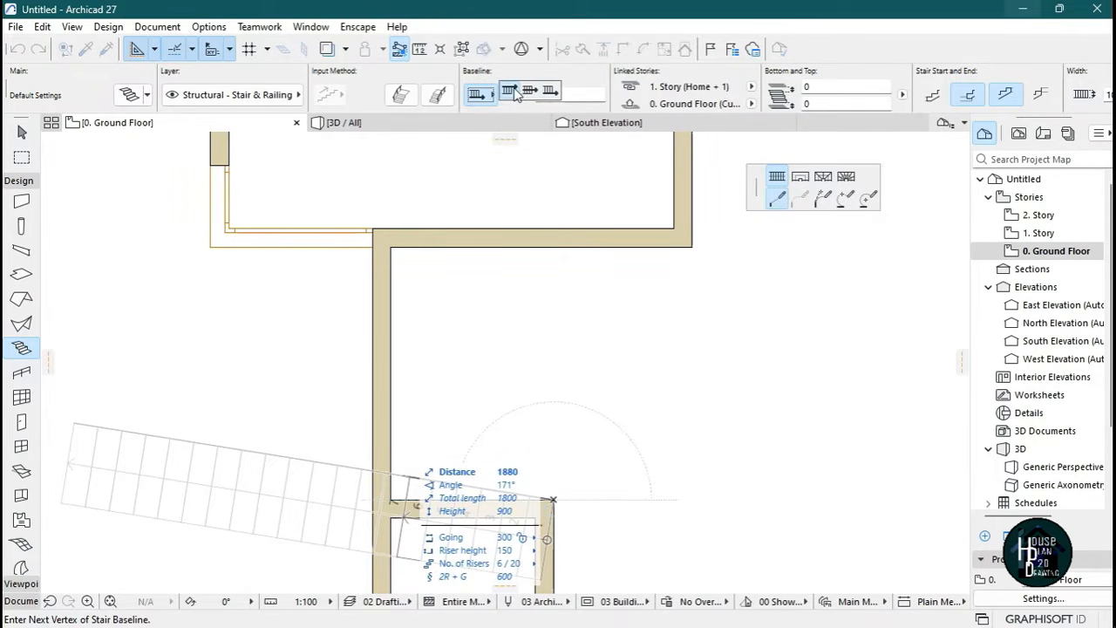
pyautogui.click(510, 91)
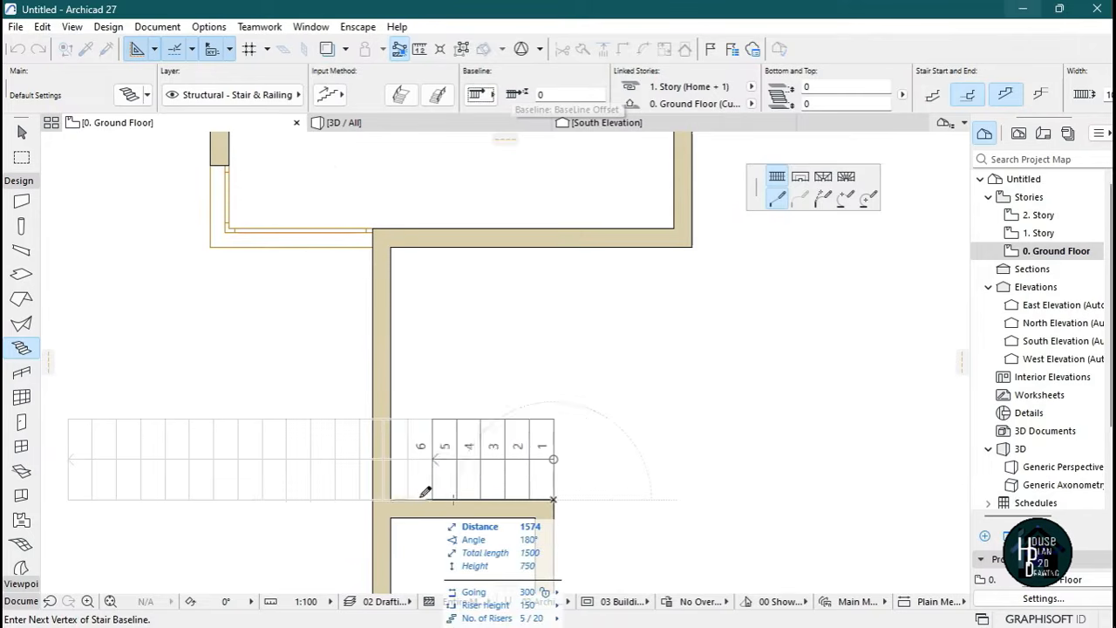
# Draw a three-flight, U-shaped stair along the small room's wall, the west wall and the wall of the room above.
pyautogui.click(390, 498)
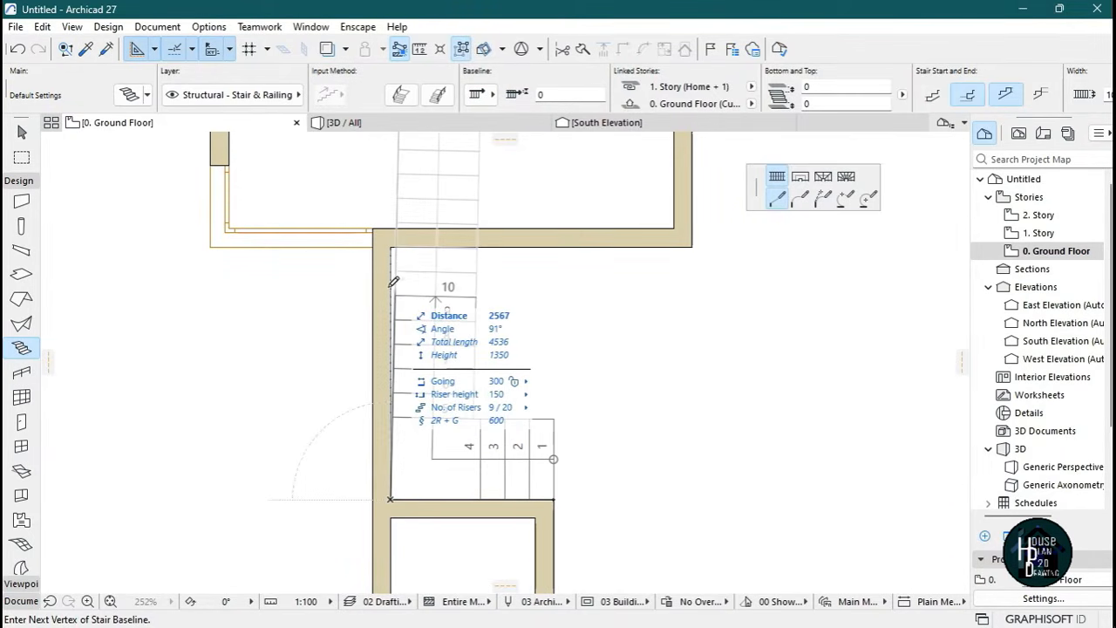
pyautogui.scroll(3, 415, 294)
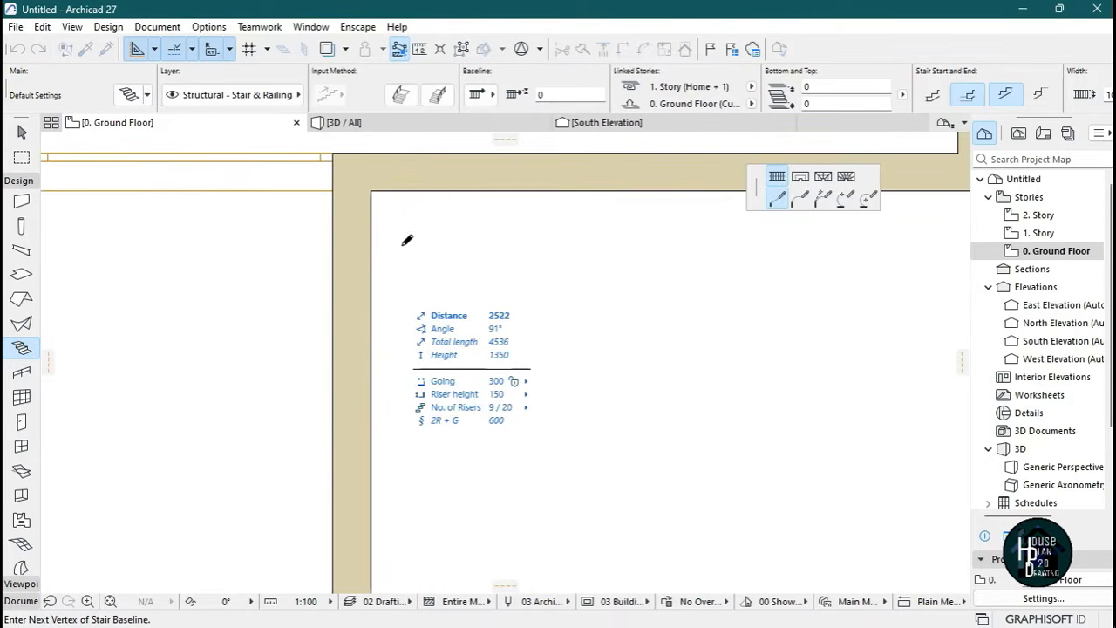
pyautogui.scroll(3, 374, 211)
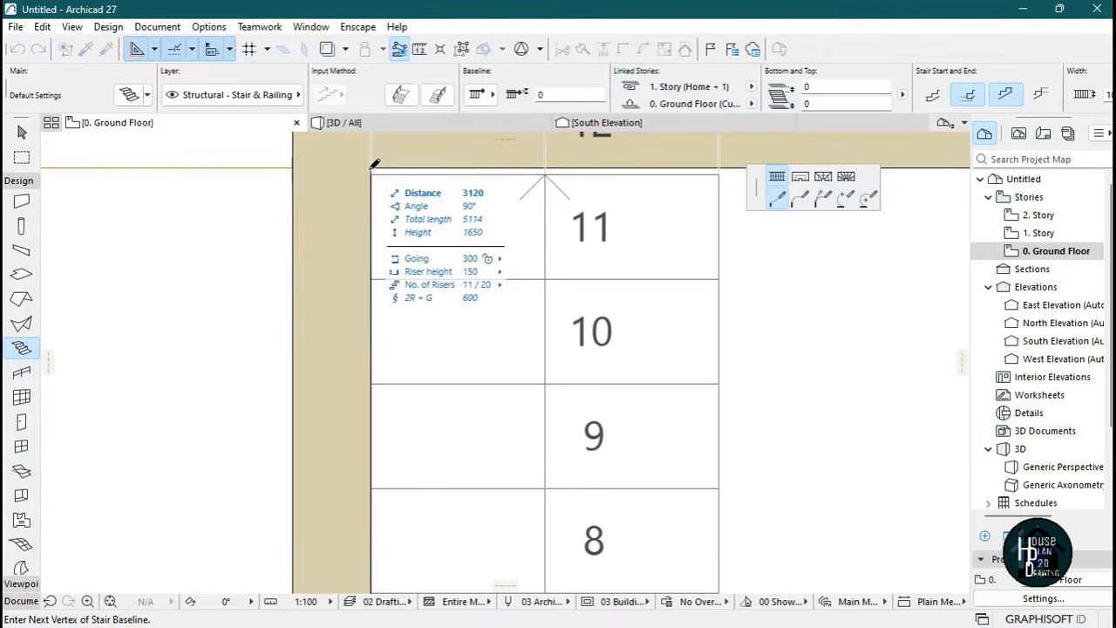
pyautogui.click(373, 165)
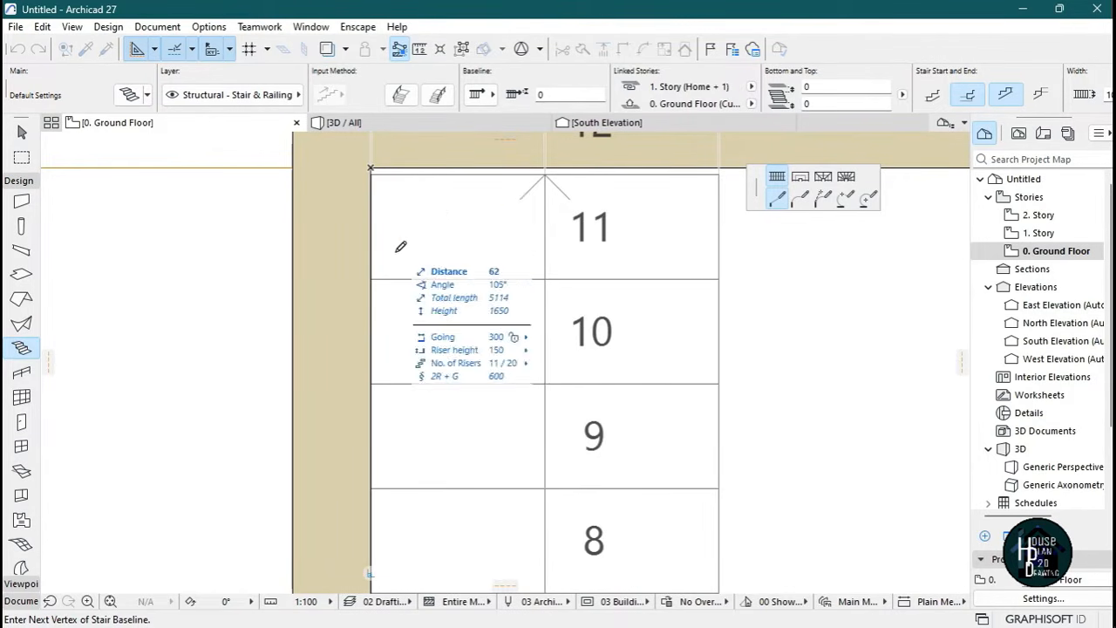
pyautogui.scroll(-5, 393, 237)
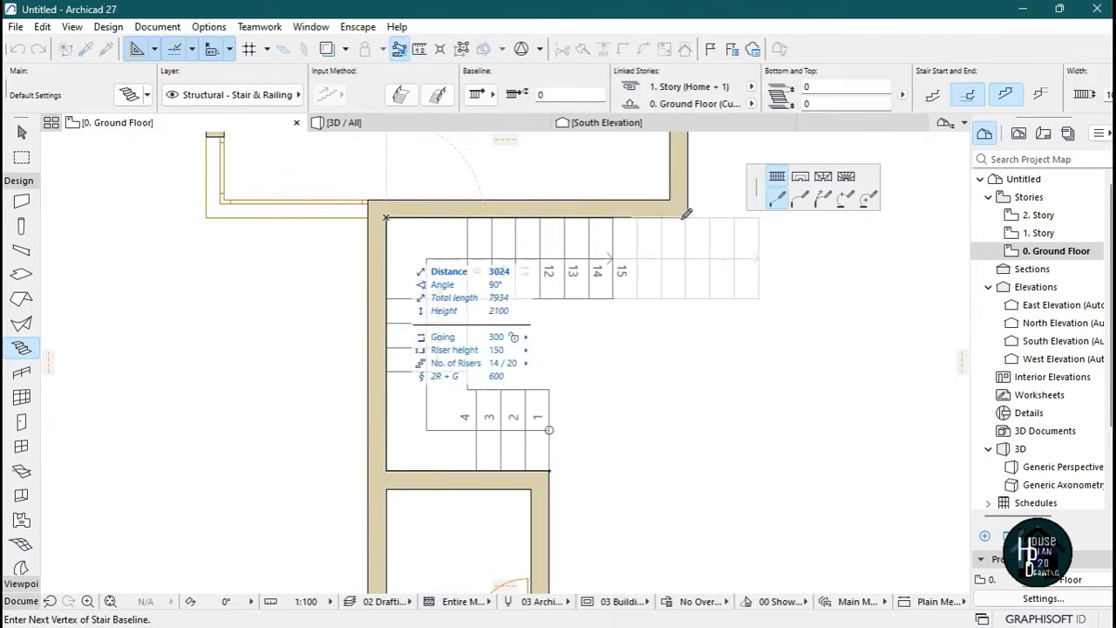
pyautogui.doubleClick(692, 212)
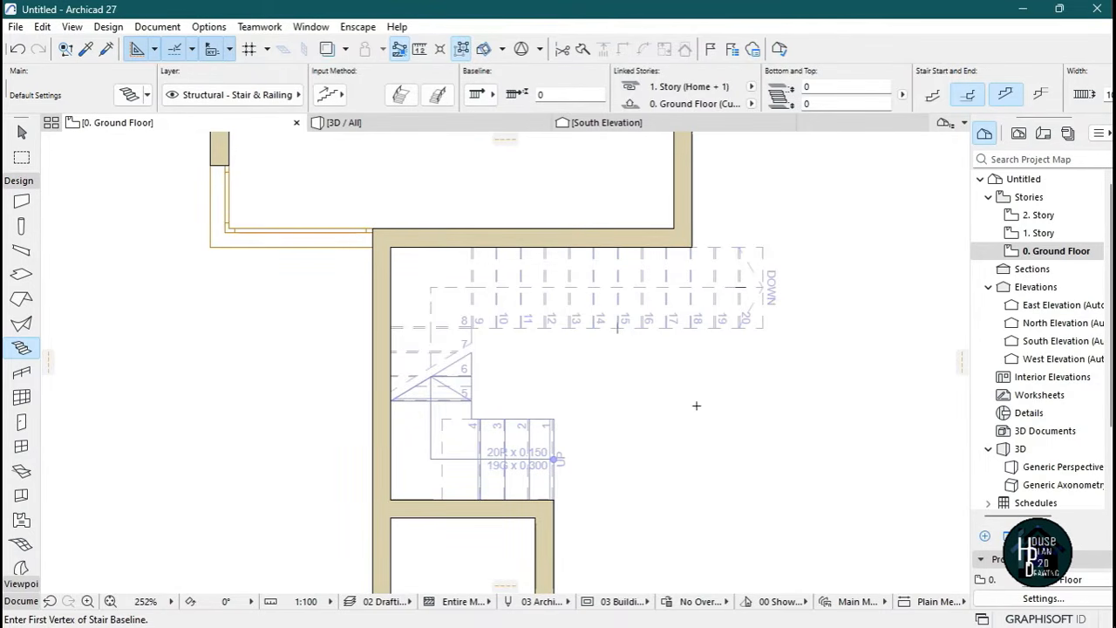
# Set the new stair's number of risers to 17.
pyautogui.scroll(3, 765, 314)
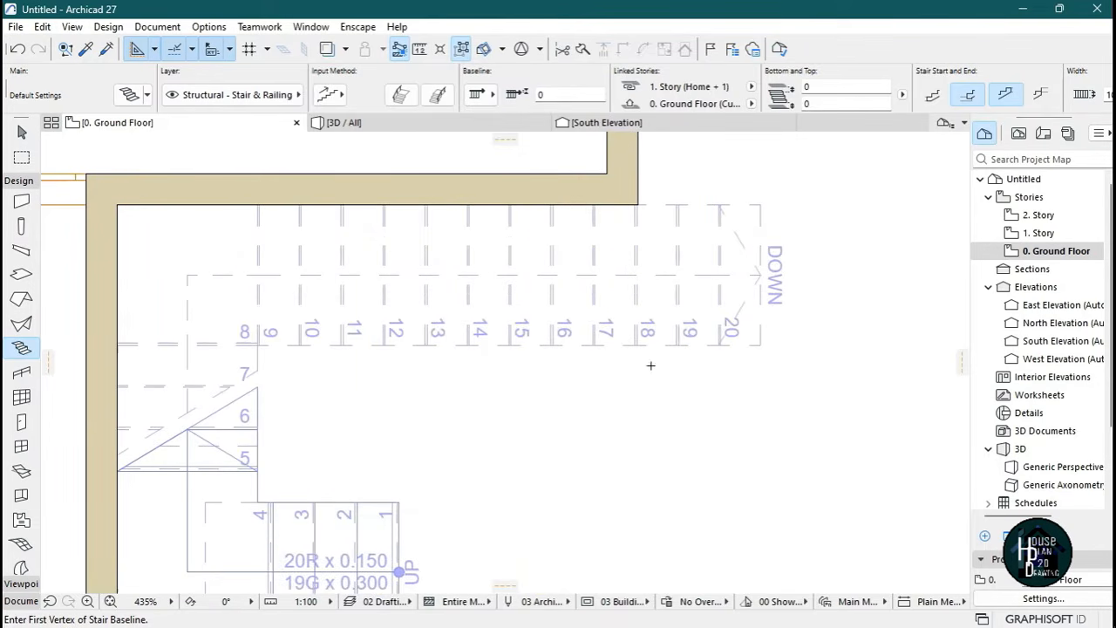
pyautogui.scroll(-3, 670, 363)
pyautogui.scroll(2, 628, 247)
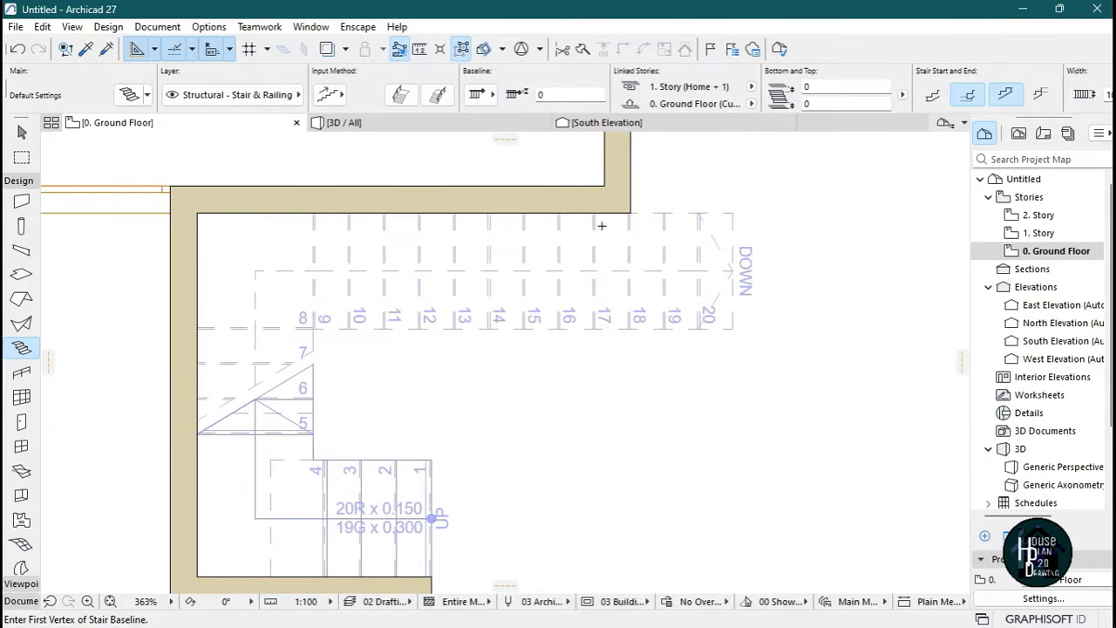
pyautogui.scroll(-3, 654, 266)
pyautogui.scroll(1, 625, 294)
pyautogui.press('Escape')
pyautogui.click(589, 270)
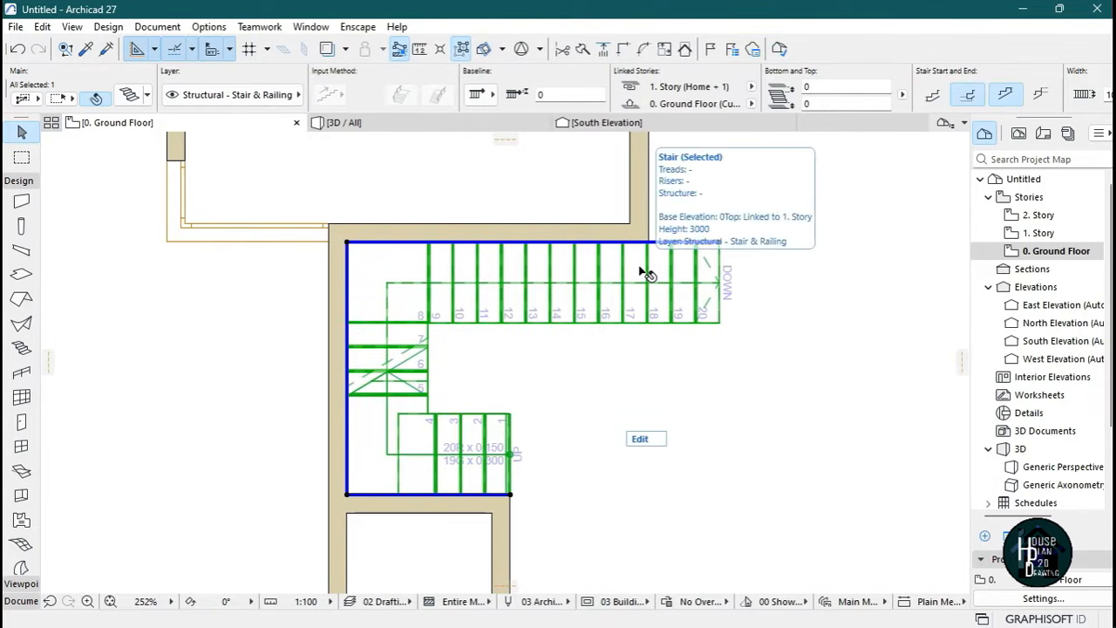
pyautogui.click(131, 94)
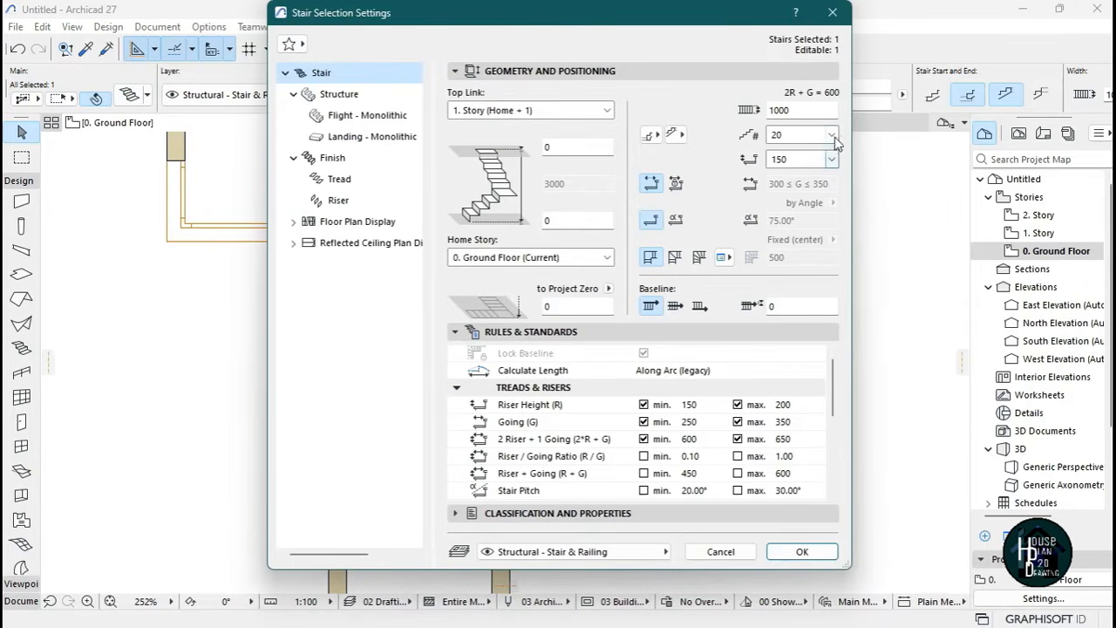
pyautogui.click(831, 135)
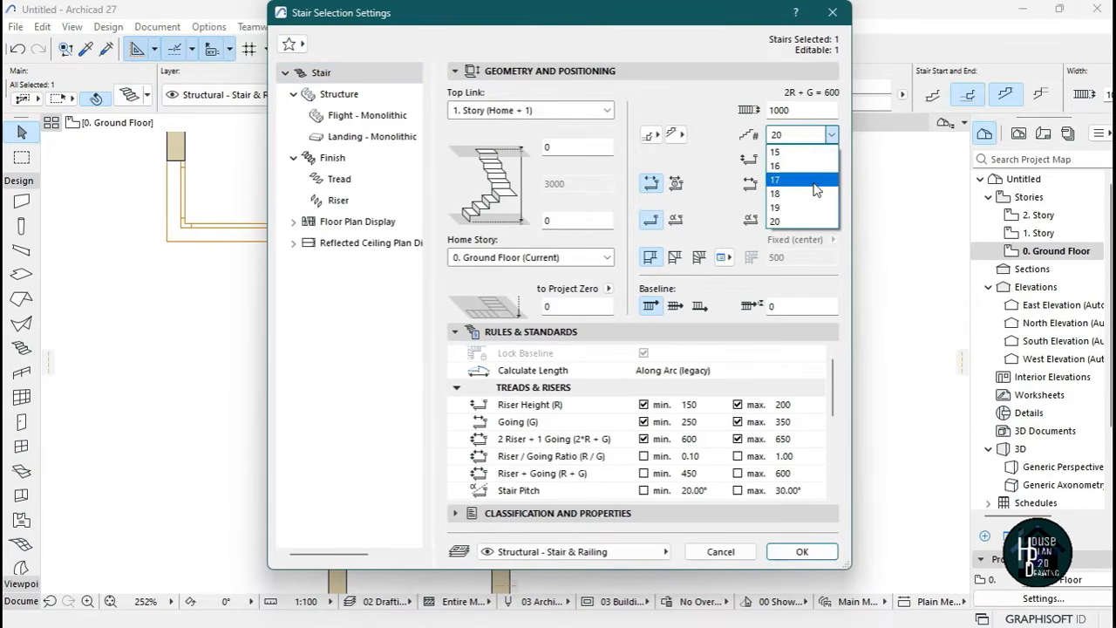
pyautogui.click(813, 180)
pyautogui.click(802, 551)
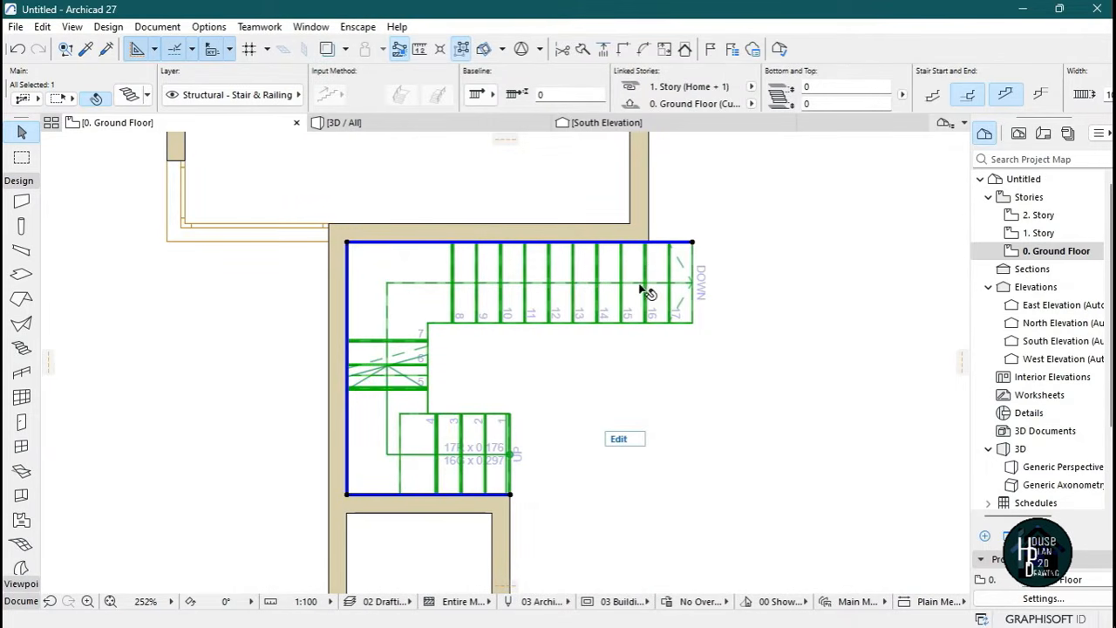
# Move the end node of the stair's upper flight back to the outer corner of the adjoining wall.
pyautogui.scroll(3, 671, 357)
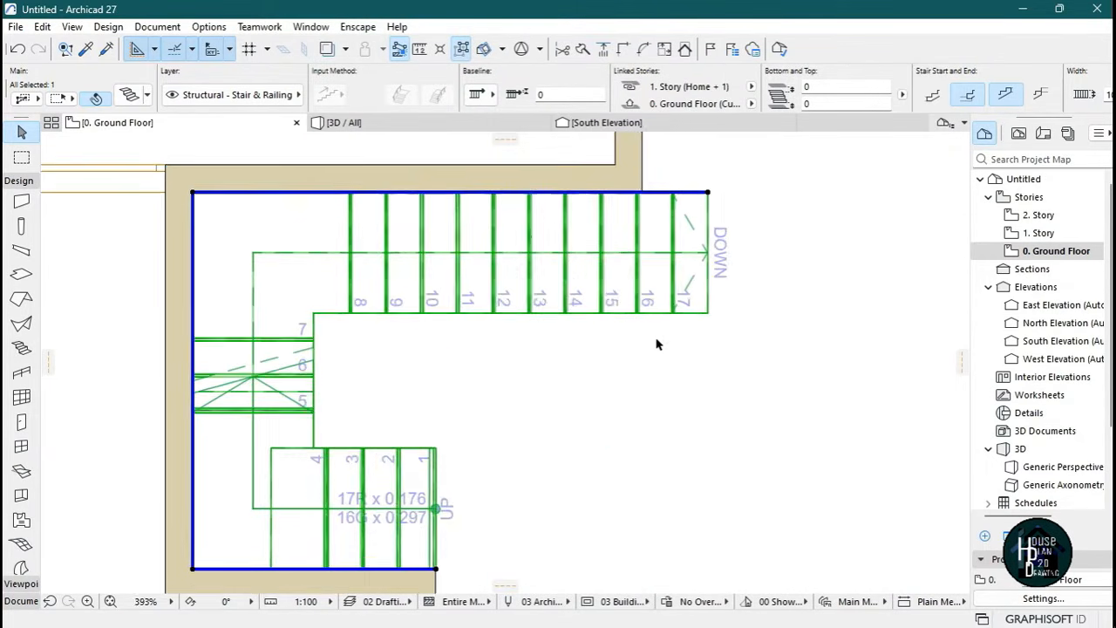
pyautogui.scroll(-5, 654, 369)
pyautogui.scroll(4, 640, 348)
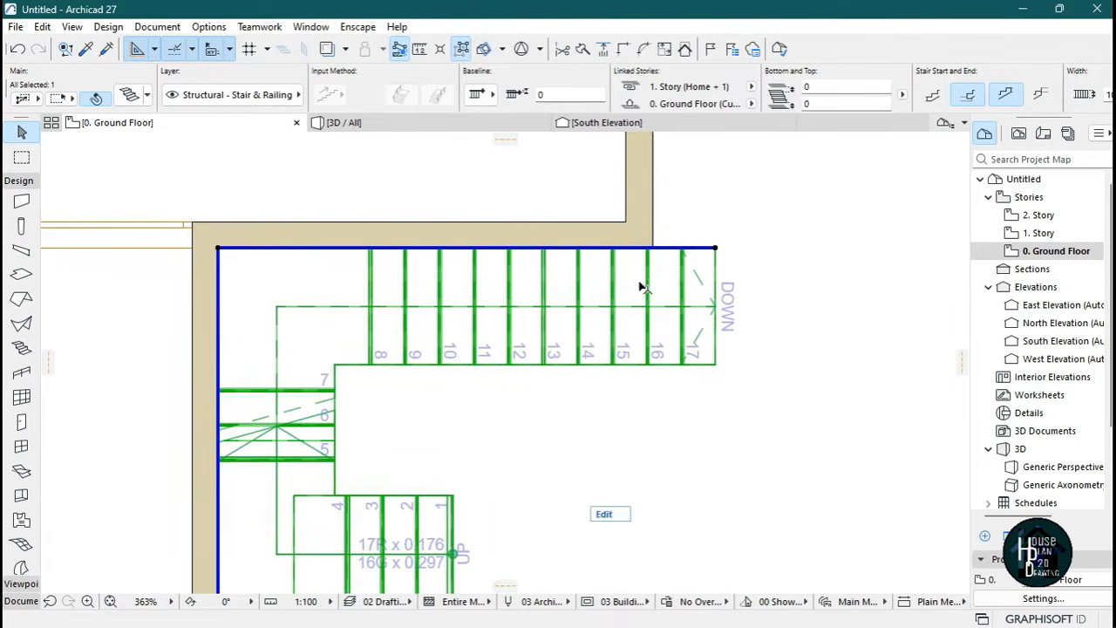
pyautogui.scroll(-4, 590, 299)
pyautogui.scroll(2, 633, 270)
pyautogui.click(660, 258)
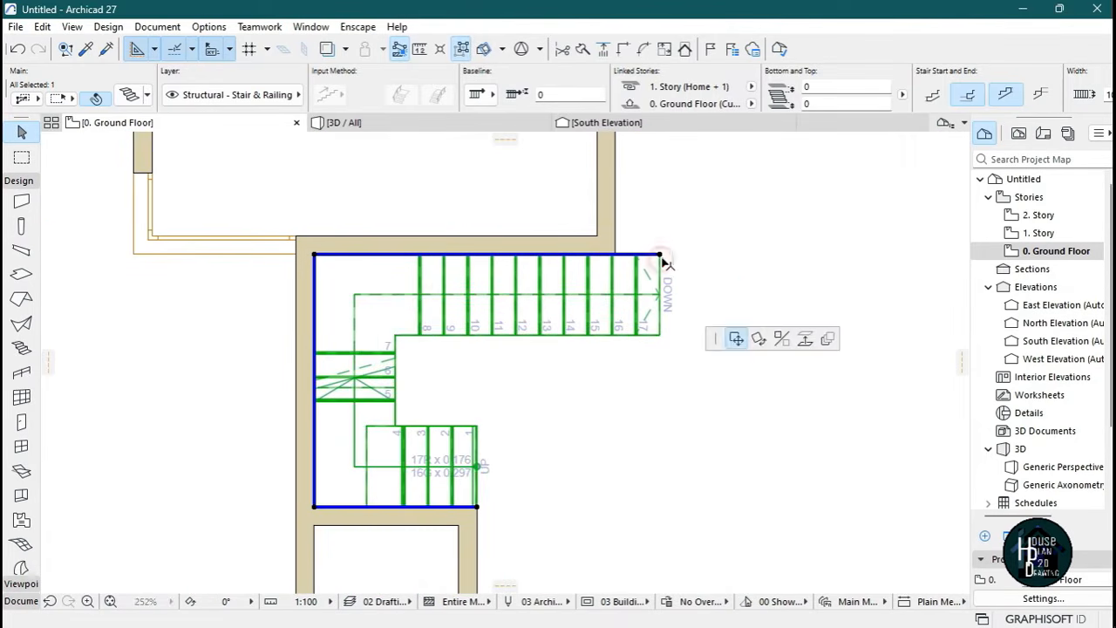
pyautogui.click(659, 254)
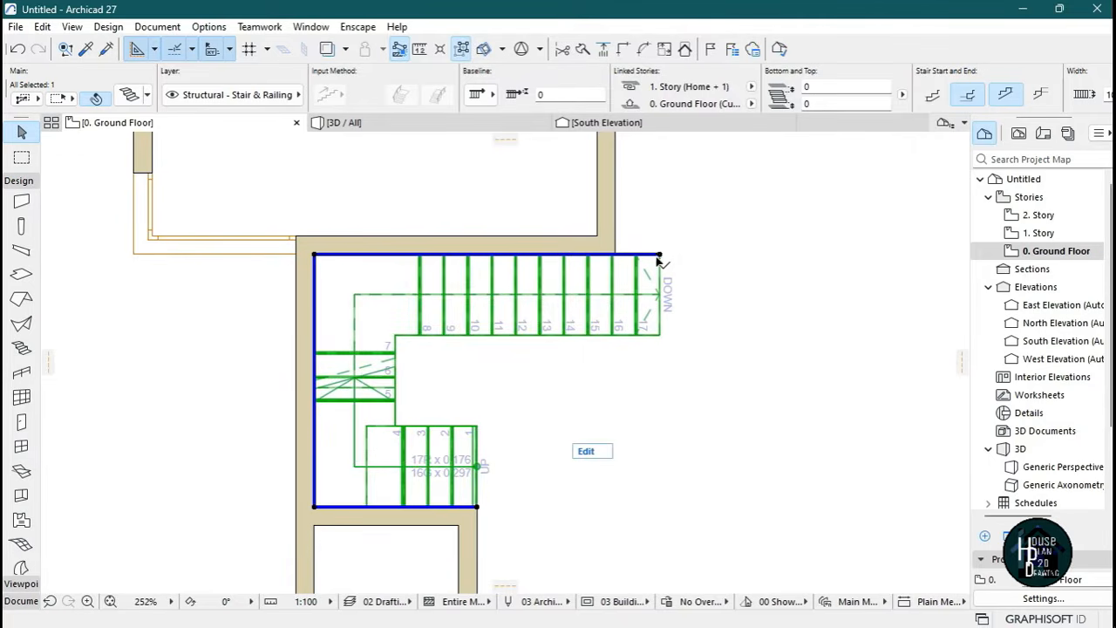
pyautogui.click(659, 253)
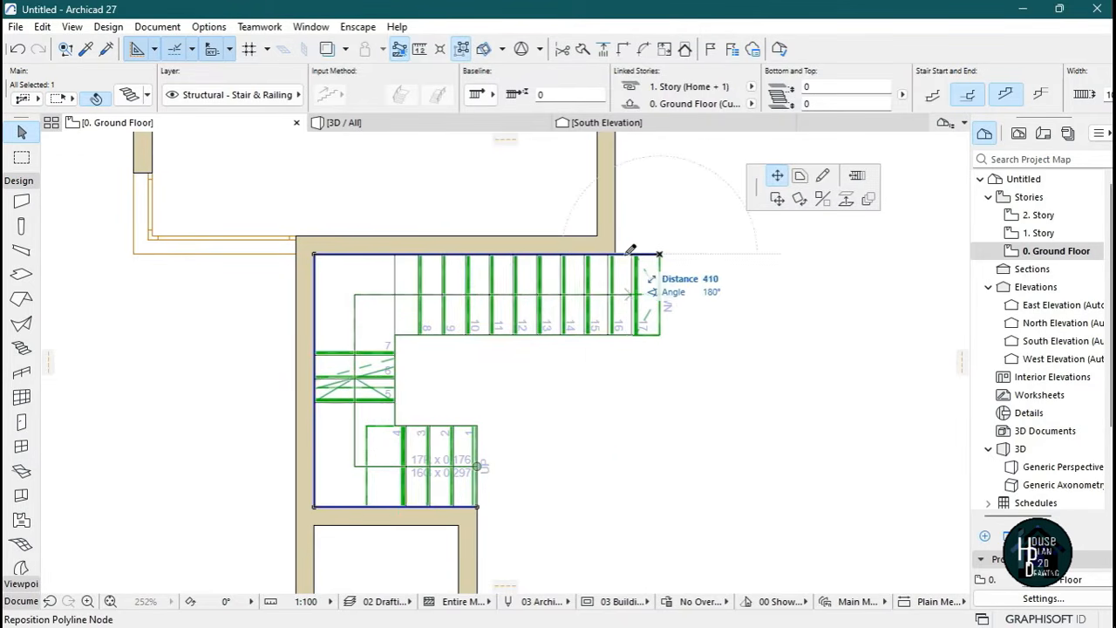
pyautogui.click(616, 257)
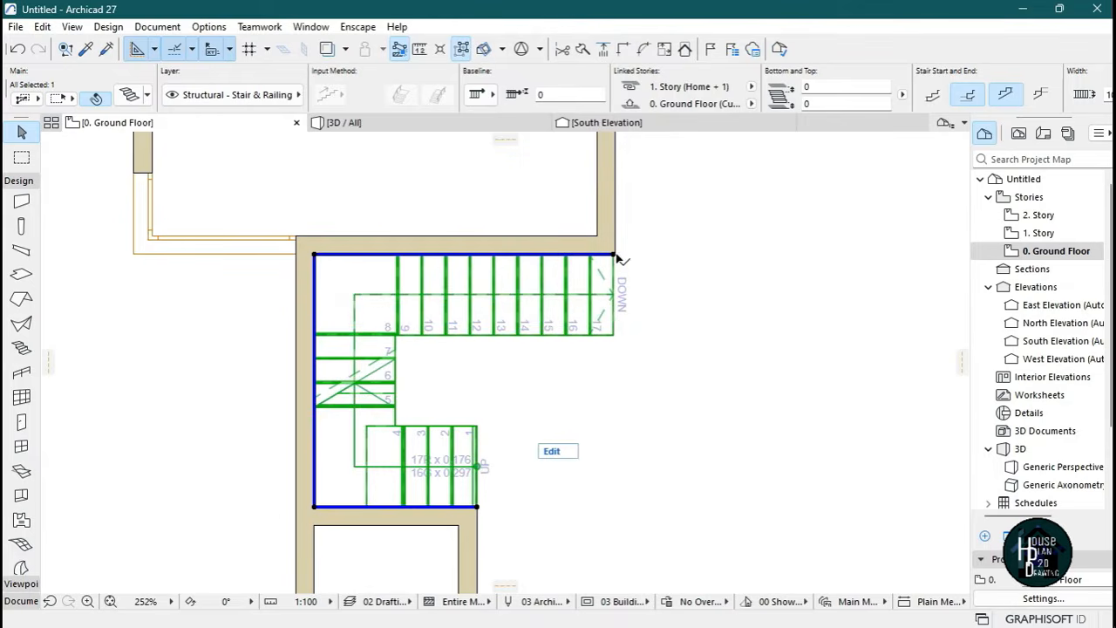
pyautogui.click(620, 274)
pyautogui.scroll(-5, 698, 340)
pyautogui.scroll(3, 733, 261)
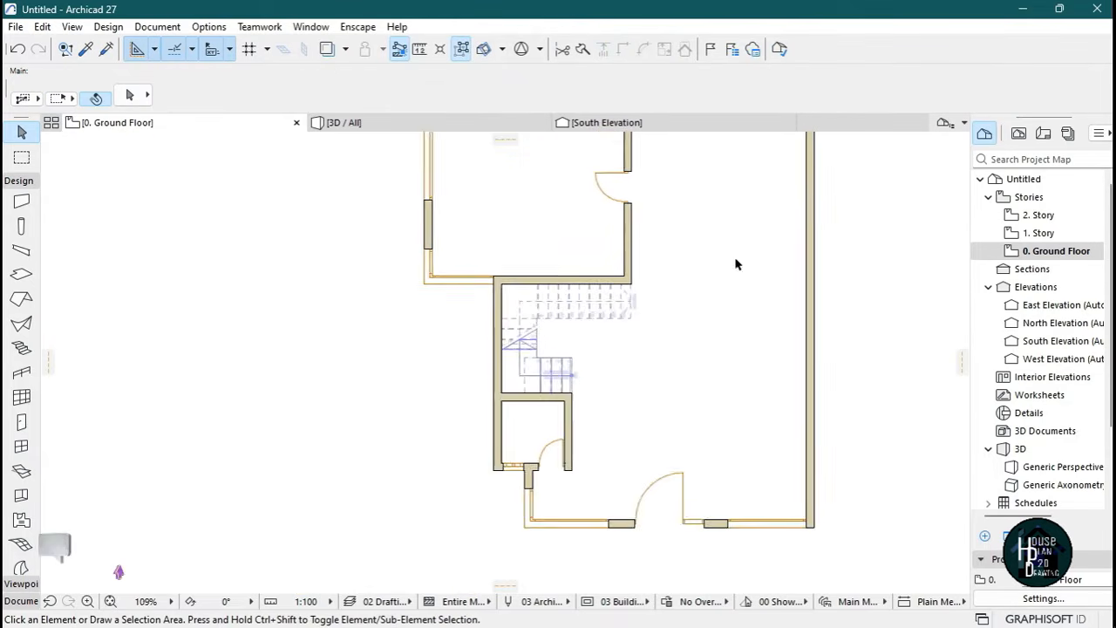
pyautogui.scroll(3, 553, 376)
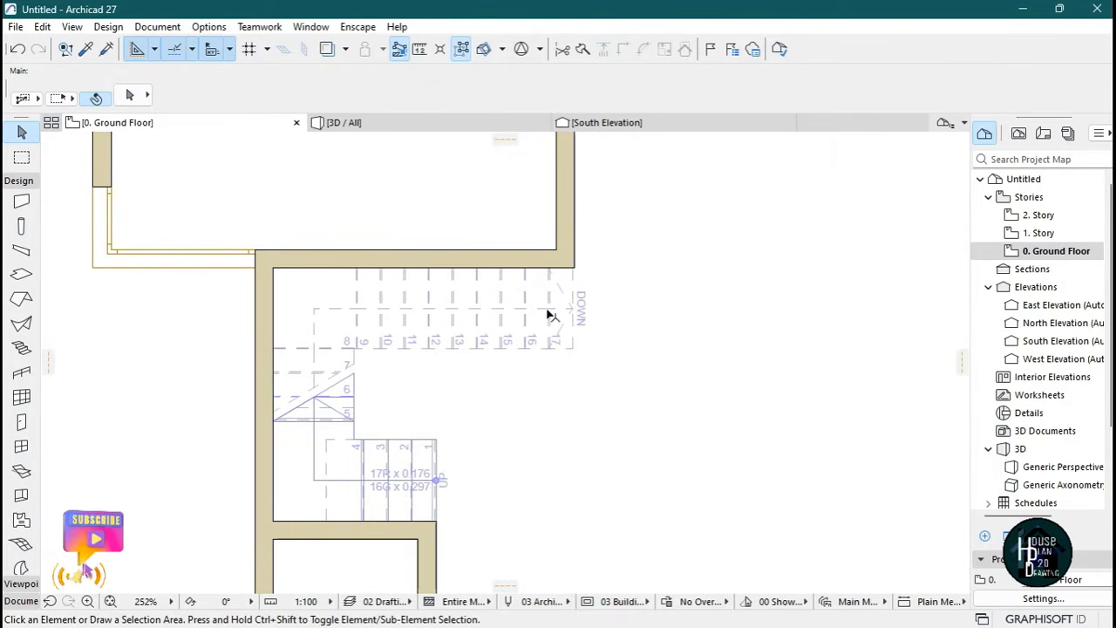
pyautogui.scroll(-7, 566, 386)
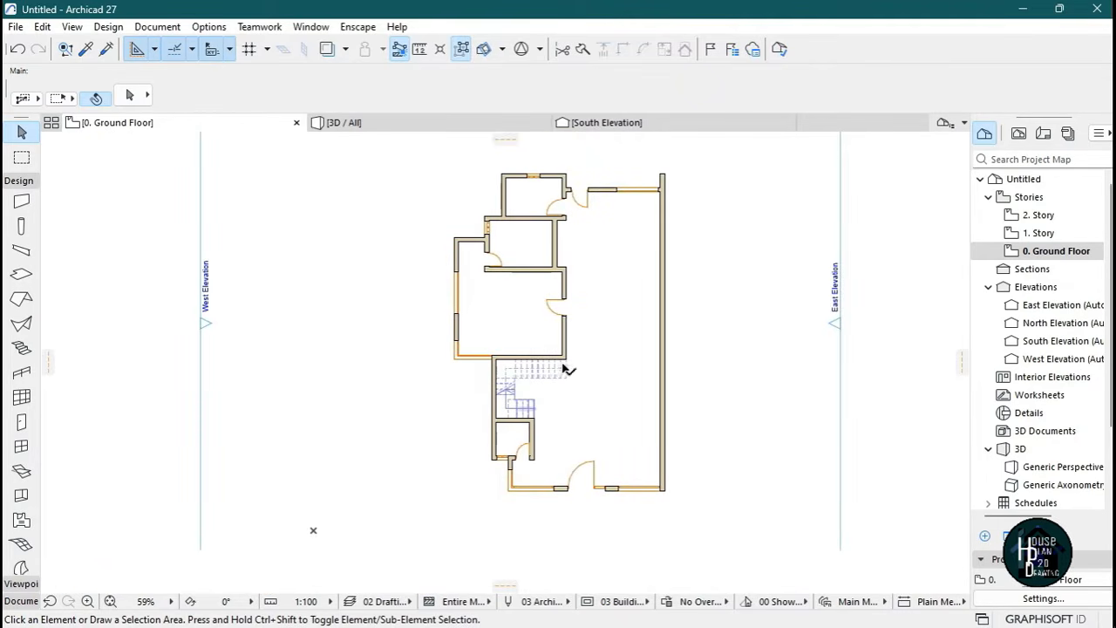
pyautogui.scroll(3, 574, 346)
pyautogui.scroll(-4, 615, 427)
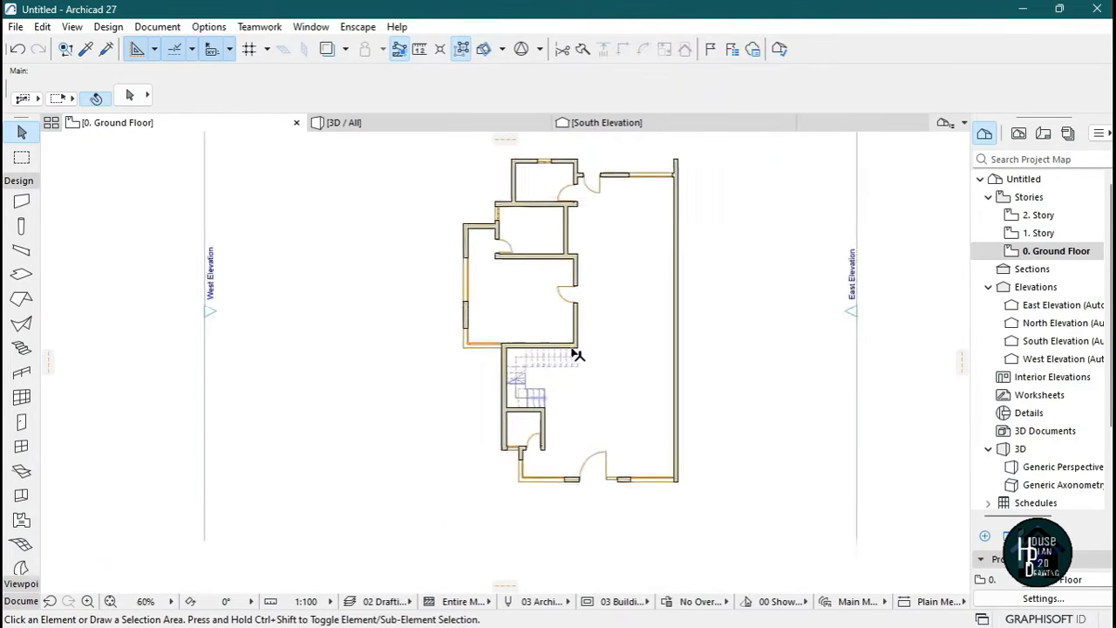
# Walk through the house in the 3D view to inspect the new stair, and return to the ground floor plan.
pyautogui.click(409, 125)
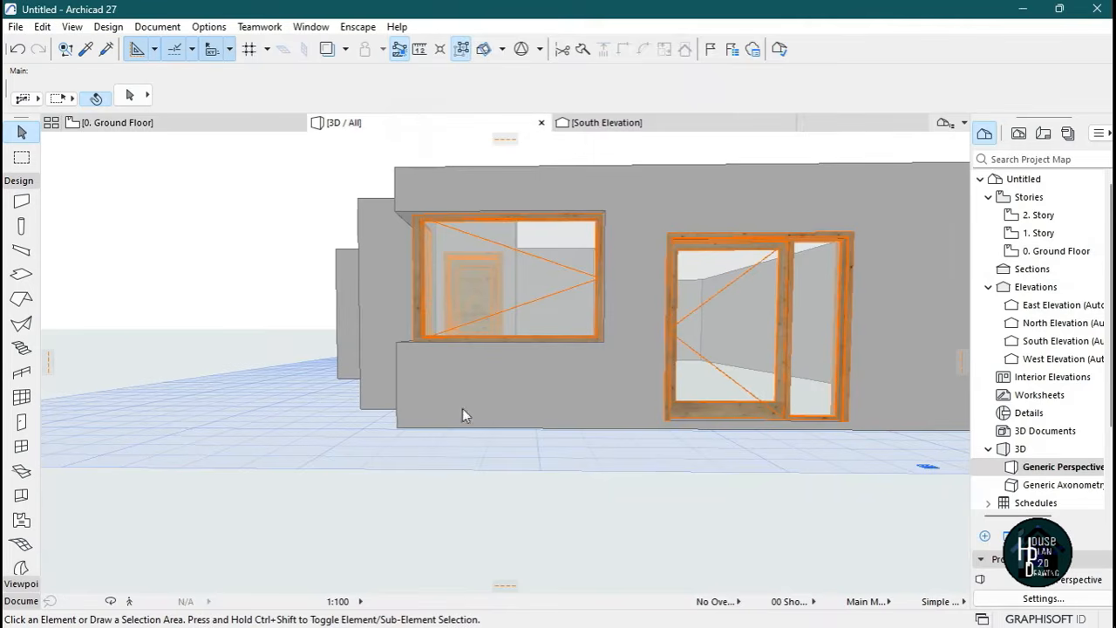
pyautogui.click(129, 601)
pyautogui.press('Up')
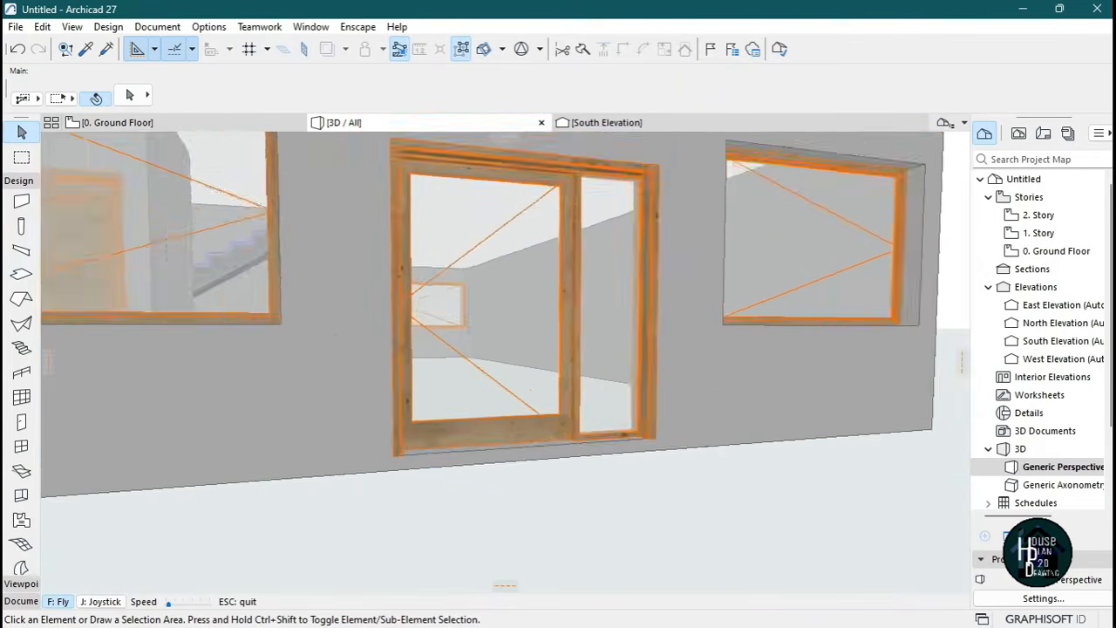
pyautogui.press('Down')
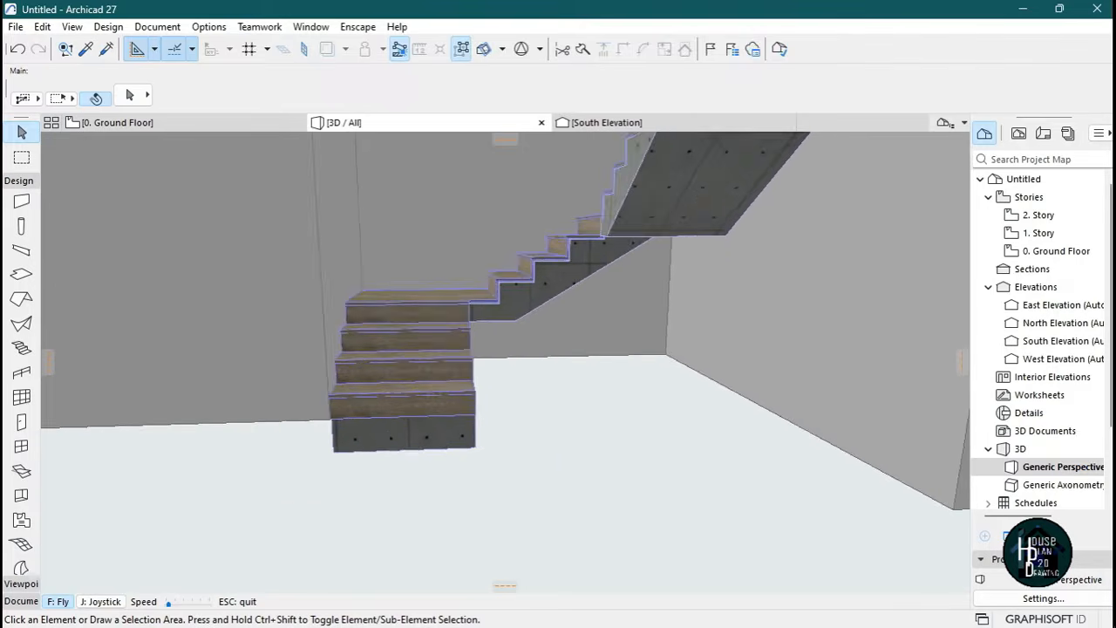
pyautogui.press('Right')
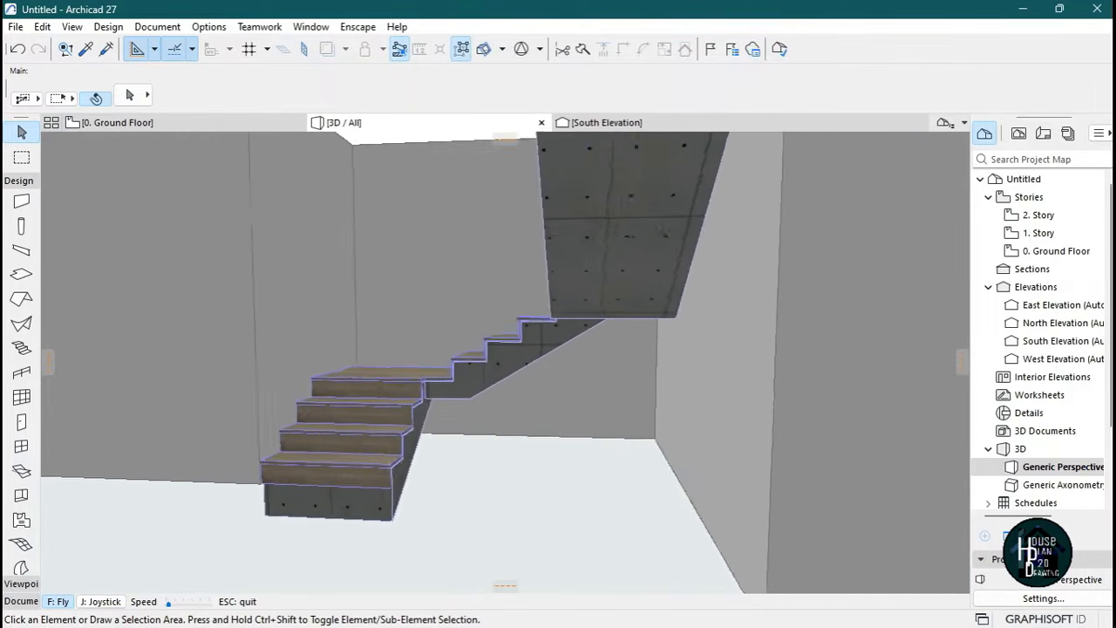
pyautogui.press('Down')
pyautogui.press('Escape')
pyautogui.click(174, 122)
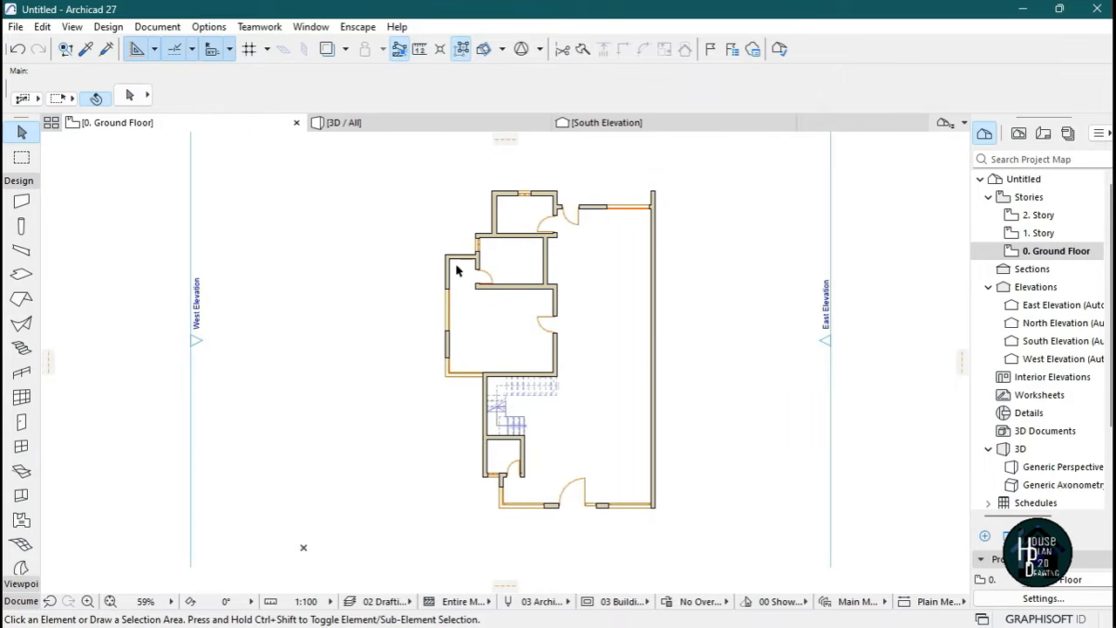
# Copy the settings of the large west room's 900 × 2100 door and place one in its short north wall, at the inner west corner, opening inward.
pyautogui.scroll(5, 454, 263)
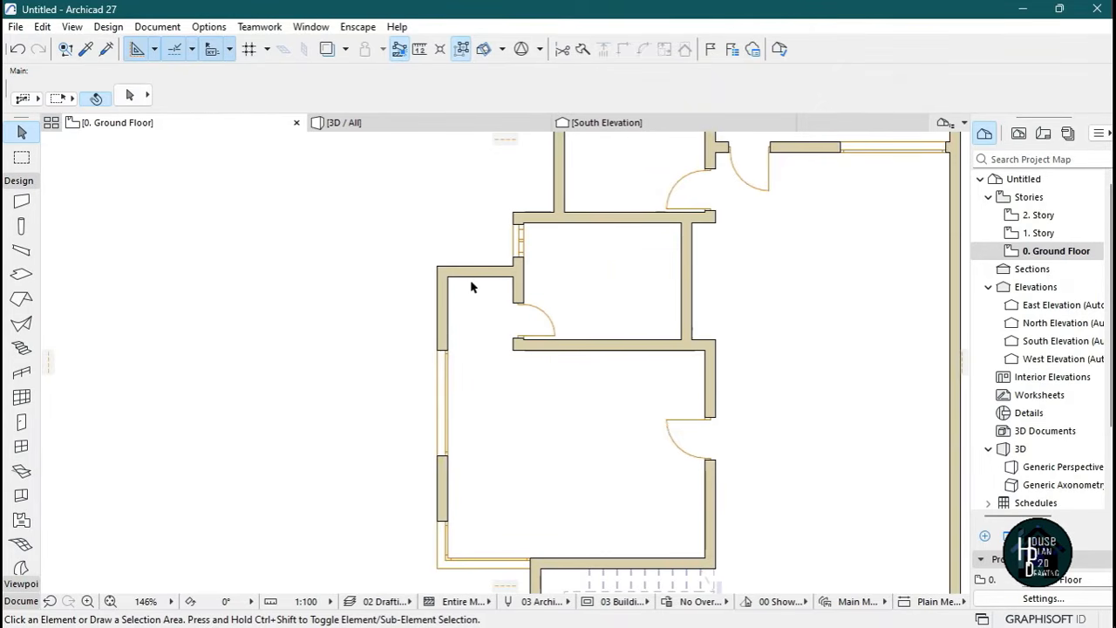
pyautogui.scroll(3, 628, 406)
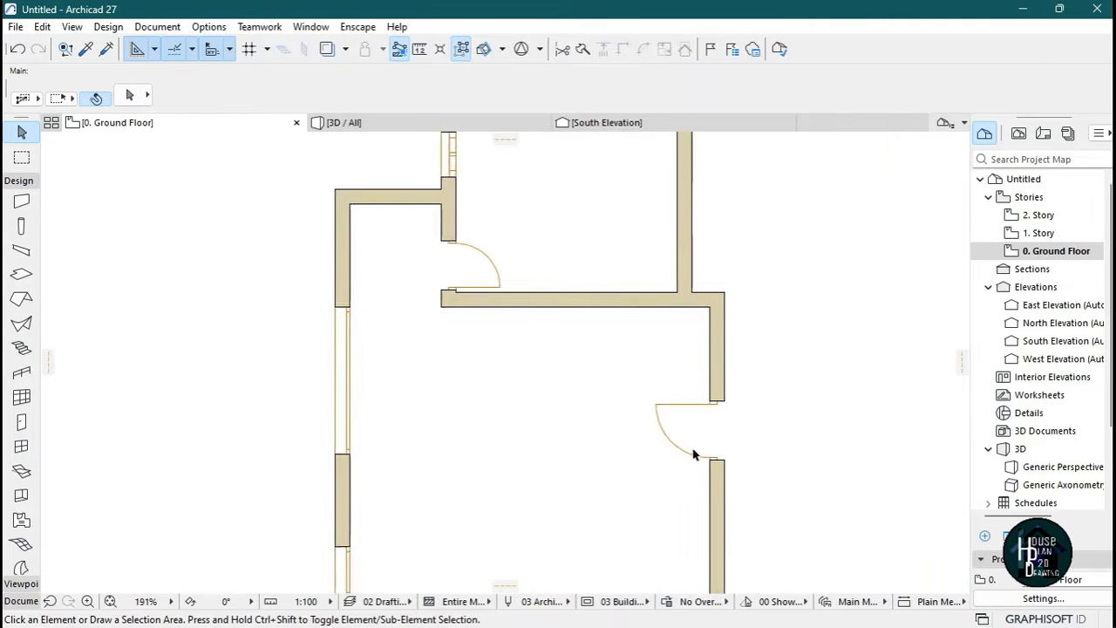
pyautogui.keyDown('alt'); pyautogui.click(648, 389); pyautogui.keyUp('alt')
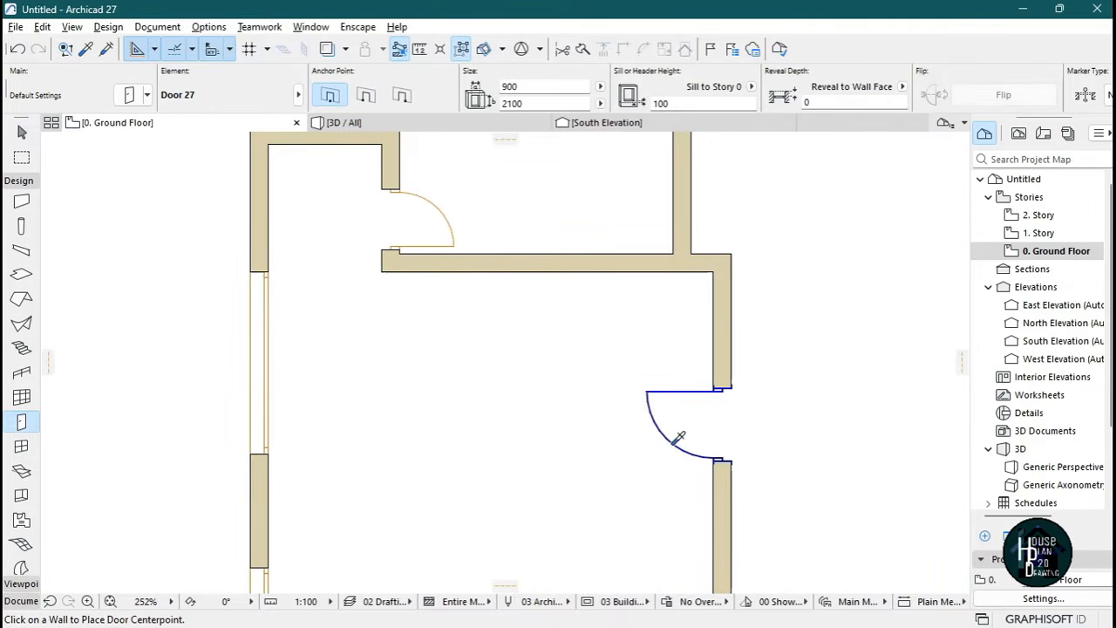
pyautogui.scroll(-5, 539, 355)
pyautogui.scroll(4, 539, 356)
pyautogui.scroll(4, 539, 356)
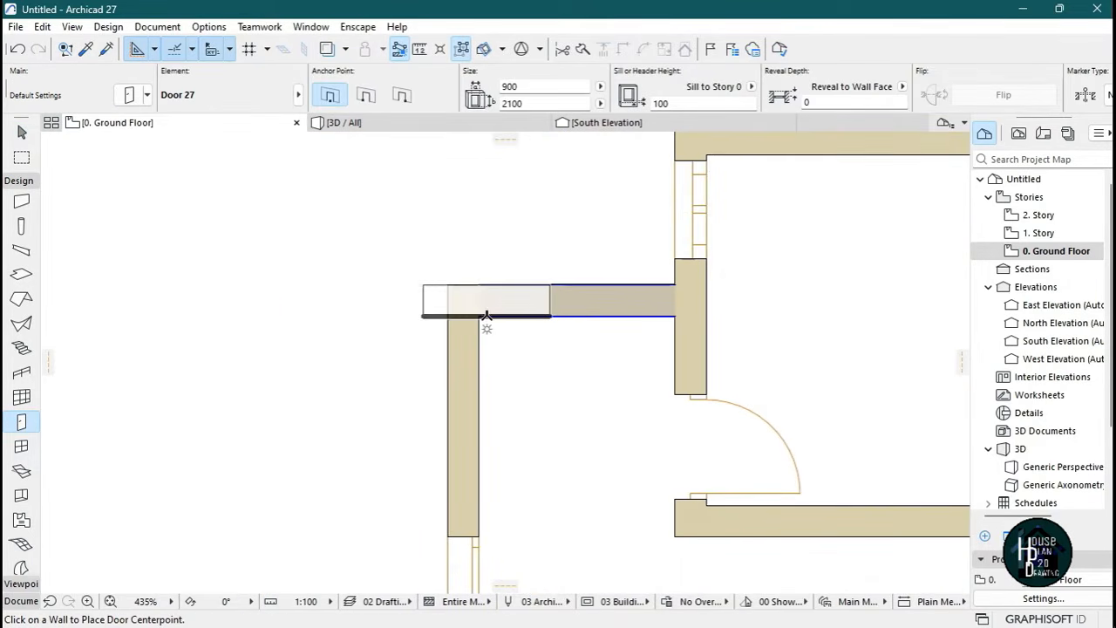
pyautogui.click(365, 94)
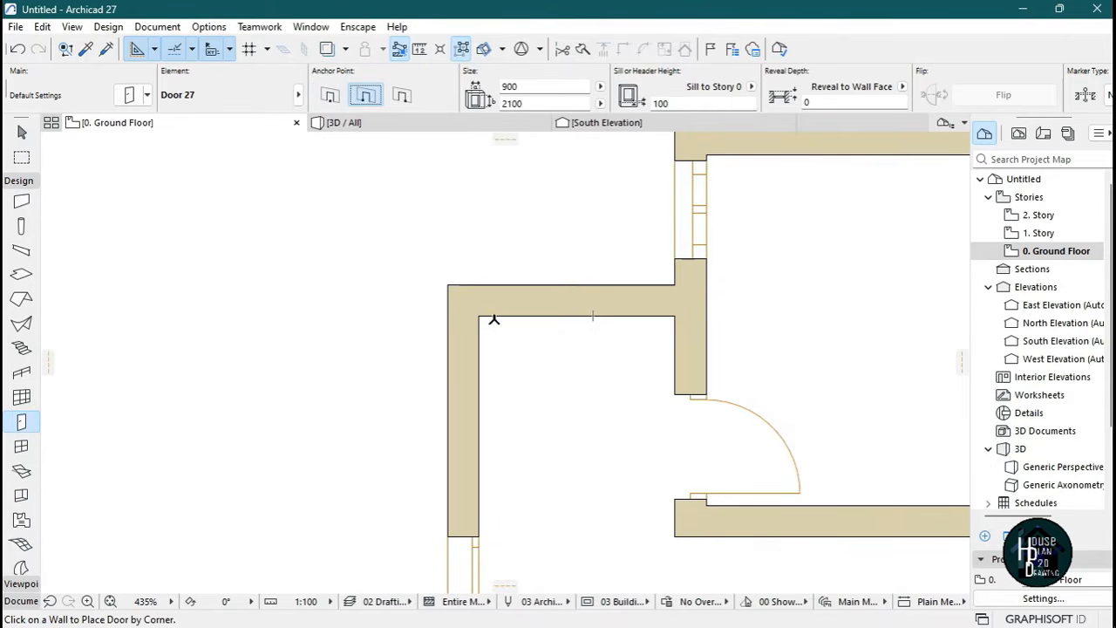
pyautogui.click(481, 315)
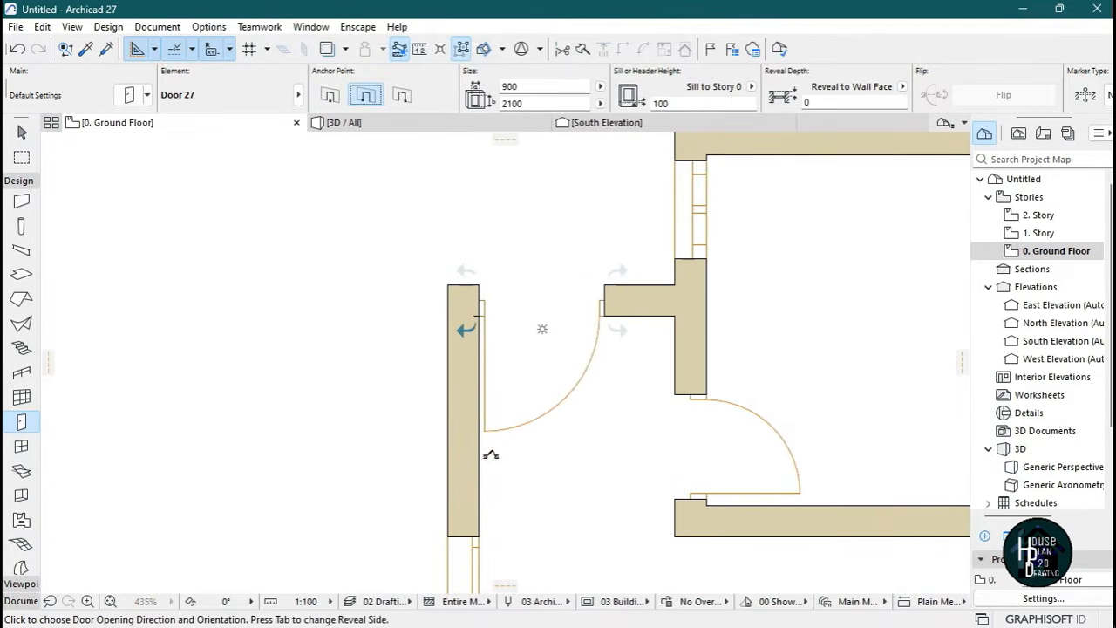
pyautogui.click(486, 369)
pyautogui.scroll(-8, 485, 272)
pyautogui.press('Escape')
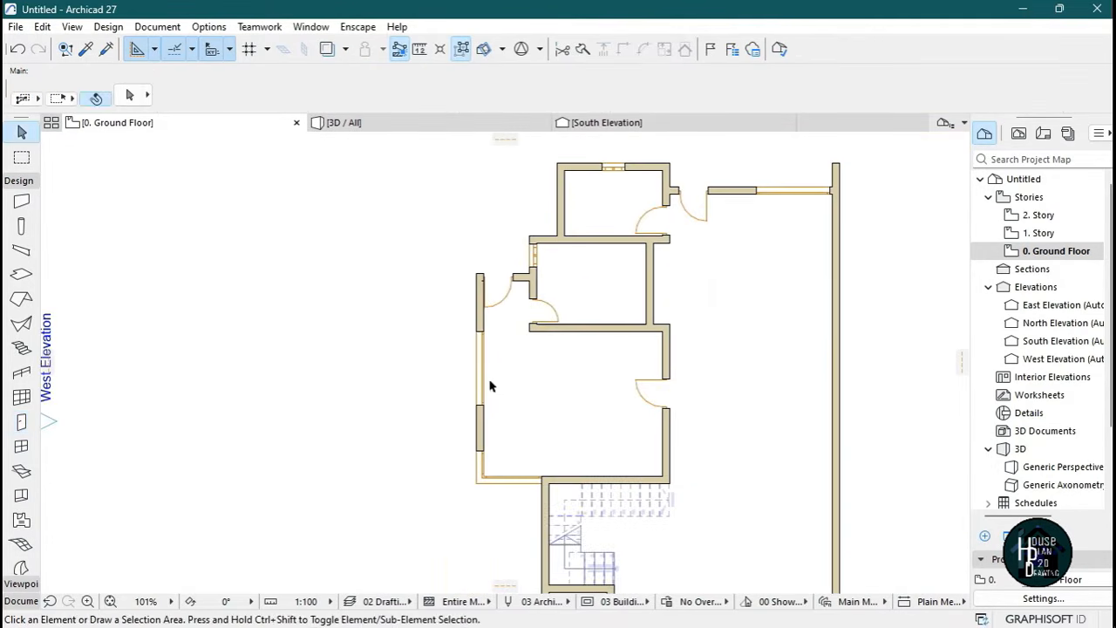
pyautogui.scroll(-4, 514, 309)
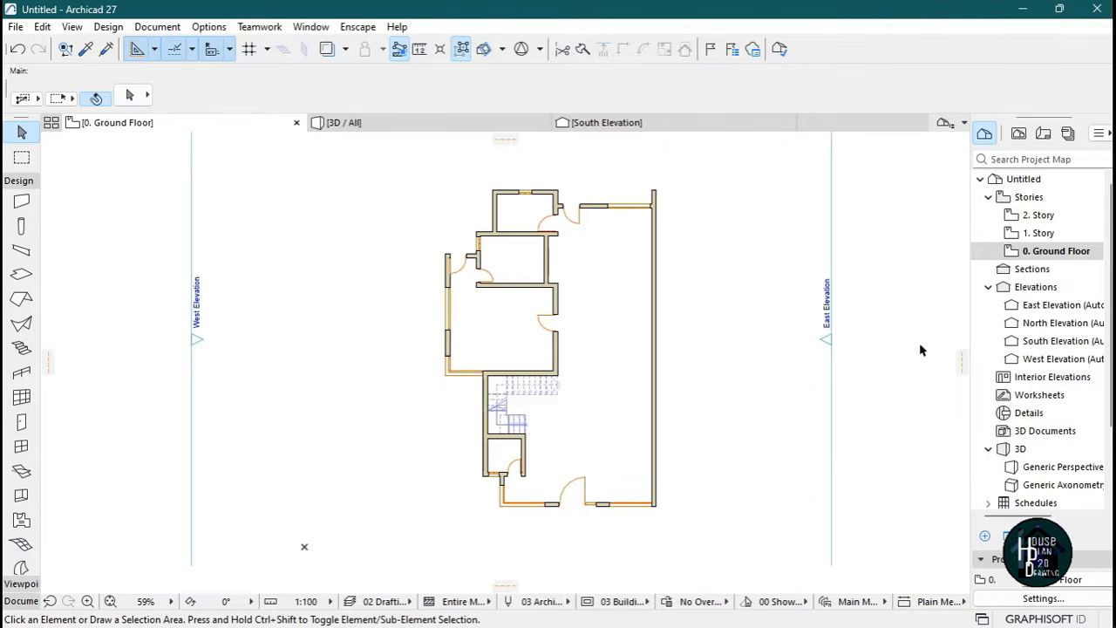
# Check the plan of 1. Story, and return to the ground floor plan.
pyautogui.doubleClick(1039, 232)
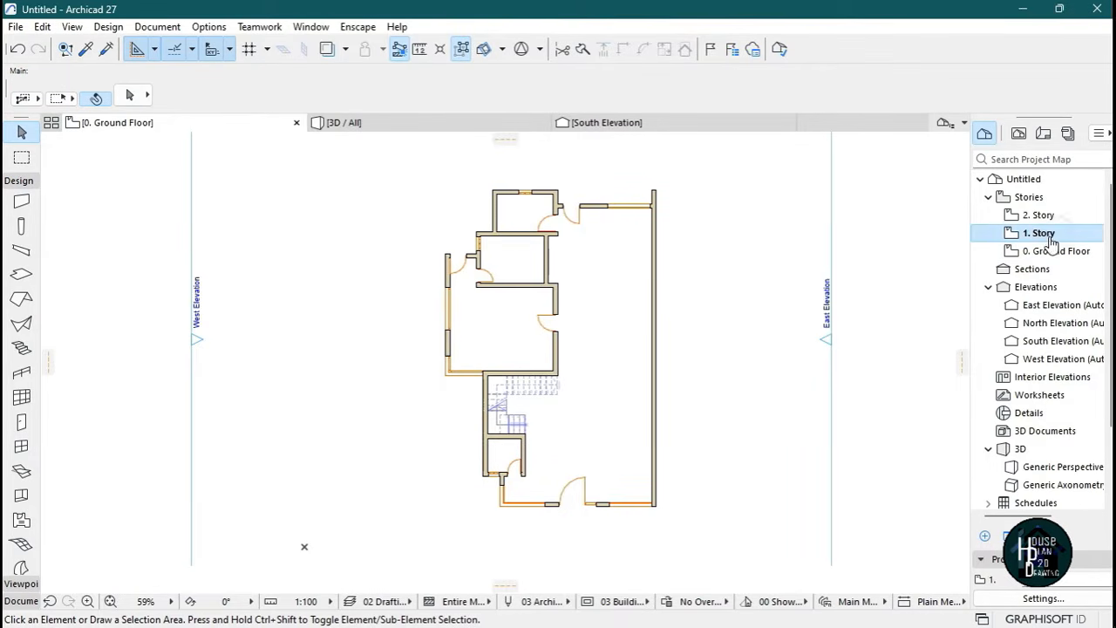
pyautogui.scroll(-3, 579, 335)
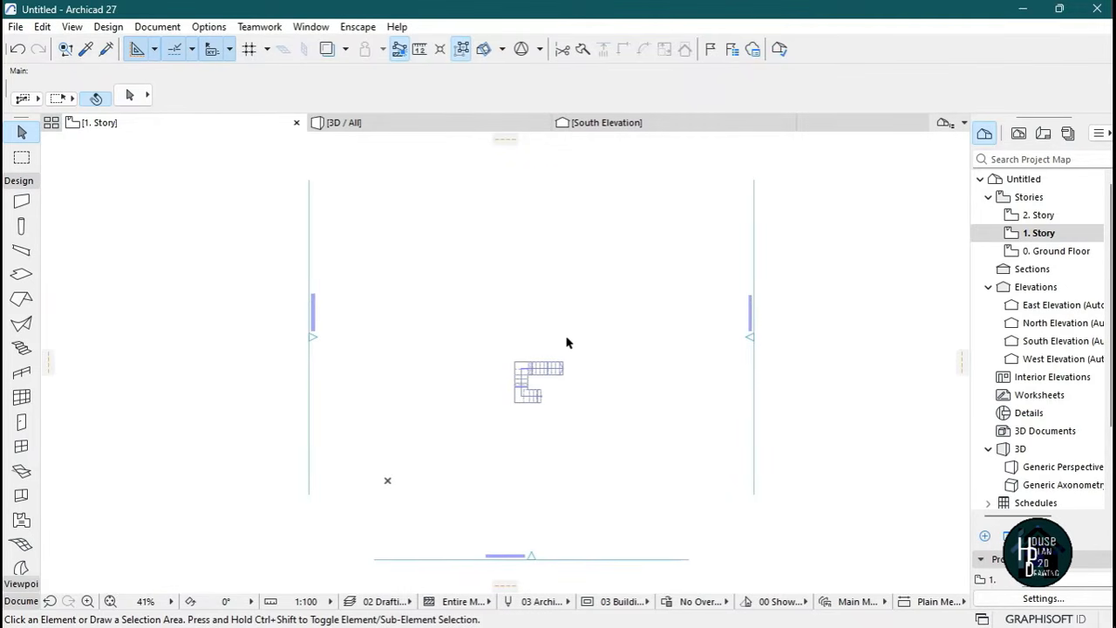
pyautogui.doubleClick(1055, 254)
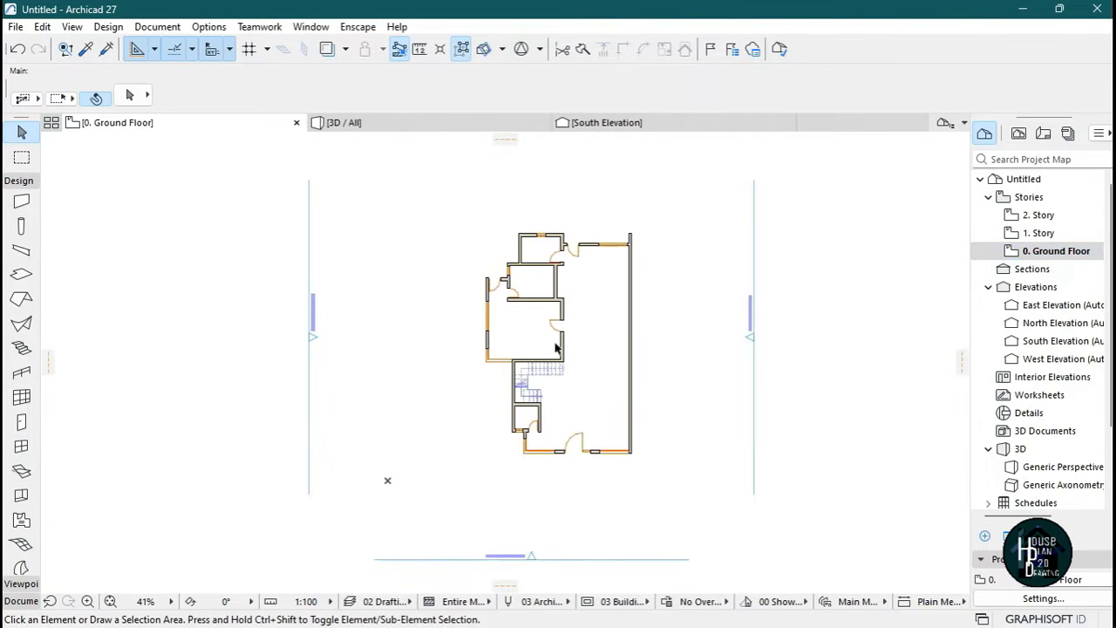
pyautogui.scroll(2, 516, 260)
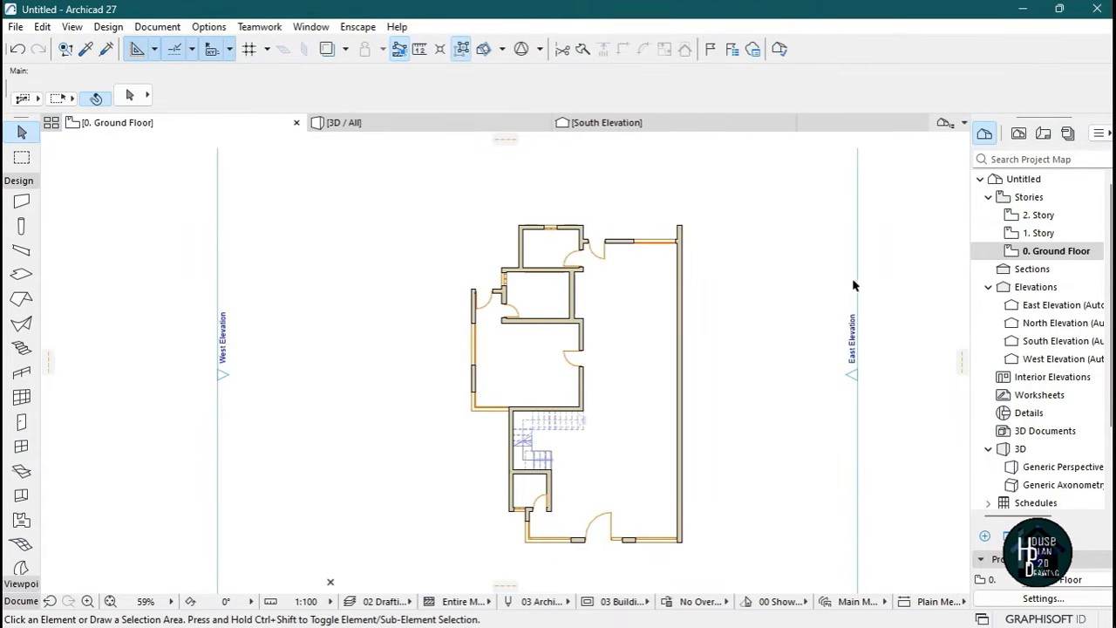
# Open the plan of 1. Story and show the ground floor as its trace reference.
pyautogui.click(1042, 233)
pyautogui.doubleClick(1044, 235)
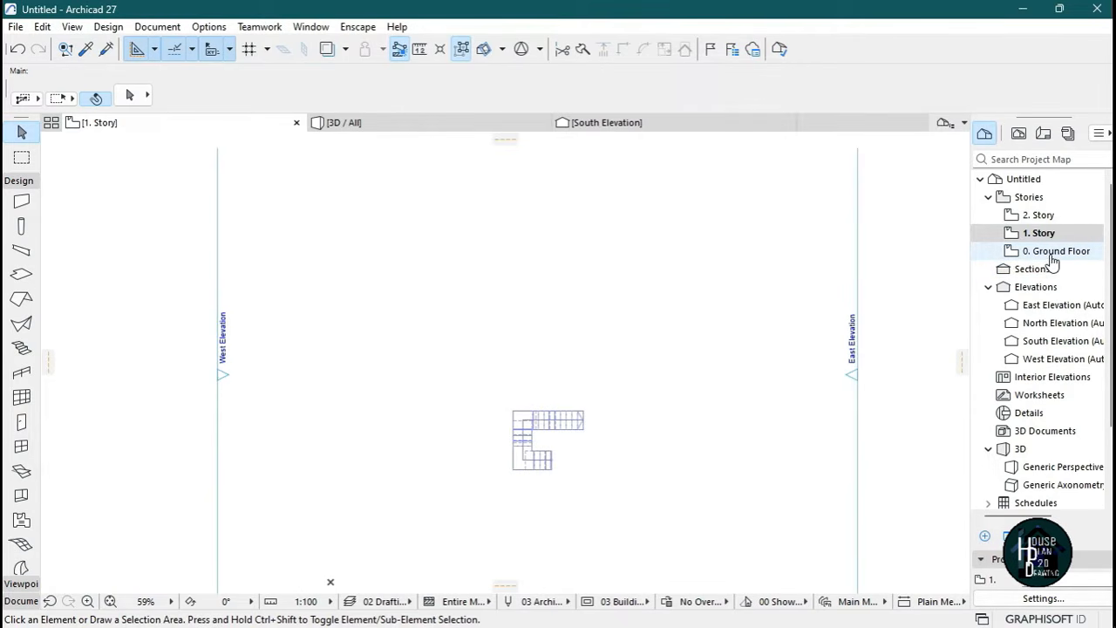
pyautogui.click(1043, 235)
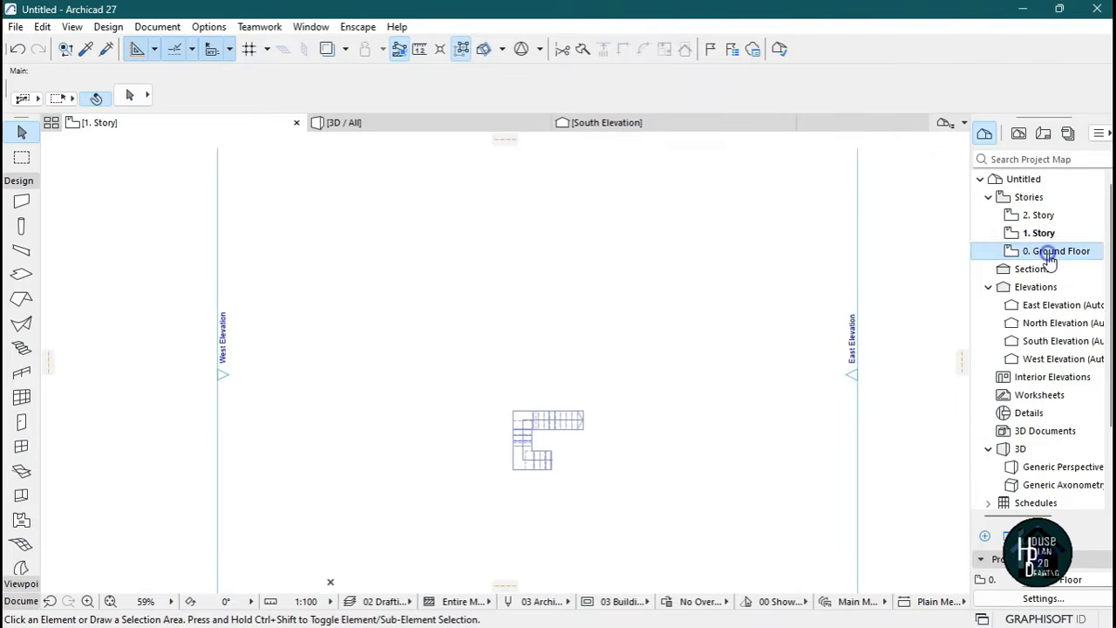
pyautogui.rightClick(1050, 258)
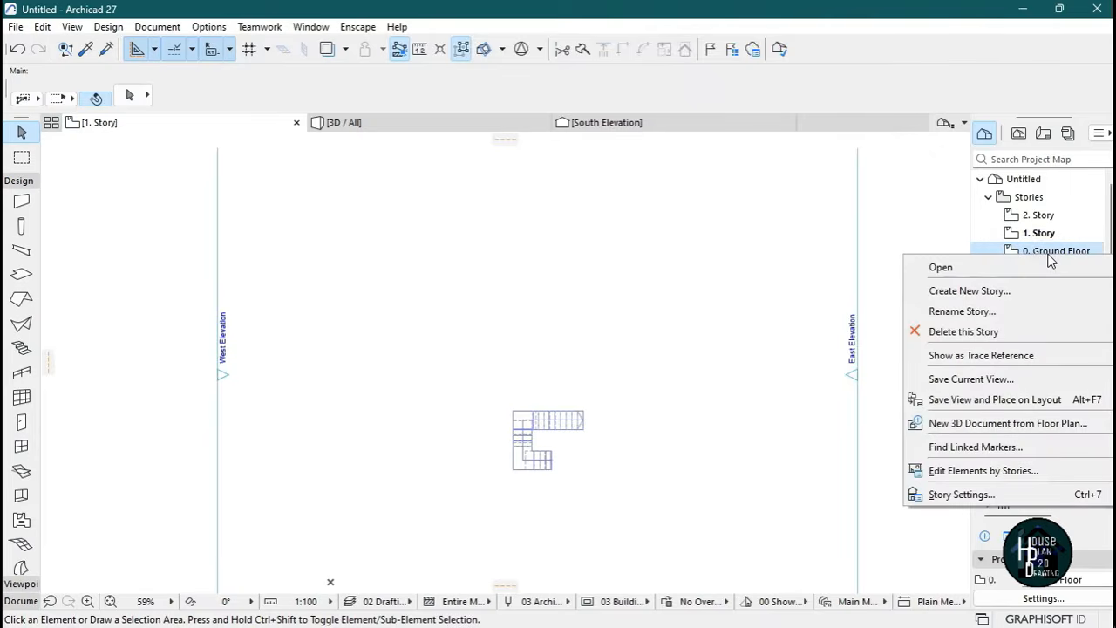
pyautogui.click(986, 355)
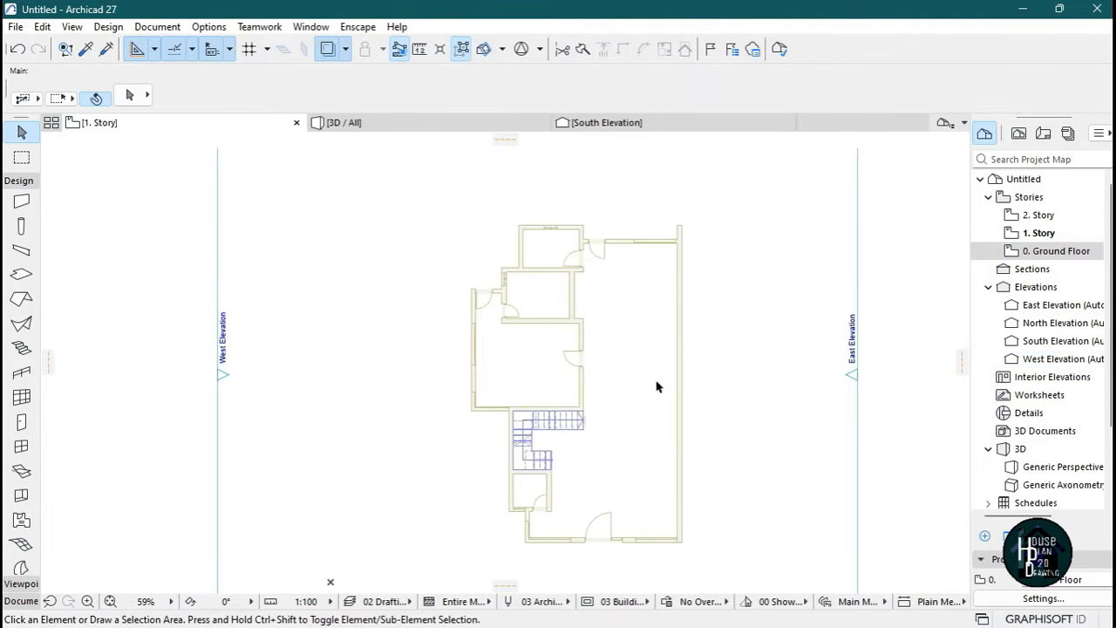
pyautogui.scroll(2, 651, 369)
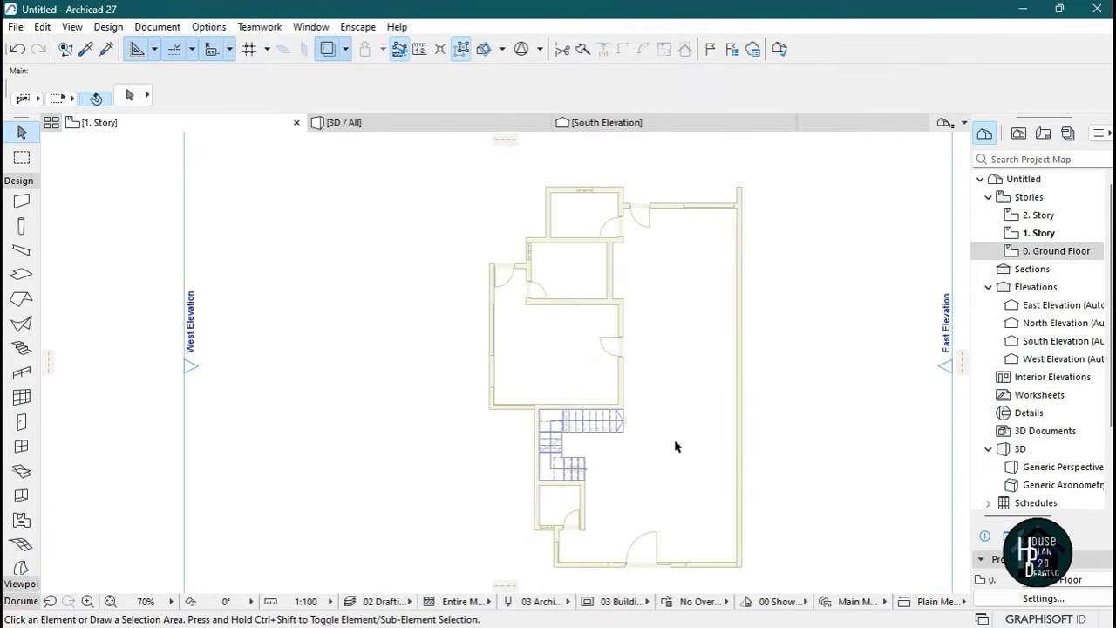
pyautogui.scroll(-2, 683, 449)
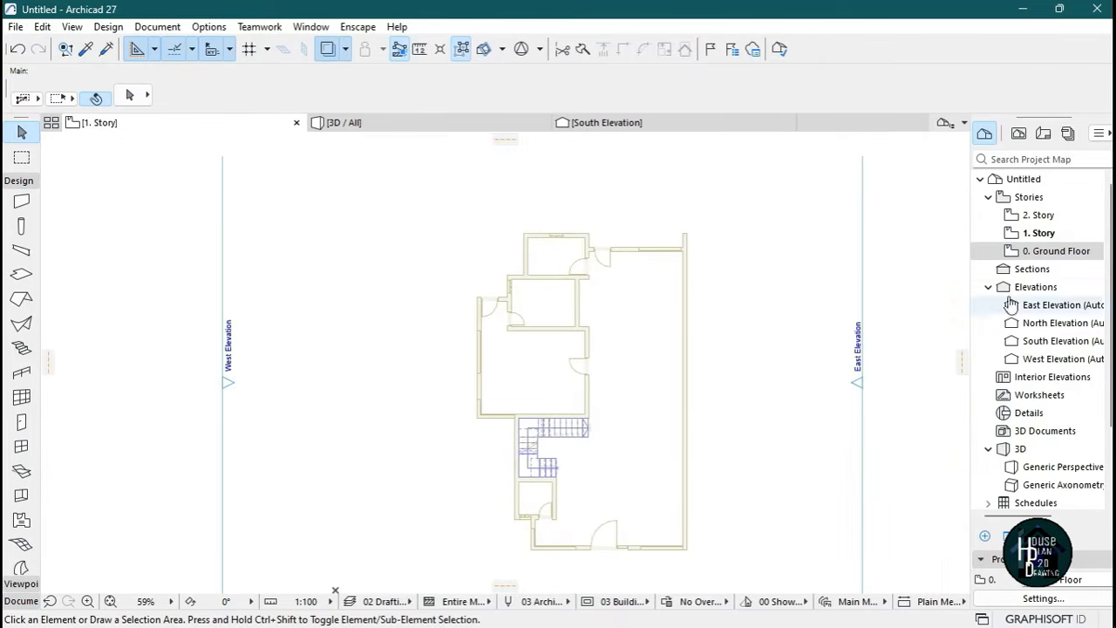
pyautogui.click(1053, 235)
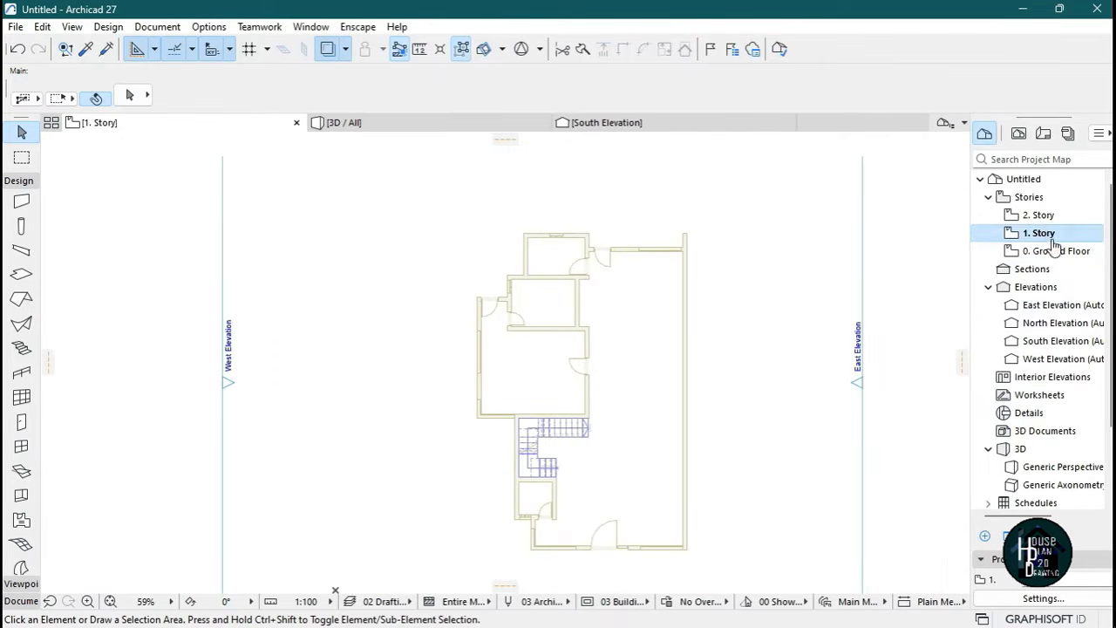
pyautogui.scroll(-2, 655, 316)
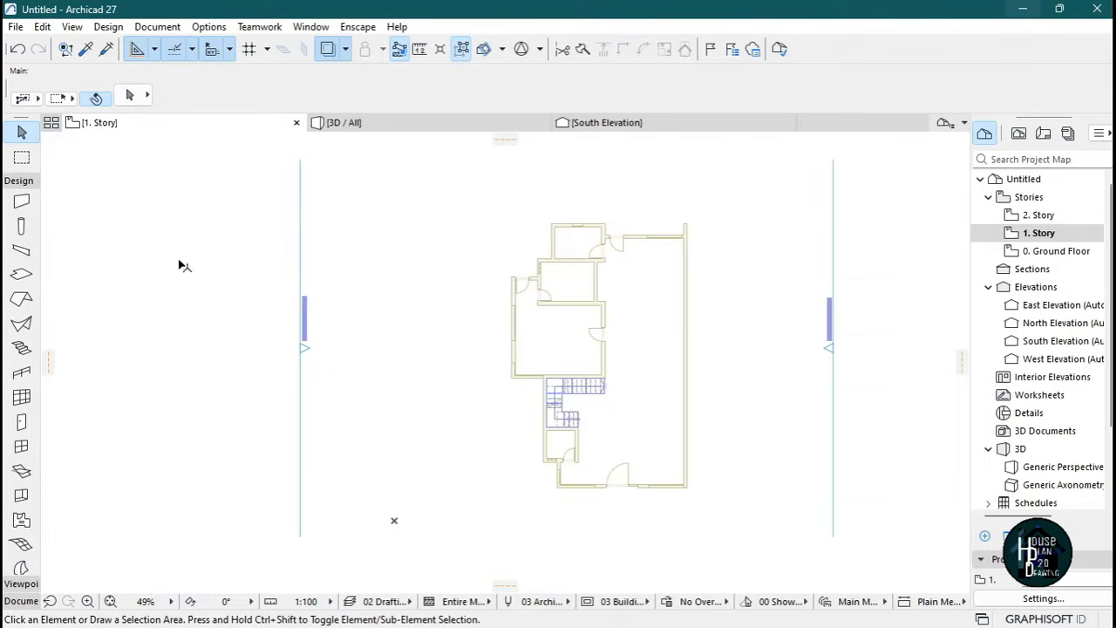
# Draw the east exterior wall on 1. Story over the traced wall, from its outer south corner to its north end.
pyautogui.click(21, 202)
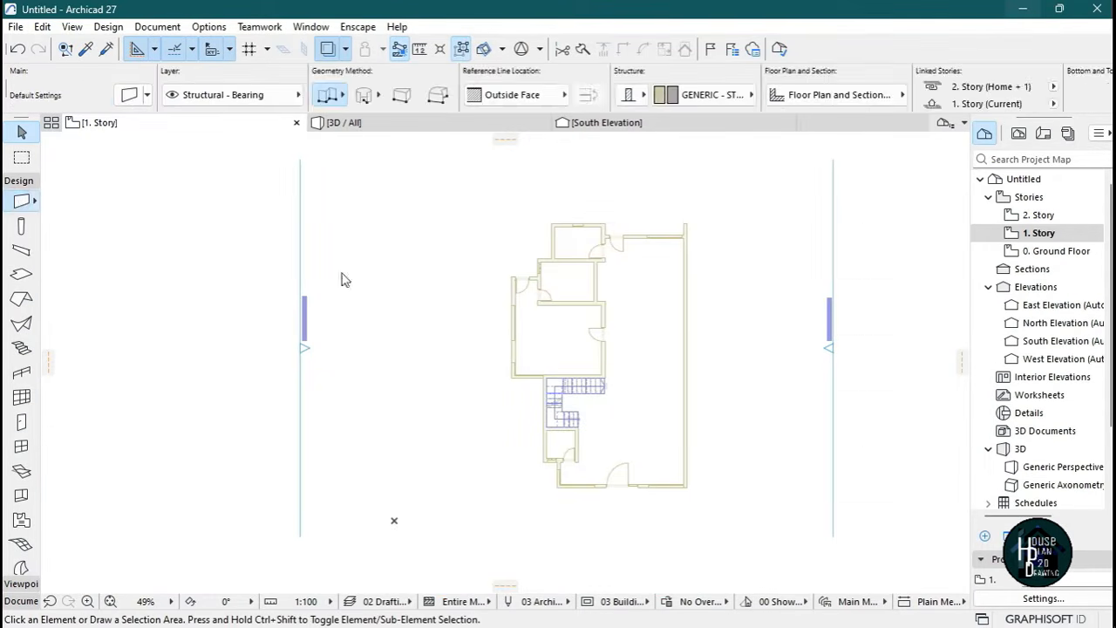
pyautogui.scroll(5, 691, 228)
pyautogui.scroll(1, 691, 222)
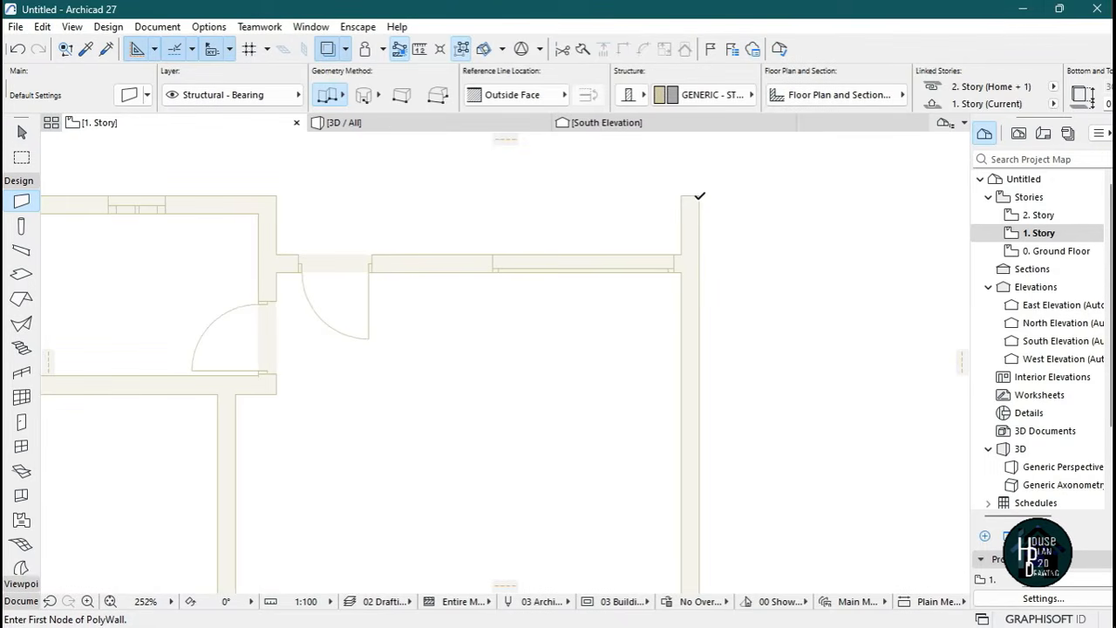
pyautogui.click(699, 194)
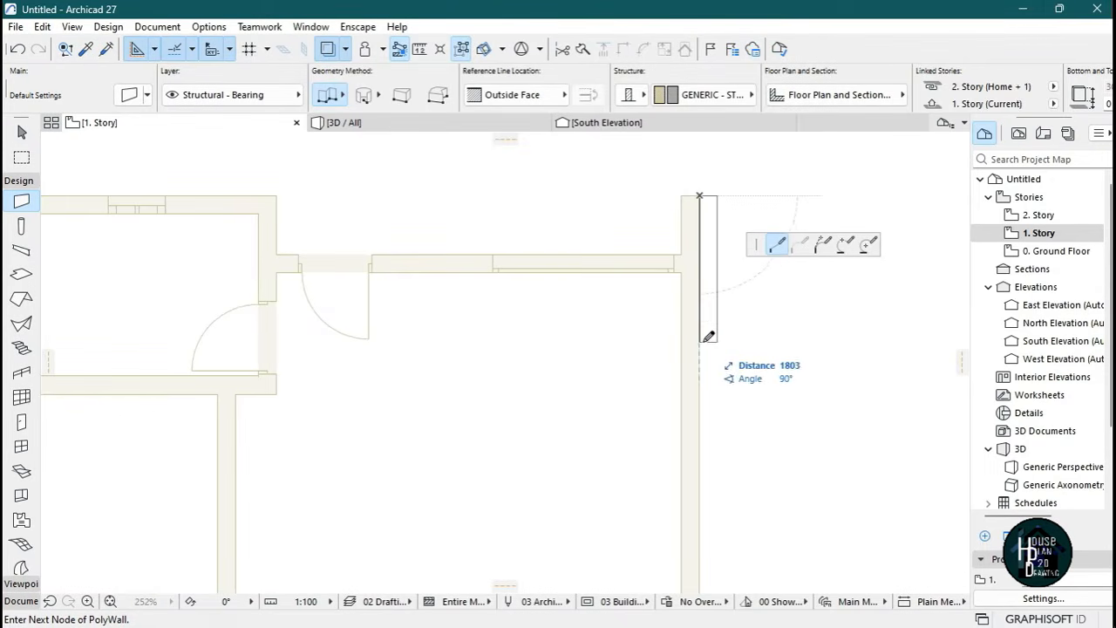
pyautogui.press('Escape')
pyautogui.scroll(-7, 690, 322)
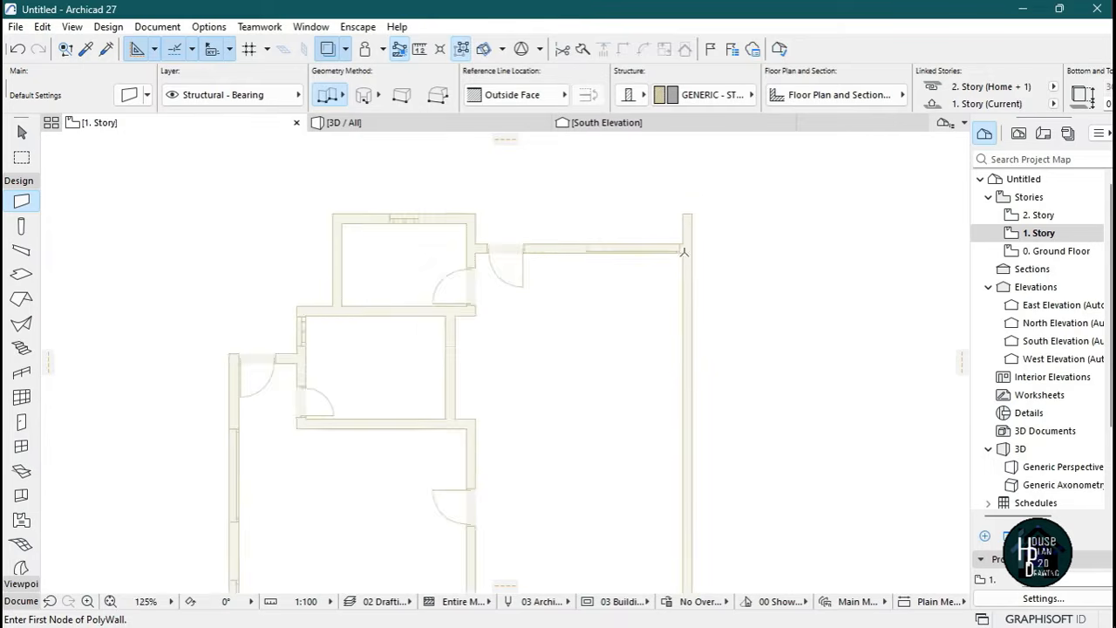
pyautogui.scroll(9, 687, 446)
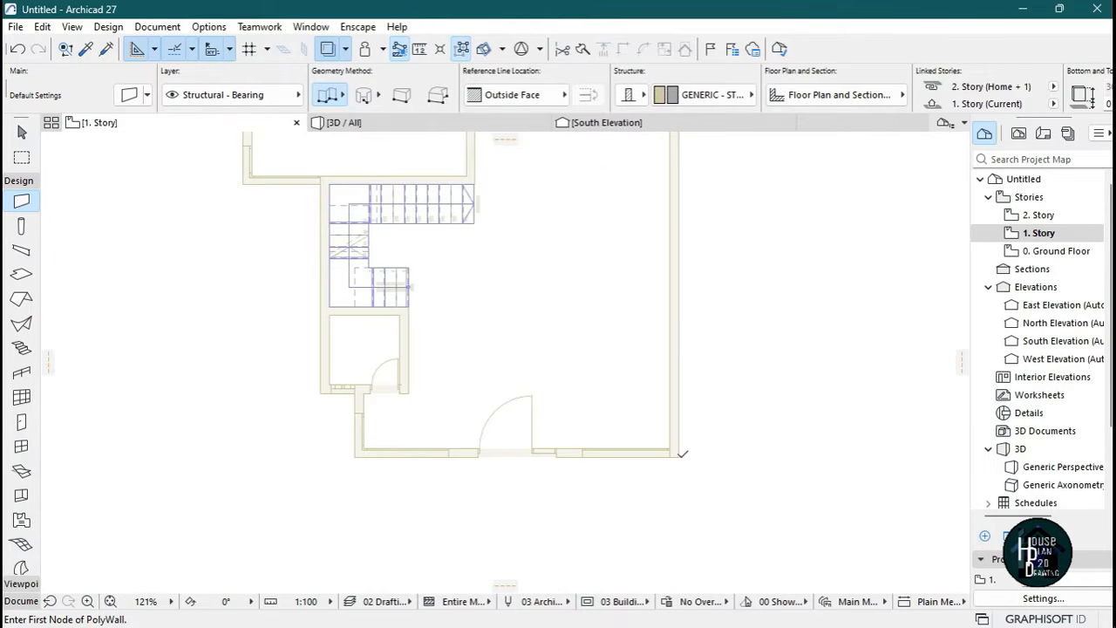
pyautogui.click(679, 455)
pyautogui.scroll(-5, 678, 229)
pyautogui.scroll(2, 674, 229)
pyautogui.scroll(5, 674, 229)
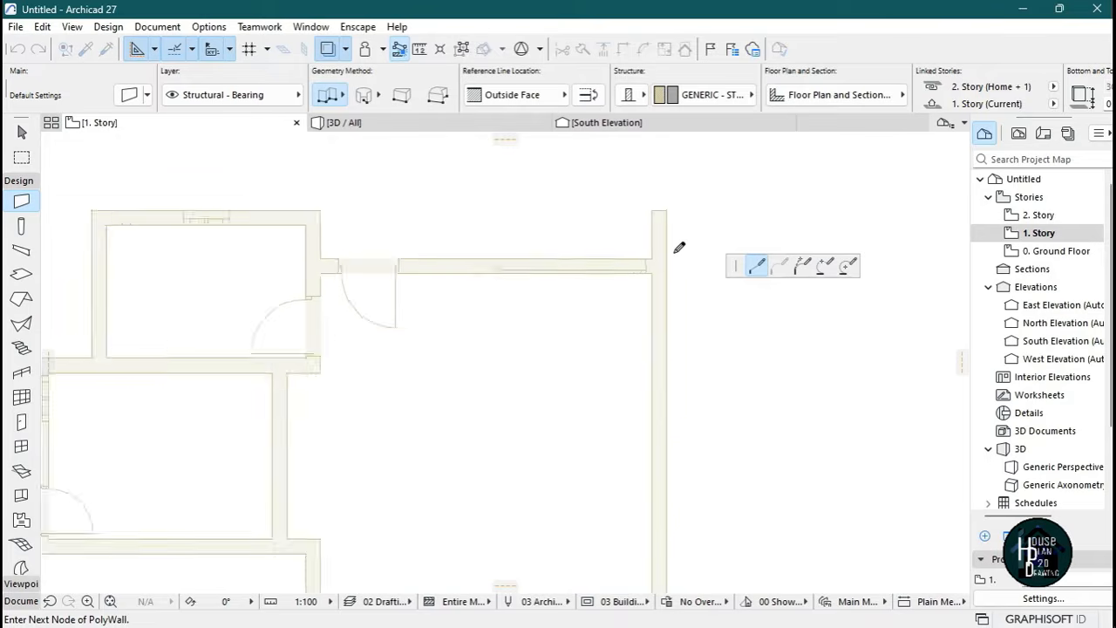
pyautogui.doubleClick(665, 197)
pyautogui.scroll(-11, 675, 262)
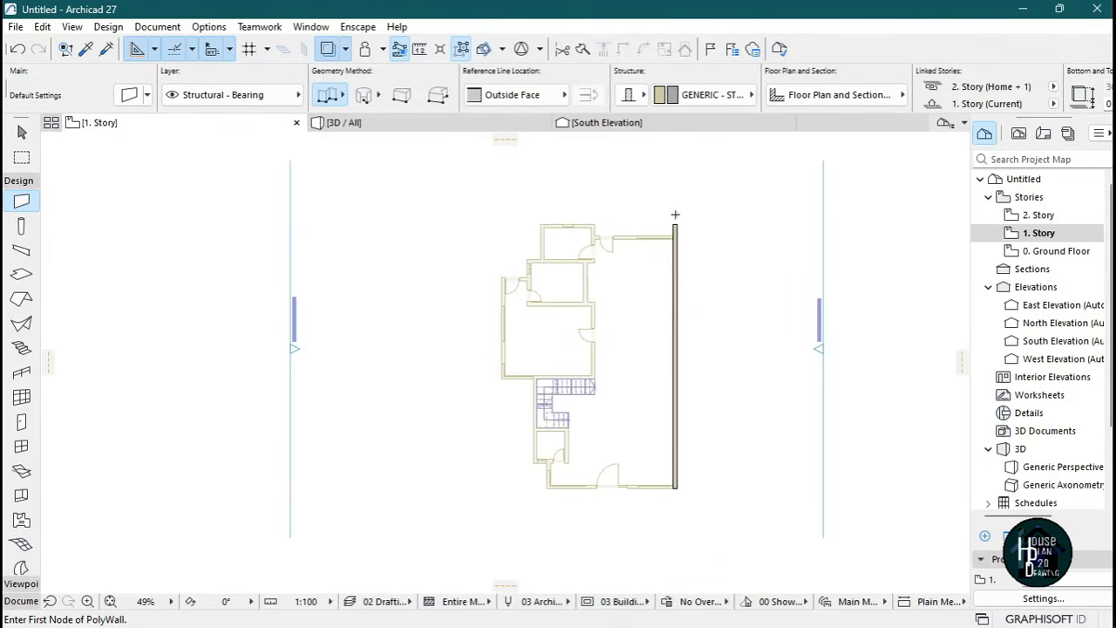
# Draw a 2775 mm north wall running west from the inner north corner of the east exterior wall.
pyautogui.scroll(-4, 678, 402)
pyautogui.scroll(6, 678, 403)
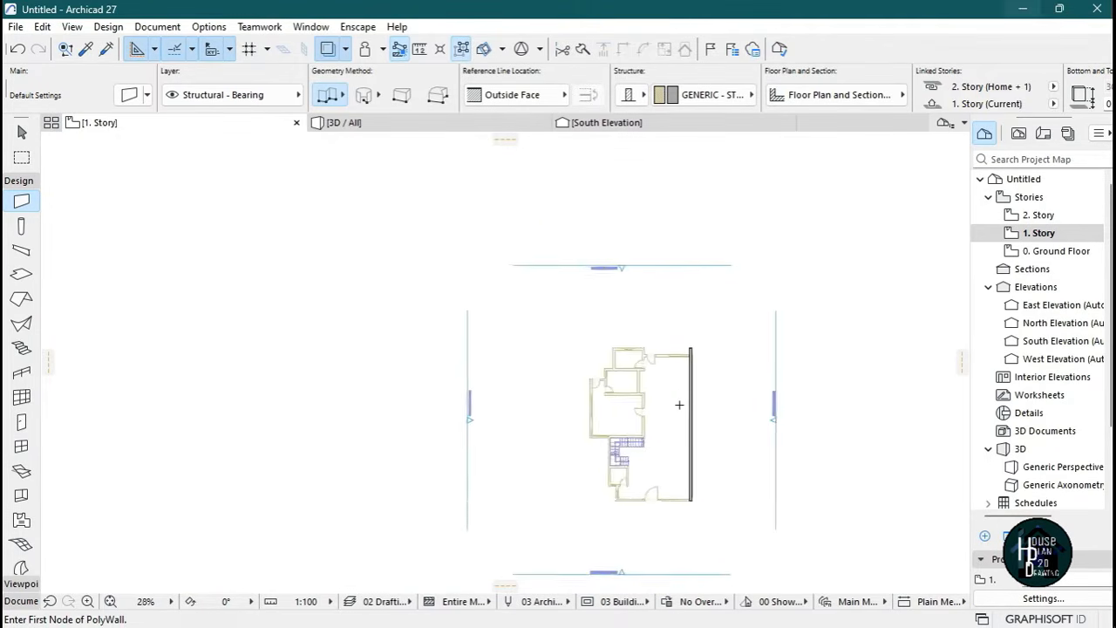
pyautogui.scroll(6, 693, 277)
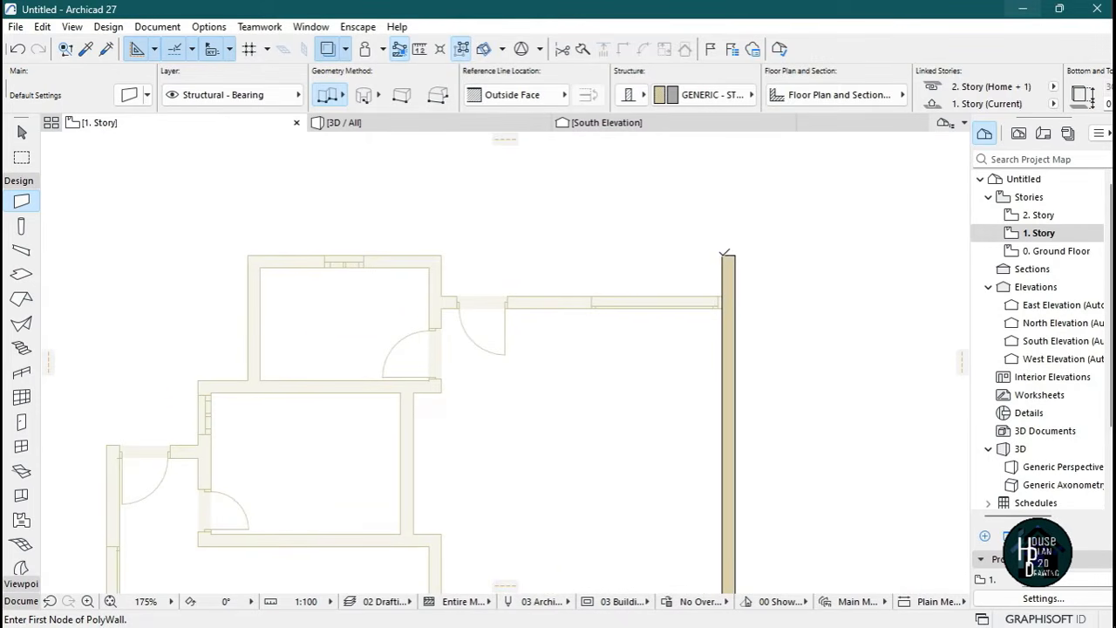
pyautogui.click(723, 256)
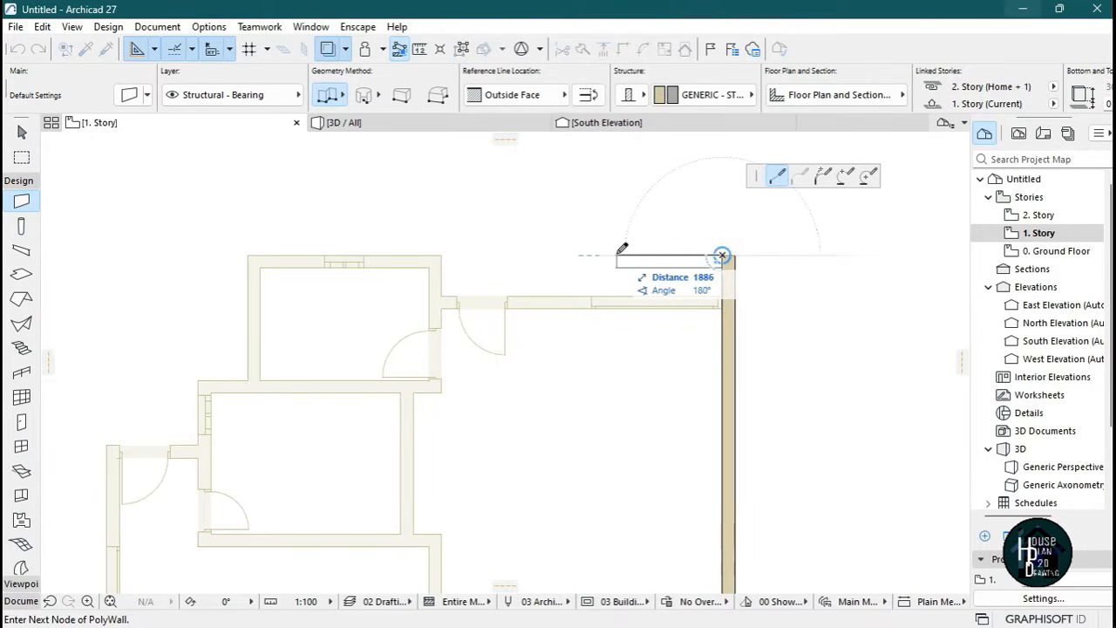
pyautogui.write('2775')
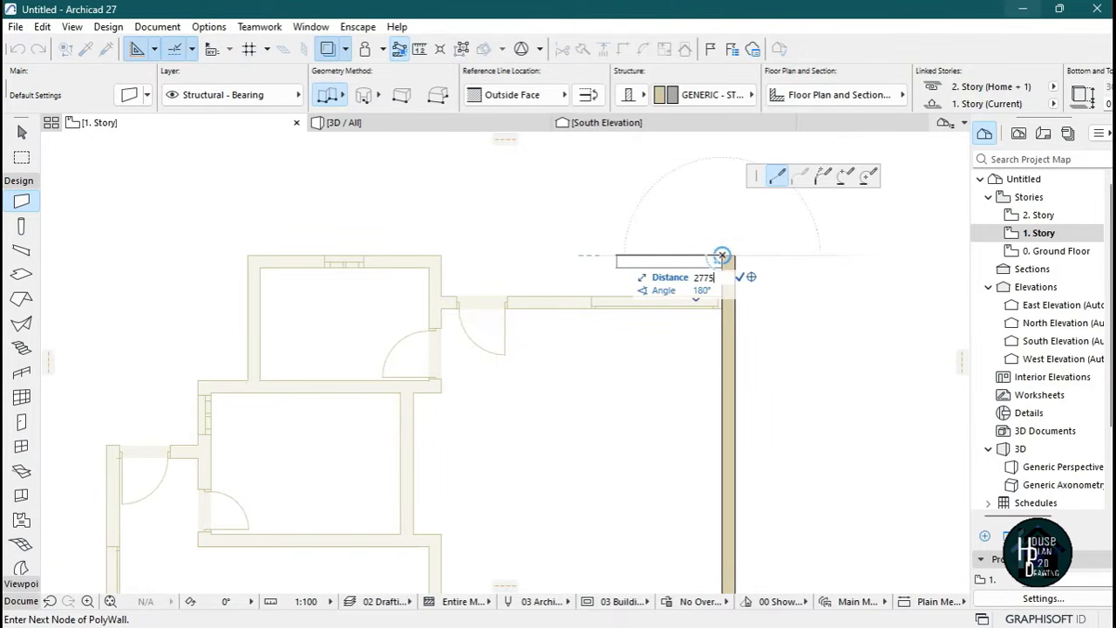
pyautogui.press('Return')
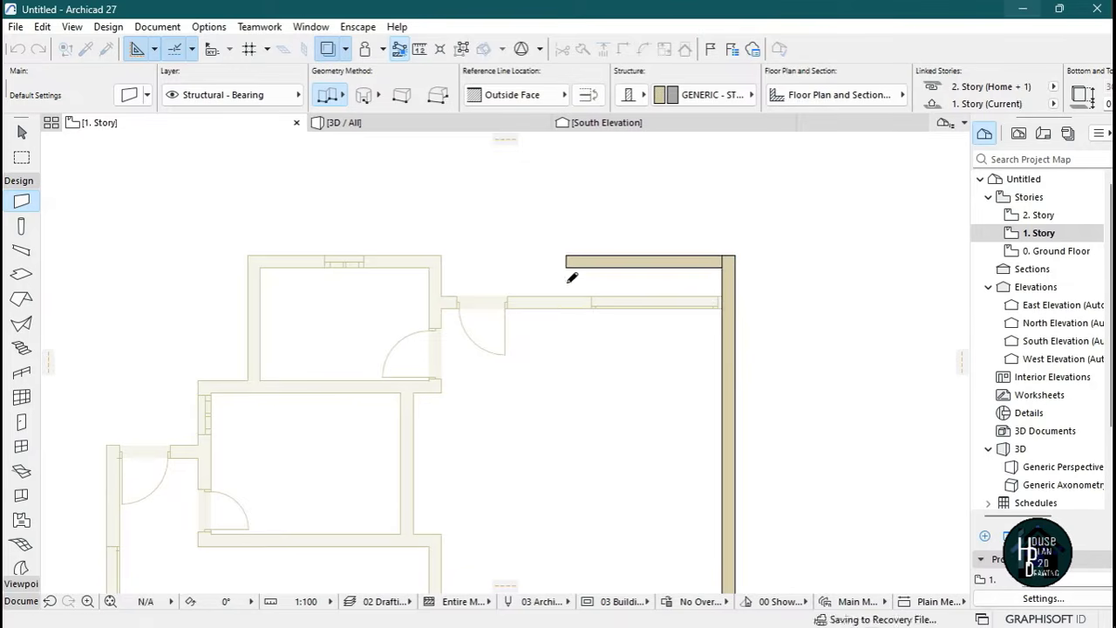
# Stretch the east end of the new north wall to the outer corner of the east exterior wall.
pyautogui.scroll(-3, 580, 241)
pyautogui.scroll(5, 579, 241)
pyautogui.scroll(-2, 563, 258)
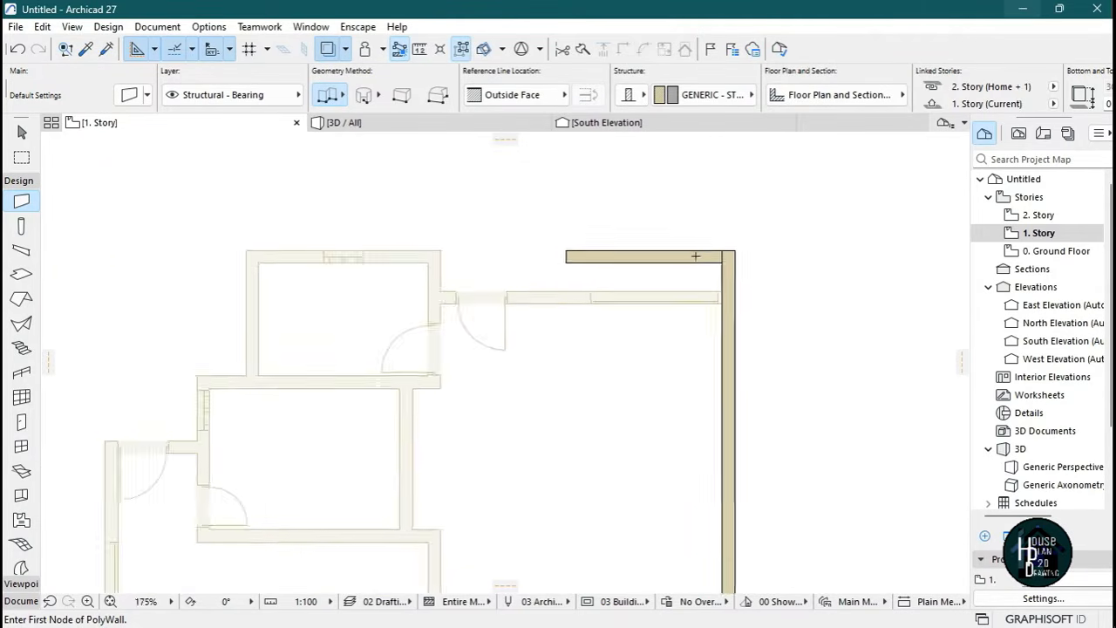
pyautogui.scroll(4, 742, 274)
pyautogui.scroll(1, 742, 274)
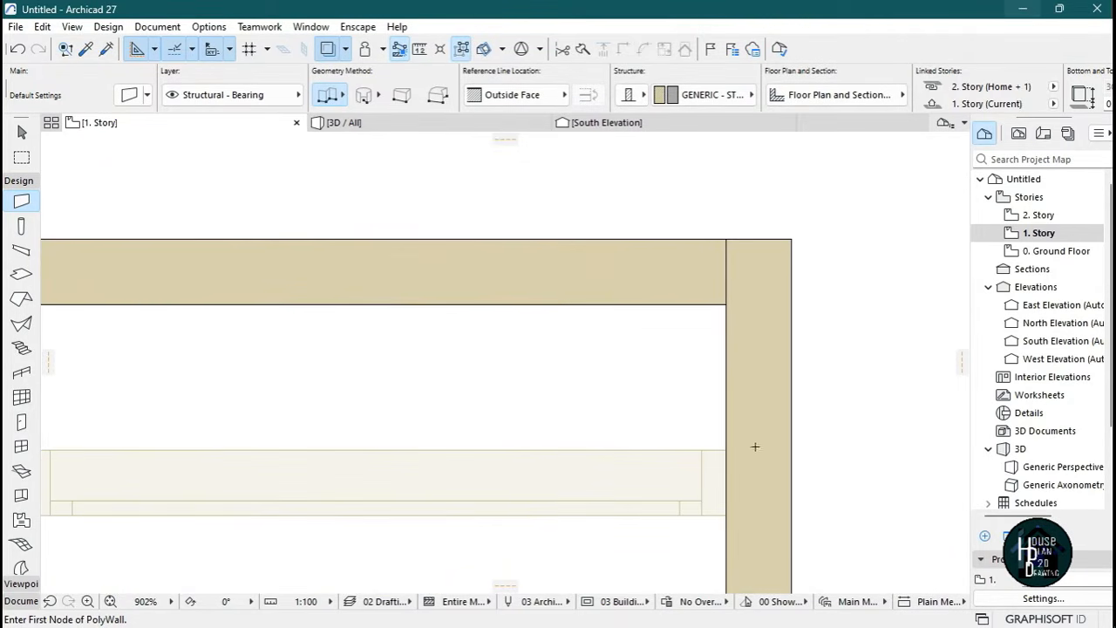
pyautogui.scroll(-4, 725, 259)
pyautogui.scroll(3, 722, 259)
pyautogui.press('Escape')
pyautogui.click(726, 250)
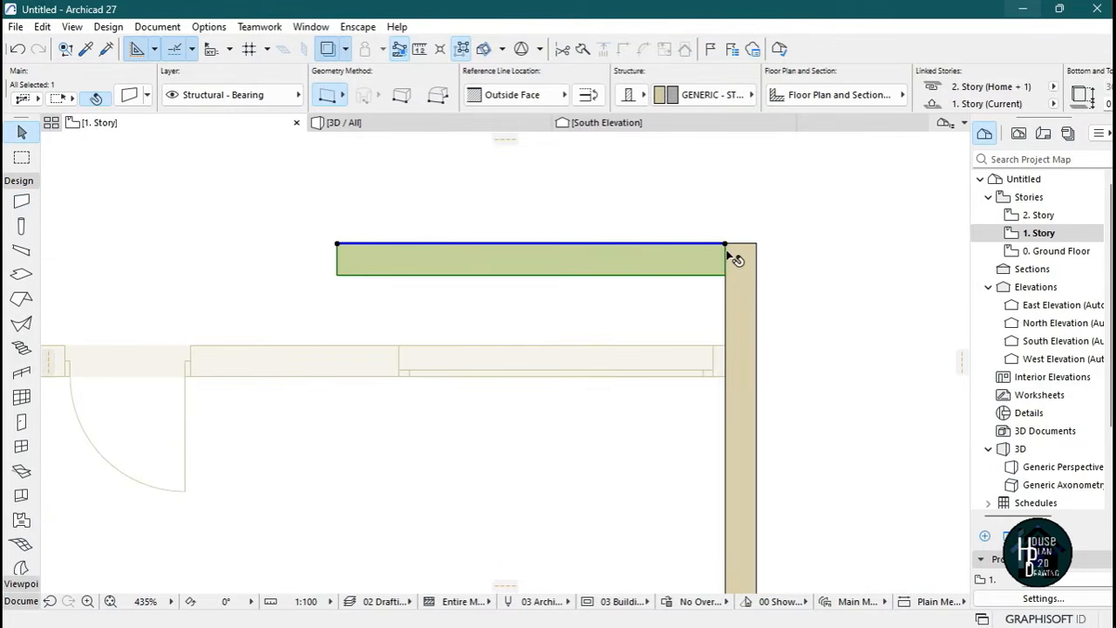
pyautogui.click(726, 244)
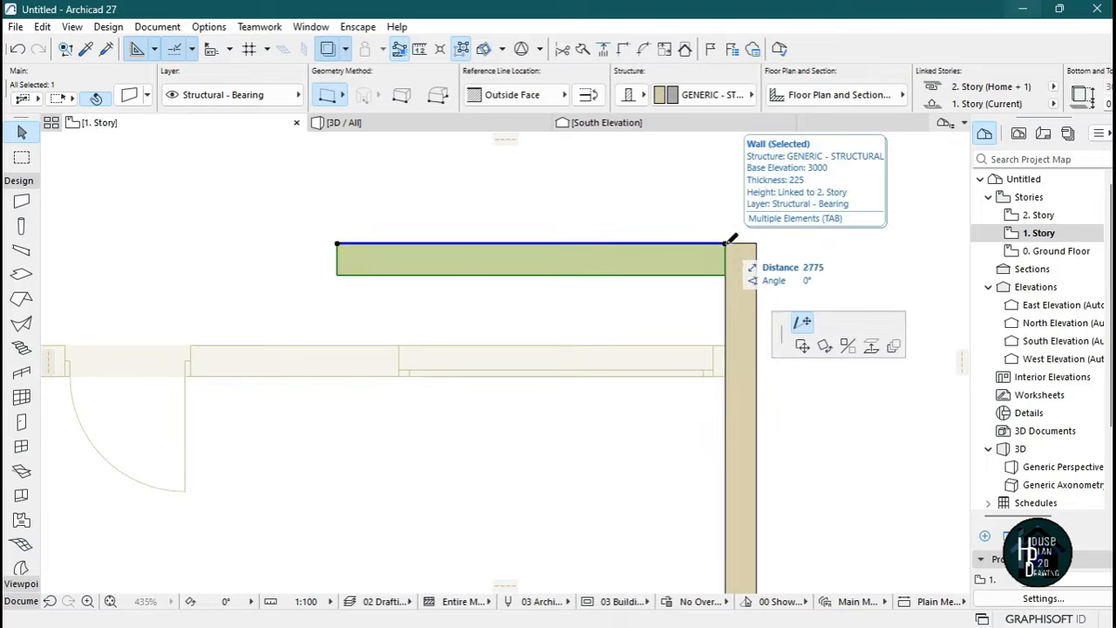
pyautogui.click(754, 244)
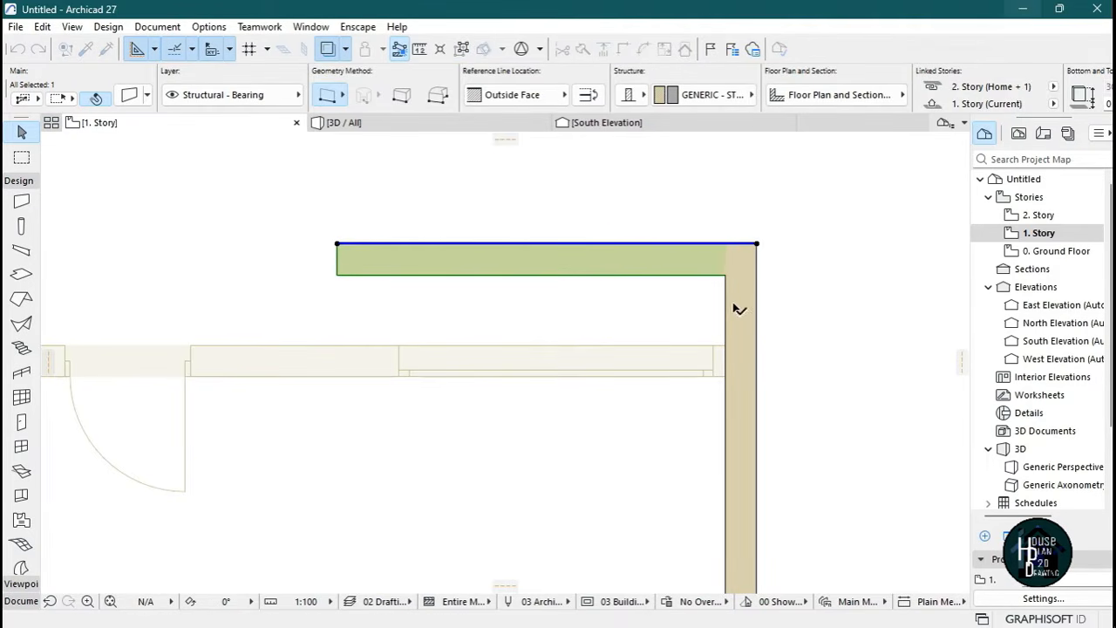
# Using the north wall's settings with an Inside Face reference line, draw a wall from its lower west corner south to the traced south wall's outer face.
pyautogui.scroll(-2, 722, 272)
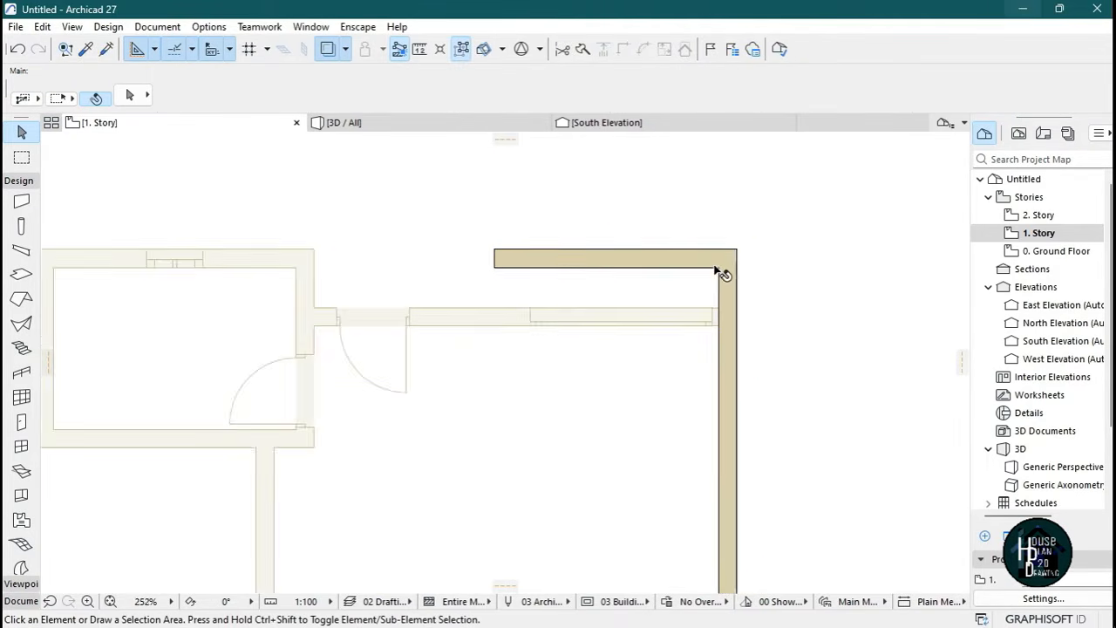
pyautogui.scroll(2, 738, 286)
pyautogui.scroll(-3, 715, 322)
pyautogui.scroll(3, 642, 314)
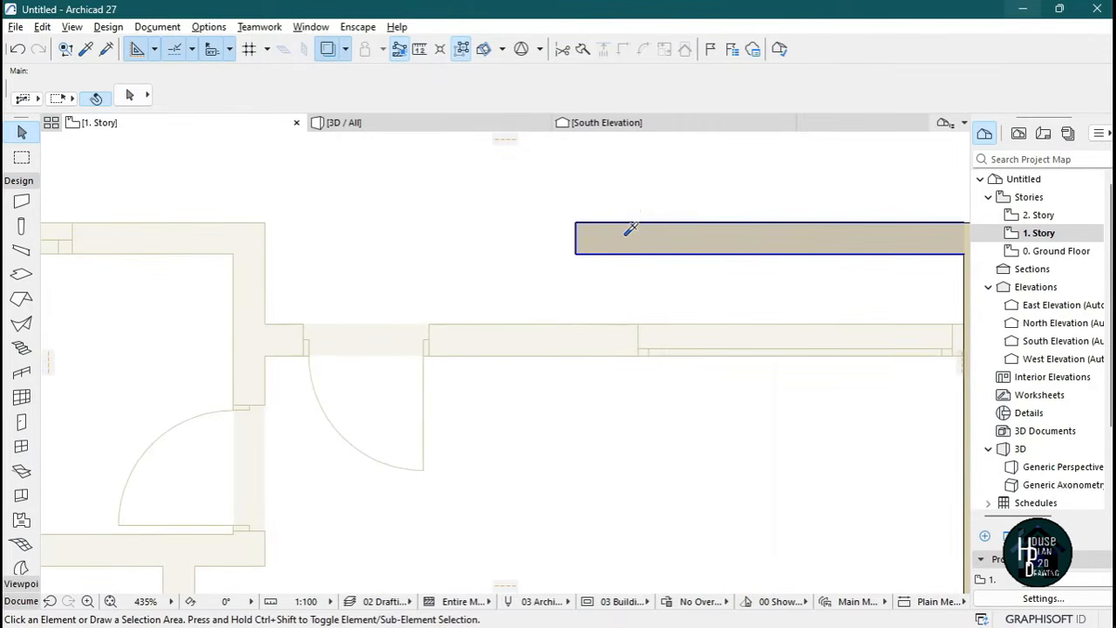
pyautogui.keyDown('alt'); pyautogui.click(602, 243); pyautogui.keyUp('alt')
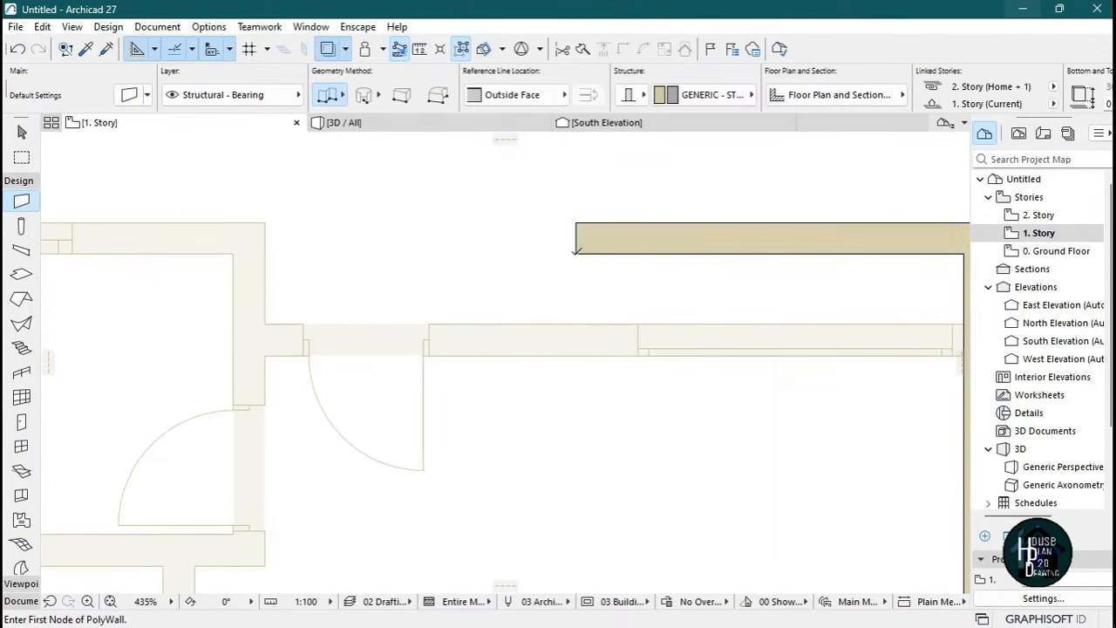
pyautogui.click(576, 253)
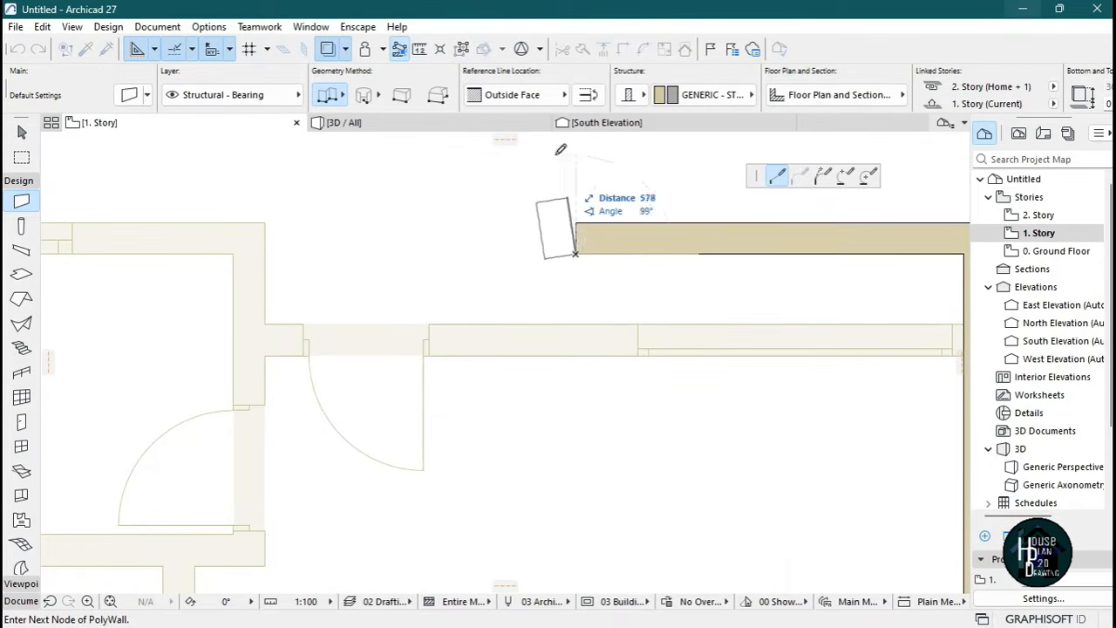
pyautogui.click(526, 103)
pyautogui.click(606, 135)
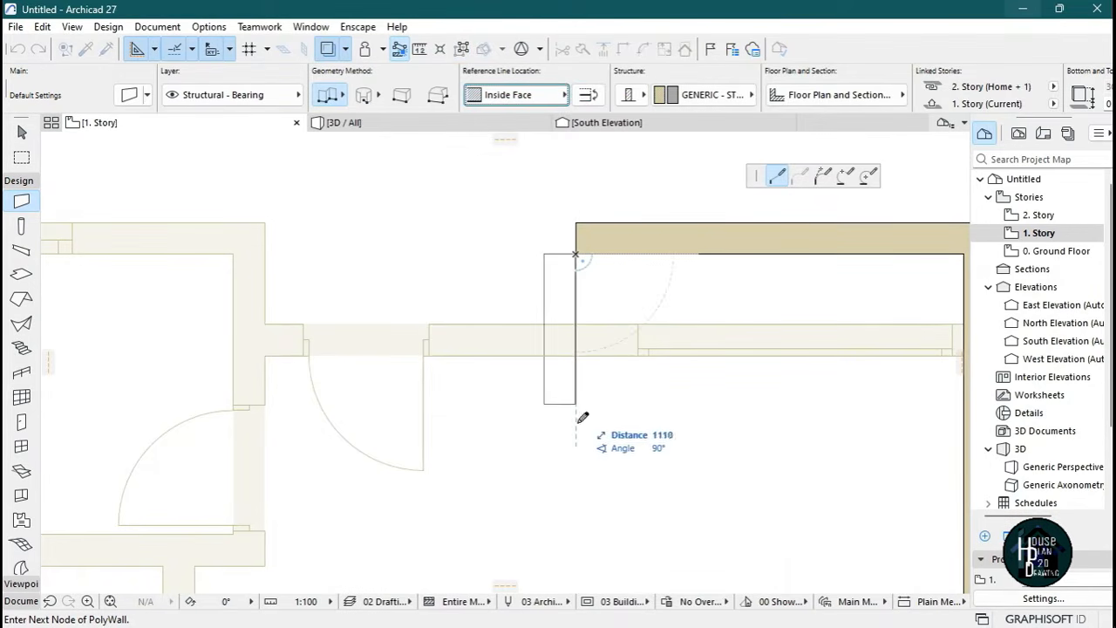
pyautogui.scroll(-6, 578, 340)
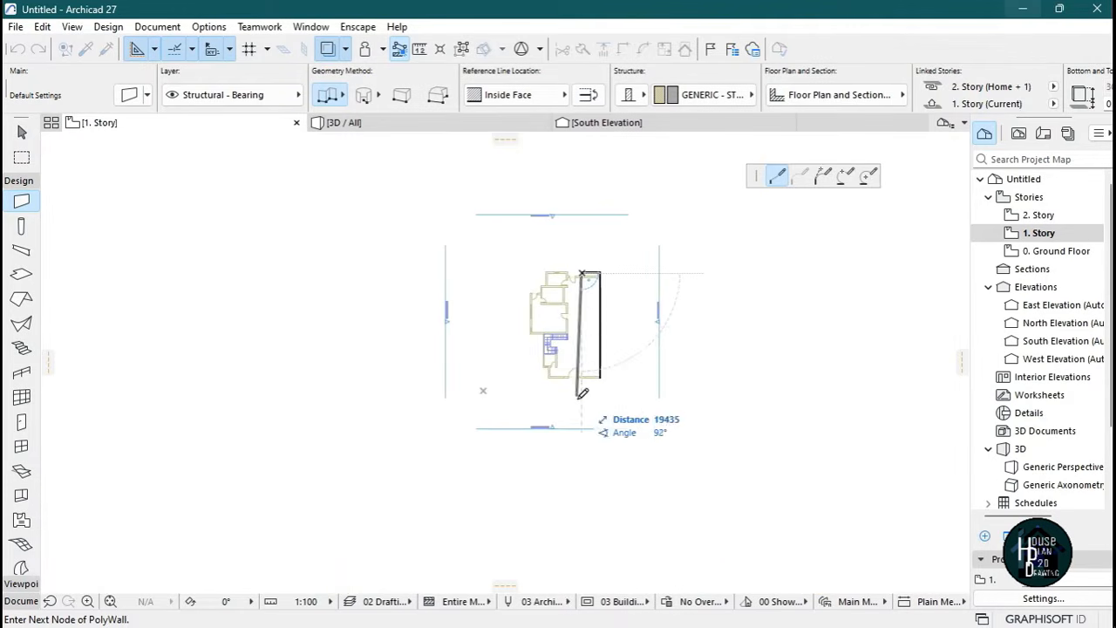
pyautogui.scroll(8, 585, 391)
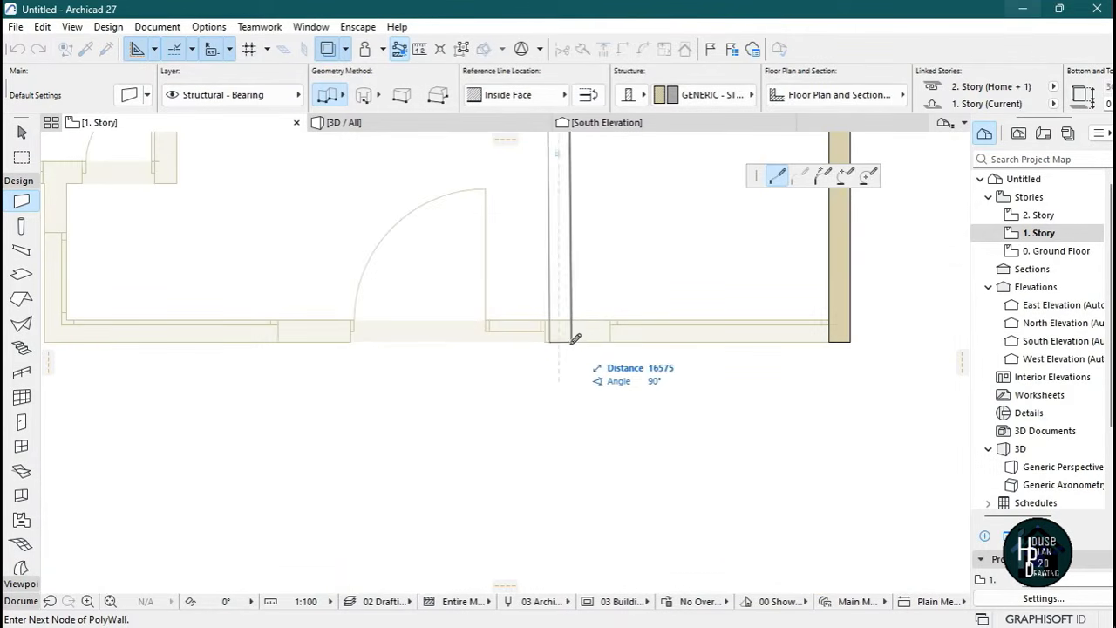
pyautogui.click(559, 340)
pyautogui.click(559, 340)
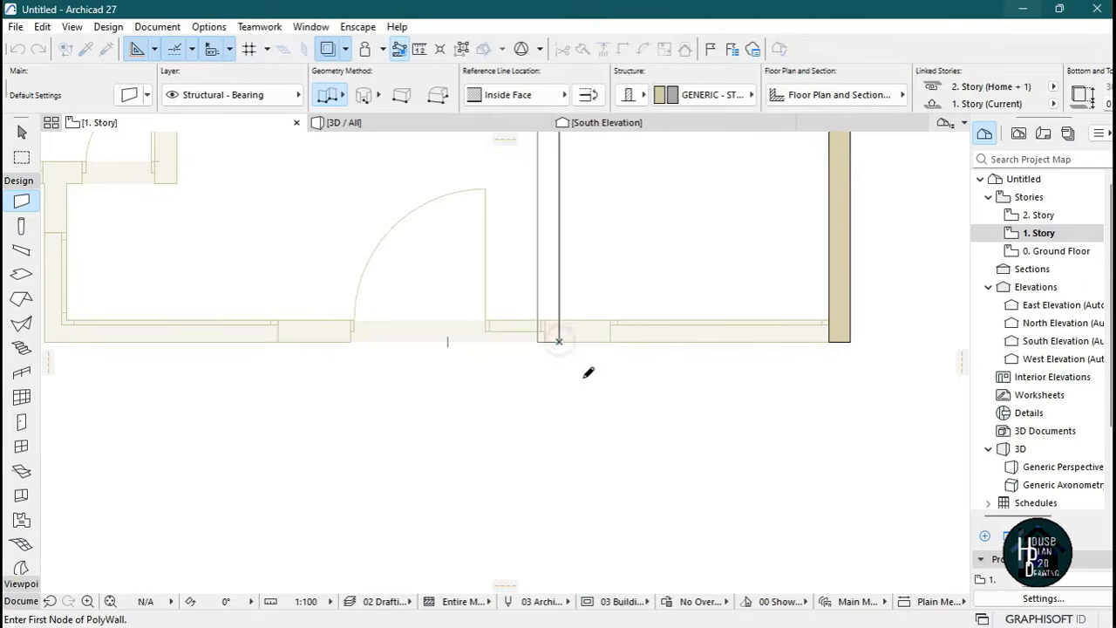
# Stretch the long north-south wall's north end to the outer face of the north wall to close the corner.
pyautogui.scroll(-3, 640, 359)
pyautogui.scroll(6, 640, 361)
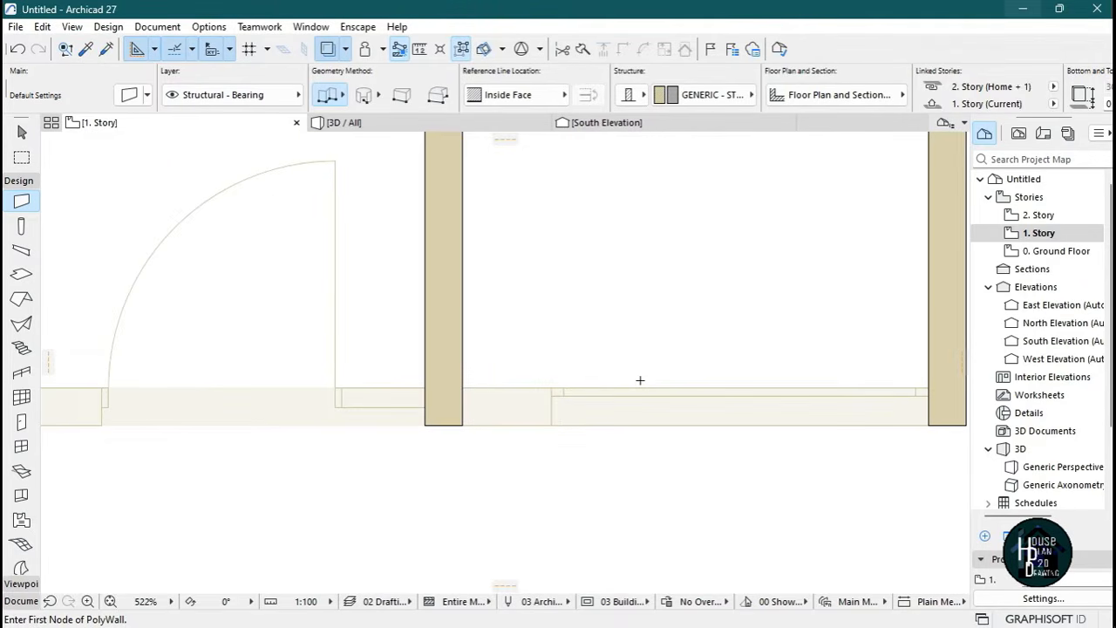
pyautogui.scroll(-8, 640, 380)
pyautogui.scroll(7, 645, 244)
pyautogui.press('Escape')
pyautogui.click(638, 252)
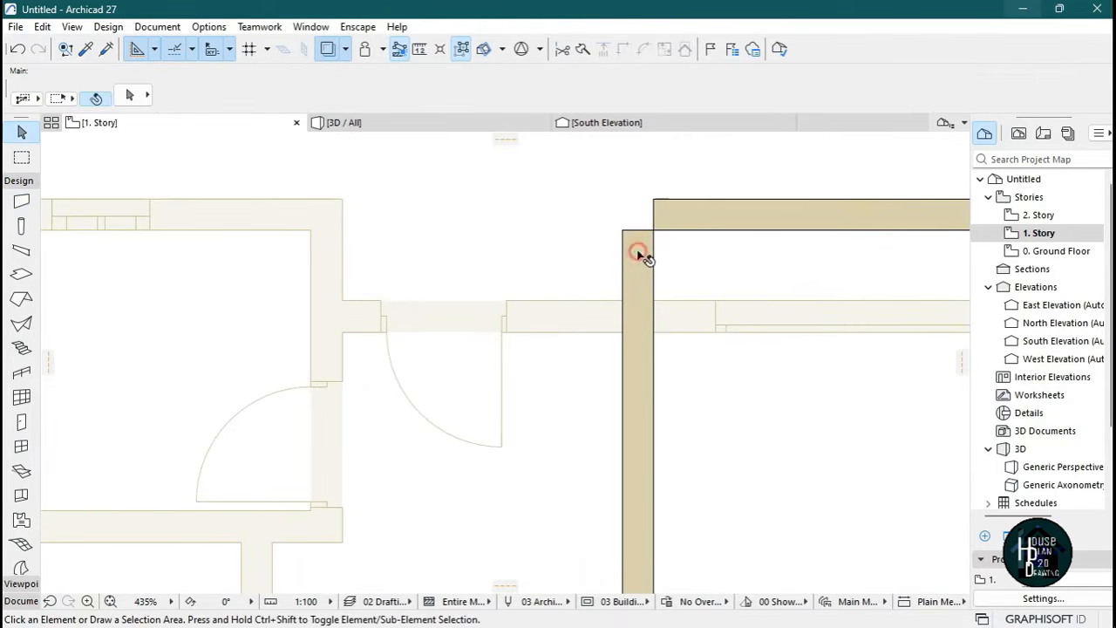
pyautogui.click(653, 231)
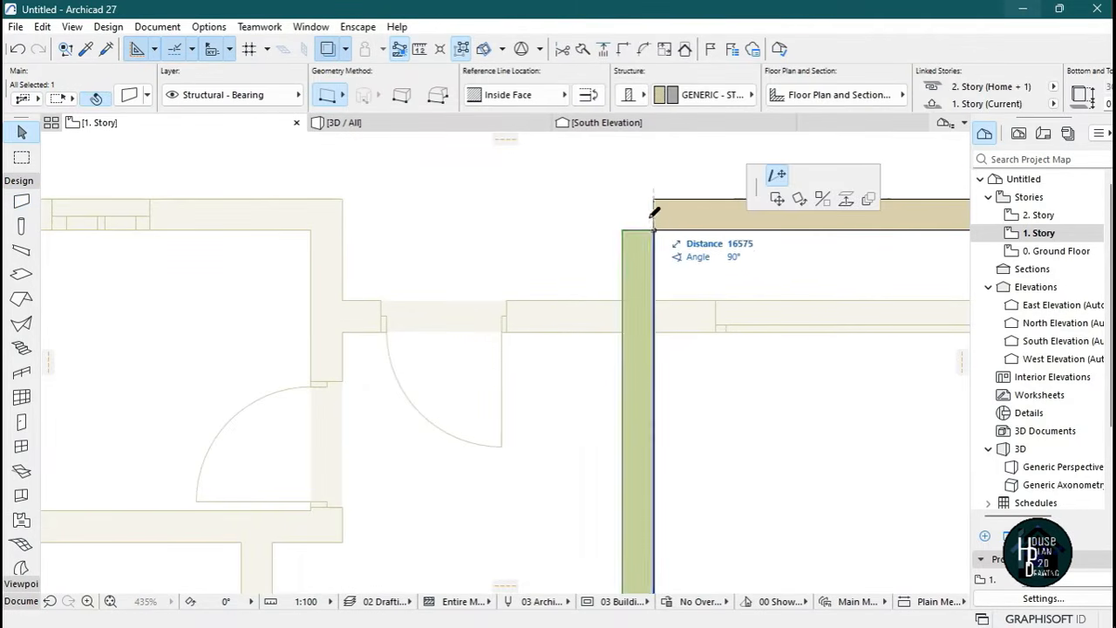
pyautogui.click(654, 200)
pyautogui.press('Escape')
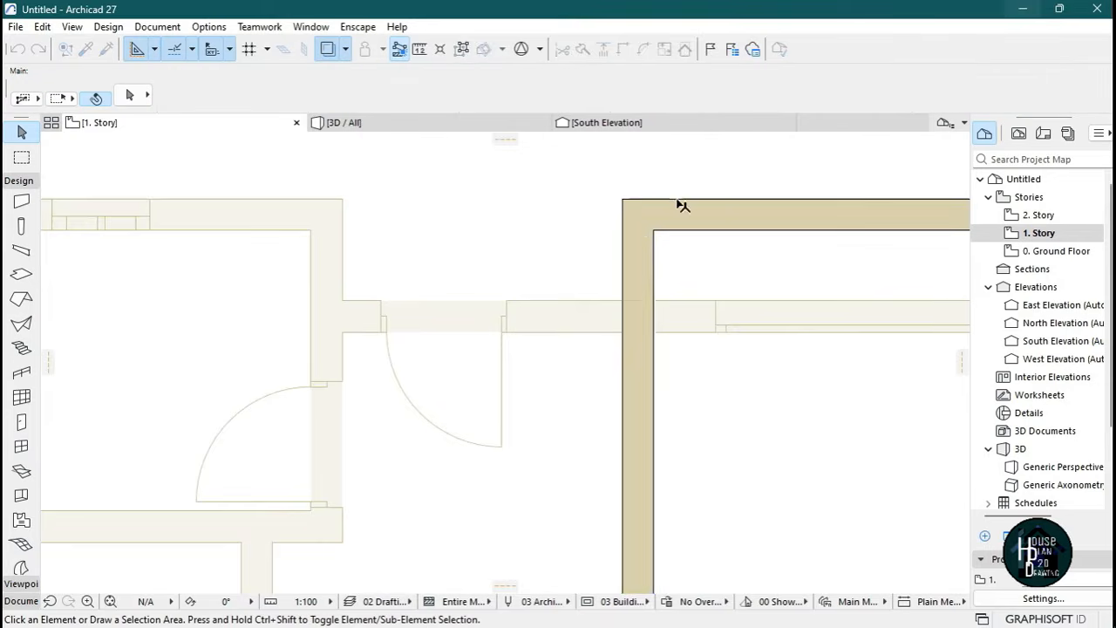
# Draw a parallel wall about 14.1 m long southward past the stairs, starting 2000 mm west of the new walls' northwest corner.
pyautogui.scroll(-5, 660, 218)
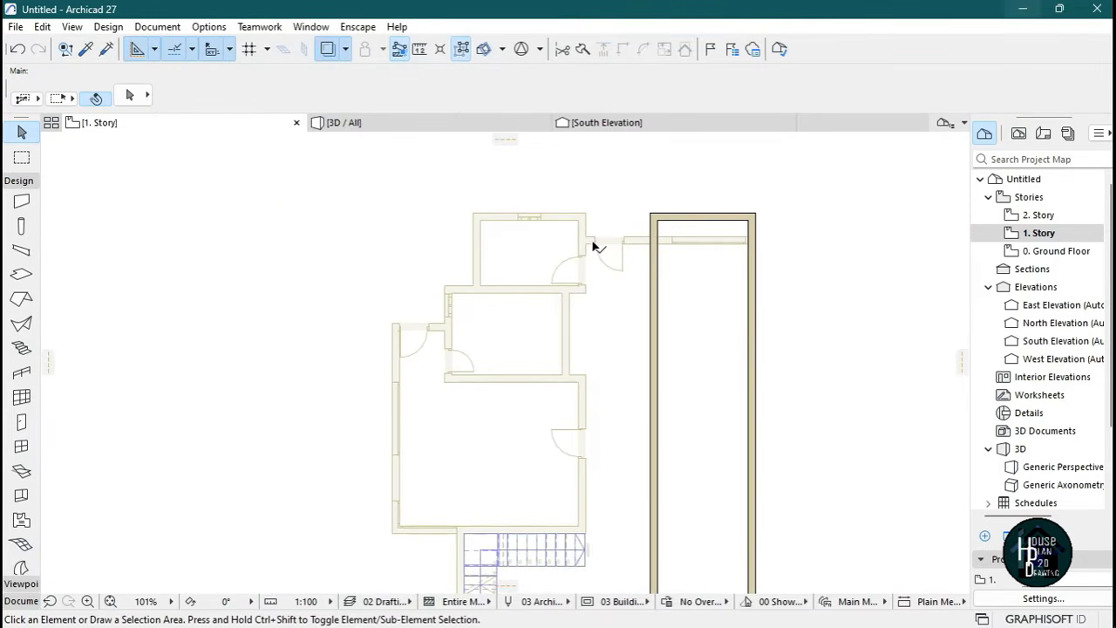
pyautogui.scroll(6, 596, 252)
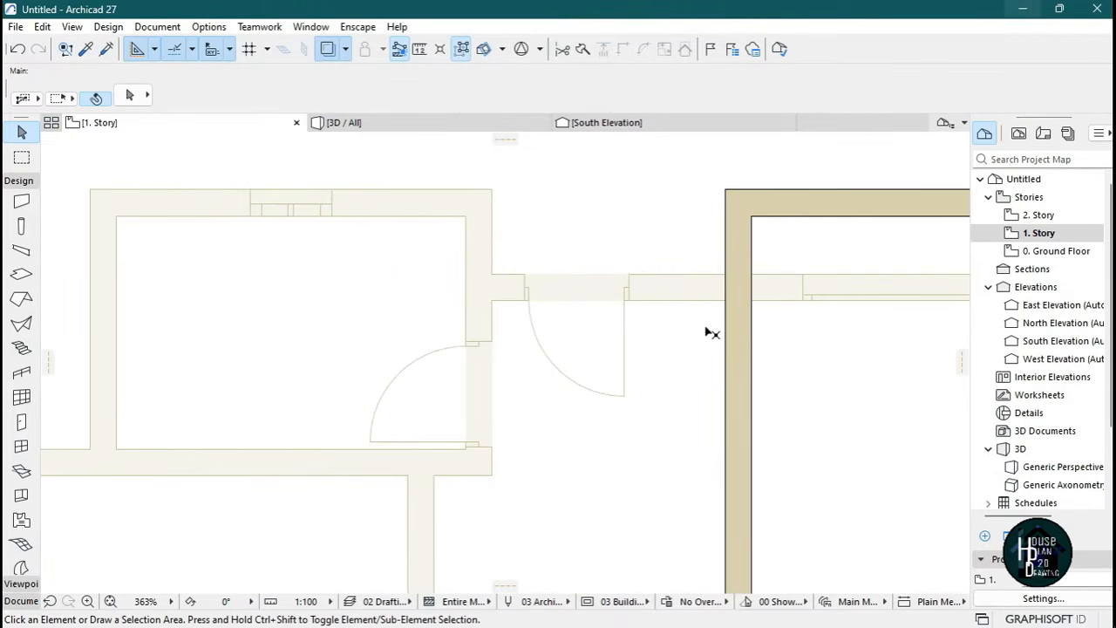
pyautogui.keyDown('alt'); pyautogui.click(731, 327); pyautogui.keyUp('alt')
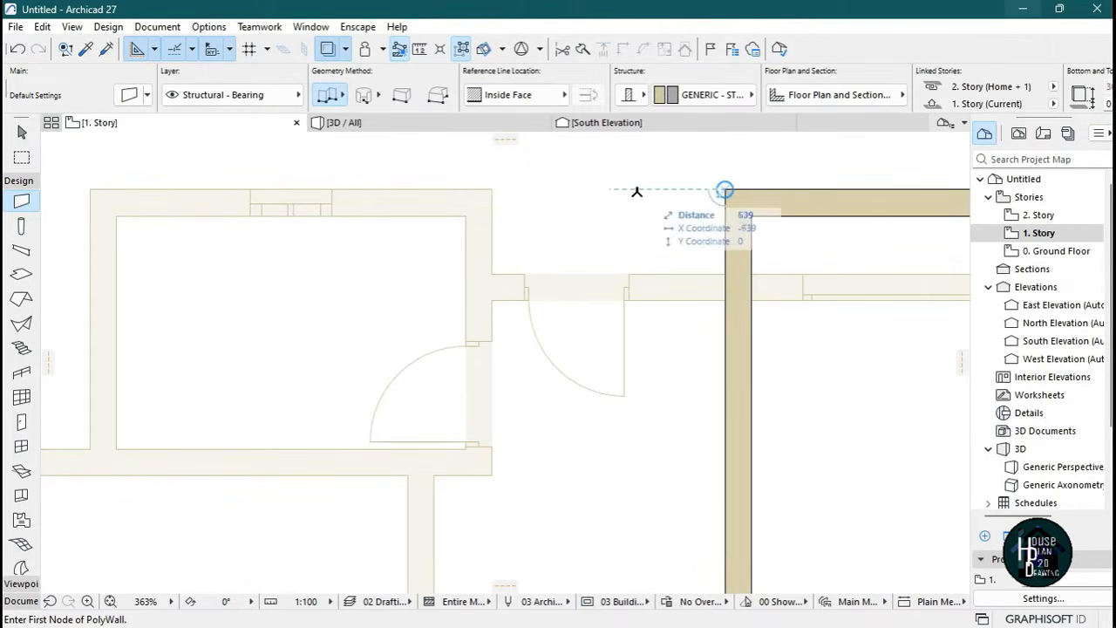
pyautogui.write('2000')
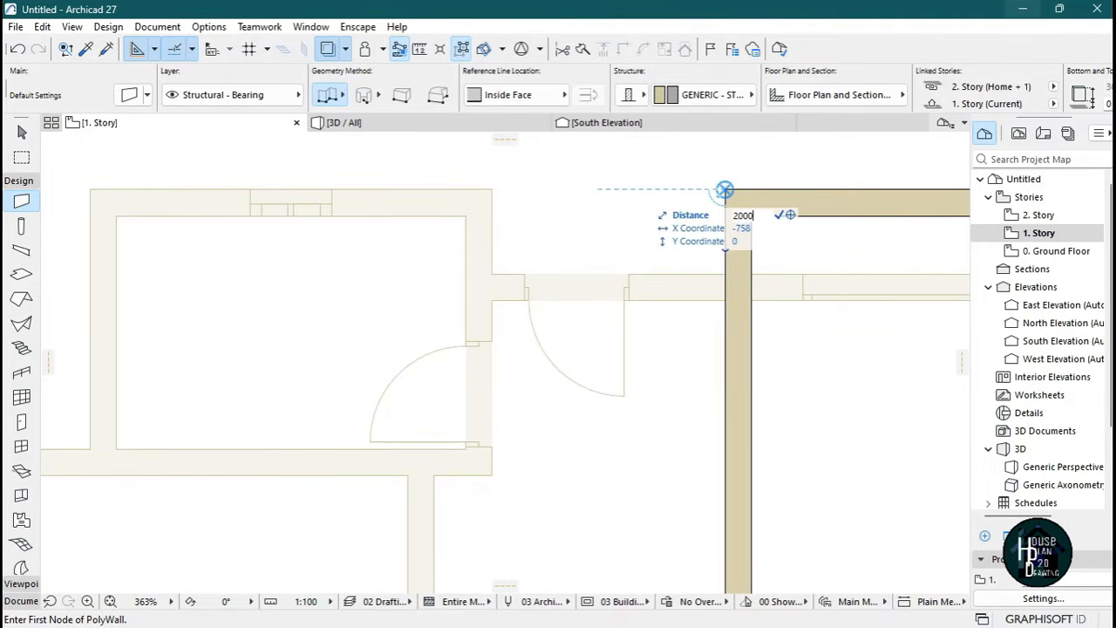
pyautogui.press('Return')
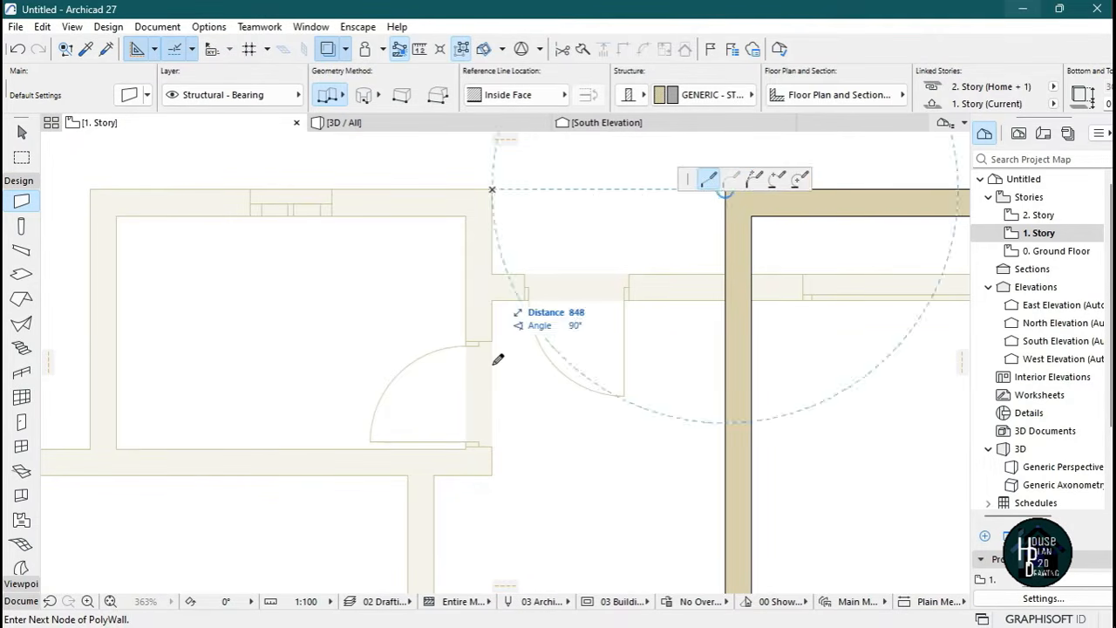
pyautogui.scroll(-10, 511, 218)
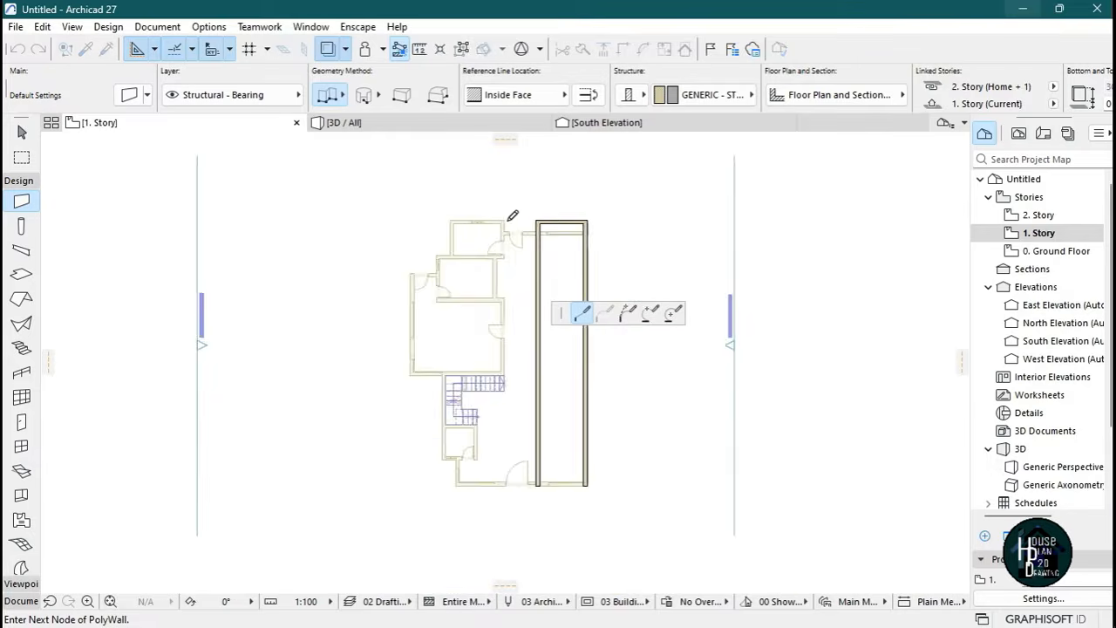
pyautogui.scroll(8, 497, 351)
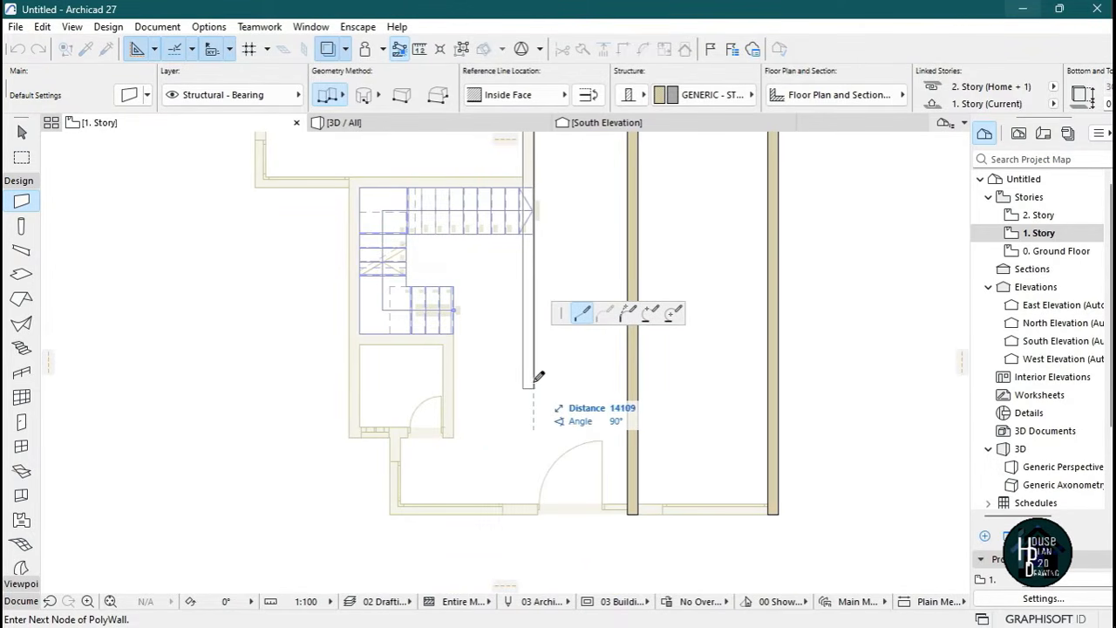
pyautogui.click(535, 380)
pyautogui.click(535, 381)
pyautogui.scroll(-8, 535, 392)
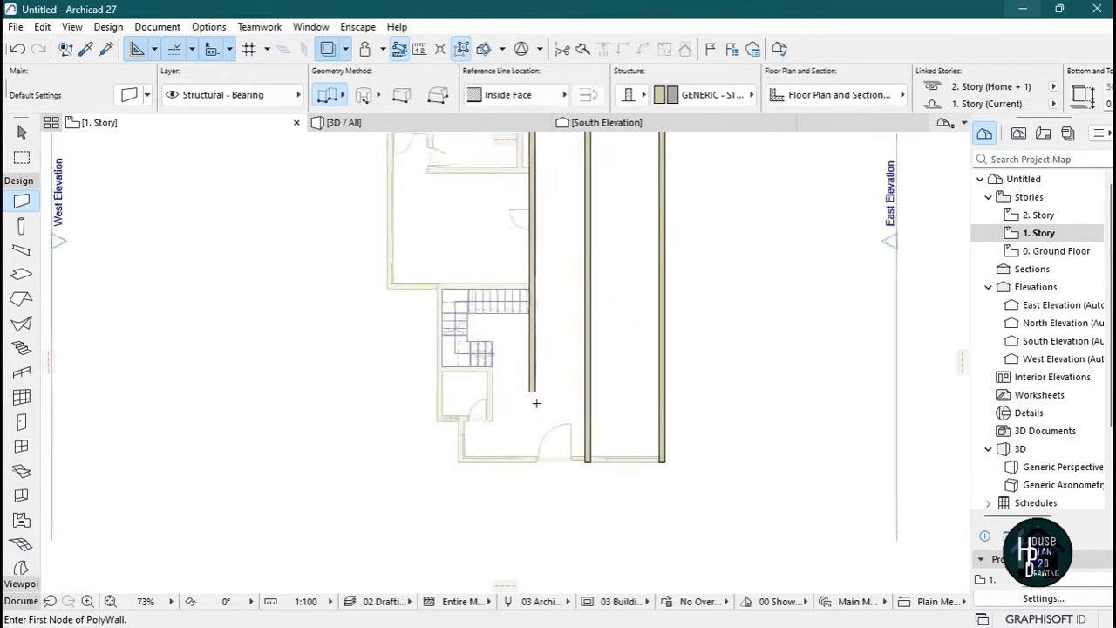
# Draw a short cross wall between the two western parallel walls, along the traced north wall containing the door.
pyautogui.scroll(9, 547, 253)
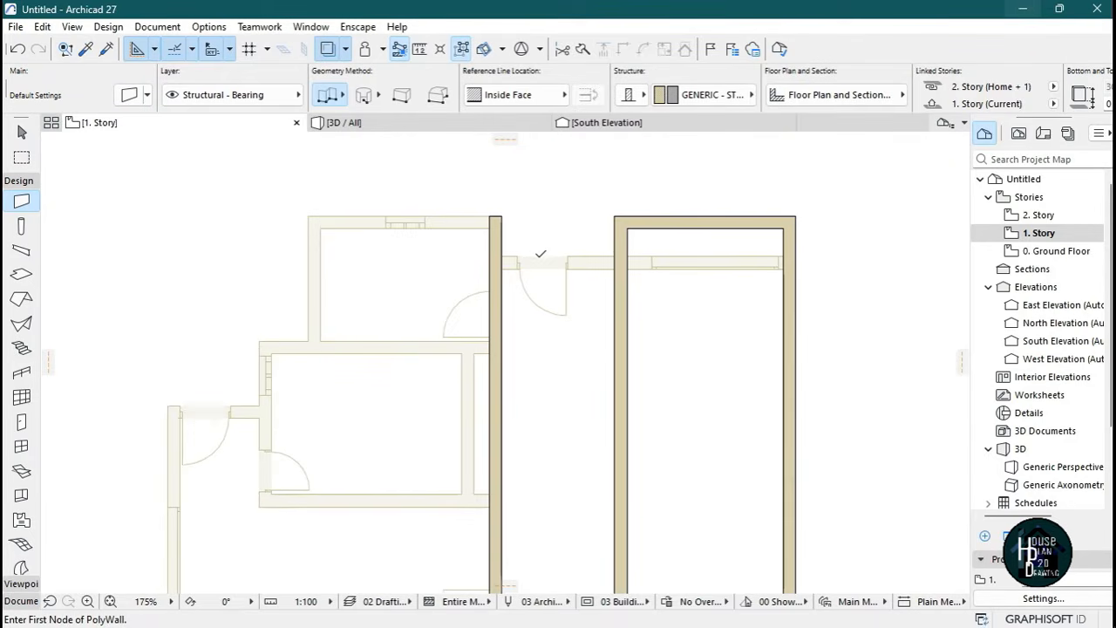
pyautogui.scroll(5, 538, 232)
pyautogui.click(447, 294)
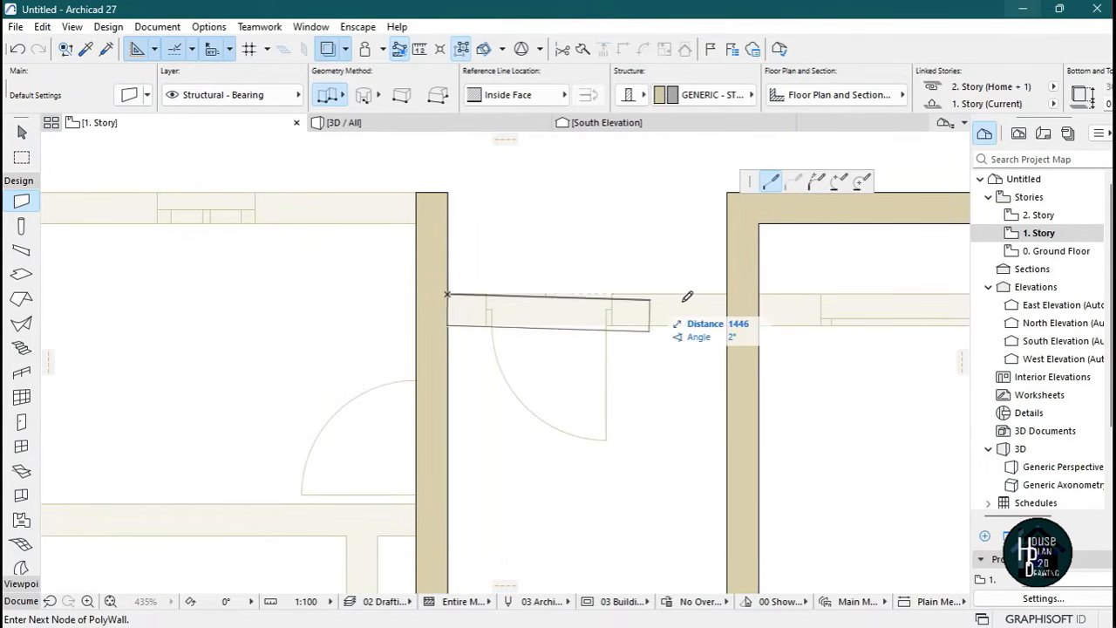
pyautogui.doubleClick(731, 294)
pyautogui.scroll(-7, 603, 262)
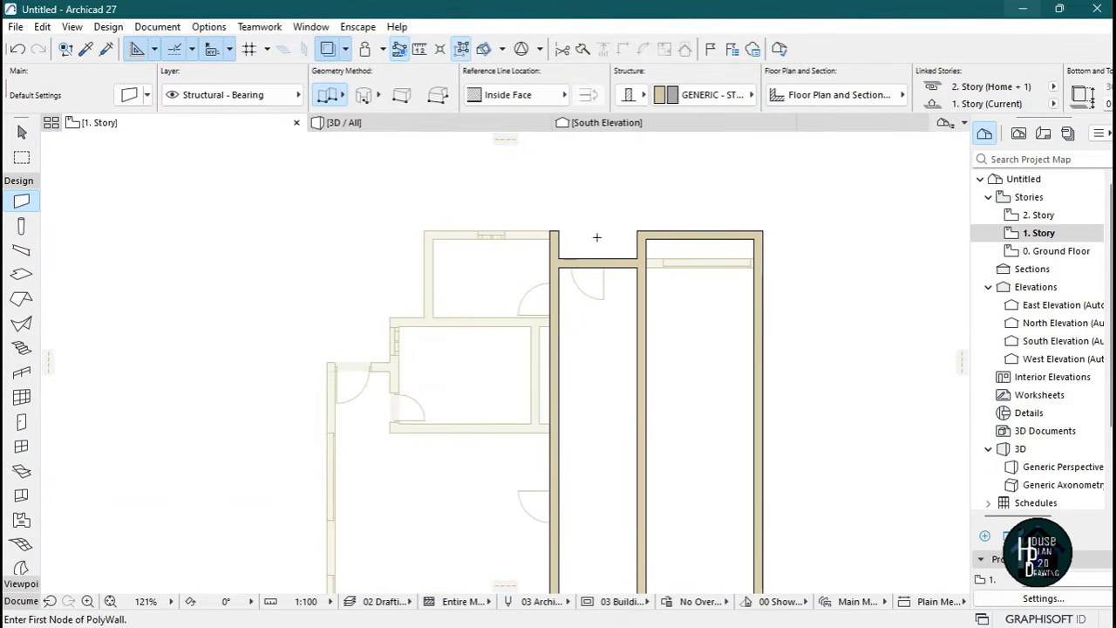
pyautogui.scroll(-4, 744, 267)
pyautogui.scroll(2, 642, 239)
pyautogui.scroll(-1, 637, 262)
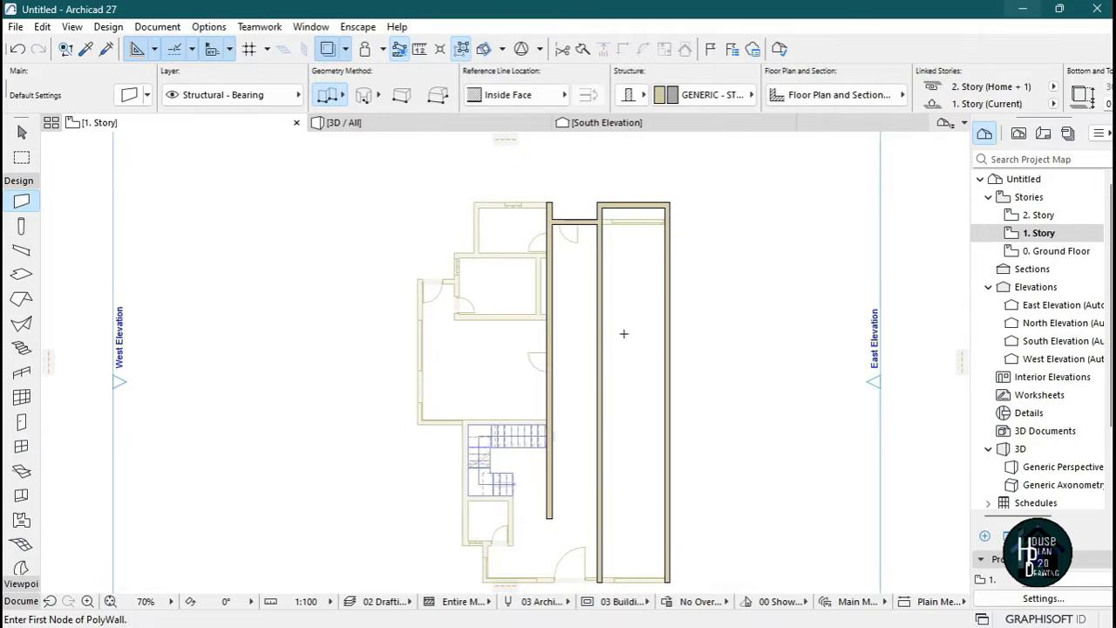
pyautogui.scroll(1, 624, 331)
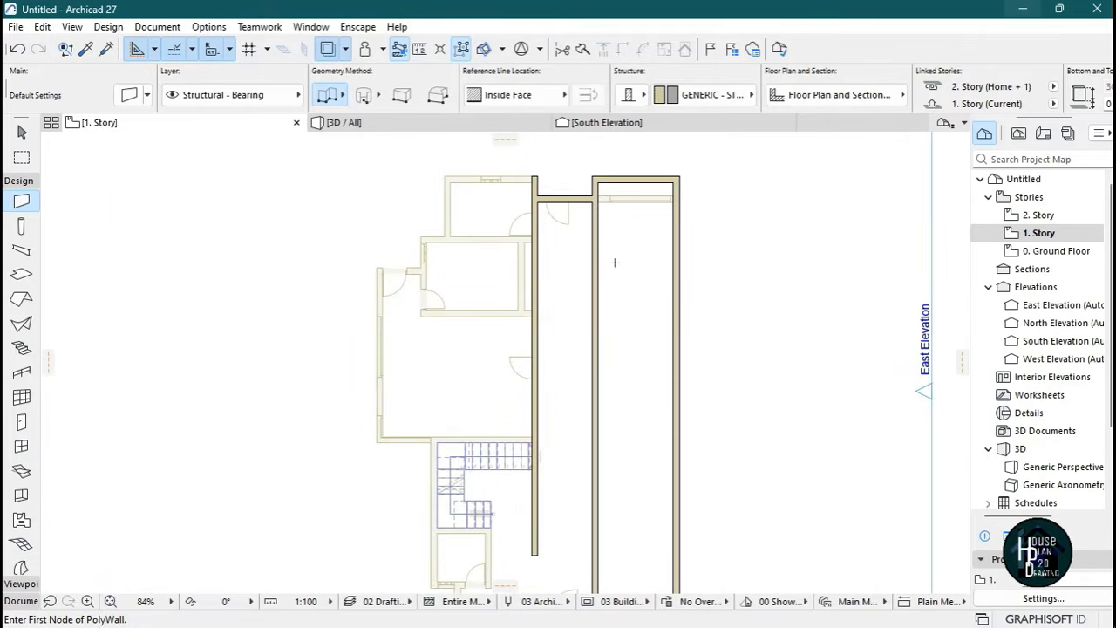
# Turn off the traced ground floor reference so only the first story's own elements are displayed.
pyautogui.scroll(-4, 615, 266)
pyautogui.scroll(3, 576, 253)
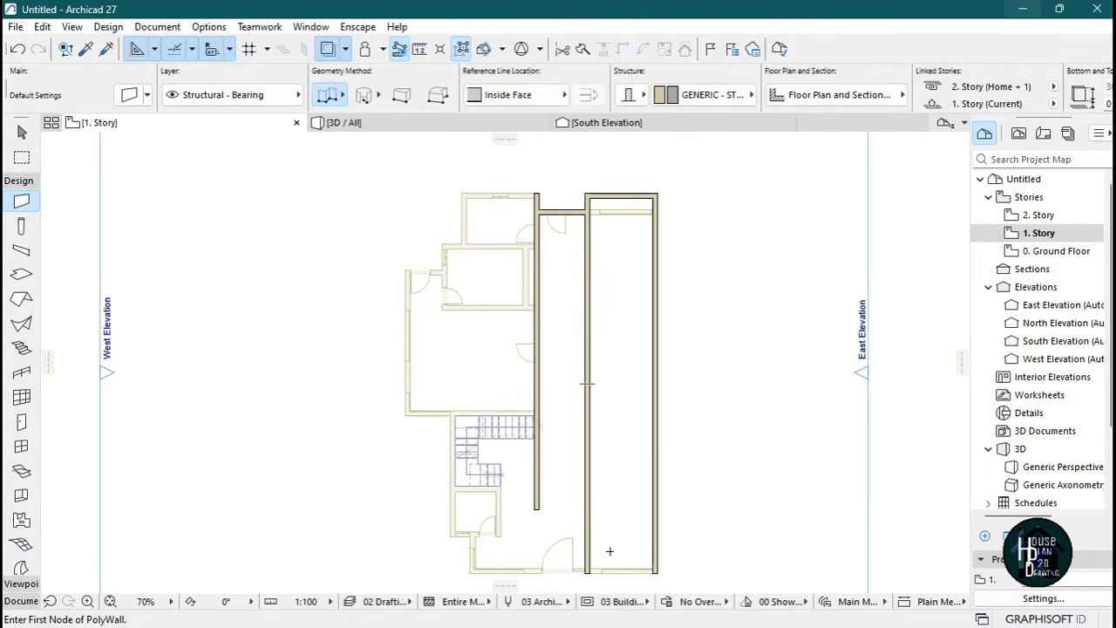
pyautogui.click(327, 51)
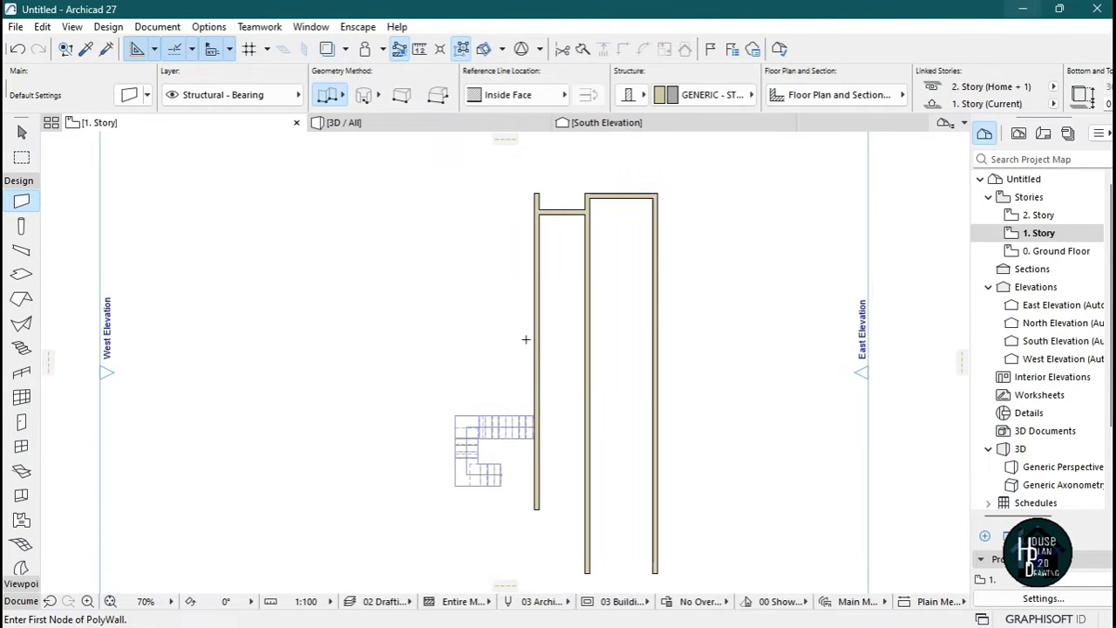
pyautogui.click(328, 50)
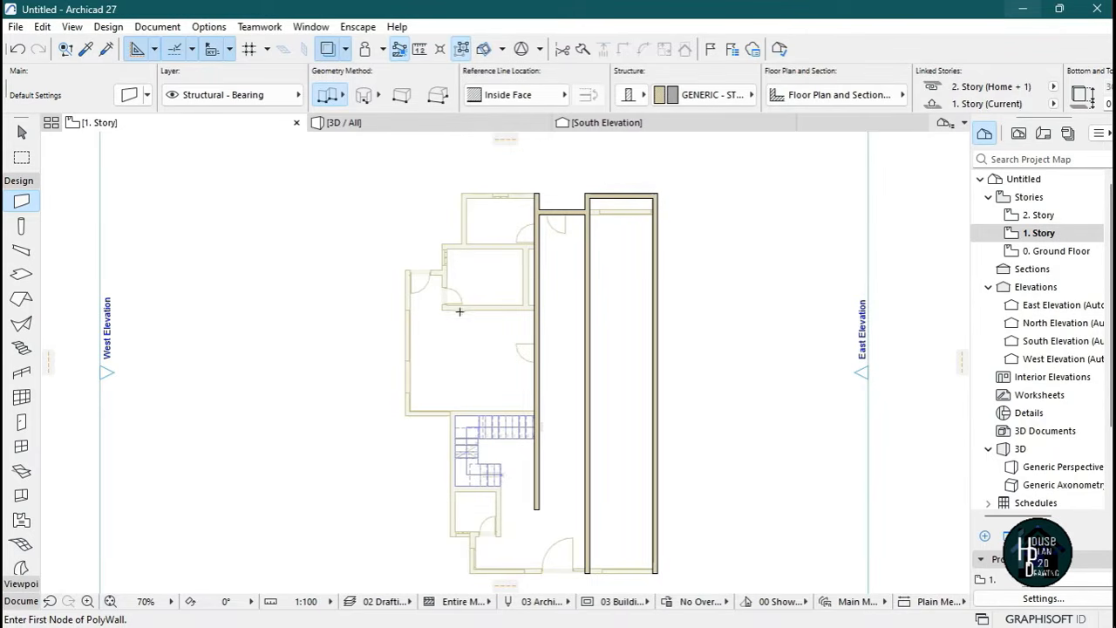
pyautogui.click(327, 50)
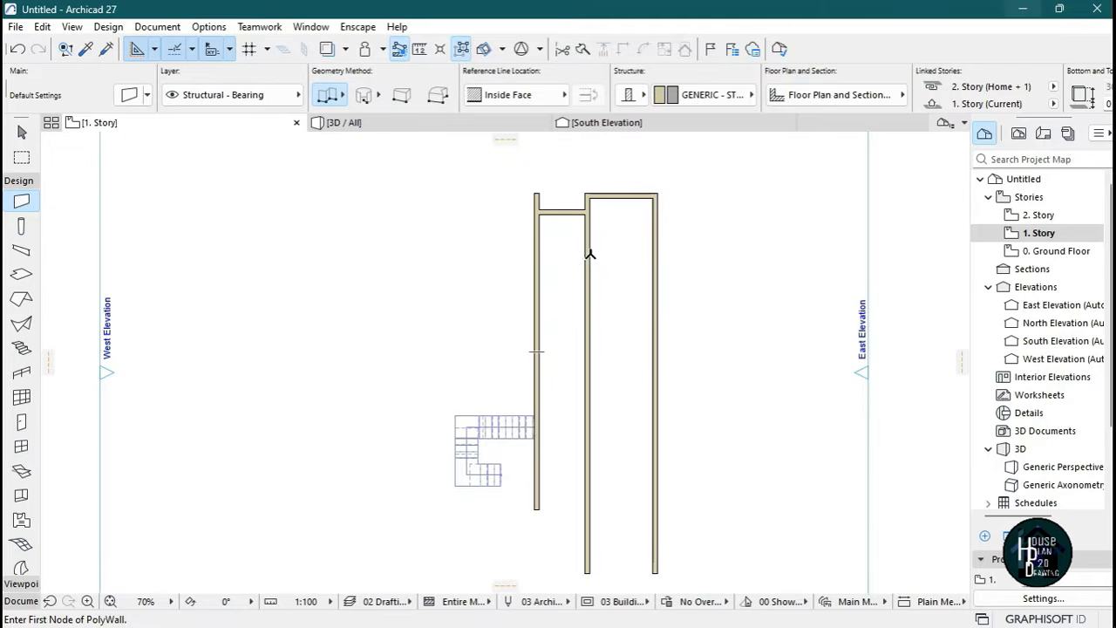
# Draw a cross wall between the two eastern walls, 2000 mm south of the north wall's inner face, with an Outside Face reference line.
pyautogui.scroll(4, 619, 204)
pyautogui.scroll(-1, 689, 229)
pyautogui.scroll(1, 693, 243)
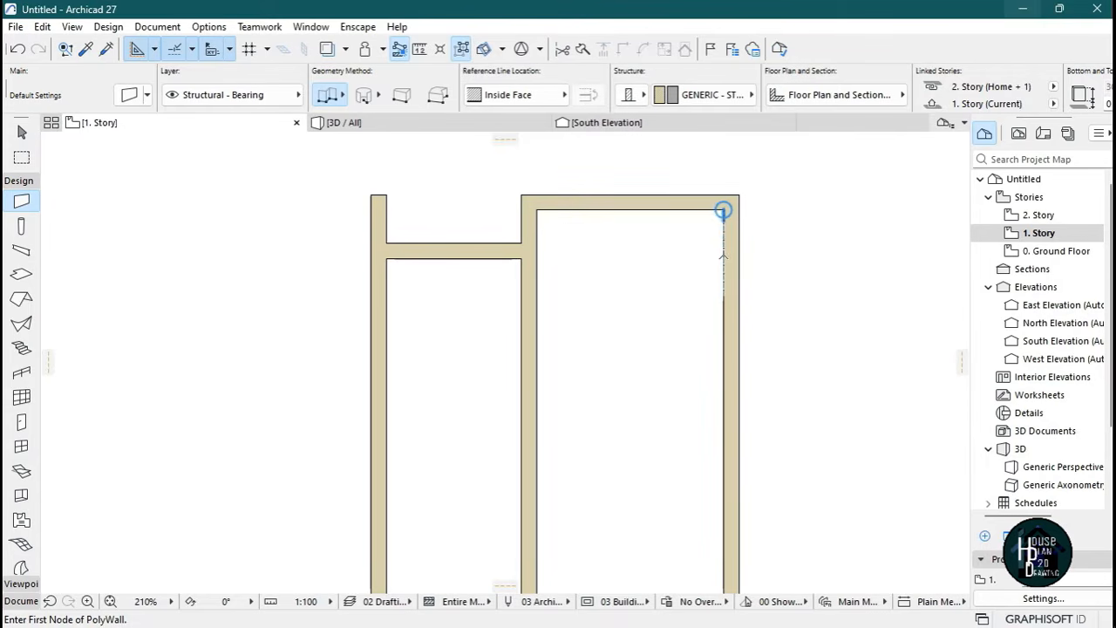
pyautogui.write('2')
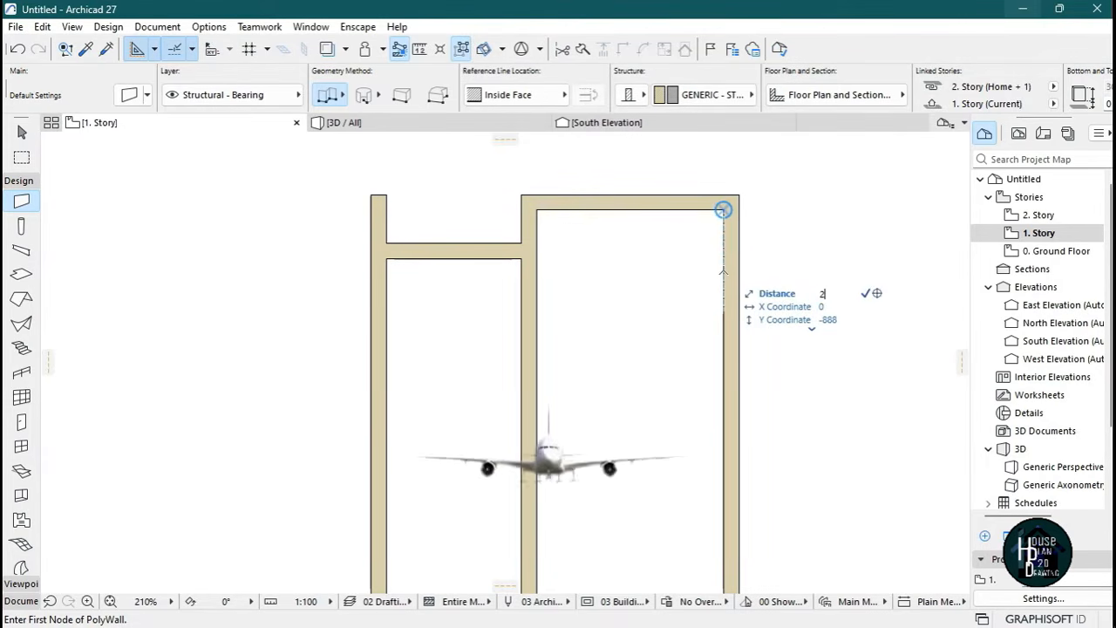
pyautogui.write('000')
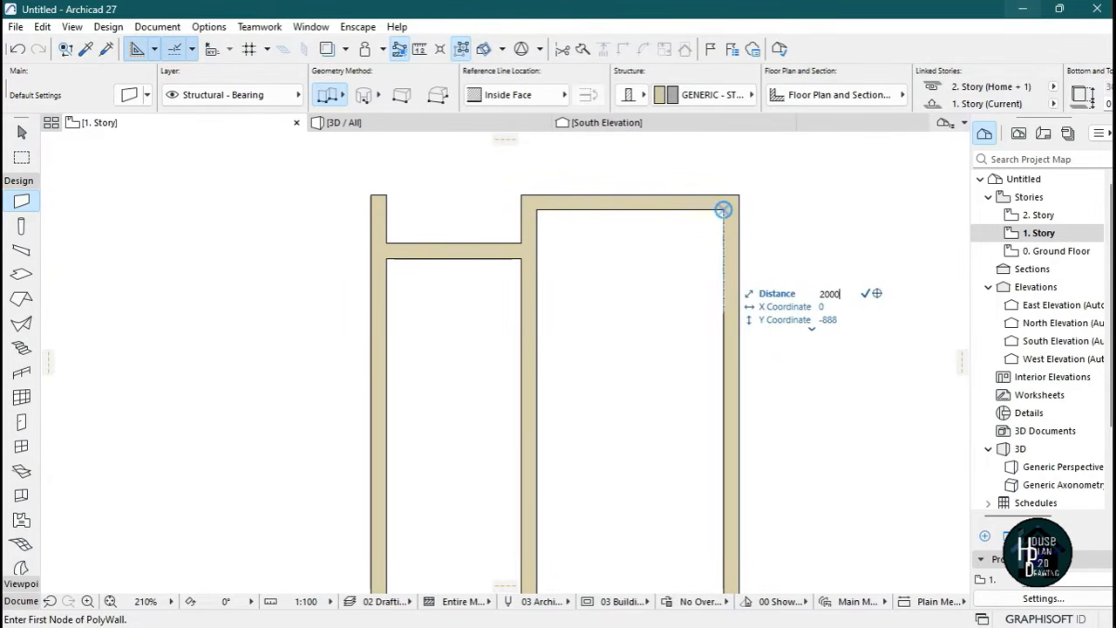
pyautogui.press('Return')
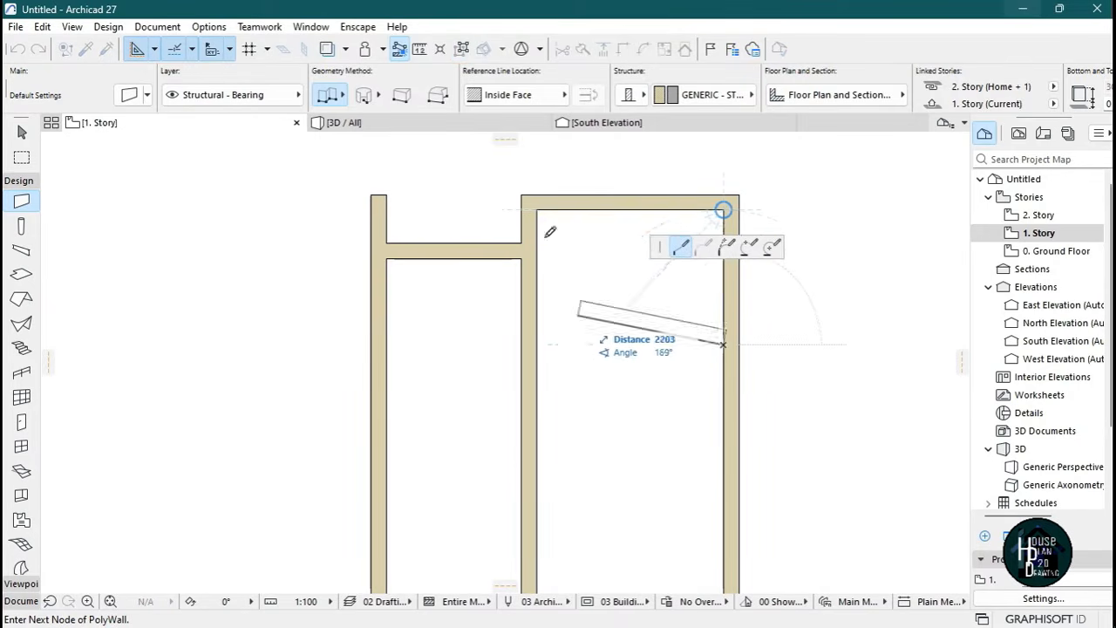
pyautogui.click(501, 97)
pyautogui.click(608, 111)
pyautogui.click(510, 94)
pyautogui.click(621, 92)
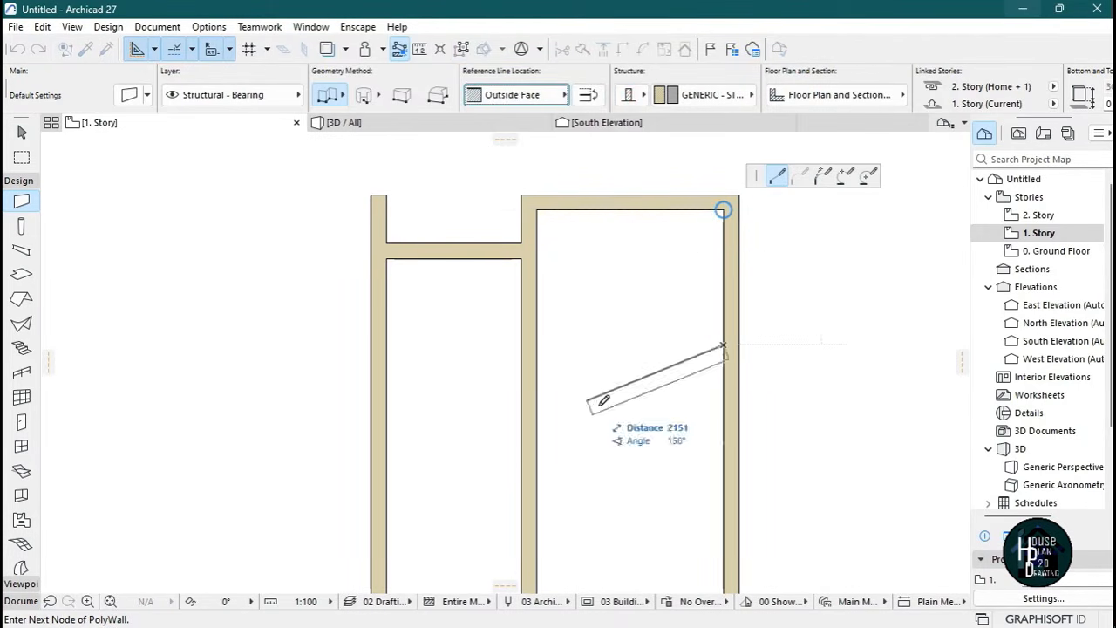
pyautogui.doubleClick(537, 344)
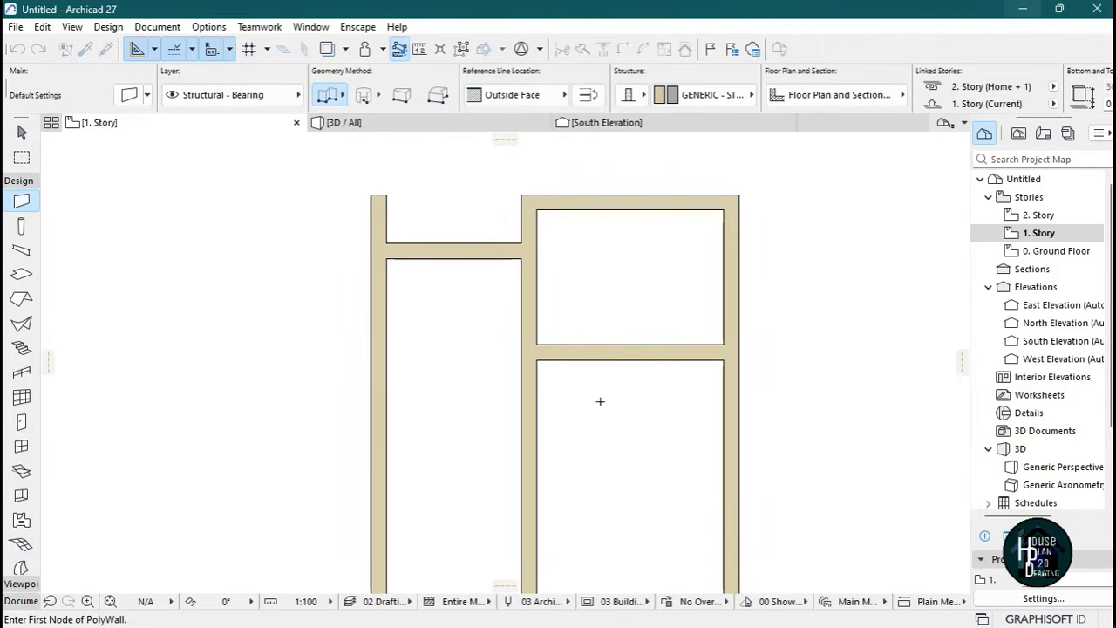
# Draw a second cross wall between the eastern walls, 1275 mm south of the first cross wall's lower face.
pyautogui.scroll(-2, 607, 377)
pyautogui.scroll(4, 623, 383)
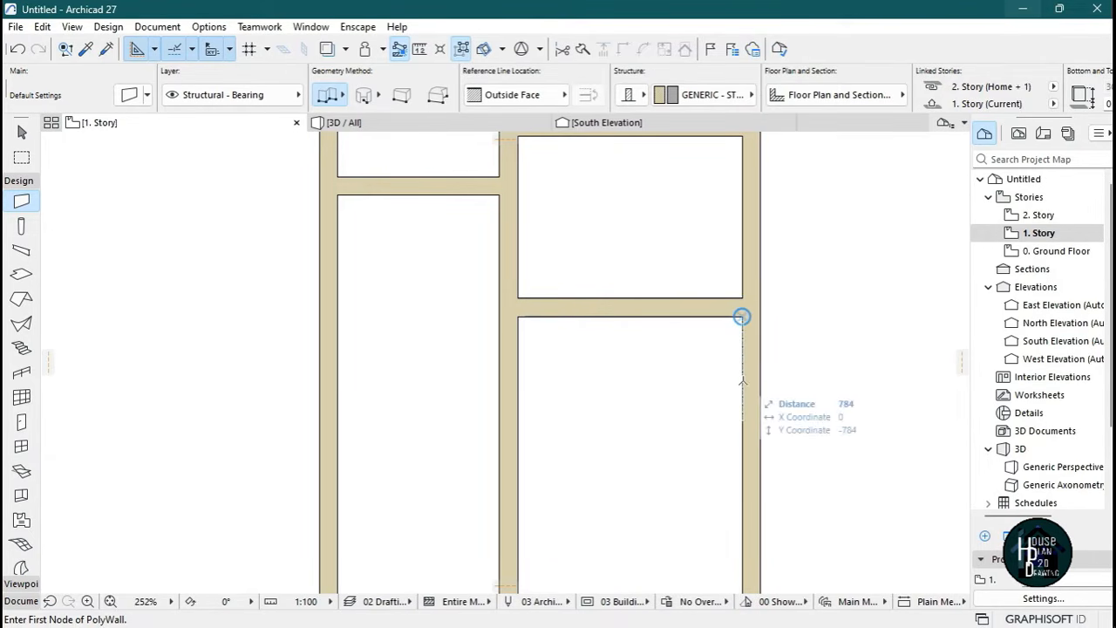
pyautogui.write('1275')
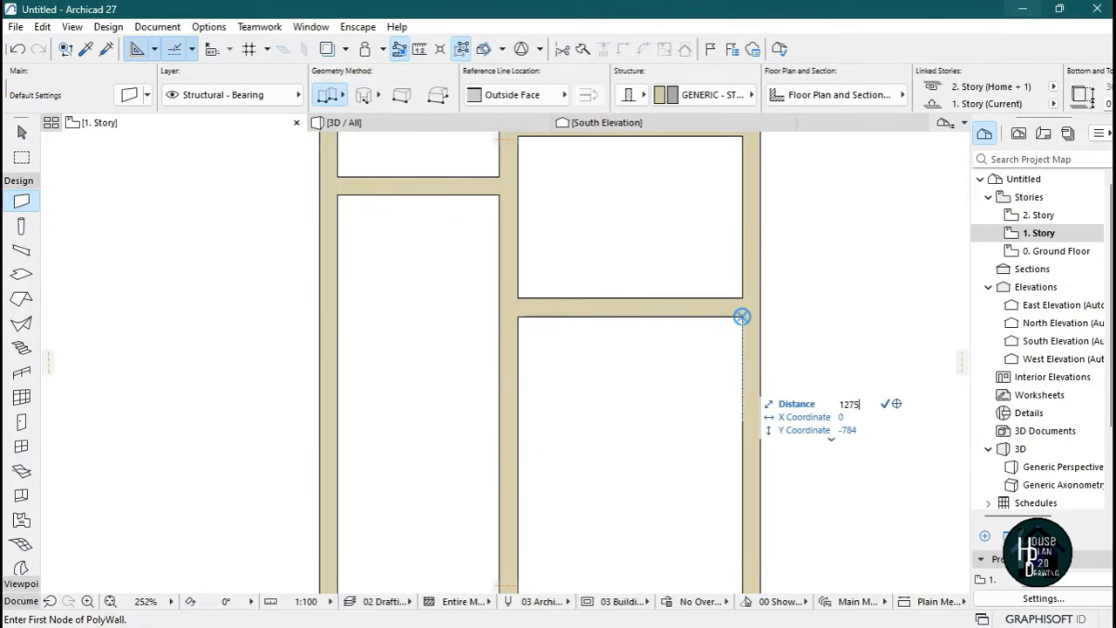
pyautogui.press('Return')
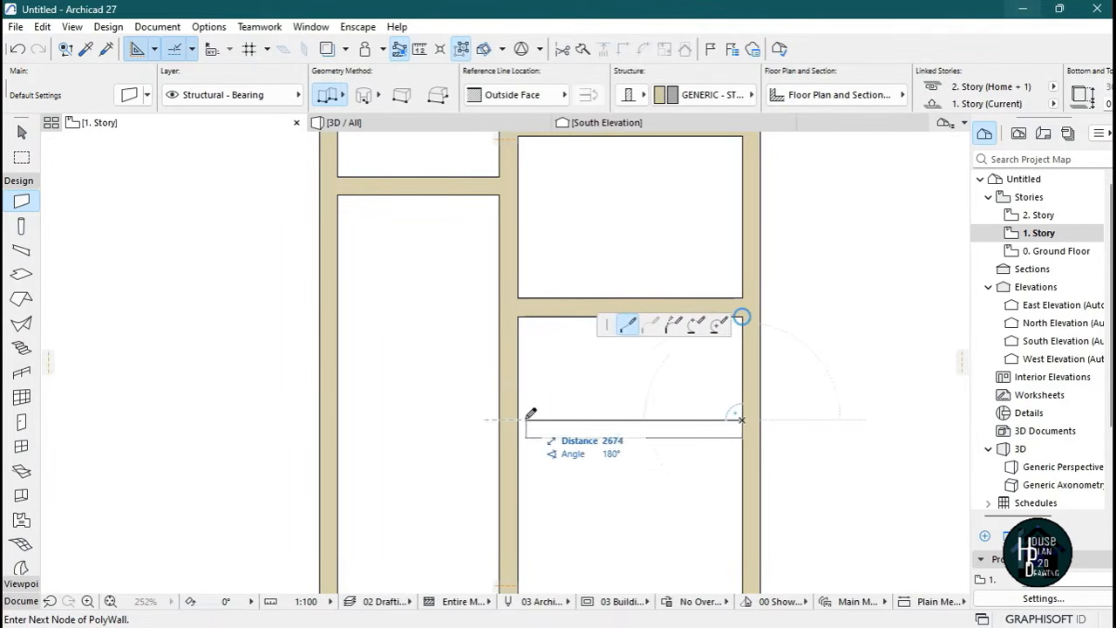
pyautogui.doubleClick(519, 420)
# Draw a third cross wall in the eastern bay, 5650 mm south of the second cross wall's lower face.
pyautogui.scroll(-3, 665, 300)
pyautogui.scroll(3, 667, 411)
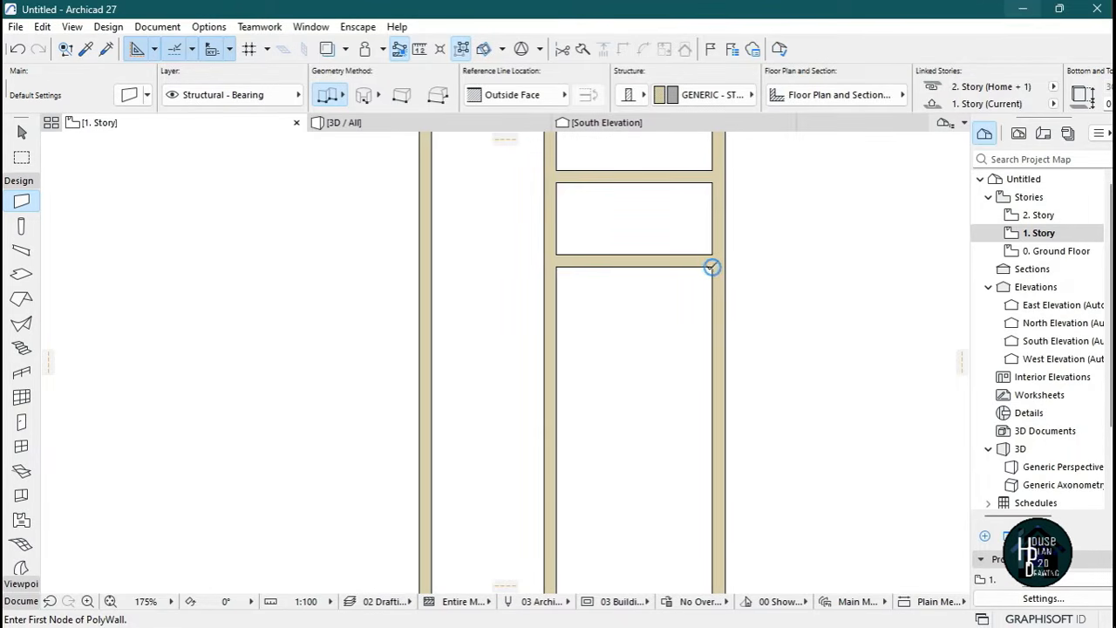
pyautogui.write('5650')
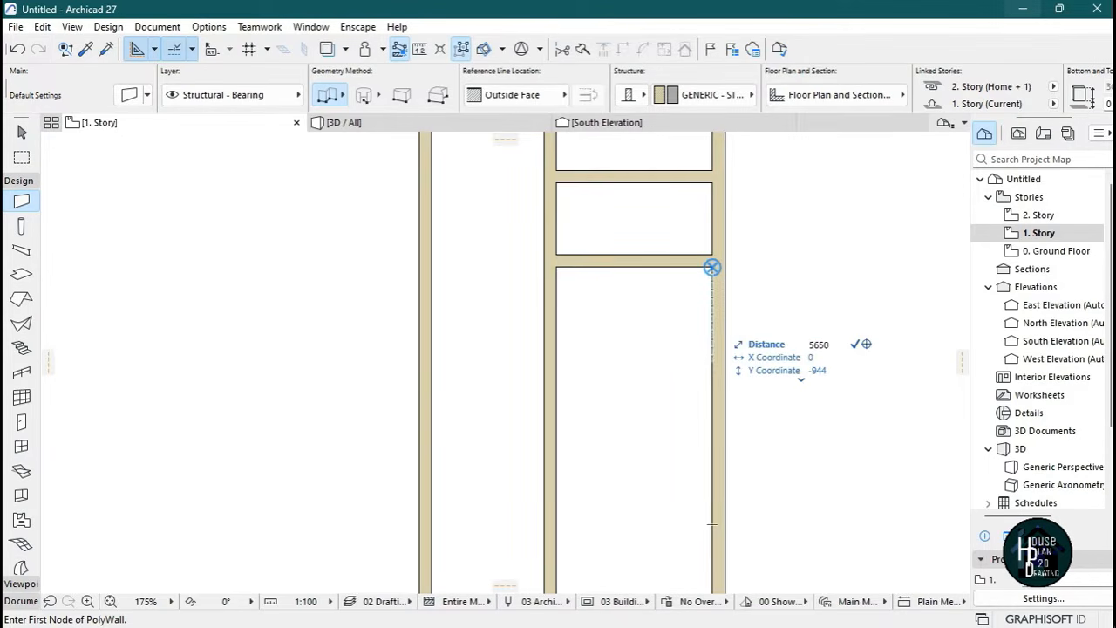
pyautogui.press('Return')
pyautogui.scroll(-2, 588, 528)
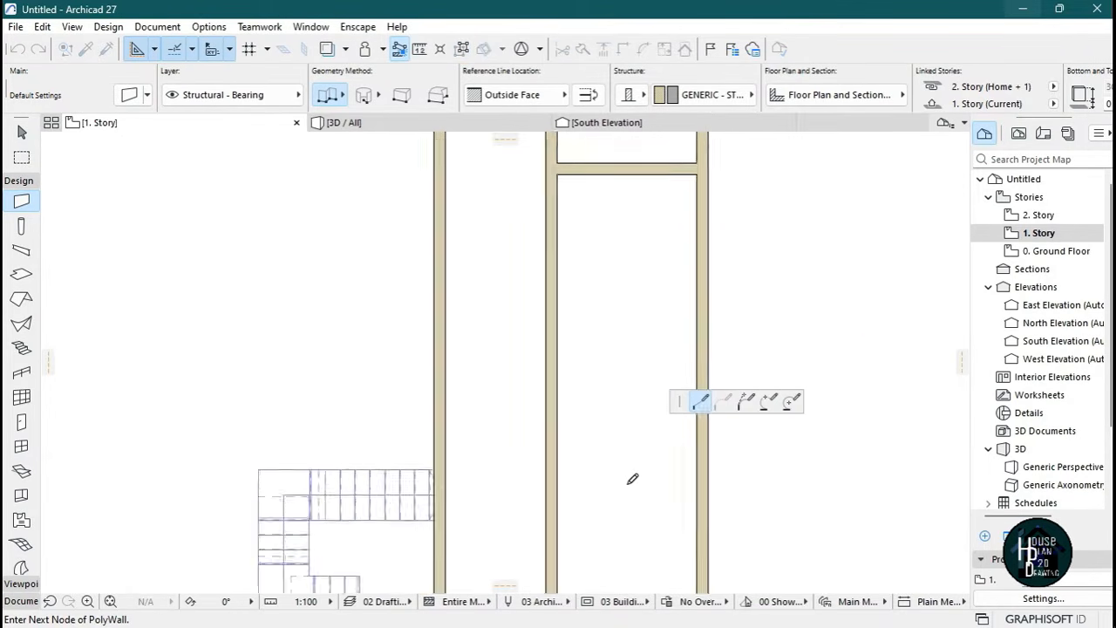
pyautogui.scroll(3, 632, 478)
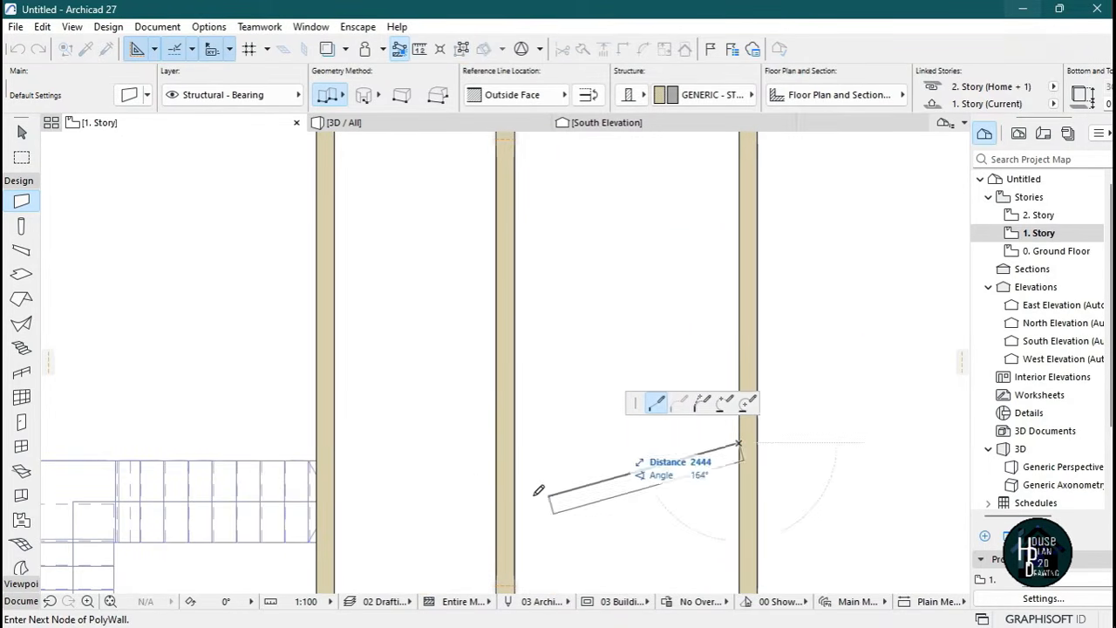
pyautogui.doubleClick(521, 441)
# Draw a fourth cross wall in the eastern bay, 1695 mm south of the third cross wall's lower face.
pyautogui.scroll(-5, 572, 432)
pyautogui.scroll(7, 623, 416)
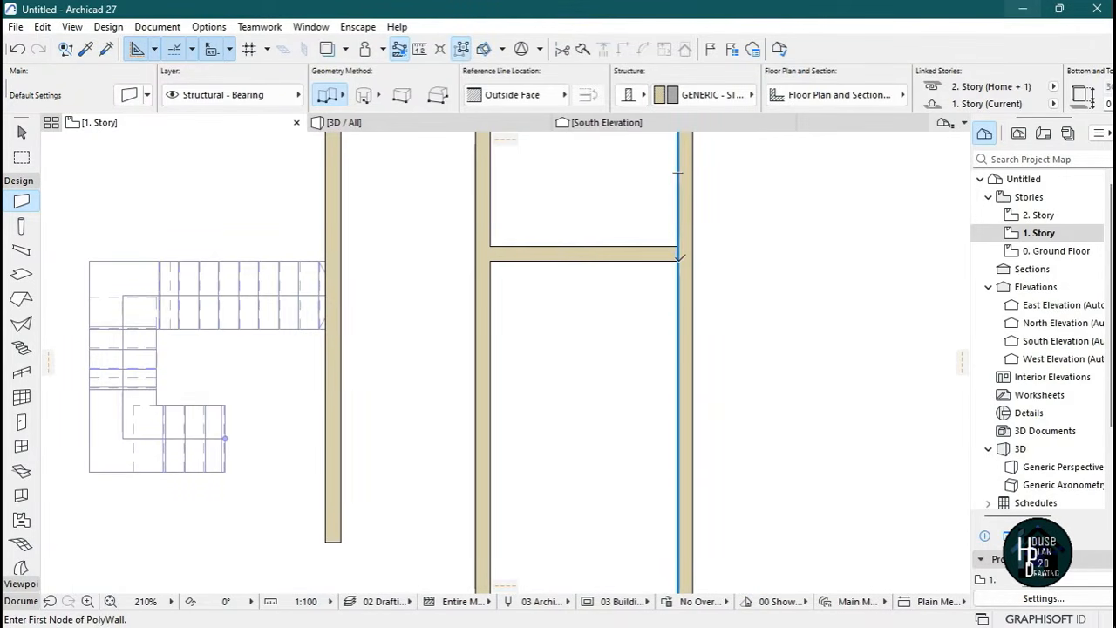
pyautogui.click(677, 261)
pyautogui.write('1695')
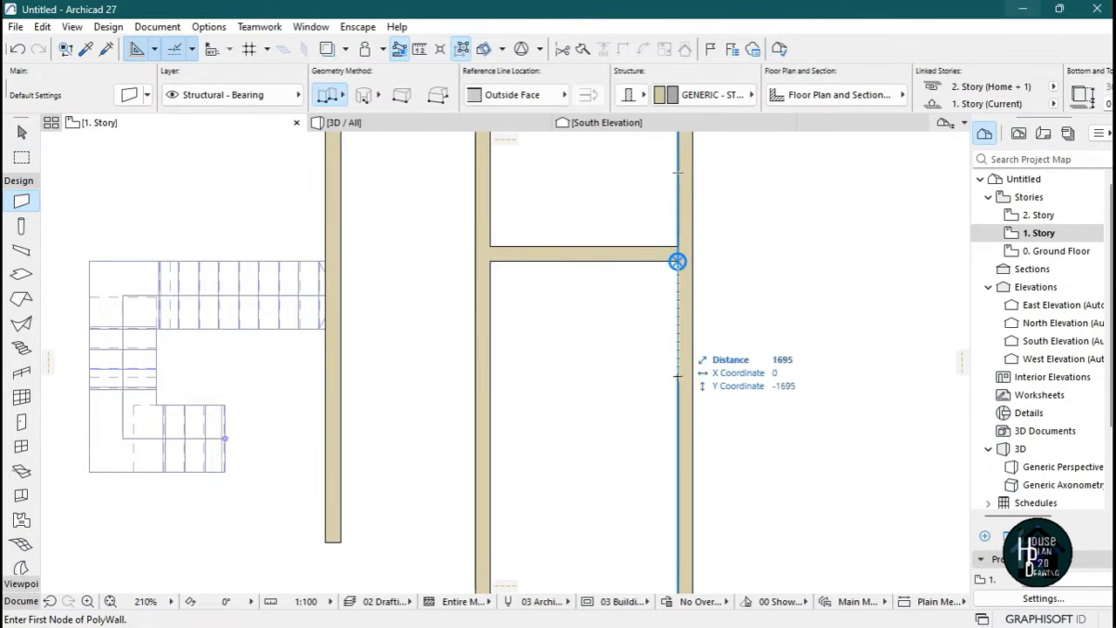
pyautogui.click(677, 375)
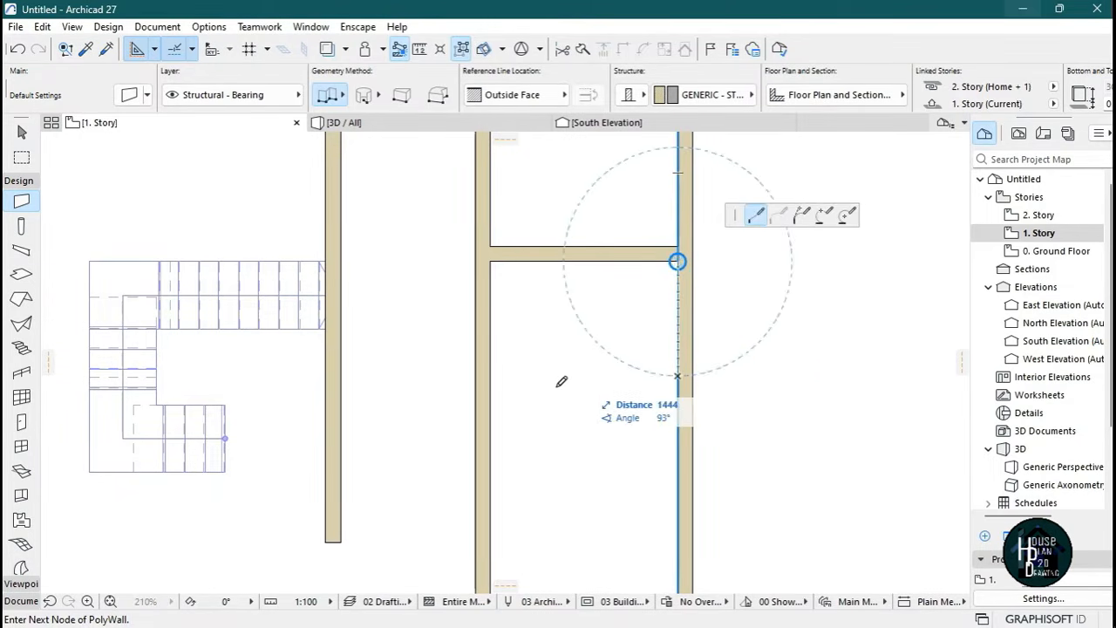
pyautogui.doubleClick(493, 375)
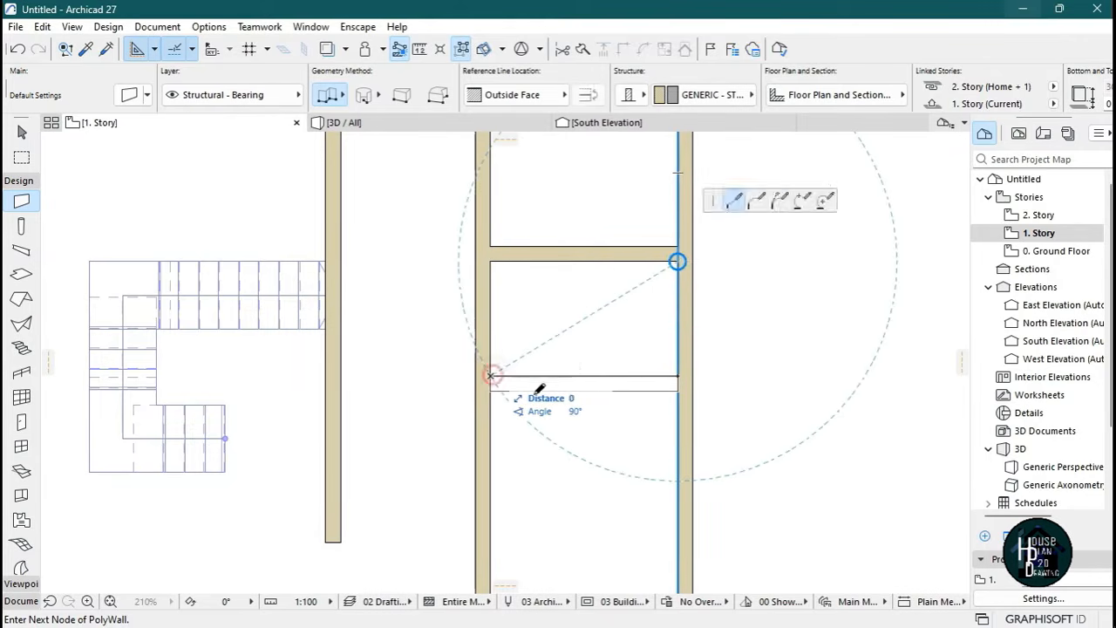
# Draw a fifth cross wall near the eastern bay's south end, 4575 mm south of the fourth cross wall's lower face.
pyautogui.scroll(-4, 588, 289)
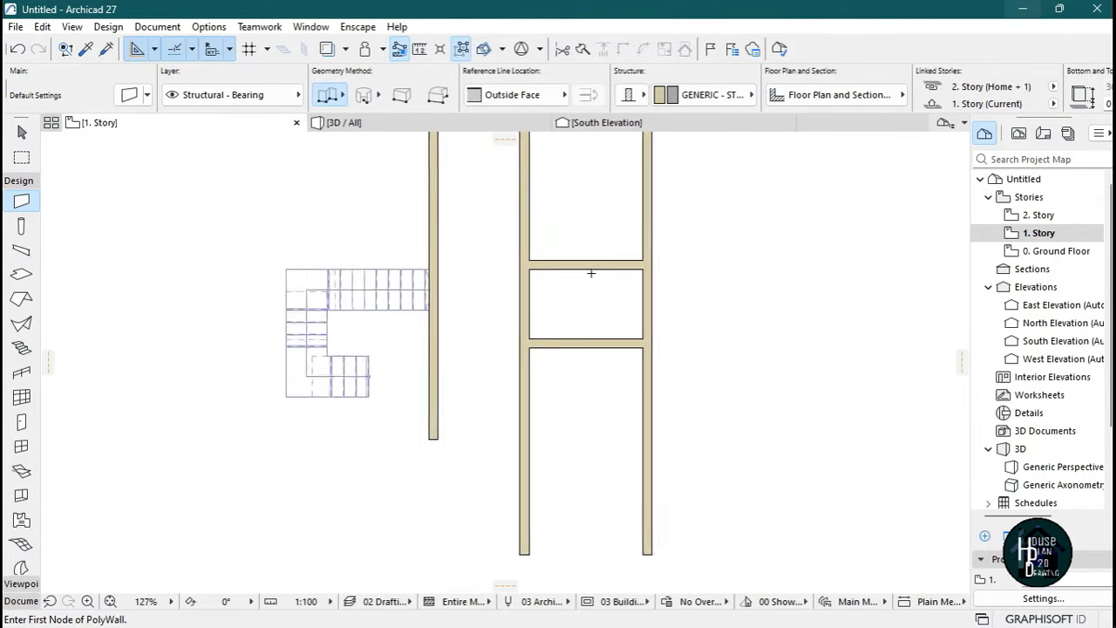
pyautogui.scroll(-4, 609, 273)
pyautogui.scroll(3, 618, 373)
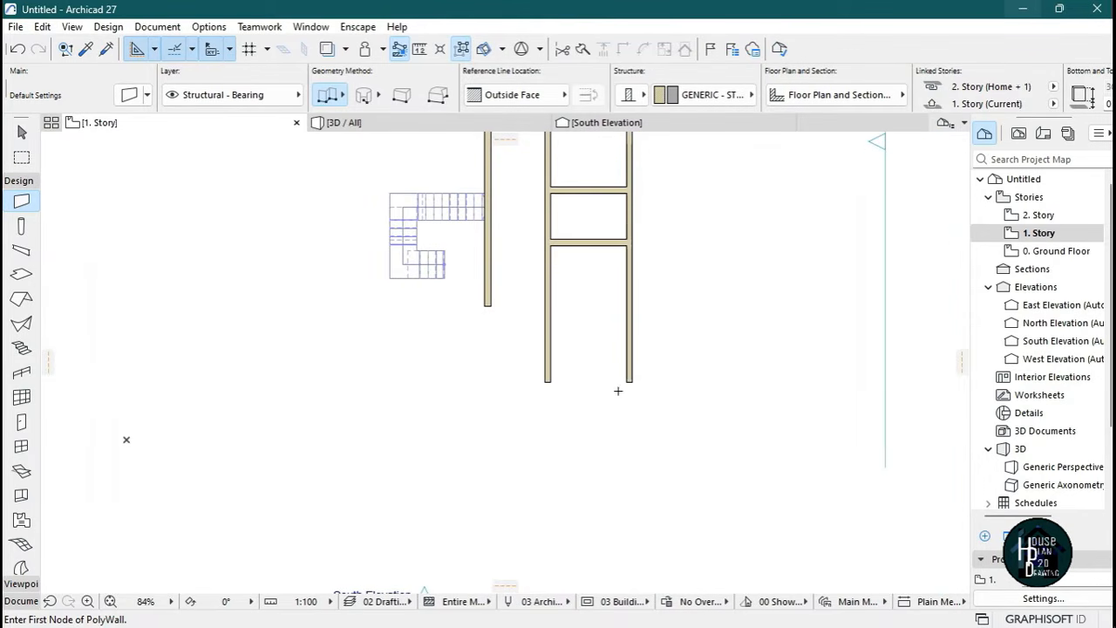
pyautogui.scroll(4, 641, 244)
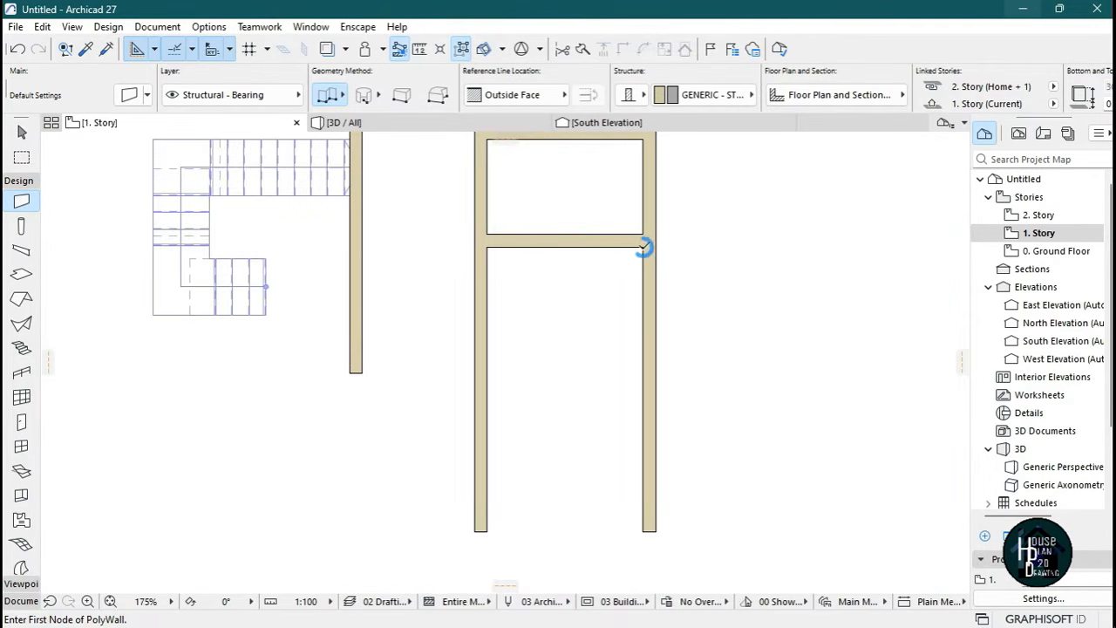
pyautogui.scroll(4, 643, 247)
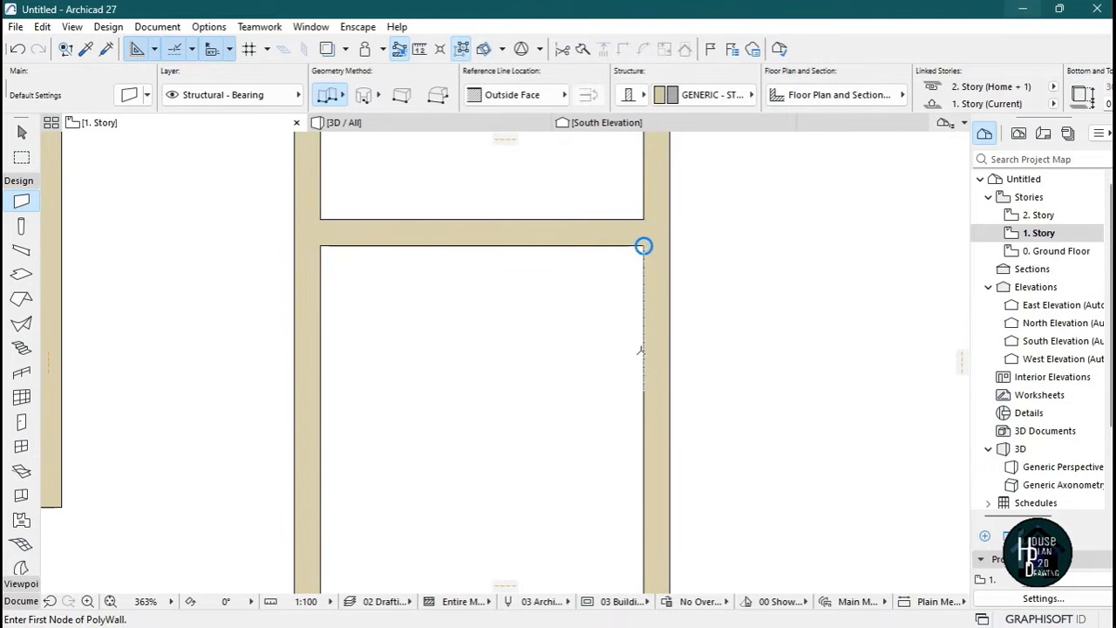
pyautogui.write('4575')
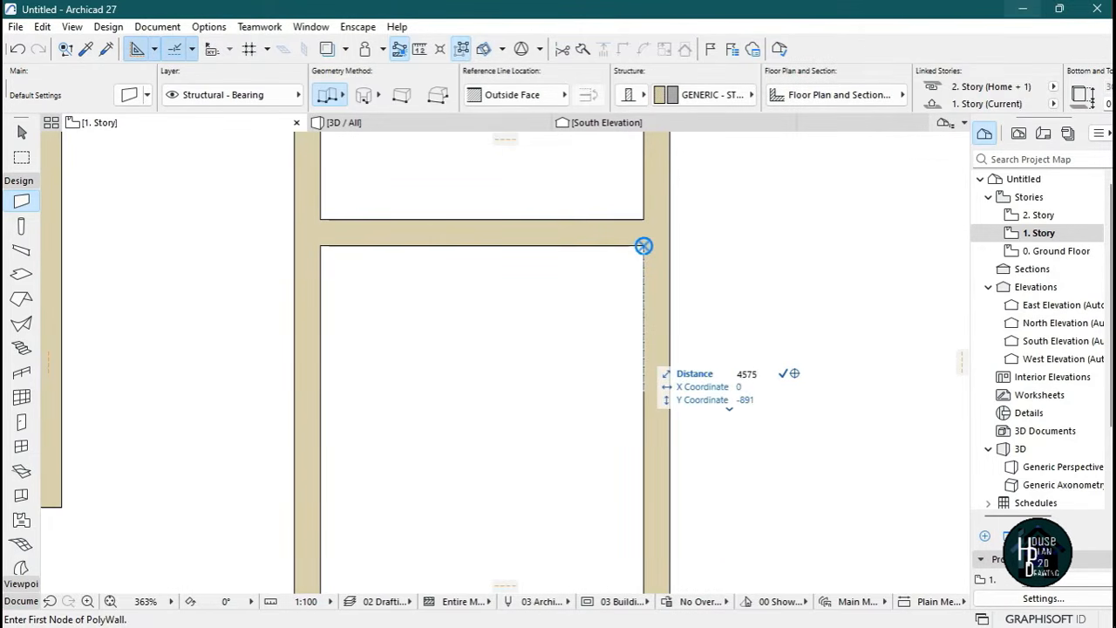
pyautogui.press('Return')
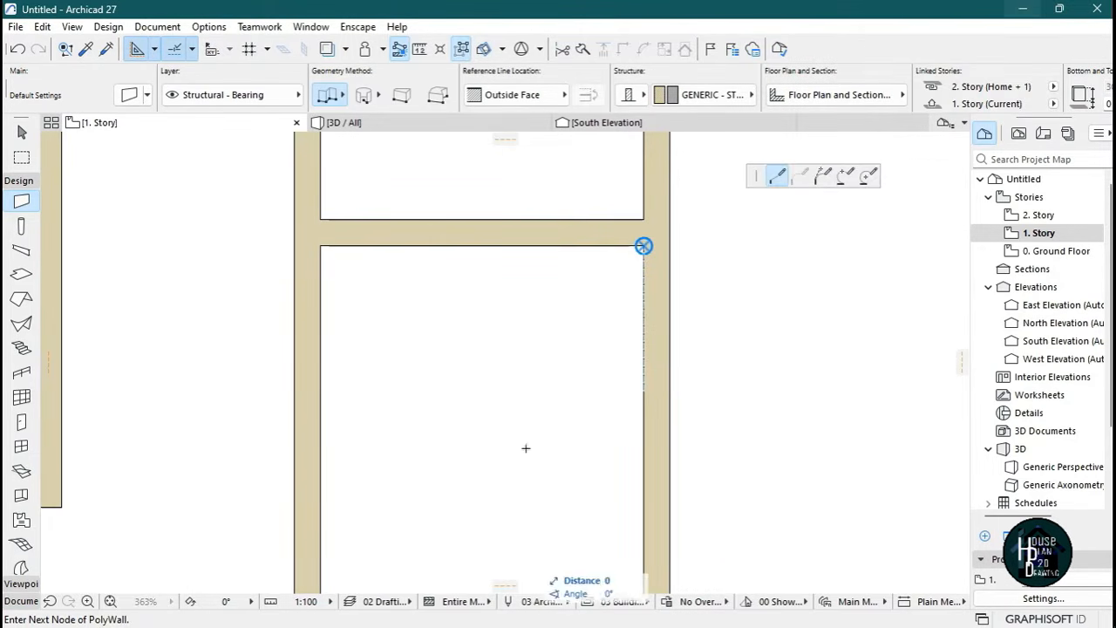
pyautogui.scroll(-8, 547, 399)
pyautogui.scroll(5, 532, 451)
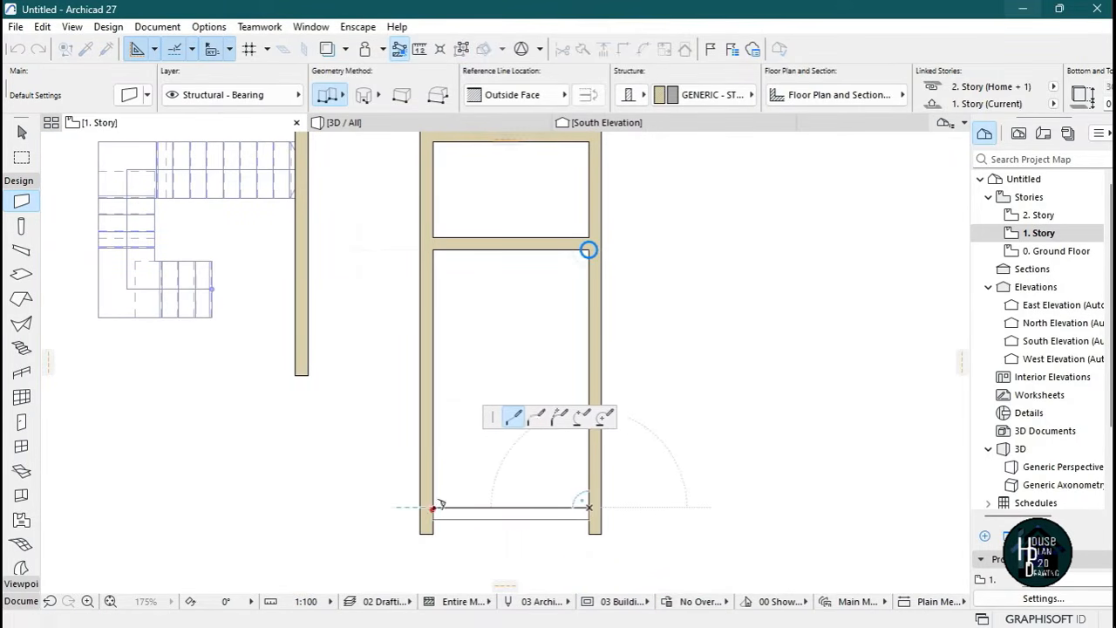
pyautogui.click(433, 507)
pyautogui.scroll(-4, 567, 417)
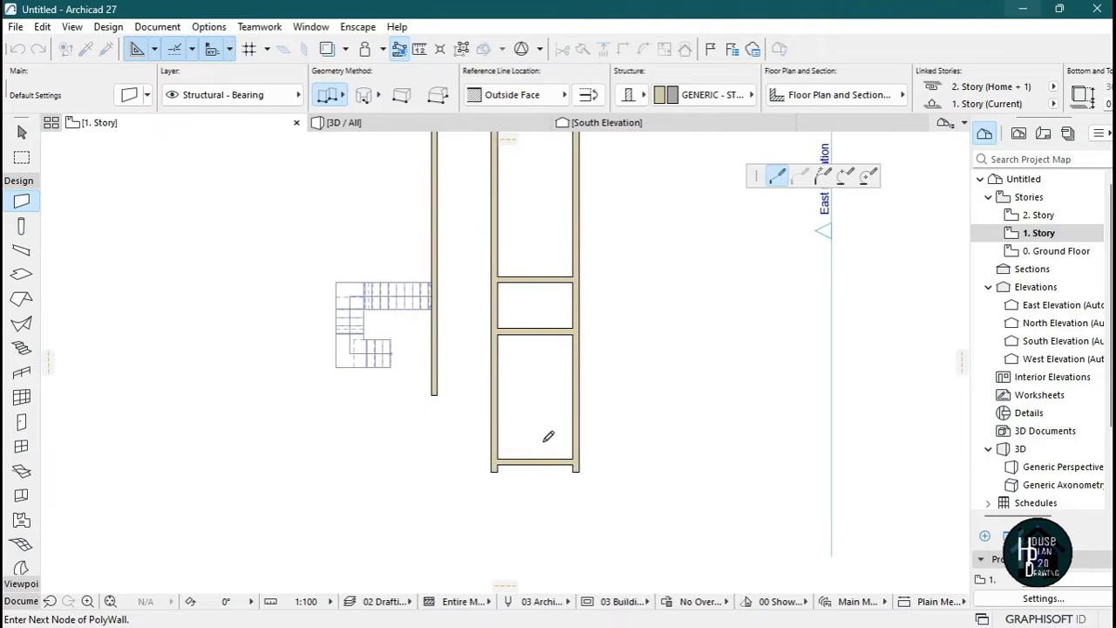
pyautogui.press('Escape')
# Extend the two long walls of the eastern bay southward past the fifth cross wall.
pyautogui.scroll(1, 523, 488)
pyautogui.scroll(4, 527, 486)
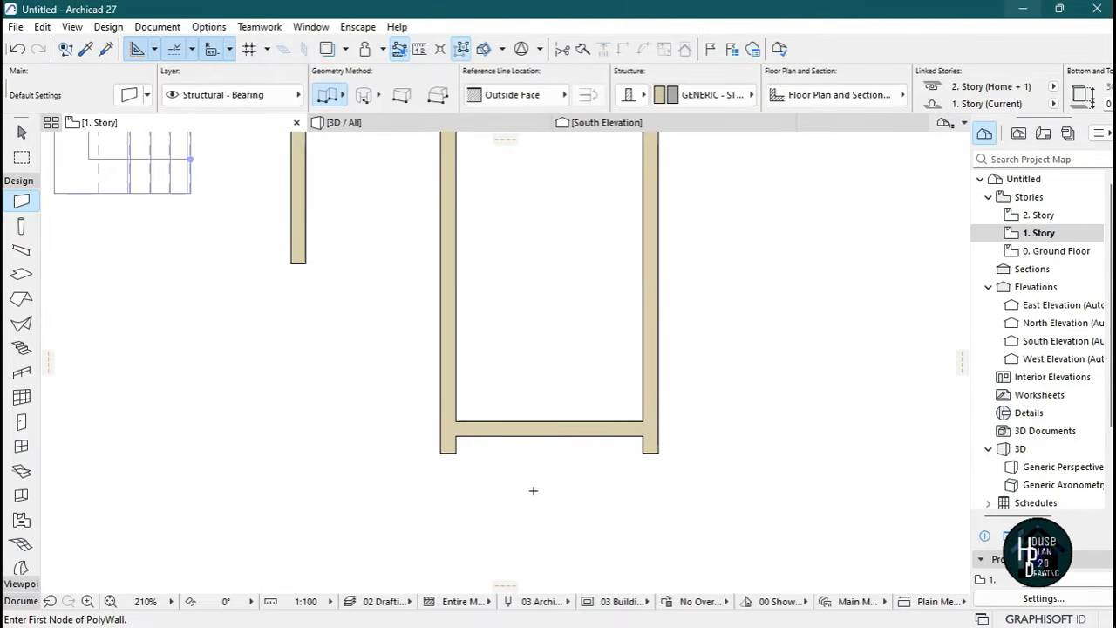
pyautogui.scroll(-2, 590, 421)
pyautogui.scroll(7, 631, 411)
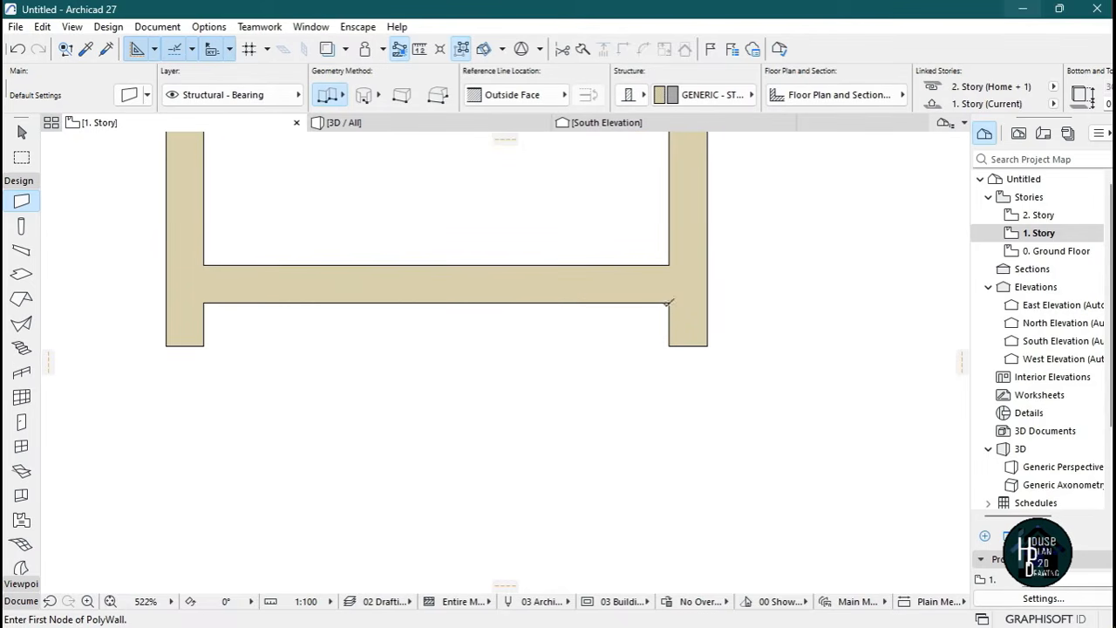
pyautogui.scroll(-6, 596, 417)
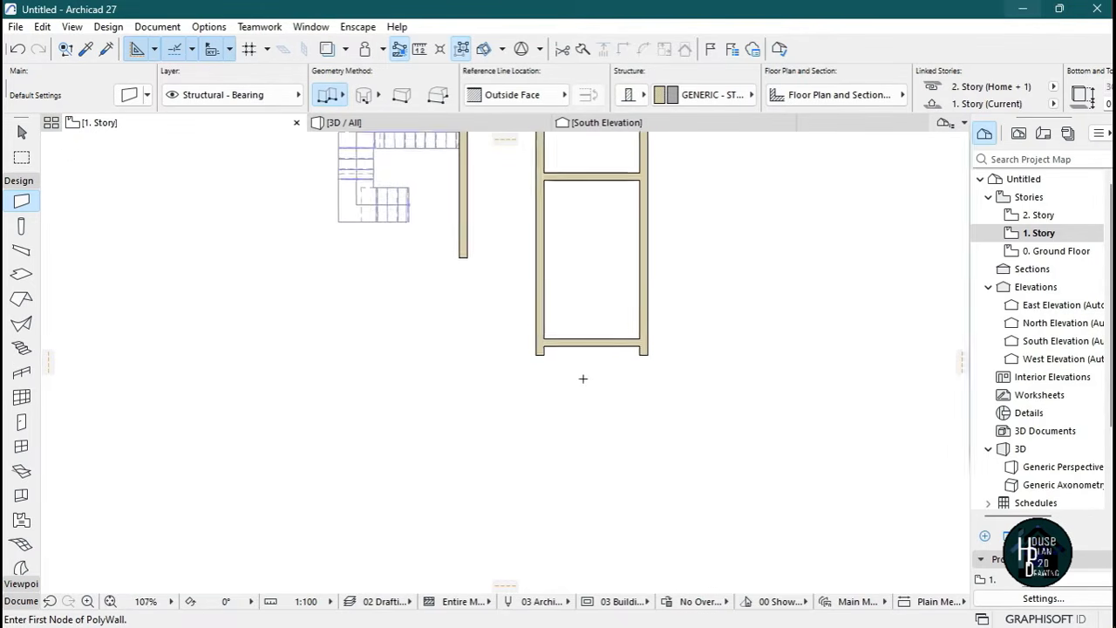
pyautogui.scroll(-8, 669, 425)
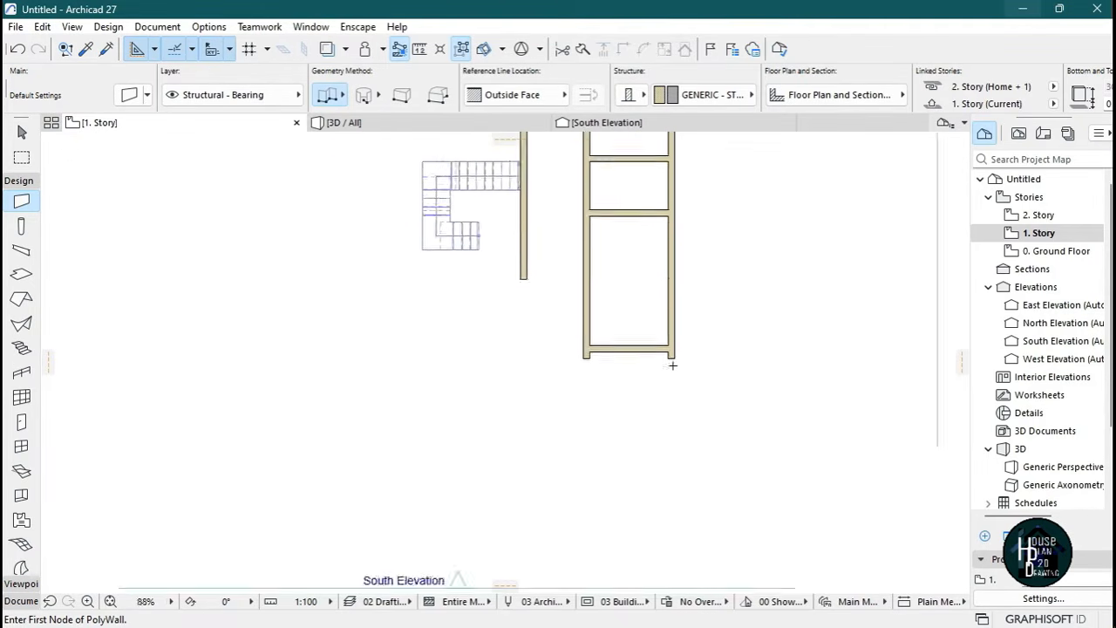
pyautogui.scroll(7, 663, 416)
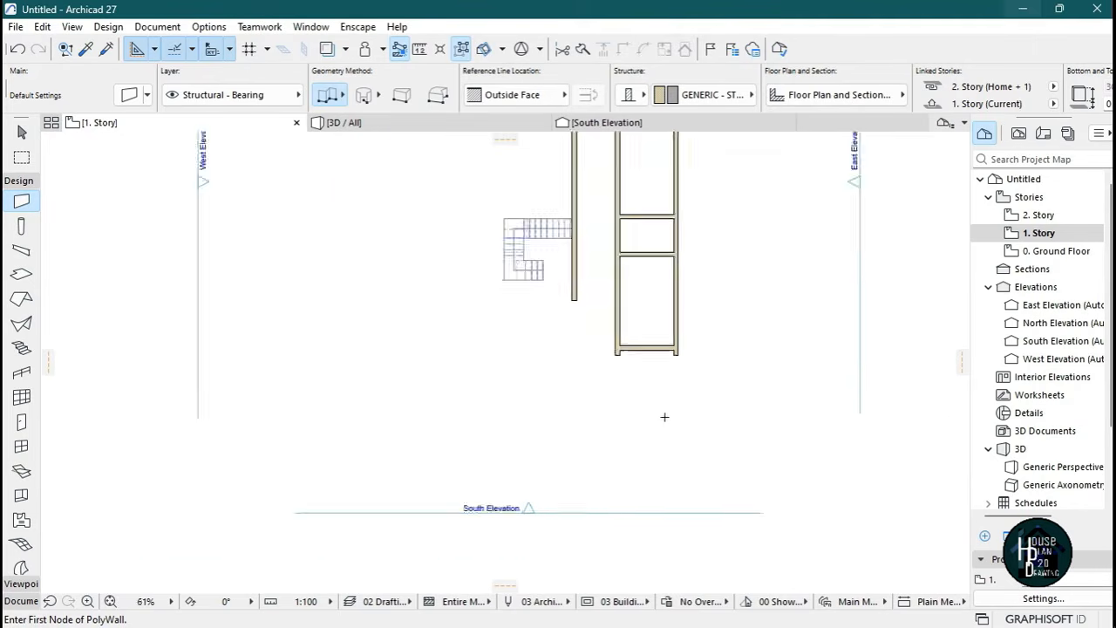
pyautogui.press('Escape')
pyautogui.click(549, 185)
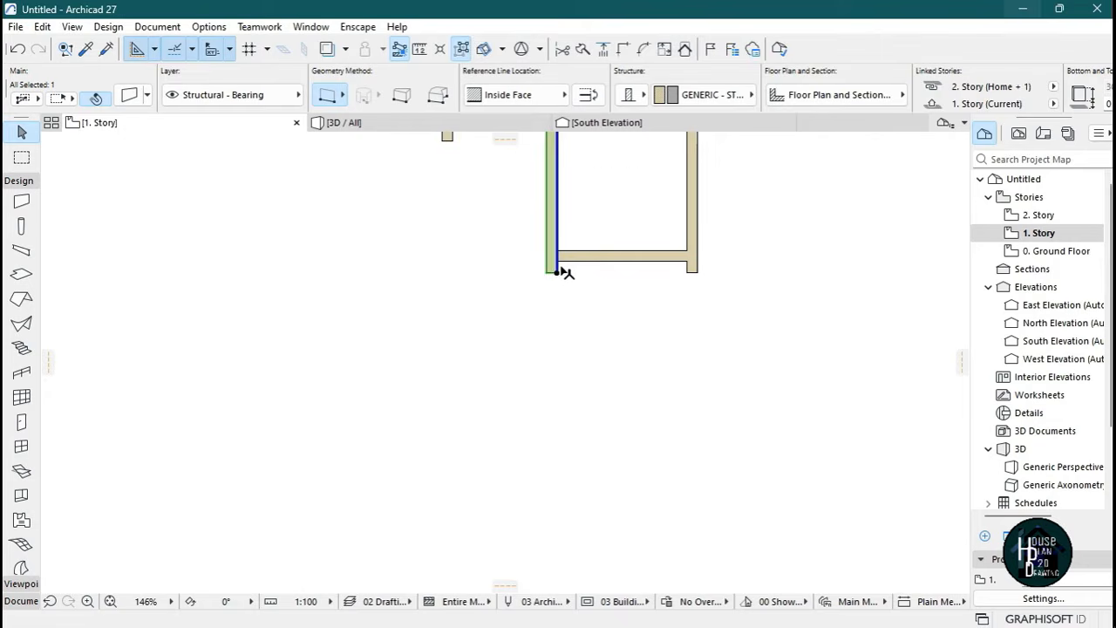
pyautogui.click(558, 272)
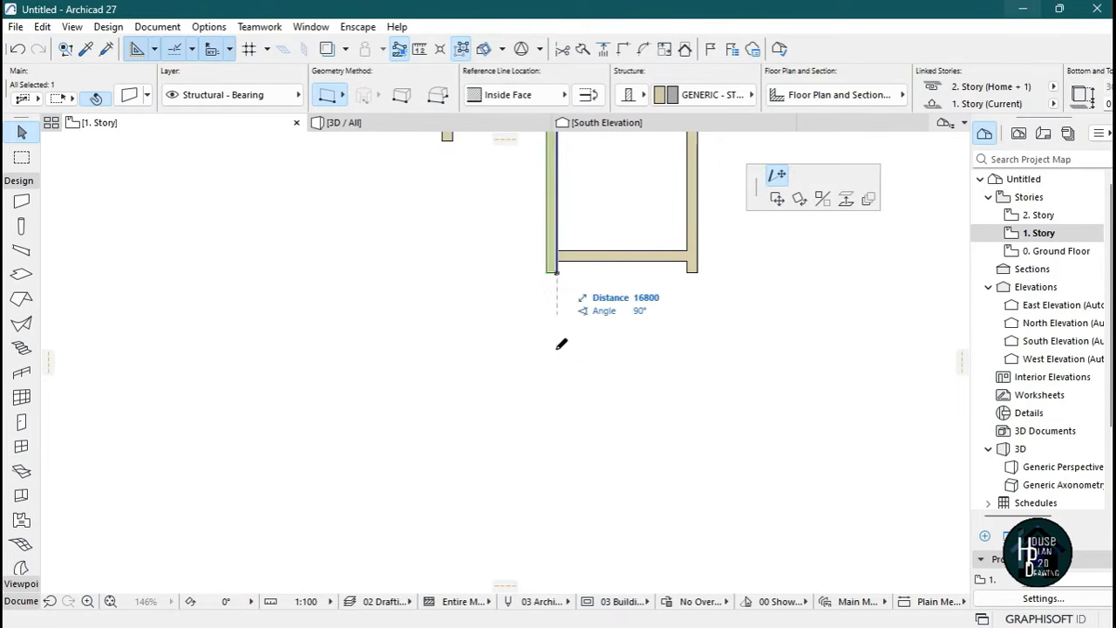
pyautogui.click(556, 378)
pyautogui.click(691, 229)
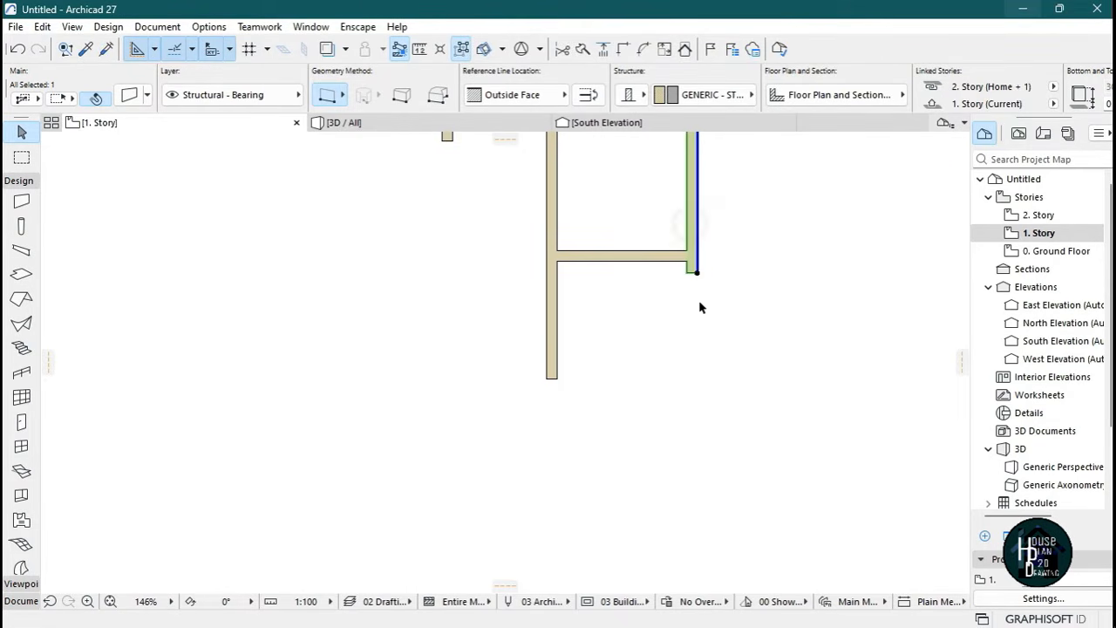
pyautogui.click(696, 274)
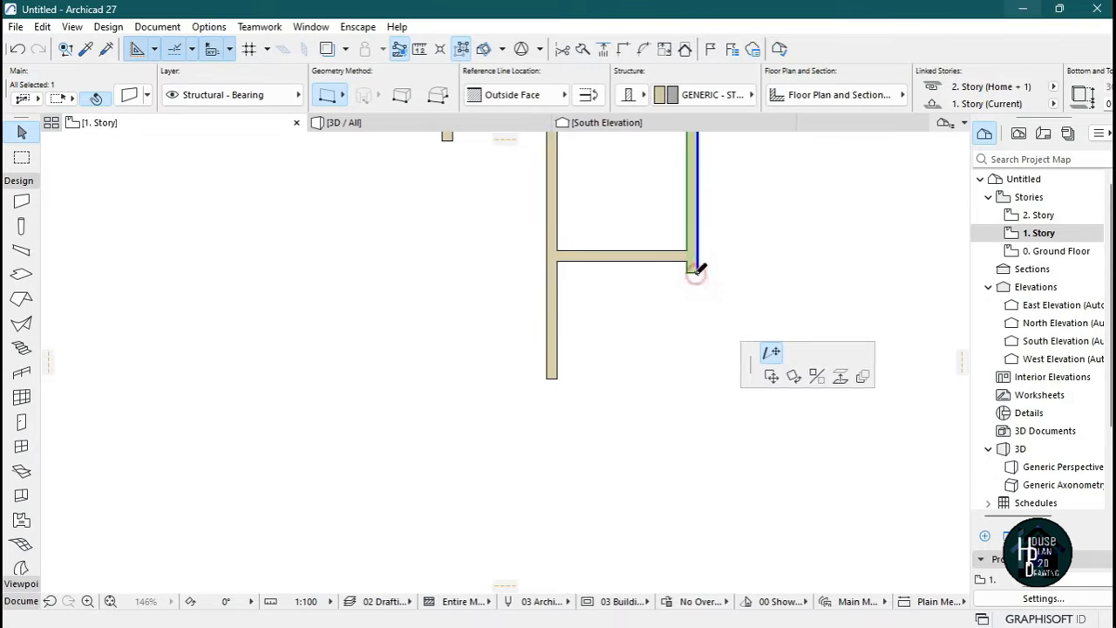
pyautogui.click(696, 389)
pyautogui.click(667, 437)
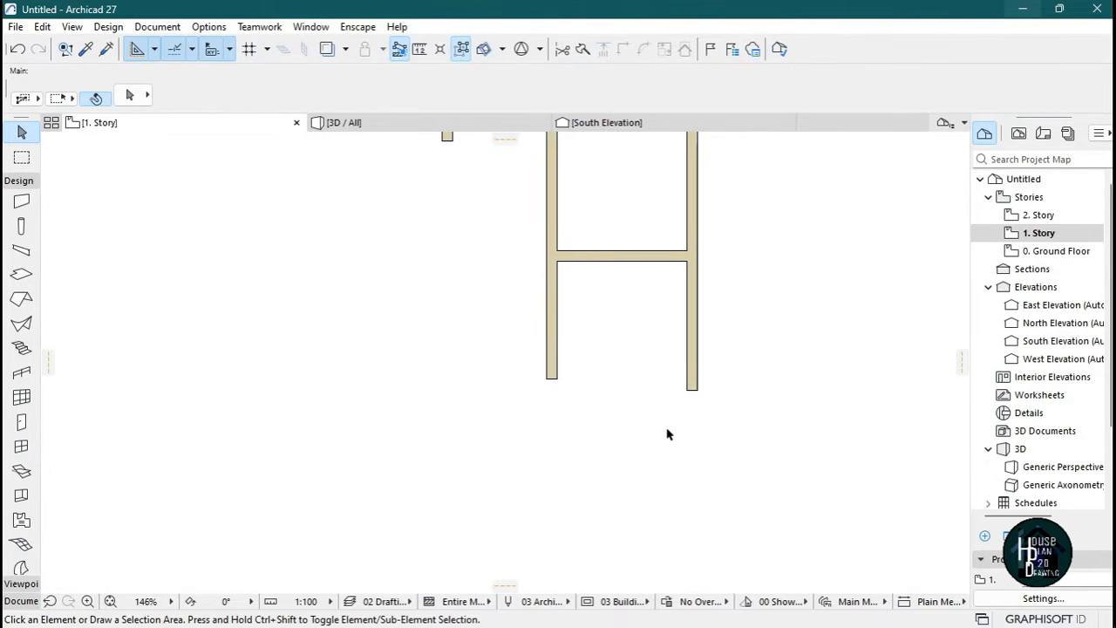
# Draw a sixth cross wall between the extended eastern walls, 2030 mm south of the fifth cross wall's lower face.
pyautogui.keyDown('alt'); pyautogui.click(685, 256); pyautogui.keyUp('alt')
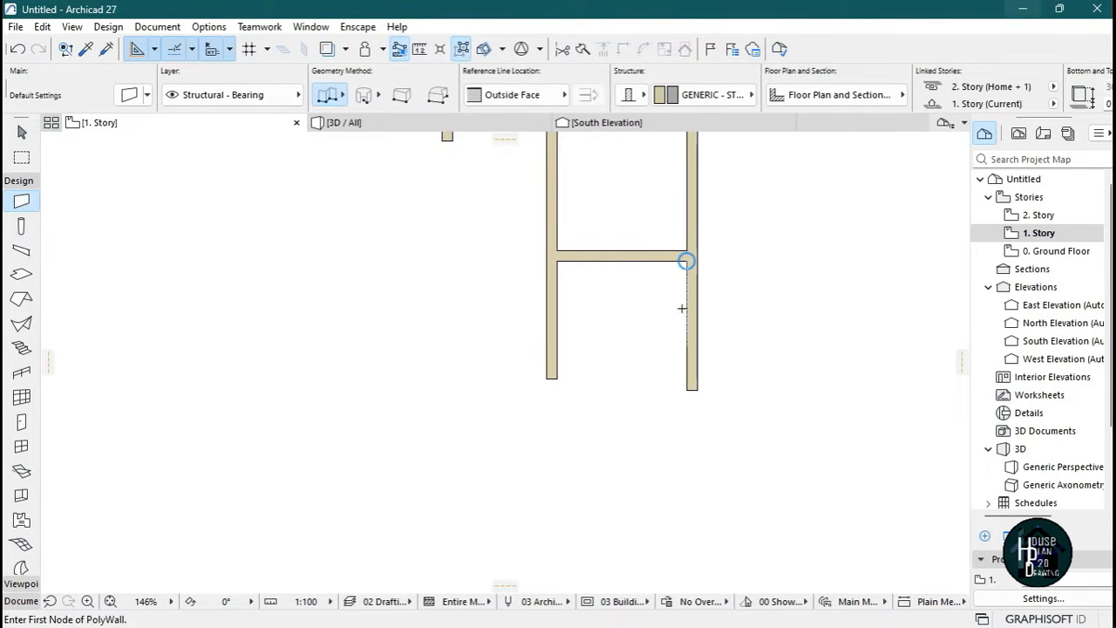
pyautogui.write('2')
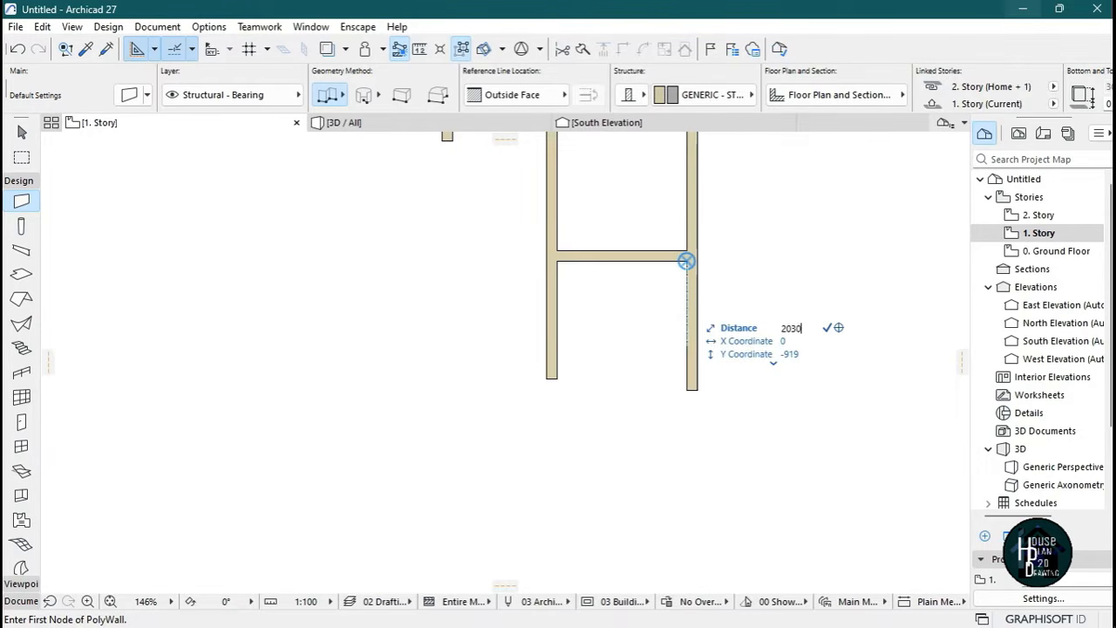
pyautogui.write('030')
pyautogui.press('Return')
pyautogui.doubleClick(557, 356)
pyautogui.press('Escape')
# Trim off the wall ends below the sixth cross wall, that cross wall itself, and the bay's west wall south of the fifth cross wall.
pyautogui.scroll(3, 605, 375)
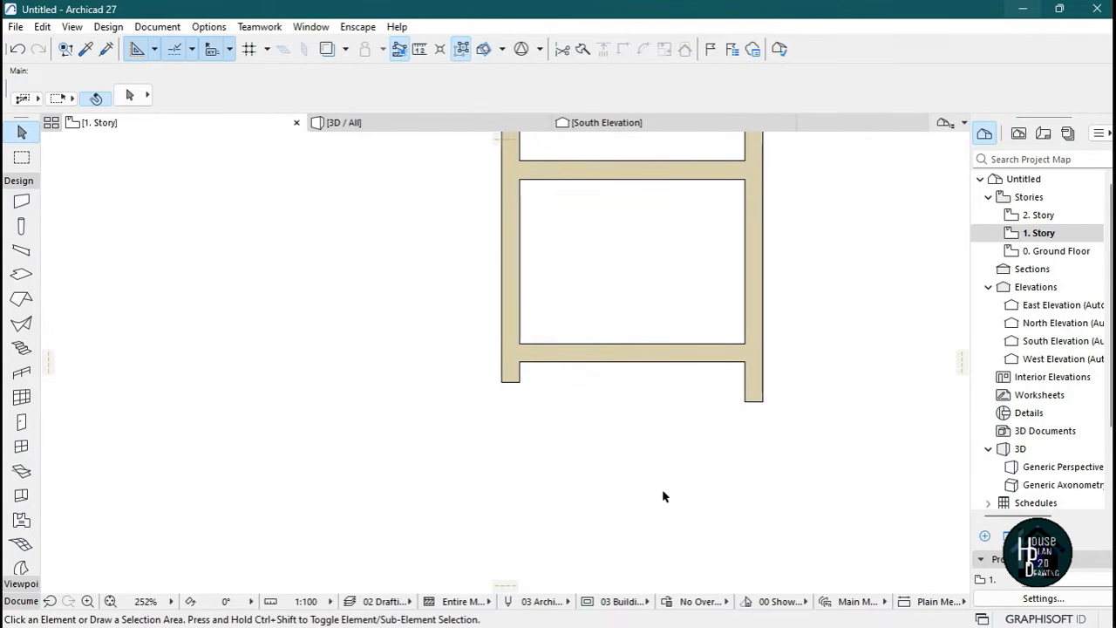
pyautogui.keyDown('ctrl'); pyautogui.click(753, 388); pyautogui.keyUp('ctrl')
pyautogui.keyDown('ctrl'); pyautogui.click(516, 382); pyautogui.keyUp('ctrl')
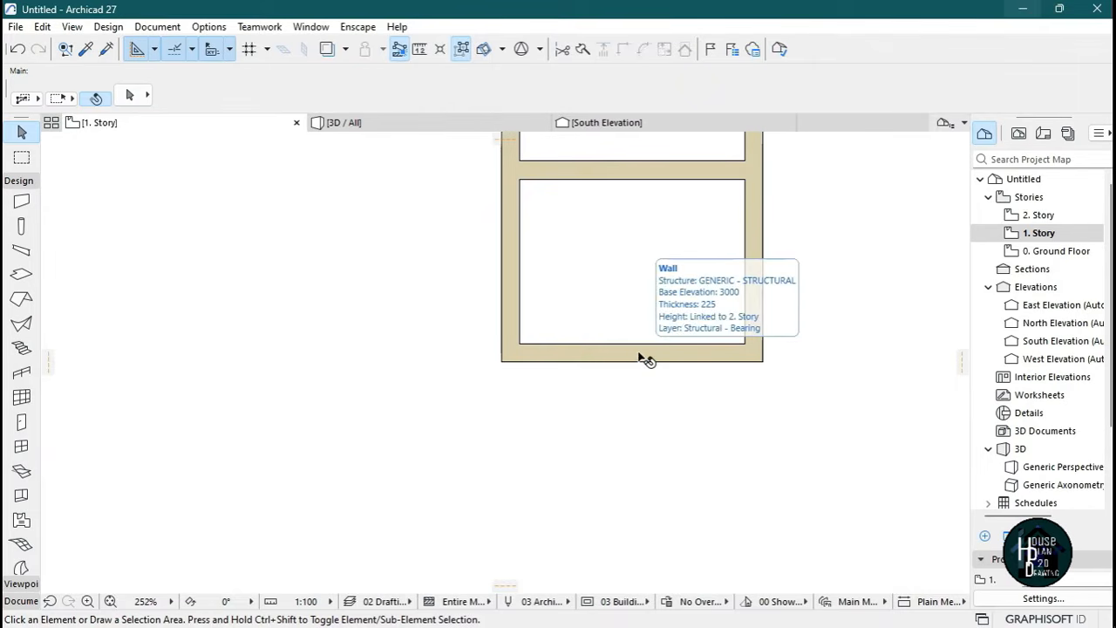
pyautogui.keyDown('ctrl'); pyautogui.click(643, 357); pyautogui.keyUp('ctrl')
pyautogui.keyDown('ctrl'); pyautogui.click(511, 338); pyautogui.keyUp('ctrl')
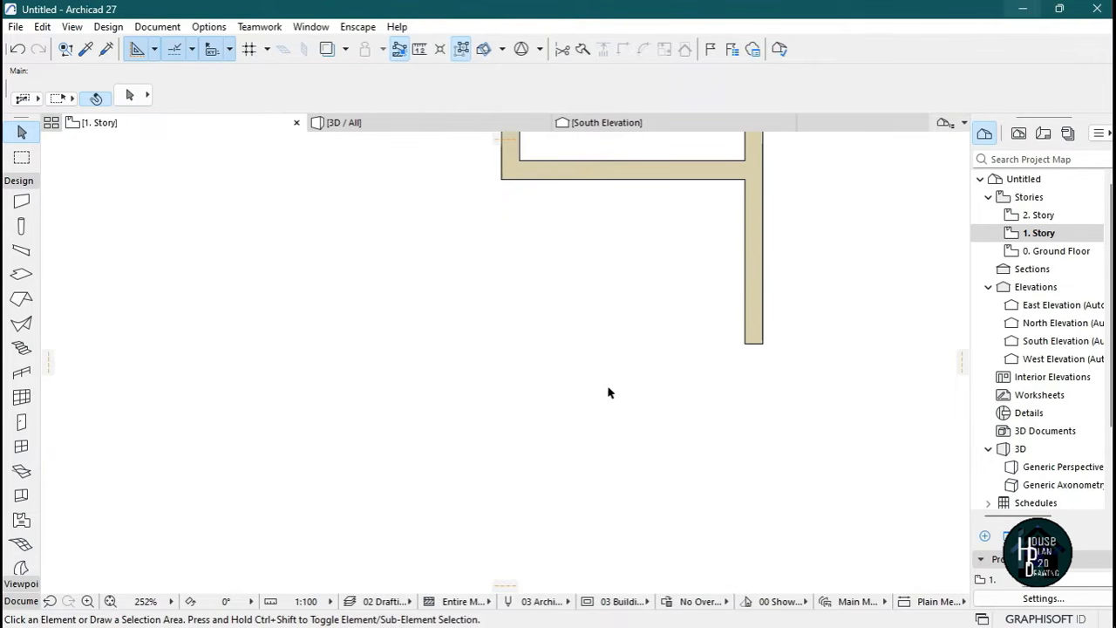
# Turn on the trace reference to show the ground-floor plan beneath the first story.
pyautogui.scroll(-8, 638, 416)
pyautogui.scroll(6, 626, 415)
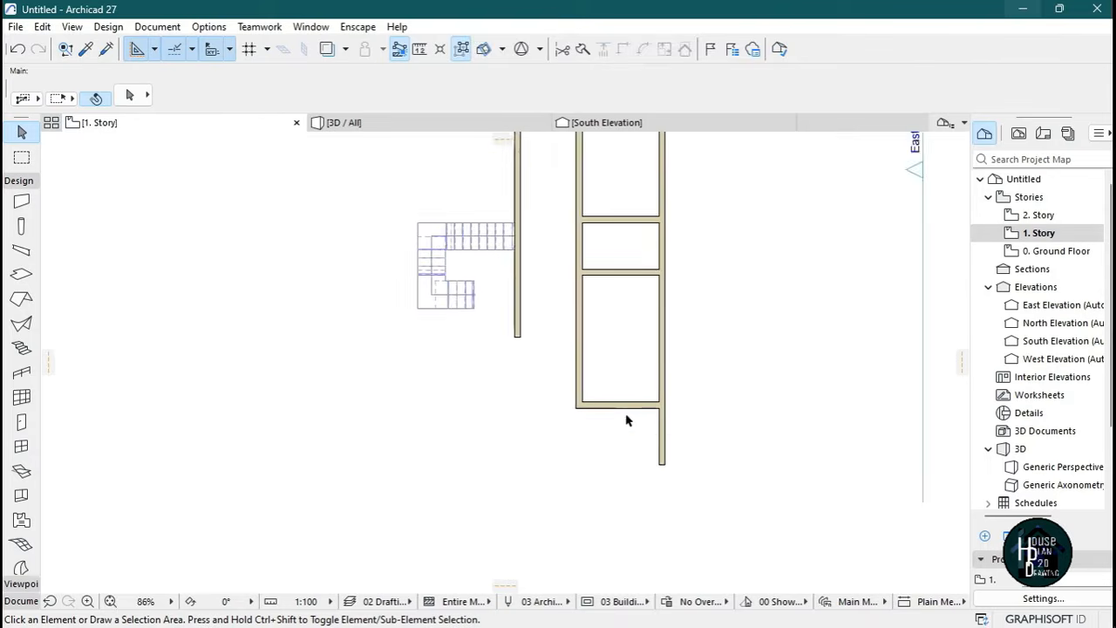
pyautogui.scroll(-5, 629, 453)
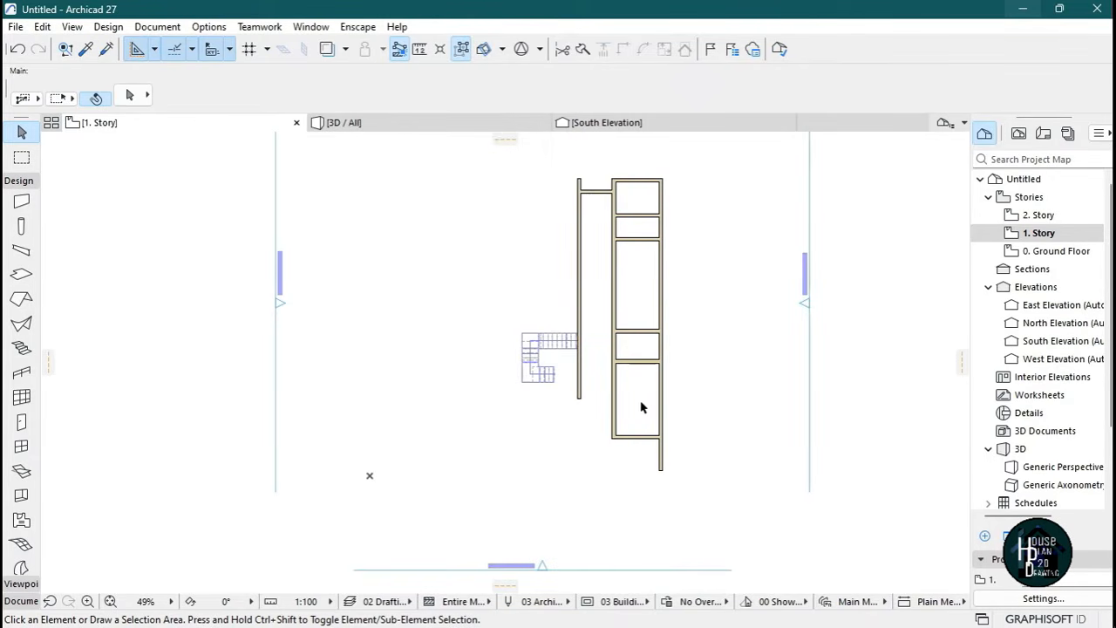
pyautogui.scroll(4, 634, 398)
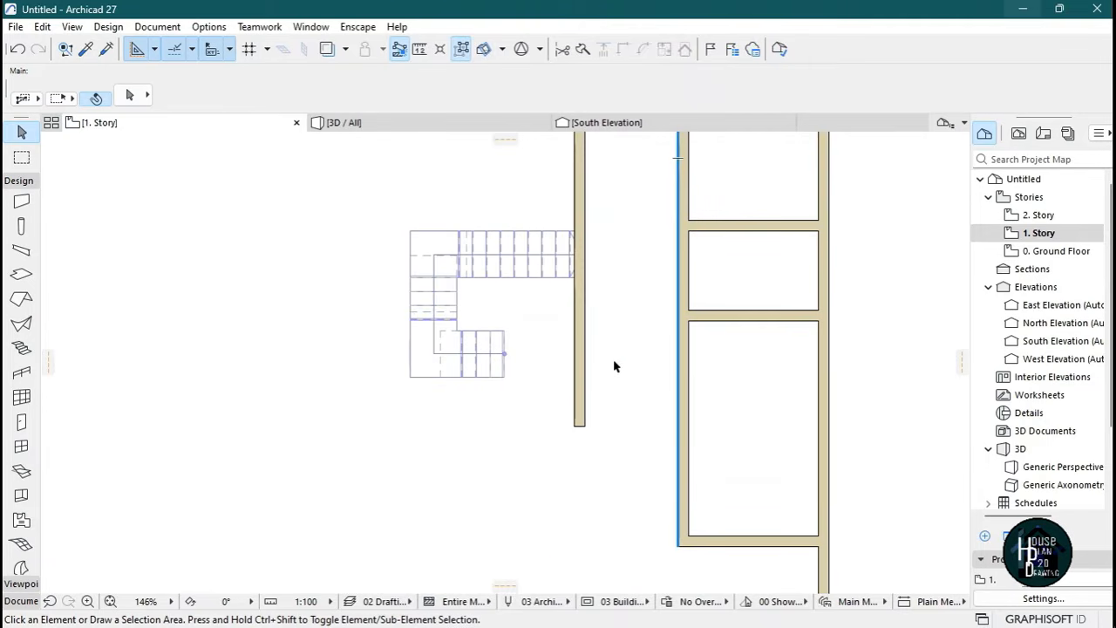
pyautogui.scroll(-4, 493, 322)
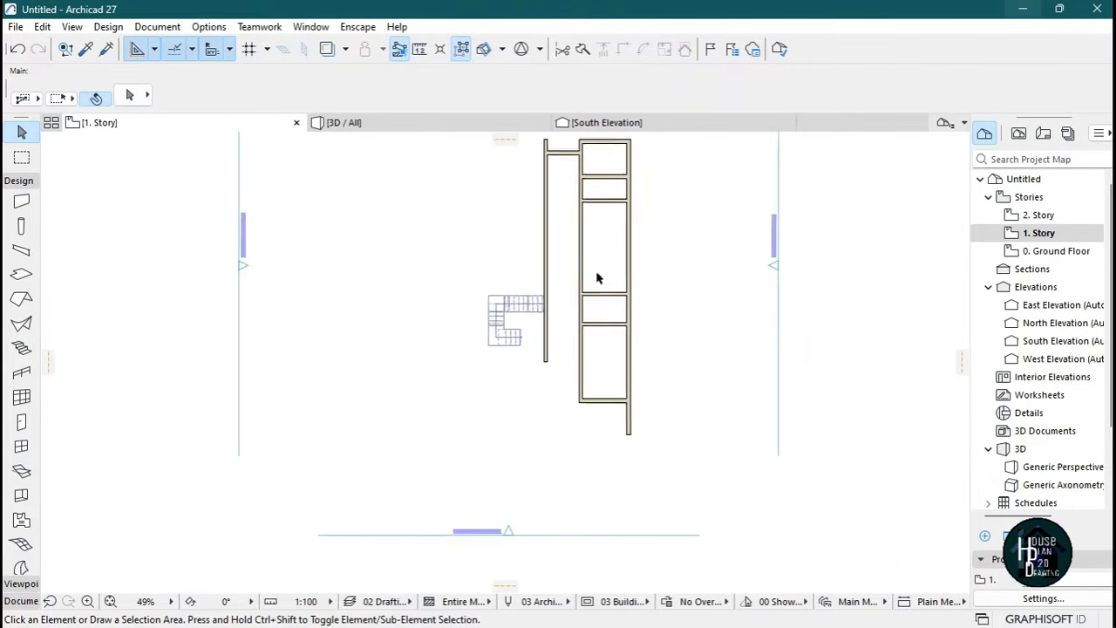
pyautogui.scroll(1, 523, 159)
pyautogui.click(590, 409)
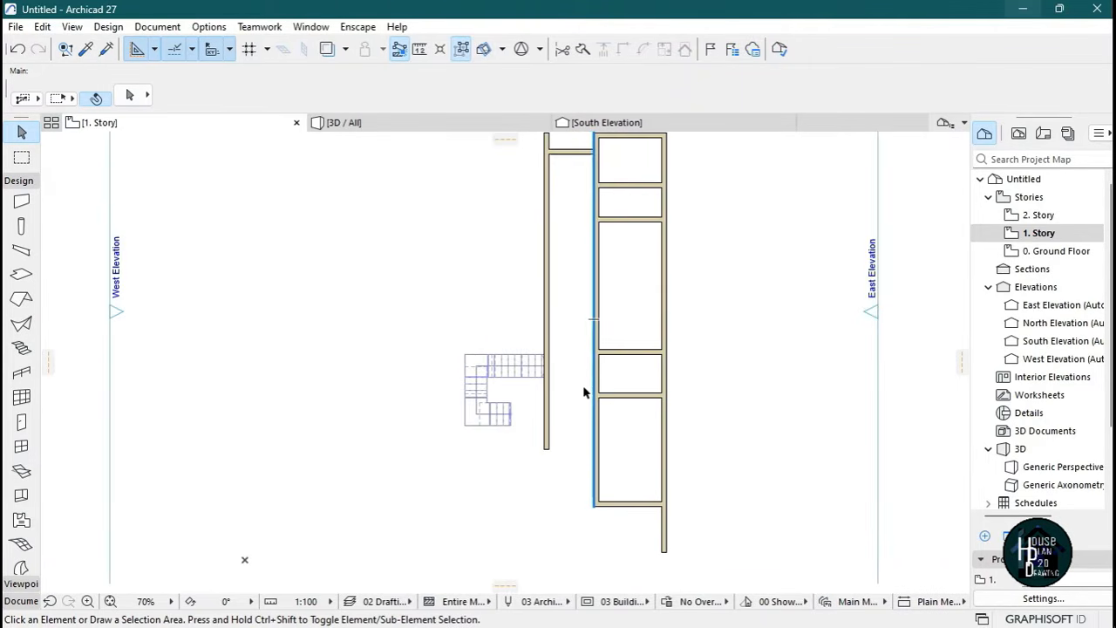
pyautogui.scroll(-1, 571, 334)
pyautogui.scroll(1, 488, 262)
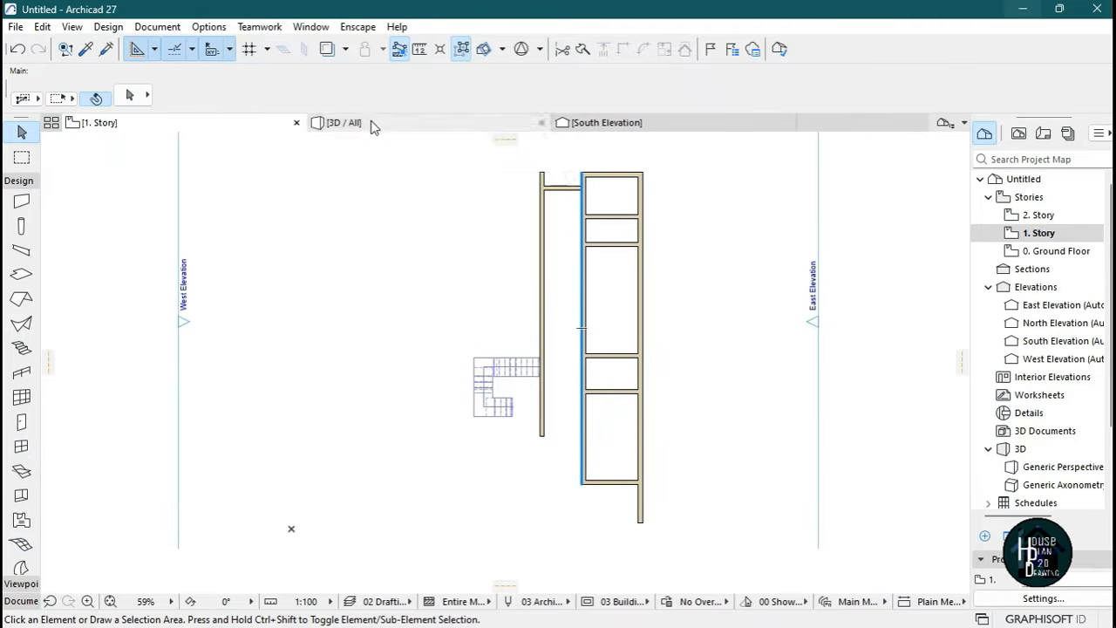
pyautogui.click(328, 50)
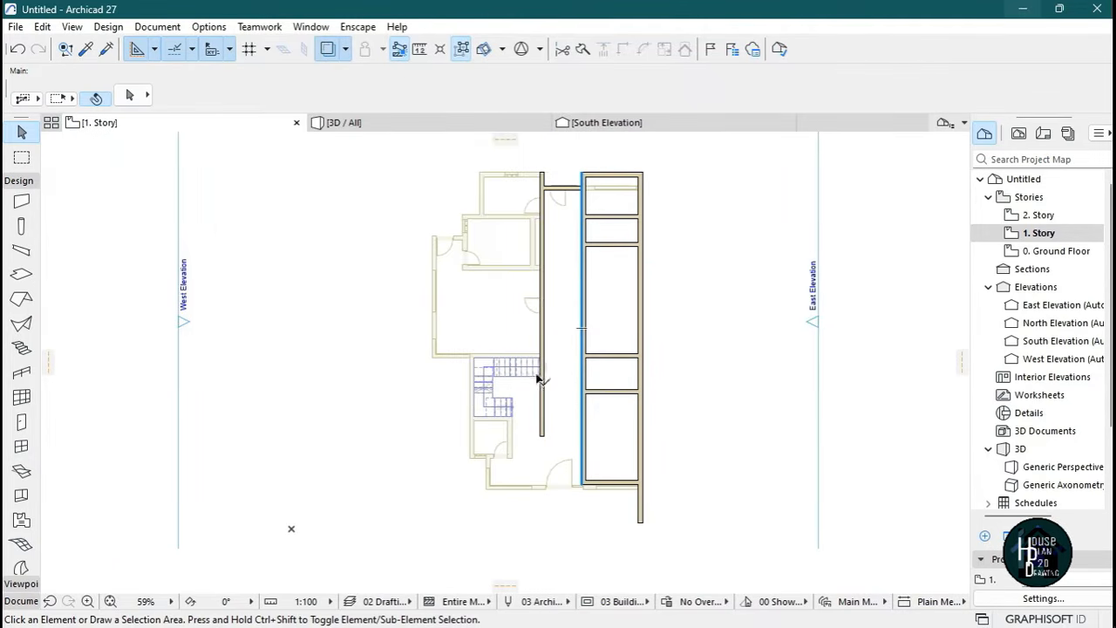
# Draw a wall along the stair's south edge from the traced west wall to the eastern bay, and trim the corridor wall's stub below it.
pyautogui.scroll(5, 511, 454)
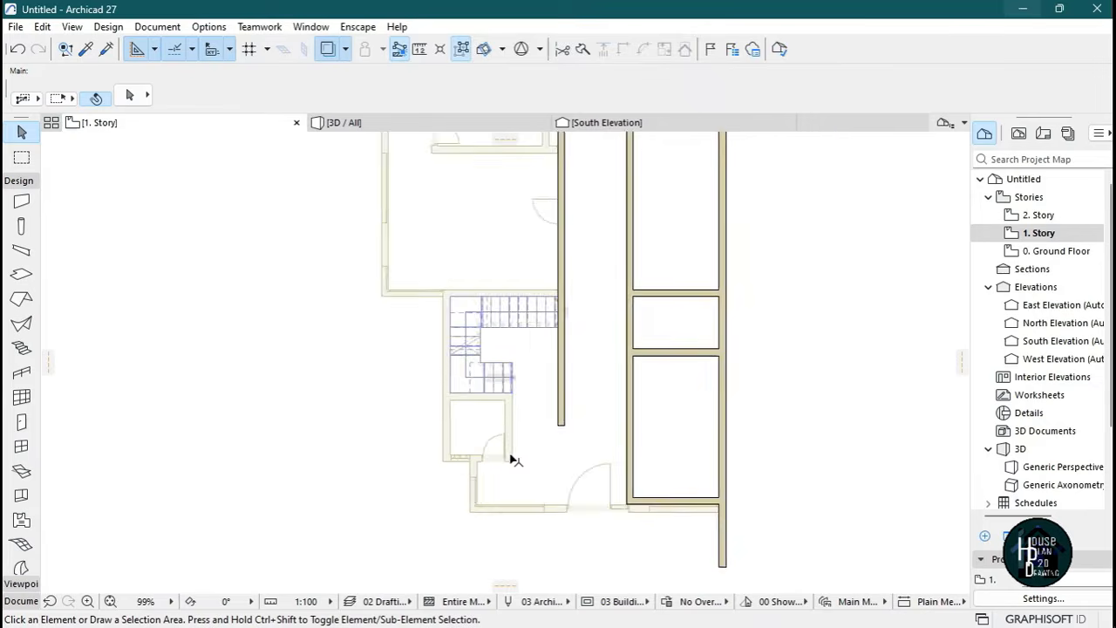
pyautogui.scroll(2, 571, 477)
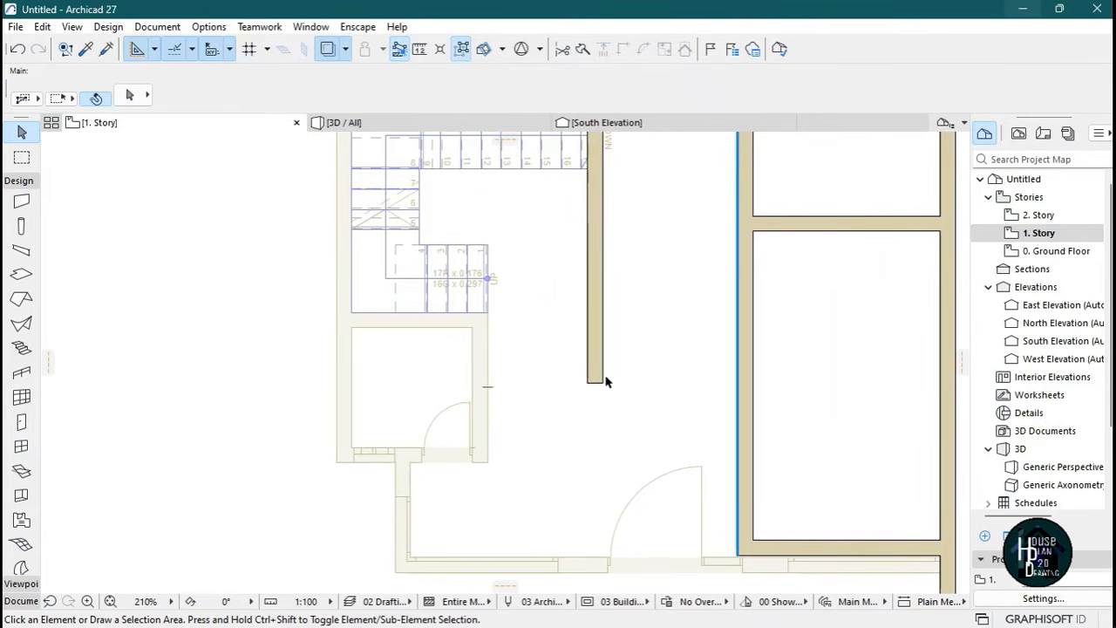
pyautogui.keyDown('alt'); pyautogui.click(595, 334); pyautogui.keyUp('alt')
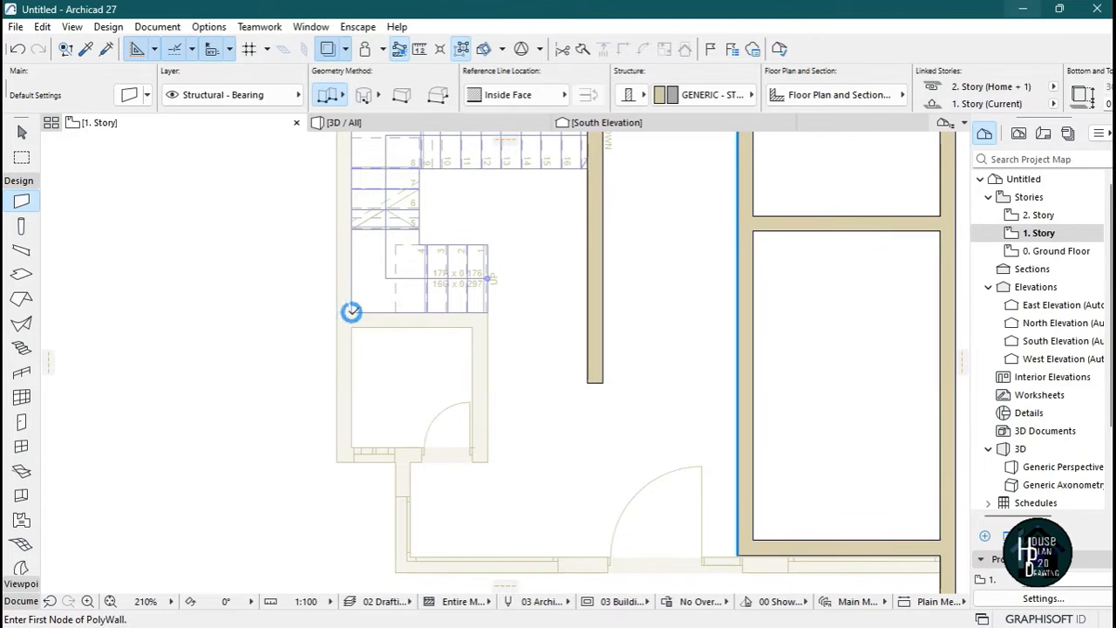
pyautogui.click(351, 312)
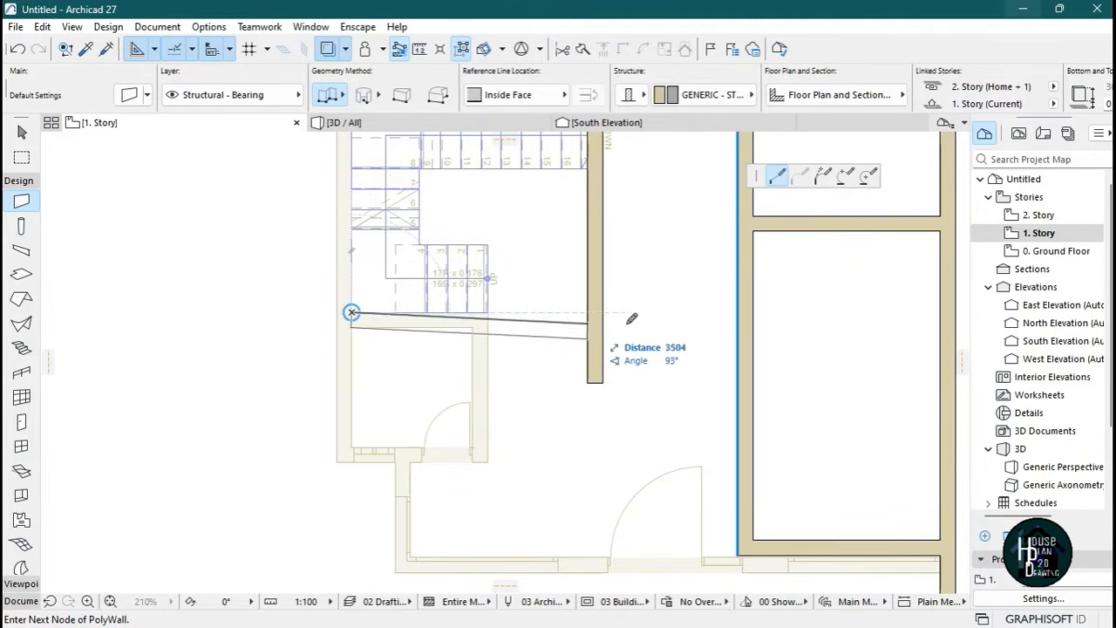
pyautogui.doubleClick(739, 314)
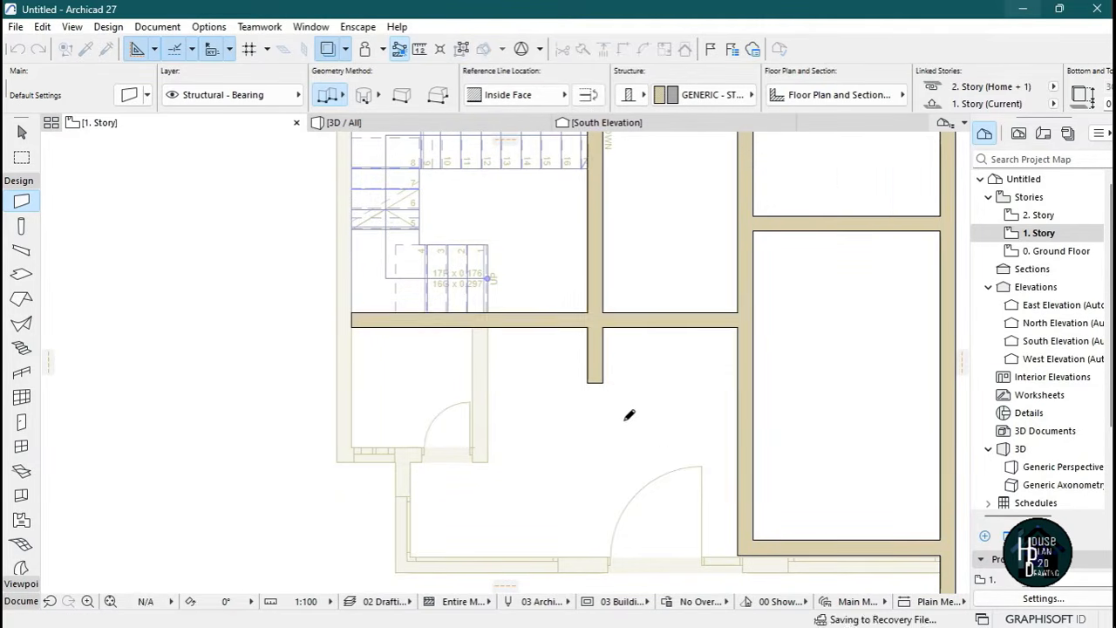
pyautogui.press('Escape')
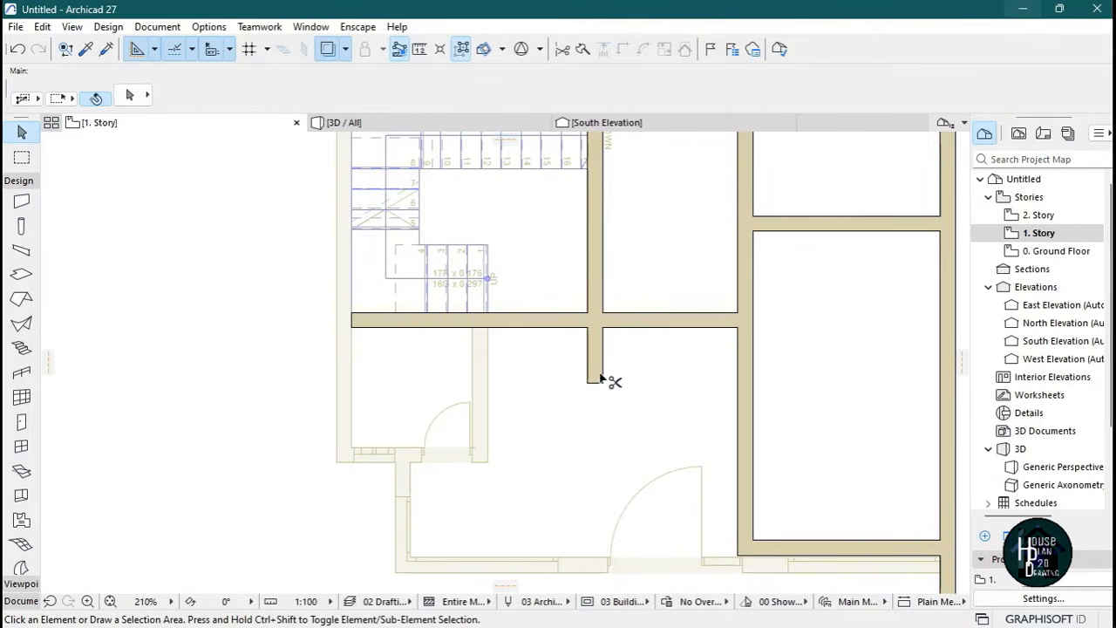
pyautogui.keyDown('ctrl'); pyautogui.click(596, 375); pyautogui.keyUp('ctrl')
# Extend the west end of the wall south of the stair to the outer face of the traced exterior wall.
pyautogui.scroll(2, 320, 328)
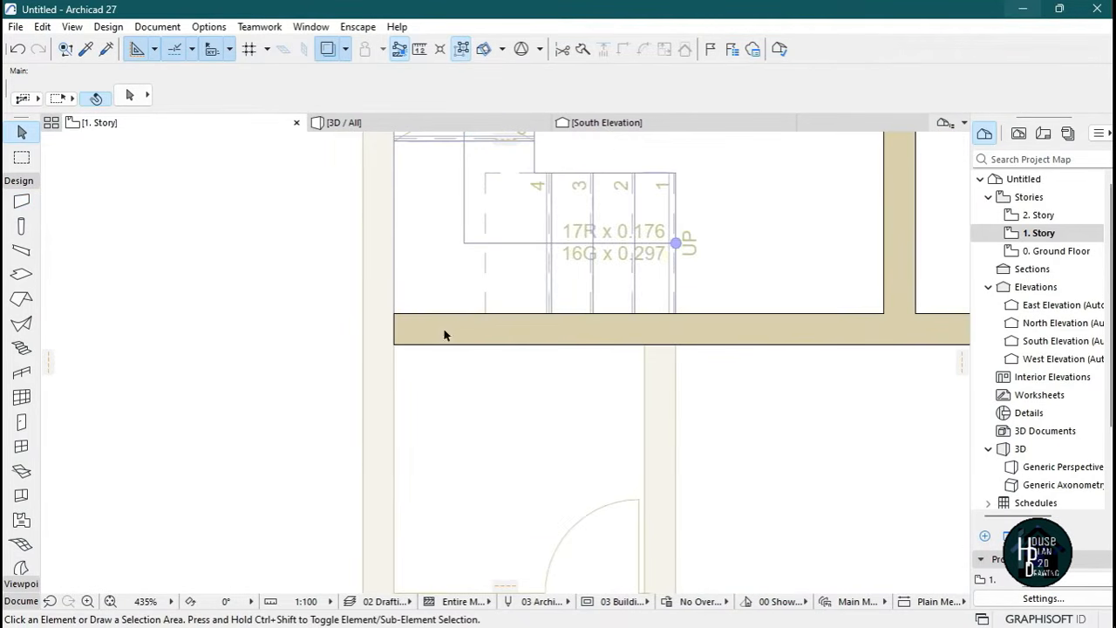
pyautogui.click(463, 328)
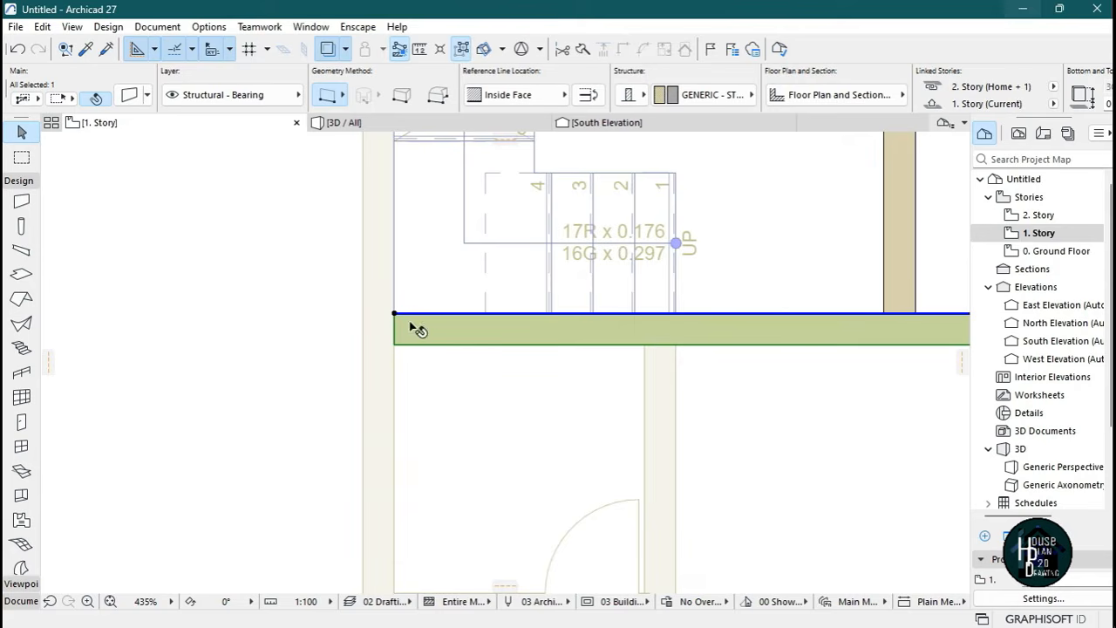
pyautogui.click(395, 315)
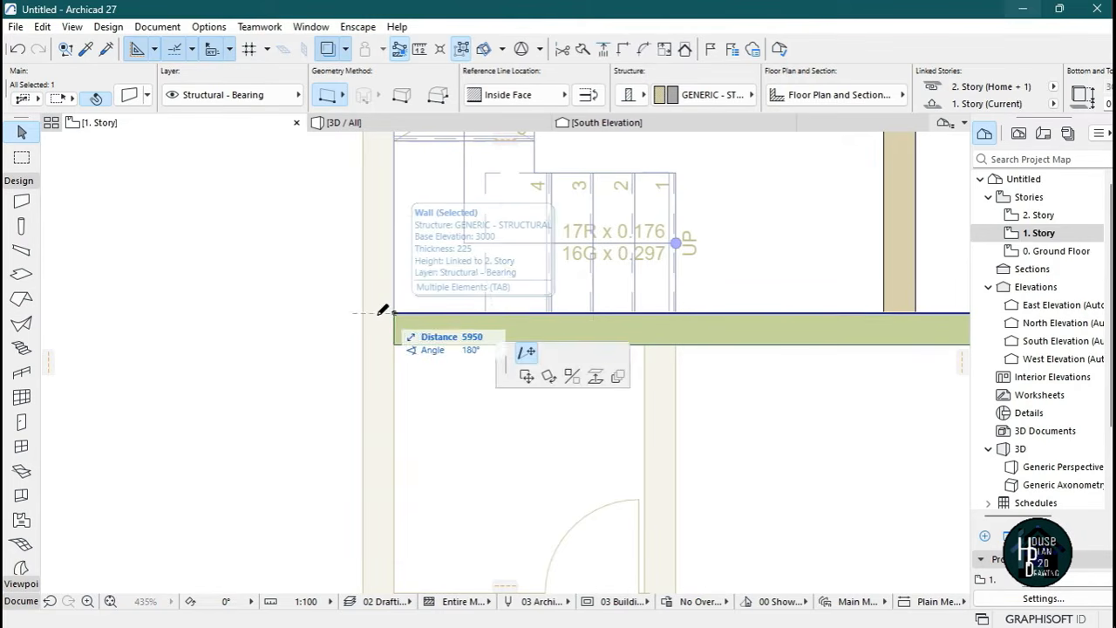
pyautogui.click(368, 312)
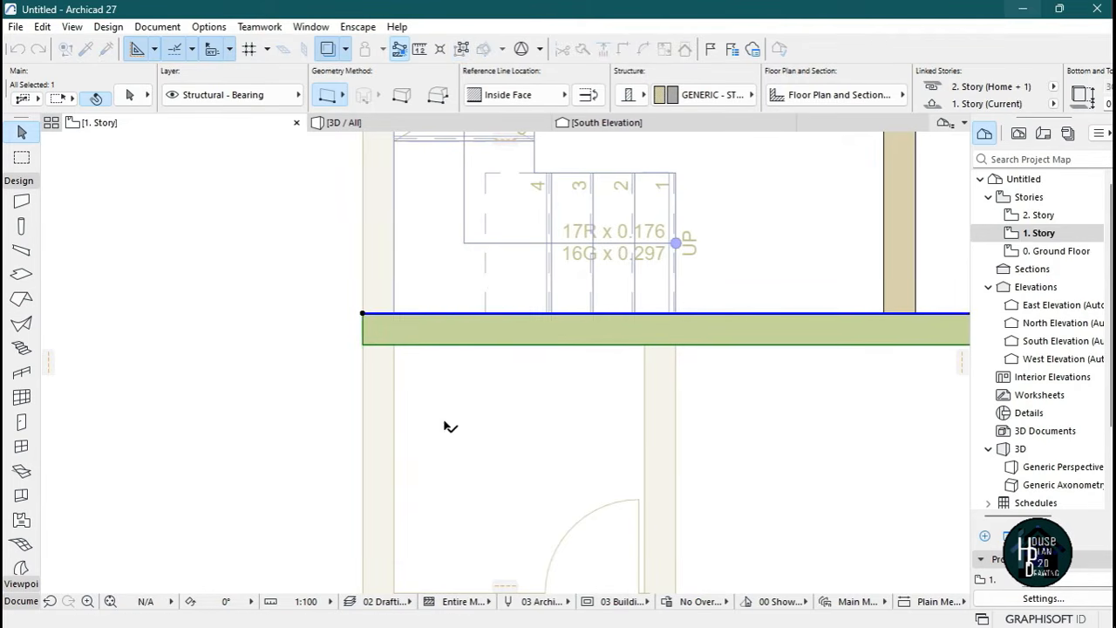
pyautogui.press('Escape')
# Draw a wall with an Outside Face reference line along the traced west wall, from the stair's south wall to the traced outer corner.
pyautogui.scroll(-3, 439, 324)
pyautogui.scroll(3, 524, 356)
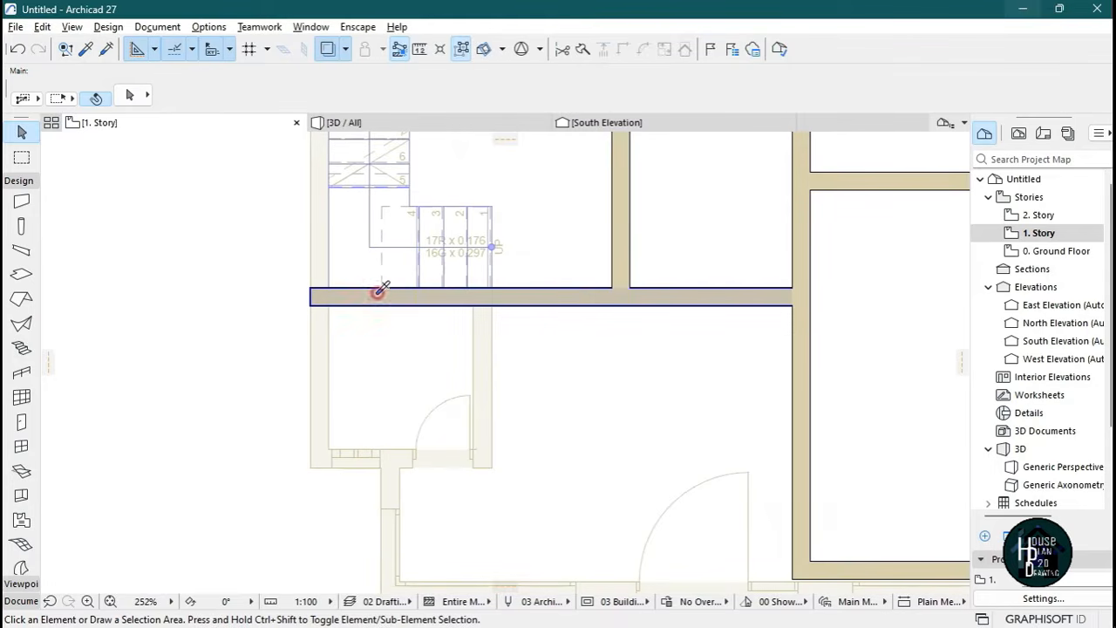
pyautogui.keyDown('alt'); pyautogui.click(376, 297); pyautogui.keyUp('alt')
pyautogui.click(310, 305)
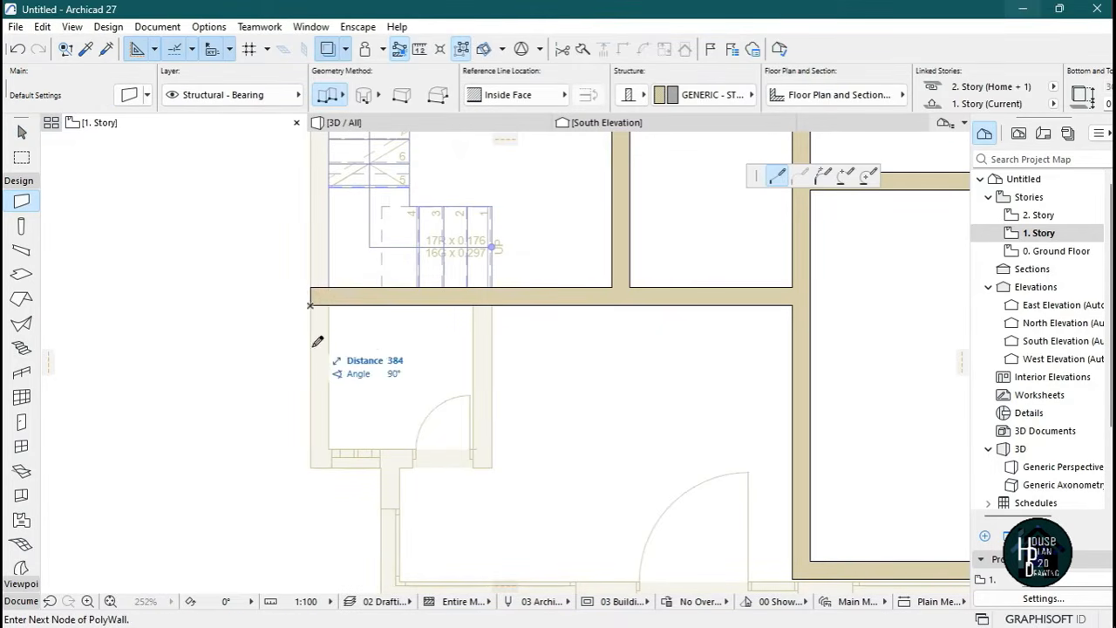
pyautogui.click(564, 94)
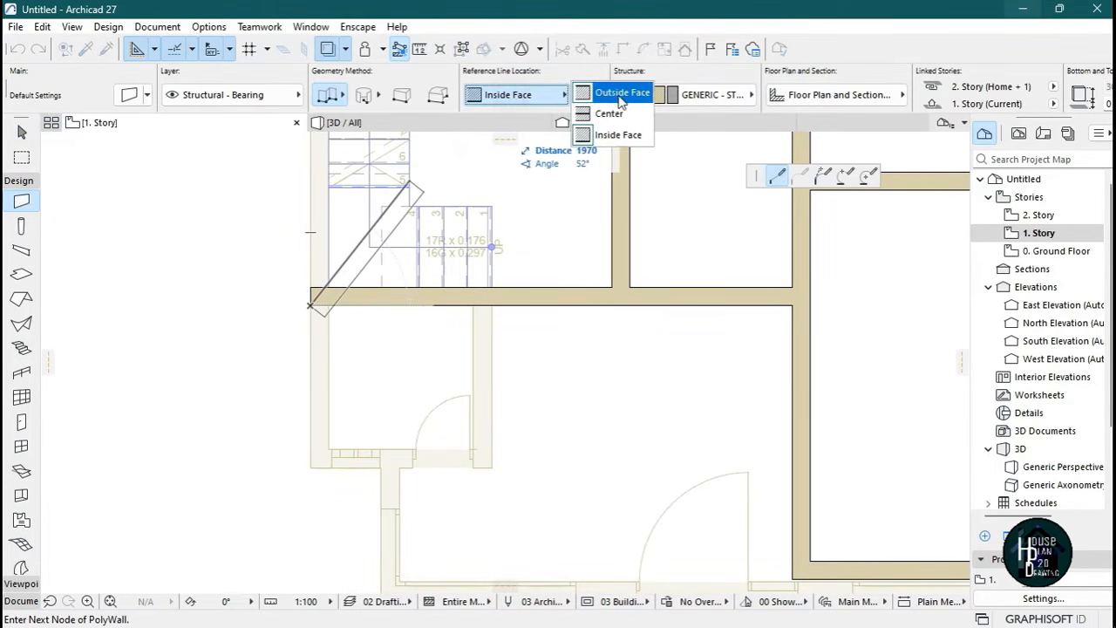
pyautogui.click(610, 159)
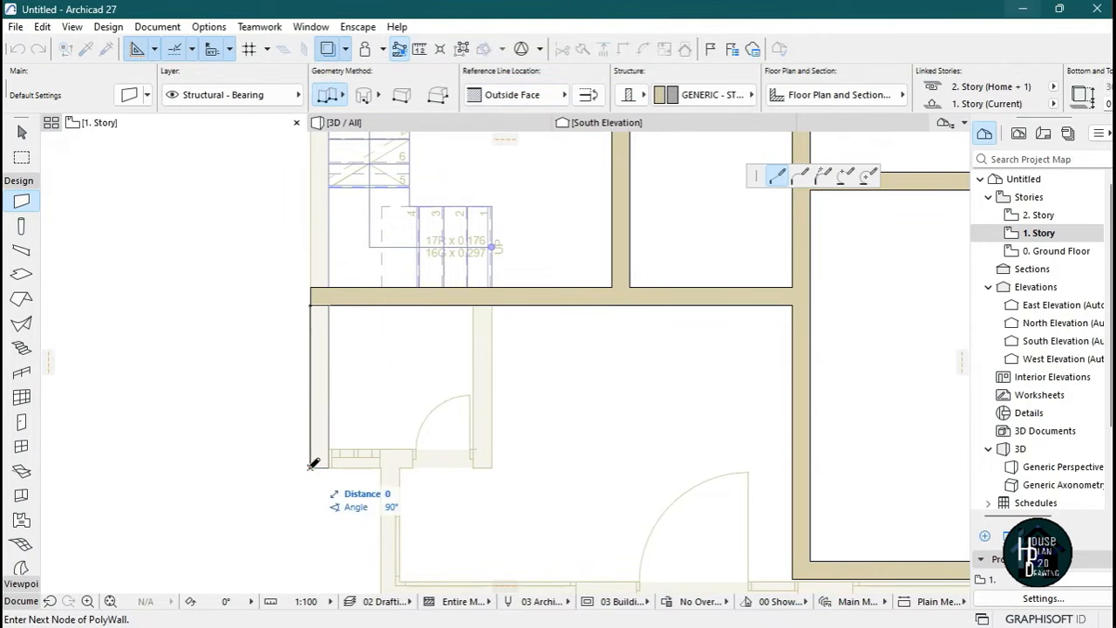
pyautogui.doubleClick(311, 469)
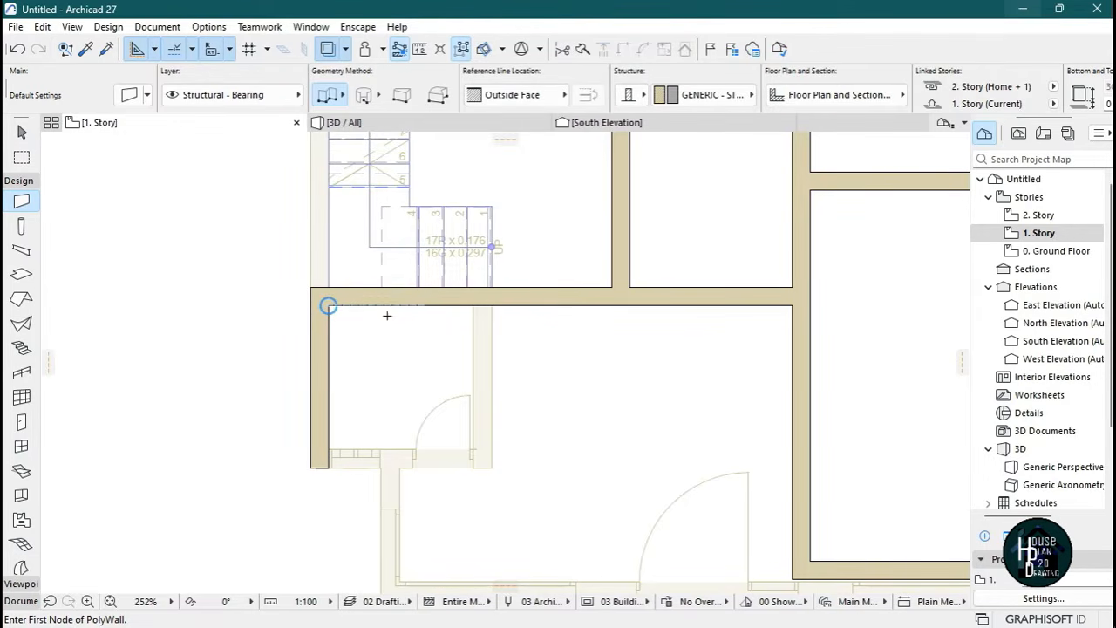
# Draw a wall southward from the stair's south wall, 2500 from the new west wall's inner face, ending just past the traced south wall.
pyautogui.write('250')
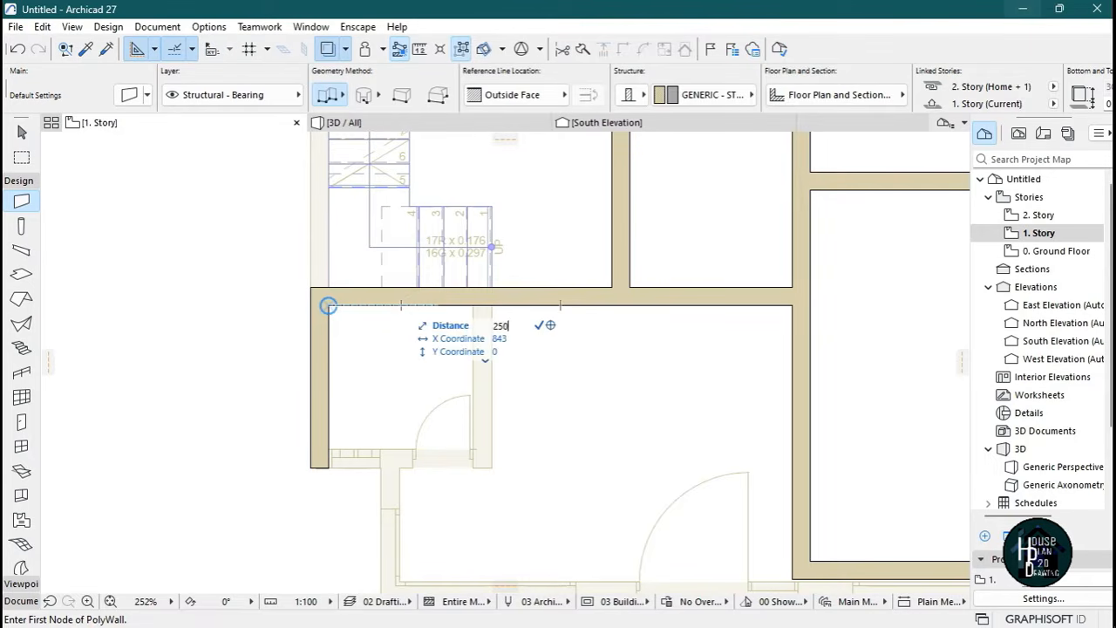
pyautogui.write('0')
pyautogui.press('Return')
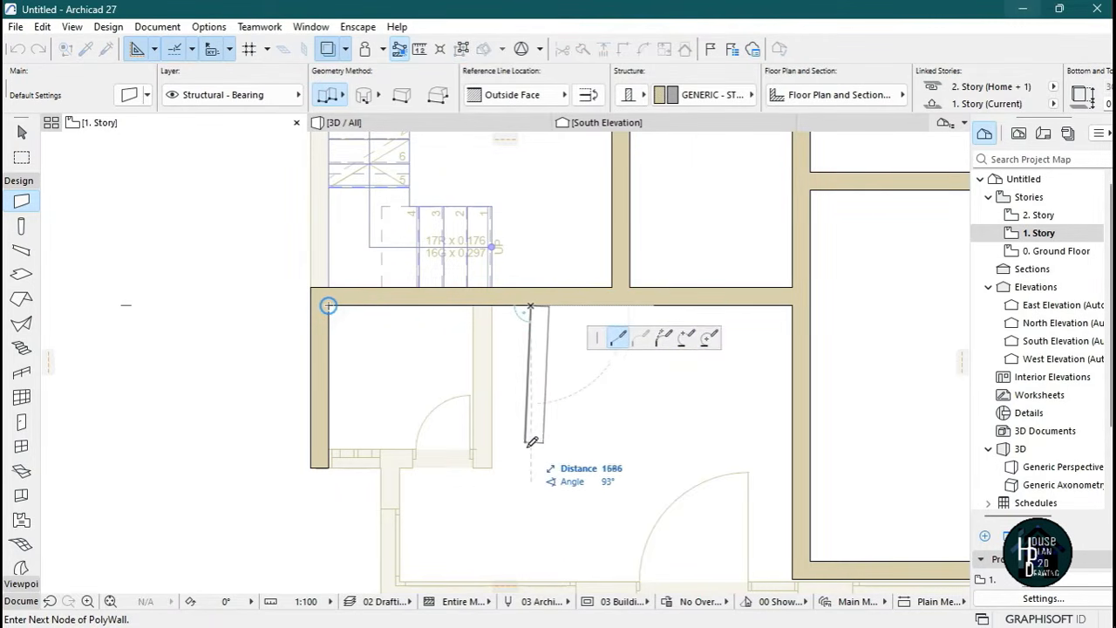
pyautogui.doubleClick(535, 484)
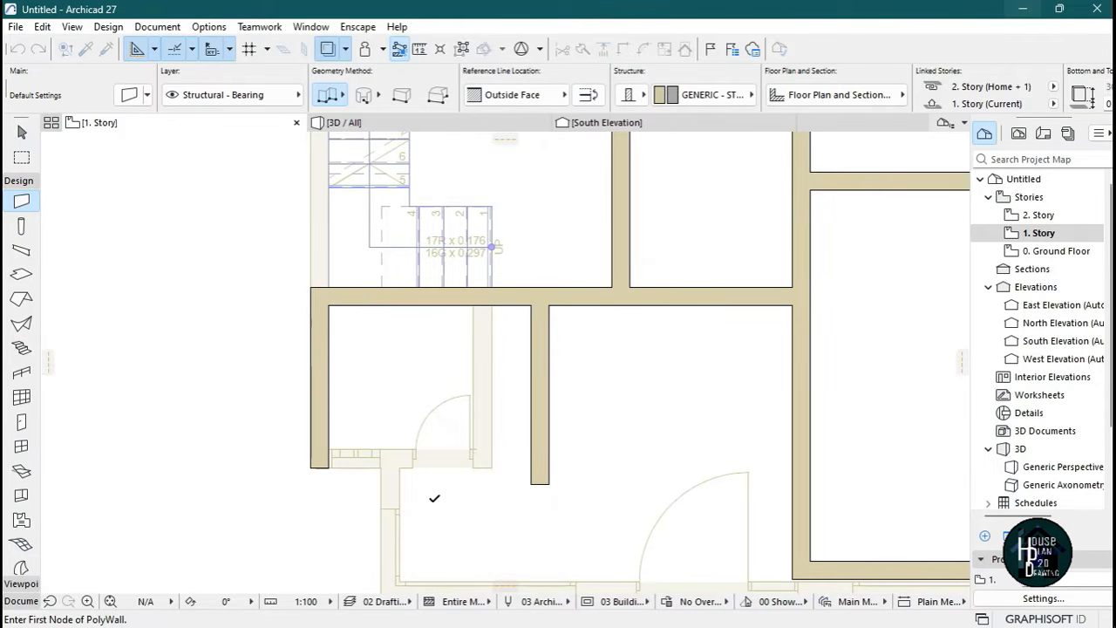
# Draw the small room's south wall between its west and east walls, and extend its west end to the outer corner.
pyautogui.click(329, 465)
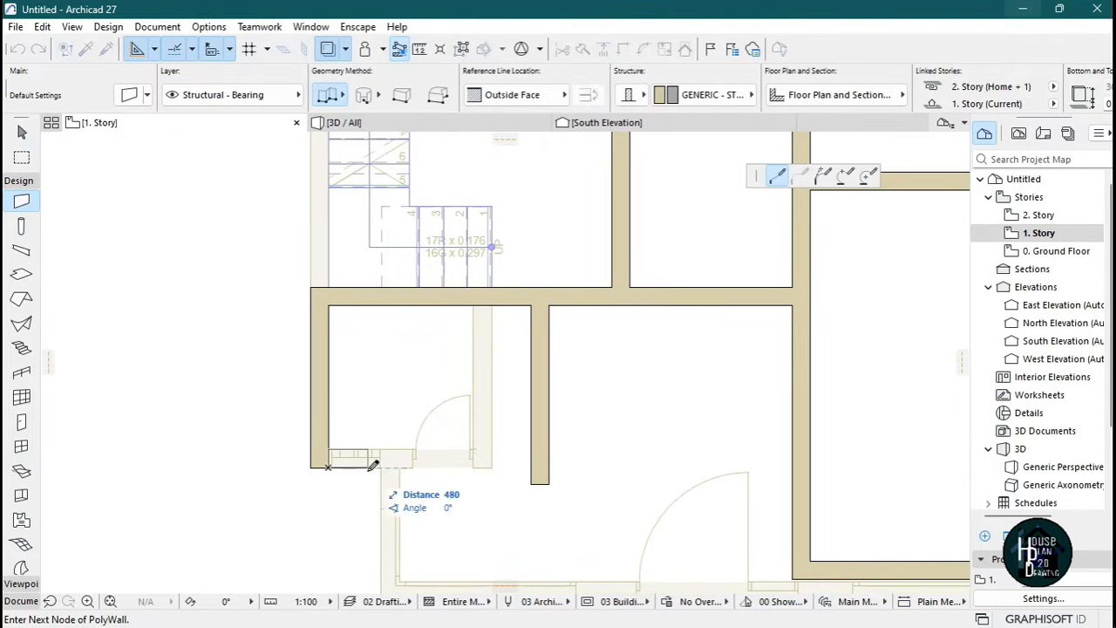
pyautogui.doubleClick(535, 464)
pyautogui.press('Escape')
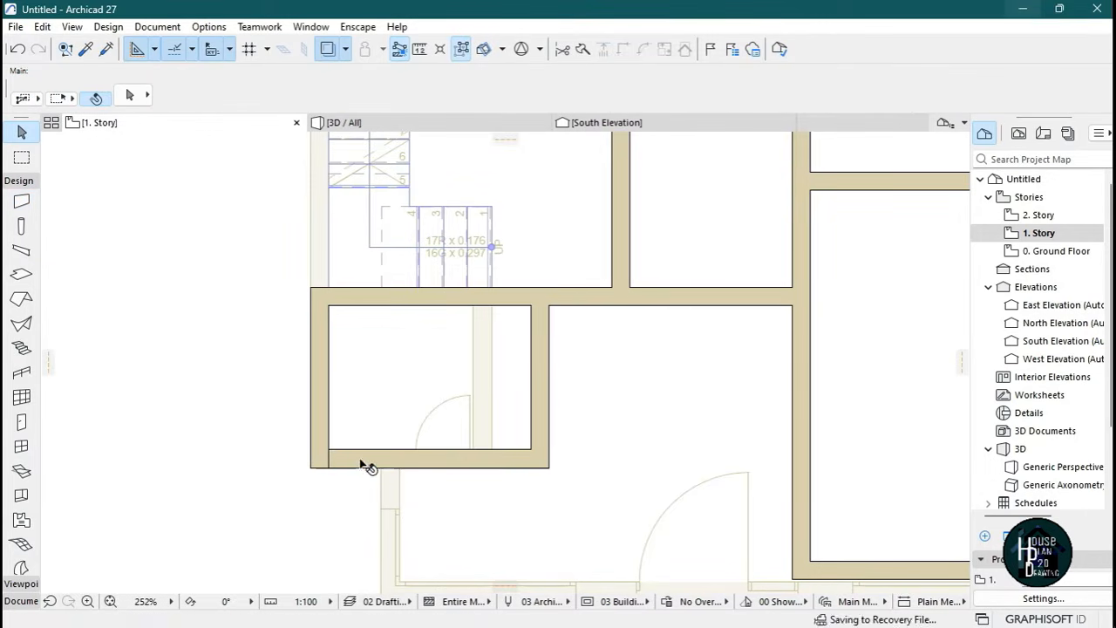
pyautogui.click(349, 469)
pyautogui.click(329, 467)
pyautogui.click(312, 468)
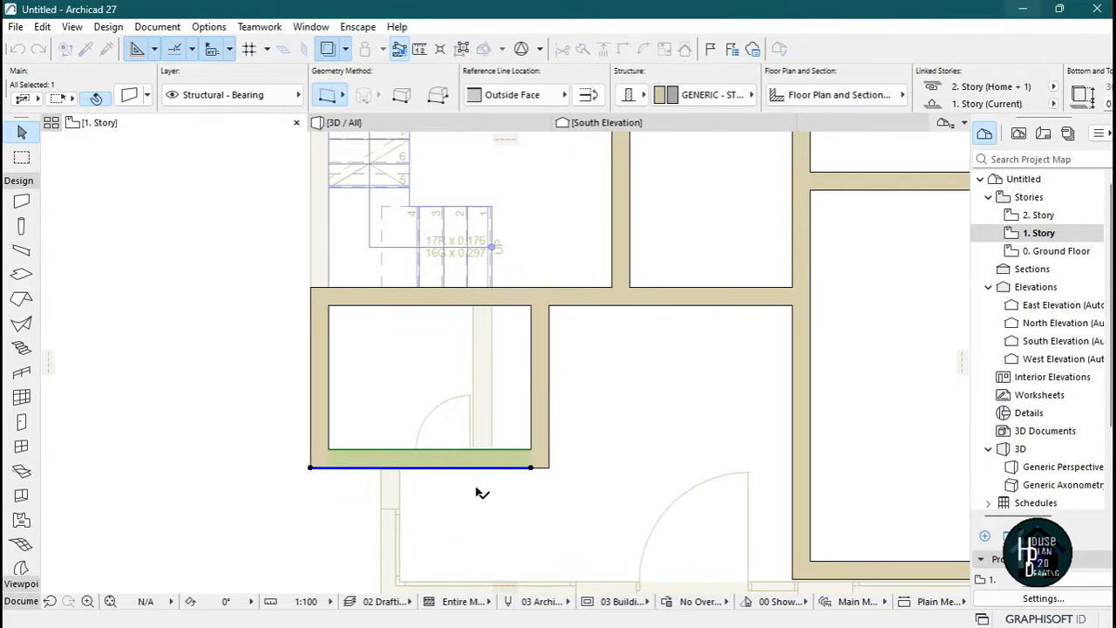
pyautogui.press('Escape')
# Measure the small room's inner width along its north wall.
pyautogui.scroll(3, 478, 405)
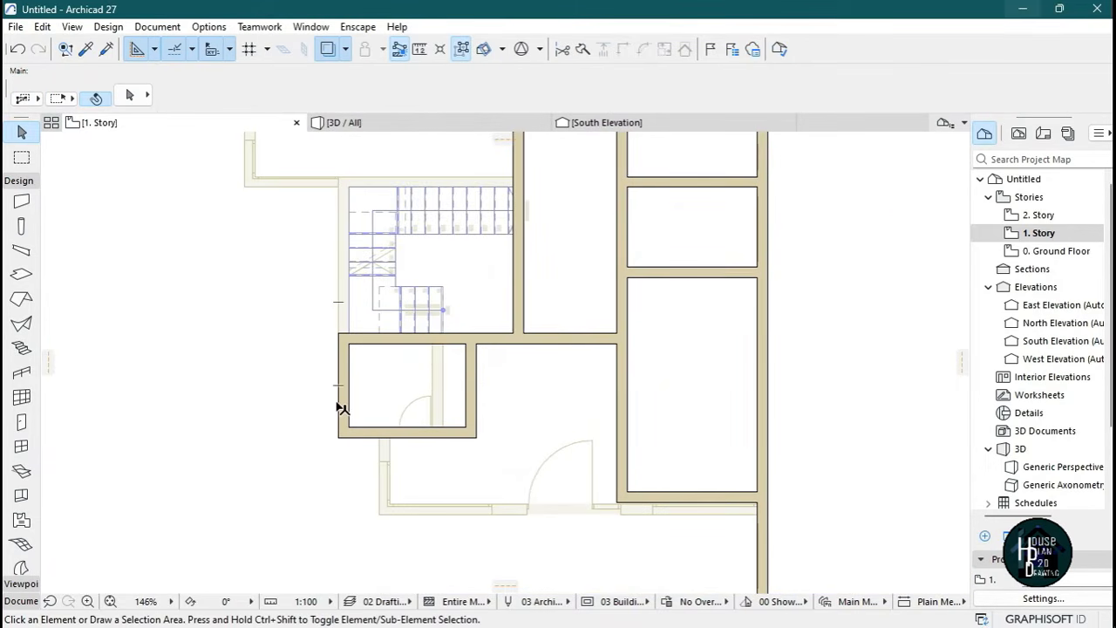
pyautogui.scroll(2, 342, 408)
pyautogui.press('m')
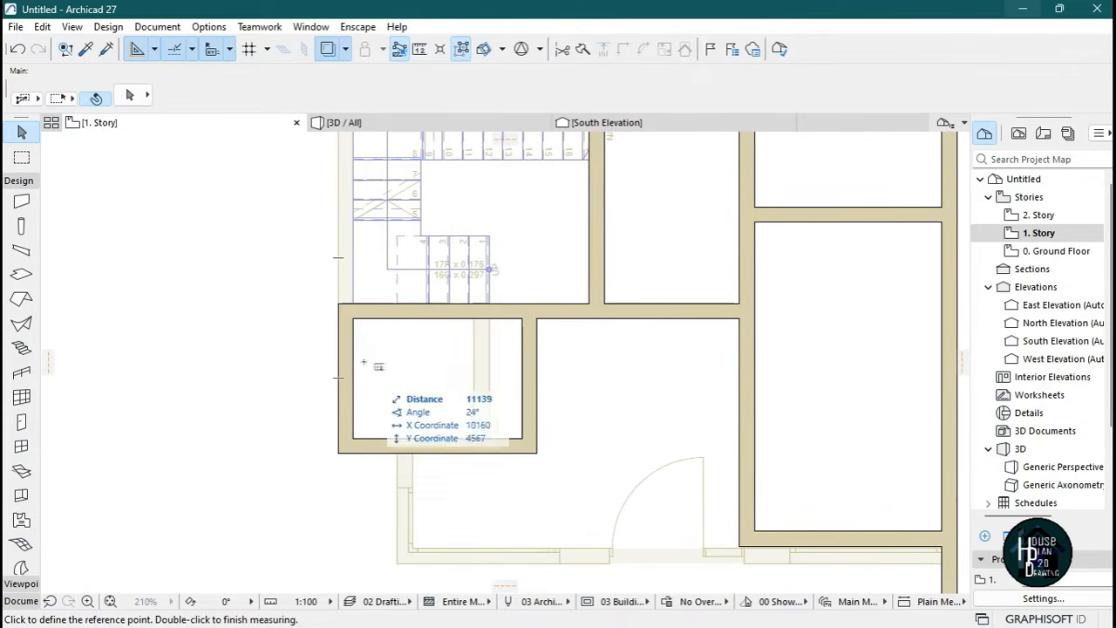
pyautogui.click(352, 319)
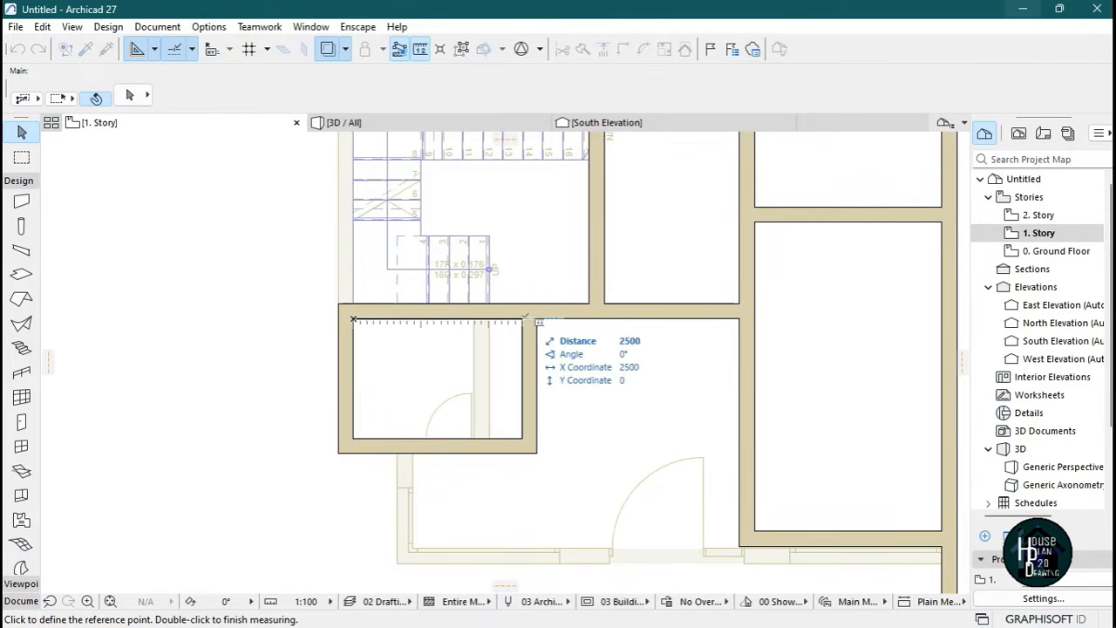
pyautogui.press('Escape')
# Draw an Outside Face wall starting 3905 below the stair wall's junction with the eastern bay, running west and then north to the small room.
pyautogui.scroll(-5, 471, 365)
pyautogui.scroll(5, 475, 362)
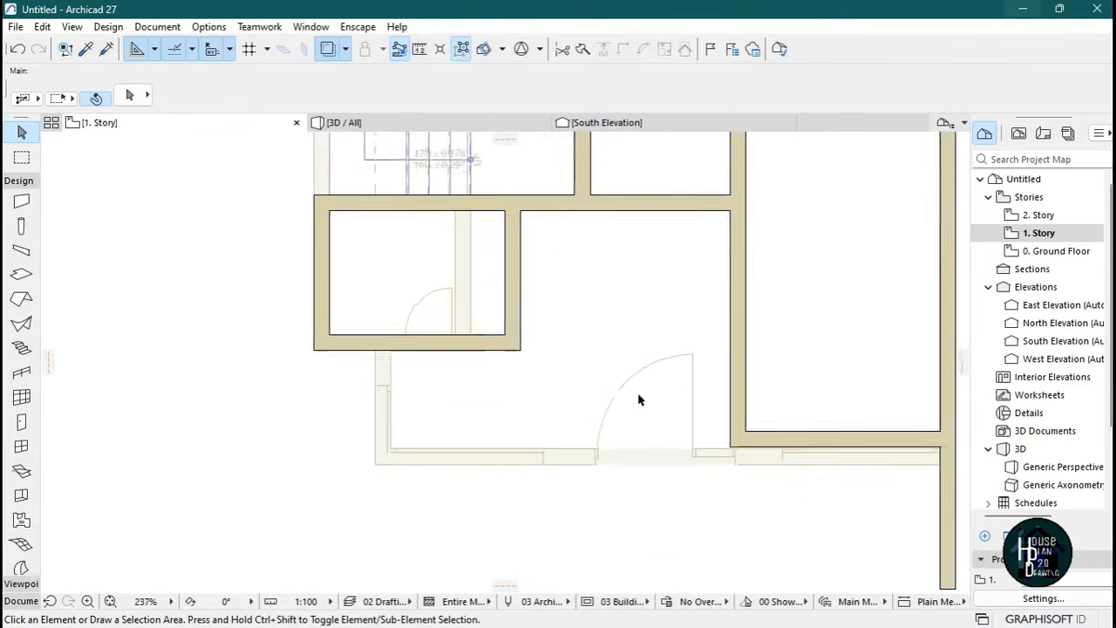
pyautogui.scroll(-2, 634, 399)
pyautogui.keyDown('alt'); pyautogui.click(671, 262); pyautogui.keyUp('alt')
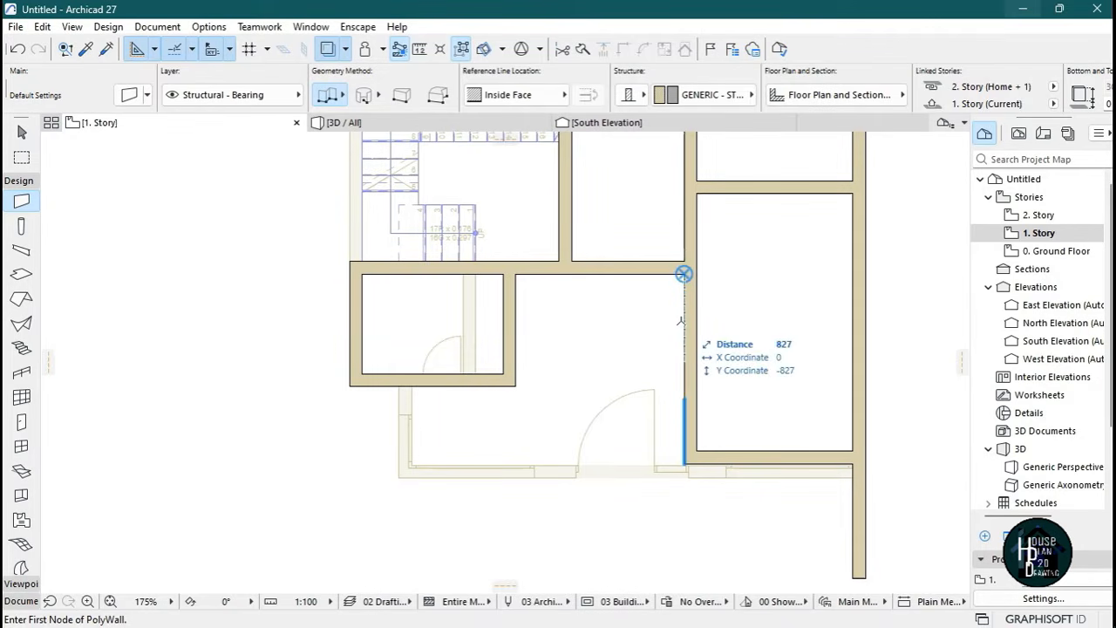
pyautogui.write('3905')
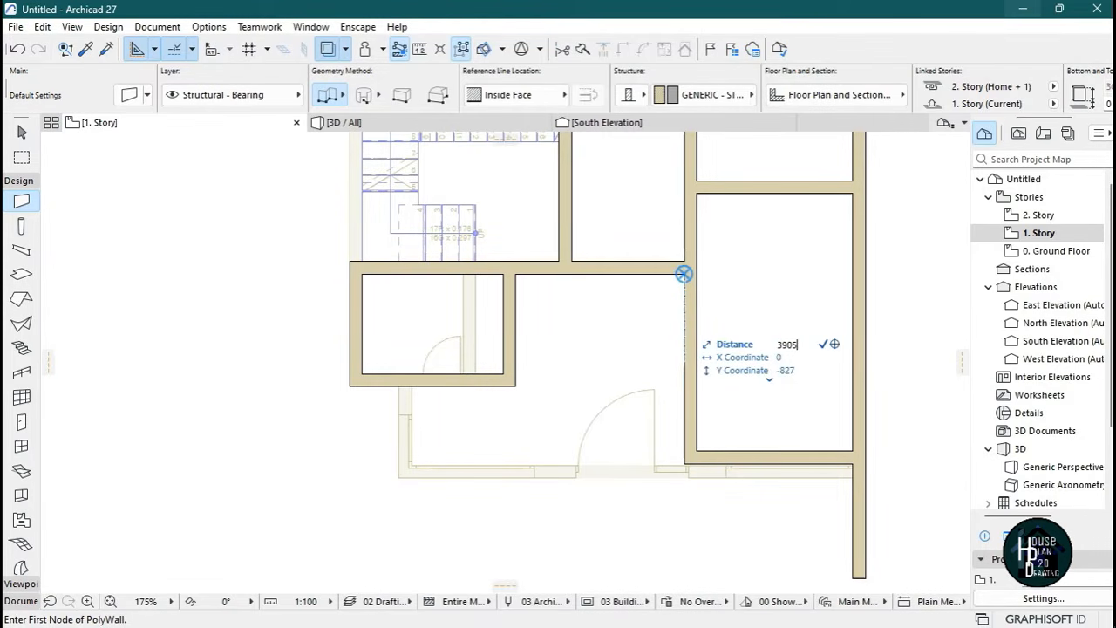
pyautogui.click(684, 494)
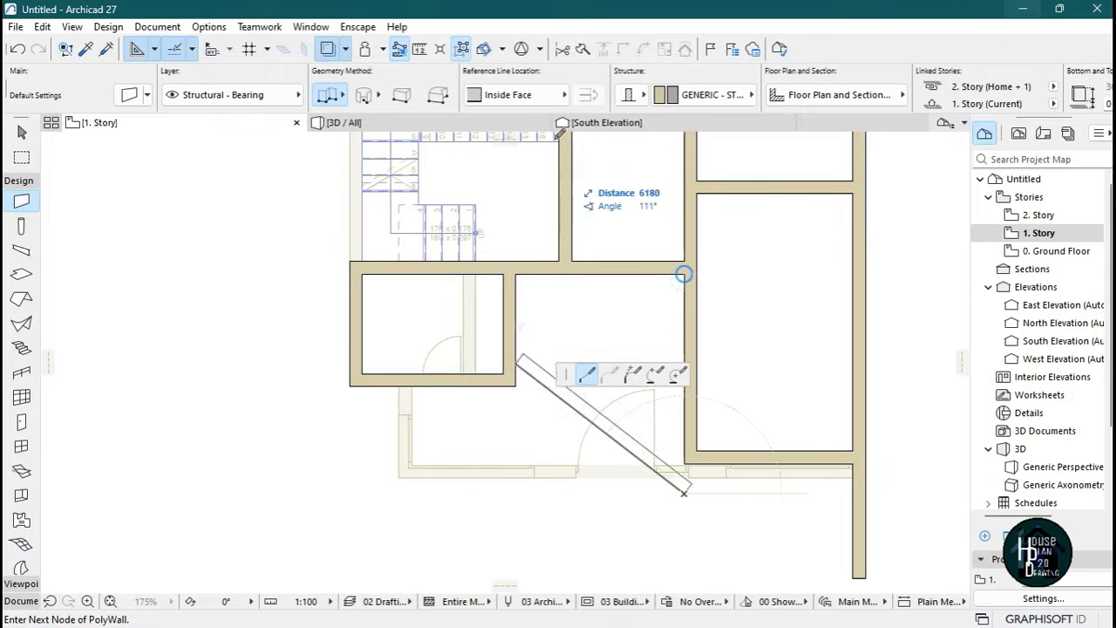
pyautogui.click(508, 103)
pyautogui.click(610, 90)
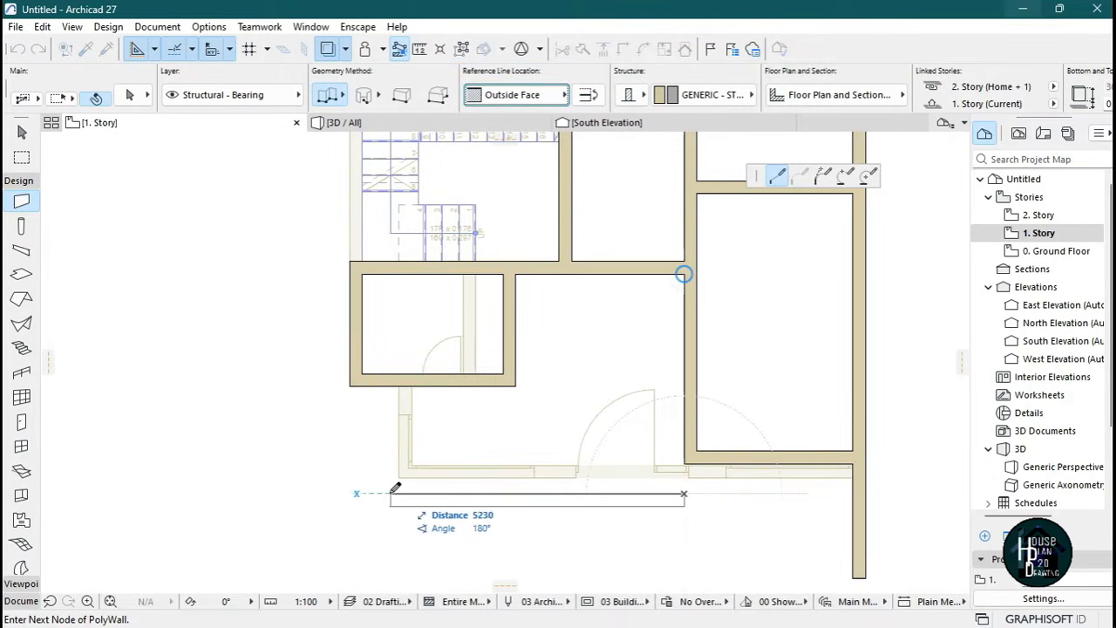
pyautogui.click(416, 381)
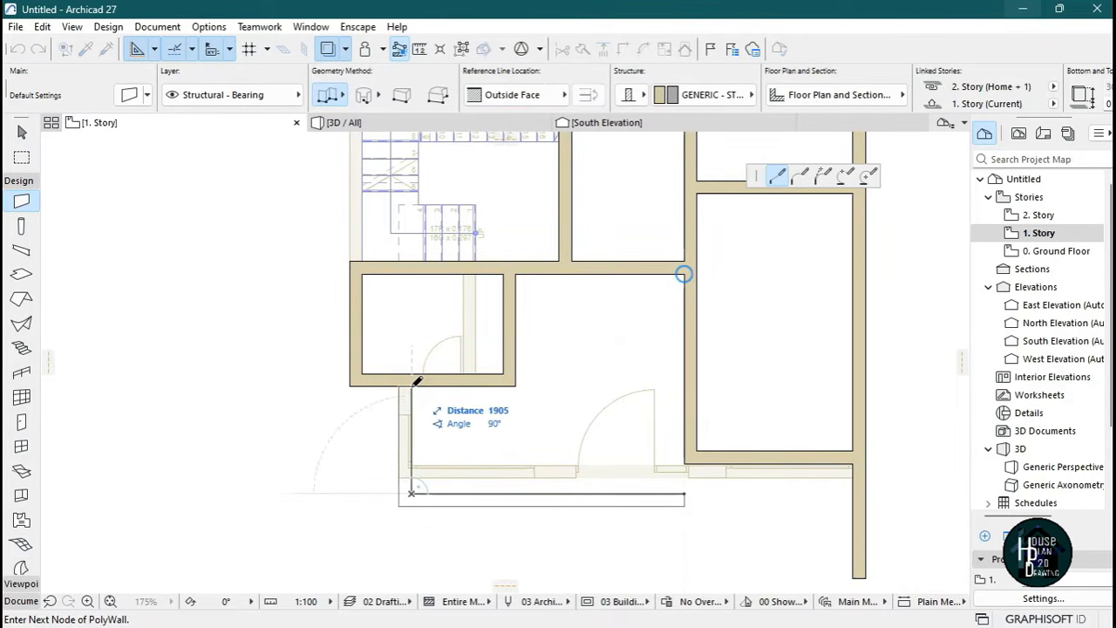
pyautogui.click(413, 380)
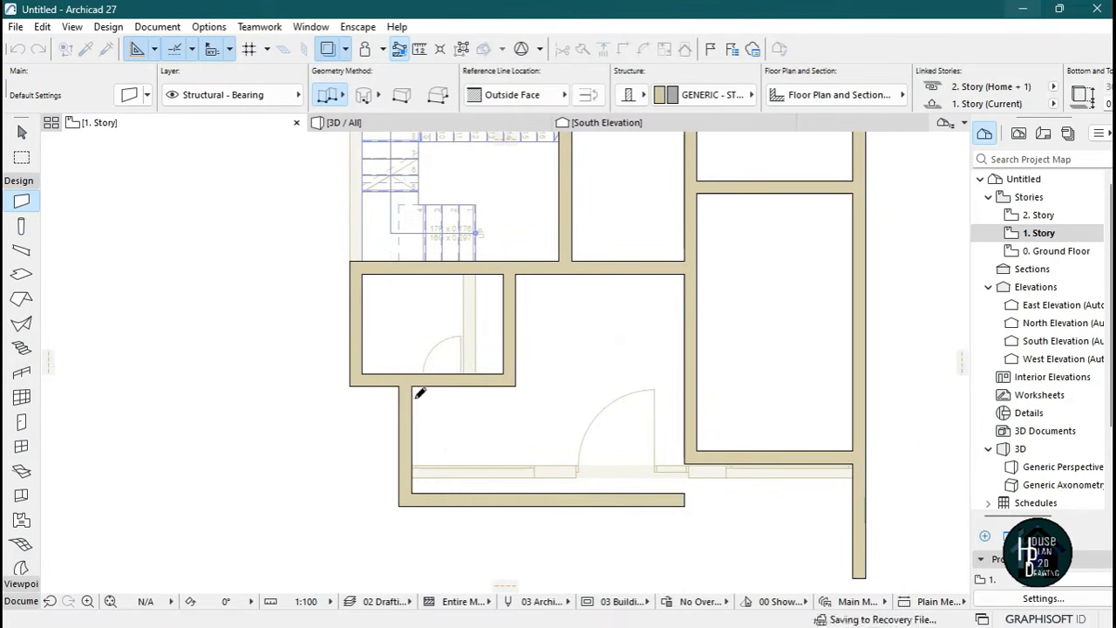
pyautogui.press('Escape')
# Extend the eastern bay's west wall southward past the new south wall's end.
pyautogui.scroll(3, 667, 341)
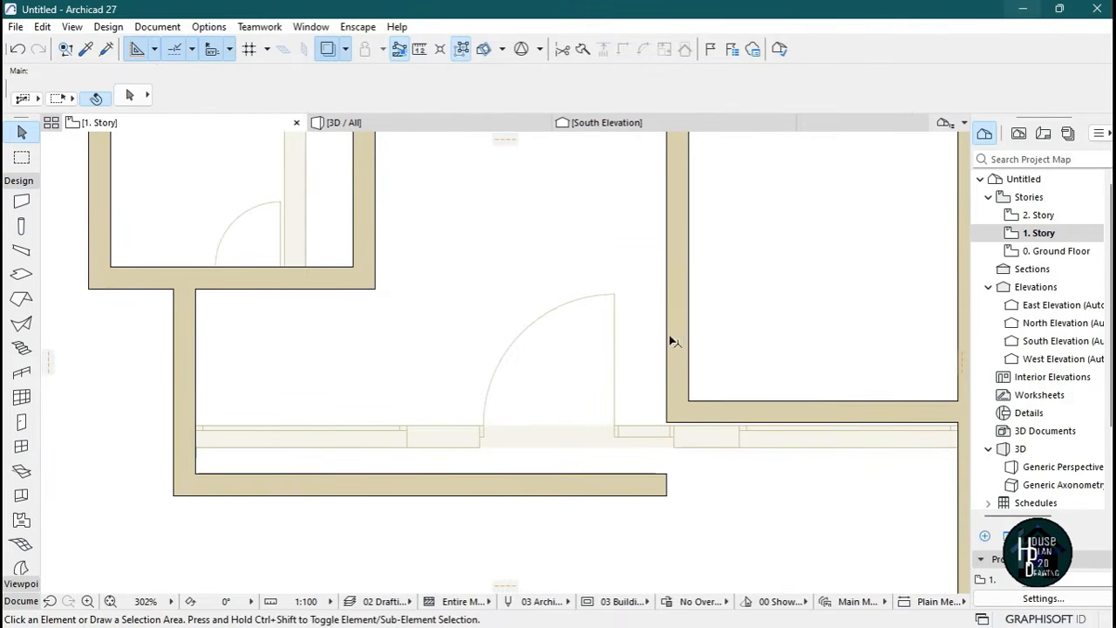
pyautogui.click(689, 295)
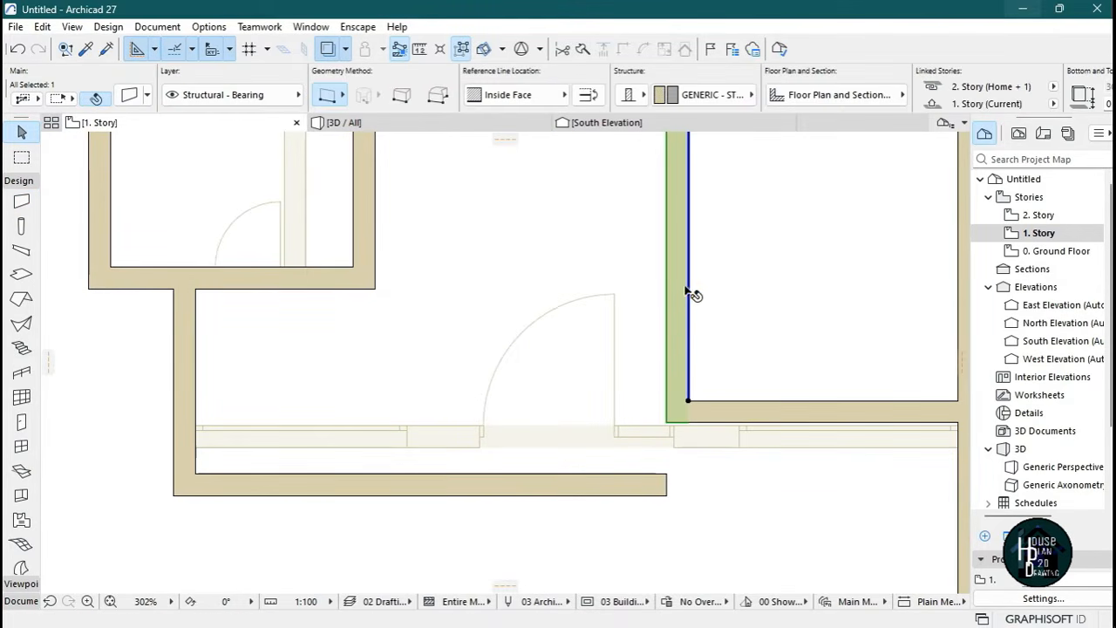
pyautogui.click(688, 401)
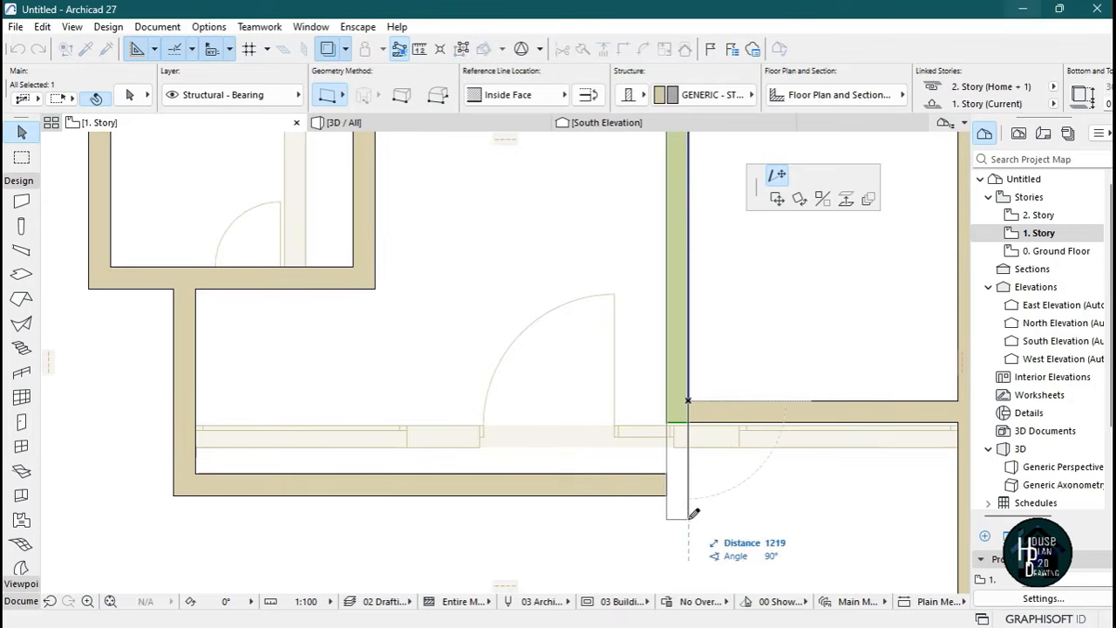
pyautogui.click(690, 516)
# Extend the new south wall eastward across the bay's west wall, and trim both overhanging stubs at their crossing.
pyautogui.click(652, 505)
pyautogui.click(642, 487)
pyautogui.click(666, 475)
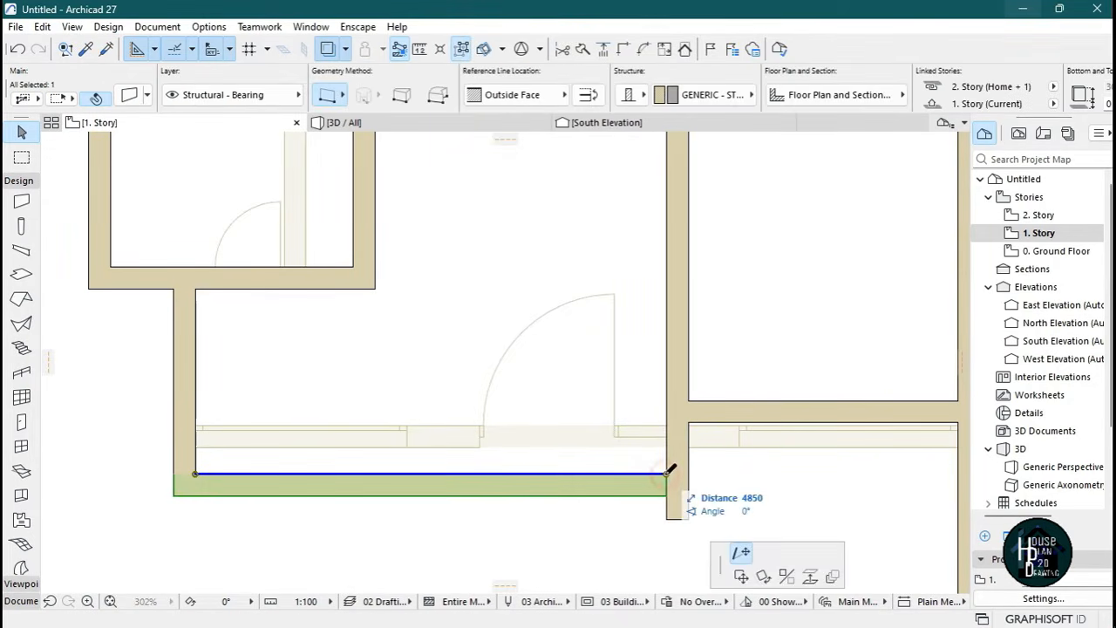
pyautogui.click(736, 472)
pyautogui.click(735, 521)
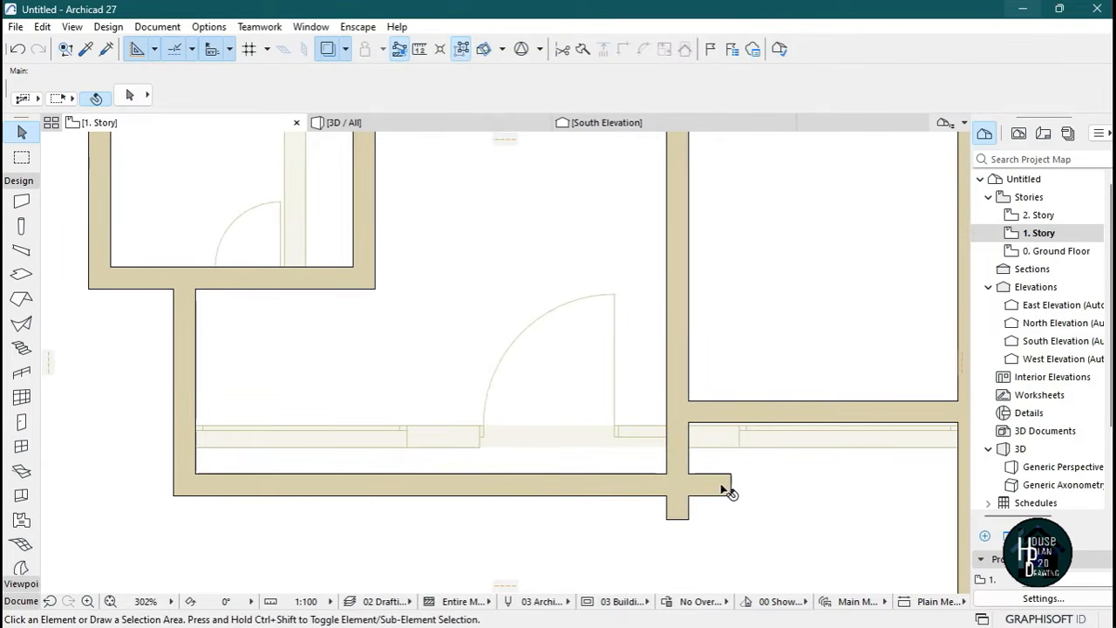
pyautogui.keyDown('ctrl'); pyautogui.click(720, 488); pyautogui.keyUp('ctrl')
pyautogui.keyDown('ctrl'); pyautogui.click(681, 506); pyautogui.keyUp('ctrl')
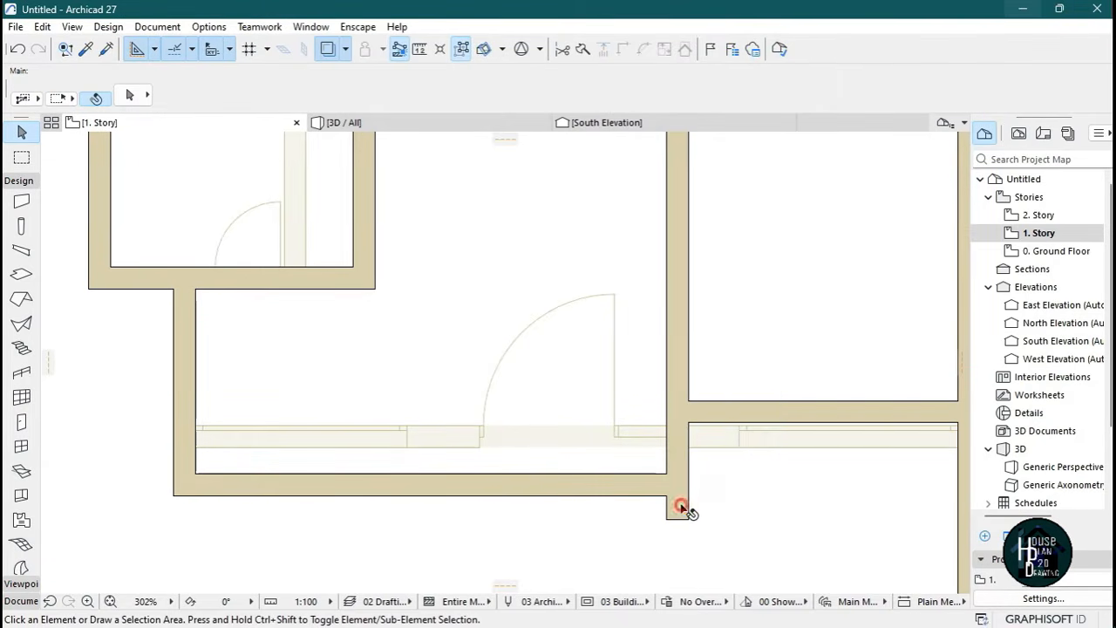
# Draw an Inside Face wall along the stair's north edge, from the corridor wall westward past the traced exterior wall.
pyautogui.scroll(-6, 610, 445)
pyautogui.scroll(2, 567, 340)
pyautogui.scroll(3, 606, 350)
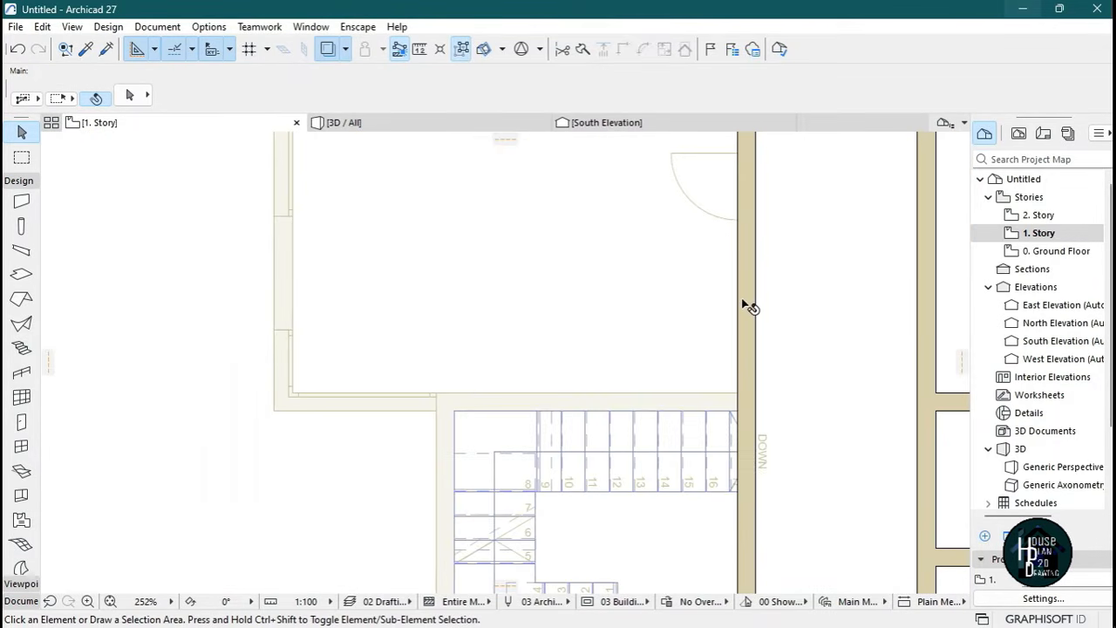
pyautogui.keyDown('alt'); pyautogui.click(748, 259); pyautogui.keyUp('alt')
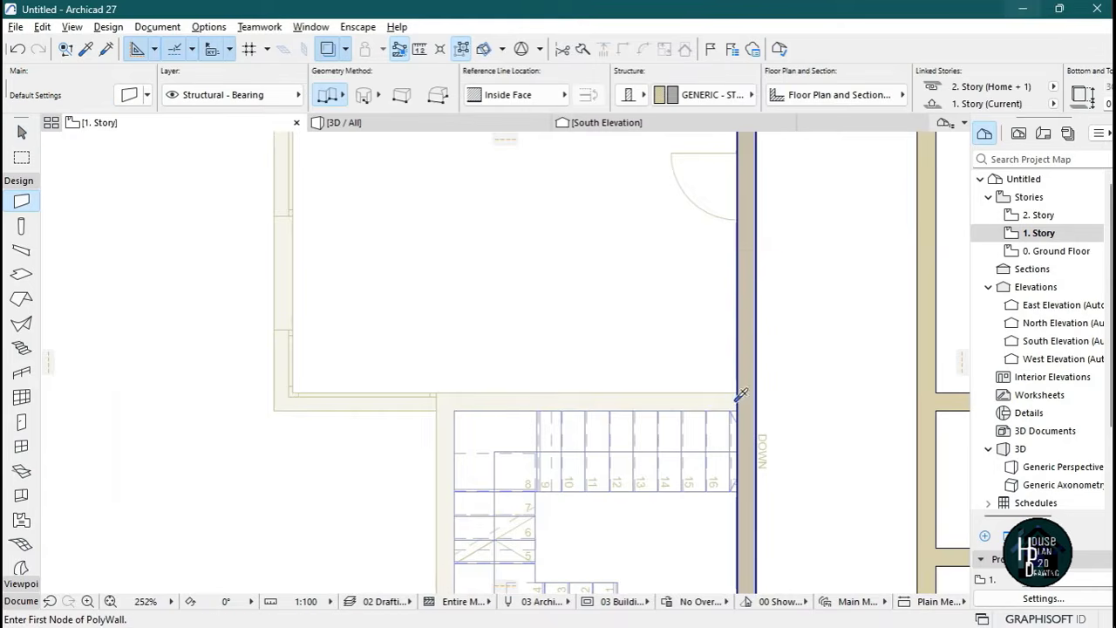
pyautogui.click(737, 391)
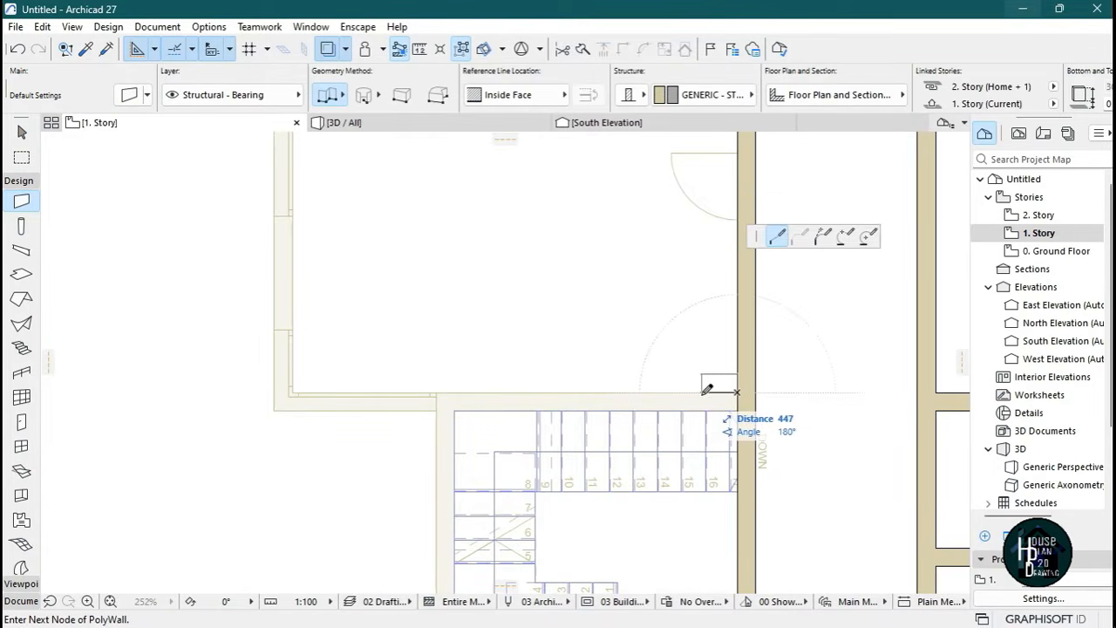
pyautogui.press('Escape')
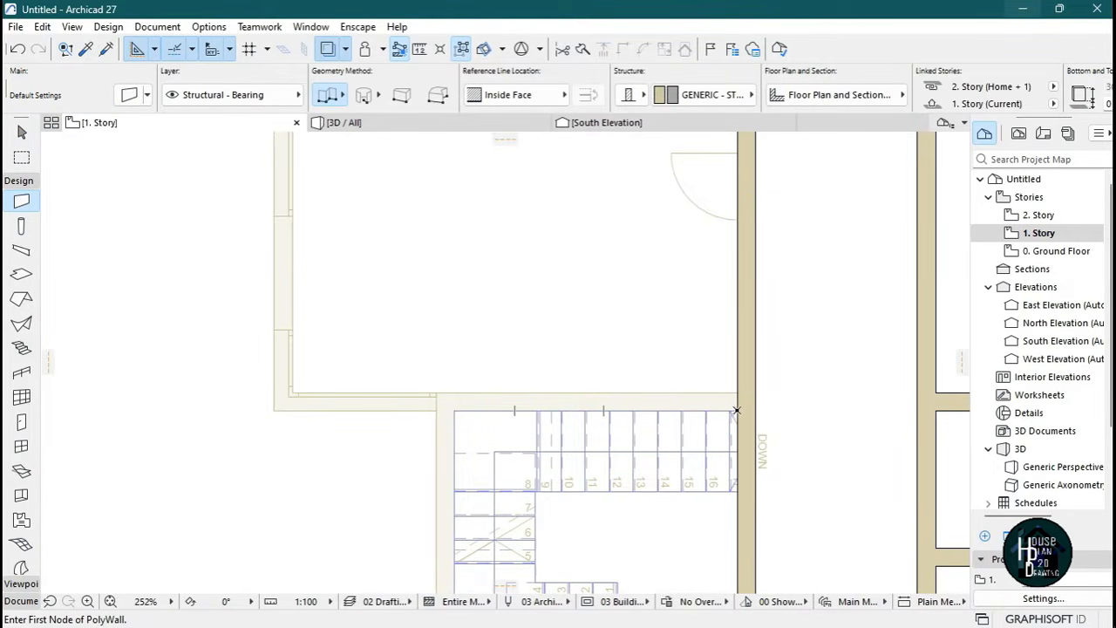
pyautogui.click(736, 410)
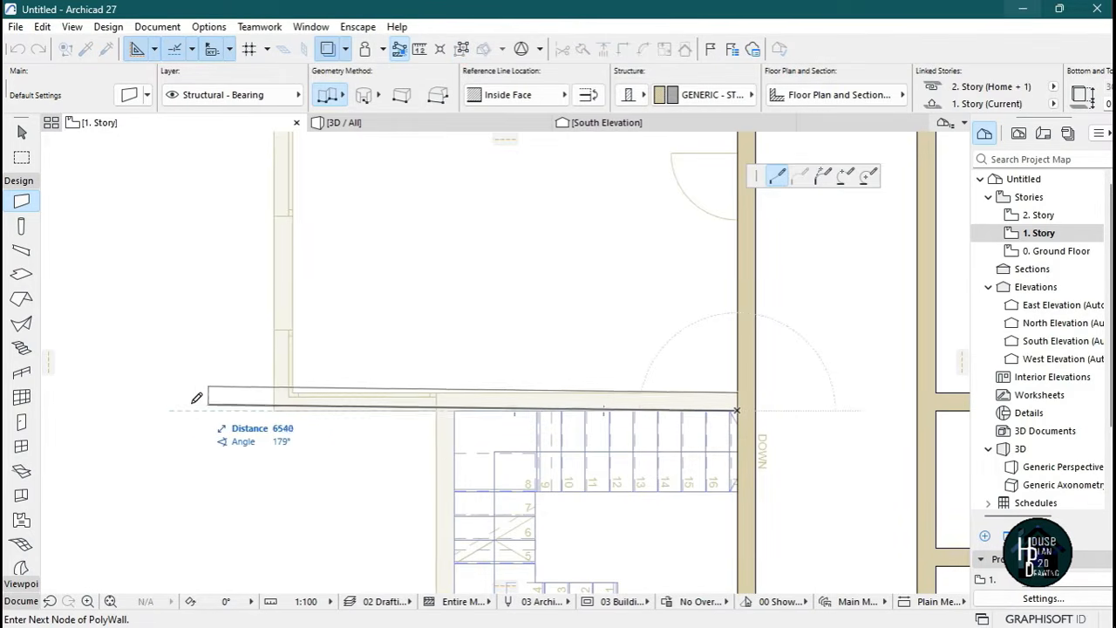
pyautogui.click(107, 401)
pyautogui.click(107, 401)
# Draw an Outside Face wall starting 5500 west of the corridor wall on the stair's north wall, running north about 13282 past the traced rooms.
pyautogui.scroll(-3, 488, 445)
pyautogui.scroll(-3, 508, 438)
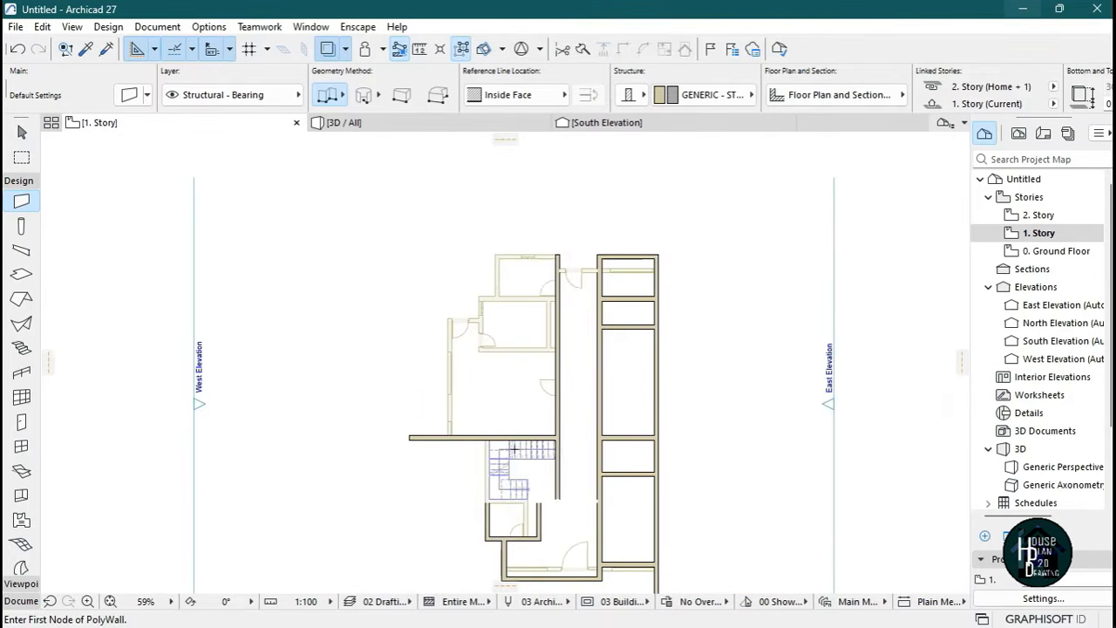
pyautogui.scroll(5, 470, 407)
pyautogui.press('Escape')
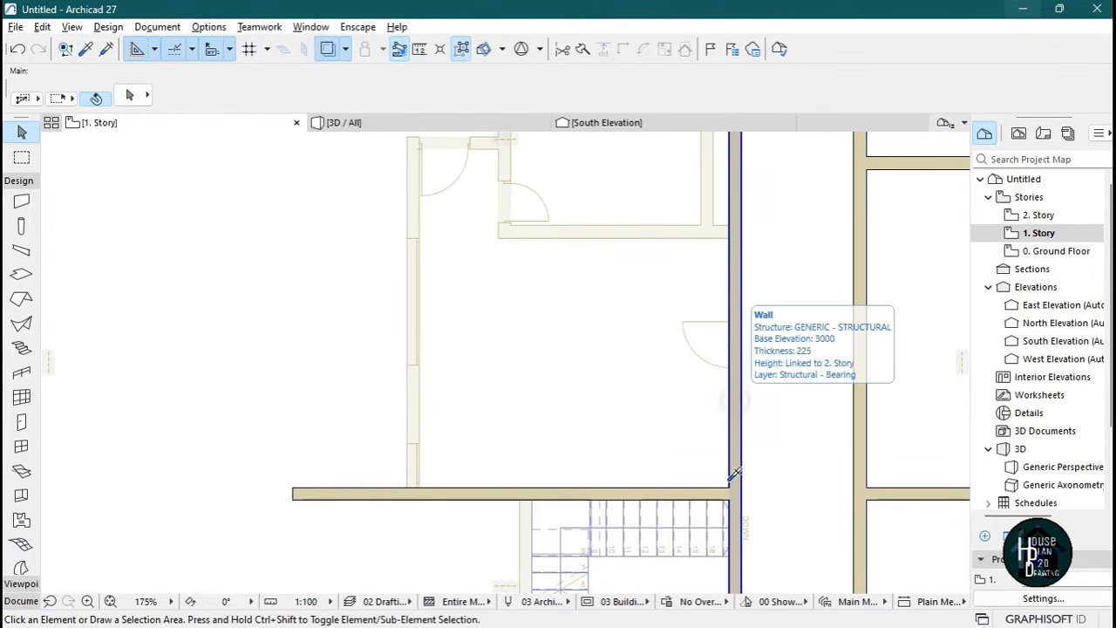
pyautogui.keyDown('alt'); pyautogui.click(739, 395); pyautogui.keyUp('alt')
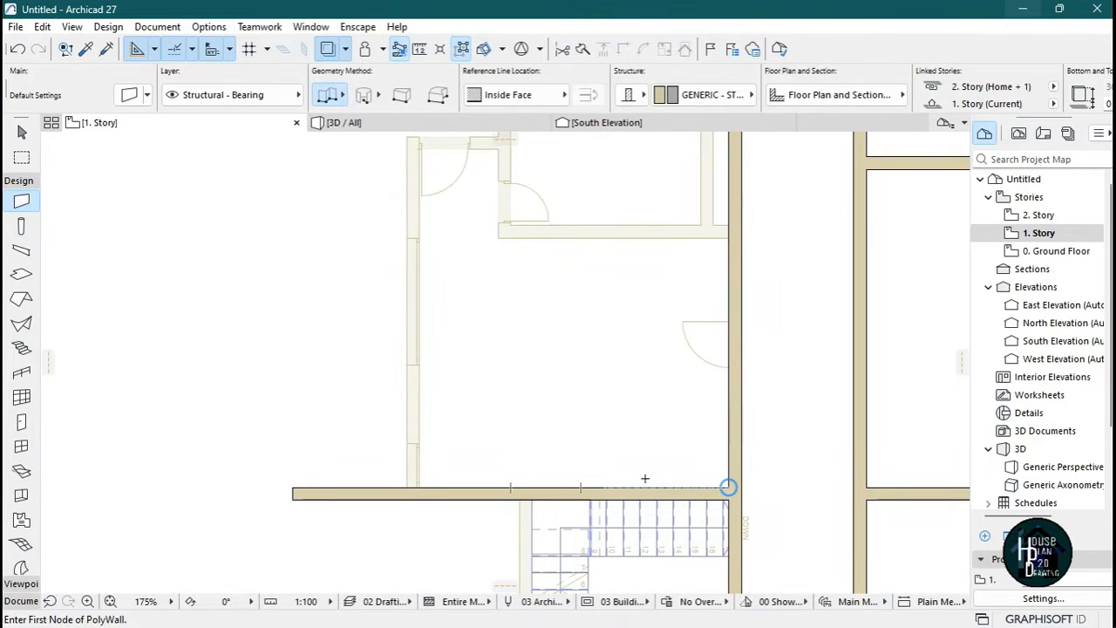
pyautogui.write('5500')
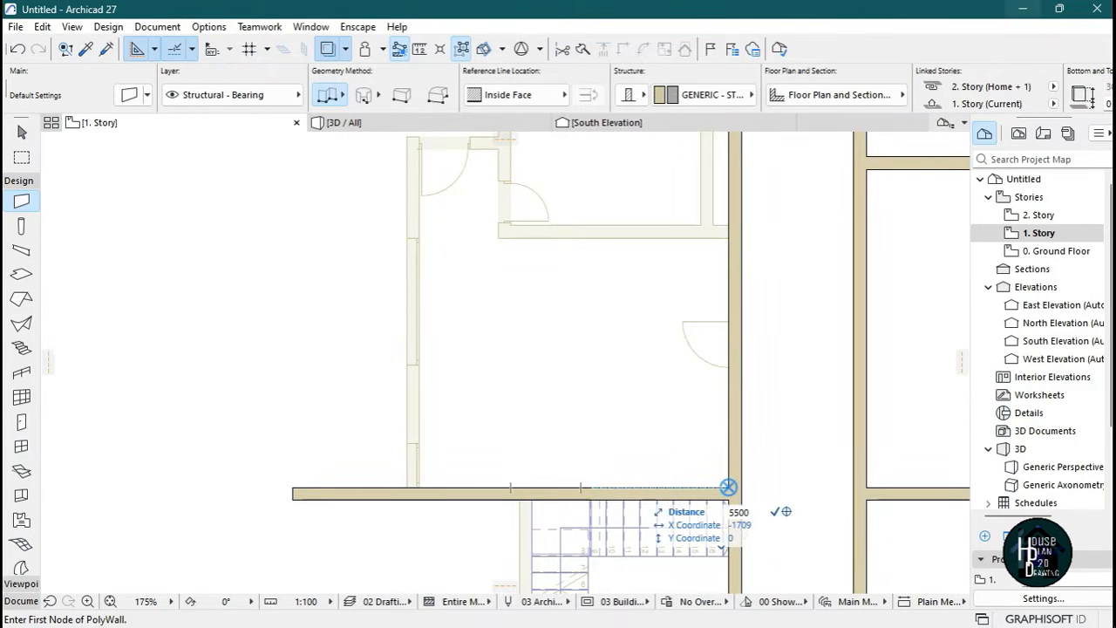
pyautogui.press('Return')
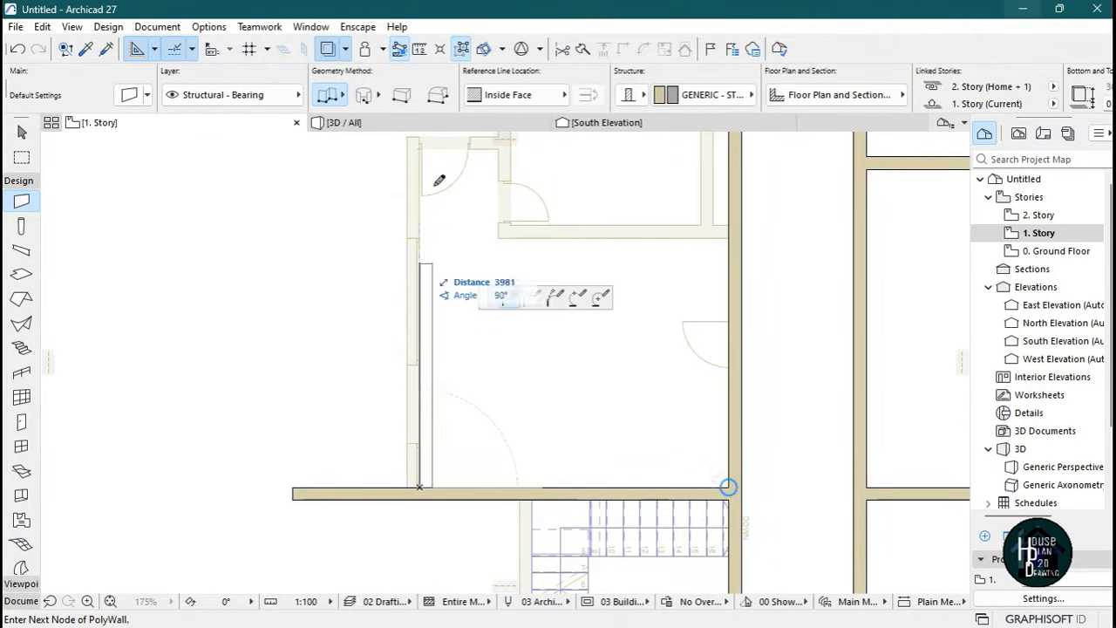
pyautogui.click(523, 94)
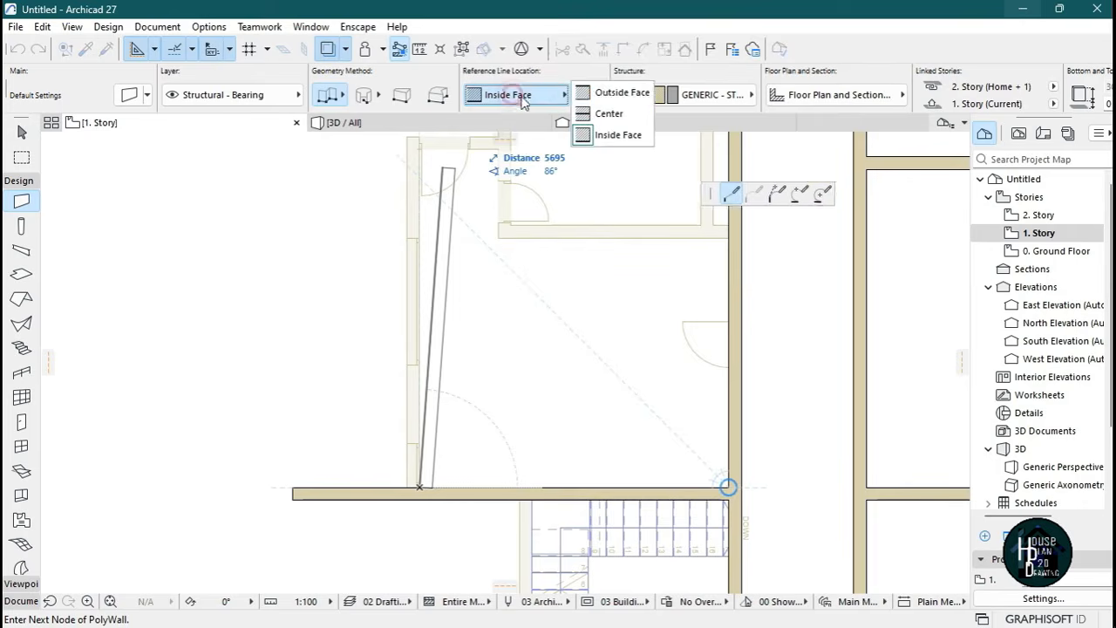
pyautogui.click(624, 94)
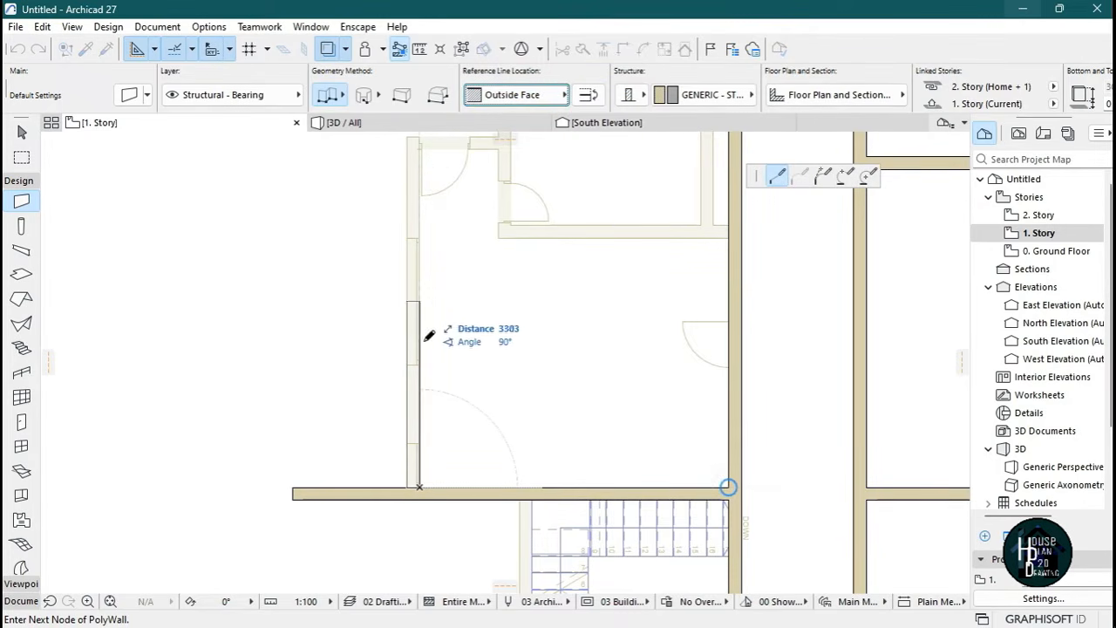
pyautogui.scroll(-4, 429, 313)
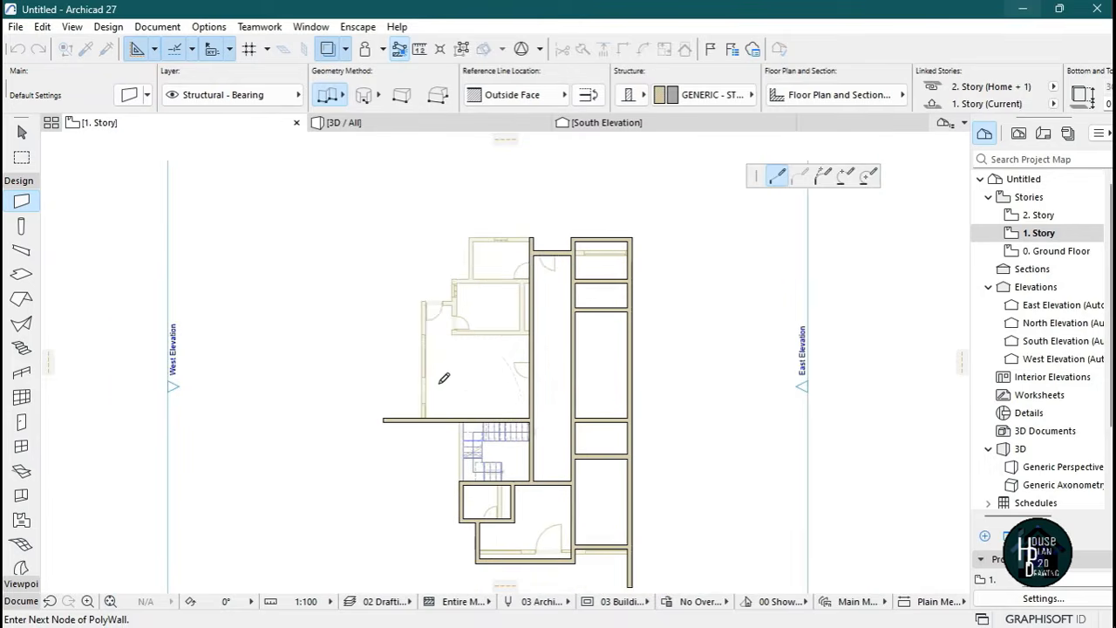
pyautogui.scroll(-3, 434, 258)
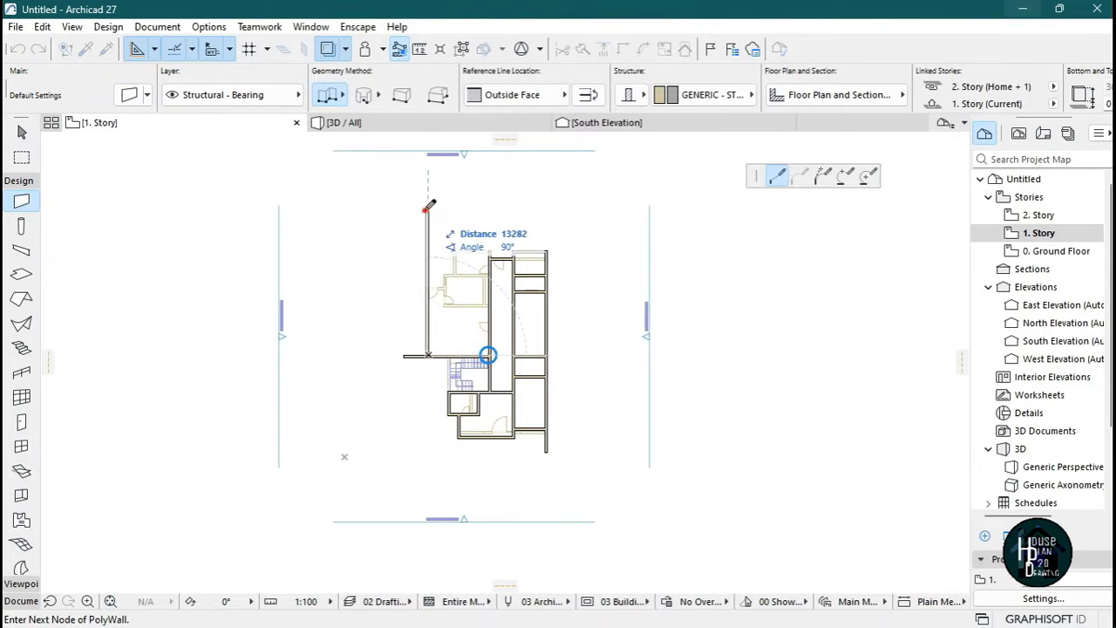
pyautogui.doubleClick(430, 206)
pyautogui.scroll(4, 459, 351)
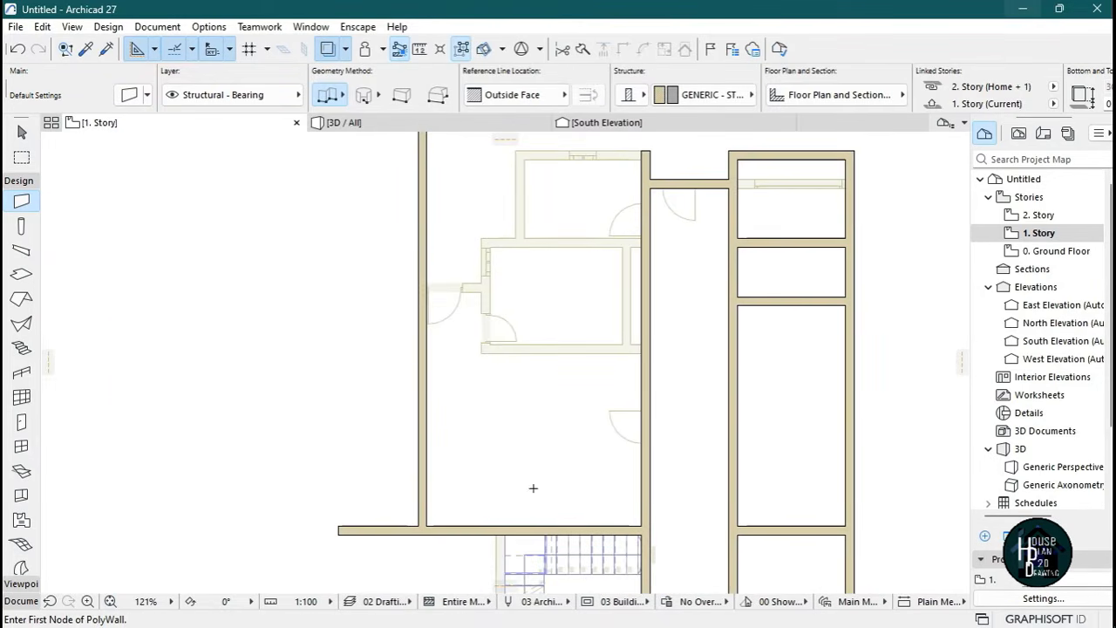
# Trim the stub of the stair's north wall that overhangs west of the new exterior wall.
pyautogui.press('Escape')
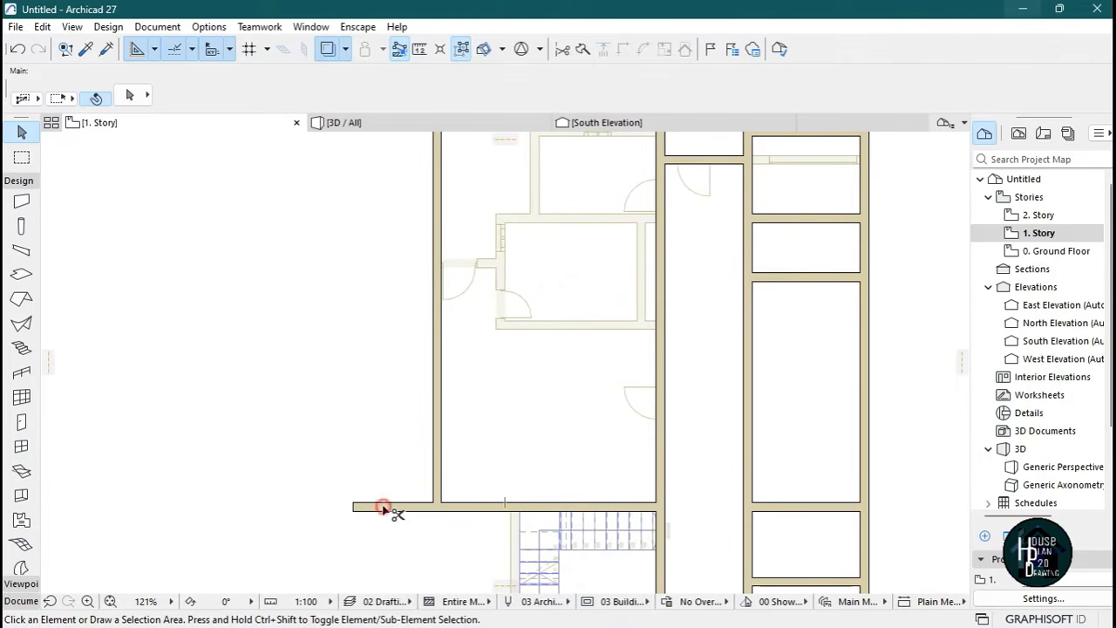
pyautogui.keyDown('ctrl'); pyautogui.click(384, 508); pyautogui.keyUp('ctrl')
pyautogui.scroll(1, 566, 399)
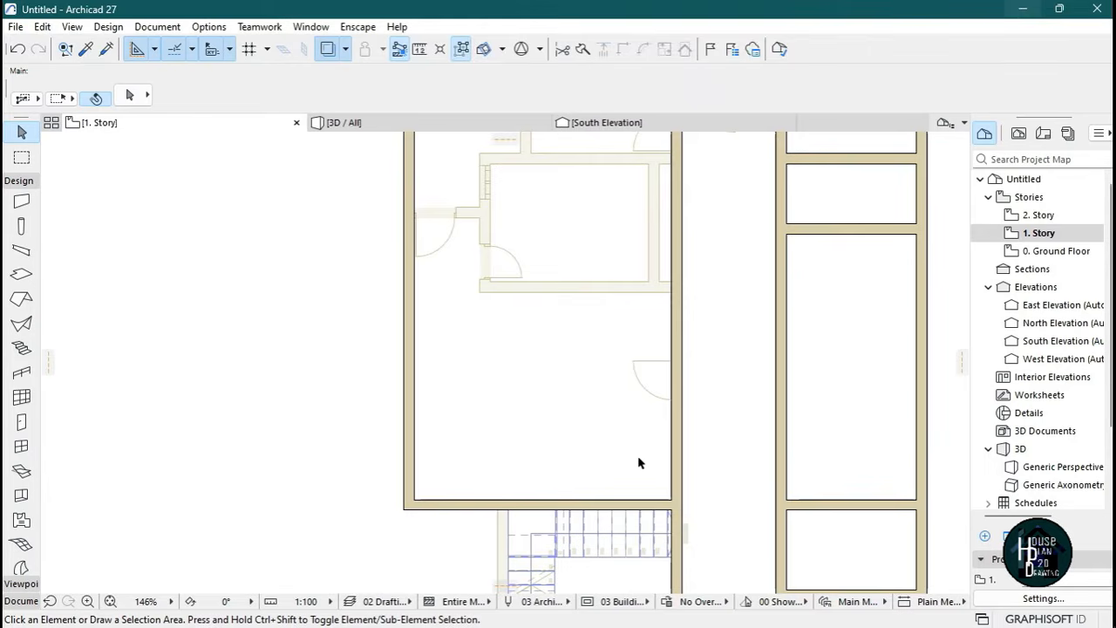
# Draw an Inside Face cross wall starting 3925 north of the room's southeast inner corner, running west to the exterior wall.
pyautogui.keyDown('alt'); pyautogui.click(678, 431); pyautogui.keyUp('alt')
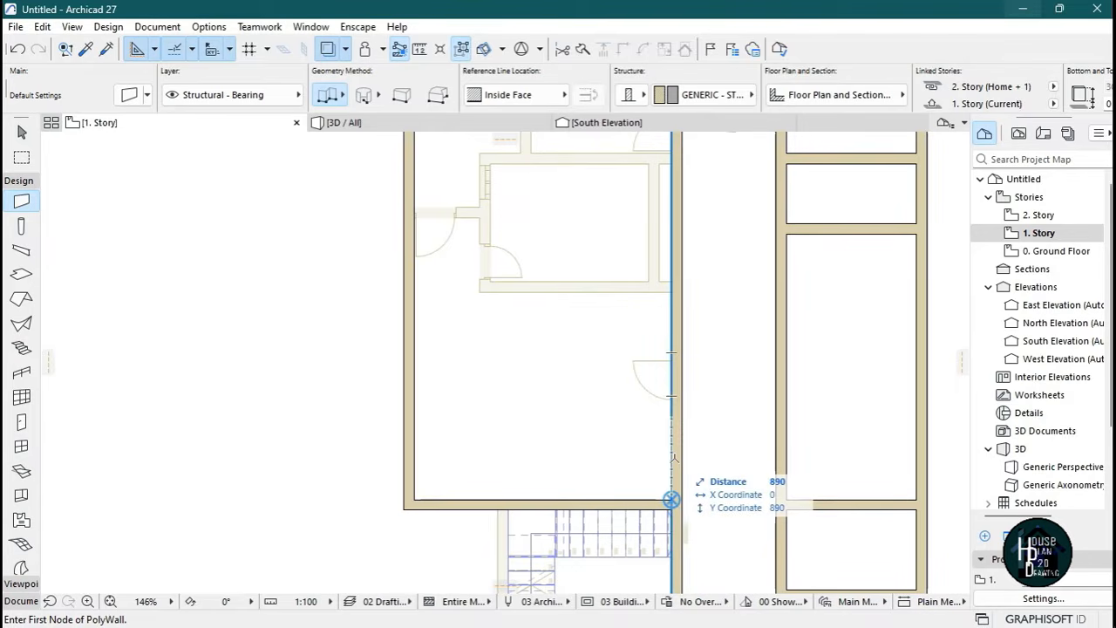
pyautogui.write('392')
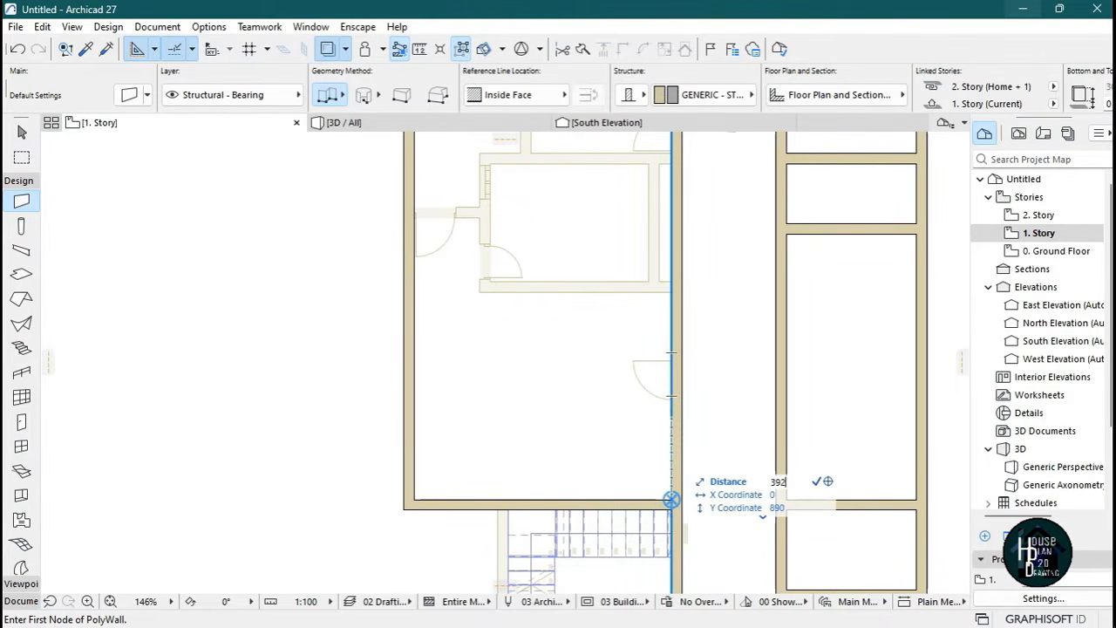
pyautogui.write('5')
pyautogui.press('Return')
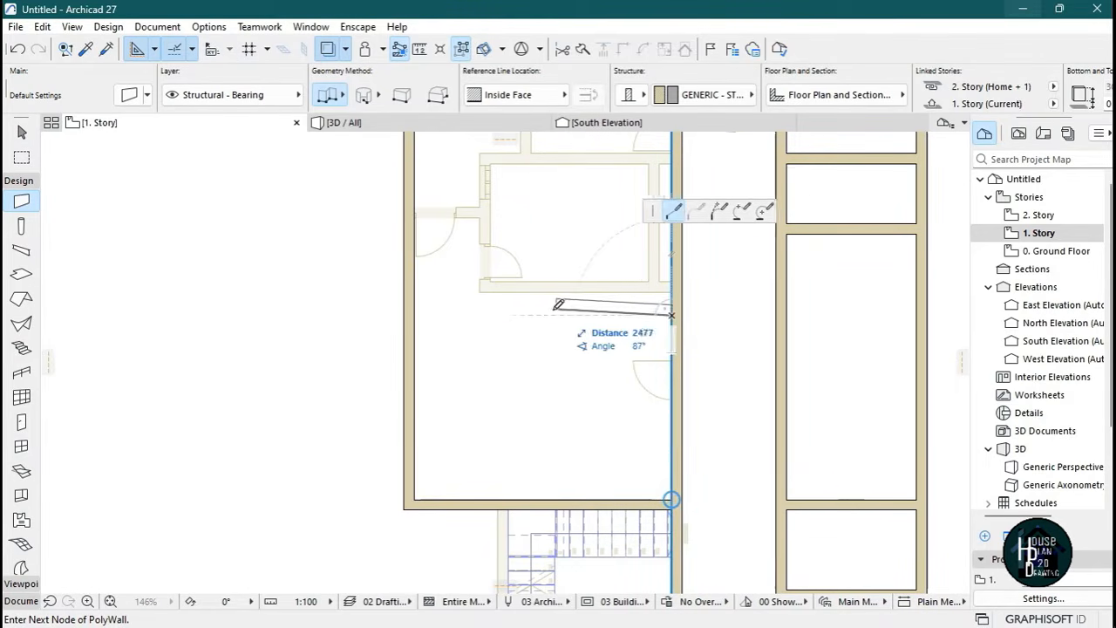
pyautogui.doubleClick(416, 312)
# Draw a 1500 long Inside Face wall running south from the cross wall, starting 3575 west of the corridor wall.
pyautogui.scroll(3, 573, 375)
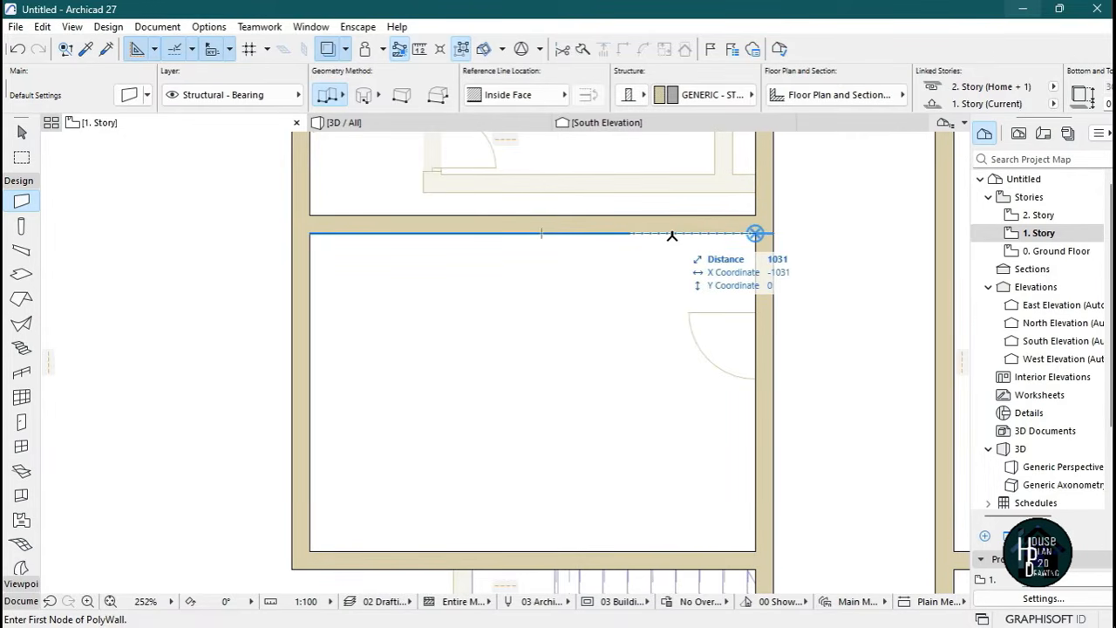
pyautogui.write('3')
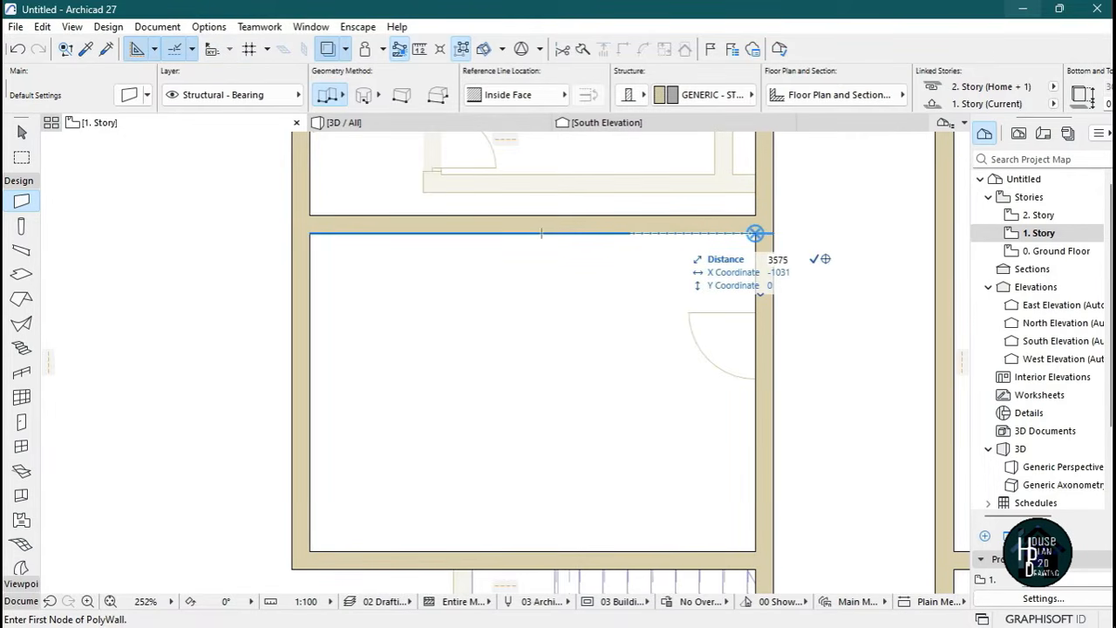
pyautogui.write('575')
pyautogui.press('Return')
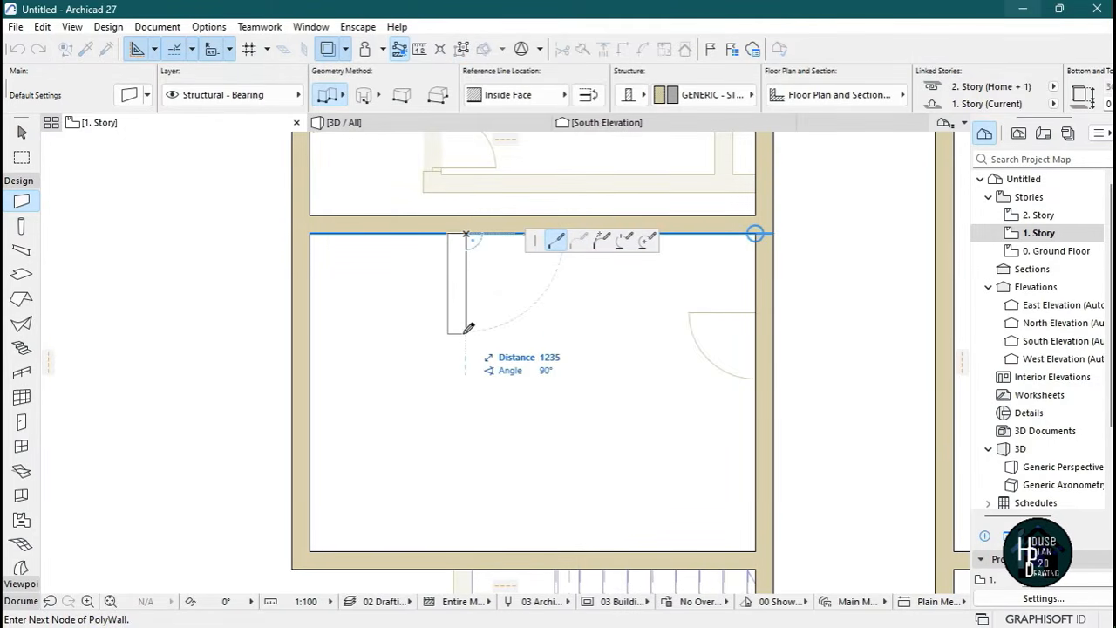
pyautogui.write('1')
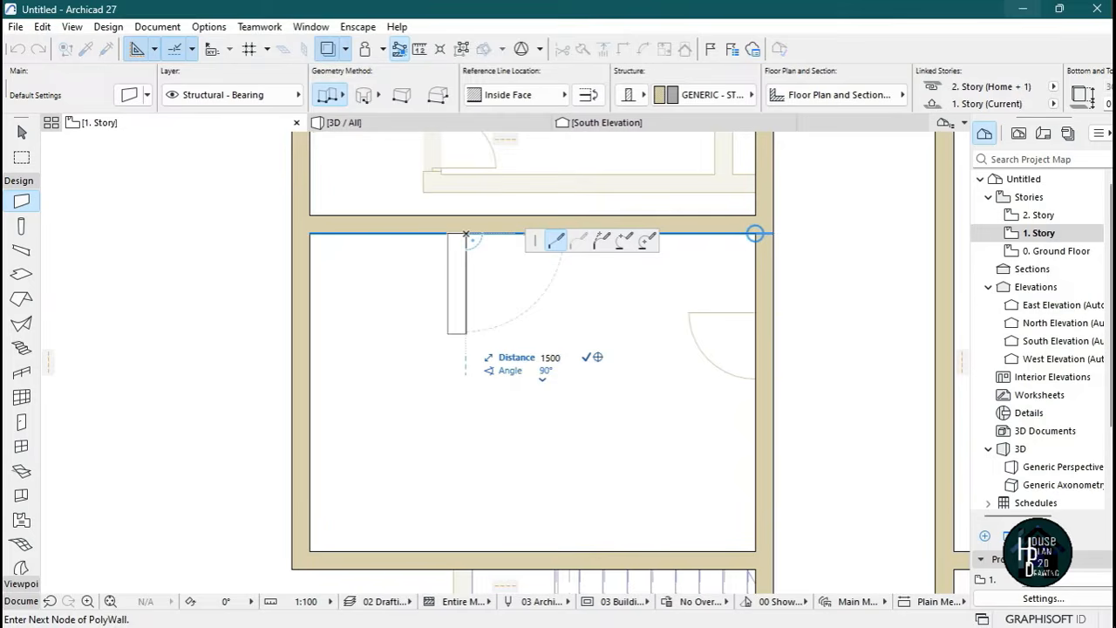
pyautogui.press('Return')
pyautogui.press('Return')
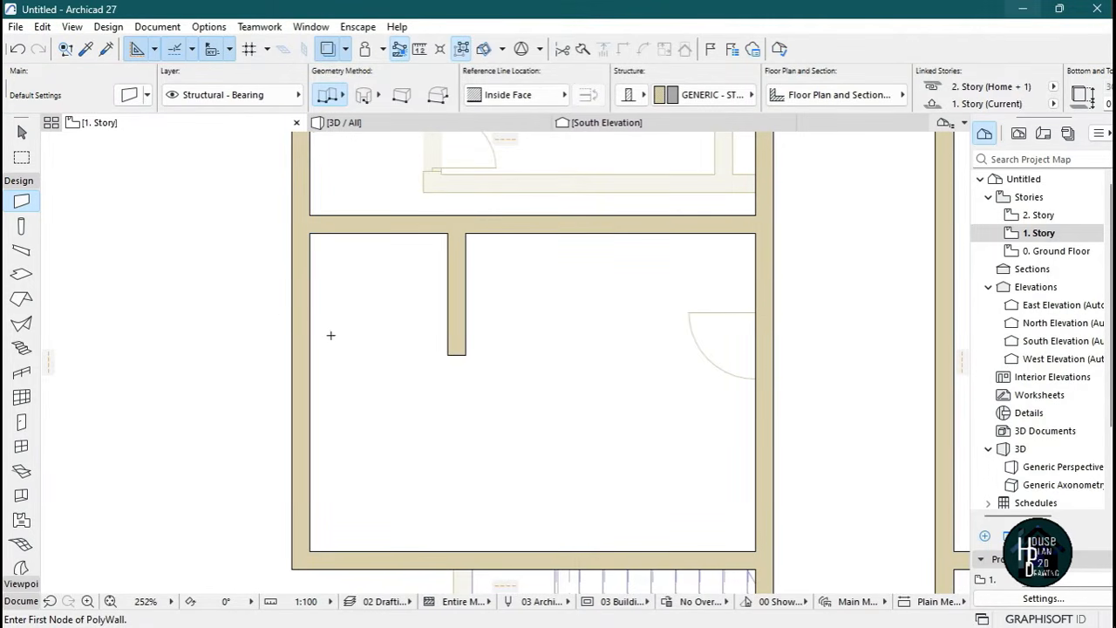
# Draw a 2700 long Outside Face wall from the short wall's southwest corner, running west across the exterior wall.
pyautogui.scroll(3, 295, 316)
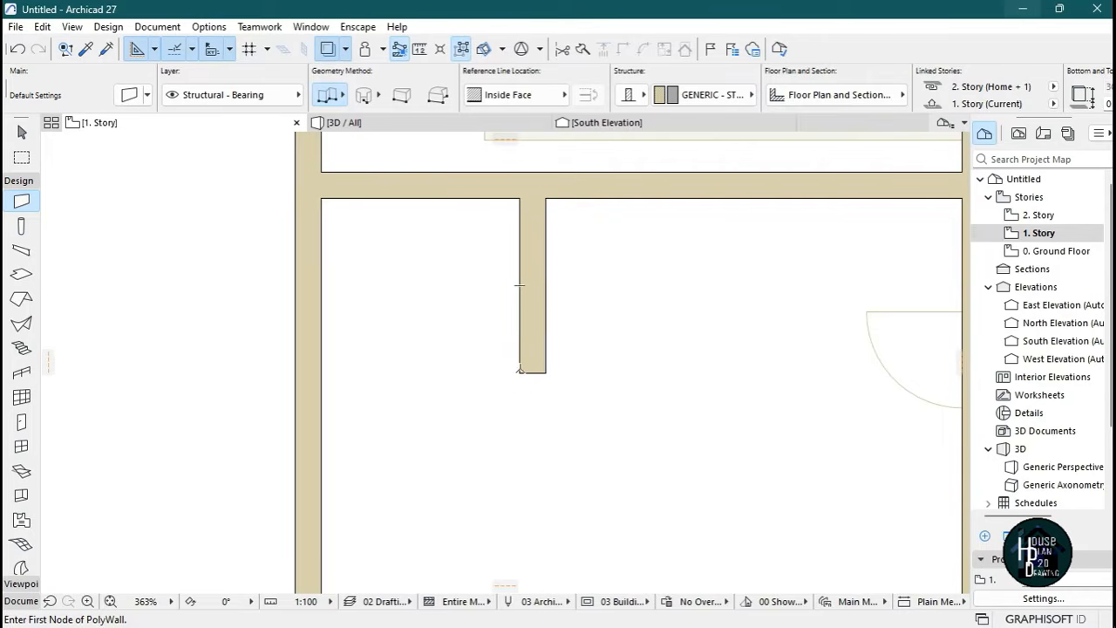
pyautogui.click(519, 372)
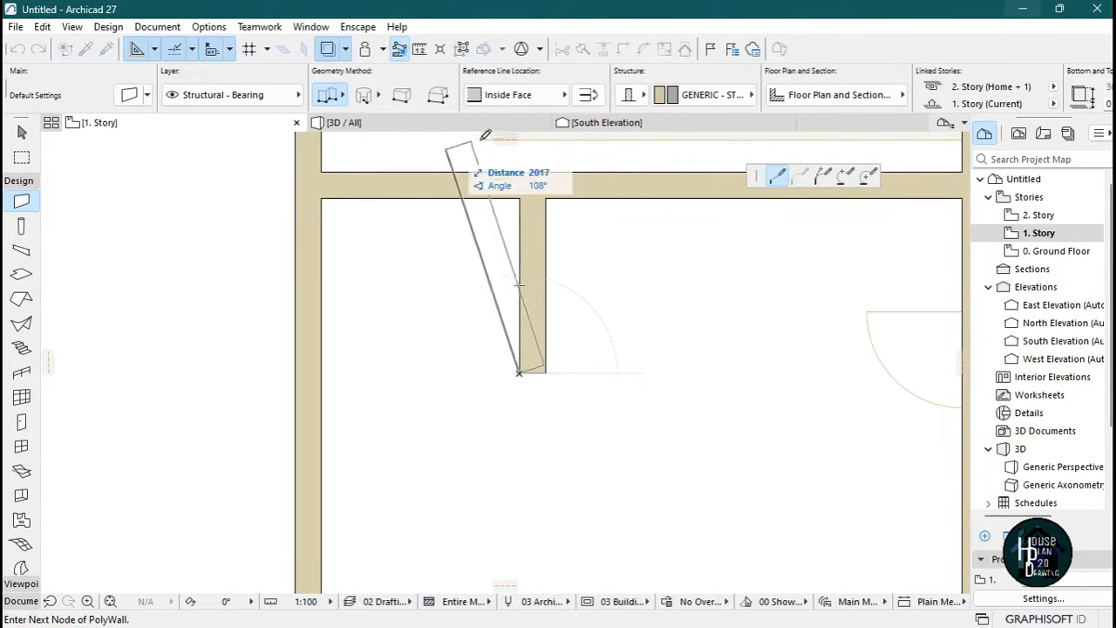
pyautogui.click(504, 95)
pyautogui.click(629, 92)
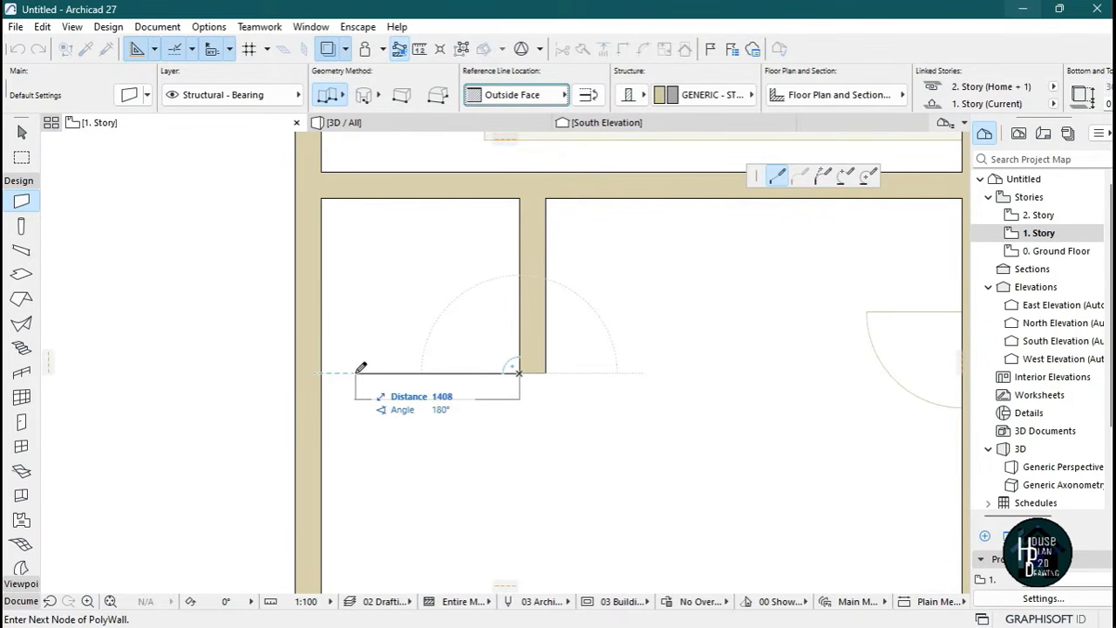
pyautogui.write('2700')
pyautogui.press('Return')
pyautogui.click(204, 373)
# Draw an Outside Face wall from the 2700 wall's west end, running north past the cross wall's line.
pyautogui.scroll(-4, 554, 380)
pyautogui.scroll(4, 419, 303)
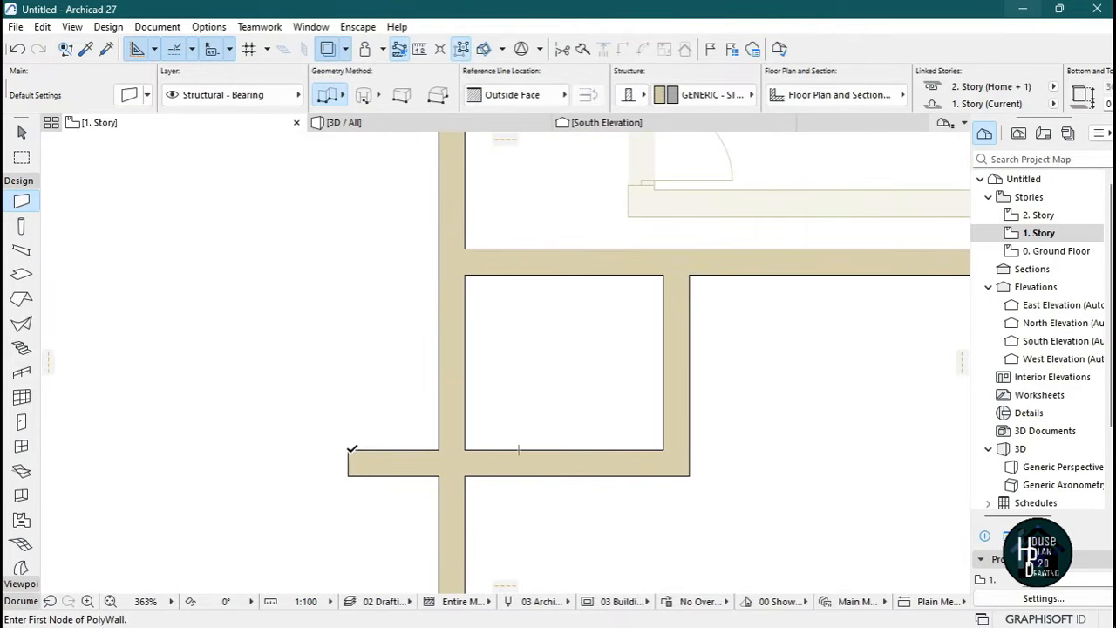
pyautogui.click(349, 449)
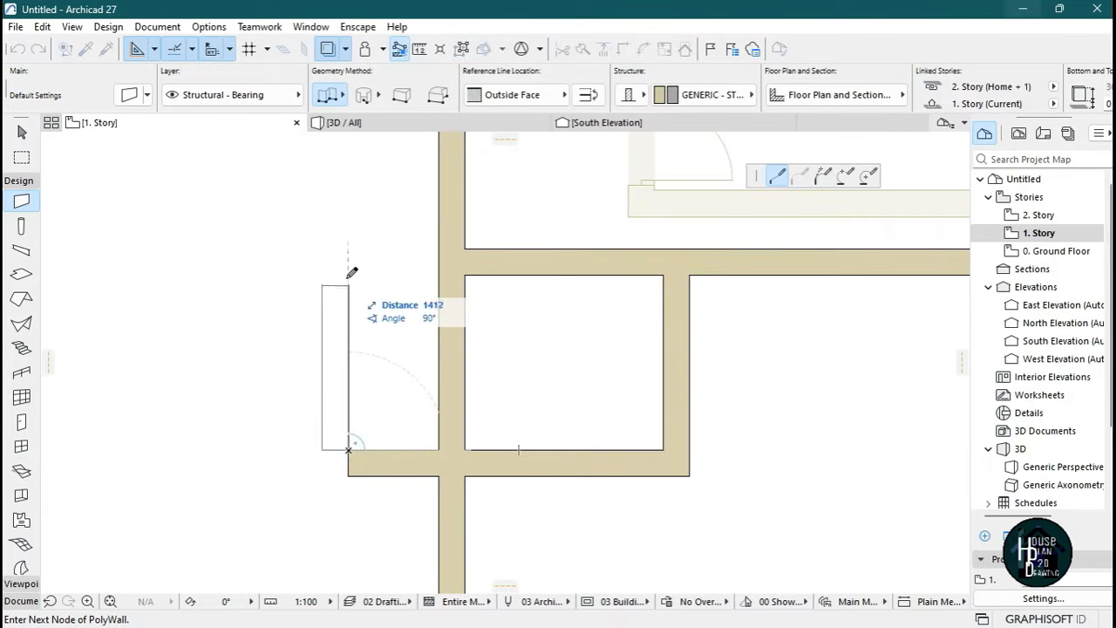
pyautogui.doubleClick(350, 218)
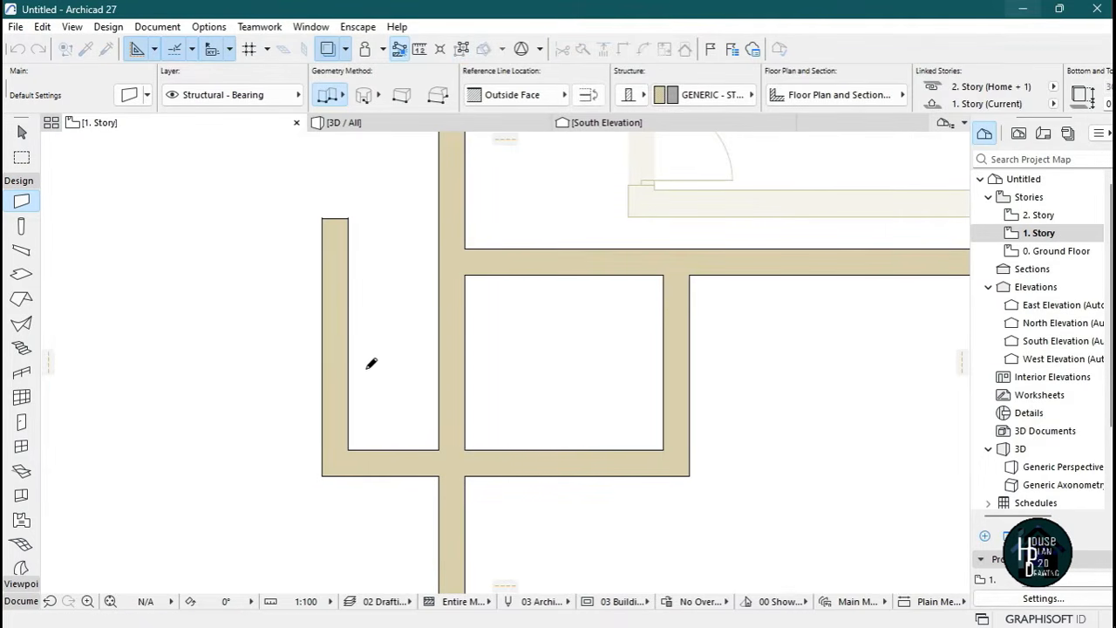
pyautogui.press('Escape')
# Extend the cross wall westward through the exterior wall to the projection's new west wall.
pyautogui.click(527, 259)
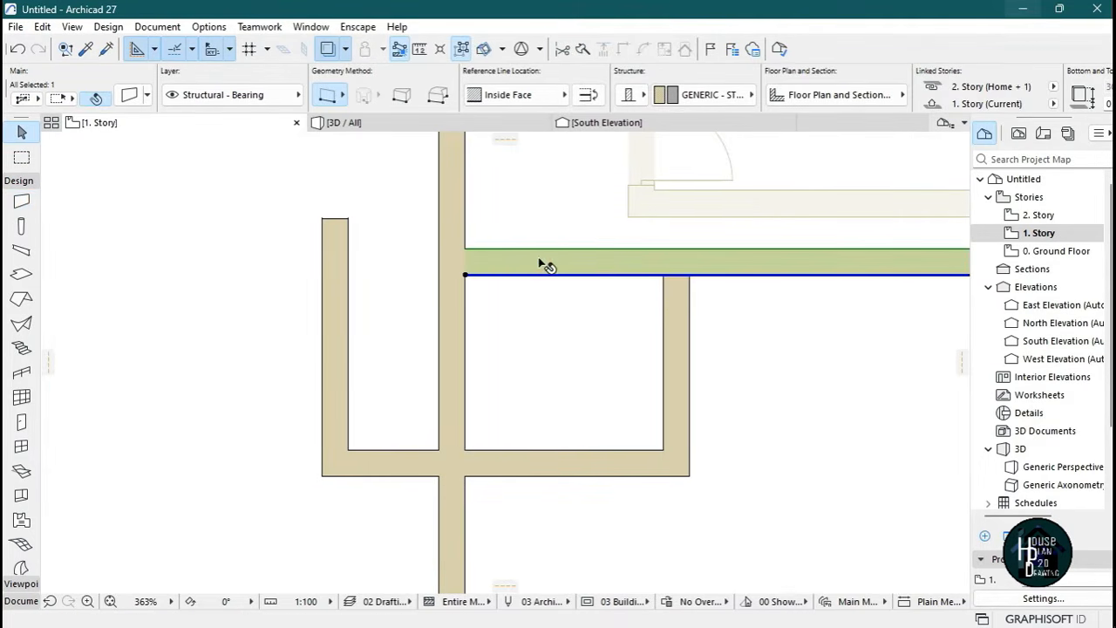
pyautogui.click(465, 275)
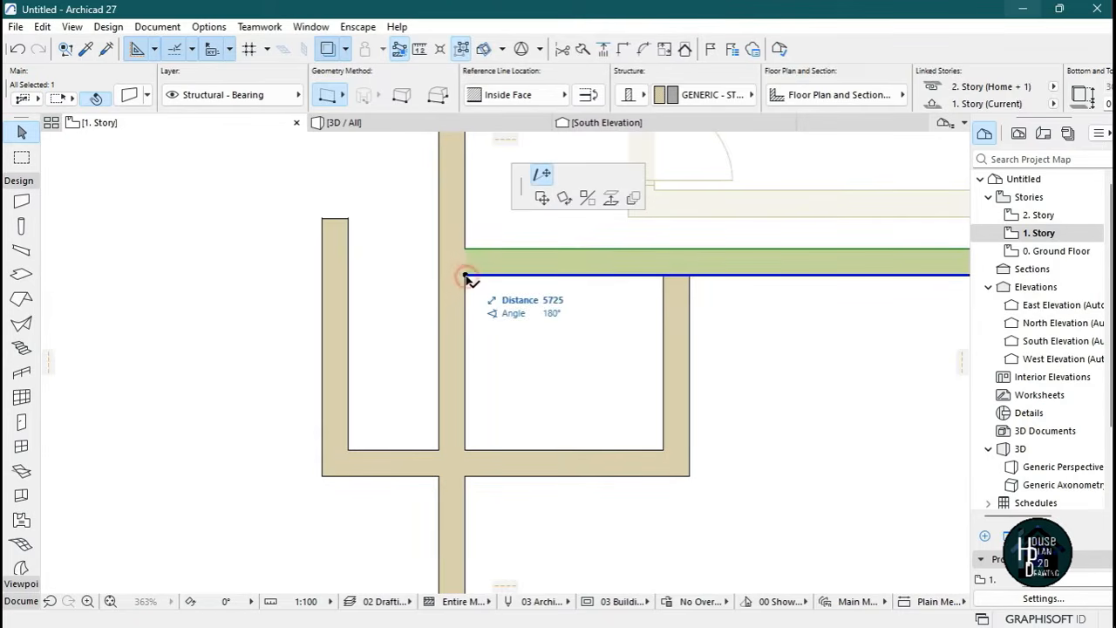
pyautogui.click(349, 276)
pyautogui.click(353, 243)
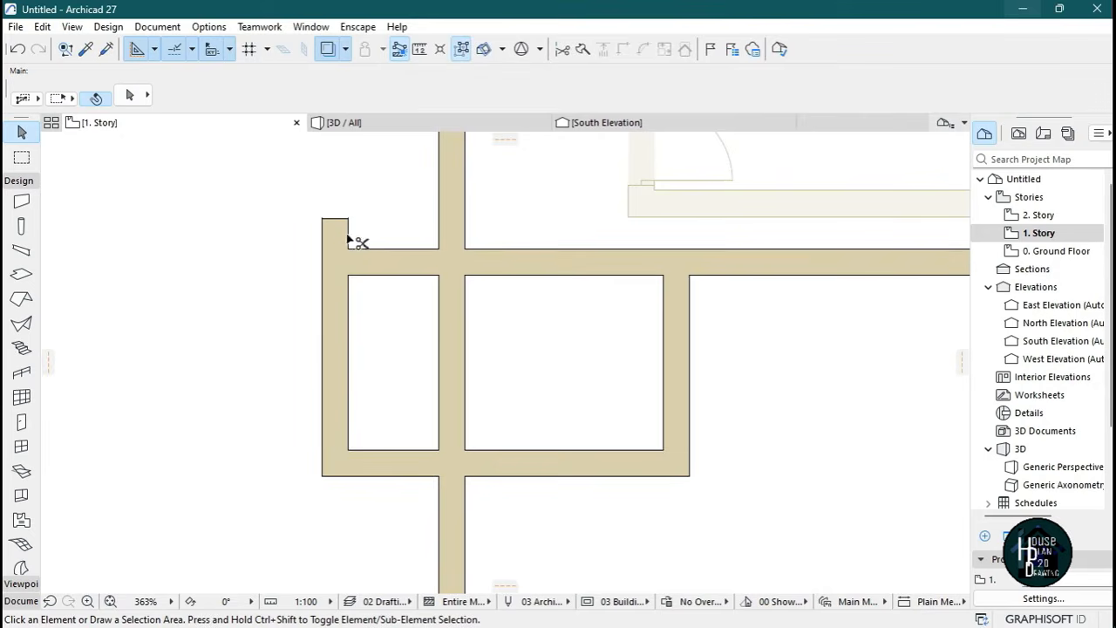
# Trim the stub overhanging the projection's northwest corner and the exterior wall segment crossing inside the projection.
pyautogui.keyDown('ctrl'); pyautogui.click(341, 233); pyautogui.keyUp('ctrl')
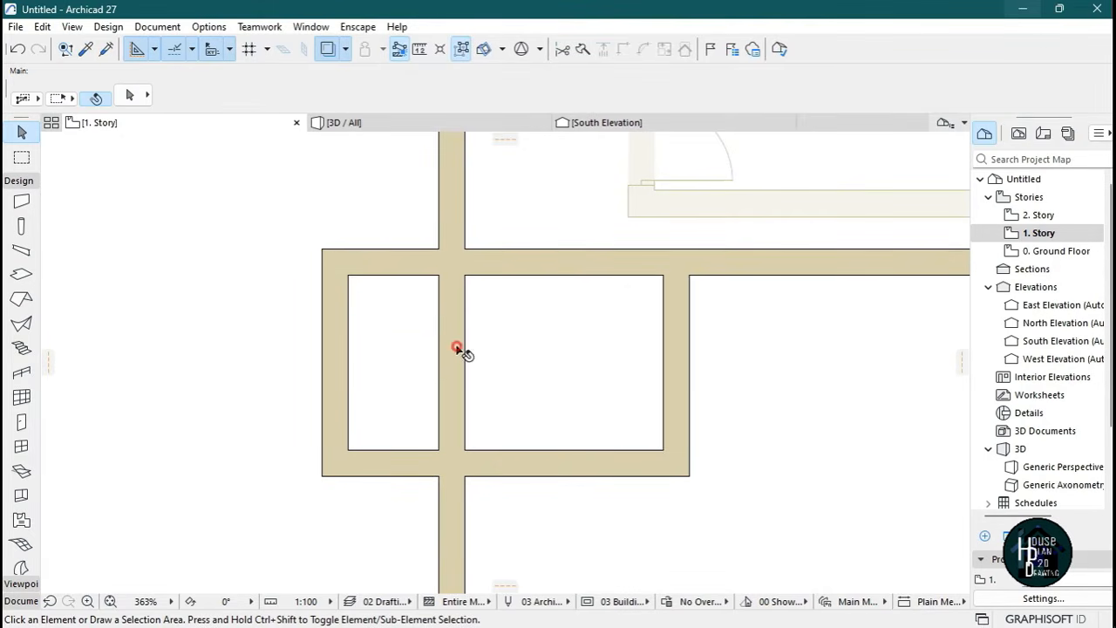
pyautogui.keyDown('ctrl'); pyautogui.click(457, 349); pyautogui.keyUp('ctrl')
# Extend the west wall of the small room south of the stair northward to the stair's north wall.
pyautogui.scroll(-5, 423, 304)
pyautogui.scroll(2, 470, 309)
pyautogui.scroll(3, 502, 304)
pyautogui.scroll(-3, 453, 309)
pyautogui.scroll(6, 401, 488)
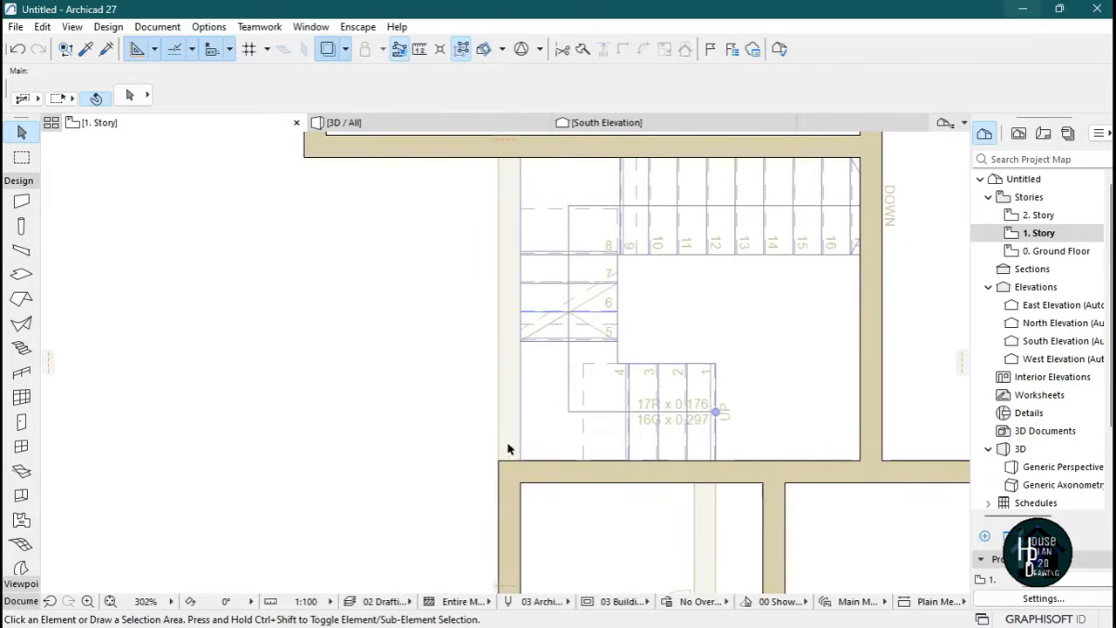
pyautogui.scroll(-1, 523, 393)
pyautogui.click(512, 512)
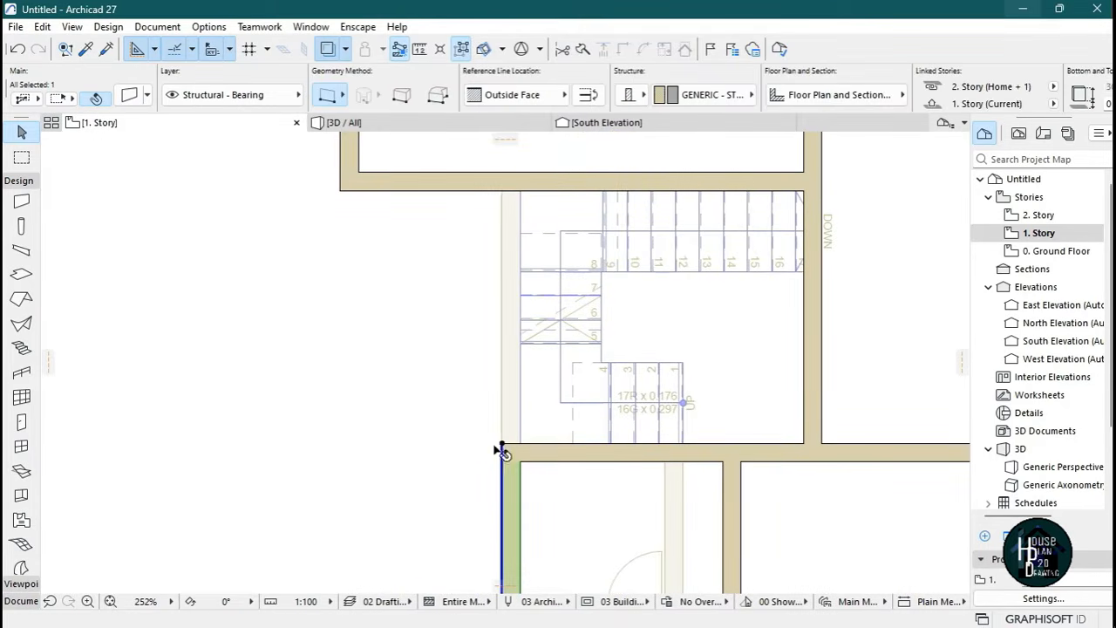
pyautogui.click(504, 447)
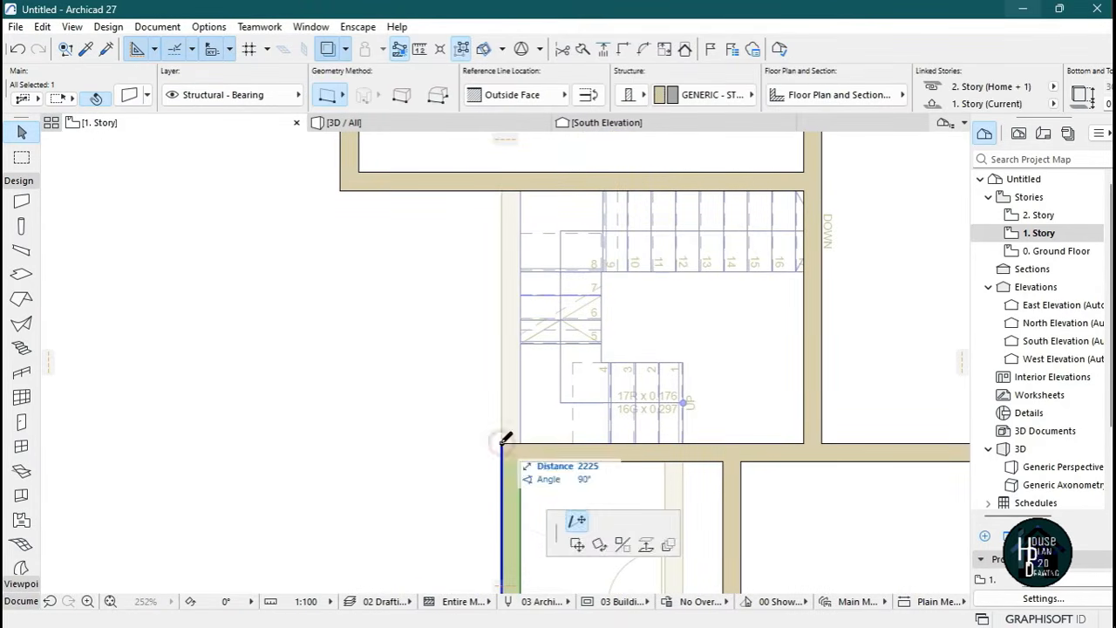
pyautogui.click(504, 188)
pyautogui.click(493, 277)
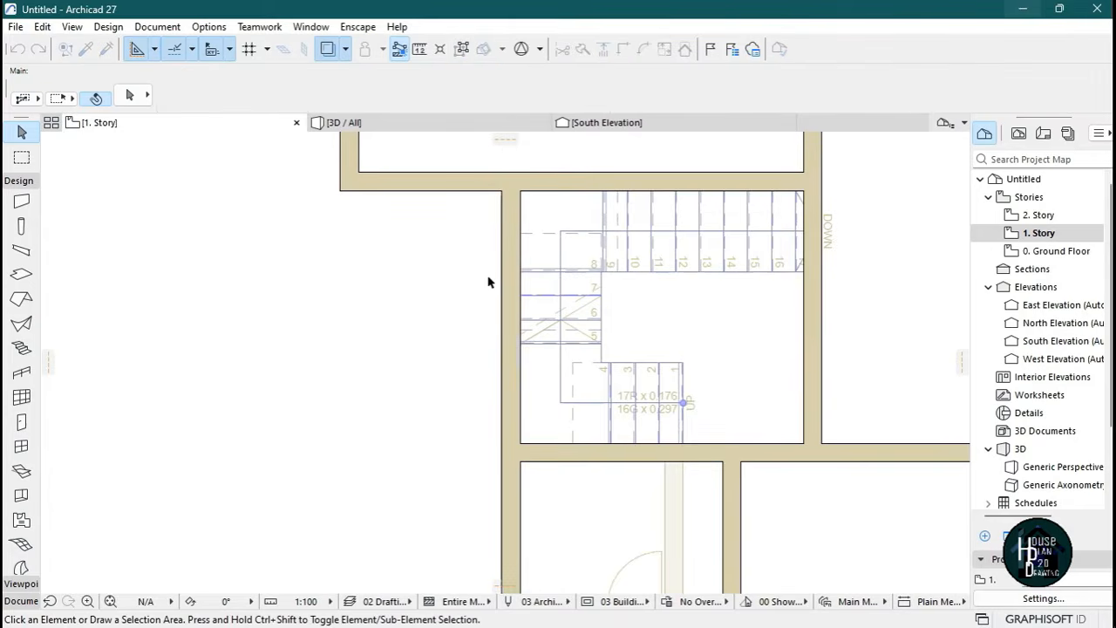
pyautogui.scroll(-5, 645, 253)
pyautogui.scroll(2, 645, 253)
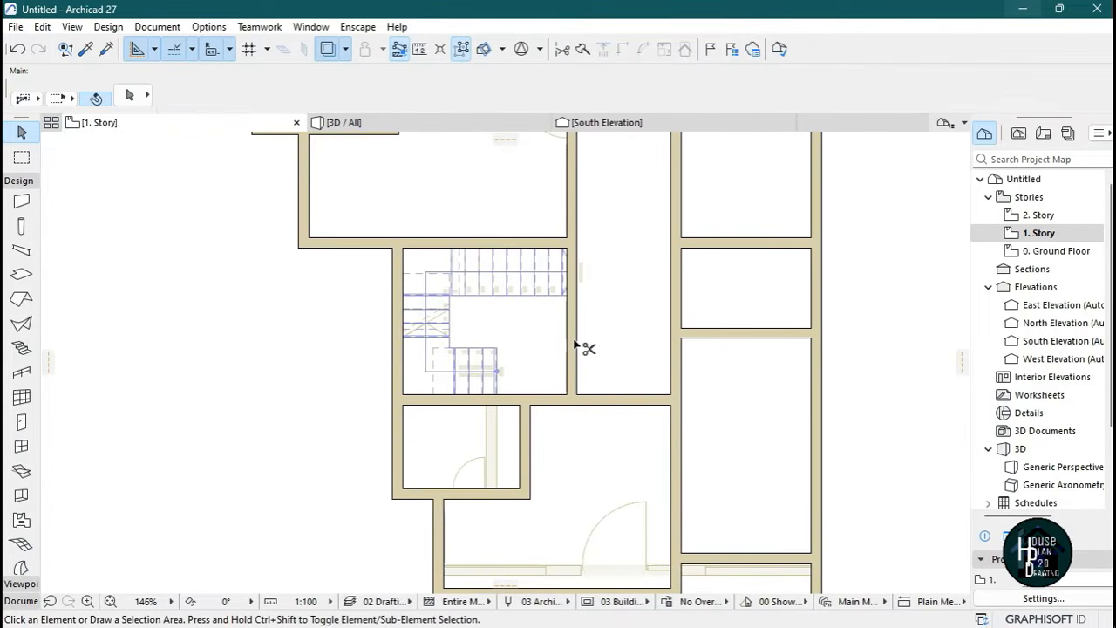
# Trim away the wall segment along the stair's east side, between the stair's north and south walls.
pyautogui.keyDown('ctrl'); pyautogui.click(575, 347); pyautogui.keyUp('ctrl')
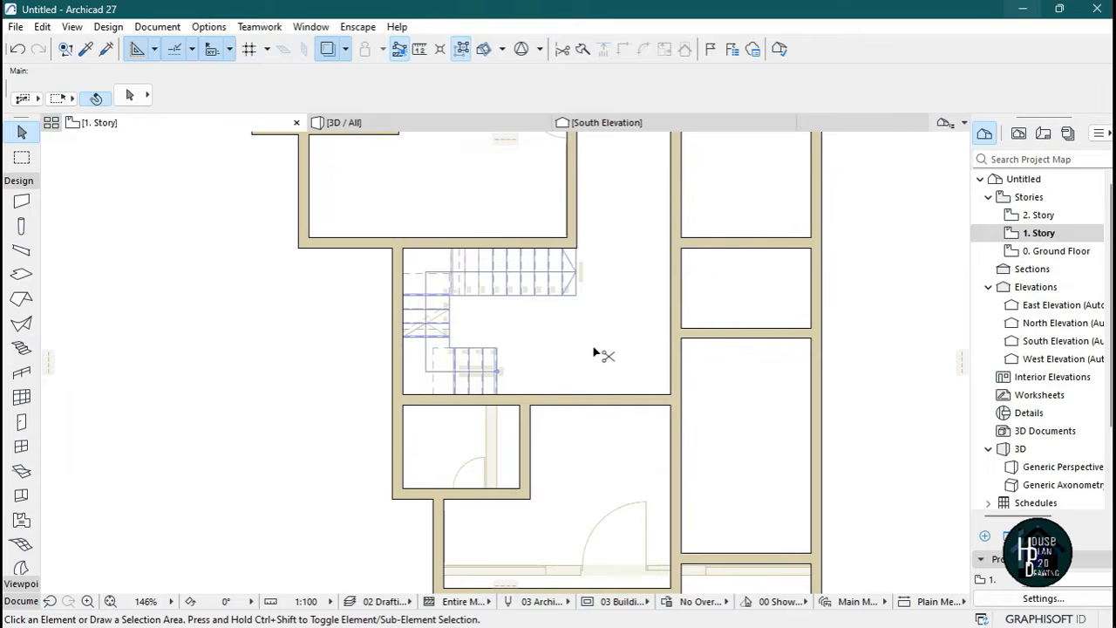
pyautogui.scroll(-4, 594, 350)
pyautogui.scroll(2, 508, 226)
pyautogui.scroll(-4, 505, 218)
pyautogui.scroll(3, 577, 410)
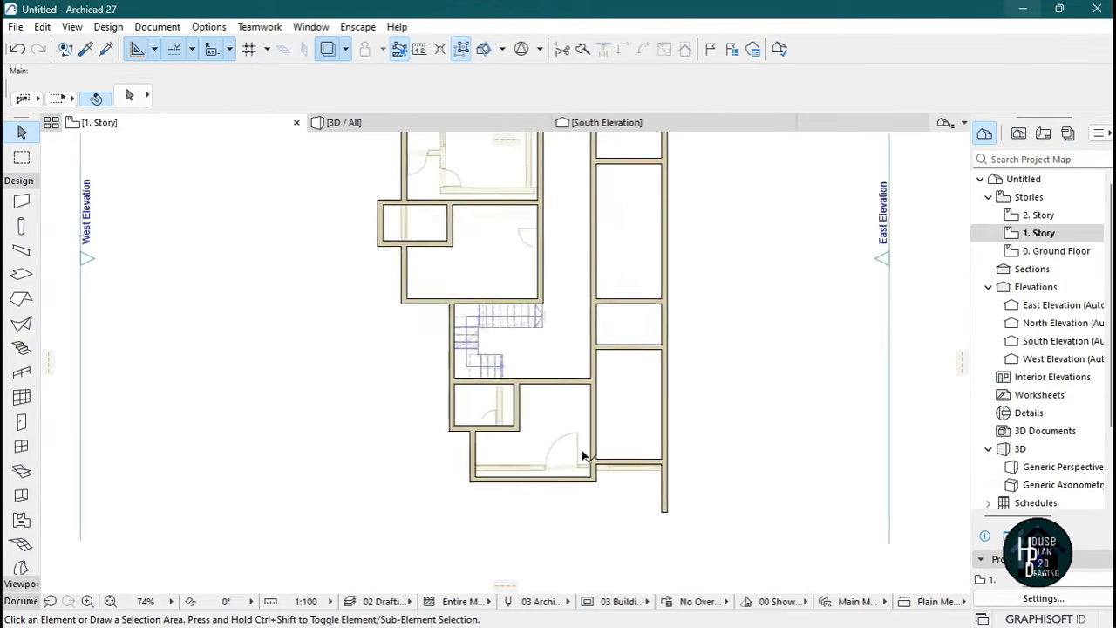
pyautogui.scroll(2, 512, 374)
pyautogui.scroll(-4, 523, 491)
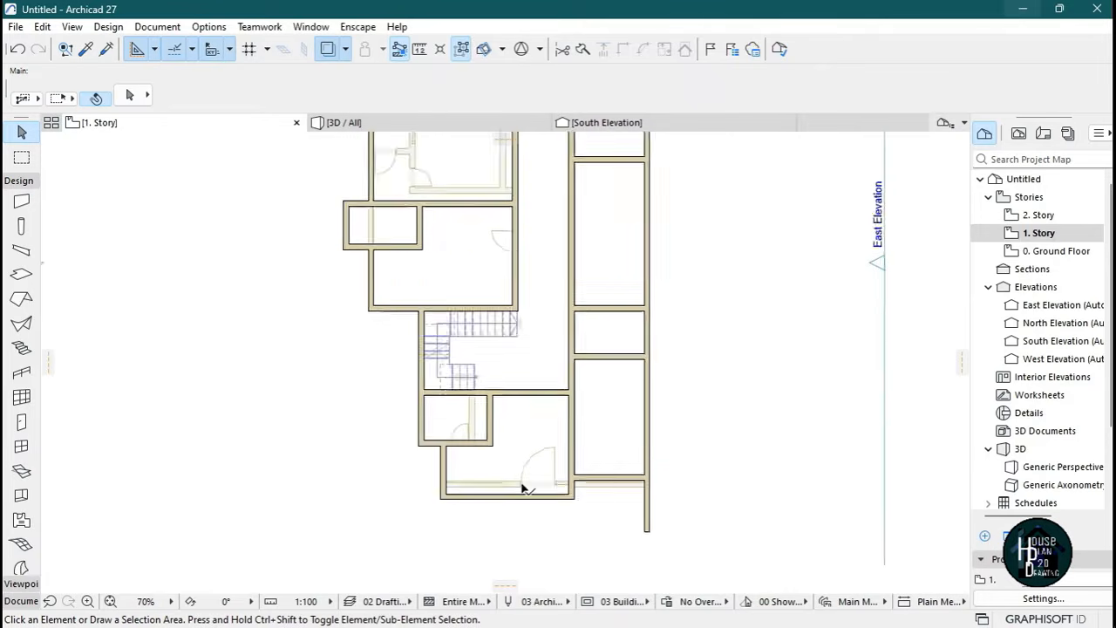
# Turn off the ground-floor trace reference on the first story.
pyautogui.scroll(4, 501, 425)
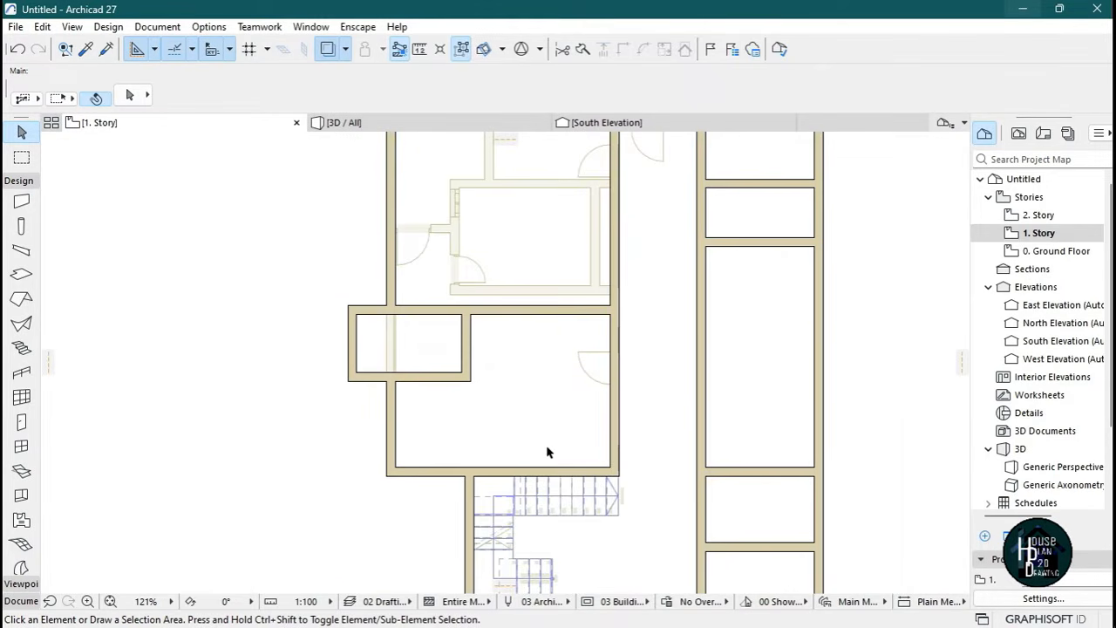
pyautogui.scroll(-3, 523, 261)
pyautogui.scroll(4, 526, 424)
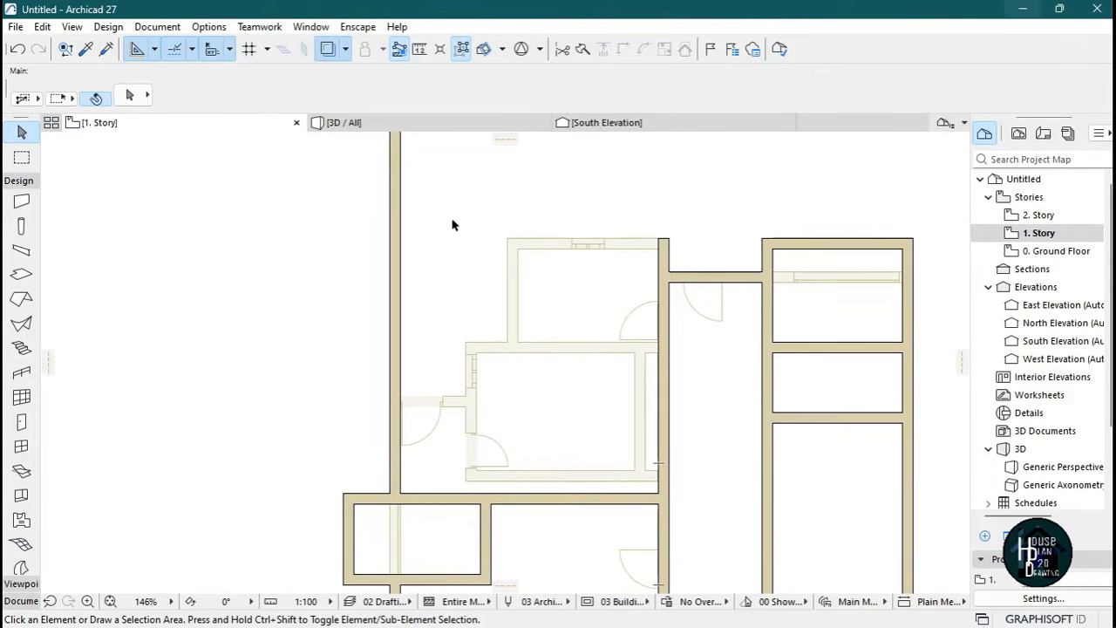
pyautogui.click(327, 49)
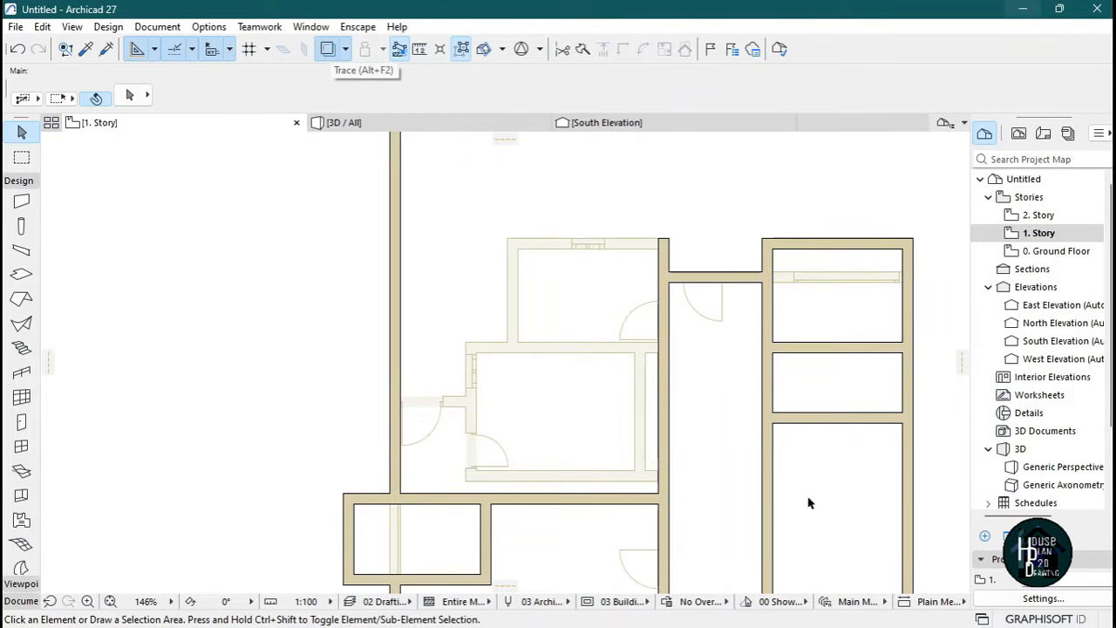
pyautogui.click(327, 49)
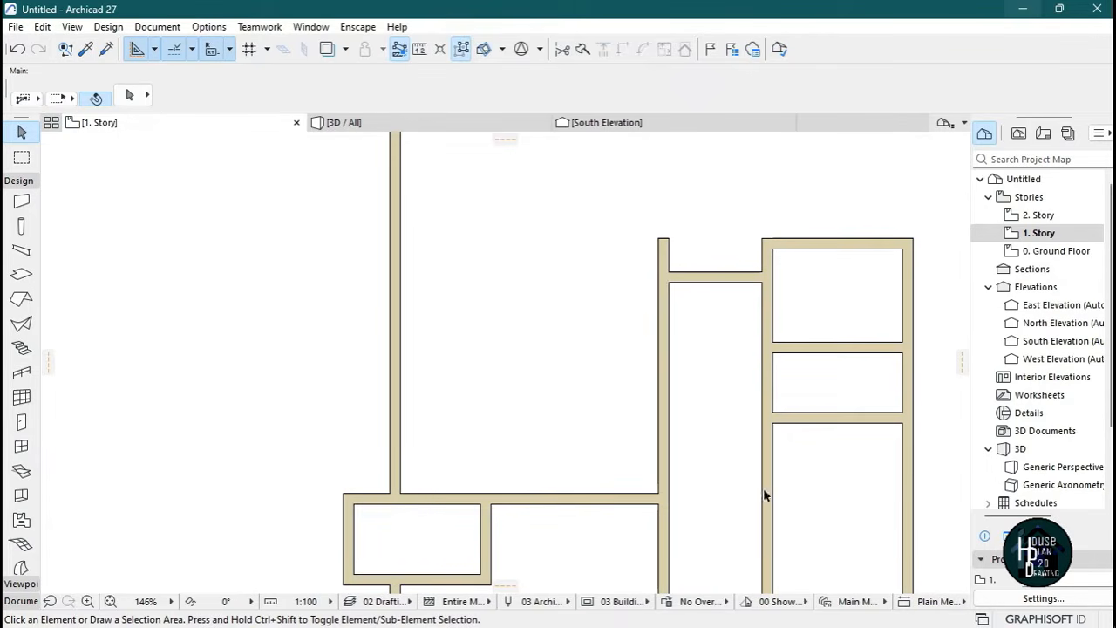
# Measure the clear width between the west exterior wall and the corridor's west wall along the cross wall's north face.
pyautogui.click(655, 496)
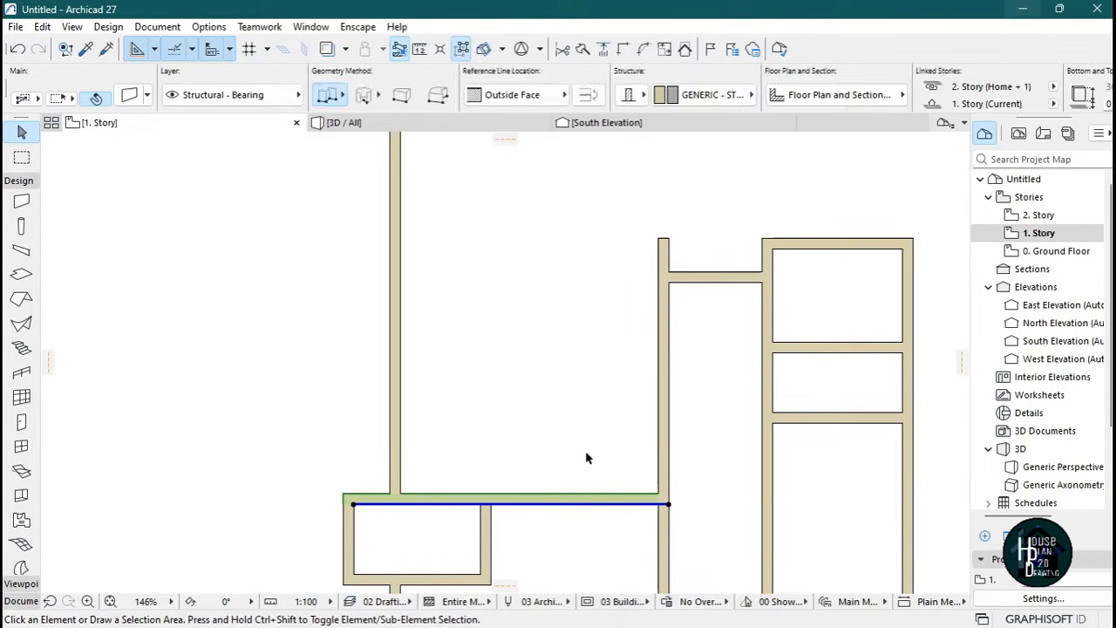
pyautogui.click(586, 458)
pyautogui.press('m')
pyautogui.click(400, 494)
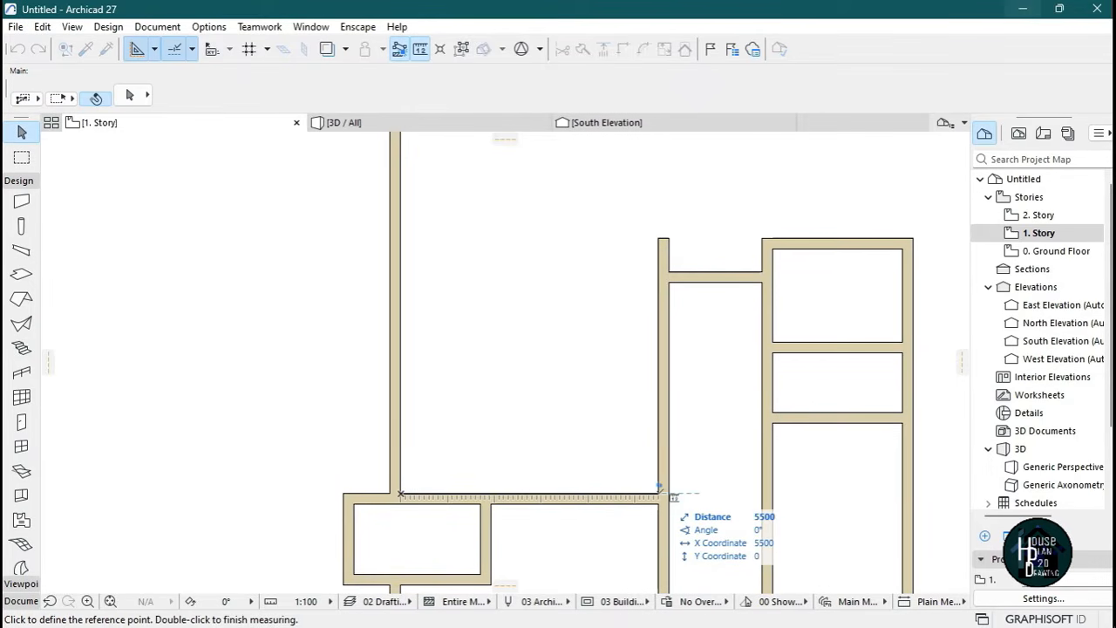
pyautogui.doubleClick(658, 495)
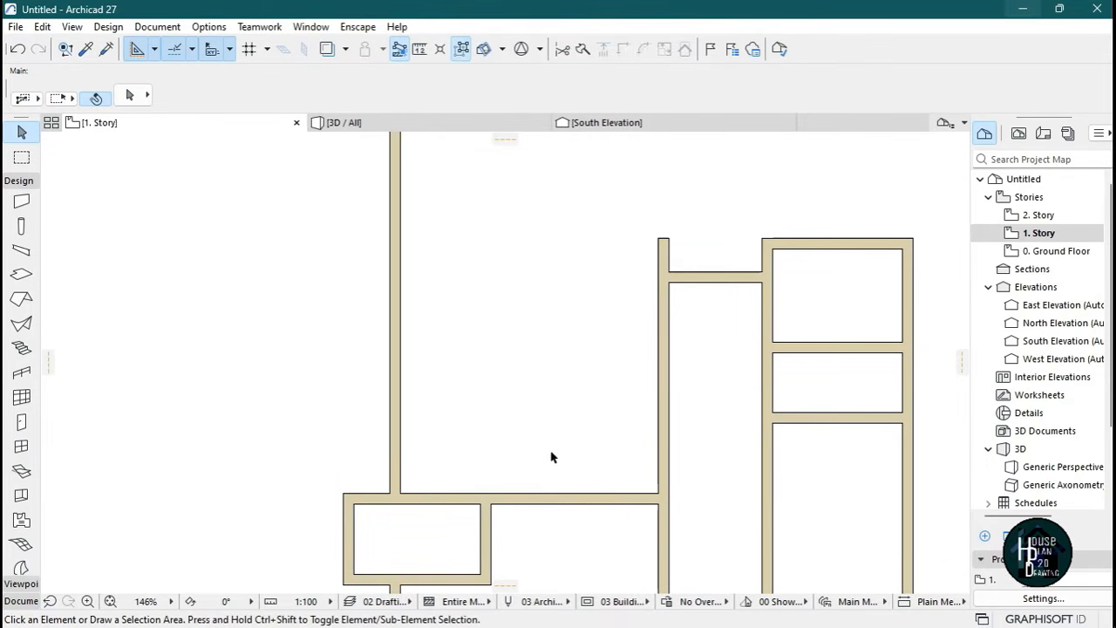
# Draw an Outside Face wall 3000 north of the cross wall, from the west exterior wall to the corridor's west wall.
pyautogui.keyDown('alt'); pyautogui.click(582, 492); pyautogui.keyUp('alt')
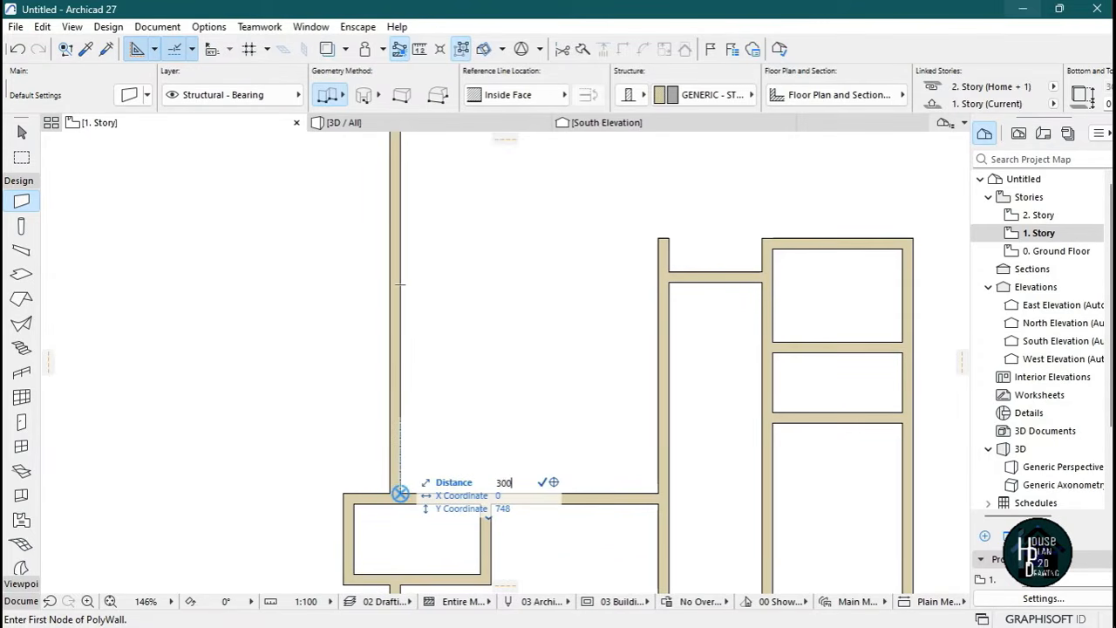
pyautogui.click(400, 353)
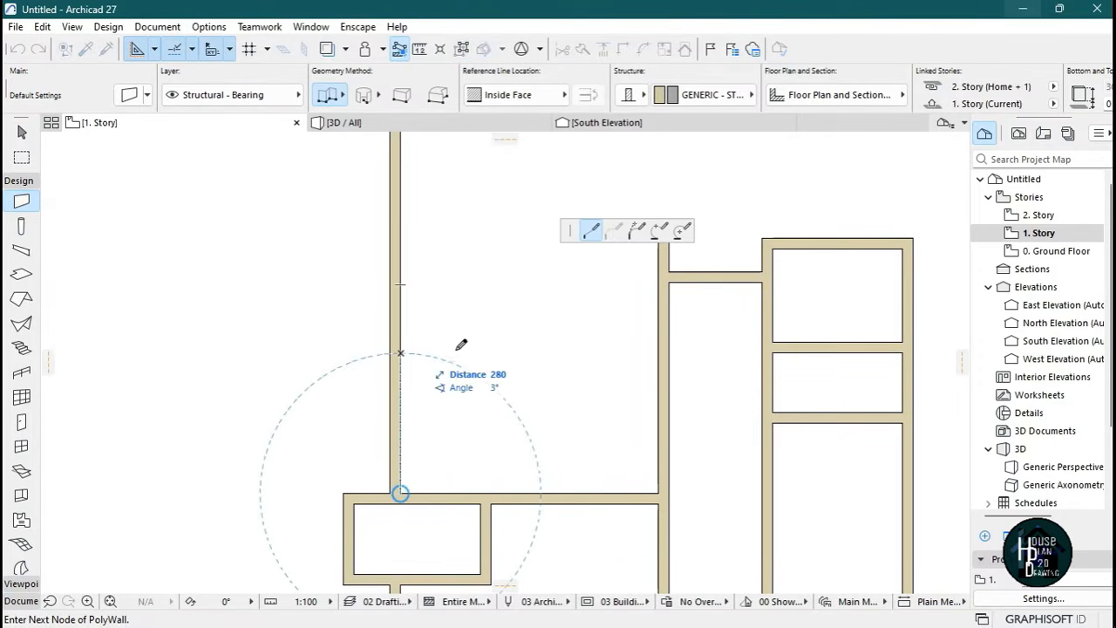
pyautogui.click(519, 94)
pyautogui.click(621, 93)
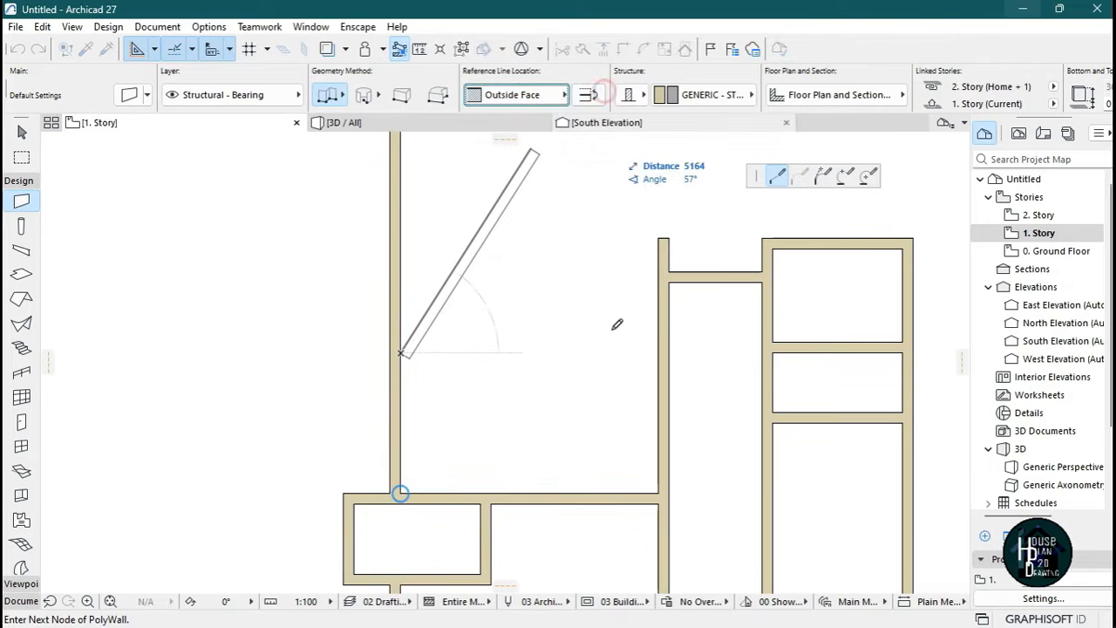
pyautogui.click(660, 353)
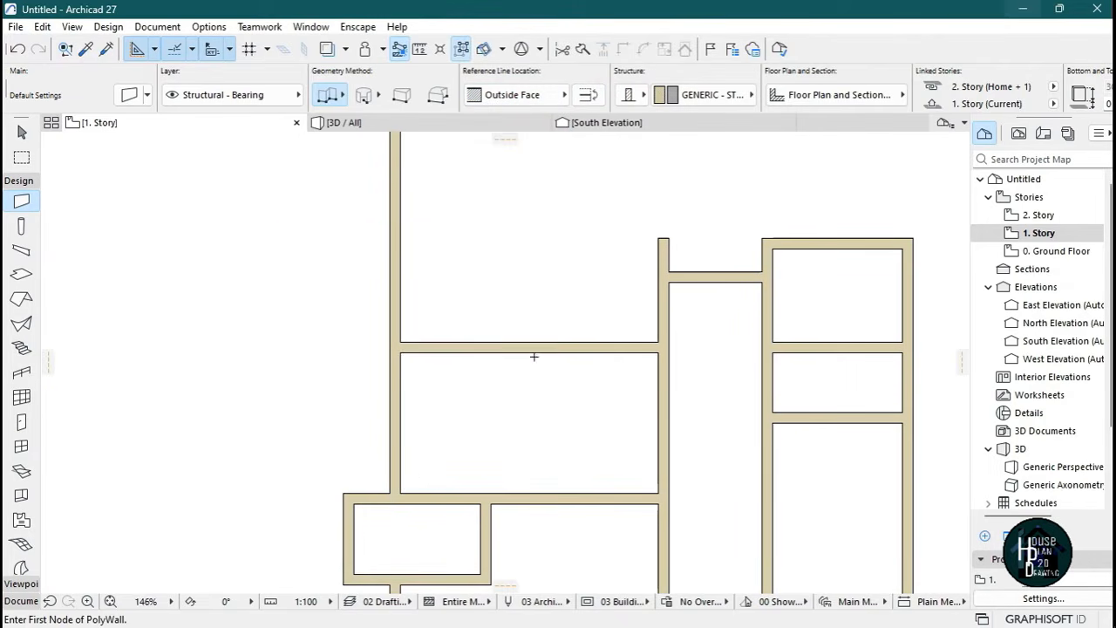
# Draw an Inside Face wall 2000 north of the new cross wall, from the corridor's west wall to the west exterior wall.
pyautogui.scroll(2, 693, 448)
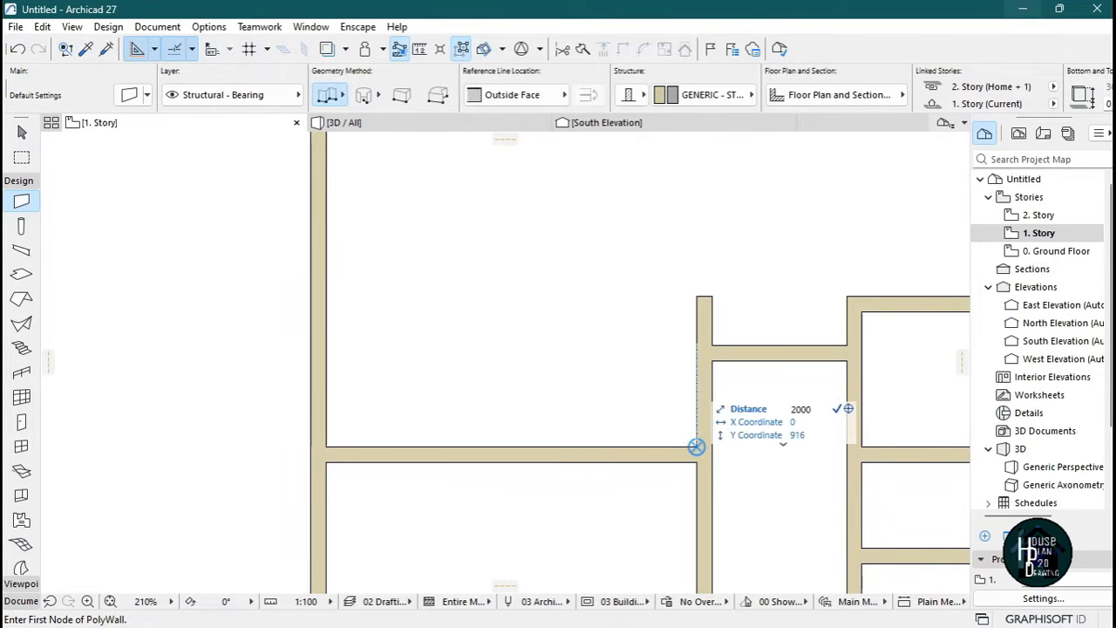
pyautogui.press('Return')
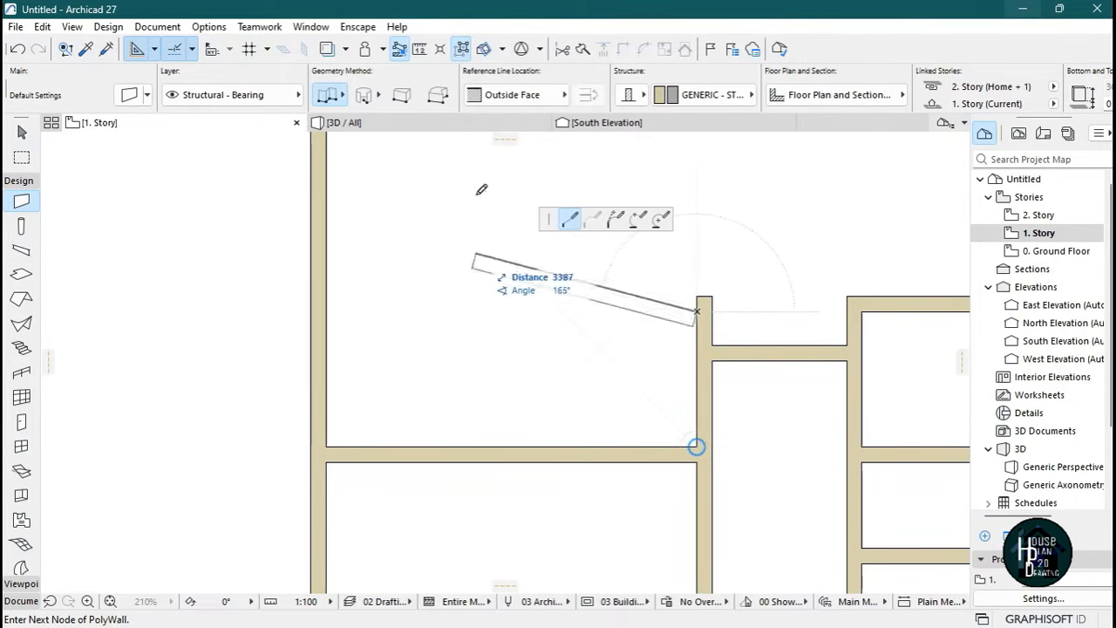
pyautogui.click(523, 94)
pyautogui.click(623, 132)
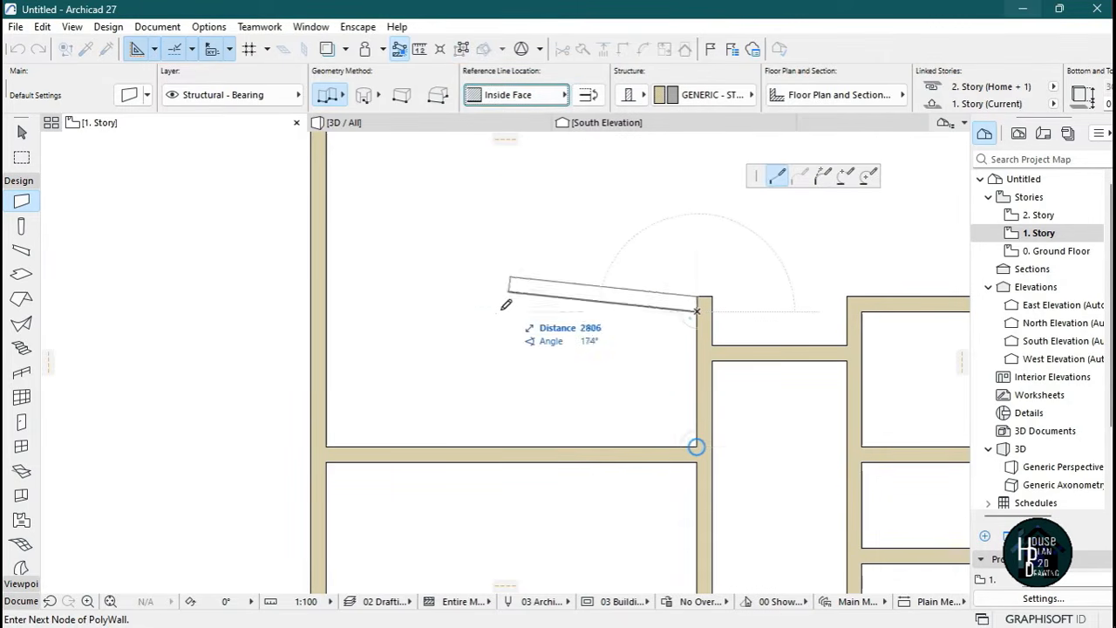
pyautogui.doubleClick(325, 311)
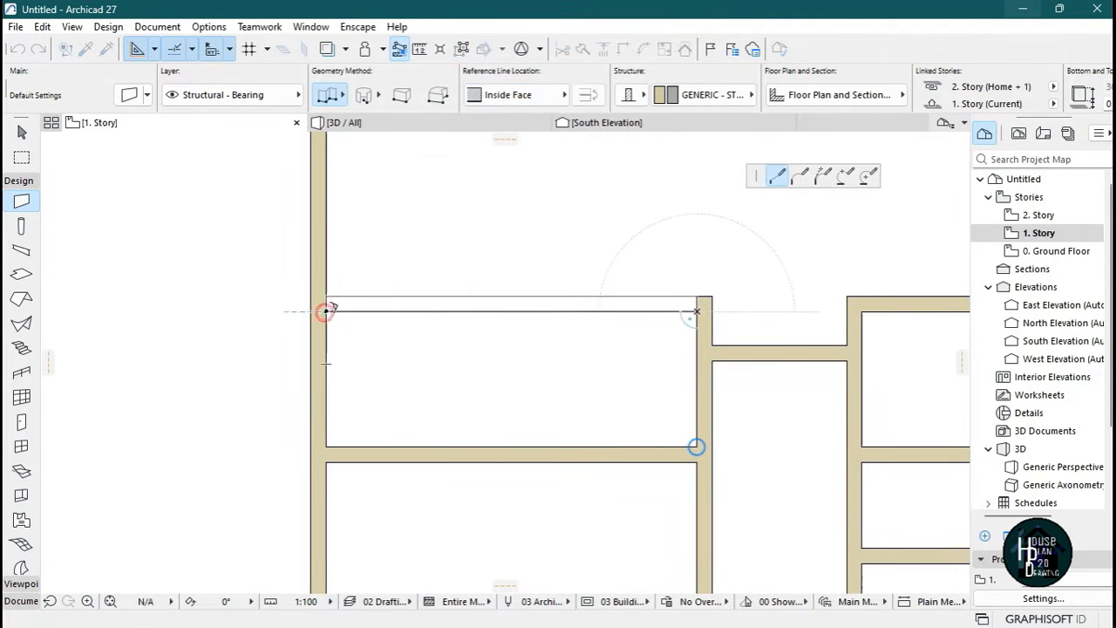
# Draw an Inside Face partition across the northern strip, 3225 west of the corridor wall's inner face.
pyautogui.scroll(-1, 613, 366)
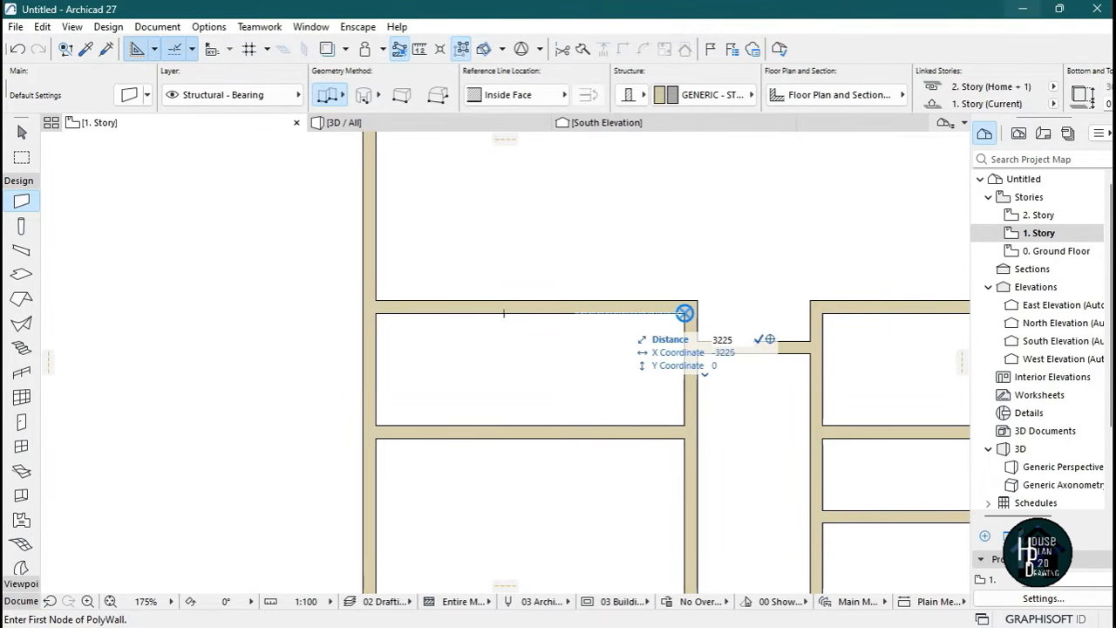
pyautogui.press('Return')
pyautogui.click(503, 313)
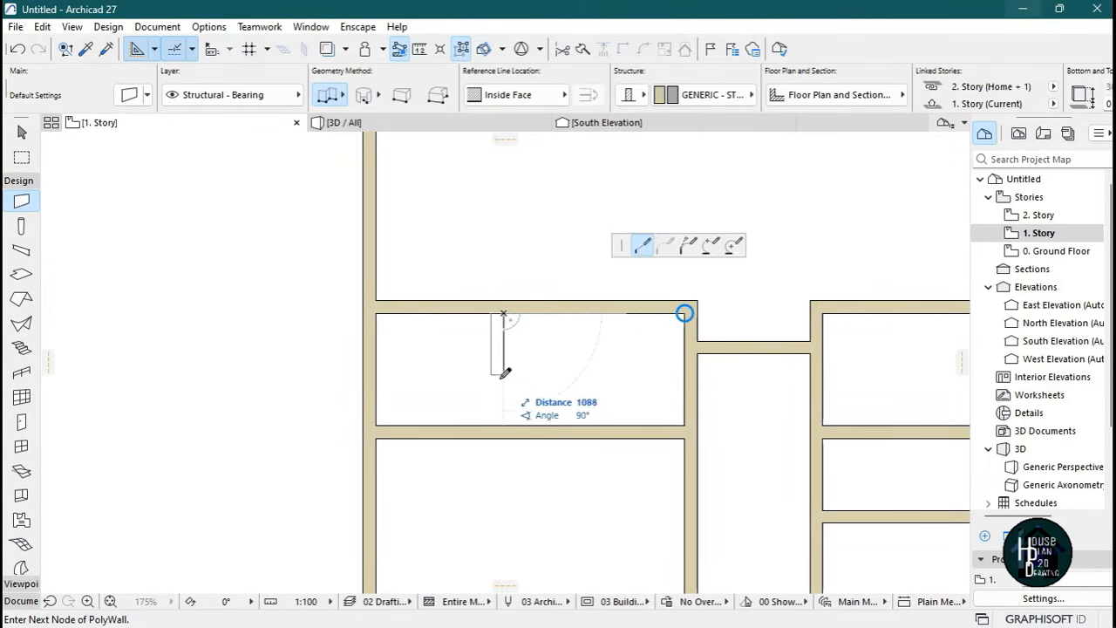
pyautogui.doubleClick(509, 425)
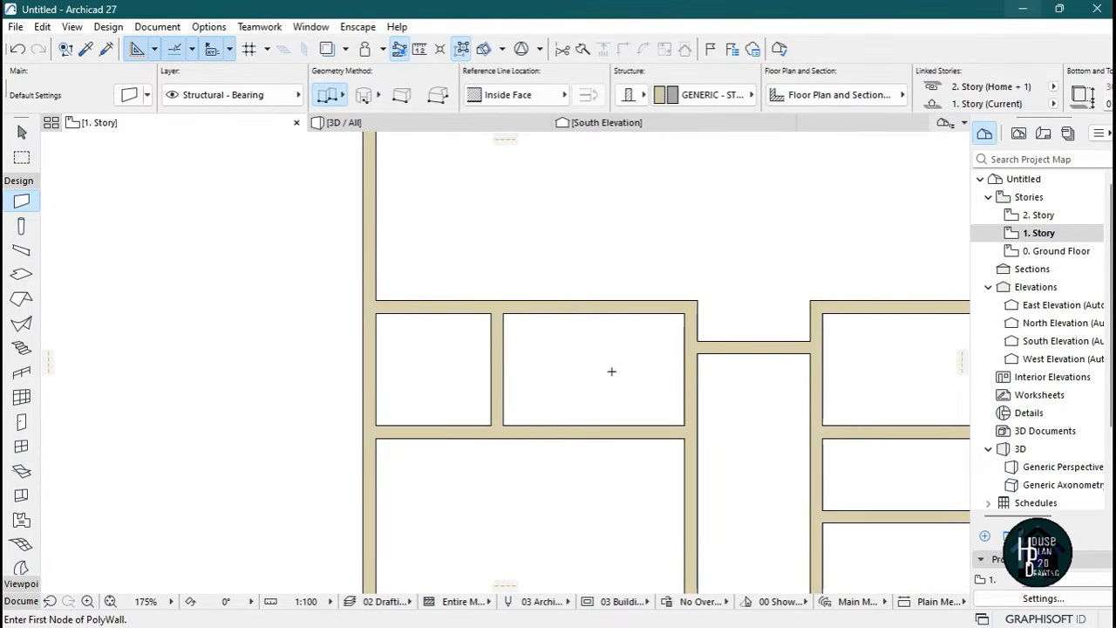
# Trim the west exterior wall's overhang beyond the north wall and the cross-wall segment west of the new partition.
pyautogui.scroll(-5, 618, 343)
pyautogui.scroll(4, 540, 353)
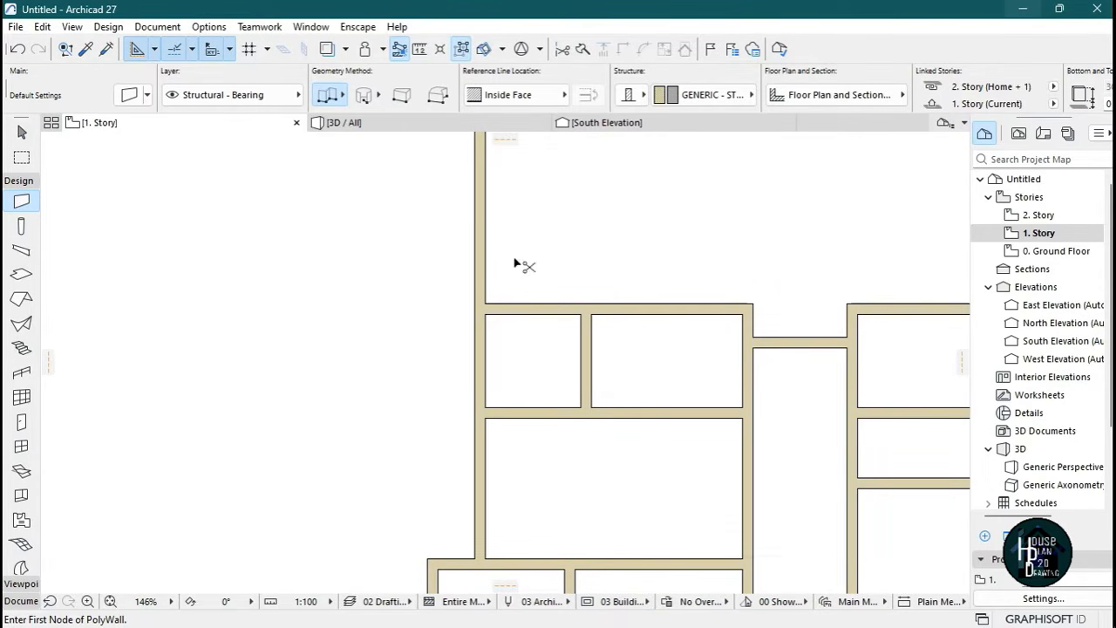
pyautogui.scroll(-5, 576, 248)
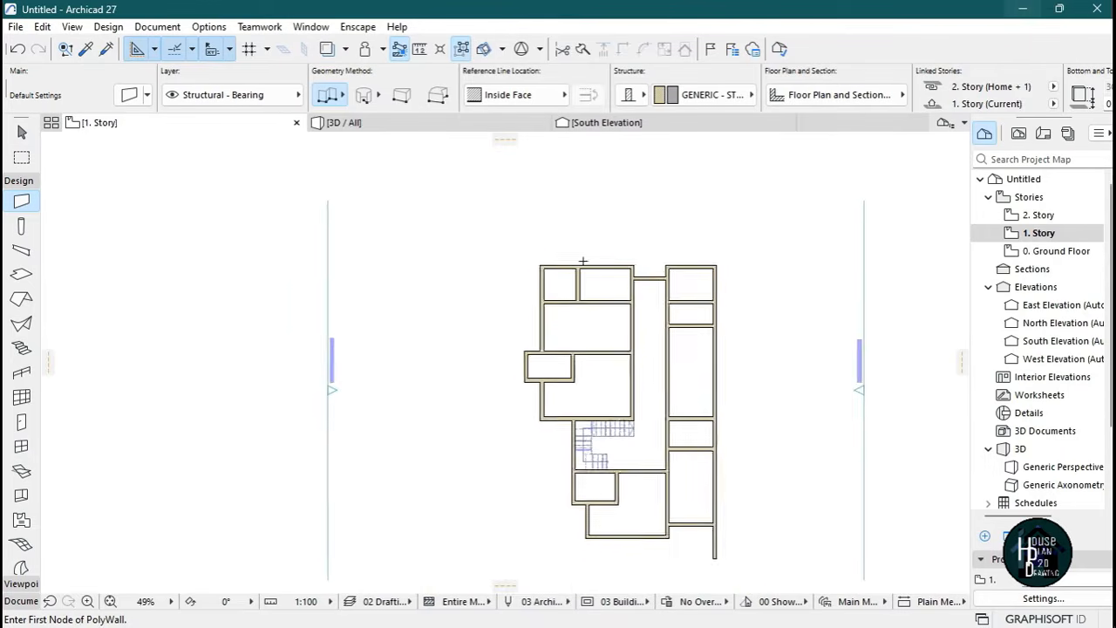
pyautogui.scroll(4, 651, 280)
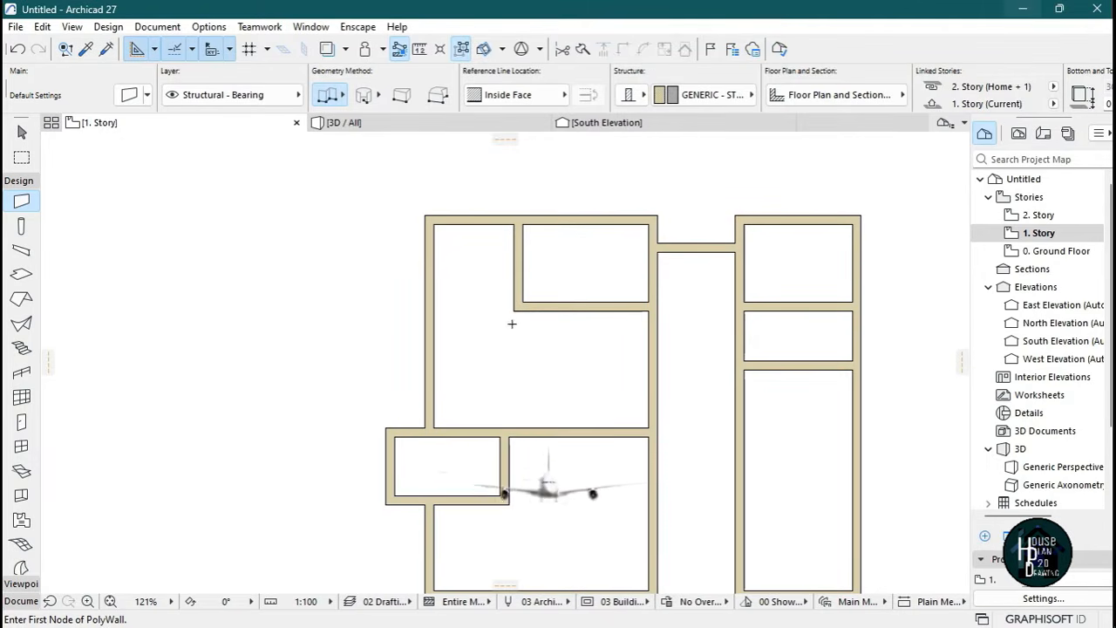
# Draw an Inside Face wall from the partition, 1000 north of its southwest corner, west to the exterior wall.
pyautogui.scroll(3, 453, 257)
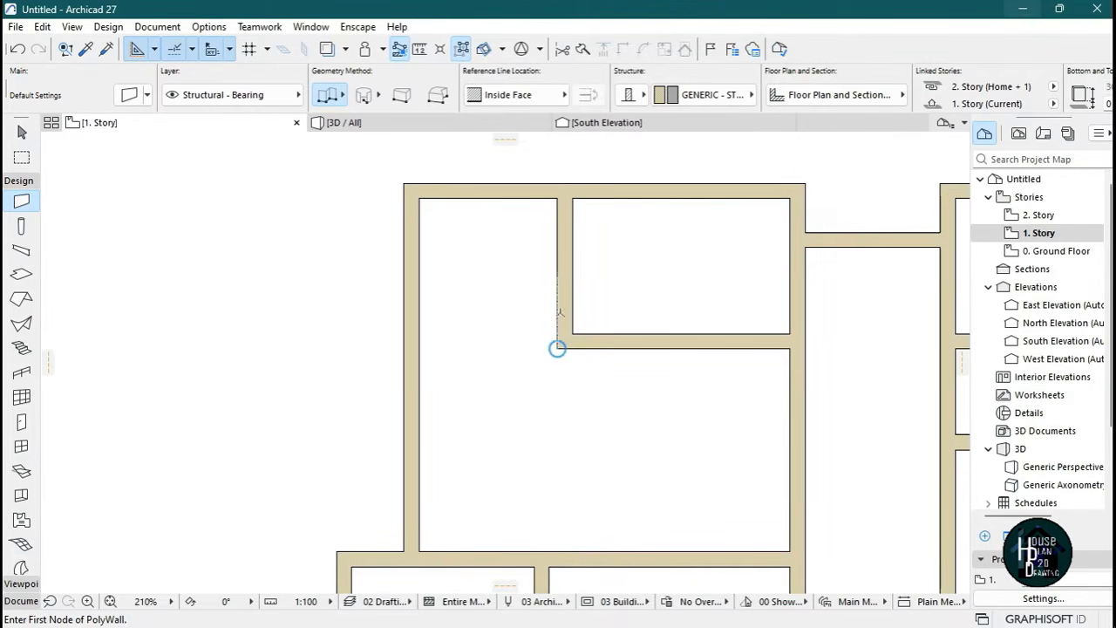
pyautogui.write('10')
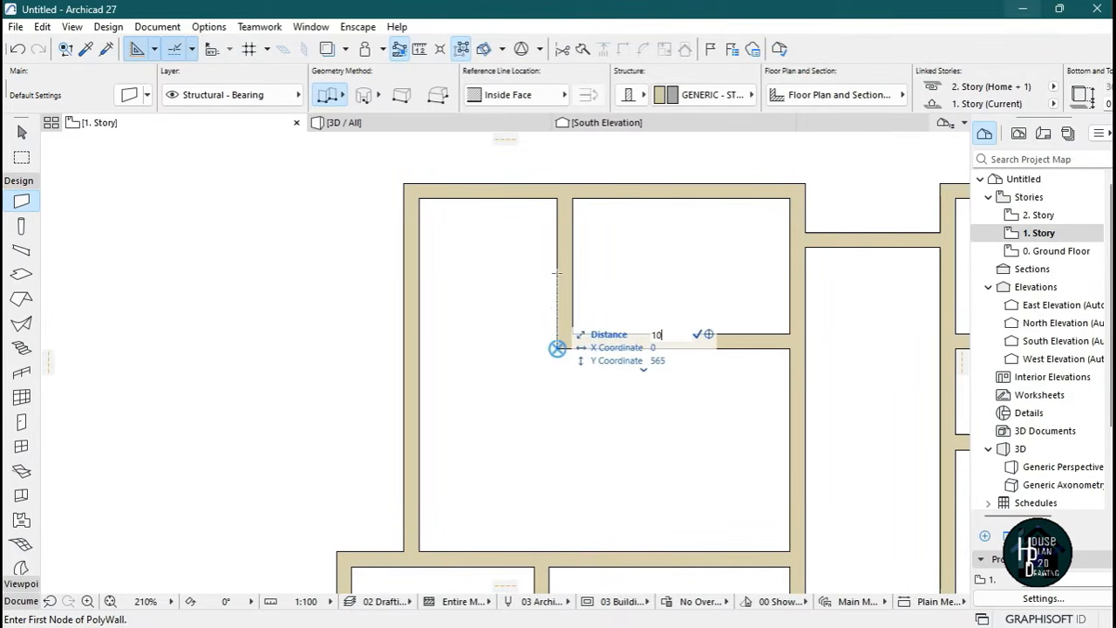
pyautogui.write('00')
pyautogui.press('Return')
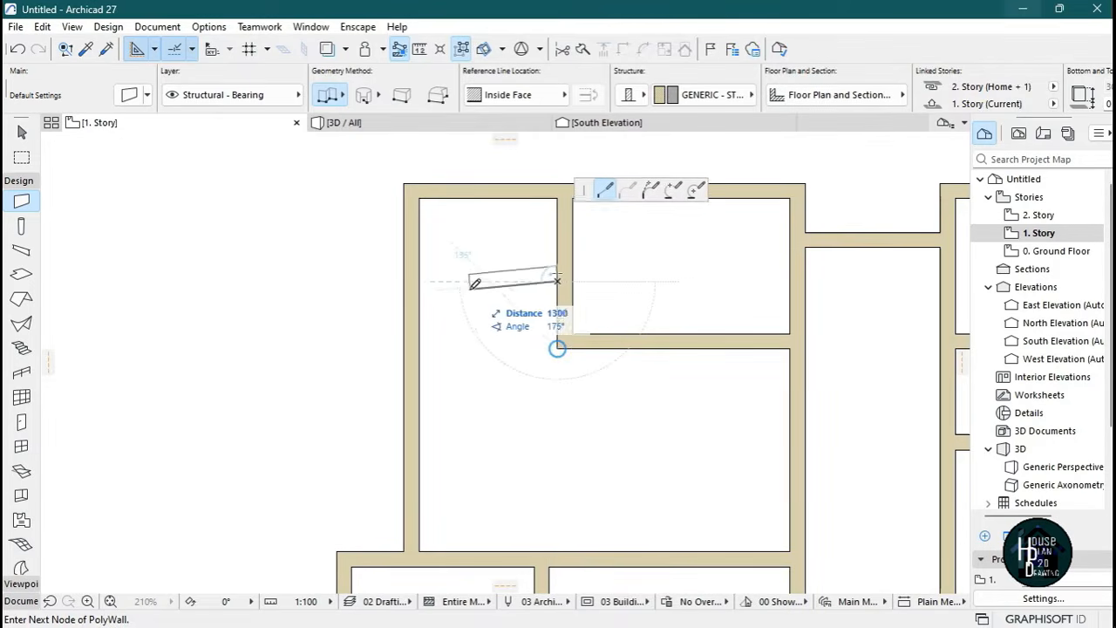
pyautogui.click(421, 277)
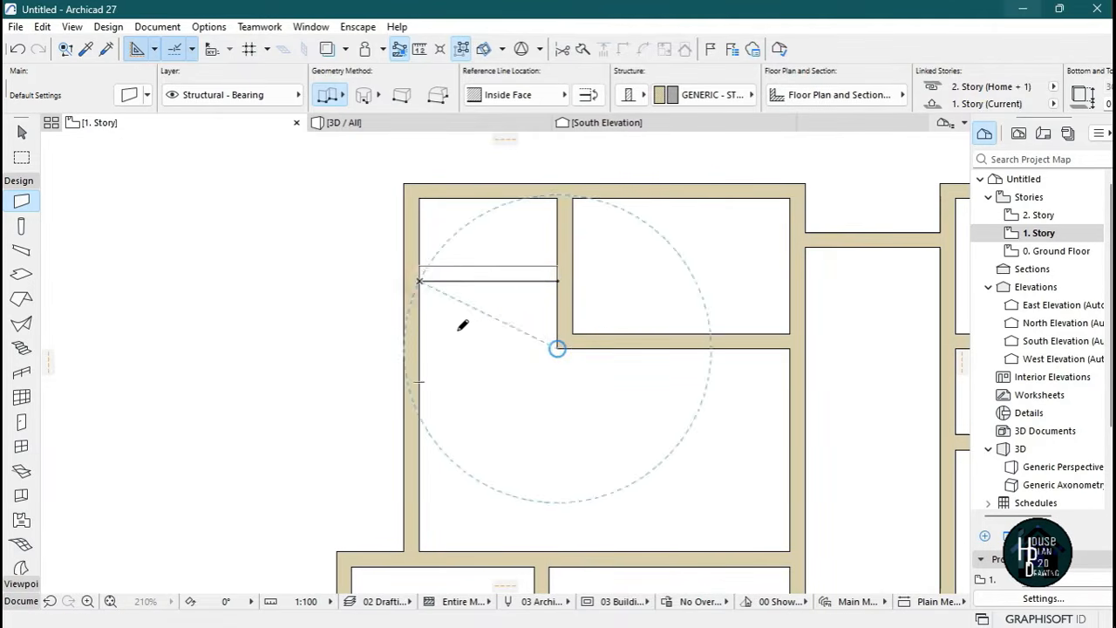
pyautogui.press('Return')
pyautogui.scroll(-1, 476, 273)
pyautogui.scroll(-1, 500, 321)
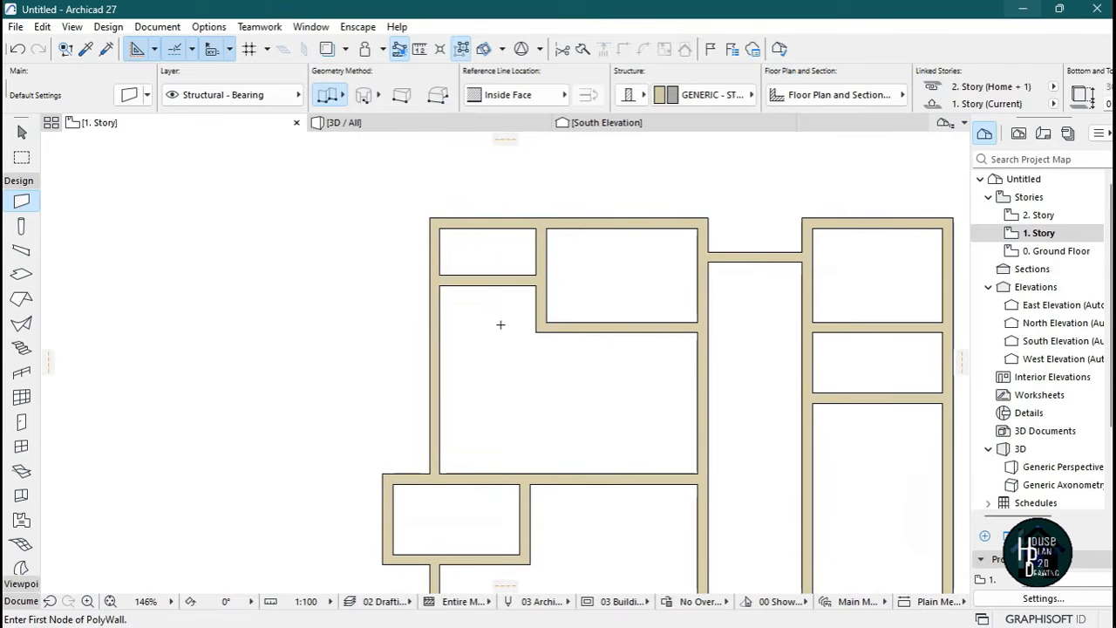
# Trim the north wall segment west of the partition and the west wall stub above the newly drawn short wall.
pyautogui.press('Escape')
pyautogui.scroll(4, 470, 217)
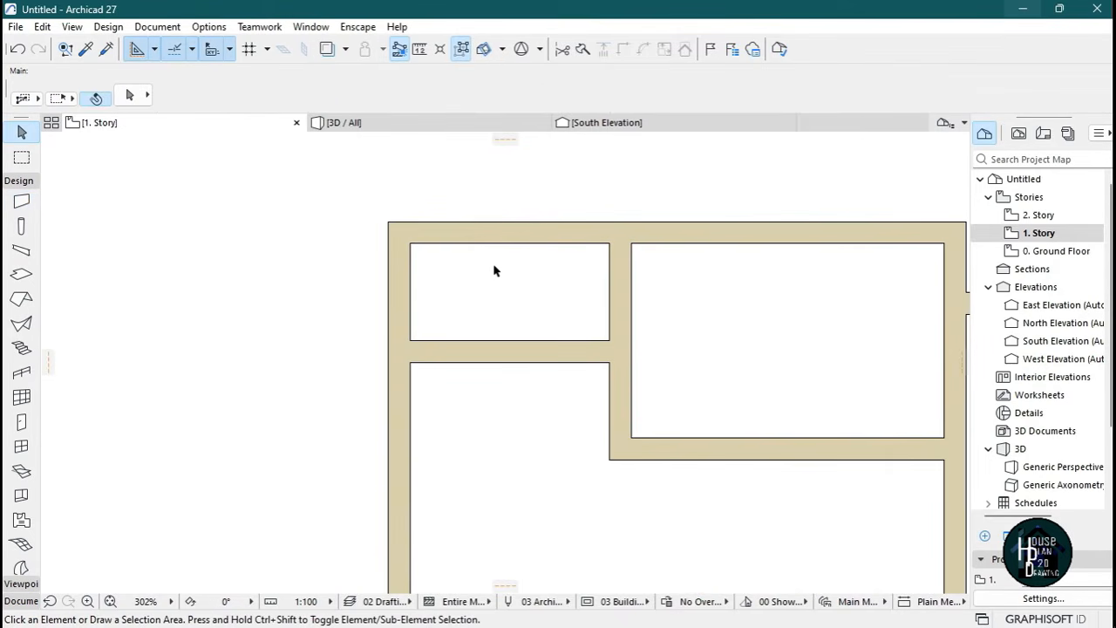
pyautogui.keyDown('ctrl'); pyautogui.click(535, 232); pyautogui.keyUp('ctrl')
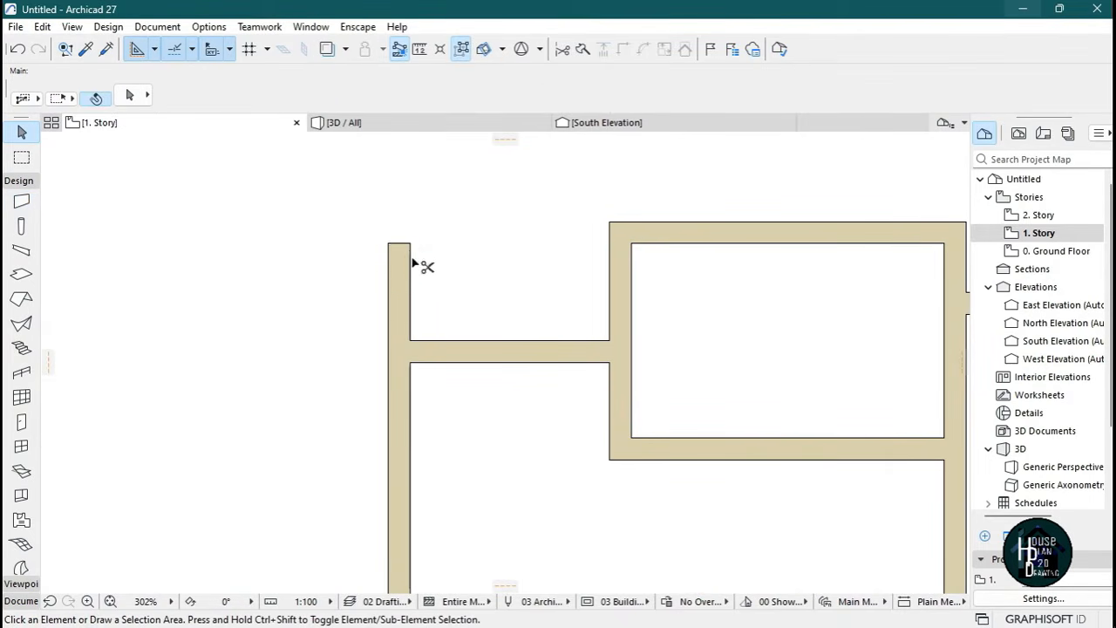
pyautogui.keyDown('ctrl'); pyautogui.click(407, 265); pyautogui.keyUp('ctrl')
# Check the overall first-story wall layout and open the 3D view of the model.
pyautogui.scroll(-7, 468, 262)
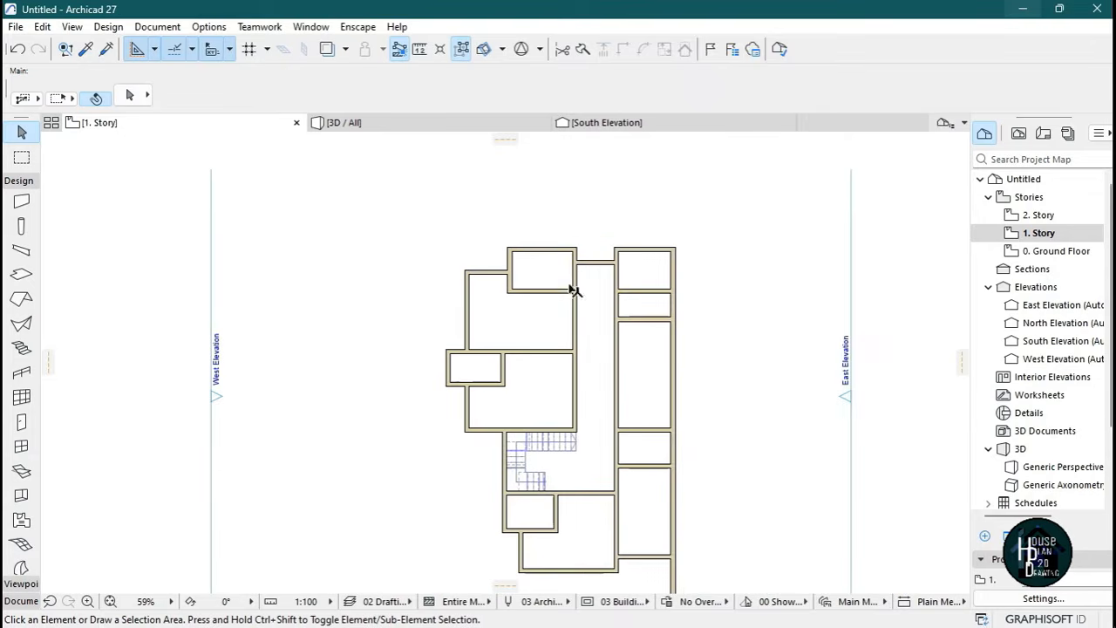
pyautogui.scroll(-1, 587, 357)
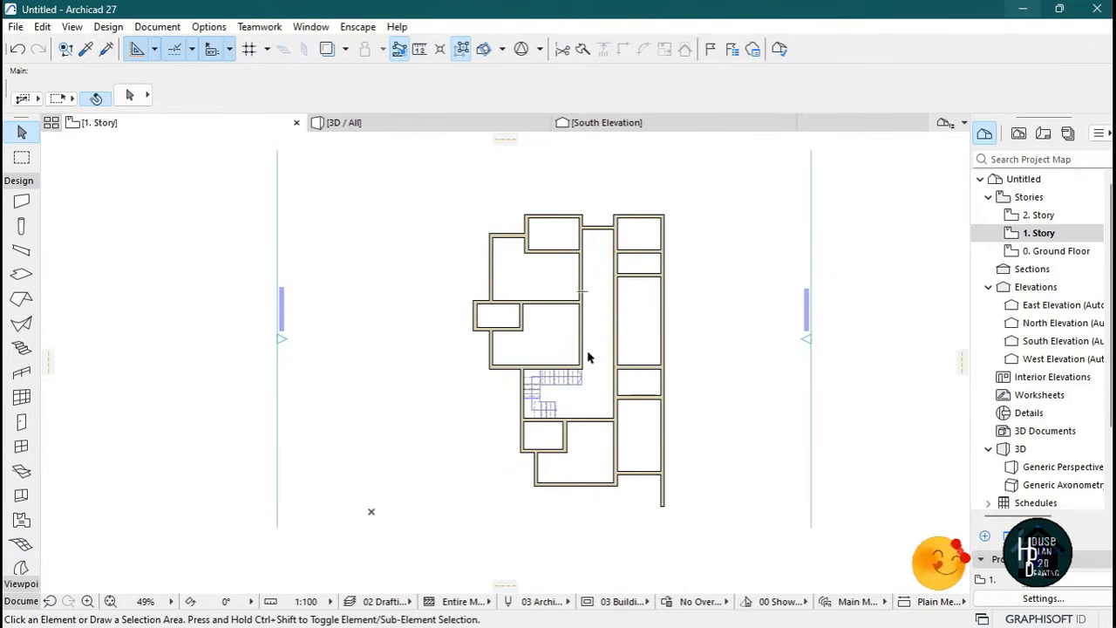
pyautogui.scroll(1, 588, 346)
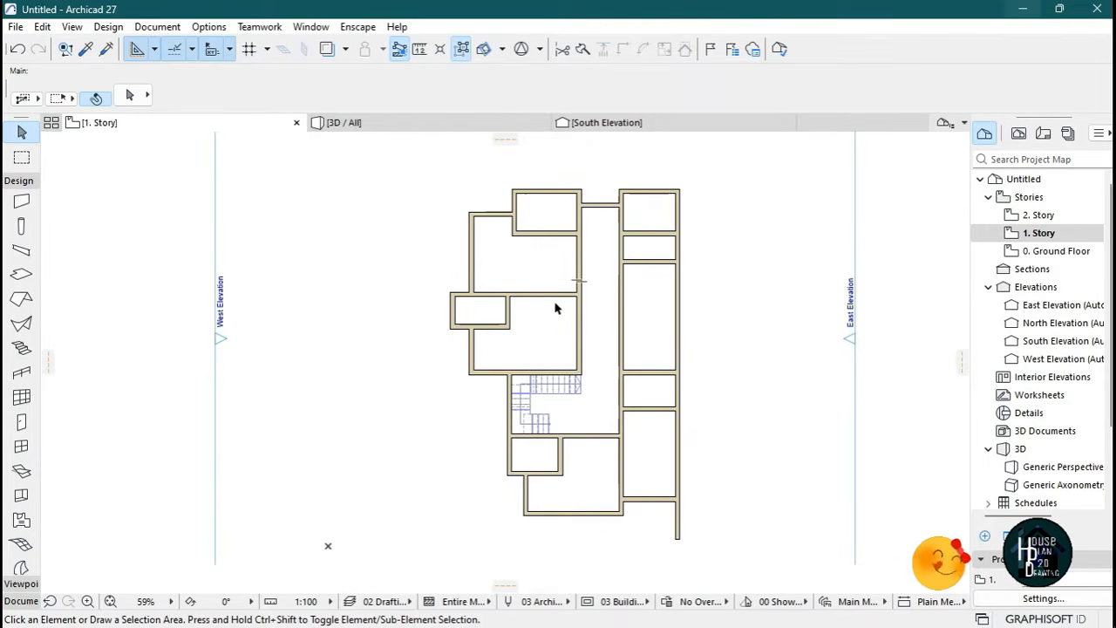
pyautogui.click(405, 127)
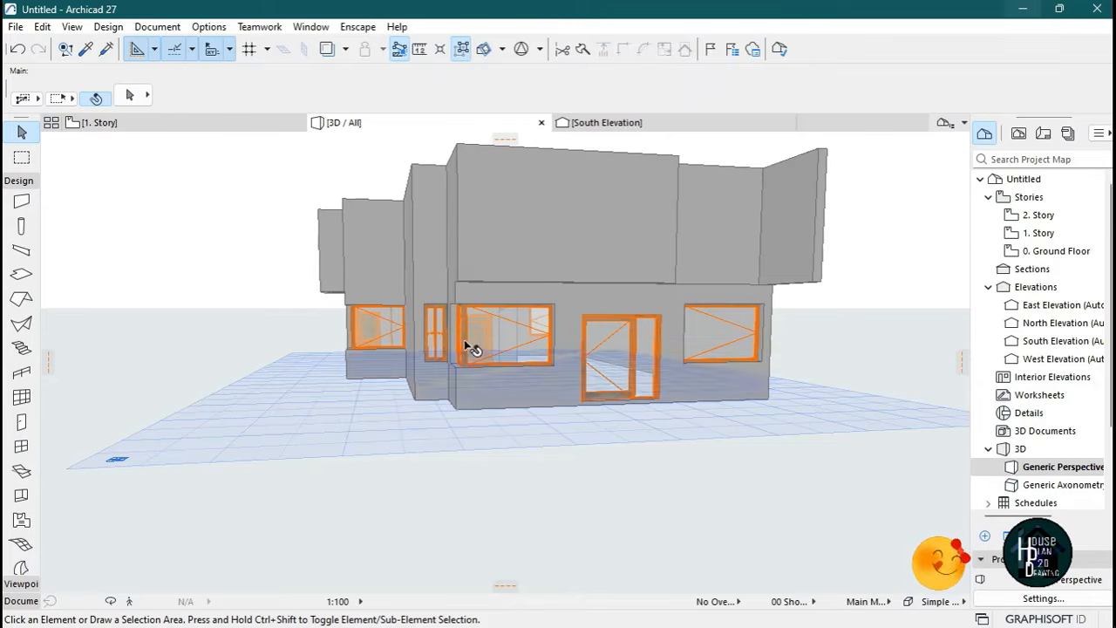
# Walk around the model in 3D to examine the ground-floor and first-story walls from all sides.
pyautogui.click(131, 601)
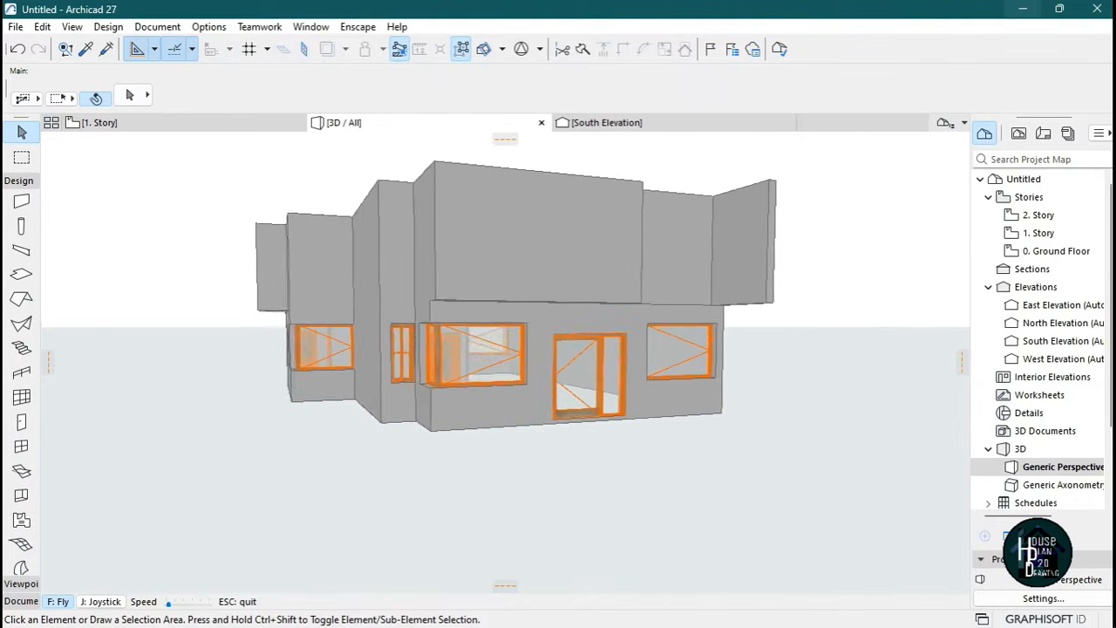
pyautogui.press('Left')
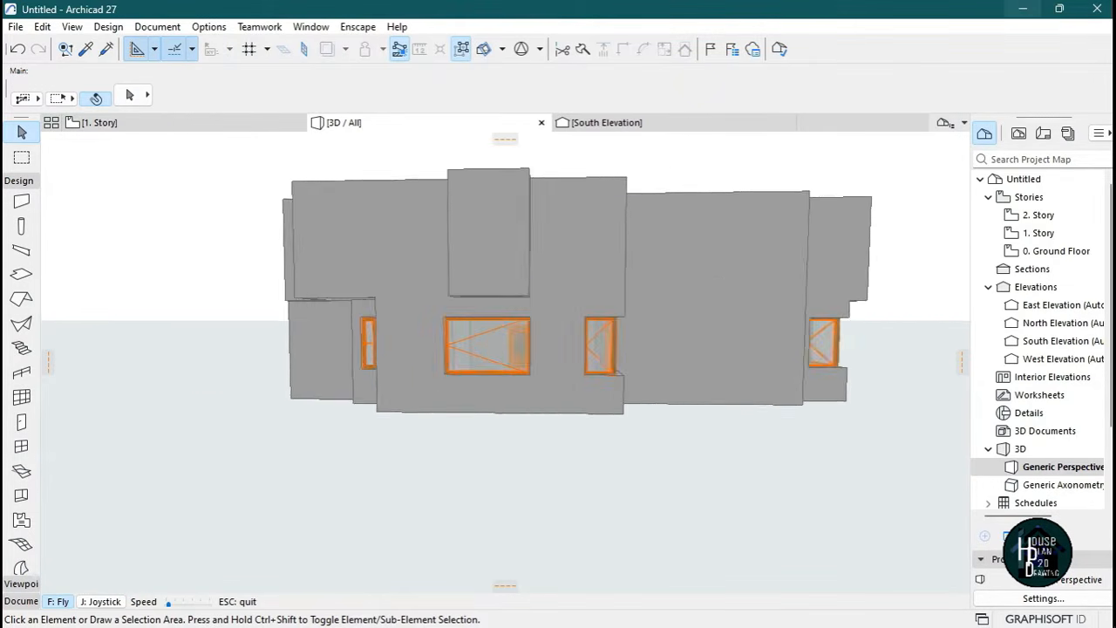
pyautogui.press('Left')
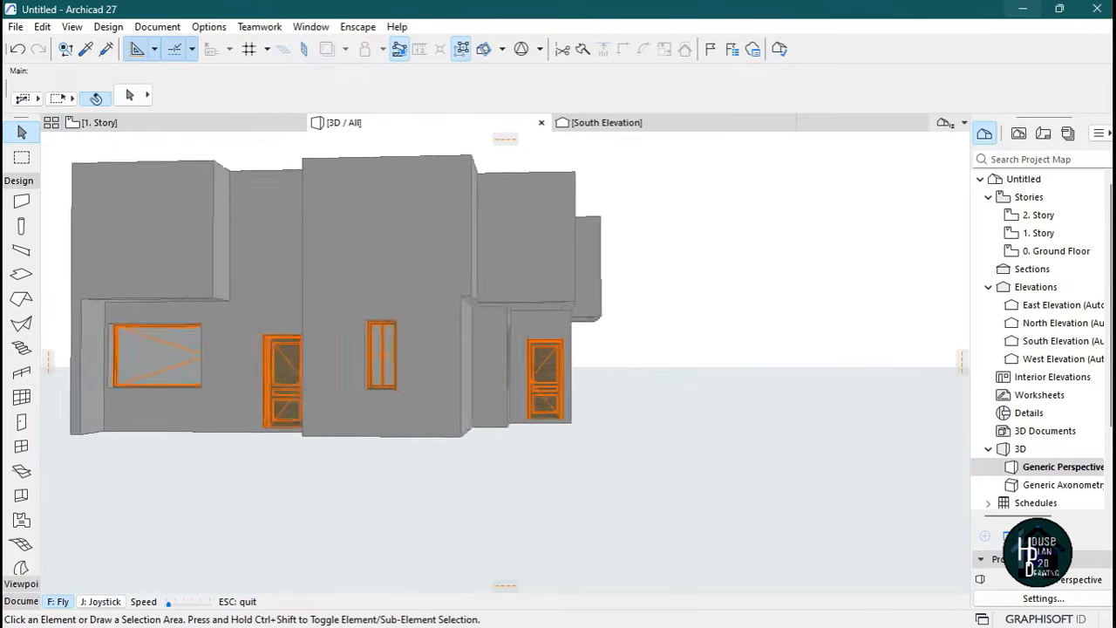
pyautogui.press('Left')
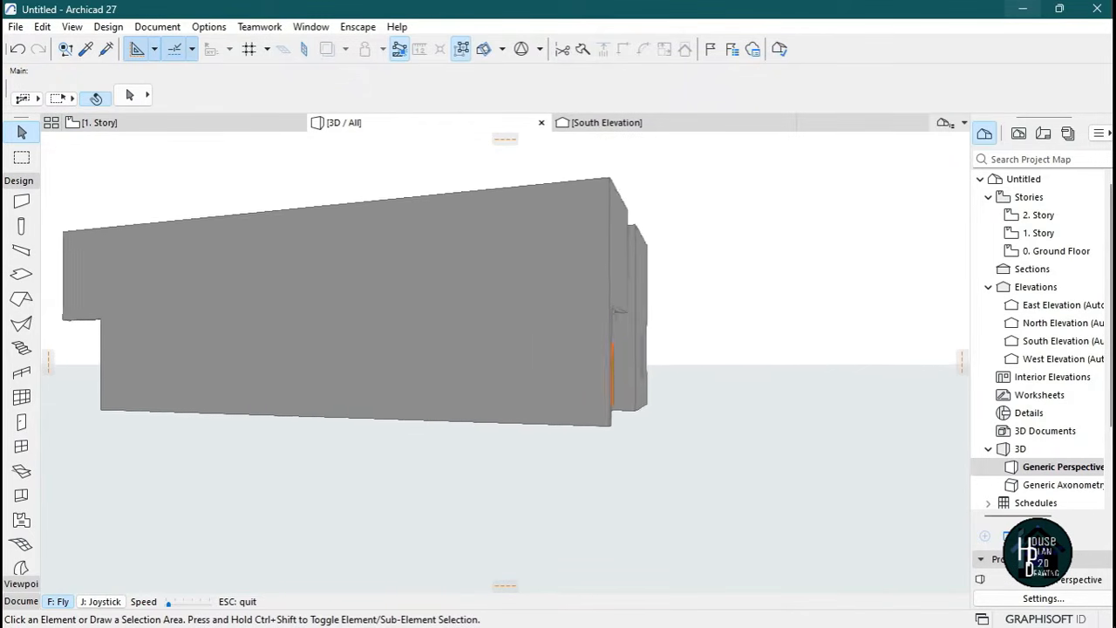
pyautogui.press('Left')
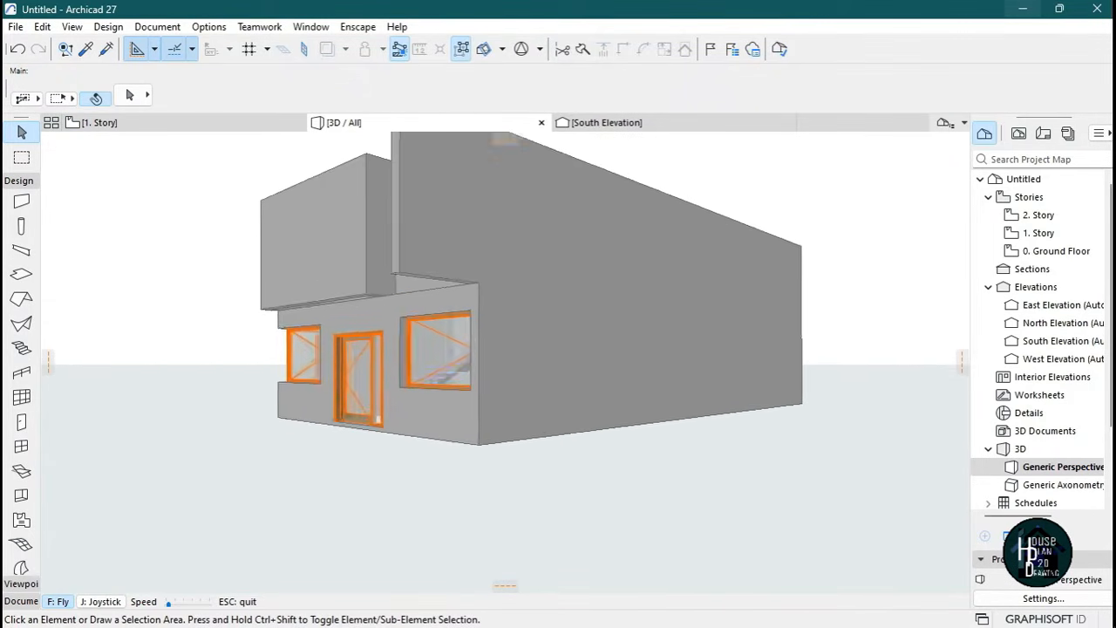
pyautogui.press('Down')
pyautogui.press('pageup')
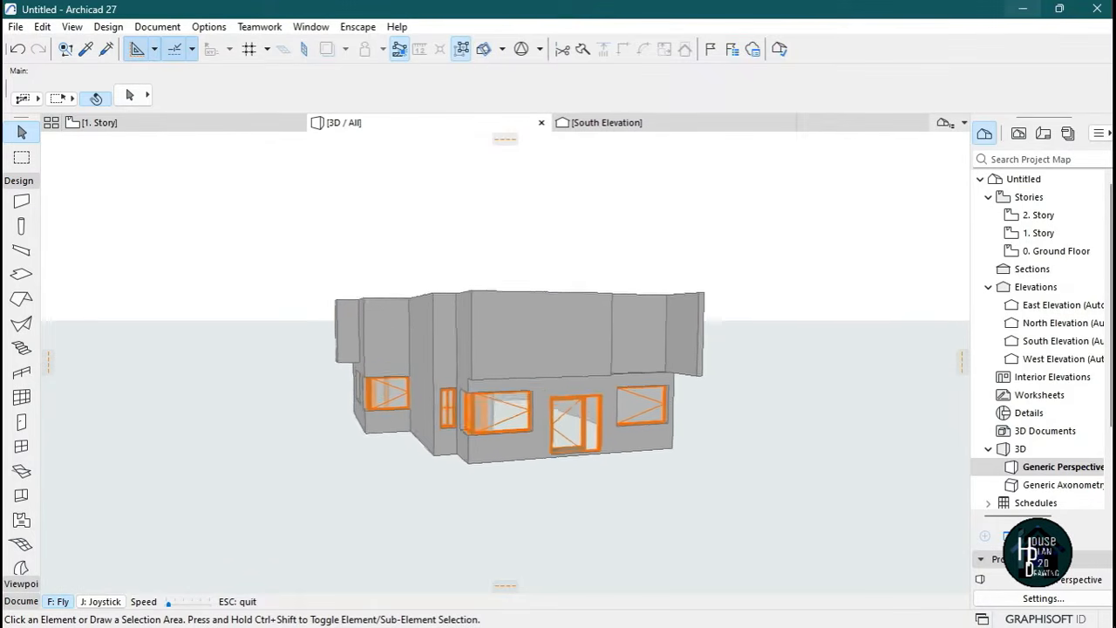
pyautogui.press('pagedown')
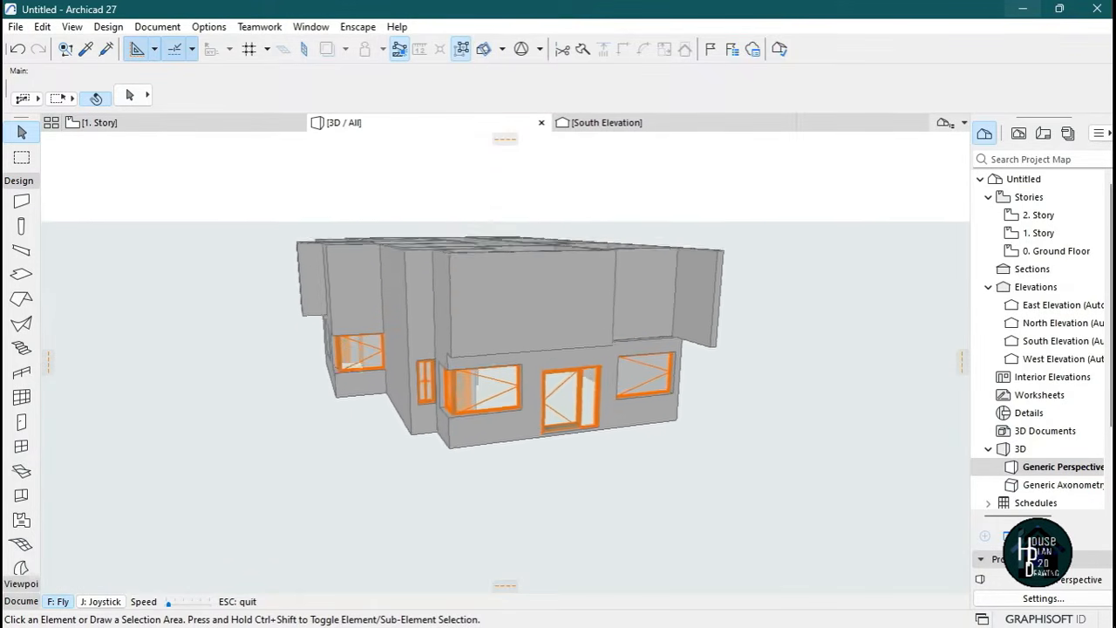
pyautogui.press('Escape')
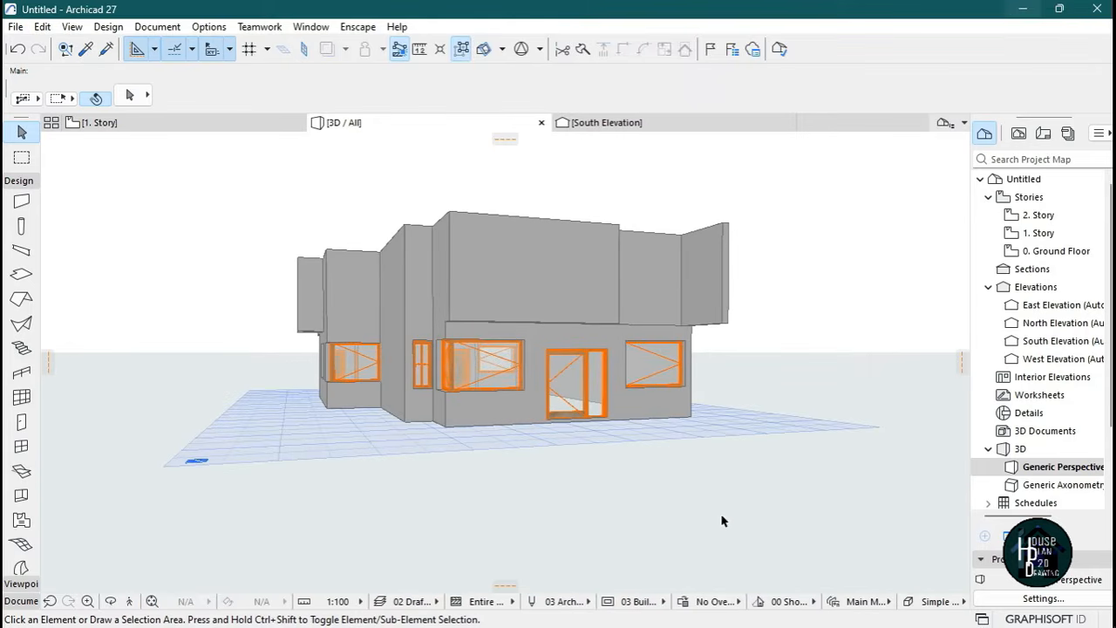
# Switch to the Multigenerational House project in ARCHICAD 25 and examine its facades, balconies and roof-level volume from all sides in 3D.
pyautogui.click(721, 607)
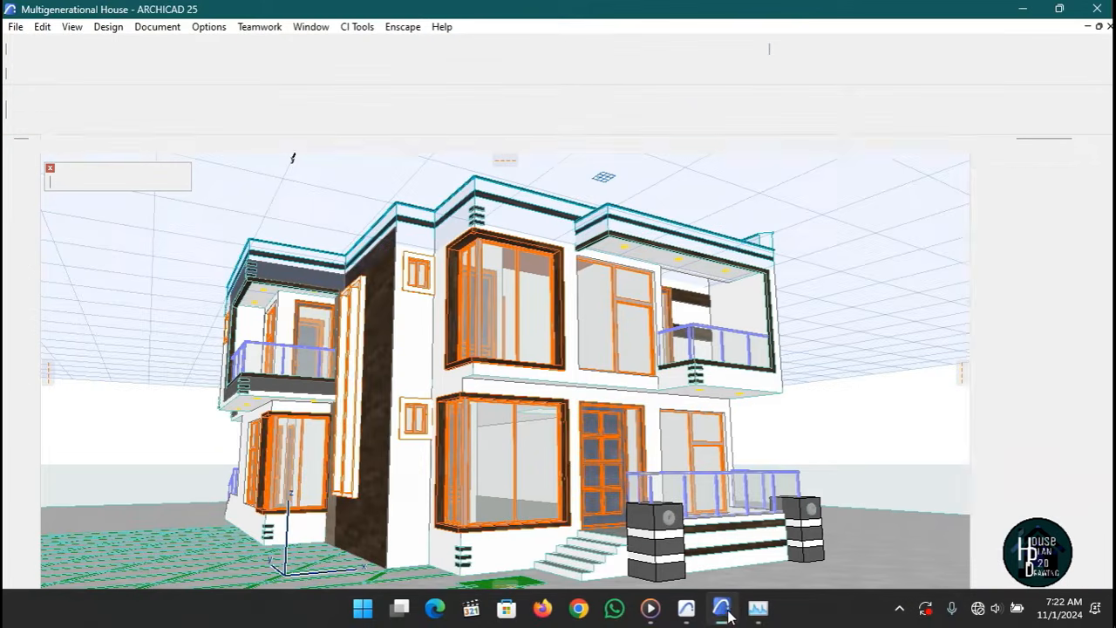
pyautogui.click(131, 601)
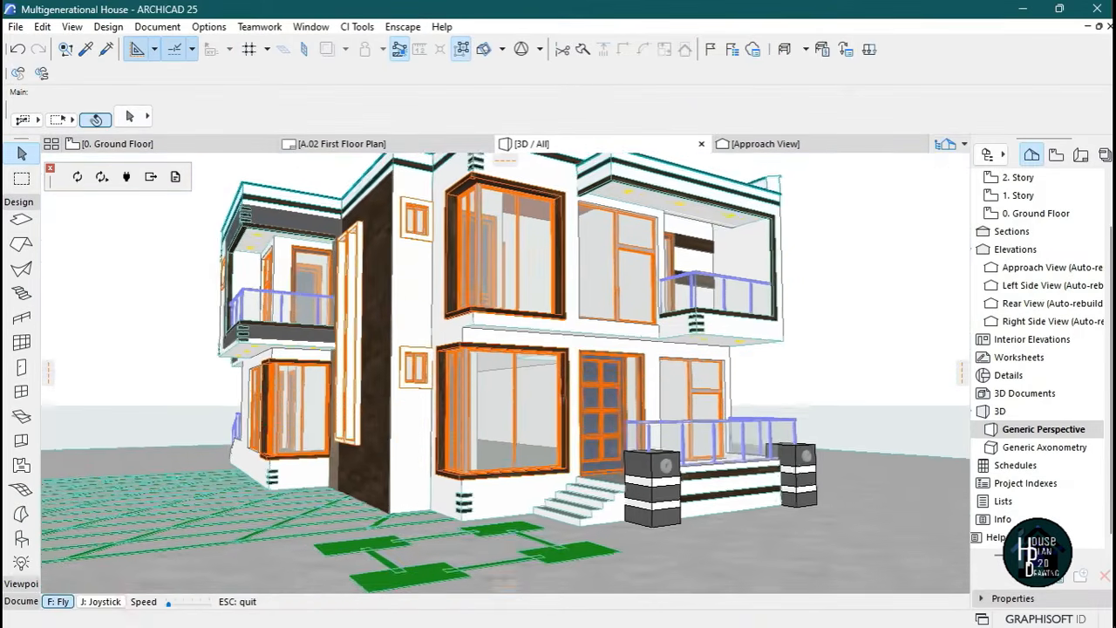
pyautogui.press('Down')
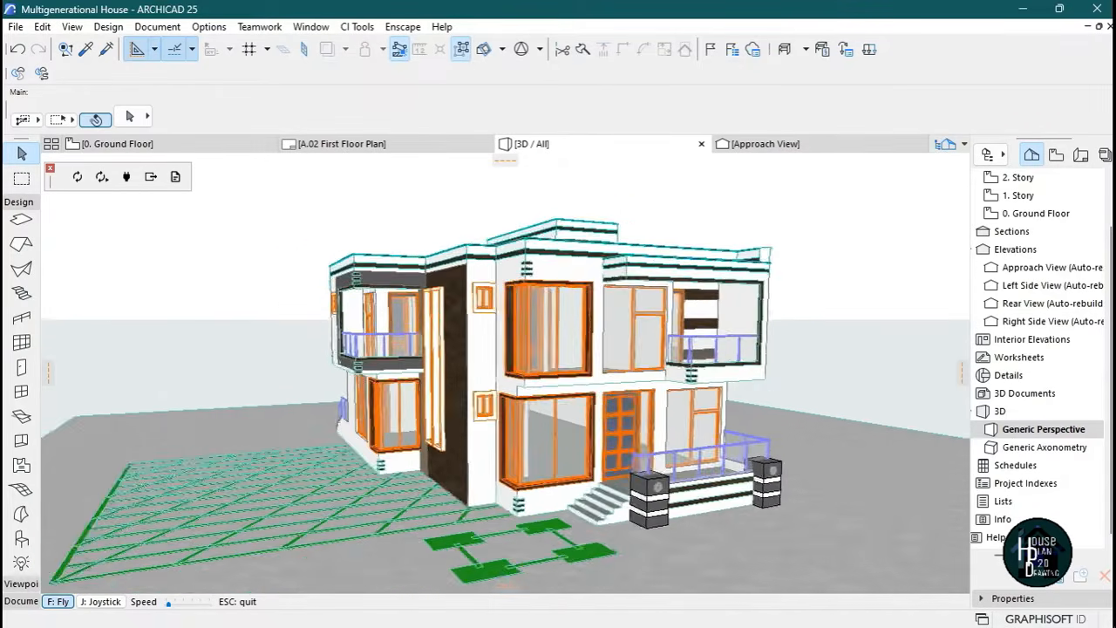
pyautogui.press('Up')
pyautogui.press('Left')
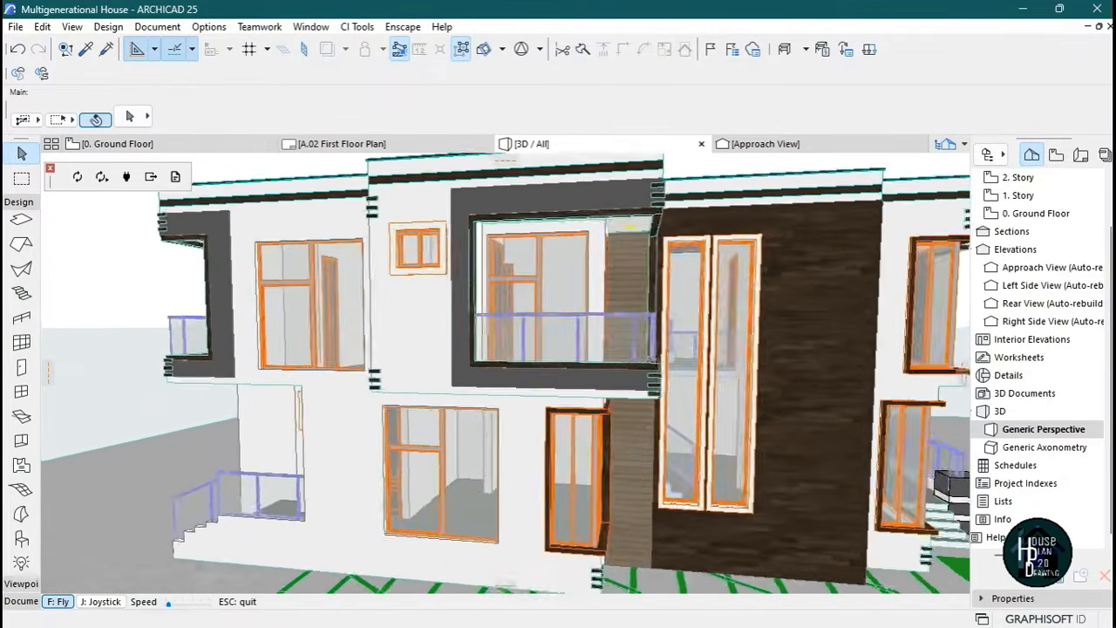
pyautogui.press('Down')
pyautogui.press('Left')
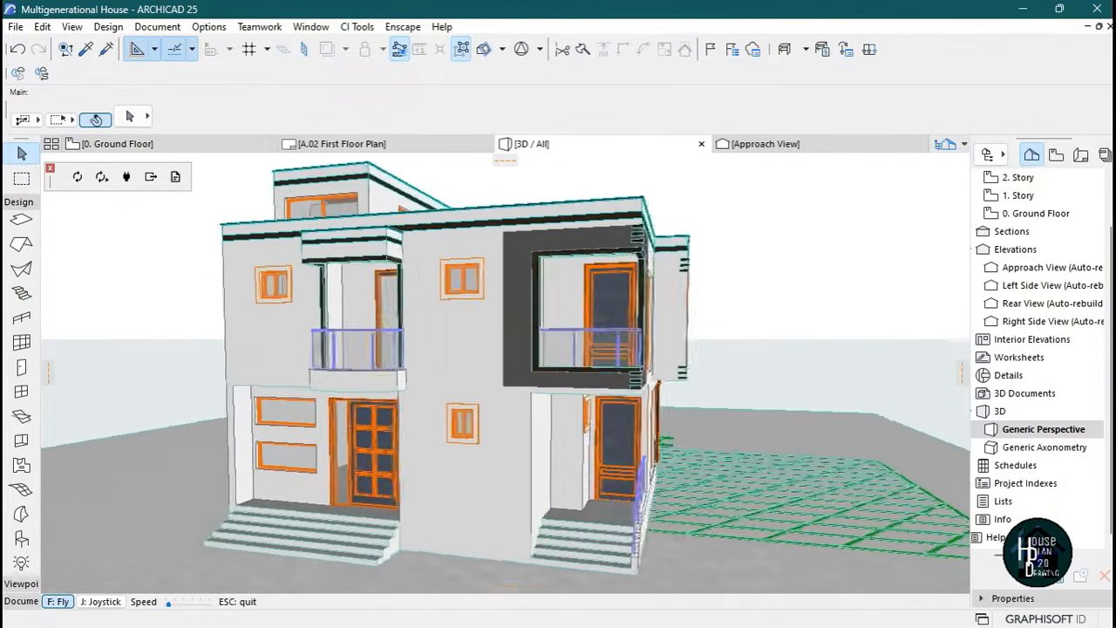
pyautogui.press('Left')
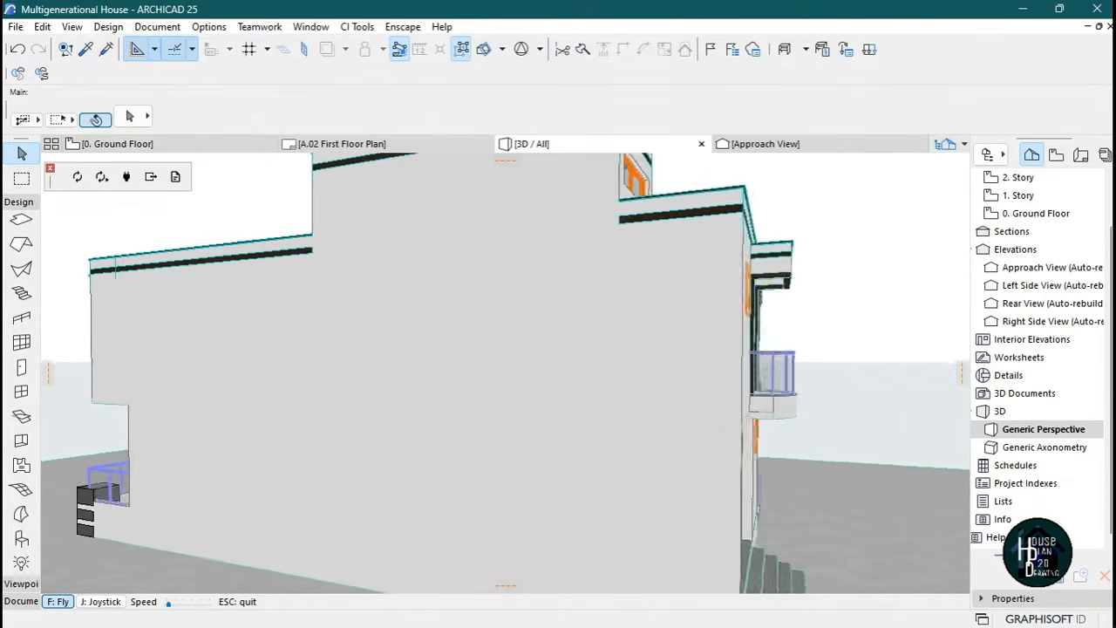
pyautogui.press('Left')
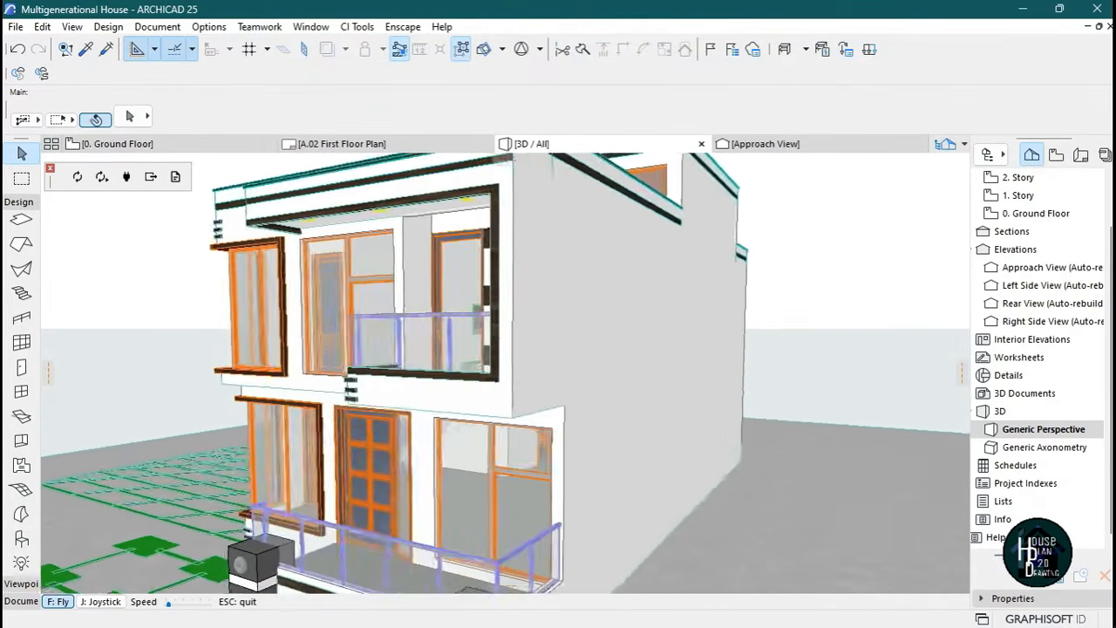
pyautogui.press('Down')
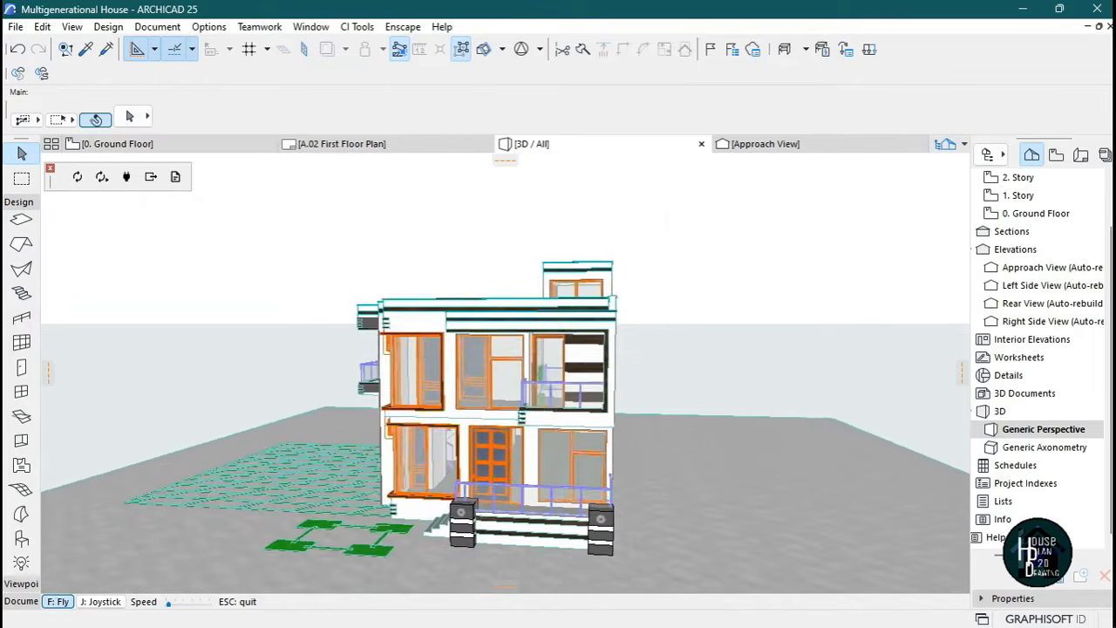
pyautogui.press('Left')
pyautogui.press('Up')
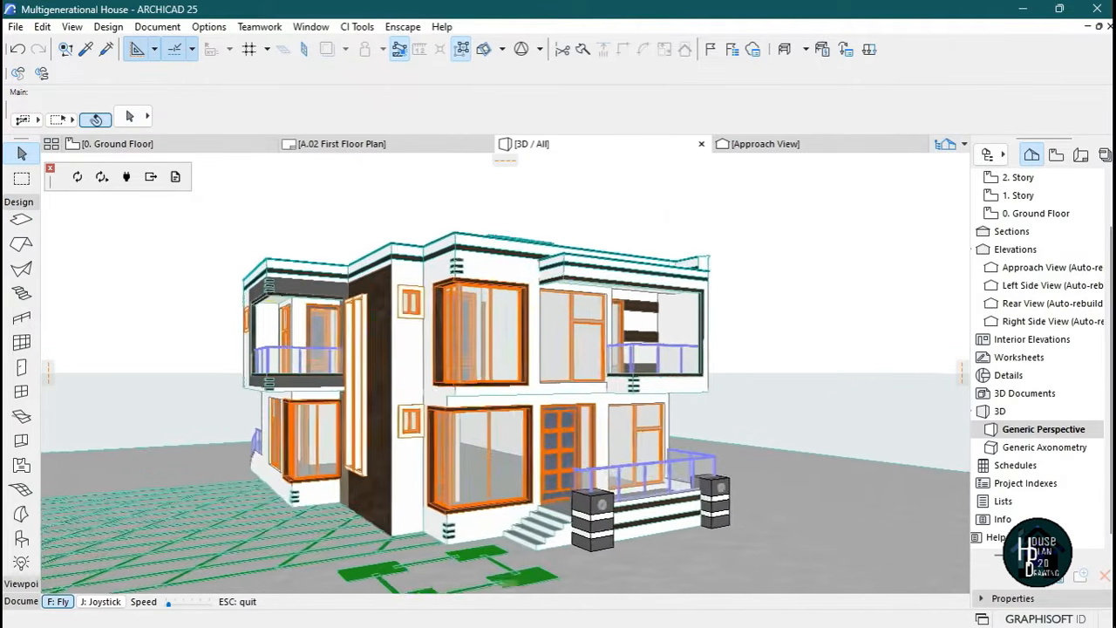
pyautogui.press('Left')
pyautogui.press('Escape')
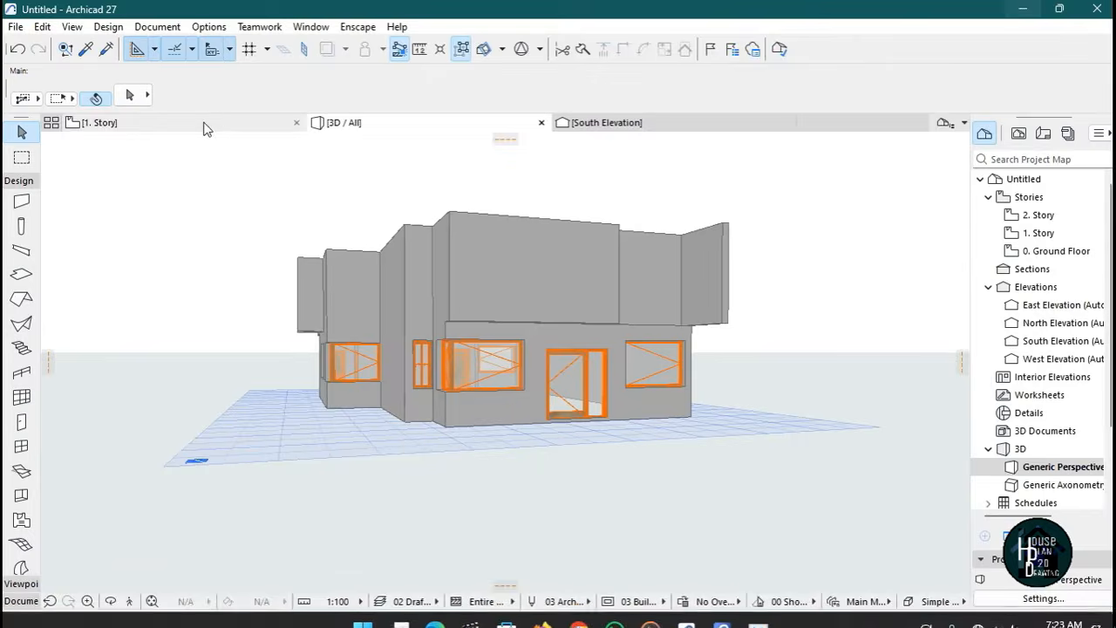
# Return to the untitled Archicad 27 project, open the 2. Story plan and show 1. Story as its trace reference.
pyautogui.click(206, 128)
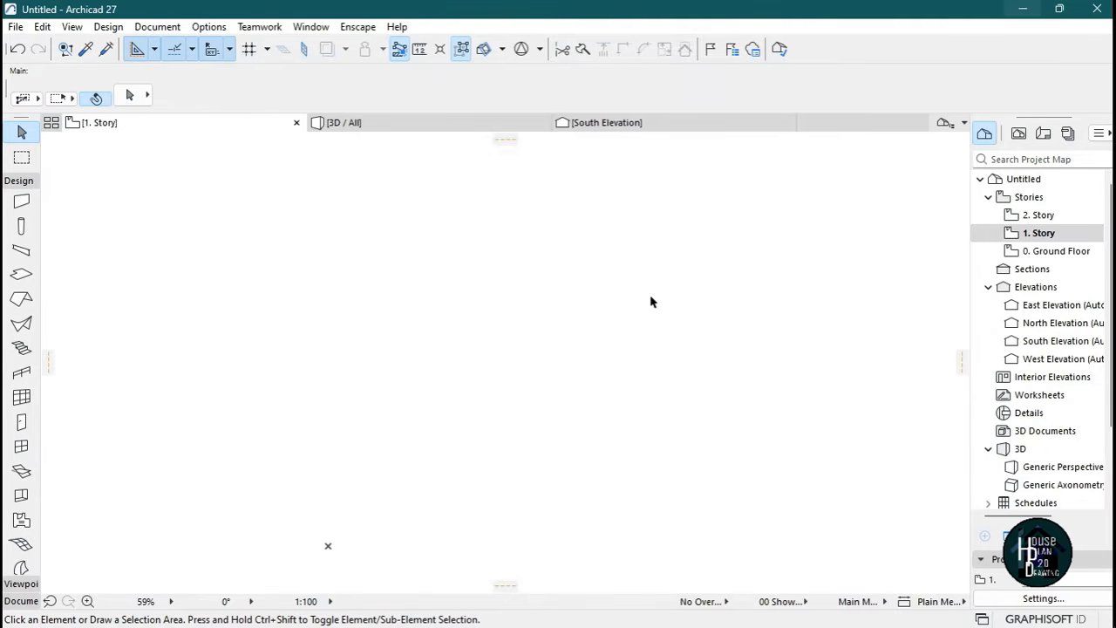
pyautogui.click(1055, 251)
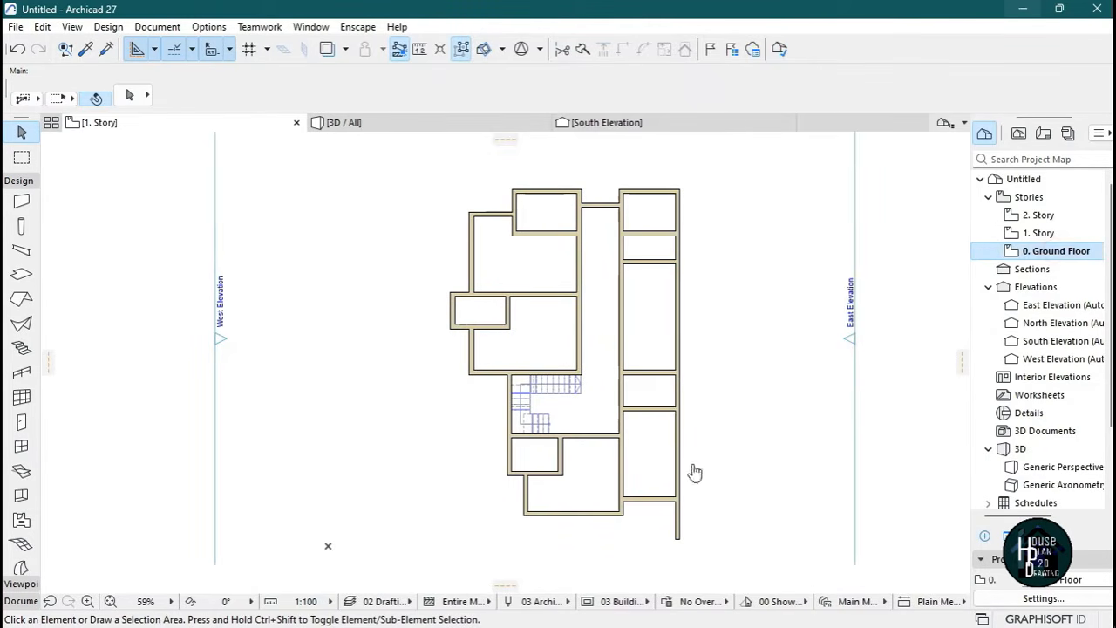
pyautogui.click(1064, 216)
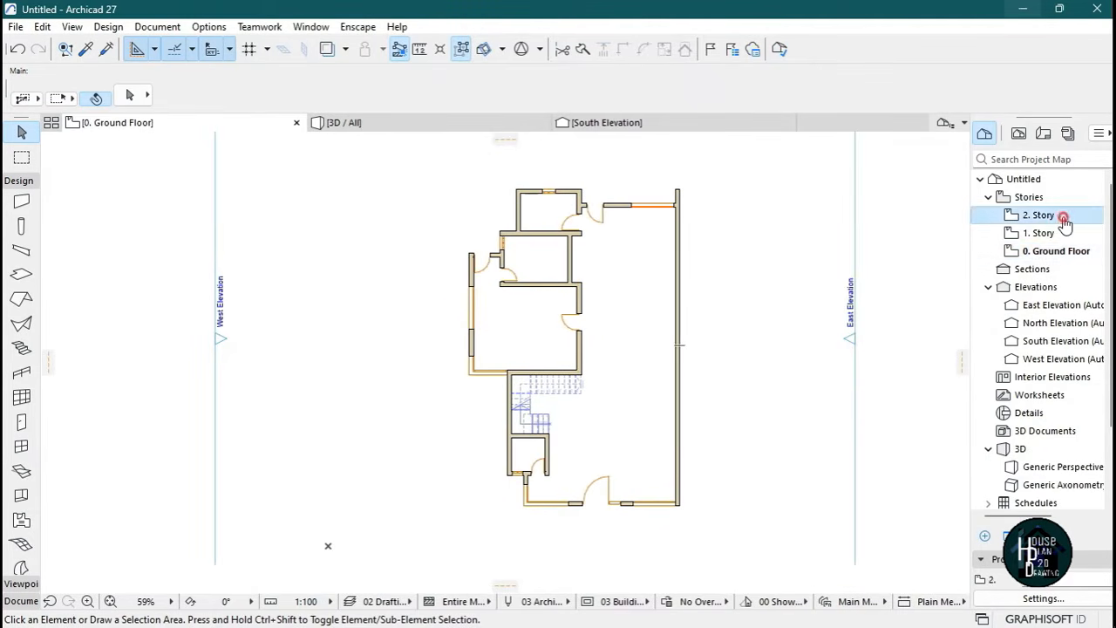
pyautogui.click(1055, 232)
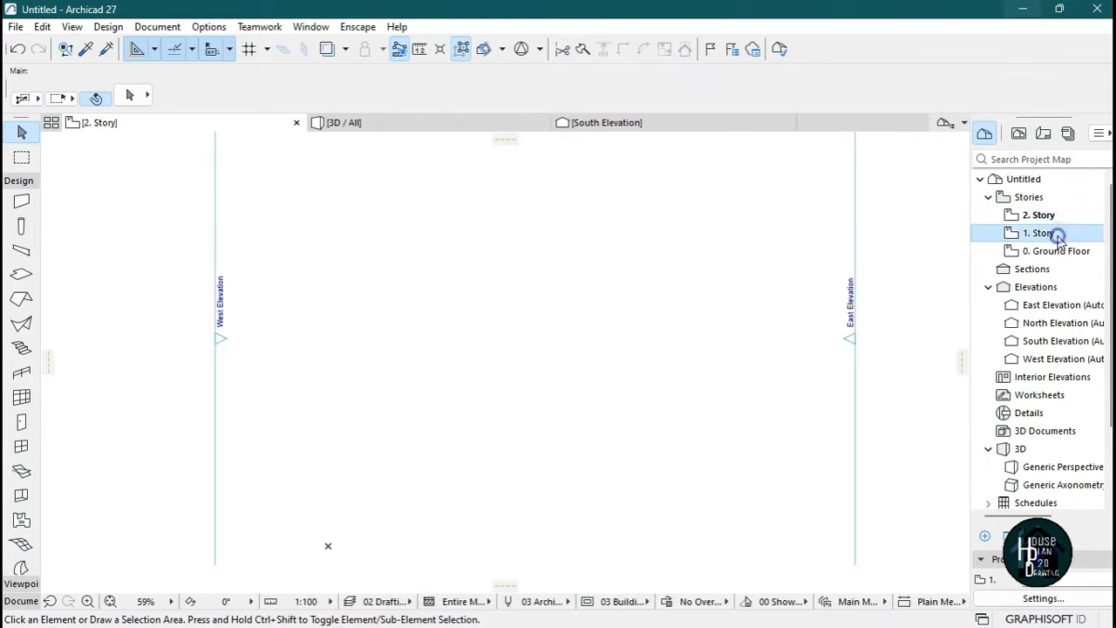
pyautogui.rightClick(1066, 235)
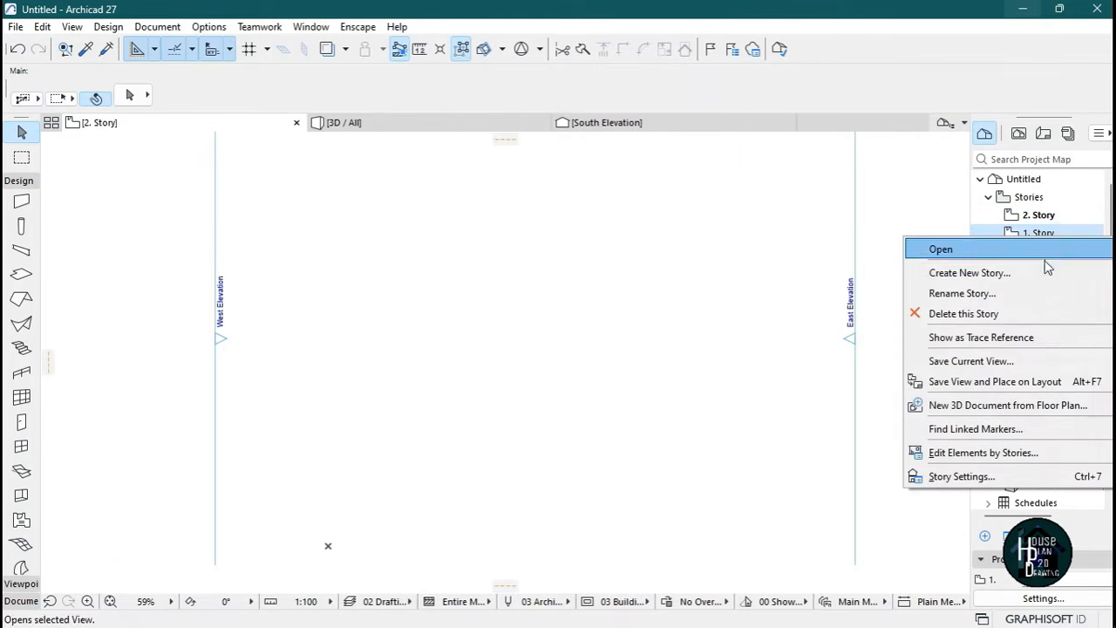
pyautogui.click(1022, 338)
# Draw a closed rectangular loop of Inside Face walls on 2. Story, tracing the outline of the small east room and the long room south of it.
pyautogui.scroll(4, 617, 283)
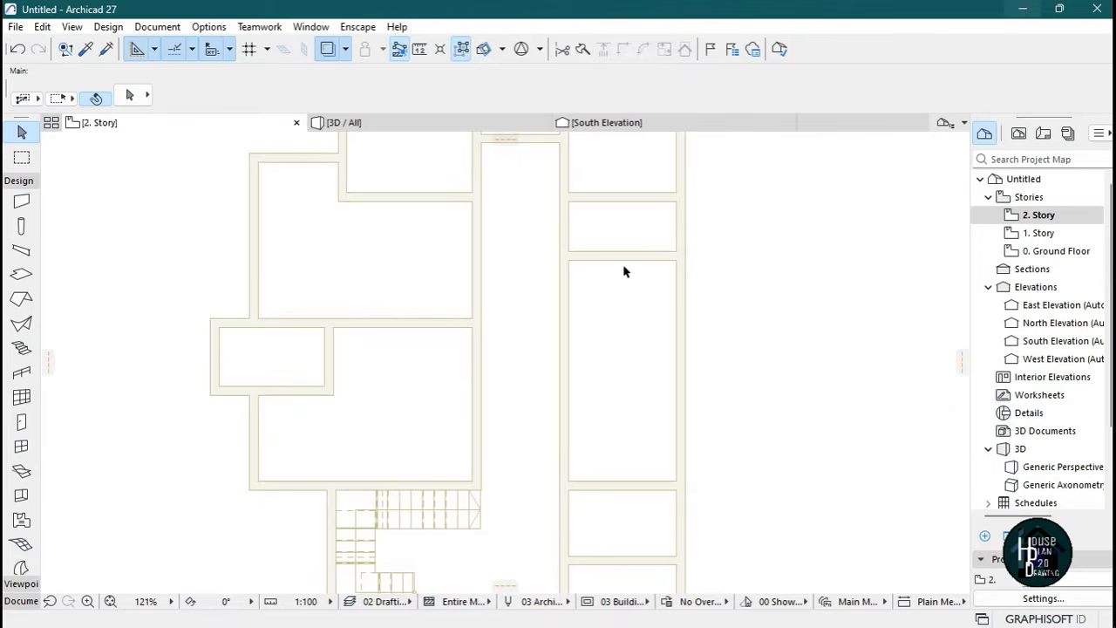
pyautogui.scroll(1, 624, 271)
pyautogui.scroll(-3, 616, 288)
pyautogui.scroll(2, 618, 244)
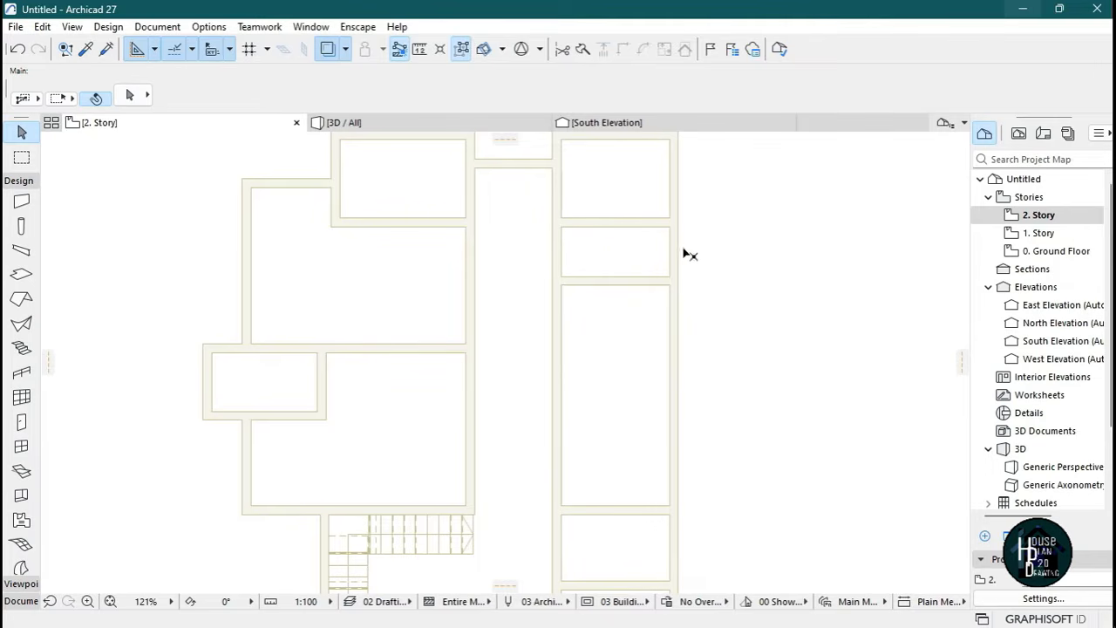
pyautogui.scroll(1, 566, 397)
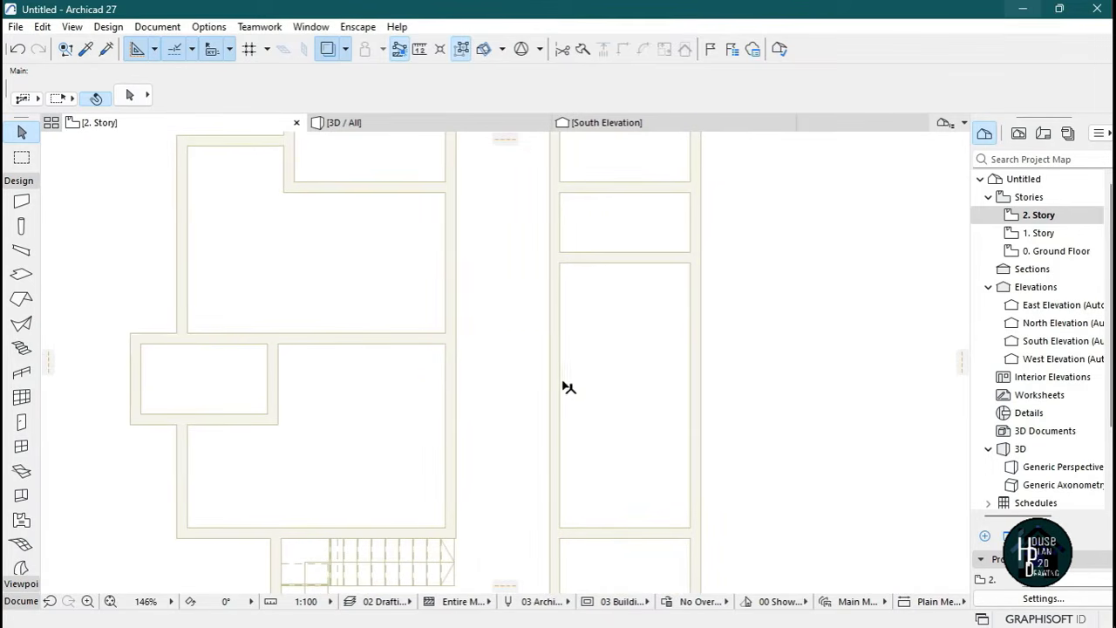
pyautogui.click(21, 201)
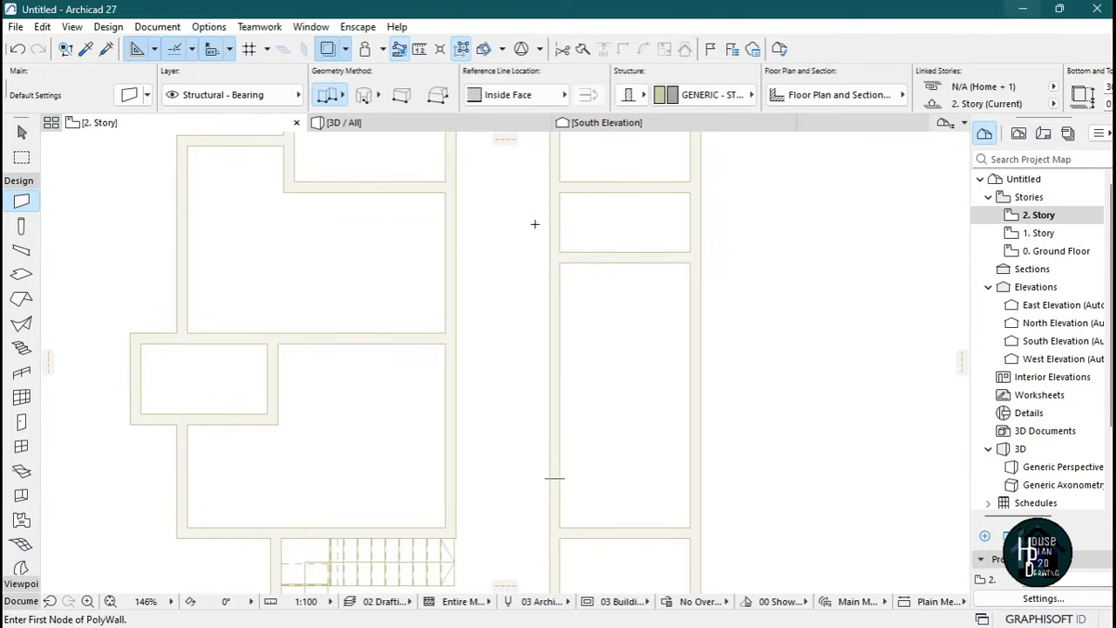
pyautogui.scroll(4, 533, 230)
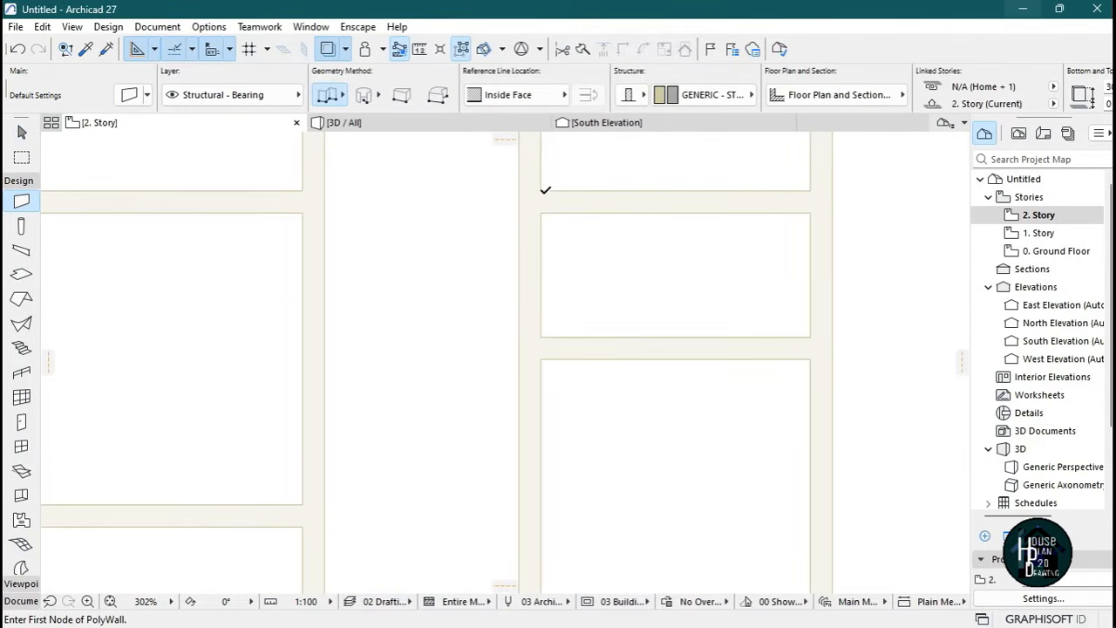
pyautogui.click(542, 188)
pyautogui.scroll(-1, 689, 186)
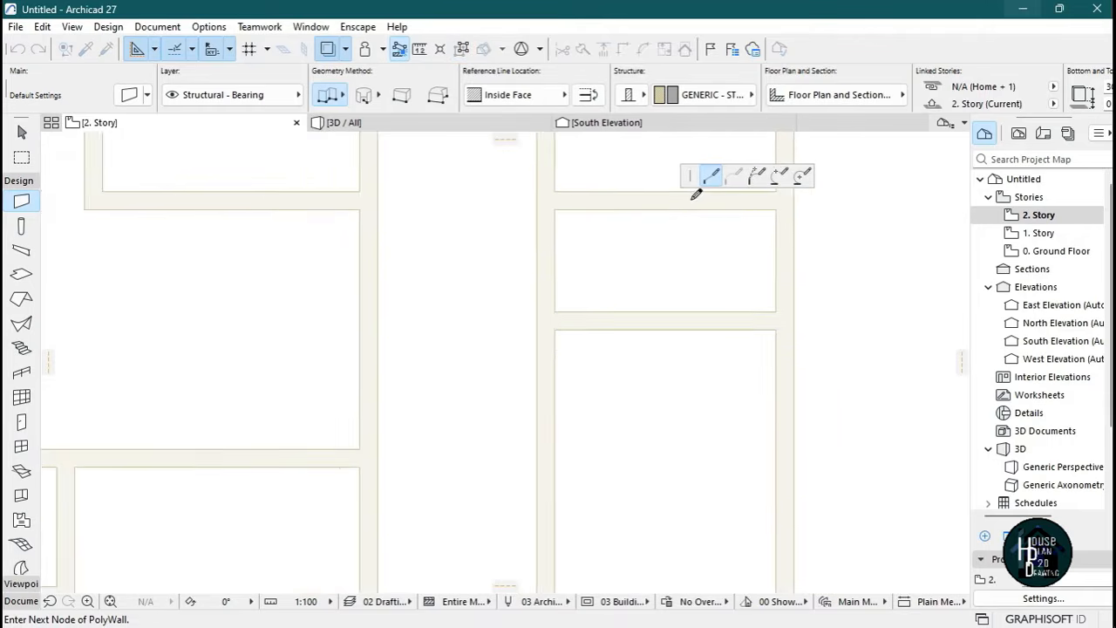
pyautogui.click(772, 194)
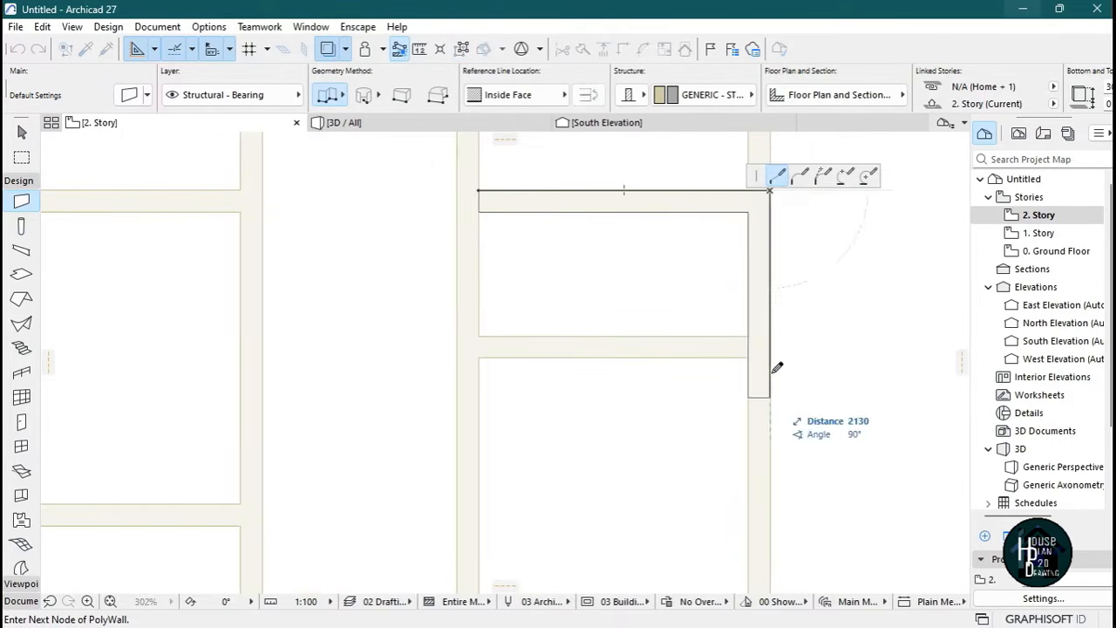
pyautogui.scroll(-3, 776, 375)
pyautogui.scroll(4, 783, 482)
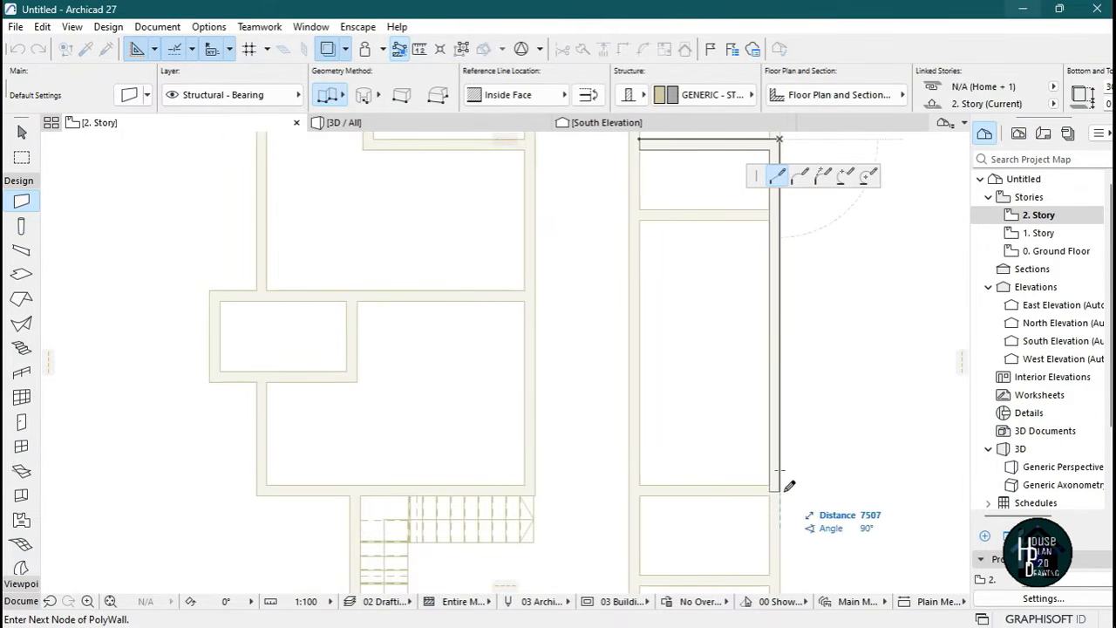
pyautogui.click(779, 494)
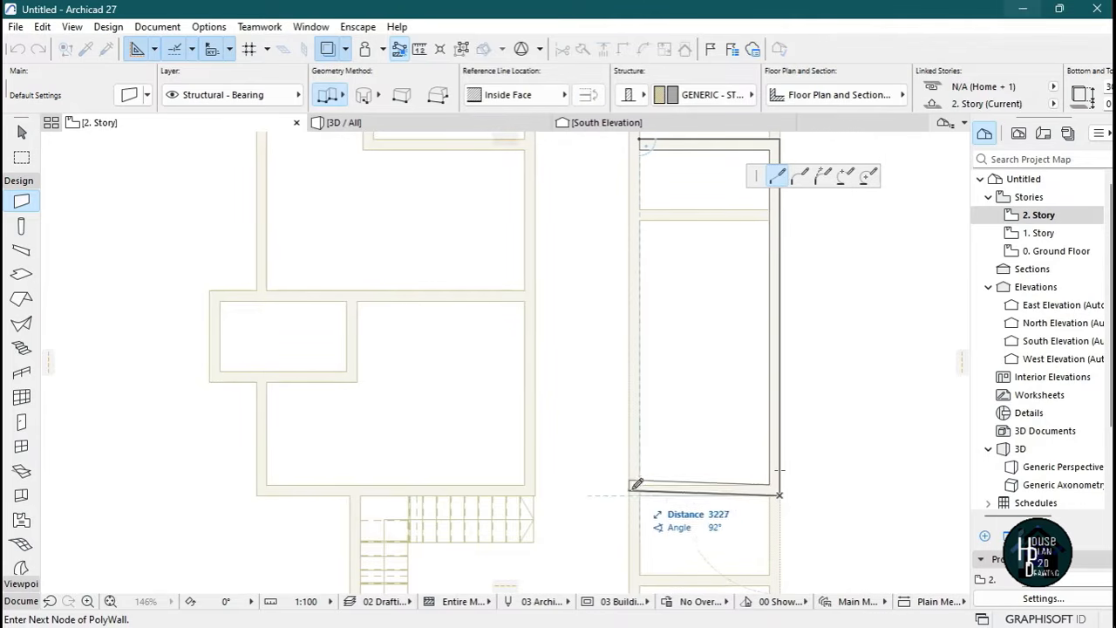
pyautogui.doubleClick(631, 493)
pyautogui.click(628, 493)
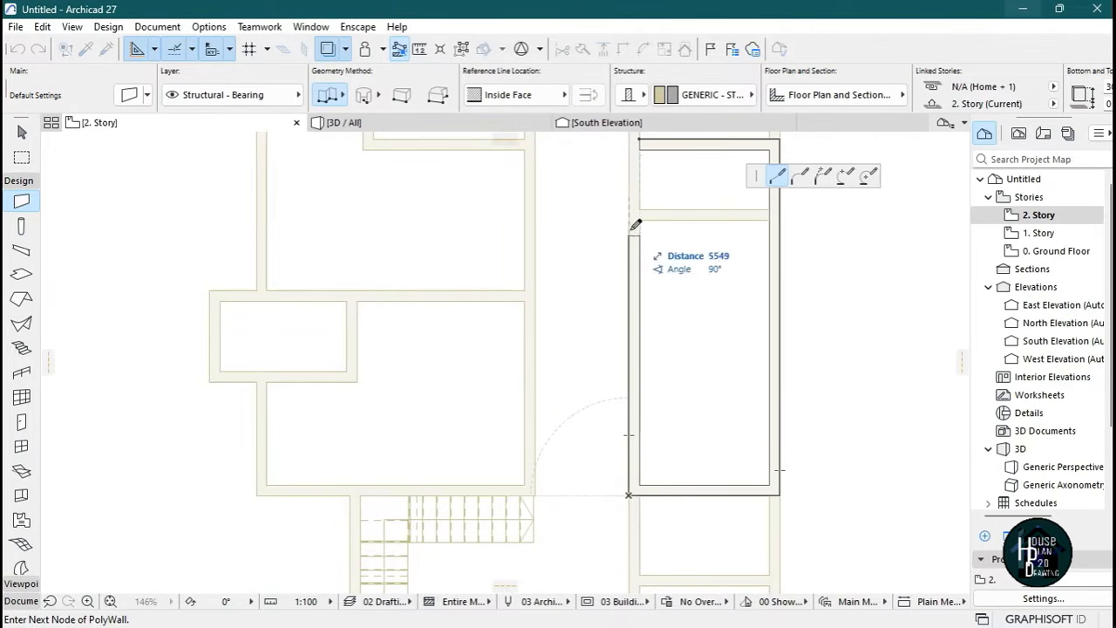
pyautogui.click(630, 137)
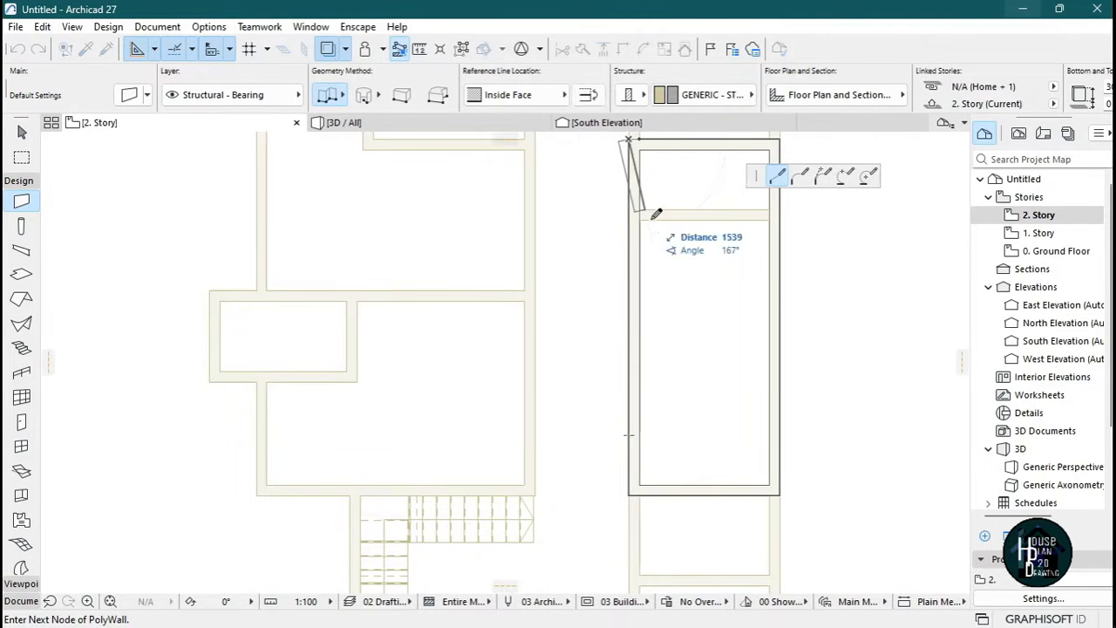
pyautogui.doubleClick(639, 138)
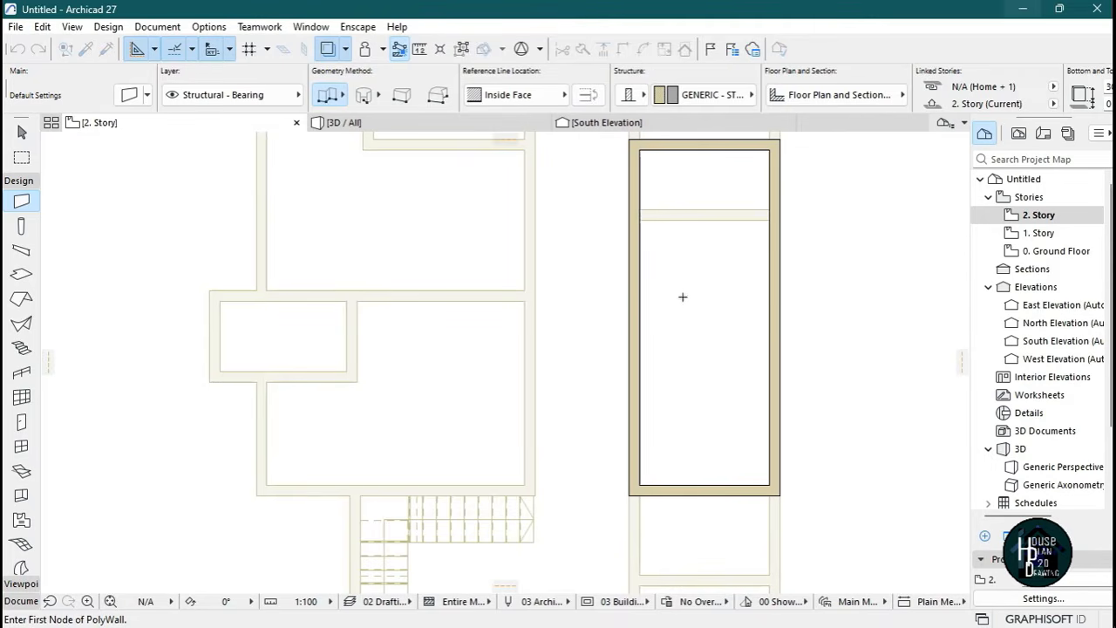
# Draw an Inside Face partition wall on 2. Story, tracing the 1. Story wall between the small east room and the long room.
pyautogui.scroll(-3, 739, 341)
pyautogui.scroll(3, 739, 341)
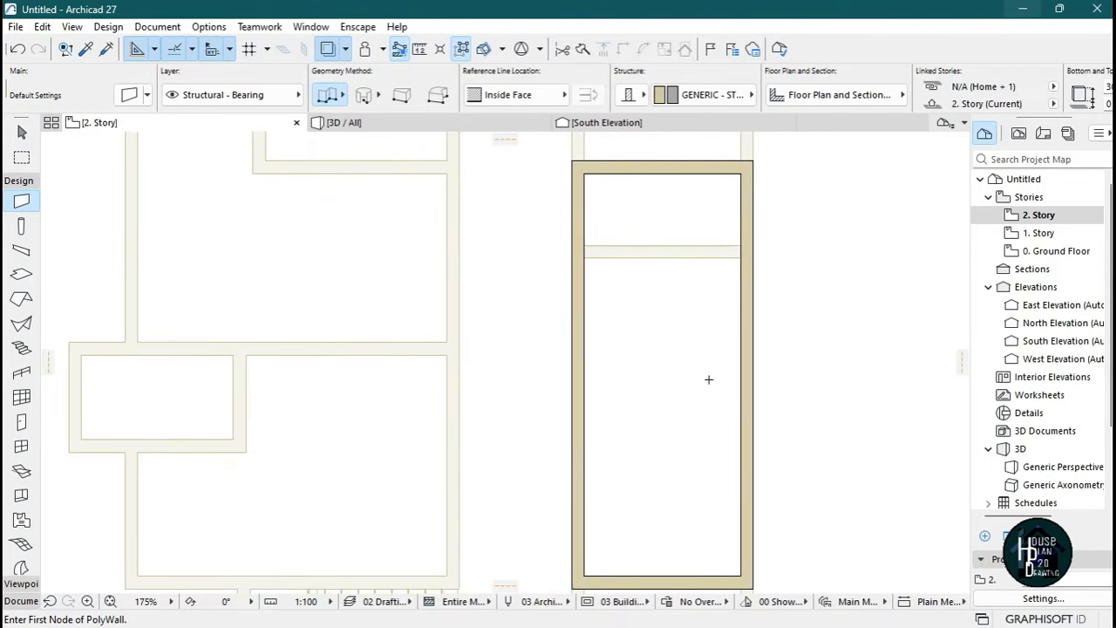
pyautogui.scroll(-3, 710, 331)
pyautogui.scroll(5, 610, 392)
pyautogui.click(519, 368)
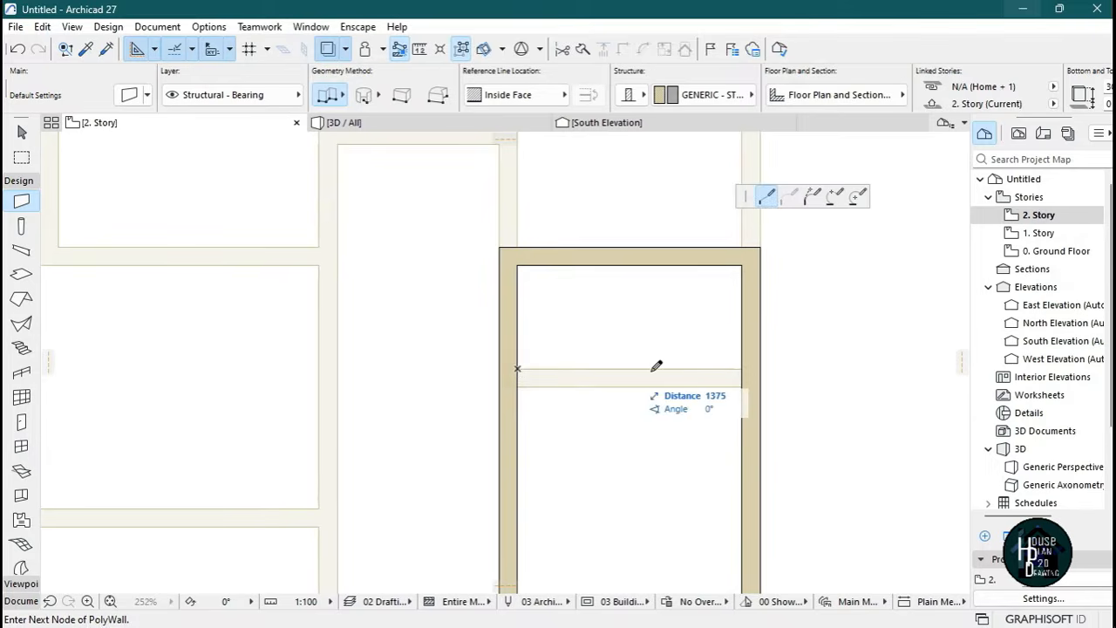
pyautogui.doubleClick(742, 369)
pyautogui.scroll(-5, 680, 349)
pyautogui.scroll(1, 678, 365)
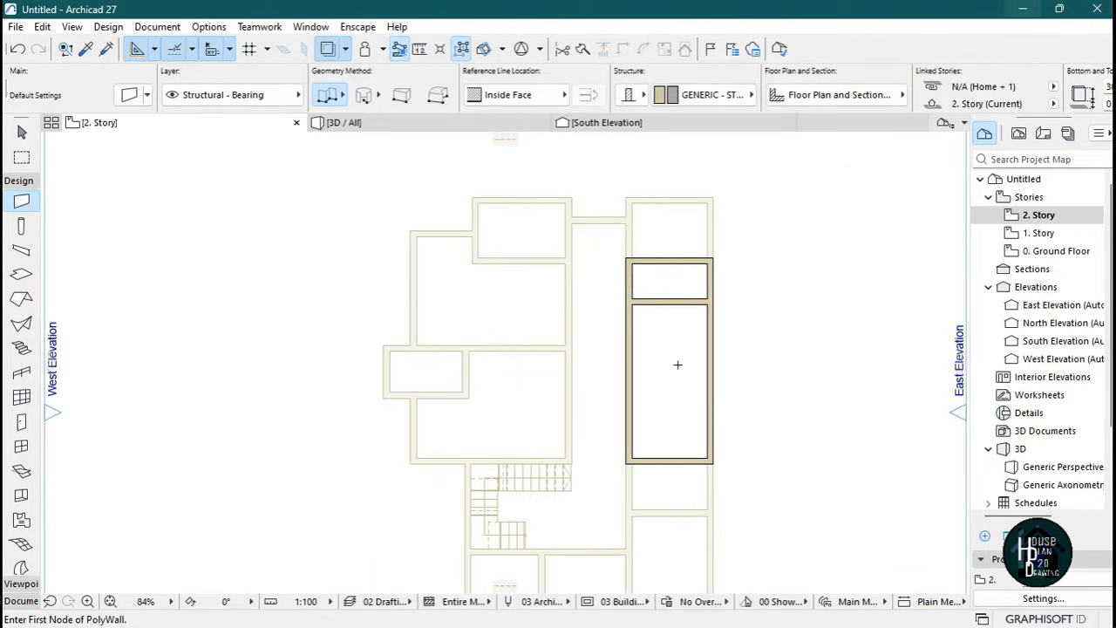
pyautogui.press('Escape')
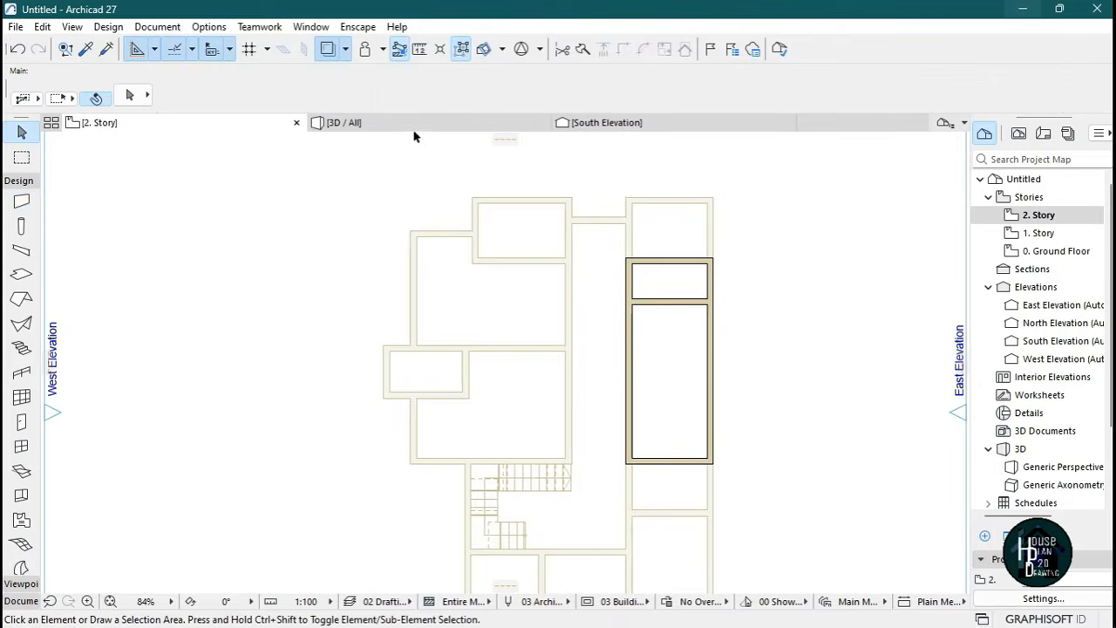
# Fly around the model in 3D to examine how the new second-story walls sit above the lower floors.
pyautogui.click(401, 122)
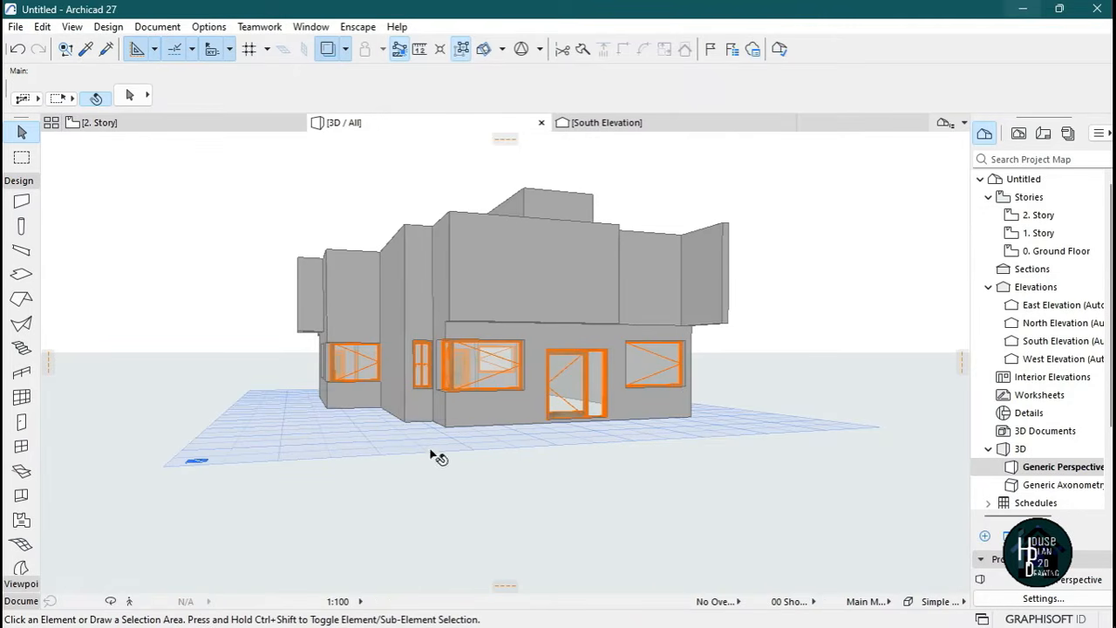
pyautogui.click(129, 601)
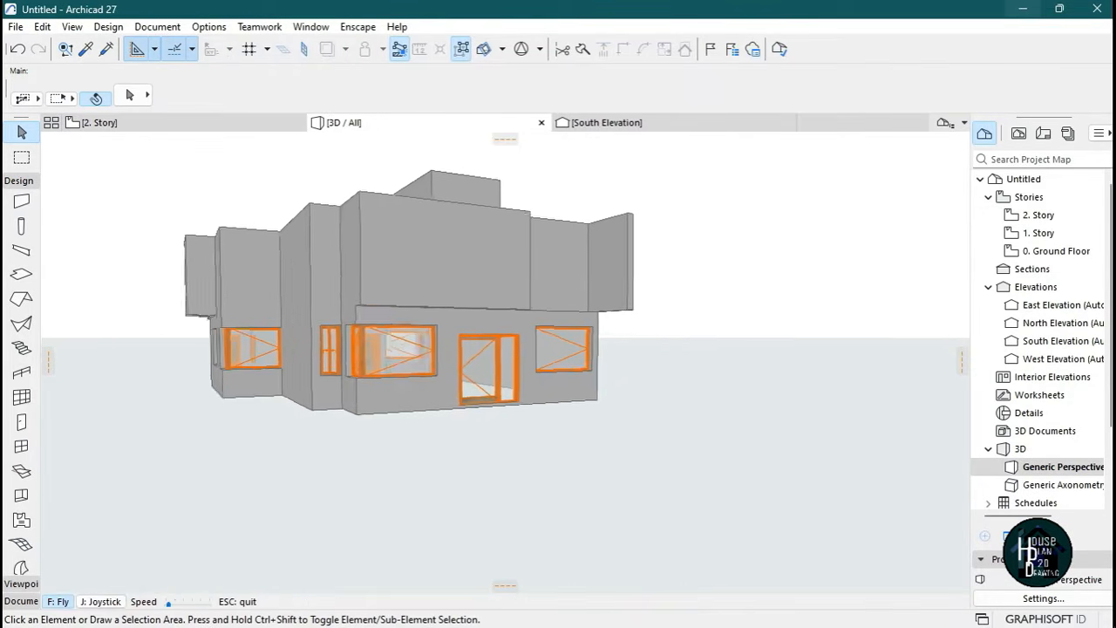
pyautogui.press('Left')
pyautogui.press('Right')
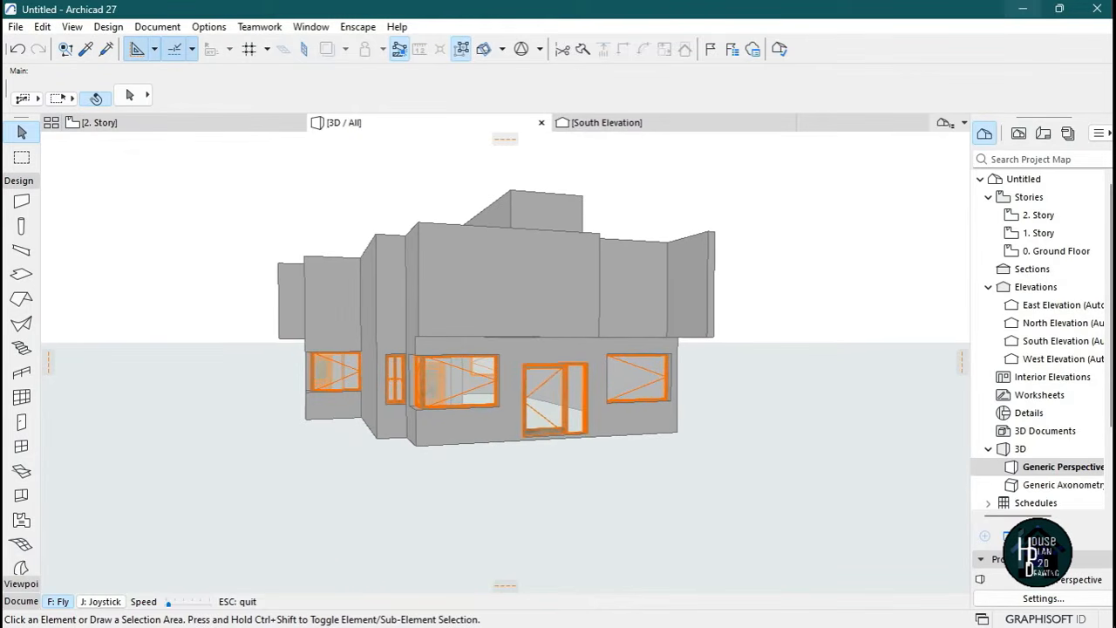
pyautogui.press('Escape')
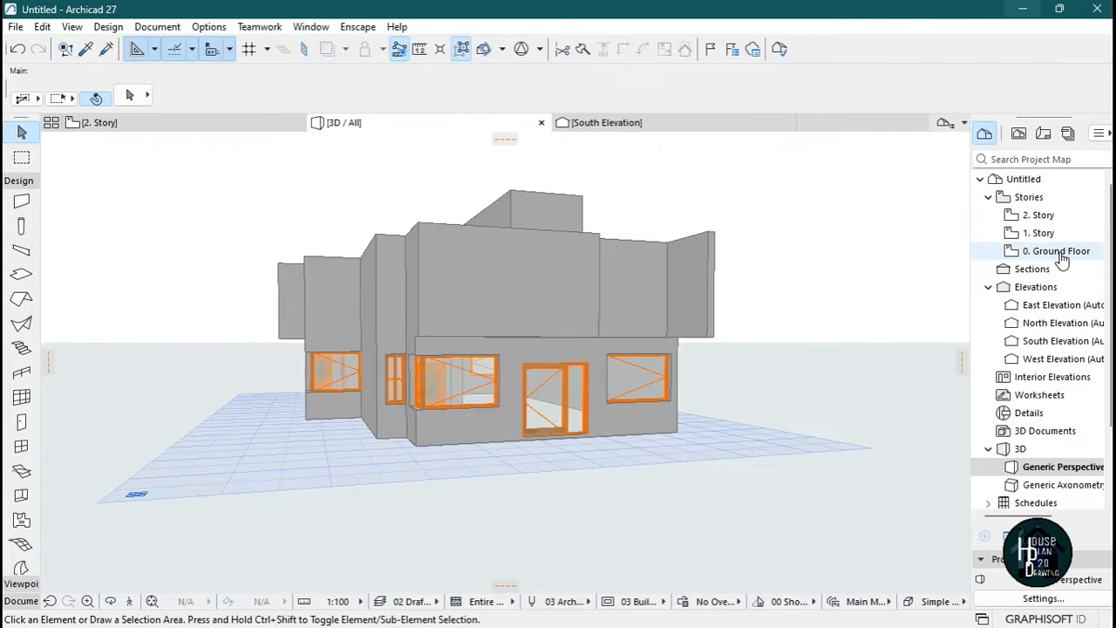
# Open the Ground Floor plan and turn off the trace reference.
pyautogui.doubleClick(1055, 251)
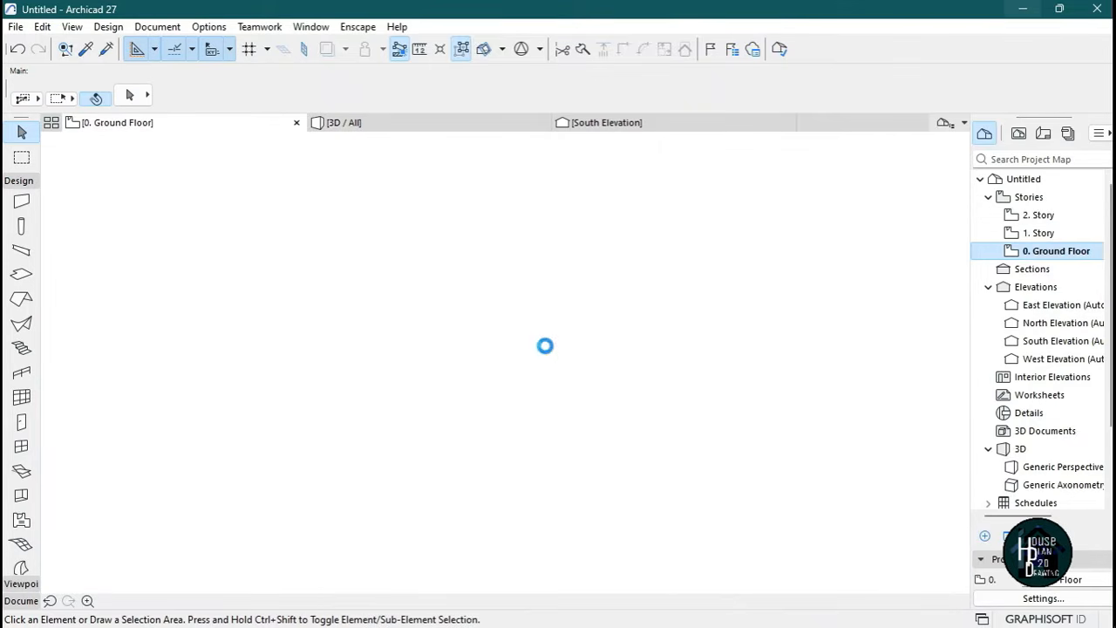
pyautogui.scroll(-3, 587, 294)
pyautogui.scroll(1, 591, 329)
pyautogui.scroll(1, 591, 330)
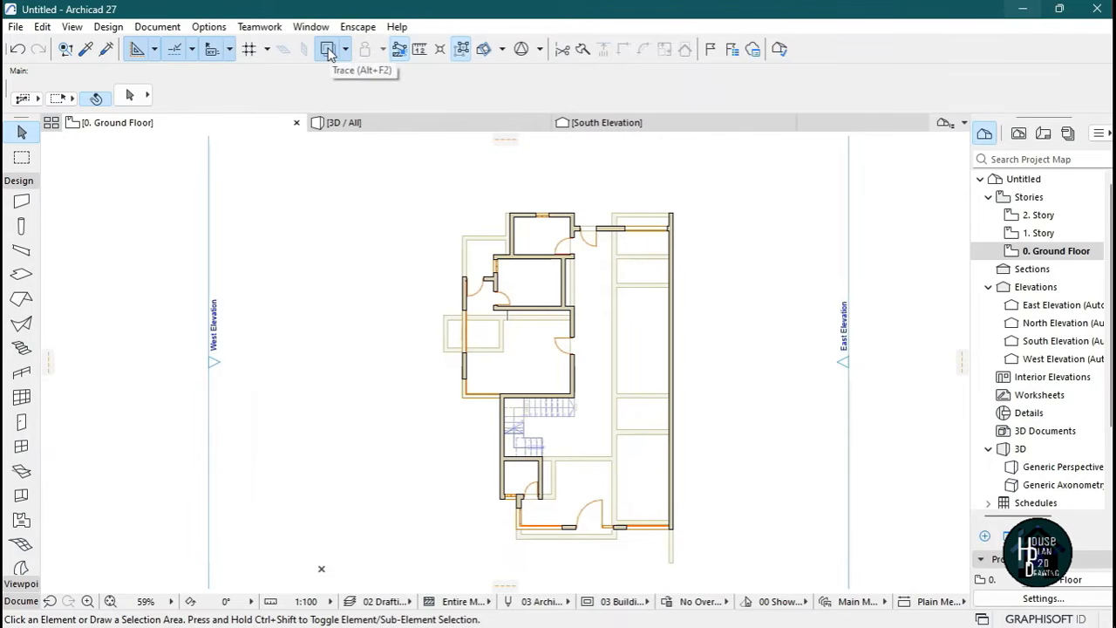
pyautogui.click(328, 51)
pyautogui.scroll(-1, 590, 425)
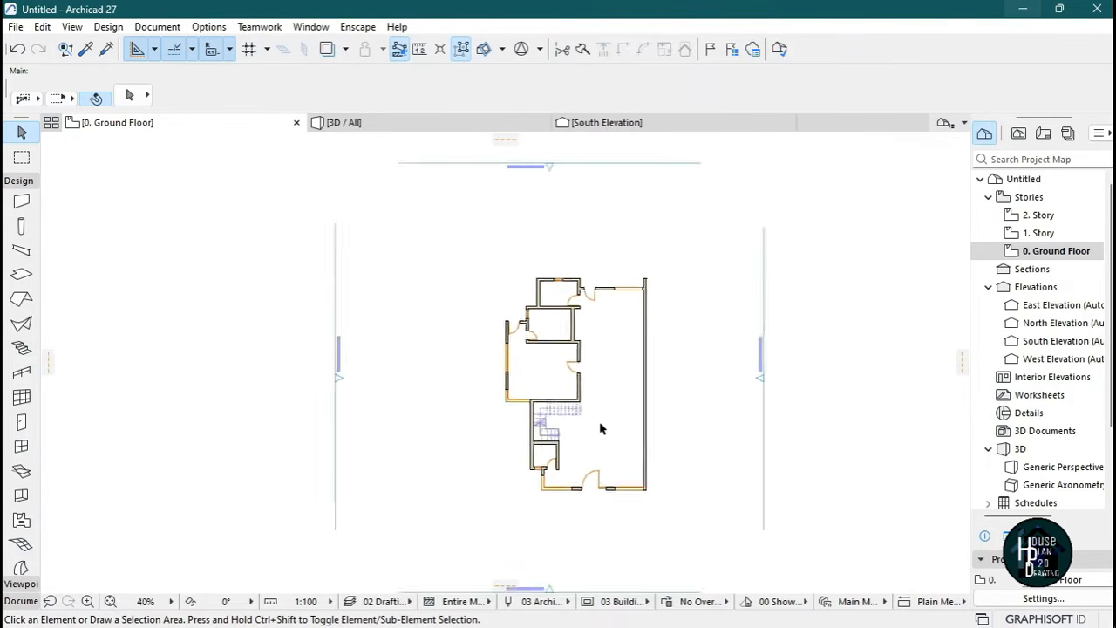
pyautogui.scroll(2, 595, 422)
# Open the 1. Story and 2. Story plans, and create an unnamed new story above 2. Story with a height of 3000.
pyautogui.doubleClick(1056, 233)
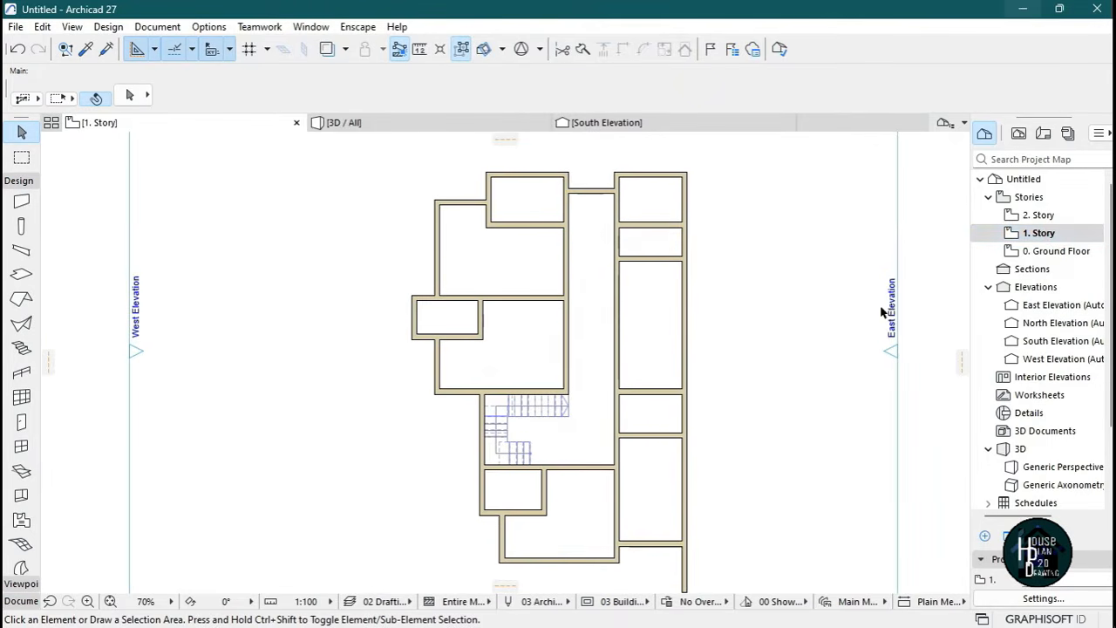
pyautogui.click(1050, 216)
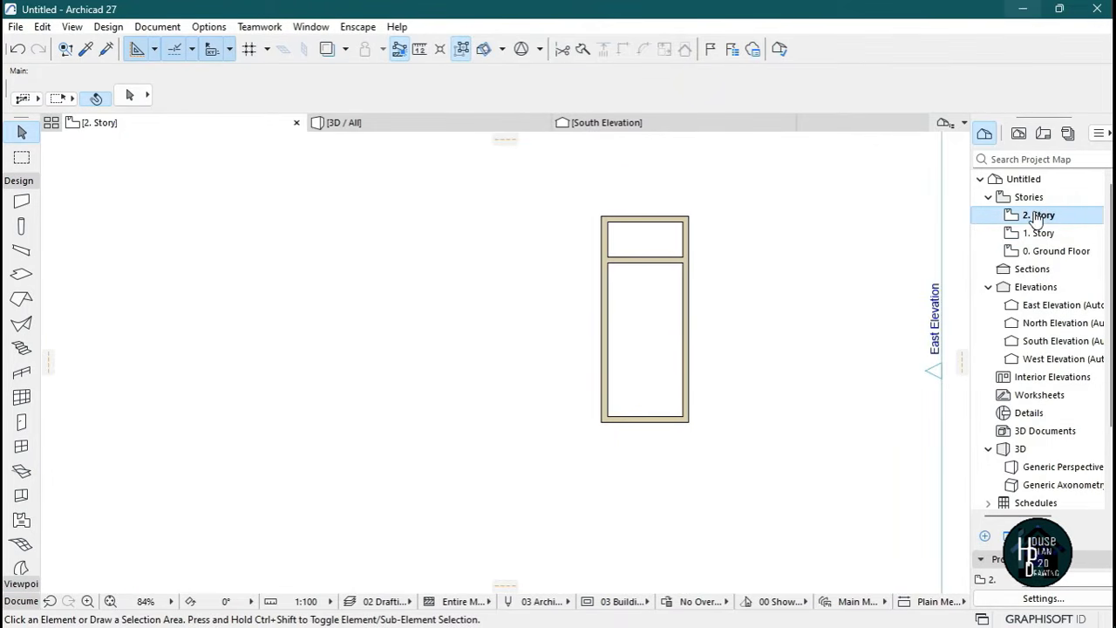
pyautogui.rightClick(1048, 216)
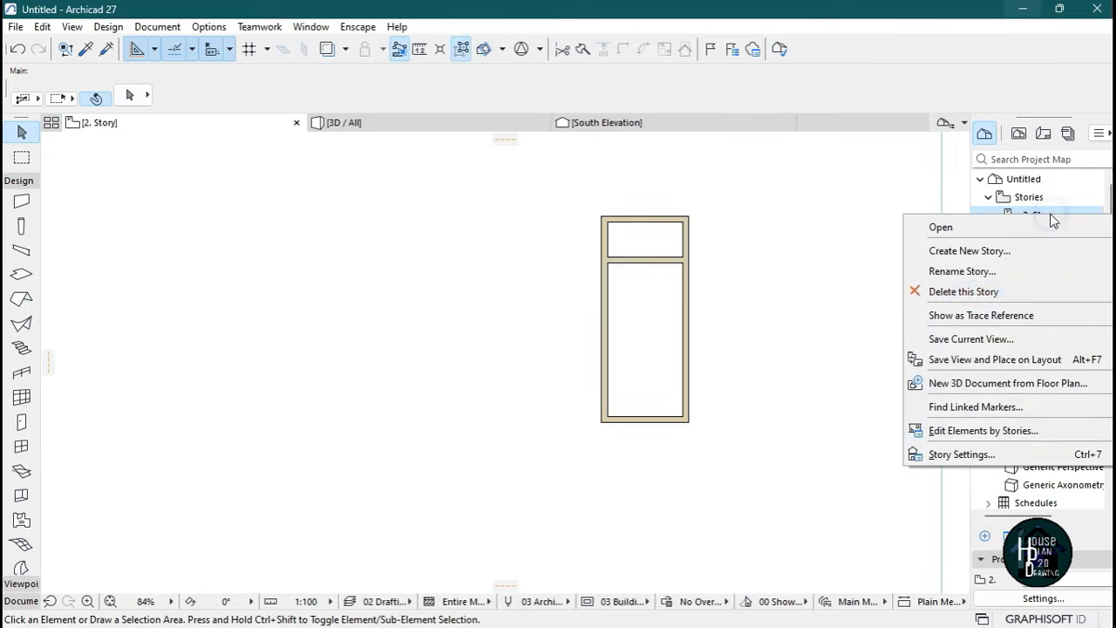
pyautogui.click(1044, 214)
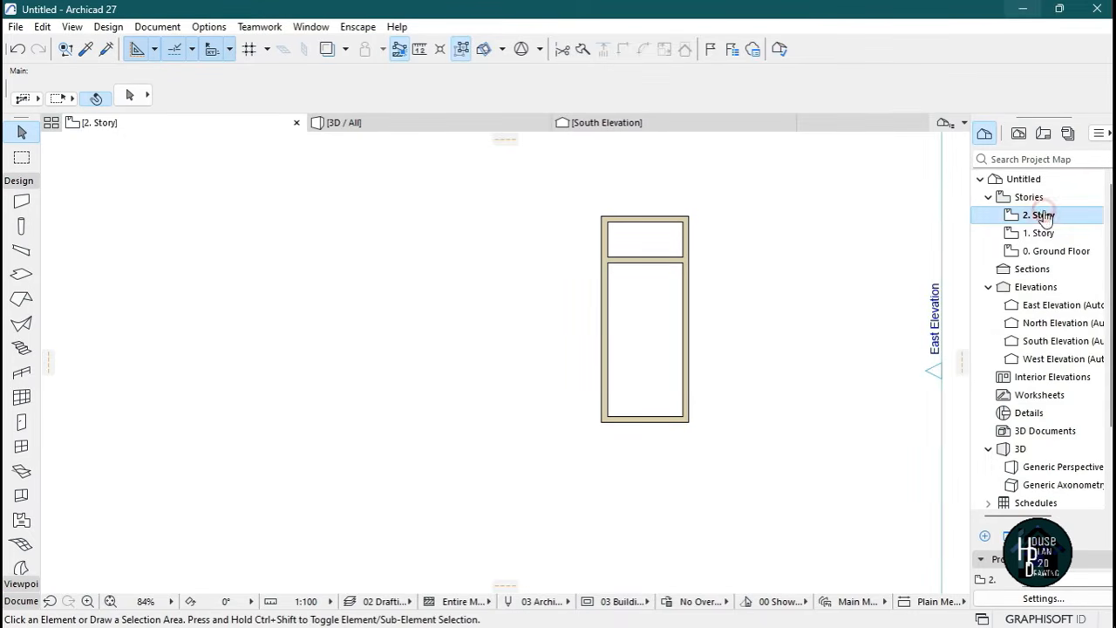
pyautogui.rightClick(1043, 218)
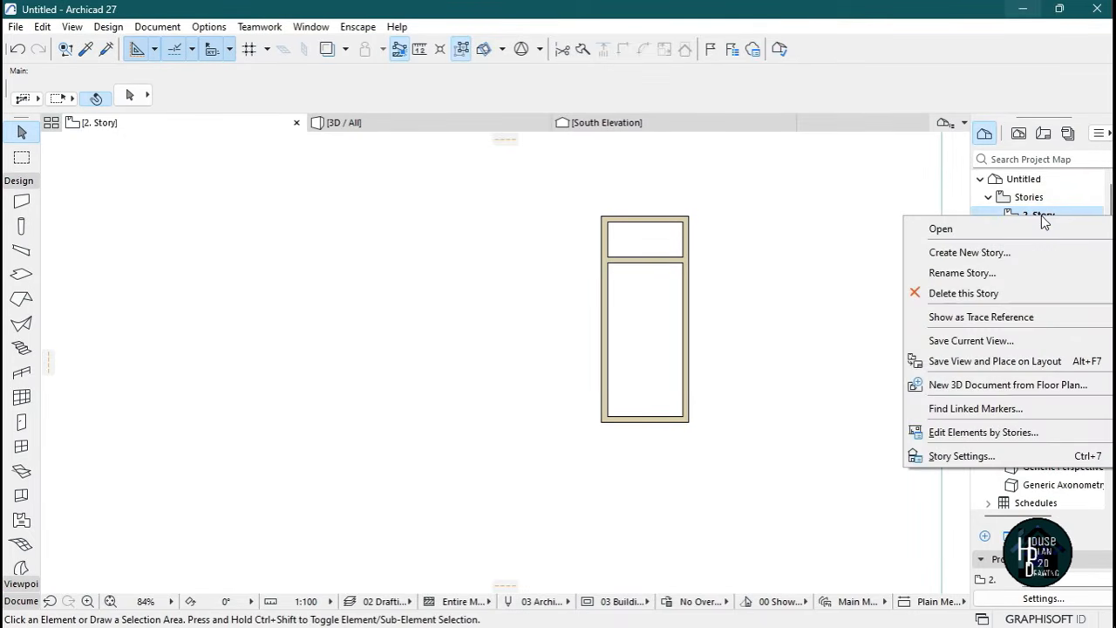
pyautogui.click(1002, 254)
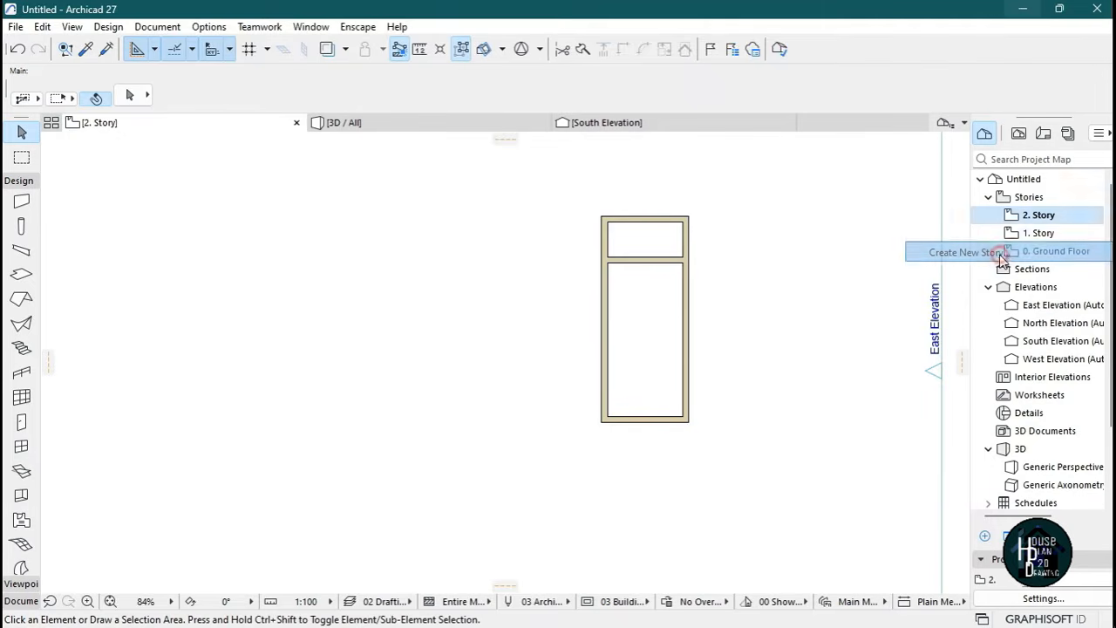
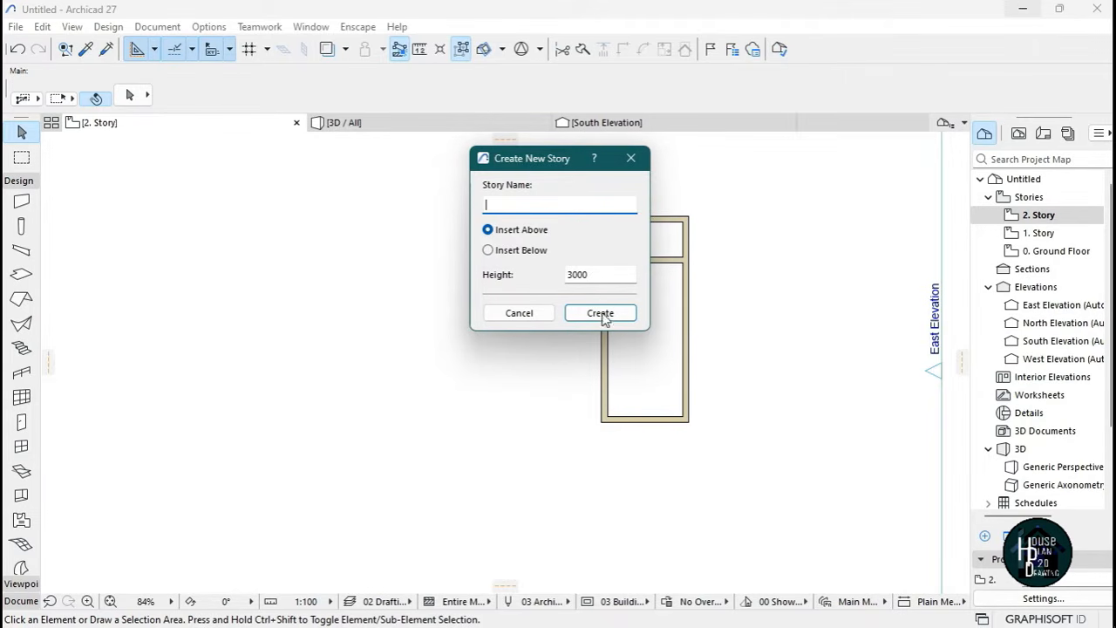
pyautogui.click(602, 313)
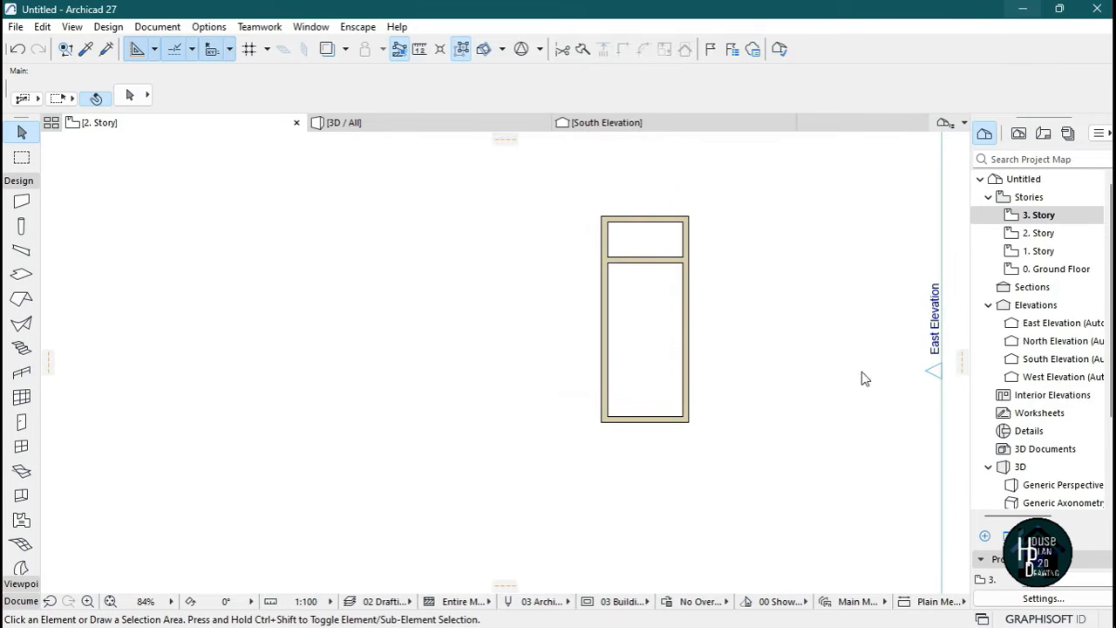
# Go through the 3. Story, 2. Story and 1. Story plans to examine what each one contains.
pyautogui.click(1034, 218)
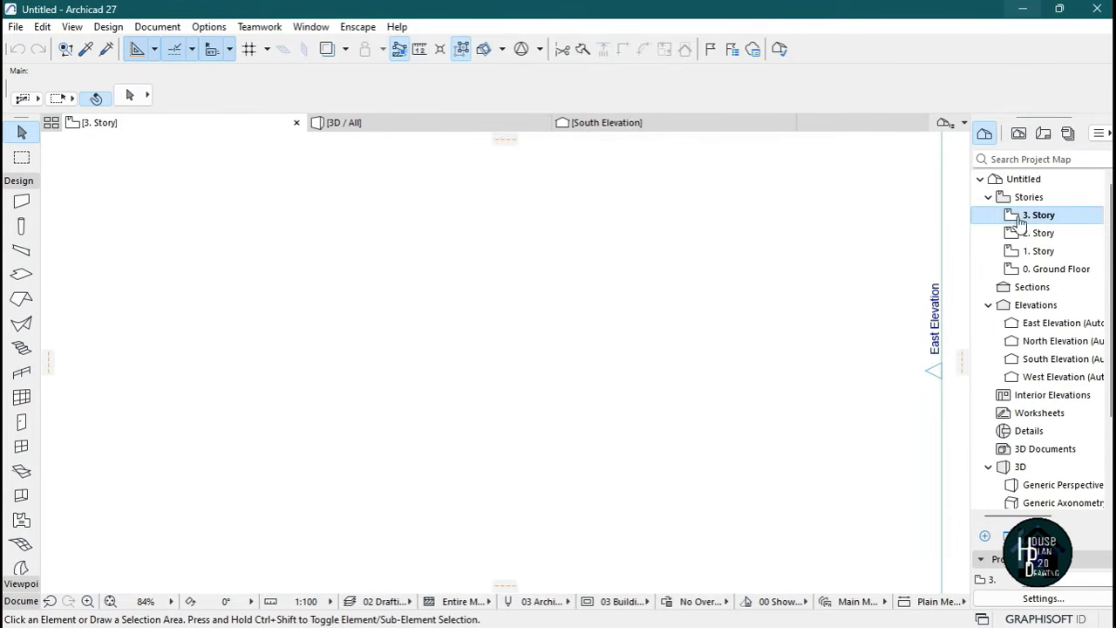
pyautogui.scroll(-5, 602, 362)
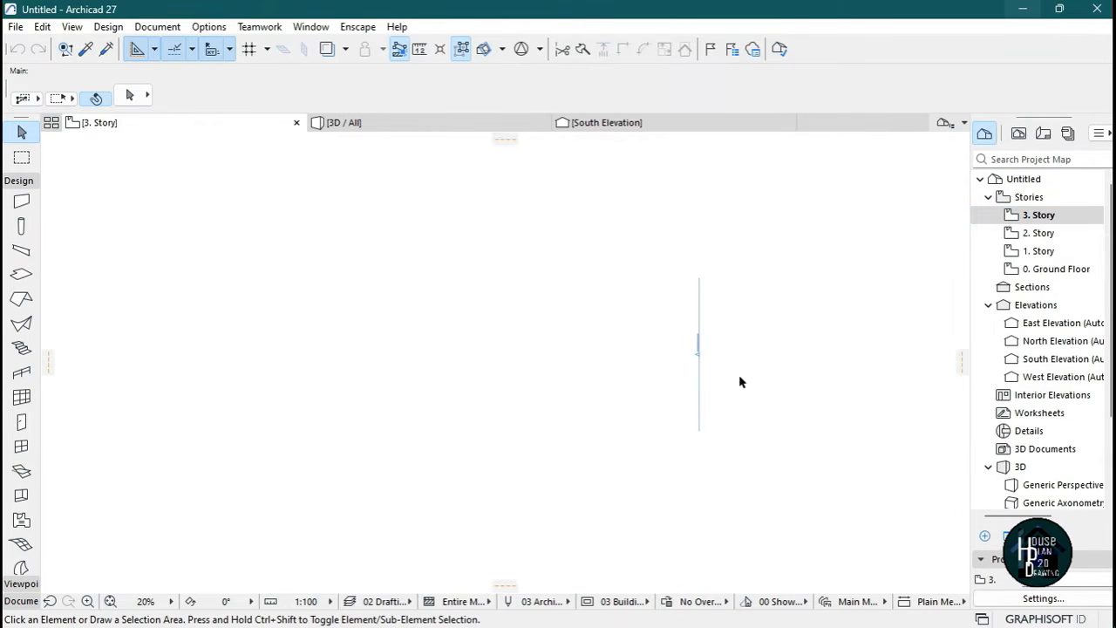
pyautogui.scroll(3, 616, 395)
pyautogui.click(1050, 233)
pyautogui.scroll(3, 674, 362)
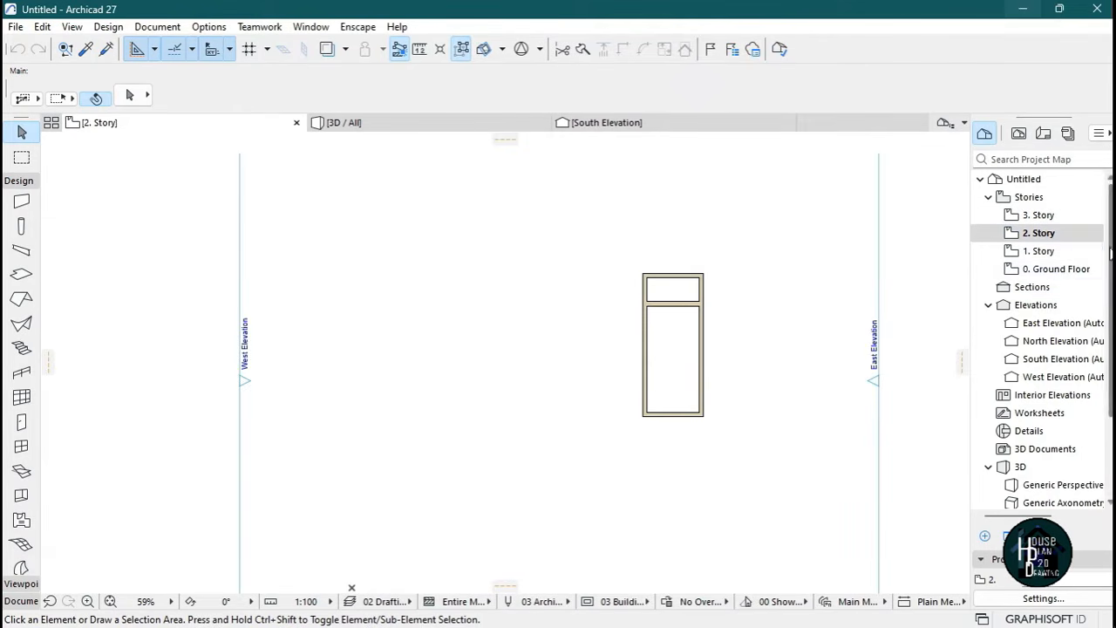
pyautogui.click(1061, 252)
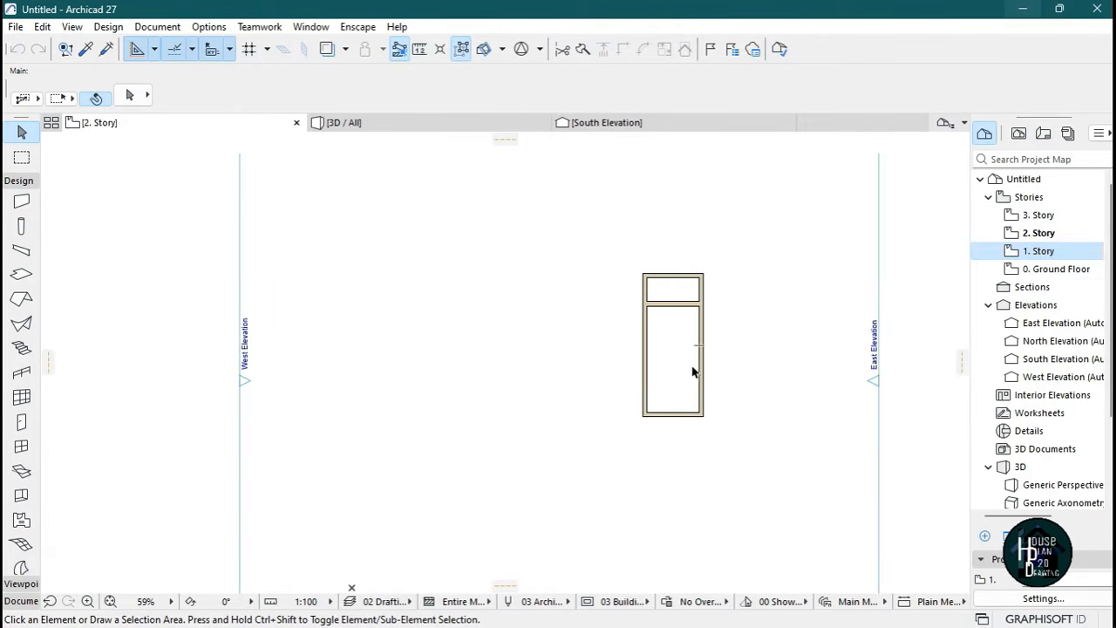
pyautogui.doubleClick(1064, 252)
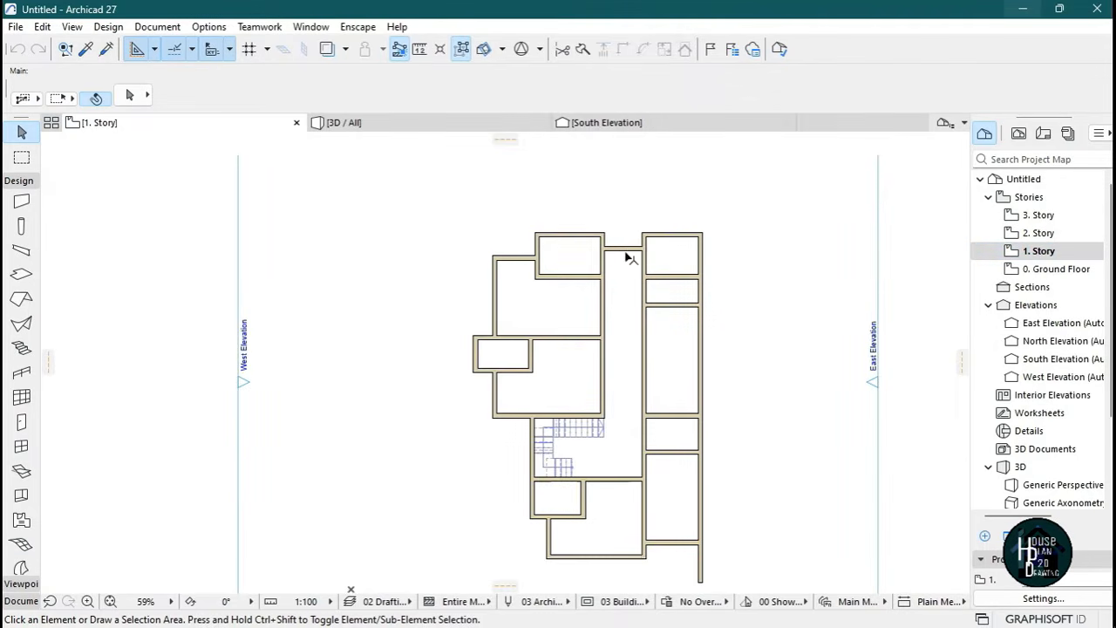
# Open the Ground Floor plan and pick up the settings of the 700 x 1500 2-Sash Sliding Window in the northernmost room's north wall.
pyautogui.click(1063, 270)
pyautogui.doubleClick(1064, 272)
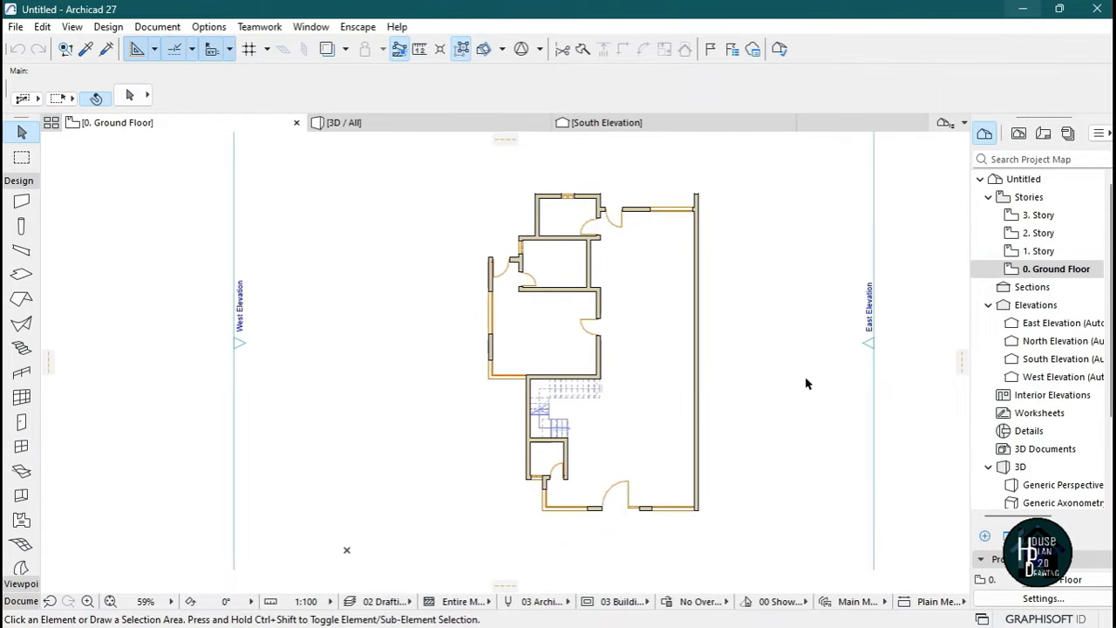
pyautogui.scroll(6, 567, 199)
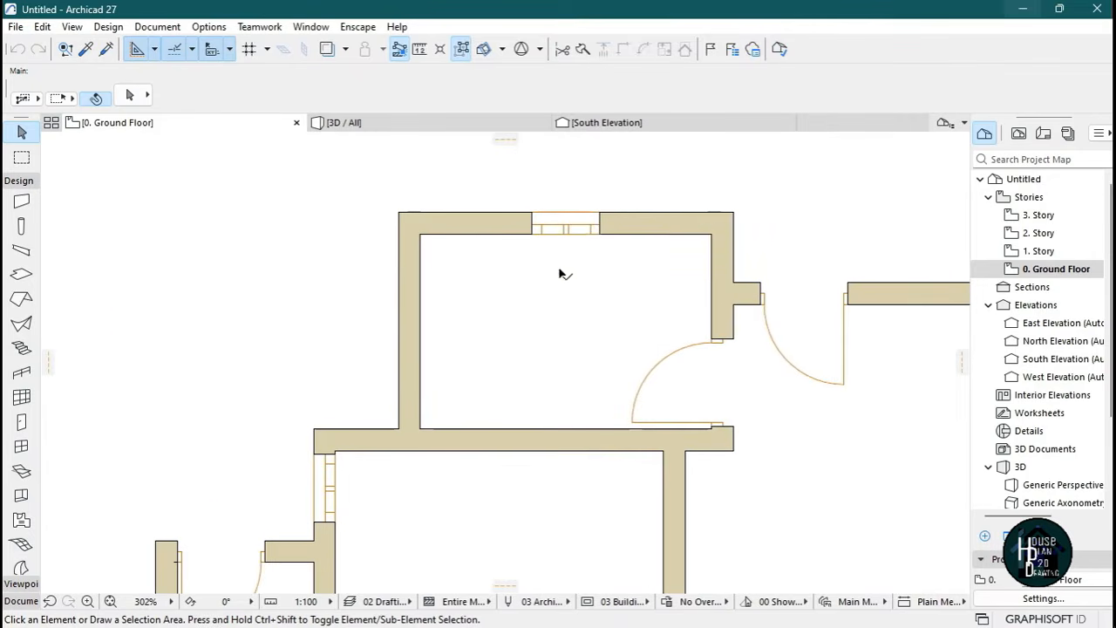
pyautogui.scroll(-6, 584, 209)
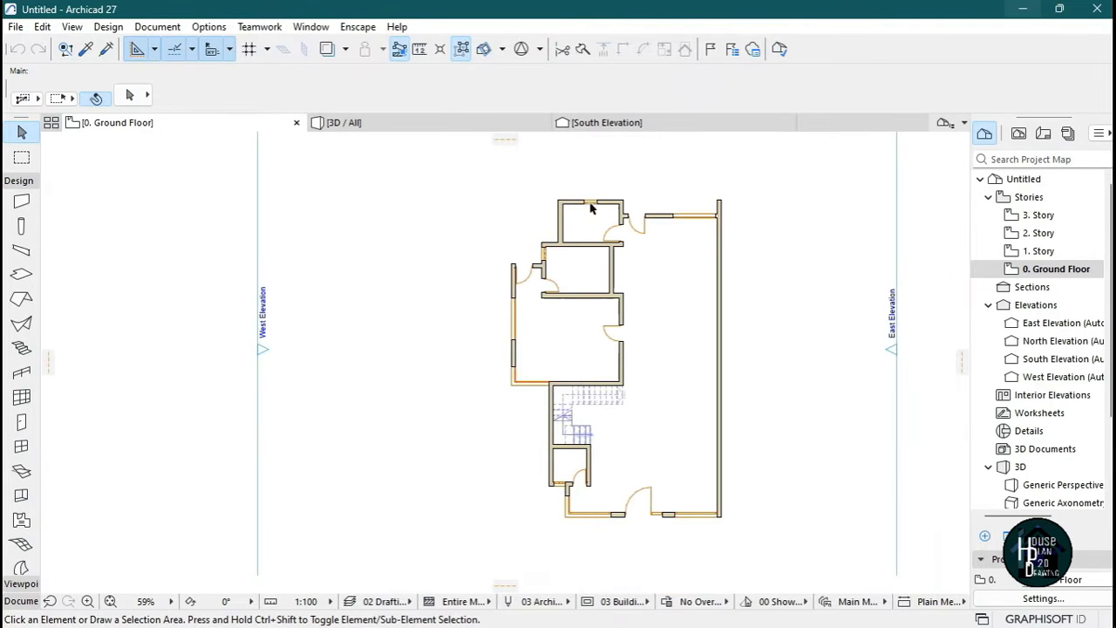
pyautogui.scroll(3, 593, 209)
pyautogui.scroll(2, 594, 205)
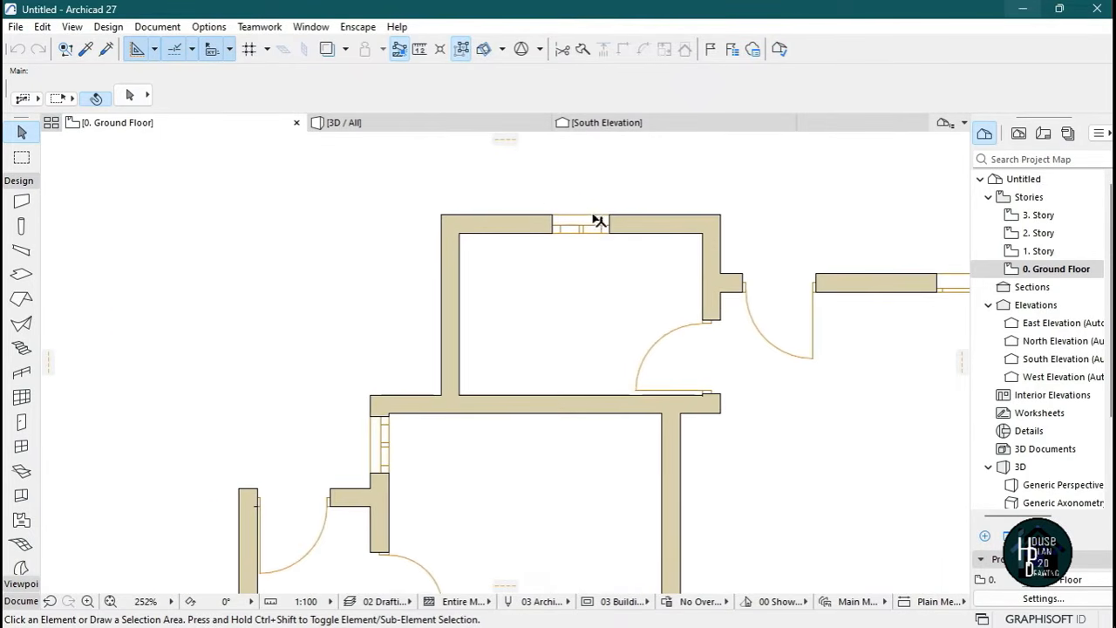
pyautogui.scroll(2, 597, 227)
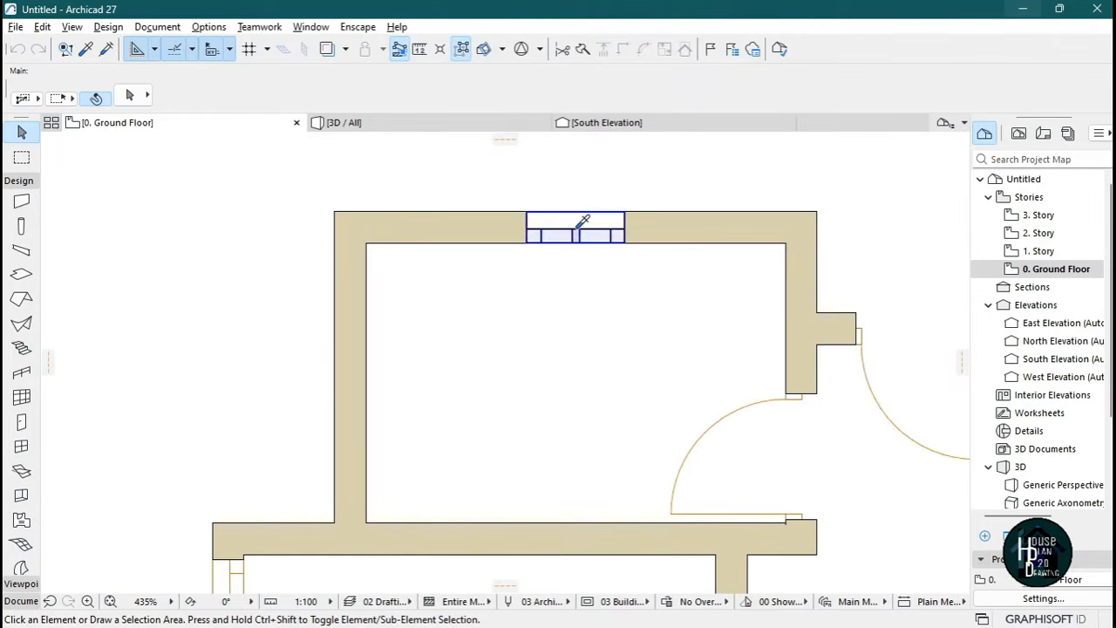
pyautogui.keyDown('alt'); pyautogui.click(582, 222); pyautogui.keyUp('alt')
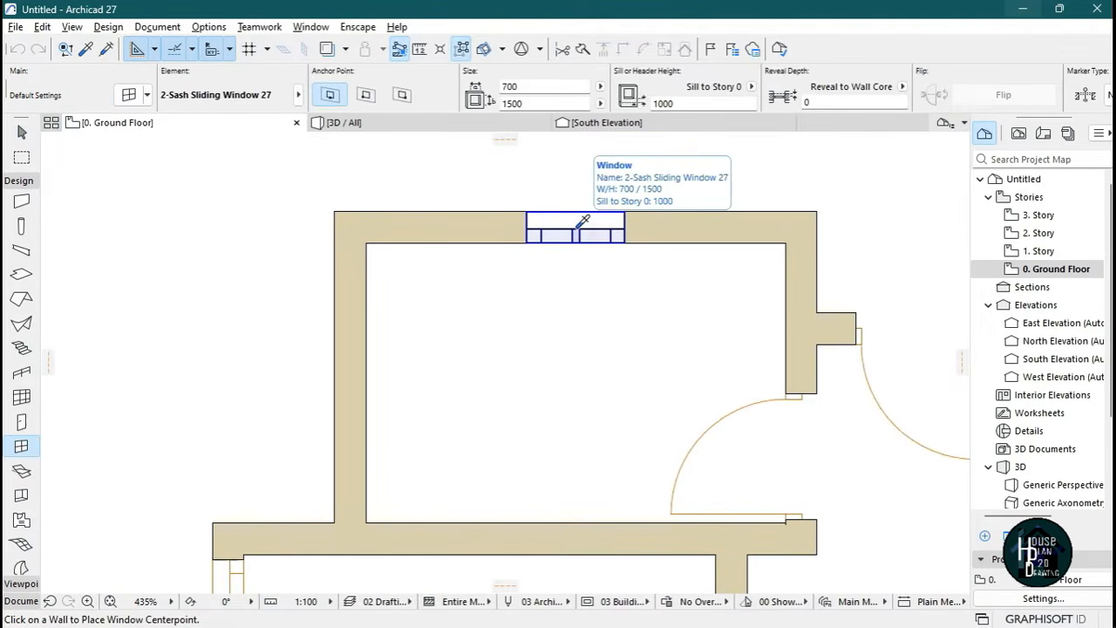
# On 1. Story, place a 700 x 1500 2-Sash Sliding Window near the middle of the northwest room's north wall, opening toward the interior.
pyautogui.scroll(-6, 583, 223)
pyautogui.doubleClick(1039, 251)
pyautogui.scroll(2, 578, 234)
pyautogui.scroll(5, 578, 234)
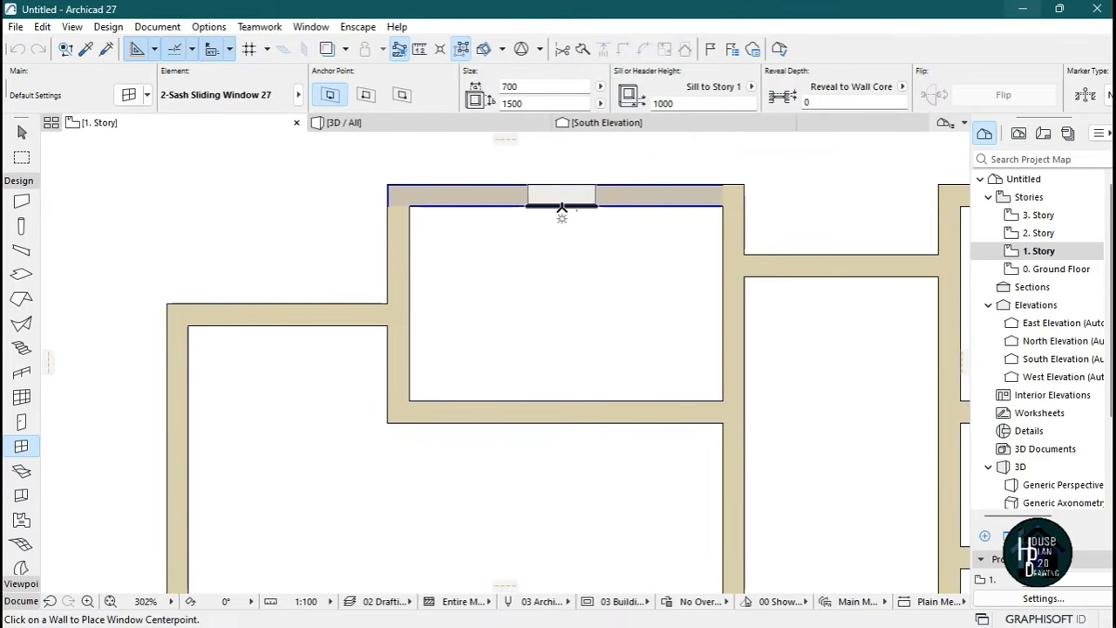
pyautogui.click(576, 209)
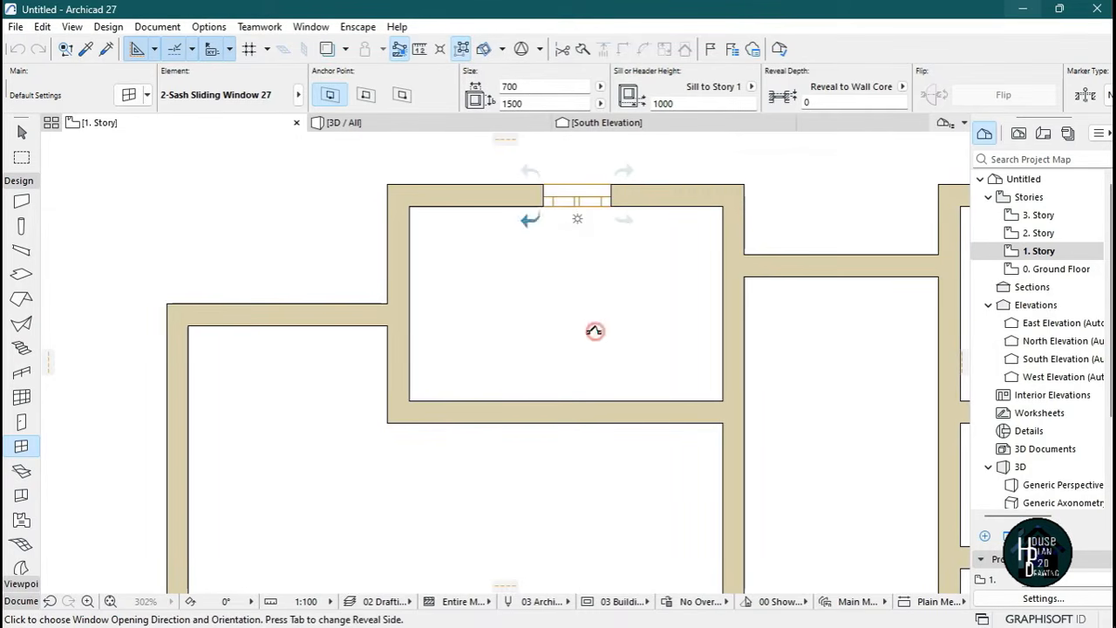
pyautogui.click(564, 262)
# Place a 700 x 1500 2-Sash Sliding Window at the middle of the small projecting west room's outer wall on 1. Story.
pyautogui.scroll(-5, 564, 262)
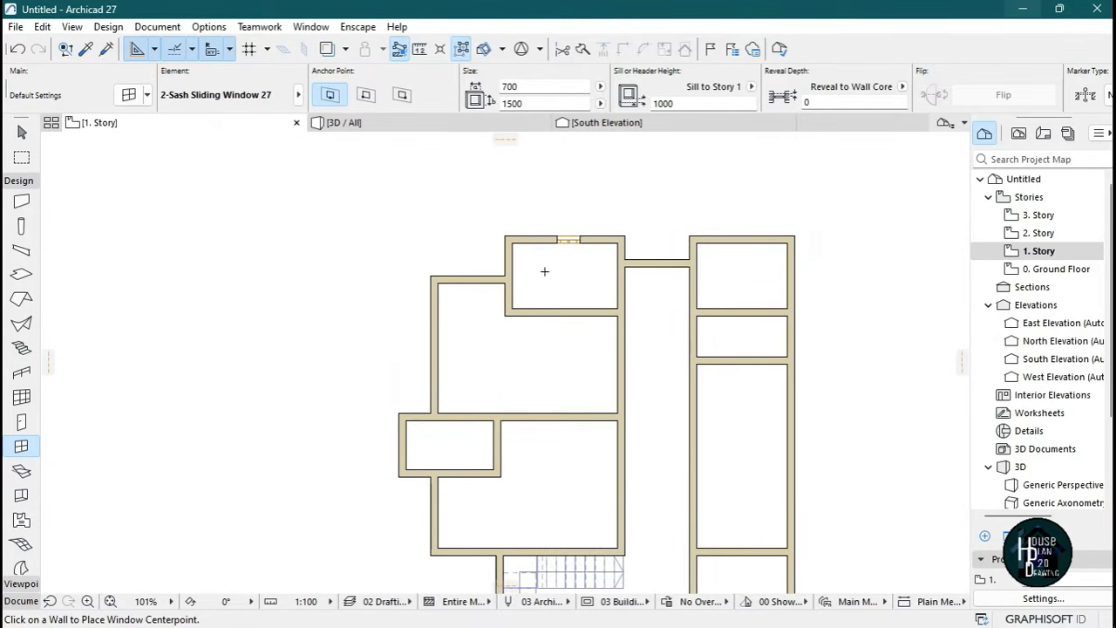
pyautogui.scroll(-2, 523, 305)
pyautogui.scroll(5, 475, 385)
pyautogui.scroll(5, 424, 390)
pyautogui.click(376, 412)
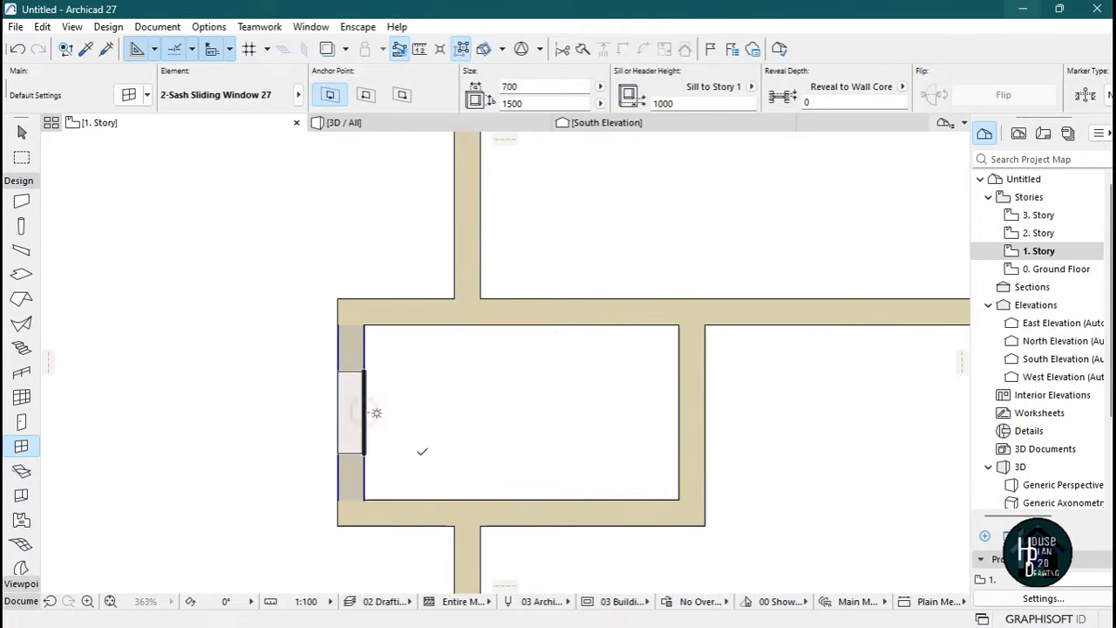
pyautogui.click(417, 443)
pyautogui.scroll(-4, 410, 322)
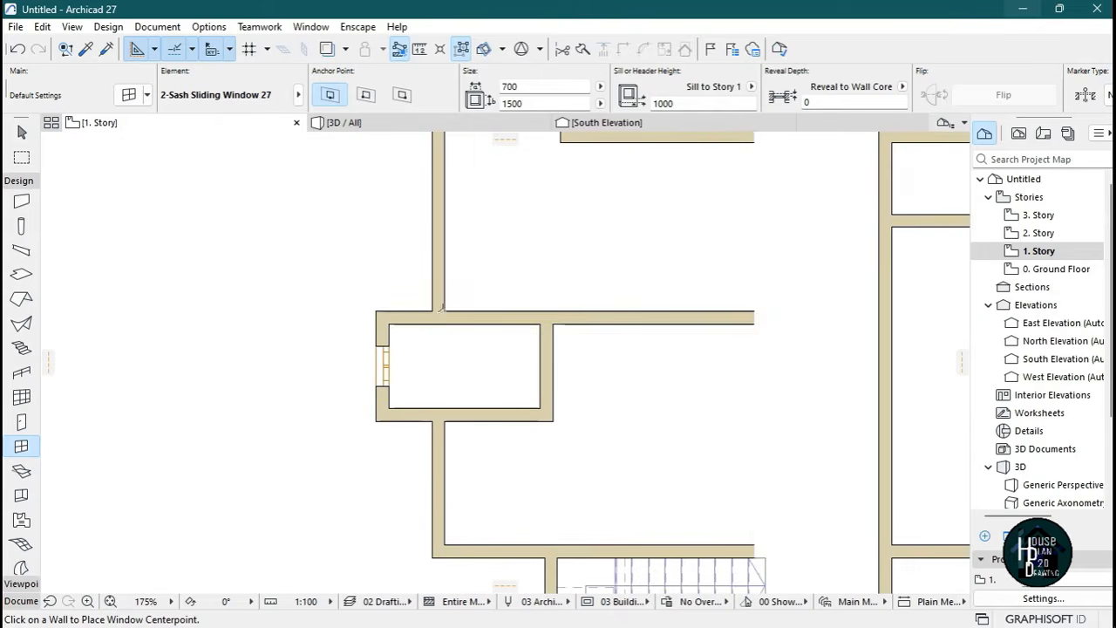
# Place a 700 x 1500 2-Sash Sliding Window near the west end of the small room's south wall below the stairs, opening toward the interior.
pyautogui.scroll(-4, 505, 286)
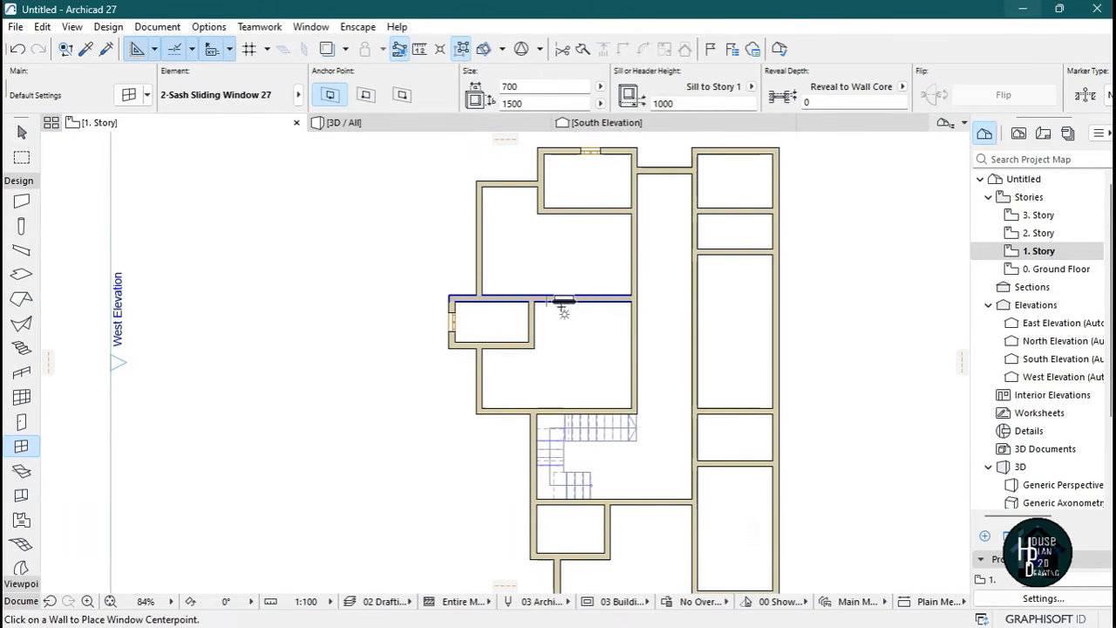
pyautogui.scroll(-2, 565, 339)
pyautogui.scroll(3, 562, 493)
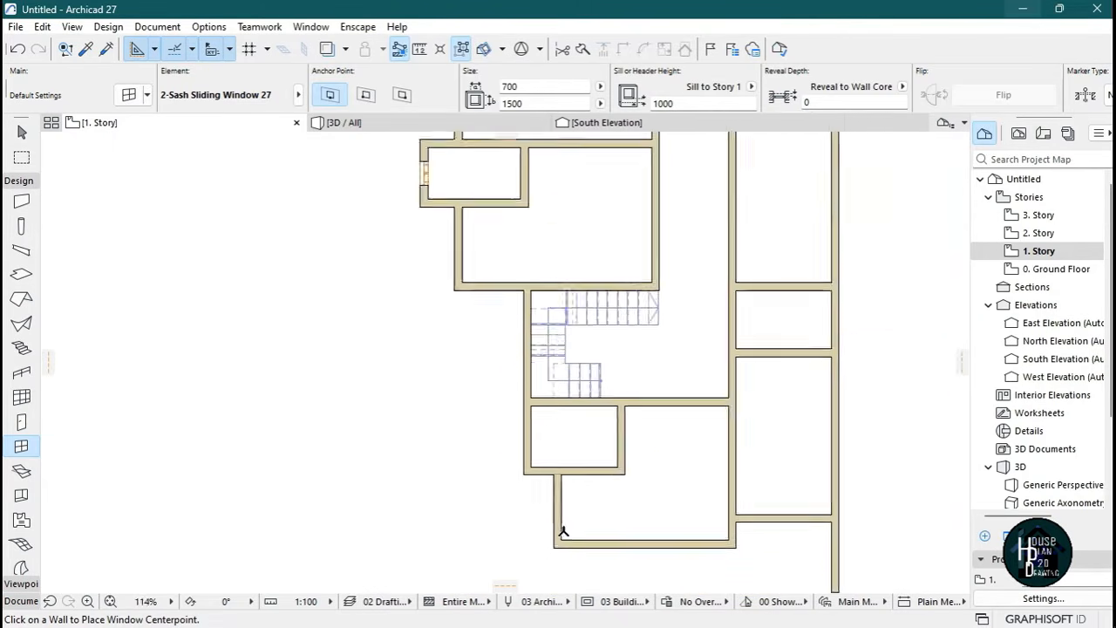
pyautogui.scroll(12, 564, 533)
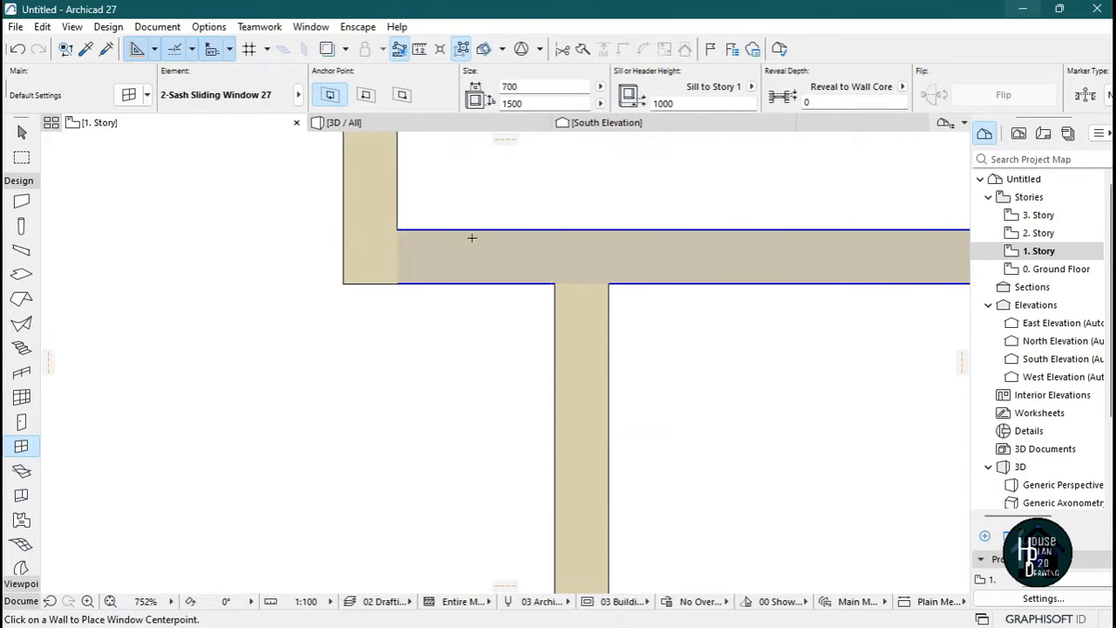
pyautogui.click(466, 237)
pyautogui.click(634, 180)
pyautogui.press('Escape')
# Set the new sliding window's width to 600 and move it 69 east to meet the adjoining north-south wall.
pyautogui.click(474, 249)
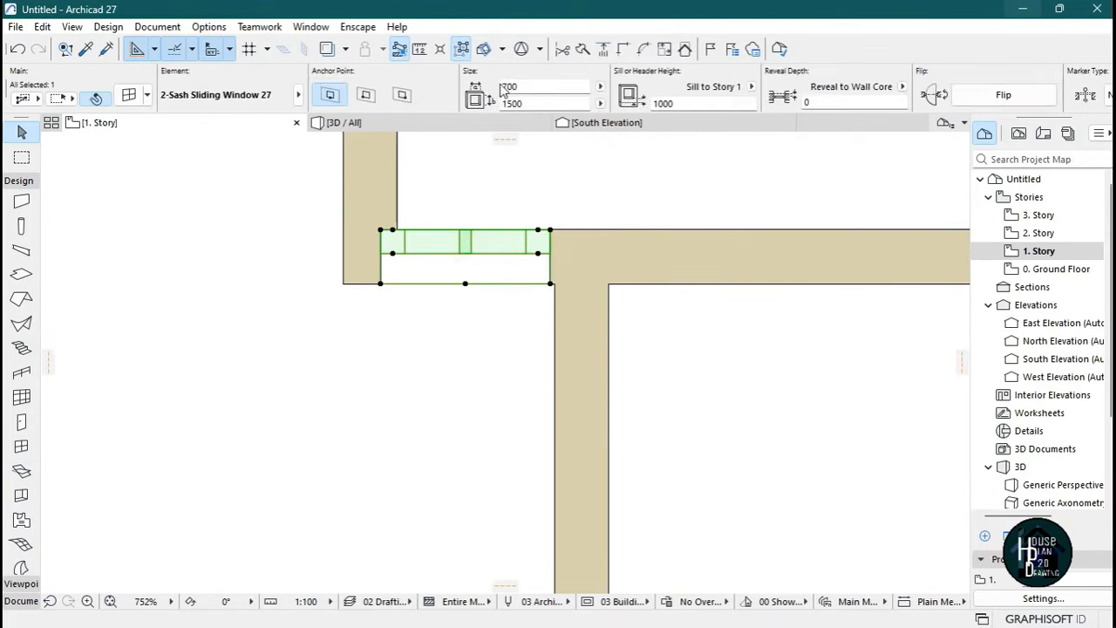
pyautogui.write('60')
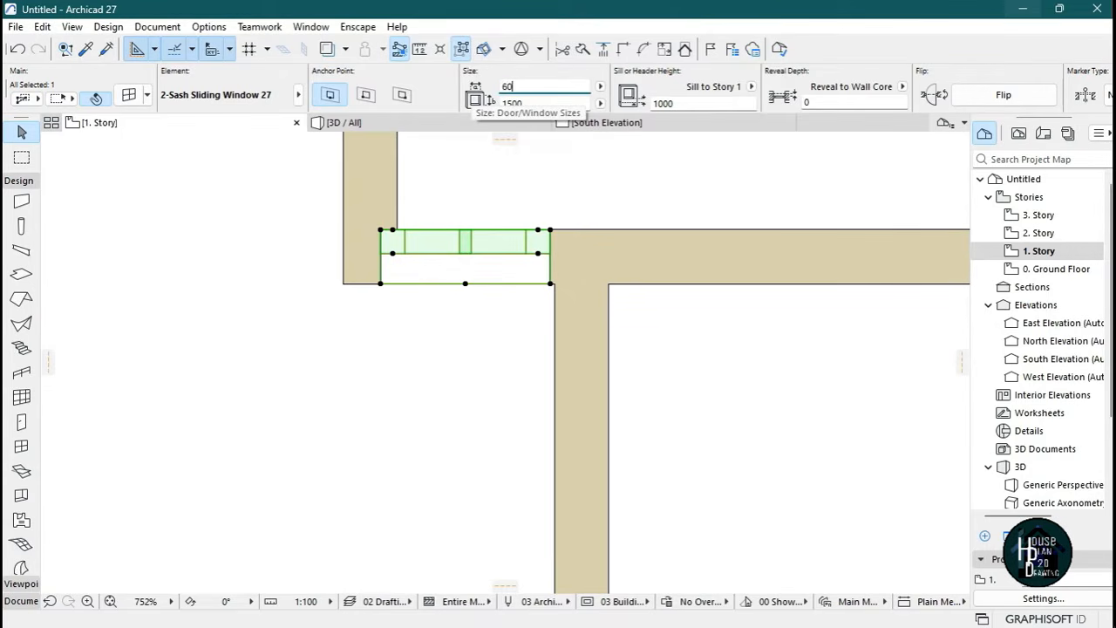
pyautogui.write('600')
pyautogui.press('Return')
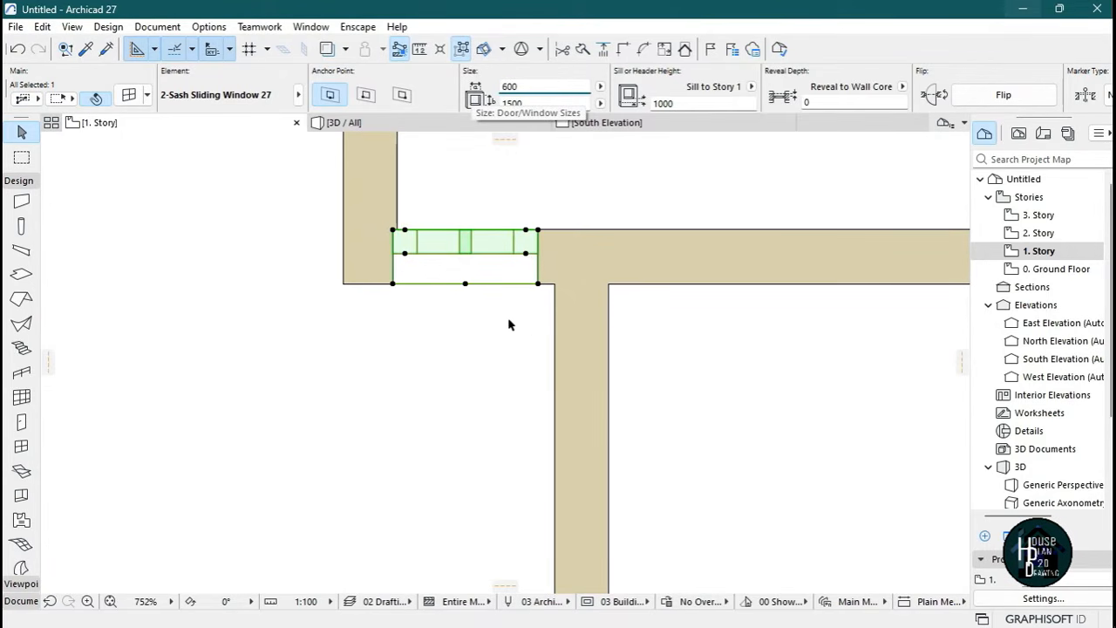
pyautogui.click(538, 285)
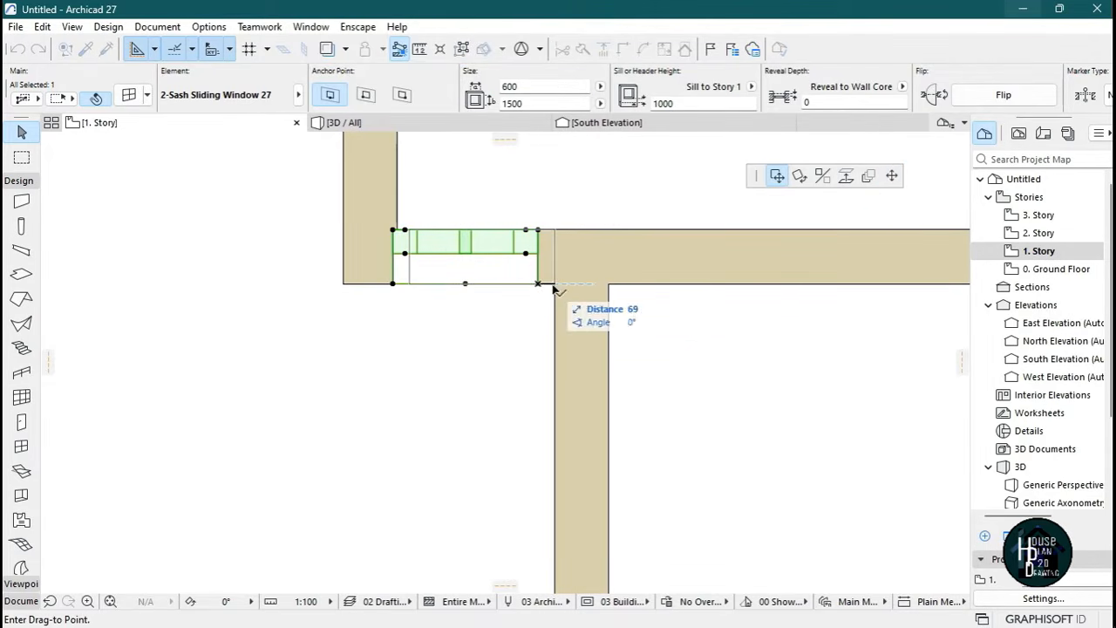
pyautogui.click(538, 309)
pyautogui.click(514, 328)
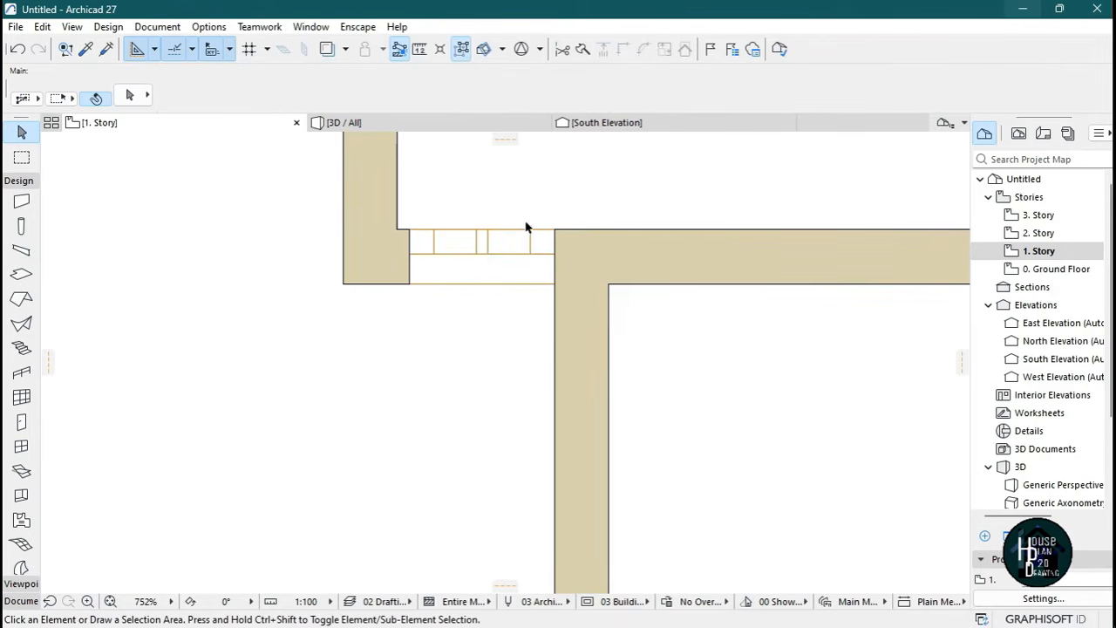
# On the Ground Floor, move the matching 600 x 1500 sliding window 13 east so it sits flush against the adjoining wall.
pyautogui.click(1052, 271)
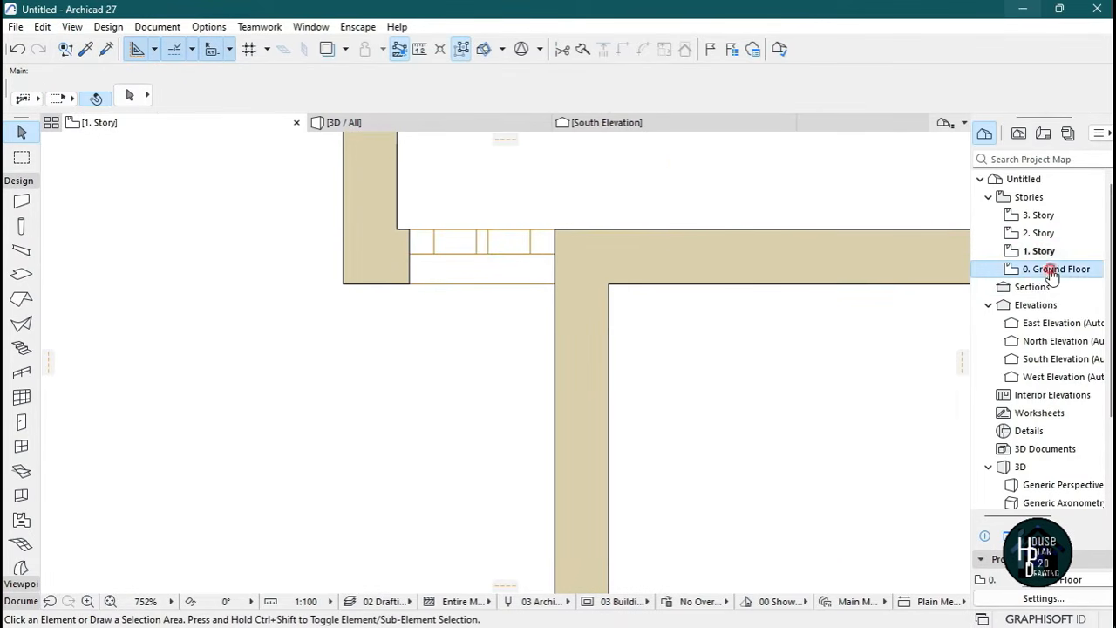
pyautogui.click(523, 261)
pyautogui.scroll(5, 543, 299)
pyautogui.click(573, 258)
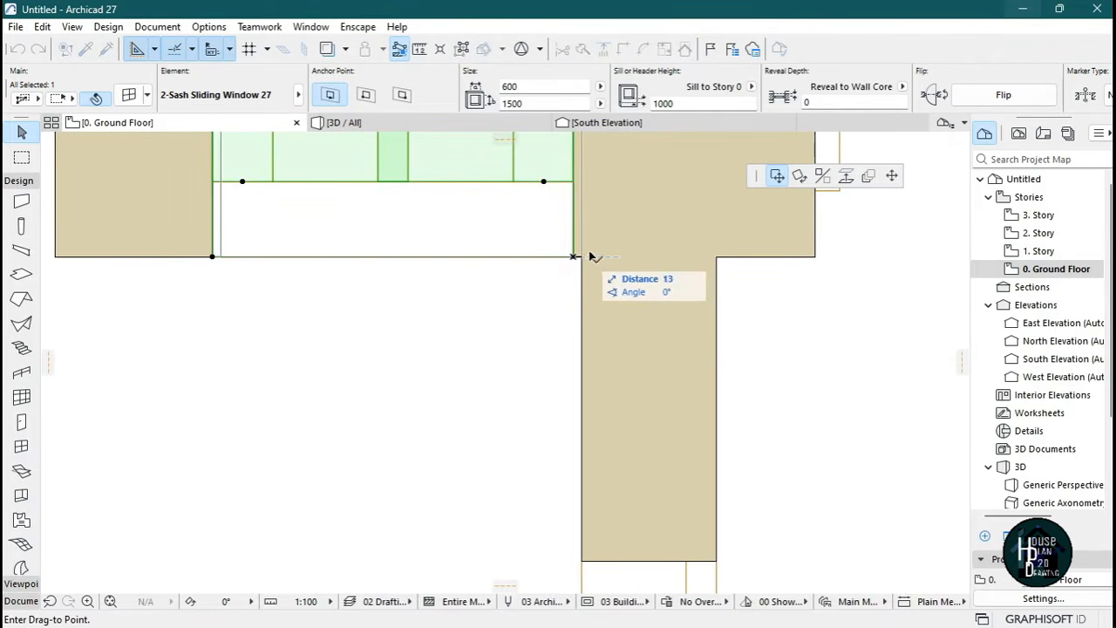
pyautogui.click(582, 256)
pyautogui.scroll(-8, 540, 349)
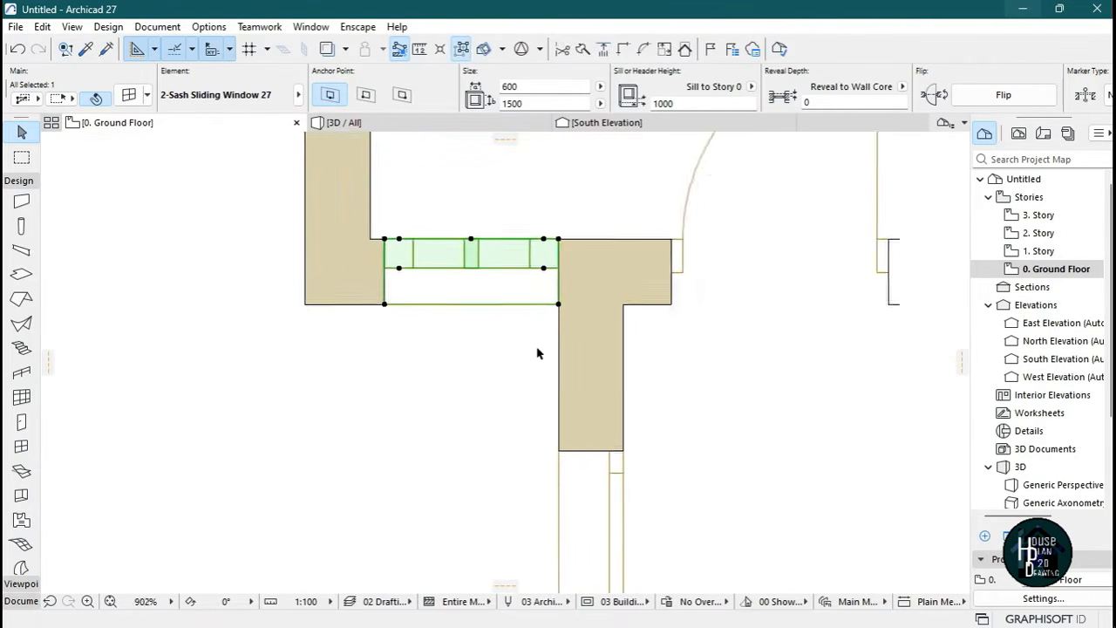
# Check the 1. Story plan and pick up the settings of the 2247 x 1500 Window 27 in the Ground Floor's west wall.
pyautogui.click(1038, 251)
pyautogui.scroll(-12, 537, 410)
pyautogui.scroll(6, 583, 327)
pyautogui.scroll(-3, 567, 456)
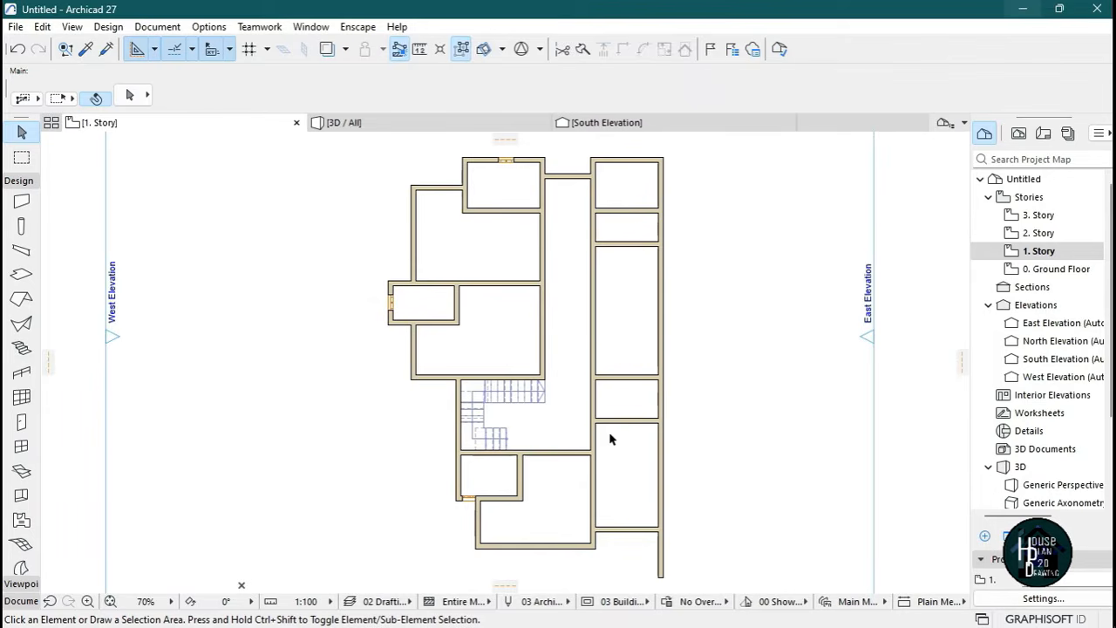
pyautogui.scroll(3, 613, 457)
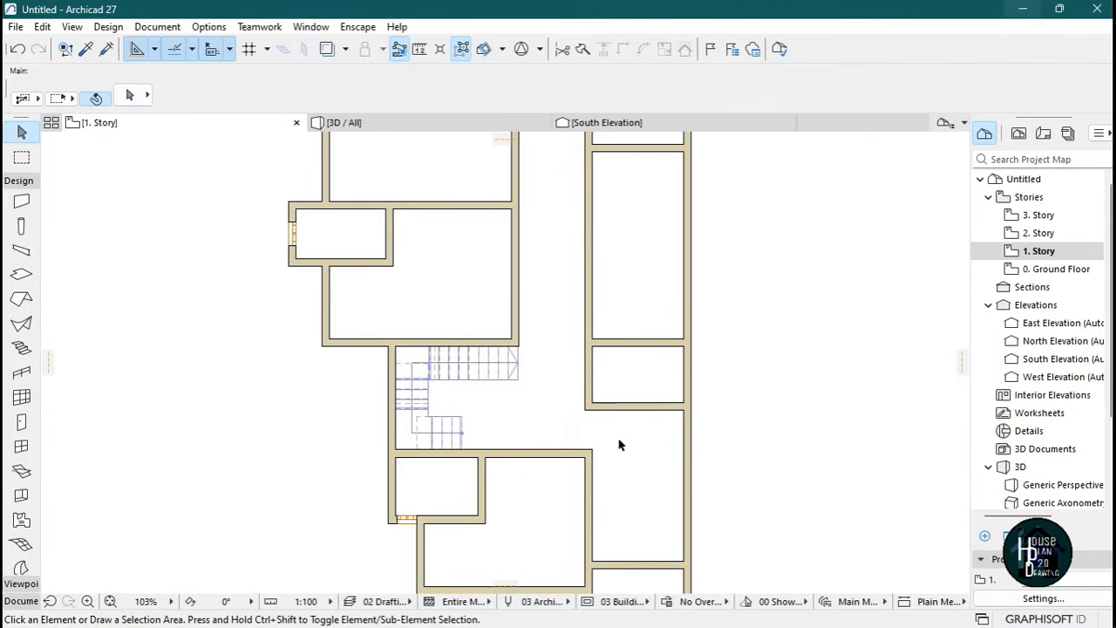
pyautogui.scroll(-4, 628, 419)
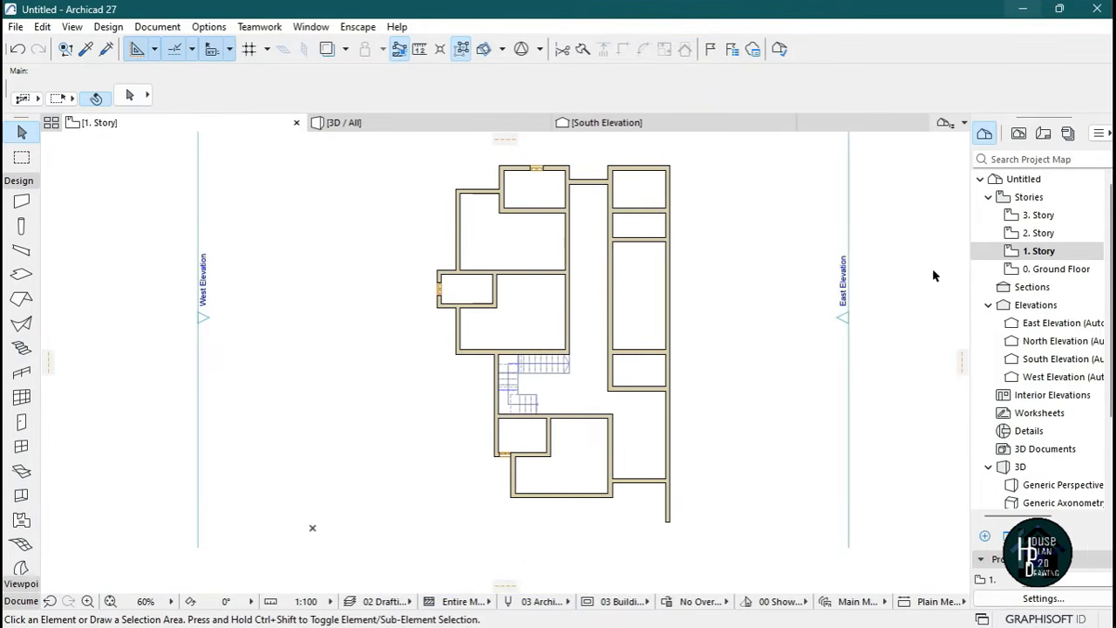
pyautogui.click(1053, 270)
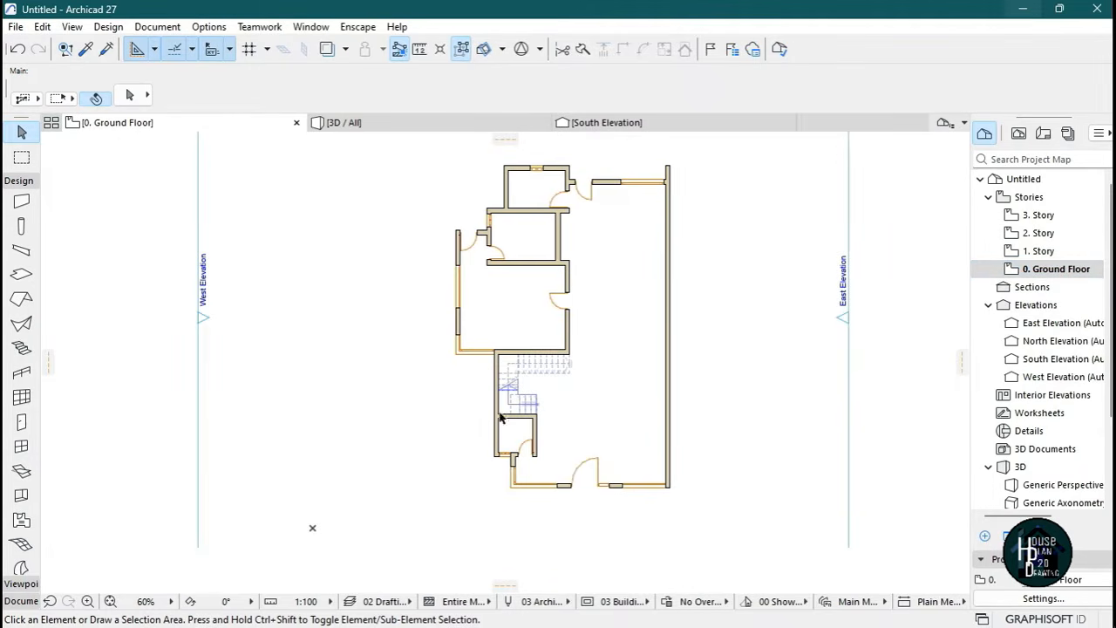
pyautogui.scroll(3, 467, 291)
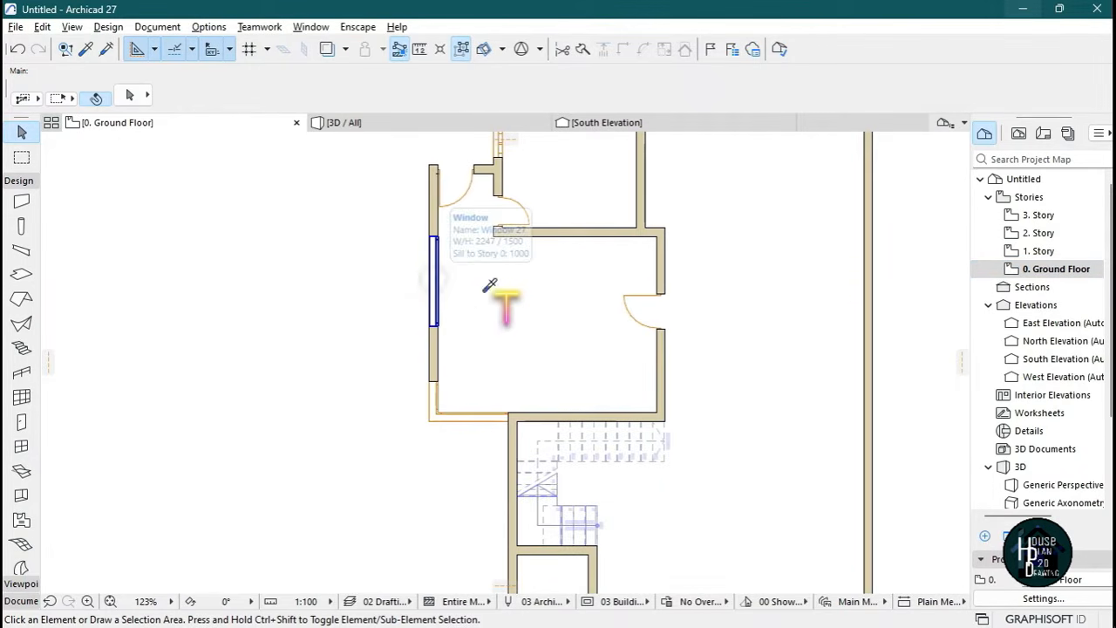
pyautogui.keyDown('alt'); pyautogui.click(460, 280); pyautogui.keyUp('alt')
# On 1. Story, place a 2247 x 1500 Window 27 near the middle of the large northwest room's west wall, opening toward the interior.
pyautogui.click(1039, 250)
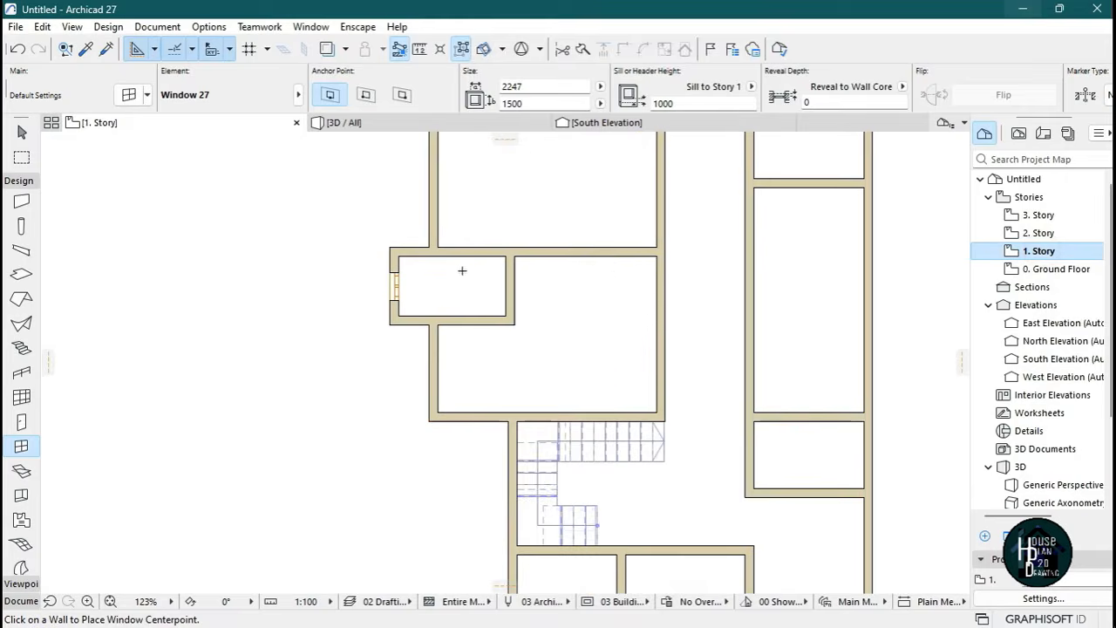
pyautogui.scroll(-3, 506, 433)
pyautogui.scroll(3, 518, 291)
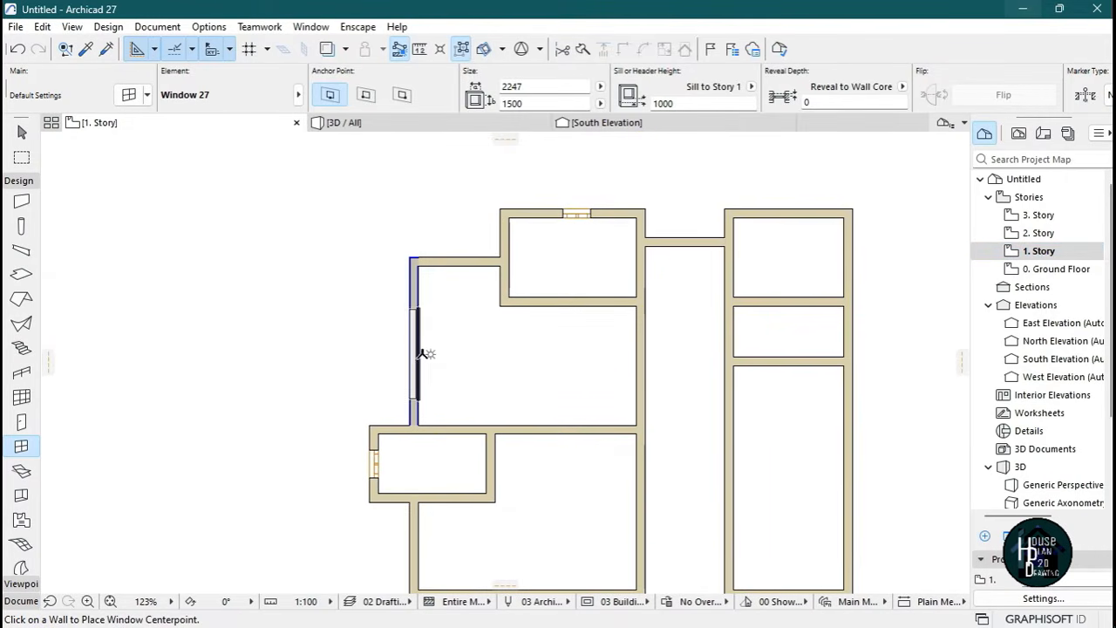
pyautogui.click(417, 358)
pyautogui.click(450, 361)
# Place a 2247 x 1500 Window 27 near the east end of the southernmost room's south wall, opening toward the interior.
pyautogui.scroll(-1, 448, 336)
pyautogui.scroll(-5, 448, 337)
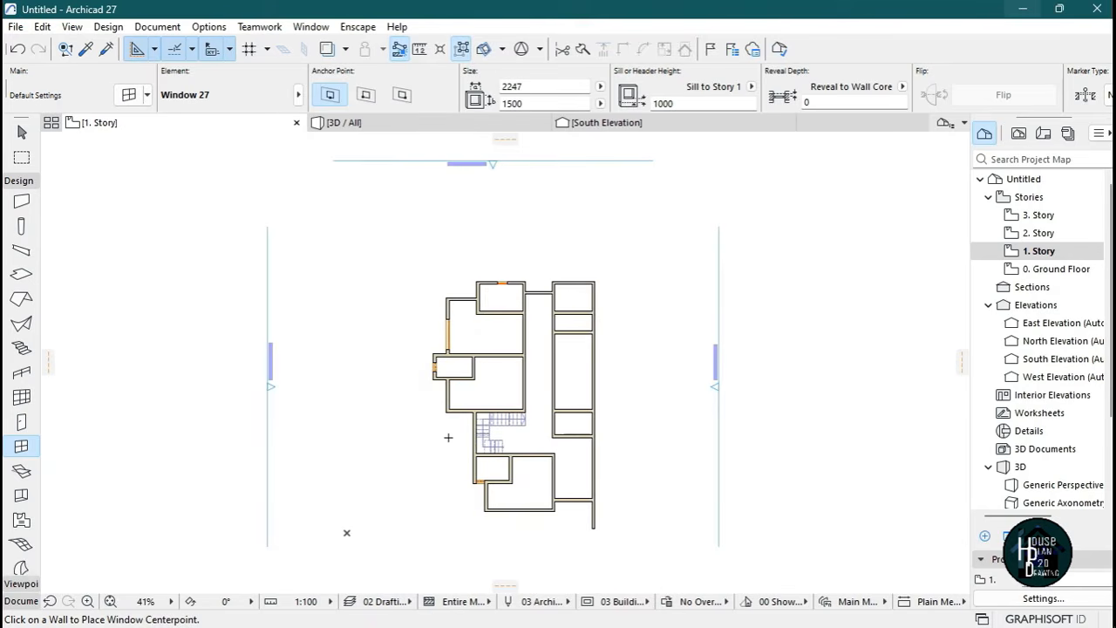
pyautogui.scroll(6, 520, 514)
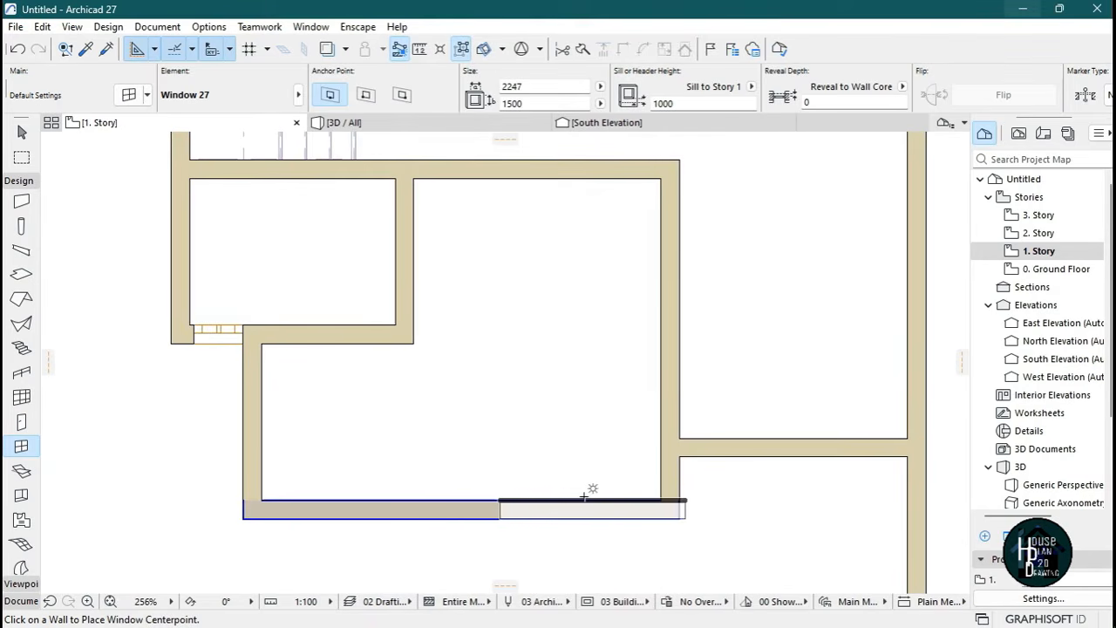
pyautogui.click(564, 491)
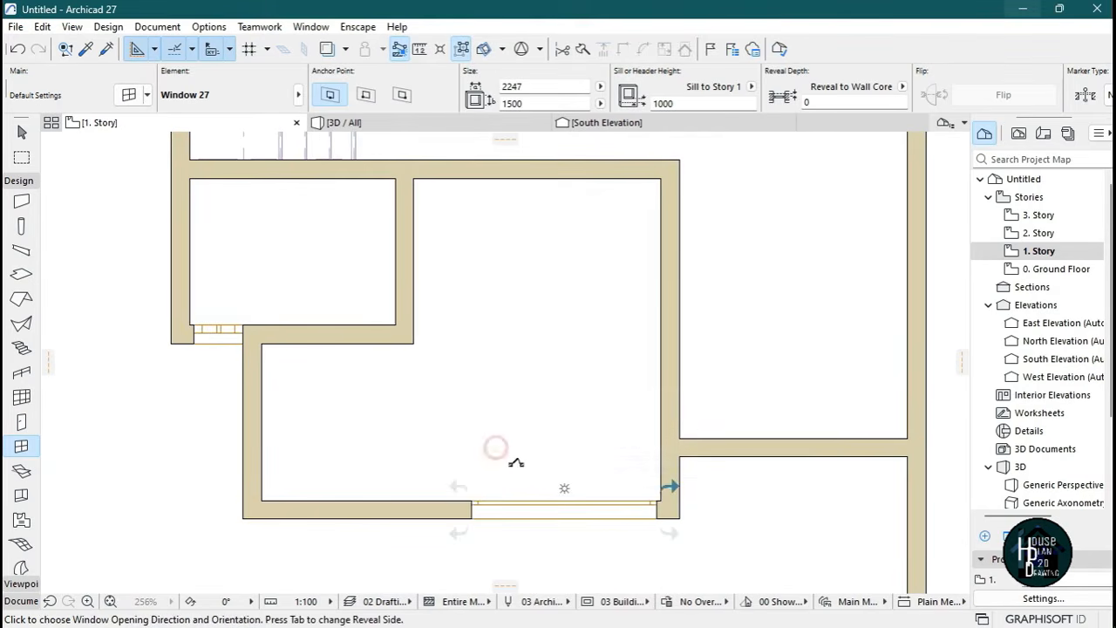
pyautogui.click(575, 459)
# Place a 2247 x 1500 Window 27 in the short west wall directly south of the projecting small room, opening toward the interior.
pyautogui.scroll(-3, 577, 456)
pyautogui.scroll(-2, 577, 456)
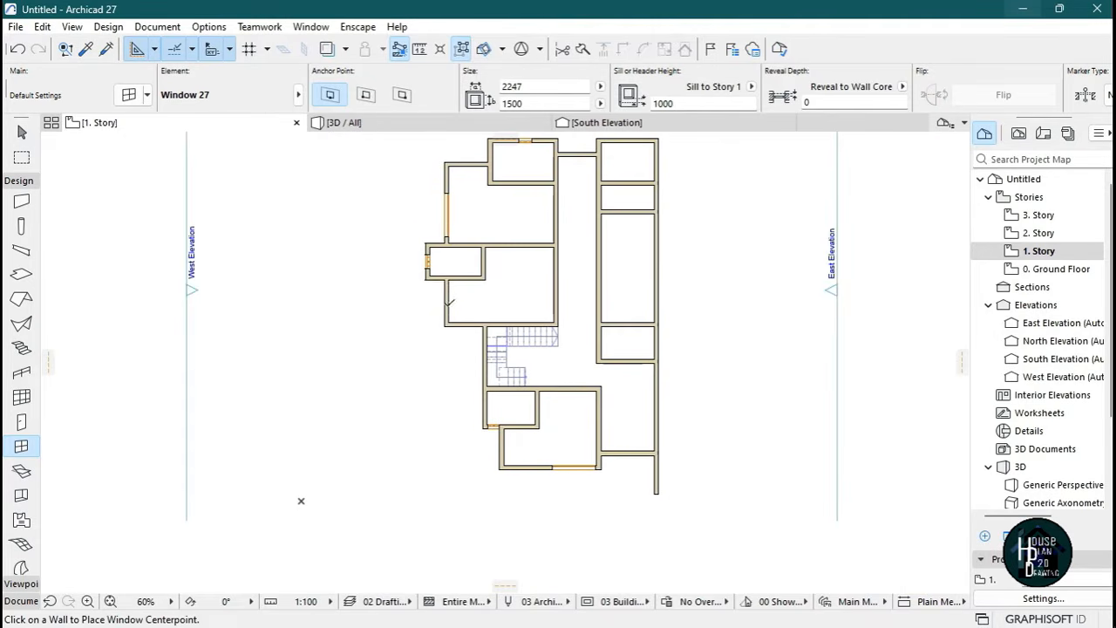
pyautogui.scroll(4, 445, 292)
pyautogui.click(436, 312)
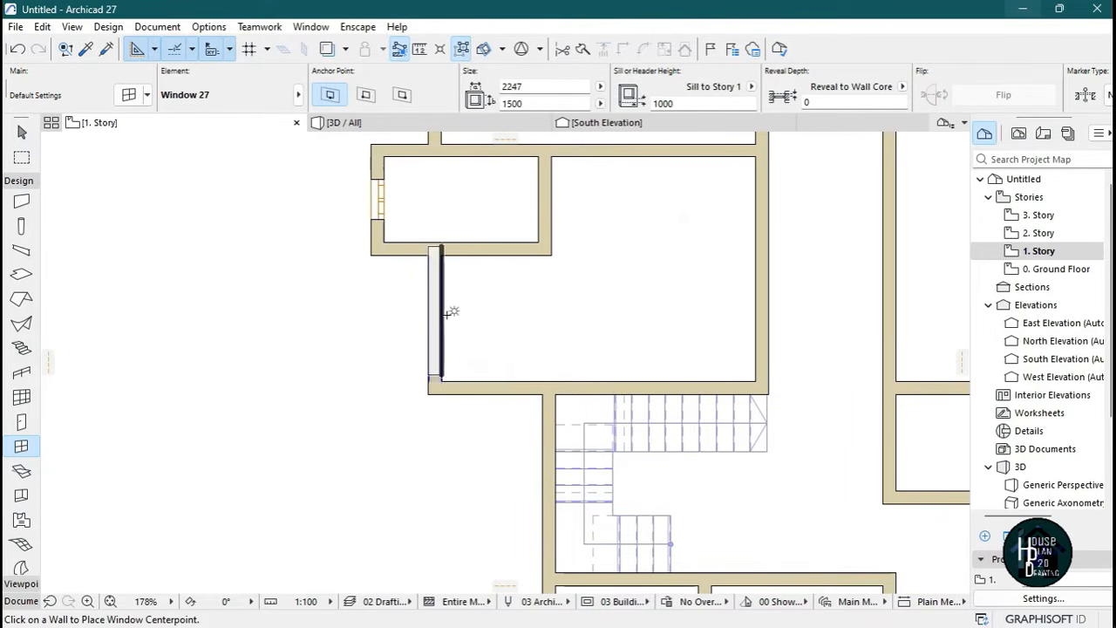
pyautogui.click(508, 354)
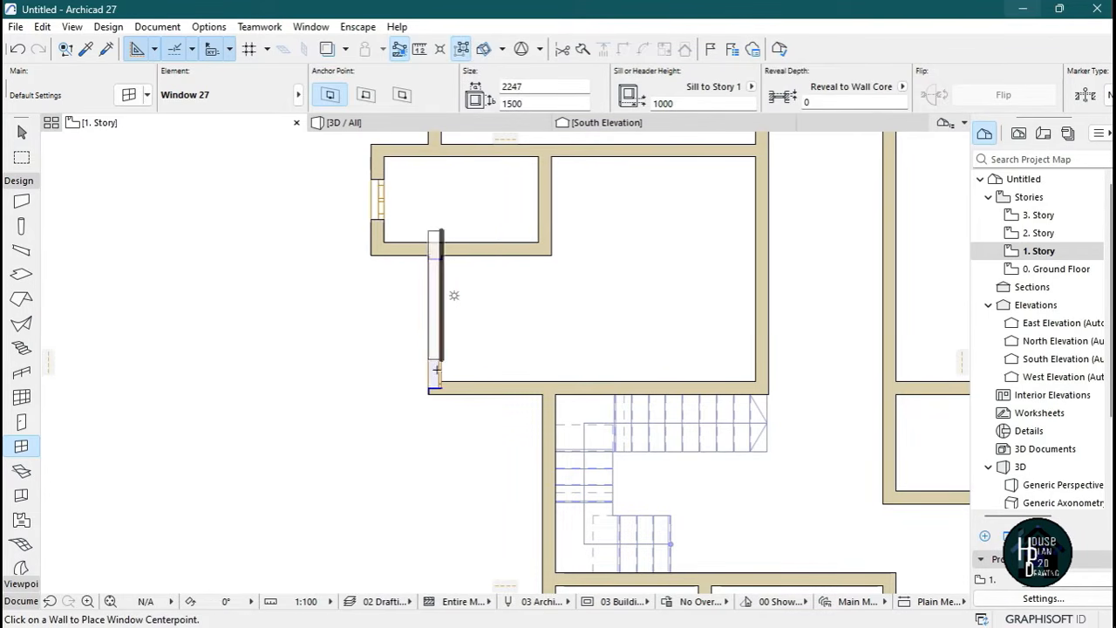
# Move that west wall window north so its upper end meets the projecting room's south wall.
pyautogui.scroll(3, 443, 329)
pyautogui.press('Escape')
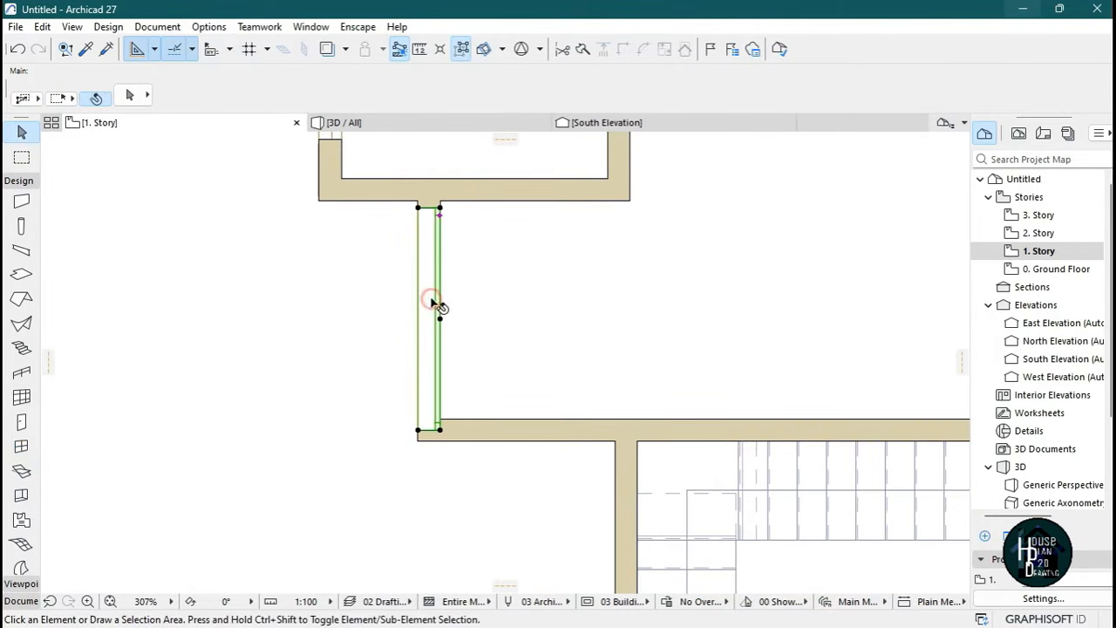
pyautogui.click(434, 331)
pyautogui.scroll(3, 440, 213)
pyautogui.click(447, 213)
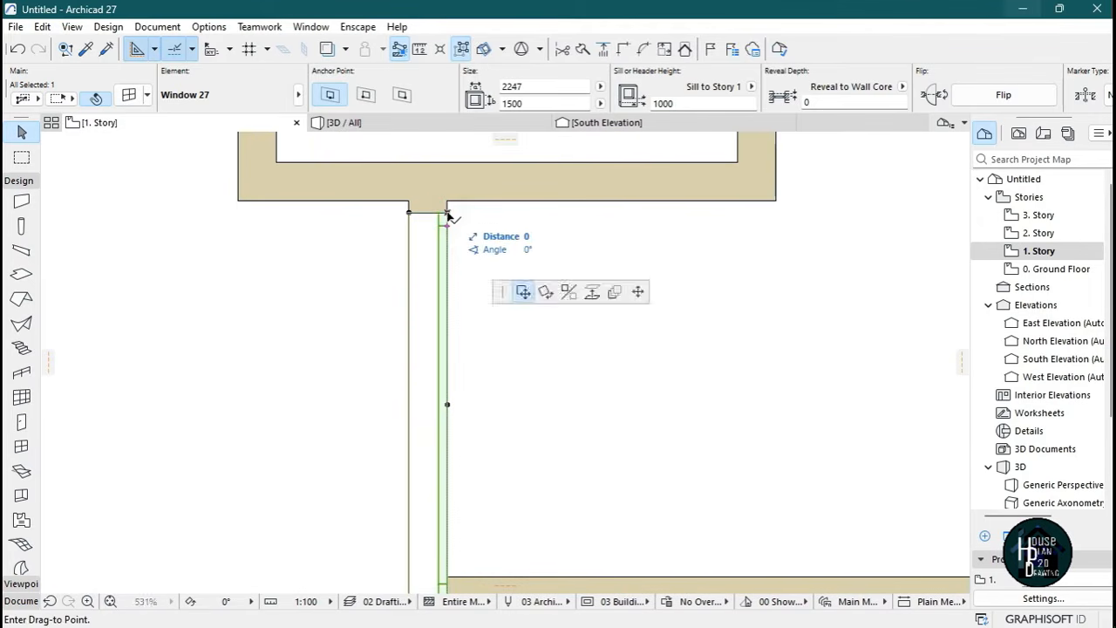
pyautogui.click(448, 203)
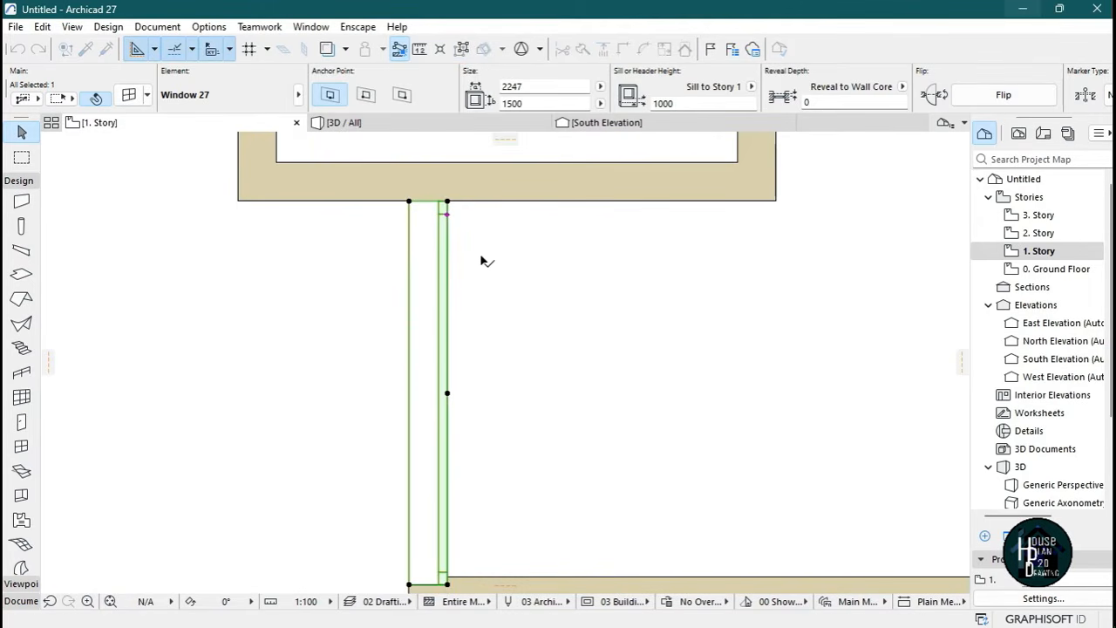
# Begin moving the same window from its inner south corner, near the room's south wall.
pyautogui.scroll(-4, 483, 263)
pyautogui.scroll(1, 475, 369)
pyautogui.click(463, 395)
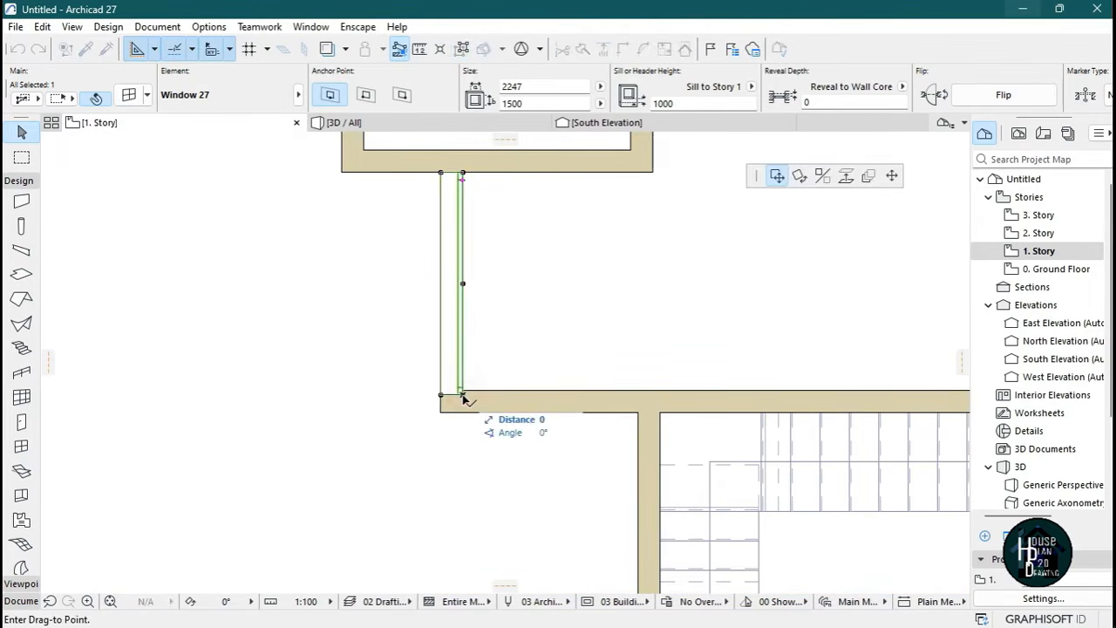
# Stretch the west-wall window of the room north of the stairs to a width of 2000.
pyautogui.click(892, 177)
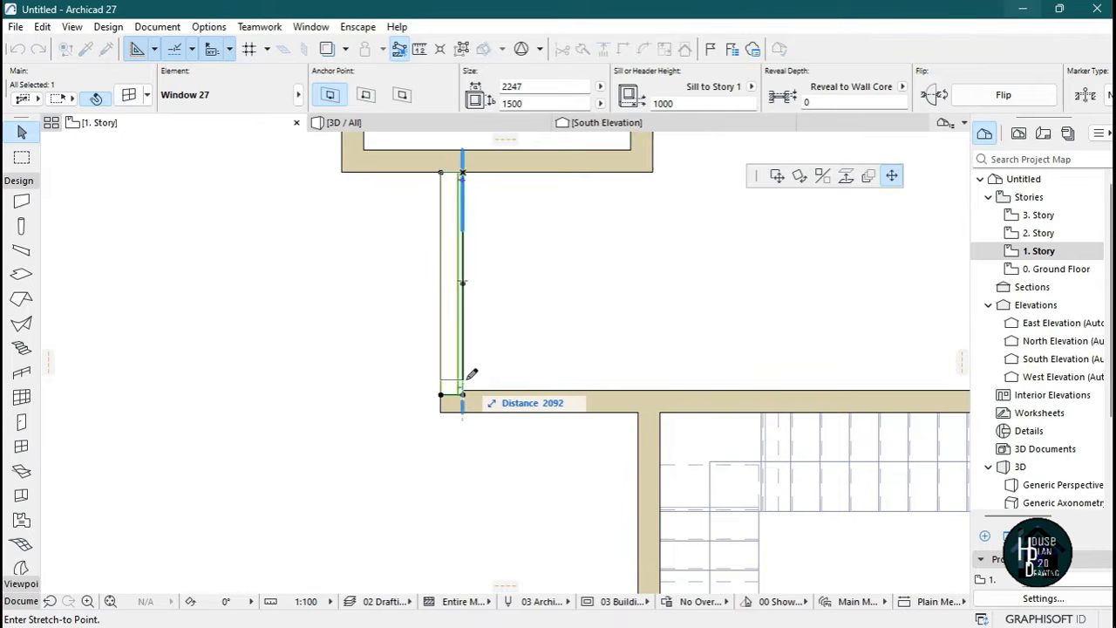
pyautogui.write('2')
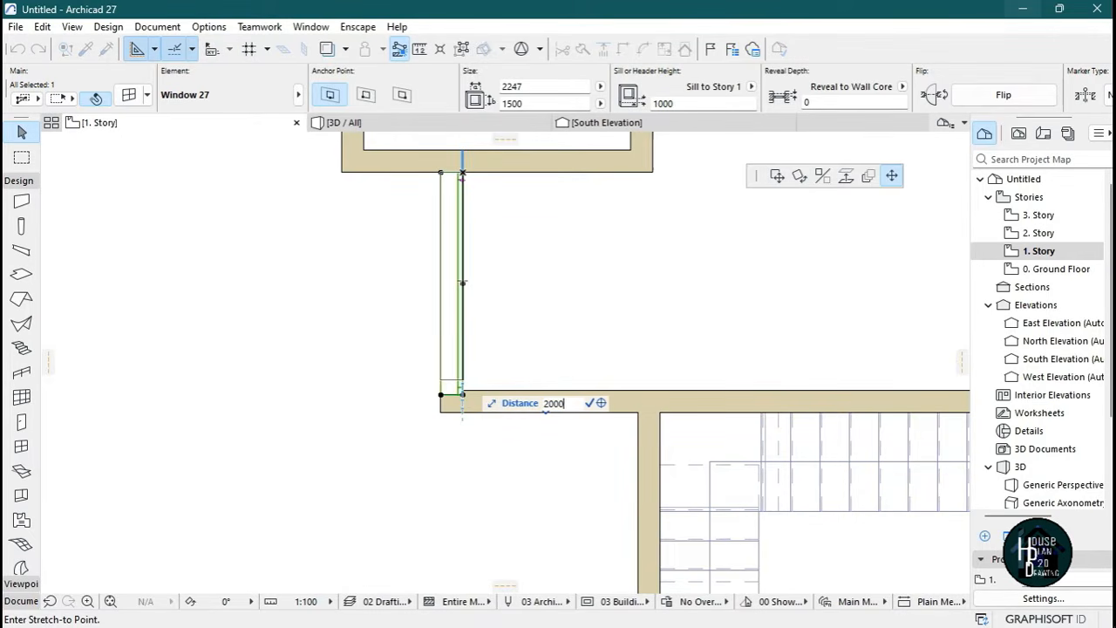
pyautogui.write('000')
pyautogui.press('Return')
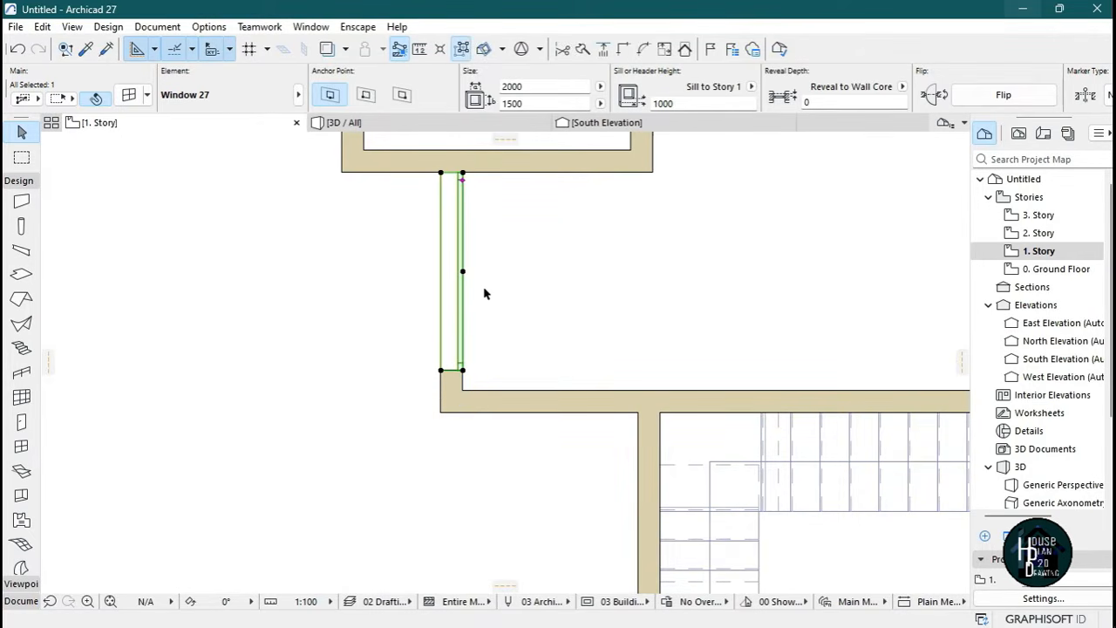
# Move the 2000-wide window slightly south along its wall, clear of the corner, and undo the last drag.
pyautogui.hotkey('ctrl', 'd')
pyautogui.click(512, 263)
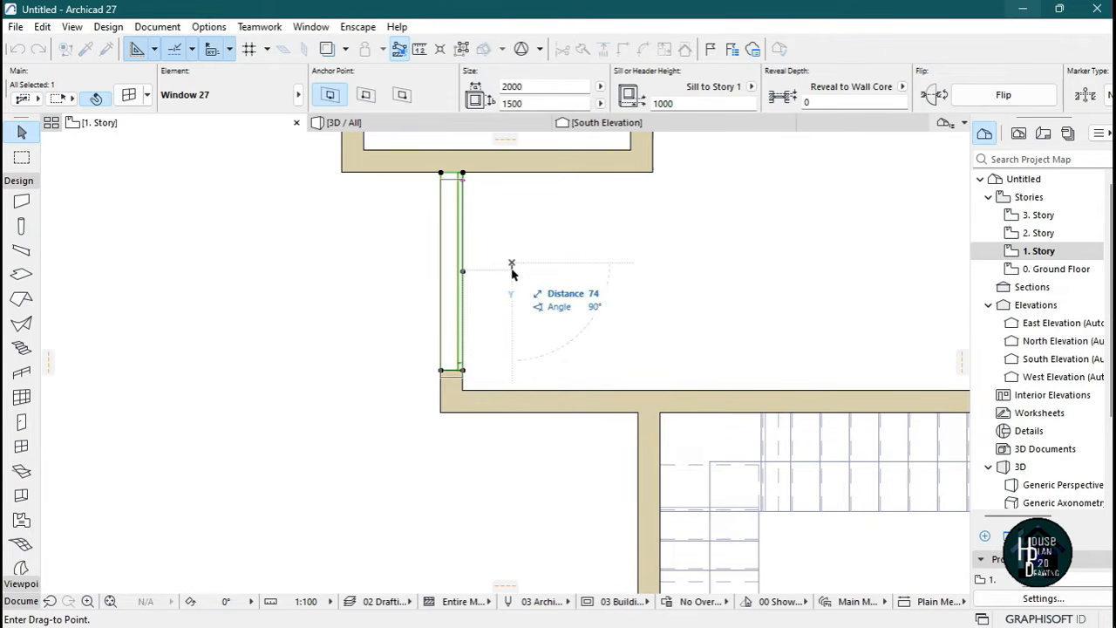
pyautogui.click(511, 273)
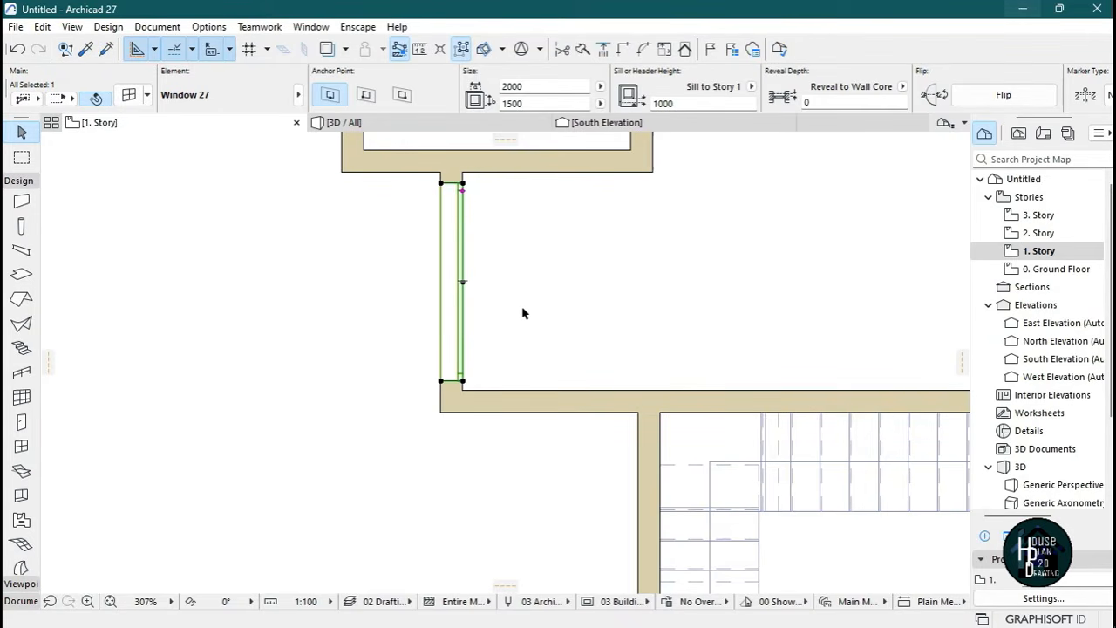
pyautogui.click(465, 284)
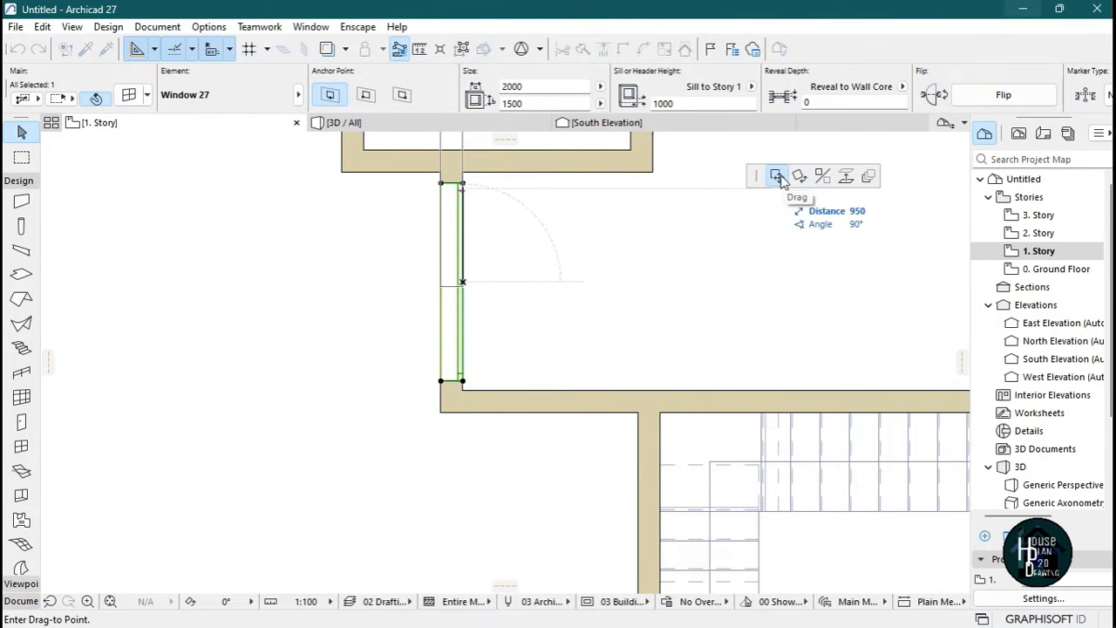
pyautogui.click(474, 280)
pyautogui.hotkey('ctrl', 'z')
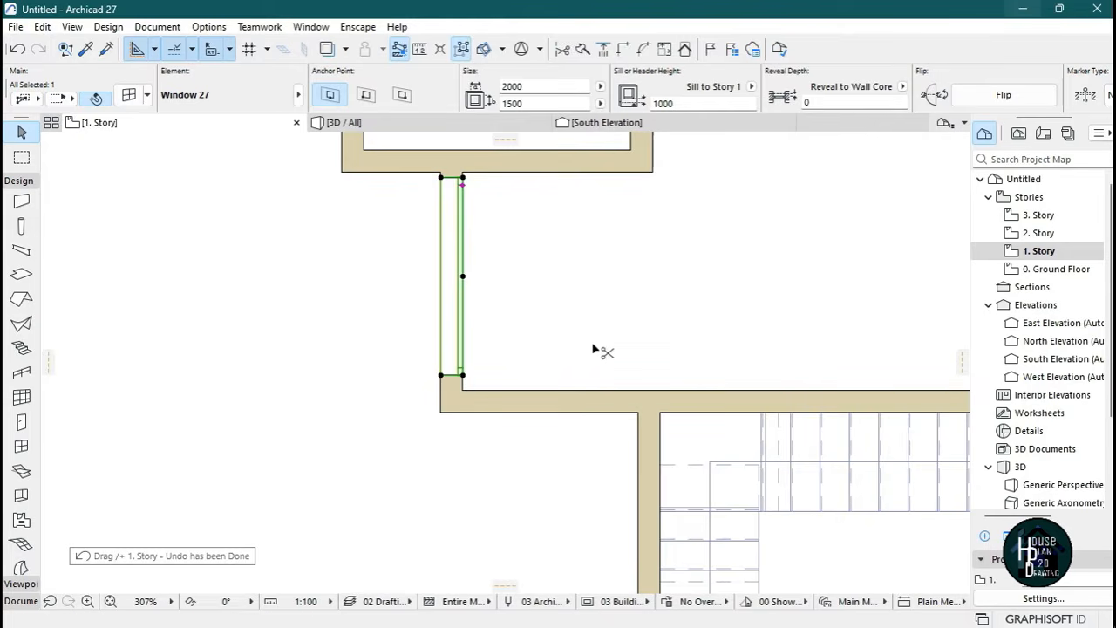
pyautogui.press('Escape')
# Pick up the settings of the ground floor's 2182 by 1500 south-west corner window and return to 1. Story.
pyautogui.scroll(-5, 461, 361)
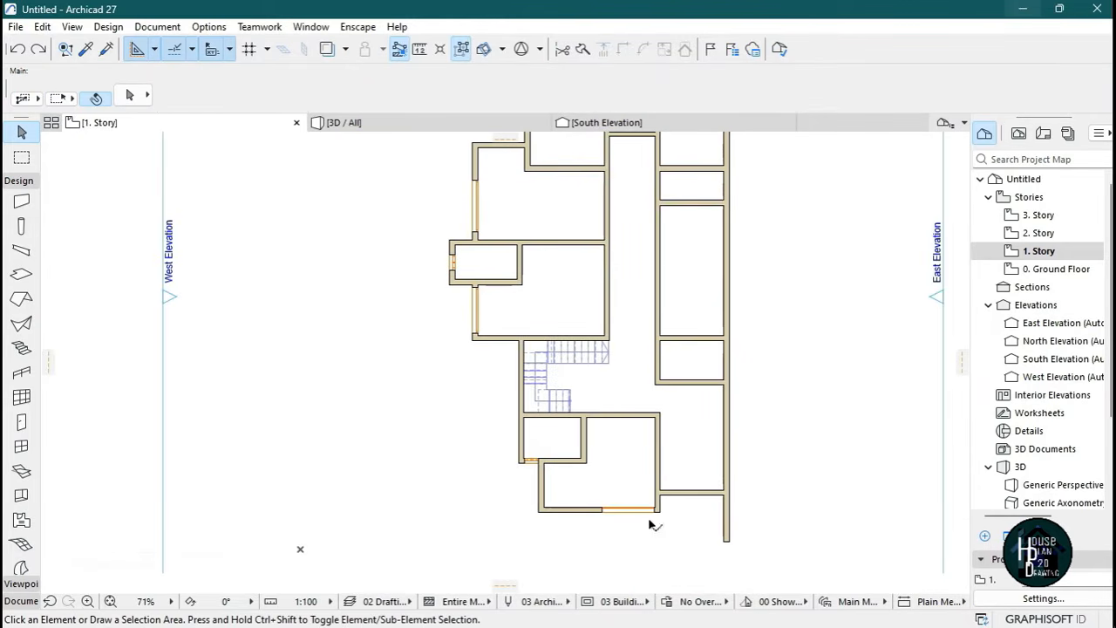
pyautogui.scroll(3, 642, 526)
pyautogui.scroll(-3, 485, 504)
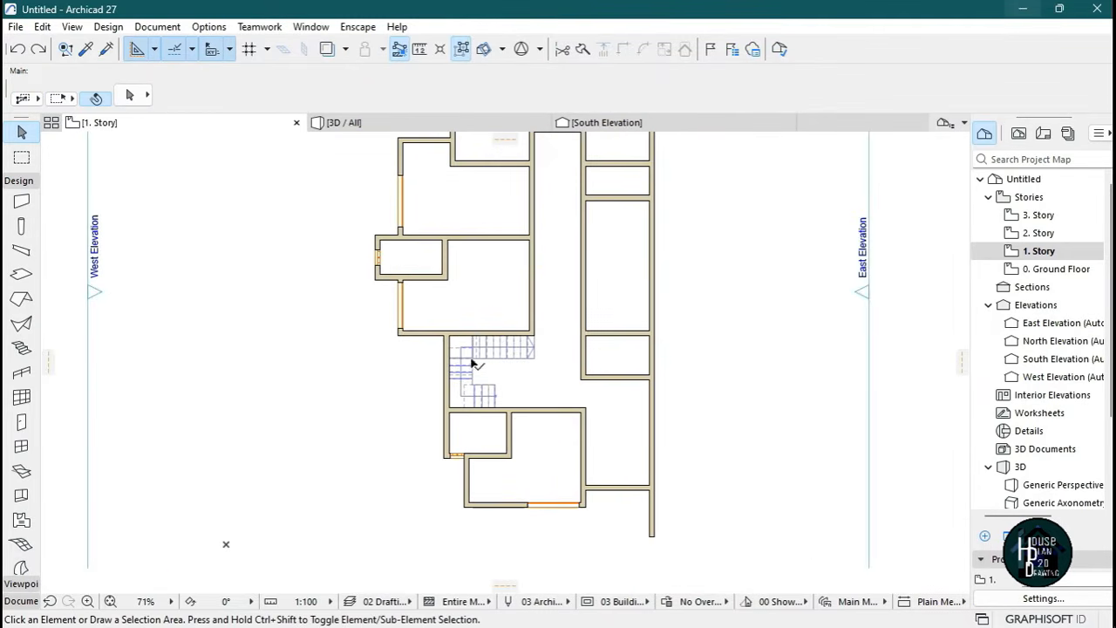
pyautogui.scroll(1, 424, 195)
pyautogui.scroll(-2, 518, 317)
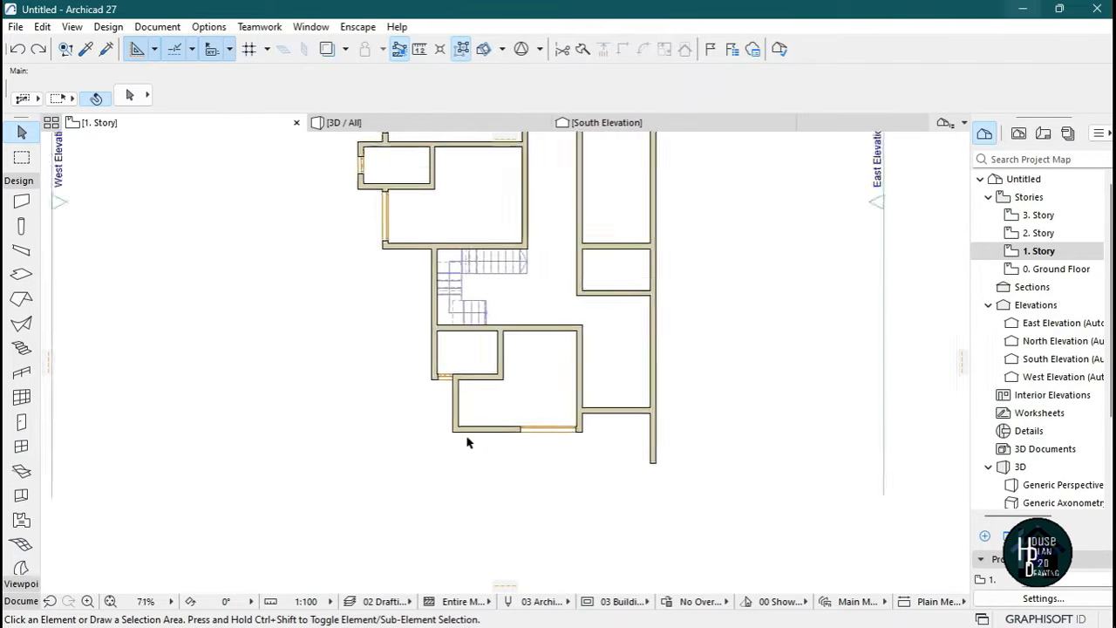
pyautogui.scroll(3, 462, 441)
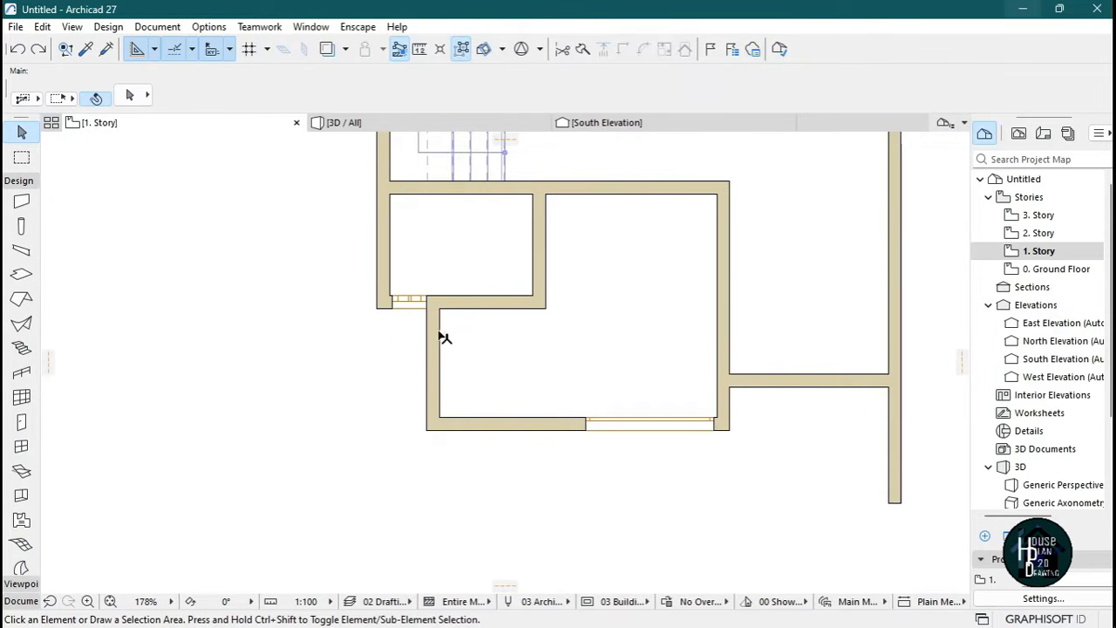
pyautogui.doubleClick(1033, 269)
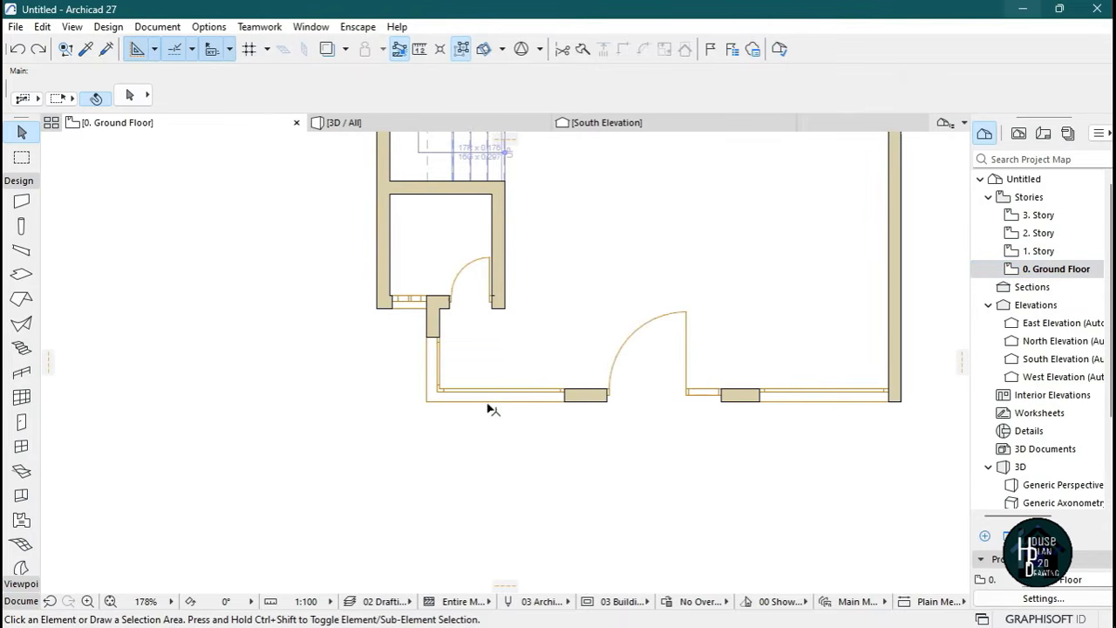
pyautogui.keyDown('alt'); pyautogui.click(486, 390); pyautogui.keyUp('alt')
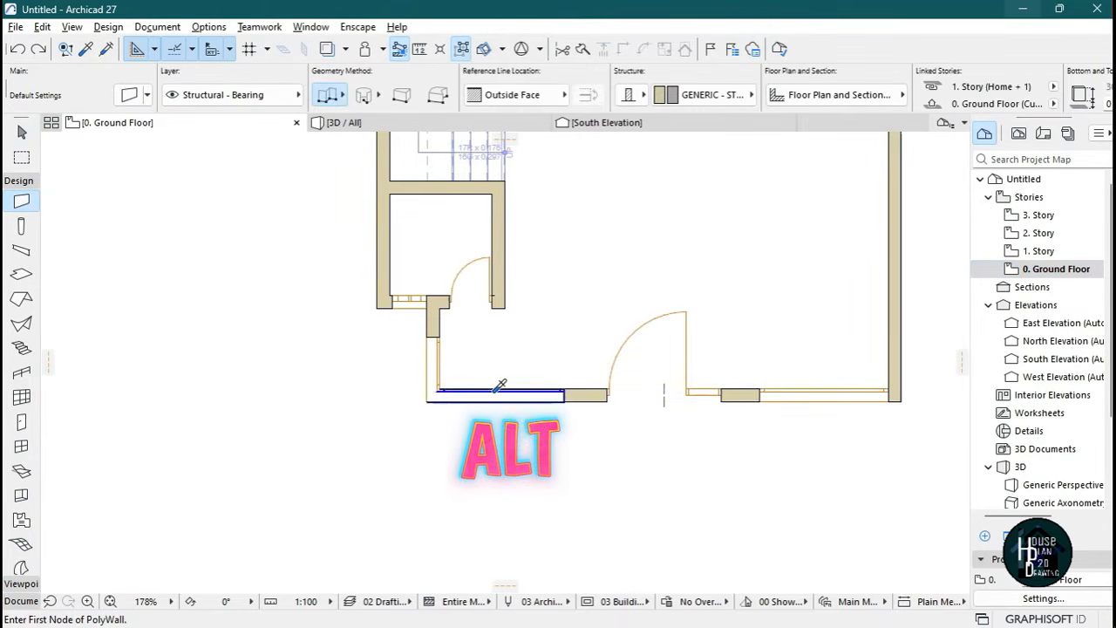
pyautogui.keyDown('alt'); pyautogui.click(577, 394); pyautogui.keyUp('alt')
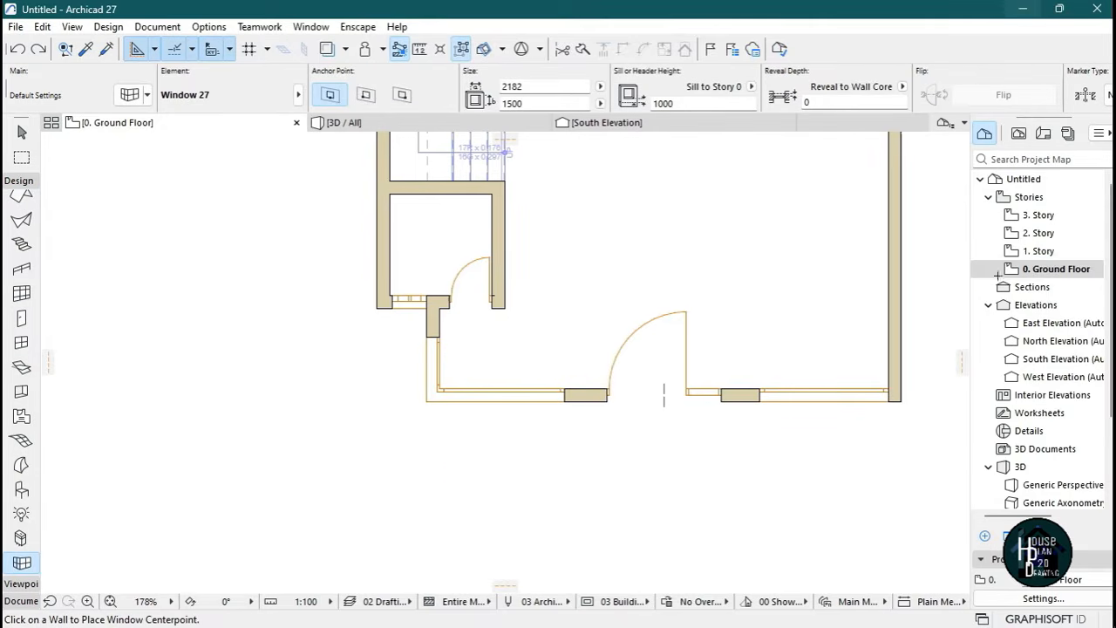
pyautogui.doubleClick(1038, 254)
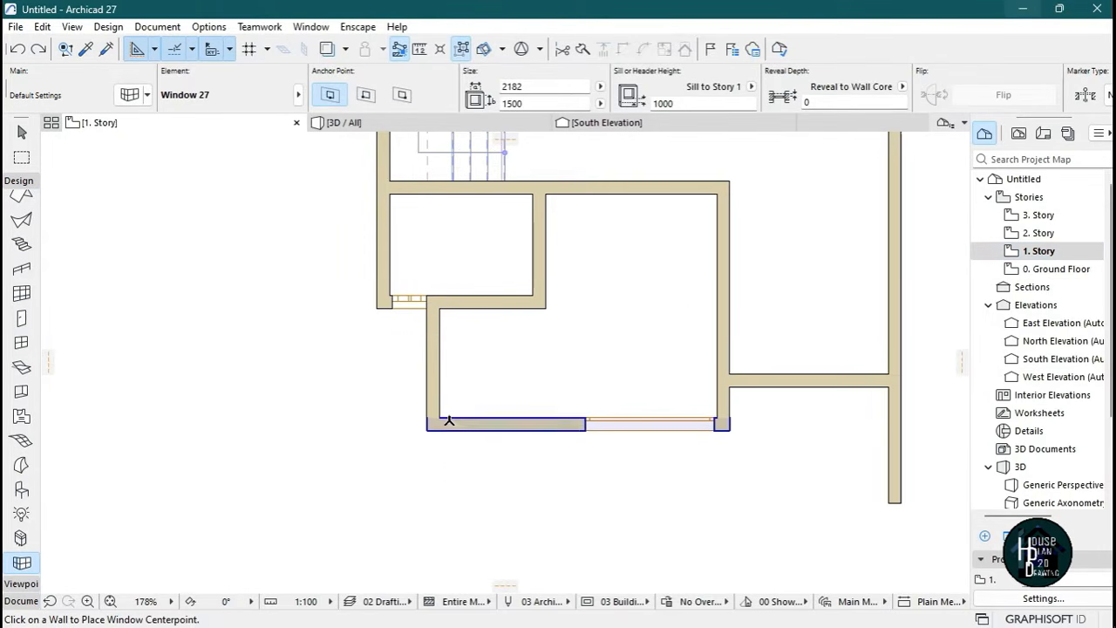
# Place the 2182-wide corner window at the south-west corner of the southernmost room on 1. Story.
pyautogui.click(444, 420)
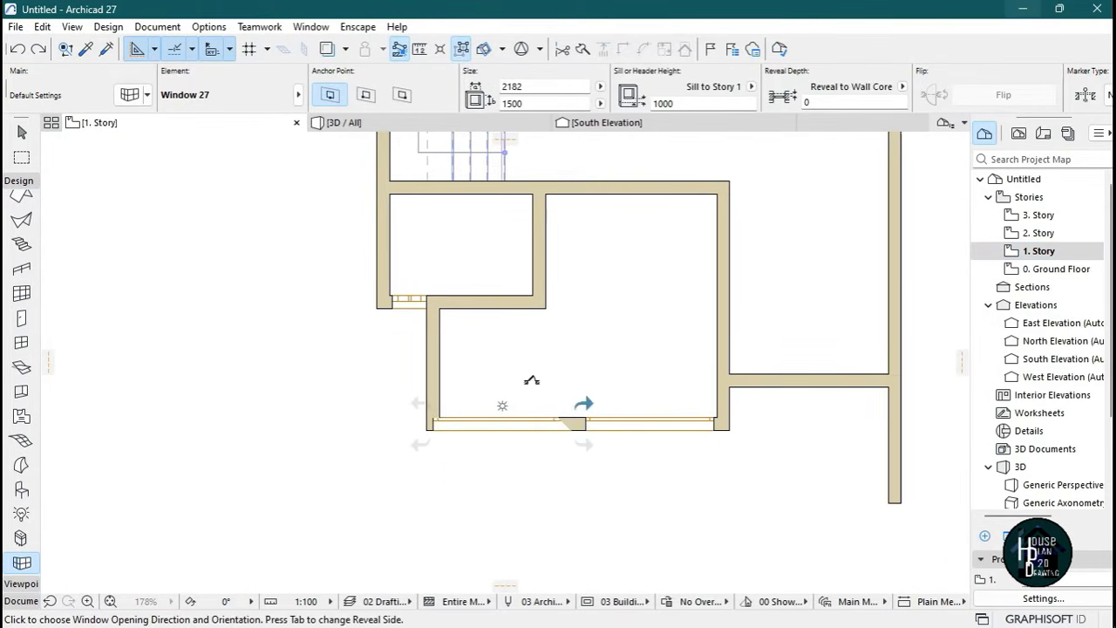
pyautogui.click(532, 381)
pyautogui.scroll(3, 441, 436)
pyautogui.press('Escape')
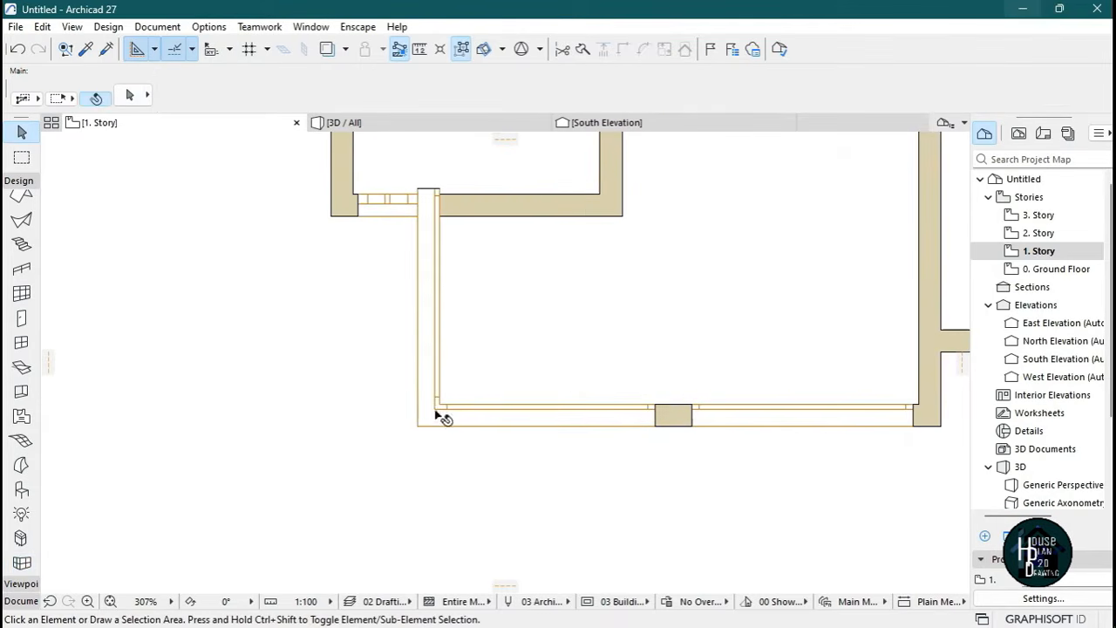
# Shorten the corner window's west-wall part to its midpoint and compare the corner with the ground floor plan.
pyautogui.click(440, 335)
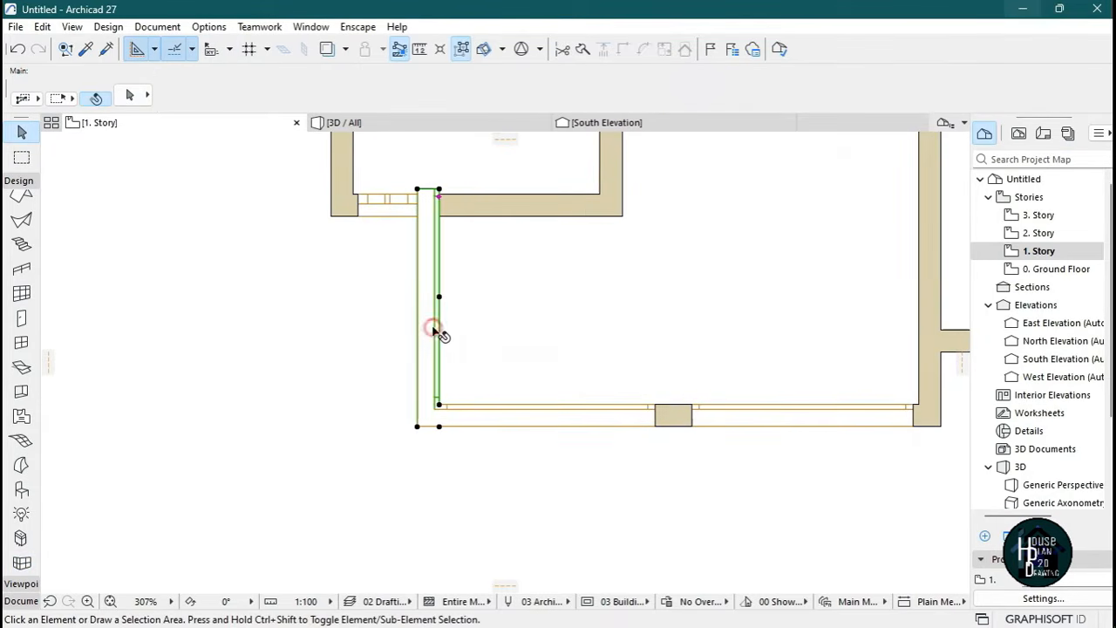
pyautogui.click(440, 190)
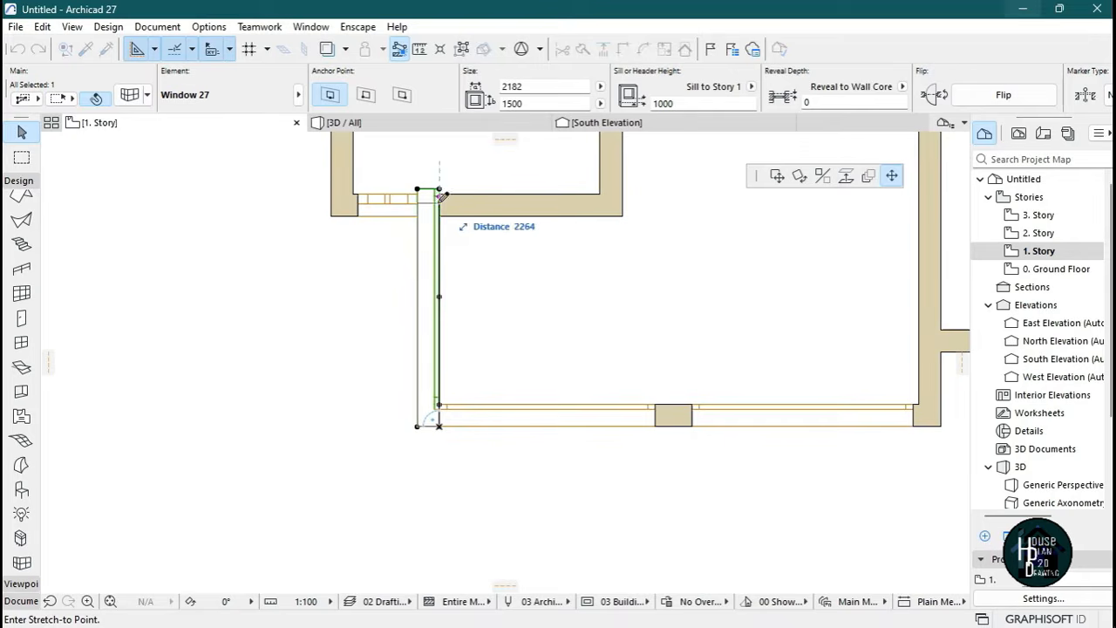
pyautogui.click(892, 177)
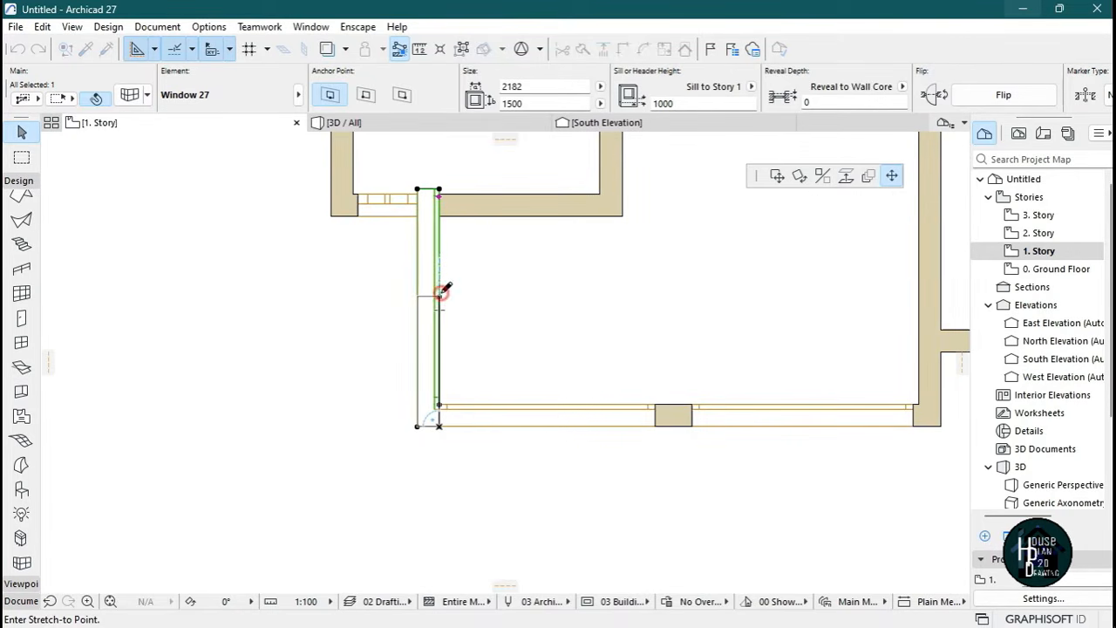
pyautogui.click(439, 295)
pyautogui.press('Escape')
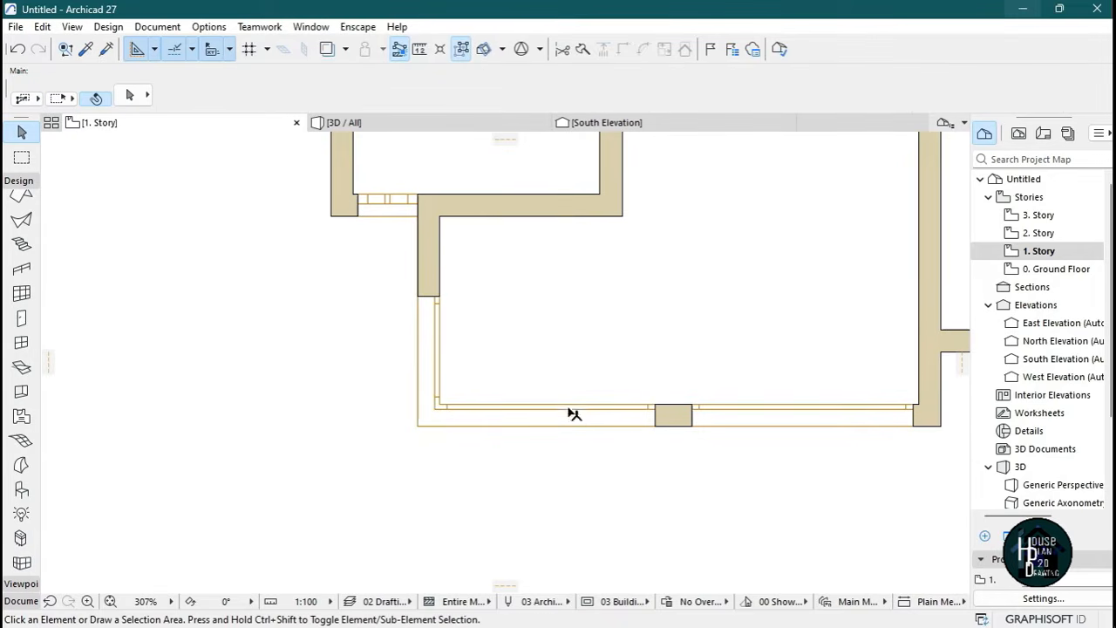
pyautogui.click(1059, 269)
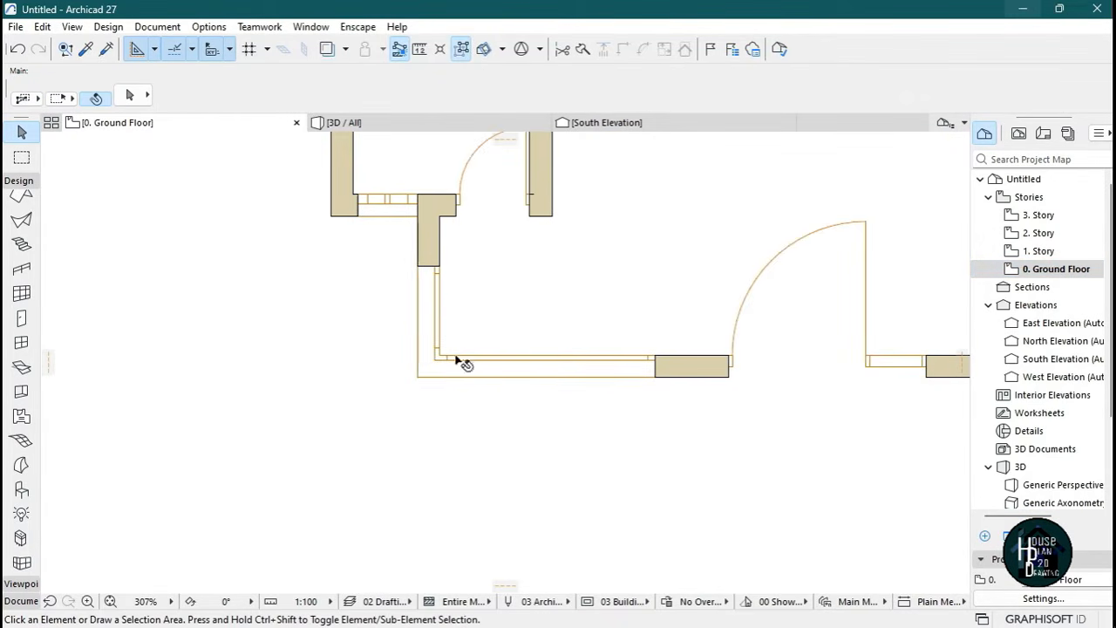
pyautogui.click(1044, 250)
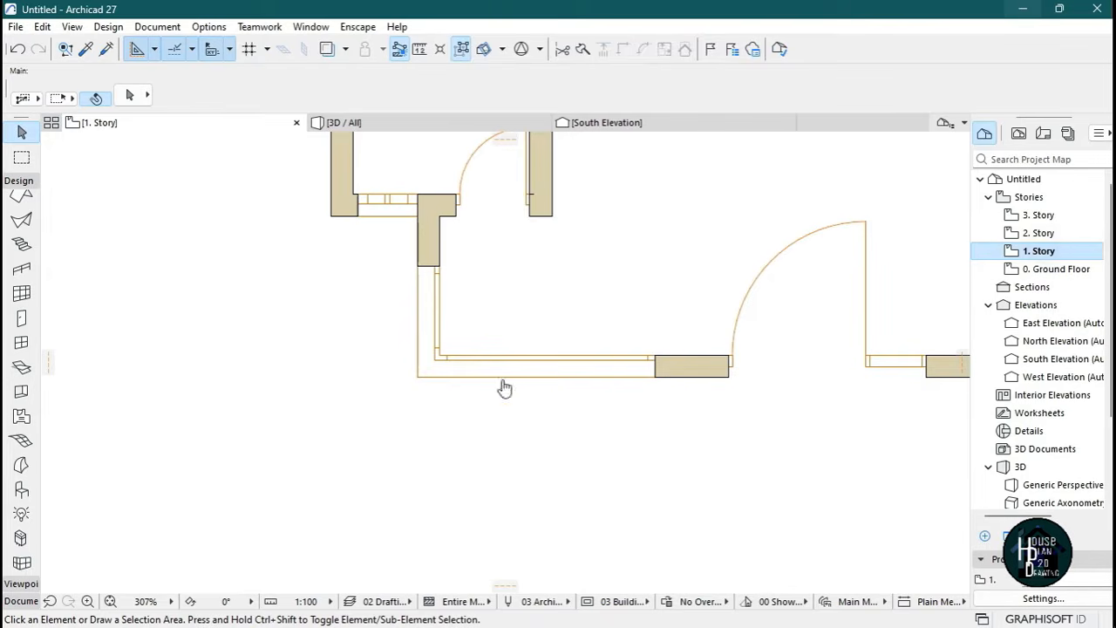
# Place a 700 by 1500 two-sash sliding window centred in the north wall of the north-east room.
pyautogui.scroll(-6, 664, 429)
pyautogui.scroll(6, 589, 229)
pyautogui.scroll(1, 458, 249)
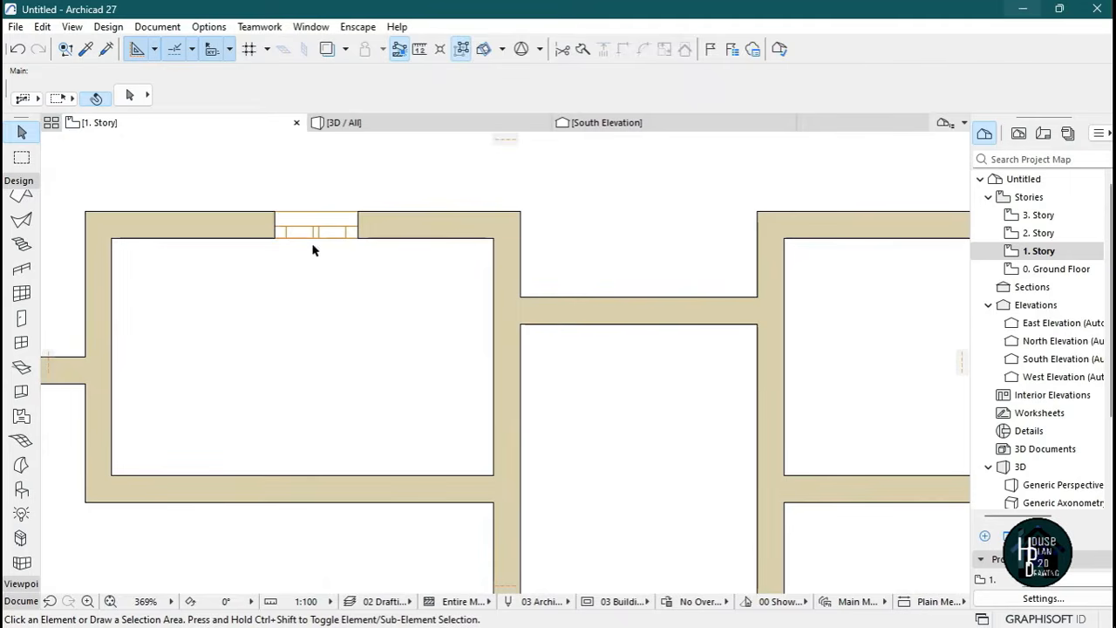
pyautogui.scroll(-5, 349, 292)
pyautogui.scroll(3, 554, 292)
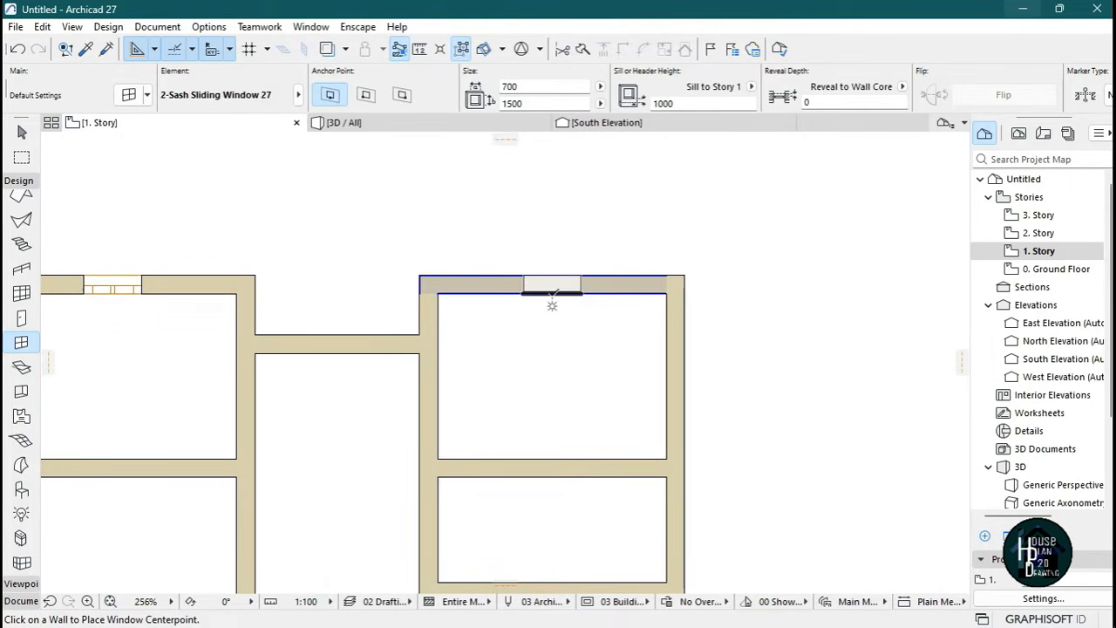
pyautogui.click(550, 300)
pyautogui.click(622, 424)
pyautogui.scroll(-1, 609, 323)
pyautogui.scroll(-3, 609, 323)
pyautogui.scroll(3, 585, 356)
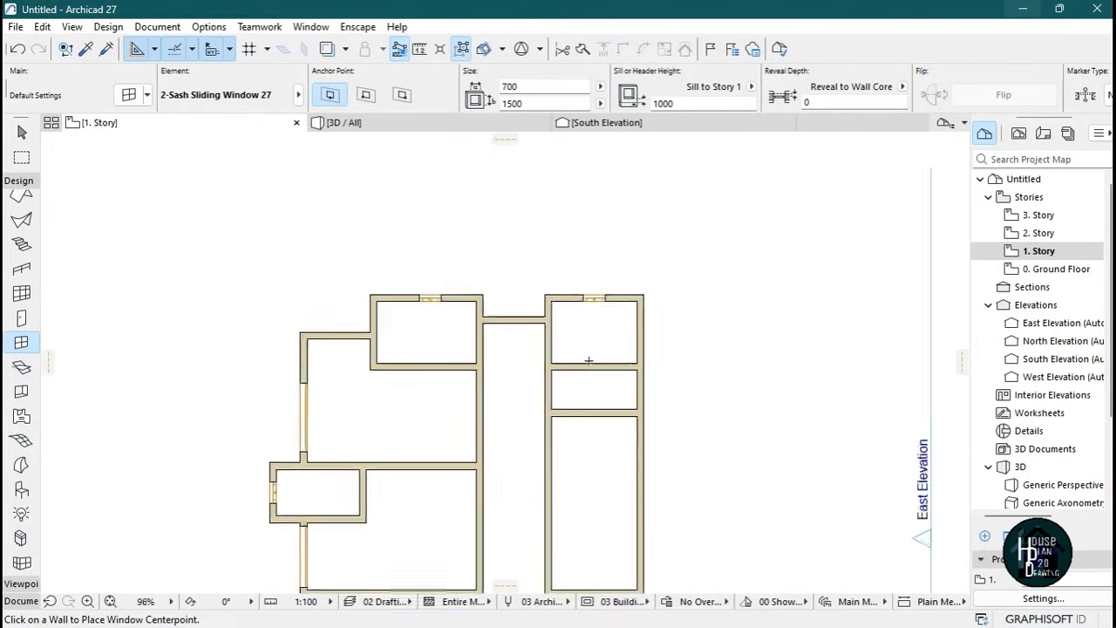
pyautogui.press('Escape')
# Pick up the settings of the ground floor's 750 by 2100 interior door and return to 1. Story.
pyautogui.scroll(-1, 634, 292)
pyautogui.scroll(-2, 709, 309)
pyautogui.scroll(-2, 636, 353)
pyautogui.scroll(2, 638, 530)
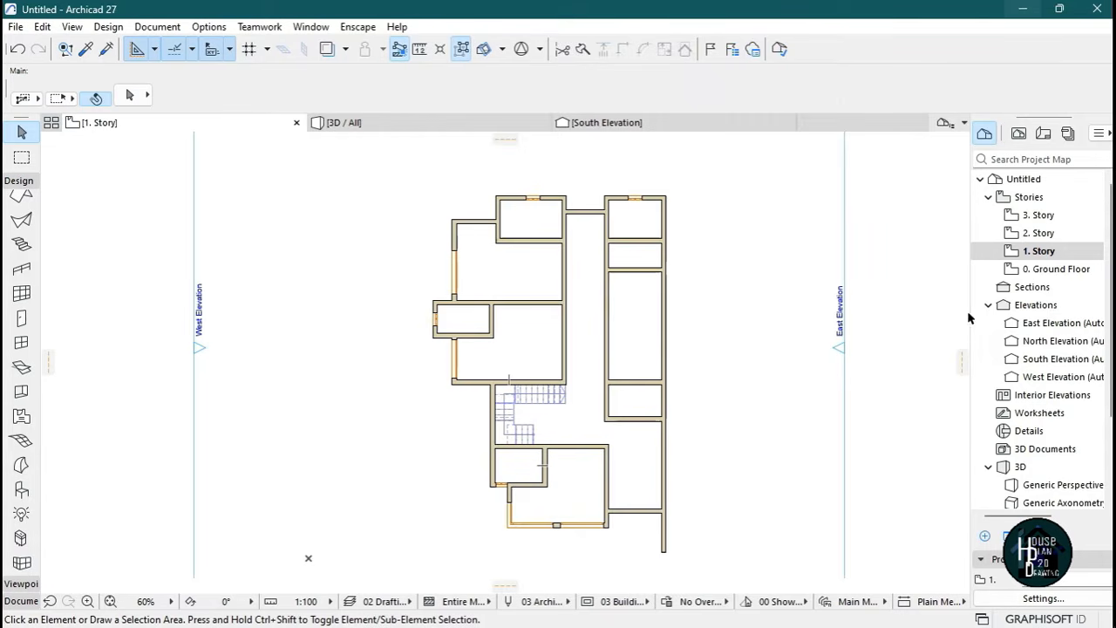
pyautogui.click(1050, 268)
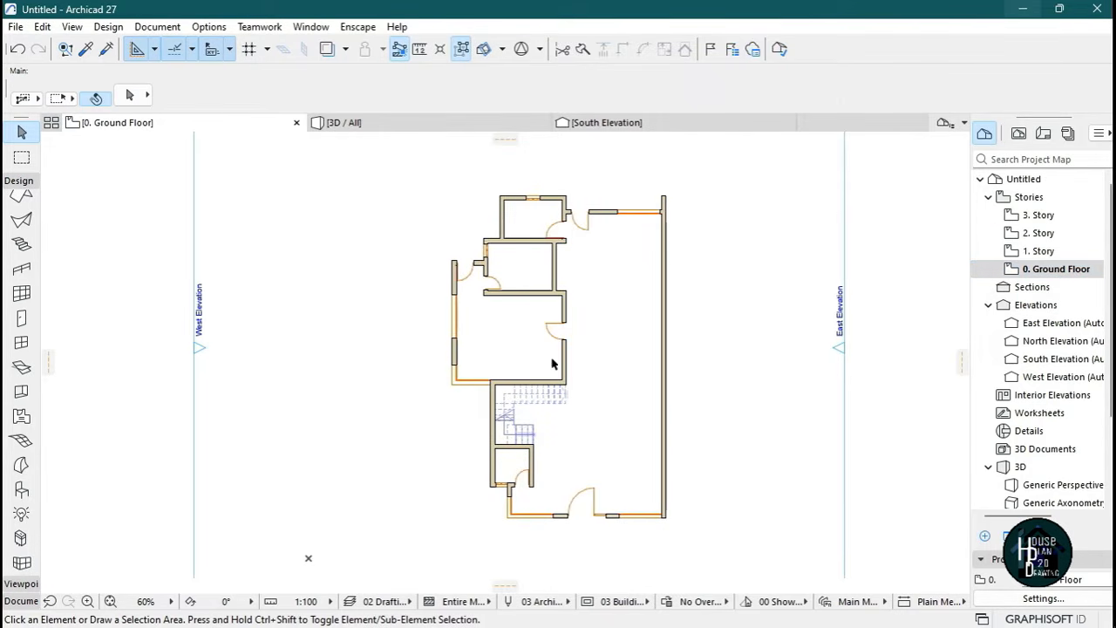
pyautogui.scroll(5, 507, 276)
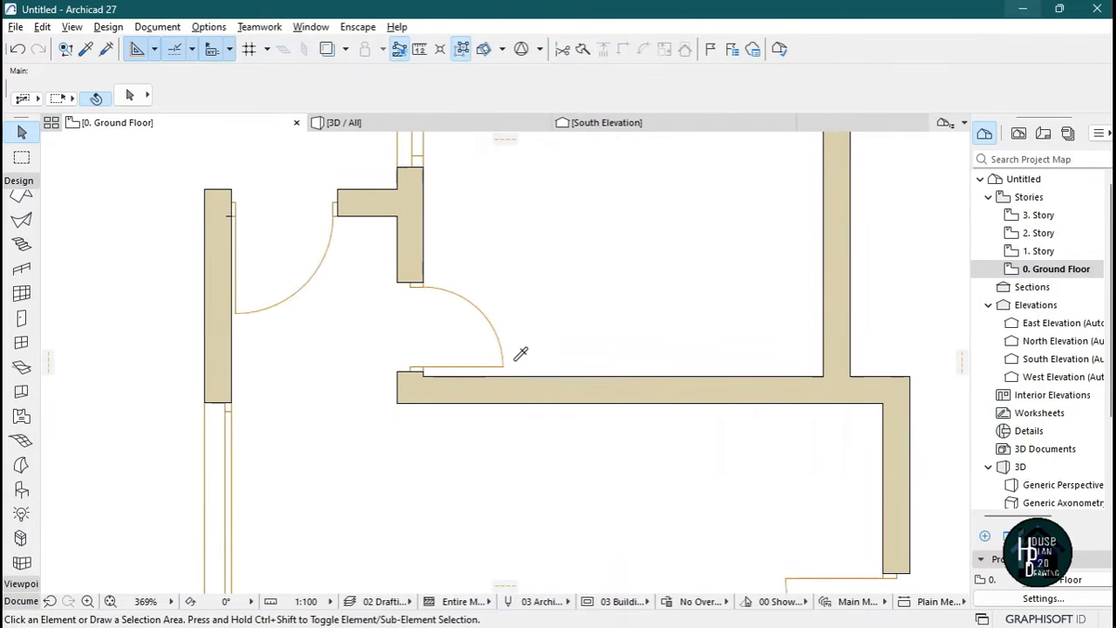
pyautogui.press('alt')
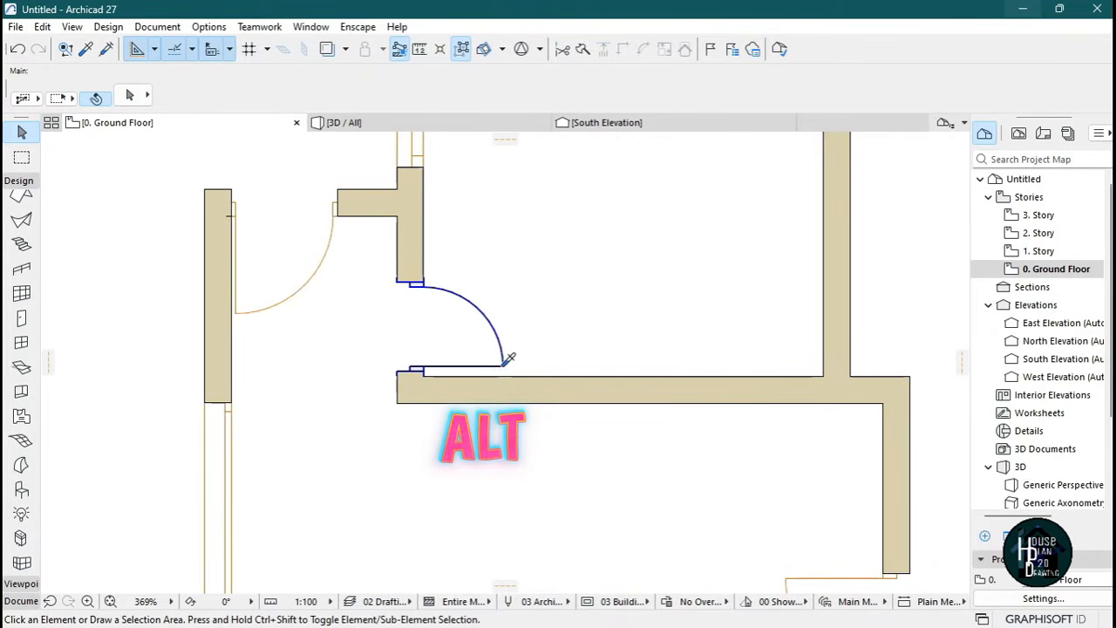
pyautogui.keyDown('alt'); pyautogui.click(503, 364); pyautogui.keyUp('alt')
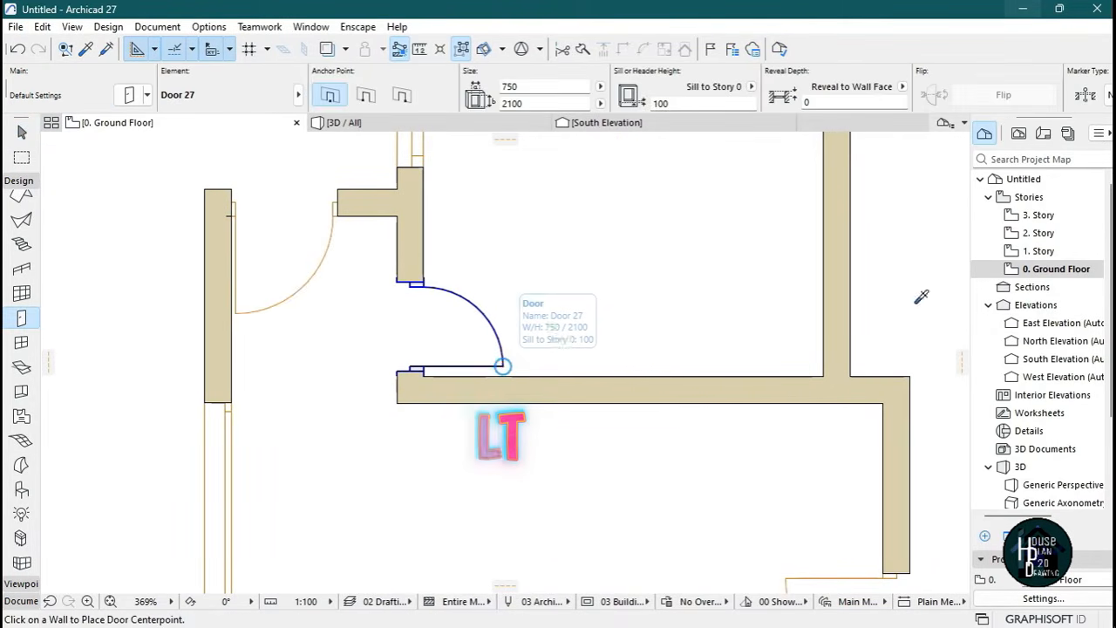
pyautogui.click(1042, 251)
# Place the 750 by 2100 door in the south wall of the northern room west of the corridor, beside its west corner, opening inward.
pyautogui.scroll(-9, 538, 293)
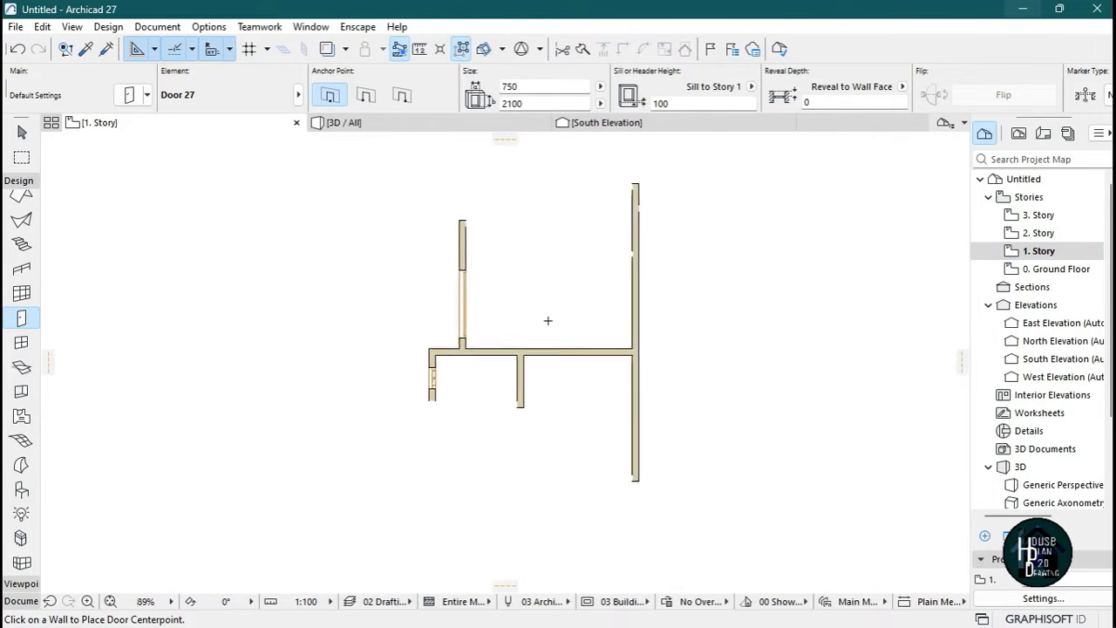
pyautogui.scroll(3, 546, 357)
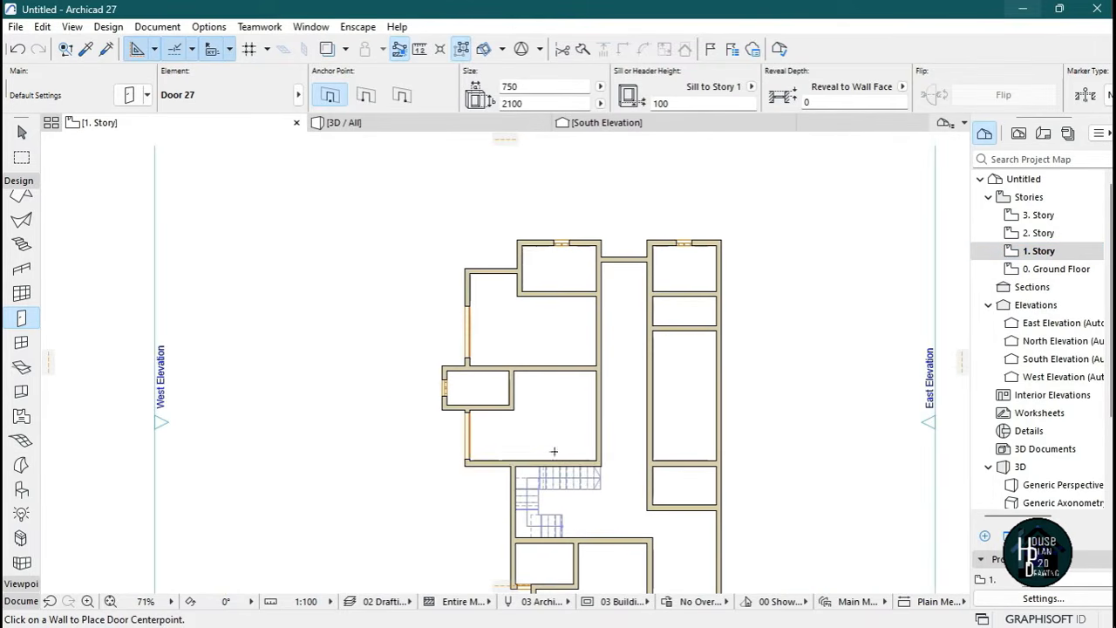
pyautogui.scroll(4, 536, 321)
pyautogui.scroll(2, 526, 287)
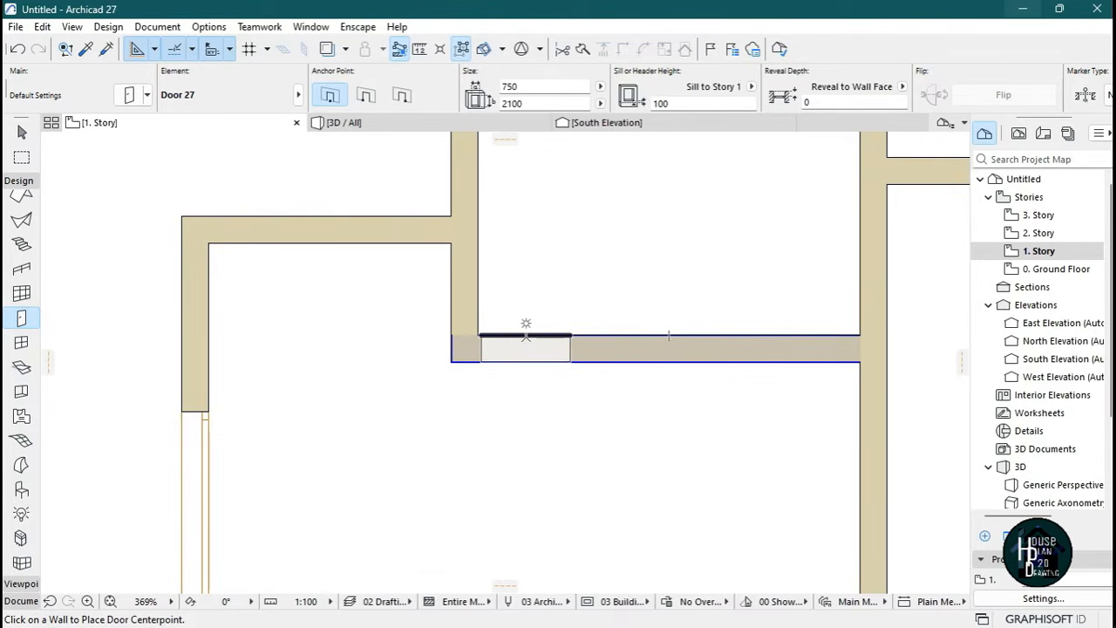
pyautogui.click(526, 335)
pyautogui.click(479, 240)
pyautogui.scroll(-8, 508, 248)
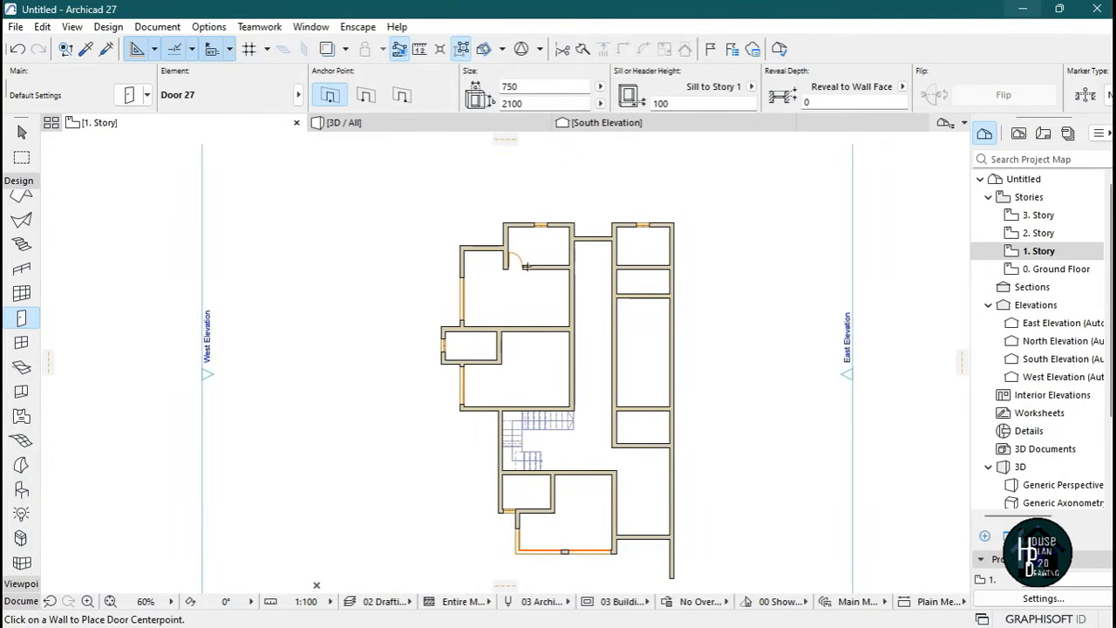
# Place the 750 by 2100 door in the south wall of the small projecting western room, beside its east corner, opening inward.
pyautogui.scroll(8, 486, 360)
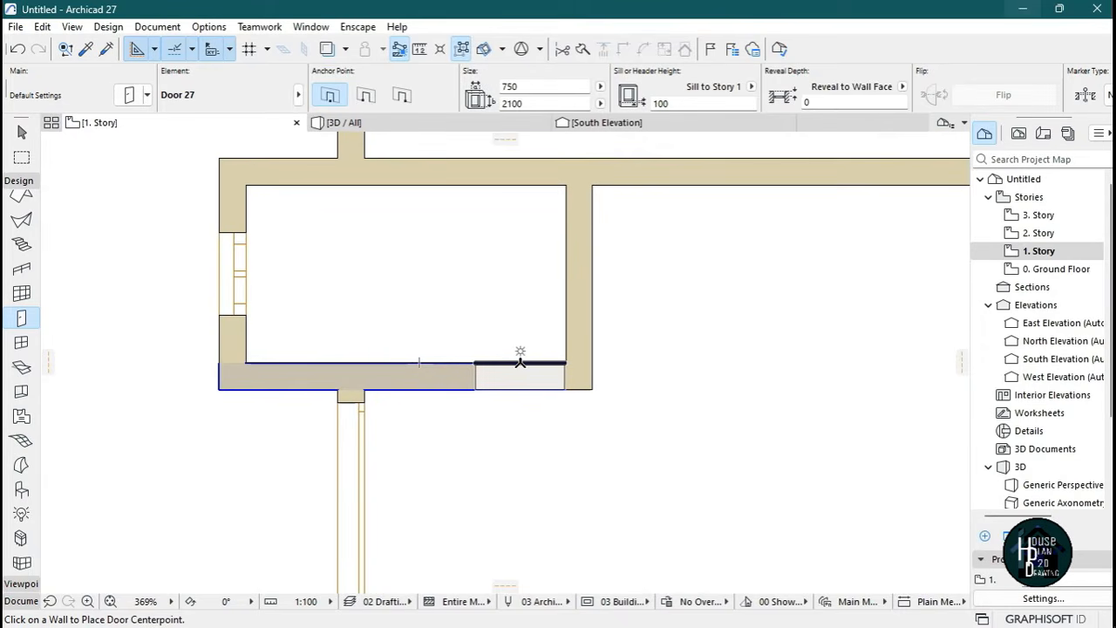
pyautogui.click(520, 359)
pyautogui.click(591, 285)
pyautogui.scroll(-10, 558, 324)
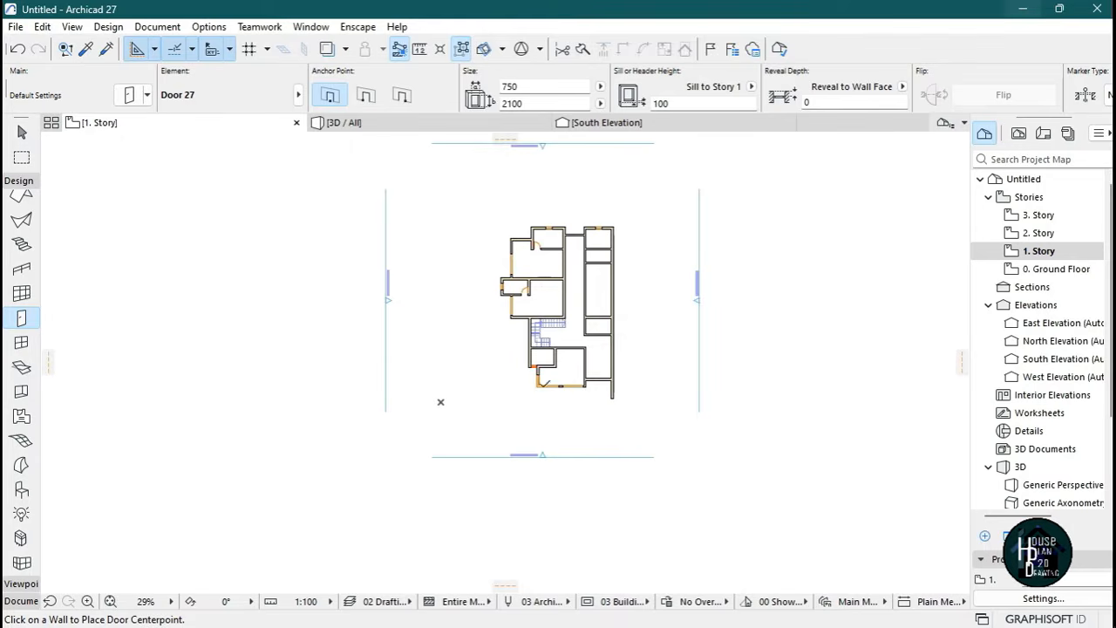
# Place the 750 by 2100 door in the south wall of the small room south of the stairs, beside its east corner, opening inward.
pyautogui.scroll(10, 537, 373)
pyautogui.scroll(-4, 542, 375)
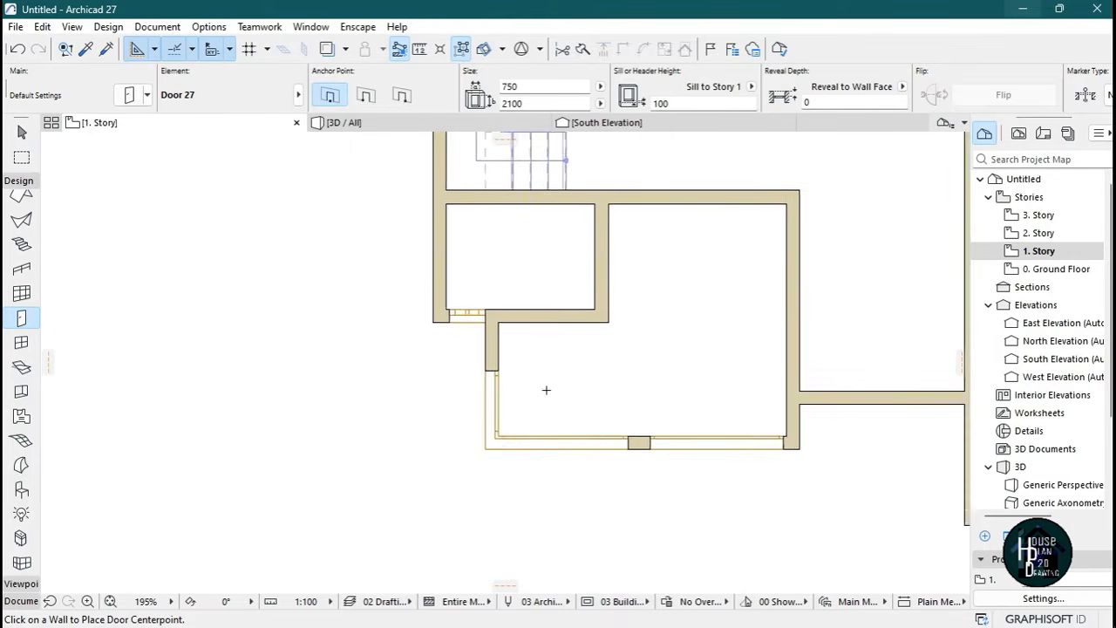
pyautogui.scroll(4, 546, 373)
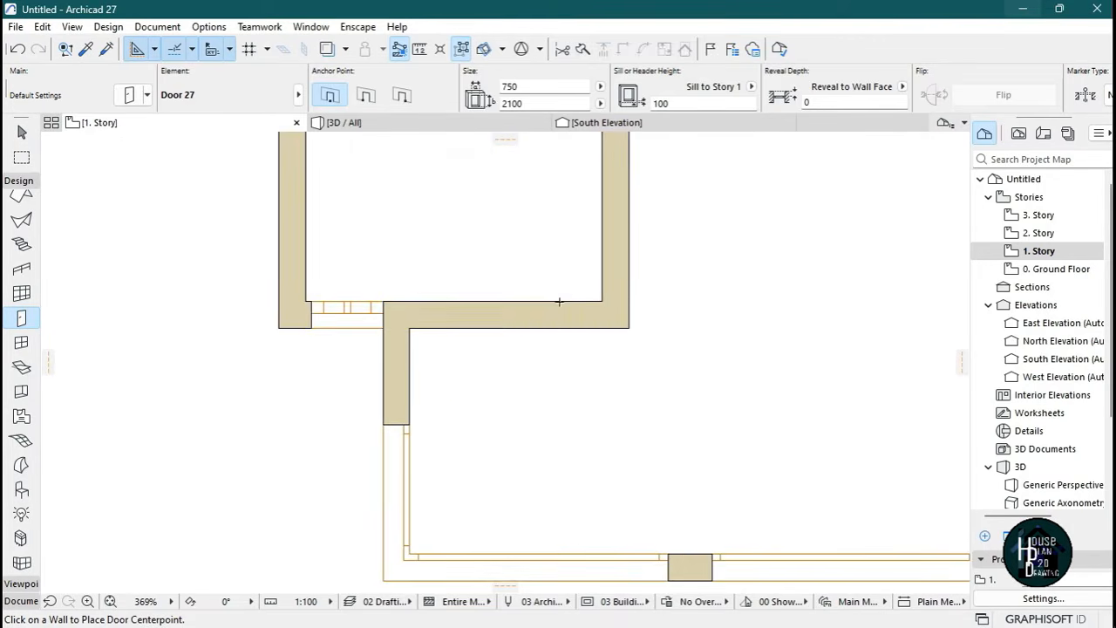
pyautogui.click(556, 292)
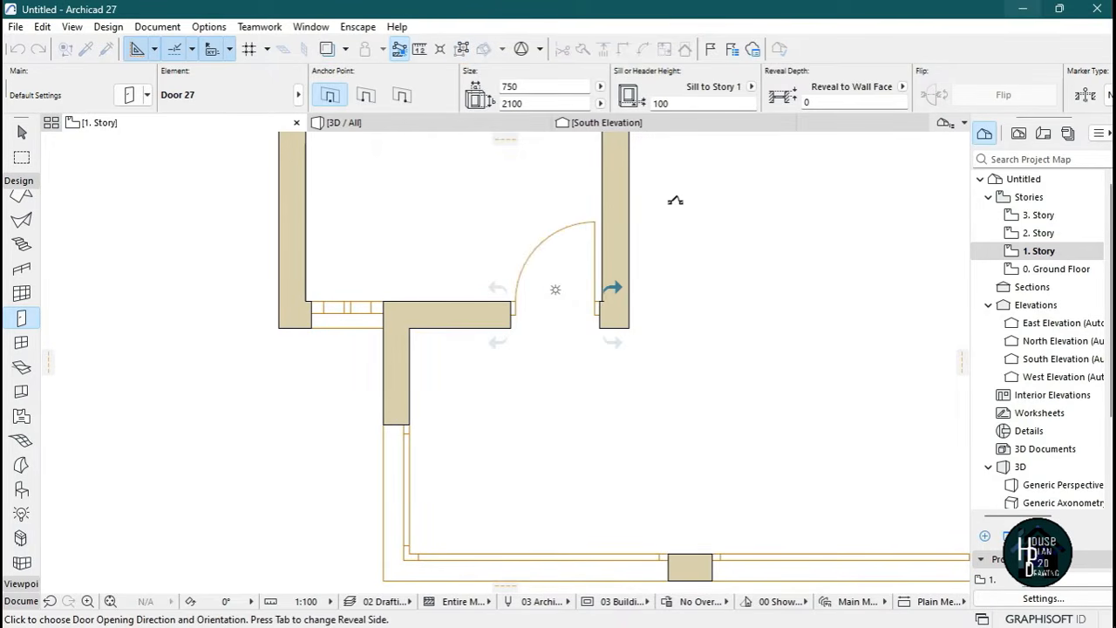
pyautogui.click(613, 287)
# Place the 750 by 2100 door in the south wall of the narrow eastern room below the north-east room, beside its west corner, opening inward.
pyautogui.scroll(-8, 558, 362)
pyautogui.scroll(-3, 564, 367)
pyautogui.scroll(7, 568, 312)
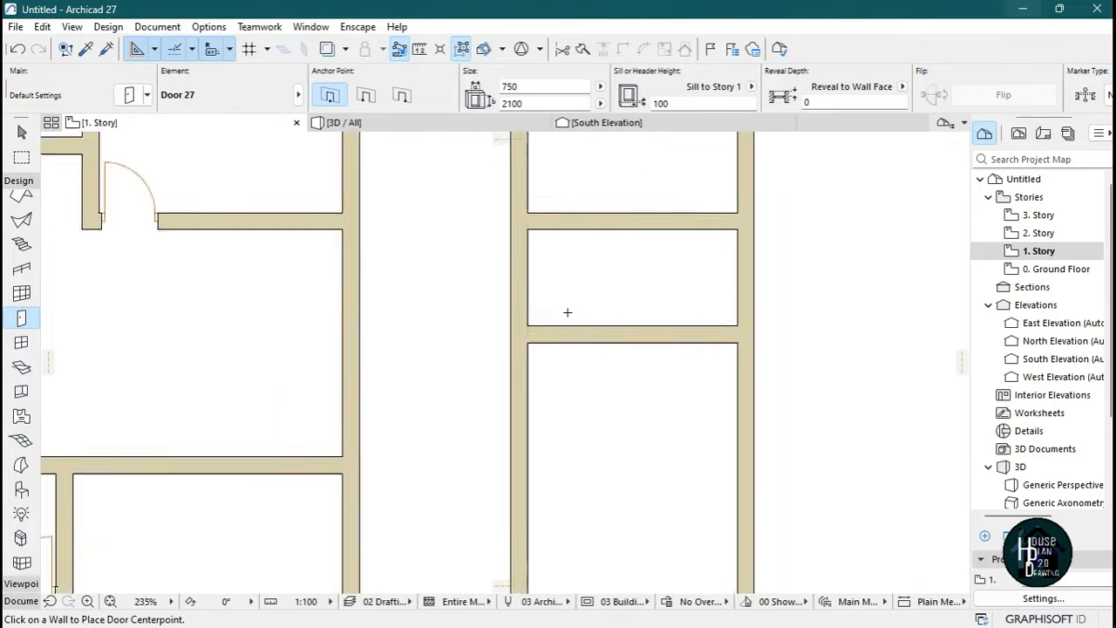
pyautogui.scroll(2, 567, 312)
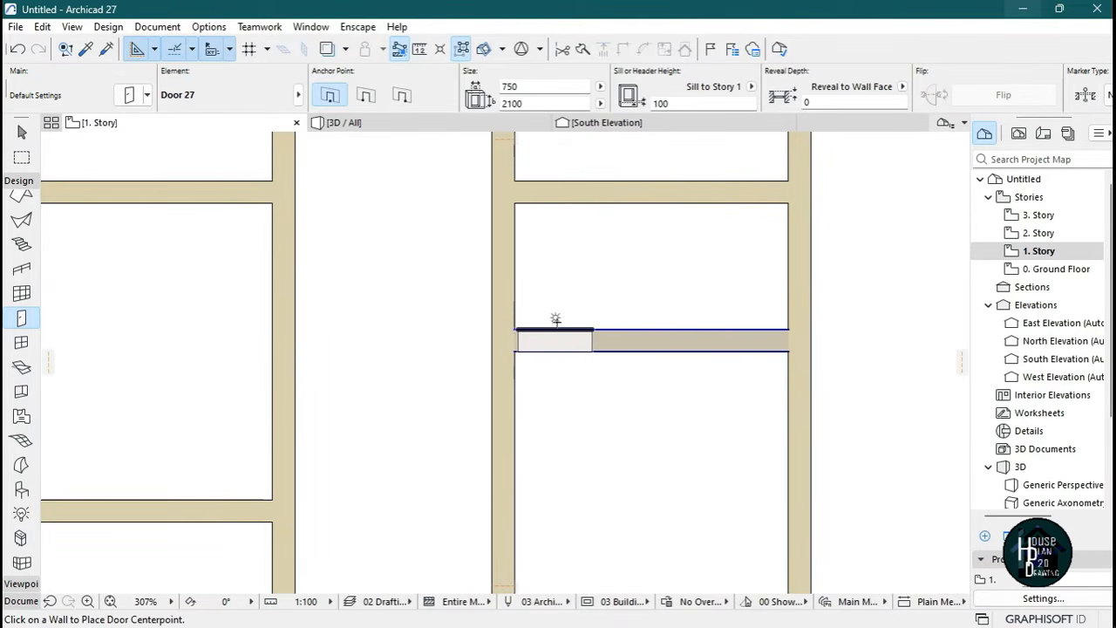
pyautogui.click(556, 320)
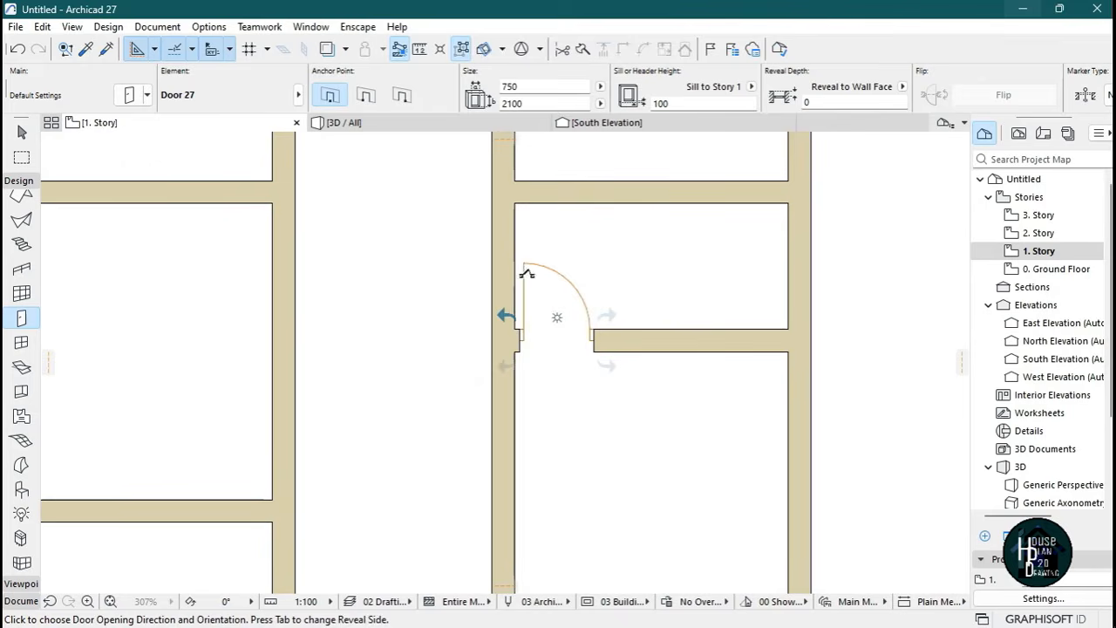
pyautogui.click(570, 344)
pyautogui.scroll(-5, 571, 347)
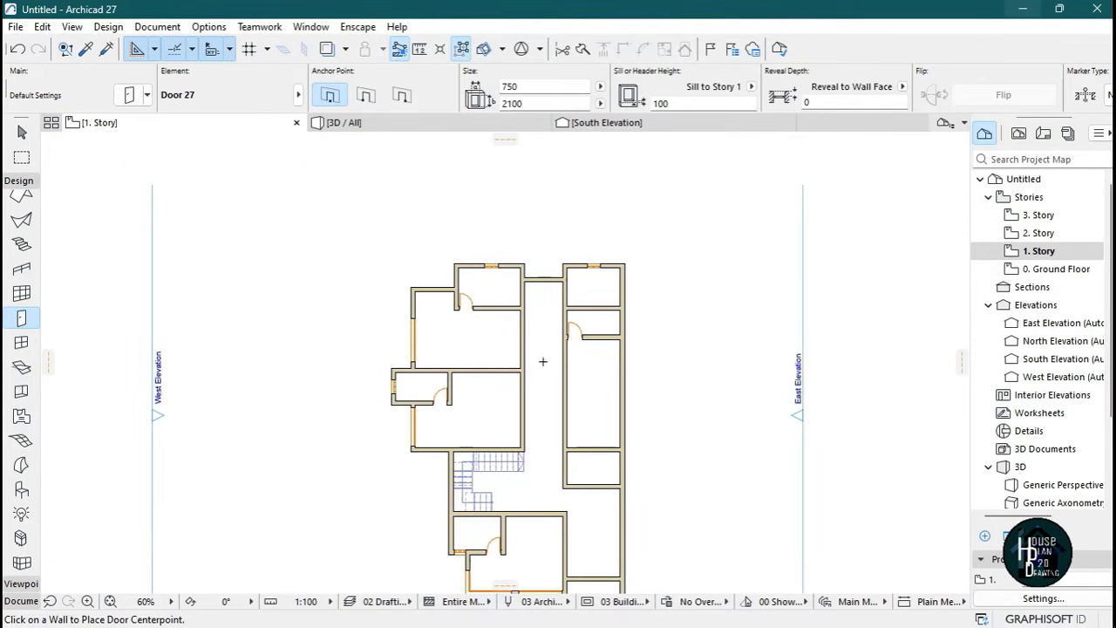
pyautogui.press('Escape')
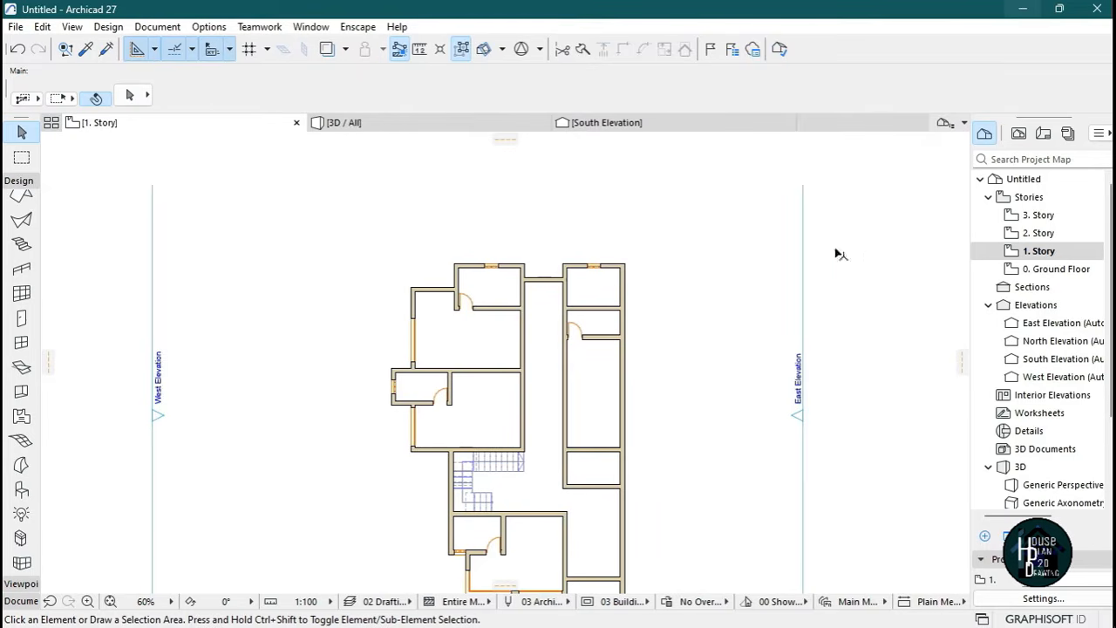
# Pick up the settings of the ground floor's 900 by 2100 door and return to 1. Story.
pyautogui.scroll(-1, 572, 284)
pyautogui.scroll(1, 562, 380)
pyautogui.scroll(2, 548, 400)
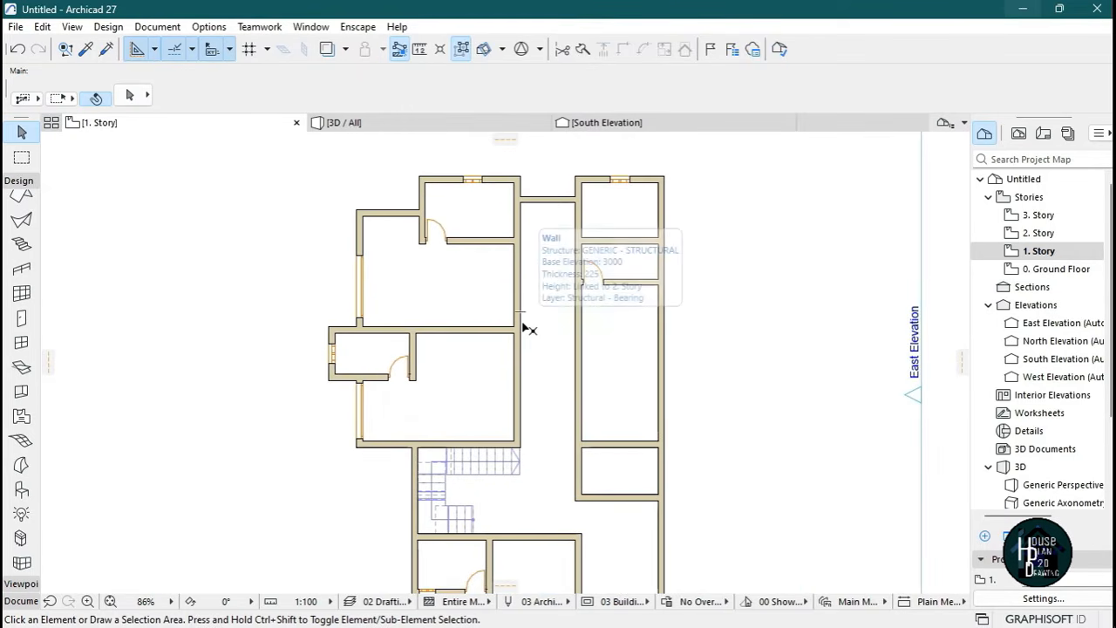
pyautogui.doubleClick(1077, 269)
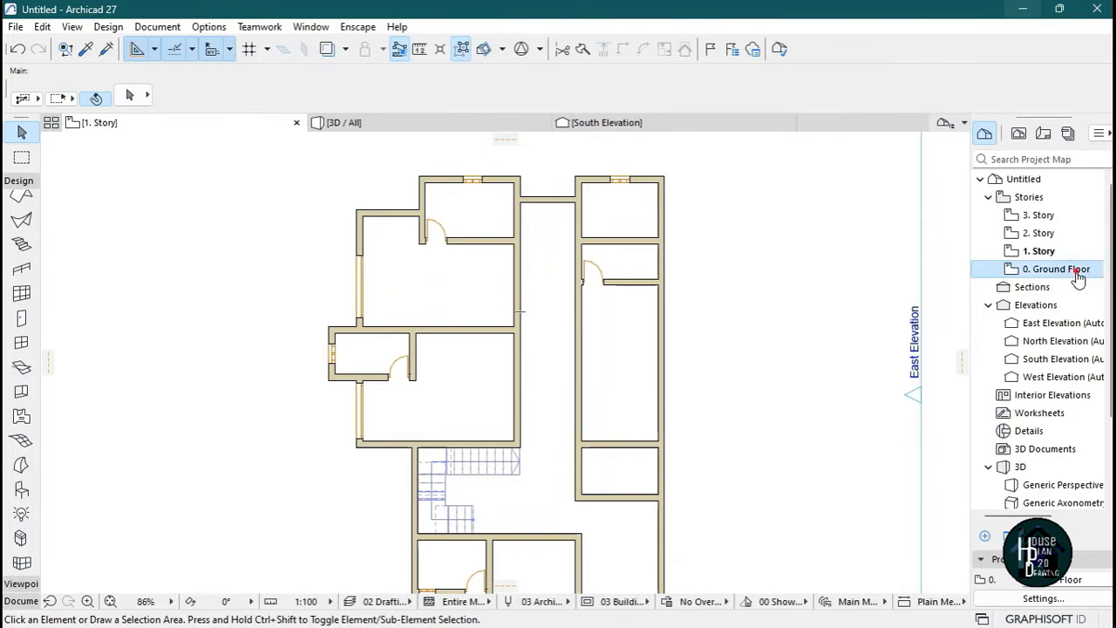
pyautogui.scroll(5, 500, 376)
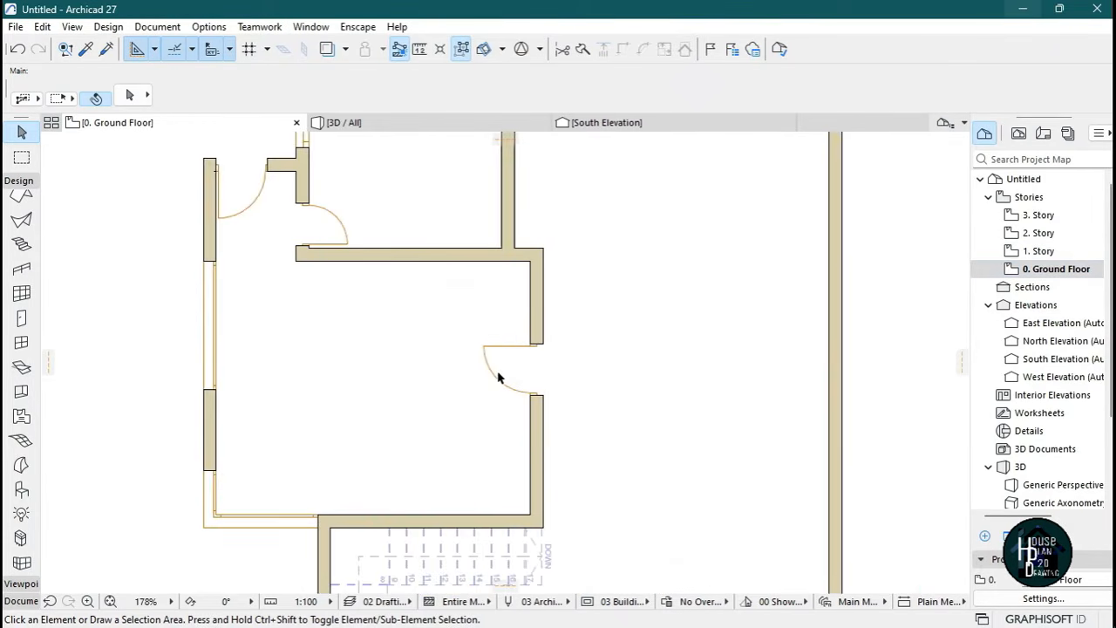
pyautogui.moveTo(489, 335)
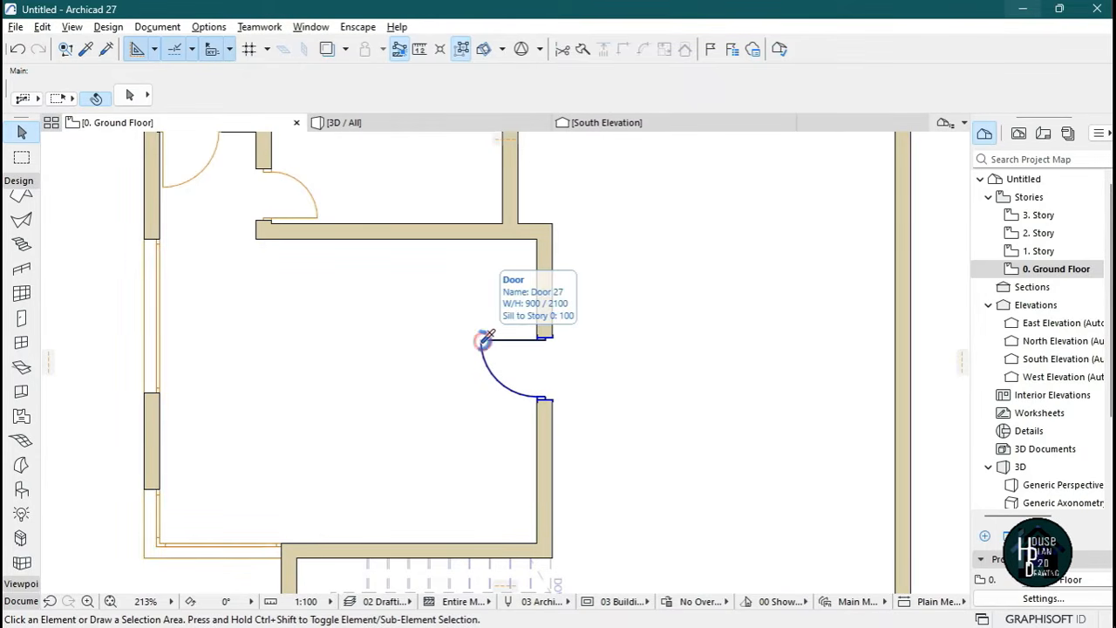
pyautogui.keyDown('alt'); pyautogui.click(484, 340); pyautogui.keyUp('alt')
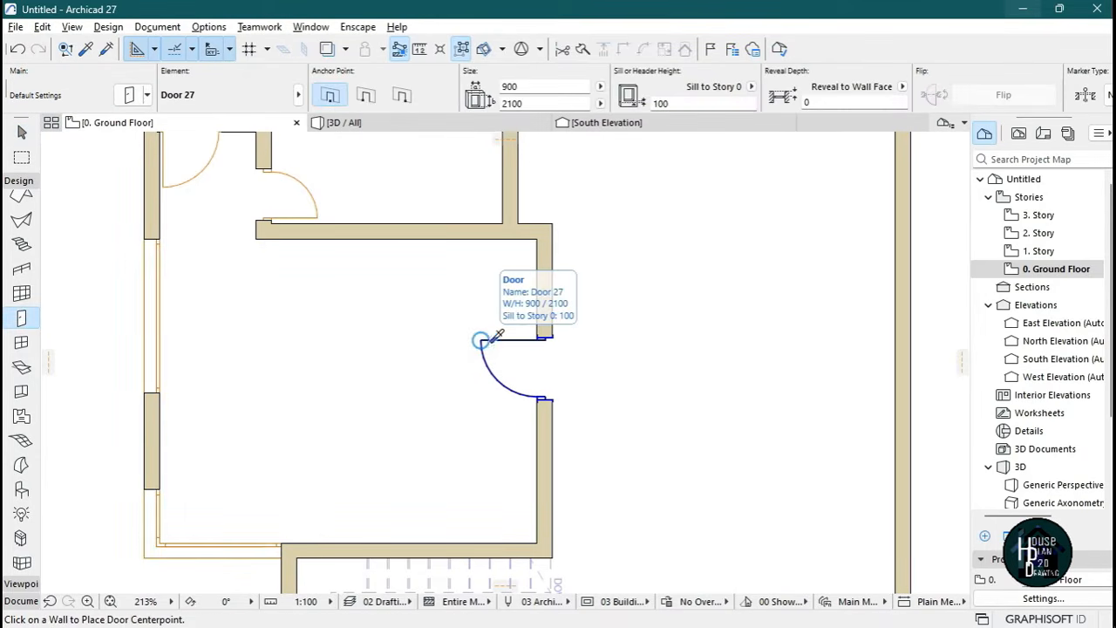
pyautogui.doubleClick(1055, 253)
# Place two corner-anchored 900 by 2100 doors in the corridor's west wall, directly either side of the partition between the western rooms, opening inward.
pyautogui.scroll(-8, 582, 322)
pyautogui.scroll(10, 581, 322)
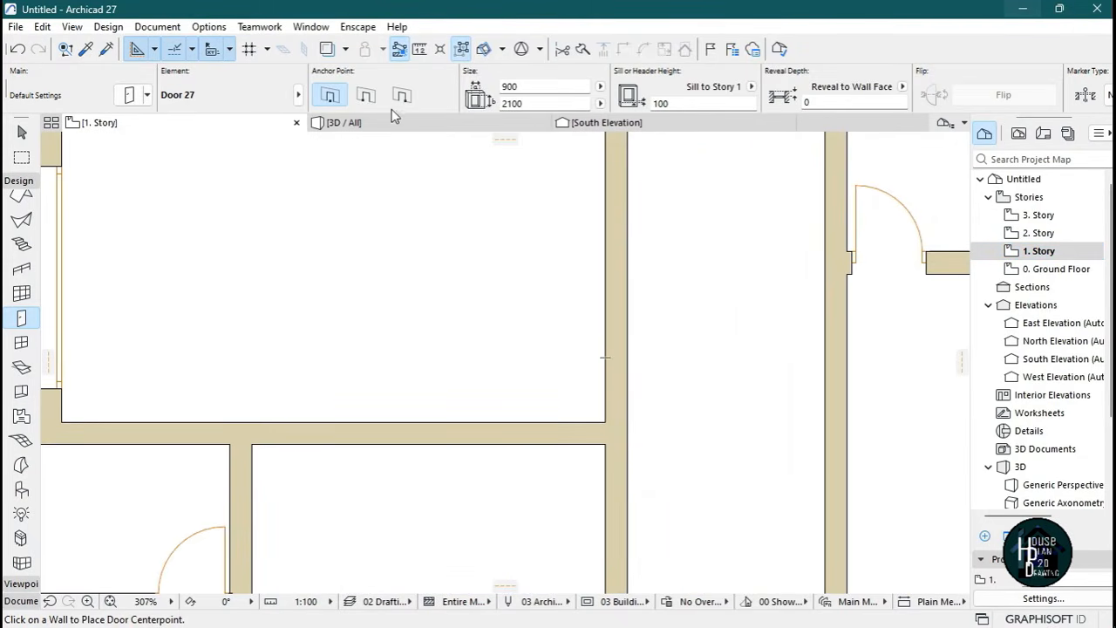
pyautogui.click(366, 94)
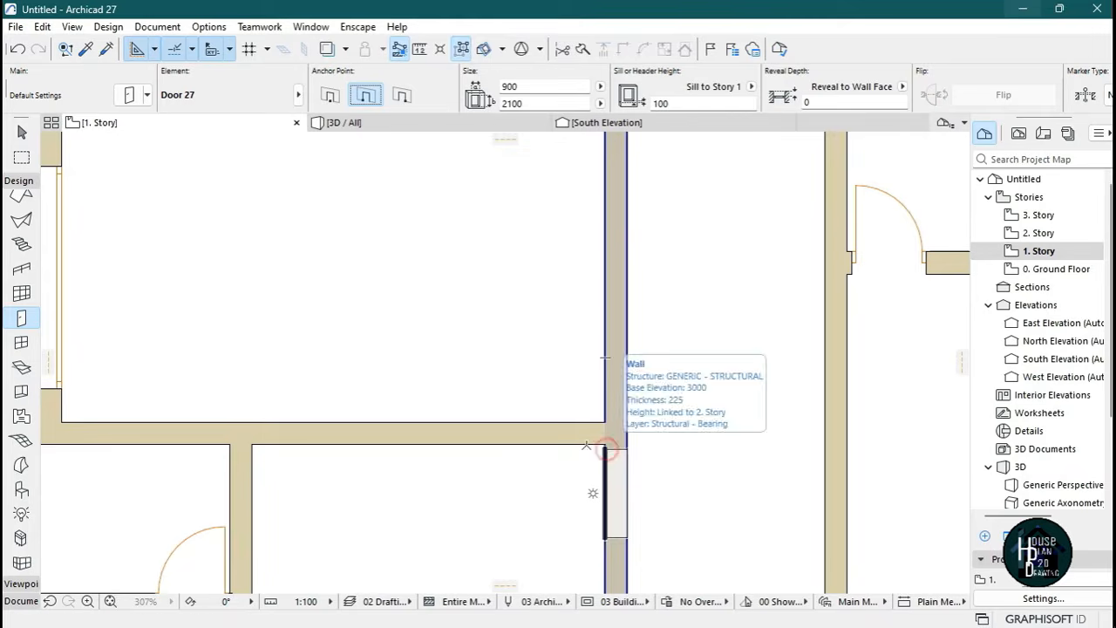
pyautogui.click(604, 449)
pyautogui.click(590, 432)
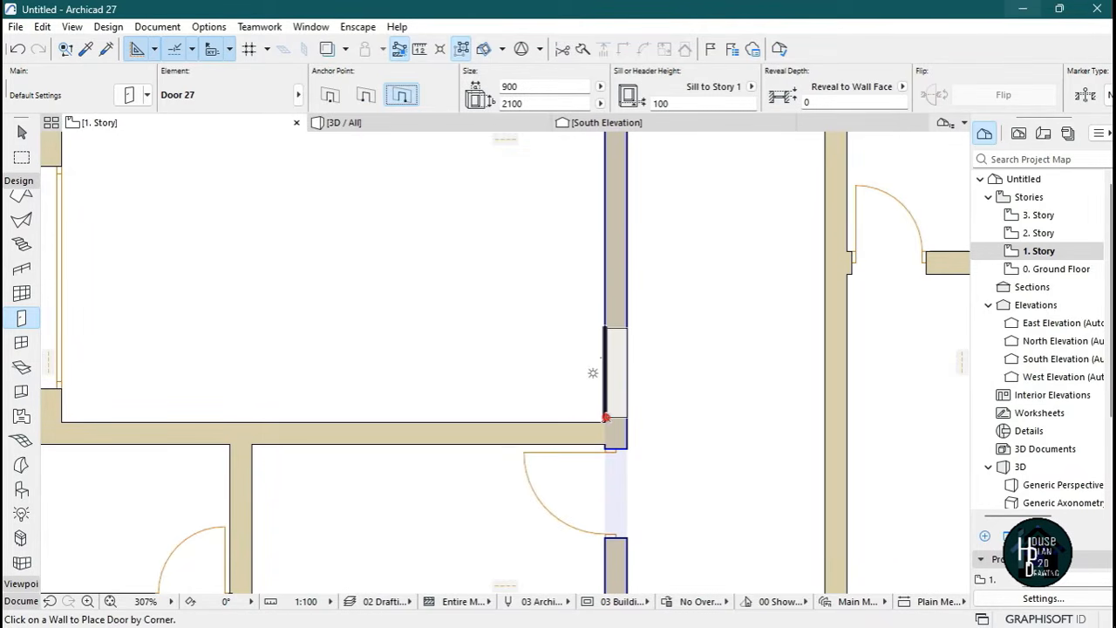
pyautogui.click(604, 416)
pyautogui.click(523, 371)
pyautogui.scroll(-2, 536, 348)
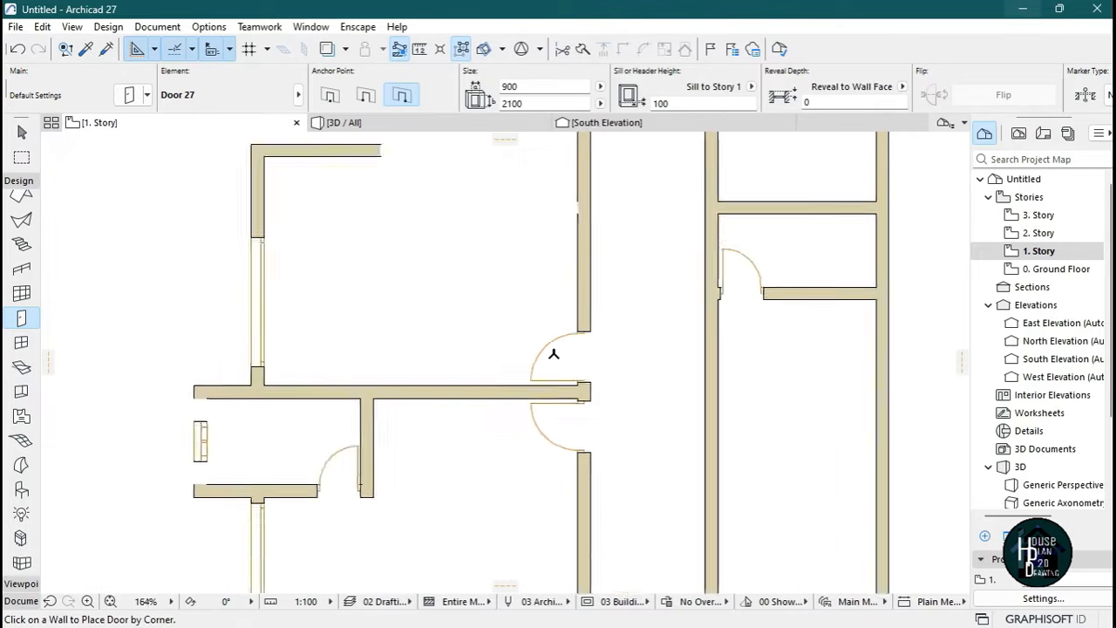
# Place the 900 by 2100 door in the west wall of the long eastern room, beside its south corner, opening inward.
pyautogui.scroll(-6, 543, 338)
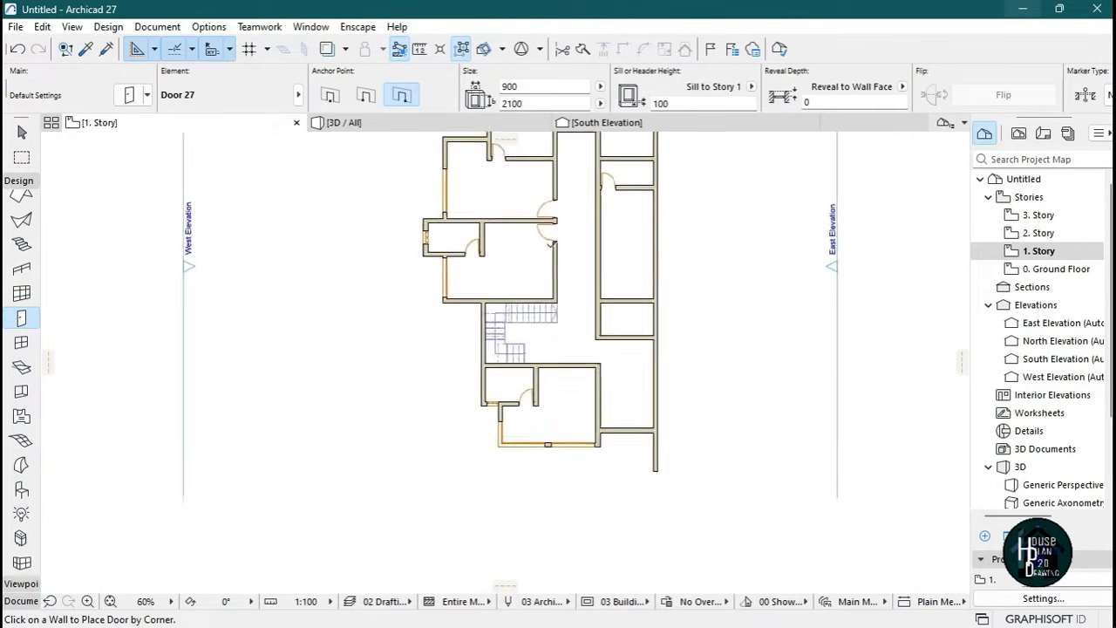
pyautogui.scroll(10, 598, 391)
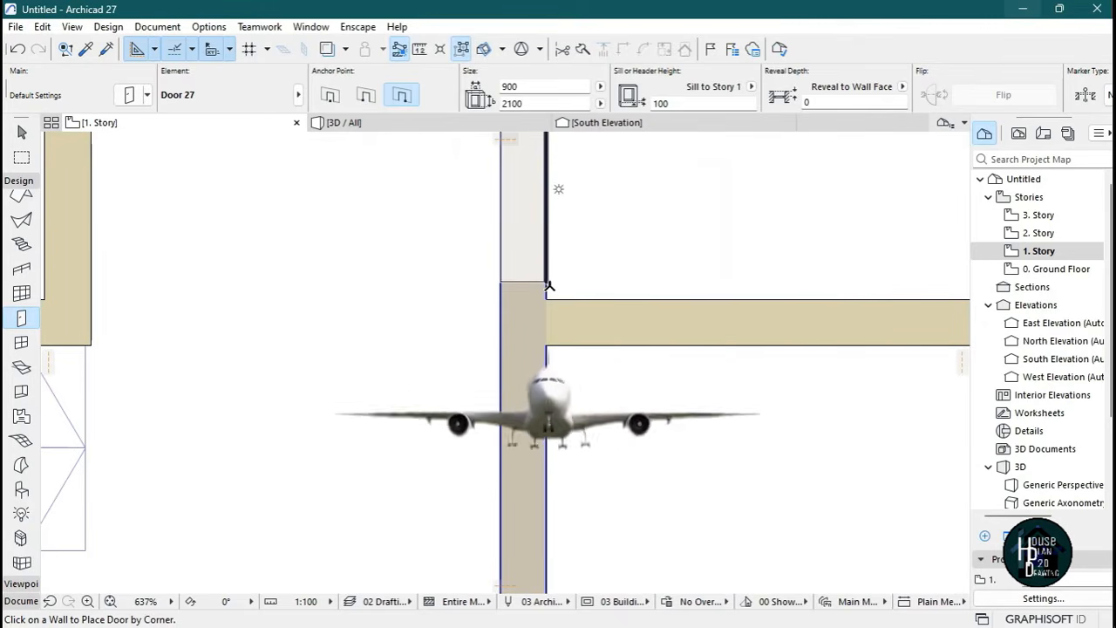
pyautogui.click(547, 293)
pyautogui.click(585, 374)
pyautogui.scroll(-3, 596, 401)
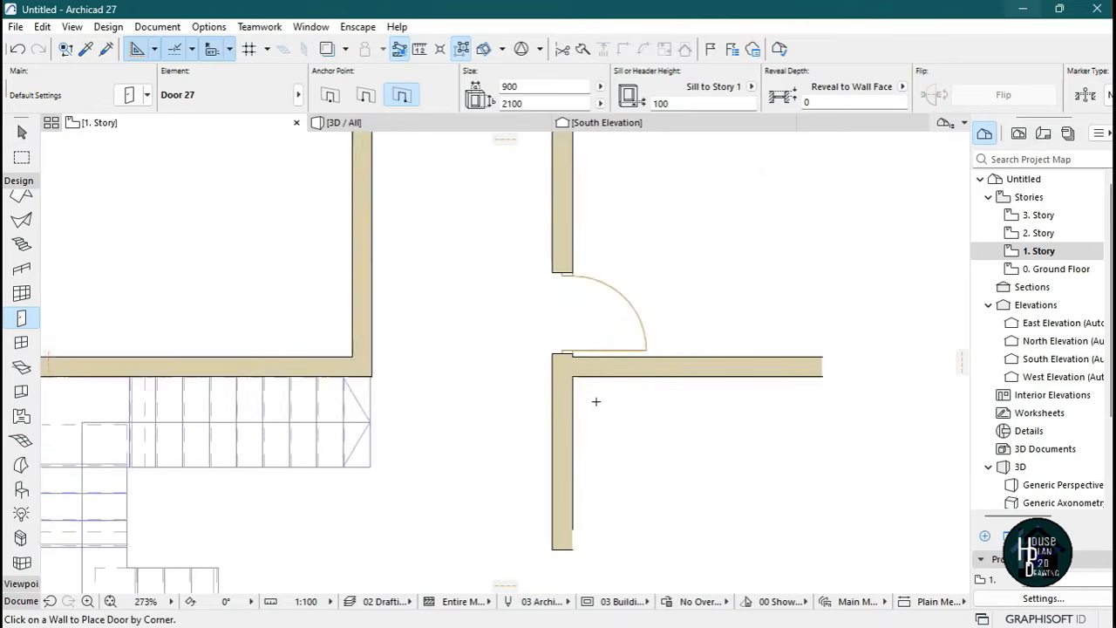
# Place the 900 by 2100 door in the north wall of the southern room, beside its partition with the small room, opening inward.
pyautogui.scroll(-5, 610, 383)
pyautogui.scroll(2, 614, 374)
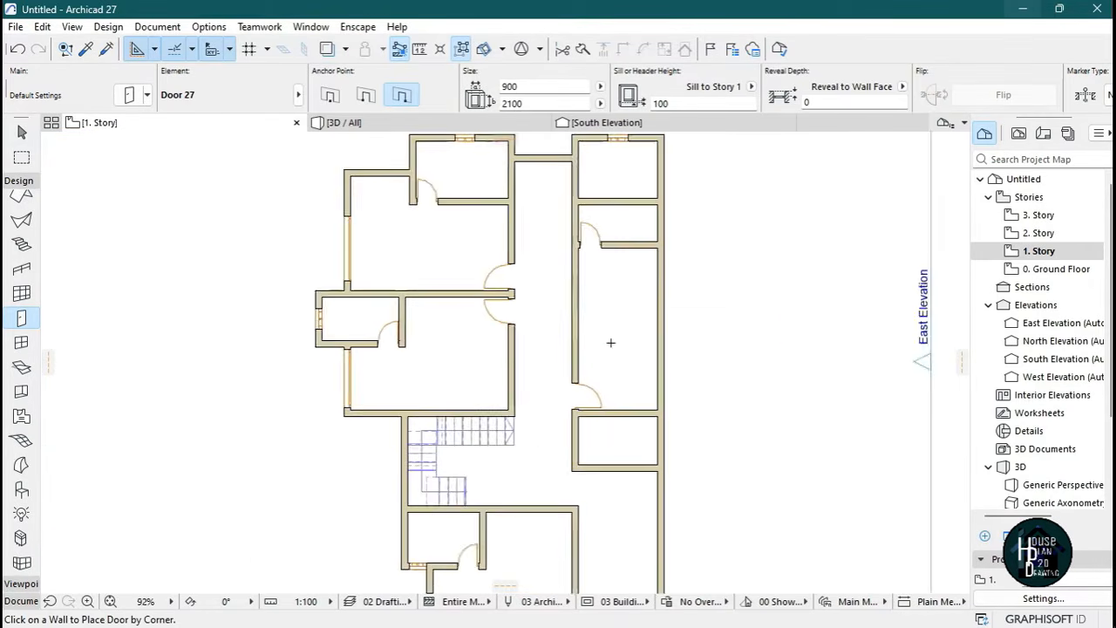
pyautogui.scroll(2, 602, 366)
pyautogui.scroll(-4, 505, 327)
pyautogui.scroll(2, 516, 240)
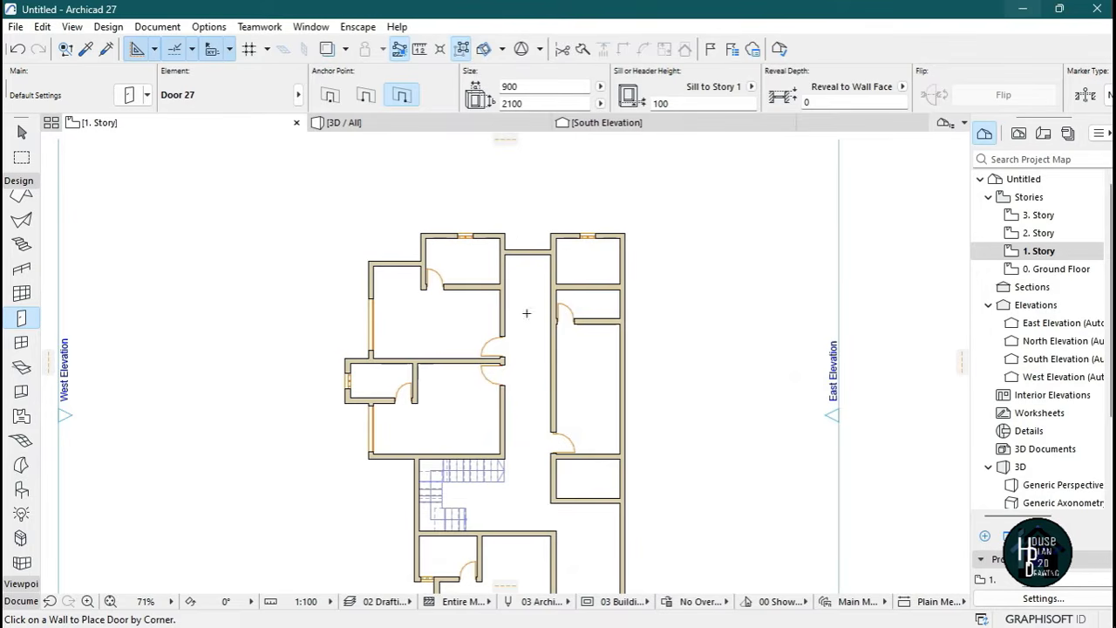
pyautogui.scroll(-1, 541, 222)
pyautogui.scroll(2, 613, 394)
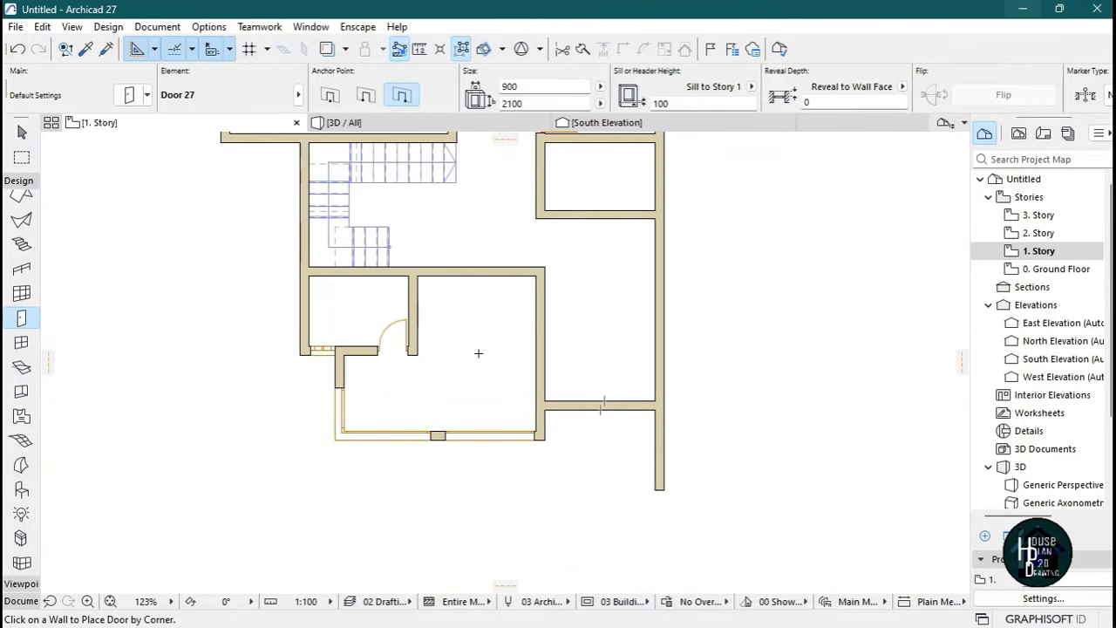
pyautogui.scroll(5, 478, 352)
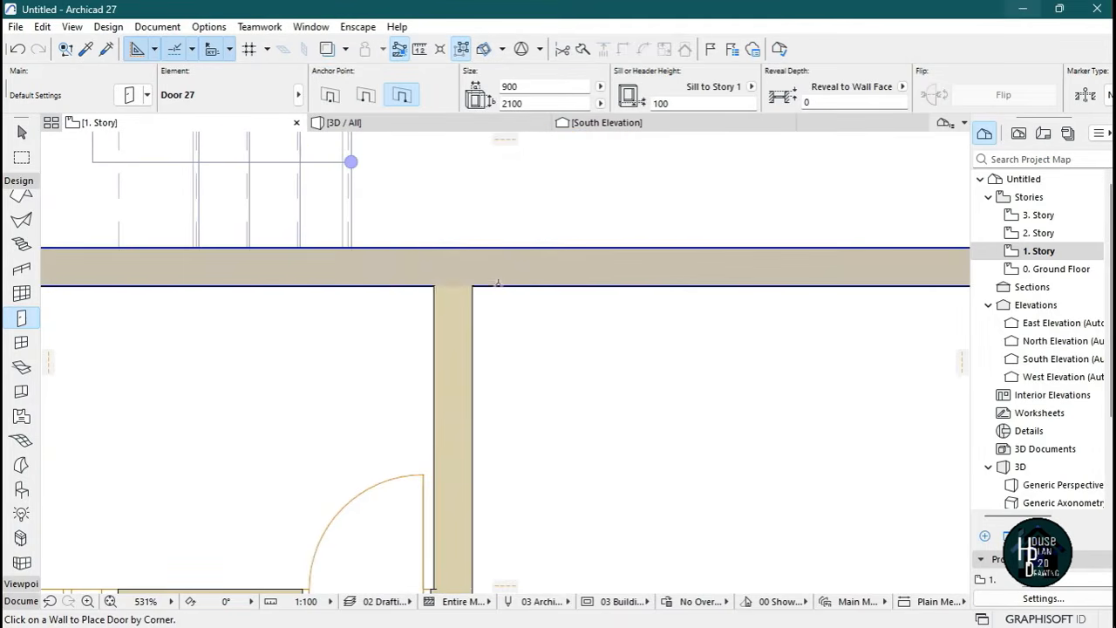
pyautogui.click(366, 95)
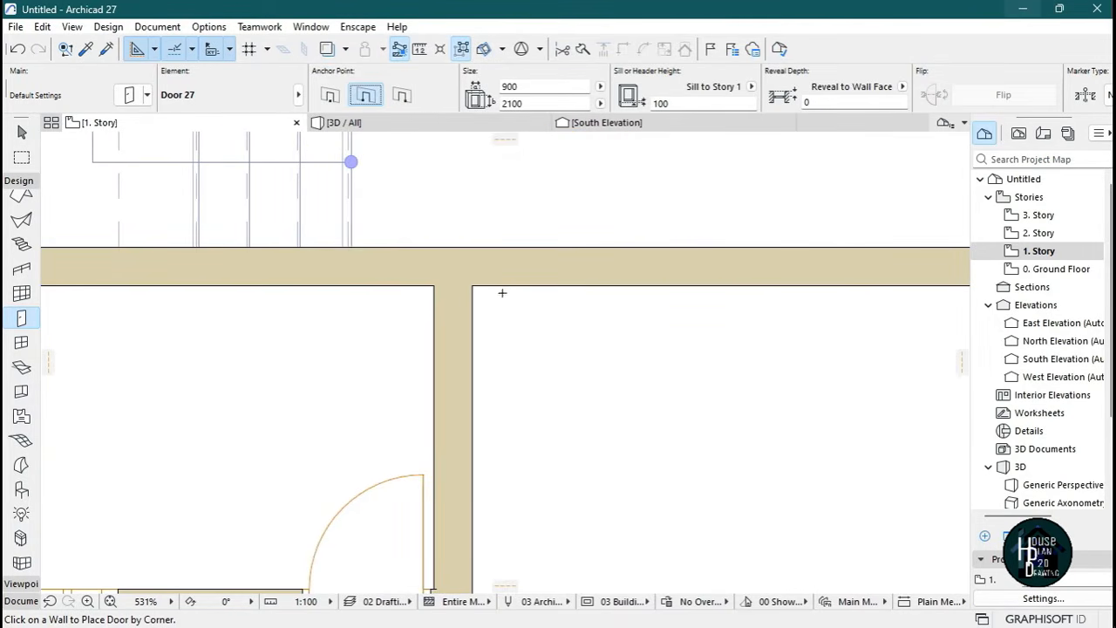
pyautogui.click(477, 287)
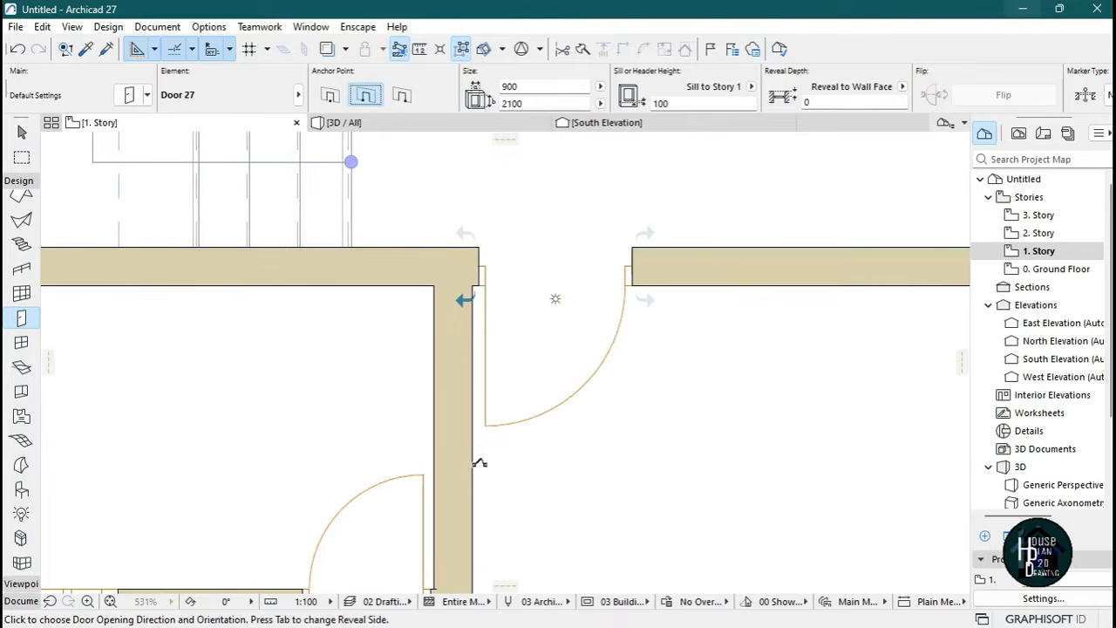
pyautogui.click(511, 361)
pyautogui.scroll(-6, 563, 323)
pyautogui.scroll(-4, 583, 363)
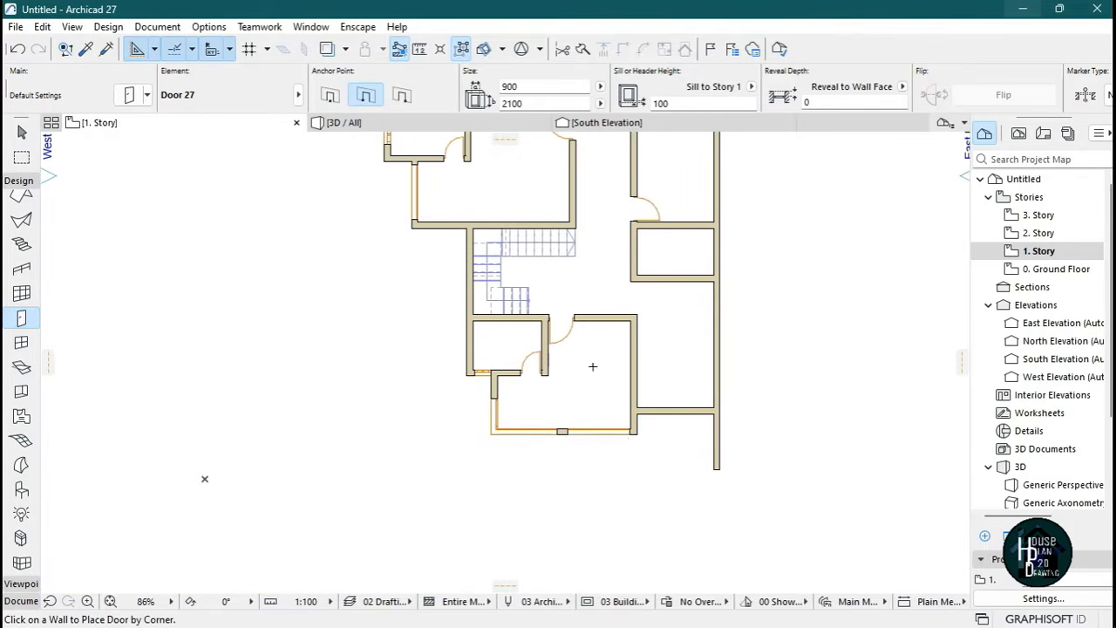
# Choose Pocket Door 27 from the Sliding Doors 27 library folder as the default door, sized 900 by 2100.
pyautogui.scroll(4, 655, 308)
pyautogui.scroll(-4, 742, 372)
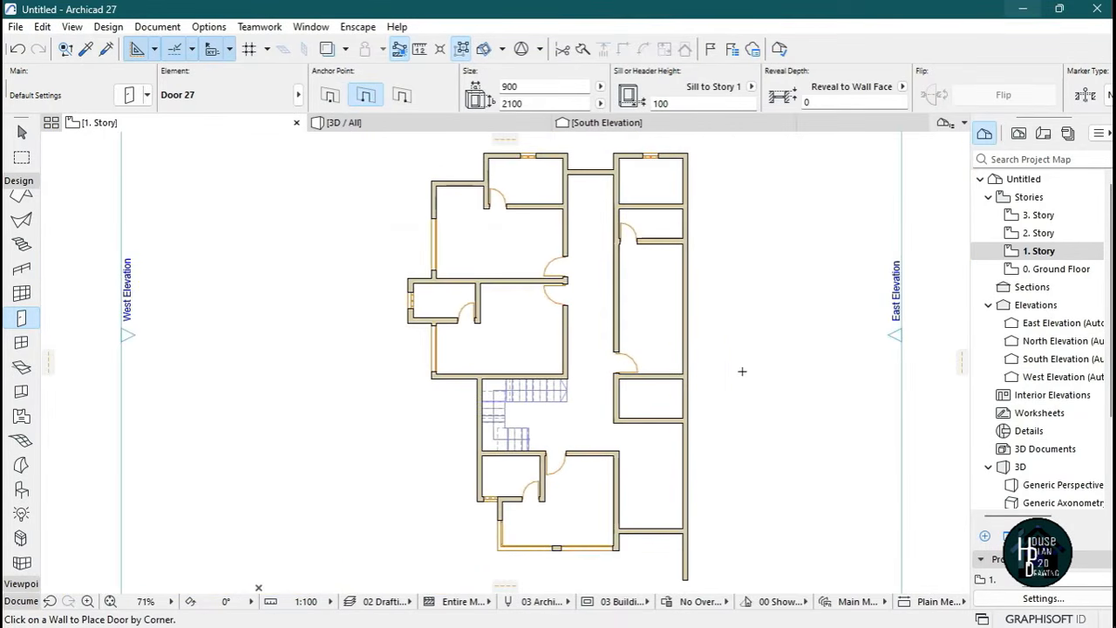
pyautogui.scroll(3, 586, 228)
pyautogui.scroll(7, 652, 364)
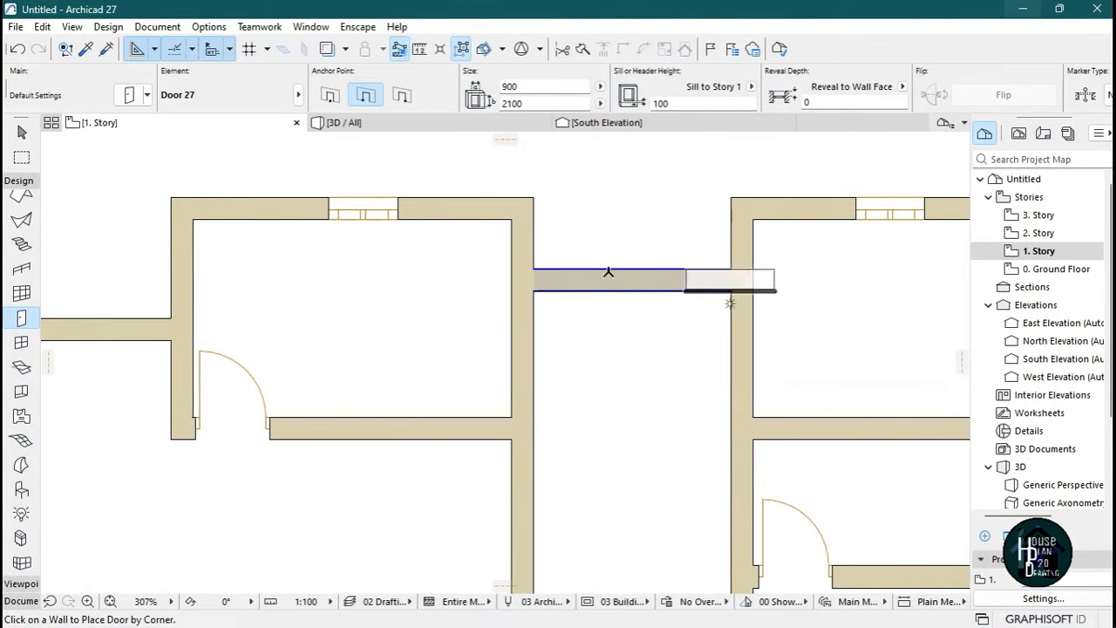
pyautogui.press('Escape')
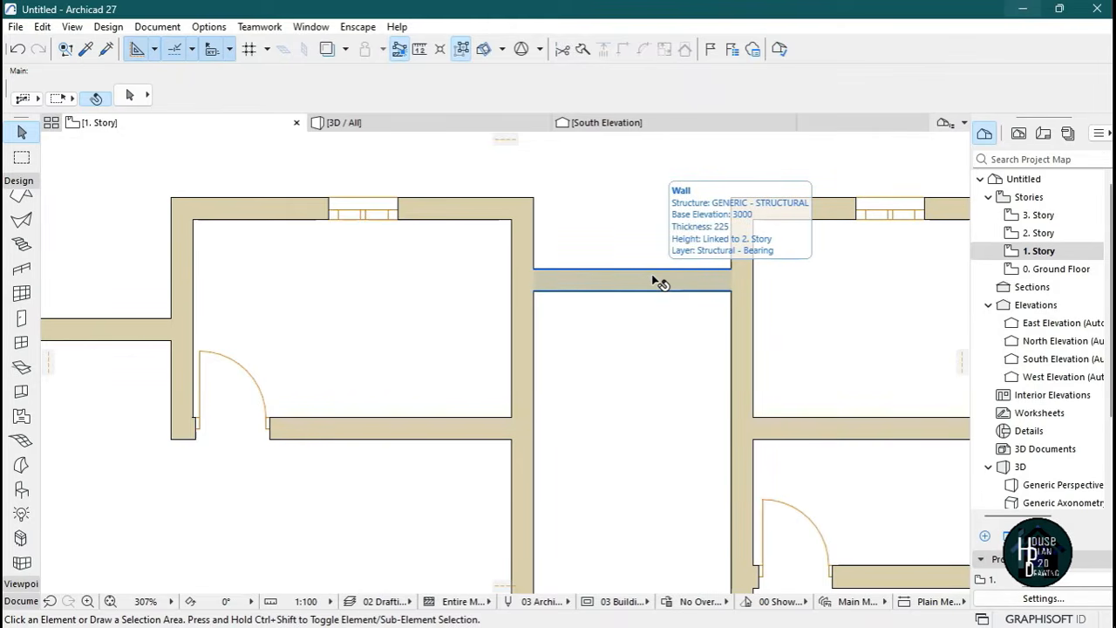
pyautogui.click(21, 319)
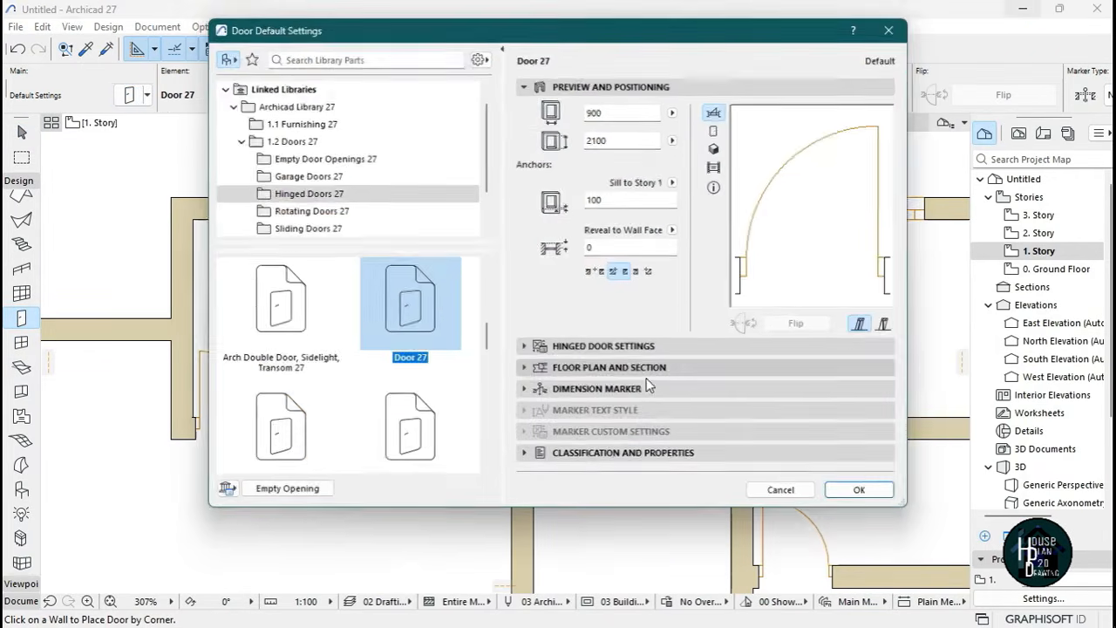
pyautogui.scroll(-1, 338, 197)
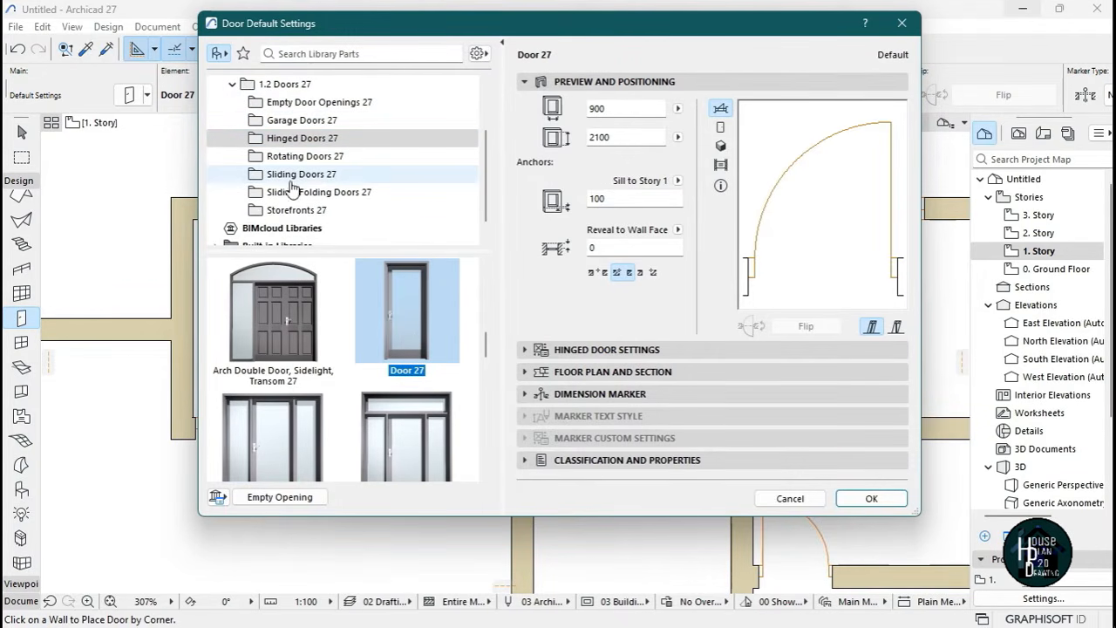
pyautogui.click(311, 177)
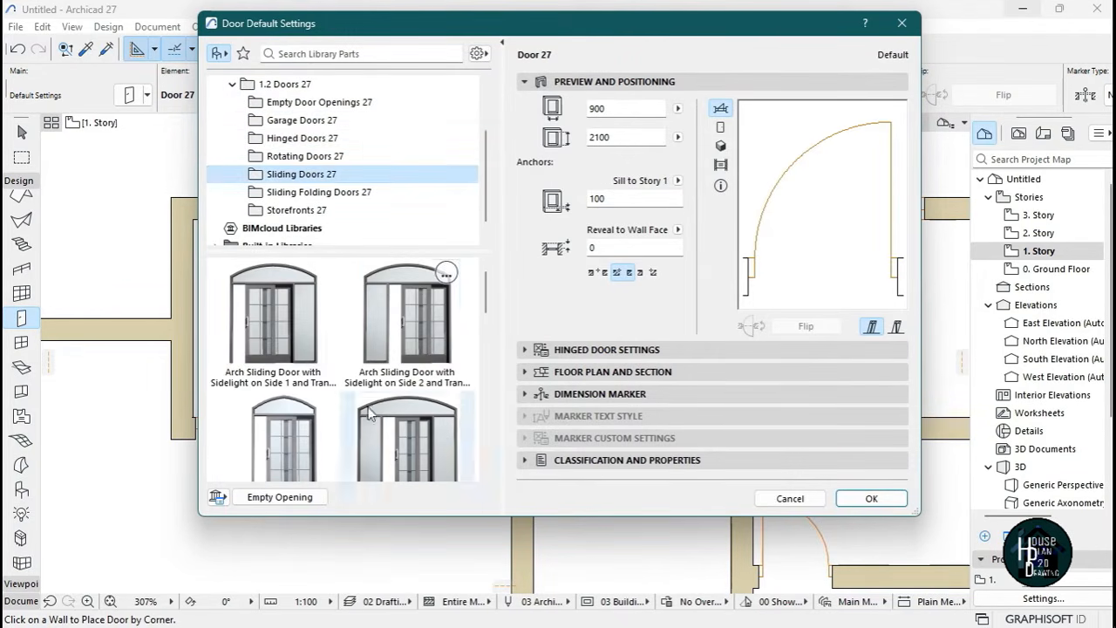
pyautogui.scroll(-4, 369, 410)
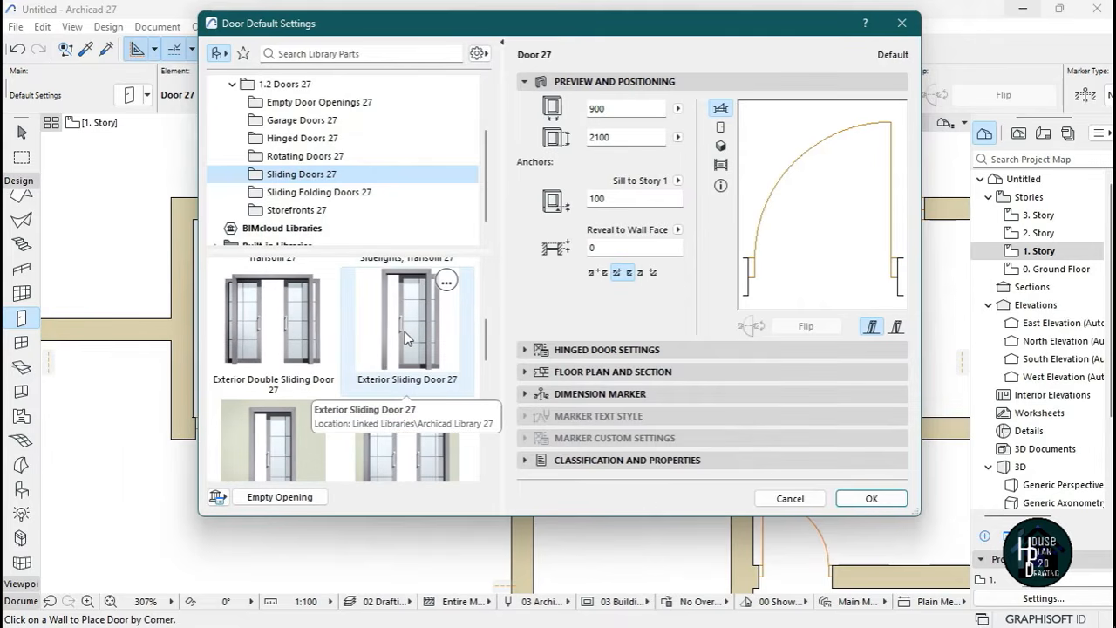
pyautogui.scroll(-1, 404, 331)
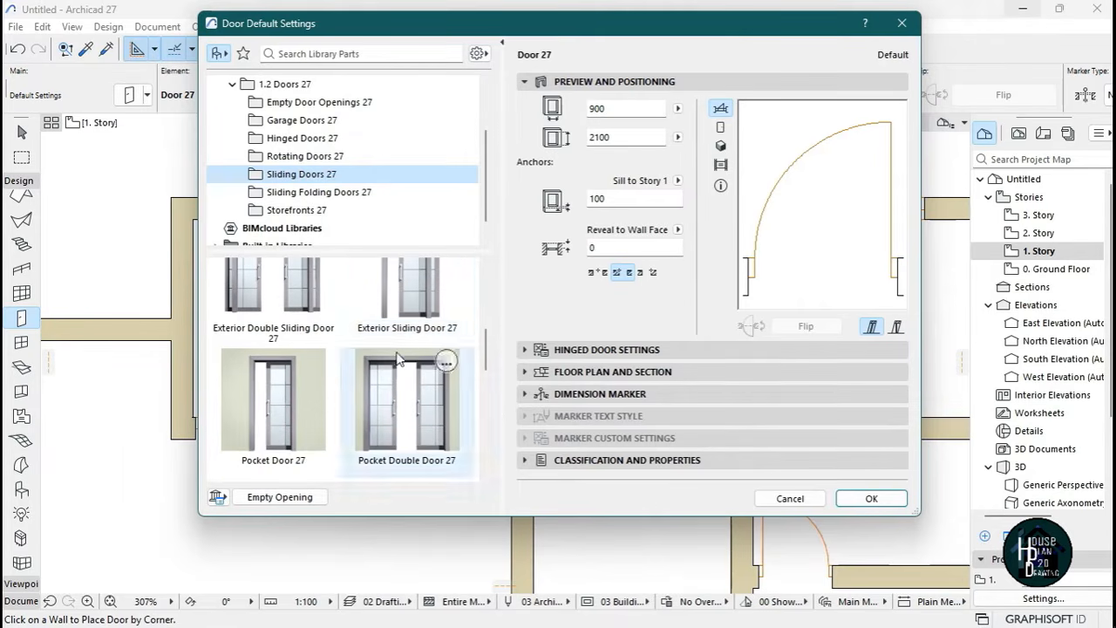
pyautogui.click(277, 431)
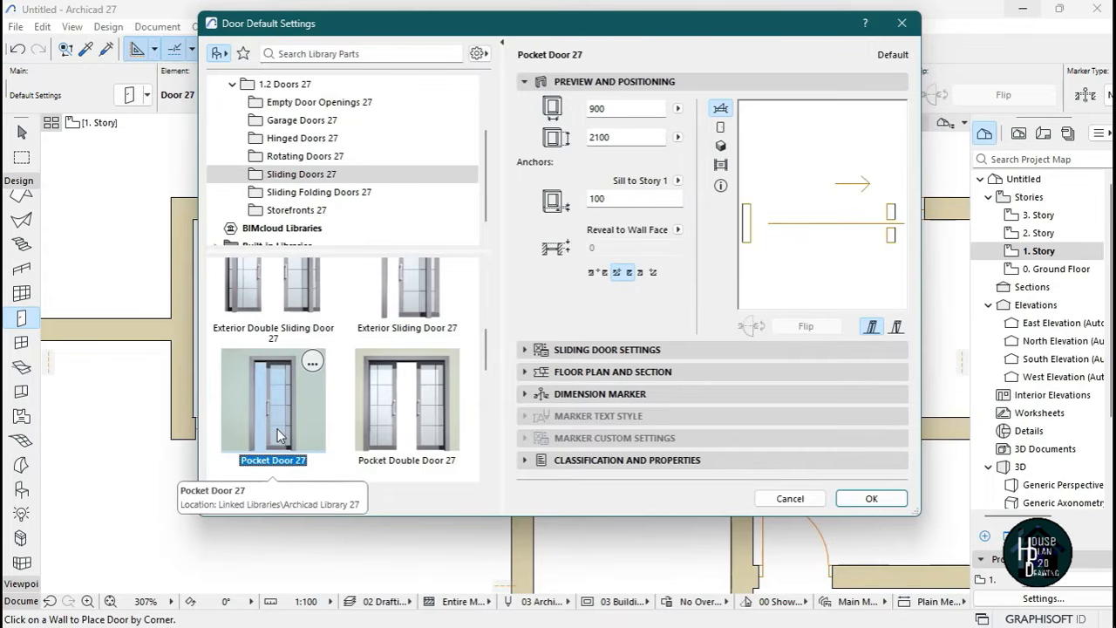
pyautogui.click(871, 500)
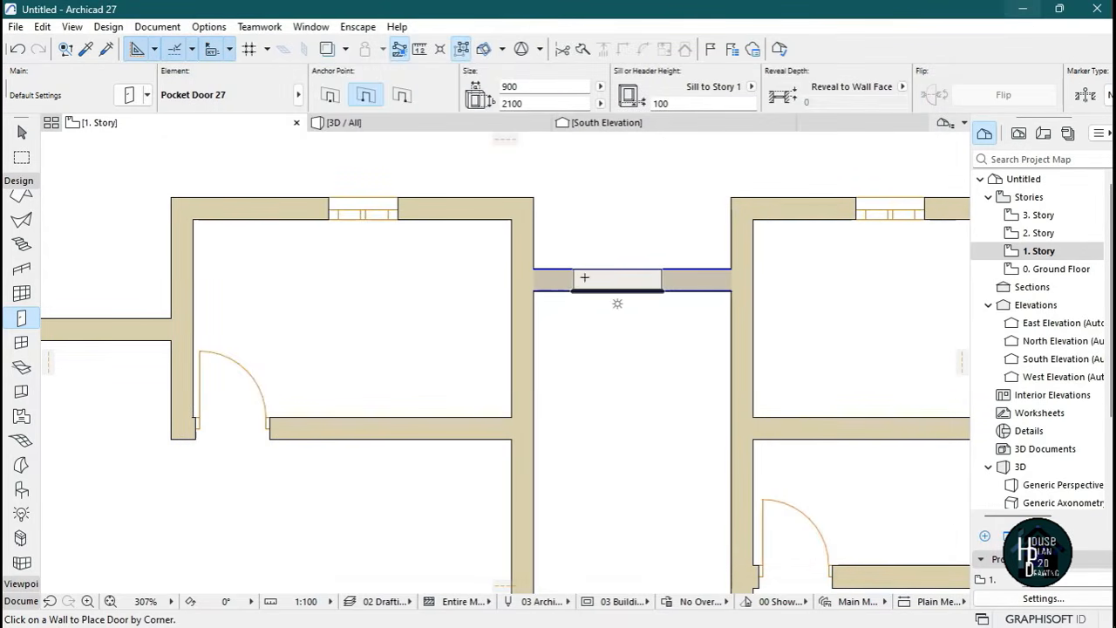
# Place the 900 by 2100 pocket door in the corridor's north end wall, near its west corner, sliding east.
pyautogui.click(540, 294)
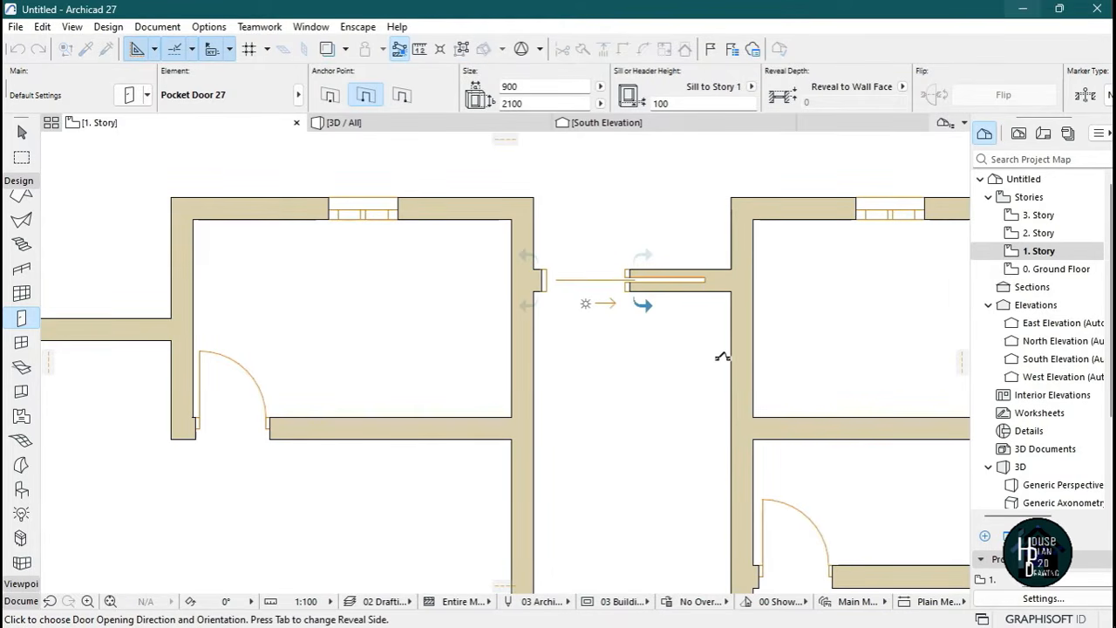
pyautogui.click(620, 323)
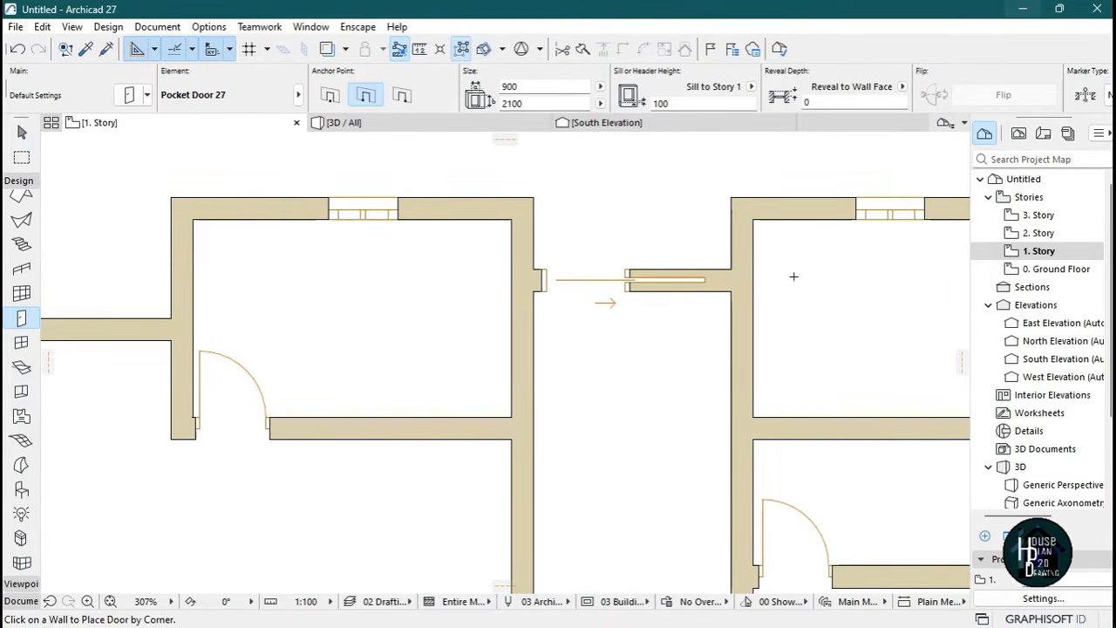
pyautogui.scroll(-2, 626, 300)
pyautogui.scroll(5, 626, 300)
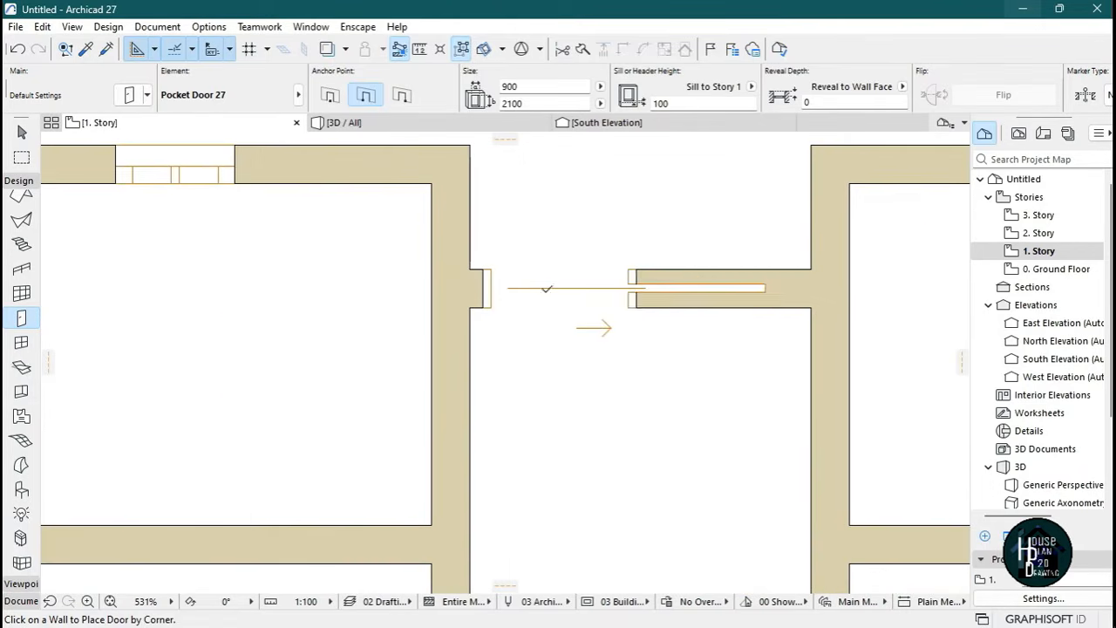
pyautogui.scroll(-12, 671, 292)
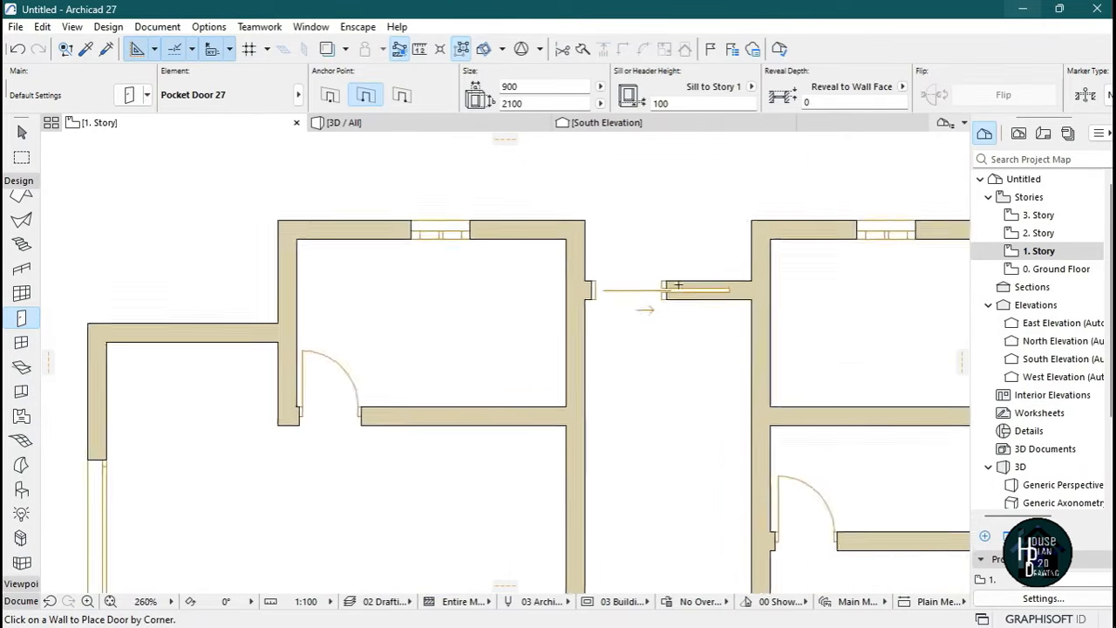
pyautogui.scroll(12, 669, 289)
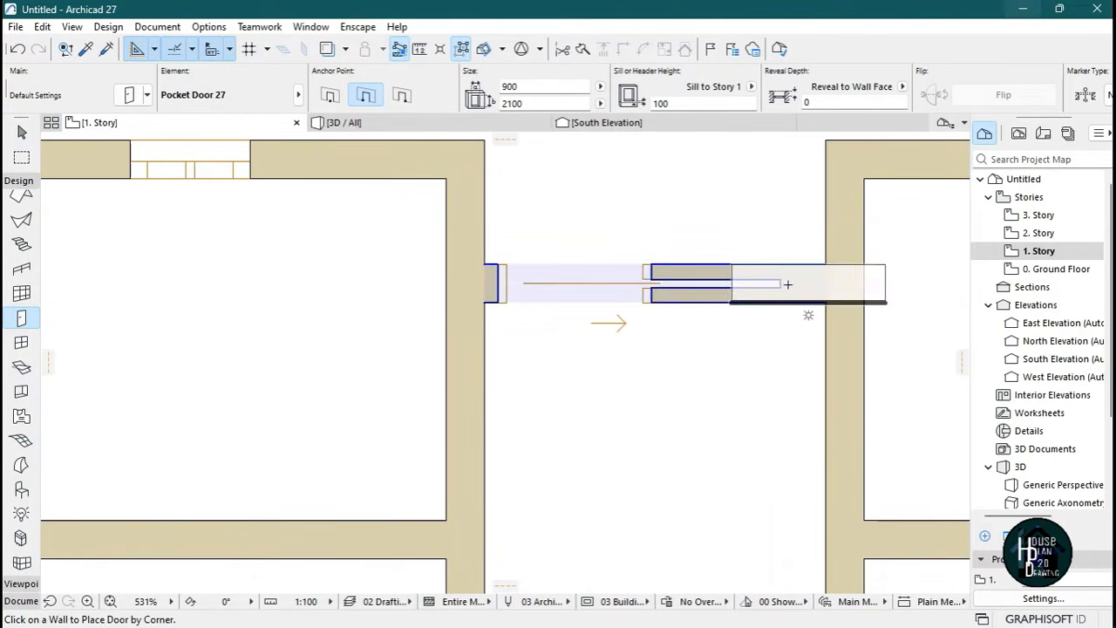
pyautogui.press('Escape')
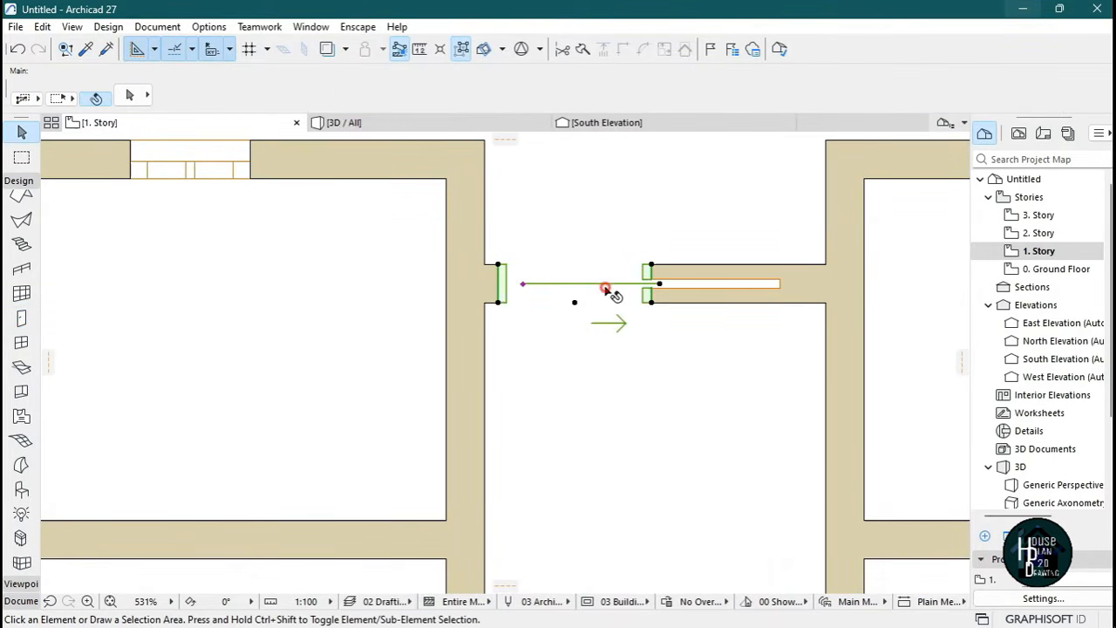
# Move the corridor's pocket door west so its frame sits flush against the corridor's west wall.
pyautogui.click(605, 288)
pyautogui.click(498, 303)
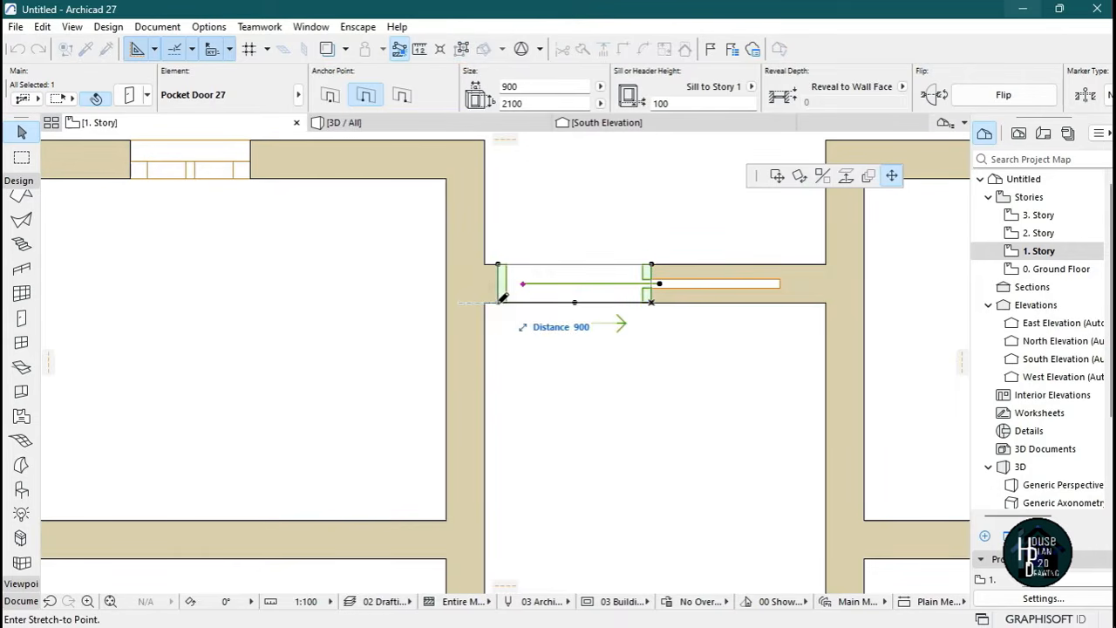
pyautogui.click(777, 176)
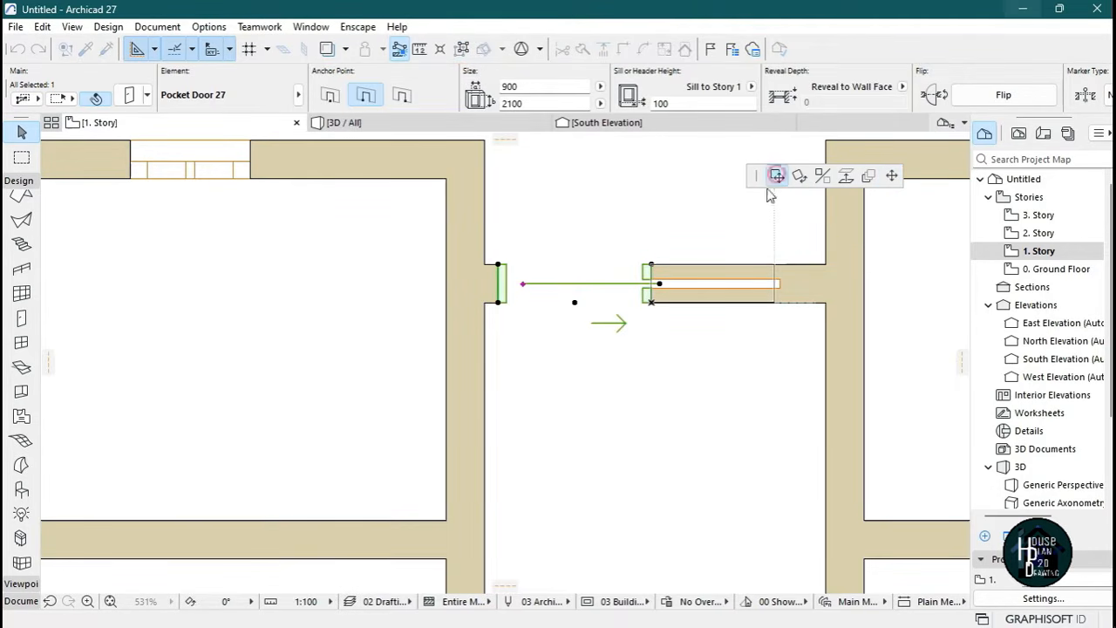
pyautogui.click(487, 302)
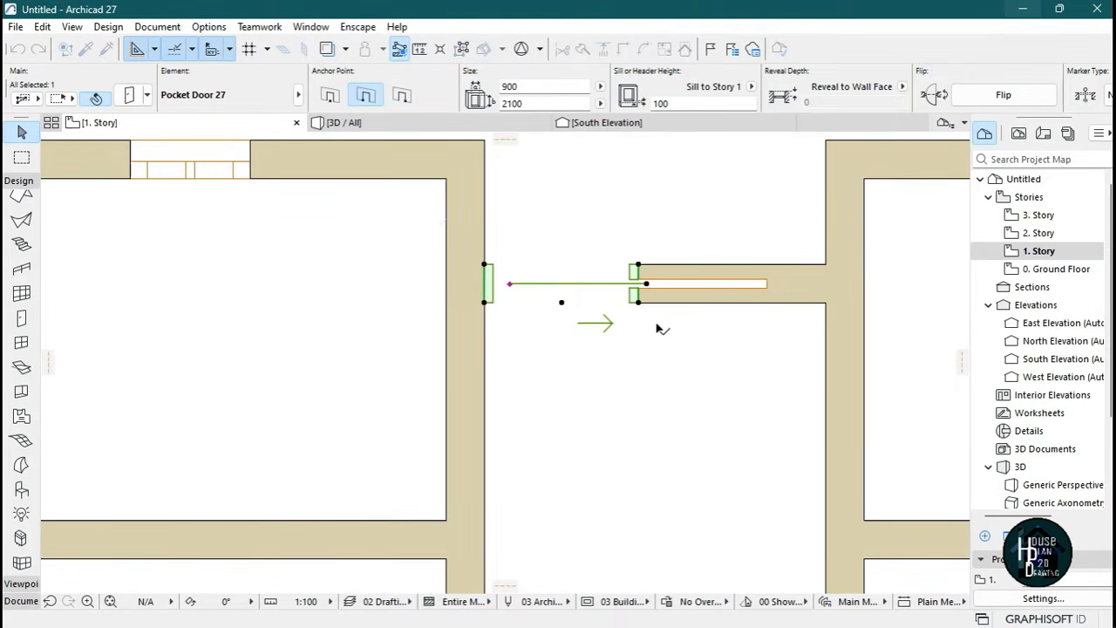
# Stretch the corridor's pocket door to a width of 1000, keeping its west edge against the wall.
pyautogui.click(639, 302)
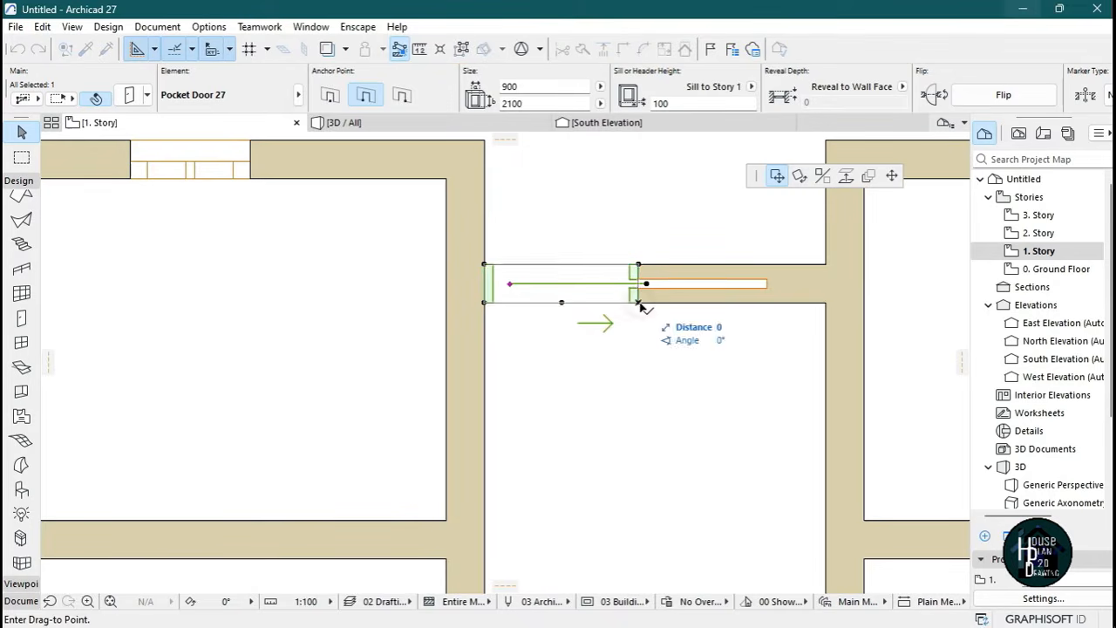
pyautogui.click(891, 175)
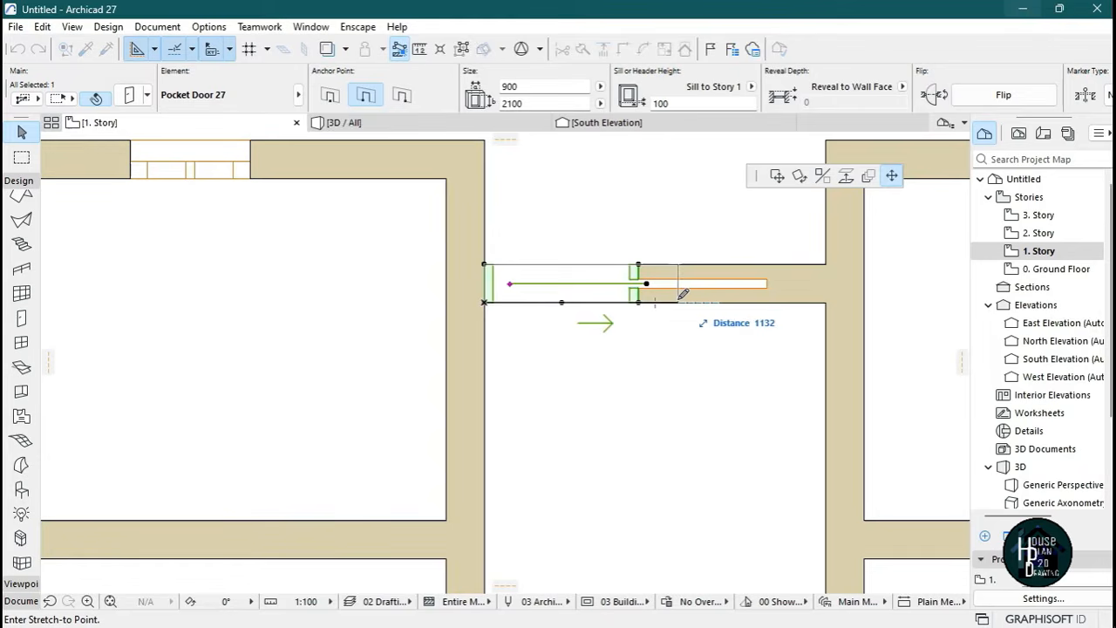
pyautogui.write('1000')
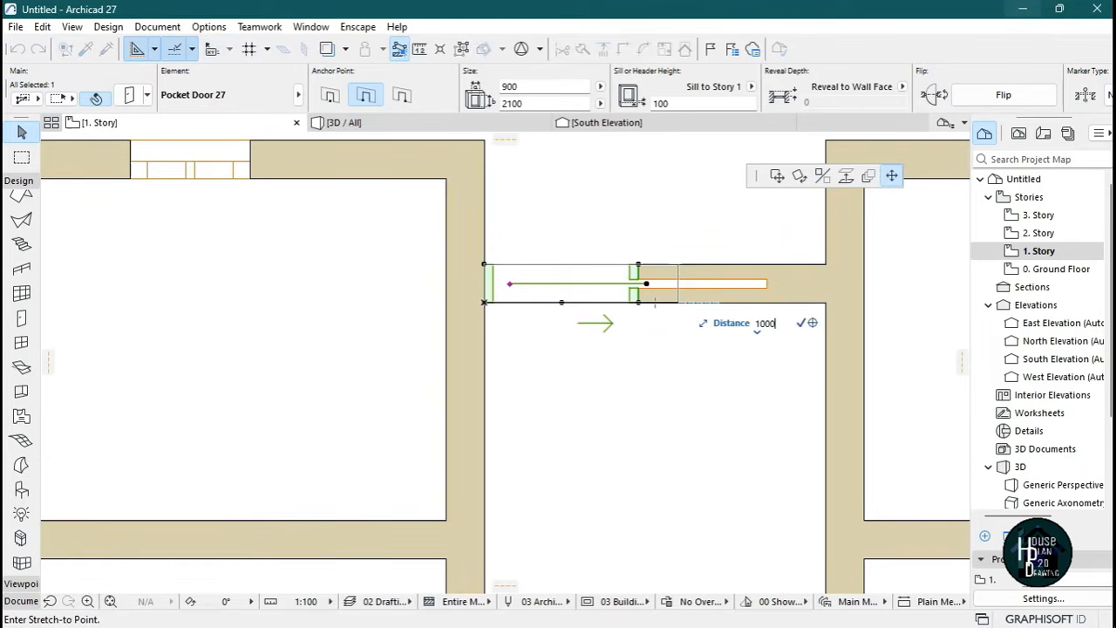
pyautogui.click(660, 298)
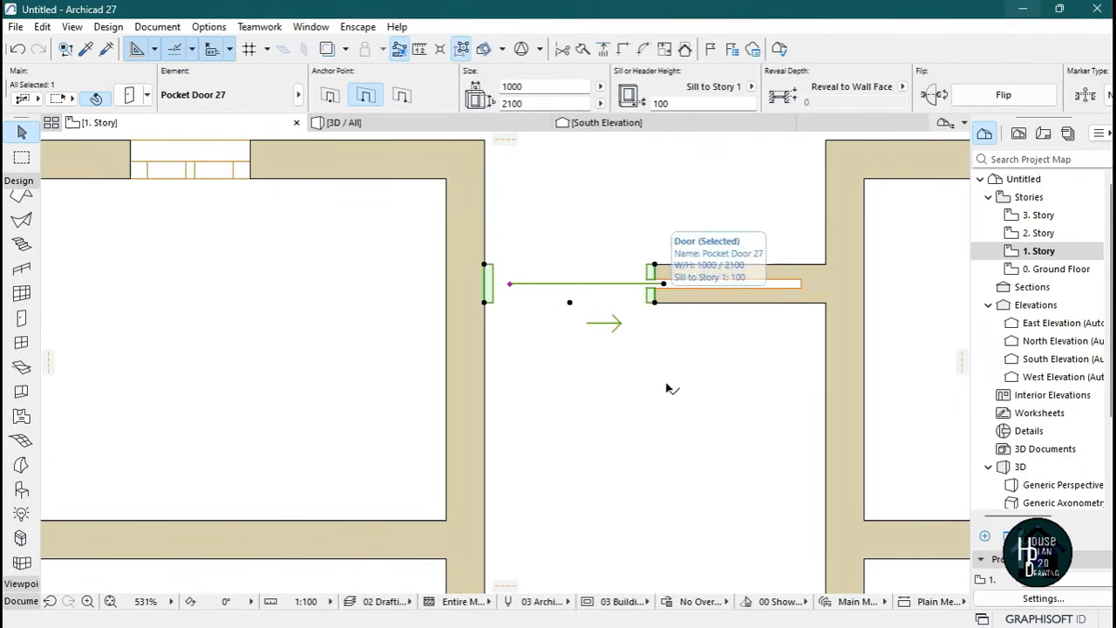
pyautogui.click(607, 371)
# Pick up the corridor pocket door's settings and place a 1000 by 2100 copy in the southeastern room's south wall, near its west corner, sliding east.
pyautogui.scroll(-3, 685, 329)
pyautogui.scroll(-2, 685, 329)
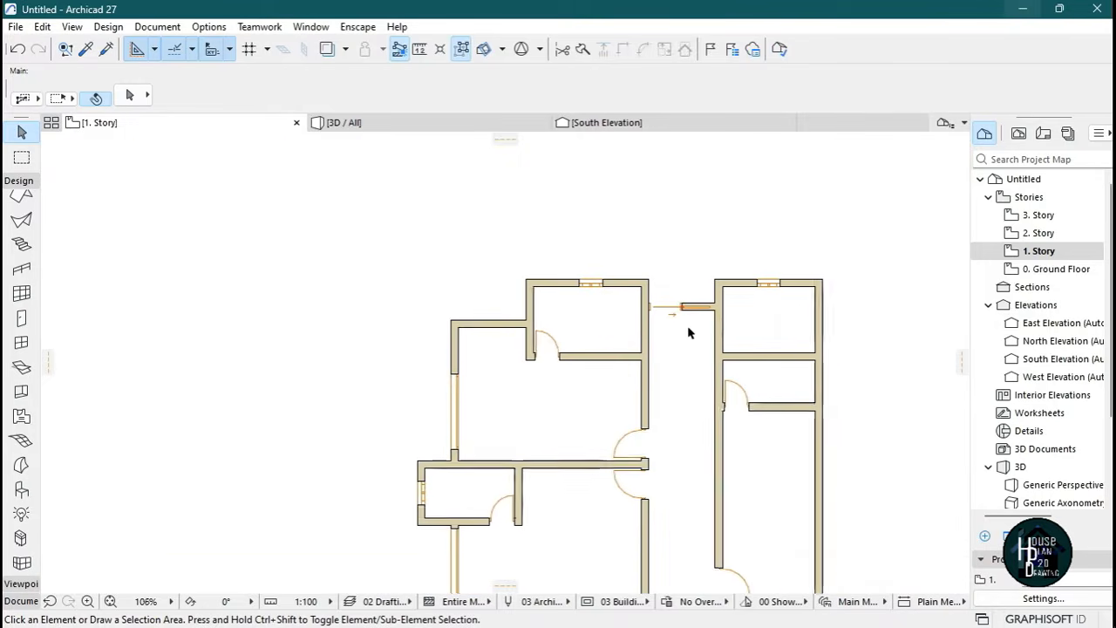
pyautogui.scroll(4, 662, 262)
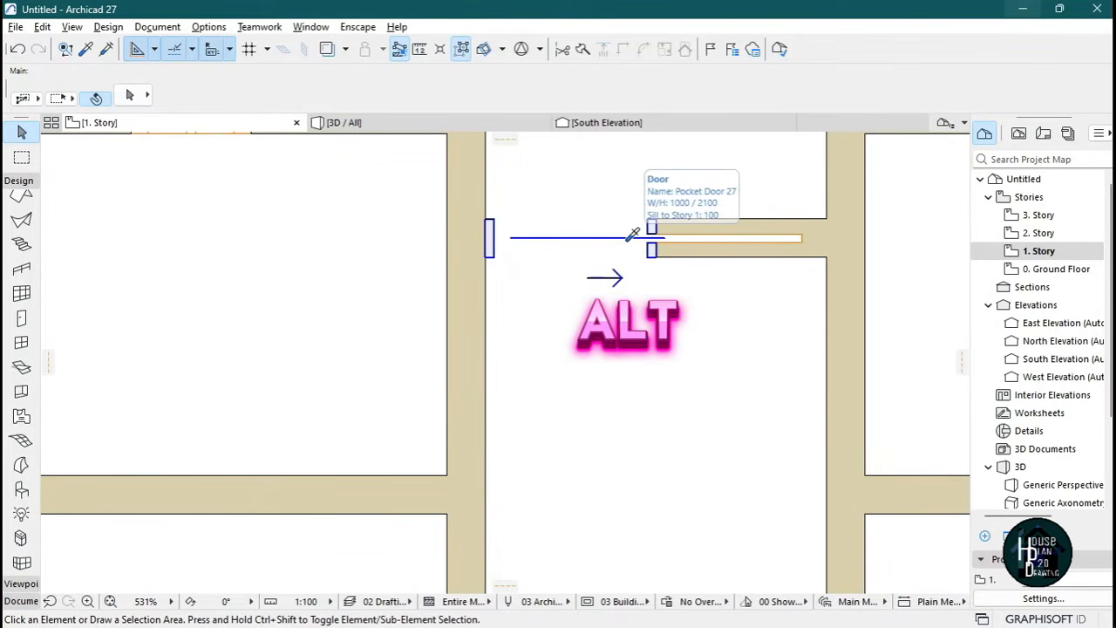
pyautogui.keyDown('alt'); pyautogui.click(619, 250); pyautogui.keyUp('alt')
pyautogui.scroll(-6, 621, 248)
pyautogui.scroll(4, 621, 346)
pyautogui.scroll(2, 620, 346)
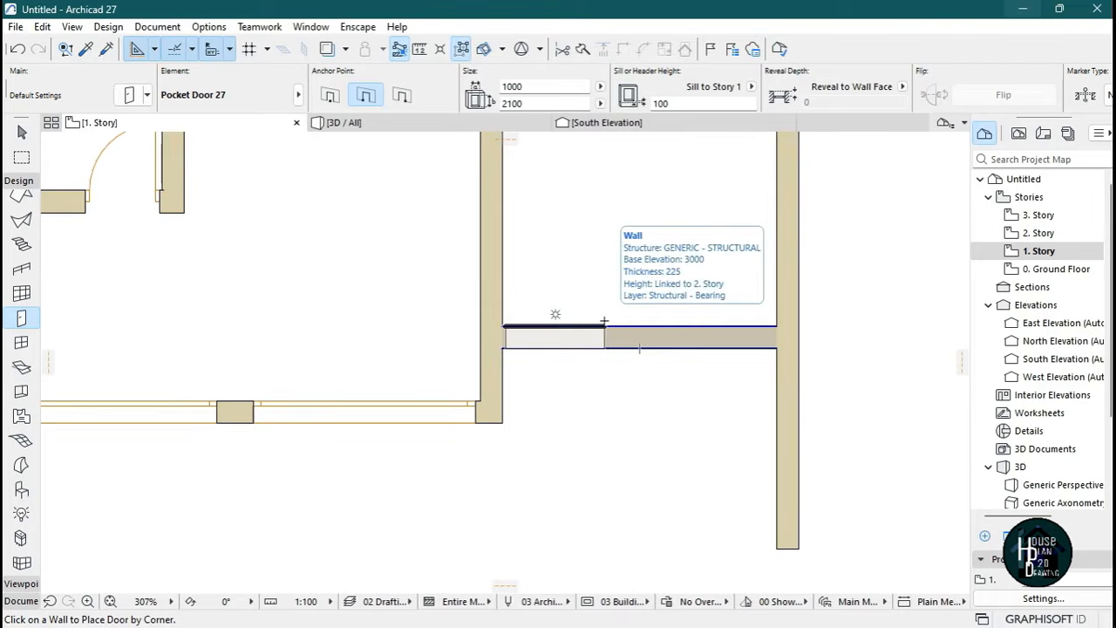
pyautogui.click(604, 321)
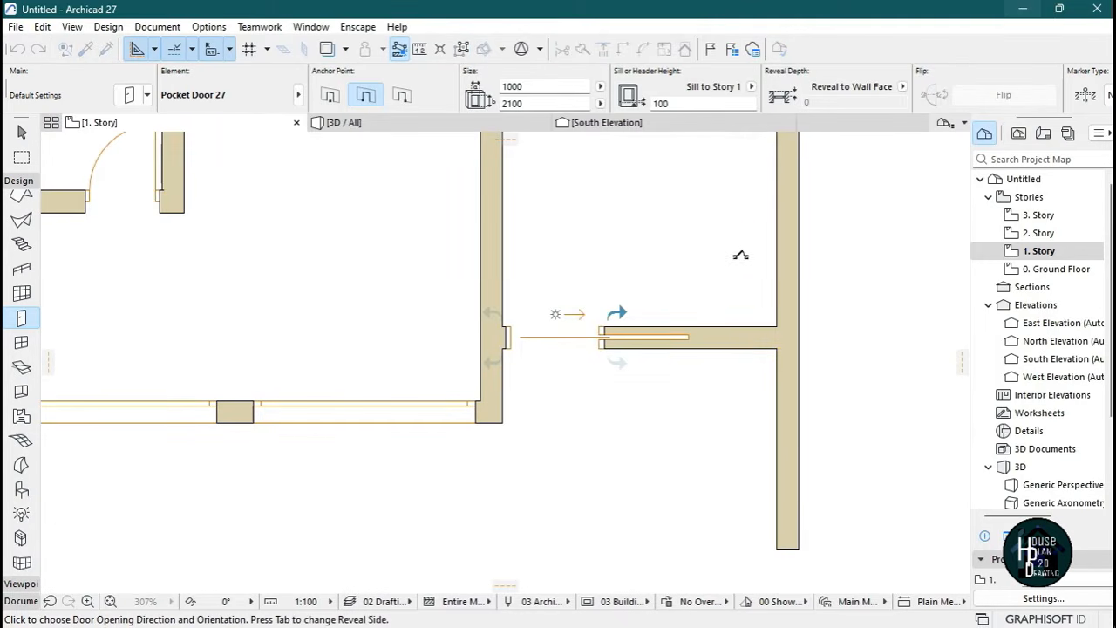
pyautogui.click(749, 254)
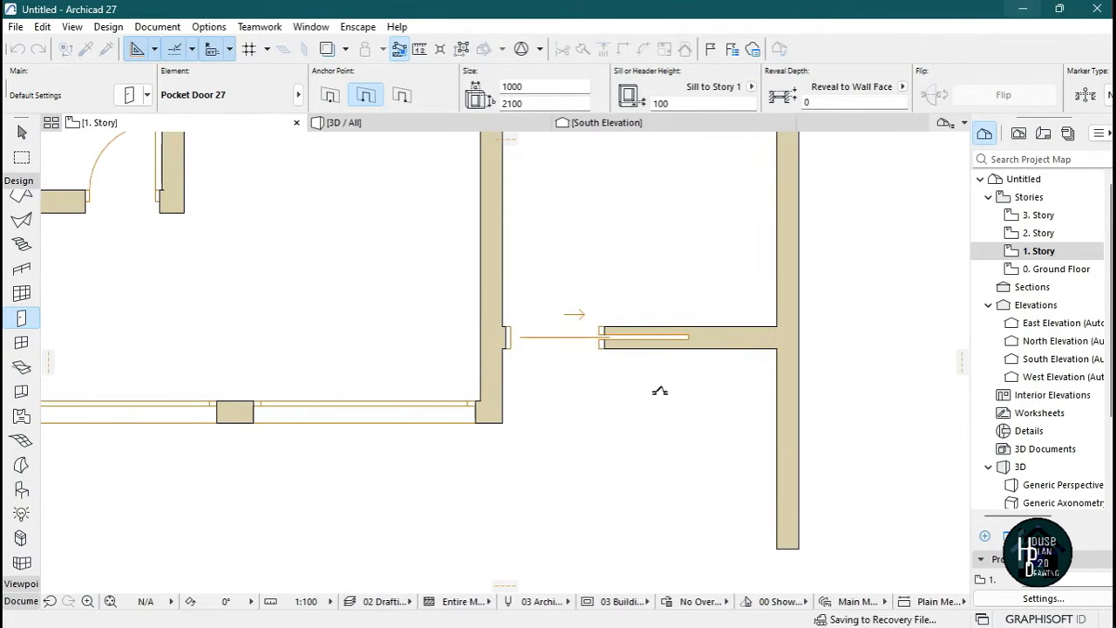
pyautogui.press('Escape')
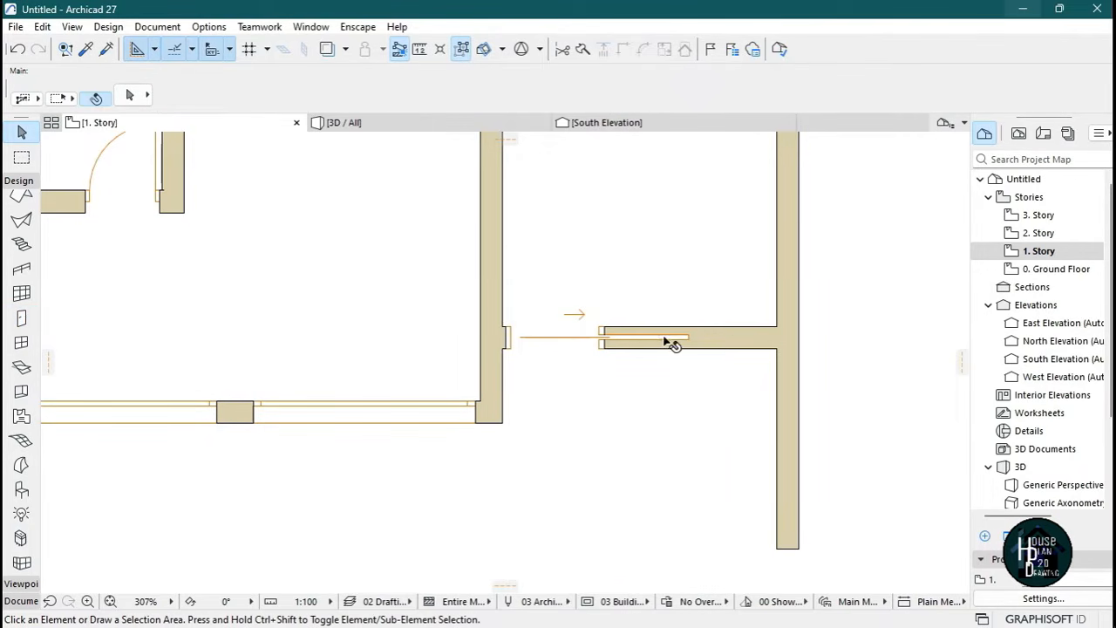
# Set the southern pocket door's width to 1300 and move it flush against the room's west wall.
pyautogui.click(582, 332)
pyautogui.click(575, 338)
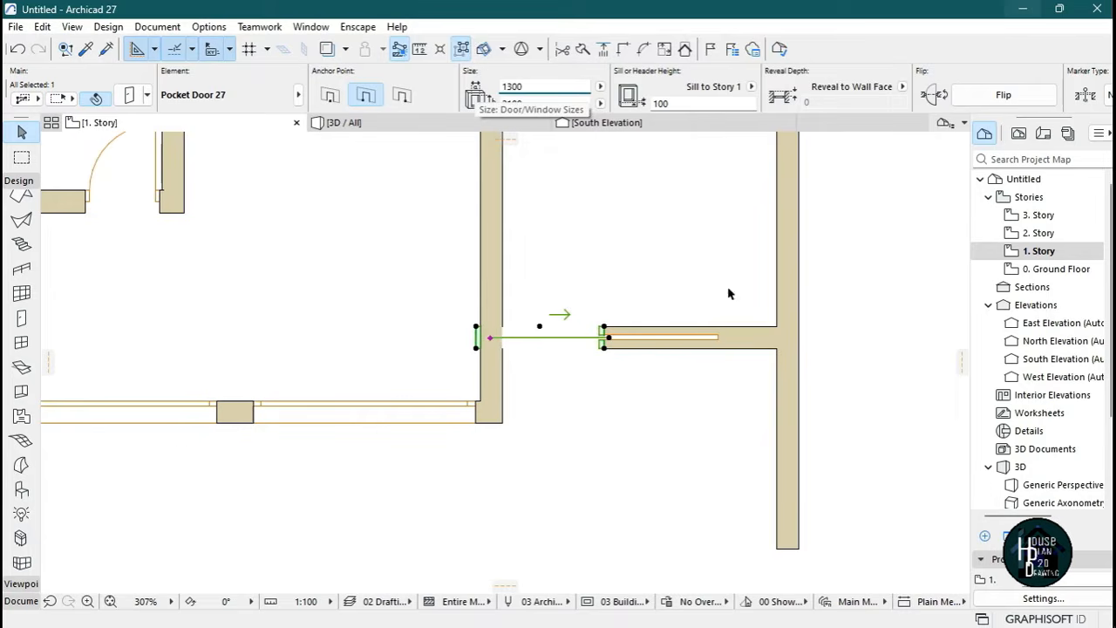
pyautogui.click(477, 350)
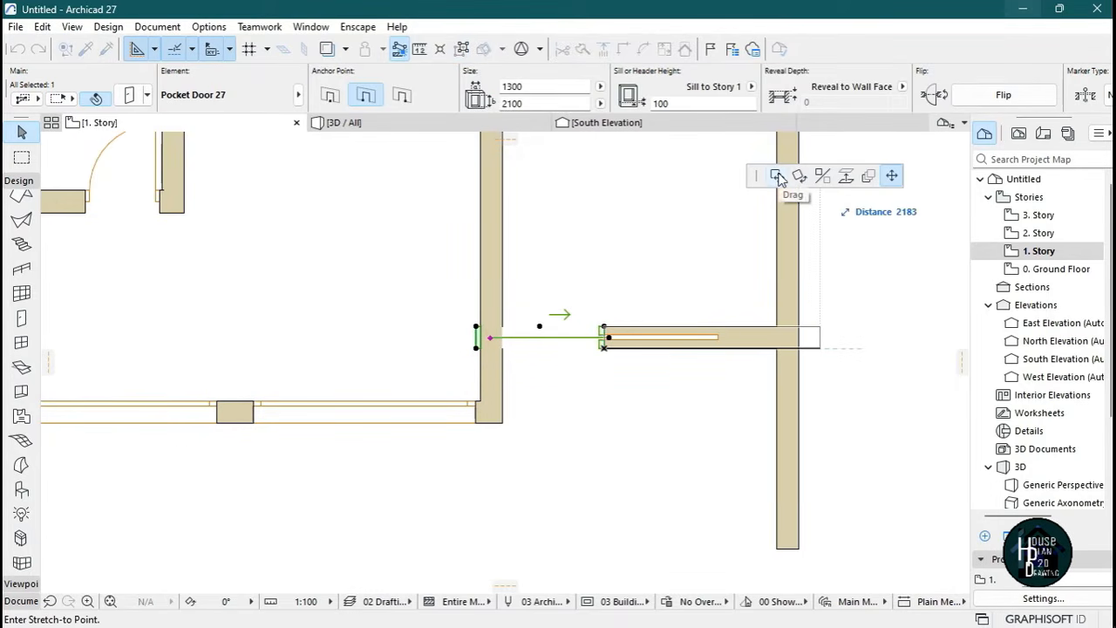
pyautogui.click(778, 177)
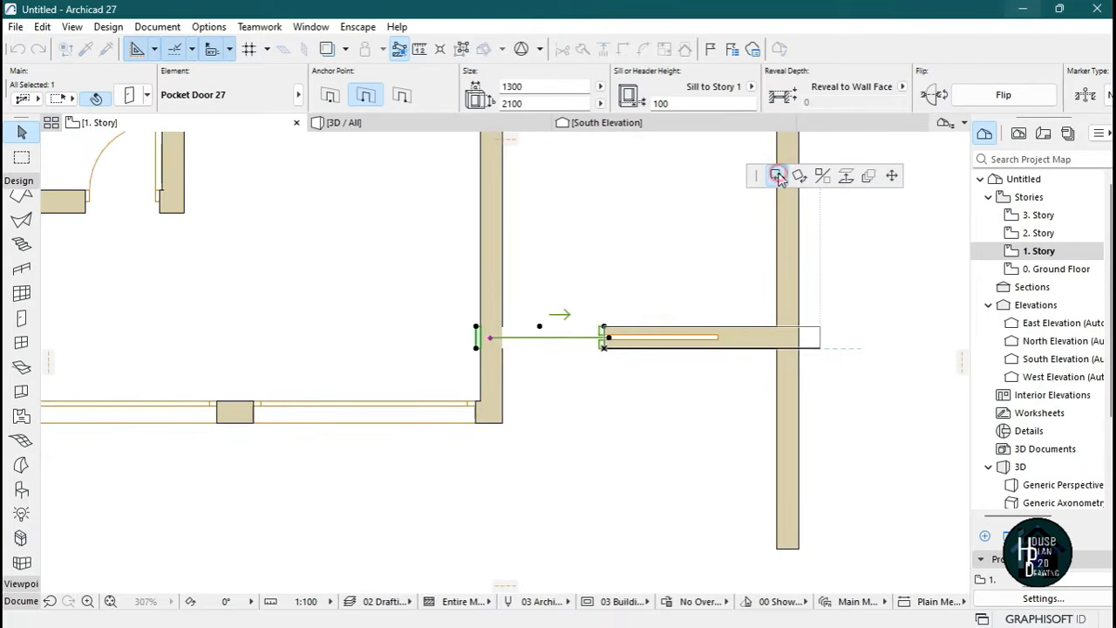
pyautogui.click(502, 349)
pyautogui.click(570, 435)
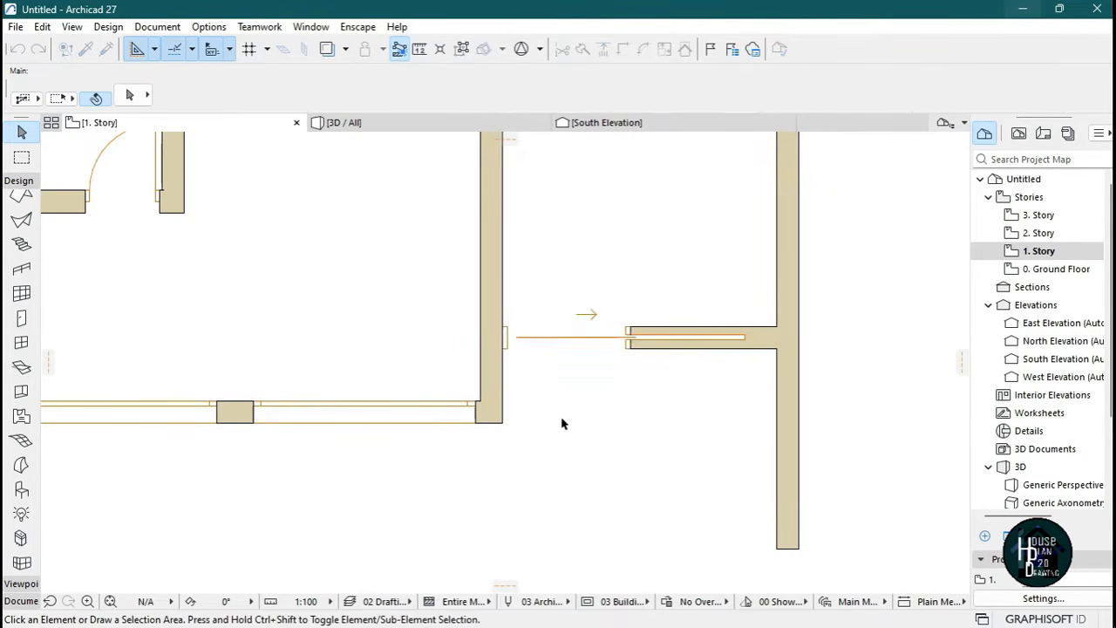
# Look over the ground floor plan and return to 1. Story.
pyautogui.scroll(-2, 684, 412)
pyautogui.scroll(-3, 683, 412)
pyautogui.hotkey('ctrl', 'Down')
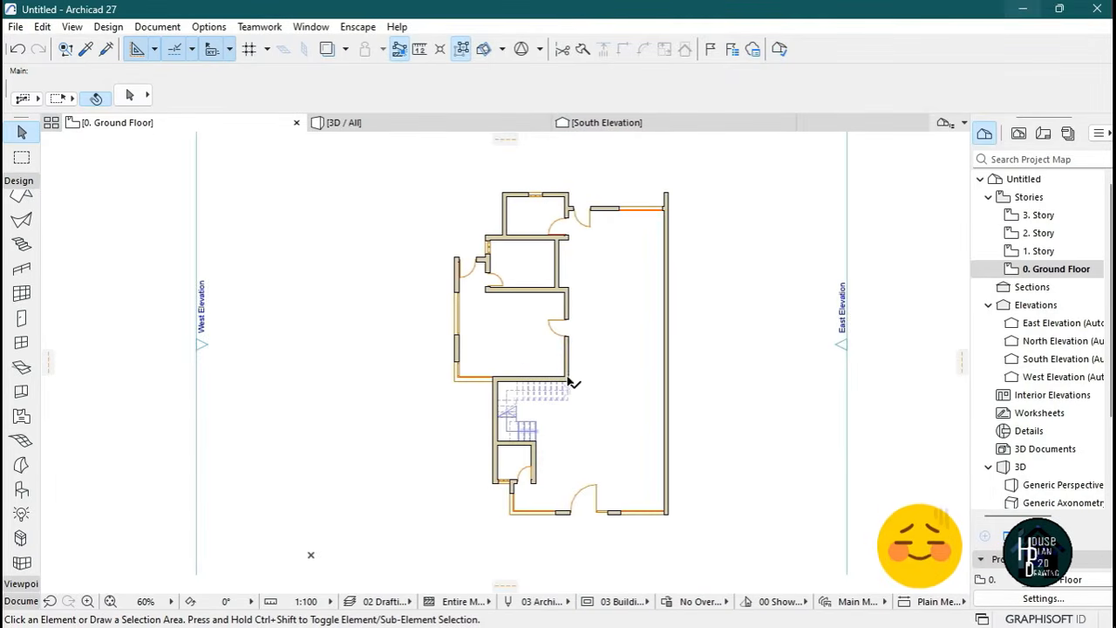
pyautogui.doubleClick(1061, 252)
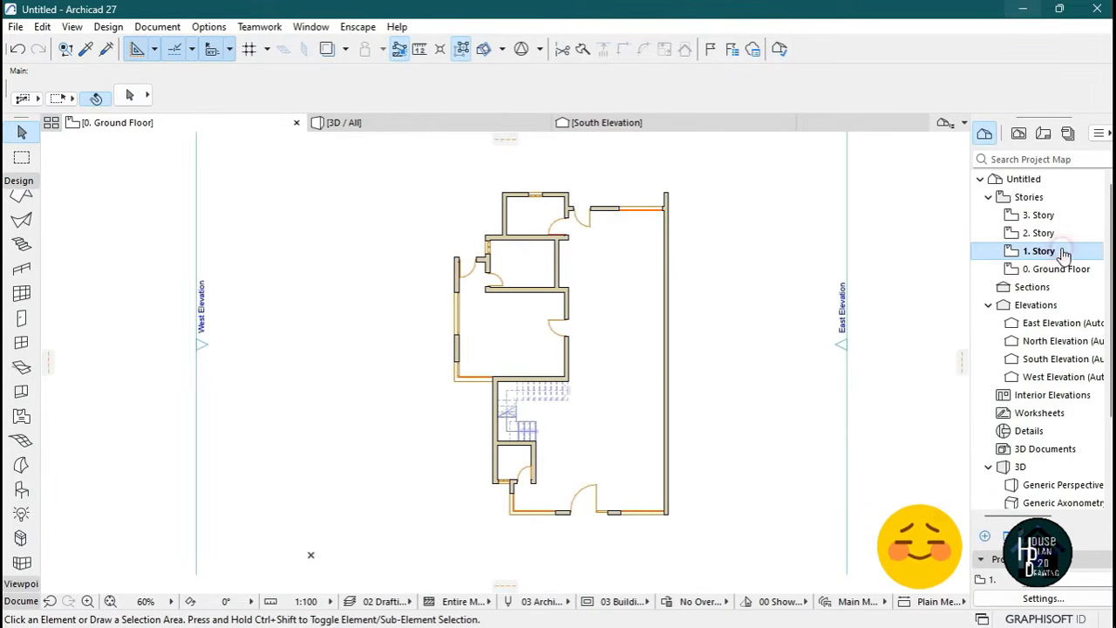
# Check the 2. Story and ground floor plans and orbit the 3D house model to examine all its facades.
pyautogui.doubleClick(1057, 237)
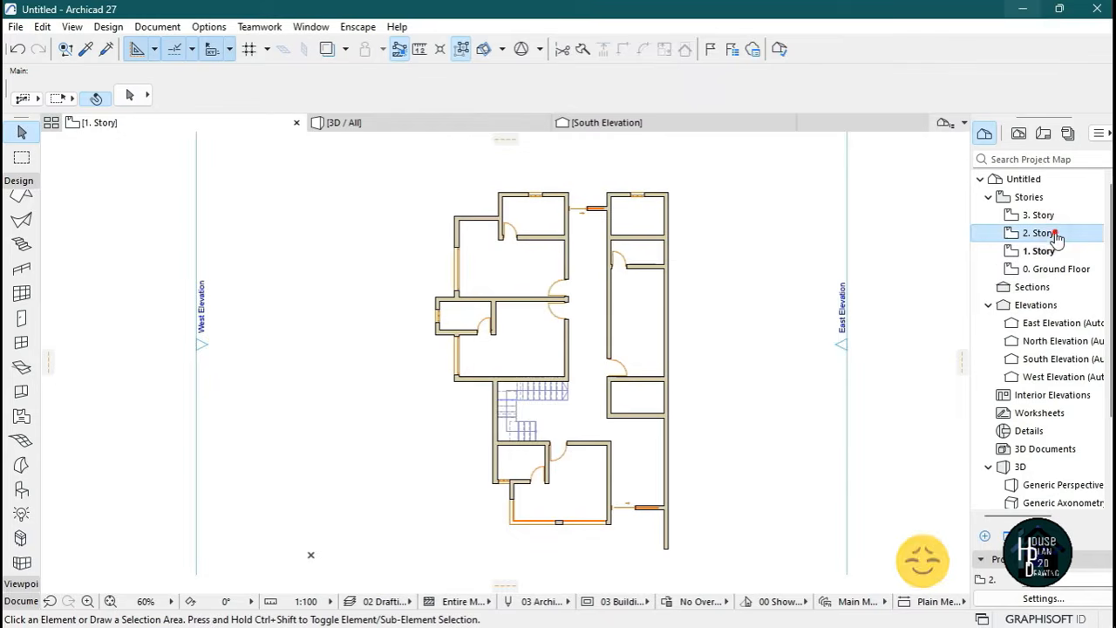
pyautogui.doubleClick(1055, 269)
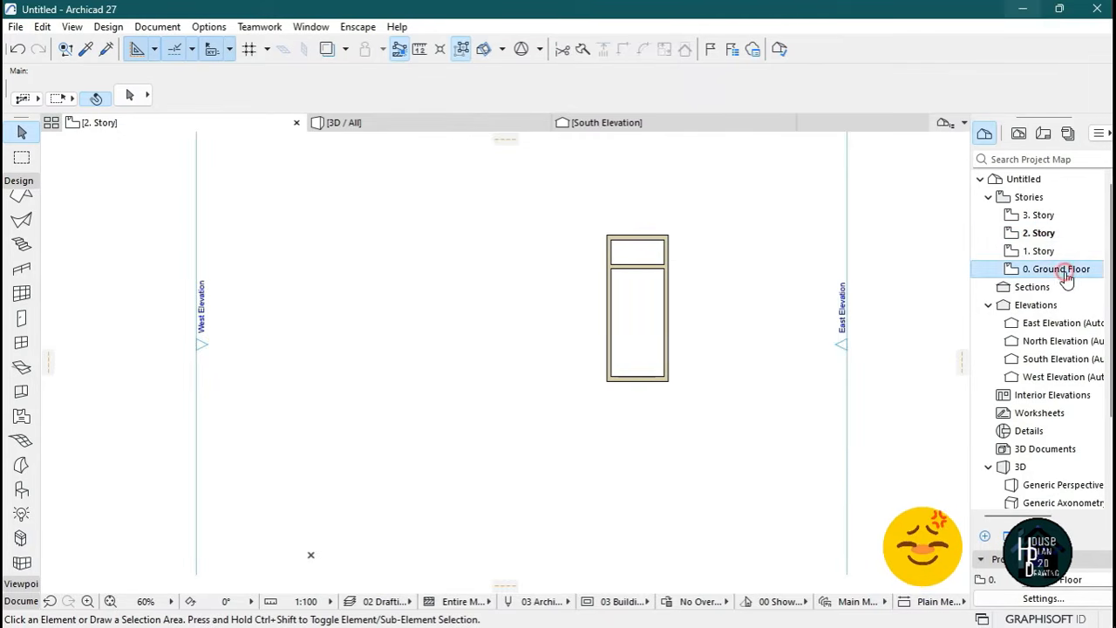
pyautogui.click(403, 123)
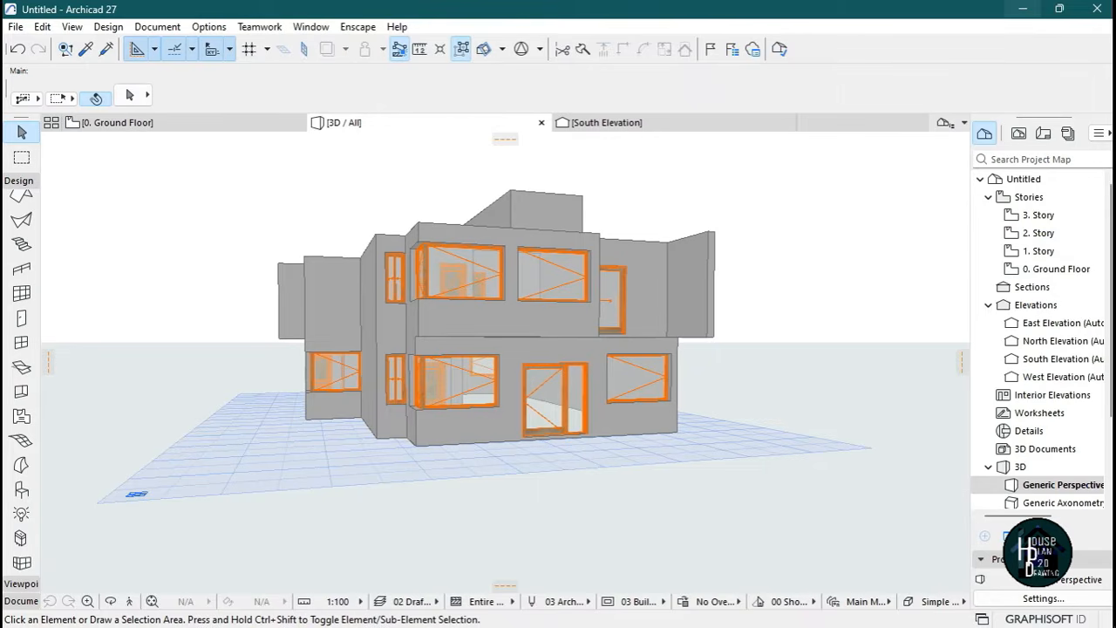
pyautogui.click(131, 601)
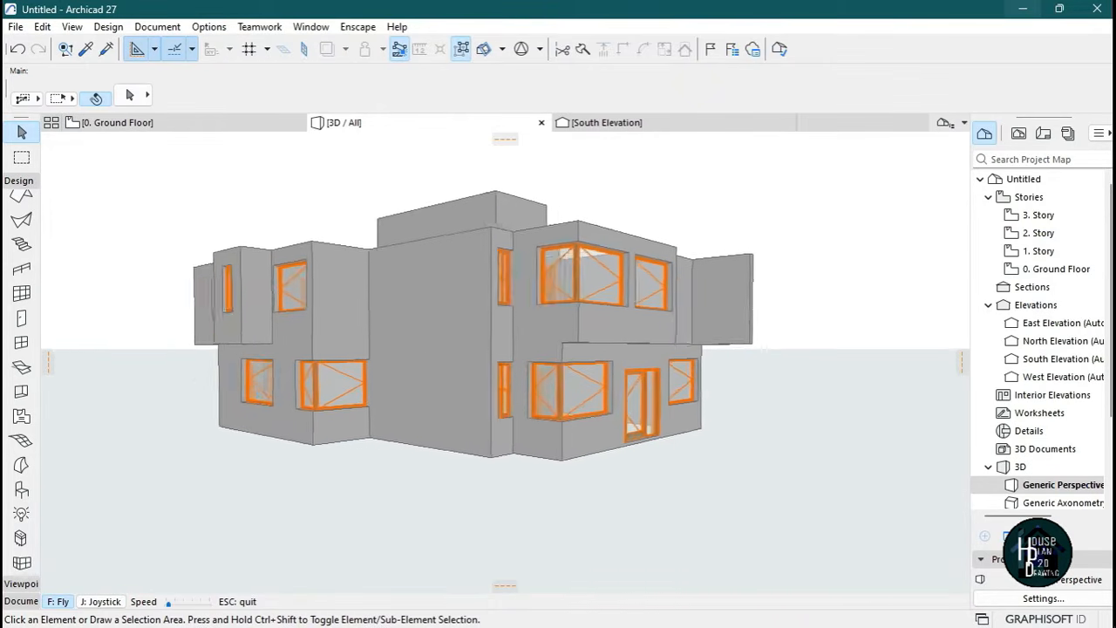
pyautogui.press('Left')
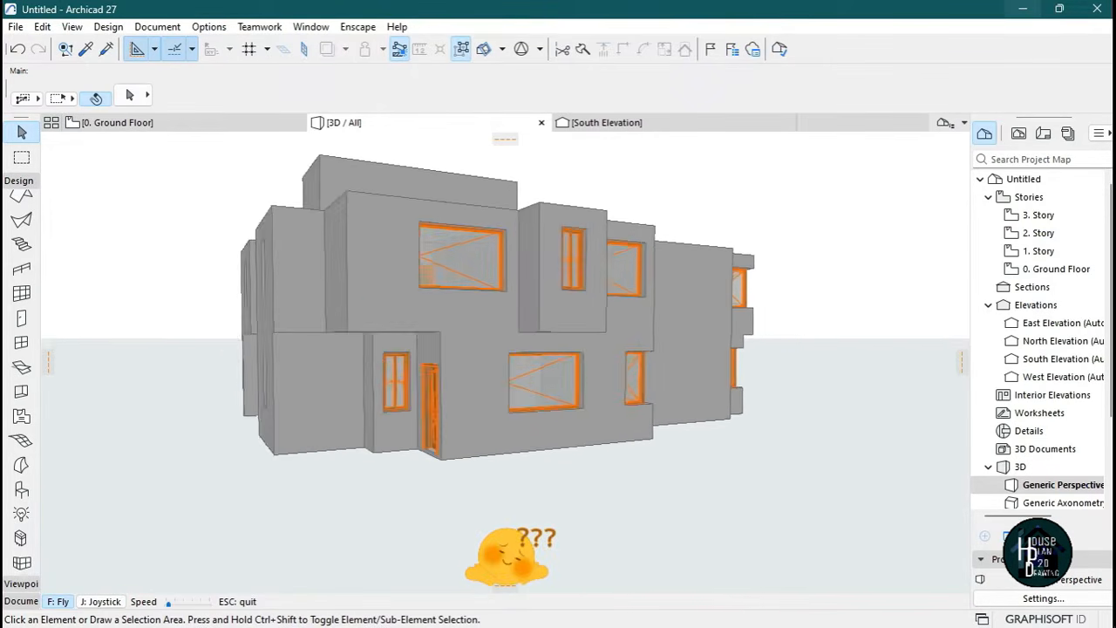
pyautogui.press('Left')
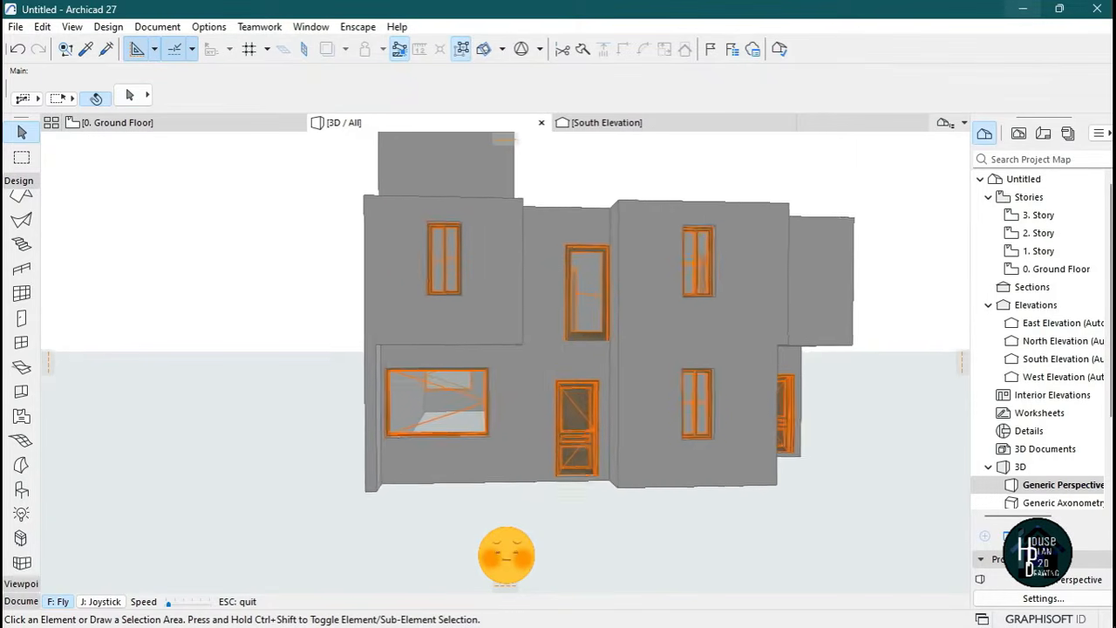
pyautogui.press('Down')
pyautogui.press('Left')
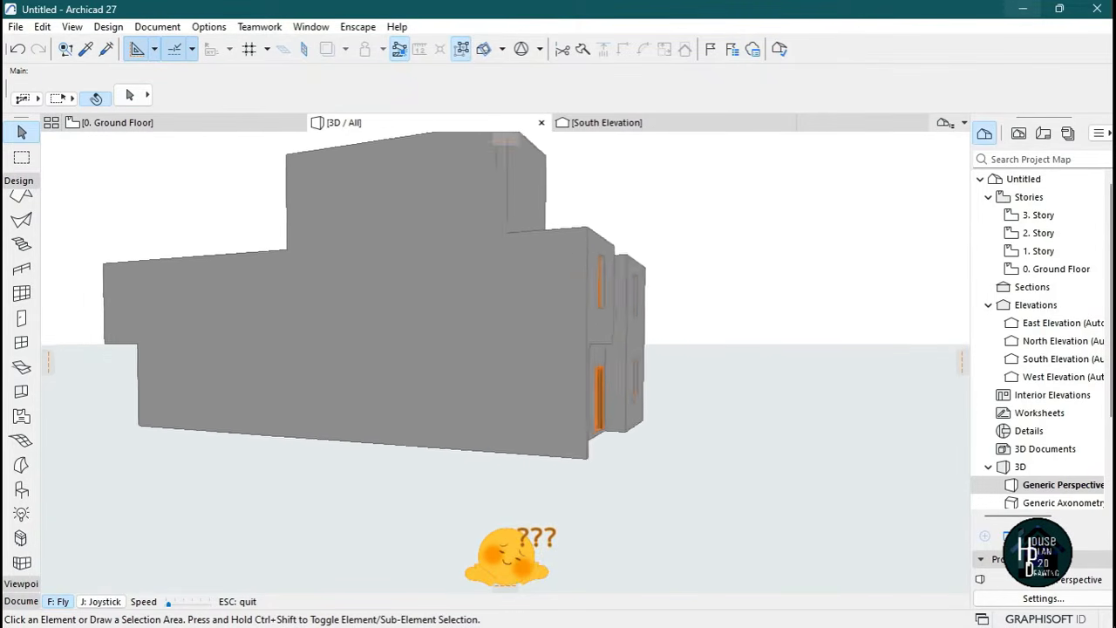
pyautogui.press('Left')
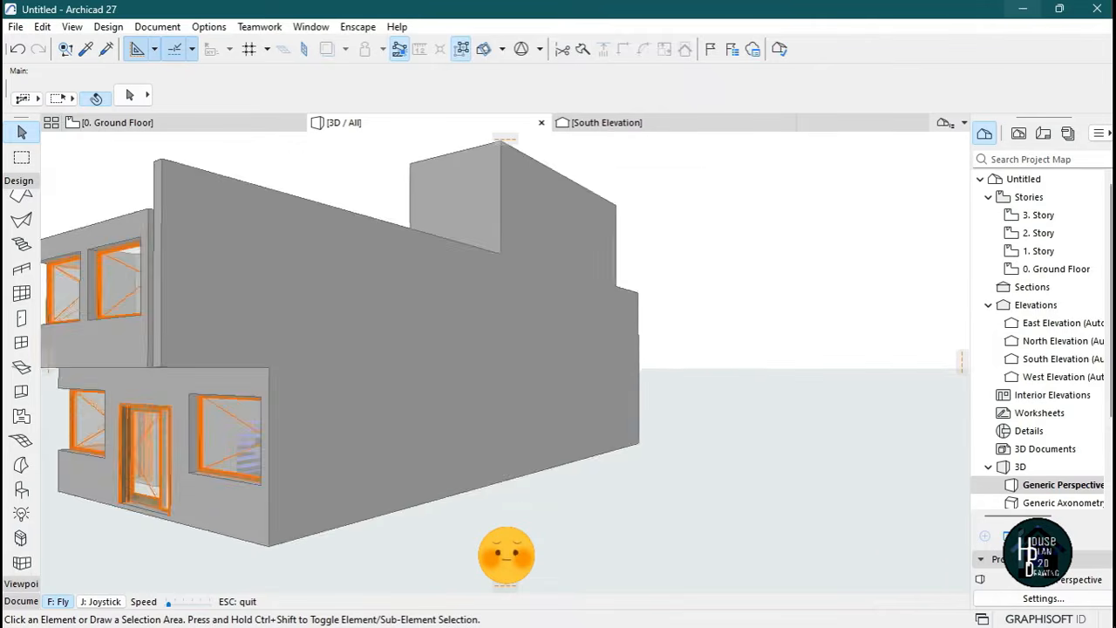
pyautogui.press('Left')
pyautogui.press('Down')
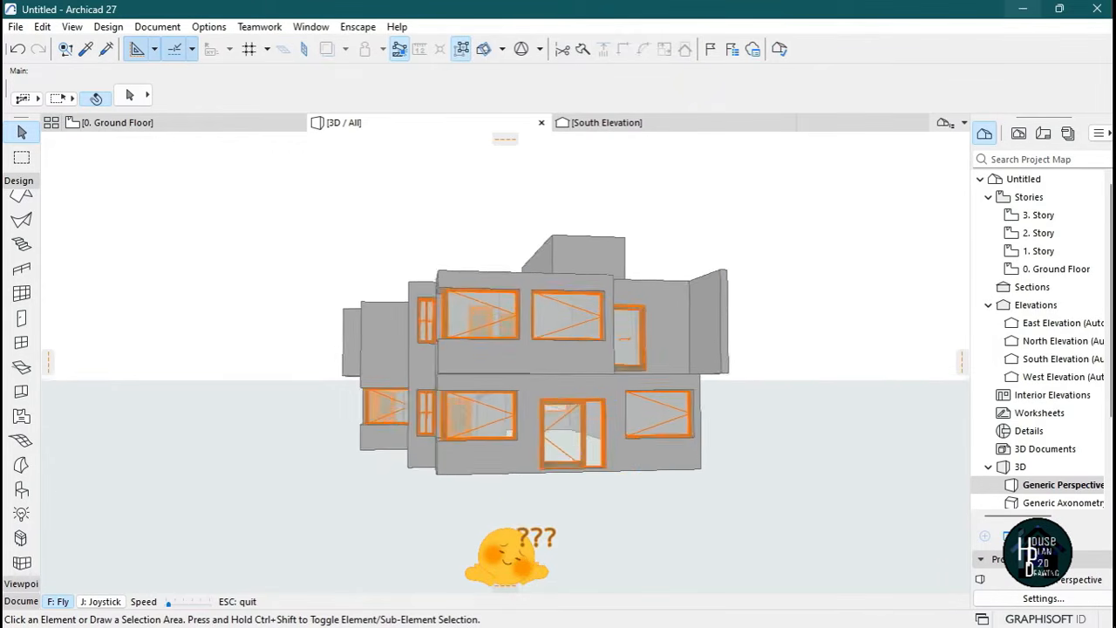
pyautogui.press('Escape')
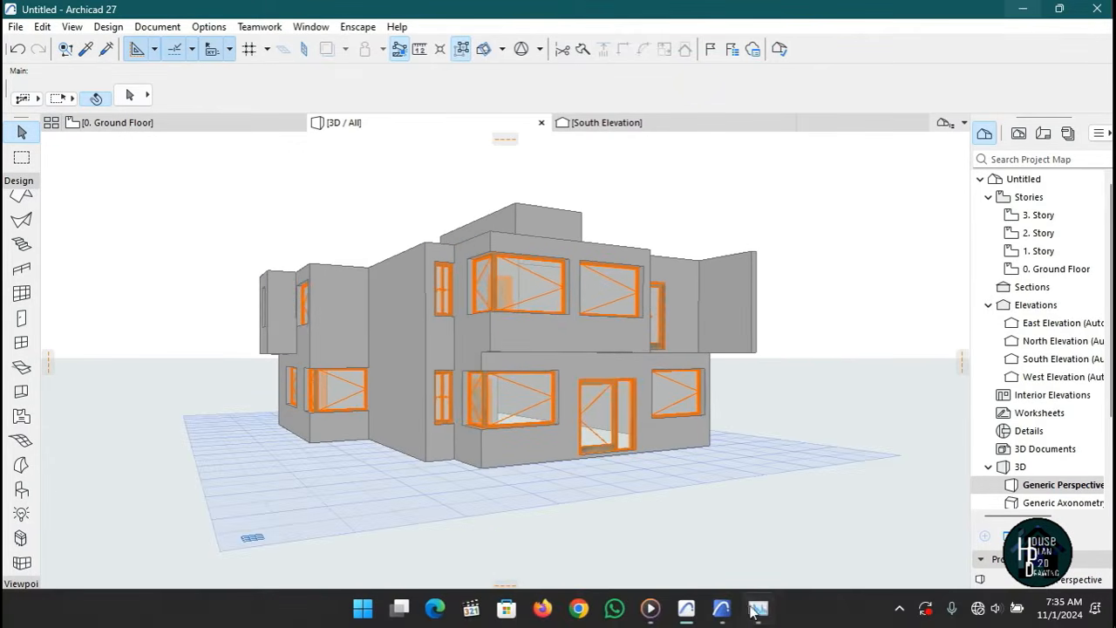
# Switch to the Multigenerational House project in ARCHICAD 25 and orbit its 3D model to study the finished exterior.
pyautogui.click(722, 608)
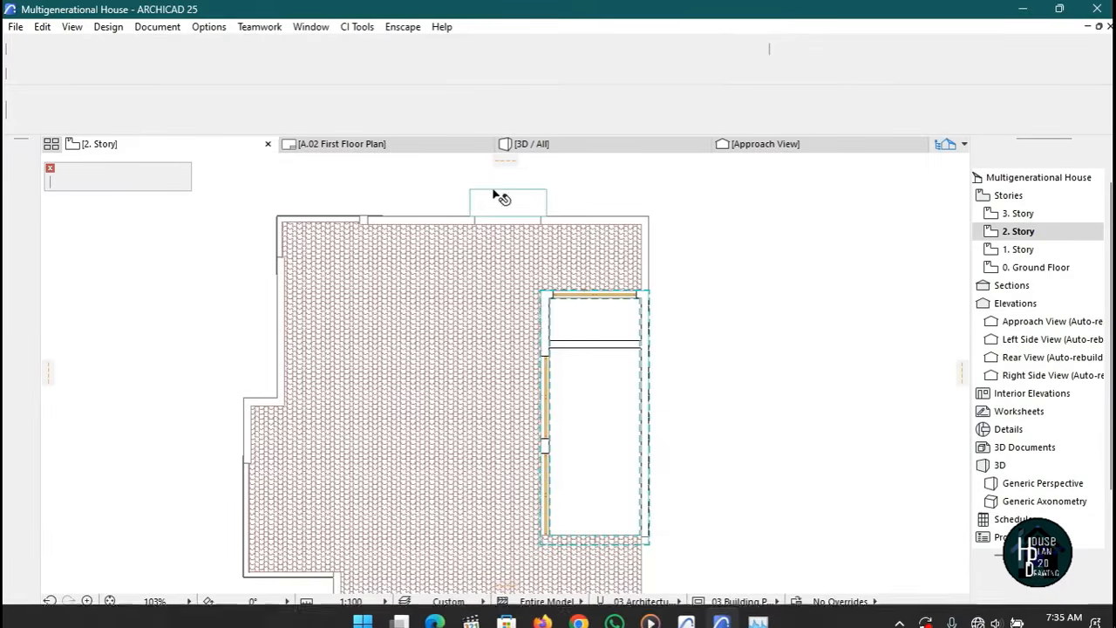
pyautogui.click(585, 148)
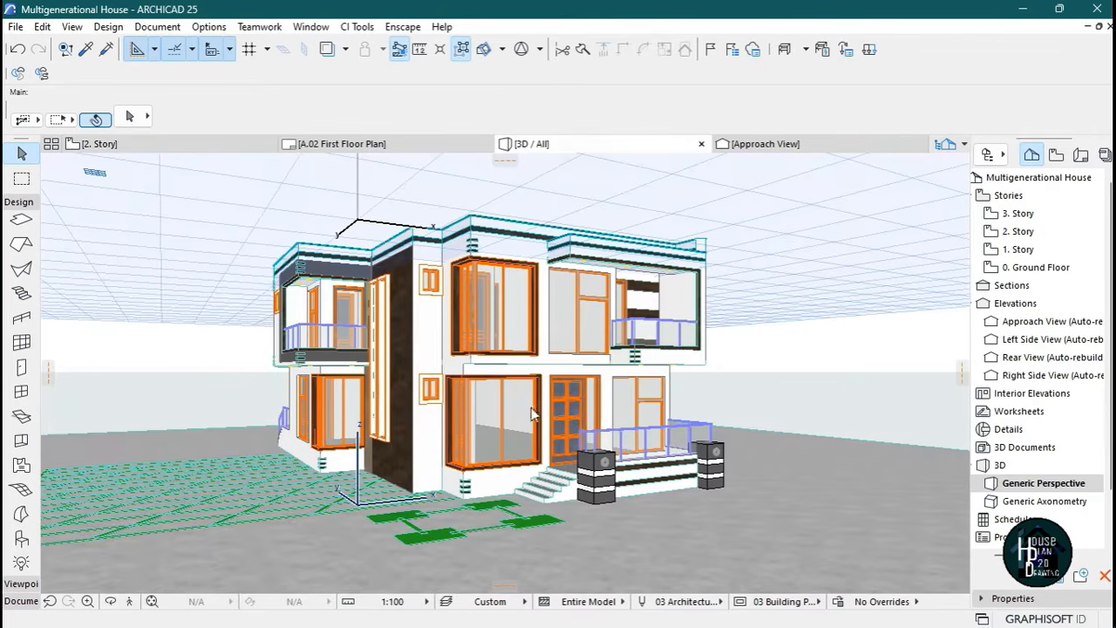
pyautogui.click(132, 601)
pyautogui.press('Left')
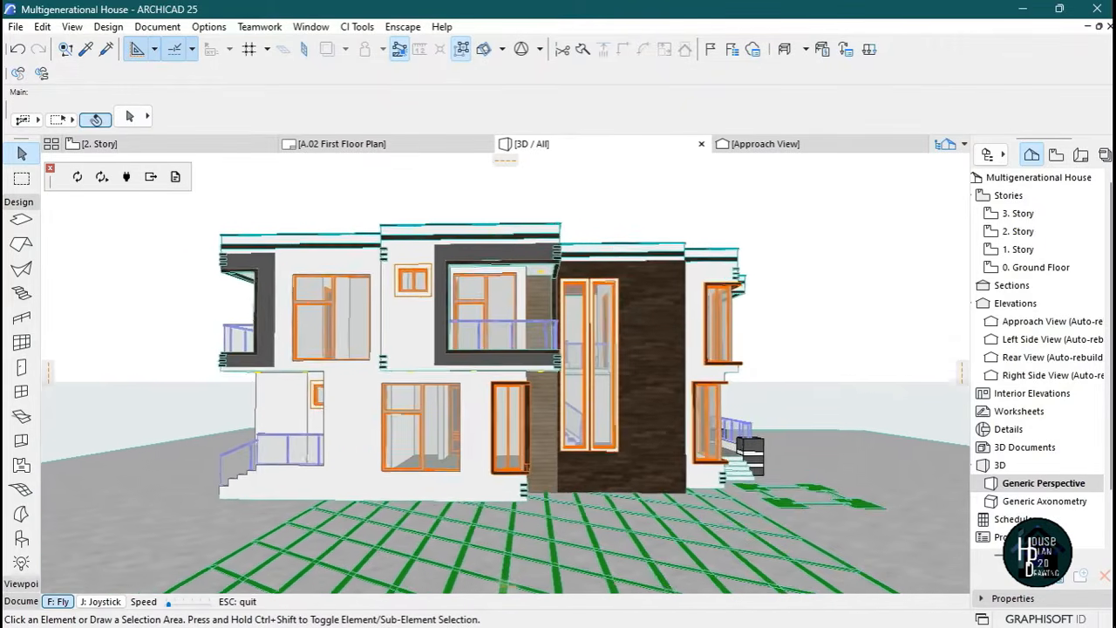
pyautogui.press('Left')
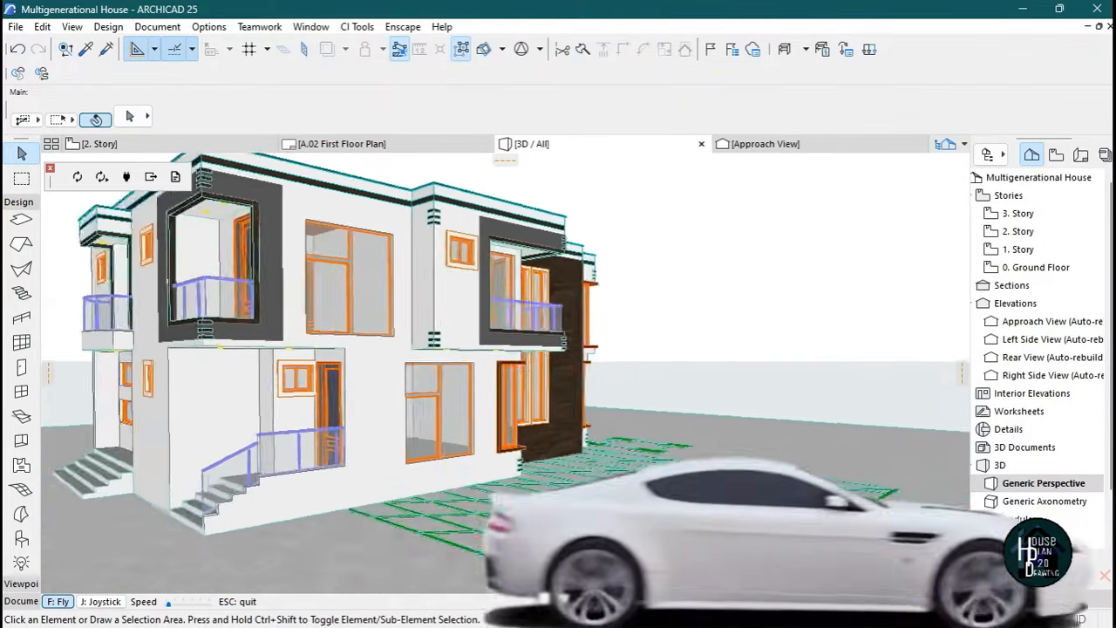
pyautogui.press('Left')
pyautogui.press('Down')
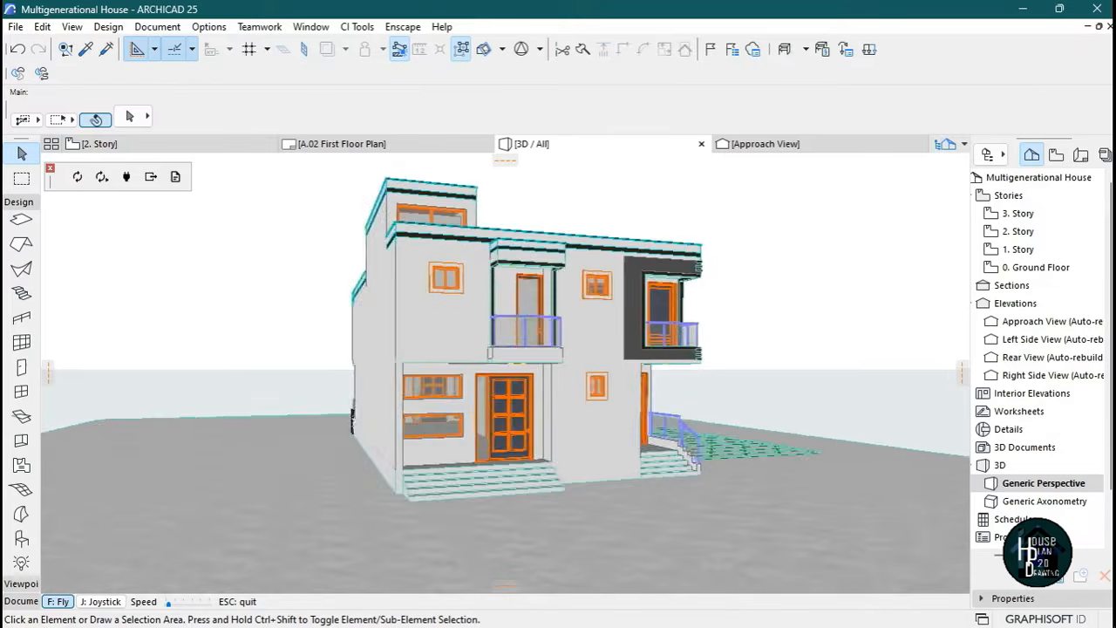
pyautogui.press('Left')
pyautogui.press('Left')
pyautogui.press('Left')
pyautogui.press('Left')
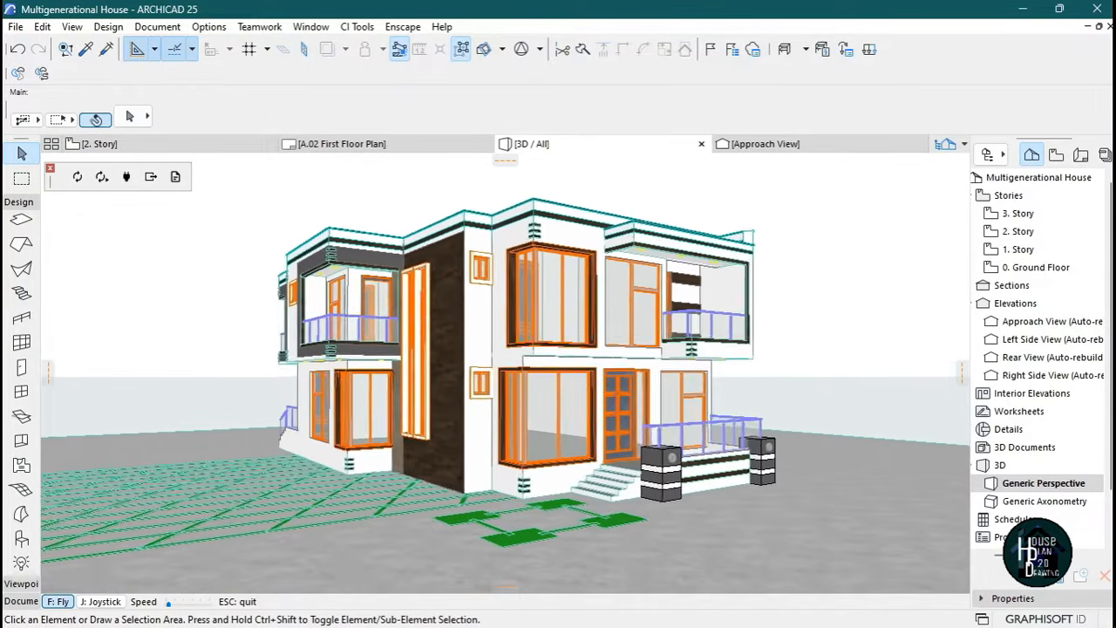
pyautogui.press('Left')
pyautogui.press('Escape')
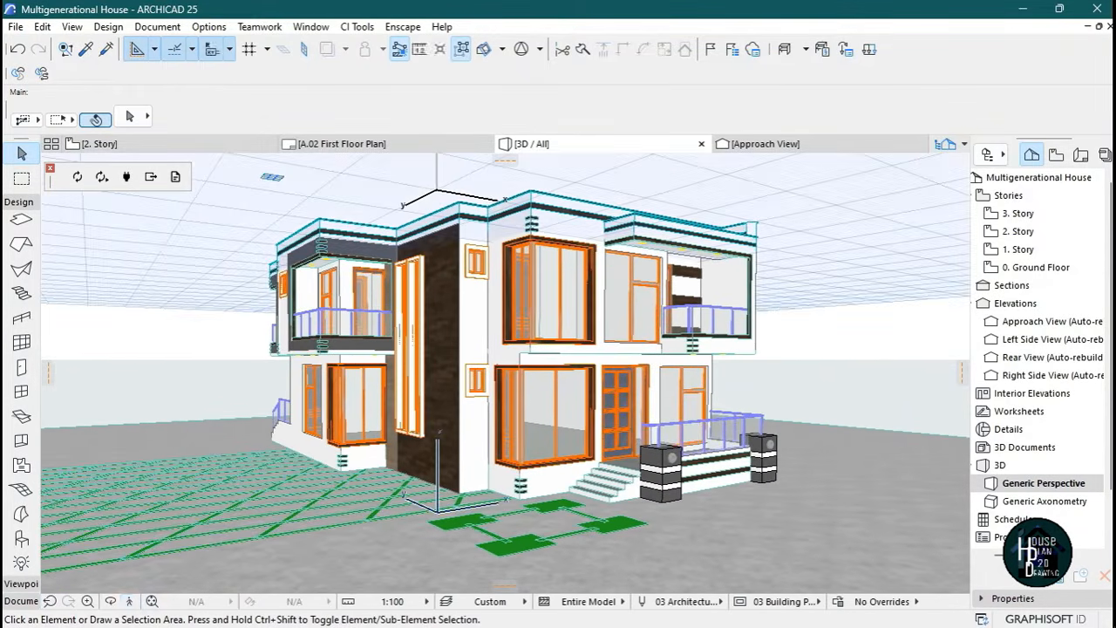
# Compare the working model with the Multigenerational House reference in 3D, ending in the Archicad 27 project.
pyautogui.moveTo(758, 620)
pyautogui.click(721, 610)
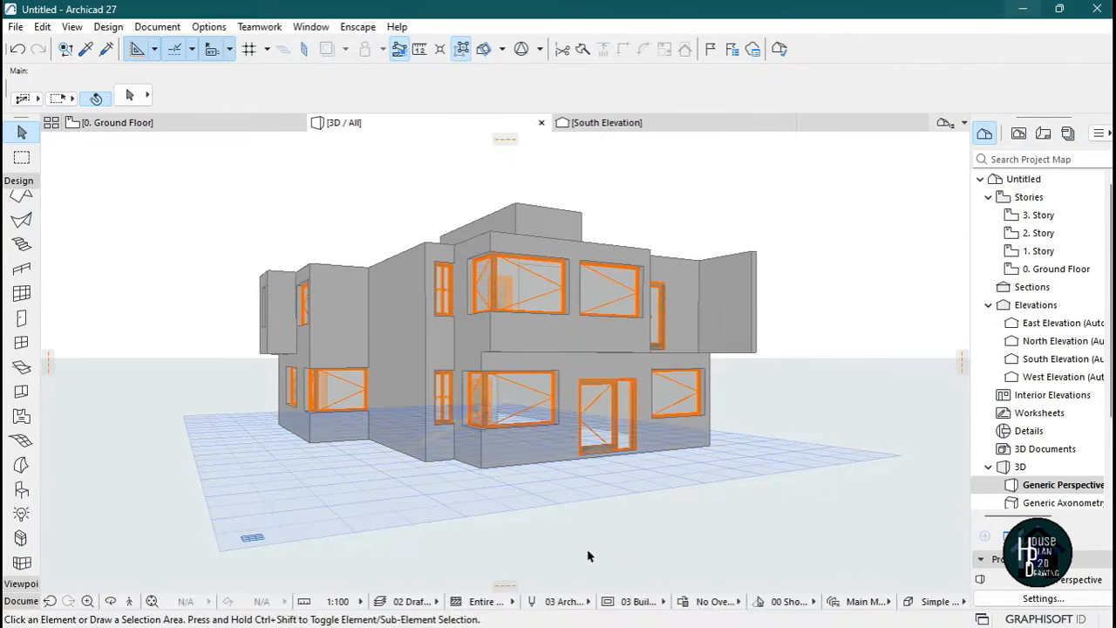
pyautogui.click(722, 613)
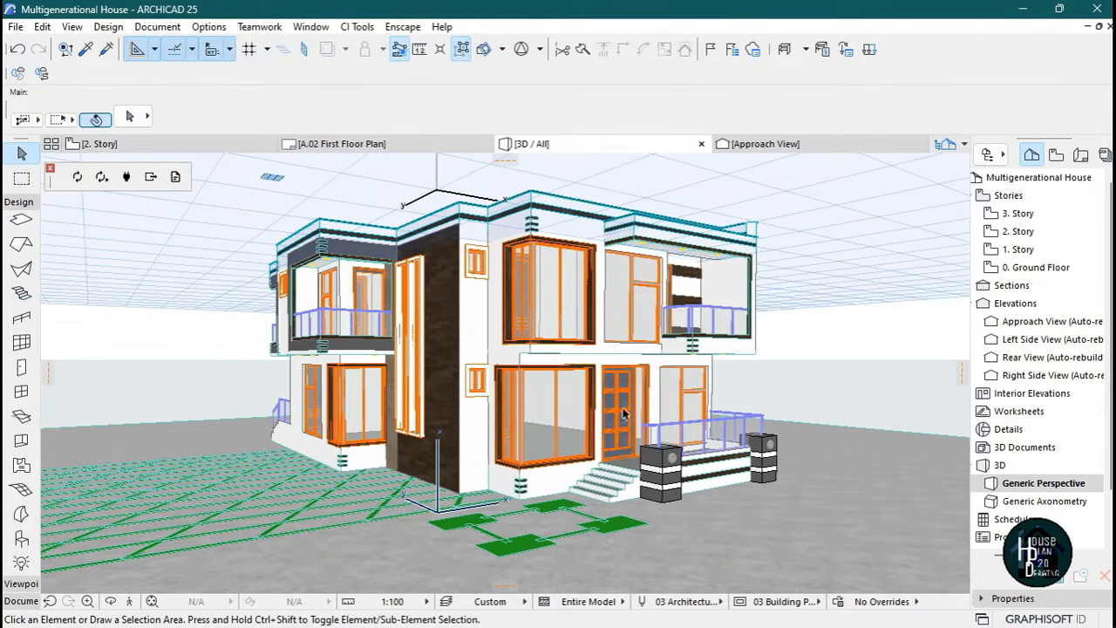
pyautogui.moveTo(608, 626)
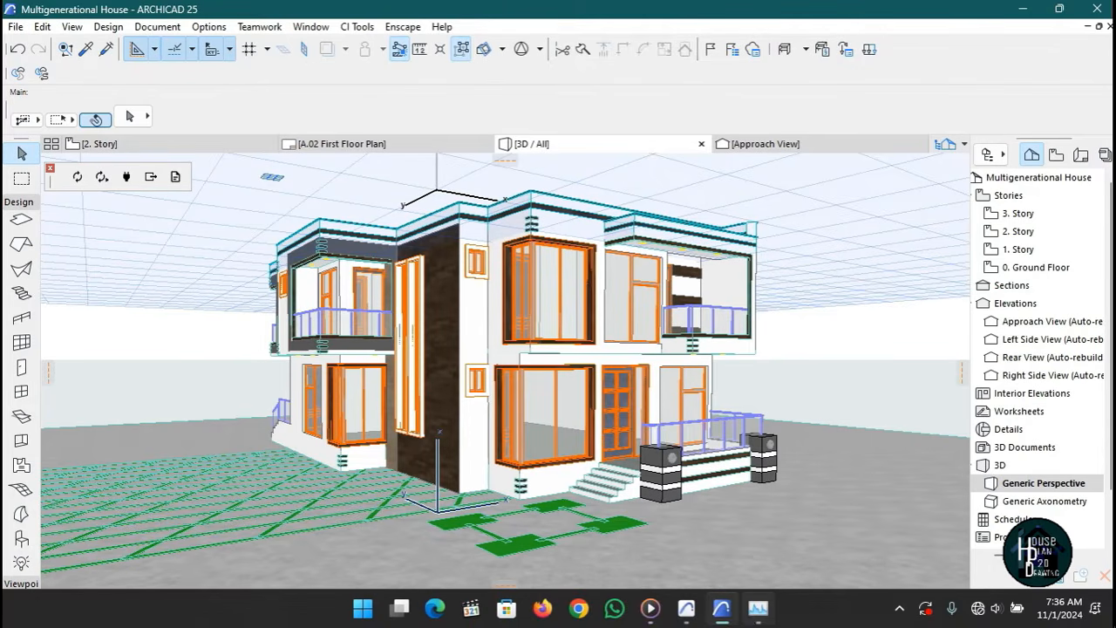
pyautogui.click(687, 614)
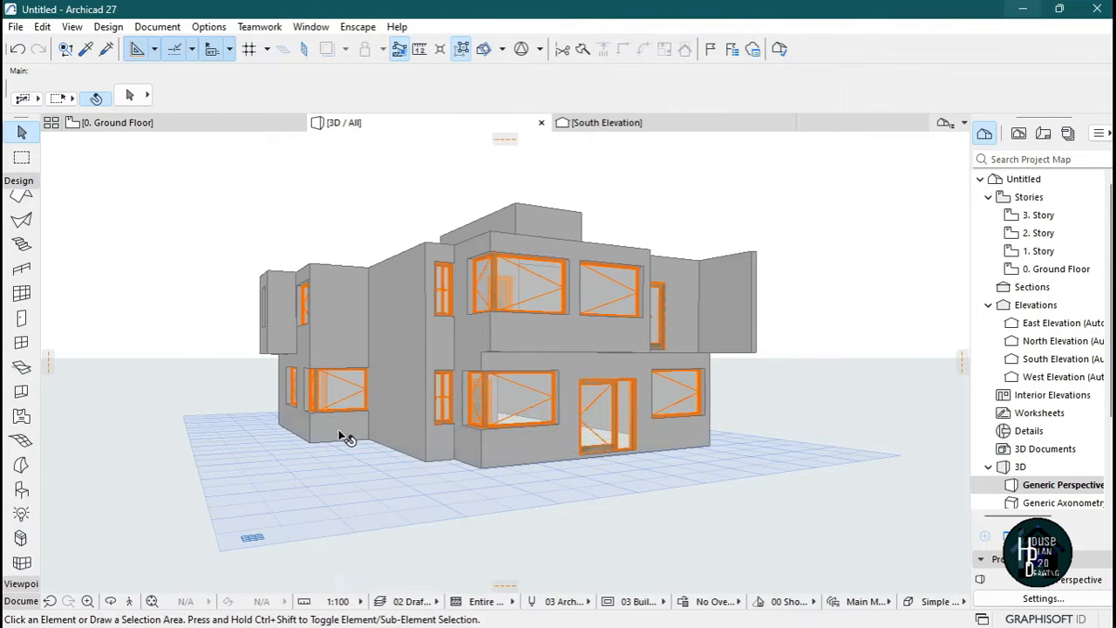
# Set up the Slab tool on the ground floor plan with a basic concrete structure and a thickness of 750.
pyautogui.click(207, 123)
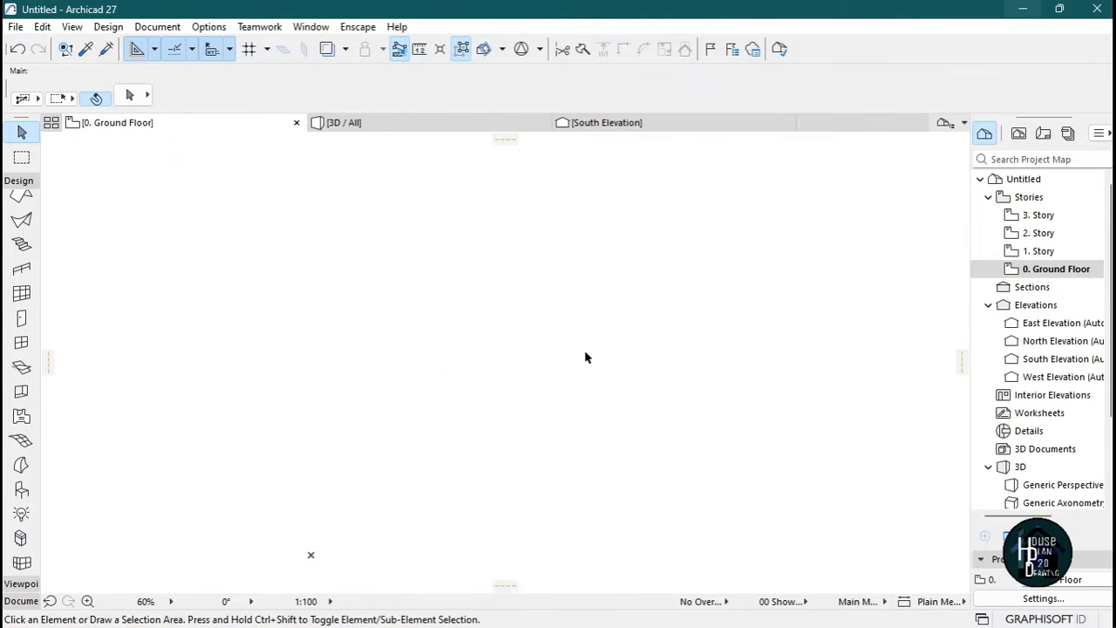
pyautogui.scroll(3, 26, 273)
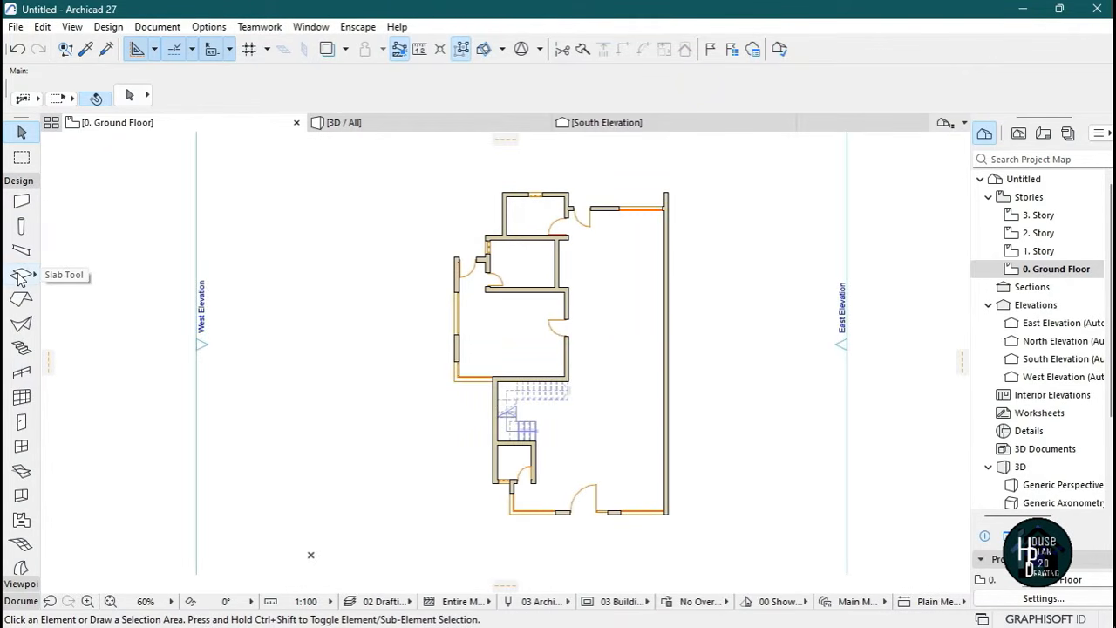
pyautogui.click(22, 276)
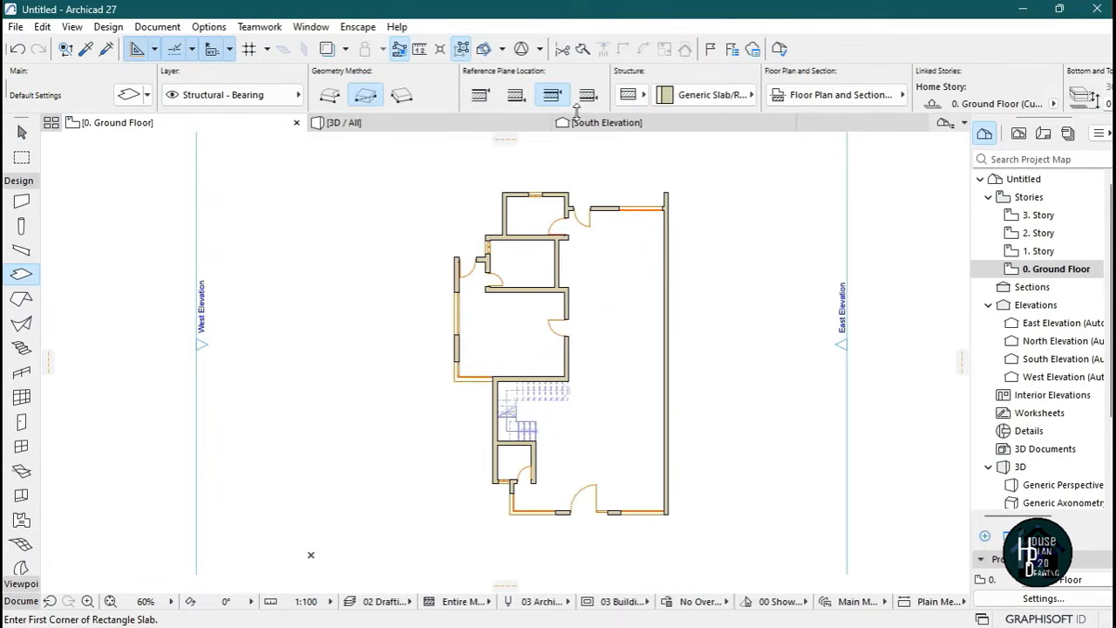
pyautogui.click(629, 95)
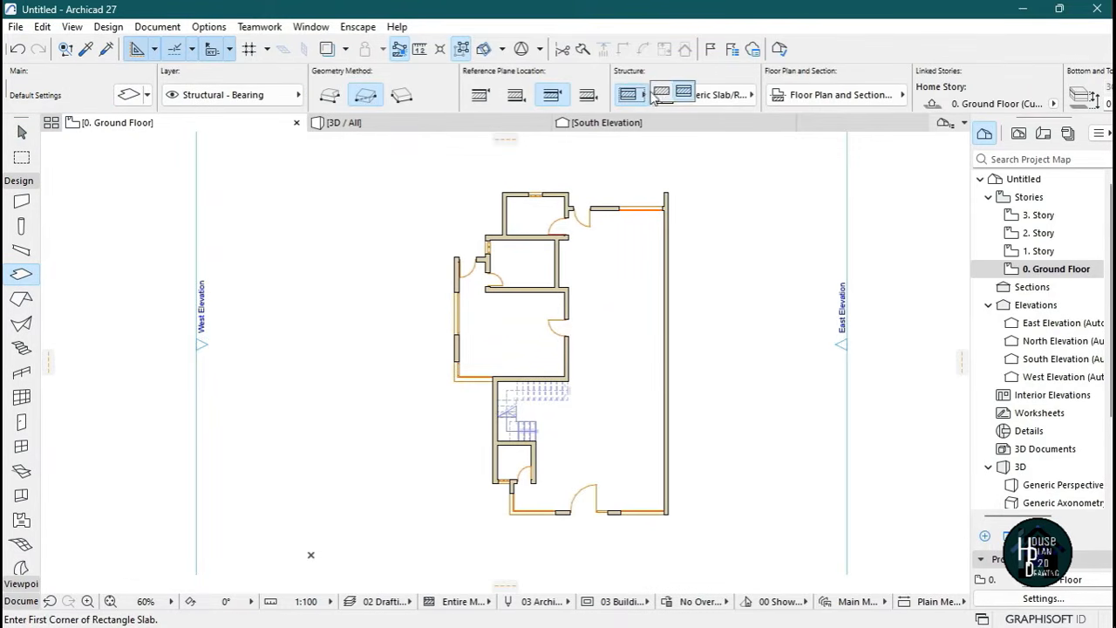
pyautogui.click(662, 93)
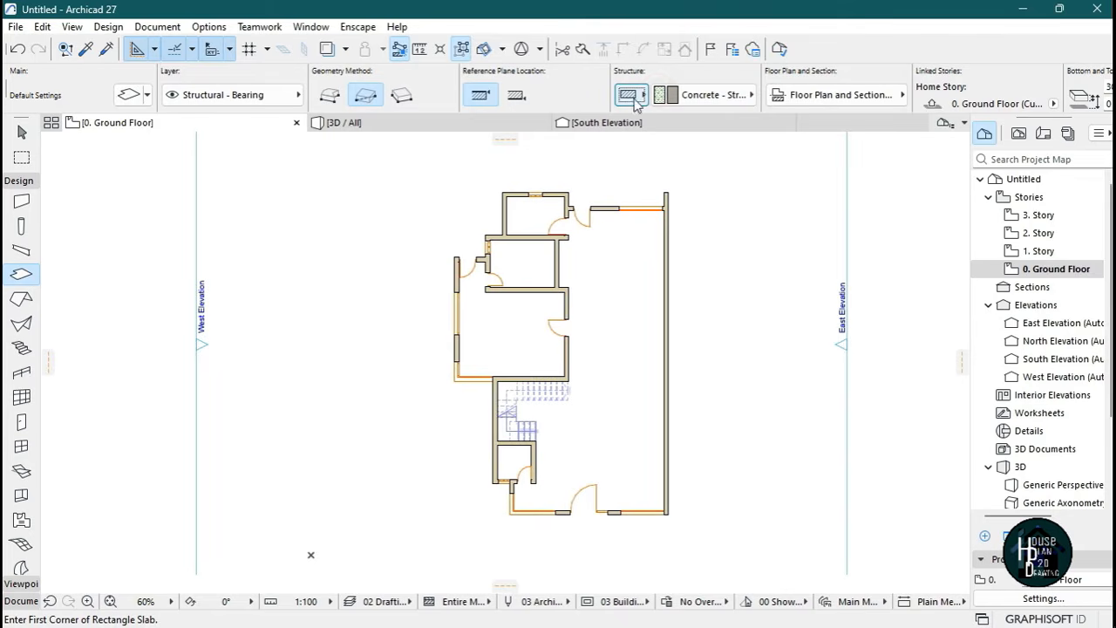
pyautogui.scroll(-2, 746, 91)
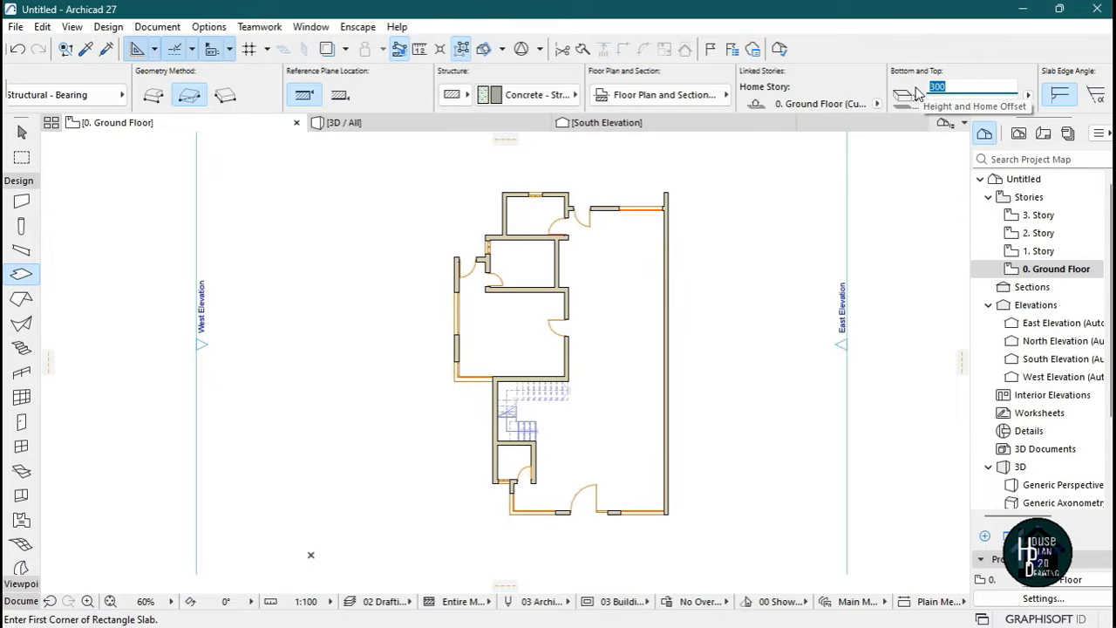
pyautogui.press('Return')
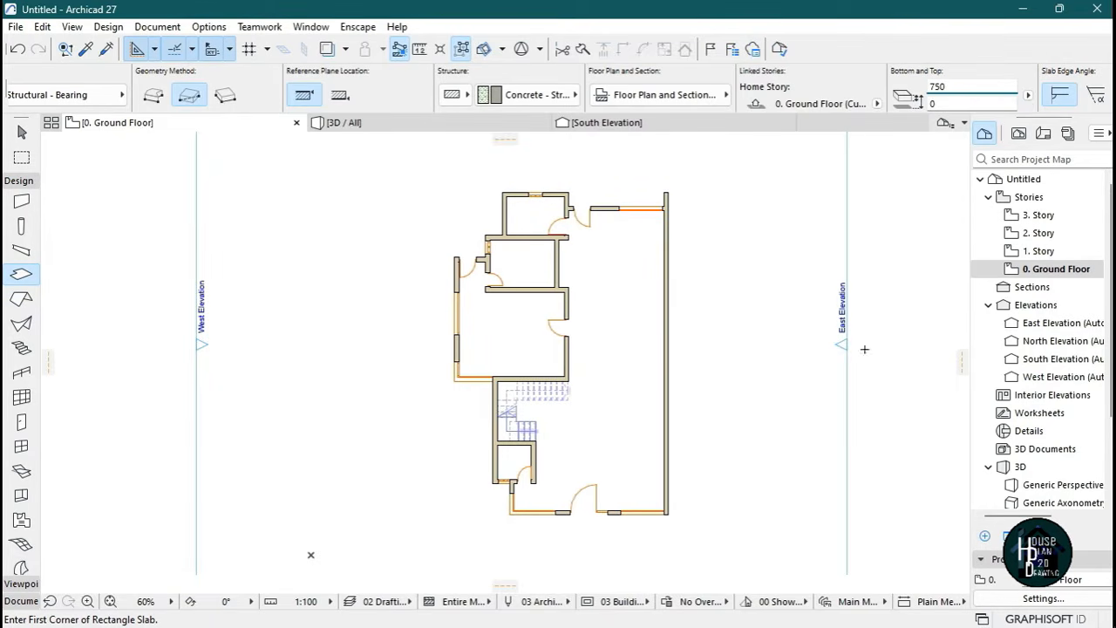
# Draw a rectangular slab from the house's northeast outer wall corner to a point beyond its southwest corner, extending past the west and south walls.
pyautogui.scroll(-2, 668, 340)
pyautogui.scroll(5, 637, 299)
pyautogui.click(674, 225)
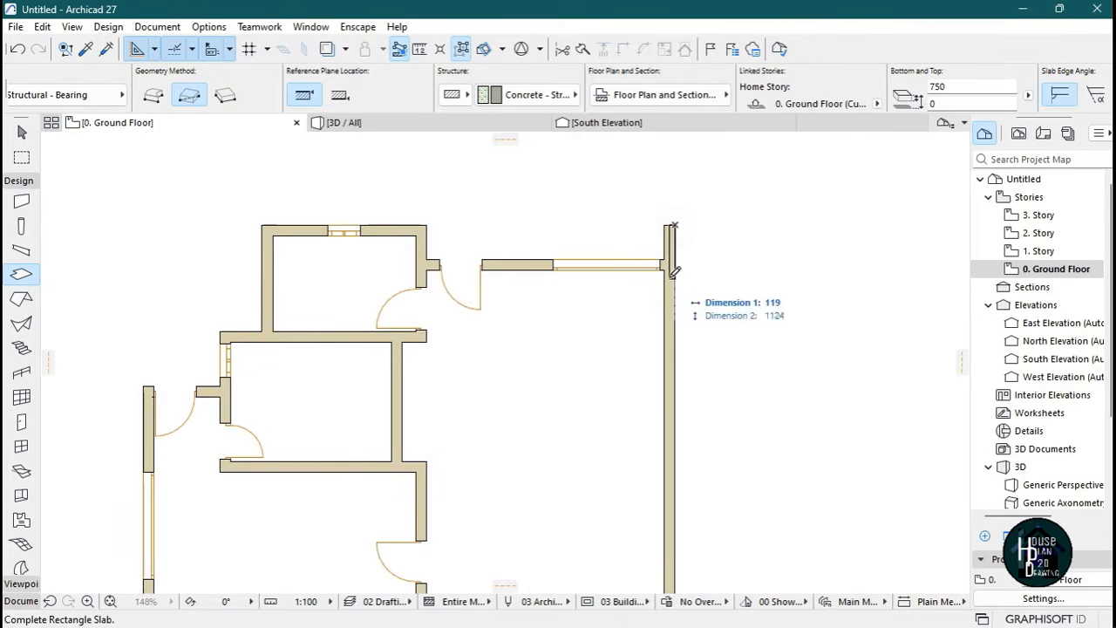
pyautogui.scroll(-4, 676, 287)
pyautogui.scroll(4, 521, 393)
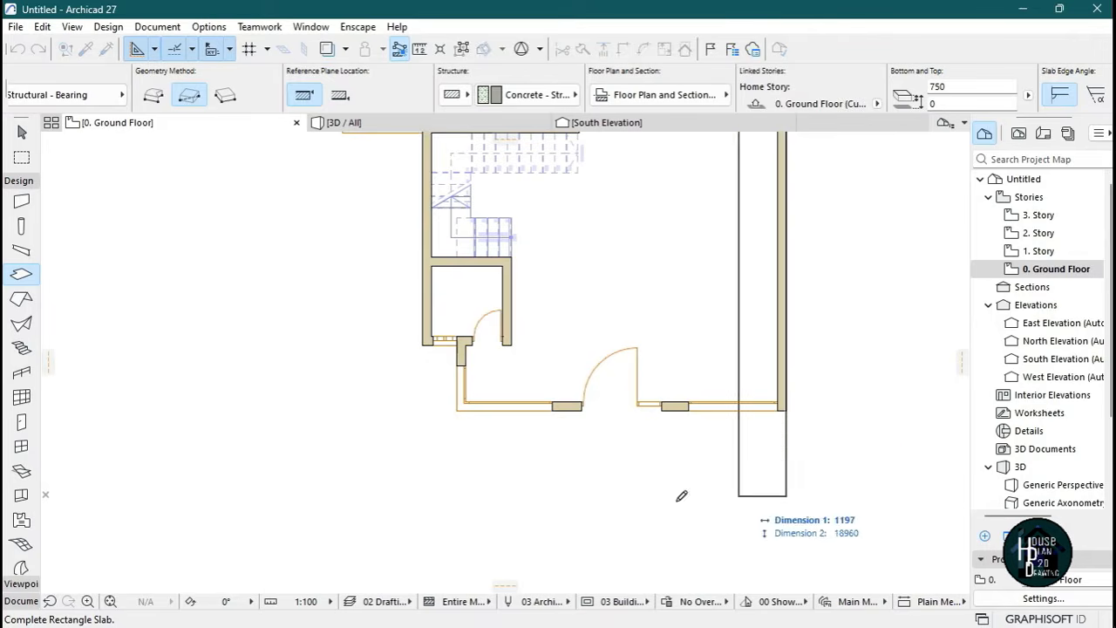
pyautogui.click(292, 455)
pyautogui.scroll(-4, 598, 468)
pyautogui.scroll(4, 597, 437)
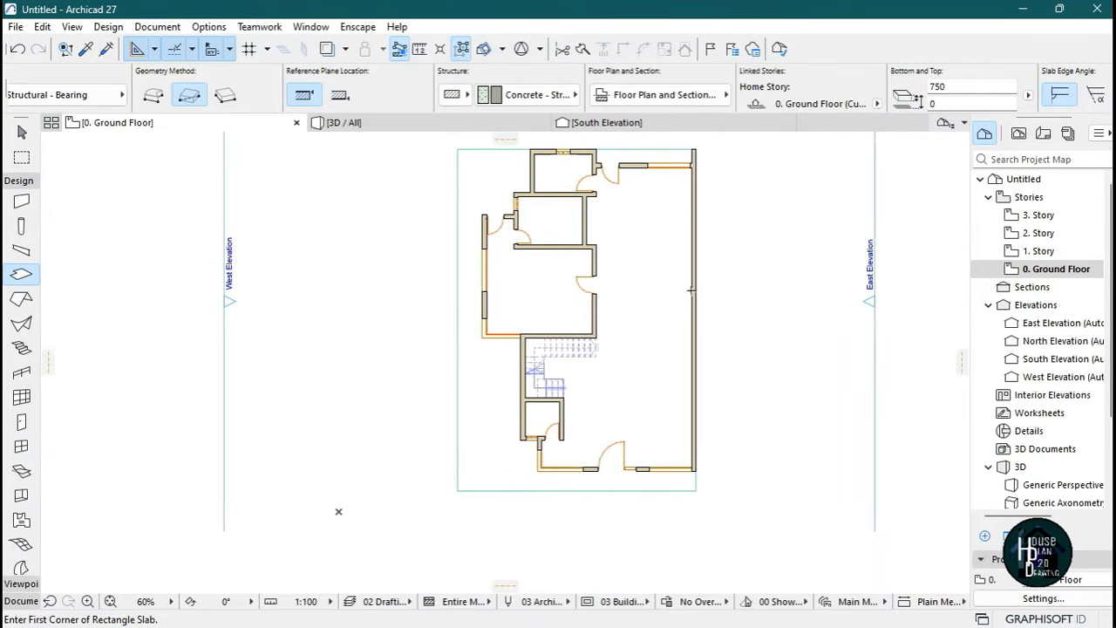
# Check the new ground floor slab in plan and inspect it beneath the house in the 3D view.
pyautogui.press('Escape')
pyautogui.click(482, 400)
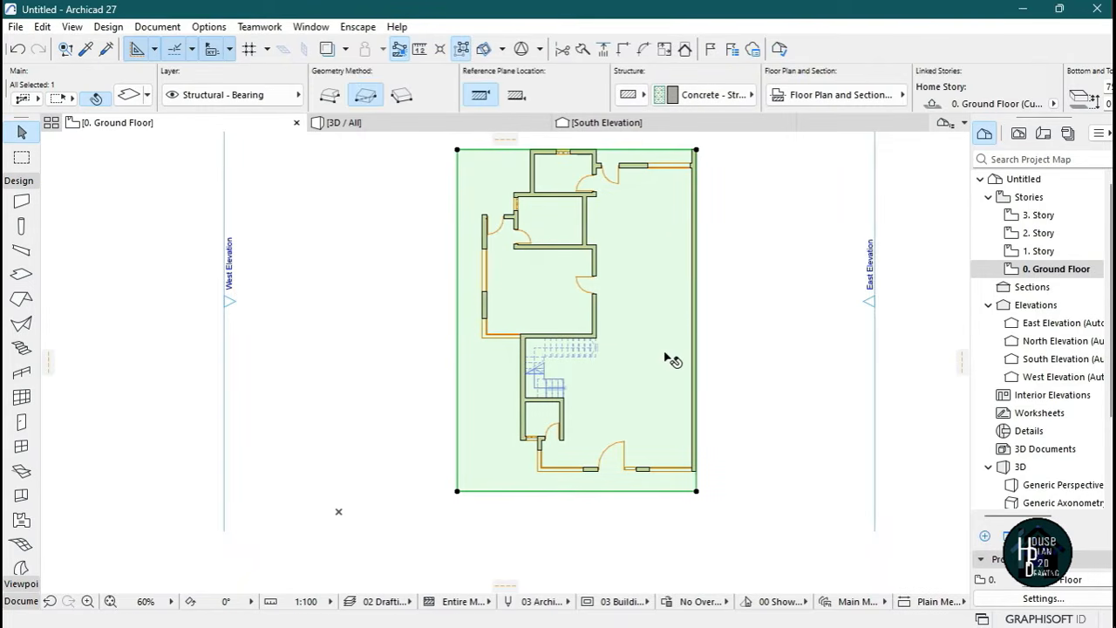
pyautogui.press('Escape')
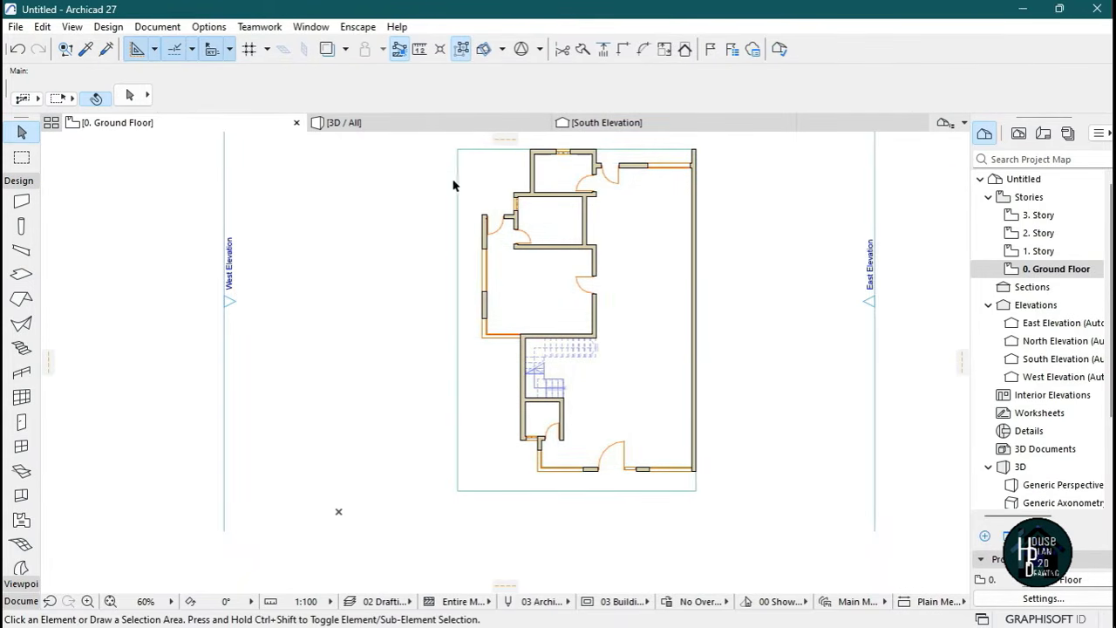
pyautogui.click(413, 127)
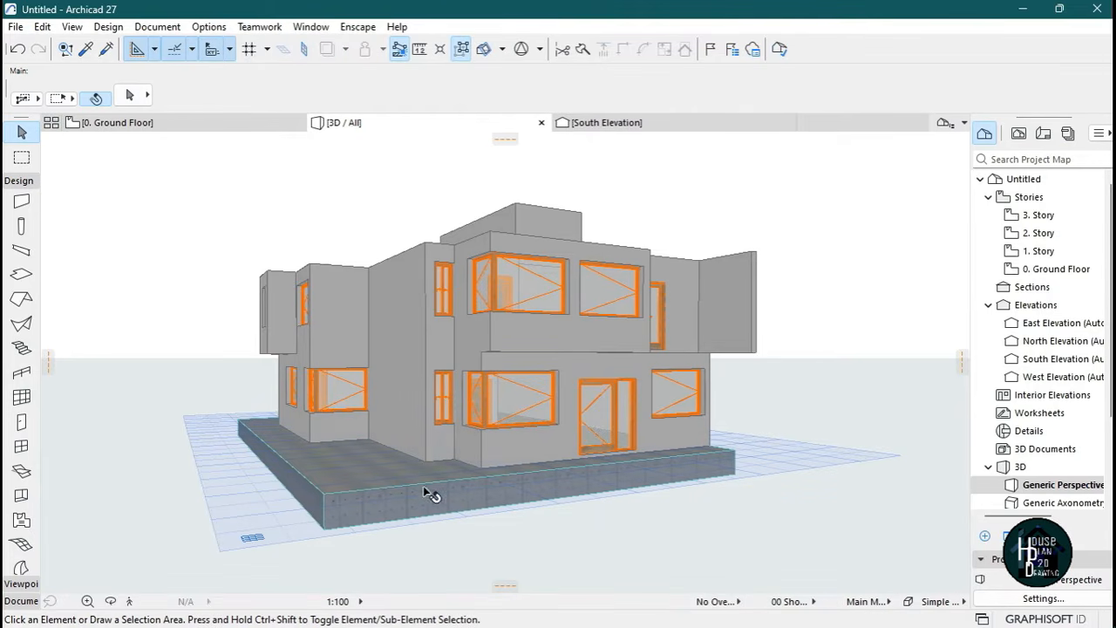
pyautogui.click(536, 485)
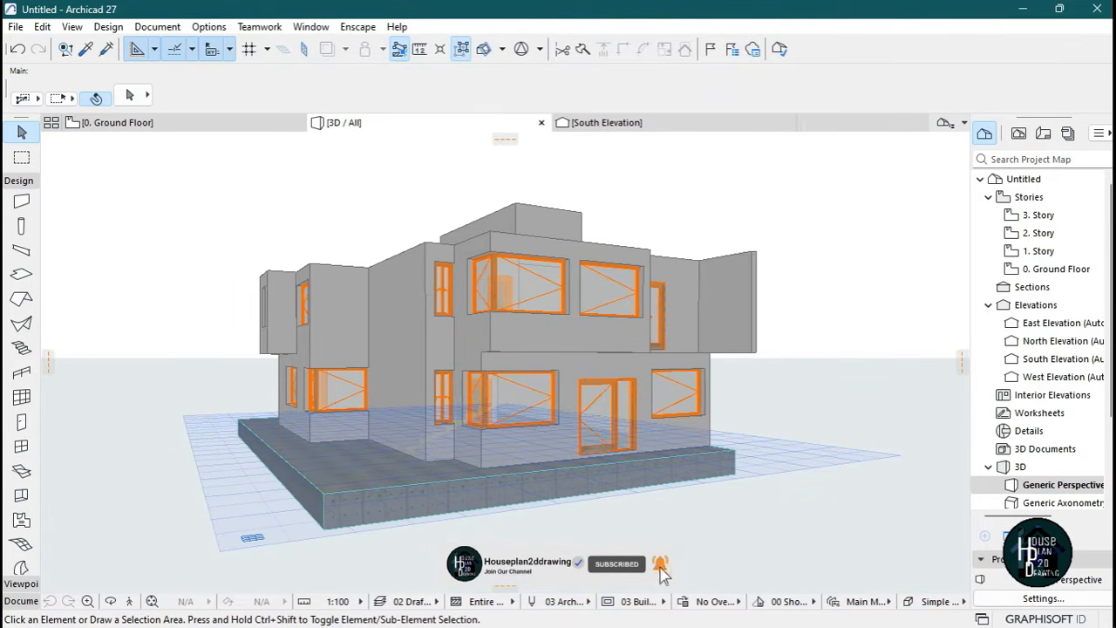
# Compare the base slab with the Multigenerational House reference in 3D, ending on the working project's ground floor plan.
pyautogui.click(721, 608)
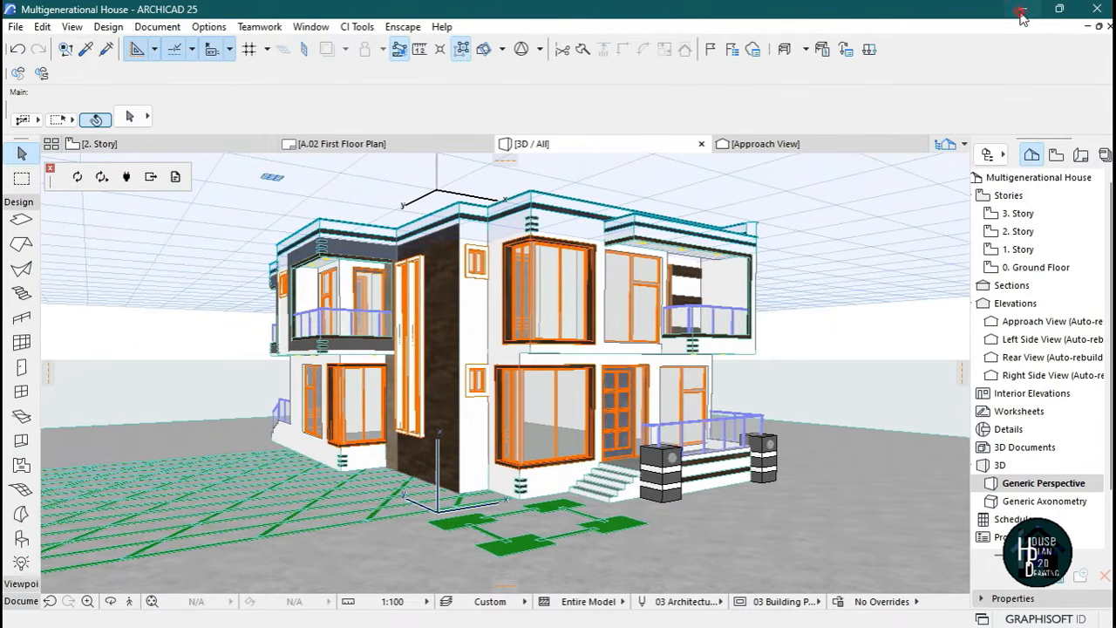
pyautogui.click(1020, 11)
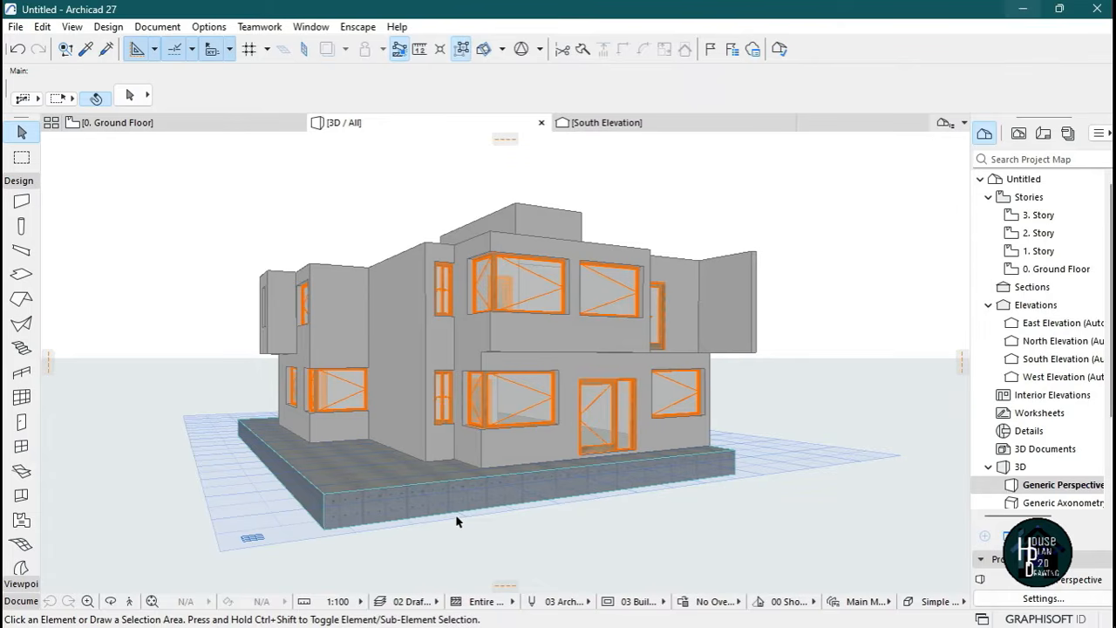
pyautogui.click(456, 521)
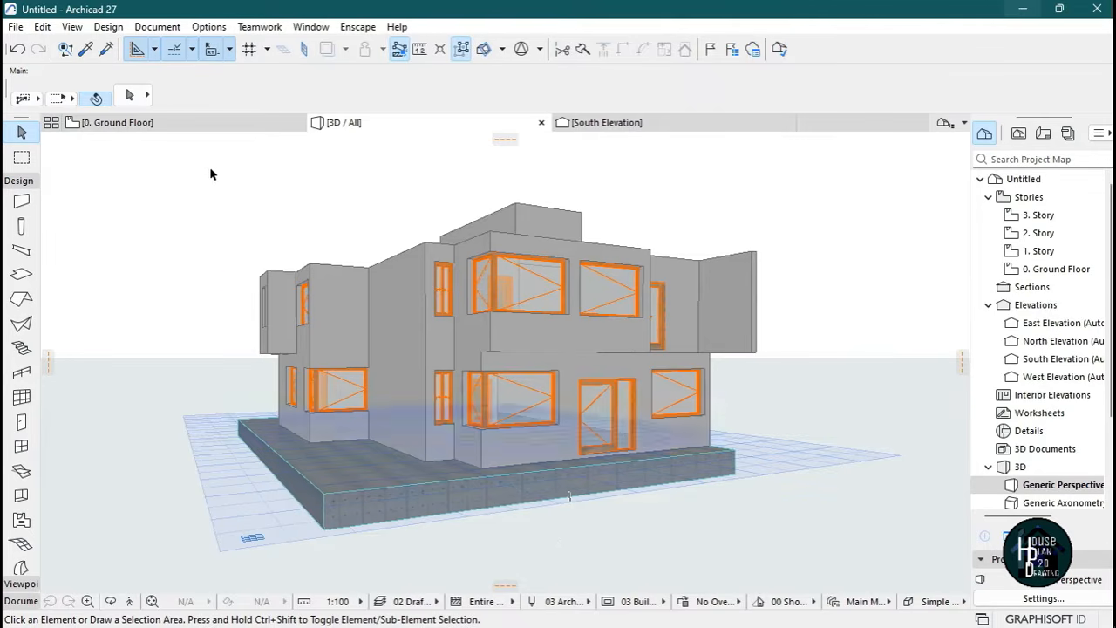
pyautogui.click(192, 125)
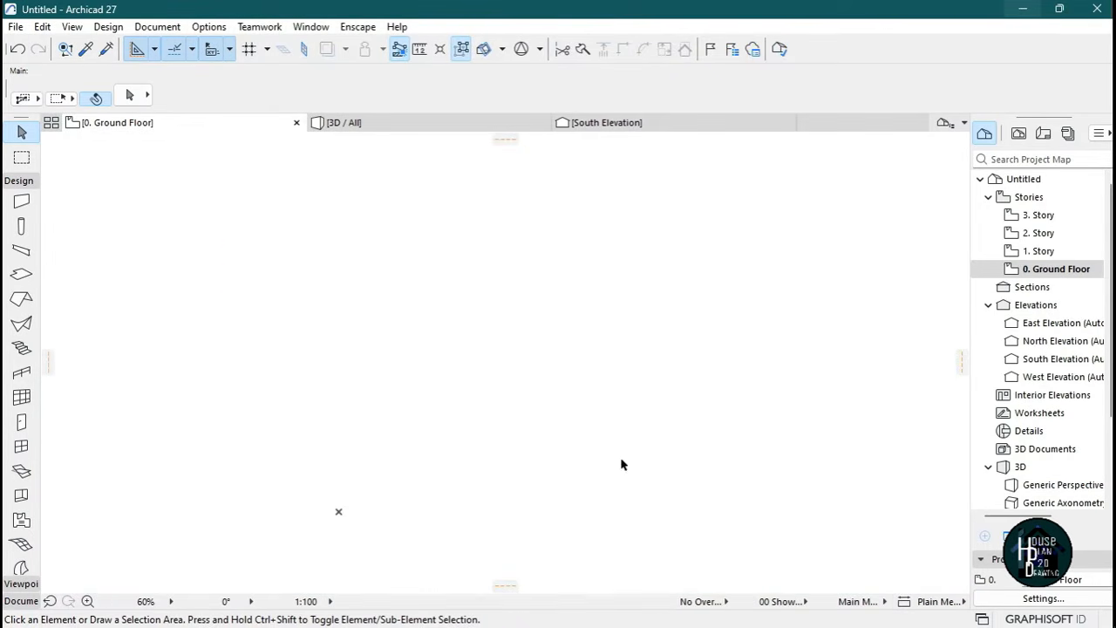
pyautogui.click(408, 127)
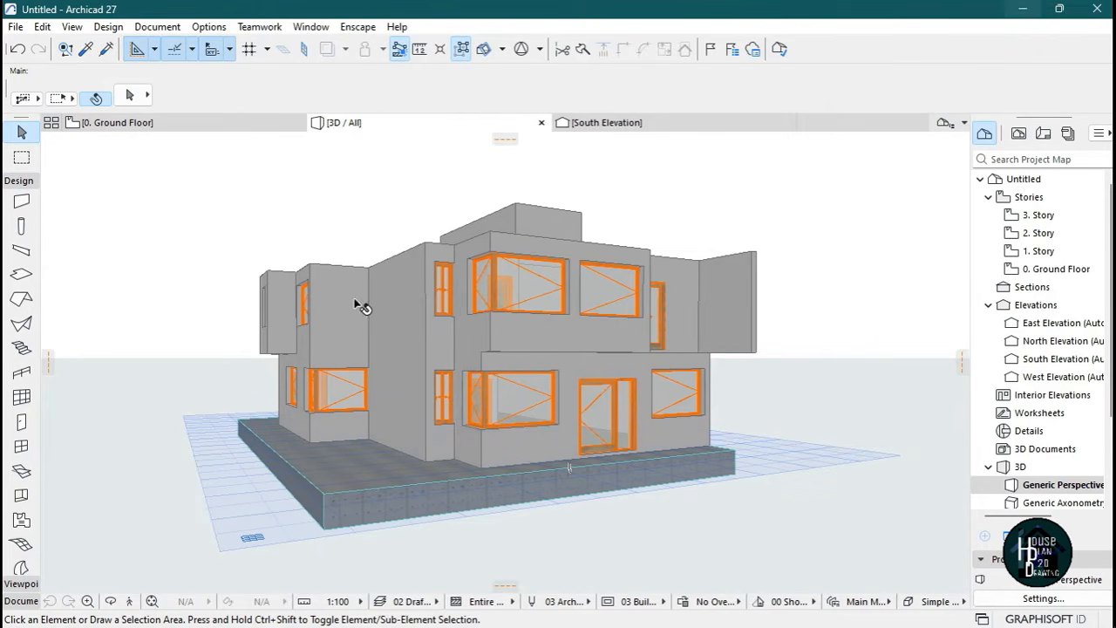
pyautogui.click(201, 122)
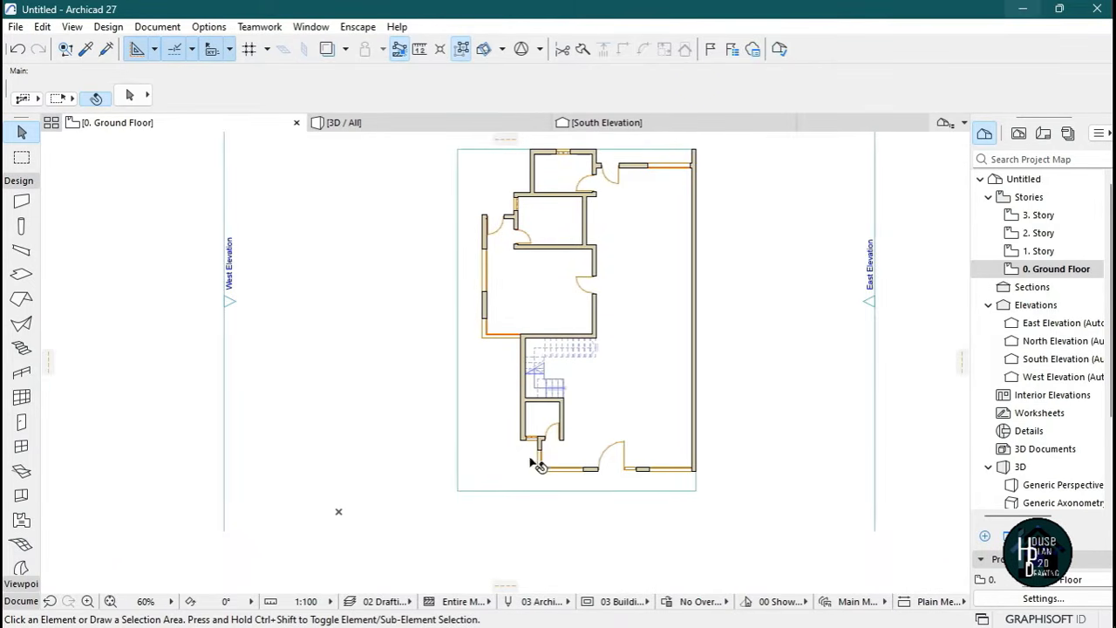
# Subtract a rectangle from the base slab's northwest corner so its edge follows the northernmost room's west wall down to the next room.
pyautogui.click(481, 401)
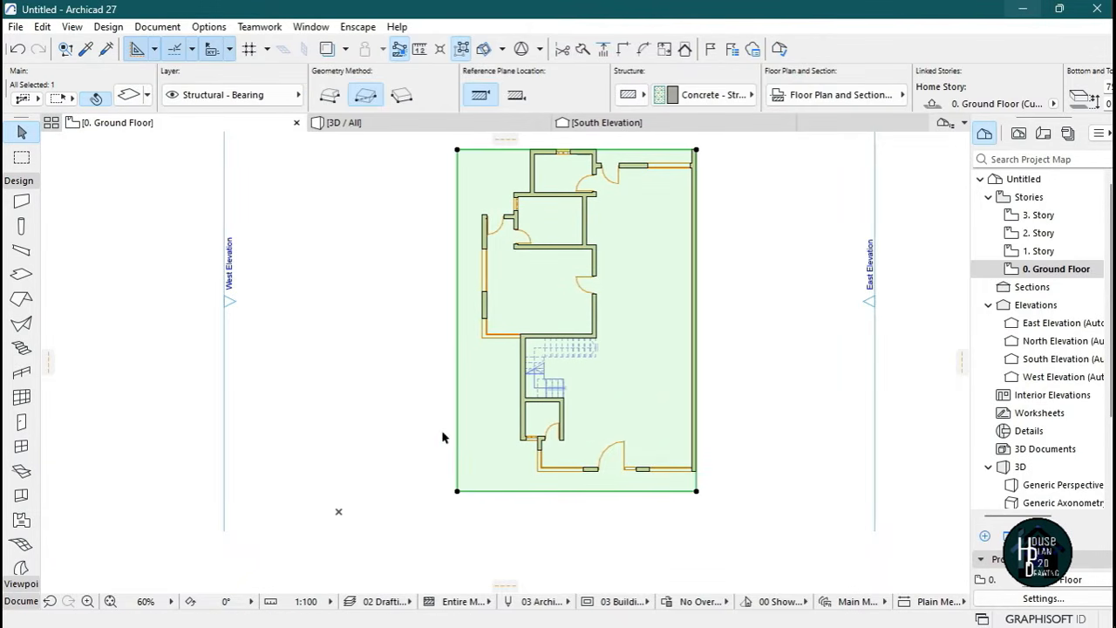
pyautogui.click(459, 366)
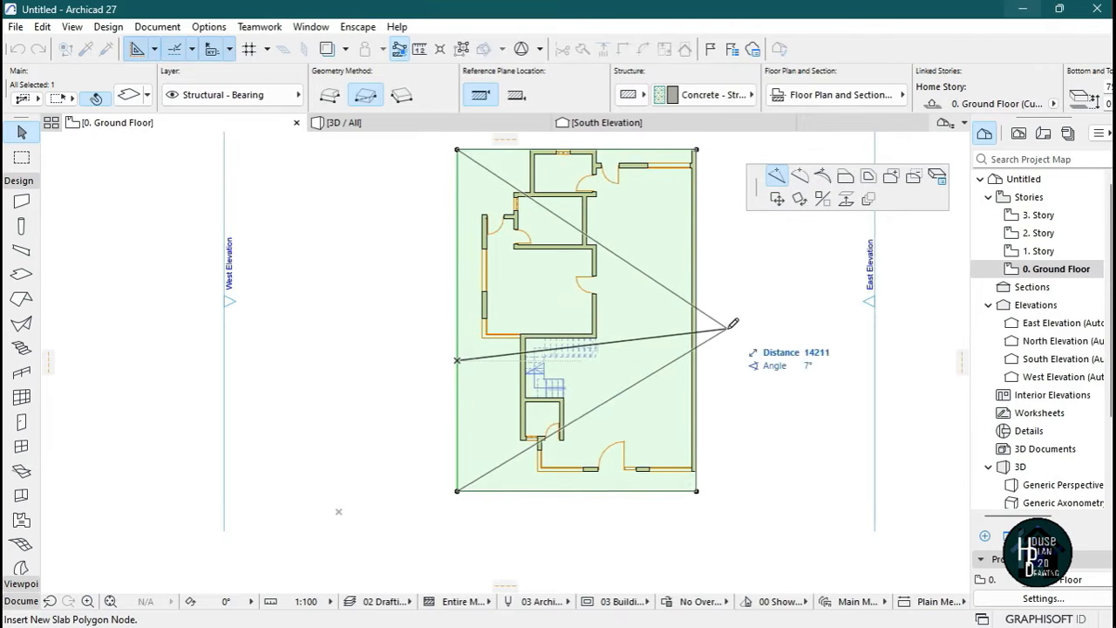
pyautogui.click(914, 178)
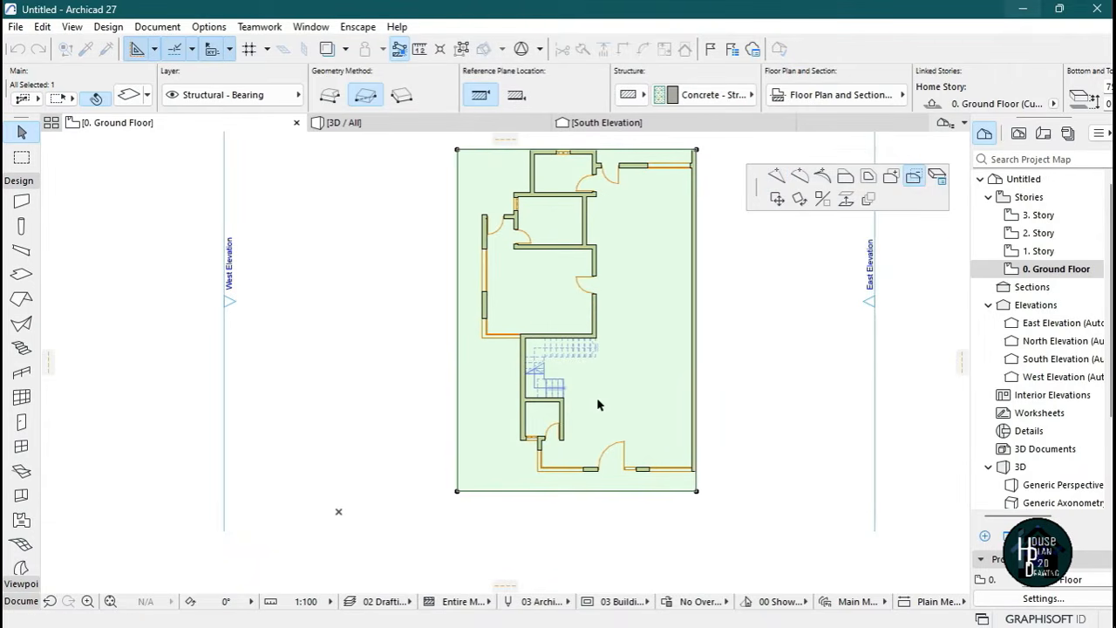
pyautogui.scroll(-2, 508, 523)
pyautogui.scroll(2, 514, 253)
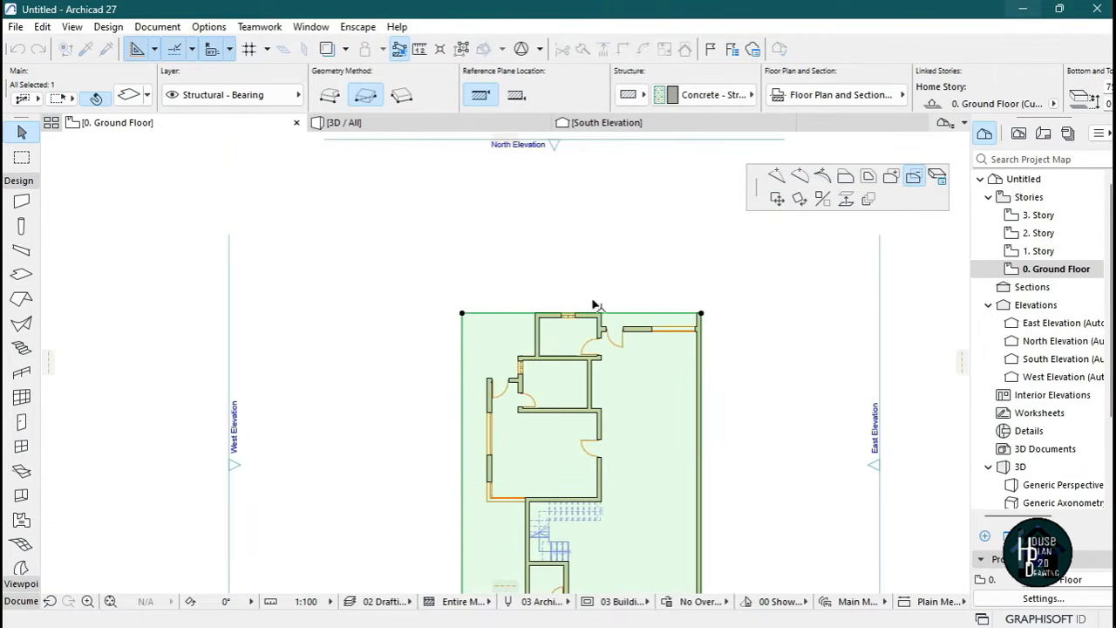
pyautogui.scroll(5, 698, 309)
pyautogui.scroll(-5, 642, 281)
pyautogui.scroll(4, 418, 323)
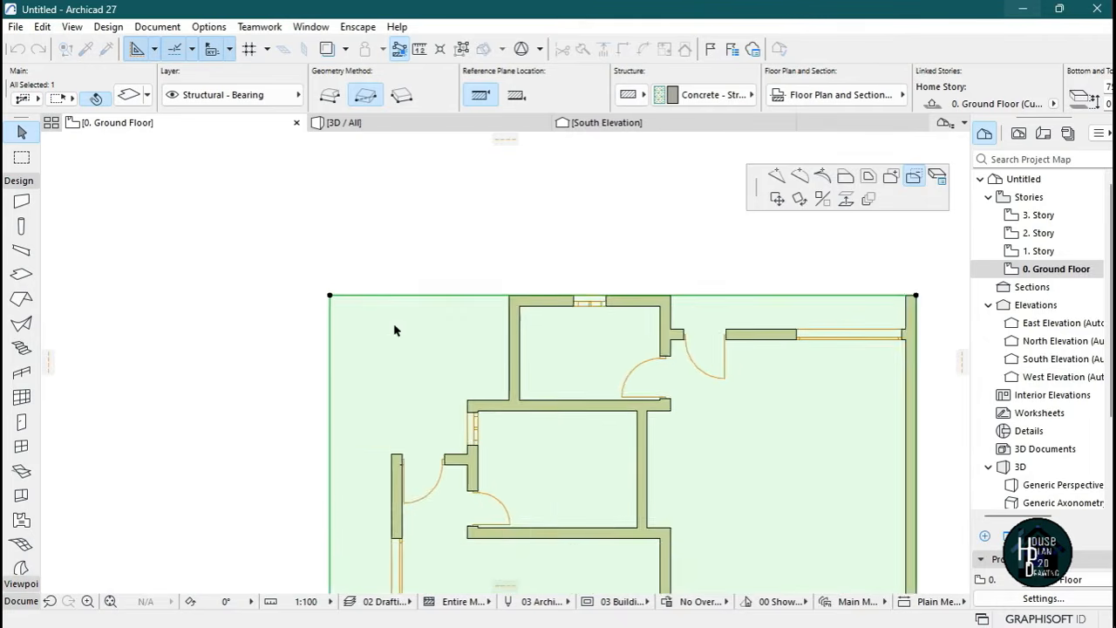
pyautogui.click(305, 294)
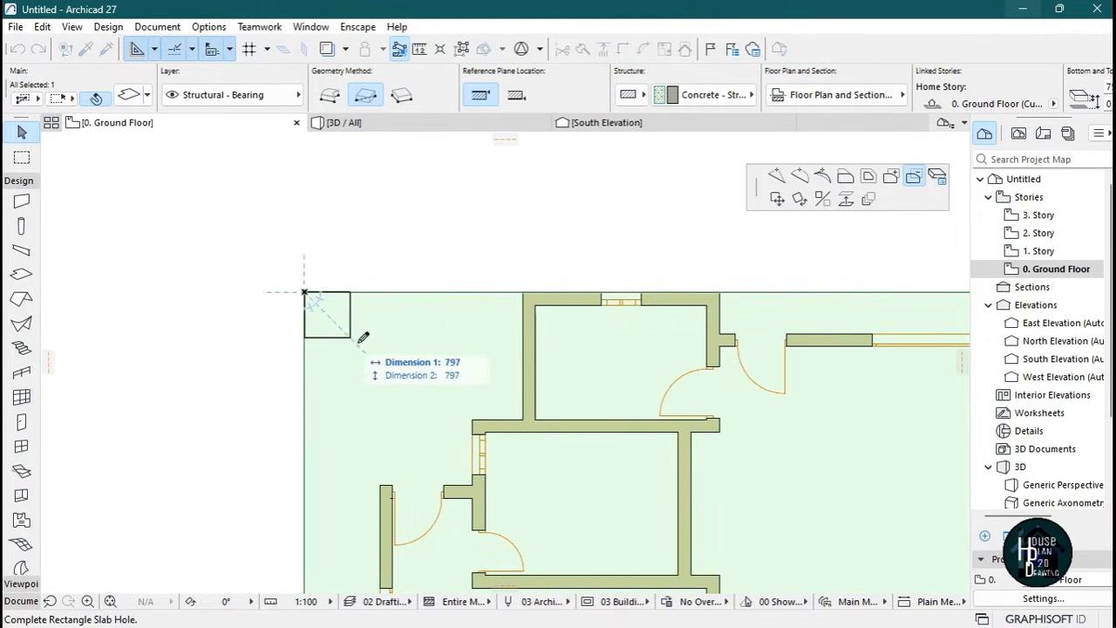
pyautogui.click(523, 416)
pyautogui.scroll(-5, 441, 369)
pyautogui.scroll(5, 423, 386)
pyautogui.scroll(1, 420, 385)
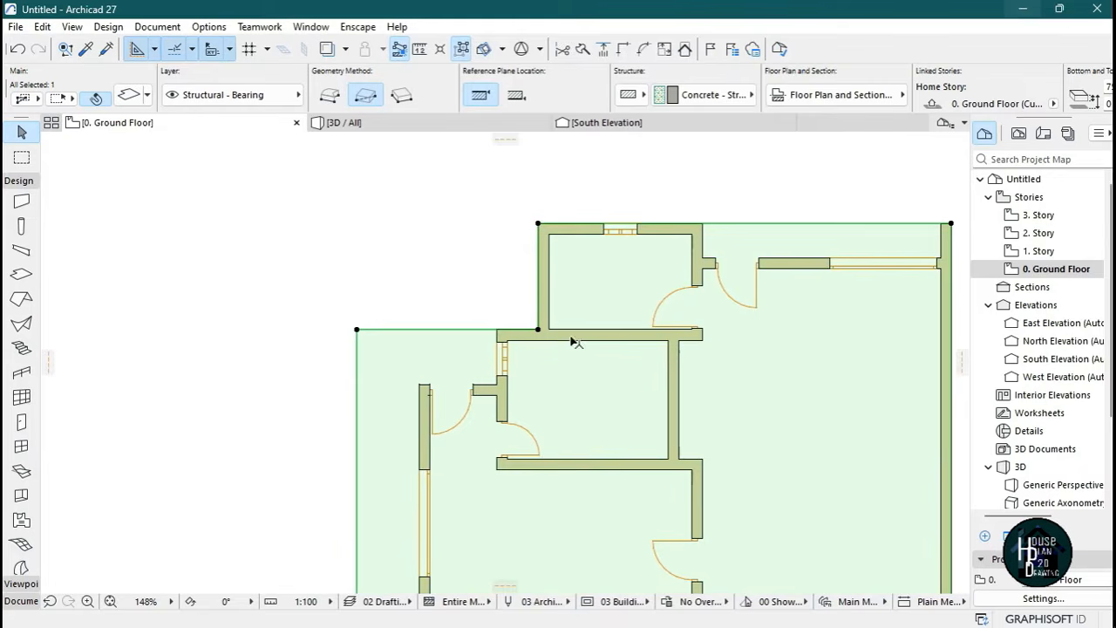
# Subtract the slab area outside the second room's west window, down to the outer face of the adjoining door wall.
pyautogui.scroll(-5, 575, 353)
pyautogui.scroll(5, 523, 349)
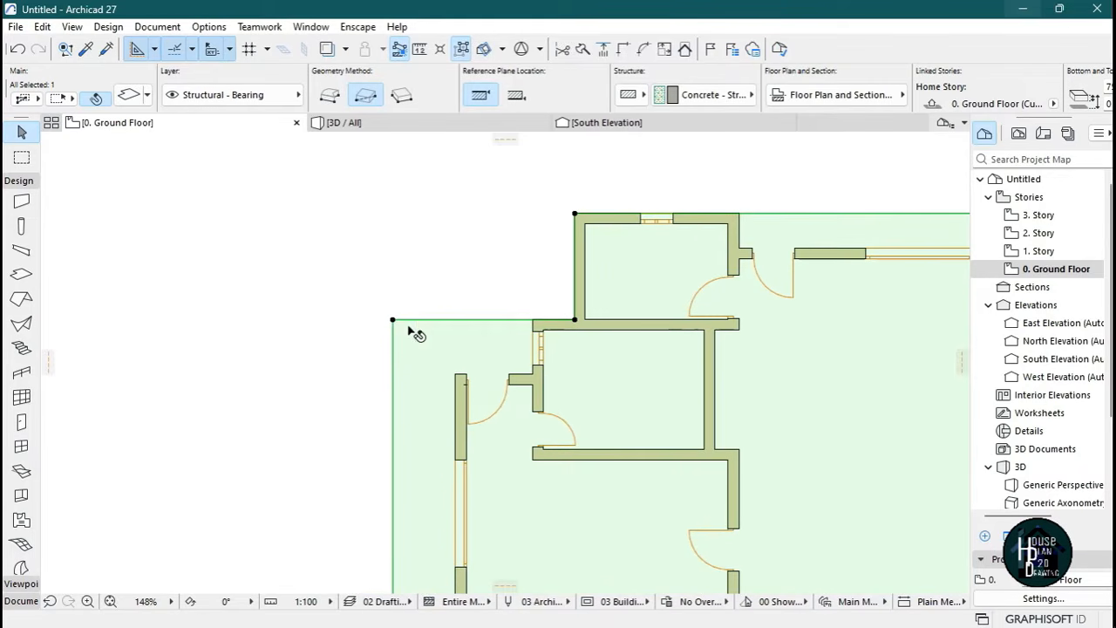
pyautogui.click(392, 320)
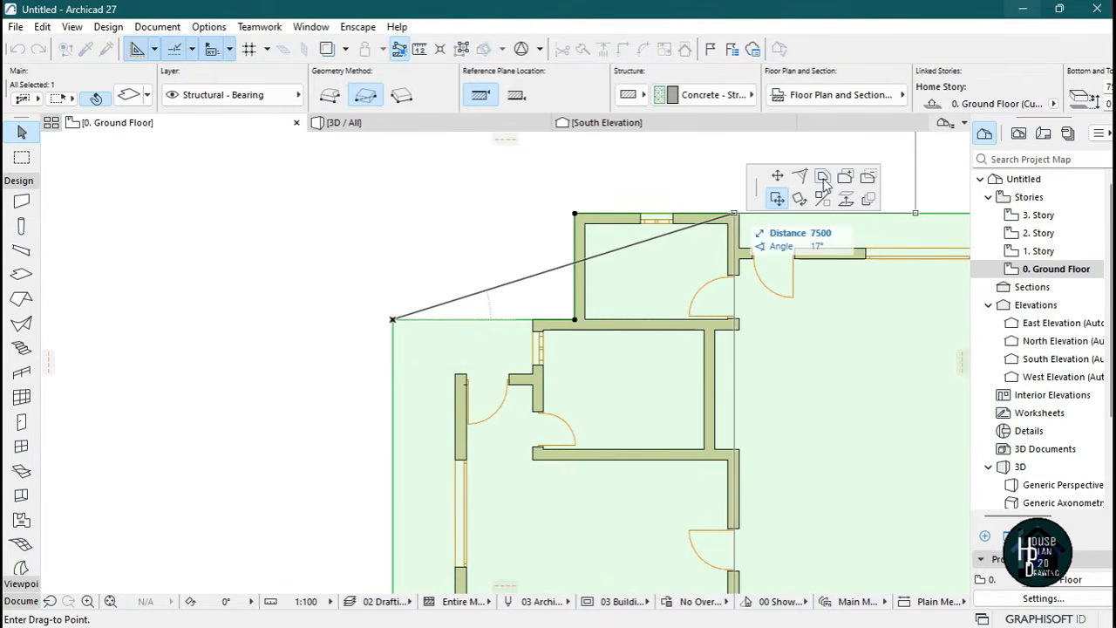
pyautogui.click(870, 178)
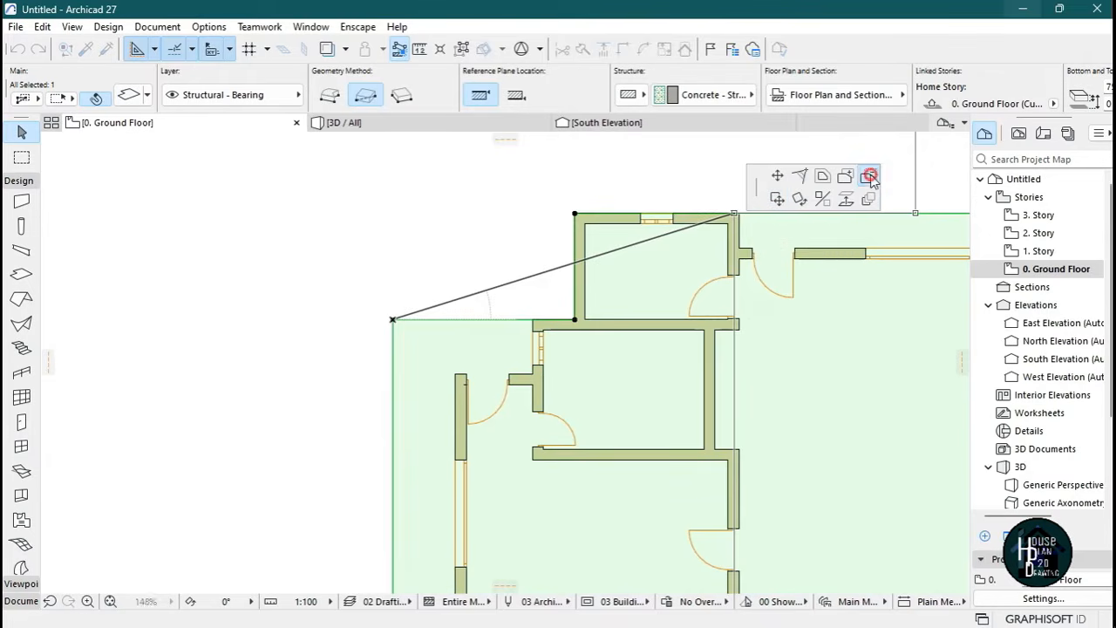
pyautogui.scroll(5, 454, 376)
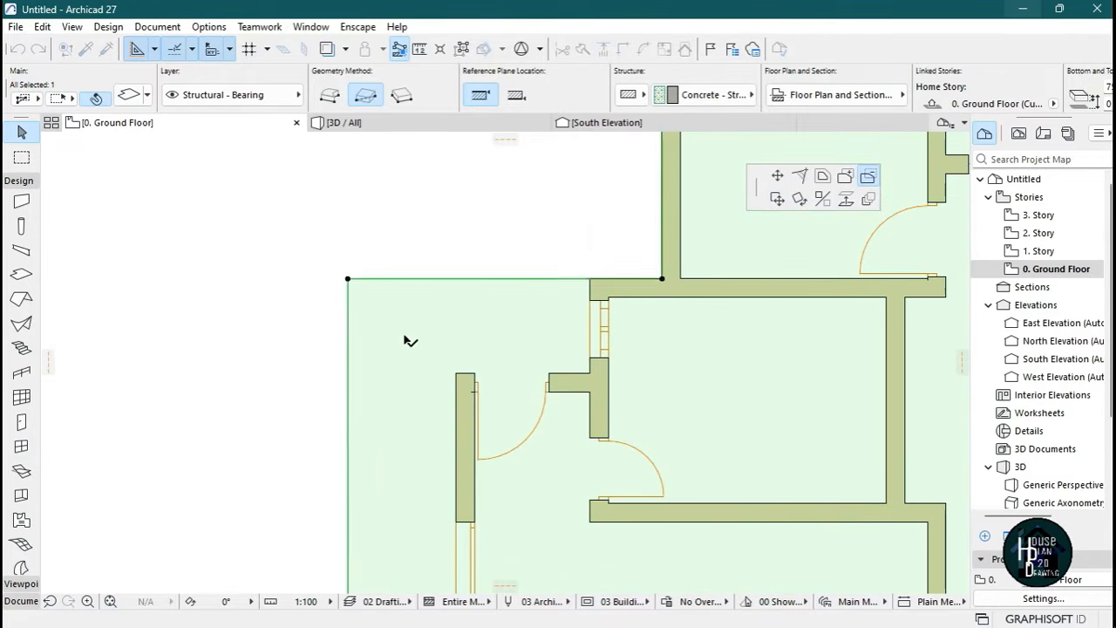
pyautogui.click(347, 280)
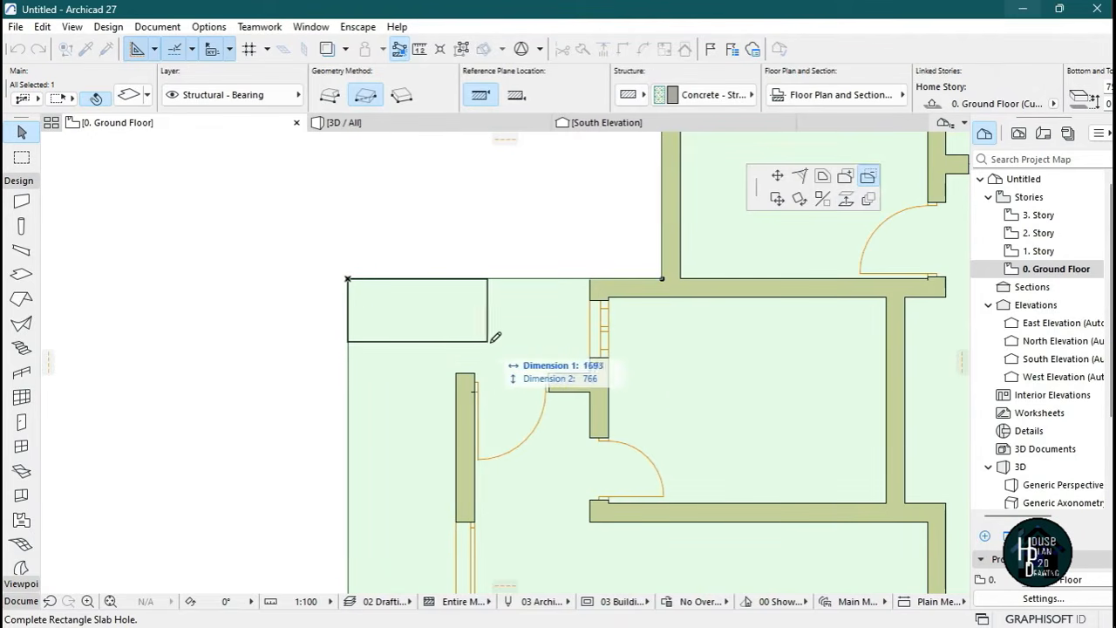
pyautogui.click(585, 374)
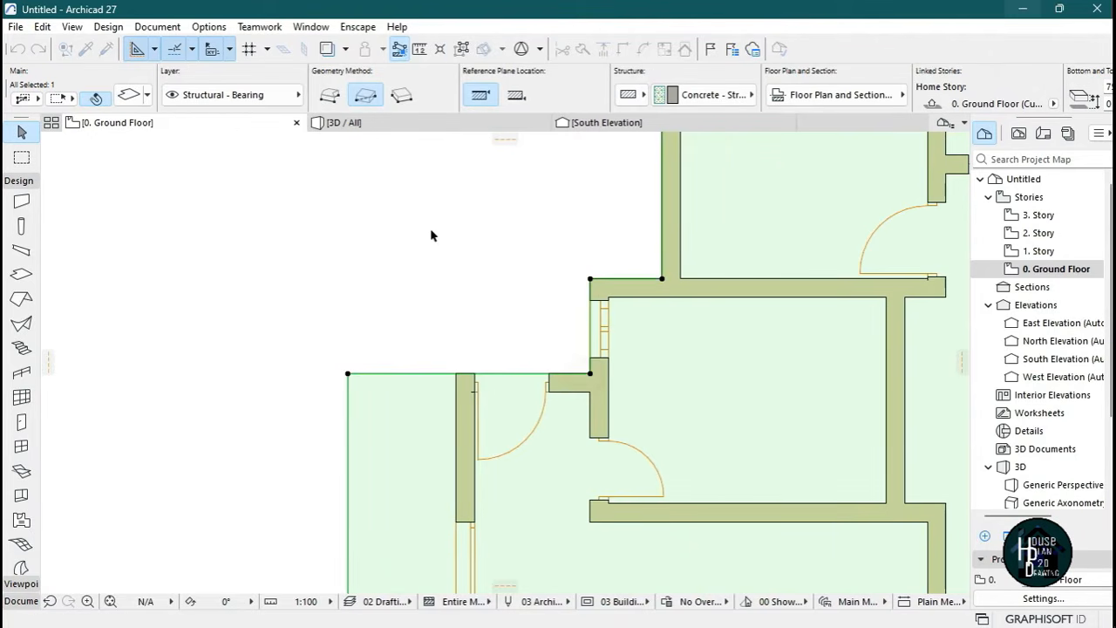
pyautogui.scroll(-3, 539, 306)
pyautogui.scroll(-3, 539, 307)
pyautogui.scroll(1, 532, 526)
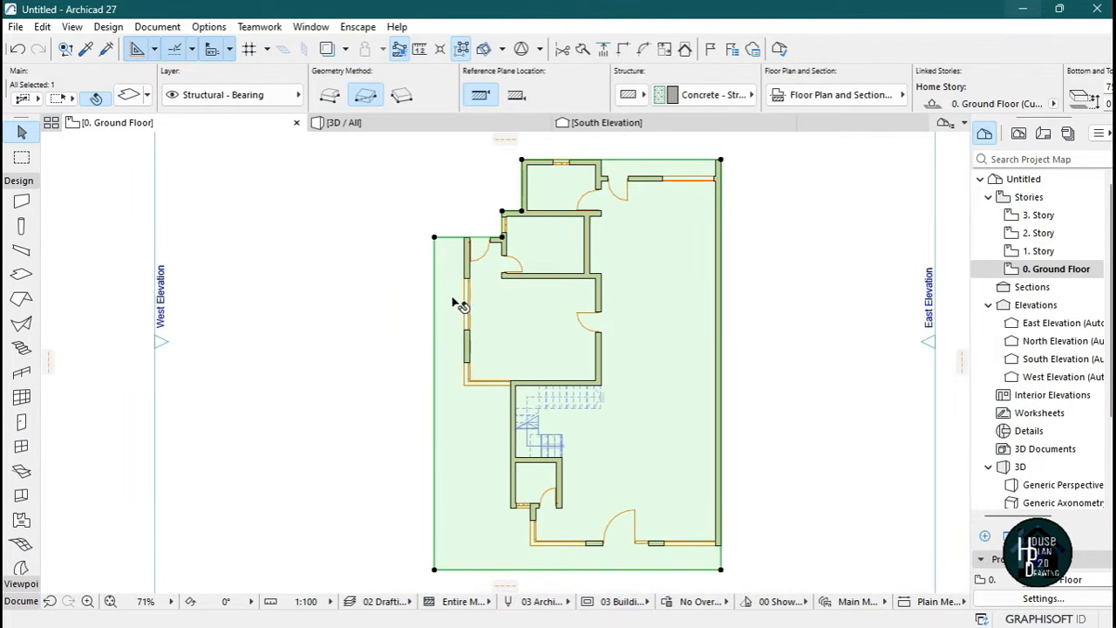
# Subtract a strip about 1316 by 6450 from the slab along the large west room's outer wall, down to its southwest window corner.
pyautogui.scroll(2, 453, 301)
pyautogui.click(430, 219)
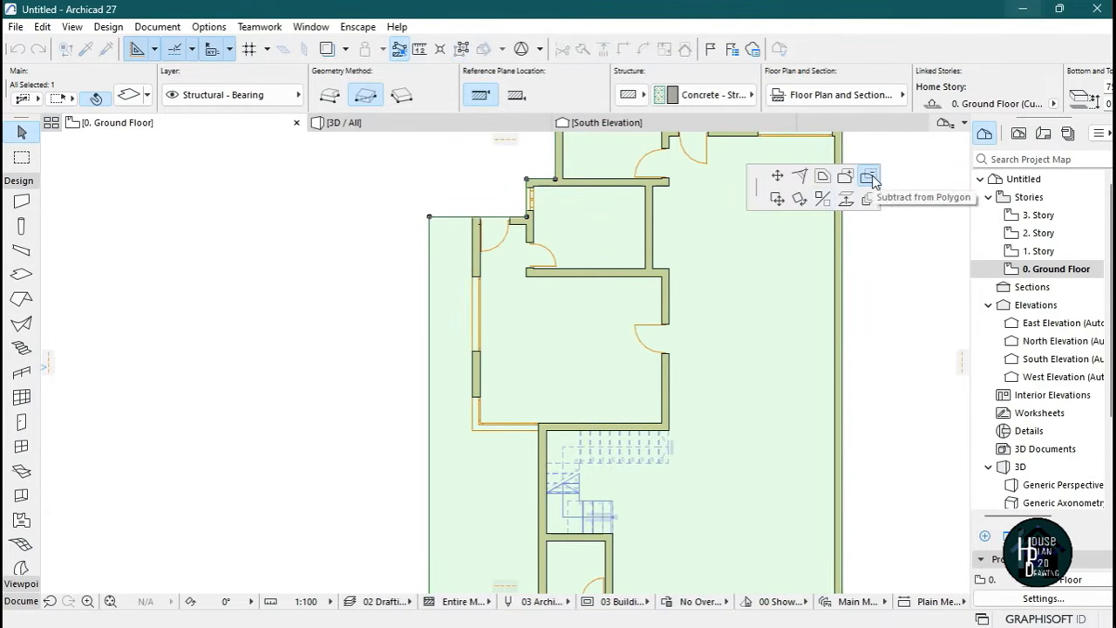
pyautogui.click(430, 218)
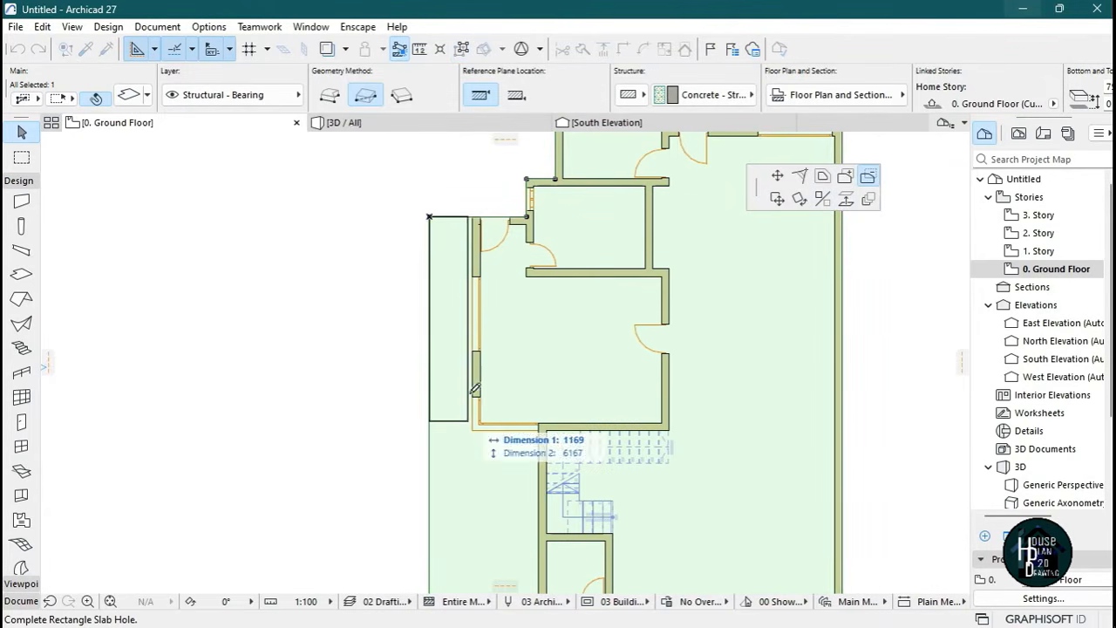
pyautogui.scroll(-5, 445, 418)
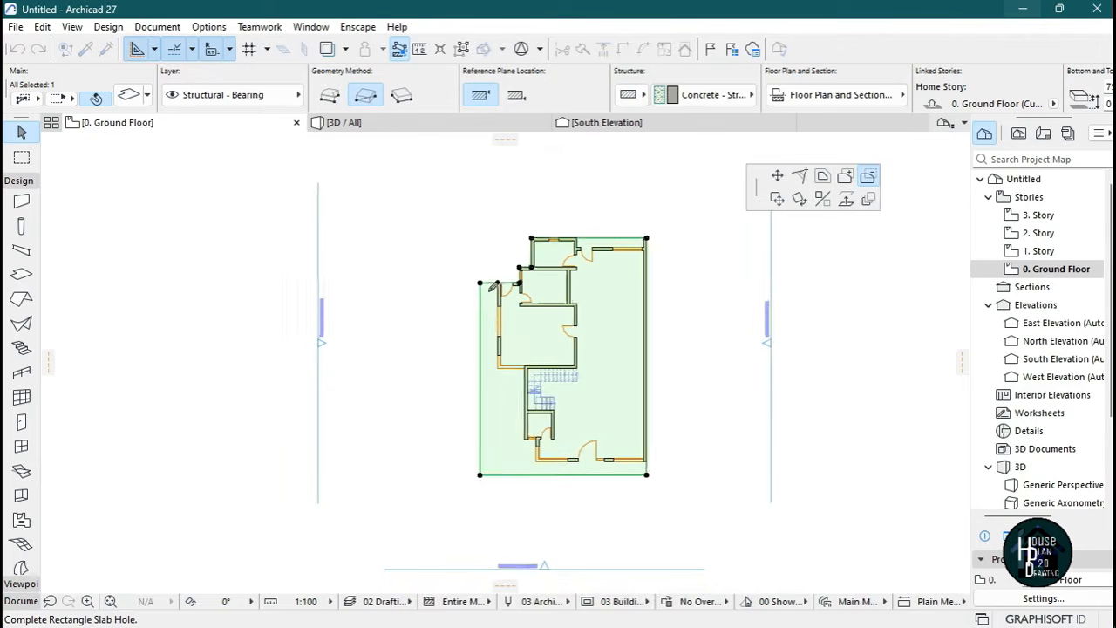
pyautogui.scroll(10, 500, 461)
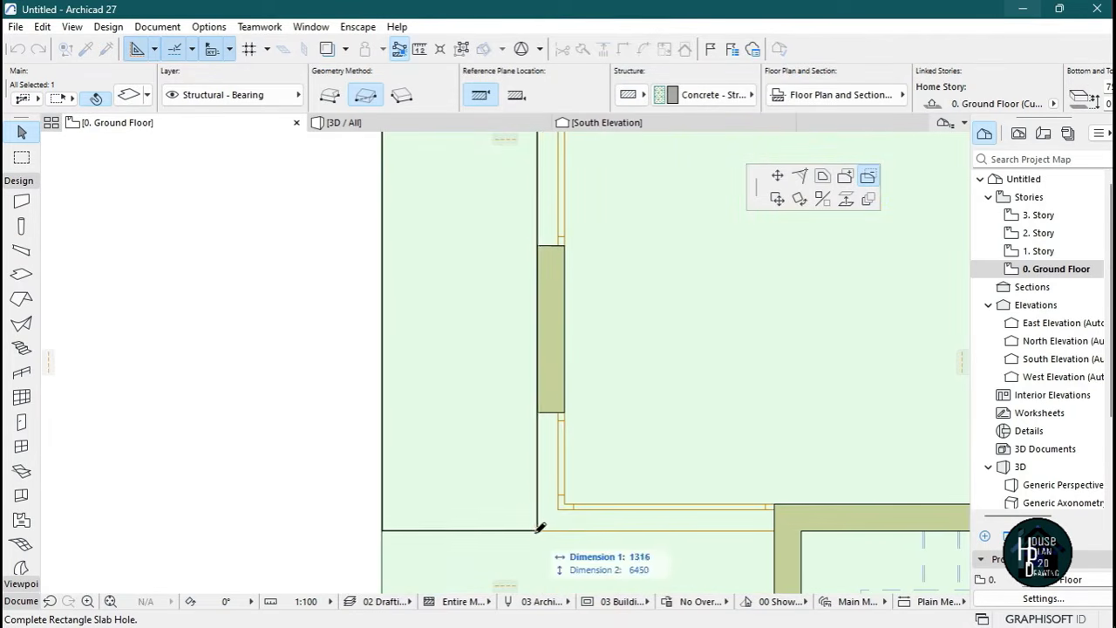
pyautogui.click(537, 527)
pyautogui.scroll(-5, 505, 360)
pyautogui.scroll(2, 500, 434)
pyautogui.scroll(-4, 488, 288)
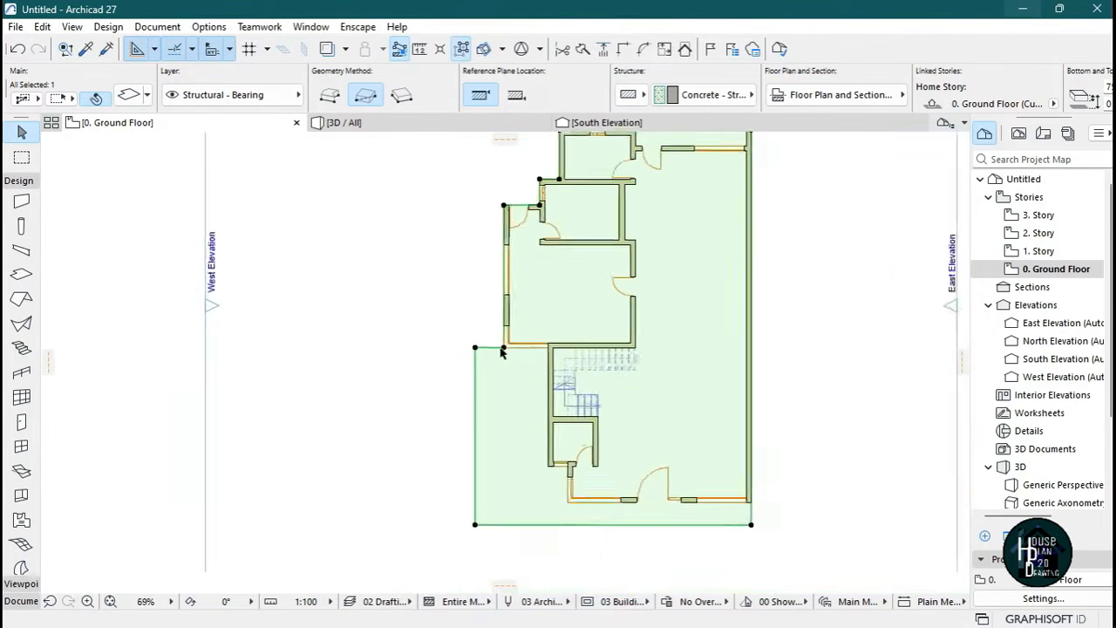
# Subtract the slab area west of the staircase, down to the southwest outer corner of the small room below it.
pyautogui.scroll(1, 508, 401)
pyautogui.scroll(2, 493, 340)
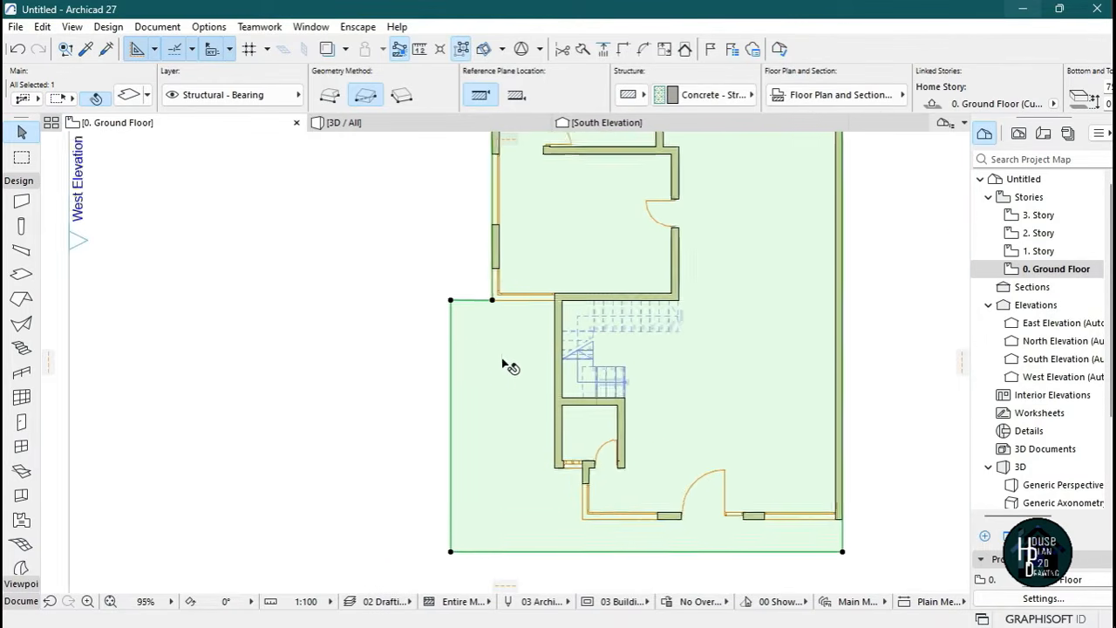
pyautogui.click(448, 297)
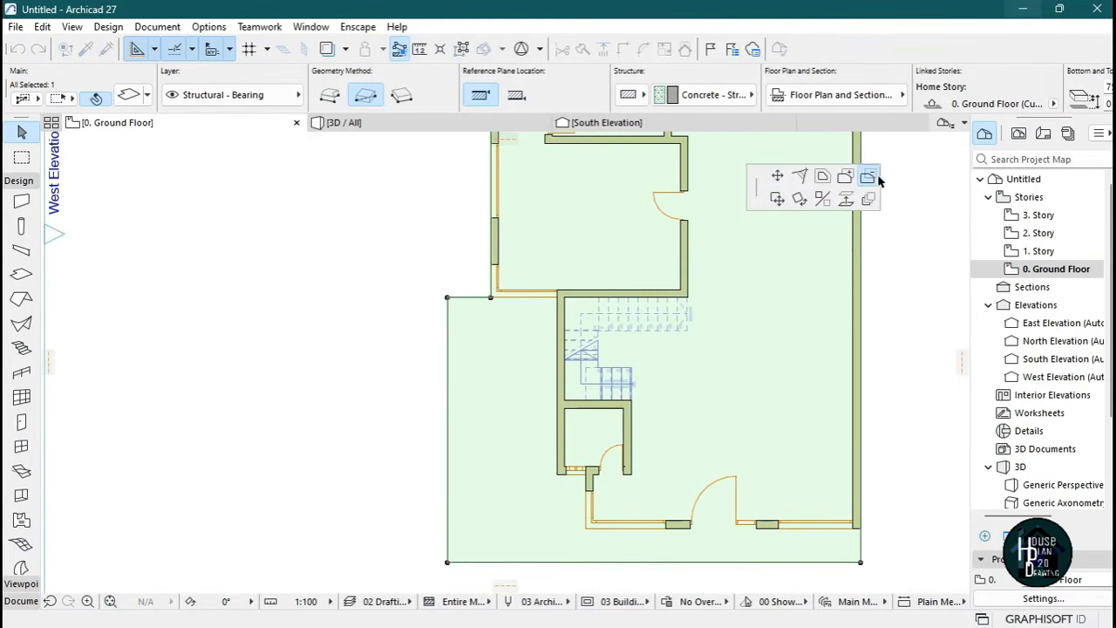
pyautogui.click(448, 298)
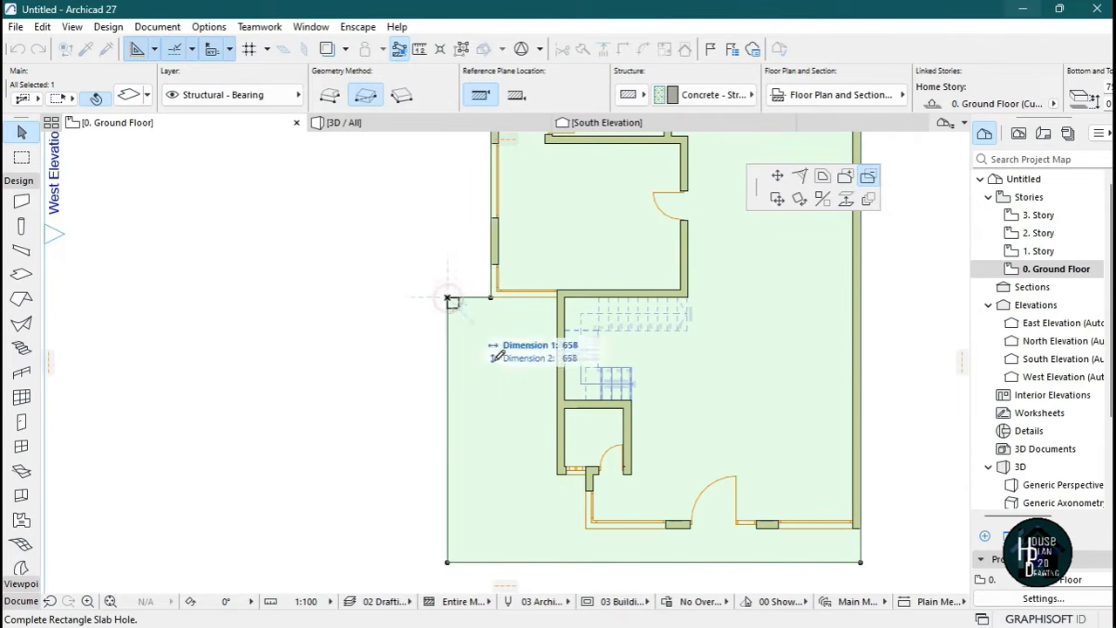
pyautogui.click(556, 475)
pyautogui.scroll(-4, 483, 366)
pyautogui.scroll(8, 502, 439)
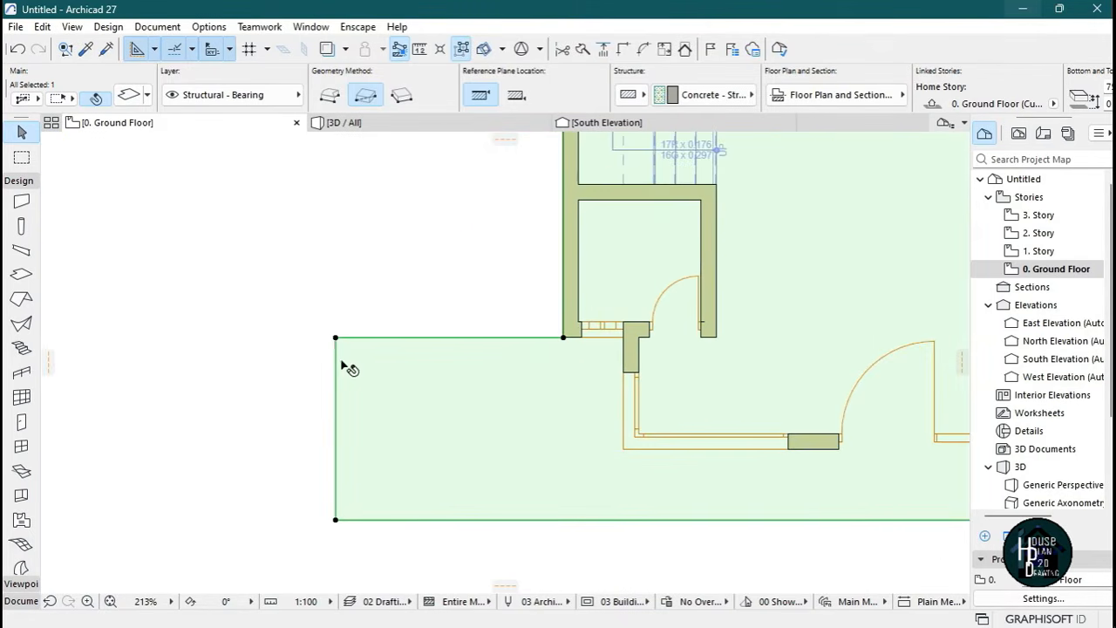
# Subtract the slab area beside the front room's west window, down to the house's southwest corner.
pyautogui.click(336, 338)
pyautogui.click(336, 338)
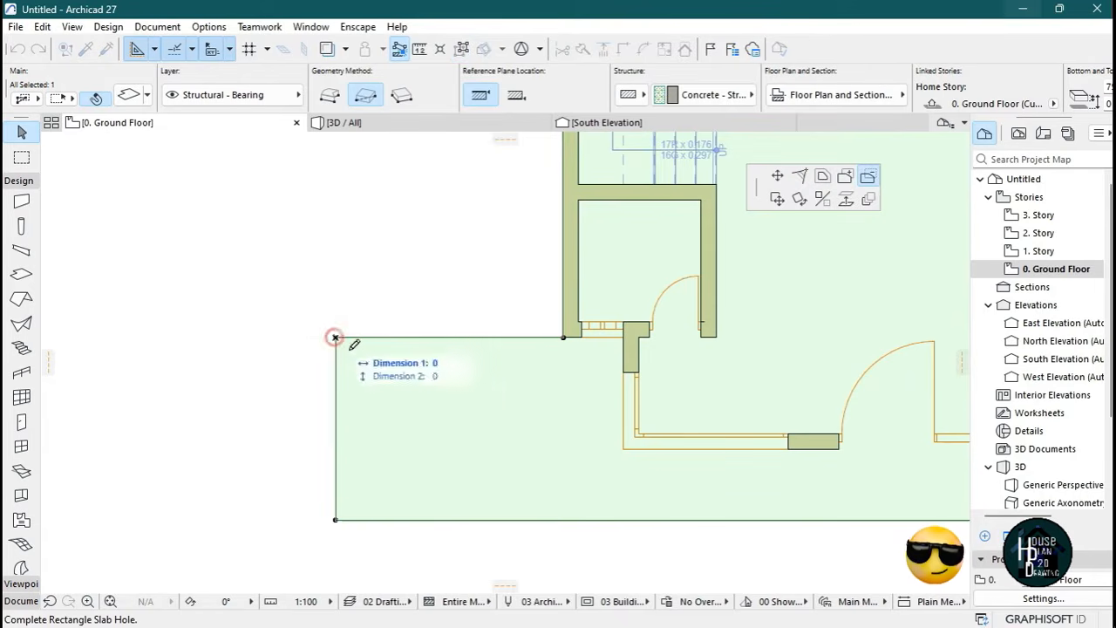
pyautogui.click(624, 448)
pyautogui.scroll(-3, 496, 420)
pyautogui.scroll(4, 485, 487)
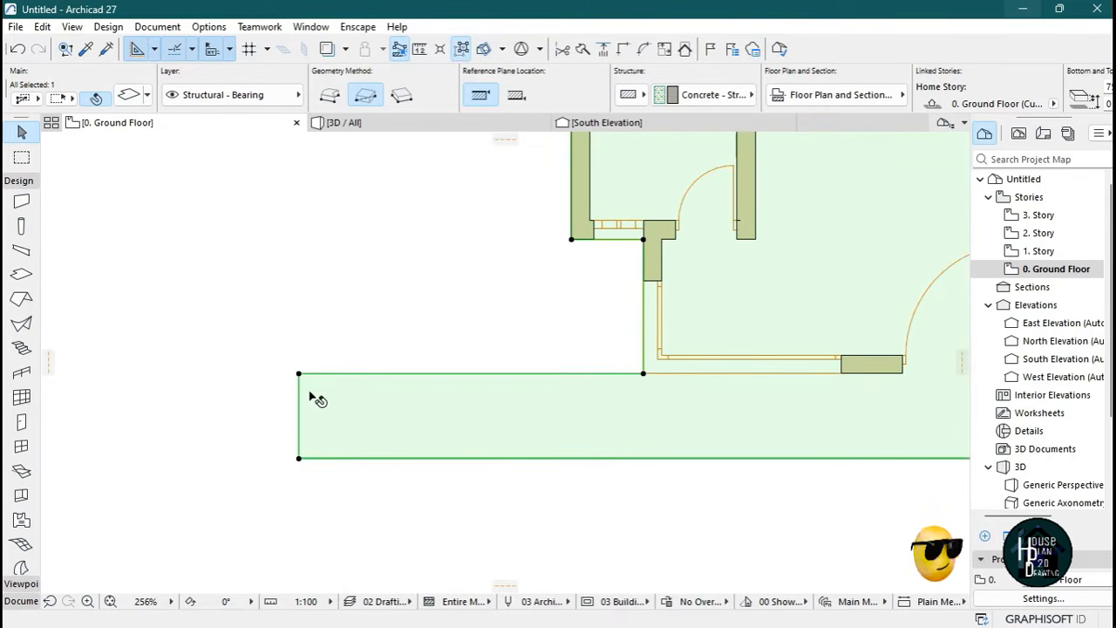
# Subtract the remaining slab strip south of the front entrance wall, from the west overhang to the house's east edge.
pyautogui.click(299, 375)
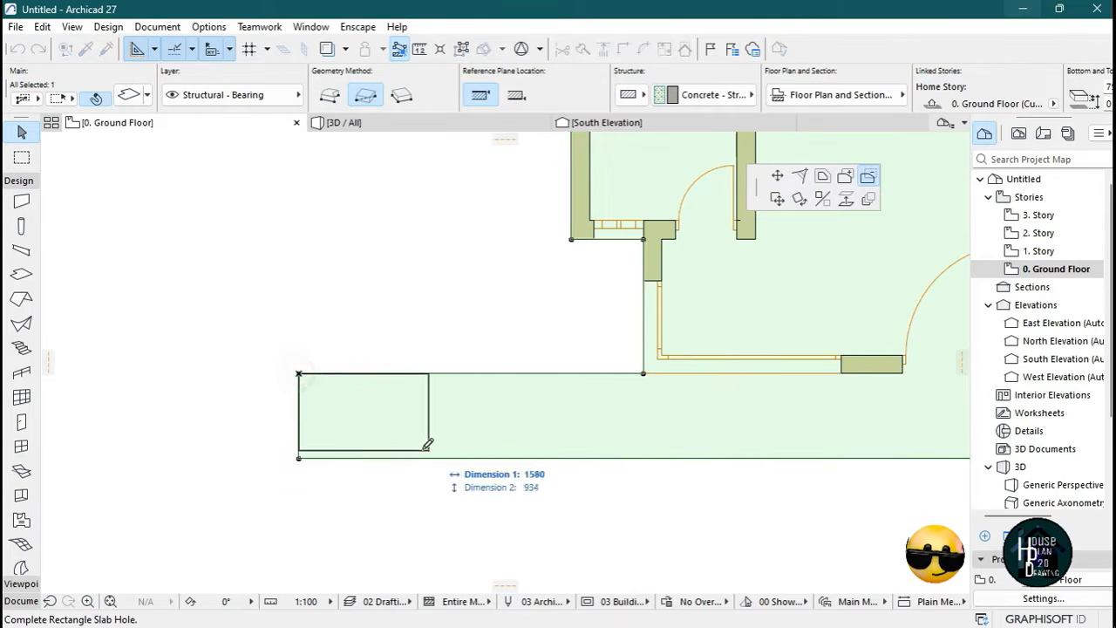
pyautogui.scroll(-3, 418, 423)
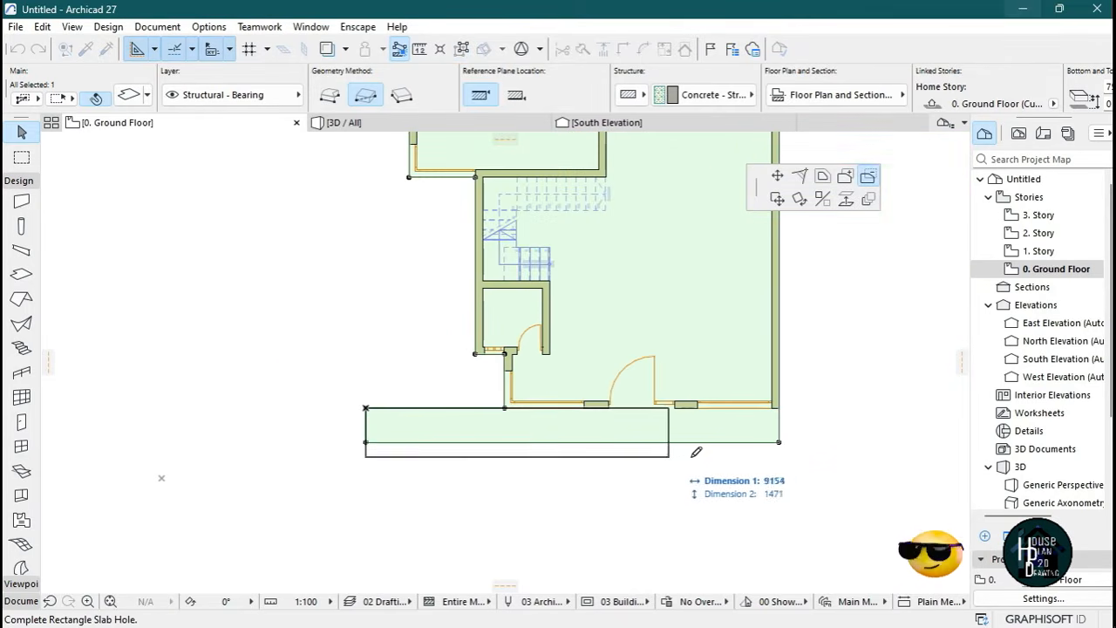
pyautogui.scroll(2, 782, 440)
pyautogui.click(783, 438)
pyautogui.scroll(-5, 631, 448)
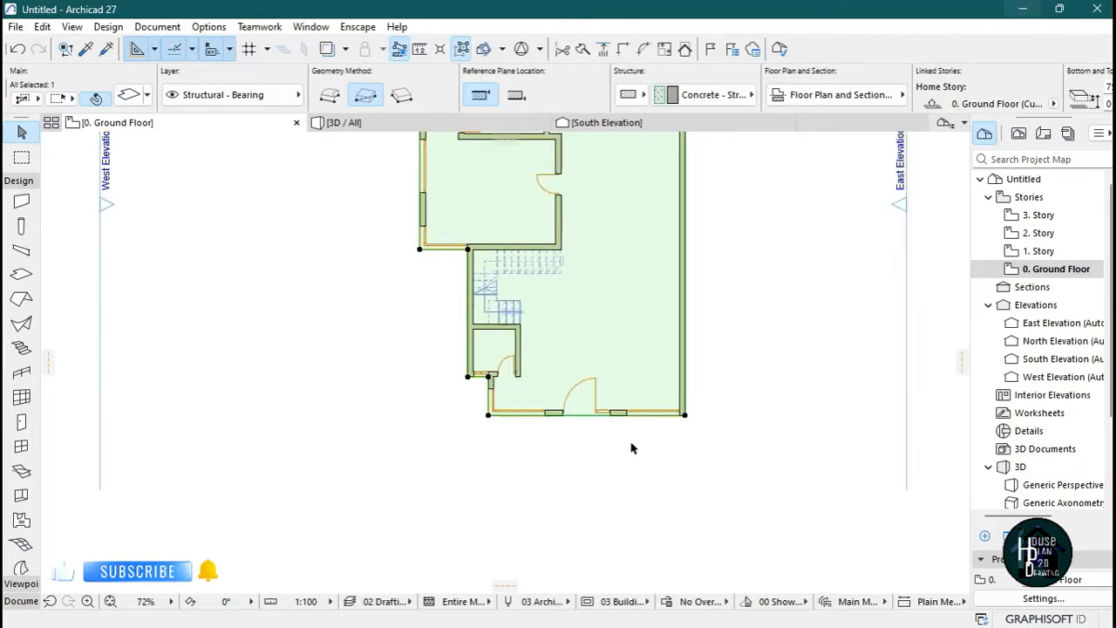
pyautogui.scroll(2, 628, 343)
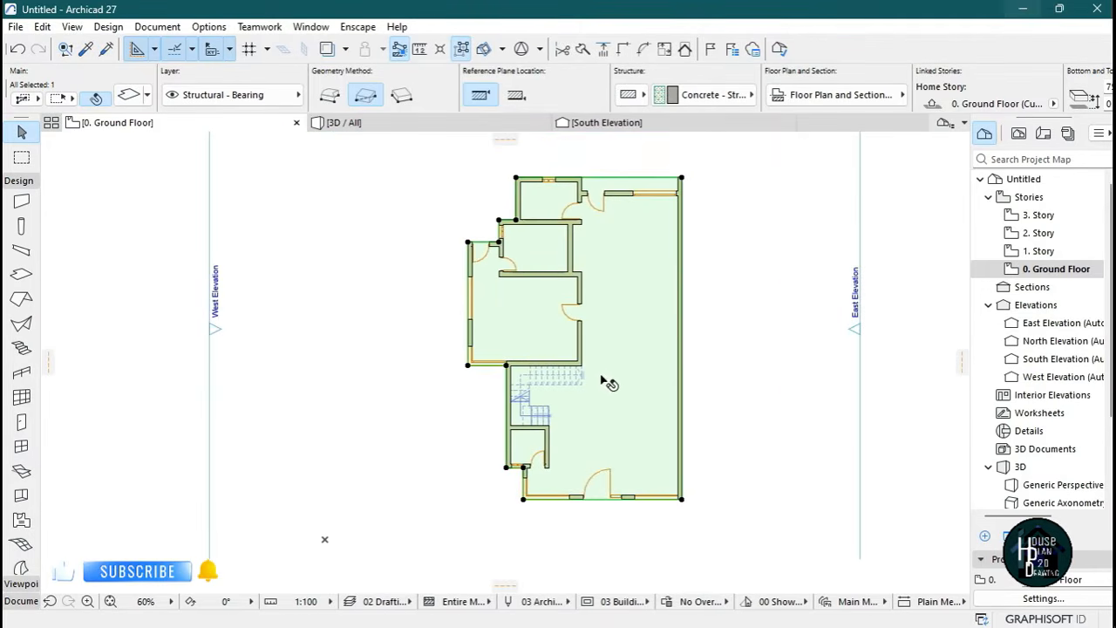
# Examine the trimmed base slab in 3D against the outer walls from all around the house.
pyautogui.click(667, 520)
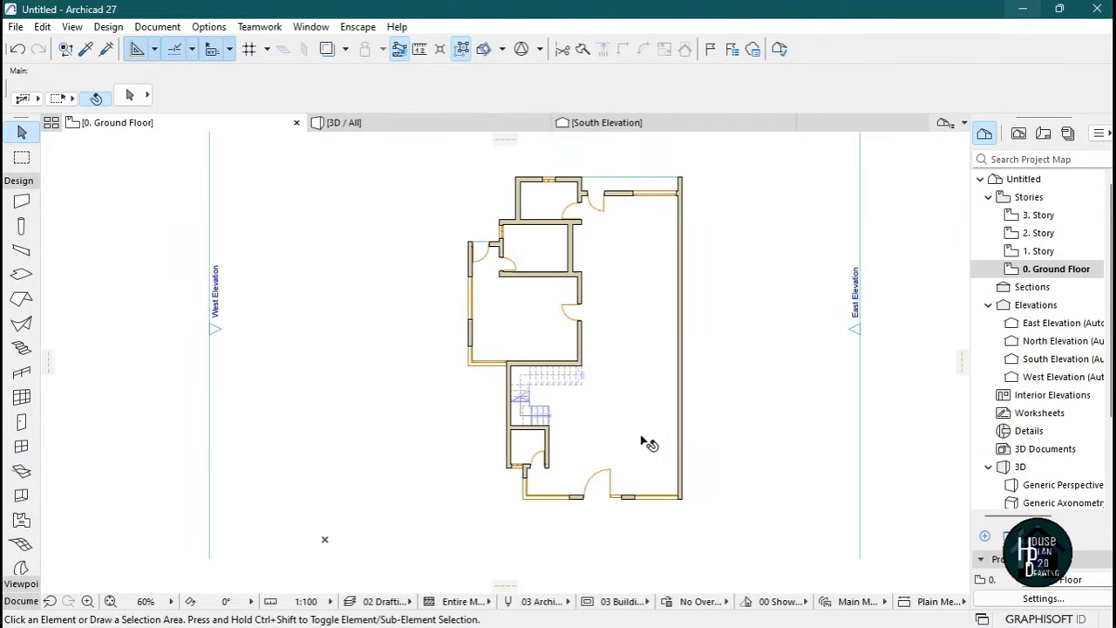
pyautogui.click(380, 122)
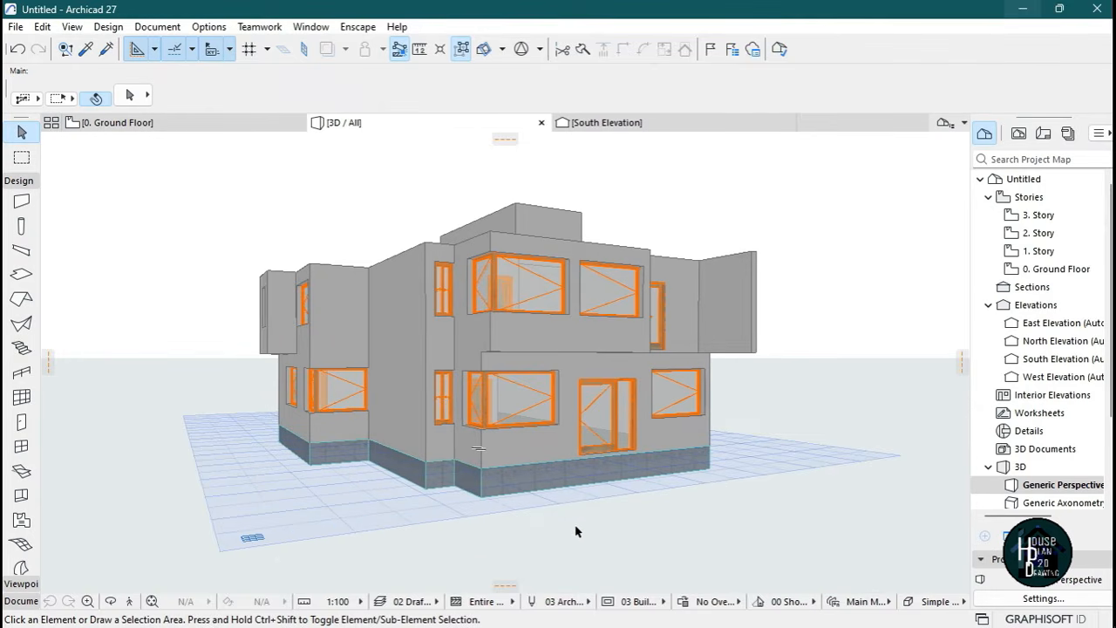
pyautogui.click(129, 602)
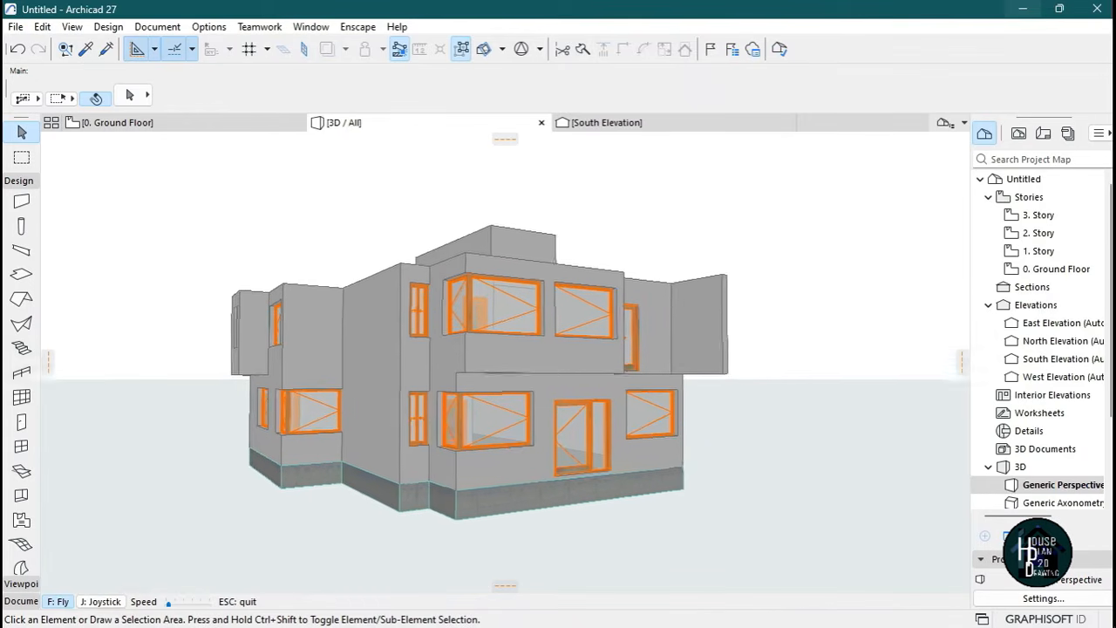
pyautogui.press('w')
pyautogui.press('d')
pyautogui.press('s')
pyautogui.press('s')
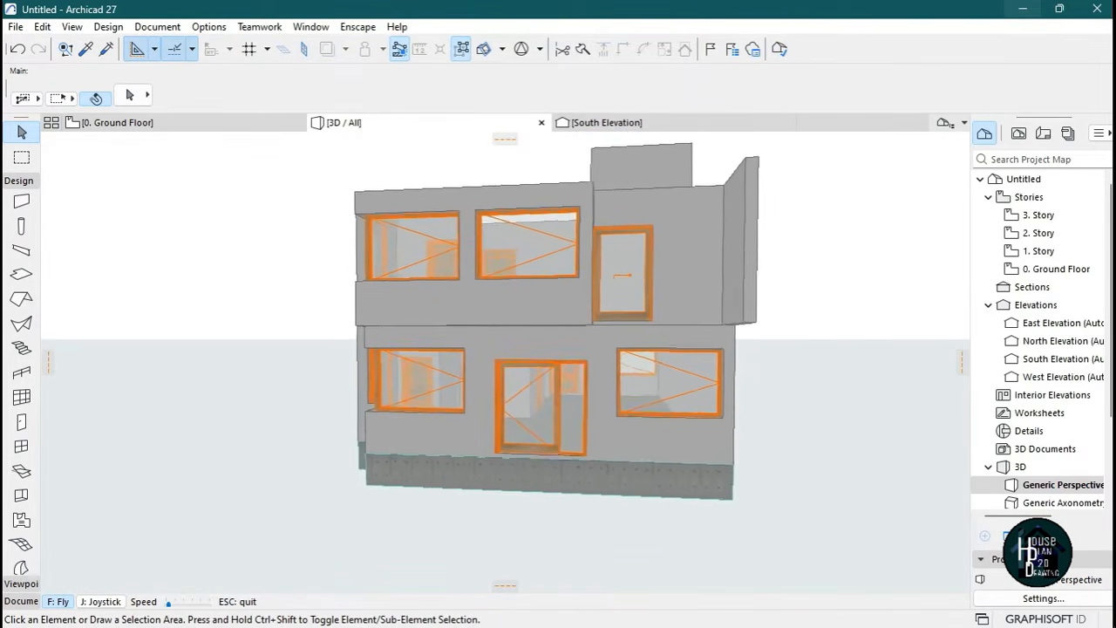
pyautogui.press('d')
pyautogui.press('w')
pyautogui.press('d')
pyautogui.press('s')
pyautogui.press('d')
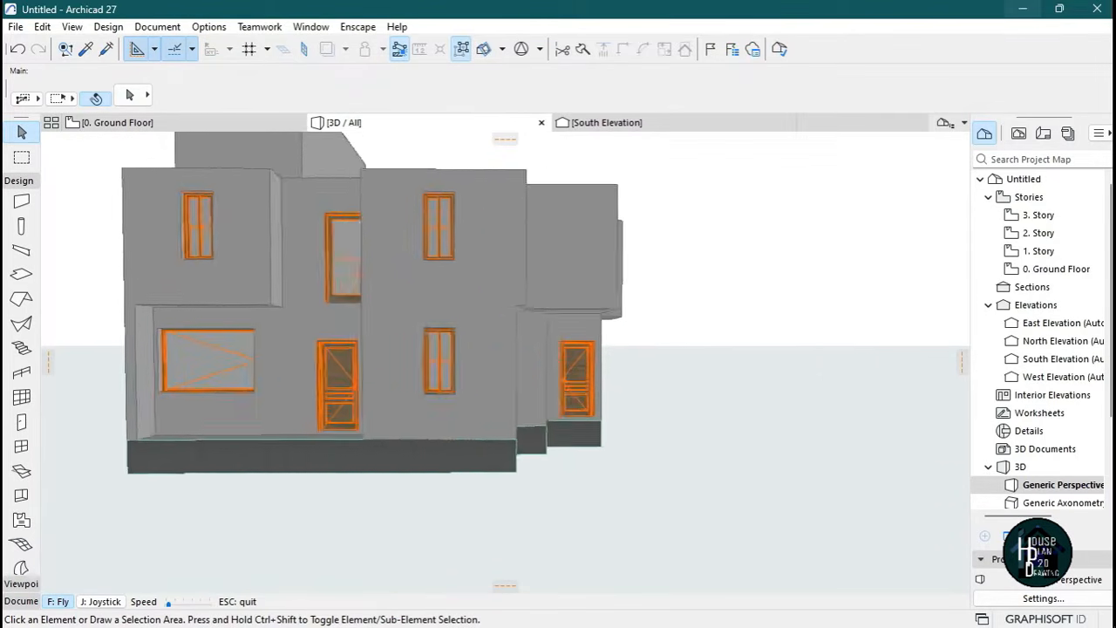
pyautogui.press('w')
pyautogui.press('s')
pyautogui.press('d')
pyautogui.press('w')
pyautogui.press('s')
pyautogui.press('a')
pyautogui.press('w')
pyautogui.press('w')
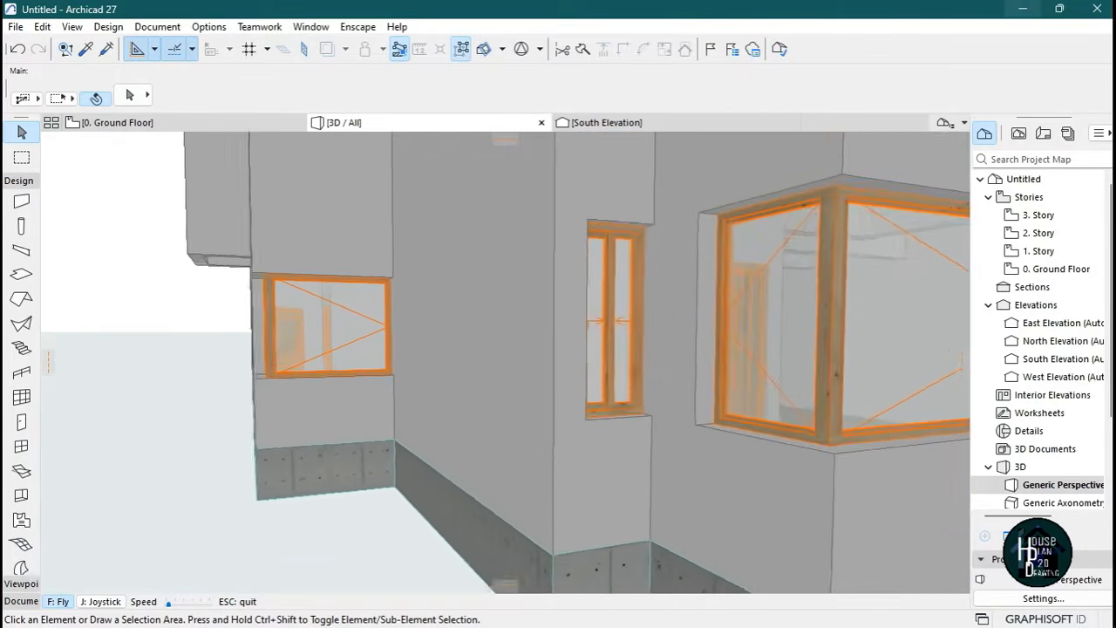
pyautogui.press('w')
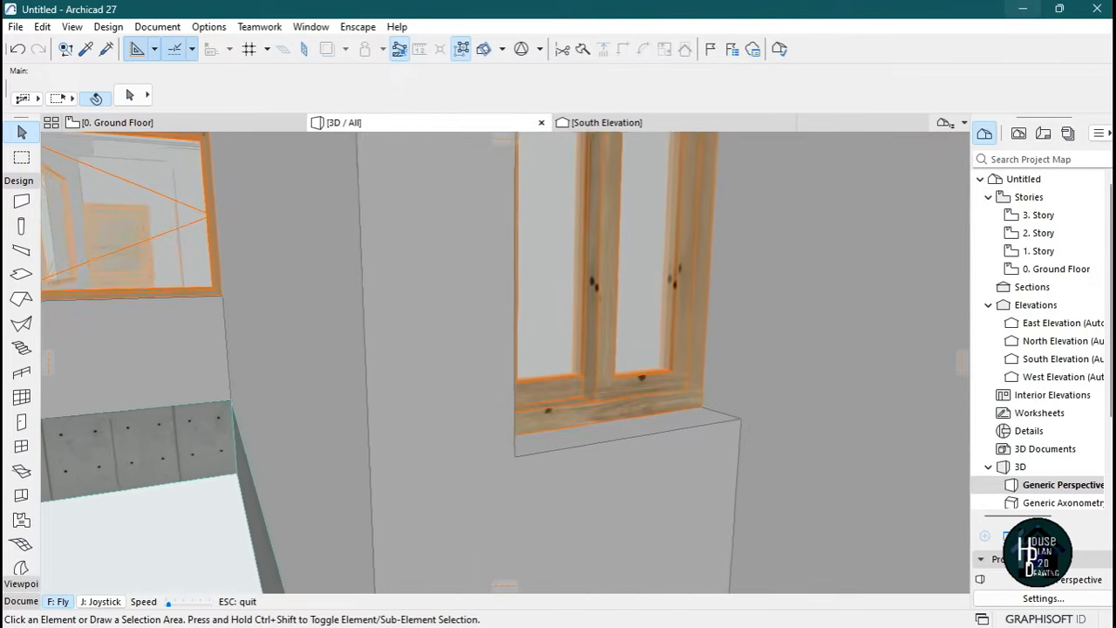
pyautogui.press('s')
pyautogui.press('e')
pyautogui.press('s')
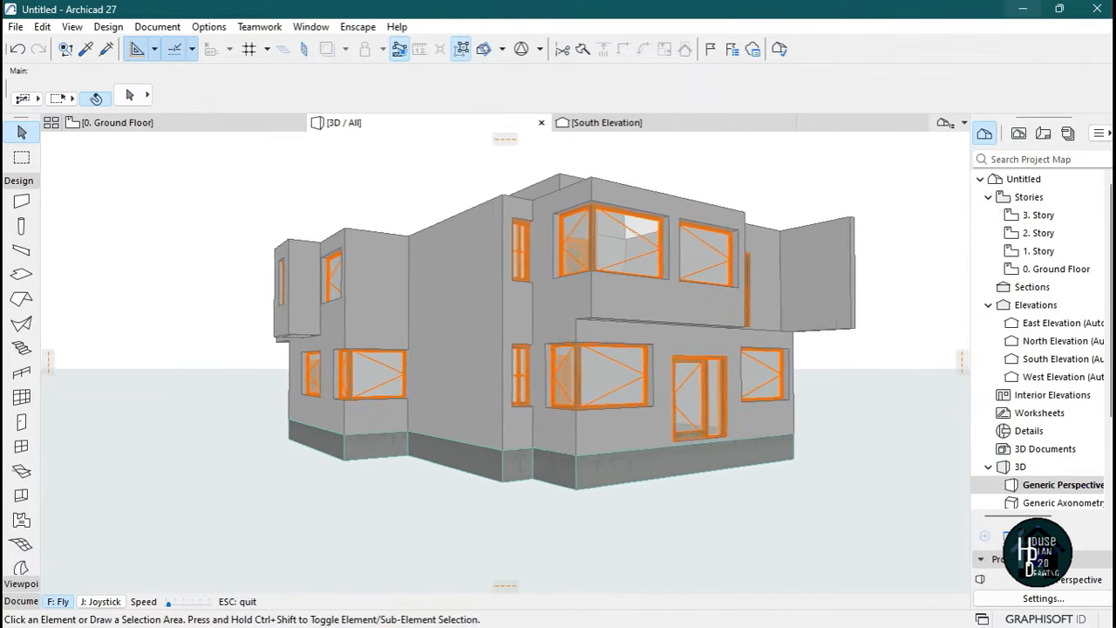
# Stretch the narrow ground floor window beside the front corner window vertically from its lower edge to a height of 700.
pyautogui.press('w')
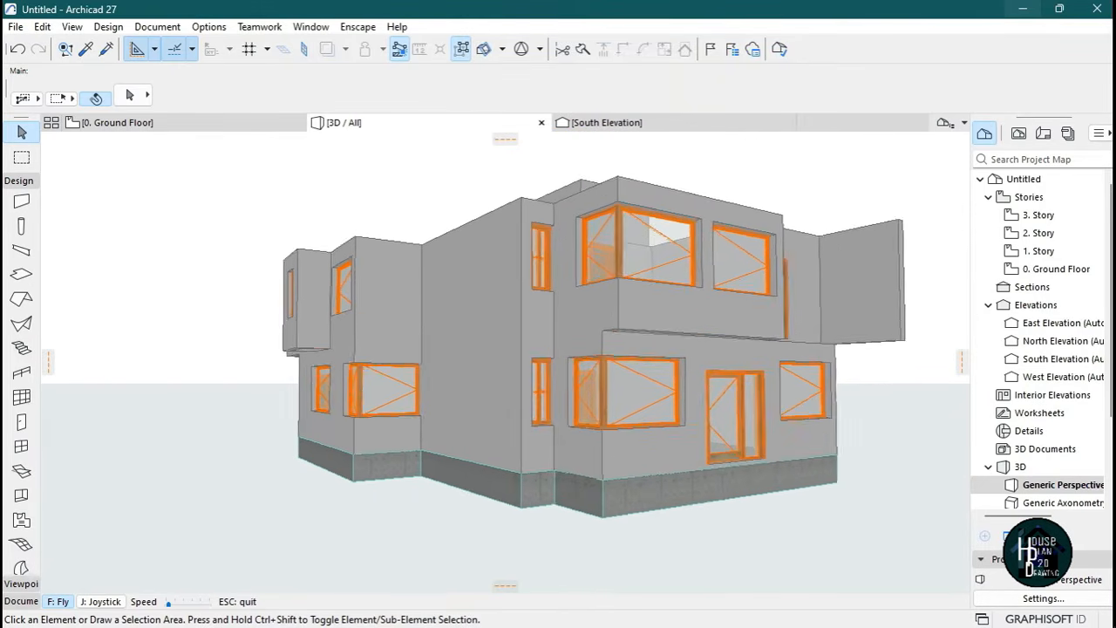
pyautogui.press('Escape')
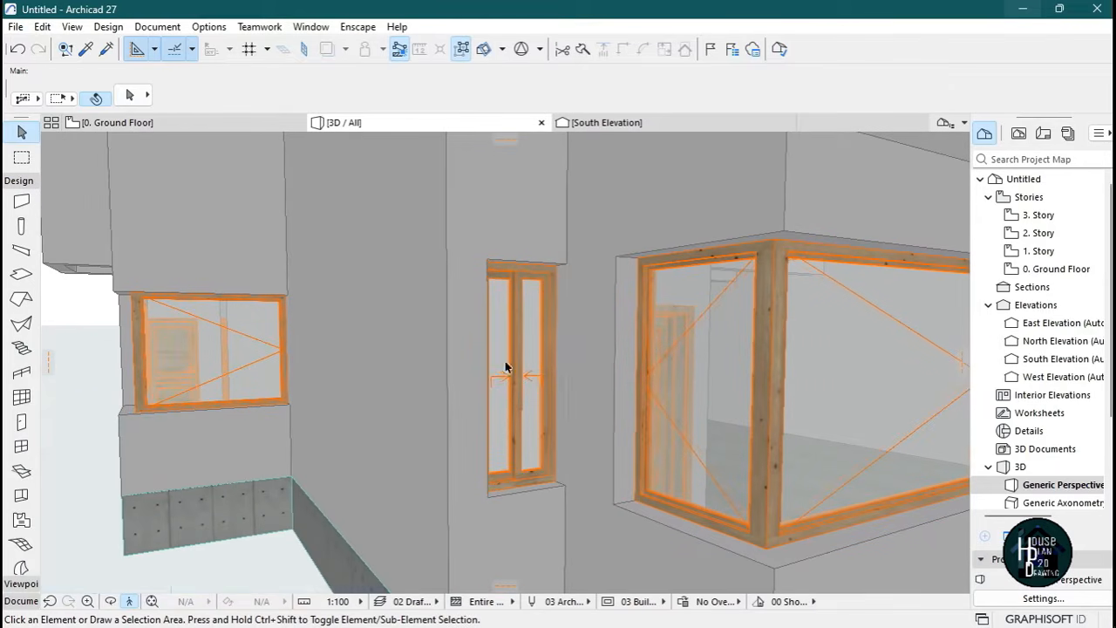
pyautogui.click(526, 331)
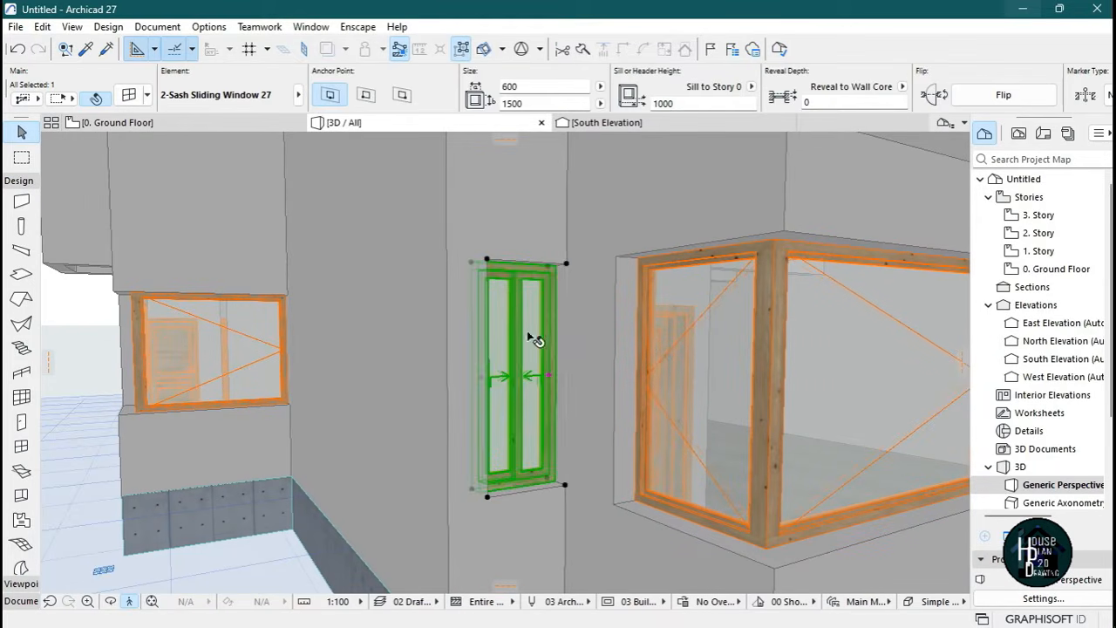
pyautogui.click(566, 486)
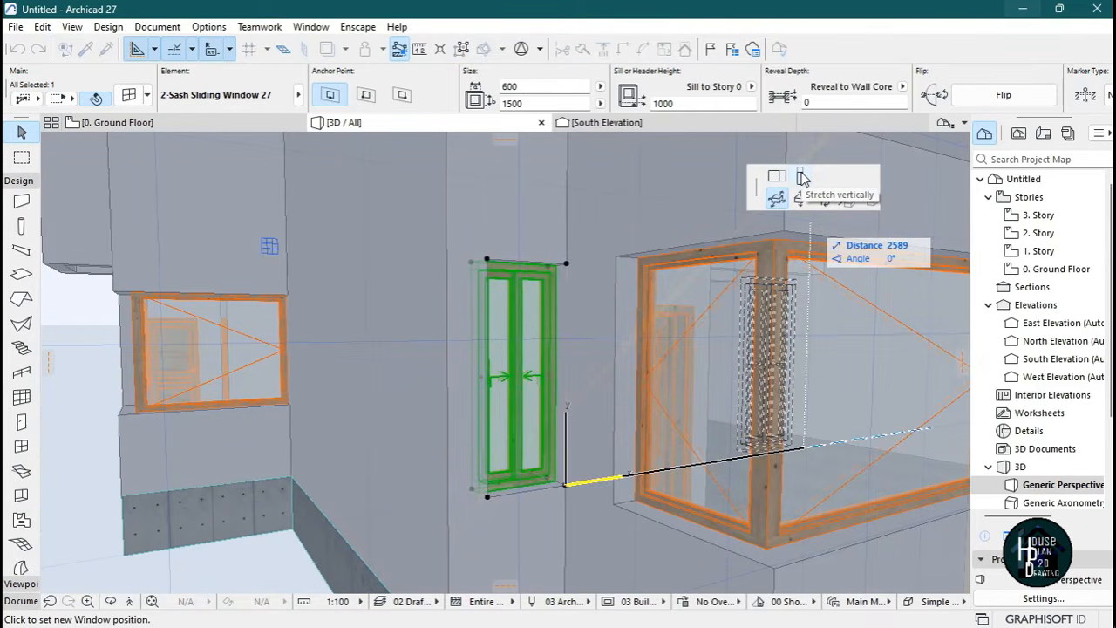
pyautogui.click(802, 177)
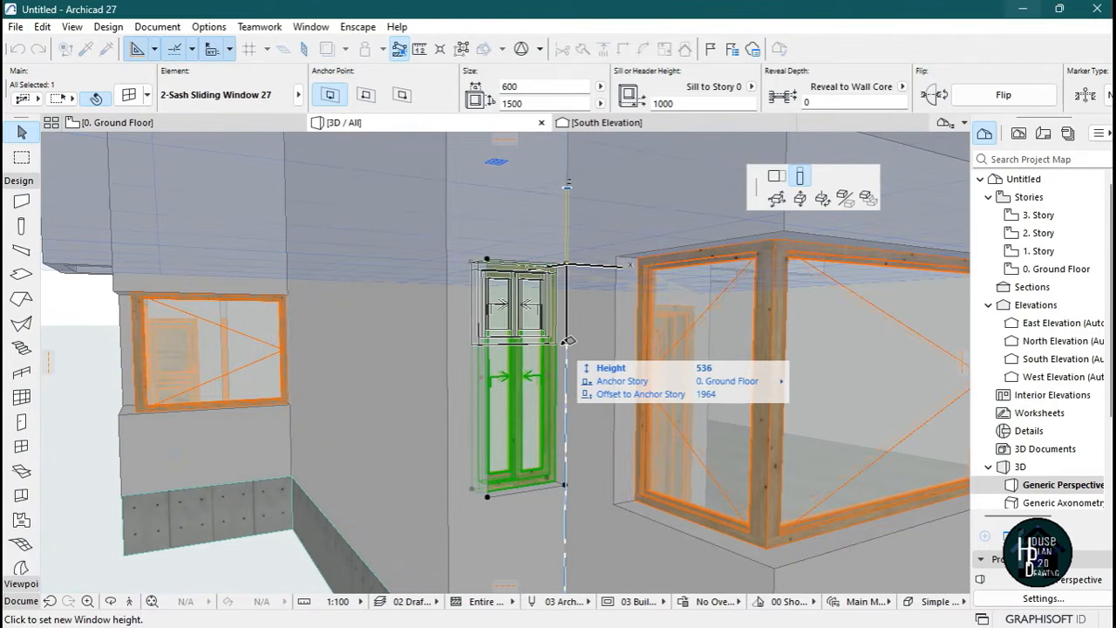
pyautogui.write('70')
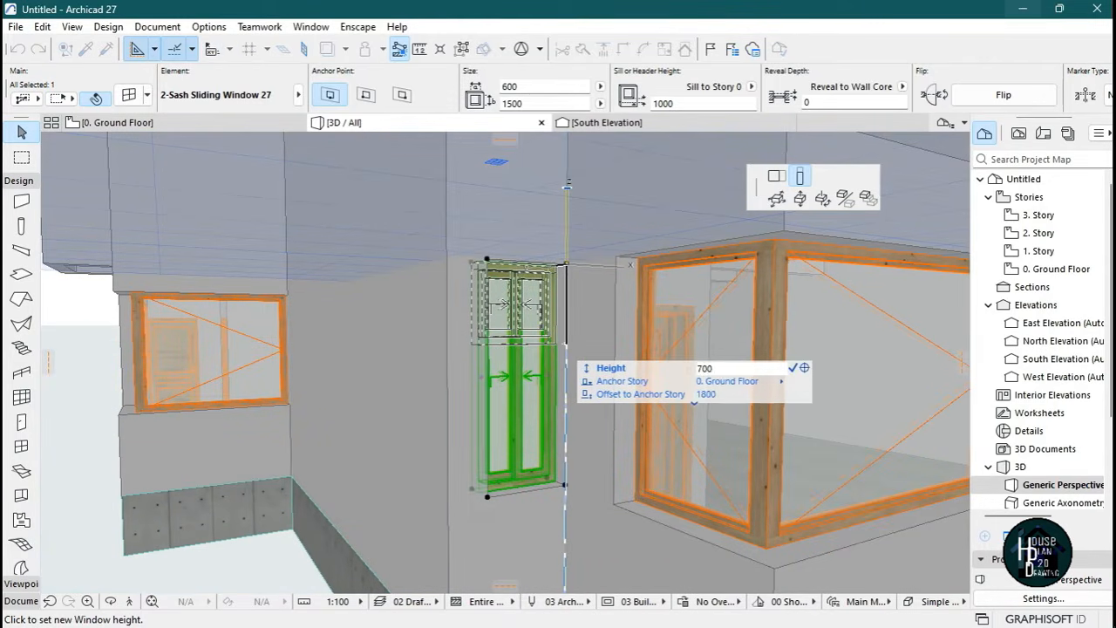
pyautogui.write('0')
pyautogui.press('Return')
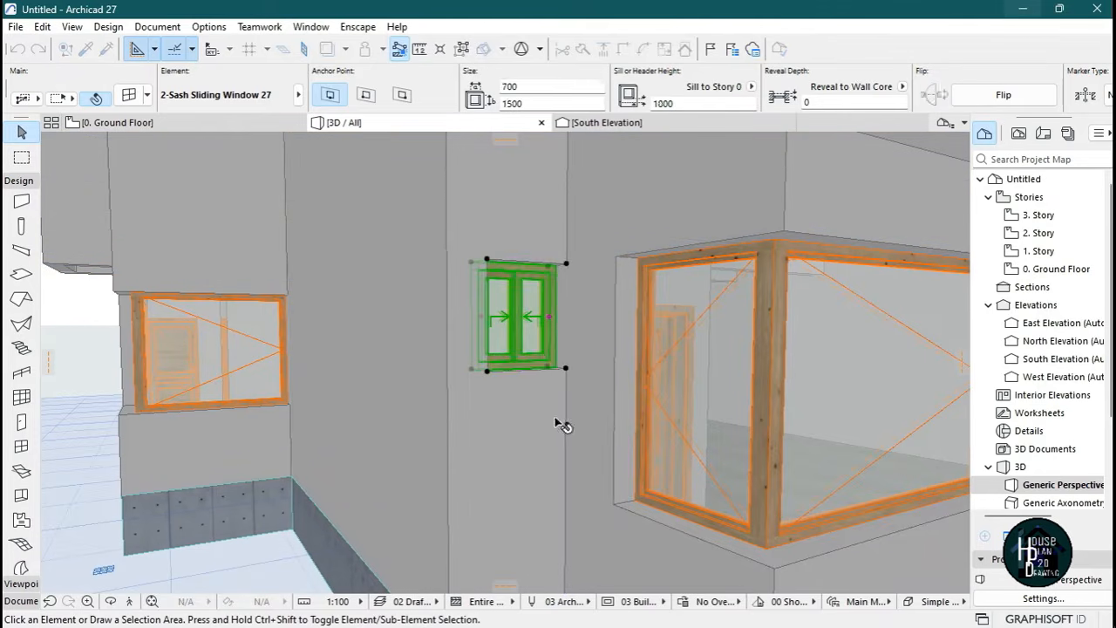
pyautogui.press('Escape')
# Pick up the shortened ground floor window's settings and transfer them to the narrow window directly above it.
pyautogui.click(128, 602)
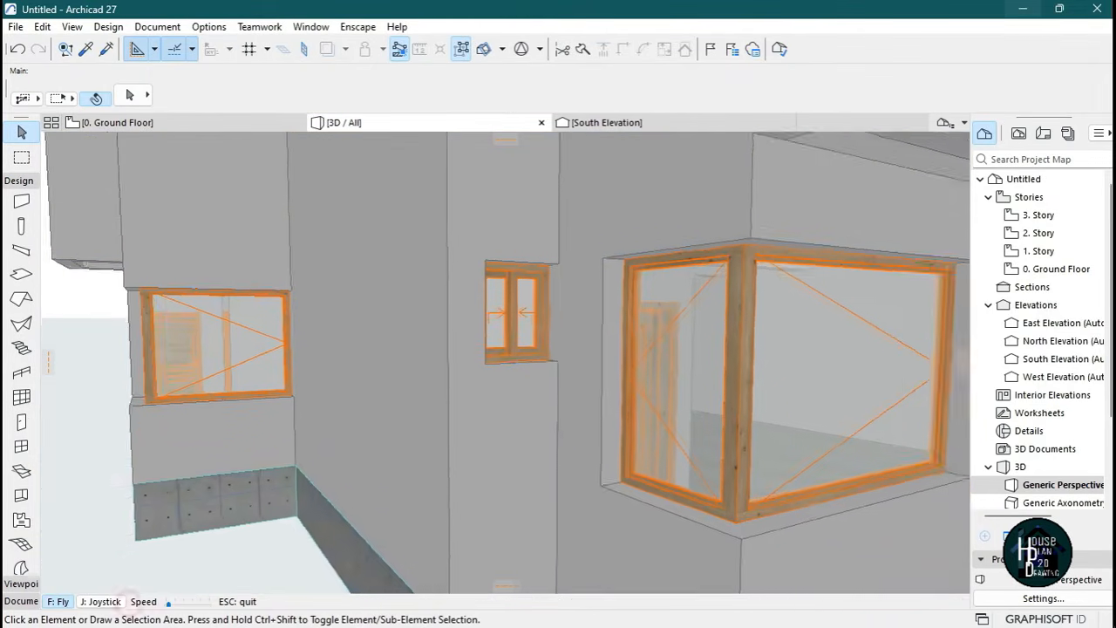
pyautogui.press('Down')
pyautogui.press('Escape')
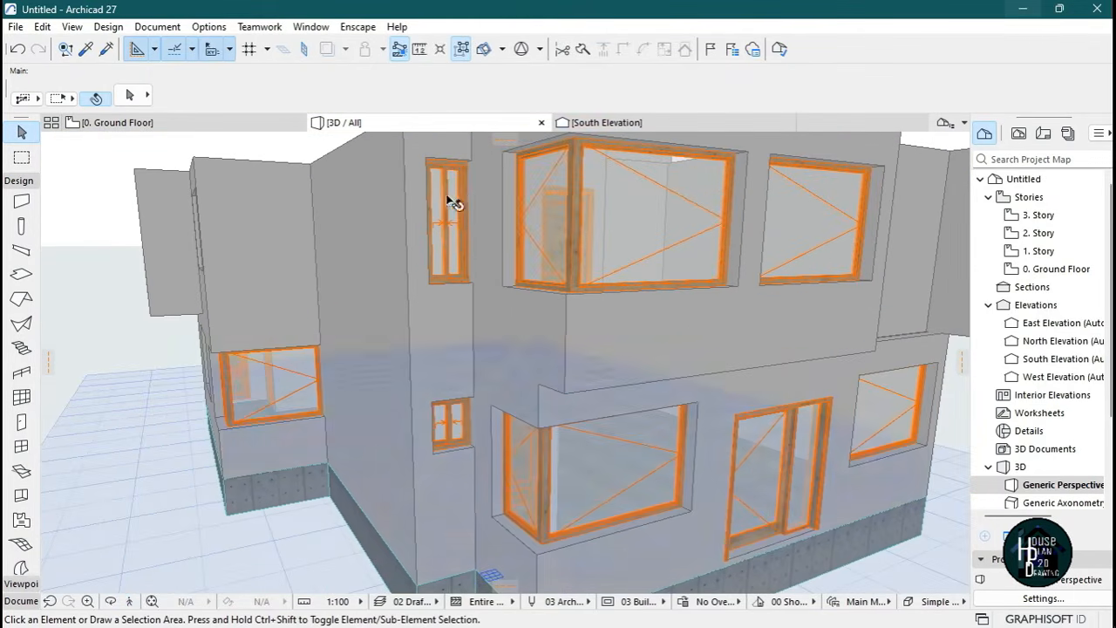
pyautogui.keyDown('alt'); pyautogui.click(453, 429); pyautogui.keyUp('alt')
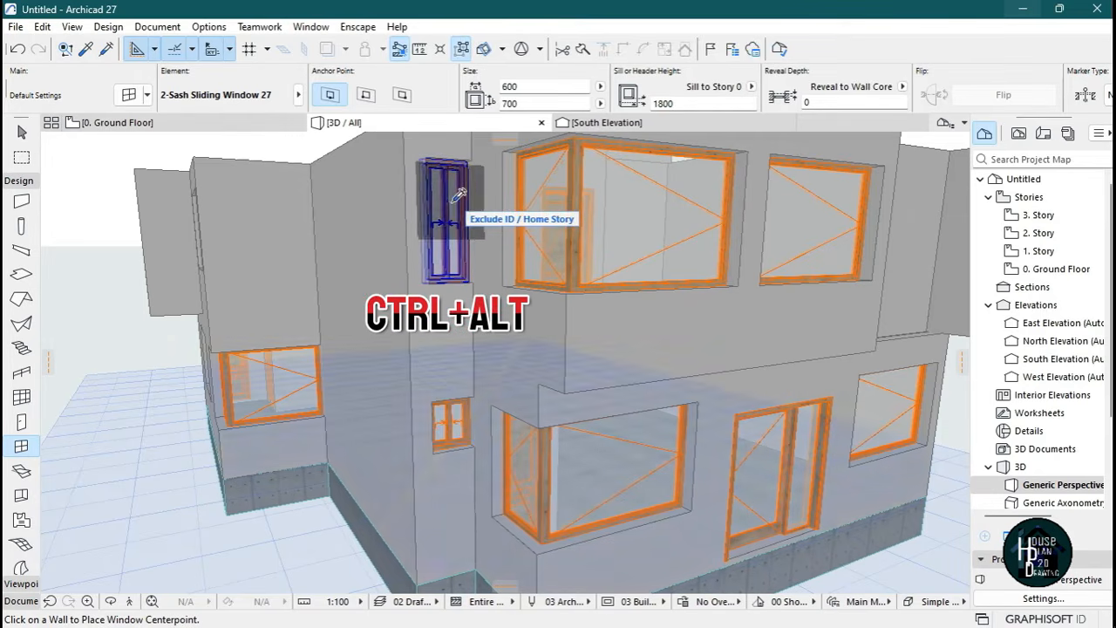
pyautogui.keyDown('ctrl'); pyautogui.keyDown('alt'); pyautogui.click(446, 227); pyautogui.keyUp('alt'); pyautogui.keyUp('ctrl')
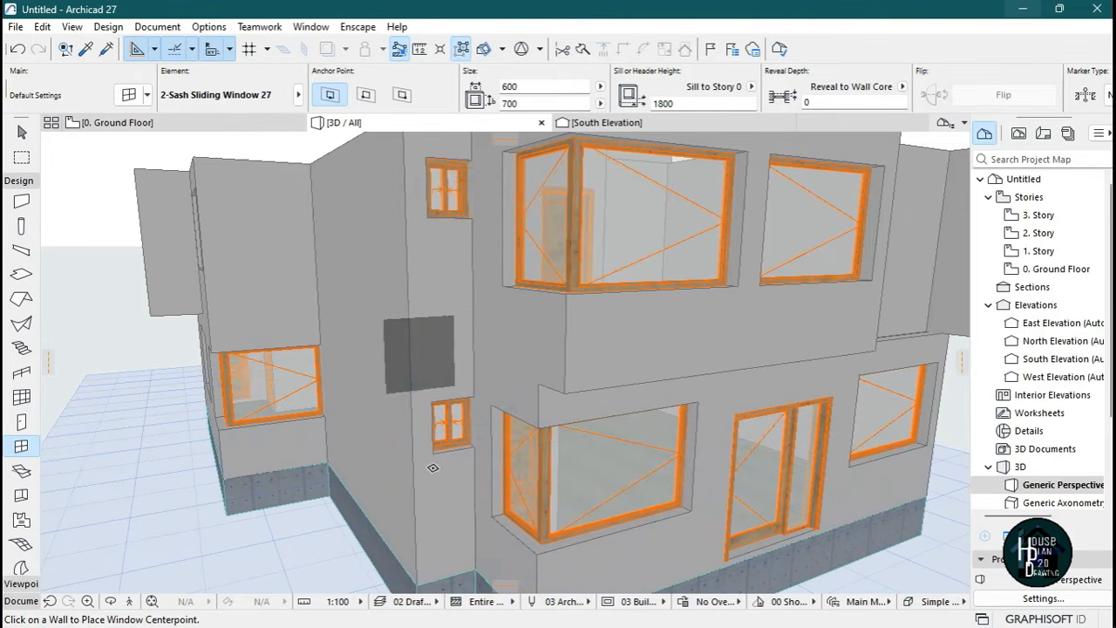
# Transfer the 600 by 700 window settings to the west facade's projecting upper window and the narrow ground floor window near the rear.
pyautogui.click(129, 602)
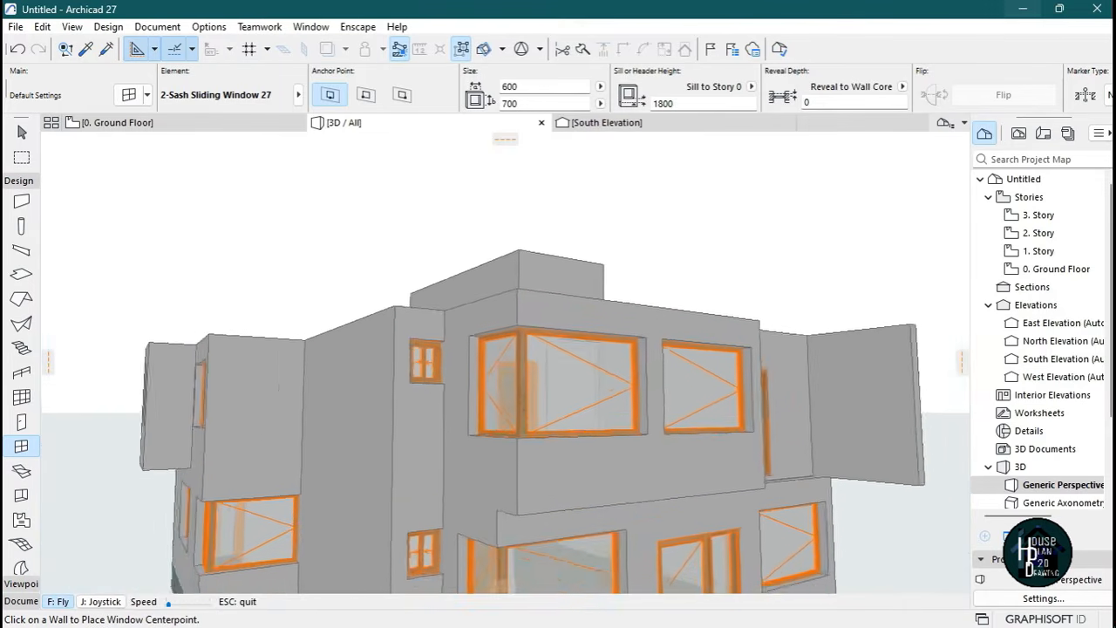
pyautogui.press('Left')
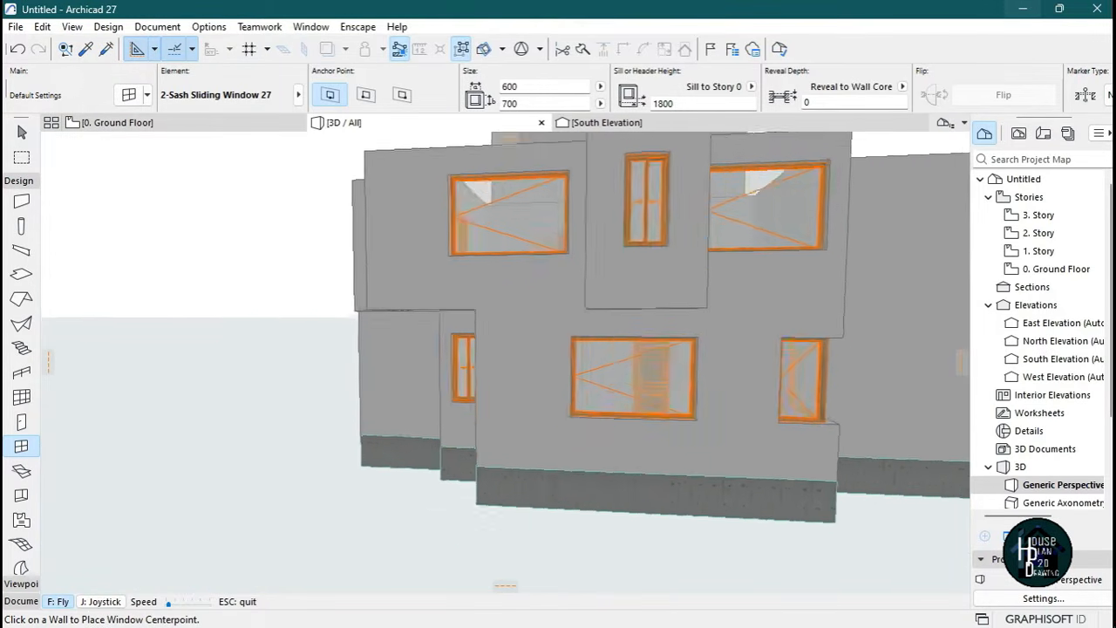
pyautogui.press('Escape')
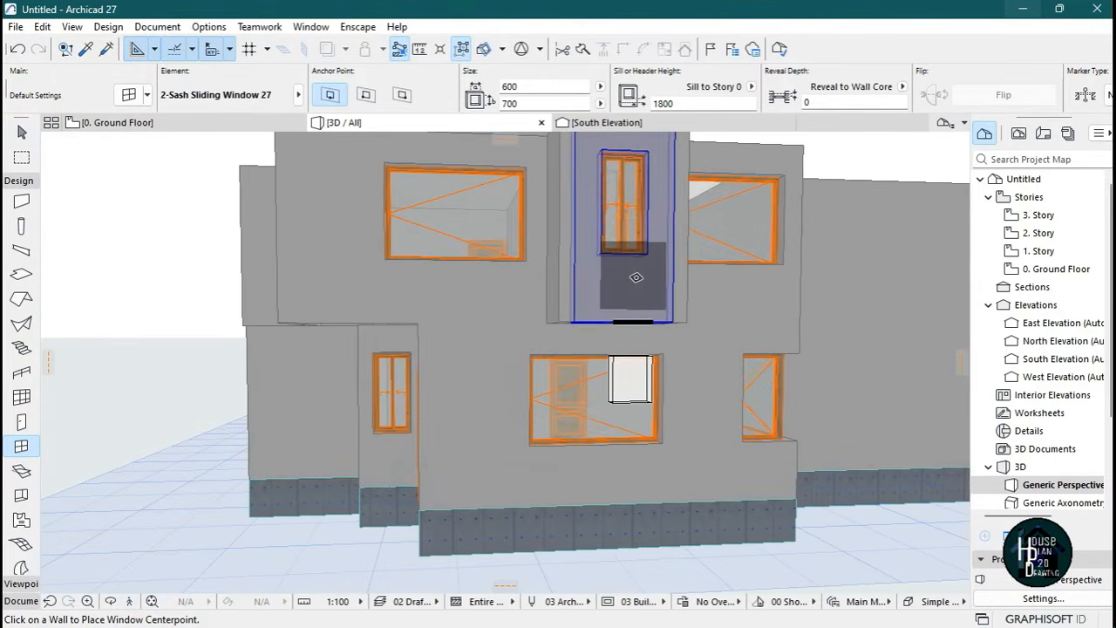
pyautogui.keyDown('ctrl'); pyautogui.keyDown('alt'); pyautogui.click(641, 213); pyautogui.keyUp('alt'); pyautogui.keyUp('ctrl')
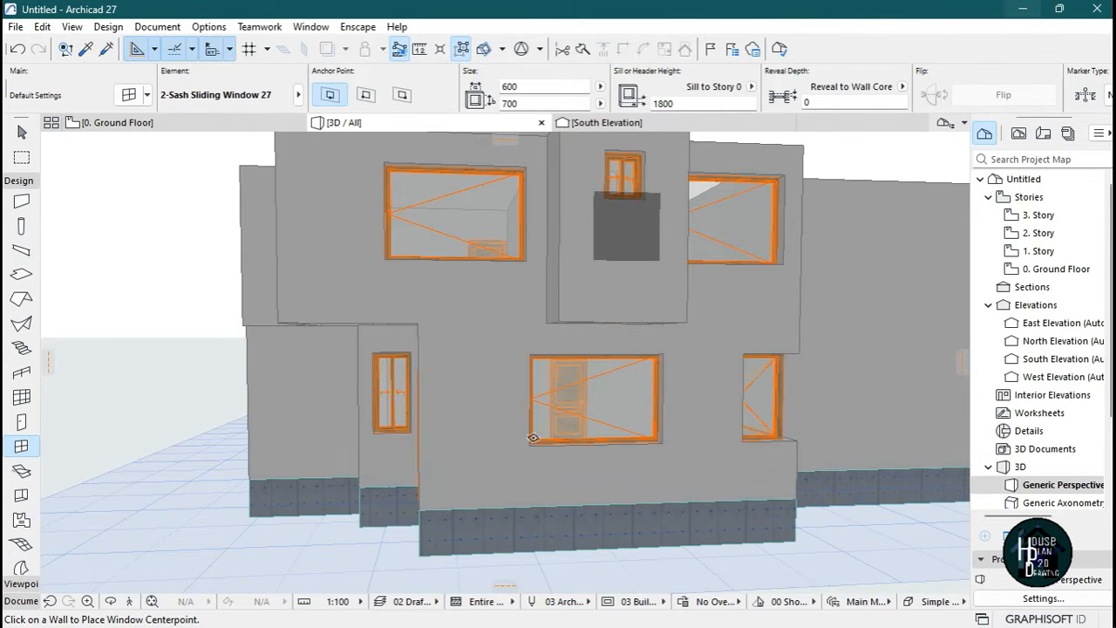
pyautogui.keyDown('ctrl'); pyautogui.keyDown('alt'); pyautogui.click(392, 383); pyautogui.keyUp('alt'); pyautogui.keyUp('ctrl')
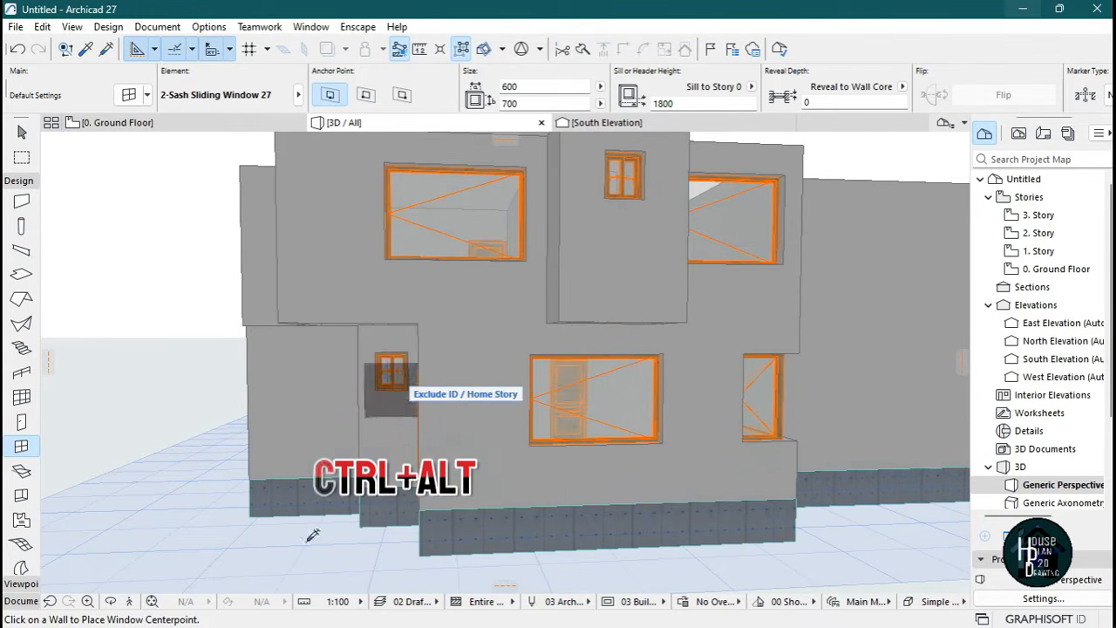
# Transfer the 600 by 700 window settings to the two stacked narrow windows on the rear facade.
pyautogui.click(129, 600)
pyautogui.press('Up')
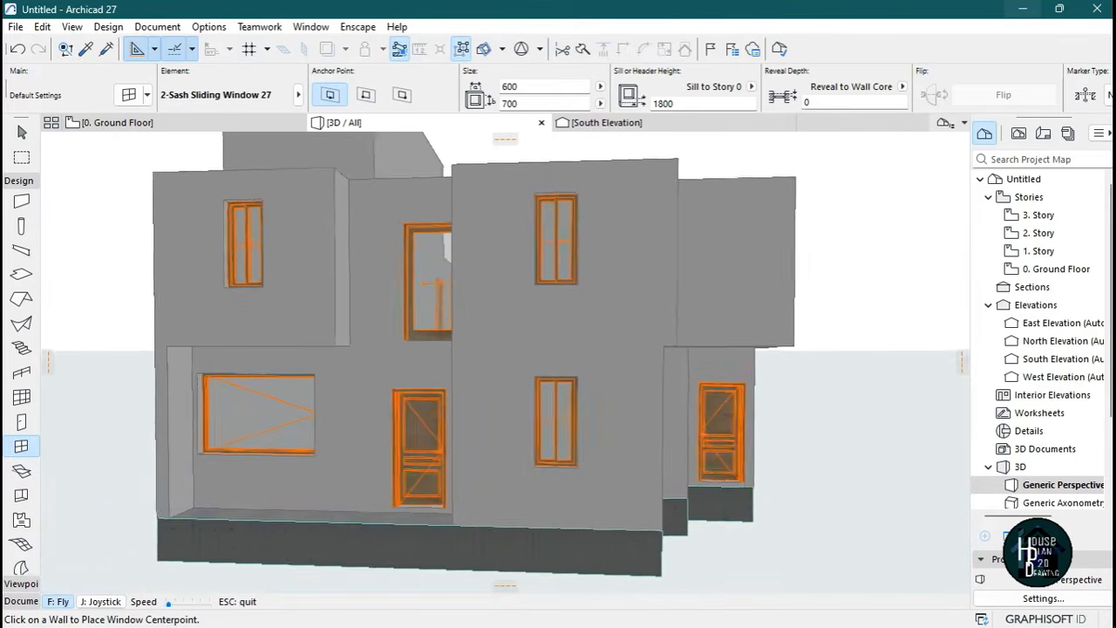
pyautogui.press('Escape')
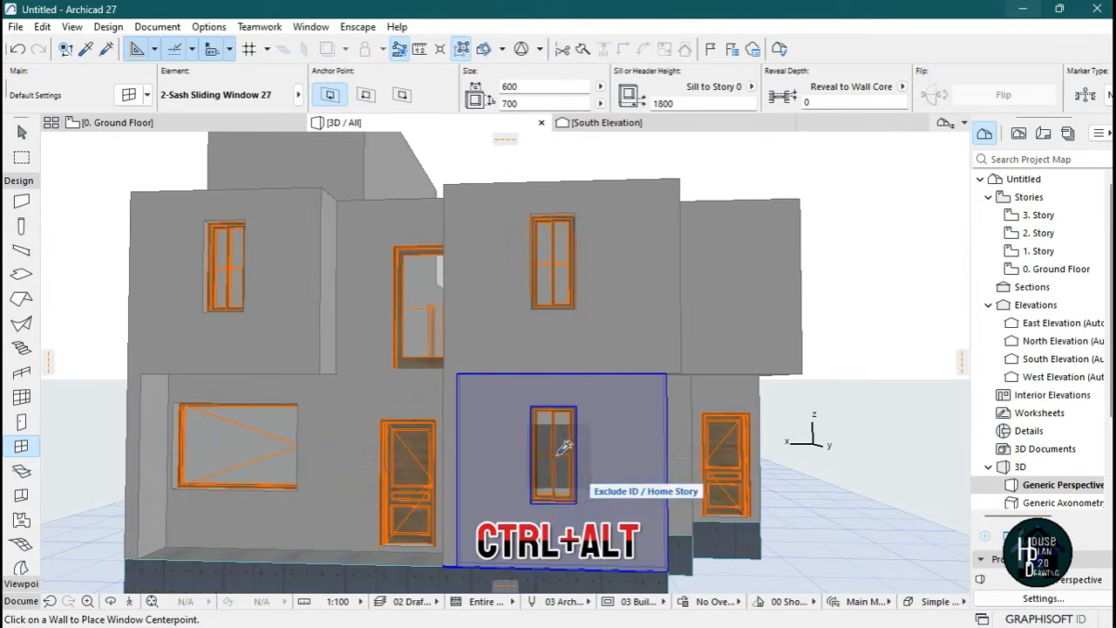
pyautogui.keyDown('ctrl'); pyautogui.keyDown('alt'); pyautogui.click(565, 449); pyautogui.keyUp('alt'); pyautogui.keyUp('ctrl')
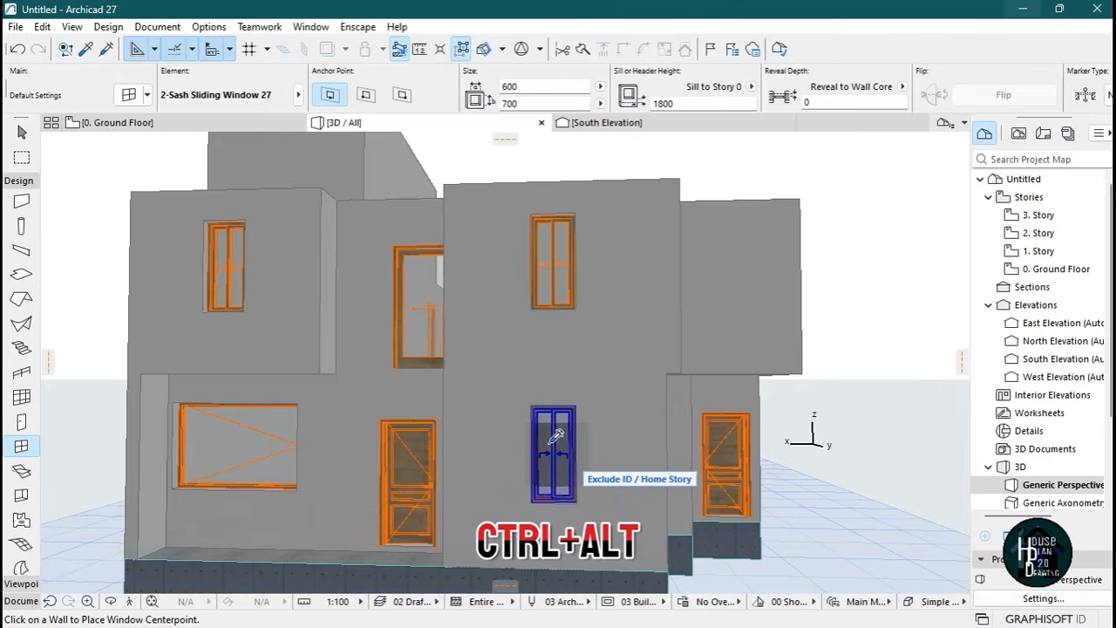
pyautogui.keyDown('ctrl'); pyautogui.keyDown('alt'); pyautogui.click(557, 262); pyautogui.keyUp('alt'); pyautogui.keyUp('ctrl')
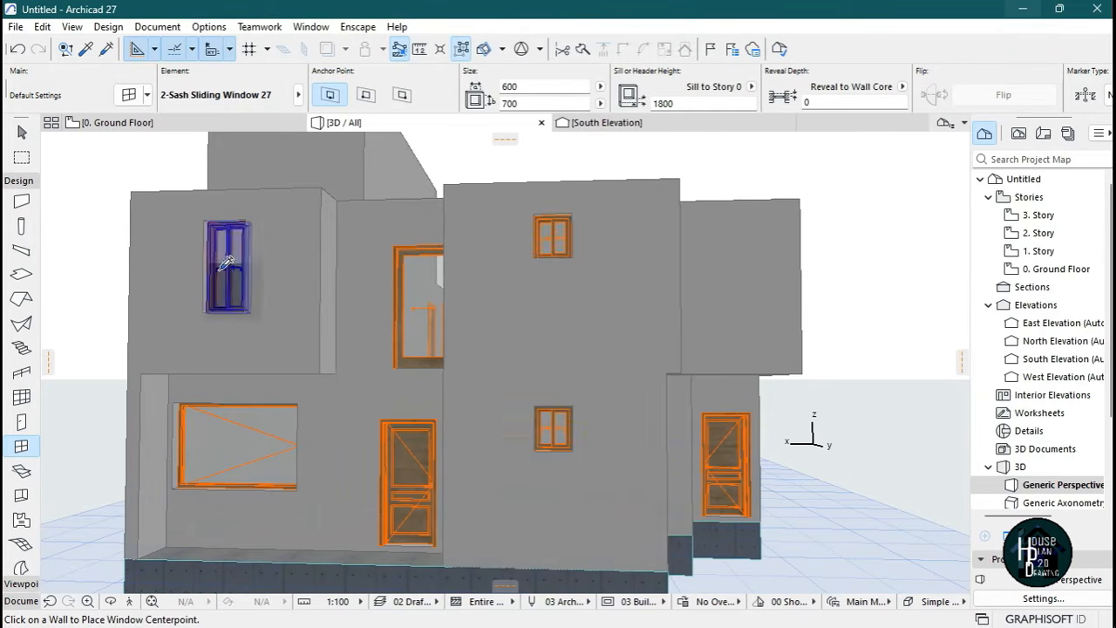
pyautogui.keyDown('ctrl'); pyautogui.keyDown('alt'); pyautogui.click(254, 254); pyautogui.keyUp('alt'); pyautogui.keyUp('ctrl')
pyautogui.press('Escape')
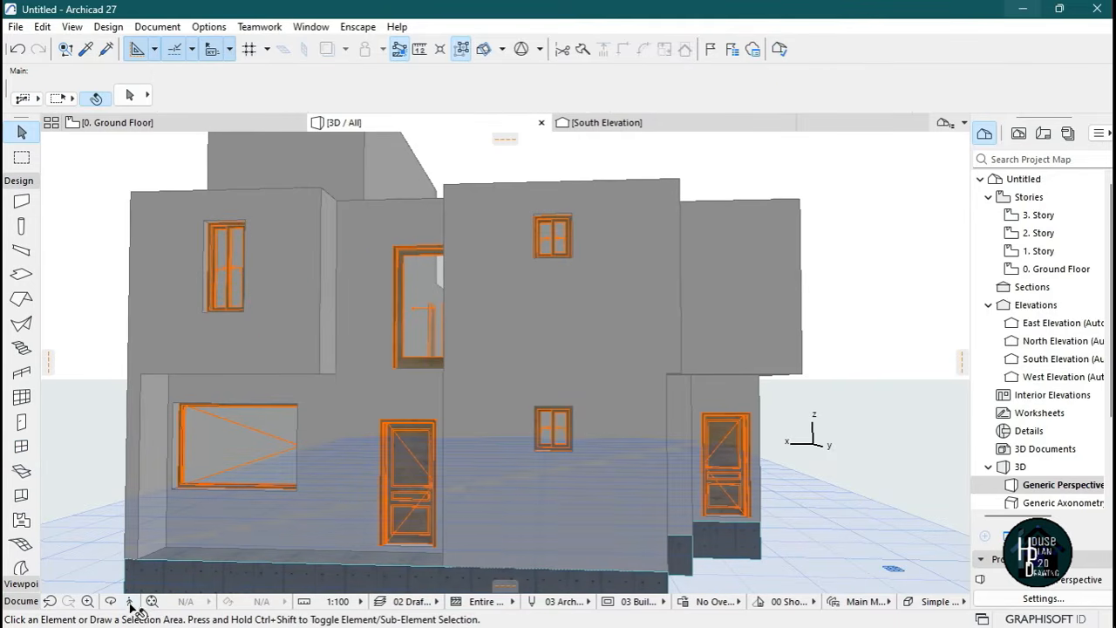
# Inspect the resized windows around the house in 3D, then return to the ground floor plan.
pyautogui.click(128, 602)
pyautogui.press('Down')
pyautogui.press('Left')
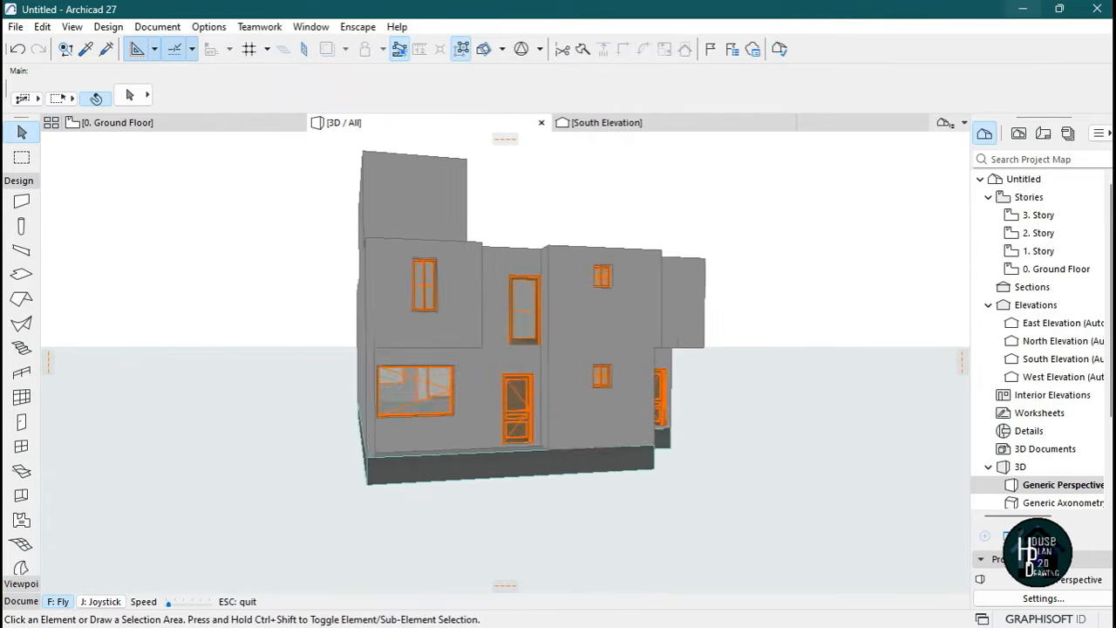
pyautogui.press('Up')
pyautogui.press('Right')
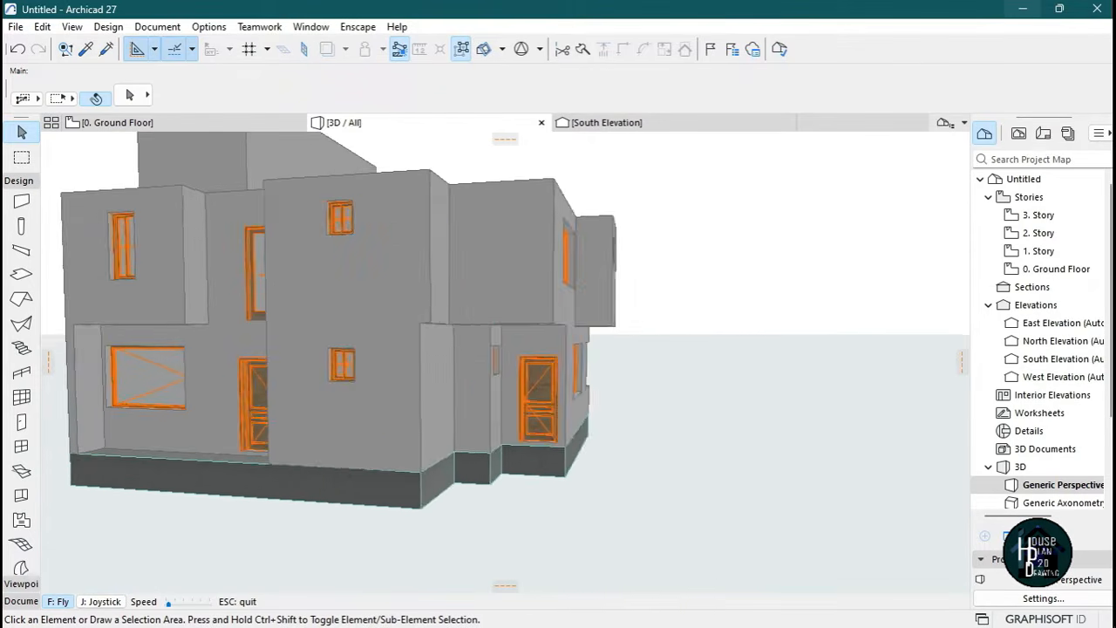
pyautogui.press('Right')
pyautogui.press('Down')
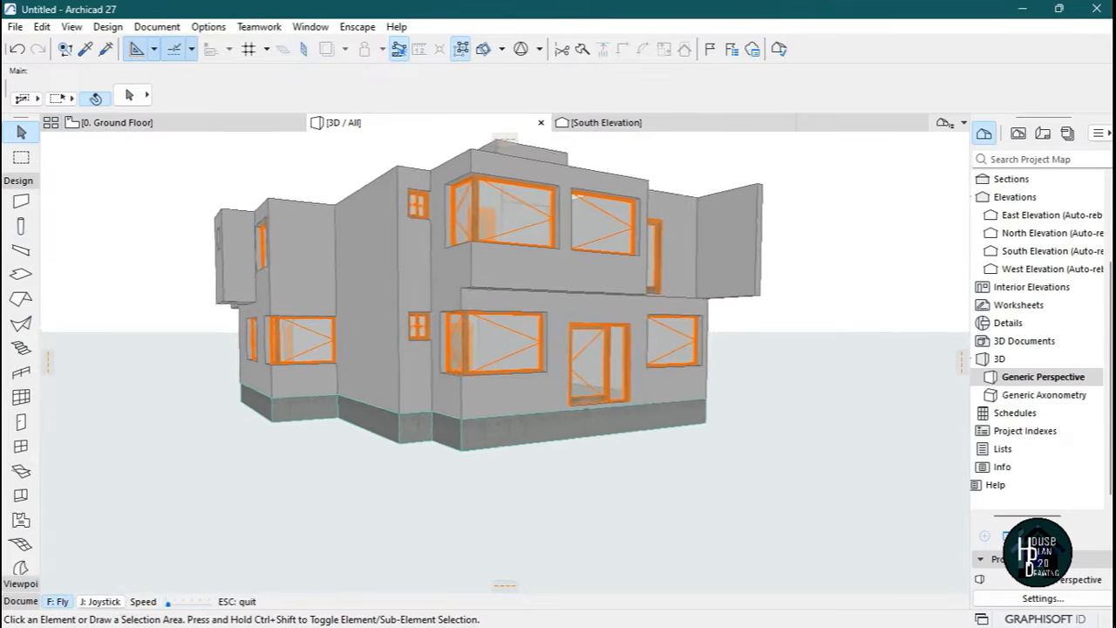
pyautogui.press('Up')
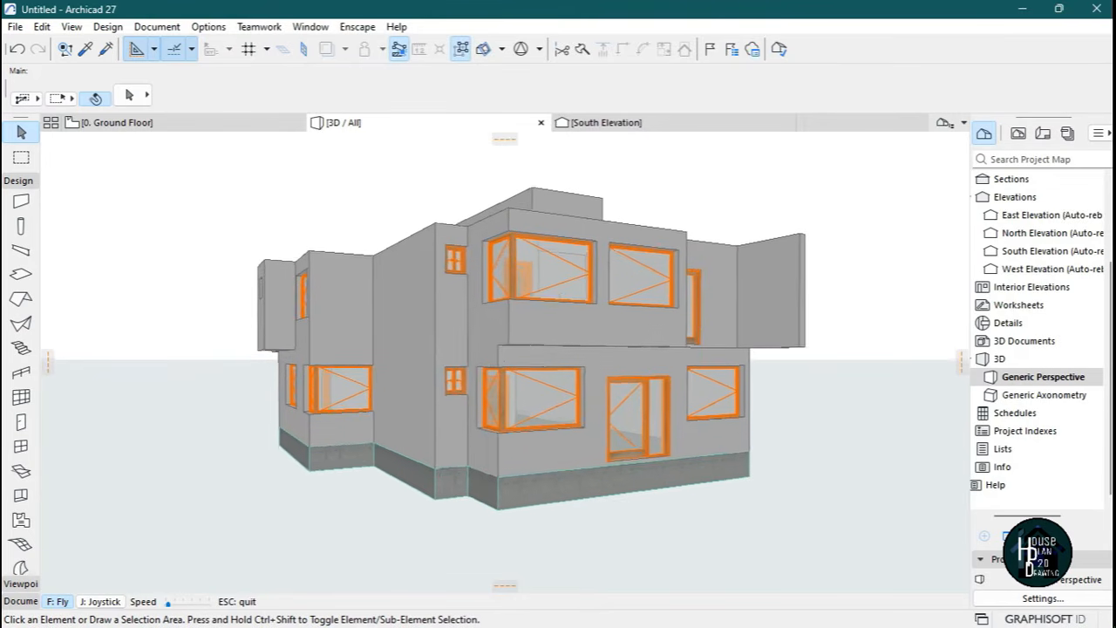
pyautogui.press('Escape')
pyautogui.click(224, 124)
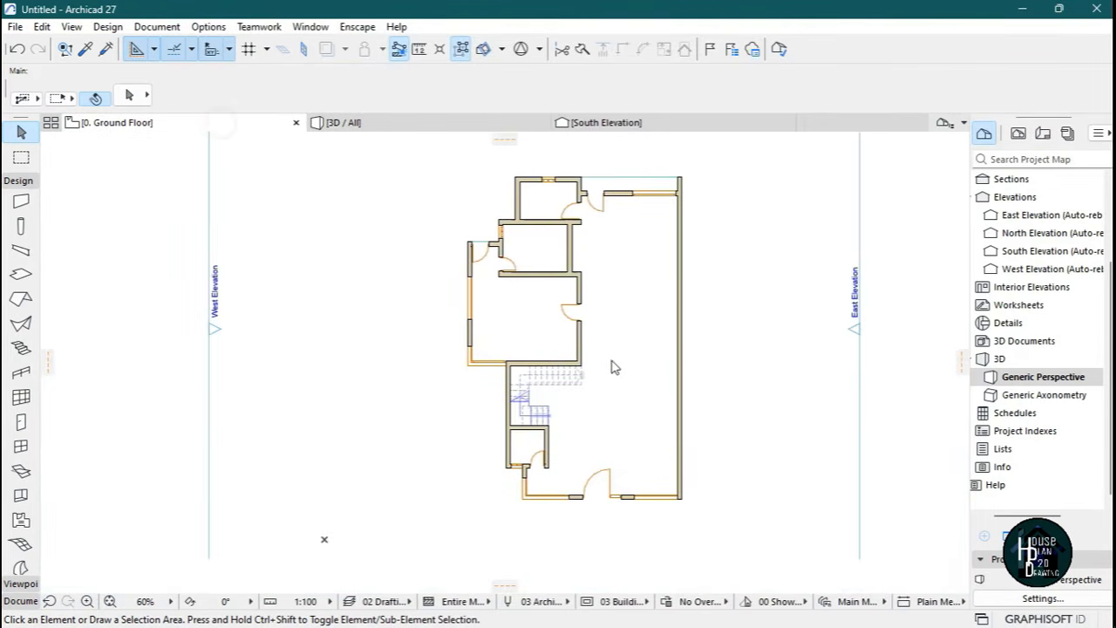
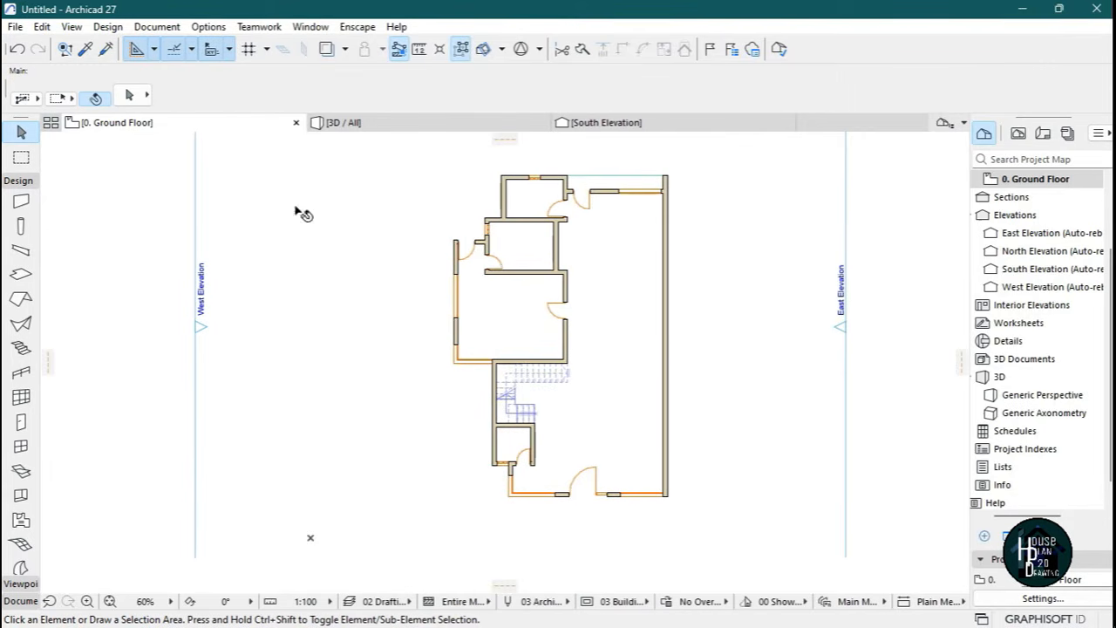
# Save the project to the desktop as Duplex Design in the Archicad Solo Project (.pln) format.
pyautogui.click(16, 27)
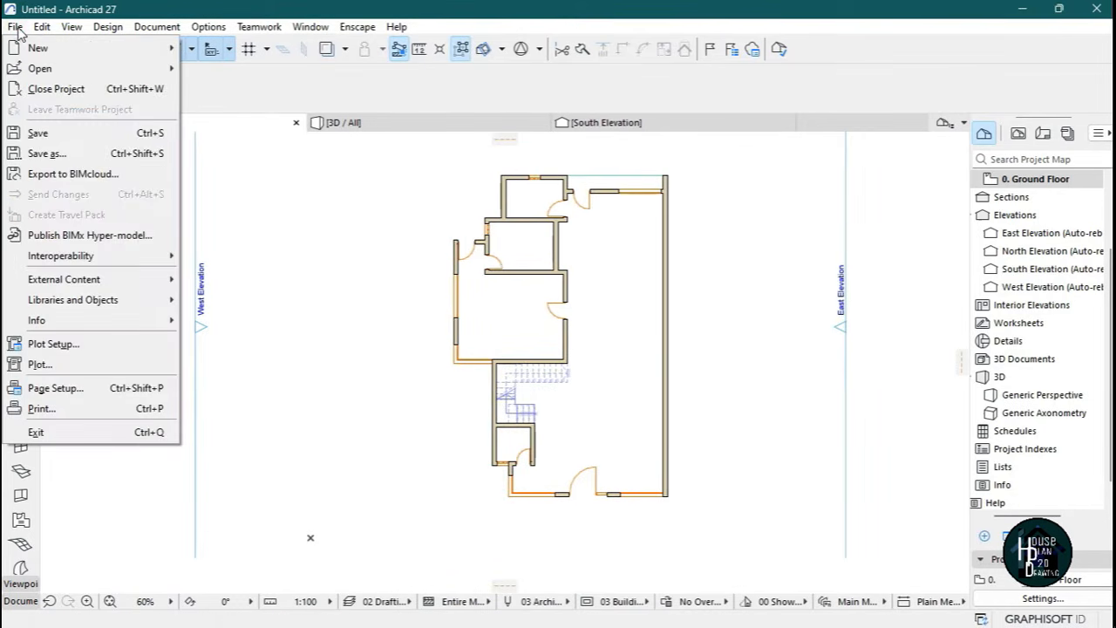
pyautogui.click(125, 138)
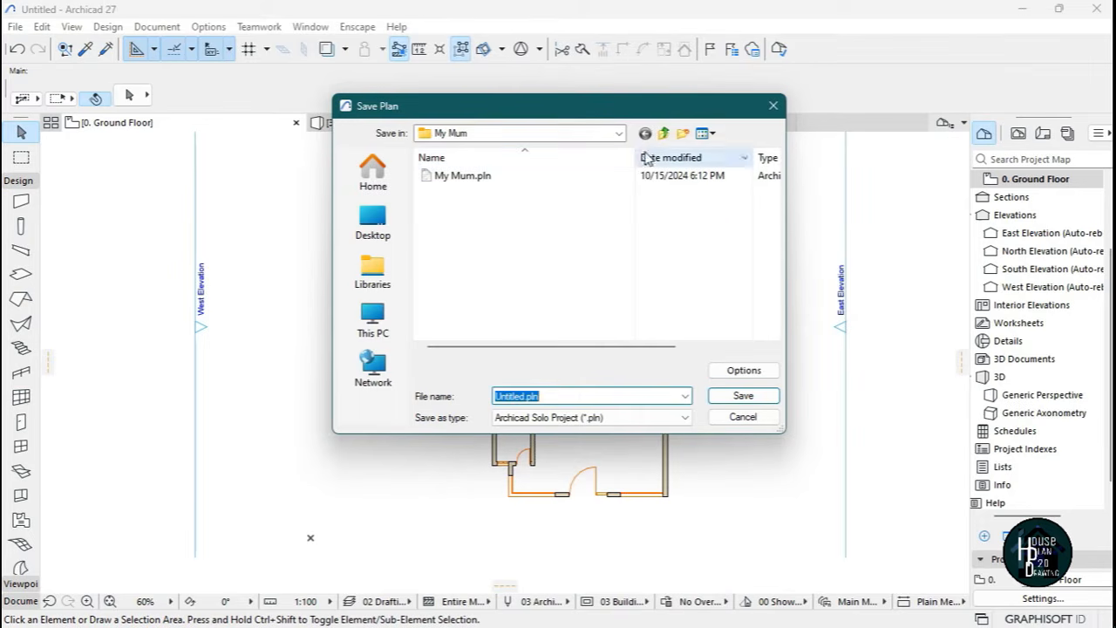
pyautogui.click(663, 132)
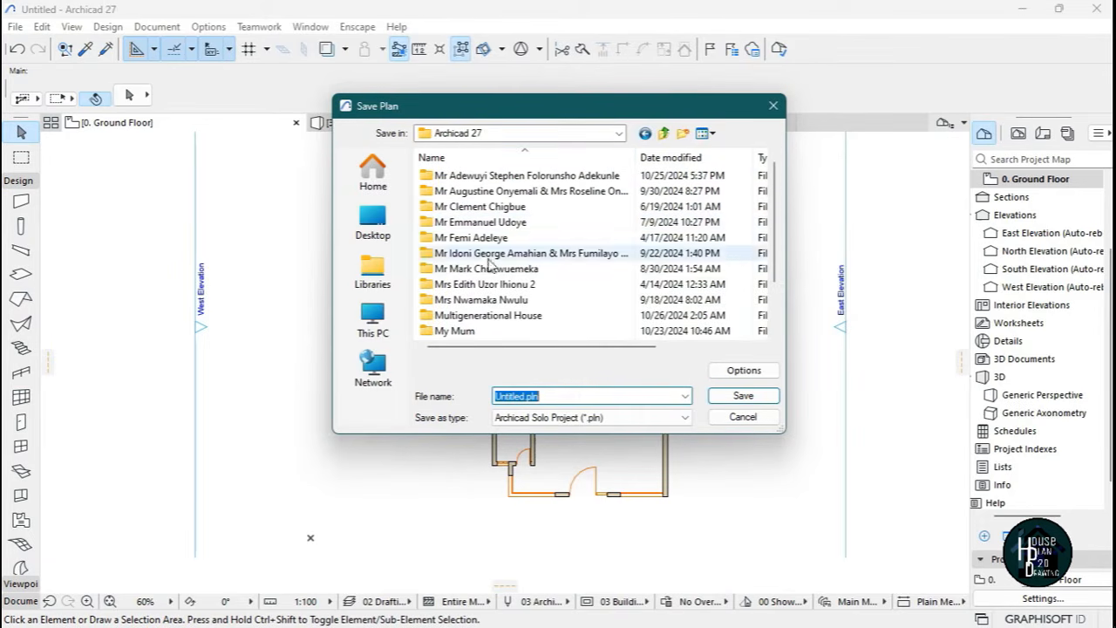
pyautogui.click(374, 224)
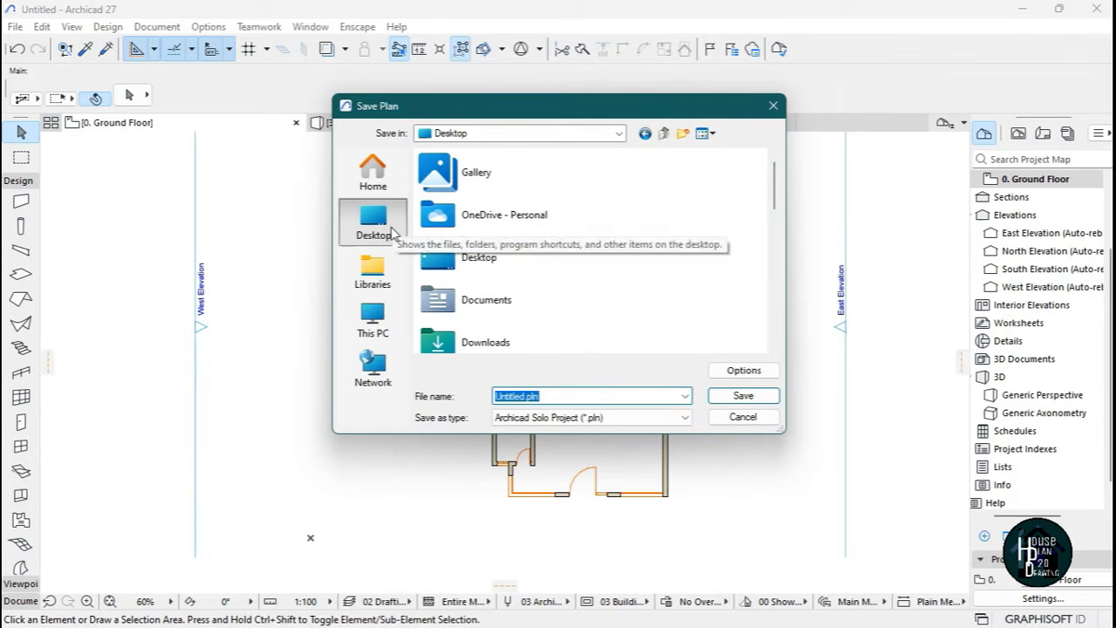
pyautogui.doubleClick(479, 257)
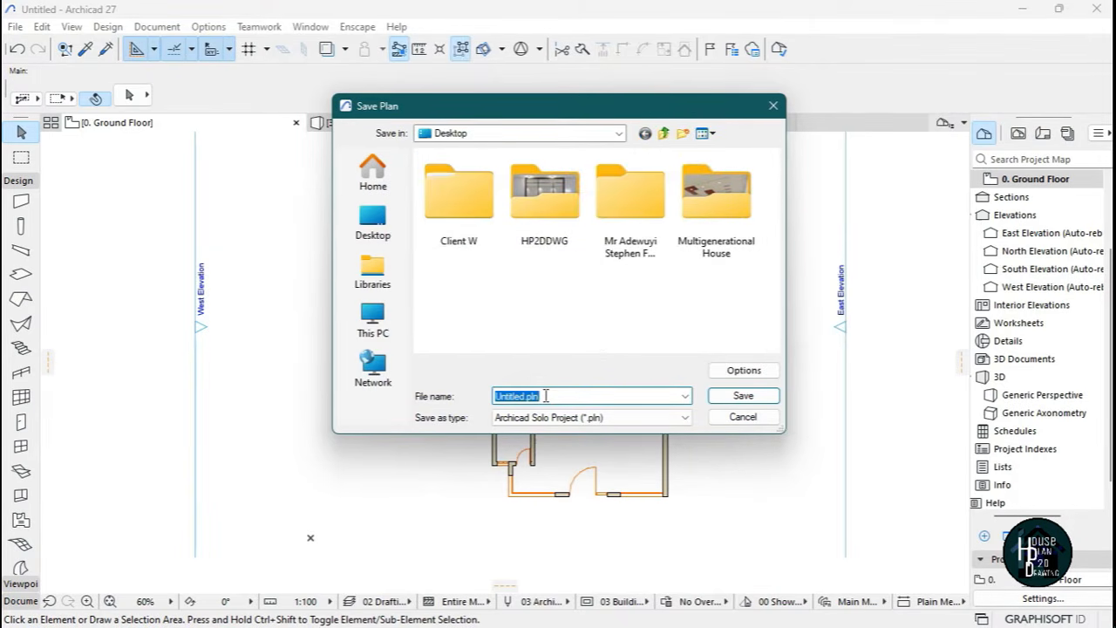
pyautogui.write('De')
pyautogui.press('BackSpace')
pyautogui.press('BackSpace')
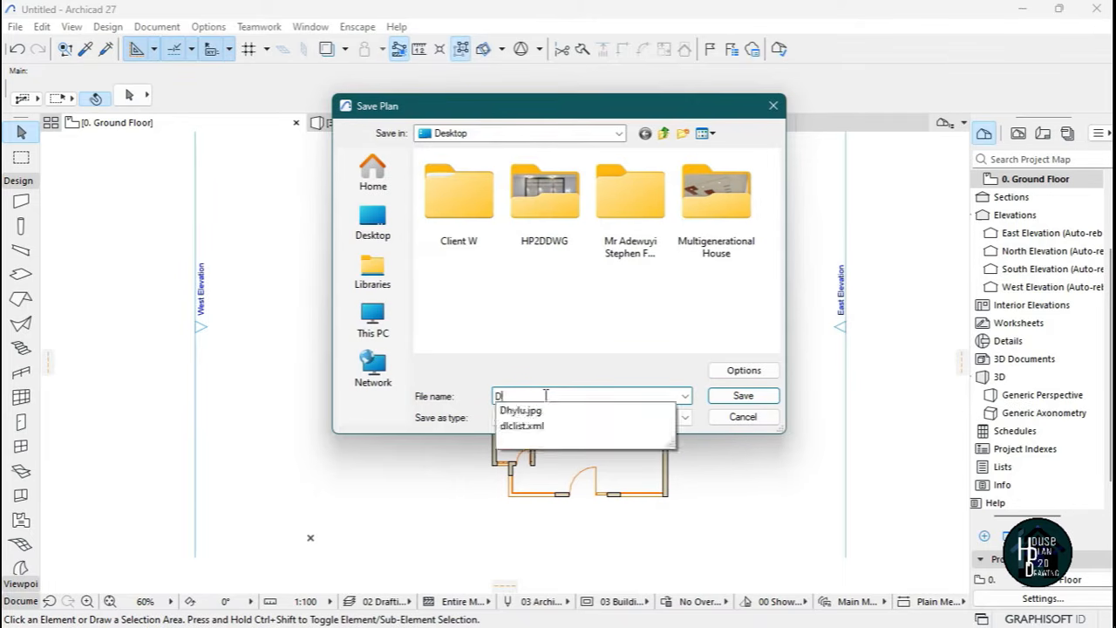
pyautogui.write('Duplex Design')
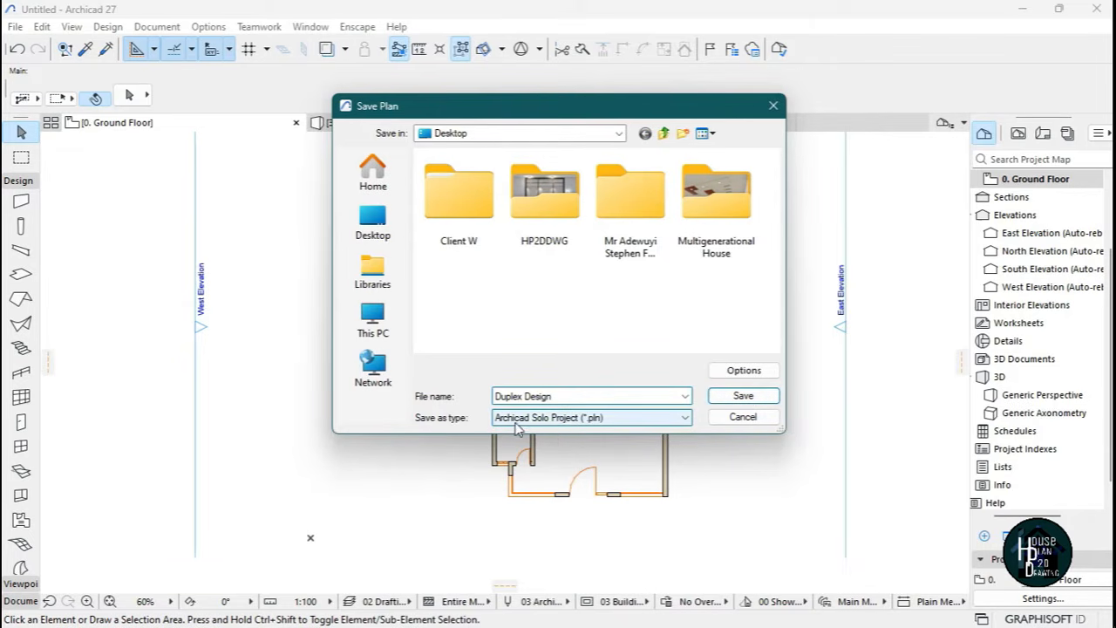
pyautogui.click(585, 418)
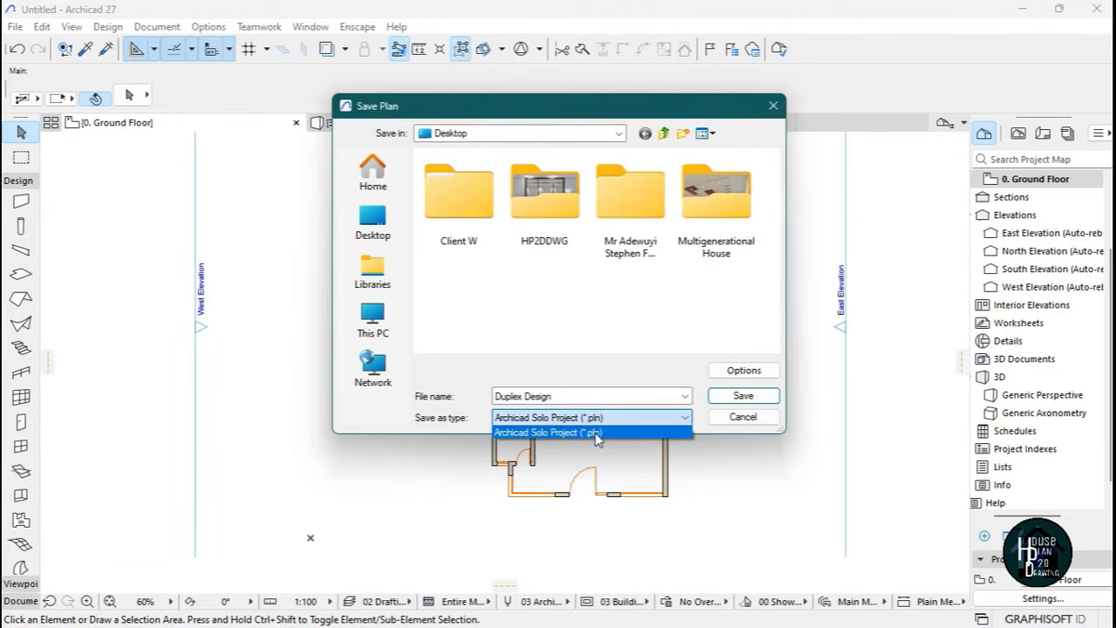
pyautogui.click(600, 420)
pyautogui.click(768, 397)
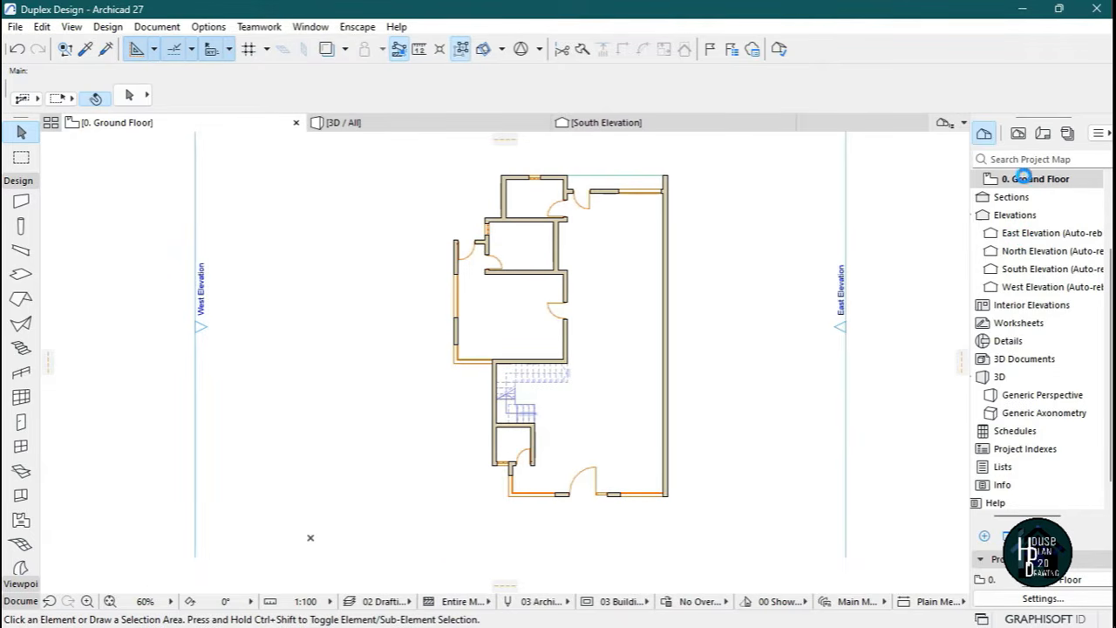
# Examine the front and west facades of the house in the 3D perspective, up close and from farther away.
pyautogui.scroll(5, 1032, 332)
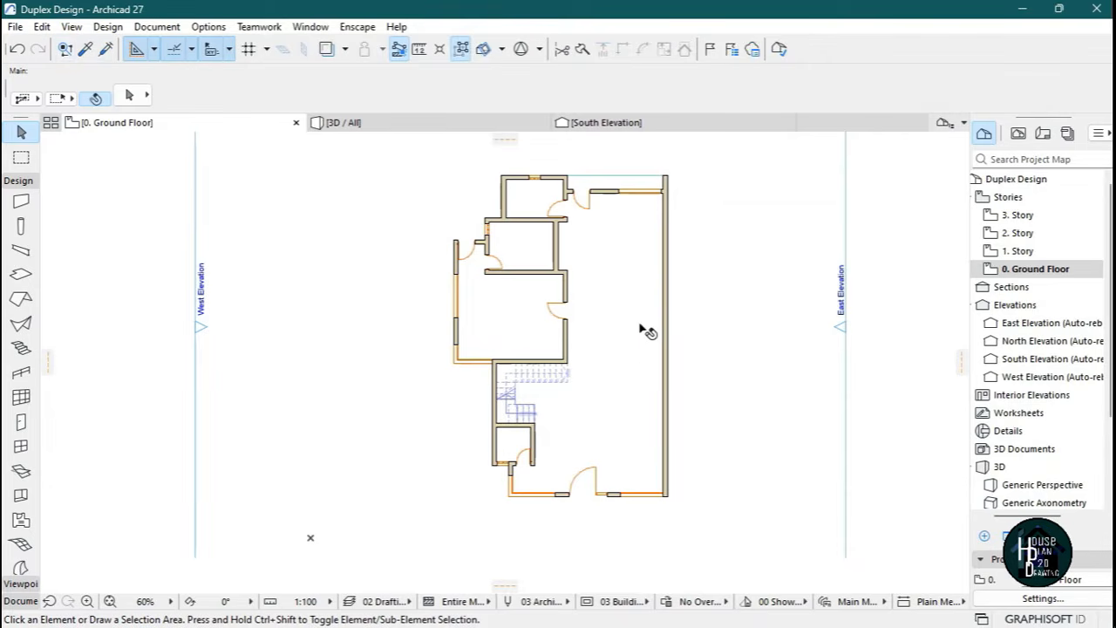
pyautogui.scroll(-1, 615, 366)
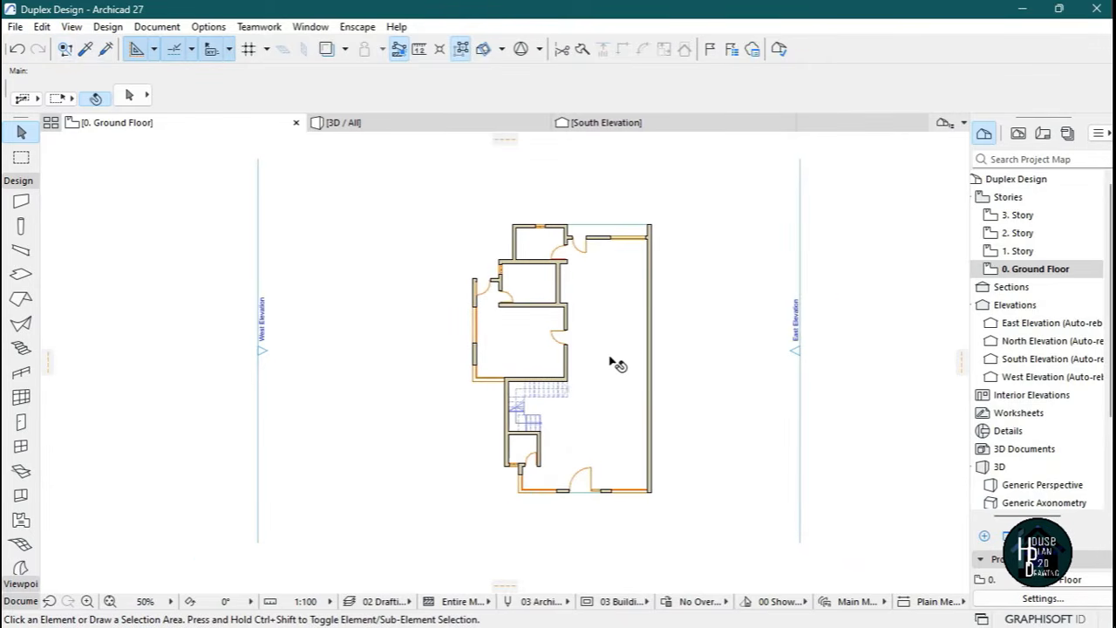
pyautogui.click(431, 126)
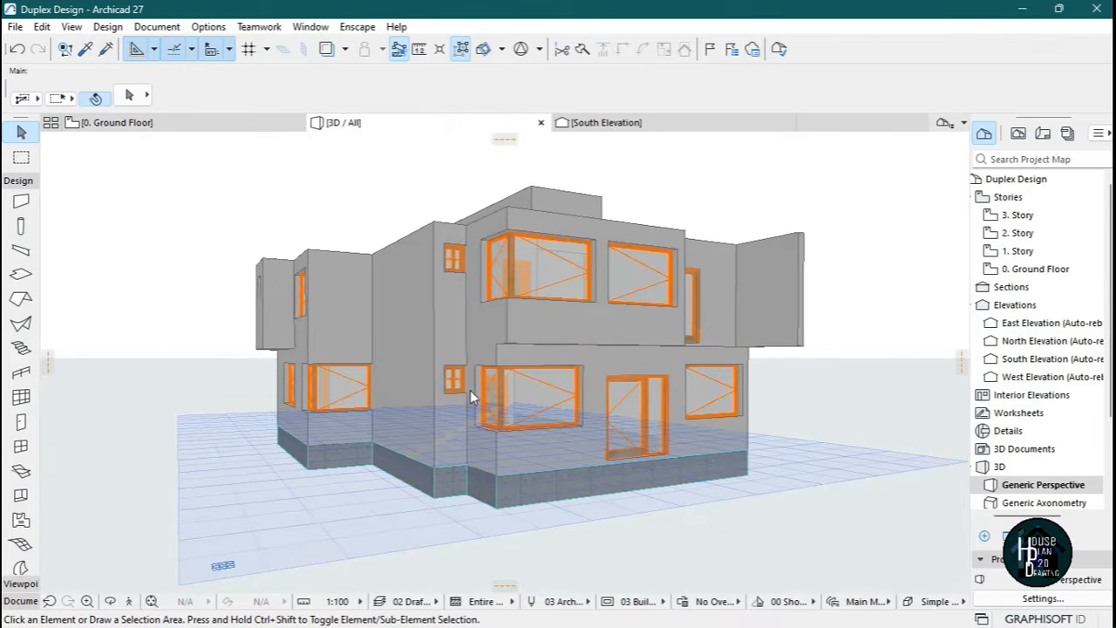
pyautogui.click(131, 601)
pyautogui.press('Up')
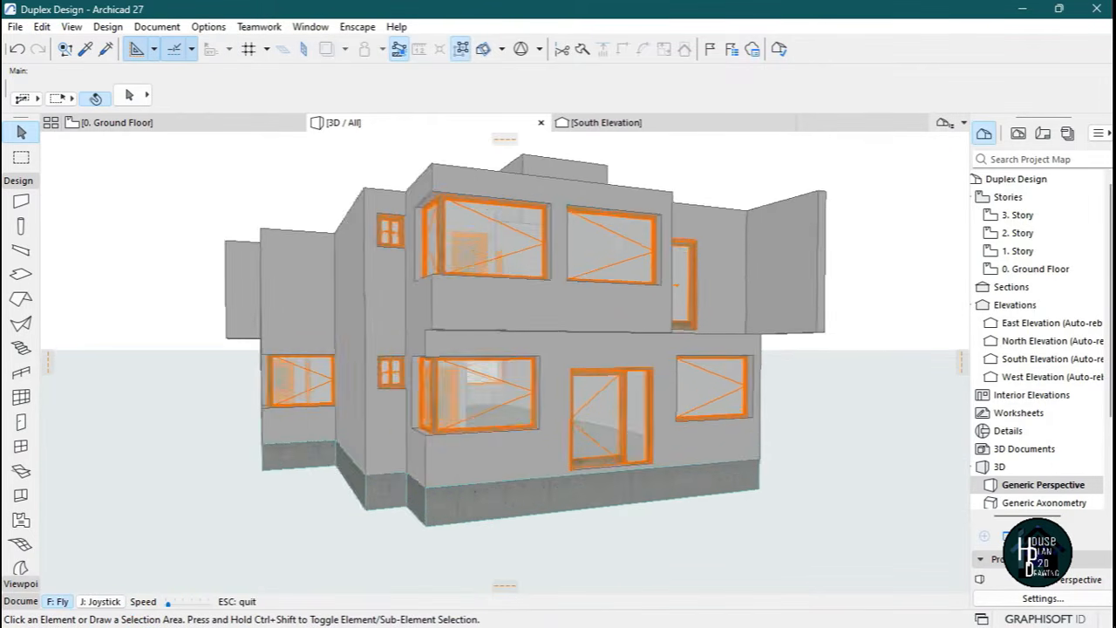
pyautogui.press('Down')
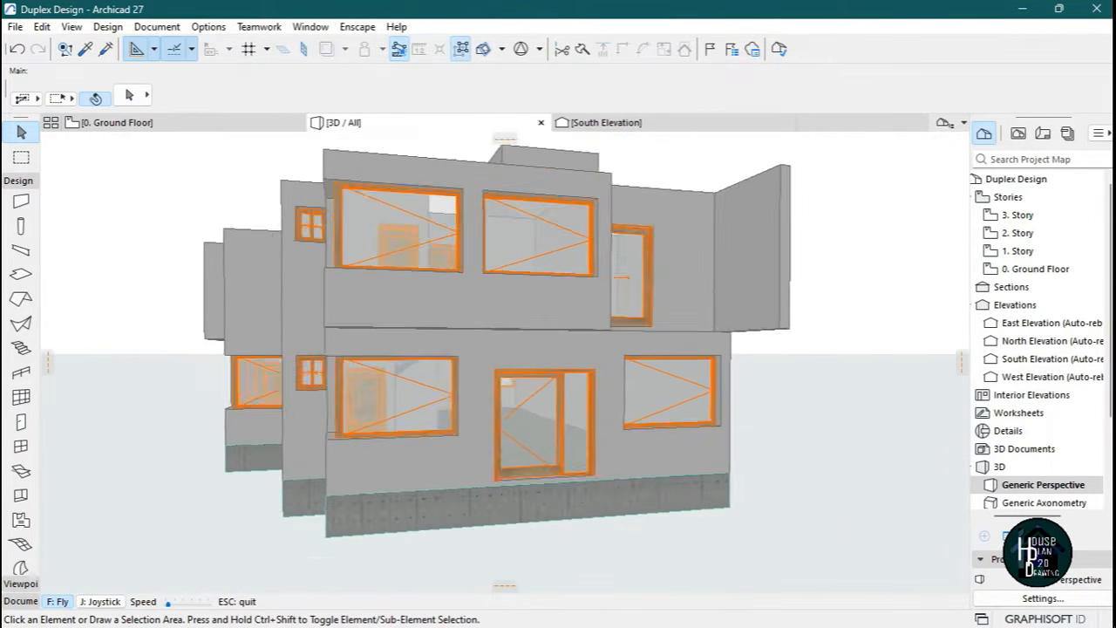
pyautogui.press('Left')
pyautogui.press('Right')
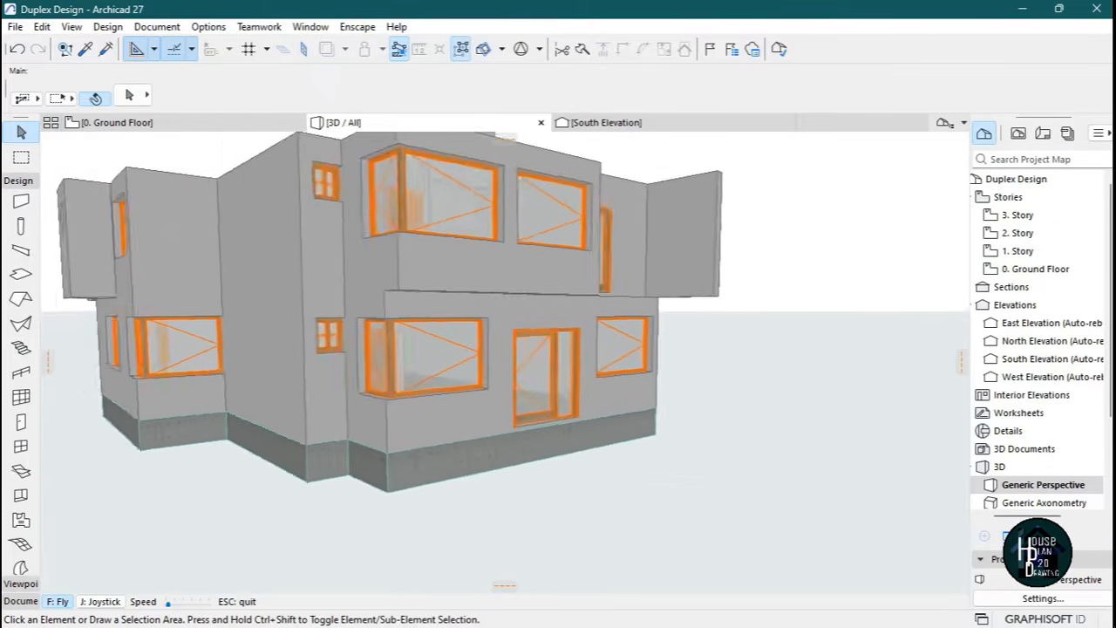
pyautogui.press('Up')
pyautogui.press('Escape')
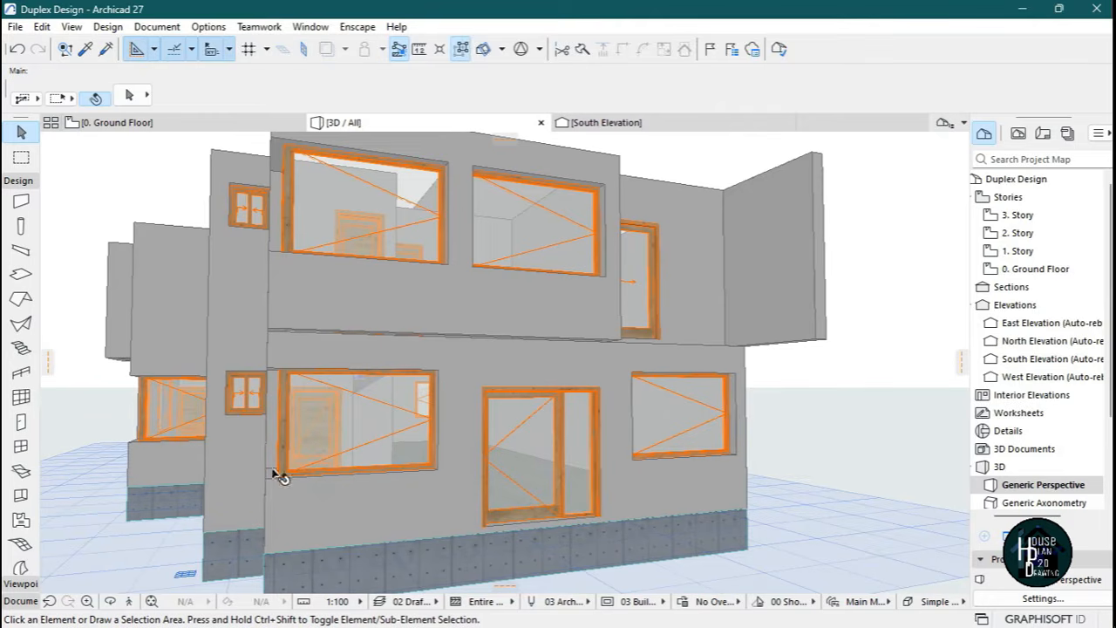
pyautogui.click(128, 602)
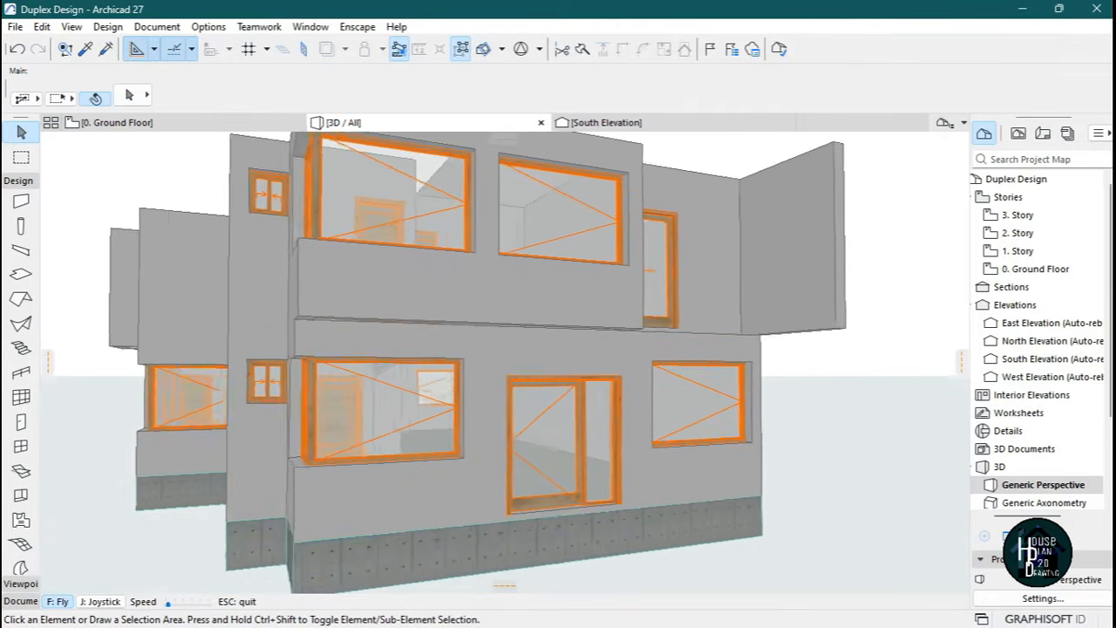
pyautogui.press('Down')
pyautogui.press('Escape')
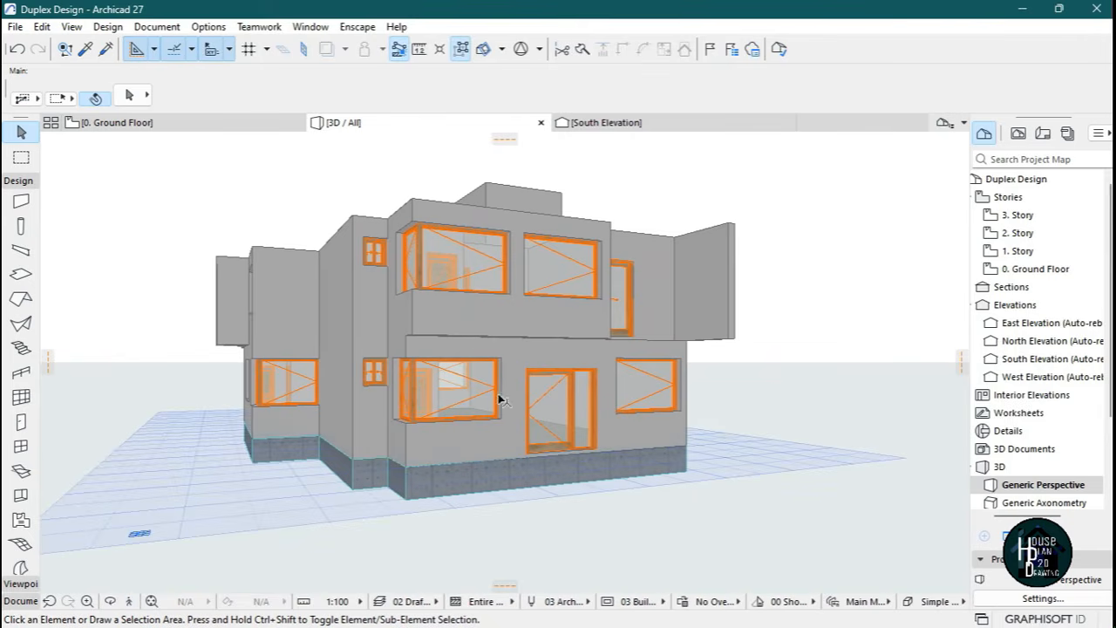
# Select all standard windows and override their model view options for 3D projections, switching off the opening line.
pyautogui.click(21, 446)
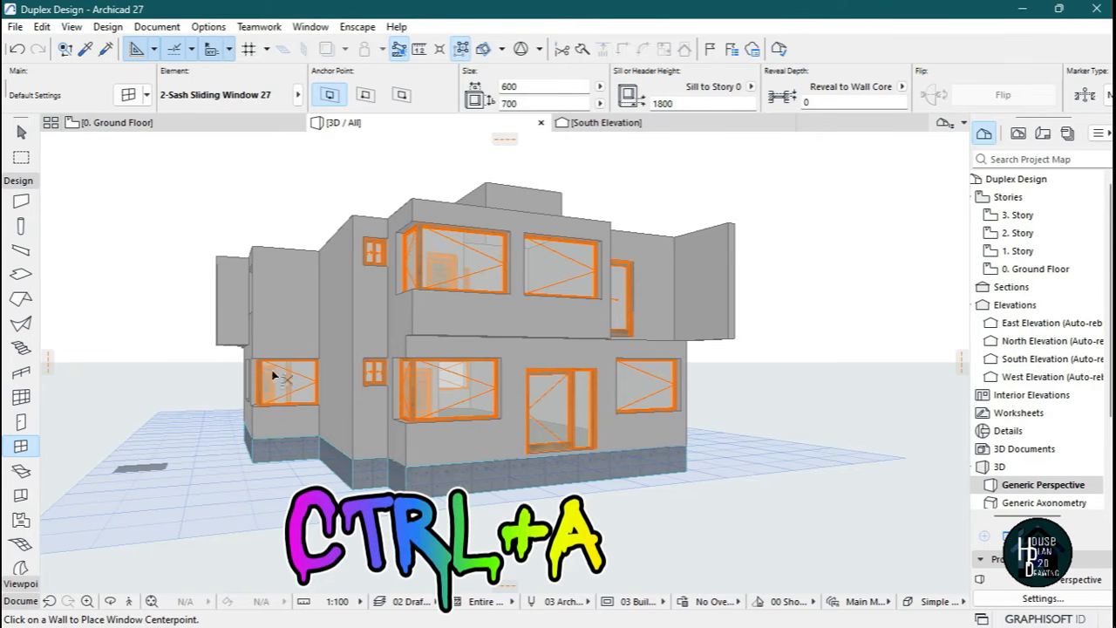
pyautogui.hotkey('ctrl', 'a')
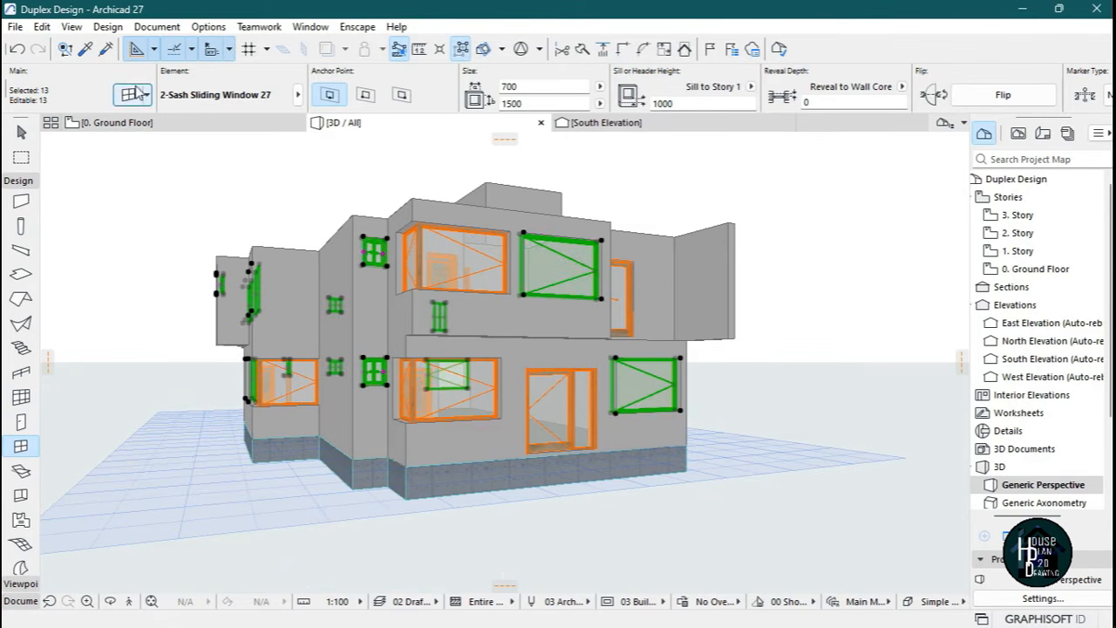
pyautogui.hotkey('ctrl', 't')
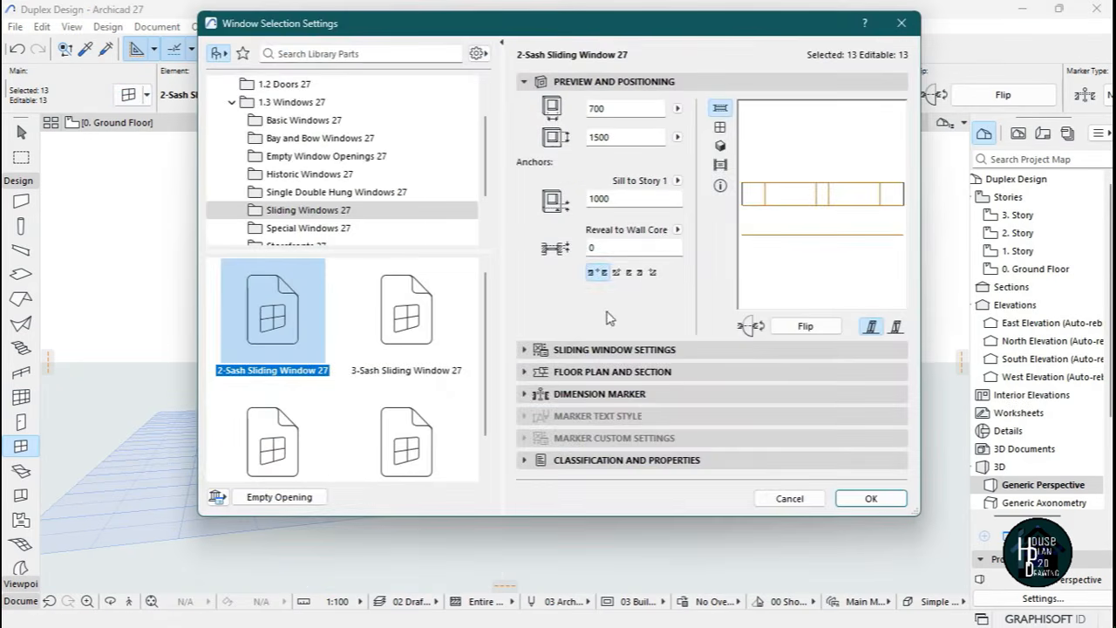
pyautogui.click(598, 349)
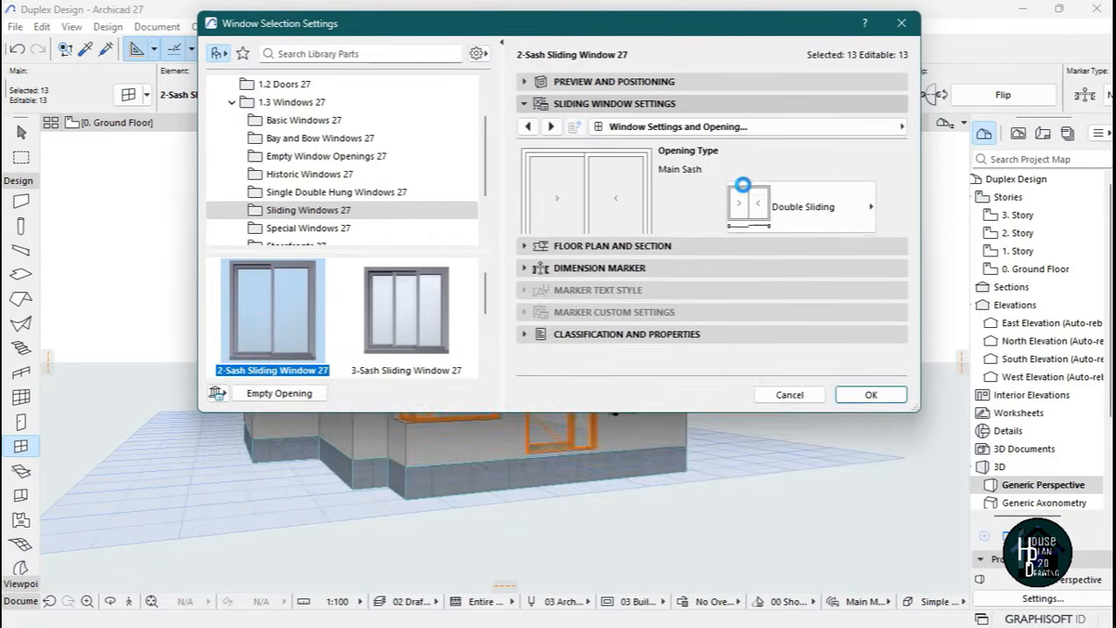
pyautogui.click(737, 128)
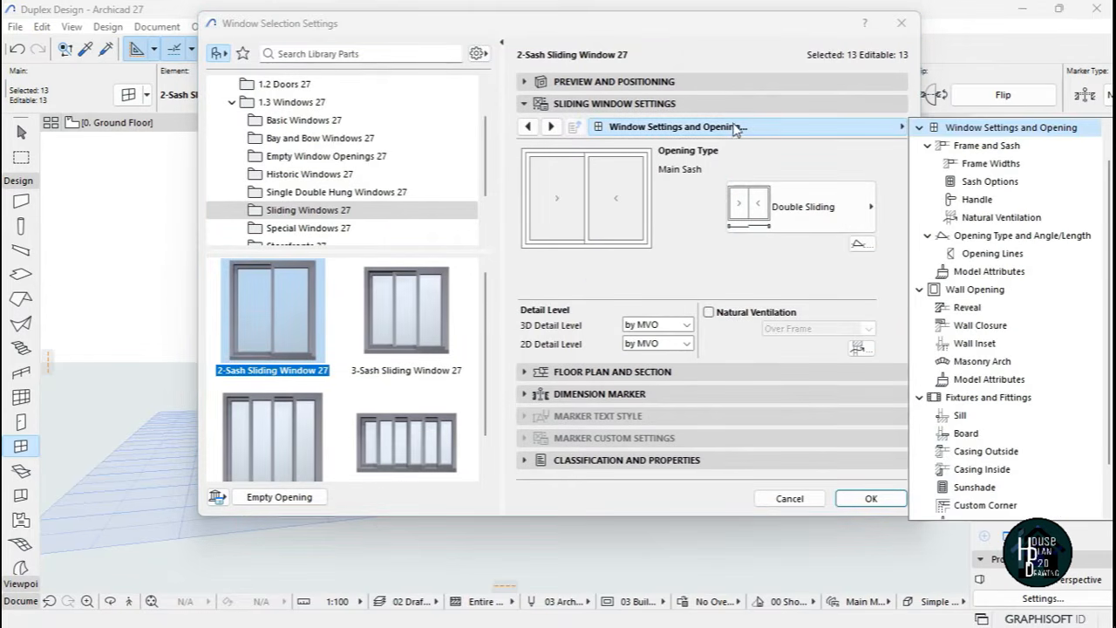
pyautogui.click(990, 254)
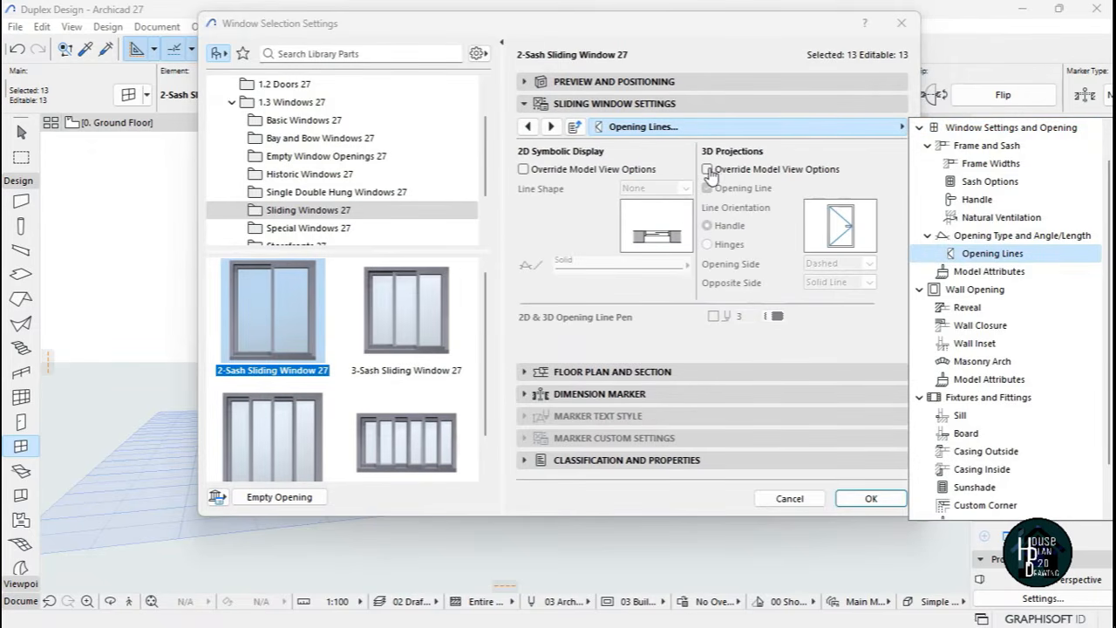
pyautogui.click(707, 170)
pyautogui.click(707, 169)
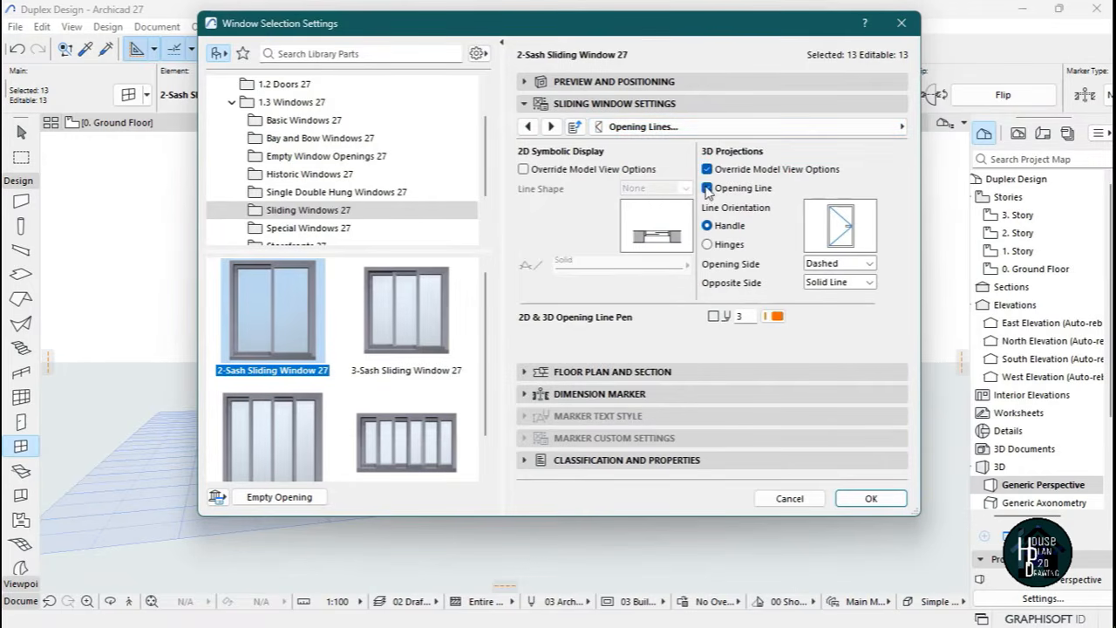
pyautogui.click(707, 188)
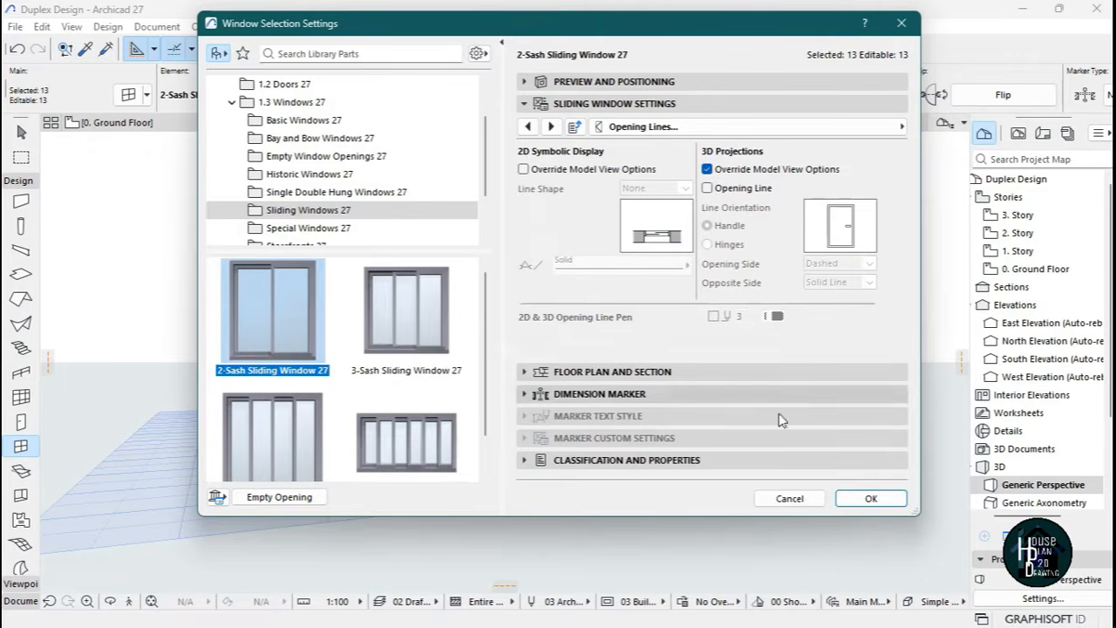
pyautogui.click(863, 498)
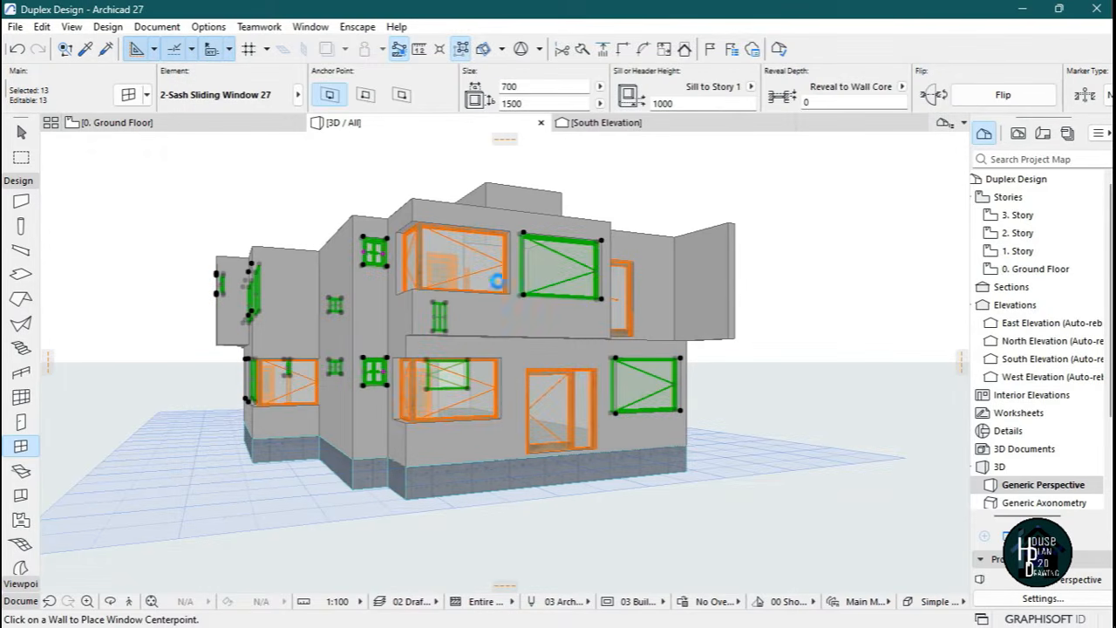
pyautogui.press('Escape')
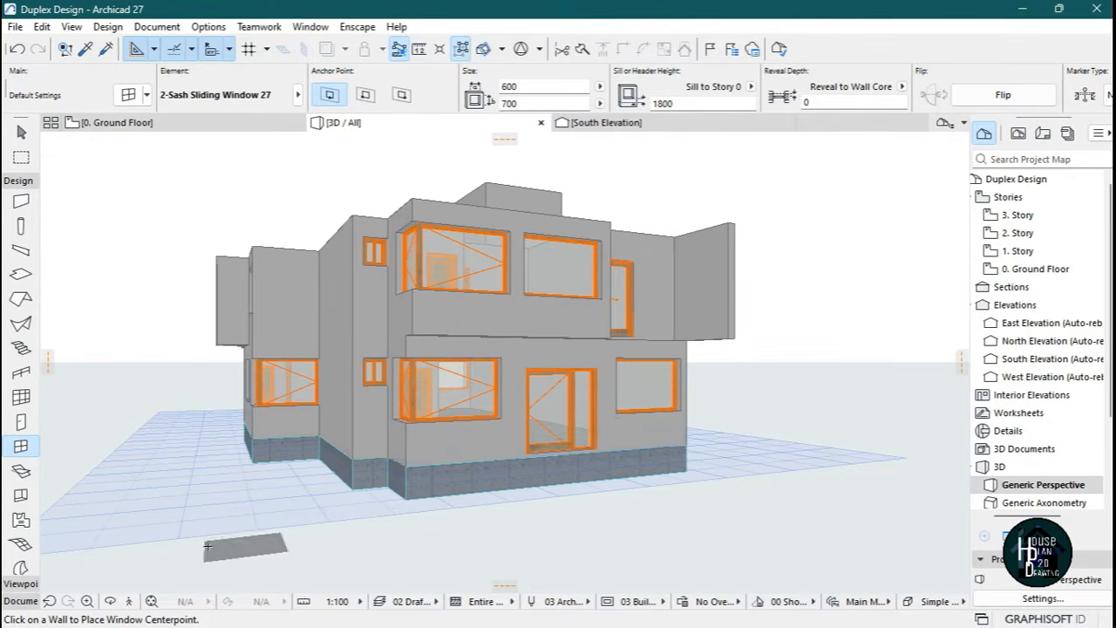
# Fly around the house in 3D to check which windows still show opening lines.
pyautogui.click(129, 600)
pyautogui.press('Left')
pyautogui.press('Right')
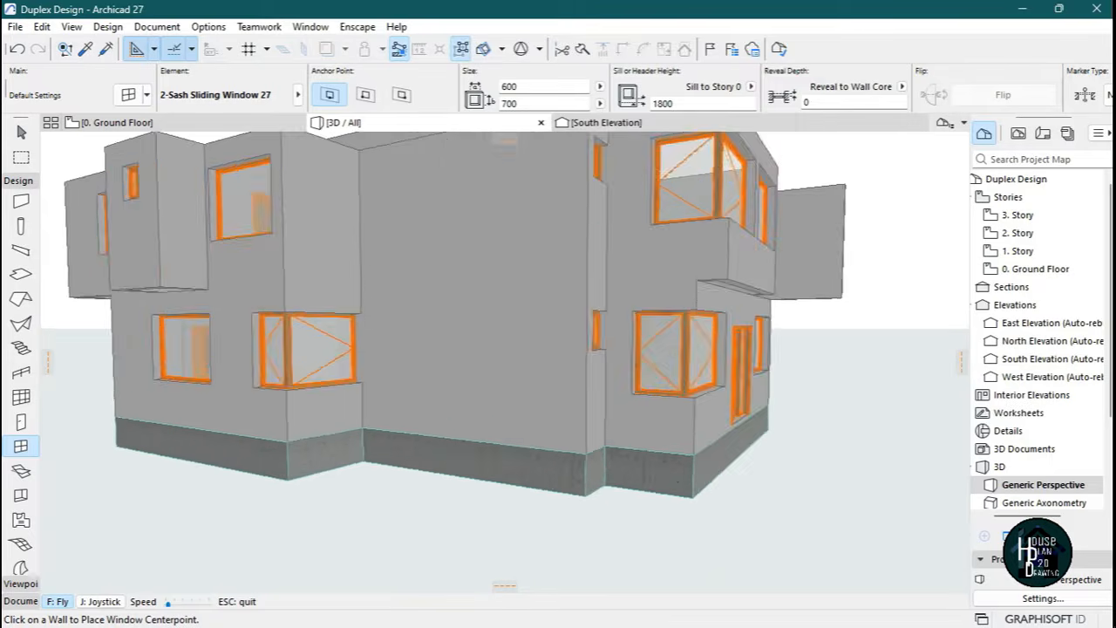
pyautogui.press('Escape')
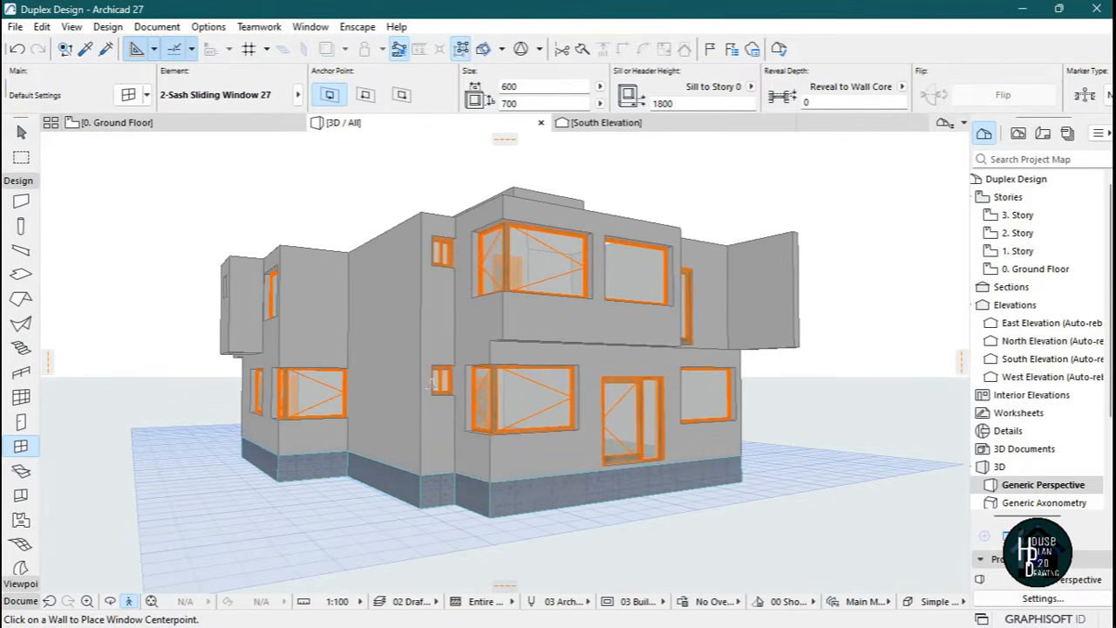
# Select all corner windows and override their model view options for 3D projections, switching off the opening line.
pyautogui.scroll(-3, 22, 488)
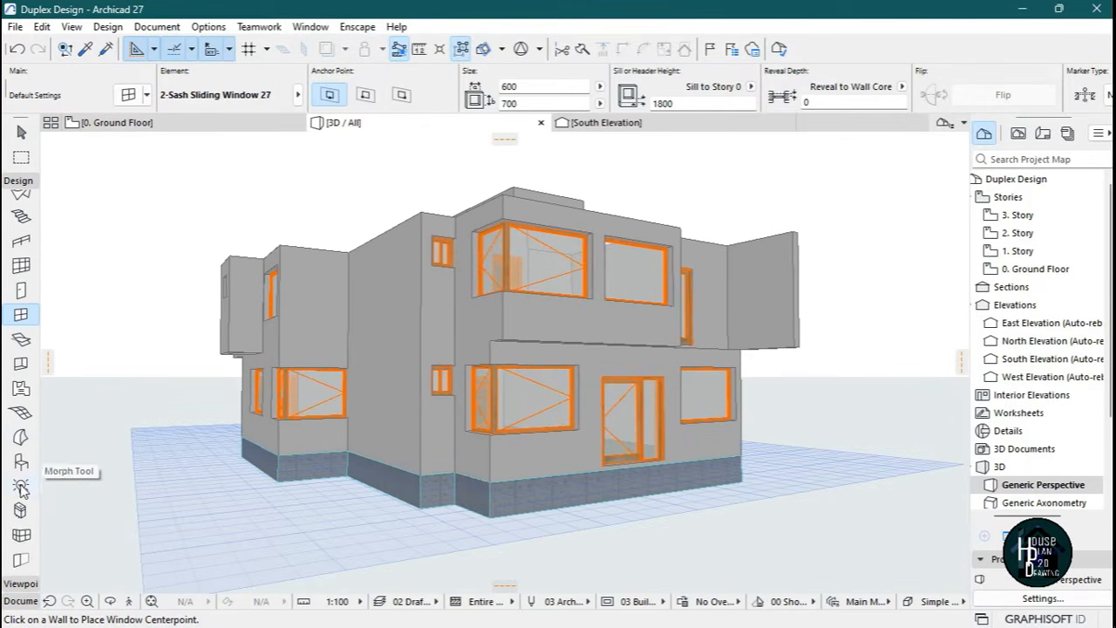
pyautogui.click(21, 536)
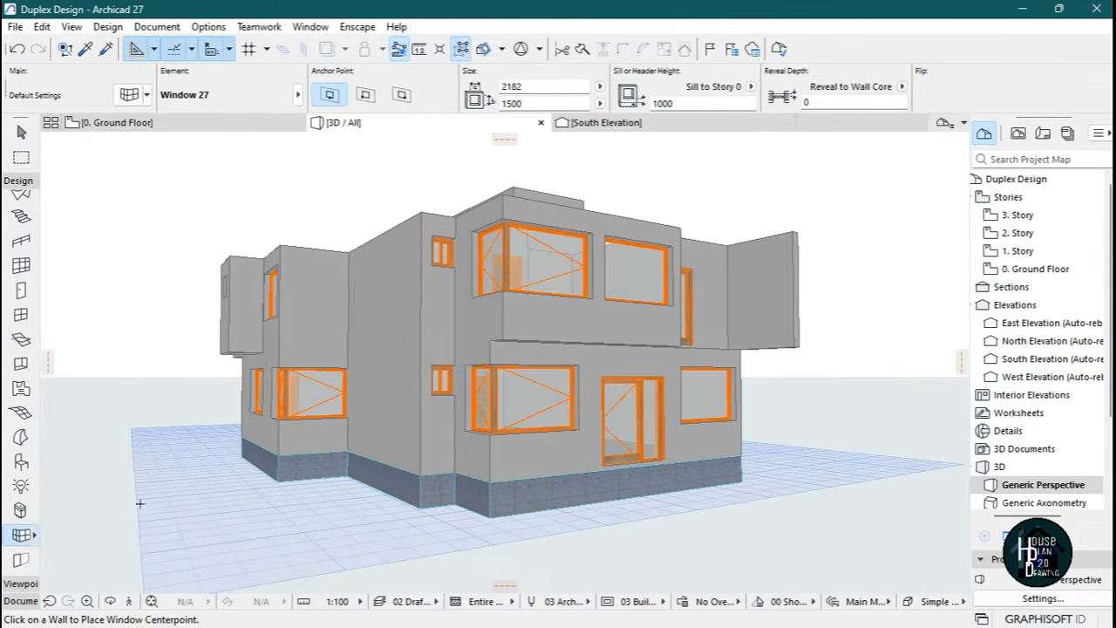
pyautogui.hotkey('ctrl', 'a')
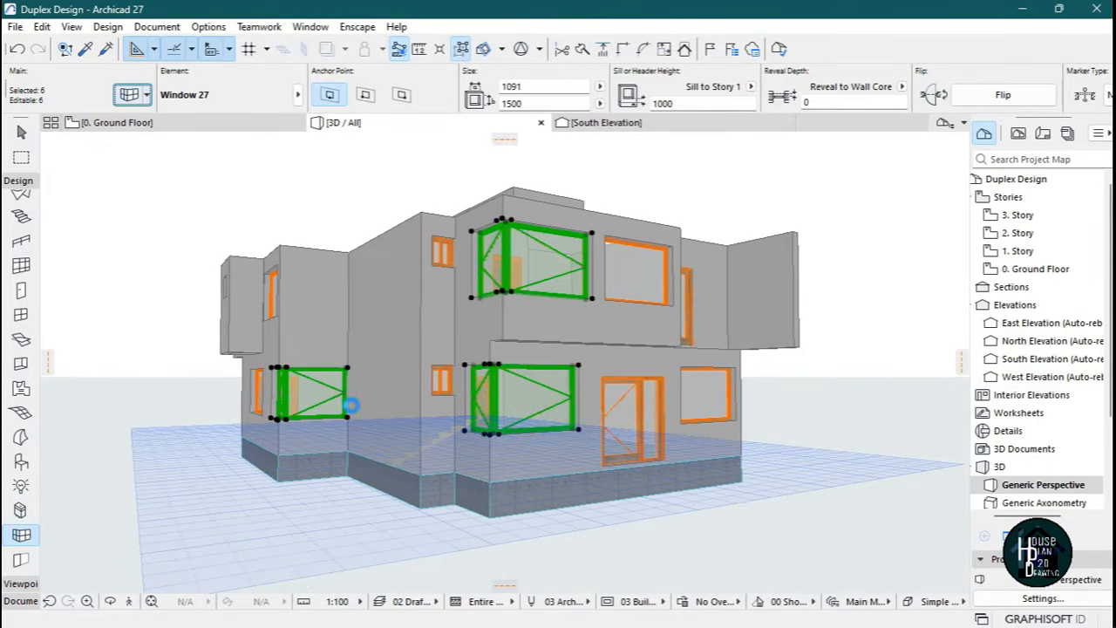
pyautogui.hotkey('ctrl', 't')
pyautogui.click(714, 342)
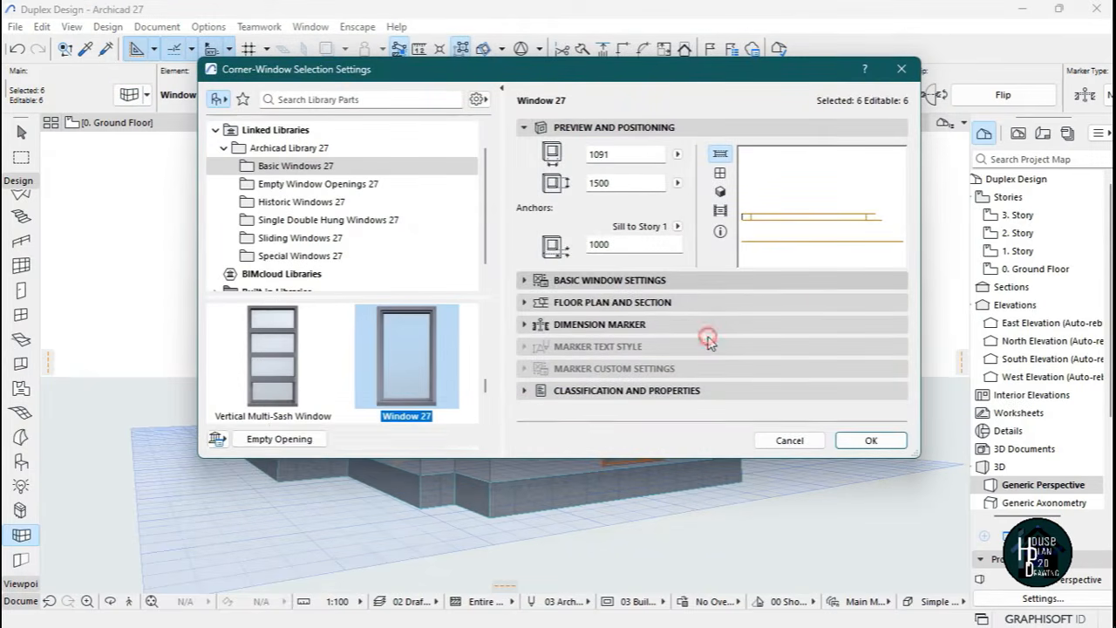
pyautogui.click(725, 172)
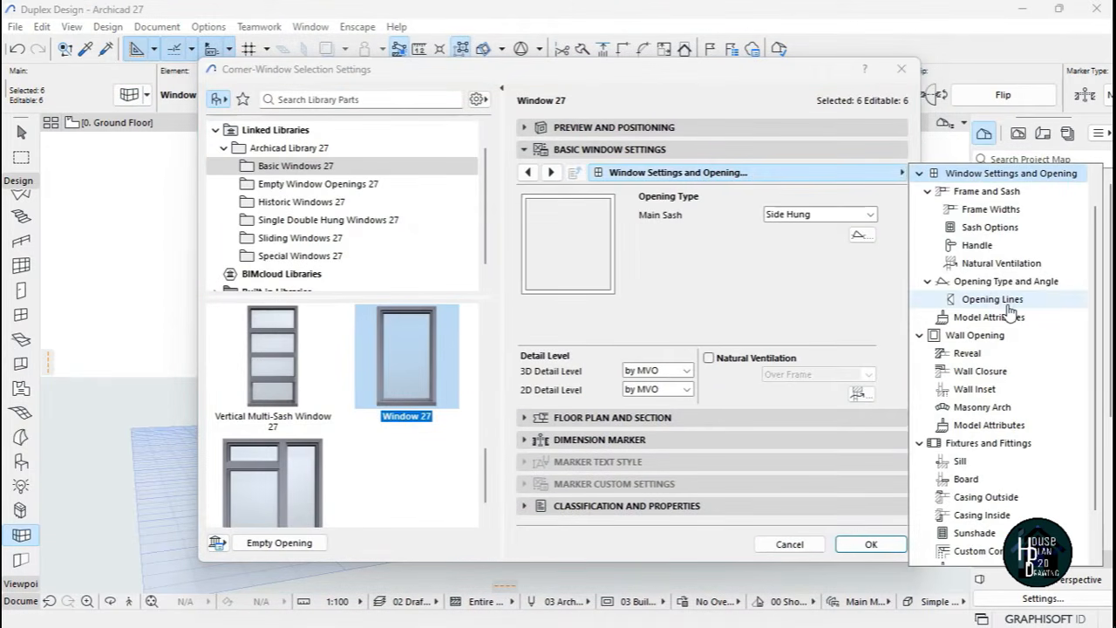
pyautogui.click(946, 301)
pyautogui.click(708, 216)
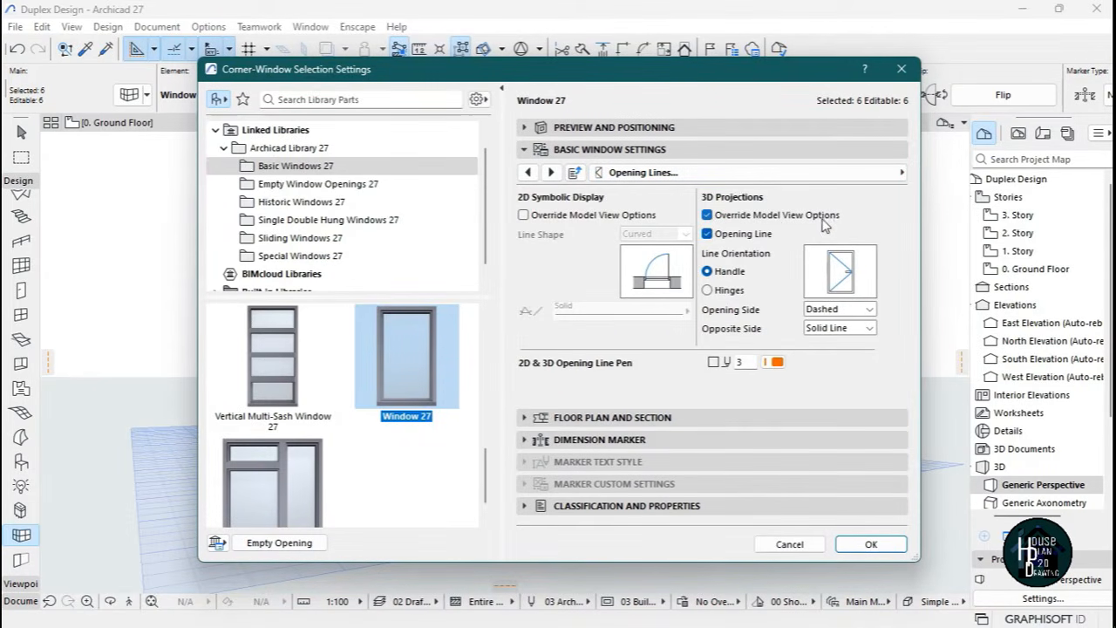
pyautogui.click(709, 235)
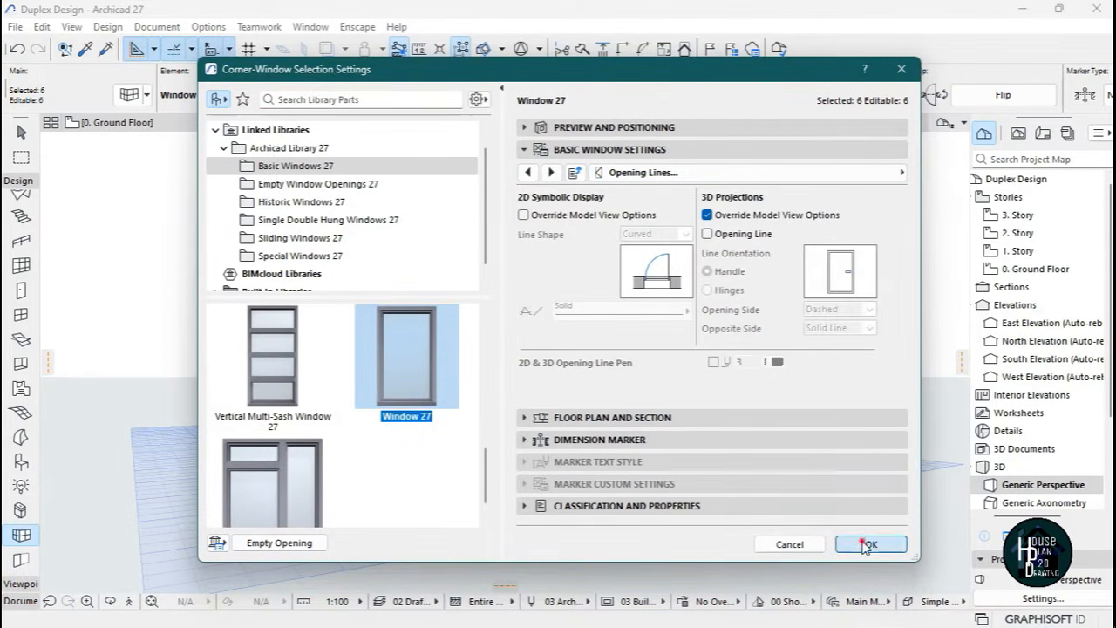
pyautogui.click(868, 544)
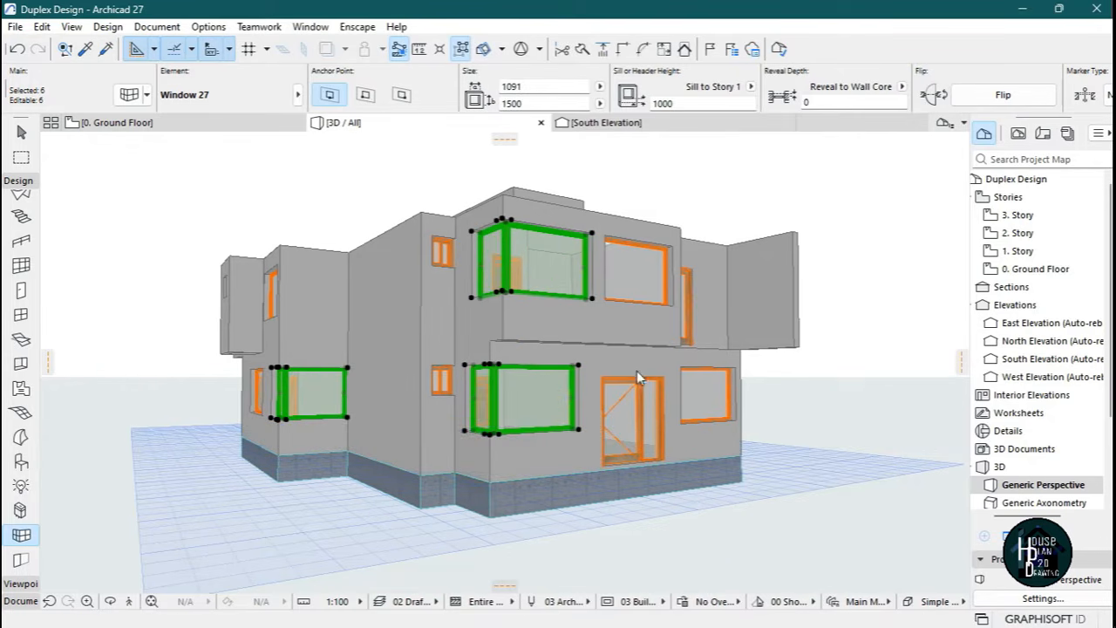
pyautogui.press('Escape')
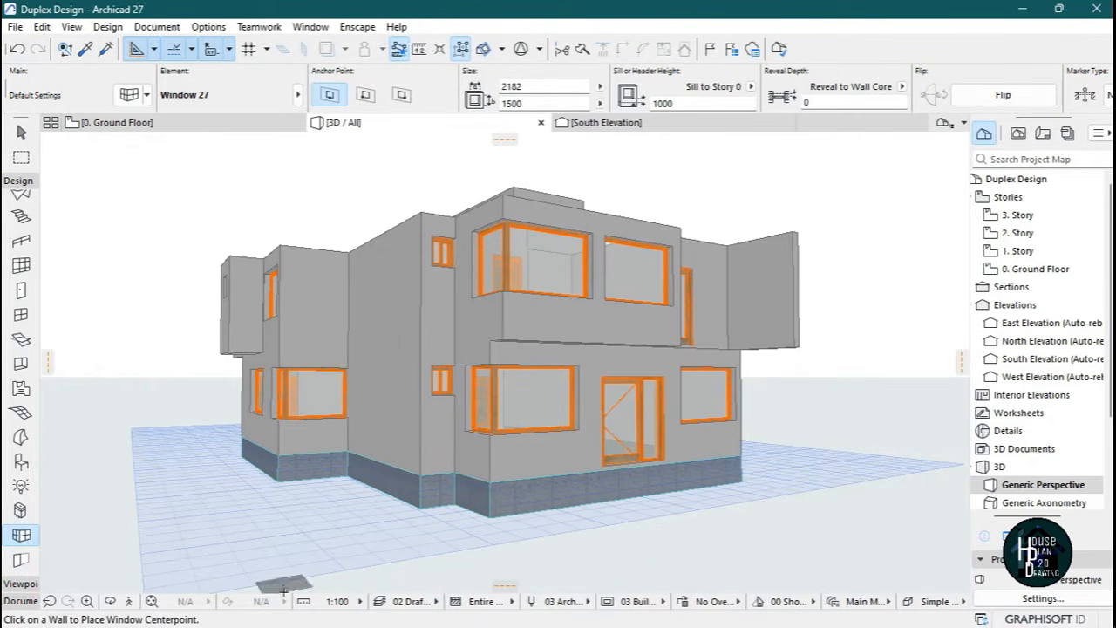
pyautogui.press('Escape')
# Examine the front facade and its corner windows in the 3D perspective.
pyautogui.click(129, 601)
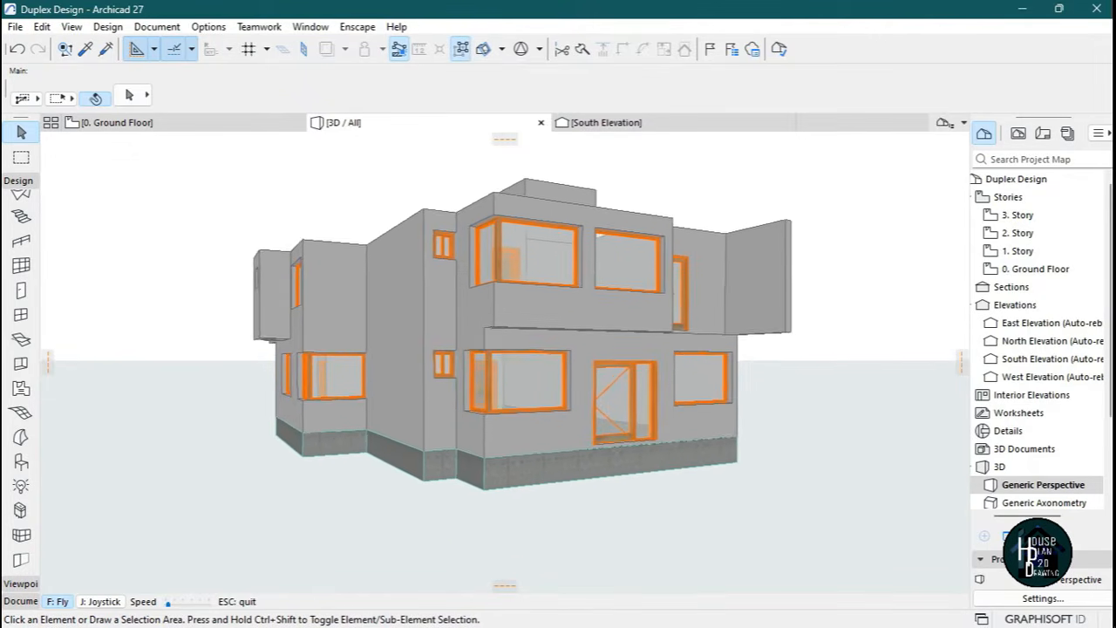
pyautogui.press('Escape')
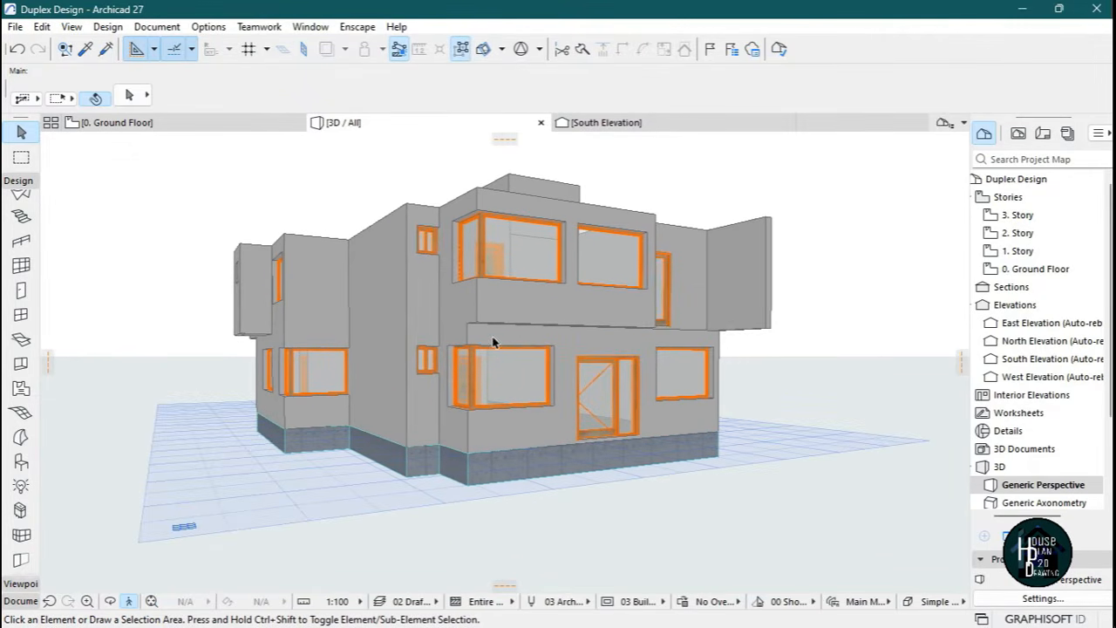
pyautogui.click(626, 337)
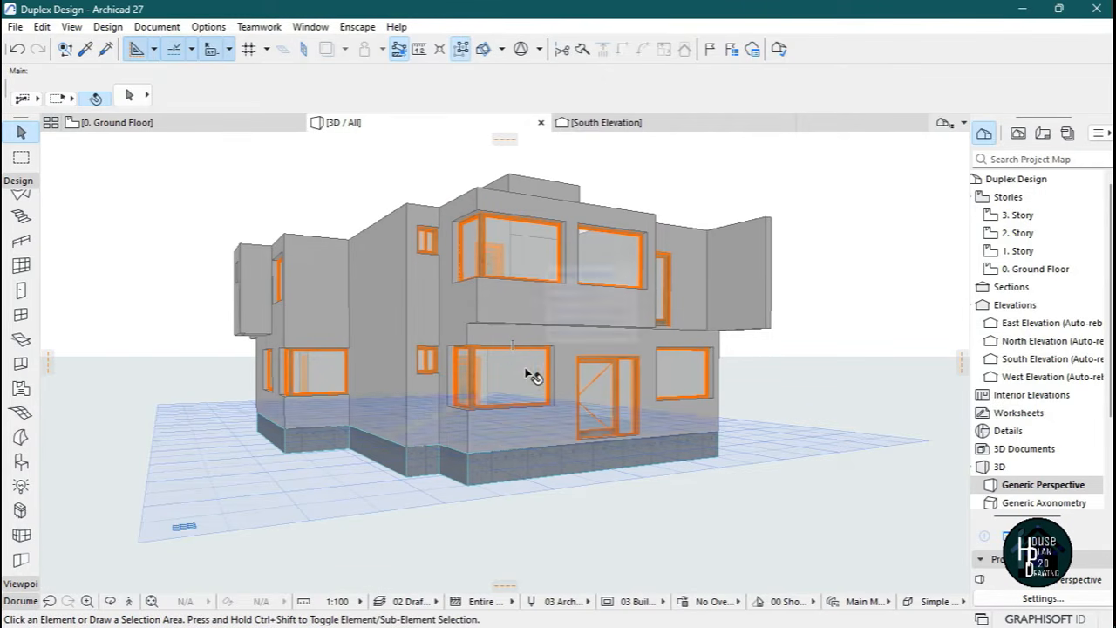
pyautogui.moveTo(342, 280)
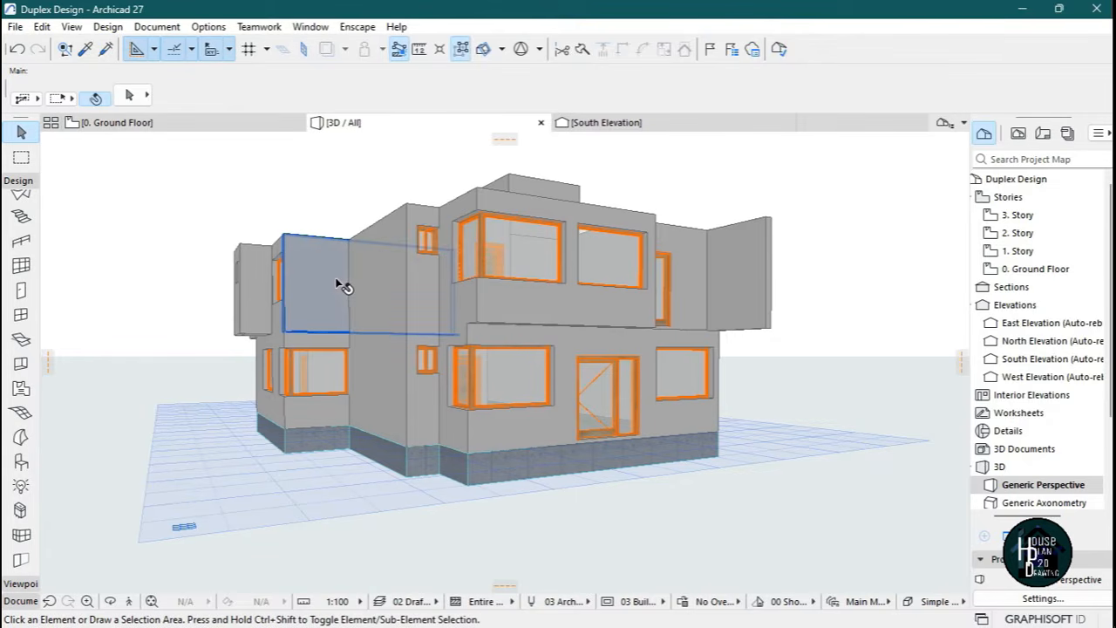
# Open the 1. Story floor plan and set a new default thickness for the Concrete - Structural slab.
pyautogui.click(162, 123)
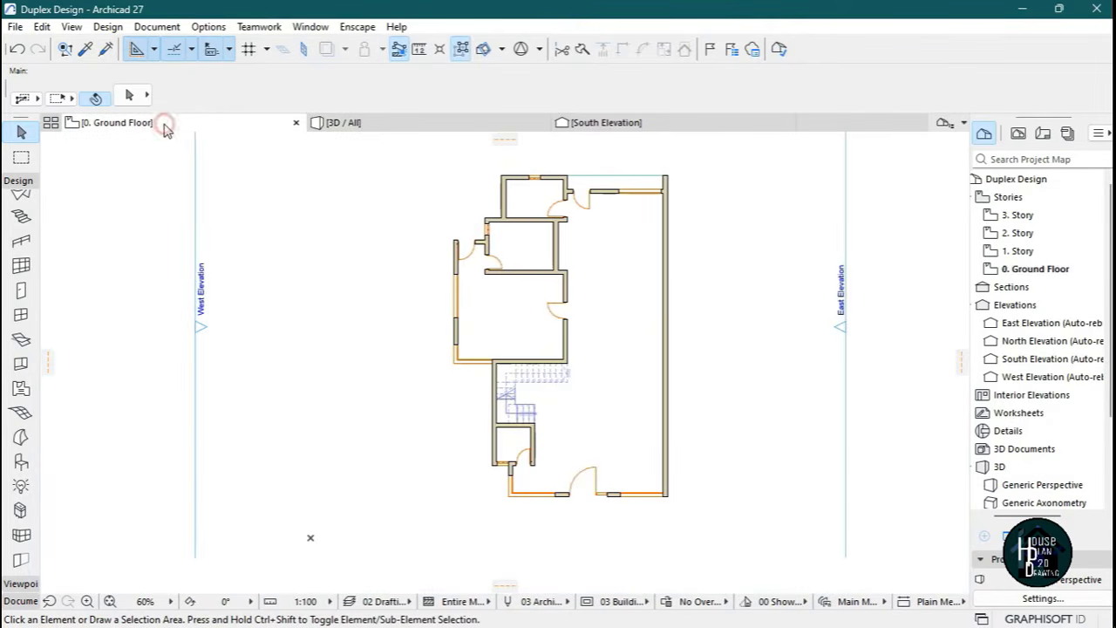
pyautogui.doubleClick(1012, 253)
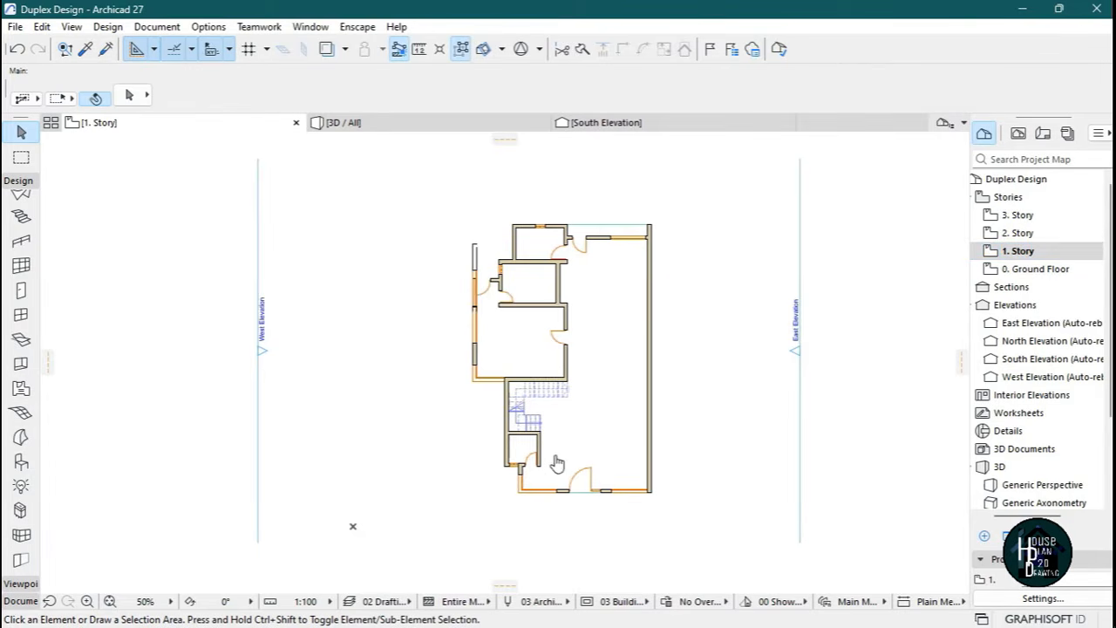
pyautogui.scroll(2, 610, 389)
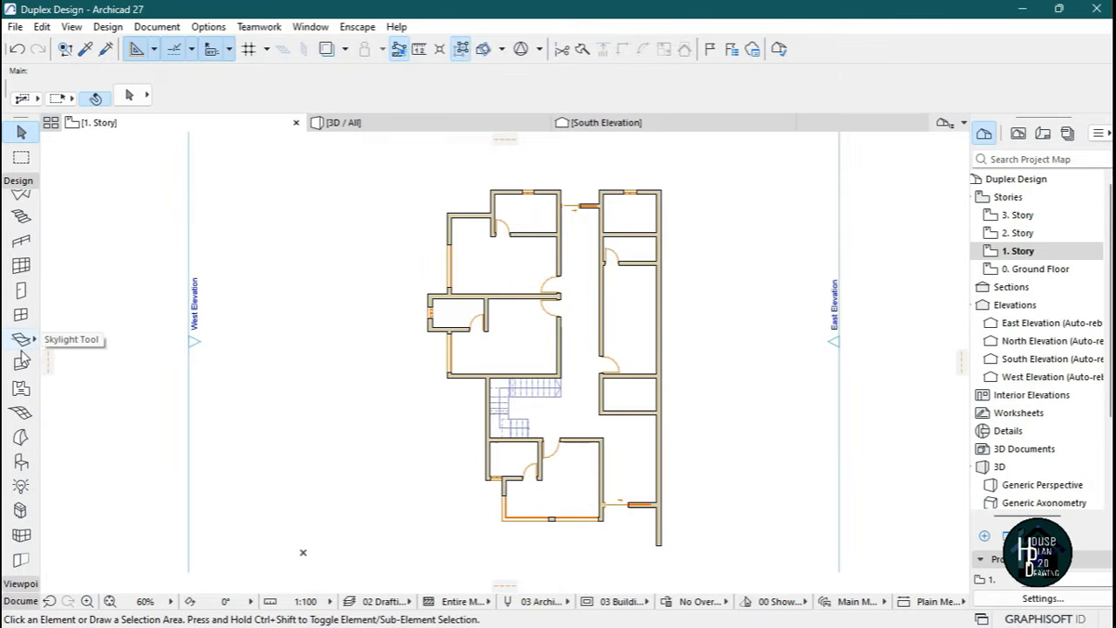
pyautogui.scroll(3, 22, 357)
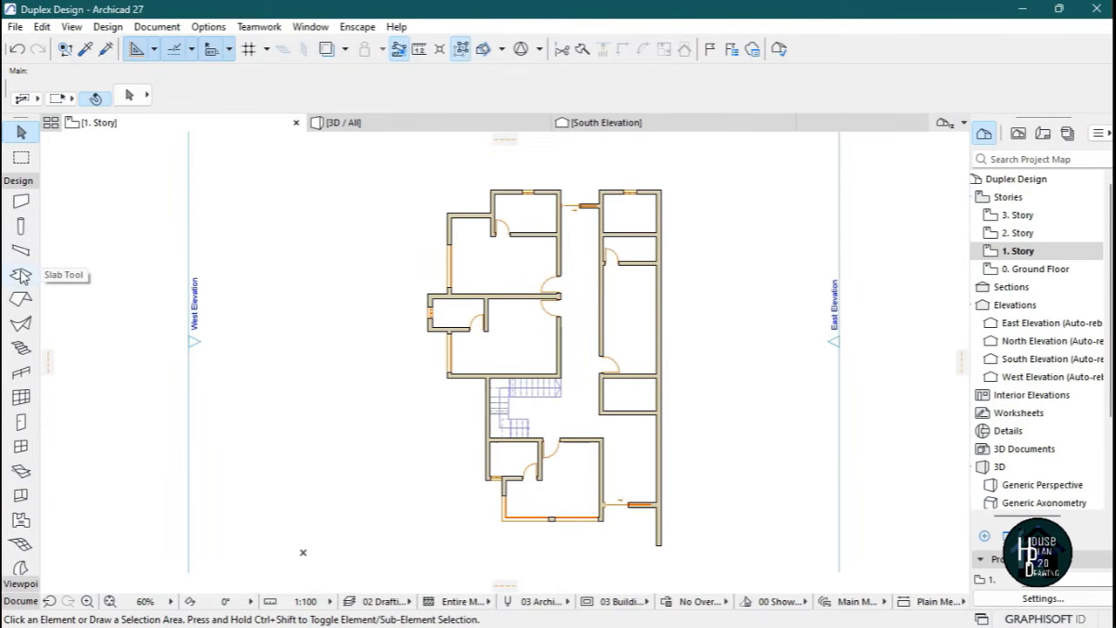
pyautogui.click(21, 276)
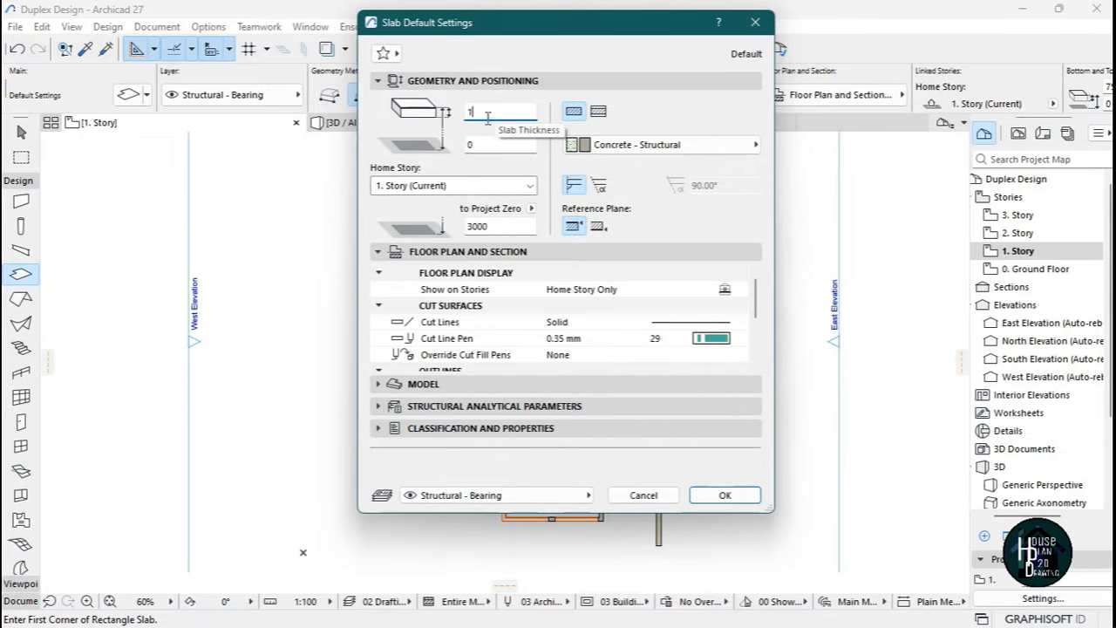
pyautogui.click(729, 495)
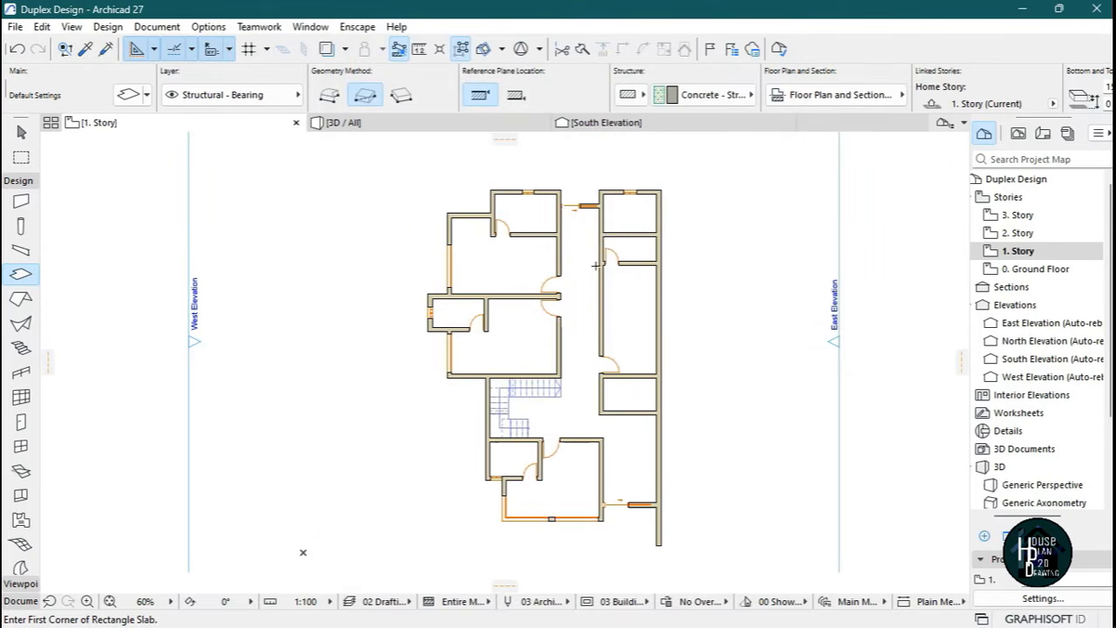
# Draw a rectangular slab on 1. Story from the north bathroom's outer northwest corner to the southern end of the east wall.
pyautogui.scroll(3, 578, 239)
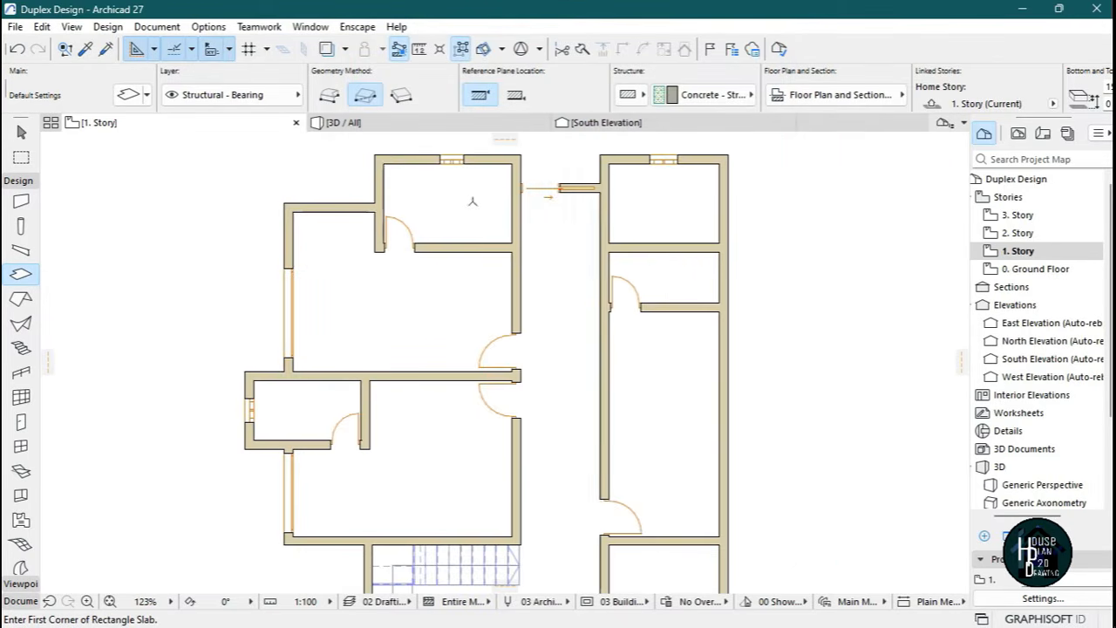
pyautogui.click(374, 154)
pyautogui.scroll(-5, 530, 241)
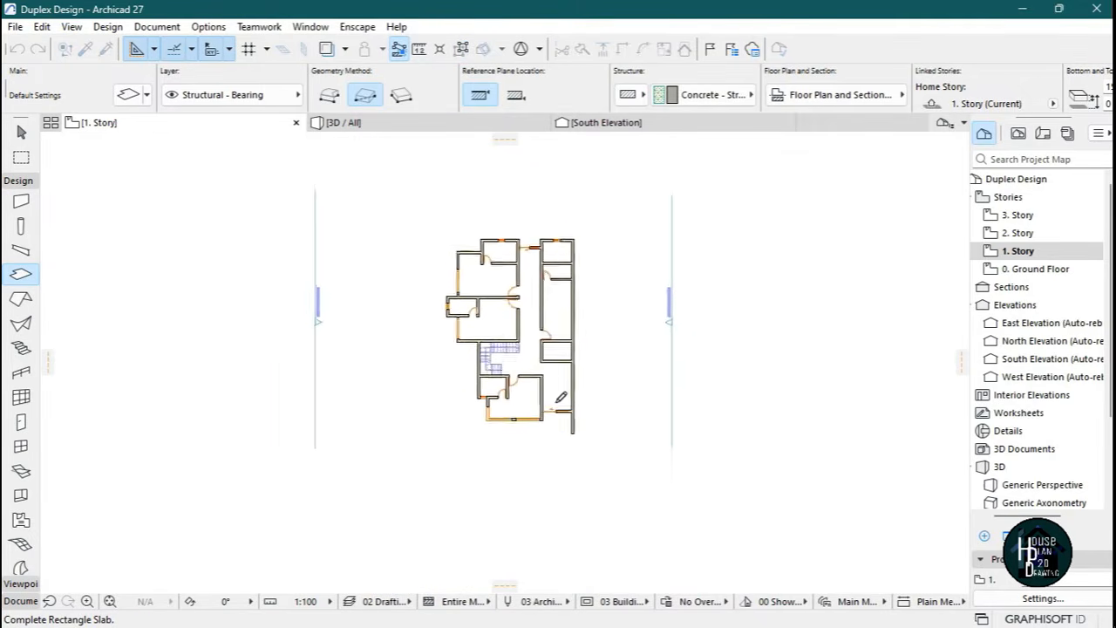
pyautogui.scroll(3, 575, 409)
pyautogui.click(600, 425)
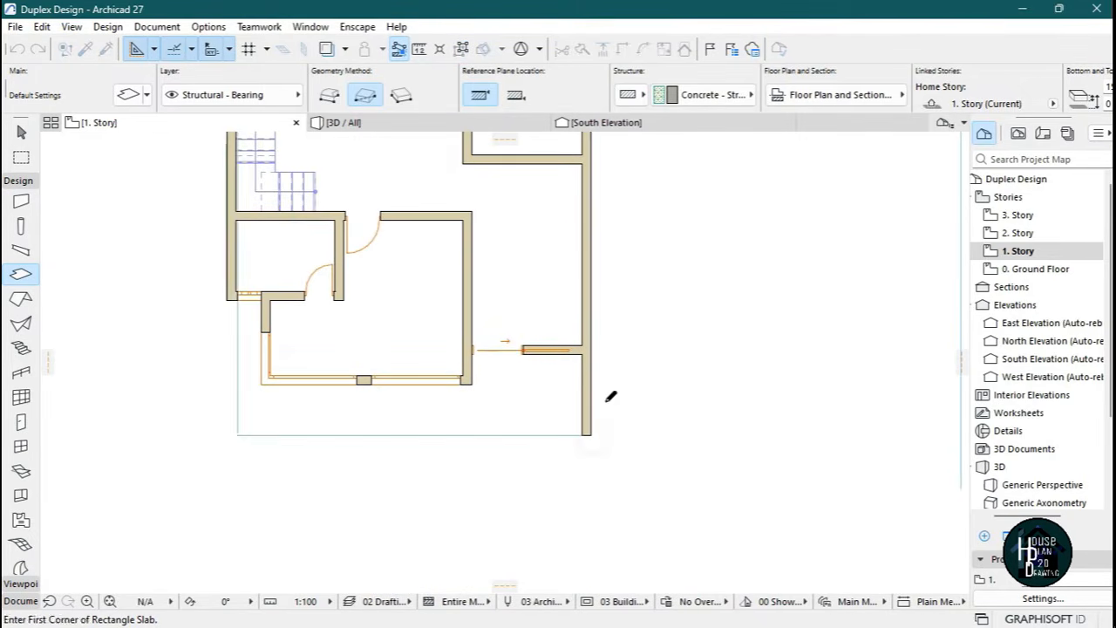
pyautogui.scroll(-1, 612, 381)
pyautogui.scroll(-4, 614, 381)
pyautogui.scroll(2, 628, 265)
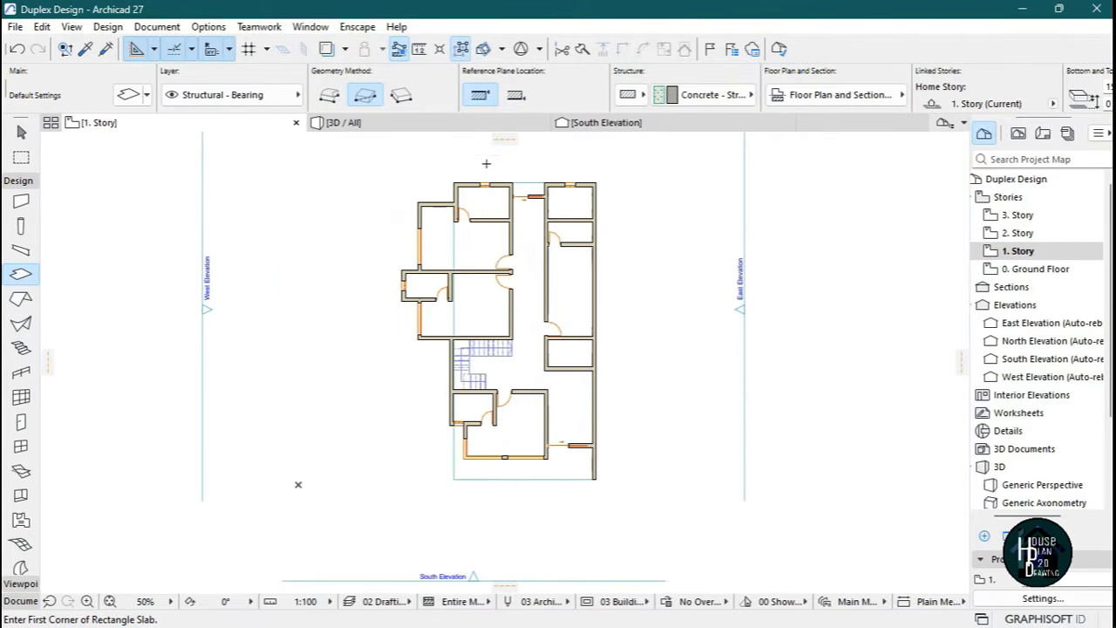
# Examine the new first-story slab projecting over the front facade in 3D, from above.
pyautogui.click(405, 108)
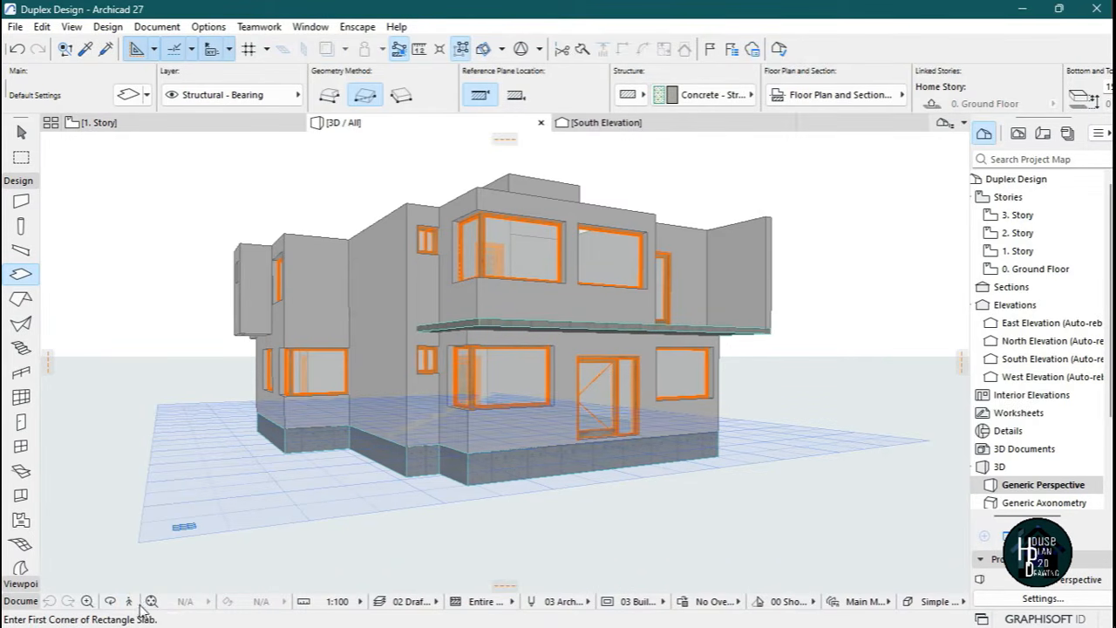
pyautogui.click(128, 601)
pyautogui.press('Up')
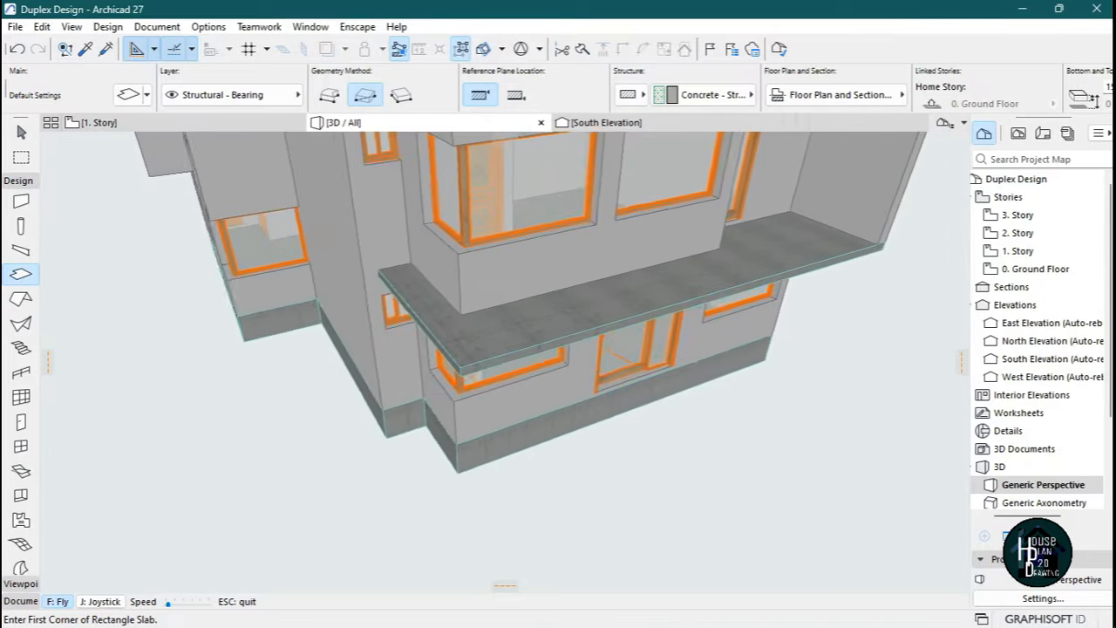
pyautogui.press('Escape')
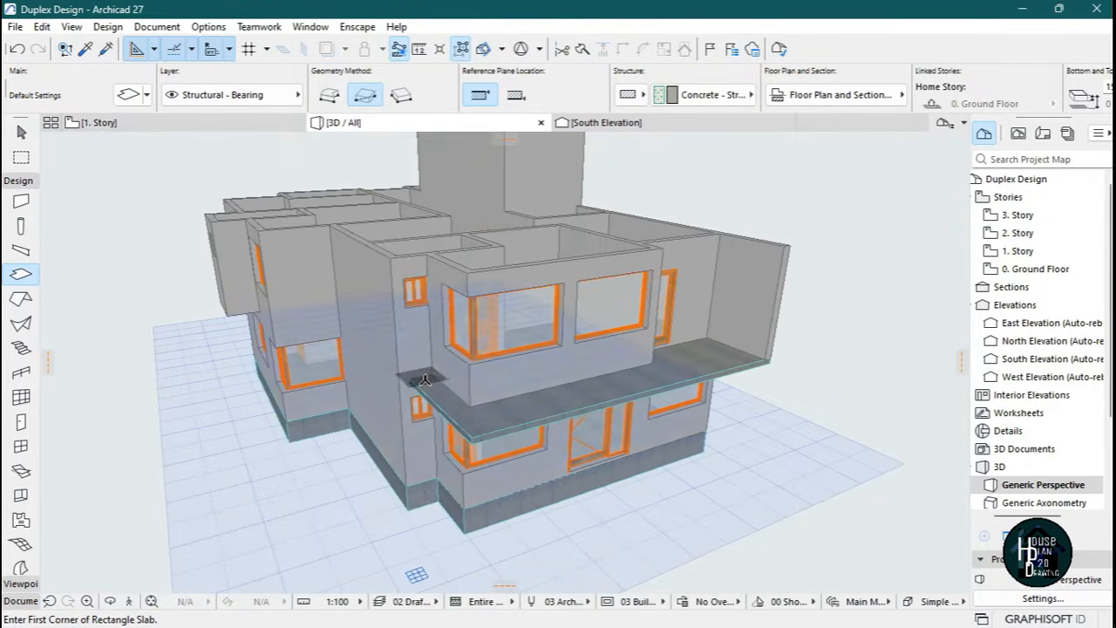
# On the 1. Story plan, extend the floor slab with a rectangle from its northwest corner to the projecting west bathroom's outer northwest corner.
pyautogui.click(169, 127)
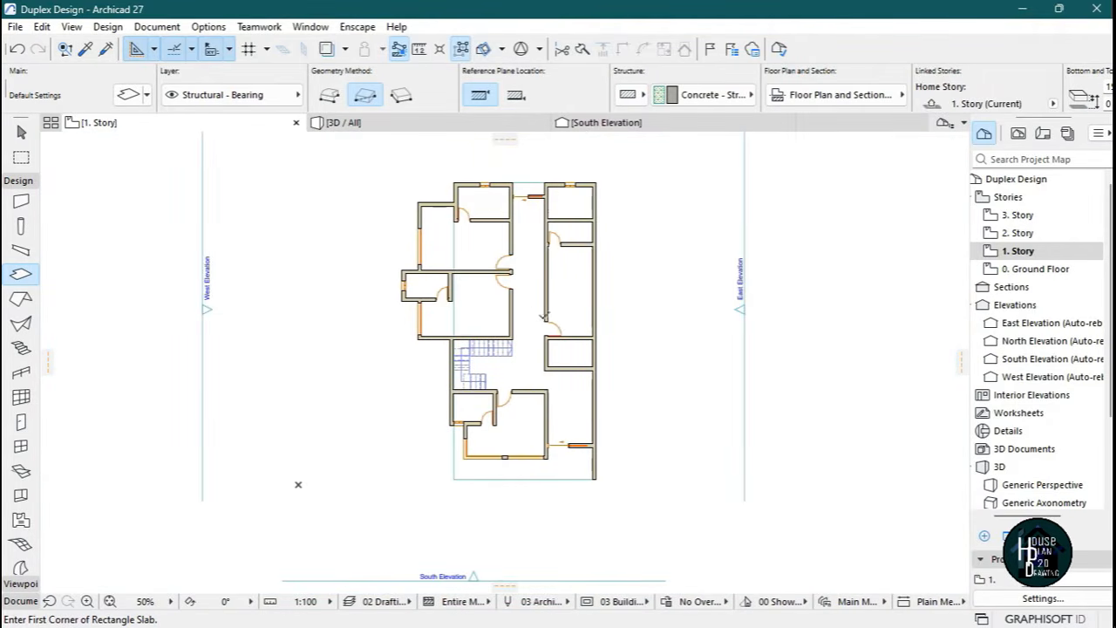
pyautogui.press('Escape')
pyautogui.click(528, 248)
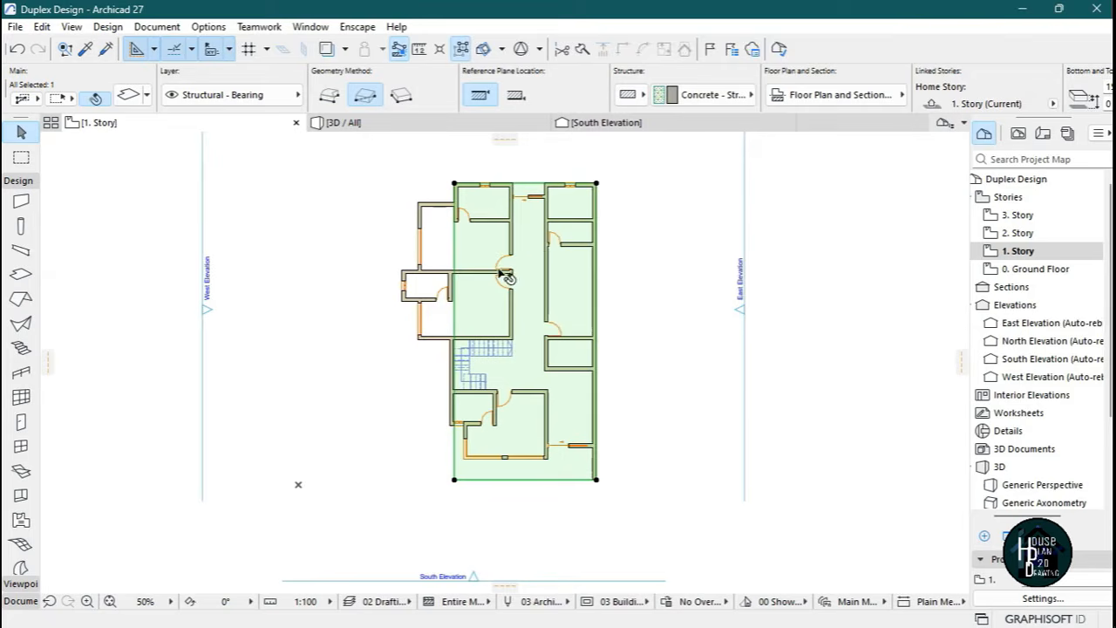
pyautogui.scroll(5, 471, 480)
pyautogui.scroll(-4, 492, 504)
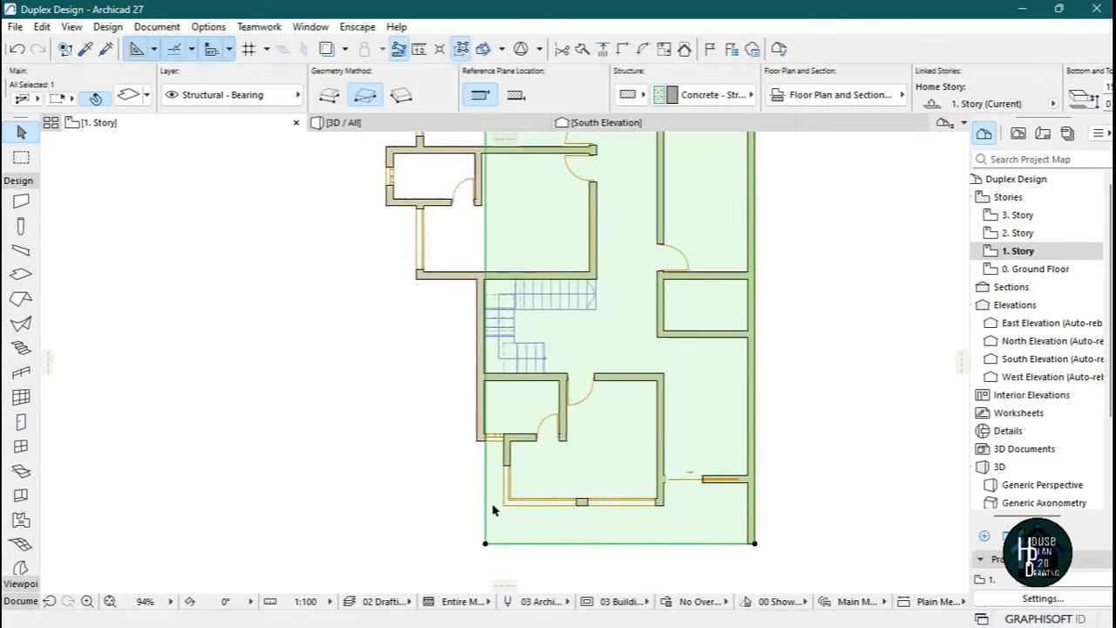
pyautogui.scroll(4, 493, 495)
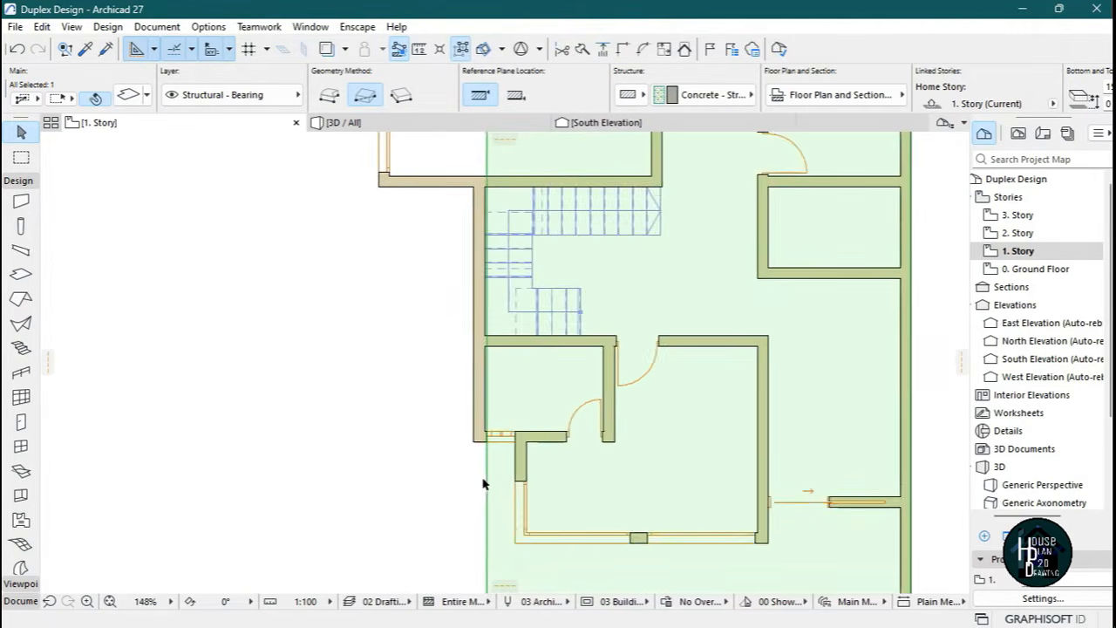
pyautogui.scroll(-6, 484, 456)
pyautogui.scroll(7, 487, 409)
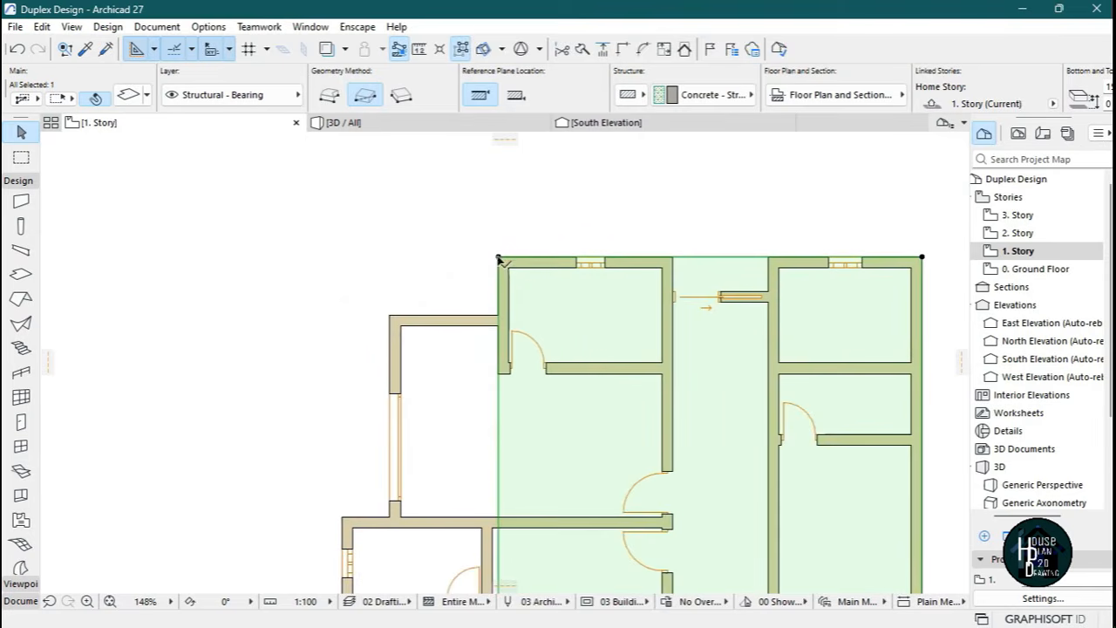
pyautogui.click(499, 259)
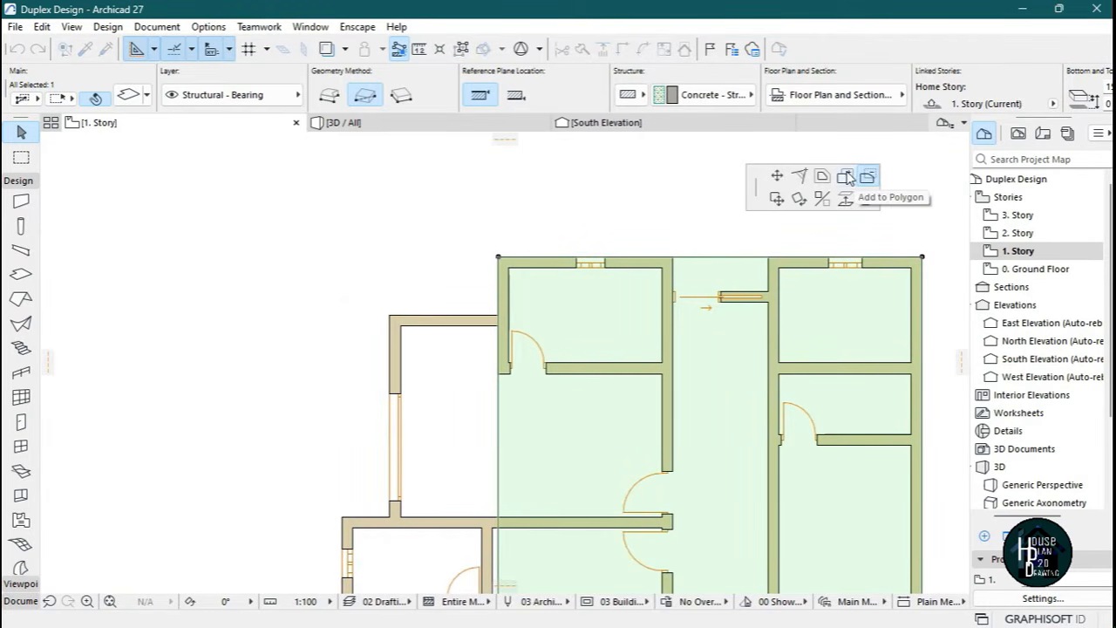
pyautogui.scroll(-2, 623, 294)
pyautogui.scroll(2, 622, 257)
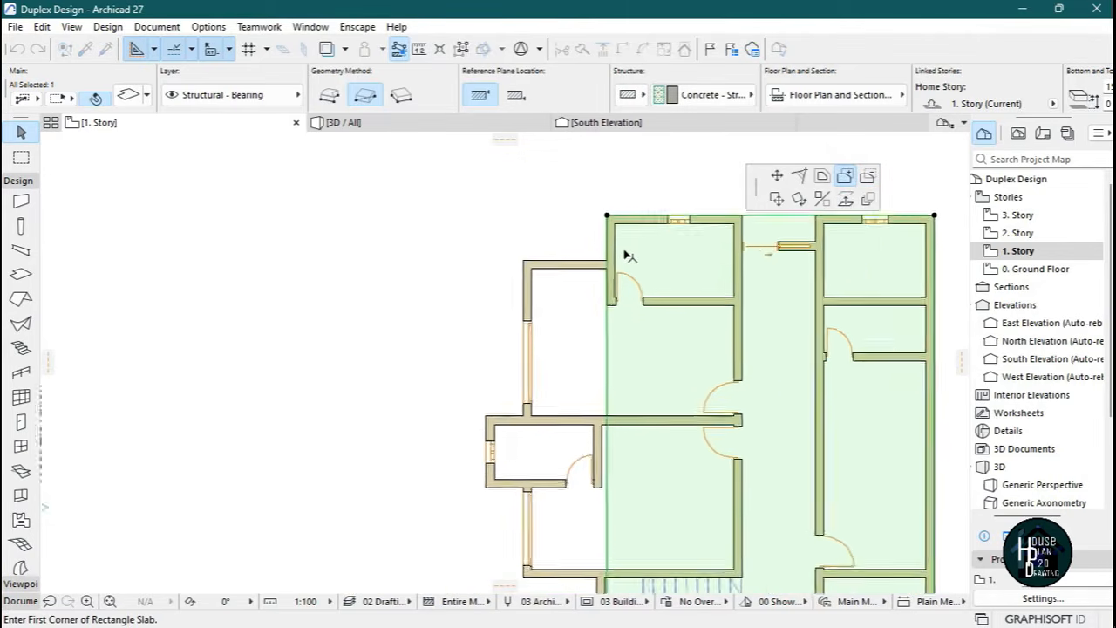
pyautogui.click(608, 203)
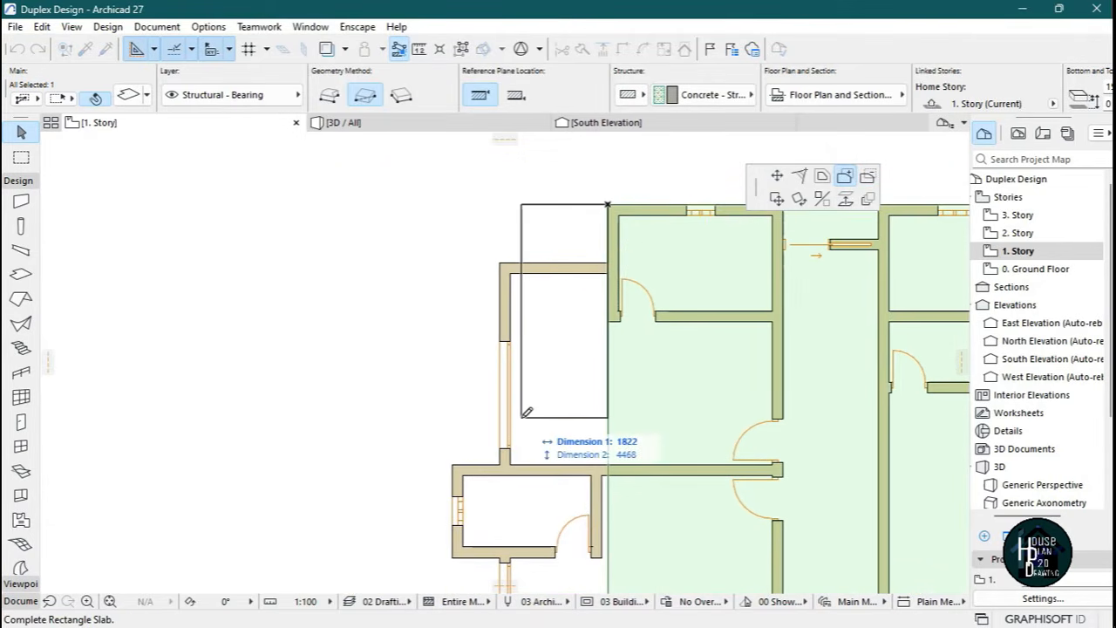
pyautogui.click(458, 466)
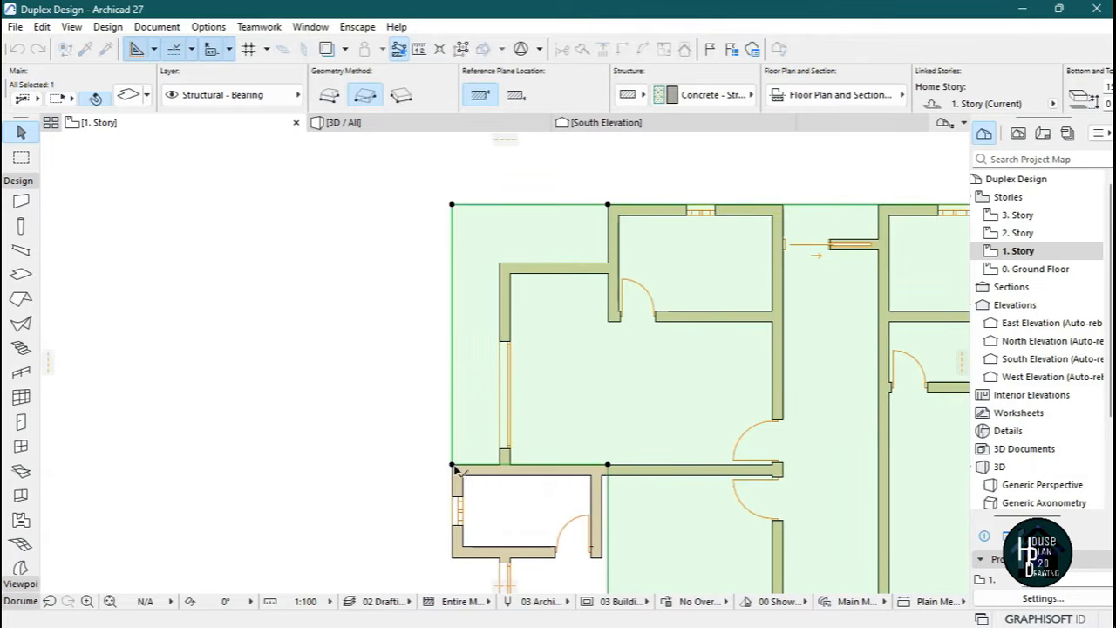
# Add a rectangle to the slab covering the projecting west bathroom, out to its outer southwest corner.
pyautogui.scroll(-3, 480, 291)
pyautogui.scroll(3, 538, 328)
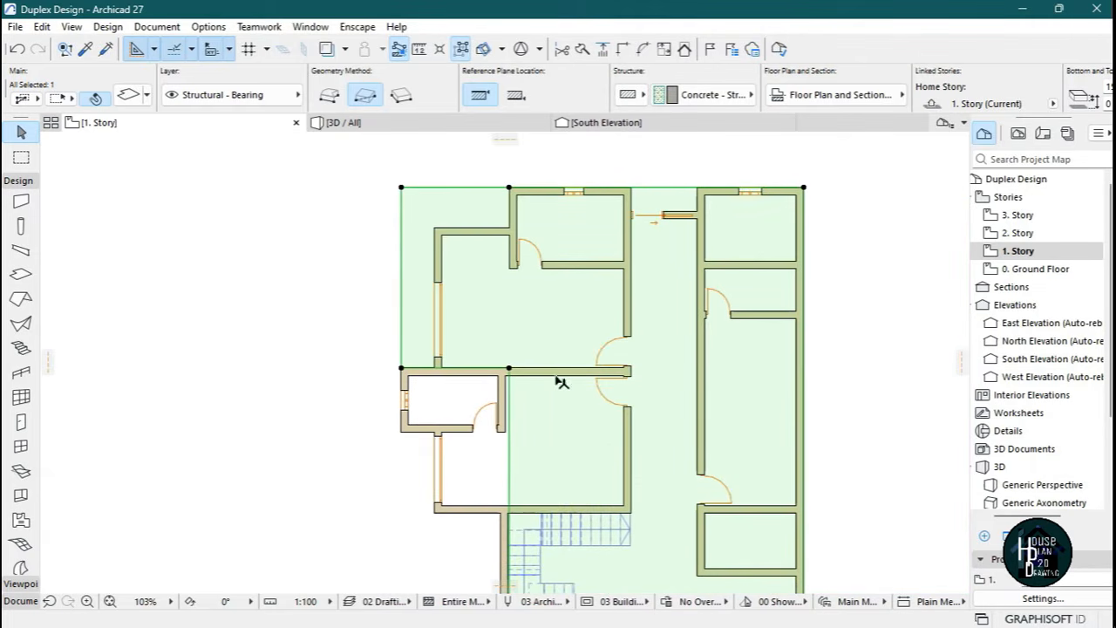
pyautogui.scroll(1, 412, 231)
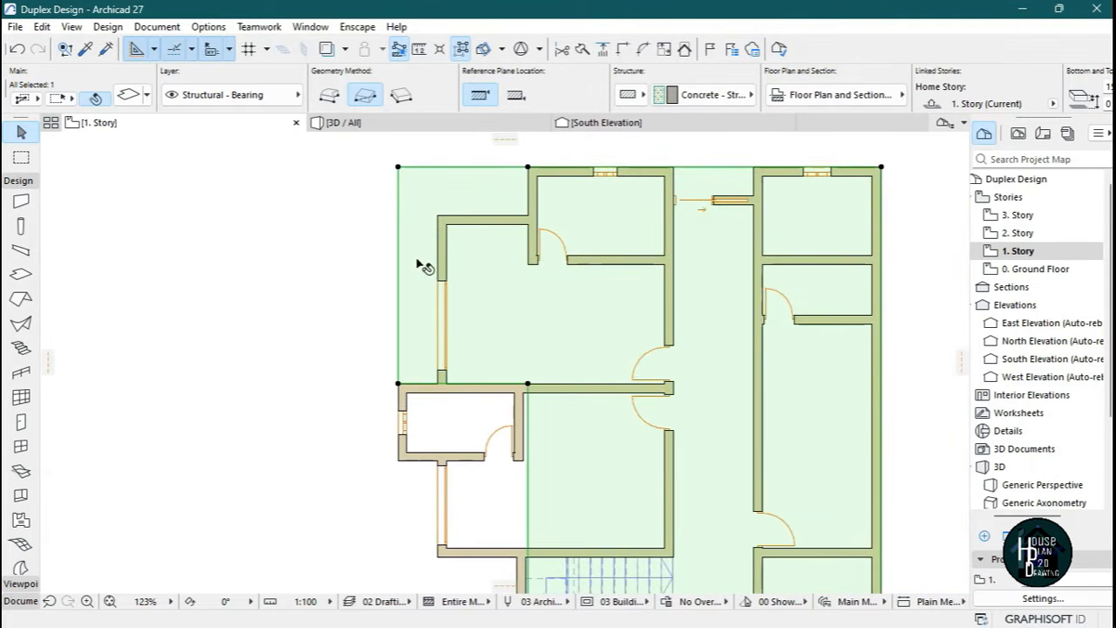
pyautogui.click(529, 384)
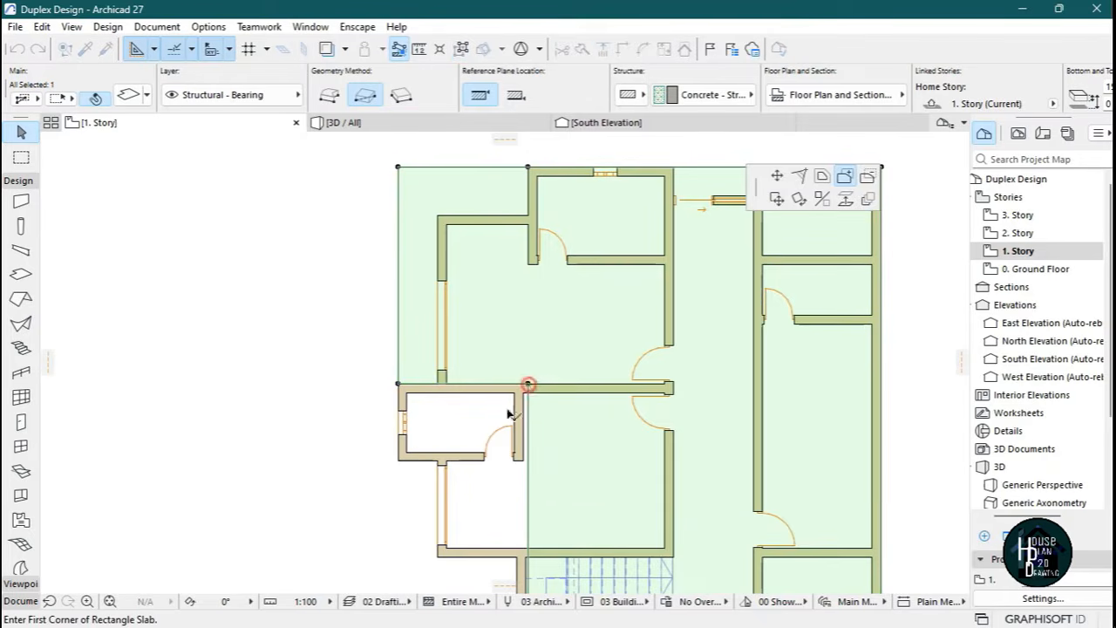
pyautogui.click(528, 384)
pyautogui.scroll(-1, 528, 384)
pyautogui.scroll(3, 407, 384)
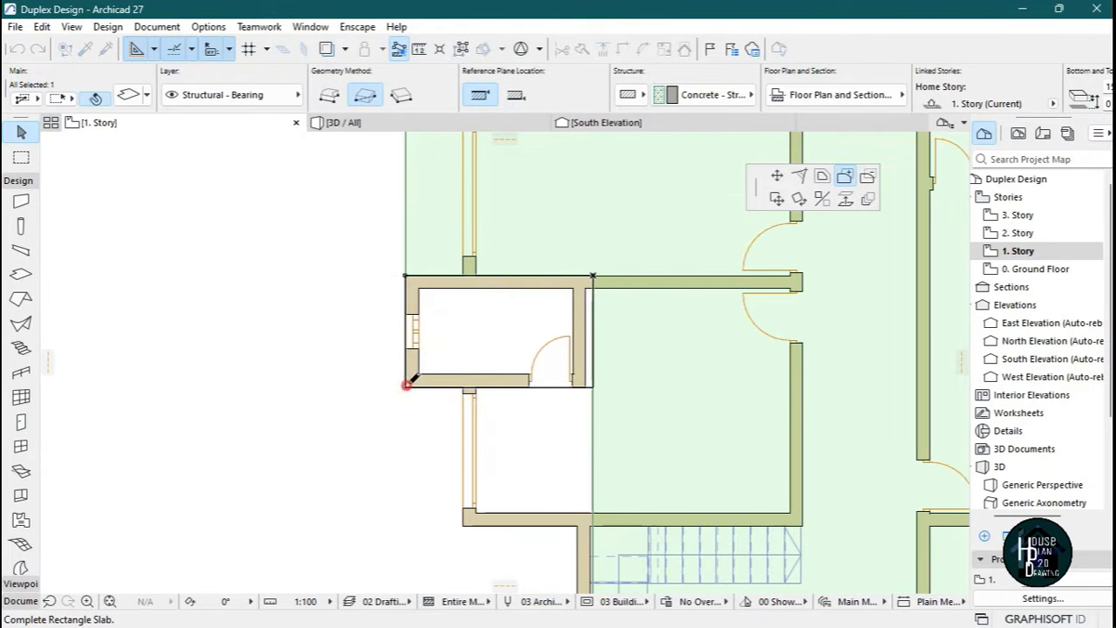
# Extend the slab with a rectangle over the area south of the west bathroom, ending at the bedroom's outer southwest corner.
pyautogui.scroll(2, 525, 378)
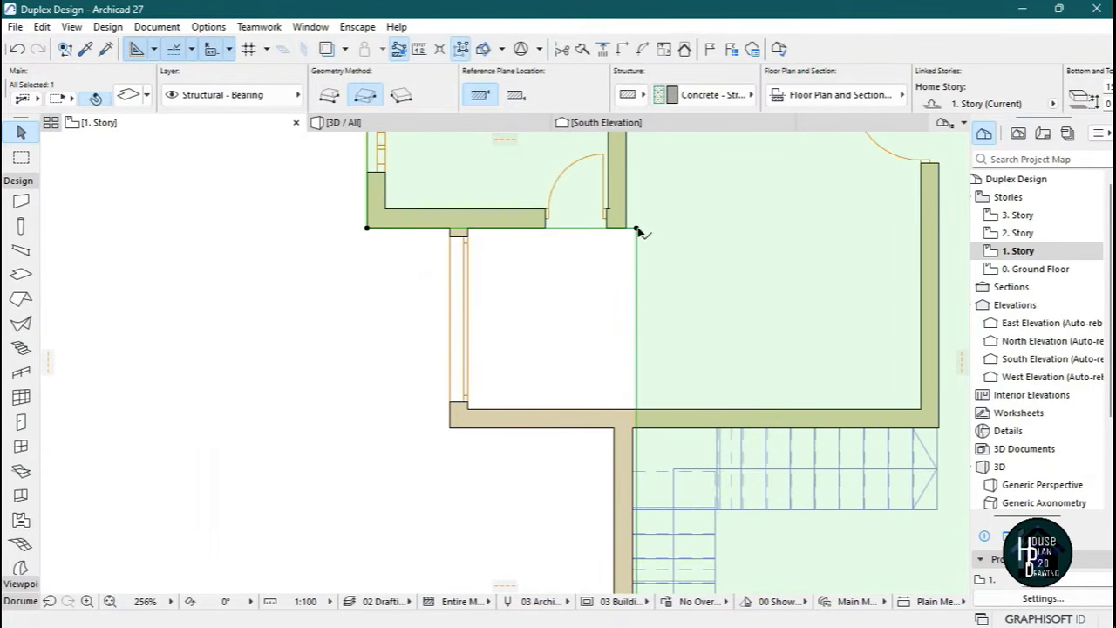
pyautogui.click(637, 229)
pyautogui.click(638, 229)
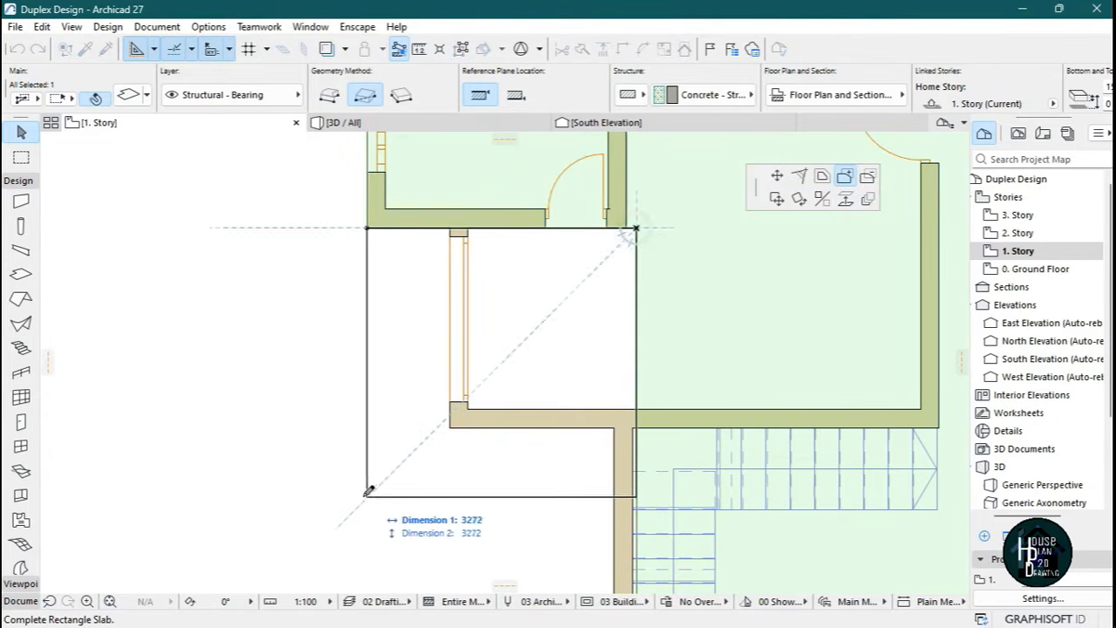
pyautogui.click(449, 416)
pyautogui.scroll(-6, 446, 324)
pyautogui.scroll(3, 468, 322)
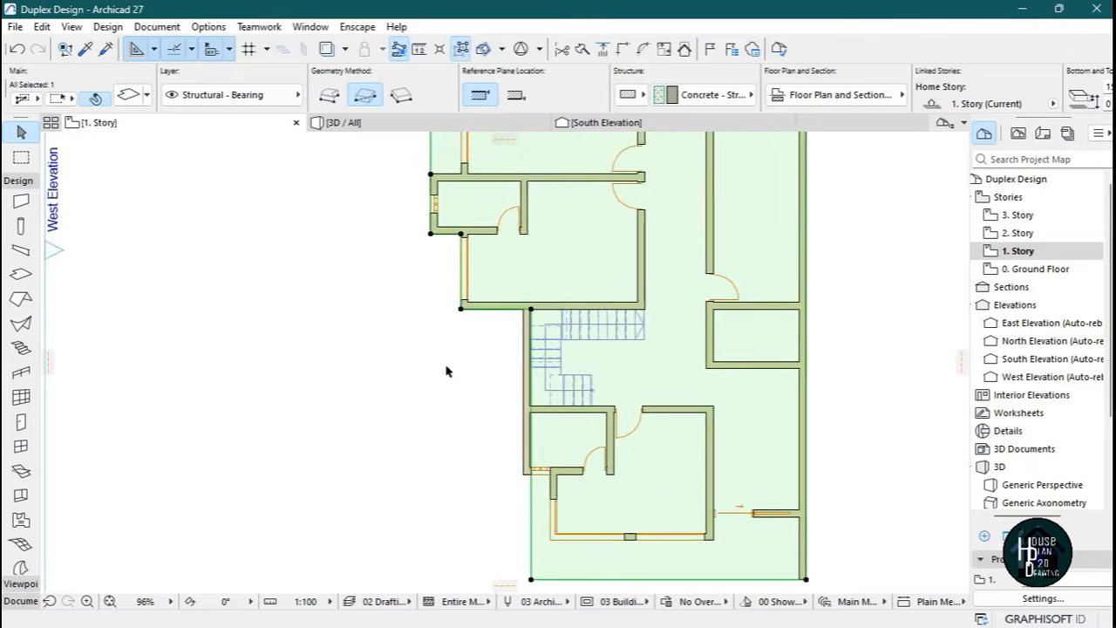
pyautogui.scroll(3, 427, 247)
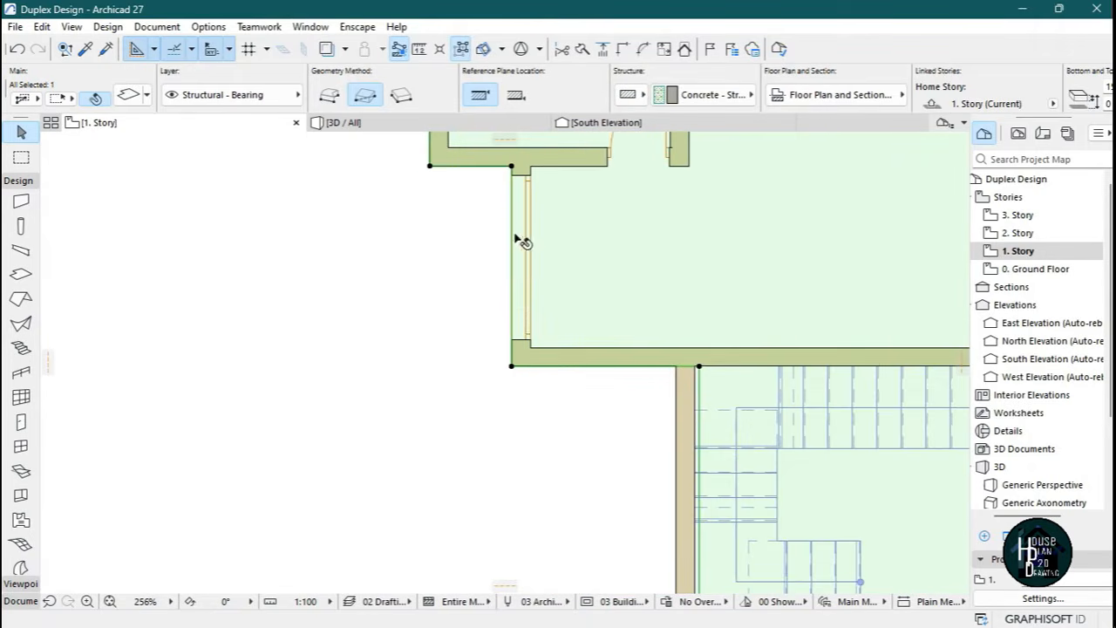
pyautogui.scroll(-6, 528, 249)
pyautogui.scroll(6, 553, 301)
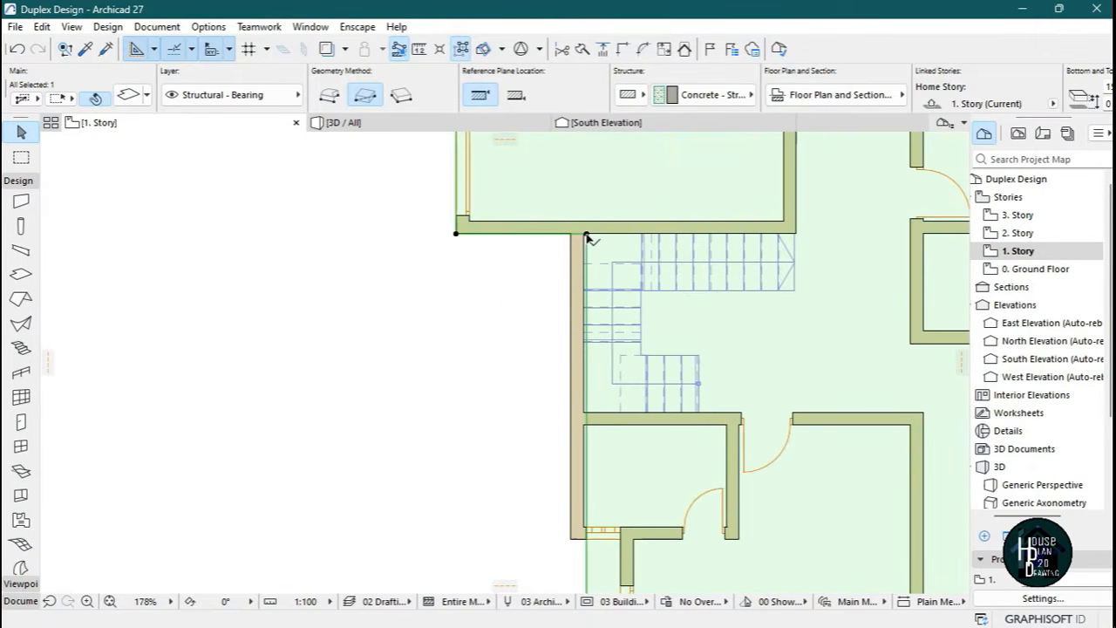
pyautogui.click(587, 251)
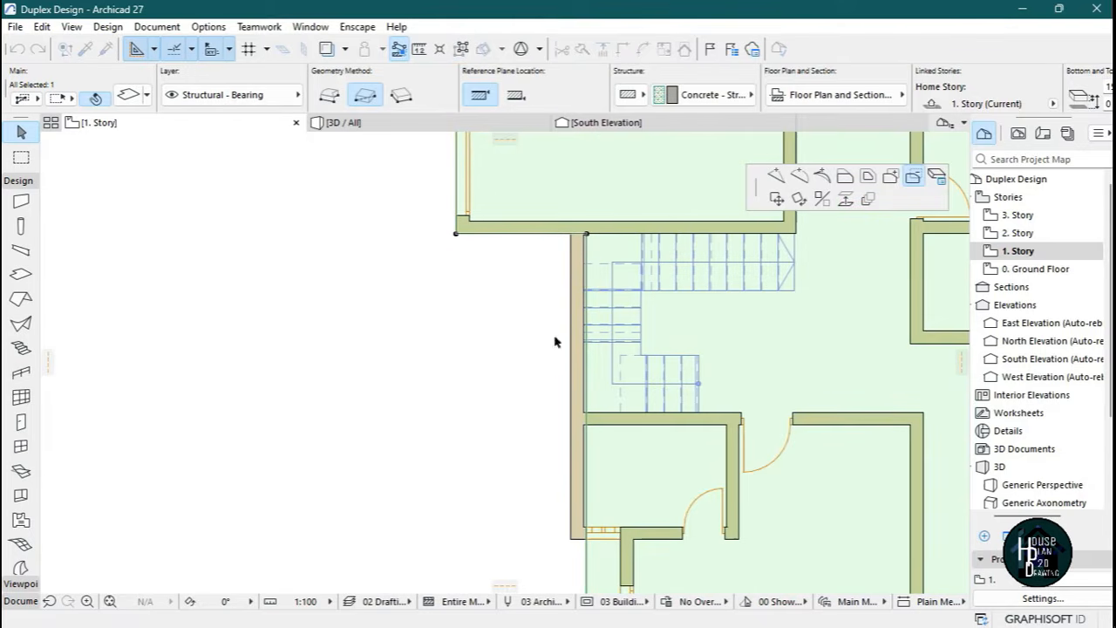
pyautogui.press('Escape')
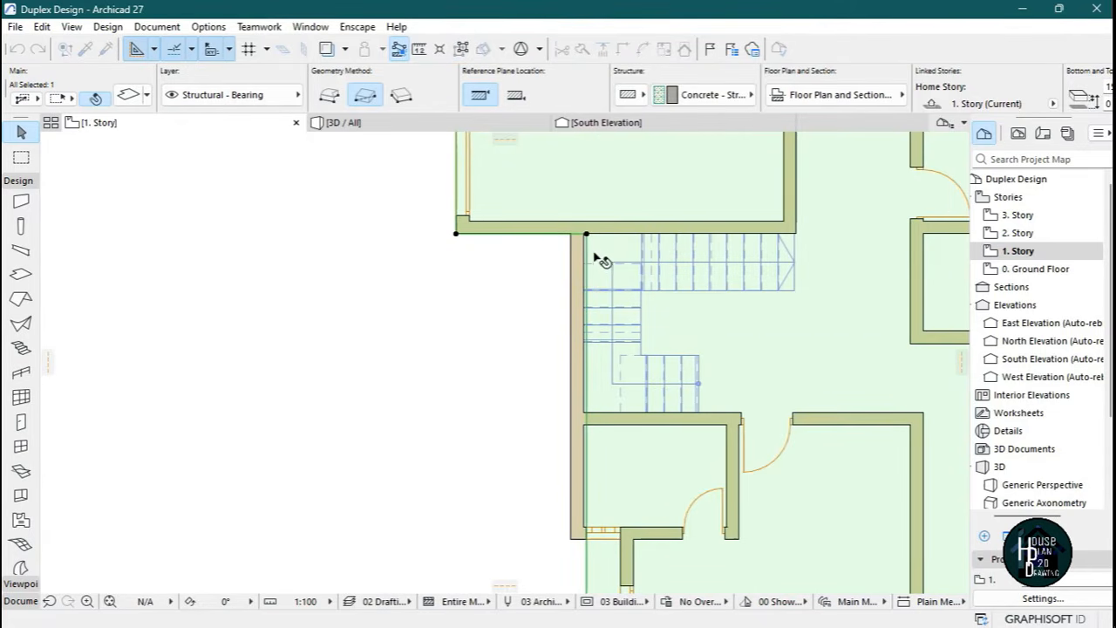
# Offset the slab edge beside the staircase to the outer face of the west wall.
pyautogui.scroll(6, 591, 251)
pyautogui.scroll(-5, 585, 228)
pyautogui.scroll(2, 584, 178)
pyautogui.scroll(-3, 591, 182)
pyautogui.scroll(4, 598, 219)
pyautogui.scroll(-4, 578, 244)
pyautogui.scroll(3, 566, 337)
pyautogui.scroll(2, 569, 316)
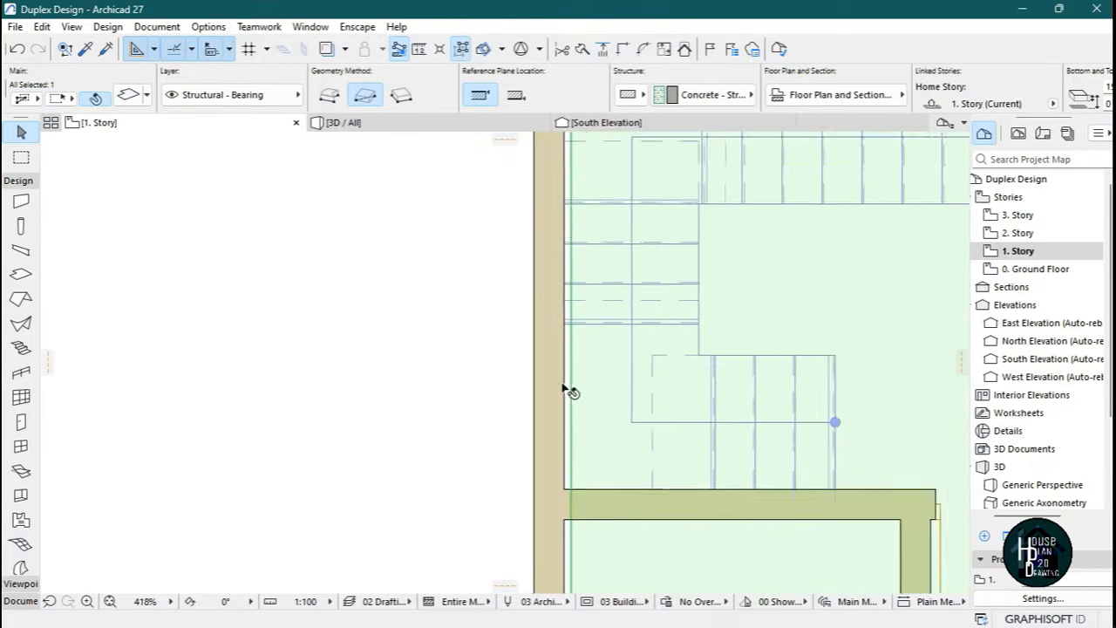
pyautogui.click(569, 361)
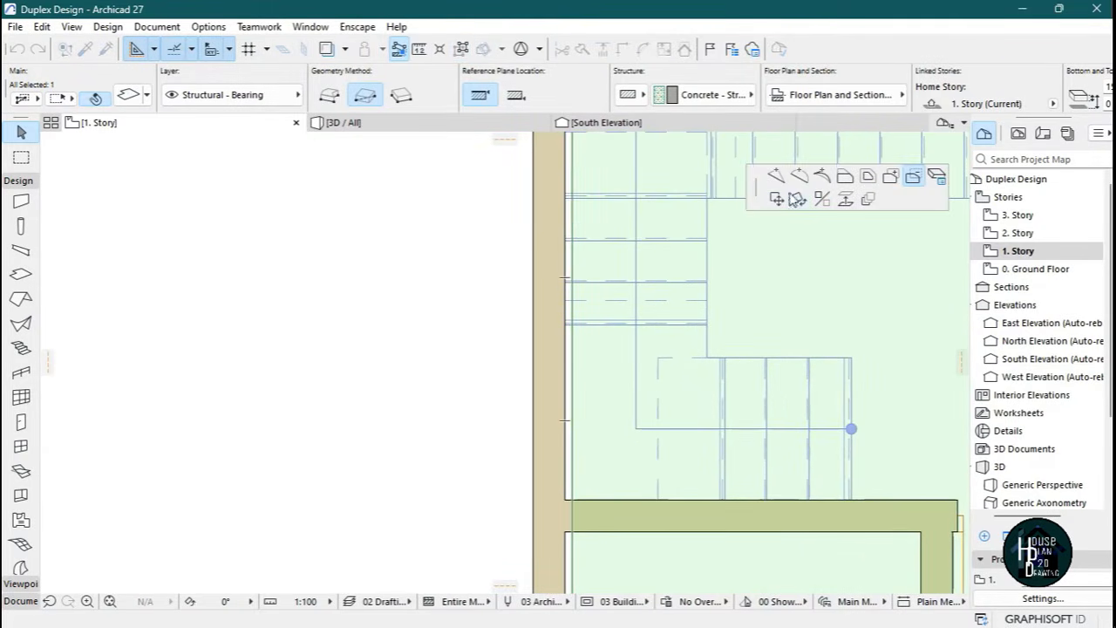
pyautogui.click(844, 178)
pyautogui.scroll(-3, 575, 262)
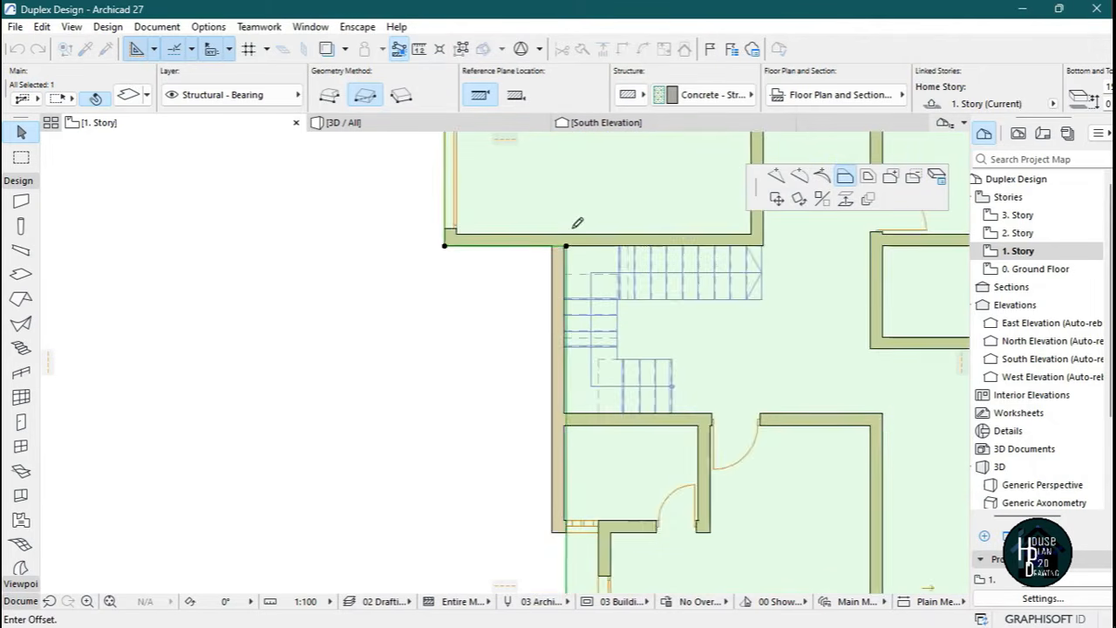
pyautogui.scroll(3, 538, 279)
pyautogui.click(522, 266)
pyautogui.scroll(-5, 523, 270)
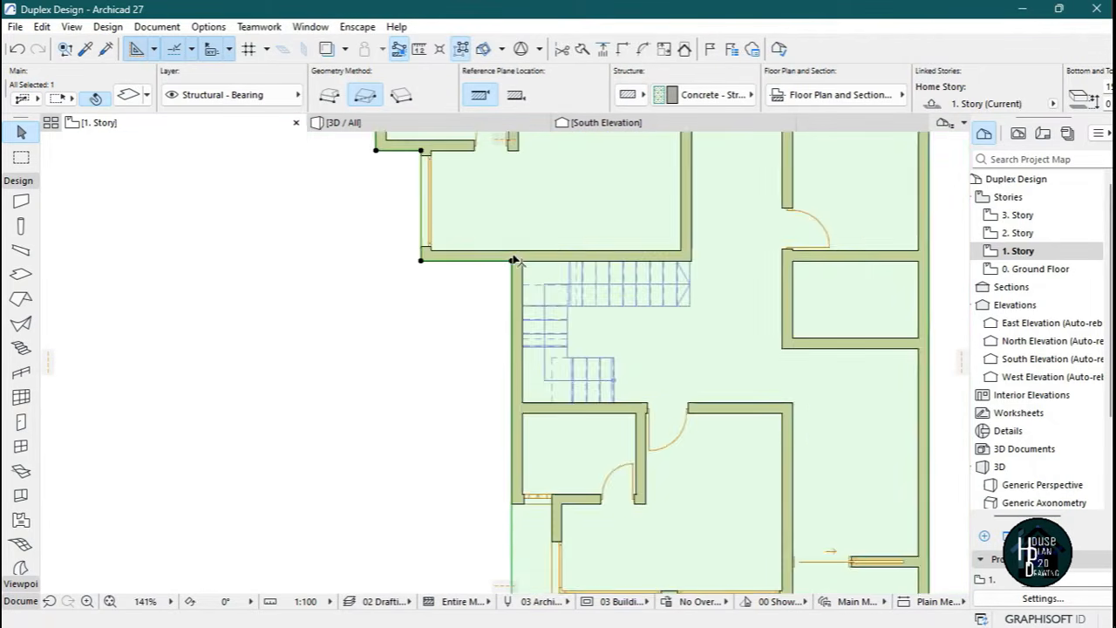
# Subtract a rectangle from the slab's southwest corner up to the outer wall corner beside the south bathroom window.
pyautogui.scroll(6, 568, 386)
pyautogui.scroll(-1, 357, 262)
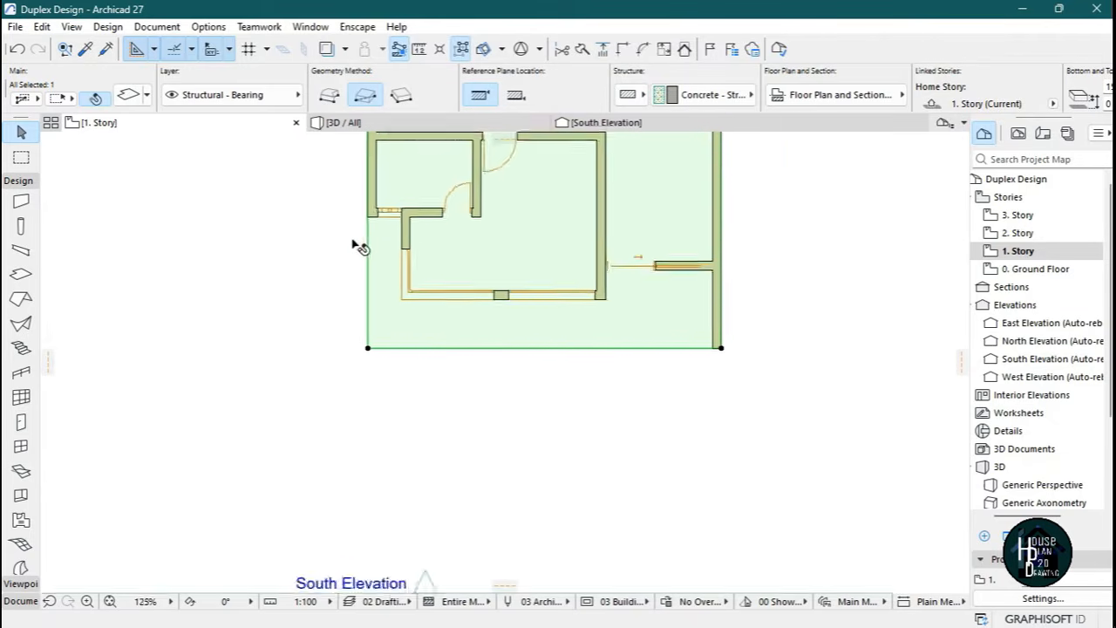
pyautogui.scroll(1, 381, 436)
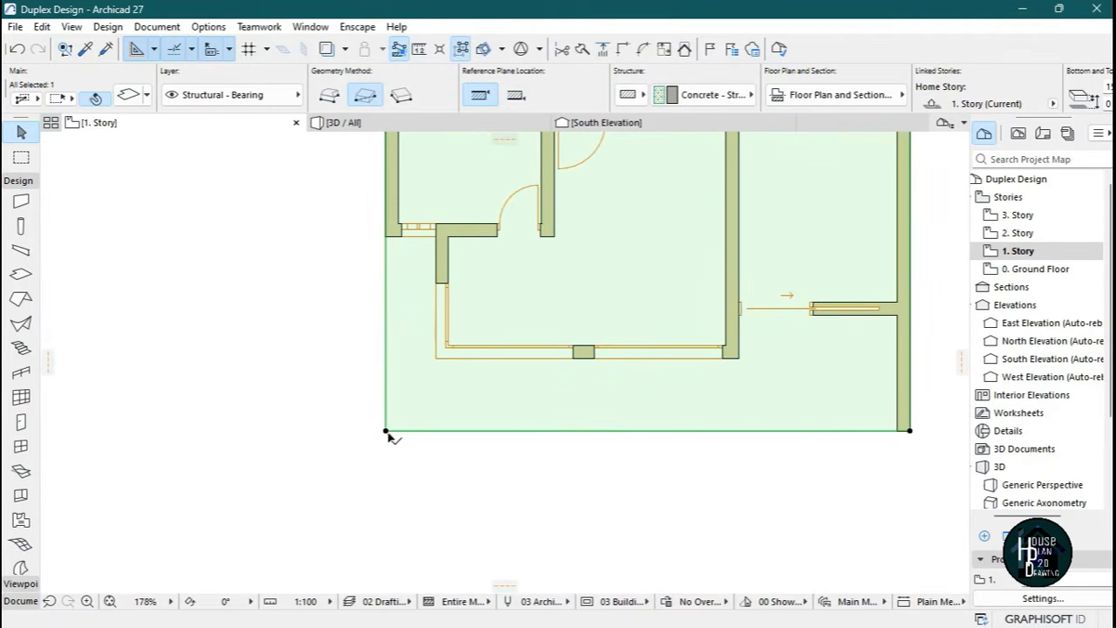
pyautogui.click(385, 434)
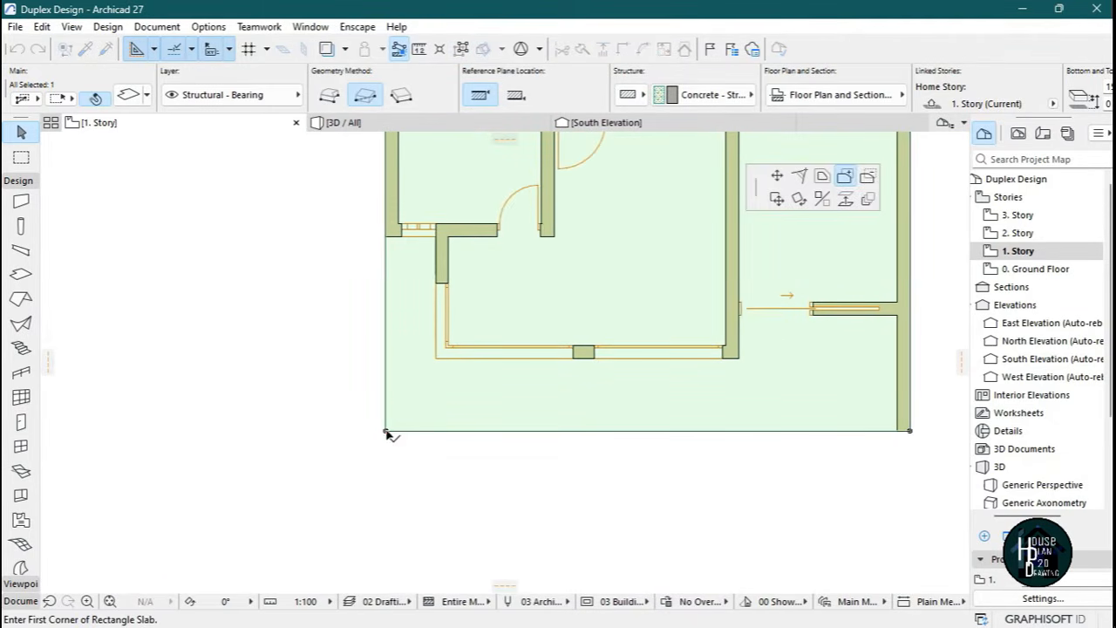
pyautogui.click(867, 177)
pyautogui.click(387, 432)
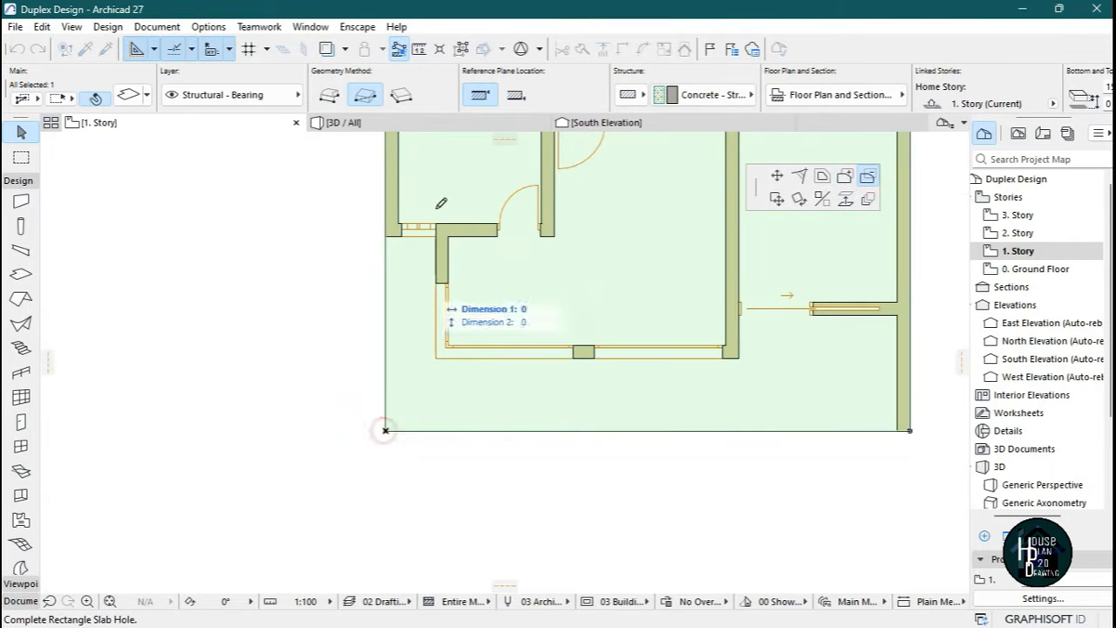
pyautogui.click(435, 236)
# Subtract the slab strip in front of the south bedroom's corner windows, up to the bedroom's outer southeast corner.
pyautogui.scroll(-2, 607, 314)
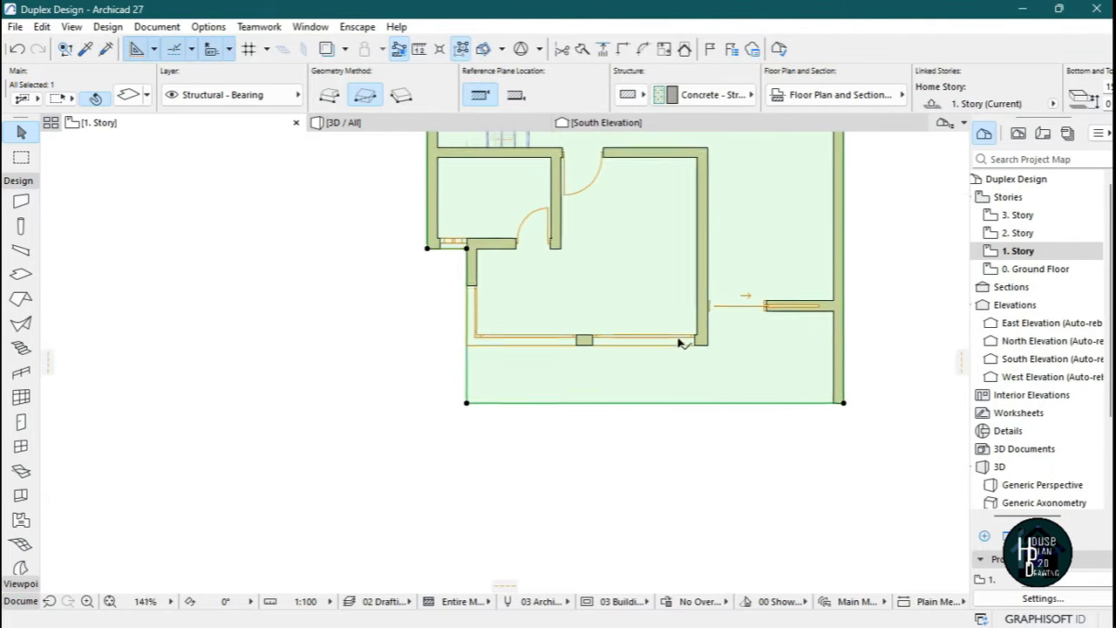
pyautogui.scroll(1, 680, 336)
pyautogui.moveTo(680, 340); pyautogui.dragTo(552, 300, button='middle')
pyautogui.scroll(1, 535, 341)
pyautogui.click(288, 344)
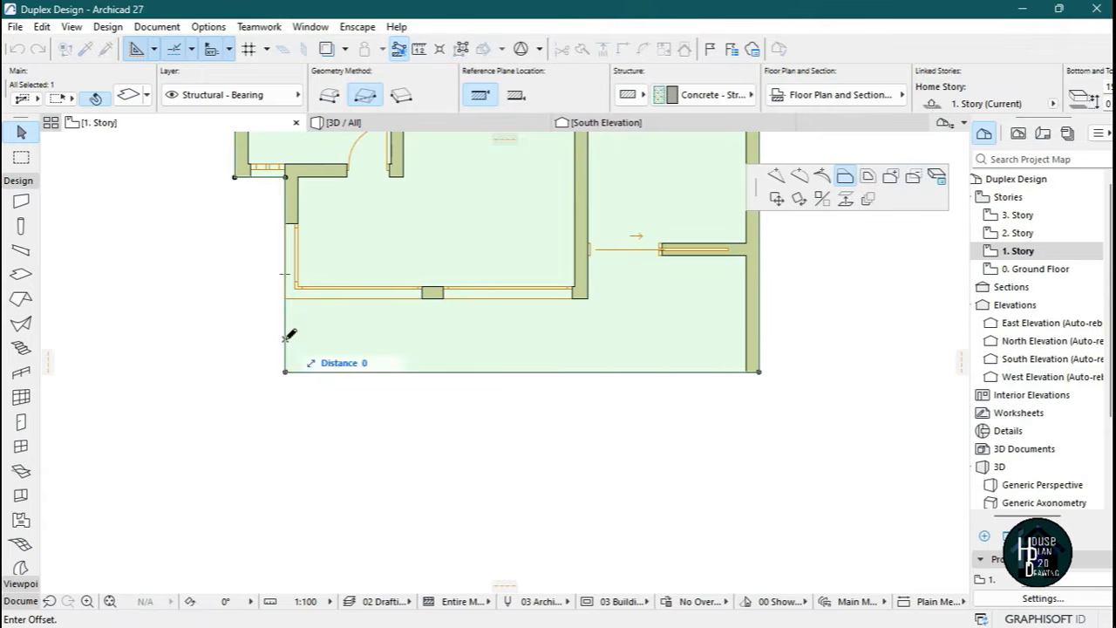
pyautogui.click(913, 177)
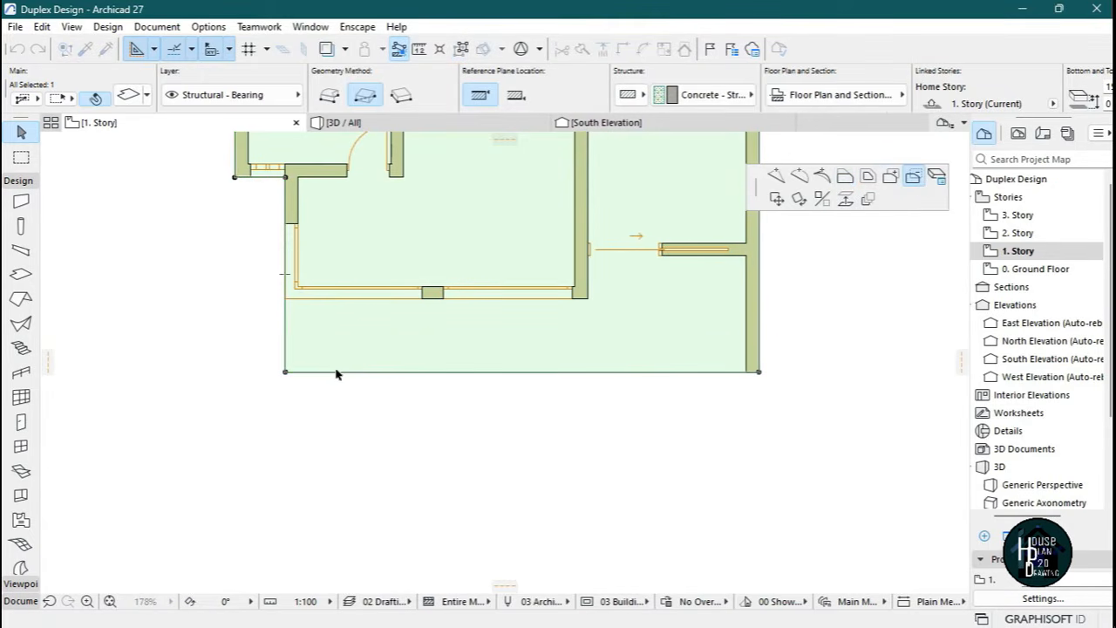
pyautogui.click(286, 373)
pyautogui.click(587, 298)
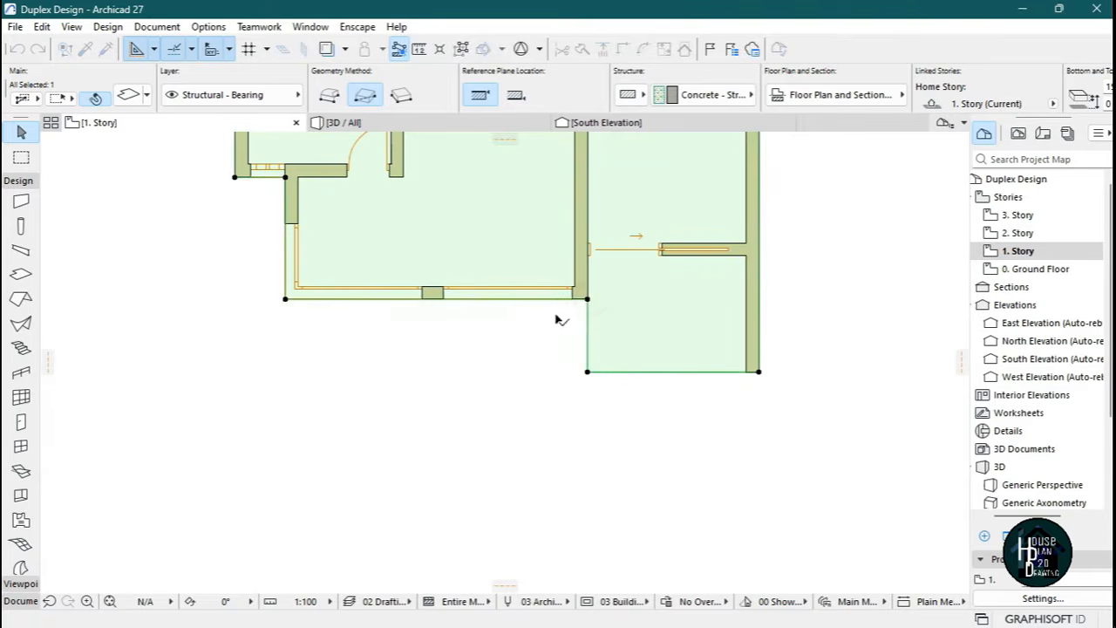
# Offset the front balcony slab's west edge to the bedroom-side face of the adjoining wall and deselect the slab.
pyautogui.scroll(5, 553, 321)
pyautogui.click(630, 288)
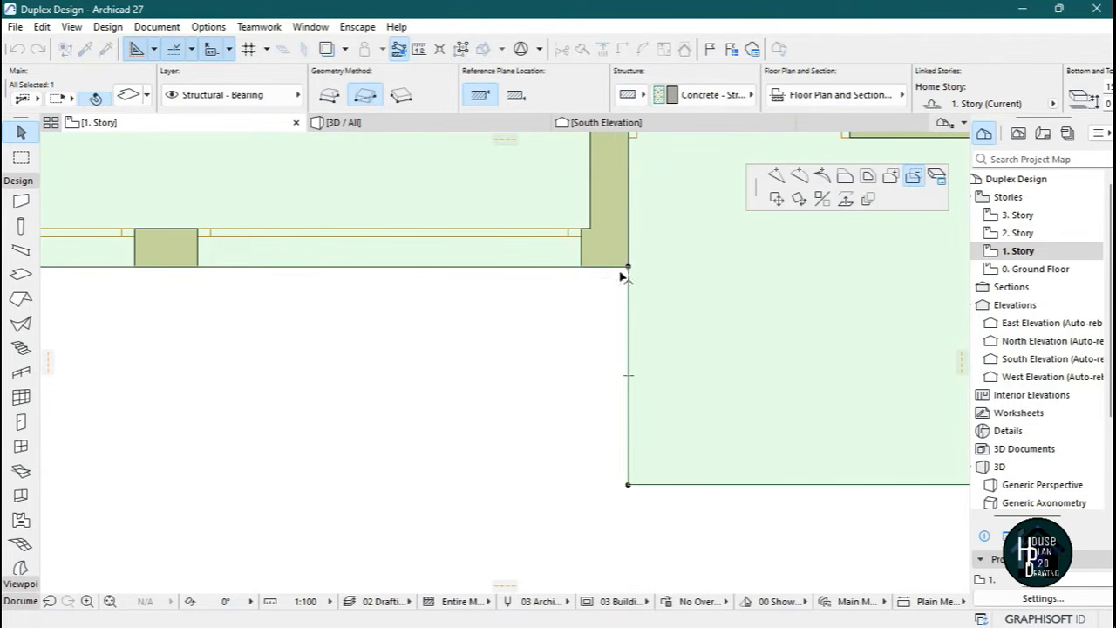
pyautogui.click(591, 228)
pyautogui.scroll(-3, 596, 355)
pyautogui.scroll(-3, 610, 374)
pyautogui.click(602, 488)
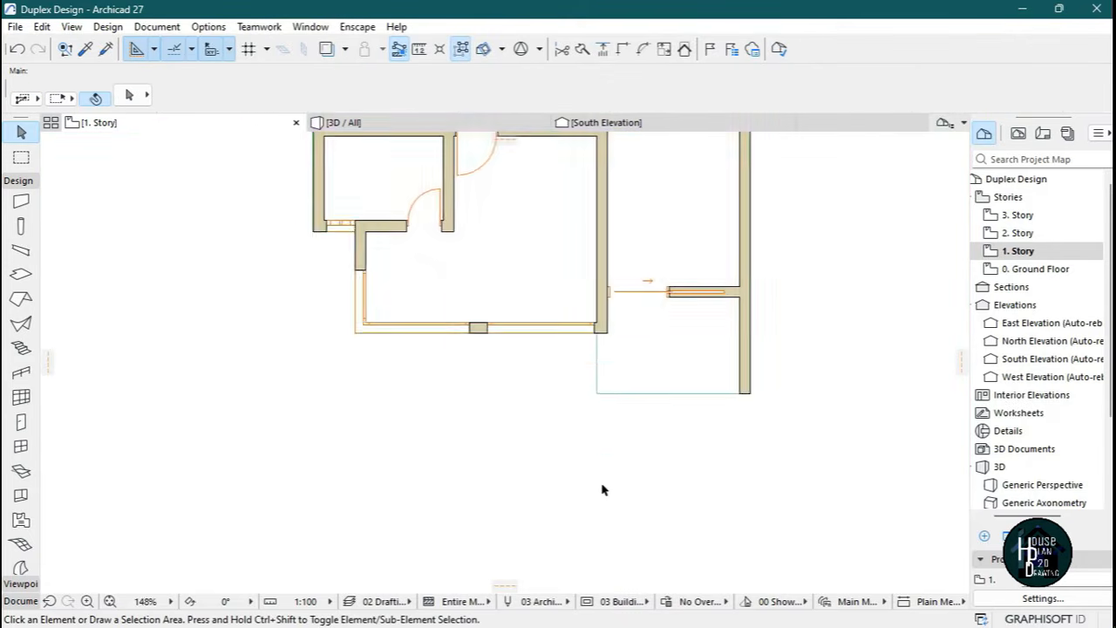
pyautogui.scroll(-5, 590, 366)
pyautogui.scroll(1, 498, 378)
pyautogui.scroll(-2, 474, 279)
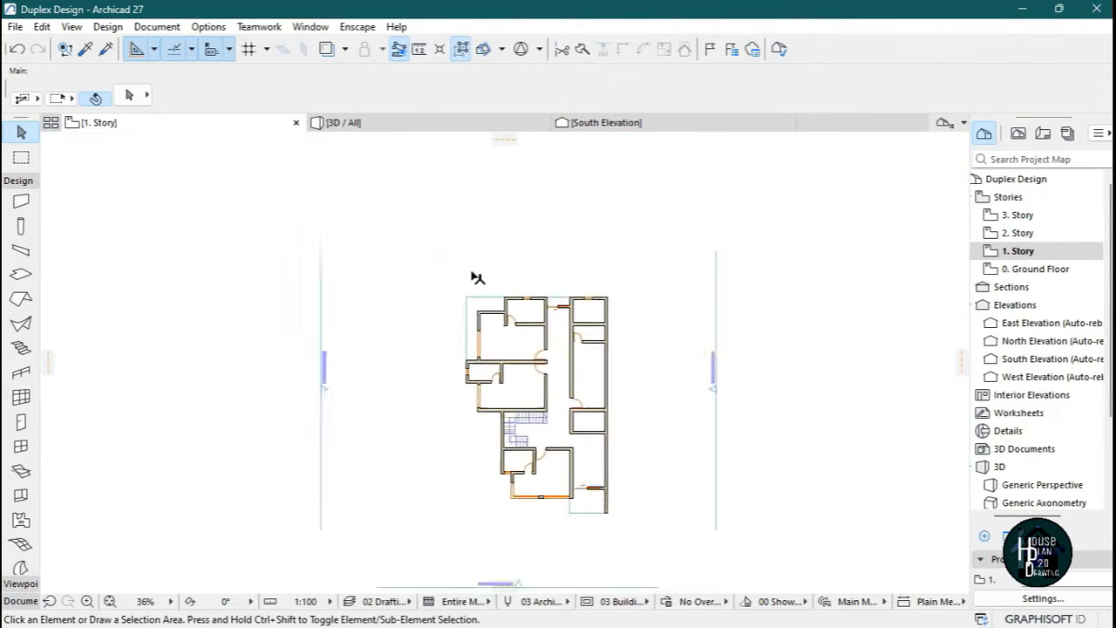
# Offset the first-story slab's west edge beside the northwest bedroom to the outer face of that bedroom's west wall, and deselect the slab.
pyautogui.scroll(5, 463, 398)
pyautogui.click(475, 360)
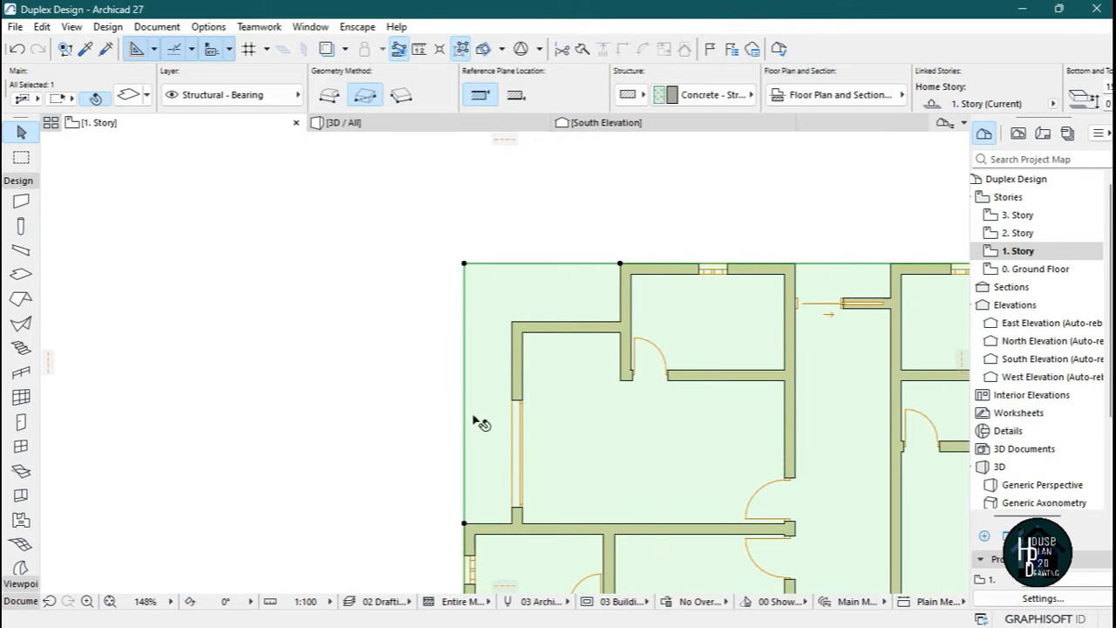
pyautogui.click(465, 384)
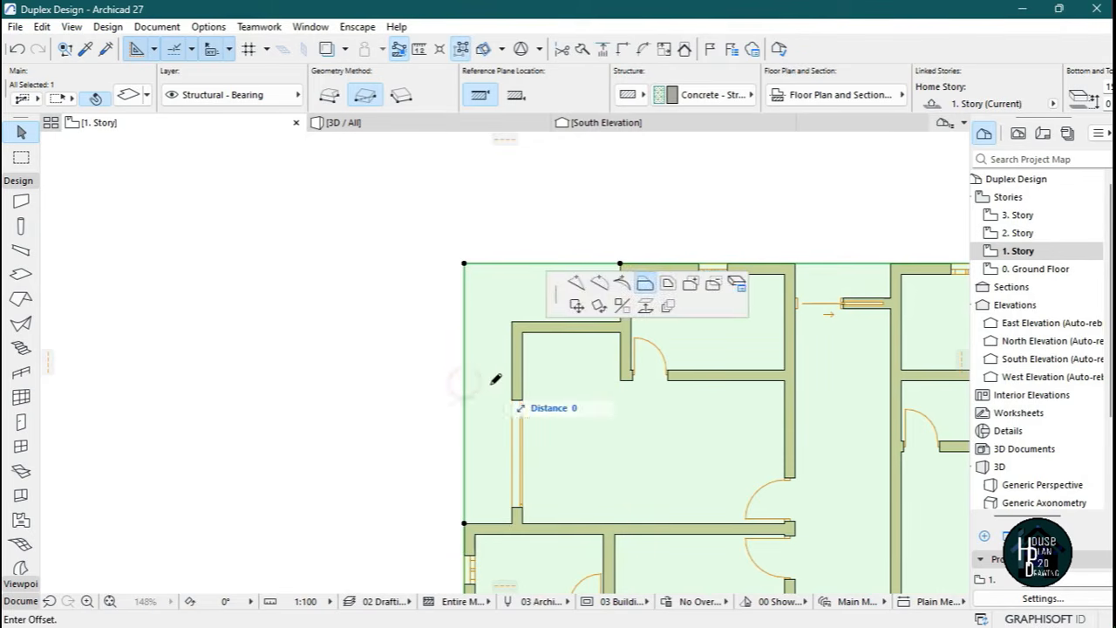
pyautogui.click(512, 321)
pyautogui.scroll(-5, 541, 275)
pyautogui.press('Escape')
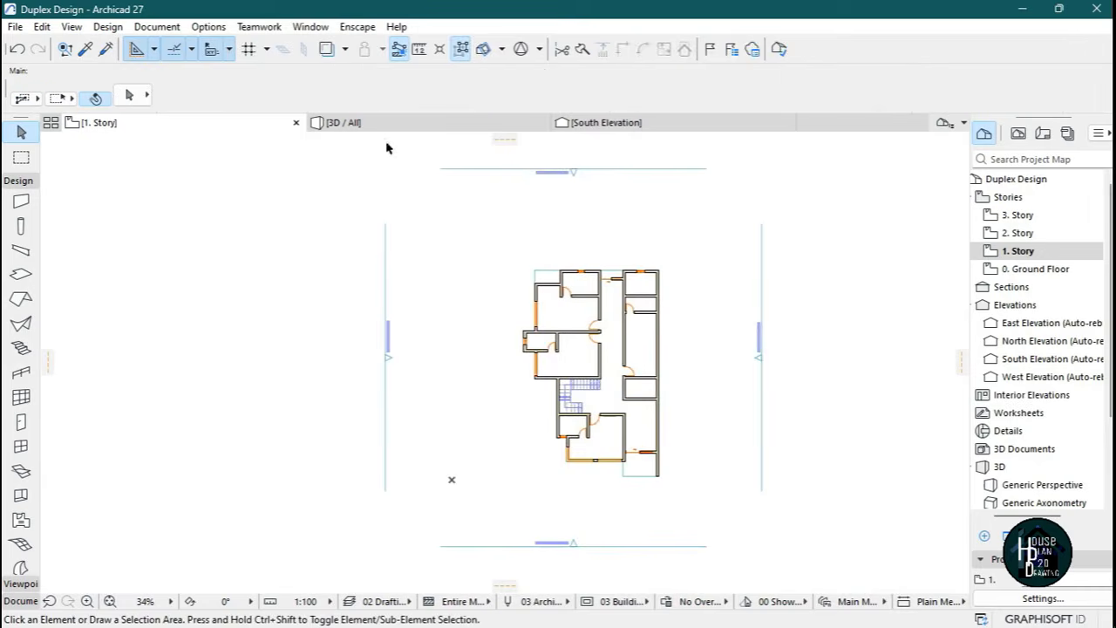
# Fly around the duplex in 3D to examine how the first-story slab follows the outer walls on each side.
pyautogui.click(349, 122)
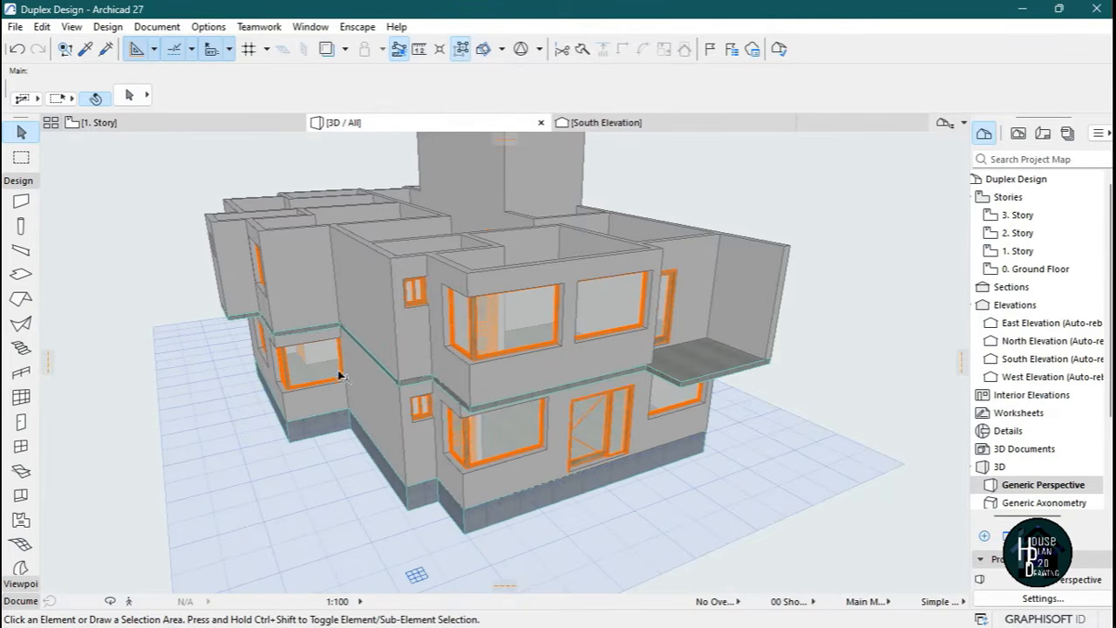
pyautogui.click(128, 601)
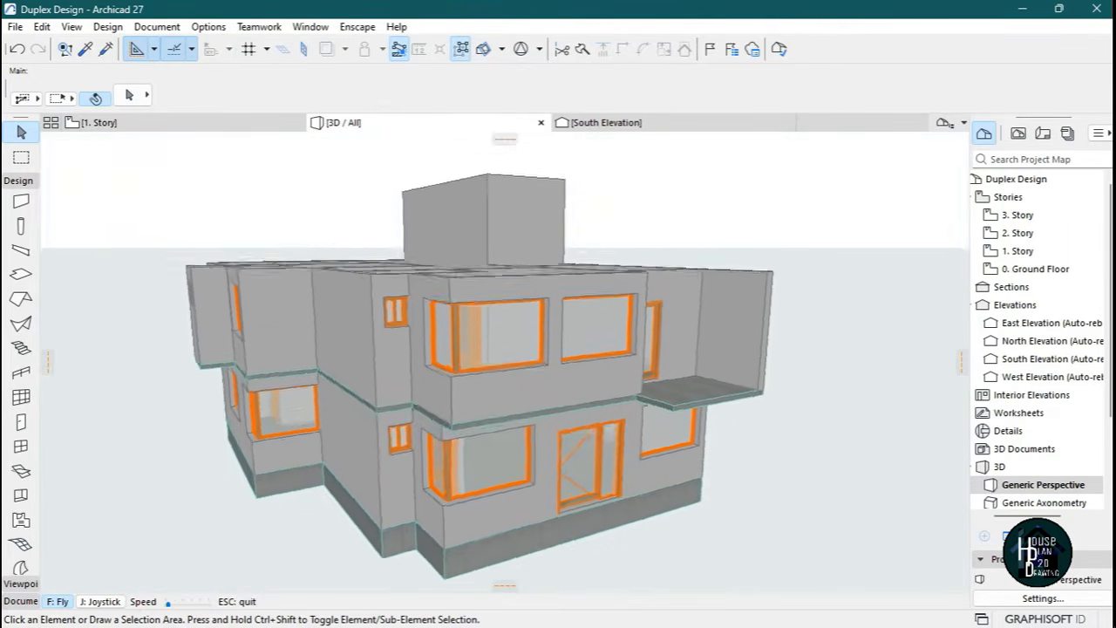
pyautogui.press('Up')
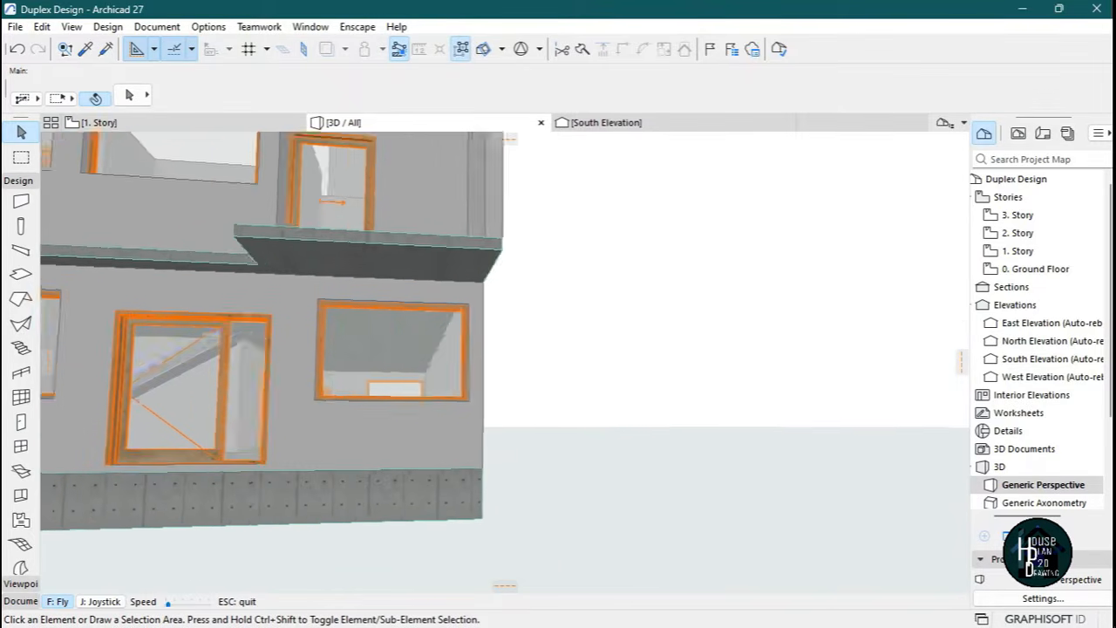
pyautogui.press('Down')
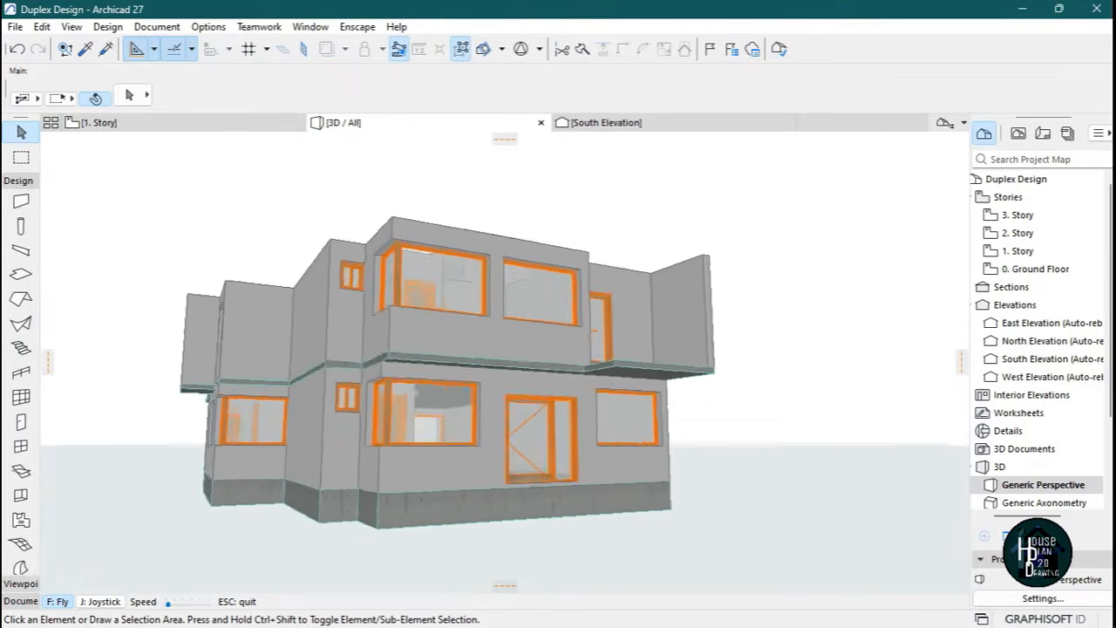
pyautogui.press('Left')
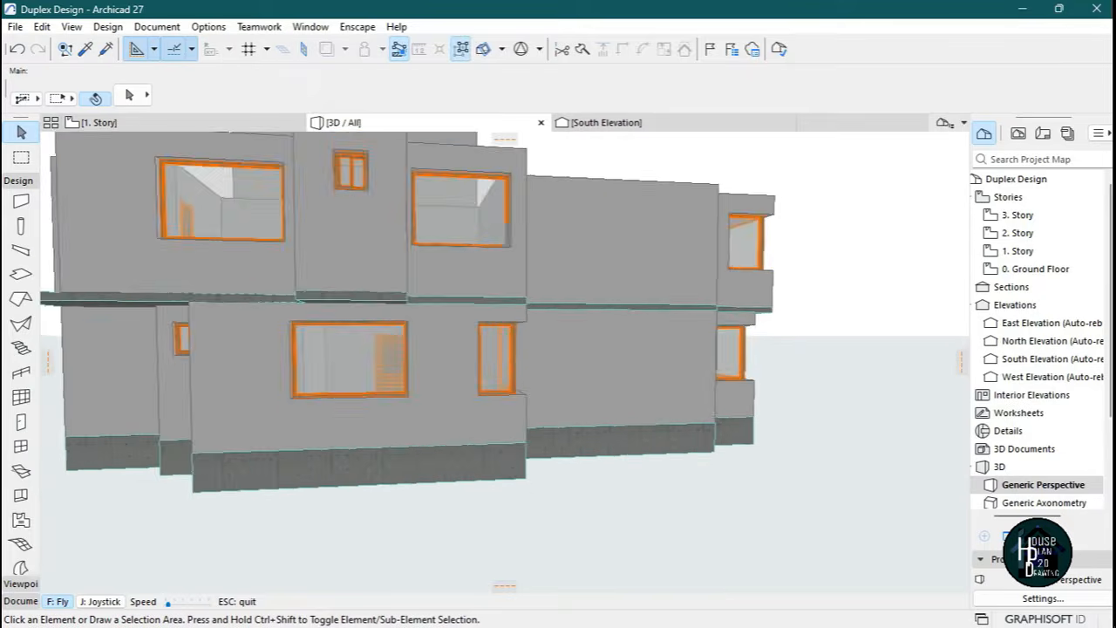
pyautogui.press('Left')
pyautogui.press('Down')
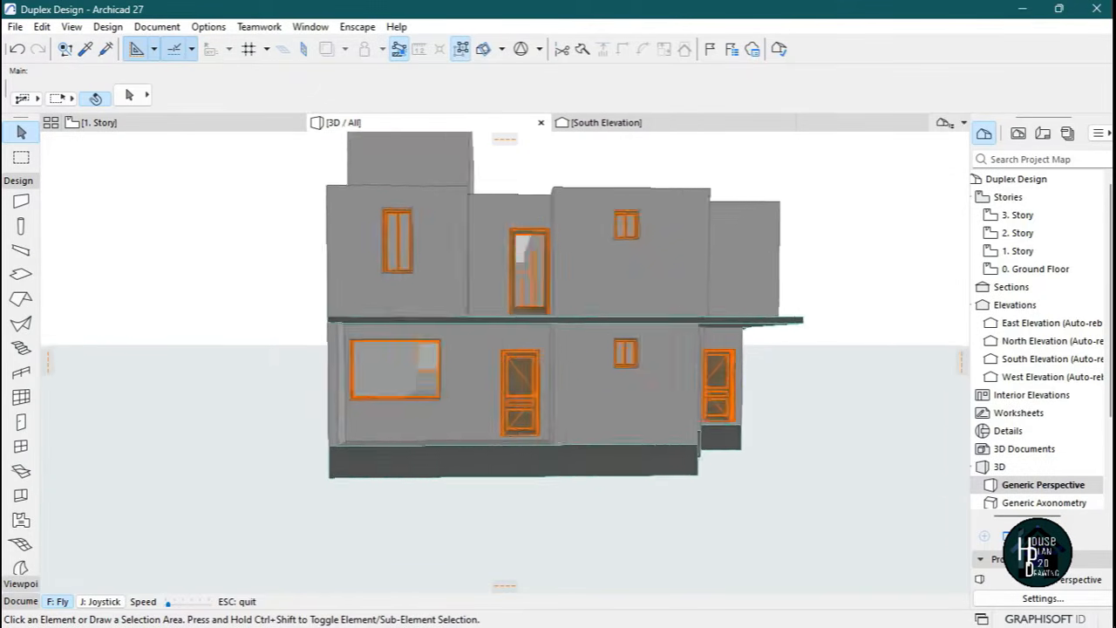
pyautogui.press('Escape')
# Switch to the Multigenerational House reference in Archicad 25 and examine its front entrance, stair wall and corner balconies in 3D.
pyautogui.click(687, 610)
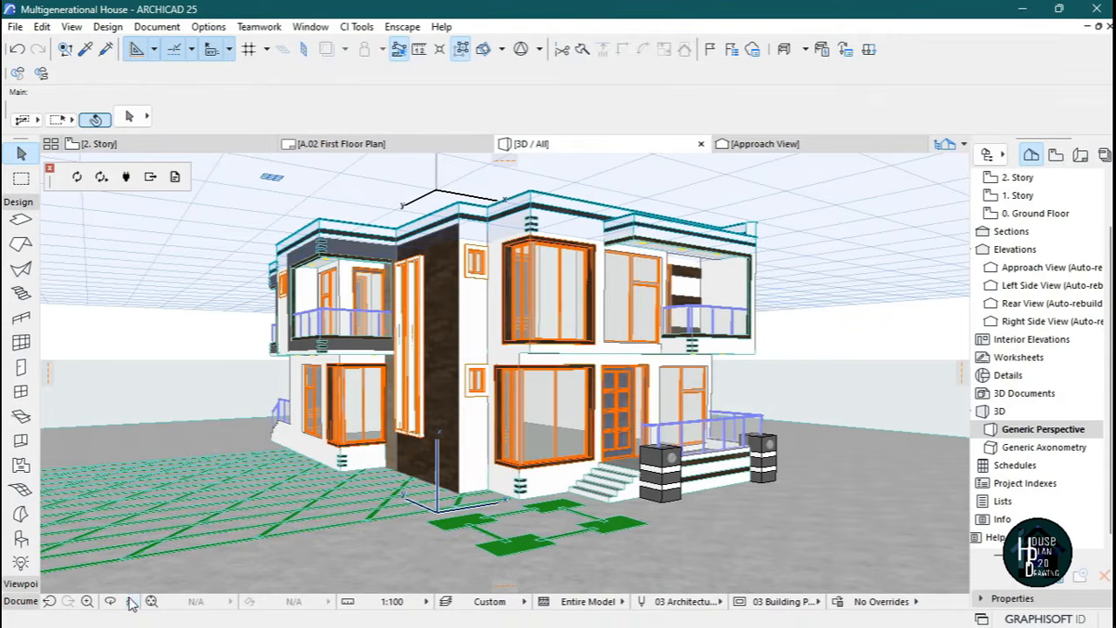
pyautogui.click(131, 600)
pyautogui.press('Up')
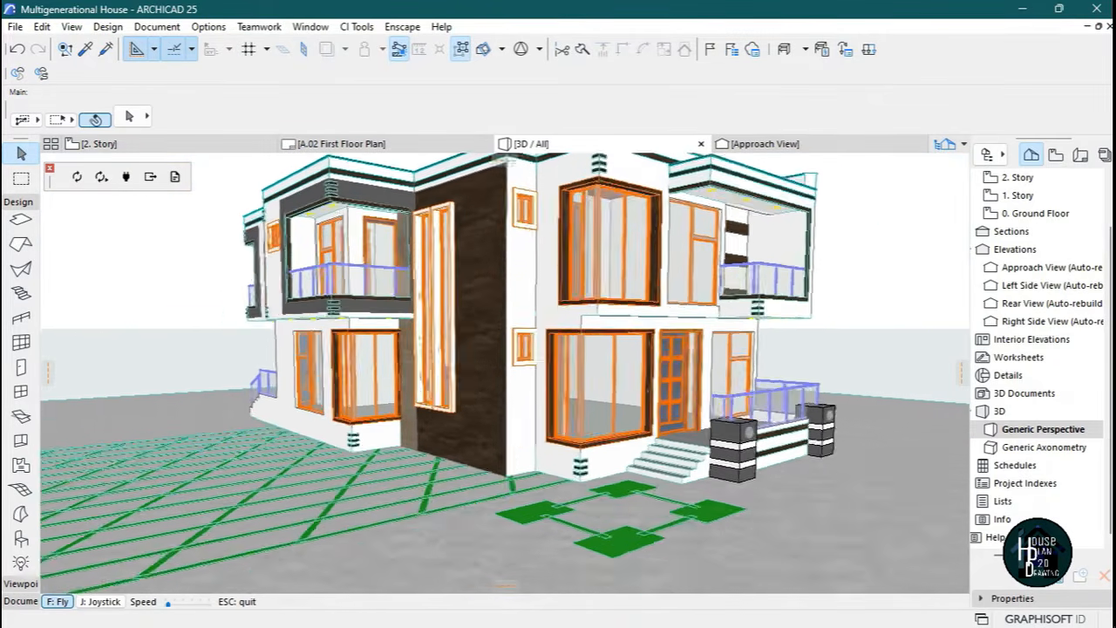
pyautogui.press('Up')
pyautogui.press('Left')
pyautogui.press('Escape')
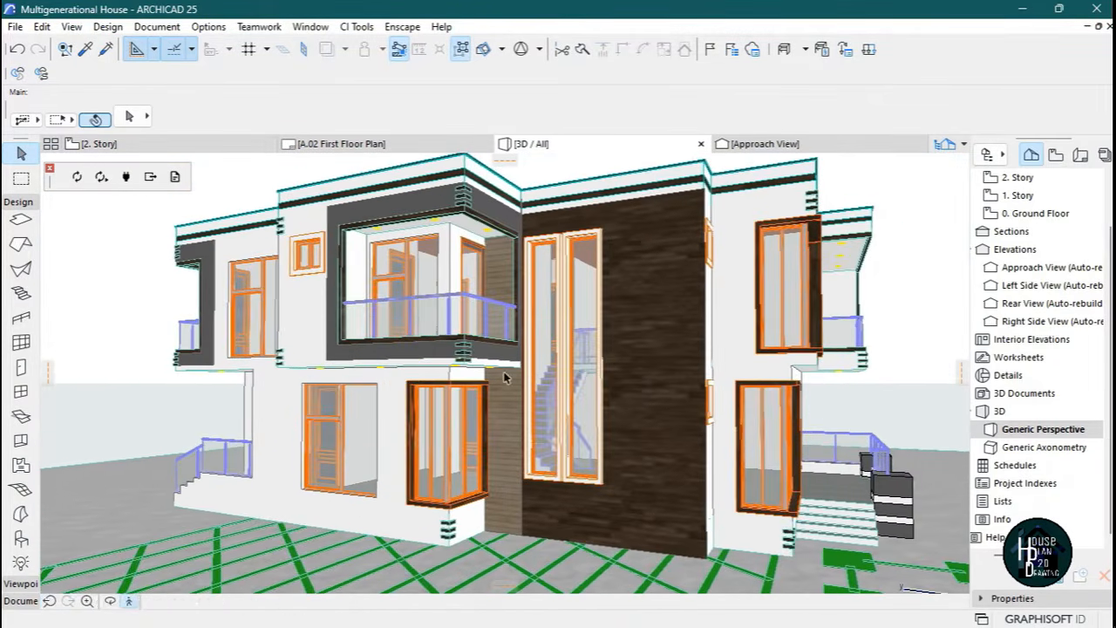
pyautogui.click(129, 601)
pyautogui.press('Left')
pyautogui.press('Left')
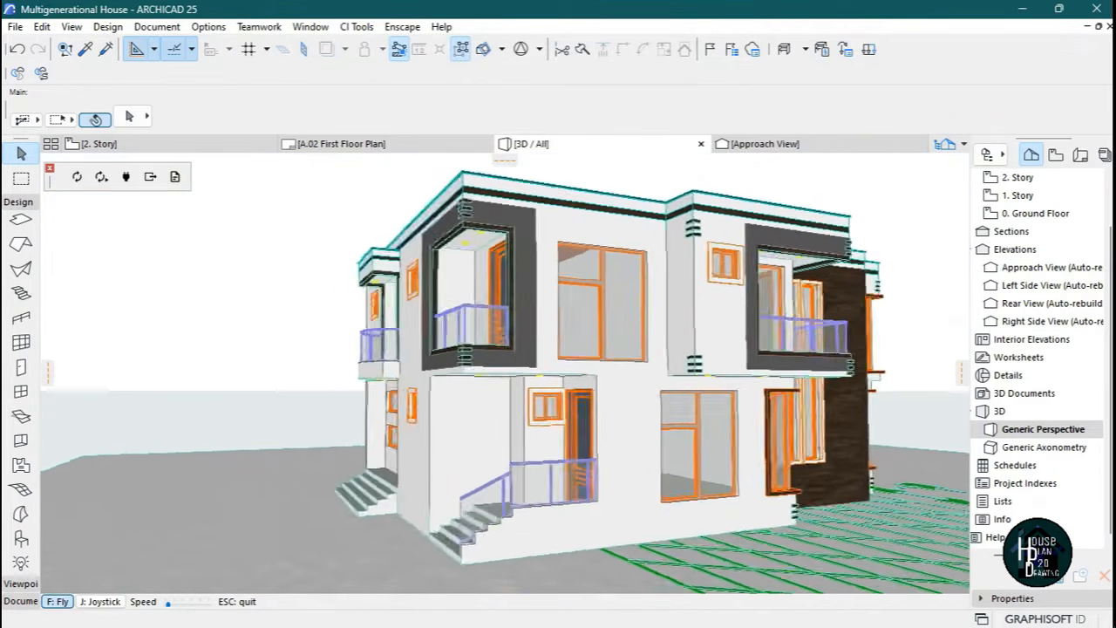
pyautogui.press('Escape')
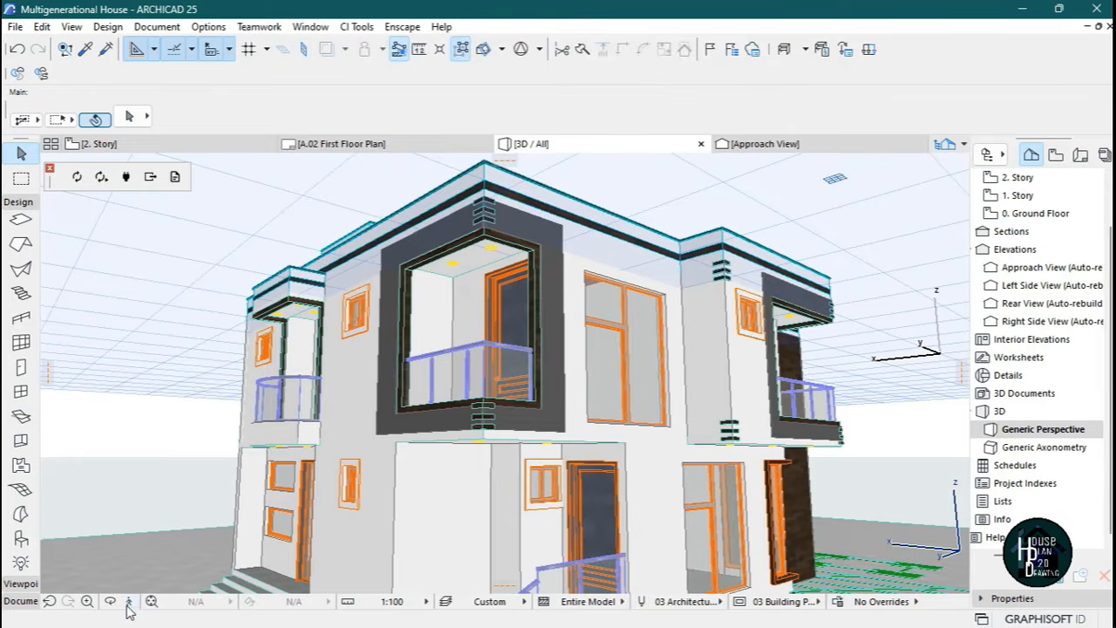
# Fly around the reference house's rear and blank side wall back to the front, examining the balconies, entrance steps and raised porch.
pyautogui.click(129, 600)
pyautogui.press('Up')
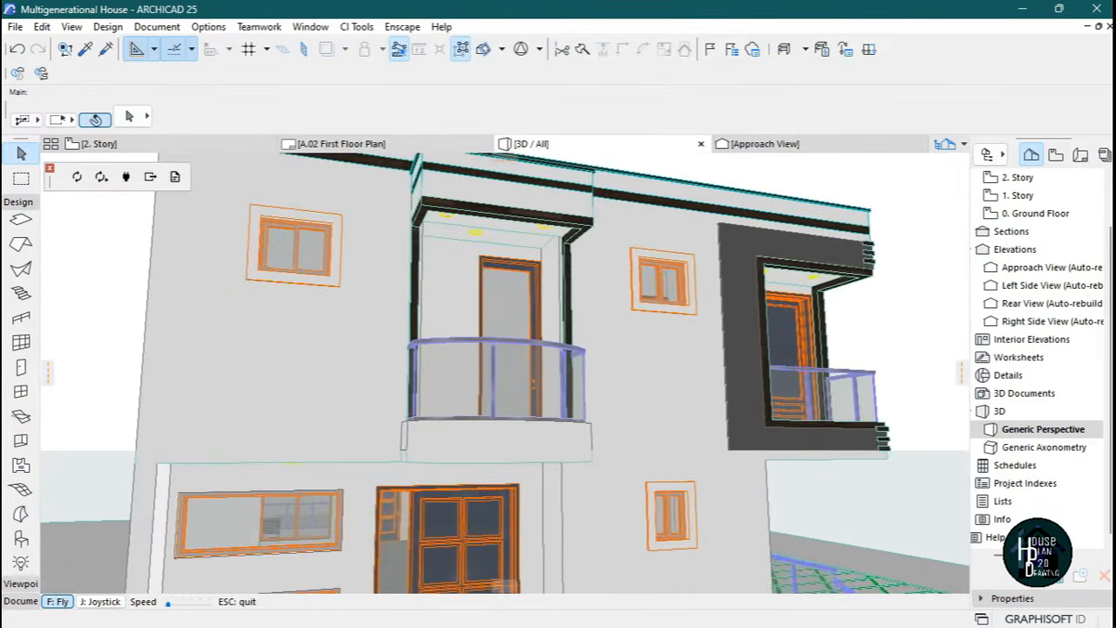
pyautogui.press('Left')
pyautogui.press('Left')
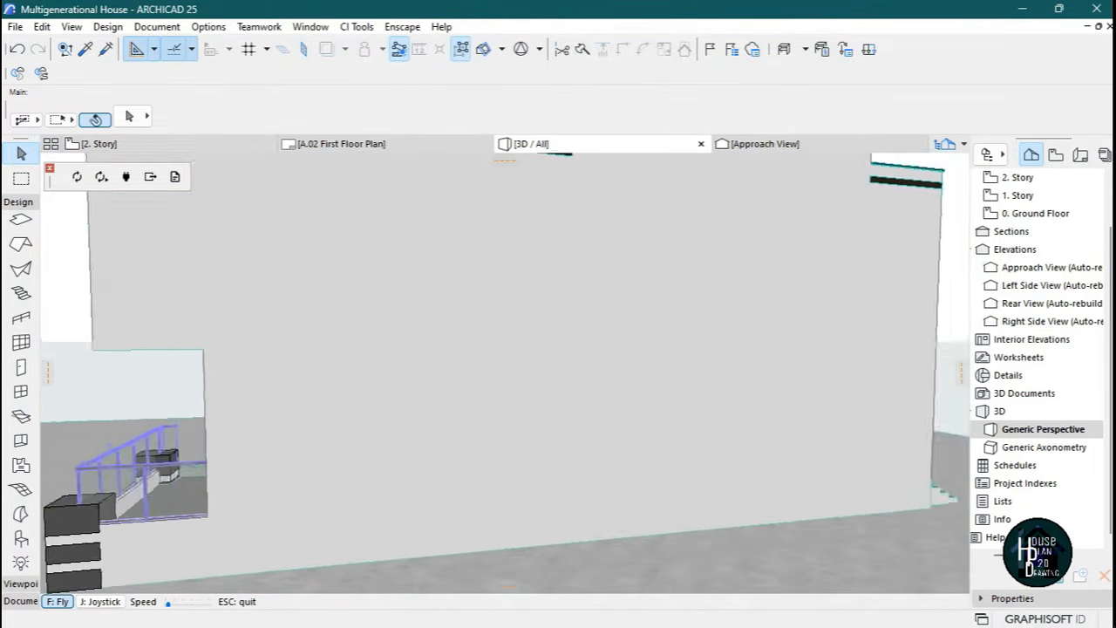
pyautogui.press('Down')
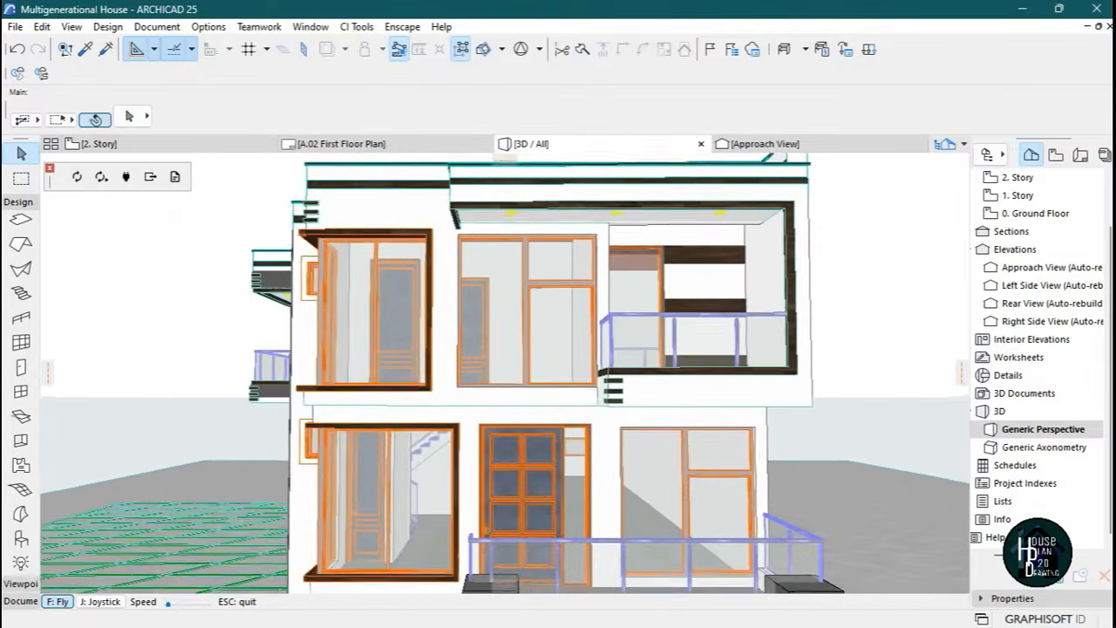
pyautogui.press('Left')
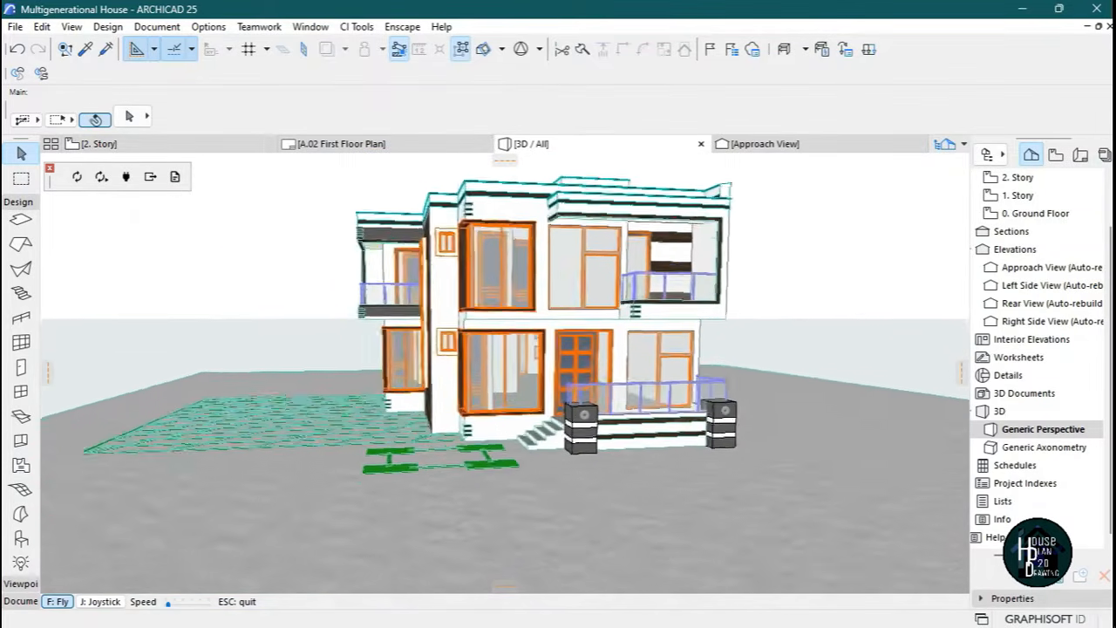
pyautogui.press('Up')
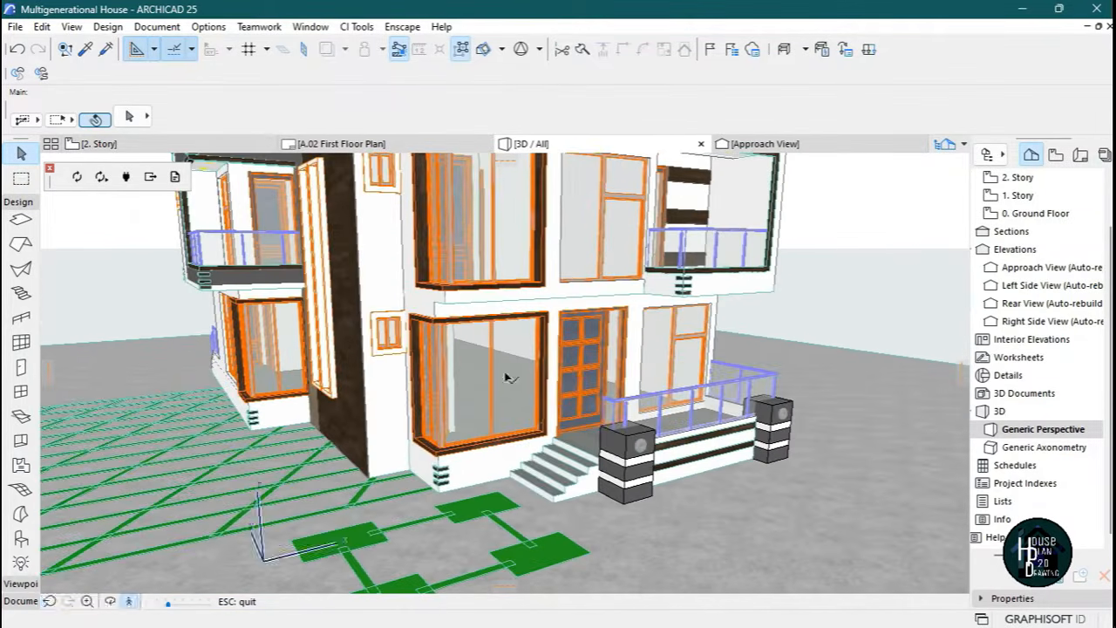
pyautogui.press('Escape')
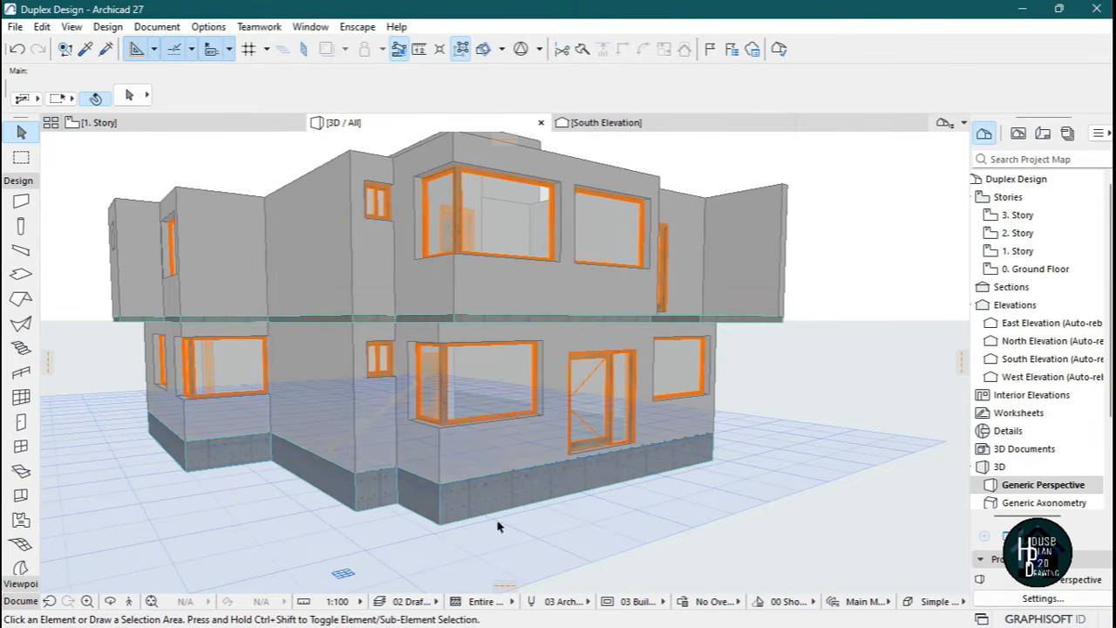
# On the ground floor plan, insert a node in the slab's front edge at the west corner of the wall pier left of the entrance door.
pyautogui.click(96, 122)
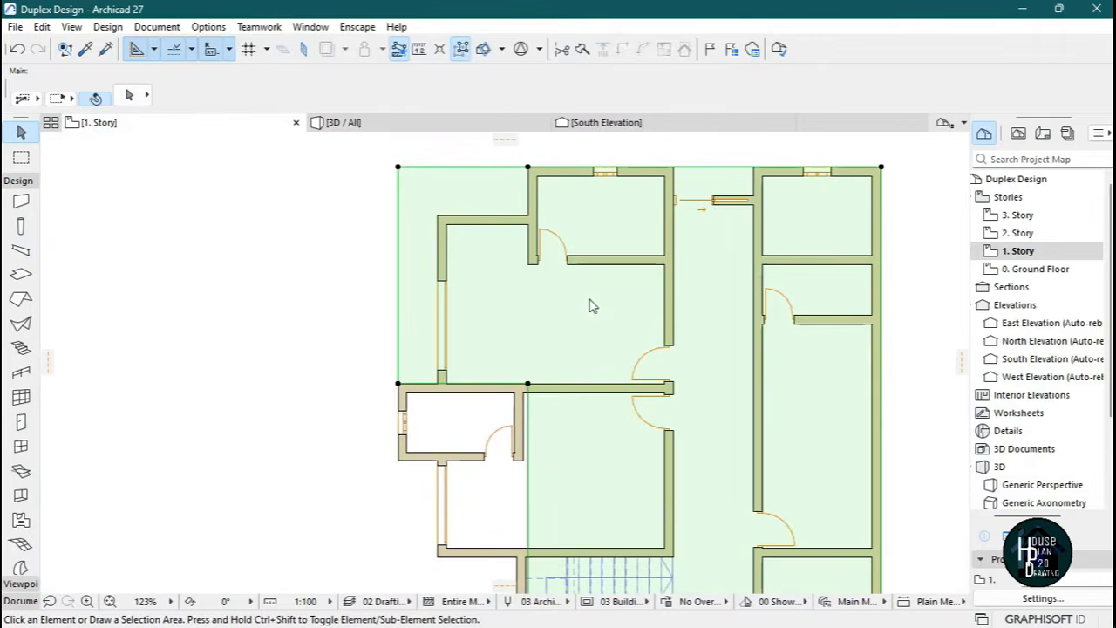
pyautogui.scroll(-10, 575, 288)
pyautogui.scroll(5, 593, 314)
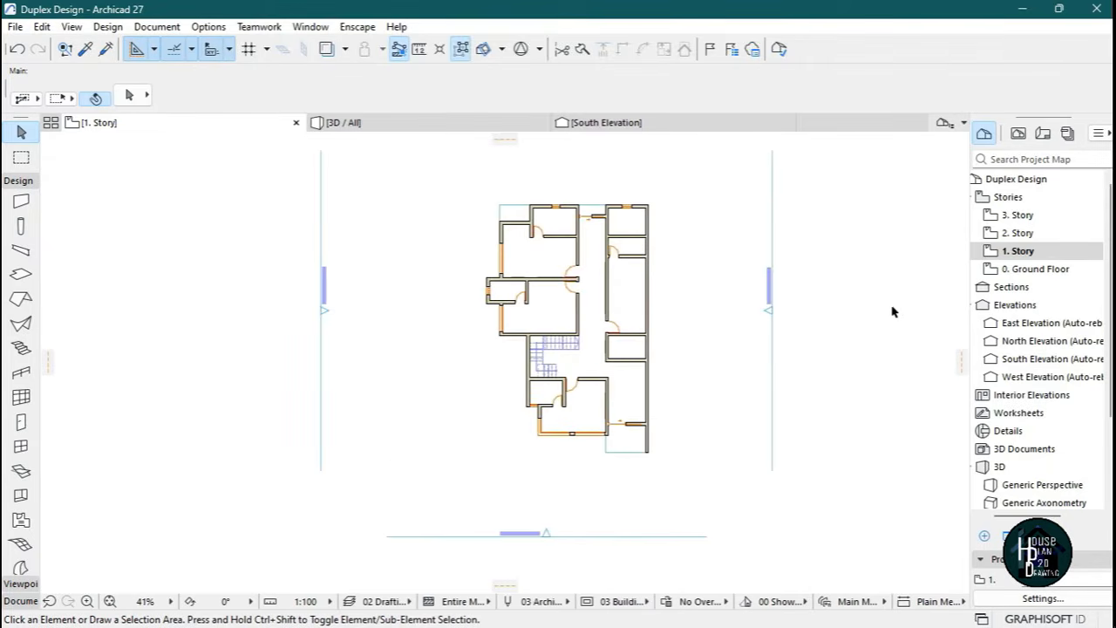
pyautogui.click(1039, 270)
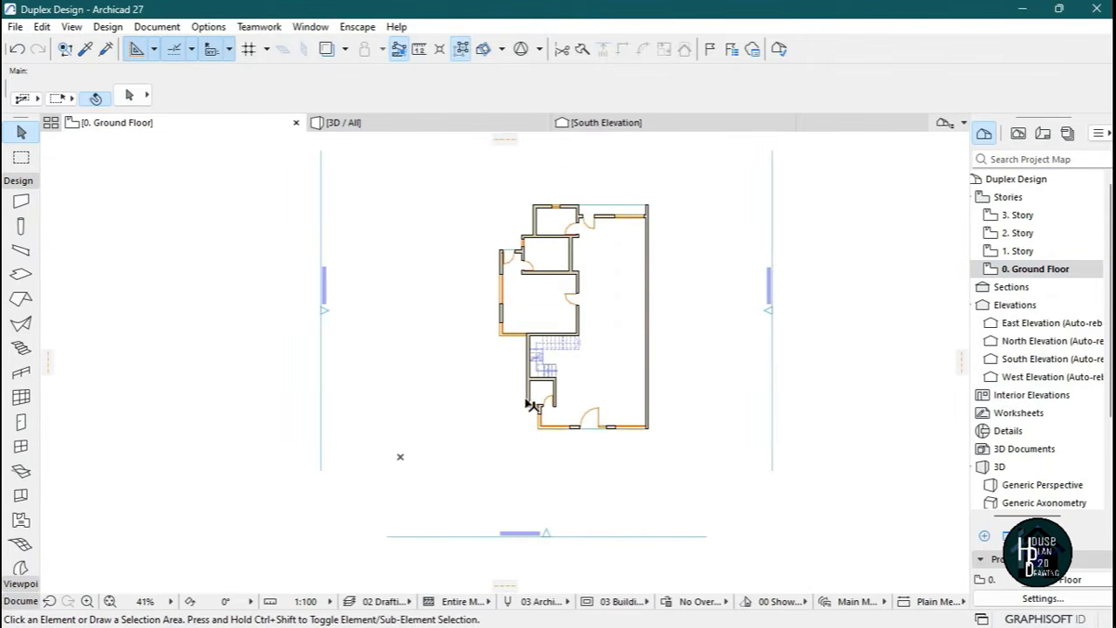
pyautogui.scroll(8, 610, 454)
pyautogui.click(668, 189)
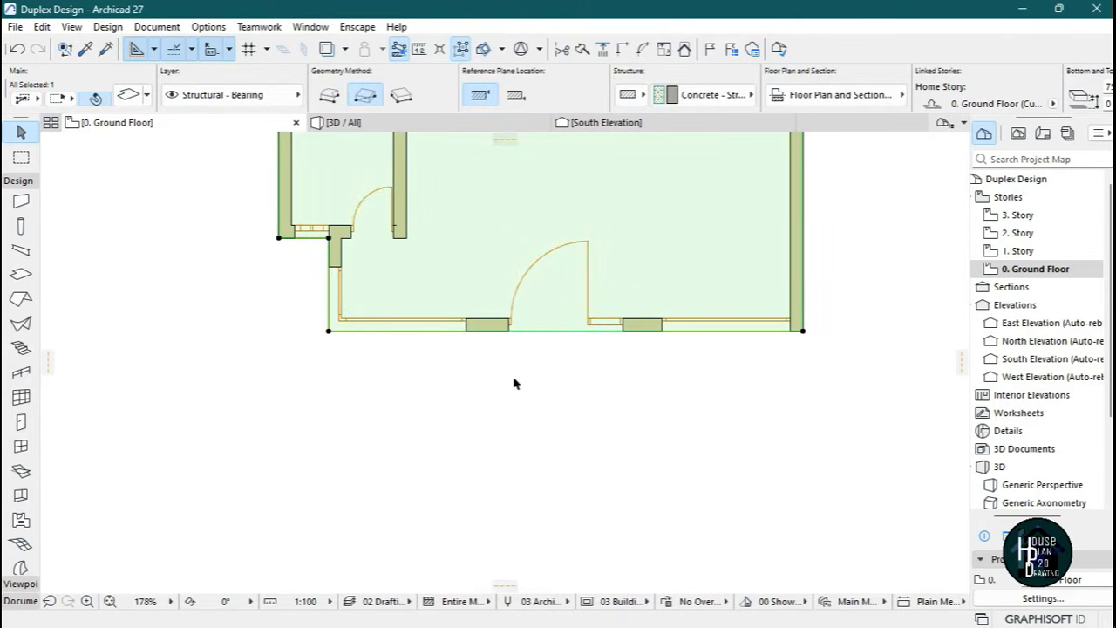
pyautogui.scroll(4, 446, 389)
pyautogui.click(597, 273)
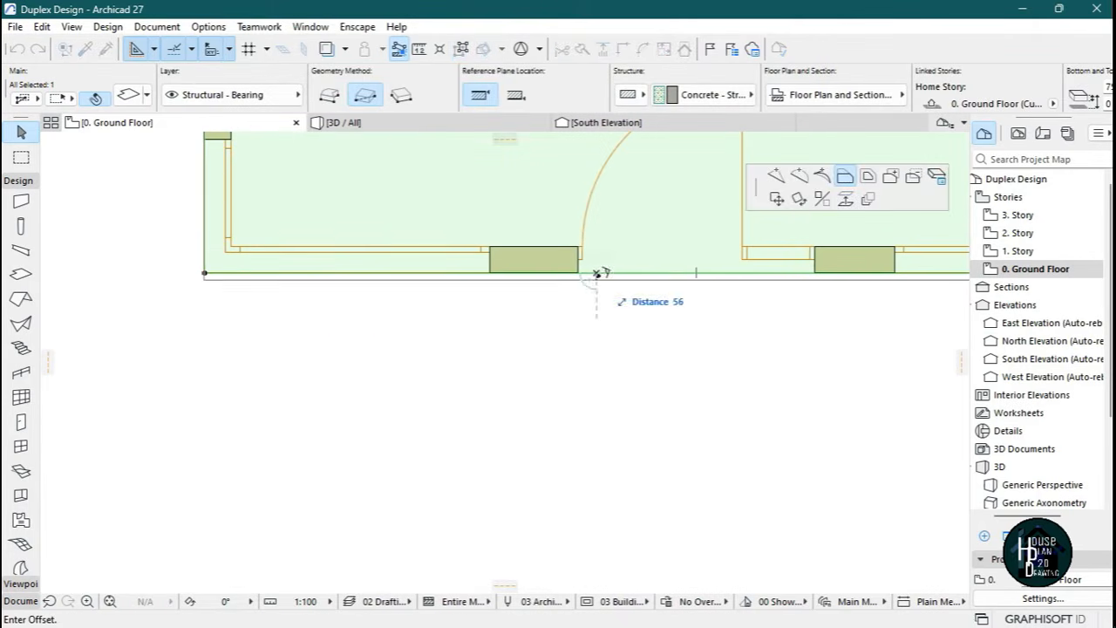
pyautogui.click(775, 176)
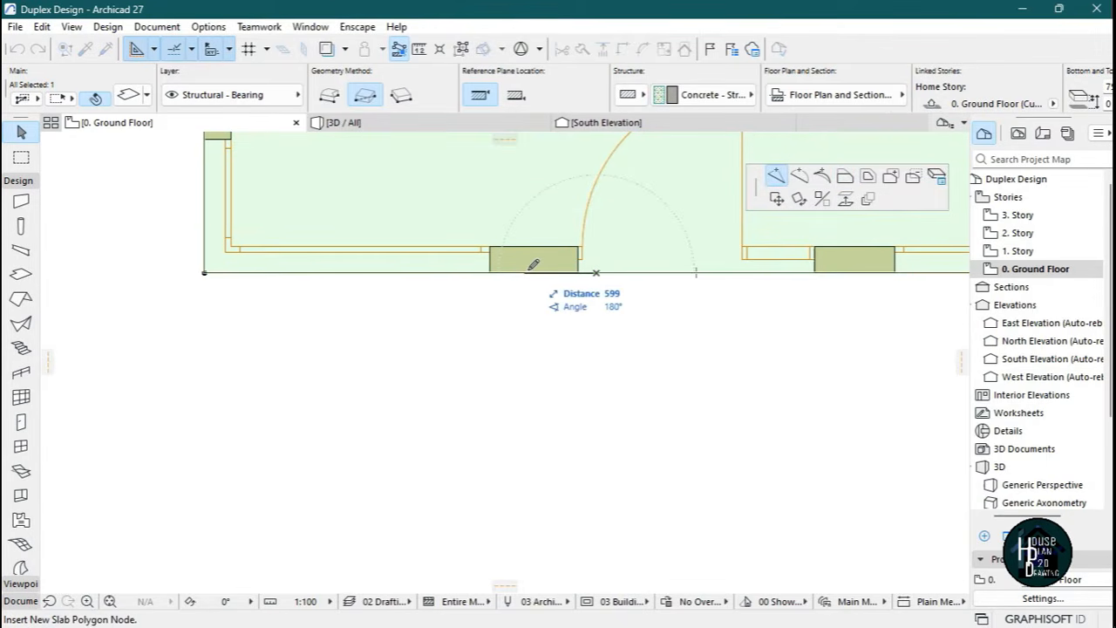
pyautogui.click(491, 271)
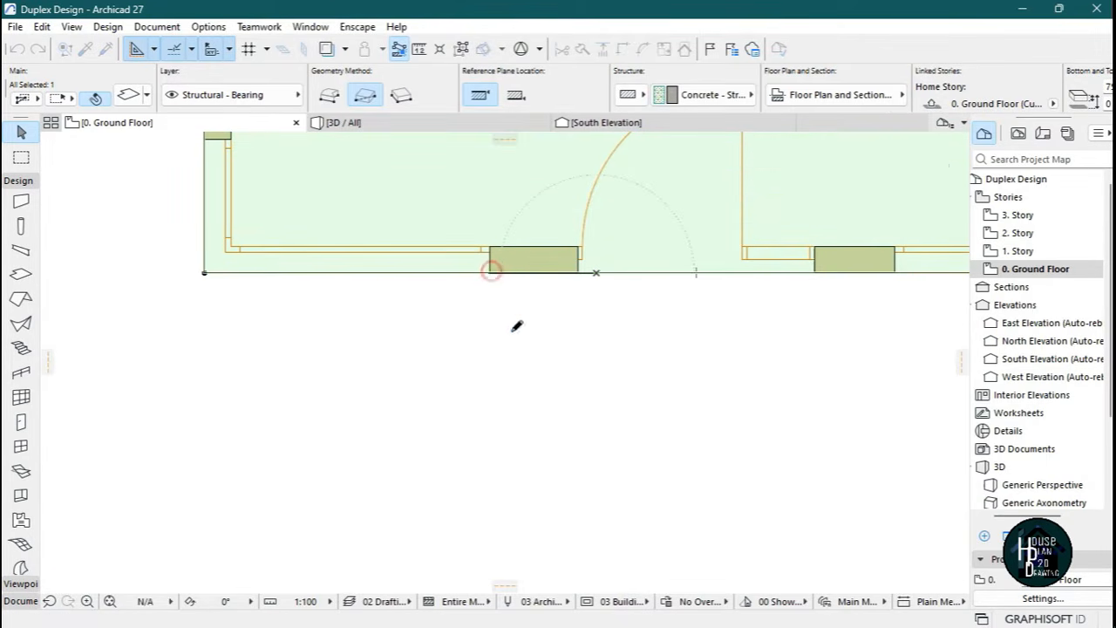
# Offset the ground-floor slab's front edge from the new node to the southeast corner outward to form the entrance porch, and check it in 3D.
pyautogui.scroll(-6, 462, 242)
pyautogui.scroll(4, 667, 257)
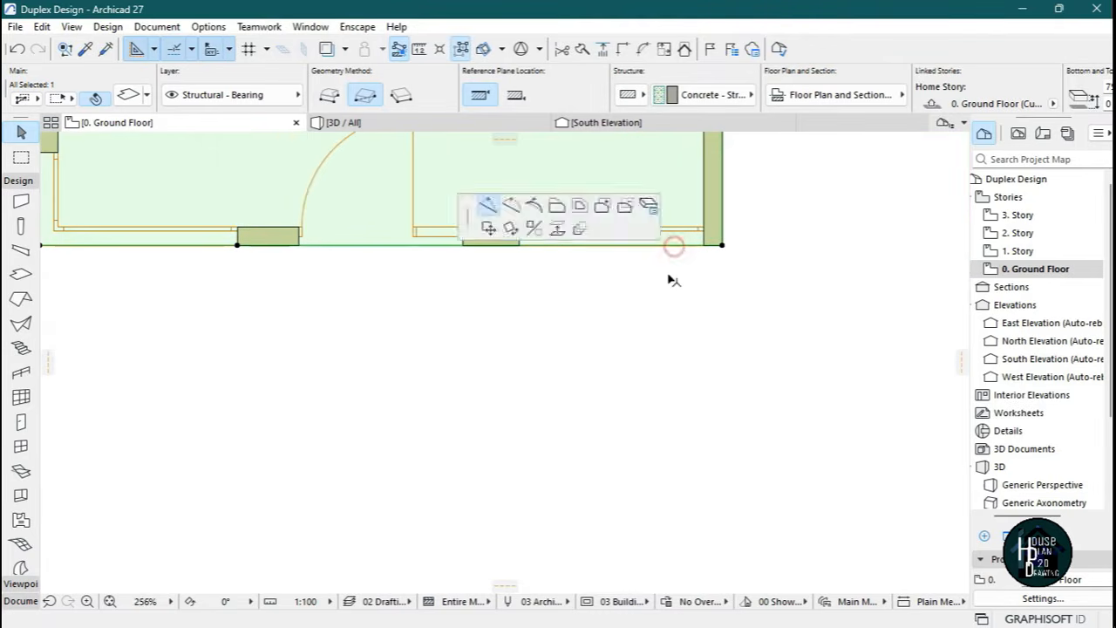
pyautogui.click(673, 246)
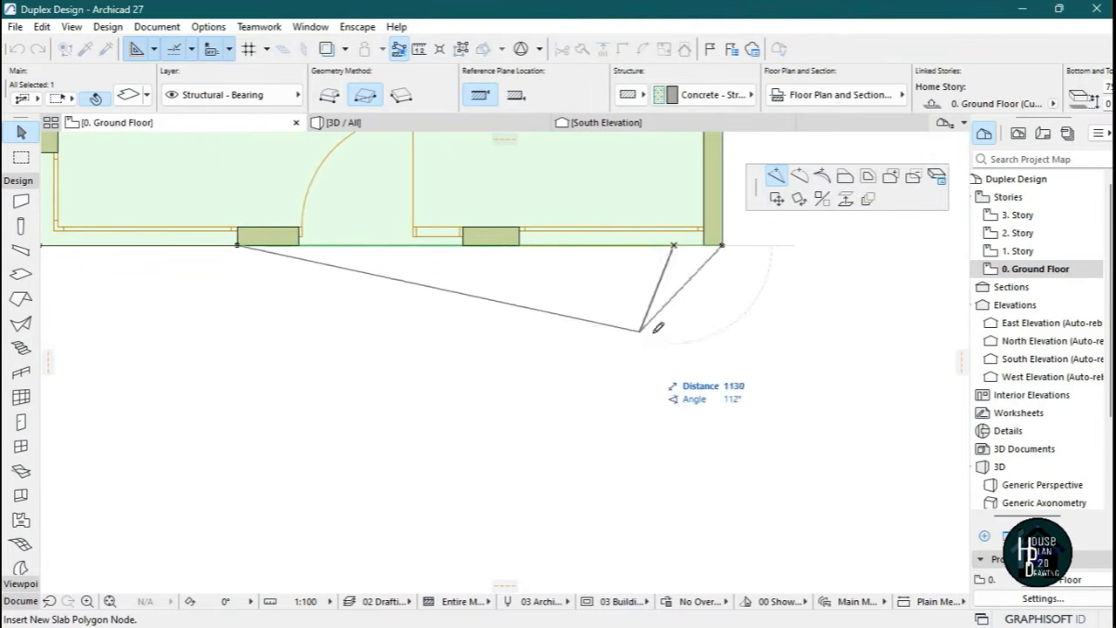
pyautogui.click(845, 178)
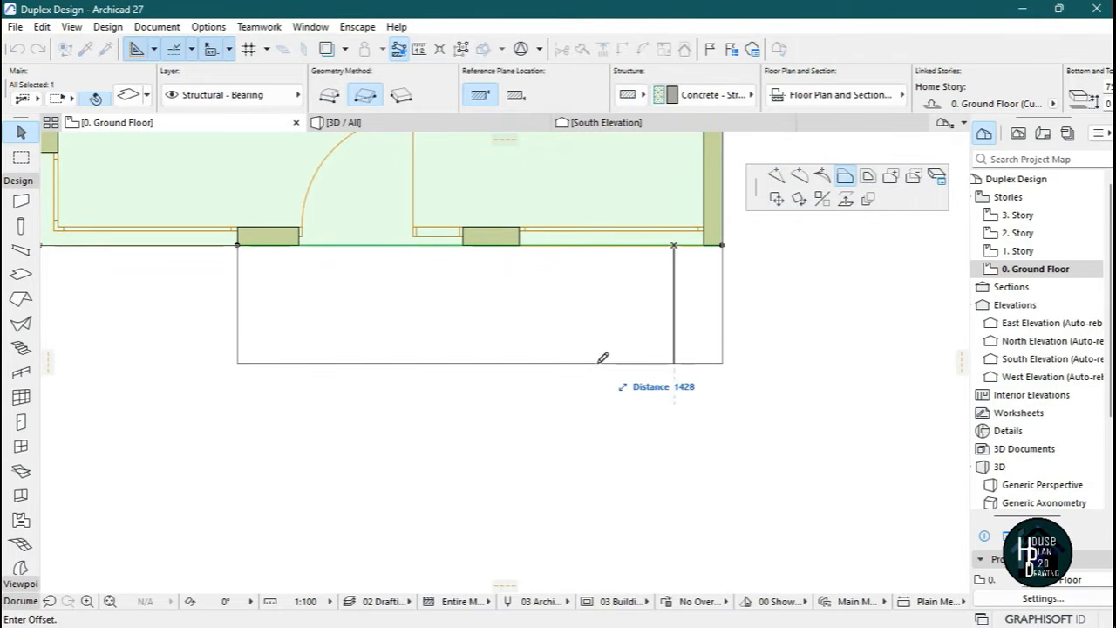
pyautogui.click(679, 407)
pyautogui.scroll(-2, 615, 369)
pyautogui.press('Escape')
pyautogui.scroll(3, 558, 316)
pyautogui.scroll(-4, 648, 361)
pyautogui.click(475, 122)
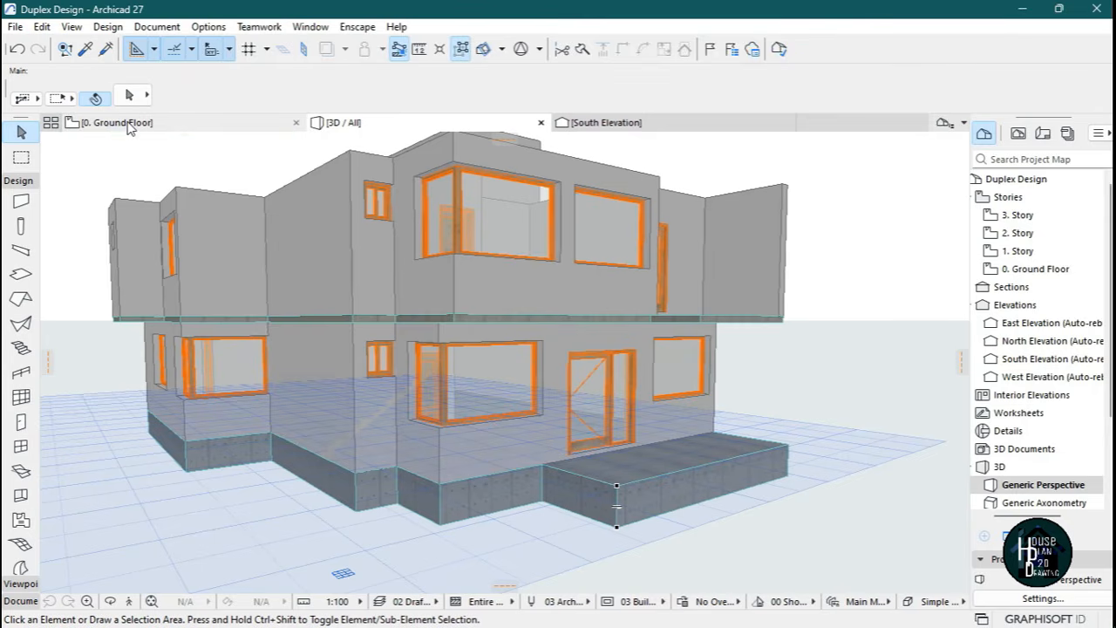
# On the ground floor plan, set the column defaults to the External Column favorite with a 600 x 600 core.
pyautogui.click(129, 124)
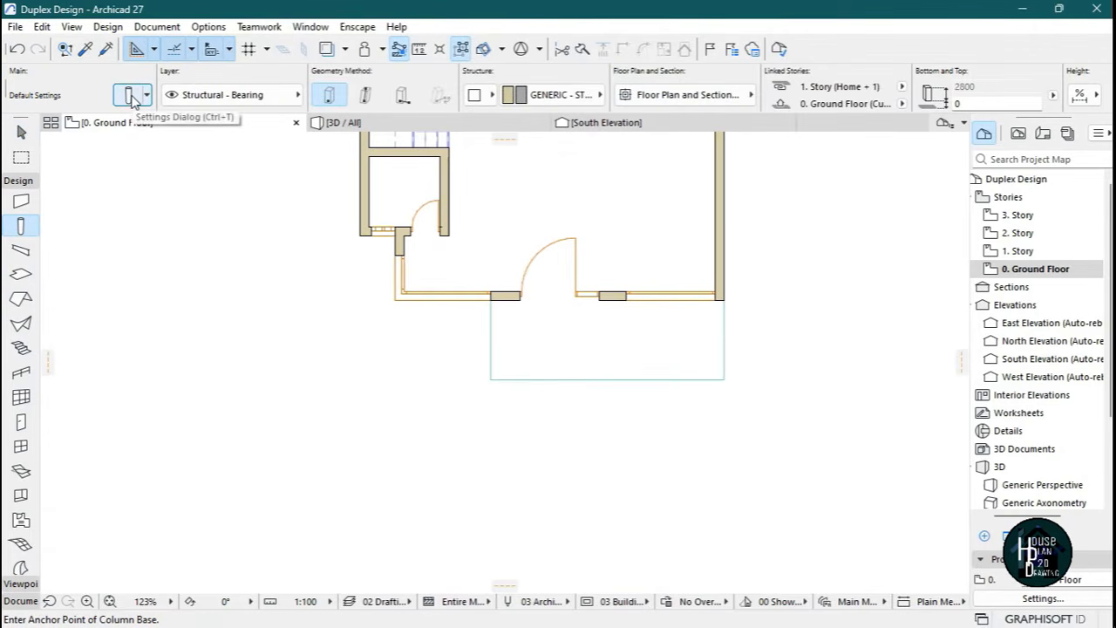
pyautogui.click(131, 98)
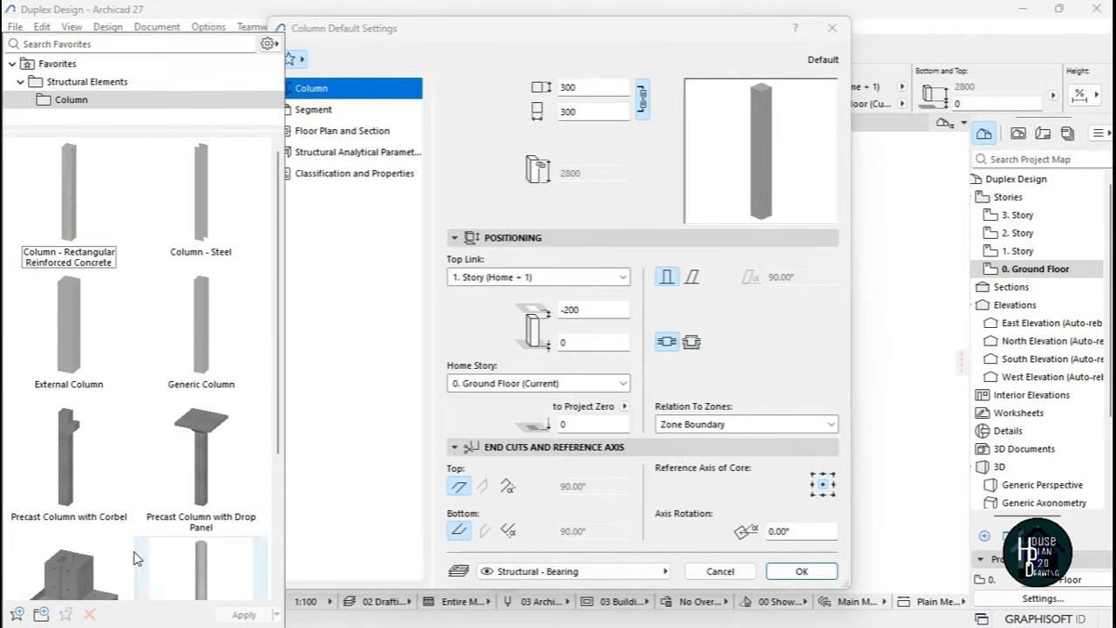
pyautogui.scroll(-3, 116, 512)
pyautogui.scroll(3, 113, 499)
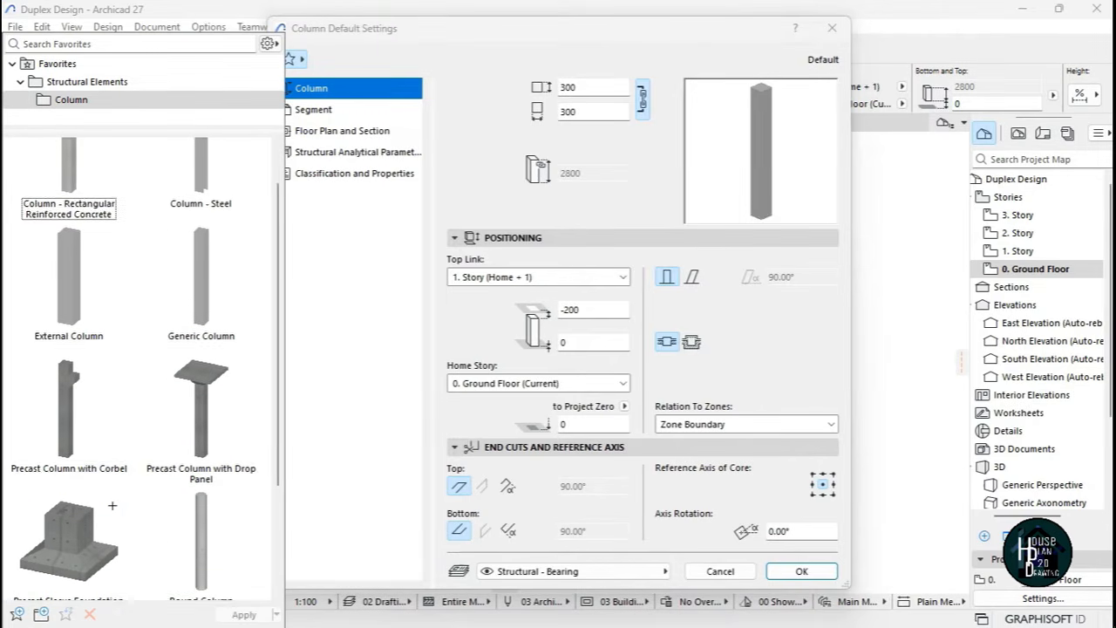
pyautogui.scroll(-3, 199, 419)
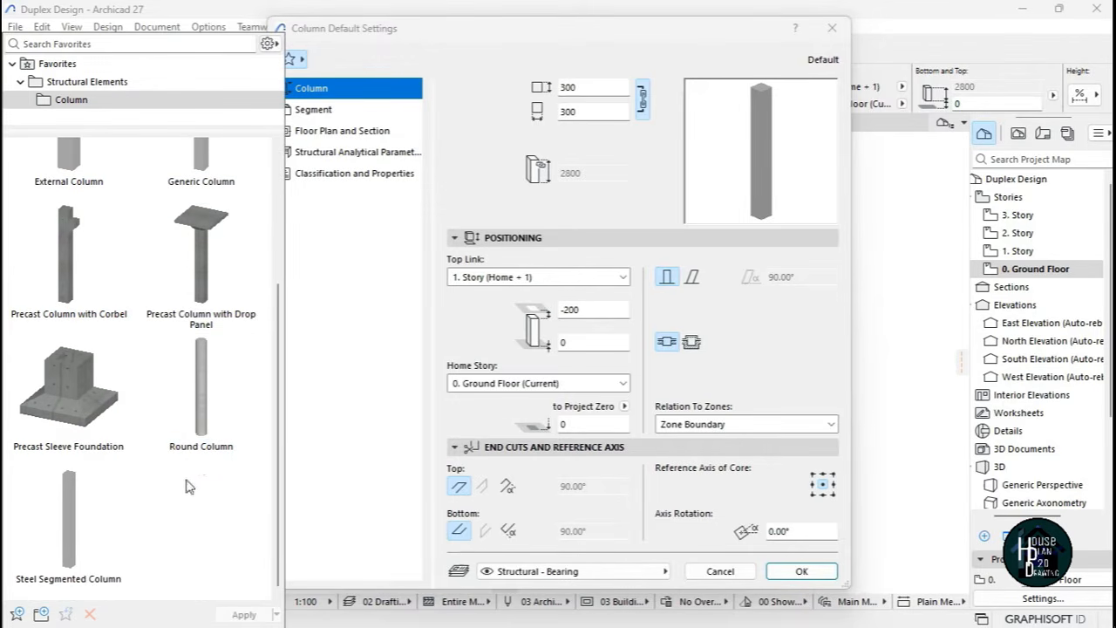
pyautogui.scroll(3, 225, 375)
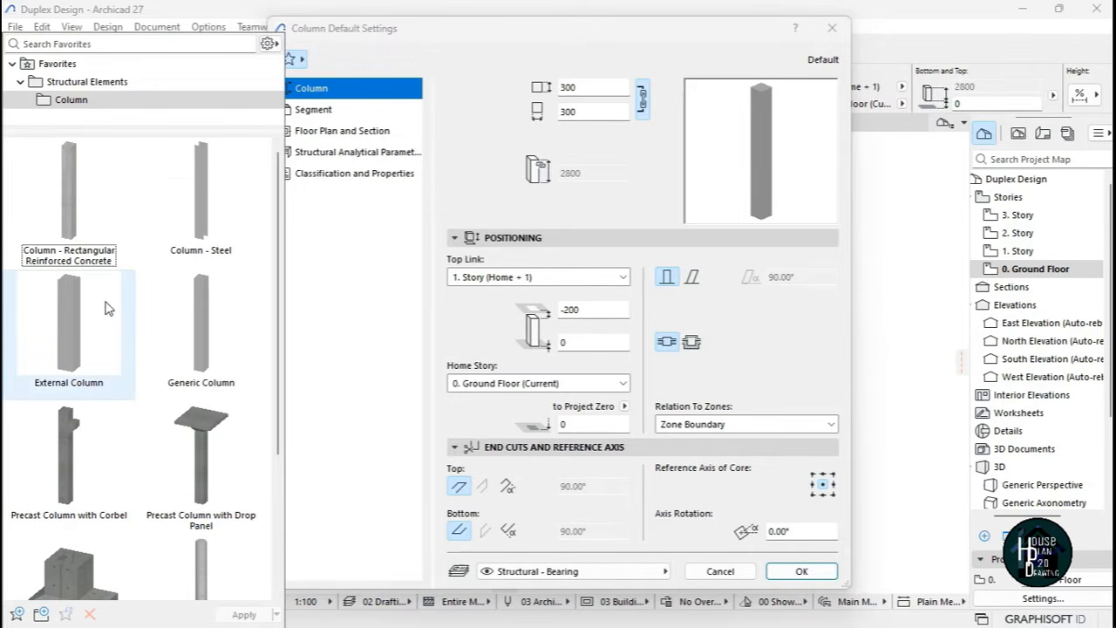
pyautogui.doubleClick(80, 330)
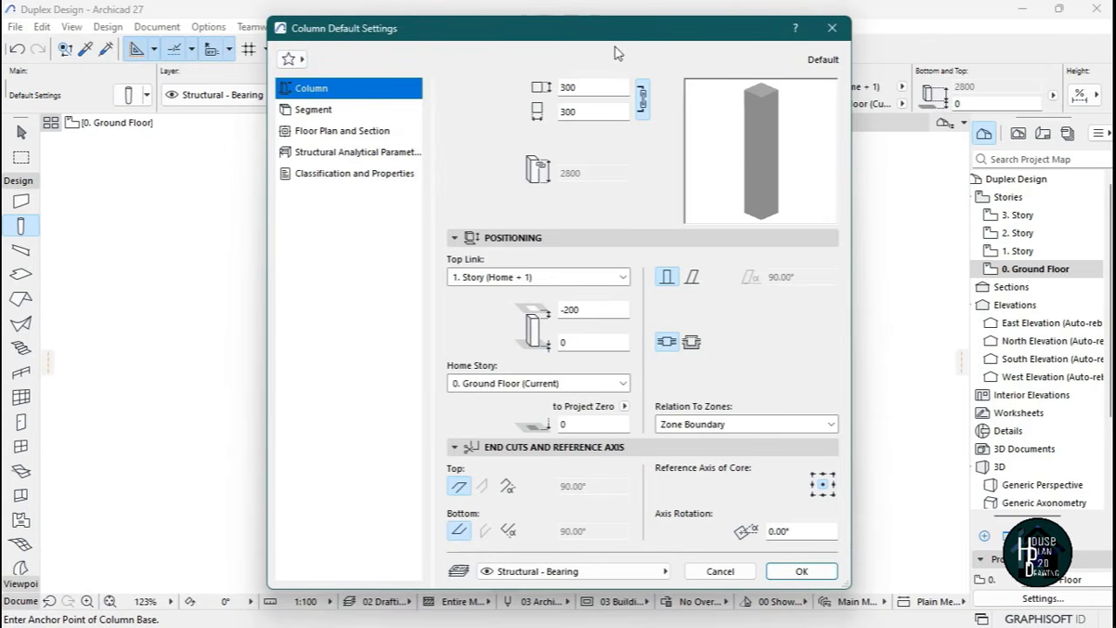
pyautogui.doubleClick(585, 88)
pyautogui.write('600')
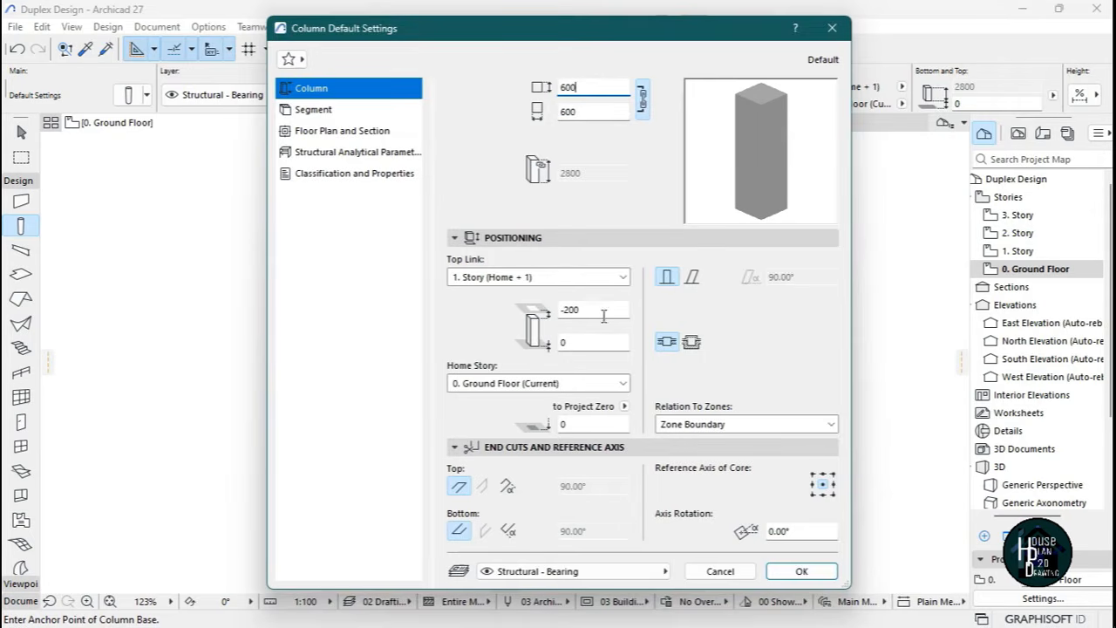
pyautogui.click(801, 572)
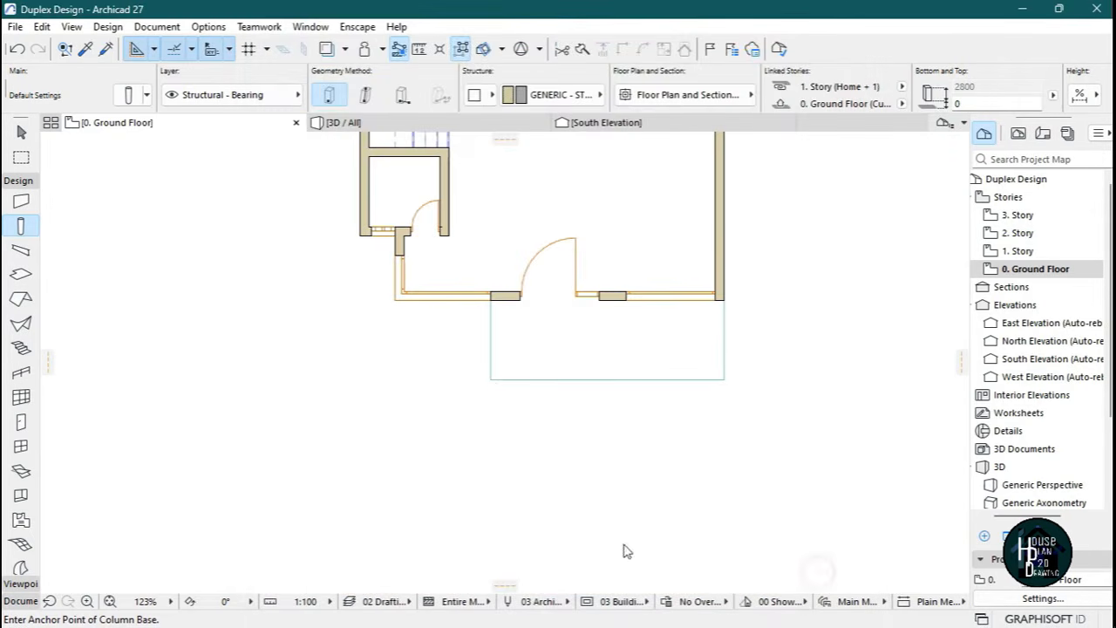
# Place the external column centred on the porch slab's southwest corner and show it in the 3D view.
pyautogui.scroll(3, 494, 394)
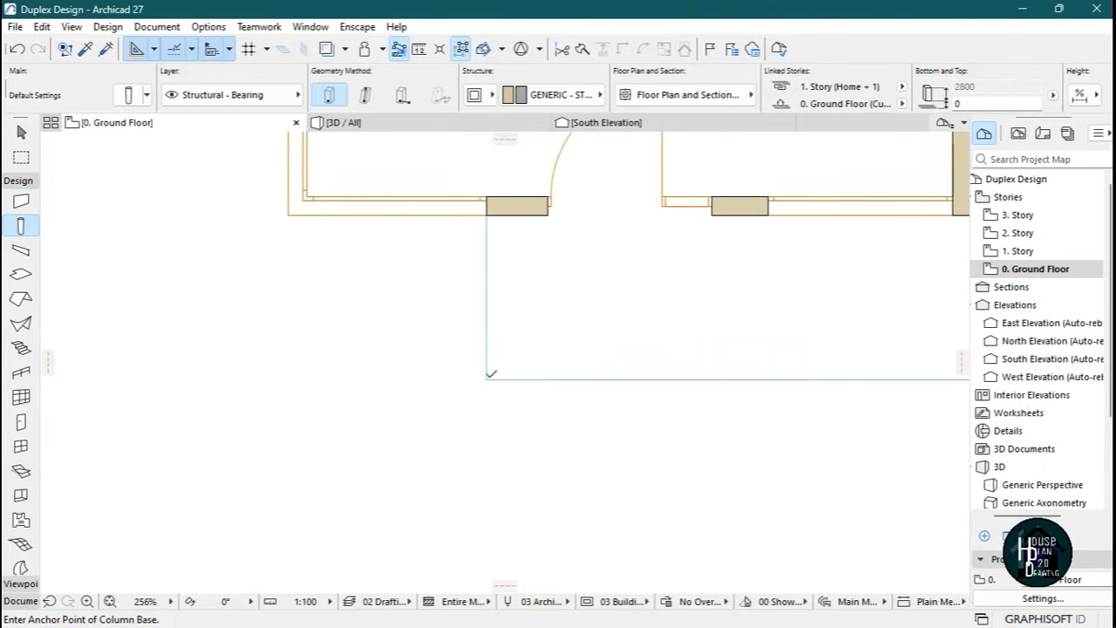
pyautogui.click(486, 373)
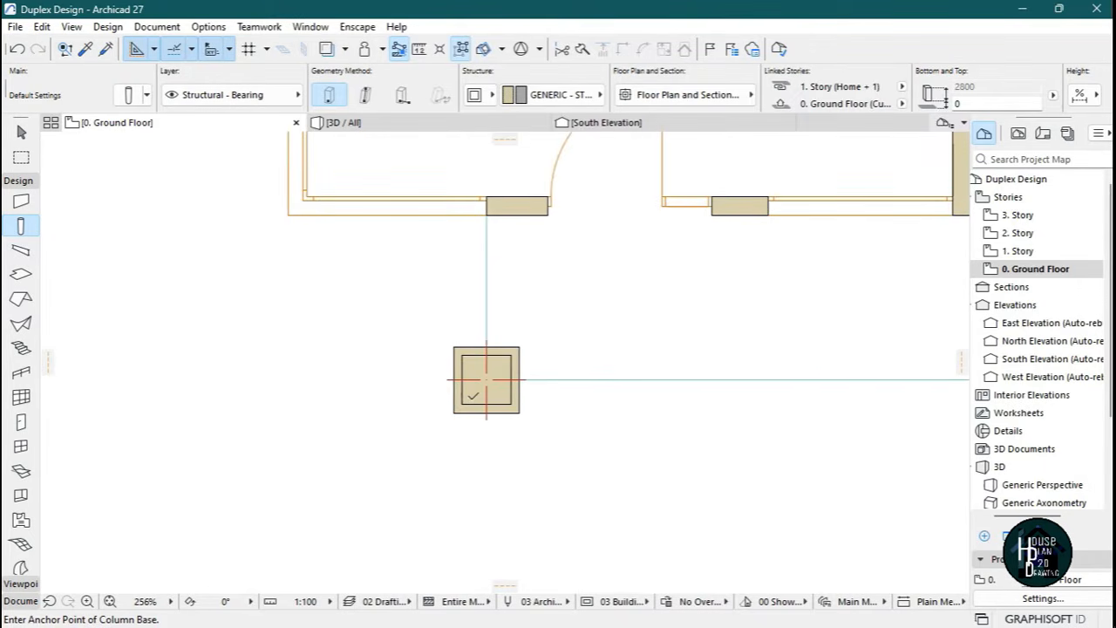
pyautogui.scroll(-3, 487, 375)
pyautogui.click(480, 121)
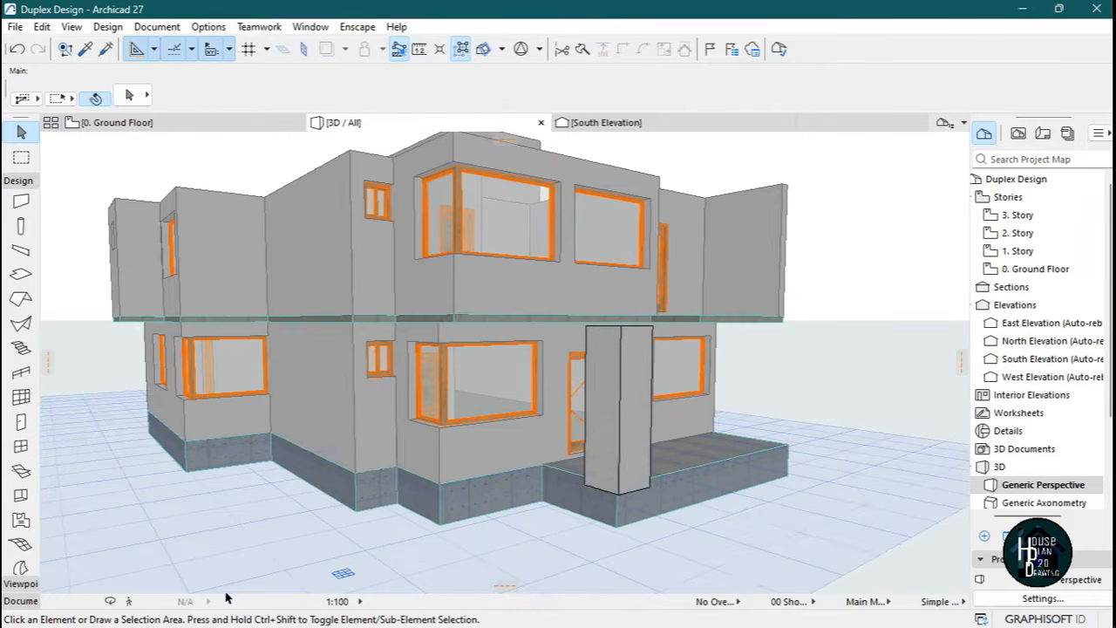
# Fly around the front entrance in 3D to examine the new column against the porch slab and door.
pyautogui.click(129, 602)
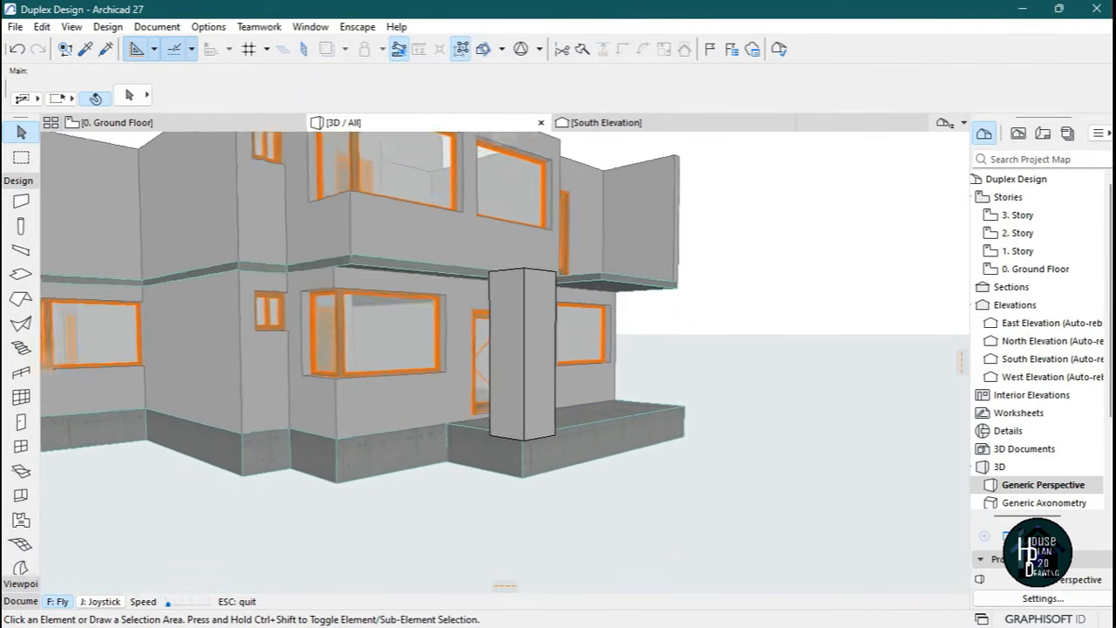
pyautogui.press('Up')
pyautogui.press('Down')
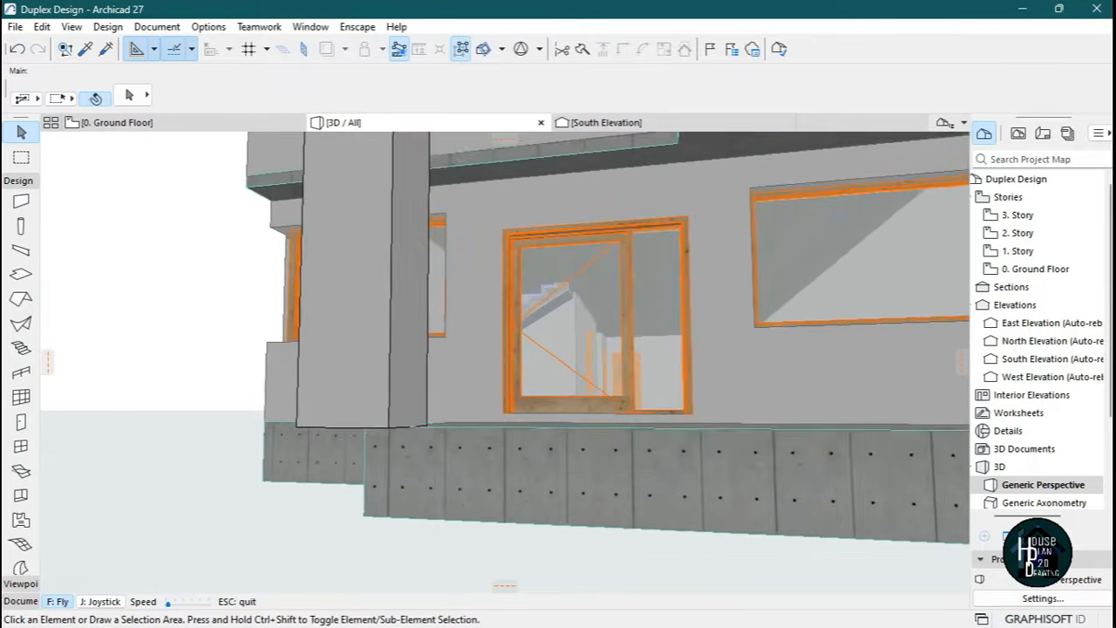
pyautogui.press('Down')
pyautogui.press('Up')
pyautogui.press('Left')
pyautogui.press('Down')
pyautogui.press('Down')
# Switch to the Multigenerational House reference in Archicad 25 and examine the short porch piers, railing and steps in 3D.
pyautogui.click(720, 610)
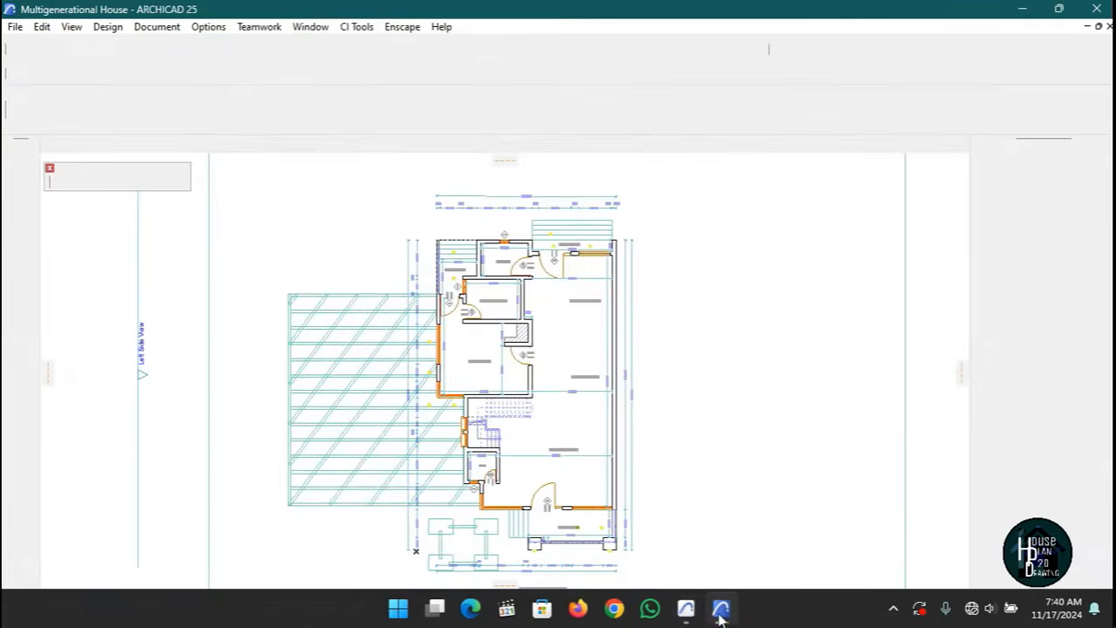
pyautogui.click(558, 144)
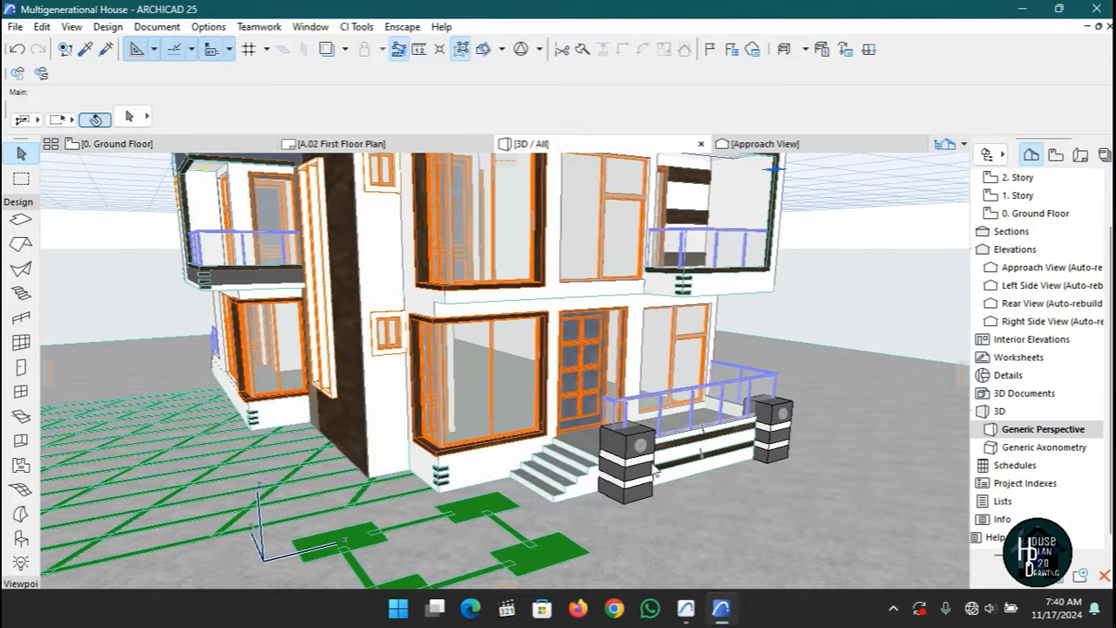
pyautogui.click(129, 602)
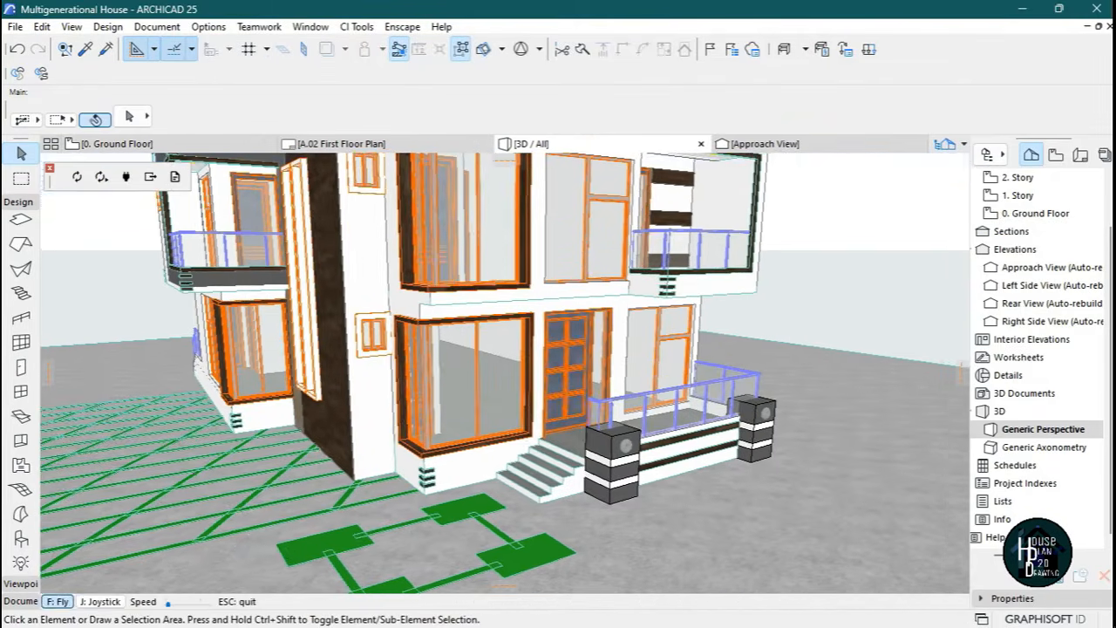
pyautogui.press('pagedown')
pyautogui.press('Up')
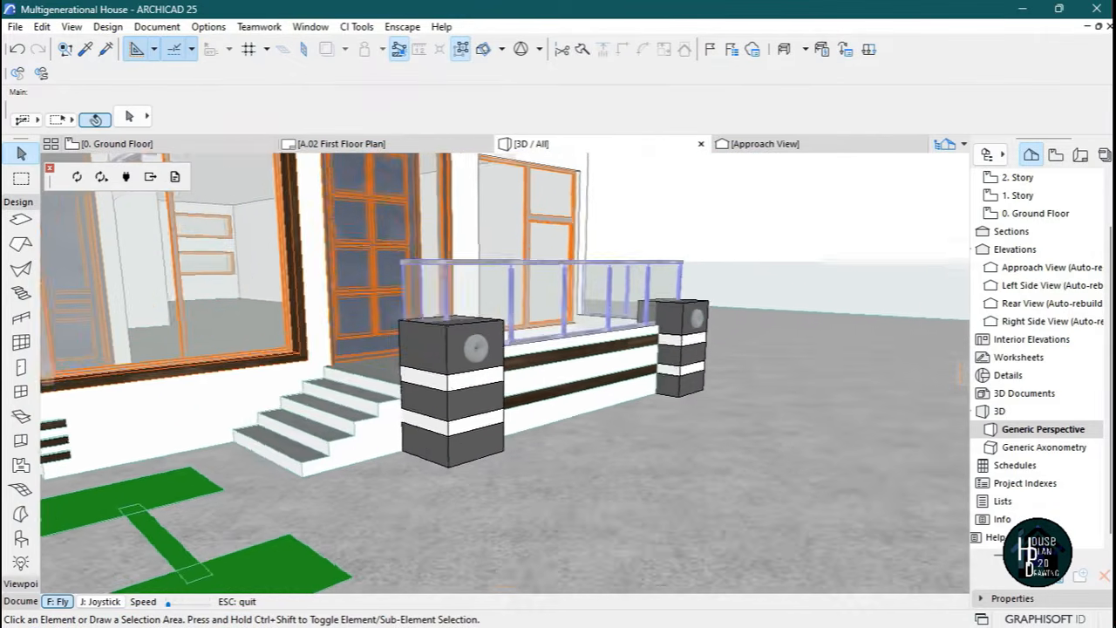
pyautogui.press('Right')
pyautogui.press('Left')
pyautogui.press('Down')
pyautogui.press('Escape')
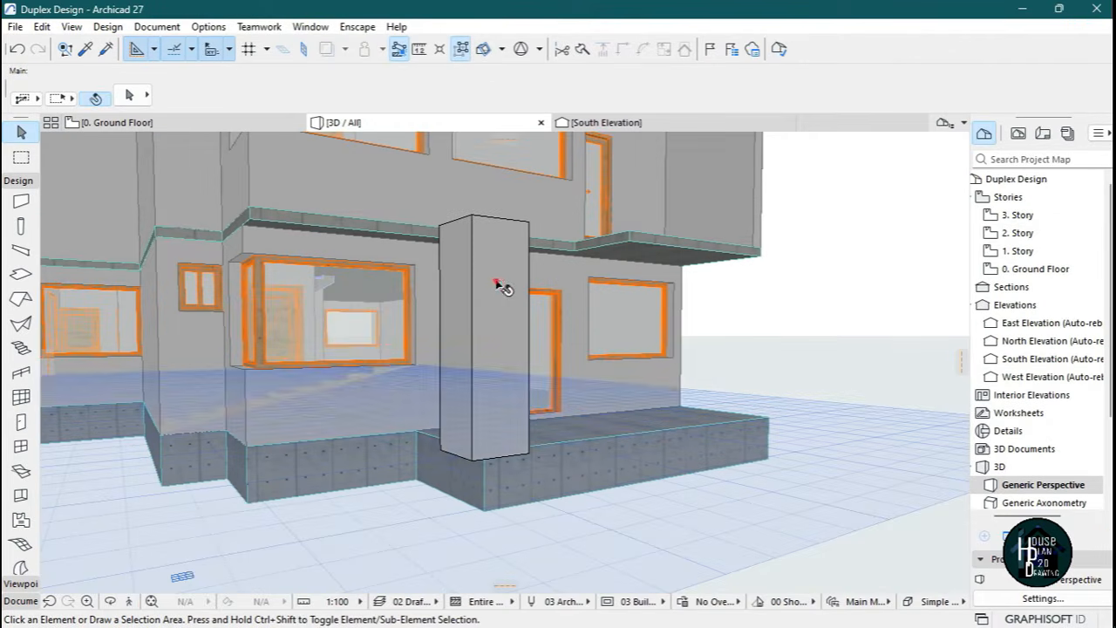
# Back in the Duplex Design 3D view, set the porch column's base offset to -750 from the ground floor.
pyautogui.click(498, 284)
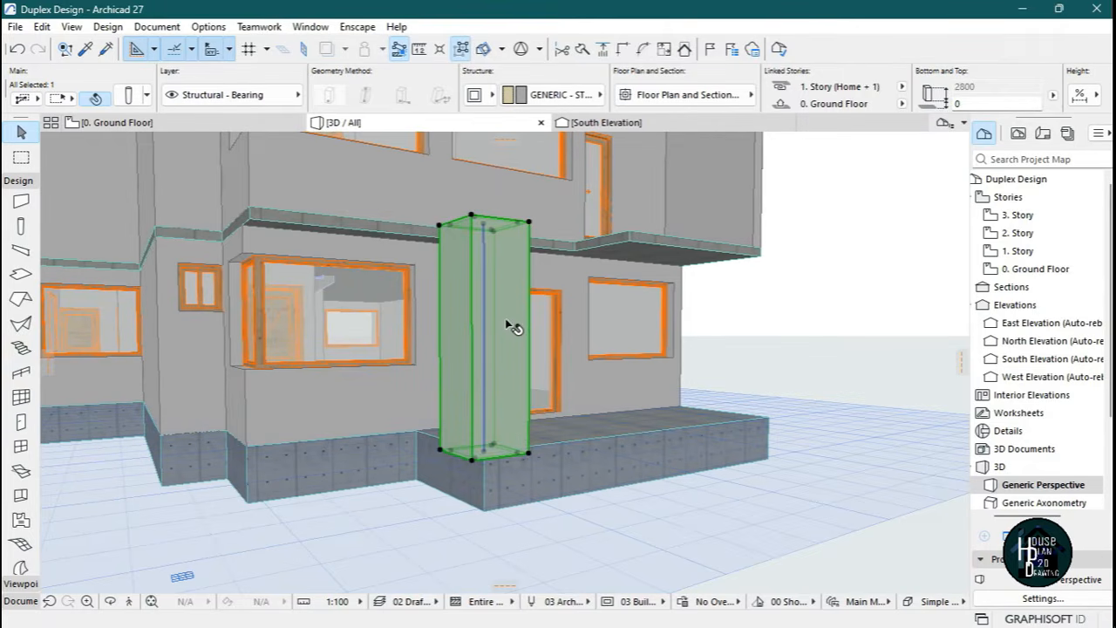
pyautogui.click(502, 279)
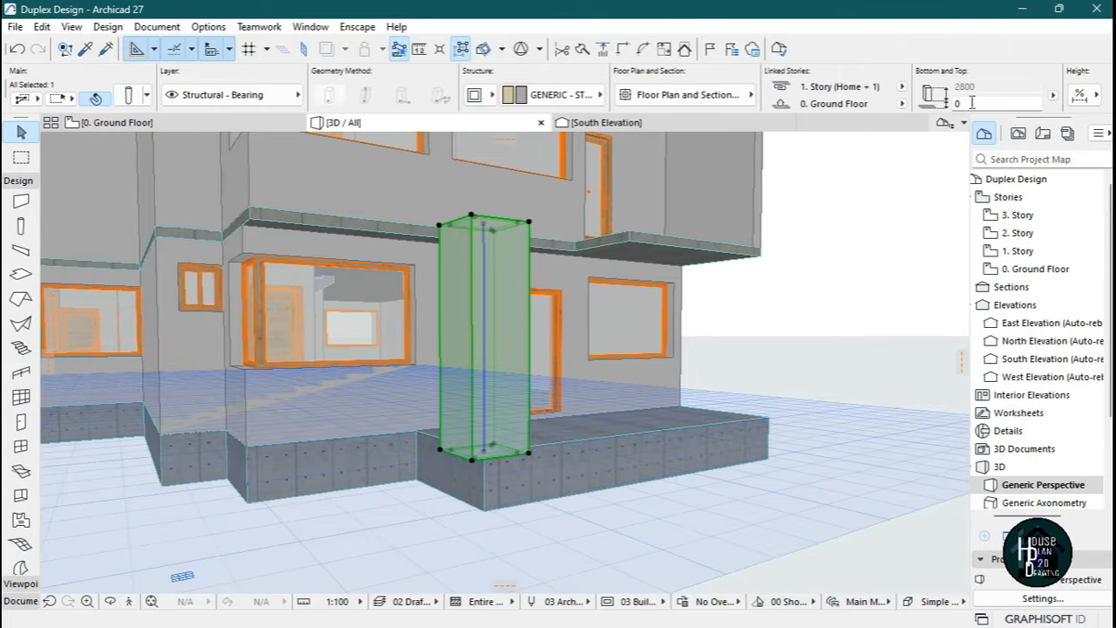
pyautogui.click(957, 103)
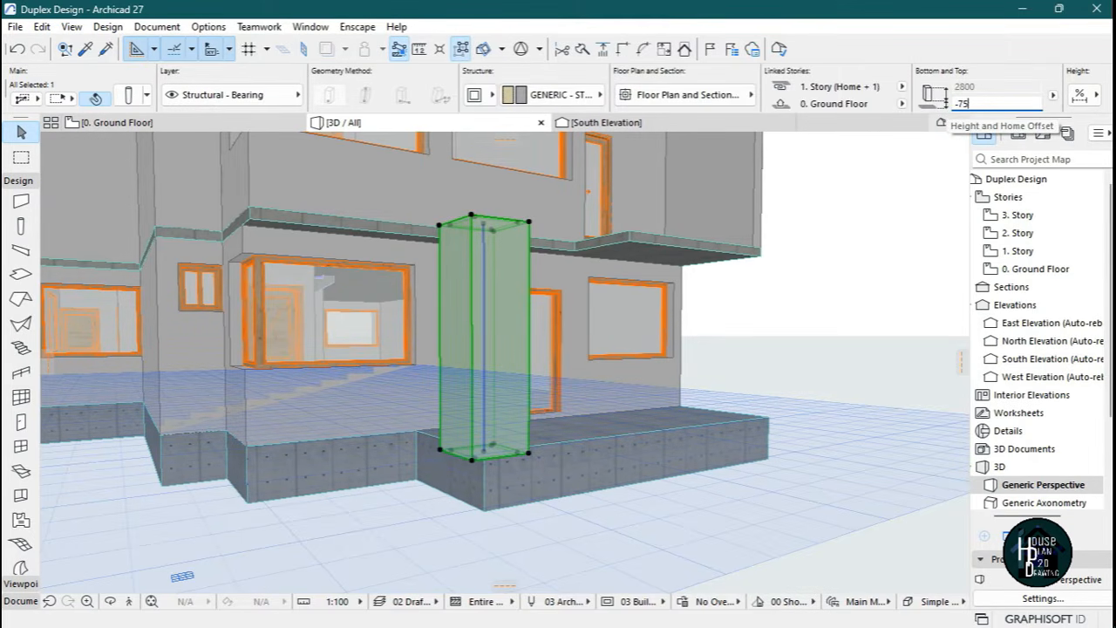
pyautogui.press('Return')
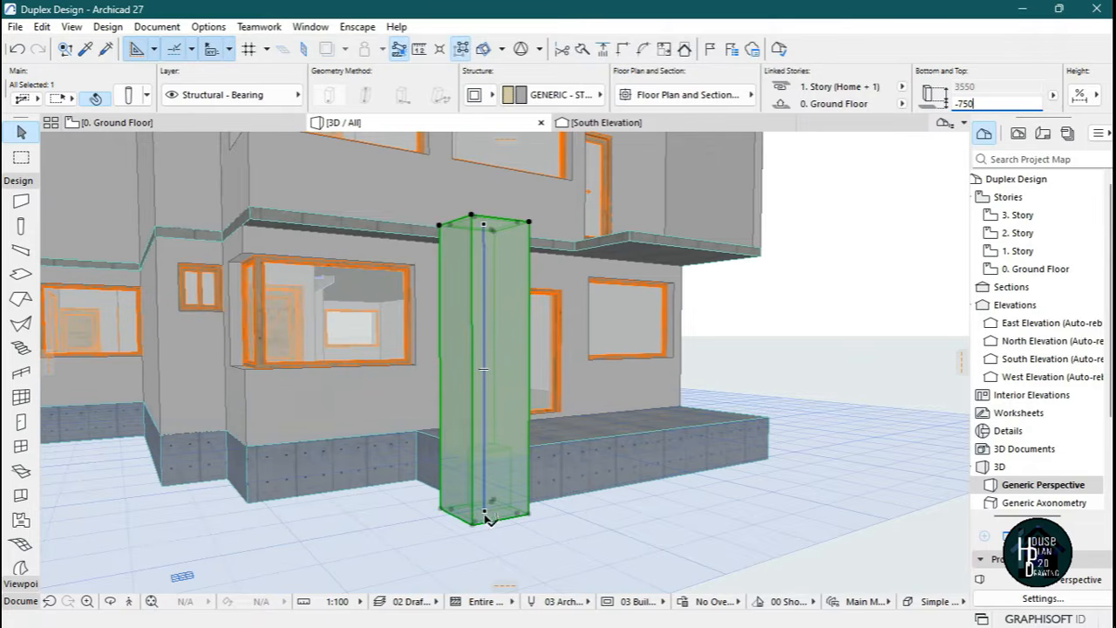
# Stretch the porch column's top down to a height of 1314 to make a short pier.
pyautogui.click(485, 229)
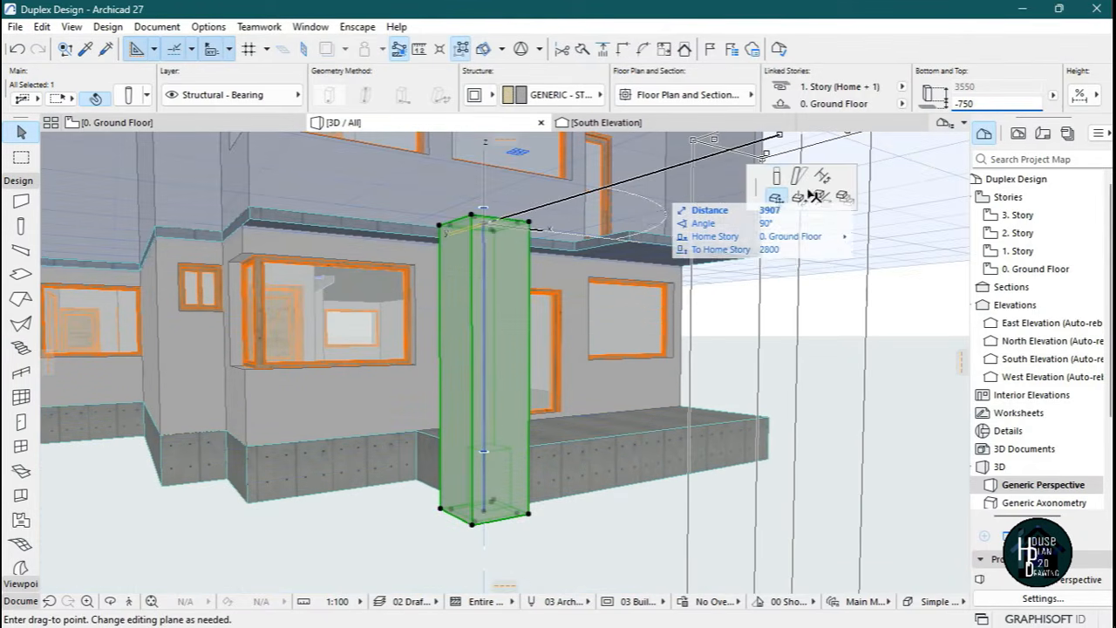
pyautogui.click(776, 178)
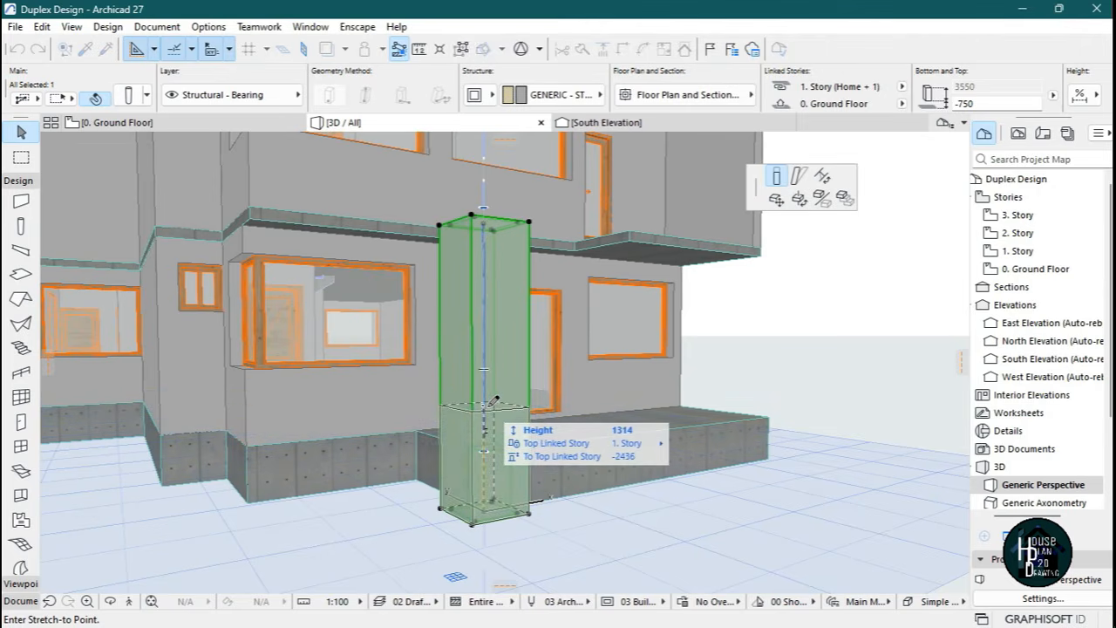
pyautogui.click(493, 403)
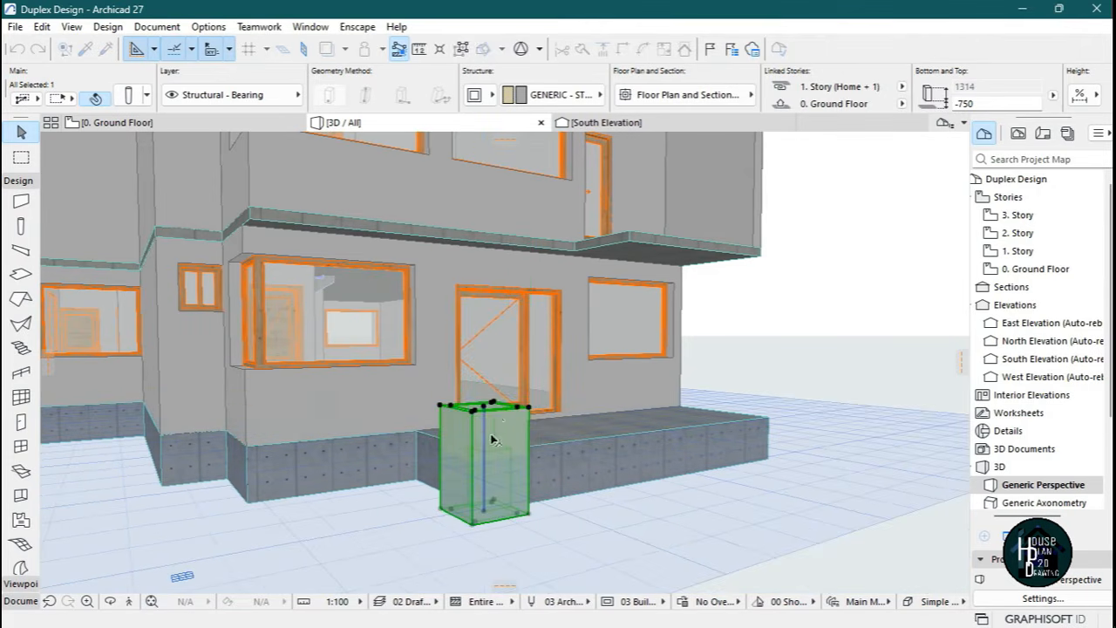
pyautogui.click(583, 514)
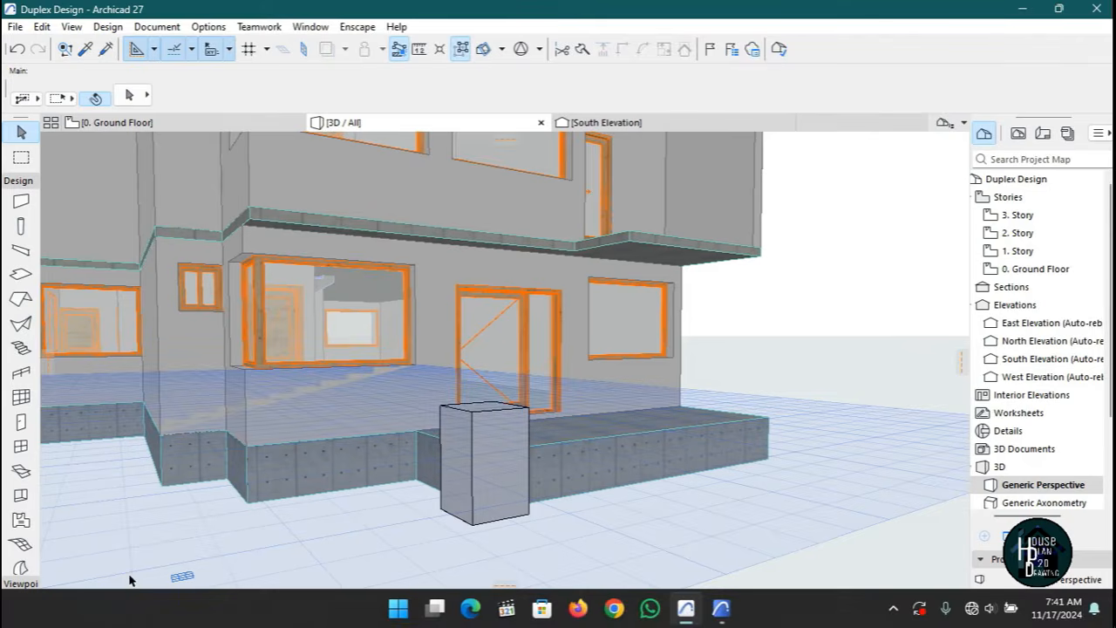
# Fly around the porch in 3D to examine the shortened pier from the side and the front.
pyautogui.click(130, 603)
pyautogui.press('Left')
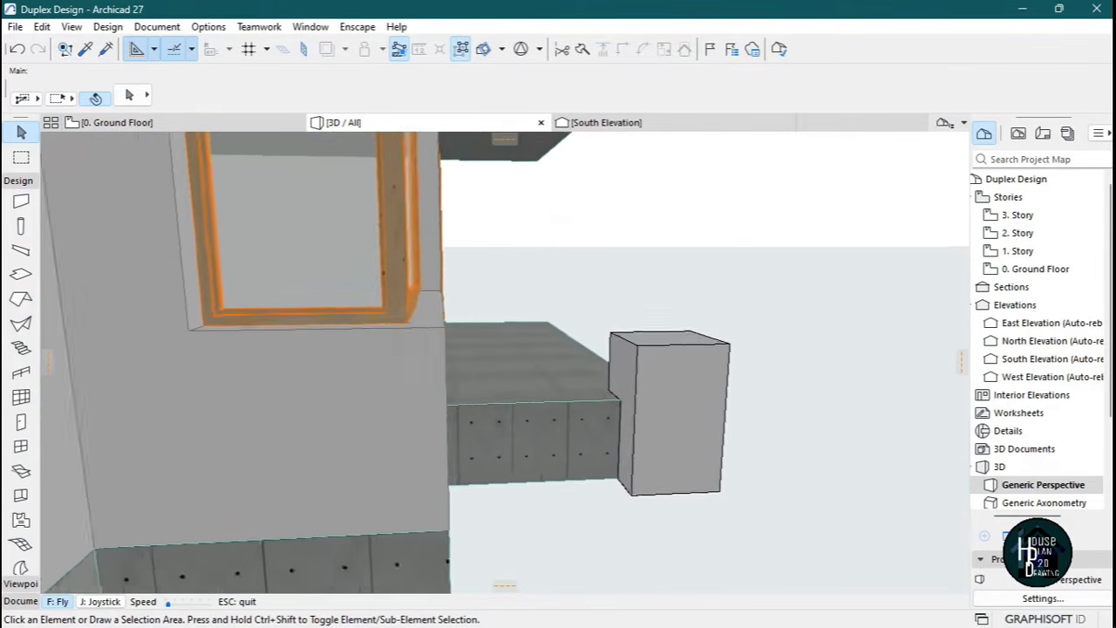
pyautogui.press('Up')
pyautogui.press('Right')
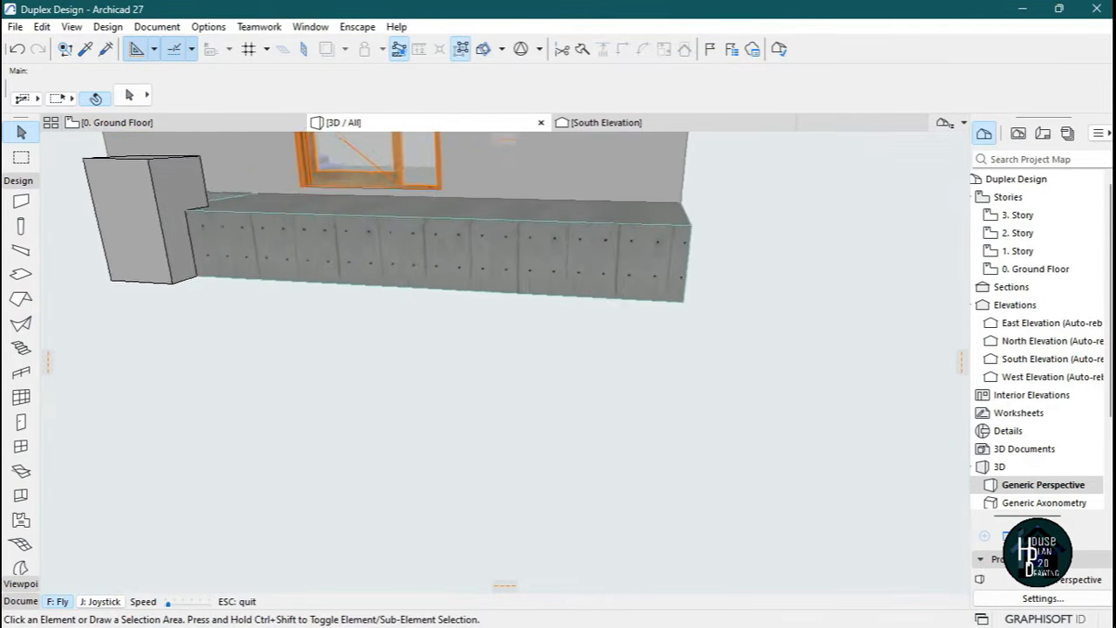
pyautogui.press('Left')
pyautogui.press('Down')
pyautogui.press('Escape')
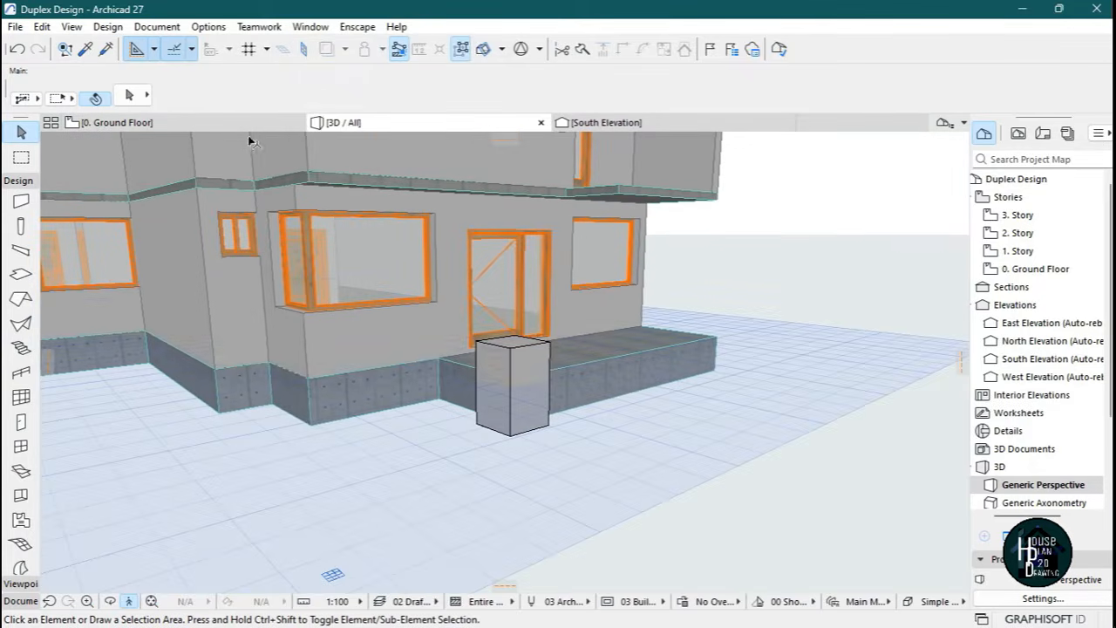
# On the ground floor plan, move the pier 400 mm east so its west face aligns with the porch slab's west edge.
pyautogui.click(246, 123)
pyautogui.scroll(5, 483, 386)
pyautogui.click(443, 374)
pyautogui.hotkey('ctrl', 'd')
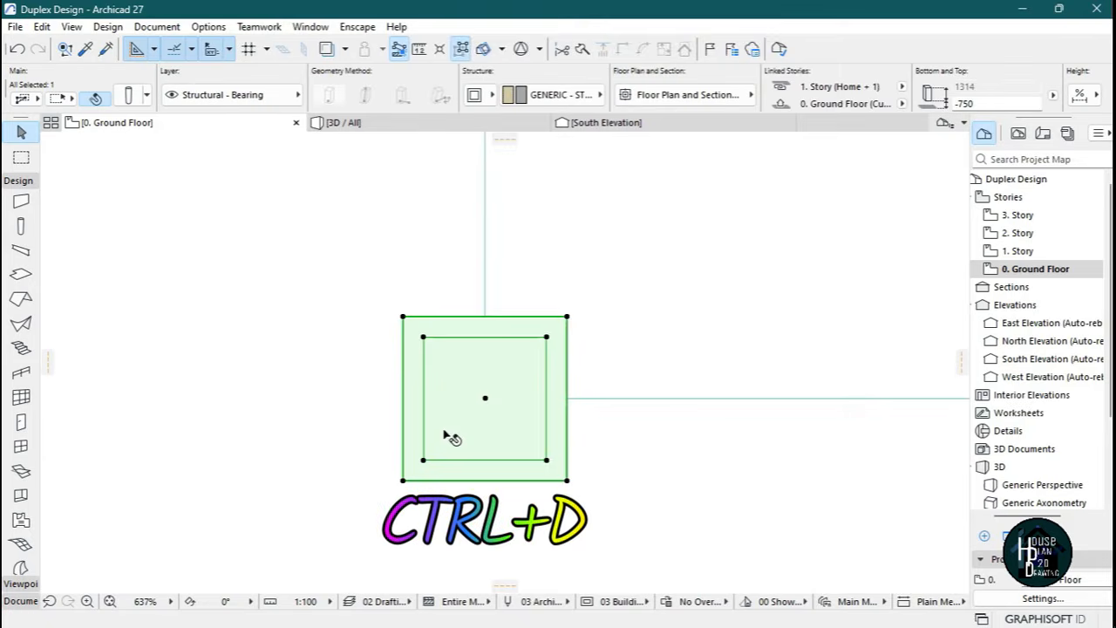
pyautogui.click(405, 317)
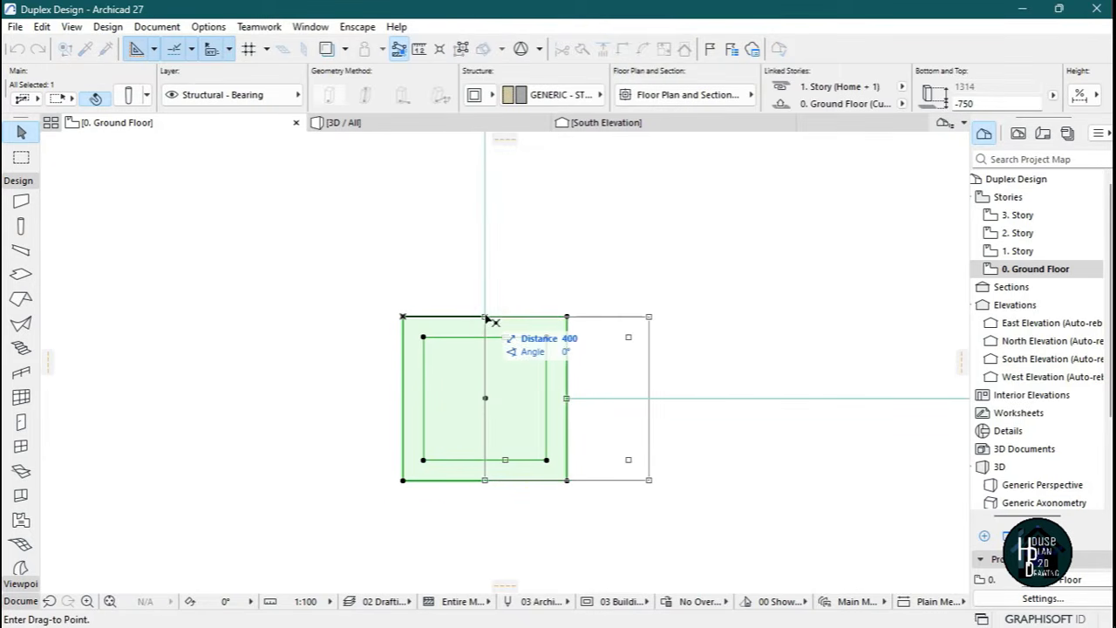
pyautogui.scroll(-4, 453, 407)
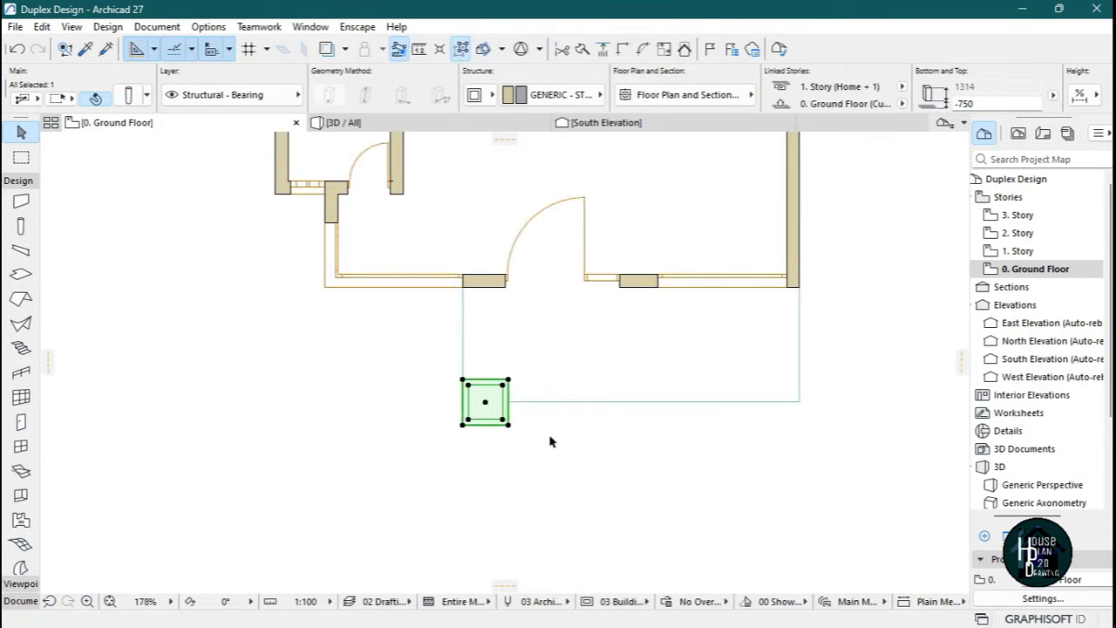
# Move the pier slightly west so it projects a little beyond the porch slab's west edge.
pyautogui.click(538, 443)
pyautogui.scroll(3, 495, 418)
pyautogui.click(466, 322)
pyautogui.hotkey('ctrl', 'd')
pyautogui.click(571, 541)
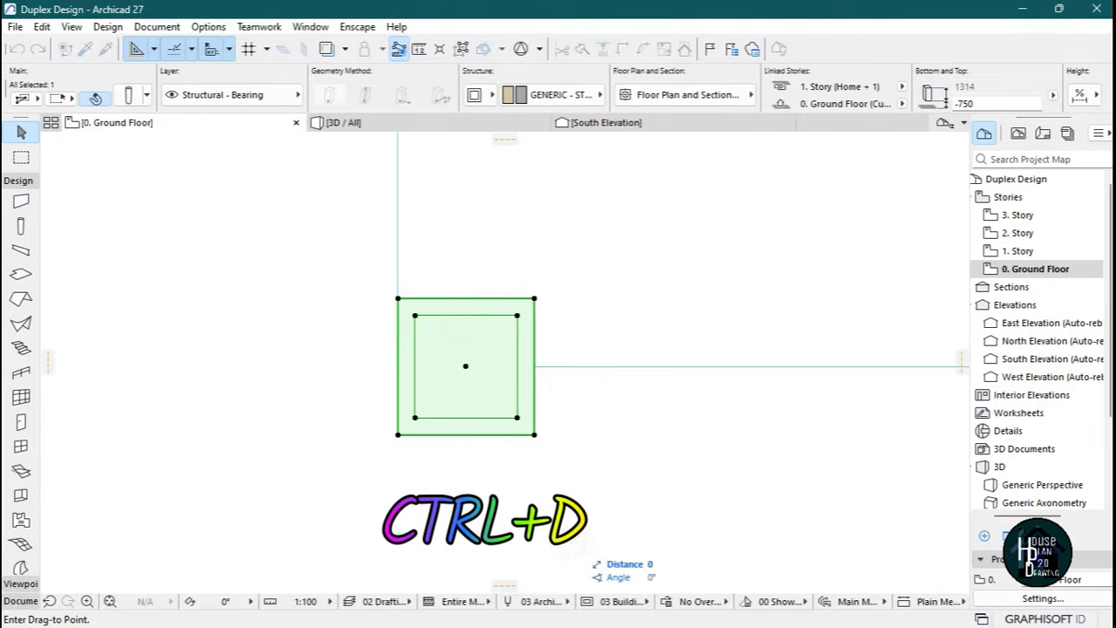
pyautogui.press('Escape')
pyautogui.scroll(-5, 514, 427)
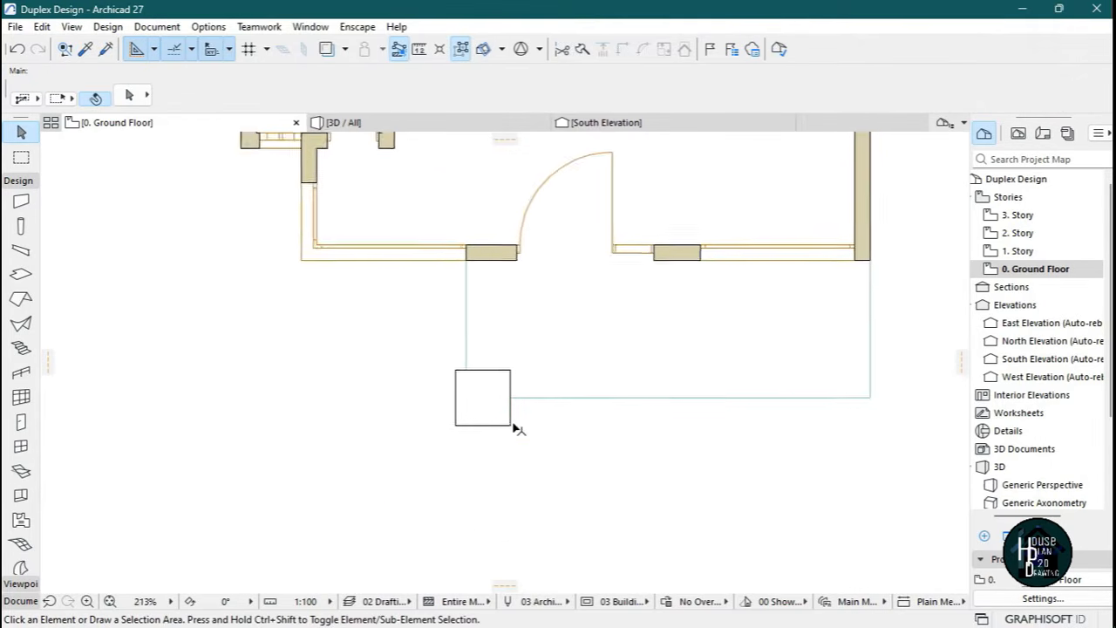
pyautogui.scroll(4, 473, 339)
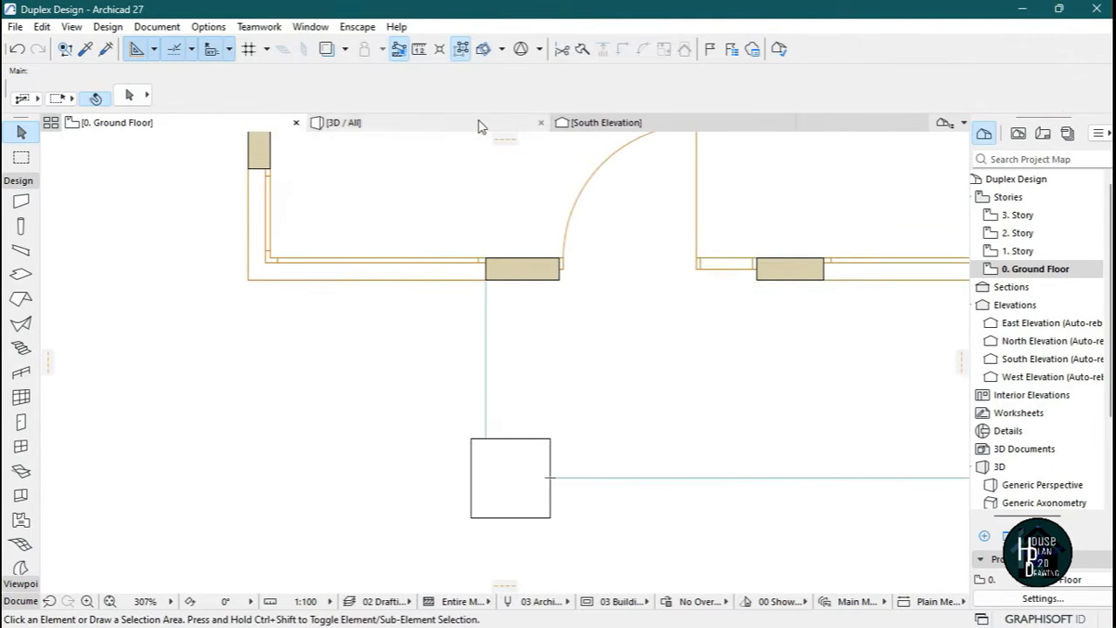
# Fly around the porch in 3D to examine how the moved pier meets the porch slab's west end.
pyautogui.click(485, 122)
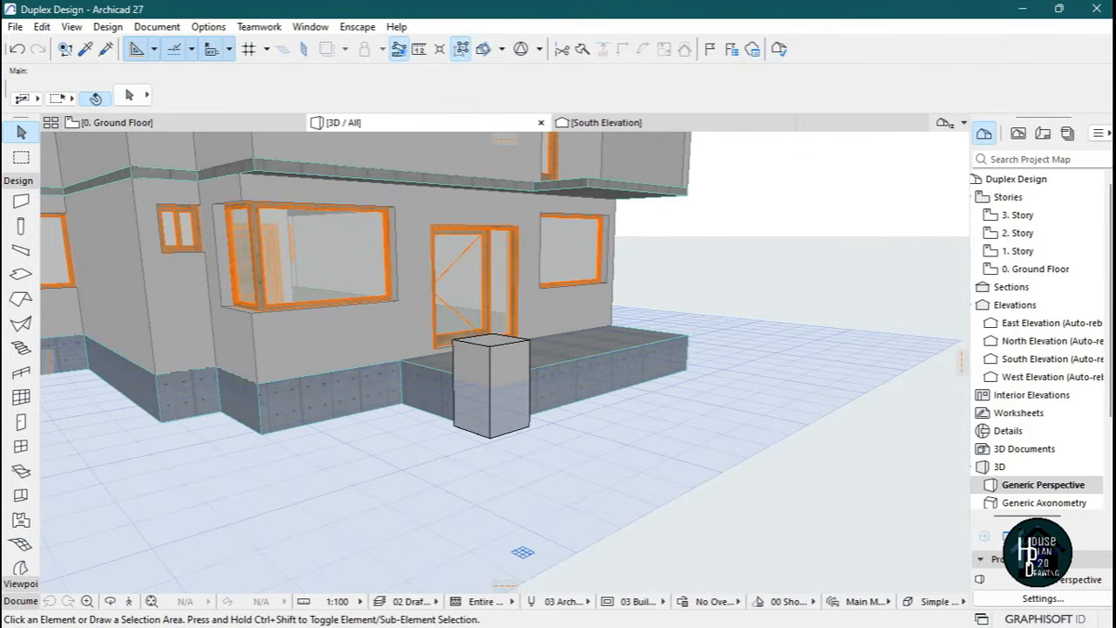
pyautogui.click(129, 601)
pyautogui.press('Up')
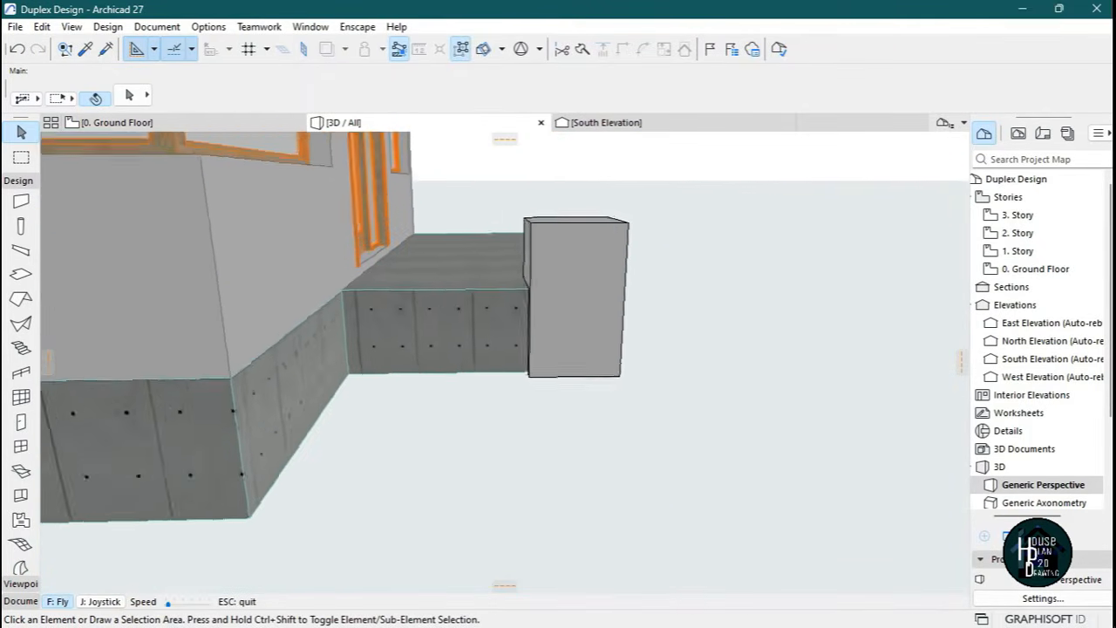
pyautogui.press('Up')
pyautogui.press('pageup')
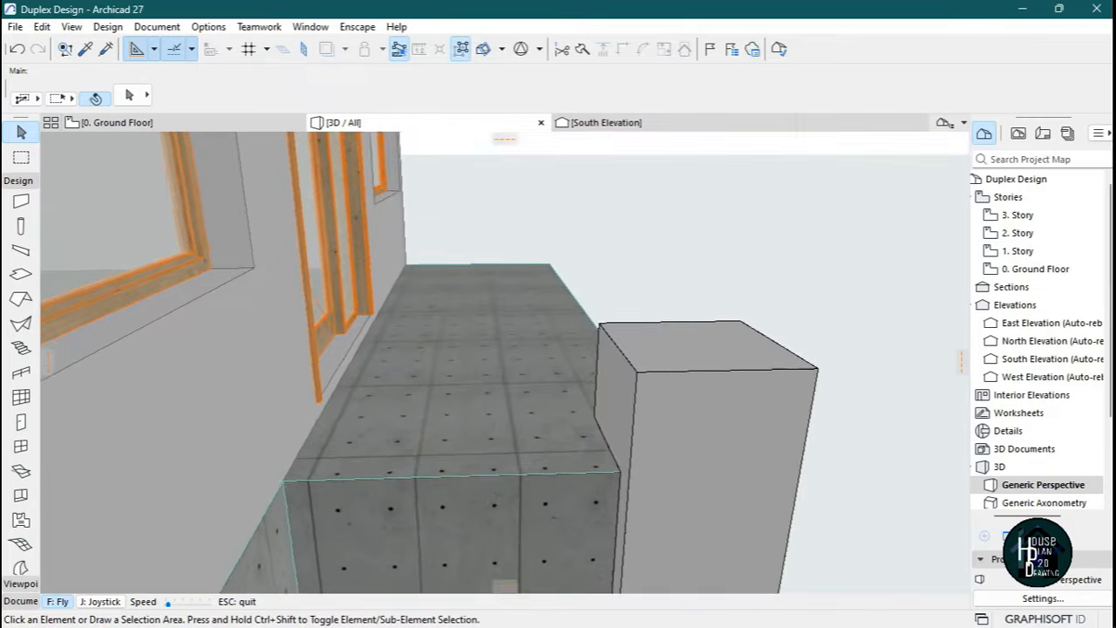
pyautogui.press('Down')
pyautogui.press('Up')
pyautogui.press('Down')
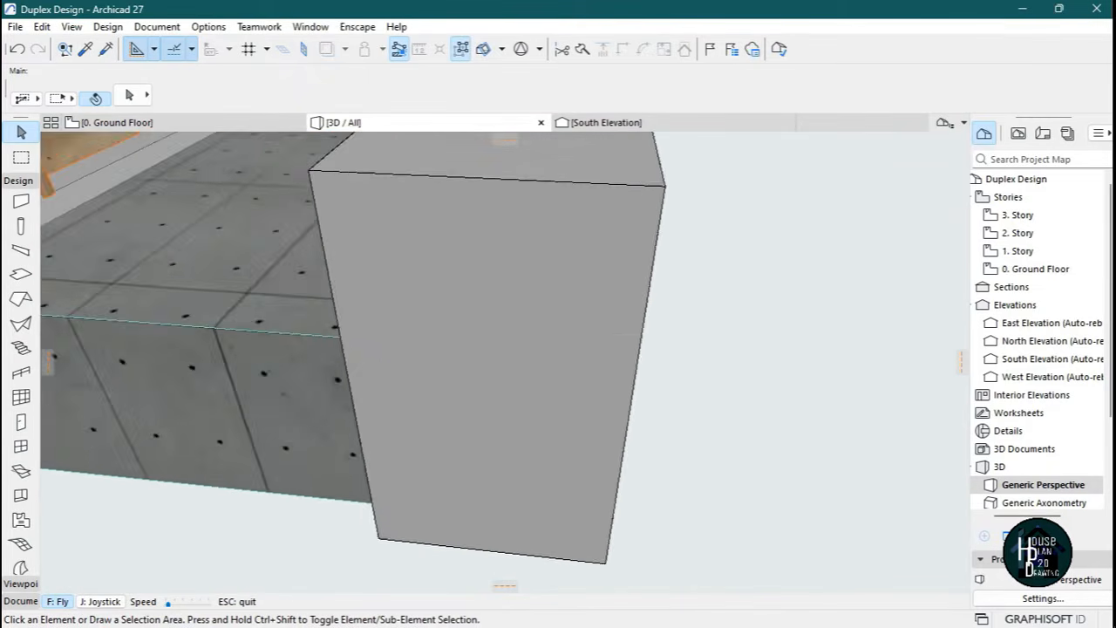
pyautogui.press('Down')
pyautogui.press('Up')
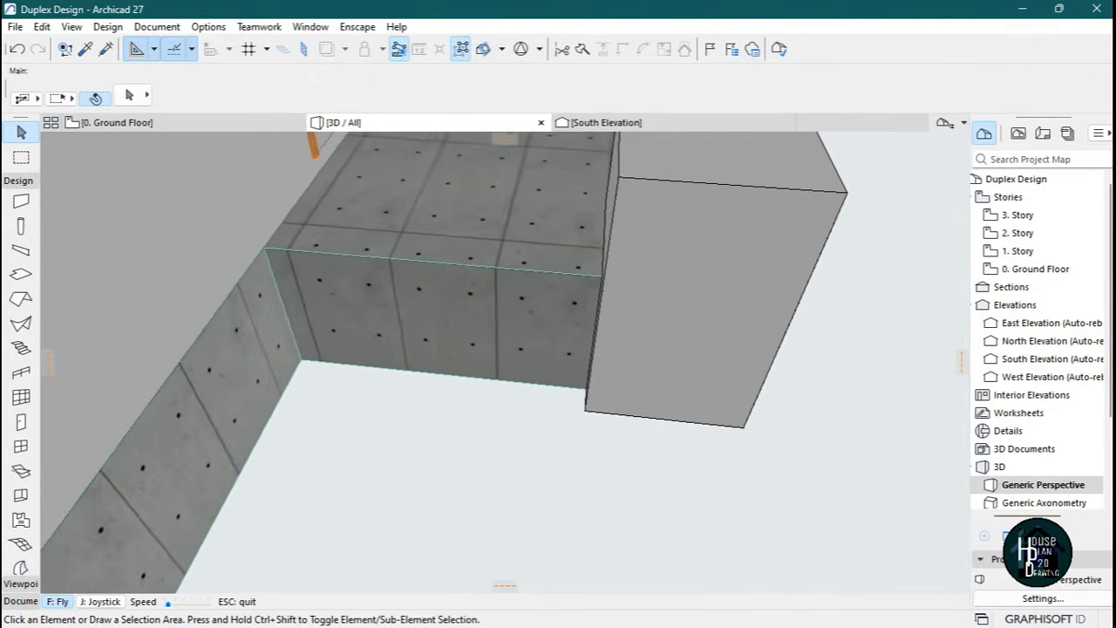
pyautogui.press('Up')
pyautogui.press('Escape')
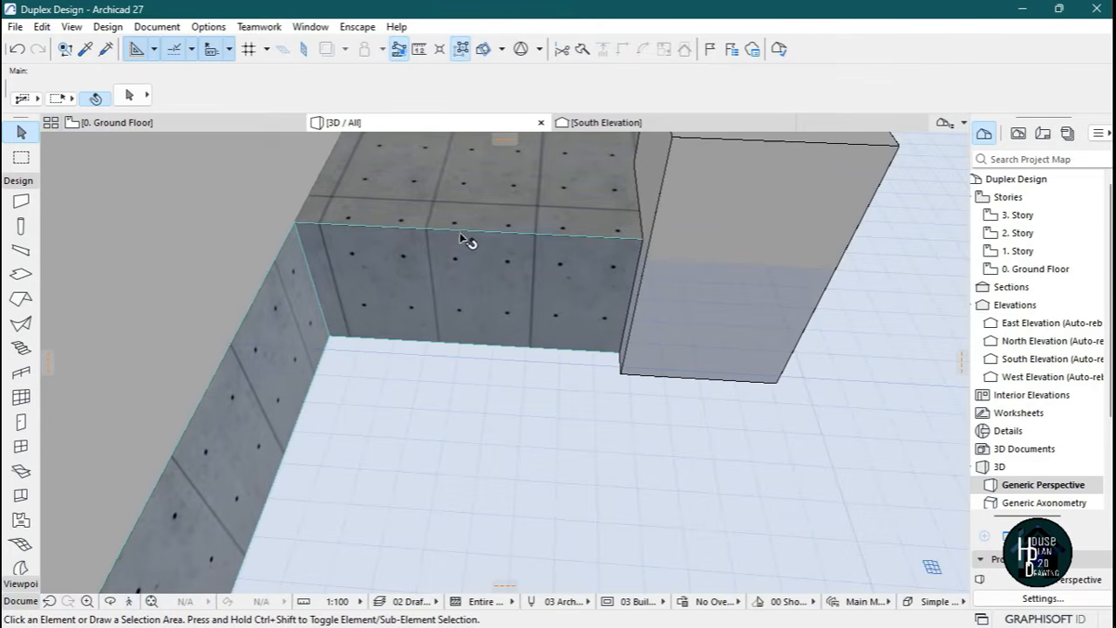
# Draw a rectangular slab about 801 by 1600 against the porch's west end, using the porch slab's settings.
pyautogui.keyDown('alt'); pyautogui.click(470, 268); pyautogui.keyUp('alt')
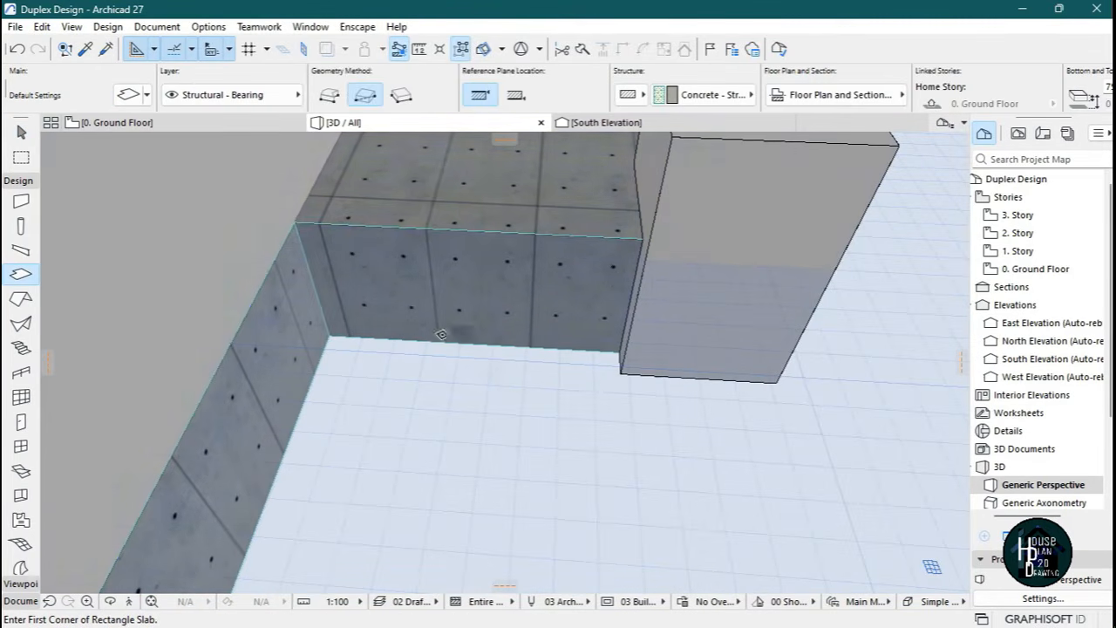
pyautogui.click(295, 219)
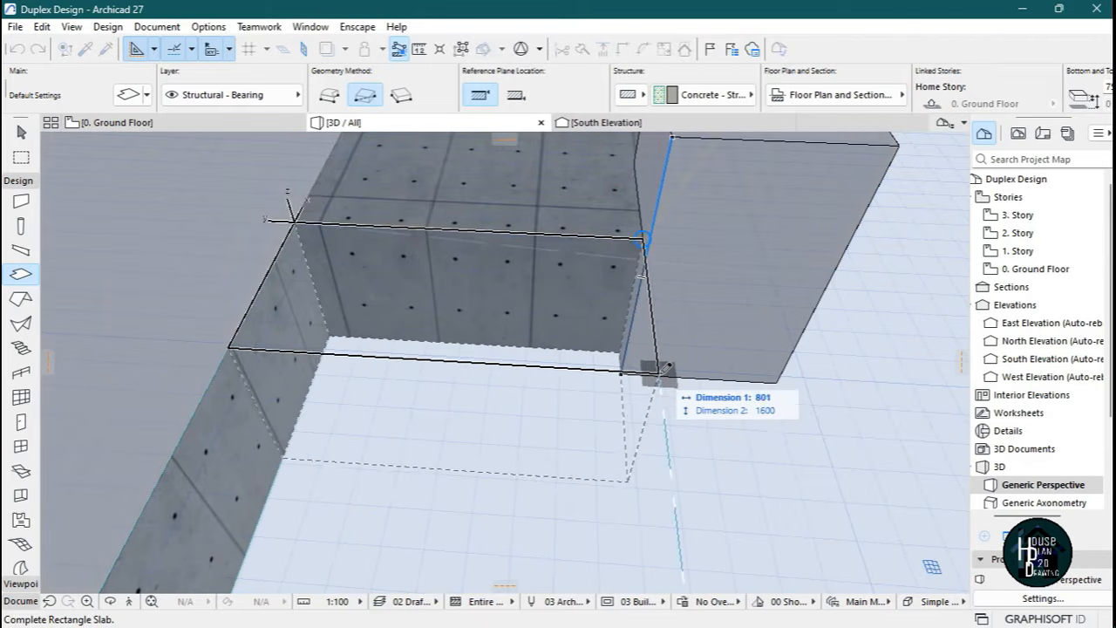
pyautogui.click(652, 370)
pyautogui.press('Escape')
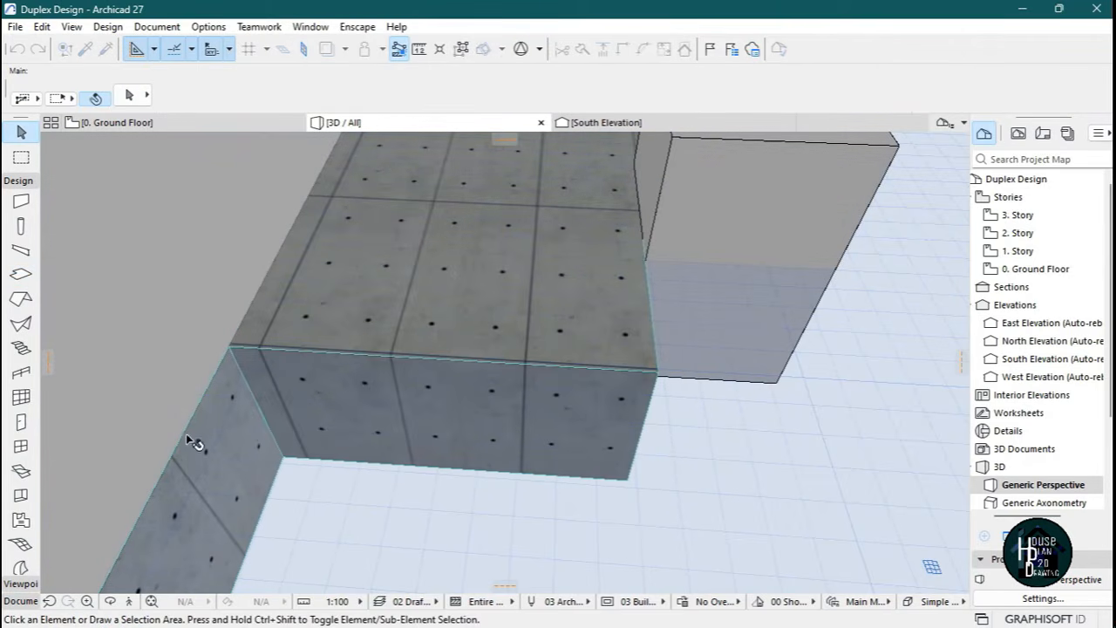
# Lower the new slab's top beside the pier by setting its thickness to 600.
pyautogui.click(129, 601)
pyautogui.press('Down')
pyautogui.press('Right')
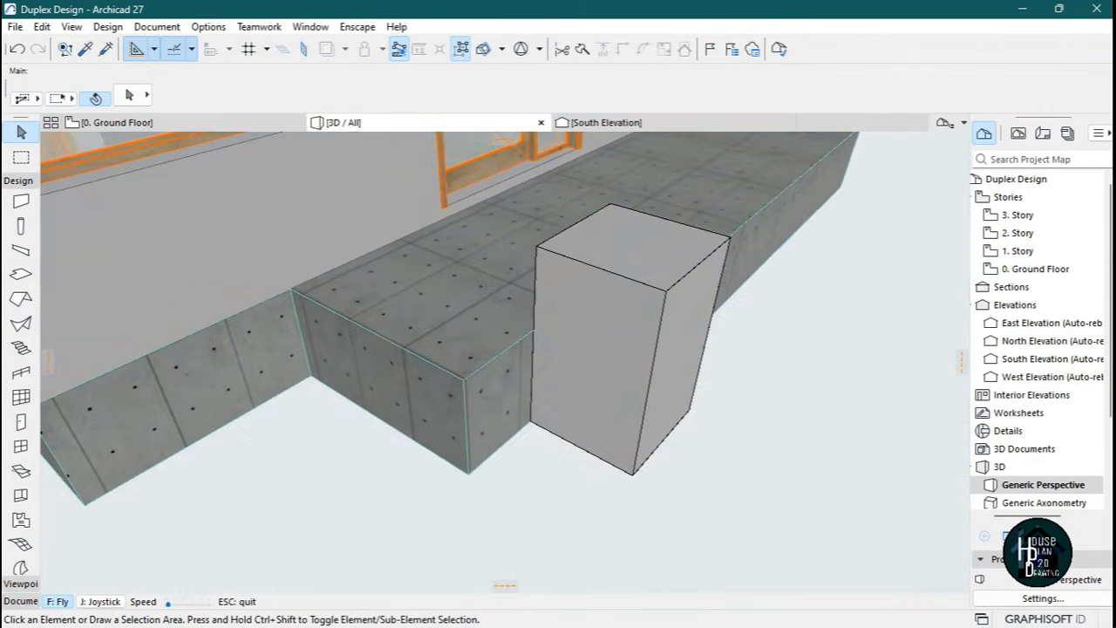
pyautogui.press('Escape')
pyautogui.click(454, 323)
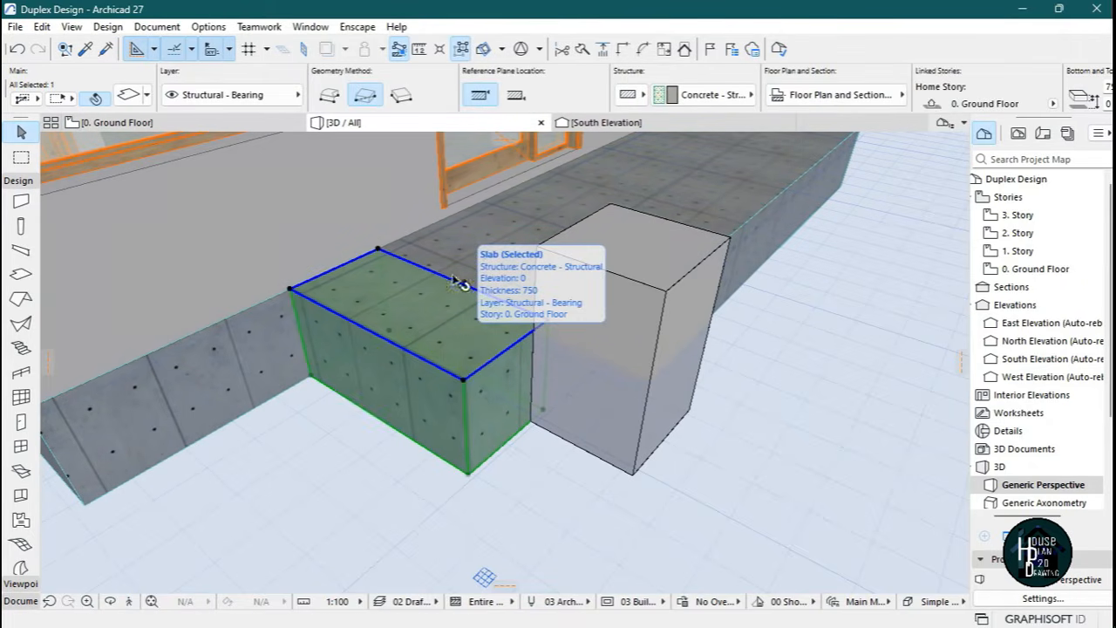
pyautogui.click(464, 380)
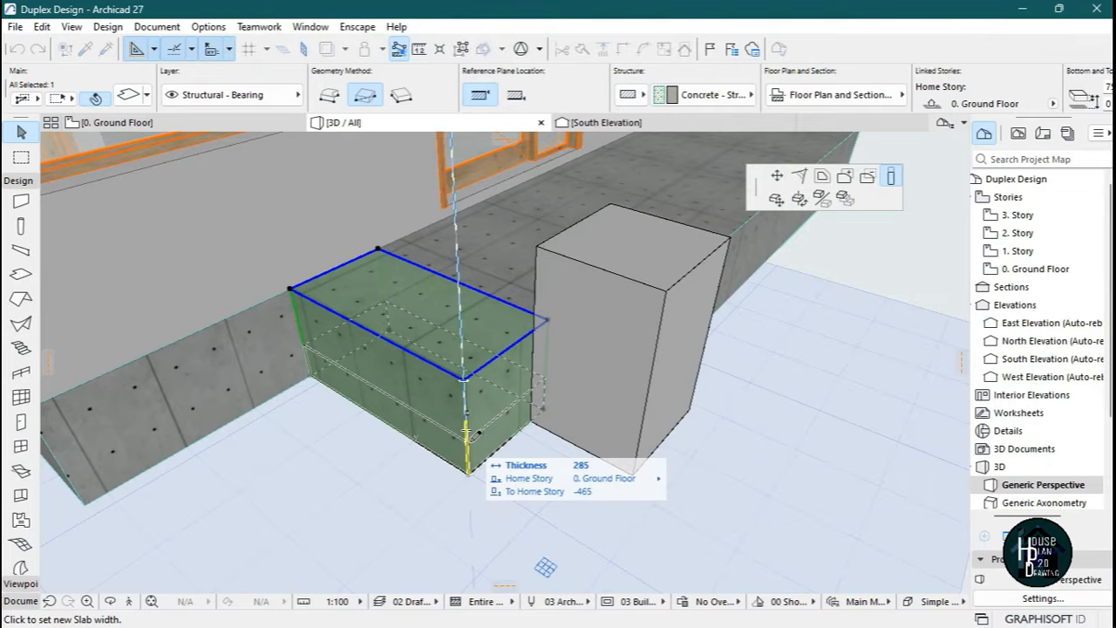
pyautogui.write('600')
pyautogui.press('Return')
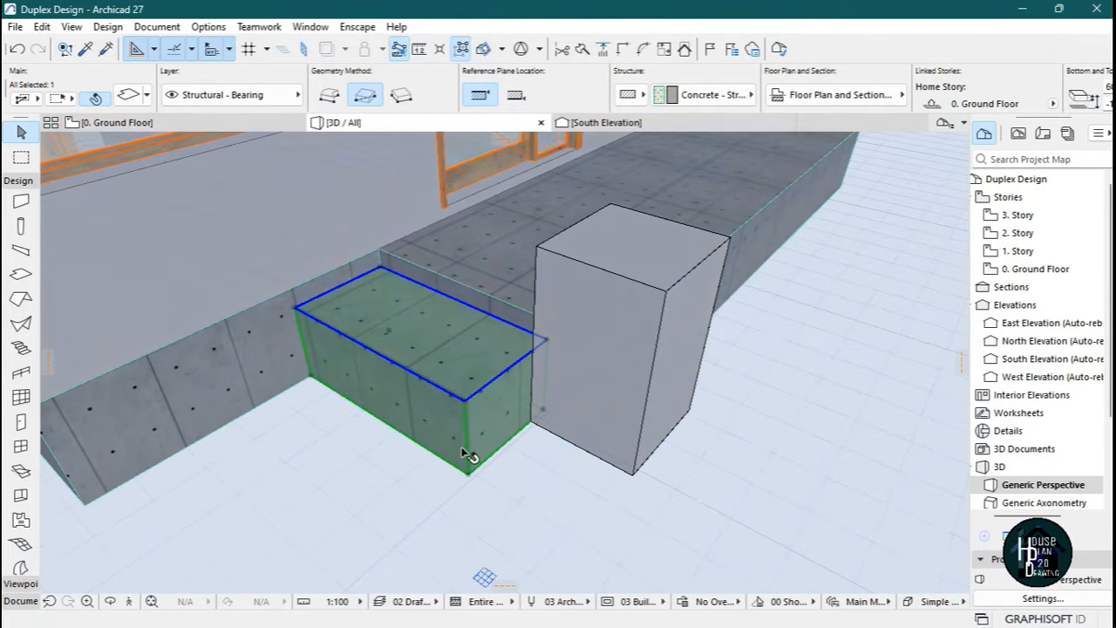
# Offset the 600-thick slab's outer west edge inward to narrow it to a single step tread.
pyautogui.click(356, 336)
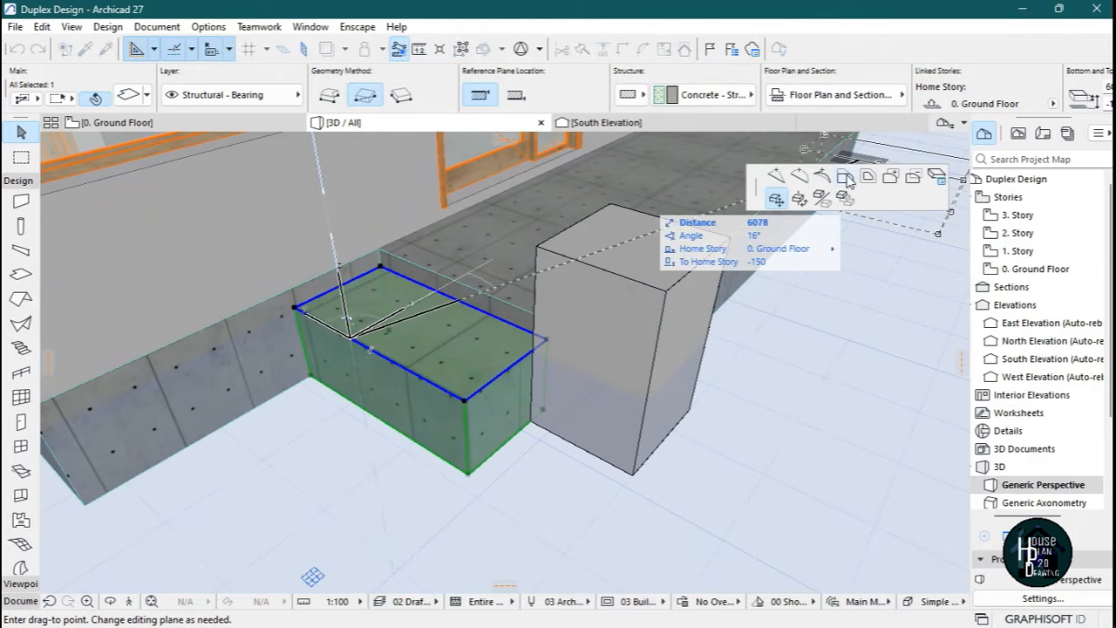
pyautogui.click(844, 178)
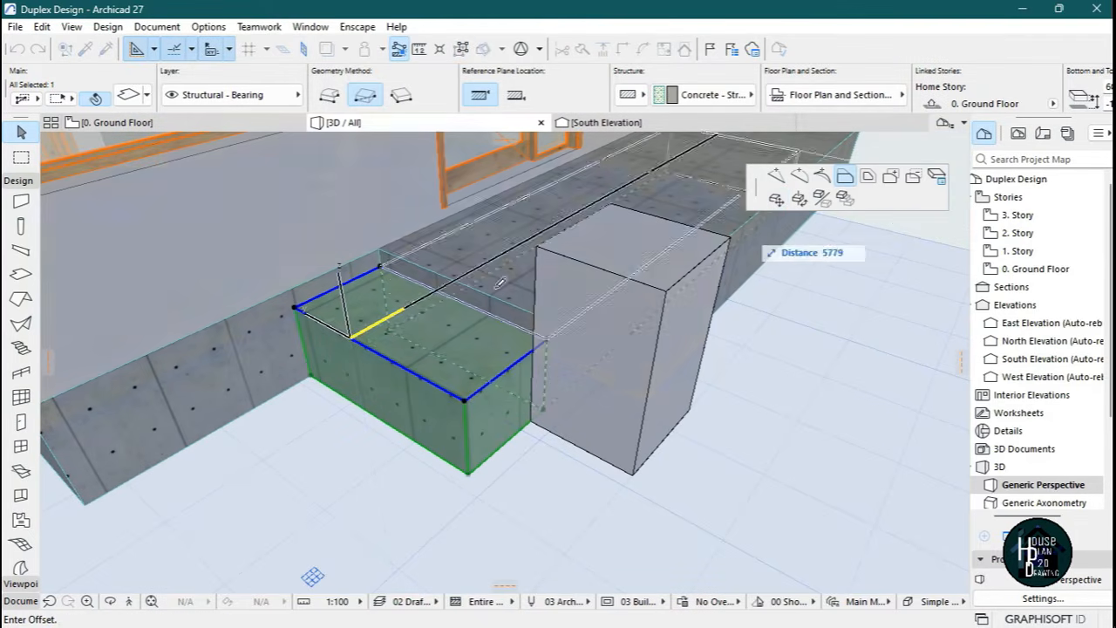
pyautogui.click(408, 318)
pyautogui.click(453, 331)
pyautogui.click(432, 341)
pyautogui.press('Escape')
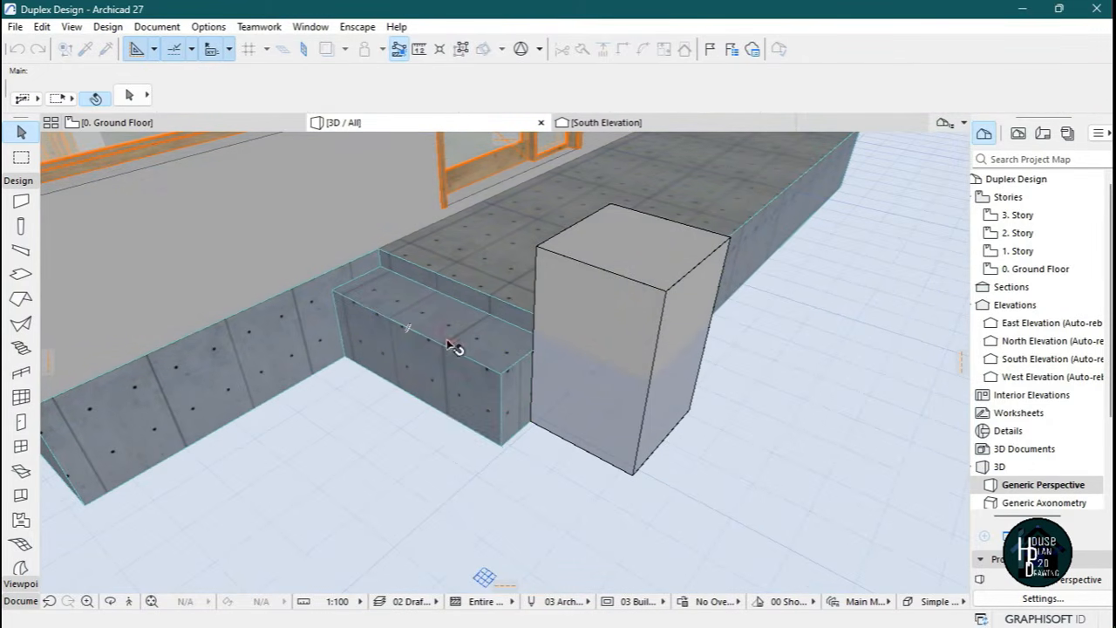
# Copy the top step west against its outer face and set the copy's thickness to 450.
pyautogui.click(455, 337)
pyautogui.hotkey('ctrl', 'shift', 'd')
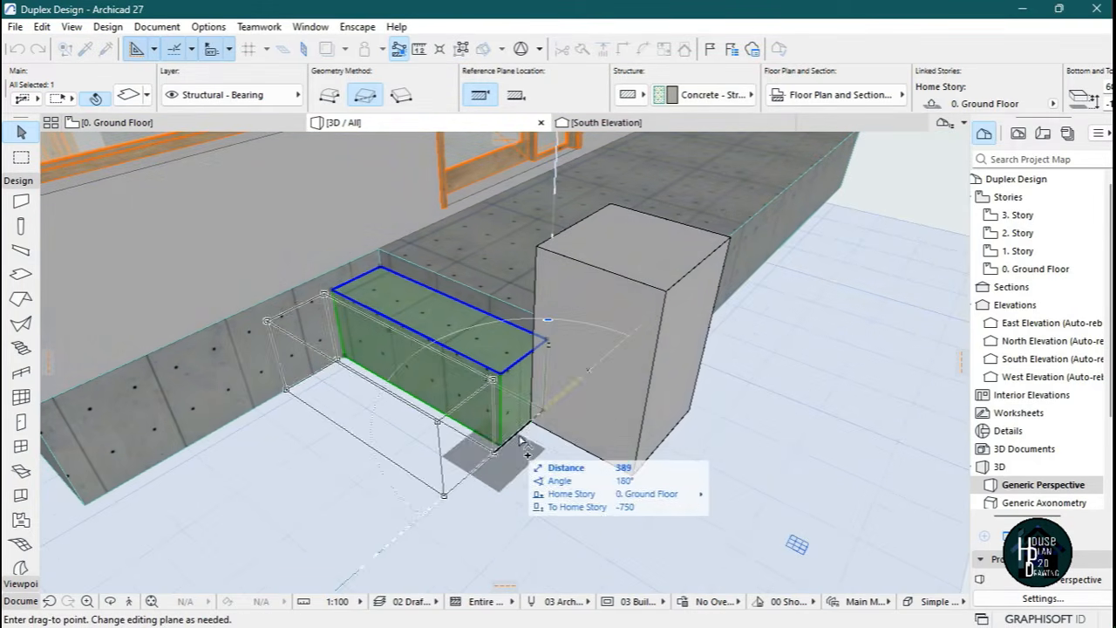
pyautogui.press('Escape')
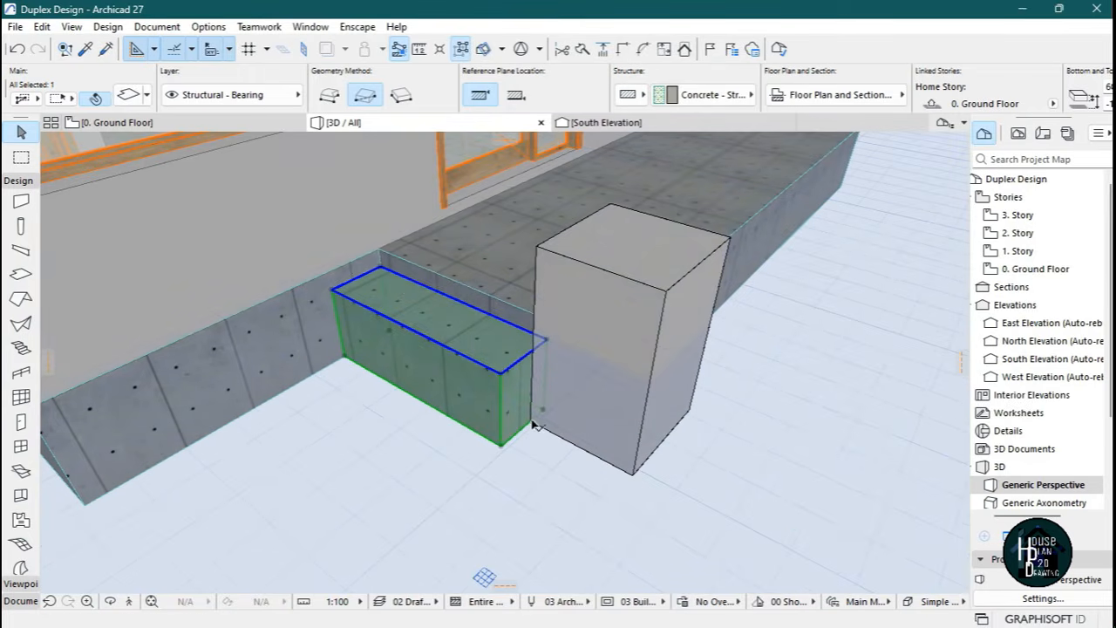
pyautogui.hotkey('ctrl', 'shift', 'd')
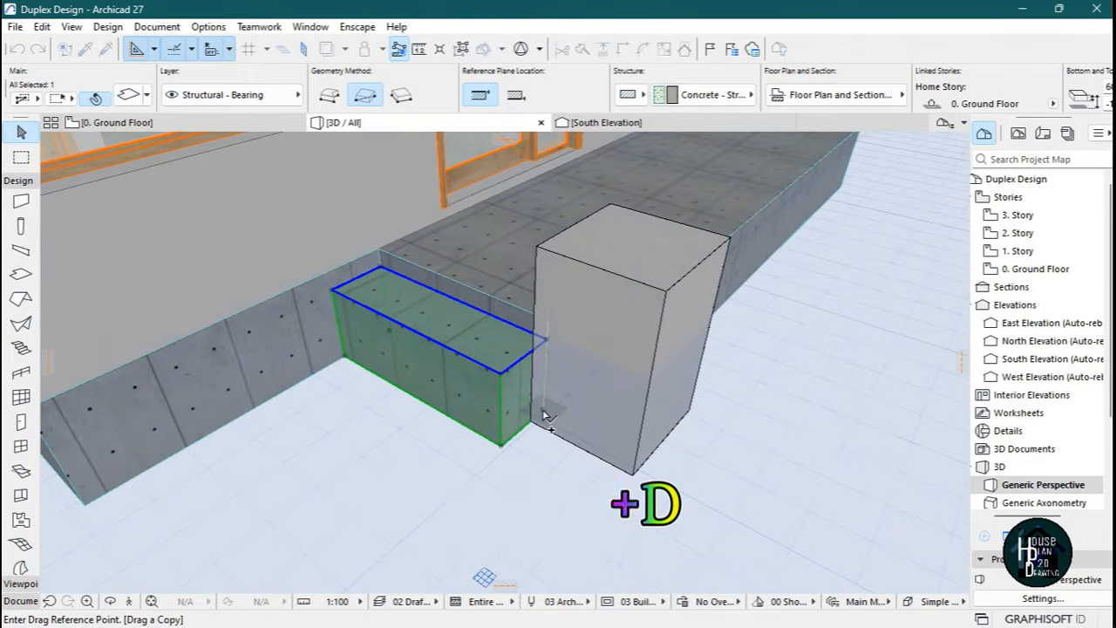
pyautogui.click(543, 410)
pyautogui.click(505, 454)
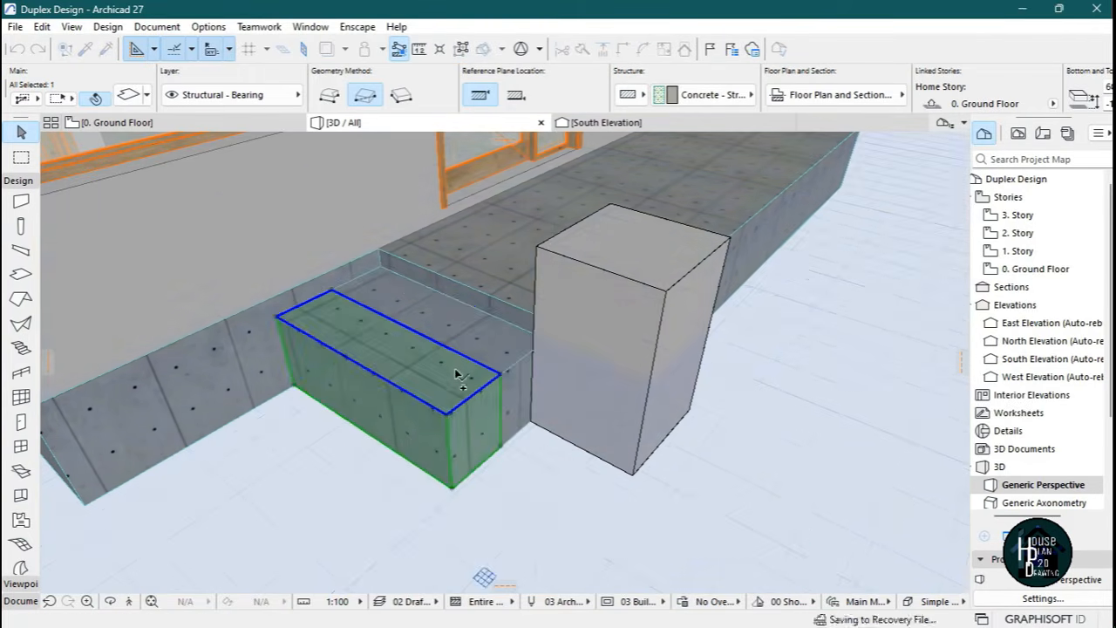
pyautogui.click(449, 449)
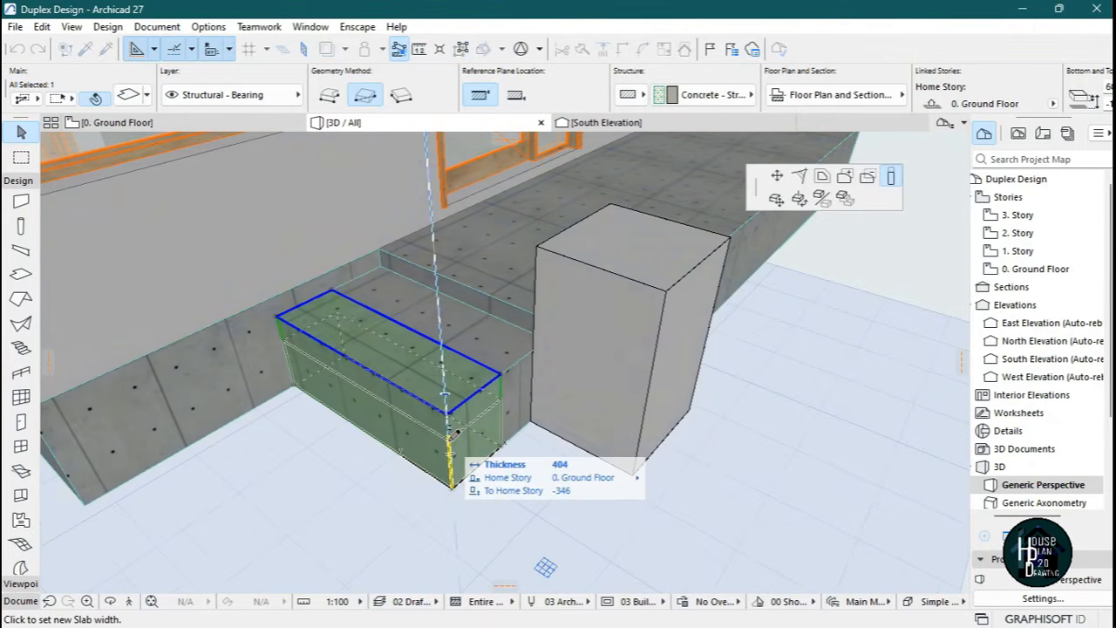
pyautogui.write('45')
pyautogui.press('Return')
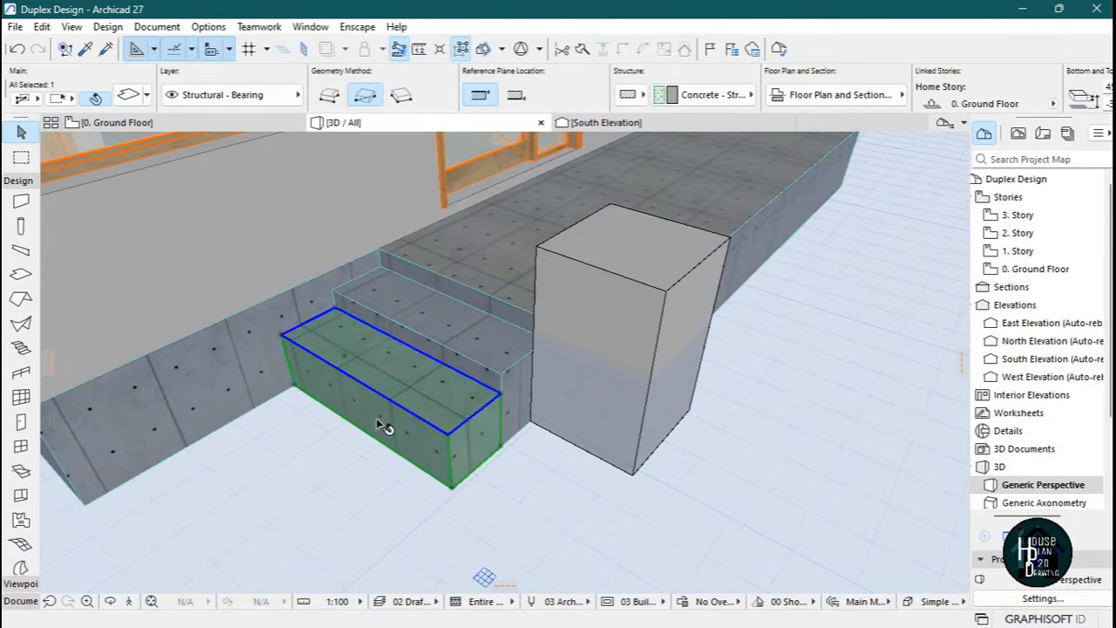
pyautogui.press('Escape')
# Copy the 450-thick step west by one tread and set the copy's thickness to 300.
pyautogui.click(418, 401)
pyautogui.hotkey('ctrl', 'shift', 'd')
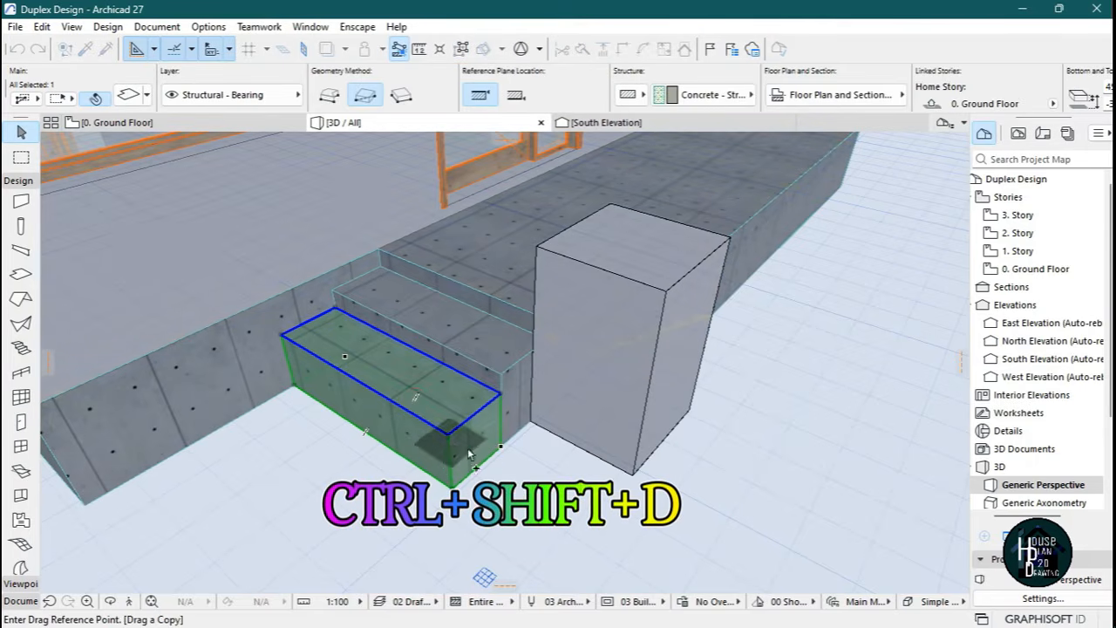
pyautogui.click(500, 445)
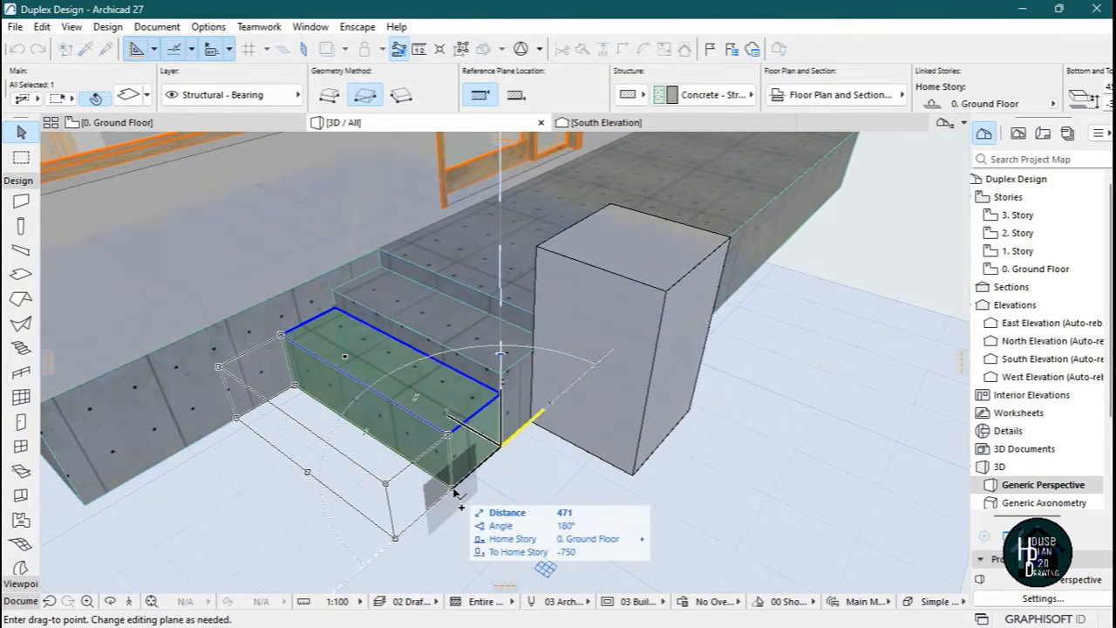
pyautogui.click(419, 508)
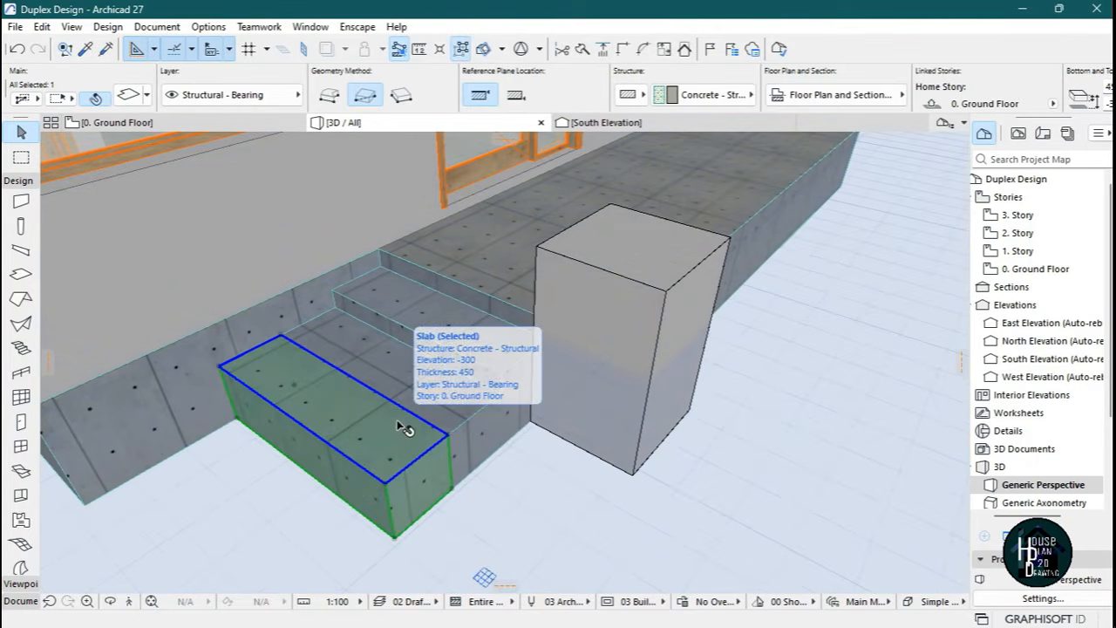
pyautogui.click(390, 499)
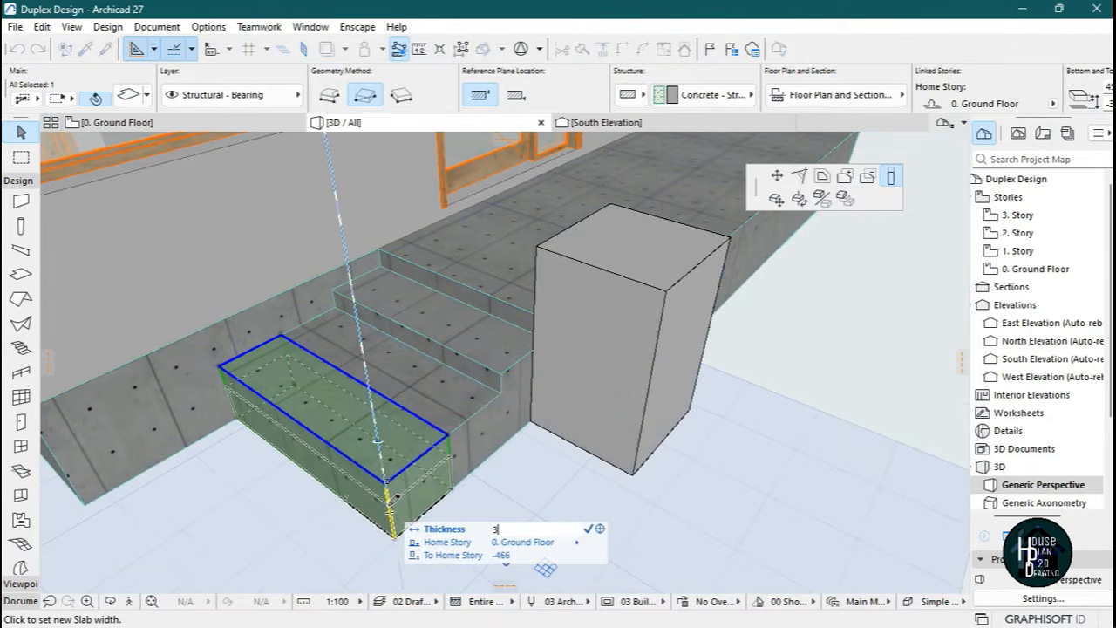
pyautogui.write('300')
pyautogui.press('Return')
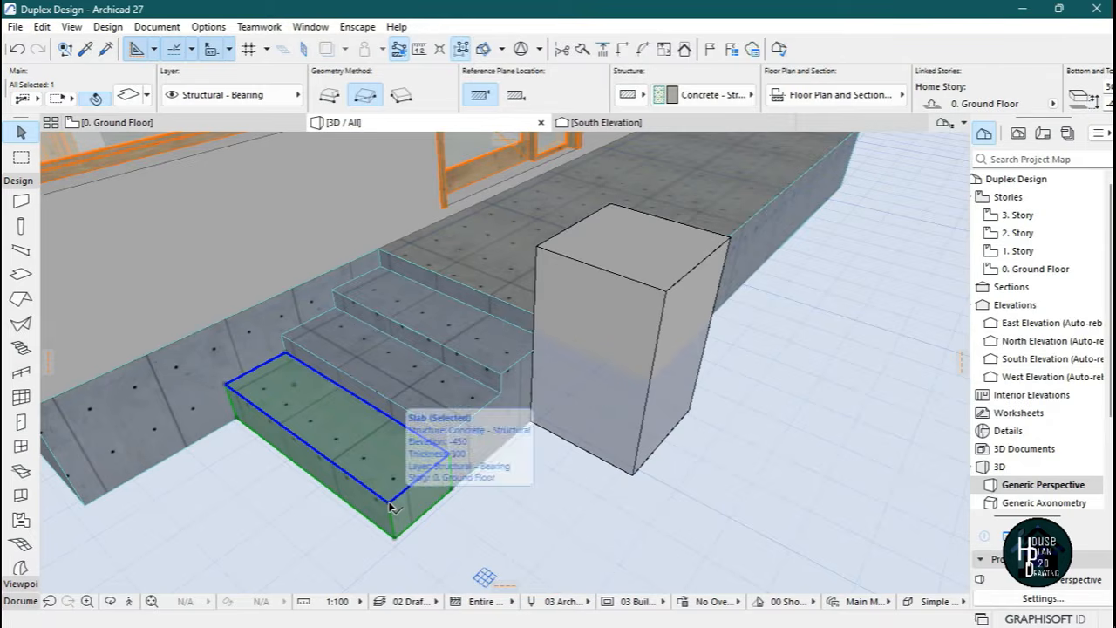
# Copy the 300-thick step west by one tread and set the copy's thickness to 150.
pyautogui.hotkey('ctrl', 'shift', 'd')
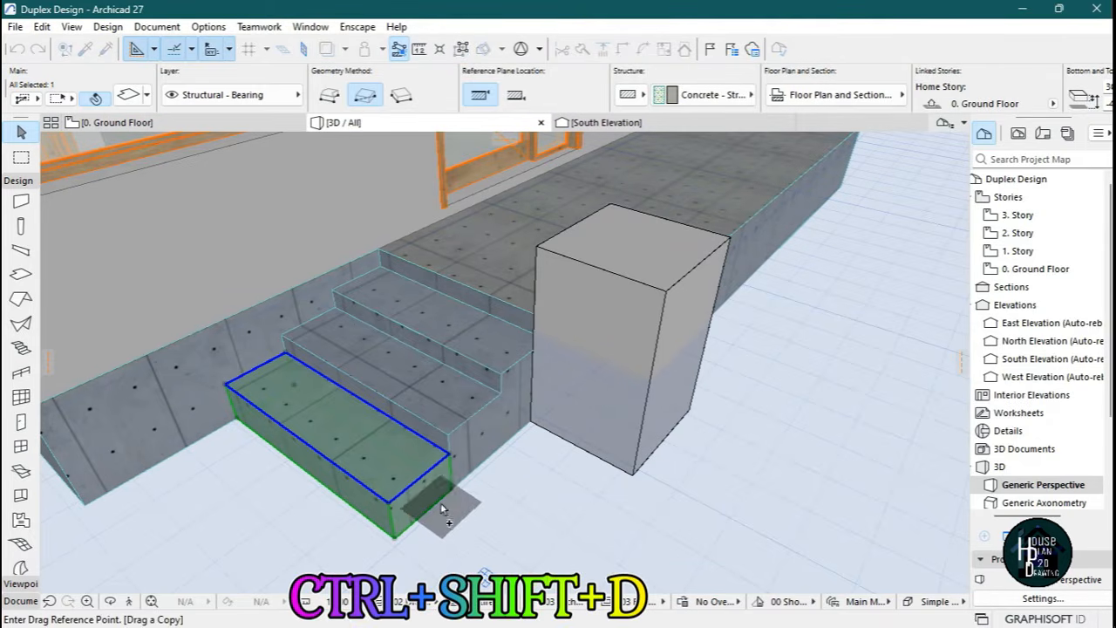
pyautogui.click(452, 490)
pyautogui.click(370, 538)
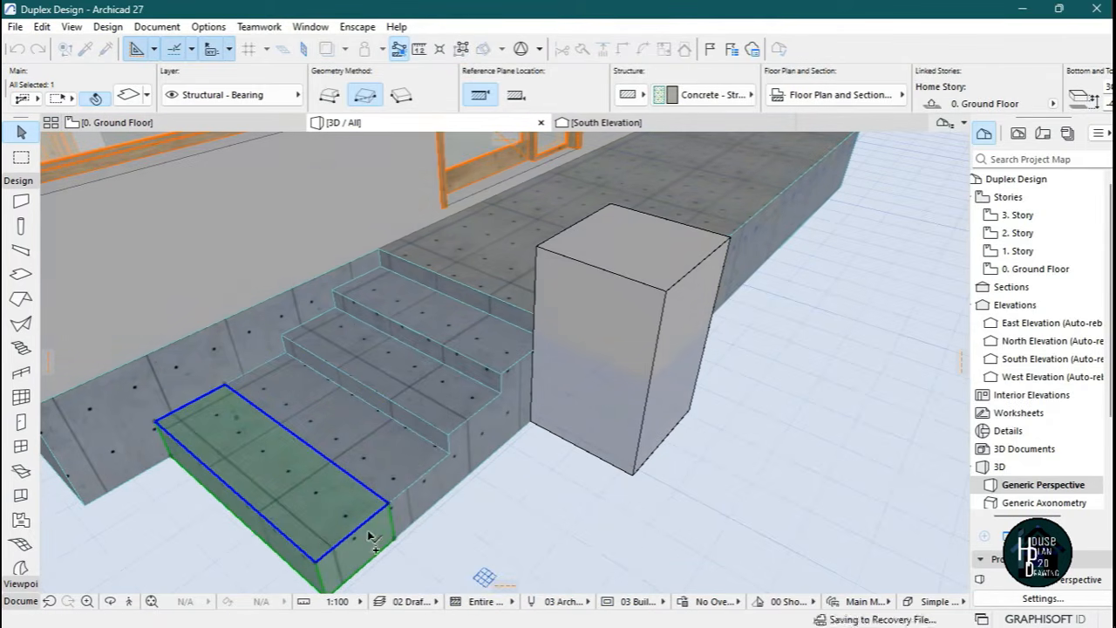
pyautogui.click(129, 602)
pyautogui.press('s')
pyautogui.press('Escape')
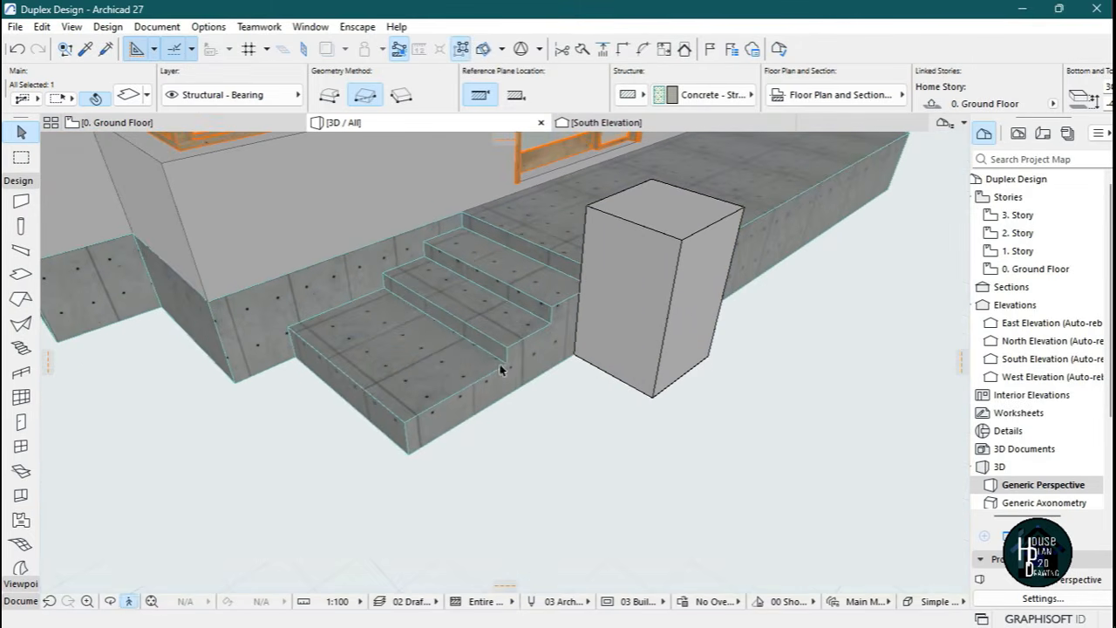
pyautogui.click(405, 425)
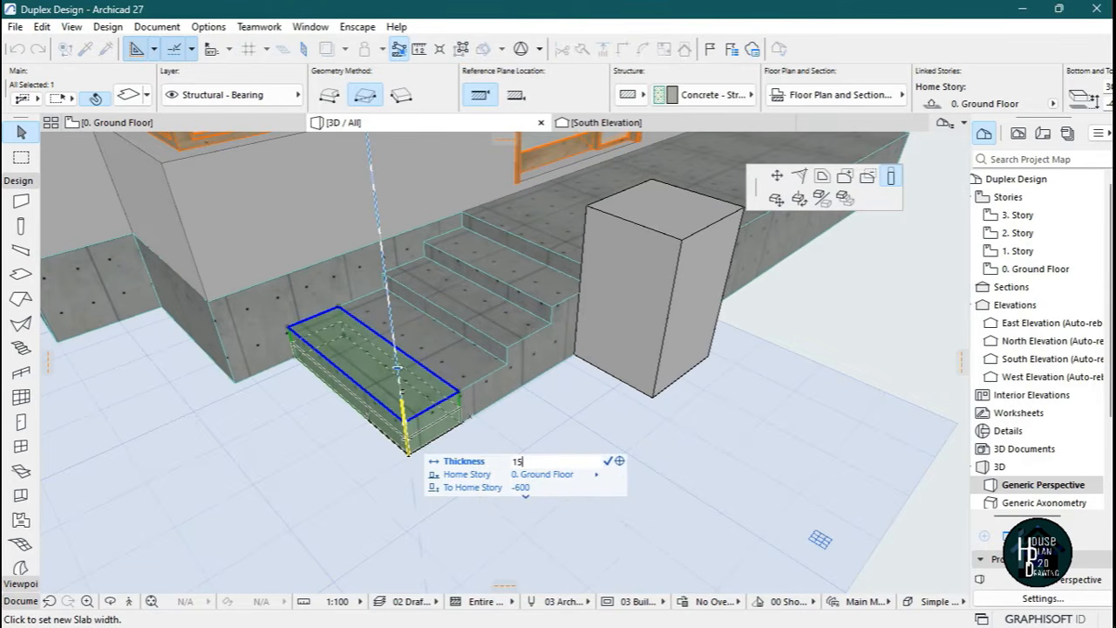
pyautogui.press('Return')
pyautogui.press('Escape')
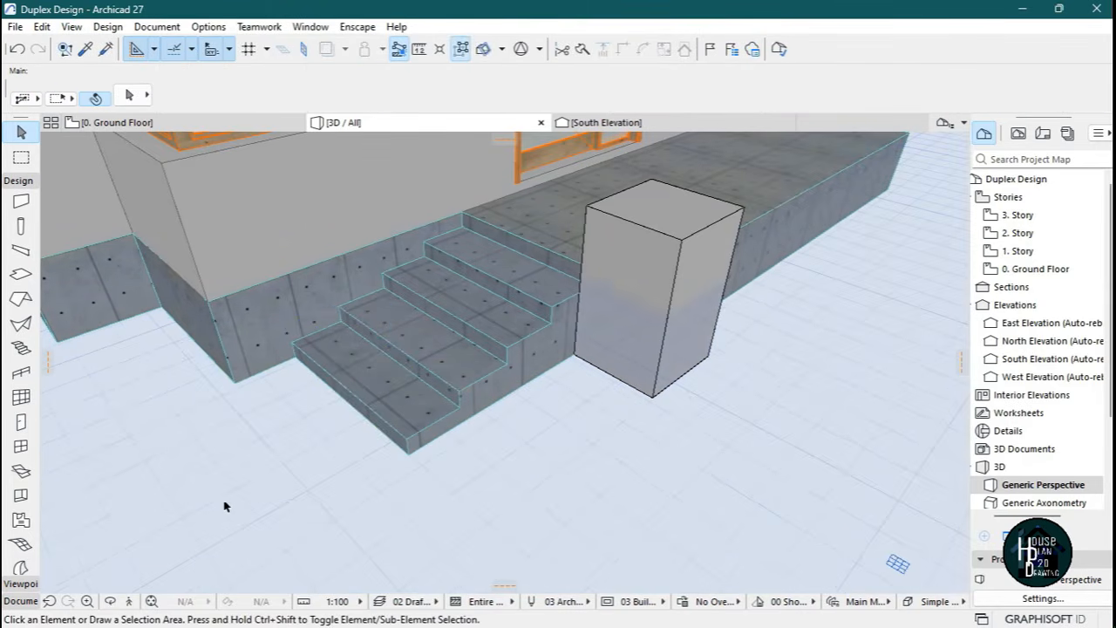
# Fly around the porch in 3D to examine the flight of steps and the pier beside it.
pyautogui.click(129, 602)
pyautogui.press('Down')
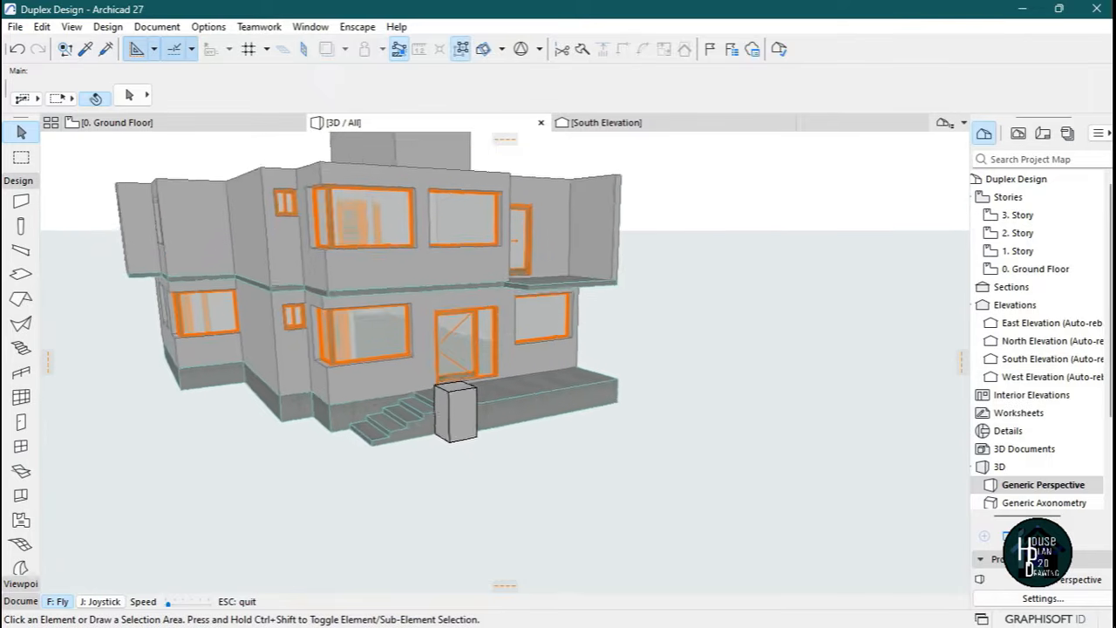
pyautogui.press('Up')
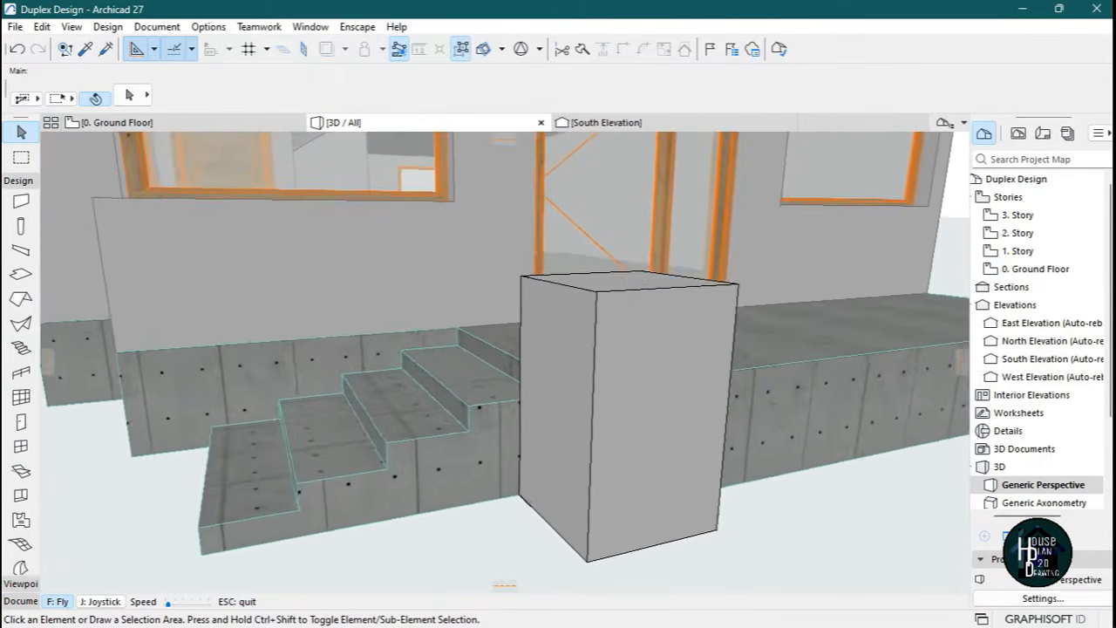
pyautogui.press('pageup')
pyautogui.press('Down')
pyautogui.press('Up')
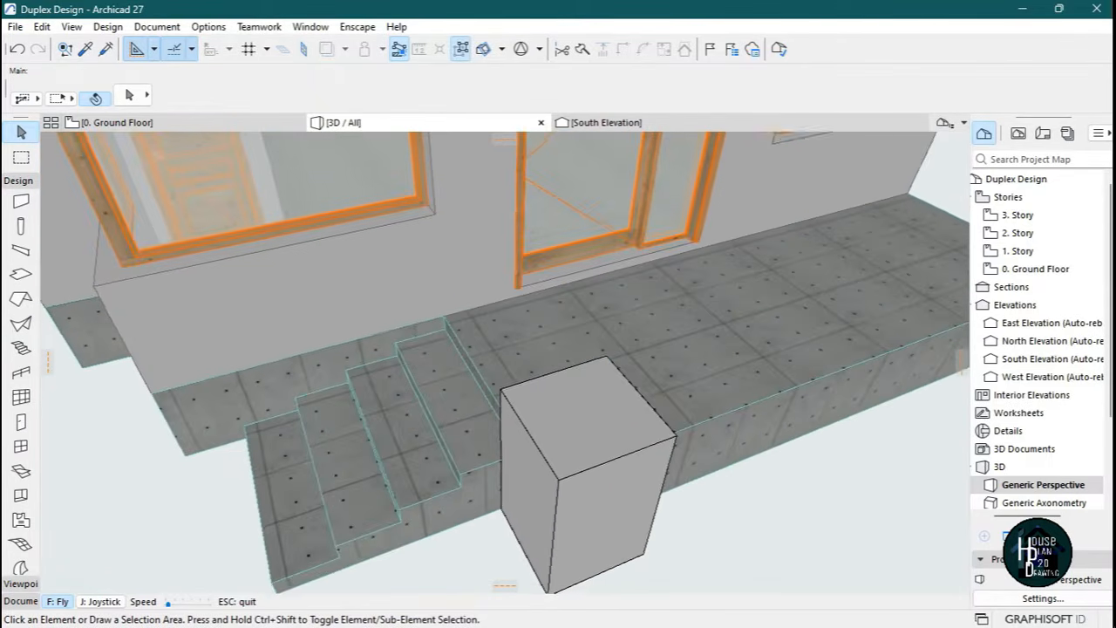
pyautogui.press('Right')
pyautogui.press('Up')
pyautogui.press('Down')
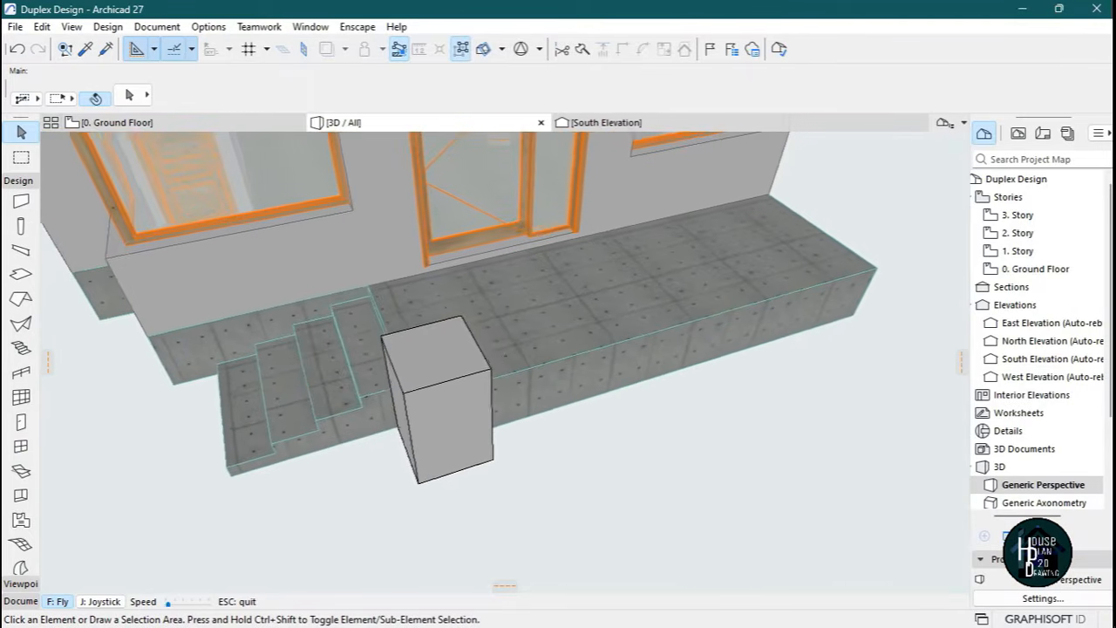
pyautogui.press('Right')
pyautogui.press('Right')
pyautogui.press('Left')
pyautogui.press('pagedown')
pyautogui.press('Left')
pyautogui.press('Down')
pyautogui.press('Escape')
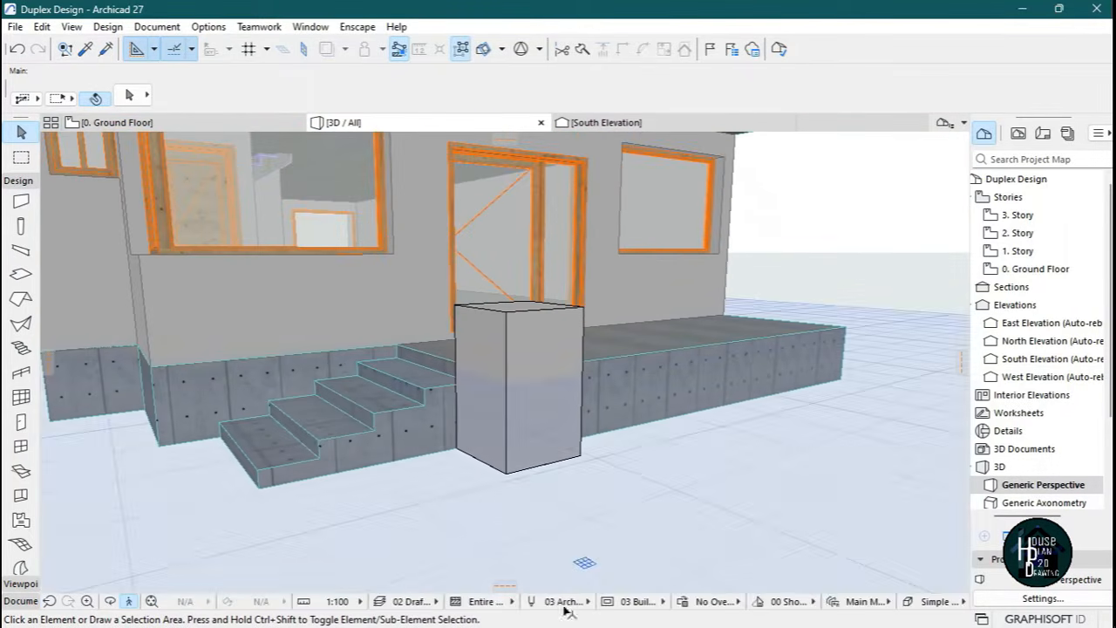
pyautogui.moveTo(624, 611)
pyautogui.click(722, 613)
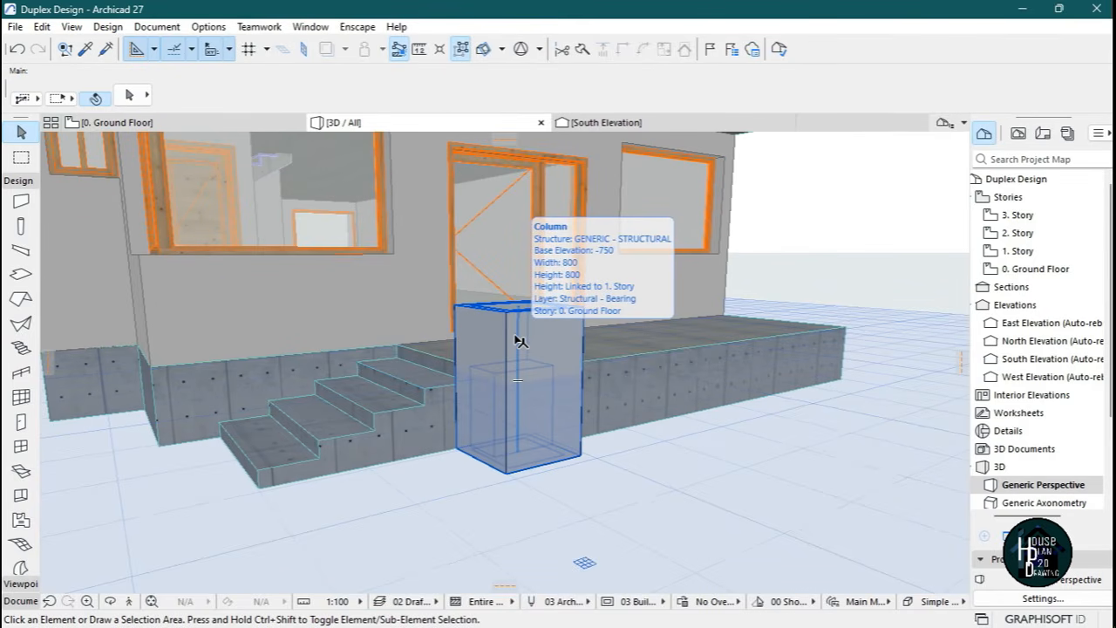
# Convert the column in front of the entrance door to multi-segmented and add three more segments.
pyautogui.click(520, 340)
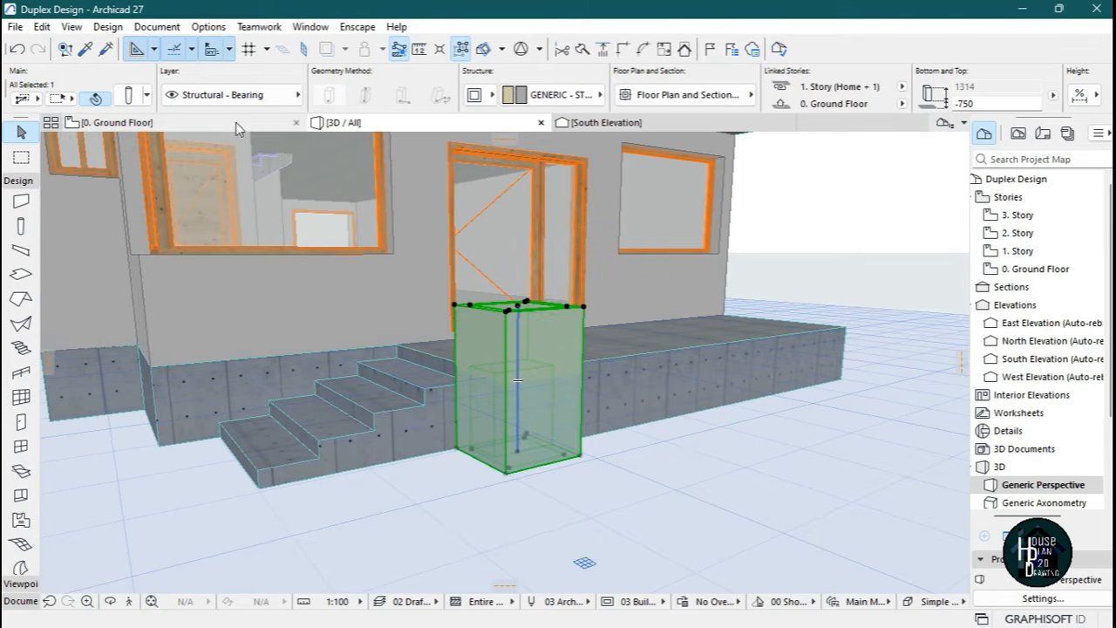
pyautogui.click(130, 96)
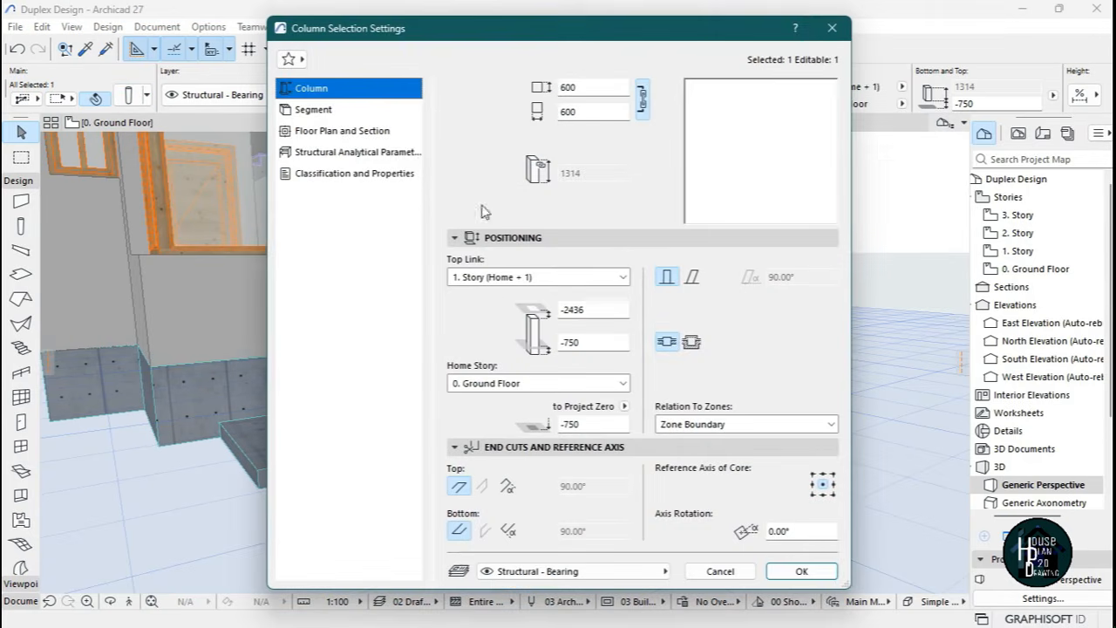
pyautogui.click(358, 111)
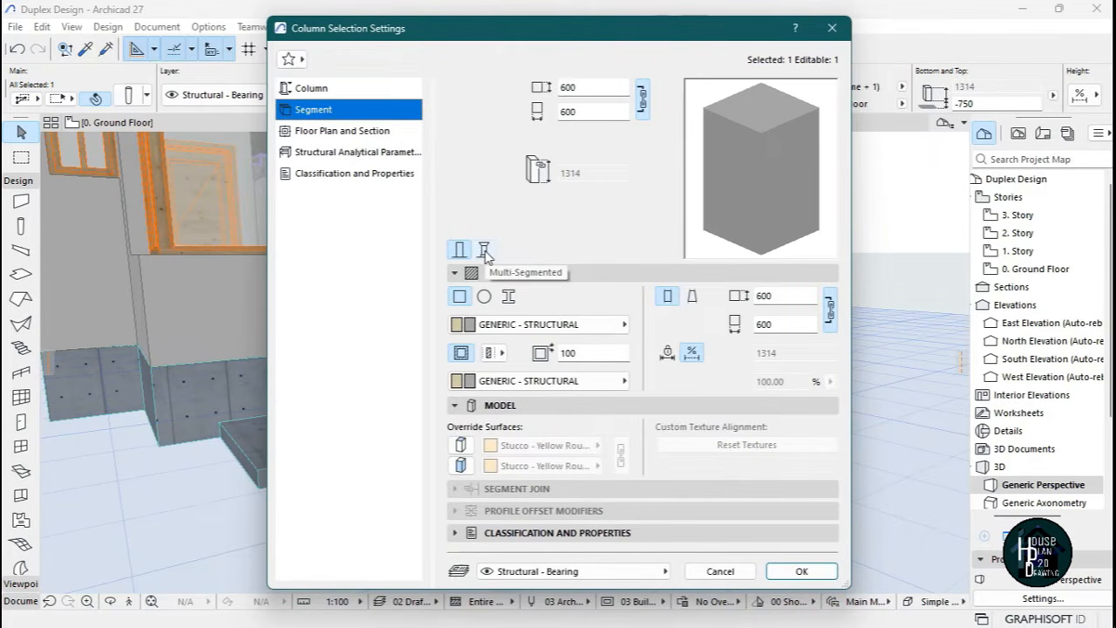
pyautogui.click(485, 251)
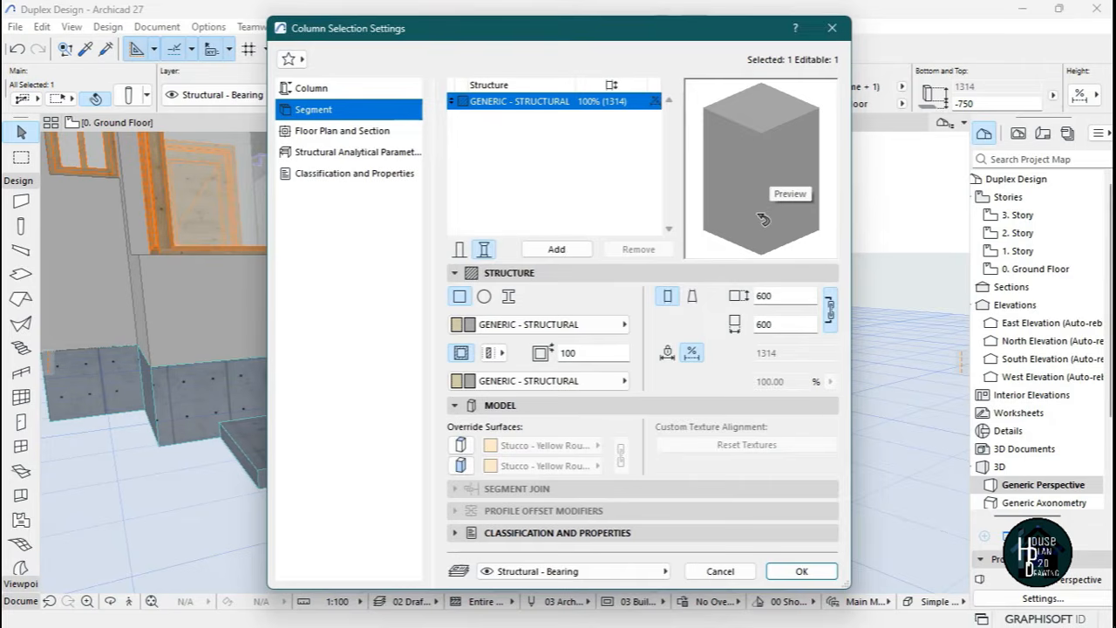
pyautogui.click(556, 249)
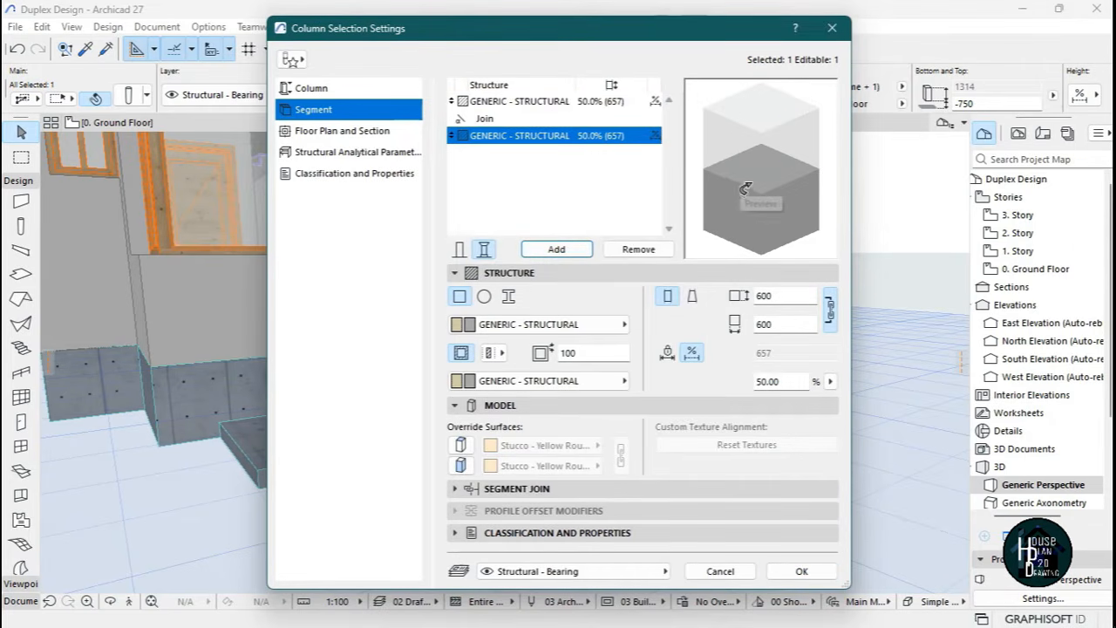
pyautogui.click(572, 250)
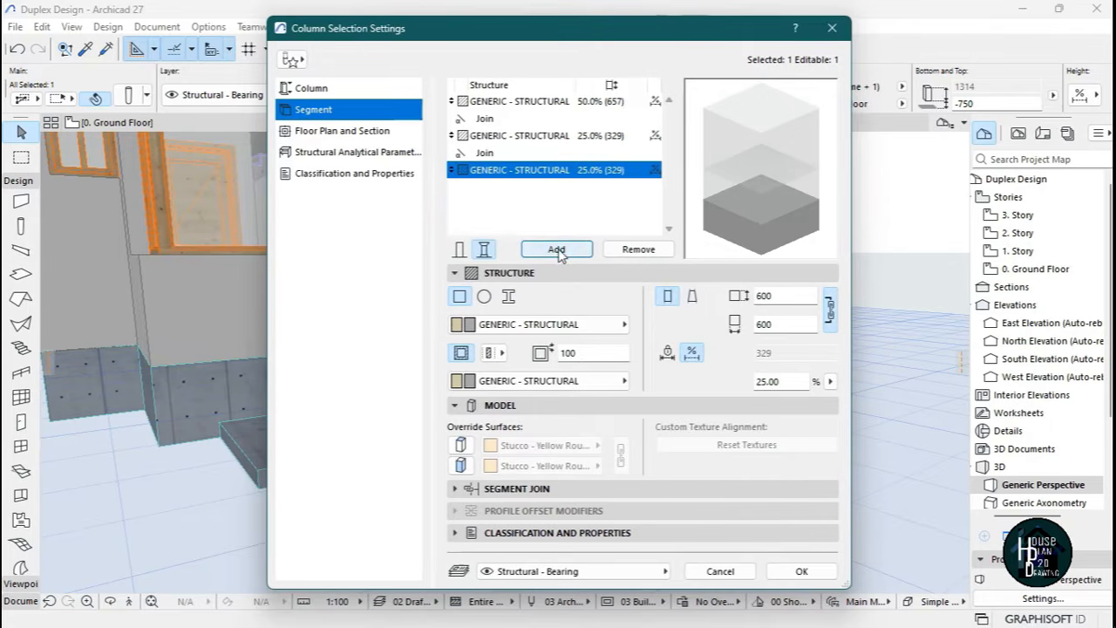
pyautogui.click(558, 249)
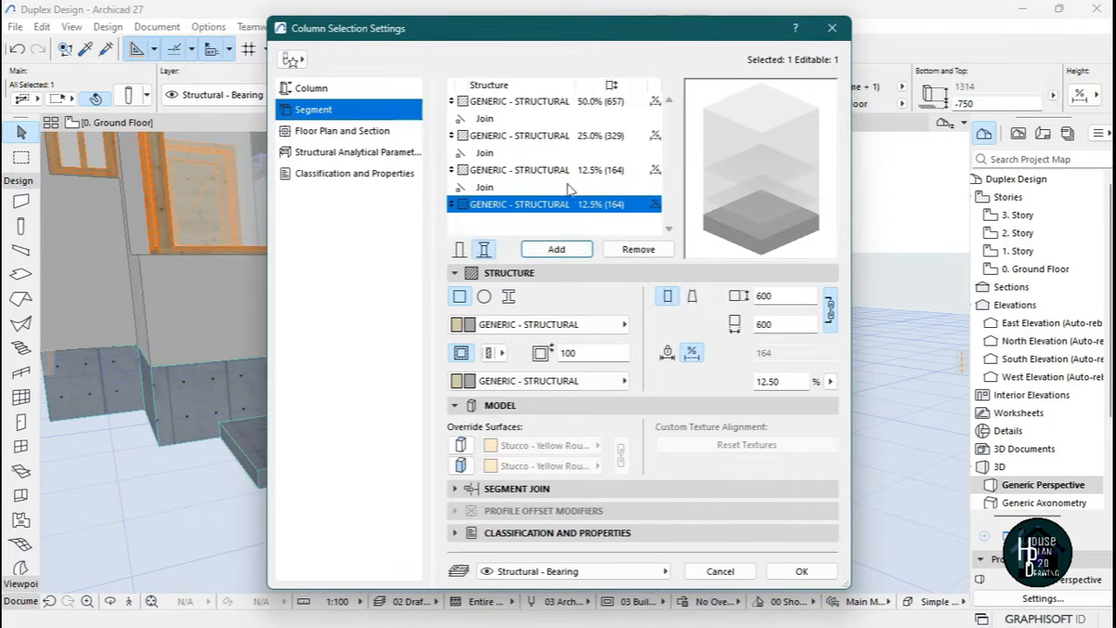
pyautogui.click(801, 570)
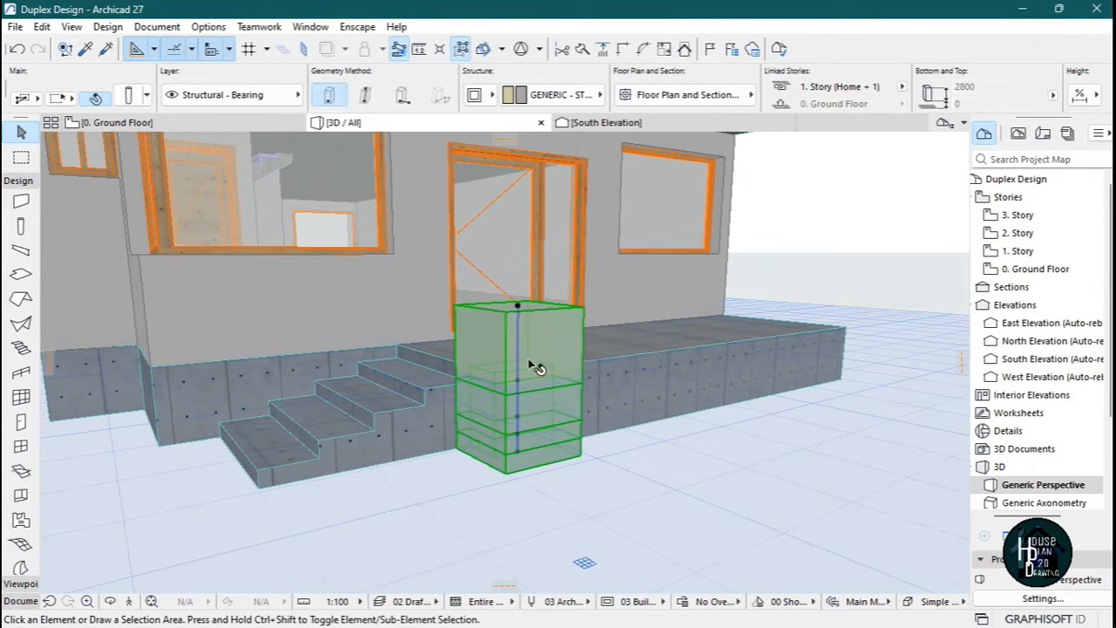
# Enter the column's segment edit mode and raise the top segment's lower joint so the segment is about 360 mm high.
pyautogui.press('Escape')
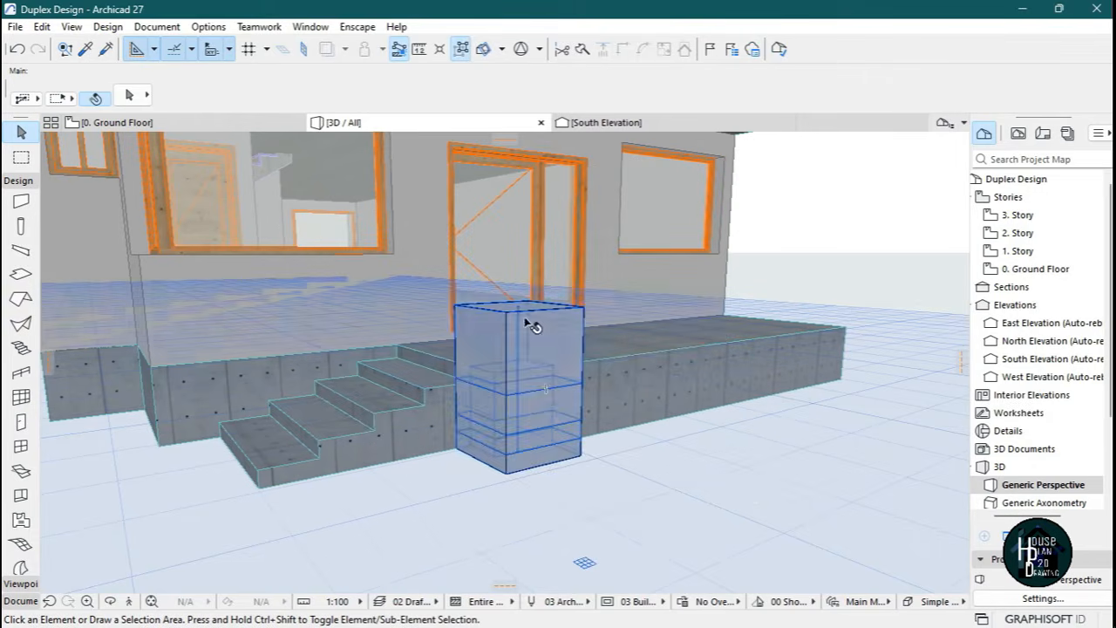
pyautogui.click(530, 332)
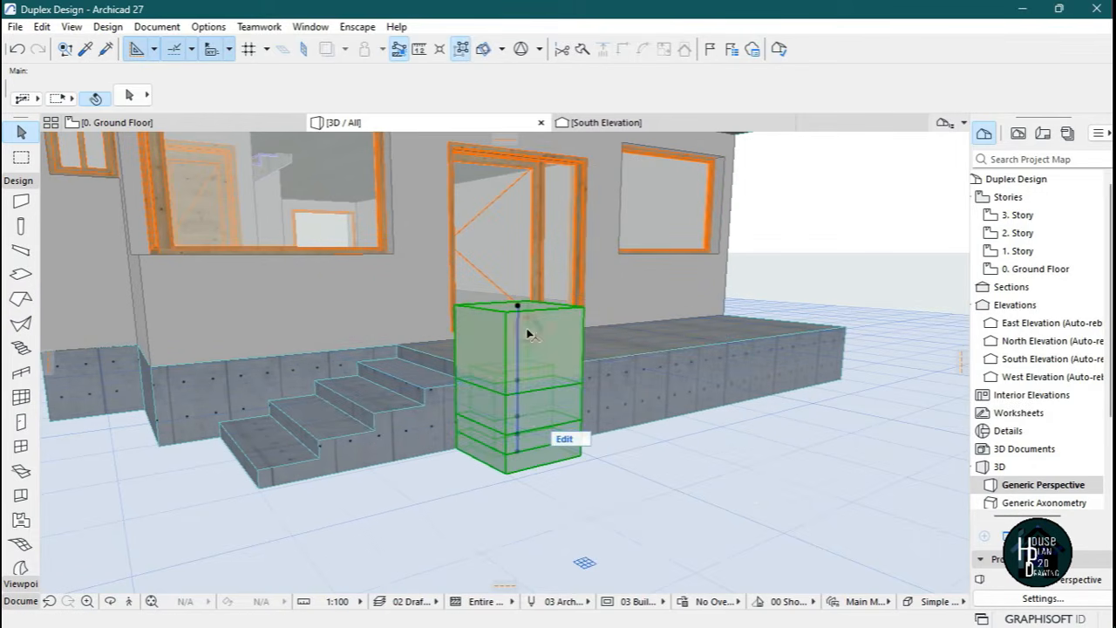
pyautogui.click(565, 438)
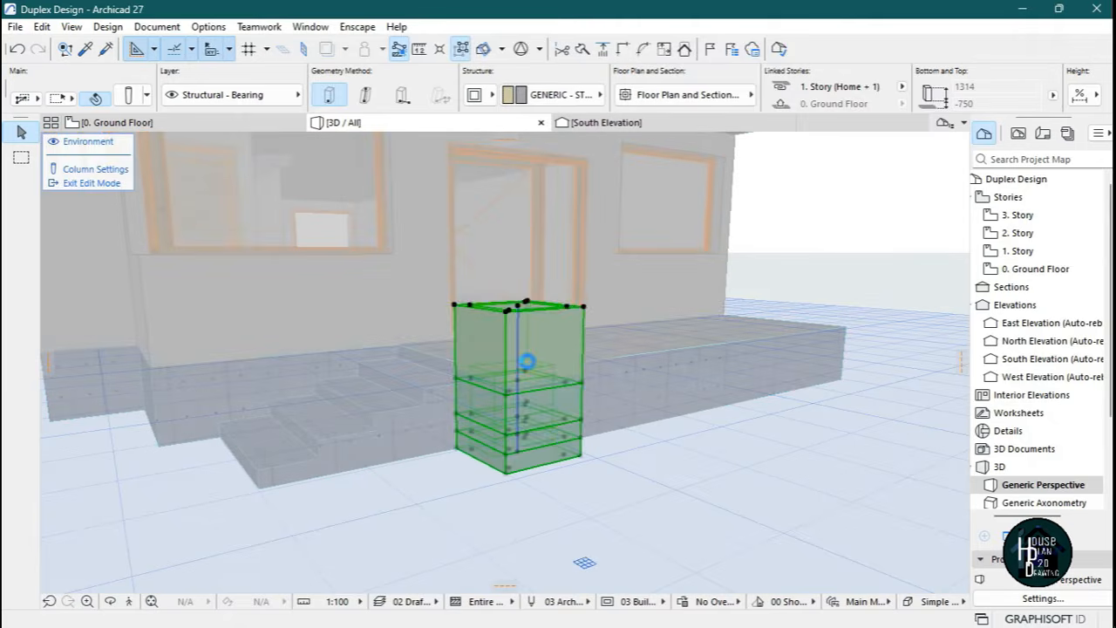
pyautogui.click(541, 341)
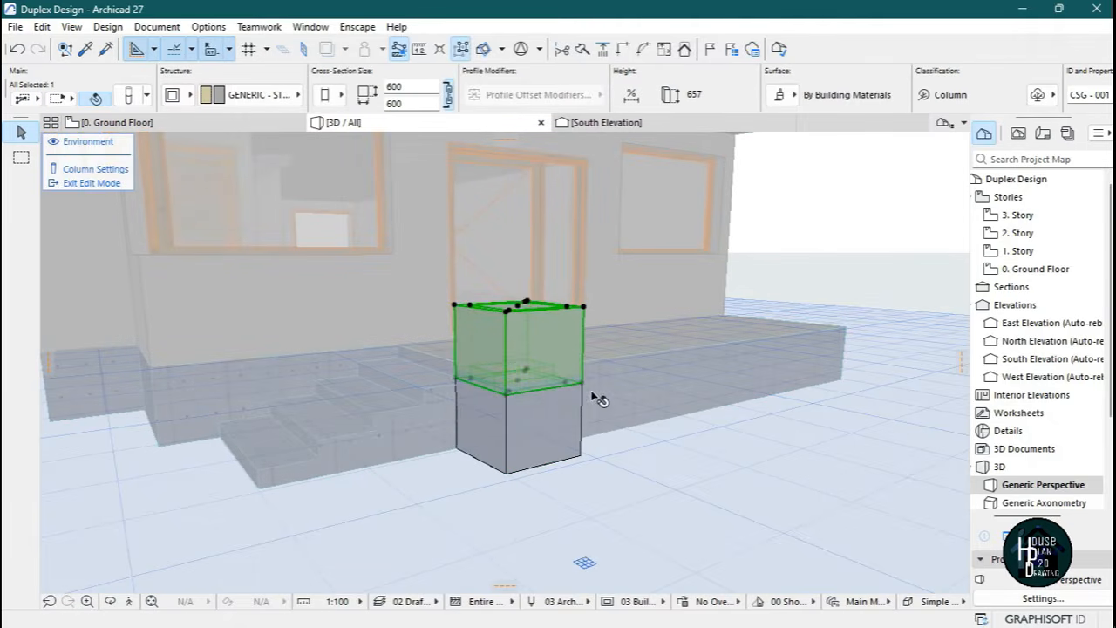
pyautogui.click(582, 384)
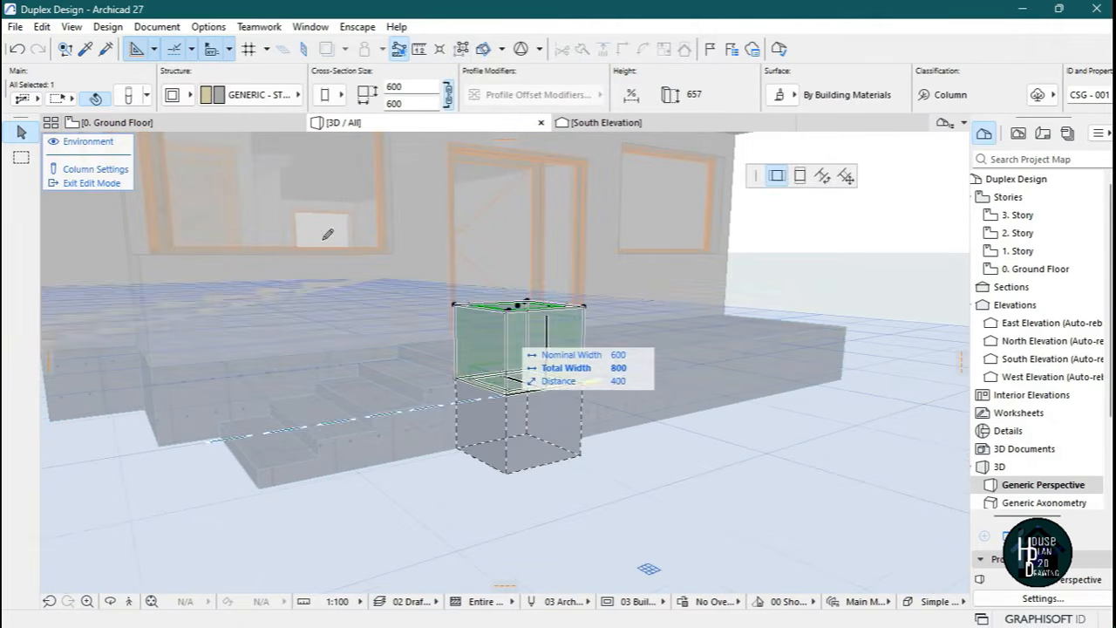
pyautogui.click(846, 177)
pyautogui.click(589, 329)
pyautogui.click(586, 339)
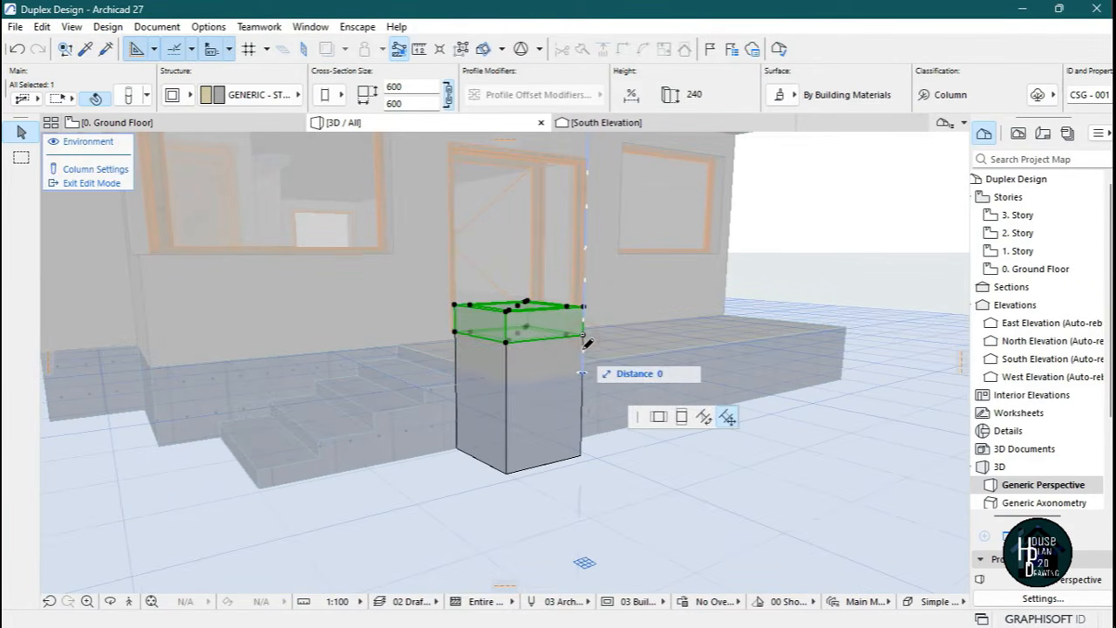
pyautogui.click(585, 351)
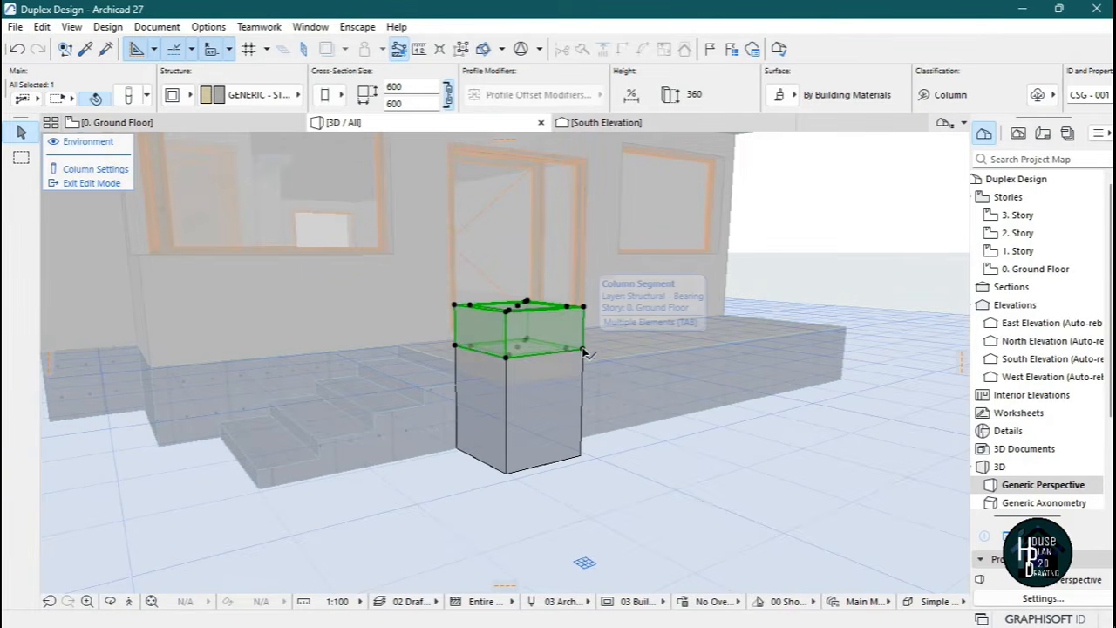
pyautogui.press('Escape')
# Raise the upper joint of the column's bottom segment to make that segment taller.
pyautogui.click(535, 455)
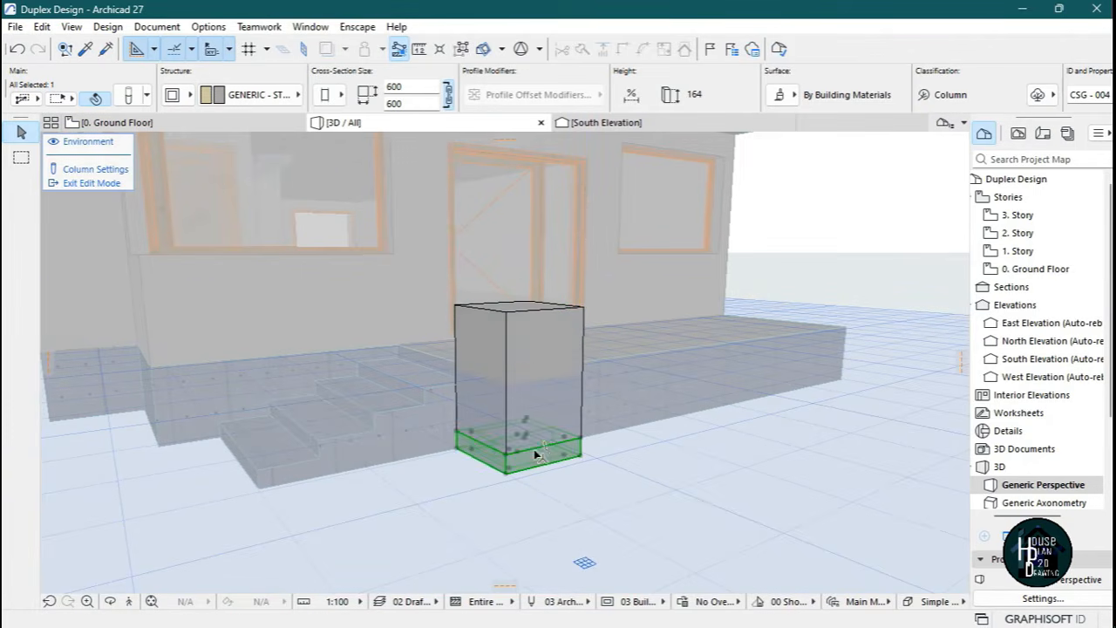
pyautogui.click(582, 443)
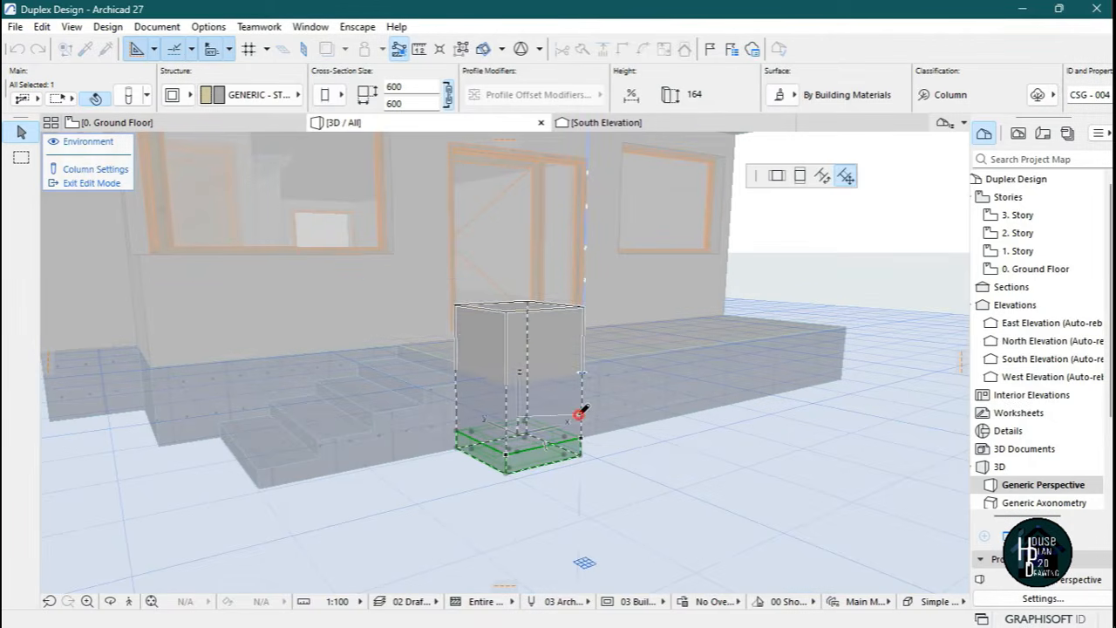
pyautogui.click(578, 414)
pyautogui.press('Escape')
# Raise the lower joint and lower the upper joint of the second segment, leaving a band about 109 mm high.
pyautogui.click(546, 394)
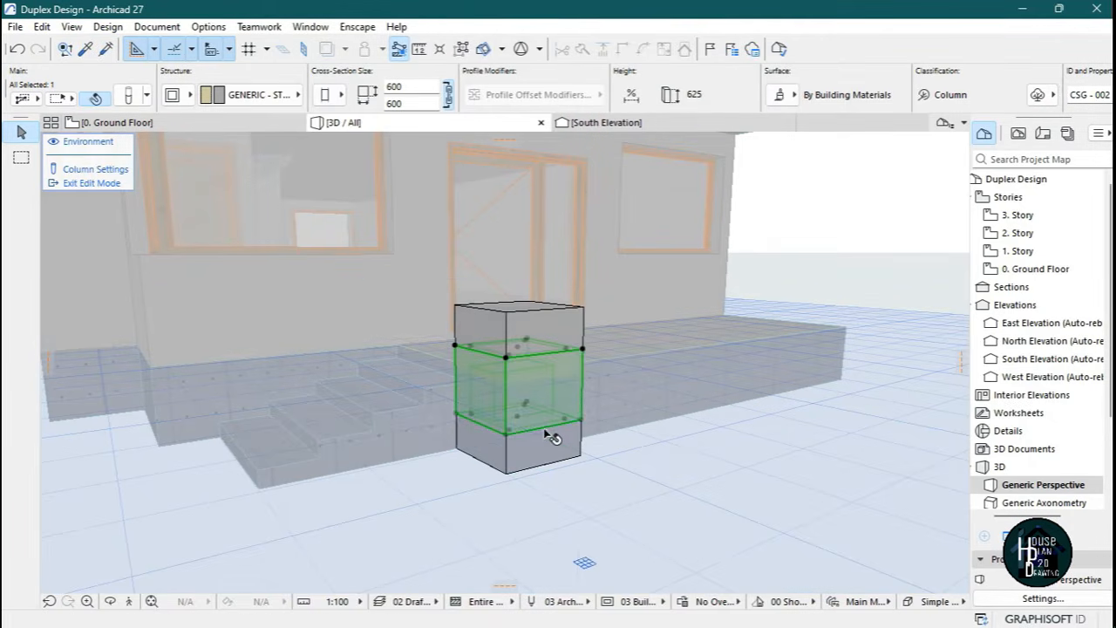
pyautogui.click(582, 424)
pyautogui.click(589, 386)
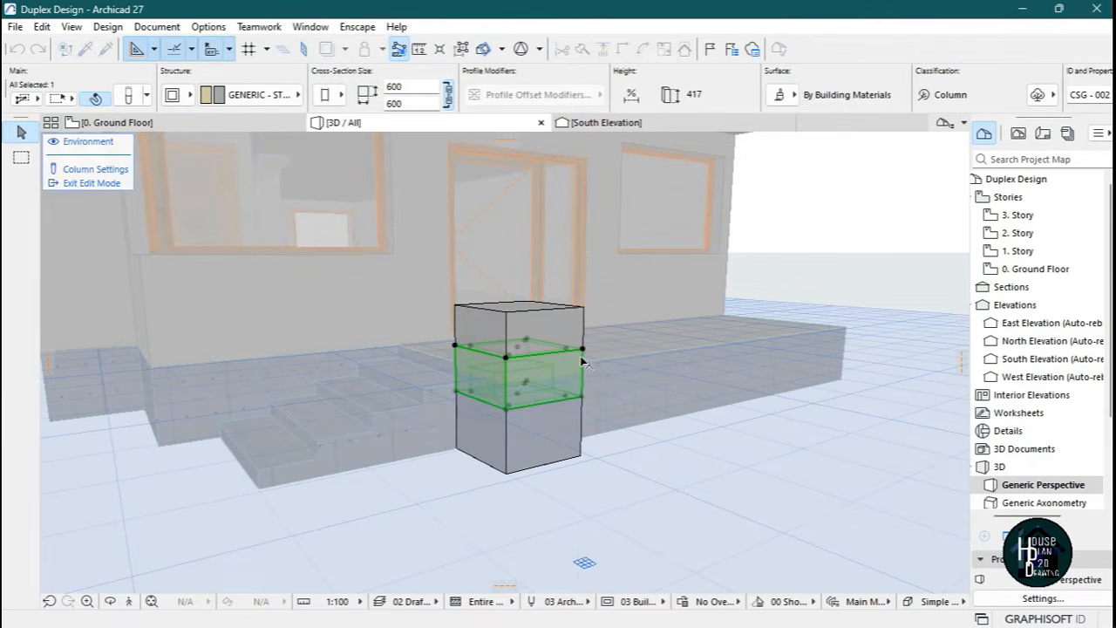
pyautogui.click(583, 349)
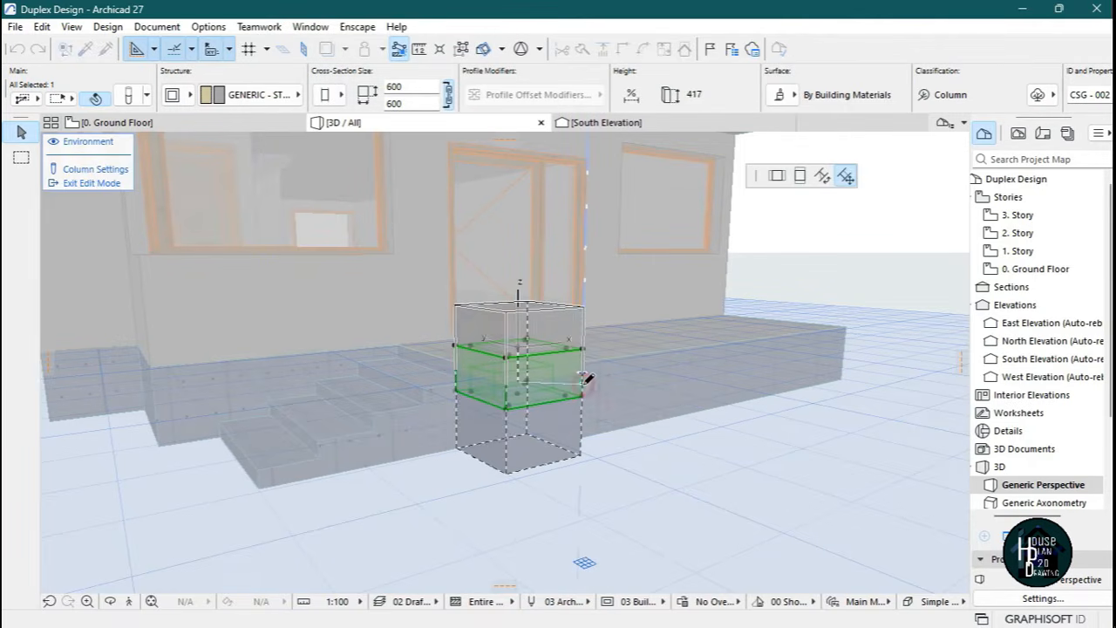
pyautogui.click(585, 382)
pyautogui.press('Escape')
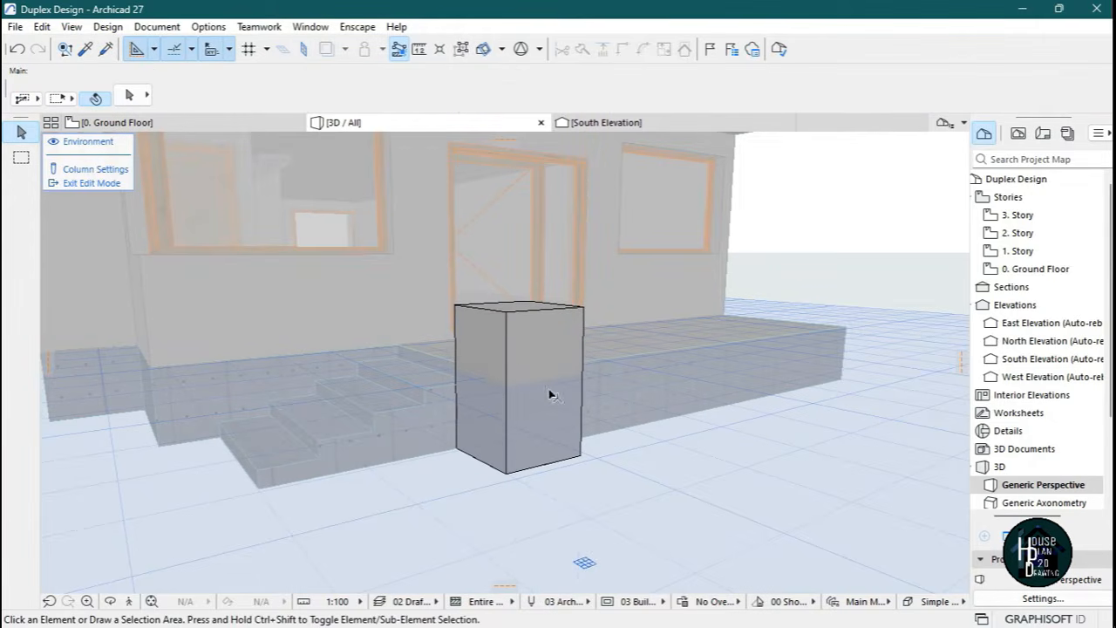
# Override the side surface of the thin second segment with Paint - Titanium White.
pyautogui.click(546, 390)
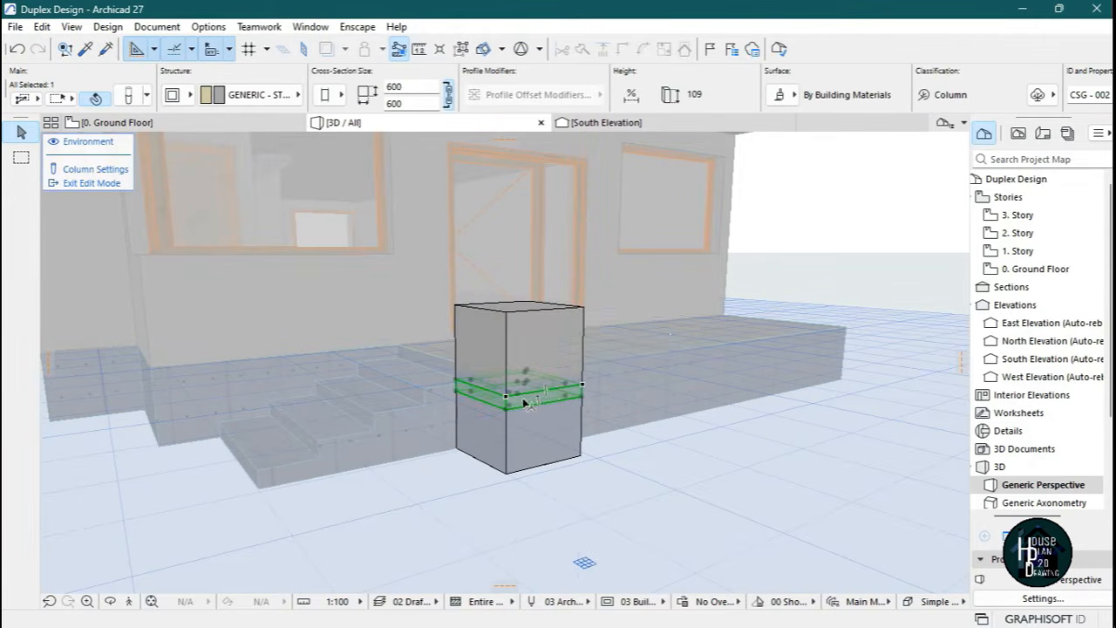
pyautogui.press('Escape')
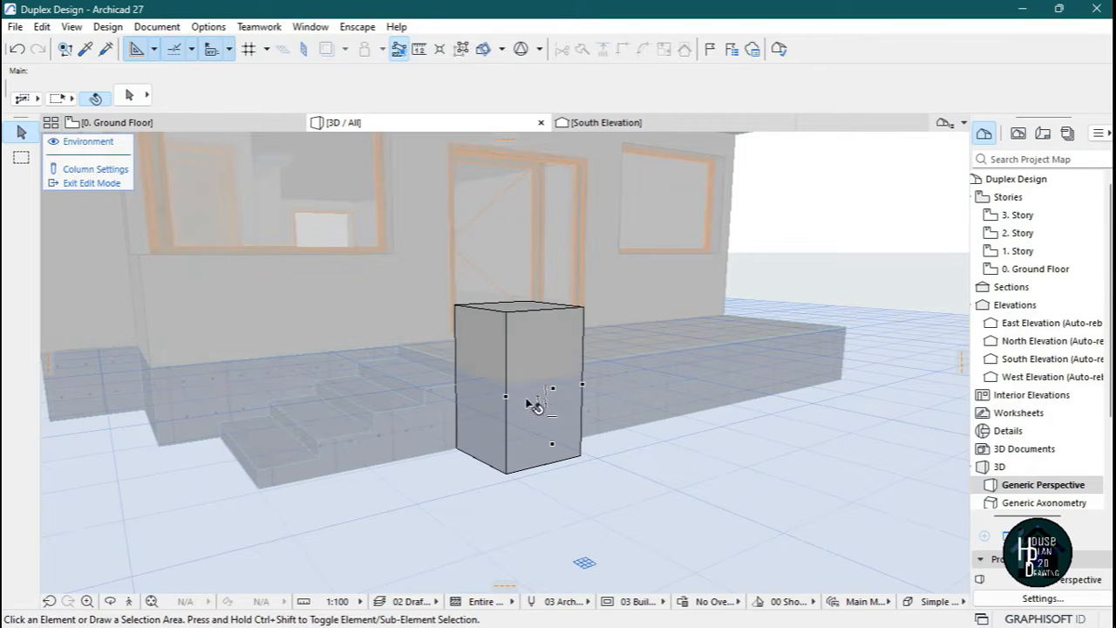
pyautogui.click(533, 392)
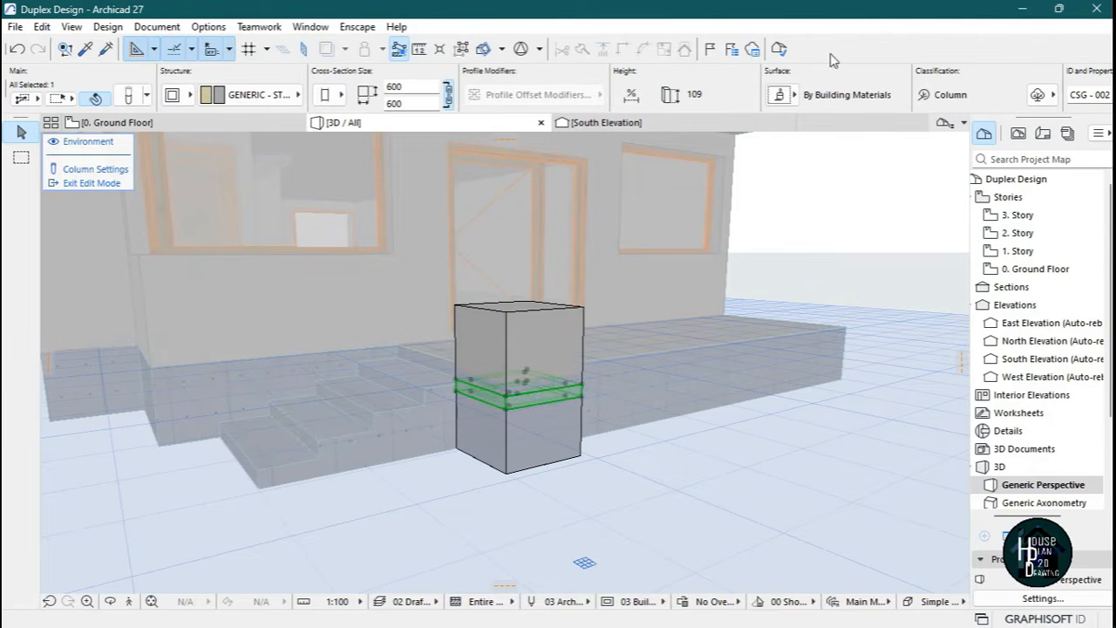
pyautogui.click(780, 94)
pyautogui.click(783, 158)
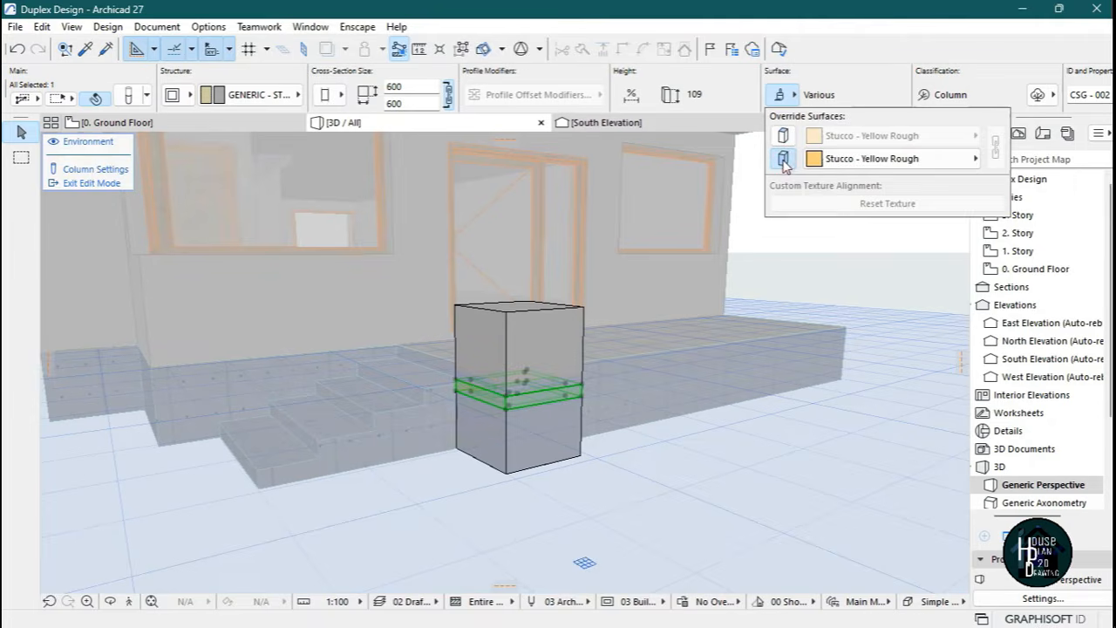
pyautogui.click(872, 158)
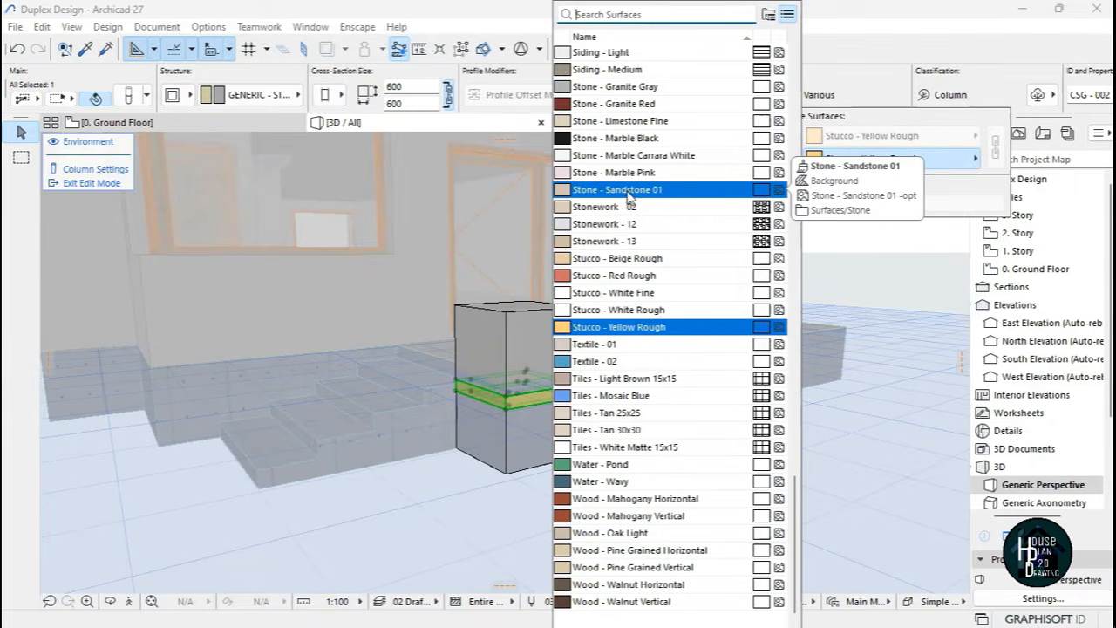
pyautogui.write('ti')
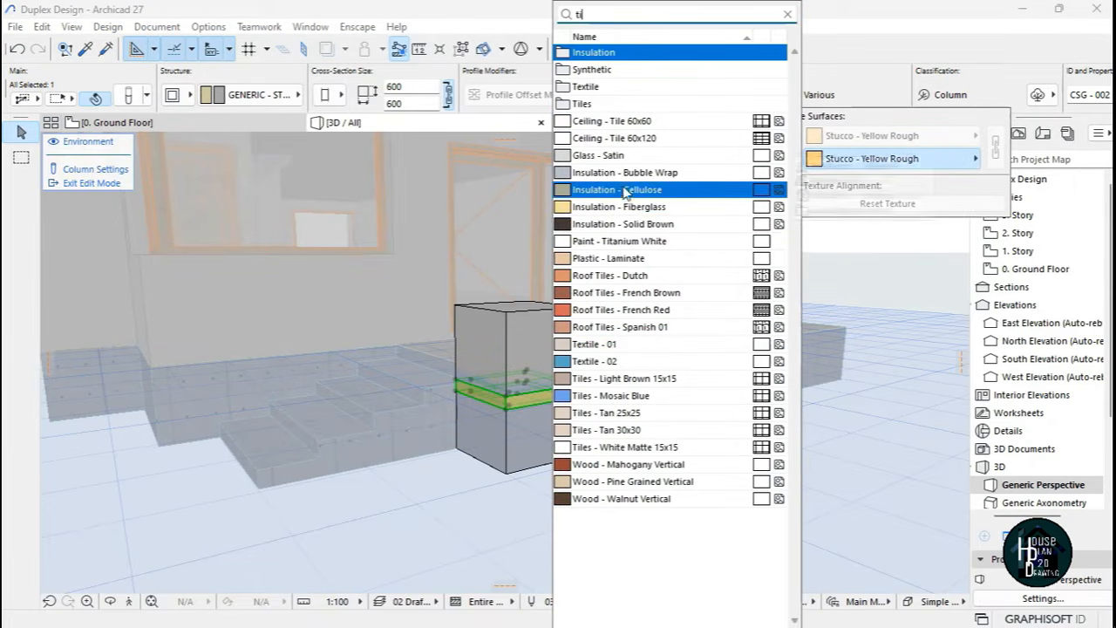
pyautogui.write('t')
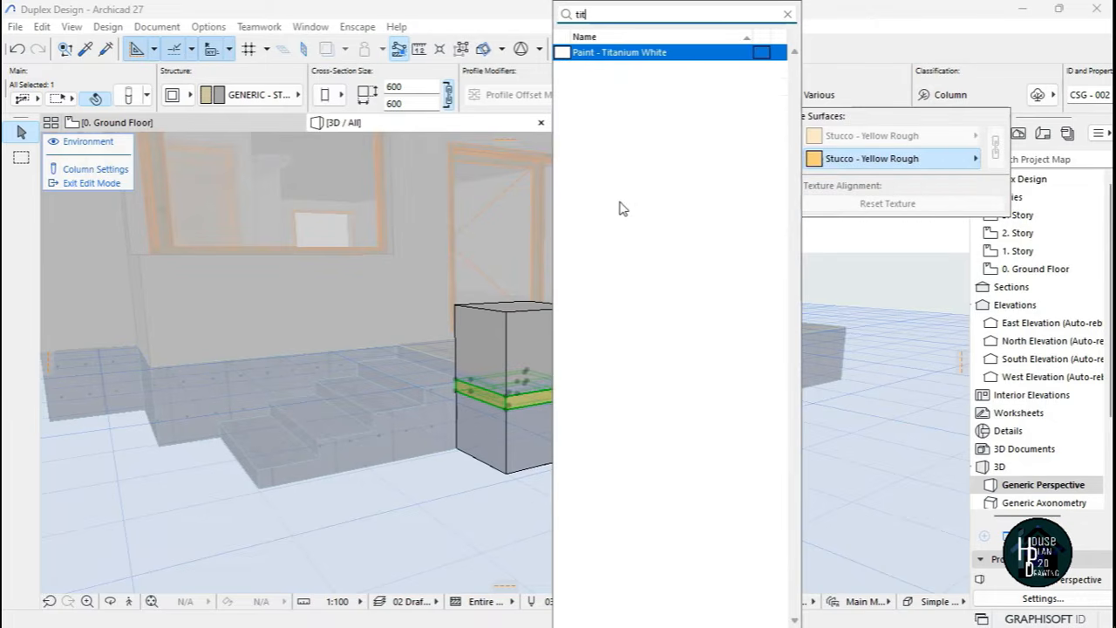
pyautogui.click(645, 54)
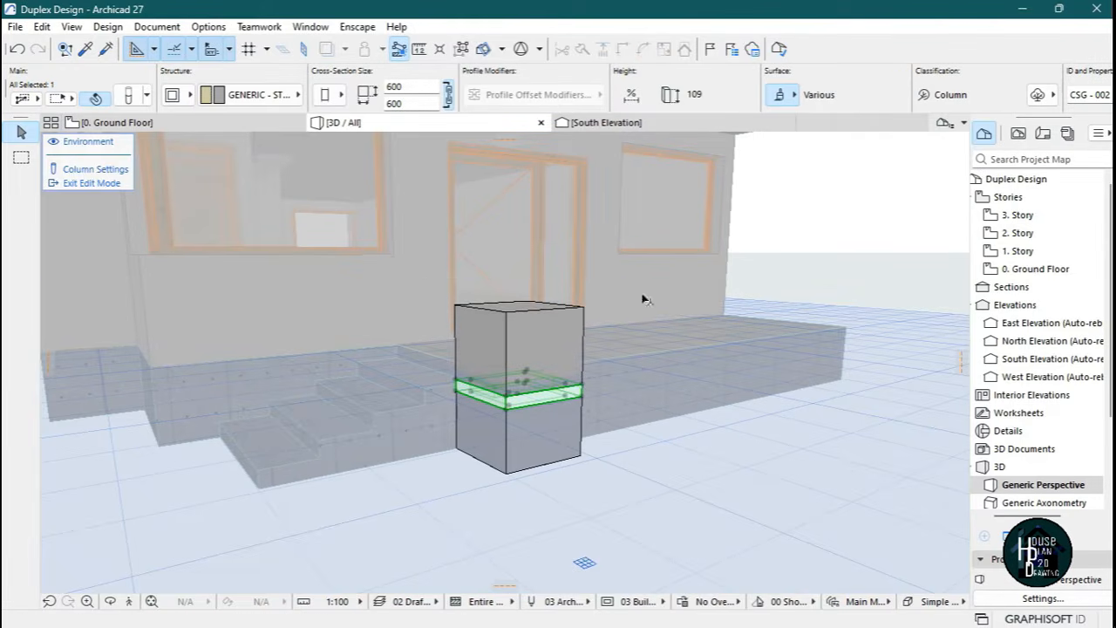
pyautogui.press('Escape')
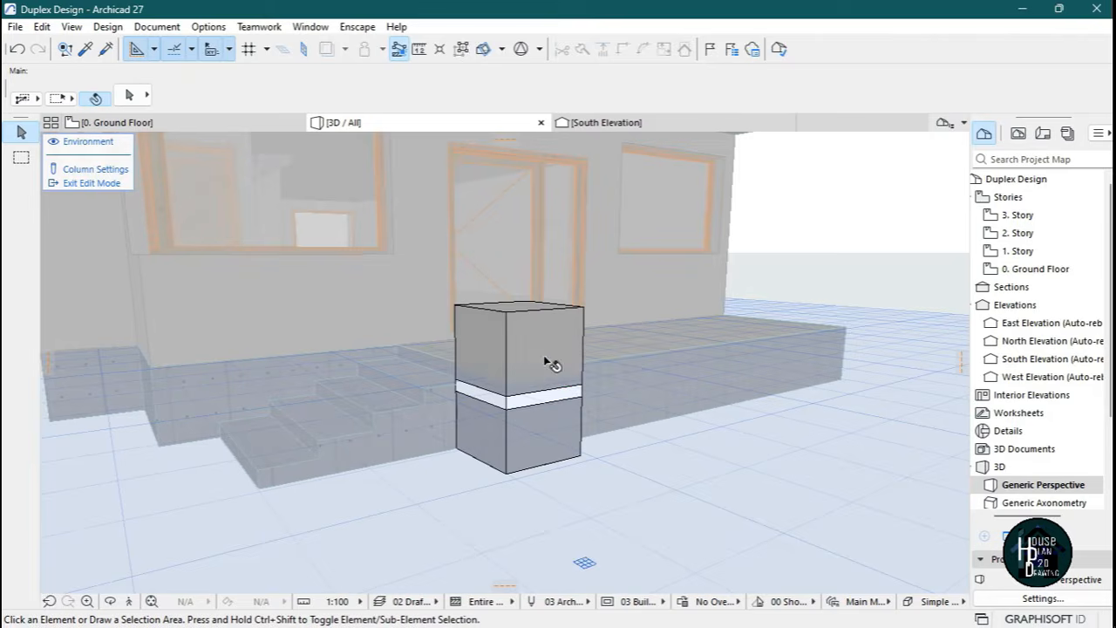
# Shift the white band down the column by lowering both its joints, making it about 134 mm high.
pyautogui.click(726, 618)
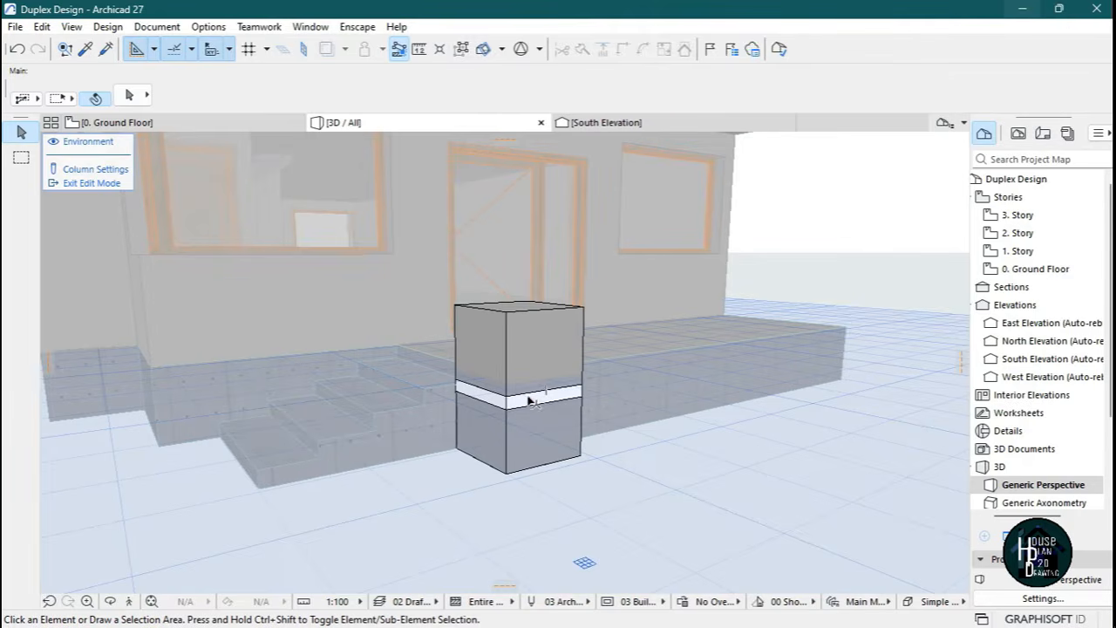
pyautogui.click(531, 400)
pyautogui.click(585, 400)
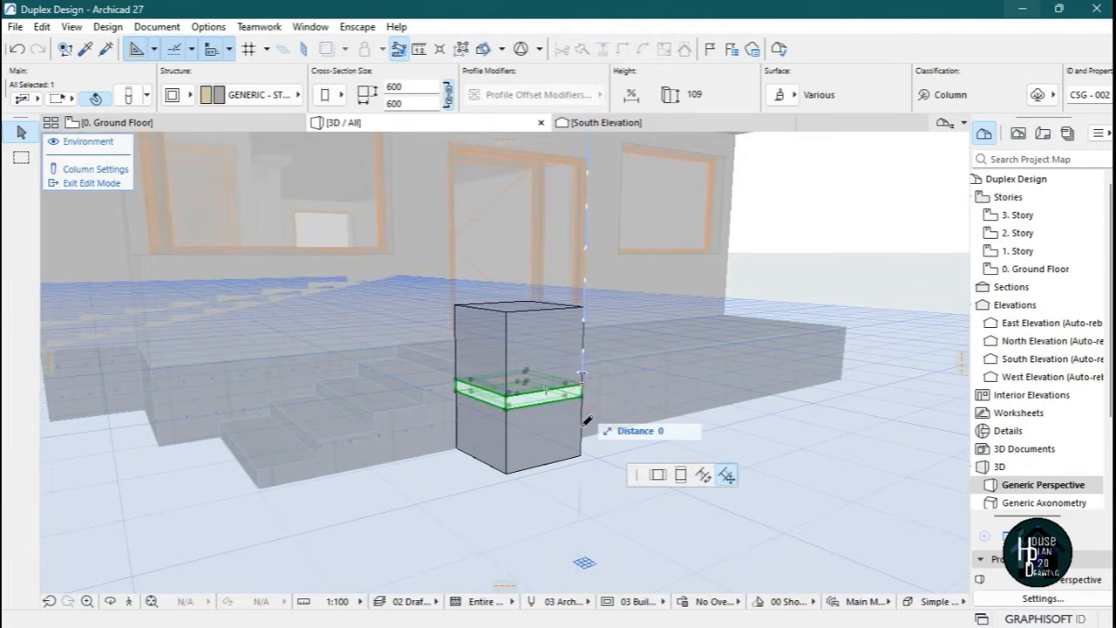
pyautogui.click(583, 429)
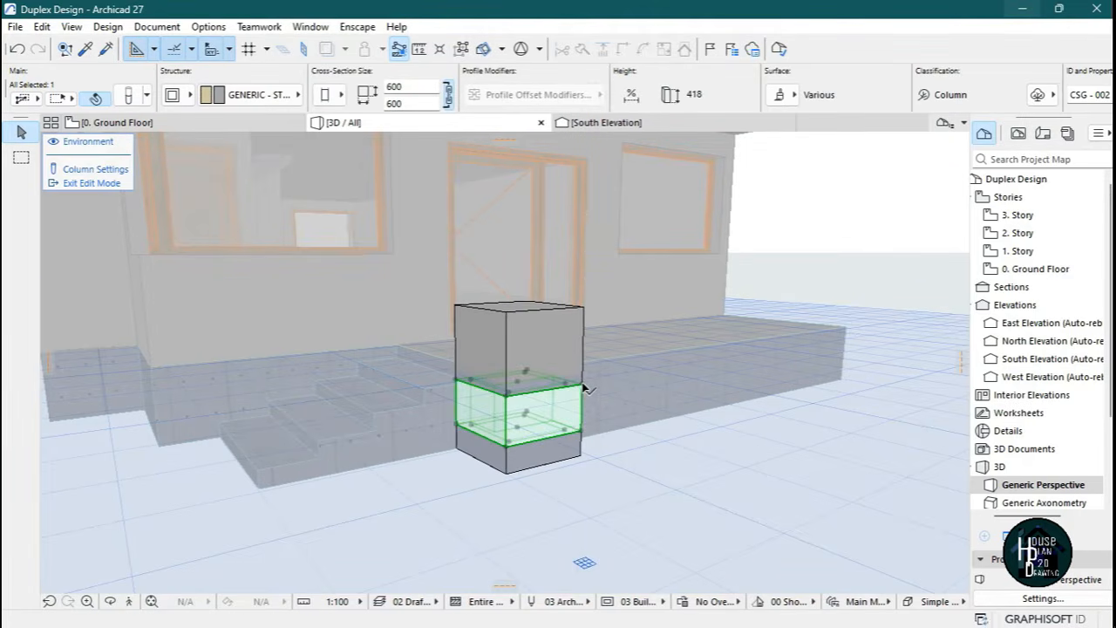
pyautogui.click(583, 385)
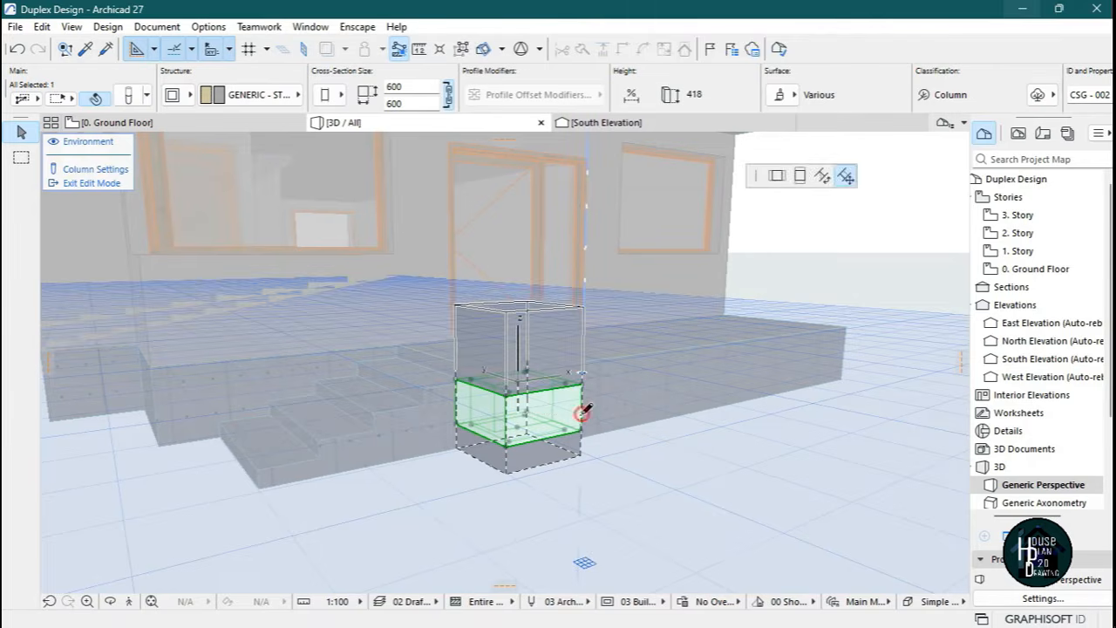
pyautogui.click(584, 413)
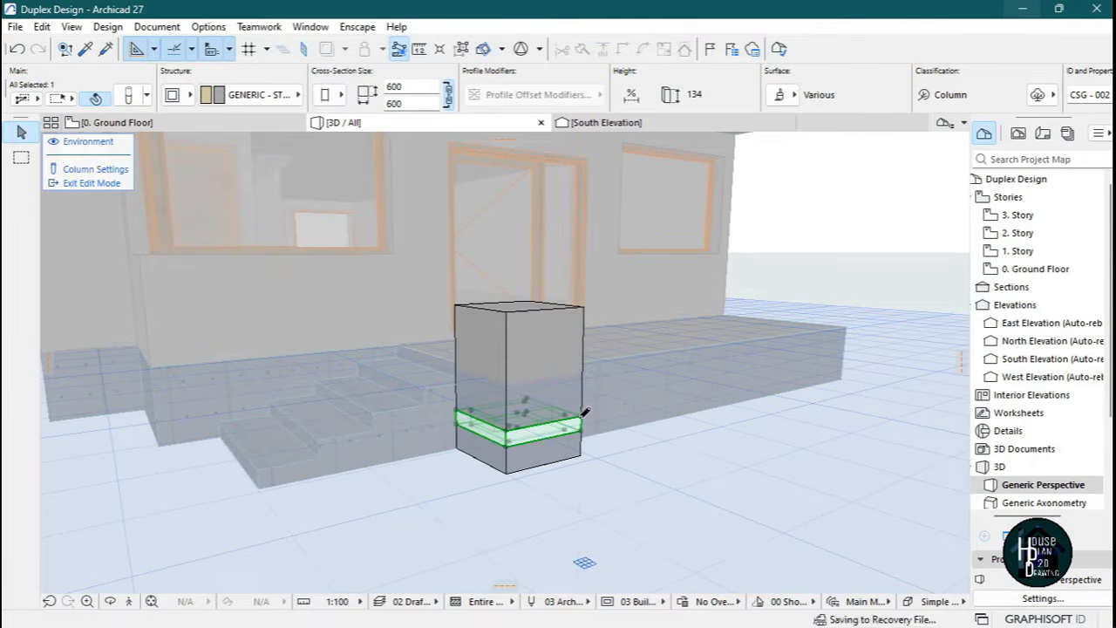
# Add two more segments to the porch column by splitting its uppermost segment in the column's settings.
pyautogui.click(544, 353)
pyautogui.press('Escape')
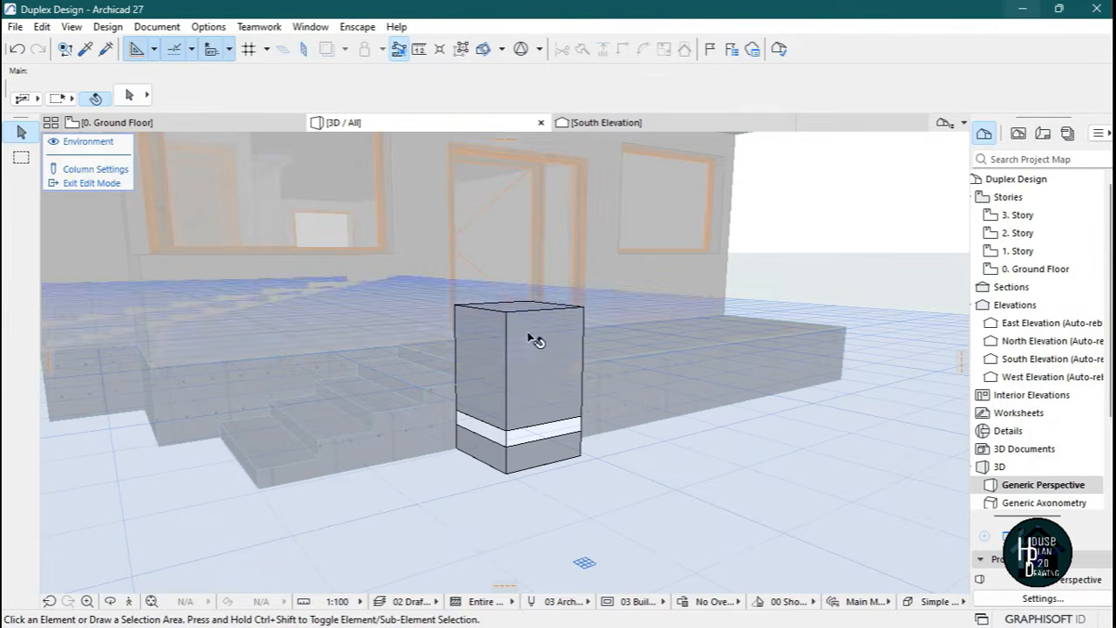
pyautogui.press('Escape')
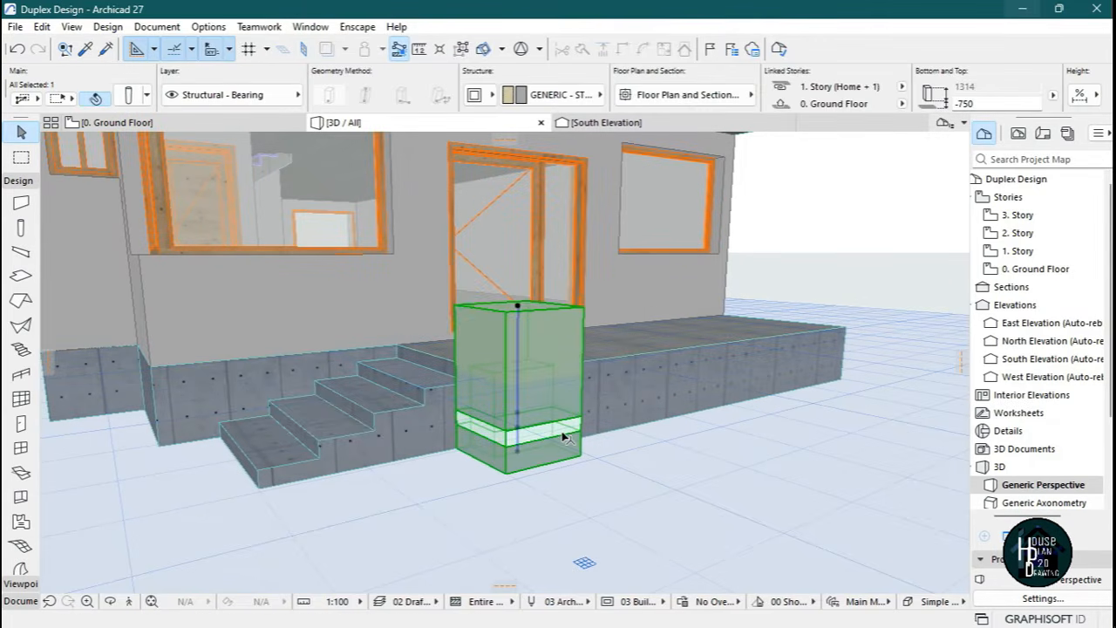
pyautogui.press('Escape')
pyautogui.click(528, 337)
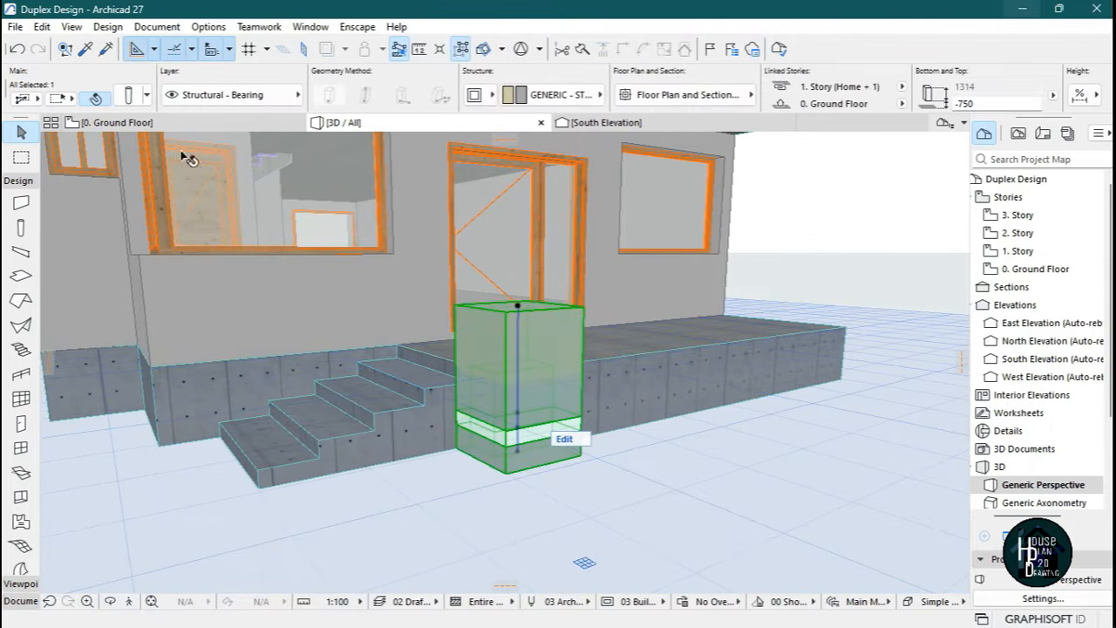
pyautogui.hotkey('ctrl', 't')
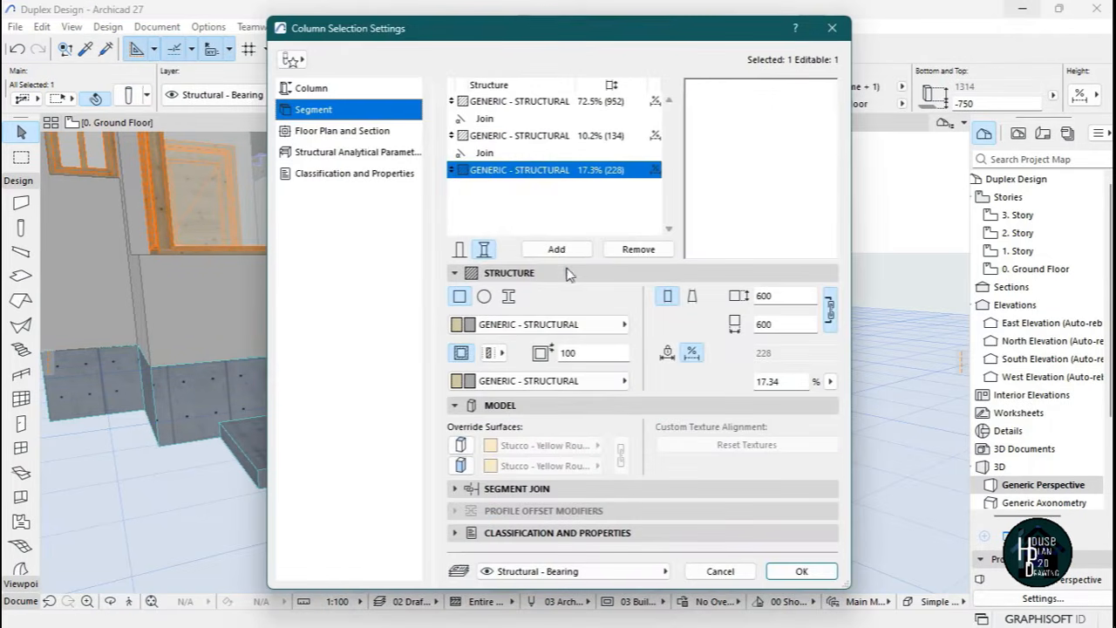
pyautogui.click(547, 105)
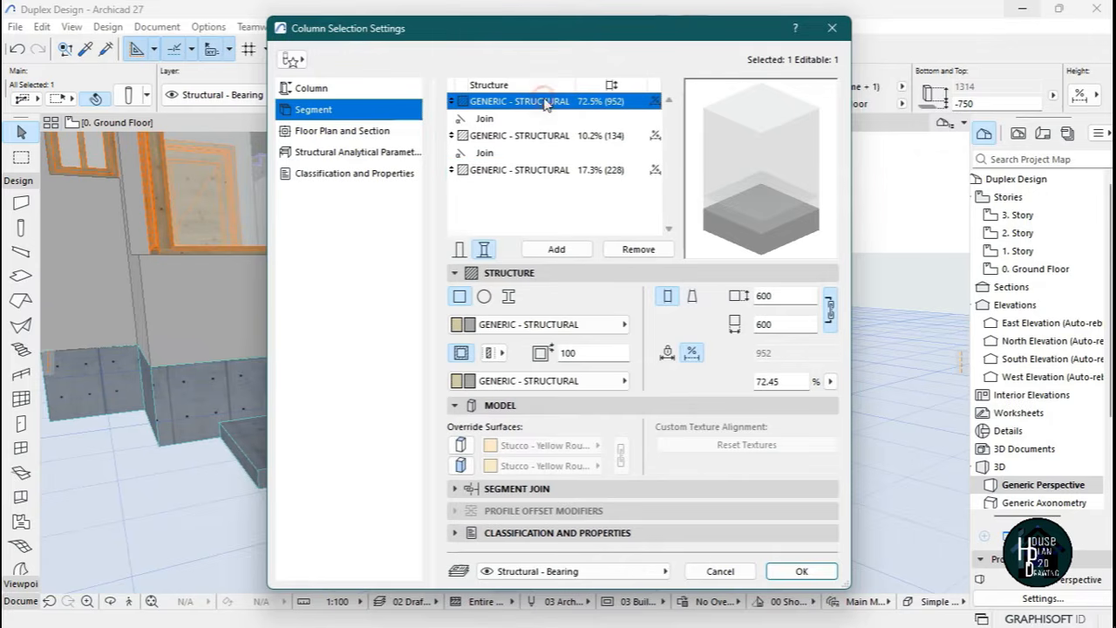
pyautogui.click(558, 249)
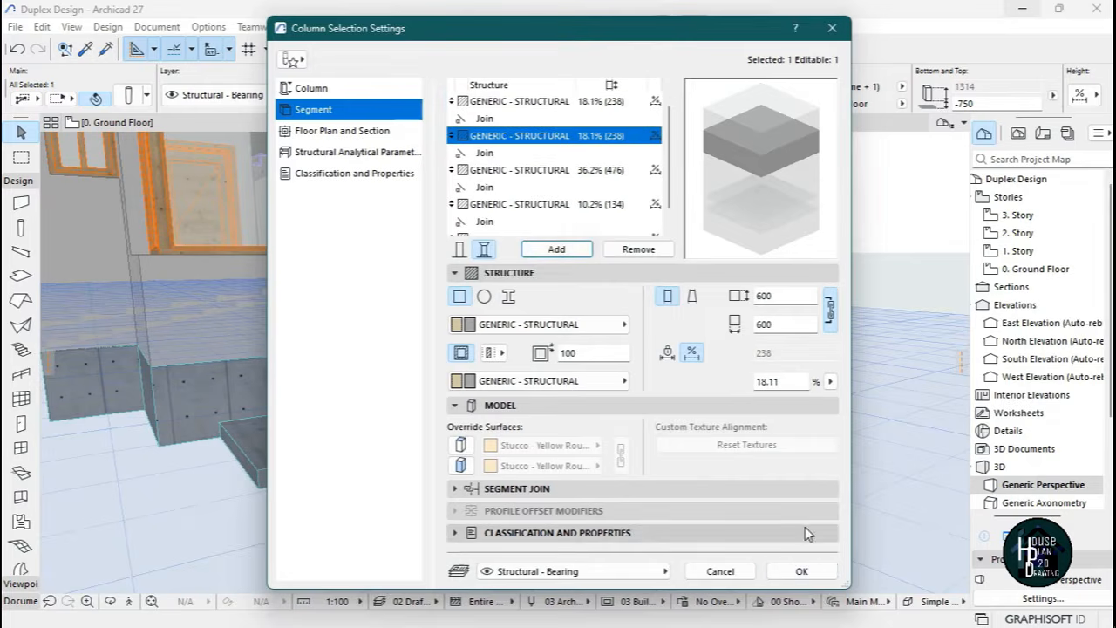
pyautogui.click(799, 570)
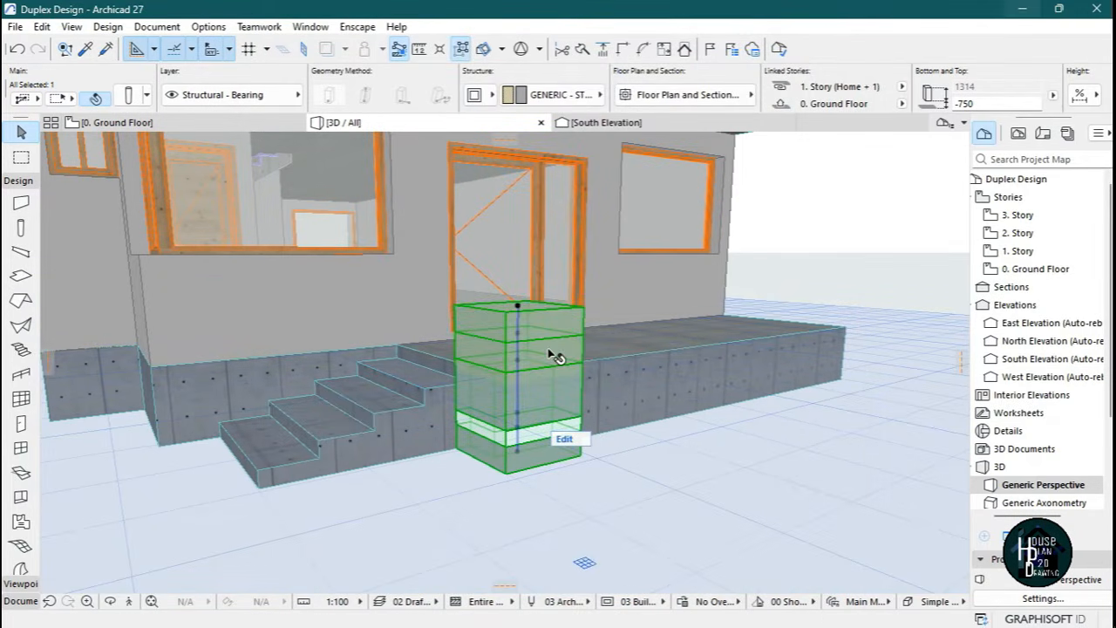
# Lower the upper joint of the column's second segment from the top by about 144 mm, leaving a band about 94 mm high.
pyautogui.click(571, 447)
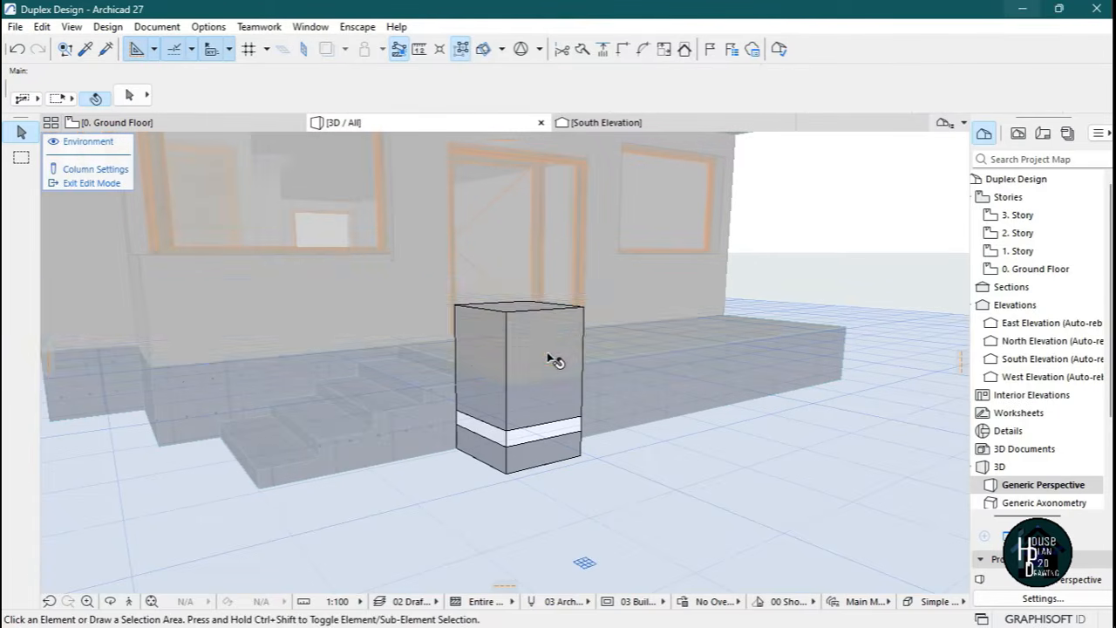
pyautogui.click(579, 364)
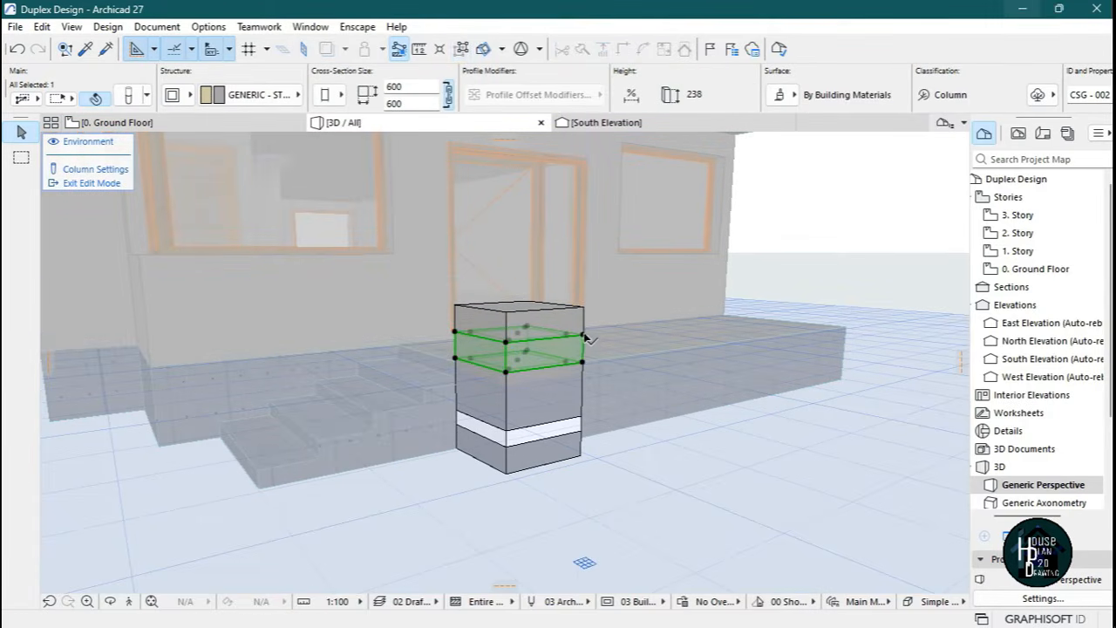
pyautogui.click(582, 334)
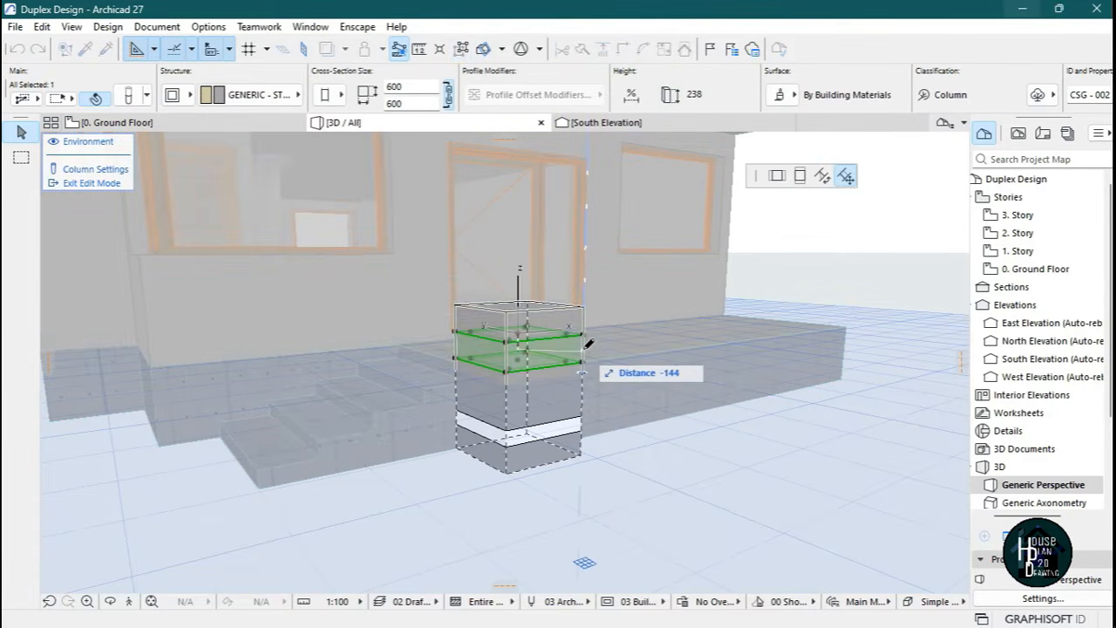
pyautogui.click(585, 350)
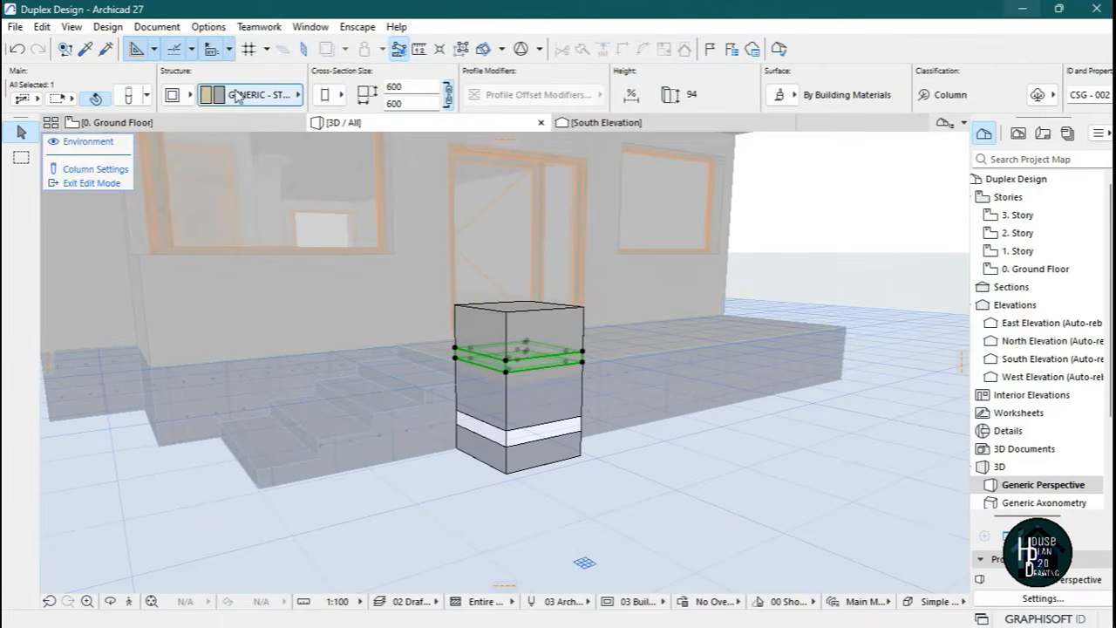
# Override the side surface of the new thin upper segment with Paint - Titanium White.
pyautogui.click(780, 95)
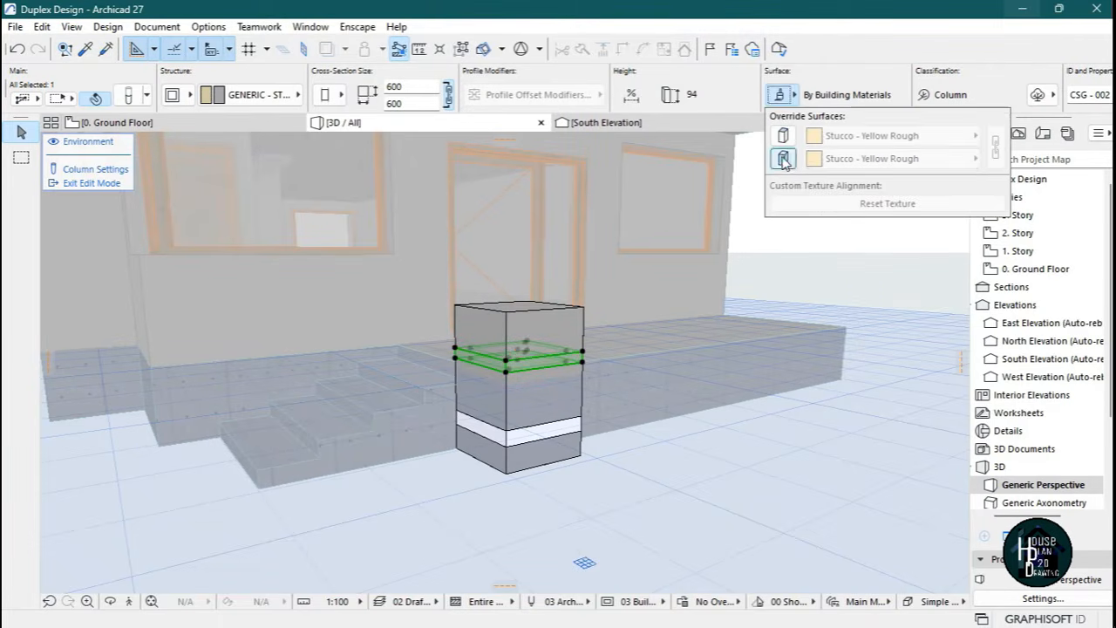
pyautogui.click(783, 159)
pyautogui.click(840, 160)
pyautogui.write('t')
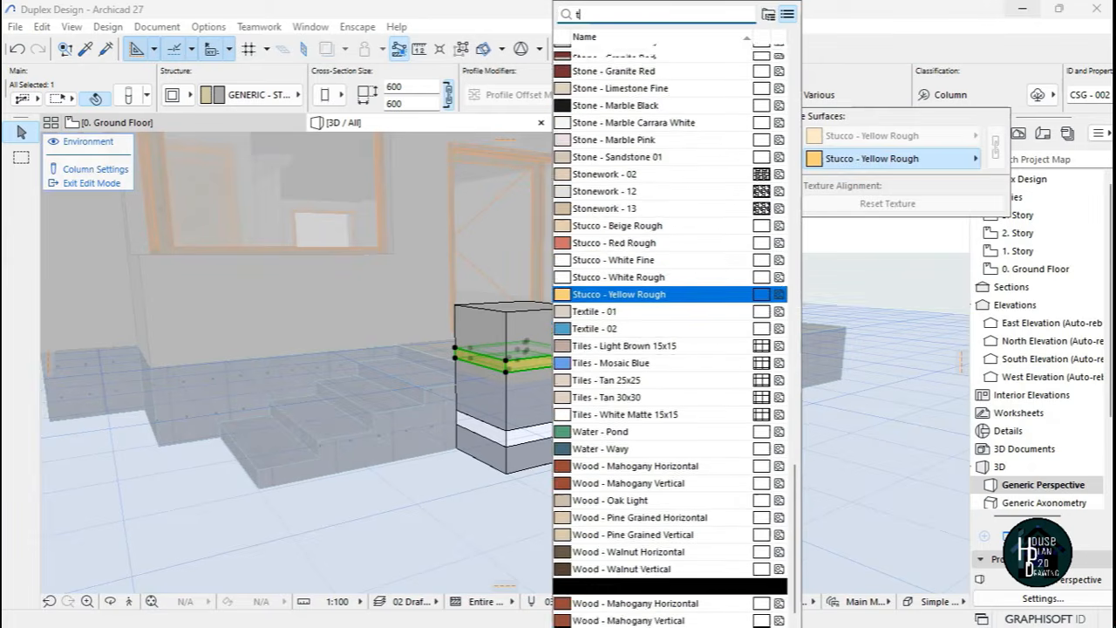
pyautogui.write('ita')
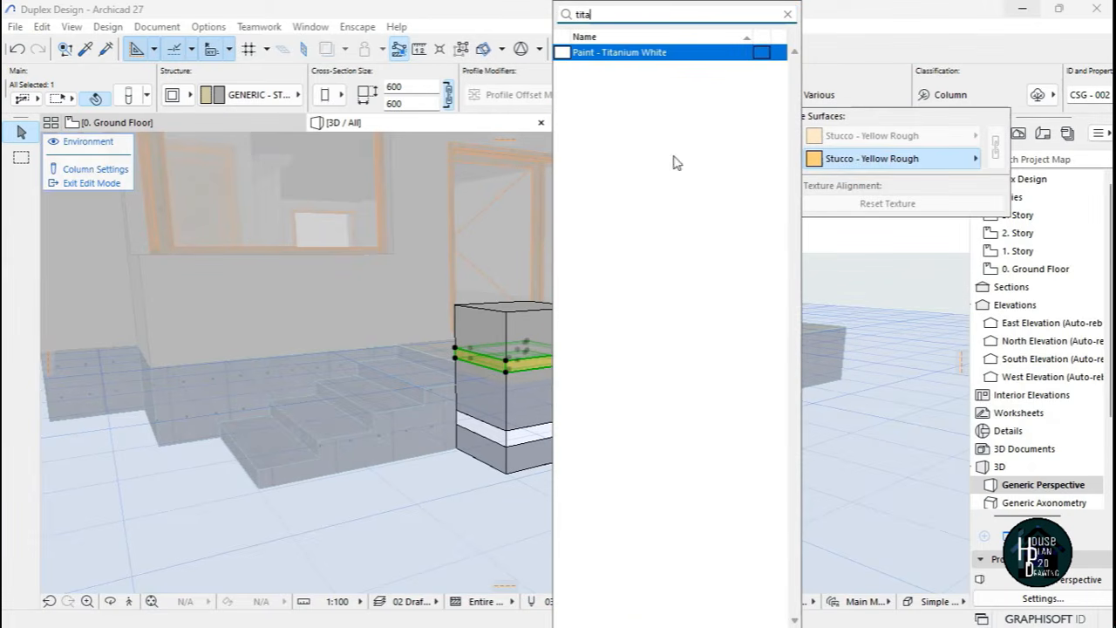
pyautogui.click(668, 54)
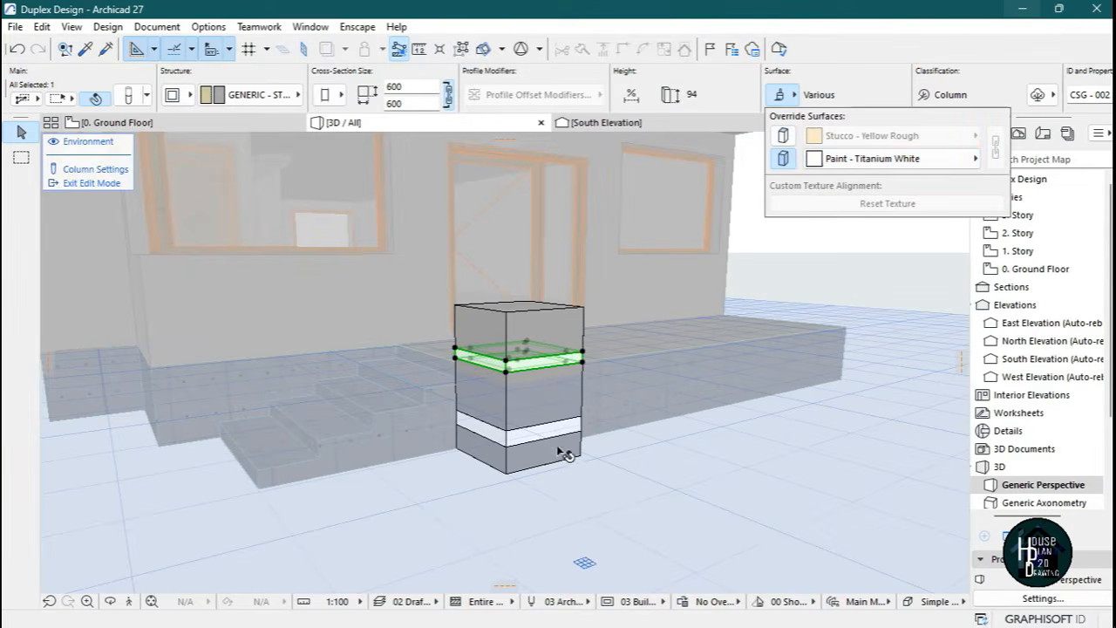
# Lower the bottom joint of the upper white band slightly to make the band thicker.
pyautogui.scroll(5, 549, 410)
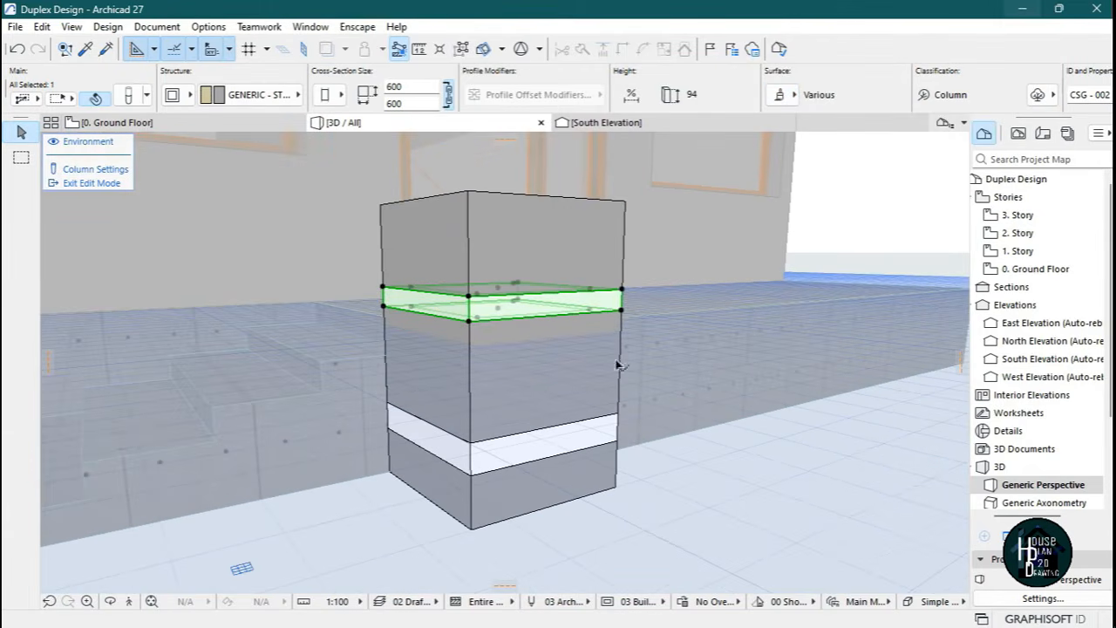
pyautogui.click(620, 311)
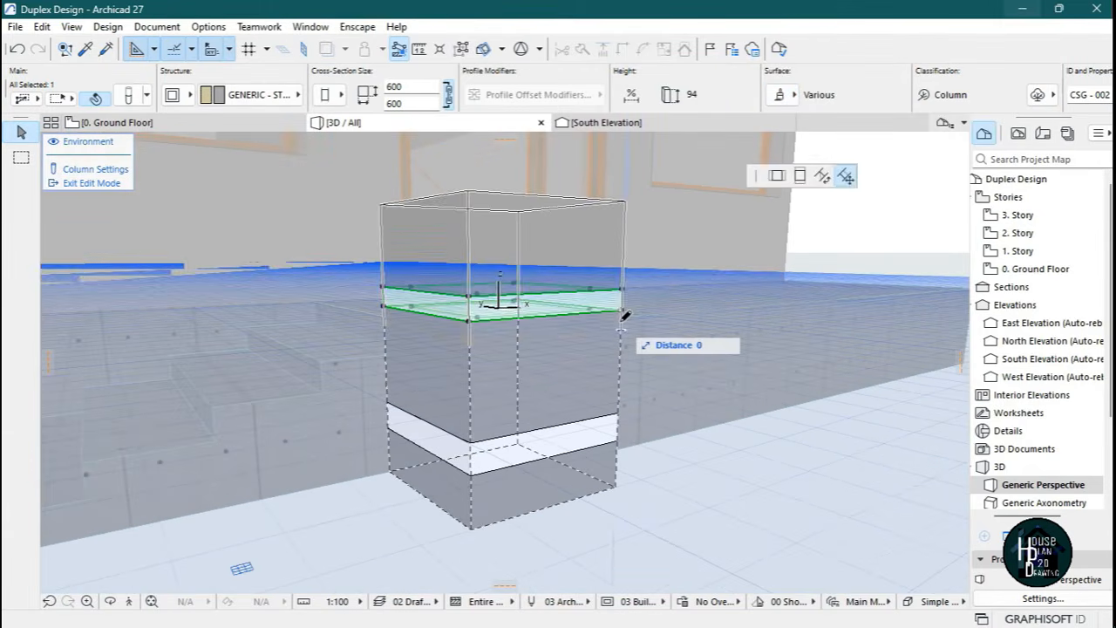
pyautogui.click(623, 319)
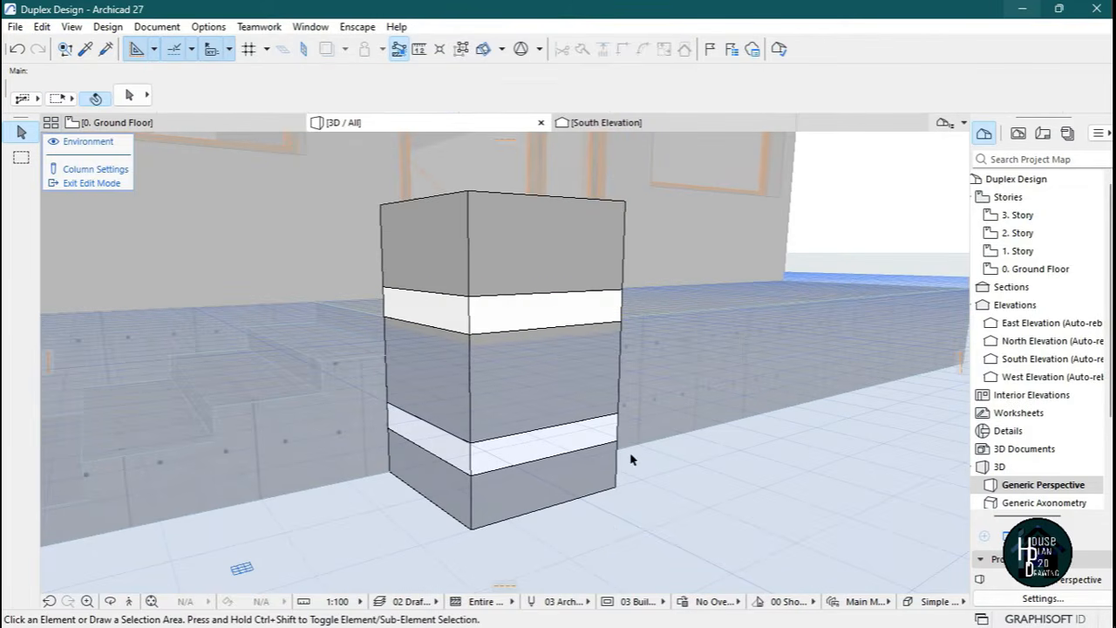
# Drag a copy of the banded column horizontally in the ground floor plan, aligning its outer side with the porch's far edge.
pyautogui.click(180, 121)
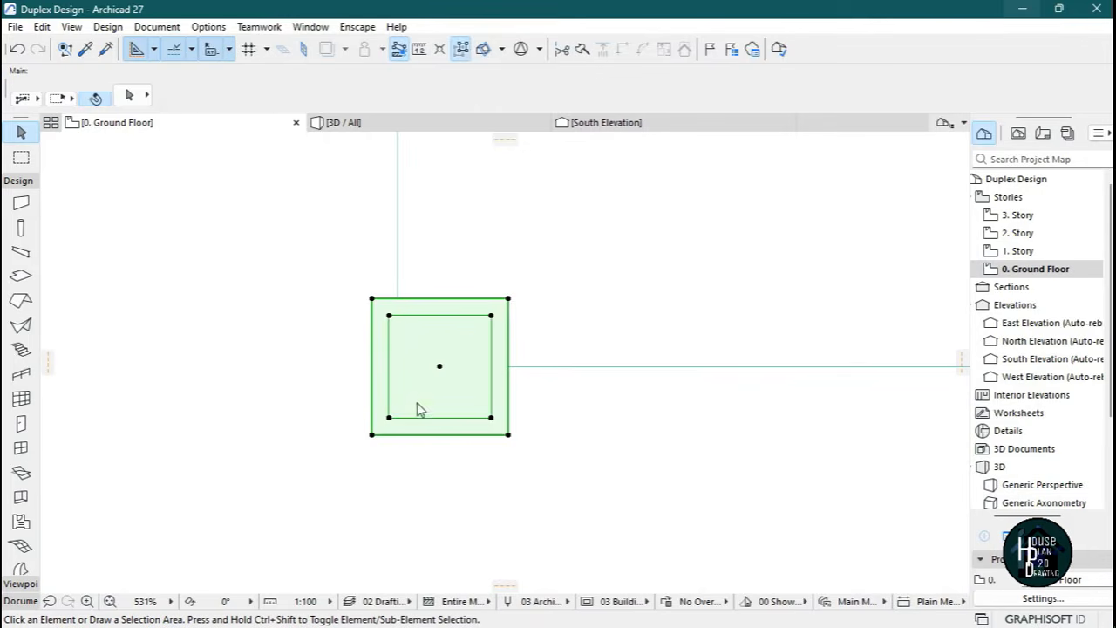
pyautogui.scroll(-3, 439, 365)
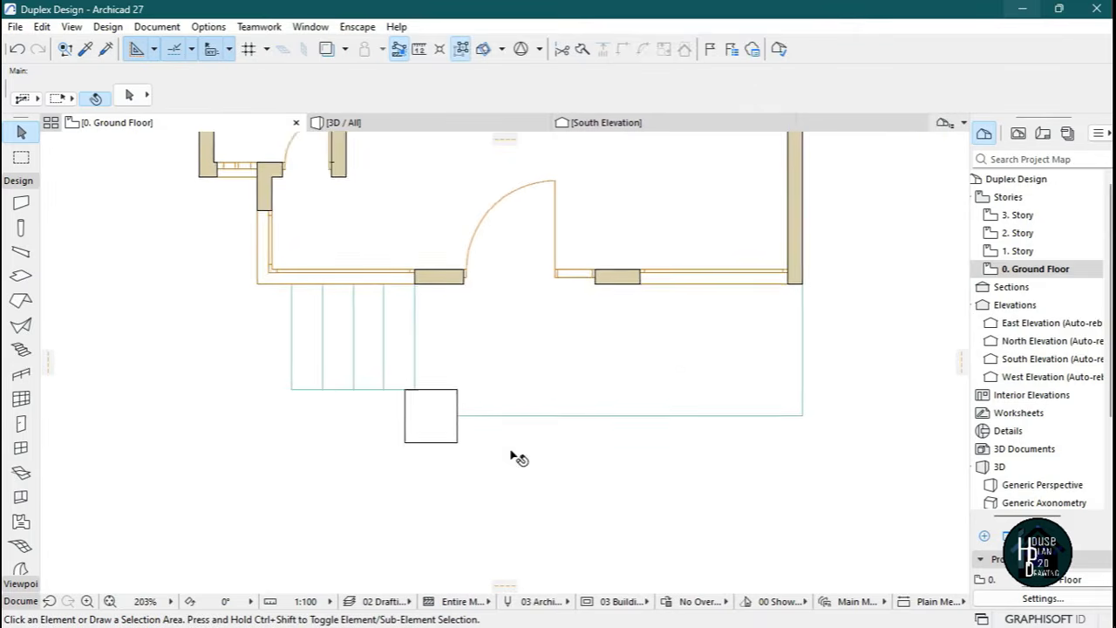
pyautogui.scroll(1, 529, 419)
pyautogui.click(386, 436)
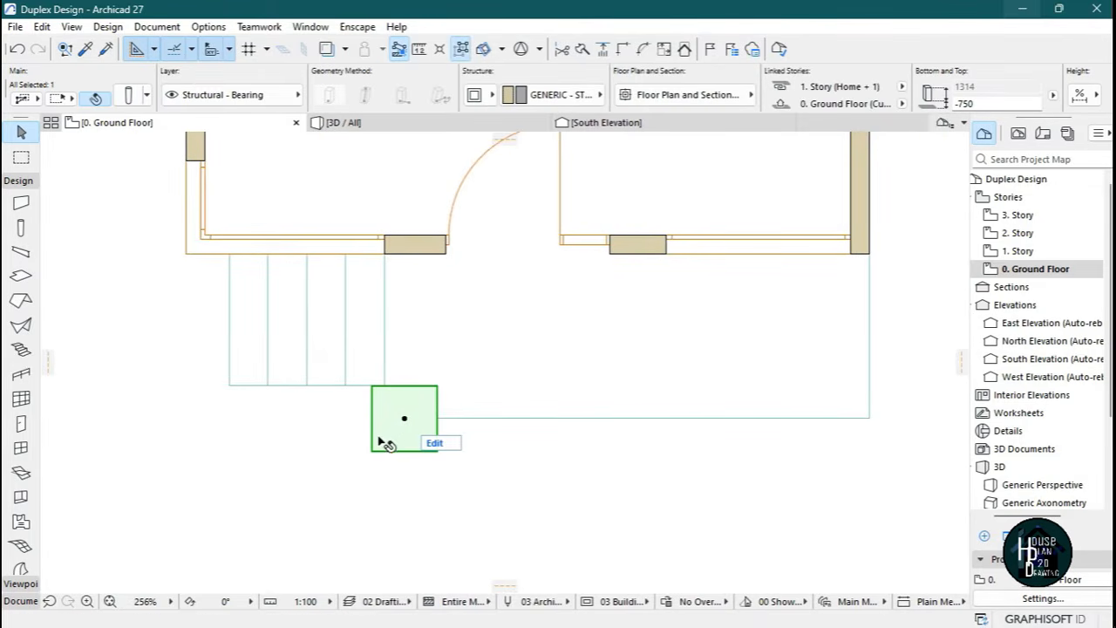
pyautogui.hotkey('ctrl', 'shift', 'd')
pyautogui.click(438, 452)
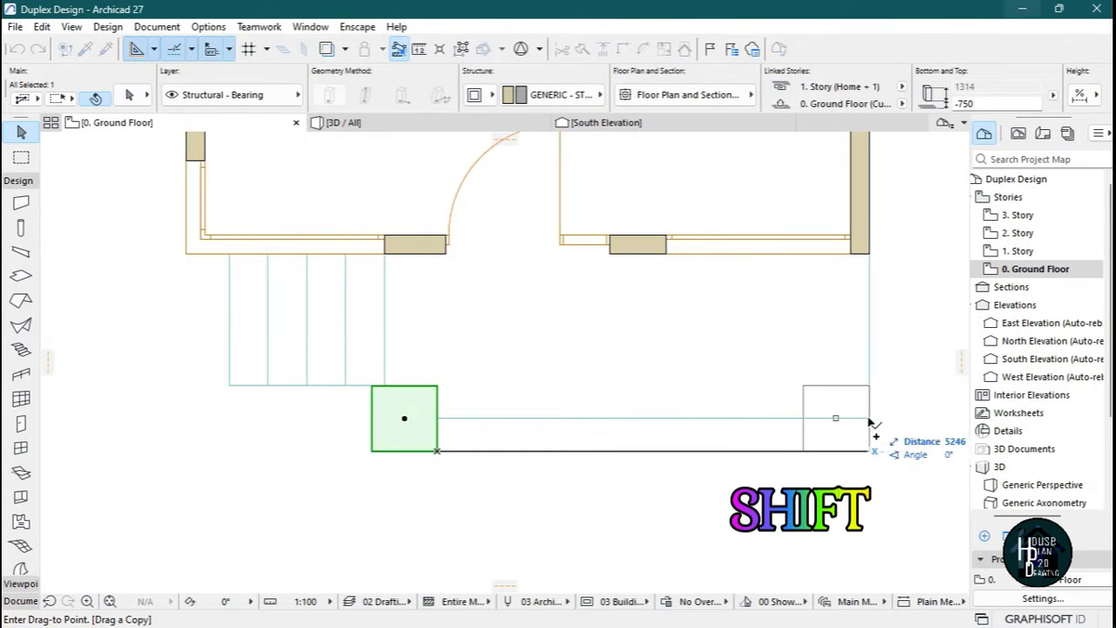
pyautogui.click(869, 427)
pyautogui.press('Escape')
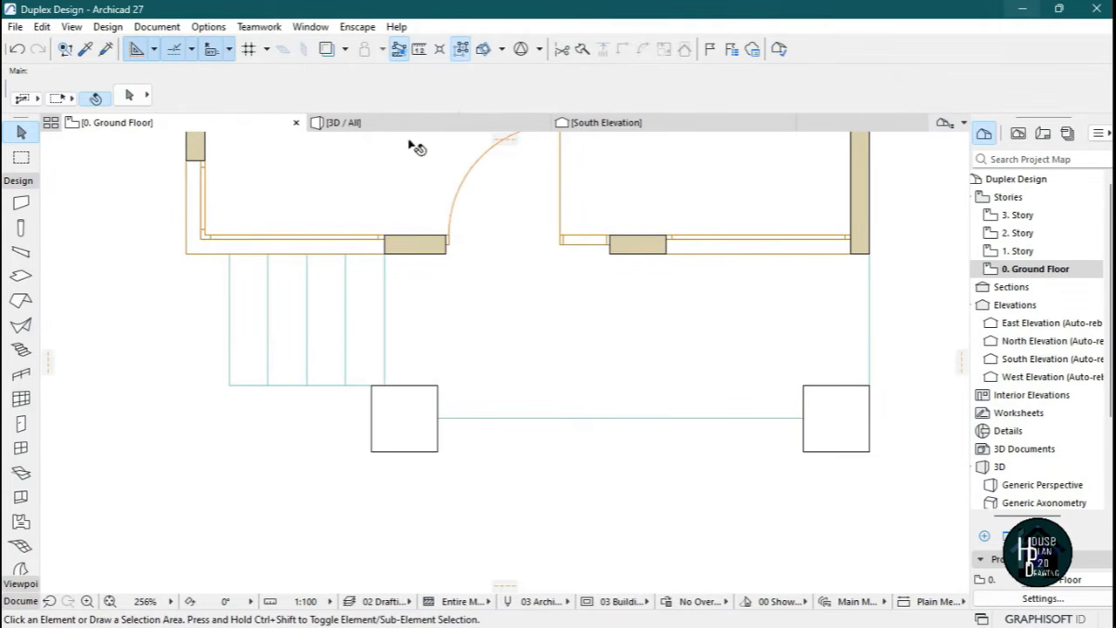
# Examine both banded porch columns and the whole building front in the 3D perspective.
pyautogui.click(422, 123)
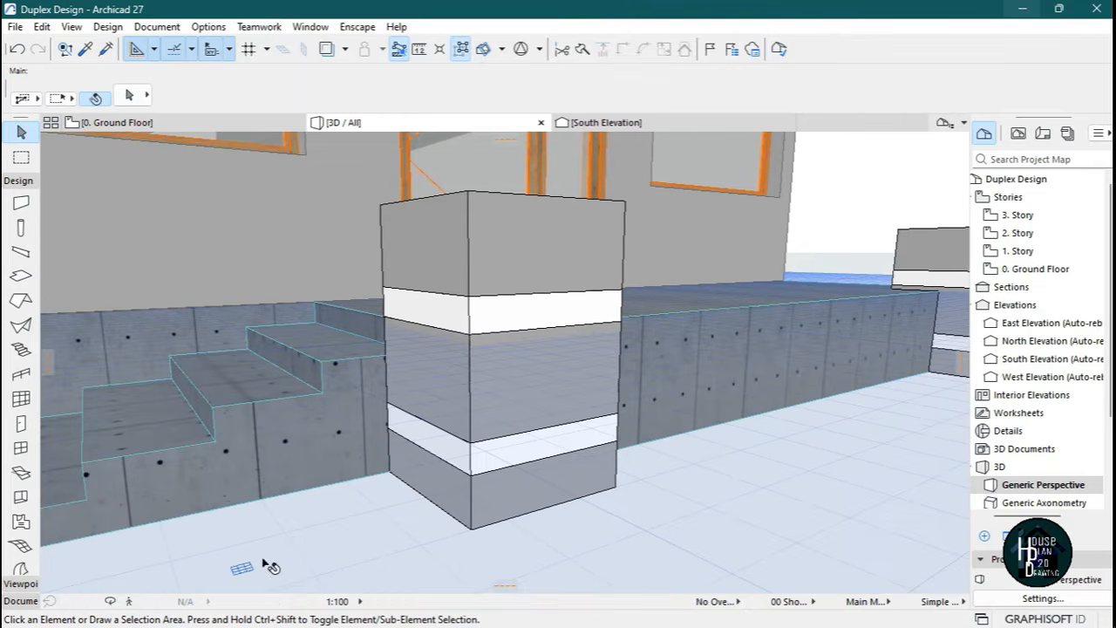
pyautogui.click(129, 601)
pyautogui.press('Down')
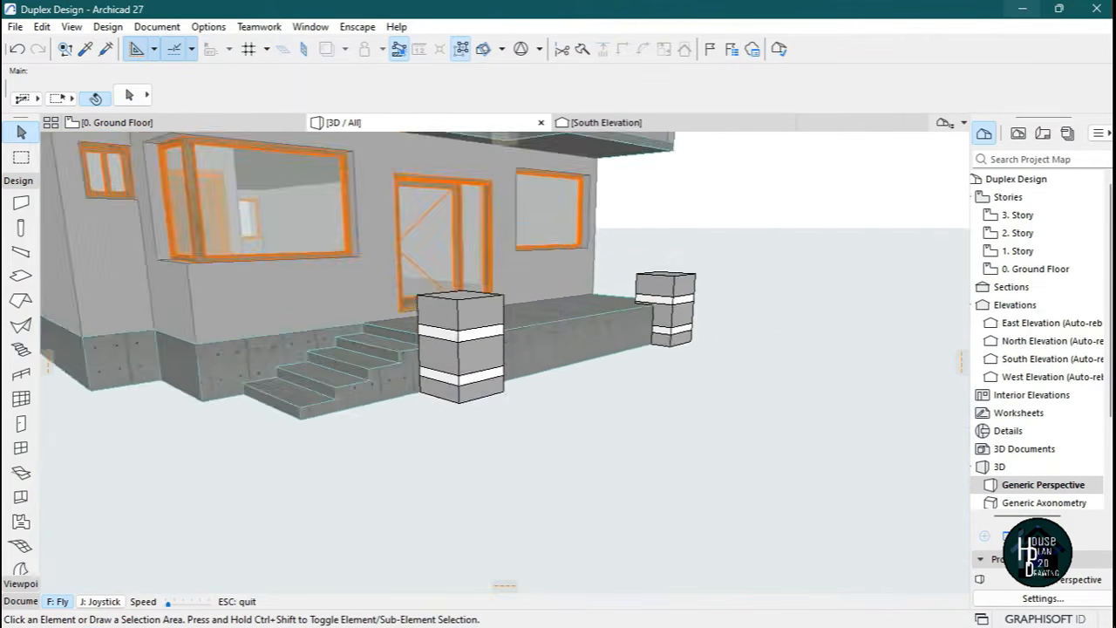
pyautogui.press('Escape')
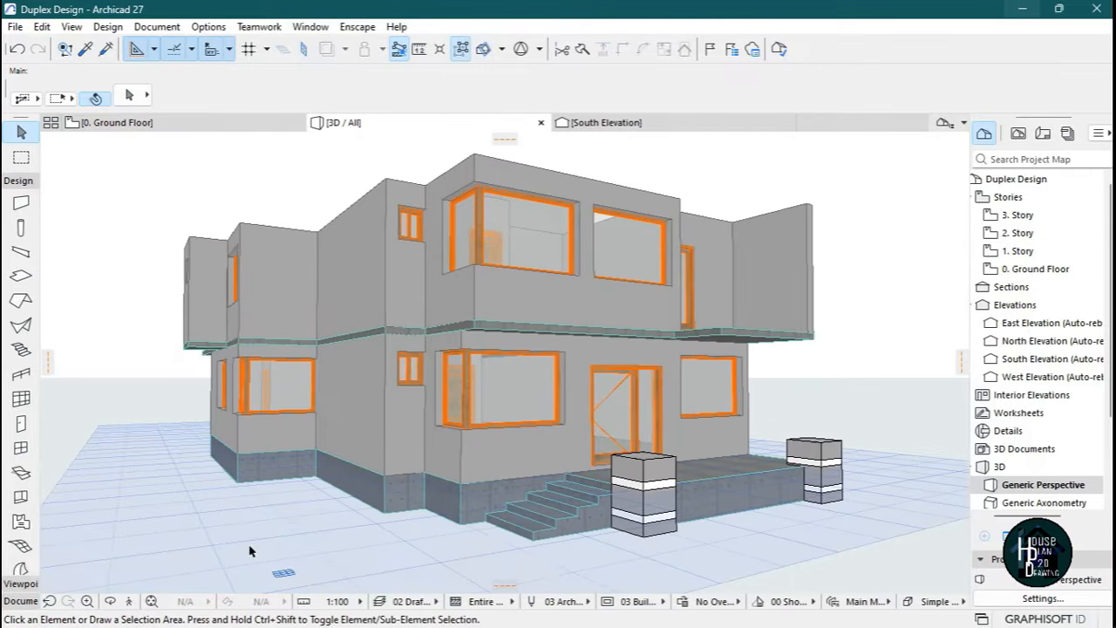
pyautogui.click(129, 601)
pyautogui.press('Up')
pyautogui.press('Down')
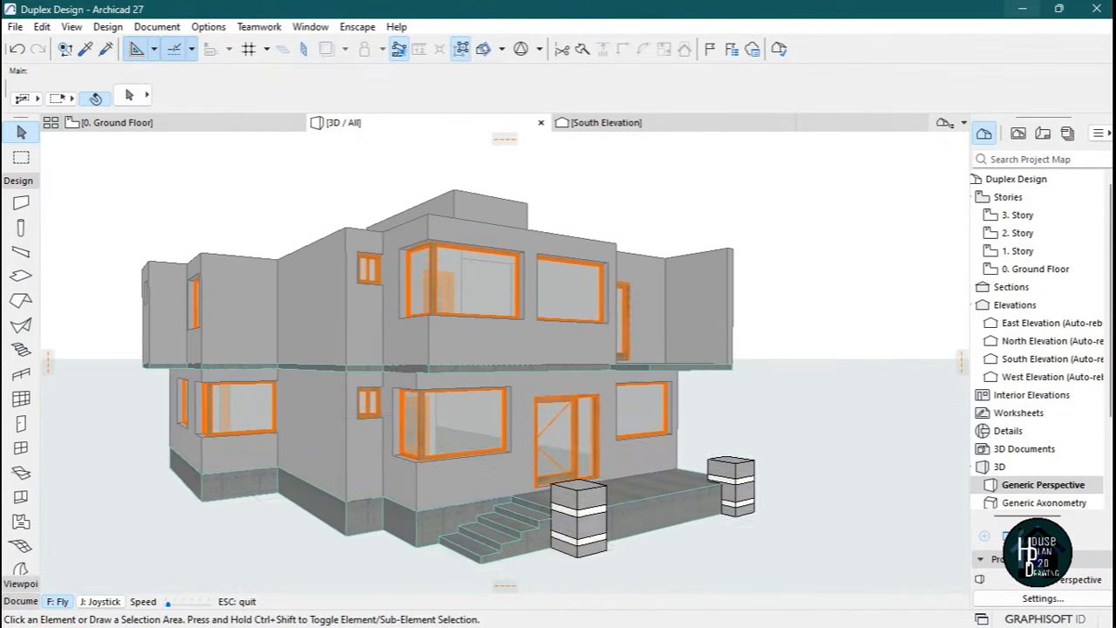
pyautogui.press('Escape')
# Switch to the Multigenerational House project in ARCHICAD 25 and examine its facade, corner windows and porch columns in 3D.
pyautogui.click(720, 615)
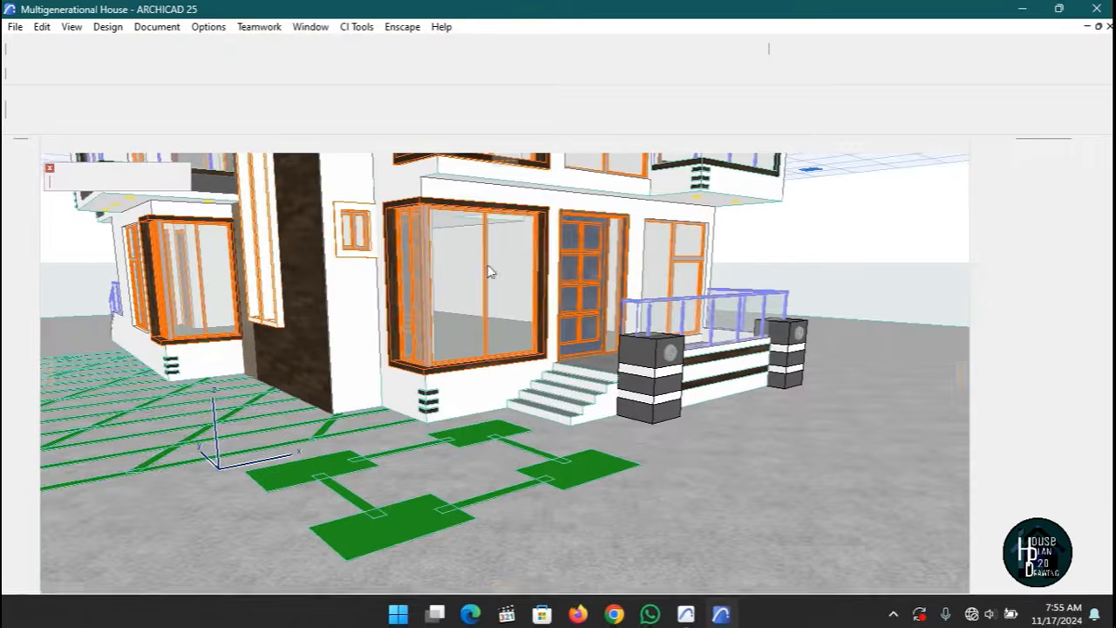
pyautogui.click(140, 601)
pyautogui.press('Down')
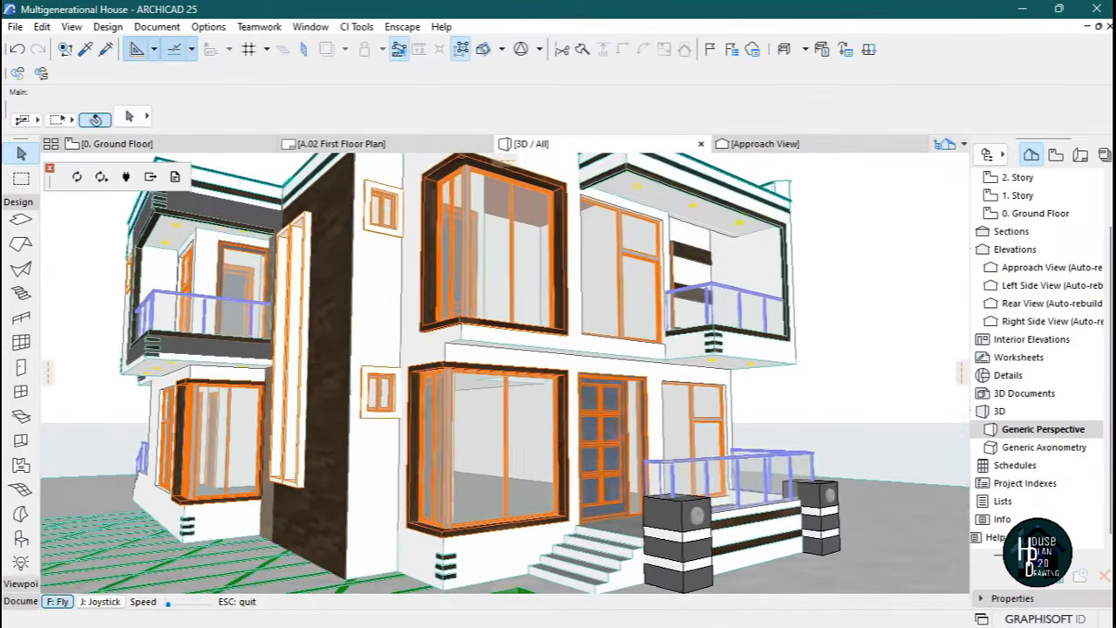
pyautogui.press('Down')
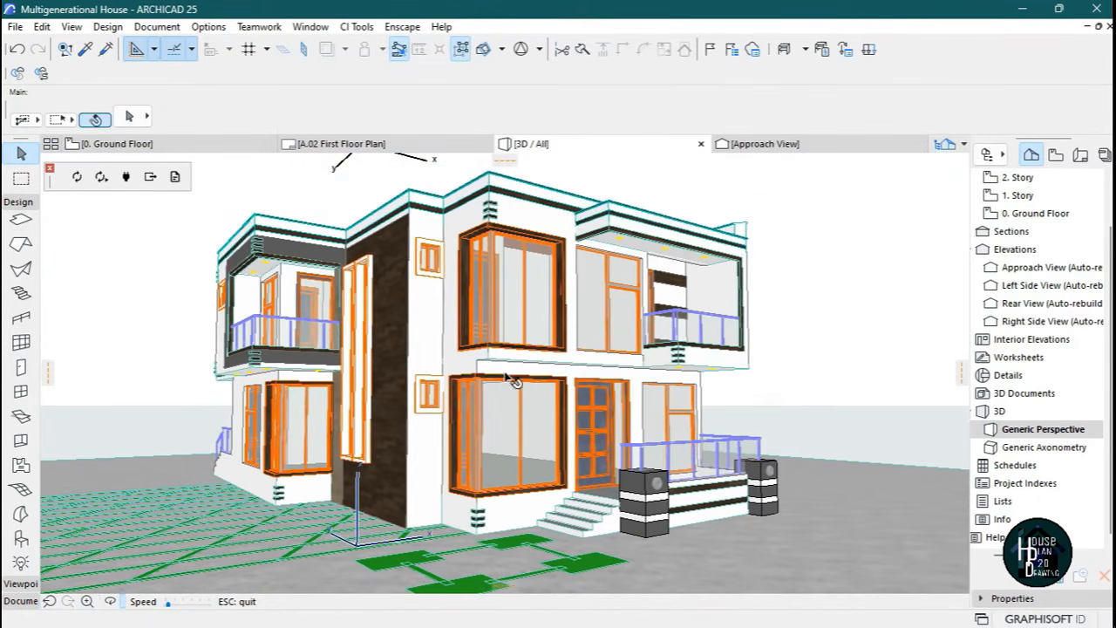
pyautogui.press('Escape')
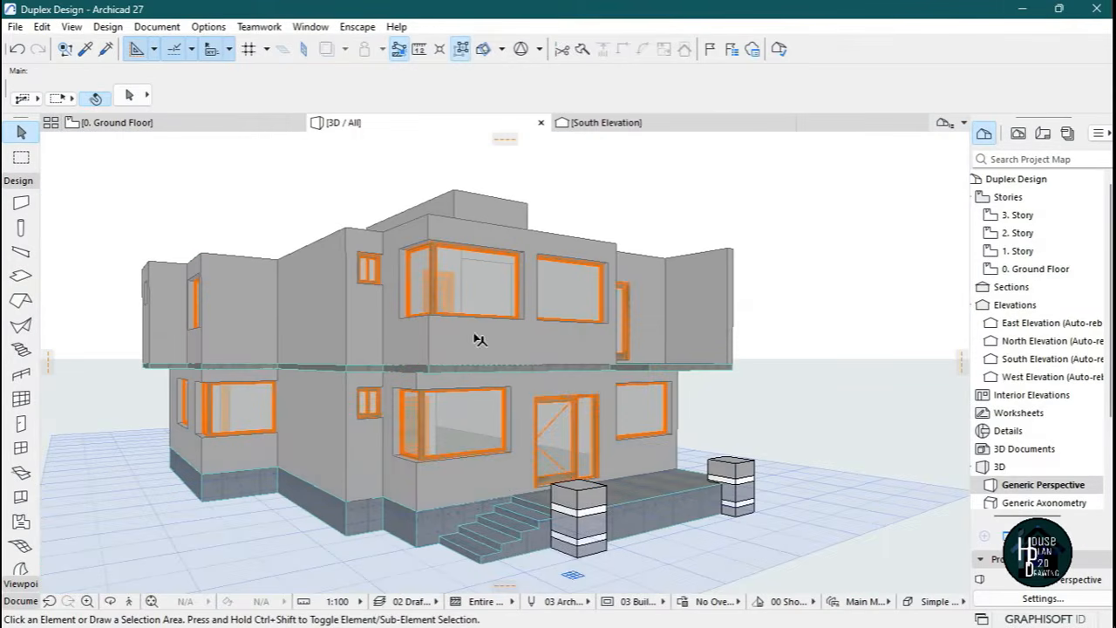
# Select both panes of the ground-floor corner window beside the entrance steps and set their reveal depth to 71.
pyautogui.click(149, 600)
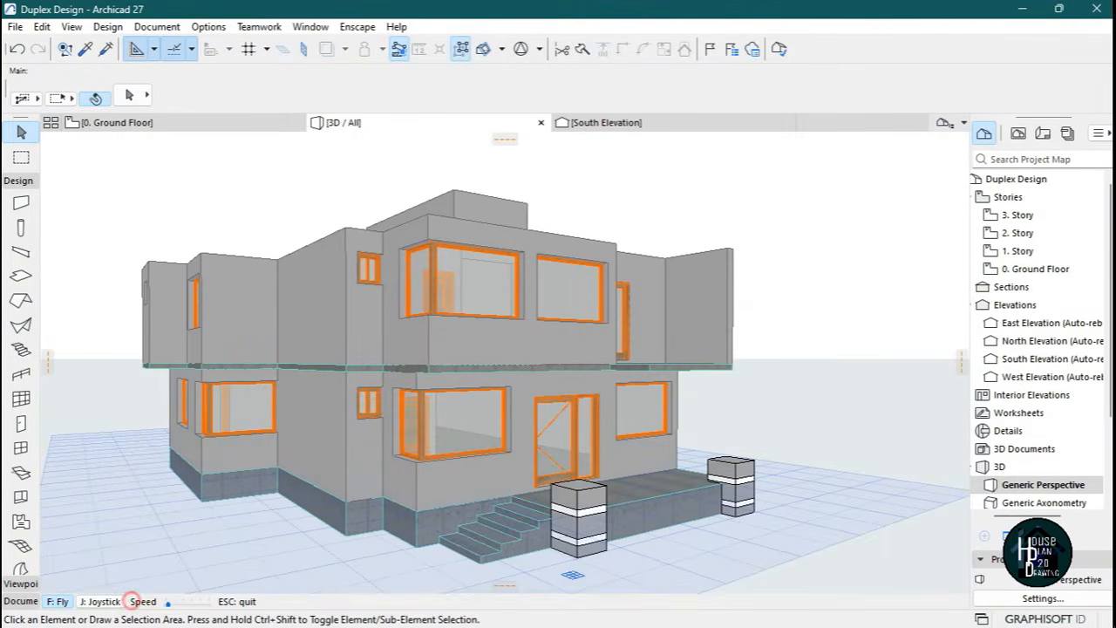
pyautogui.press('Up')
pyautogui.press('Down')
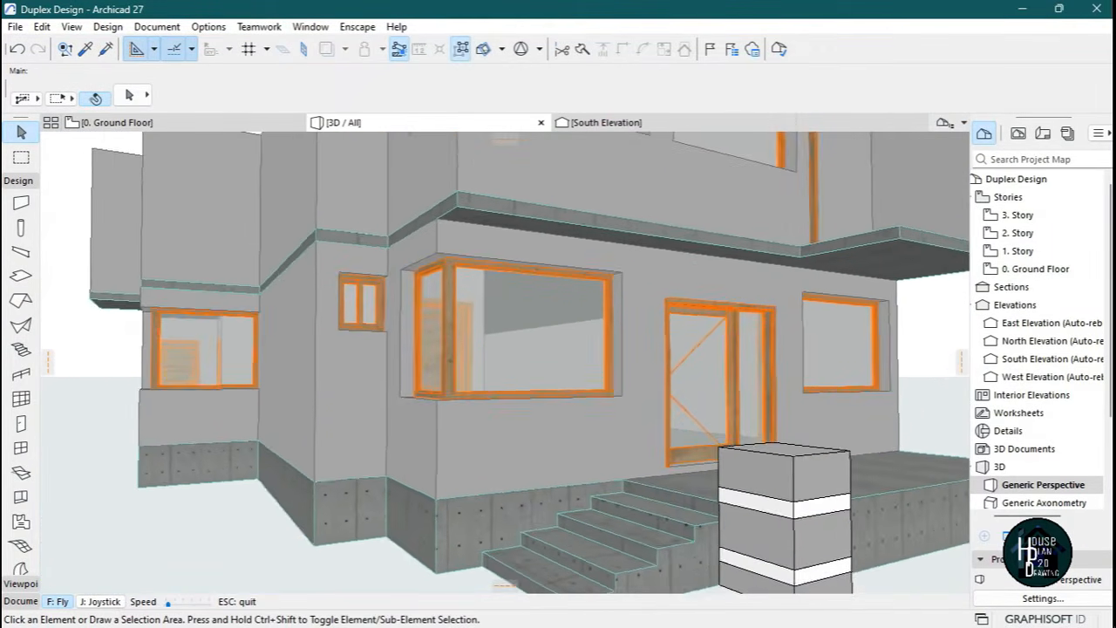
pyautogui.press('Escape')
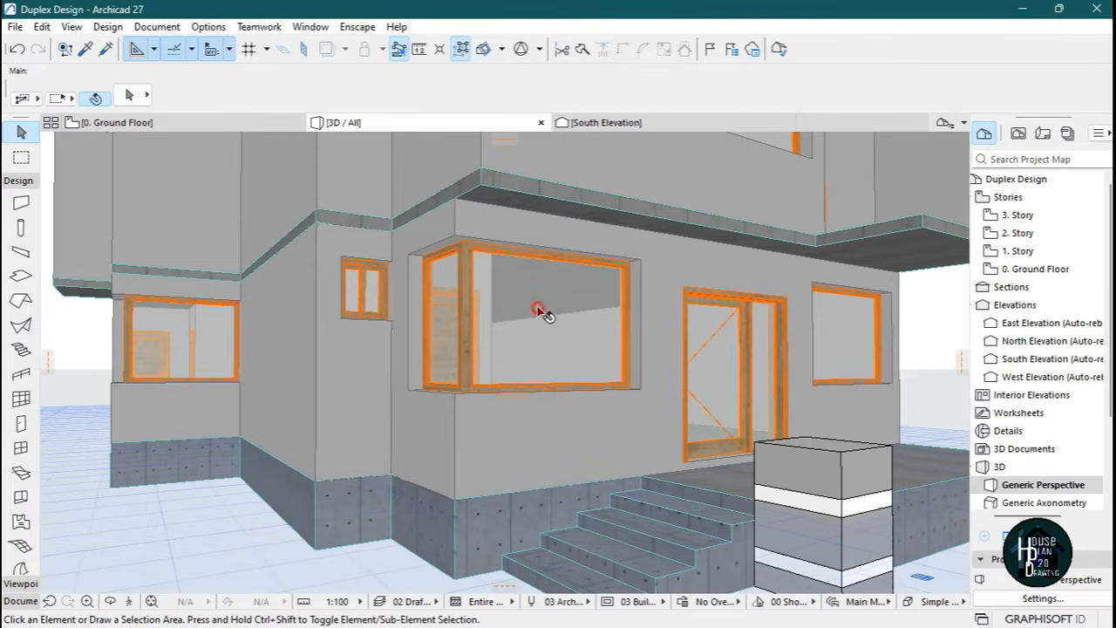
pyautogui.click(541, 316)
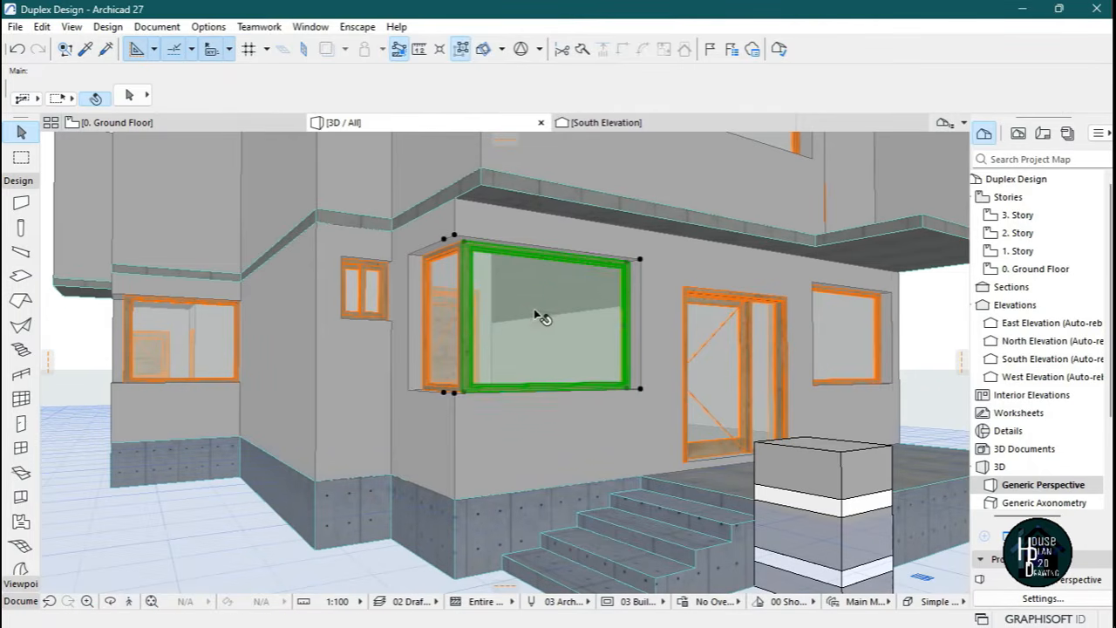
pyautogui.keyDown('shift'); pyautogui.click(453, 312); pyautogui.keyUp('shift')
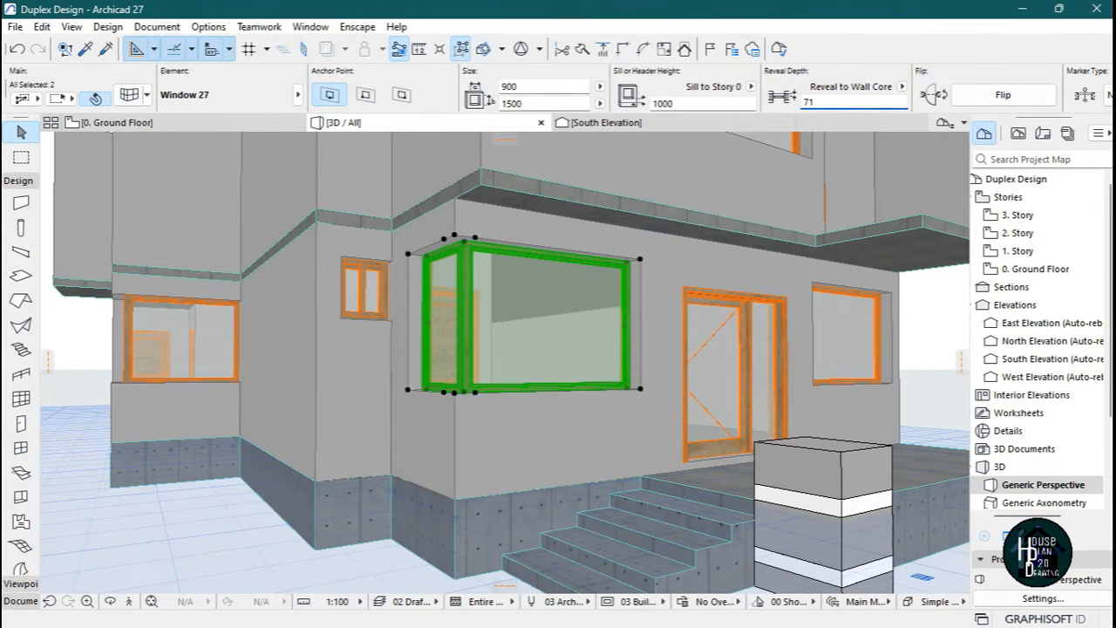
pyautogui.press('Return')
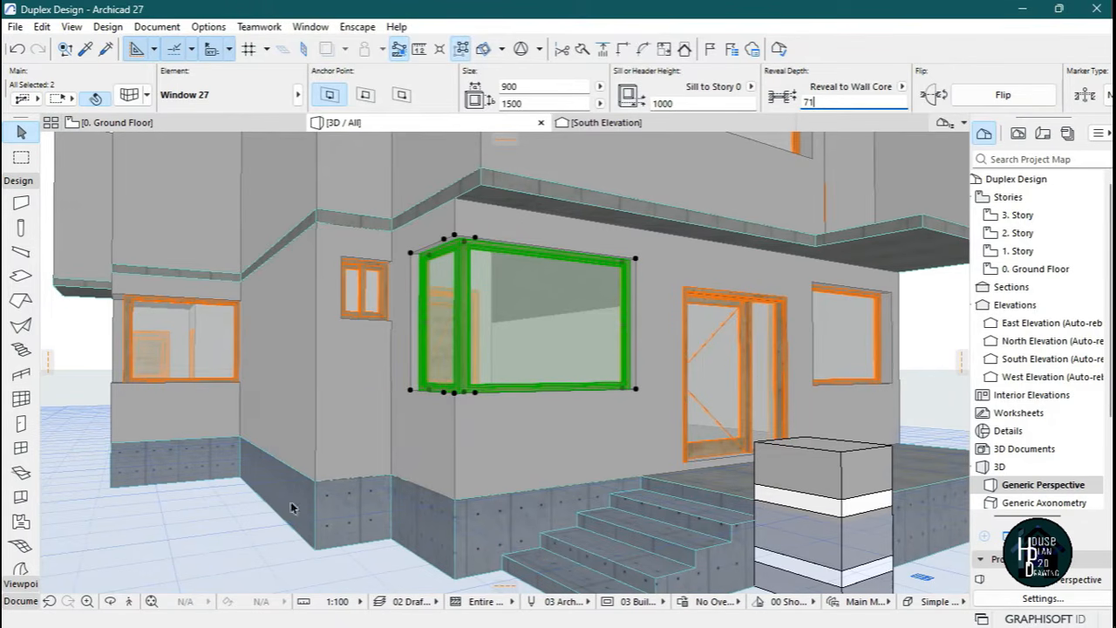
# Check the corner window's frame position in the wall up close and set the reveal depth of both panes to 89.
pyautogui.press('Up')
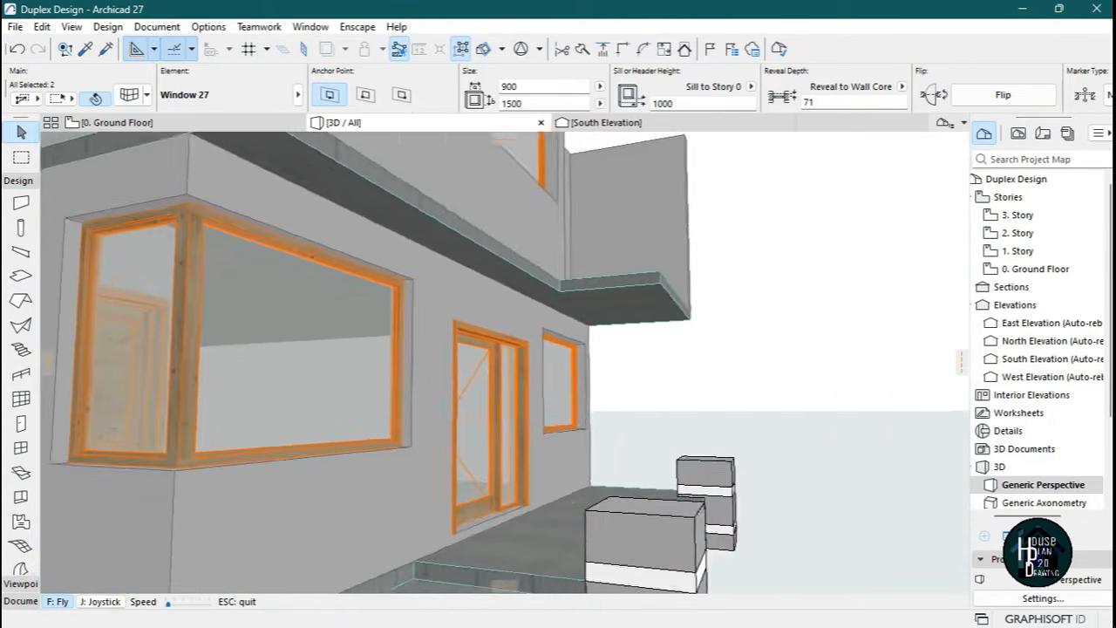
pyautogui.press('Down')
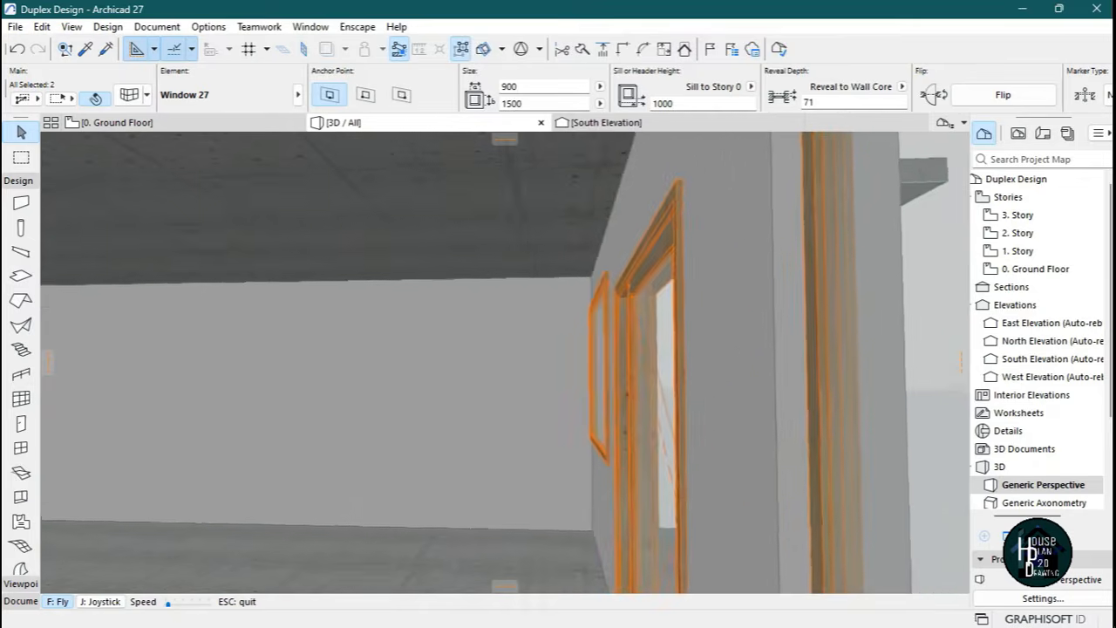
pyautogui.press('Right')
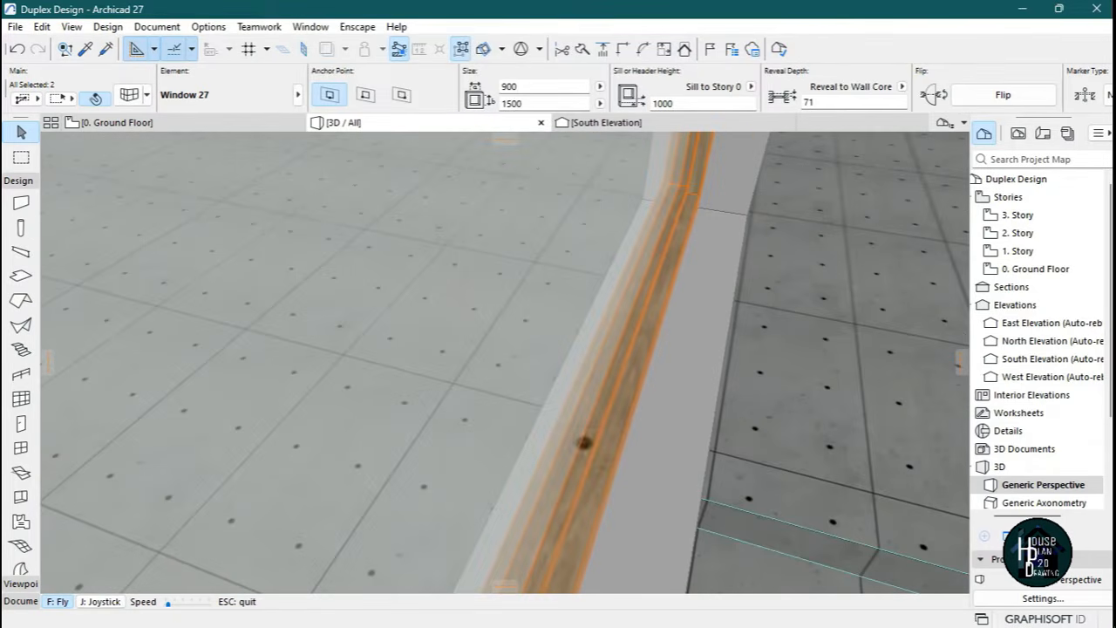
pyautogui.press('Escape')
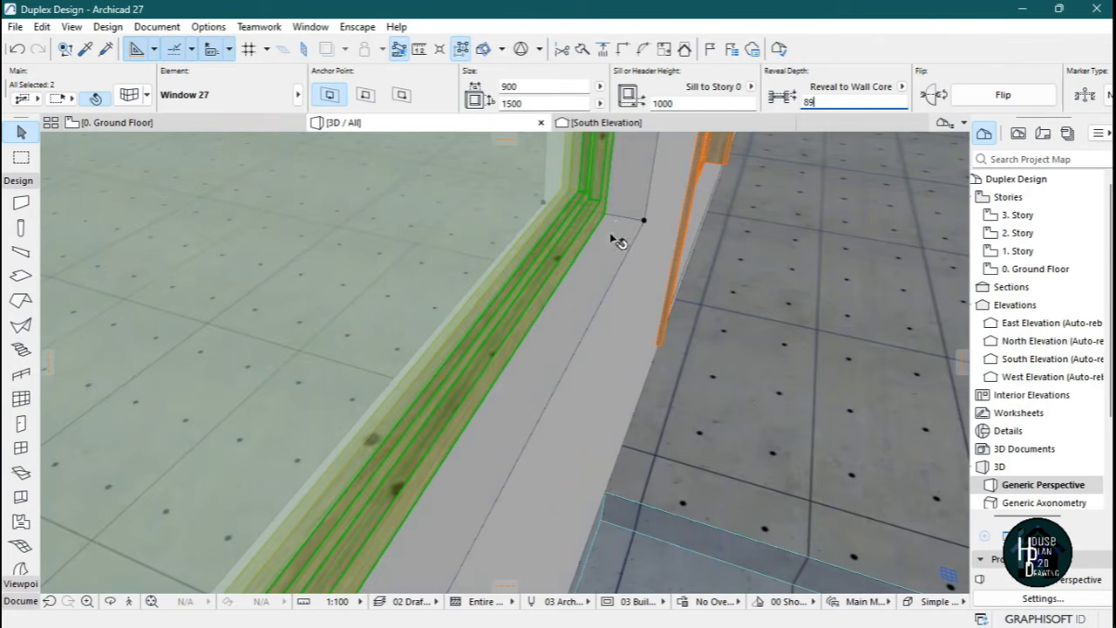
pyautogui.press('Escape')
# Stretch the bottom edge of the ground-floor corner window down near floor level, giving it a height of 2410 and a sill of 90.
pyautogui.click(129, 601)
pyautogui.press('Down')
pyautogui.press('Down')
pyautogui.press('Up')
pyautogui.press('Down')
pyautogui.press('Up')
pyautogui.press('Escape')
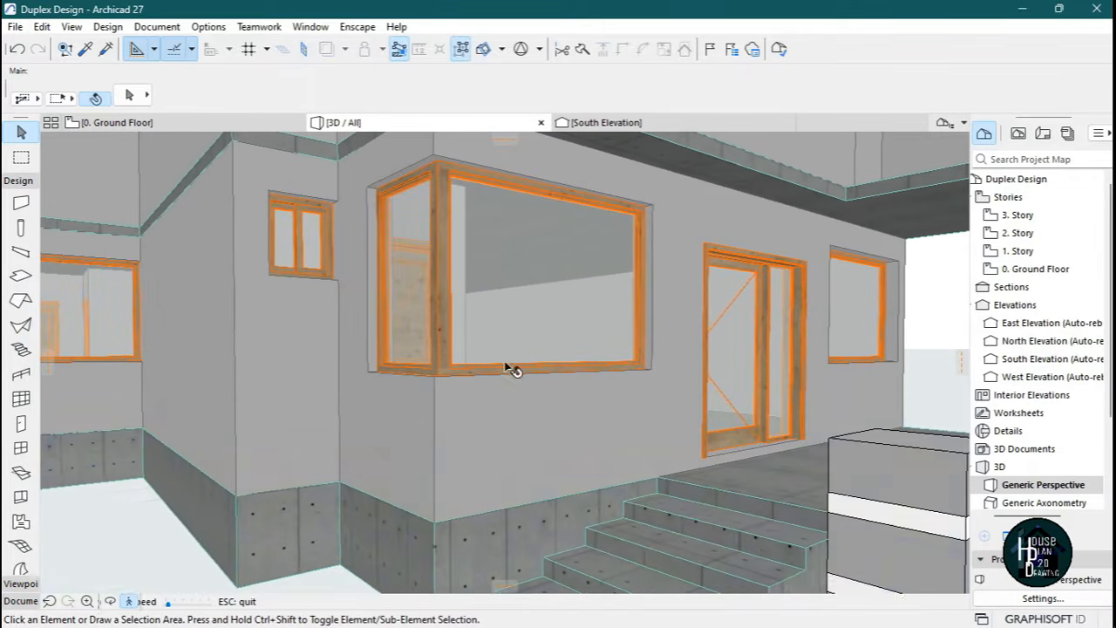
pyautogui.click(537, 248)
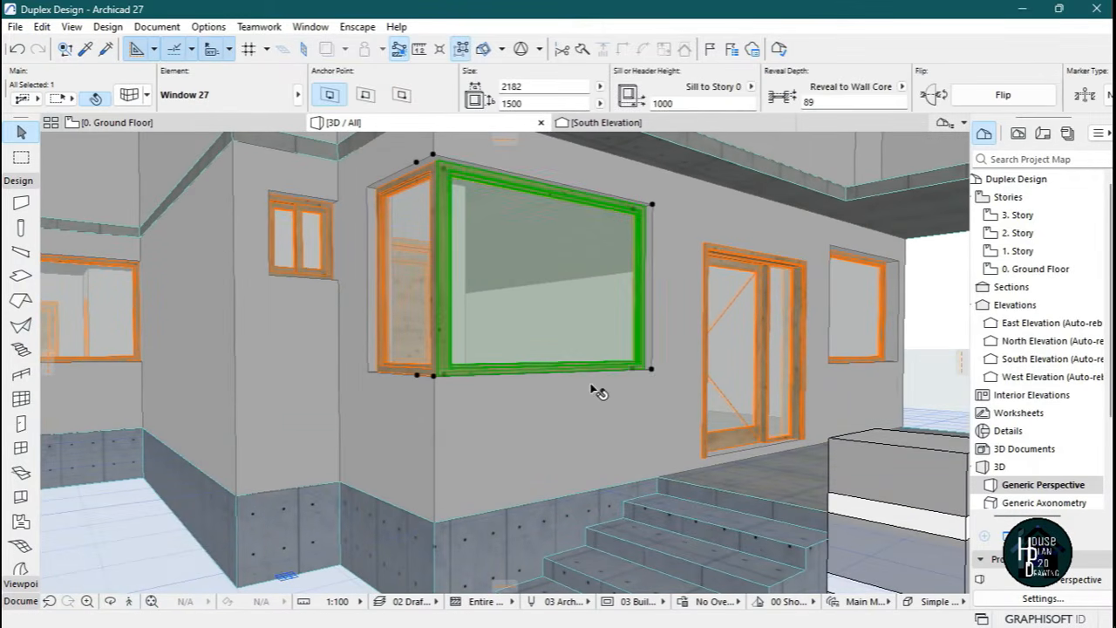
pyautogui.click(651, 368)
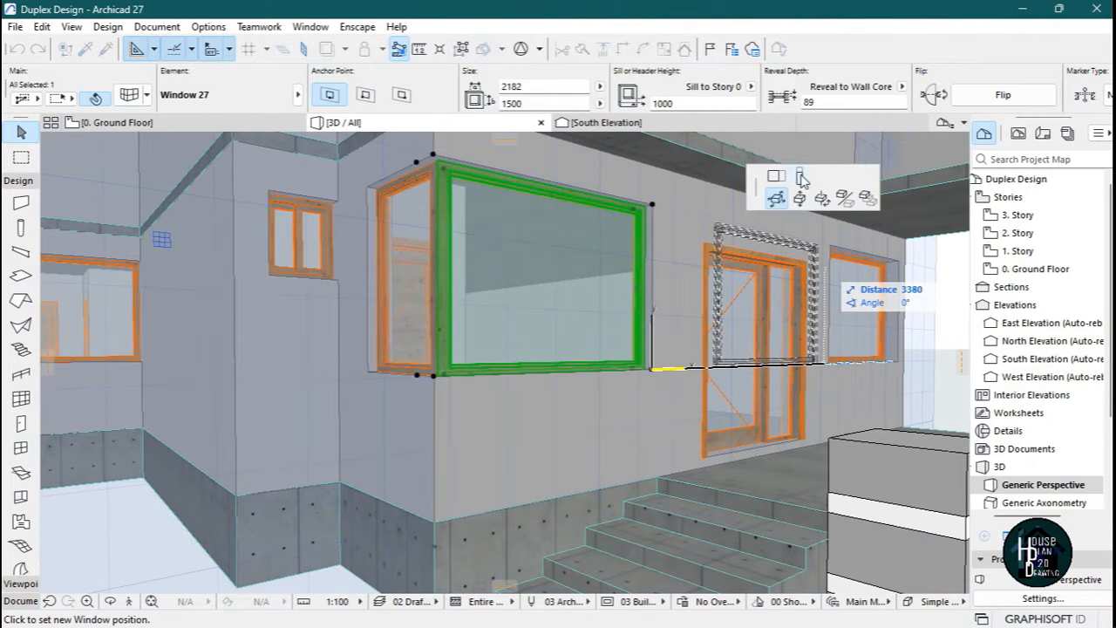
pyautogui.click(800, 176)
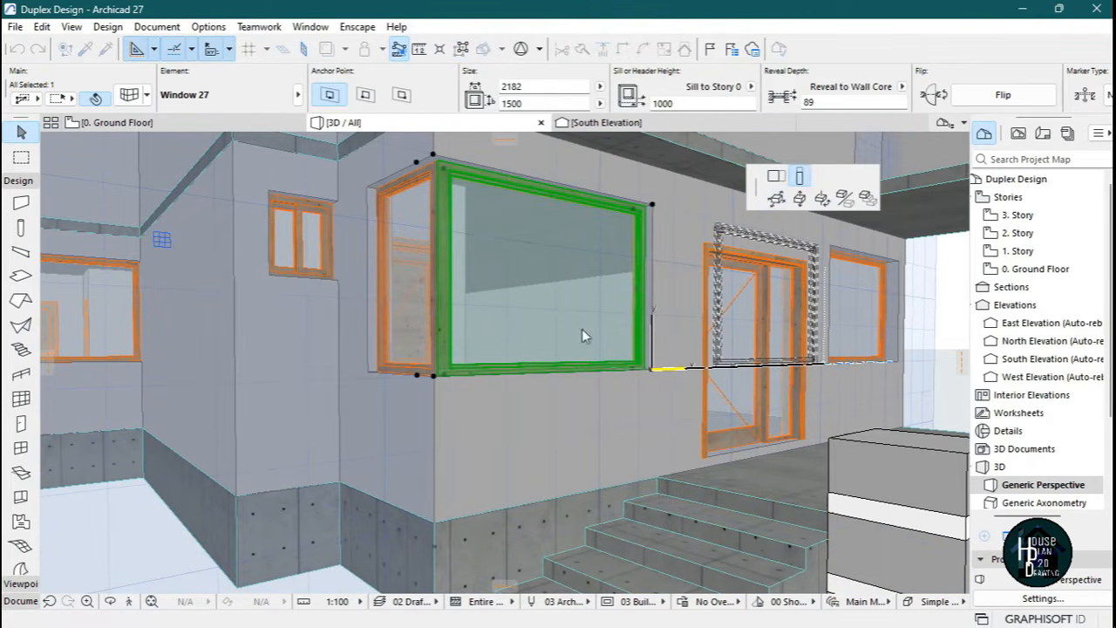
pyautogui.click(654, 462)
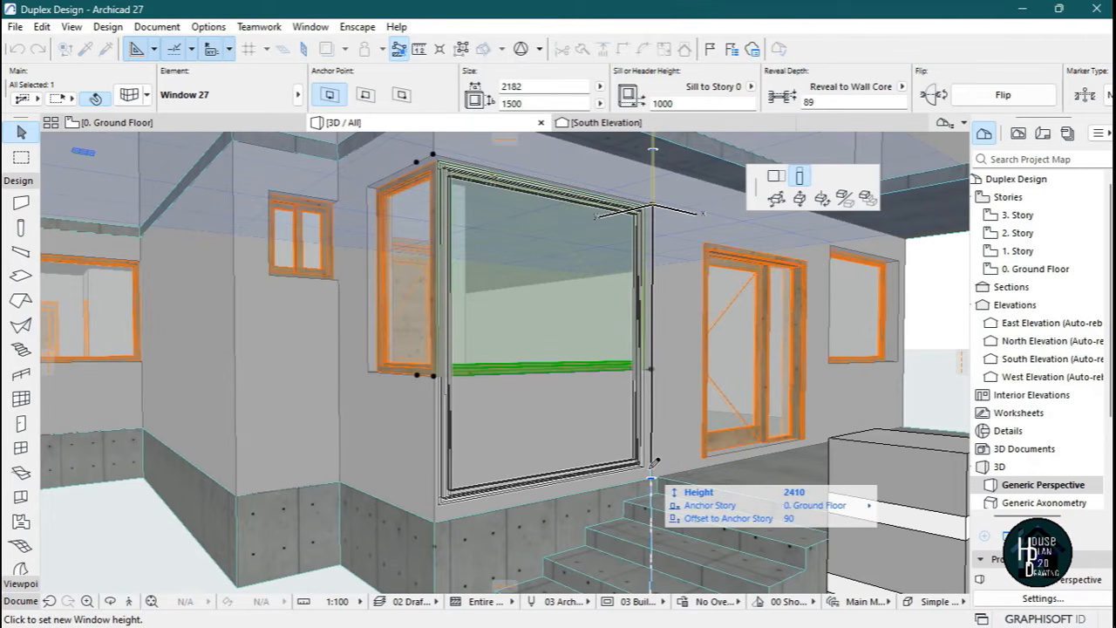
pyautogui.click(650, 468)
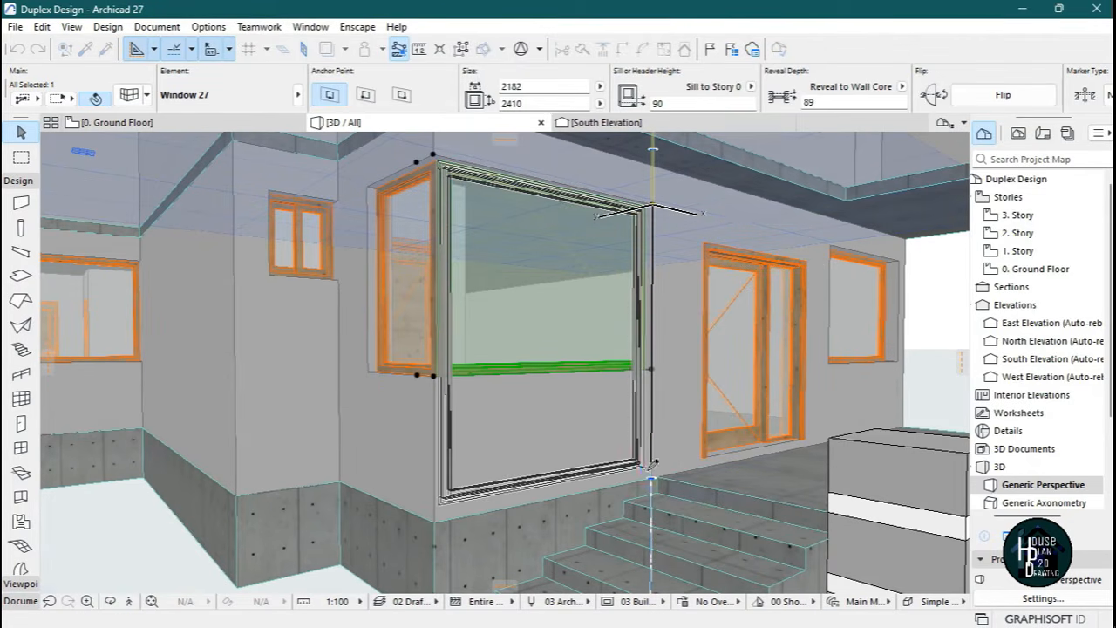
pyautogui.press('Escape')
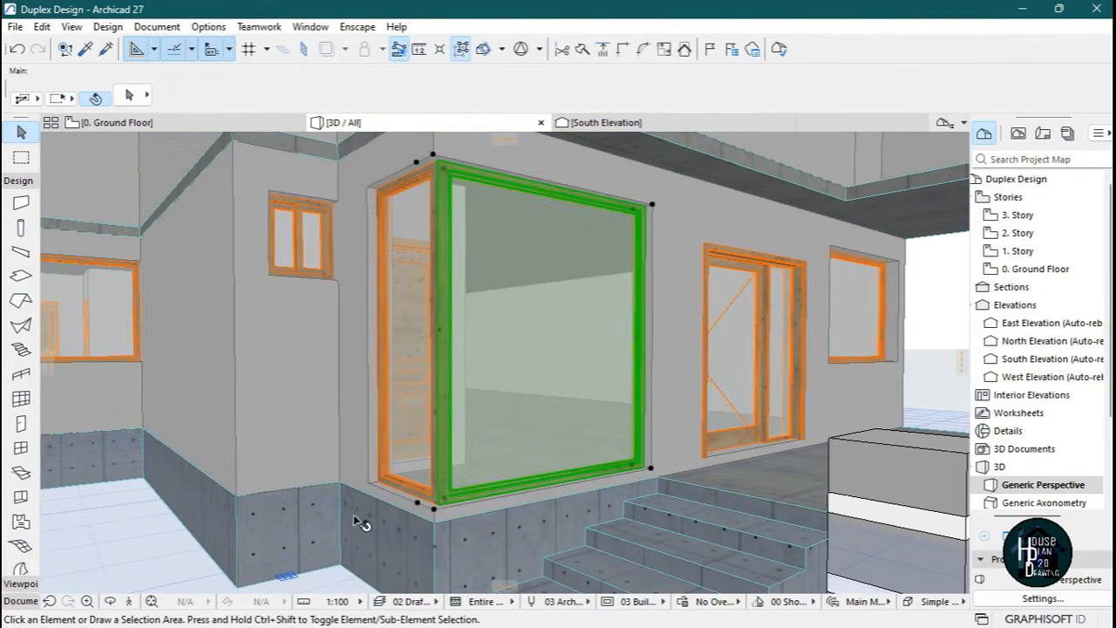
# Transfer the settings of the enlarged ground-floor corner window to the corner window directly above it on the upper floor.
pyautogui.click(128, 600)
pyautogui.press('Down')
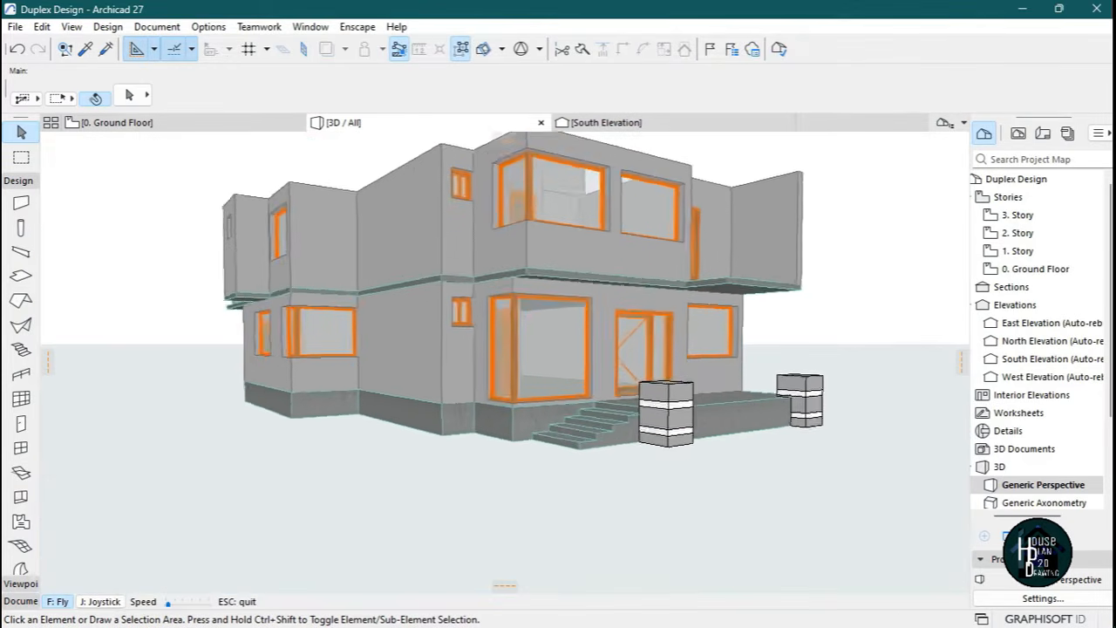
pyautogui.press('Up')
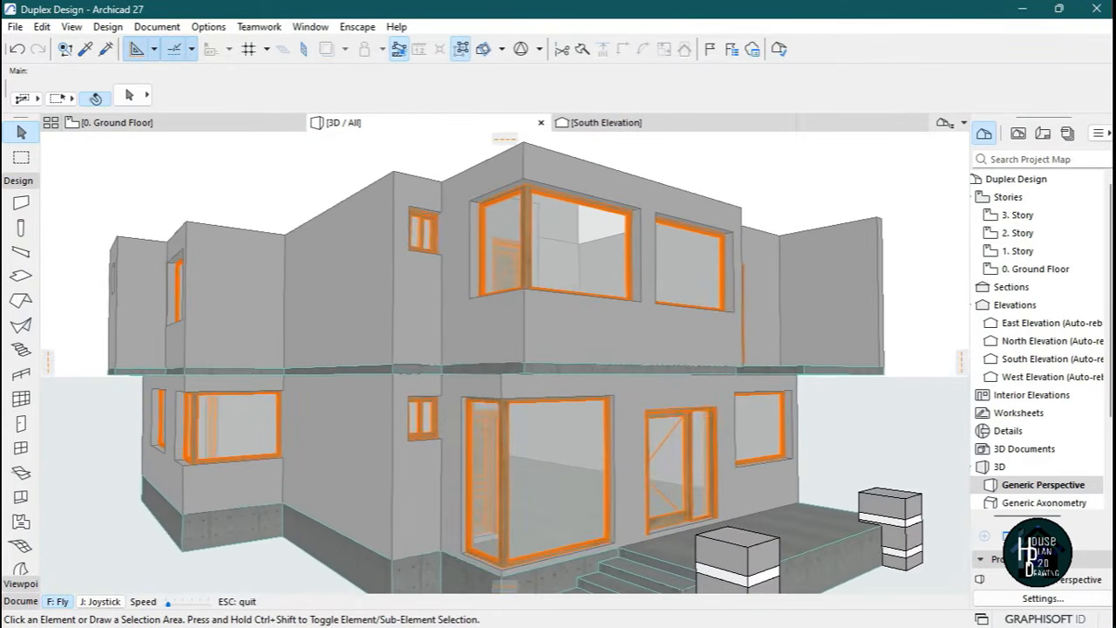
pyautogui.press('Escape')
pyautogui.press('alt')
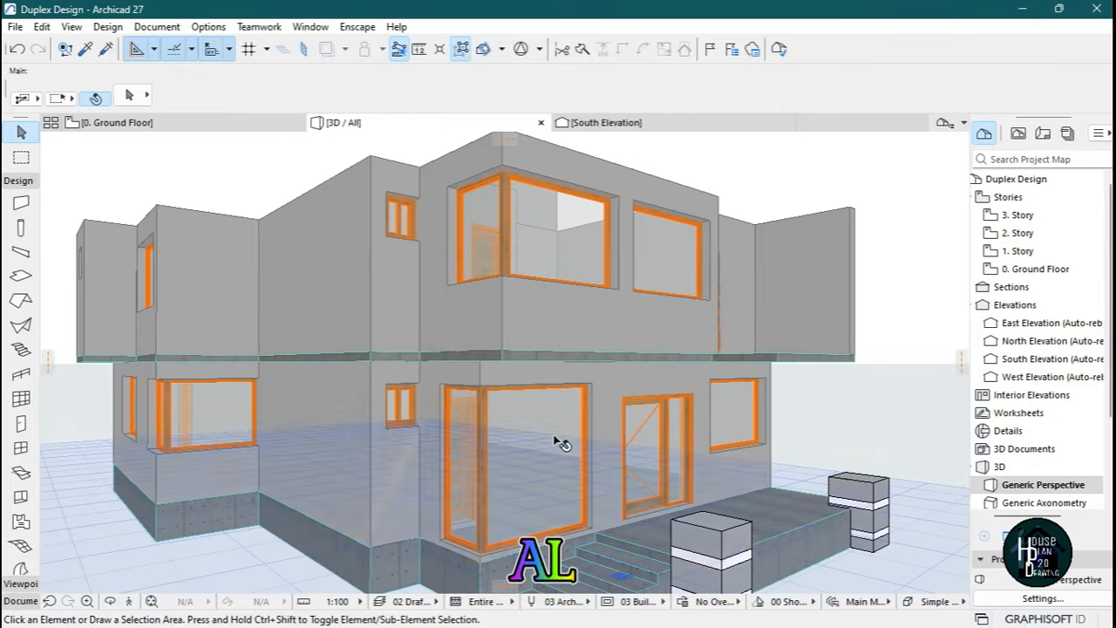
pyautogui.keyDown('alt'); pyautogui.click(561, 421); pyautogui.keyUp('alt')
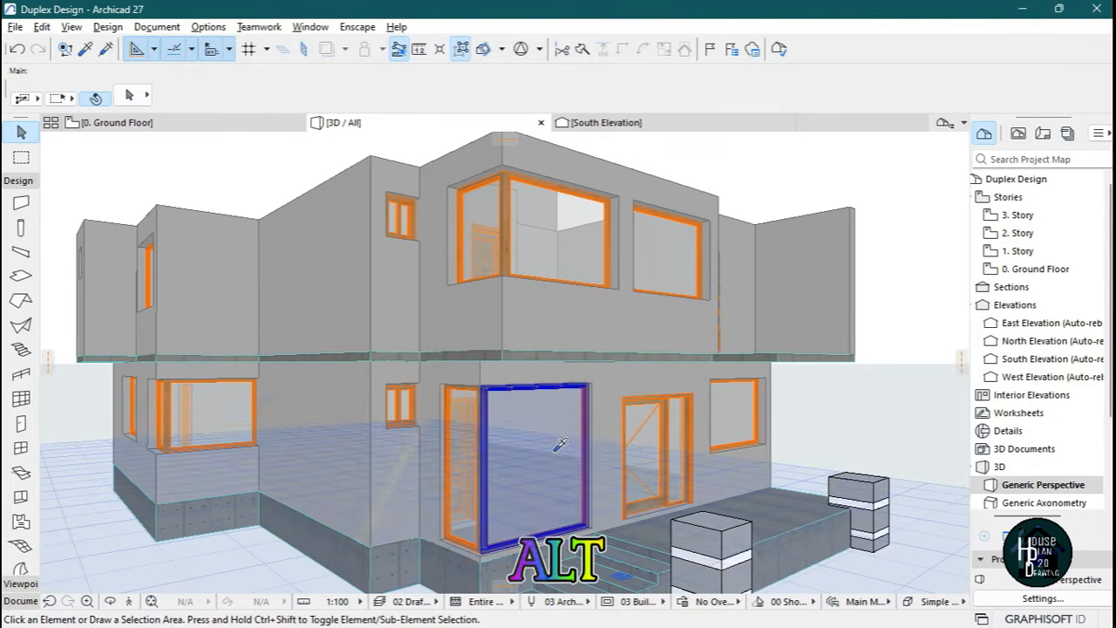
pyautogui.hotkey('ctrl', 'alt')
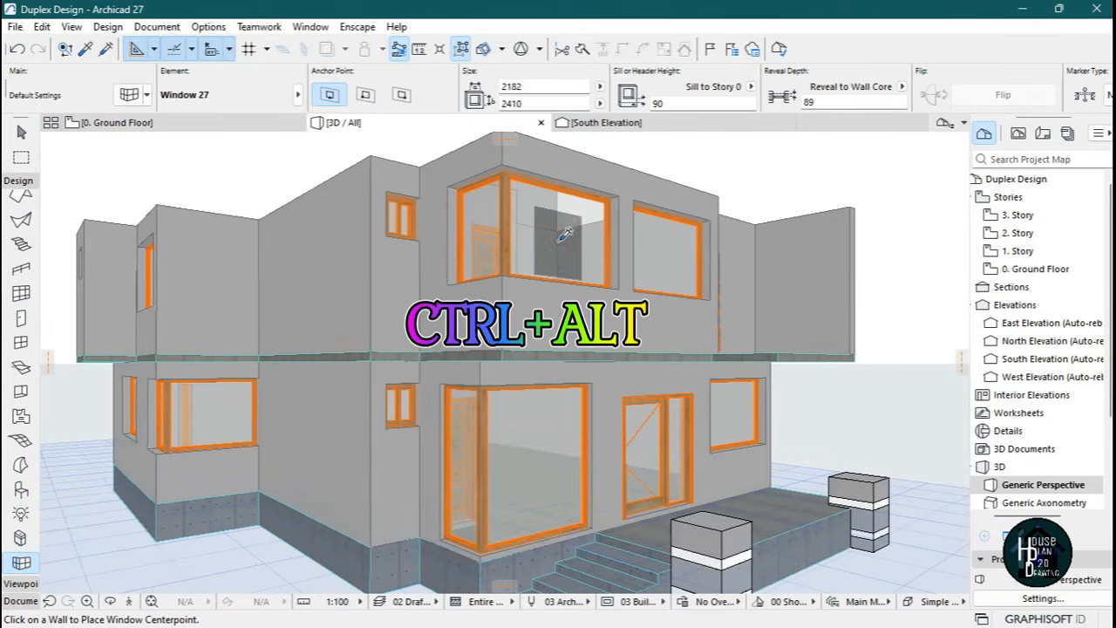
pyautogui.keyDown('ctrl'); pyautogui.keyDown('alt'); pyautogui.click(560, 242); pyautogui.keyUp('alt'); pyautogui.keyUp('ctrl')
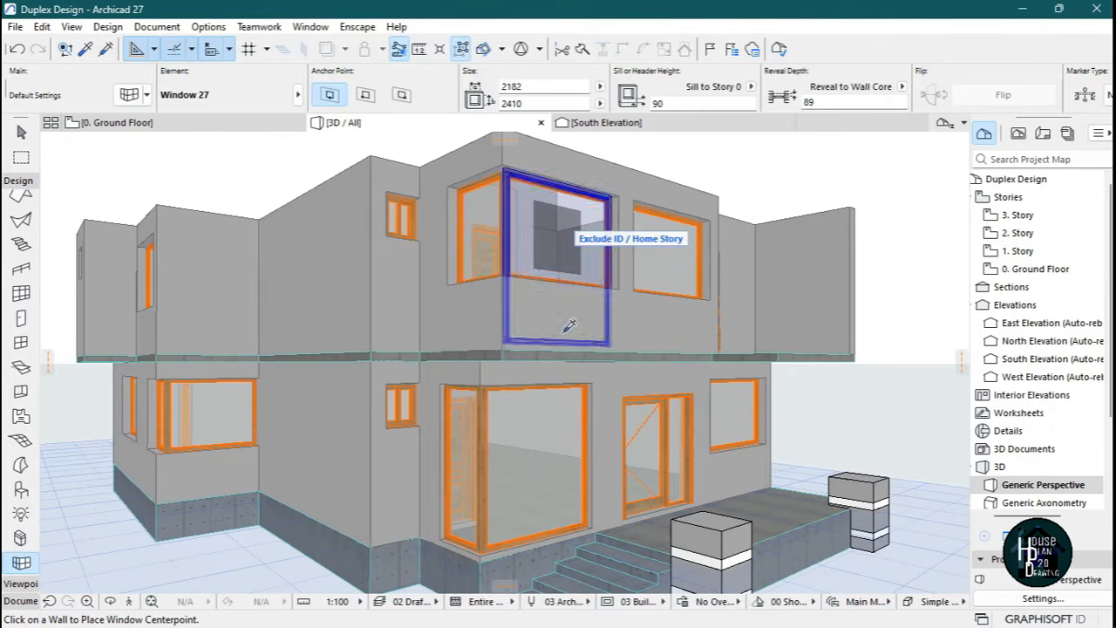
pyautogui.press('Escape')
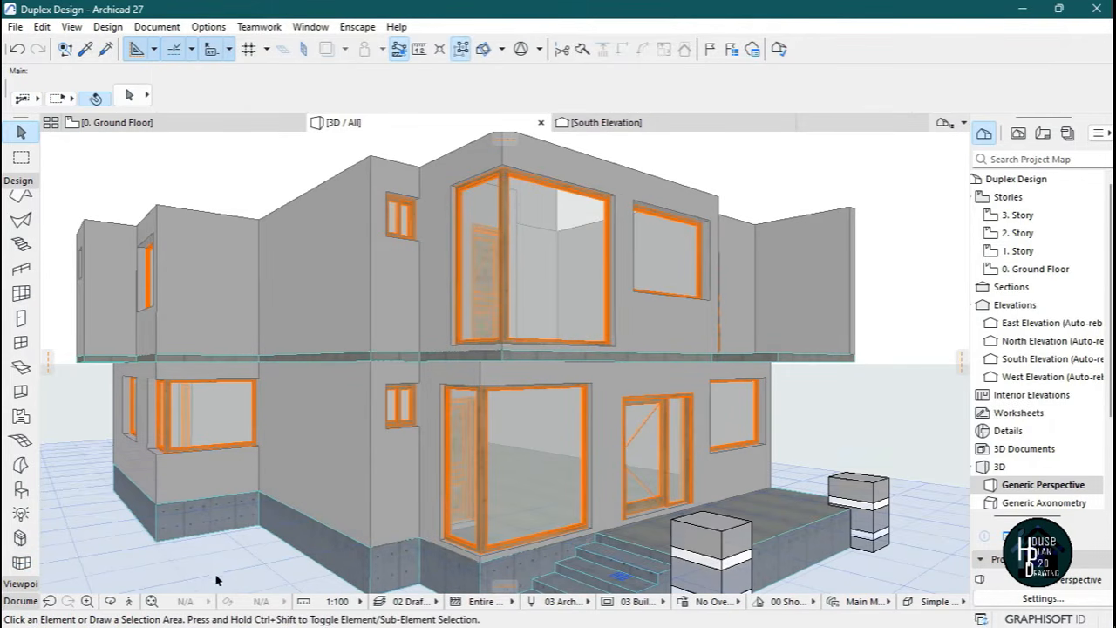
# Stretch the bottom edge of the side wing's ground-floor corner window down to the level of the front corner window's bottom.
pyautogui.click(128, 606)
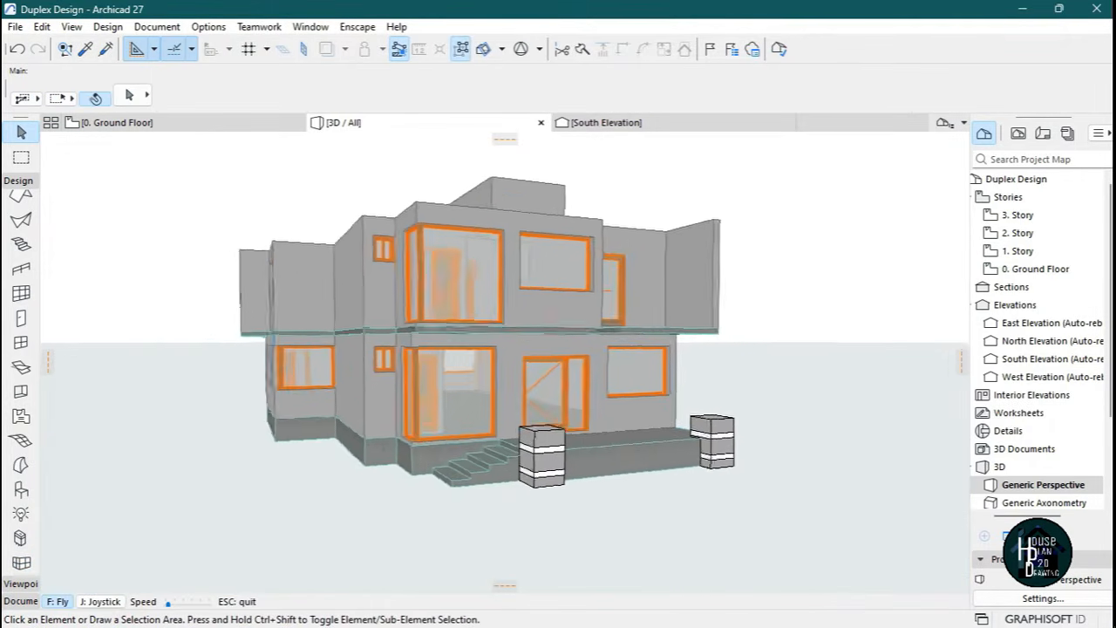
pyautogui.press('Up')
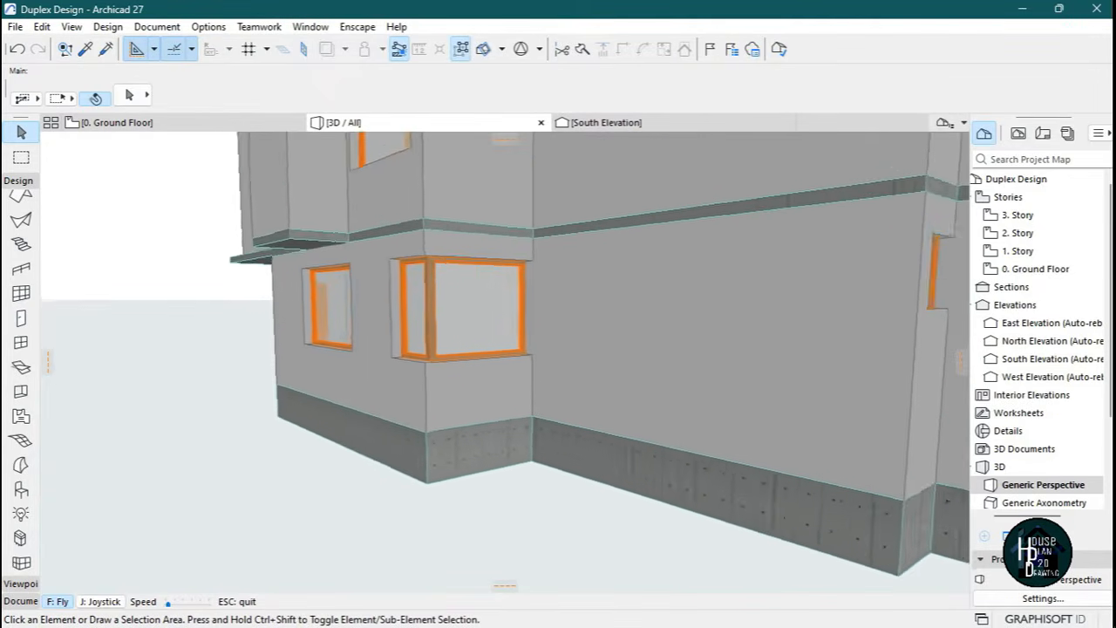
pyautogui.press('Down')
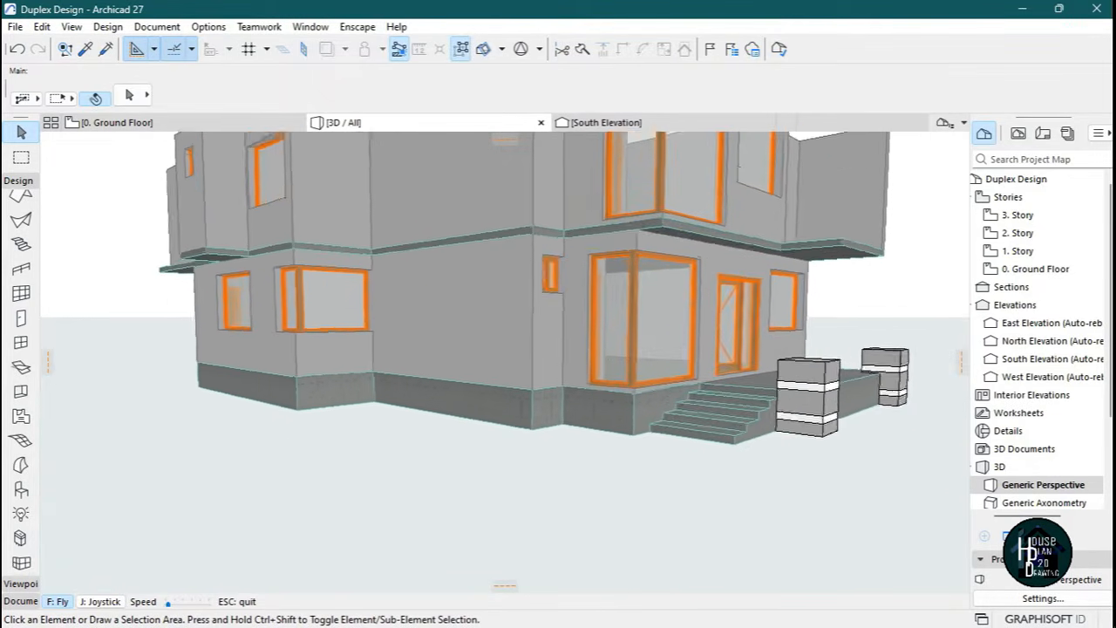
pyautogui.press('Escape')
pyautogui.click(314, 350)
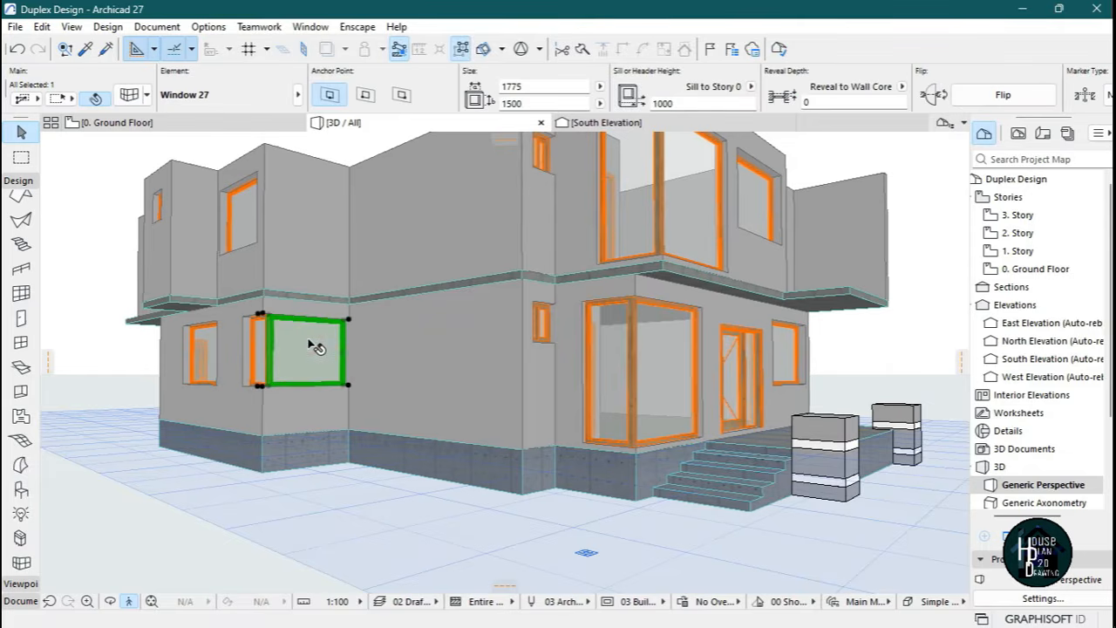
pyautogui.click(348, 386)
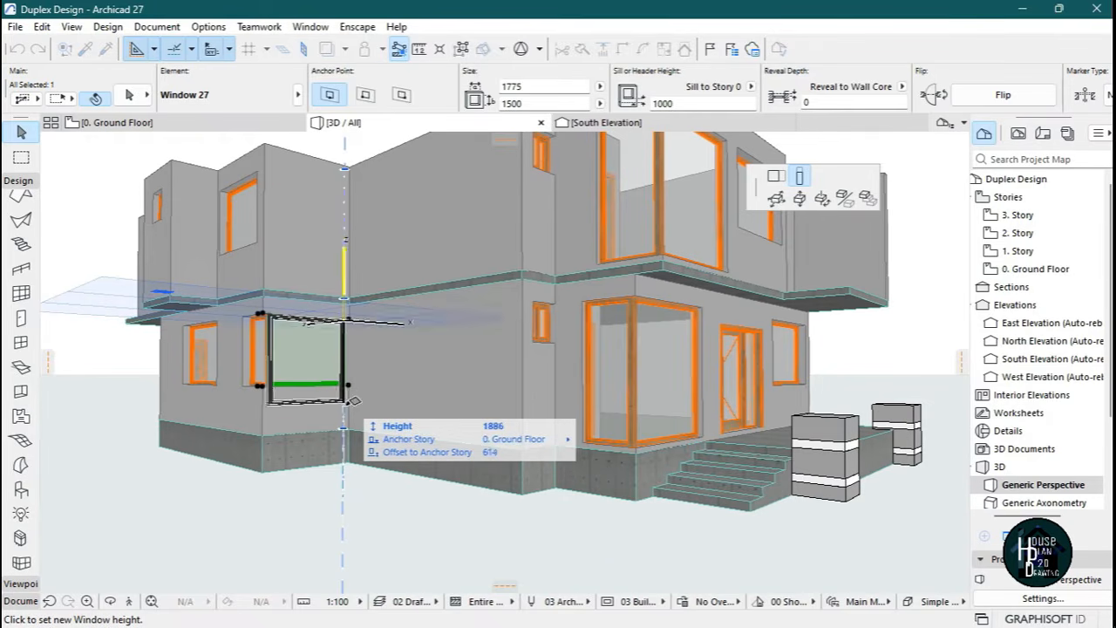
pyautogui.press('shift')
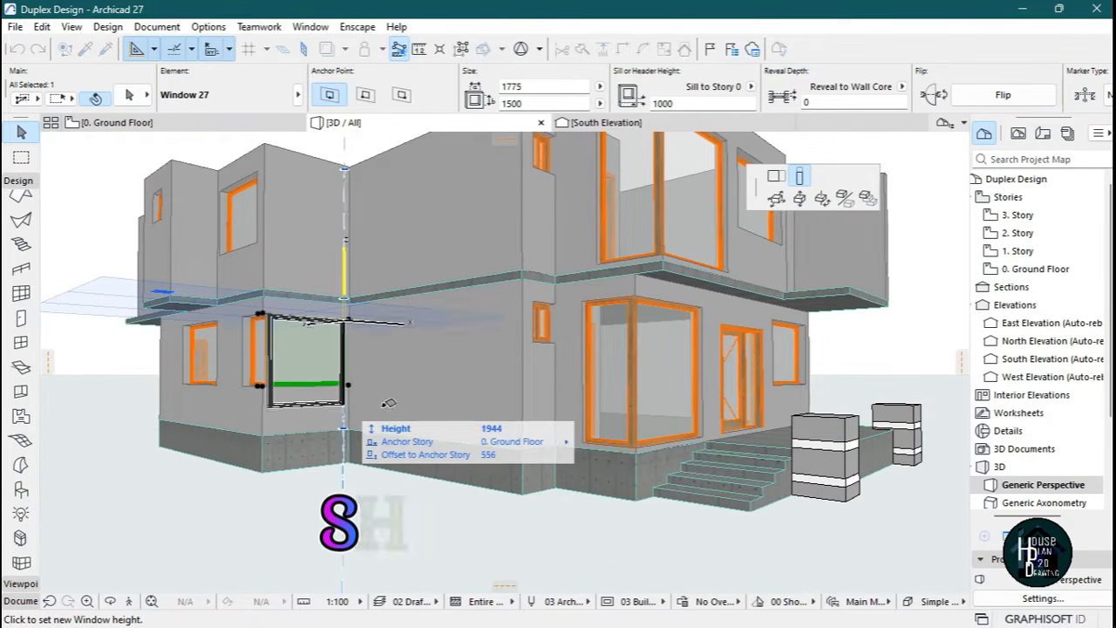
pyautogui.click(589, 434)
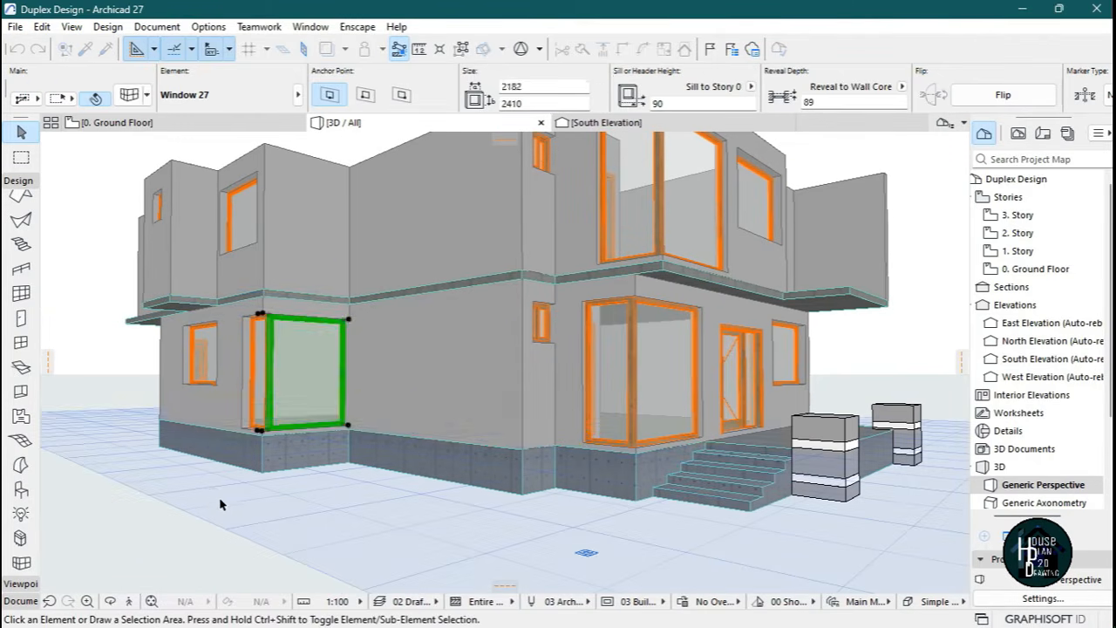
pyautogui.click(210, 502)
# Stretch the bottom edge of the ground-floor window beside the entrance door down near floor level, giving it a height of 2410 and a sill of 90.
pyautogui.click(130, 601)
pyautogui.press('Right')
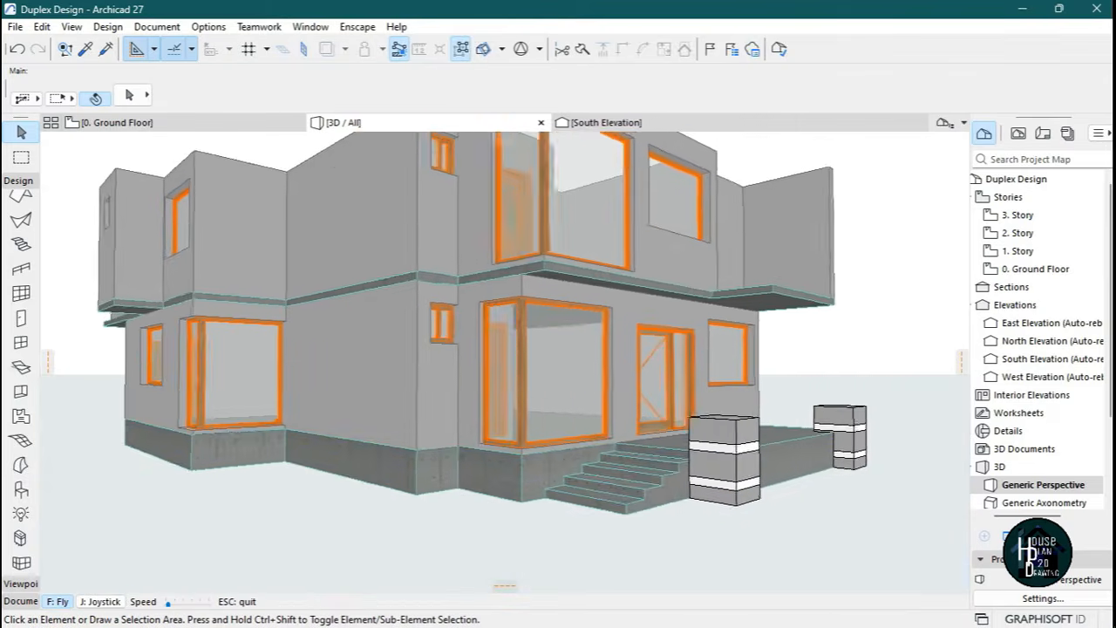
pyautogui.press('Up')
pyautogui.press('Right')
pyautogui.press('Down')
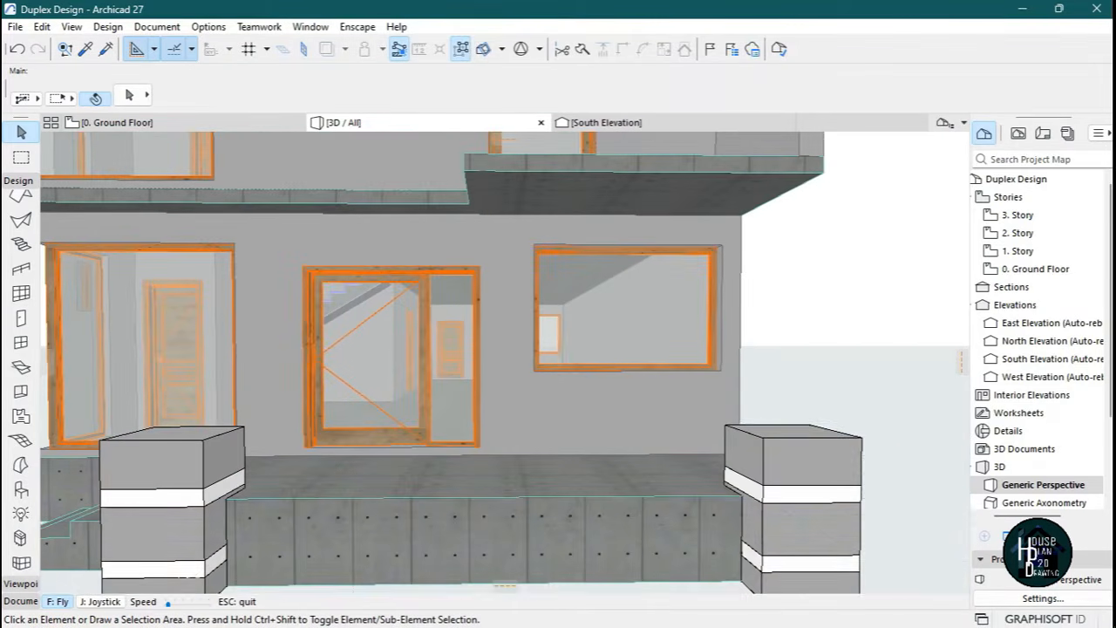
pyautogui.press('Escape')
pyautogui.click(650, 284)
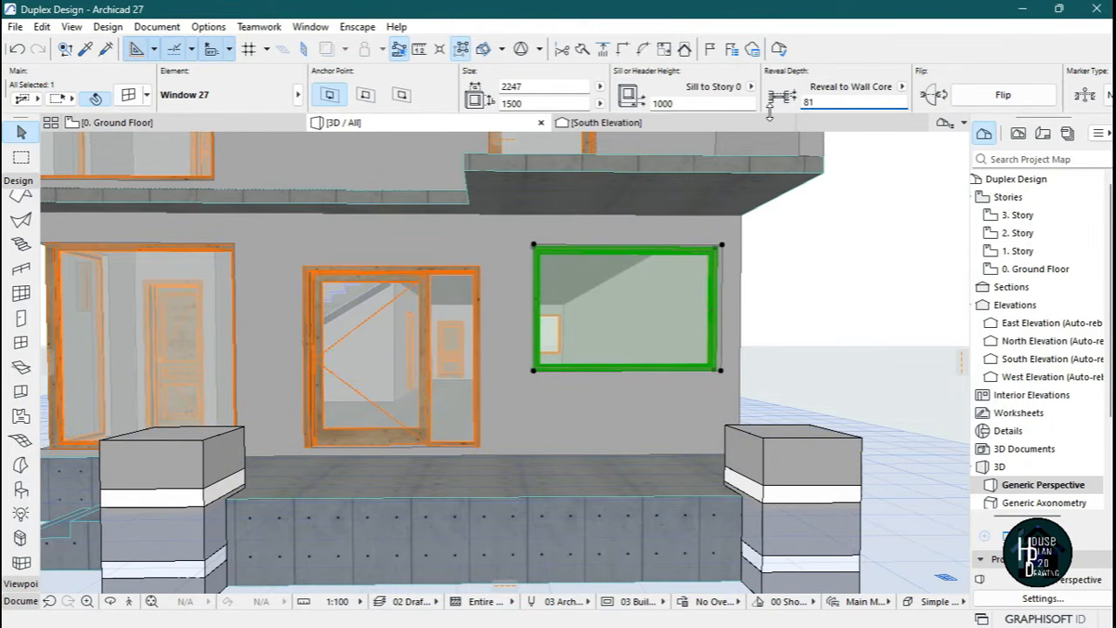
pyautogui.click(534, 371)
pyautogui.click(633, 451)
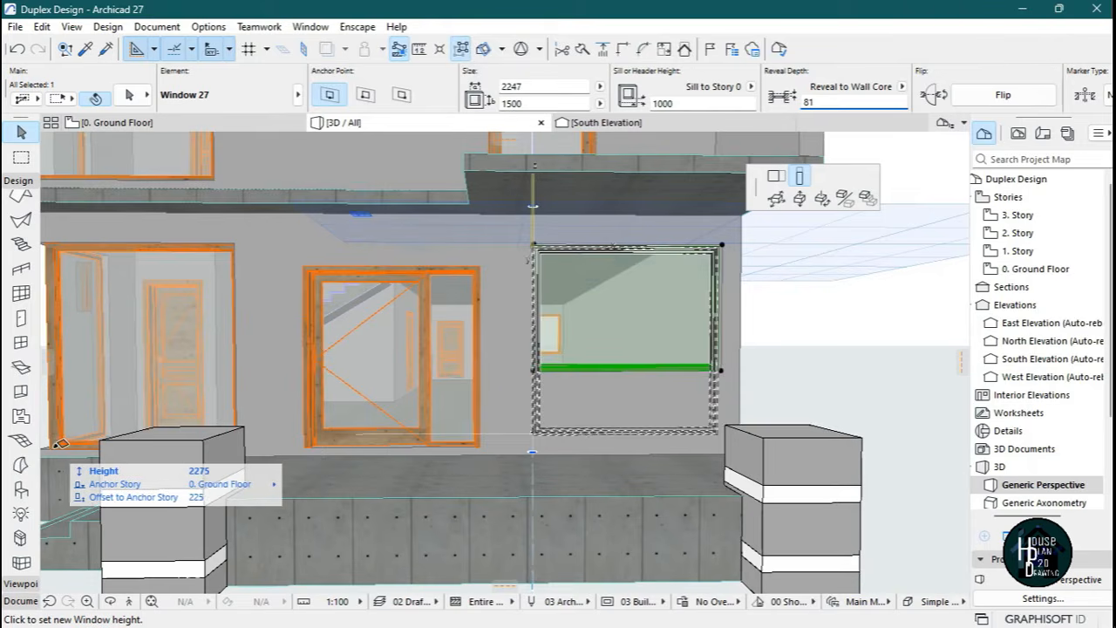
pyautogui.press('shift')
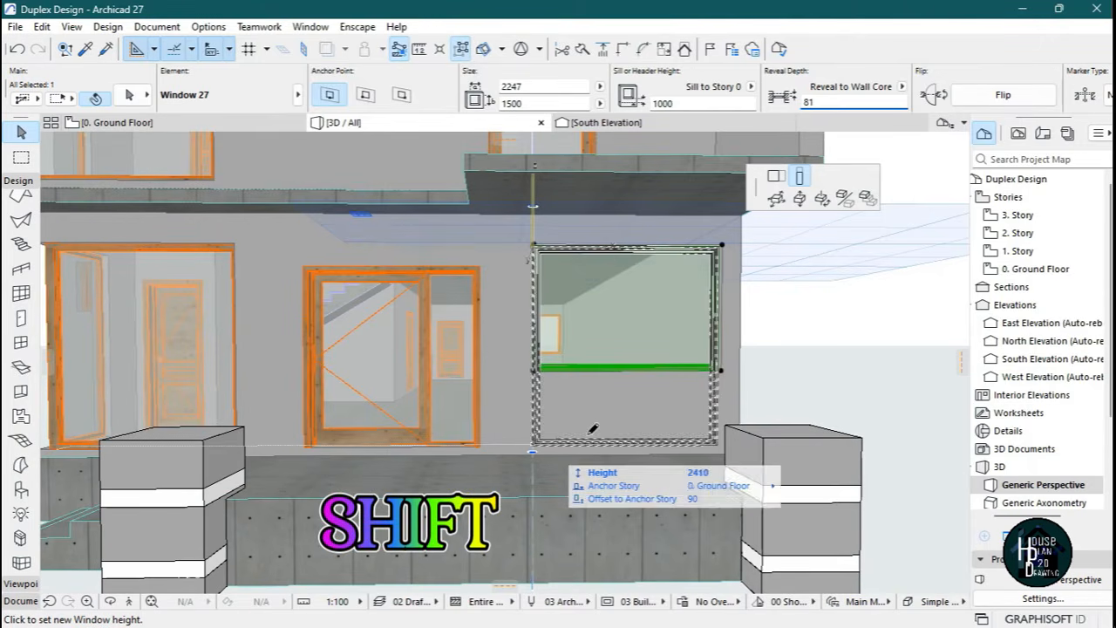
pyautogui.click(609, 431)
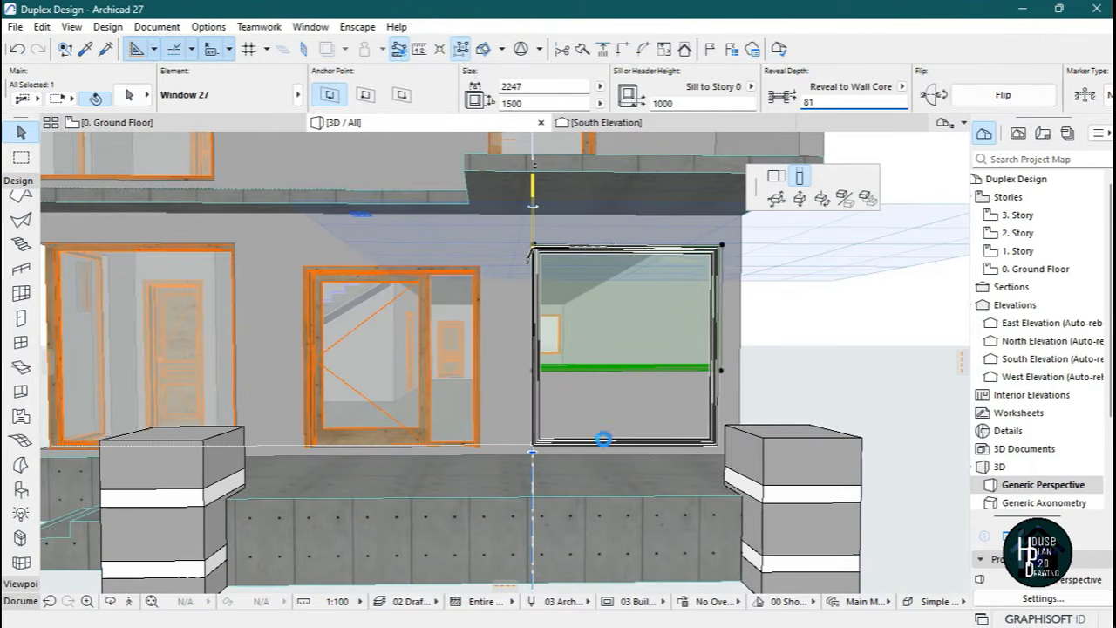
pyautogui.press('Escape')
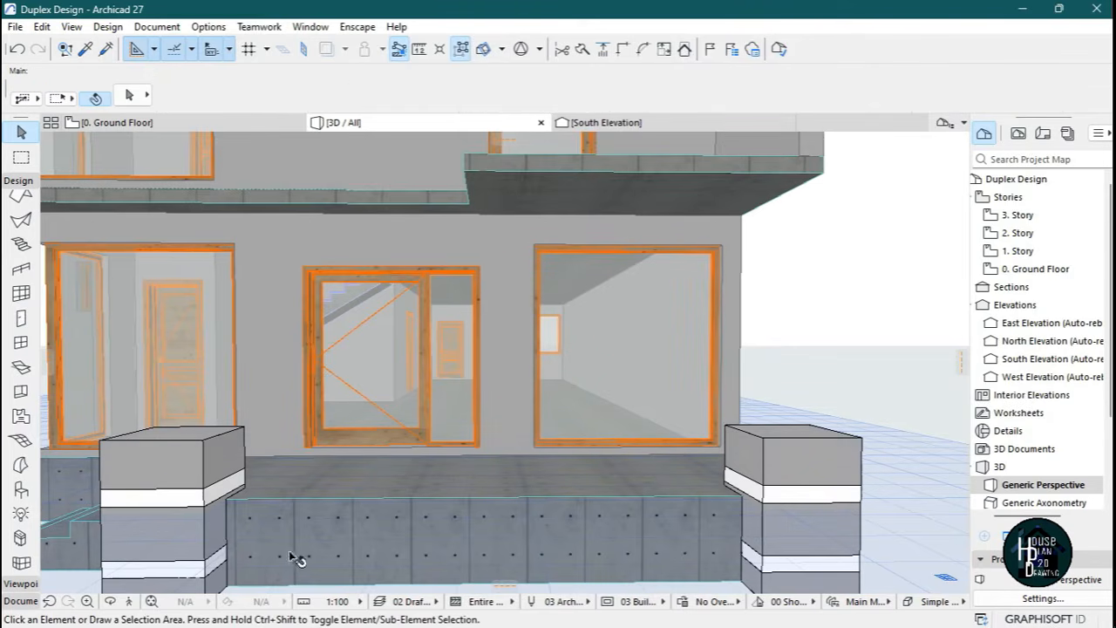
# Transfer the settings of the enlarged ground-floor window beside the entrance to the front upper-floor window next to the corner window.
pyautogui.click(123, 601)
pyautogui.press('Down')
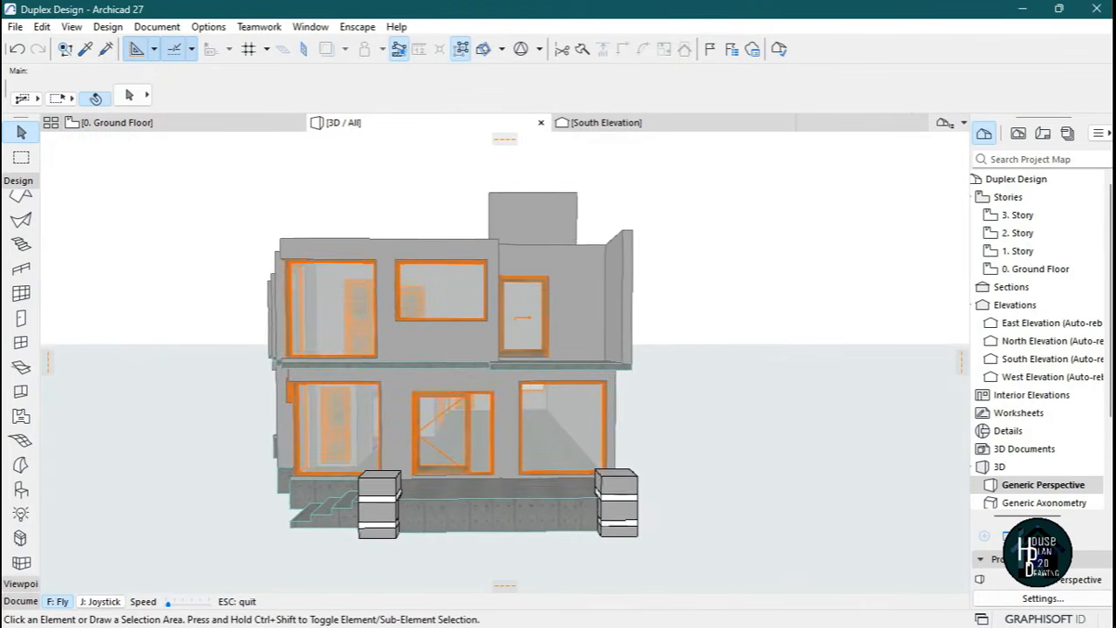
pyautogui.press('Up')
pyautogui.press('Escape')
pyautogui.press('alt')
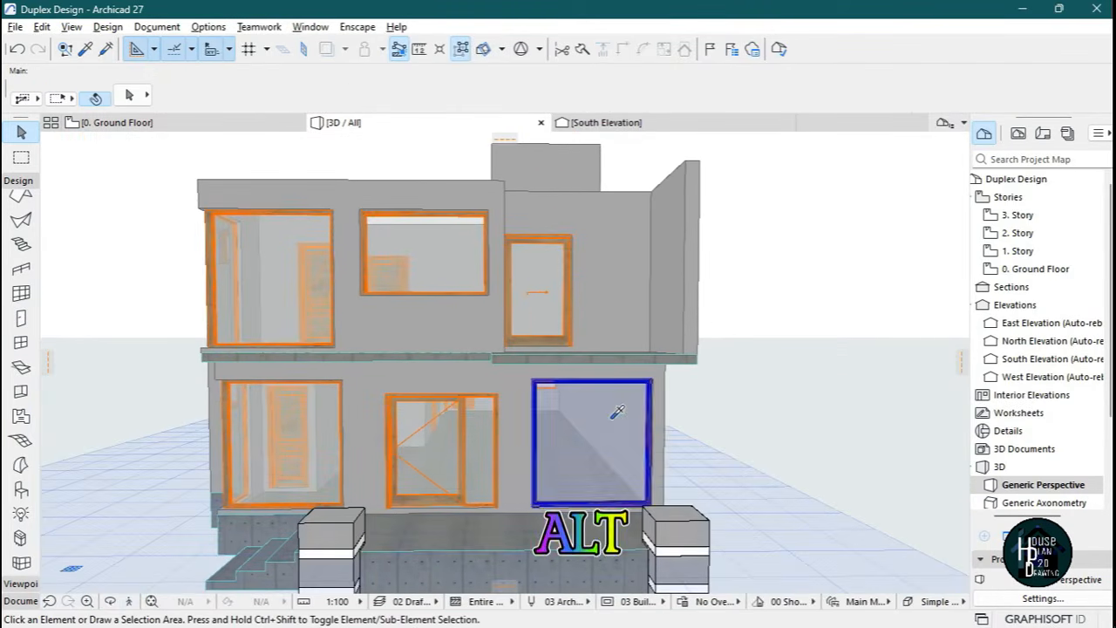
pyautogui.keyDown('alt'); pyautogui.click(569, 418); pyautogui.keyUp('alt')
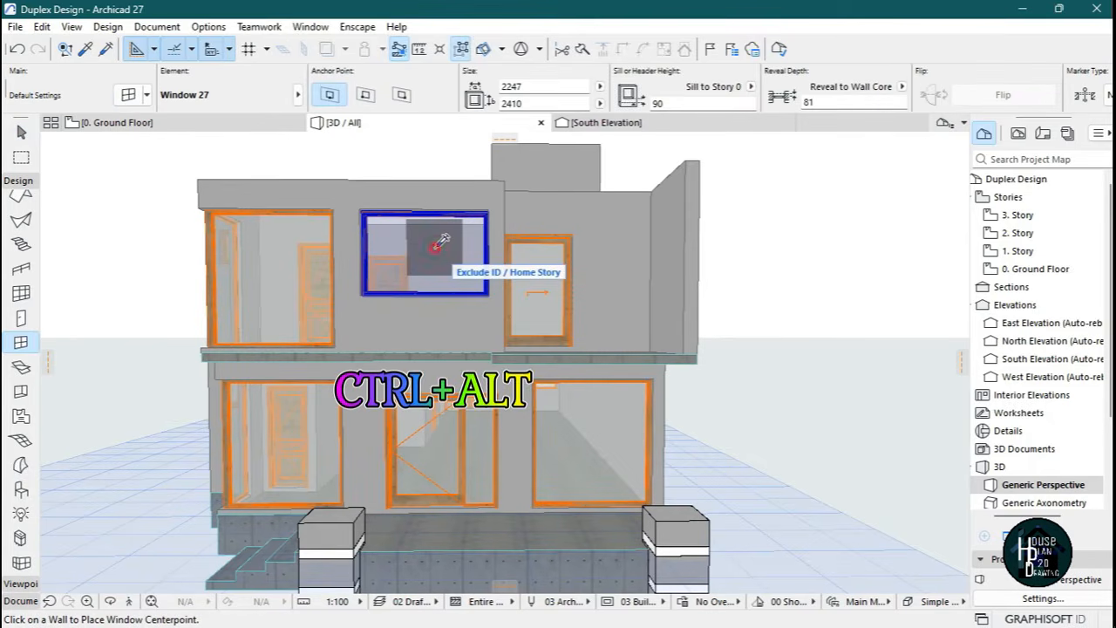
pyautogui.keyDown('ctrl'); pyautogui.keyDown('alt'); pyautogui.click(442, 333); pyautogui.keyUp('alt'); pyautogui.keyUp('ctrl')
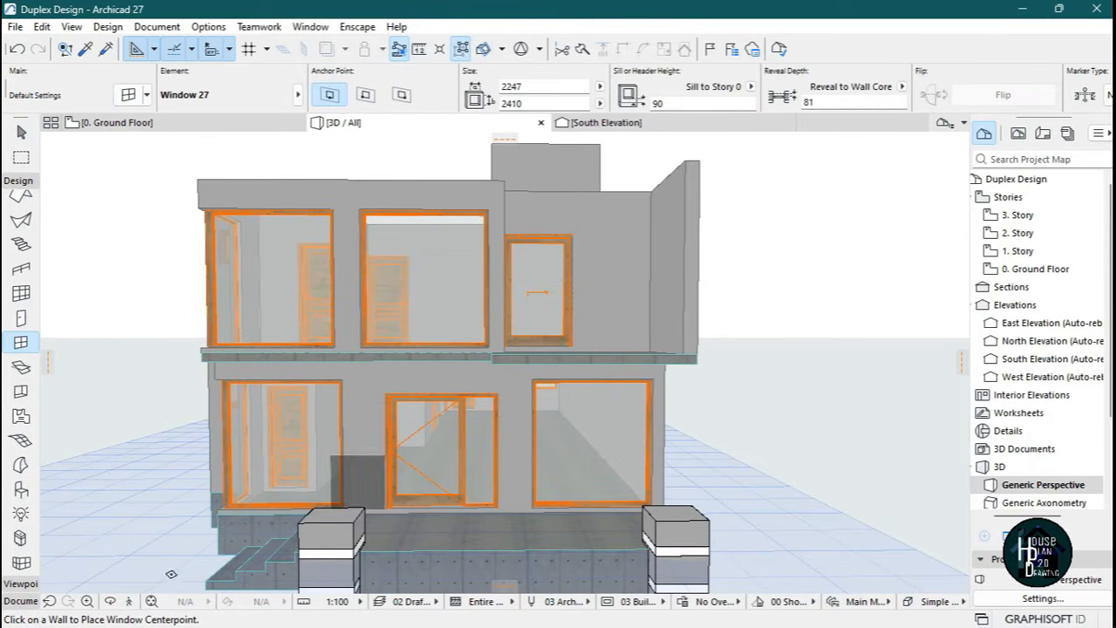
# Apply the same enlarged window settings to the side wing's upper-floor window nearest the long side wall.
pyautogui.click(130, 603)
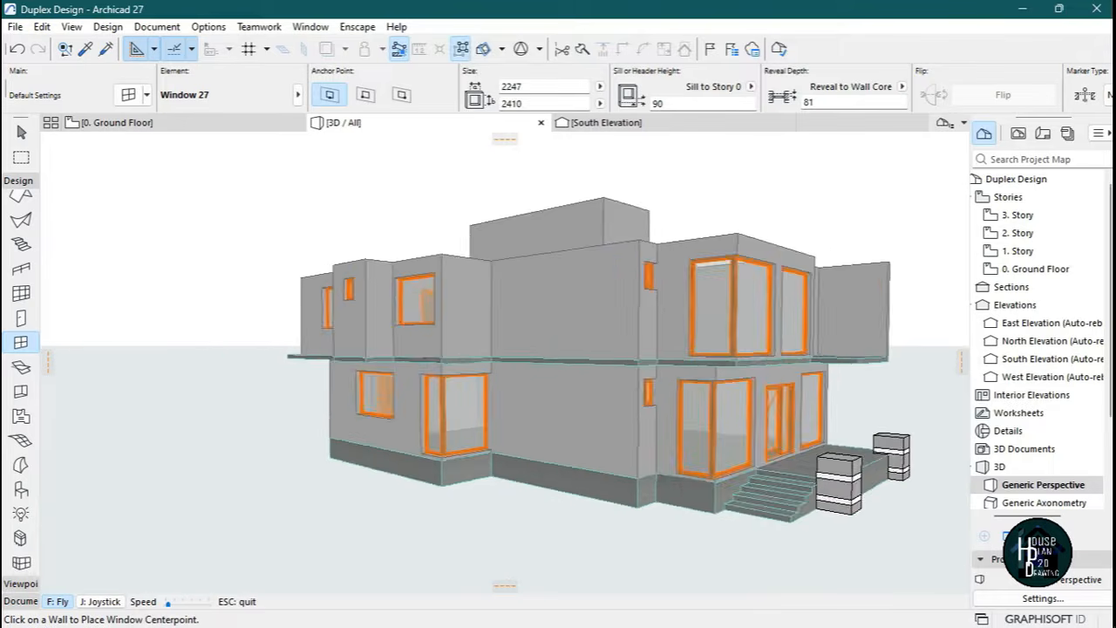
pyautogui.press('Escape')
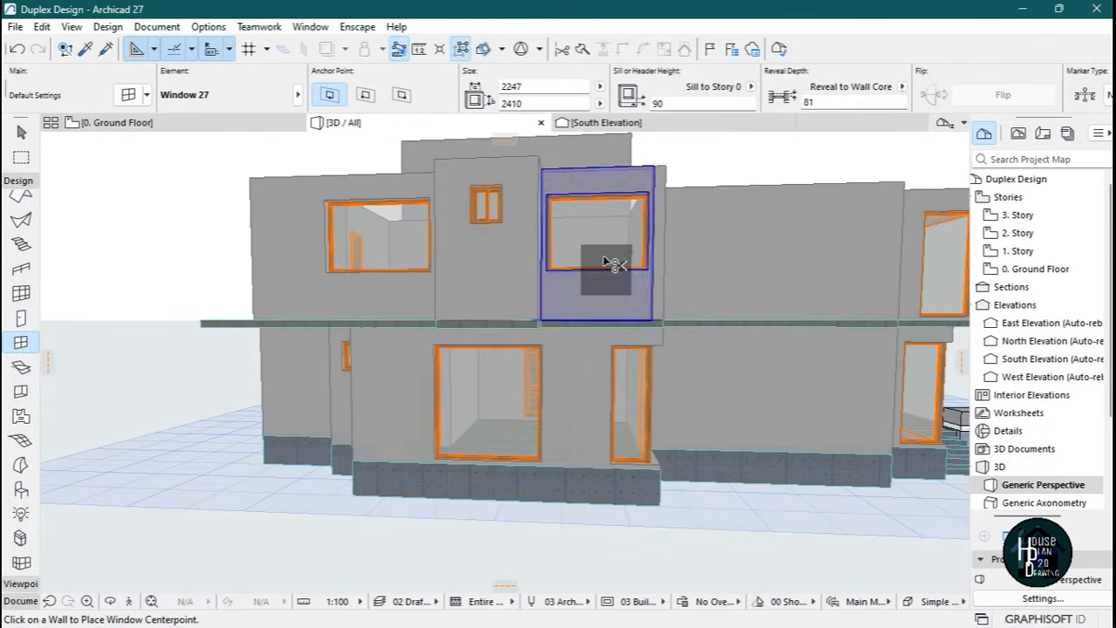
pyautogui.keyDown('ctrl'); pyautogui.keyDown('alt'); pyautogui.click(603, 228); pyautogui.keyUp('alt'); pyautogui.keyUp('ctrl')
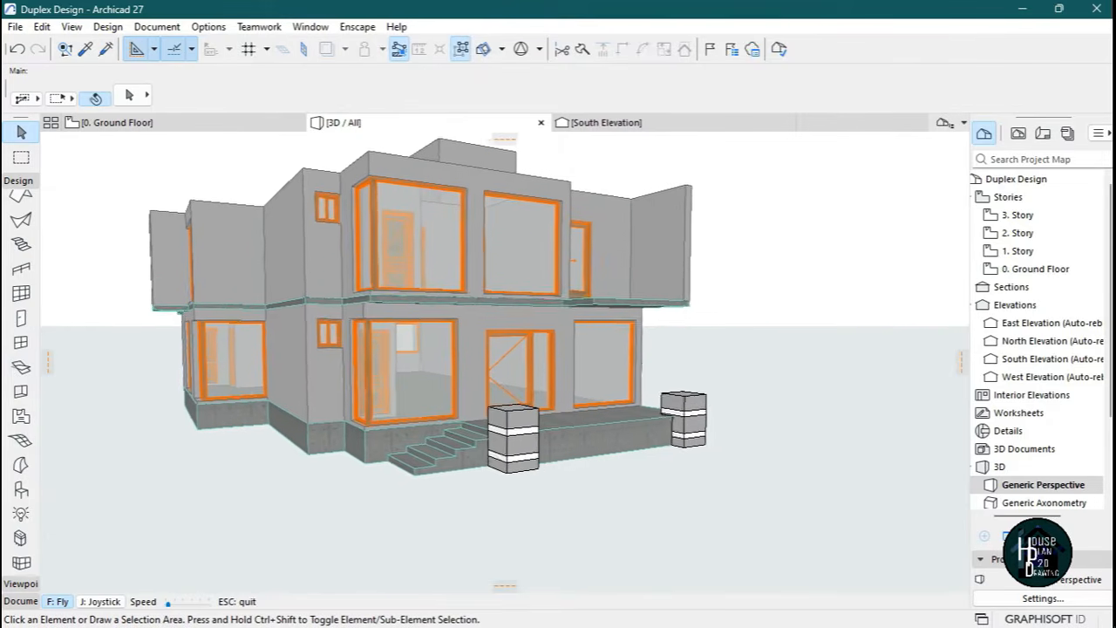
# Examine the enlarged windows and their frames around the front corner, both up close and from a distance.
pyautogui.press('Up')
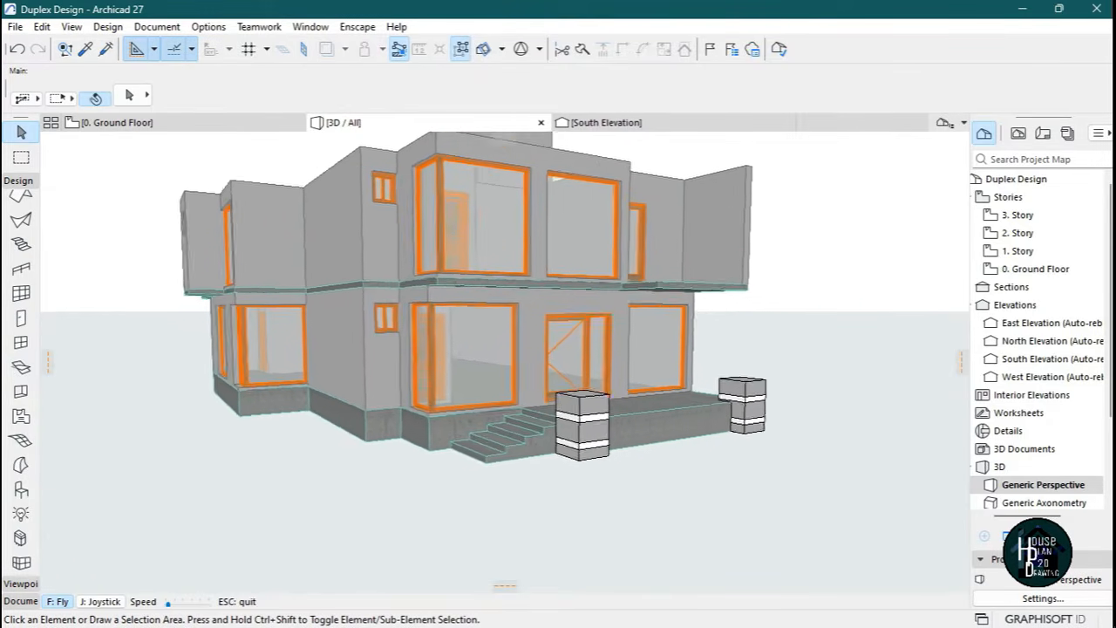
pyautogui.press('Up')
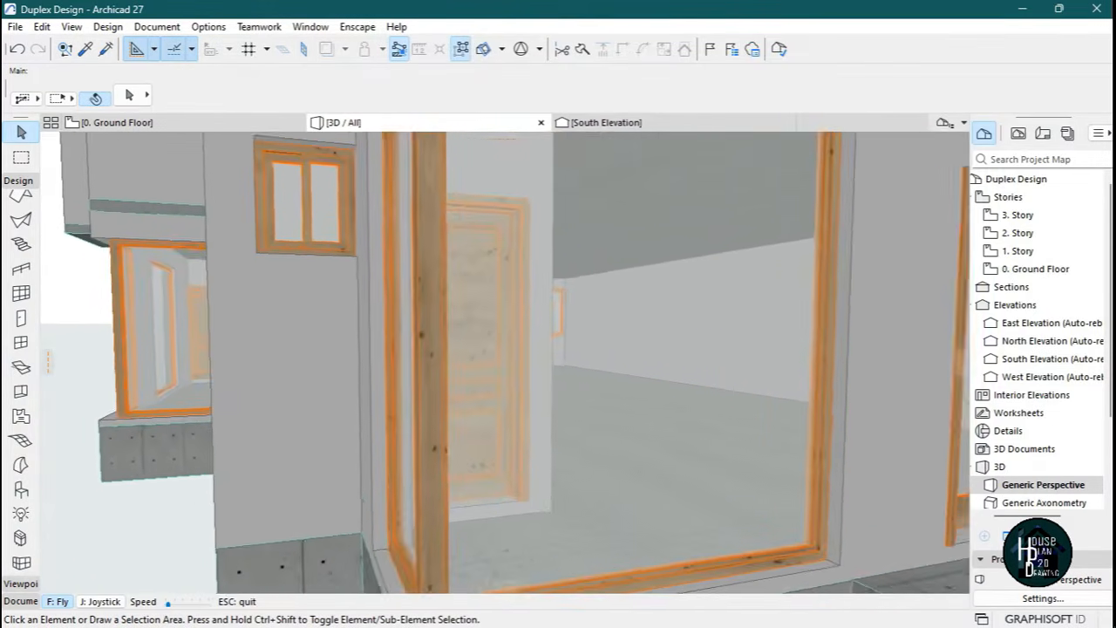
pyautogui.press('Left')
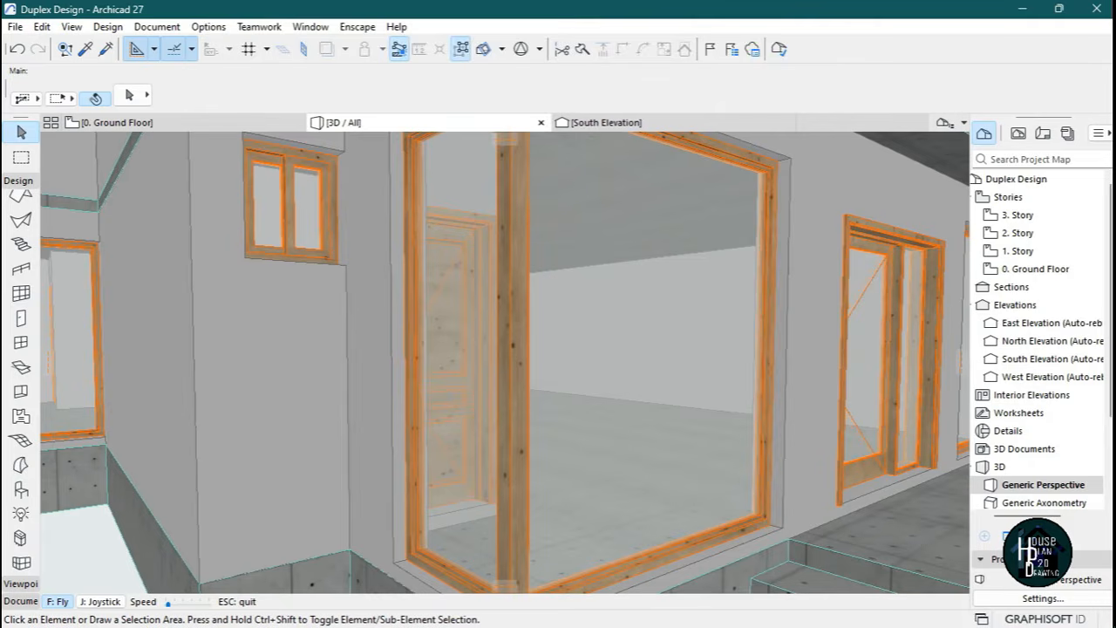
pyautogui.press('Down')
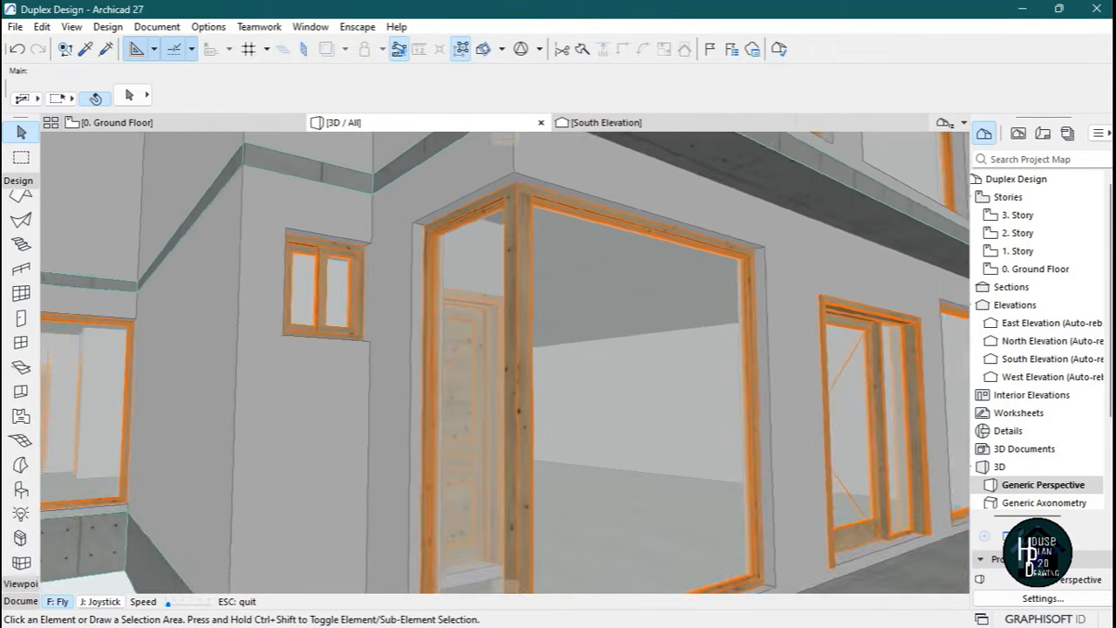
pyautogui.press('Down')
pyautogui.press('Down')
pyautogui.press('Up')
pyautogui.press('Left')
pyautogui.press('Down')
pyautogui.press('Up')
pyautogui.press('Down')
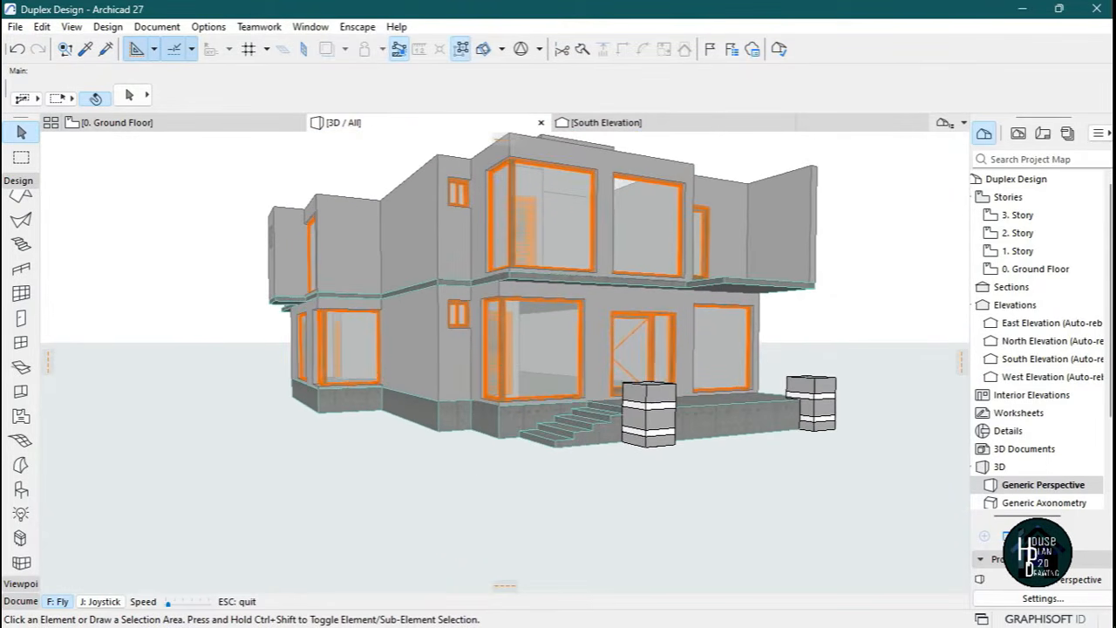
pyautogui.press('Escape')
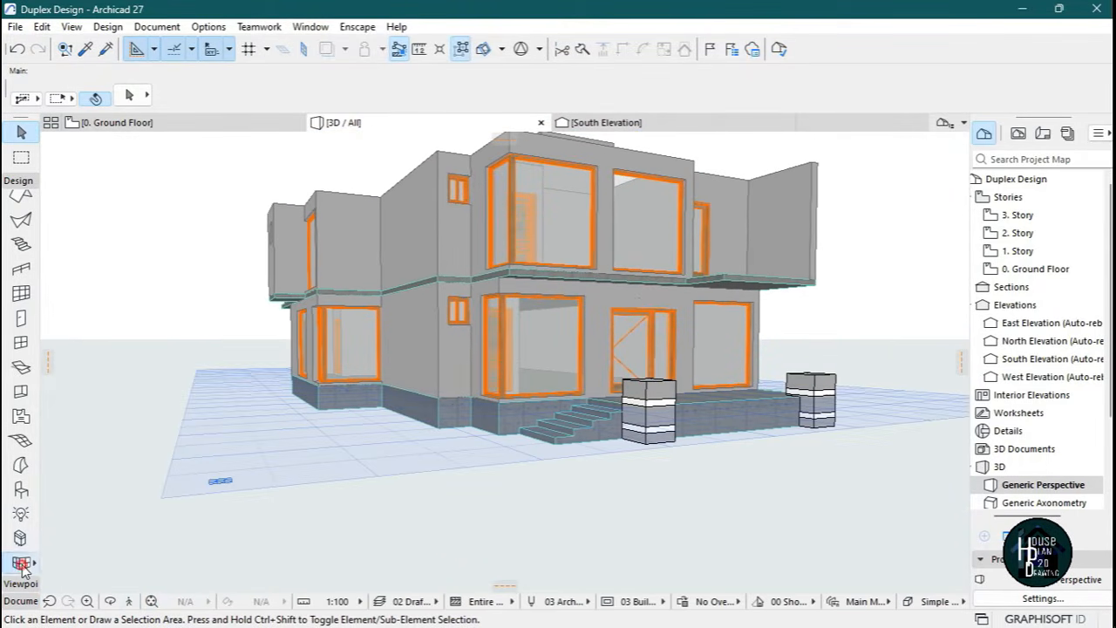
# Select all corner windows, turn on uniform window surfaces and set their frame and sash surfaces to Metal - Aluminium.
pyautogui.click(22, 563)
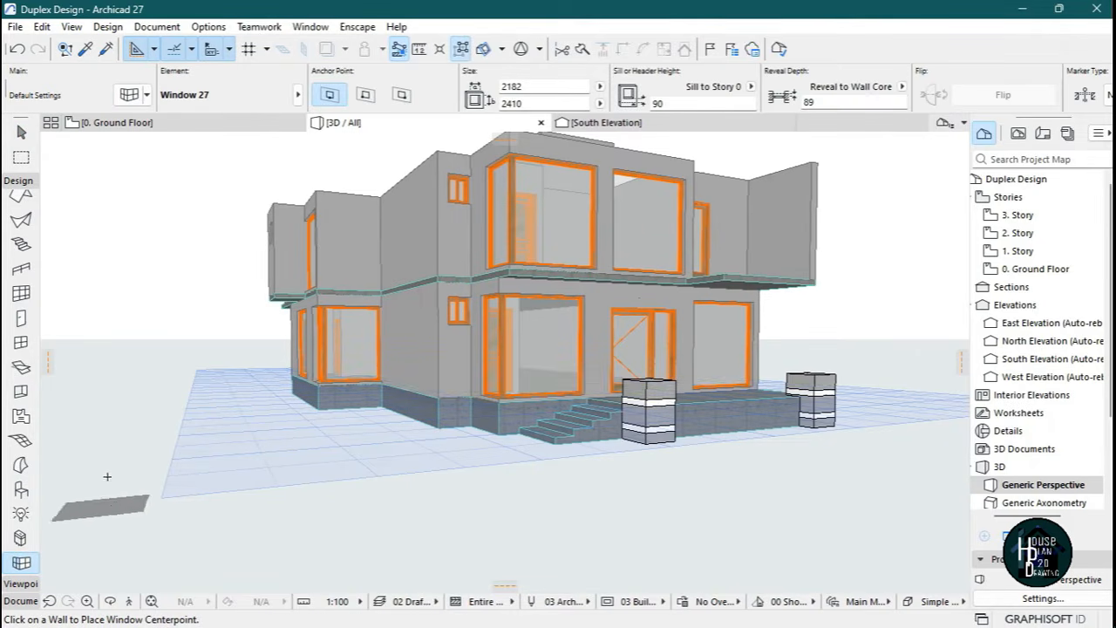
pyautogui.hotkey('ctrl', 'a')
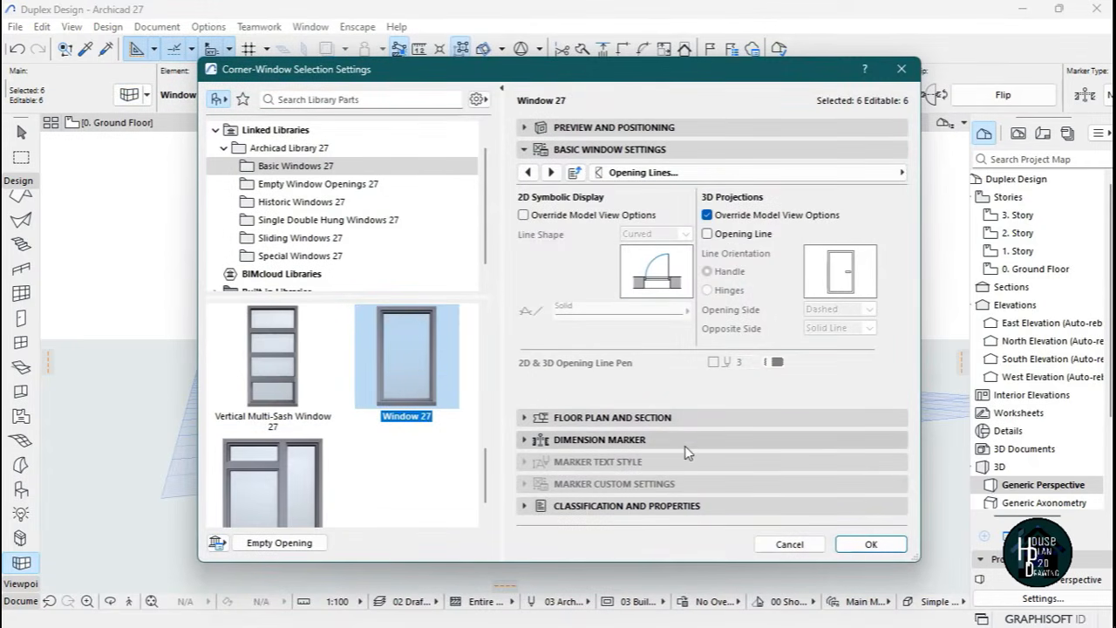
pyautogui.click(732, 172)
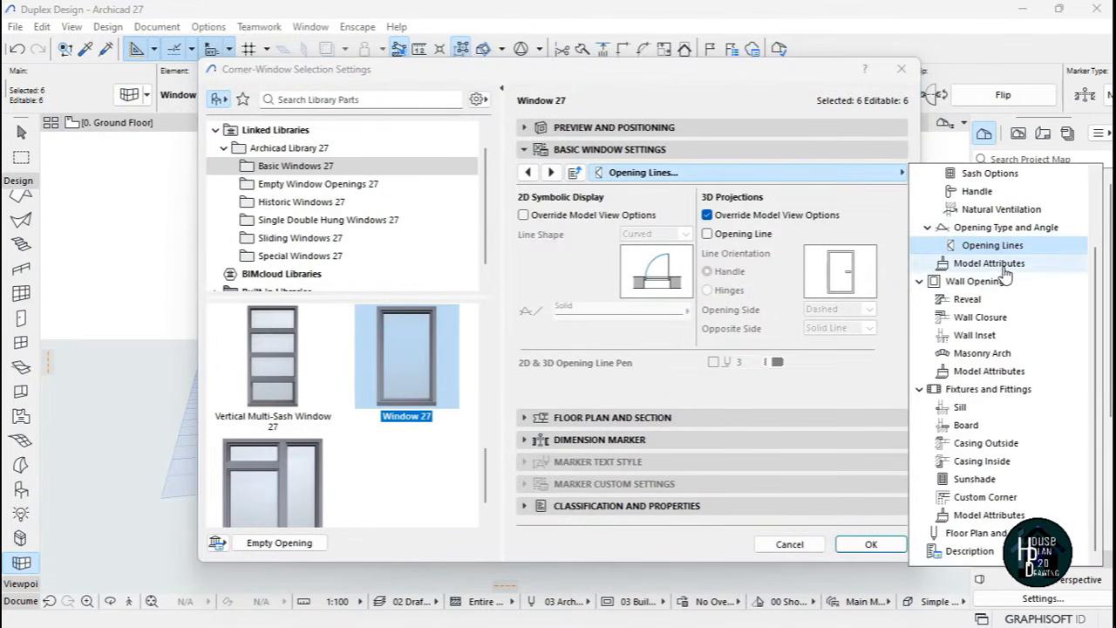
pyautogui.click(1002, 266)
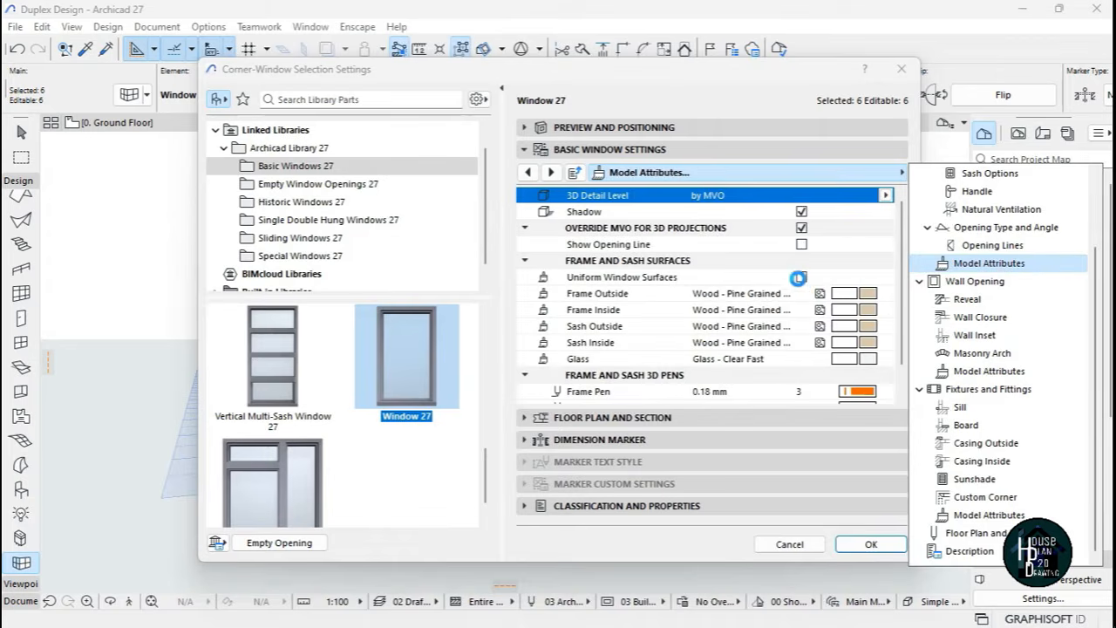
pyautogui.click(801, 279)
pyautogui.click(868, 293)
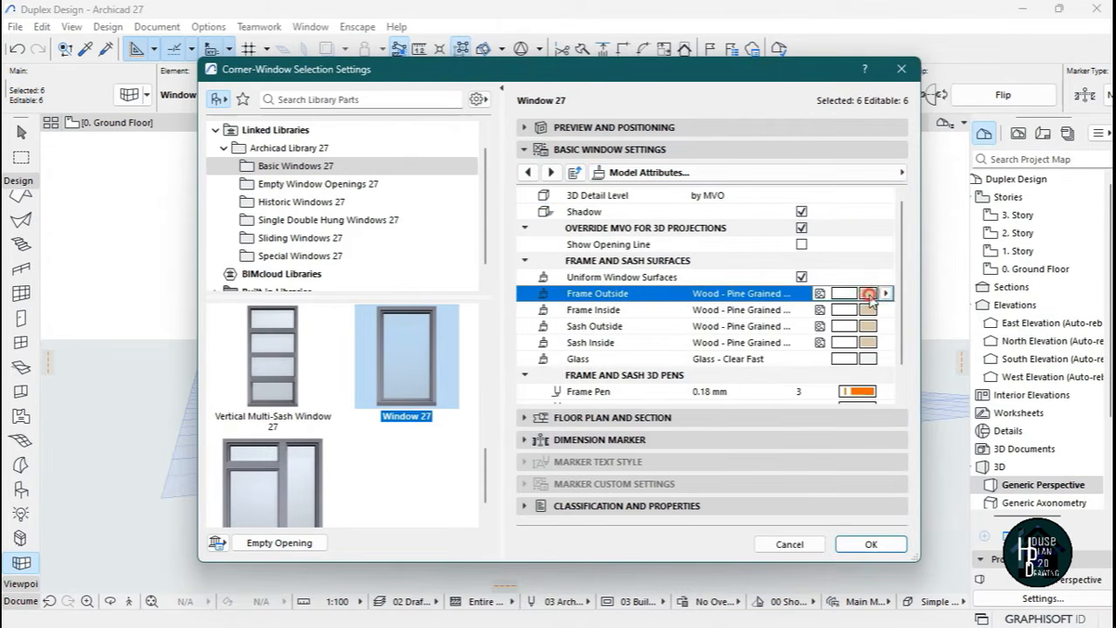
pyautogui.write('alu')
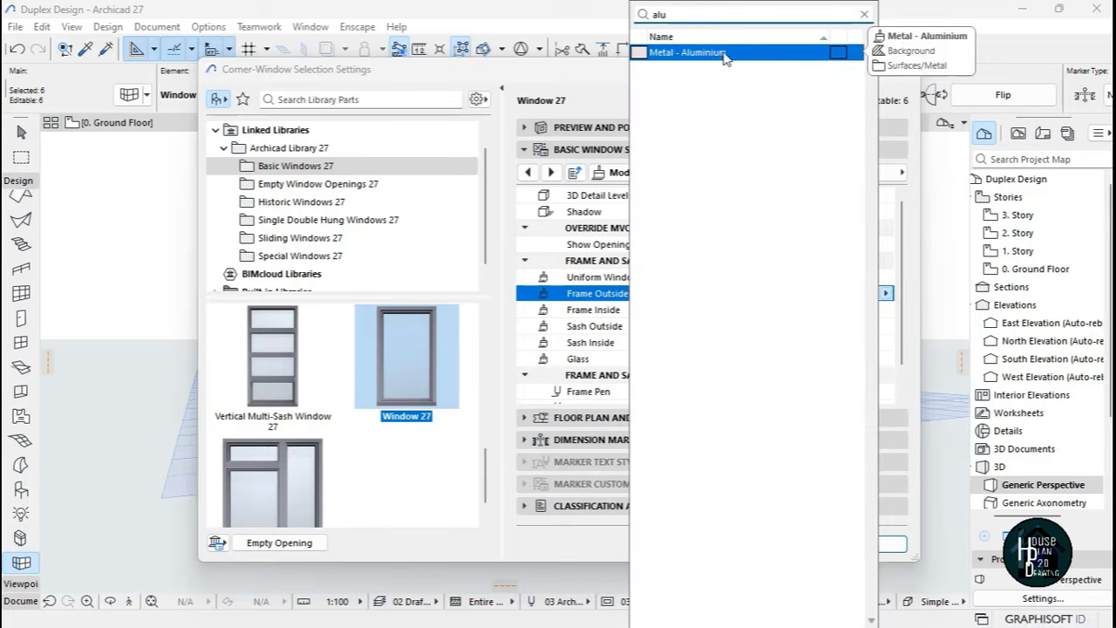
pyautogui.click(724, 53)
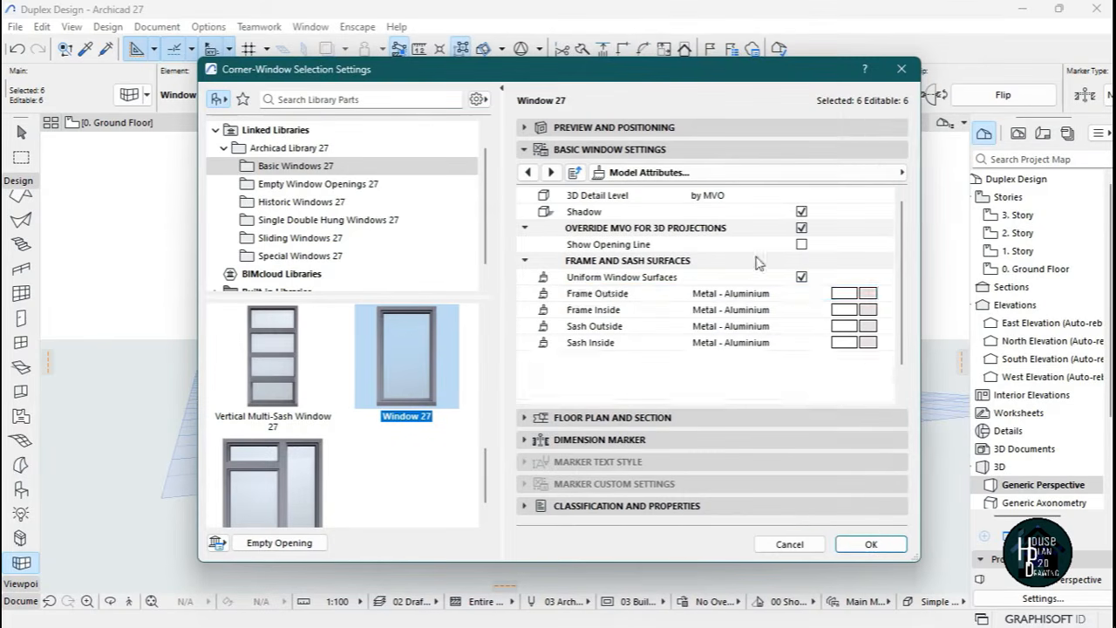
# Check the model attributes of the corner windows' fittings and wall opening, and apply the changed window settings.
pyautogui.click(650, 172)
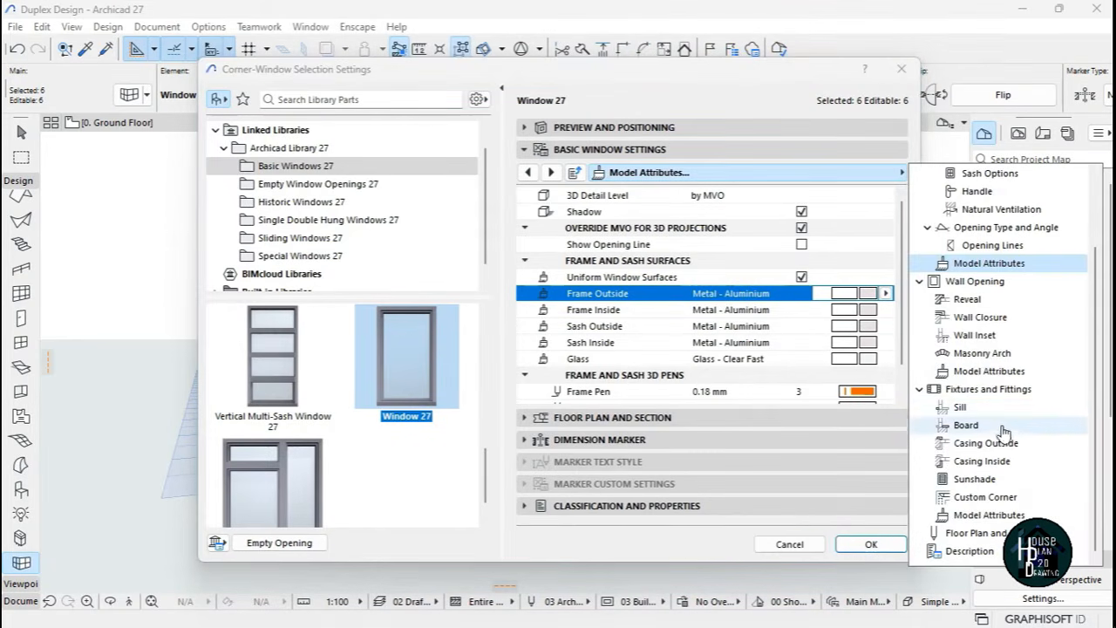
pyautogui.click(999, 516)
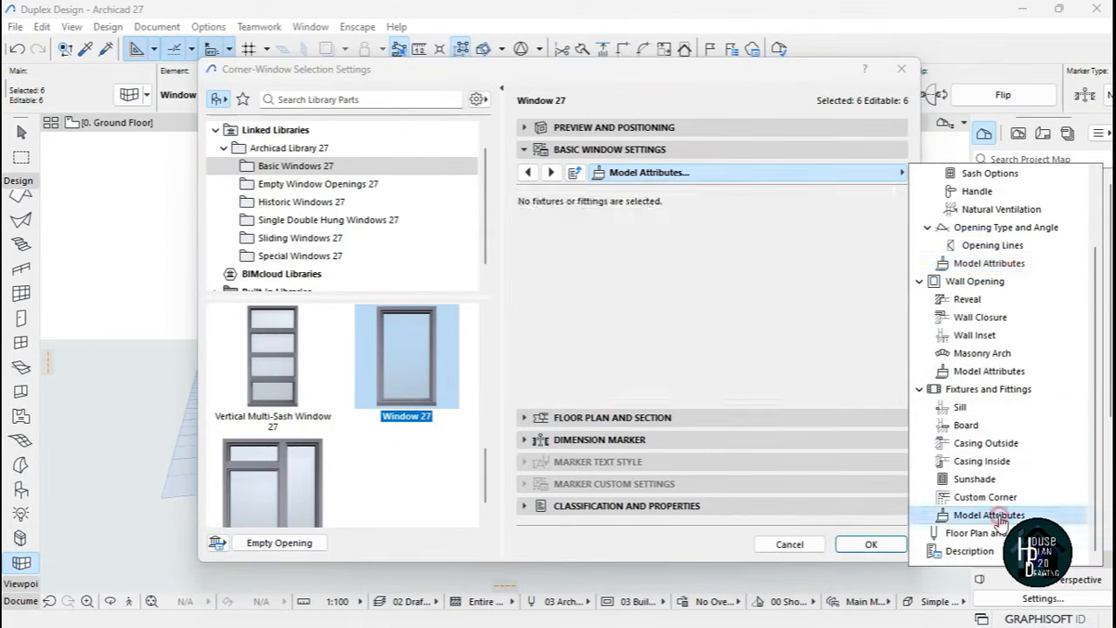
pyautogui.click(997, 372)
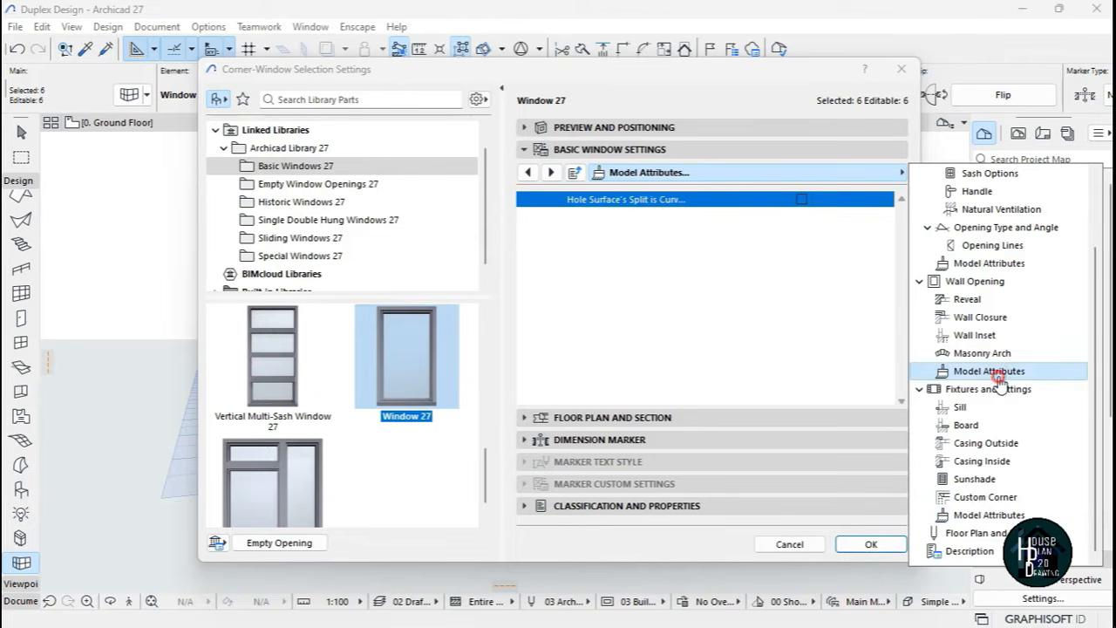
pyautogui.click(872, 546)
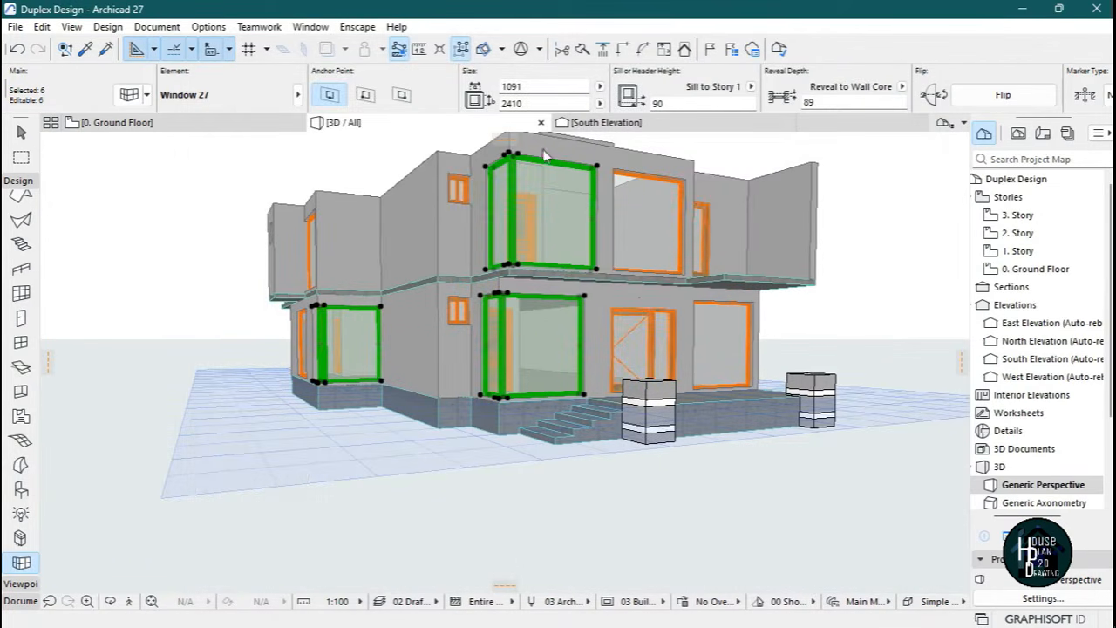
pyautogui.press('Escape')
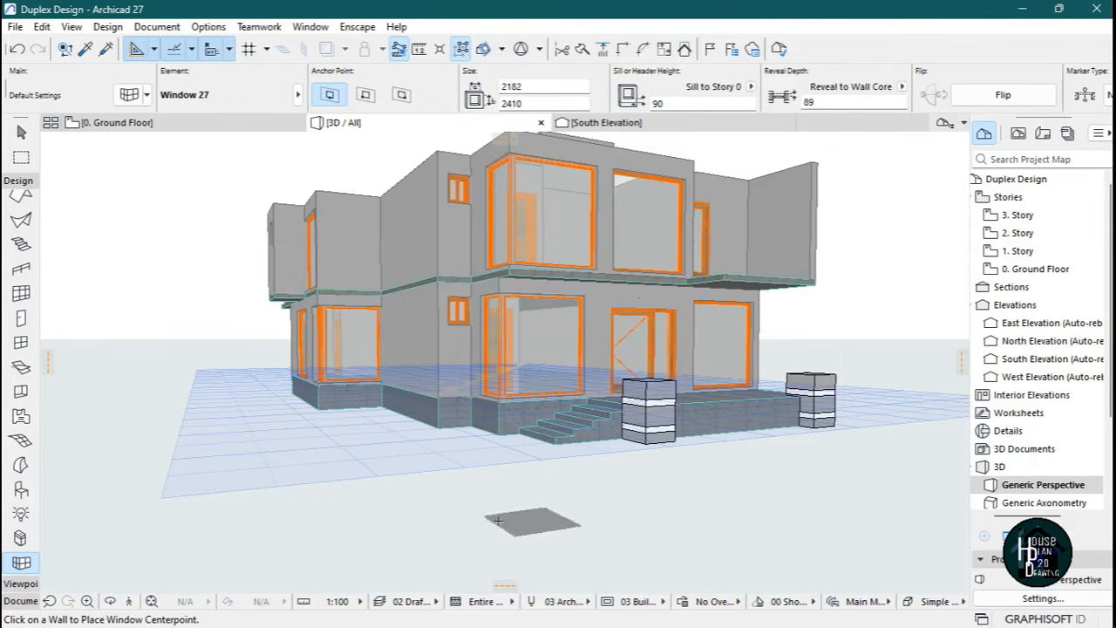
# Examine the corner windows' aluminium frames up close and compare them with the other front openings.
pyautogui.click(129, 600)
pyautogui.press('Up')
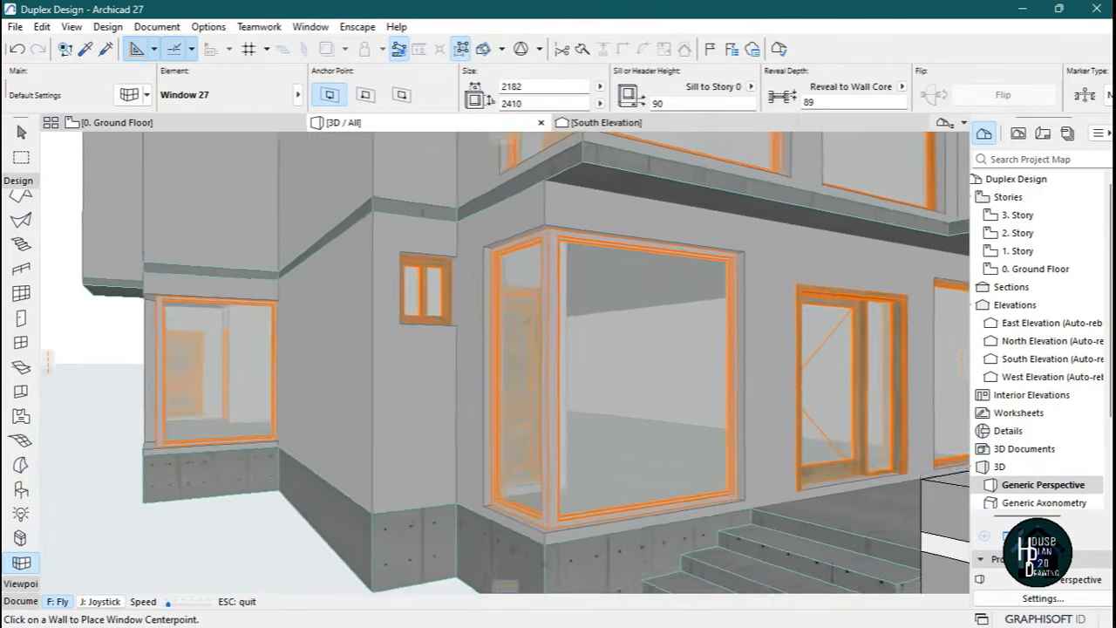
pyautogui.press('Down')
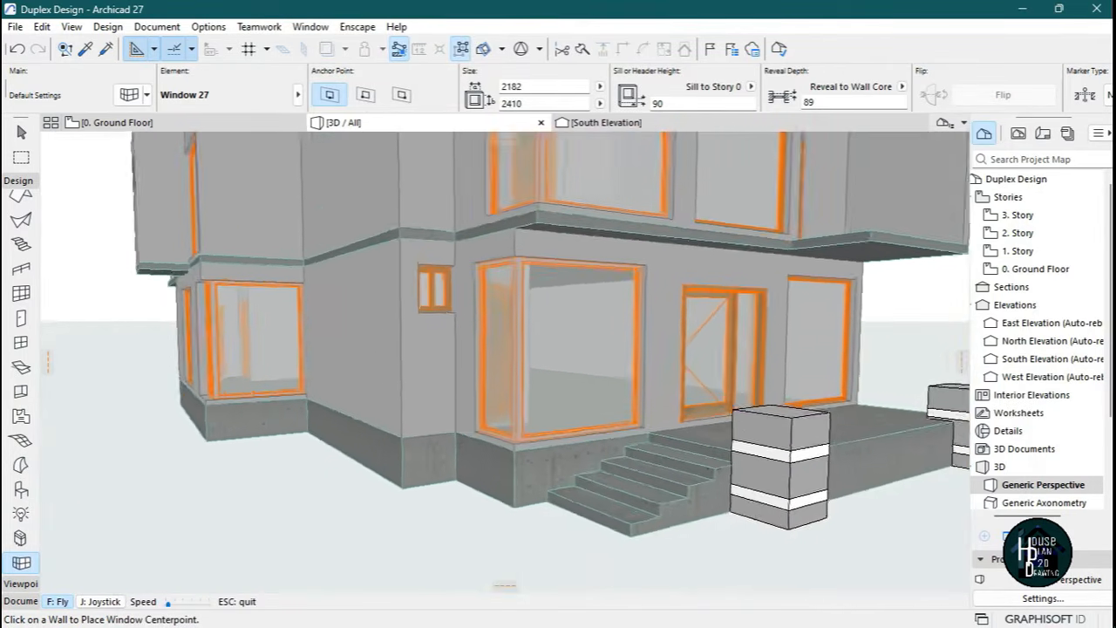
pyautogui.press('Right')
pyautogui.press('Down')
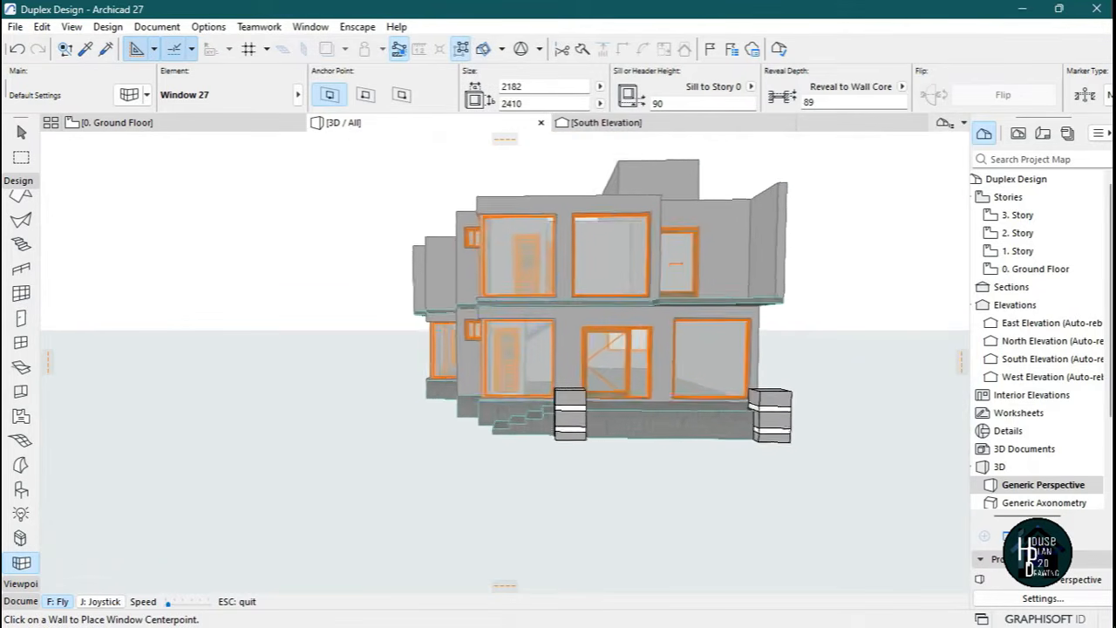
# Select the ground-floor window beside the entrance and the upper front window, and set their frame and sash surfaces to Metal - Aluminium.
pyautogui.press('Up')
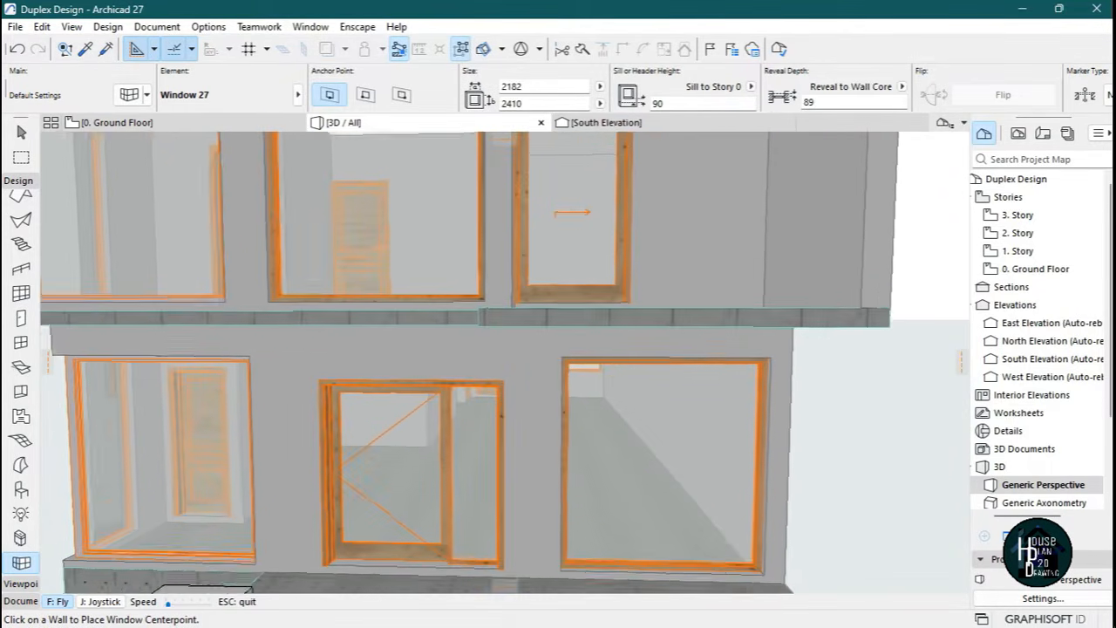
pyautogui.press('Down')
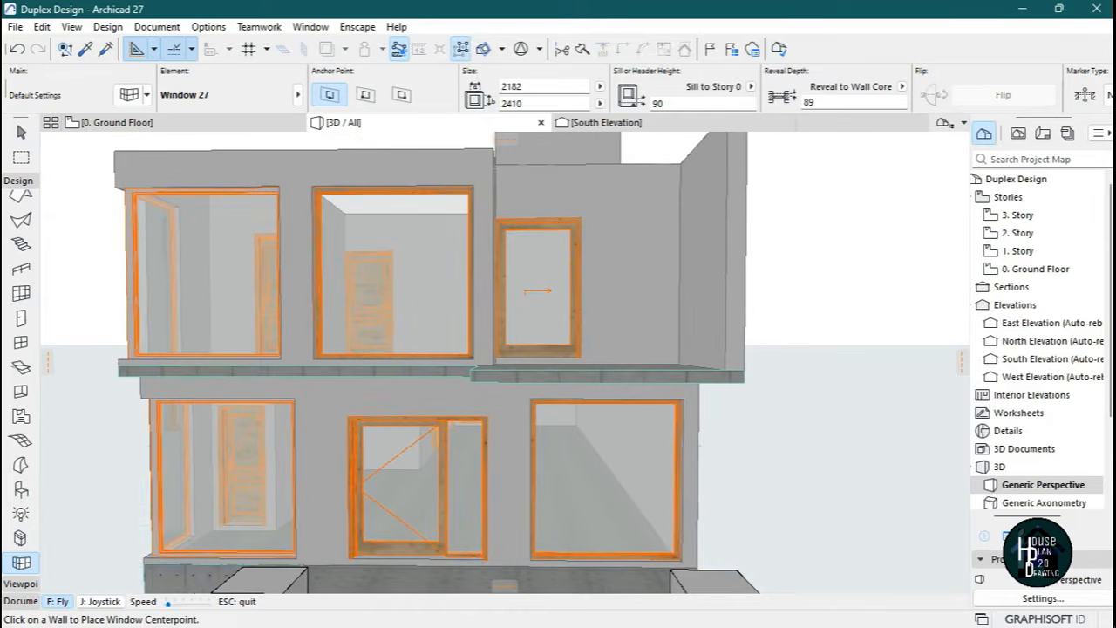
pyautogui.press('Escape')
pyautogui.press('Escape')
pyautogui.click(607, 451)
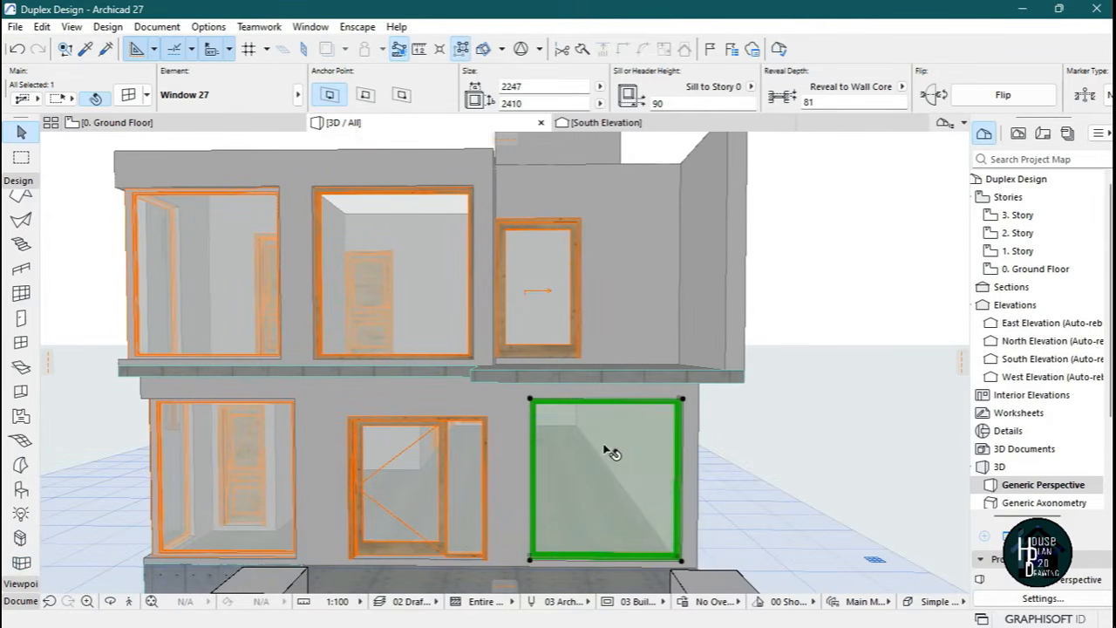
pyautogui.keyDown('shift'); pyautogui.click(403, 267); pyautogui.keyUp('shift')
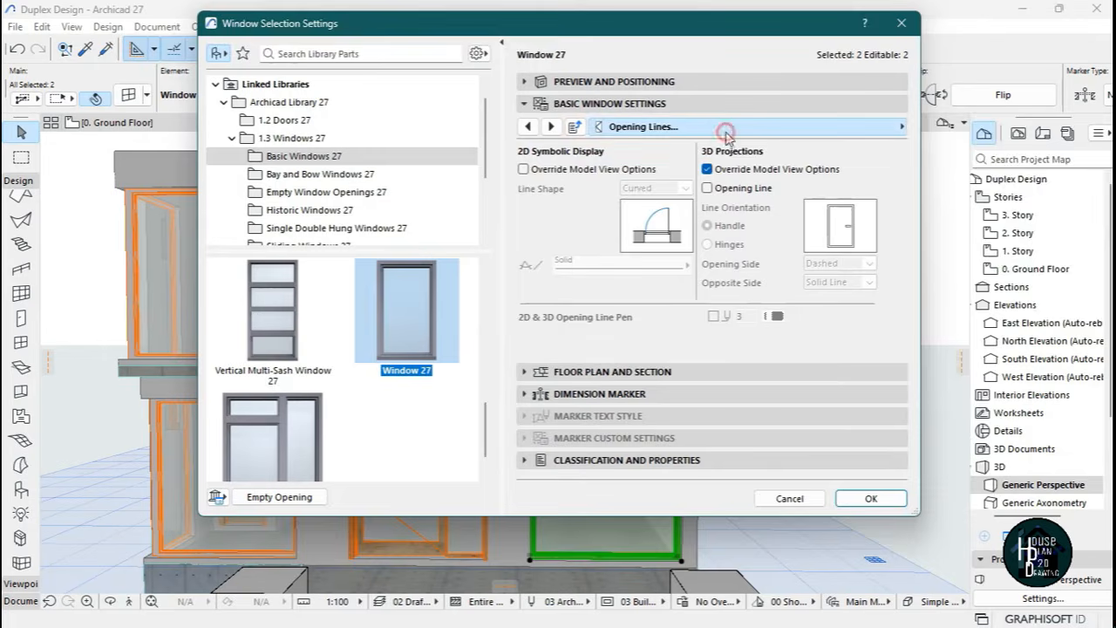
pyautogui.click(724, 132)
pyautogui.click(989, 217)
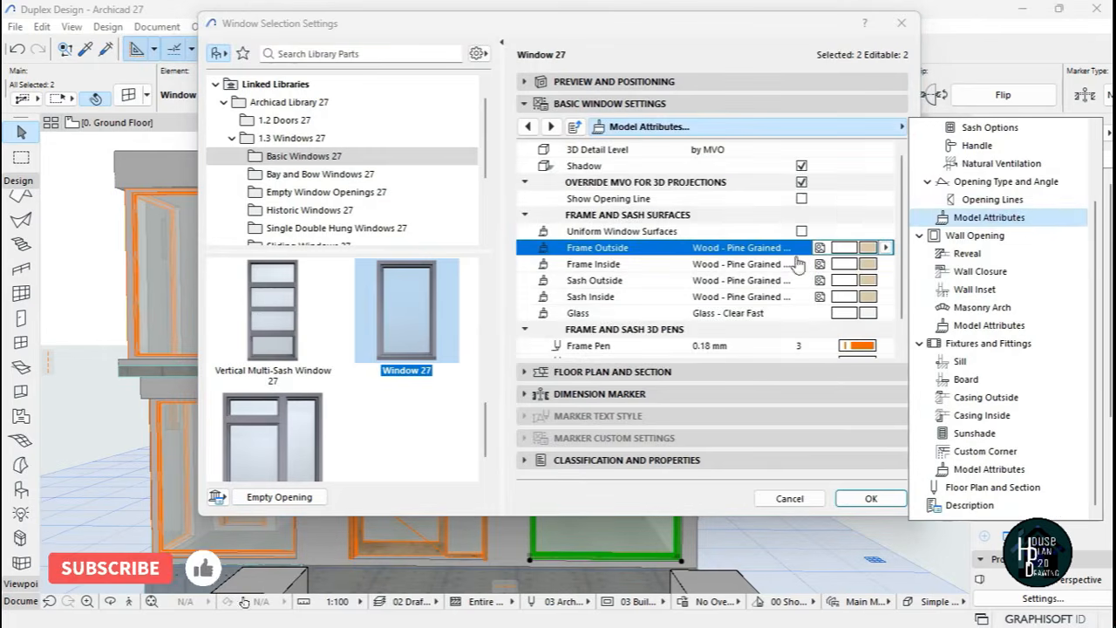
pyautogui.click(741, 247)
pyautogui.write('alum')
pyautogui.click(698, 52)
pyautogui.click(869, 497)
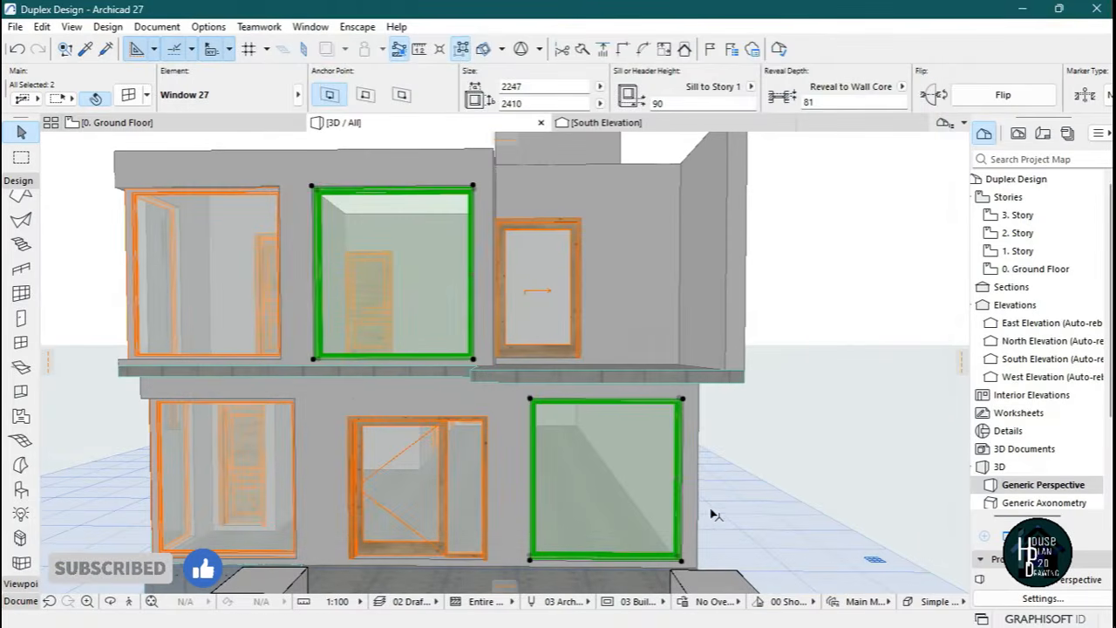
pyautogui.press('Escape')
# Select the three large side windows, turn on uniform window surfaces and set their frame and sash surfaces to Metal - Aluminium.
pyautogui.keyDown('shift'); pyautogui.moveTo(287, 375); pyautogui.dragTo(610, 366, button='middle'); pyautogui.keyUp('shift')
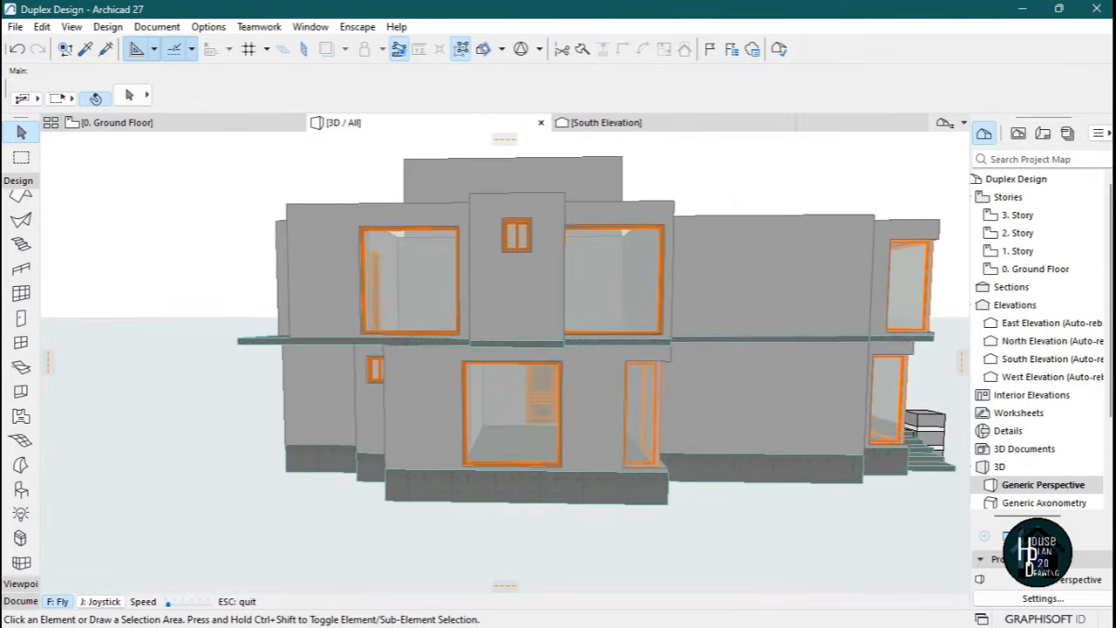
pyautogui.press('Up')
pyautogui.press('Escape')
pyautogui.click(493, 403)
pyautogui.keyDown('shift'); pyautogui.click(378, 273); pyautogui.keyUp('shift')
pyautogui.keyDown('shift'); pyautogui.click(596, 293); pyautogui.keyUp('shift')
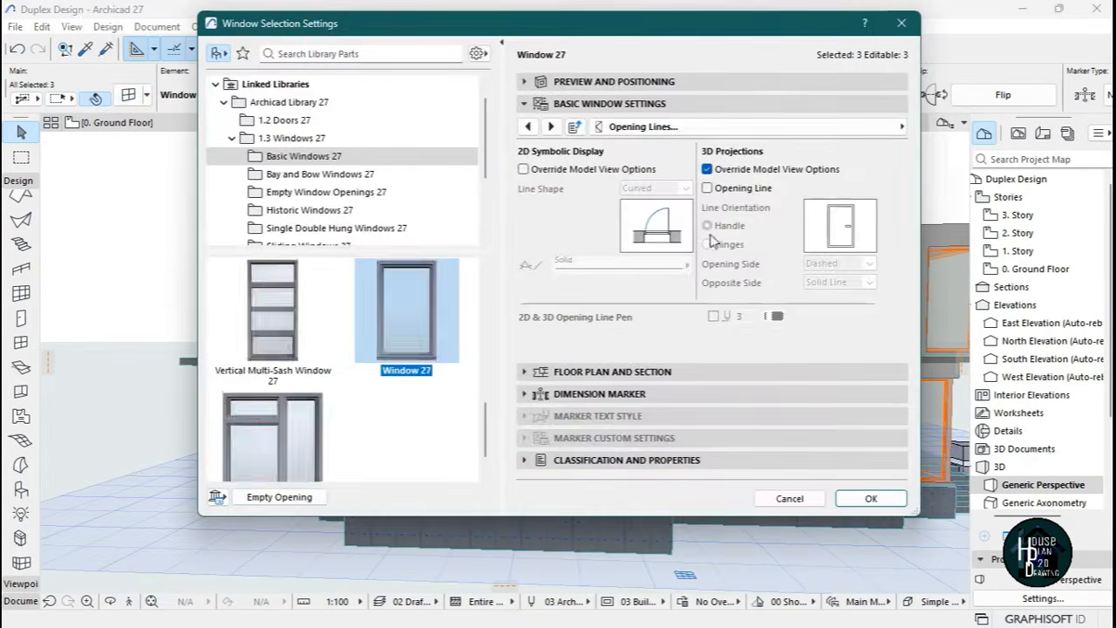
pyautogui.click(749, 127)
pyautogui.scroll(2, 973, 166)
pyautogui.scroll(-2, 989, 174)
pyautogui.click(988, 217)
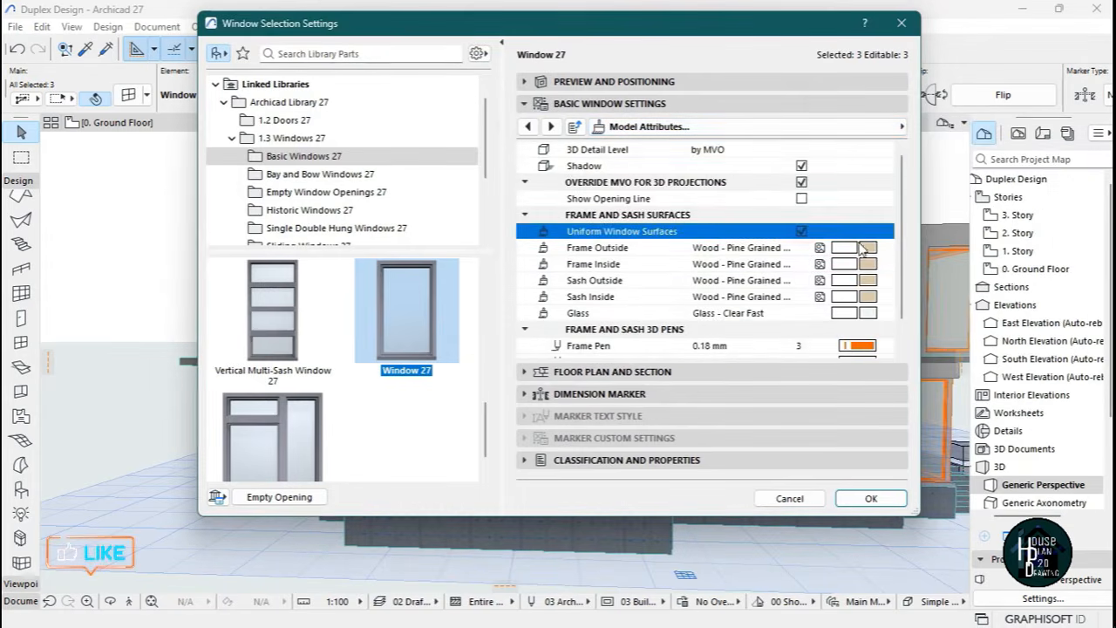
pyautogui.click(758, 247)
pyautogui.write('alum')
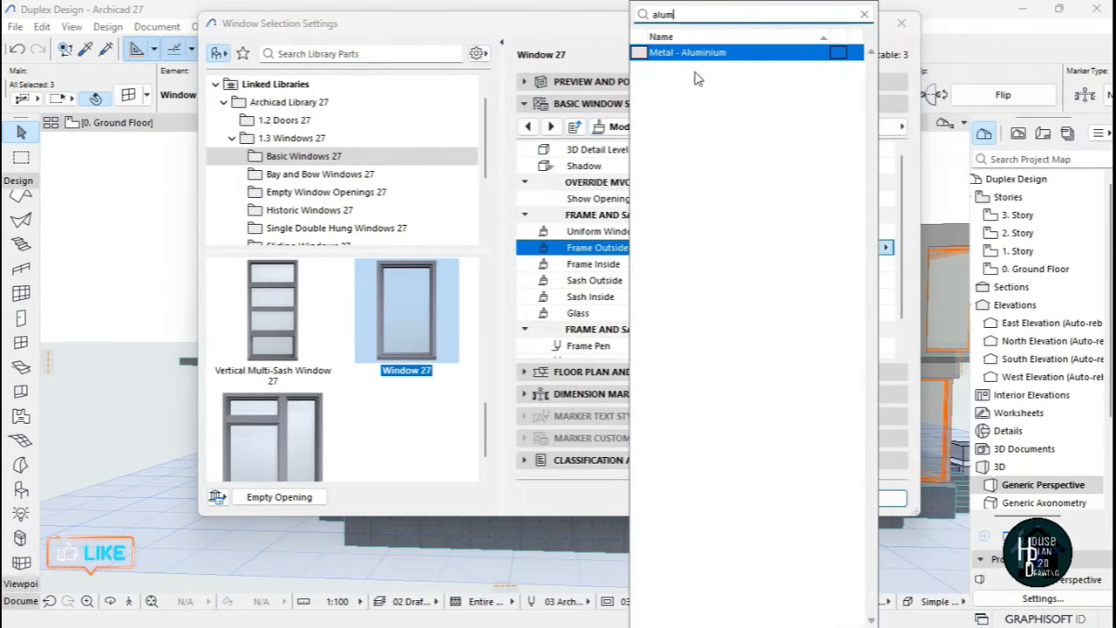
pyautogui.click(689, 52)
pyautogui.click(869, 498)
pyautogui.click(277, 535)
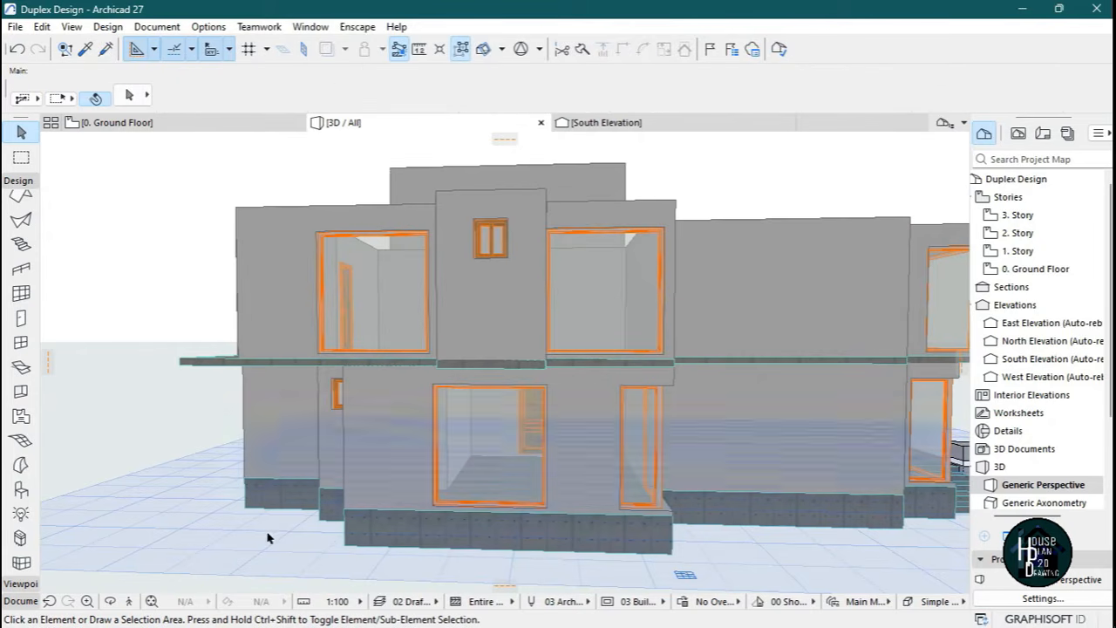
# Select all six small 2-sash sliding windows on both floors around the house.
pyautogui.press('Up')
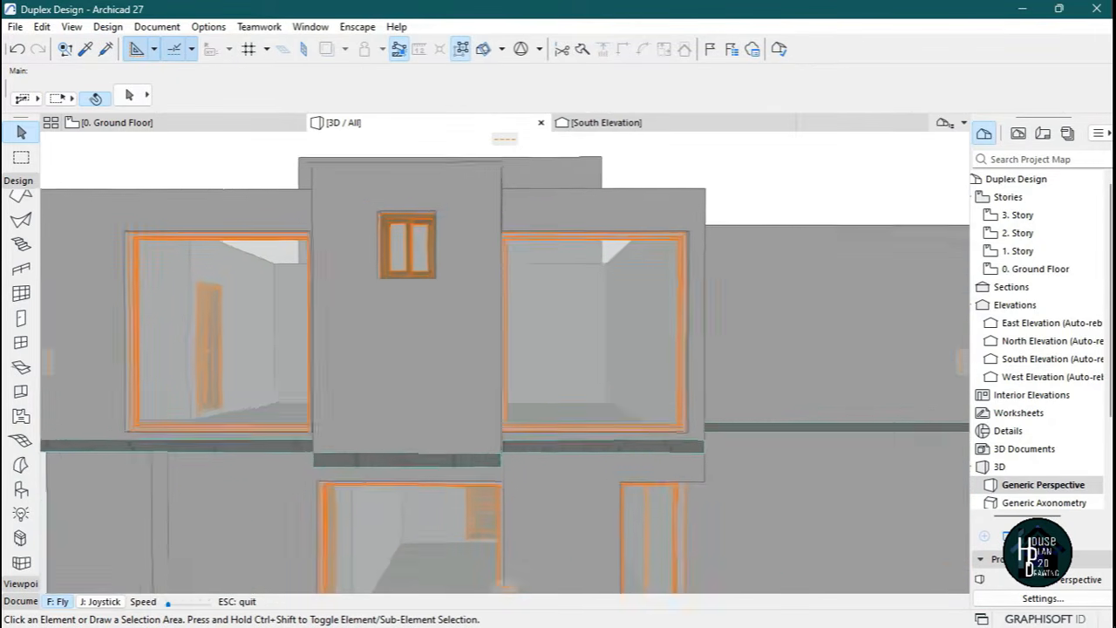
pyautogui.press('Down')
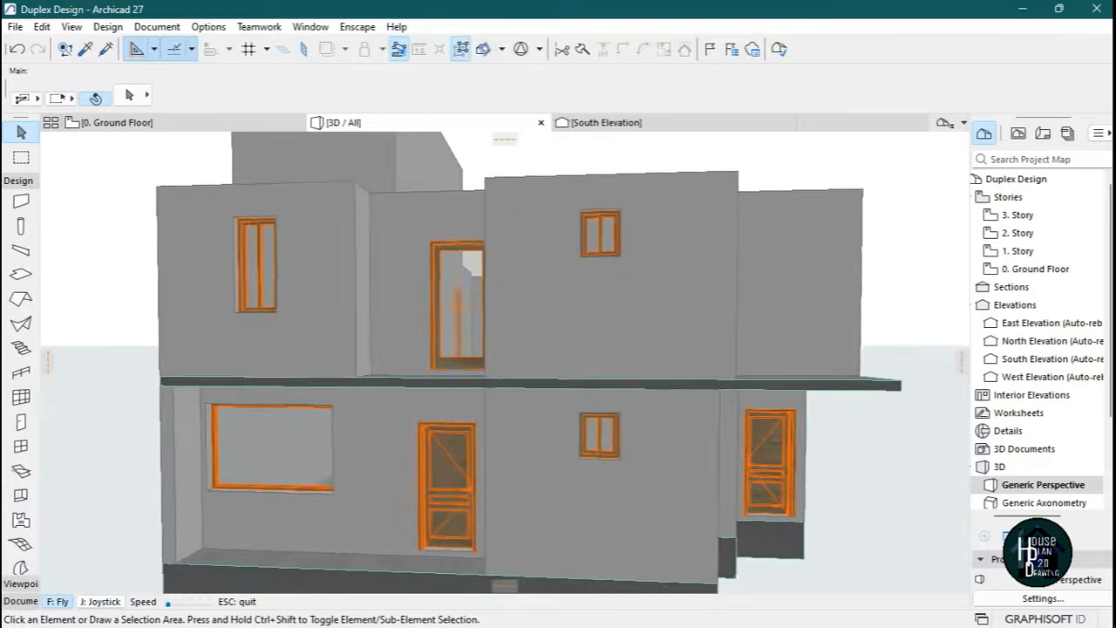
pyautogui.press('Up')
pyautogui.press('Escape')
pyautogui.click(525, 226)
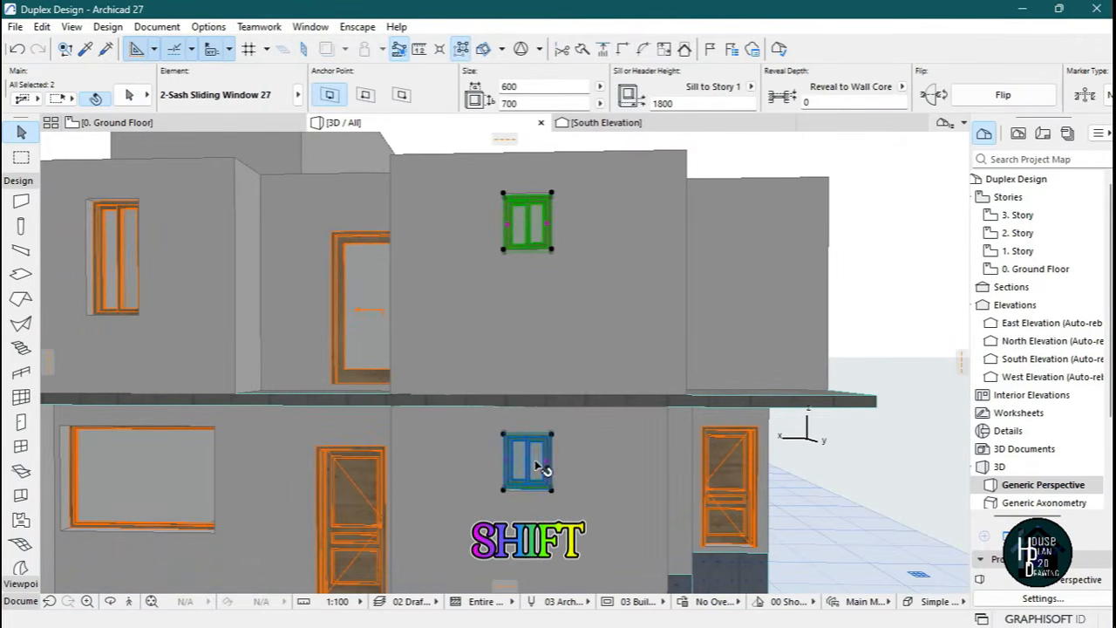
pyautogui.click(129, 600)
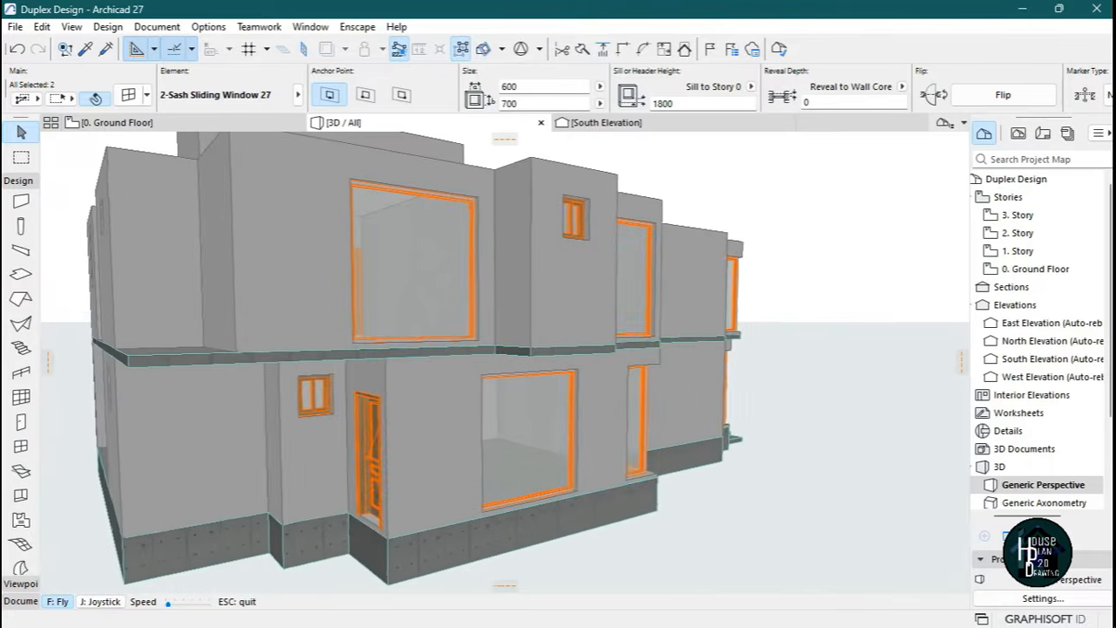
pyautogui.press('Escape')
pyautogui.keyDown('shift'); pyautogui.click(329, 398); pyautogui.keyUp('shift')
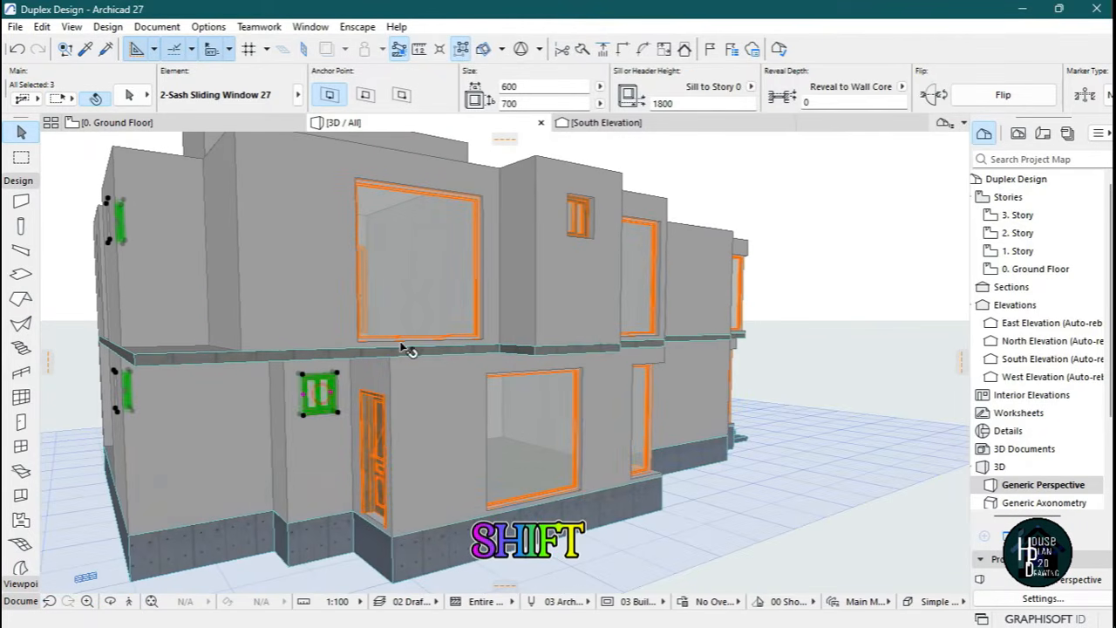
pyautogui.keyDown('shift'); pyautogui.click(580, 212); pyautogui.keyUp('shift')
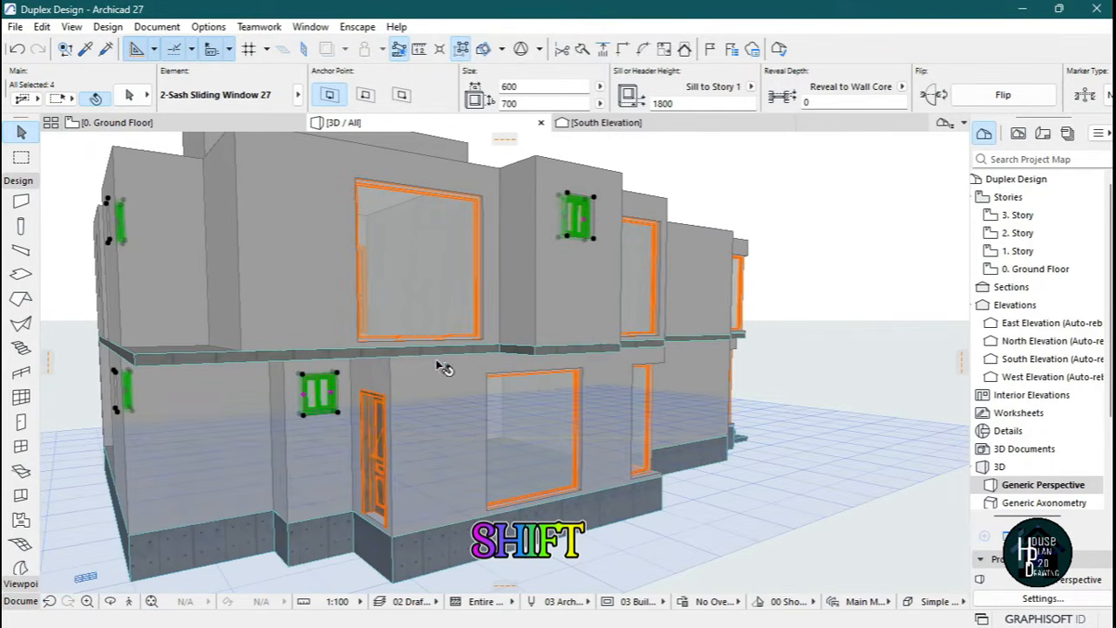
pyautogui.click(128, 601)
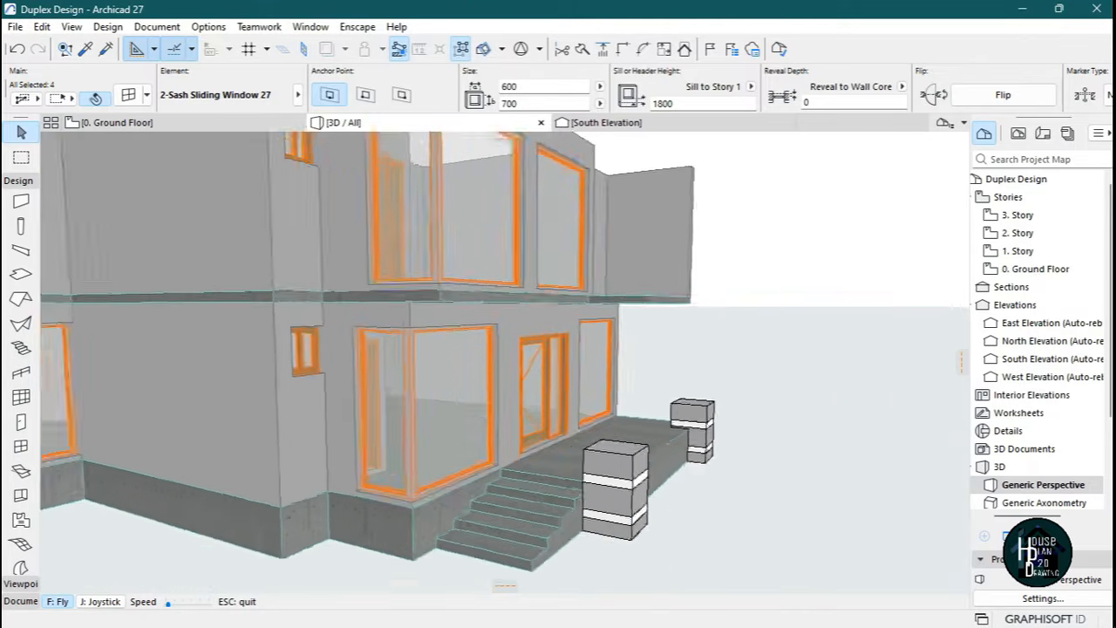
pyautogui.press('Up')
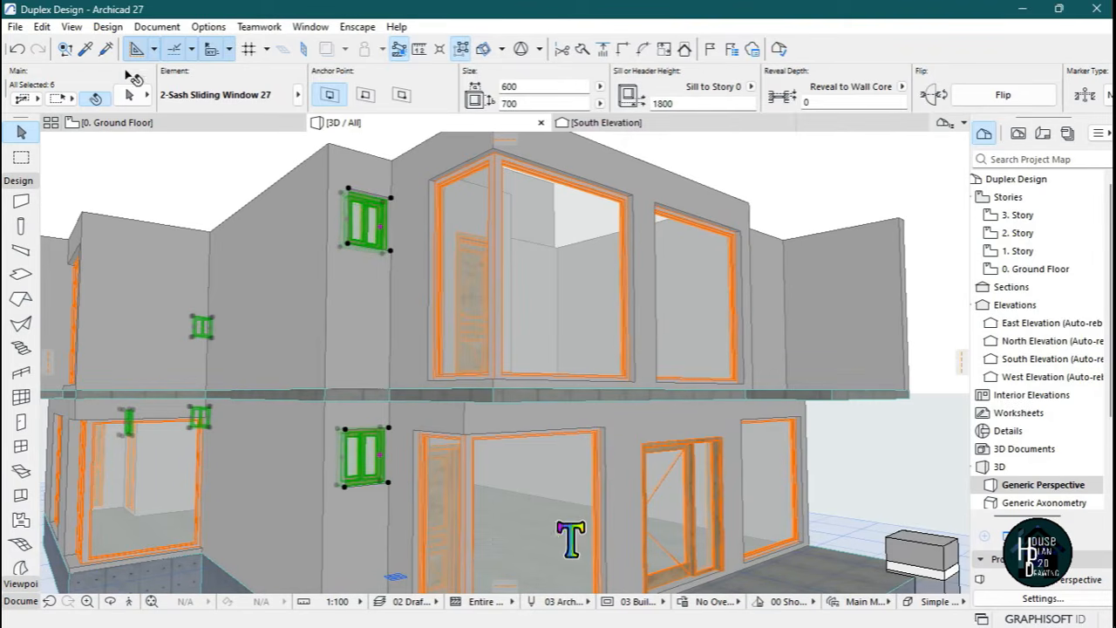
# Turn on uniform window surfaces for the selected sliding windows and set their frame and sash surfaces to Metal - Aluminium.
pyautogui.hotkey('ctrl', 't')
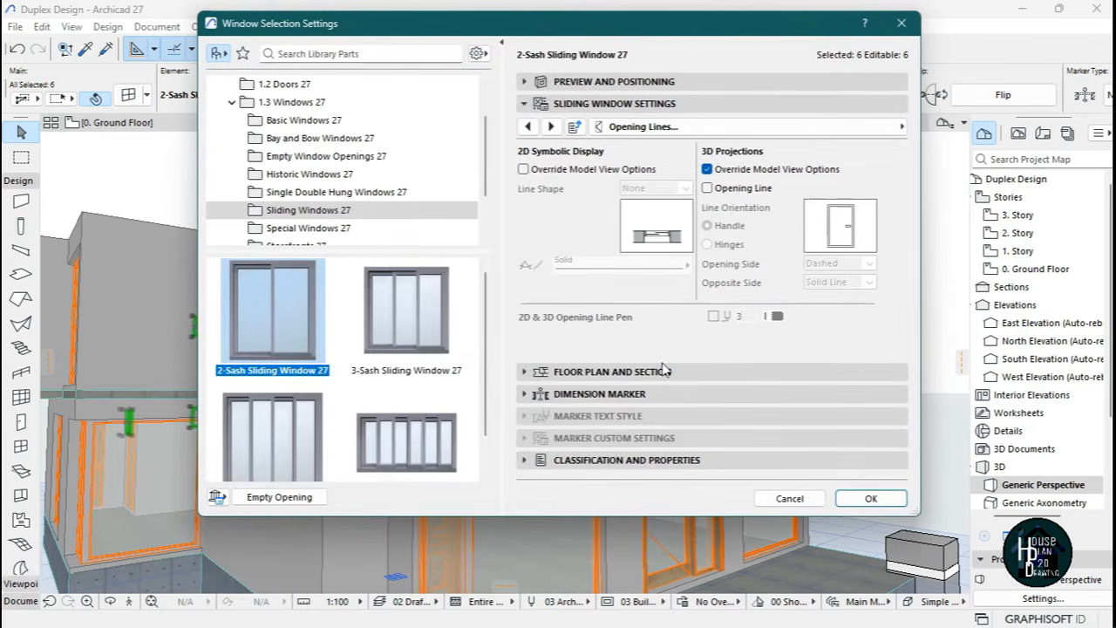
pyautogui.click(815, 127)
pyautogui.click(988, 217)
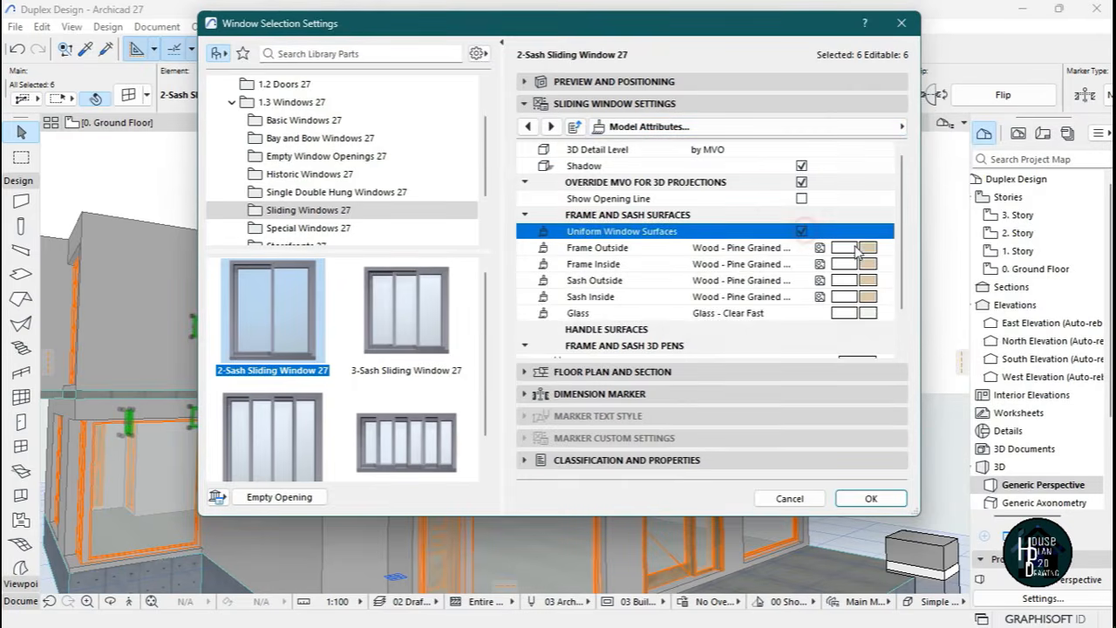
pyautogui.click(819, 248)
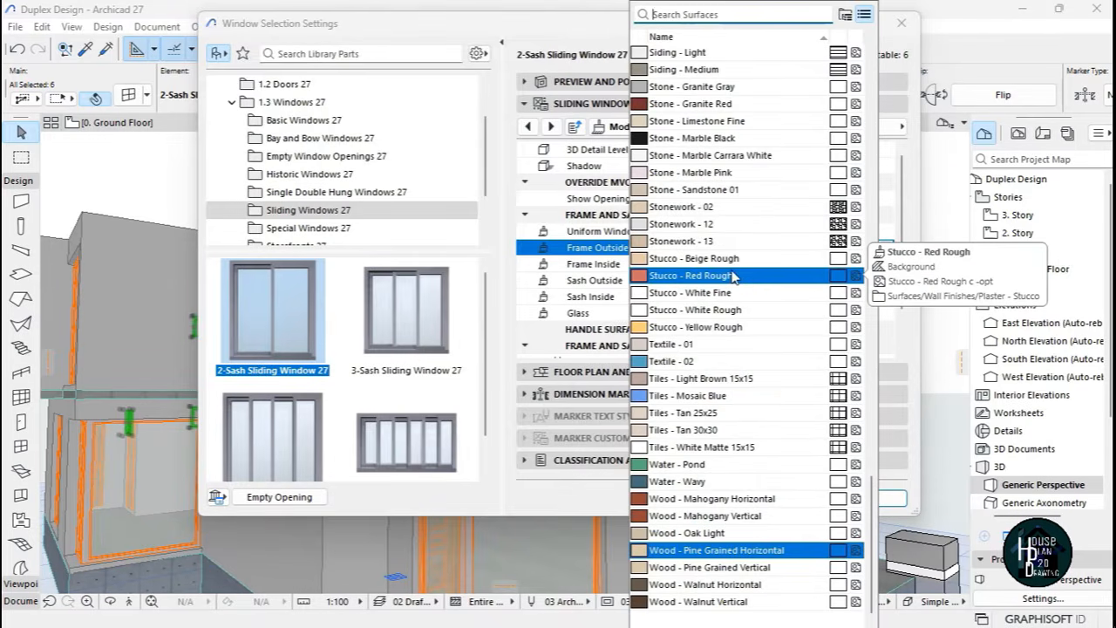
pyautogui.scroll(4, 732, 278)
pyautogui.write('alu')
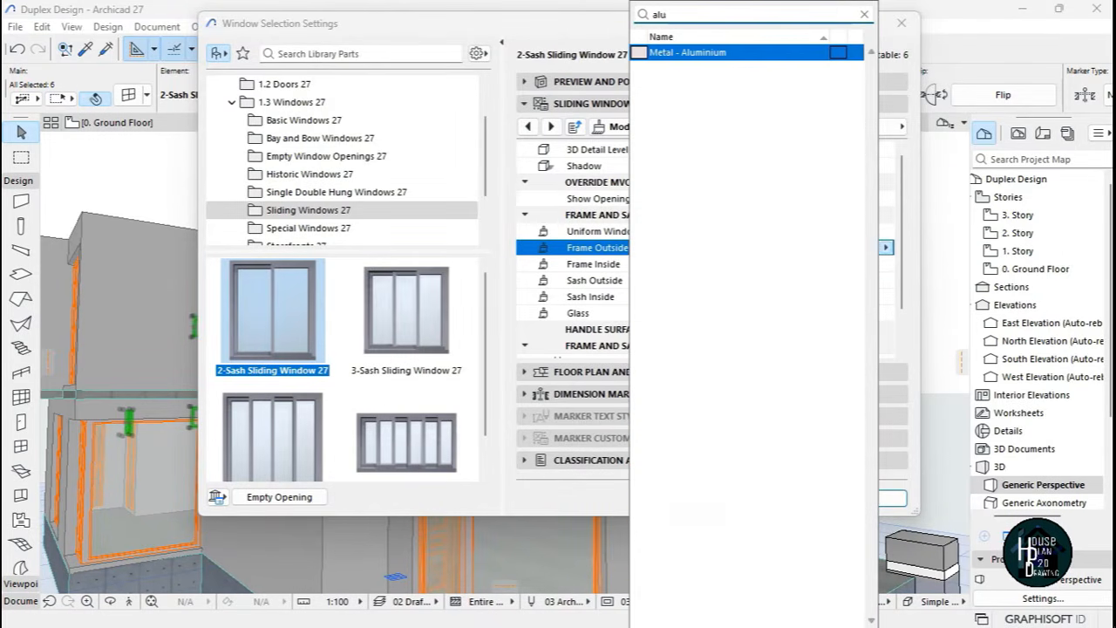
pyautogui.click(723, 54)
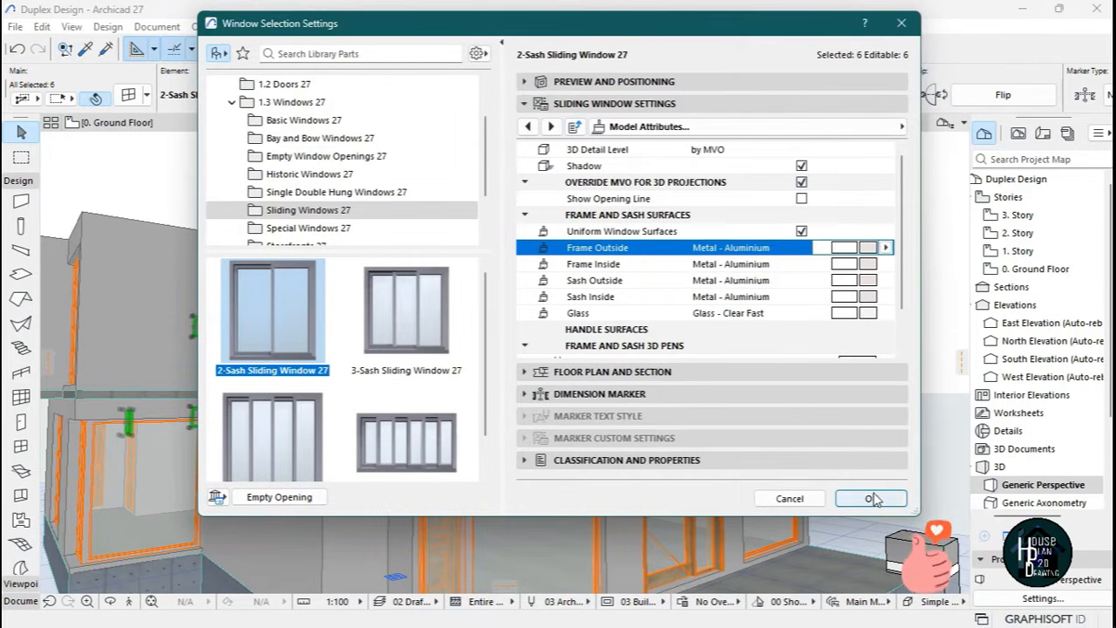
pyautogui.click(871, 498)
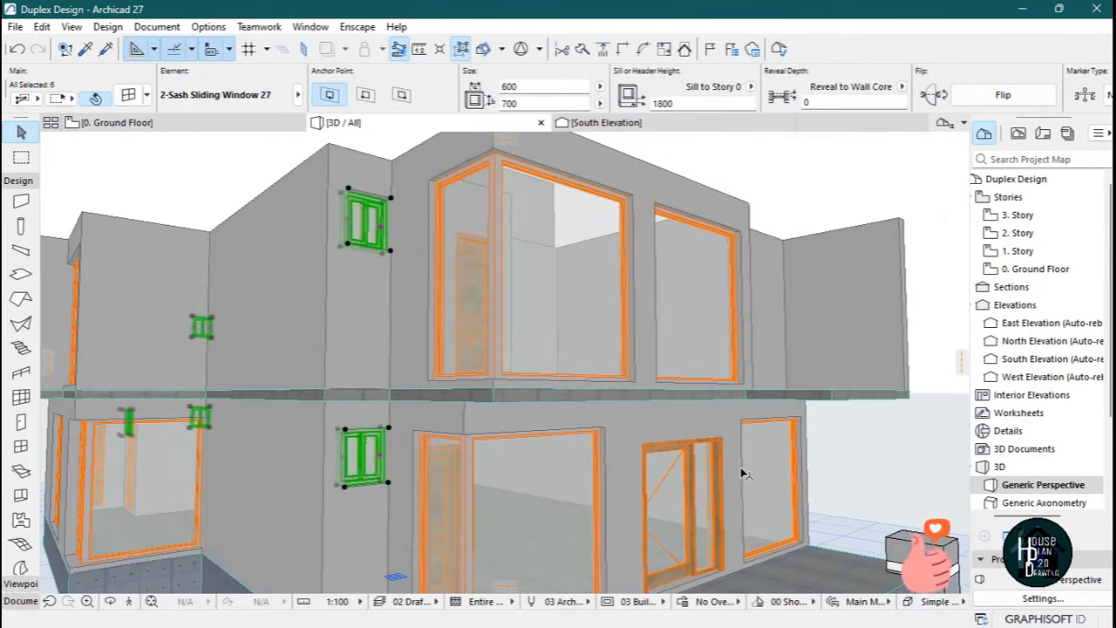
pyautogui.press('Escape')
# Examine the window finishes and remaining openings on every side of the house.
pyautogui.hotkey('shift', 'F3')
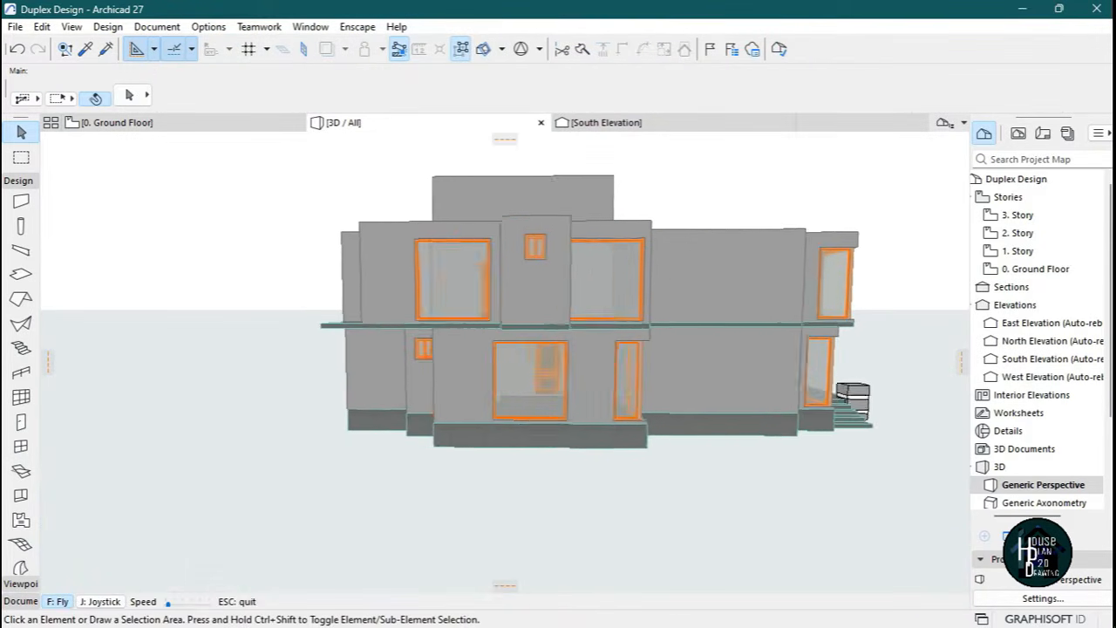
pyautogui.press('Left')
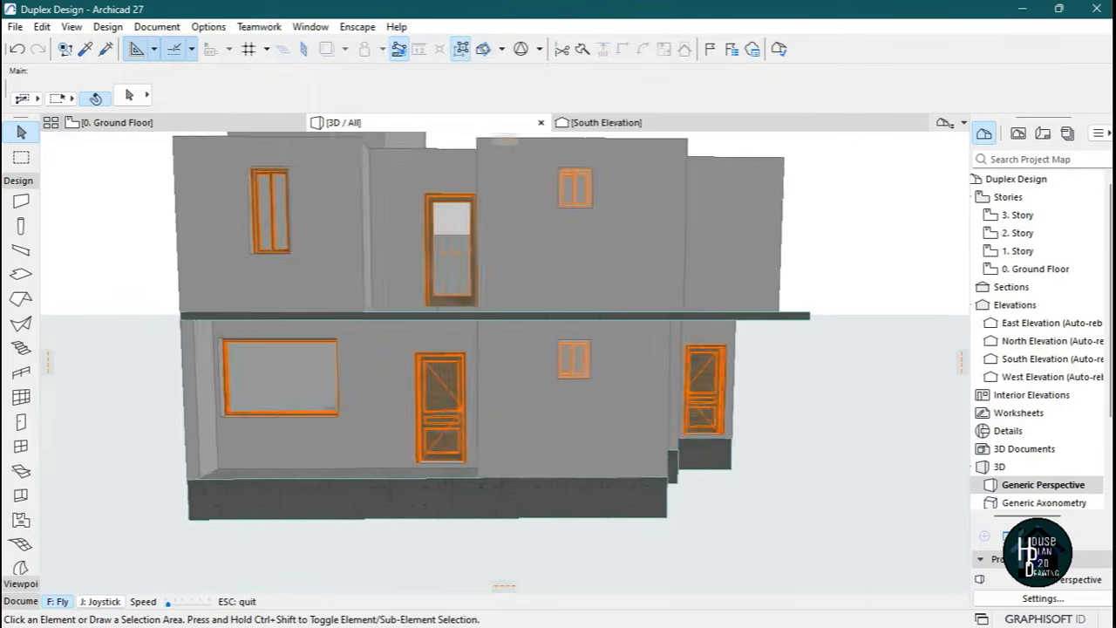
pyautogui.press('pageup')
pyautogui.press('Up')
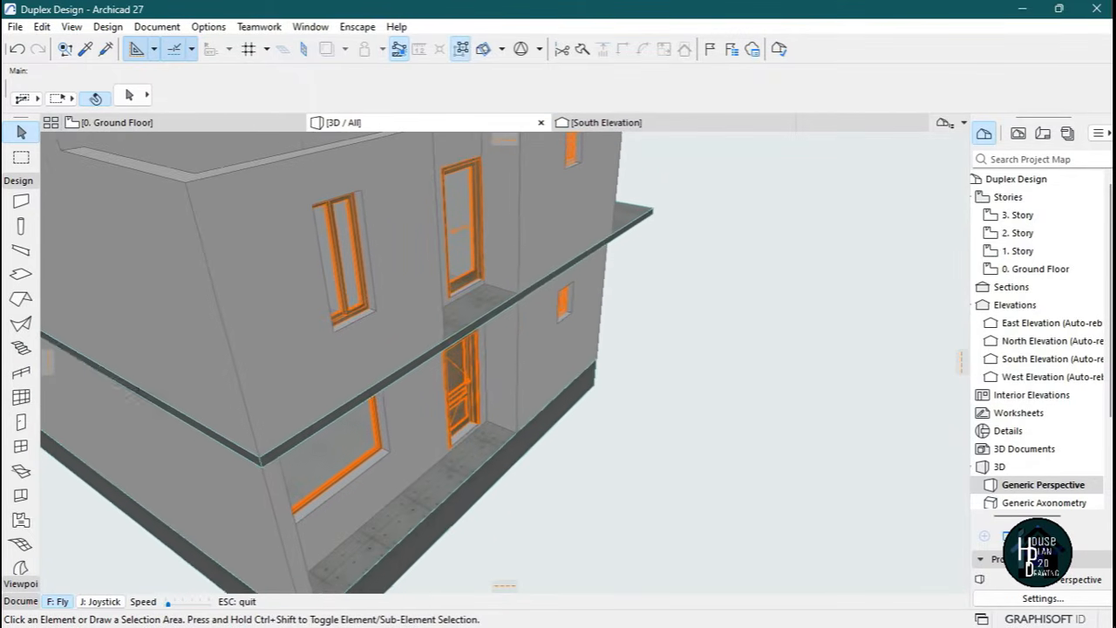
pyautogui.press('Down')
pyautogui.press('Up')
pyautogui.press('Left')
pyautogui.press('Left')
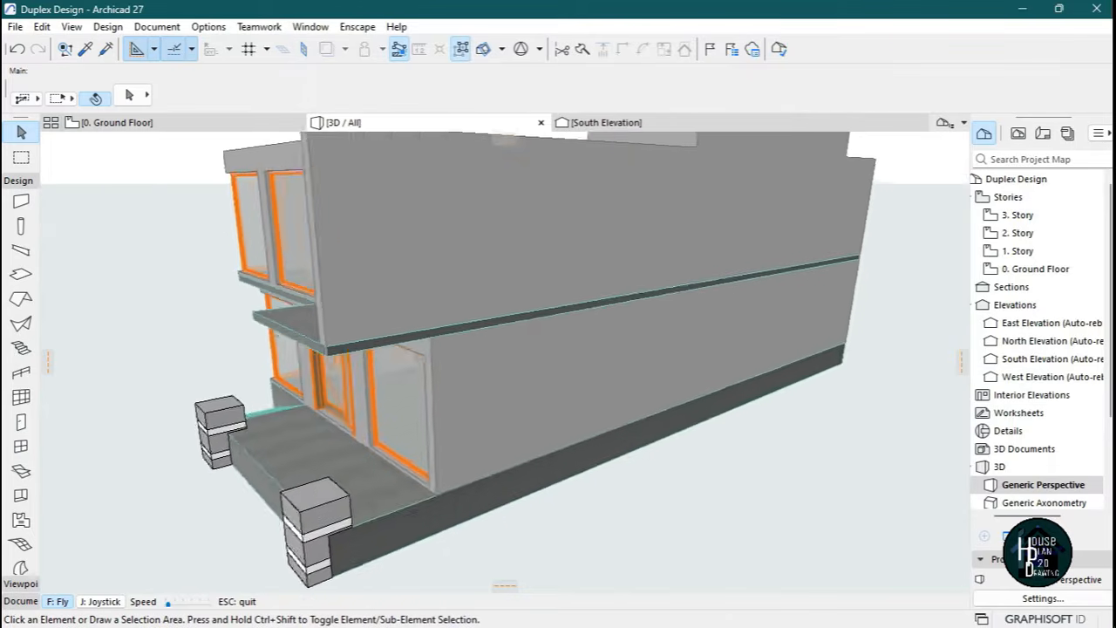
pyautogui.press('Left')
pyautogui.press('pagedown')
pyautogui.press('pageup')
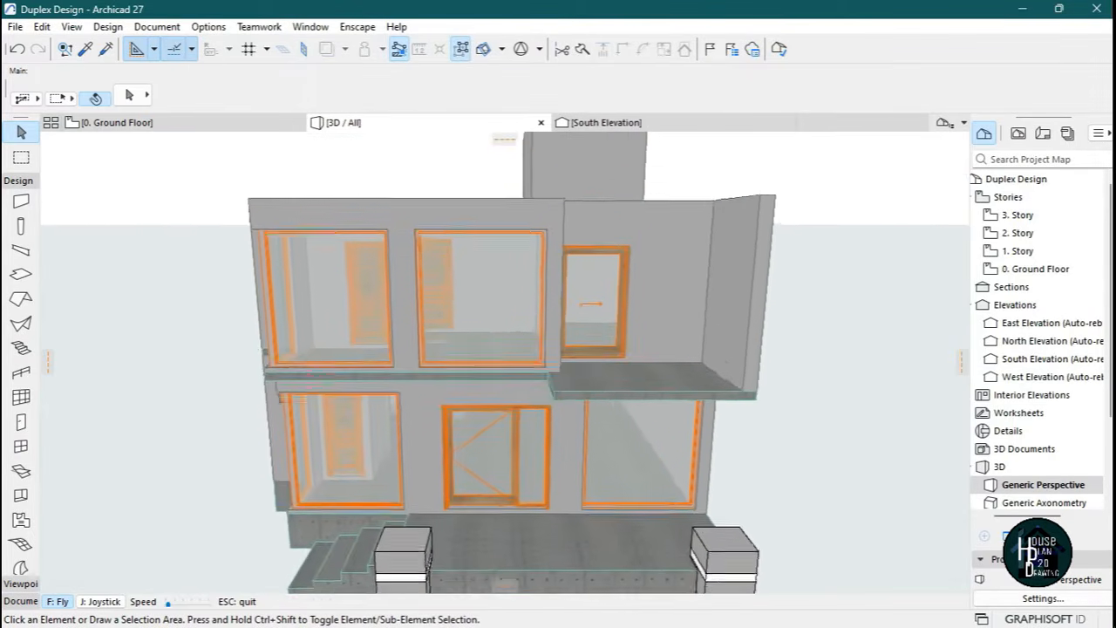
# Draw walls along the open side and front edges of the upper balcony slab, using the existing wall's settings.
pyautogui.press('Up')
pyautogui.press('Up')
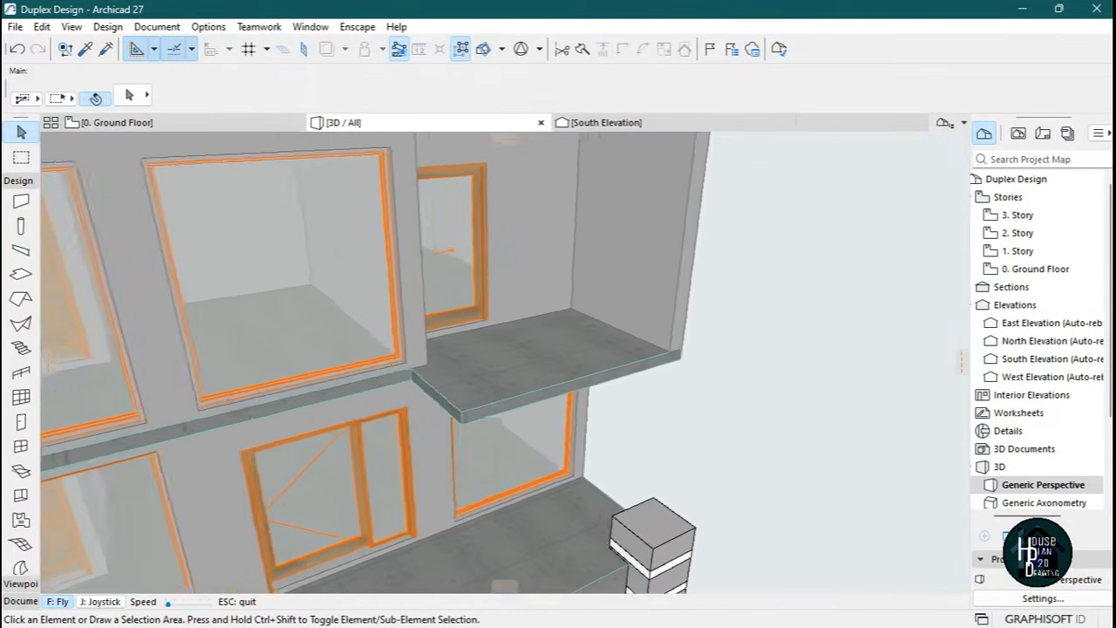
pyautogui.press('Down')
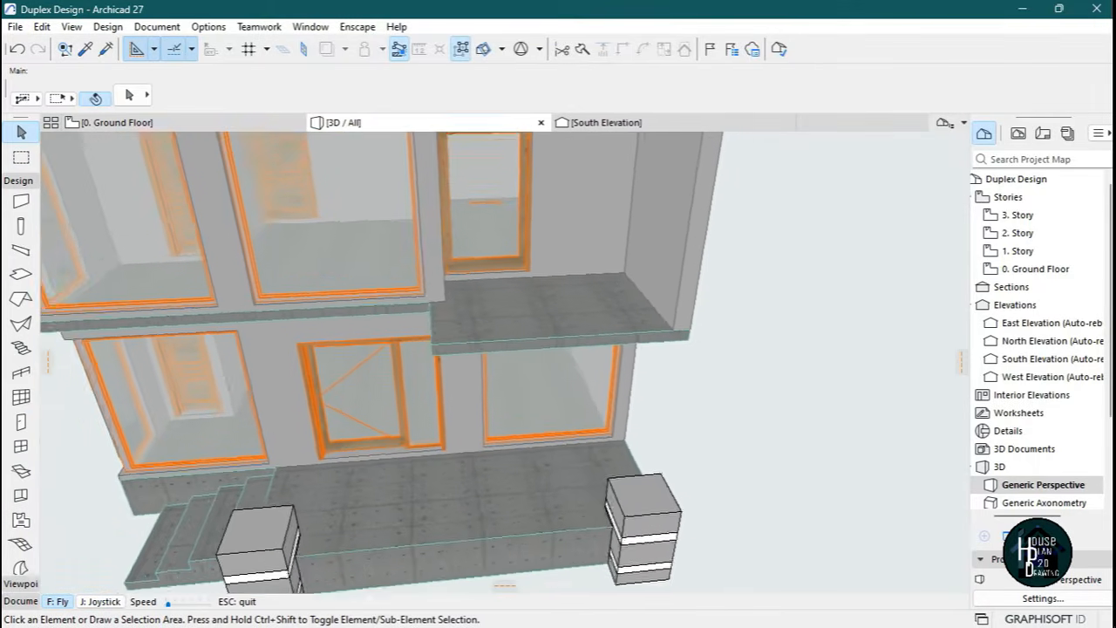
pyautogui.press('Up')
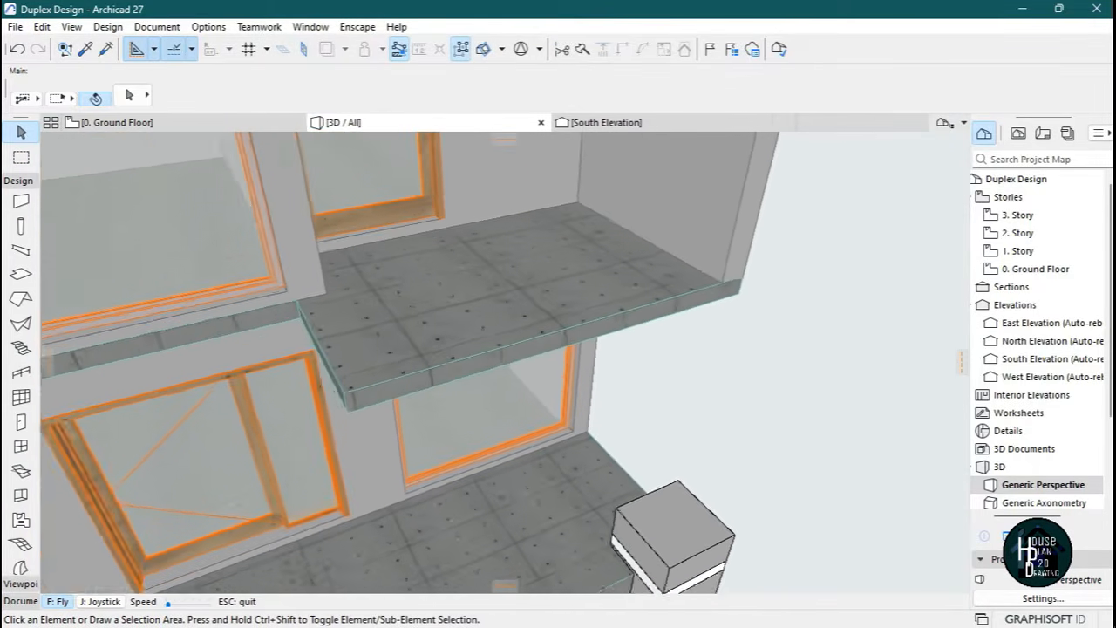
pyautogui.press('Escape')
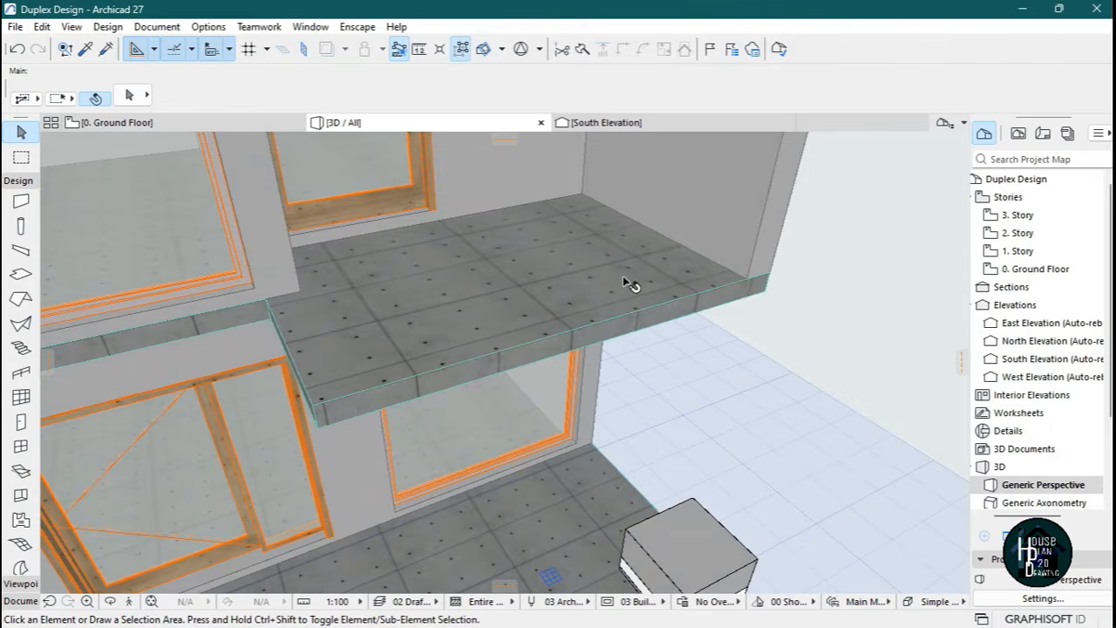
pyautogui.keyDown('alt'); pyautogui.click(725, 199); pyautogui.keyUp('alt')
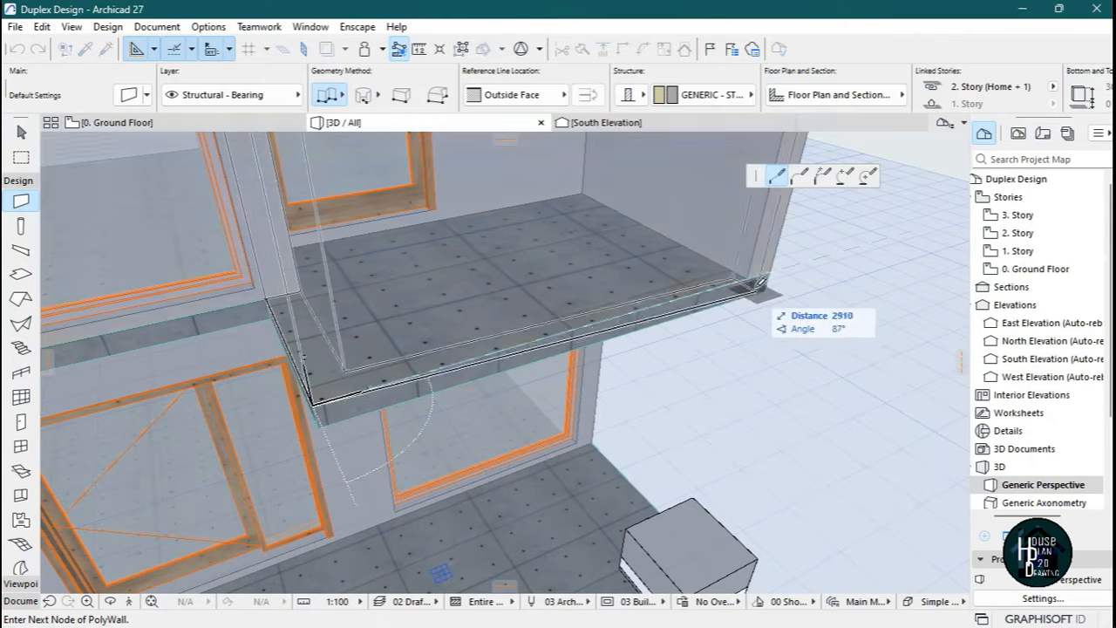
pyautogui.doubleClick(752, 277)
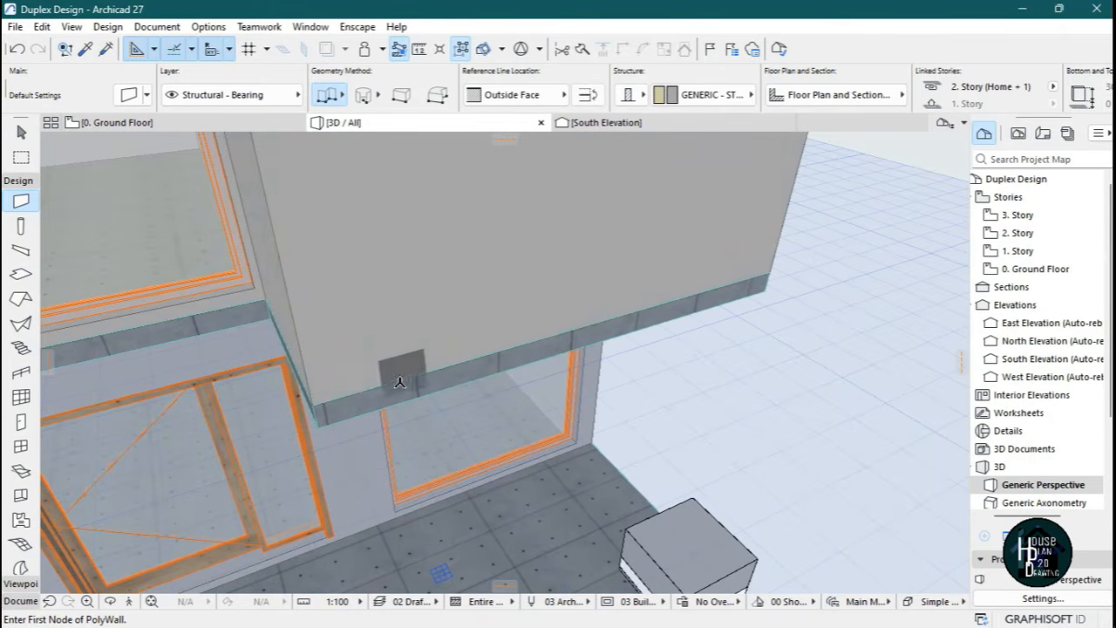
pyautogui.press('Escape')
# Select both new balcony walls and lower their tops to a height of about 167 mm.
pyautogui.click(130, 602)
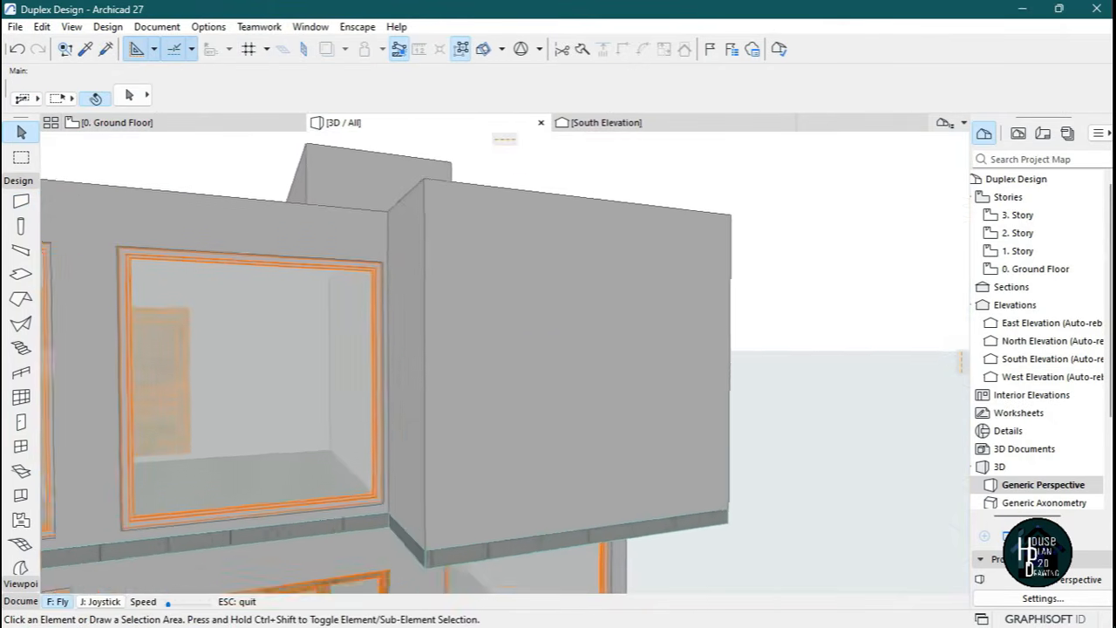
pyautogui.press('Escape')
pyautogui.click(494, 293)
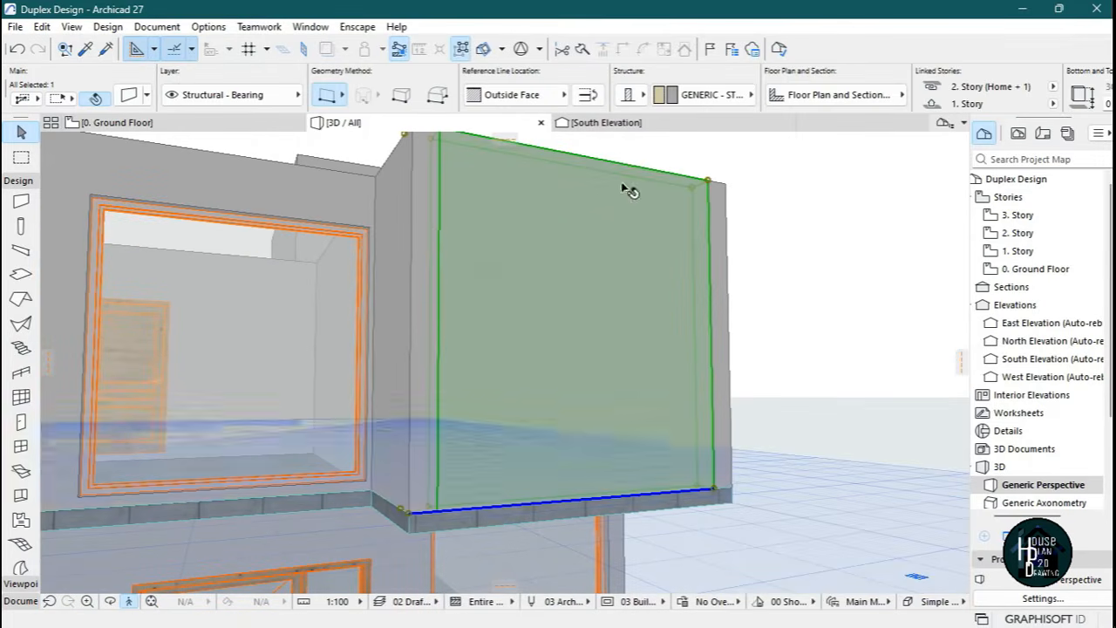
pyautogui.keyDown('shift'); pyautogui.click(412, 251); pyautogui.keyUp('shift')
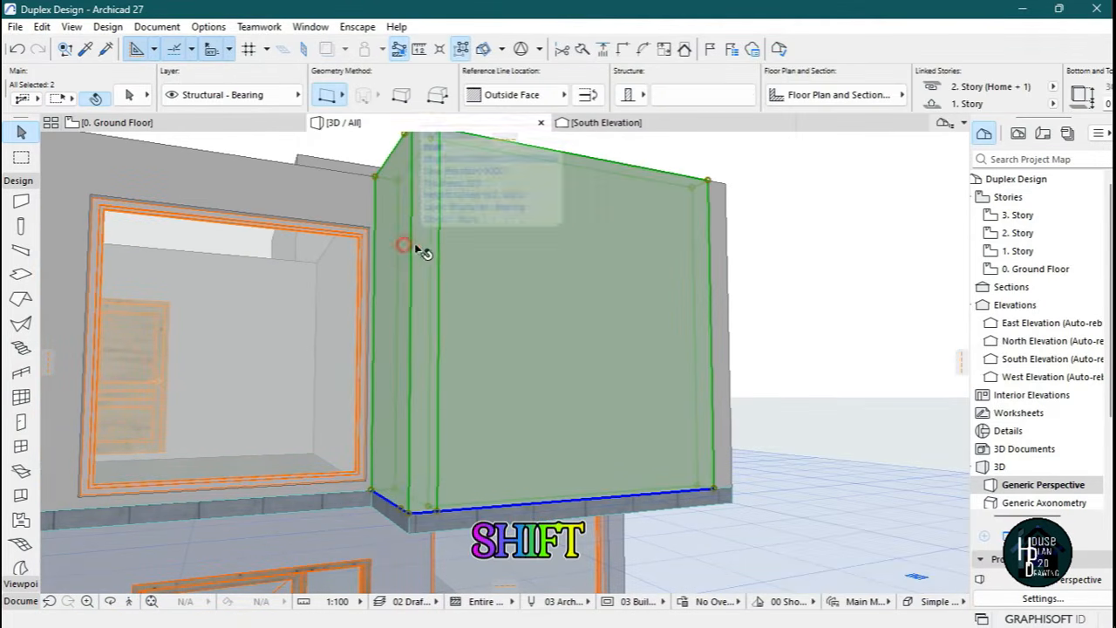
pyautogui.click(708, 186)
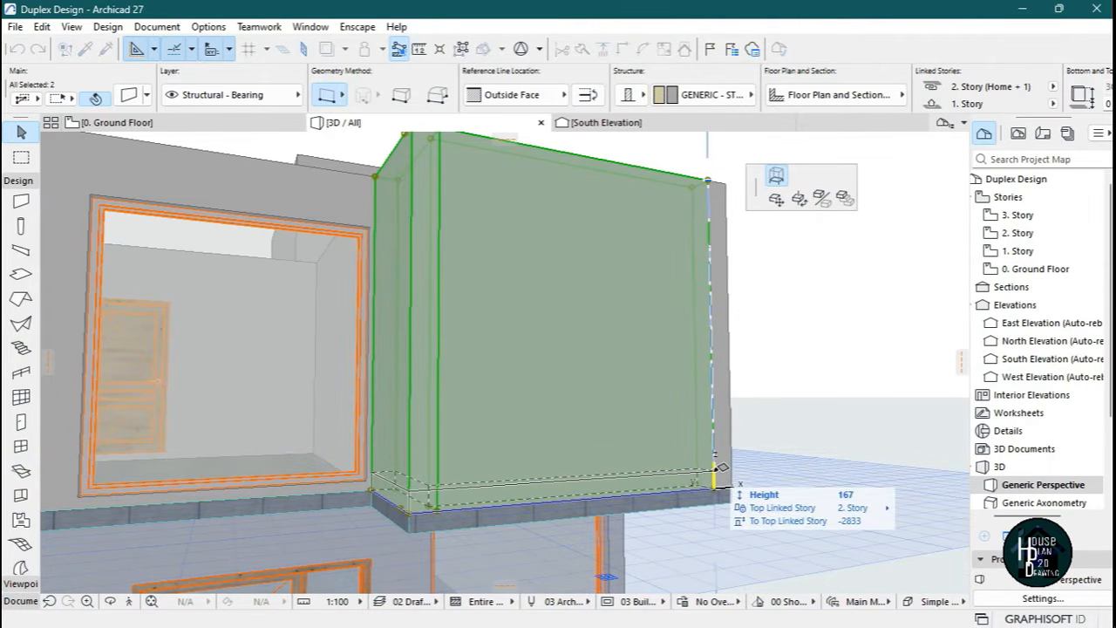
pyautogui.click(717, 469)
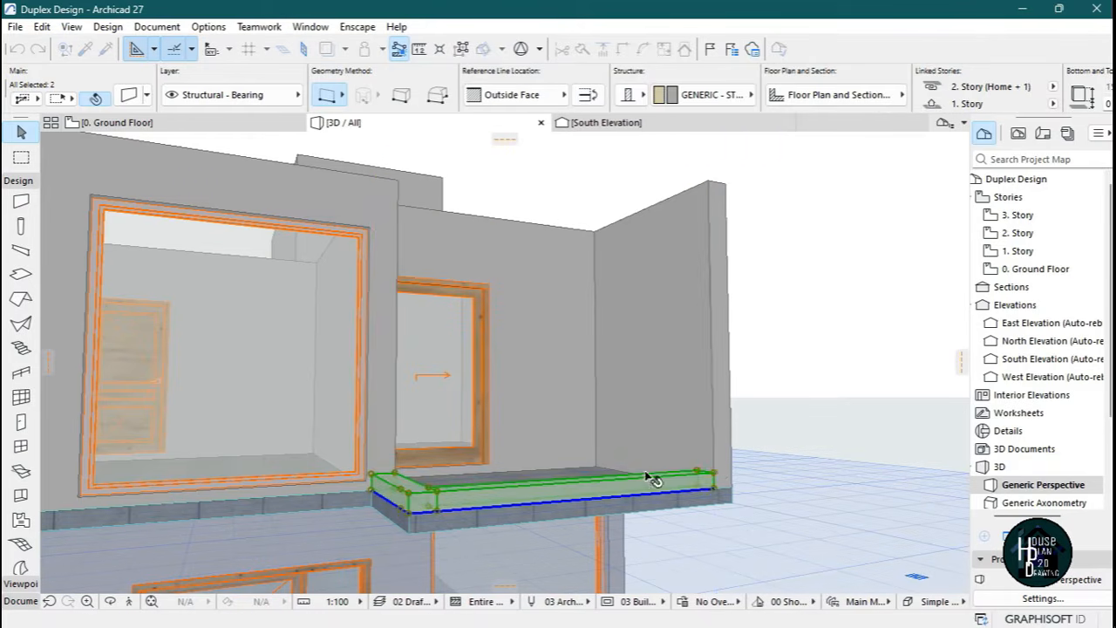
# Start a railing for the front balcony and apply the Frameless Glass Railing favorite to its default settings.
pyautogui.click(129, 600)
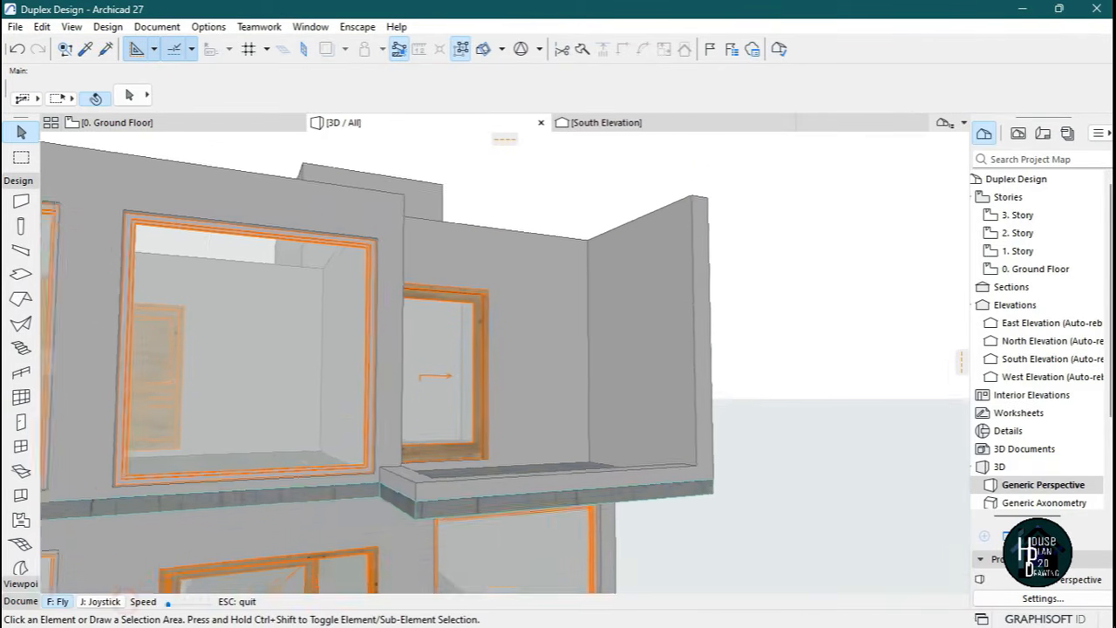
pyautogui.press('Up')
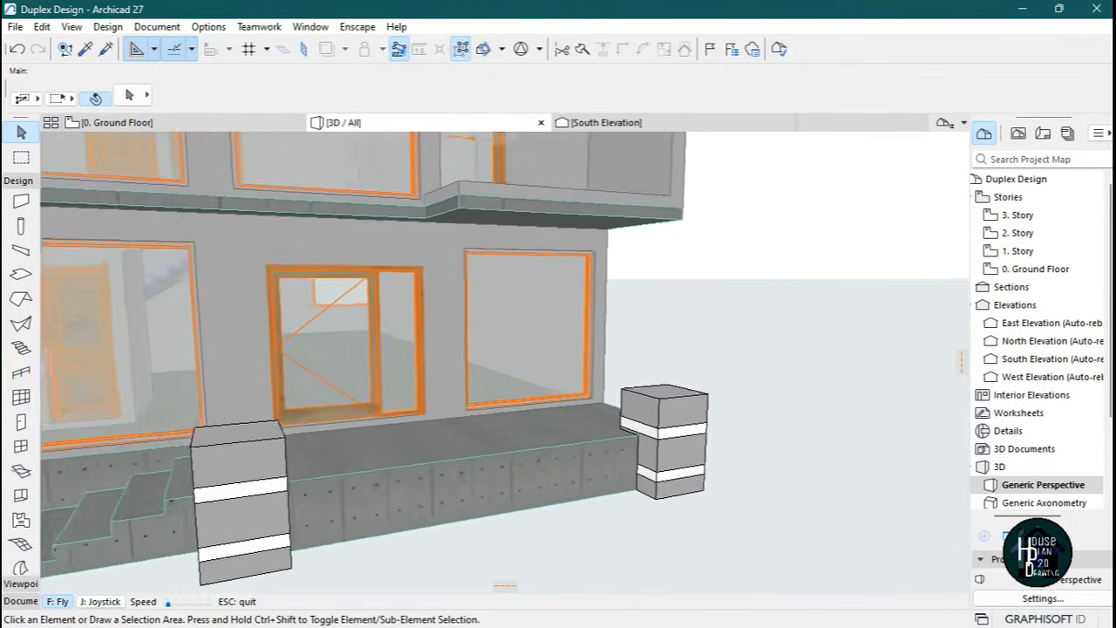
pyautogui.press('pageup')
pyautogui.press('Escape')
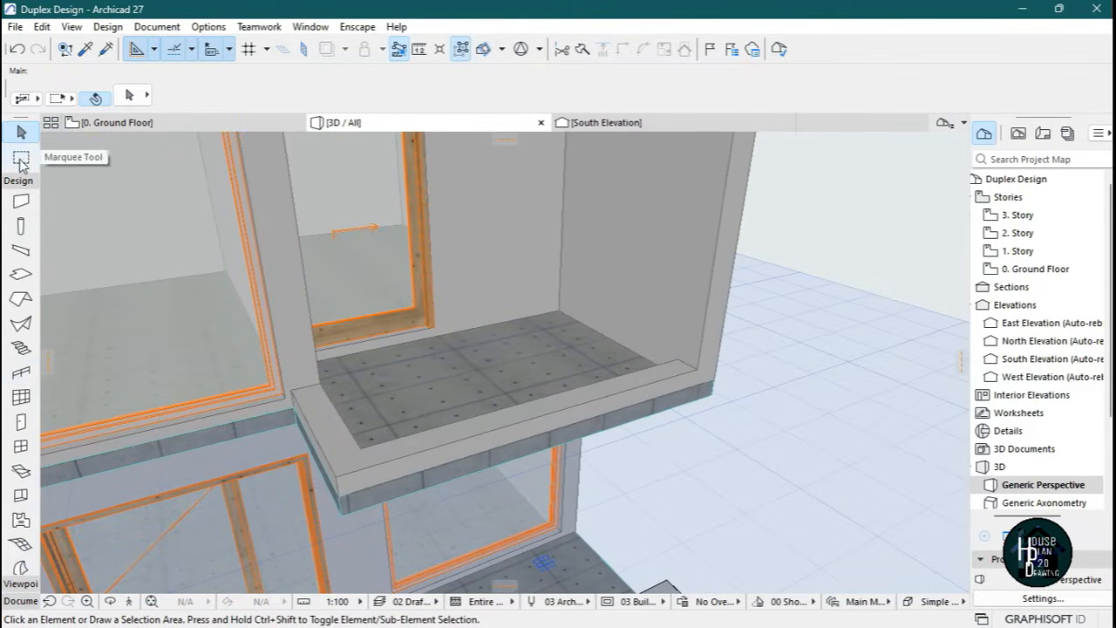
pyautogui.click(21, 375)
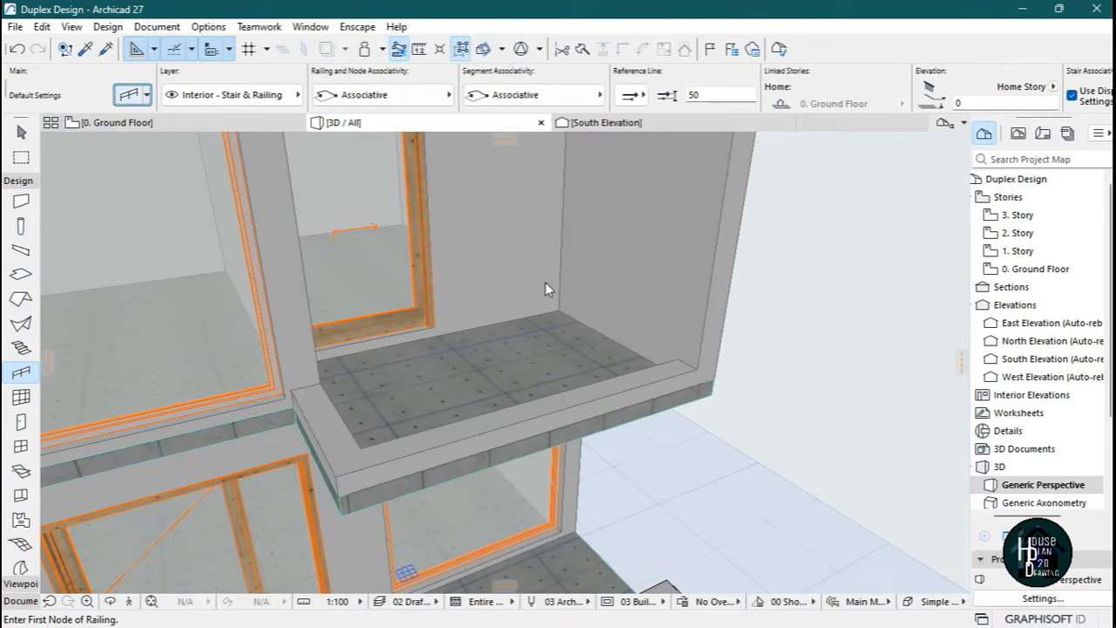
pyautogui.hotkey('ctrl', 't')
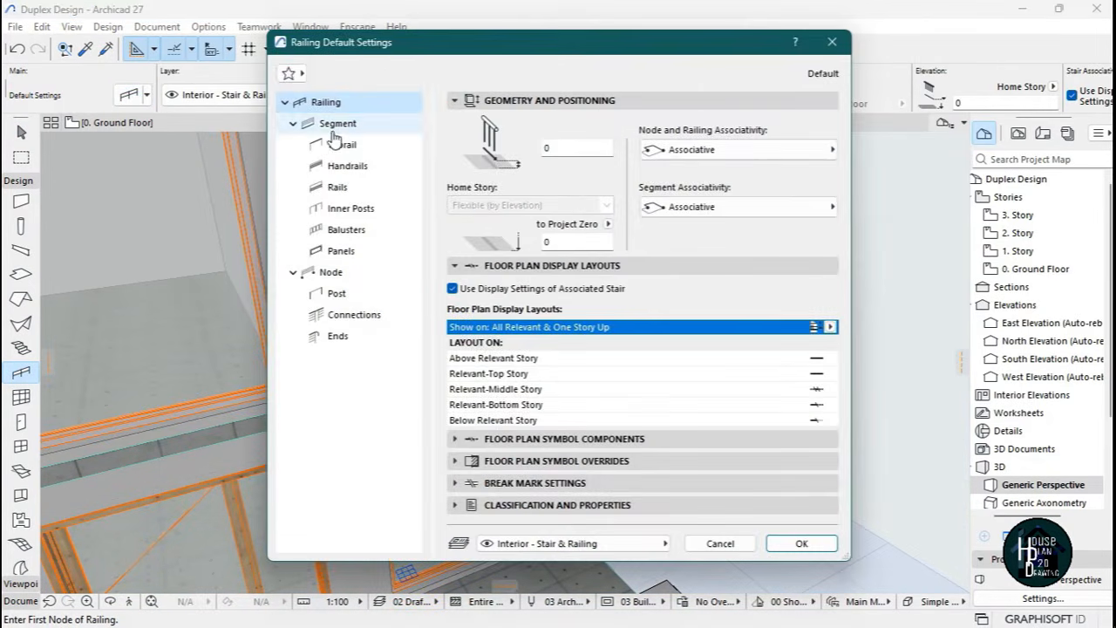
pyautogui.click(292, 74)
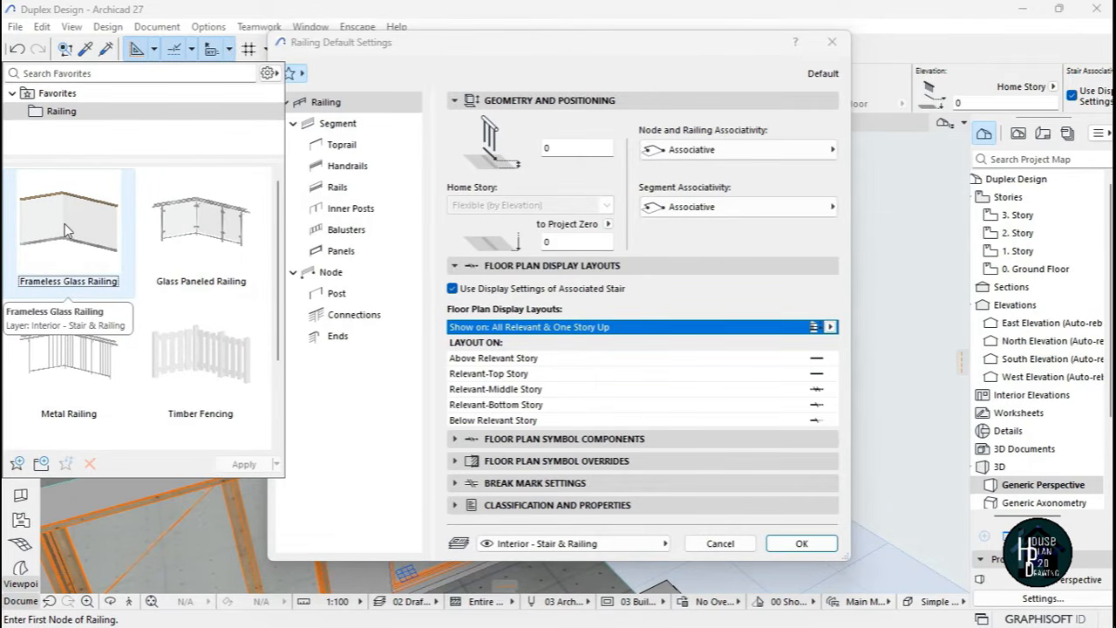
pyautogui.doubleClick(77, 229)
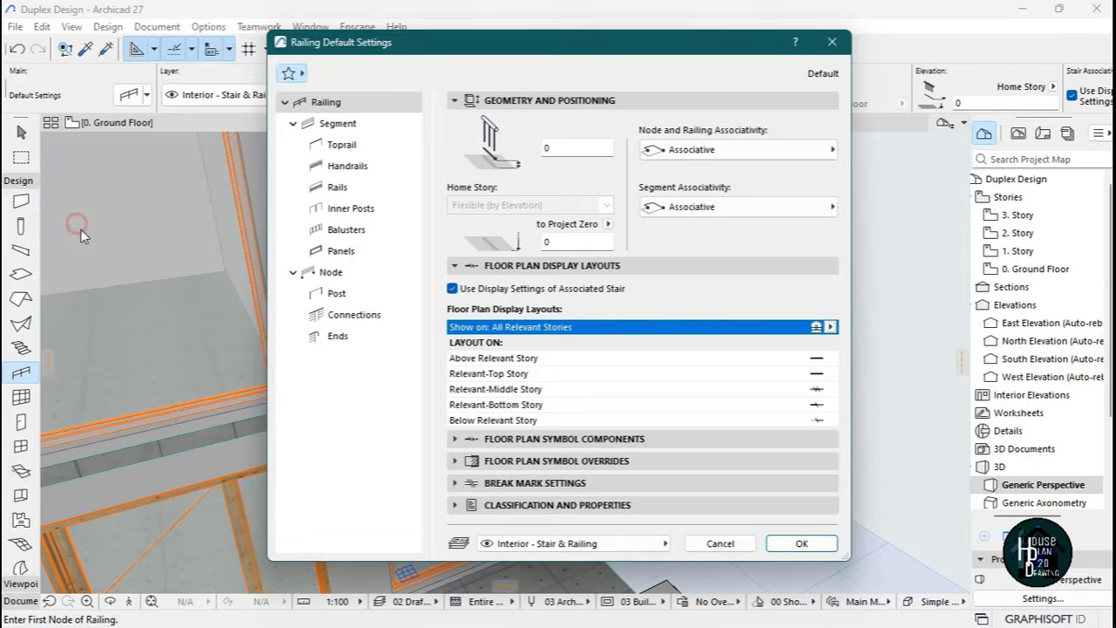
pyautogui.click(801, 543)
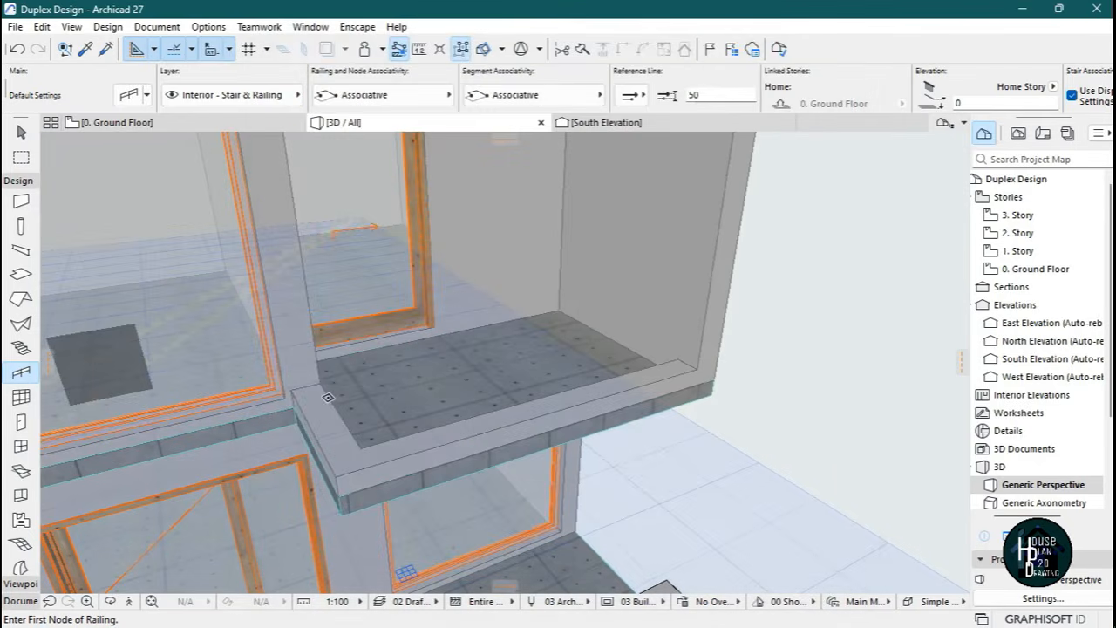
# Draw the glass railing along the inner edges of the two low balcony walls, with its reference line offset flipped outward onto the walls.
pyautogui.click(345, 420)
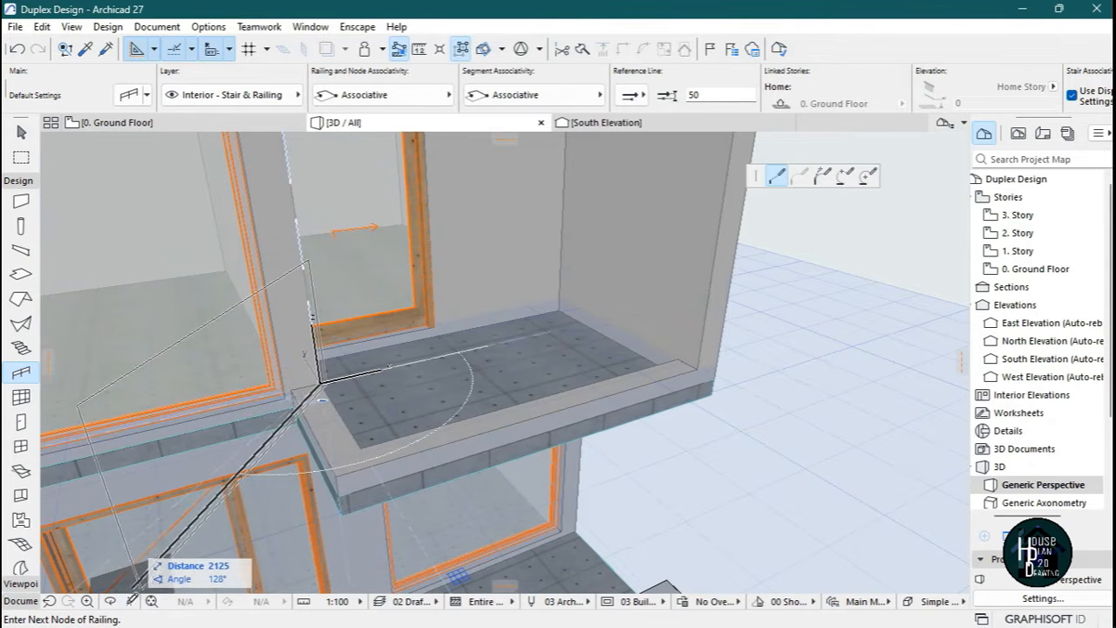
pyautogui.click(129, 602)
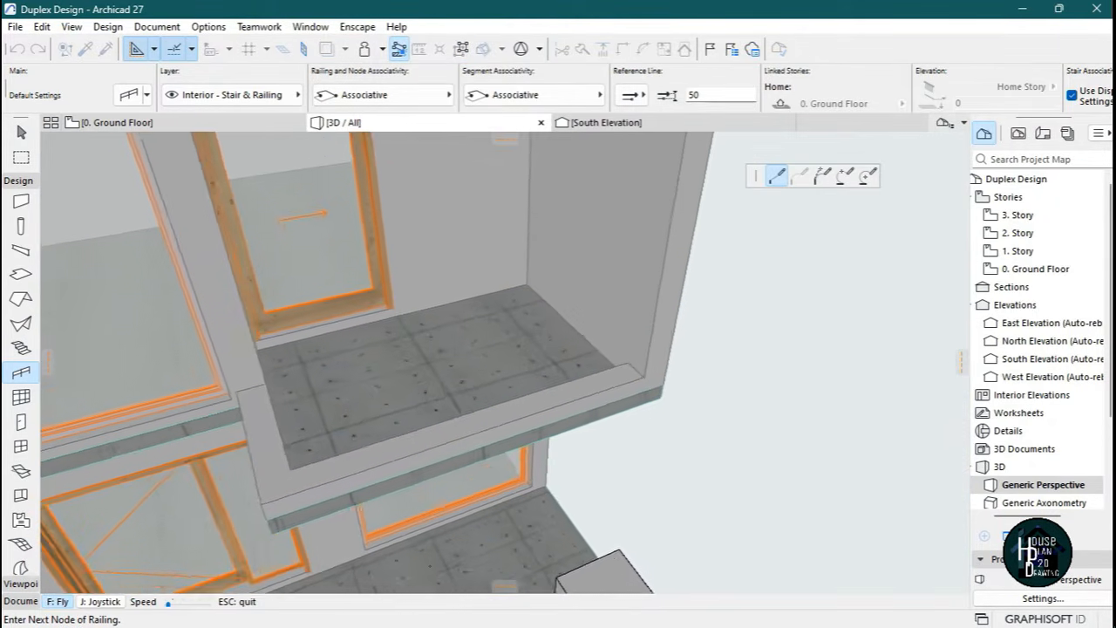
pyautogui.press('Escape')
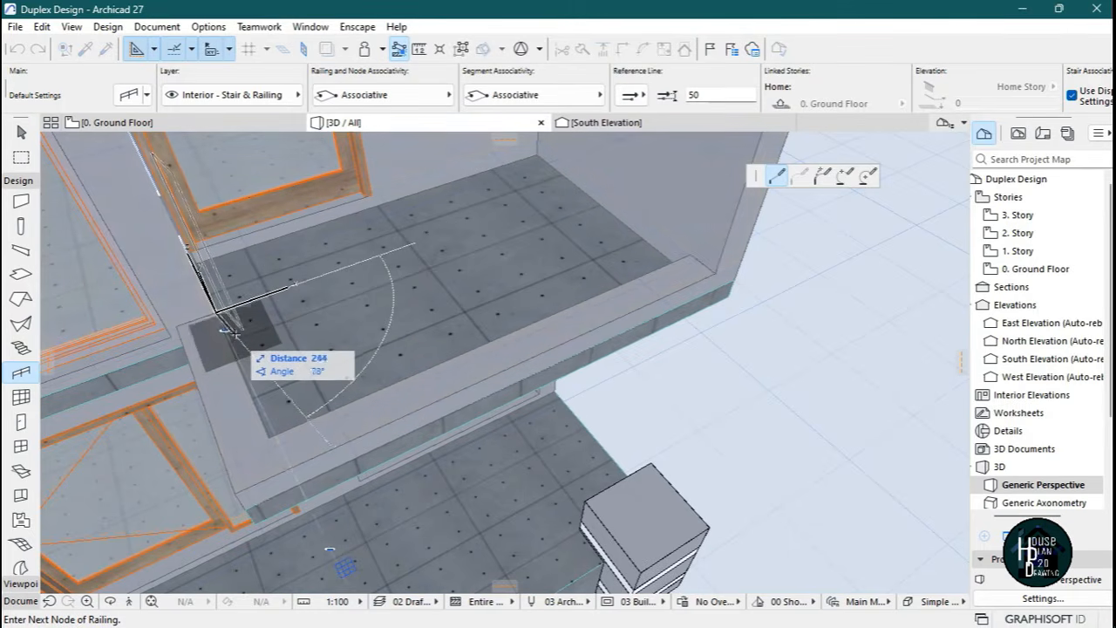
pyautogui.click(660, 93)
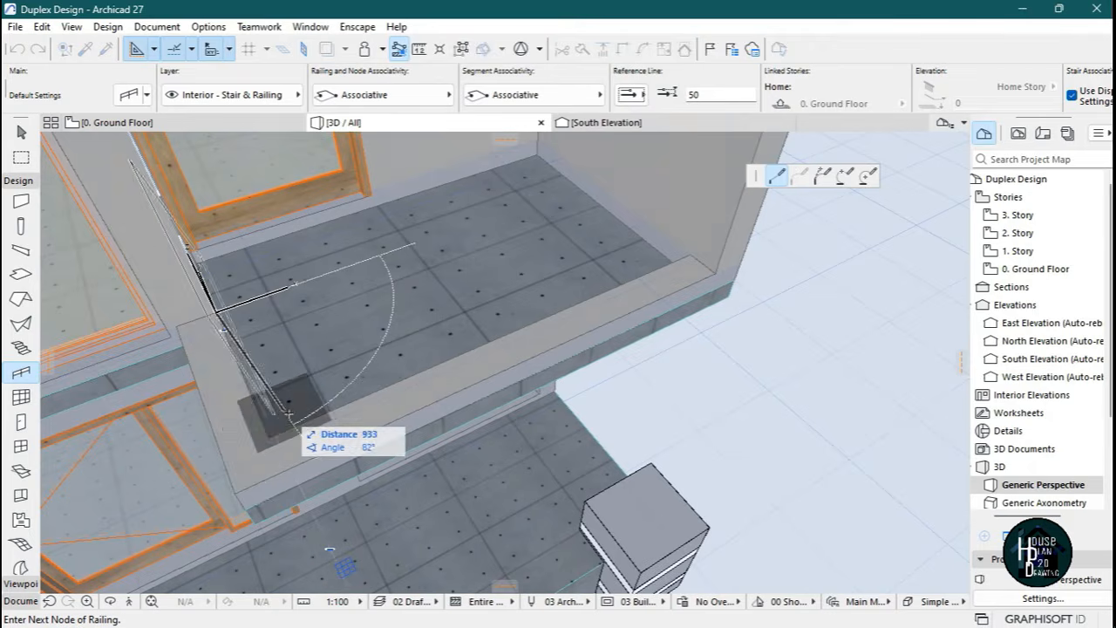
pyautogui.click(268, 437)
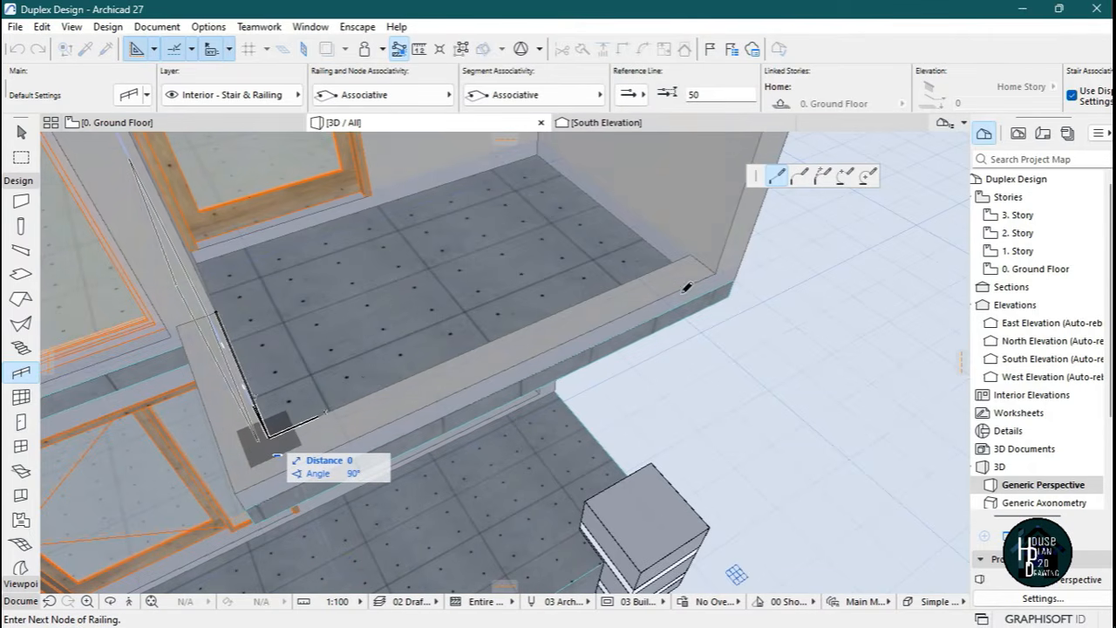
pyautogui.doubleClick(697, 251)
pyautogui.press('Escape')
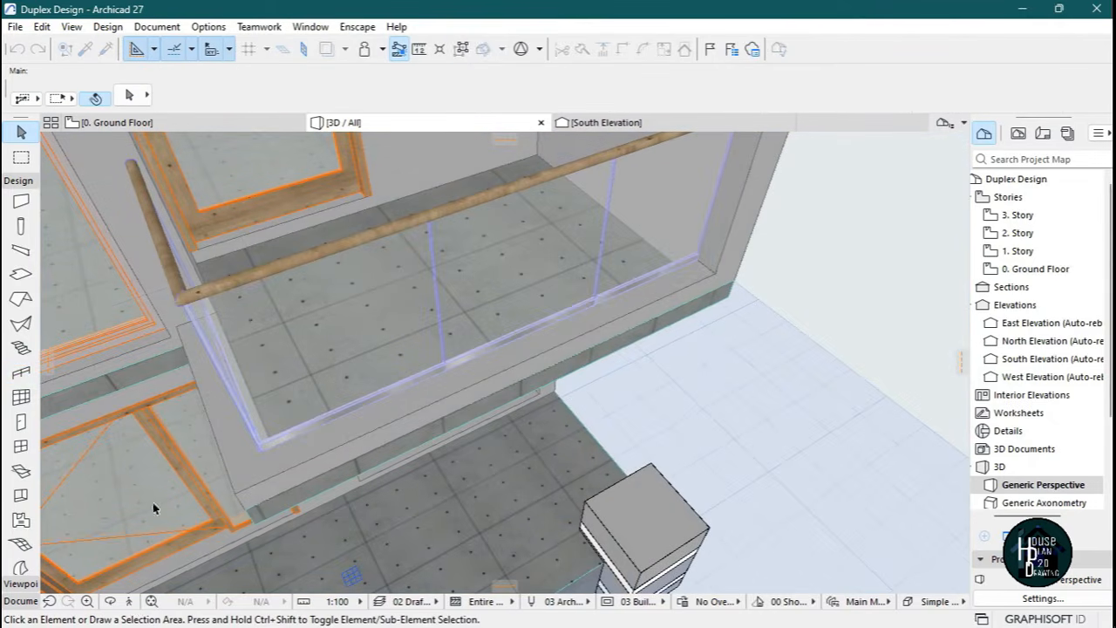
# Examine the glass railing on the front balcony from the front and the corner of the house.
pyautogui.click(130, 601)
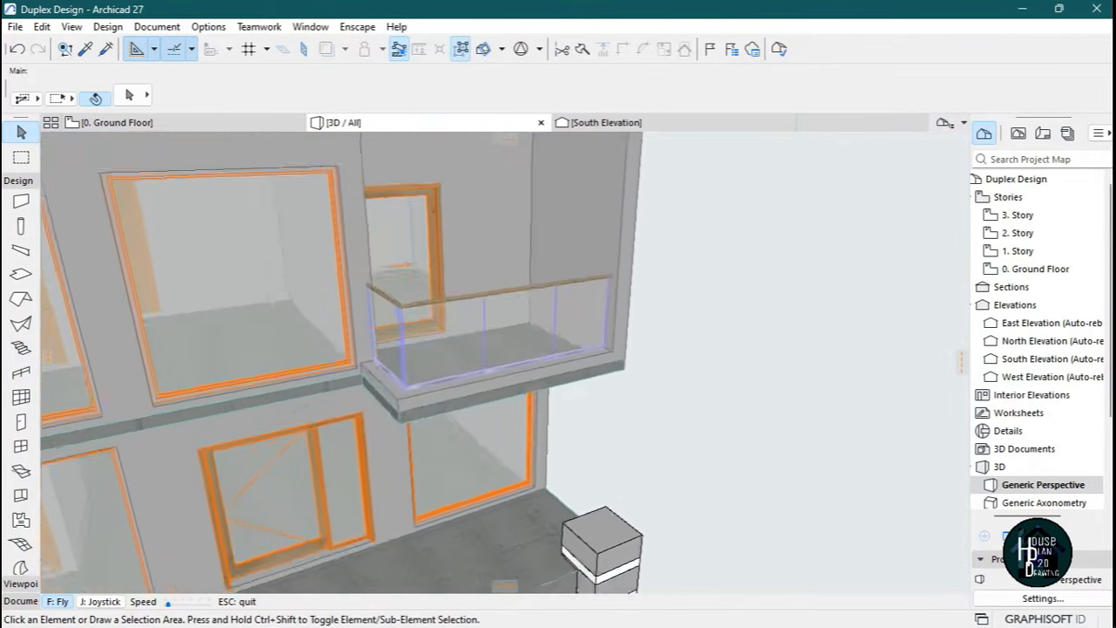
pyautogui.press('Down')
pyautogui.press('Right')
pyautogui.press('Up')
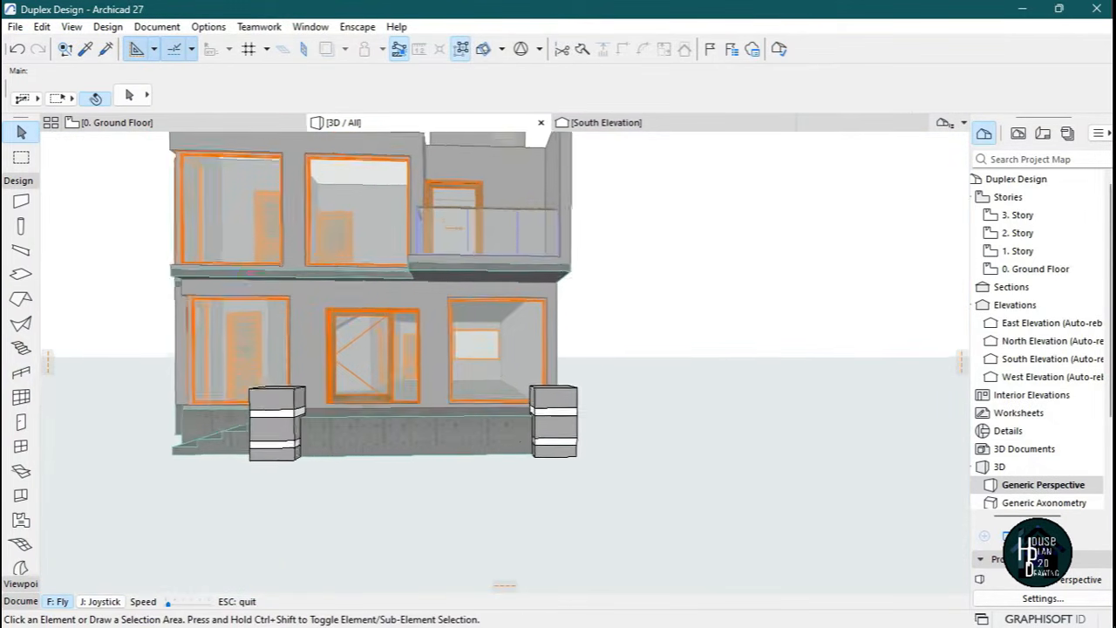
pyautogui.press('Right')
pyautogui.press('Up')
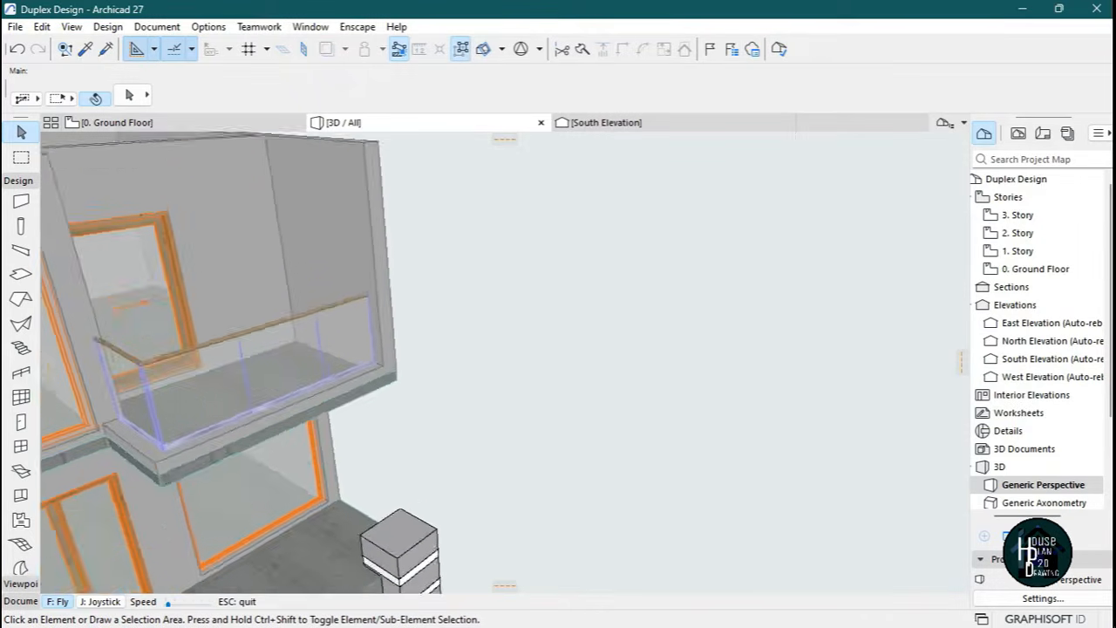
pyautogui.press('Down')
pyautogui.press('Up')
pyautogui.press('Right')
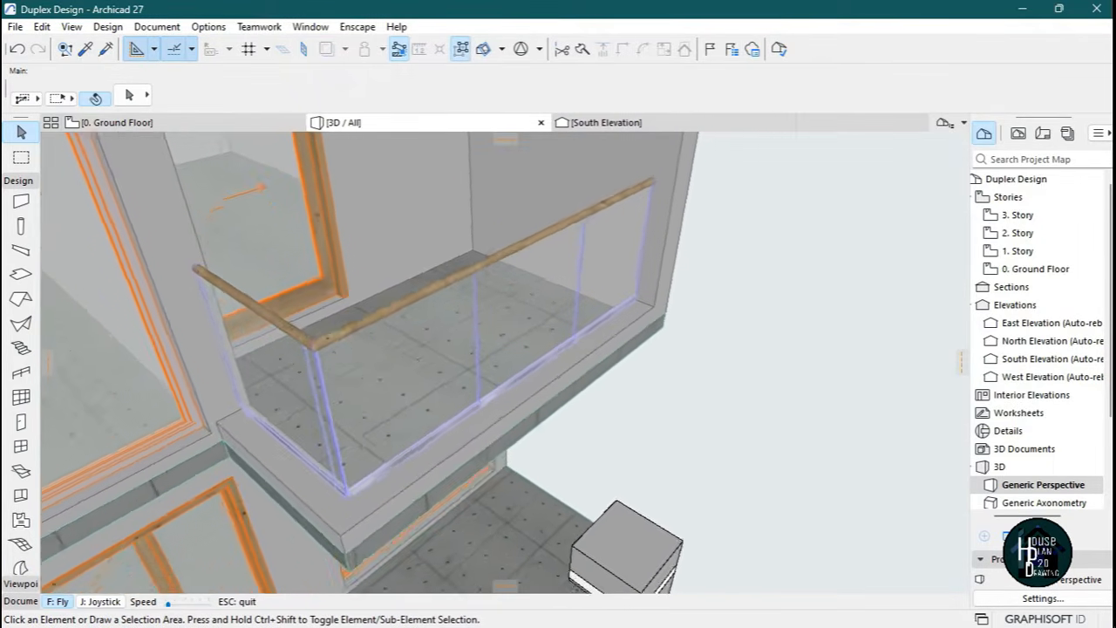
# Set the balcony railing's reference line offset to 100 mm.
pyautogui.press('Up')
pyautogui.press('Up')
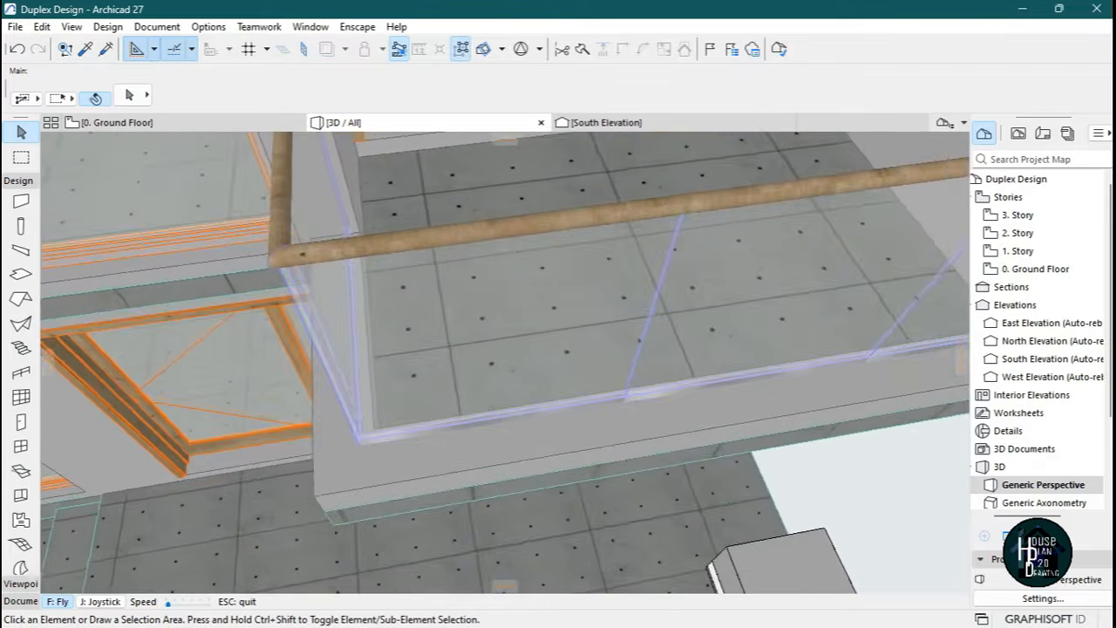
pyautogui.press('Up')
pyautogui.press('Escape')
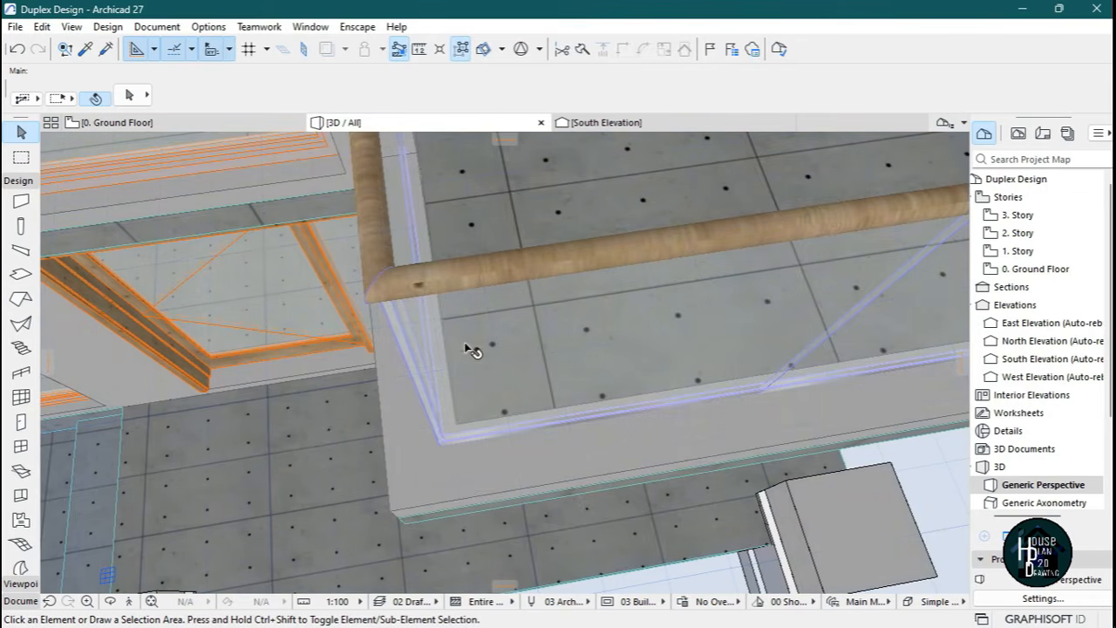
pyautogui.click(469, 312)
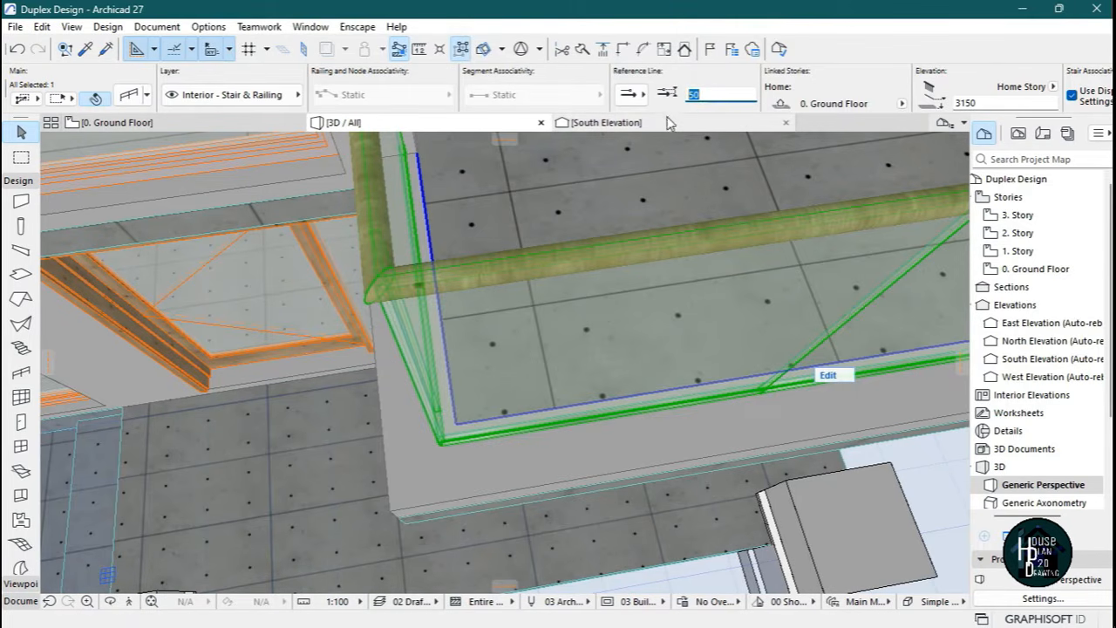
pyautogui.moveTo(669, 131)
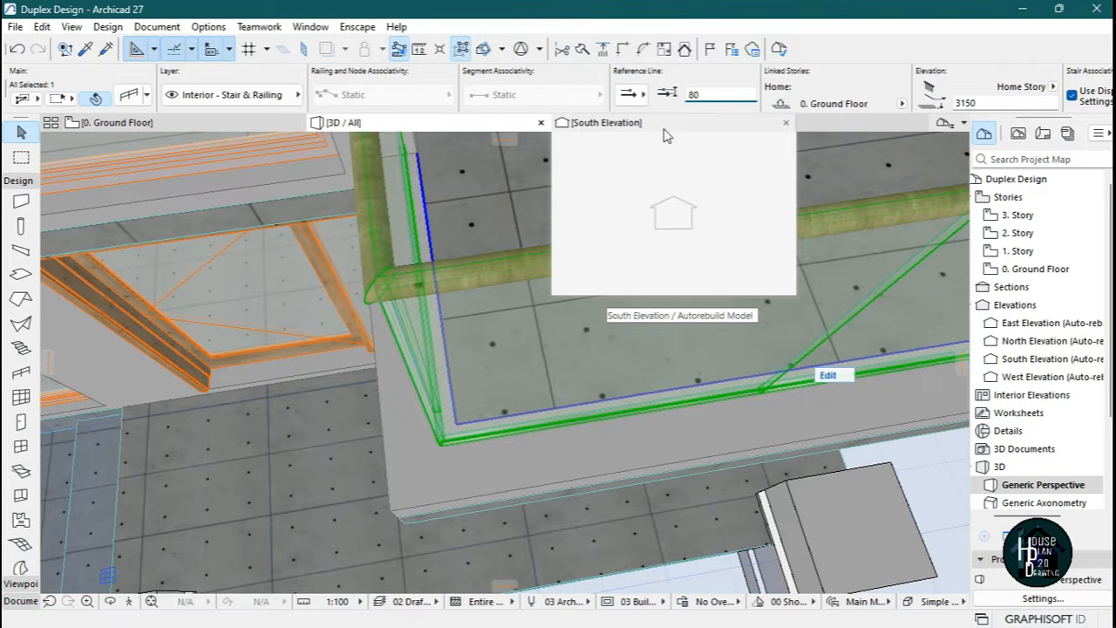
pyautogui.press('Return')
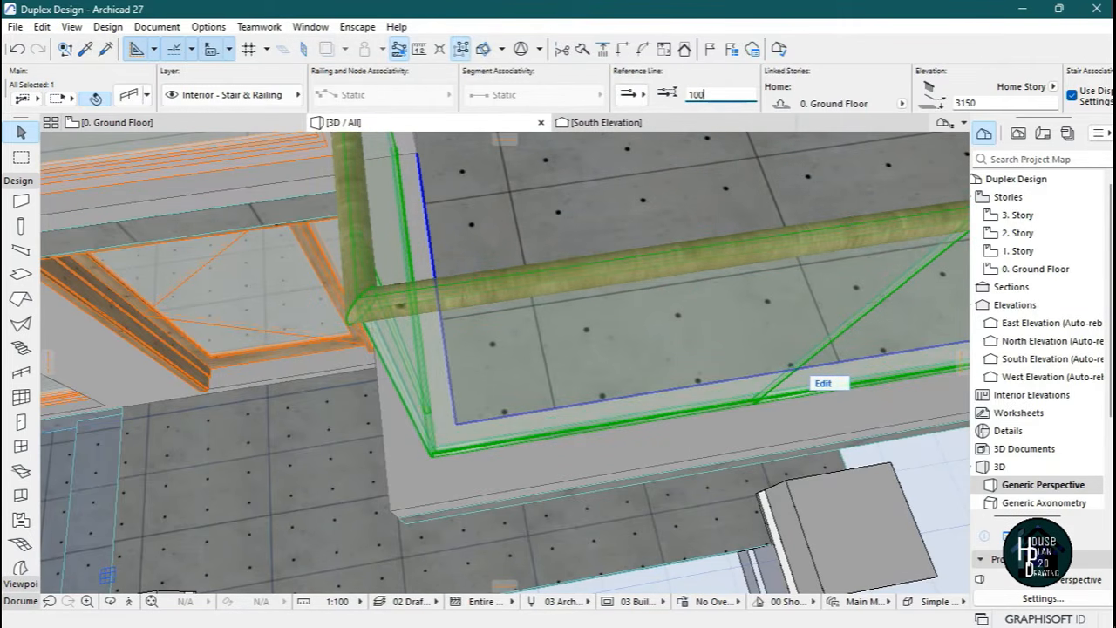
pyautogui.press('Return')
pyautogui.press('Escape')
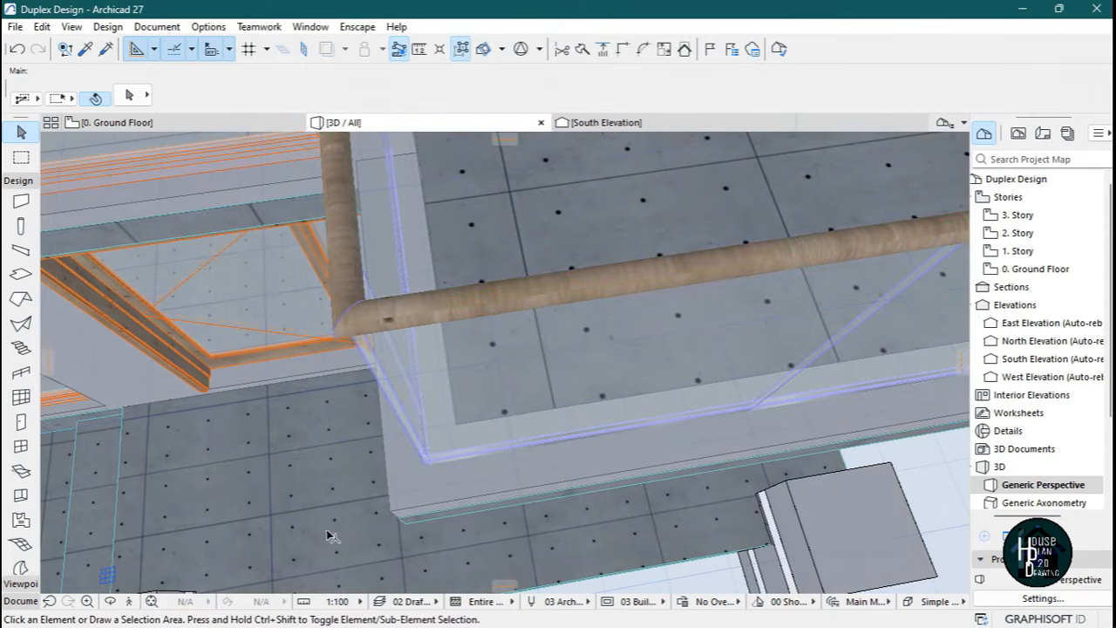
# Examine the balcony railing and the house exterior from the front and the corner, down to the ground-floor terrace.
pyautogui.press('s')
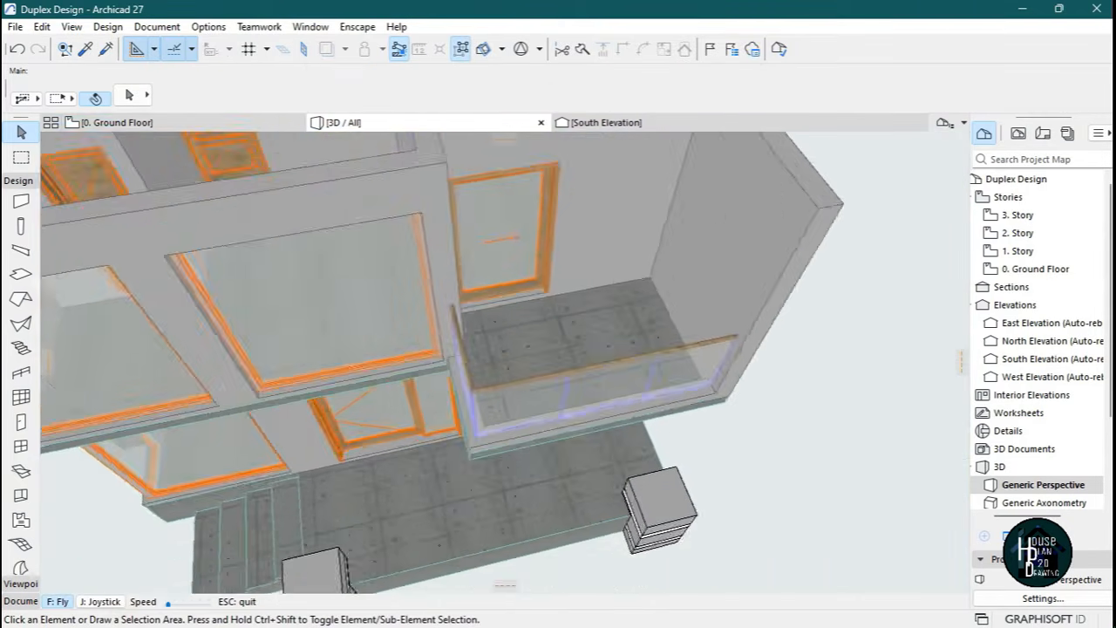
pyautogui.press('pagedown')
pyautogui.press('s')
pyautogui.press('d')
pyautogui.press('w')
pyautogui.press('a')
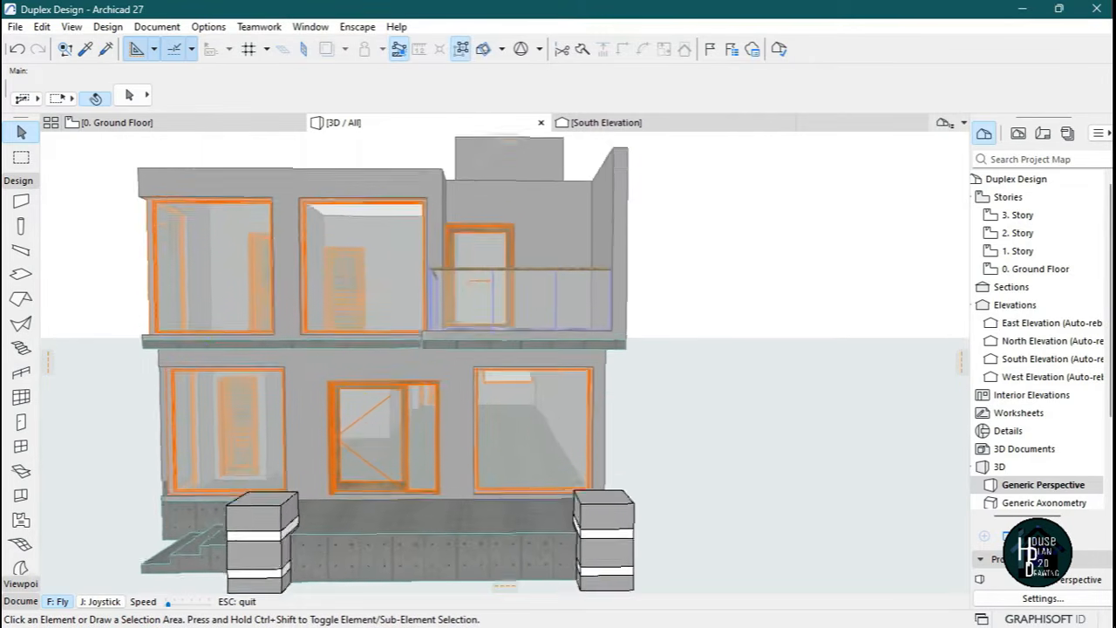
pyautogui.press('w')
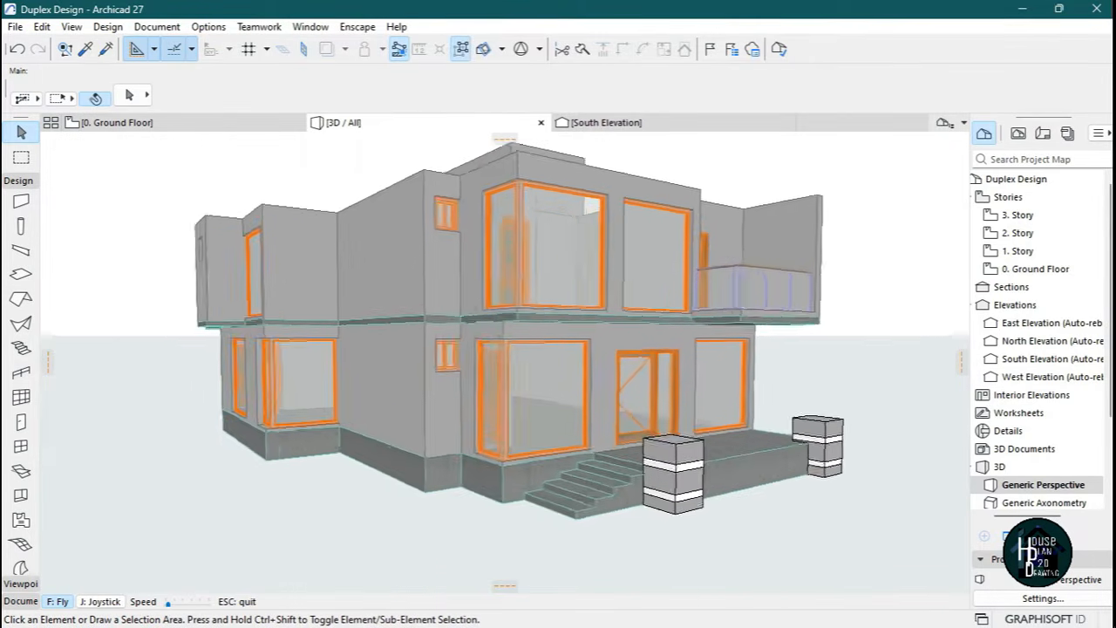
pyautogui.press('s')
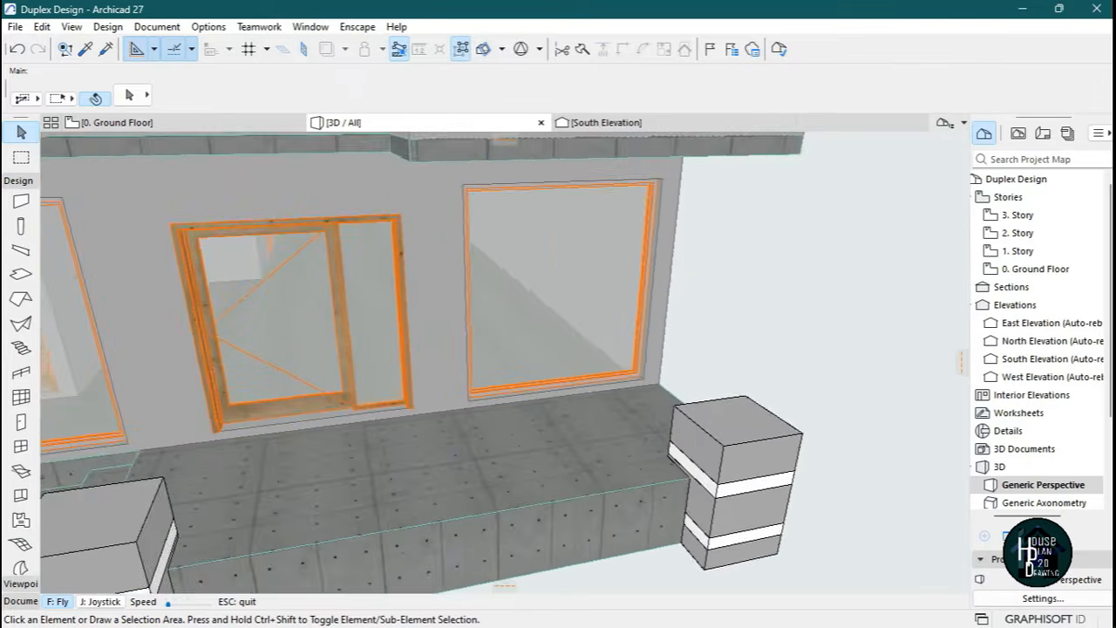
pyautogui.press('Escape')
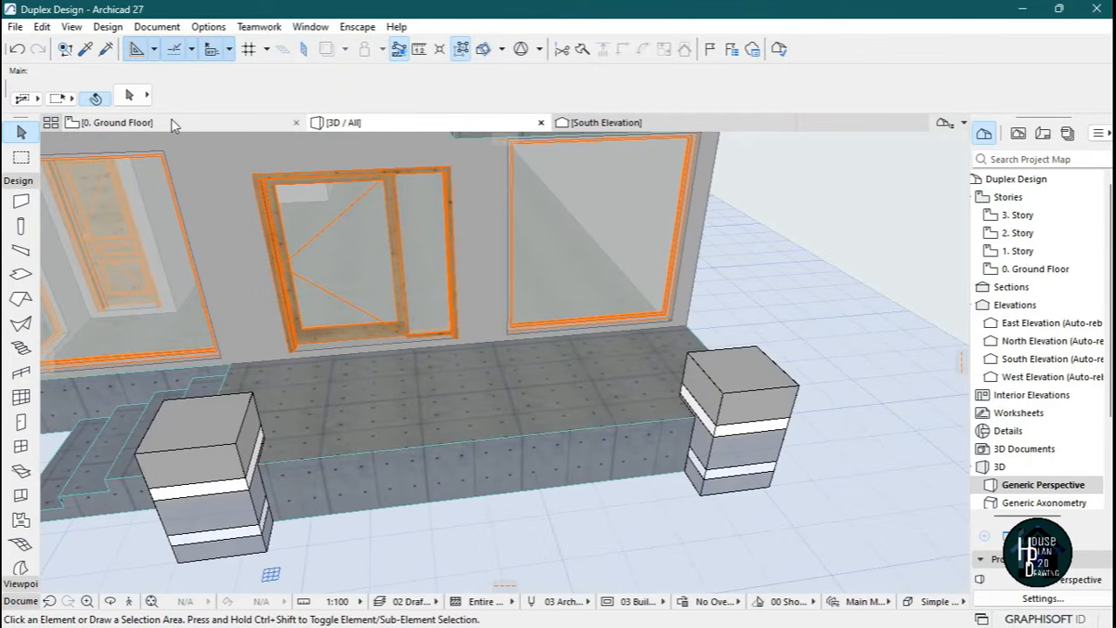
# On the ground floor plan, draw a glass railing along the terrace's front edge and back along its open side to the house wall.
pyautogui.click(171, 119)
pyautogui.scroll(-2, 471, 349)
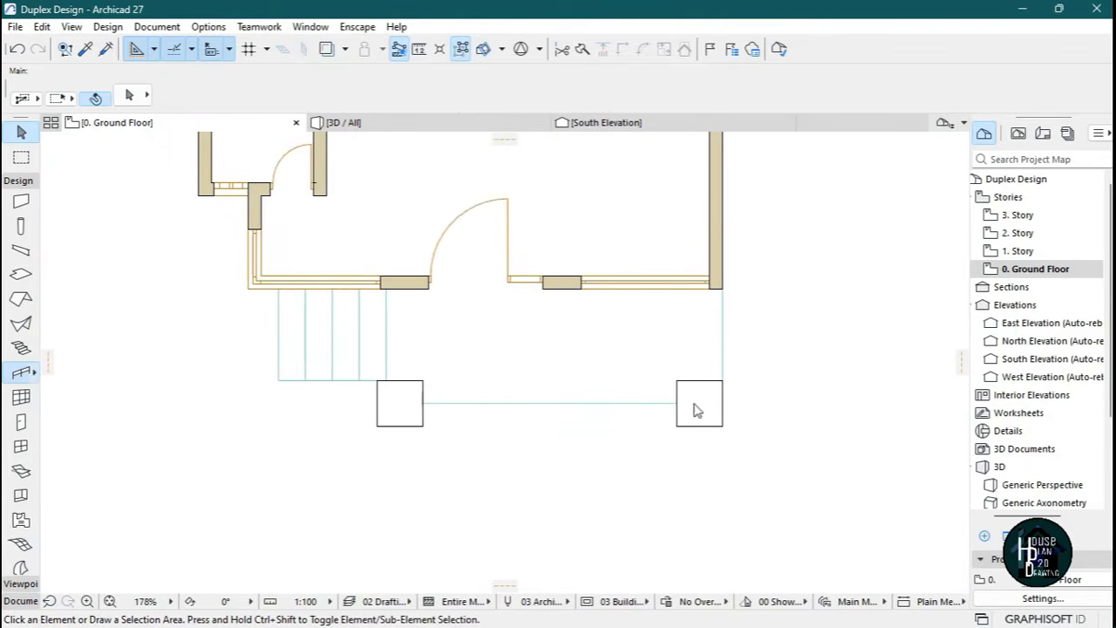
pyautogui.scroll(4, 500, 389)
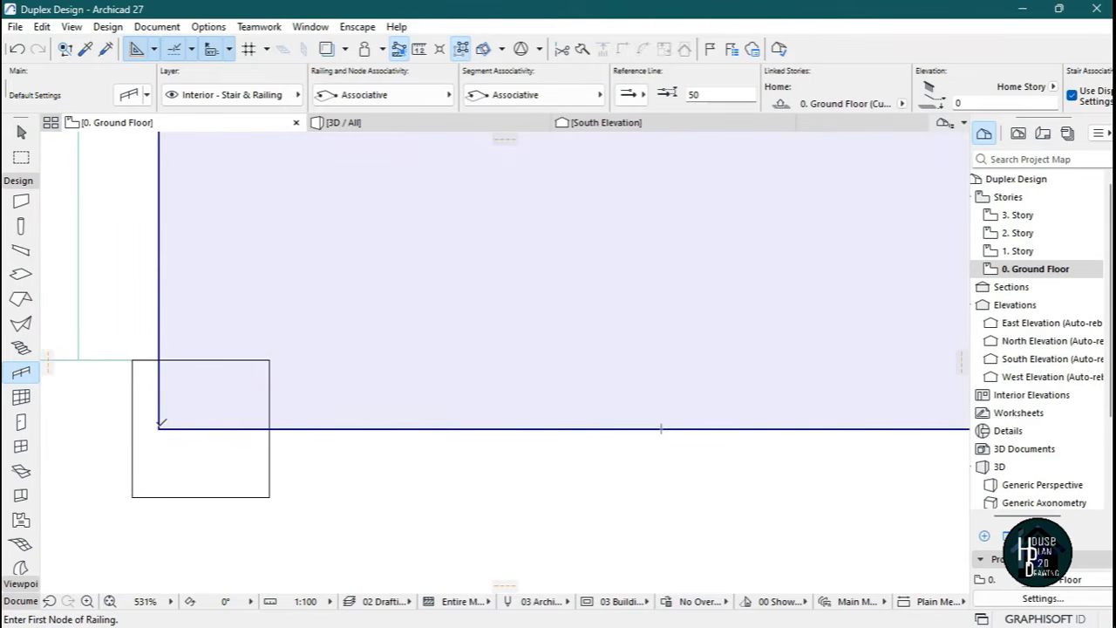
pyautogui.click(158, 428)
pyautogui.scroll(-3, 376, 428)
pyautogui.scroll(4, 619, 419)
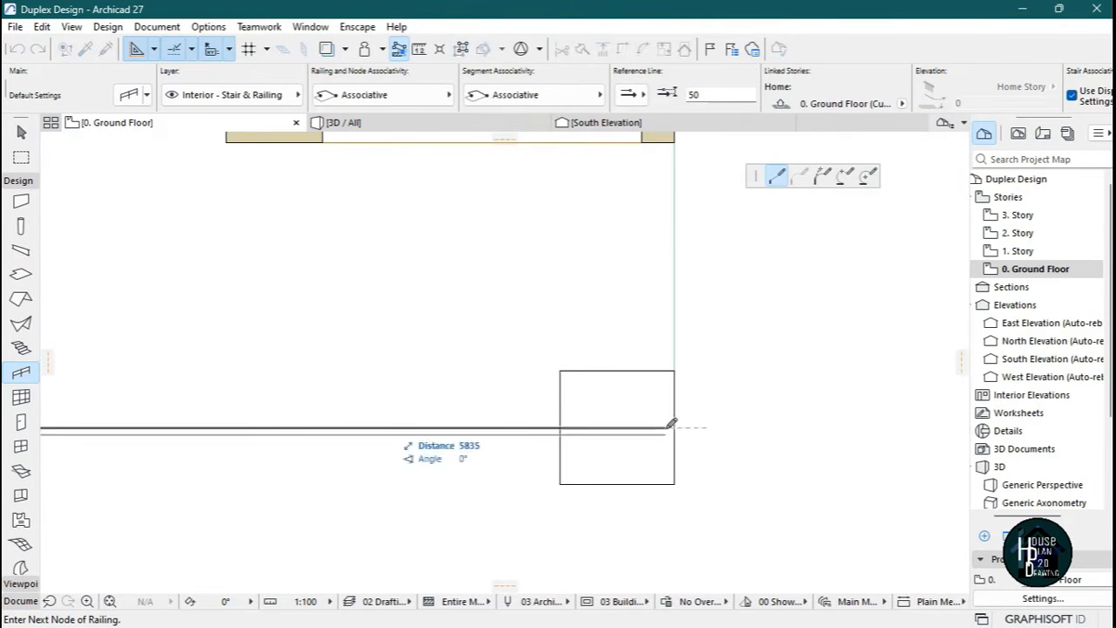
pyautogui.click(676, 421)
pyautogui.scroll(-3, 684, 228)
pyautogui.scroll(3, 676, 218)
pyautogui.doubleClick(670, 232)
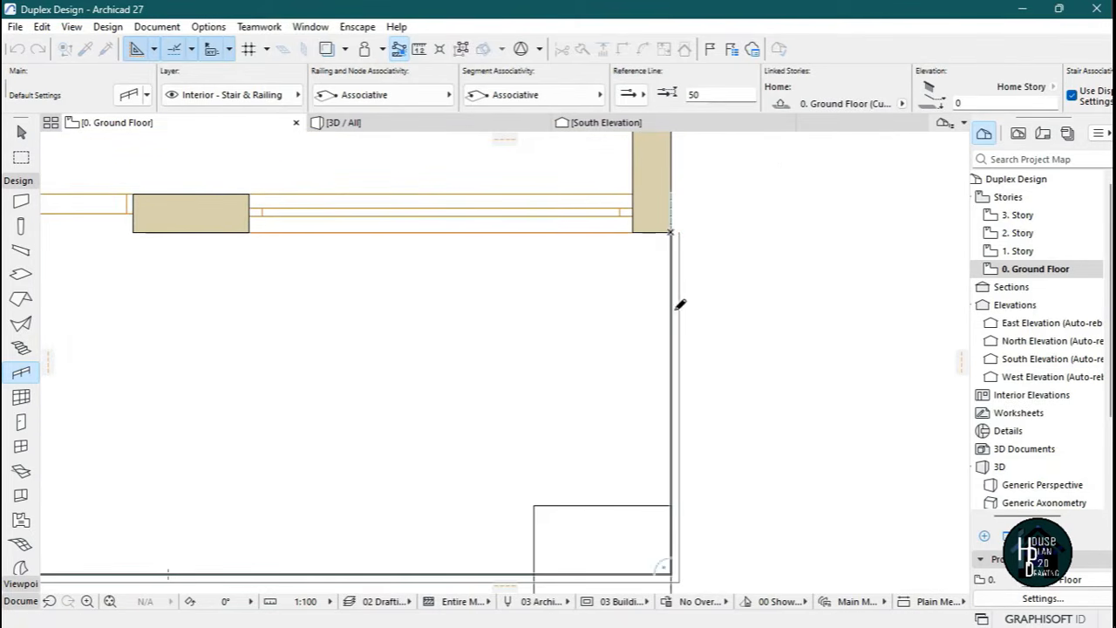
# Flip the terrace railing's reference line offset inward so the glass sits on the terrace slab.
pyautogui.press('Escape')
pyautogui.click(682, 273)
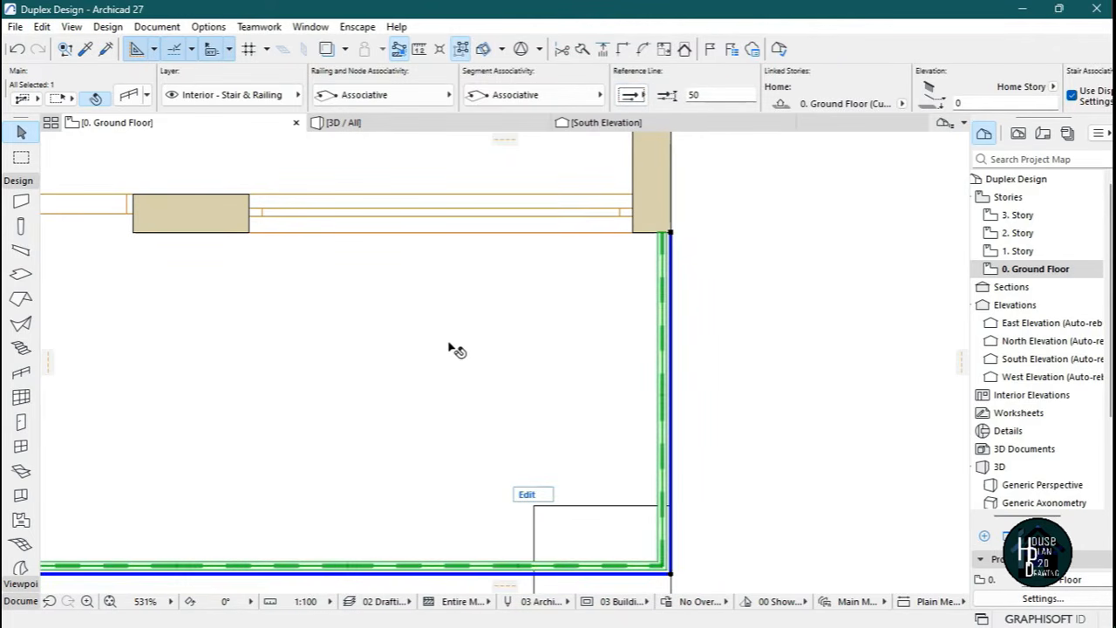
pyautogui.scroll(-4, 471, 335)
pyautogui.scroll(2, 410, 411)
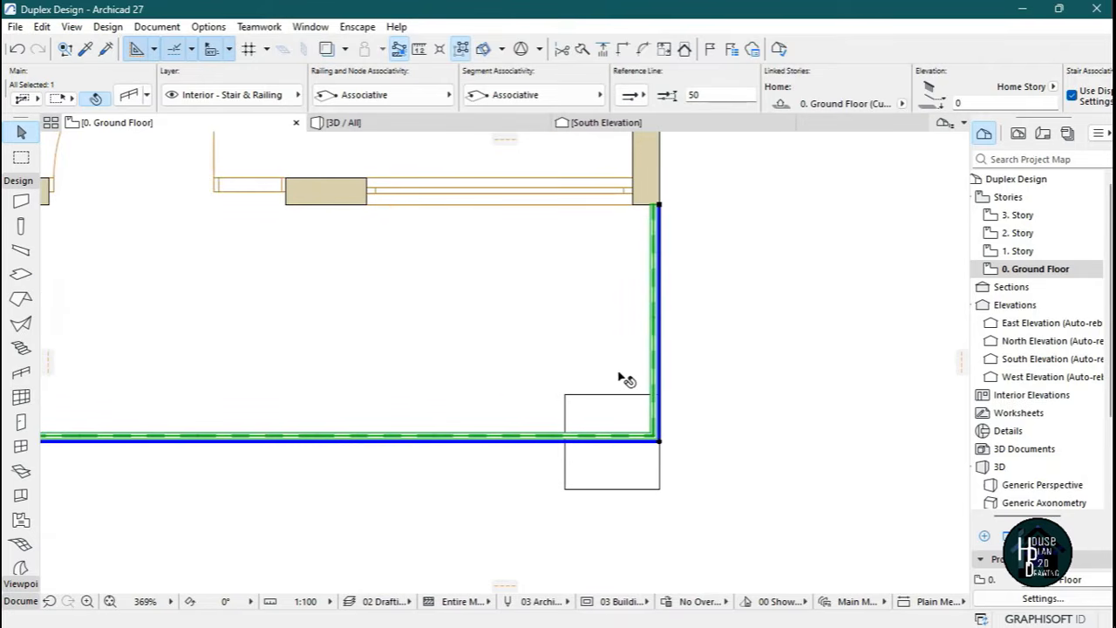
# Examine the terrace railing in 3D from the front, the entrance steps and the side of the house.
pyautogui.click(431, 125)
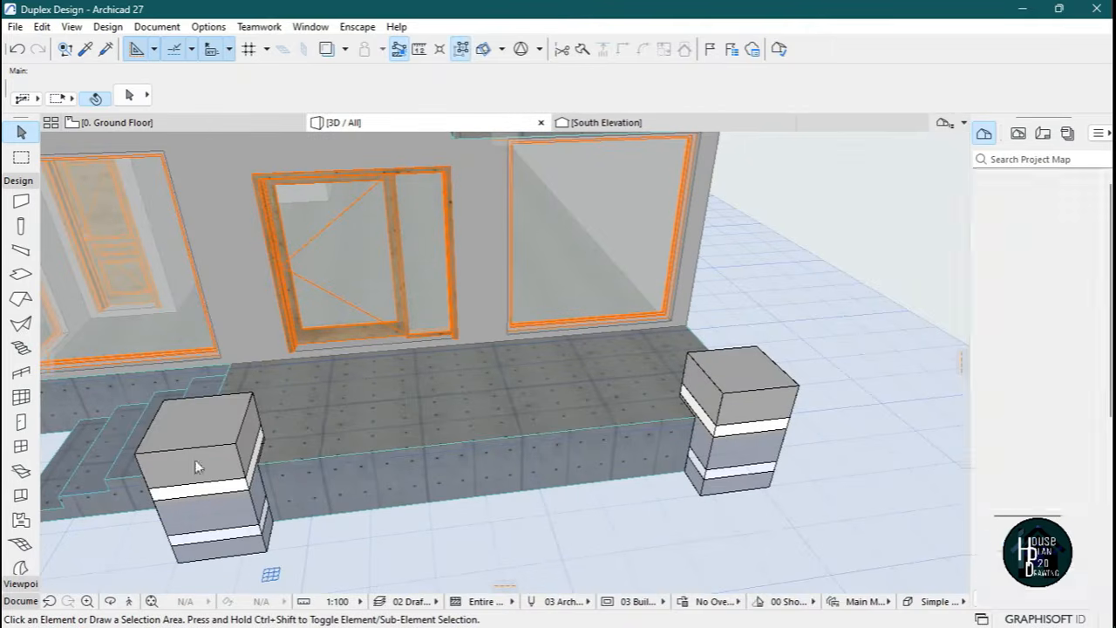
pyautogui.click(128, 600)
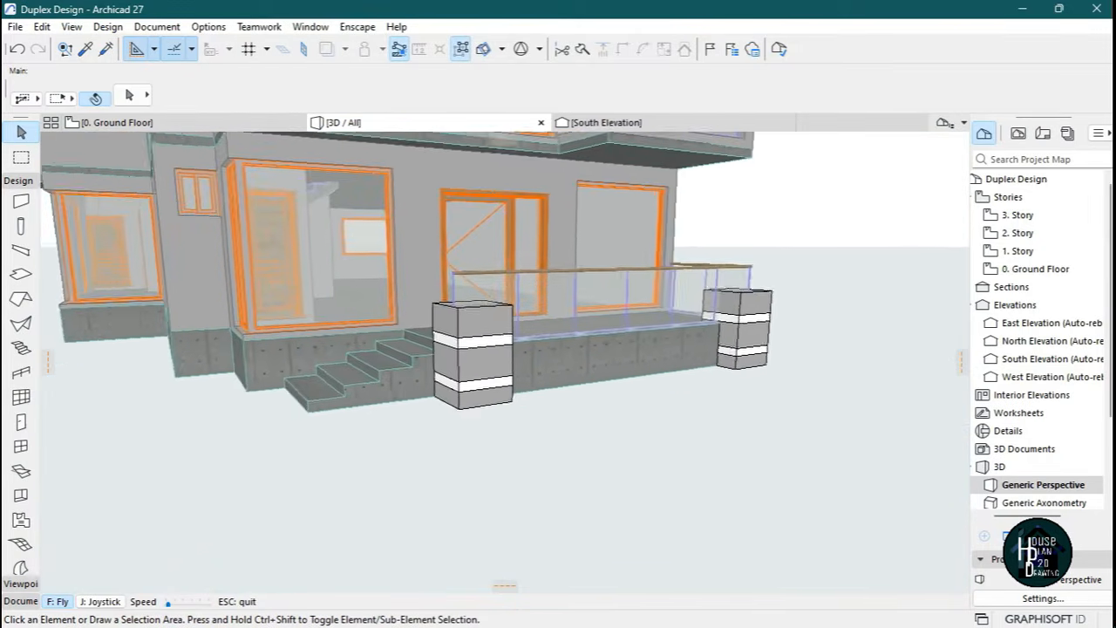
pyautogui.press('Left')
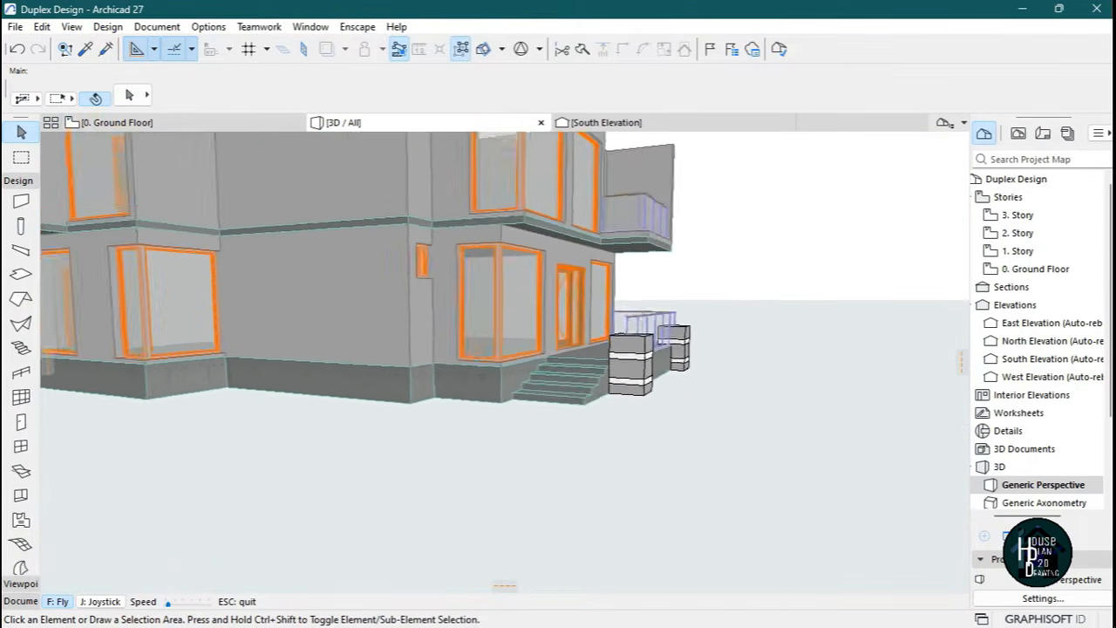
pyautogui.press('Up')
pyautogui.press('Right')
pyautogui.press('Left')
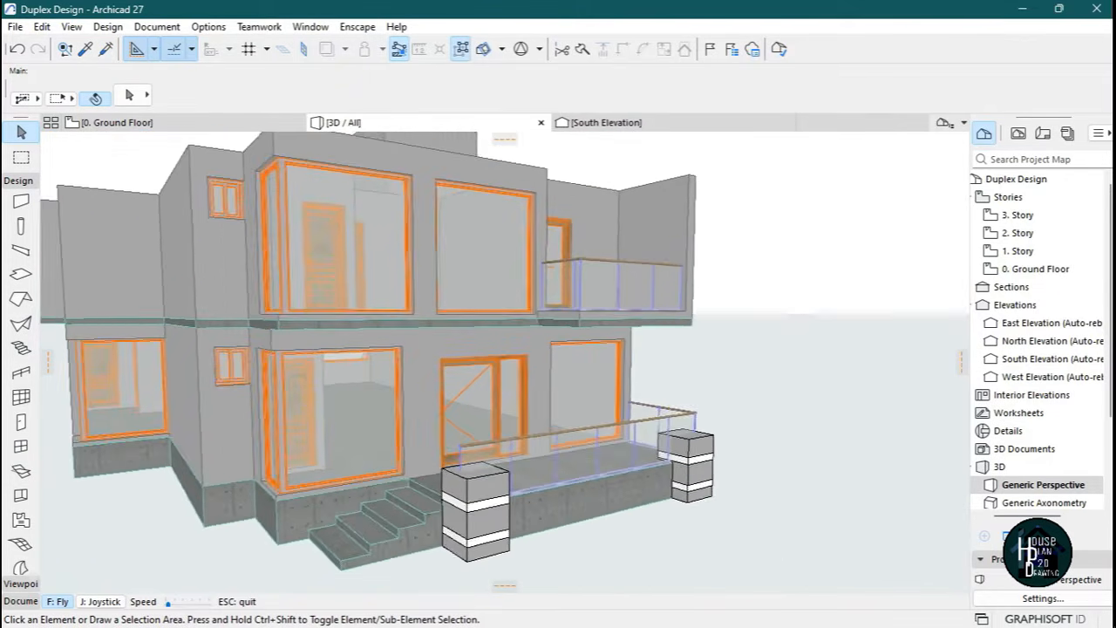
pyautogui.press('Down')
pyautogui.press('Up')
pyautogui.press('Left')
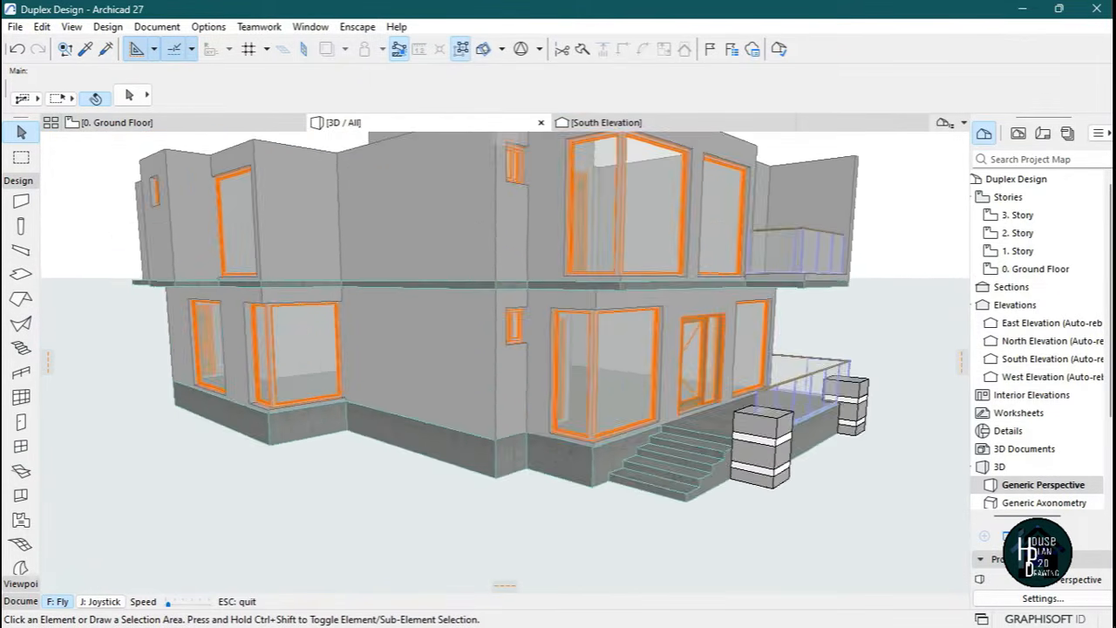
pyautogui.press('Left')
pyautogui.press('Right')
pyautogui.press('Up')
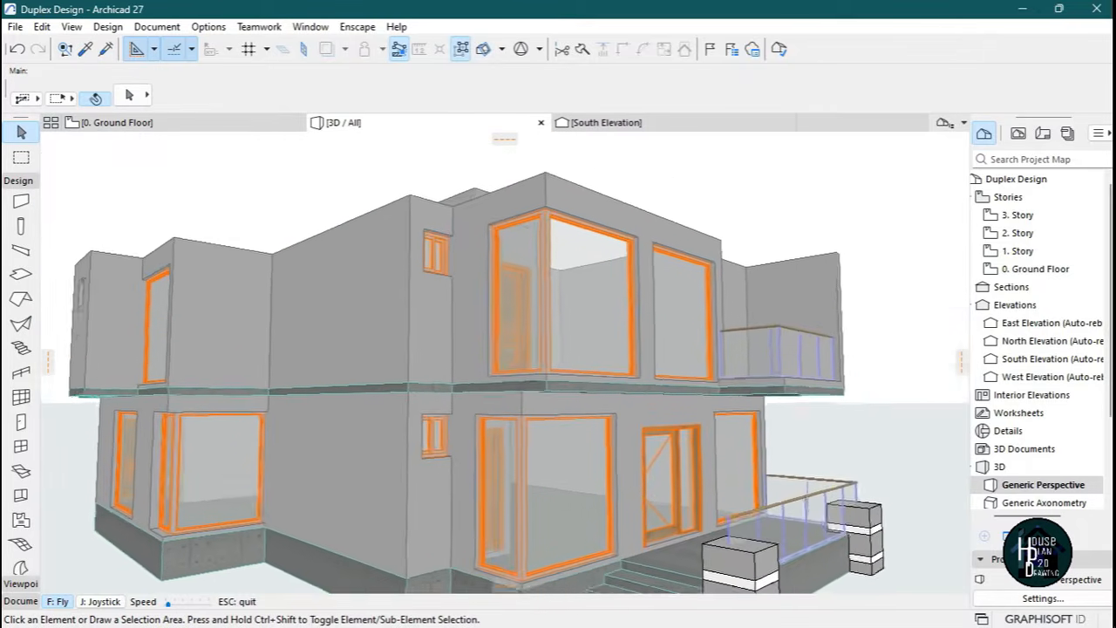
pyautogui.press('Down')
pyautogui.press('Escape')
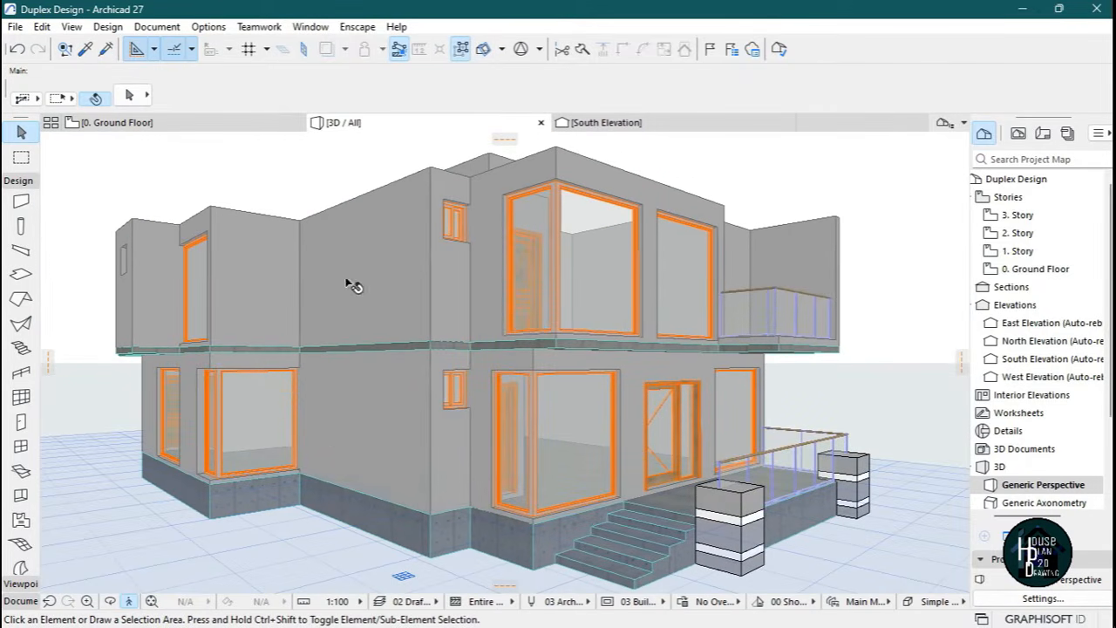
# Switch to the Multigenerational House model in ARCHICAD 25 and examine the windows in its staircase wall.
pyautogui.click(720, 609)
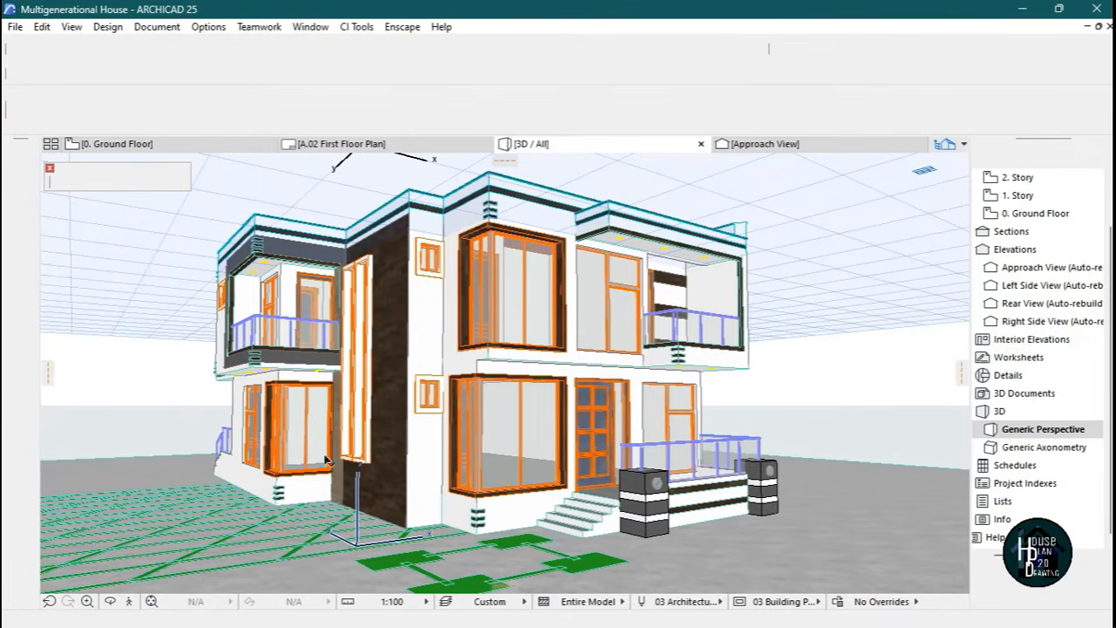
pyautogui.click(150, 601)
pyautogui.press('Up')
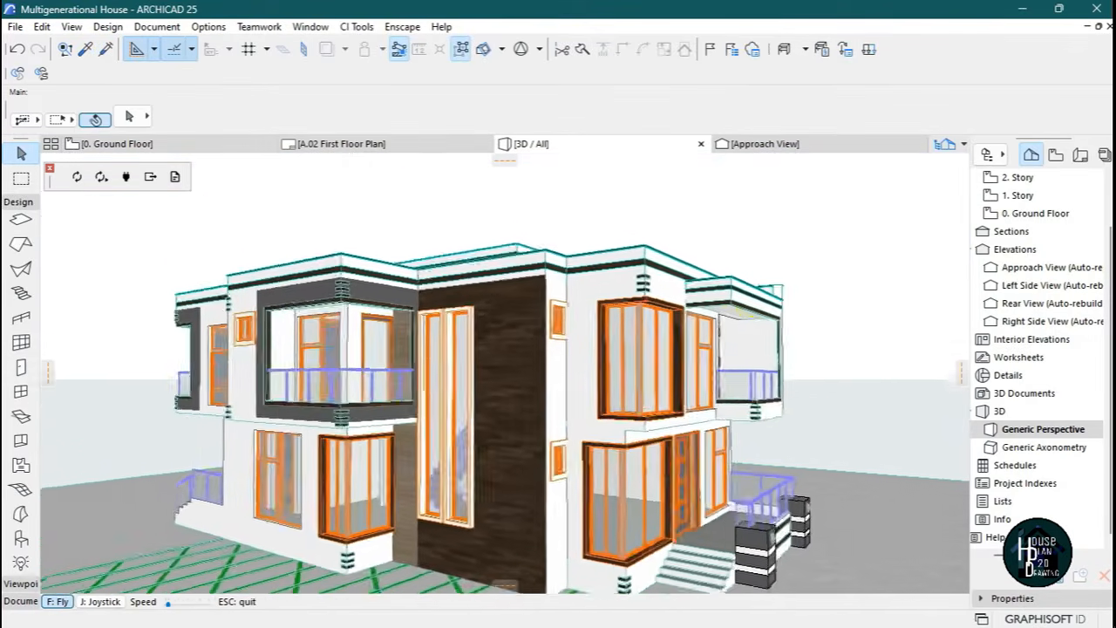
pyautogui.press('Up')
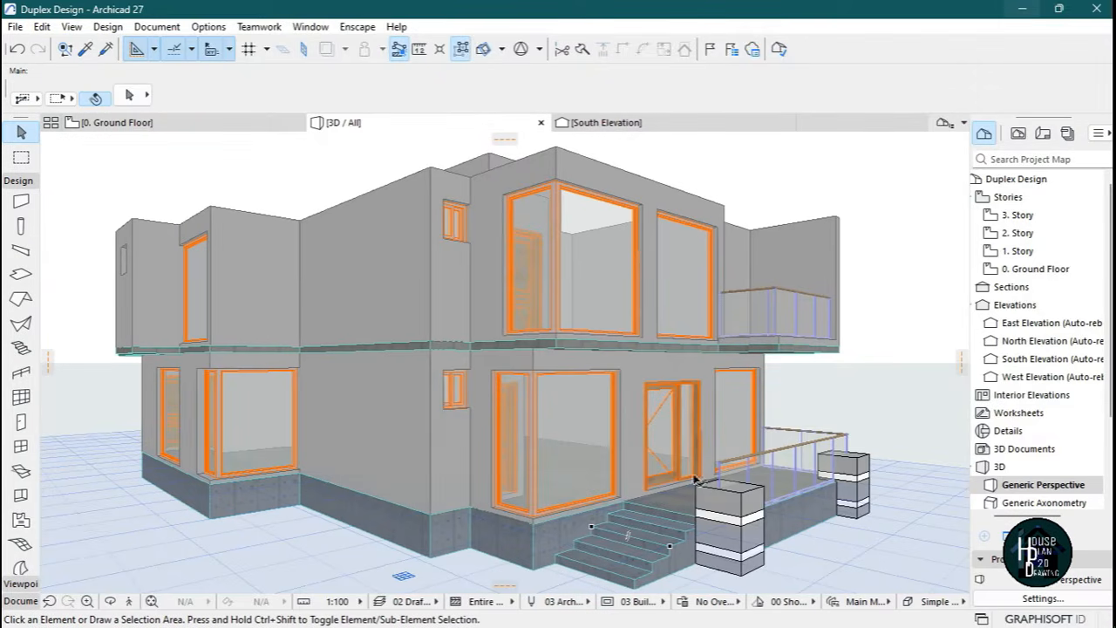
# Back in the Duplex Design ground floor plan, copy the terrace window's settings and place a matching window in the outer wall beside the stairs.
pyautogui.click(200, 122)
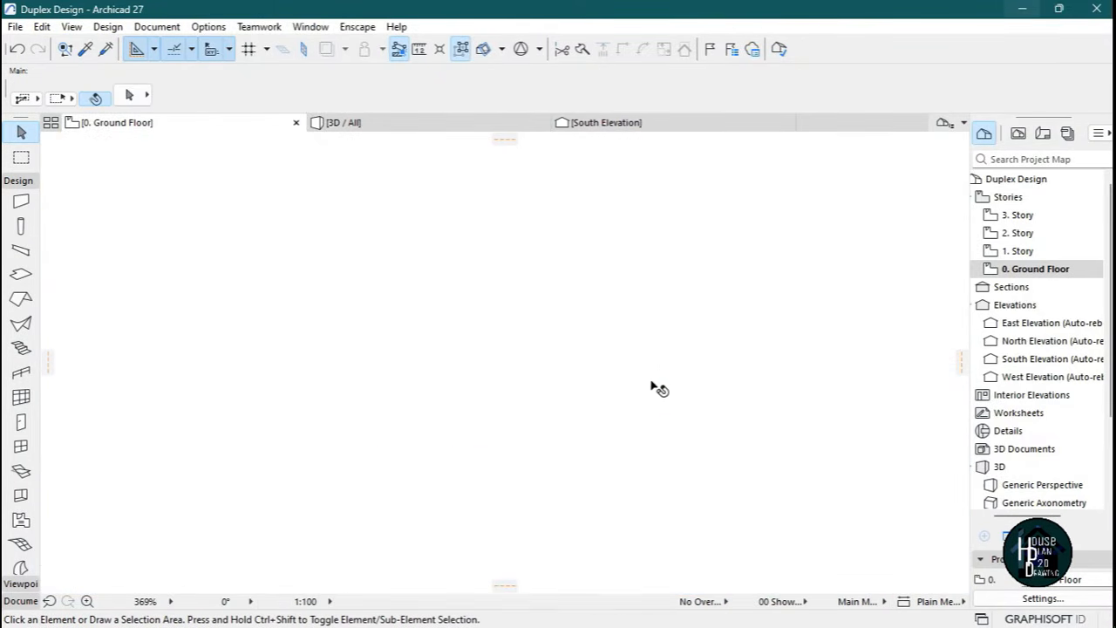
pyautogui.scroll(5, 653, 386)
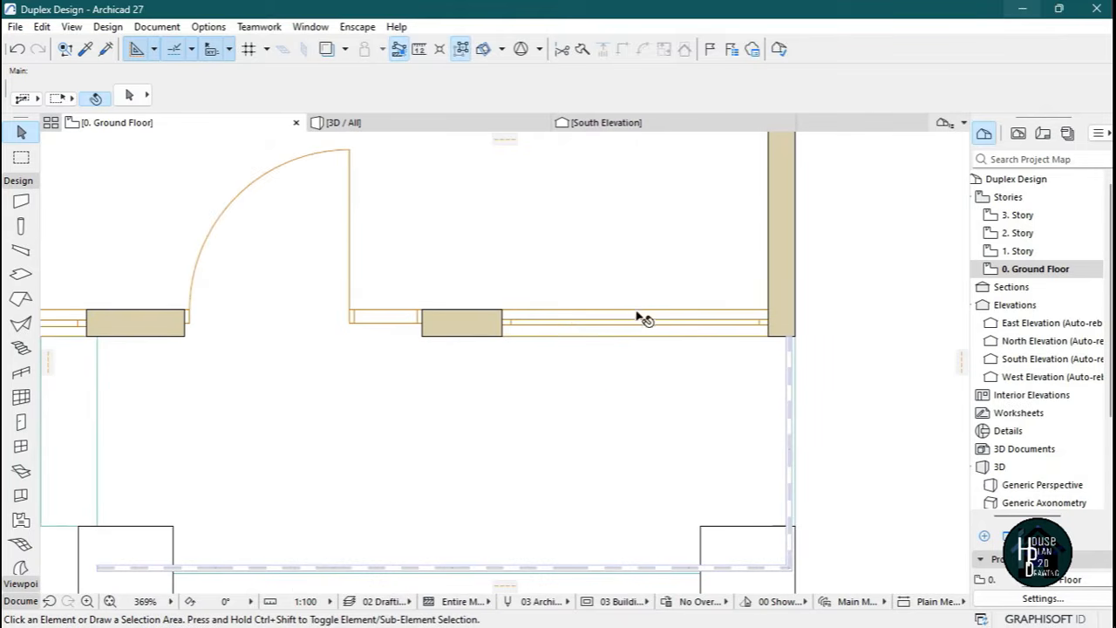
pyautogui.keyDown('alt'); pyautogui.click(643, 314); pyautogui.keyUp('alt')
pyautogui.scroll(-6, 635, 436)
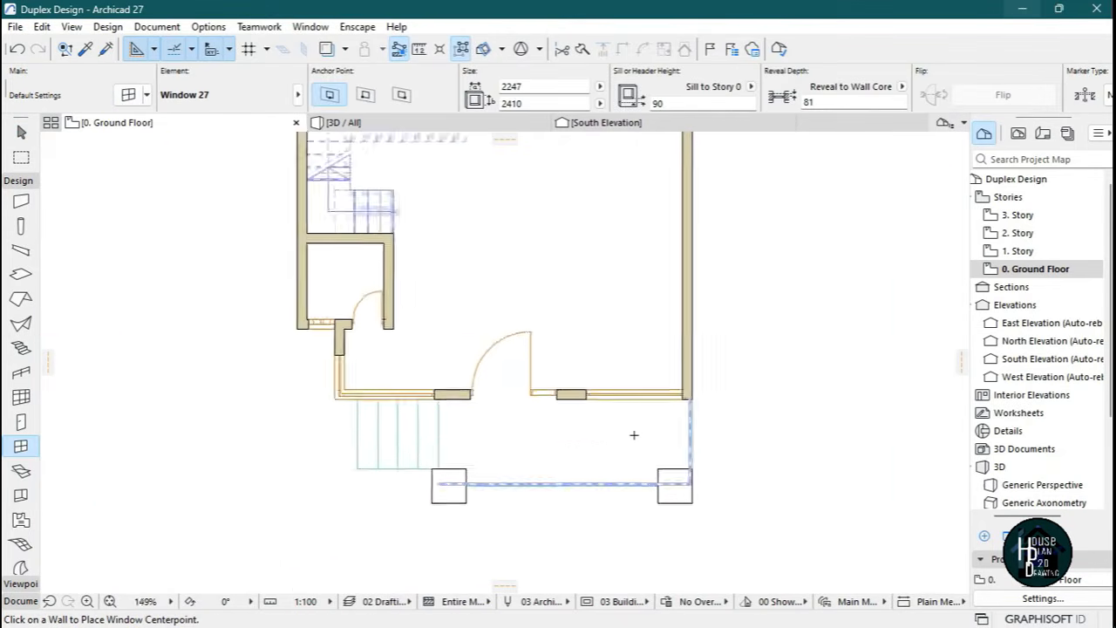
pyautogui.scroll(6, 518, 313)
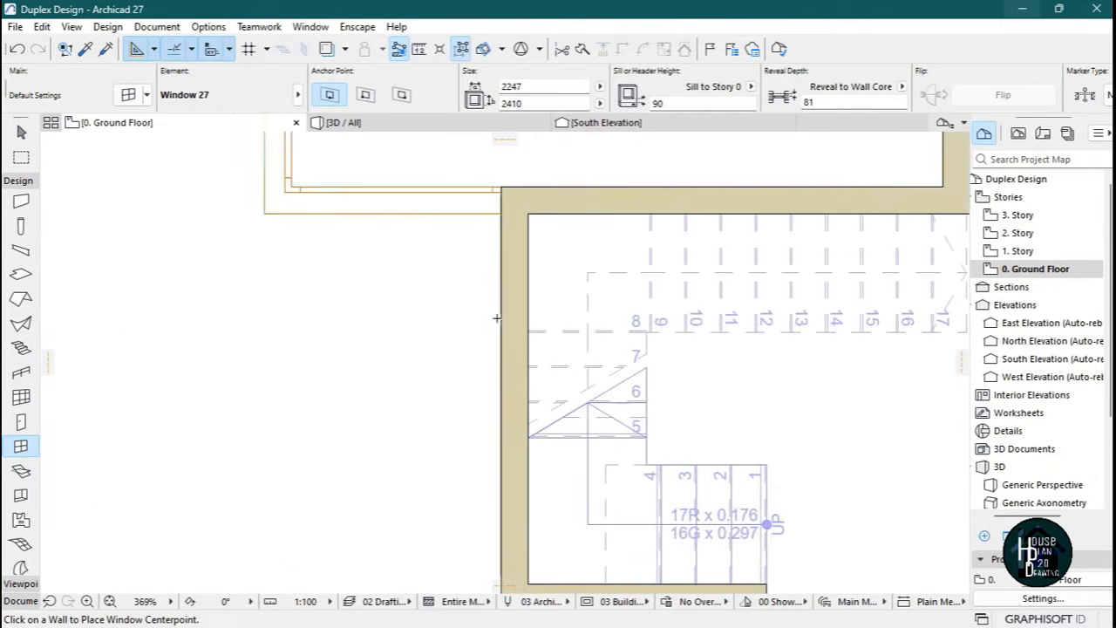
pyautogui.click(523, 360)
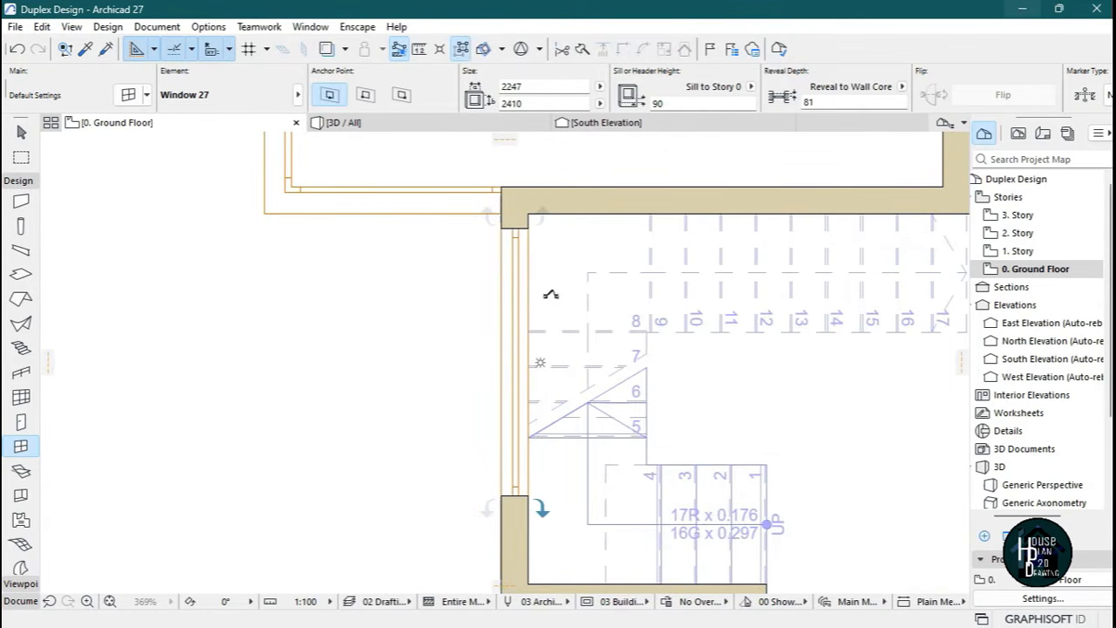
pyautogui.moveTo(552, 291); pyautogui.dragTo(558, 293, button='middle')
pyautogui.press('Escape')
pyautogui.click(520, 267)
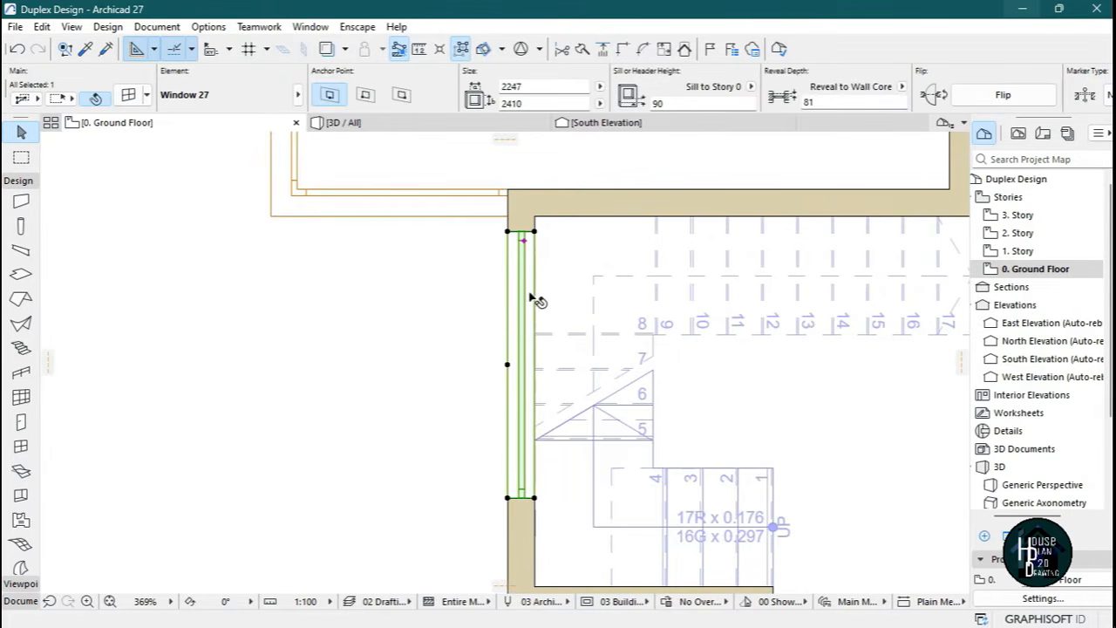
pyautogui.press('Escape')
# Set the width of the new staircase window to 700 mm.
pyautogui.scroll(-10, 473, 329)
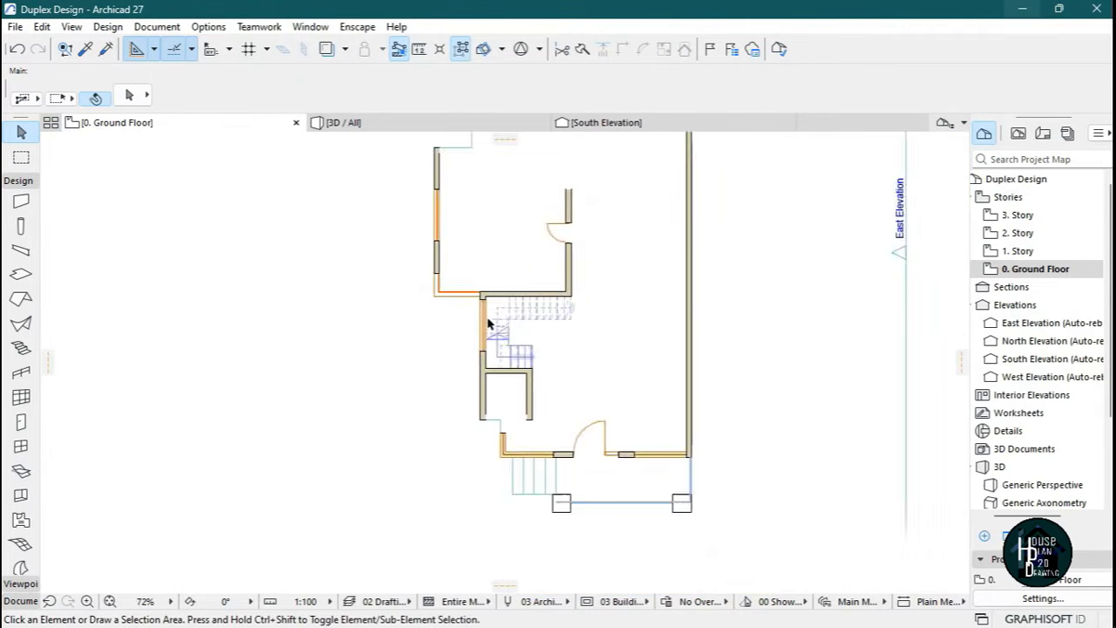
pyautogui.scroll(4, 491, 263)
pyautogui.press('F3')
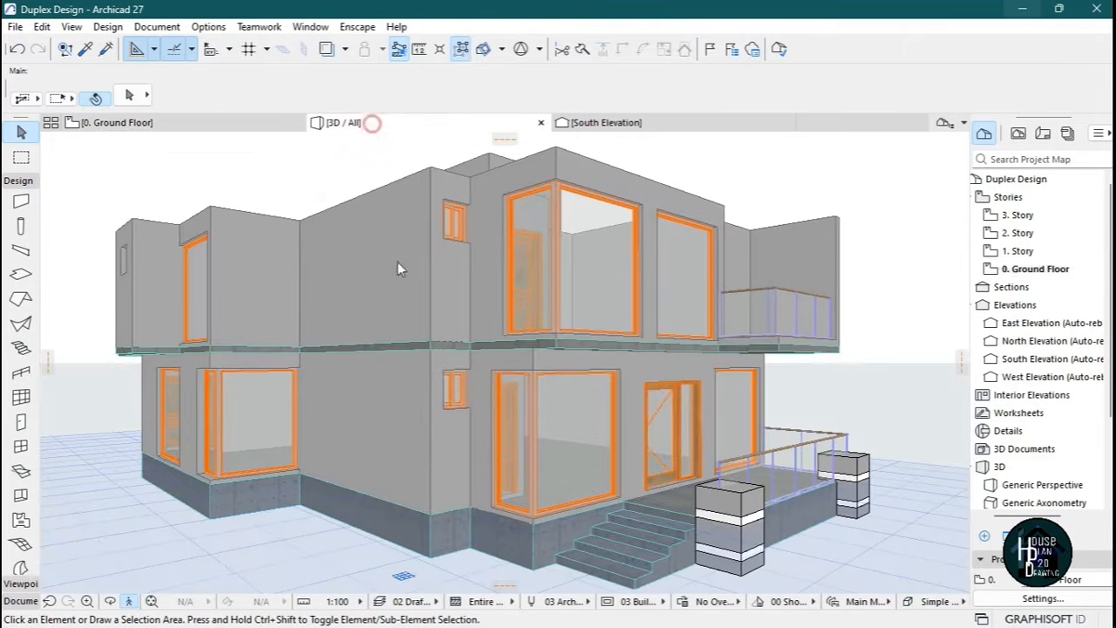
pyautogui.click(129, 600)
pyautogui.press('Left')
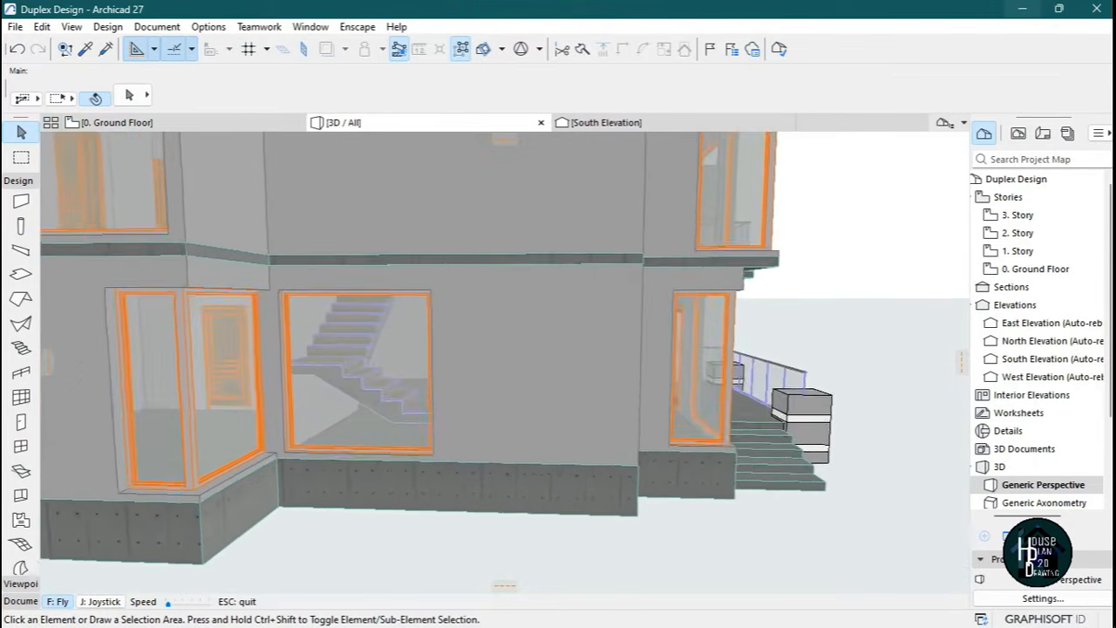
pyautogui.press('Down')
pyautogui.press('Escape')
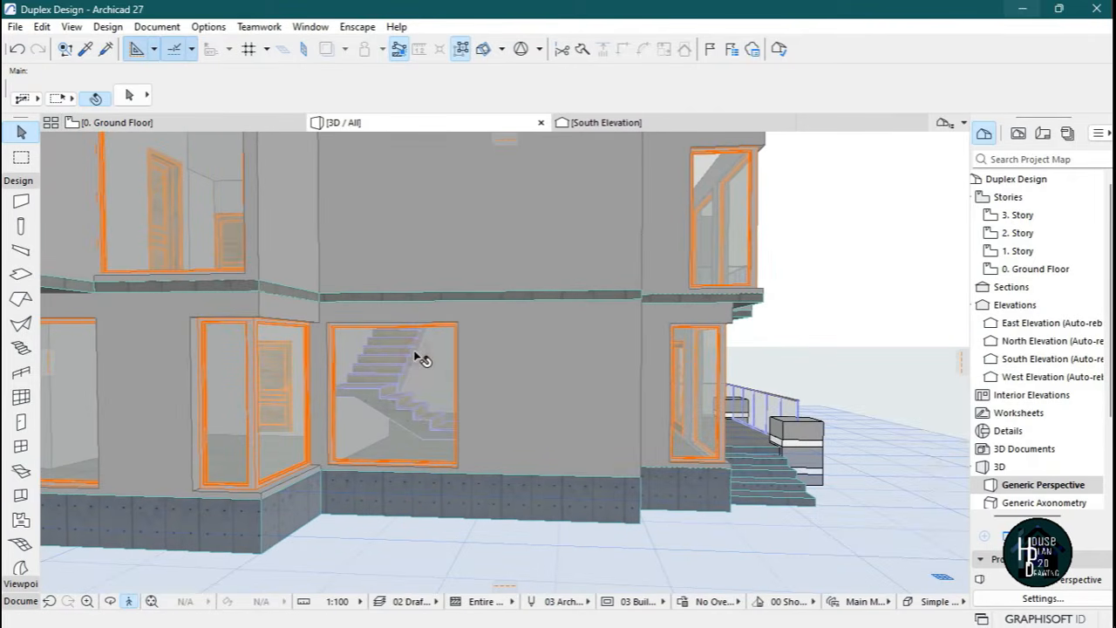
pyautogui.click(440, 371)
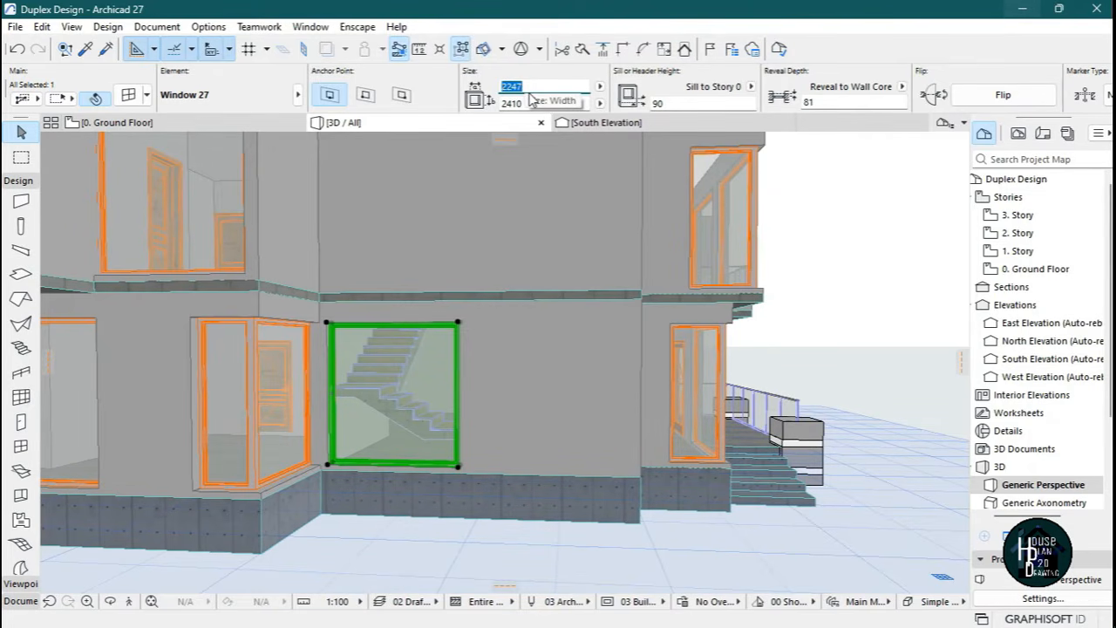
pyautogui.press('Return')
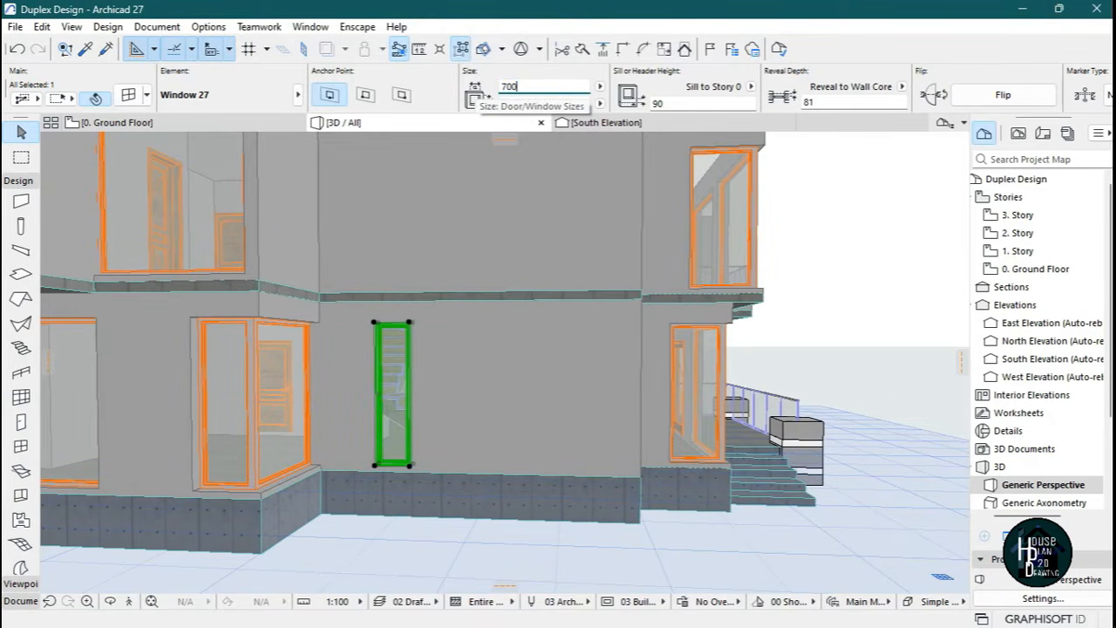
pyautogui.press('Return')
pyautogui.press('Escape')
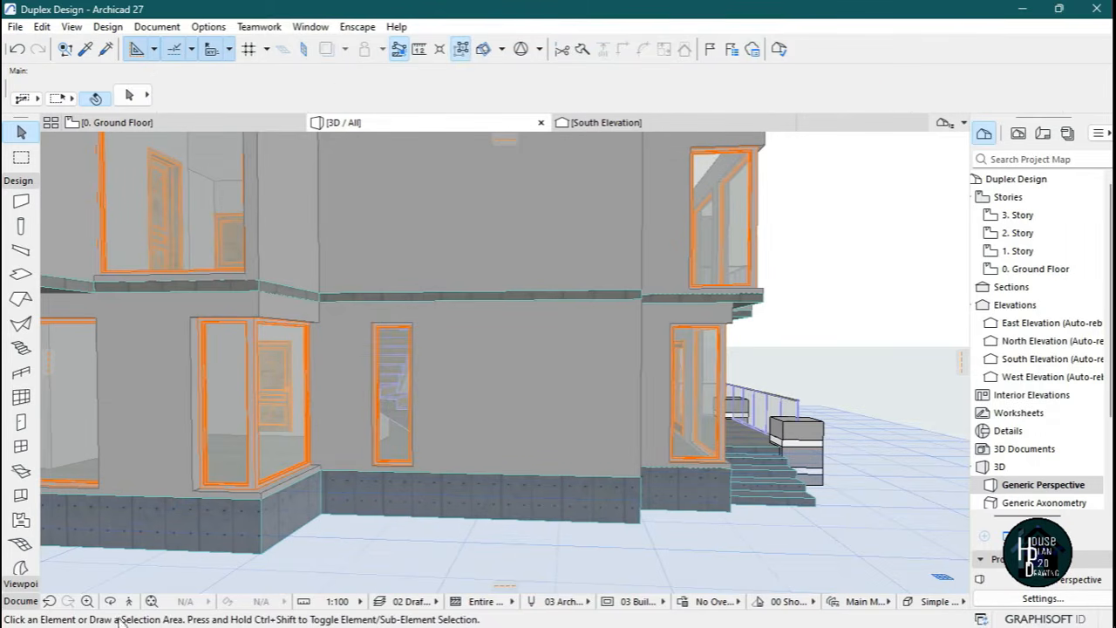
# Stretch the narrow staircase window upward until its top aligns with the head of the neighbouring upper-floor window.
pyautogui.click(126, 603)
pyautogui.press('Up')
pyautogui.press('Down')
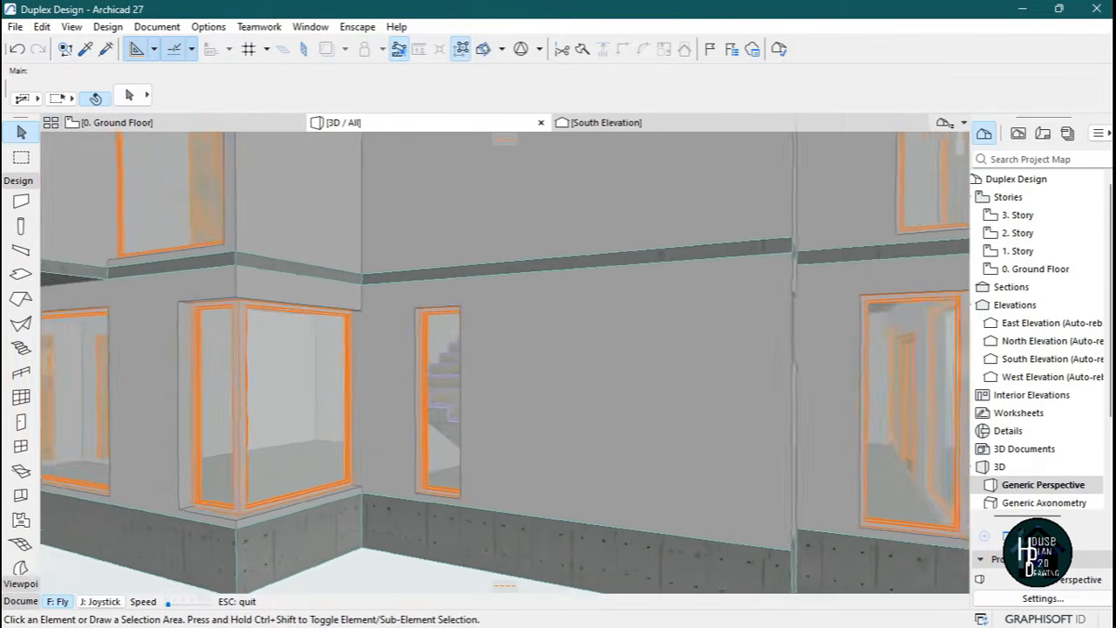
pyautogui.press('Escape')
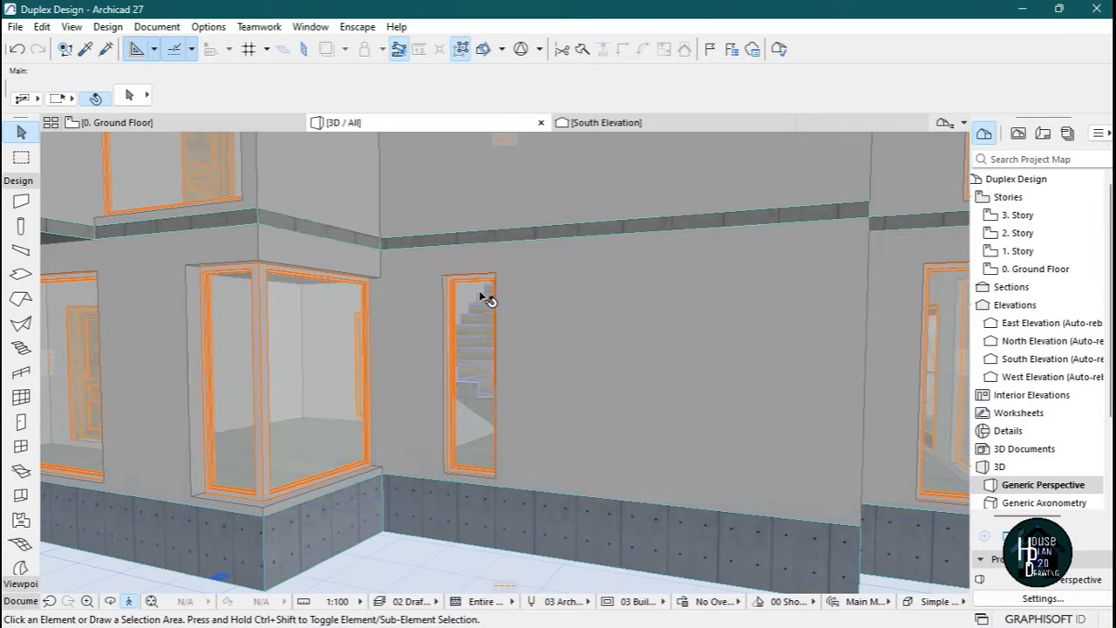
pyautogui.click(456, 375)
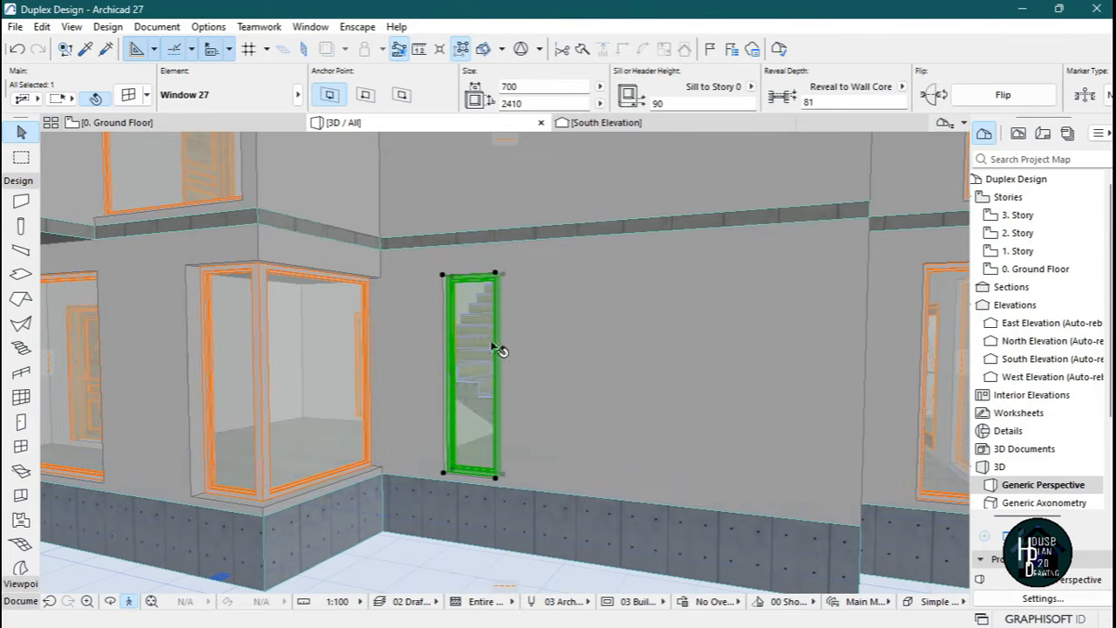
pyautogui.click(495, 276)
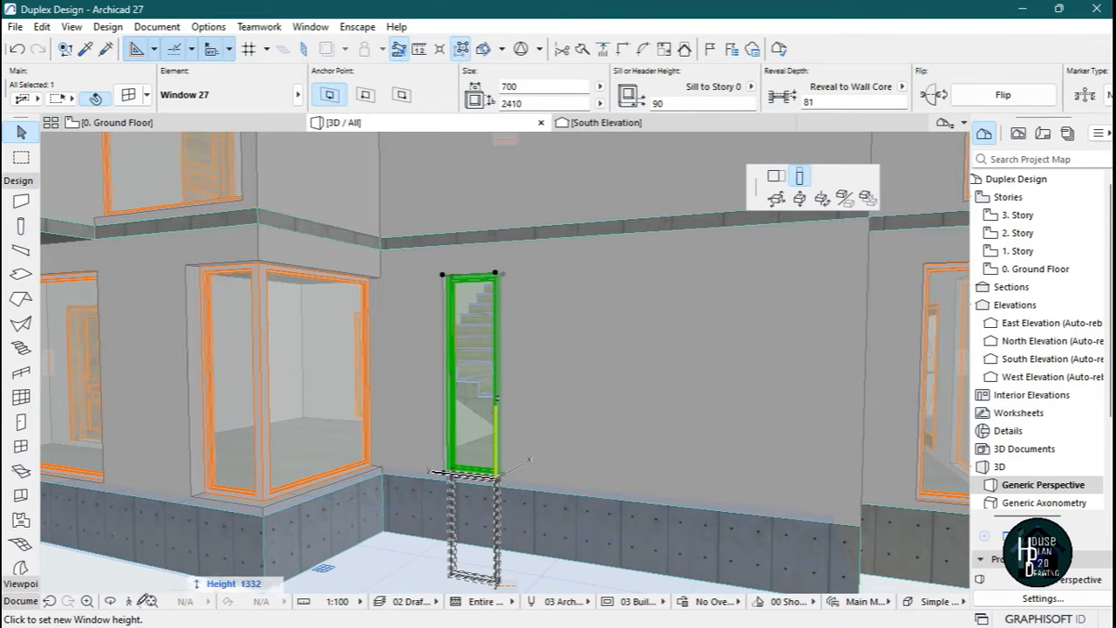
pyautogui.click(128, 601)
pyautogui.press('Down')
pyautogui.press('Escape')
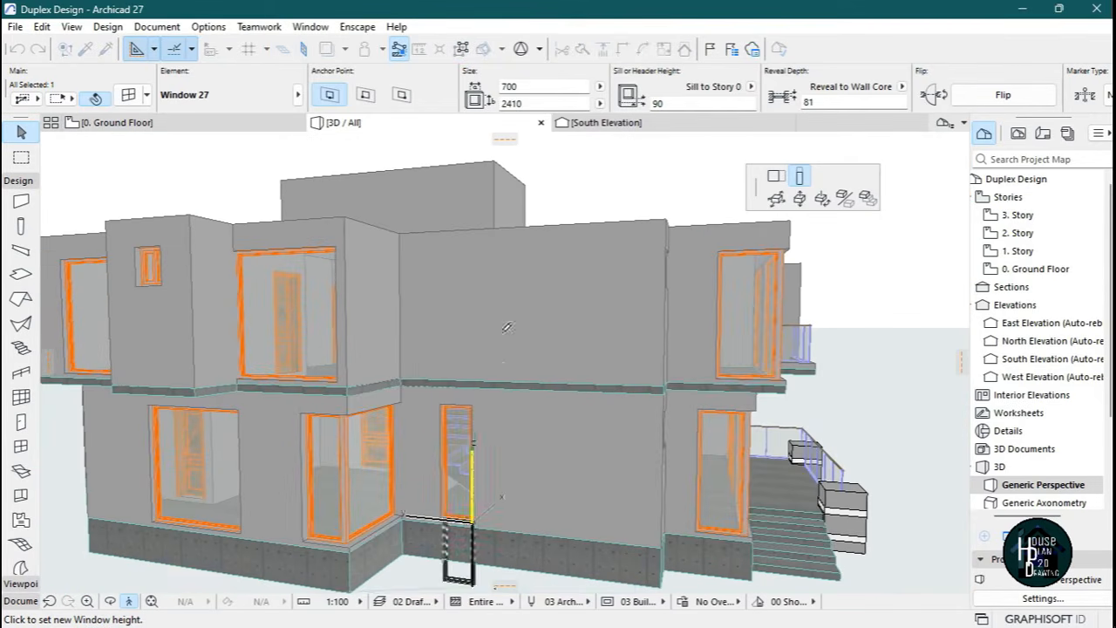
pyautogui.click(488, 262)
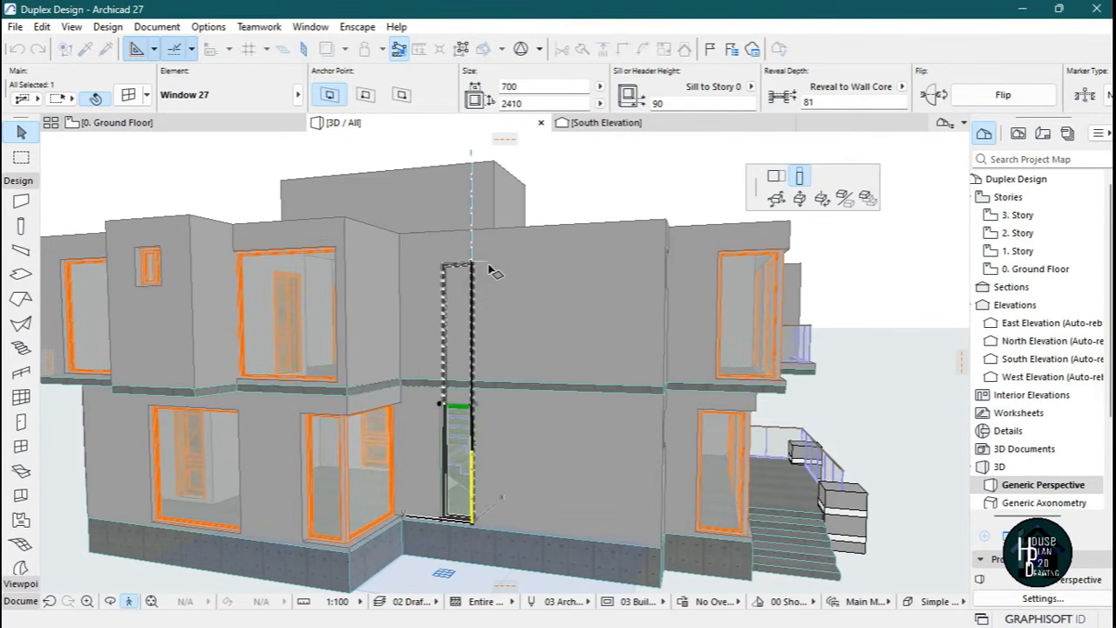
pyautogui.click(441, 262)
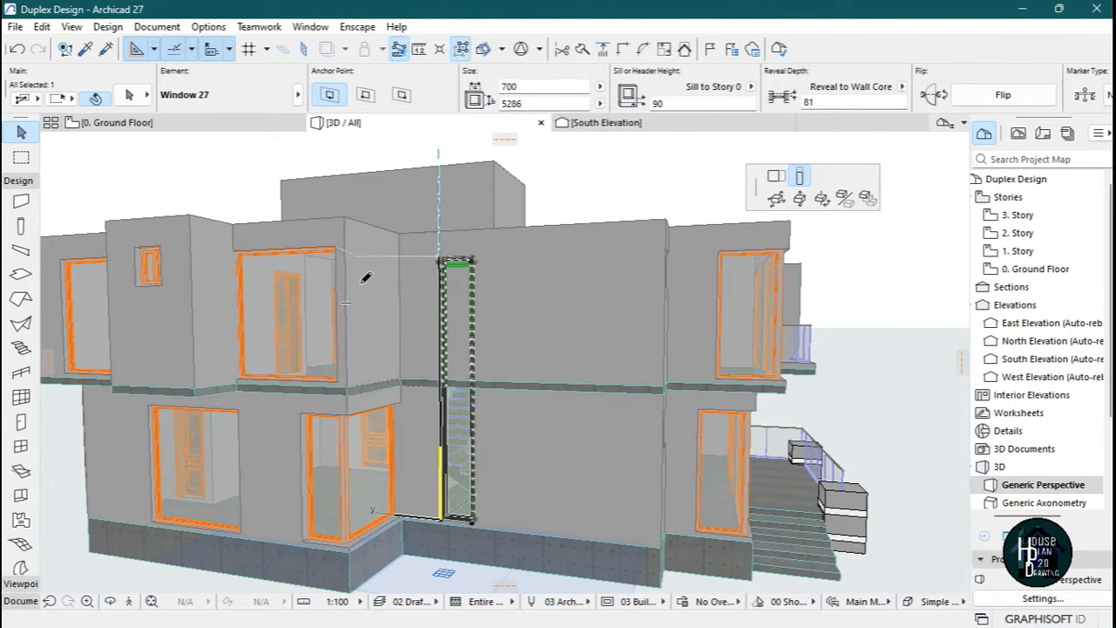
pyautogui.press('Escape')
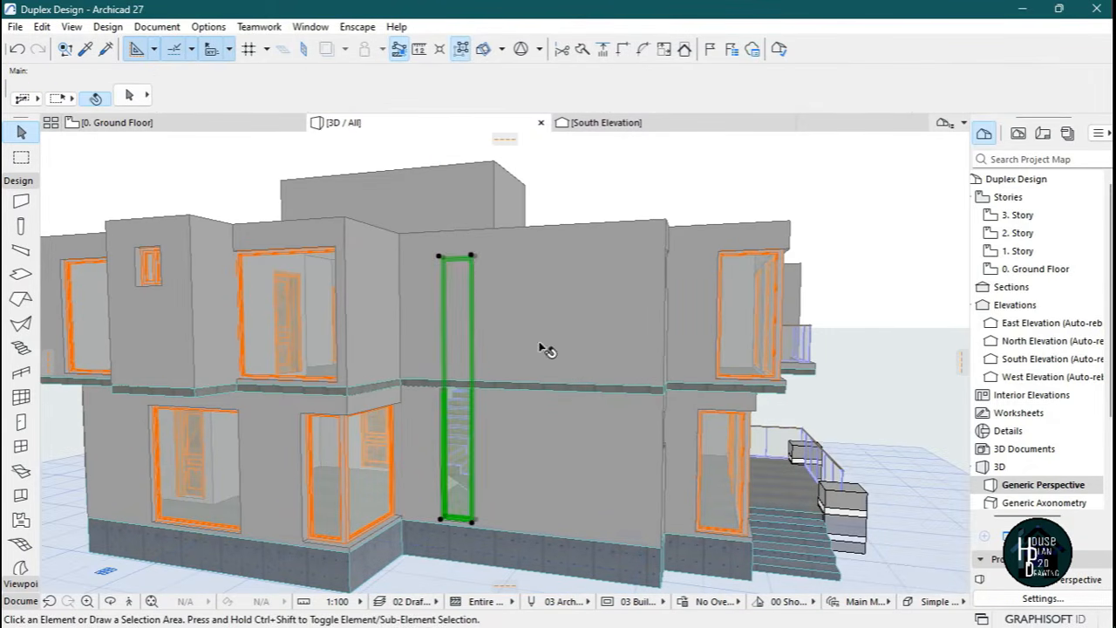
# Delete the upper-floor wall covering the tall window and raise the top of the ground-floor staircase wall through the upper storey.
pyautogui.click(574, 271)
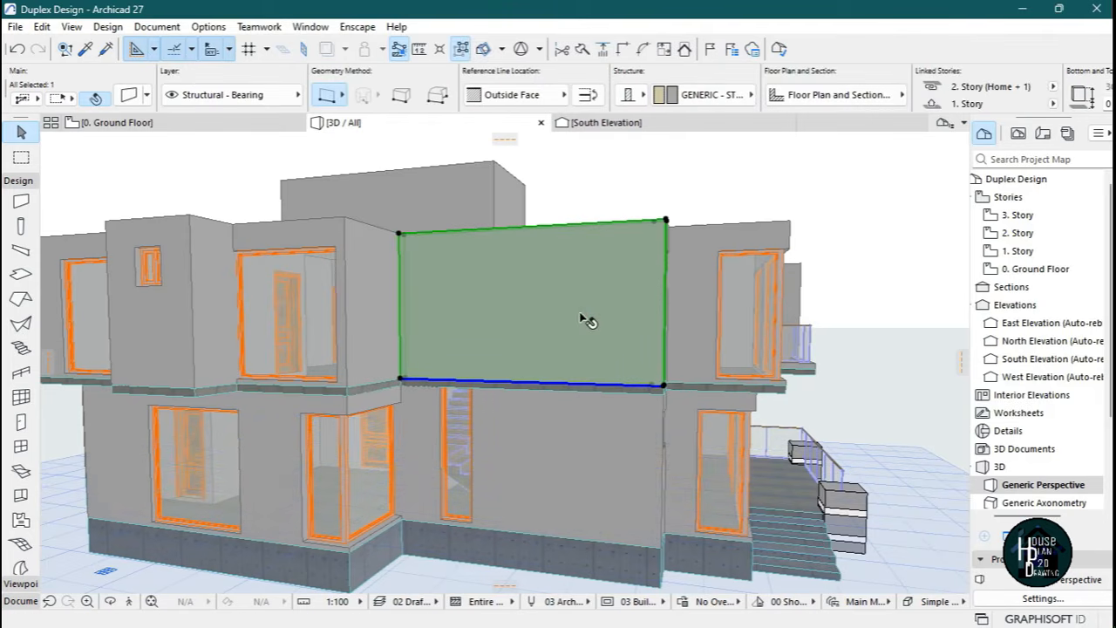
pyautogui.press('Delete')
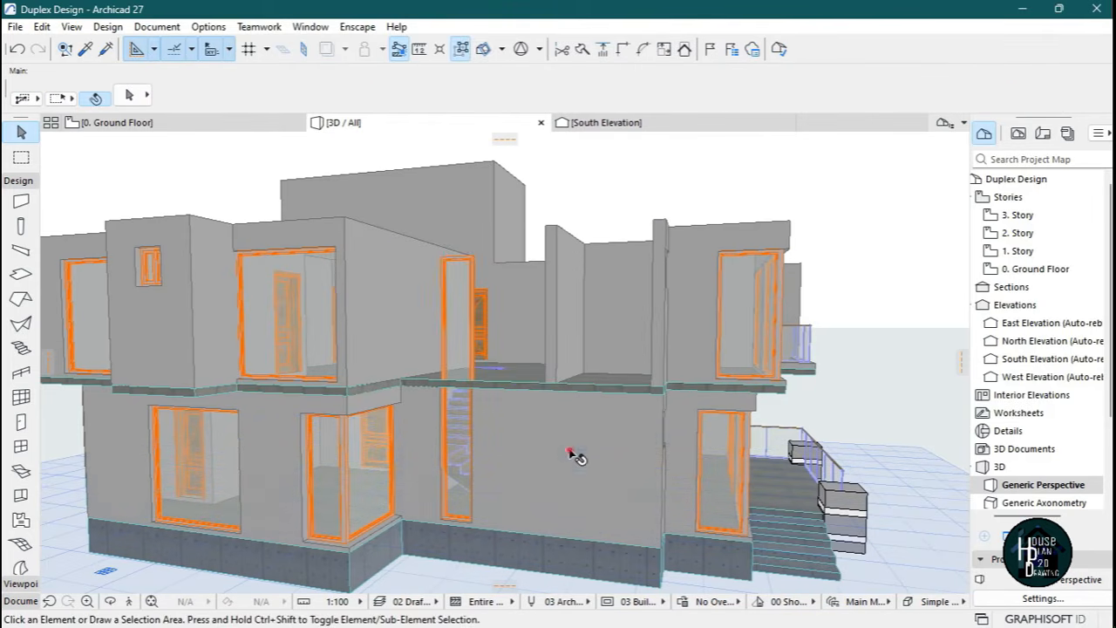
pyautogui.click(608, 452)
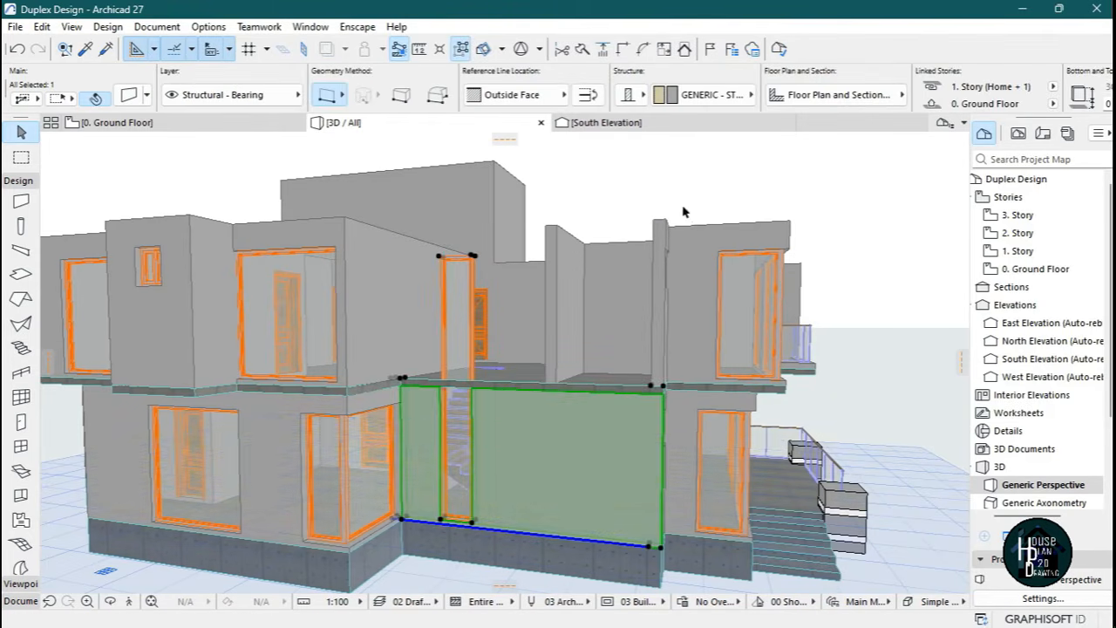
pyautogui.scroll(-3, 1036, 94)
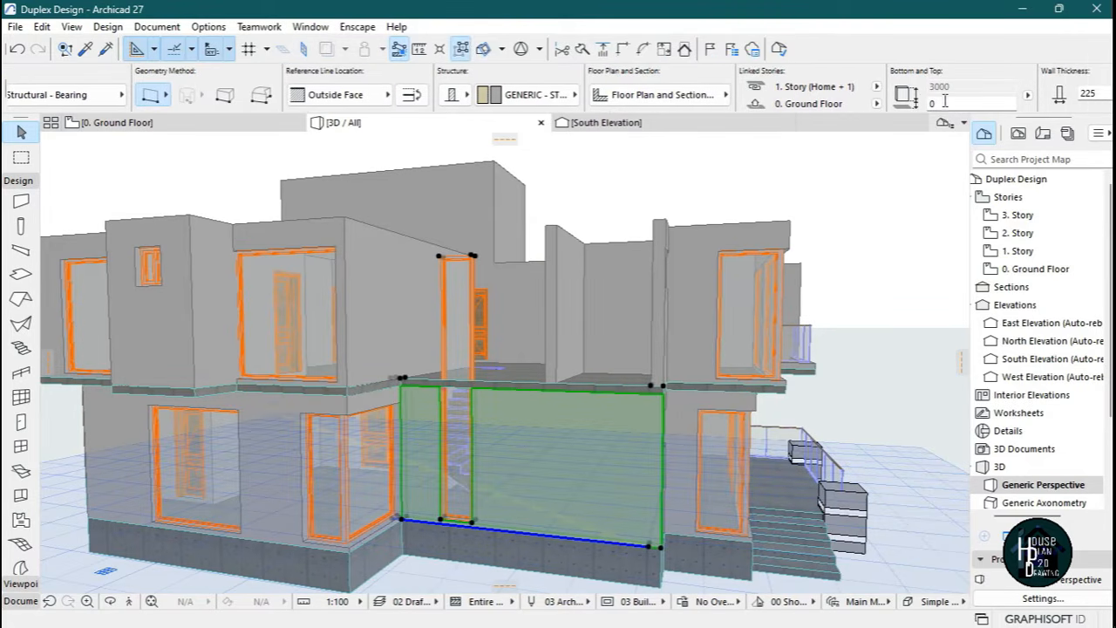
pyautogui.scroll(3, 943, 94)
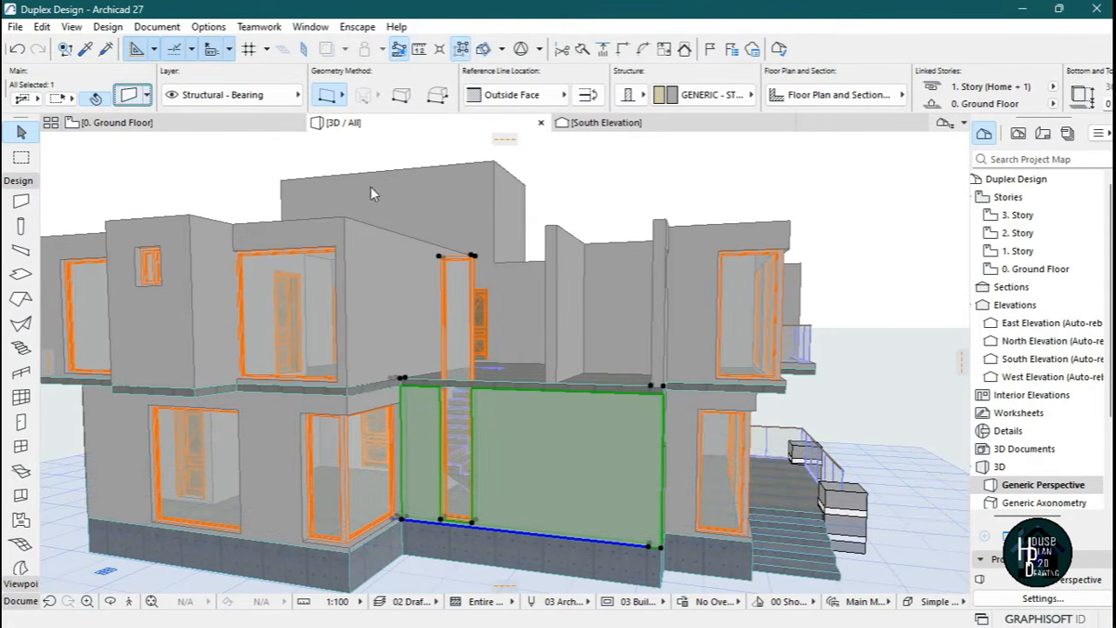
pyautogui.hotkey('ctrl', 't')
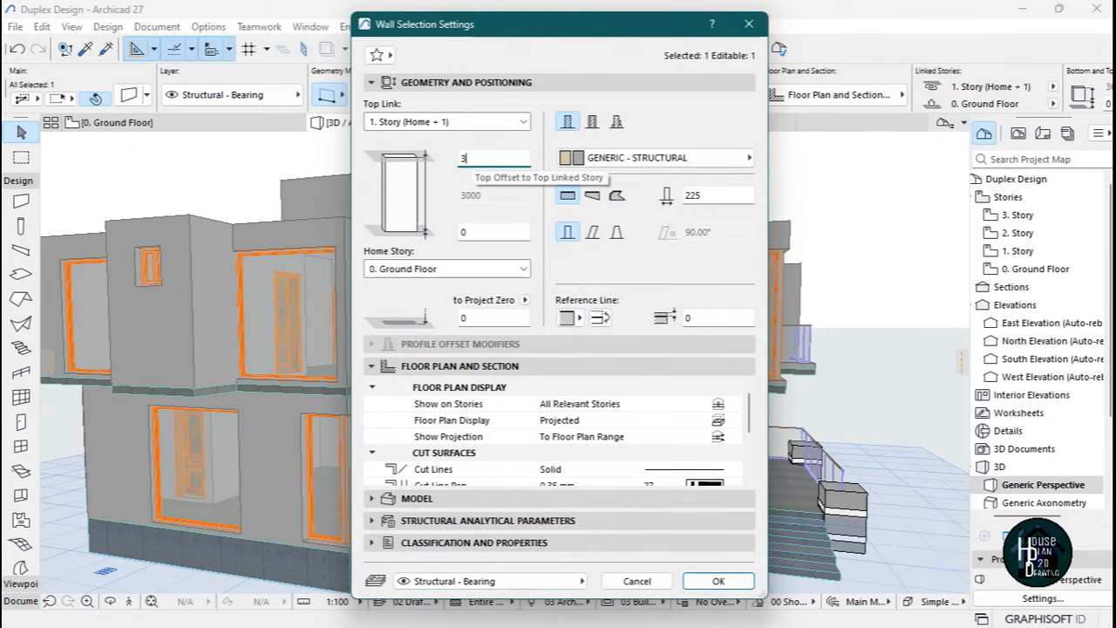
pyautogui.press('Return')
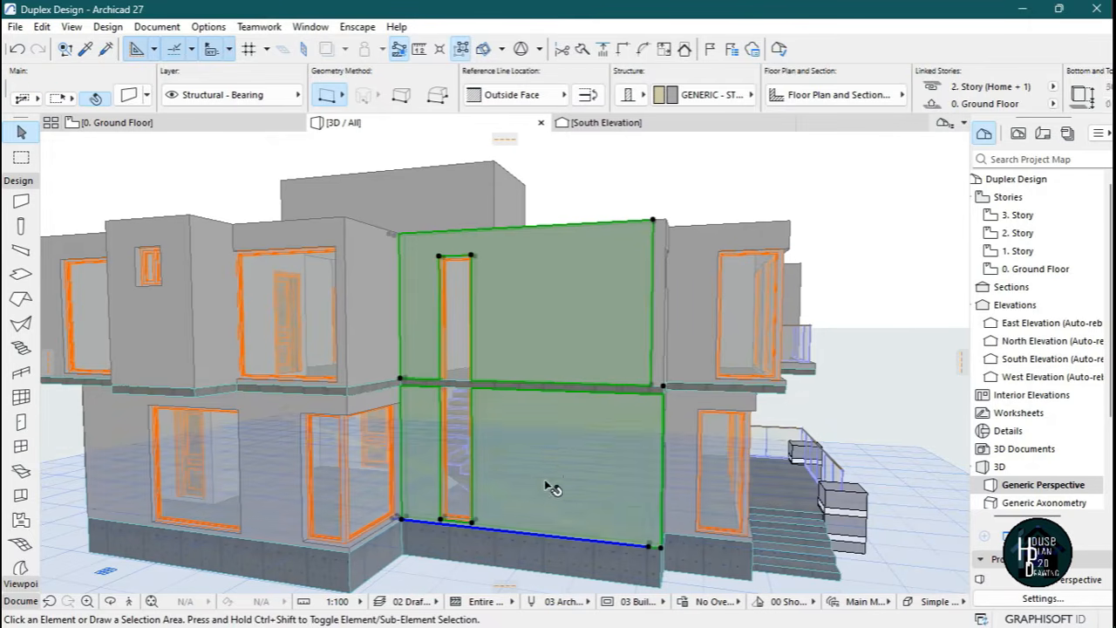
pyautogui.press('Escape')
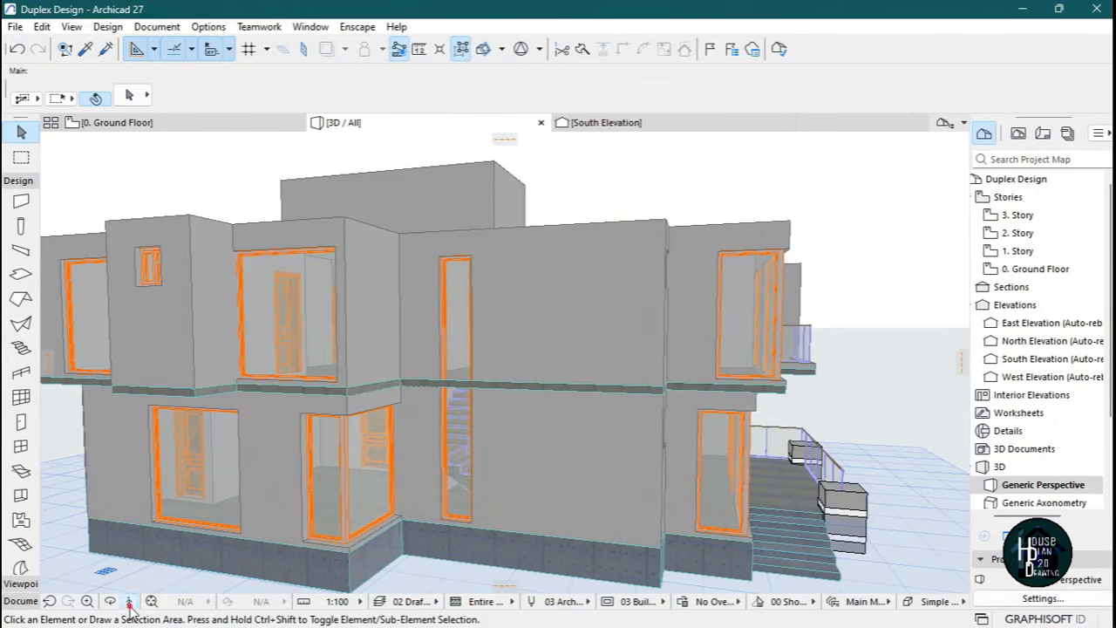
# Examine the tall staircase window in 3D from several angles, including where the floor slab crosses it.
pyautogui.click(129, 601)
pyautogui.press('Right')
pyautogui.press('Up')
pyautogui.press('Left')
pyautogui.press('Left')
pyautogui.press('Down')
pyautogui.press('Right')
pyautogui.press('Up')
pyautogui.press('Down')
pyautogui.press('Escape')
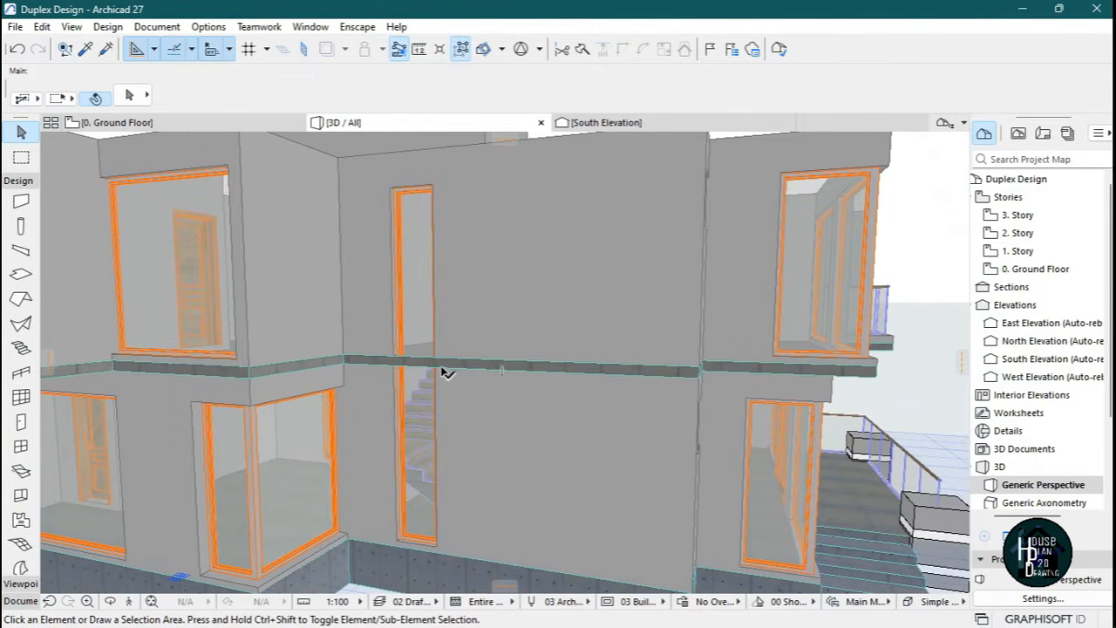
# Open the 1. Story floor plan and select the floor slab around the staircase.
pyautogui.click(243, 129)
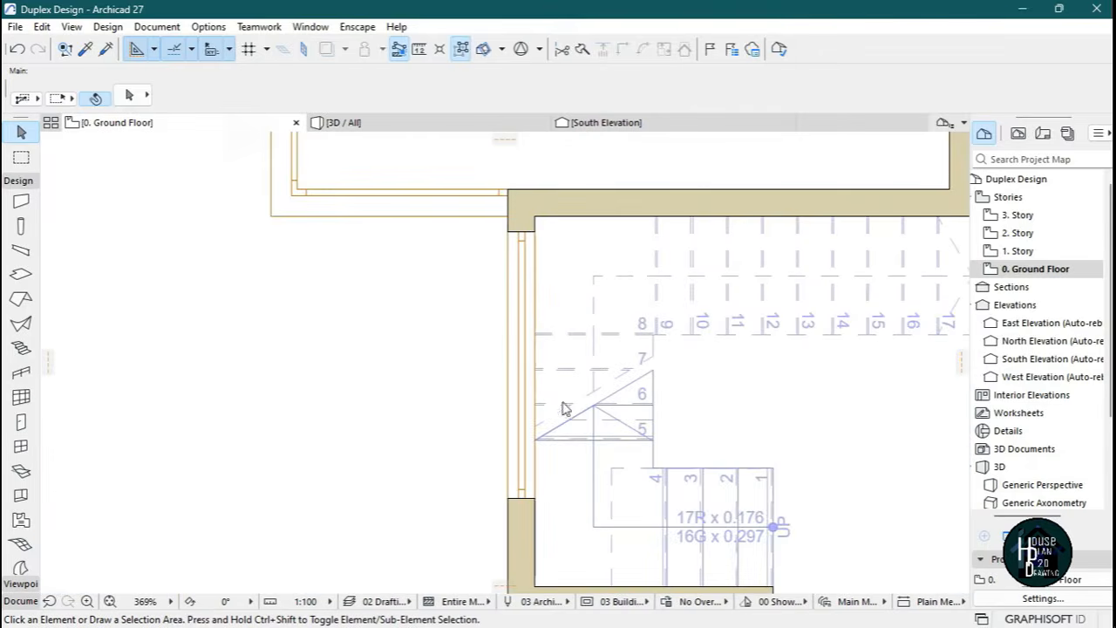
pyautogui.scroll(-10, 514, 344)
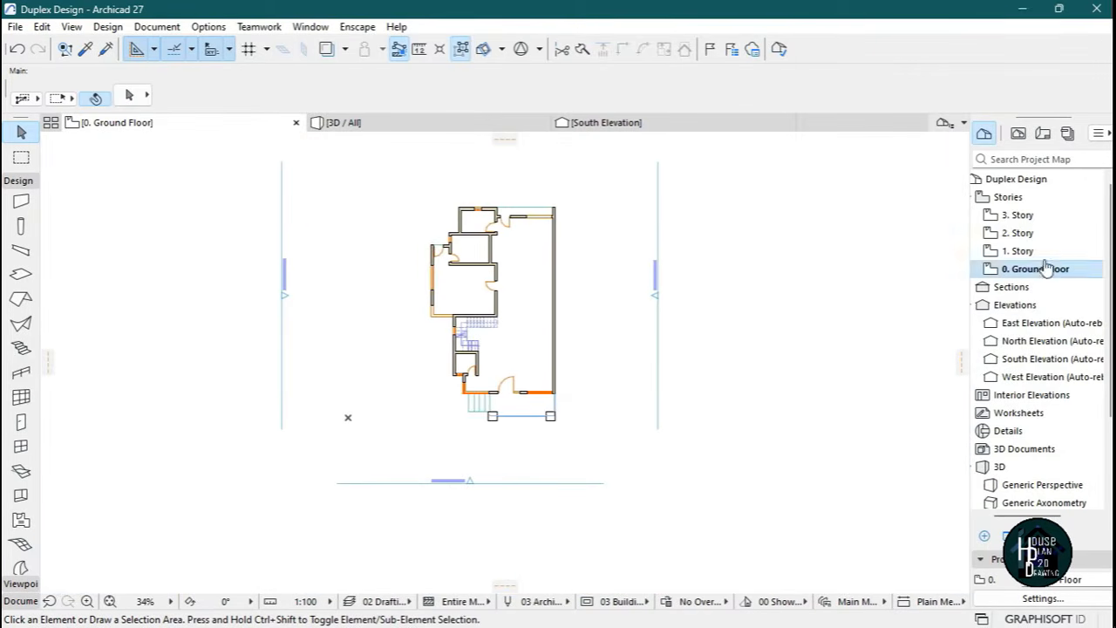
pyautogui.scroll(8, 469, 354)
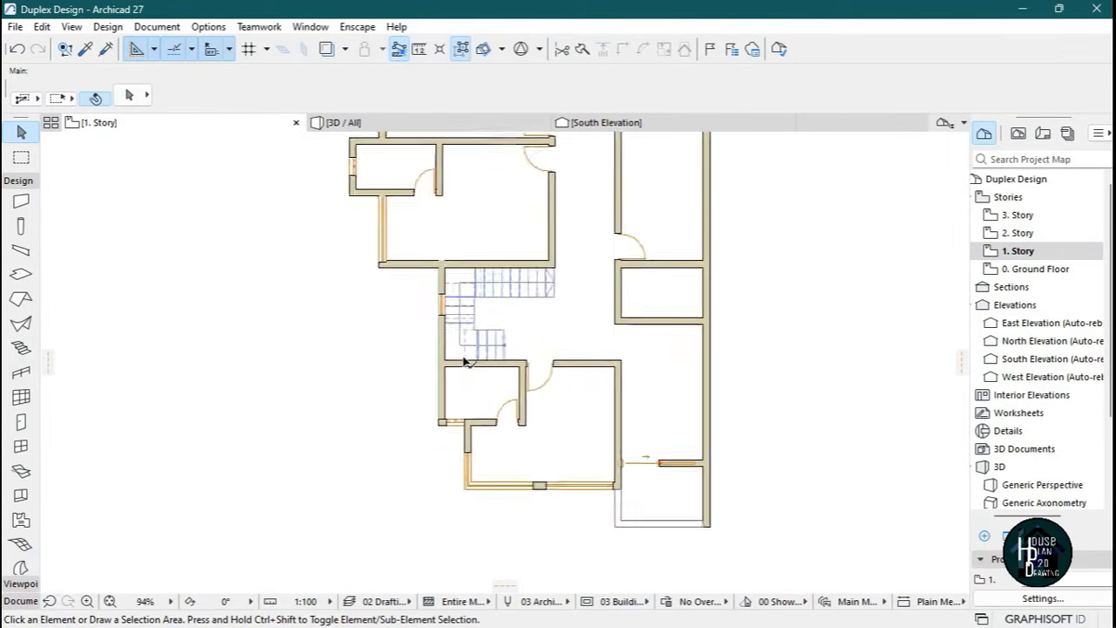
pyautogui.click(720, 262)
pyautogui.scroll(-4, 435, 371)
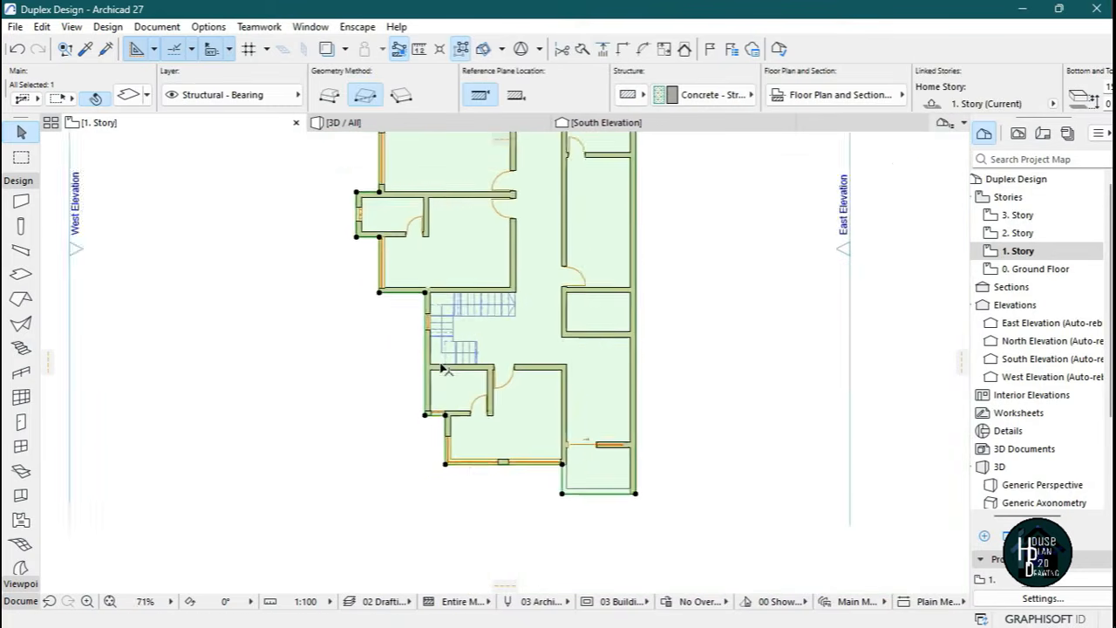
pyautogui.scroll(5, 428, 279)
pyautogui.scroll(1, 411, 273)
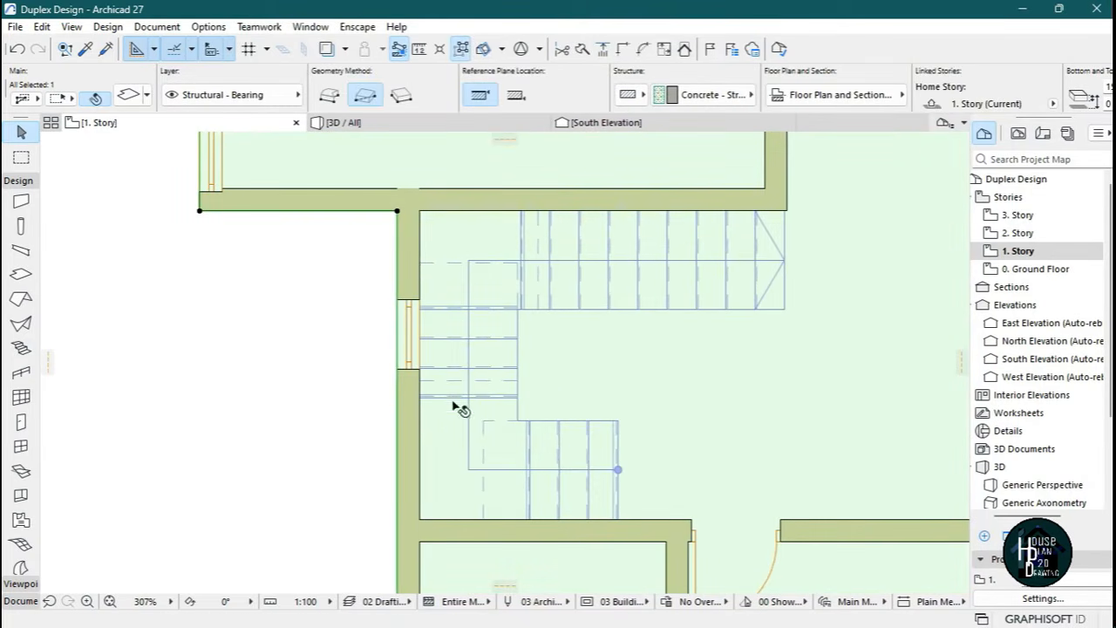
pyautogui.scroll(-3, 480, 274)
pyautogui.scroll(3, 478, 294)
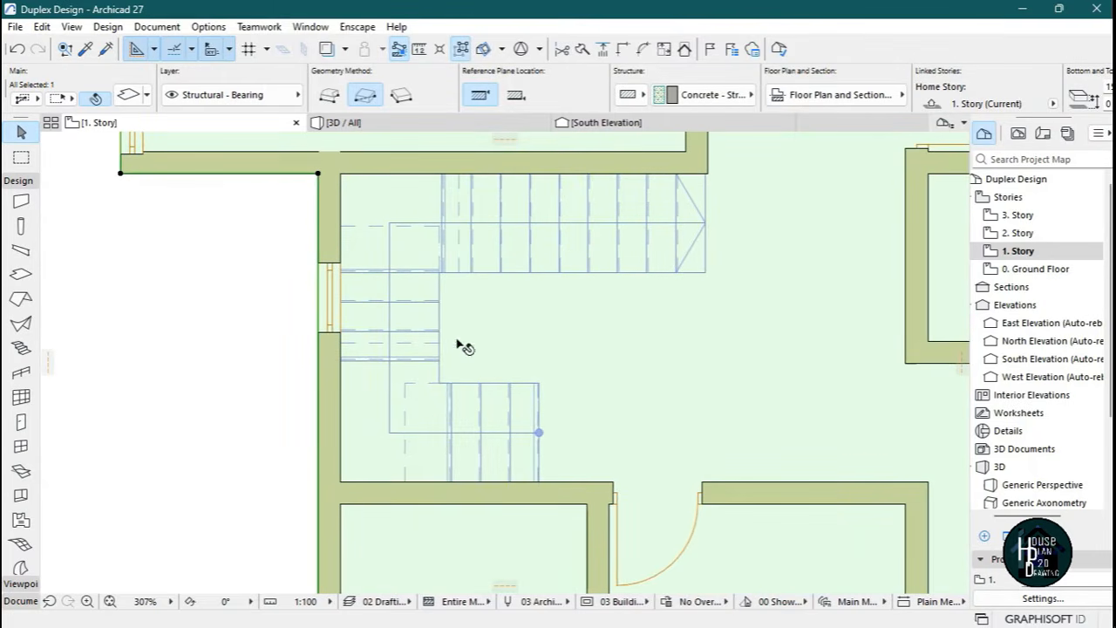
pyautogui.scroll(-1, 383, 268)
# Examine the staircase from inside the house in 3D, checking where the flights and the tall window meet the slab.
pyautogui.press('F3')
pyautogui.click(129, 601)
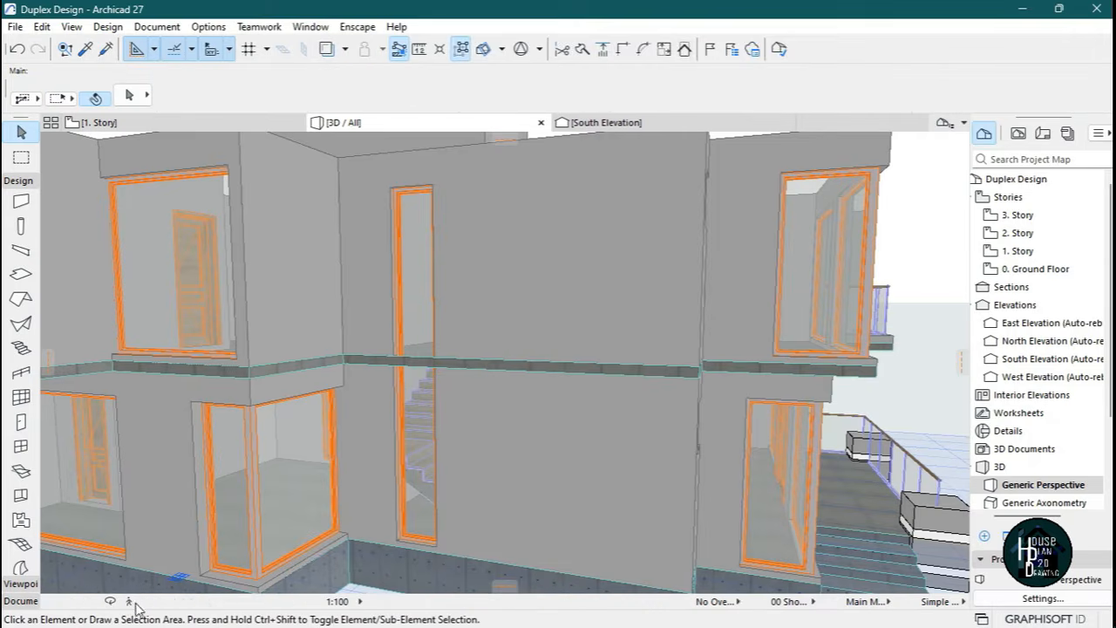
pyautogui.press('Up')
pyautogui.press('Up')
pyautogui.press('Left')
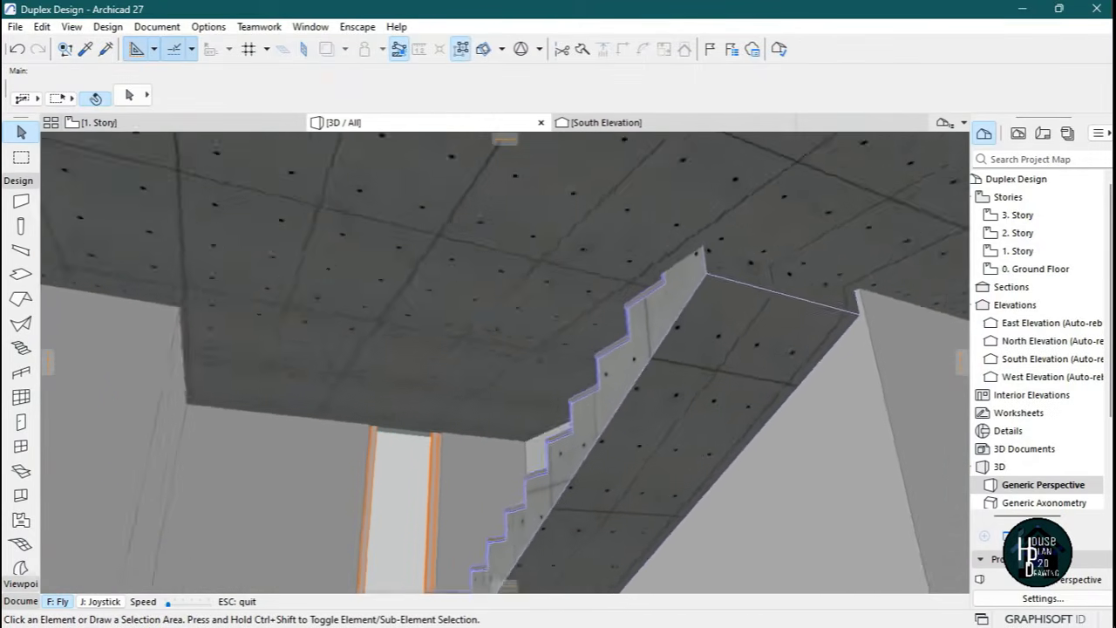
pyautogui.press('Up')
pyautogui.press('Left')
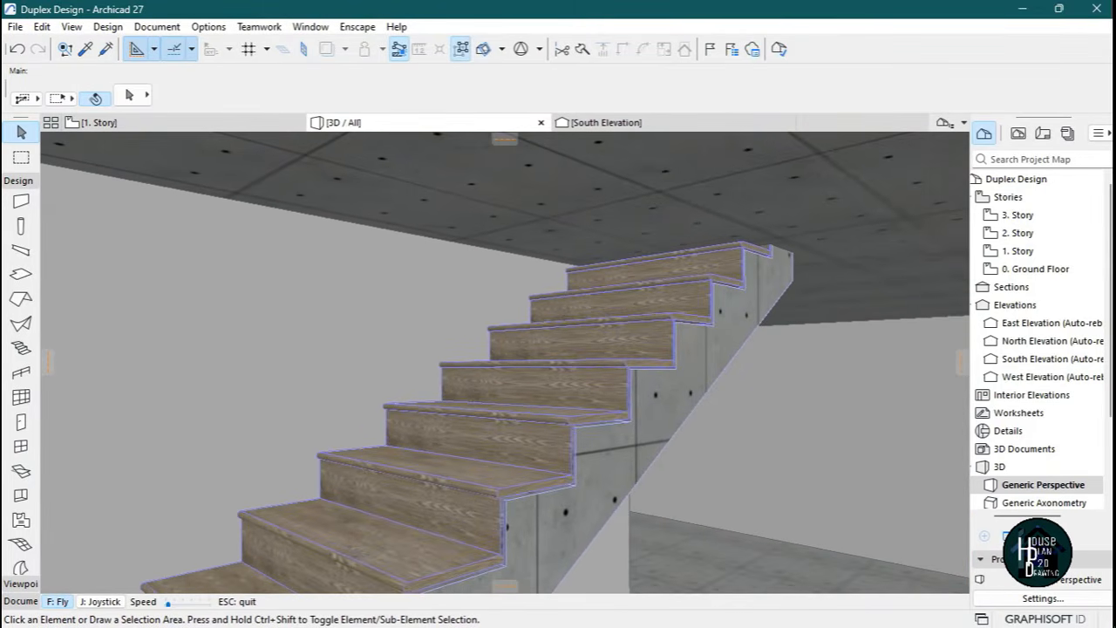
pyautogui.press('Right')
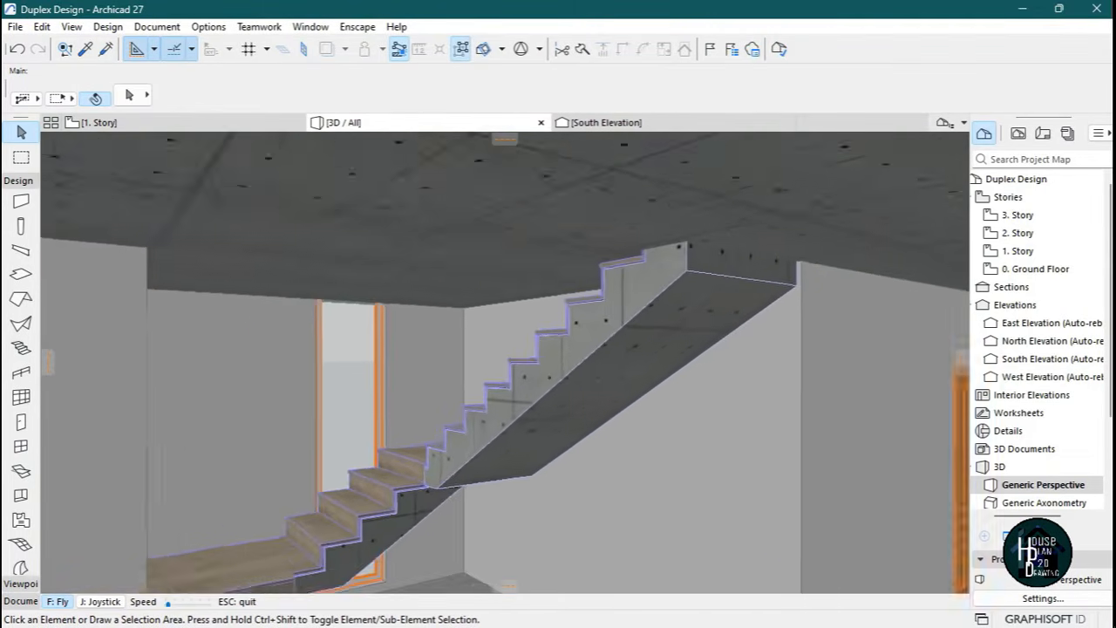
pyautogui.press('Left')
pyautogui.press('Escape')
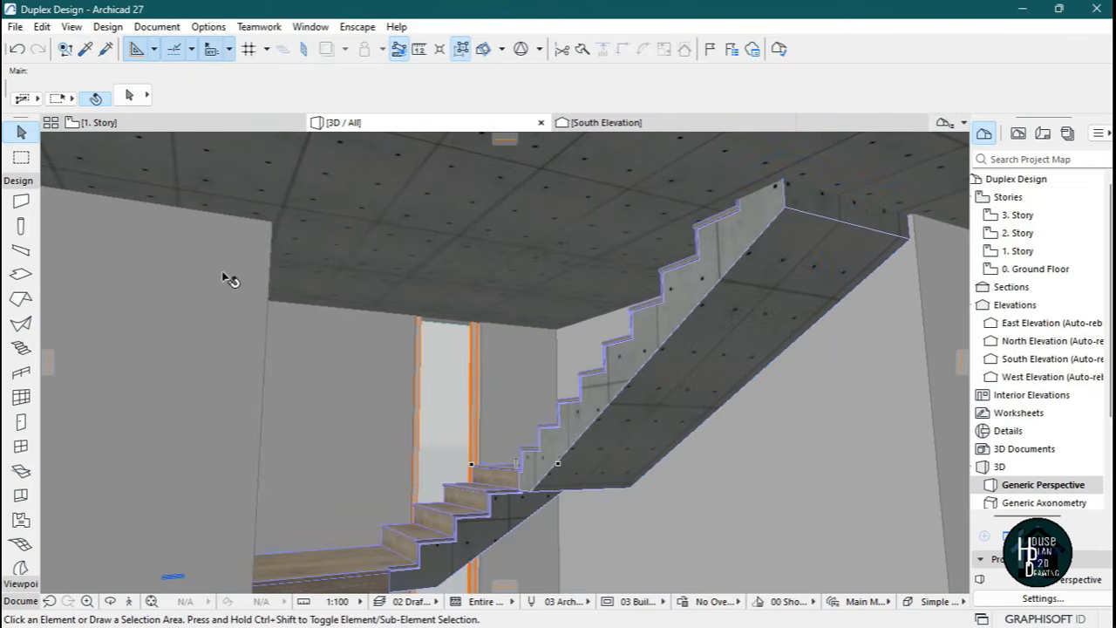
# Cut a rectangular opening in the 1. Story slab over the stairwell, from the outer wall corner to the wall beside the door.
pyautogui.click(165, 122)
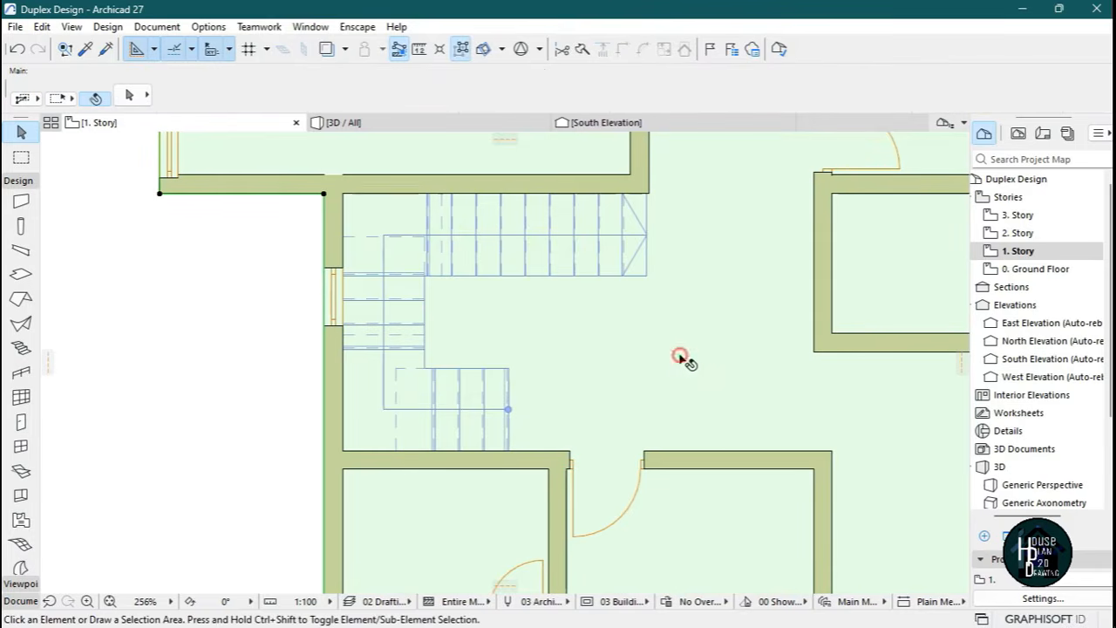
pyautogui.click(323, 196)
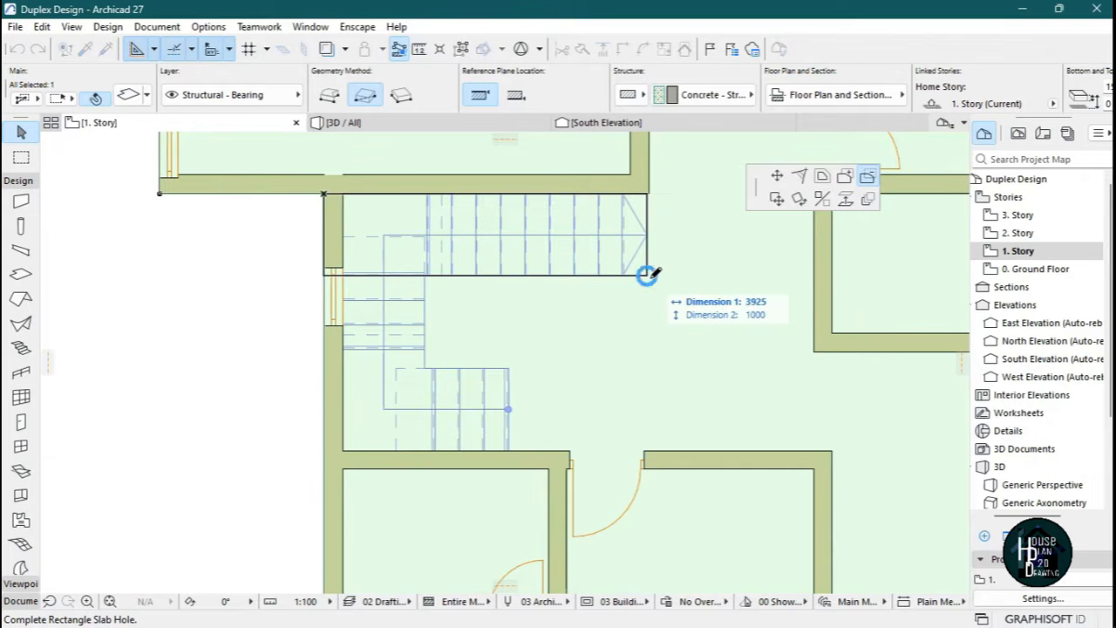
pyautogui.click(660, 444)
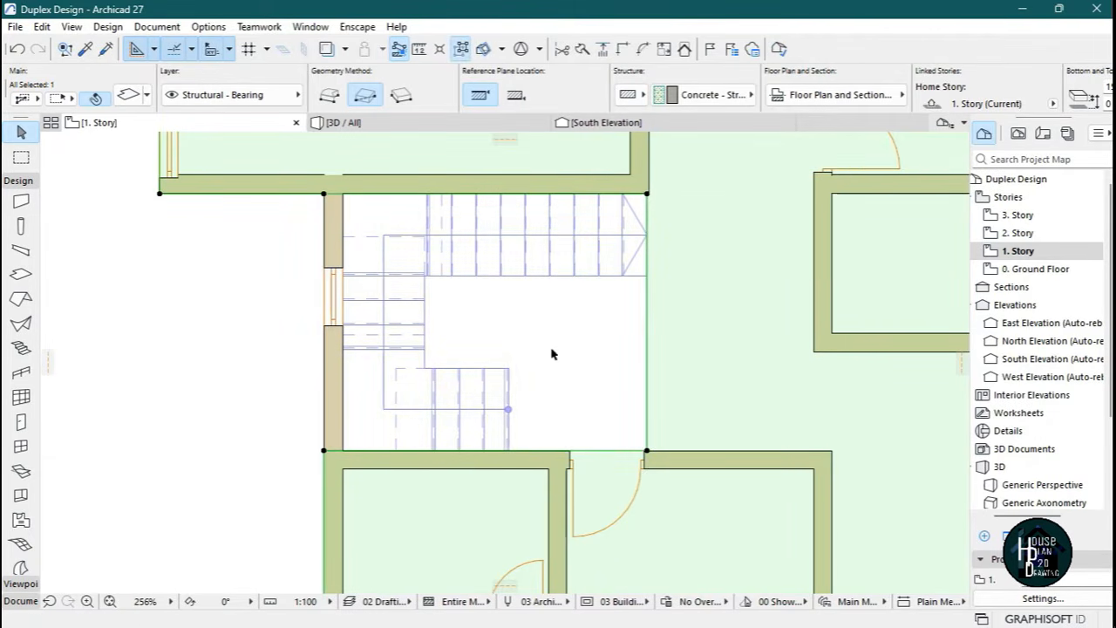
# Add a node on the slab opening's edge along the door wall, in line with the stair's first riser.
pyautogui.scroll(4, 558, 433)
pyautogui.scroll(-2, 561, 370)
pyautogui.scroll(2, 571, 412)
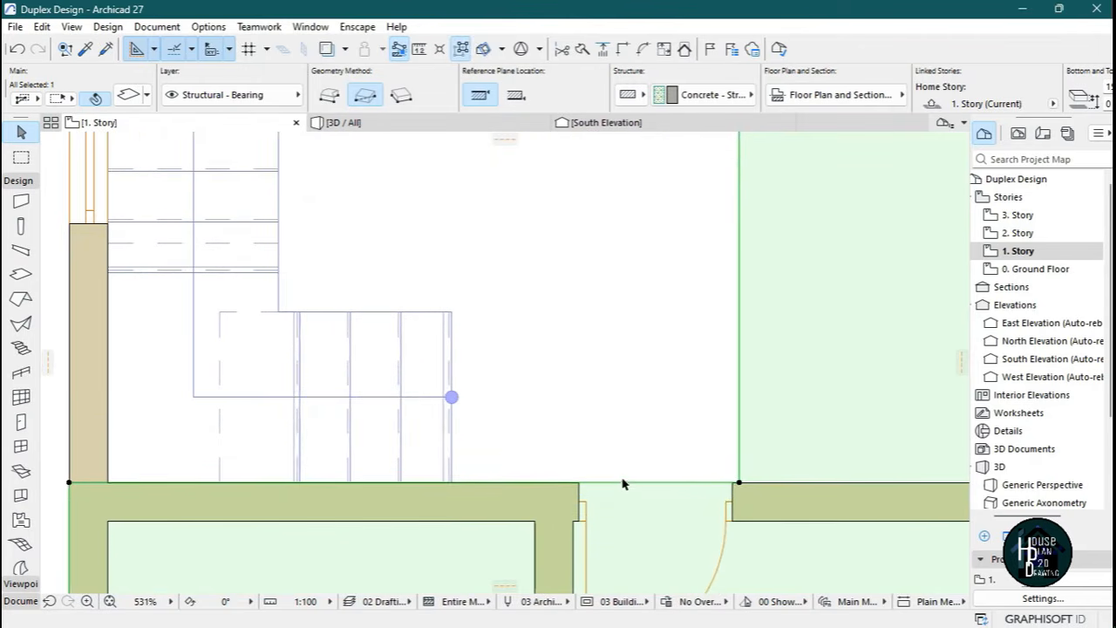
pyautogui.click(627, 484)
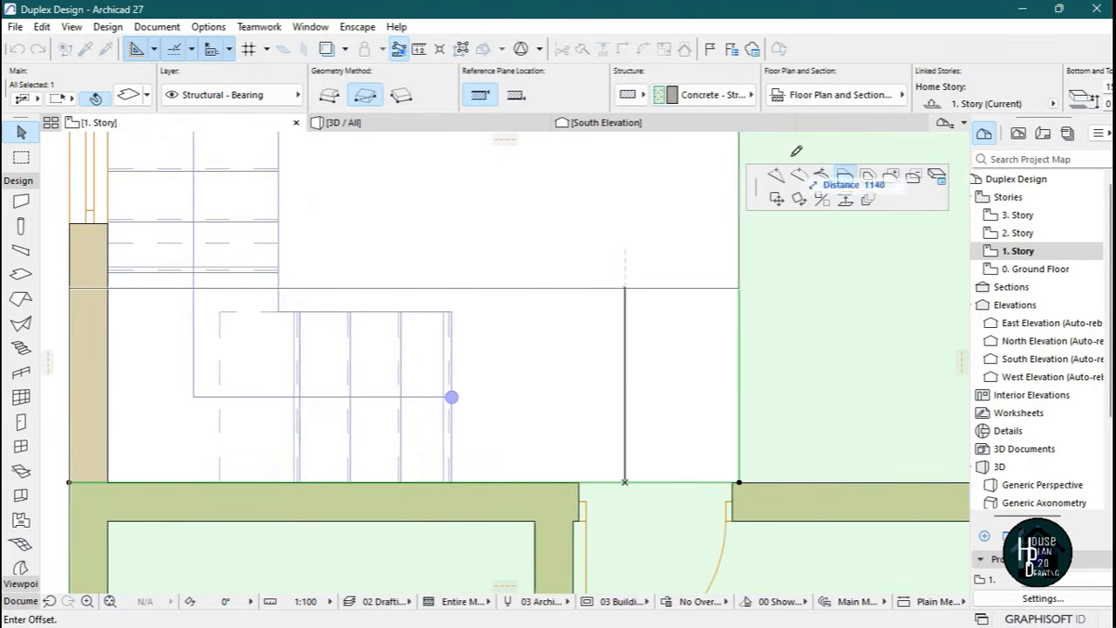
pyautogui.click(776, 178)
pyautogui.click(452, 482)
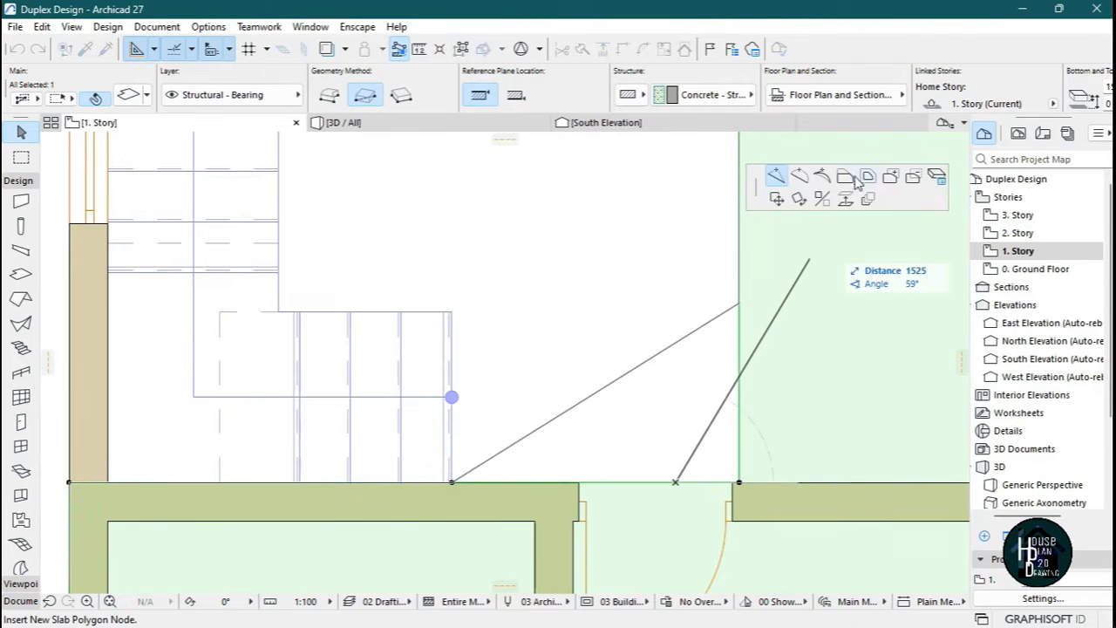
# Offset the slab opening's edge in line with the first riser and the upper flight, so the slab follows the staircase outline.
pyautogui.click(845, 178)
pyautogui.scroll(-3, 623, 409)
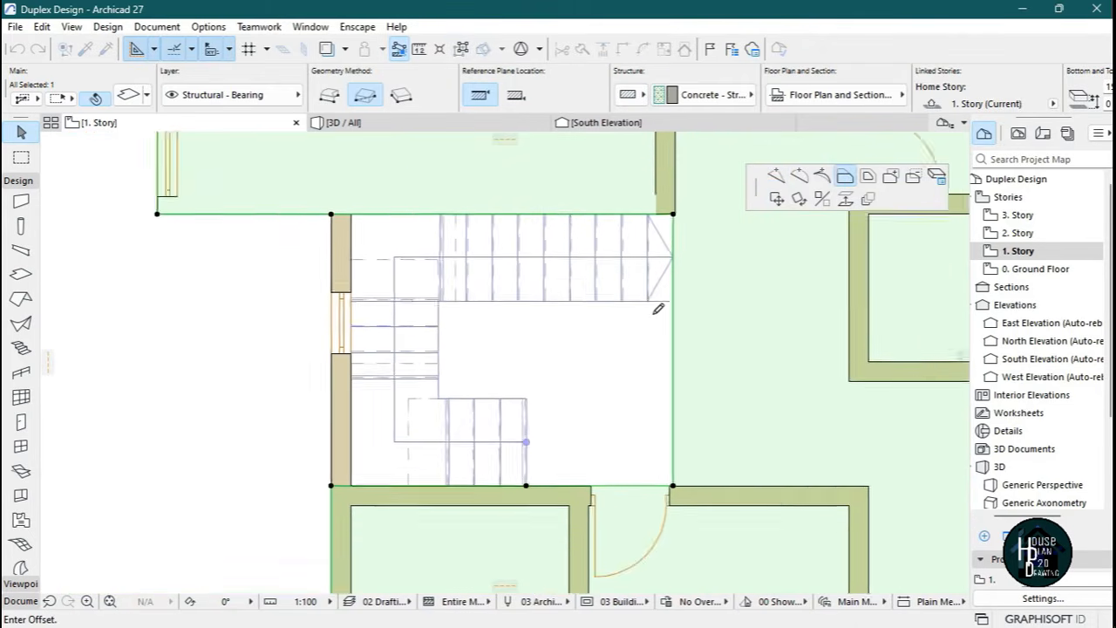
pyautogui.scroll(2, 646, 319)
pyautogui.click(485, 384)
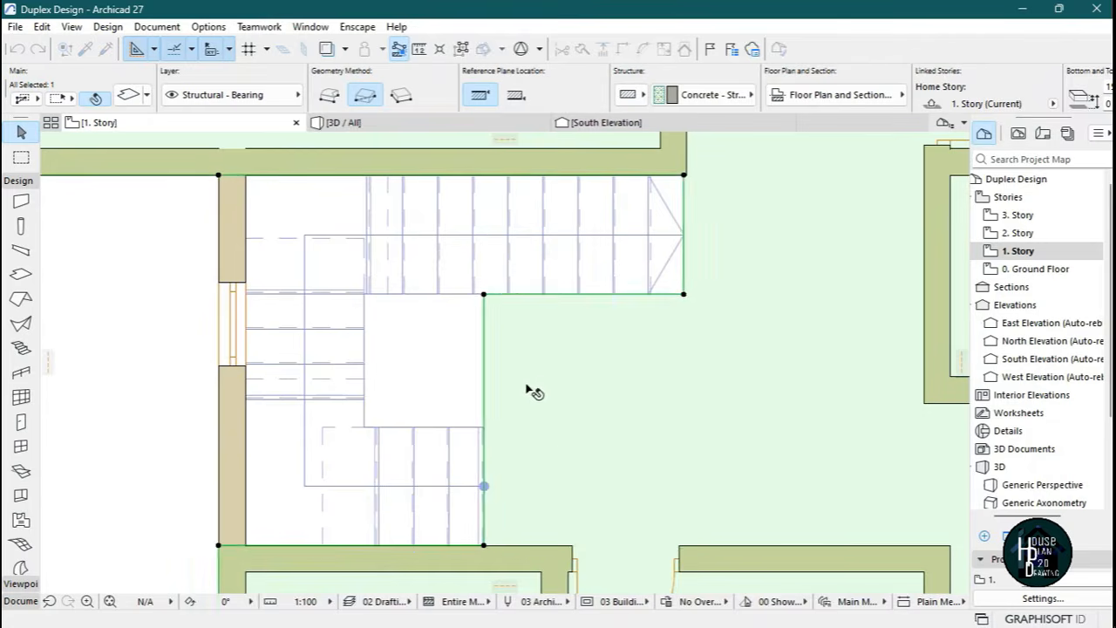
pyautogui.scroll(-3, 526, 387)
pyautogui.press('Escape')
# Walk up the staircase in 3D and out of the house, checking the slab opening, the landing edge and the tall window.
pyautogui.click(427, 122)
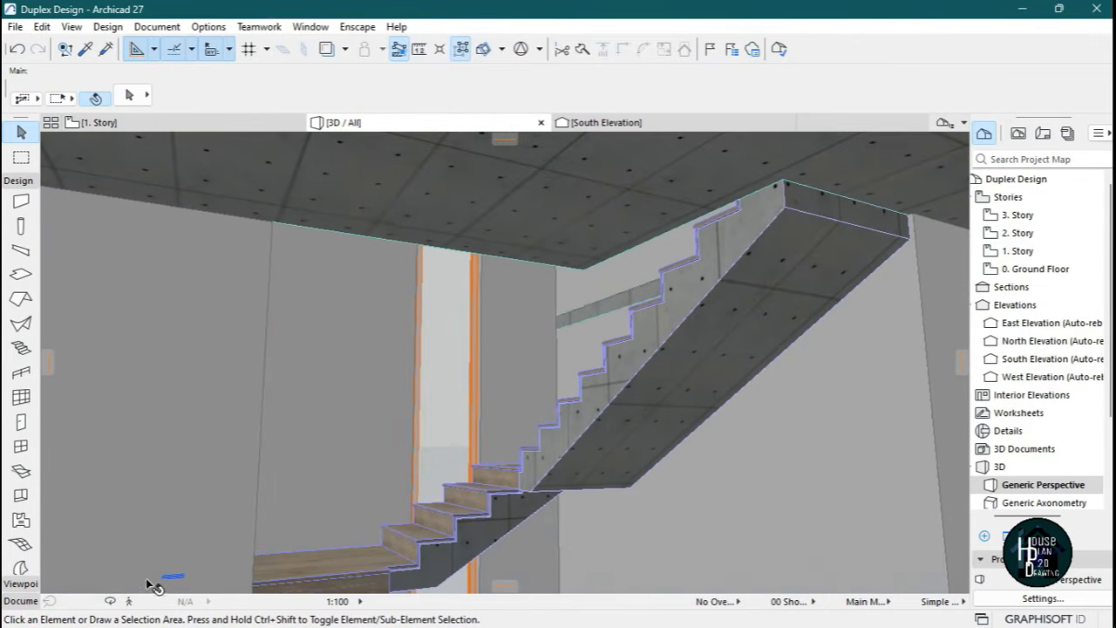
pyautogui.click(129, 601)
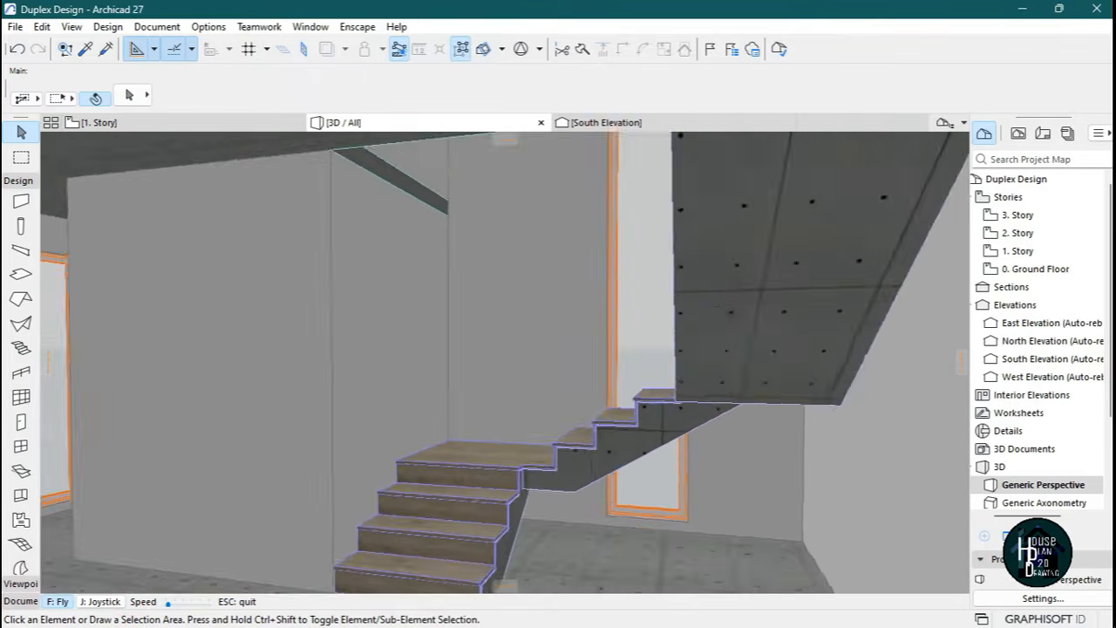
pyautogui.press('Up')
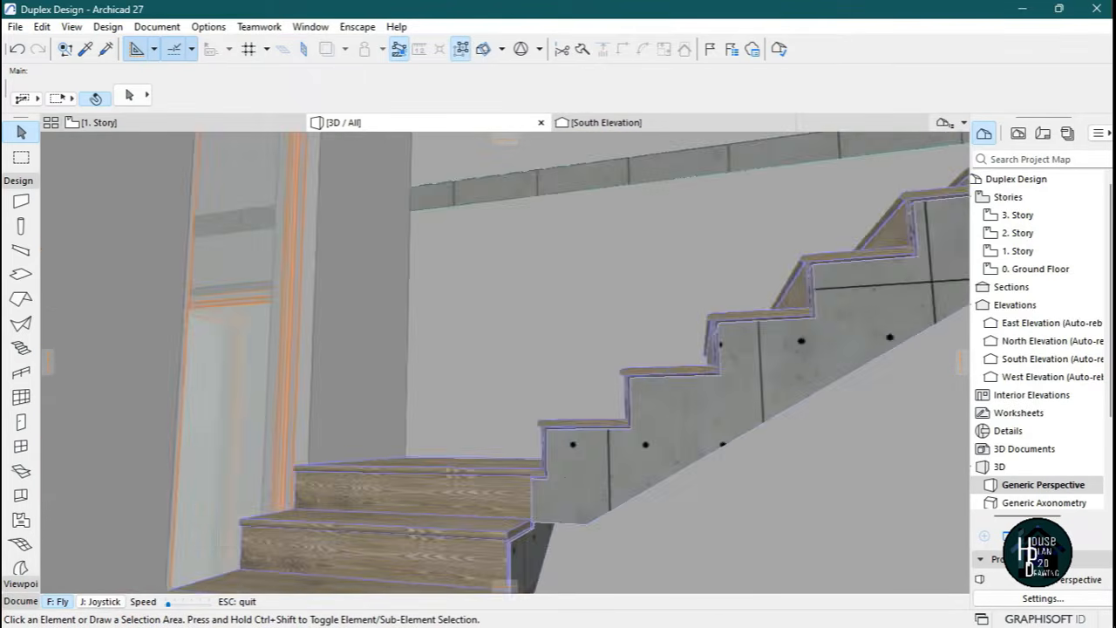
pyautogui.press('Up')
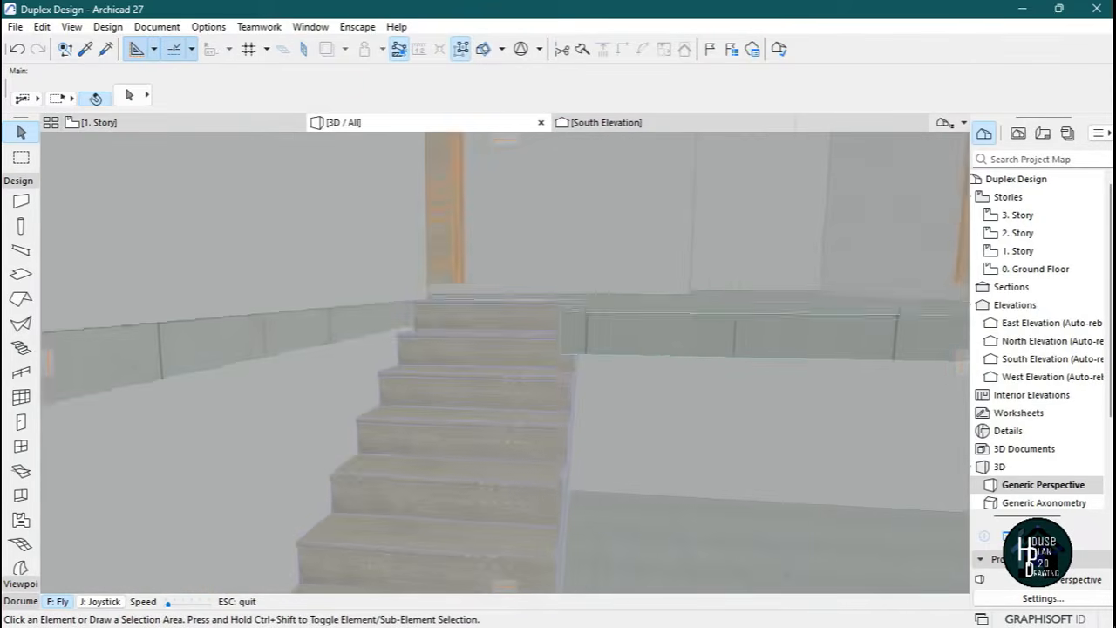
pyautogui.press('Up')
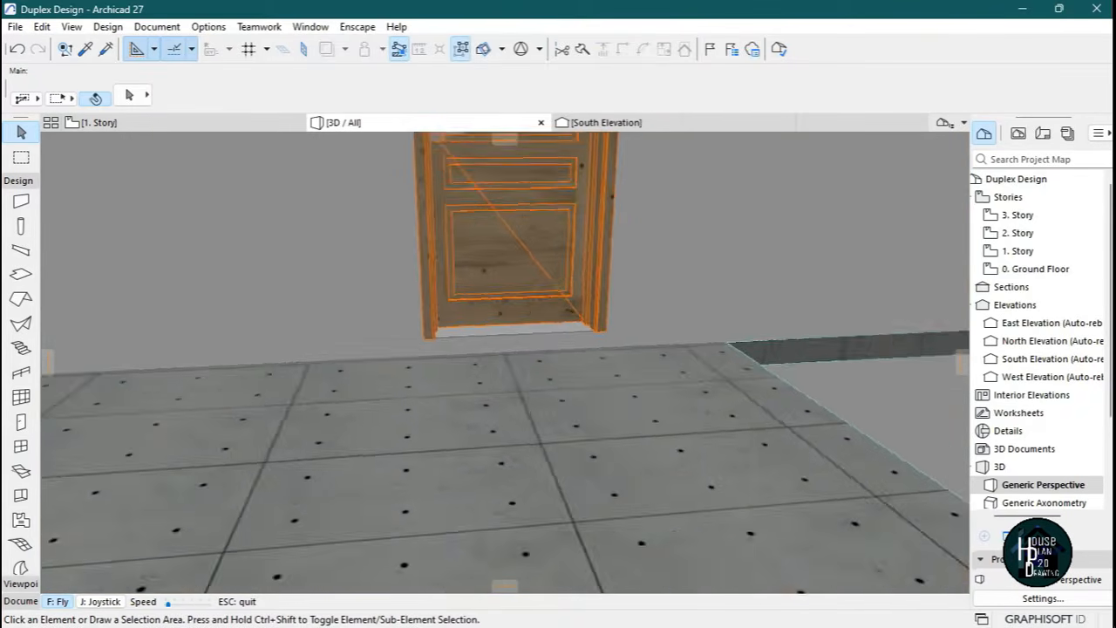
pyautogui.press('Down')
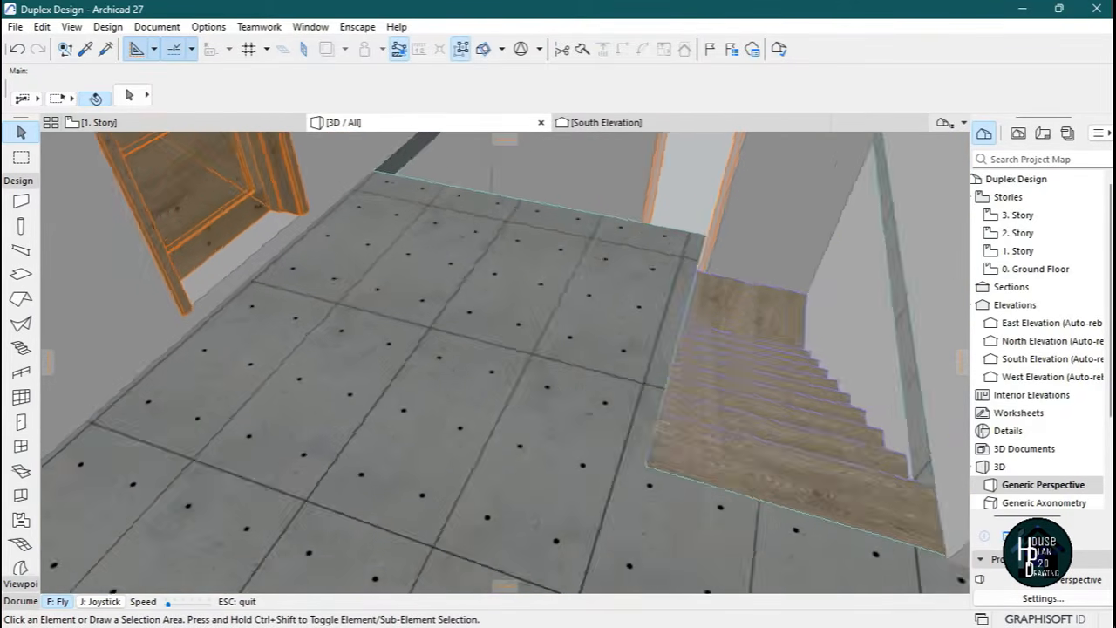
pyautogui.press('Up')
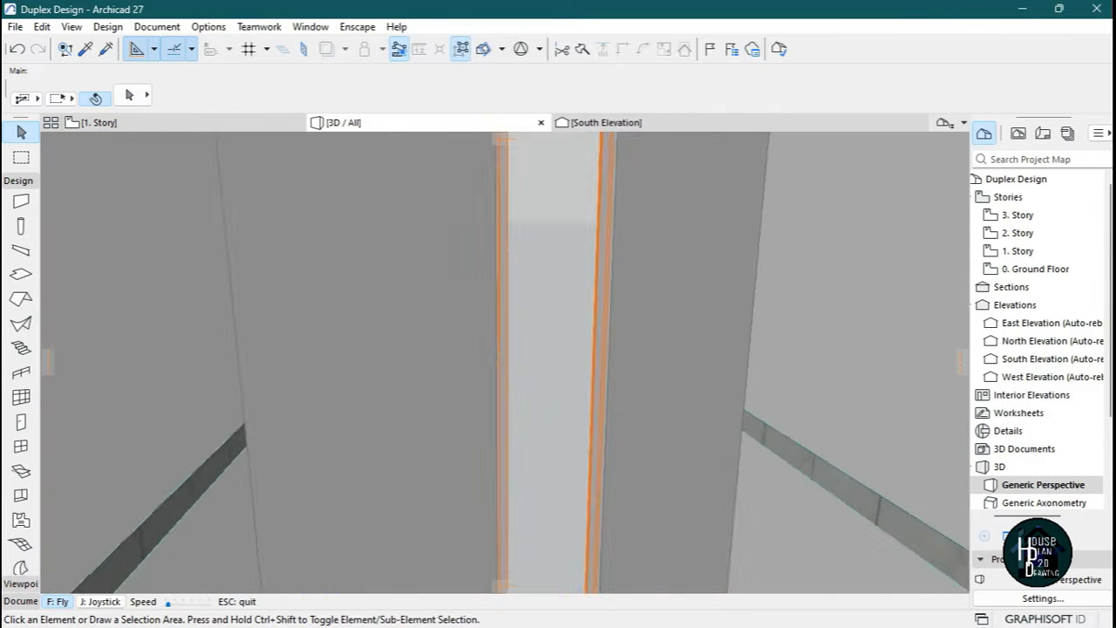
pyautogui.press('Down')
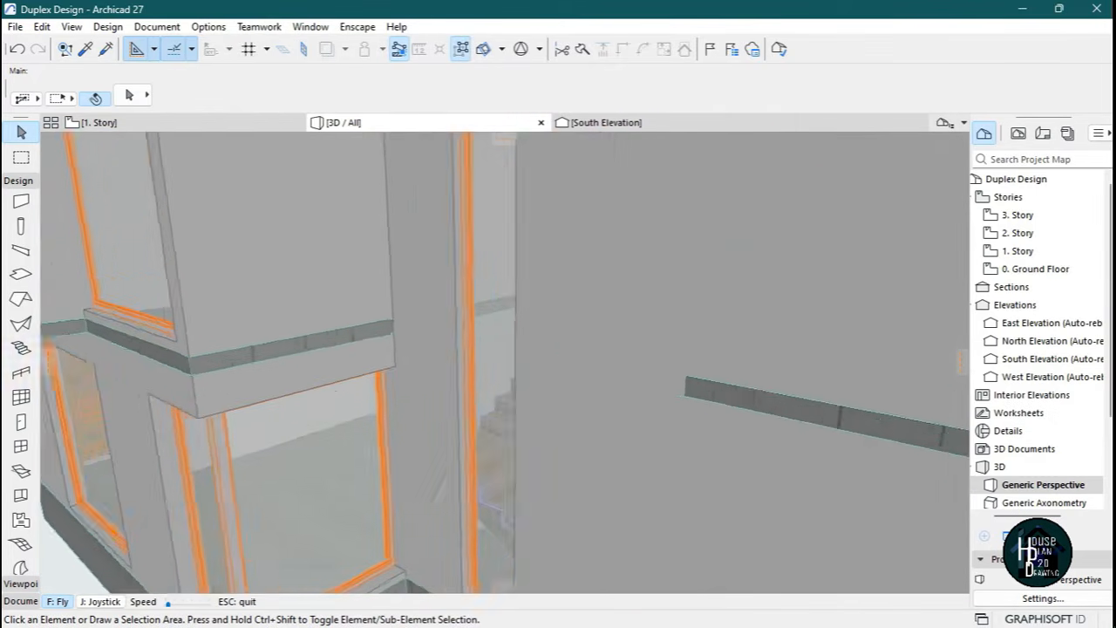
pyautogui.press('Down')
pyautogui.press('Escape')
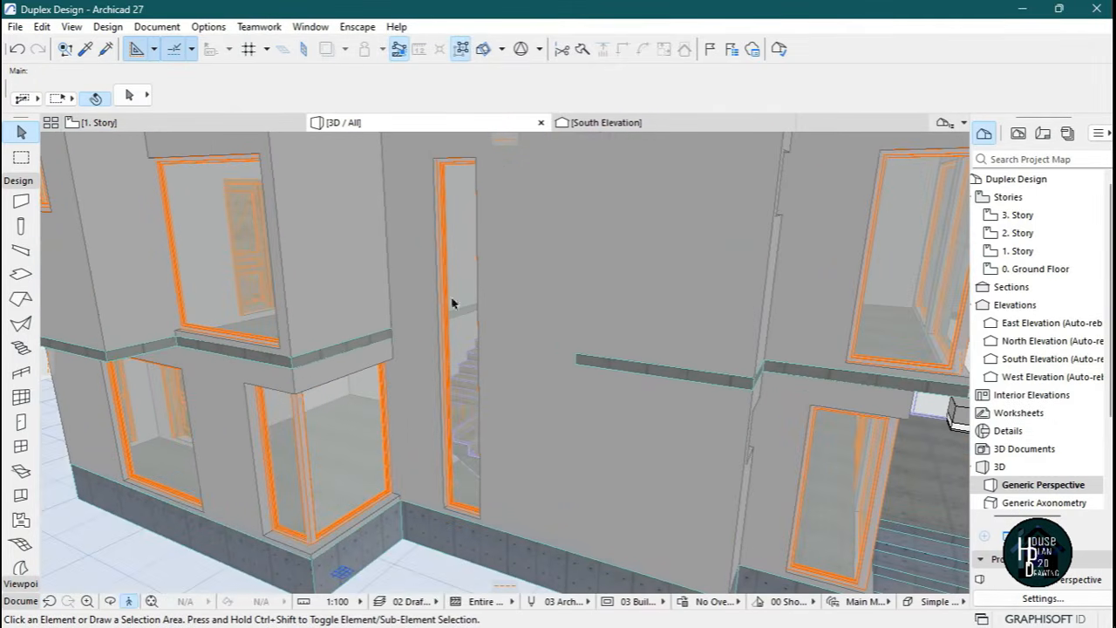
# Move the tall staircase window closer to the inner wall corner in the 1. Story plan, and place a copy further along the same wall.
pyautogui.click(197, 125)
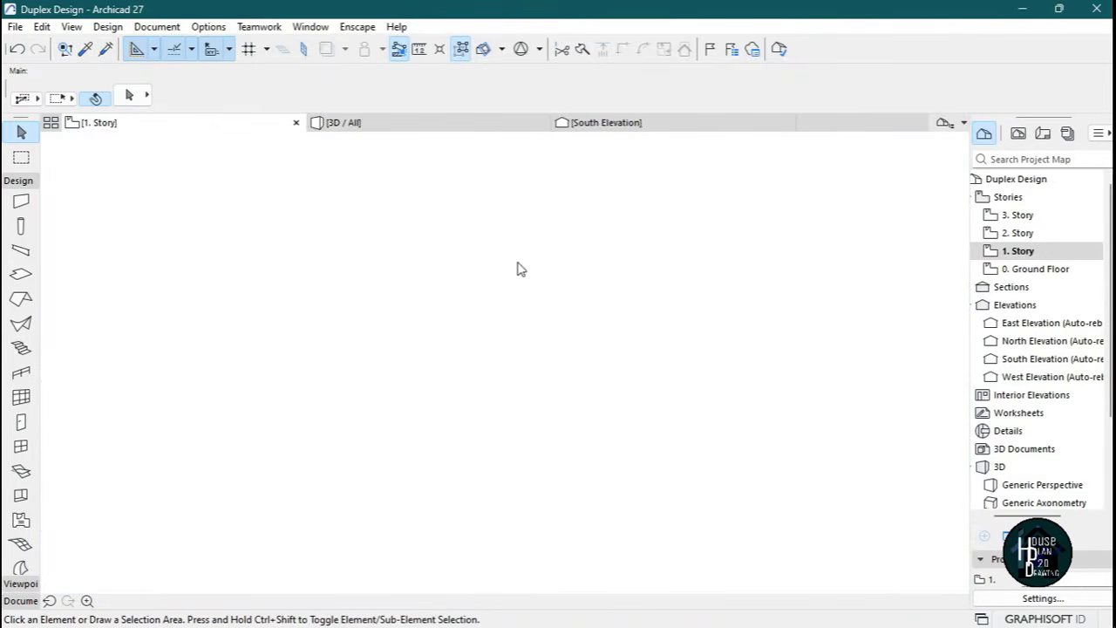
pyautogui.scroll(5, 418, 371)
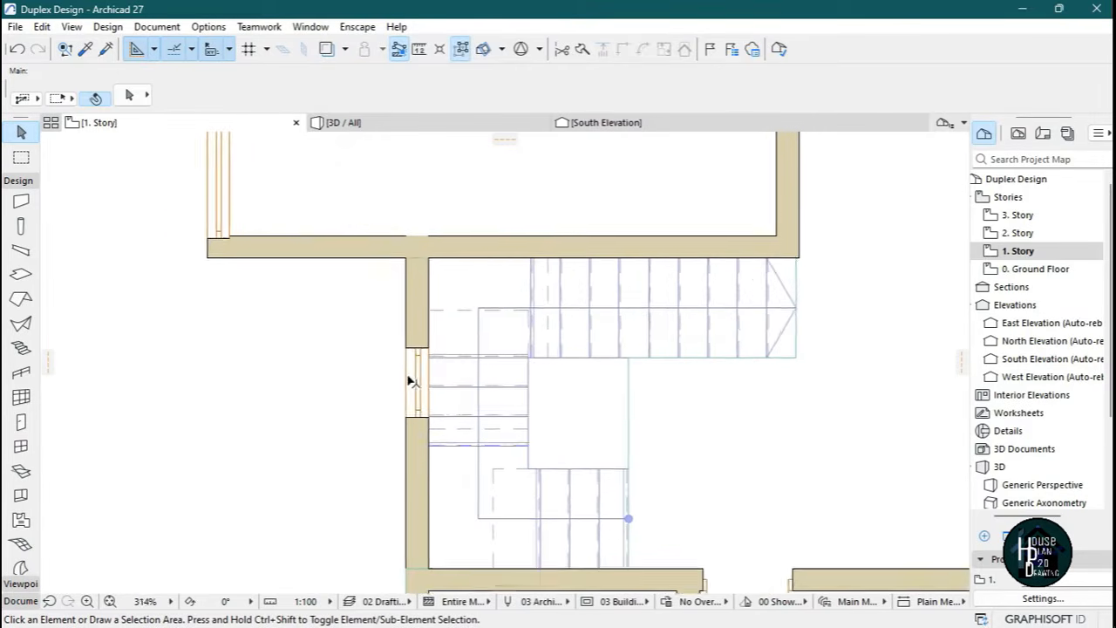
pyautogui.click(407, 407)
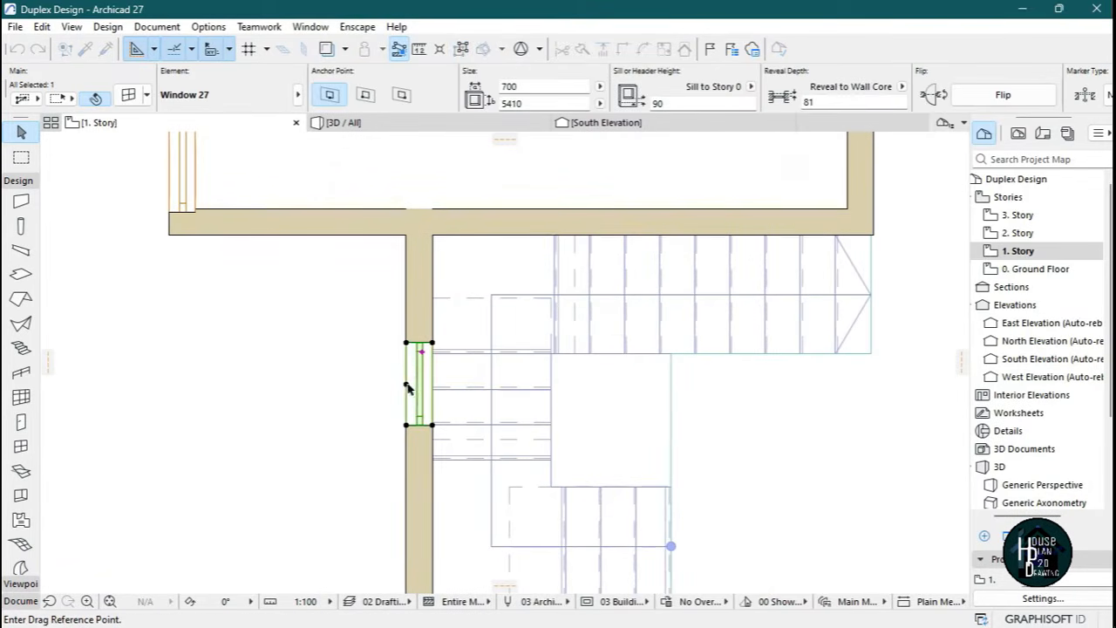
pyautogui.scroll(-4, 496, 241)
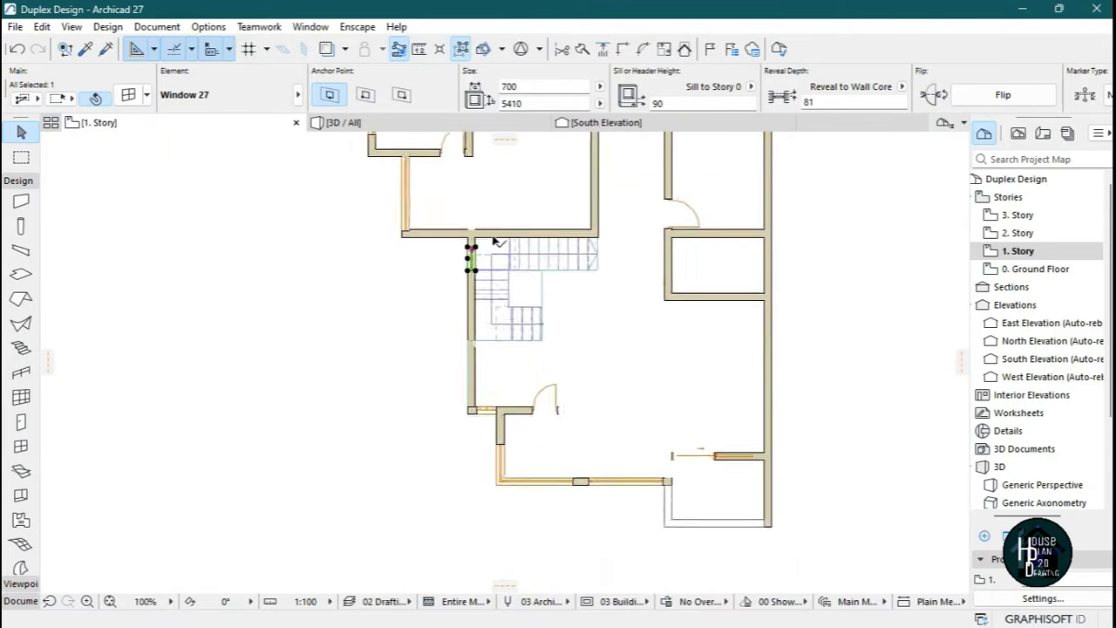
pyautogui.scroll(3, 523, 349)
pyautogui.hotkey('ctrl', 'shift', 'd')
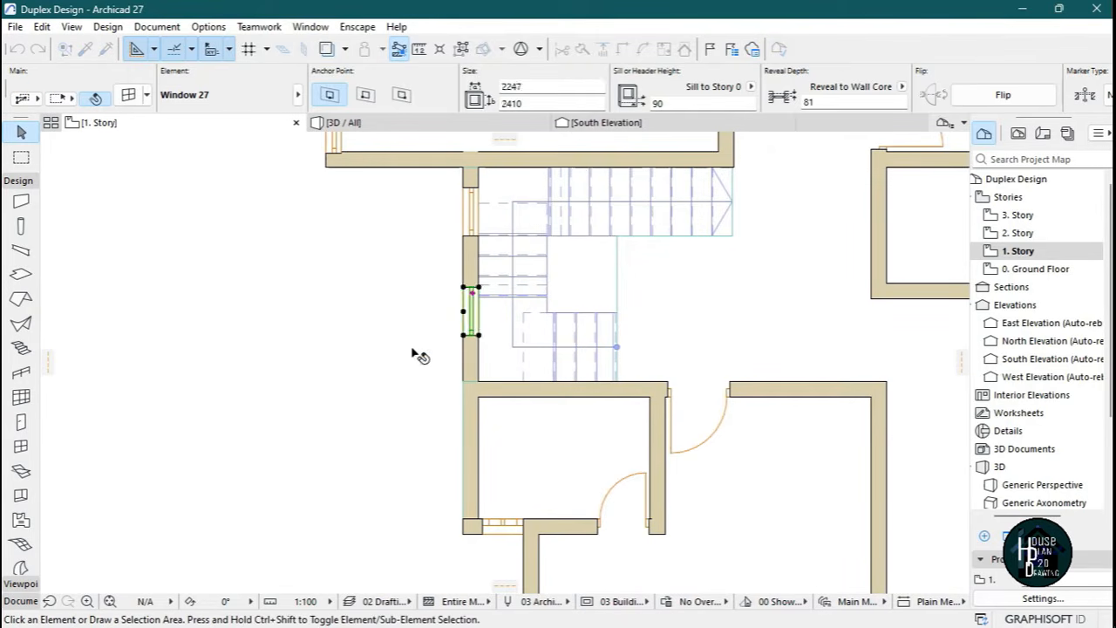
pyautogui.click(416, 347)
pyautogui.scroll(-3, 434, 353)
pyautogui.scroll(3, 458, 307)
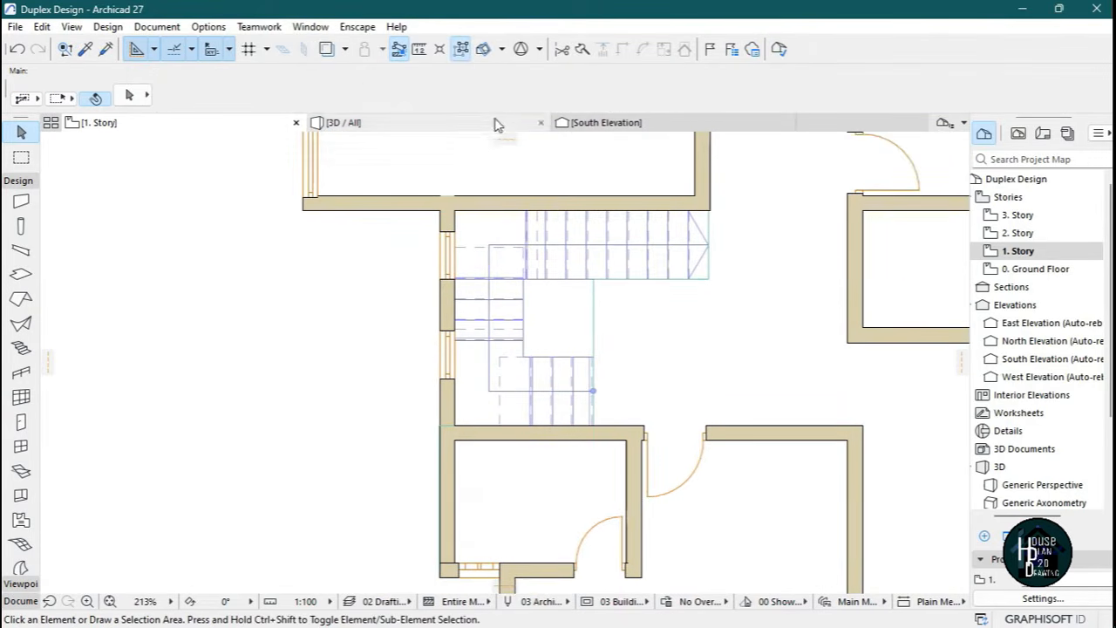
# Examine the paired staircase windows and the front, side and rear facades of the duplex in 3D.
pyautogui.click(499, 125)
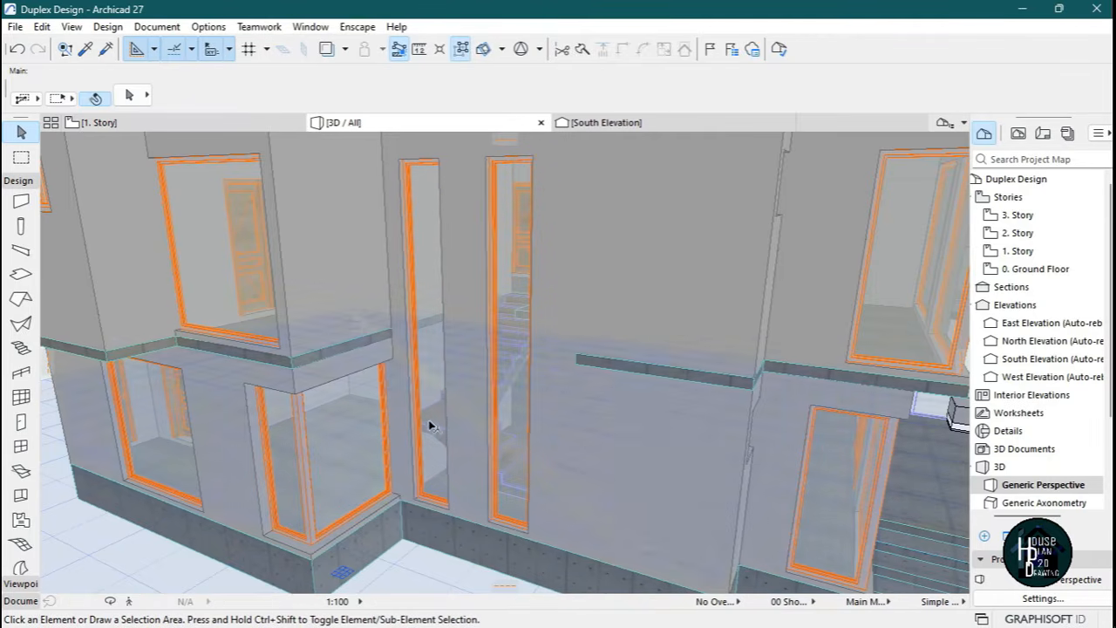
pyautogui.click(128, 601)
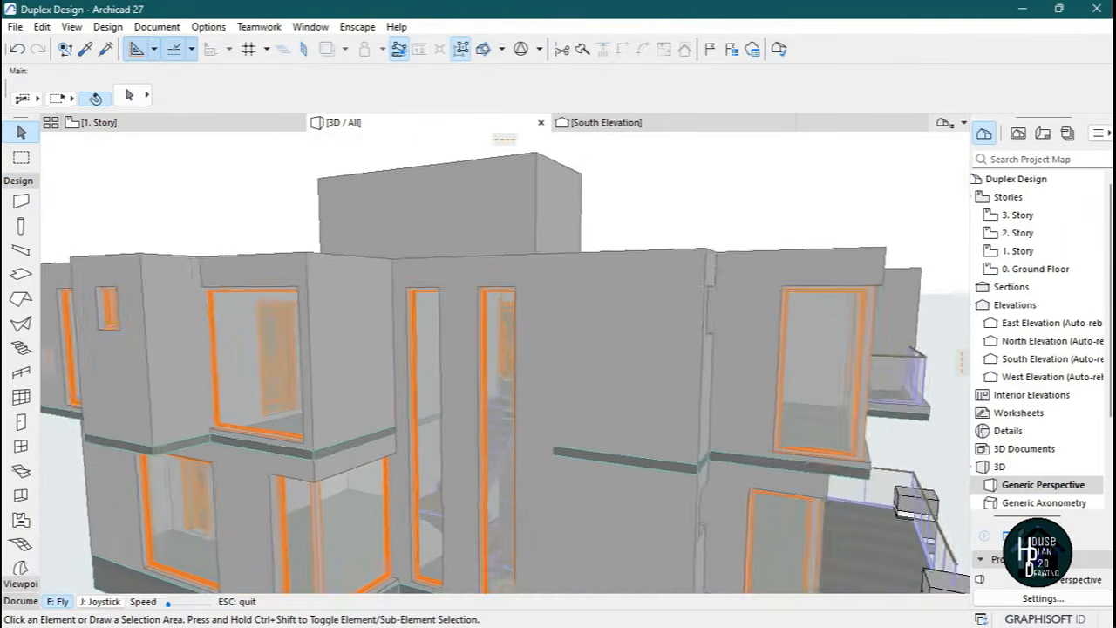
pyautogui.press('Down')
pyautogui.press('Right')
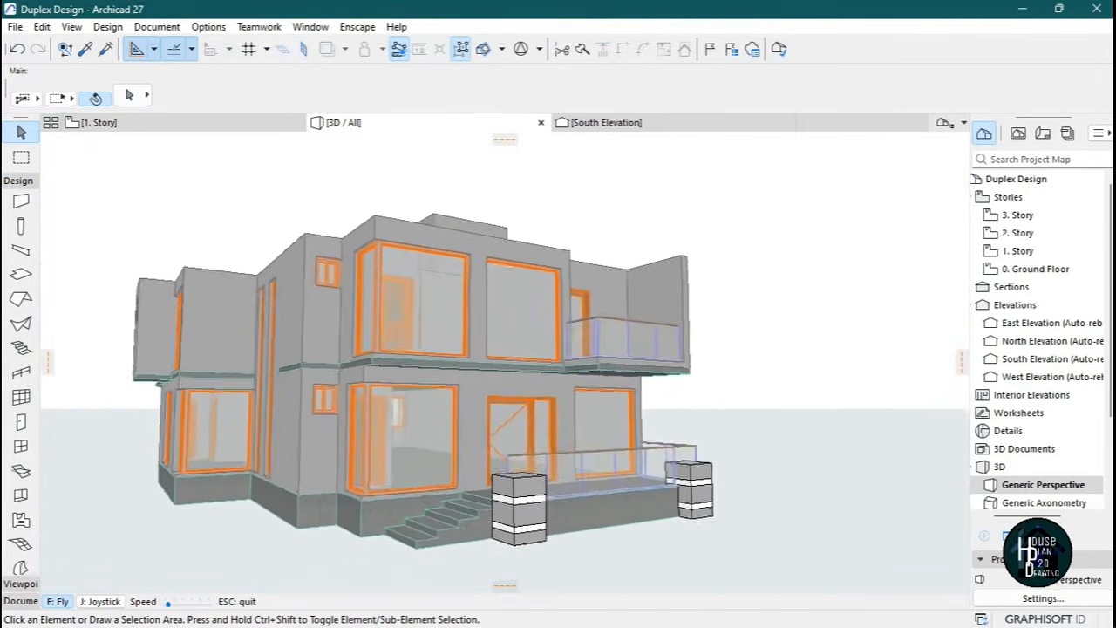
pyautogui.press('Right')
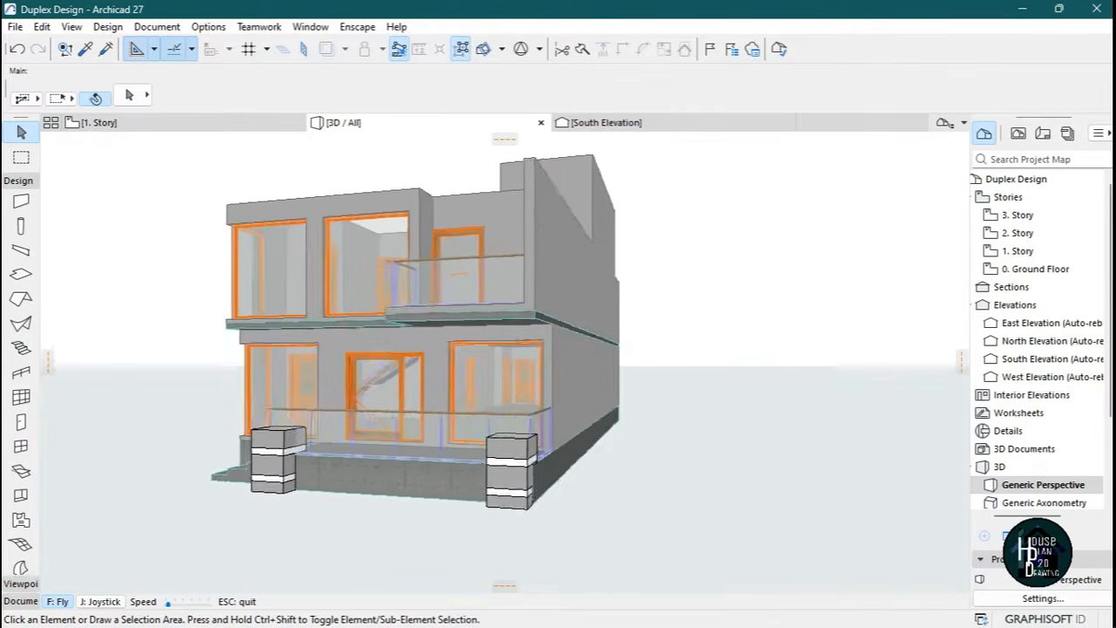
pyautogui.press('Left')
pyautogui.press('Left')
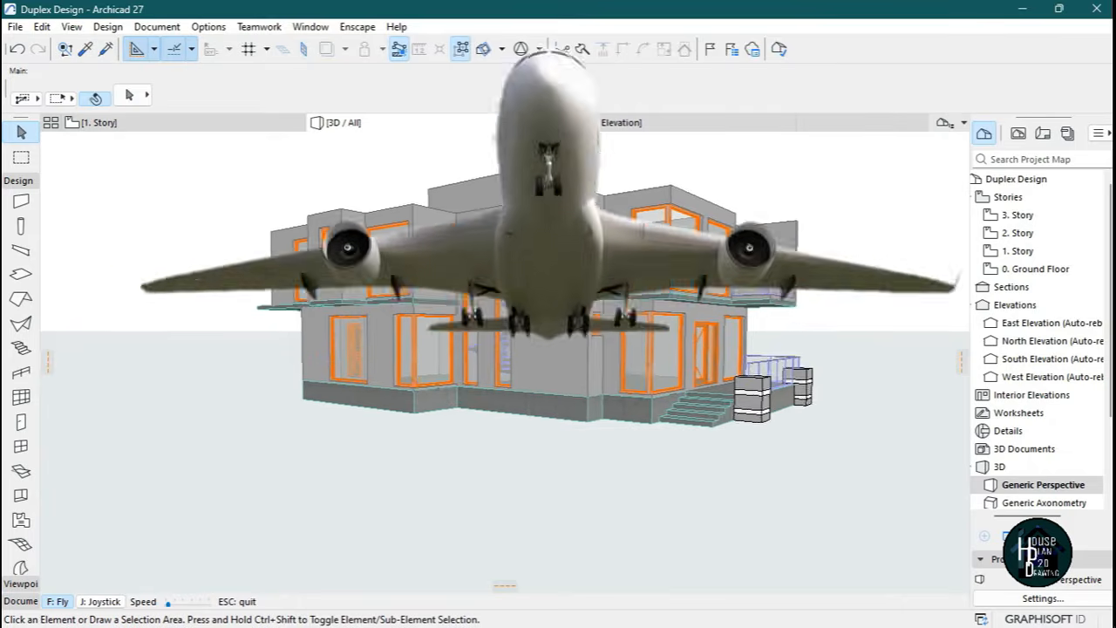
pyautogui.press('Up')
pyautogui.press('Left')
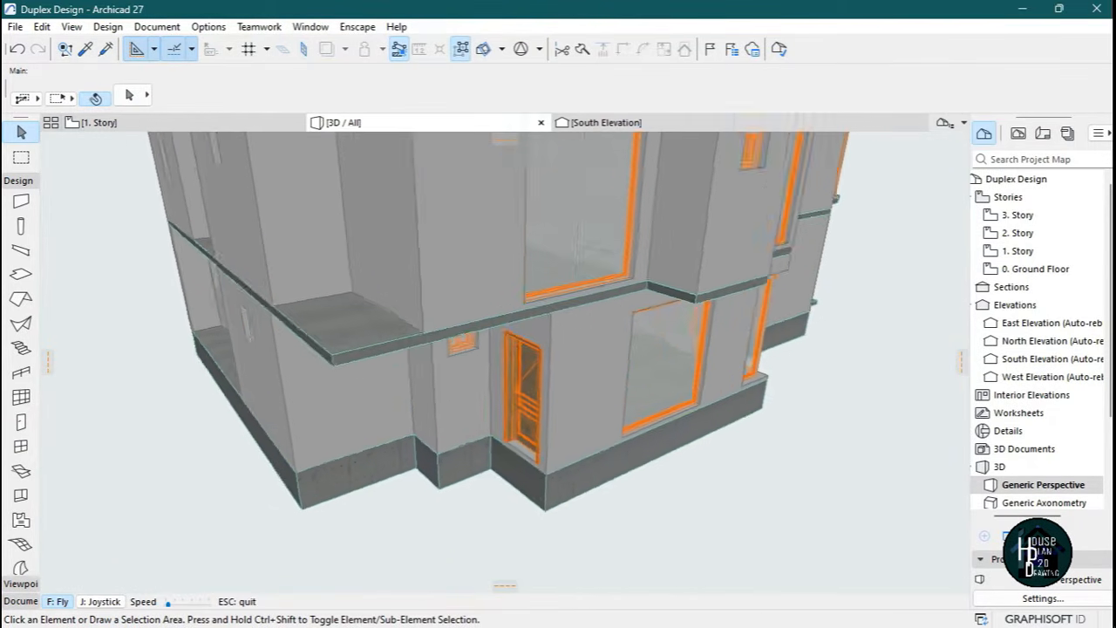
pyautogui.press('Escape')
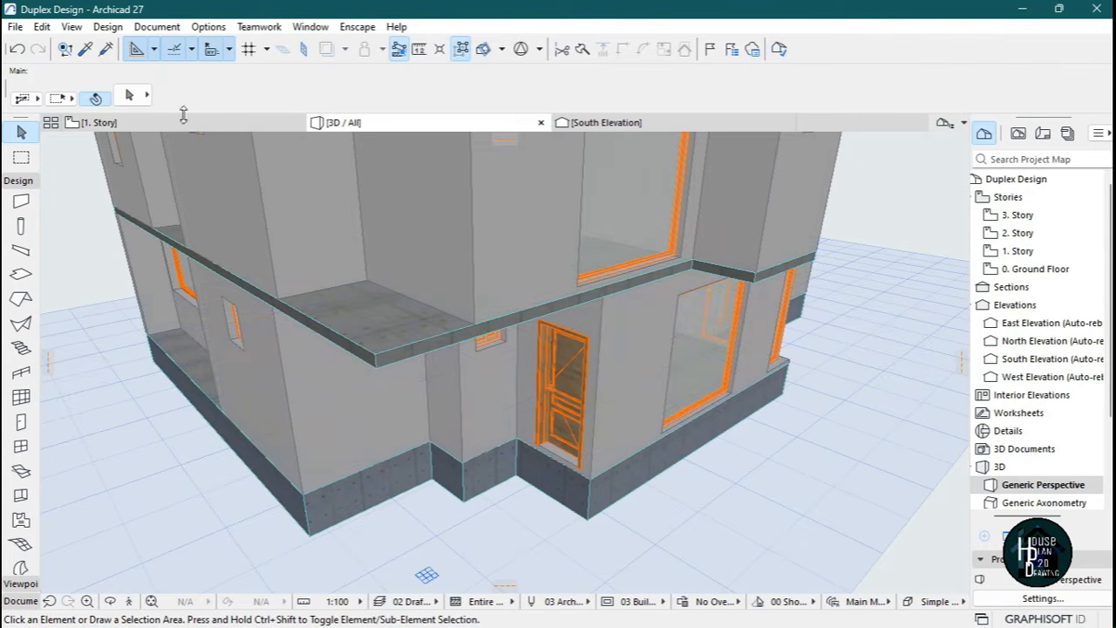
# Copy the existing pocket door's settings and place a 1000 × 2100 pocket door in the short wall facing the corner balcony slab in the 1. Story plan.
pyautogui.click(184, 121)
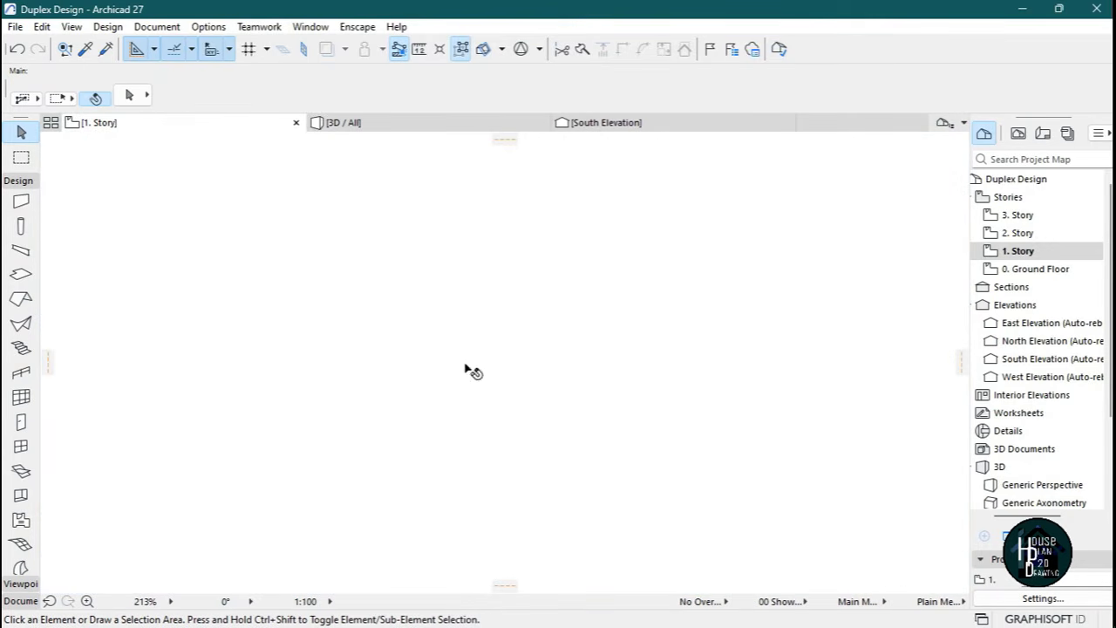
pyautogui.scroll(-5, 475, 359)
pyautogui.scroll(3, 522, 209)
pyautogui.scroll(2, 514, 193)
pyautogui.scroll(-3, 656, 235)
pyautogui.moveTo(613, 238); pyautogui.dragTo(554, 259, button='middle')
pyautogui.scroll(3, 595, 218)
pyautogui.scroll(6, 555, 264)
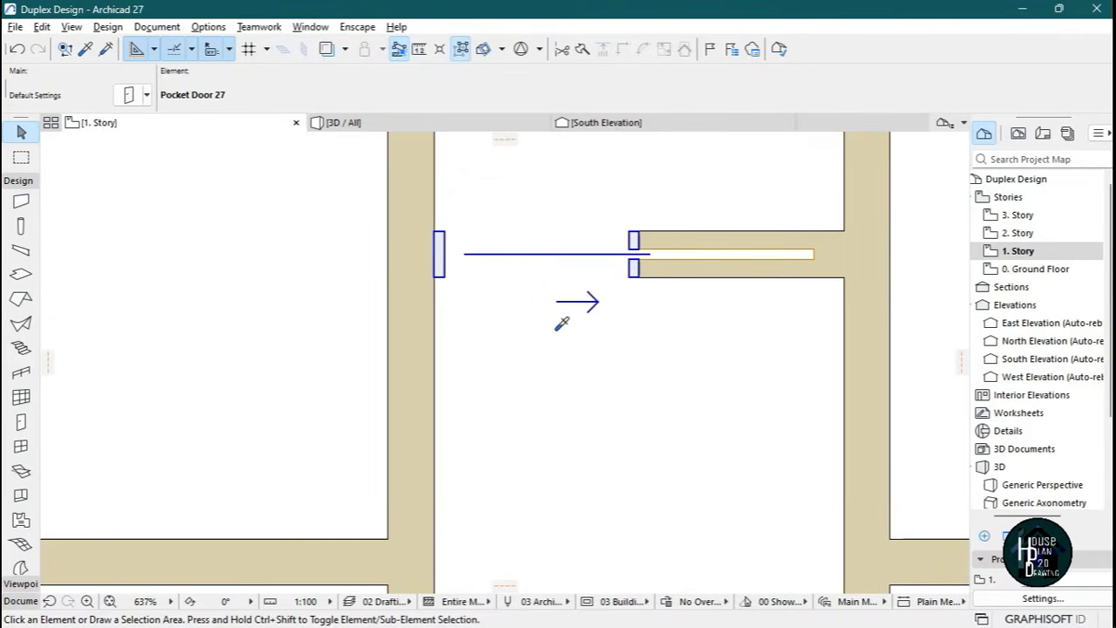
pyautogui.keyDown('alt'); pyautogui.click(557, 329); pyautogui.keyUp('alt')
pyautogui.scroll(-5, 563, 319)
pyautogui.scroll(3, 244, 342)
pyautogui.click(318, 326)
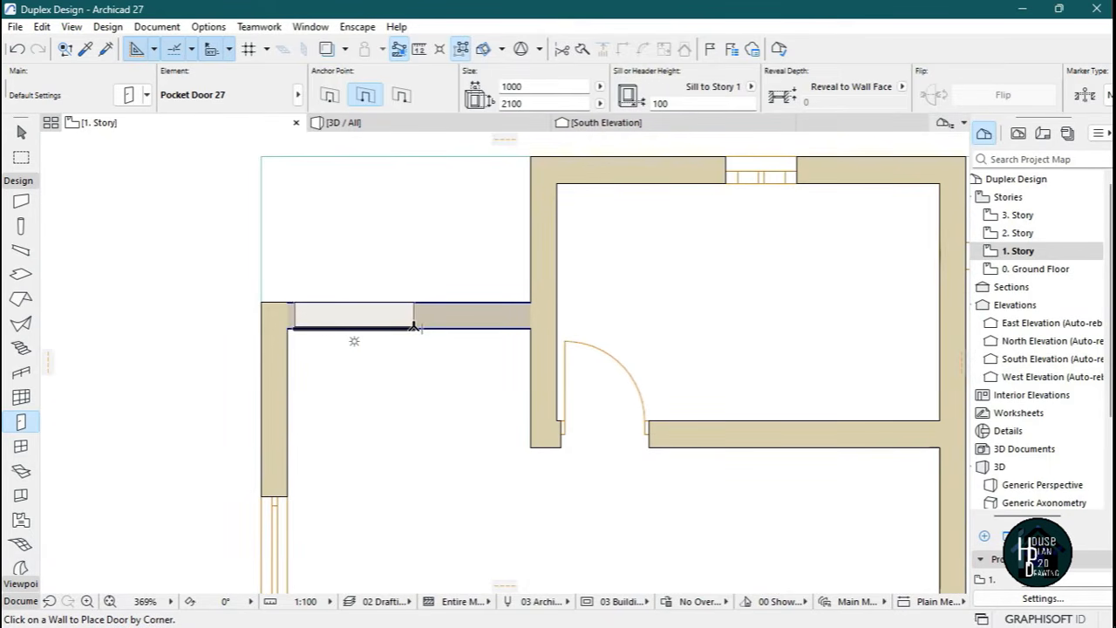
pyautogui.click(407, 326)
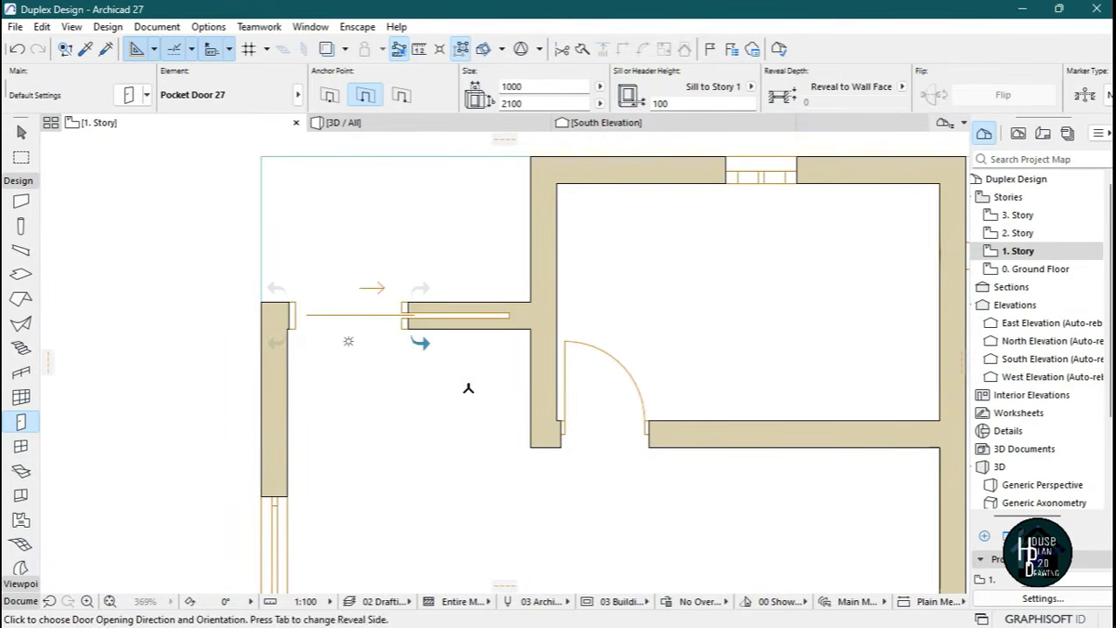
pyautogui.click(396, 261)
# Place another 1000 × 2100 pocket door in the wall above the staircase windows, between the bedroom window's corner and the stair wall.
pyautogui.scroll(-5, 396, 348)
pyautogui.scroll(6, 398, 433)
pyautogui.click(428, 360)
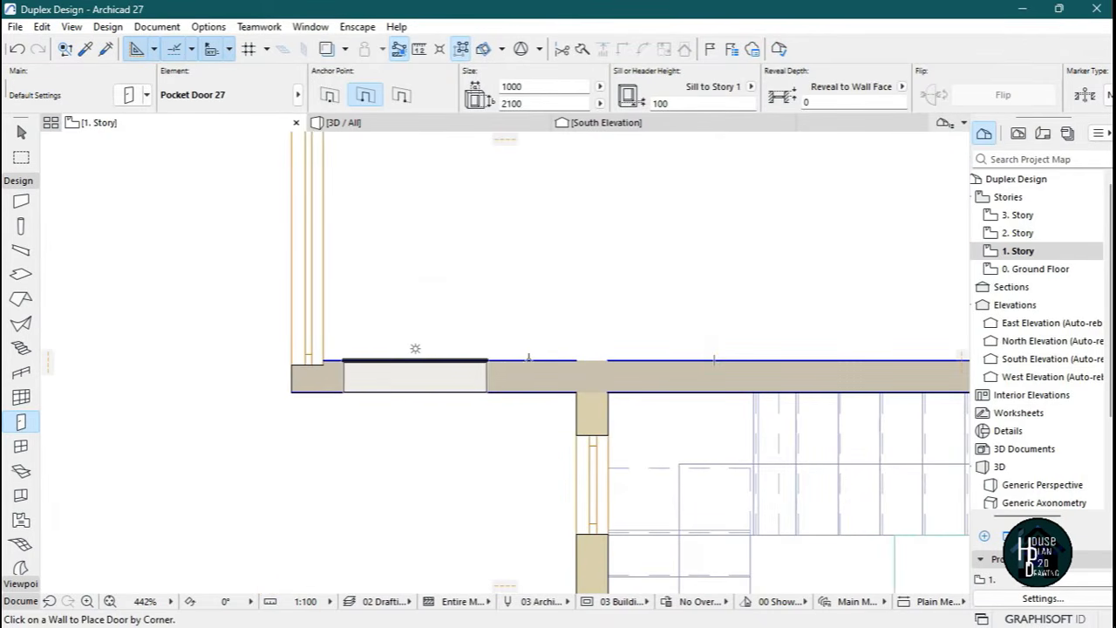
pyautogui.click(477, 358)
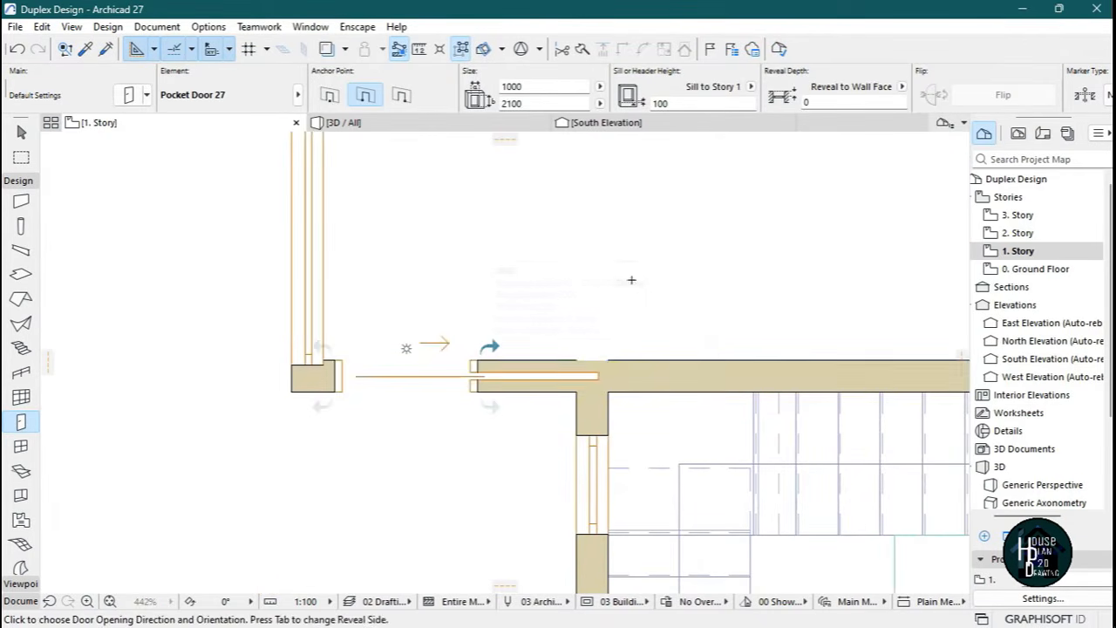
pyautogui.click(519, 386)
pyautogui.scroll(-5, 456, 398)
pyautogui.scroll(6, 403, 341)
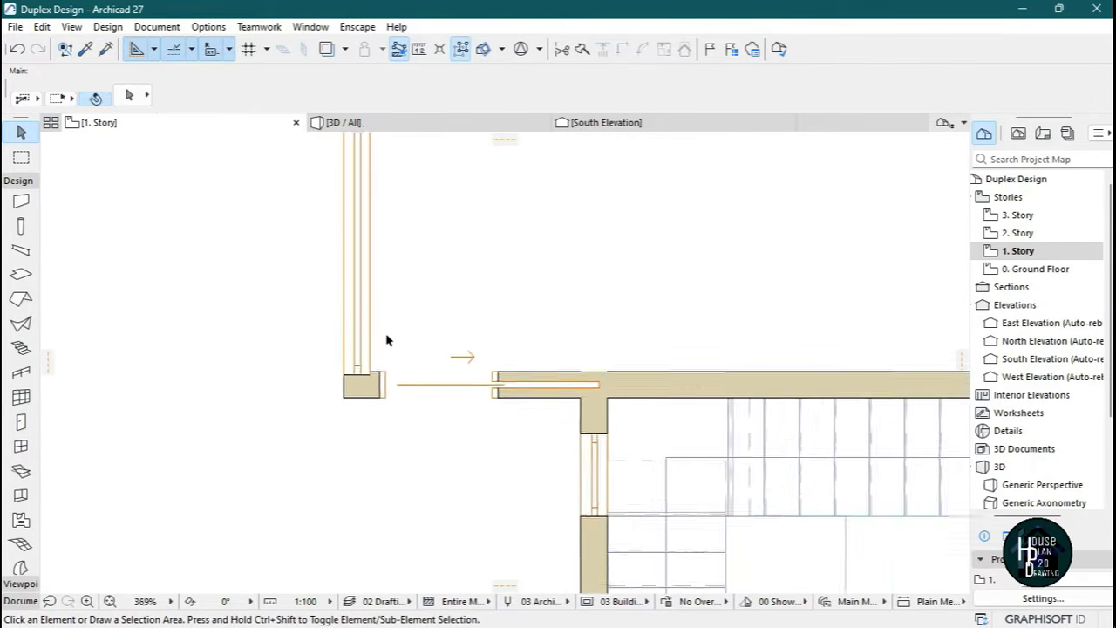
# Stretch both ends of the bedroom window beside the new pocket door to the adjoining wall faces, making it 2200 wide.
pyautogui.click(348, 376)
pyautogui.scroll(4, 366, 396)
pyautogui.click(370, 359)
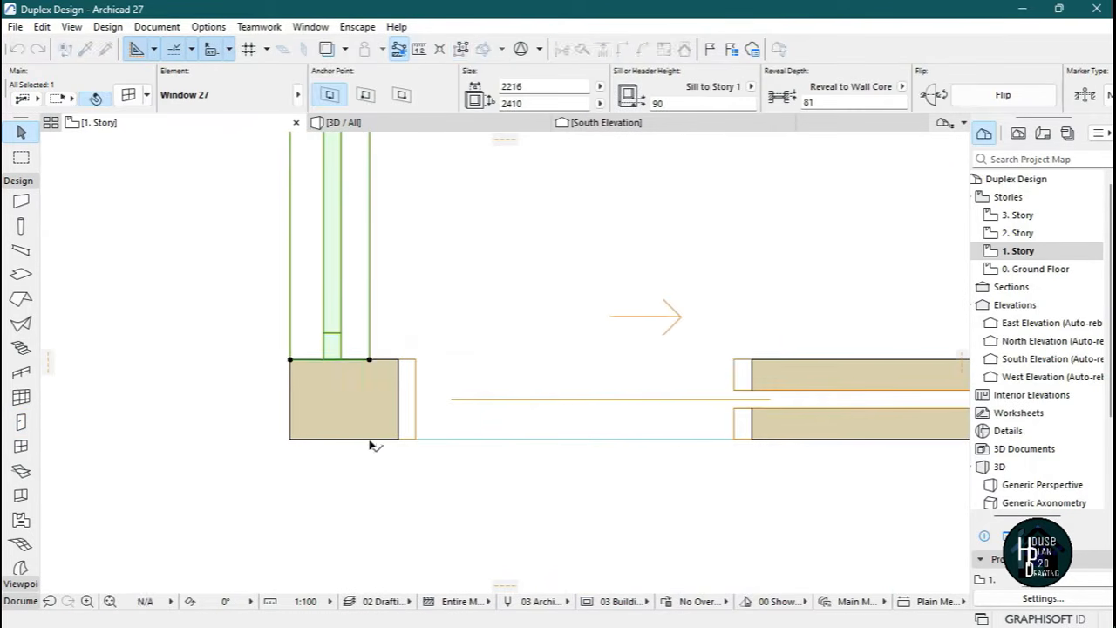
pyautogui.scroll(-8, 372, 439)
pyautogui.scroll(14, 365, 237)
pyautogui.click(391, 306)
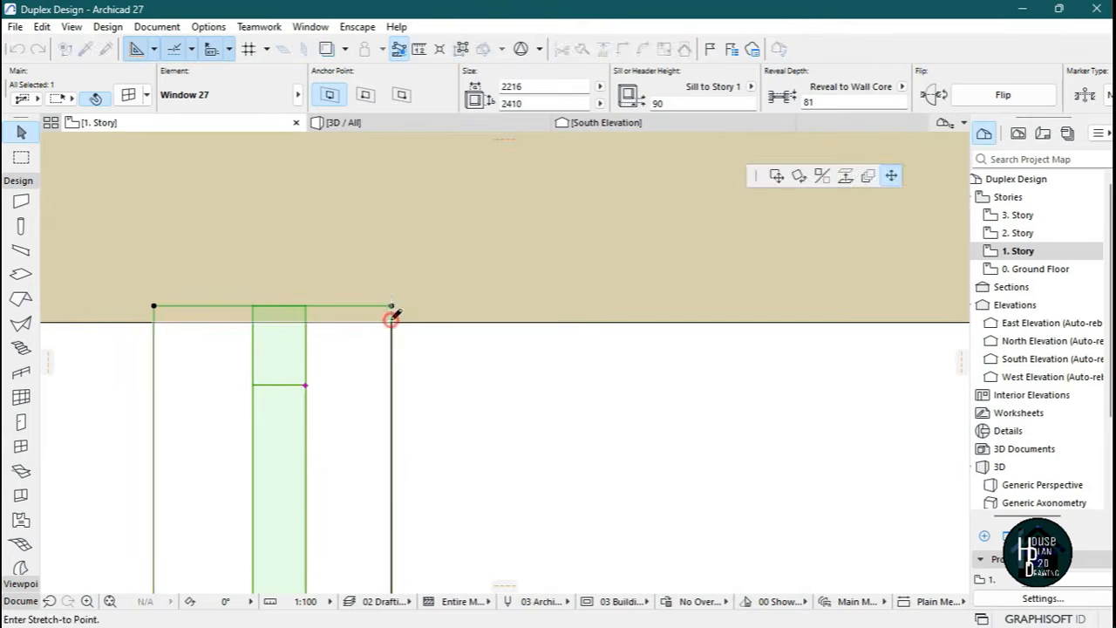
pyautogui.click(392, 322)
pyautogui.scroll(-12, 389, 298)
pyautogui.scroll(3, 471, 538)
pyautogui.scroll(-5, 436, 379)
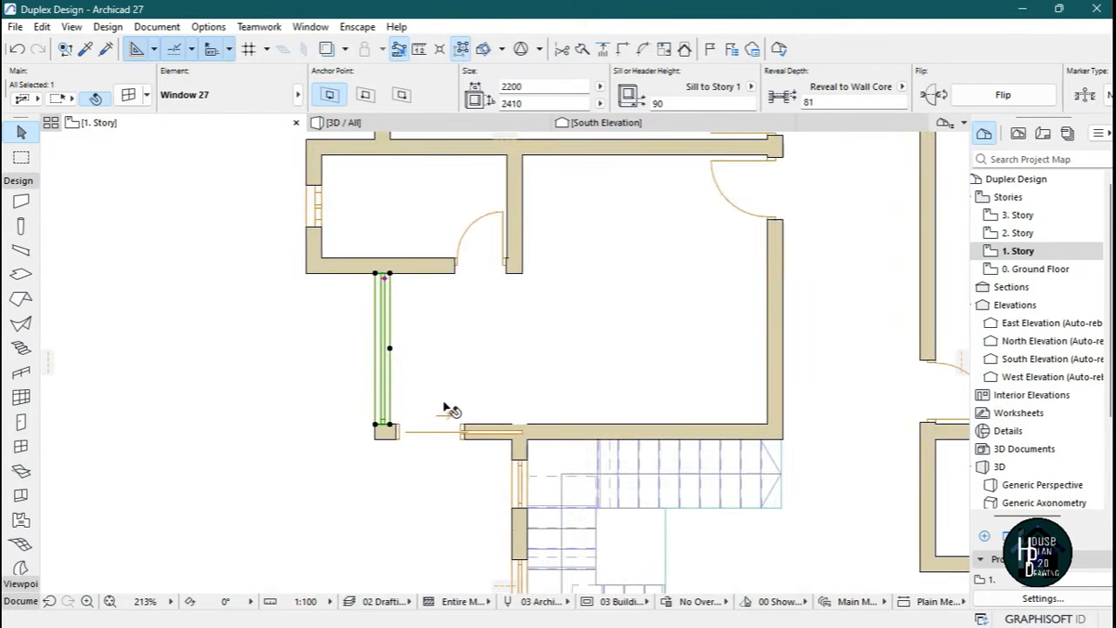
pyautogui.press('Escape')
pyautogui.scroll(-5, 457, 364)
pyautogui.scroll(3, 400, 319)
pyautogui.scroll(-2, 454, 331)
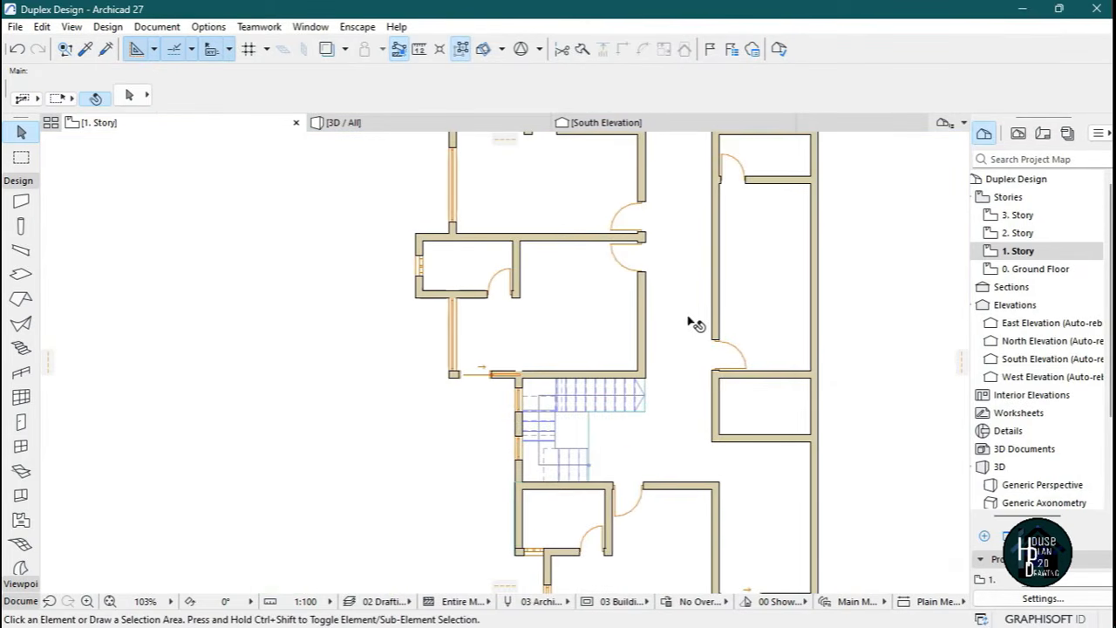
# Offset the 1. Story slab edge outward below the bedroom's new pocket door to form a balcony.
pyautogui.click(695, 324)
pyautogui.scroll(5, 512, 435)
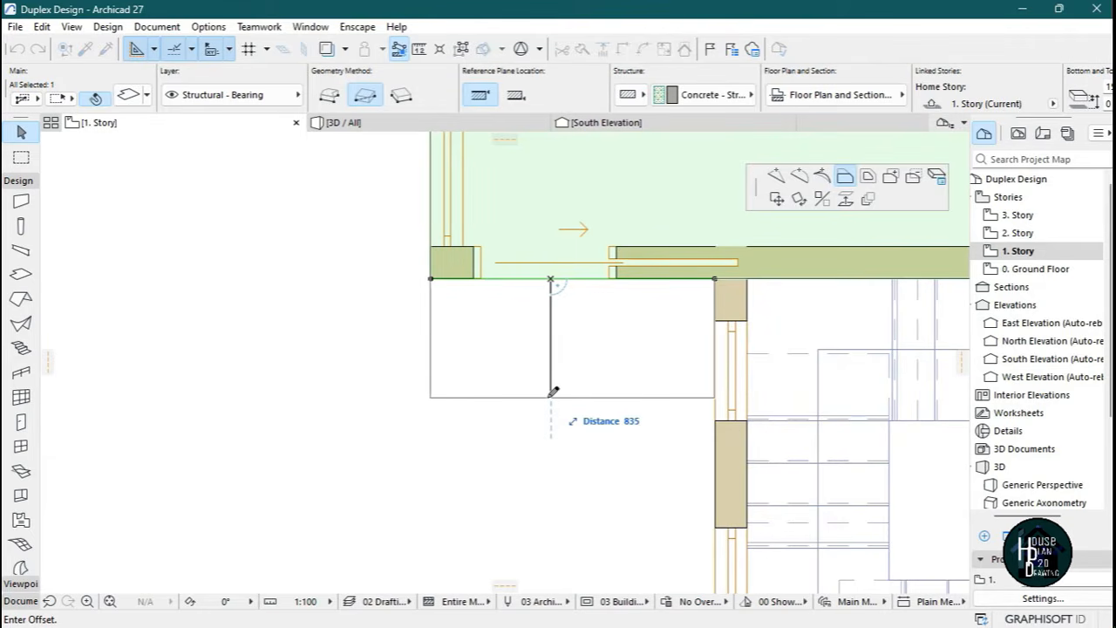
pyautogui.click(555, 400)
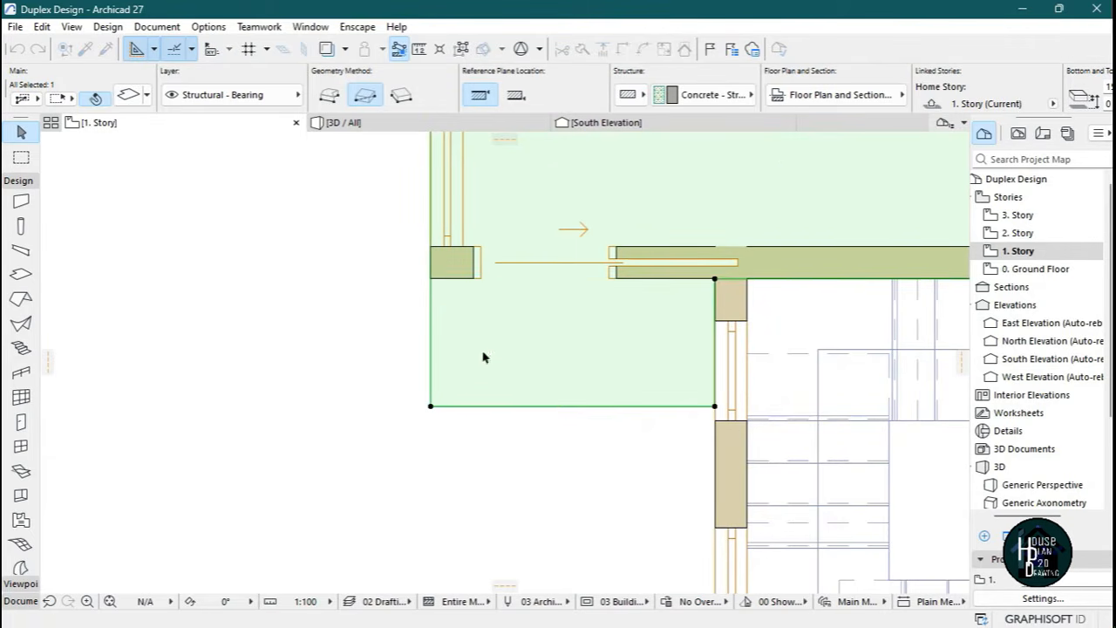
pyautogui.scroll(-4, 518, 341)
pyautogui.scroll(3, 552, 328)
pyautogui.scroll(-4, 510, 362)
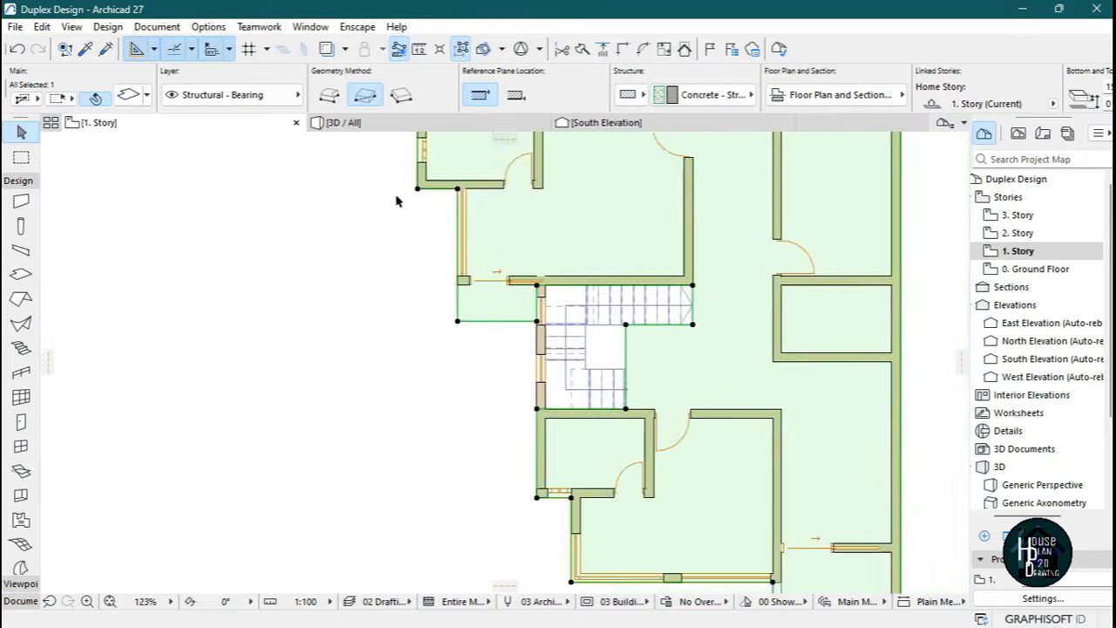
# Offset the slab edge beside the bedroom window outward to the bathroom wall's outer corner, wrapping the balcony around the room.
pyautogui.scroll(4, 549, 242)
pyautogui.click(569, 225)
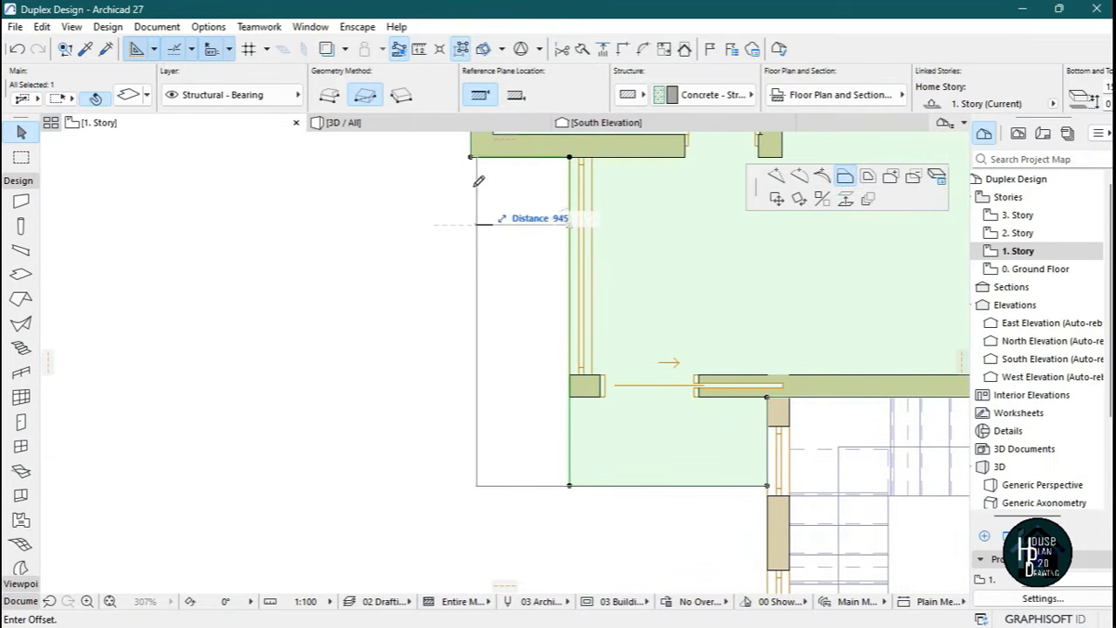
pyautogui.click(472, 156)
pyautogui.scroll(-5, 378, 354)
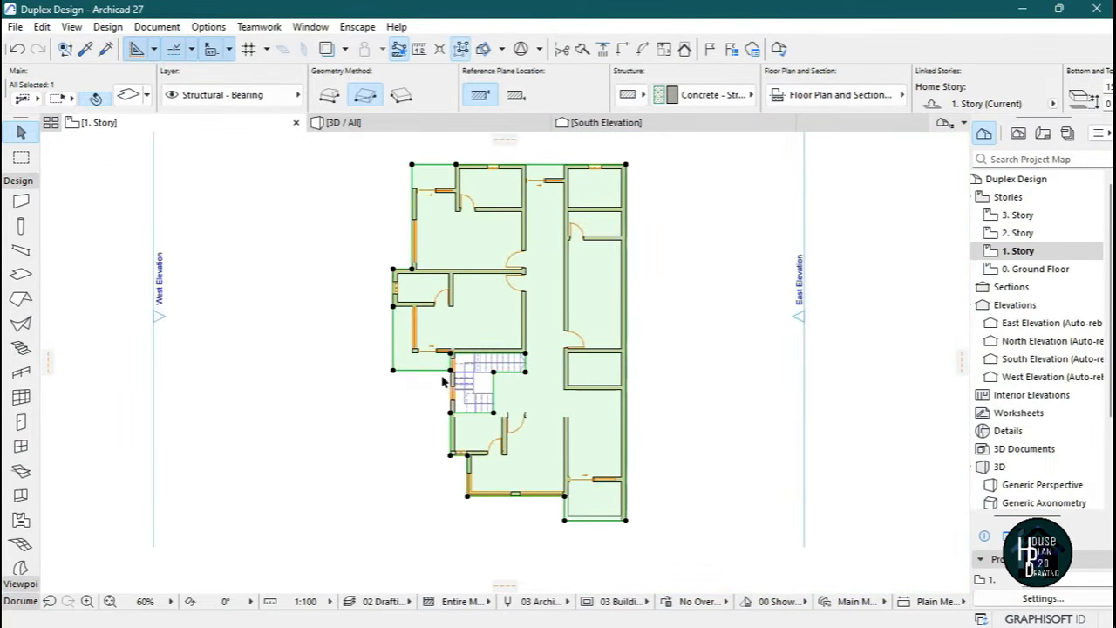
pyautogui.press('Escape')
pyautogui.scroll(4, 440, 349)
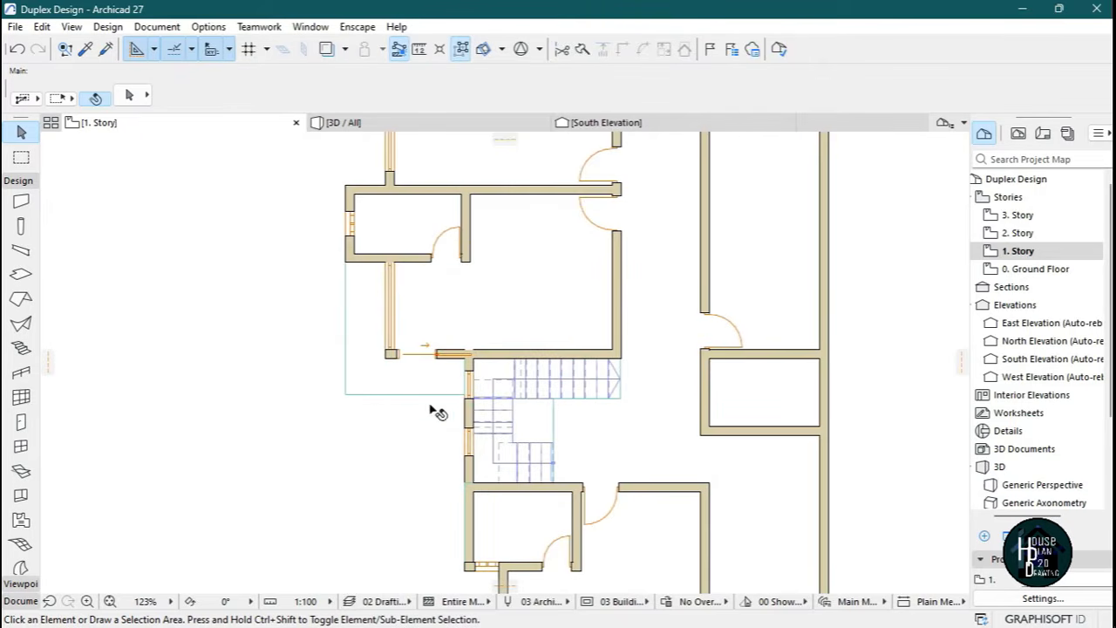
pyautogui.scroll(-4, 440, 419)
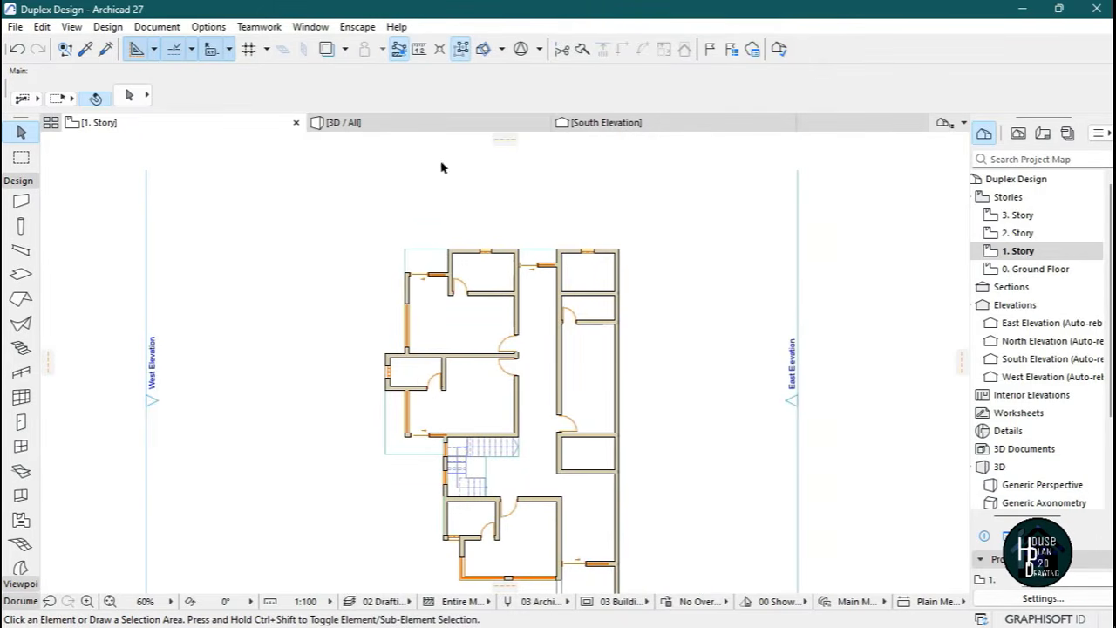
# Examine the wraparound balcony slab, its pocket door and the nearby staircase windows in 3D from several sides.
pyautogui.click(433, 127)
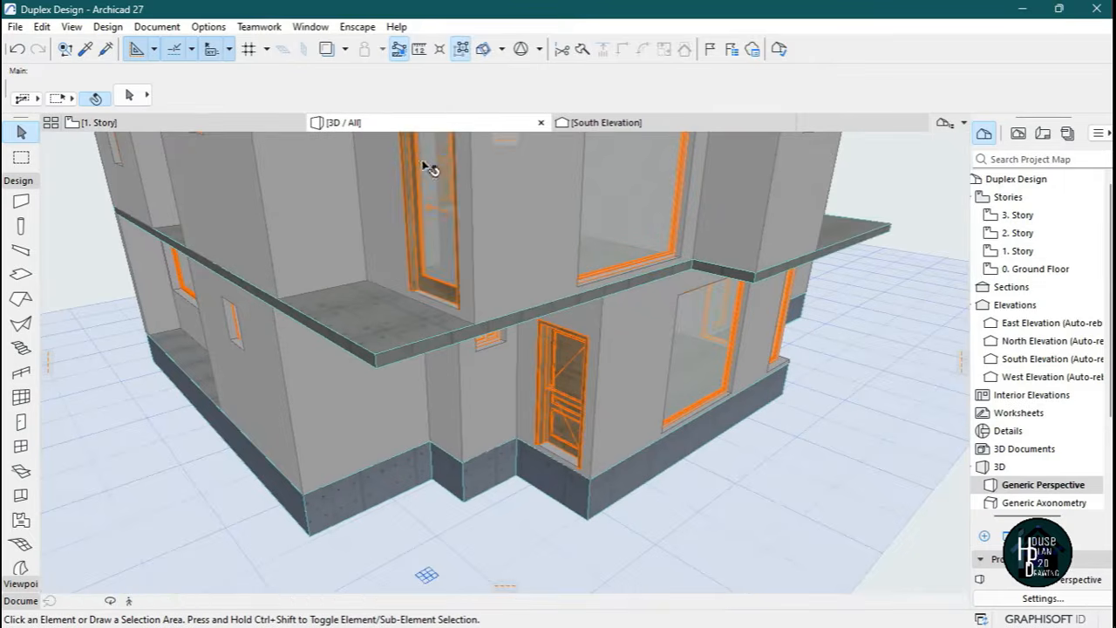
pyautogui.click(129, 601)
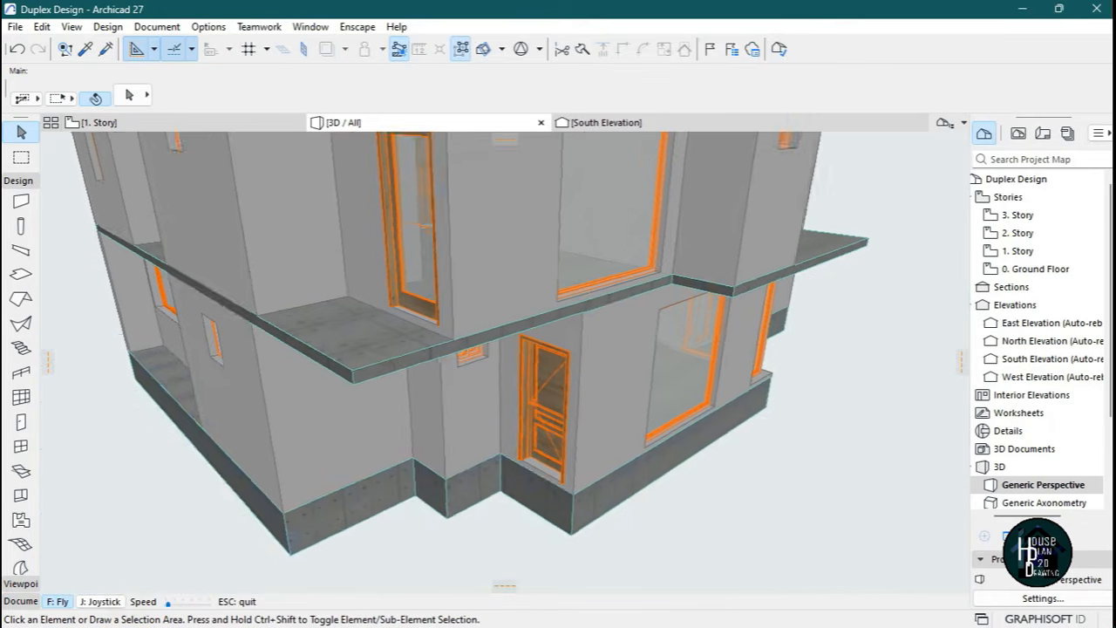
pyautogui.press('Up')
pyautogui.press('Right')
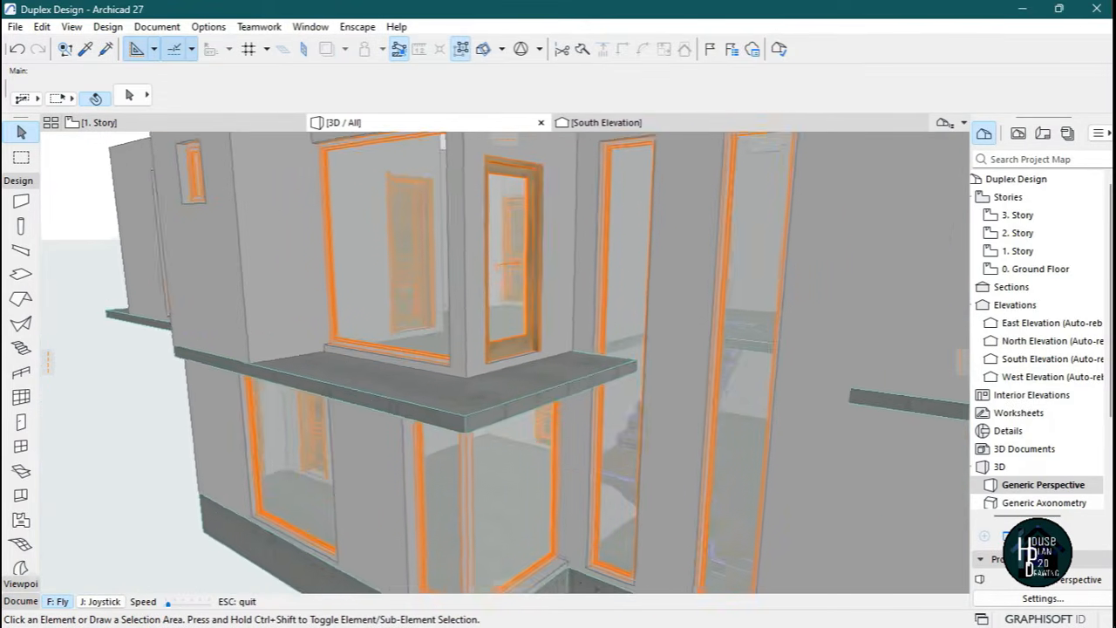
pyautogui.press('Down')
pyautogui.press('Left')
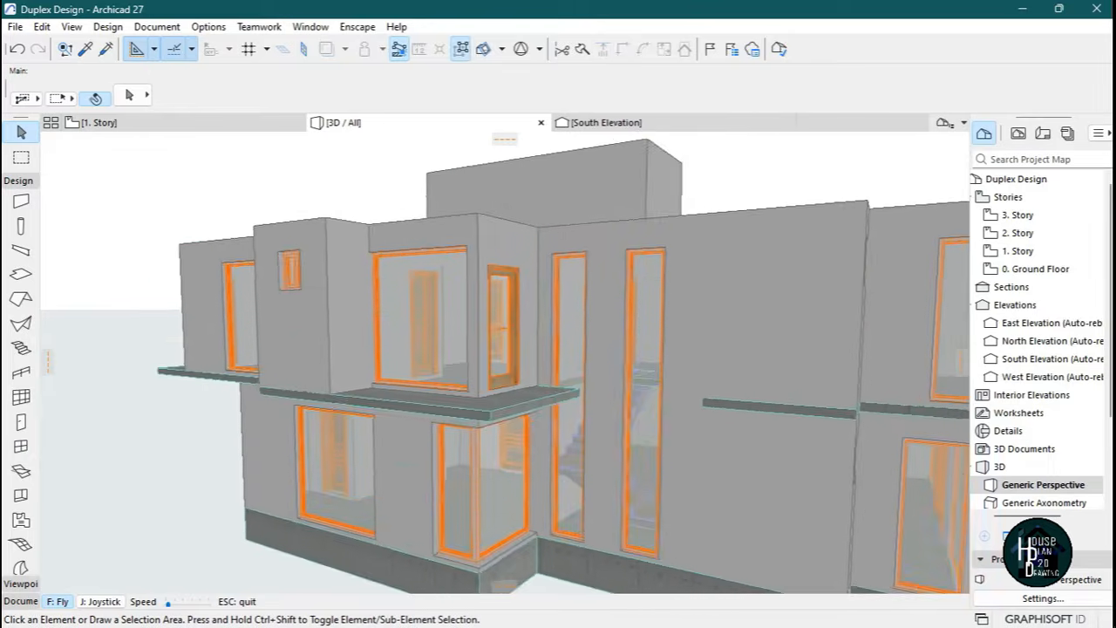
pyautogui.press('Left')
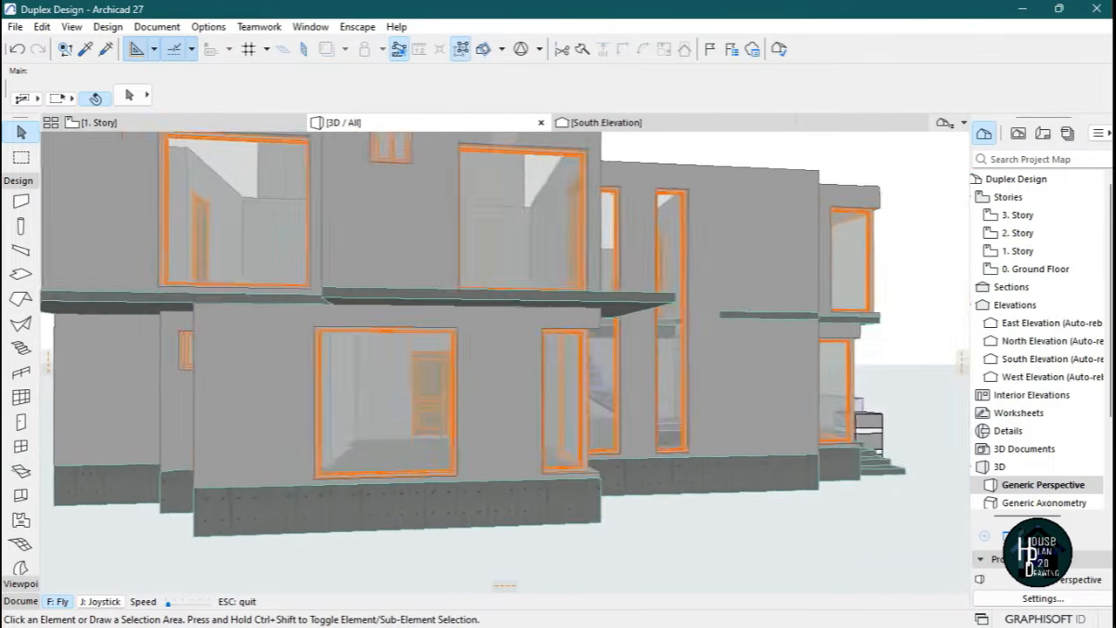
pyautogui.press('pageup')
pyautogui.press('Right')
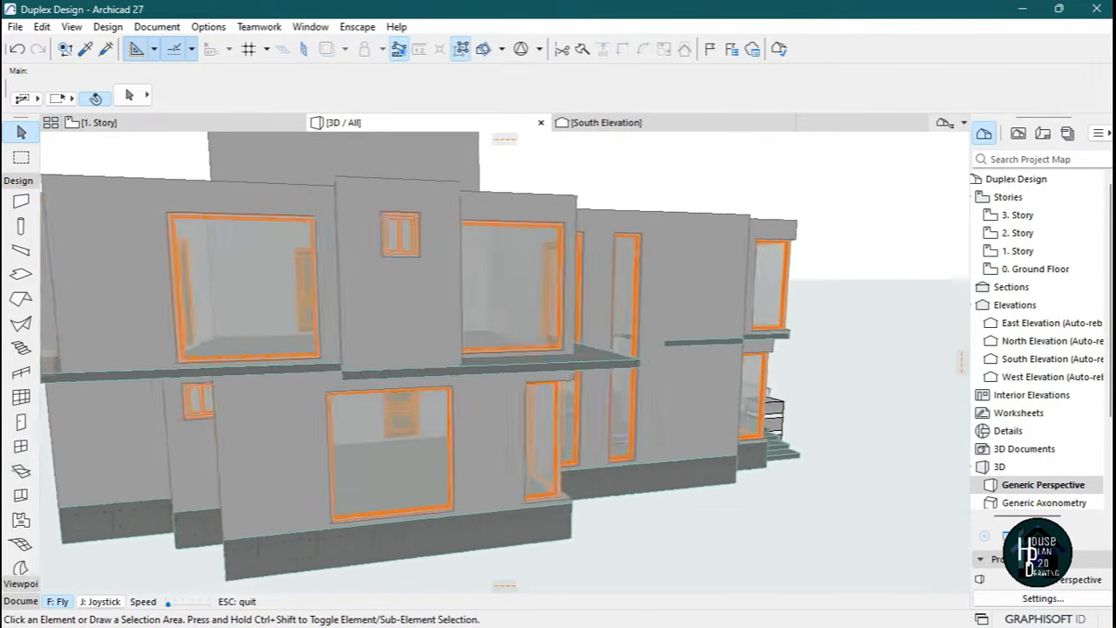
pyautogui.press('Up')
pyautogui.press('Down')
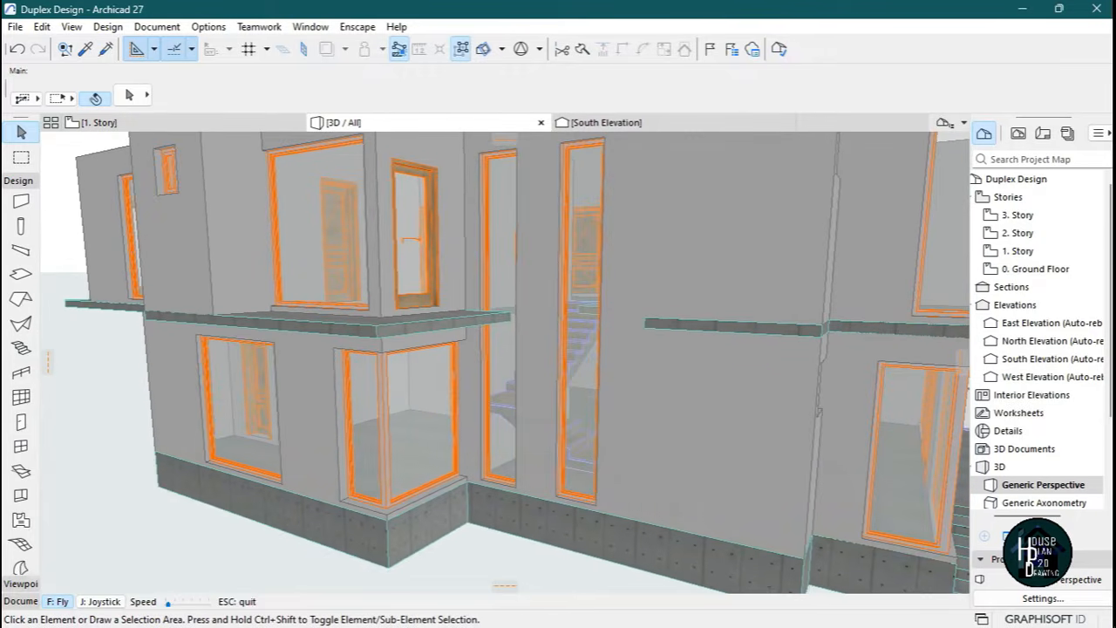
pyautogui.press('Escape')
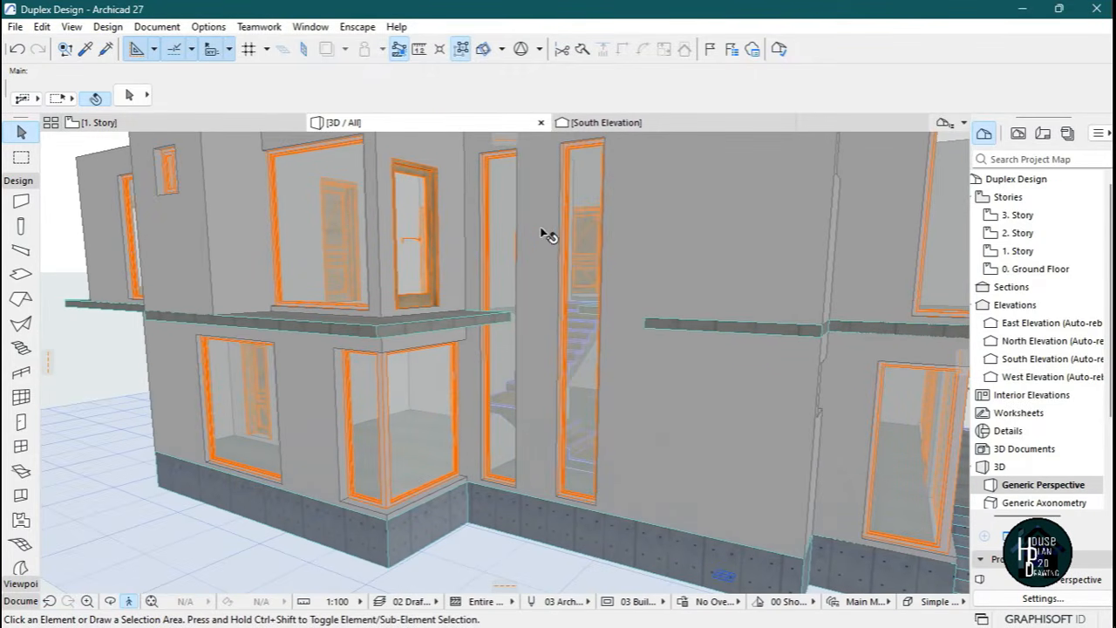
# Shift both tall staircase windows along their wall in the 1. Story plan, clear of the wraparound balcony slab.
pyautogui.click(231, 126)
pyautogui.scroll(-11, 534, 347)
pyautogui.moveTo(499, 344); pyautogui.dragTo(506, 307, button='middle')
pyautogui.scroll(4, 501, 304)
pyautogui.scroll(6, 517, 353)
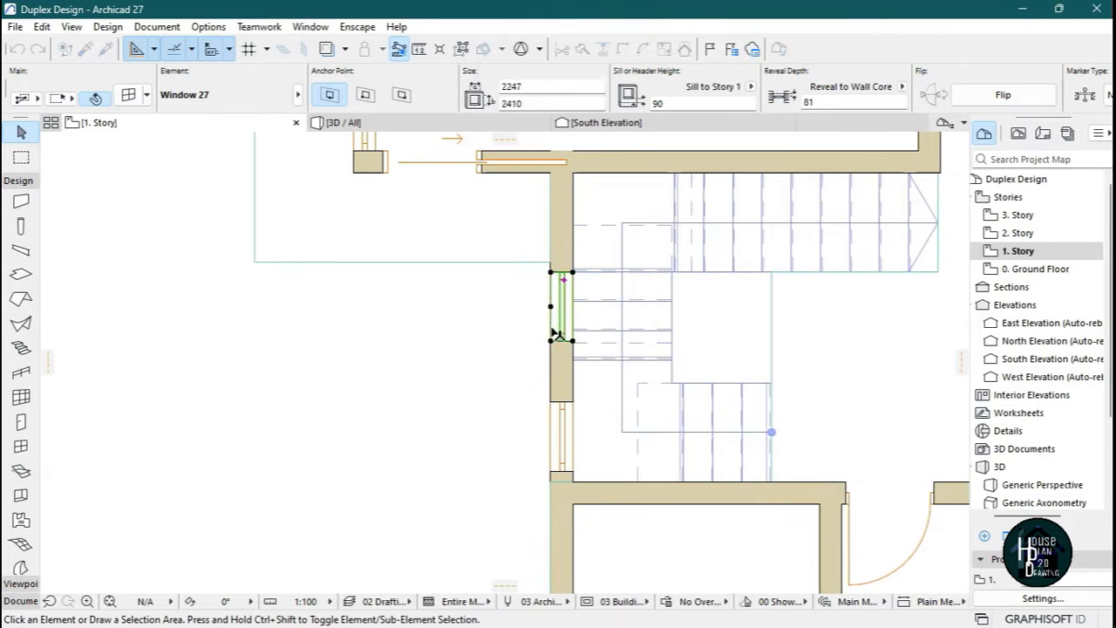
pyautogui.press('Escape')
pyautogui.scroll(-4, 554, 339)
# Copy the front balcony's low wall settings and build an L-shaped low wall along the wraparound balcony's outer edges, first leg about 3200 mm.
pyautogui.click(421, 125)
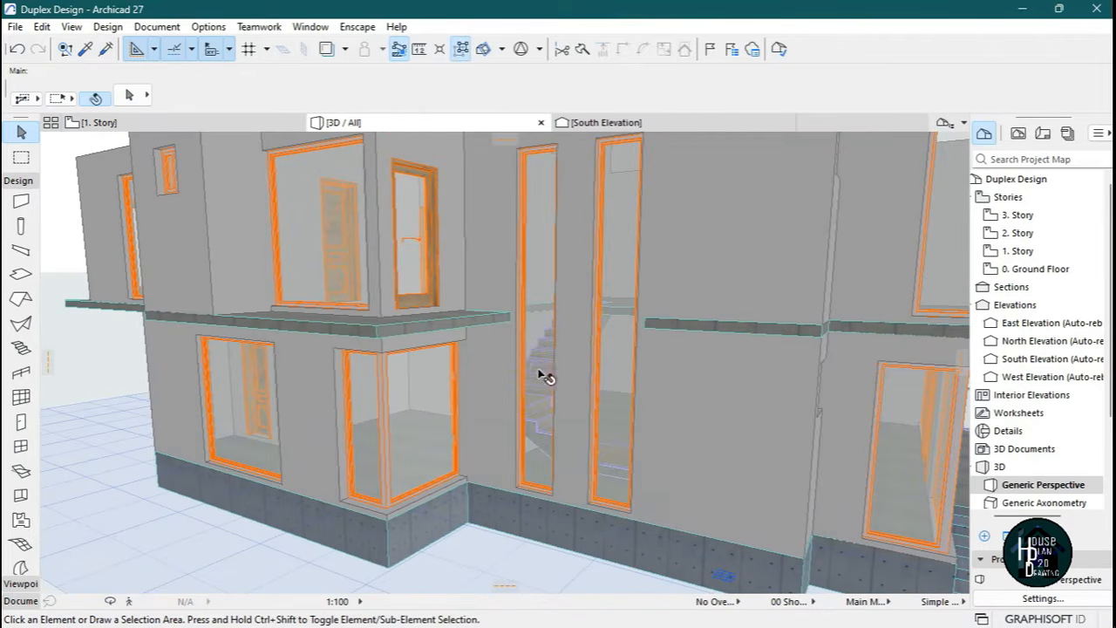
pyautogui.click(129, 601)
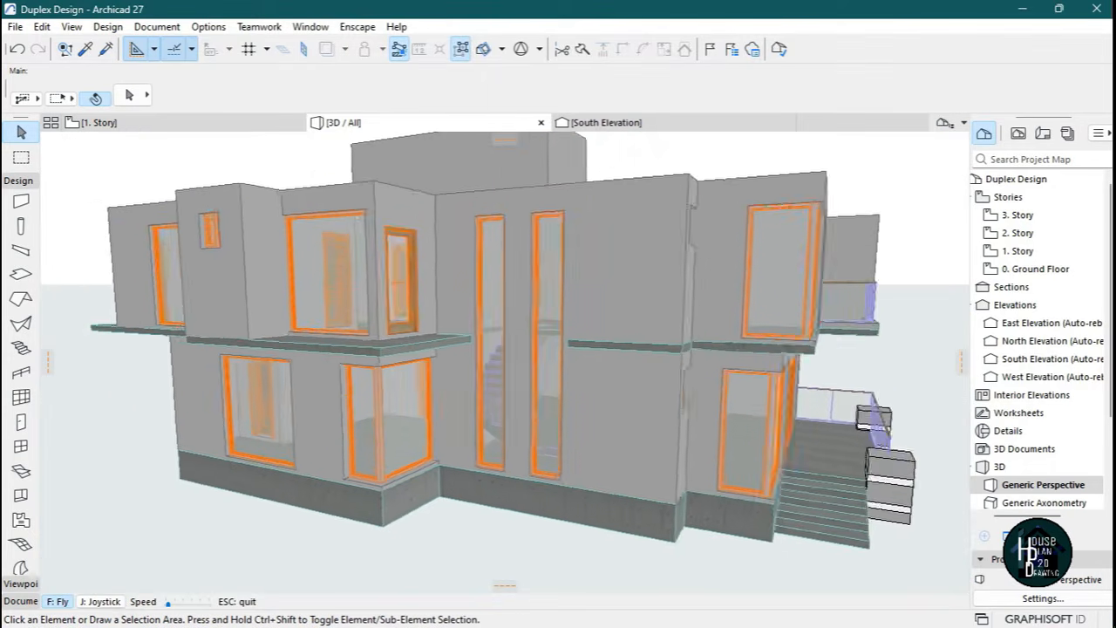
pyautogui.press('Up')
pyautogui.press('Escape')
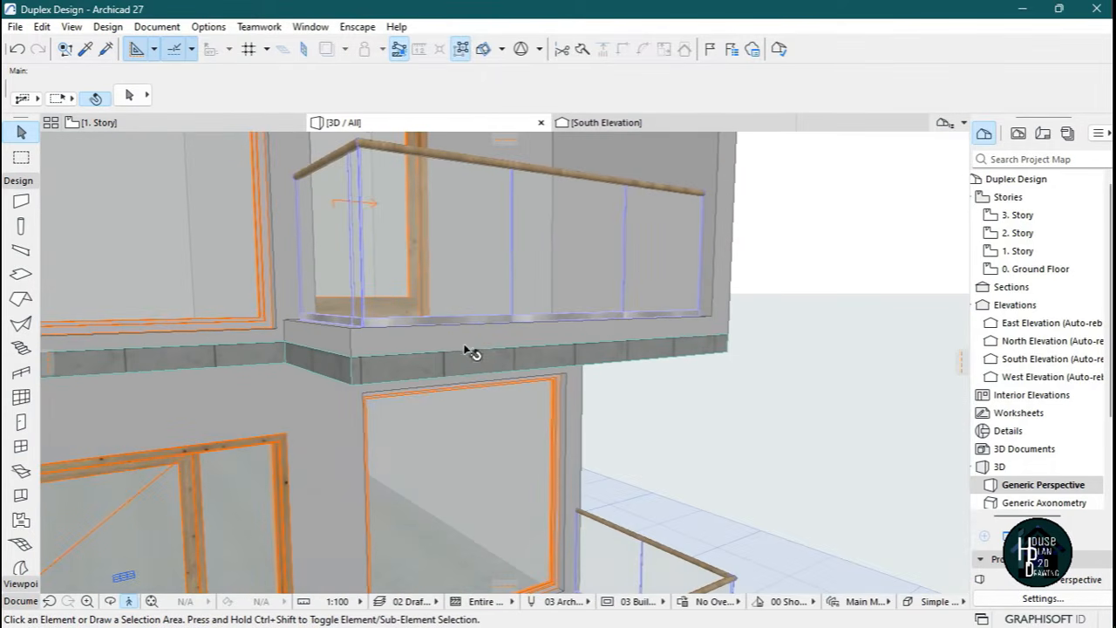
pyautogui.keyDown('alt'); pyautogui.click(454, 333); pyautogui.keyUp('alt')
pyautogui.keyDown('alt'); pyautogui.click(422, 431); pyautogui.keyUp('alt')
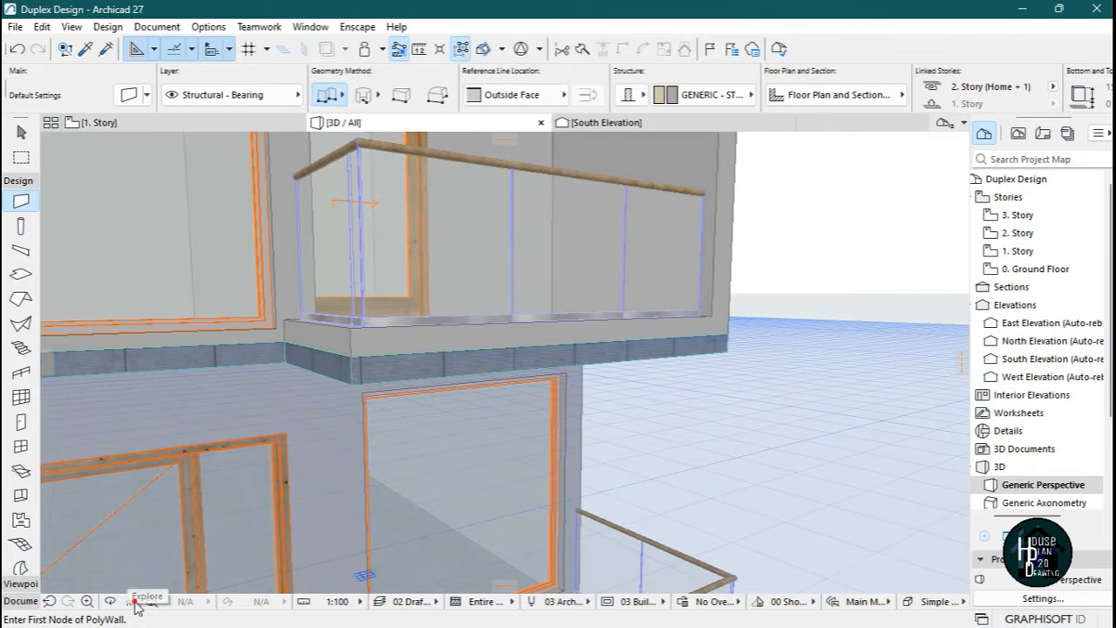
pyautogui.click(129, 602)
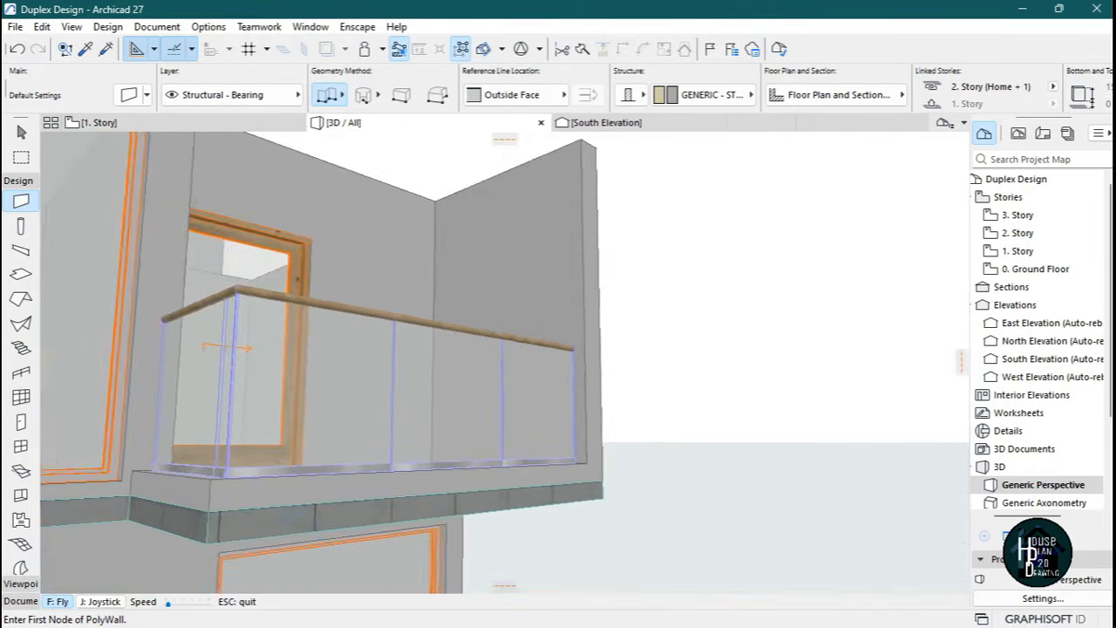
pyautogui.press('Down')
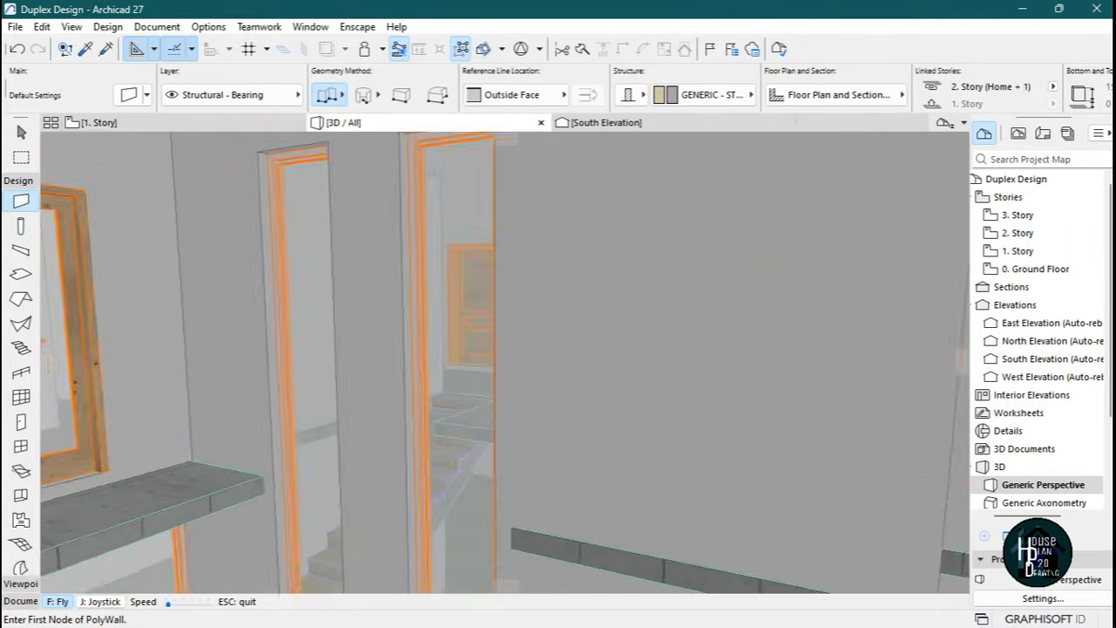
pyautogui.press('Up')
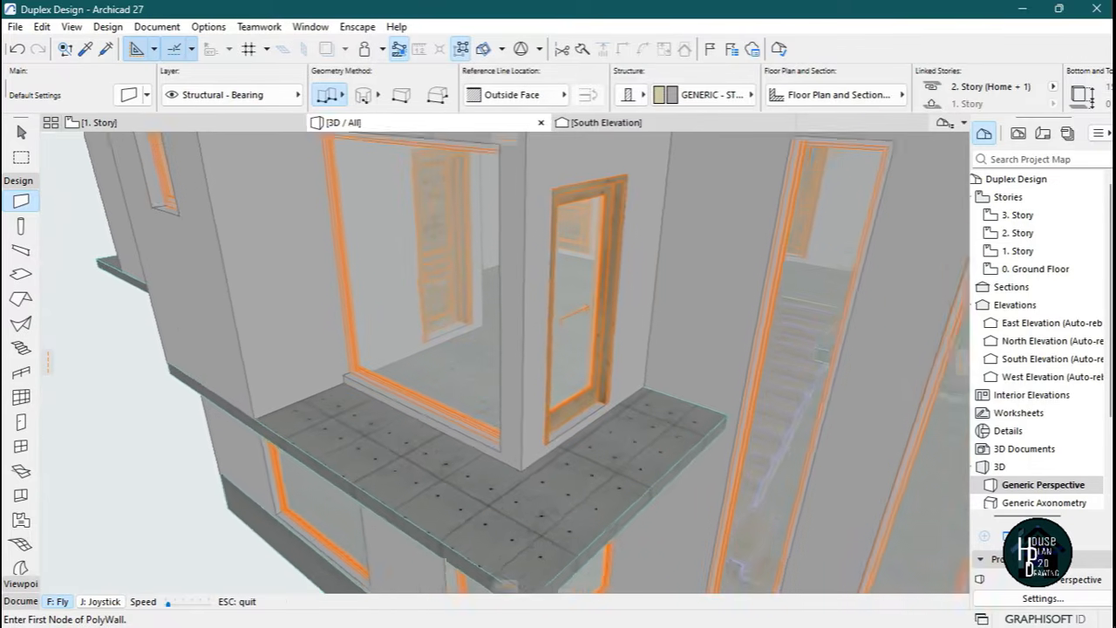
pyautogui.press('Escape')
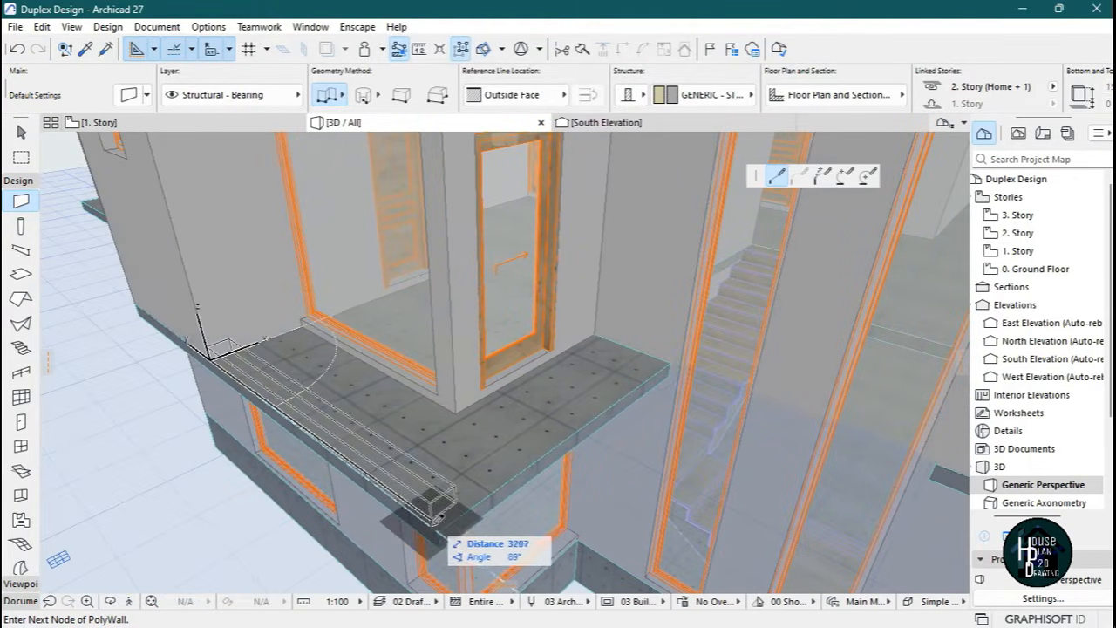
pyautogui.click(438, 526)
pyautogui.click(673, 359)
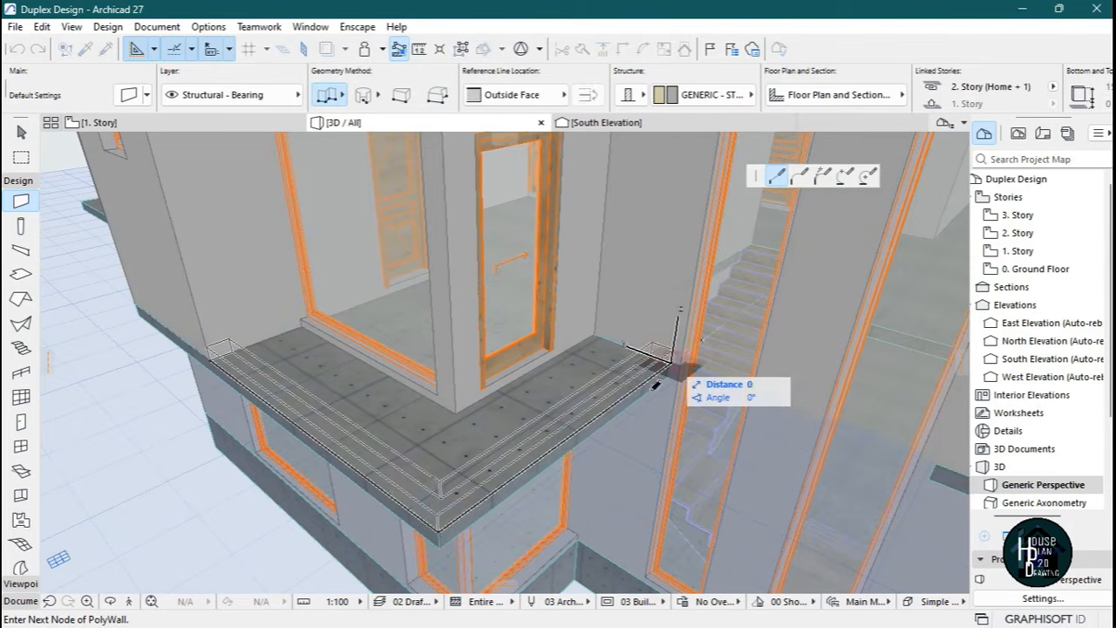
# Build a matching low wall along the two open edges of the rear corner balcony slab, with legs about 2100 and 1225 mm.
pyautogui.click(130, 601)
pyautogui.press('Left')
pyautogui.press('Down')
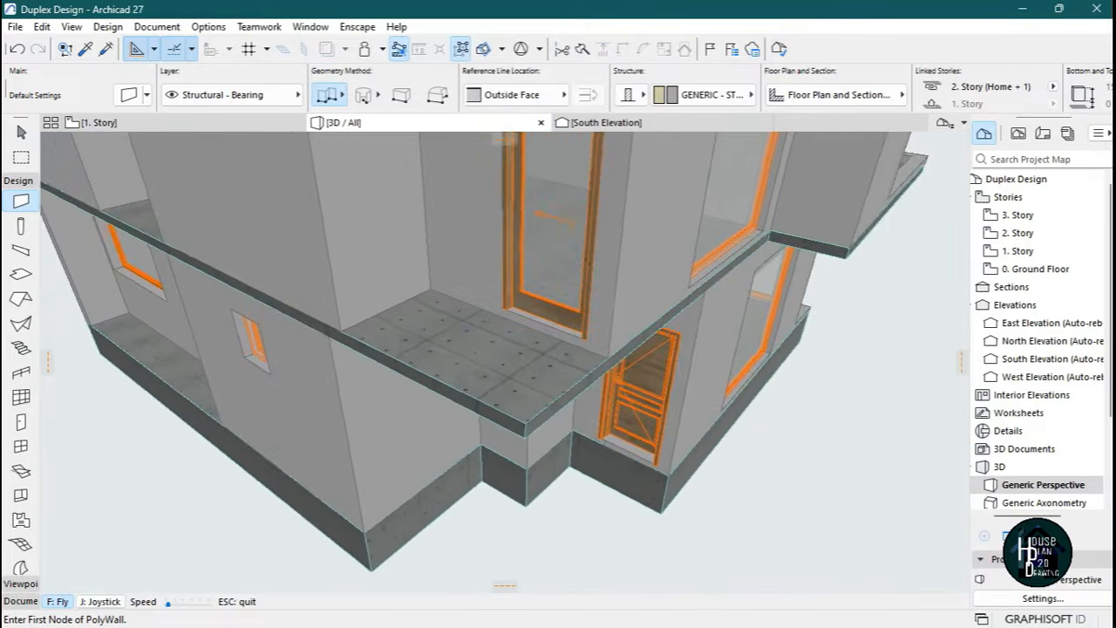
pyautogui.press('Escape')
pyautogui.click(331, 329)
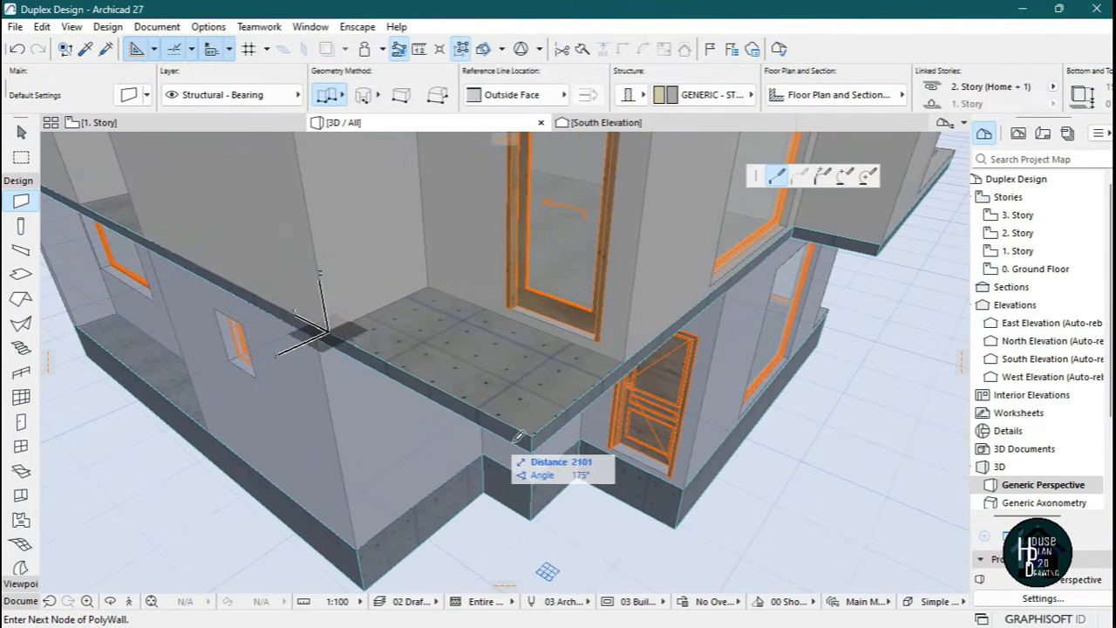
pyautogui.click(530, 433)
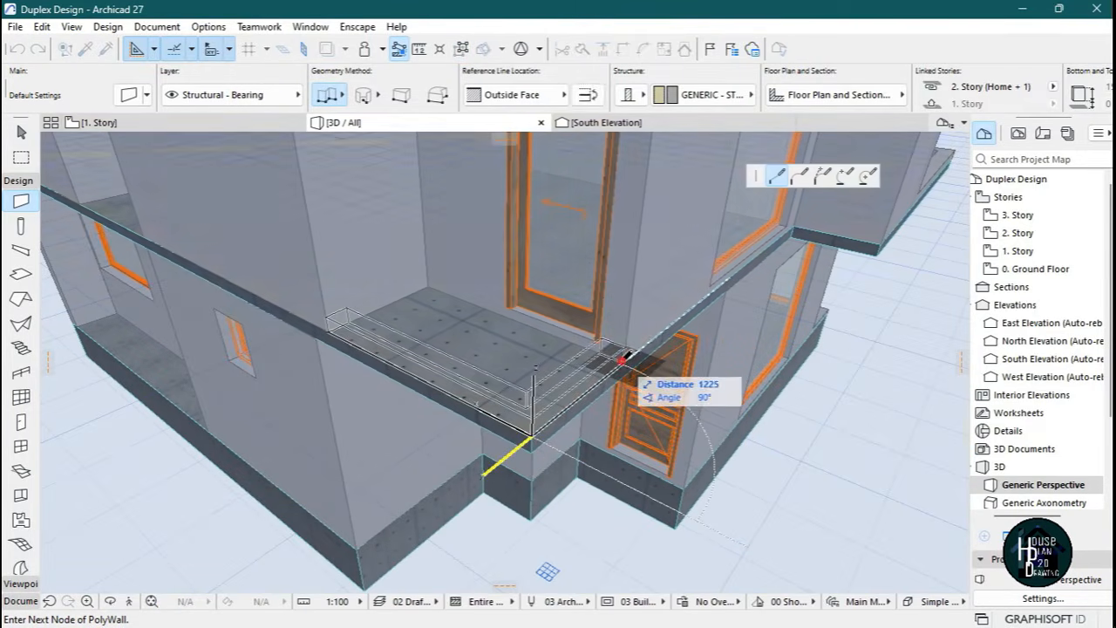
pyautogui.doubleClick(621, 359)
pyautogui.press('Escape')
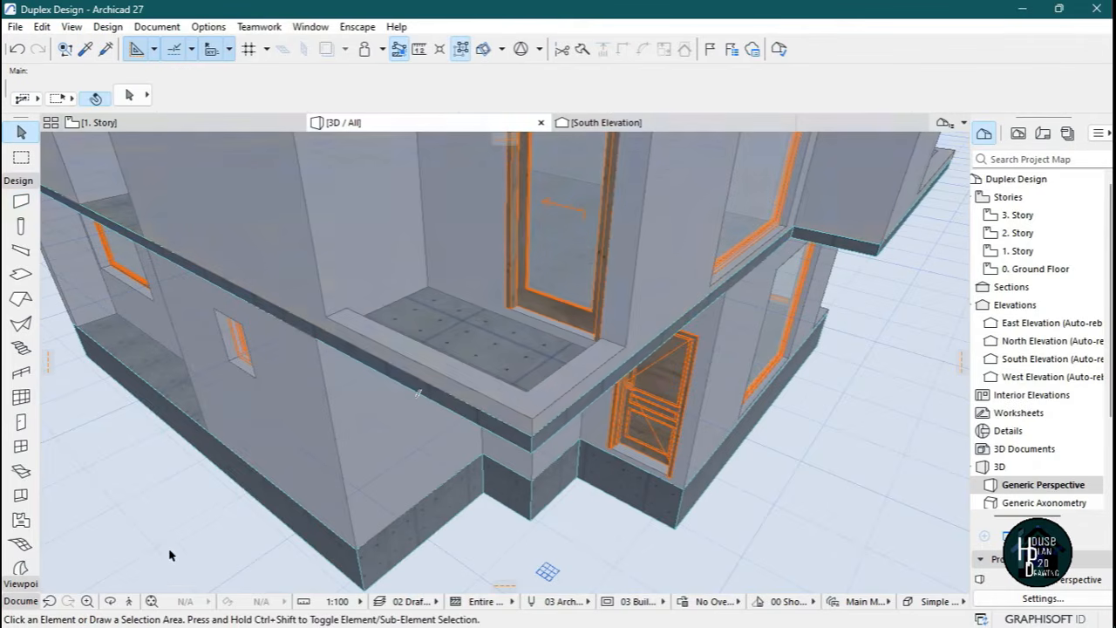
# Copy the front balcony's railing settings and run an L-shaped railing along the wraparound balcony's low wall, first leg about 3056 mm.
pyautogui.click(132, 602)
pyautogui.press('Down')
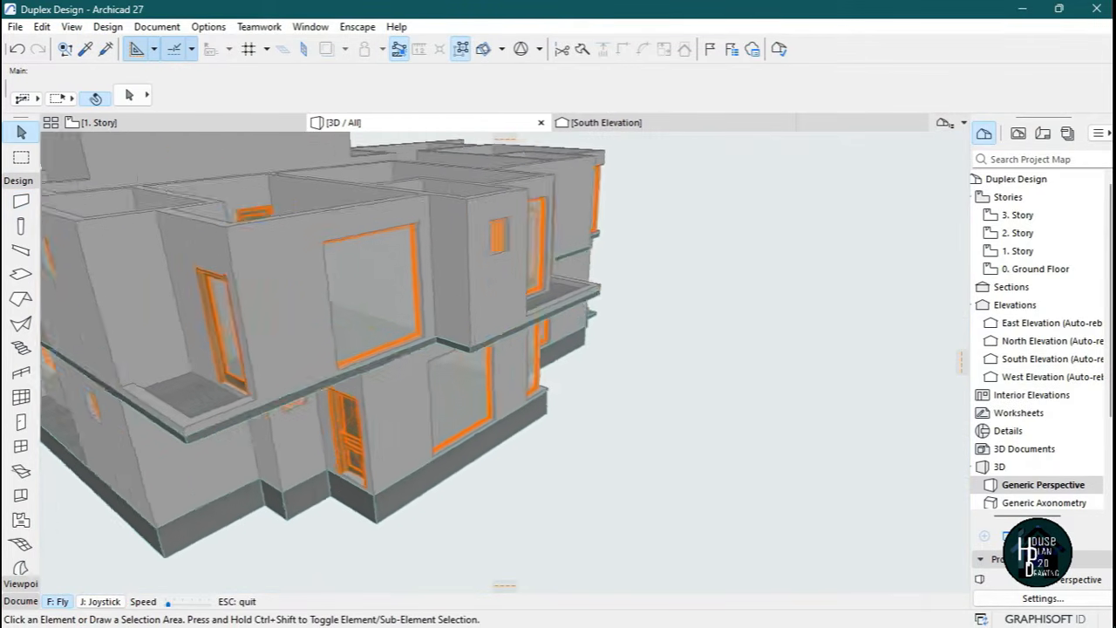
pyautogui.press('Up')
pyautogui.press('Escape')
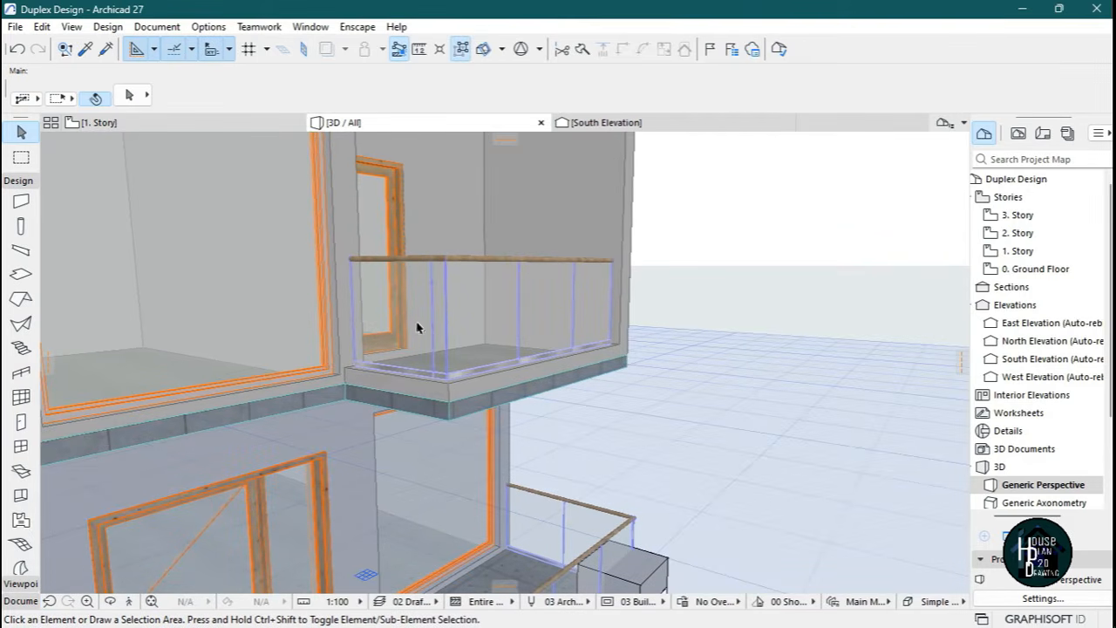
pyautogui.keyDown('alt'); pyautogui.click(502, 287); pyautogui.keyUp('alt')
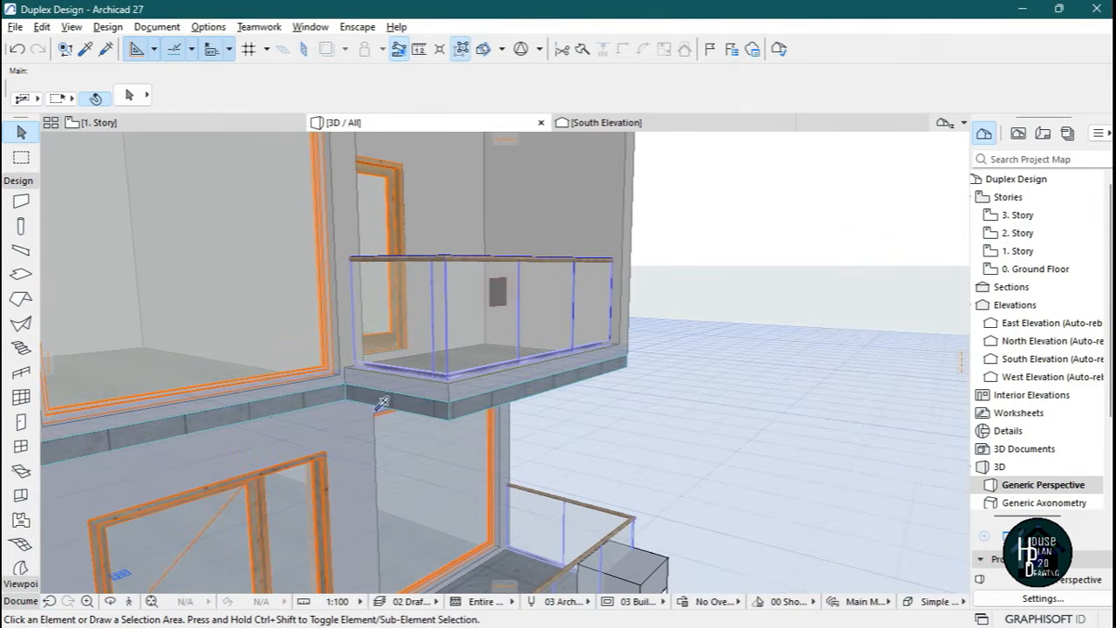
pyautogui.click(129, 602)
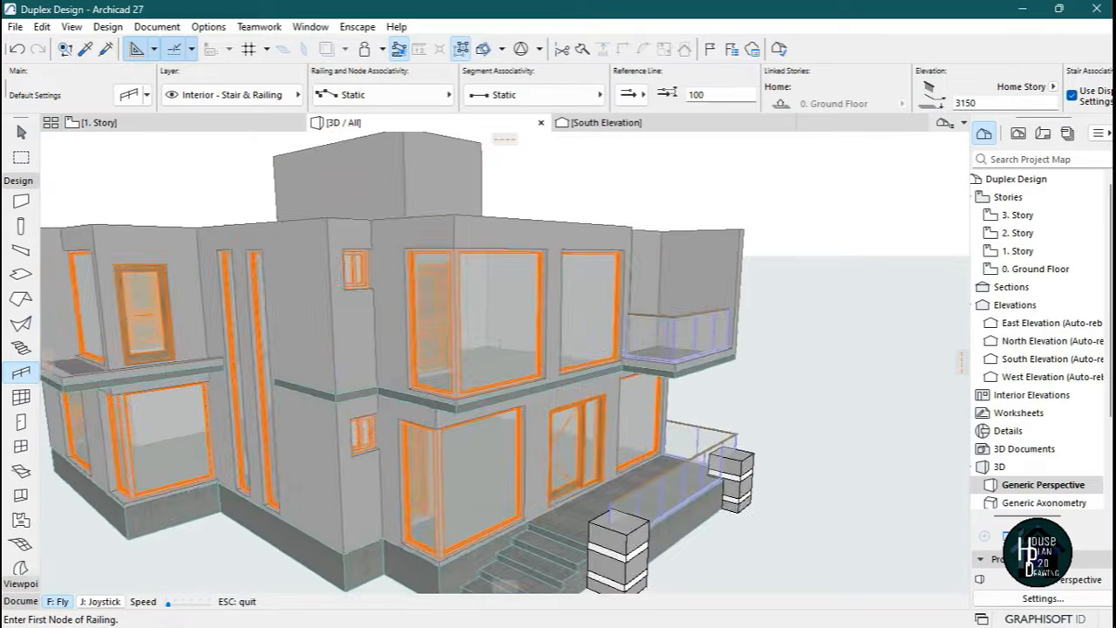
pyautogui.press('Up')
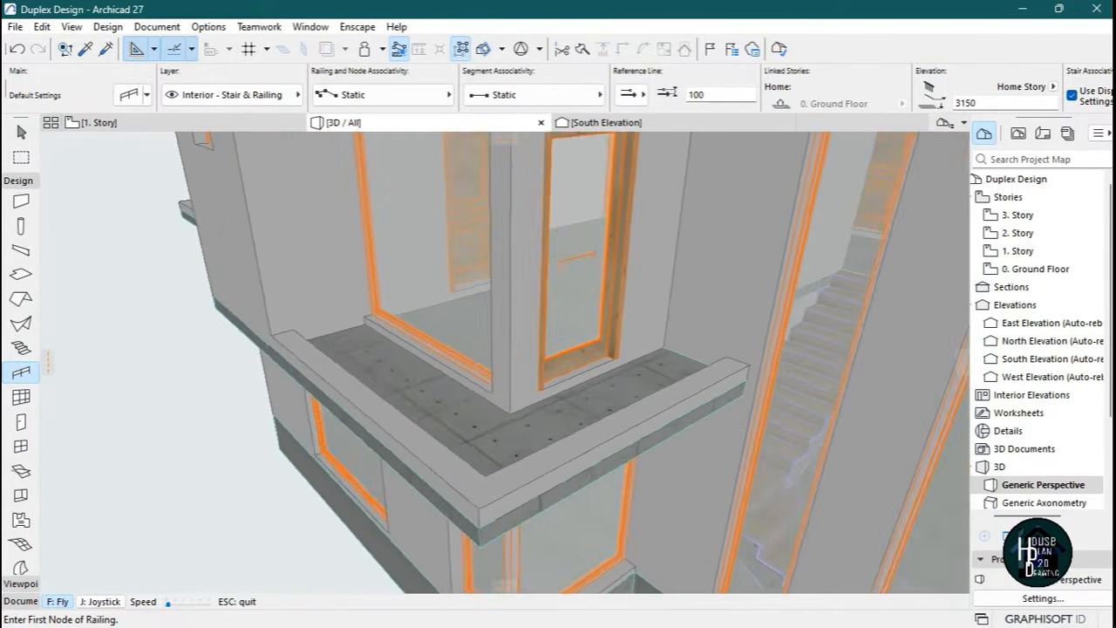
pyautogui.press('Escape')
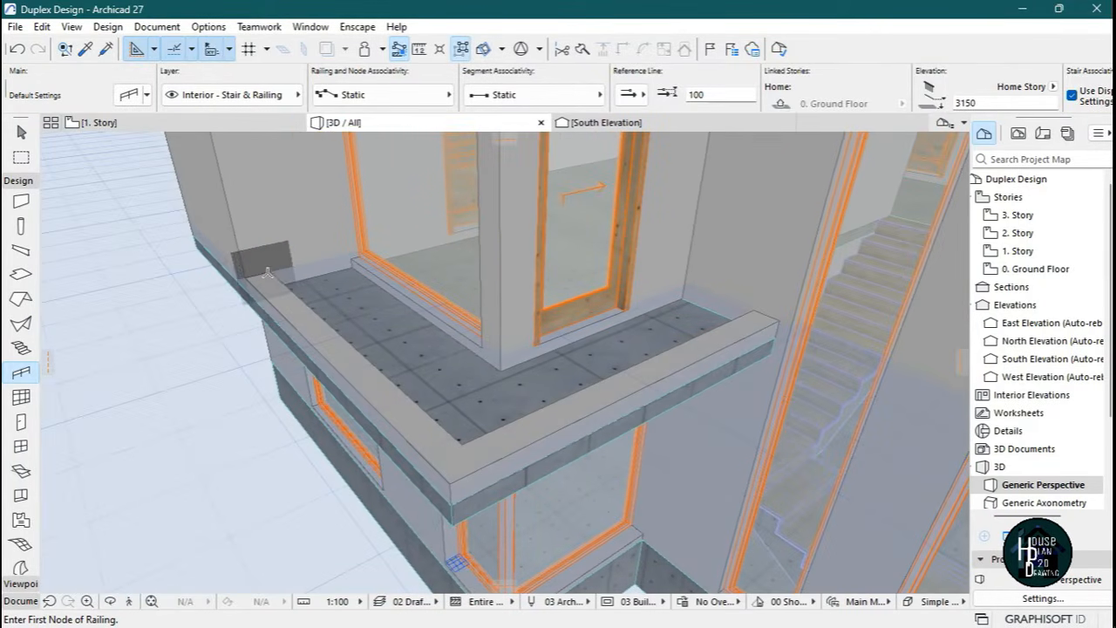
pyautogui.click(270, 271)
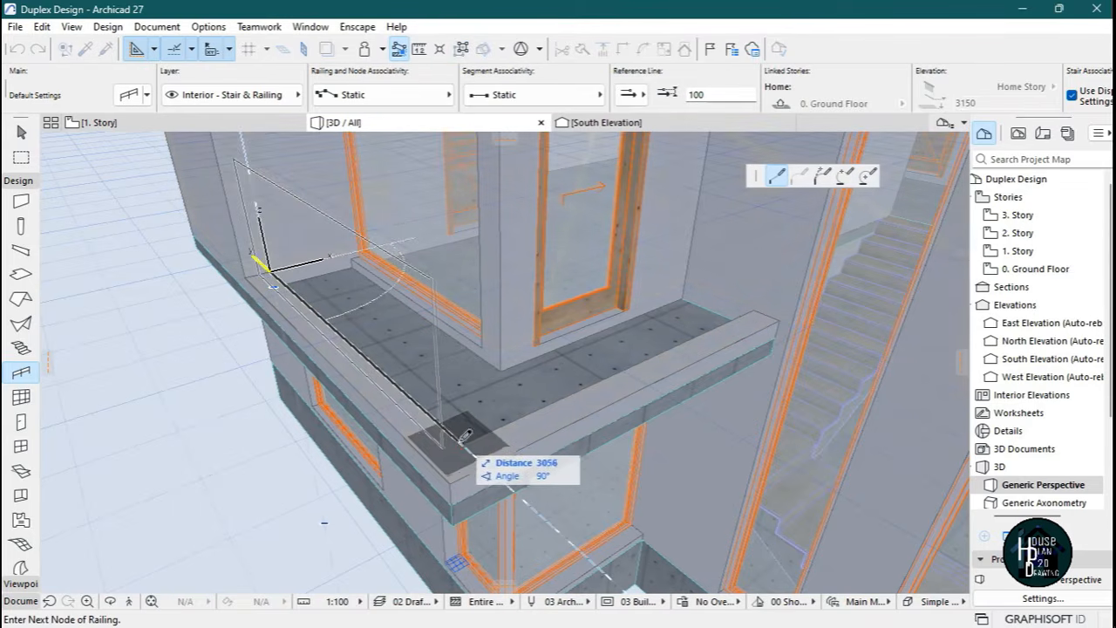
pyautogui.click(461, 441)
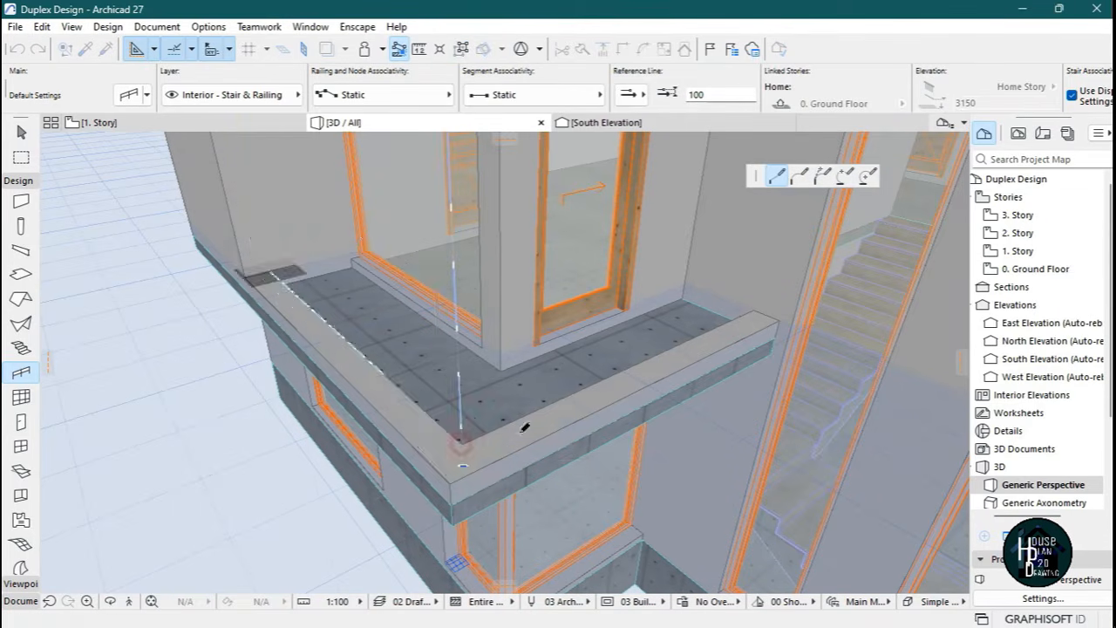
pyautogui.doubleClick(755, 307)
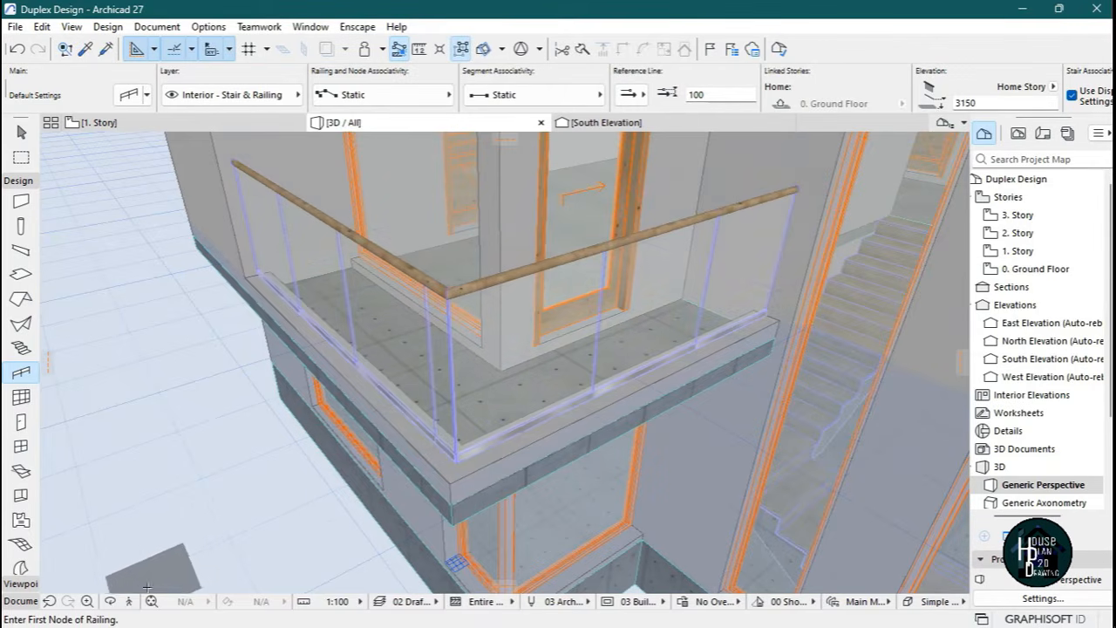
# Add a matching L-shaped railing on the rear corner balcony's low wall, with the second leg about 1000 mm.
pyautogui.press('s')
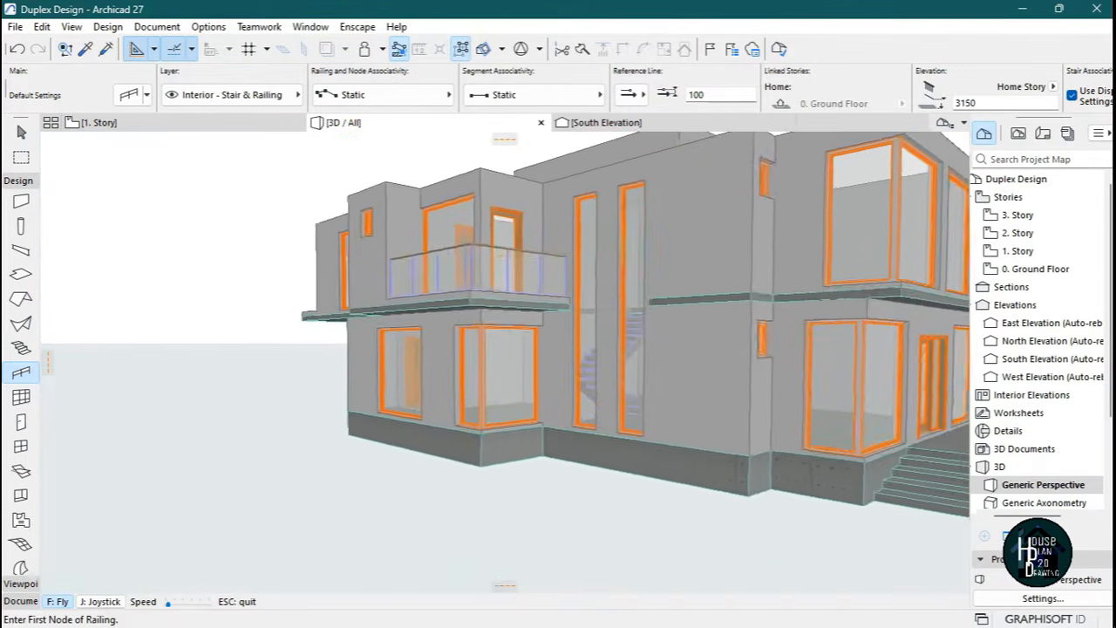
pyautogui.press('a')
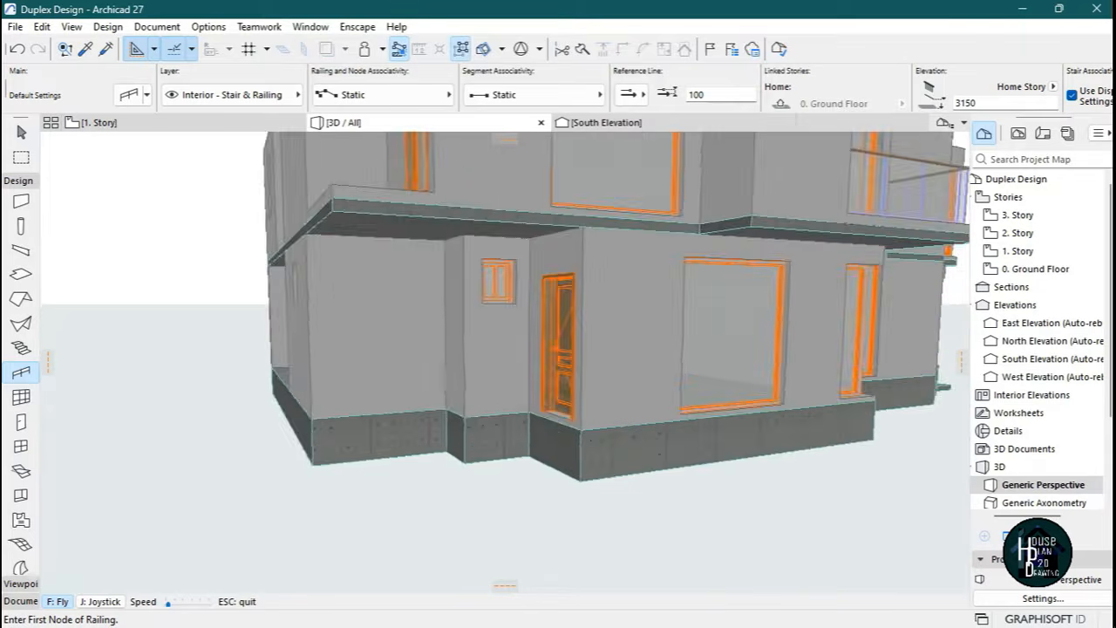
pyautogui.press('w')
pyautogui.press('Escape')
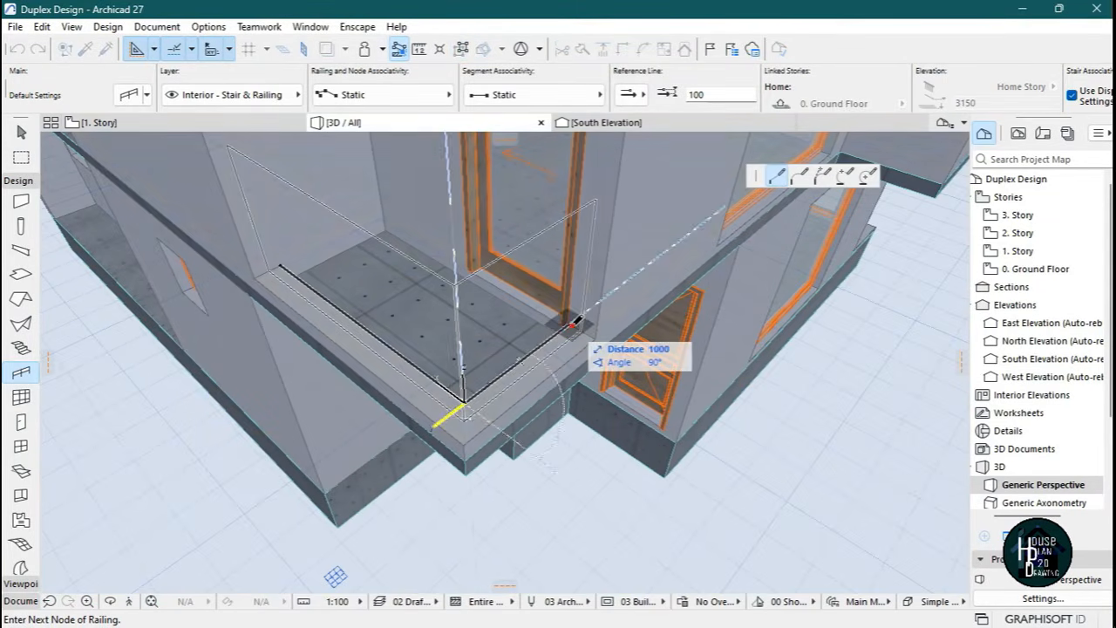
# Examine the balconies with their railings, the facades and the front entrance in 3D from several sides.
pyautogui.click(129, 600)
pyautogui.press('s')
pyautogui.press('d')
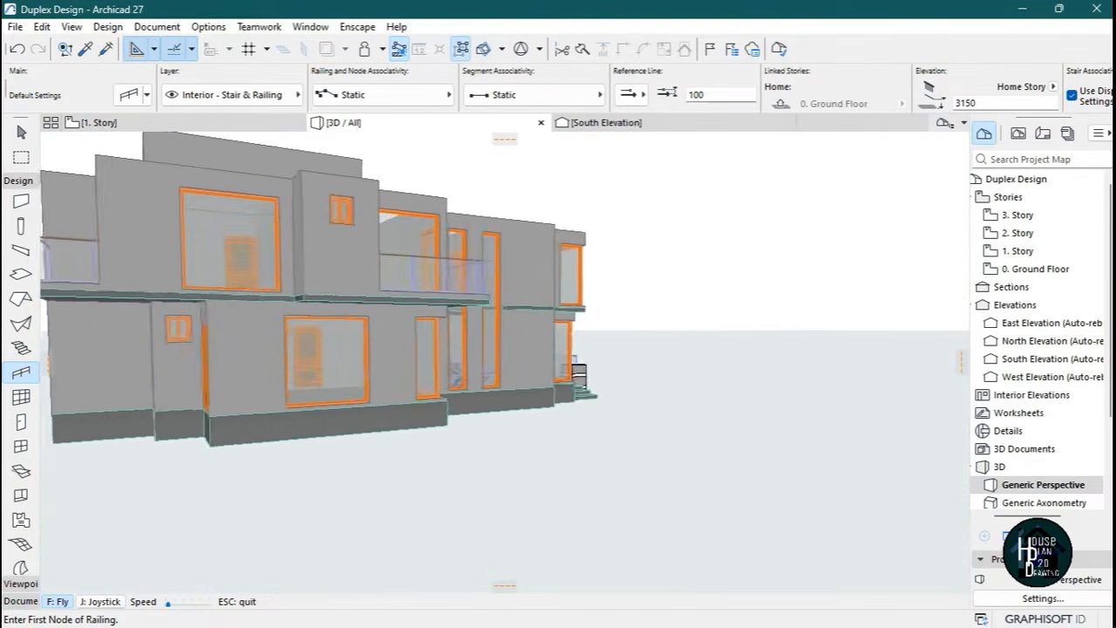
pyautogui.press('w')
pyautogui.press('d')
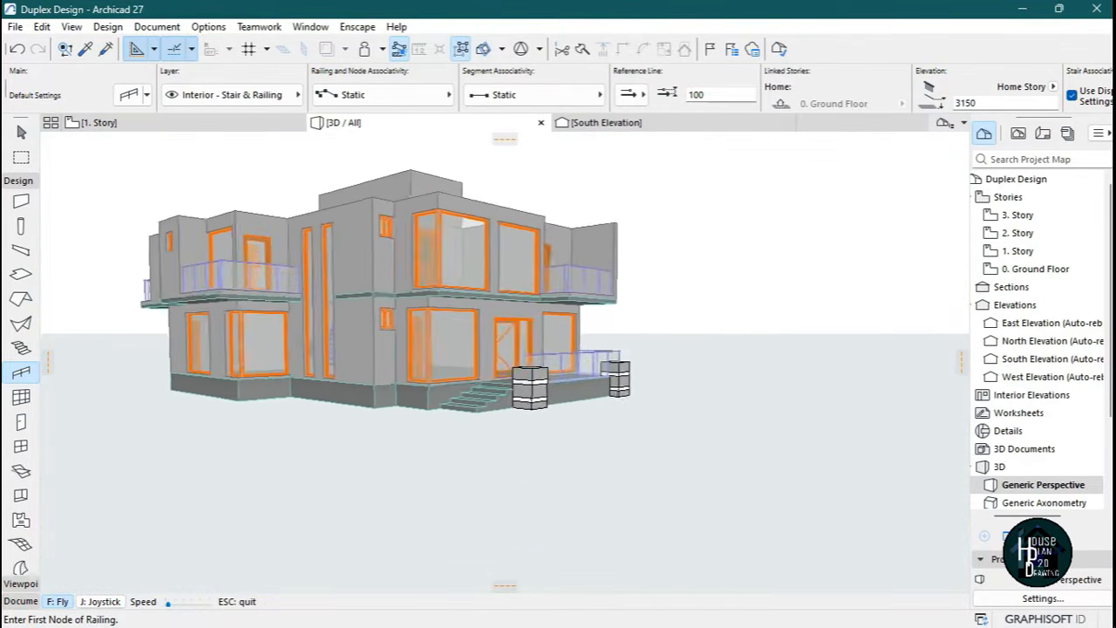
pyautogui.press('s')
pyautogui.press('a')
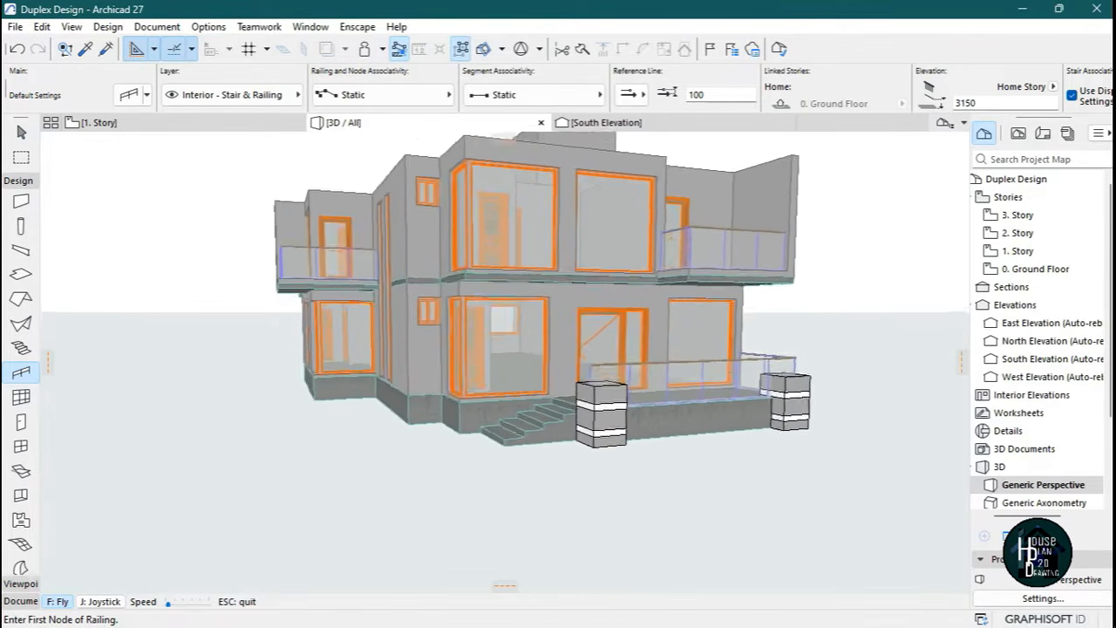
pyautogui.press('e')
pyautogui.press('w')
pyautogui.press('d')
pyautogui.press('w')
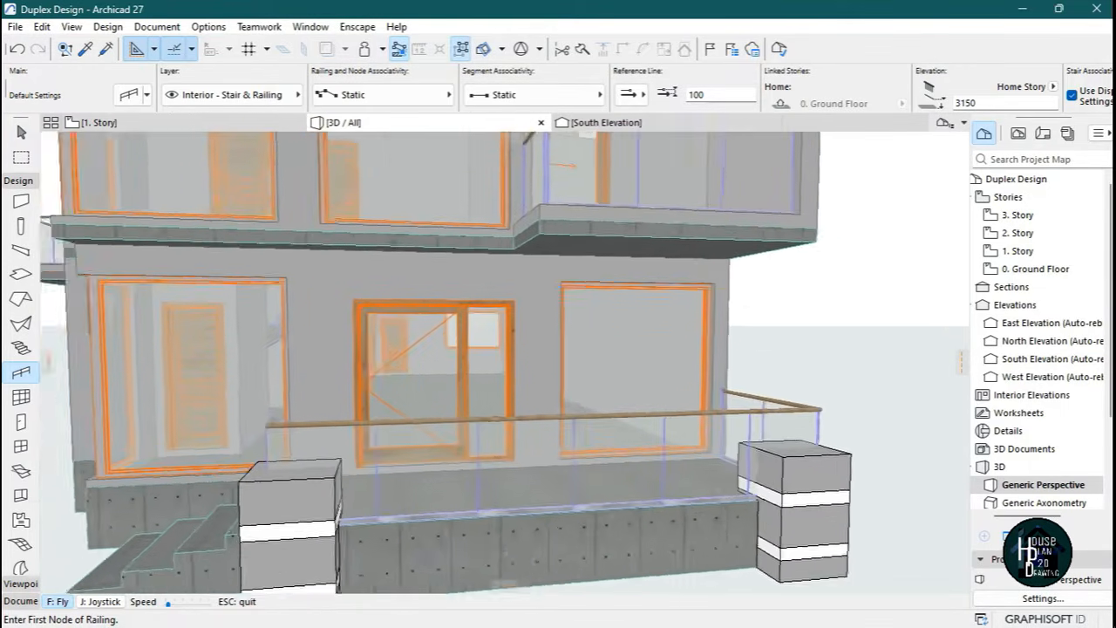
pyautogui.press('s')
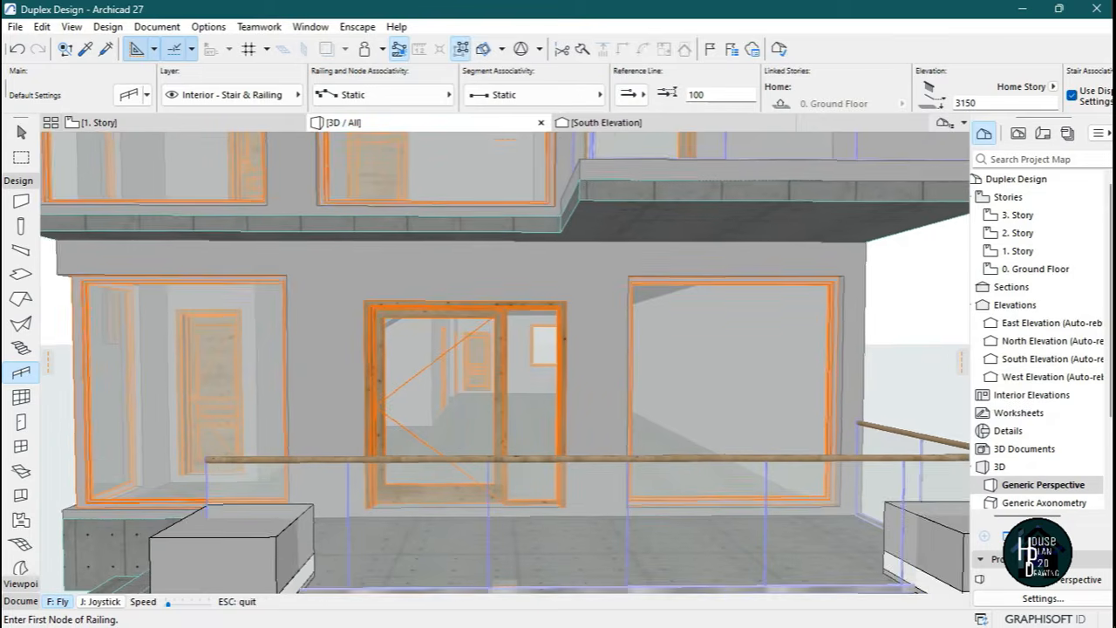
pyautogui.press('a')
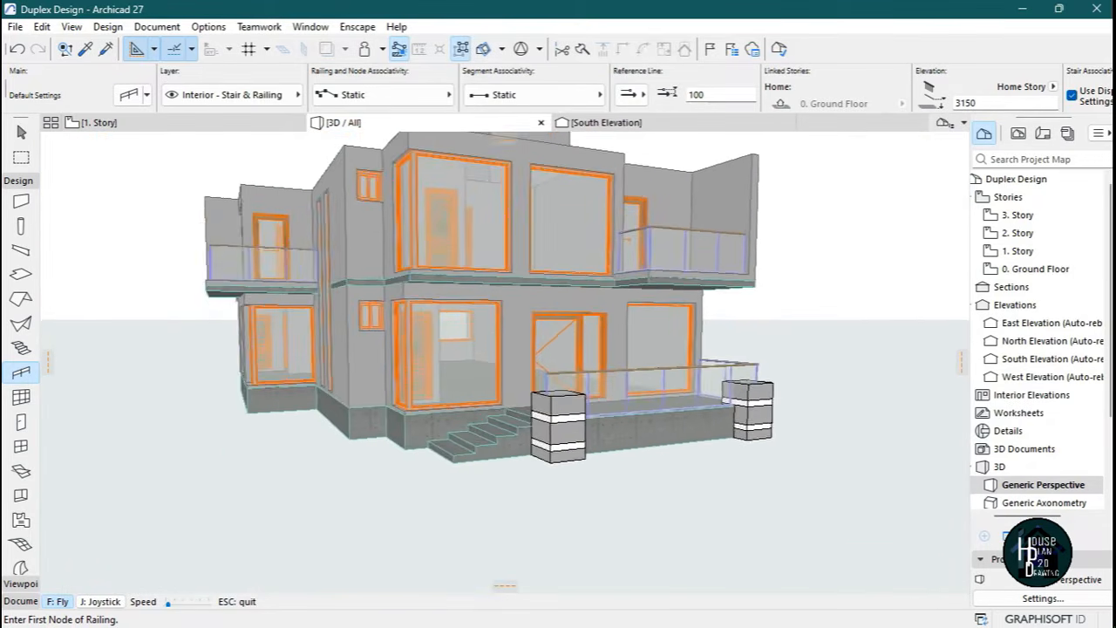
# Raise the ground-floor front entrance door with sidelight to a height of 2400 mm.
pyautogui.press('w')
pyautogui.press('d')
pyautogui.press('w')
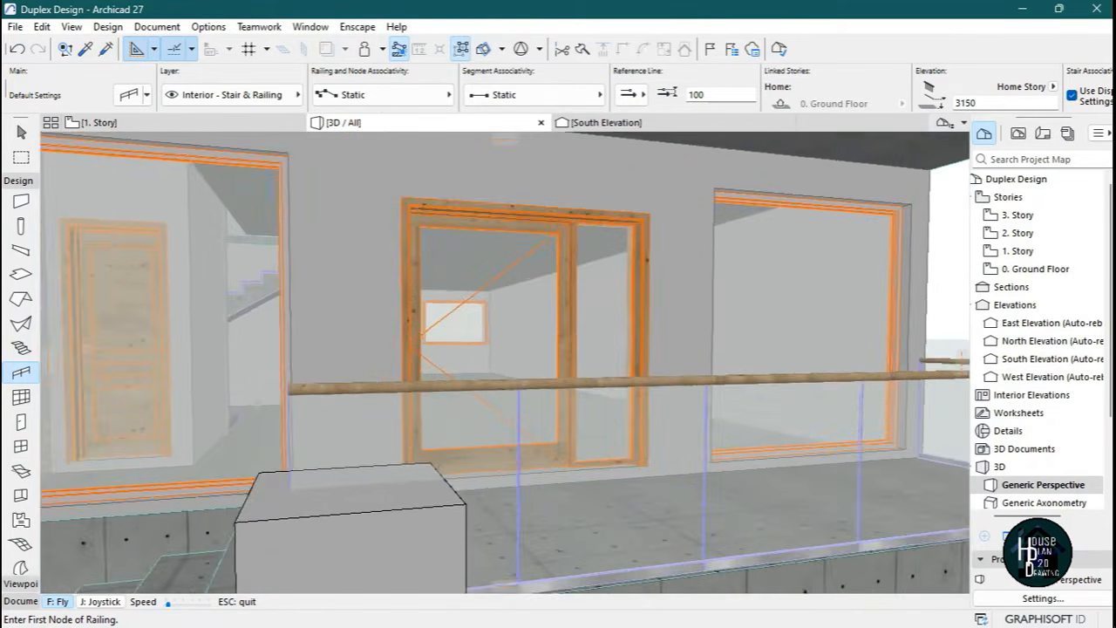
pyautogui.press('s')
pyautogui.press('w')
pyautogui.press('Escape')
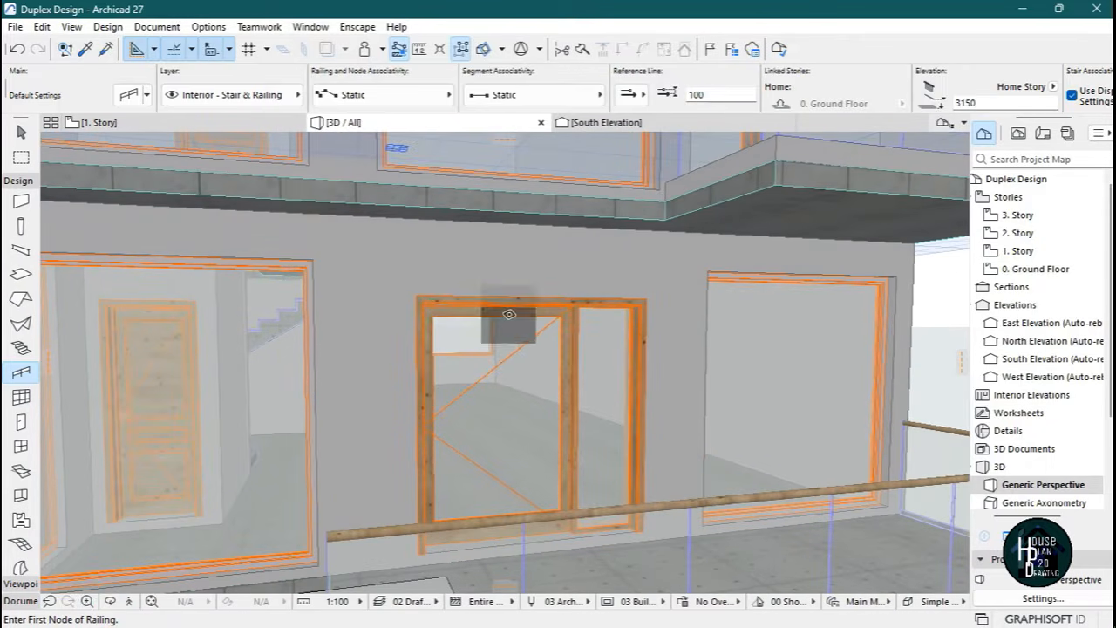
pyautogui.press('Escape')
pyautogui.click(506, 321)
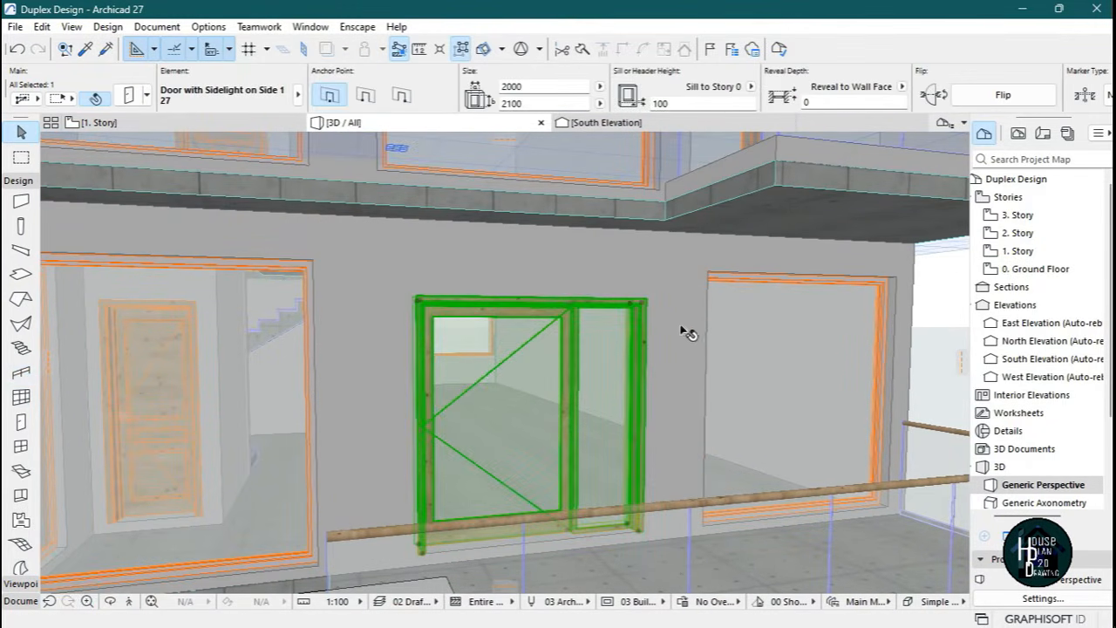
pyautogui.click(643, 307)
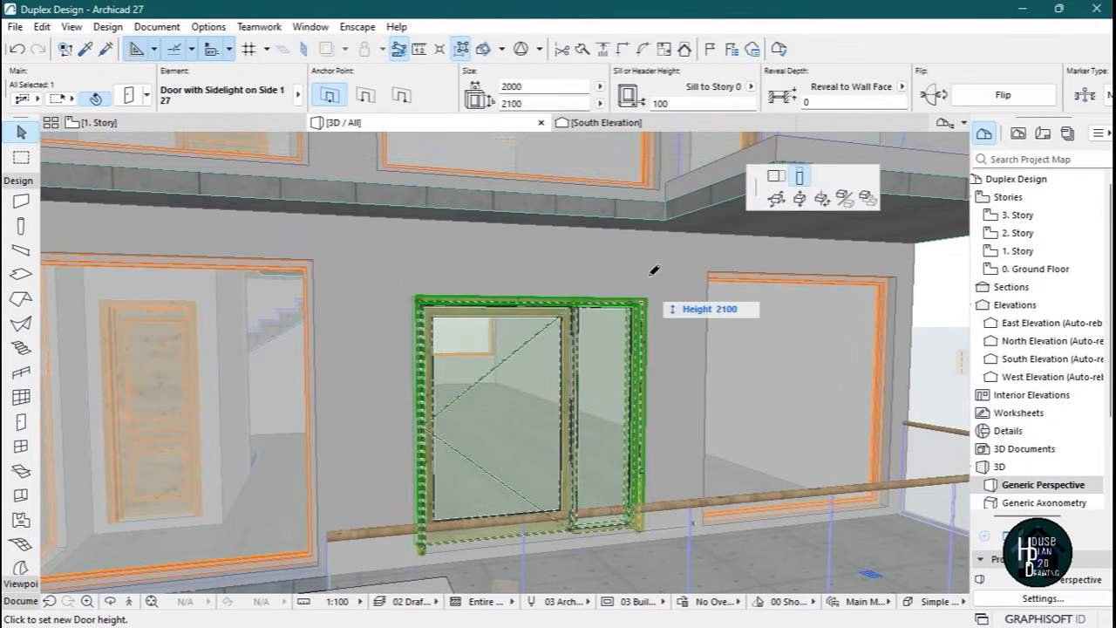
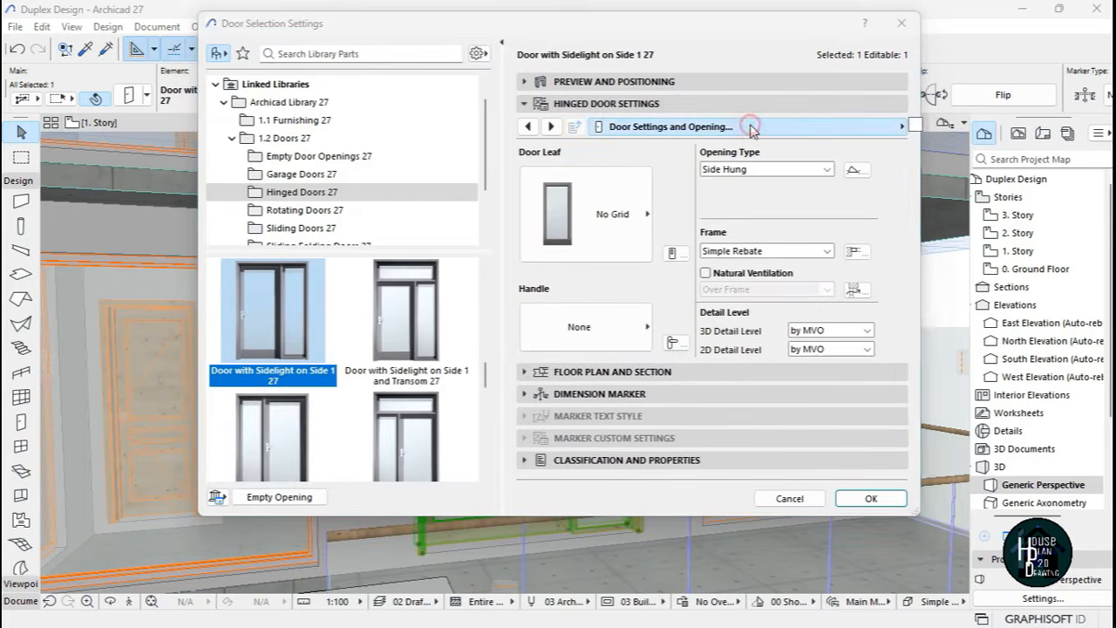
# Override the model view options in the entrance door's 3D projections and switch off the opening lines for both sidelight and door.
pyautogui.click(748, 126)
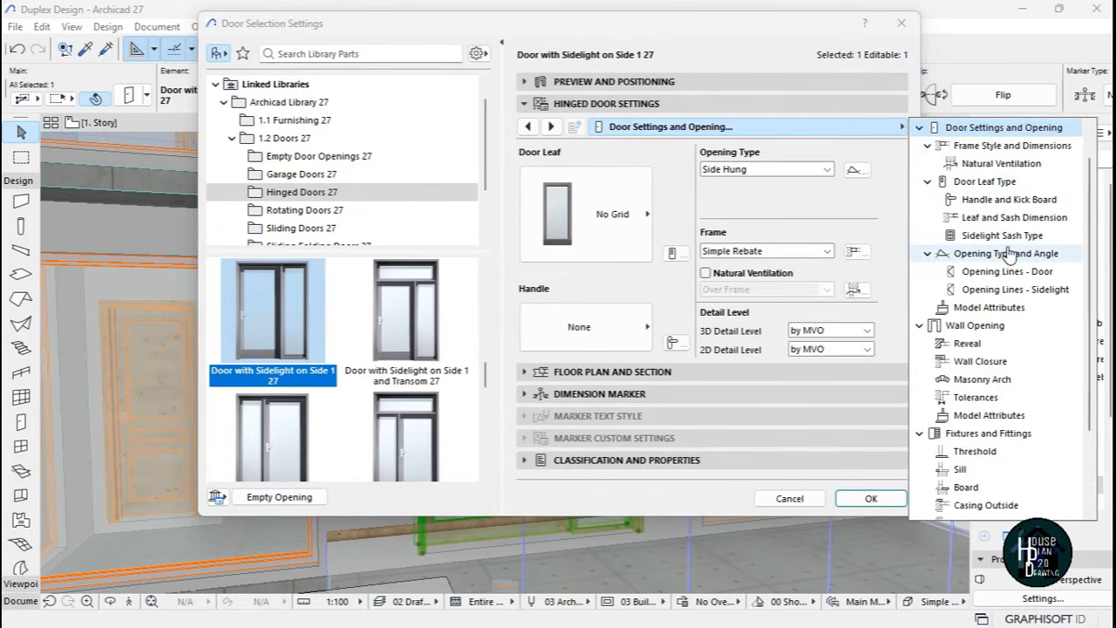
pyautogui.click(1000, 295)
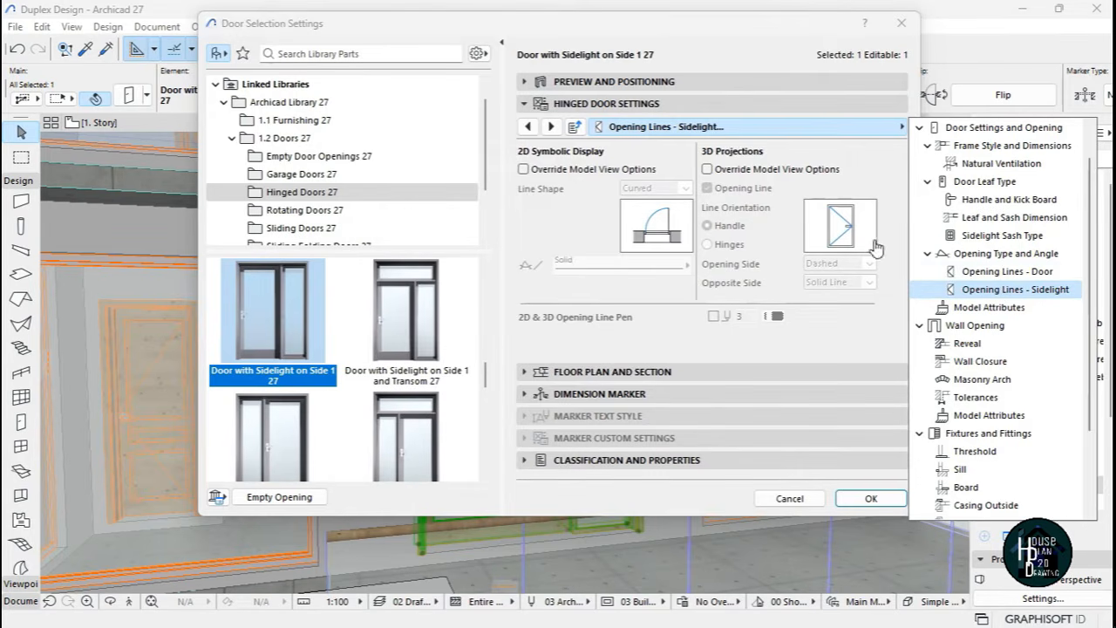
pyautogui.click(706, 169)
pyautogui.click(707, 187)
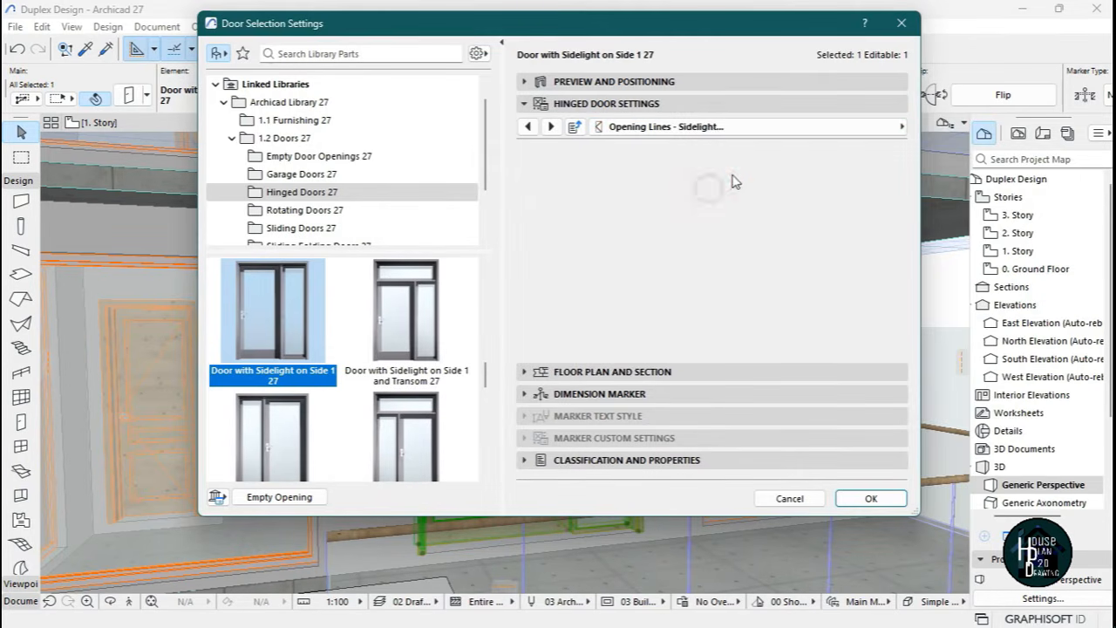
pyautogui.click(842, 127)
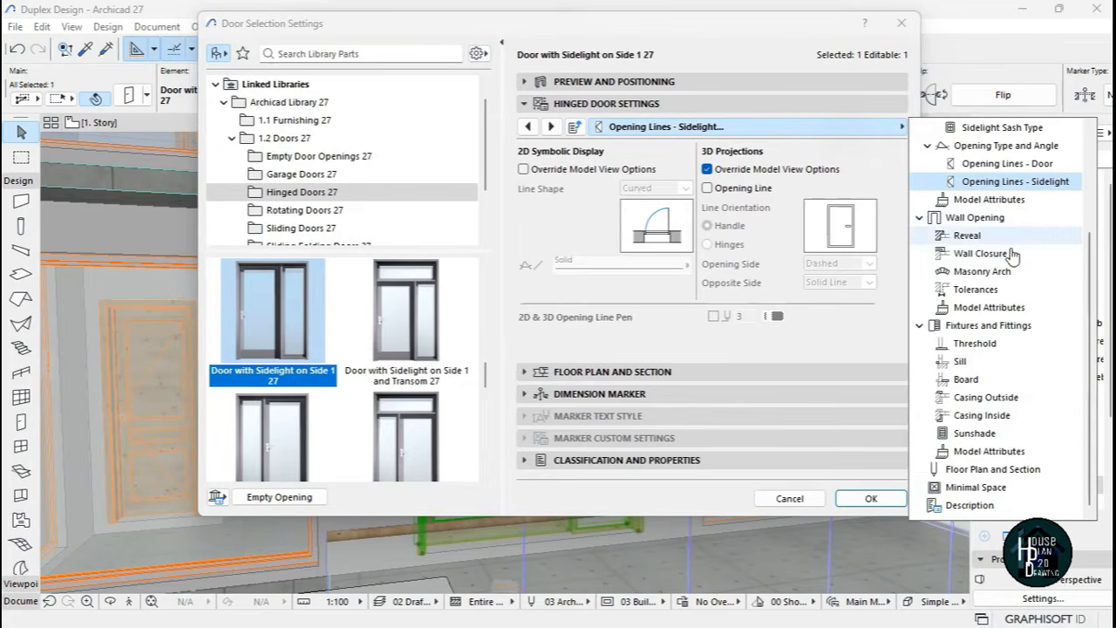
pyautogui.click(1009, 165)
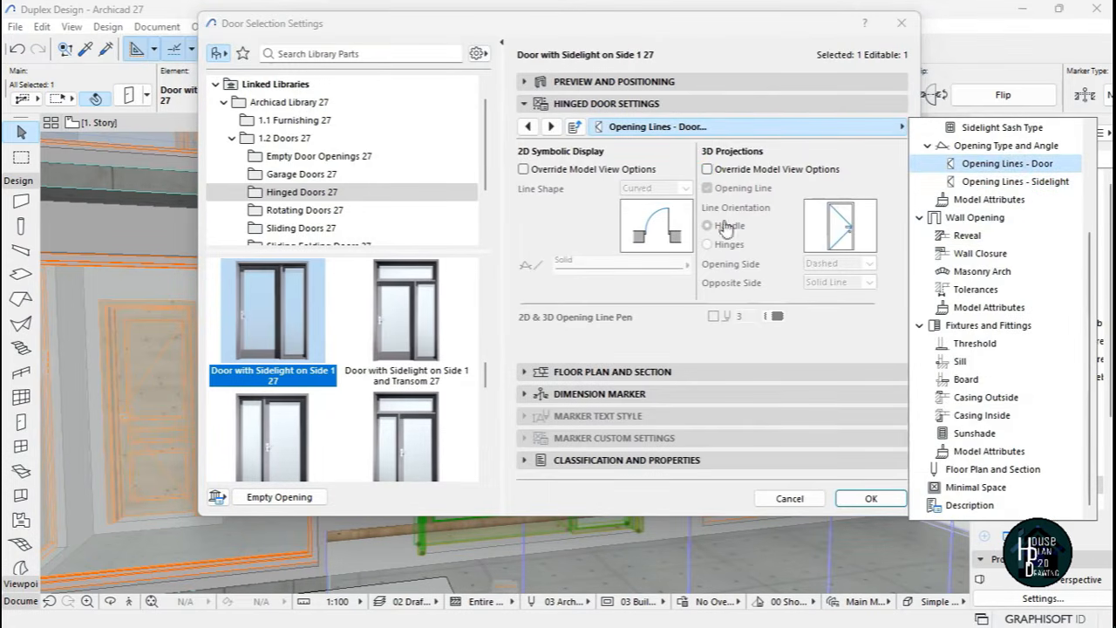
pyautogui.click(709, 173)
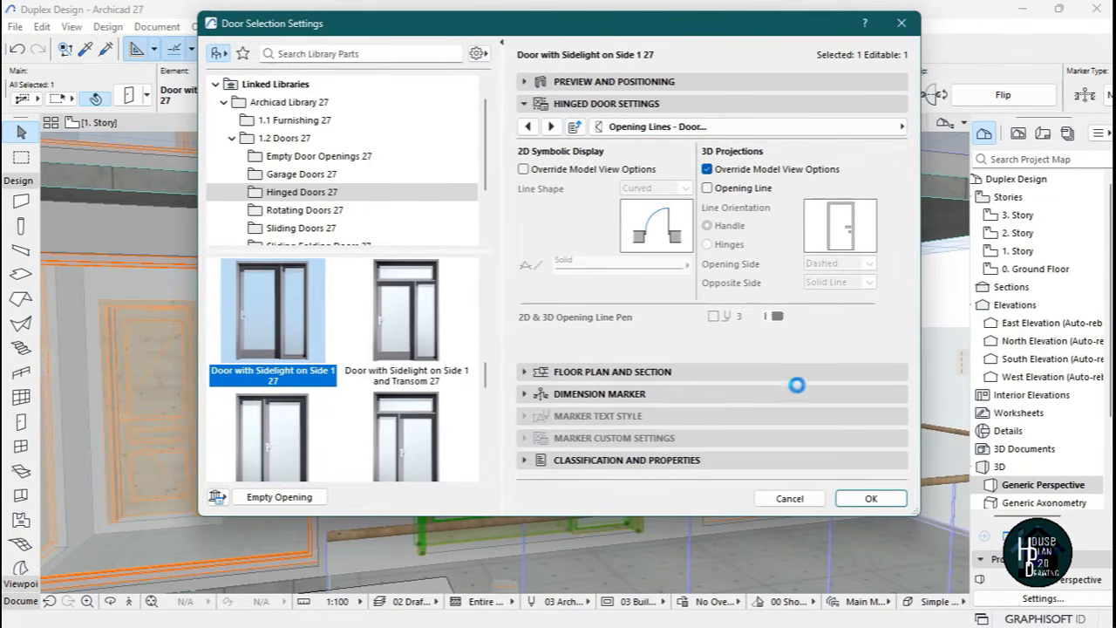
pyautogui.click(875, 499)
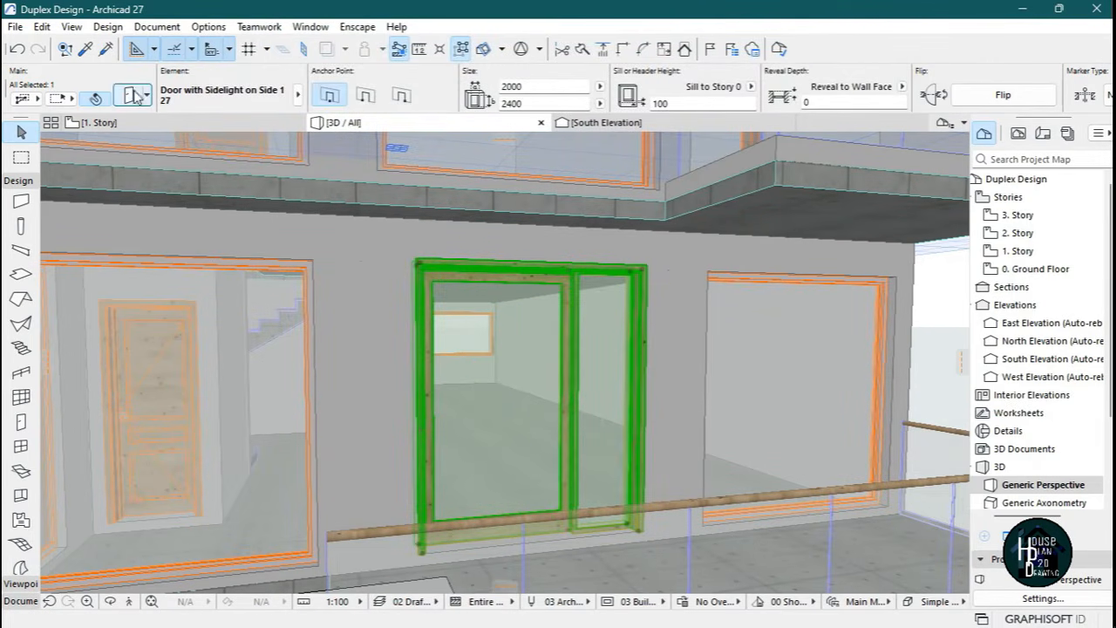
# Change the entrance door's leaf type to the panelled Style 7.
pyautogui.doubleClick(624, 429)
pyautogui.click(785, 127)
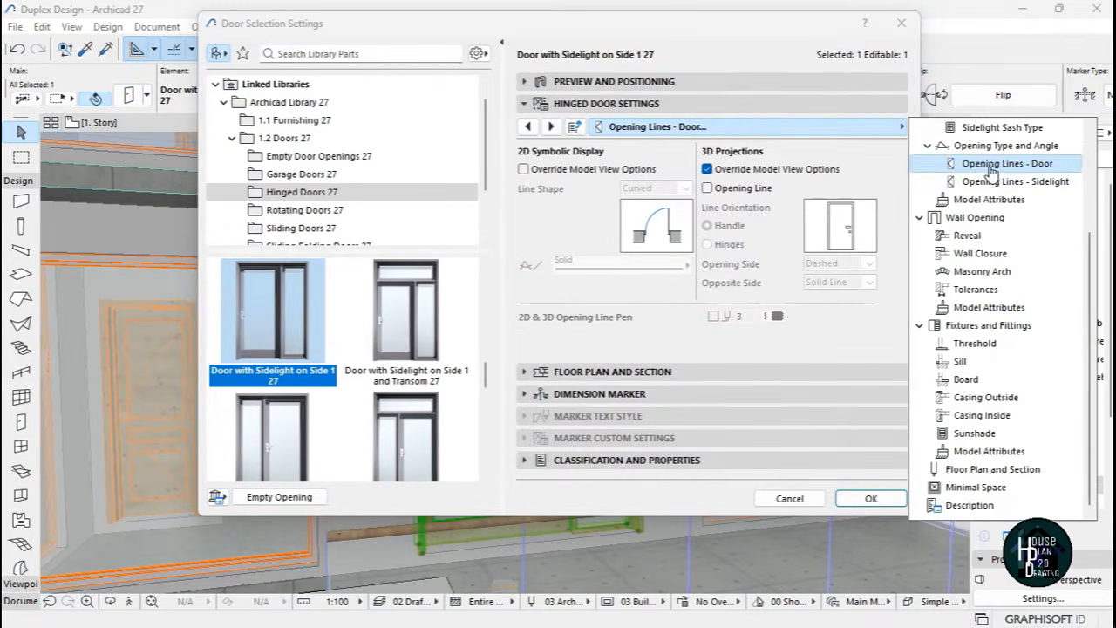
pyautogui.click(985, 130)
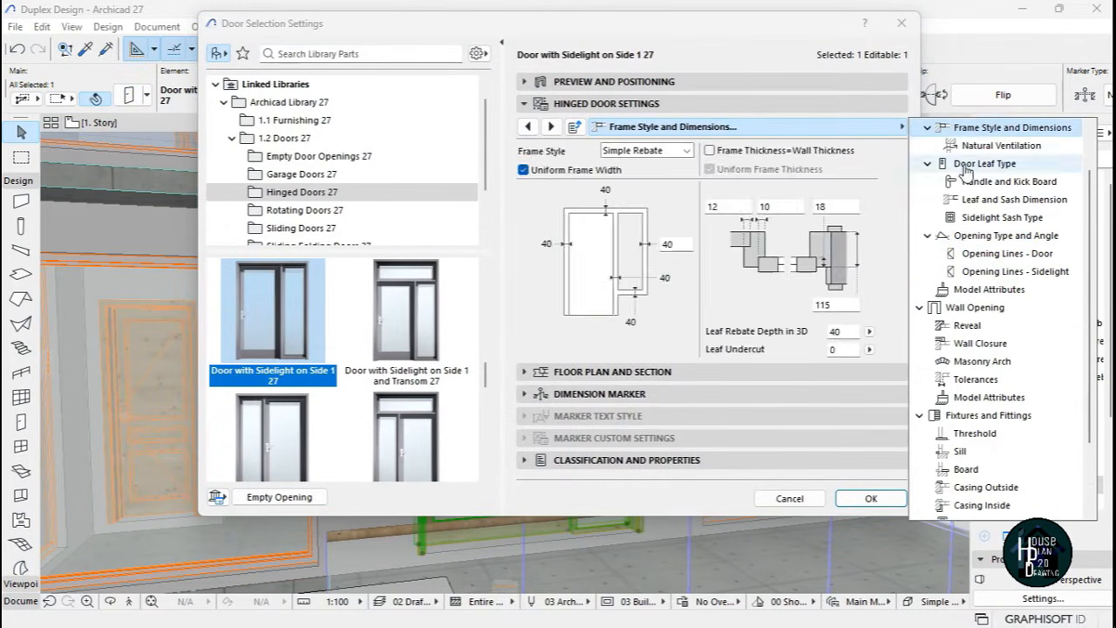
pyautogui.click(995, 144)
pyautogui.click(1011, 165)
pyautogui.scroll(-2, 634, 311)
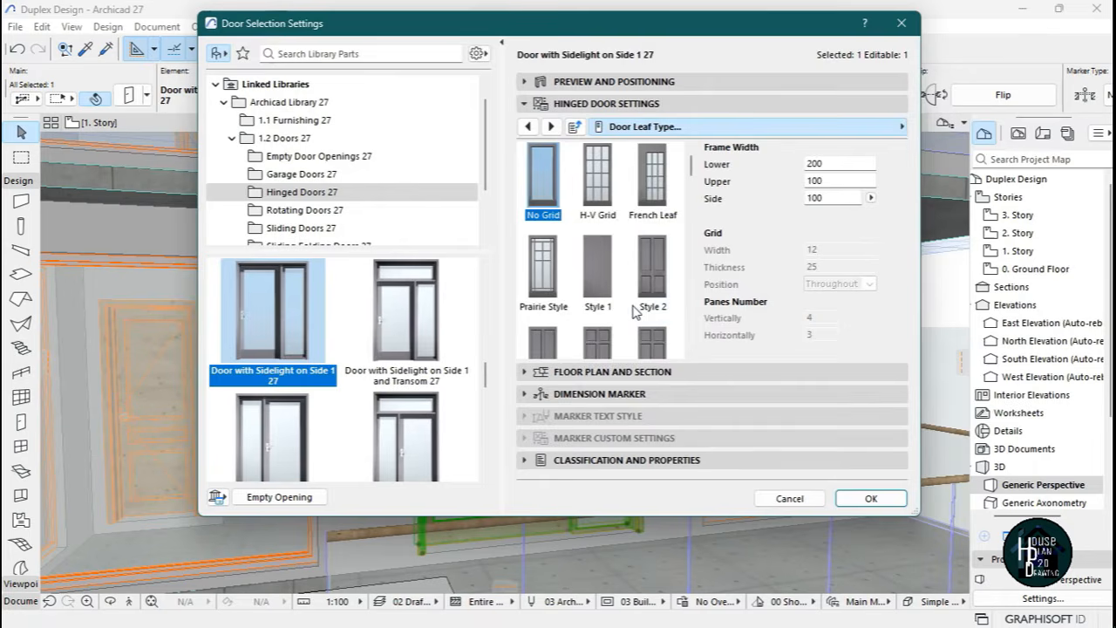
pyautogui.click(582, 307)
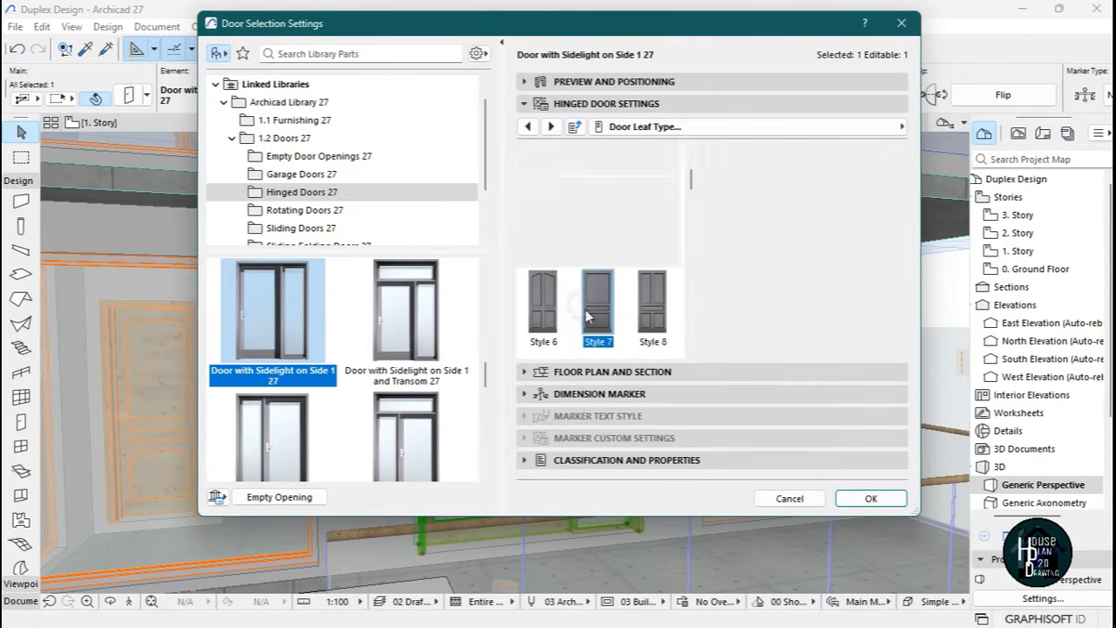
pyautogui.click(861, 498)
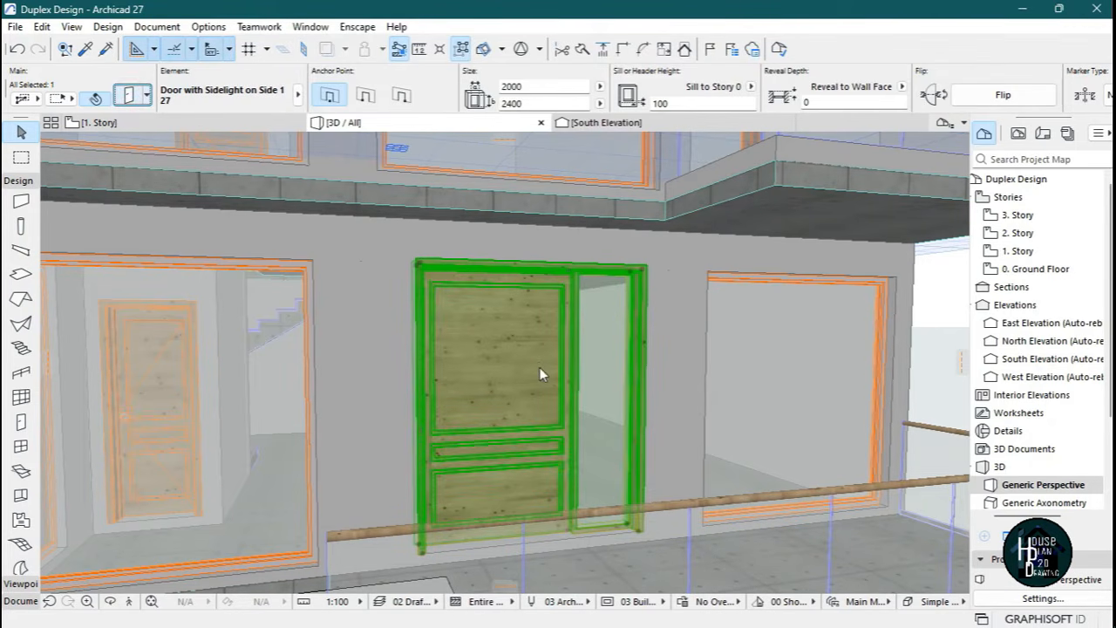
# Set the entrance door's uniform frame, leaf and sash surfaces to Metal - Iron in its model attributes.
pyautogui.doubleClick(650, 460)
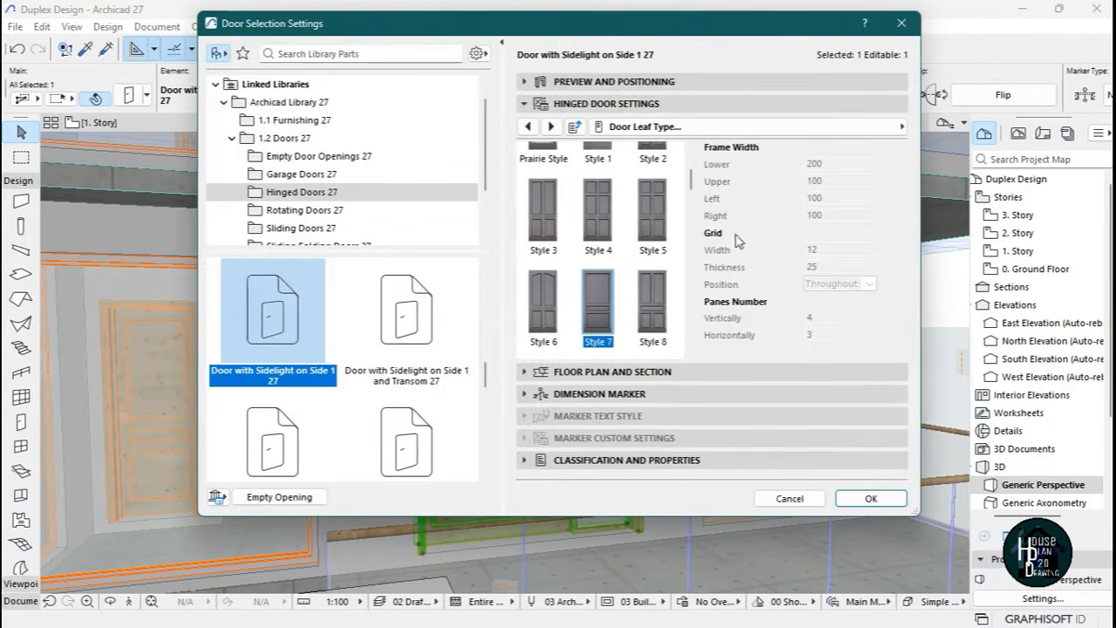
pyautogui.click(741, 127)
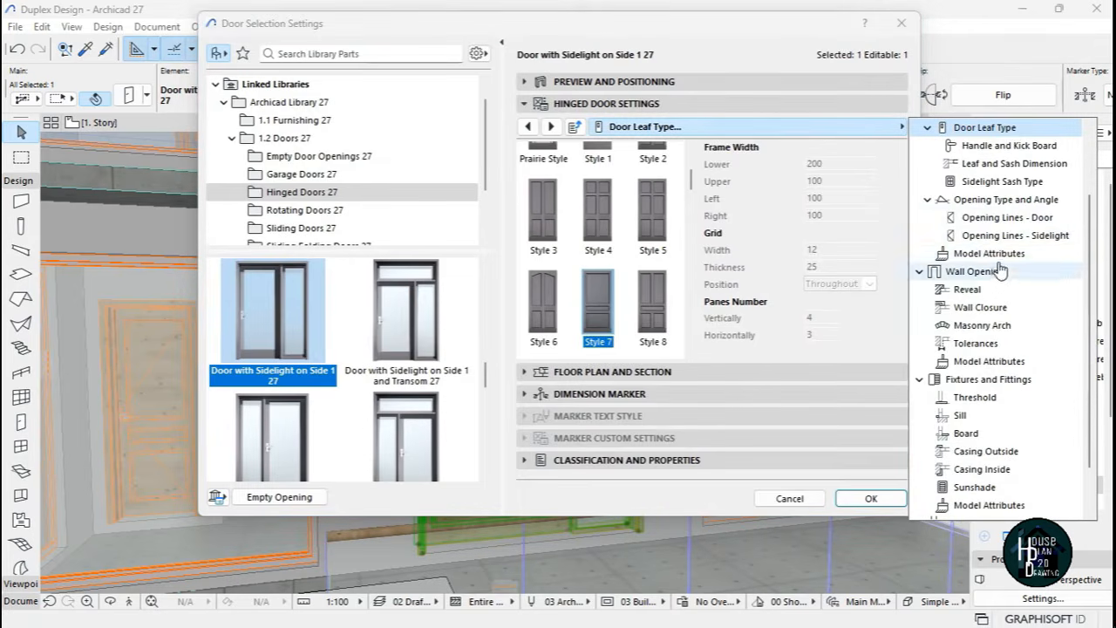
pyautogui.click(972, 254)
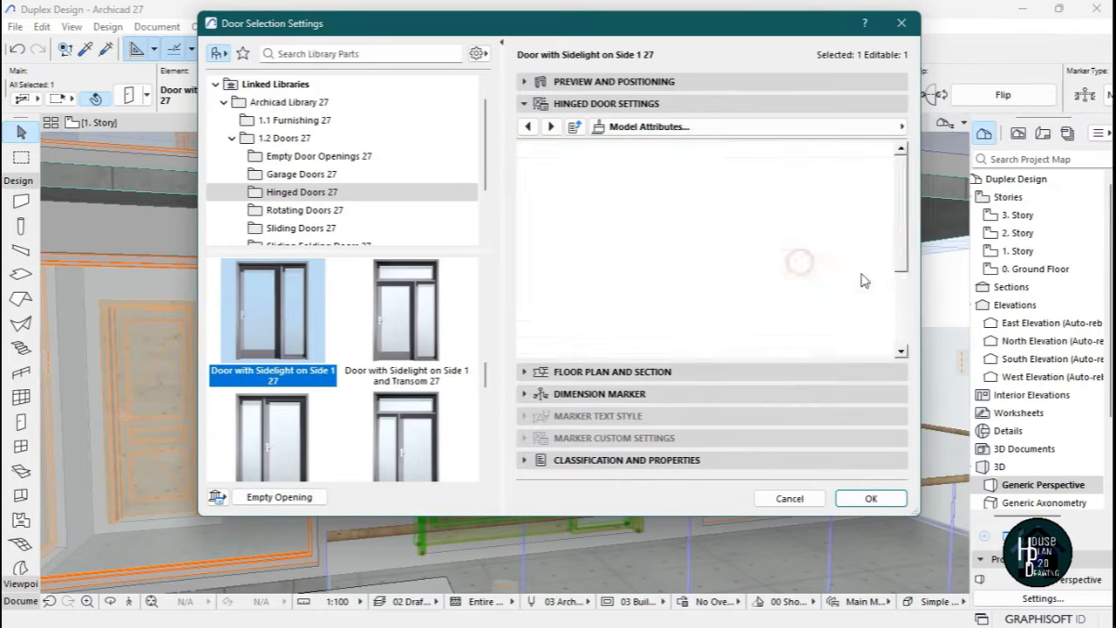
pyautogui.click(859, 279)
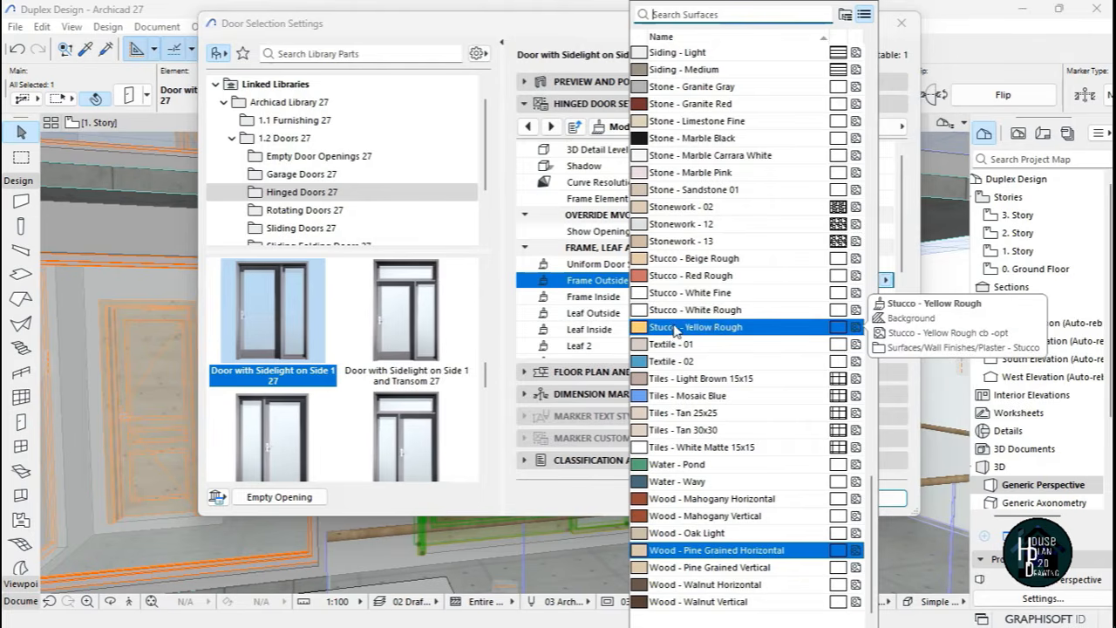
pyautogui.write('met')
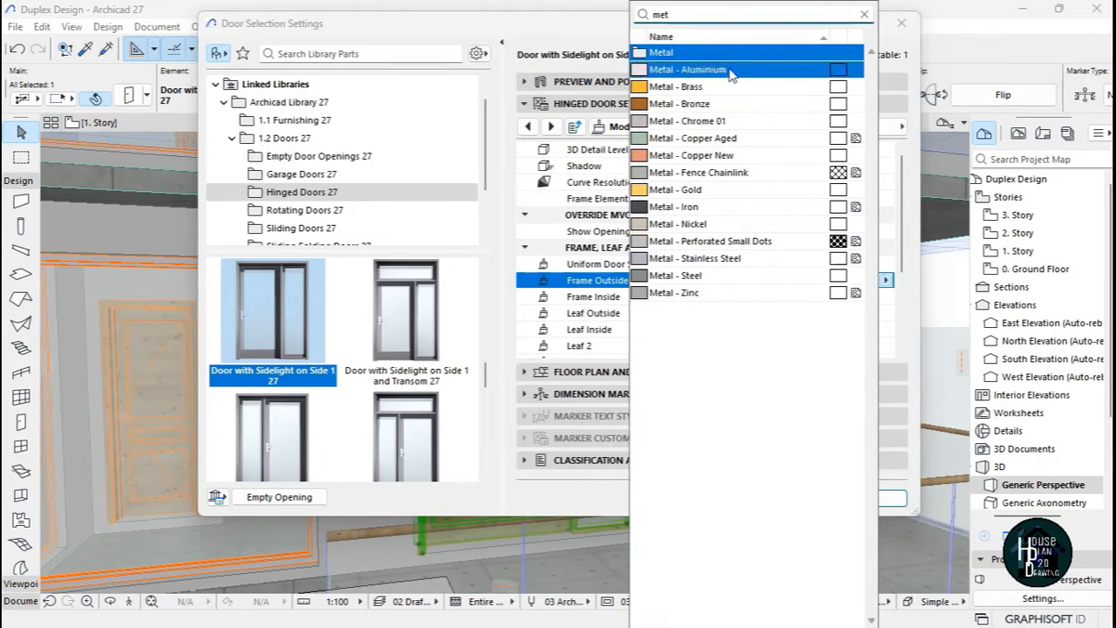
pyautogui.click(702, 213)
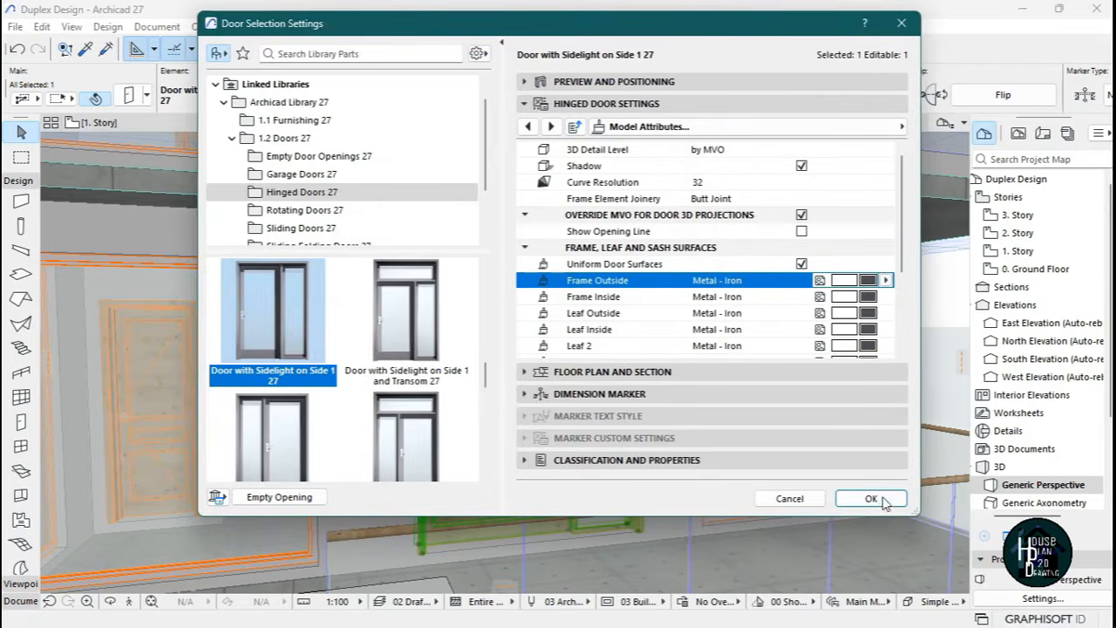
pyautogui.click(878, 499)
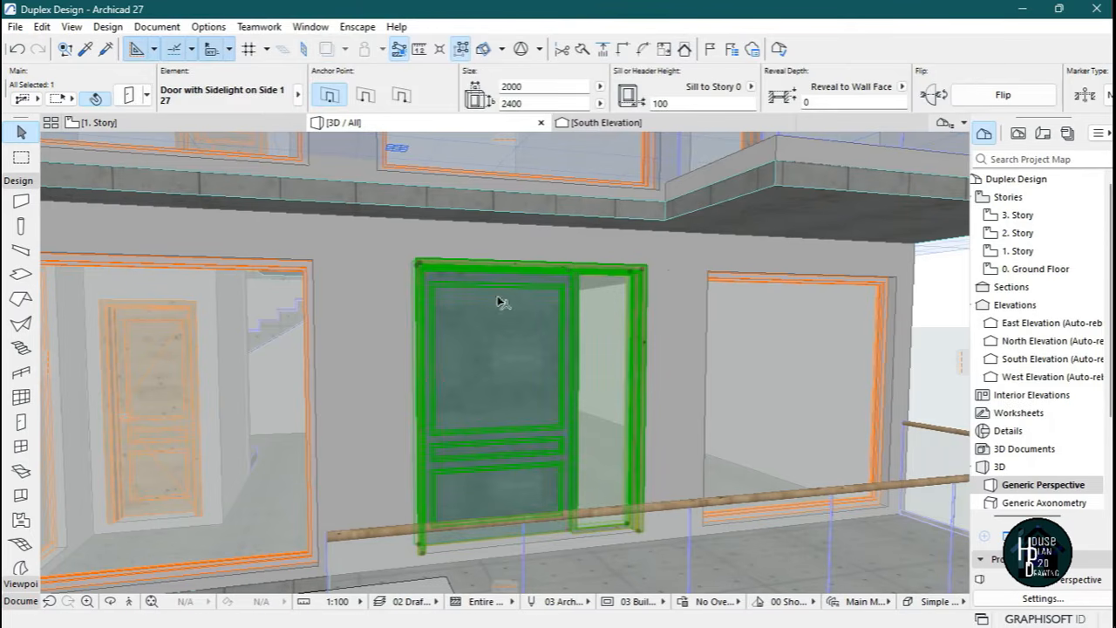
pyautogui.press('Escape')
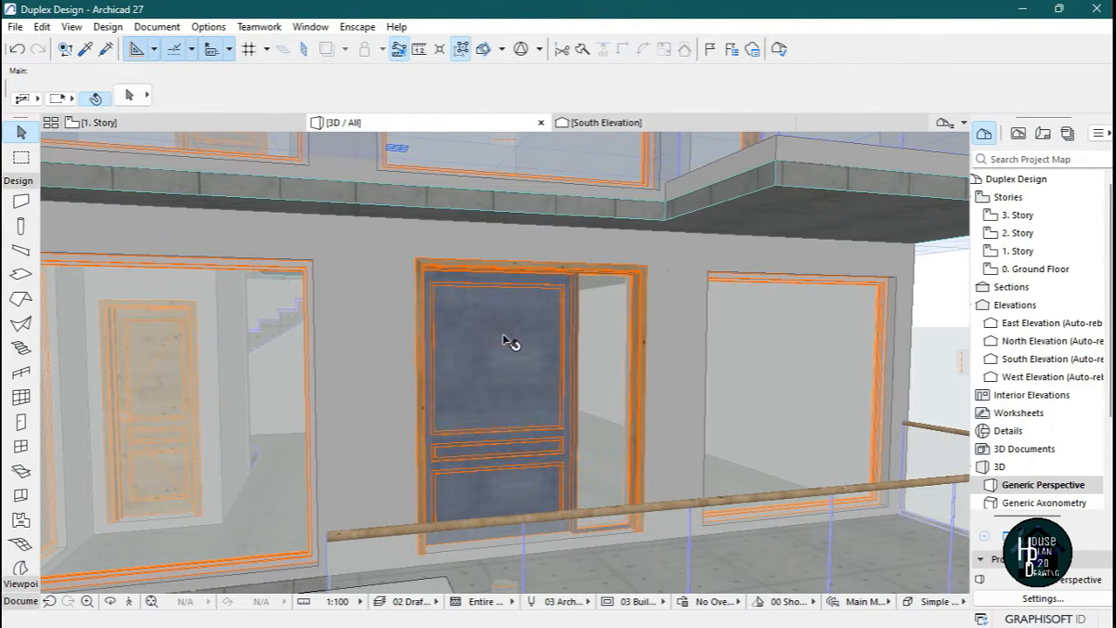
# Set the entrance door's outside and inside casing surfaces to Metal - Iron in its fixtures and fittings model attributes.
pyautogui.click(505, 340)
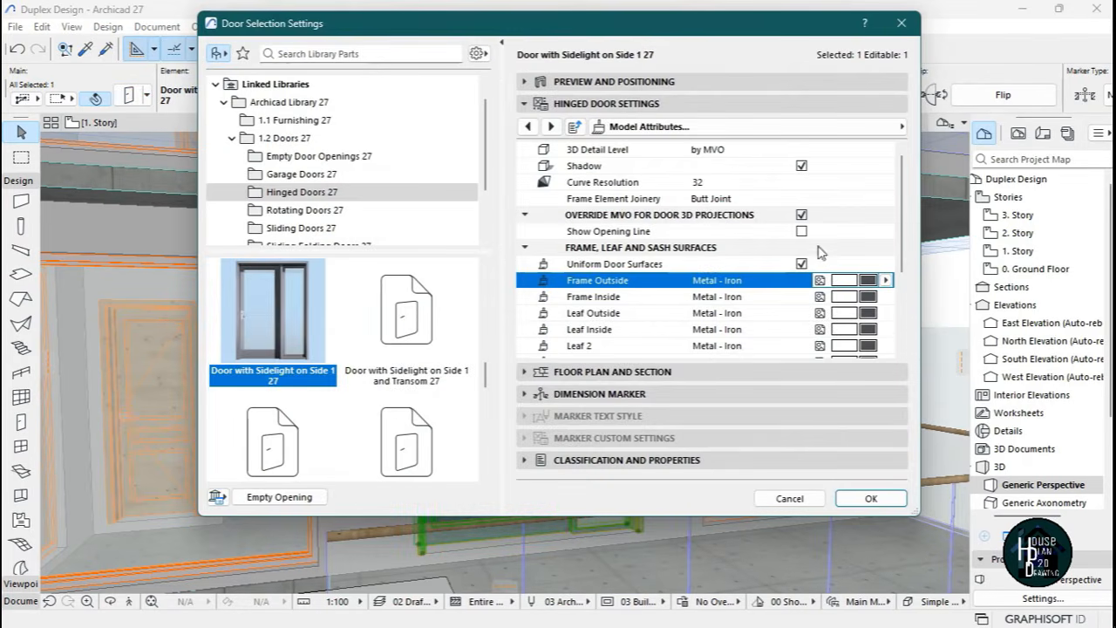
pyautogui.click(820, 127)
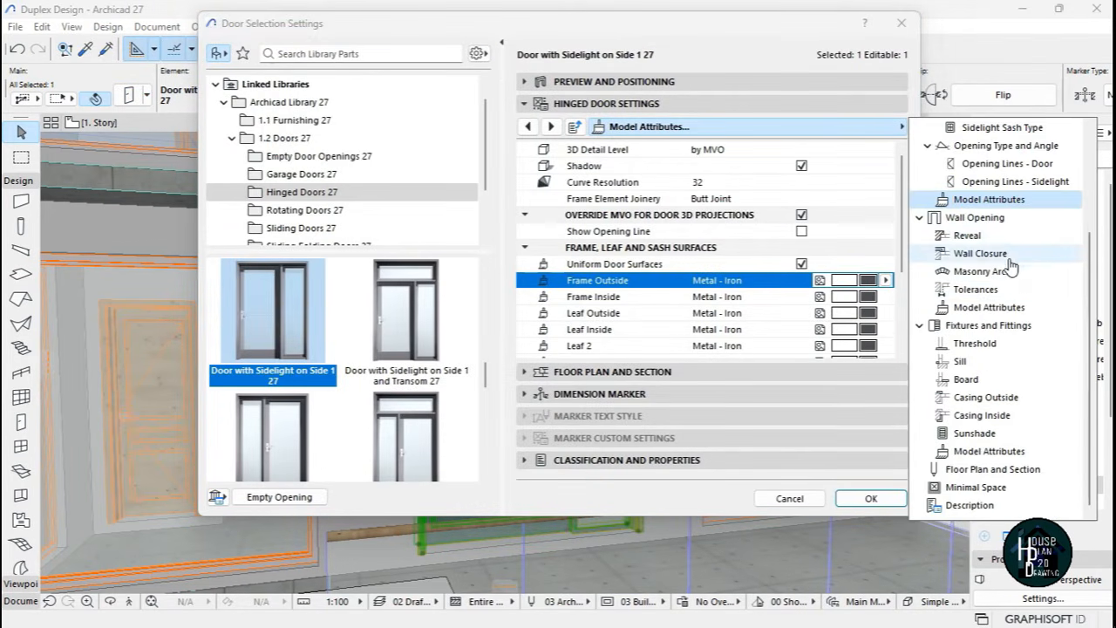
pyautogui.click(988, 307)
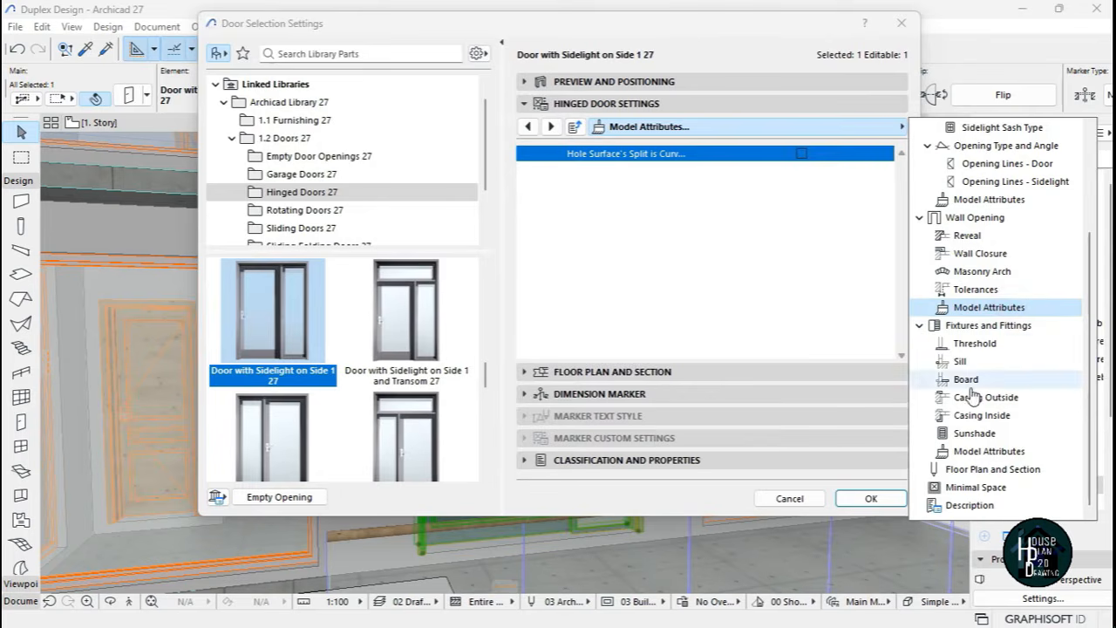
pyautogui.click(994, 451)
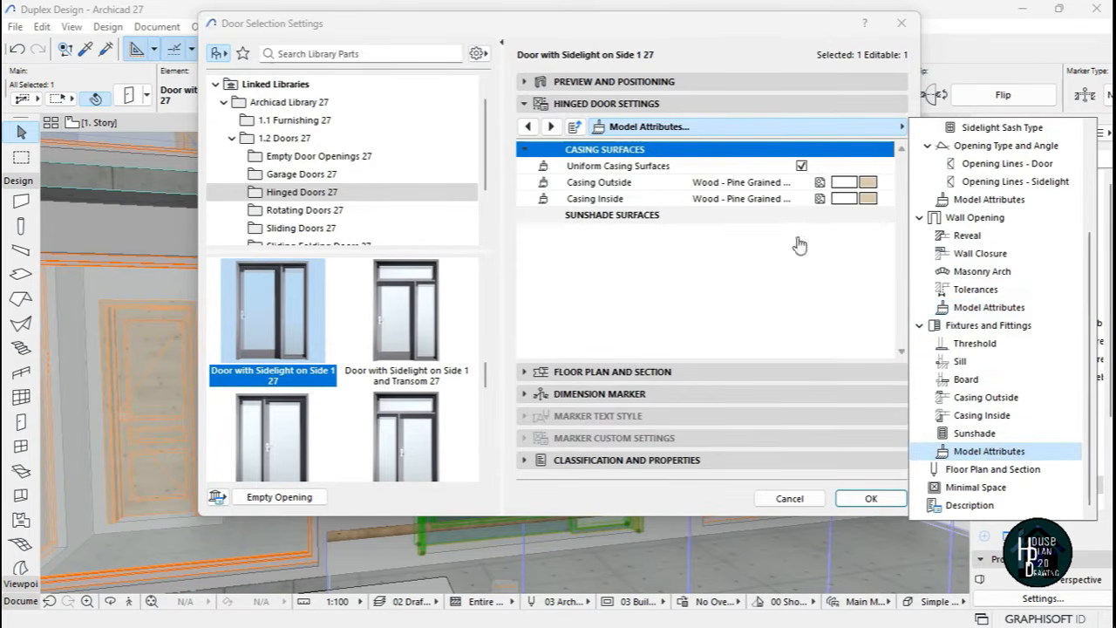
pyautogui.click(869, 182)
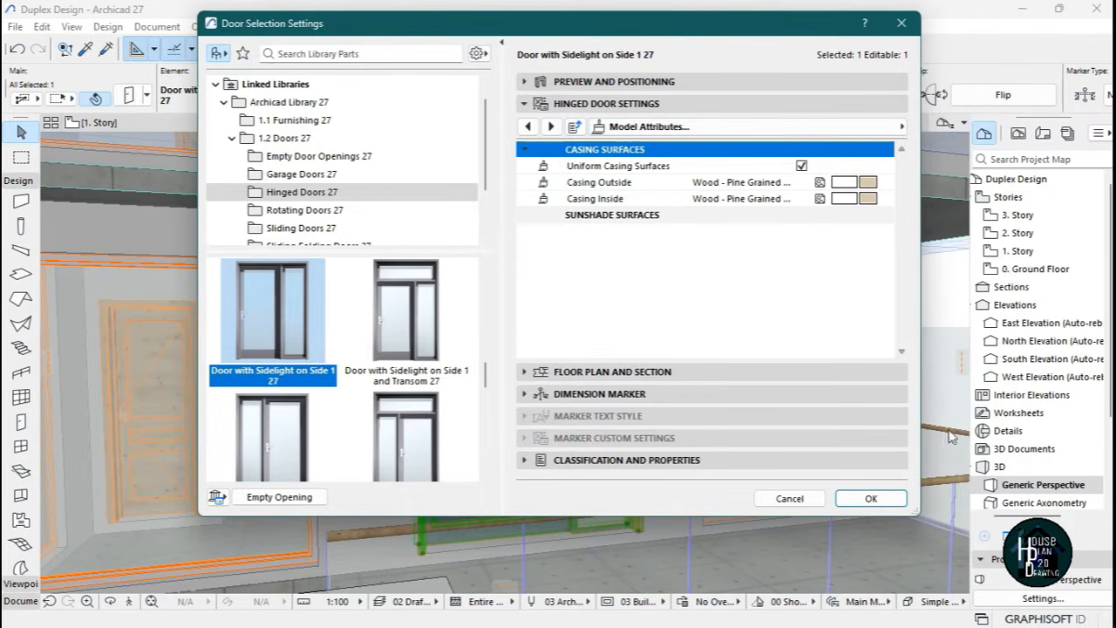
pyautogui.click(796, 127)
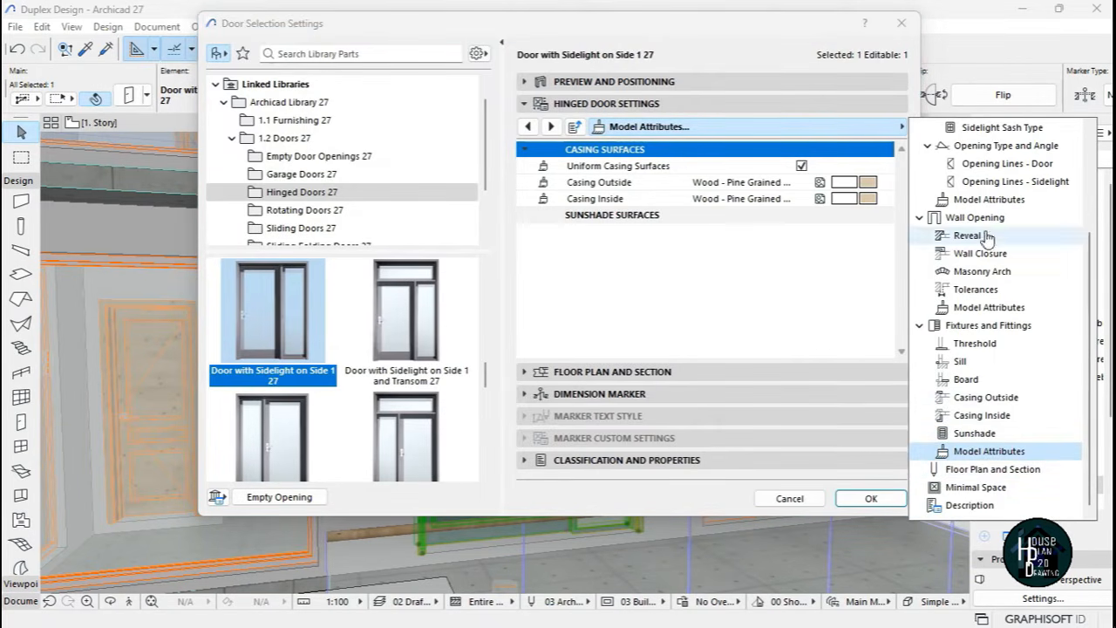
pyautogui.click(1006, 310)
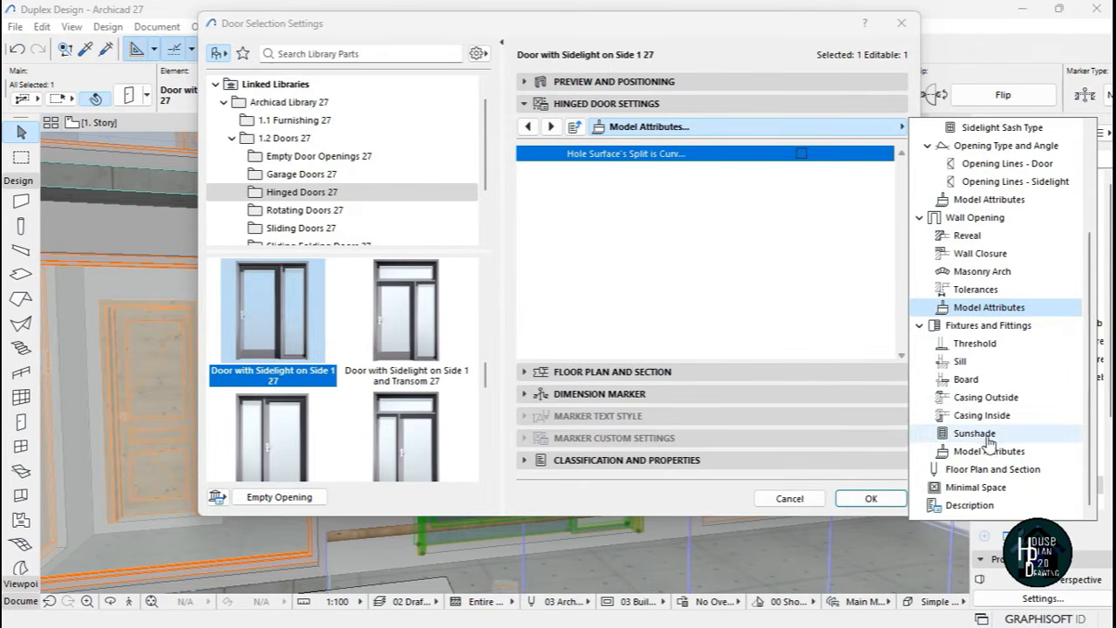
pyautogui.click(998, 470)
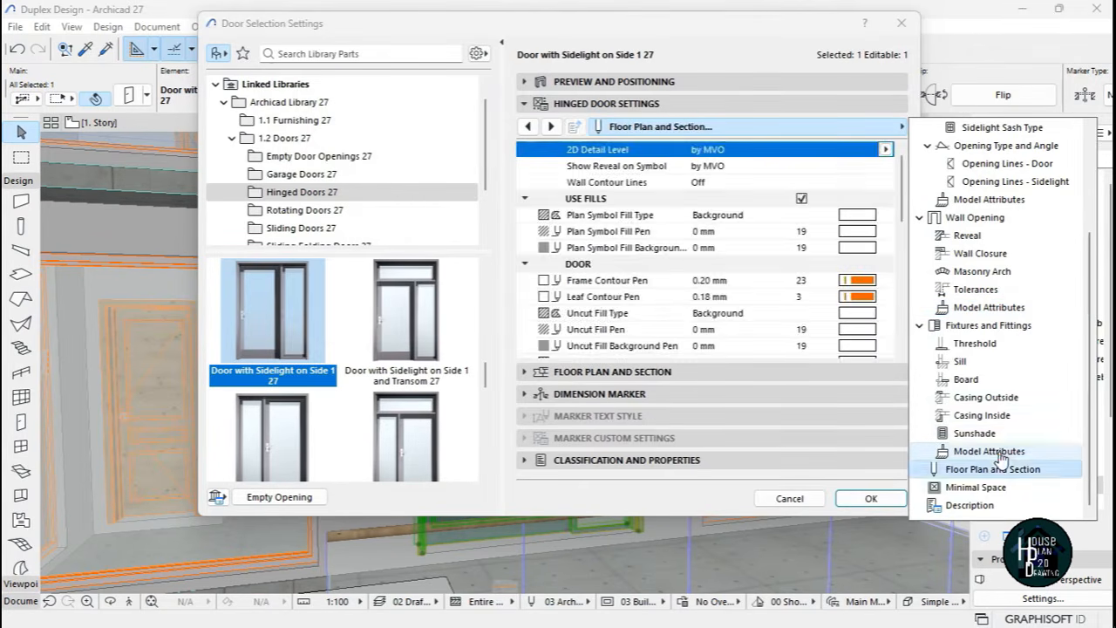
pyautogui.click(981, 451)
pyautogui.click(868, 182)
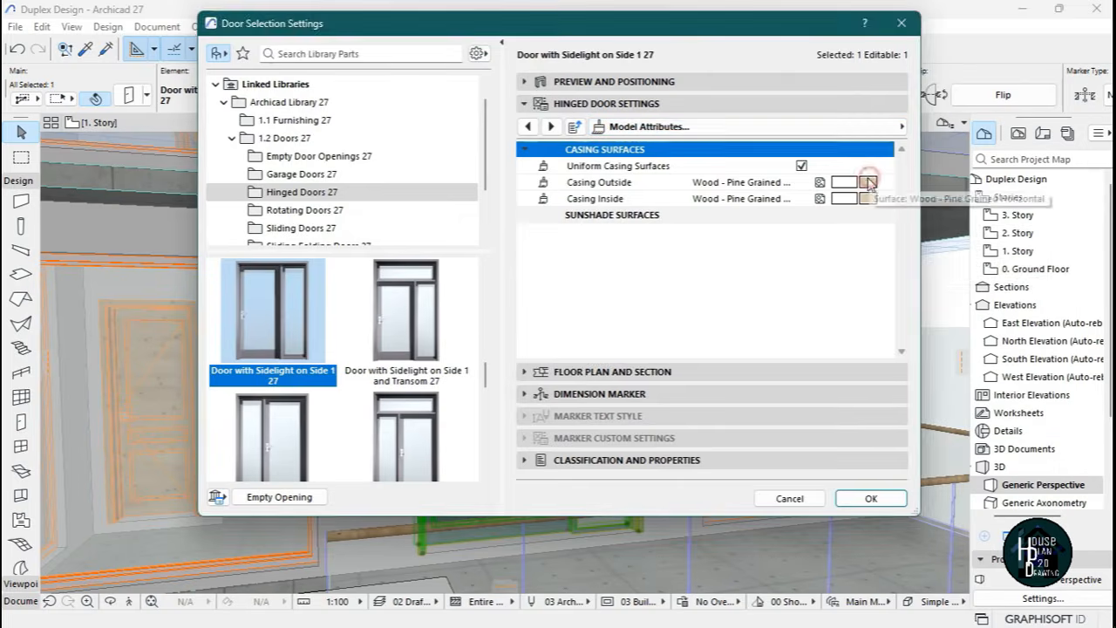
pyautogui.click(869, 182)
pyautogui.write('meta')
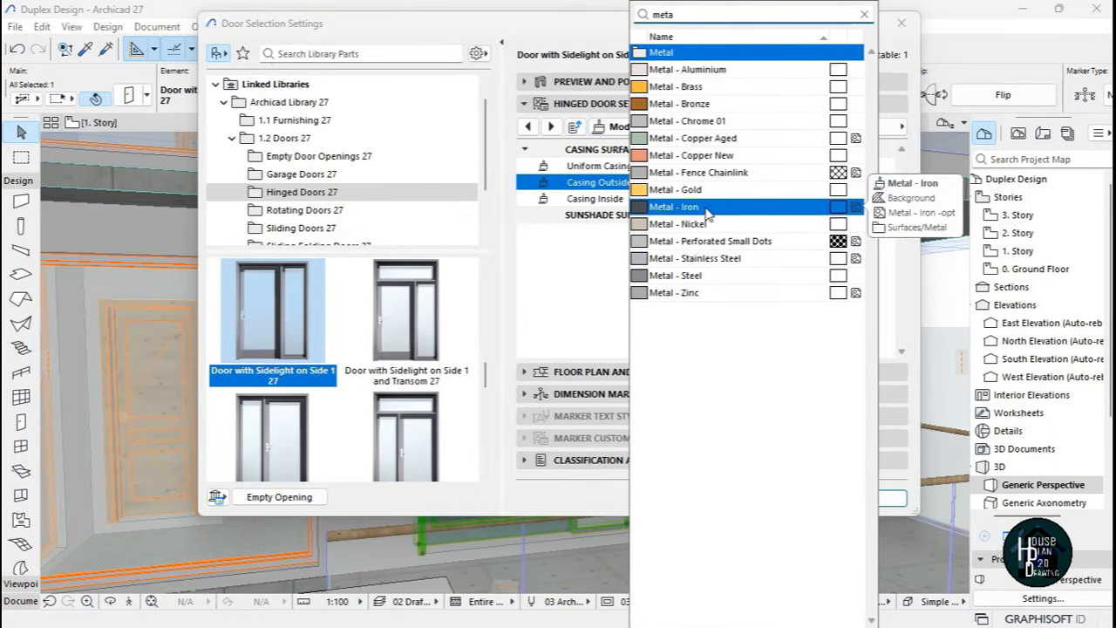
pyautogui.click(715, 205)
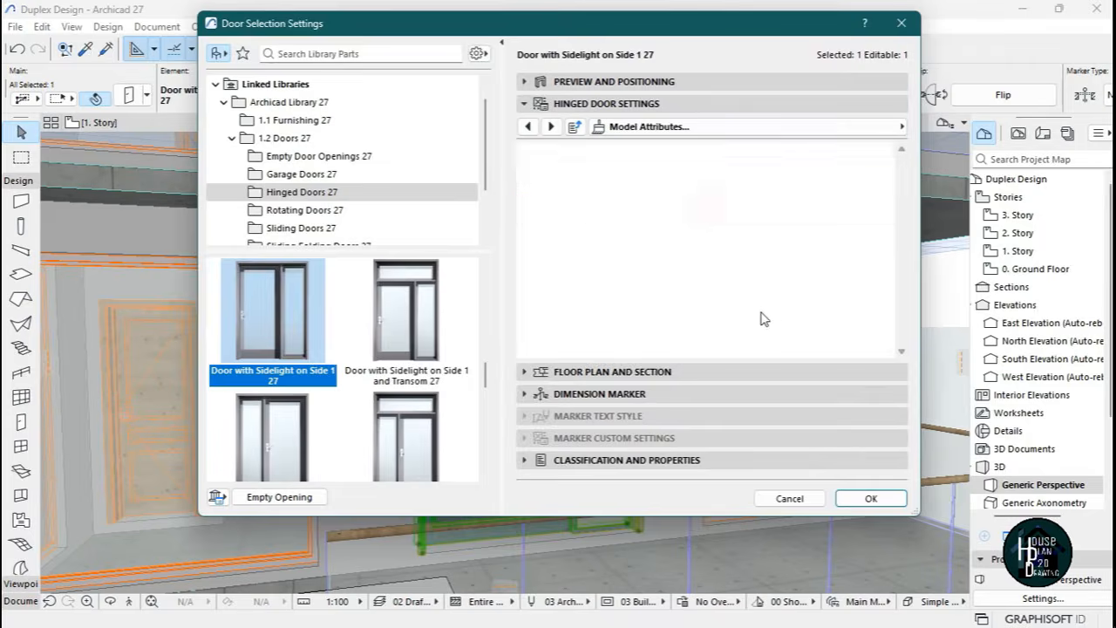
pyautogui.click(840, 129)
pyautogui.click(840, 129)
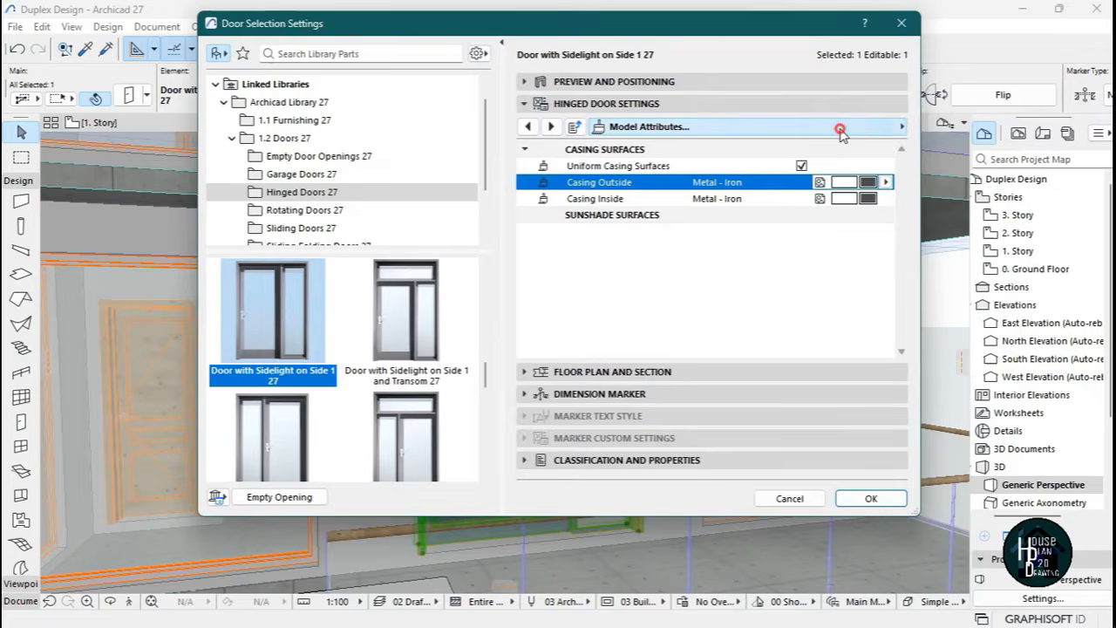
pyautogui.click(867, 500)
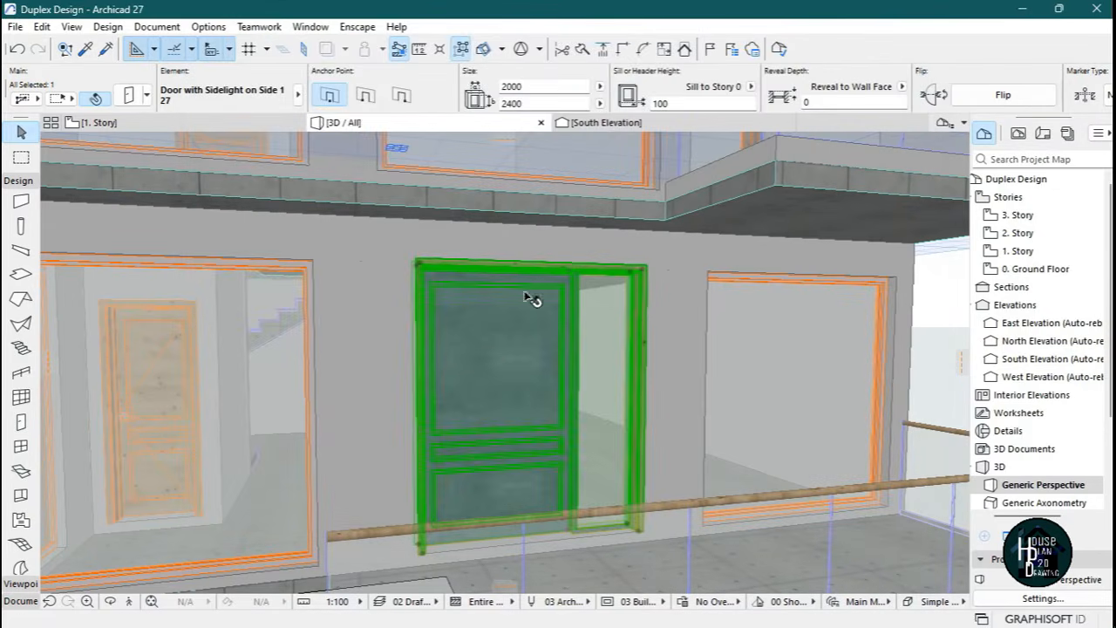
pyautogui.press('Escape')
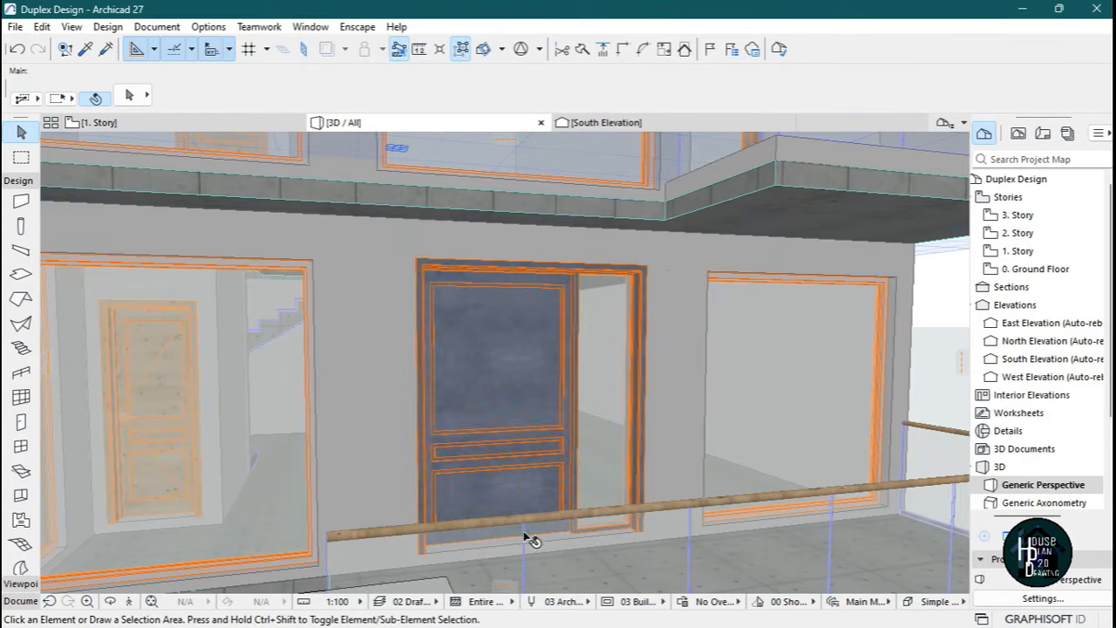
# Examine the duplex with the refined entrance door in 3D from the front and the side.
pyautogui.click(130, 601)
pyautogui.press('Up')
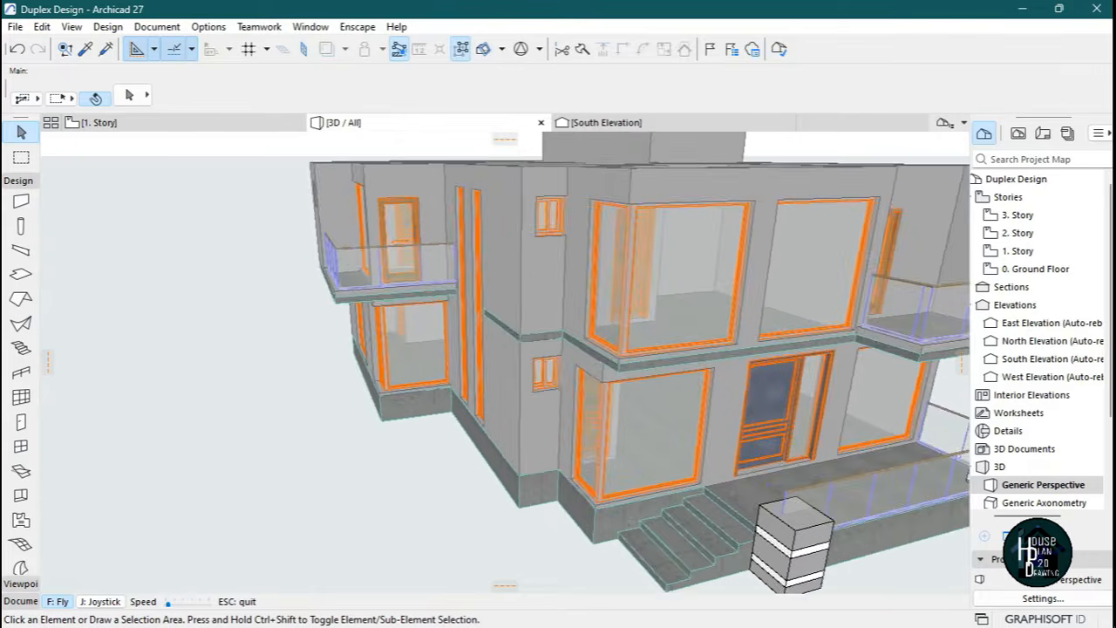
pyautogui.press('Down')
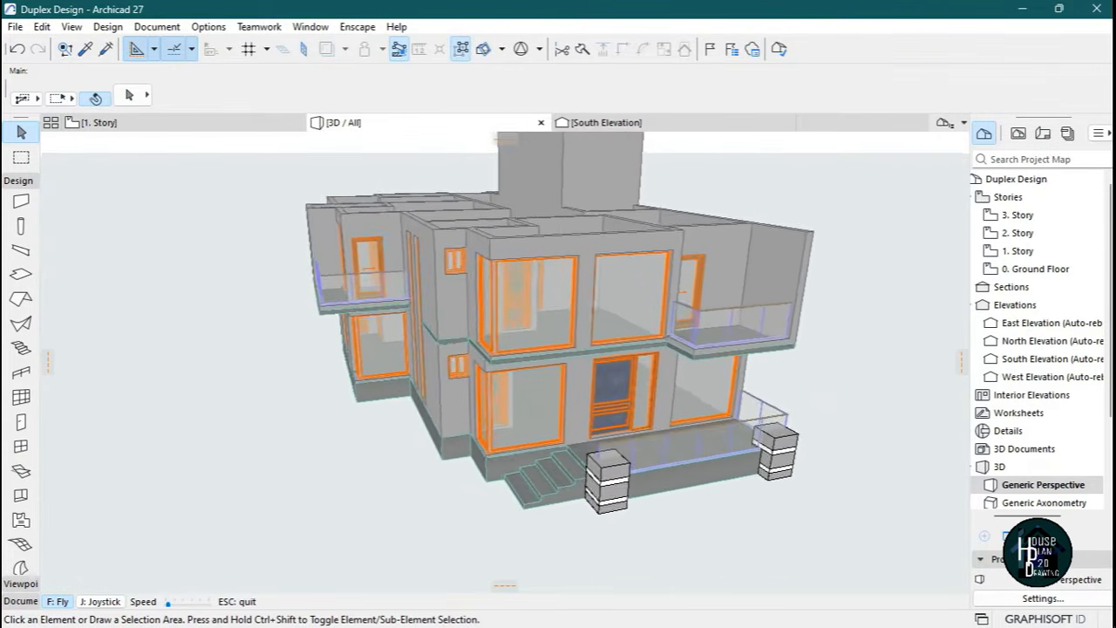
pyautogui.press('Left')
pyautogui.press('Right')
pyautogui.press('Left')
pyautogui.press('pageup')
pyautogui.press('Up')
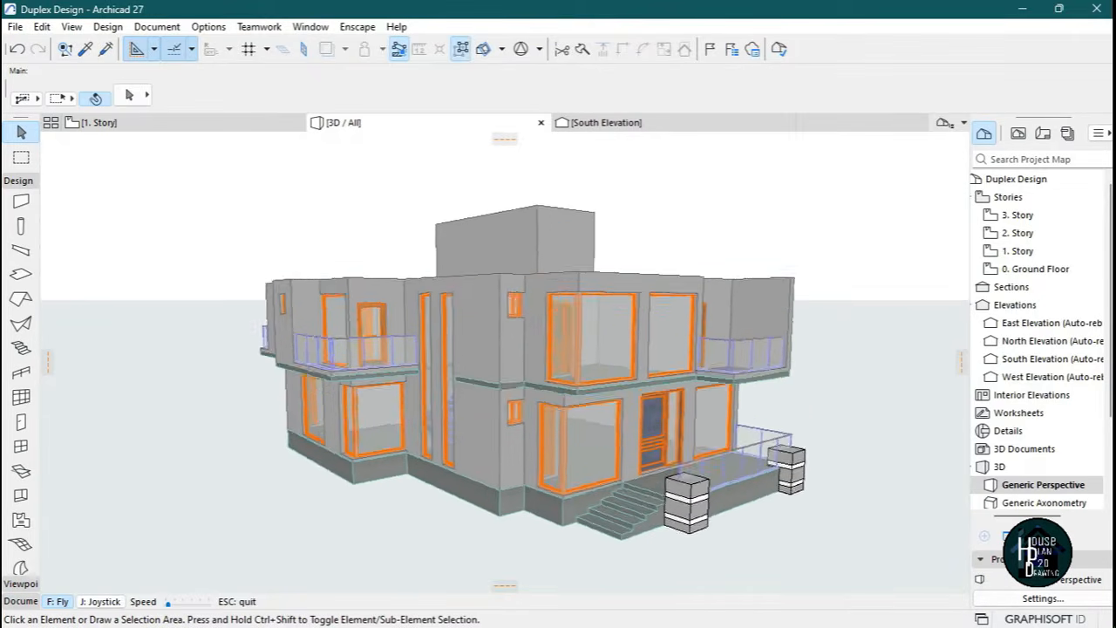
pyautogui.press('Escape')
# Switch to the Multigenerational House project in ARCHICAD 25 and examine its roof edge and the front parapet wall's profile in 3D.
pyautogui.moveTo(685, 623)
pyautogui.click(720, 610)
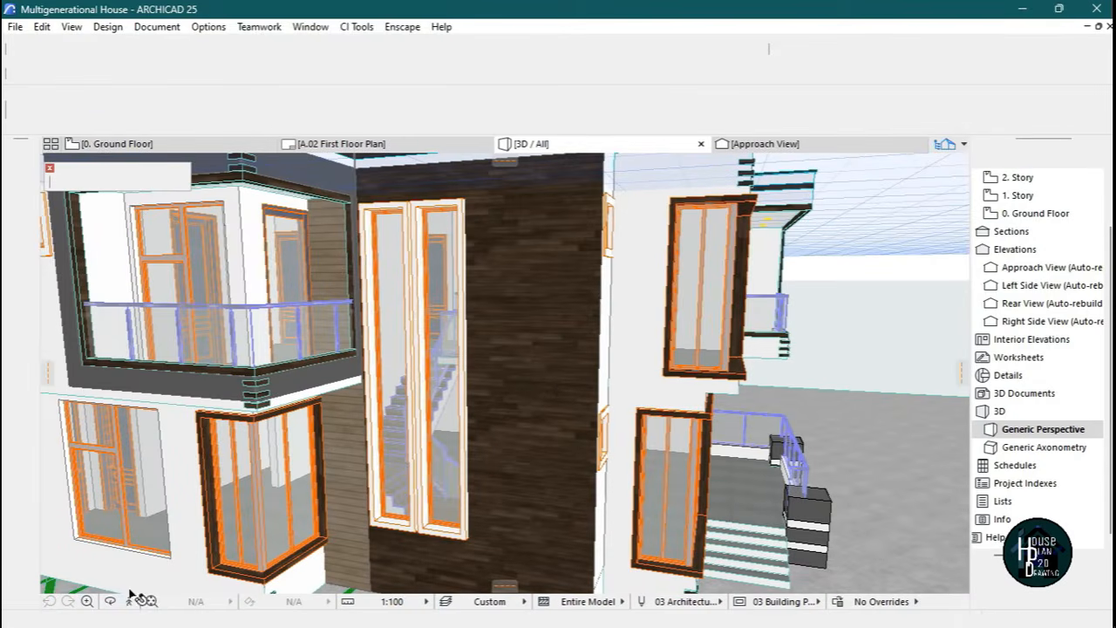
pyautogui.click(131, 601)
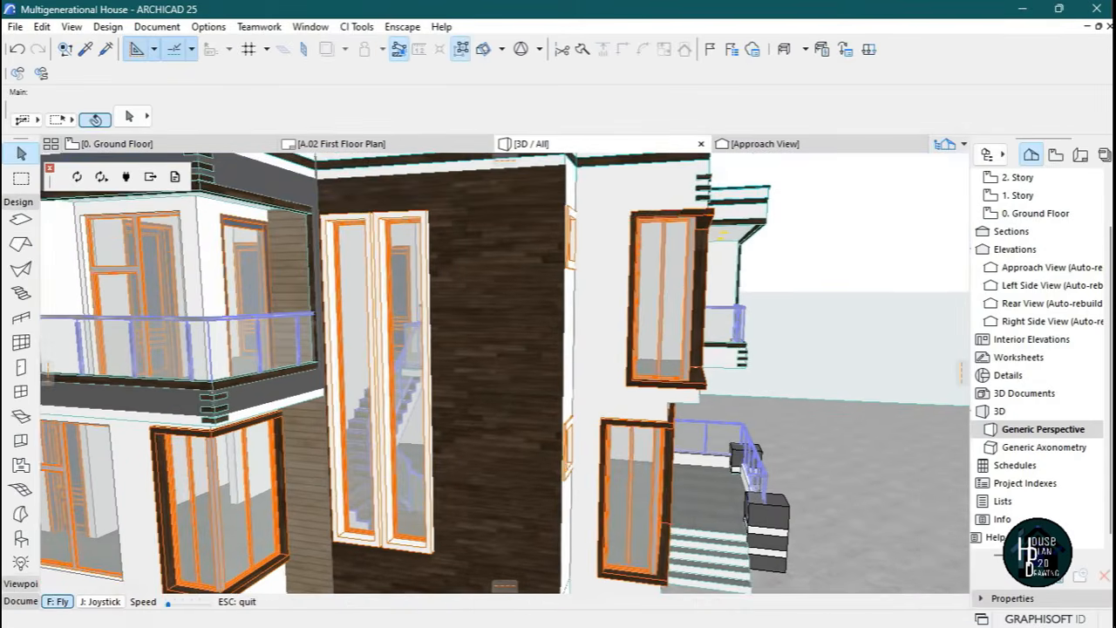
pyautogui.press('Down')
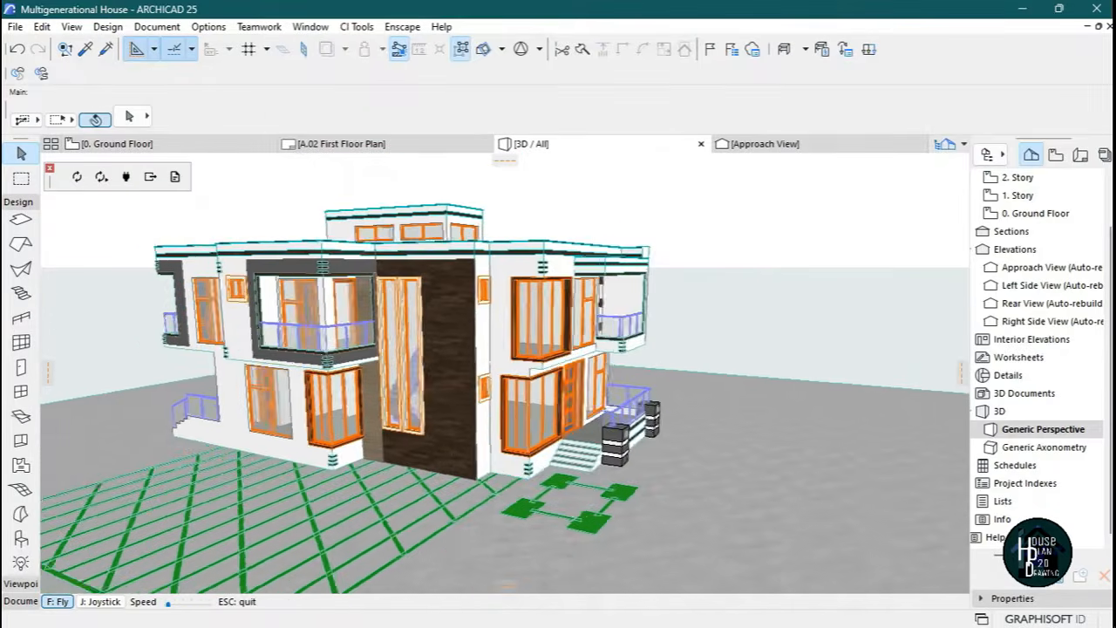
pyautogui.press('Up')
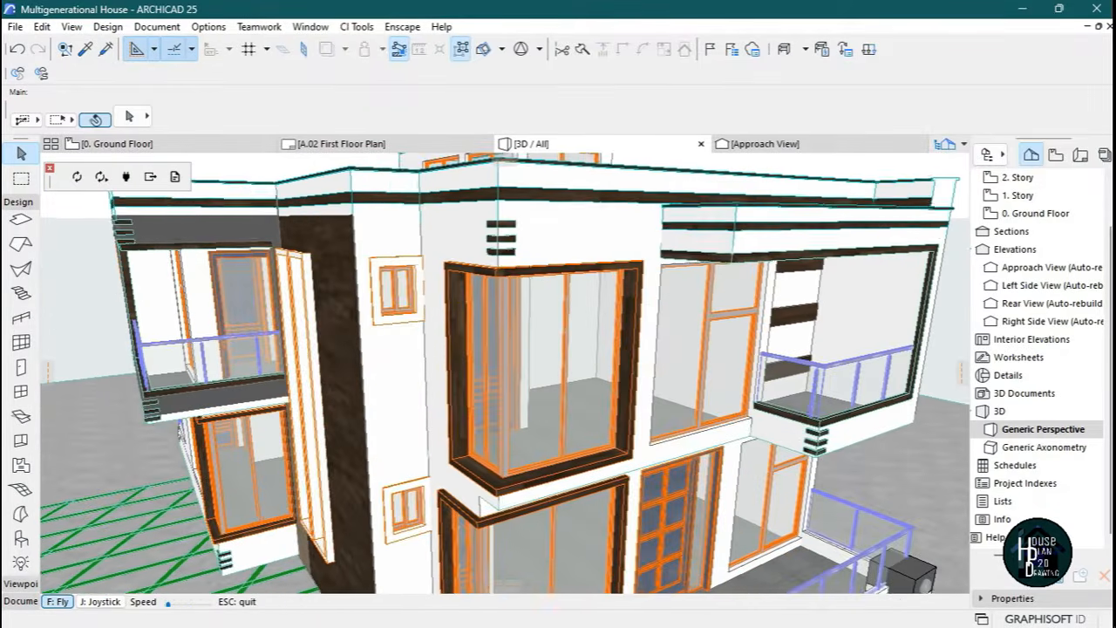
pyautogui.press('Escape')
pyautogui.click(541, 165)
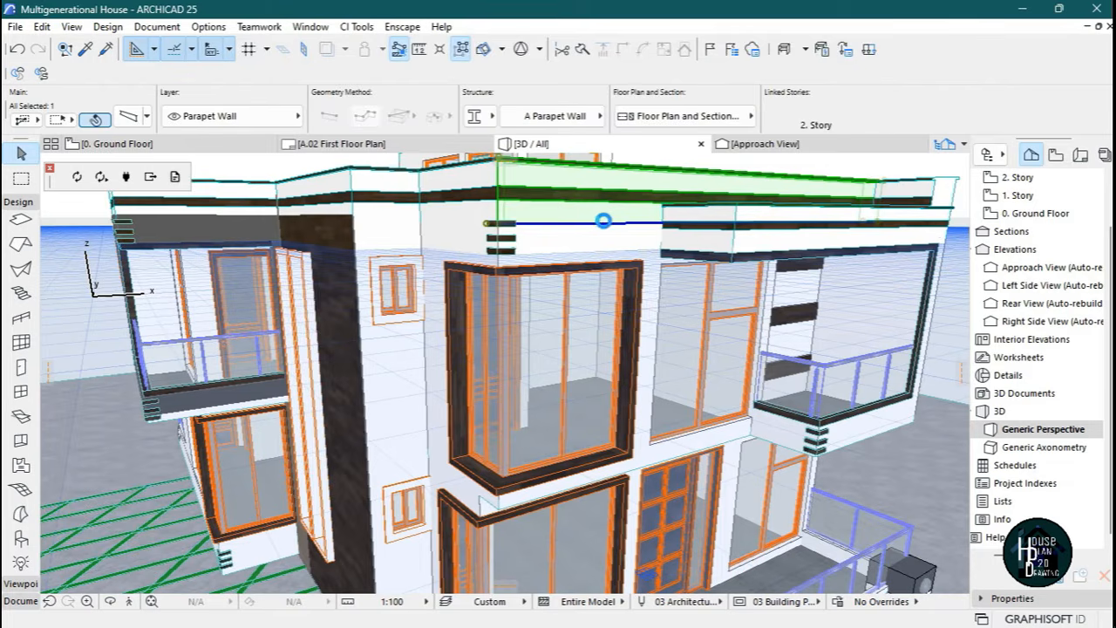
pyautogui.press('Escape')
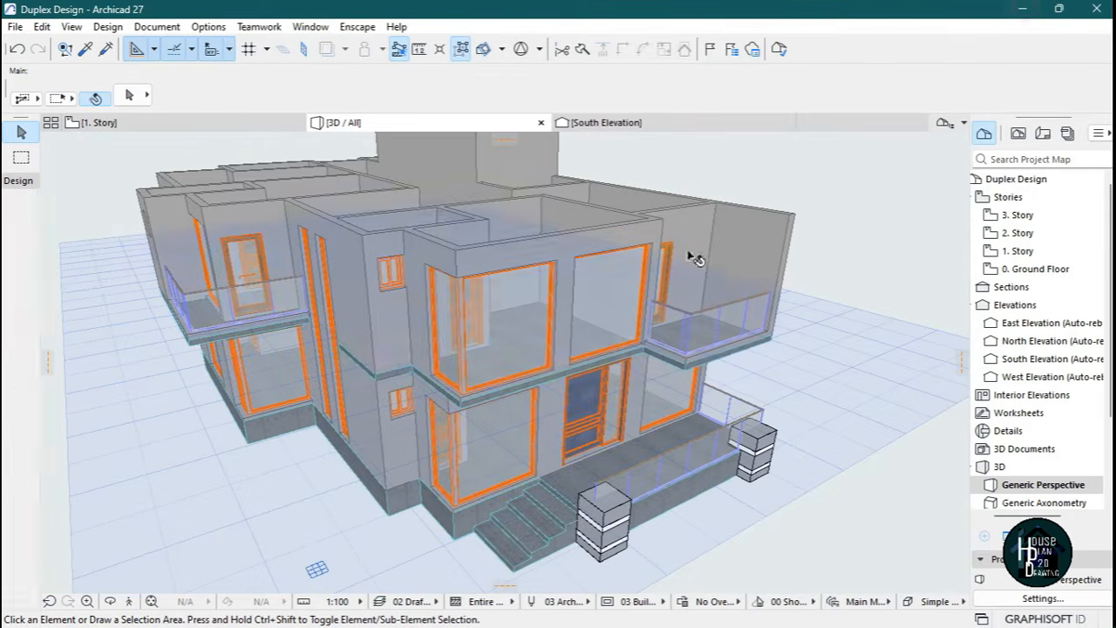
# Open the Profile Manager for complex profiles in the Duplex Design project in Archicad 27.
pyautogui.click(215, 28)
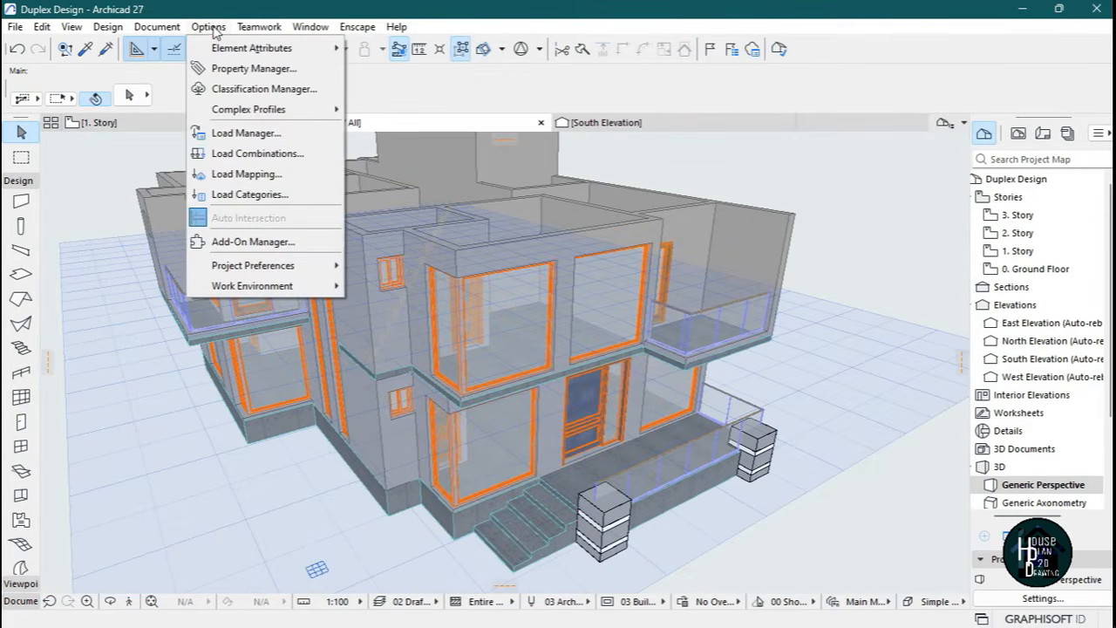
pyautogui.moveTo(275, 113)
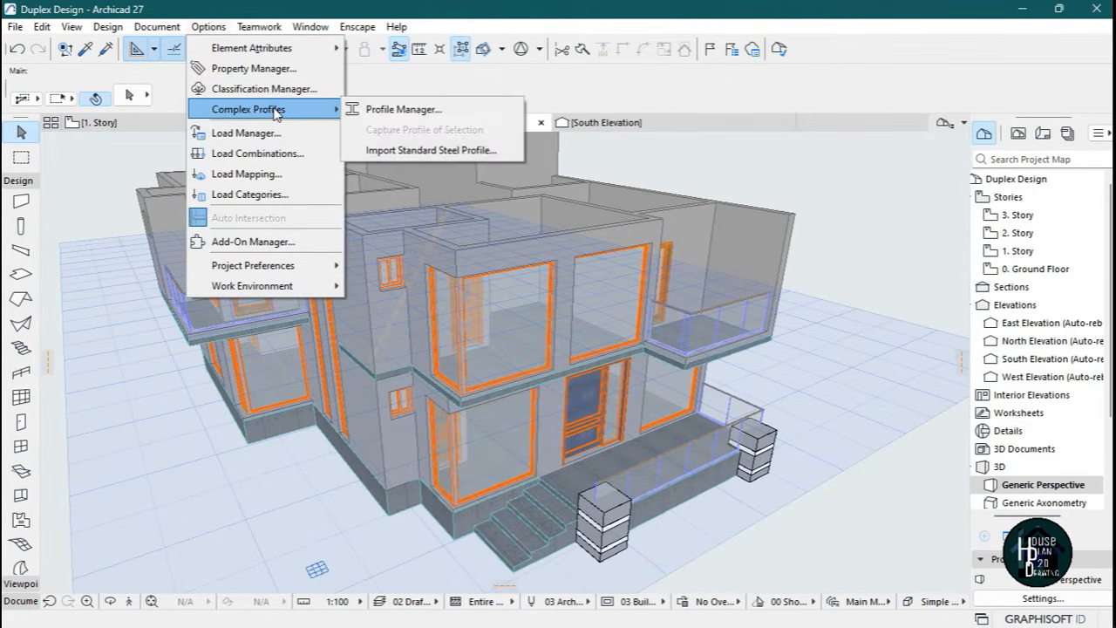
pyautogui.click(383, 109)
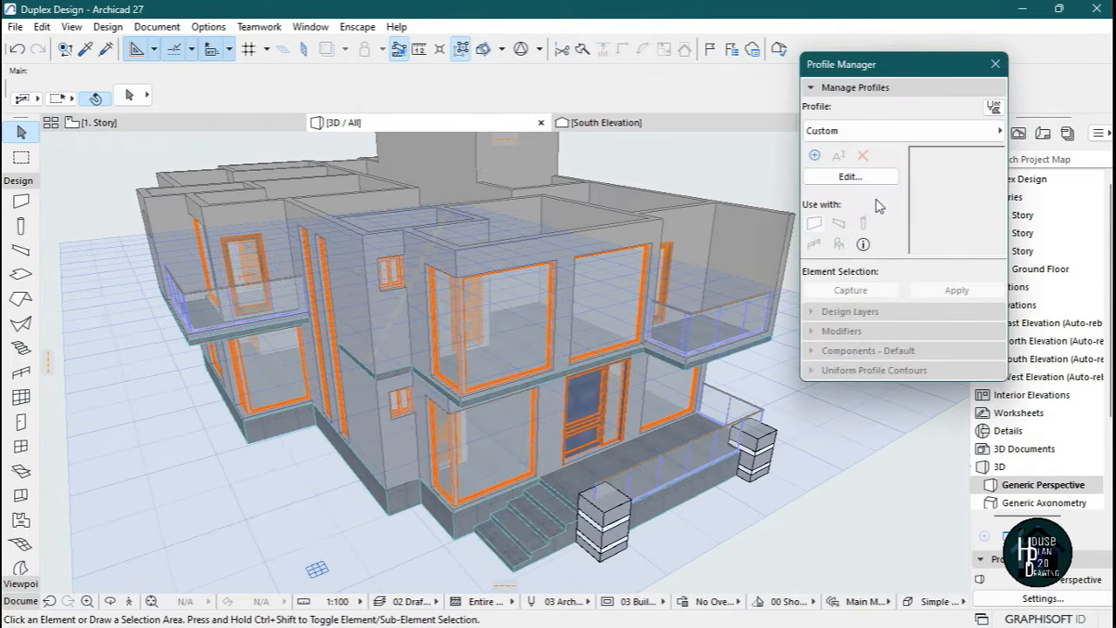
# Create a new empty complex profile named "A Parapet Wall" in the Structural Brick folder.
pyautogui.click(814, 155)
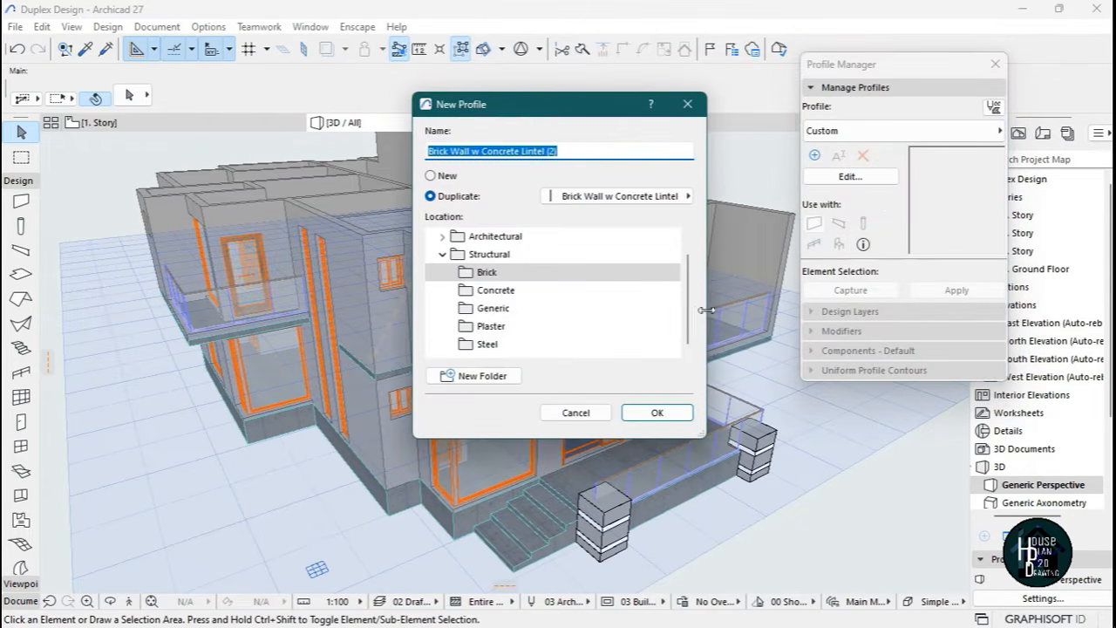
pyautogui.click(431, 176)
pyautogui.moveTo(494, 151); pyautogui.dragTo(413, 151)
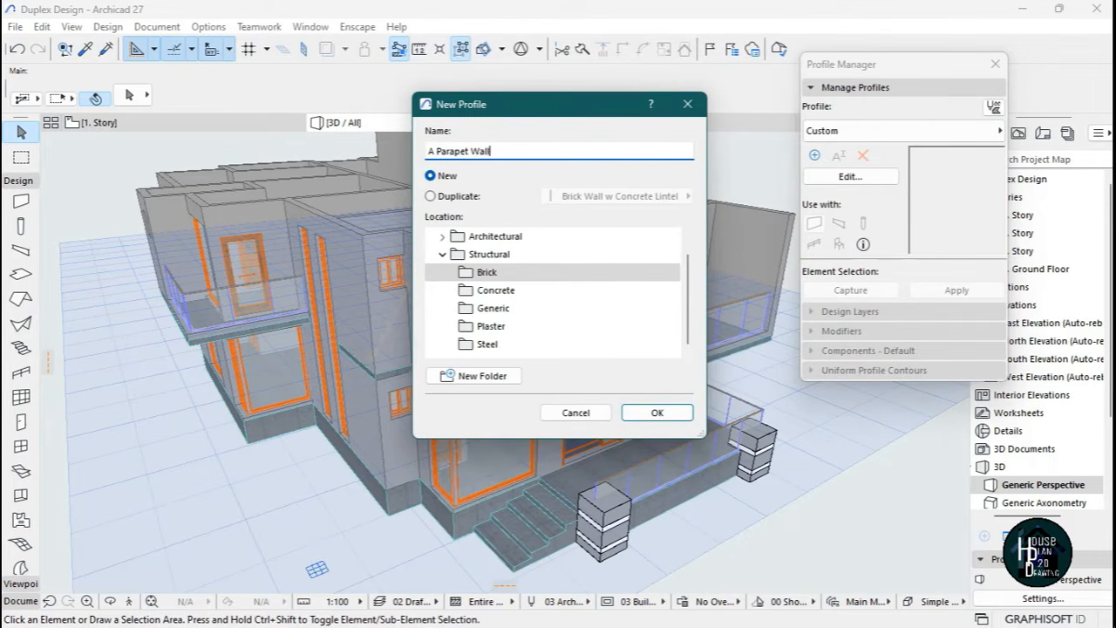
pyautogui.click(657, 412)
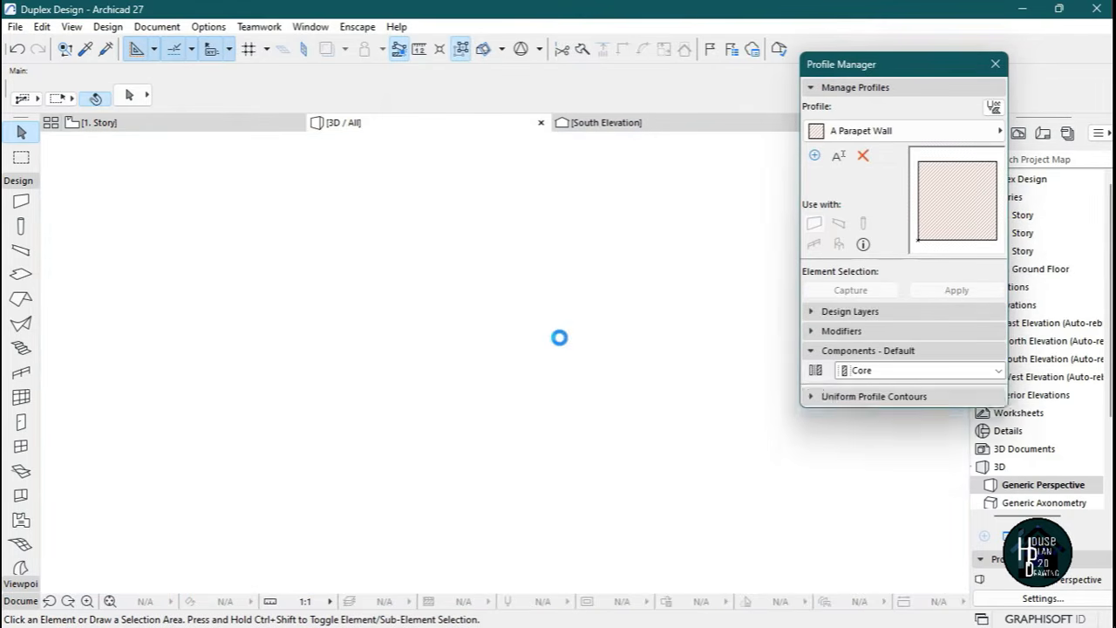
# Delete the default square component from the profile and make the profile usable with beams only.
pyautogui.scroll(-5, 500, 327)
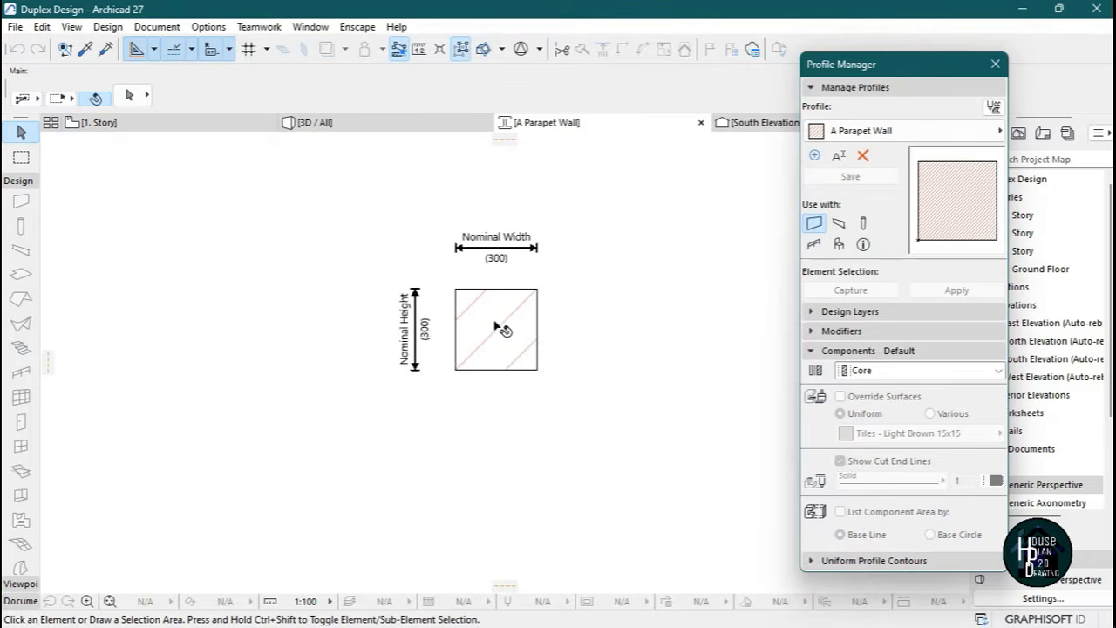
pyautogui.click(344, 214)
pyautogui.click(618, 437)
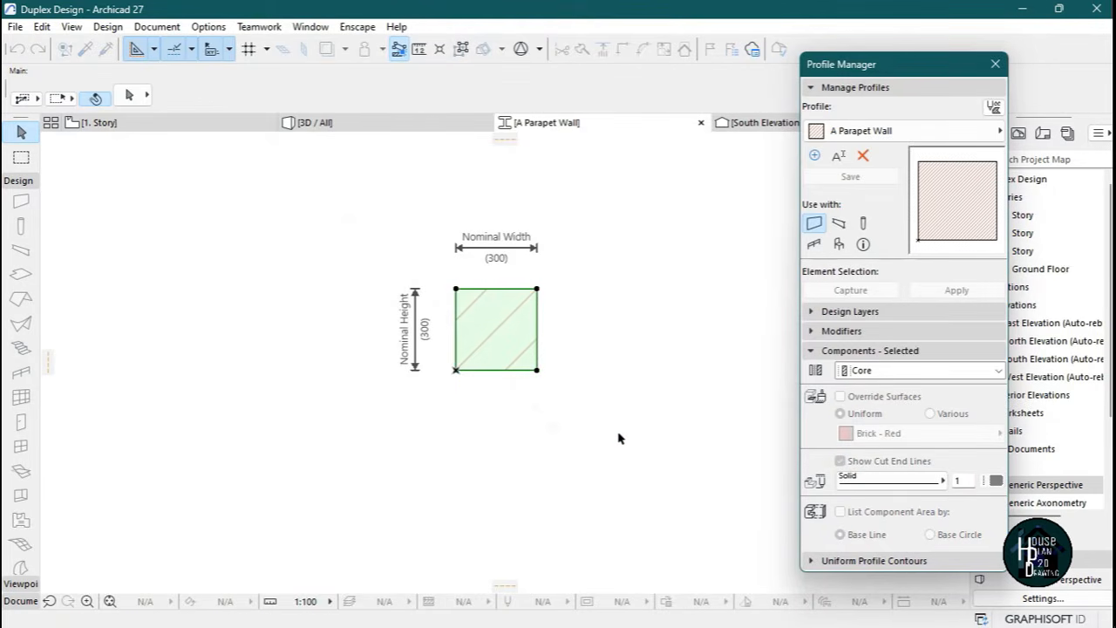
pyautogui.press('Delete')
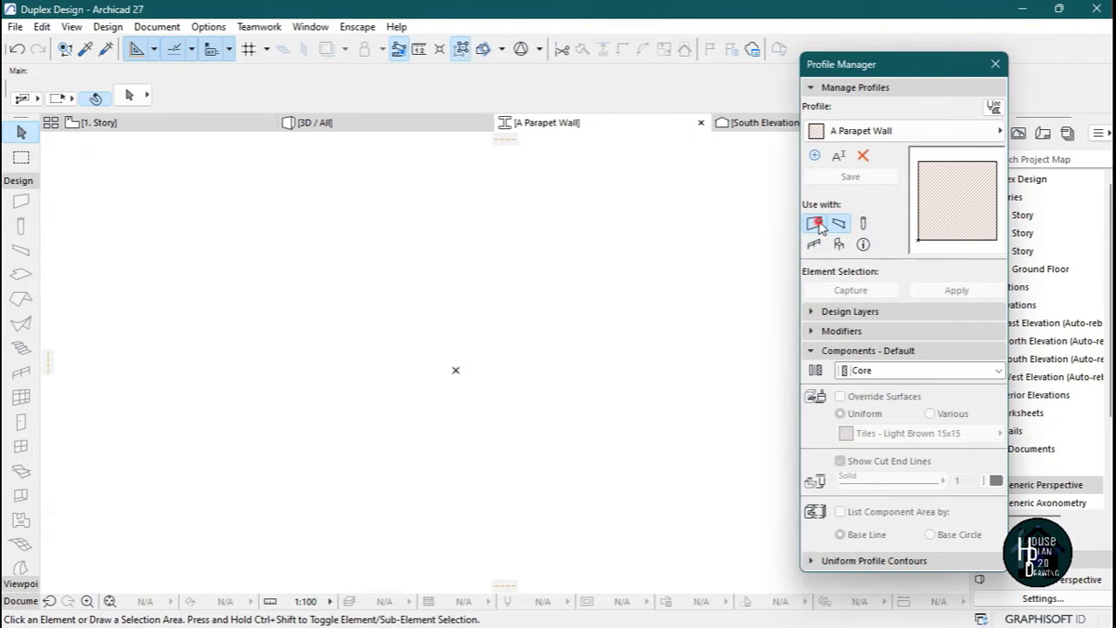
# Draw a rectangular polyline 225 mm wide and 800 mm high from the profile origin, using the Line tool with pen 1.
pyautogui.click(21, 601)
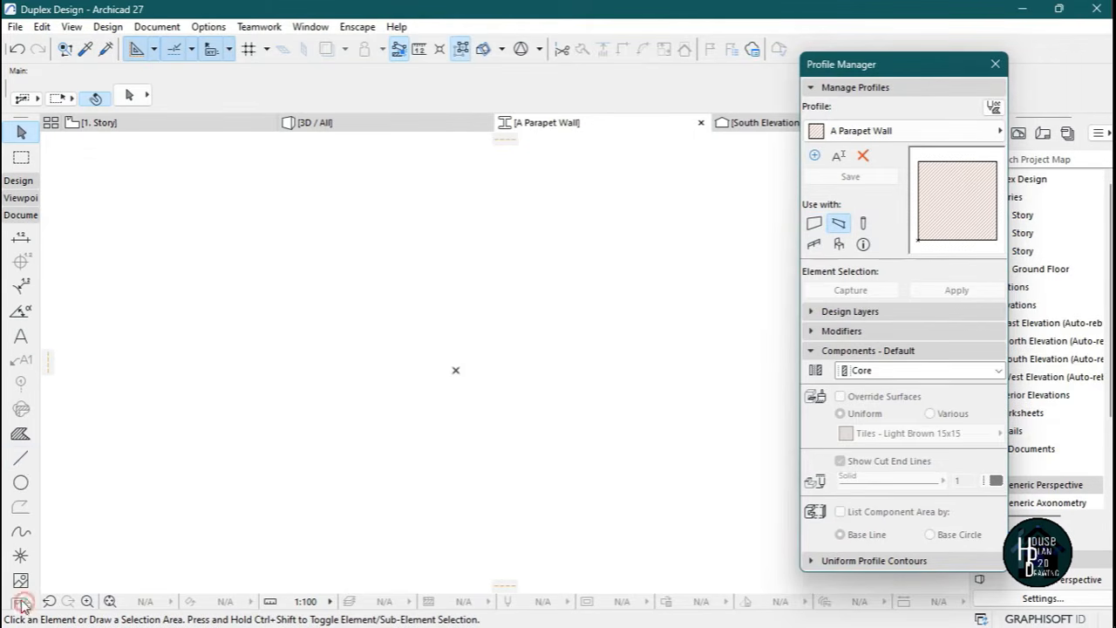
pyautogui.click(21, 459)
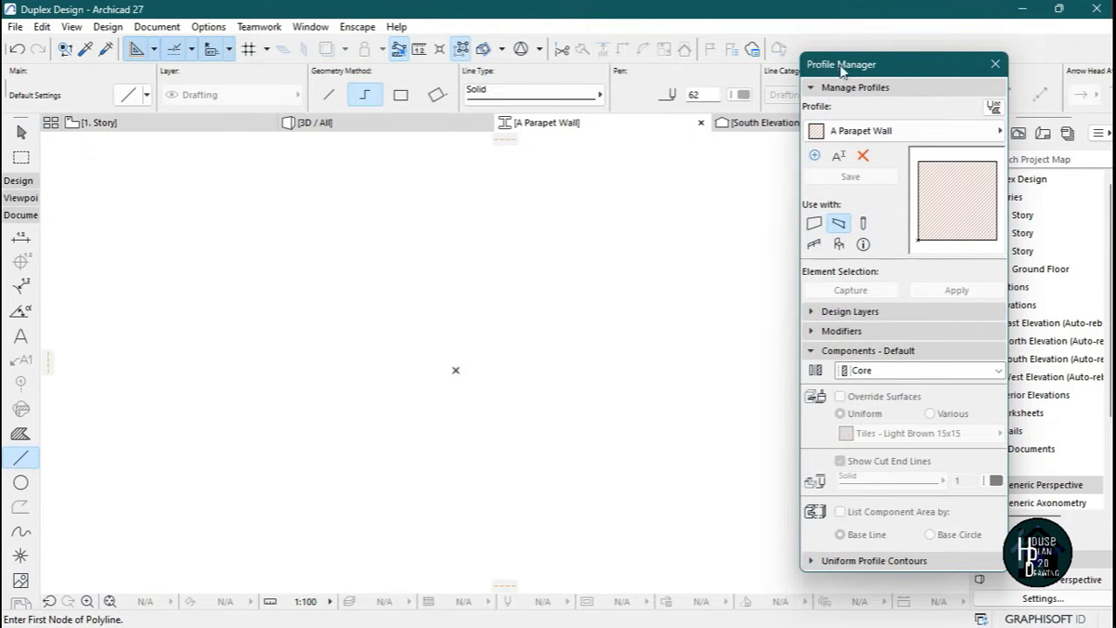
pyautogui.click(740, 95)
pyautogui.click(761, 94)
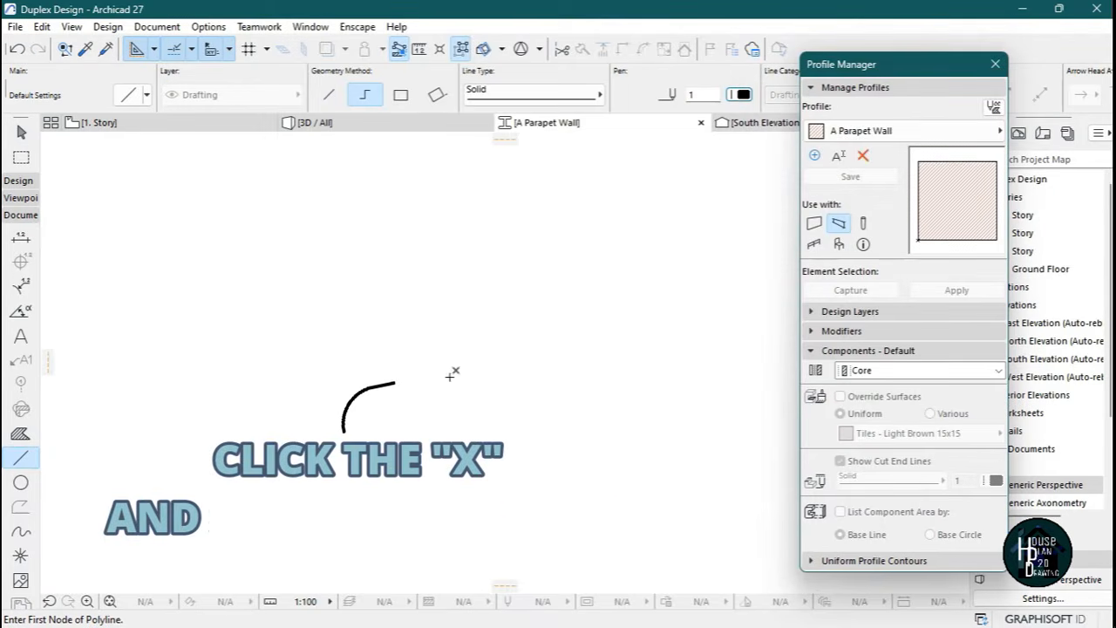
pyautogui.click(455, 371)
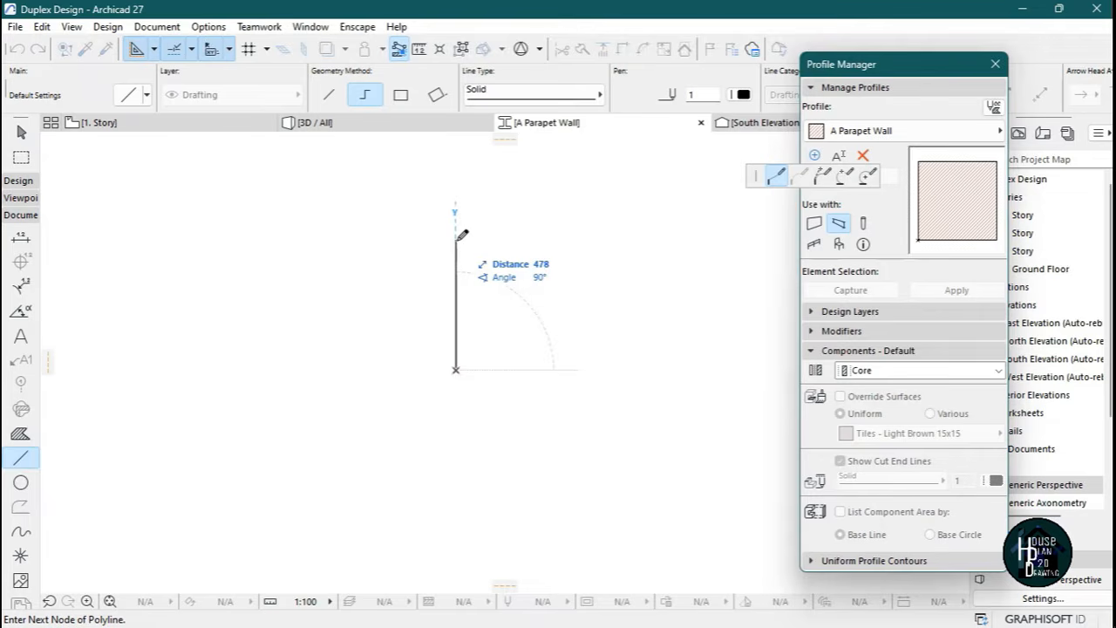
pyautogui.write('800')
pyautogui.press('Return')
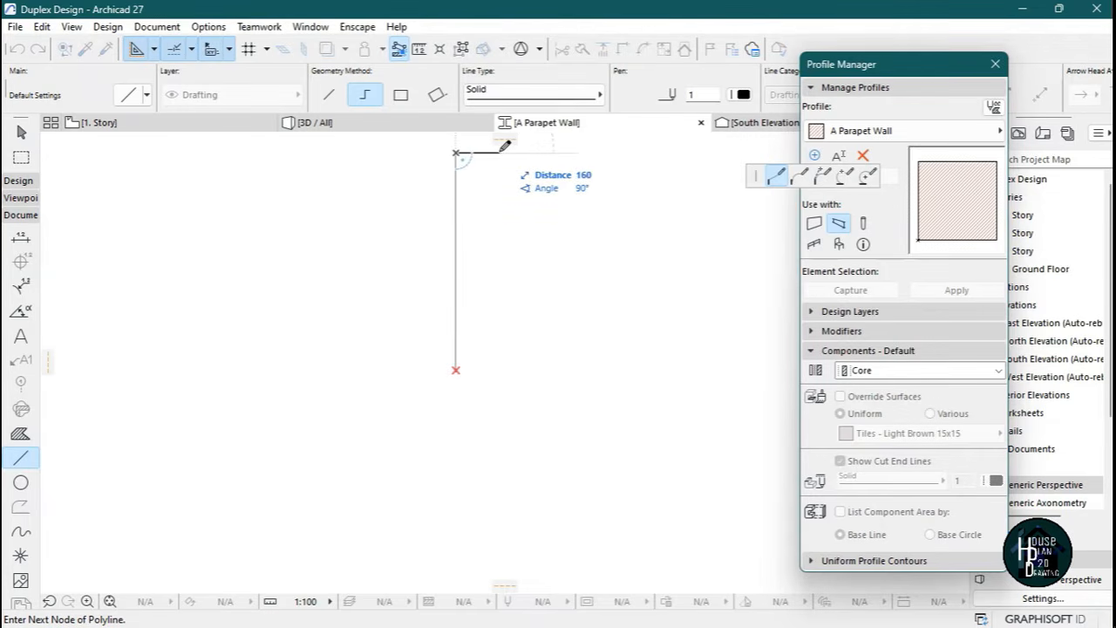
pyautogui.write('225')
pyautogui.press('Return')
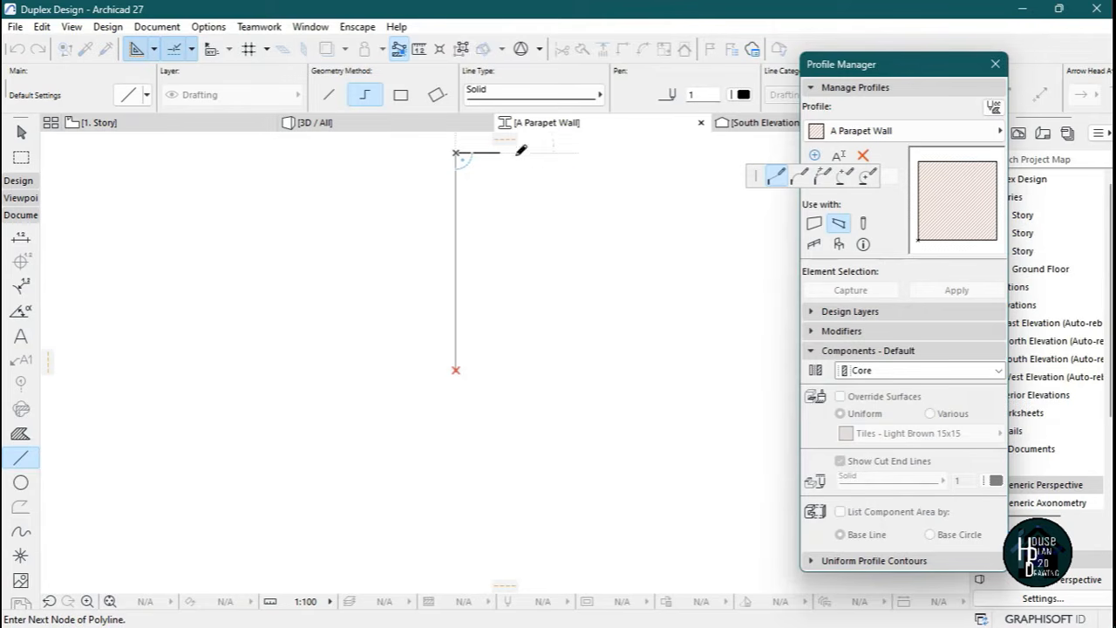
pyautogui.click(516, 369)
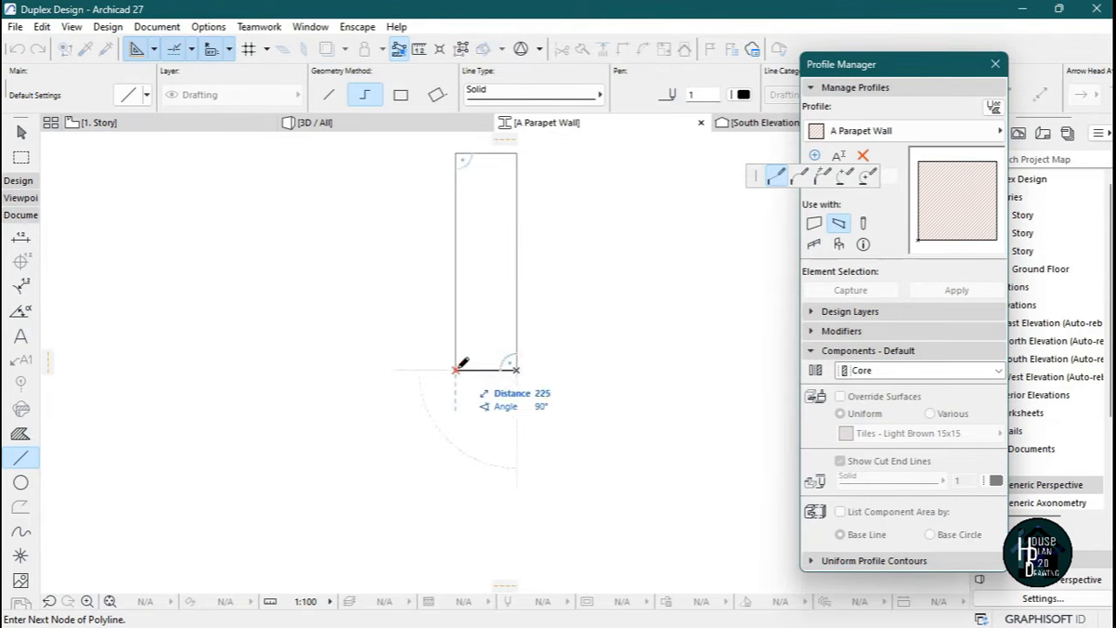
pyautogui.click(455, 369)
pyautogui.press('Escape')
# Draw a horizontal line across the rectangle between the midpoints of its two long sides.
pyautogui.moveTo(493, 259); pyautogui.dragTo(498, 319, button='middle')
pyautogui.scroll(2, 498, 315)
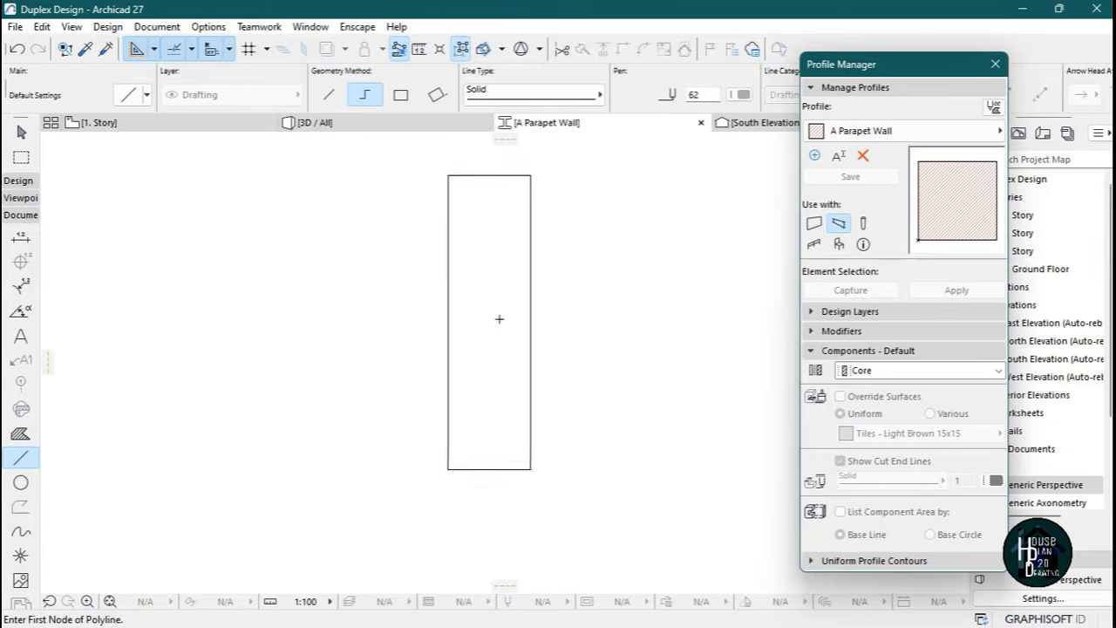
pyautogui.click(444, 320)
pyautogui.doubleClick(534, 321)
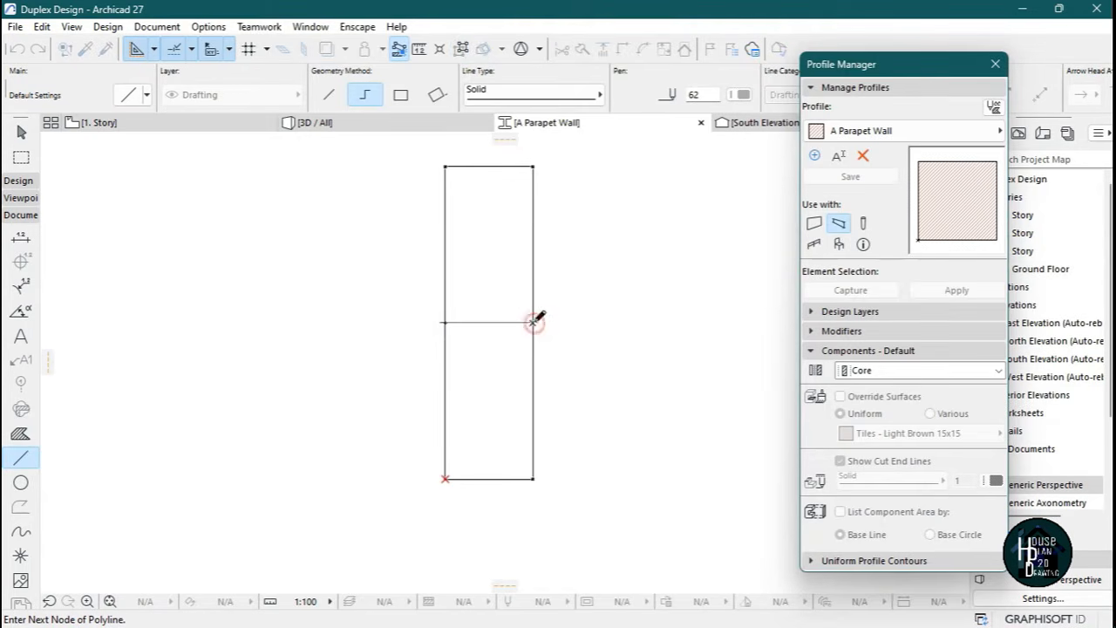
pyautogui.press('Escape')
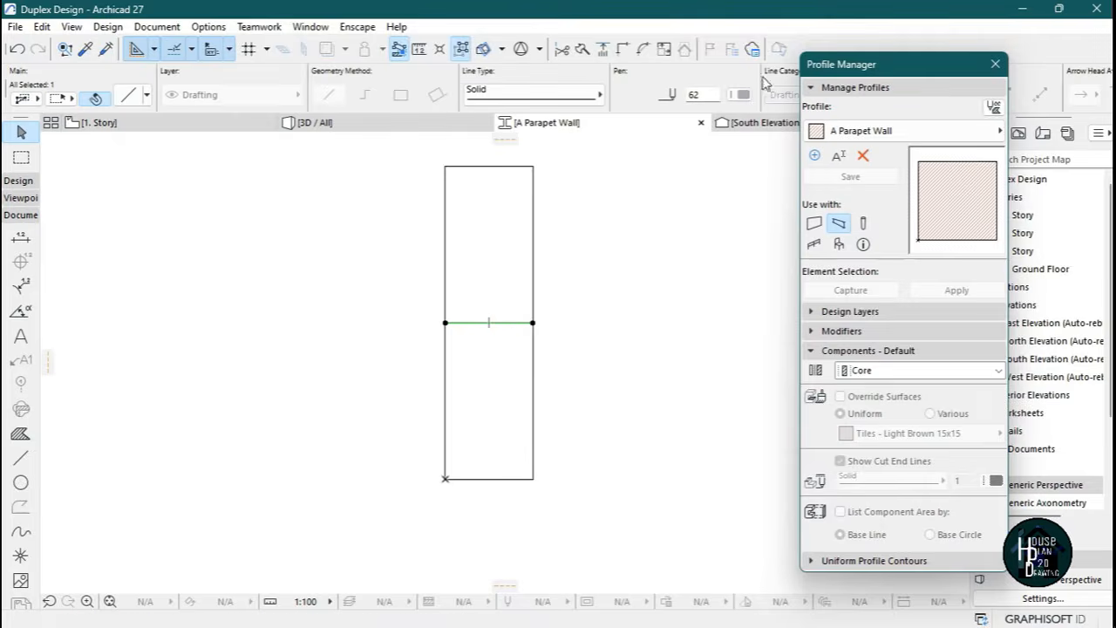
# Set pen 1 for the middle horizontal line and for the Line tool's default settings.
pyautogui.click(739, 94)
pyautogui.click(760, 92)
pyautogui.click(21, 457)
pyautogui.click(742, 94)
pyautogui.click(747, 96)
pyautogui.press('Escape')
pyautogui.press('Escape')
# Place a copy of the middle horizontal line 75 mm above it.
pyautogui.click(498, 325)
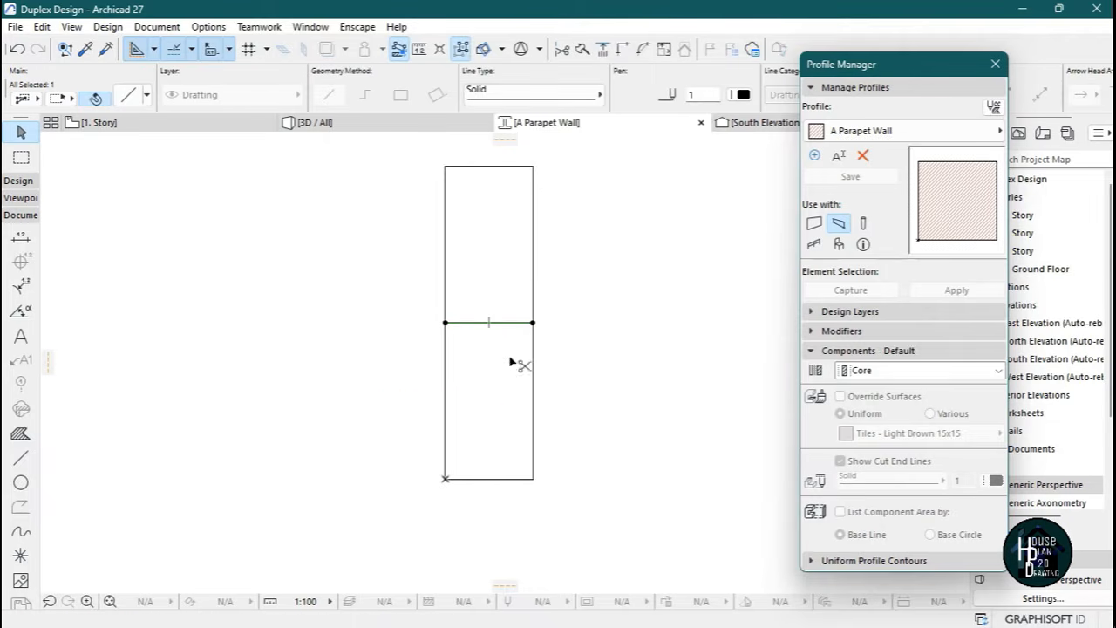
pyautogui.hotkey('ctrl', 'shift', 'd')
pyautogui.click(532, 323)
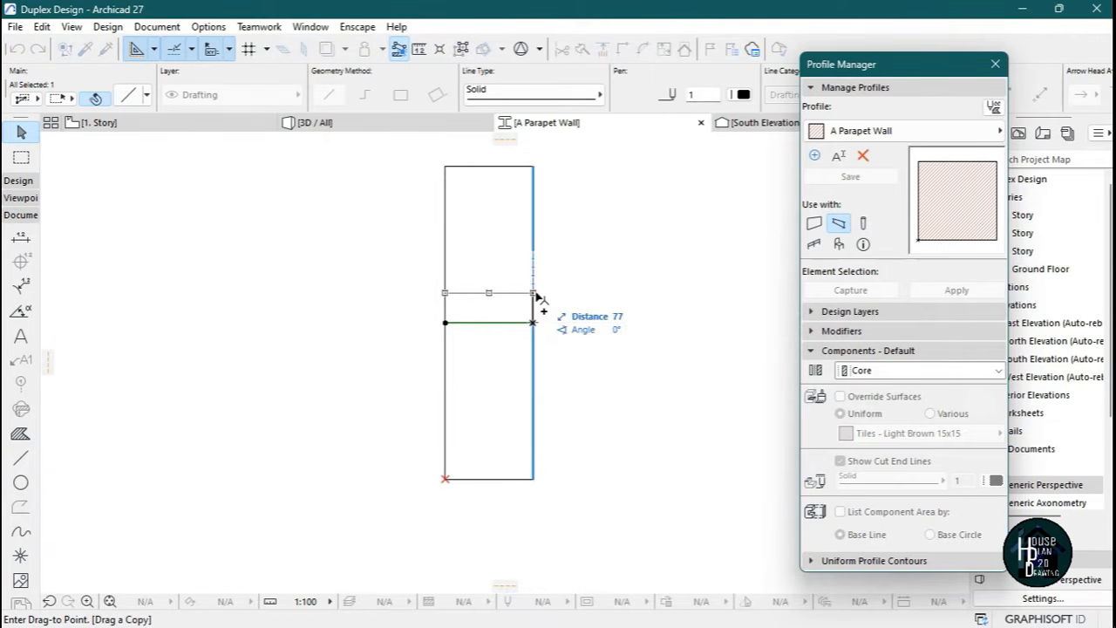
pyautogui.write('75')
pyautogui.press('Return')
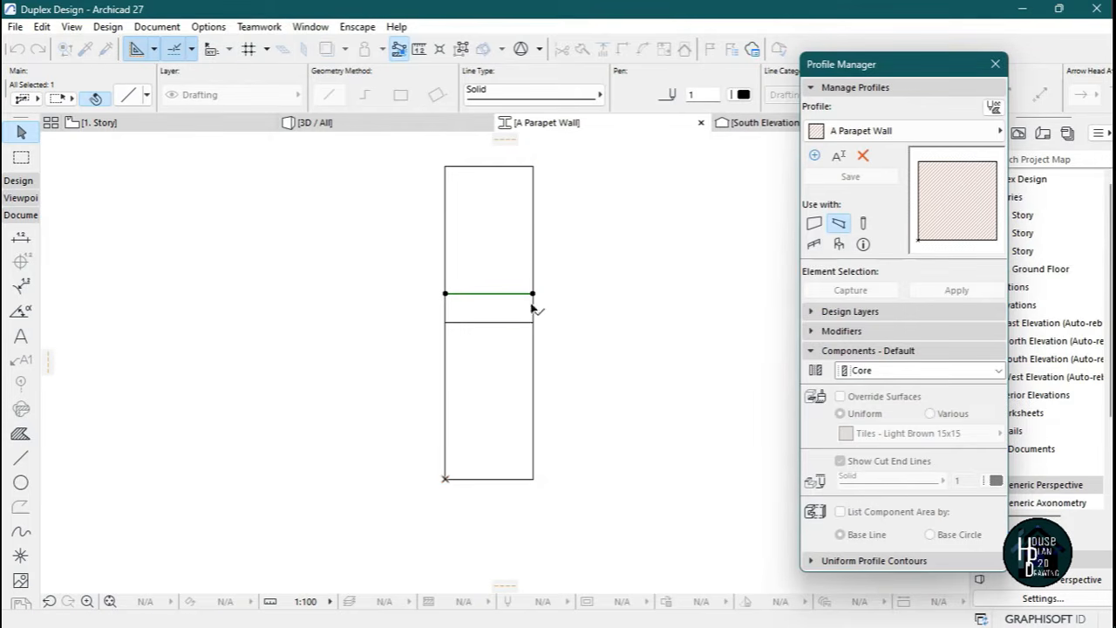
# Move the original middle horizontal line 74 mm downward.
pyautogui.click(529, 329)
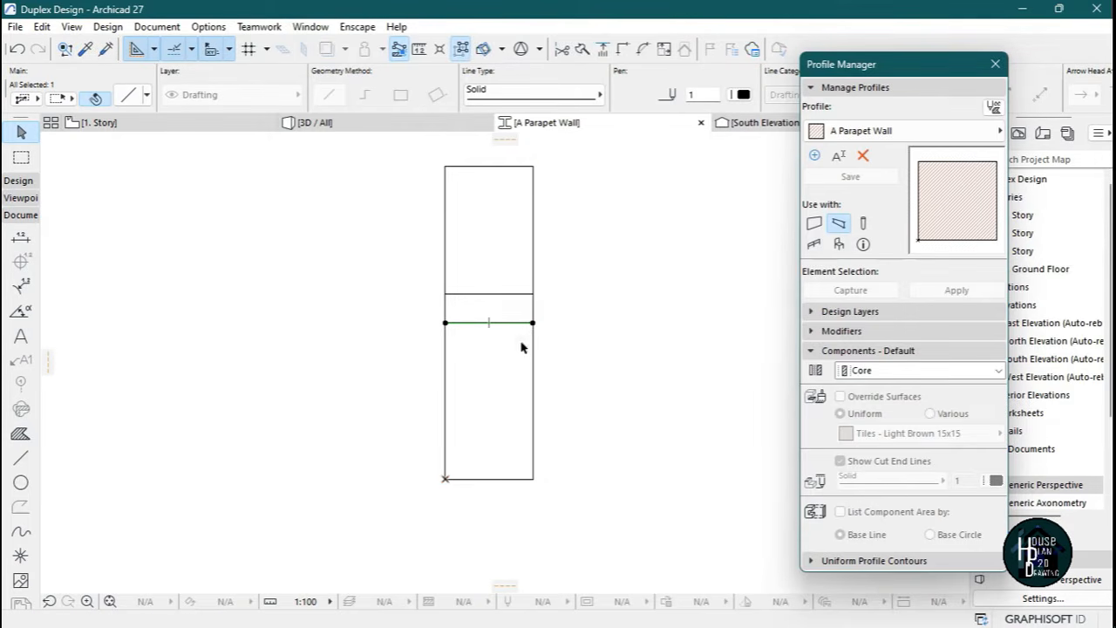
pyautogui.hotkey('ctrl', 'd')
pyautogui.click(534, 323)
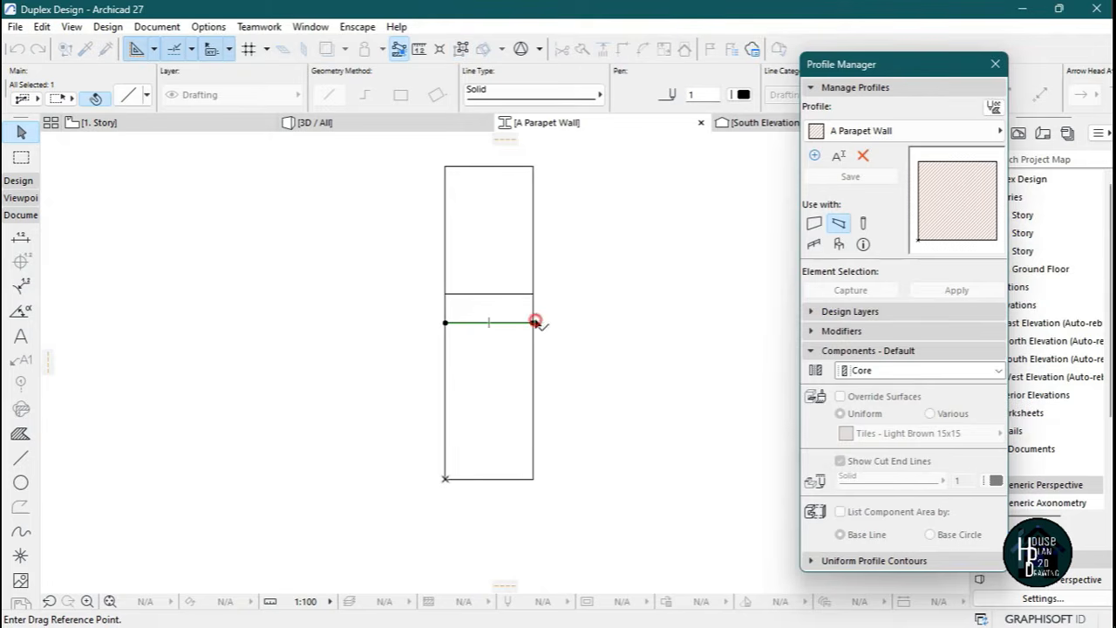
pyautogui.write('74')
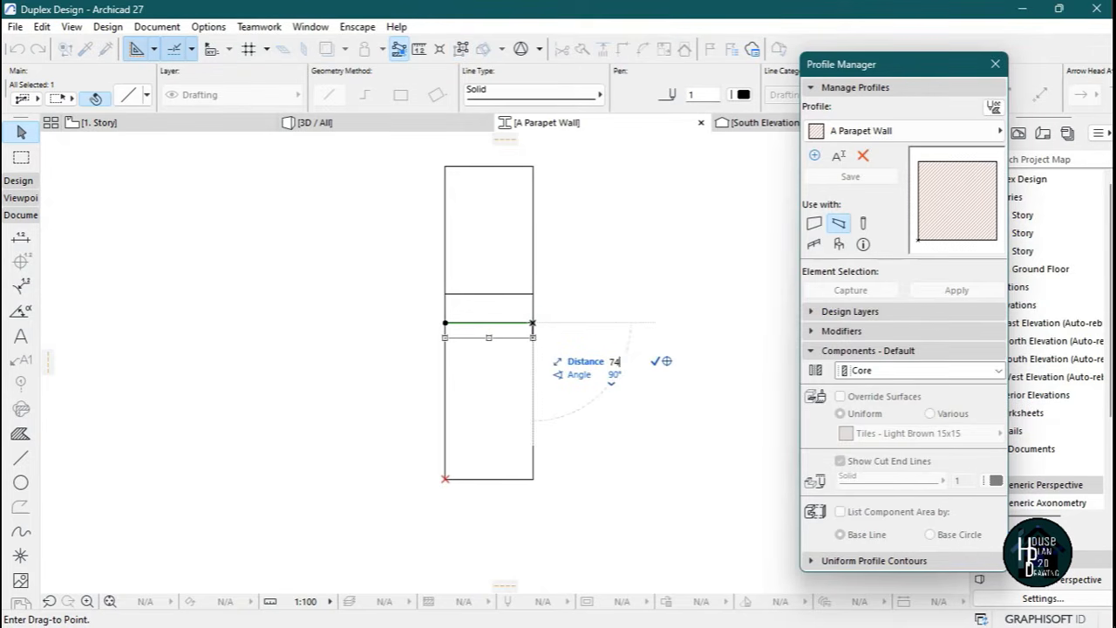
pyautogui.press('Return')
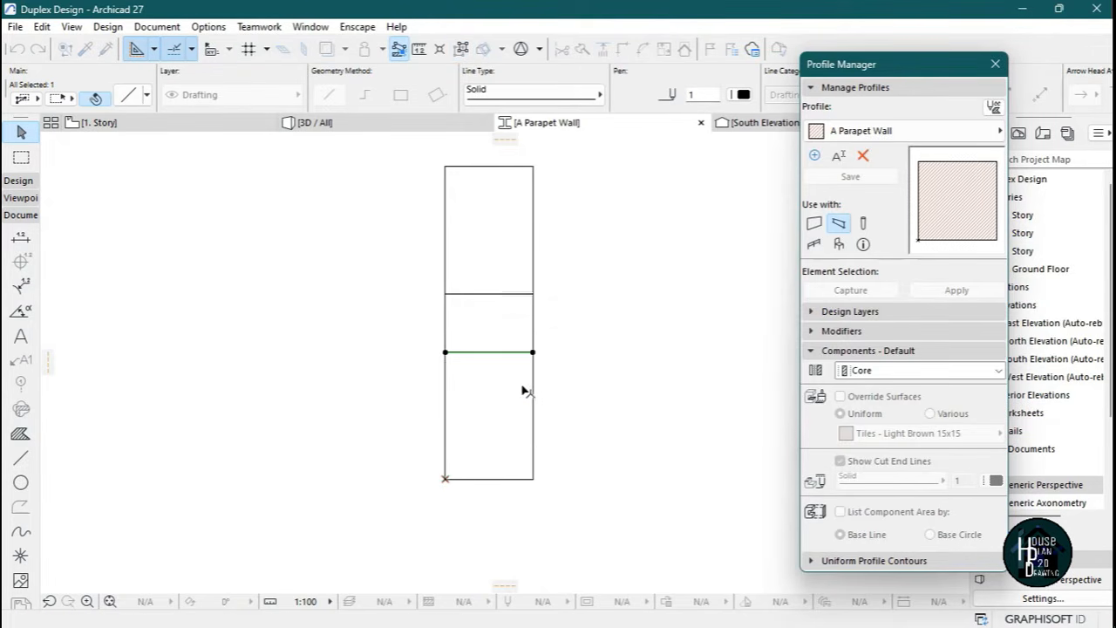
pyautogui.press('Escape')
# Fill the upper, lower and middle sections of the rectangle with the Fill tool's default tile material.
pyautogui.scroll(-3, 511, 299)
pyautogui.scroll(3, 515, 293)
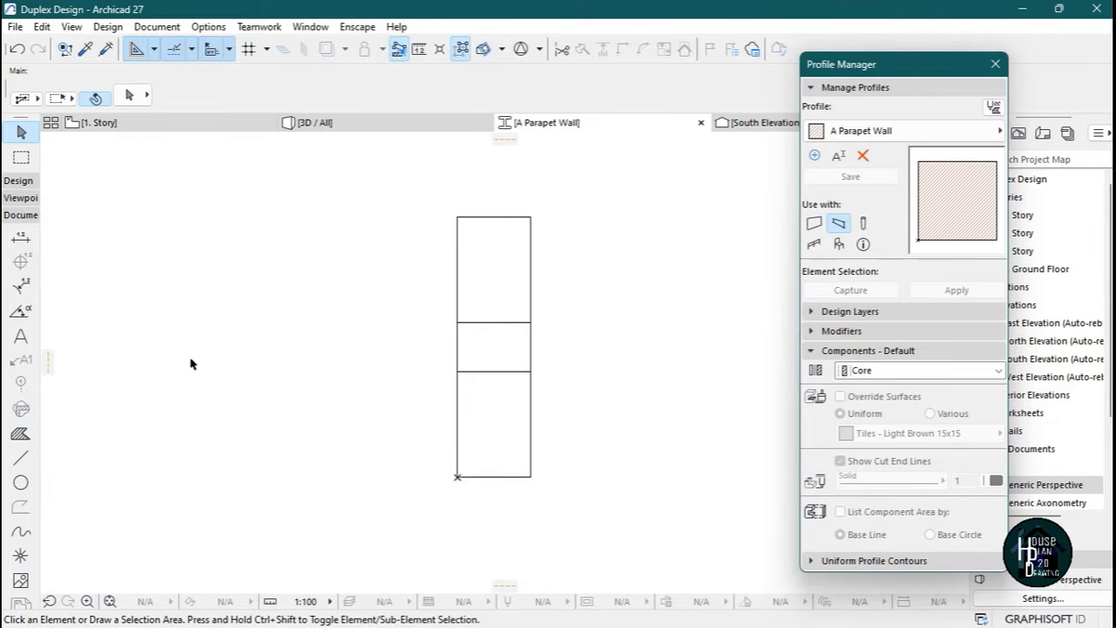
pyautogui.click(20, 436)
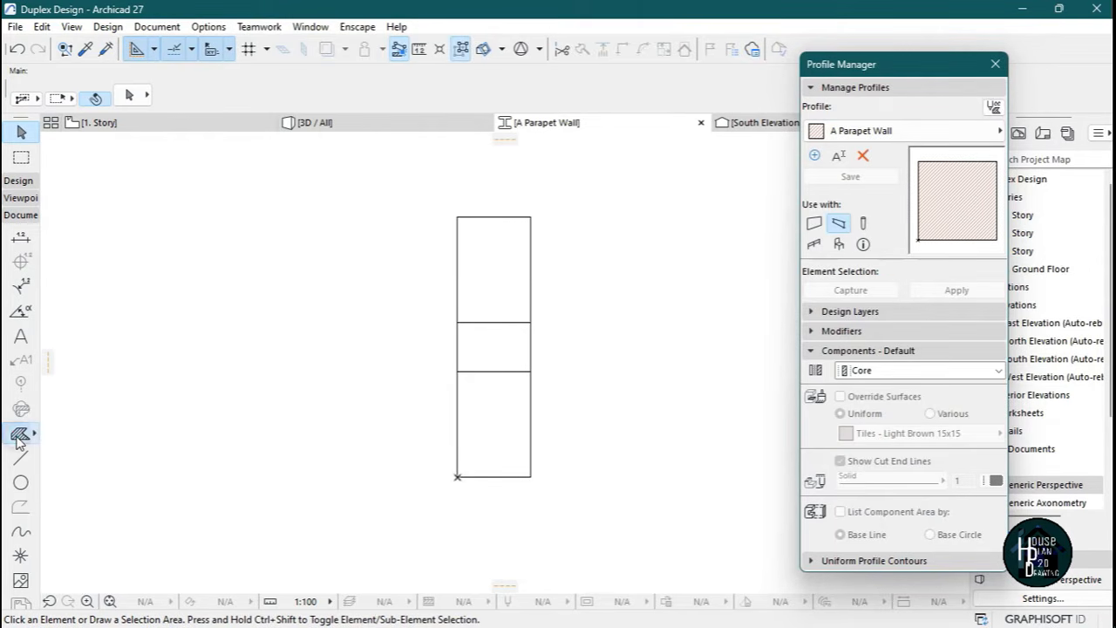
pyautogui.press('space')
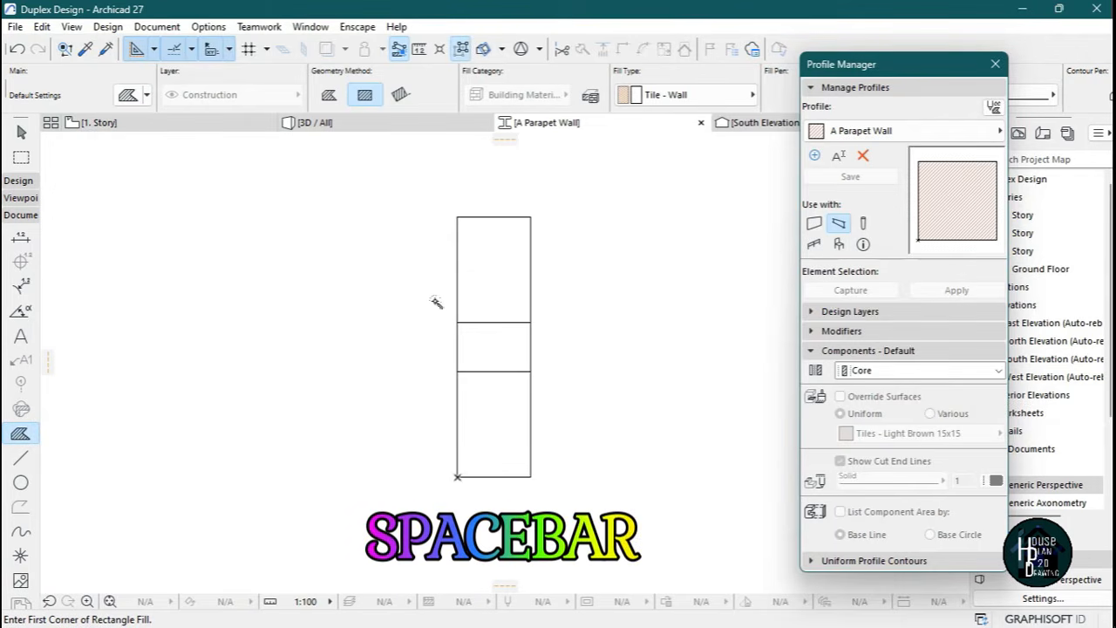
pyautogui.click(496, 256)
pyautogui.click(490, 428)
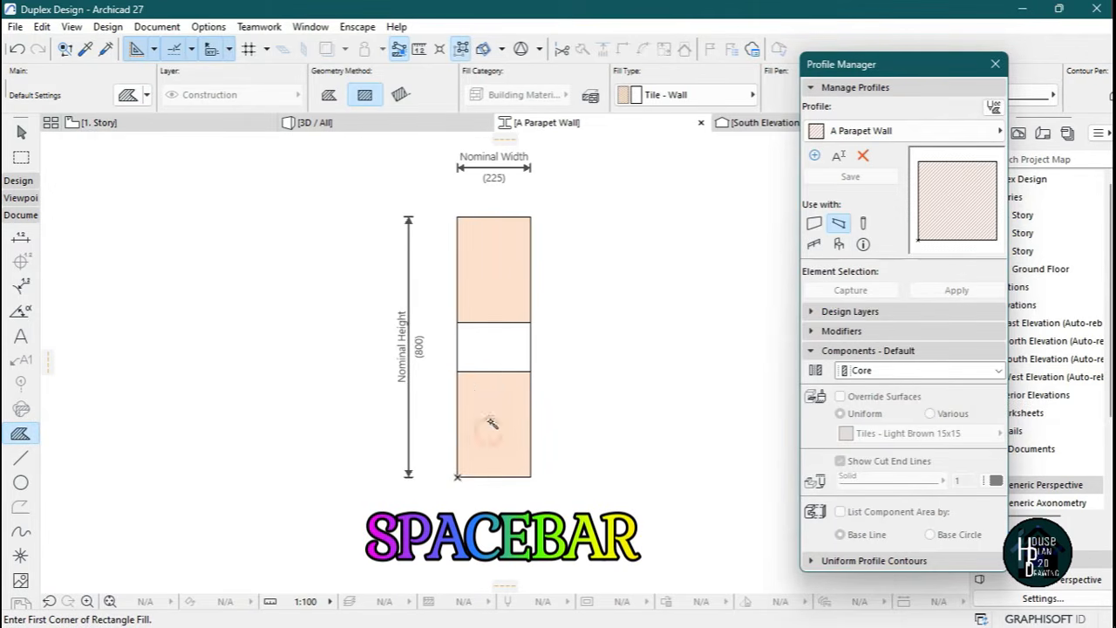
pyautogui.click(501, 356)
pyautogui.press('Escape')
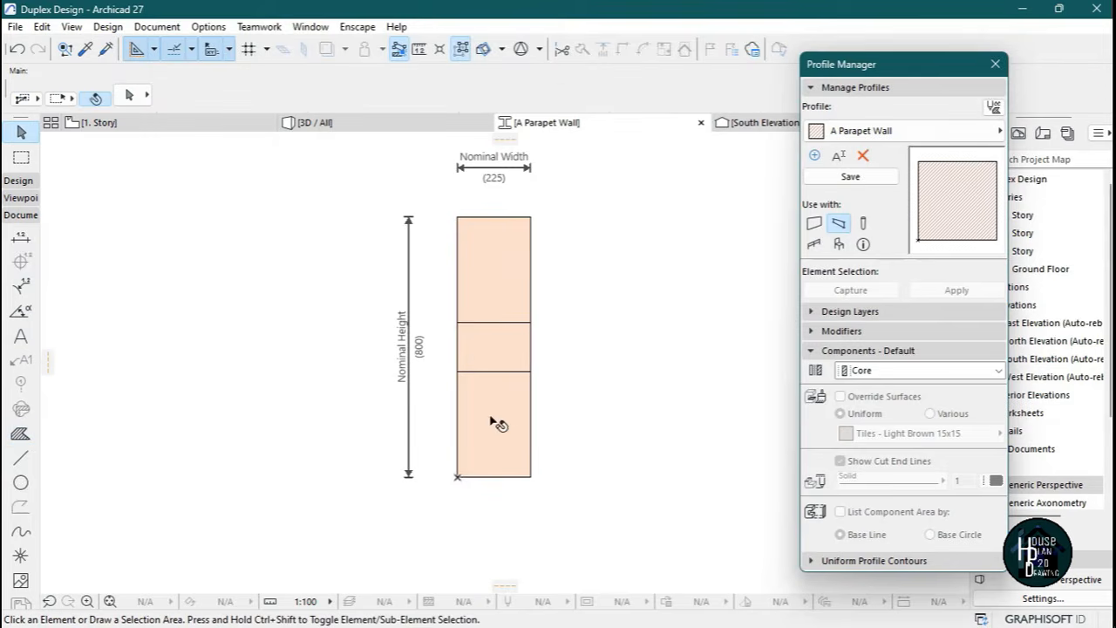
# Set the component type of the narrow middle section to Finish.
pyautogui.click(489, 351)
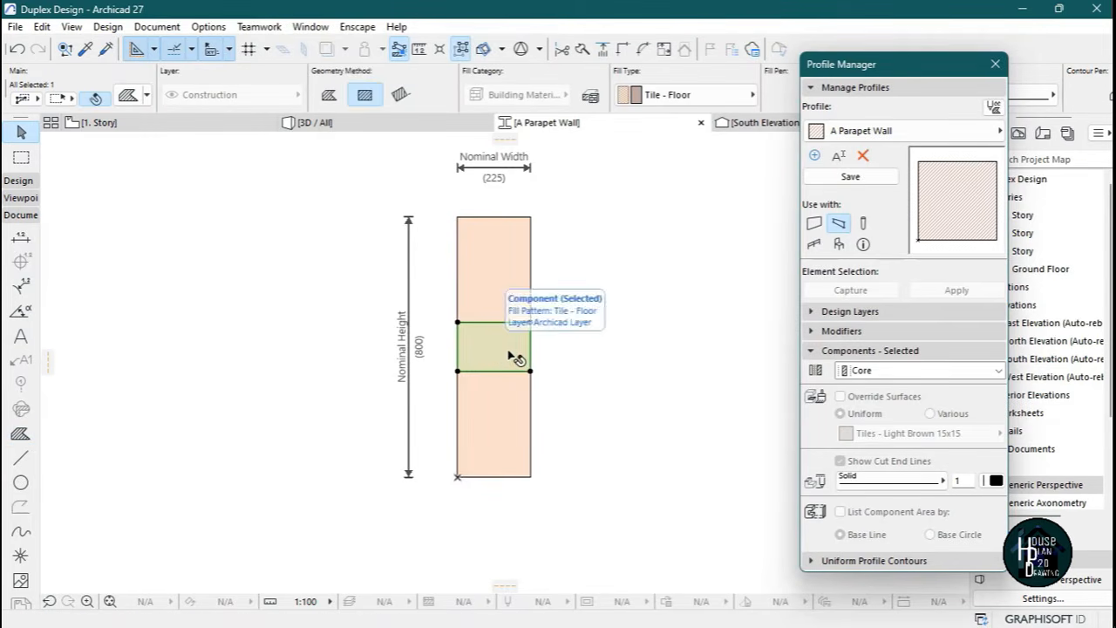
pyautogui.click(849, 332)
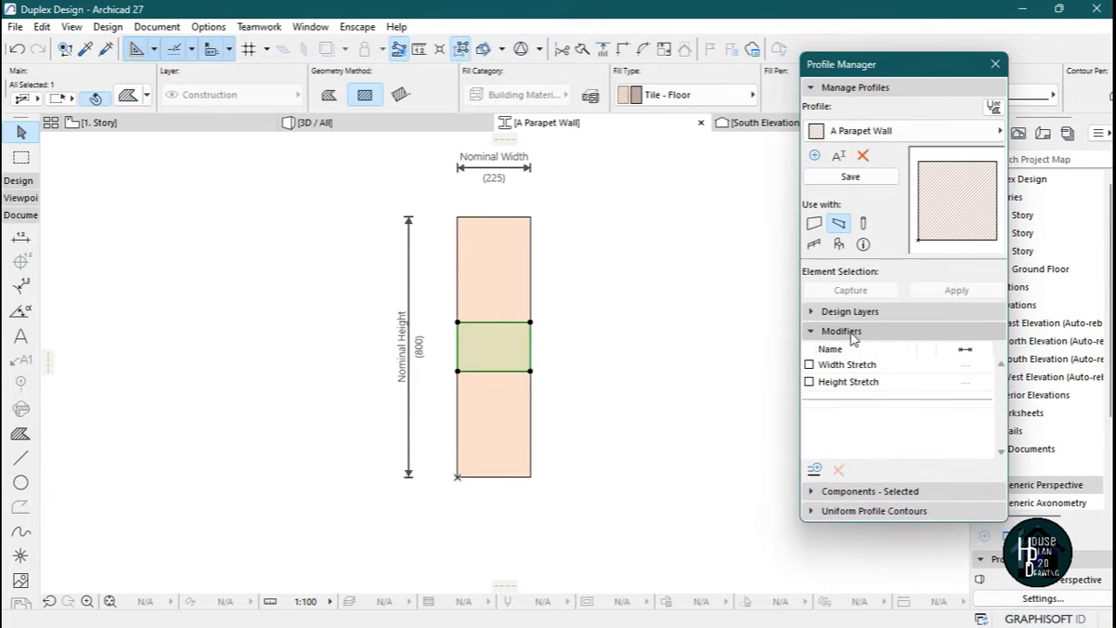
pyautogui.click(851, 333)
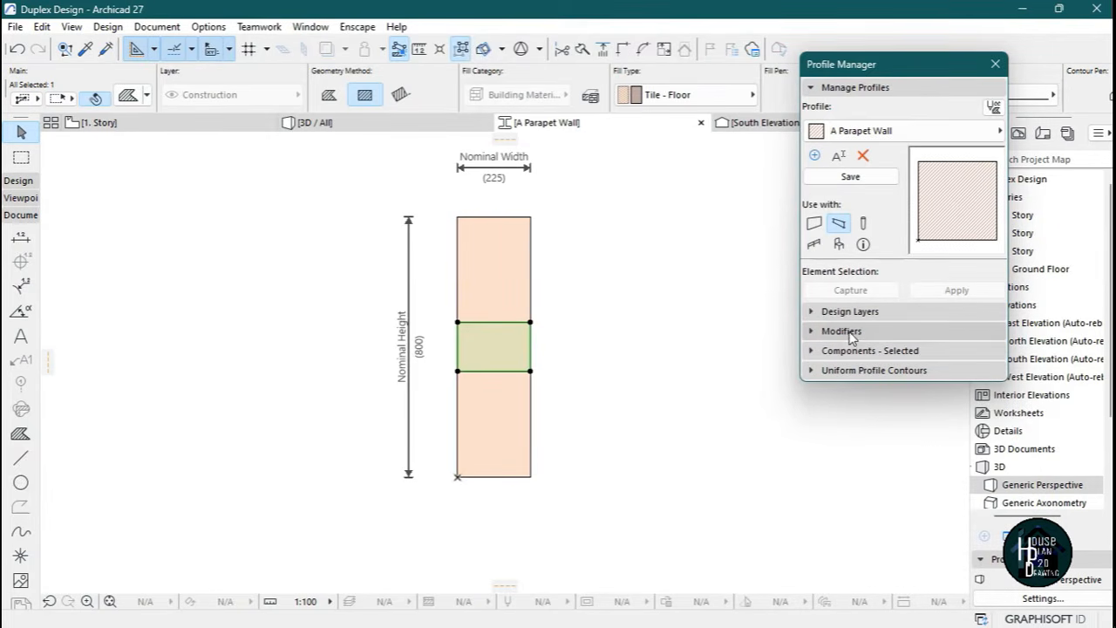
pyautogui.click(852, 335)
pyautogui.click(850, 332)
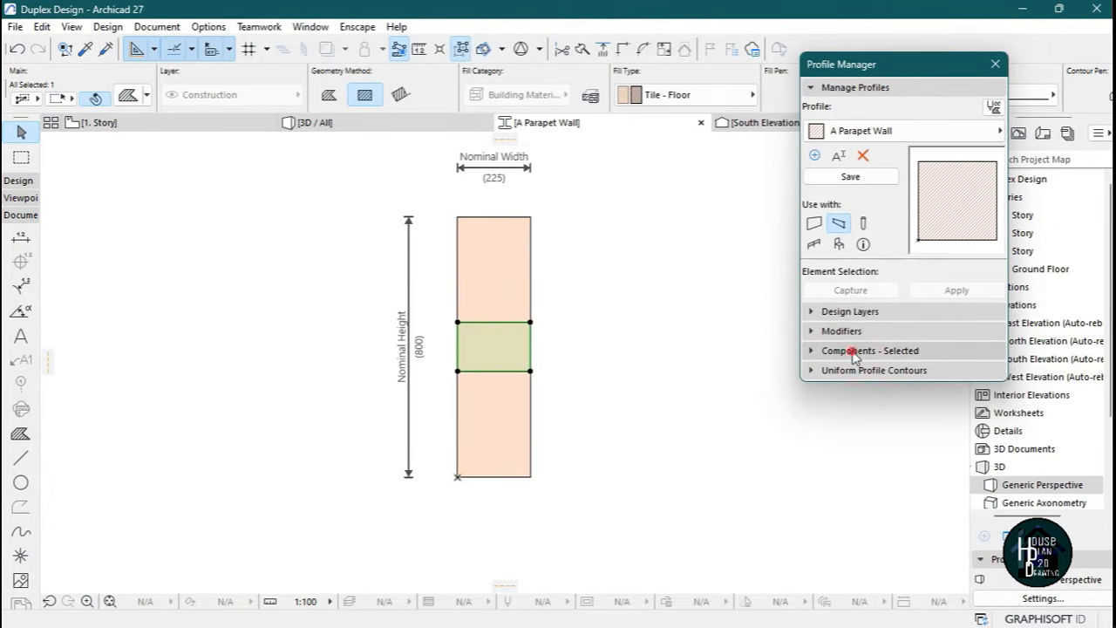
pyautogui.click(854, 351)
pyautogui.click(872, 370)
pyautogui.click(874, 397)
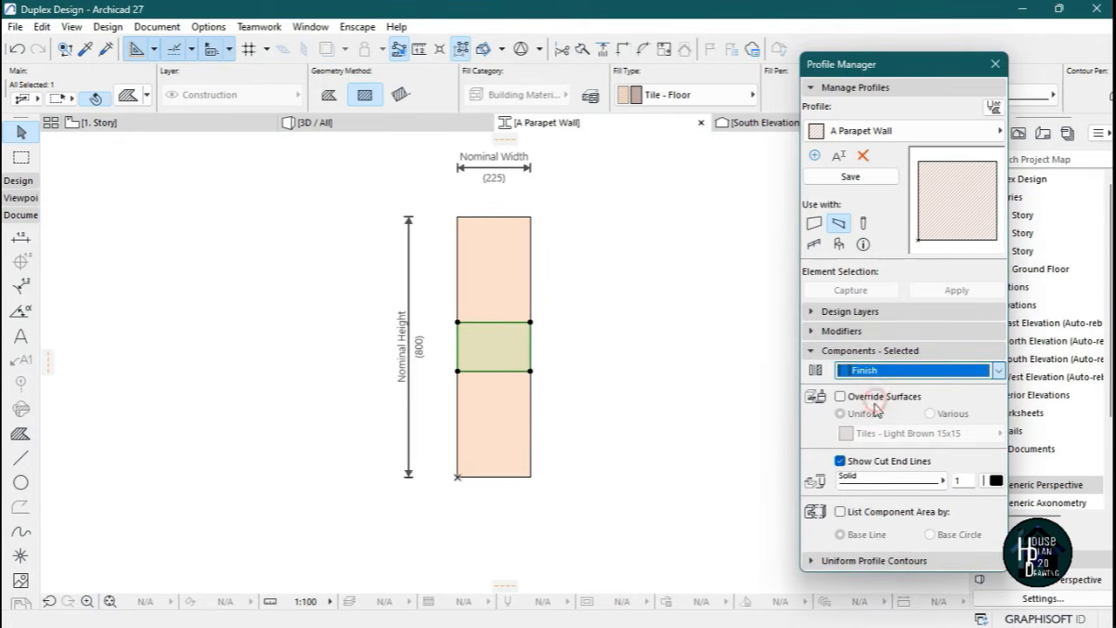
# Override the middle component's surfaces uniformly with Paint - Titanium White.
pyautogui.click(840, 396)
pyautogui.click(862, 433)
pyautogui.write('titan')
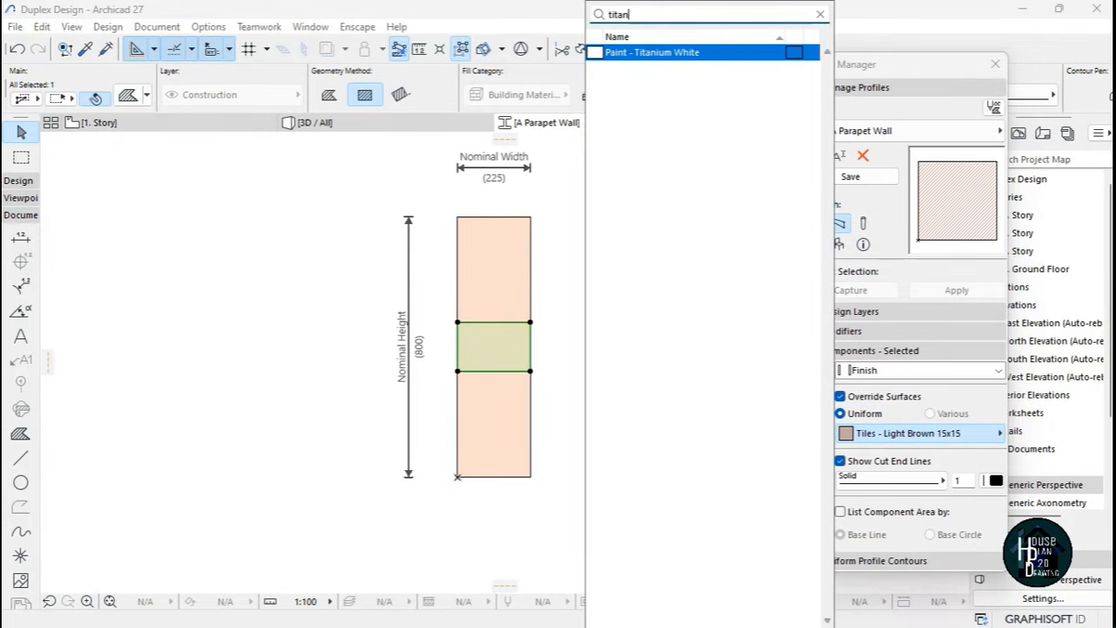
pyautogui.click(699, 52)
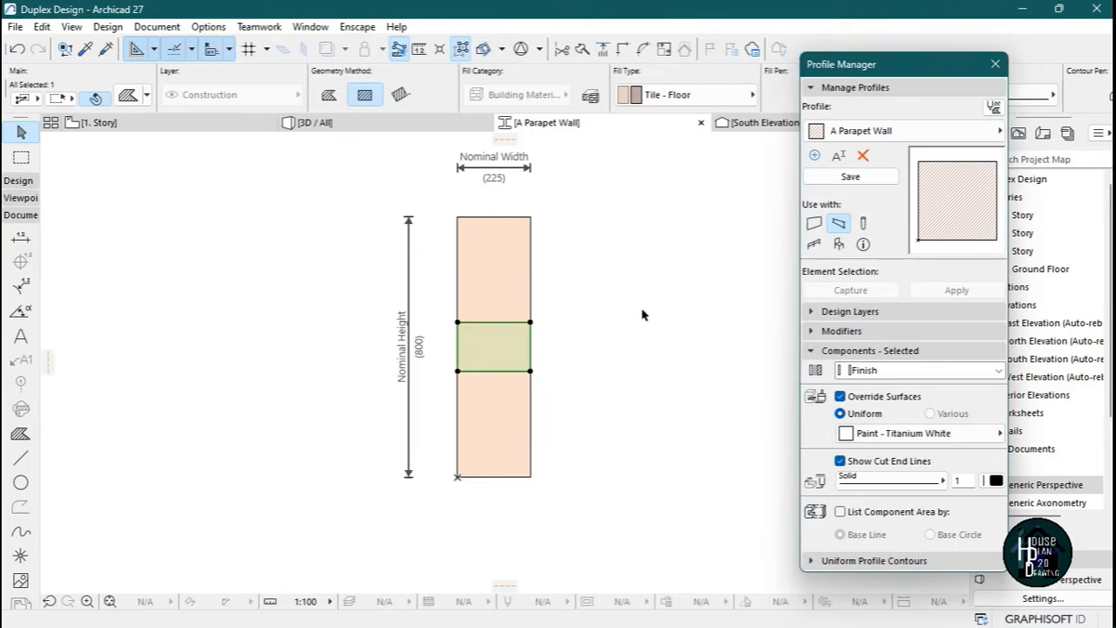
# Override the surfaces of the profile's upper and lower sections uniformly with Paint - Titanium White.
pyautogui.click(514, 270)
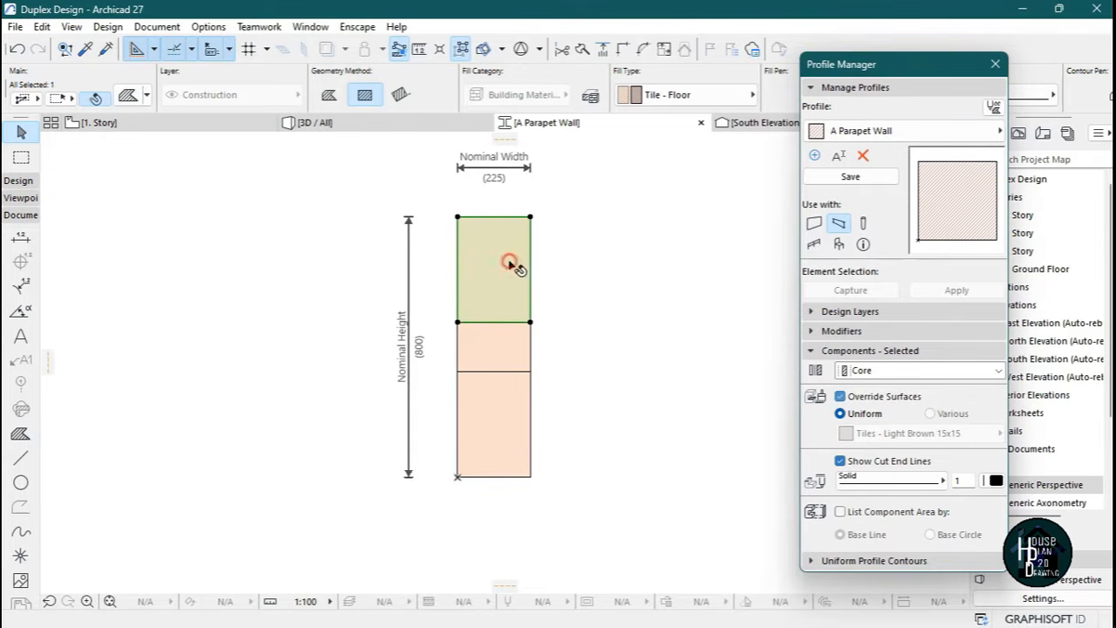
pyautogui.keyDown('shift'); pyautogui.click(504, 407); pyautogui.keyUp('shift')
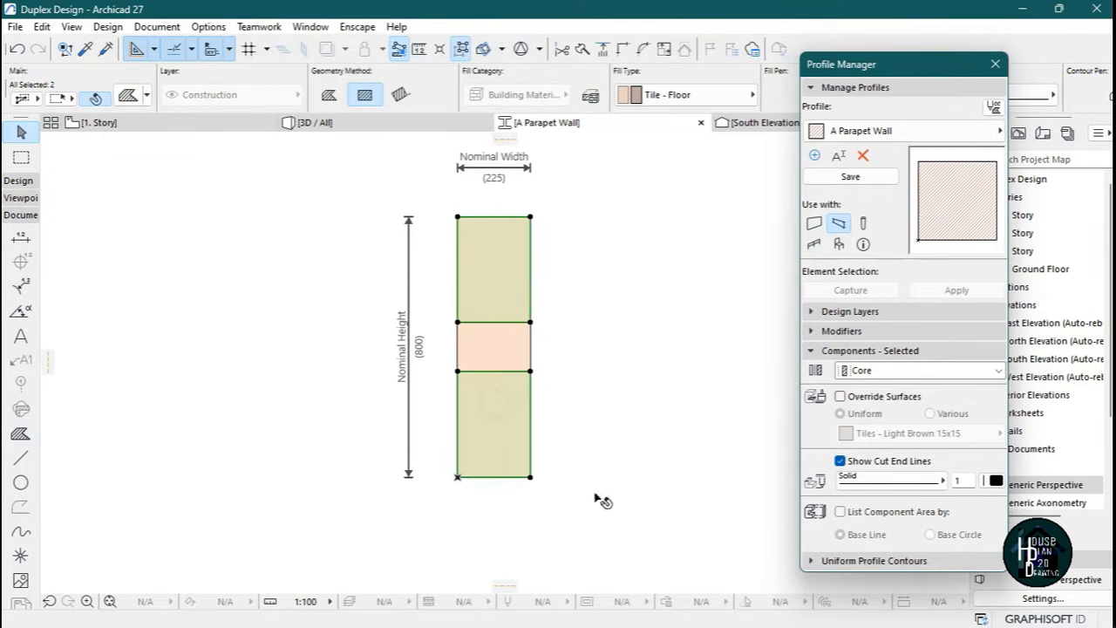
pyautogui.click(898, 403)
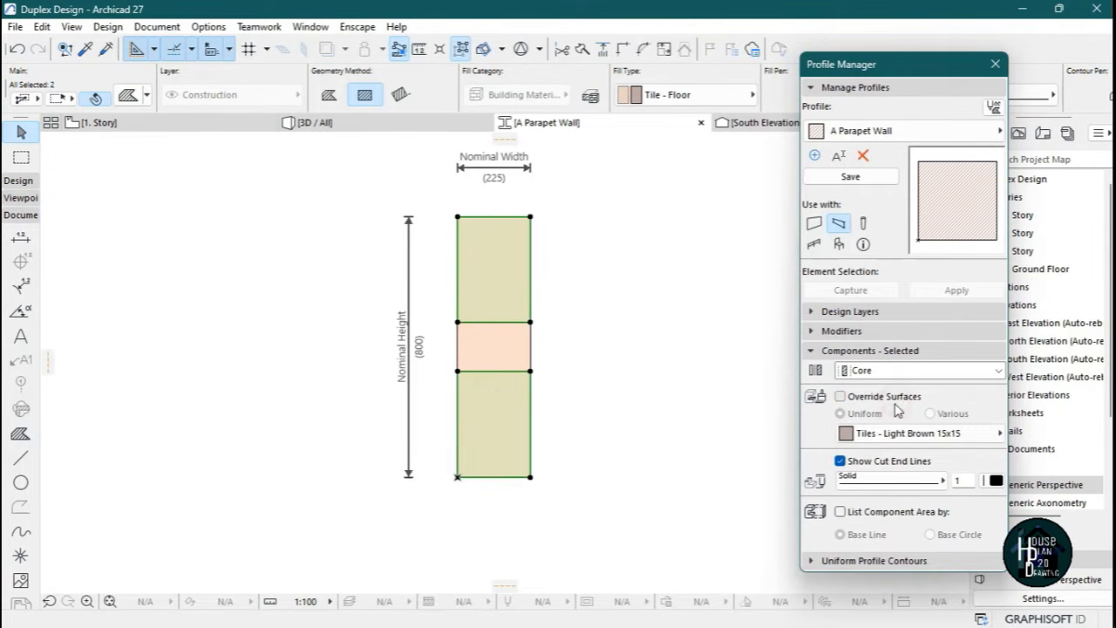
pyautogui.click(895, 433)
pyautogui.write('tit')
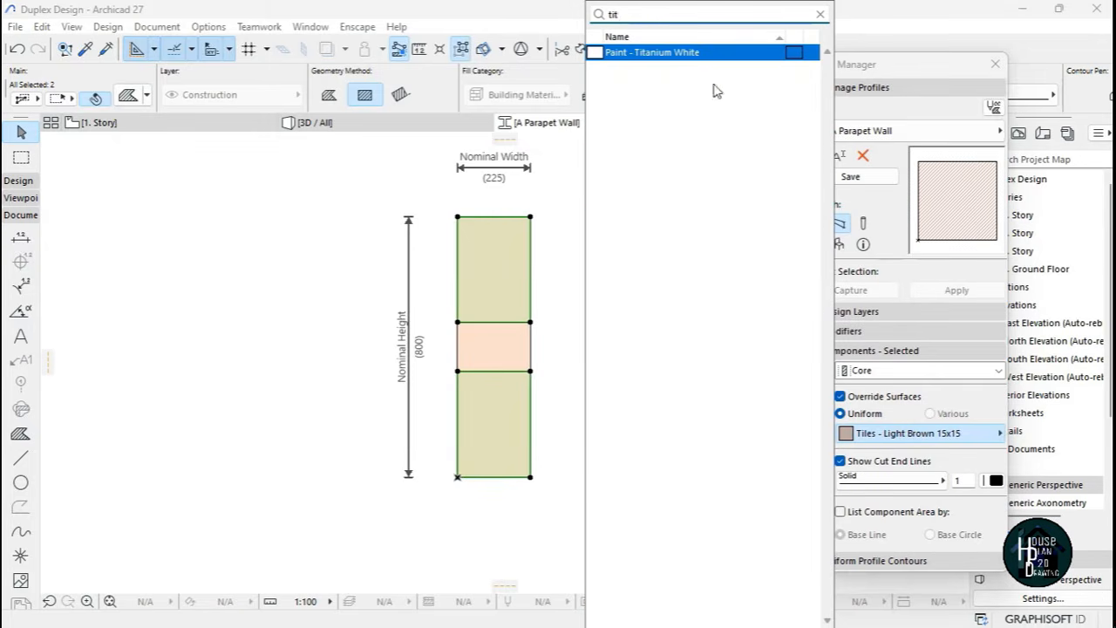
pyautogui.click(711, 54)
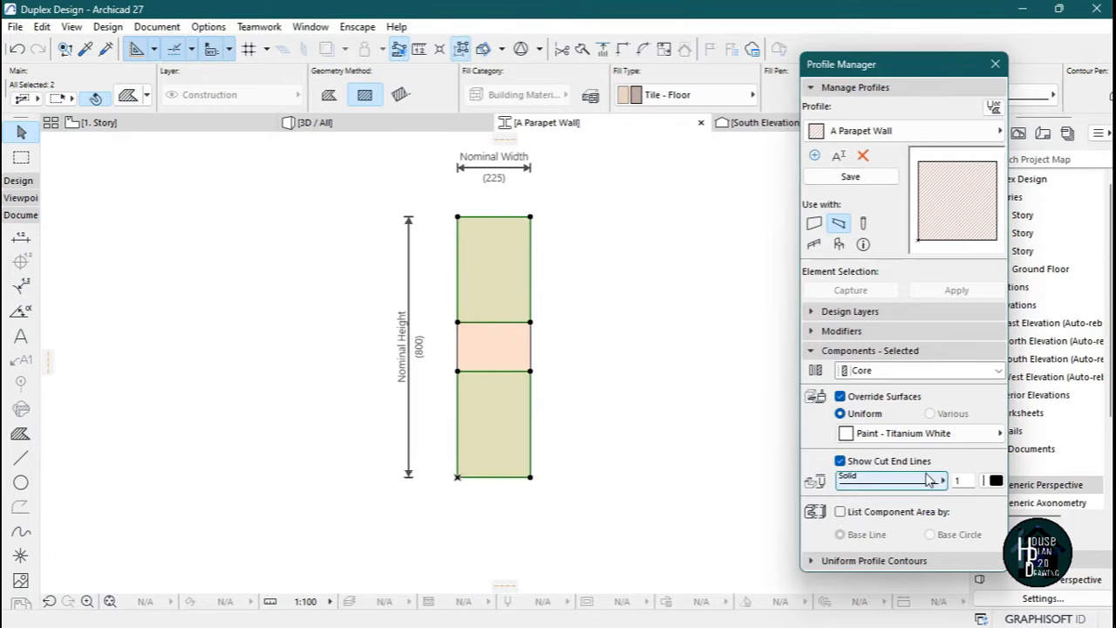
# Change the middle section's surface override to Wood - Walnut Vertical.
pyautogui.click(501, 357)
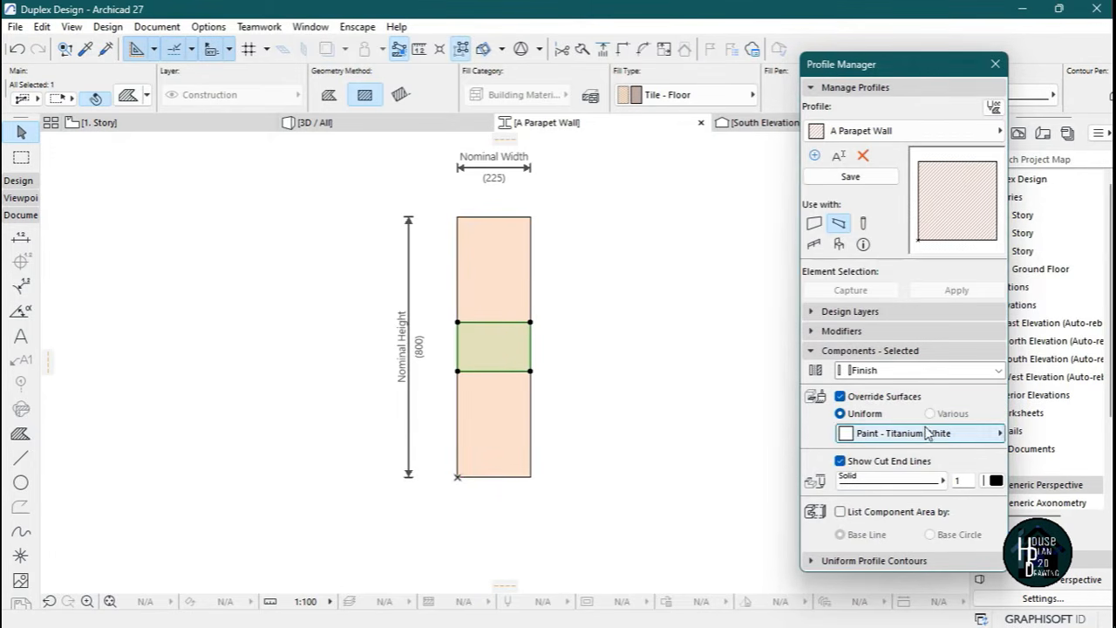
pyautogui.click(953, 441)
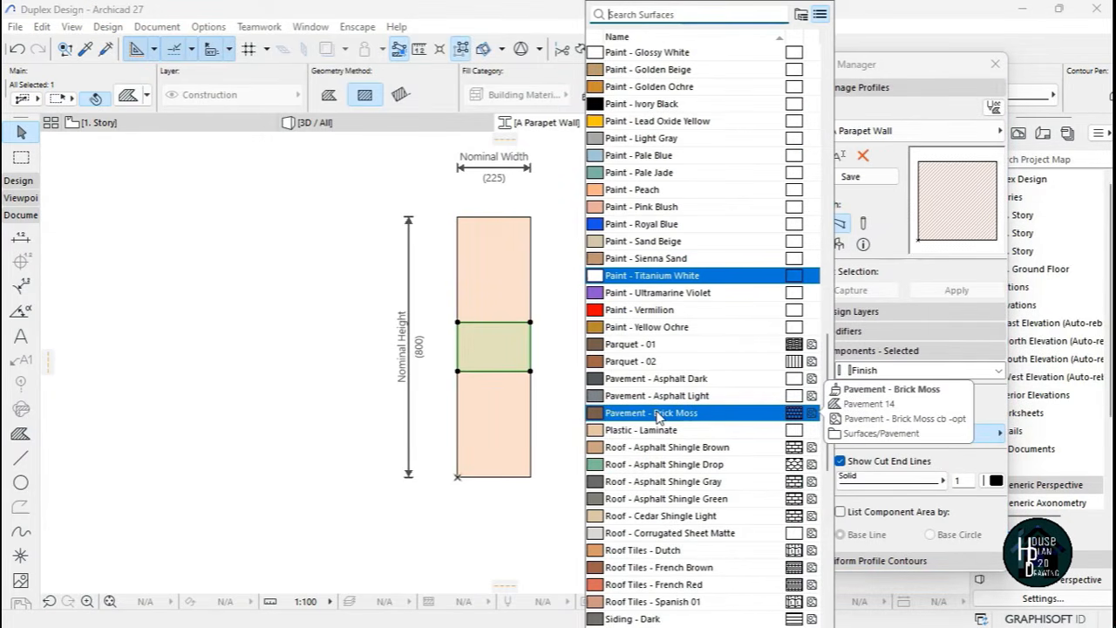
pyautogui.scroll(-10, 654, 422)
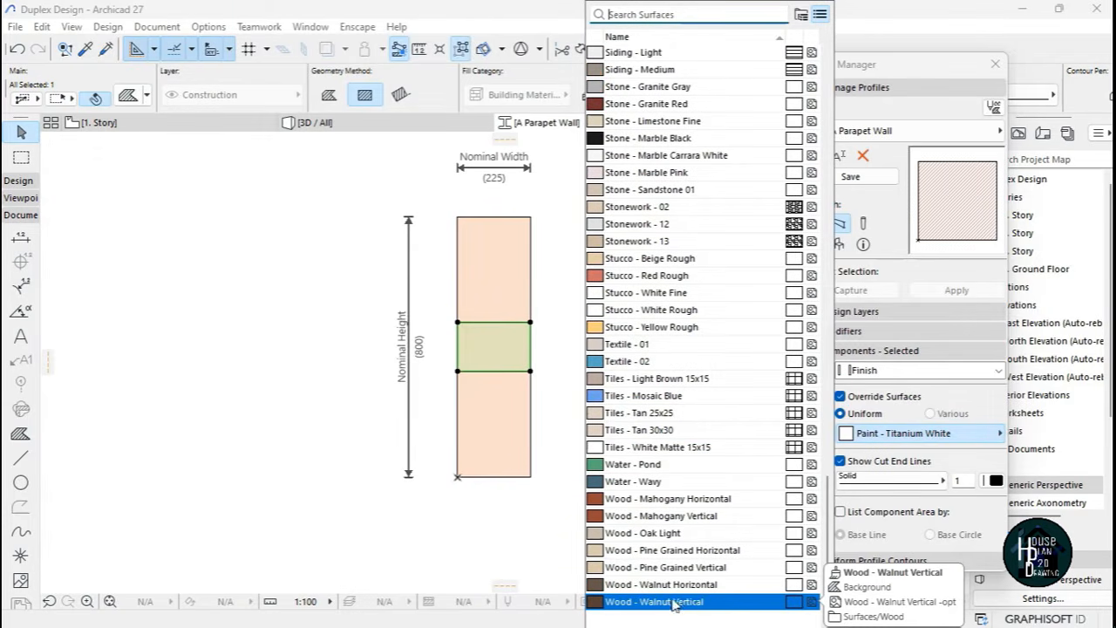
pyautogui.click(678, 605)
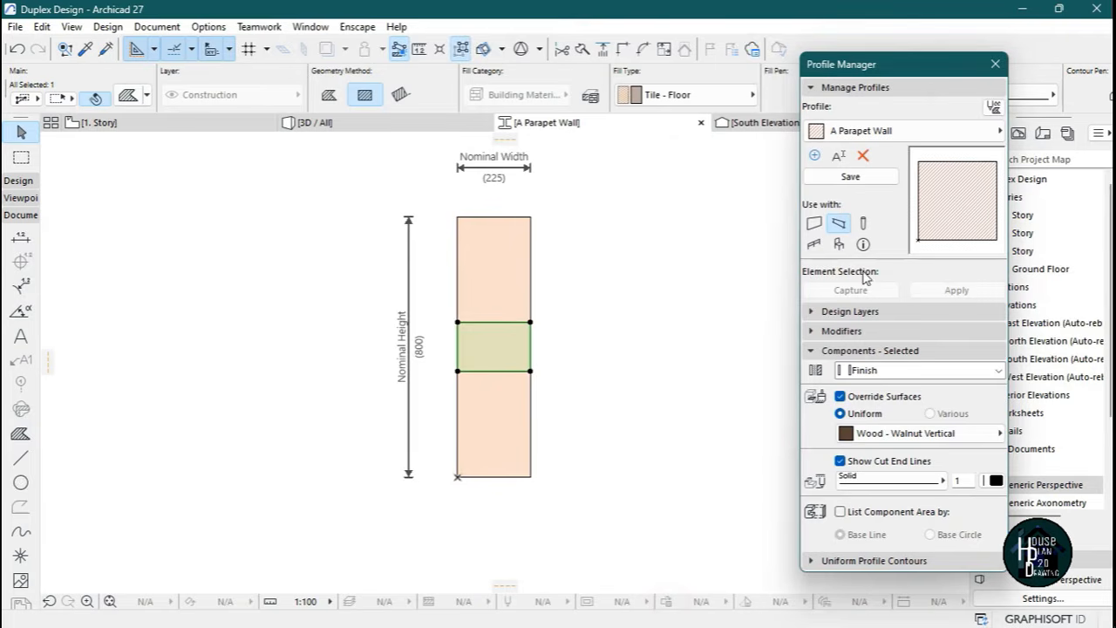
pyautogui.click(856, 176)
# Select all parts of the profile and enable the Width Stretch and Height Stretch modifiers.
pyautogui.click(616, 192)
pyautogui.click(460, 501)
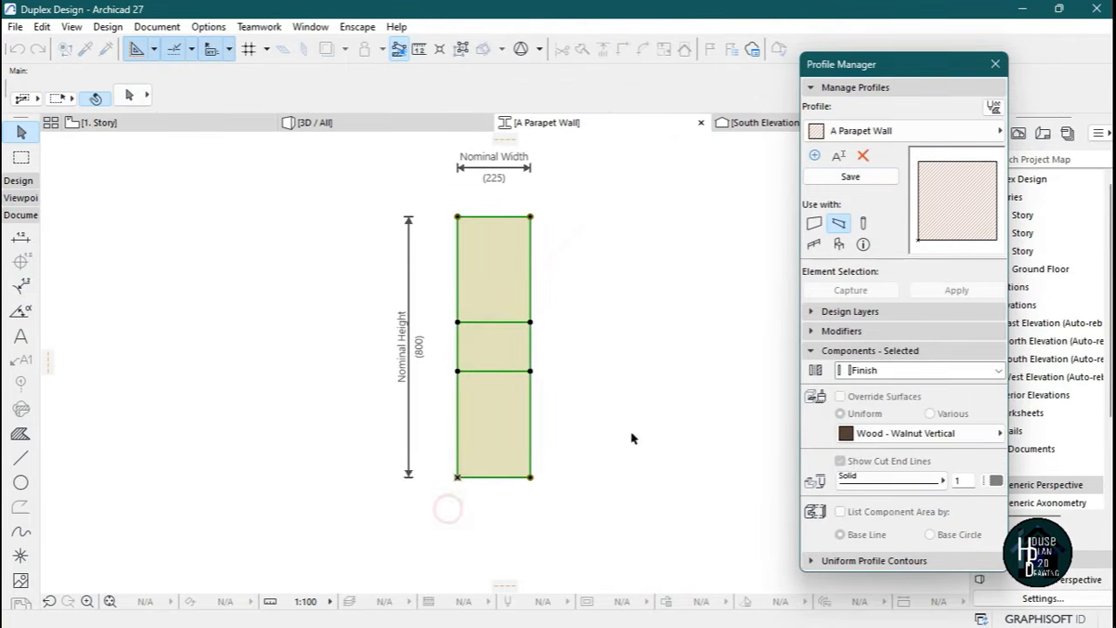
pyautogui.click(884, 331)
pyautogui.click(840, 370)
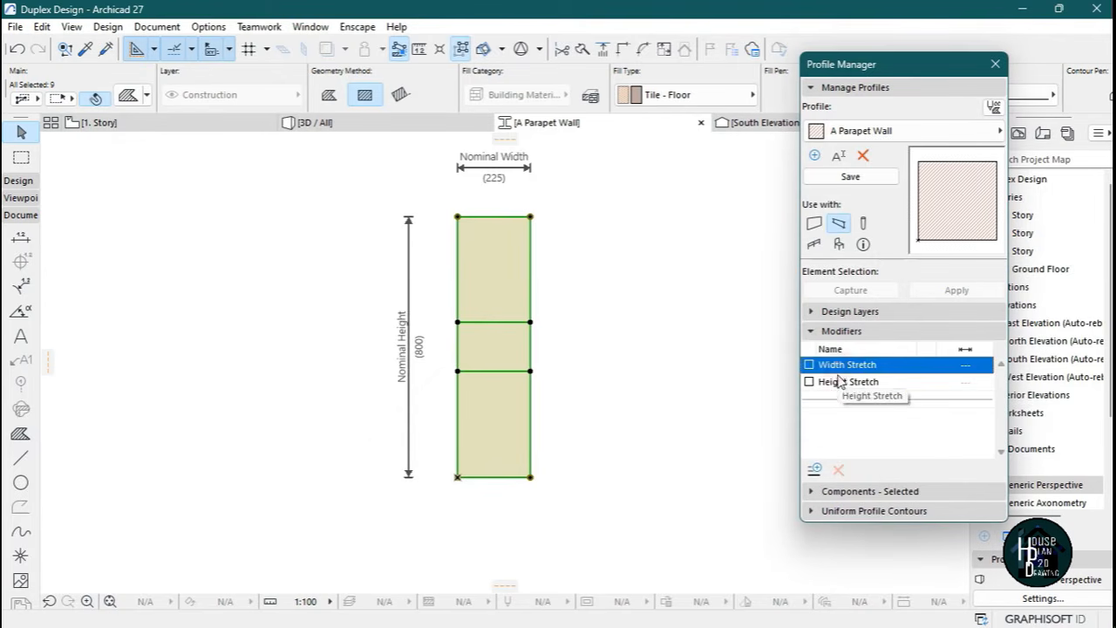
pyautogui.click(828, 382)
pyautogui.click(809, 365)
pyautogui.click(809, 381)
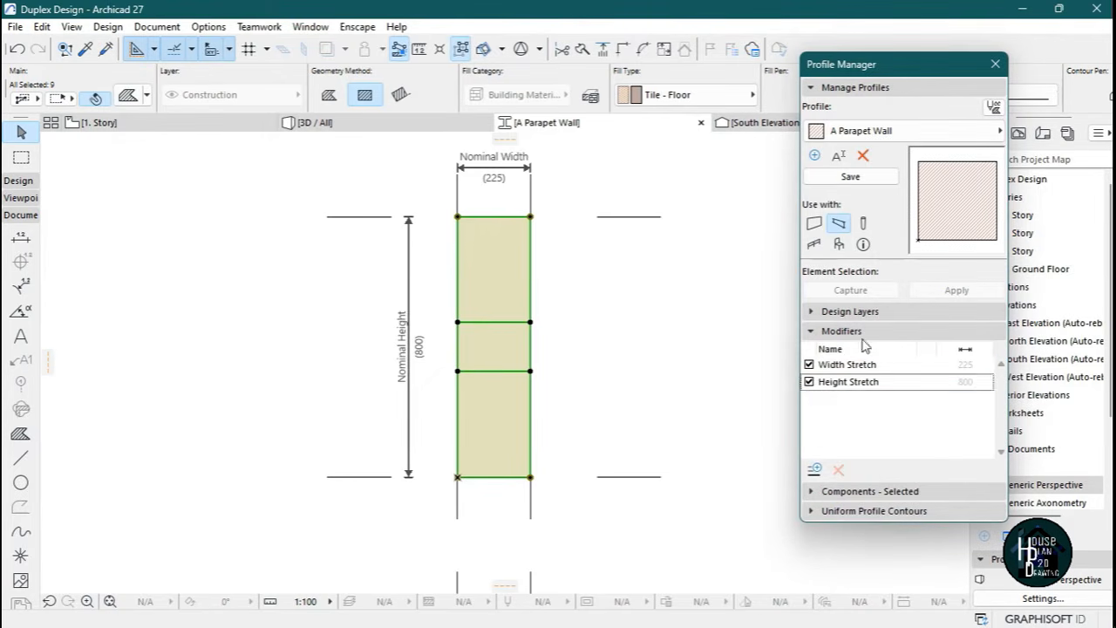
# Save the A Parapet Wall profile and close the Profile Manager.
pyautogui.click(867, 312)
pyautogui.click(876, 311)
pyautogui.click(871, 330)
pyautogui.click(879, 350)
pyautogui.click(878, 350)
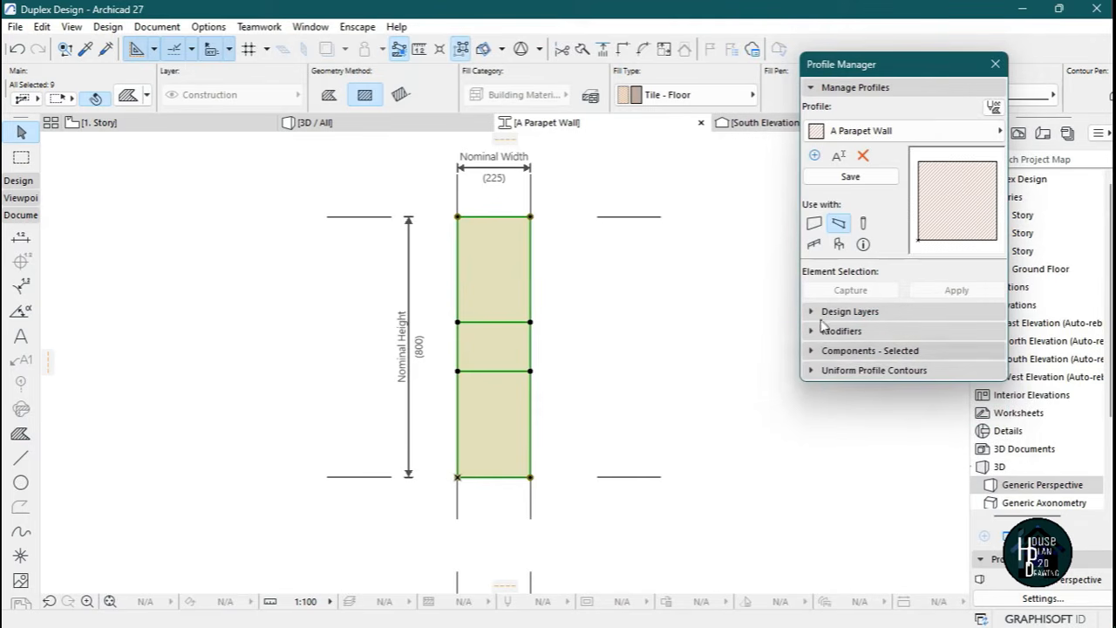
pyautogui.click(850, 176)
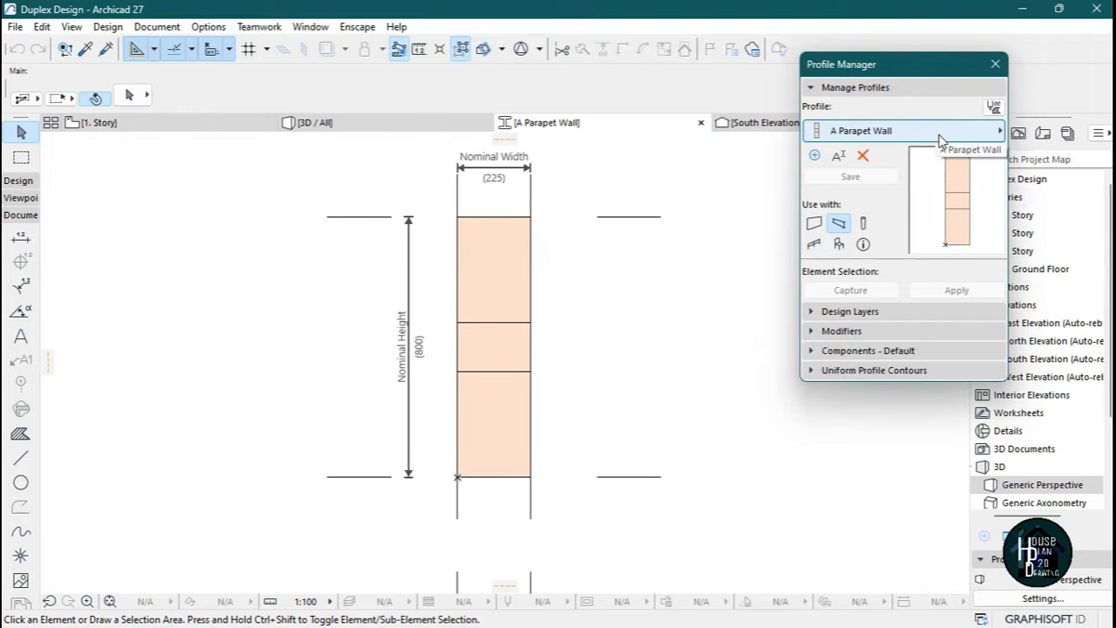
pyautogui.click(994, 63)
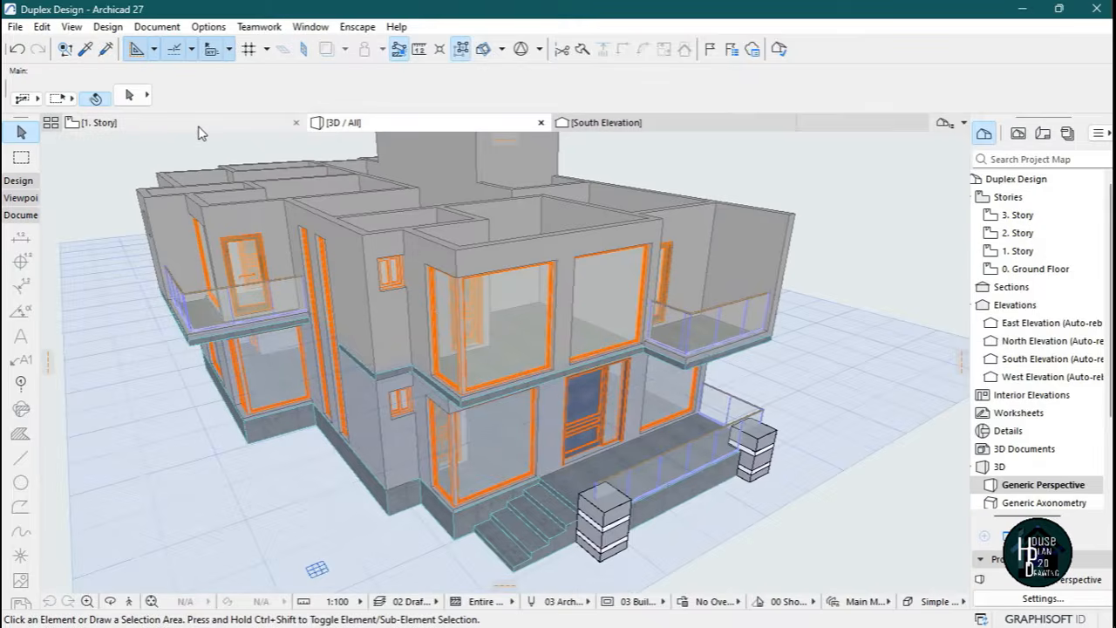
# Return to the 1. Story floor plan with the whole building in view.
pyautogui.click(200, 126)
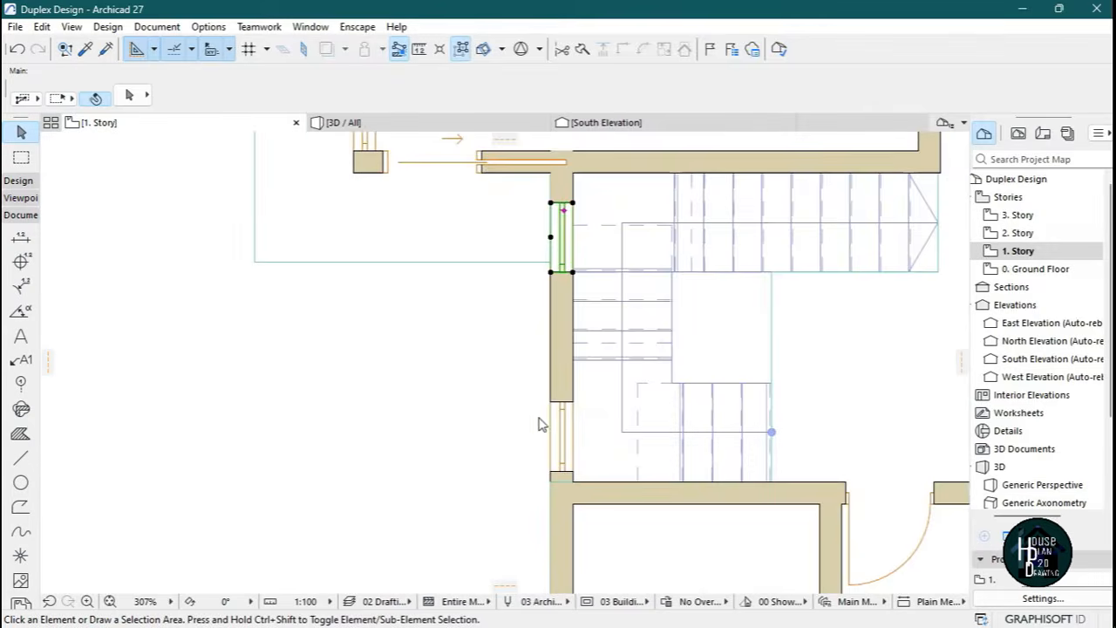
pyautogui.scroll(-4, 538, 425)
pyautogui.scroll(-5, 500, 389)
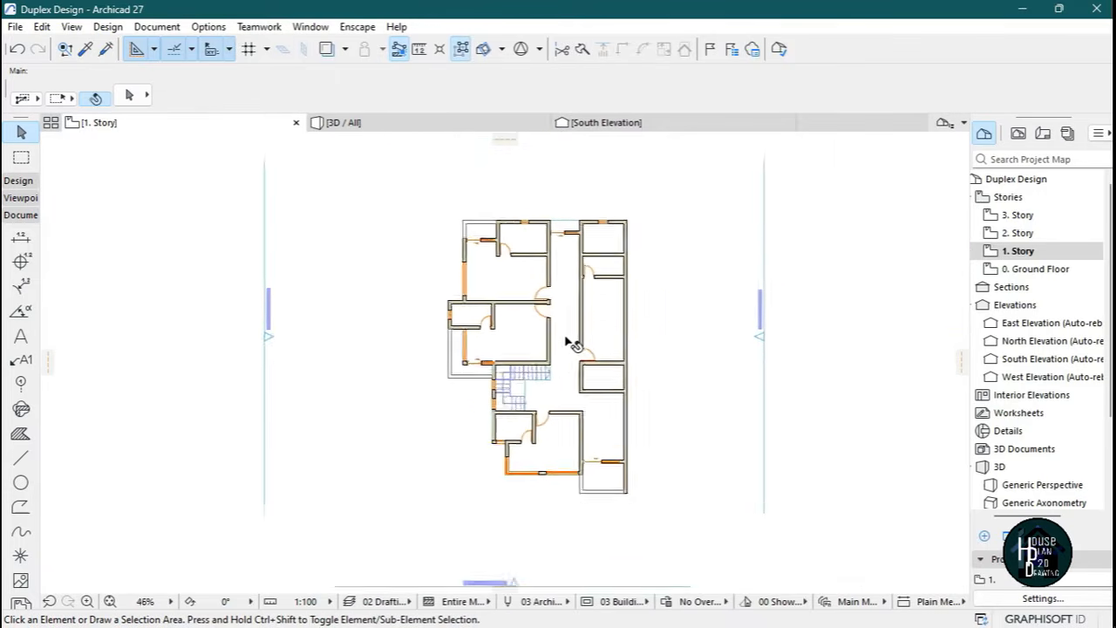
pyautogui.scroll(2, 567, 344)
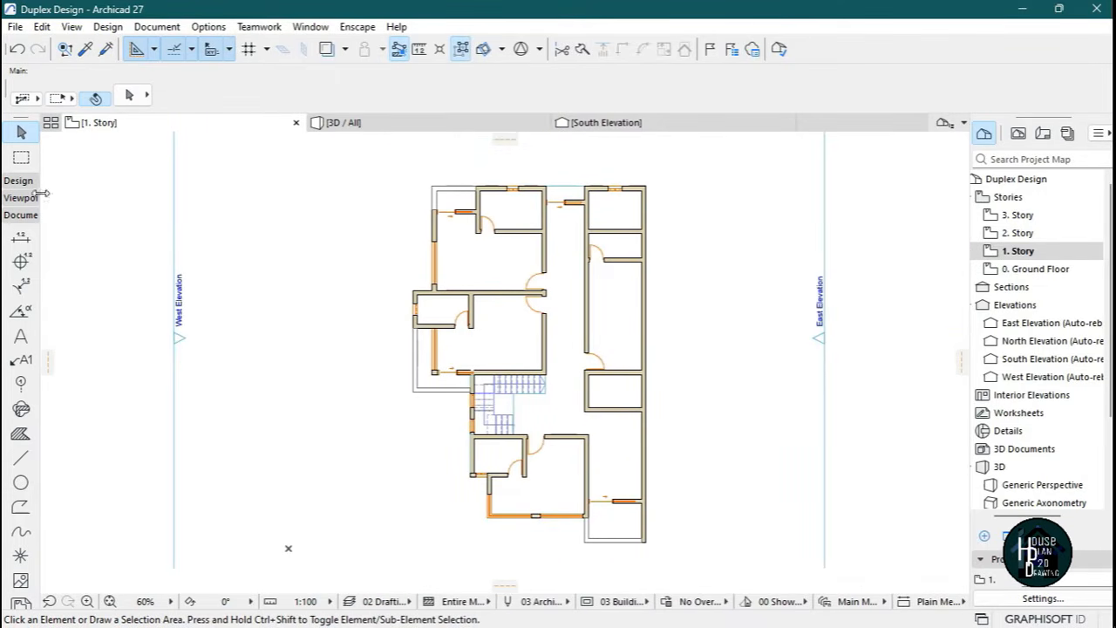
# Set the default beam structure to a complex profile using A Parapet Wall.
pyautogui.click(21, 183)
pyautogui.click(21, 250)
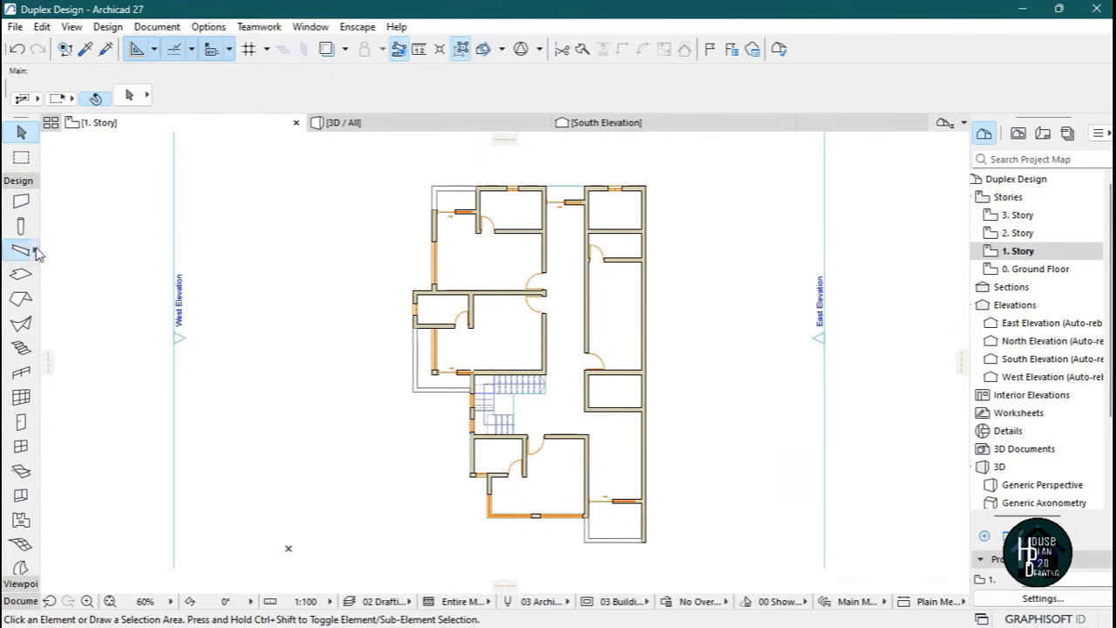
pyautogui.hotkey('ctrl', 't')
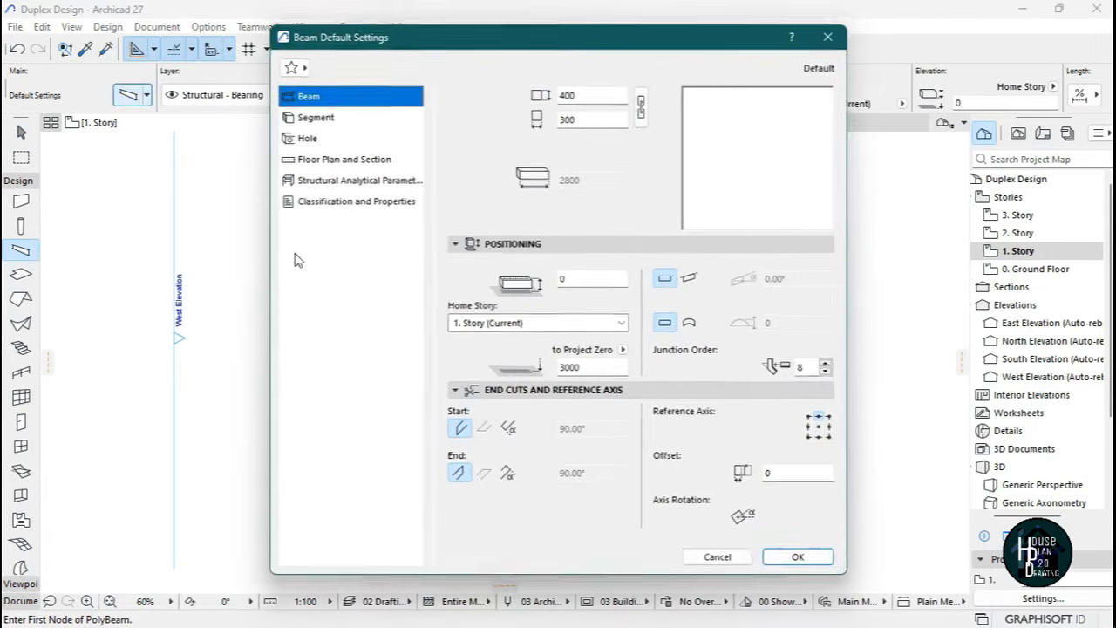
pyautogui.click(314, 115)
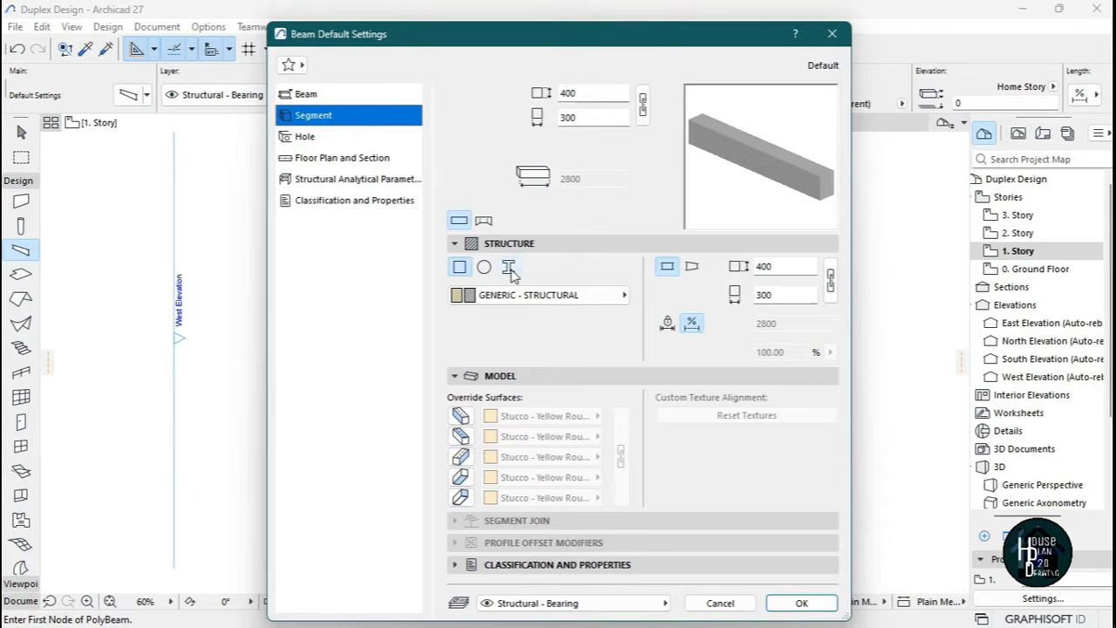
pyautogui.click(509, 268)
pyautogui.click(524, 297)
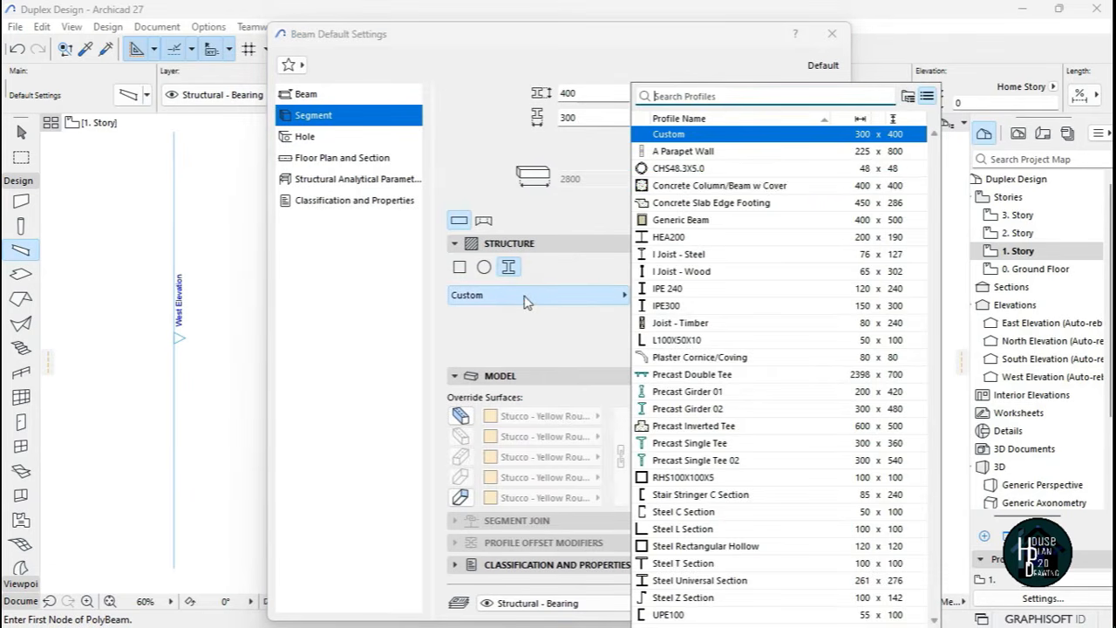
pyautogui.click(706, 153)
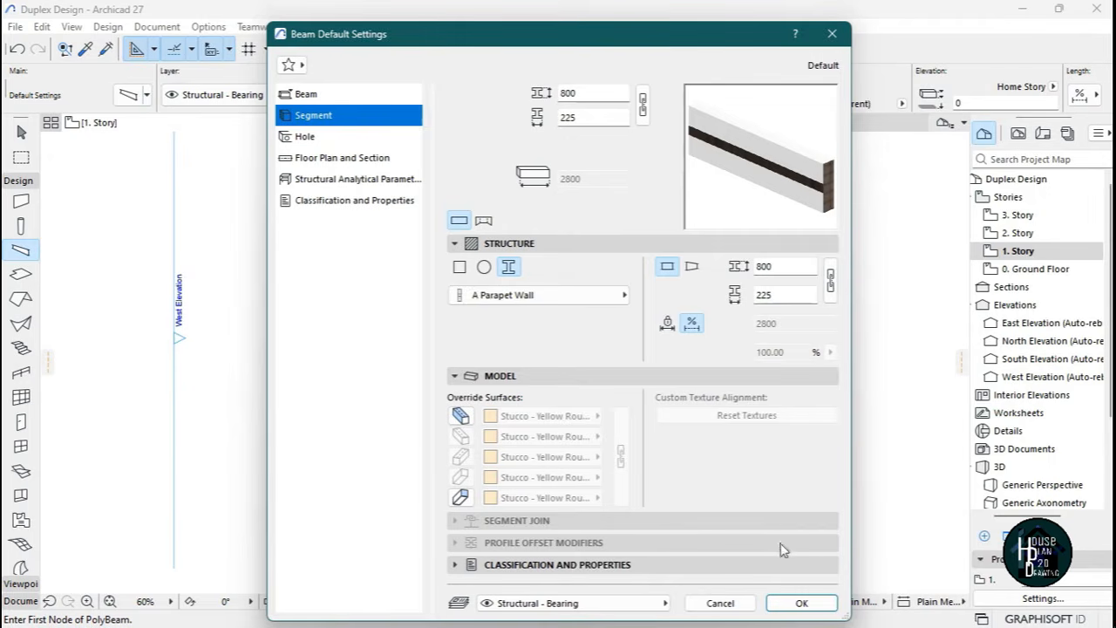
pyautogui.click(800, 603)
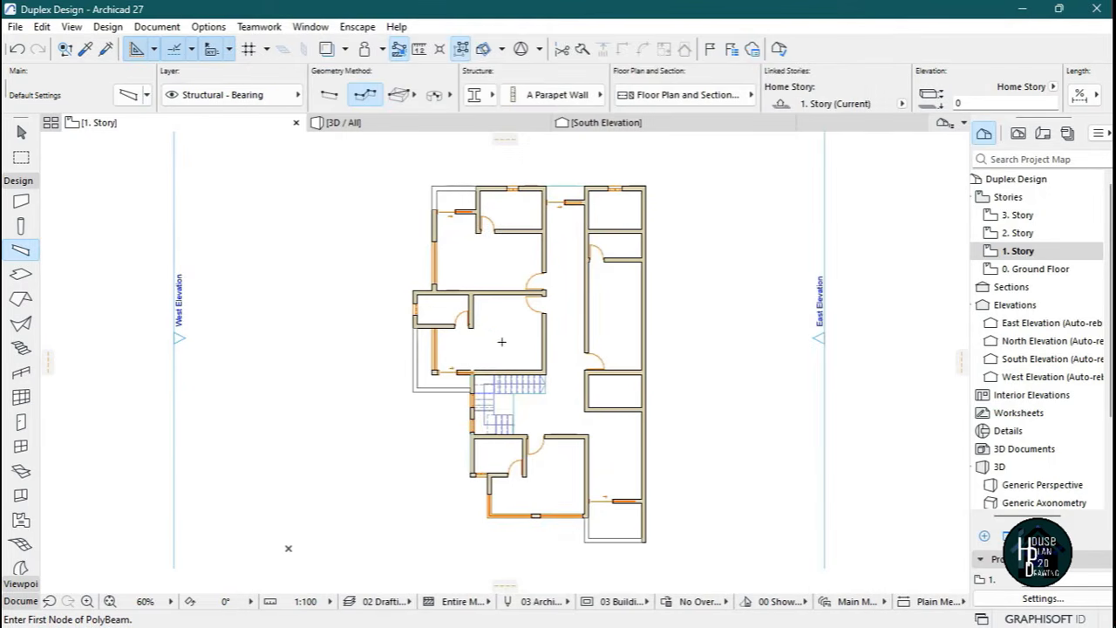
# Start the parapet polybeam at the building's northeast outer corner and run it south along the east wall to the front wall line.
pyautogui.scroll(6, 640, 516)
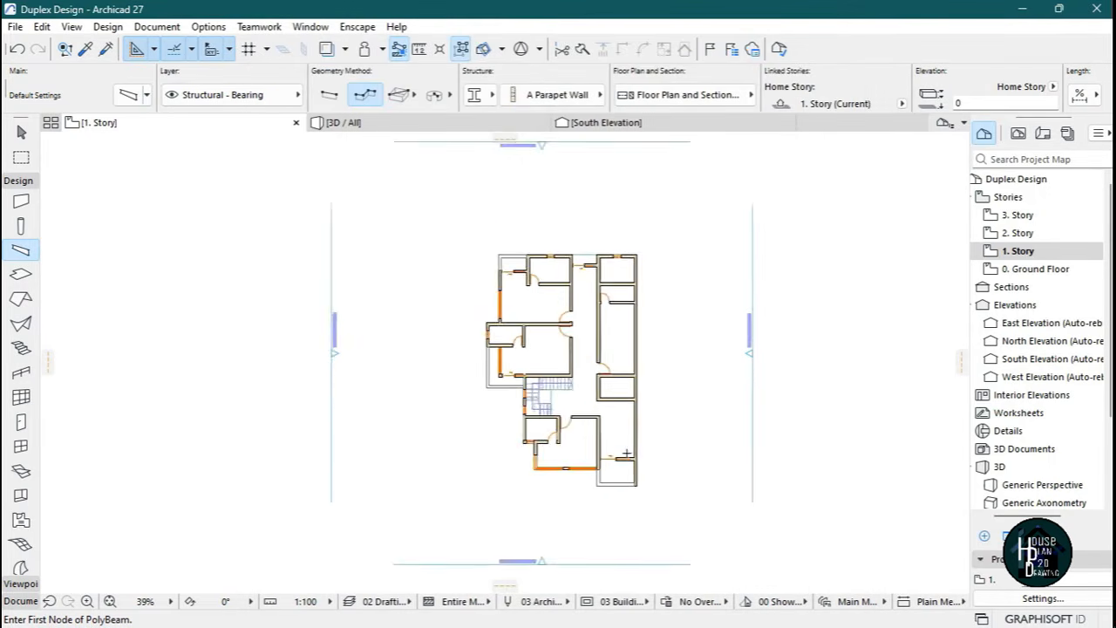
pyautogui.scroll(-7, 467, 462)
pyautogui.scroll(6, 403, 462)
pyautogui.scroll(-7, 488, 475)
pyautogui.scroll(8, 562, 250)
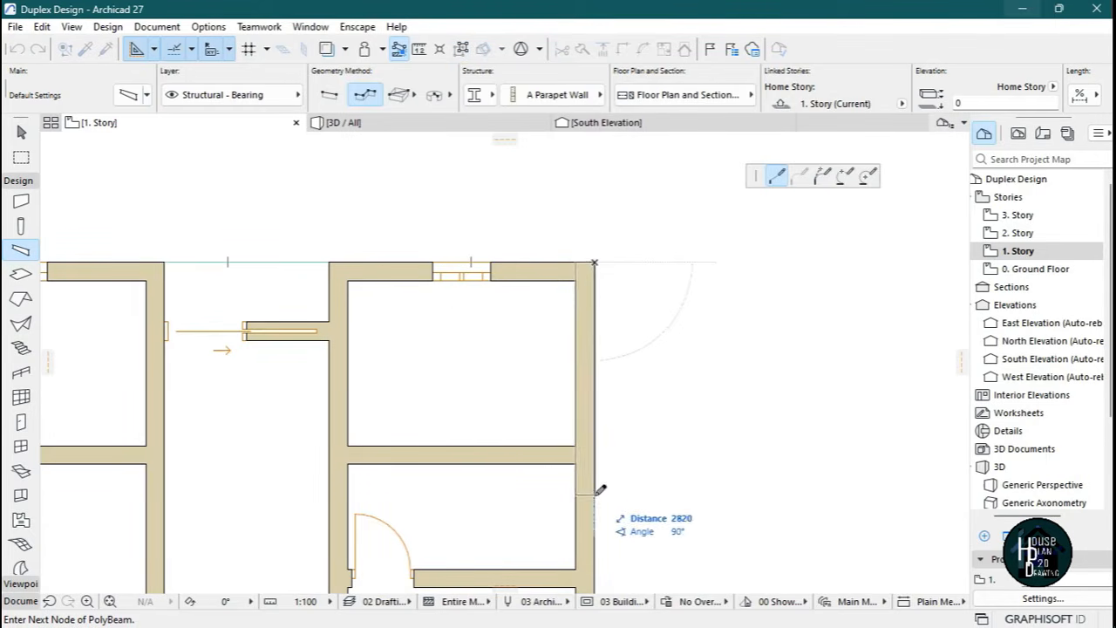
pyautogui.scroll(-8, 588, 236)
pyautogui.scroll(8, 601, 392)
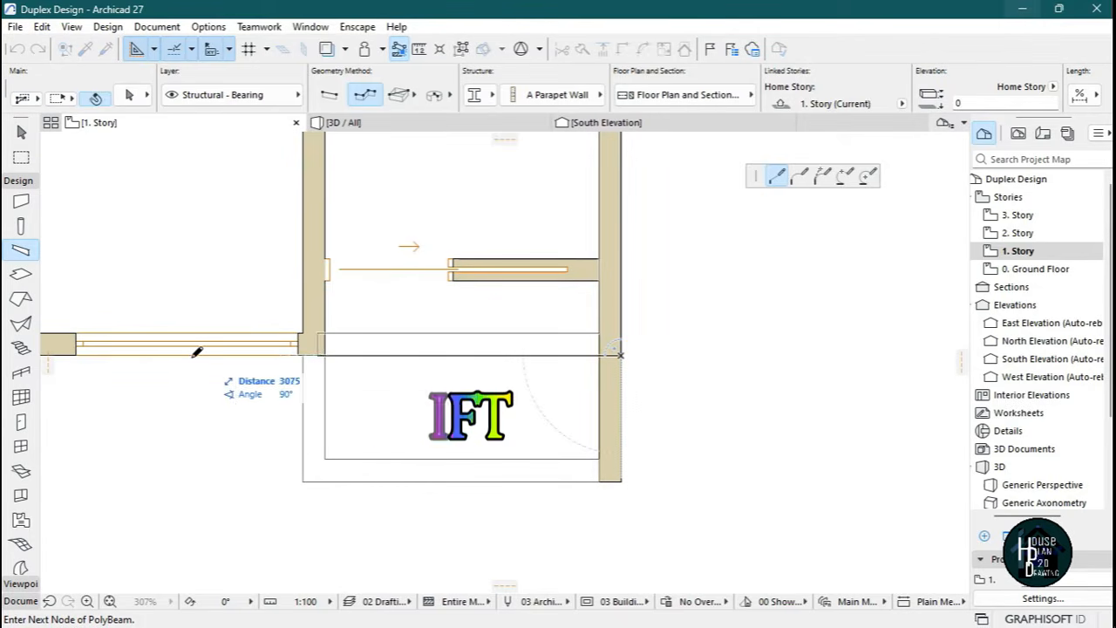
# Continue the polybeam west along the front wall to the front room's corner, then about 2130 mm north to the small room's wall.
pyautogui.scroll(-5, 564, 340)
pyautogui.scroll(5, 428, 404)
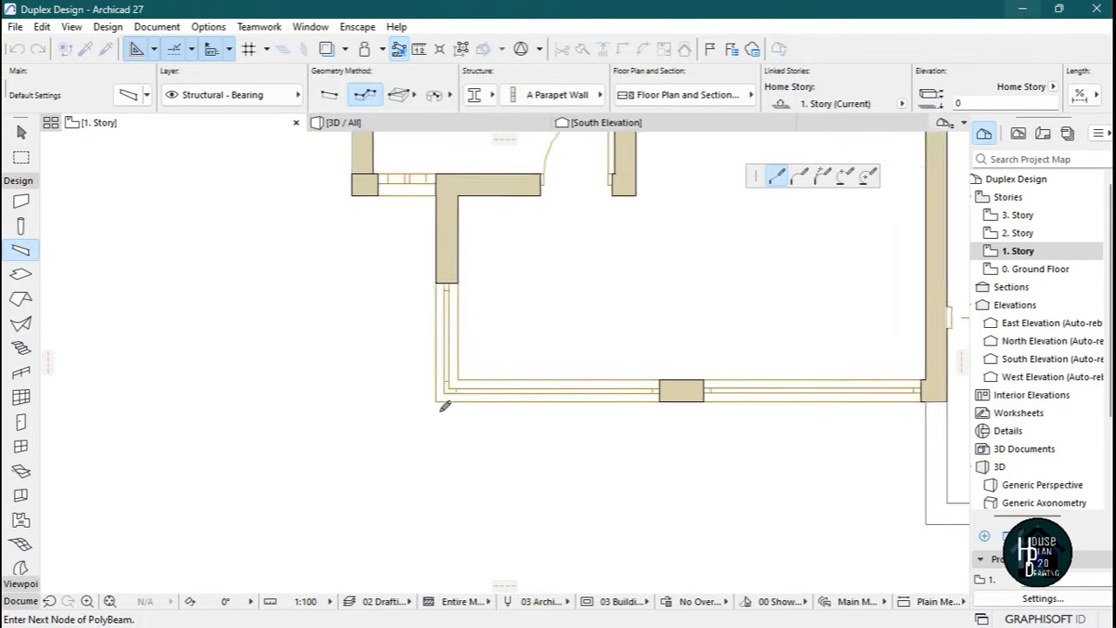
pyautogui.scroll(-5, 443, 440)
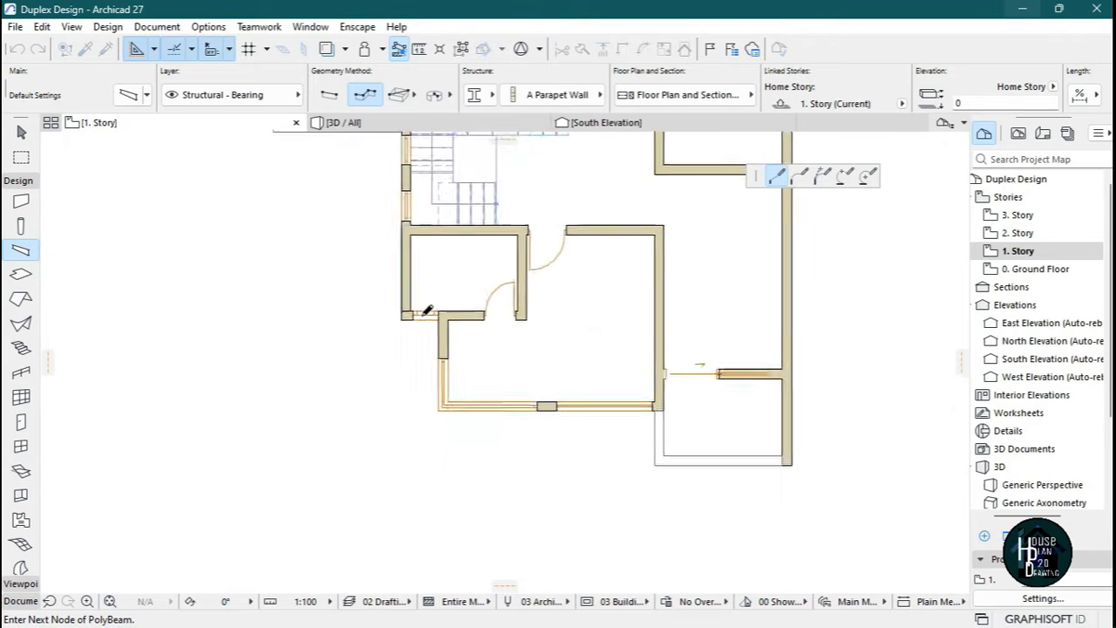
pyautogui.scroll(5, 432, 311)
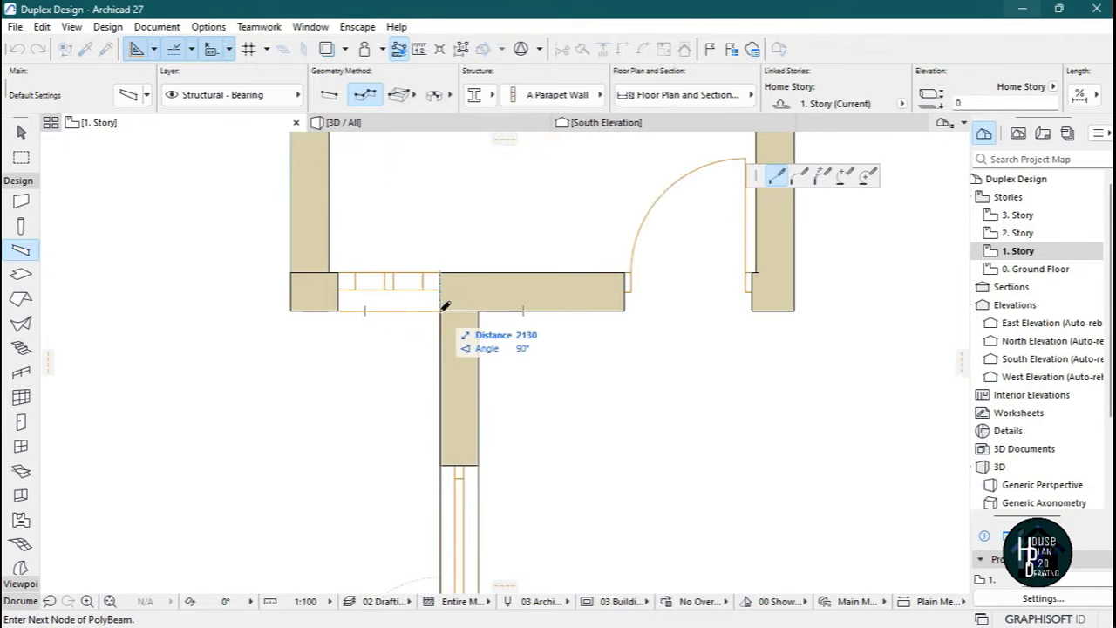
# Continue the polybeam around the small room's corner, 4445 mm north to the balcony edge, then west to the balcony's outer corner.
pyautogui.scroll(-5, 336, 454)
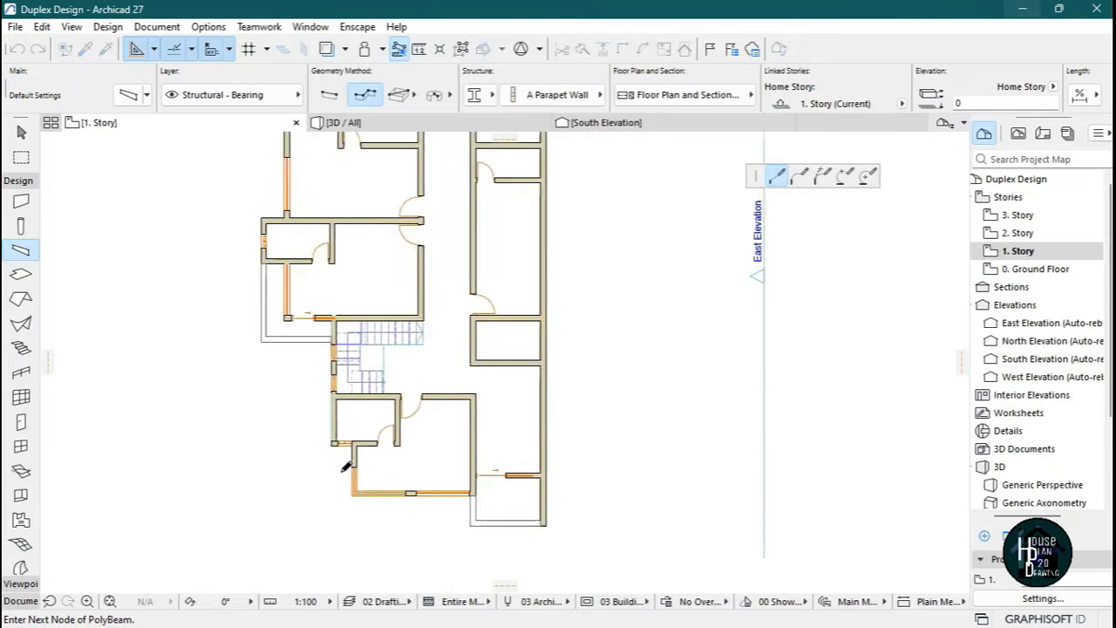
pyautogui.scroll(5, 357, 383)
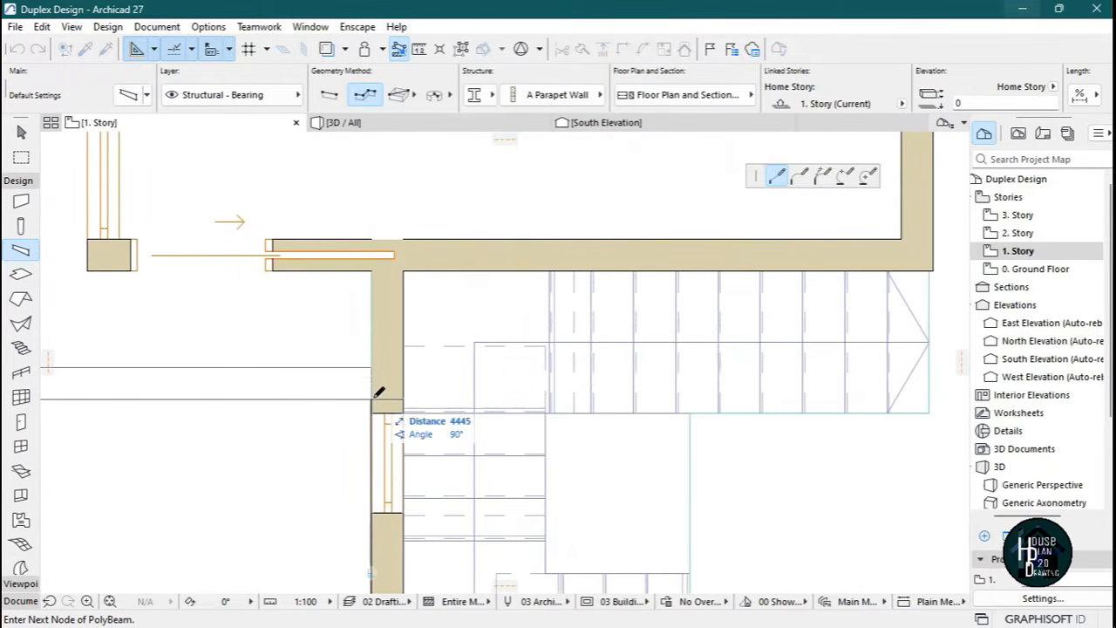
pyautogui.scroll(-5, 376, 405)
pyautogui.scroll(5, 239, 398)
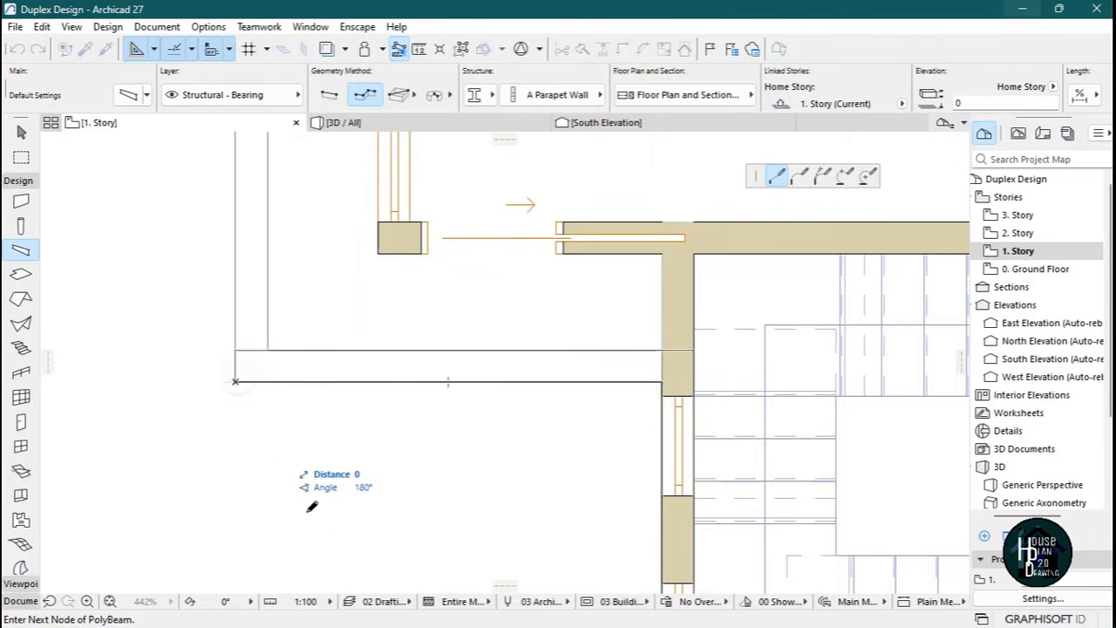
# Continue the polybeam around the west balcony and rooms, then east along the north wall, closing it at the northeast starting corner.
pyautogui.scroll(-5, 310, 505)
pyautogui.scroll(5, 263, 430)
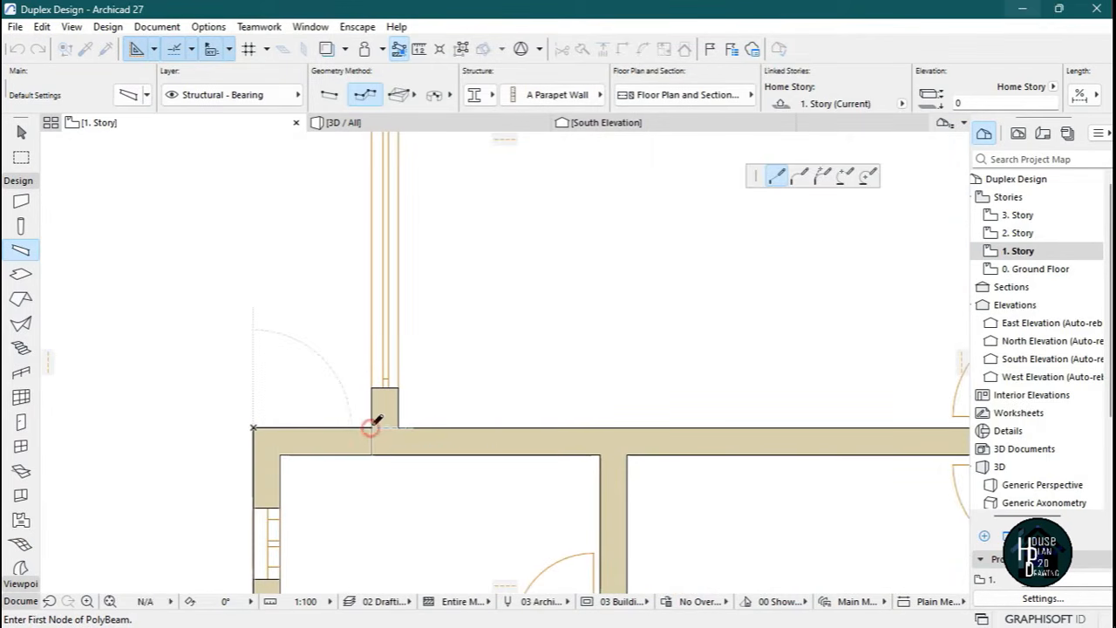
pyautogui.scroll(-5, 381, 414)
pyautogui.scroll(5, 358, 251)
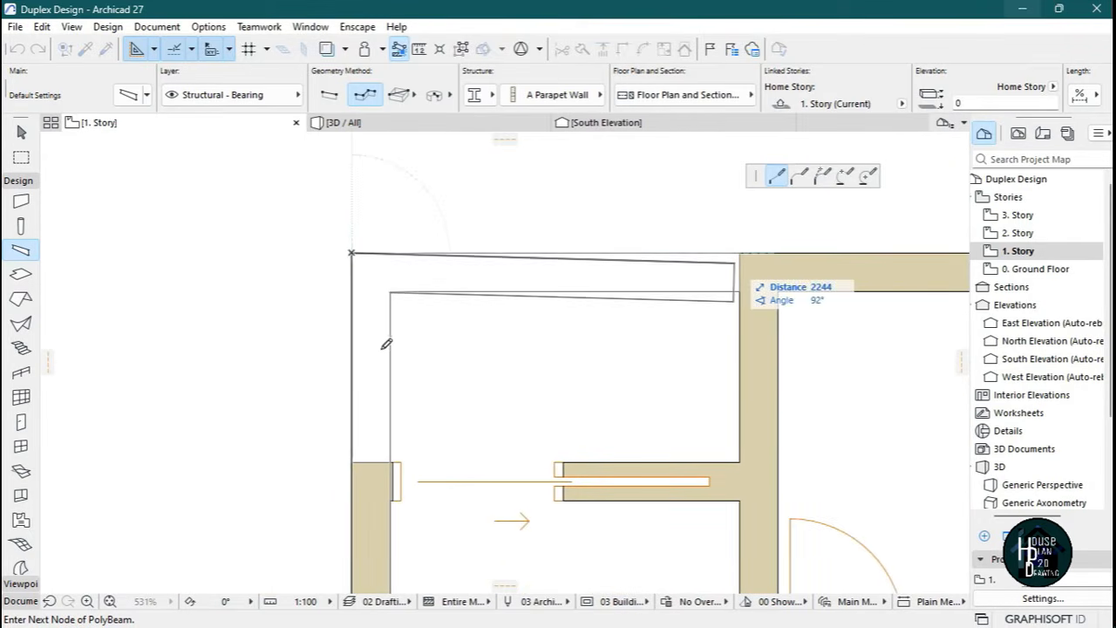
pyautogui.scroll(-5, 397, 344)
pyautogui.scroll(5, 680, 314)
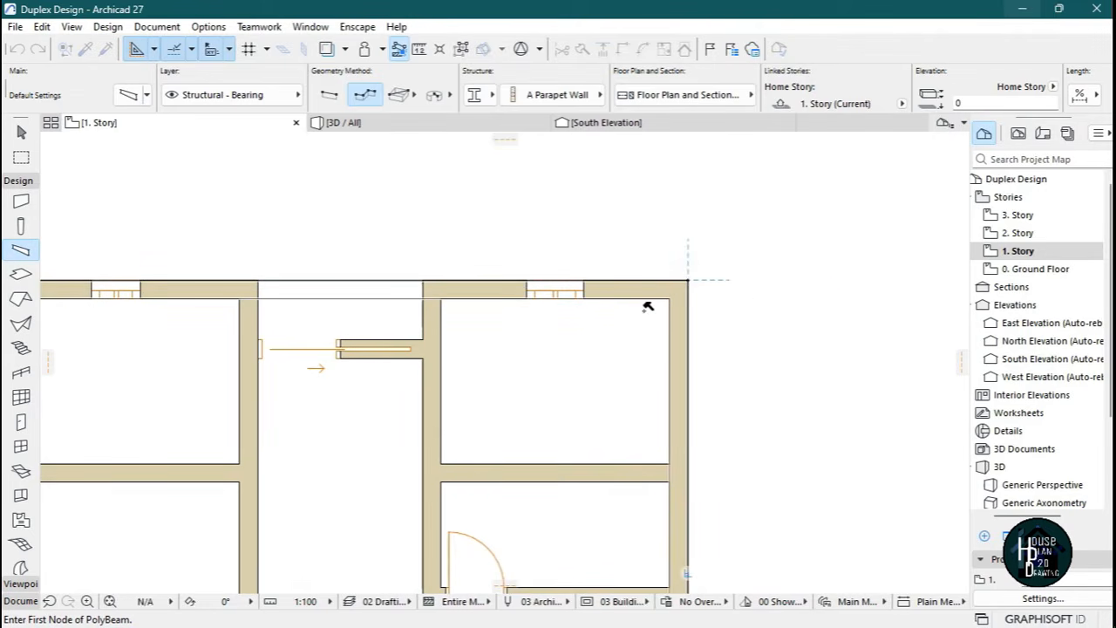
pyautogui.scroll(-5, 647, 306)
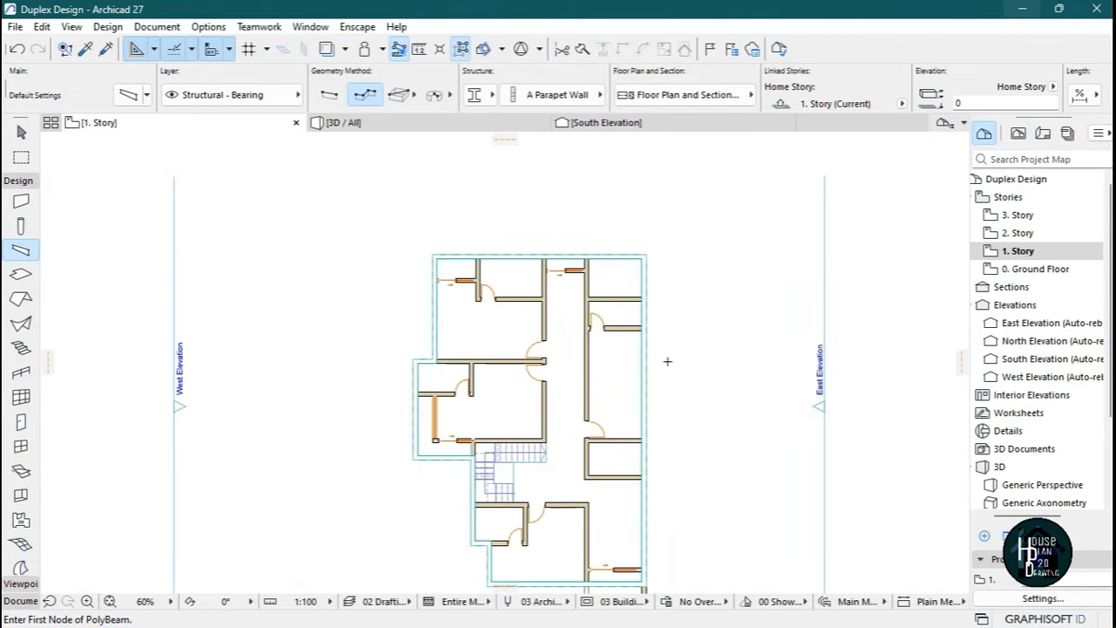
# Examine the new parapet in the 3D view along the west side, the front and the front balcony.
pyautogui.click(410, 124)
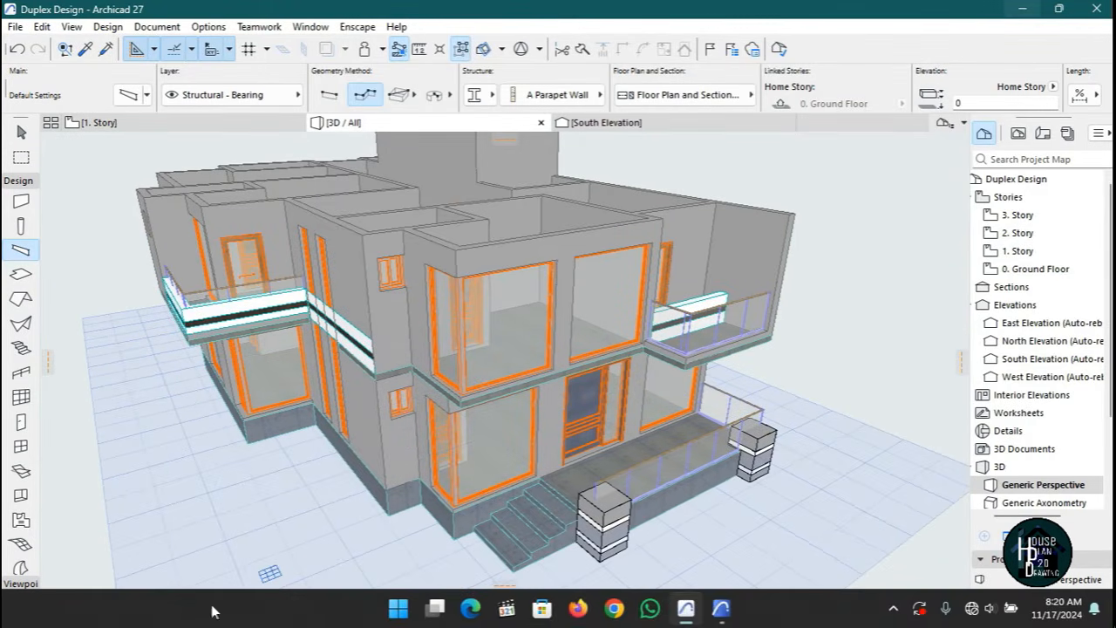
pyautogui.press('Escape')
pyautogui.click(128, 601)
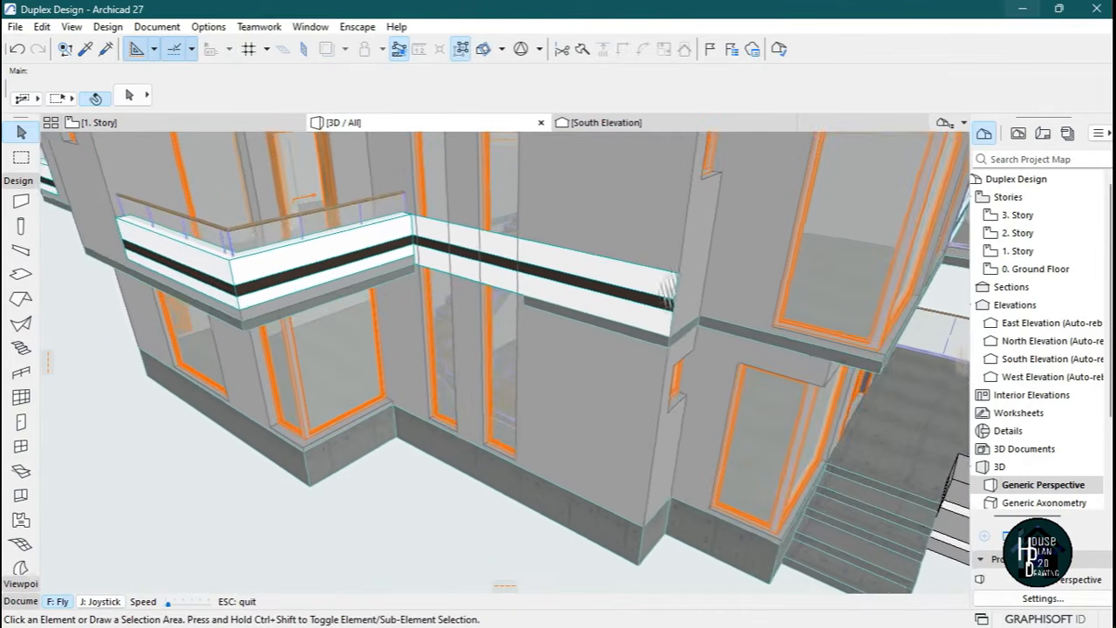
pyautogui.press('Right')
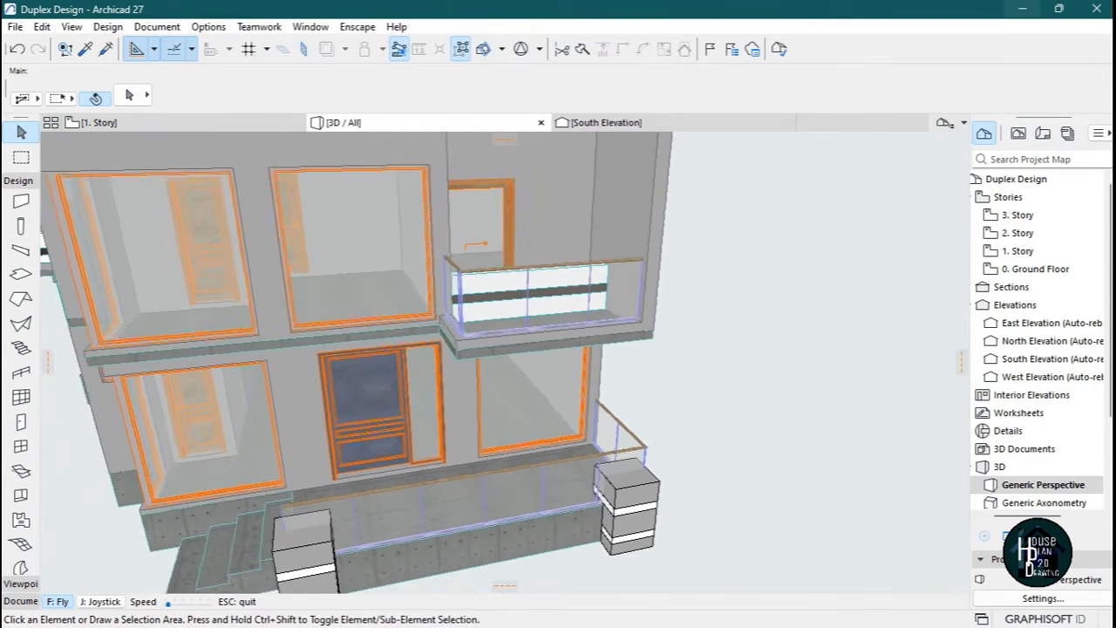
pyautogui.press('Escape')
pyautogui.click(130, 599)
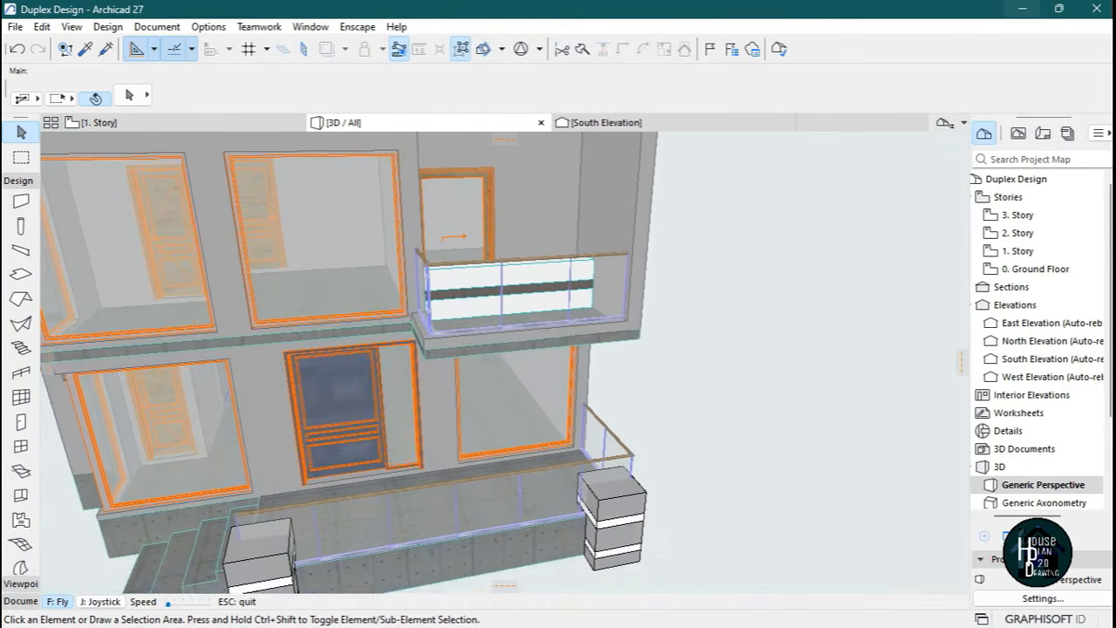
pyautogui.press('Up')
pyautogui.press('Escape')
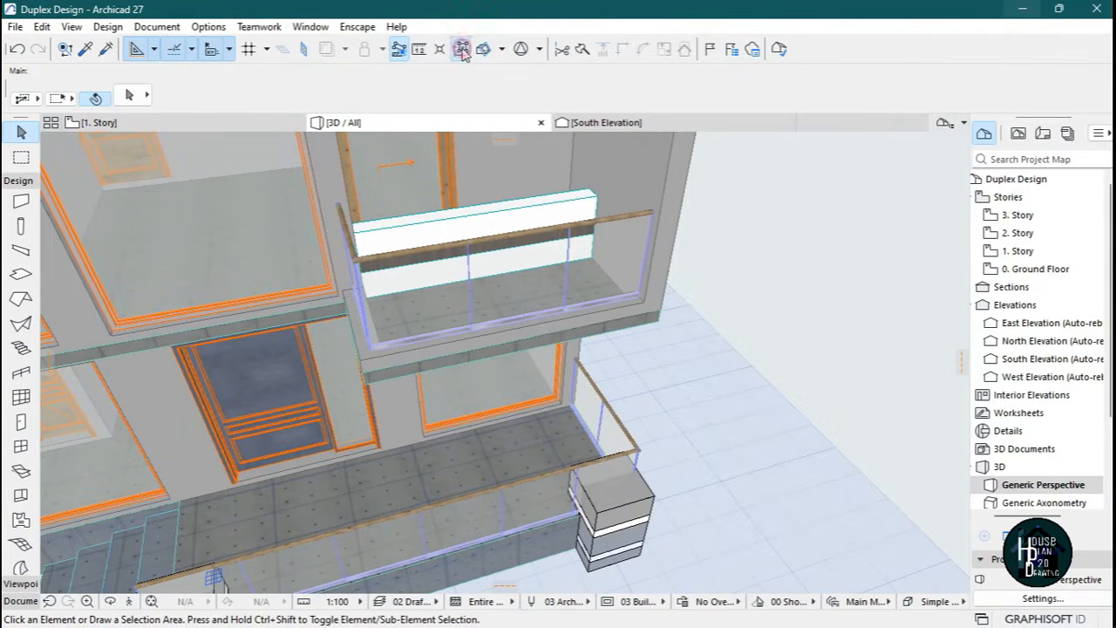
# Select the whole parapet polybeam with group selection suspended and set its home story to 2. Story.
pyautogui.click(516, 212)
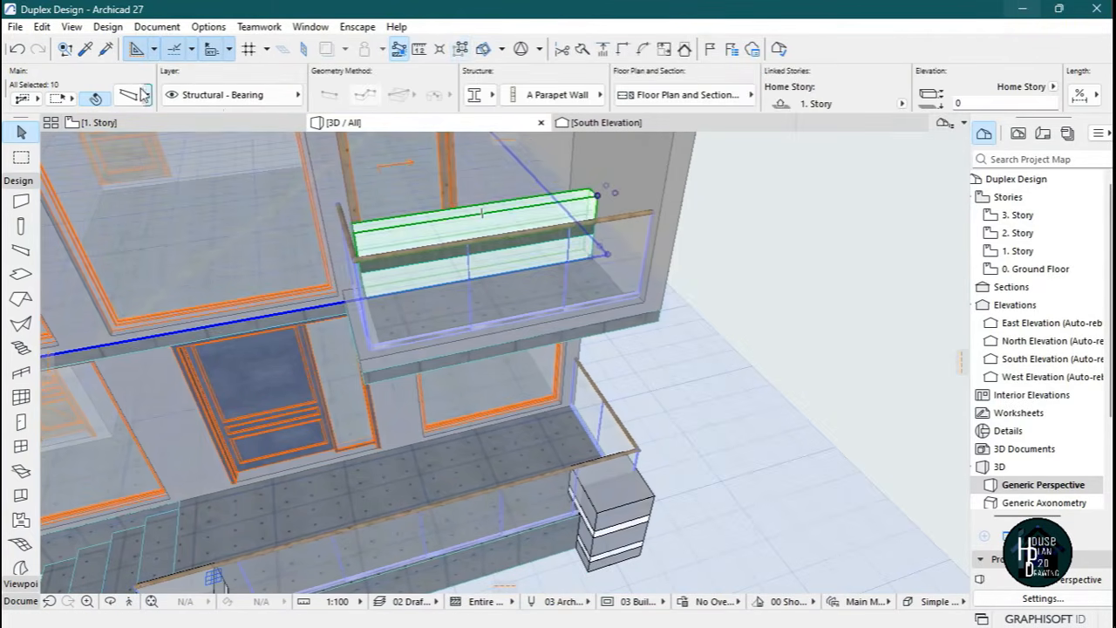
pyautogui.hotkey('ctrl', 't')
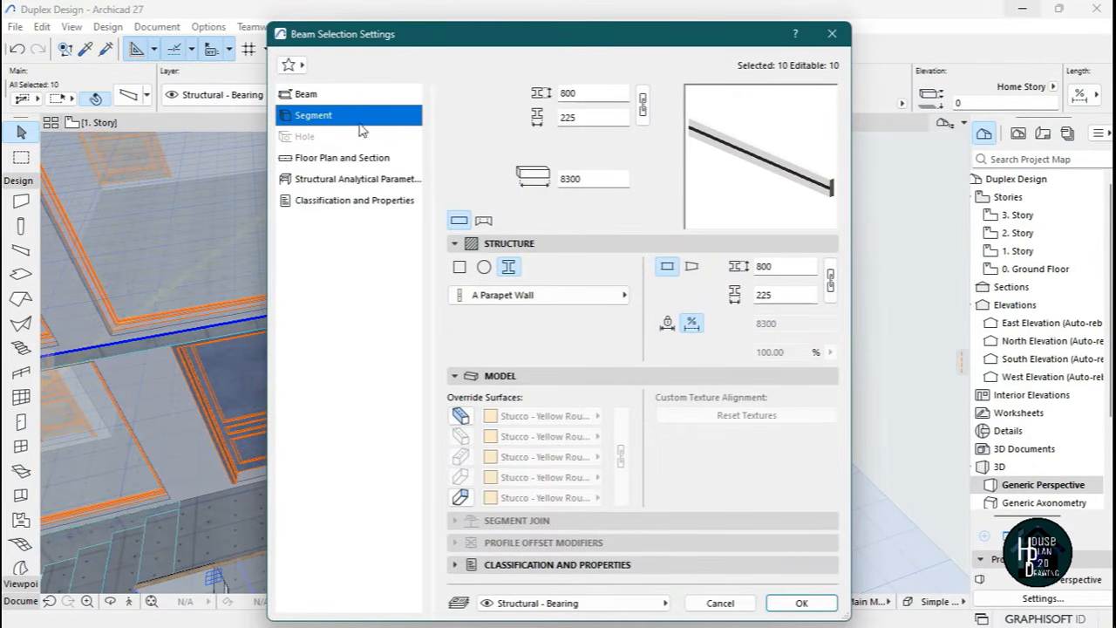
pyautogui.click(325, 98)
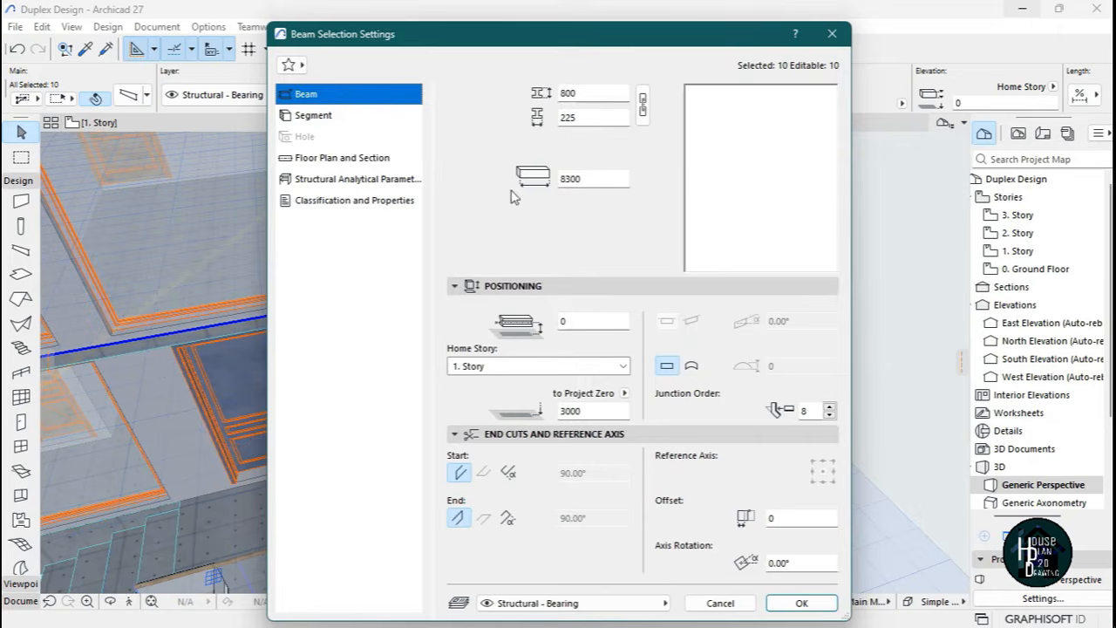
pyautogui.click(624, 367)
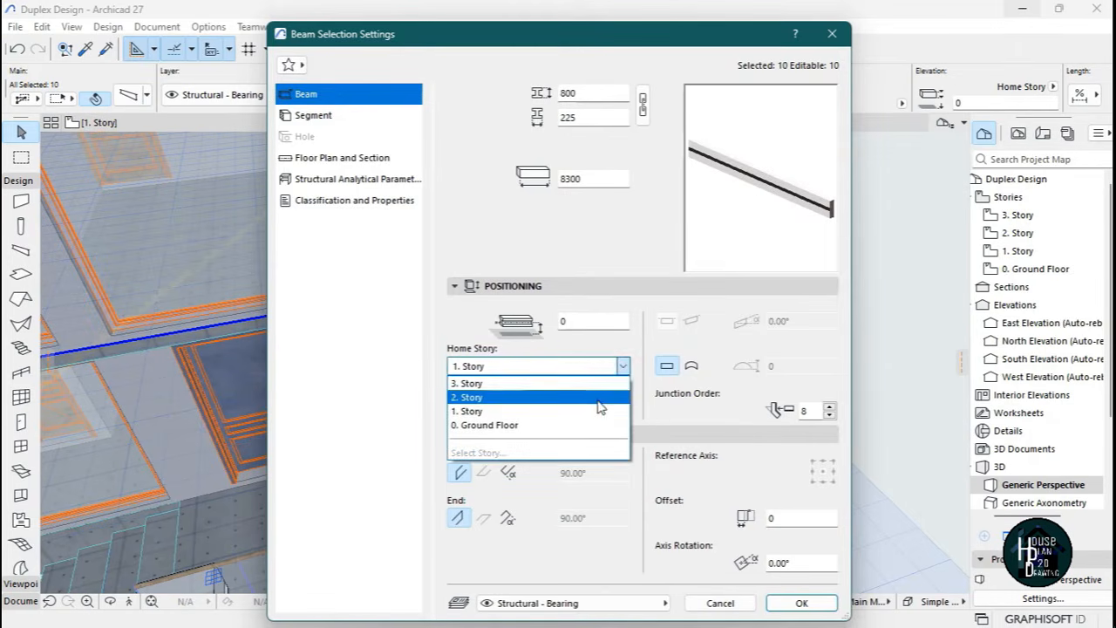
pyautogui.click(599, 398)
pyautogui.click(801, 603)
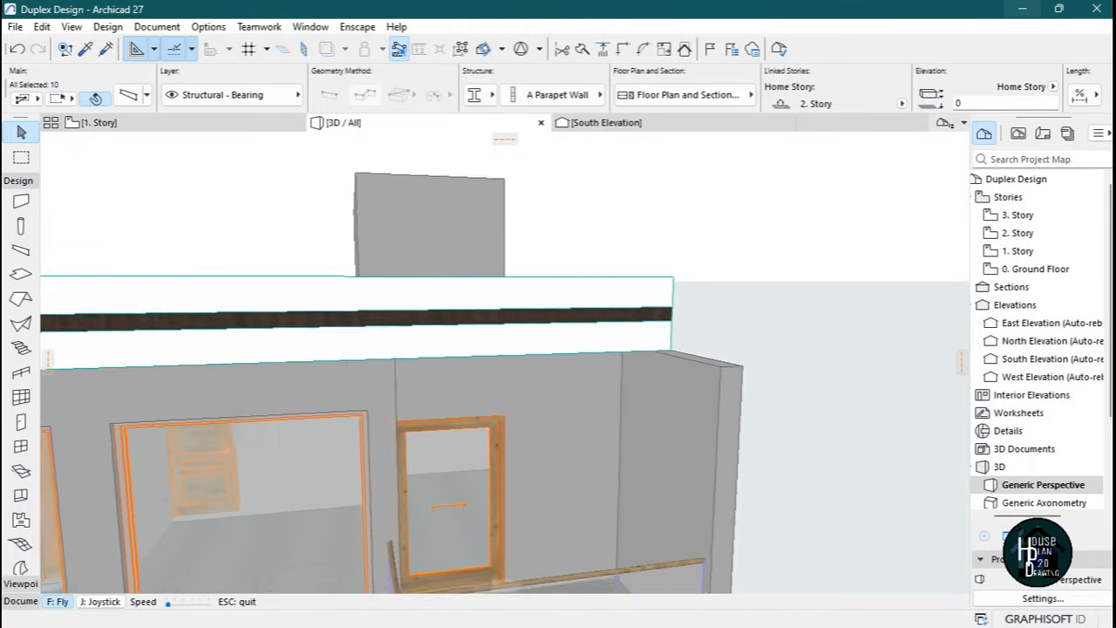
# Examine the raised parapet around the roof edge, including its corner above the front balcony and the front and west sides.
pyautogui.press('s')
pyautogui.press('s')
pyautogui.press('a')
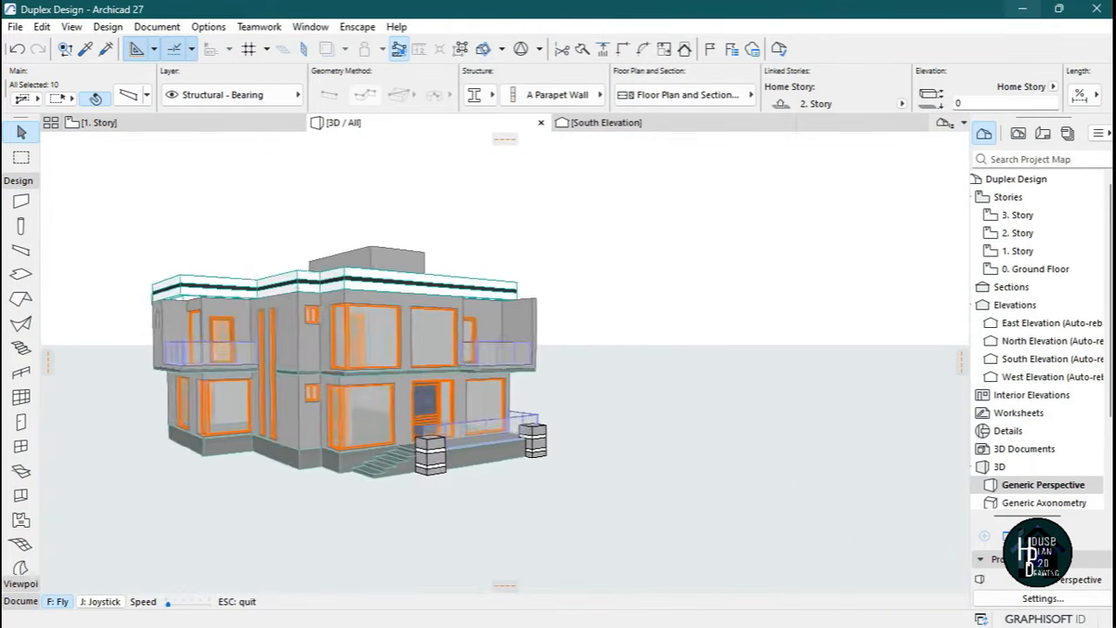
pyautogui.press('w')
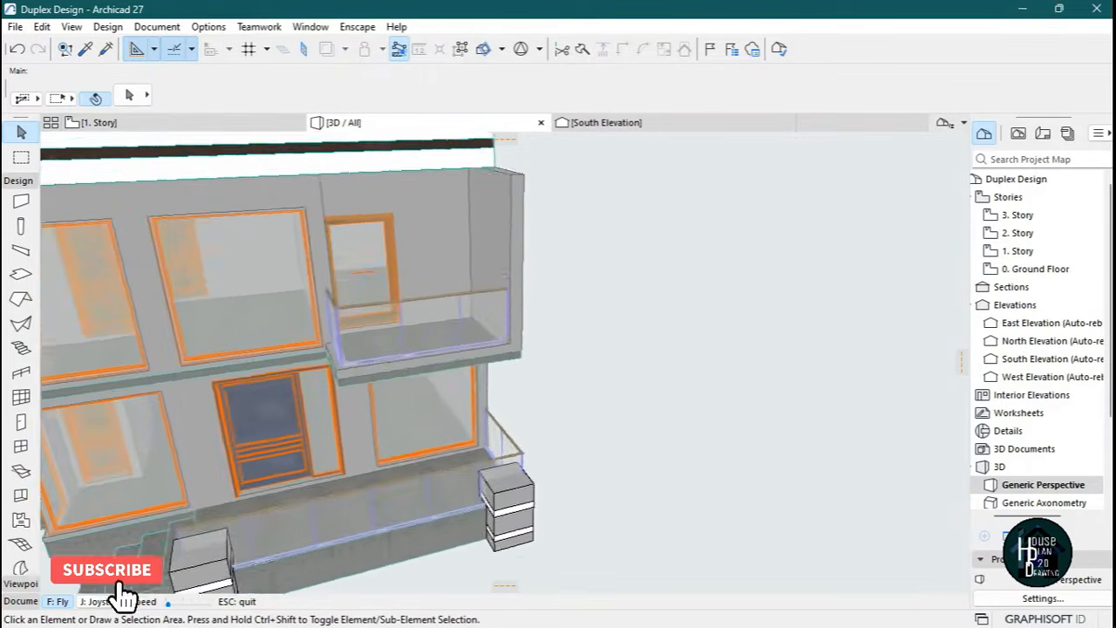
pyautogui.press('d')
pyautogui.press('w')
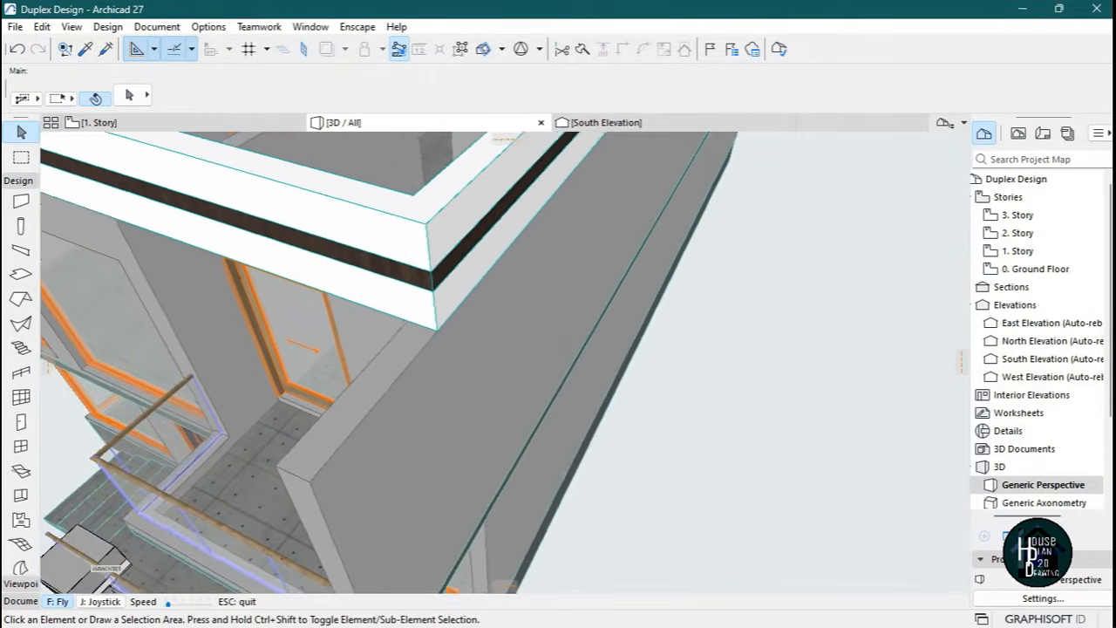
pyautogui.press('Escape')
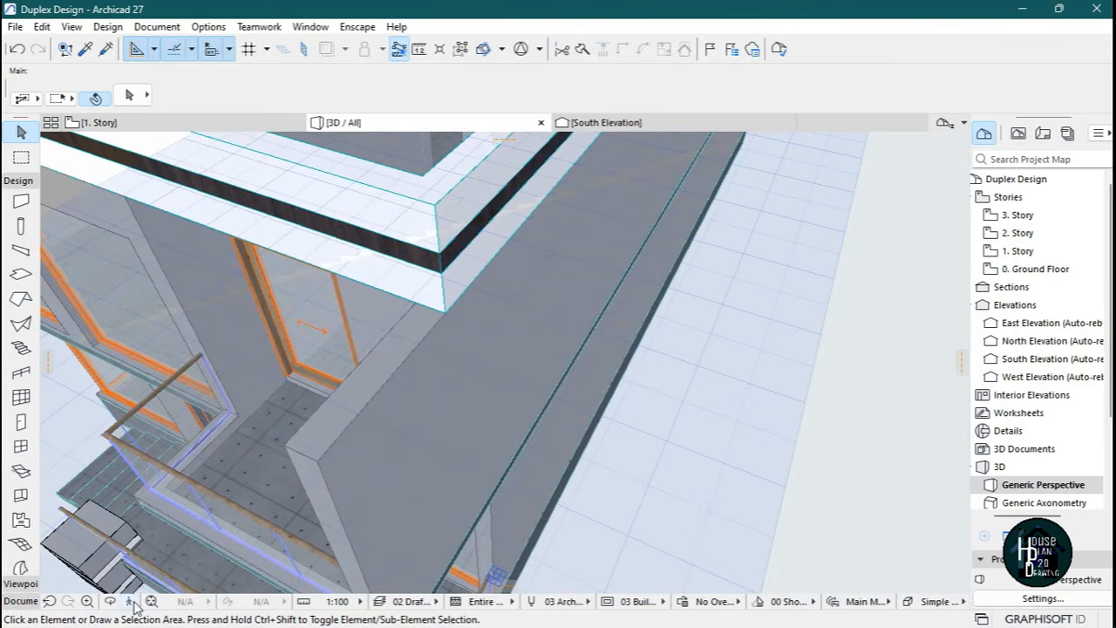
pyautogui.click(130, 601)
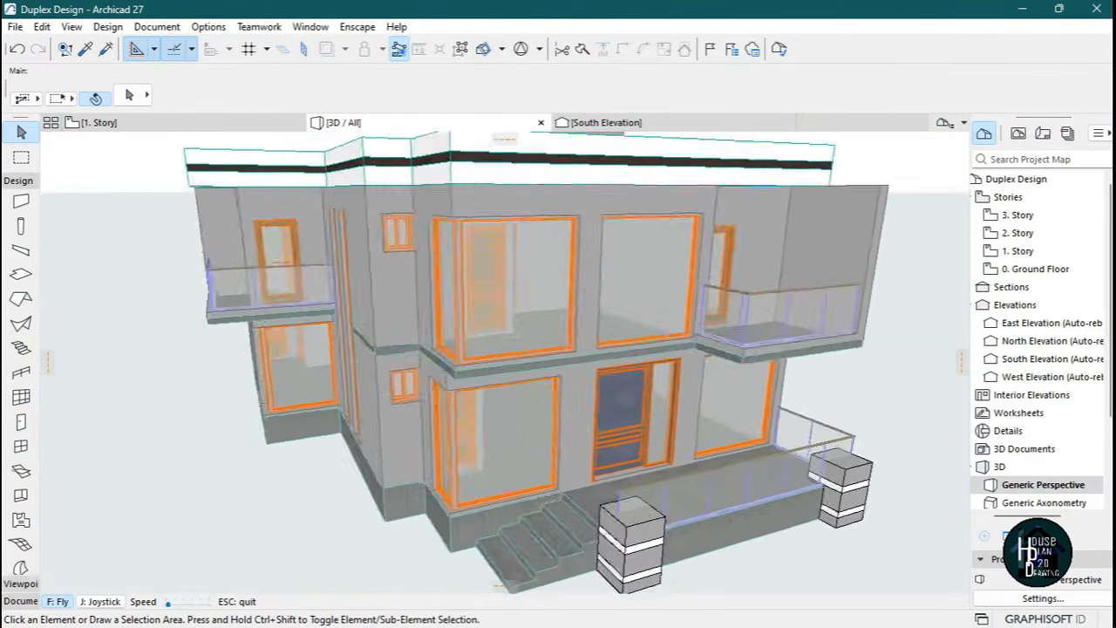
pyautogui.press('Down')
pyautogui.press('Up')
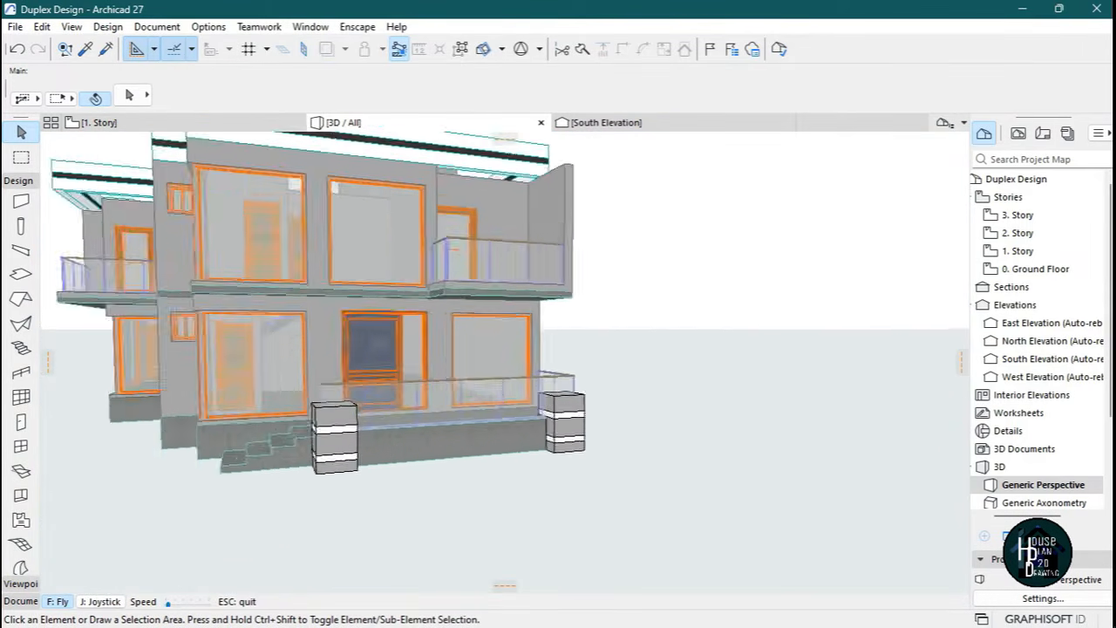
pyautogui.press('Right')
pyautogui.press('Up')
pyautogui.press('Left')
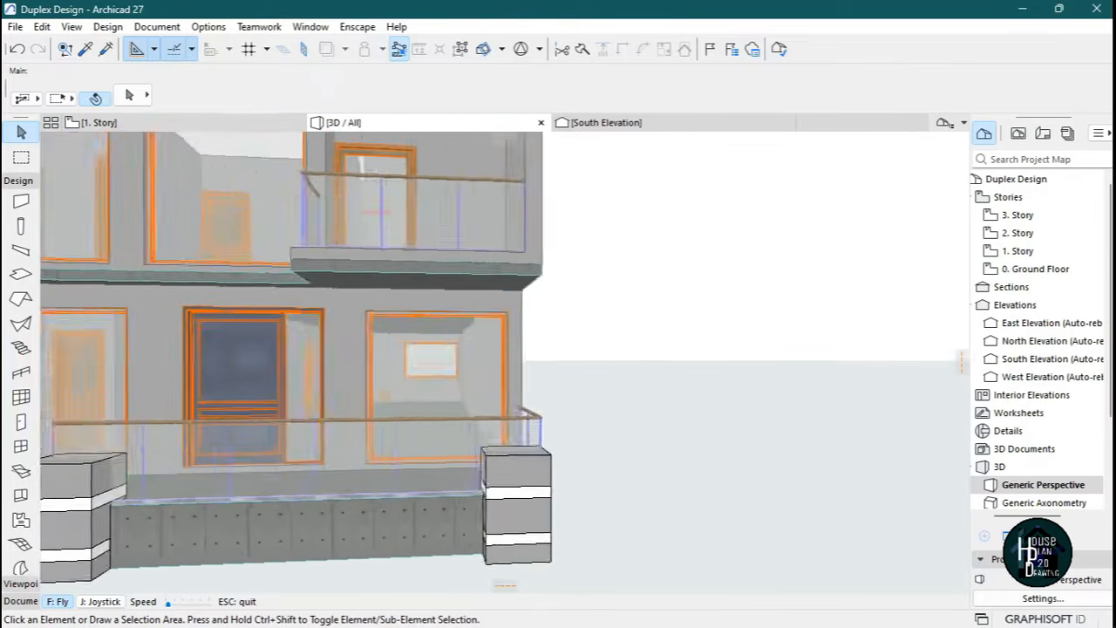
pyautogui.press('Down')
pyautogui.press('Escape')
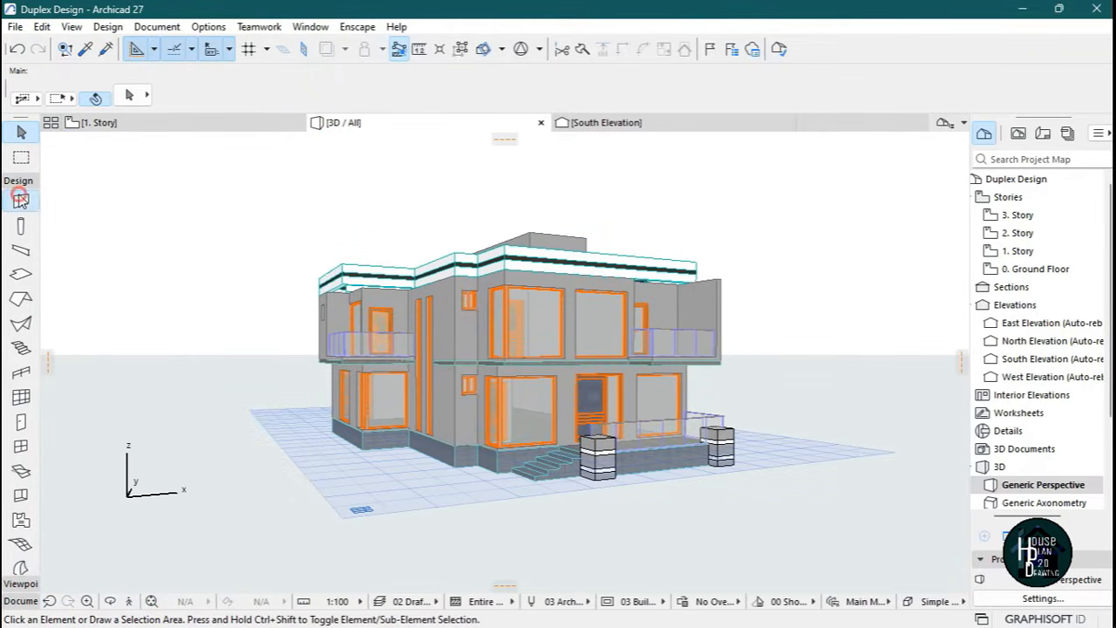
# Select all walls in the 3D model and set their building material to Air Space - Frame.
pyautogui.click(20, 199)
pyautogui.hotkey('ctrl', 'a')
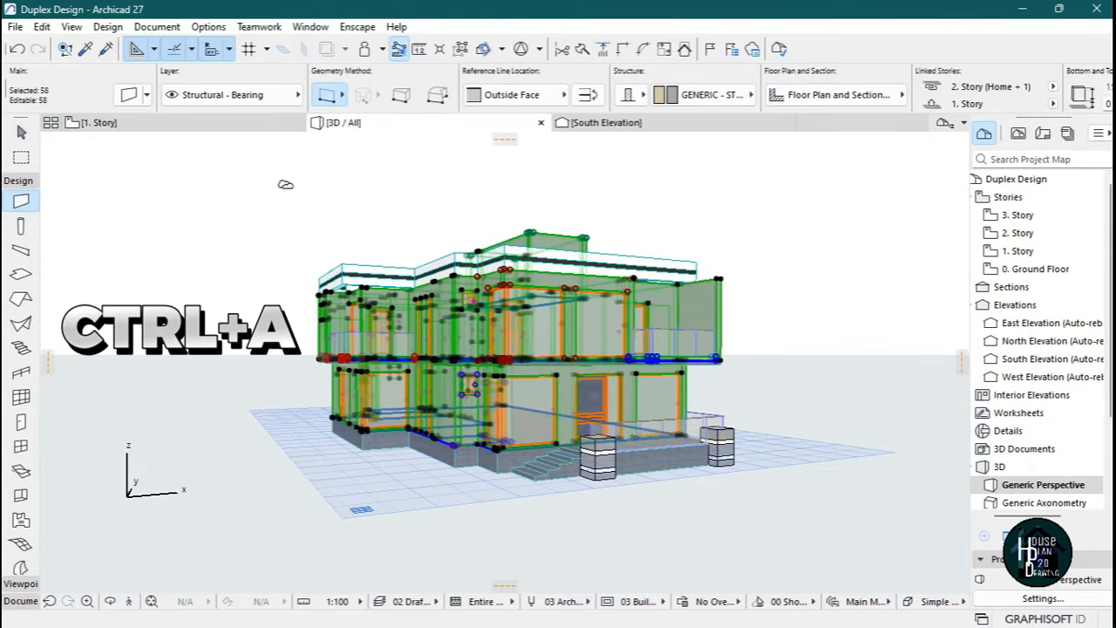
pyautogui.click(711, 96)
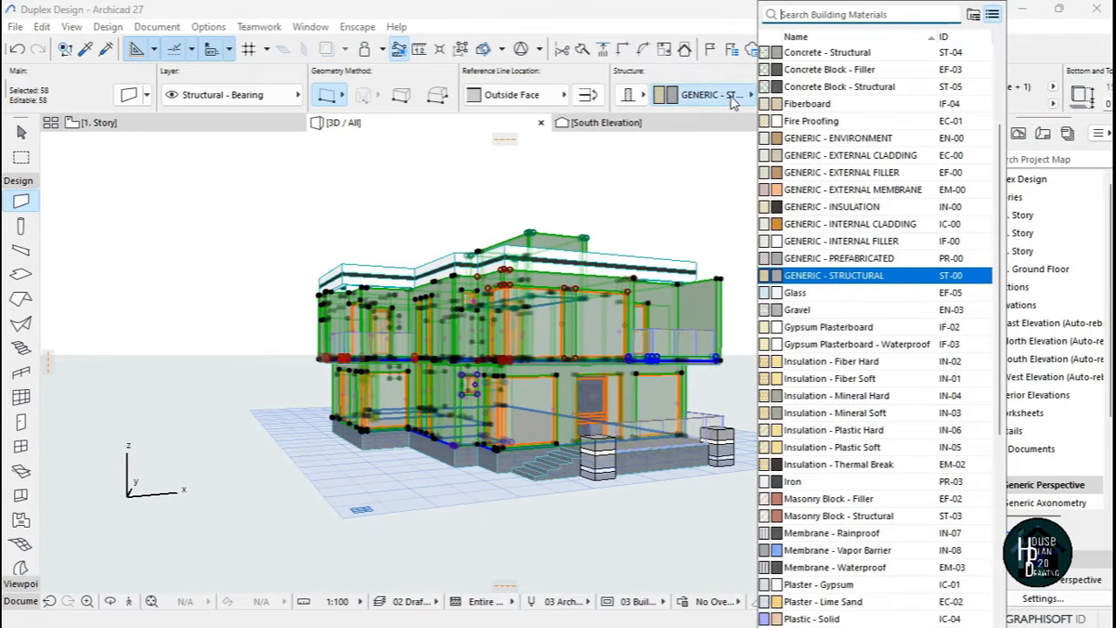
pyautogui.scroll(3, 858, 96)
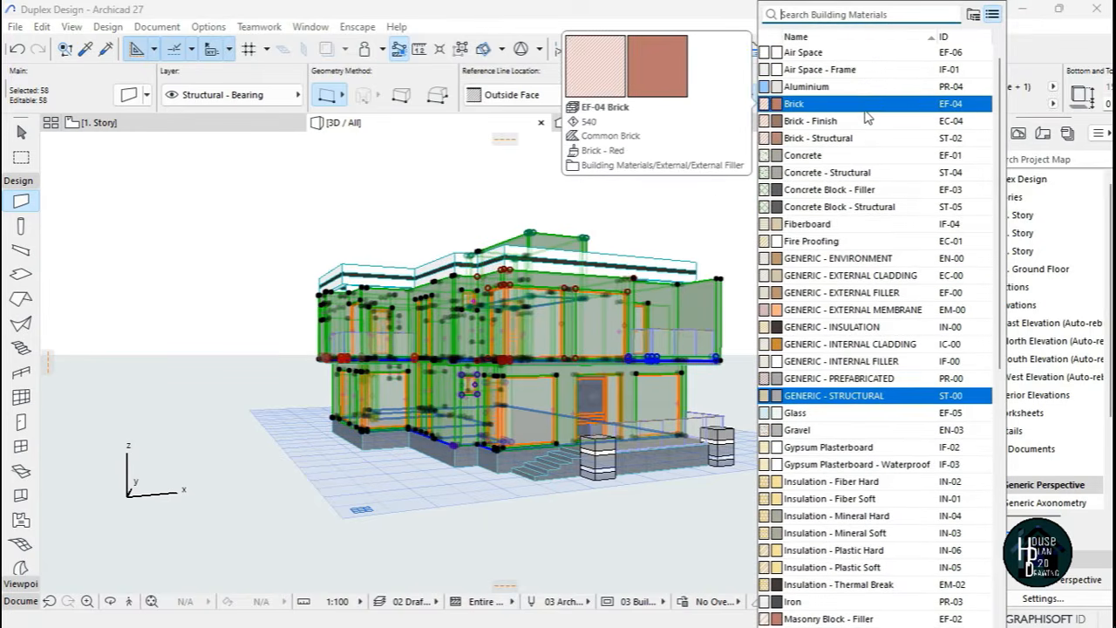
pyautogui.click(842, 73)
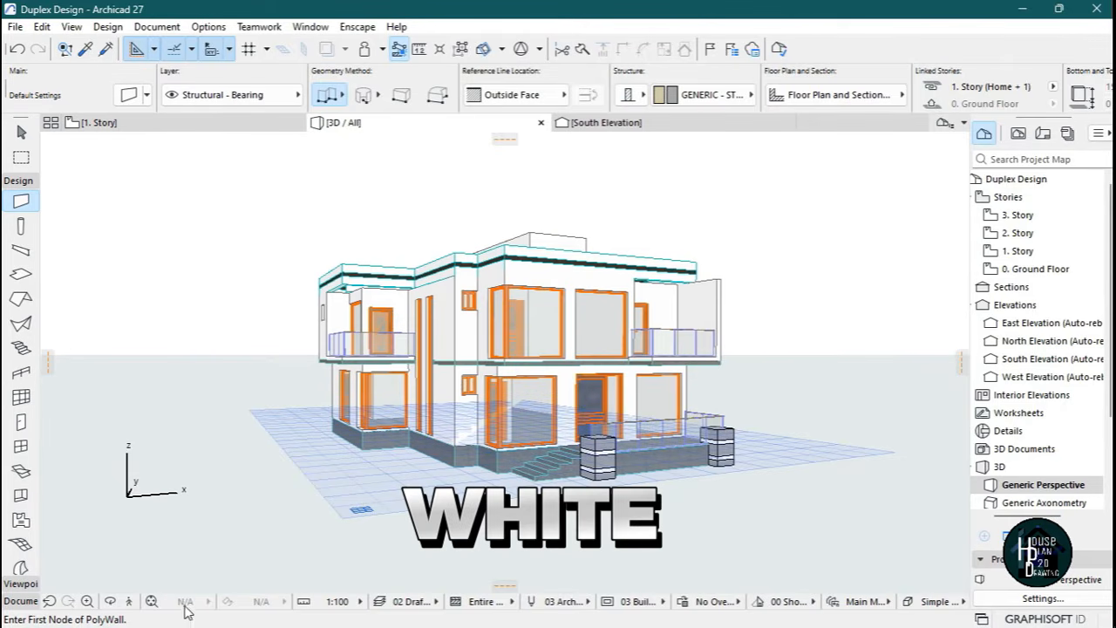
# Examine the recoloured walls and parapet from the west side and the front of the building.
pyautogui.click(131, 601)
pyautogui.press('Up')
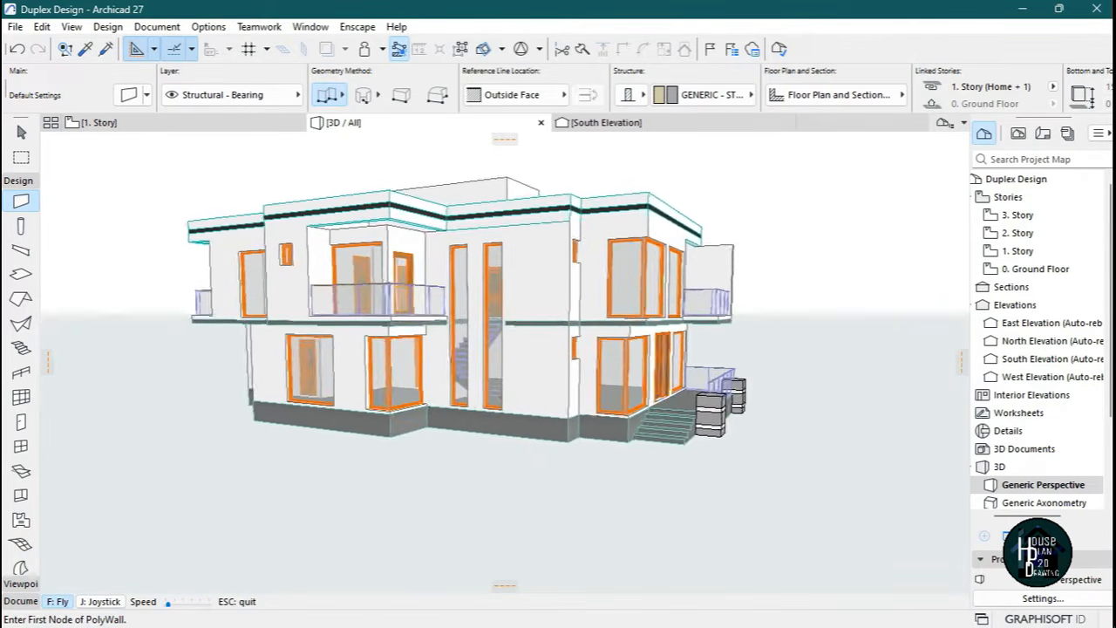
pyautogui.press('Right')
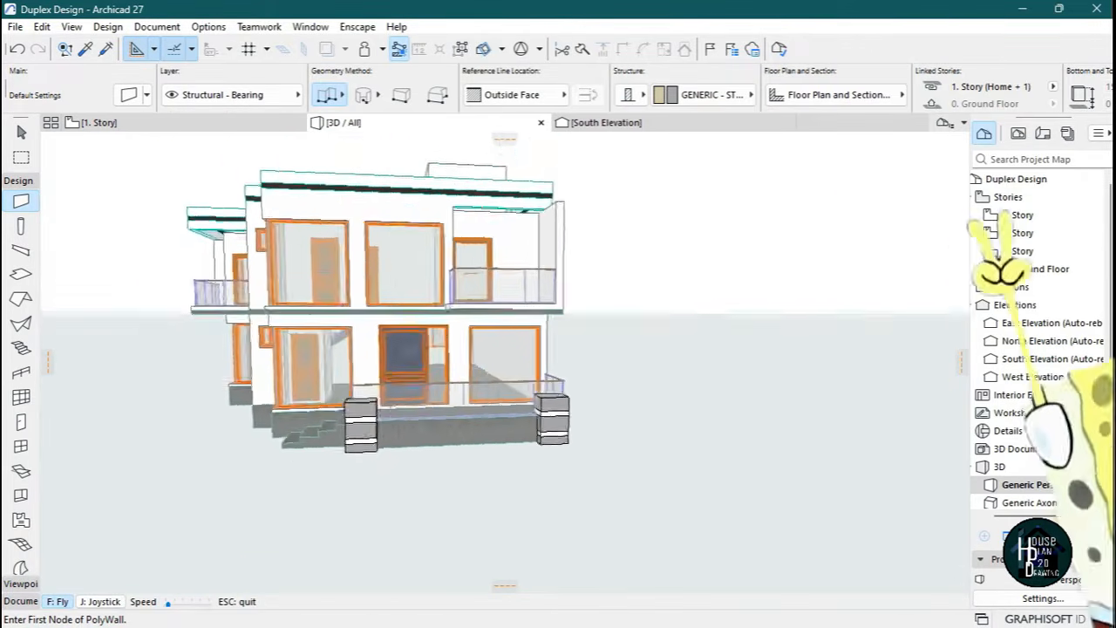
pyautogui.press('Right')
pyautogui.press('Up')
pyautogui.press('Left')
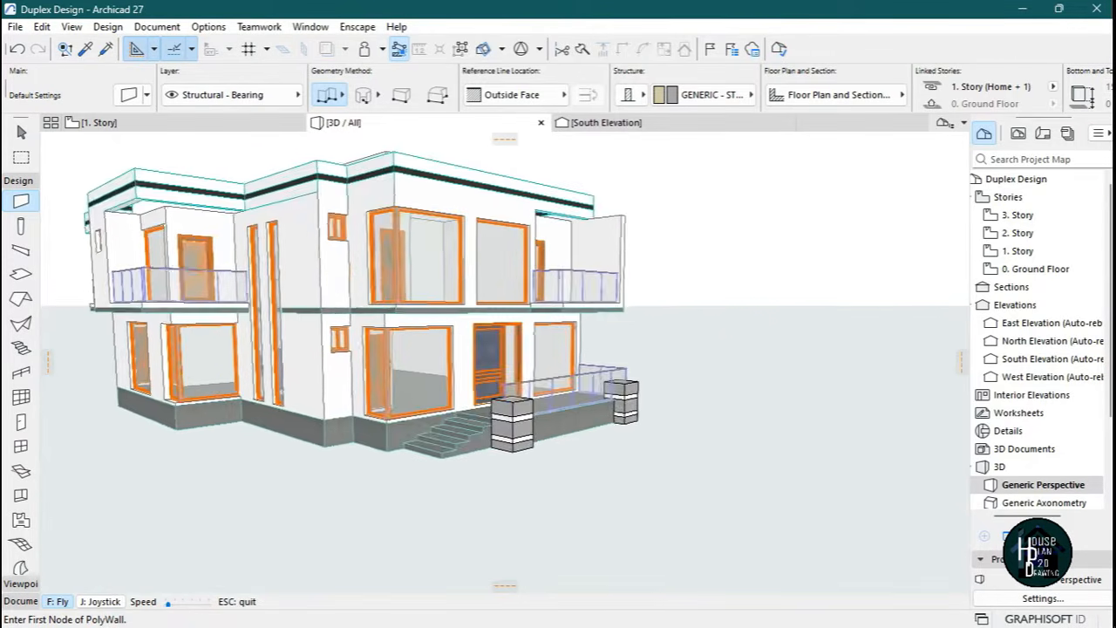
pyautogui.press('Escape')
# Override the edge surface of the ground floor's 750 mm foundation slab with Paint - Titanium White.
pyautogui.click(321, 430)
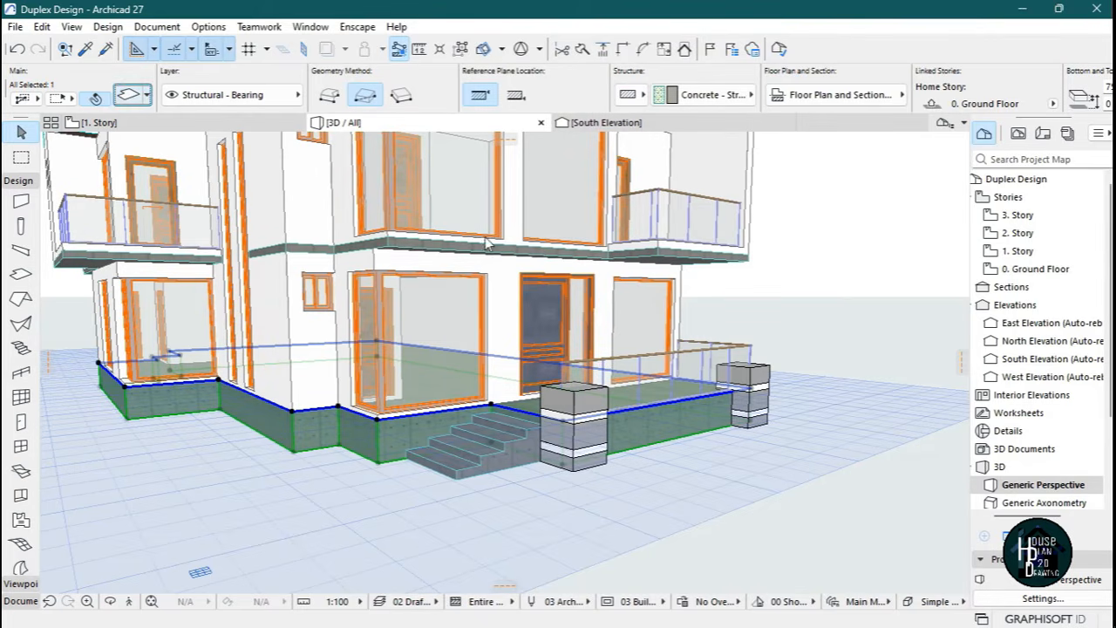
pyautogui.hotkey('ctrl', 't')
pyautogui.click(427, 384)
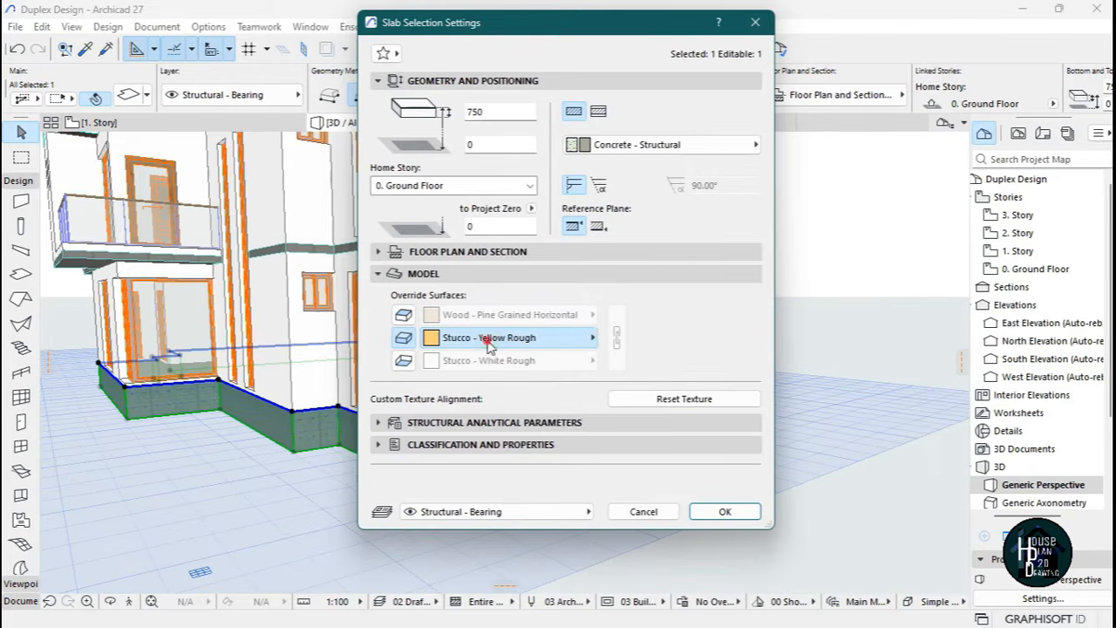
pyautogui.click(489, 340)
pyautogui.write('tit')
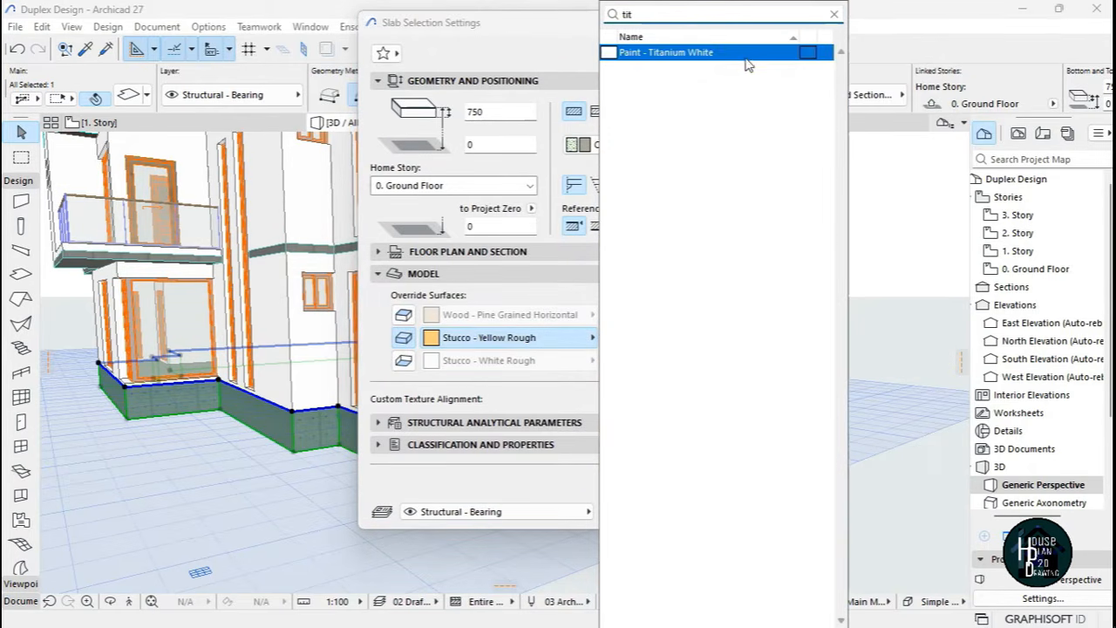
pyautogui.click(745, 54)
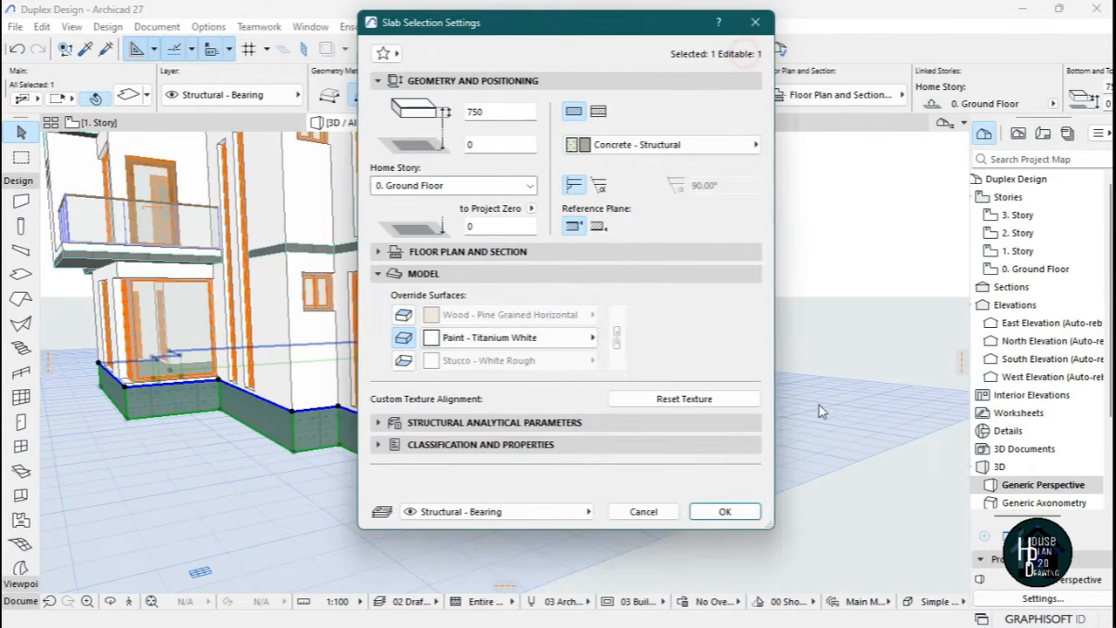
pyautogui.click(728, 512)
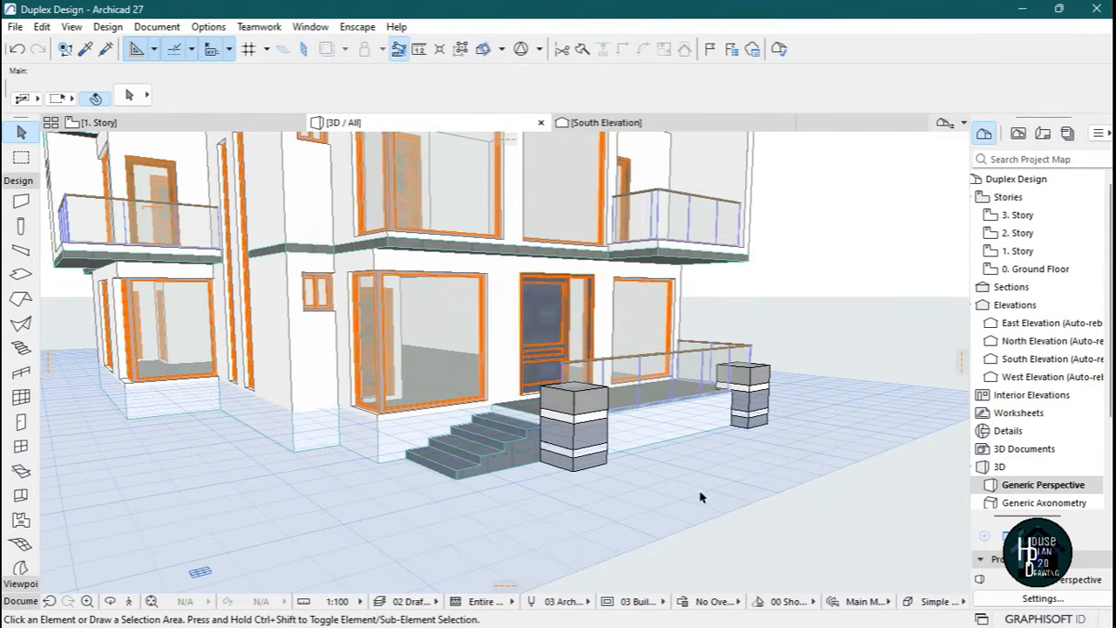
pyautogui.click(129, 601)
pyautogui.press('Down')
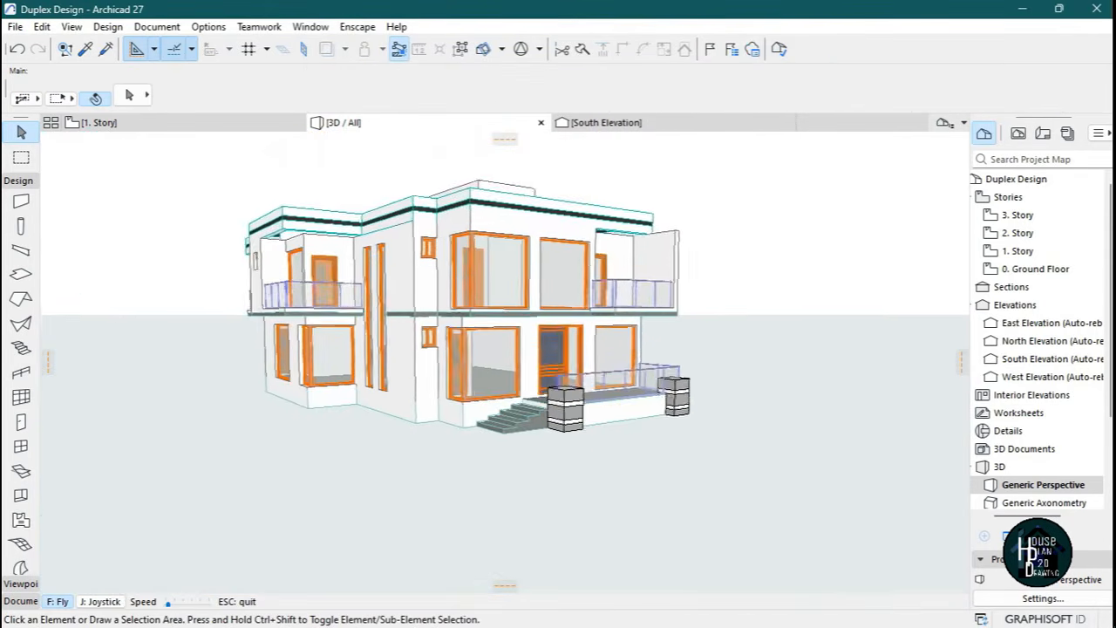
# Place an A Parapet Wall polybeam around the top of the raised roof block, using the settings of the existing roof-edge parapet.
pyautogui.press('Up')
pyautogui.press('pageup')
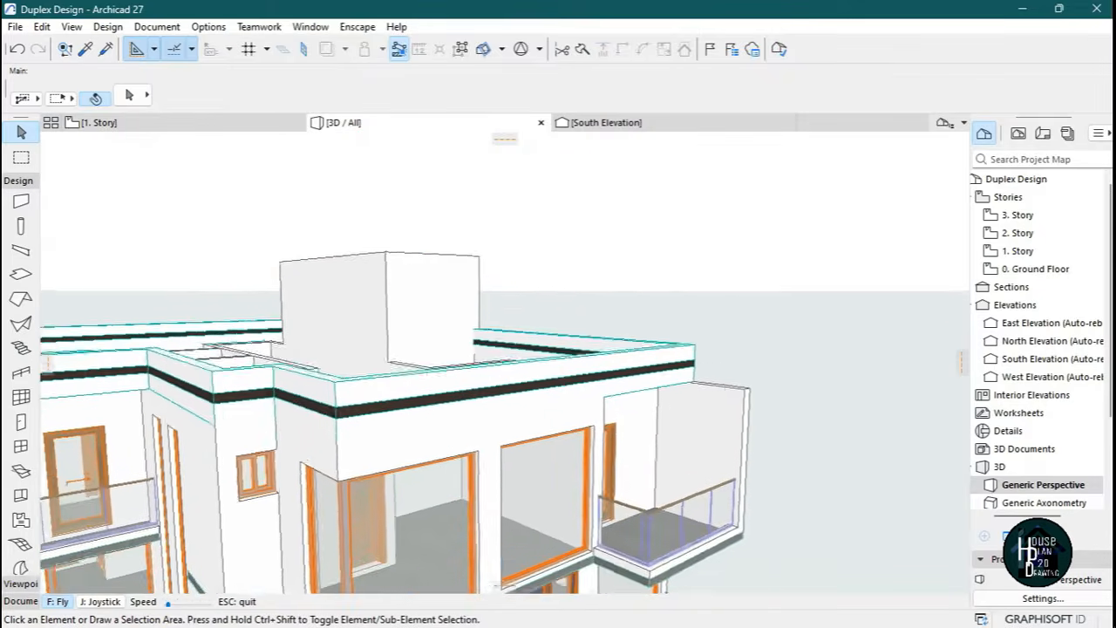
pyautogui.press('pageup')
pyautogui.press('Right')
pyautogui.press('Up')
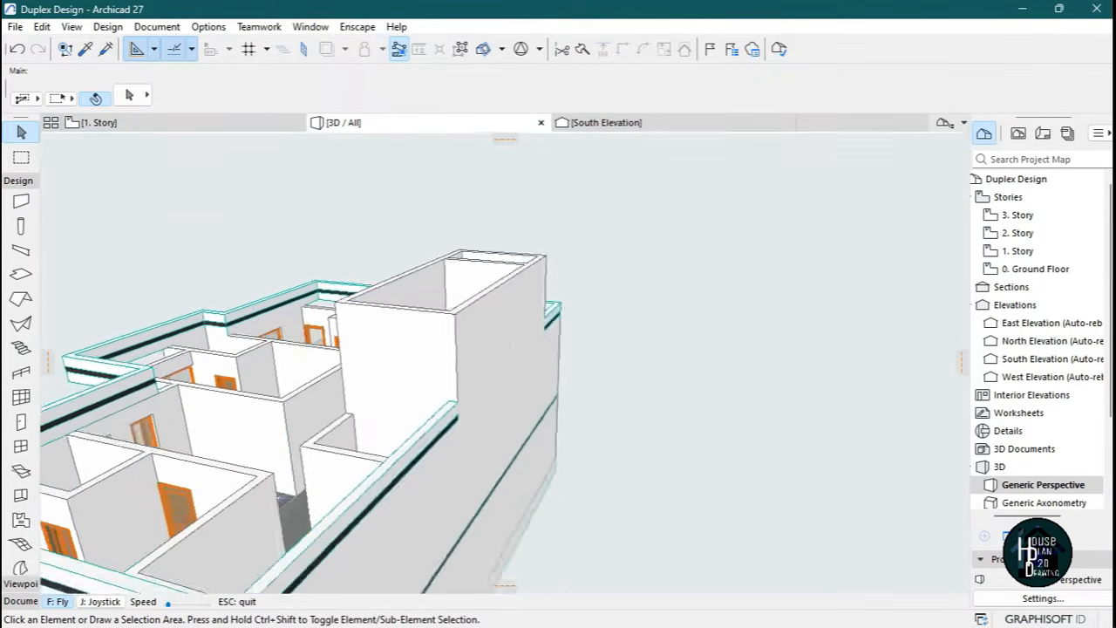
pyautogui.press('Up')
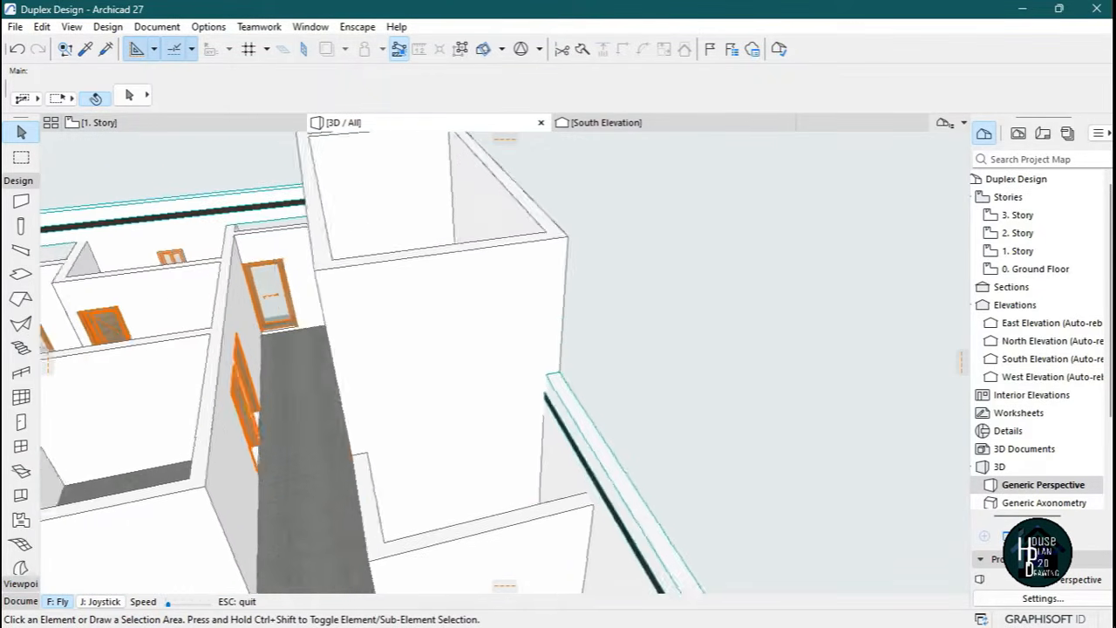
pyautogui.press('Escape')
pyautogui.keyDown('alt'); pyautogui.click(458, 398); pyautogui.keyUp('alt')
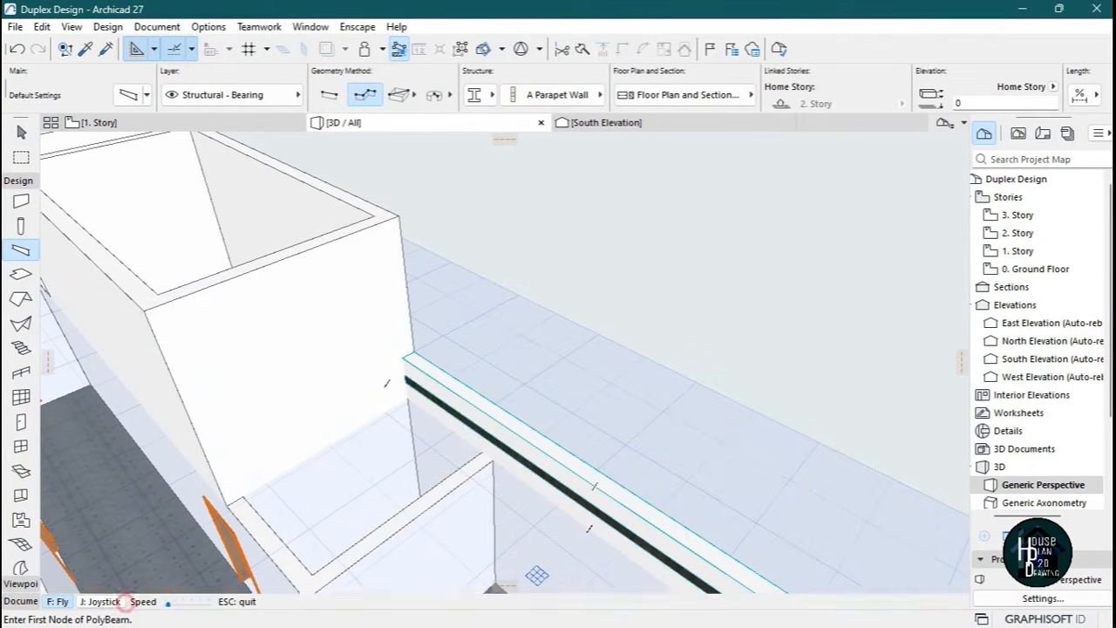
pyautogui.press('pageup')
pyautogui.press('Up')
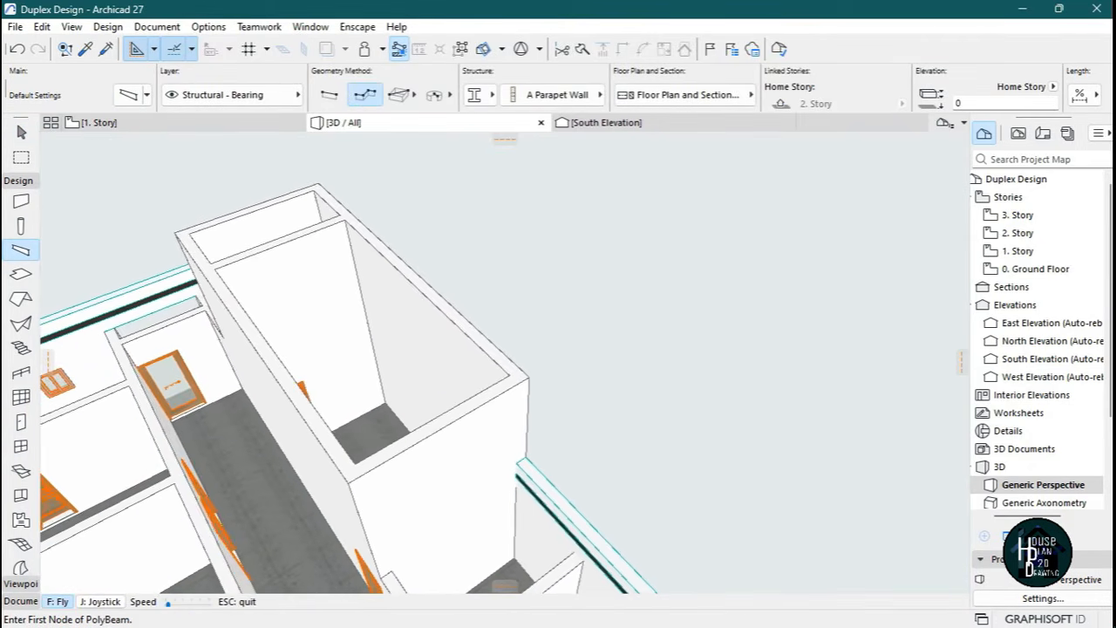
pyautogui.press('Escape')
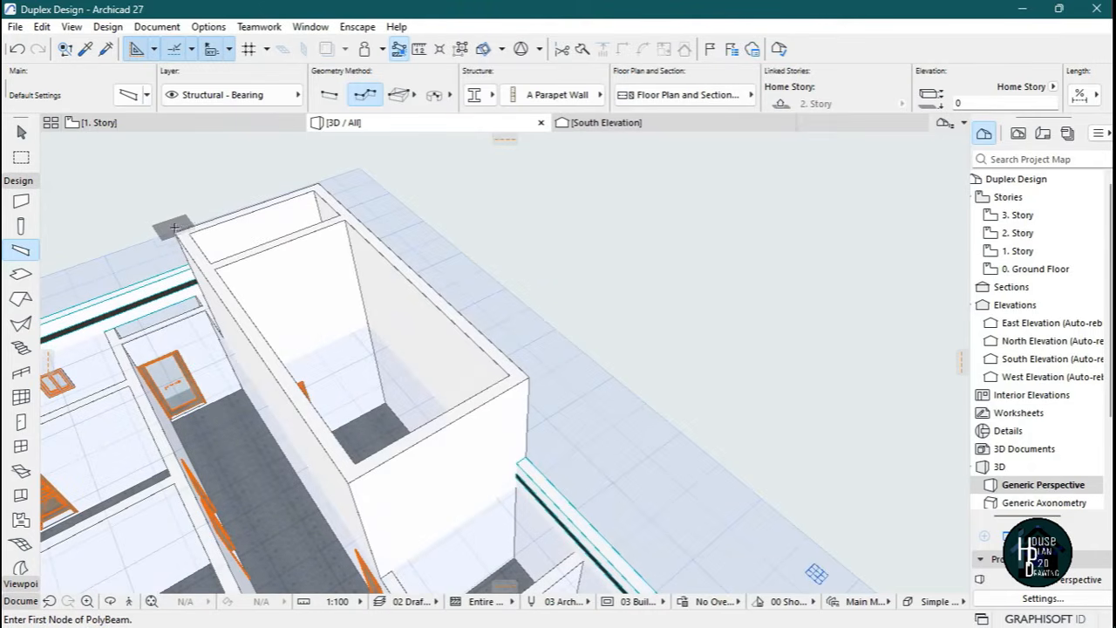
pyautogui.click(174, 227)
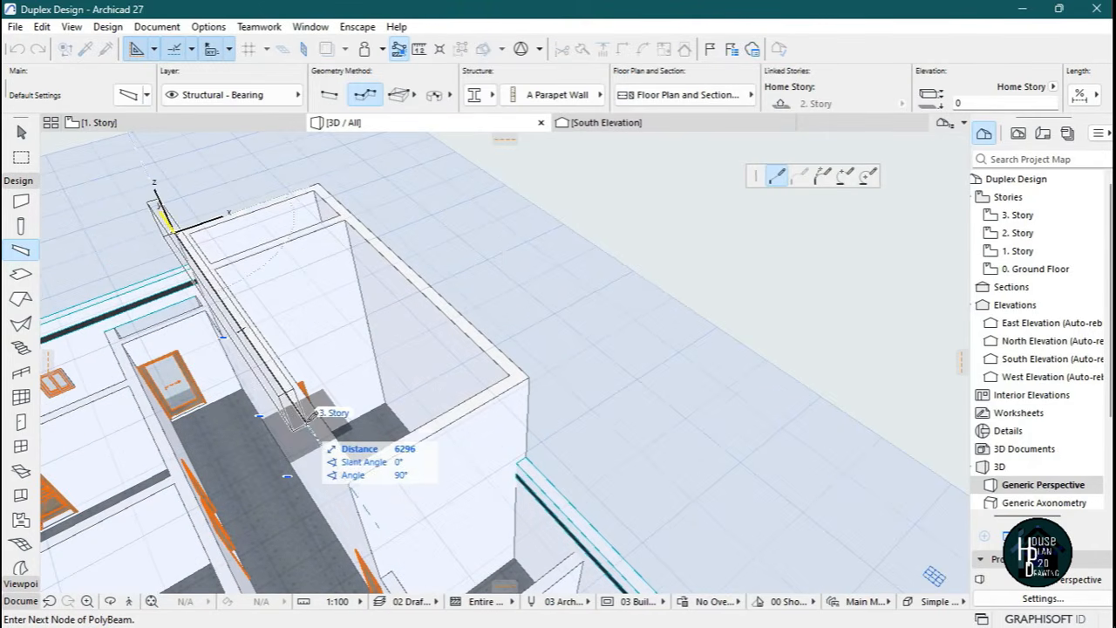
pyautogui.click(528, 376)
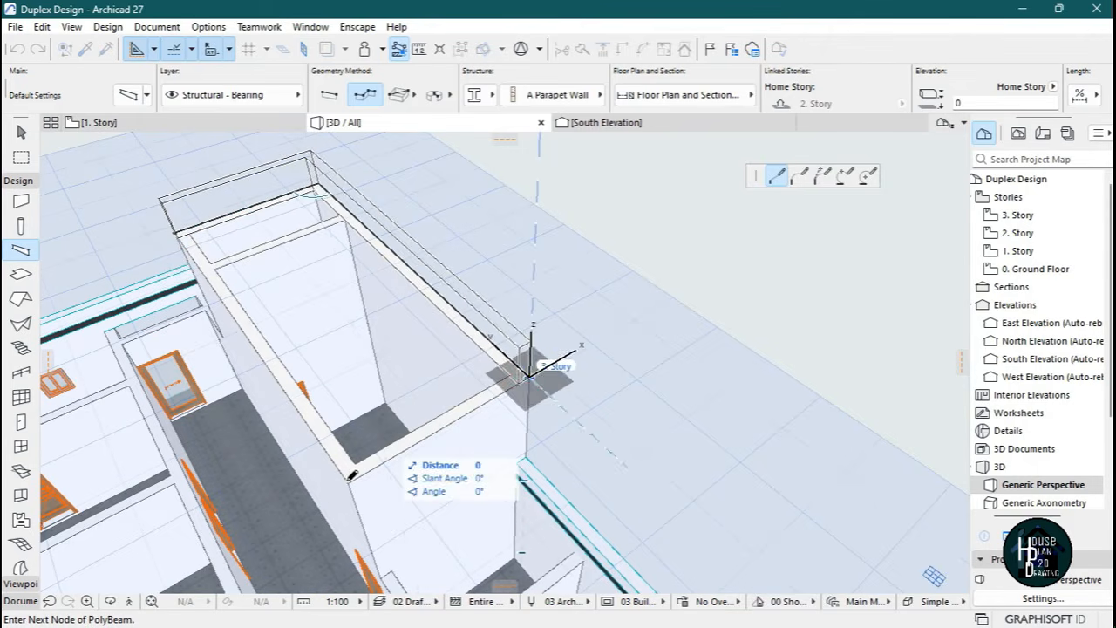
pyautogui.doubleClick(351, 473)
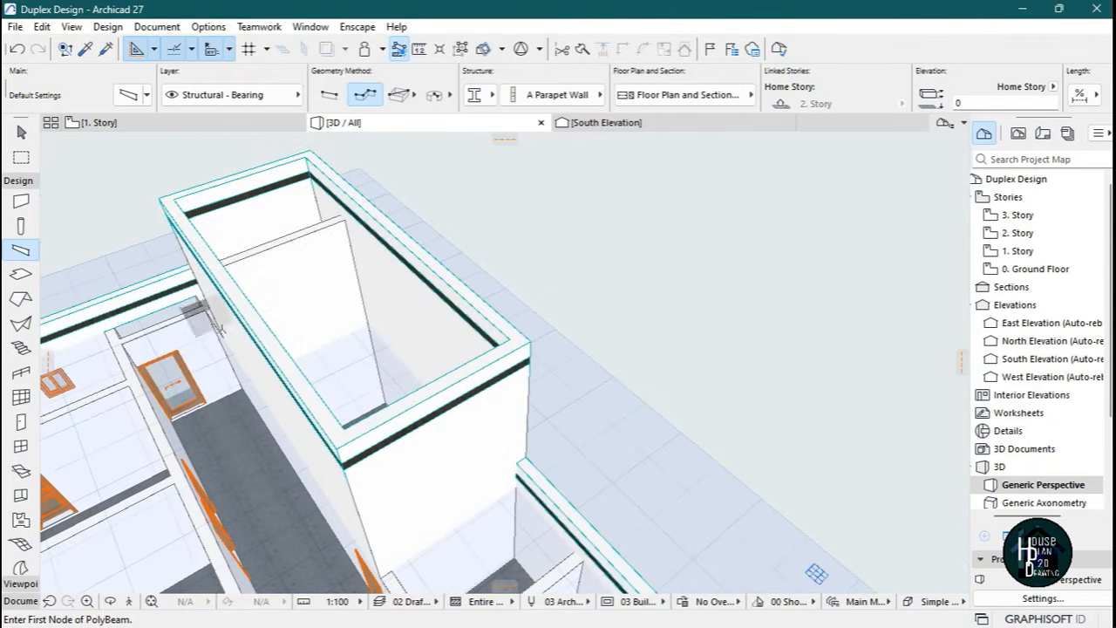
pyautogui.press('Escape')
# Examine the raised block's new parapet and the open area above the upper front balcony from several sides.
pyautogui.click(129, 600)
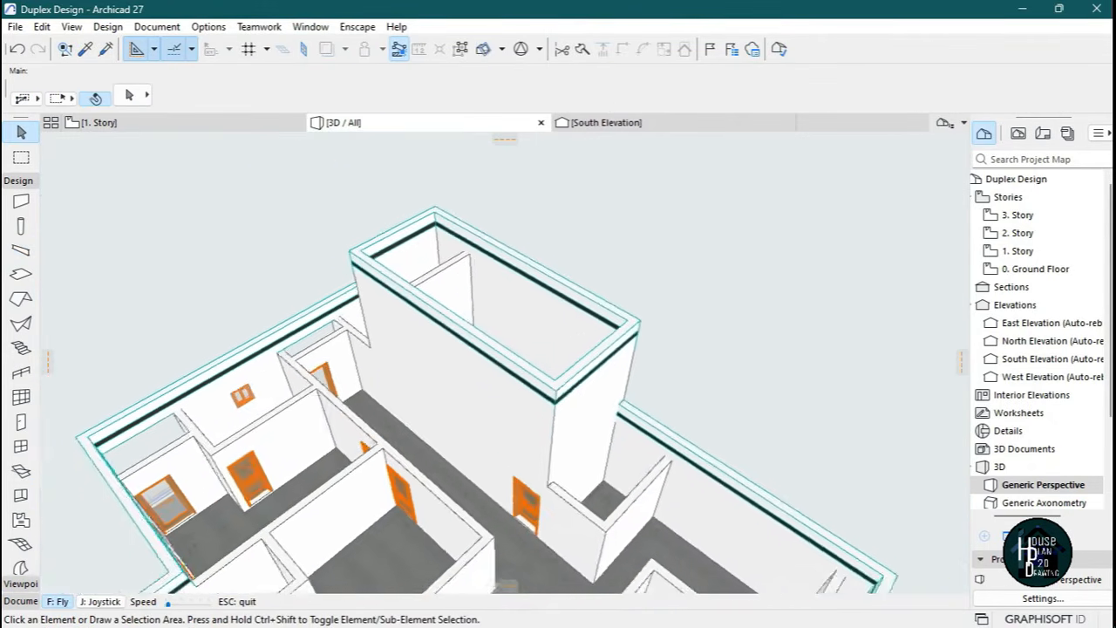
pyautogui.press('Down')
pyautogui.press('pagedown')
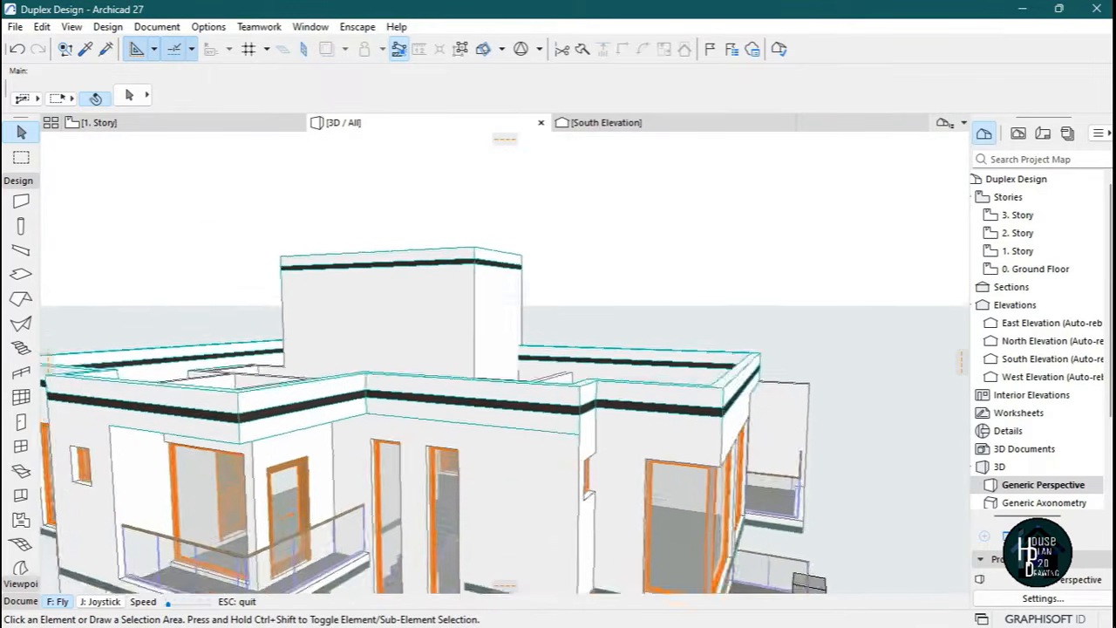
pyautogui.press('Right')
pyautogui.press('pageup')
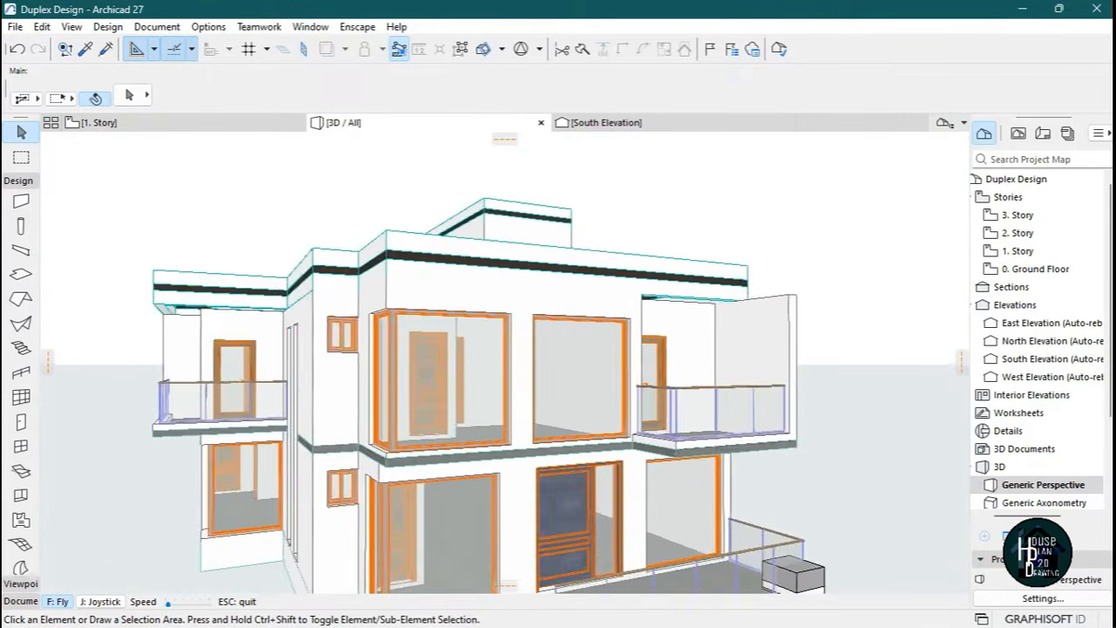
pyautogui.press('Up')
pyautogui.press('pageup')
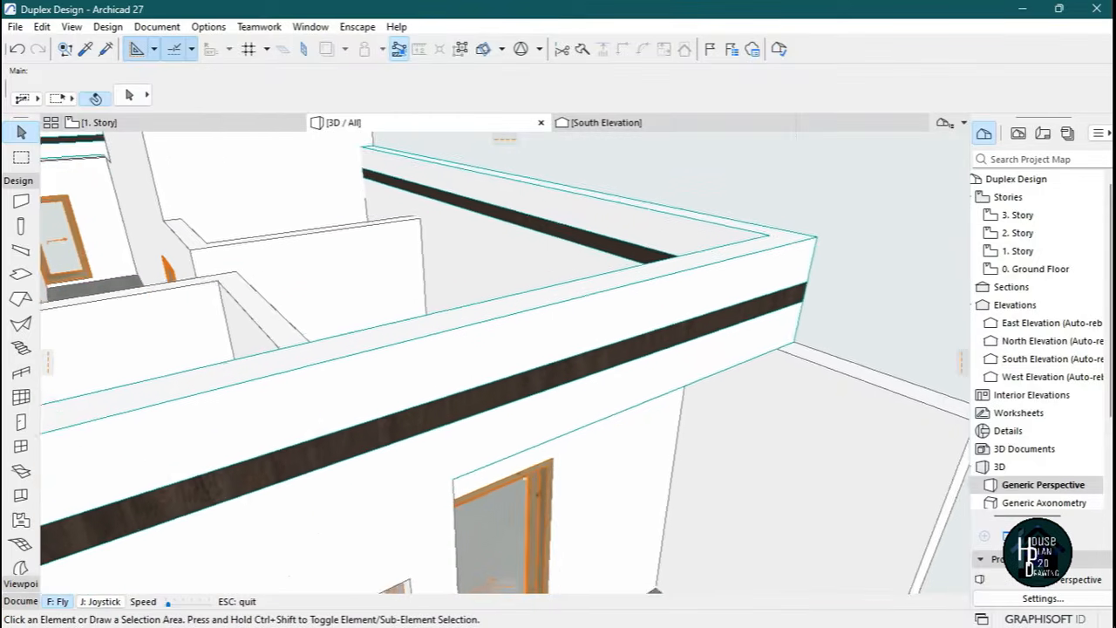
pyautogui.press('Down')
pyautogui.press('Up')
pyautogui.press('Escape')
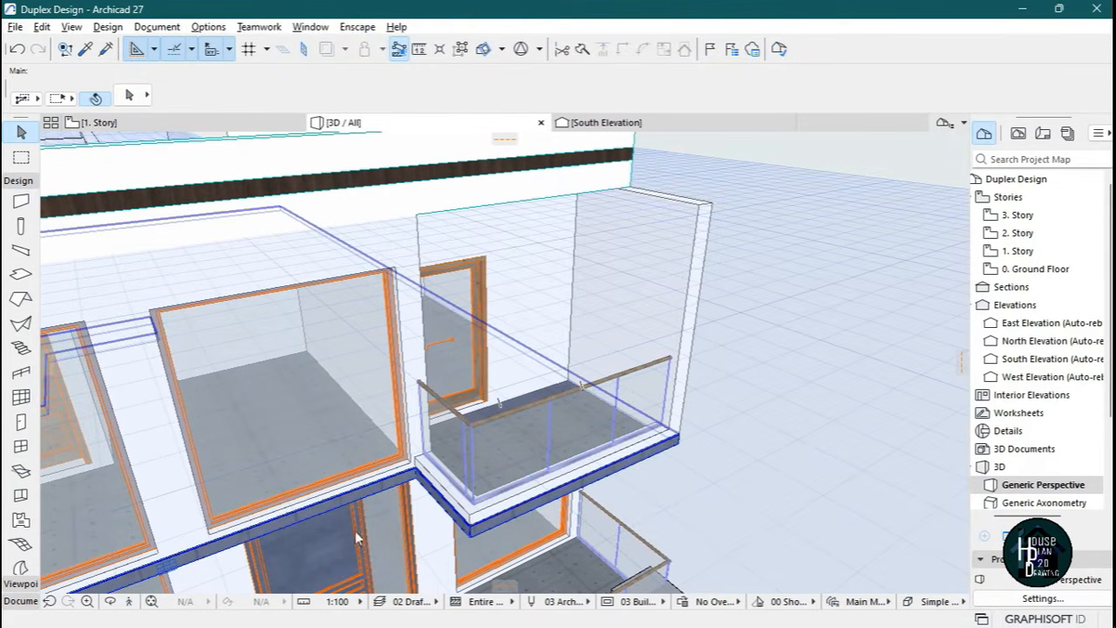
# Place a rectangular slab about 5685 by 1275 mm as a canopy over the upper front balcony, using the balcony slab's settings.
pyautogui.click(132, 601)
pyautogui.press('Up')
pyautogui.press('Escape')
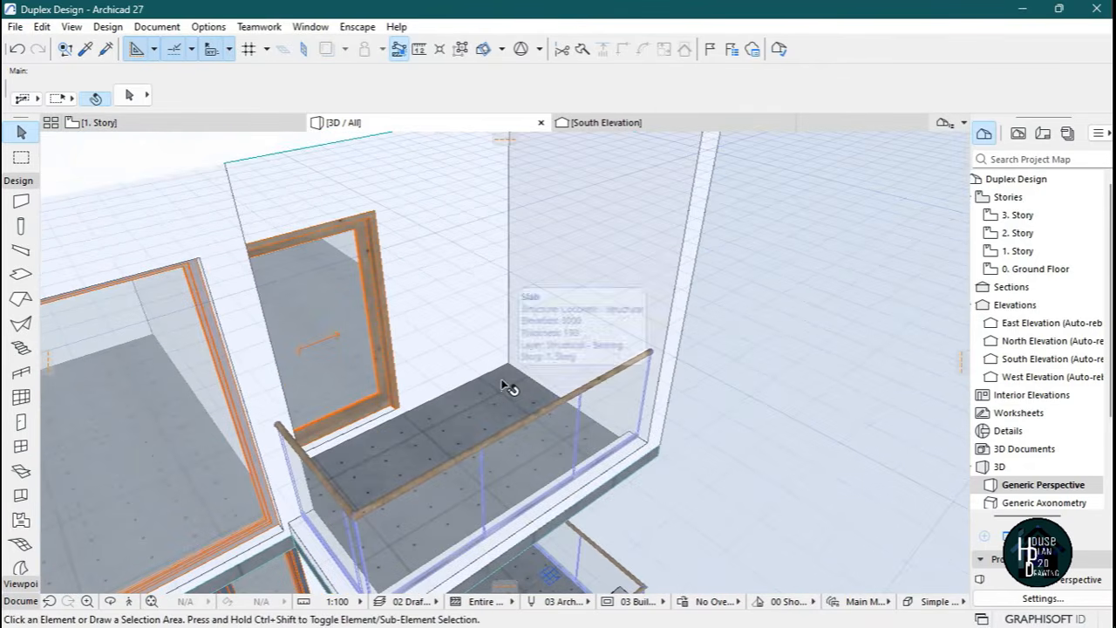
pyautogui.keyDown('alt'); pyautogui.click(502, 380); pyautogui.keyUp('alt')
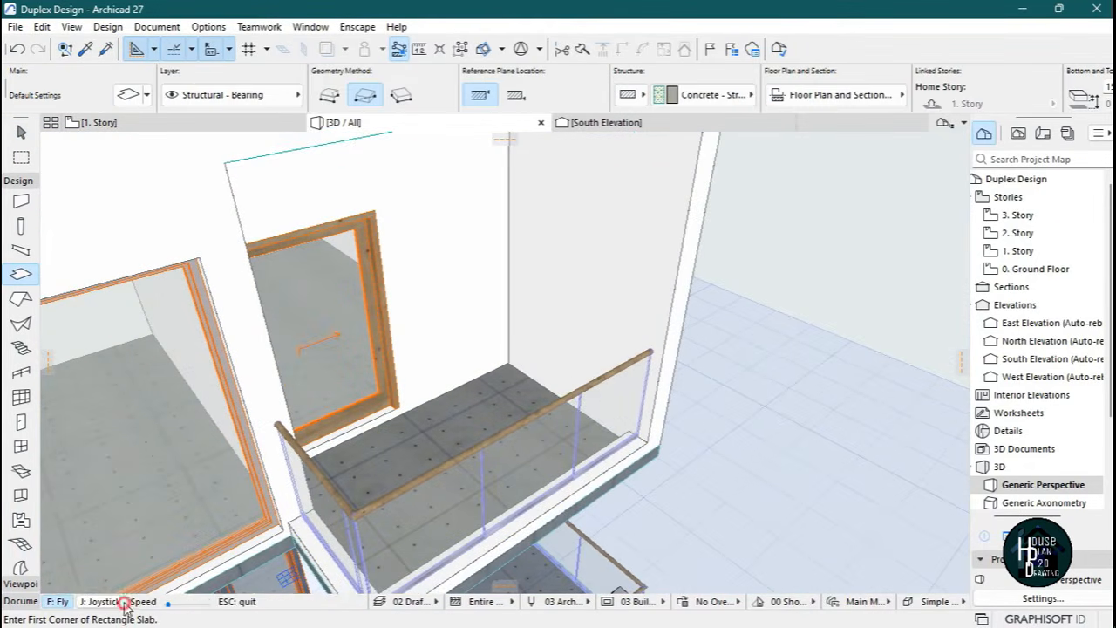
pyautogui.click(128, 601)
pyautogui.press('Down')
pyautogui.press('Down')
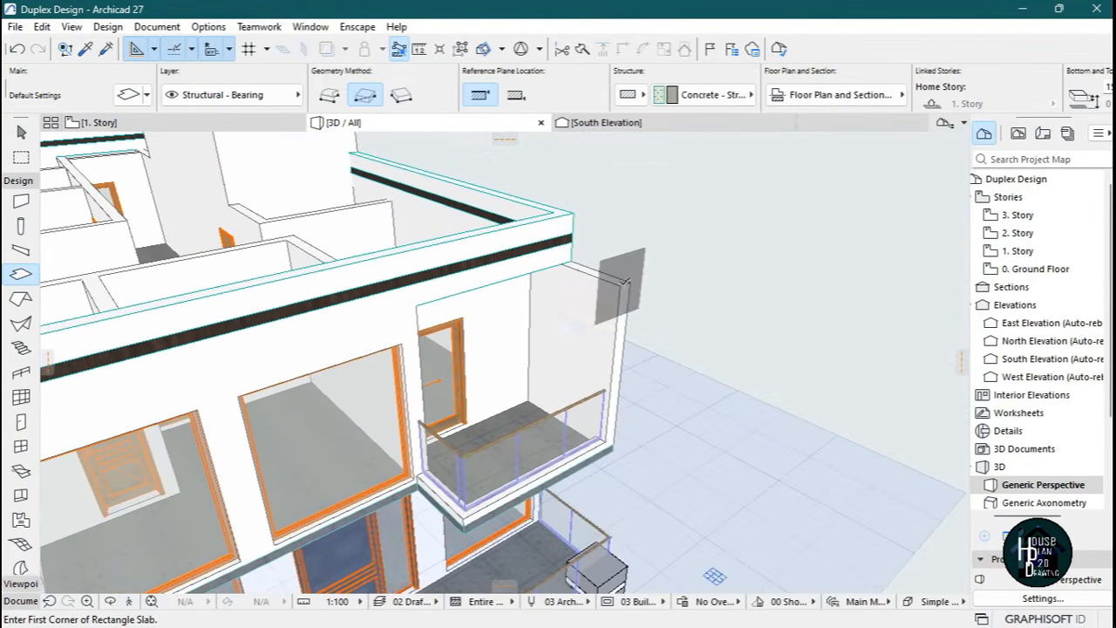
pyautogui.click(621, 283)
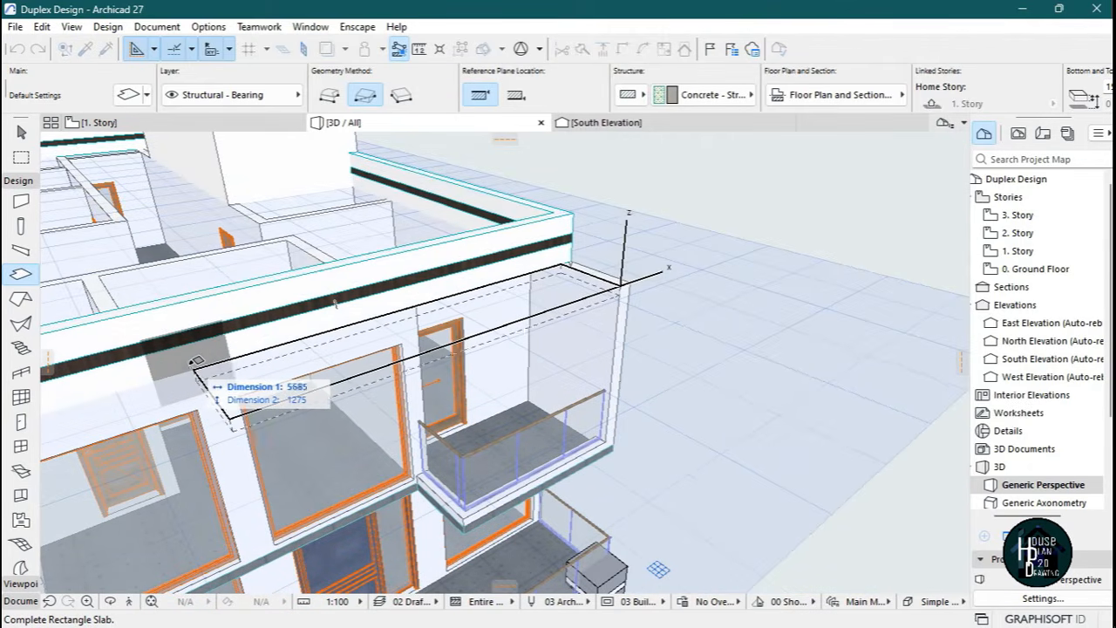
pyautogui.click(191, 366)
pyautogui.press('Escape')
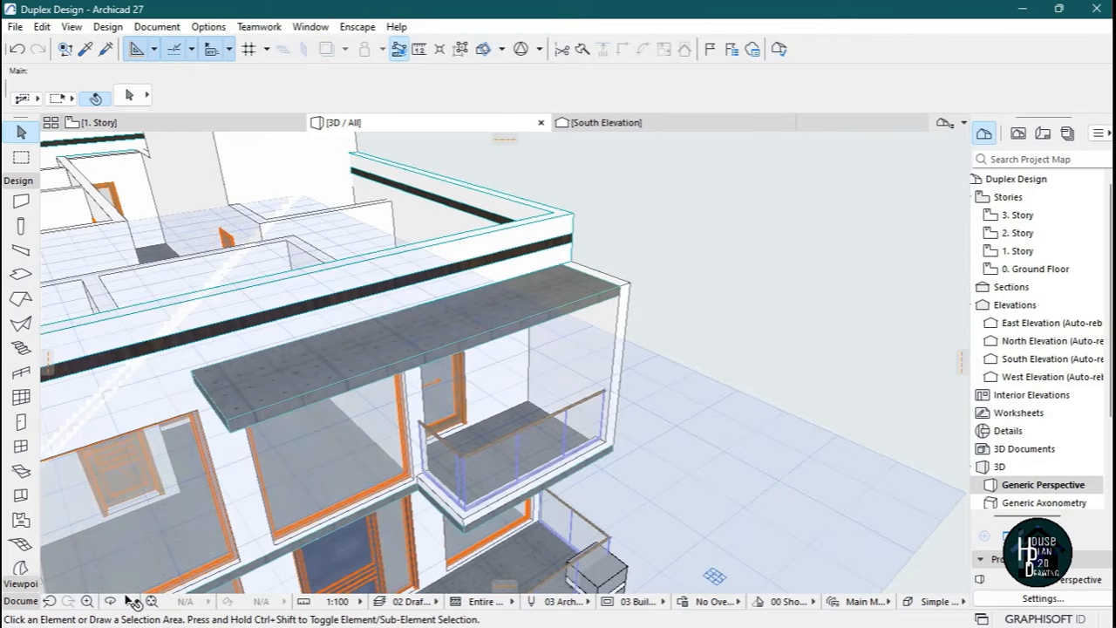
# Examine the canopy slab from the front of the house and from above the roof on the balcony side.
pyautogui.click(131, 601)
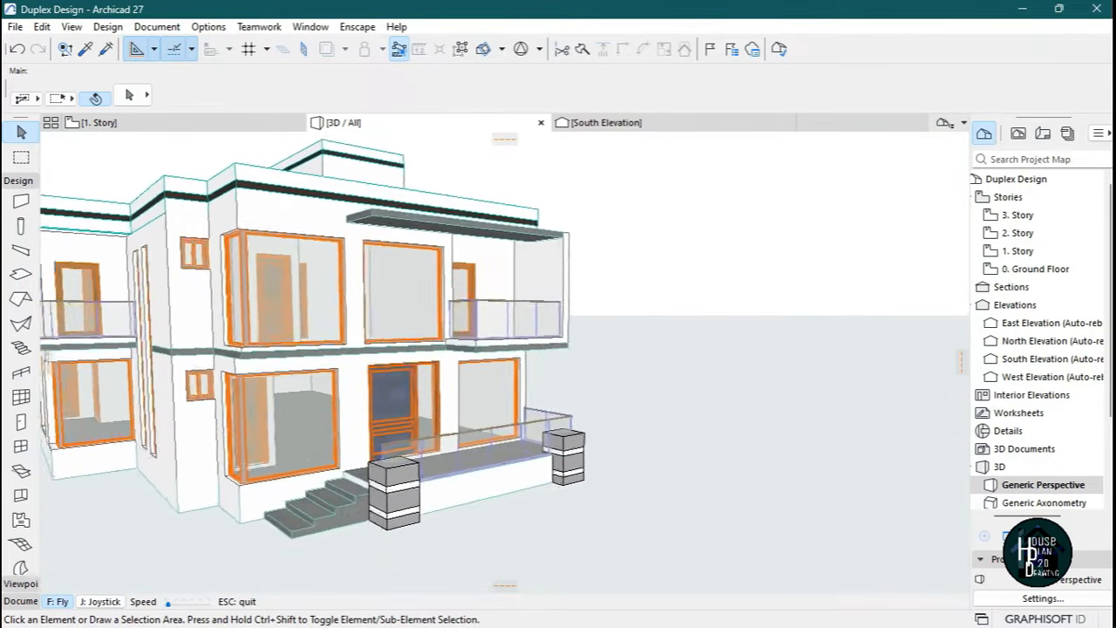
pyautogui.press('Down')
pyautogui.press('Right')
pyautogui.press('Up')
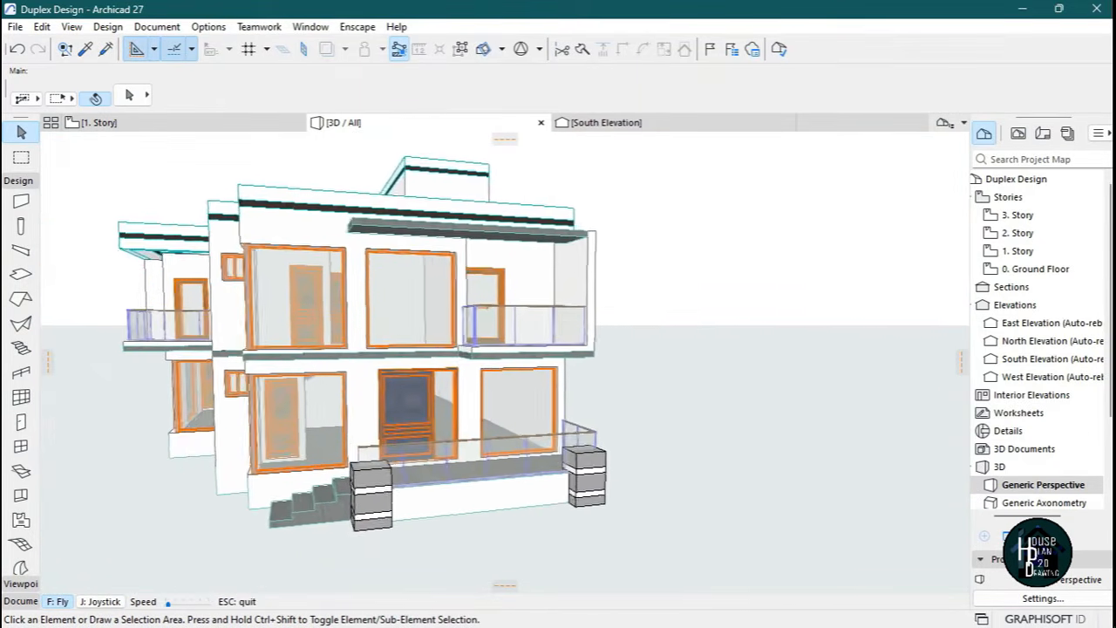
pyautogui.press('Up')
pyautogui.press('pageup')
pyautogui.press('Right')
pyautogui.press('Down')
pyautogui.press('Escape')
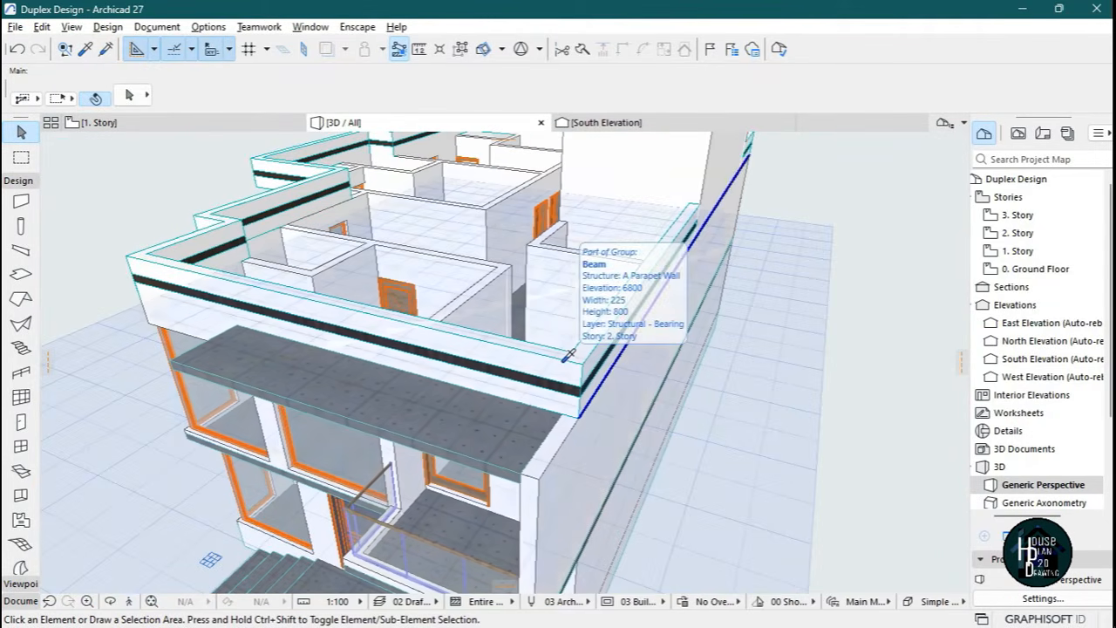
# Run an A Parapet Wall polybeam along the canopy slab's outer edges, using the existing roof parapet's settings.
pyautogui.keyDown('alt'); pyautogui.click(567, 354); pyautogui.keyUp('alt')
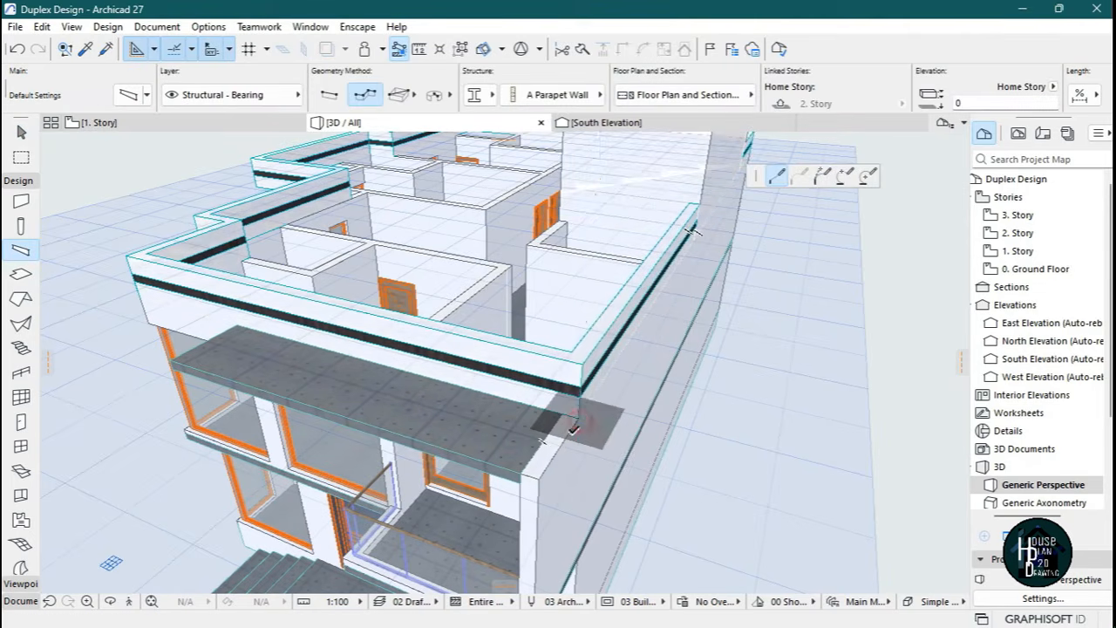
pyautogui.click(538, 476)
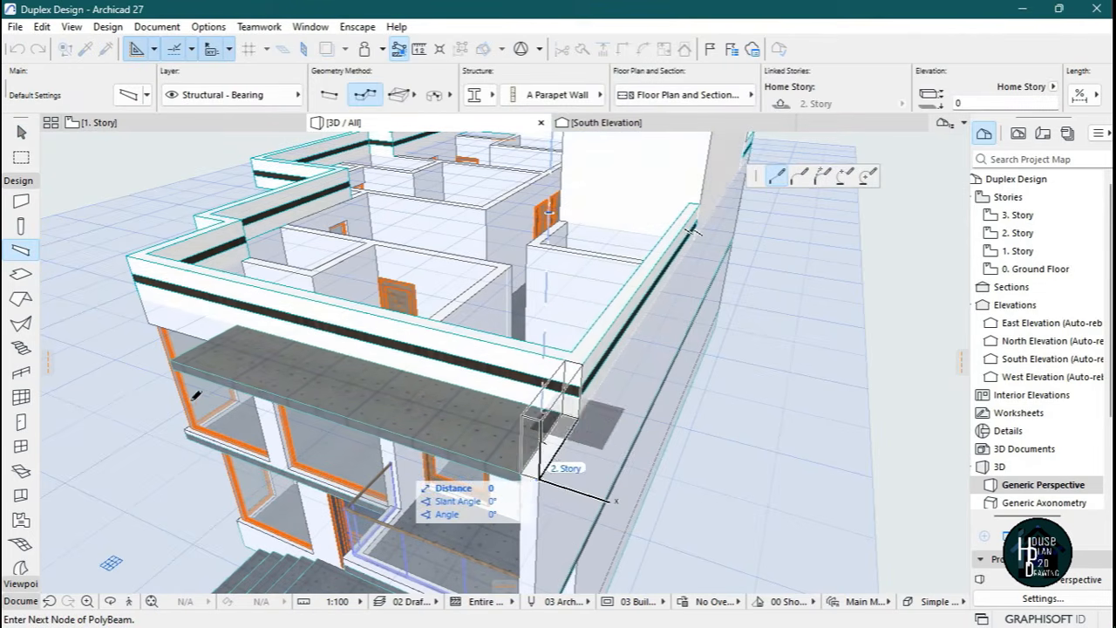
pyautogui.click(175, 354)
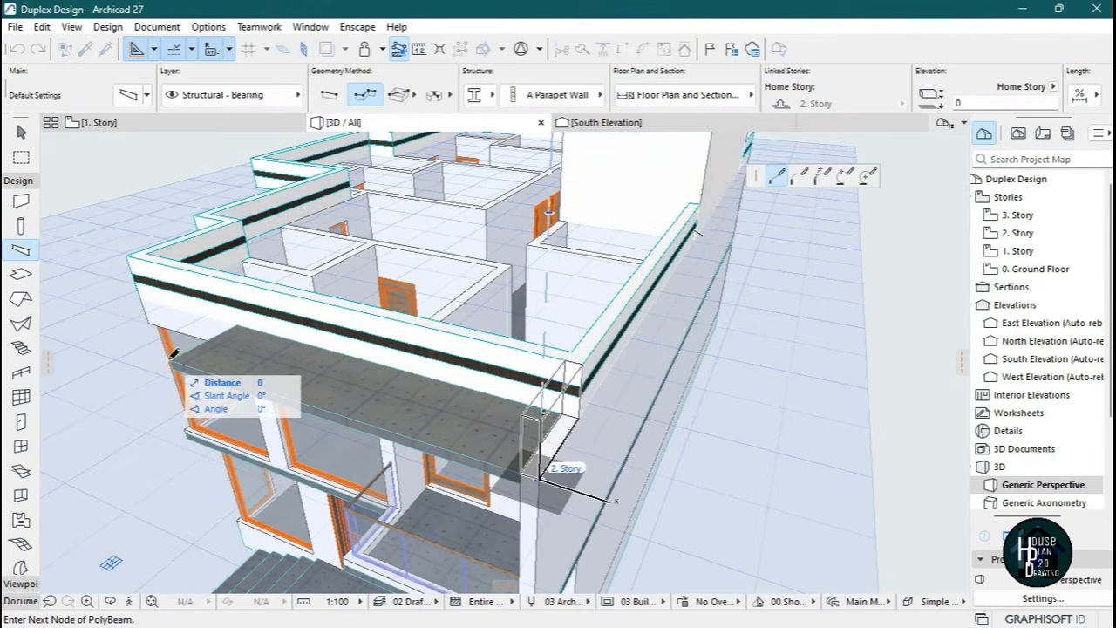
pyautogui.click(246, 317)
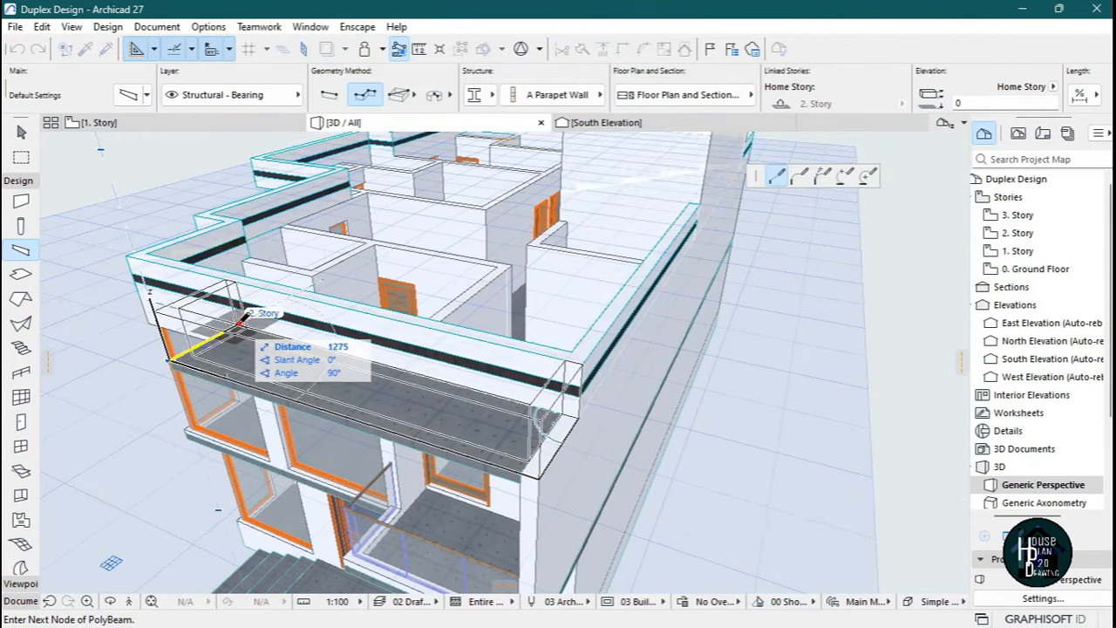
pyautogui.click(237, 324)
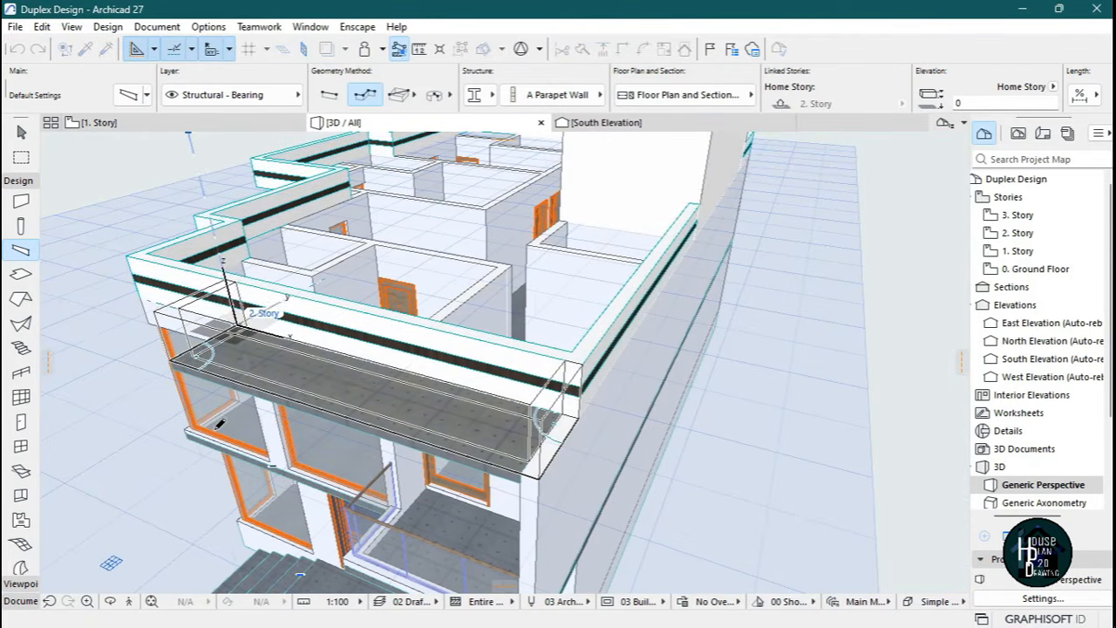
pyautogui.press('Escape')
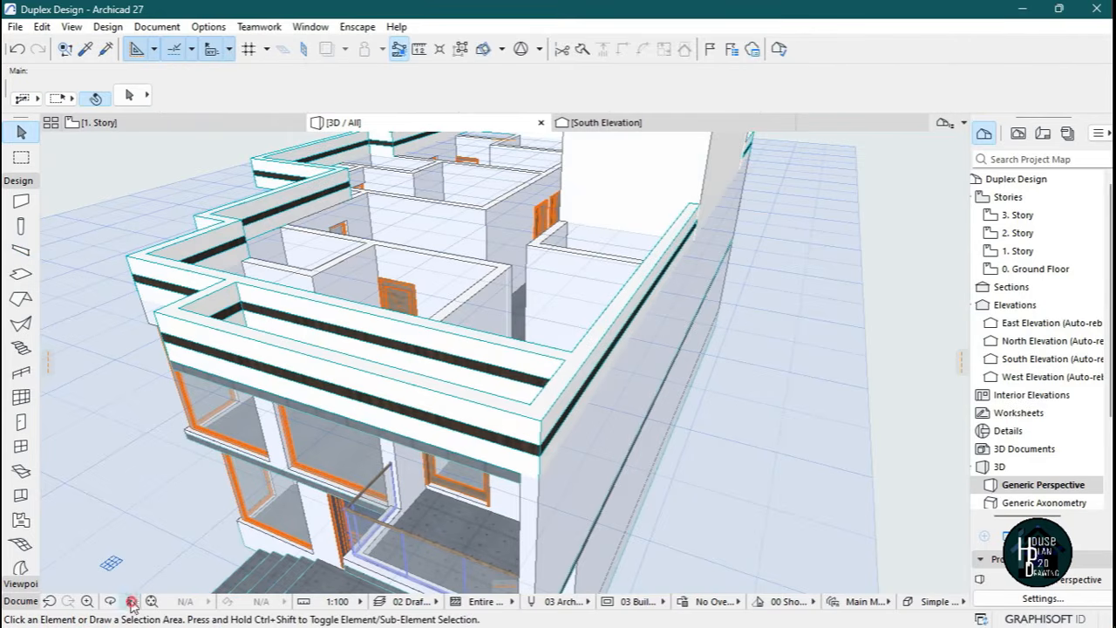
# Examine the canopy and its parapet from the front, including the exposed slab edge and underside above the balcony.
pyautogui.click(129, 601)
pyautogui.press('Left')
pyautogui.press('Down')
pyautogui.press('pagedown')
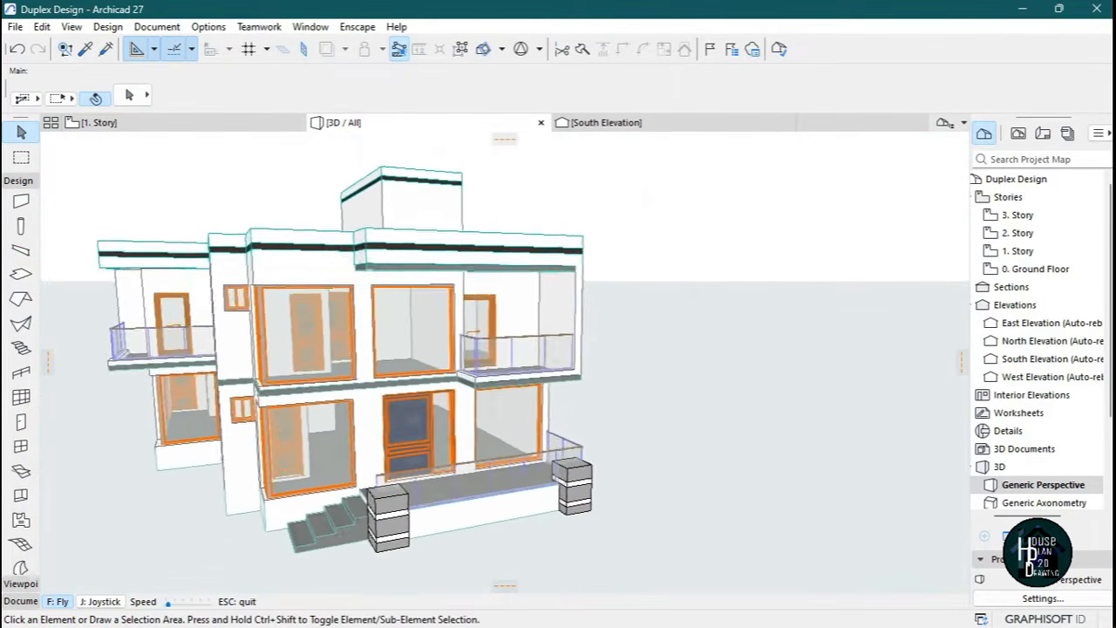
pyautogui.press('Down')
pyautogui.press('Up')
pyautogui.press('Up')
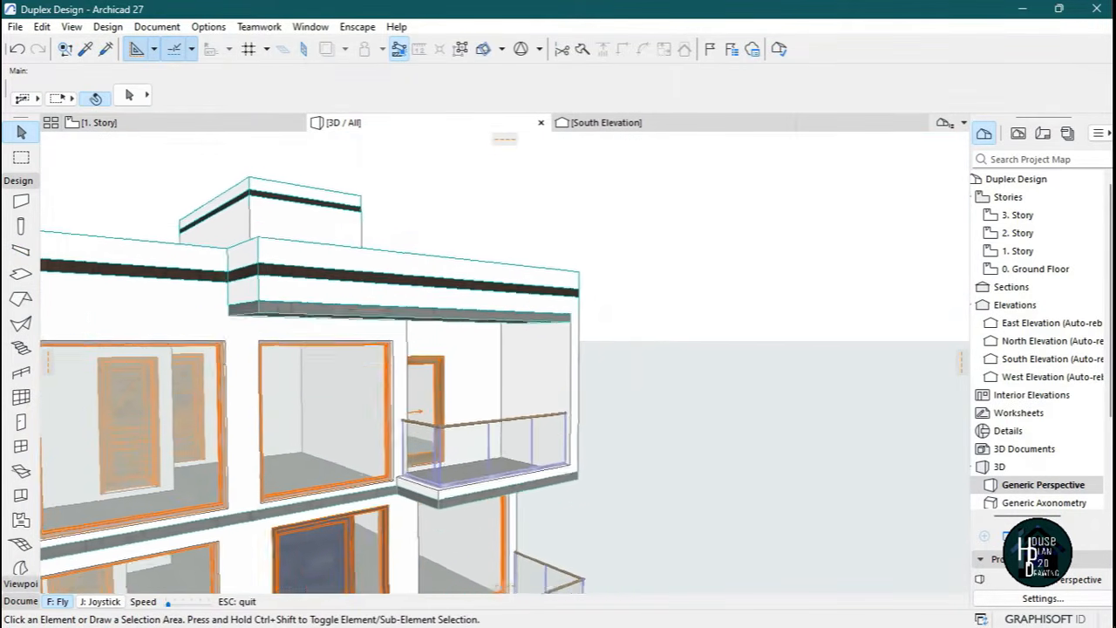
pyautogui.press('Escape')
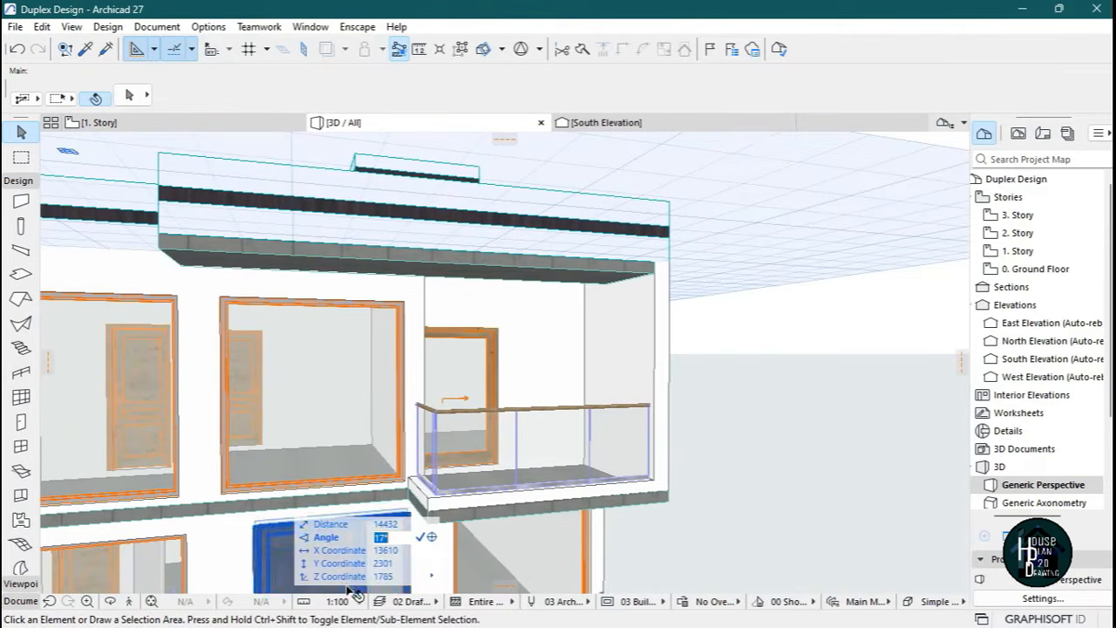
pyautogui.click(131, 605)
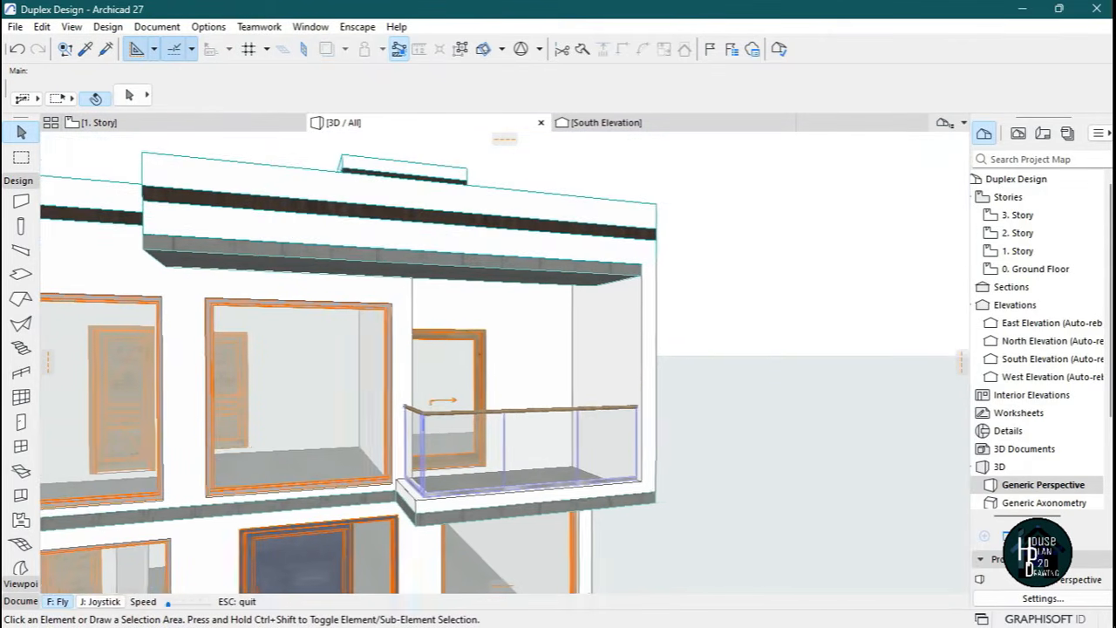
pyautogui.press('Down')
pyautogui.press('Escape')
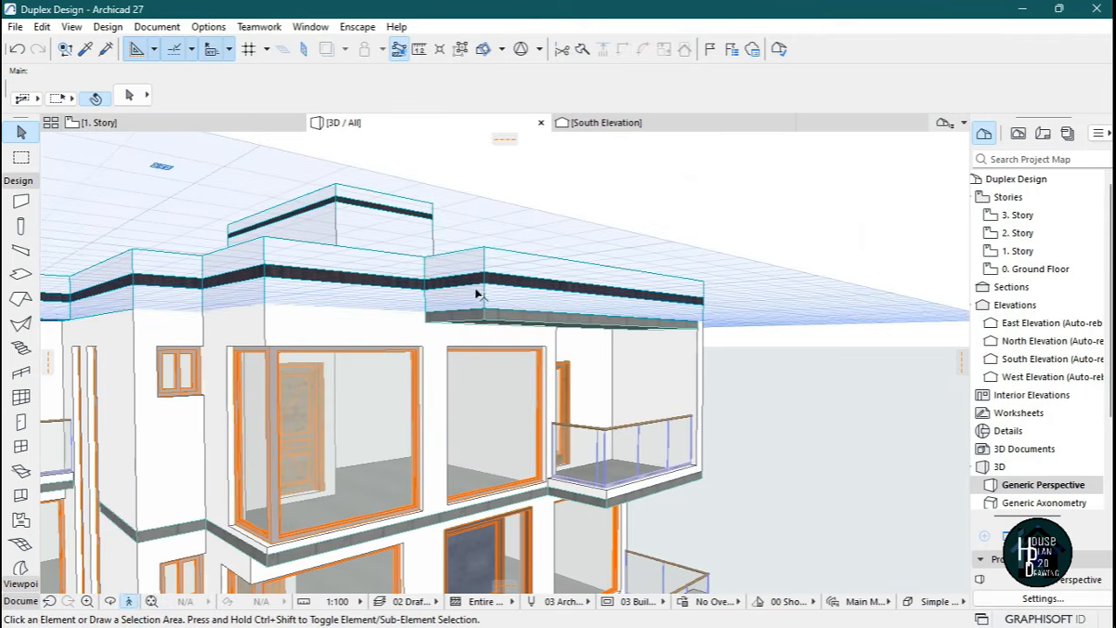
# Move the canopy slab and its parapet together straight down over the upper front balcony.
pyautogui.press('Up')
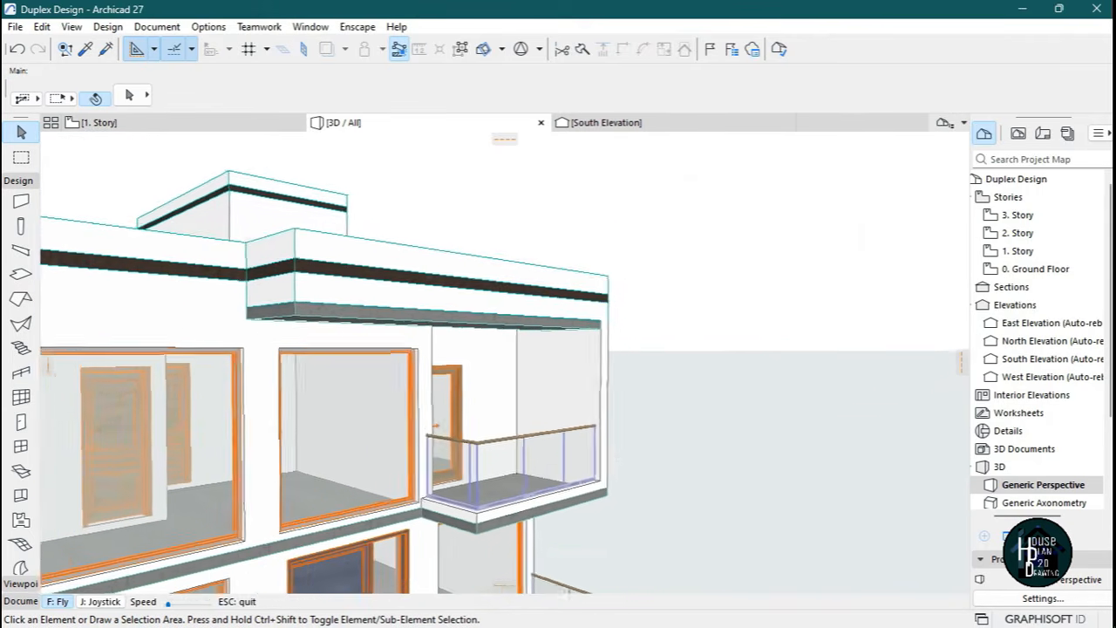
pyautogui.press('Escape')
pyautogui.click(376, 281)
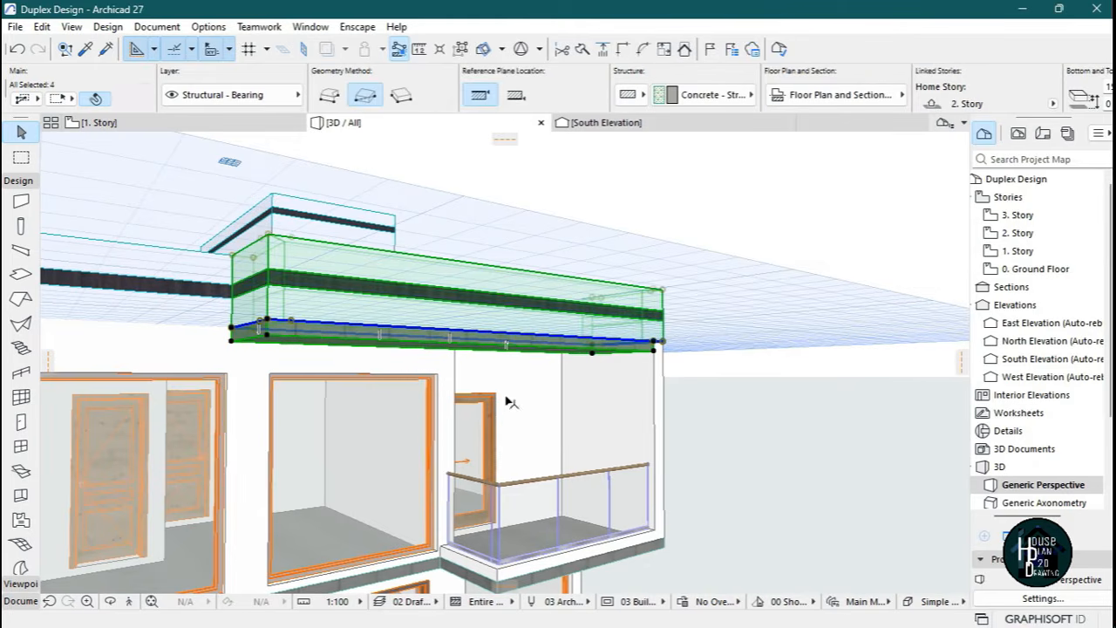
pyautogui.keyDown('shift'); pyautogui.click(545, 414); pyautogui.keyUp('shift')
pyautogui.hotkey('ctrl', 'd')
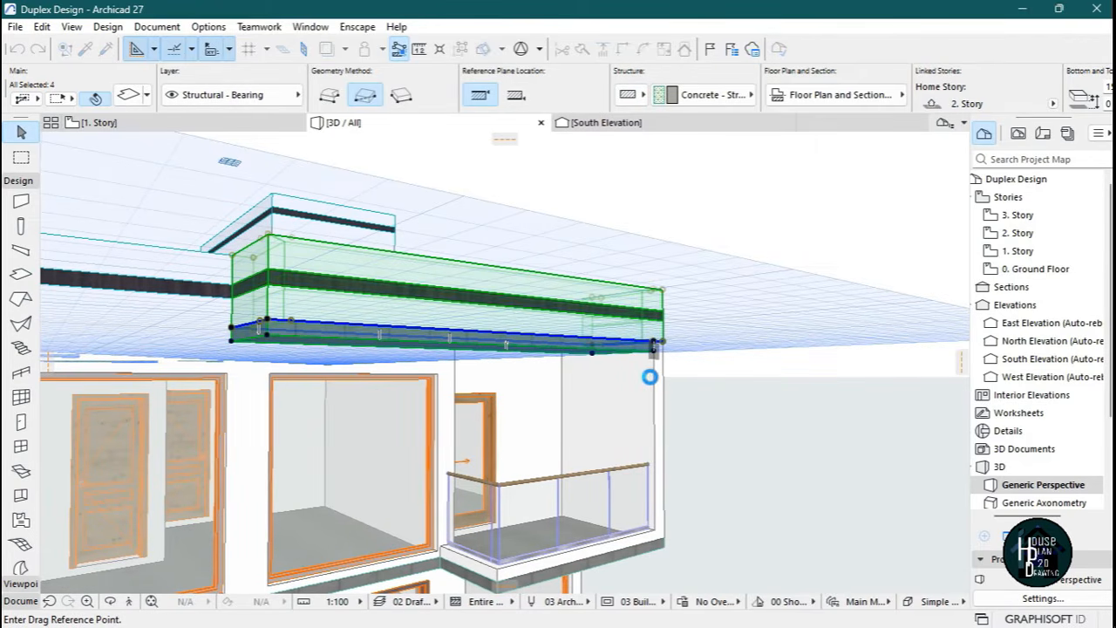
pyautogui.click(653, 348)
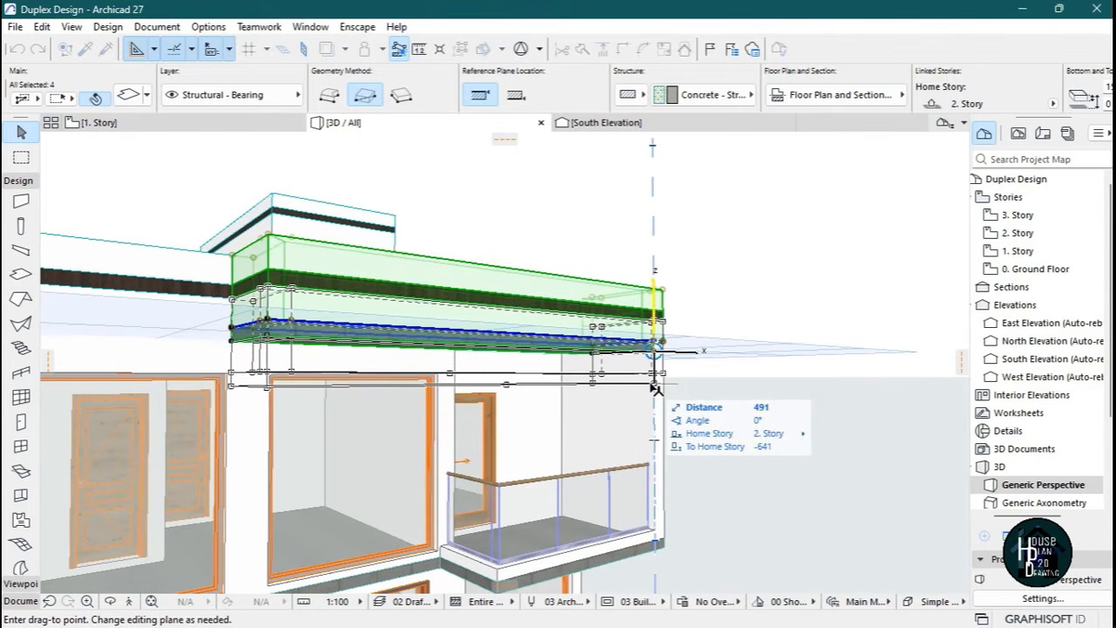
pyautogui.click(654, 379)
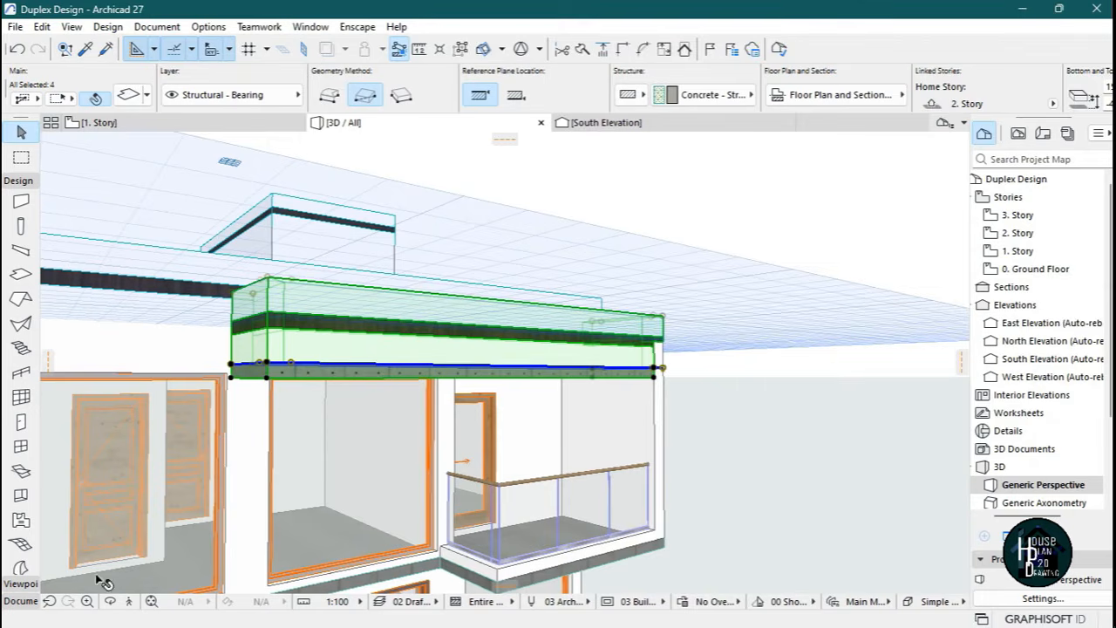
# Raise the canopy slab and its parapet slightly, setting them at elevation -254 relative to 2. Story.
pyautogui.click(129, 602)
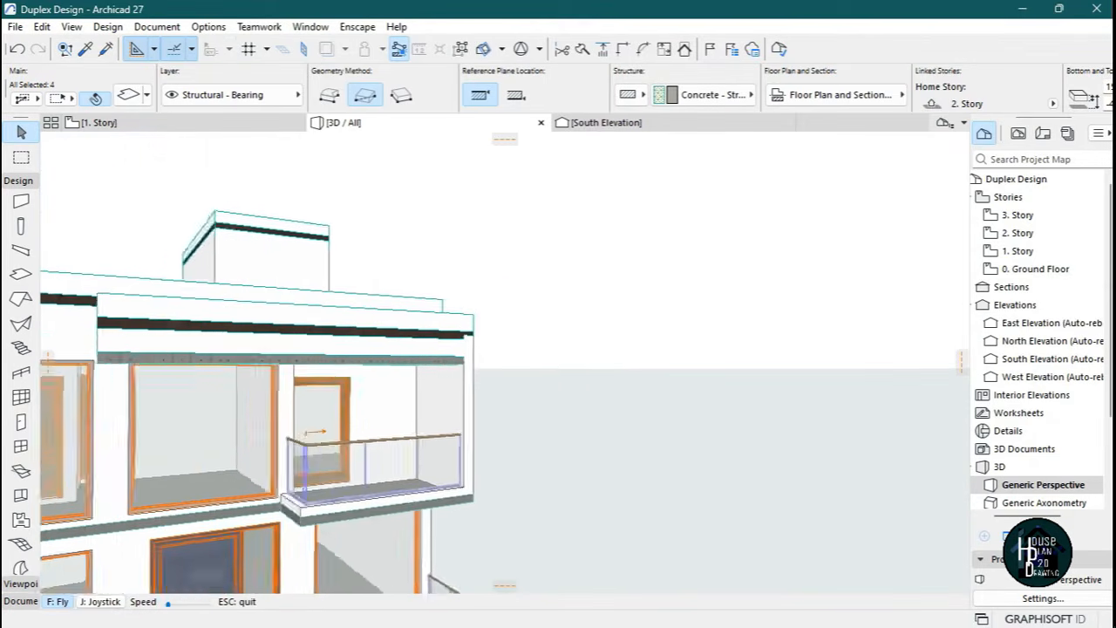
pyautogui.press('Up')
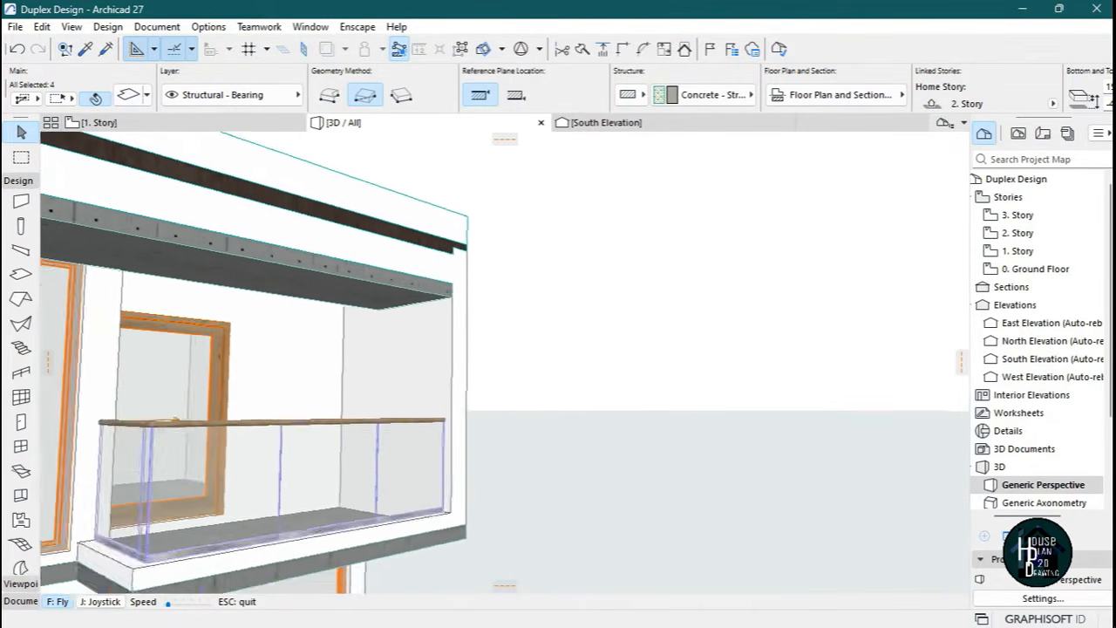
pyautogui.press('Escape')
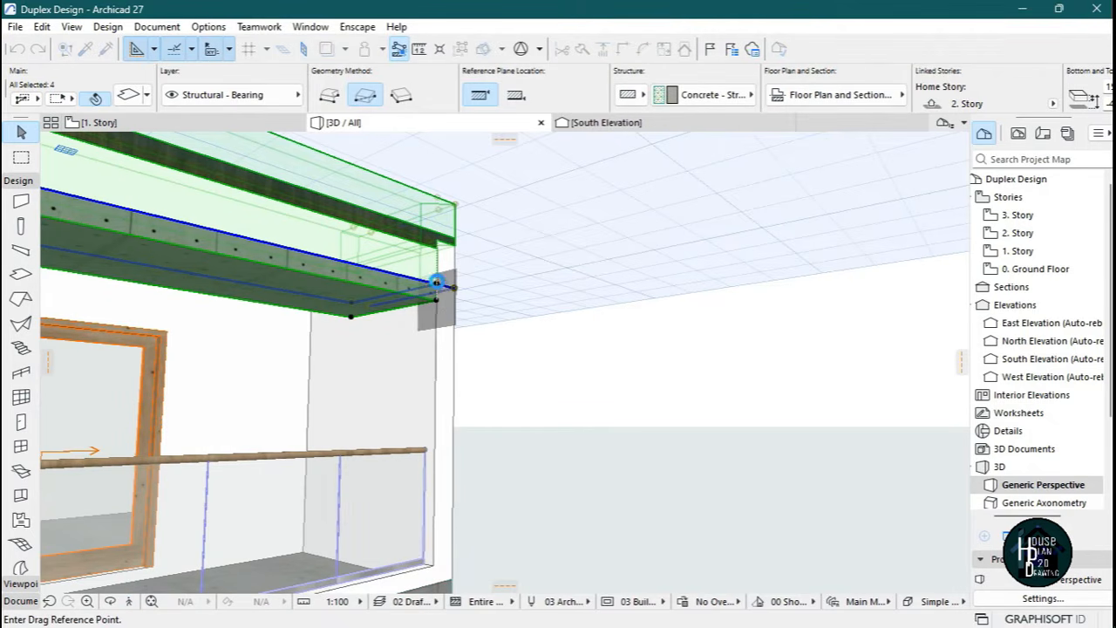
pyautogui.click(437, 281)
pyautogui.click(437, 266)
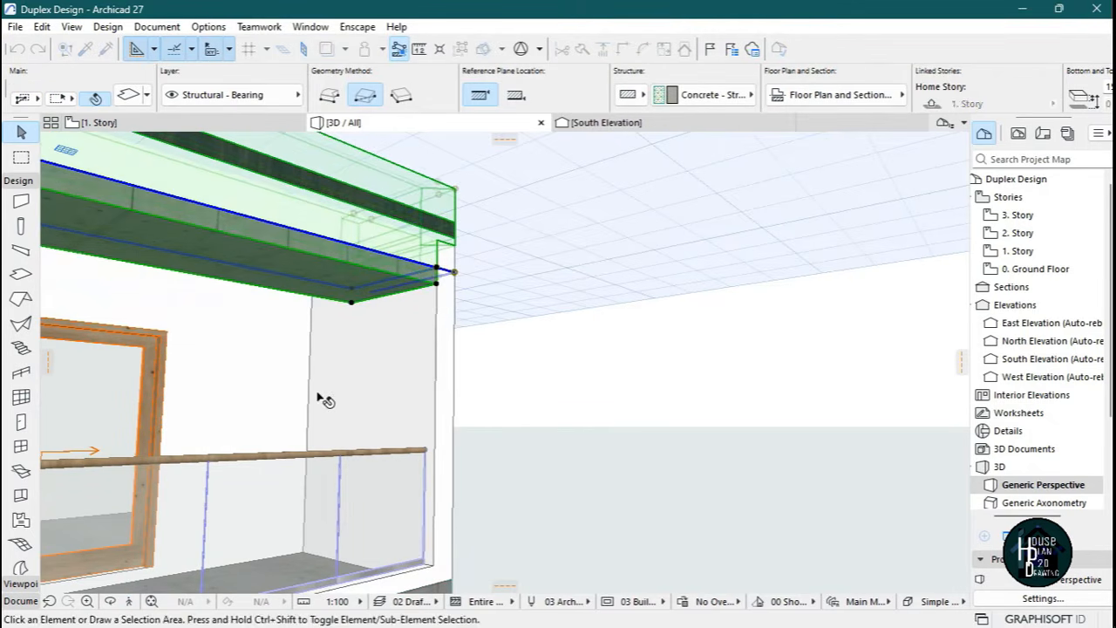
# Suspend grouping and stretch the canopy's parapet beams to a lower height.
pyautogui.press('Escape')
pyautogui.press('Down')
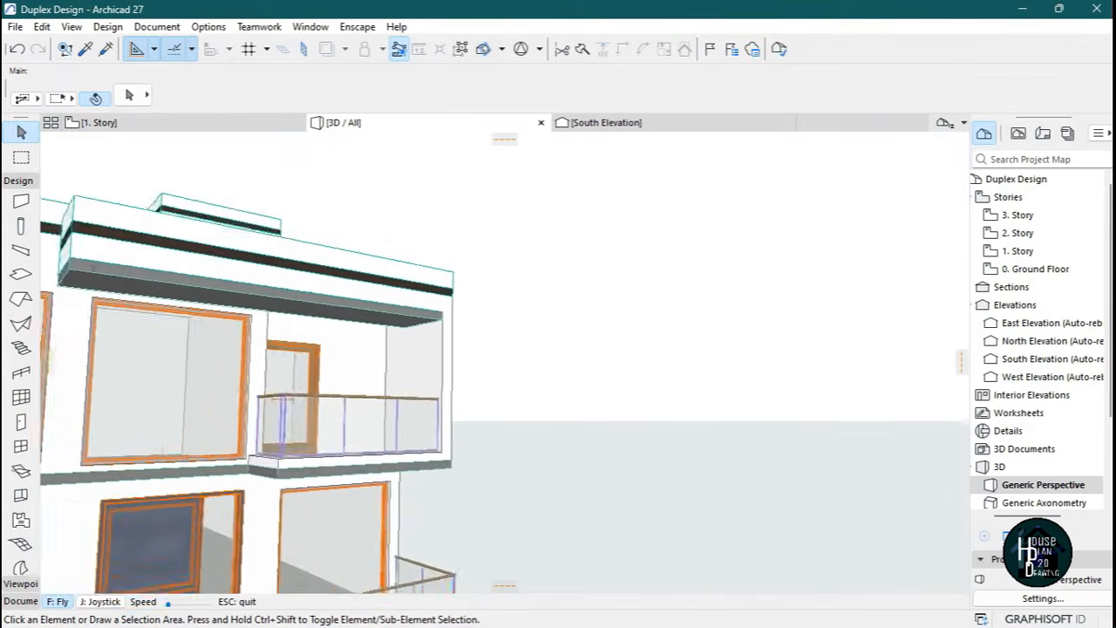
pyautogui.press('Up')
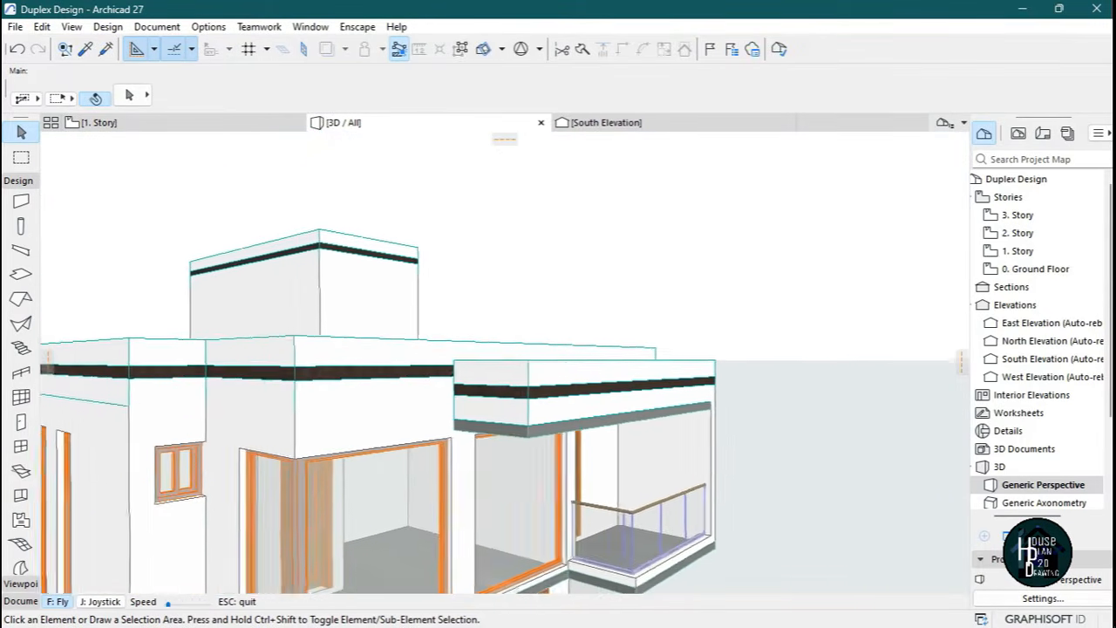
pyautogui.press('Escape')
pyautogui.click(339, 303)
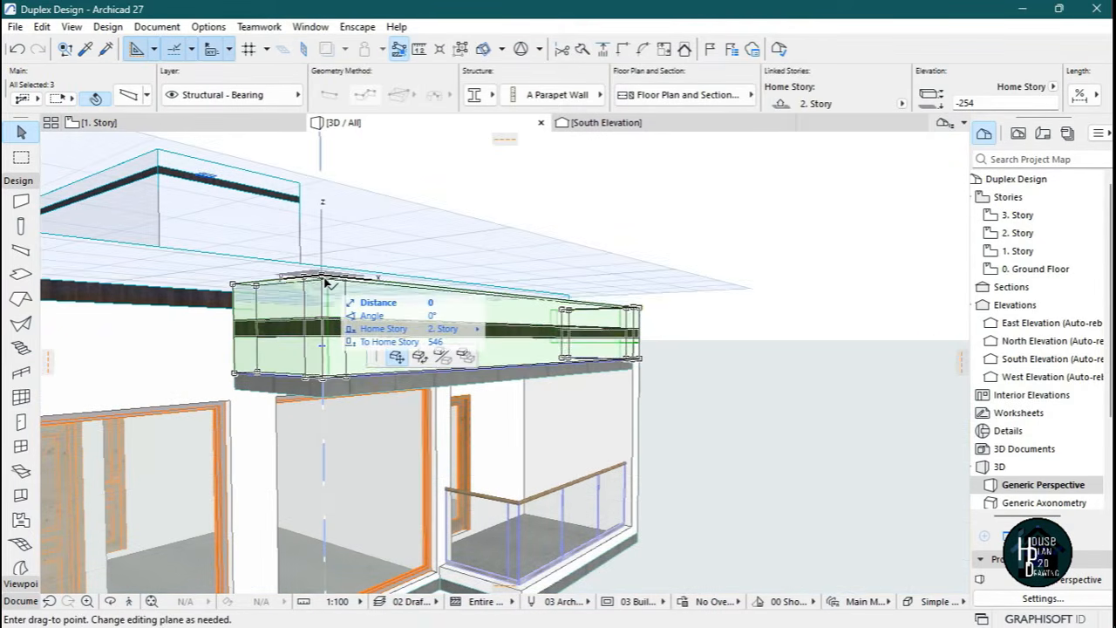
pyautogui.press('Escape')
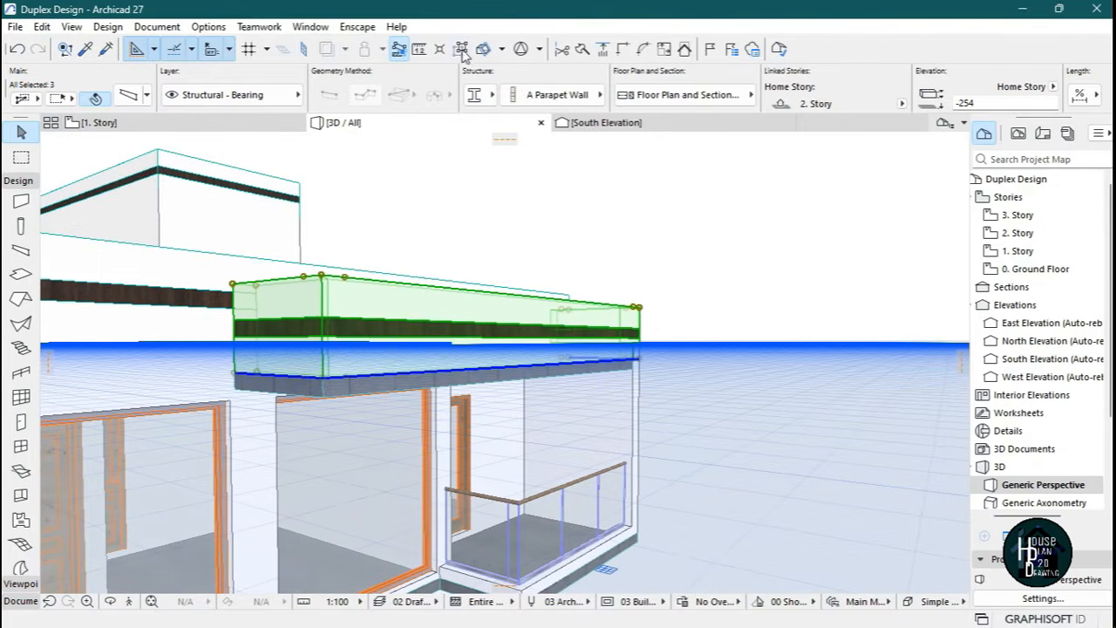
pyautogui.click(321, 278)
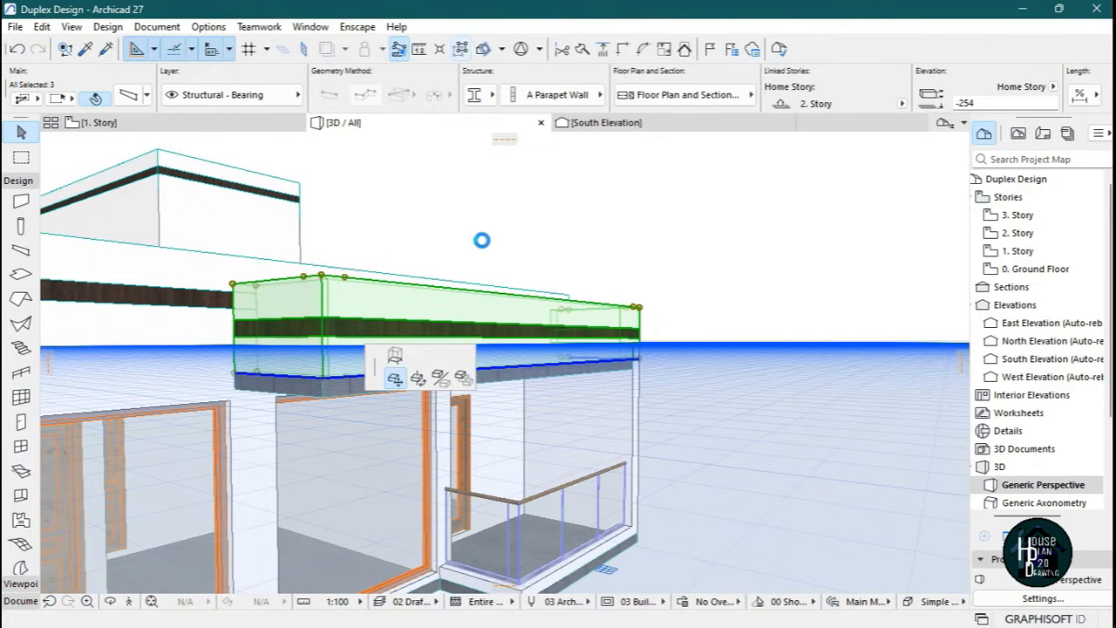
pyautogui.click(394, 378)
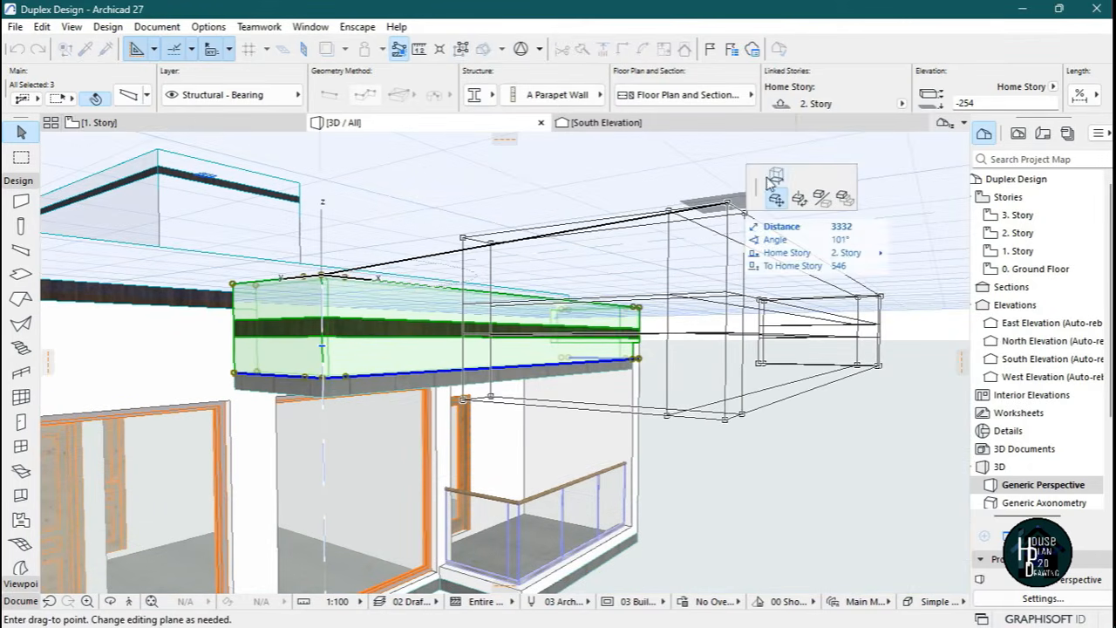
pyautogui.click(773, 178)
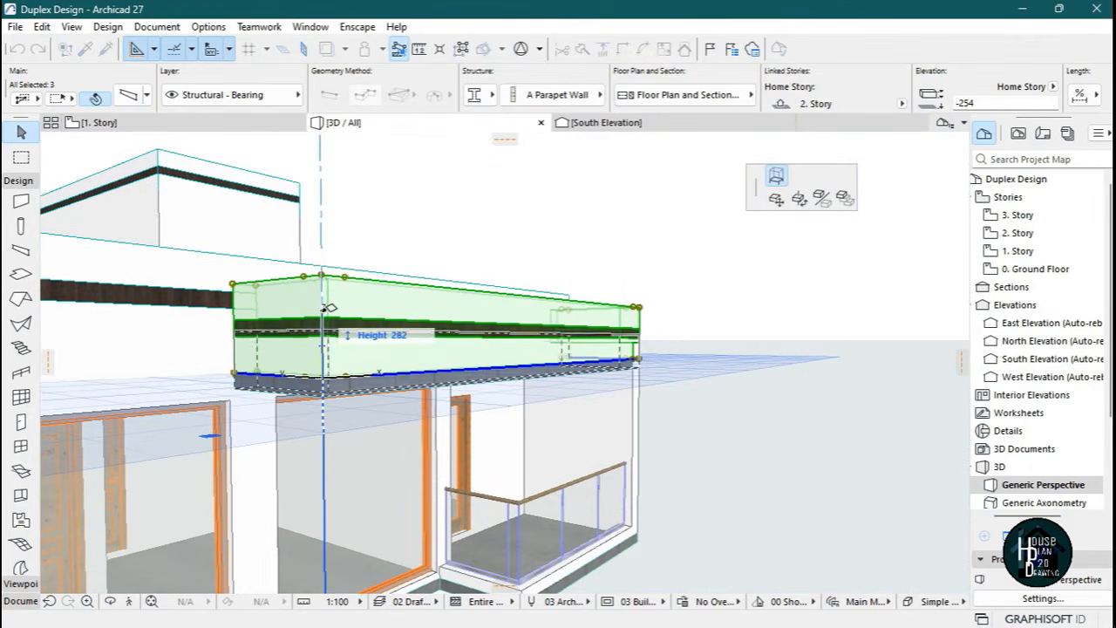
pyautogui.click(327, 305)
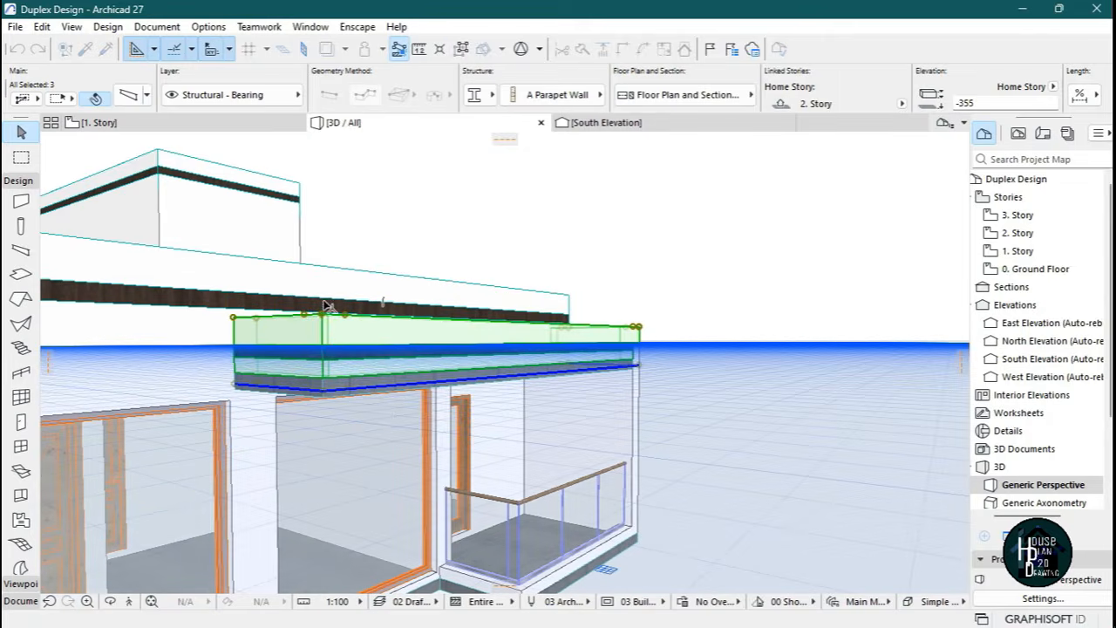
pyautogui.press('Escape')
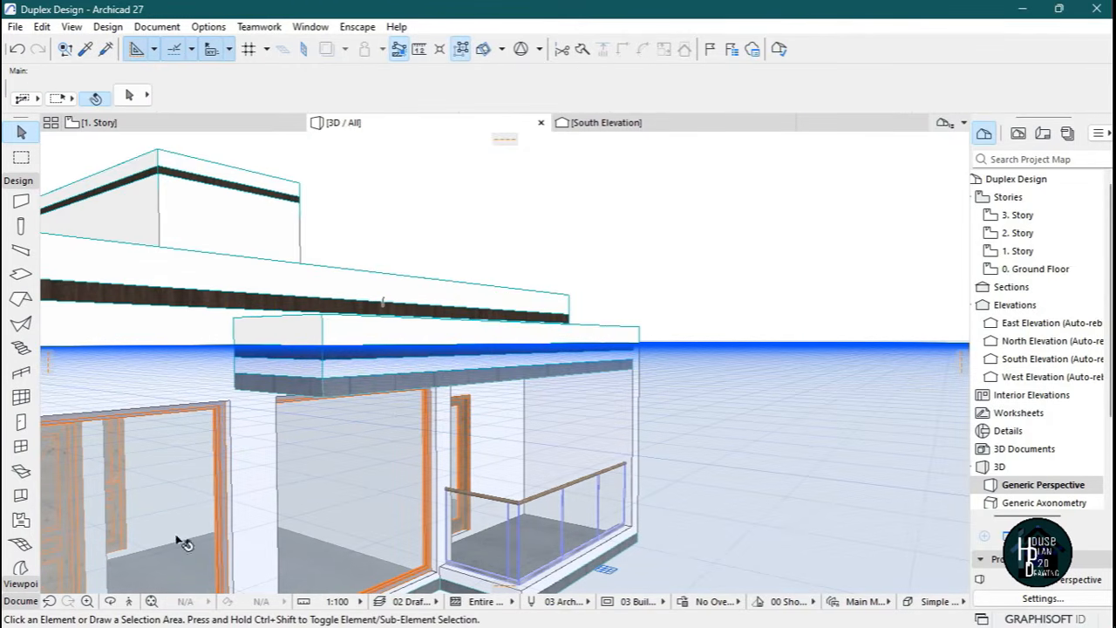
# Override all three surfaces of the canopy slab with Paint - Titanium White.
pyautogui.click(129, 601)
pyautogui.press('Down')
pyautogui.press('Up')
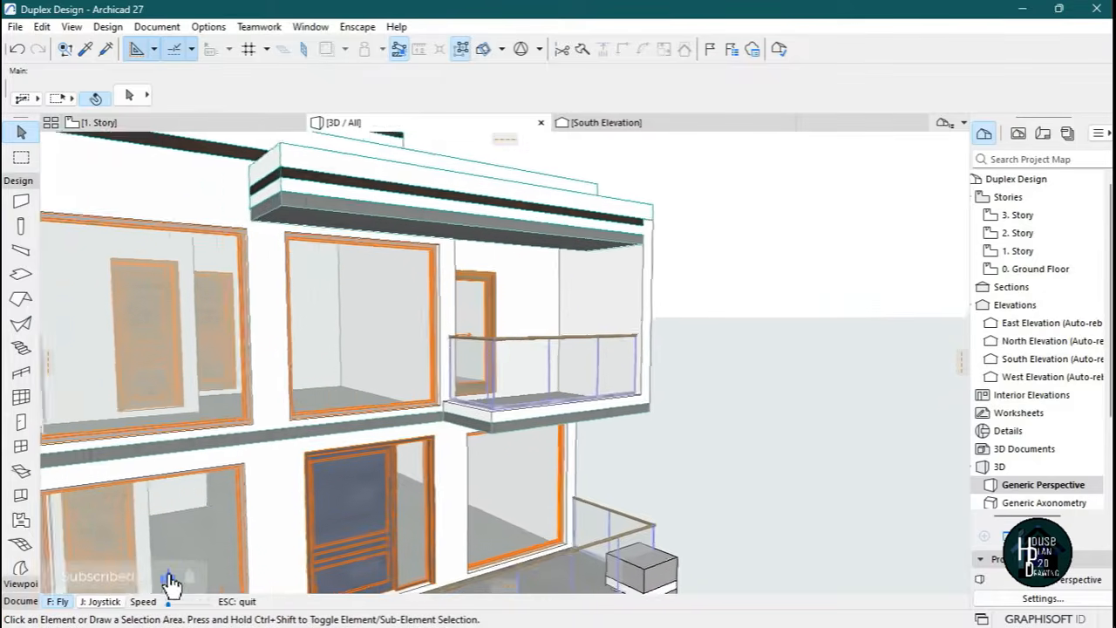
pyautogui.press('Up')
pyautogui.press('Escape')
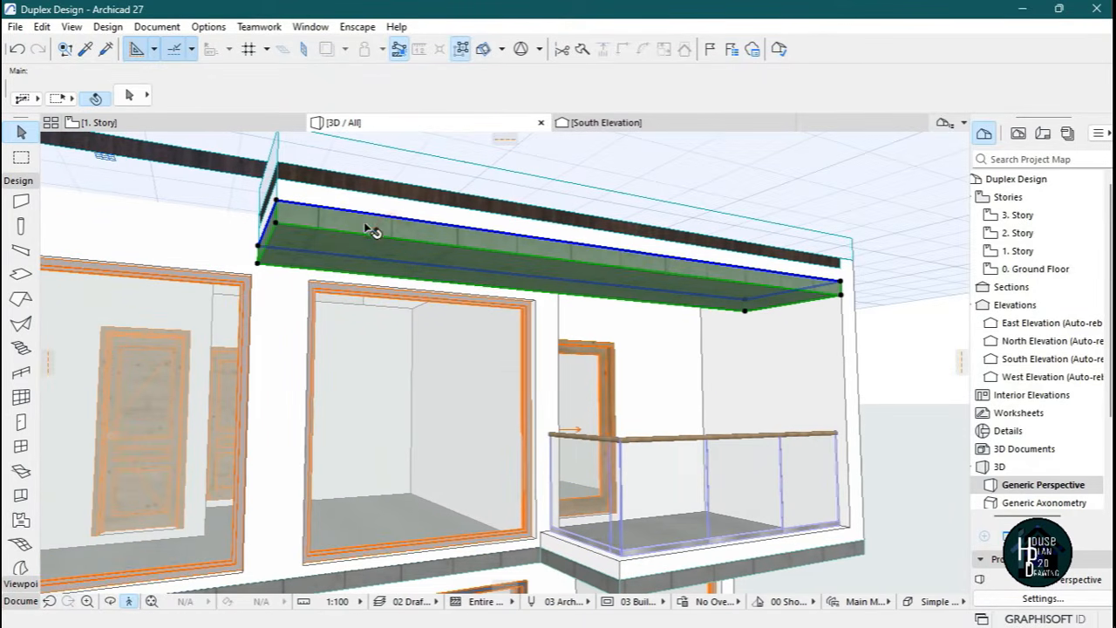
pyautogui.click(392, 231)
pyautogui.hotkey('ctrl', 't')
pyautogui.click(407, 359)
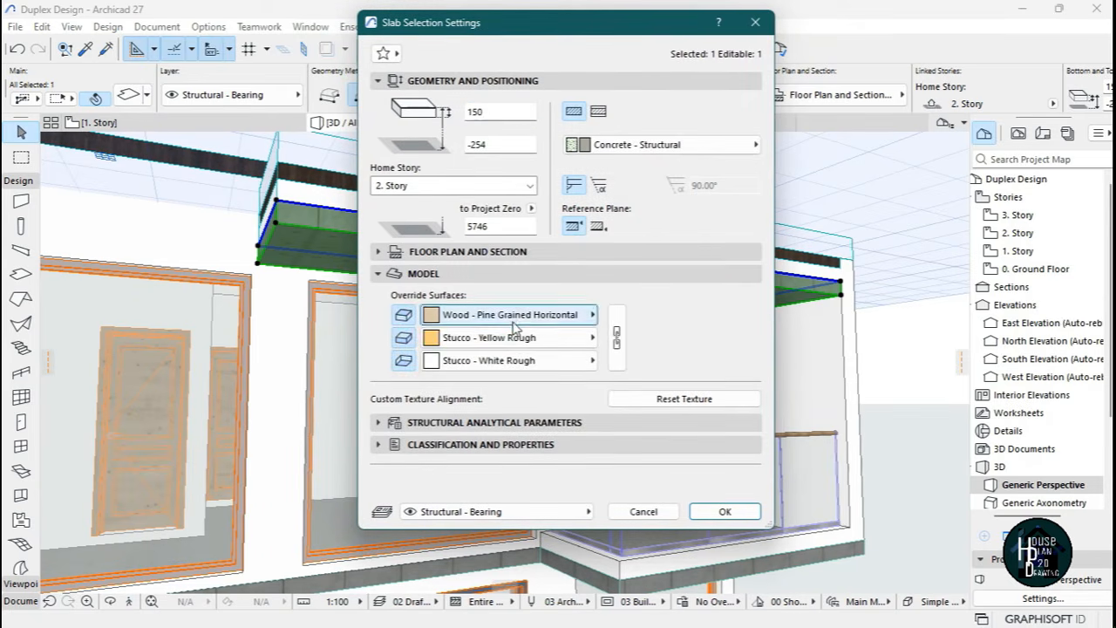
pyautogui.click(511, 318)
pyautogui.write('tita')
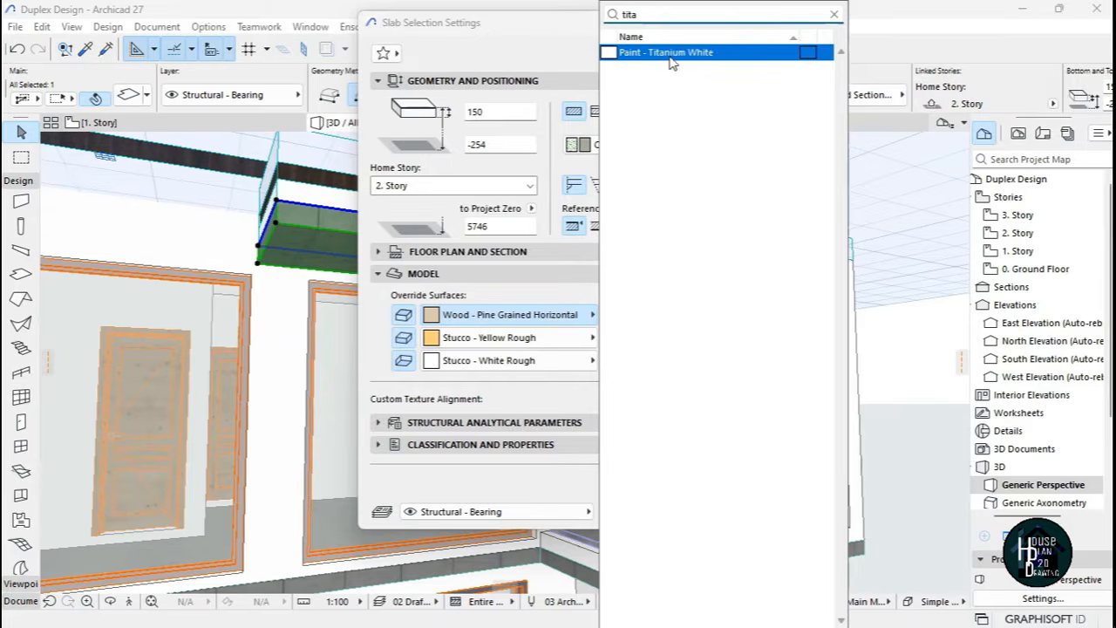
pyautogui.click(669, 58)
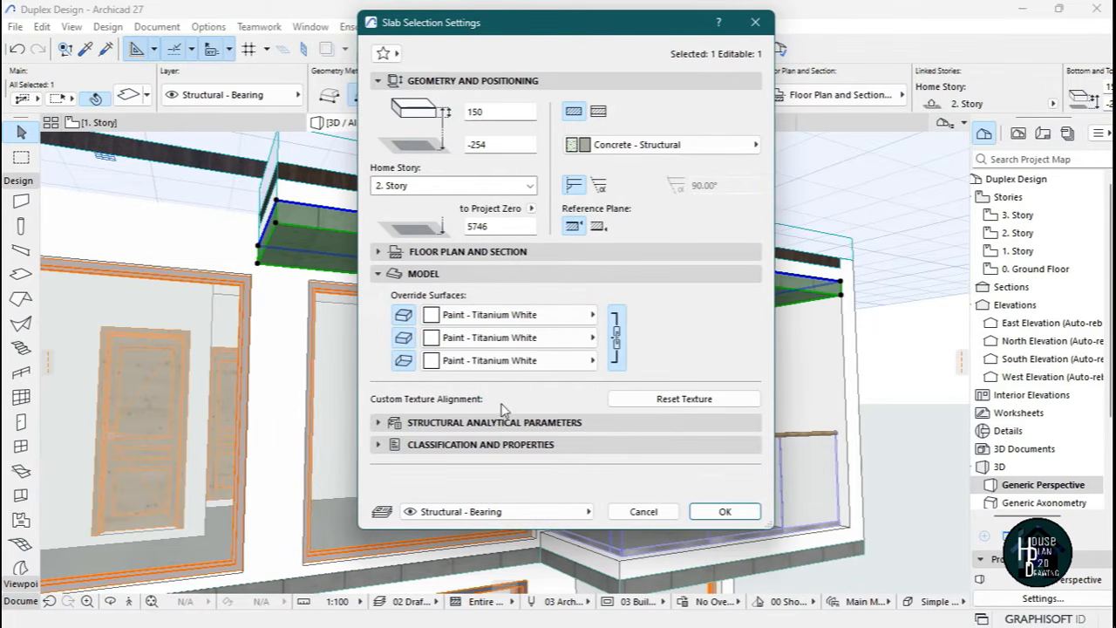
pyautogui.click(724, 511)
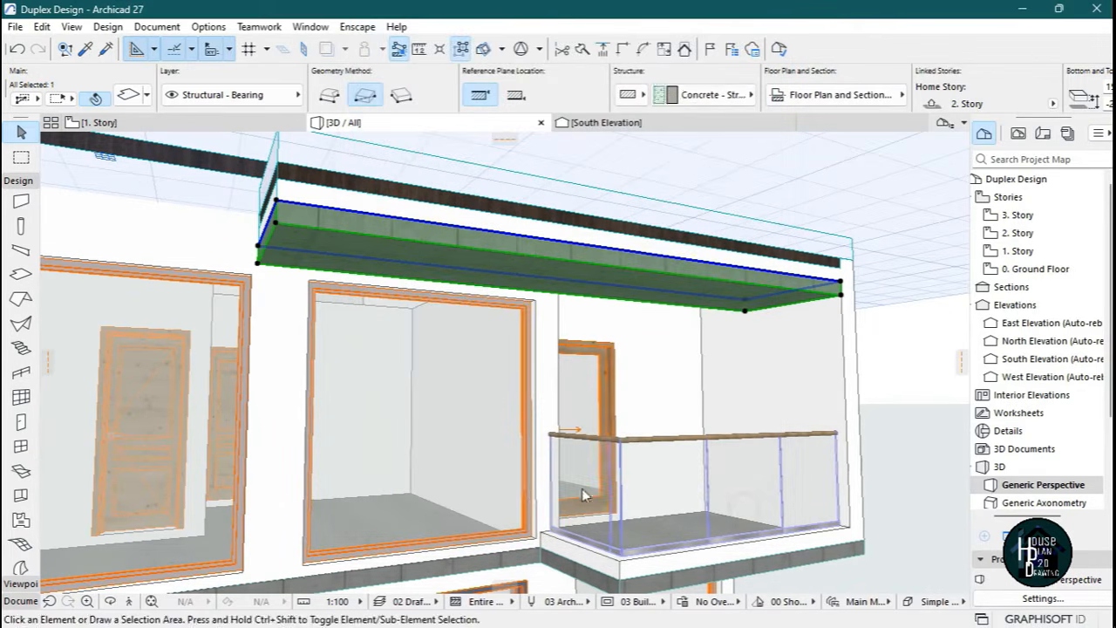
pyautogui.press('Escape')
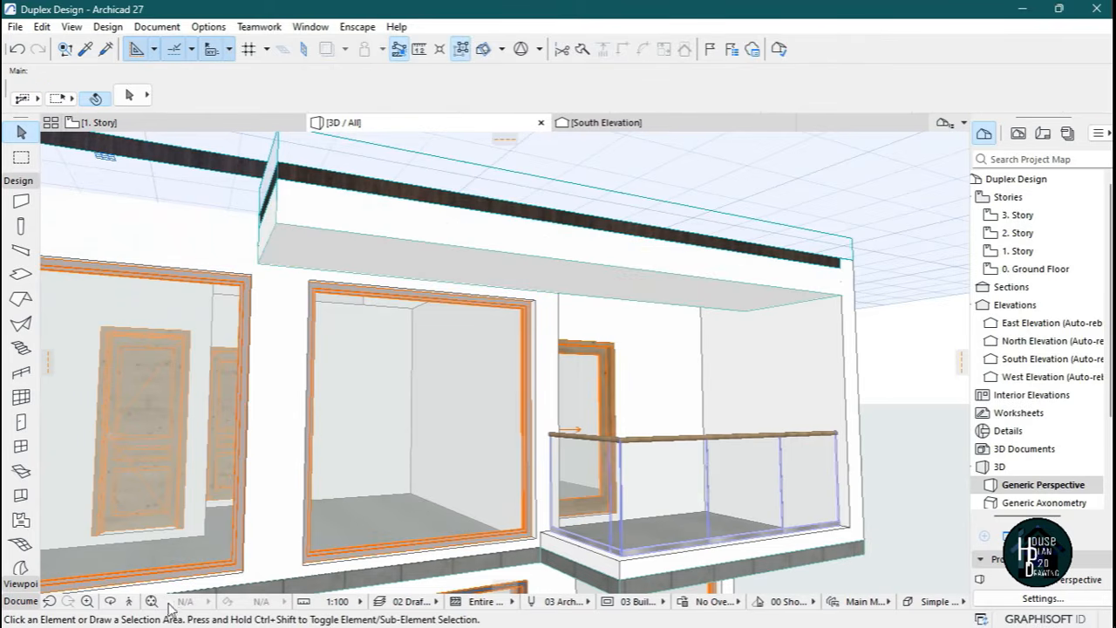
# Examine the whole front of the house, including the canopy, balconies and roof parapets, from several distances and angles.
pyautogui.click(129, 601)
pyautogui.press('Down')
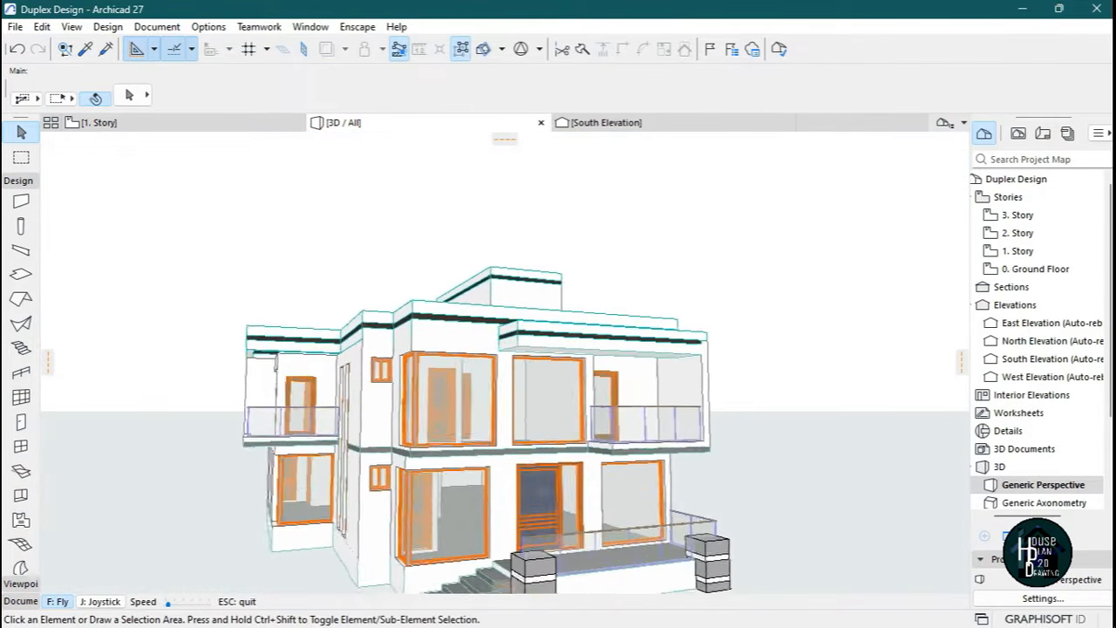
pyautogui.press('Left')
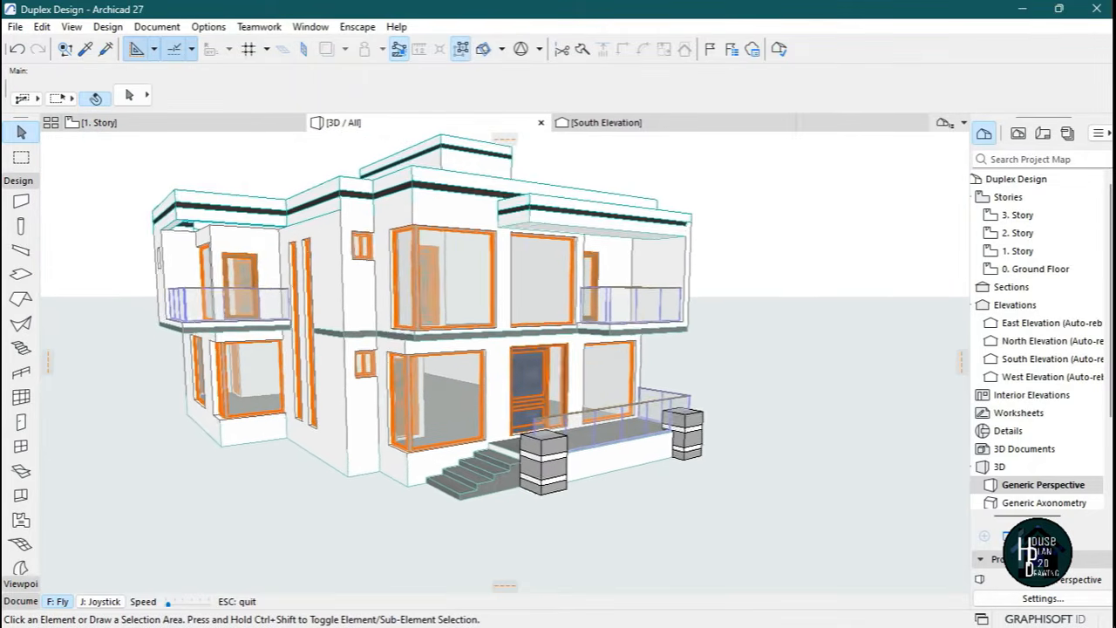
pyautogui.press('Down')
pyautogui.press('Right')
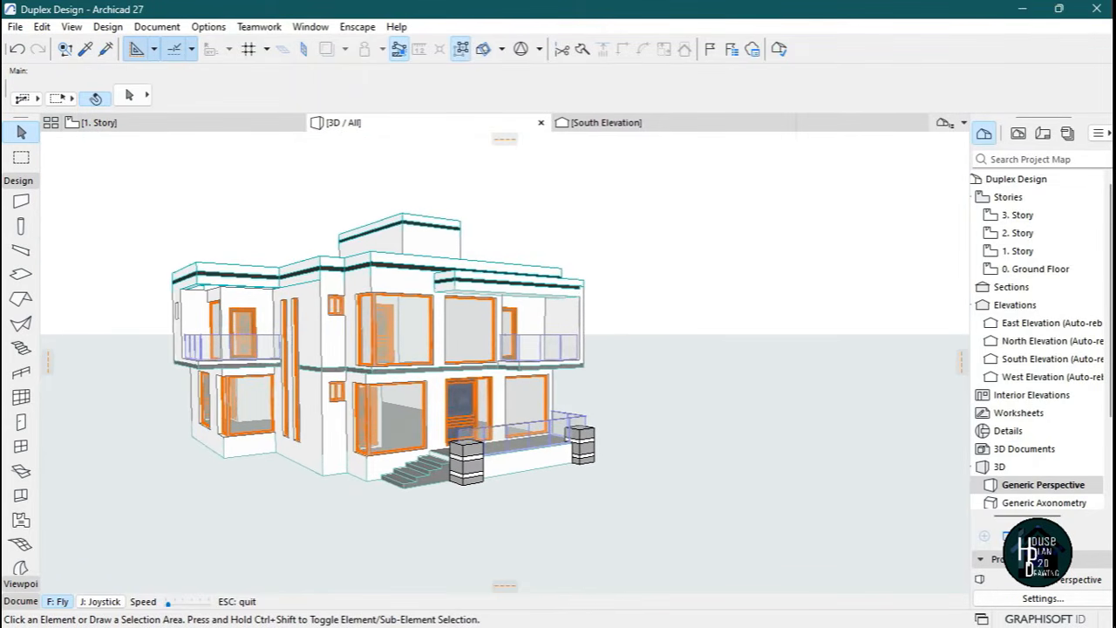
pyautogui.press('Up')
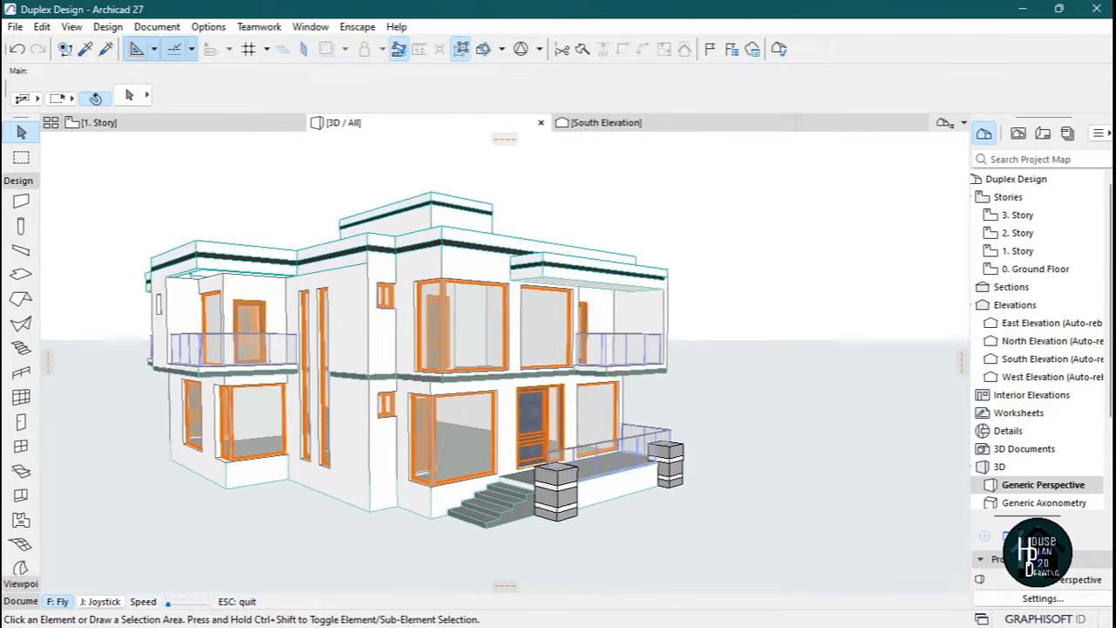
pyautogui.press('Escape')
# Check the Multigenerational House reference model in ARCHICAD 25, and return to Duplex Design to examine the side wall with the tall stair windows.
pyautogui.click(720, 617)
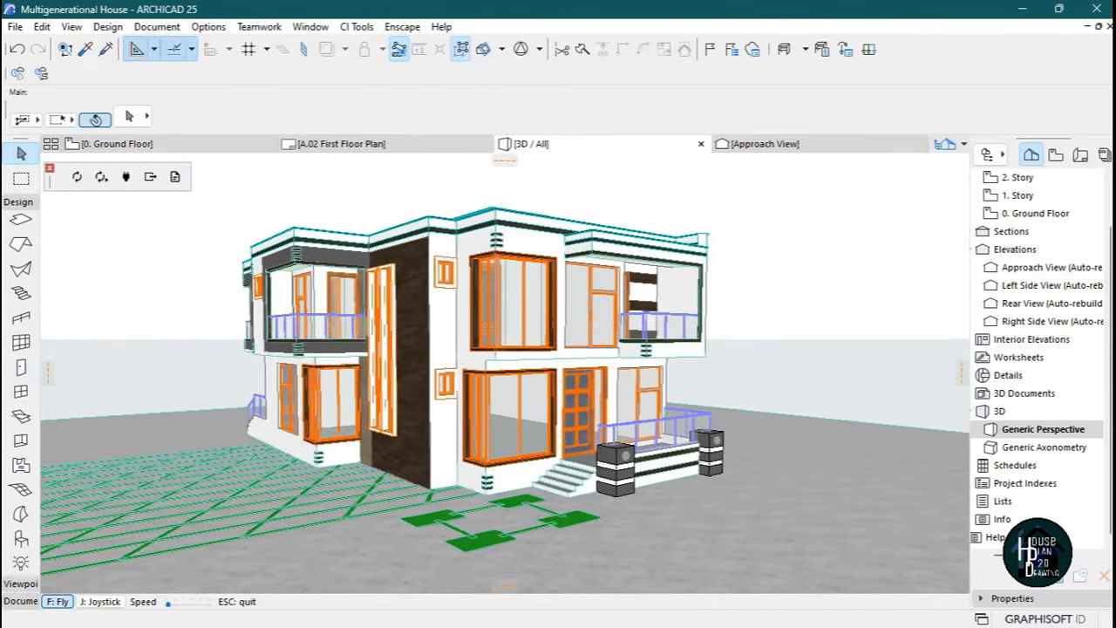
pyautogui.click(1020, 9)
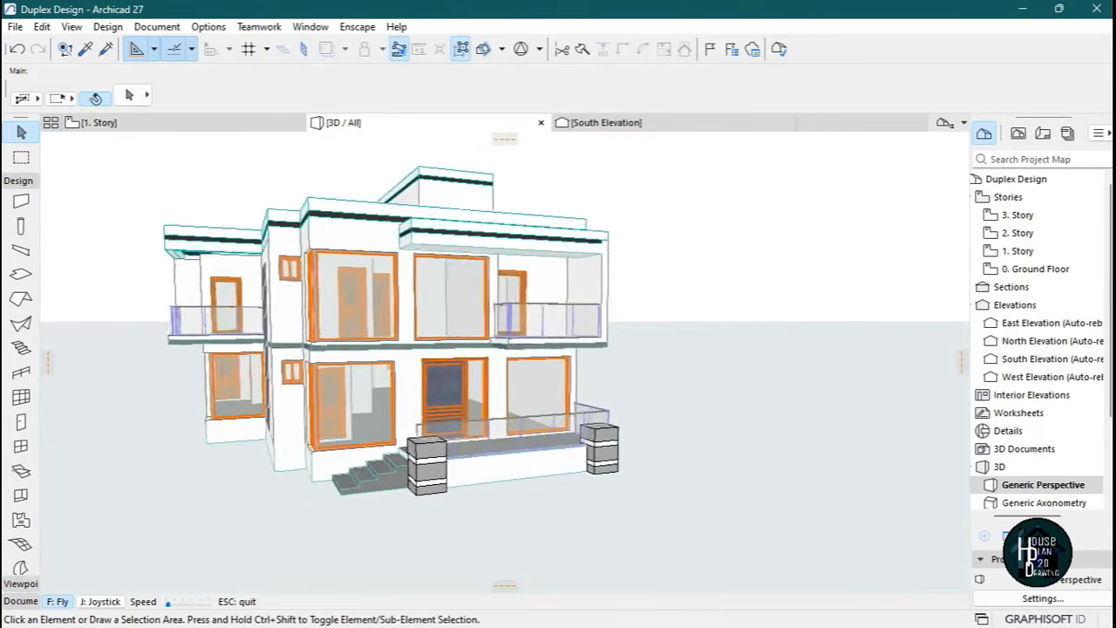
pyautogui.press('Up')
pyautogui.press('Right')
pyautogui.press('Down')
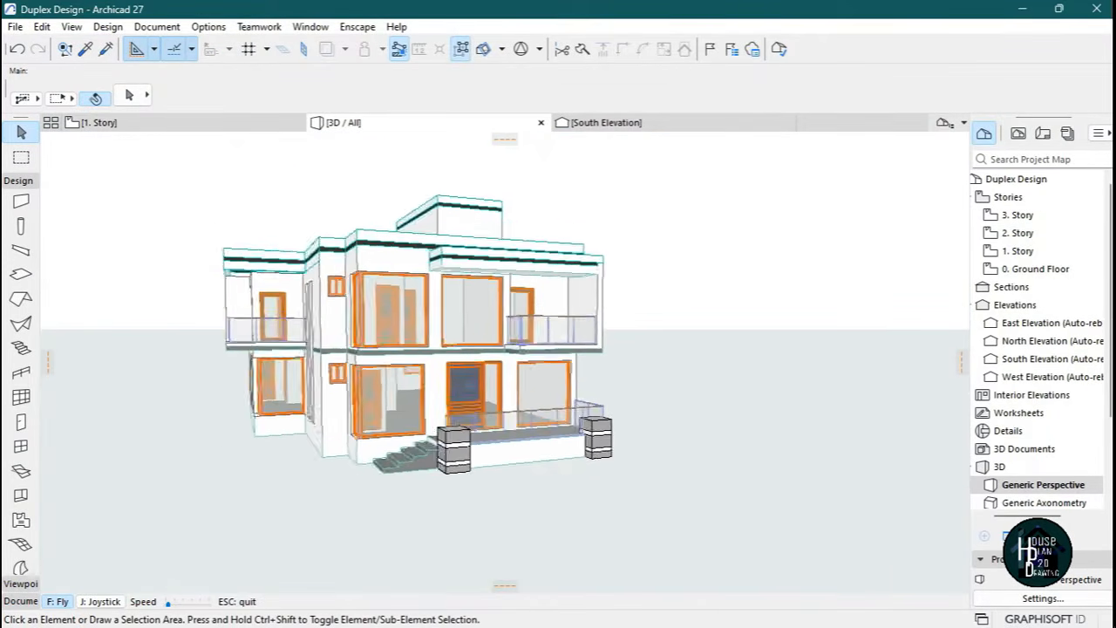
pyautogui.press('Up')
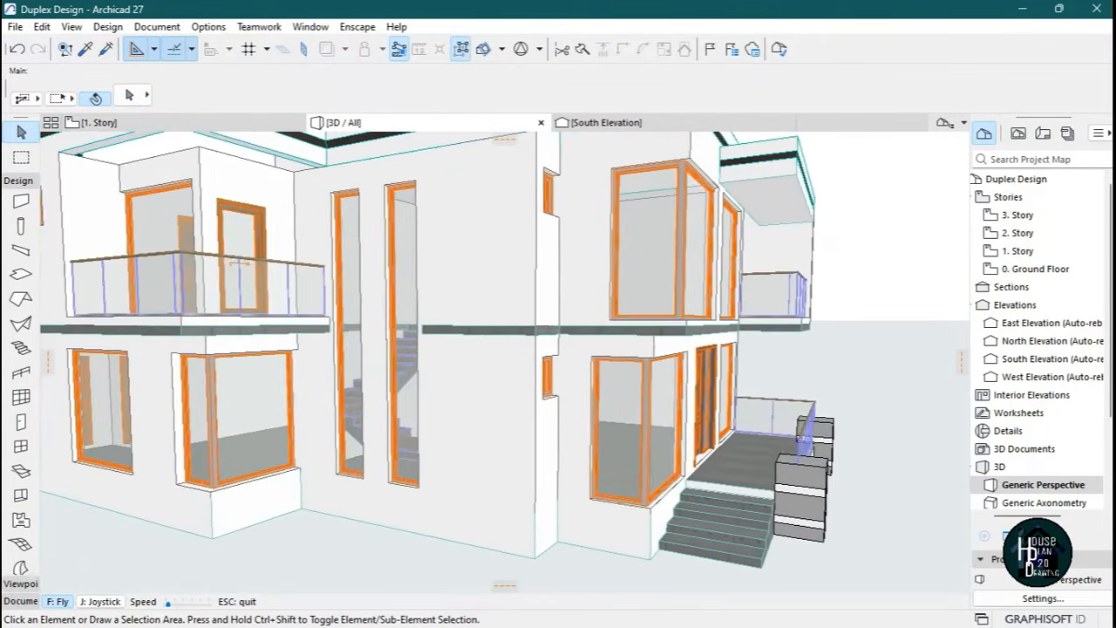
pyautogui.press('Escape')
# Switch to the Multigenerational House reference model in ARCHICAD 25 and examine its window casings, balconies and side walls from several angles.
pyautogui.moveTo(686, 626)
pyautogui.click(721, 607)
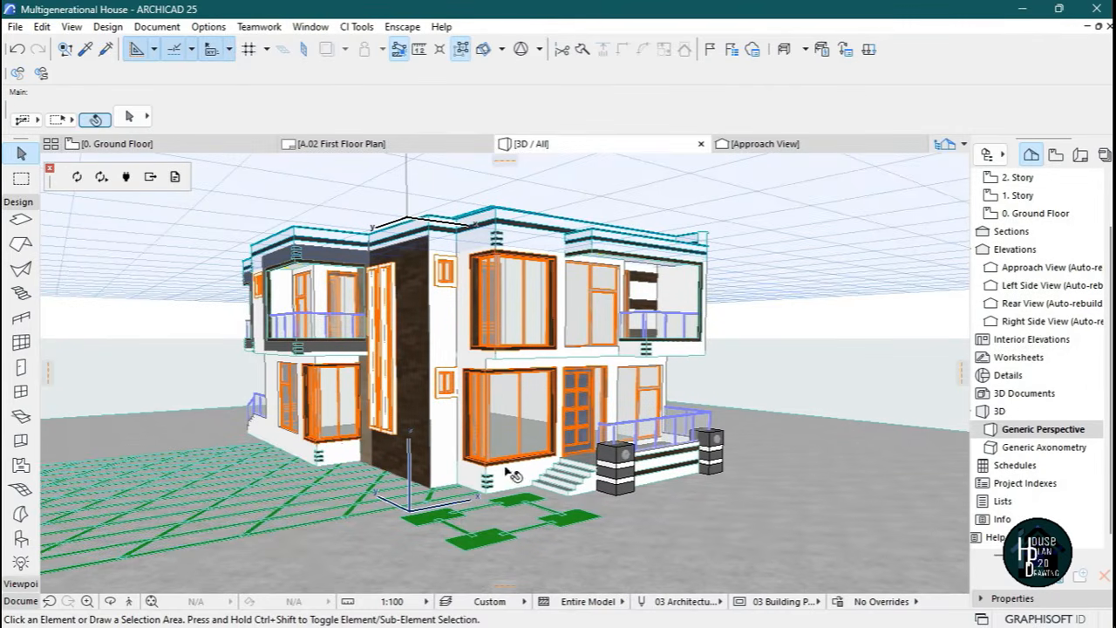
pyautogui.click(129, 601)
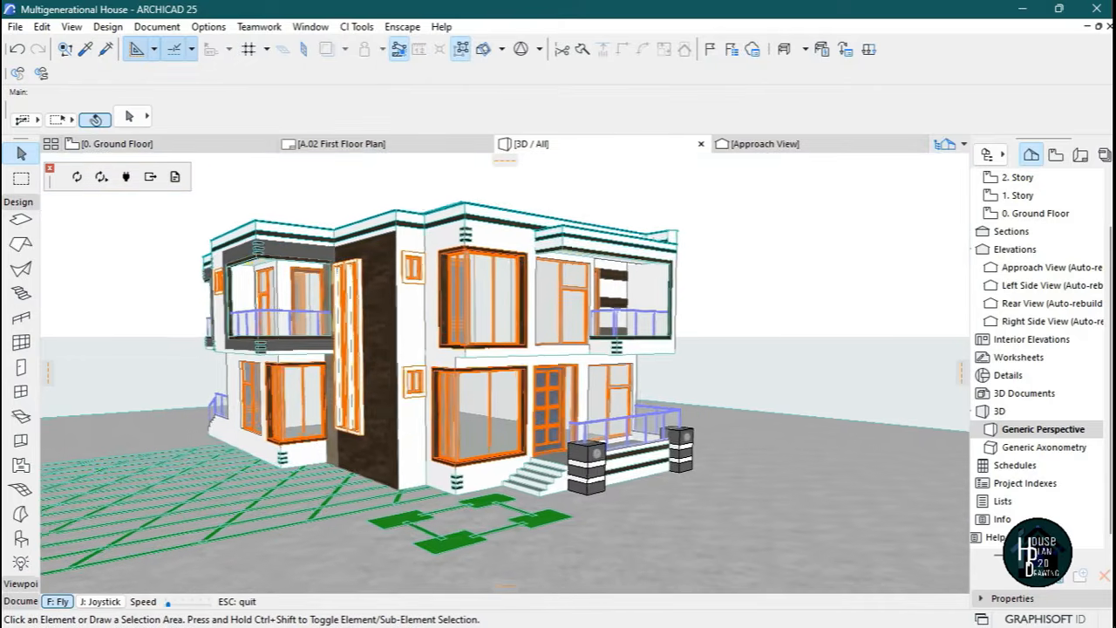
pyautogui.press('Up')
pyautogui.press('Down')
pyautogui.press('Up')
pyautogui.press('Right')
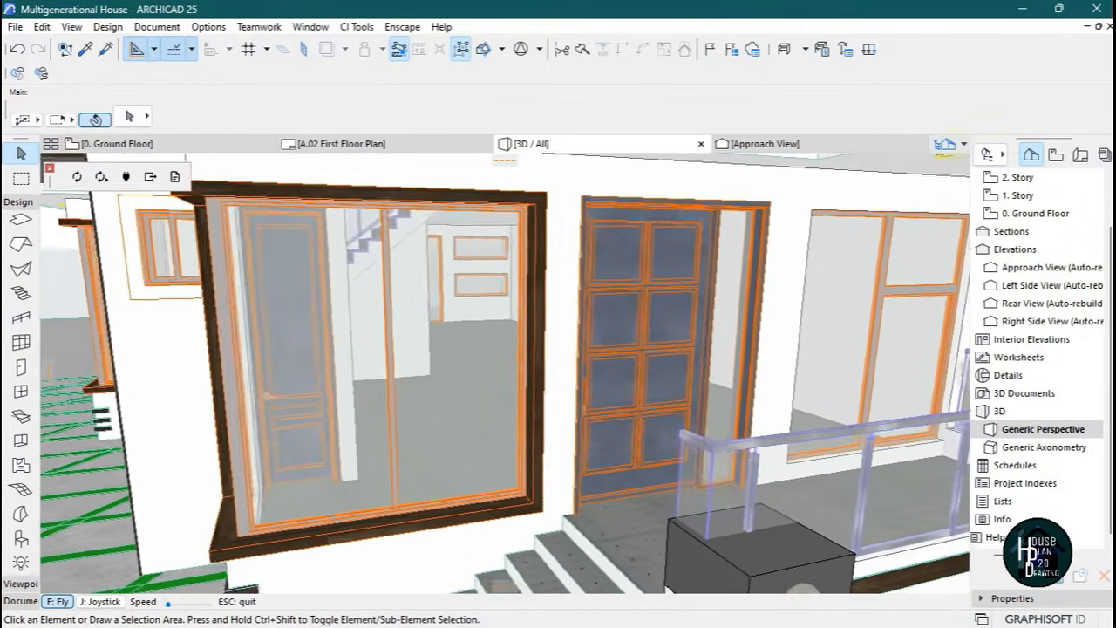
pyautogui.press('pageup')
pyautogui.press('Left')
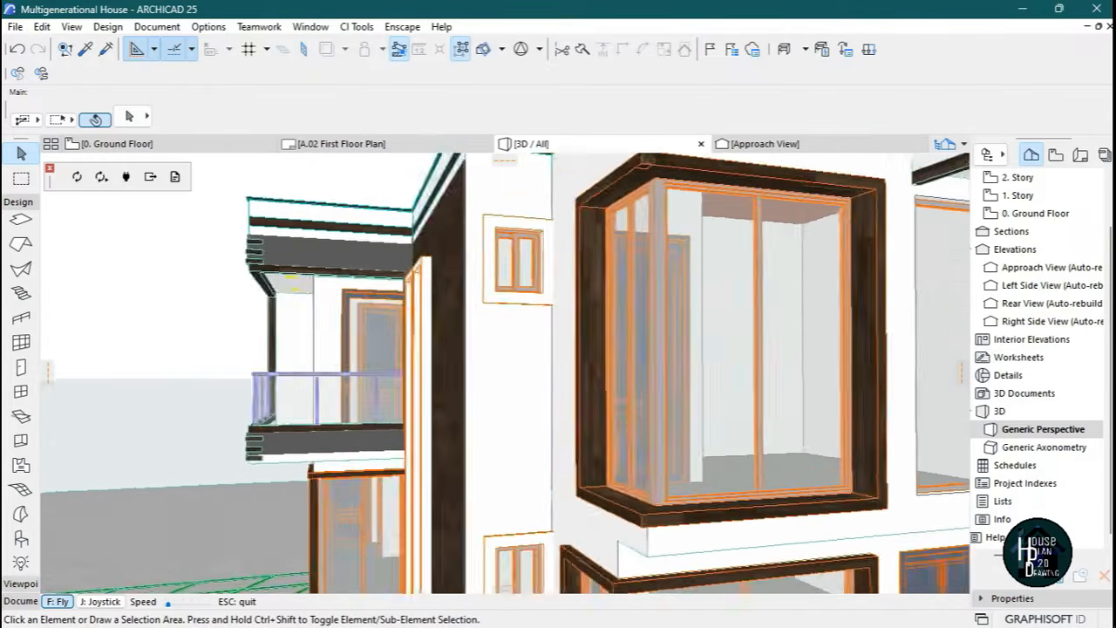
pyautogui.press('Down')
pyautogui.press('Down')
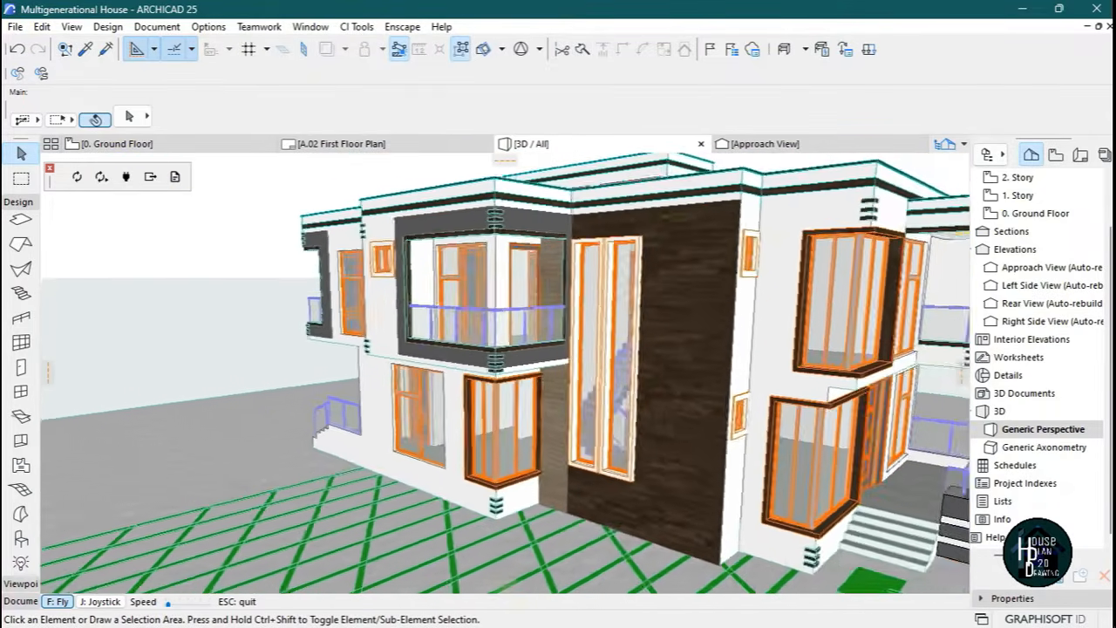
pyautogui.press('Up')
pyautogui.press('Down')
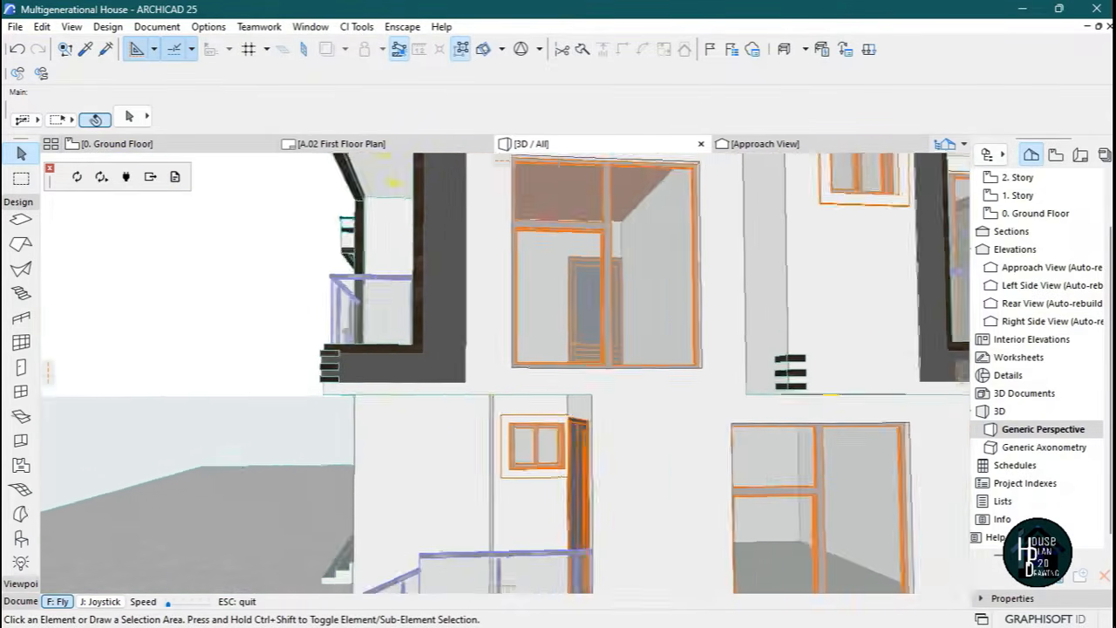
pyautogui.press('Right')
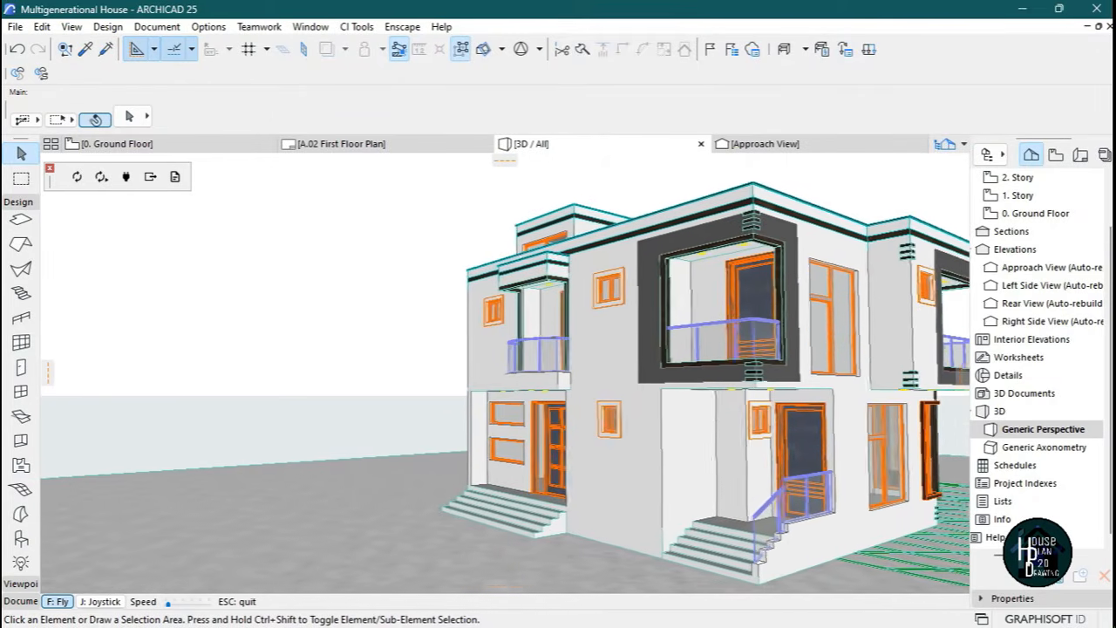
pyautogui.press('Escape')
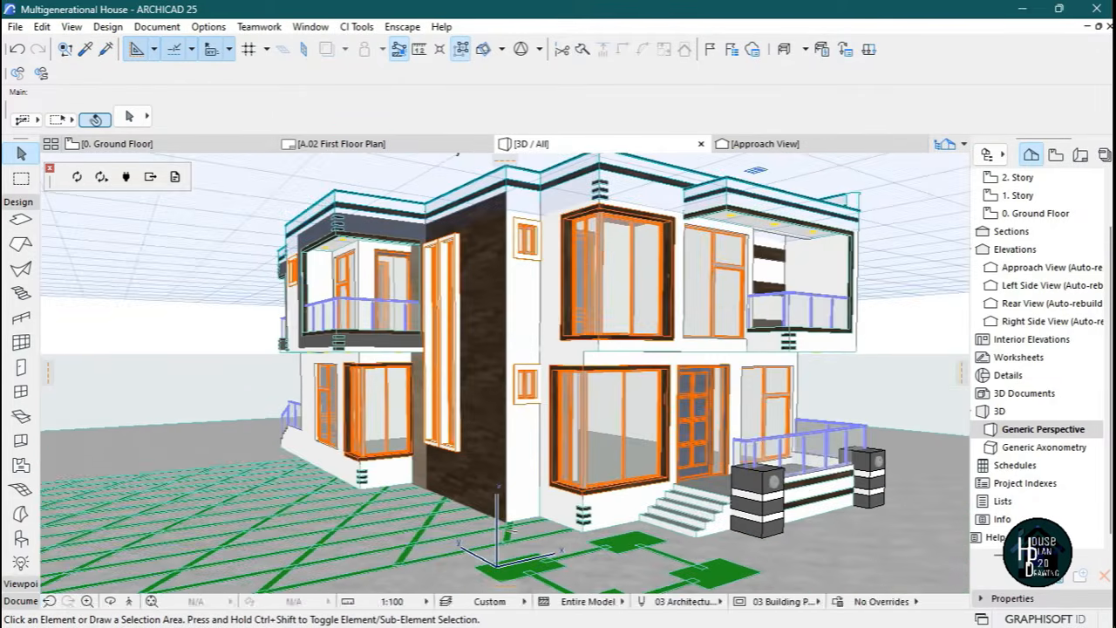
# Return to Duplex Design and give the three corner windows a Simple inside casing with a uniform width of 150 and a jamb thickness of 50.
pyautogui.click(684, 610)
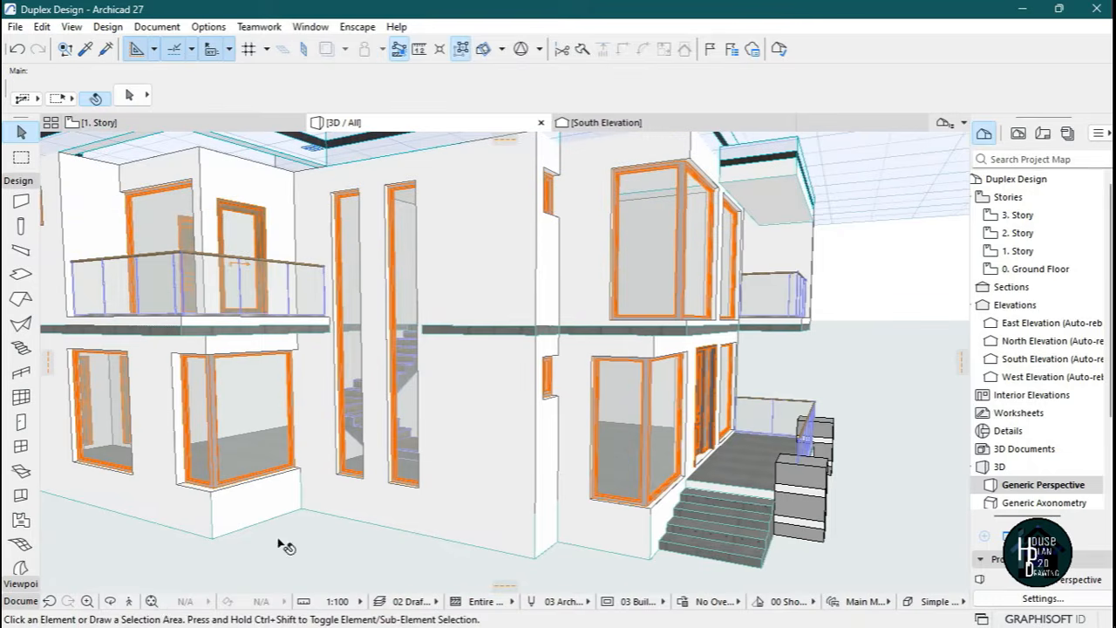
pyautogui.click(128, 602)
pyautogui.press('Right')
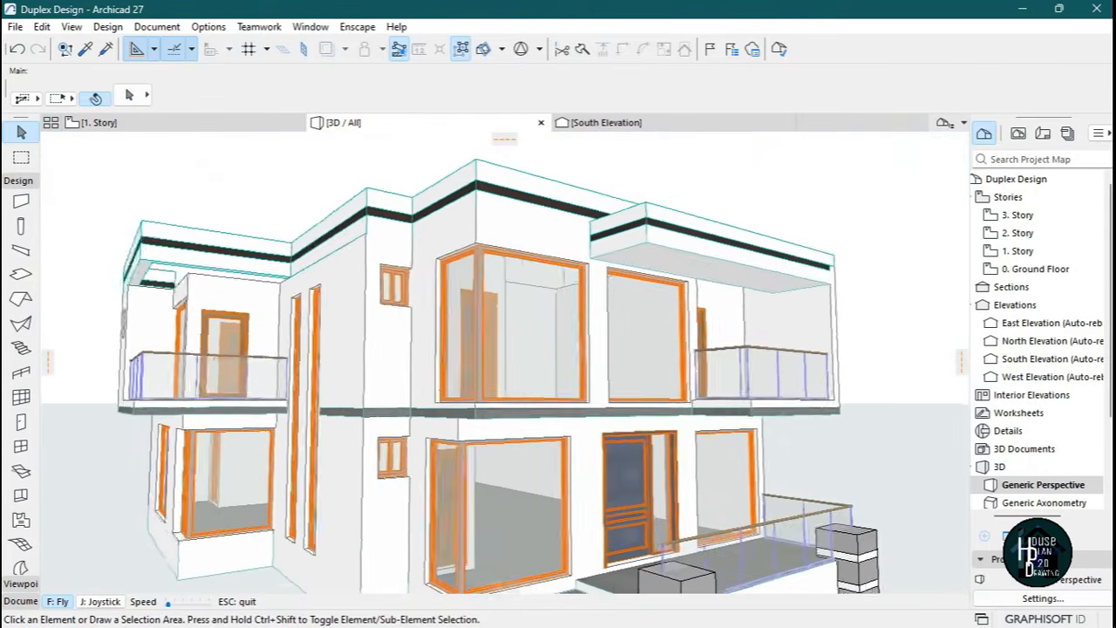
pyautogui.press('Down')
pyautogui.press('Escape')
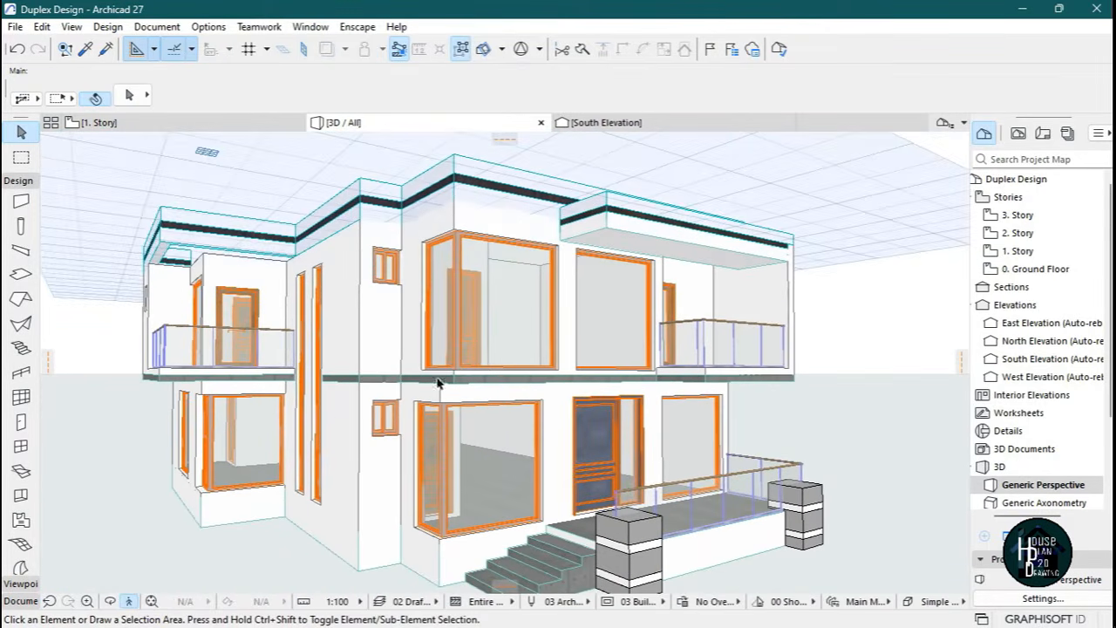
pyautogui.scroll(-3, 20, 542)
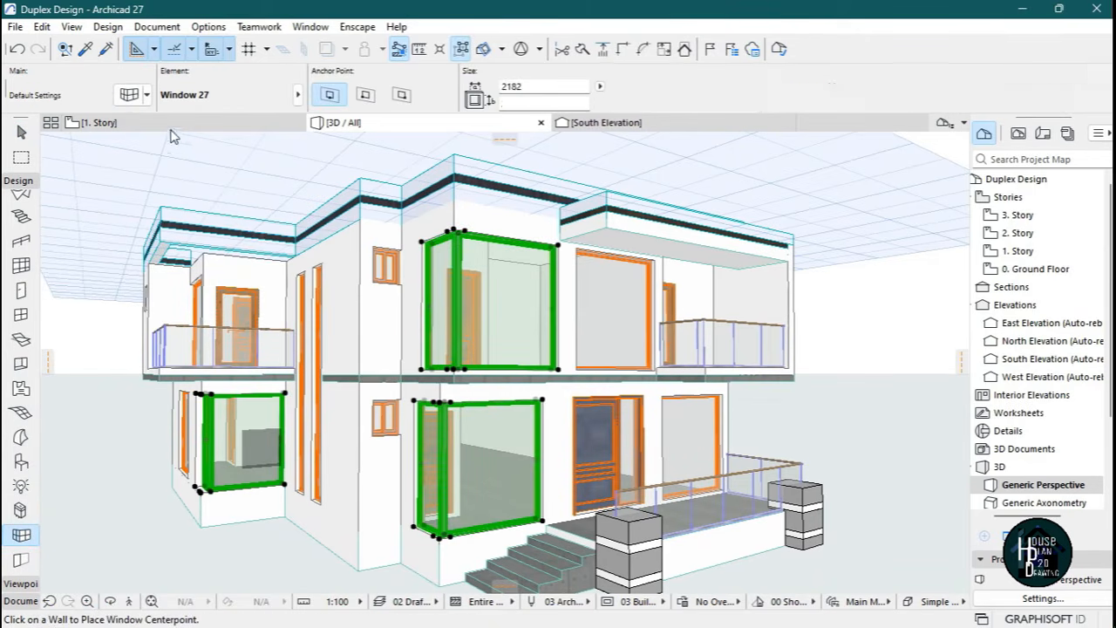
pyautogui.click(129, 95)
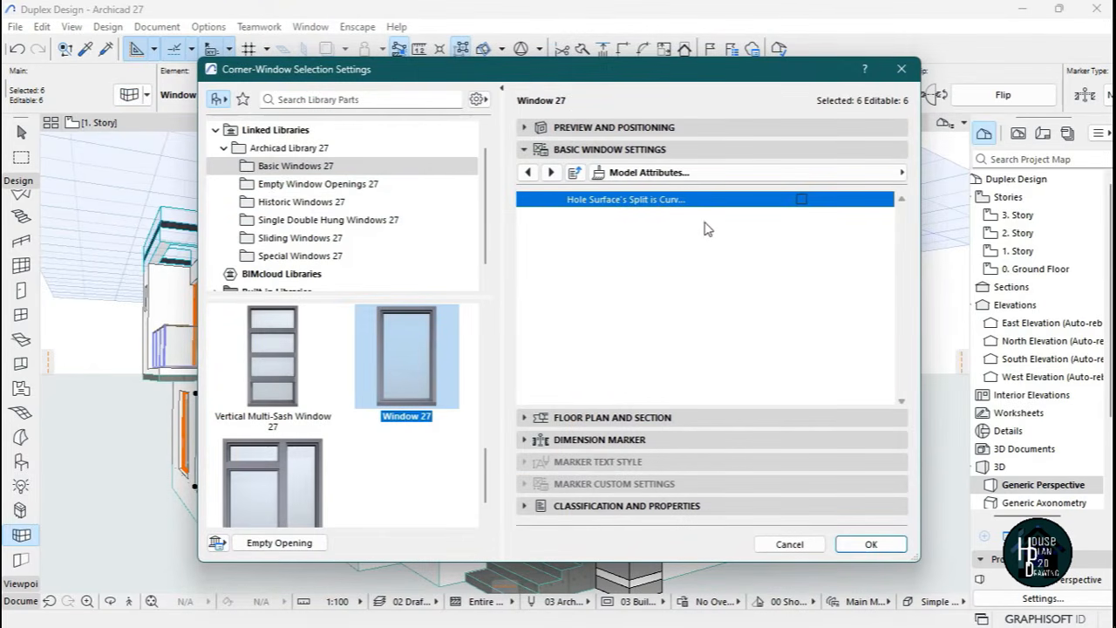
pyautogui.click(723, 172)
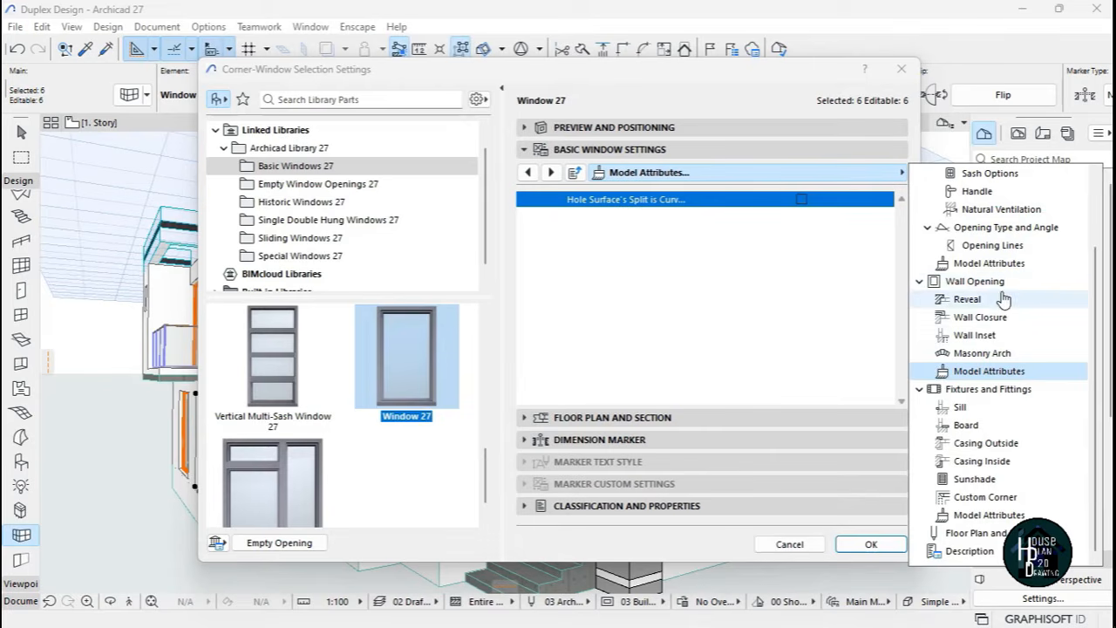
pyautogui.click(985, 460)
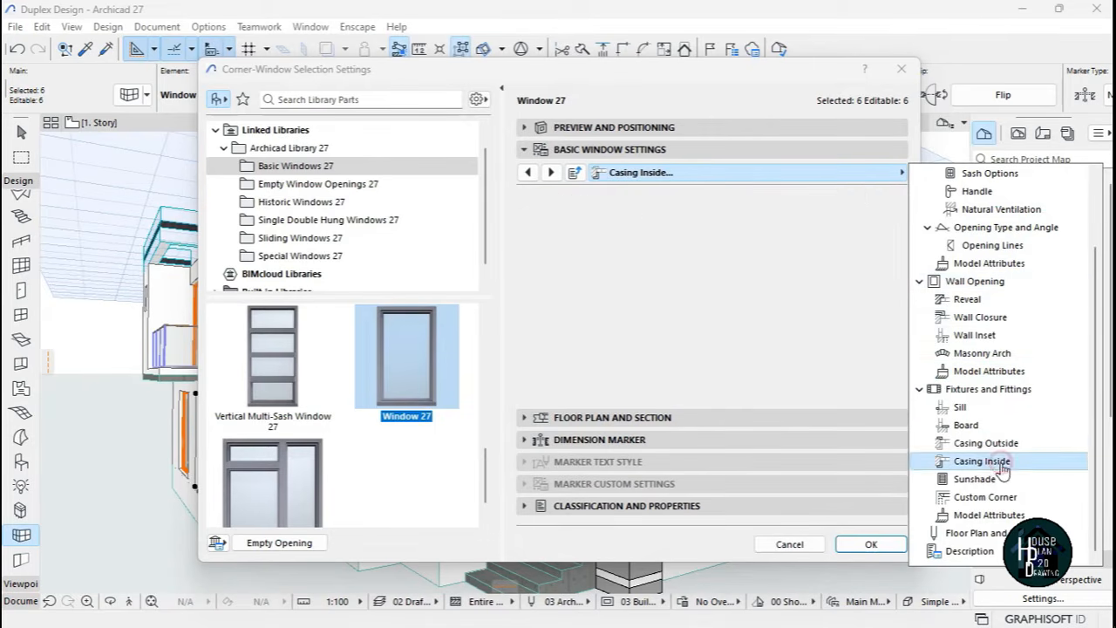
pyautogui.click(521, 198)
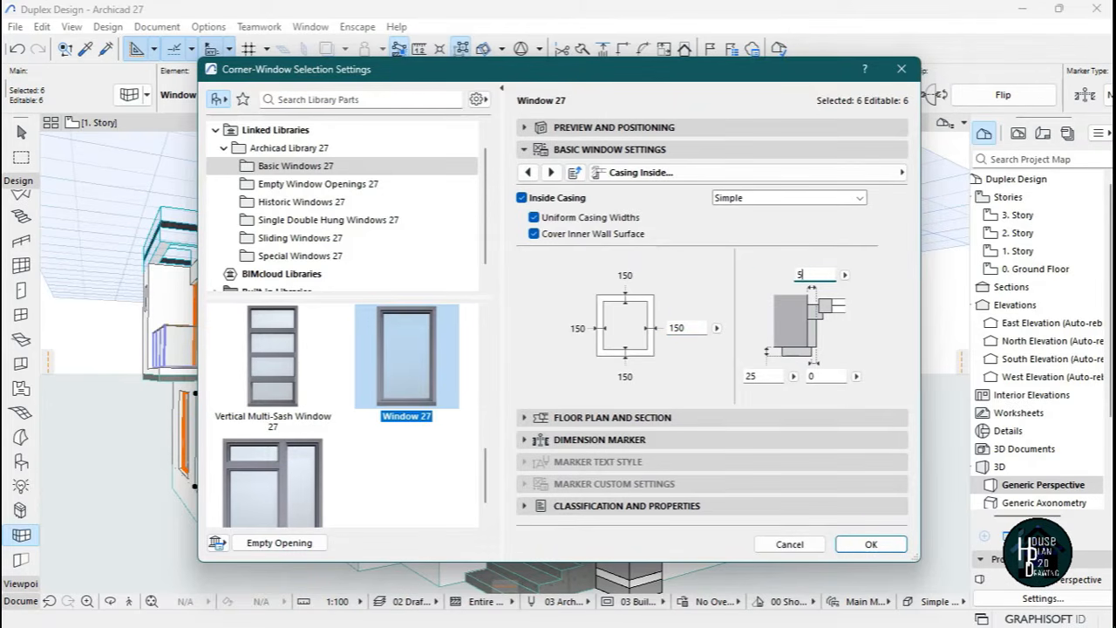
pyautogui.click(870, 544)
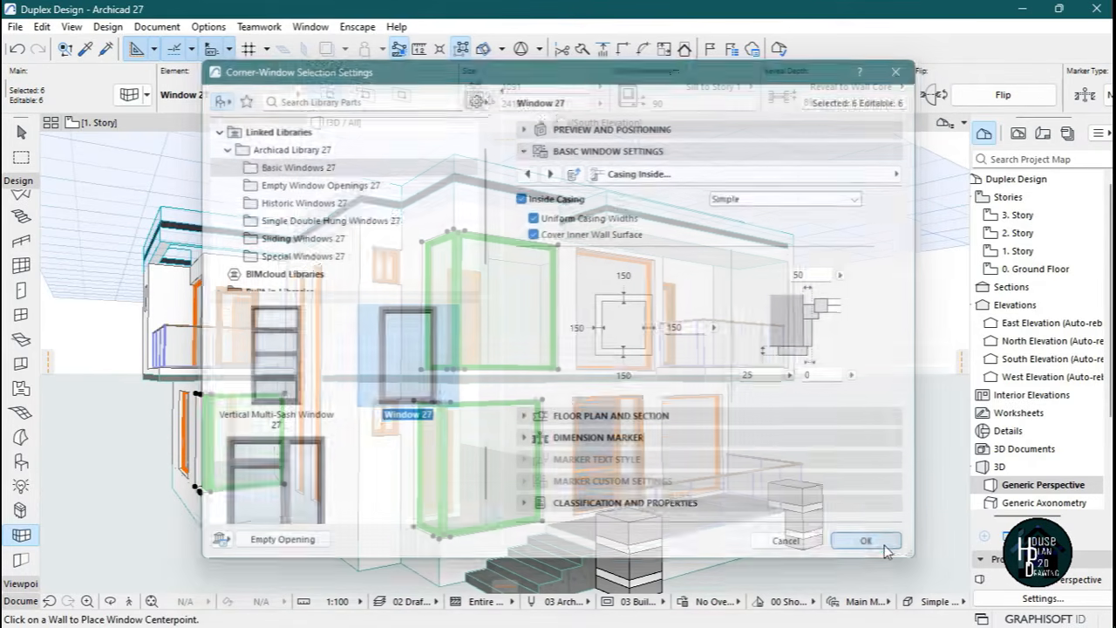
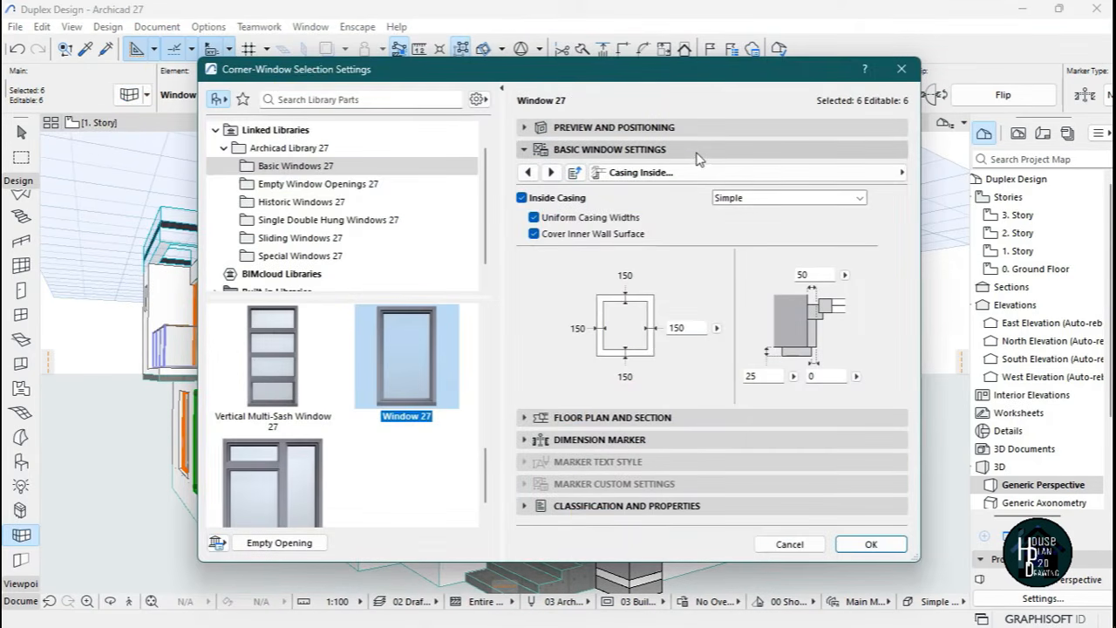
# Set the inside casing surface of the corner windows to Wood - Walnut Vertical.
pyautogui.click(711, 148)
pyautogui.click(712, 153)
pyautogui.click(747, 174)
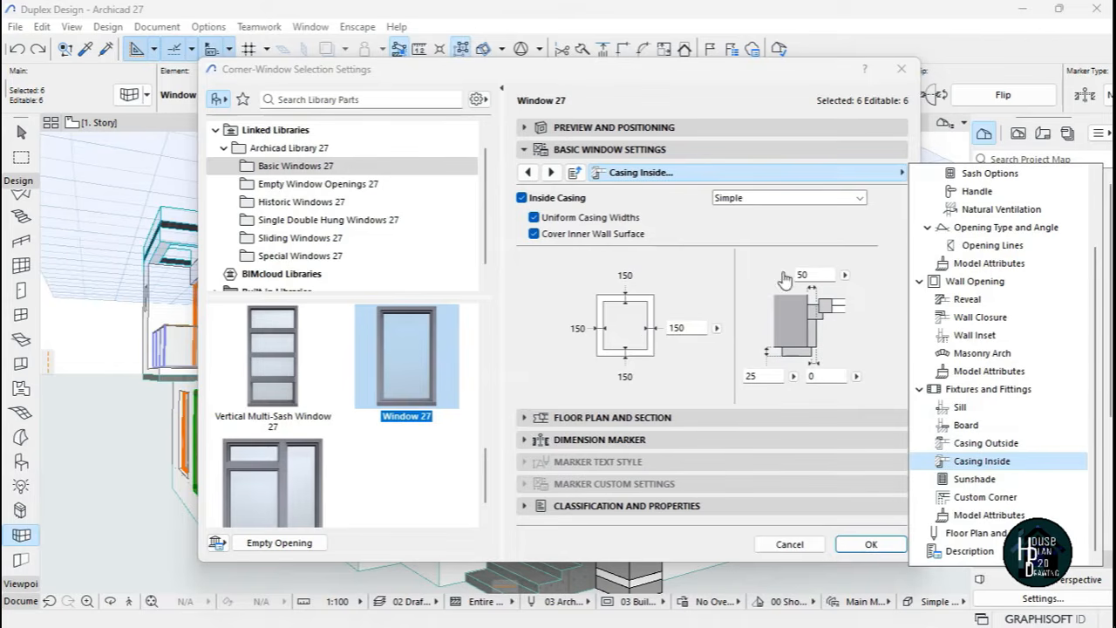
pyautogui.click(988, 515)
pyautogui.click(866, 227)
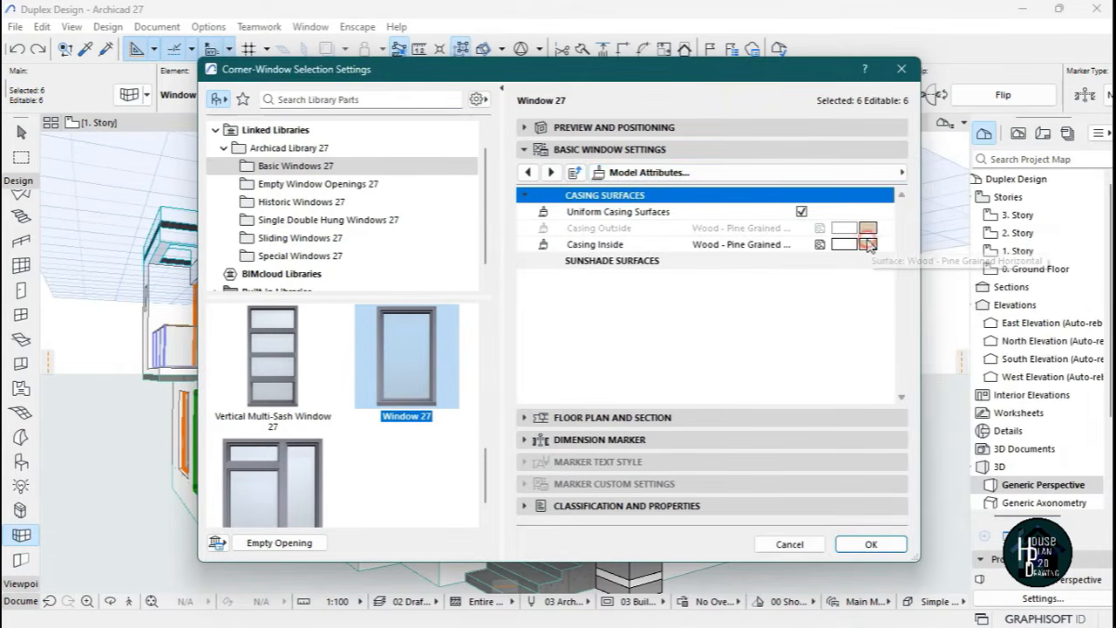
pyautogui.click(869, 244)
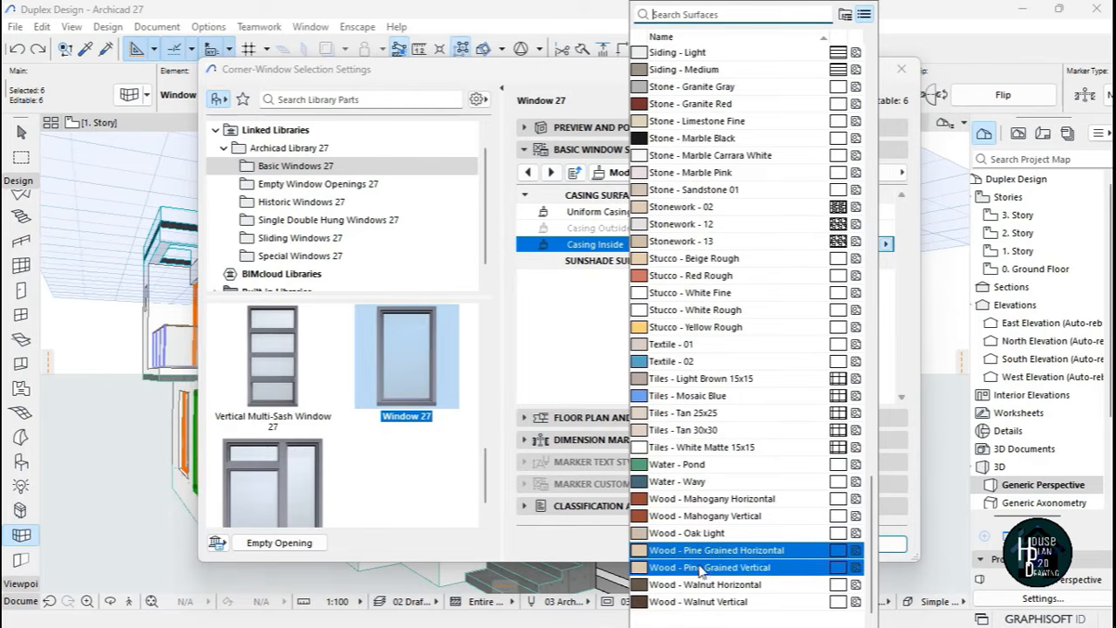
pyautogui.click(698, 601)
pyautogui.click(870, 544)
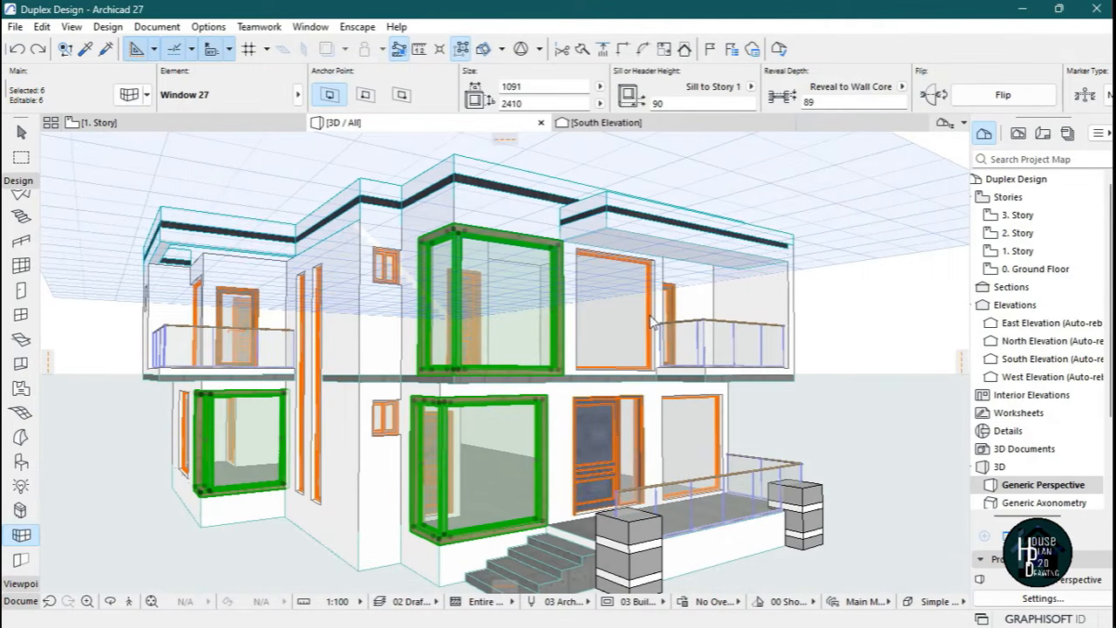
pyautogui.press('Escape')
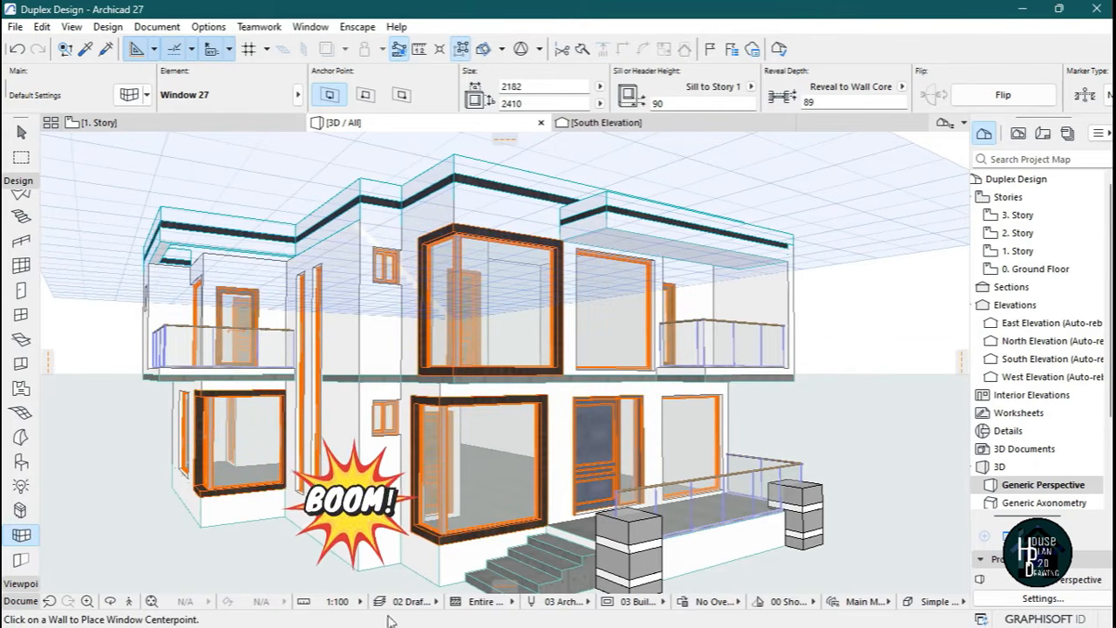
# Select all six small two-sash sliding windows on both stories around the house.
pyautogui.click(128, 600)
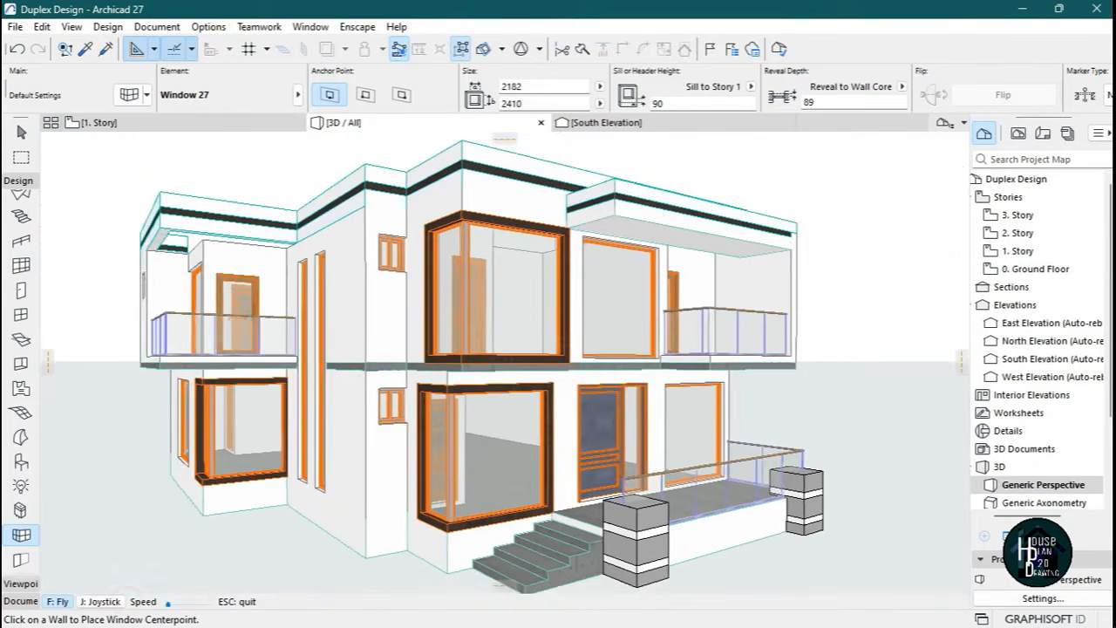
pyautogui.press('Up')
pyautogui.press('Escape')
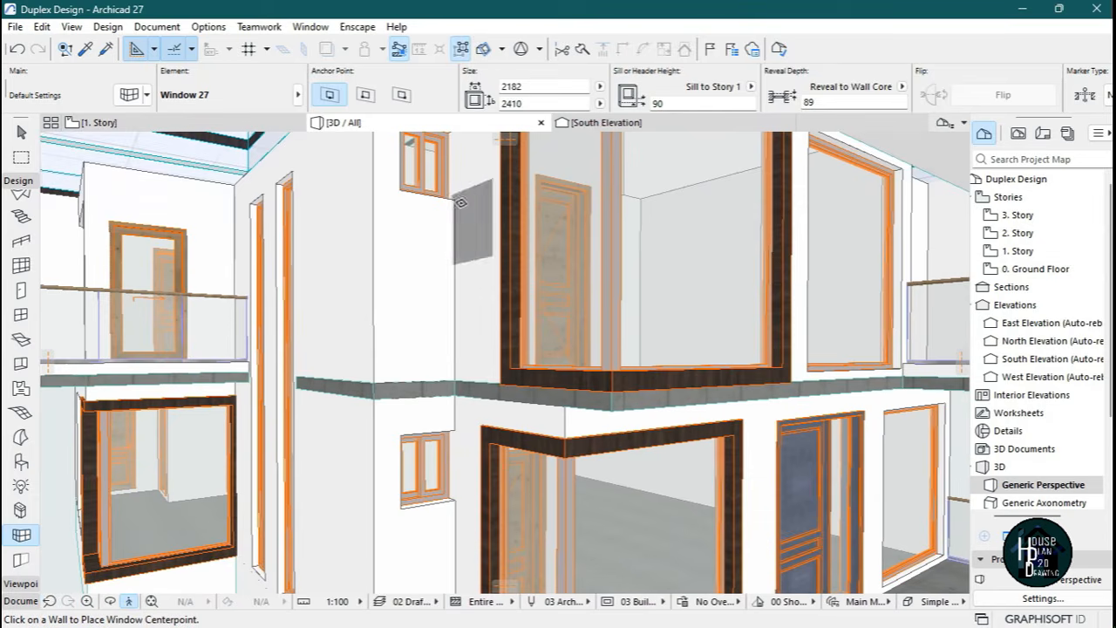
pyautogui.press('Escape')
pyautogui.click(428, 155)
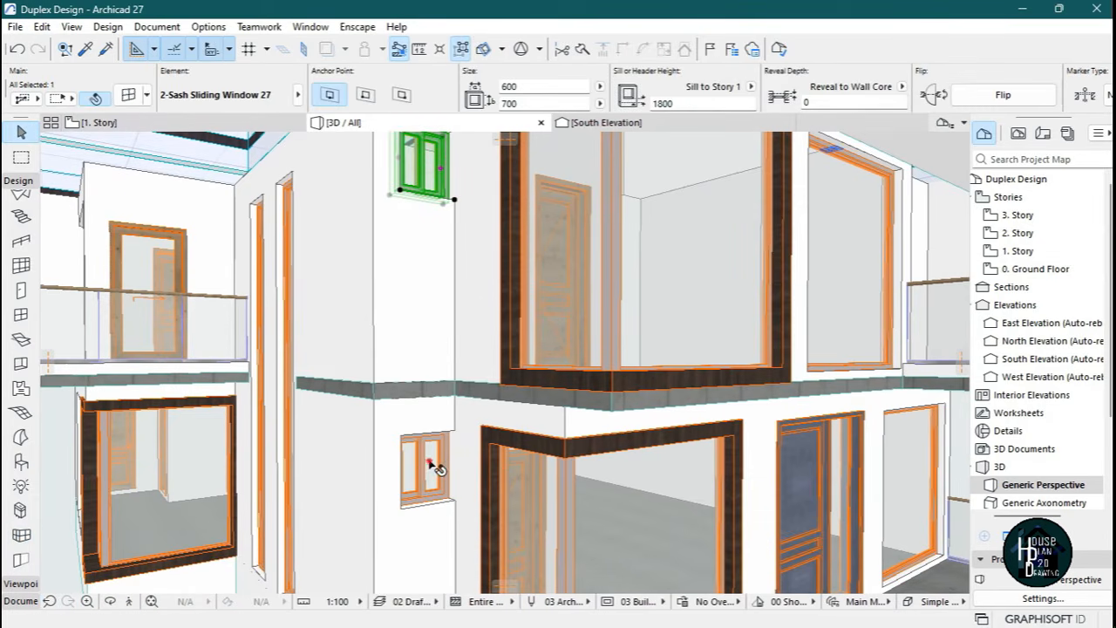
pyautogui.click(127, 601)
pyautogui.press('Down')
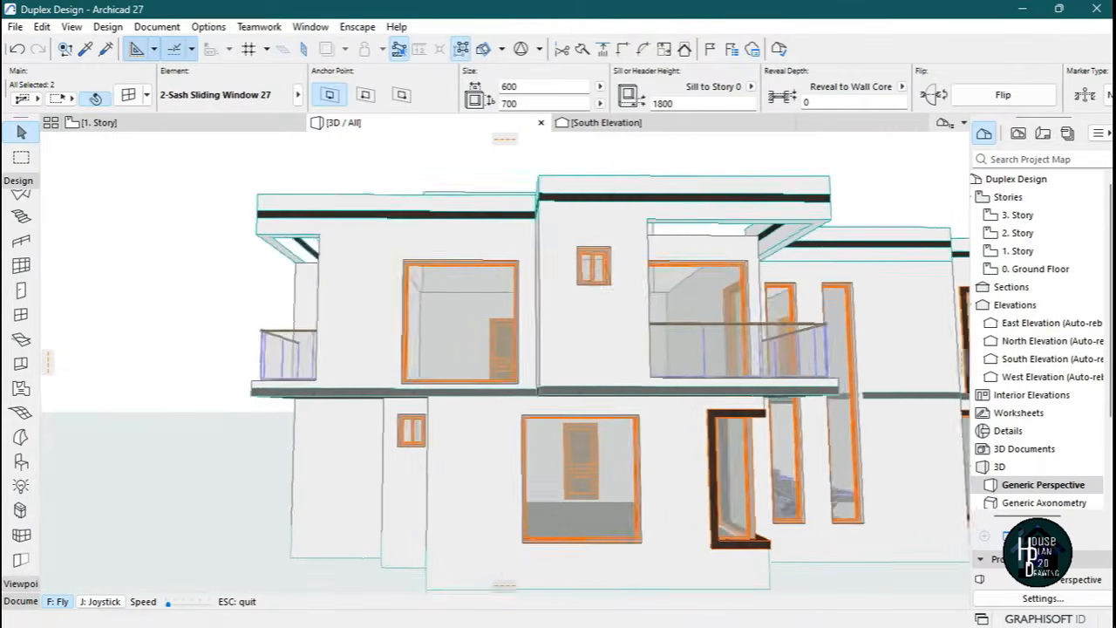
pyautogui.press('Up')
pyautogui.press('Escape')
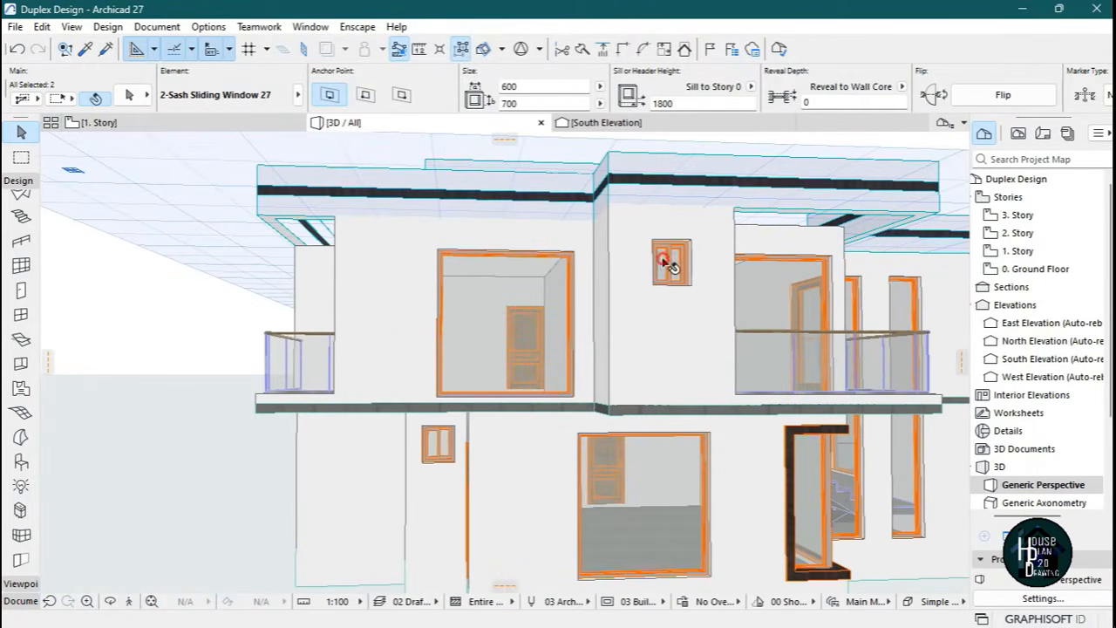
pyautogui.keyDown('shift'); pyautogui.click(669, 261); pyautogui.keyUp('shift')
pyautogui.keyDown('shift'); pyautogui.click(438, 442); pyautogui.keyUp('shift')
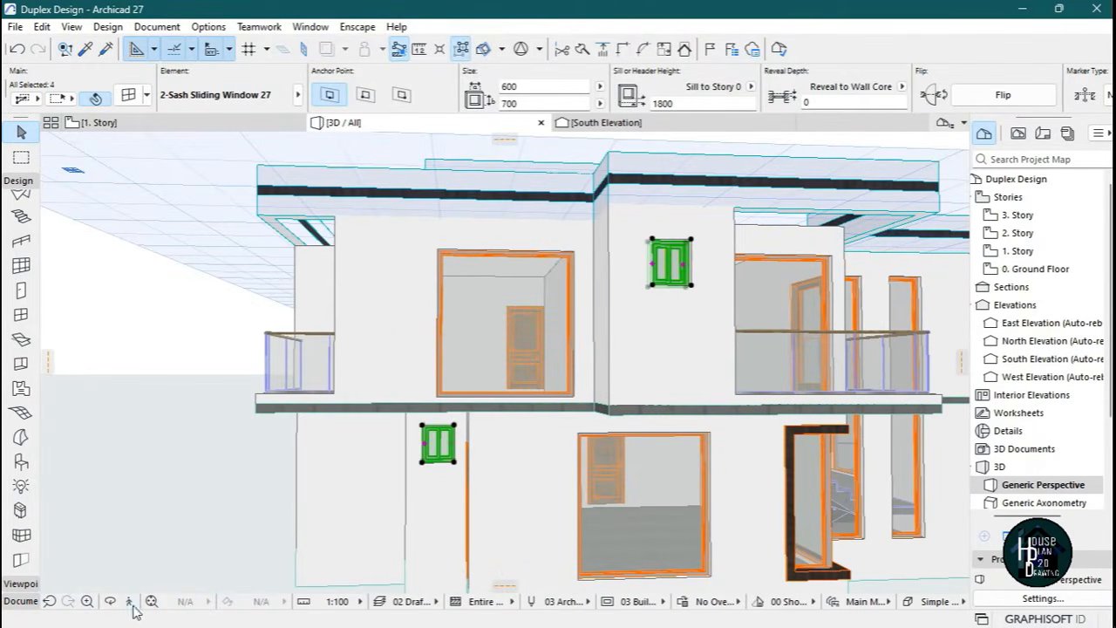
pyautogui.click(129, 601)
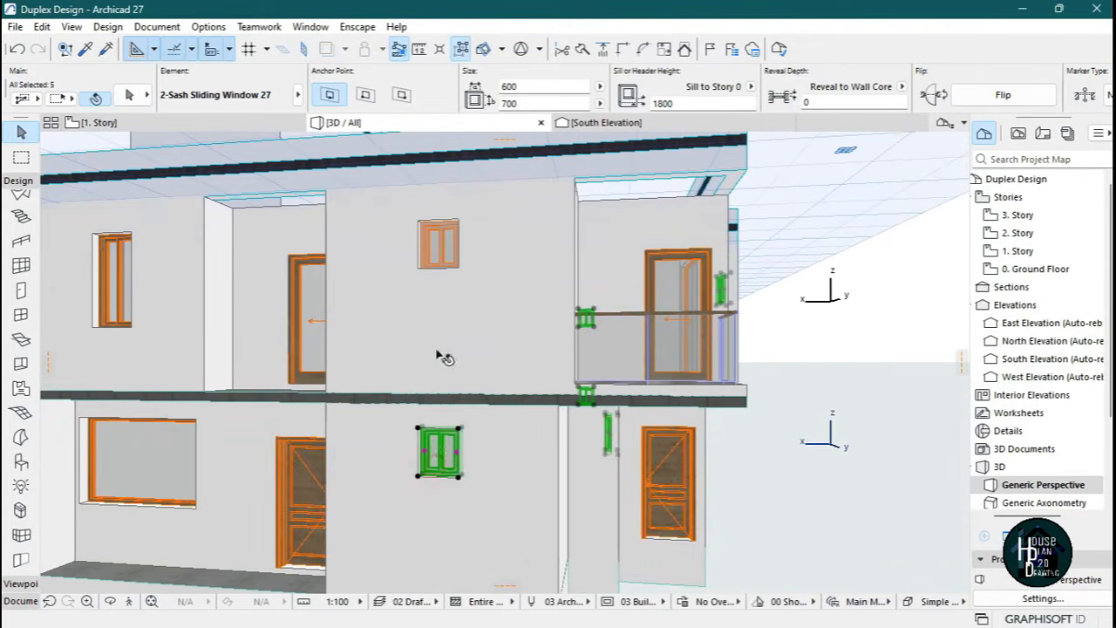
pyautogui.keyDown('shift'); pyautogui.click(446, 247); pyautogui.keyUp('shift')
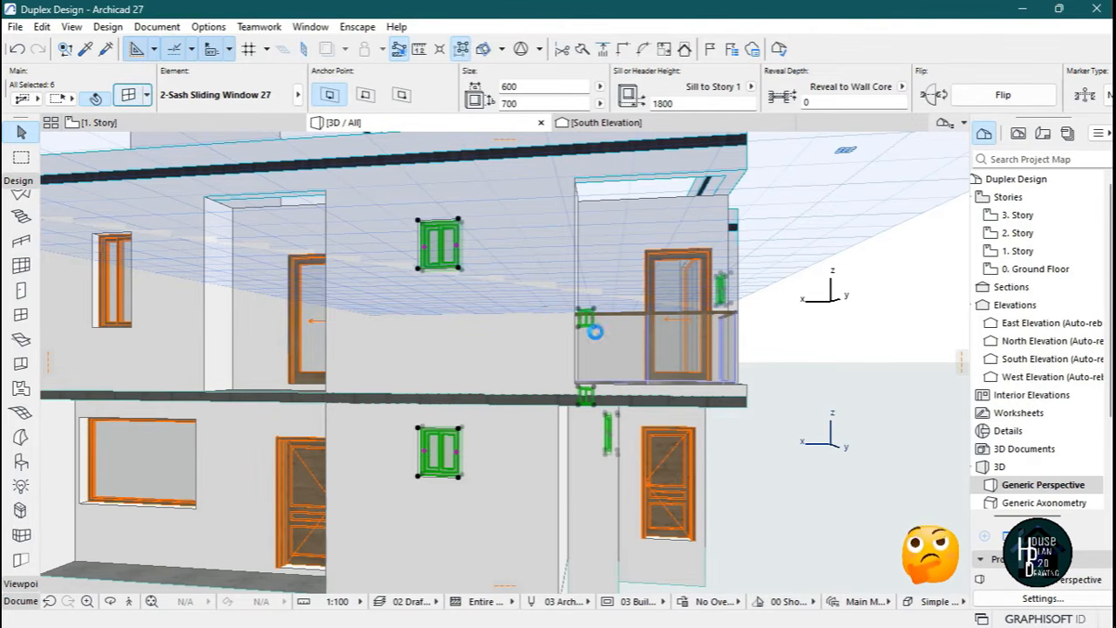
# Give the six selected two-sash sliding windows a Simple inside casing with uniform widths that covers the inner wall surface.
pyautogui.click(128, 94)
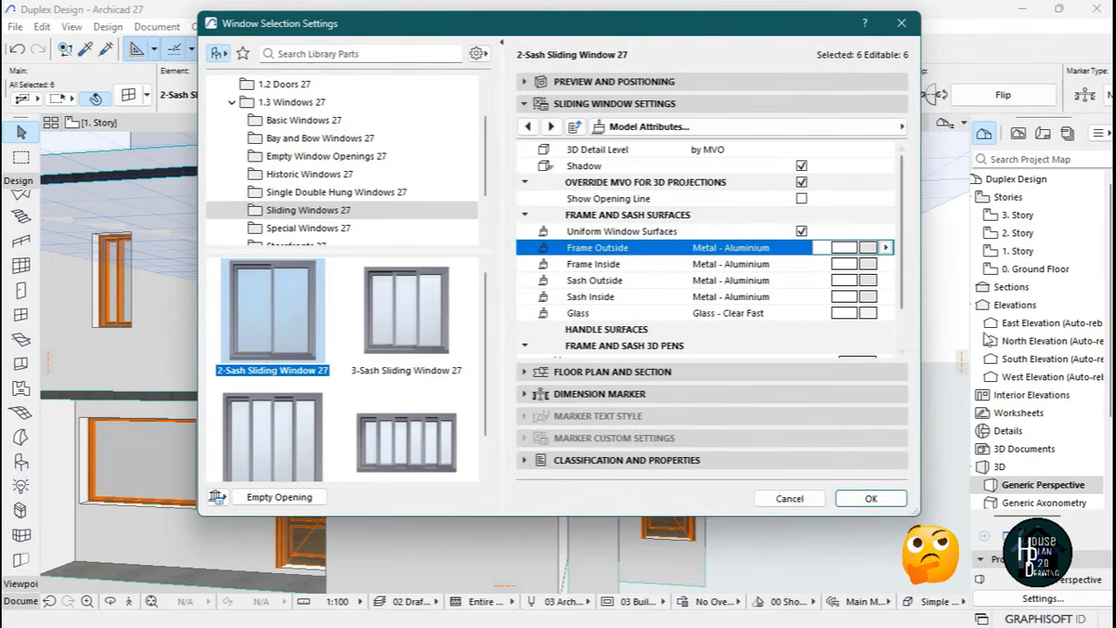
pyautogui.click(897, 127)
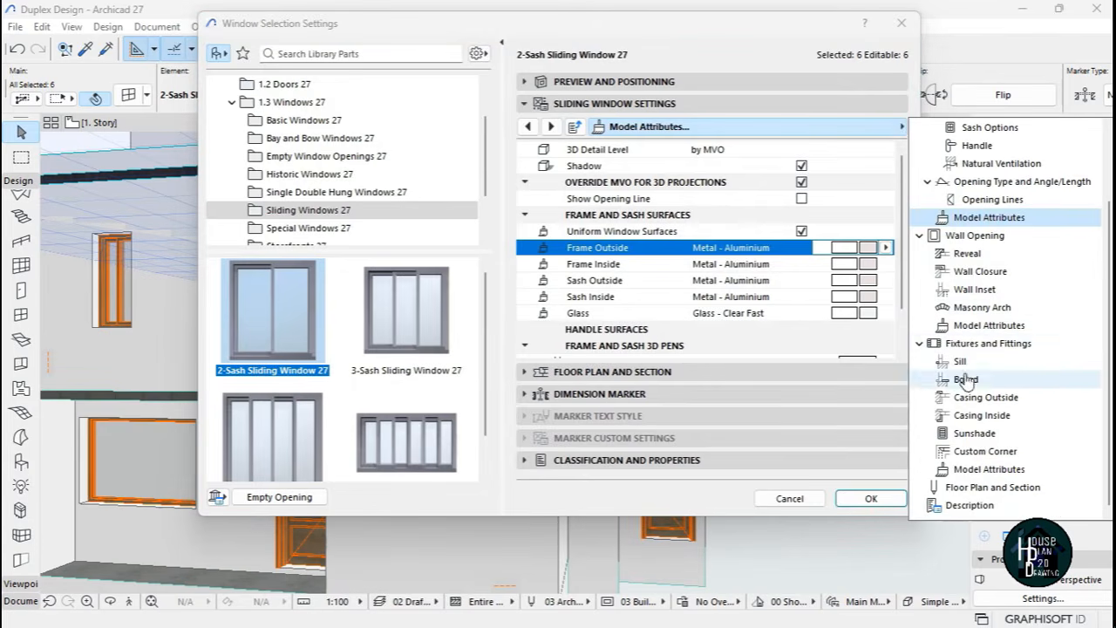
pyautogui.click(983, 416)
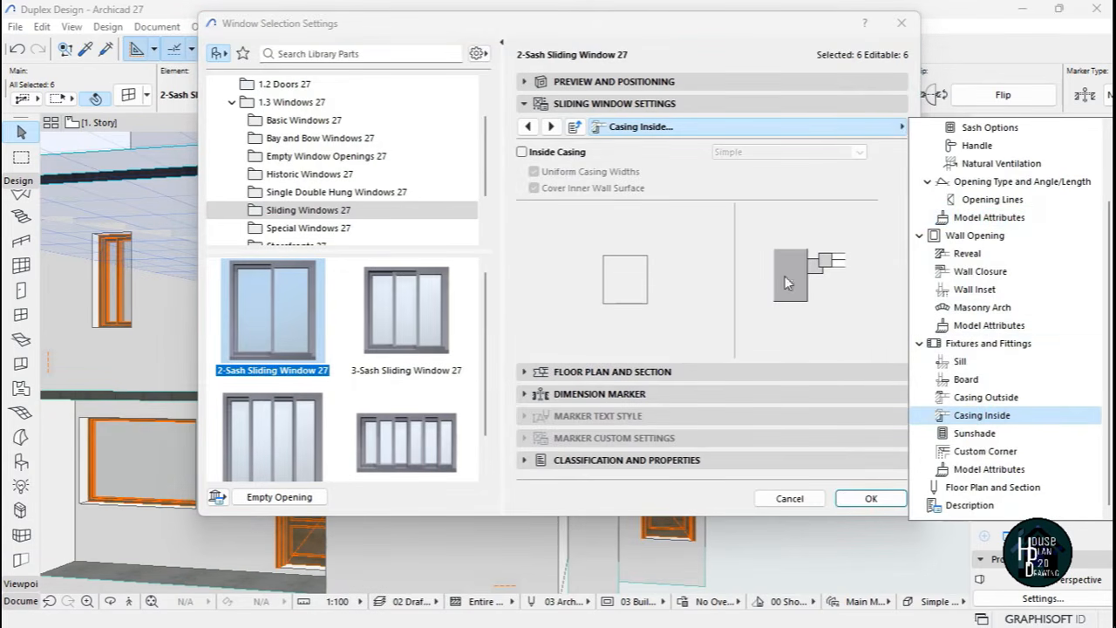
pyautogui.click(552, 154)
pyautogui.click(549, 153)
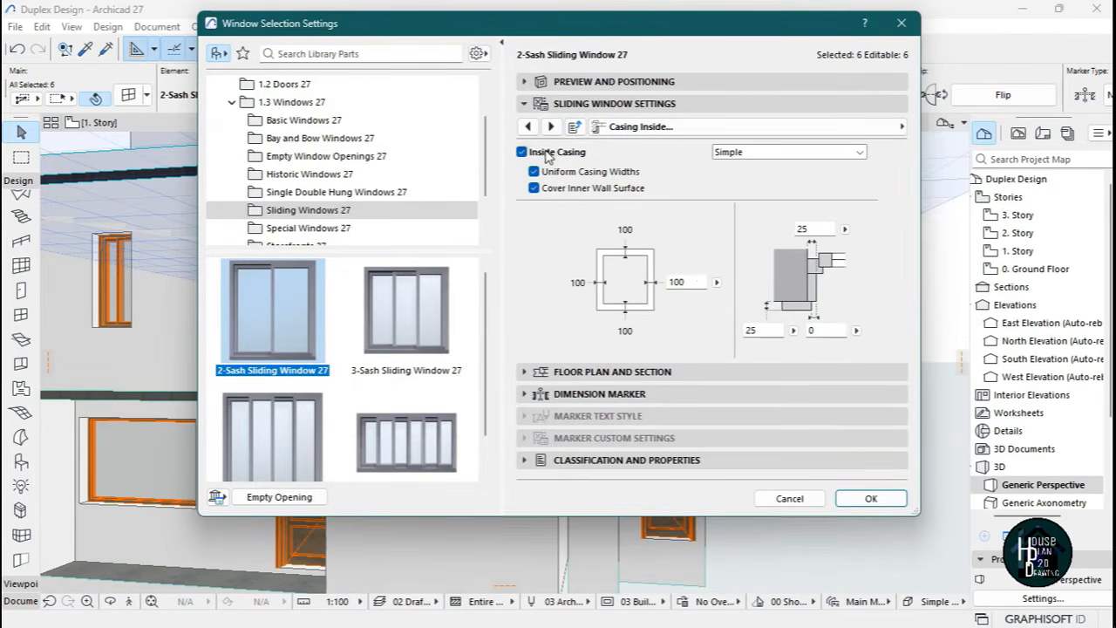
# Set the inside casing surface of the six sliding windows to Paint - Titanium White and apply the settings.
pyautogui.click(807, 129)
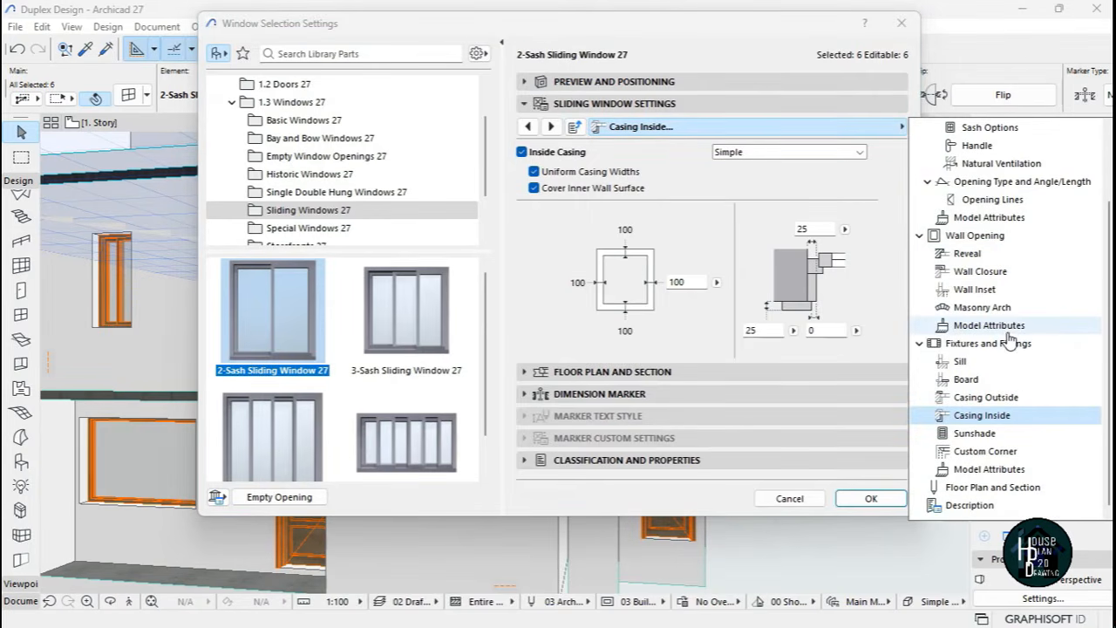
pyautogui.click(1007, 471)
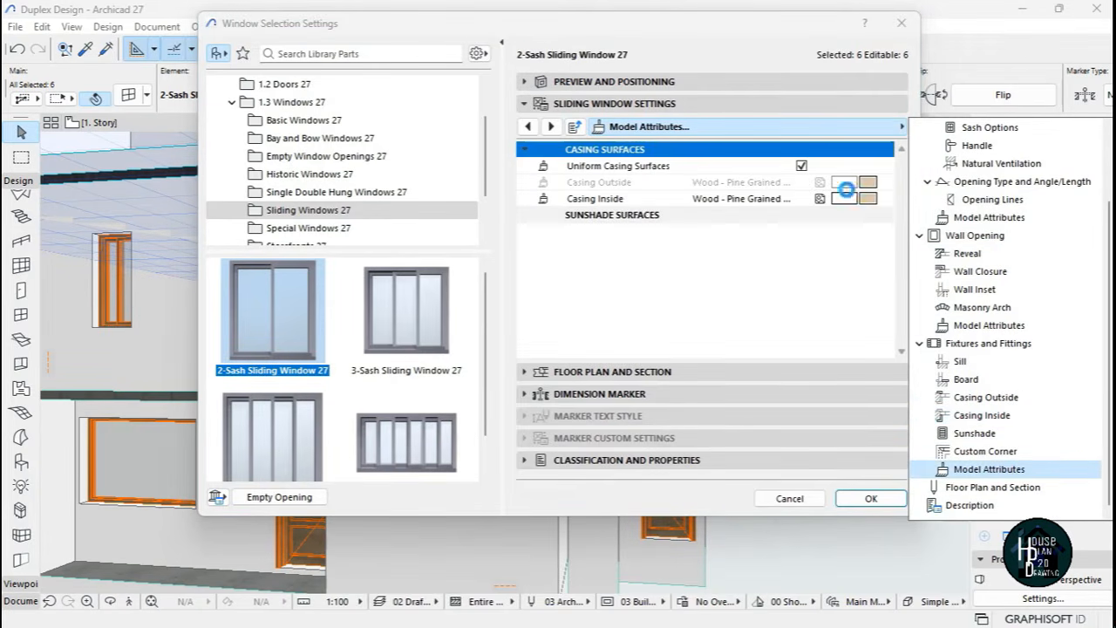
pyautogui.click(844, 198)
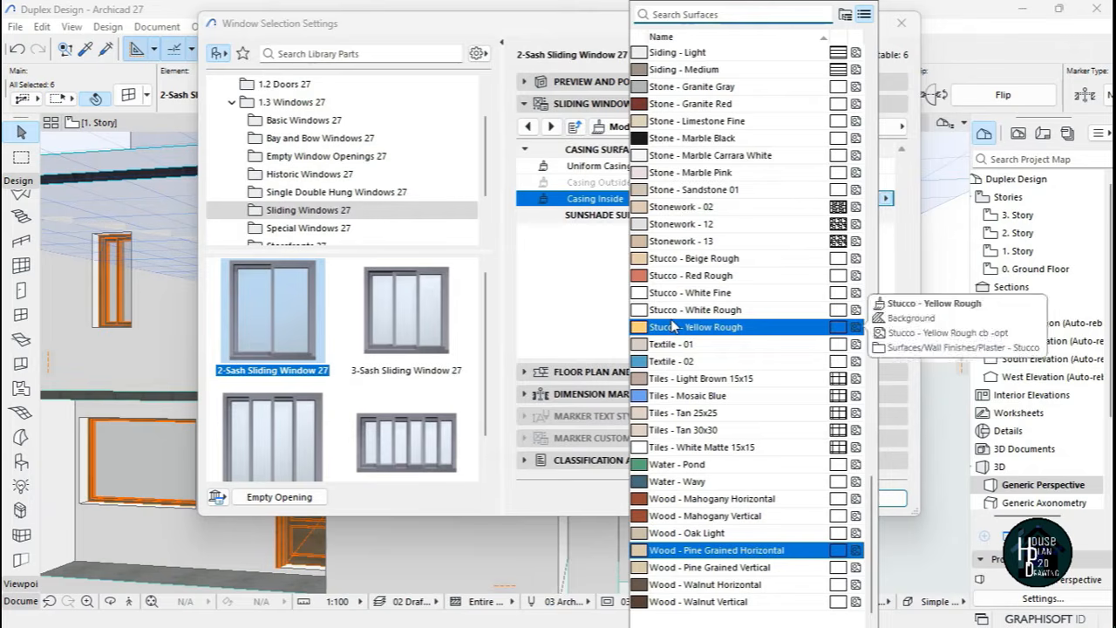
pyautogui.write('ti')
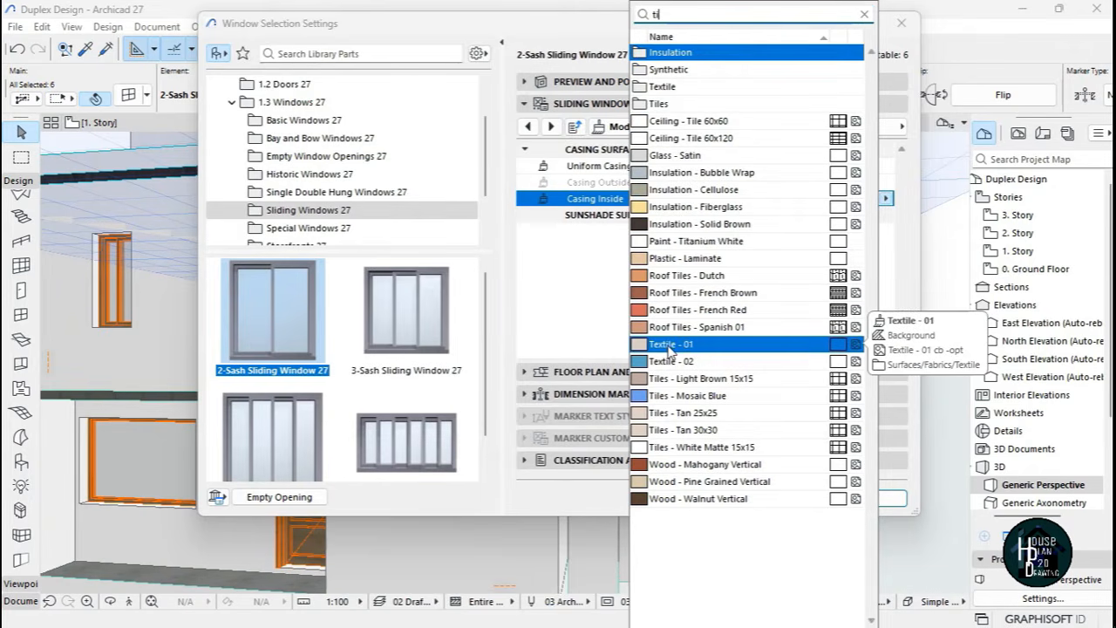
pyautogui.write('t')
pyautogui.press('Return')
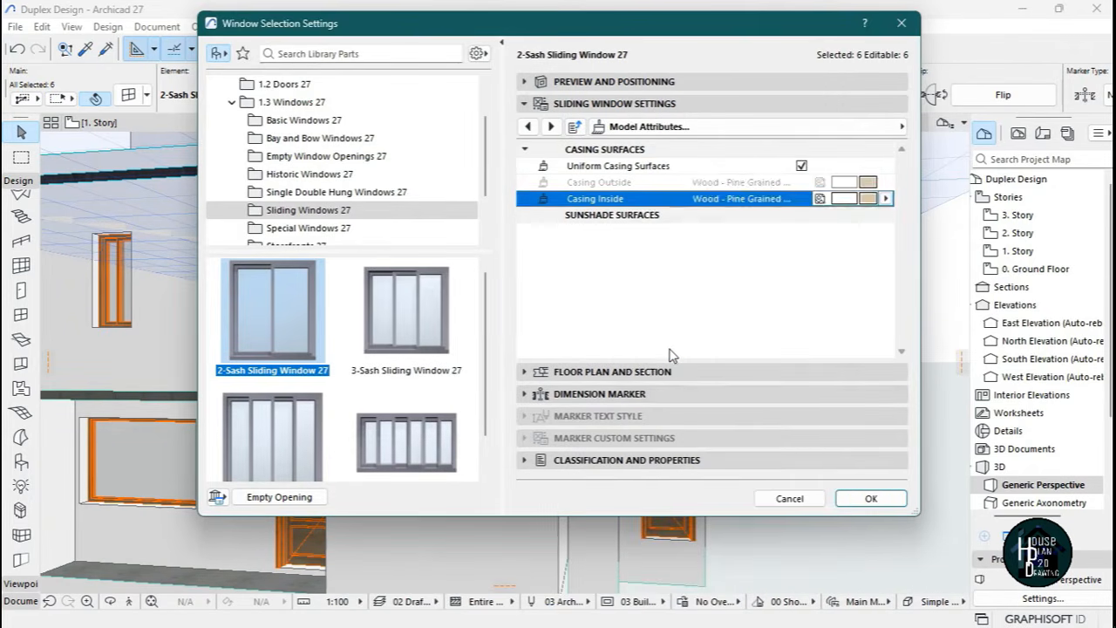
pyautogui.click(871, 498)
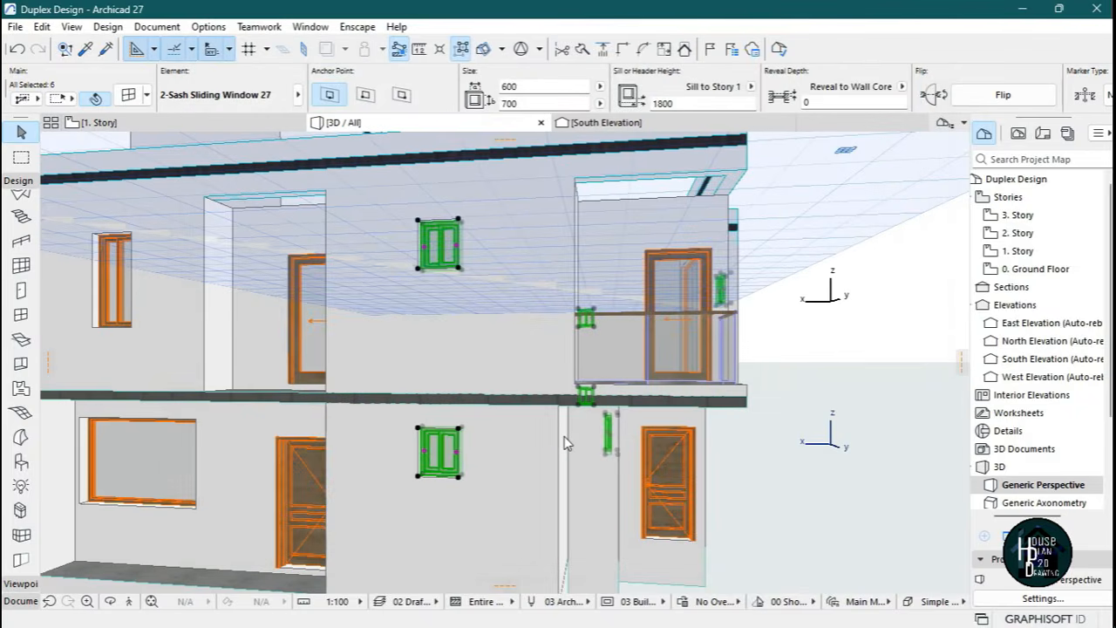
pyautogui.press('Escape')
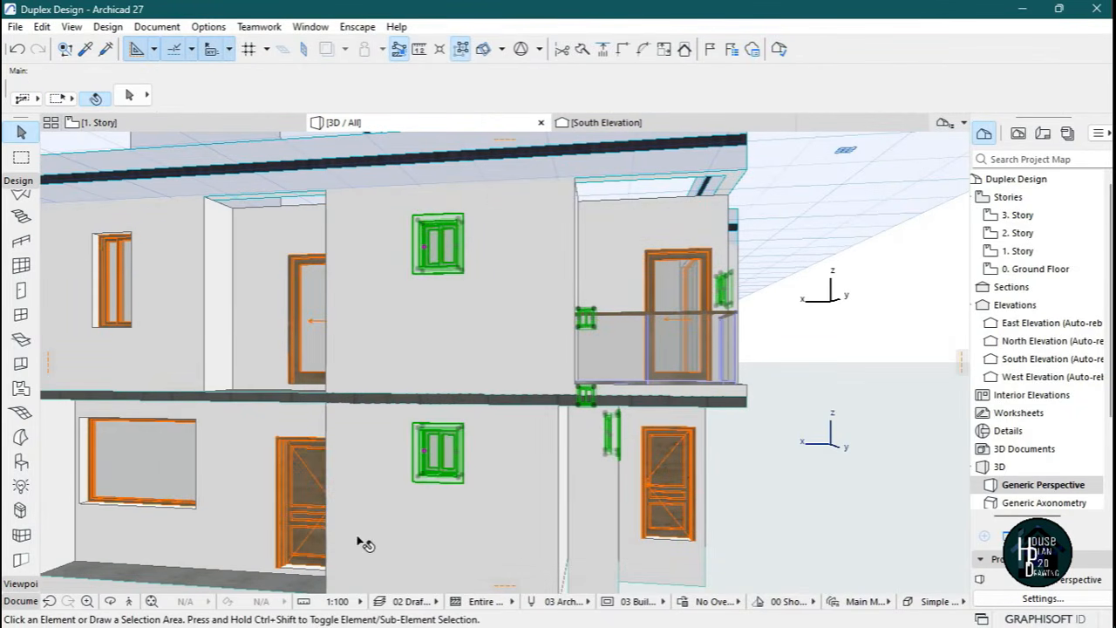
# Select the two tall narrow windows at the staircase and give them a Simple inside casing.
pyautogui.click(128, 601)
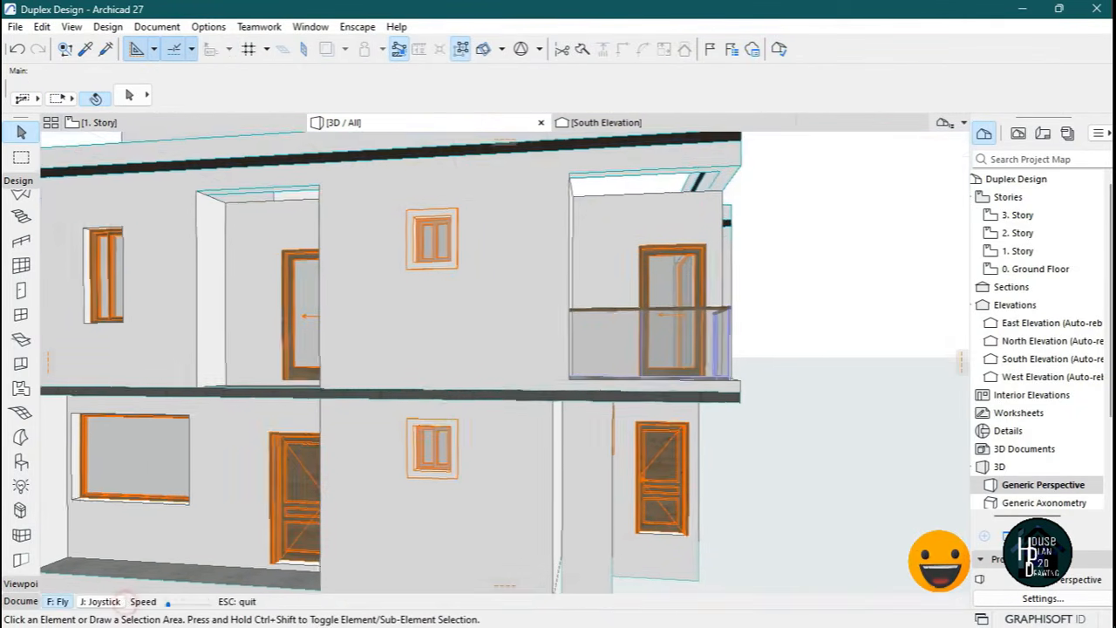
pyautogui.press('Right')
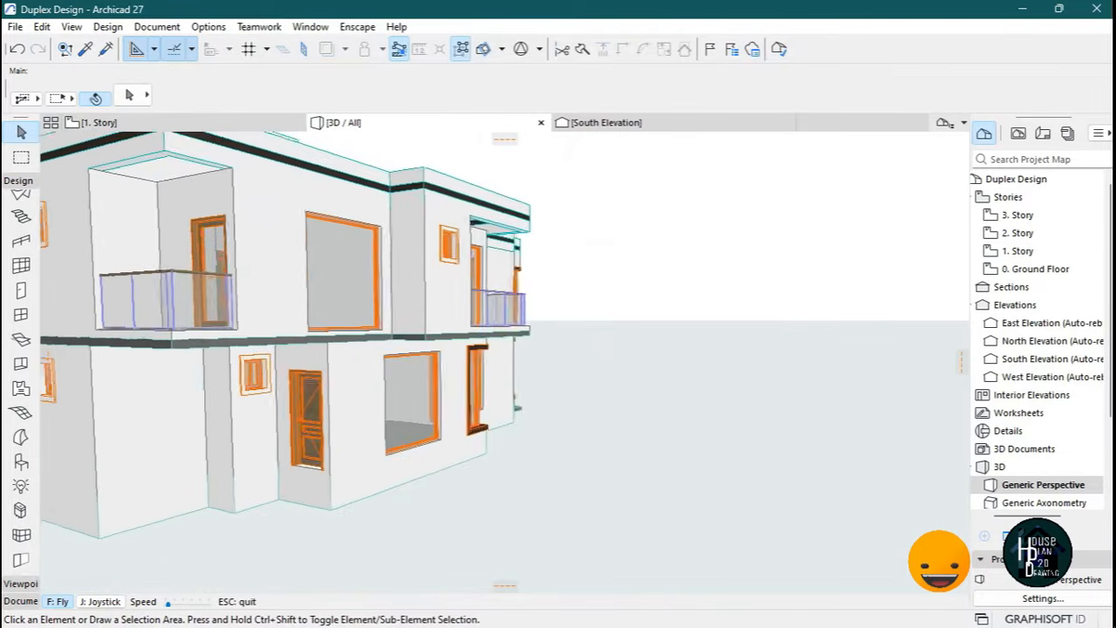
pyautogui.press('Right')
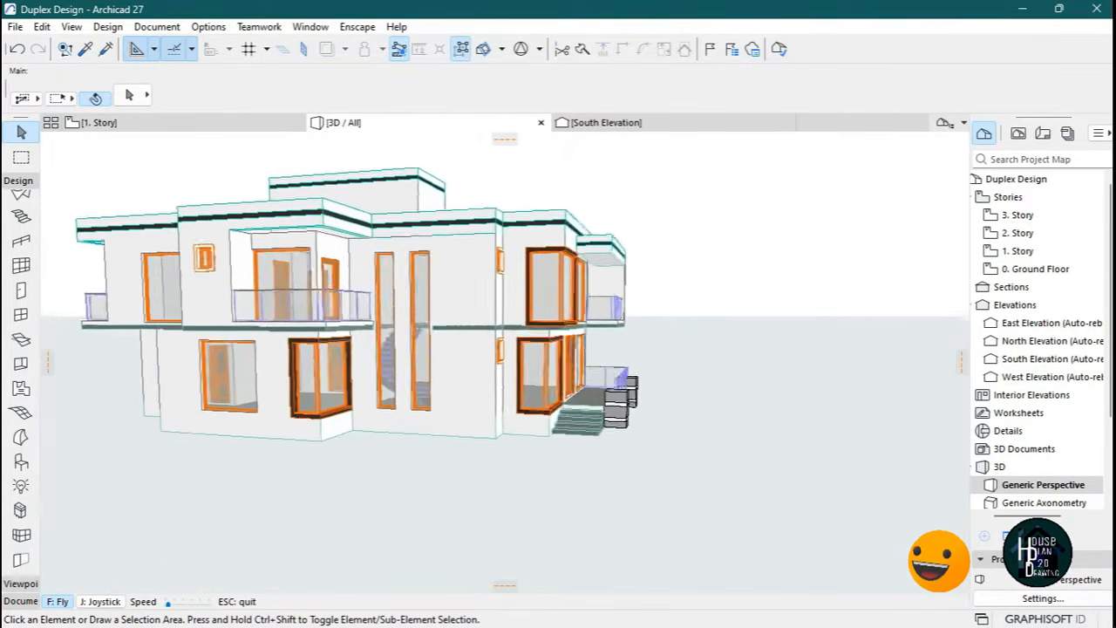
pyautogui.press('Up')
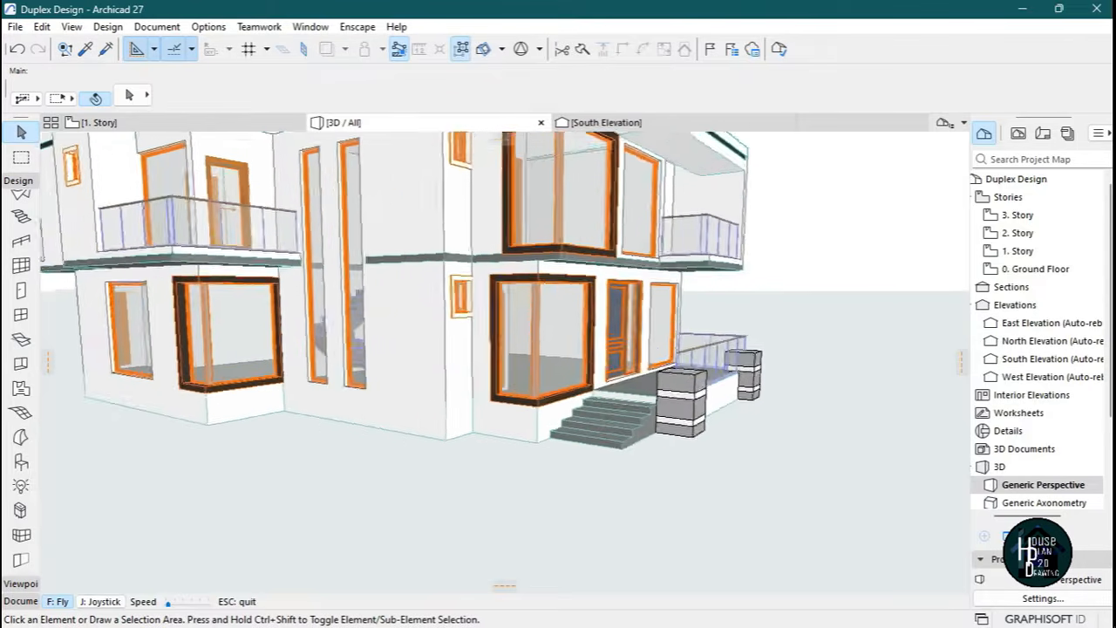
pyautogui.press('Escape')
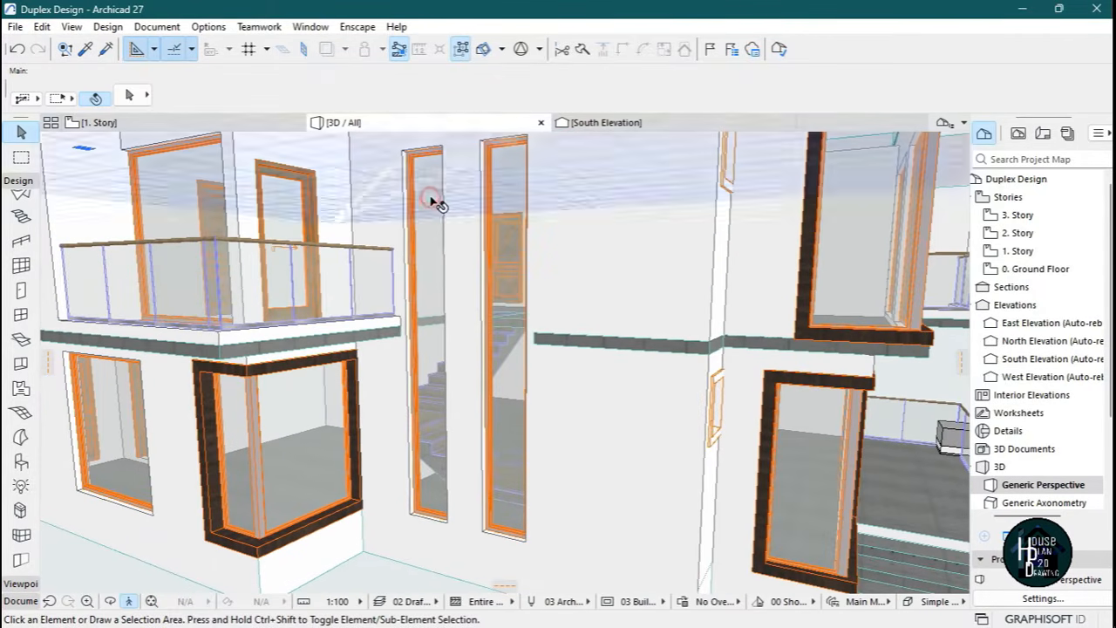
pyautogui.keyDown('shift'); pyautogui.click(509, 207); pyautogui.keyUp('shift')
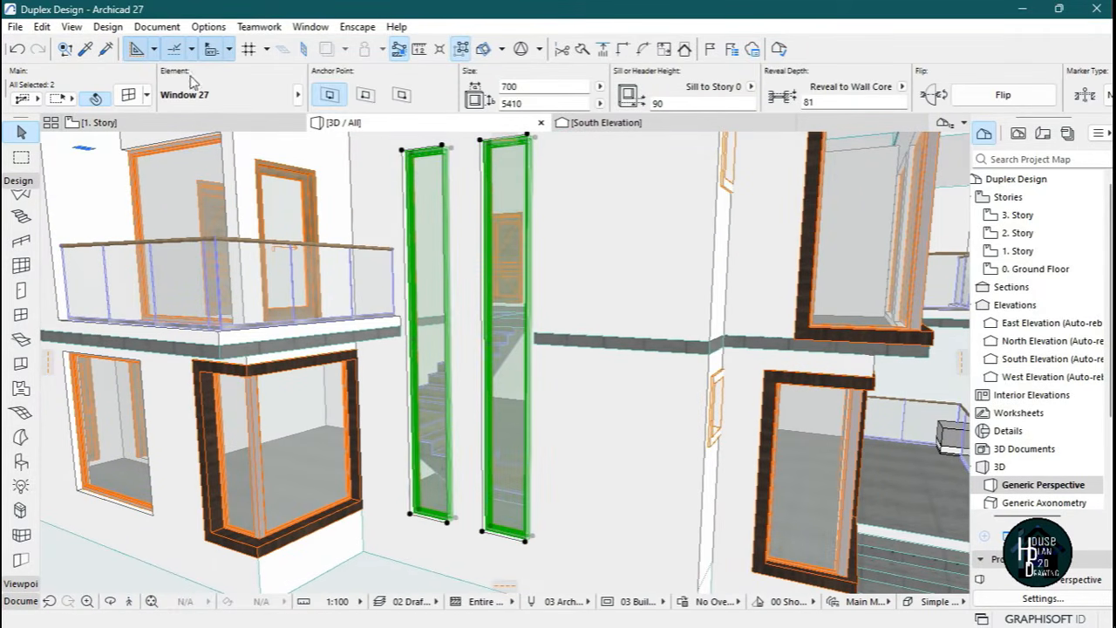
pyautogui.doubleClick(529, 204)
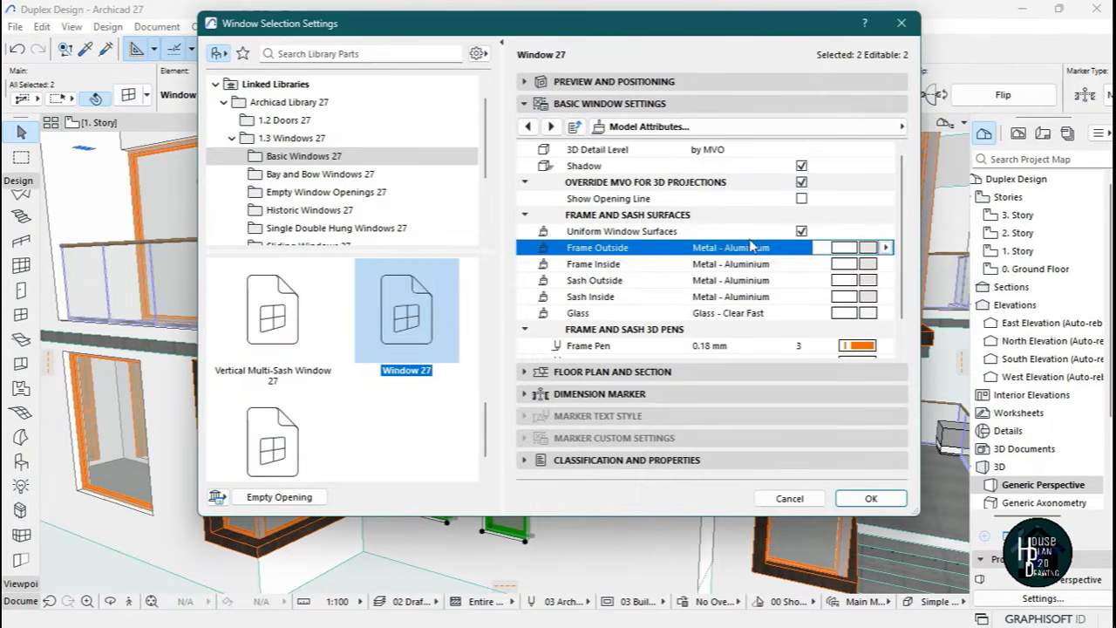
pyautogui.click(872, 127)
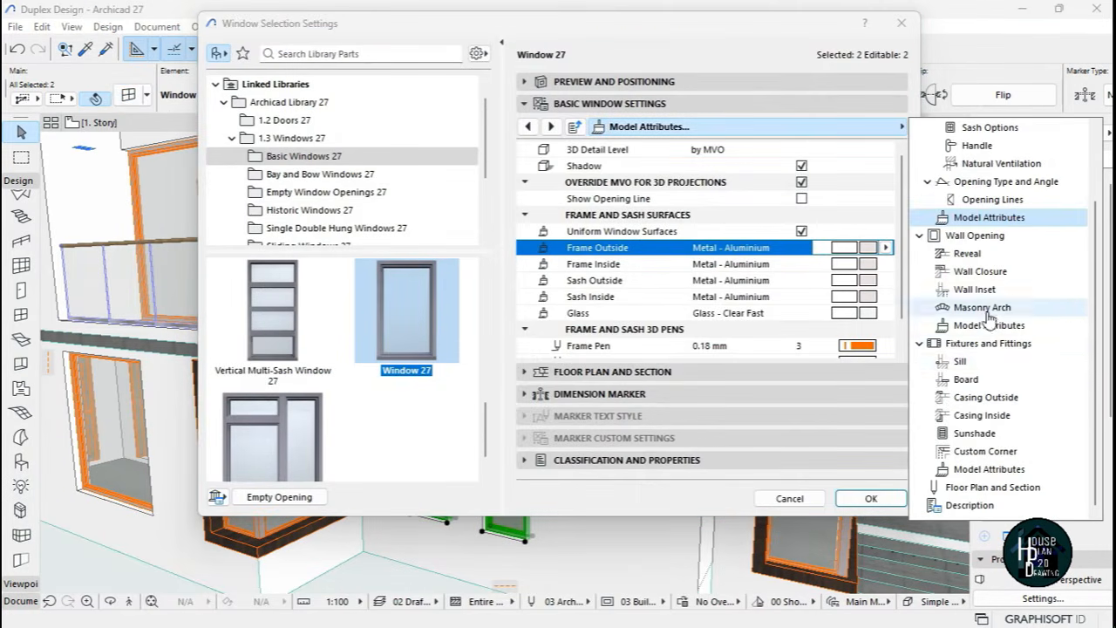
pyautogui.click(982, 415)
pyautogui.click(521, 152)
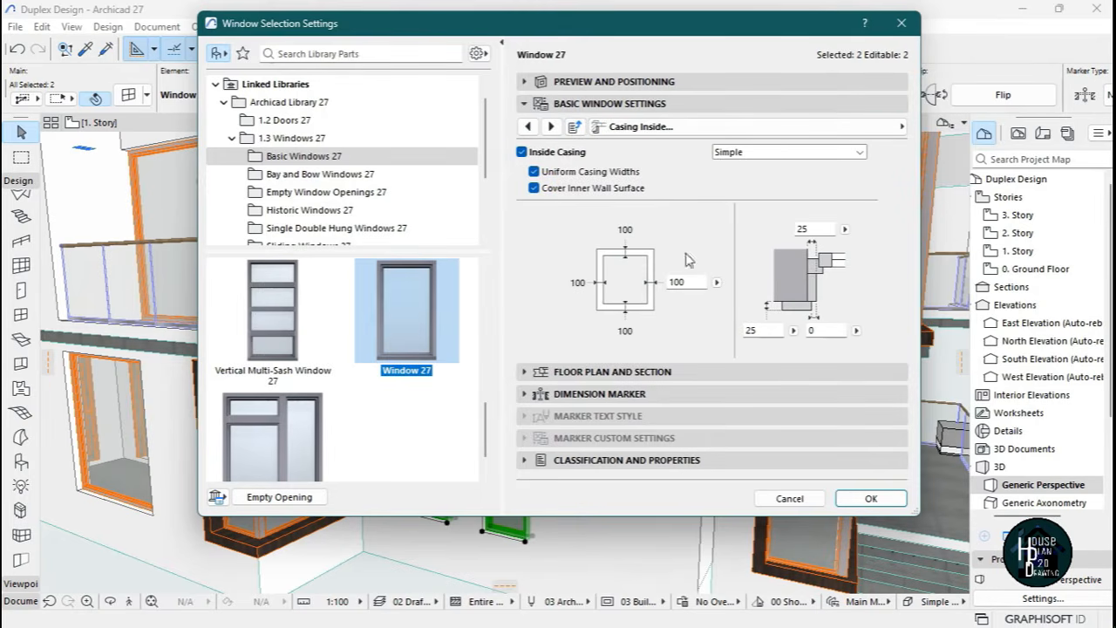
# Set the inside casing surface of the two tall stair windows to Paint - Titanium White.
pyautogui.click(898, 126)
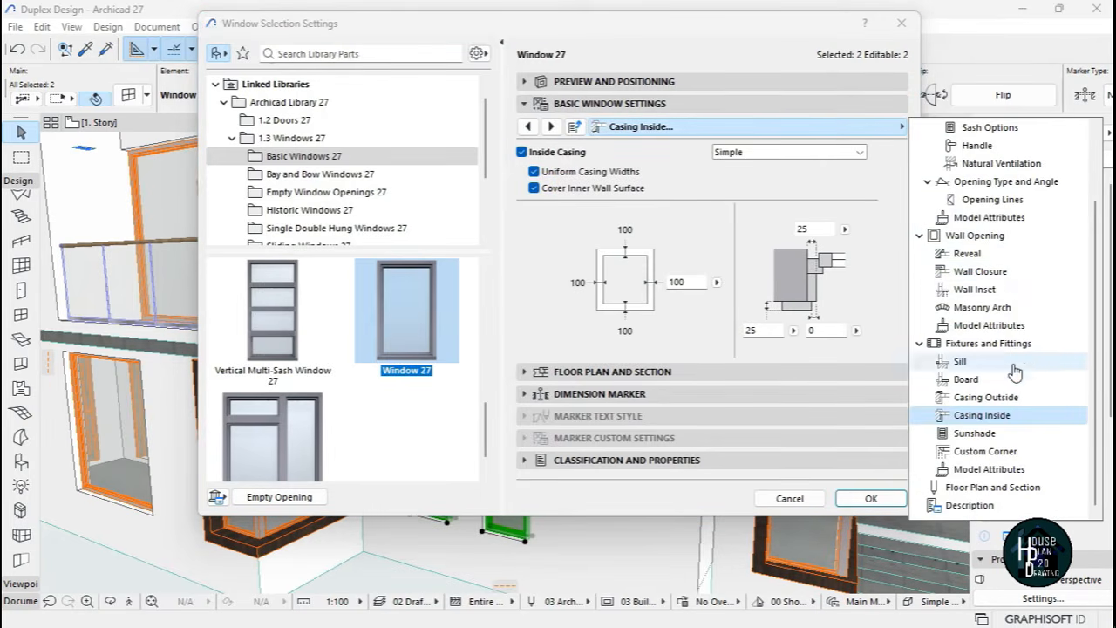
pyautogui.click(1009, 469)
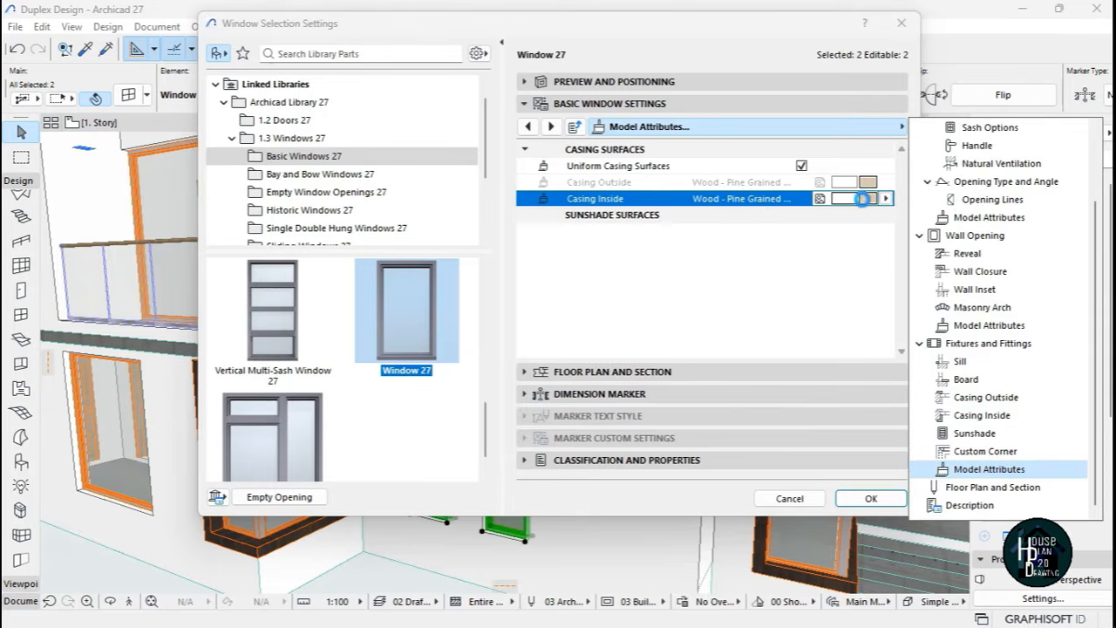
pyautogui.click(861, 199)
pyautogui.scroll(5, 702, 392)
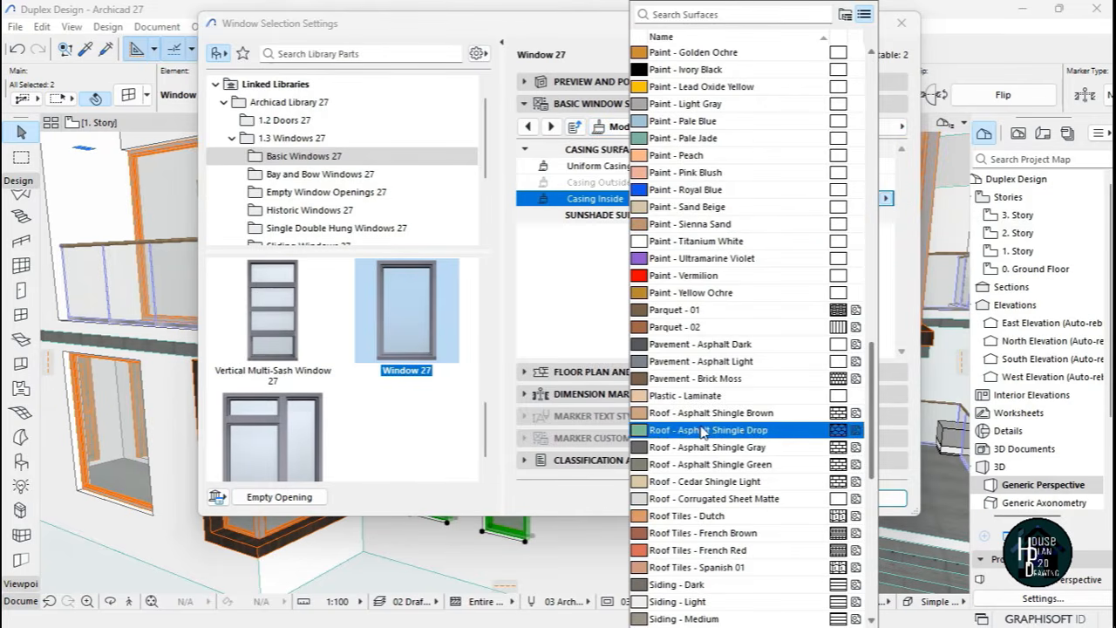
pyautogui.write('tit')
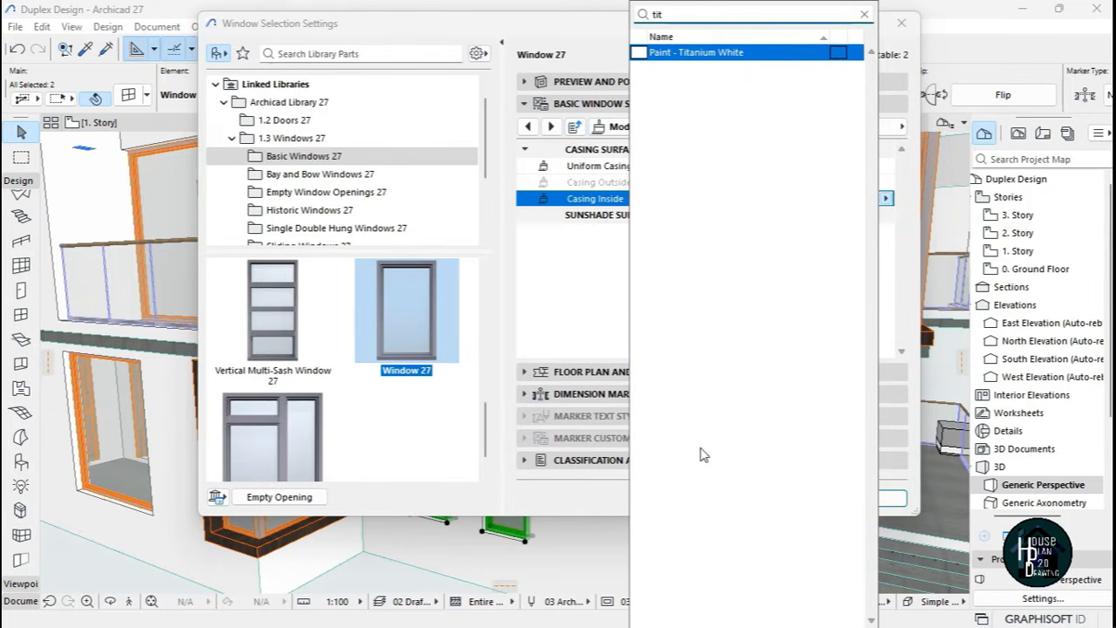
pyautogui.press('Return')
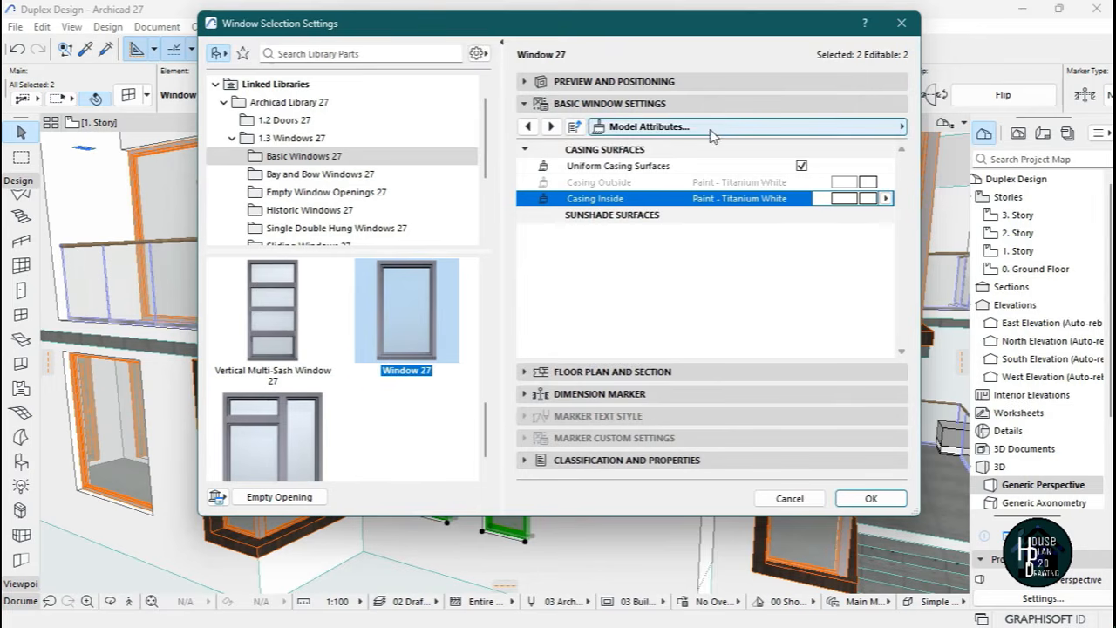
# Set the uniform inside casing width of the two tall stair windows to 170 and apply the settings.
pyautogui.click(711, 131)
pyautogui.click(982, 415)
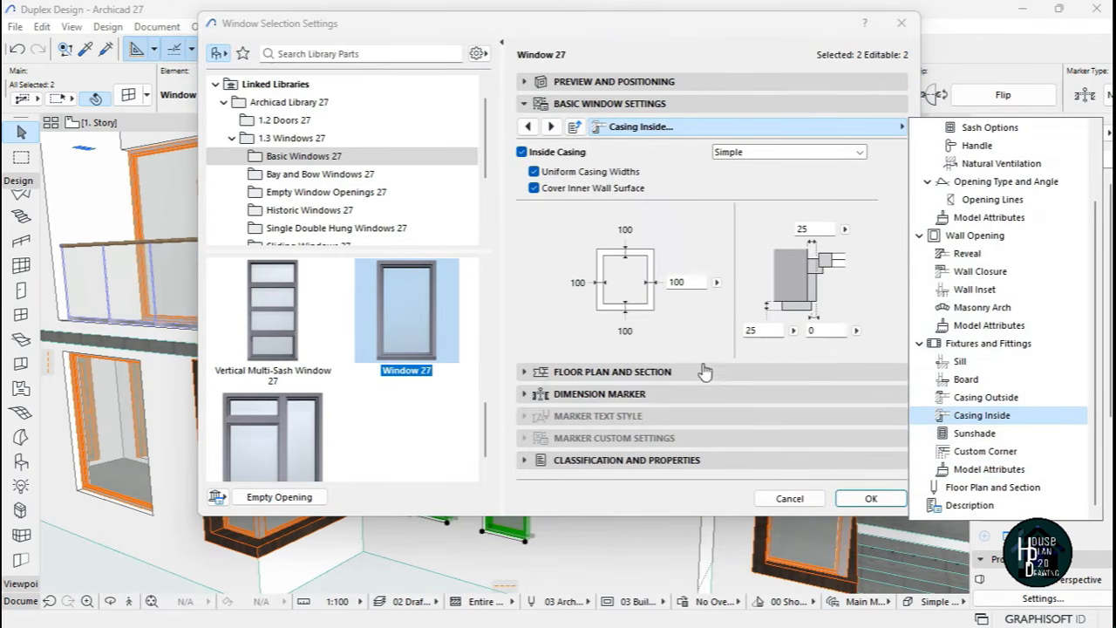
pyautogui.click(680, 281)
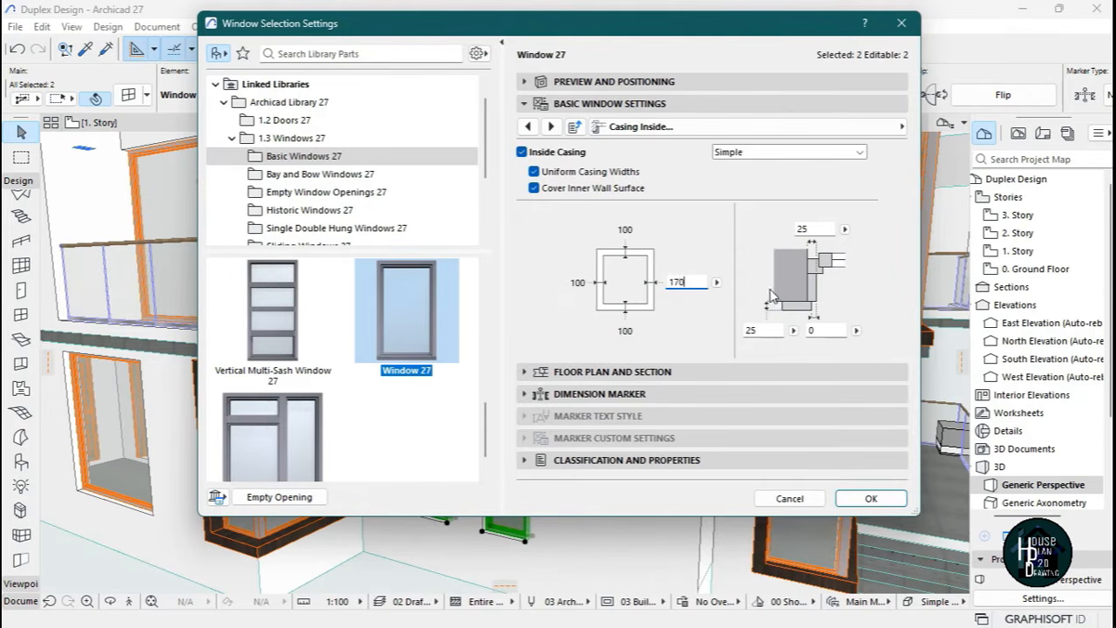
pyautogui.write('170')
pyautogui.click(819, 227)
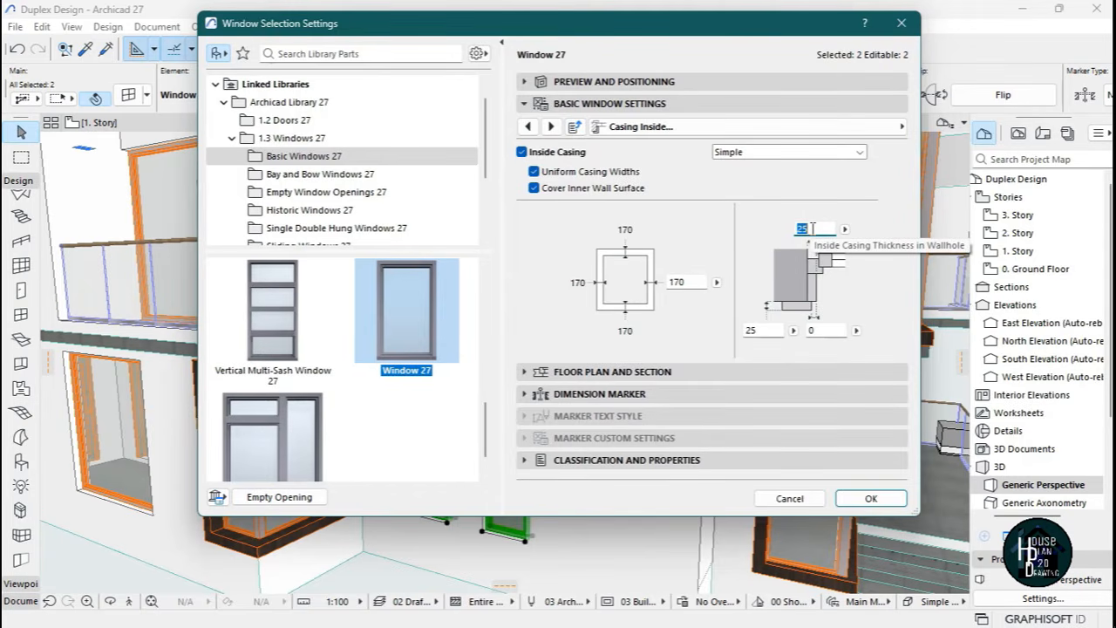
pyautogui.press('Return')
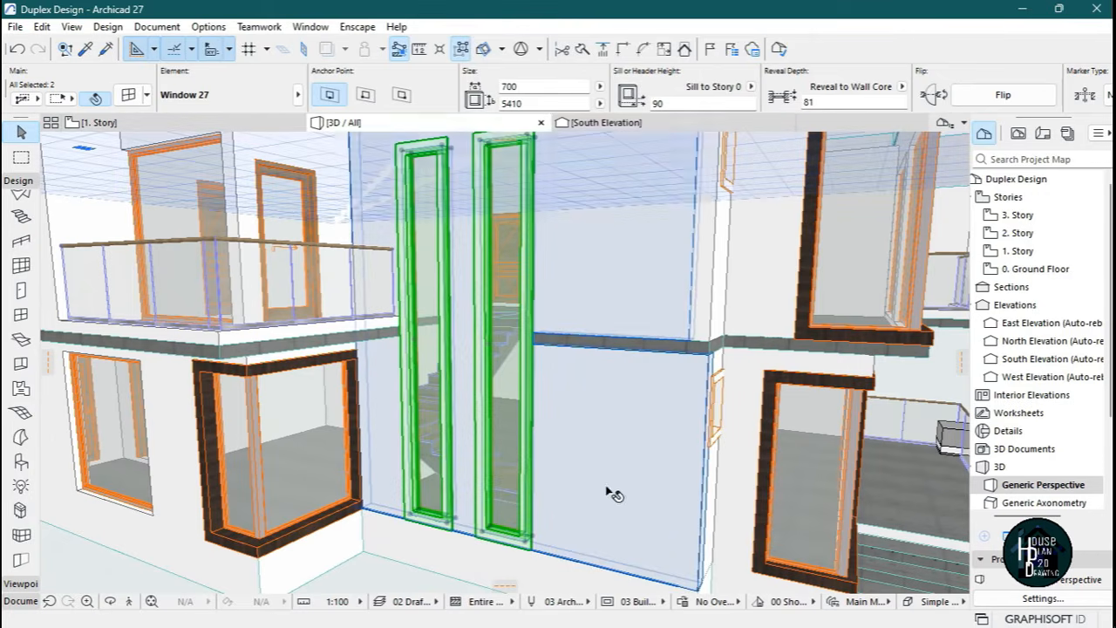
pyautogui.press('Escape')
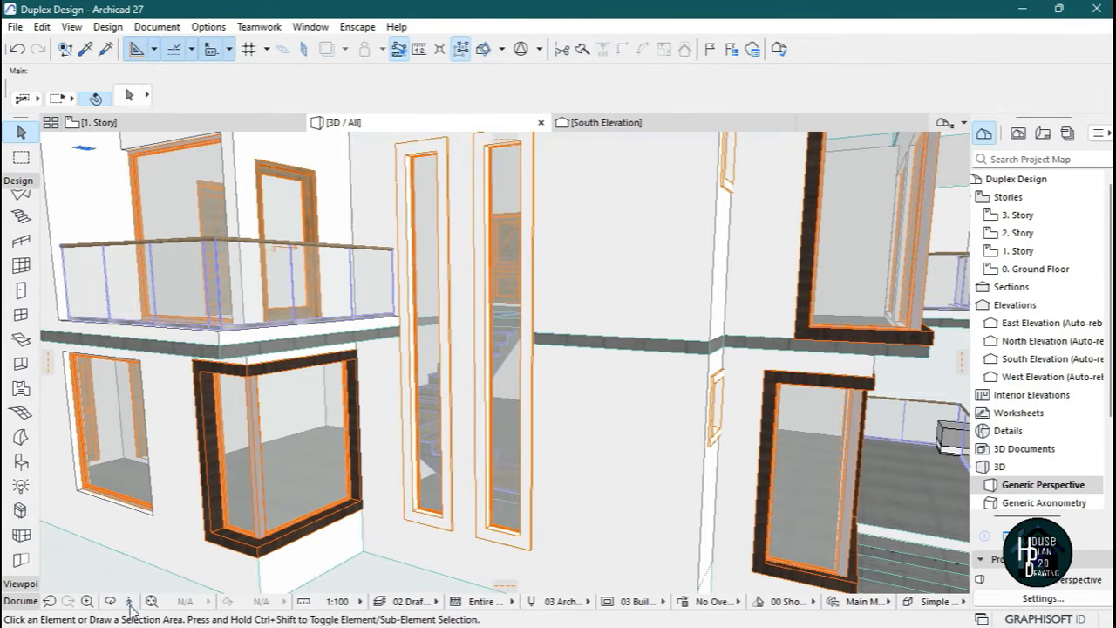
# Fly around the house to examine the cased windows on all sides and find the windows still without casings.
pyautogui.click(131, 601)
pyautogui.press('Left')
pyautogui.press('Down')
pyautogui.press('Down')
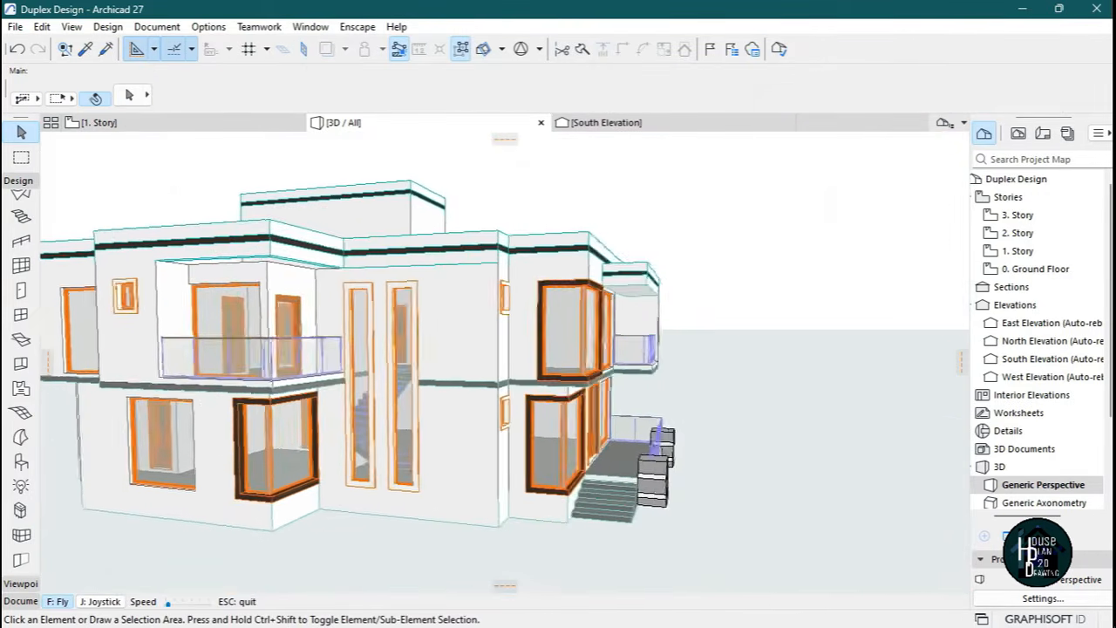
pyautogui.press('Right')
pyautogui.press('Up')
pyautogui.press('Down')
pyautogui.press('Down')
pyautogui.press('Right')
pyautogui.press('Right')
pyautogui.press('Up')
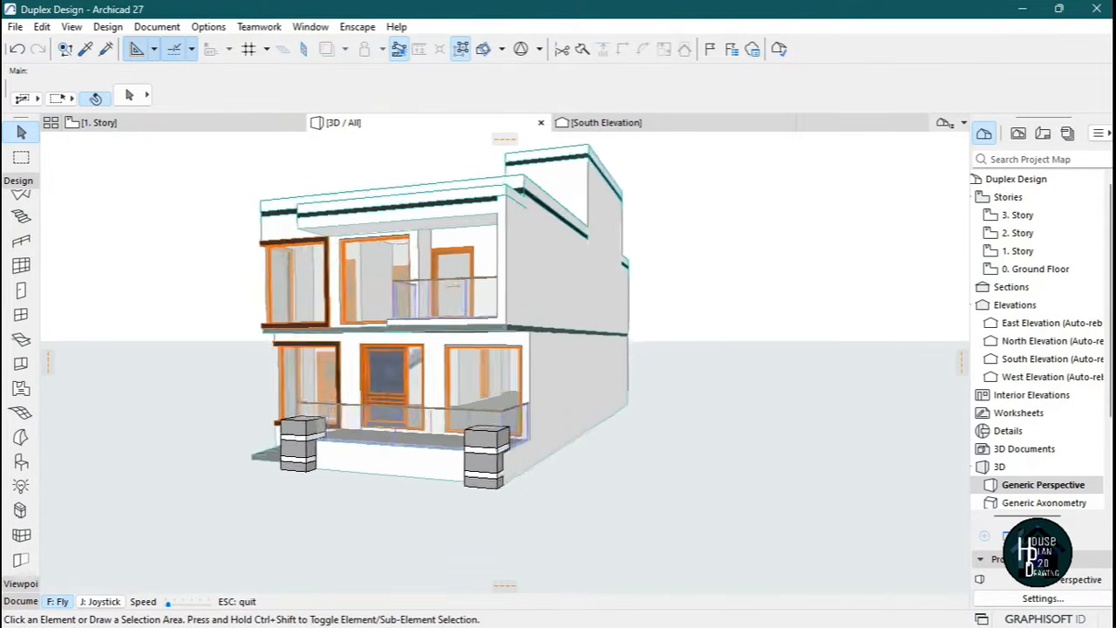
pyautogui.press('Left')
pyautogui.press('Down')
pyautogui.press('Left')
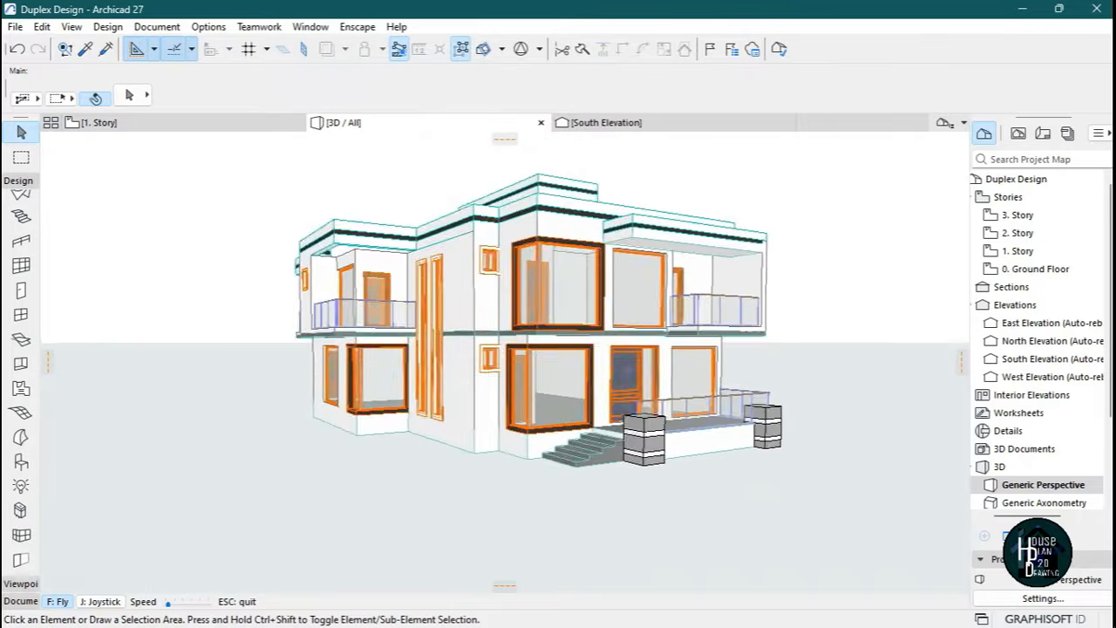
pyautogui.press('pageup')
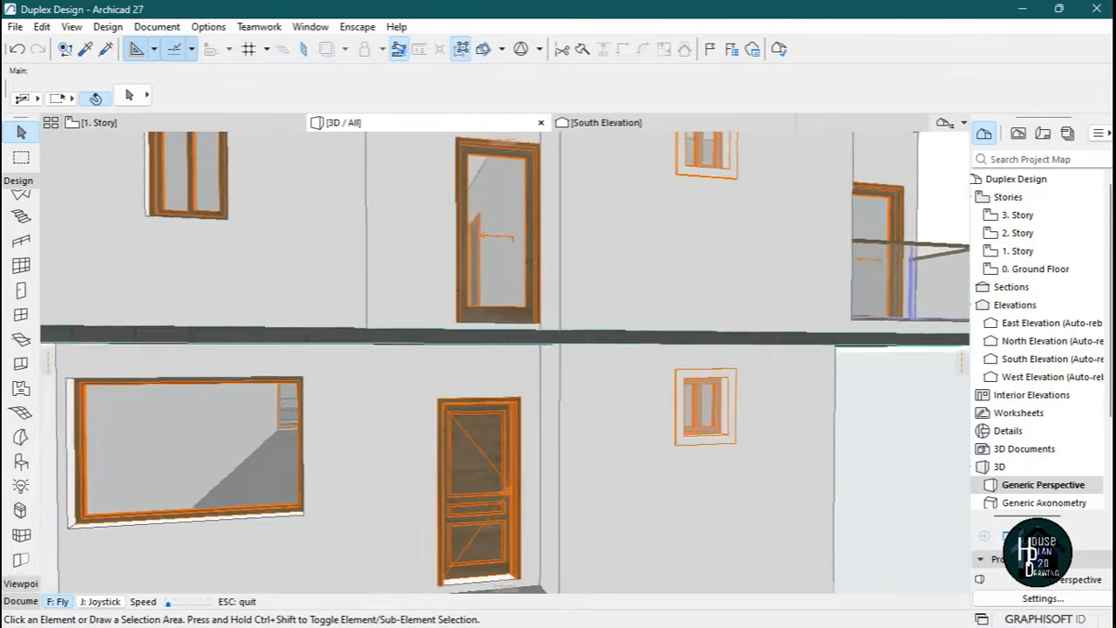
pyautogui.press('Down')
pyautogui.press('Up')
pyautogui.press('Escape')
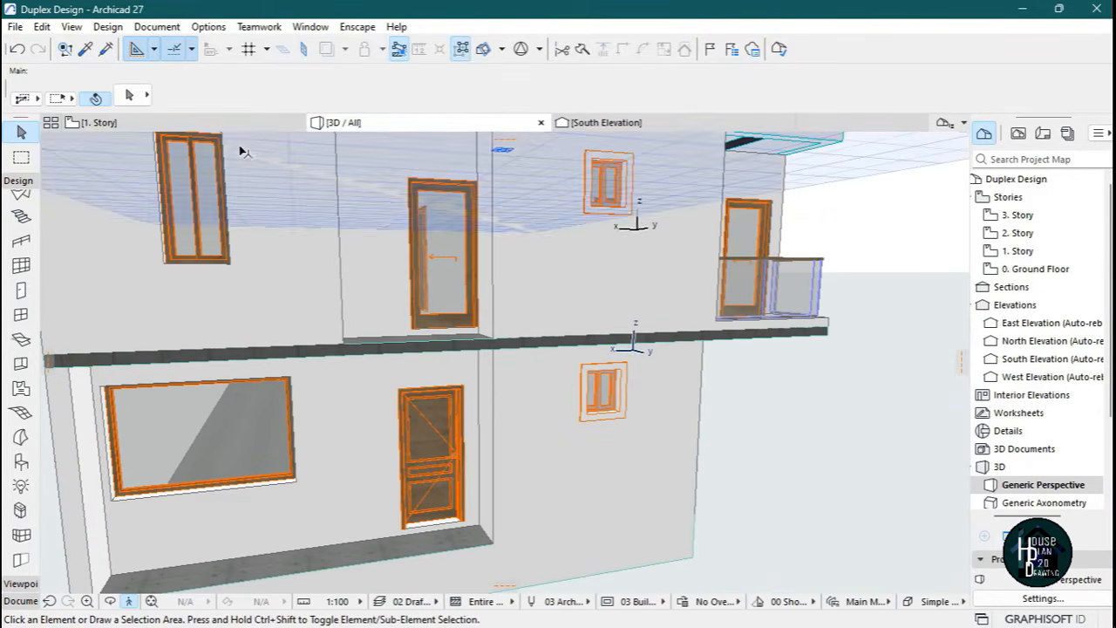
# On the 1. Story plan, add nodes to the slab edge at both wall corners of the sliding-door balcony recess.
pyautogui.click(242, 125)
pyautogui.scroll(-10, 538, 471)
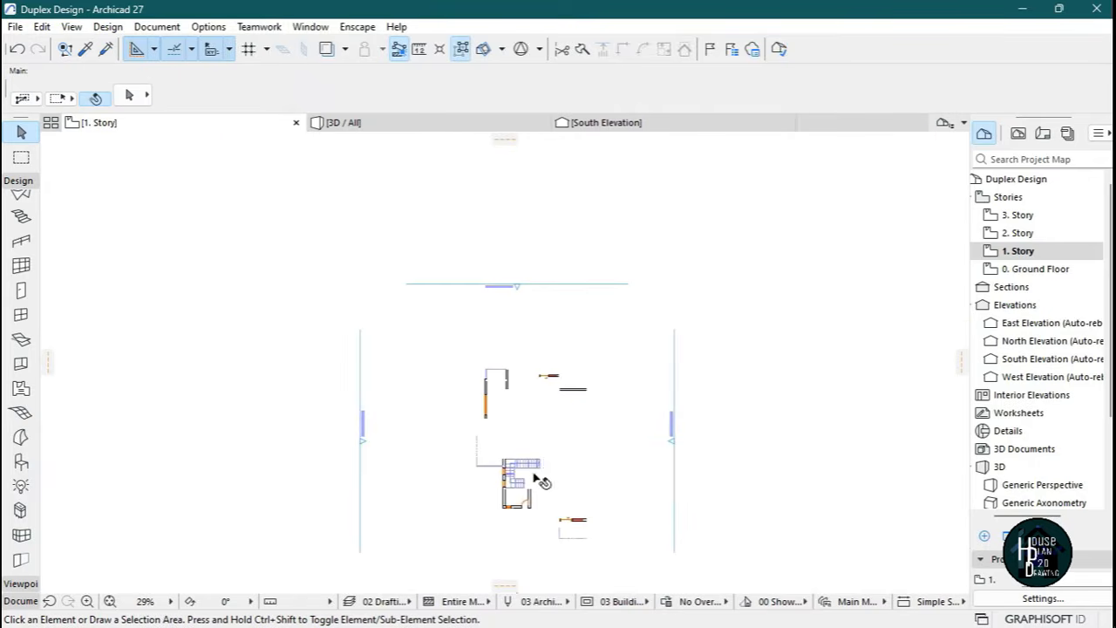
pyautogui.scroll(10, 548, 403)
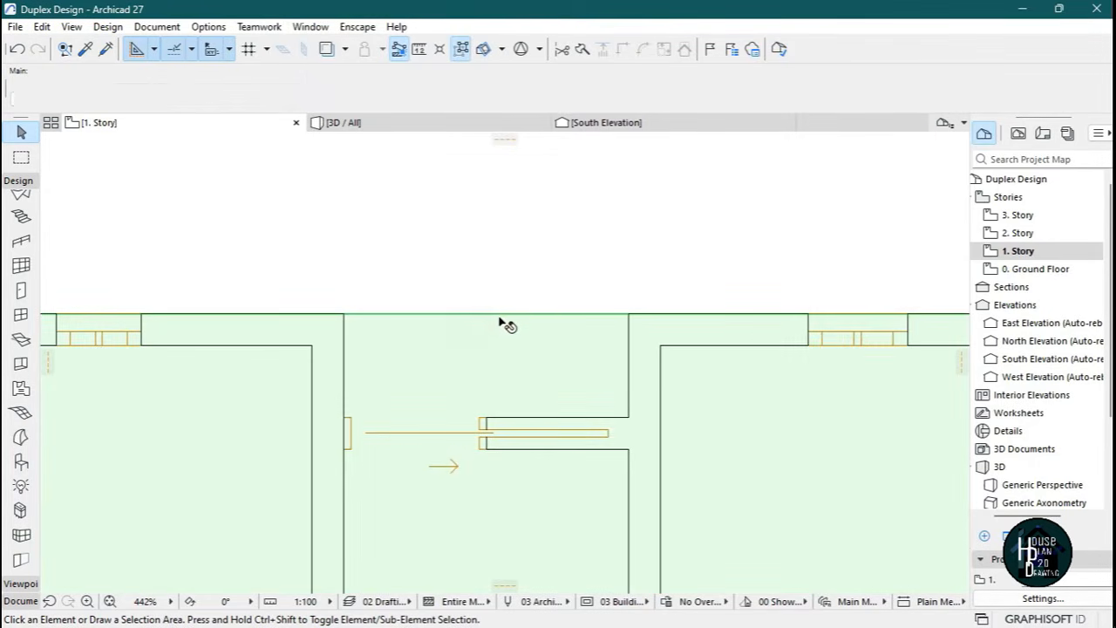
pyautogui.click(504, 323)
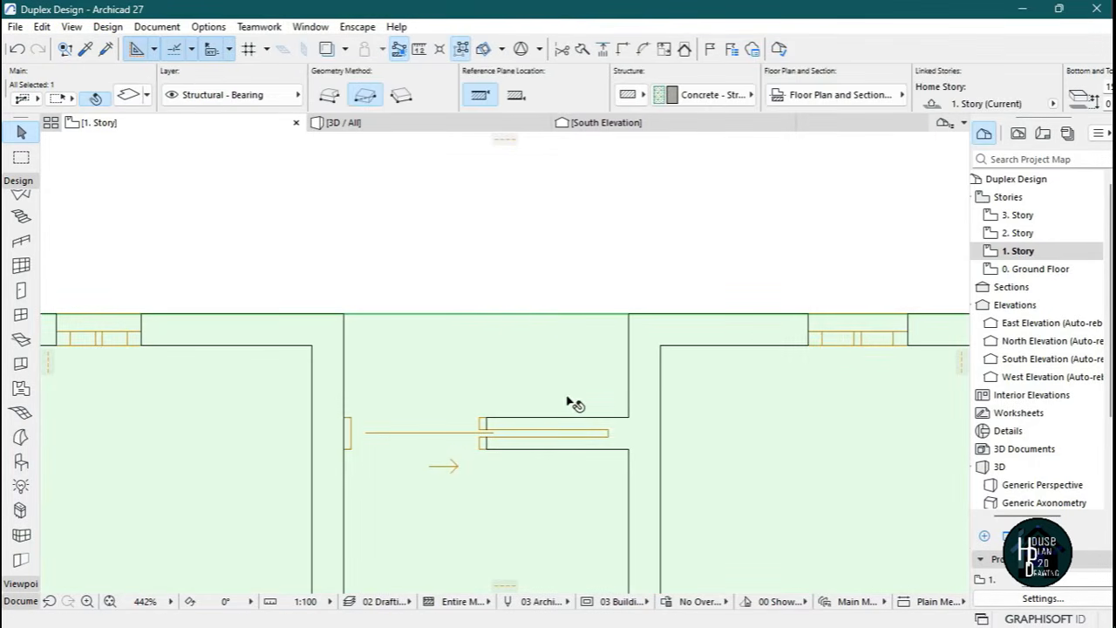
pyautogui.click(543, 315)
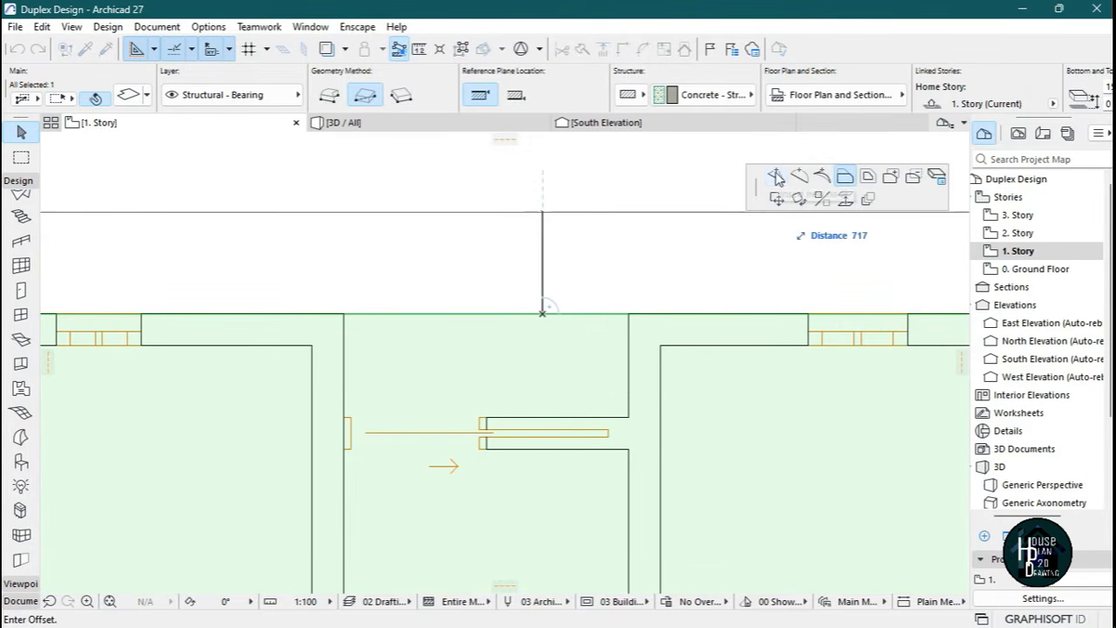
pyautogui.click(344, 314)
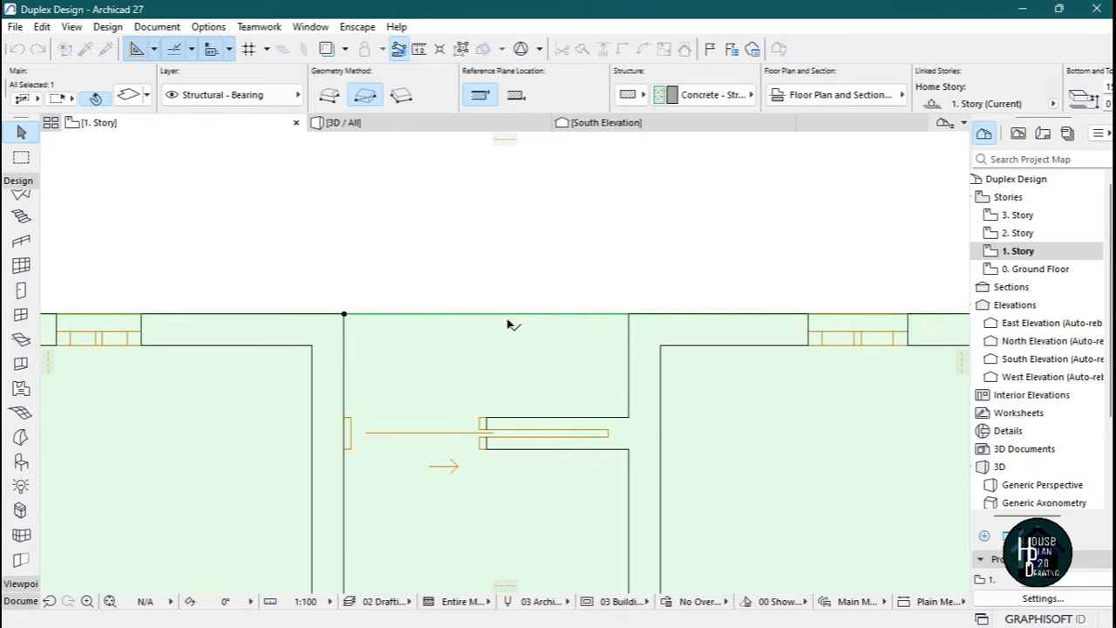
pyautogui.click(514, 315)
pyautogui.click(628, 314)
# Curve the slab edge between the two recess corners outward into an arc with a radius of about 1003.
pyautogui.click(590, 313)
pyautogui.click(801, 177)
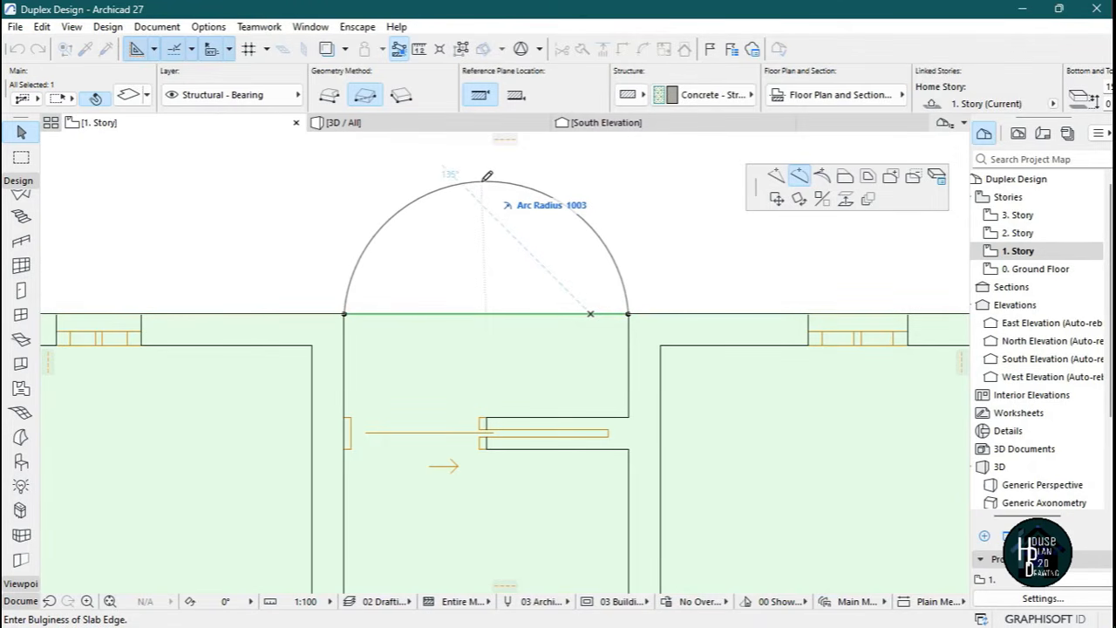
pyautogui.click(483, 179)
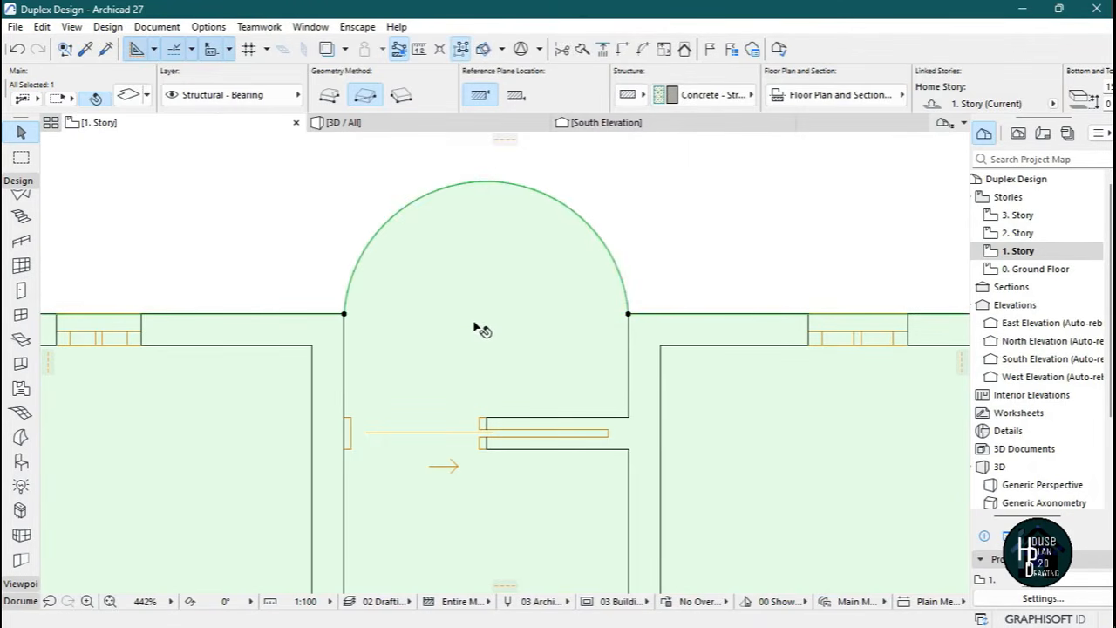
pyautogui.press('Escape')
# Pick up the settings of the low wall at the neighbouring balcony and trace a wall around the curved balcony outline.
pyautogui.scroll(-8, 498, 267)
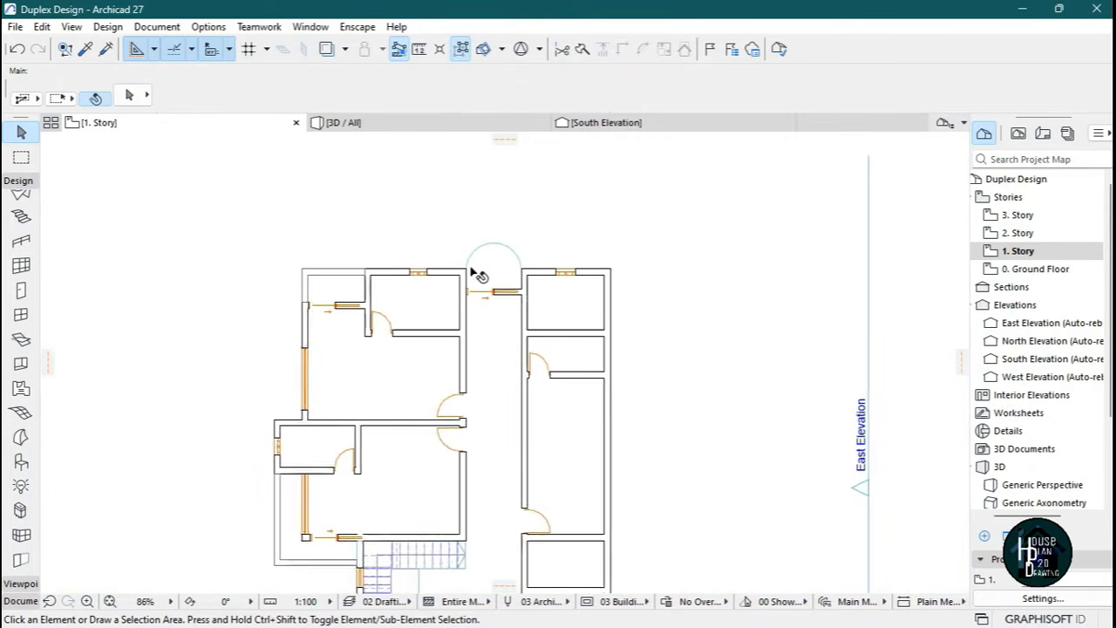
pyautogui.scroll(6, 478, 275)
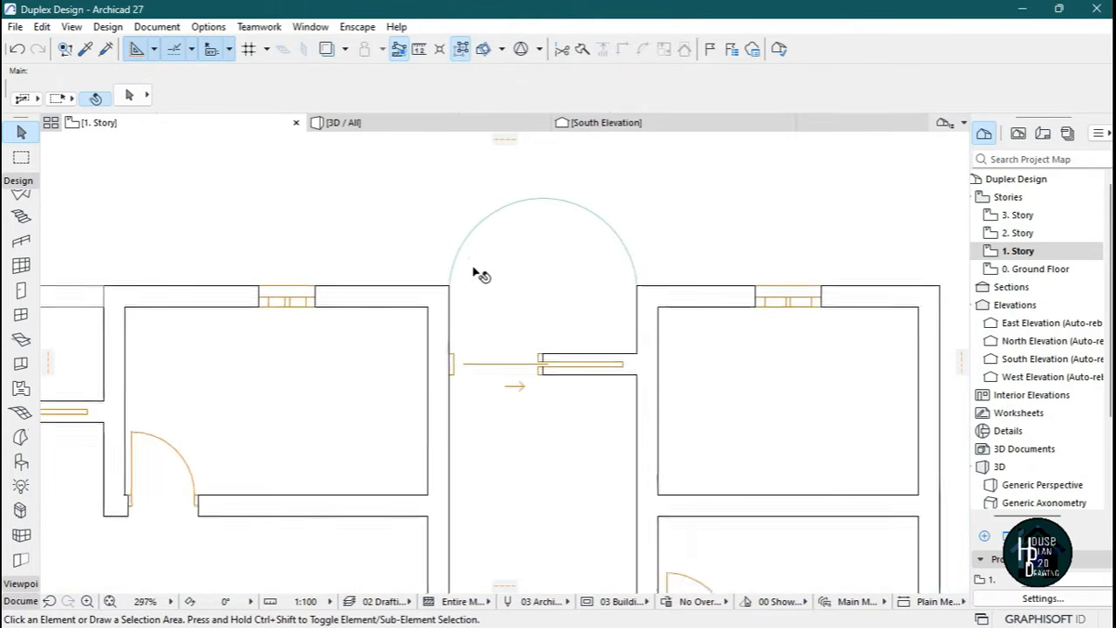
pyautogui.keyDown('alt'); pyautogui.click(78, 299); pyautogui.keyUp('alt')
pyautogui.keyDown('alt'); pyautogui.click(571, 198); pyautogui.keyUp('alt')
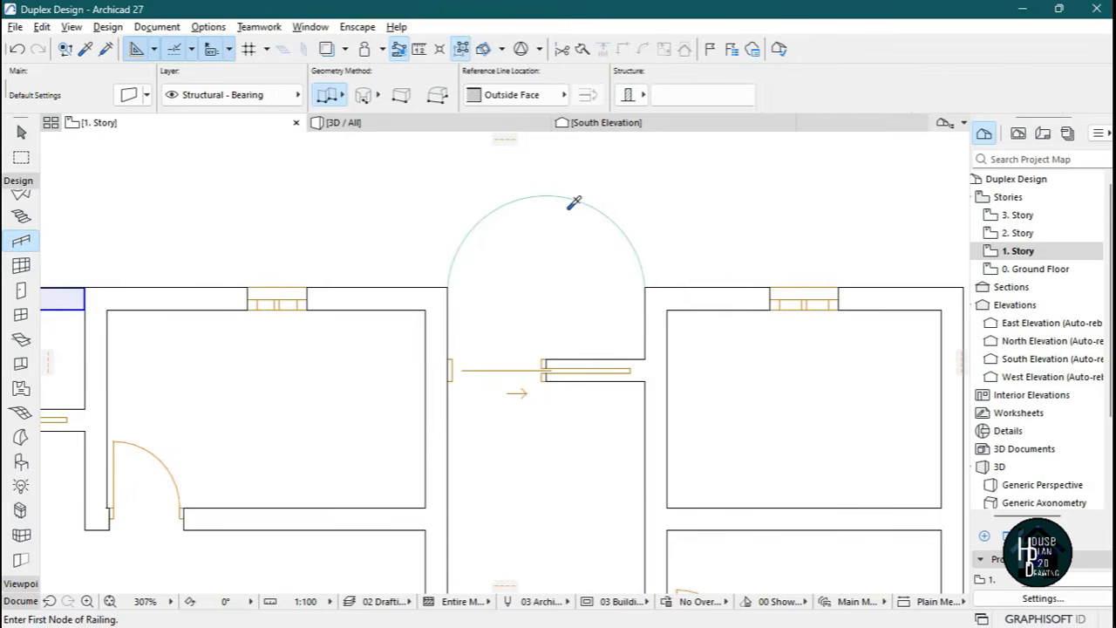
pyautogui.click(546, 199)
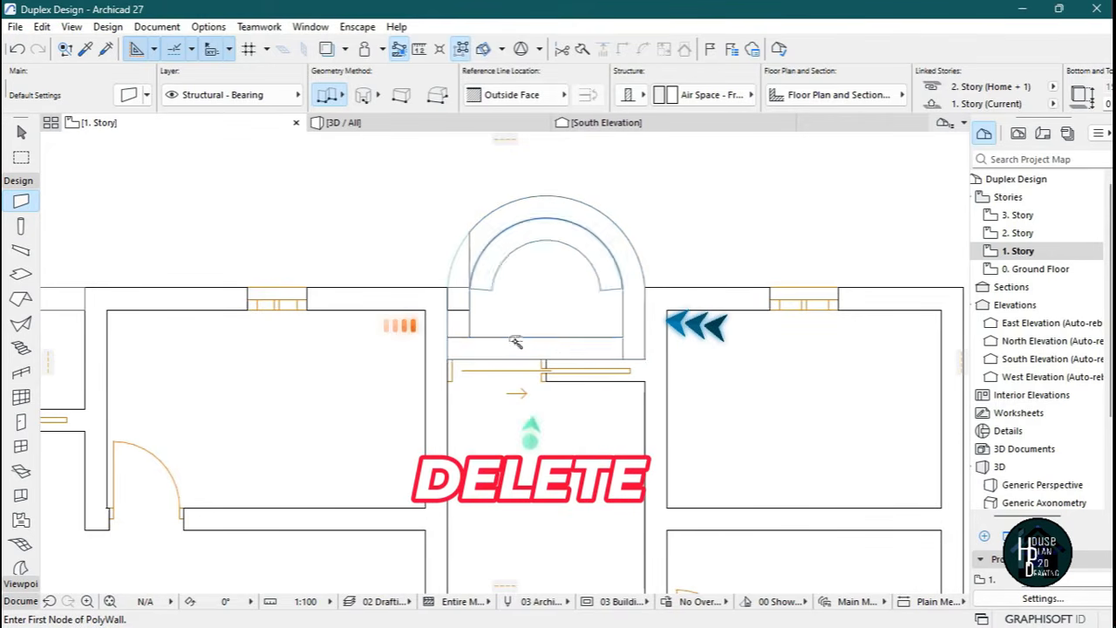
pyautogui.press('Escape')
# Delete the straight wall segments traced inside the recess, keeping only the curved wall.
pyautogui.click(552, 351)
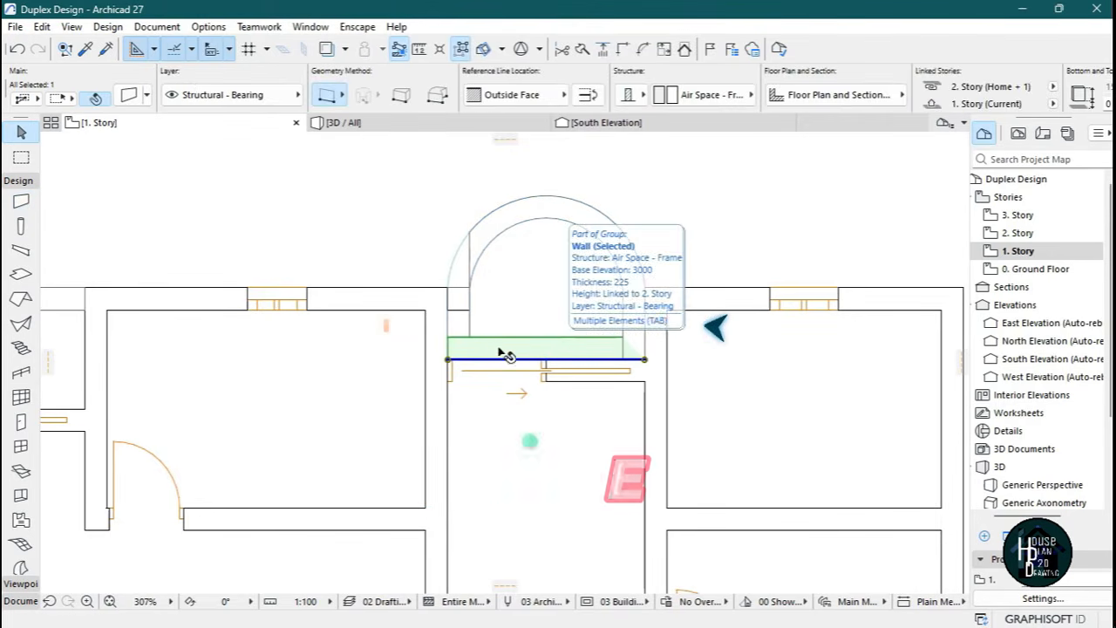
pyautogui.press('Delete')
pyautogui.click(469, 327)
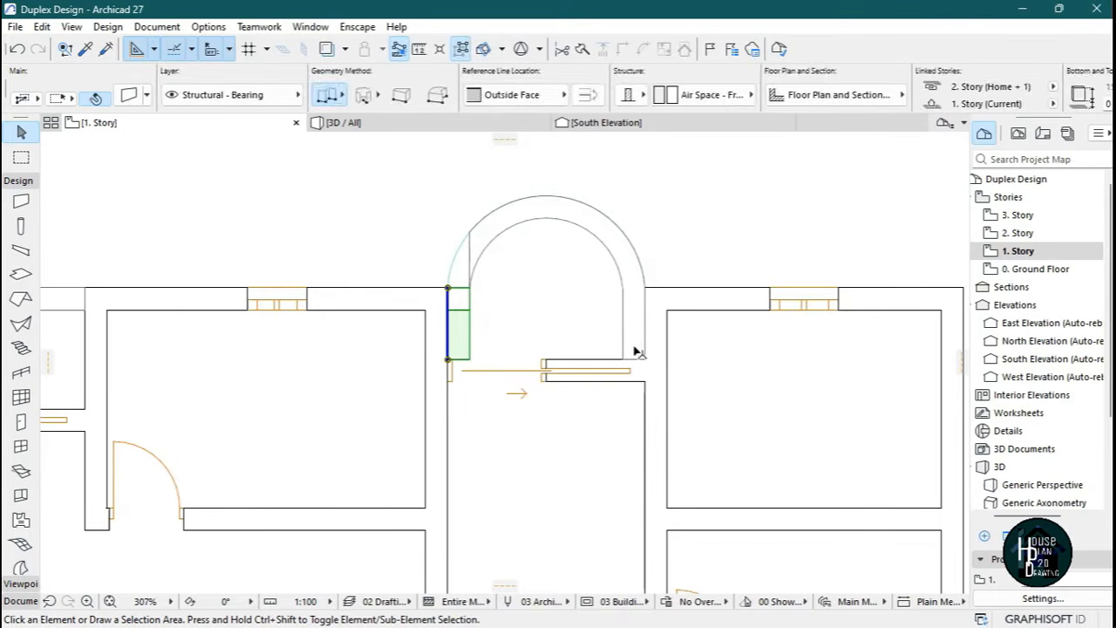
pyautogui.press('Delete')
pyautogui.press('Delete')
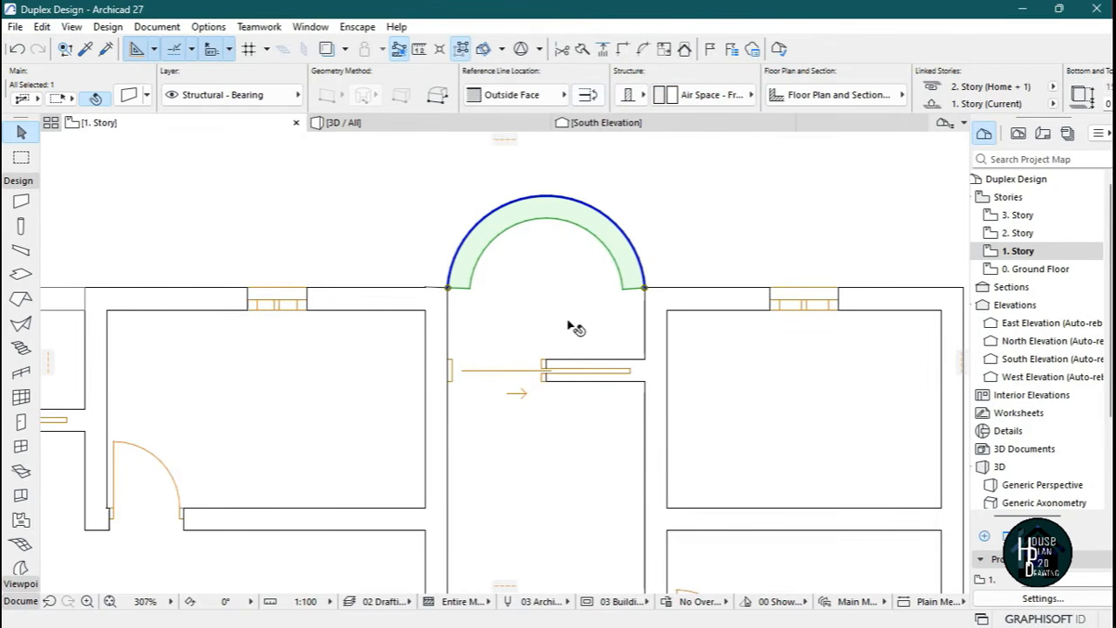
# Set the curved balcony wall's reference line location to Inside Face.
pyautogui.click(501, 334)
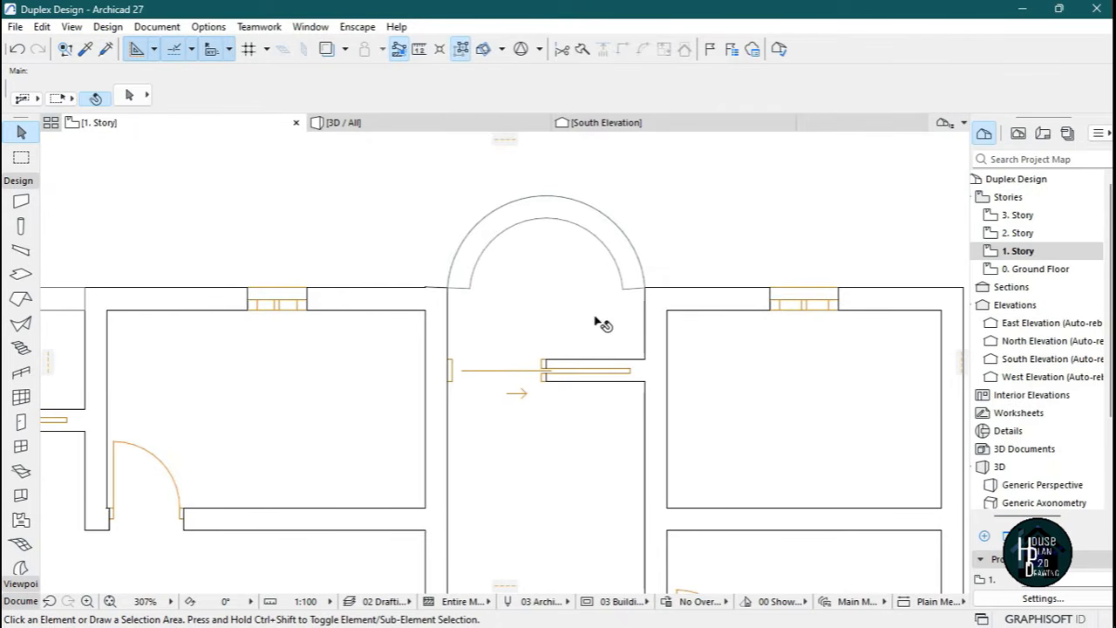
pyautogui.click(530, 223)
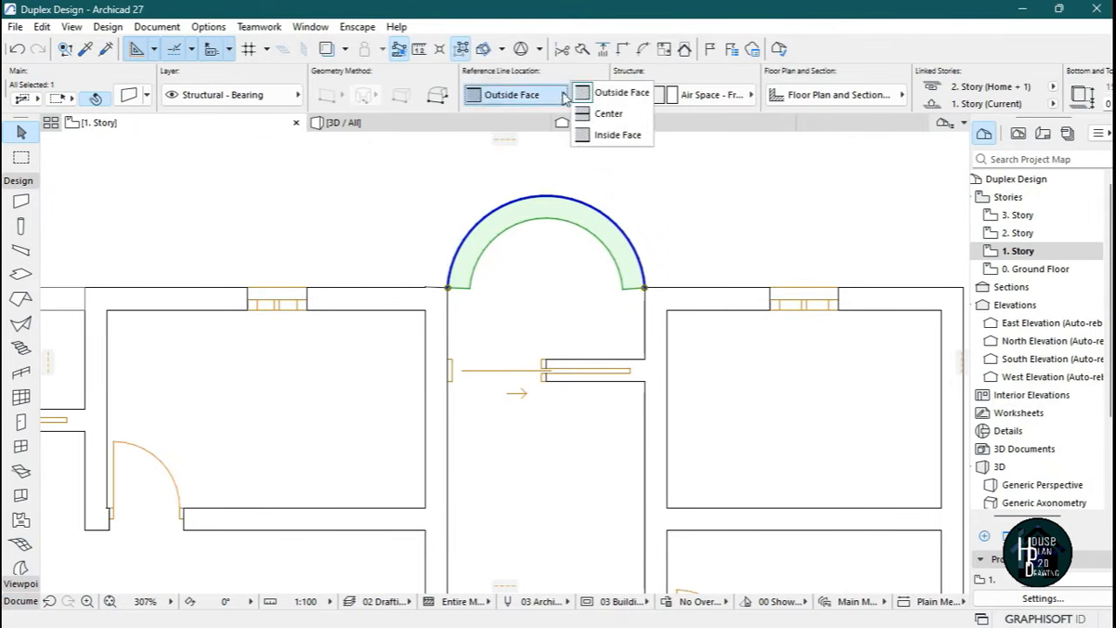
pyautogui.click(617, 135)
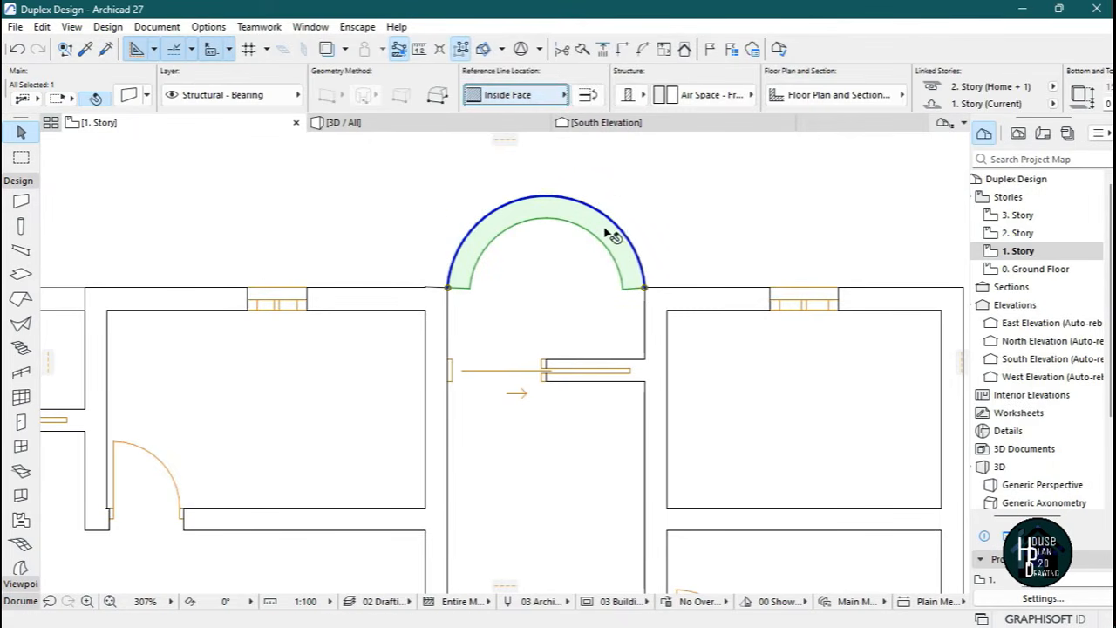
# Move both end nodes of the slab's arc to the outer ends of the curved wall.
pyautogui.click(546, 291)
pyautogui.click(448, 288)
pyautogui.click(424, 287)
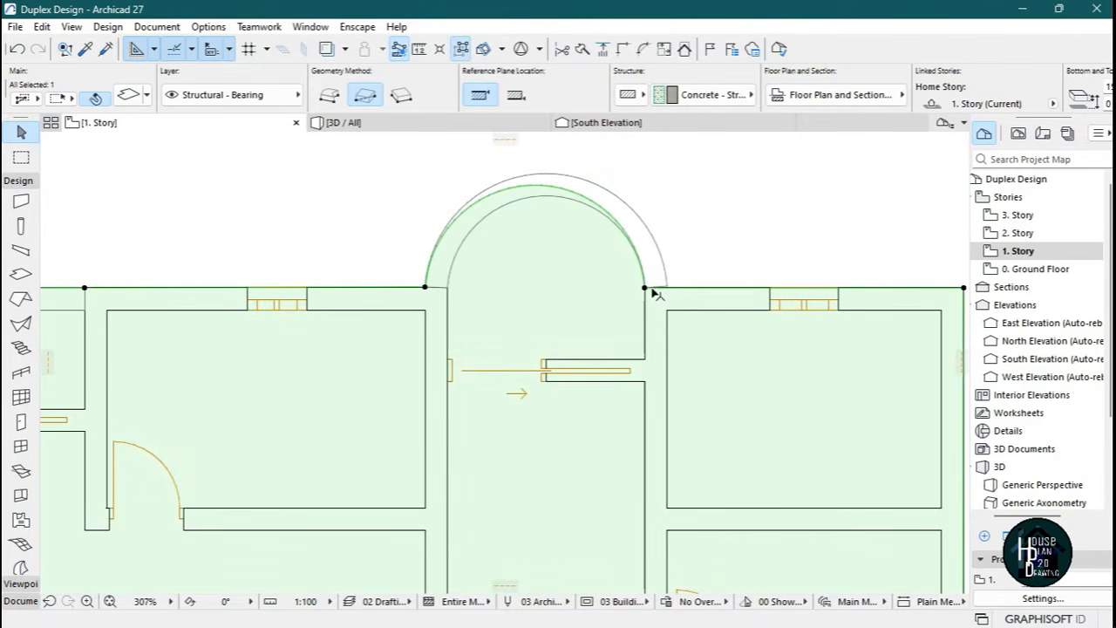
pyautogui.click(645, 291)
pyautogui.click(666, 286)
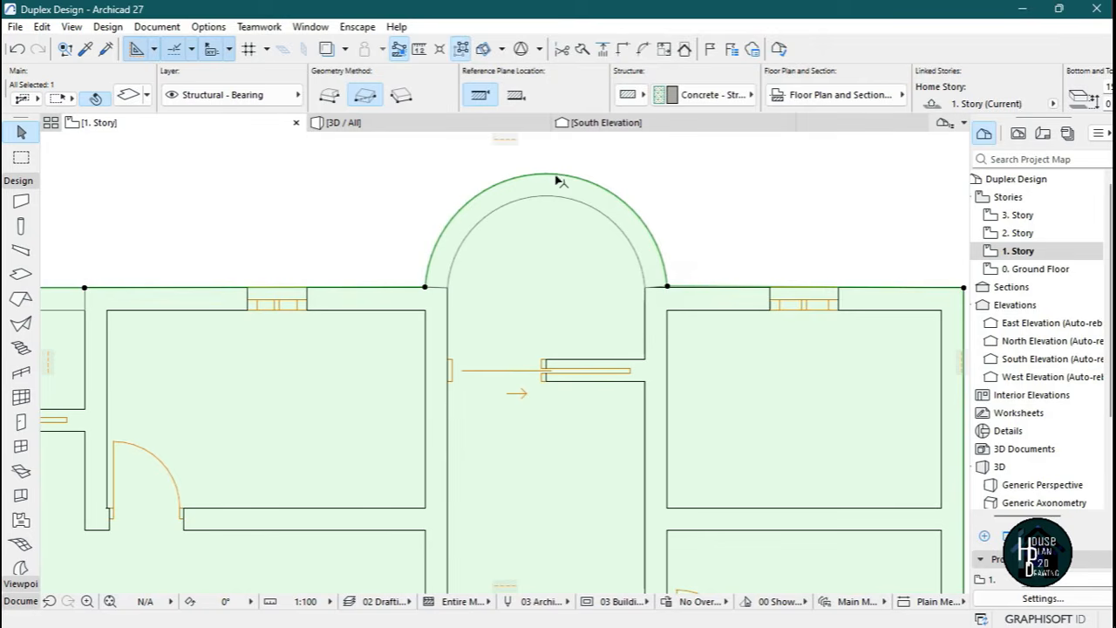
pyautogui.press('Escape')
# In the 3D view, pick up the settings of the glass railing on the existing corner balcony for a new railing.
pyautogui.scroll(-3, 575, 256)
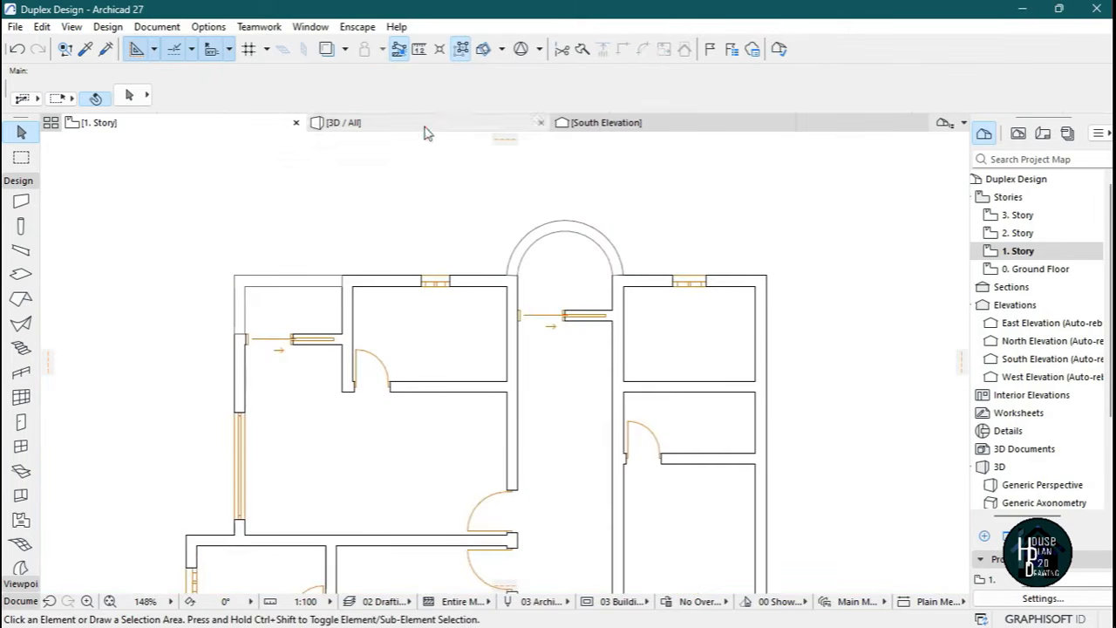
pyautogui.click(424, 131)
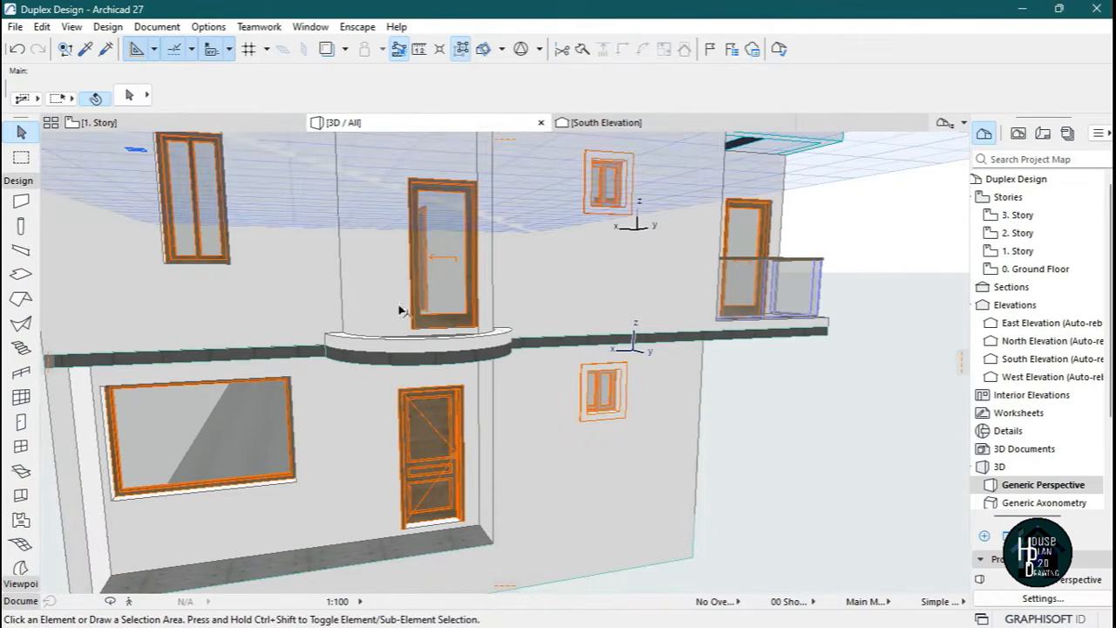
pyautogui.click(128, 601)
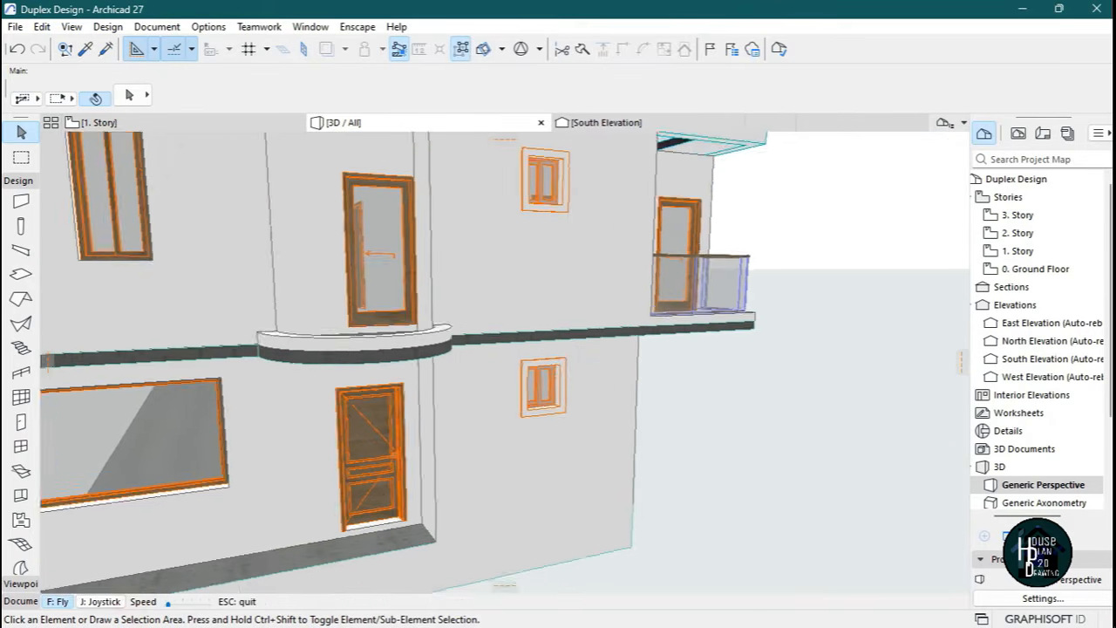
pyautogui.press('Right')
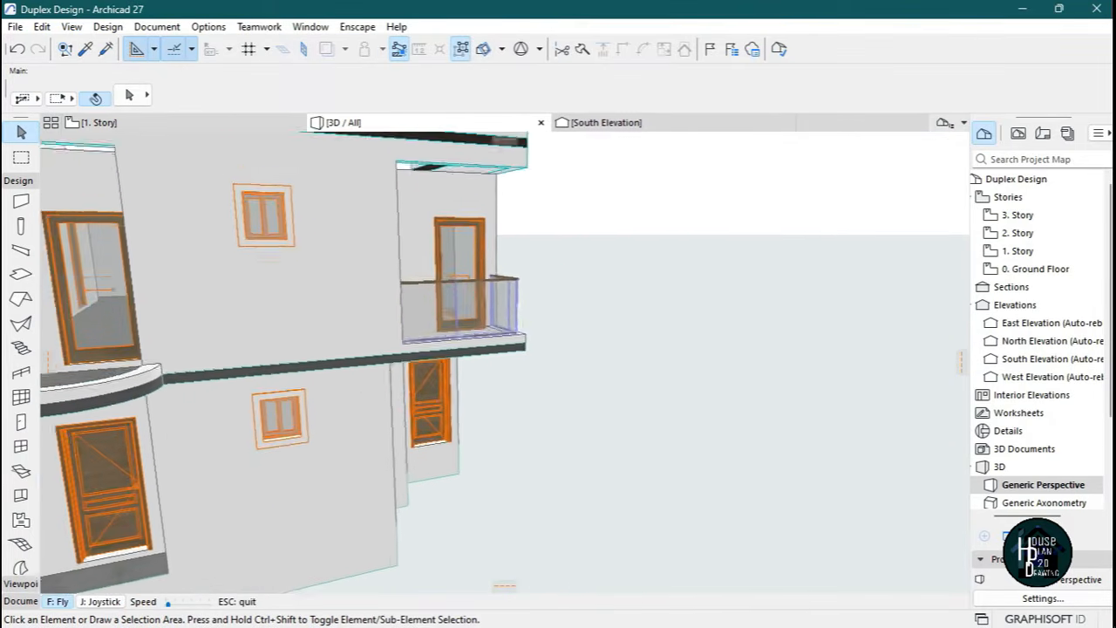
pyautogui.press('Escape')
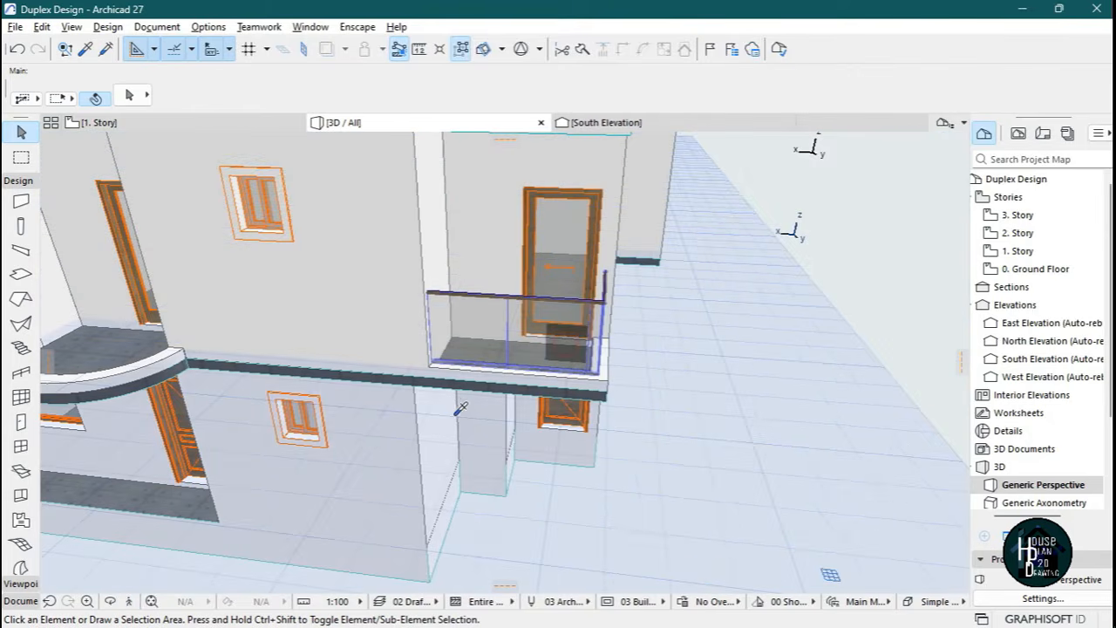
pyautogui.click(21, 372)
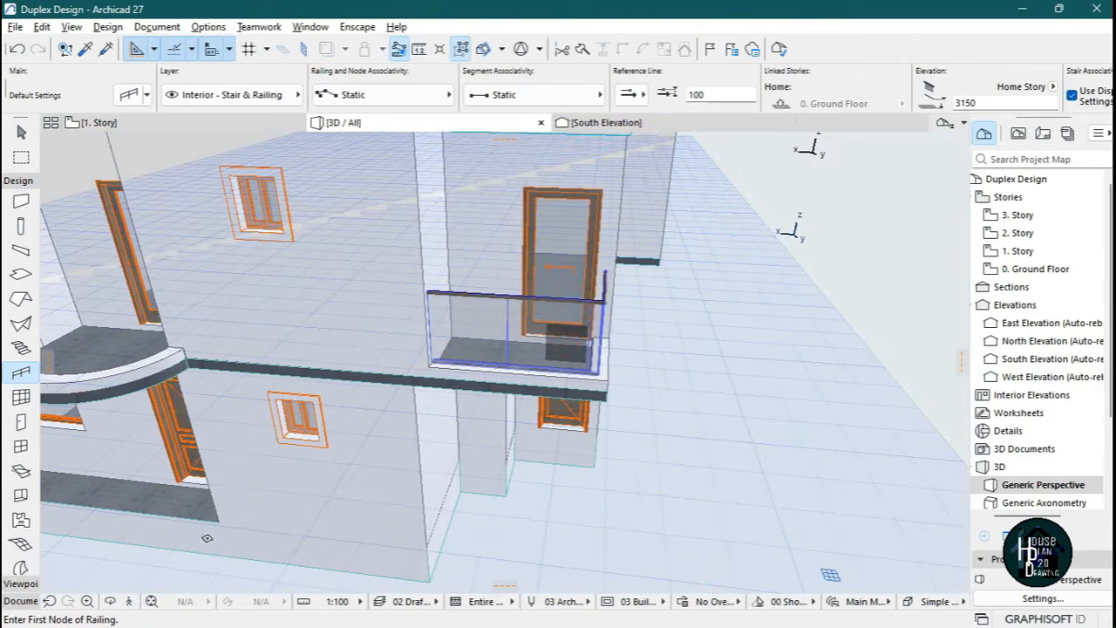
# Trace a glass railing along the inner edge of the curved balcony wall with the Magic Wand.
pyautogui.click(128, 601)
pyautogui.press('Left')
pyautogui.press('Up')
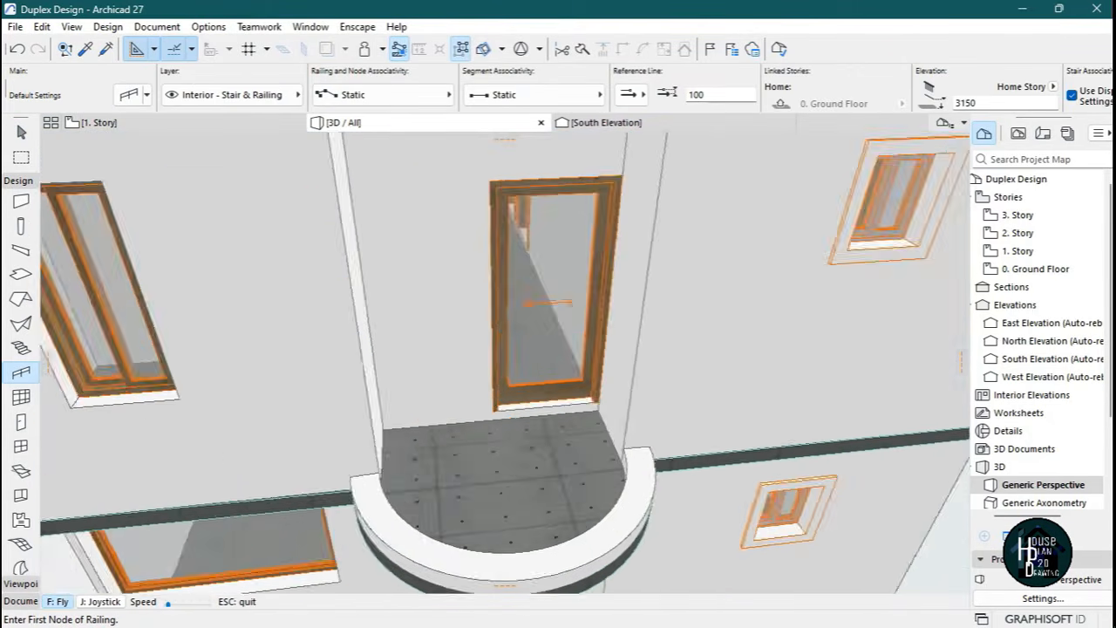
pyautogui.press('Escape')
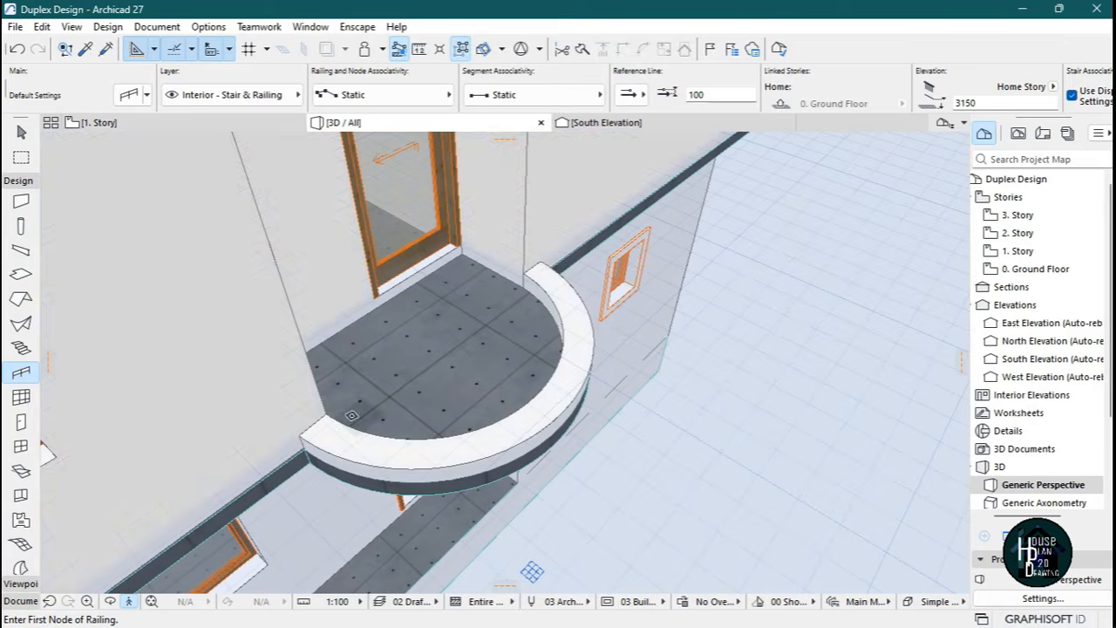
pyautogui.press('space')
pyautogui.click(325, 415)
pyautogui.click(395, 458)
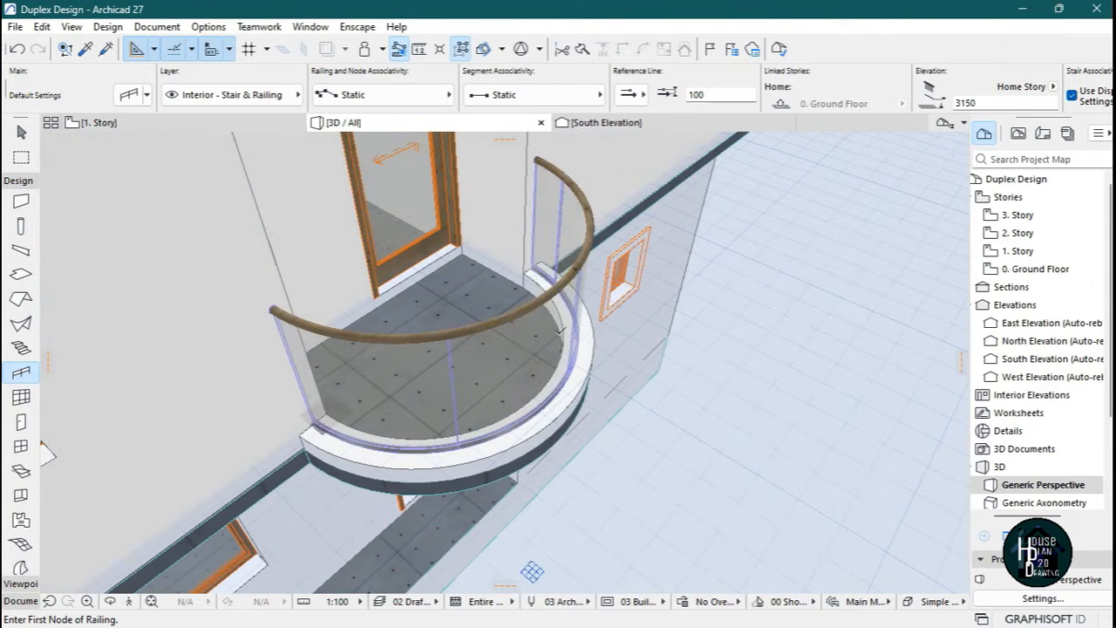
pyautogui.press('Escape')
# Fly around the duplex to examine the curved balcony, the recess above it and the roof parapets.
pyautogui.click(130, 602)
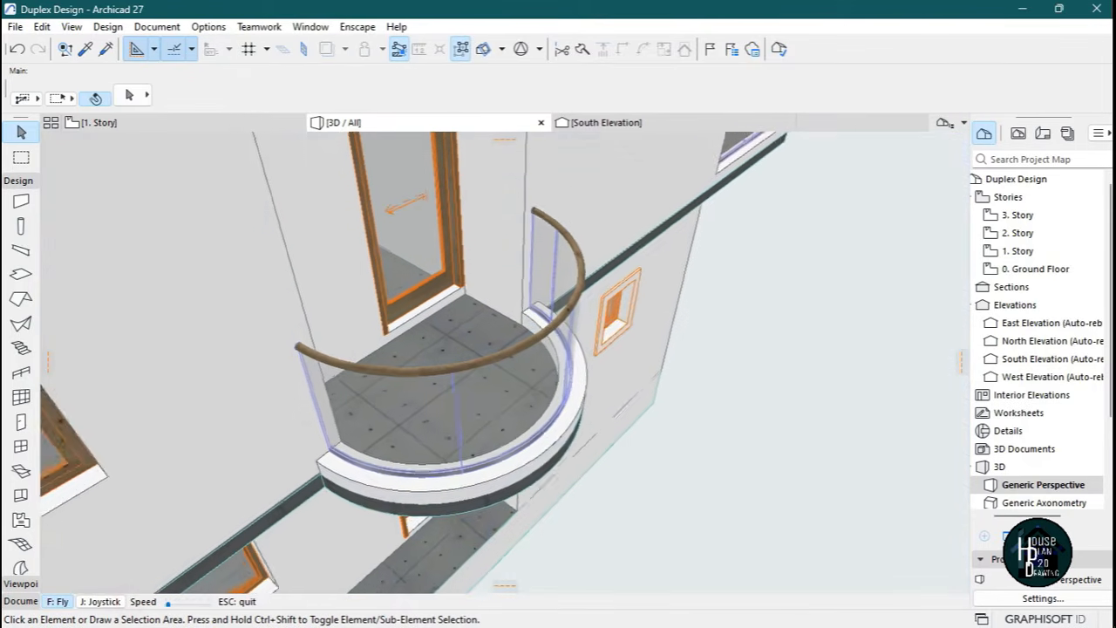
pyautogui.press('Down')
pyautogui.press('Right')
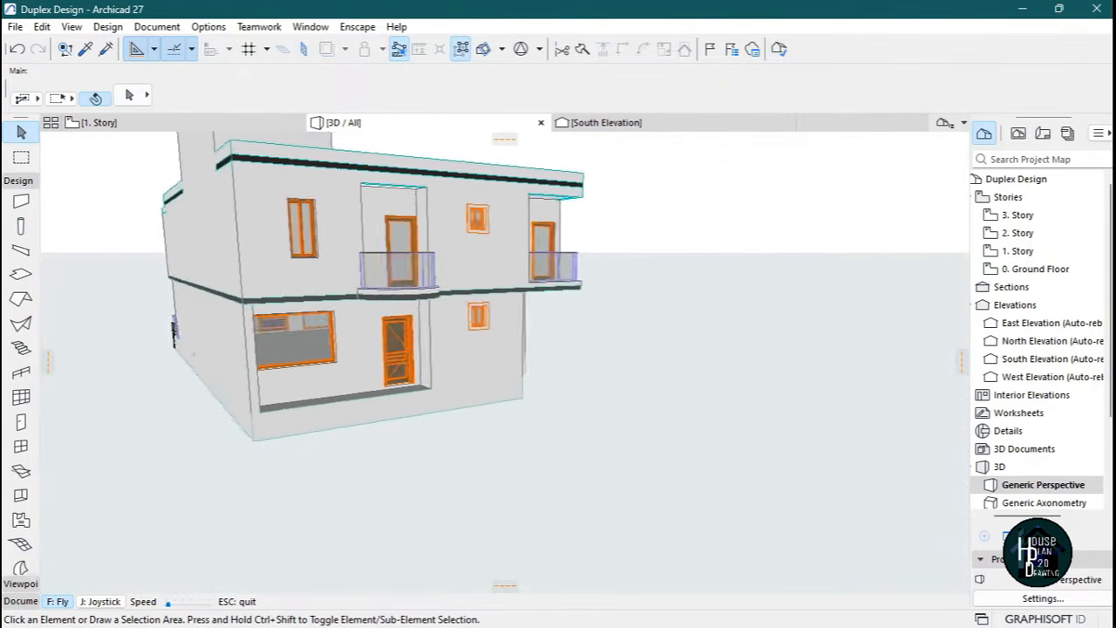
pyautogui.press('Up')
pyautogui.press('Down')
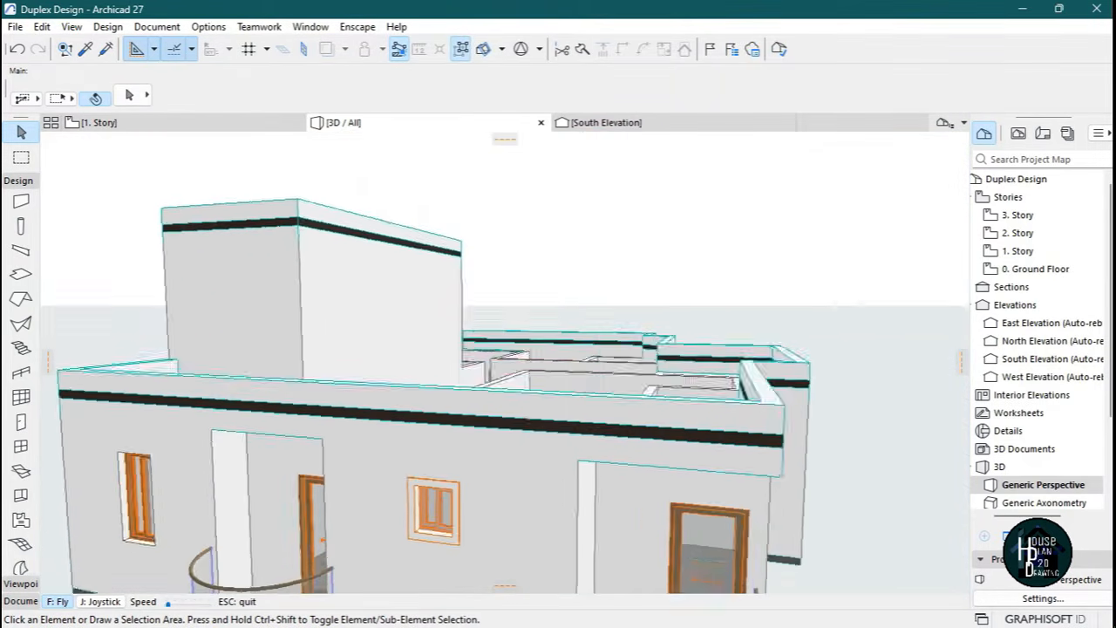
pyautogui.press('Up')
pyautogui.press('Escape')
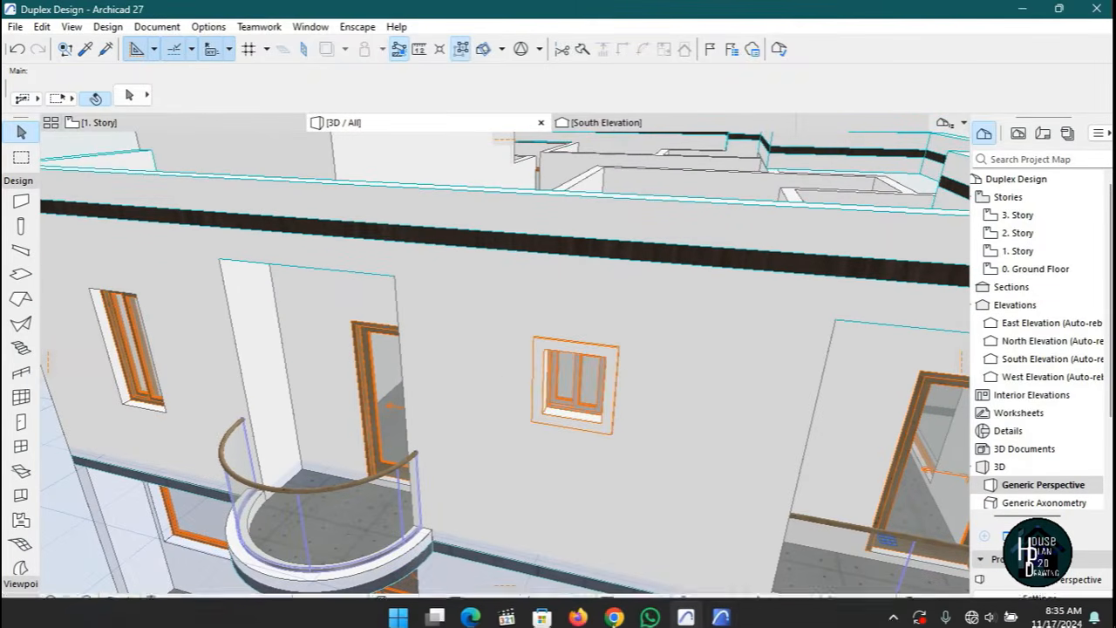
# Switch to the Multigenerational House reference model and examine the canopy and frame around its curved balcony.
pyautogui.click(717, 616)
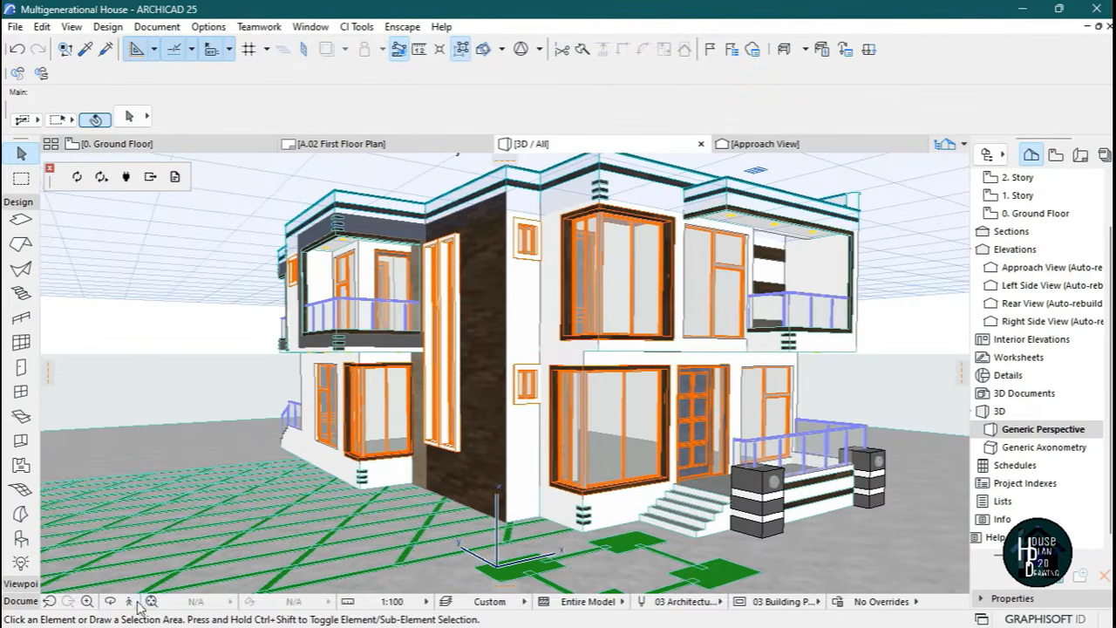
pyautogui.hotkey('shift', 'F3')
pyautogui.press('Up')
pyautogui.press('Up')
pyautogui.press('Left')
pyautogui.press('Down')
pyautogui.press('Down')
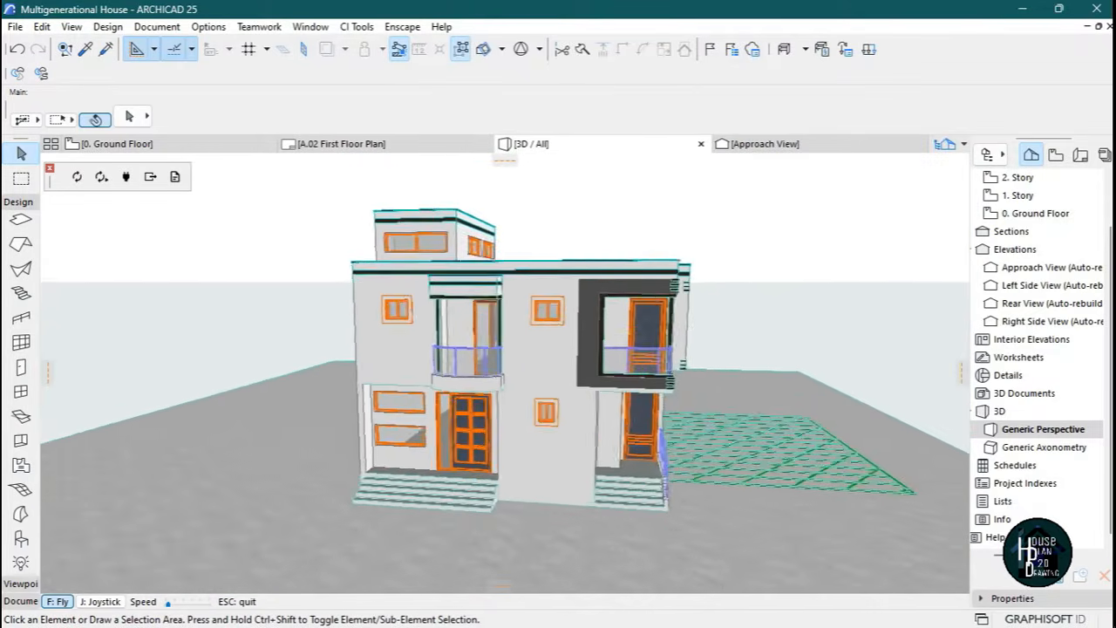
pyautogui.press('Up')
pyautogui.press('Left')
pyautogui.press('Right')
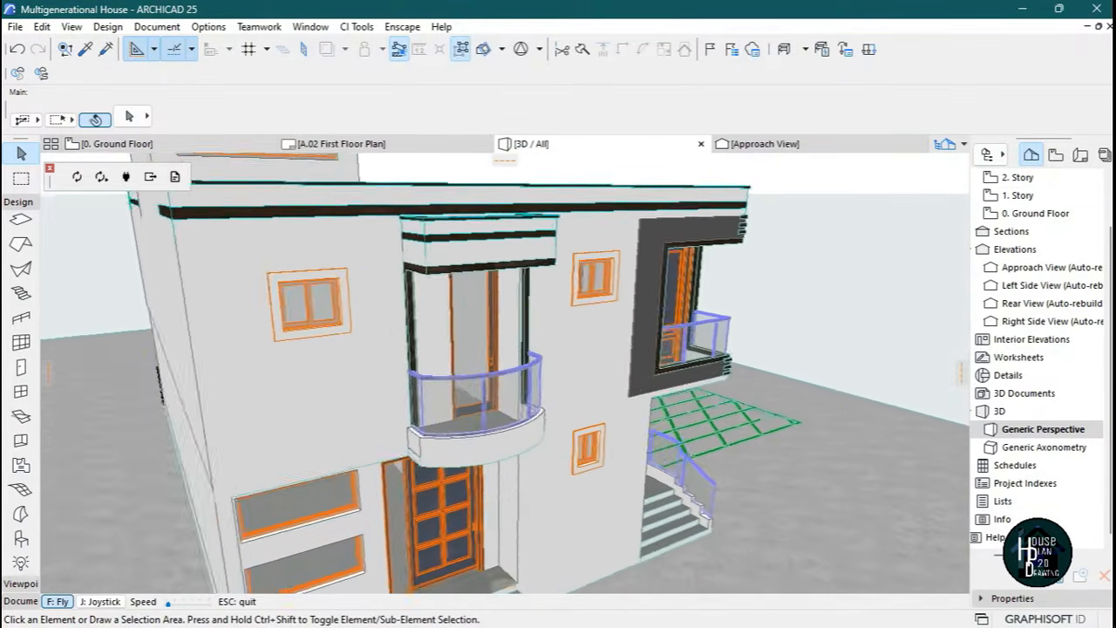
# Return to the Duplex Design model and draw a rectangular canopy slab above the curved balcony, spanning the width of the recess.
pyautogui.press('Down')
pyautogui.press('Up')
pyautogui.press('Right')
pyautogui.press('Escape')
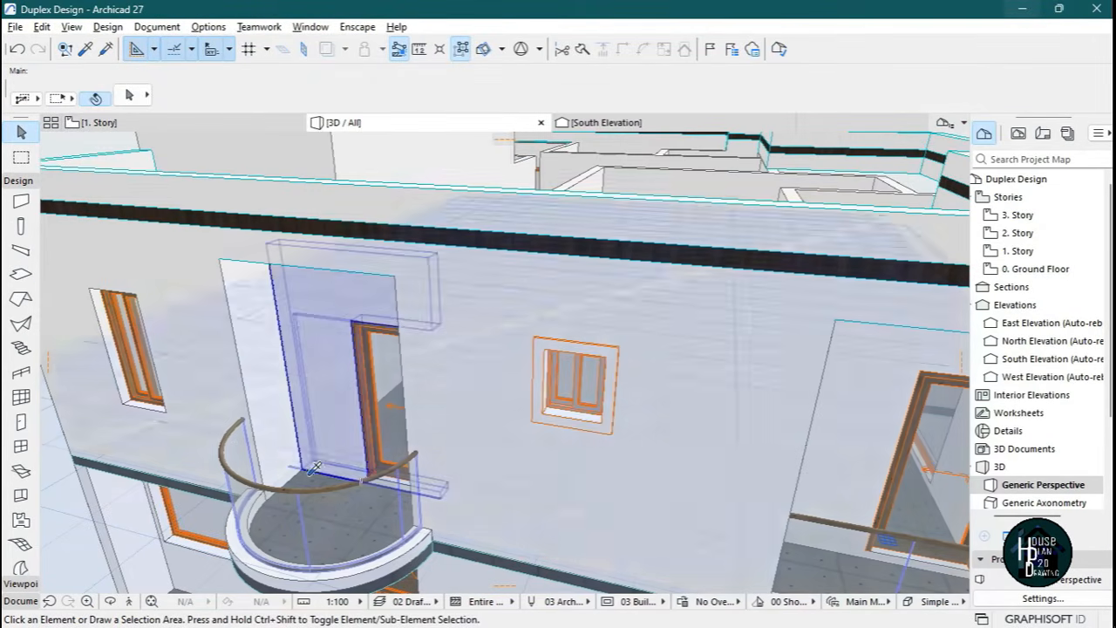
pyautogui.click(21, 273)
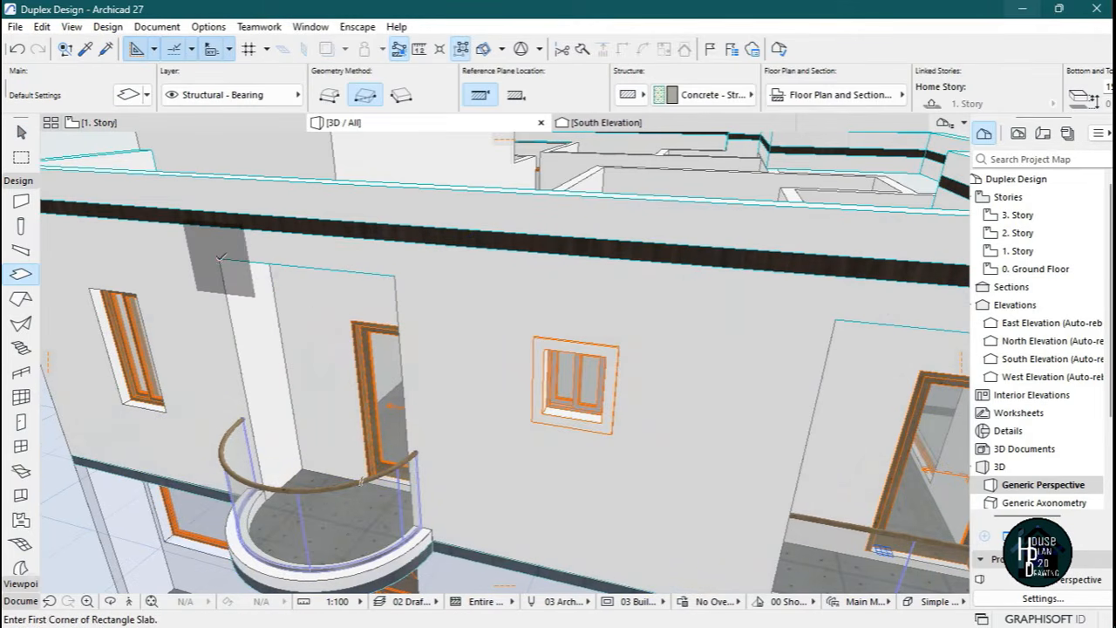
pyautogui.click(218, 259)
pyautogui.click(399, 272)
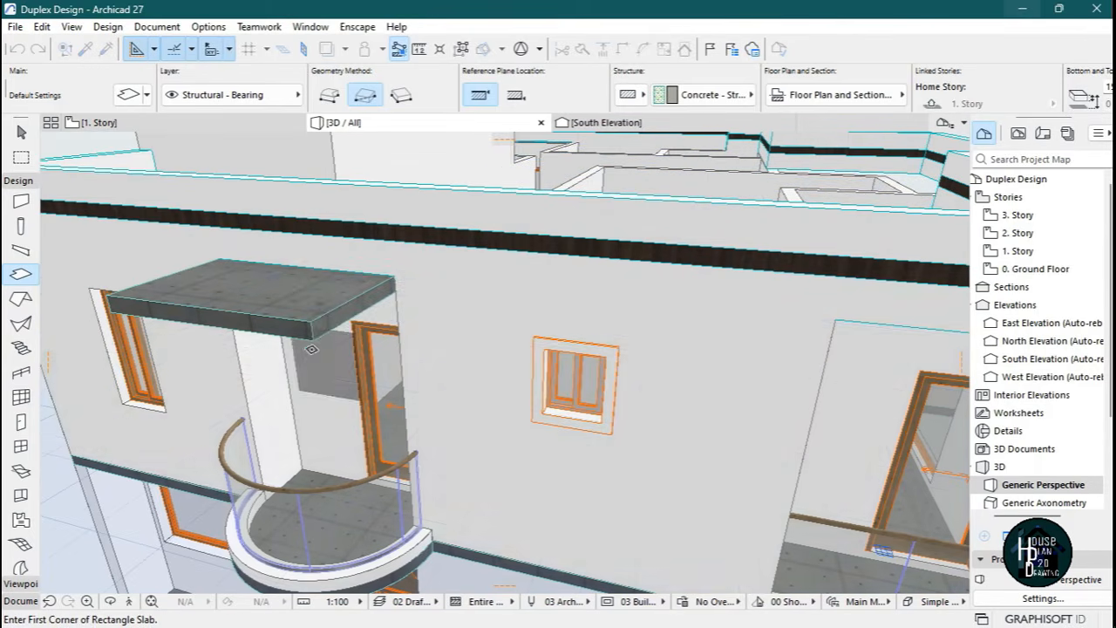
pyautogui.press('Escape')
# Move the canopy slab vertically upward by its own thickness, using its lower and upper corners as reference points.
pyautogui.click(338, 312)
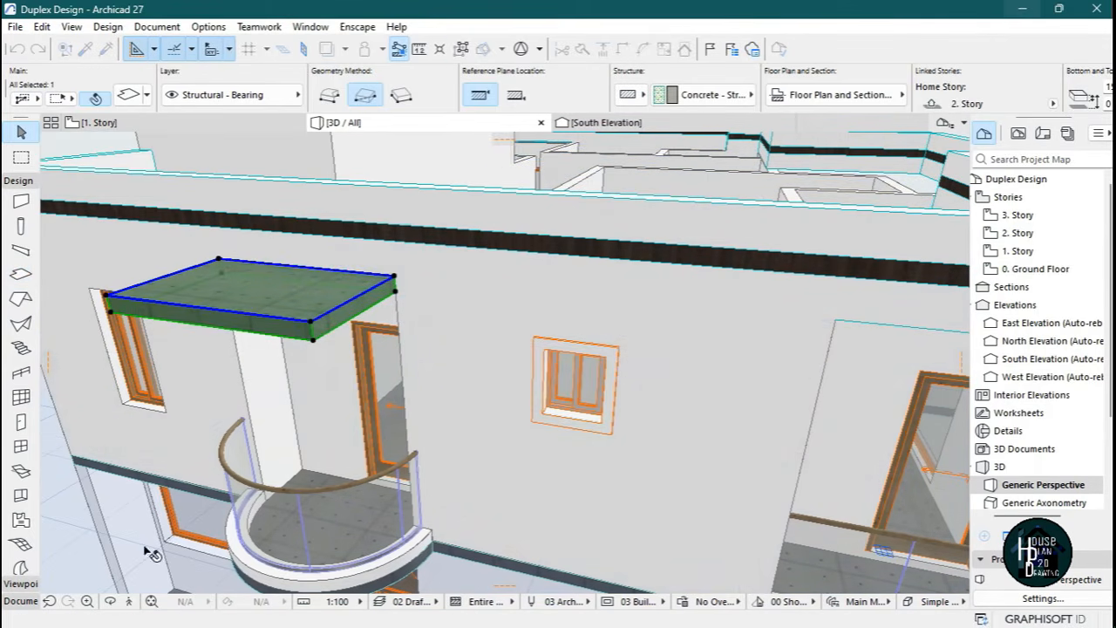
pyautogui.hotkey('shift', 'F3')
pyautogui.press('Left')
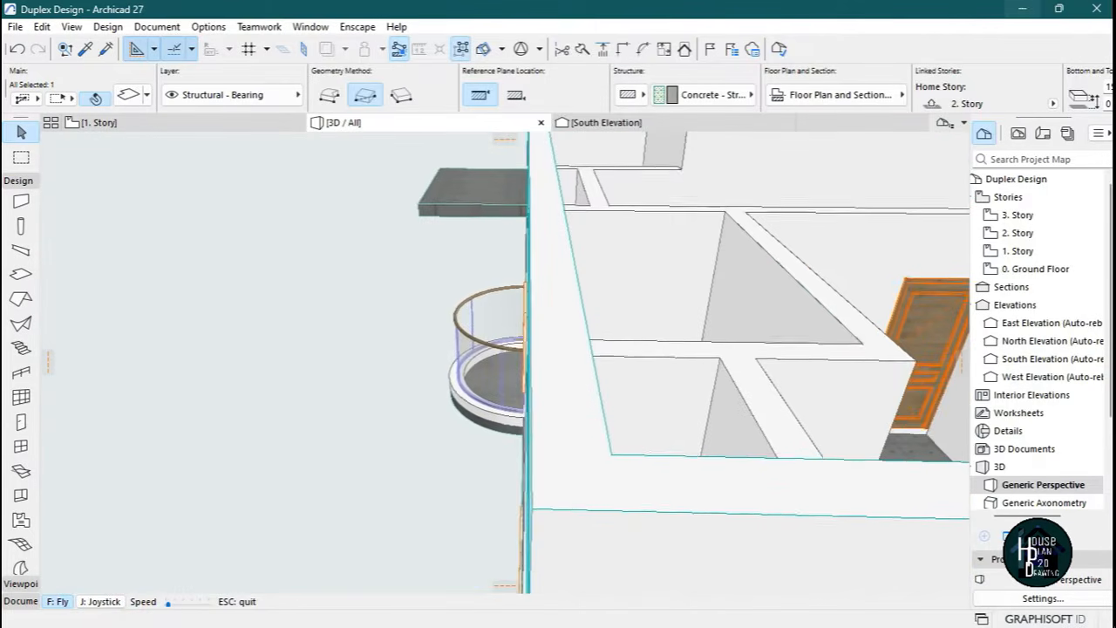
pyautogui.press('Down')
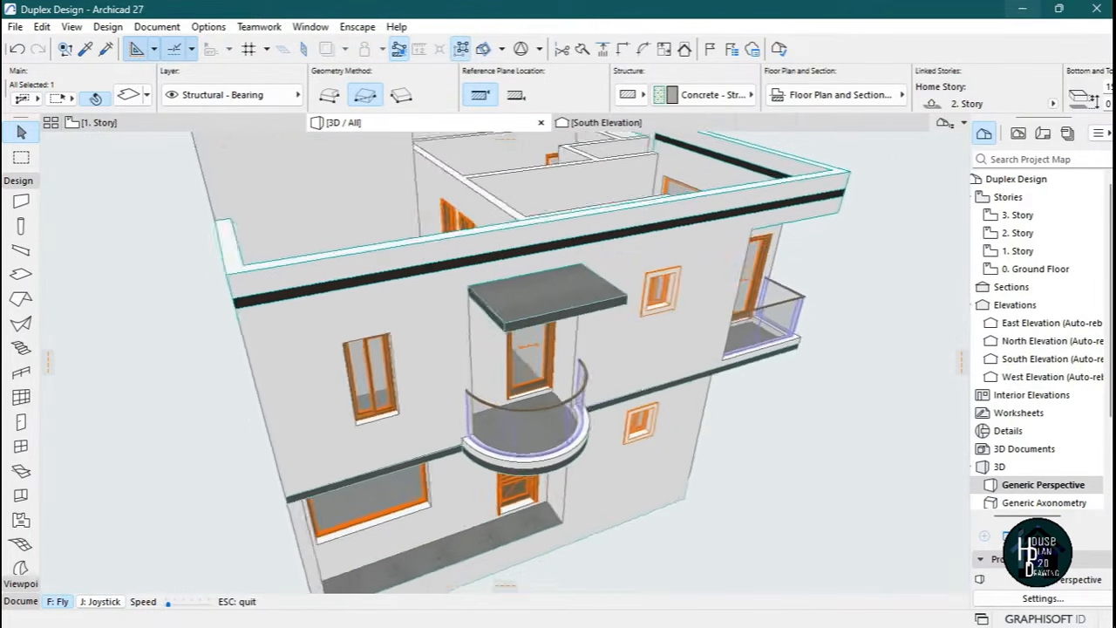
pyautogui.press('Up')
pyautogui.press('pagedown')
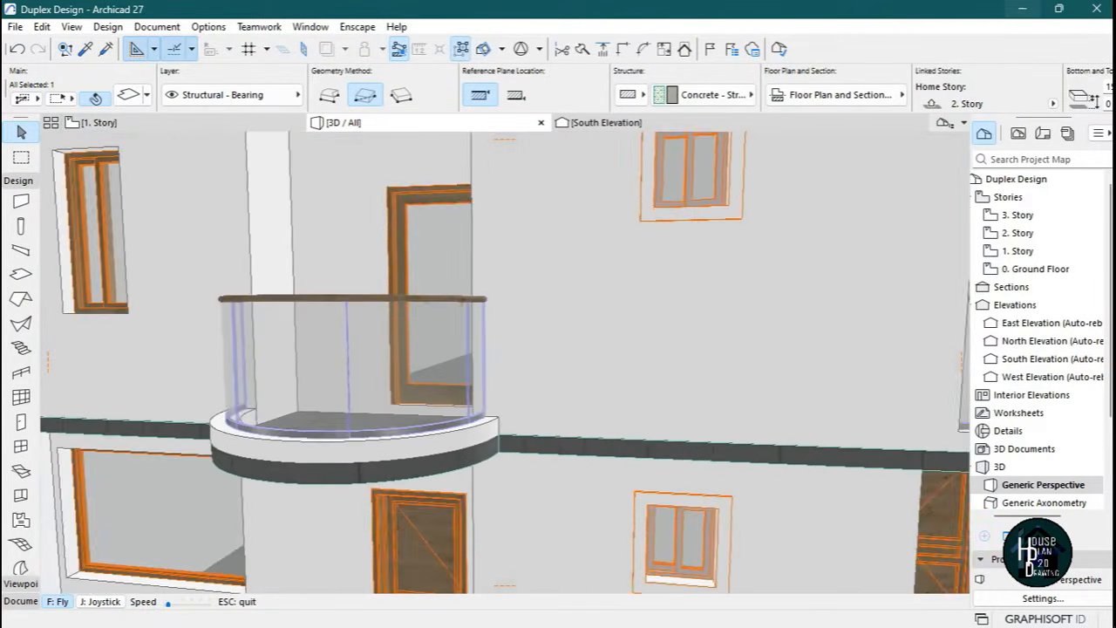
pyautogui.press('Up')
pyautogui.click(500, 357)
pyautogui.press('Escape')
pyautogui.hotkey('ctrl', 'd')
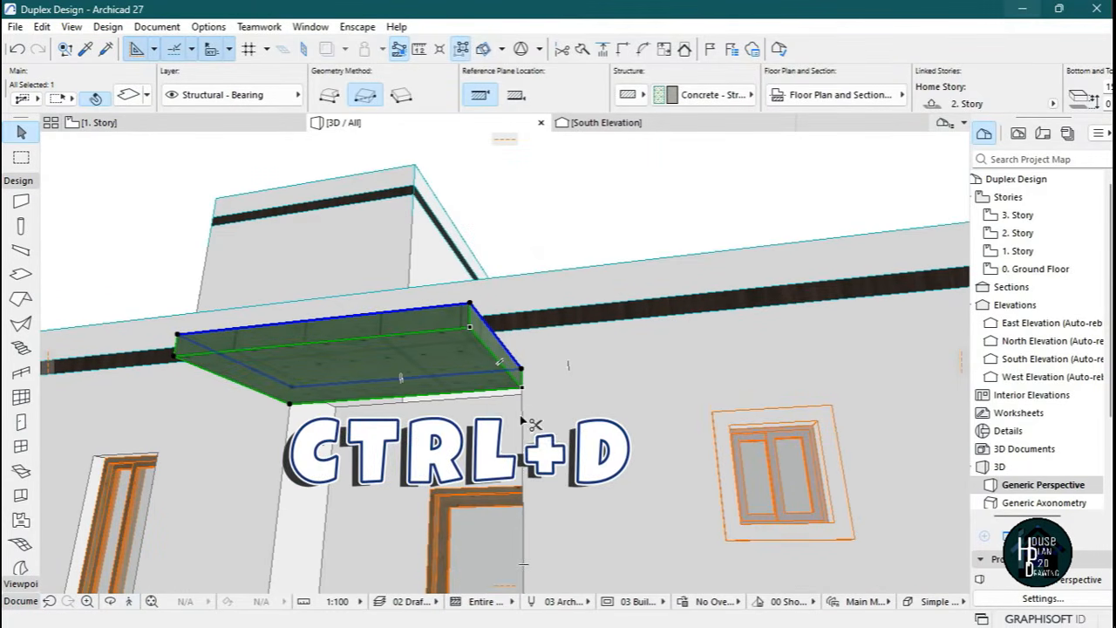
pyautogui.click(521, 389)
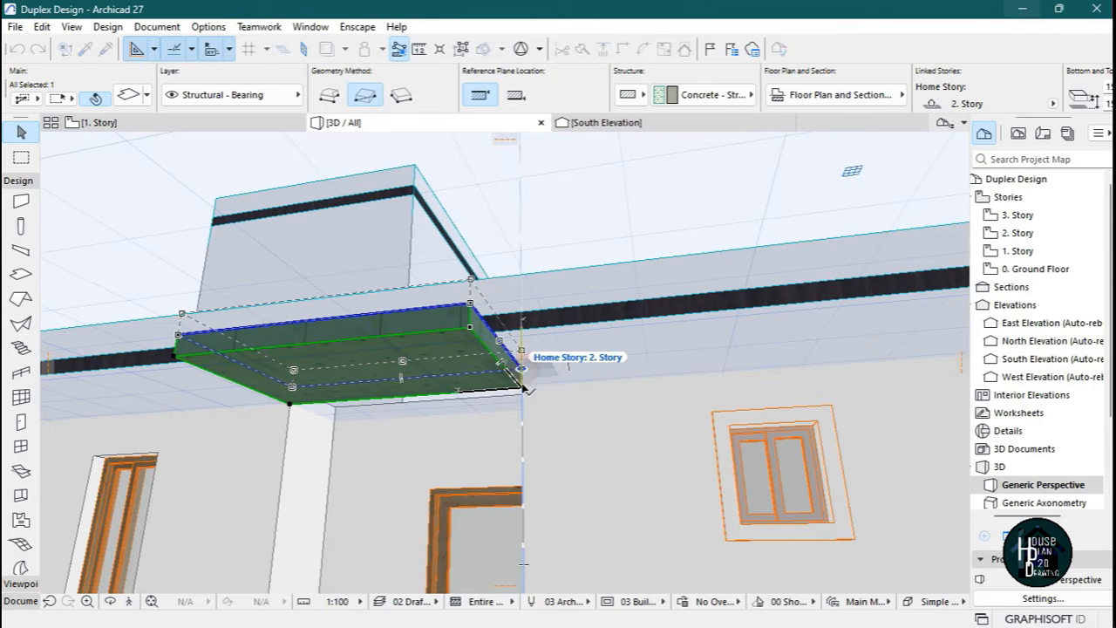
pyautogui.click(521, 369)
pyautogui.press('Escape')
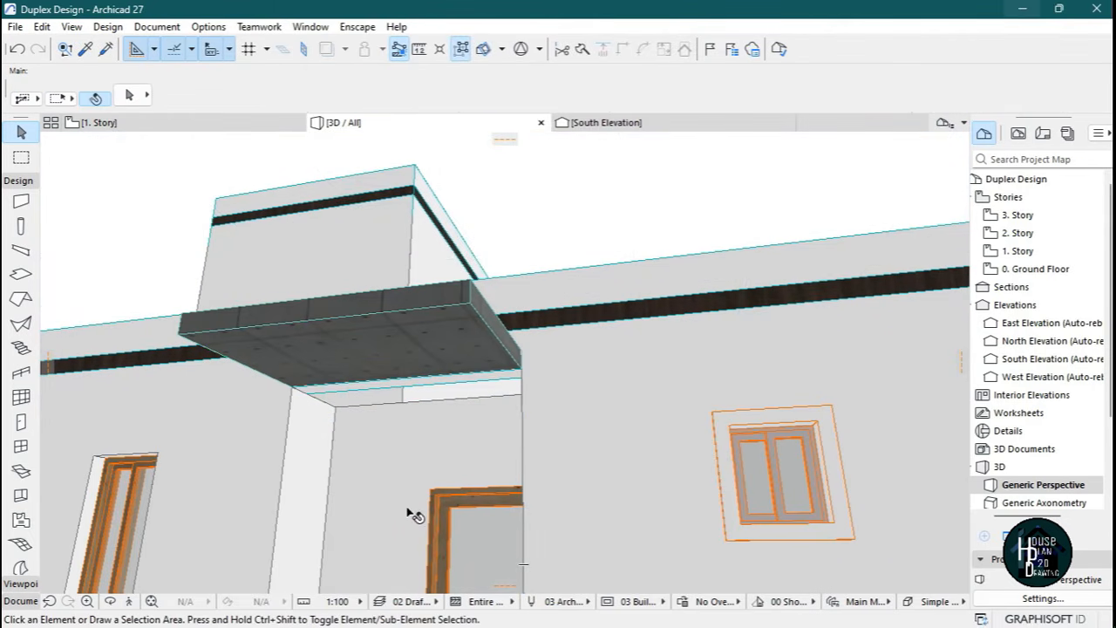
# Pick up the settings of the existing roof parapet beam, A Parapet Wall, for a new beam.
pyautogui.click(128, 601)
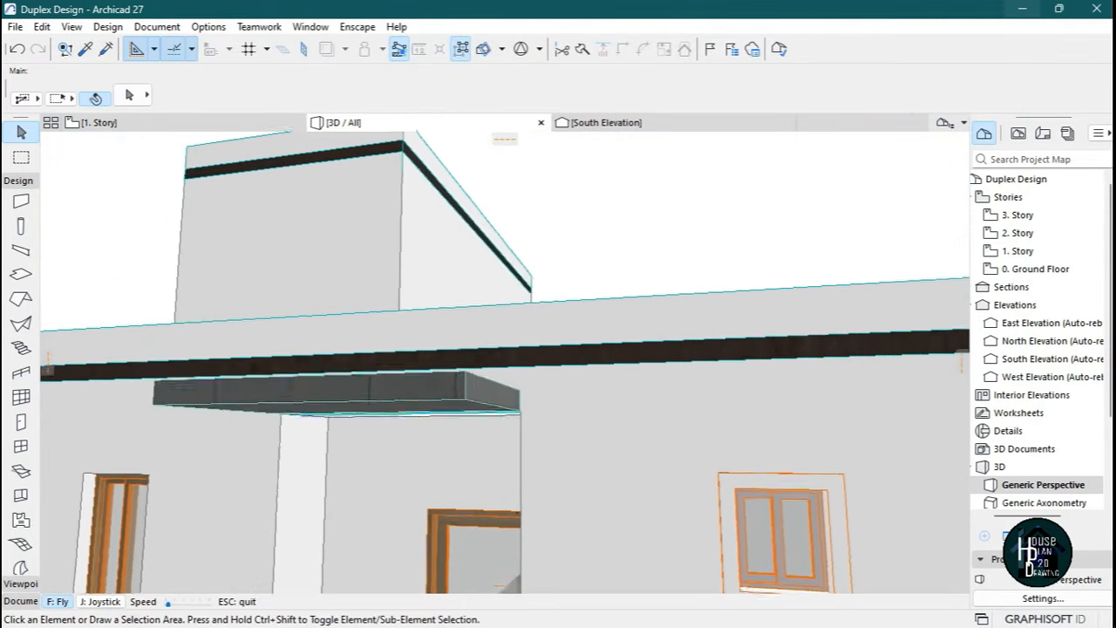
pyautogui.press('s')
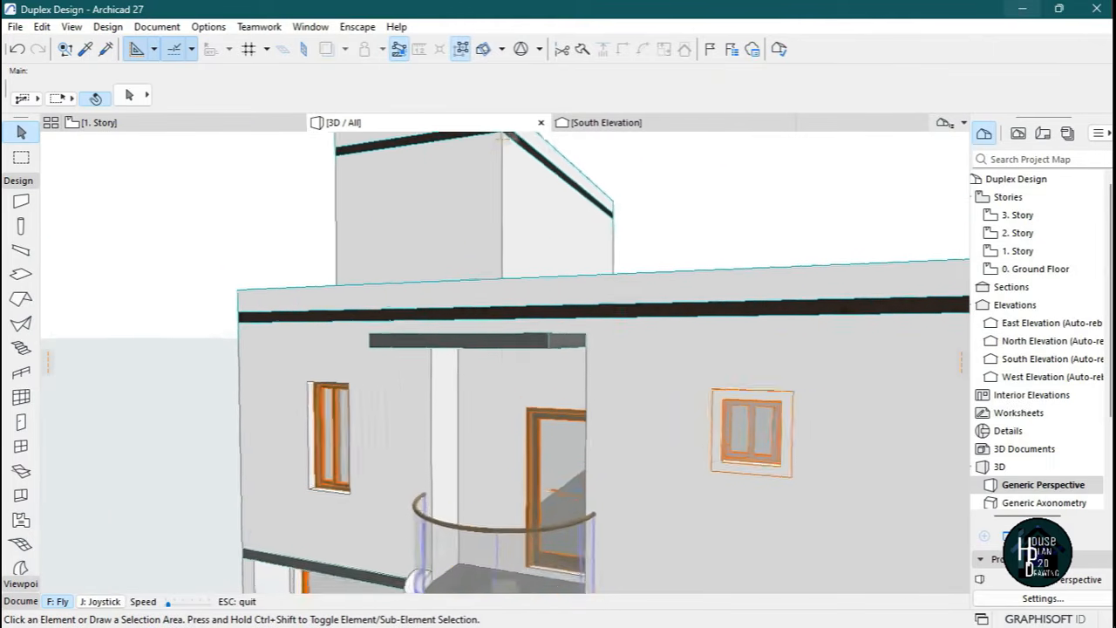
pyautogui.press('w')
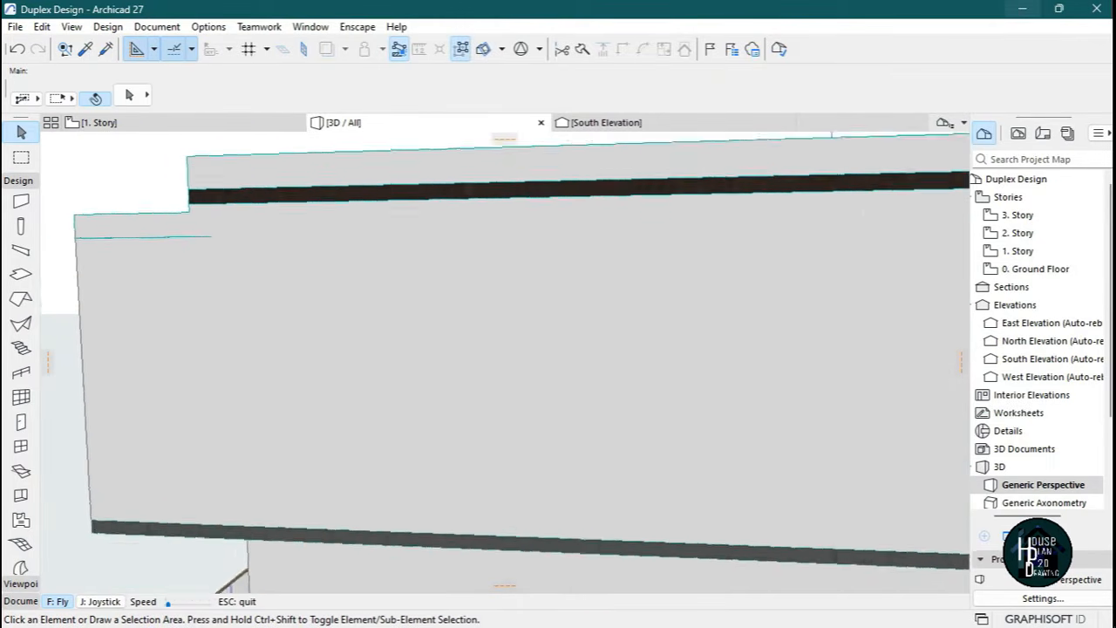
pyautogui.press('s')
pyautogui.press('Escape')
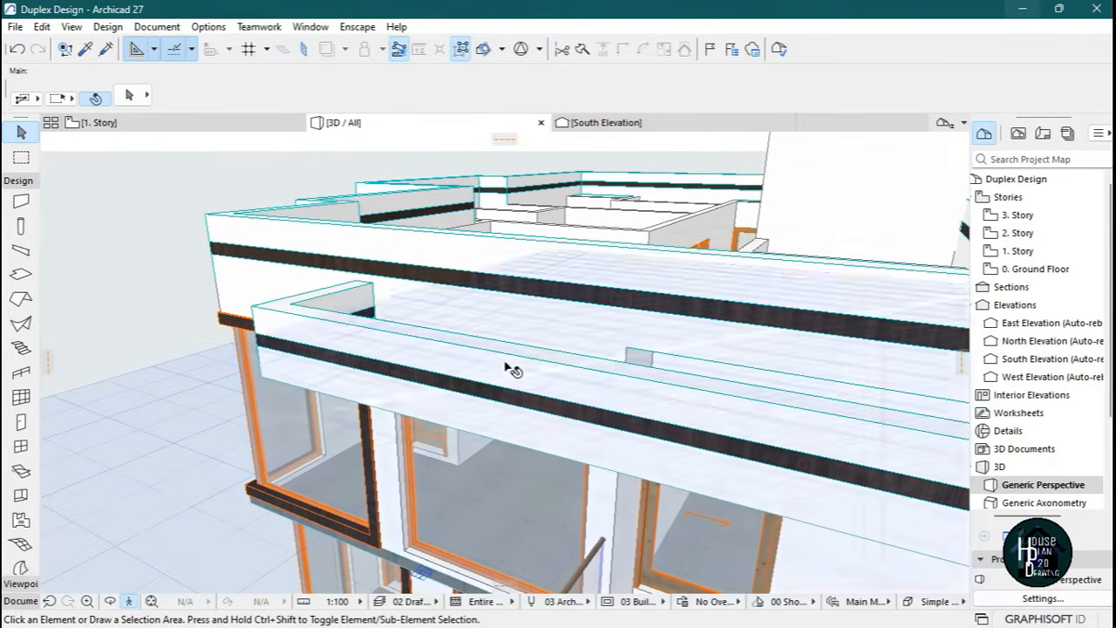
pyautogui.click(506, 362)
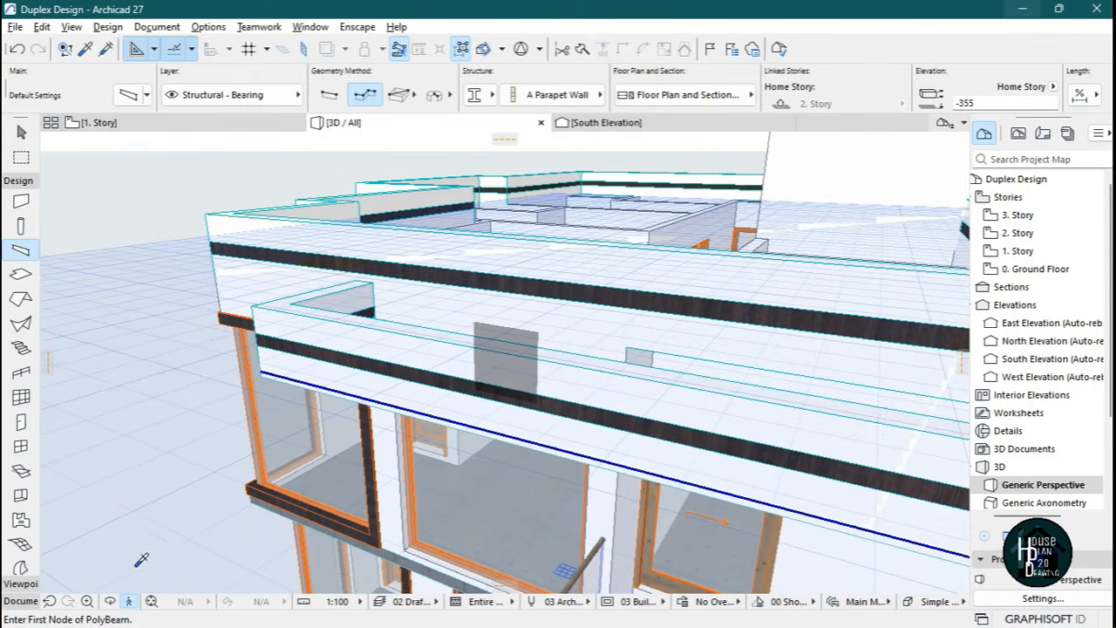
# Draw an A Parapet Wall beam along the three outer edges of the canopy slab above the curved balcony.
pyautogui.click(131, 601)
pyautogui.press('w')
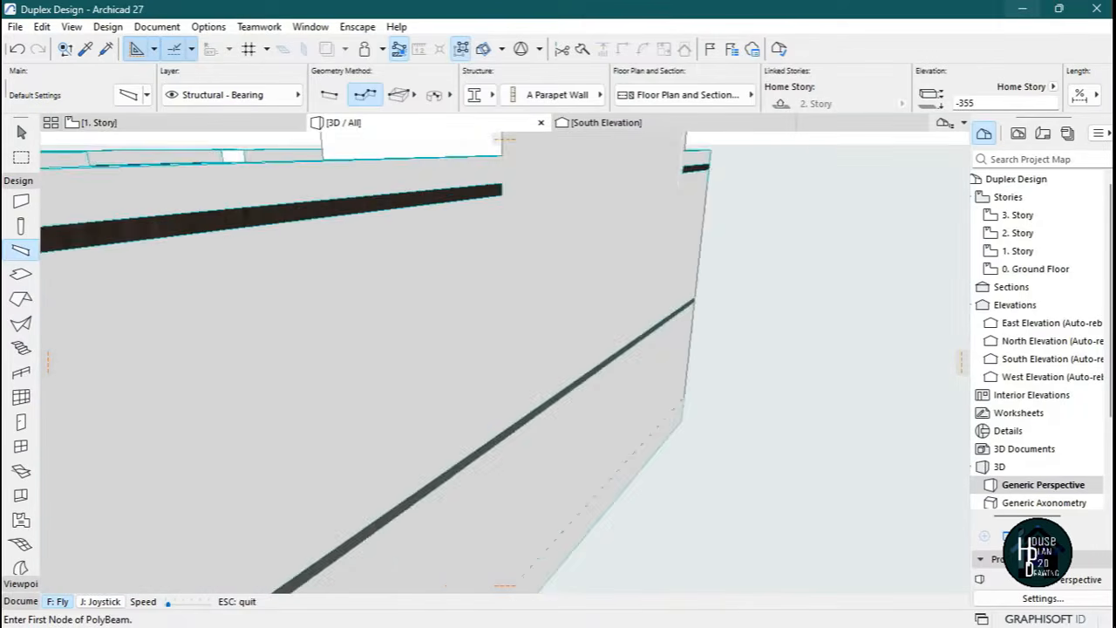
pyautogui.press('d')
pyautogui.press('e')
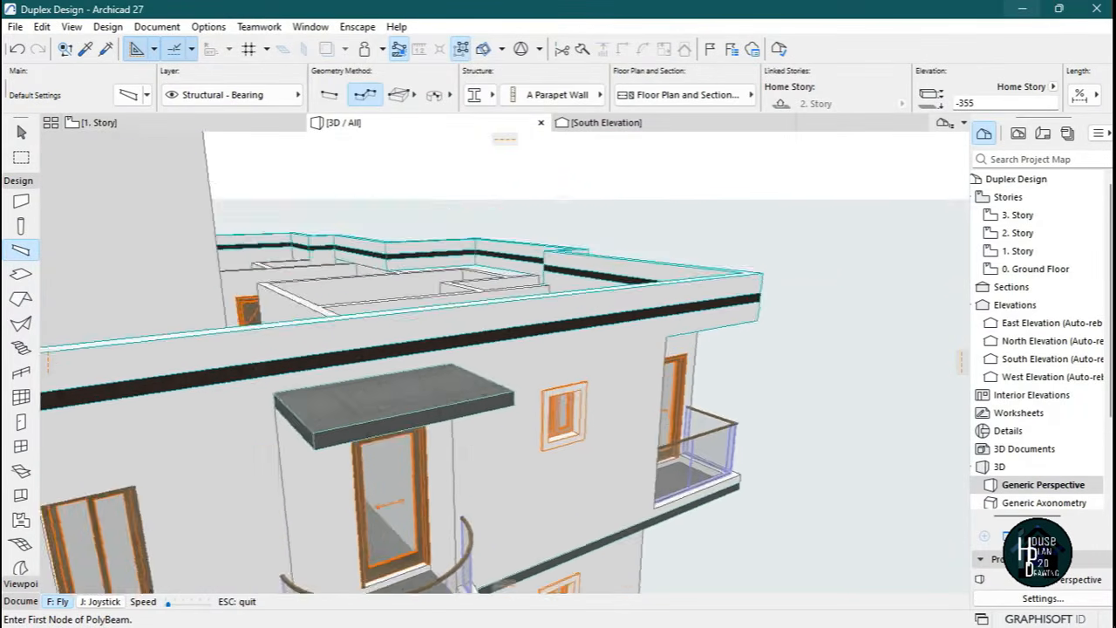
pyautogui.press('Escape')
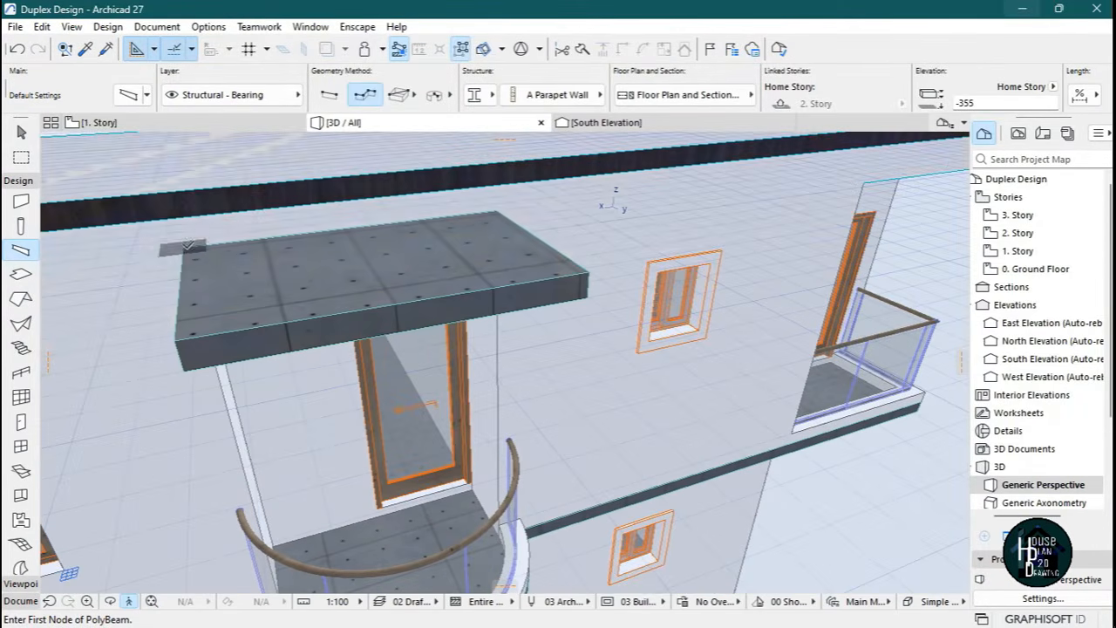
pyautogui.click(182, 253)
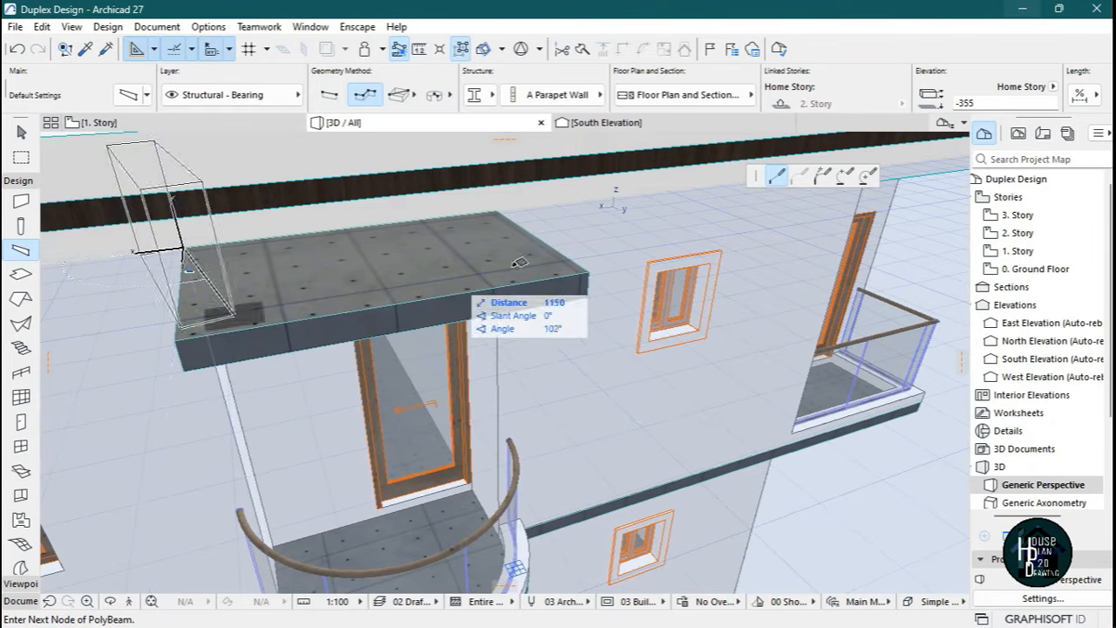
pyautogui.press('Escape')
pyautogui.click(496, 212)
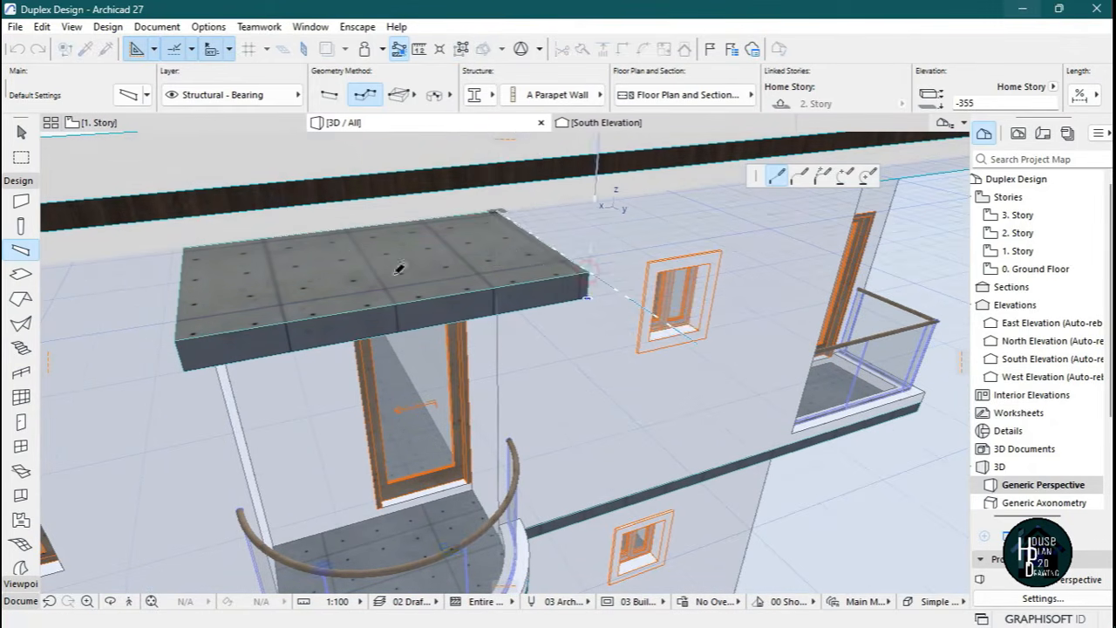
pyautogui.click(587, 296)
pyautogui.click(184, 314)
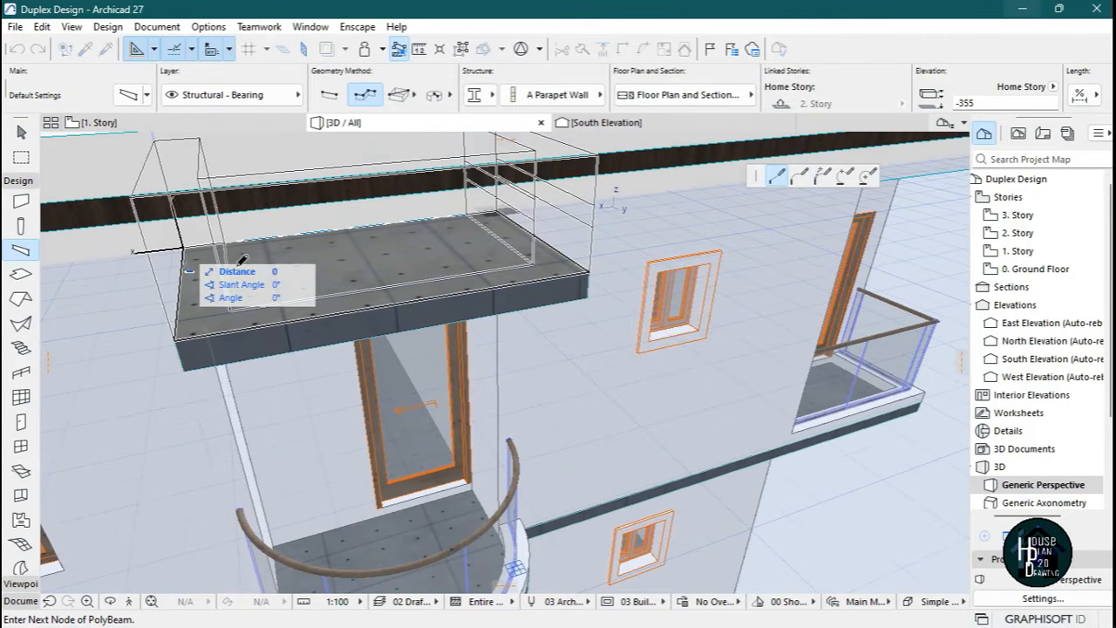
pyautogui.doubleClick(281, 373)
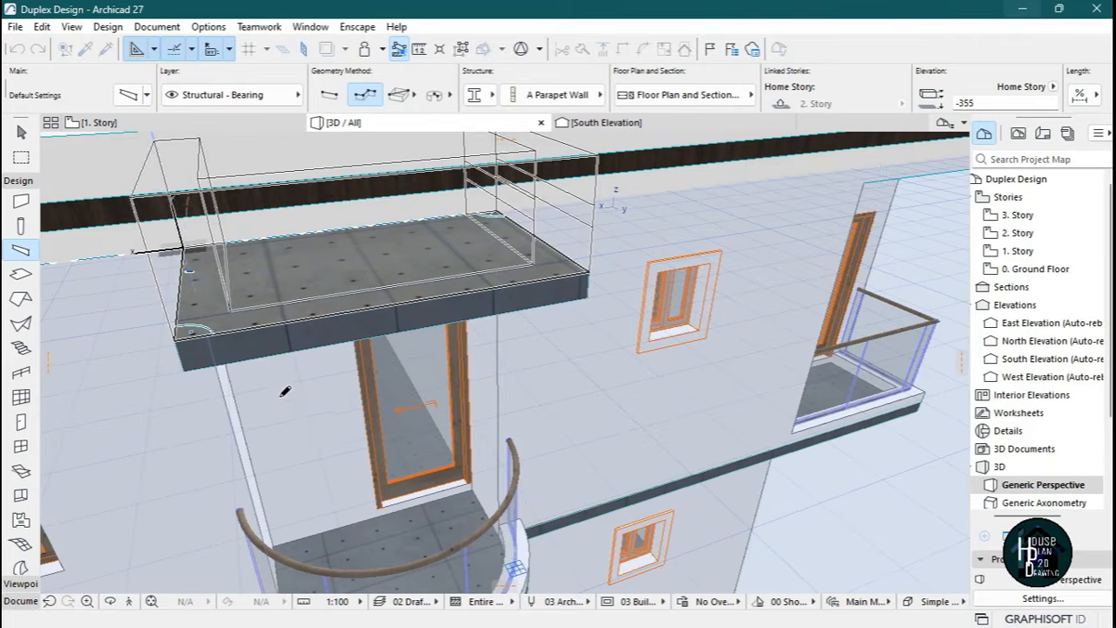
pyautogui.press('Escape')
# Shorten the canopy's three parapet segments together by lowering their top edge to just above the slab.
pyautogui.click(129, 600)
pyautogui.press('Down')
pyautogui.press('pagedown')
pyautogui.press('Up')
pyautogui.press('Left')
pyautogui.press('pageup')
pyautogui.press('Escape')
pyautogui.click(492, 194)
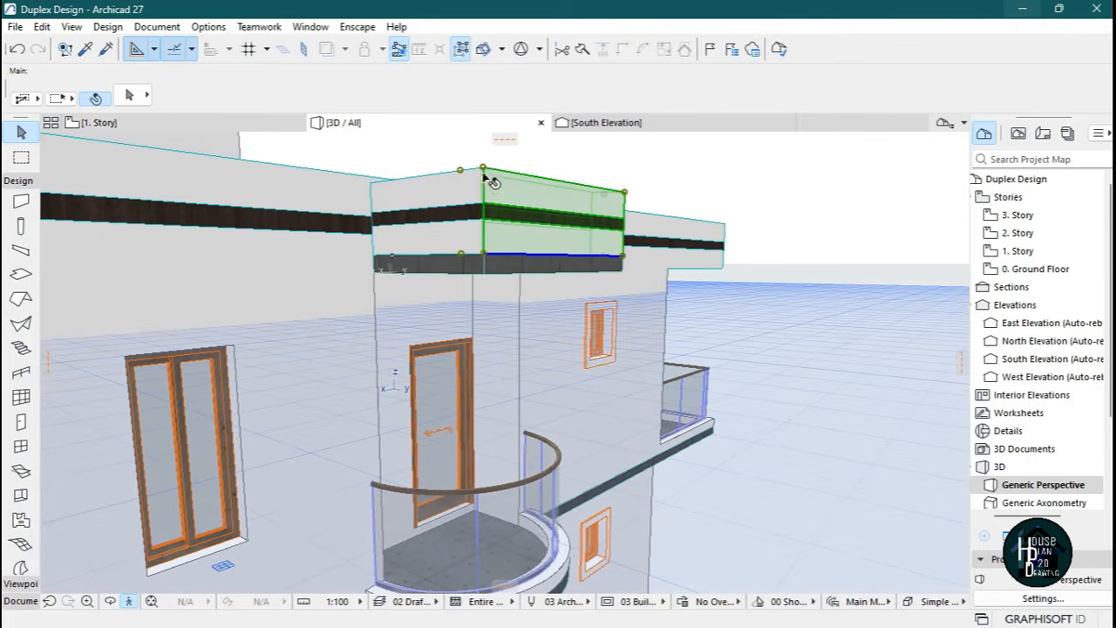
pyautogui.click(460, 50)
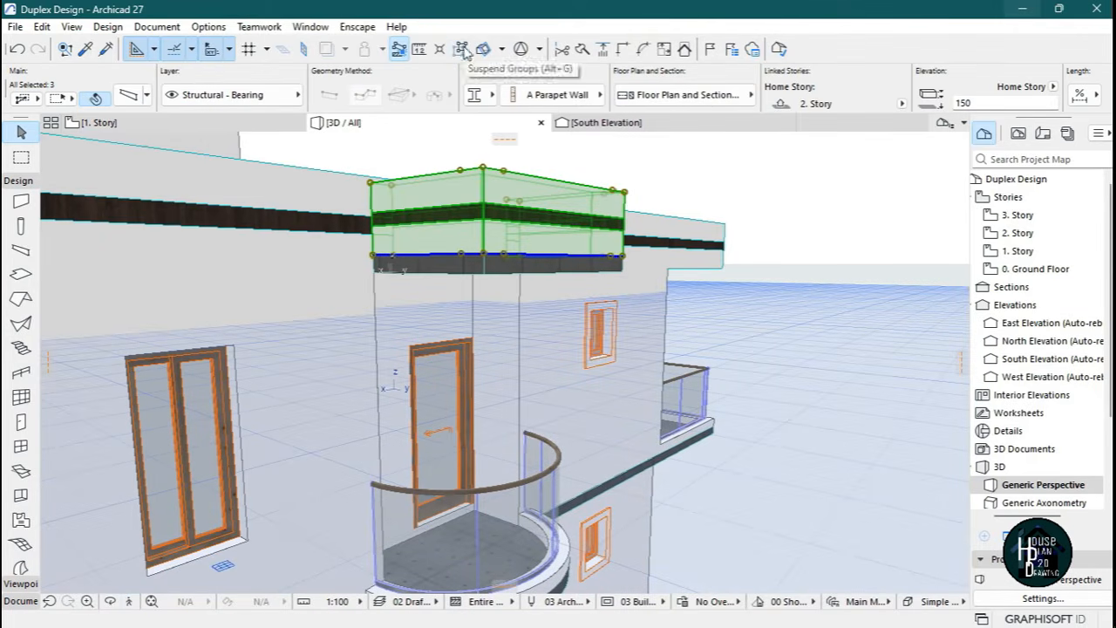
pyautogui.click(482, 169)
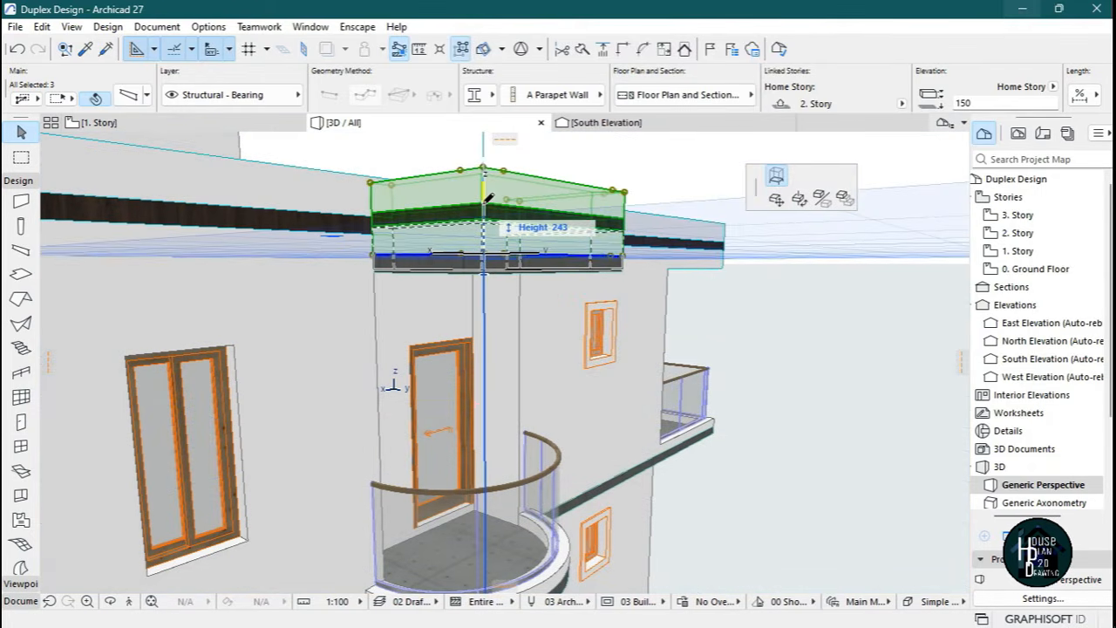
pyautogui.click(485, 225)
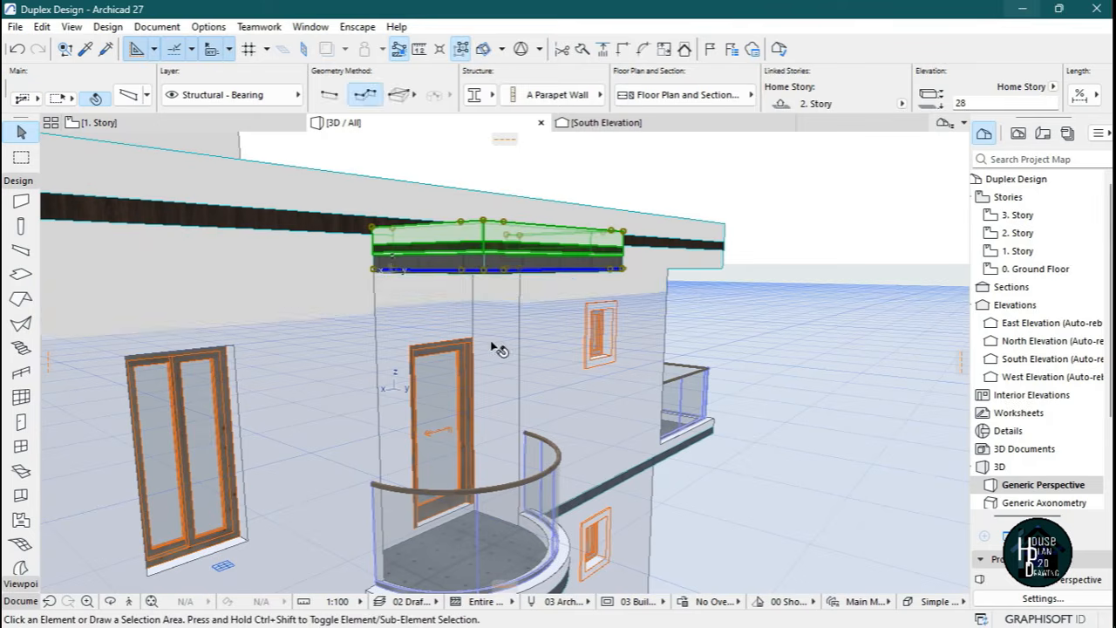
pyautogui.press('Escape')
# Override the canopy slab's edge surface with Paint - Titanium White.
pyautogui.click(506, 267)
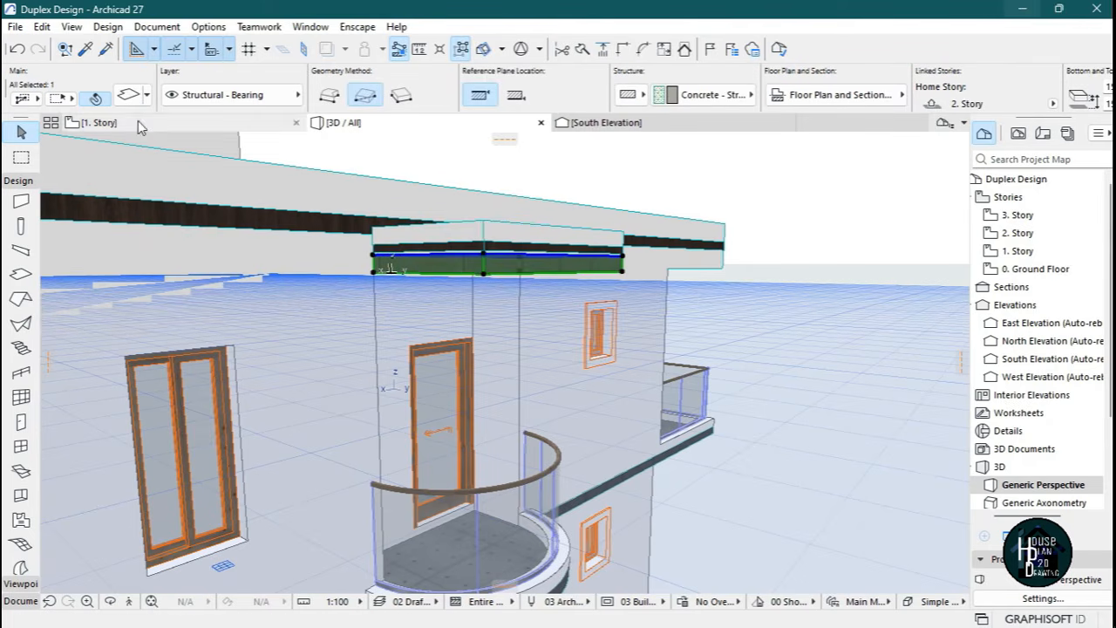
pyautogui.hotkey('ctrl', 't')
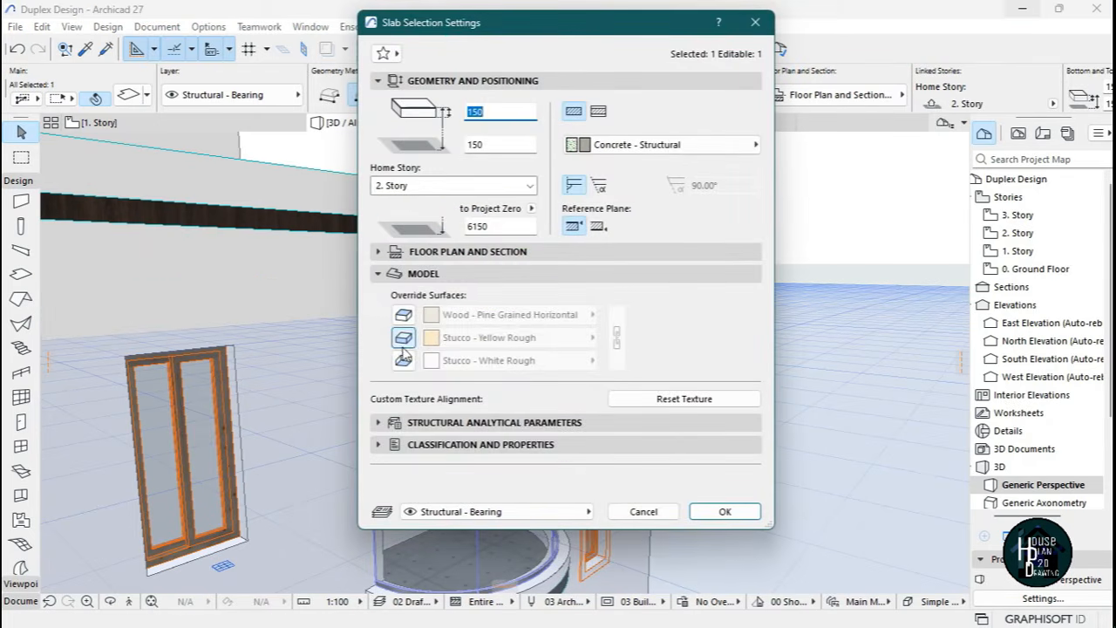
pyautogui.click(438, 338)
pyautogui.write('tit')
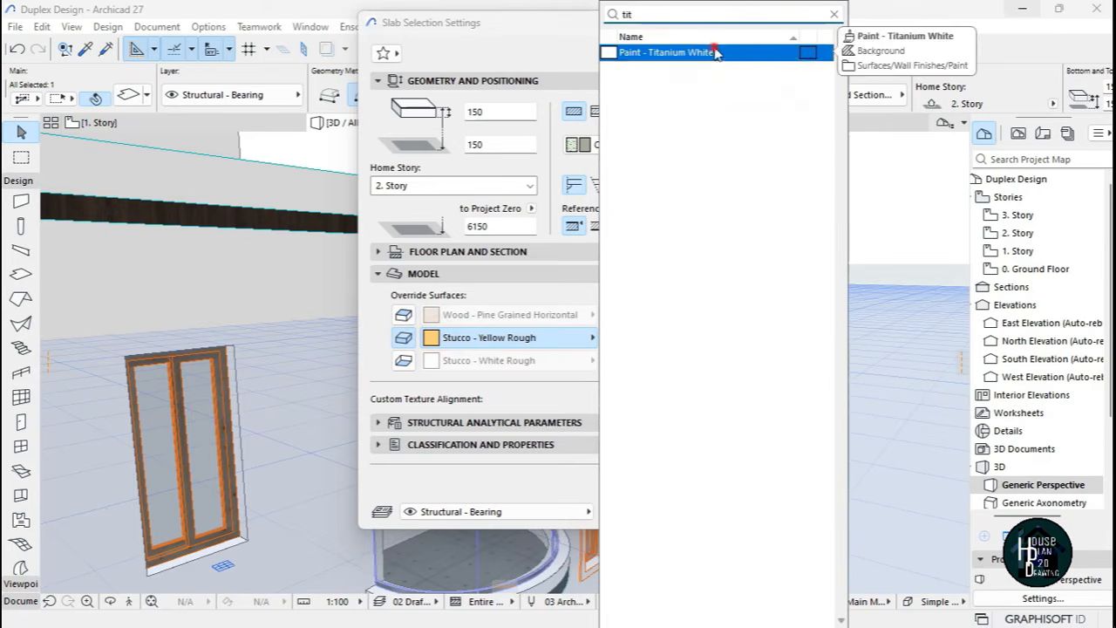
pyautogui.click(713, 53)
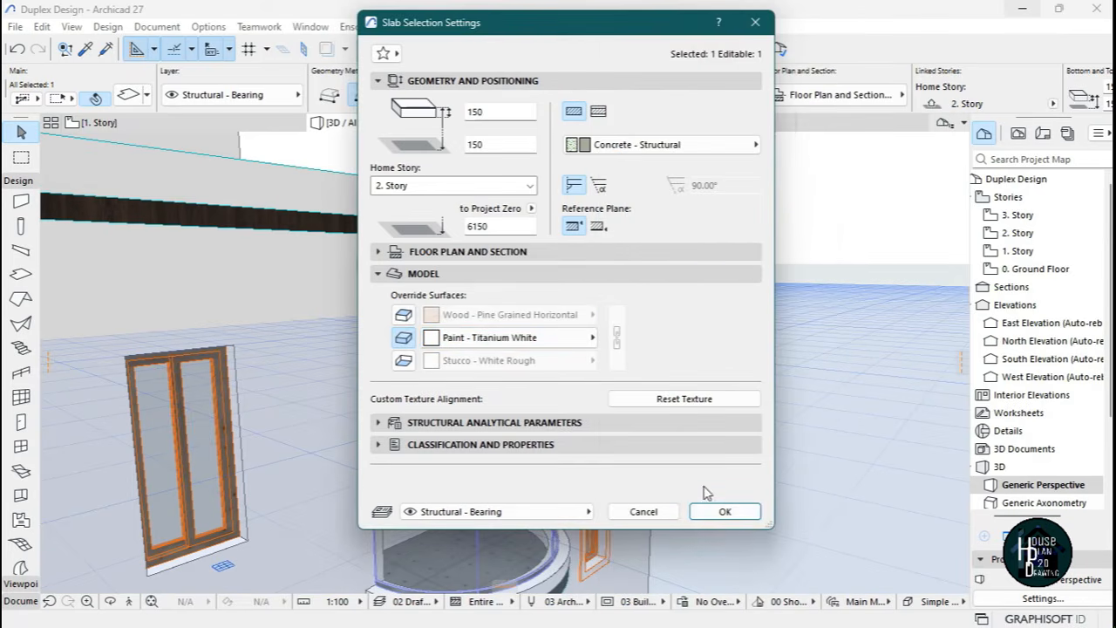
pyautogui.click(725, 511)
pyautogui.press('Escape')
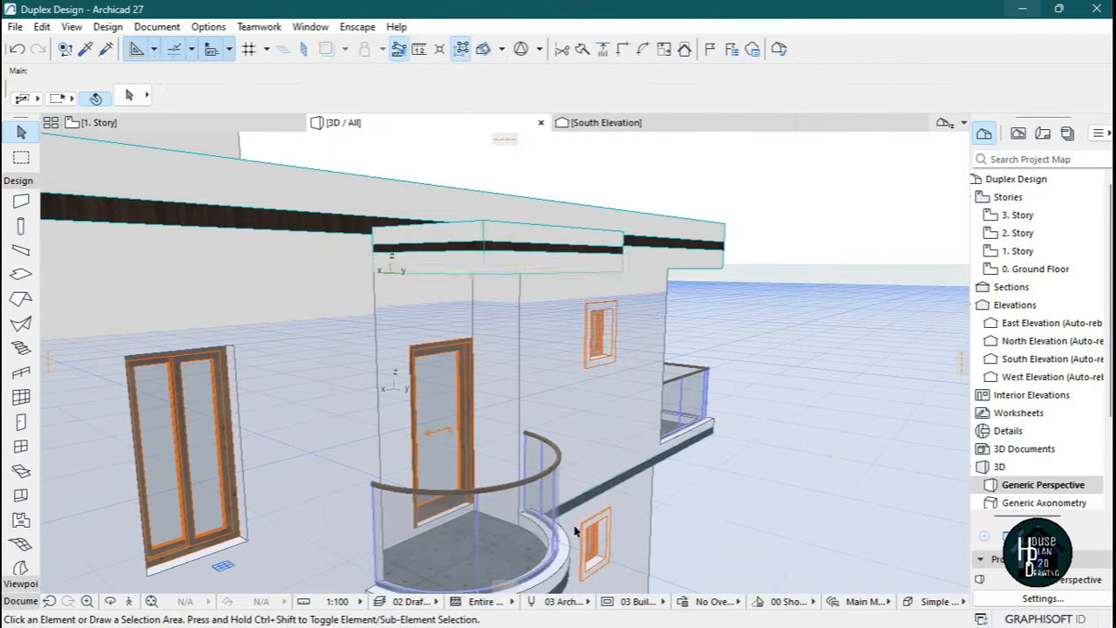
# Override the 1. Story floor slab's edge surface with Paint - Titanium White.
pyautogui.click(124, 602)
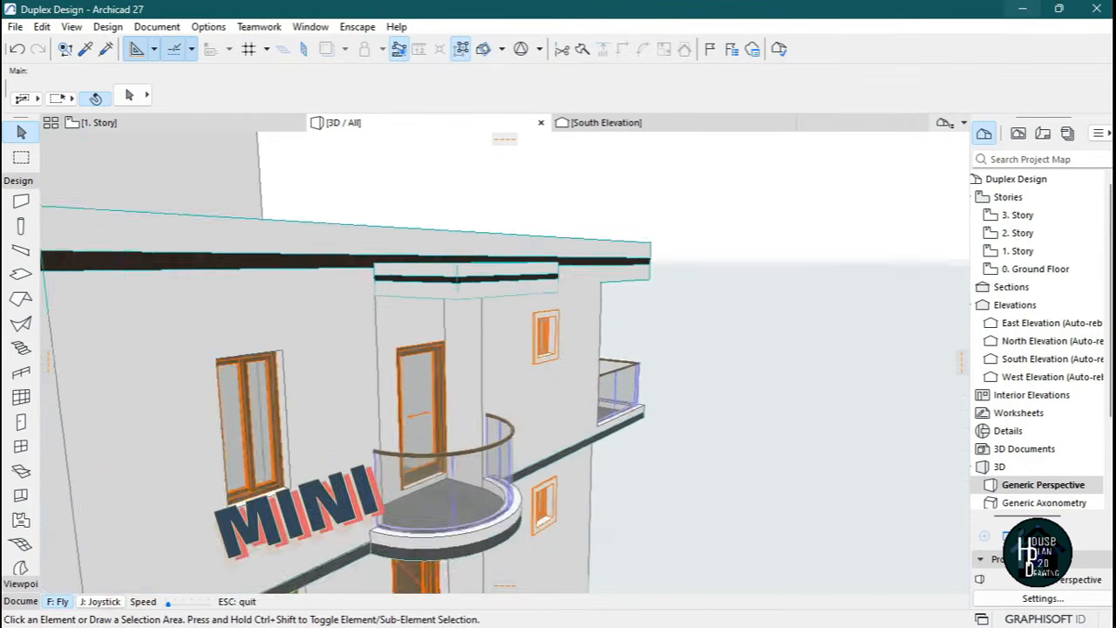
pyautogui.press('Up')
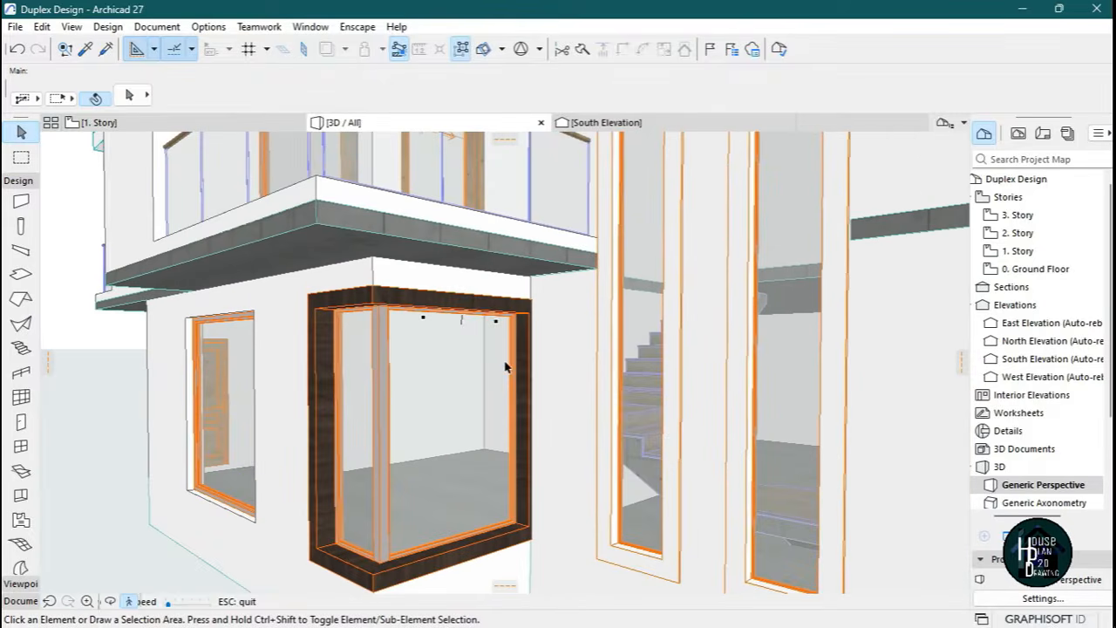
pyautogui.press('Escape')
pyautogui.click(327, 222)
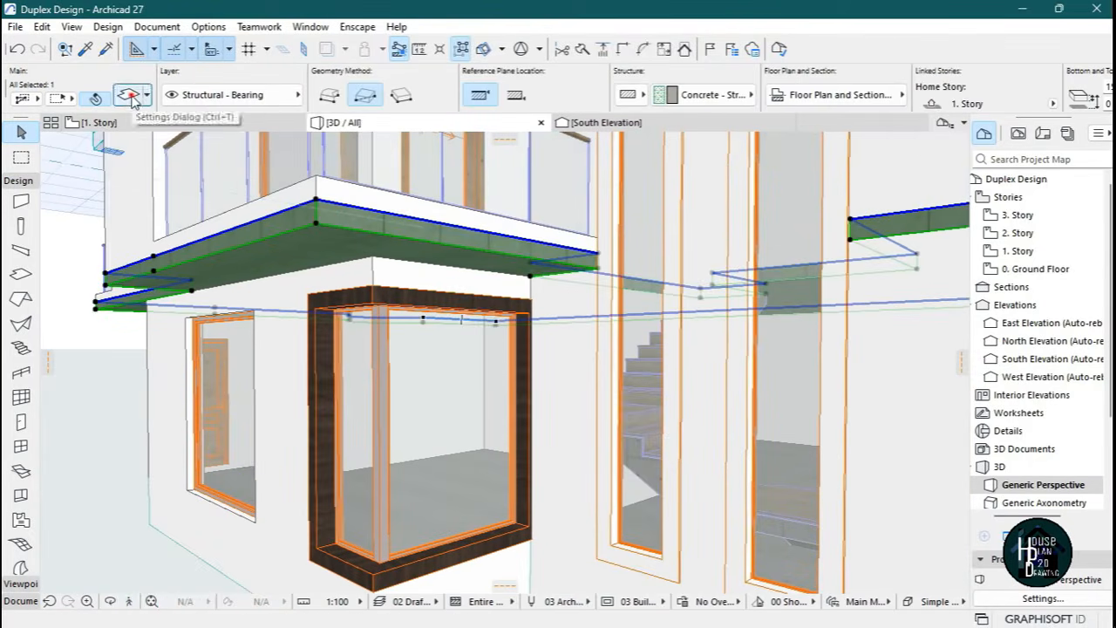
pyautogui.click(129, 95)
pyautogui.click(471, 340)
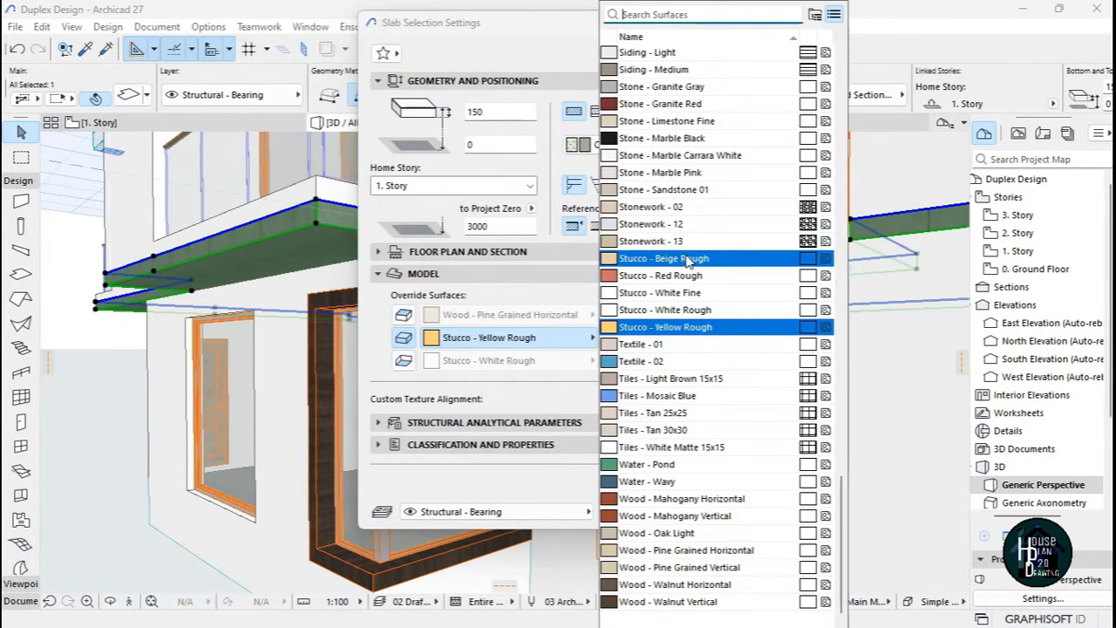
pyautogui.write('tit')
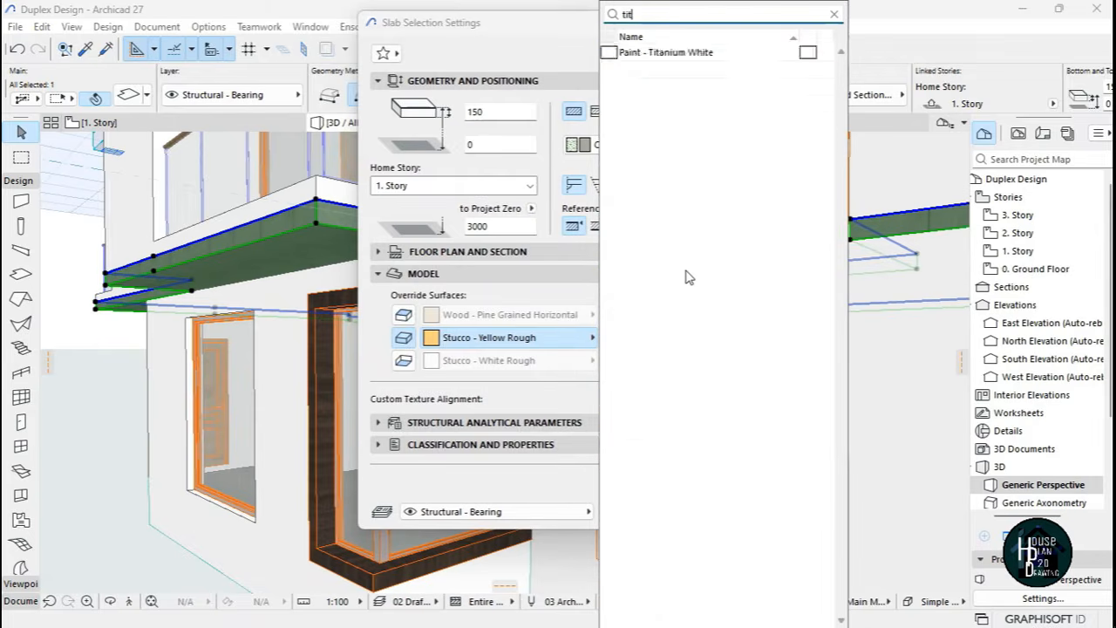
pyautogui.press('Return')
pyautogui.press('Return')
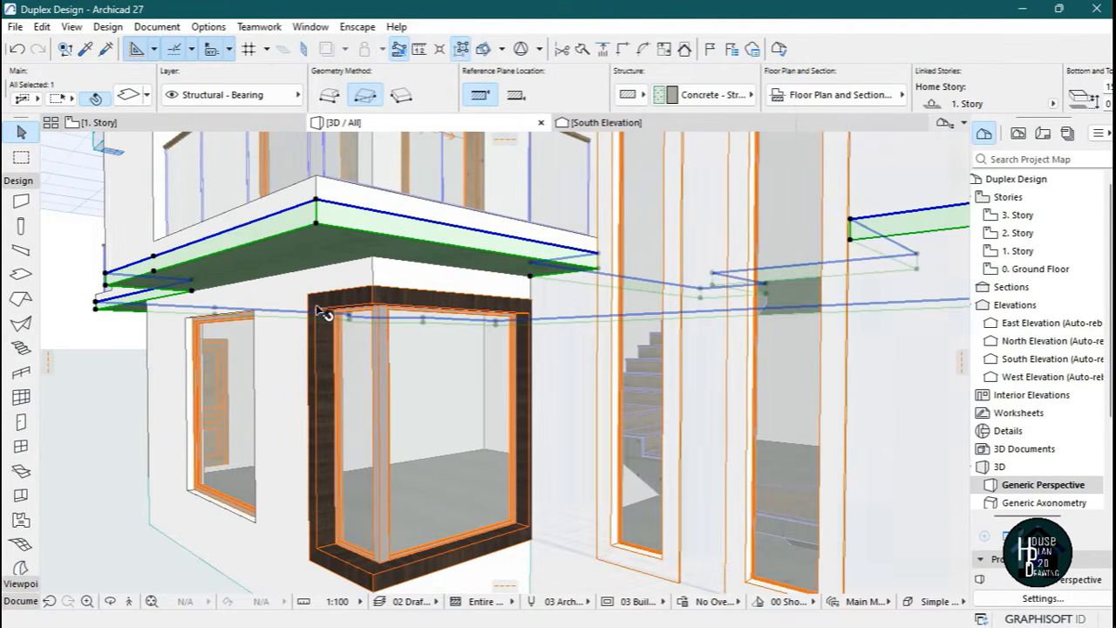
pyautogui.press('Escape')
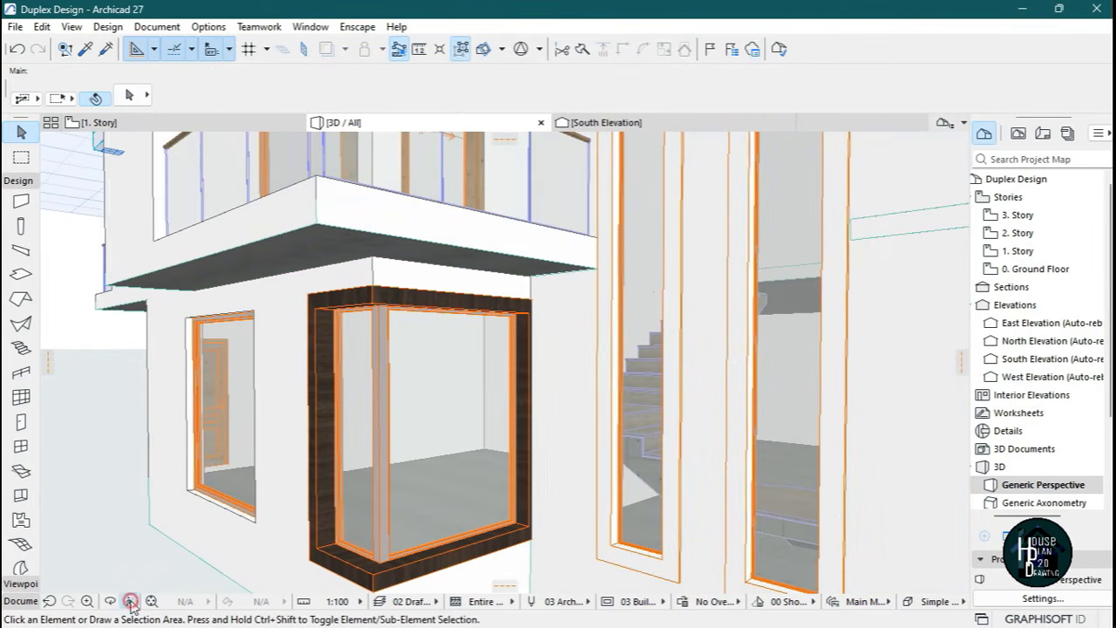
# Examine the exterior around the northwest entrance door, and open the Ground Floor plan at that corner.
pyautogui.click(130, 601)
pyautogui.press('Right')
pyautogui.press('Left')
pyautogui.press('Left')
pyautogui.press('Escape')
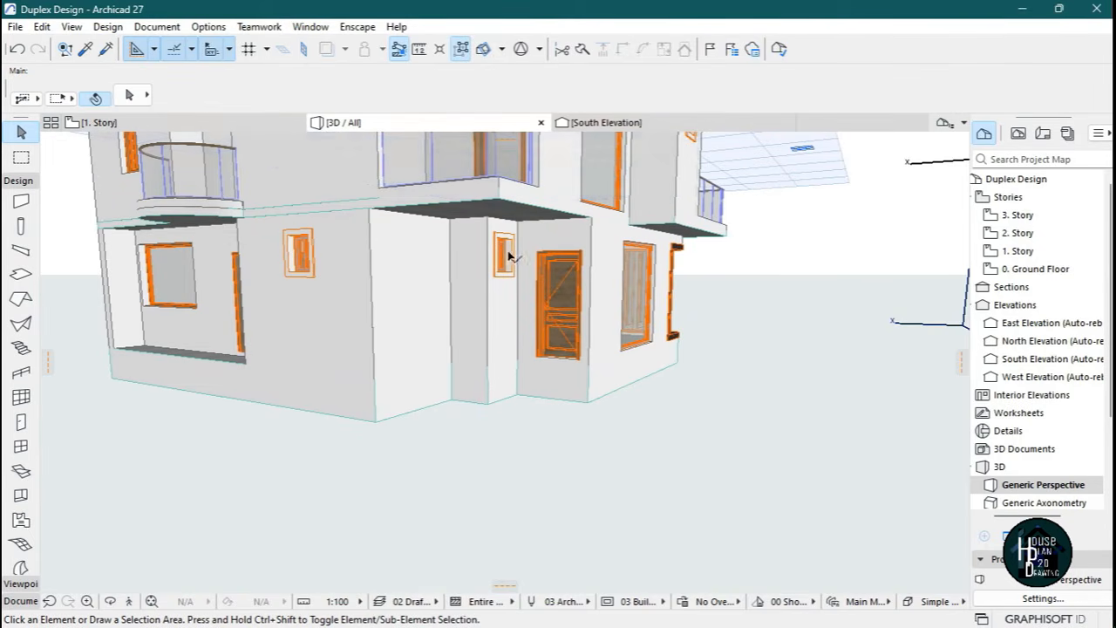
pyautogui.click(177, 122)
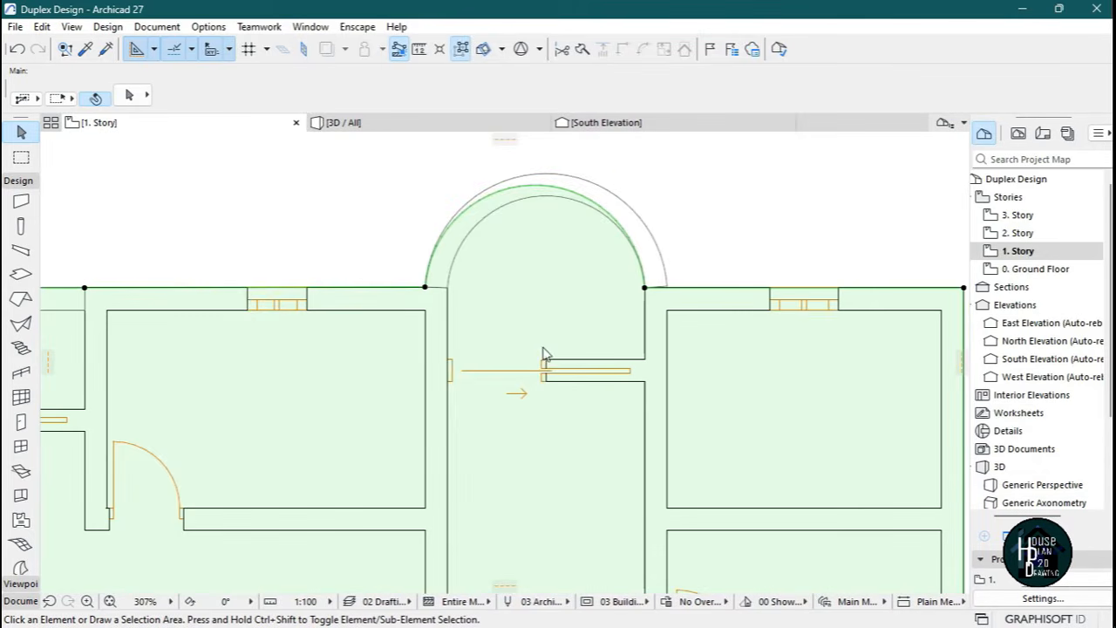
pyautogui.scroll(-5, 545, 373)
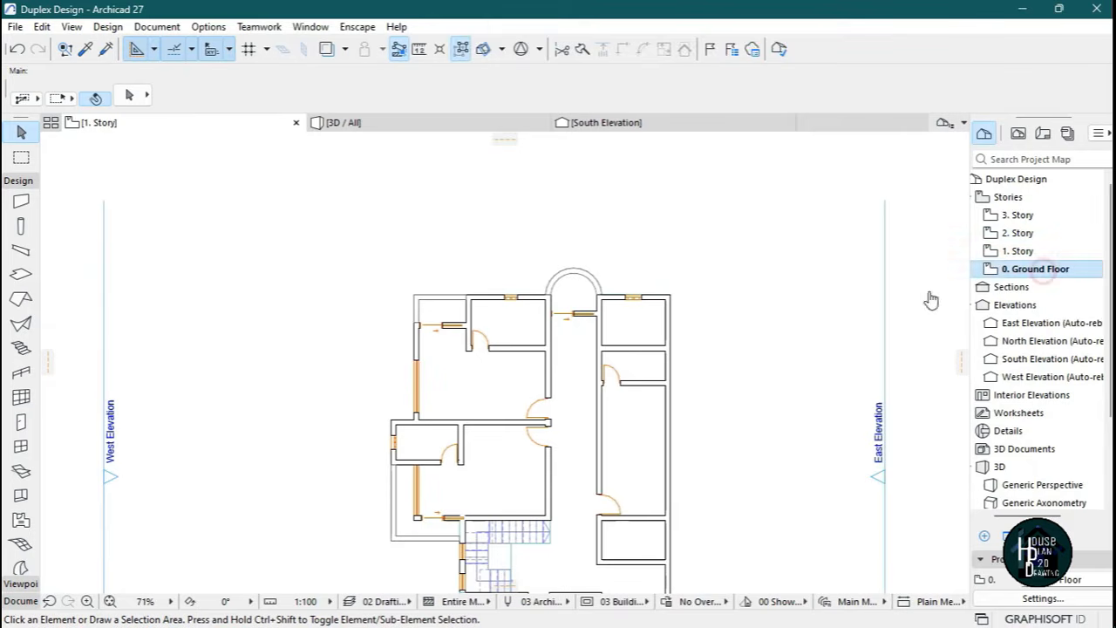
pyautogui.scroll(4, 428, 301)
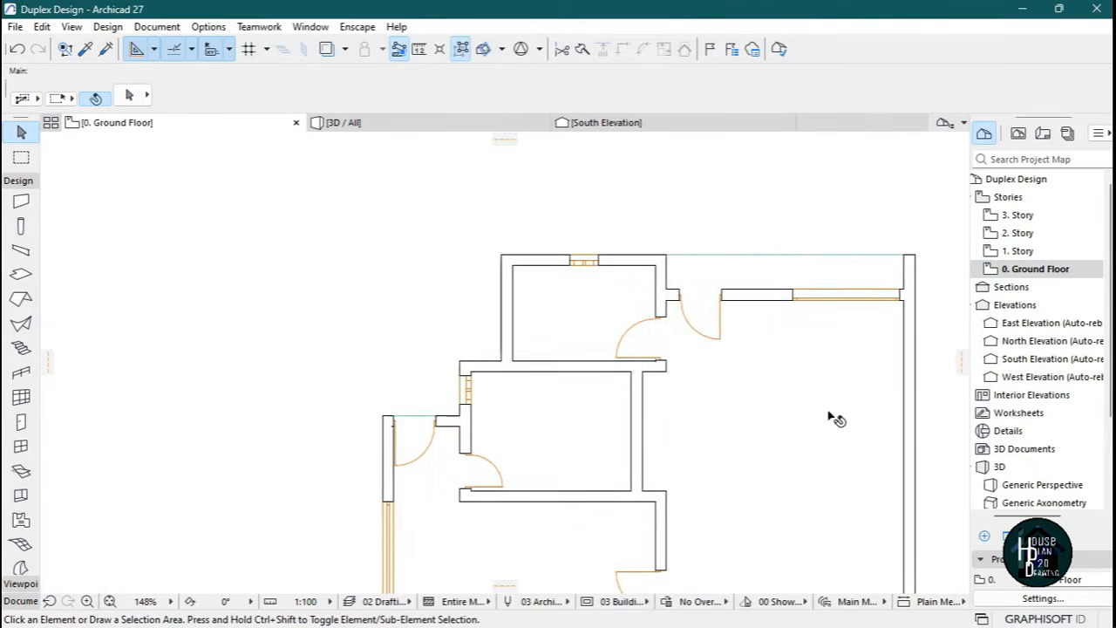
# Curve the Ground Floor slab's edge outside the northwest door into a rounded landing reaching the adjacent wall corner, and check it in 3D.
pyautogui.click(755, 399)
pyautogui.scroll(3, 475, 433)
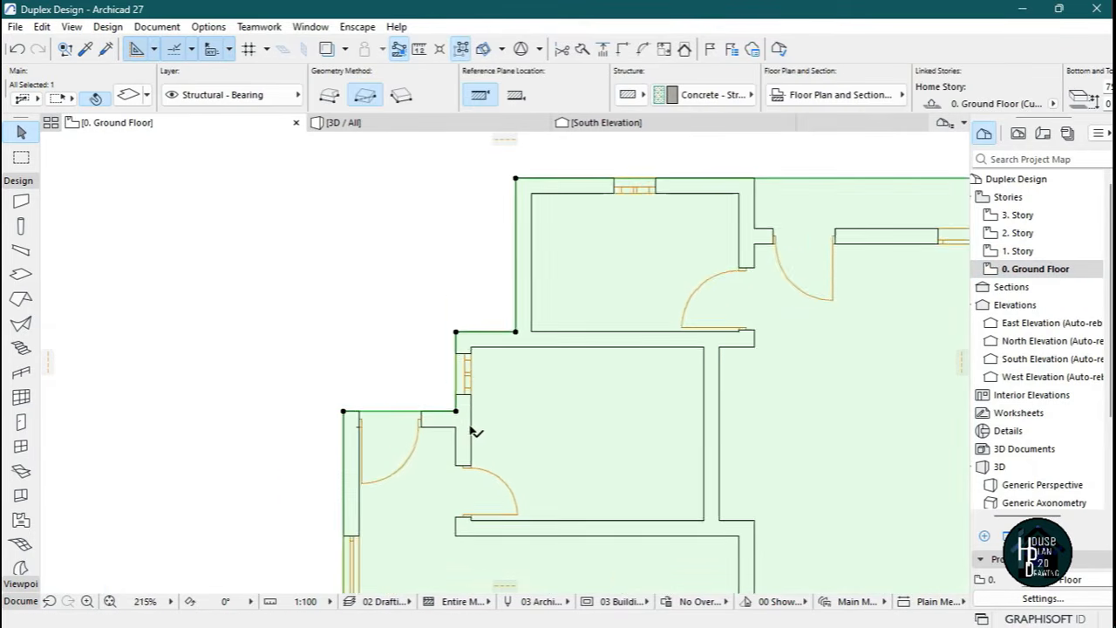
pyautogui.scroll(-3, 444, 386)
pyautogui.scroll(4, 418, 439)
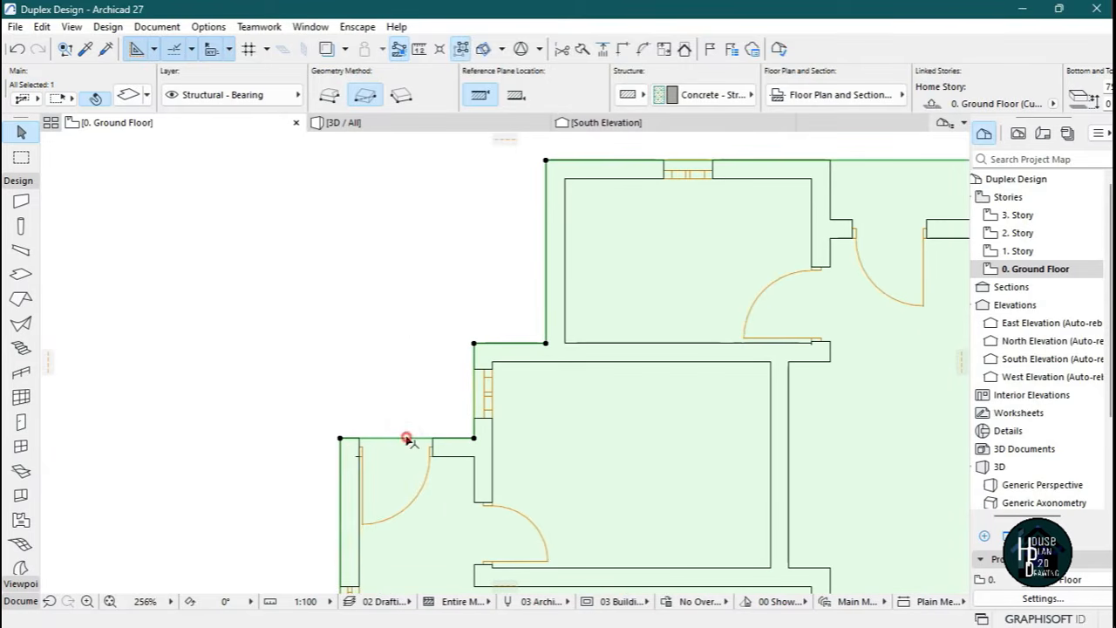
pyautogui.click(407, 437)
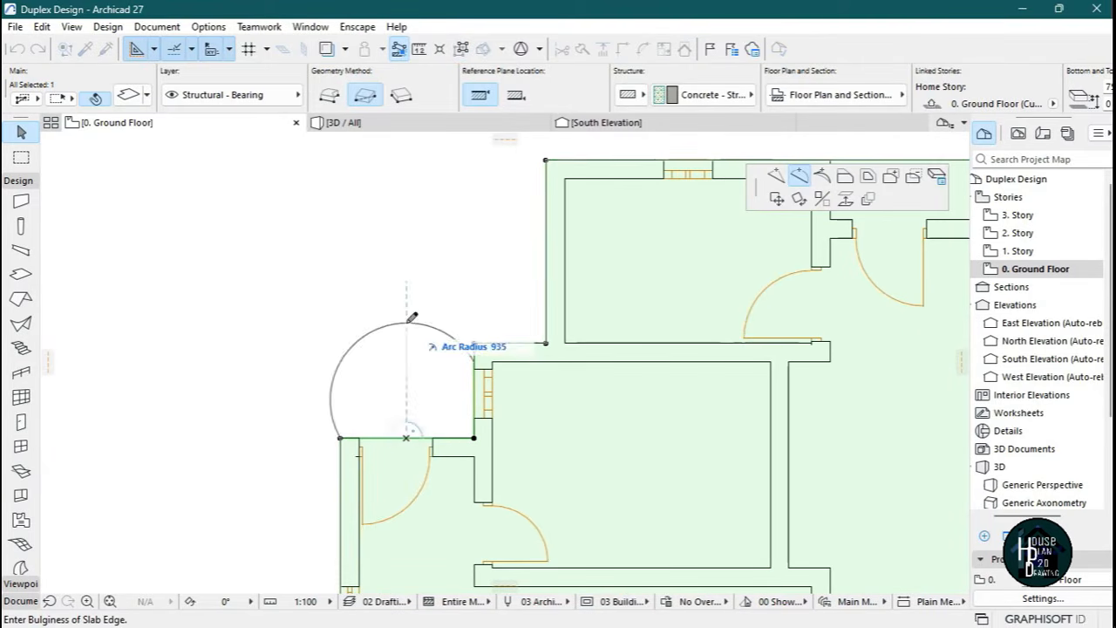
pyautogui.click(473, 343)
pyautogui.press('F3')
pyautogui.click(128, 600)
pyautogui.press('Up')
pyautogui.press('Escape')
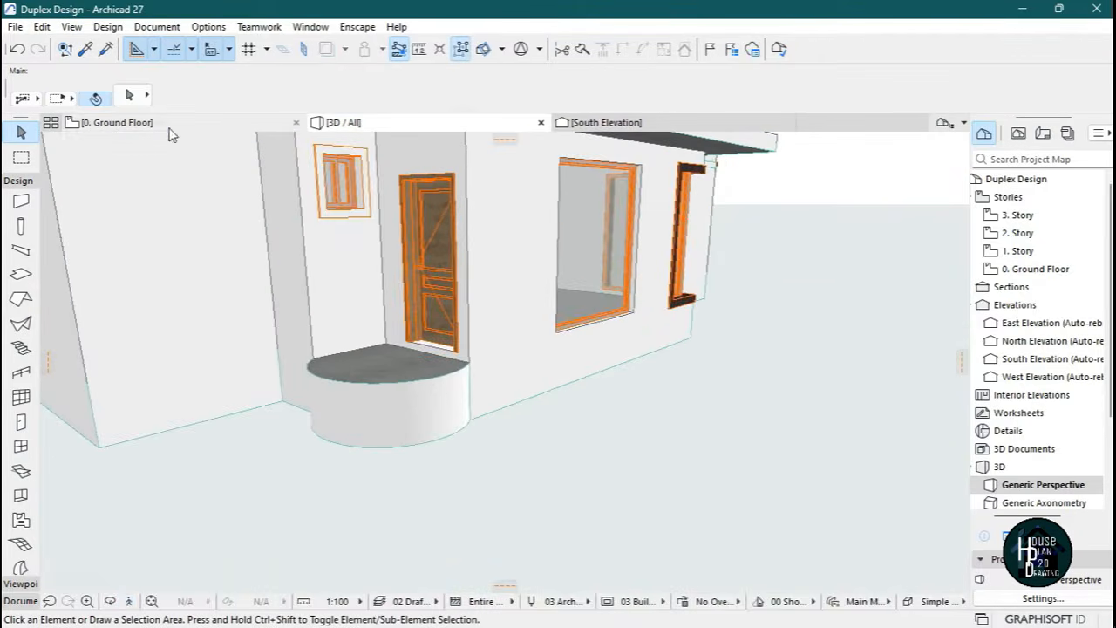
# Copy the four front entrance step slabs and place the copy beside the rounded landing at the northwest door.
pyautogui.click(155, 122)
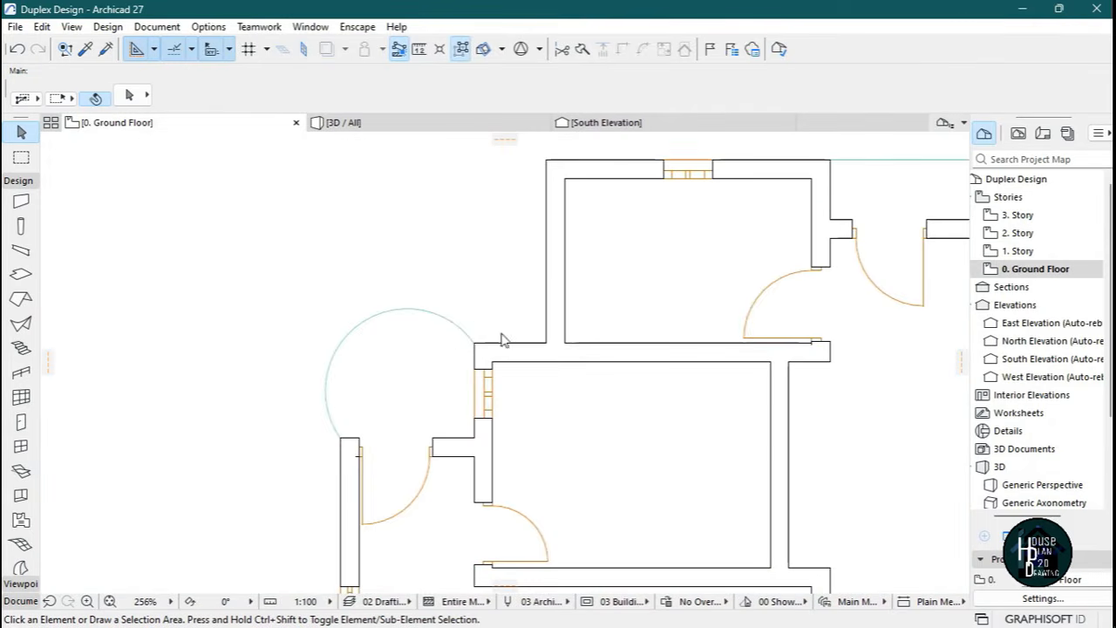
pyautogui.scroll(-10, 448, 314)
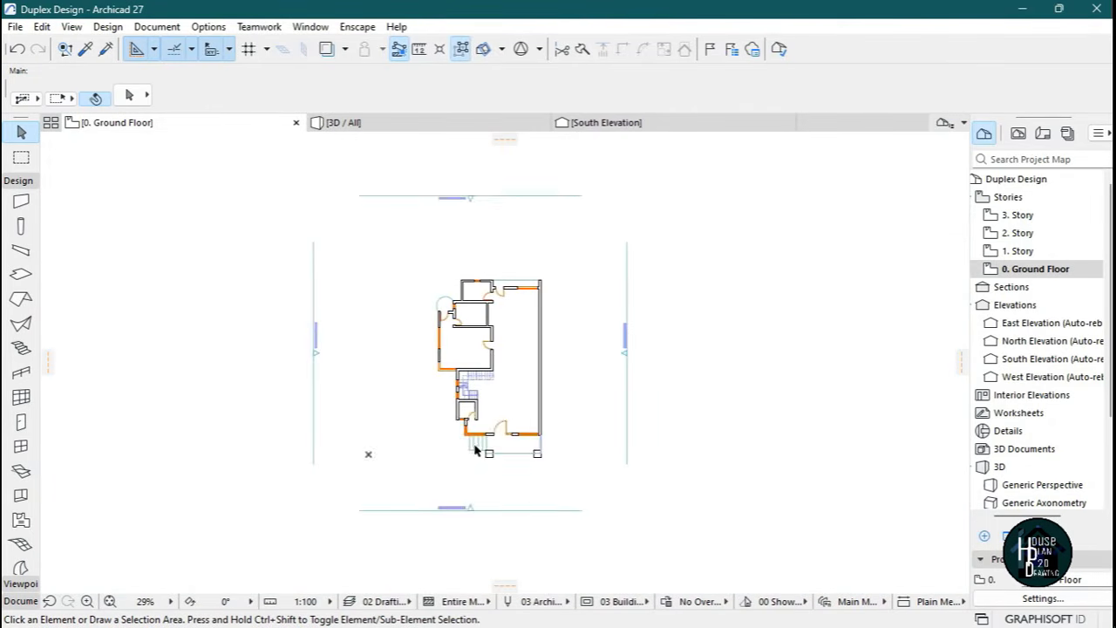
pyautogui.scroll(12, 475, 448)
pyautogui.click(415, 365)
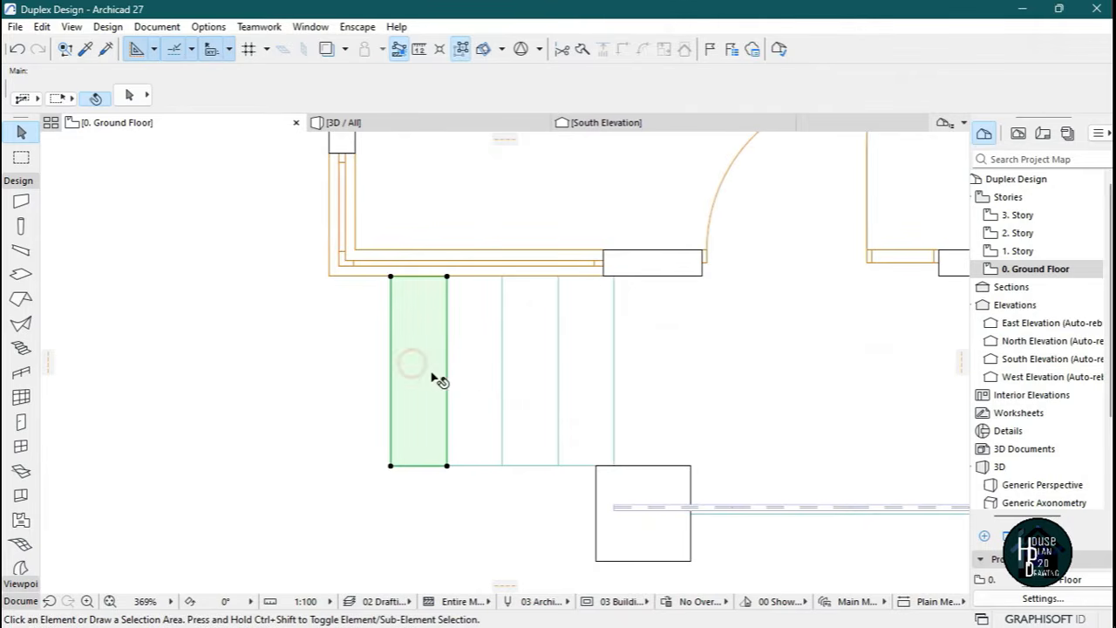
pyautogui.keyDown('shift'); pyautogui.click(471, 387); pyautogui.keyUp('shift')
pyautogui.keyDown('shift'); pyautogui.click(530, 385); pyautogui.keyUp('shift')
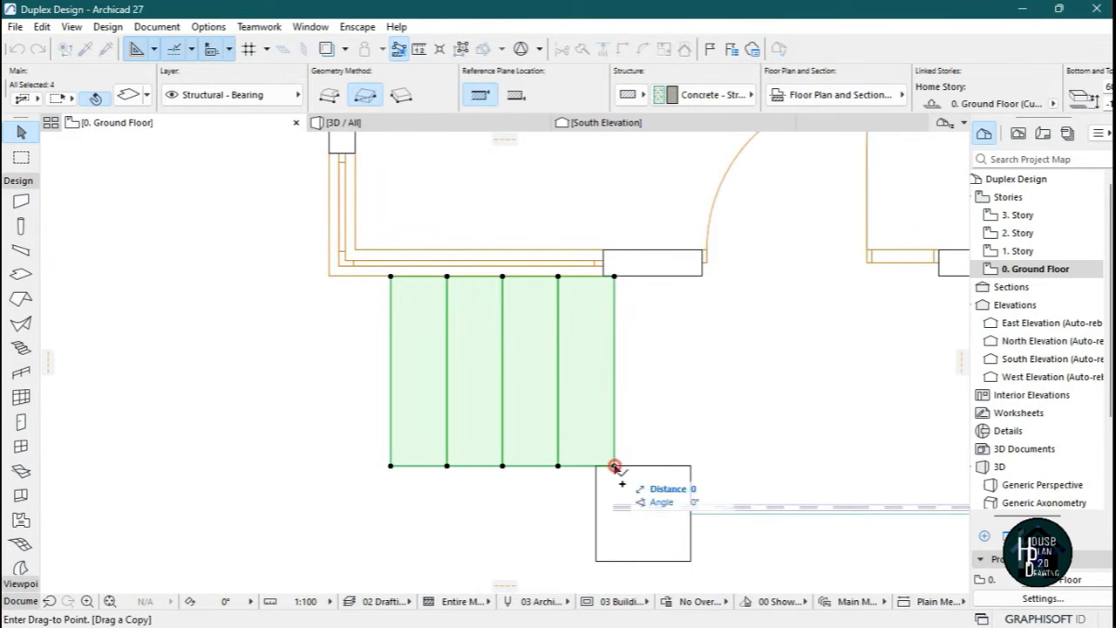
pyautogui.click(615, 466)
pyautogui.scroll(-8, 567, 493)
pyautogui.scroll(6, 494, 238)
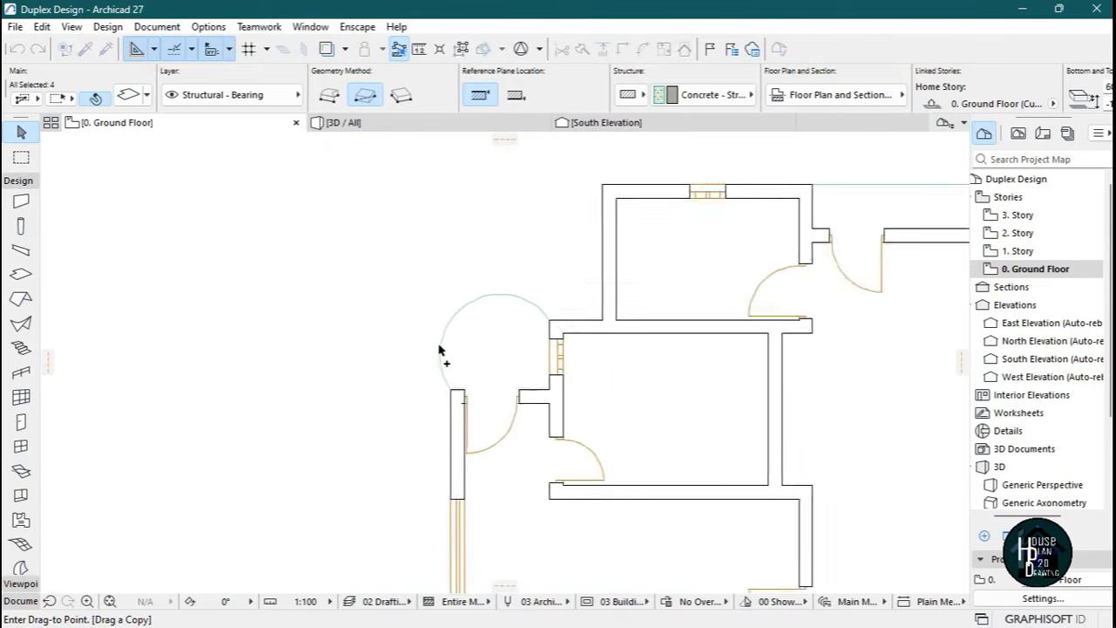
pyautogui.scroll(2, 439, 349)
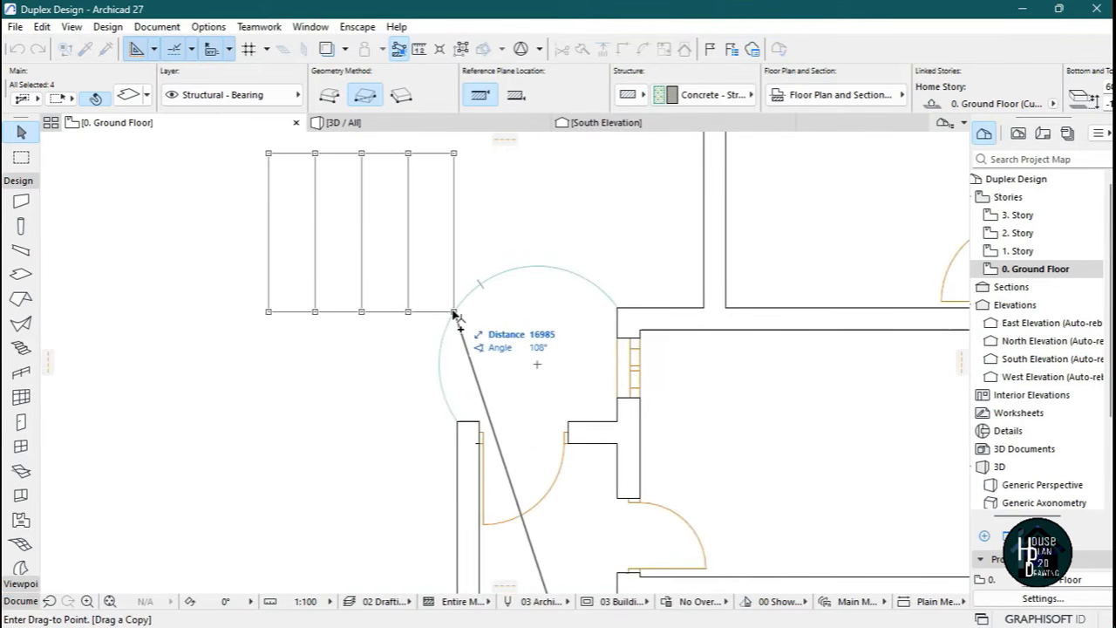
pyautogui.click(451, 316)
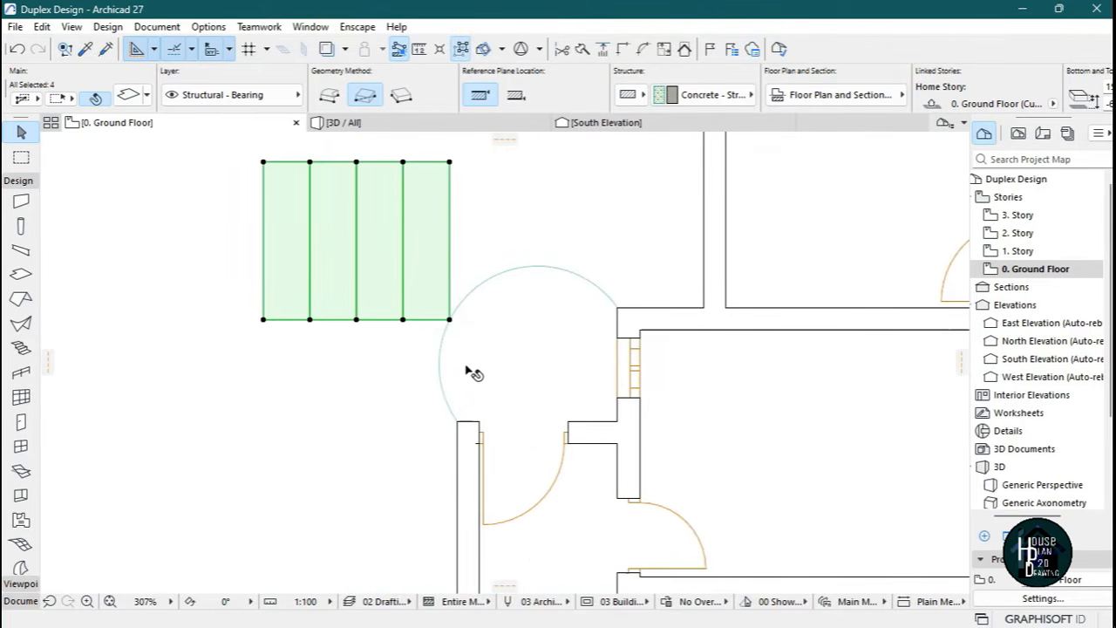
# Rotate the copied steps 90° clockwise and move them so their inner east corner sits on the rounded landing's arc.
pyautogui.hotkey('ctrl', 'e')
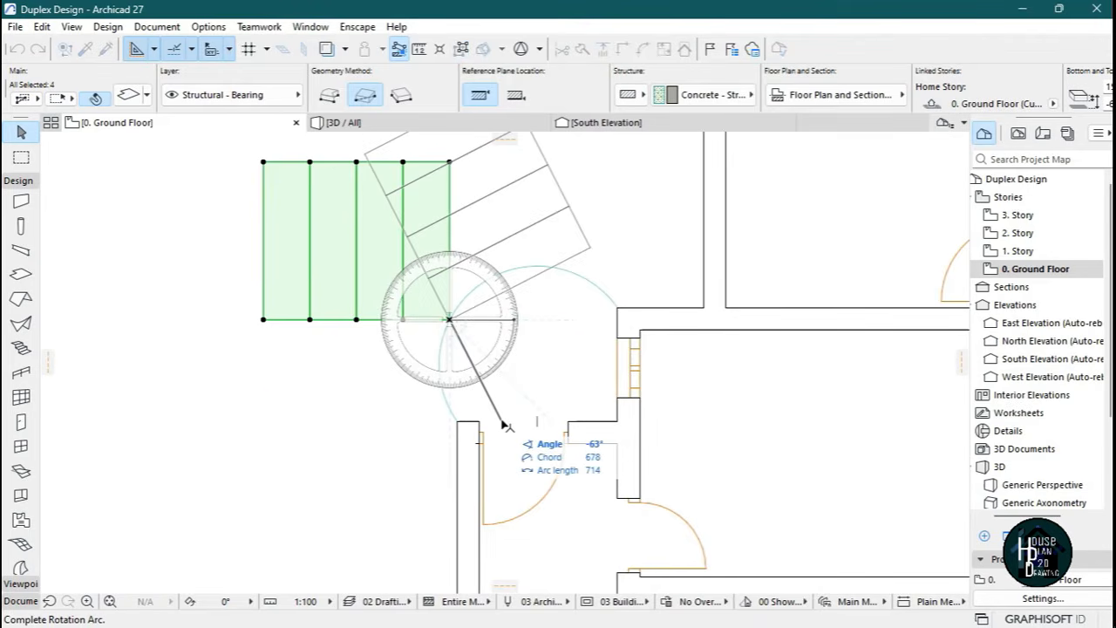
pyautogui.click(449, 490)
pyautogui.scroll(5, 598, 266)
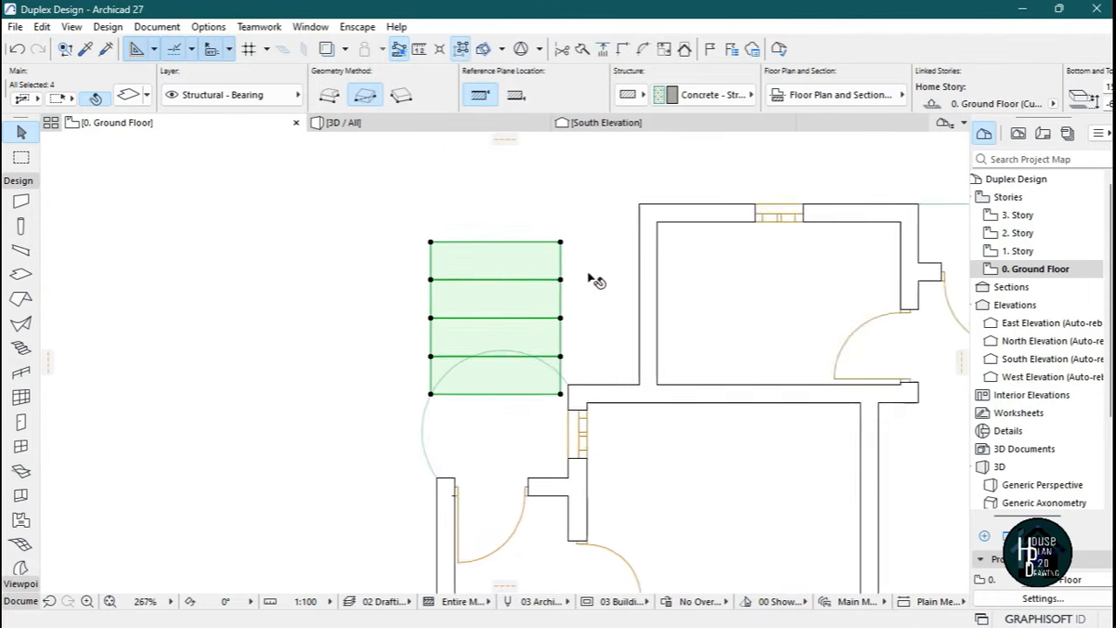
pyautogui.hotkey('ctrl', 'd')
pyautogui.click(538, 404)
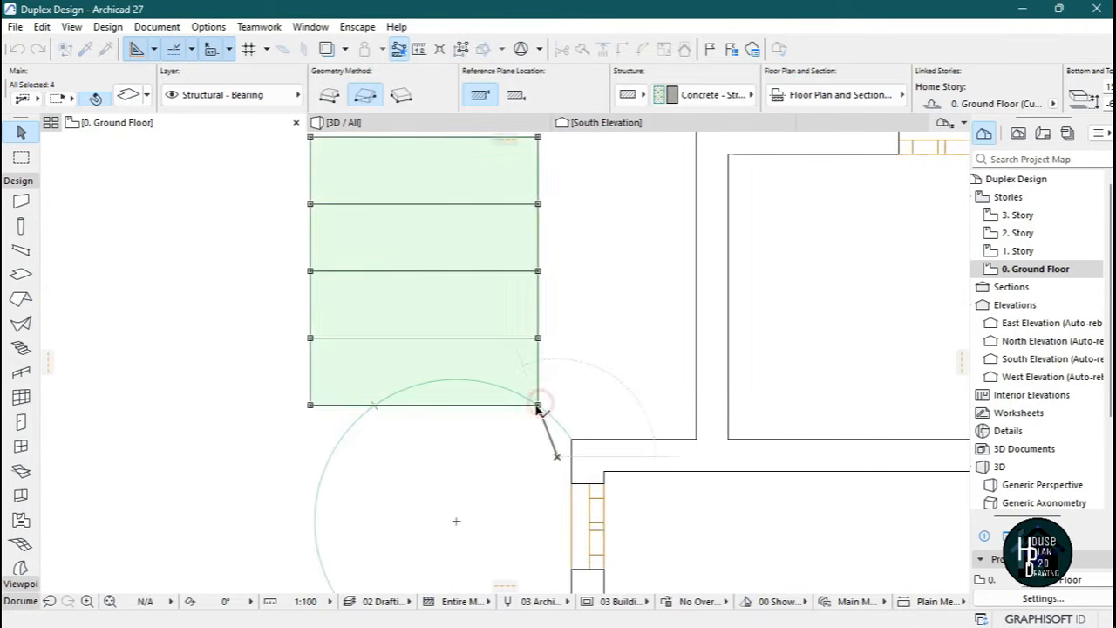
pyautogui.scroll(-3, 554, 366)
pyautogui.scroll(3, 479, 366)
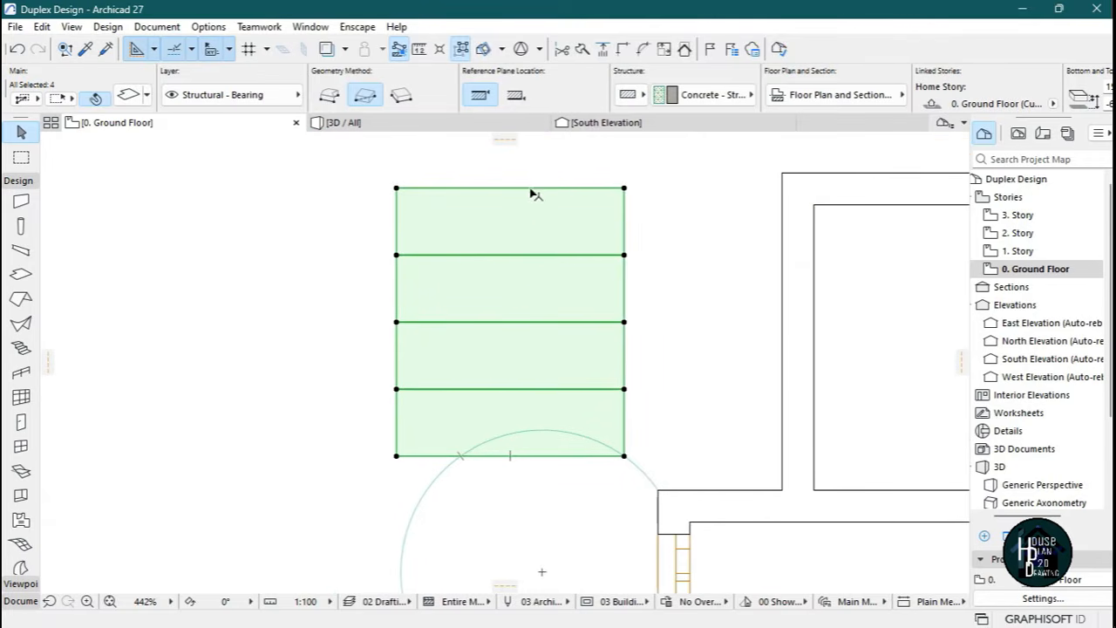
# Shorten the copied flight by offsetting the outer edges of its four step slabs toward the landing for shallower treads.
pyautogui.click(532, 187)
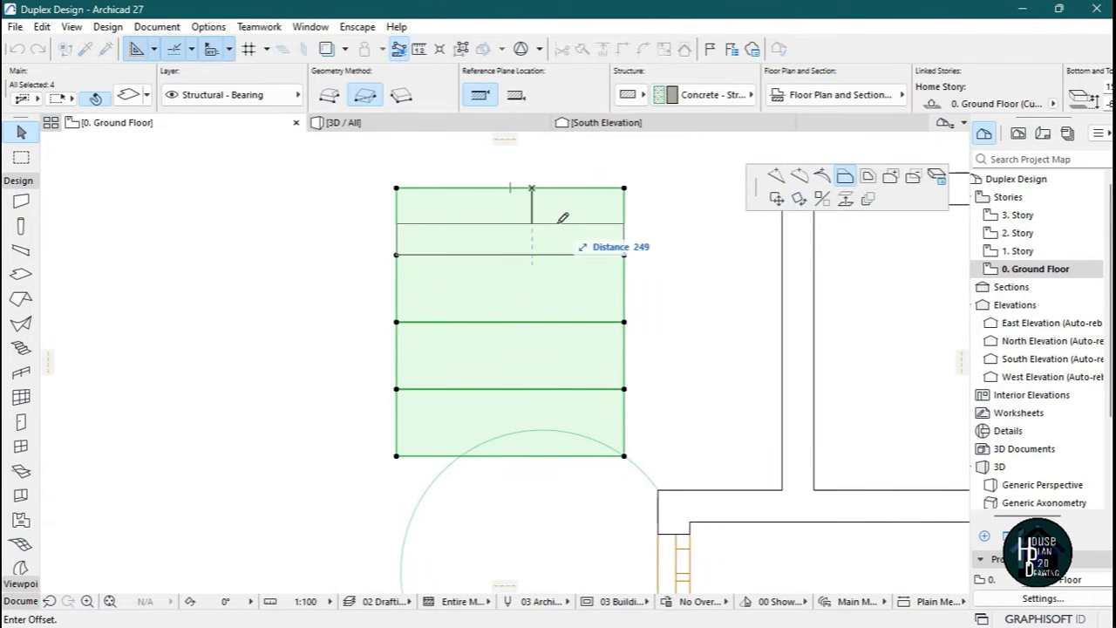
pyautogui.click(558, 223)
pyautogui.click(557, 255)
pyautogui.click(559, 290)
pyautogui.click(568, 389)
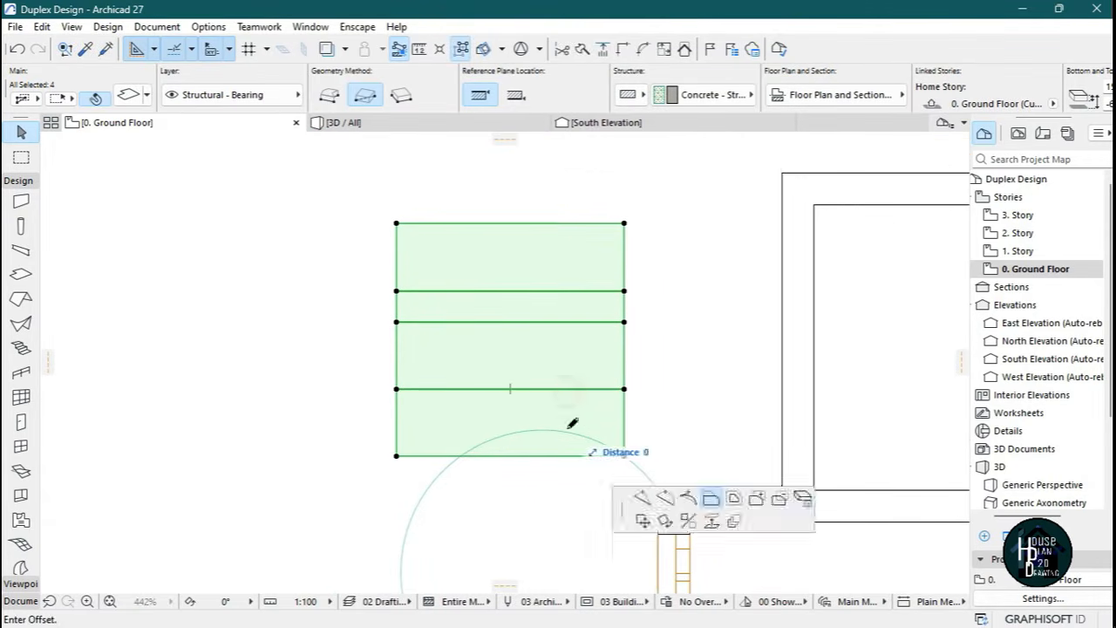
pyautogui.click(580, 405)
pyautogui.click(583, 321)
pyautogui.click(590, 358)
pyautogui.click(594, 289)
pyautogui.click(595, 320)
pyautogui.click(592, 223)
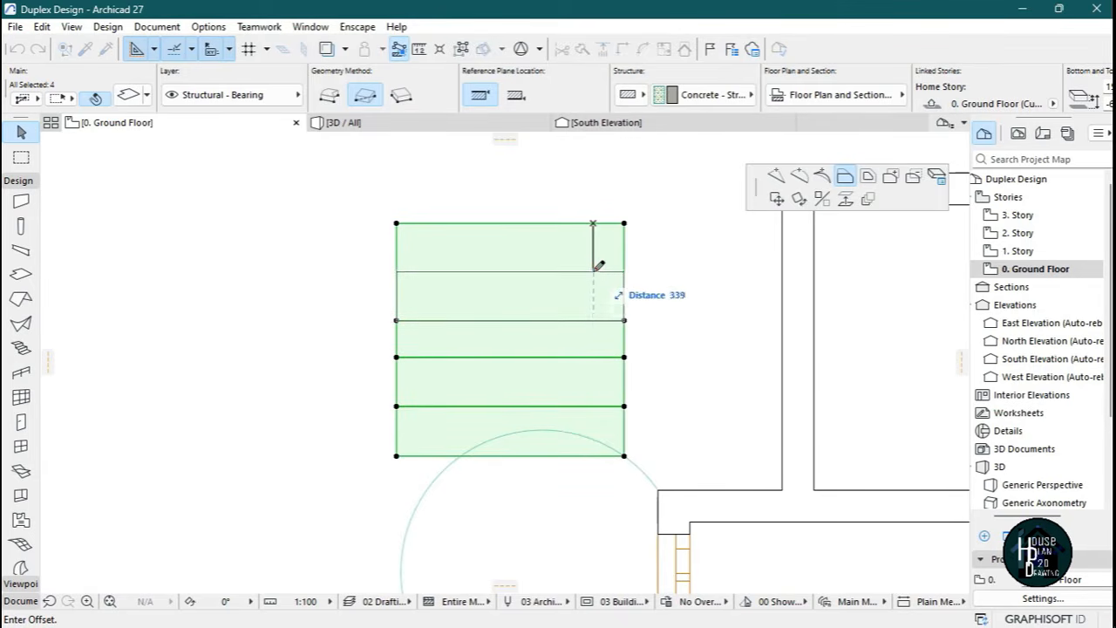
pyautogui.click(595, 282)
pyautogui.press('Escape')
# Inspect the new steps in 3D, and examine the whole house from the front and from above the open roof.
pyautogui.click(425, 123)
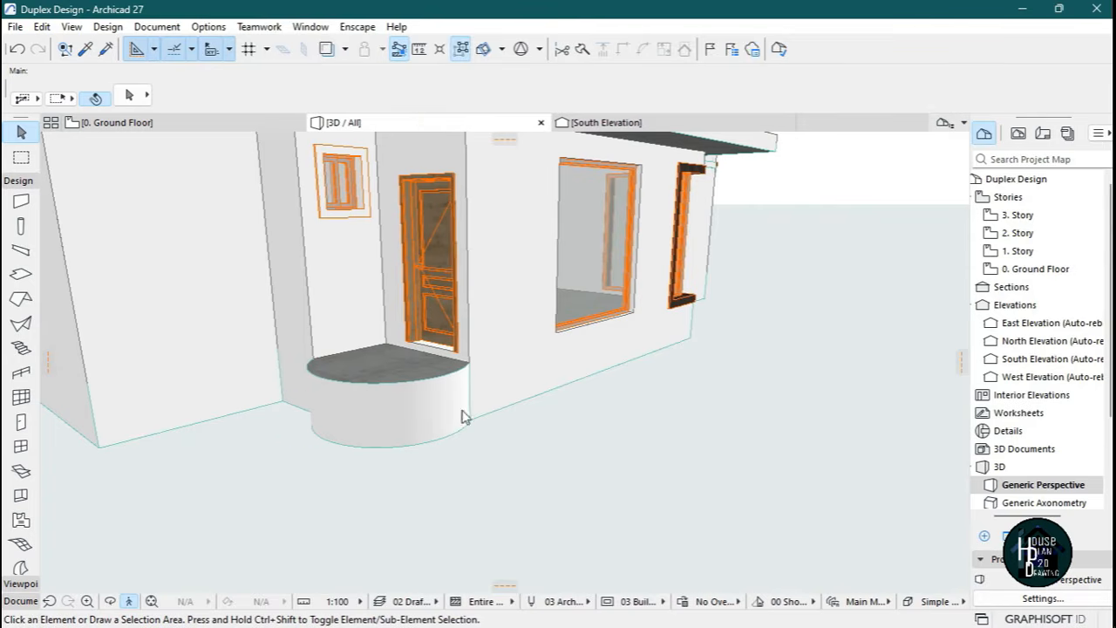
pyautogui.click(130, 601)
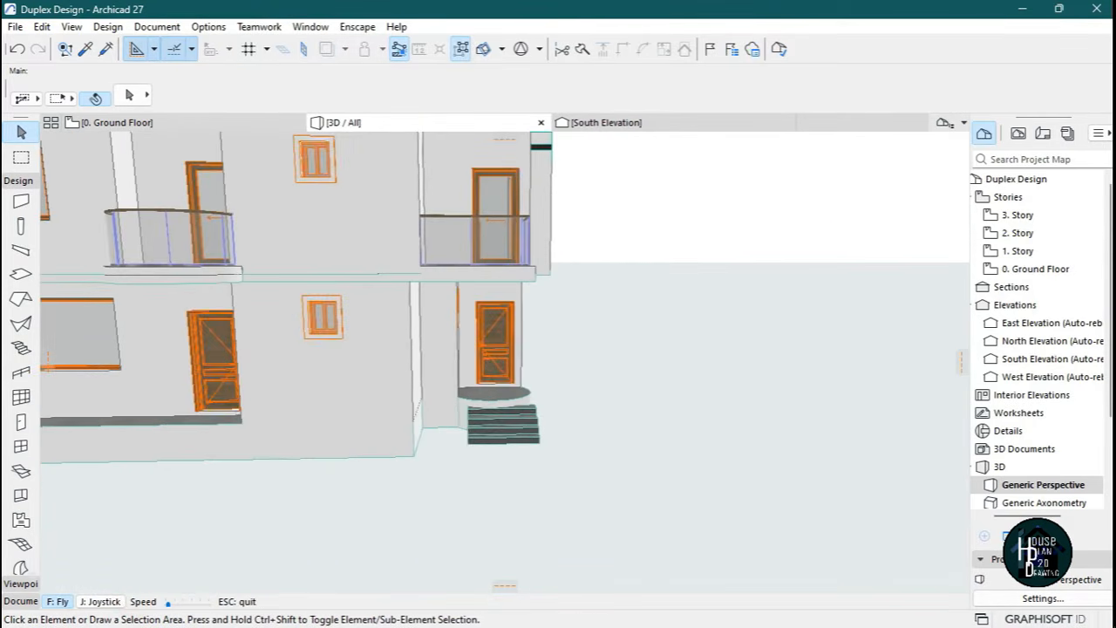
pyautogui.press('Down')
pyautogui.press('Right')
pyautogui.press('Right')
pyautogui.press('Up')
pyautogui.press('Right')
pyautogui.press('Down')
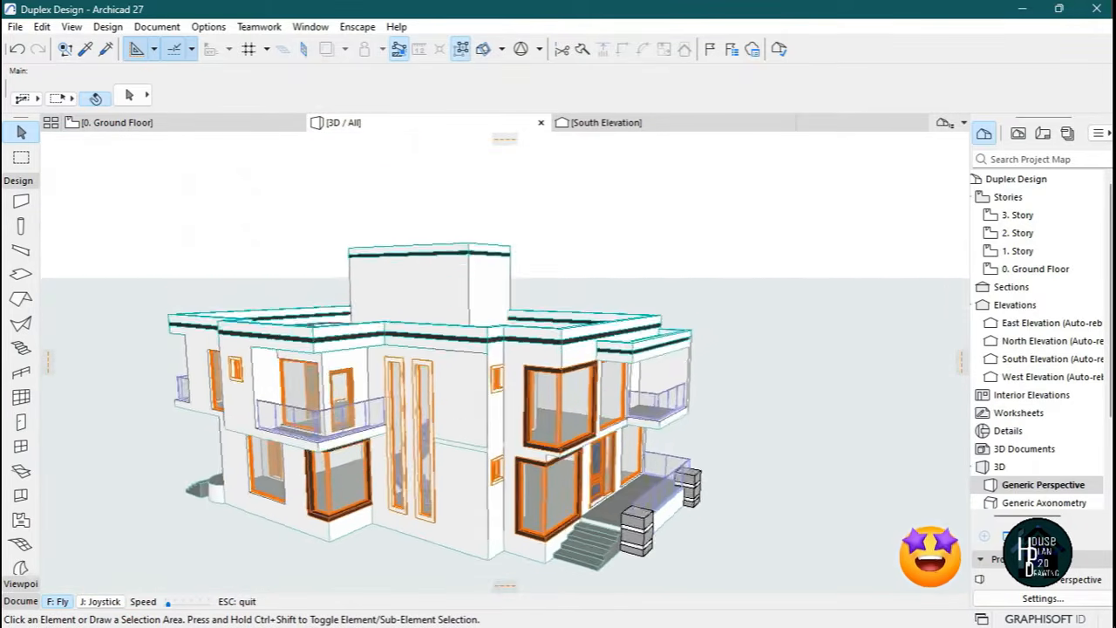
pyautogui.press('pageup')
pyautogui.press('Right')
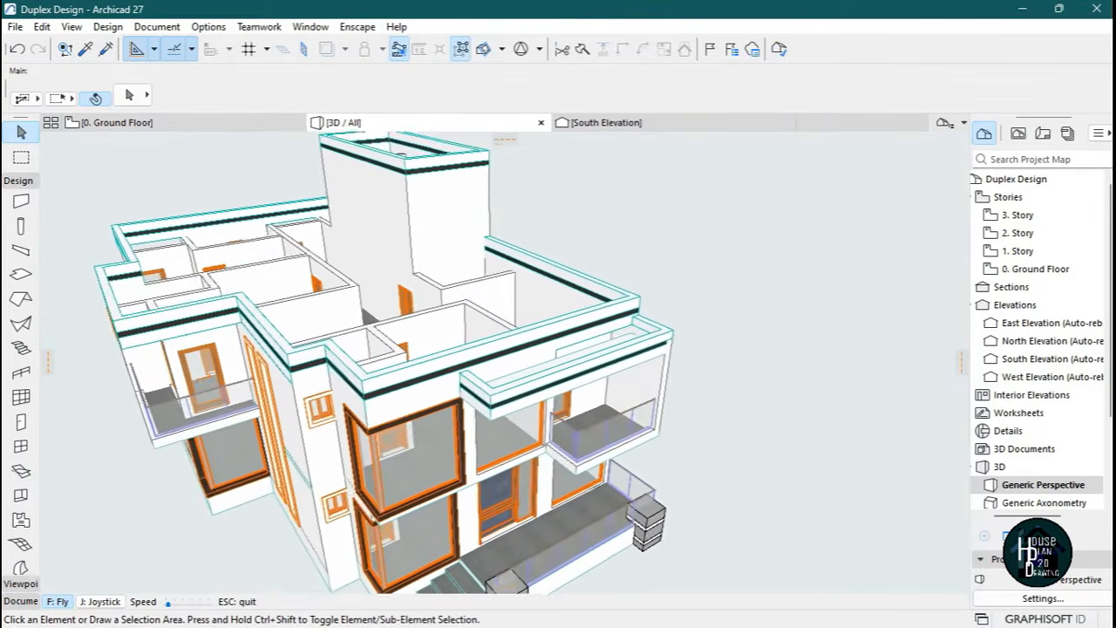
pyautogui.press('Escape')
# Open the 2. Story floor plan and examine the parapet outline enclosing the open roof area.
pyautogui.click(199, 123)
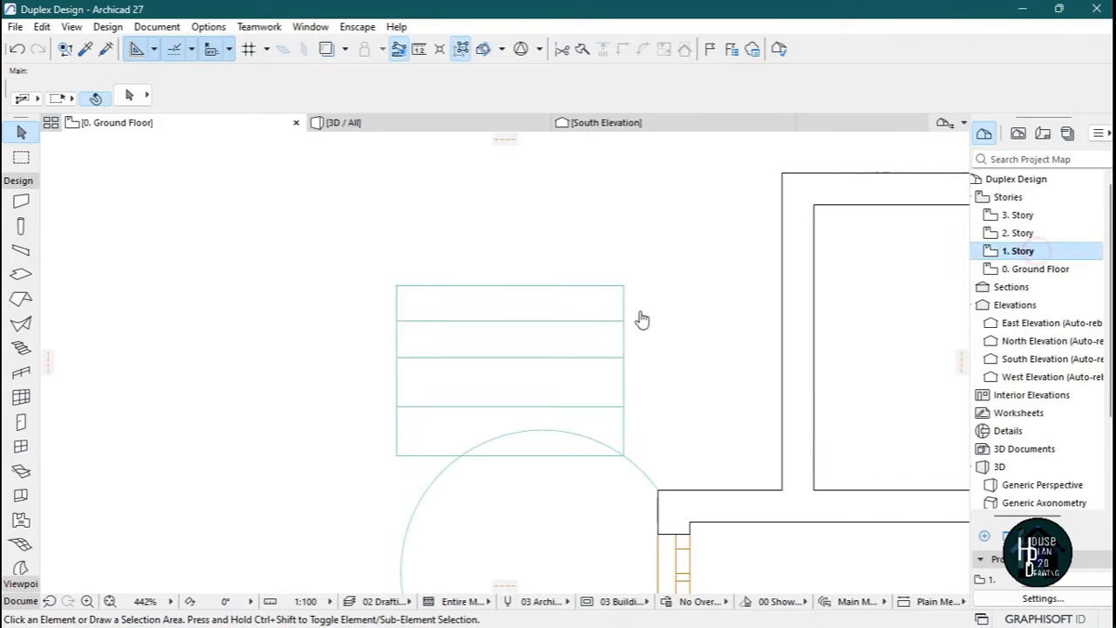
pyautogui.scroll(-8, 463, 316)
pyautogui.scroll(2, 515, 373)
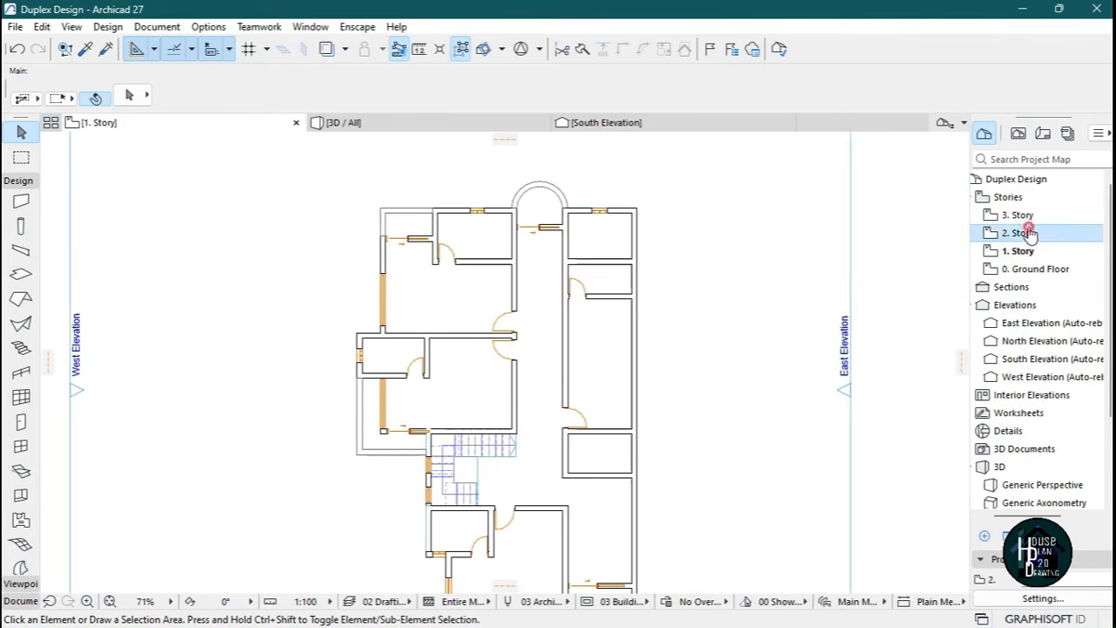
pyautogui.scroll(-4, 455, 282)
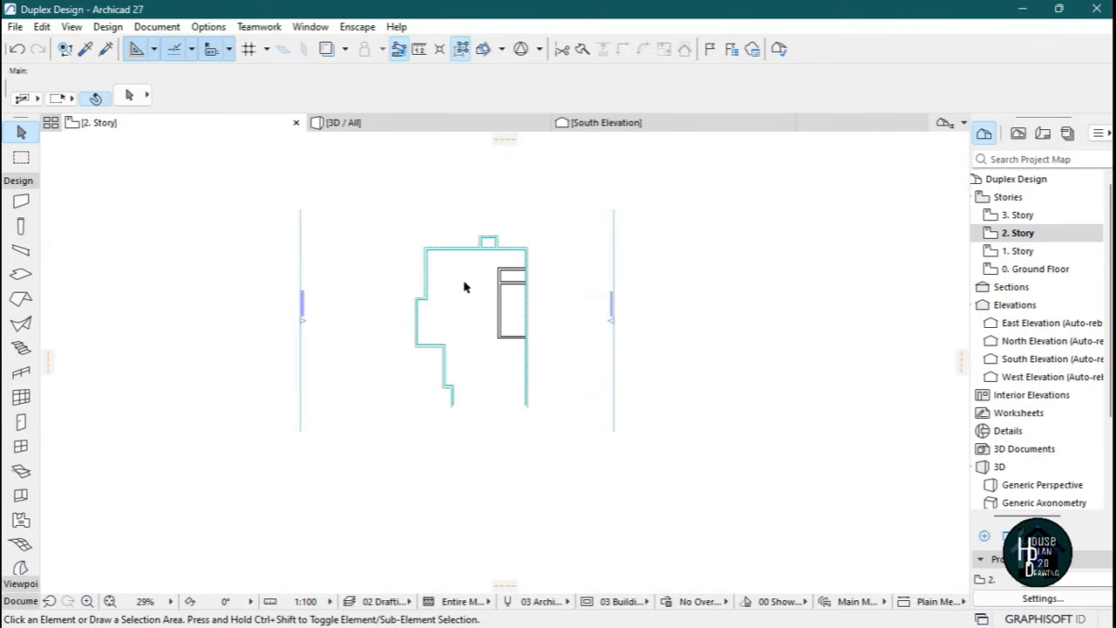
pyautogui.scroll(2, 471, 338)
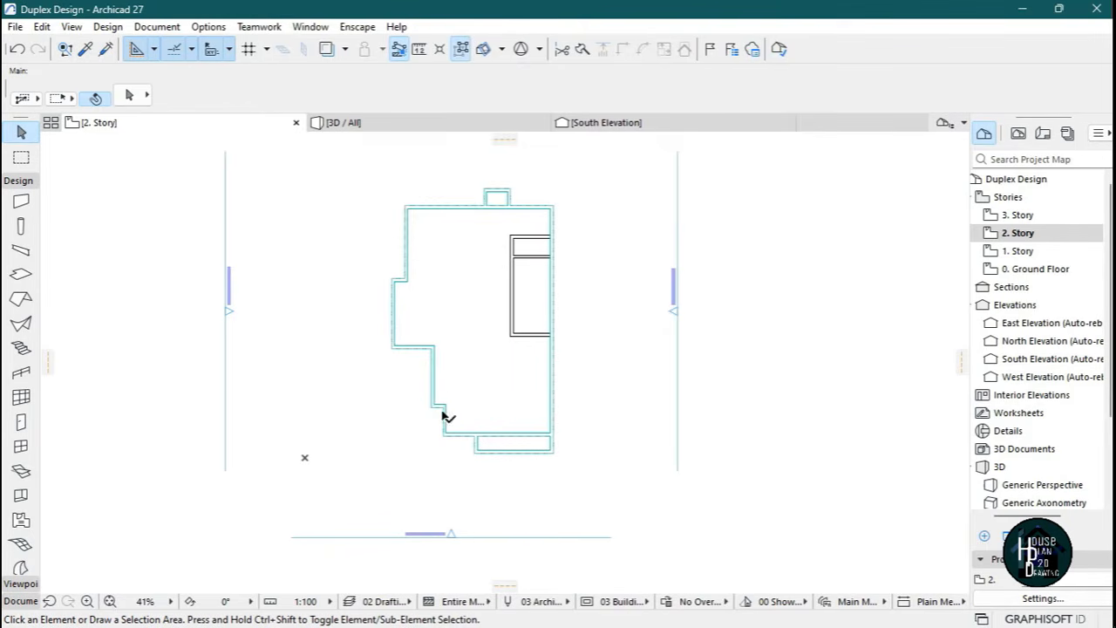
pyautogui.scroll(4, 449, 332)
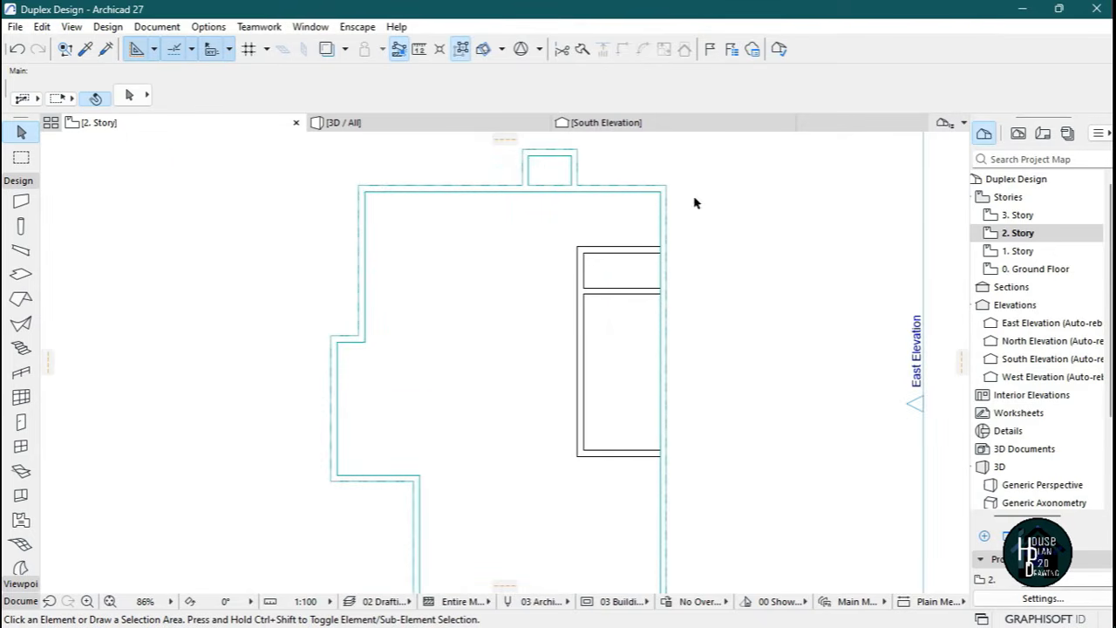
pyautogui.scroll(-2, 563, 209)
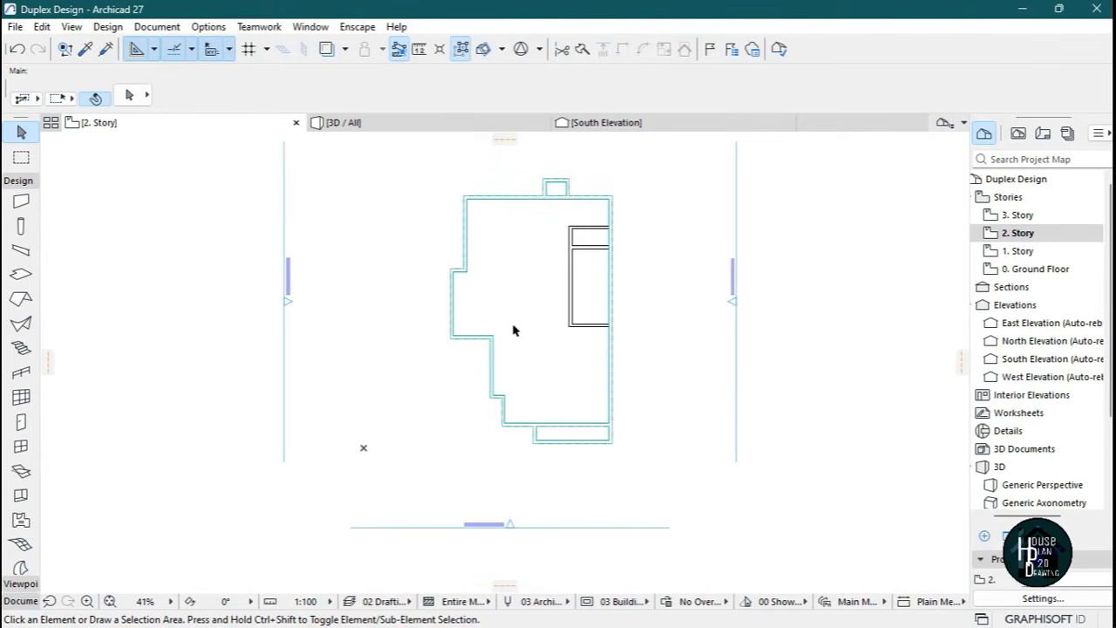
pyautogui.scroll(-1, 513, 330)
pyautogui.scroll(1, 501, 281)
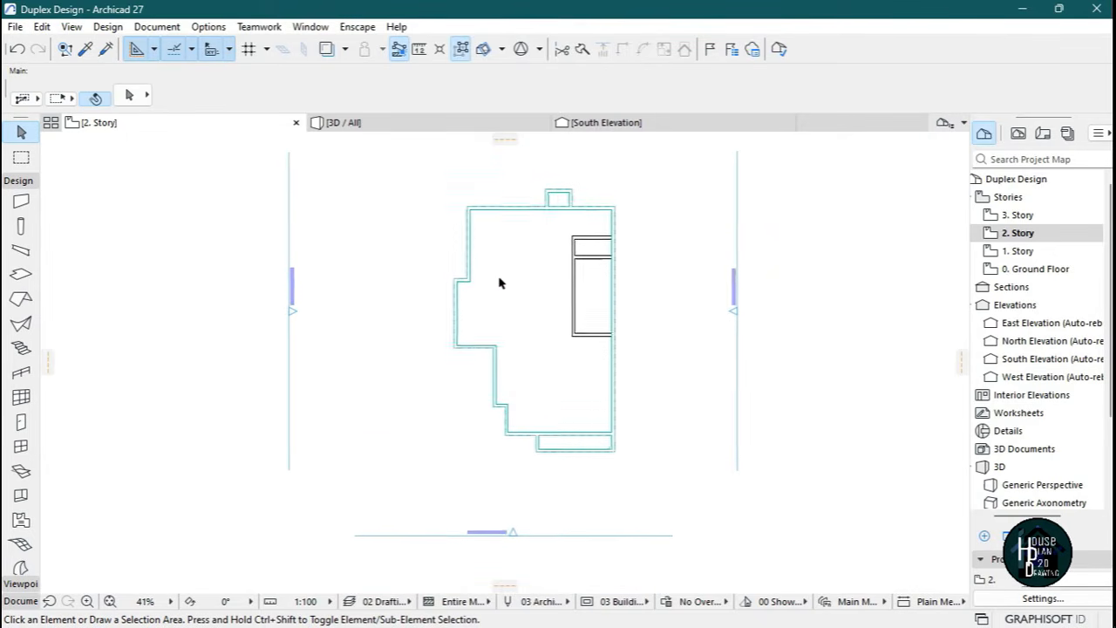
# Set the Roof tool defaults to a basic Timber - Roof structure with a thickness of 150 mm.
pyautogui.click(21, 299)
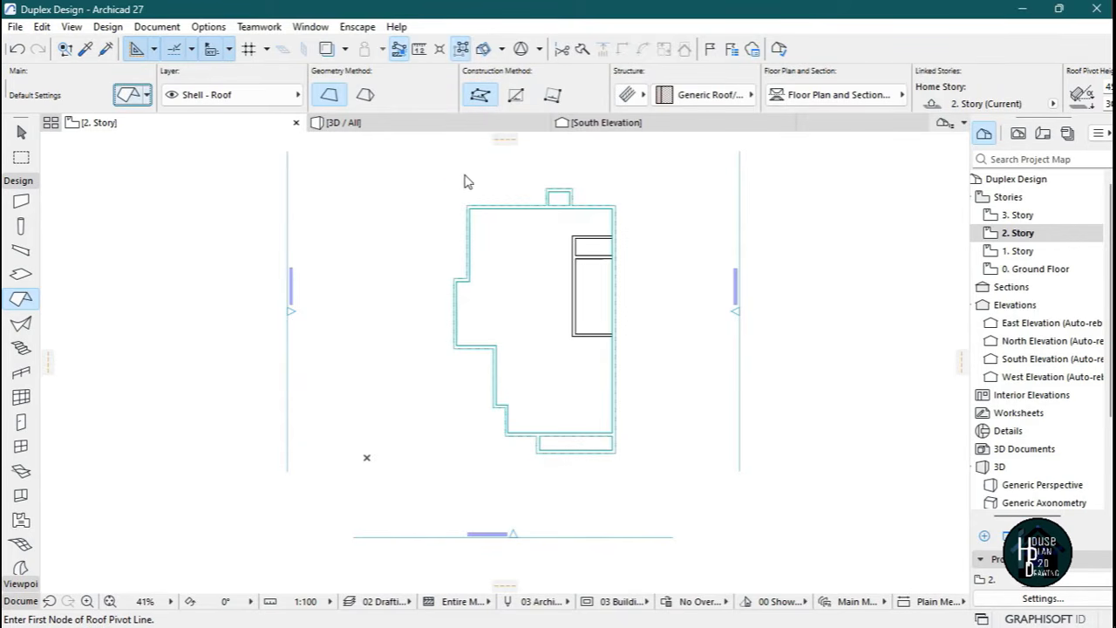
pyautogui.hotkey('ctrl', 't')
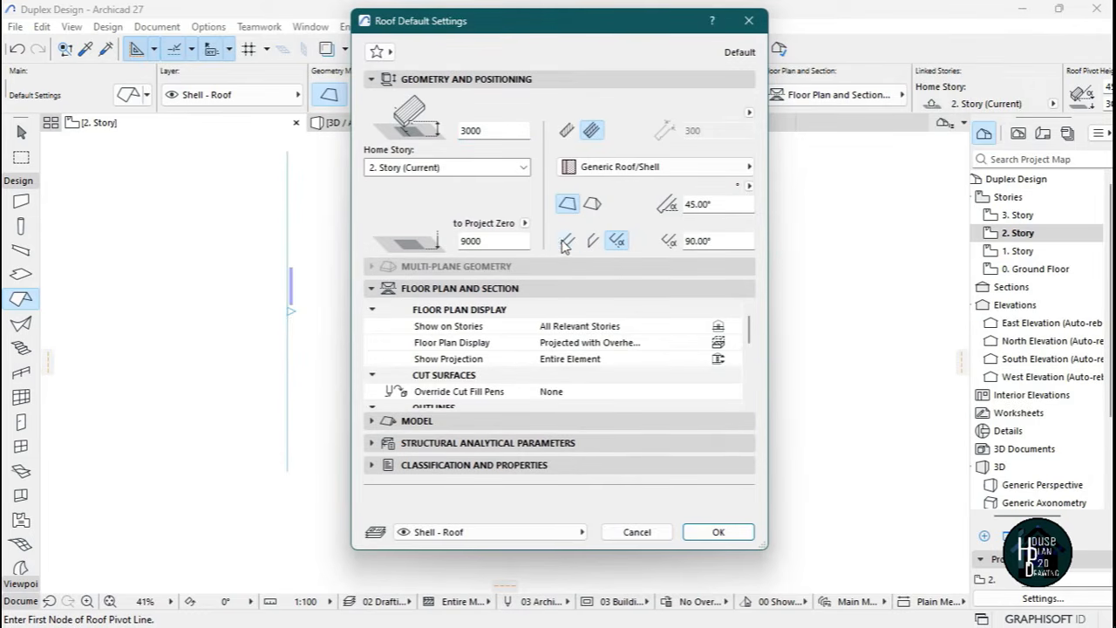
pyautogui.click(567, 132)
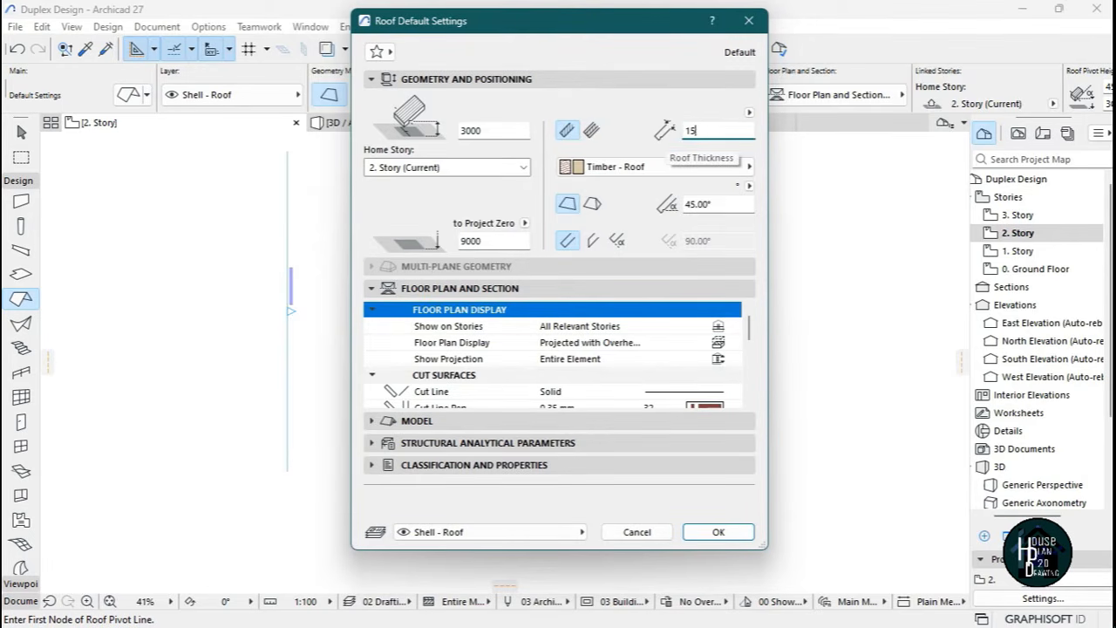
pyautogui.click(716, 532)
# Place the single-plane roof's pivot line along the inner face of the east parapet, with the slope rising toward the east.
pyautogui.scroll(5, 602, 445)
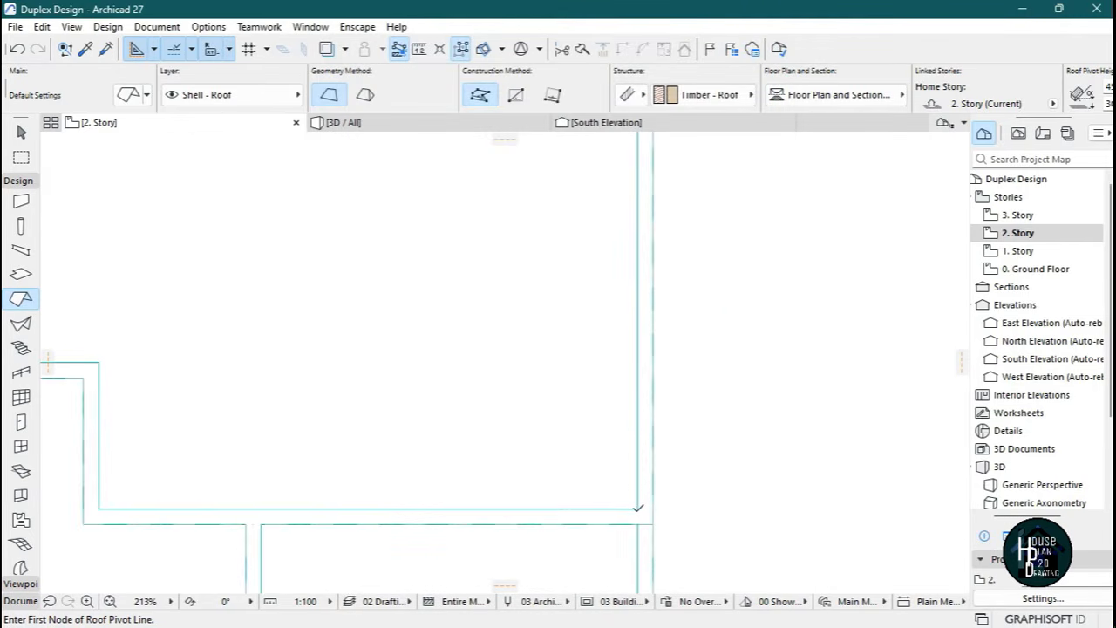
pyautogui.click(639, 503)
pyautogui.scroll(-4, 615, 418)
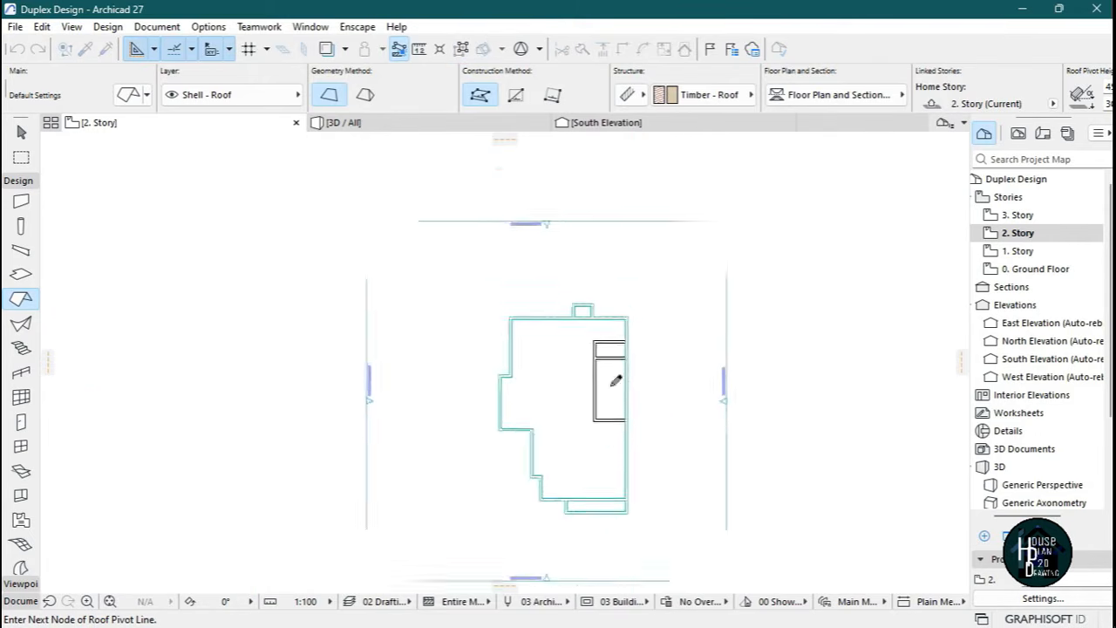
pyautogui.scroll(3, 625, 326)
pyautogui.click(629, 312)
pyautogui.scroll(-4, 593, 369)
pyautogui.scroll(2, 642, 451)
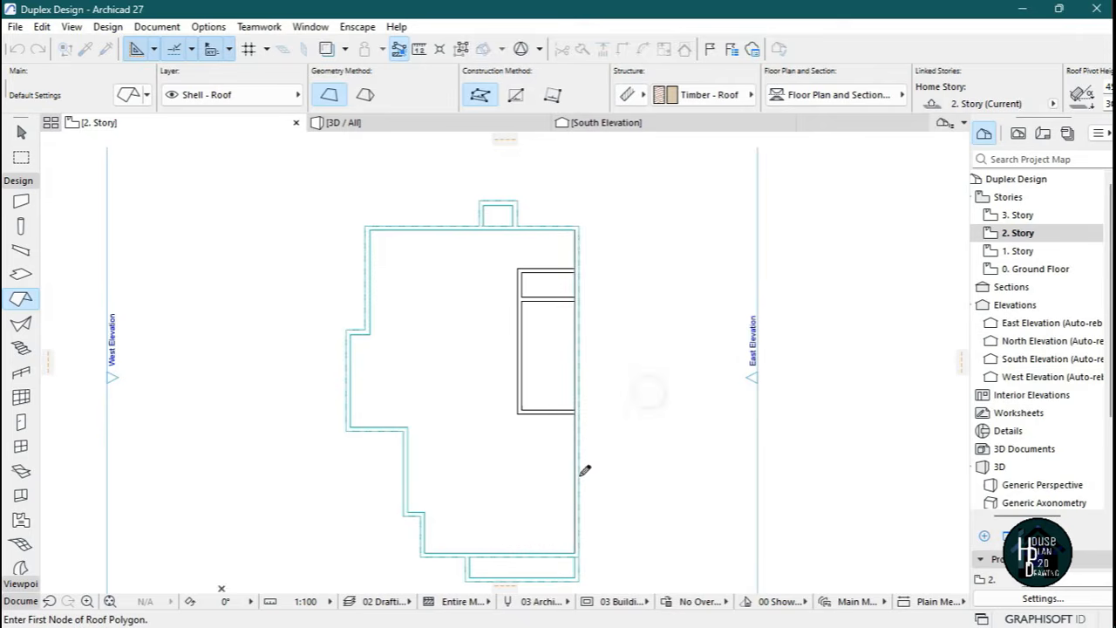
# Trace the roof polygon from the southeast inner corner along the east and north parapets' inner faces to the west side's first jog.
pyautogui.scroll(3, 579, 545)
pyautogui.click(576, 552)
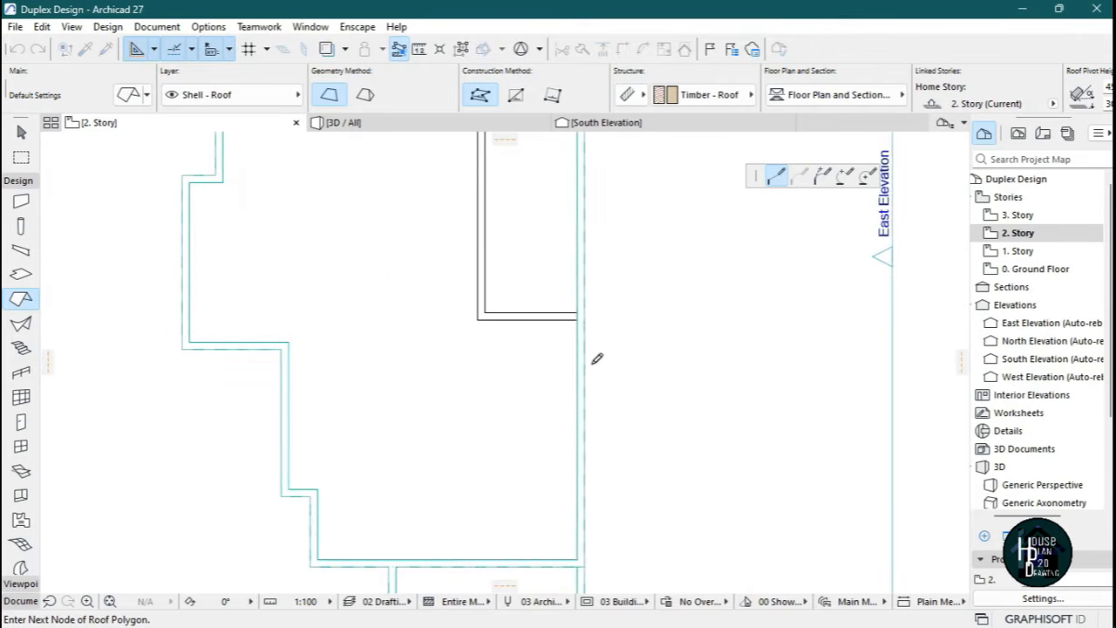
pyautogui.scroll(-4, 591, 349)
pyautogui.scroll(3, 584, 183)
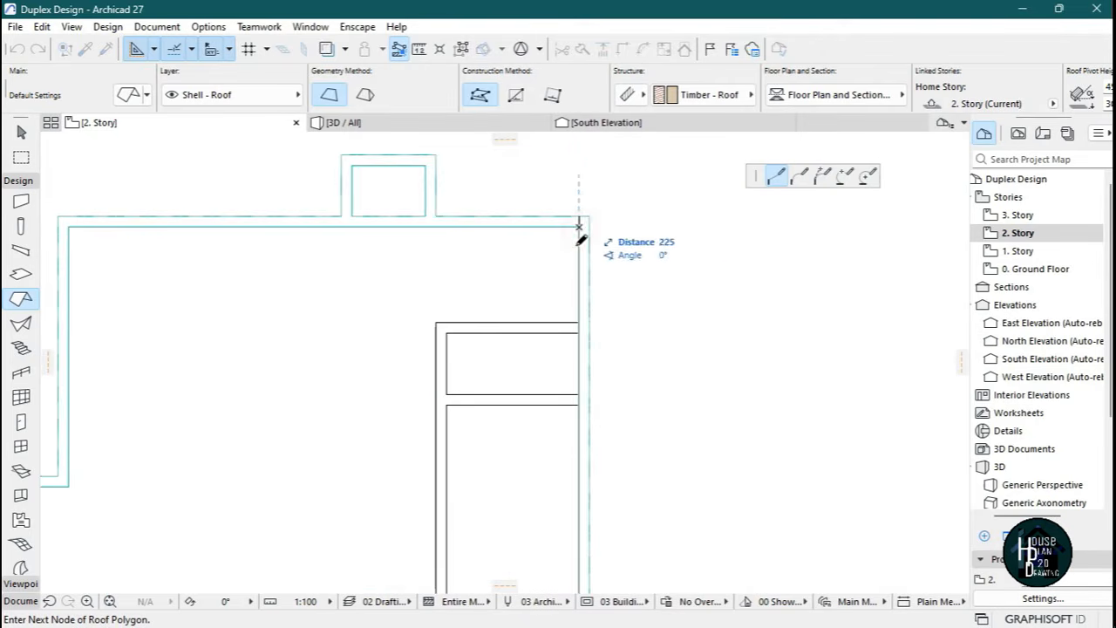
pyautogui.click(580, 225)
pyautogui.scroll(-2, 581, 225)
pyautogui.scroll(3, 543, 244)
pyautogui.scroll(-2, 540, 231)
pyautogui.scroll(3, 431, 218)
pyautogui.click(432, 211)
pyautogui.click(432, 523)
pyautogui.click(376, 523)
# Continue the roof polygon along the stepped west and south parapets' inner faces and close it at the southeast inner corner.
pyautogui.scroll(-4, 386, 336)
pyautogui.scroll(3, 386, 422)
pyautogui.scroll(2, 430, 348)
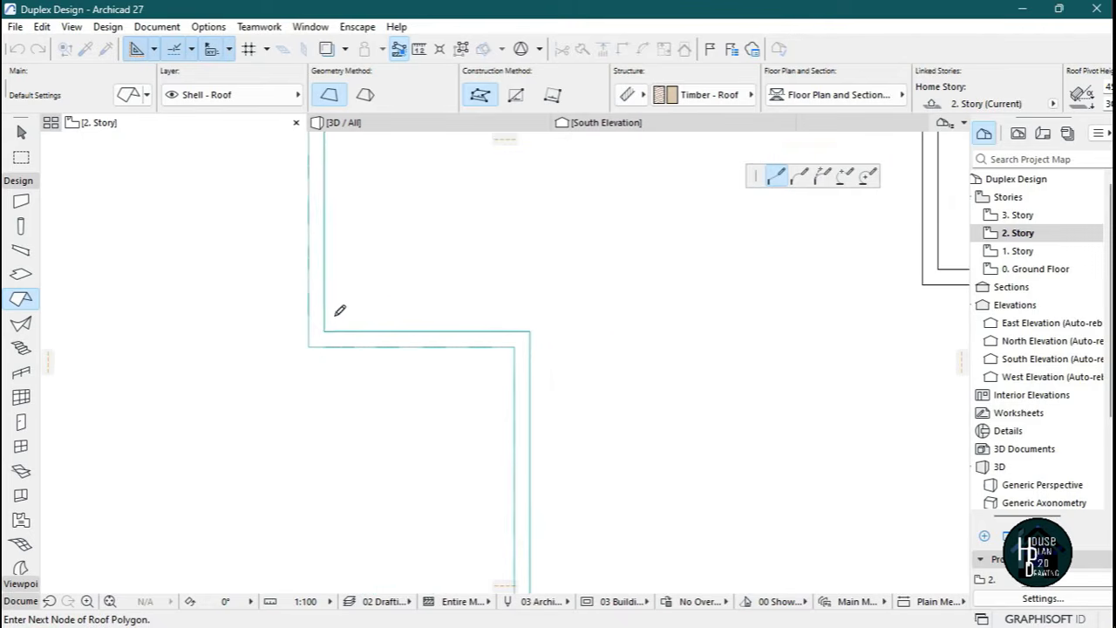
pyautogui.click(535, 326)
pyautogui.scroll(-4, 515, 443)
pyautogui.scroll(4, 528, 446)
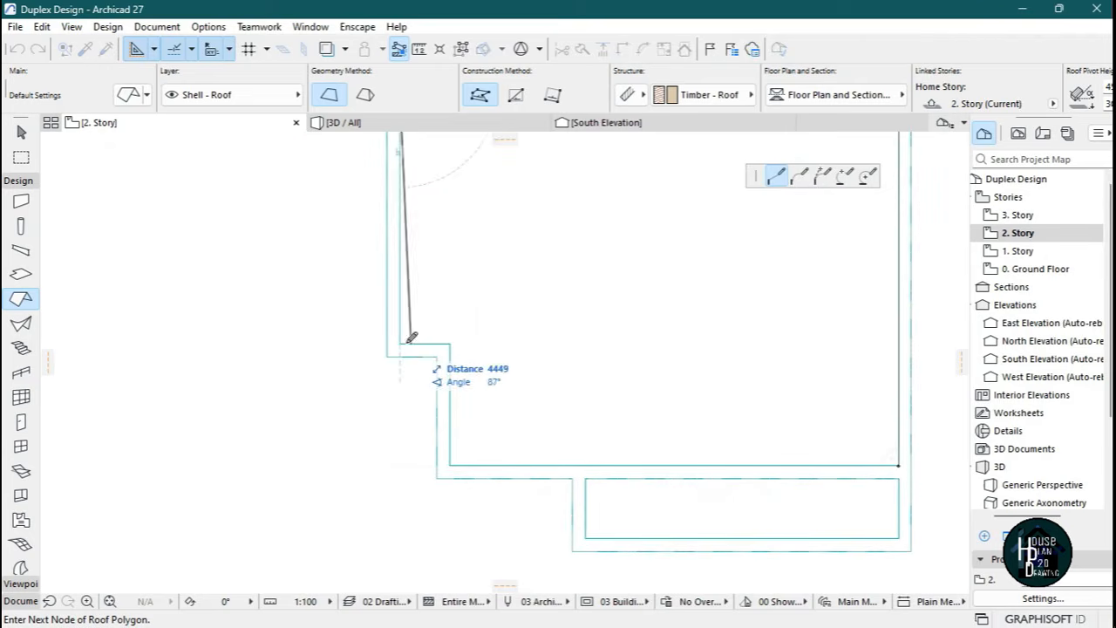
pyautogui.click(452, 466)
pyautogui.scroll(-3, 593, 476)
pyautogui.scroll(3, 563, 401)
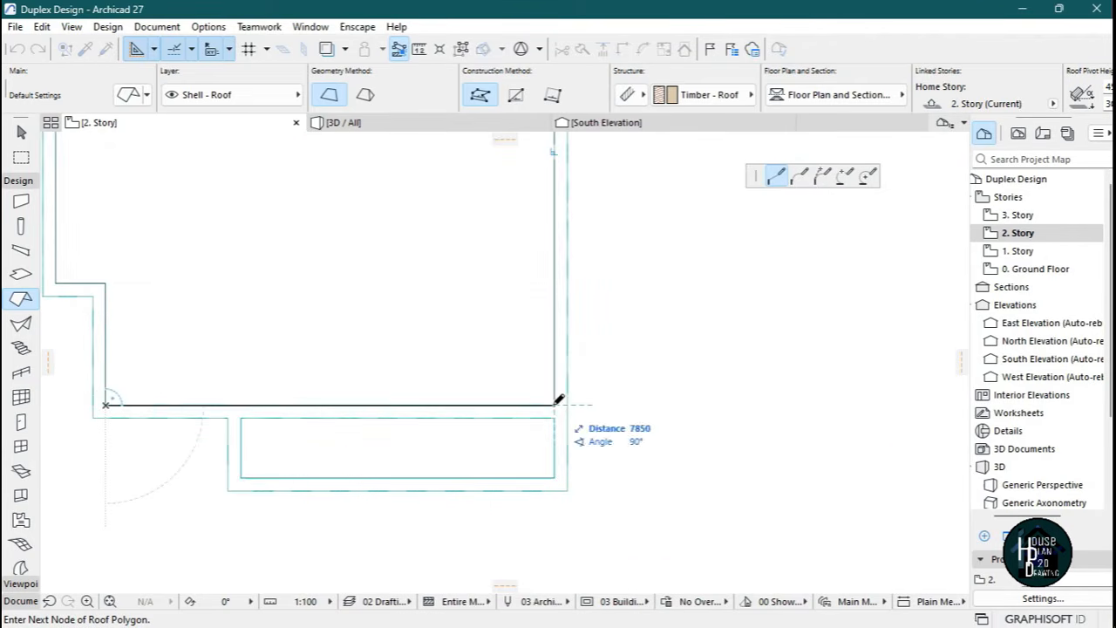
pyautogui.click(554, 405)
pyautogui.scroll(-5, 566, 401)
pyautogui.press('Escape')
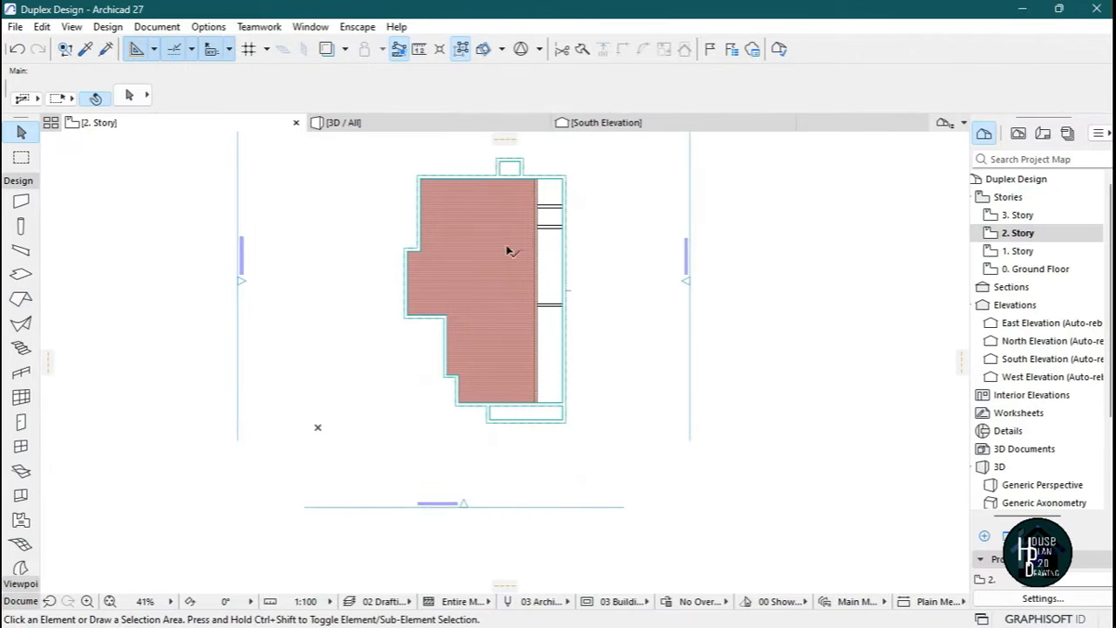
# Check the new roof in 3D and set its pitch to 15°.
pyautogui.click(408, 121)
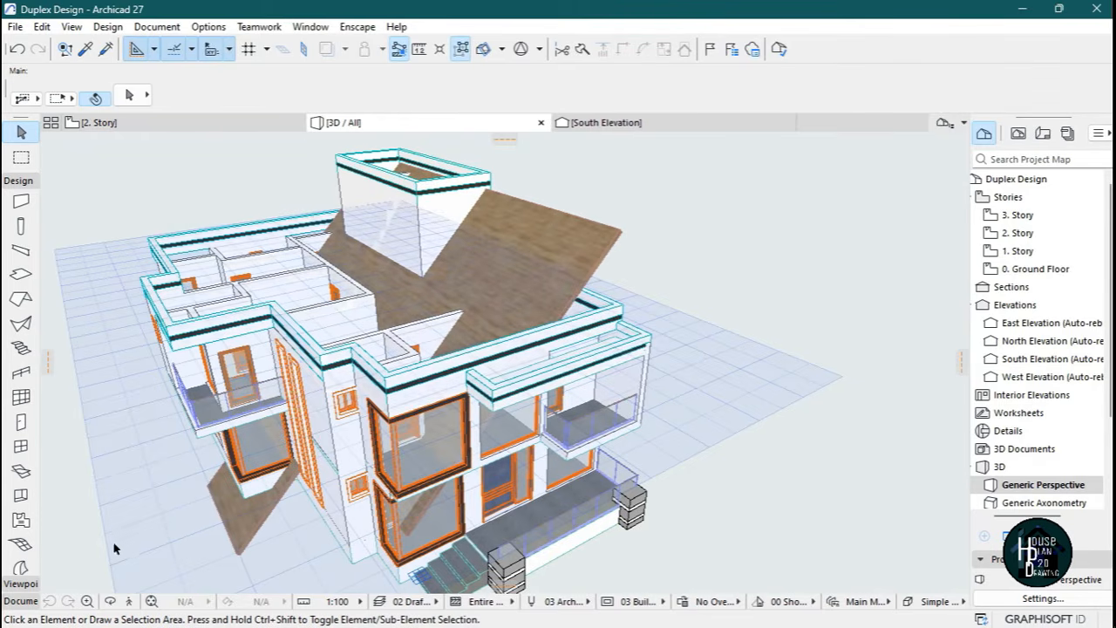
pyautogui.click(535, 266)
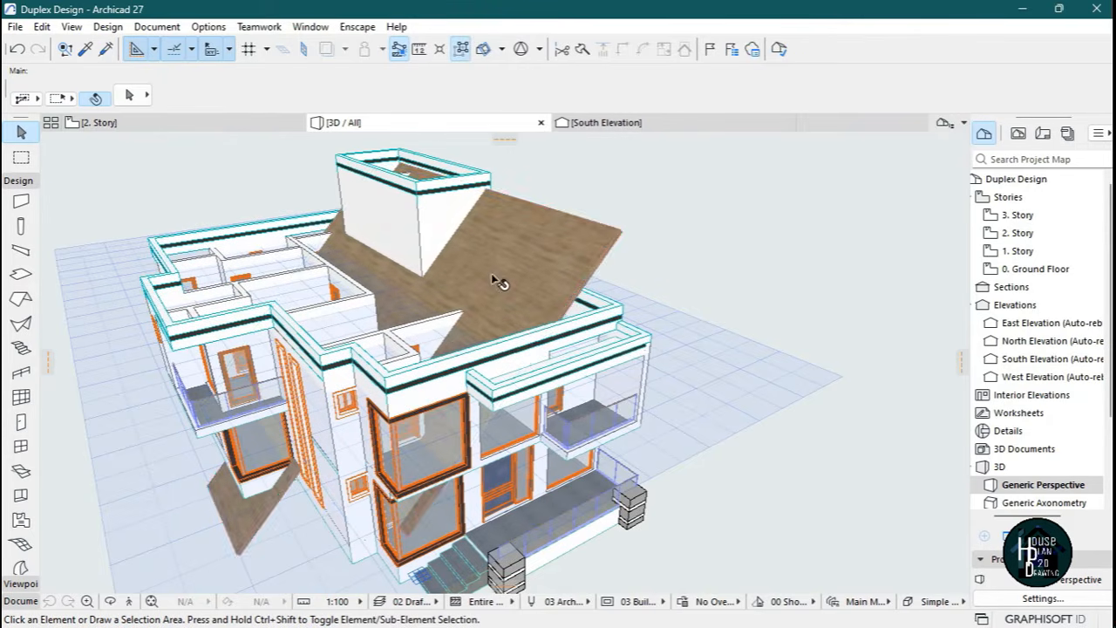
pyautogui.click(558, 225)
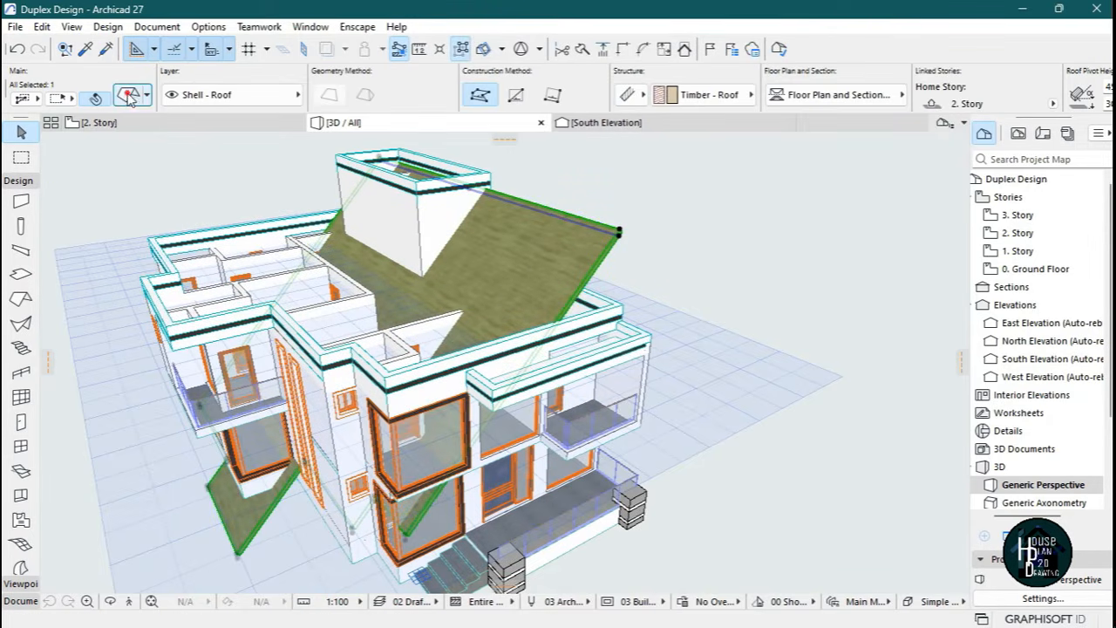
pyautogui.hotkey('ctrl', 't')
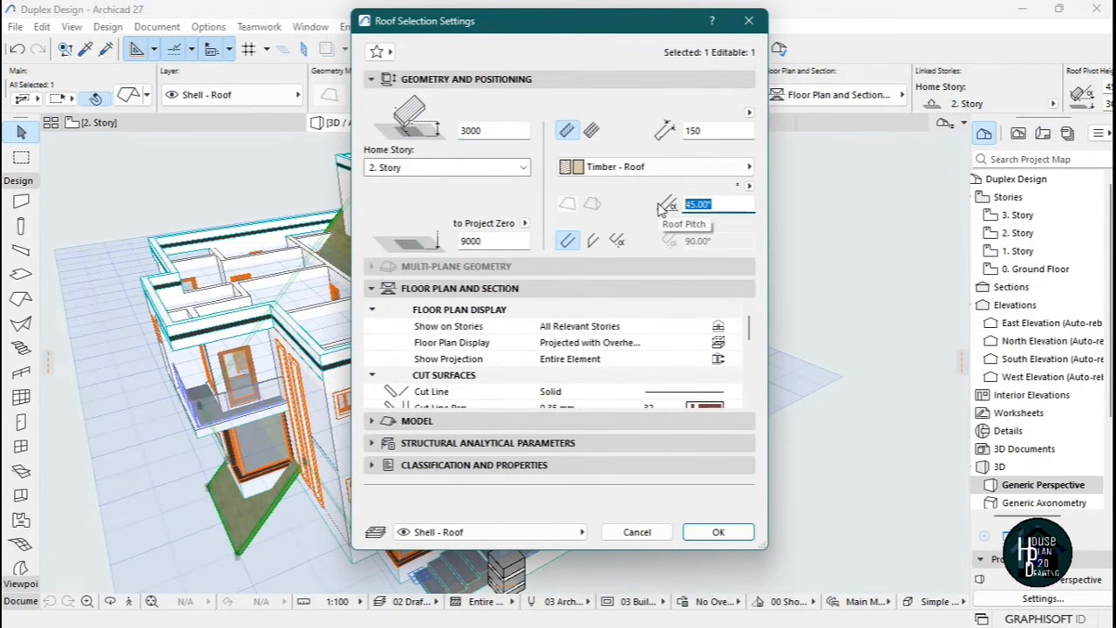
pyautogui.write('15')
pyautogui.press('Return')
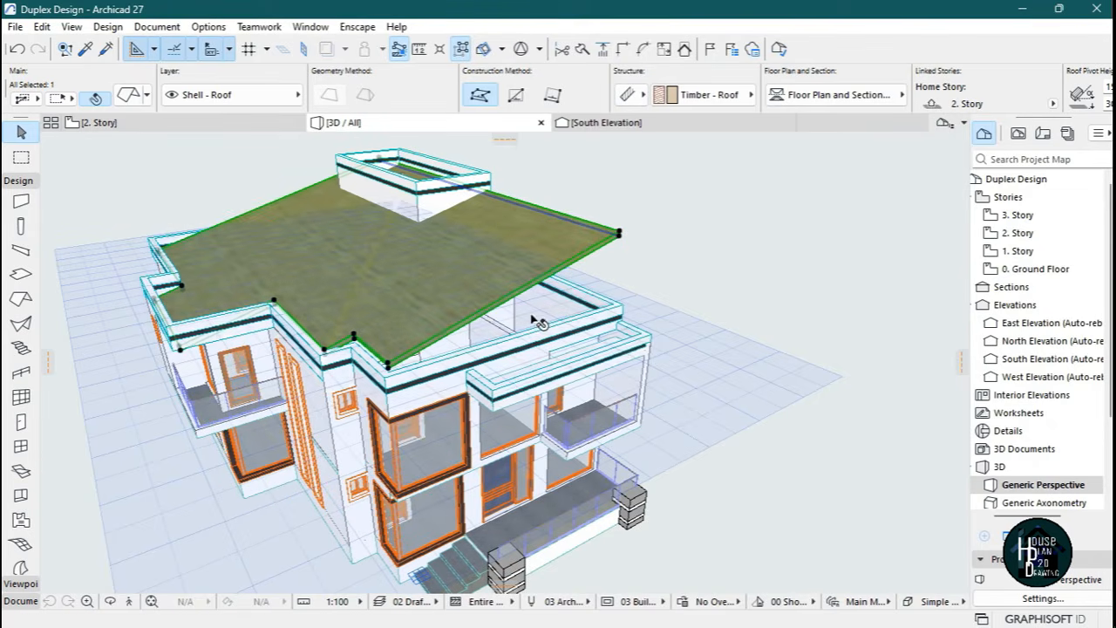
pyautogui.press('Escape')
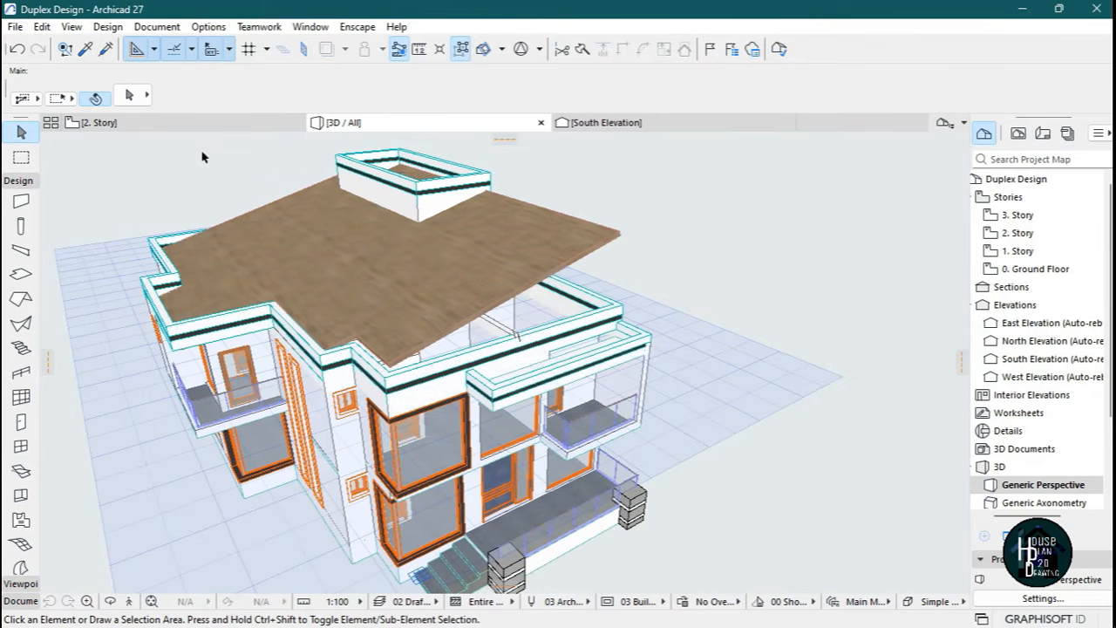
# Examine the roof on the 2. Story plan and its slope against the parapet in the South Elevation.
pyautogui.click(155, 123)
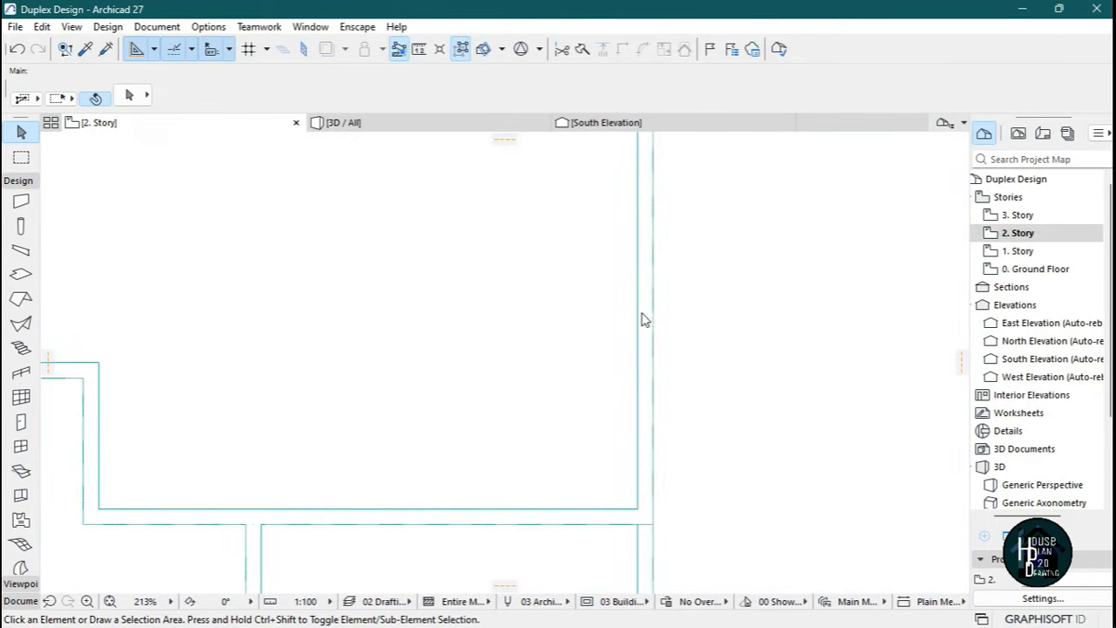
pyautogui.scroll(-5, 641, 319)
pyautogui.scroll(3, 523, 407)
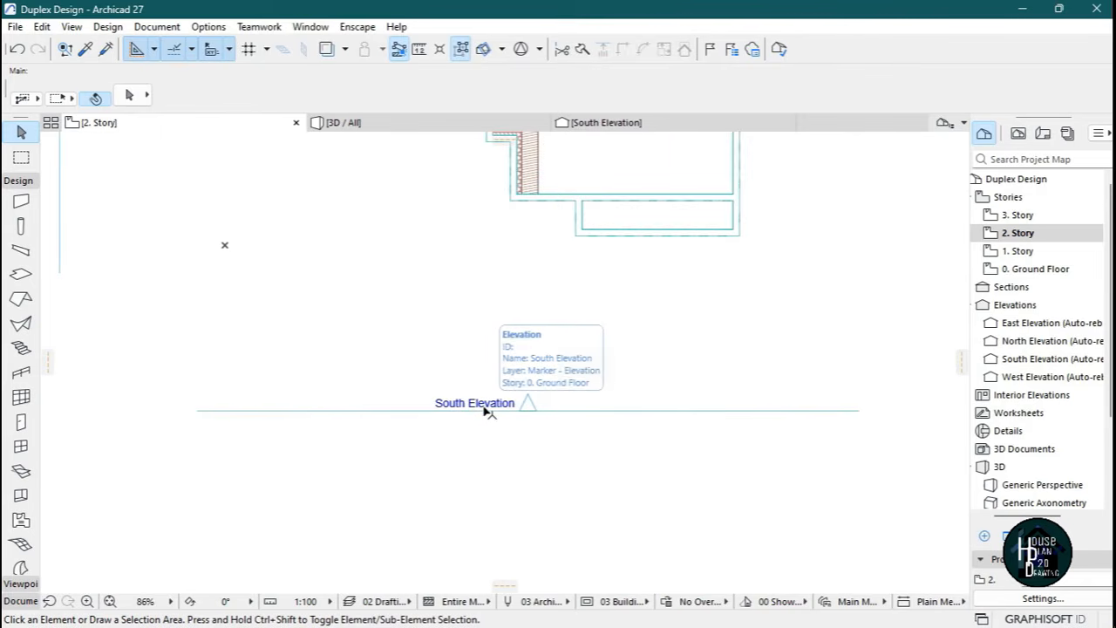
pyautogui.scroll(-4, 484, 409)
pyautogui.scroll(2, 610, 265)
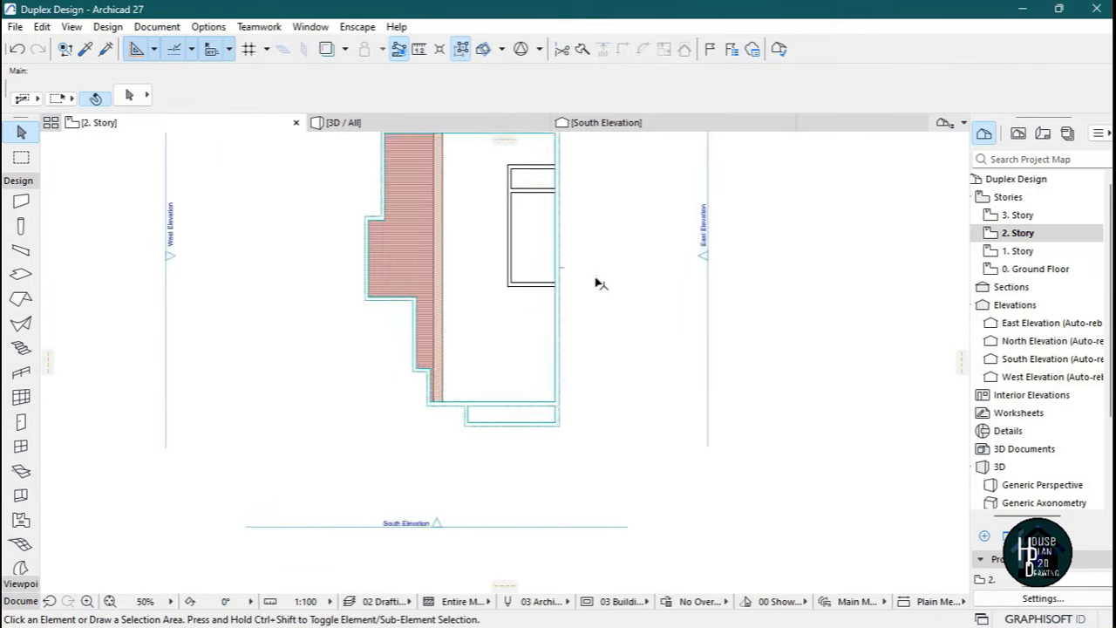
pyautogui.scroll(-1, 524, 376)
pyautogui.scroll(3, 445, 514)
pyautogui.scroll(-5, 474, 428)
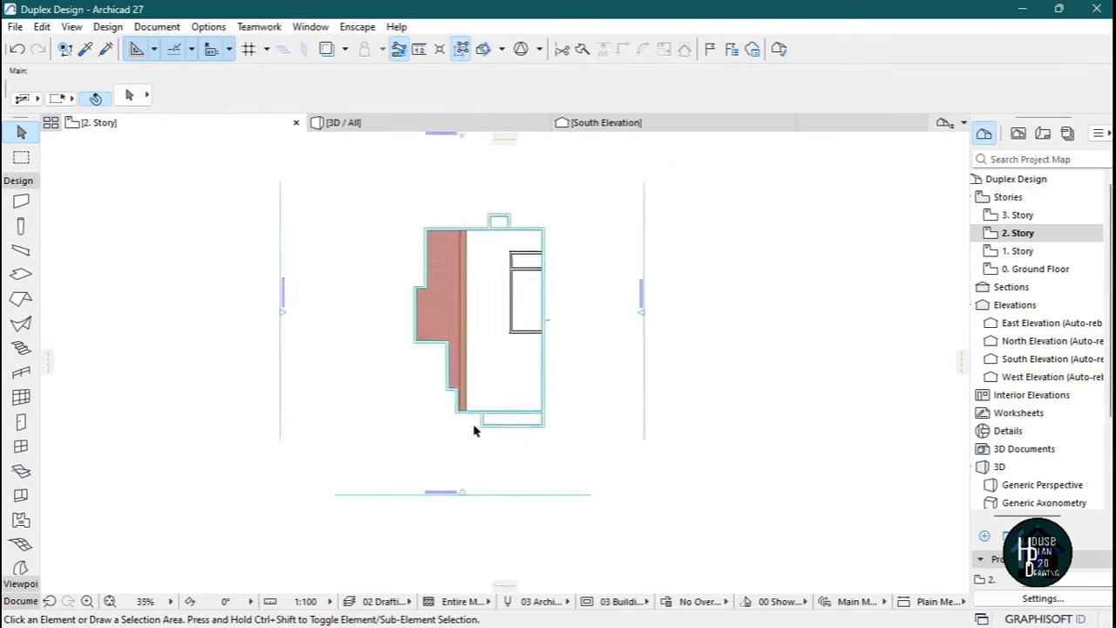
pyautogui.doubleClick(1046, 359)
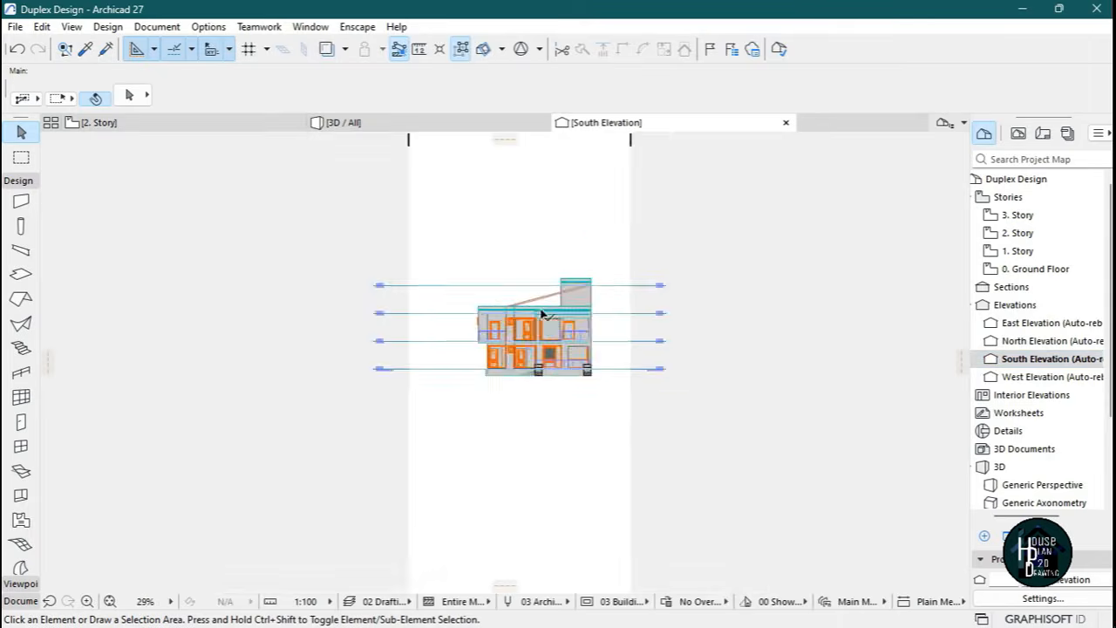
pyautogui.scroll(5, 551, 294)
pyautogui.scroll(-4, 558, 267)
pyautogui.scroll(7, 575, 270)
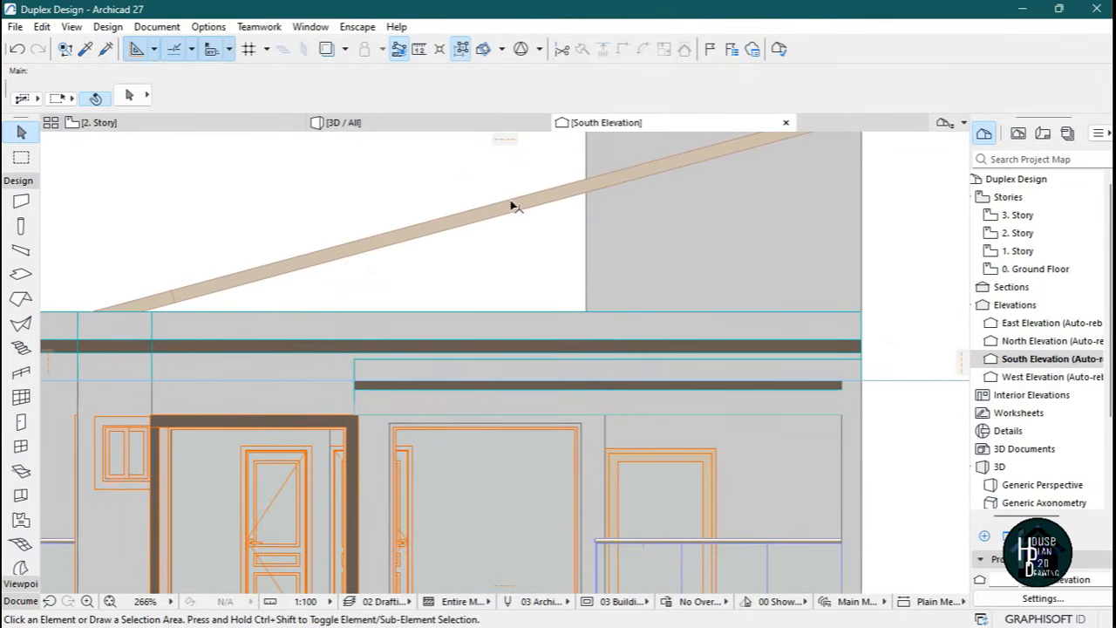
# Move the sloping roof straight down in the South Elevation until its high east end sits near the main parapet's top edge.
pyautogui.click(514, 214)
pyautogui.scroll(-6, 576, 253)
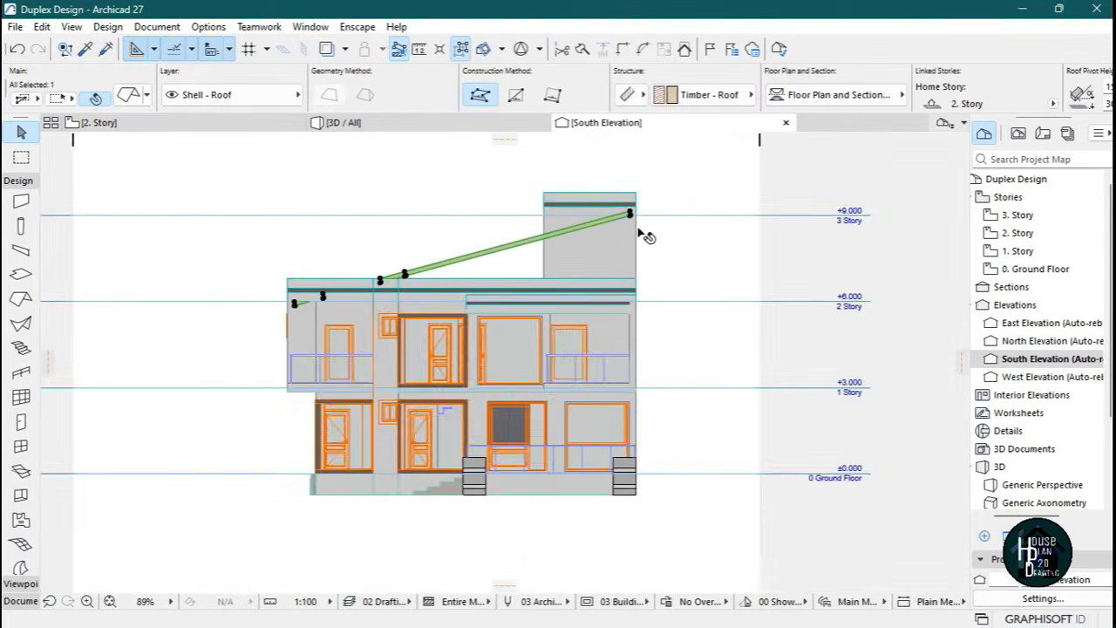
pyautogui.scroll(6, 629, 212)
pyautogui.scroll(4, 631, 214)
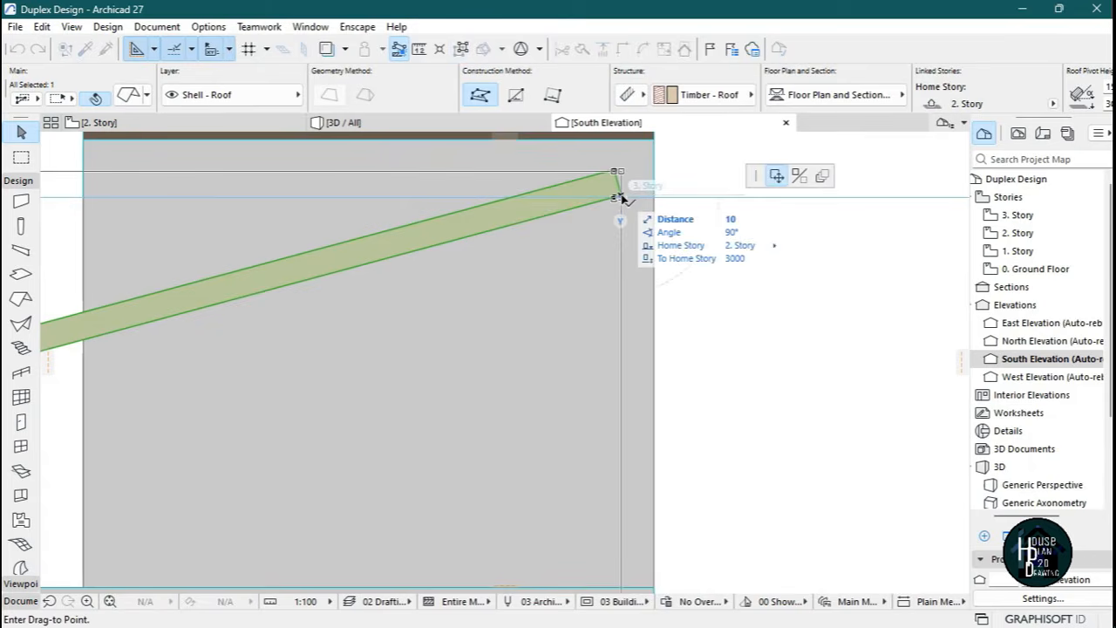
pyautogui.scroll(-6, 653, 329)
pyautogui.scroll(6, 643, 322)
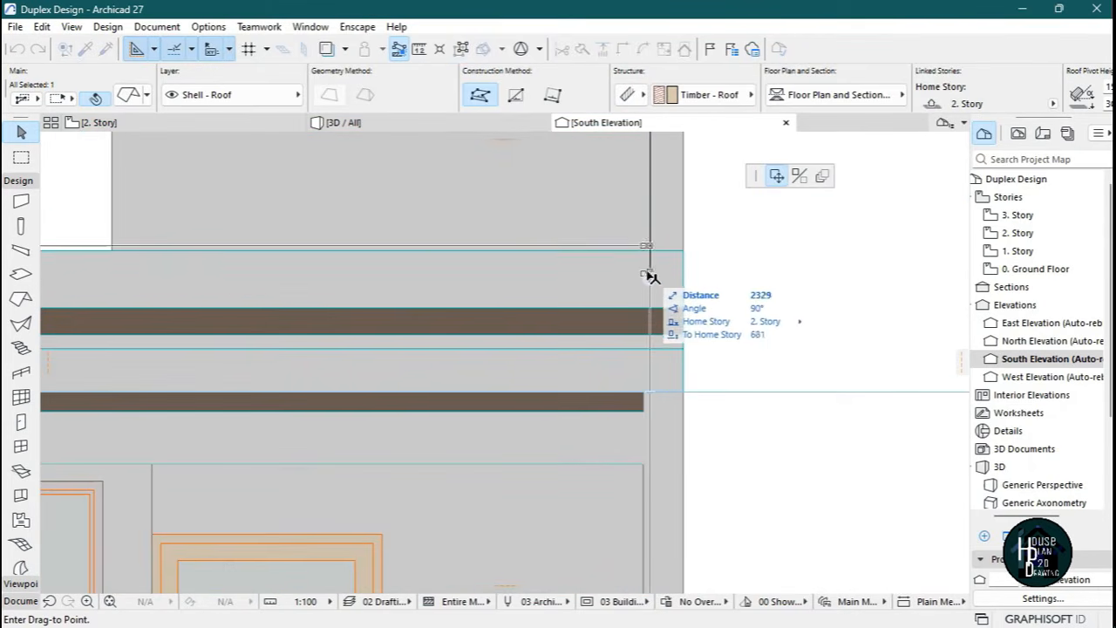
pyautogui.click(654, 236)
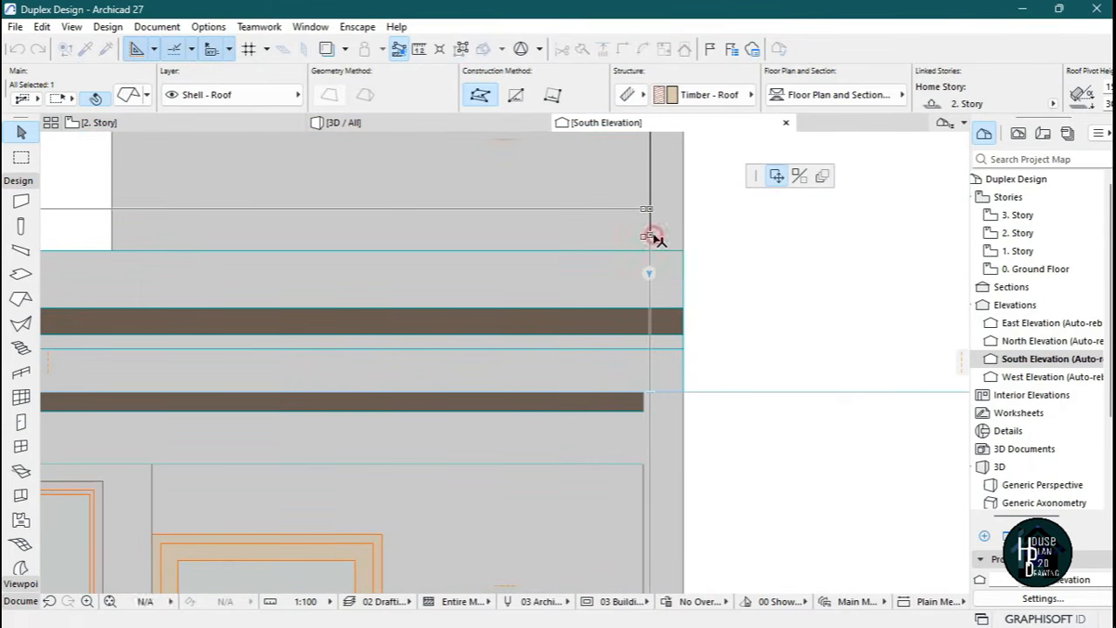
# Flatten the main roof's pitch to about 0.5° in the South Elevation by raising its low west end to the parapet's top edge.
pyautogui.scroll(-8, 653, 249)
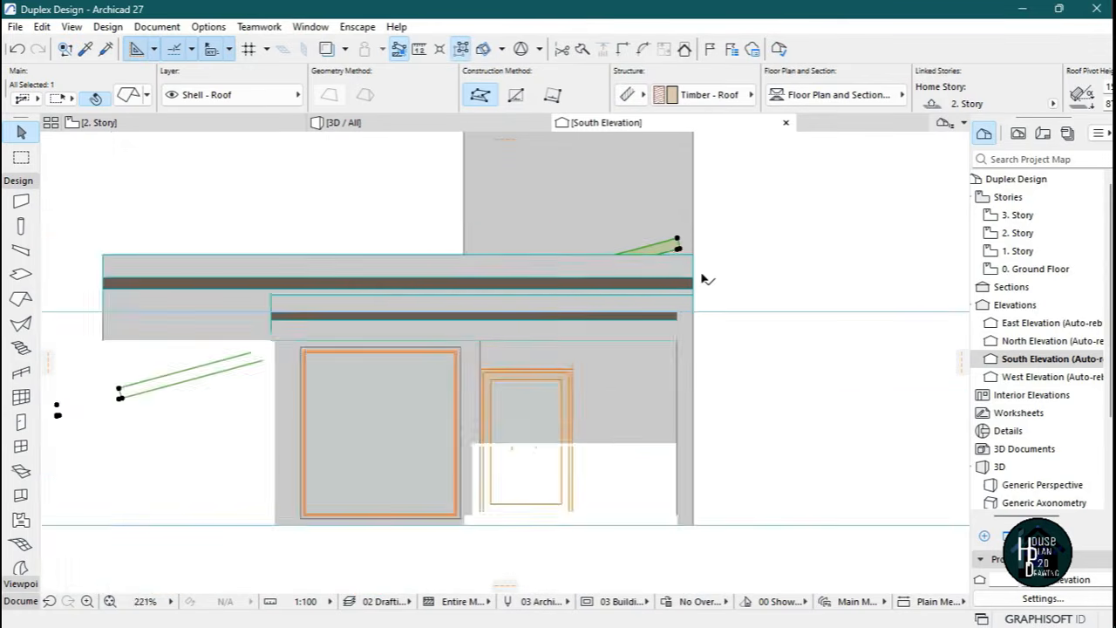
pyautogui.scroll(2, 436, 348)
pyautogui.scroll(3, 434, 343)
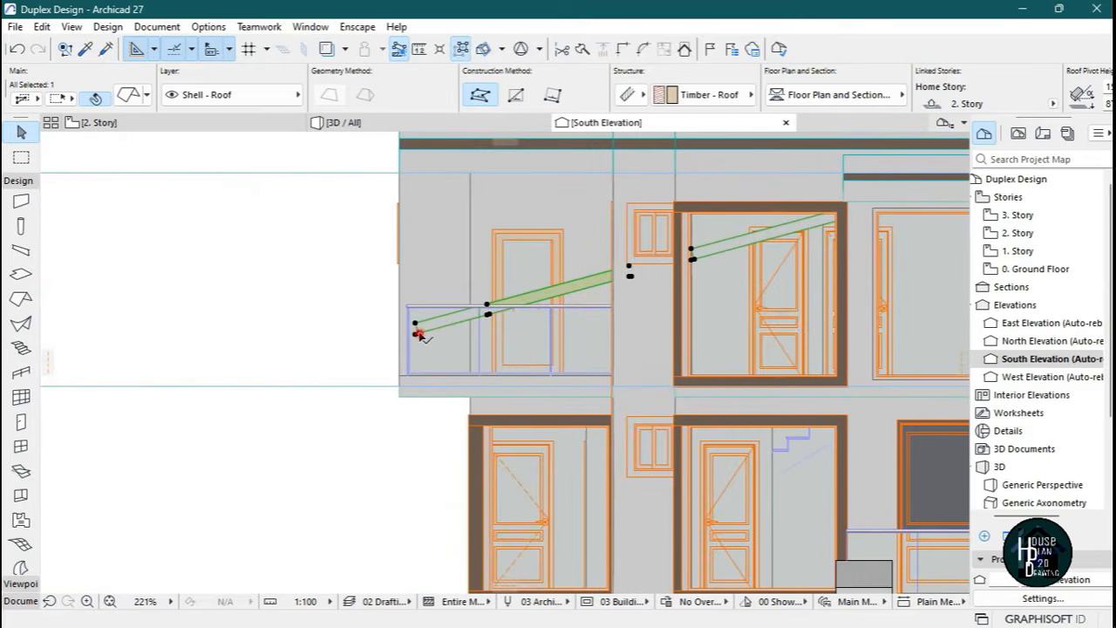
pyautogui.click(416, 334)
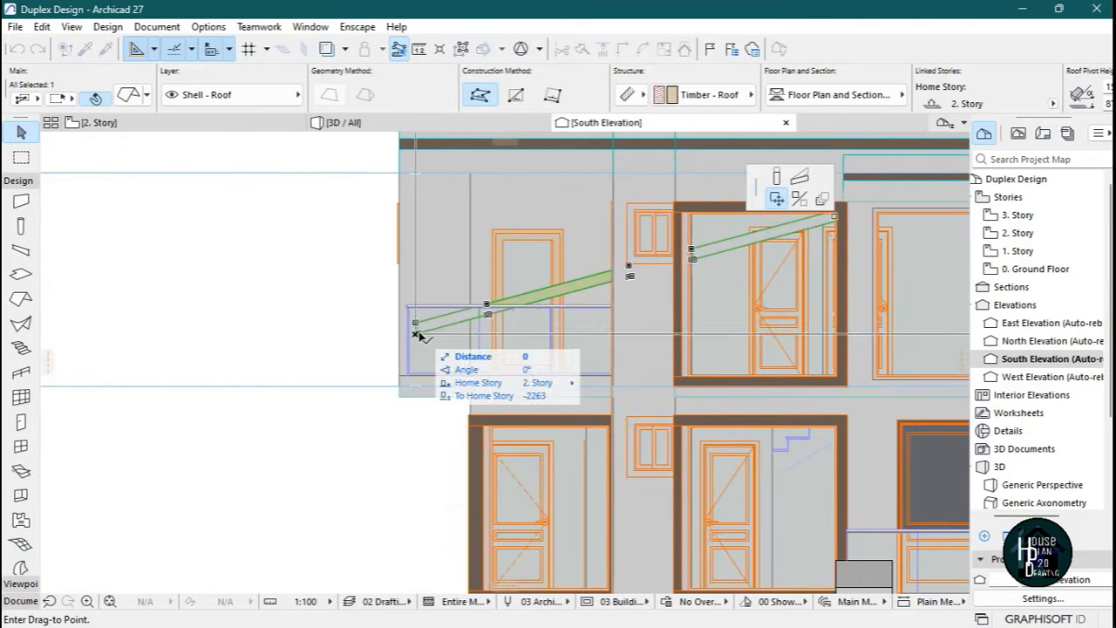
pyautogui.click(803, 179)
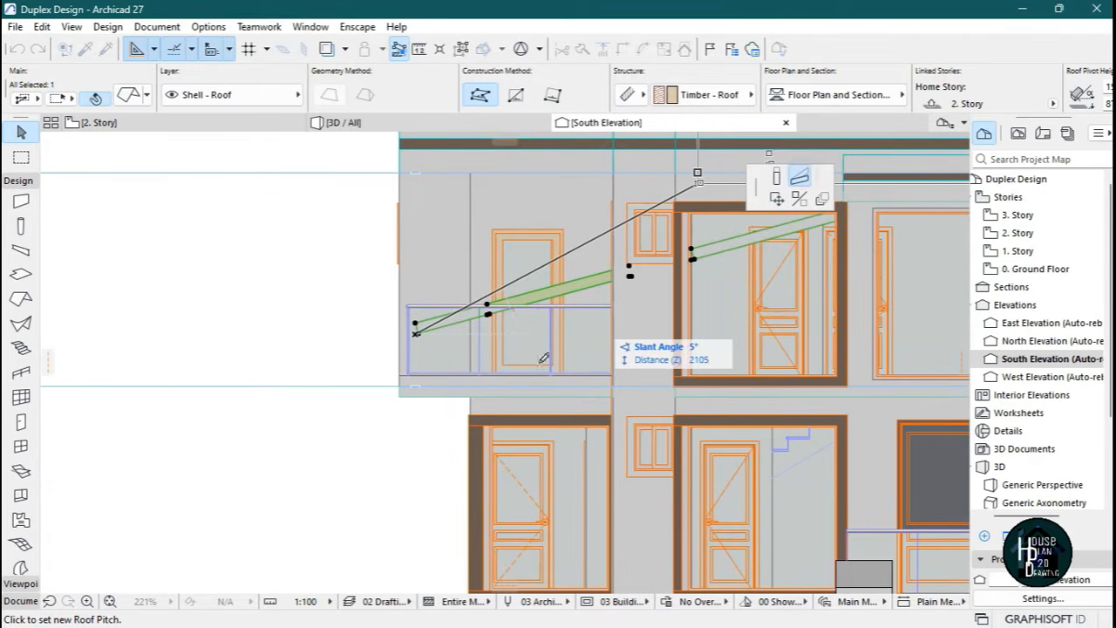
pyautogui.scroll(-3, 486, 361)
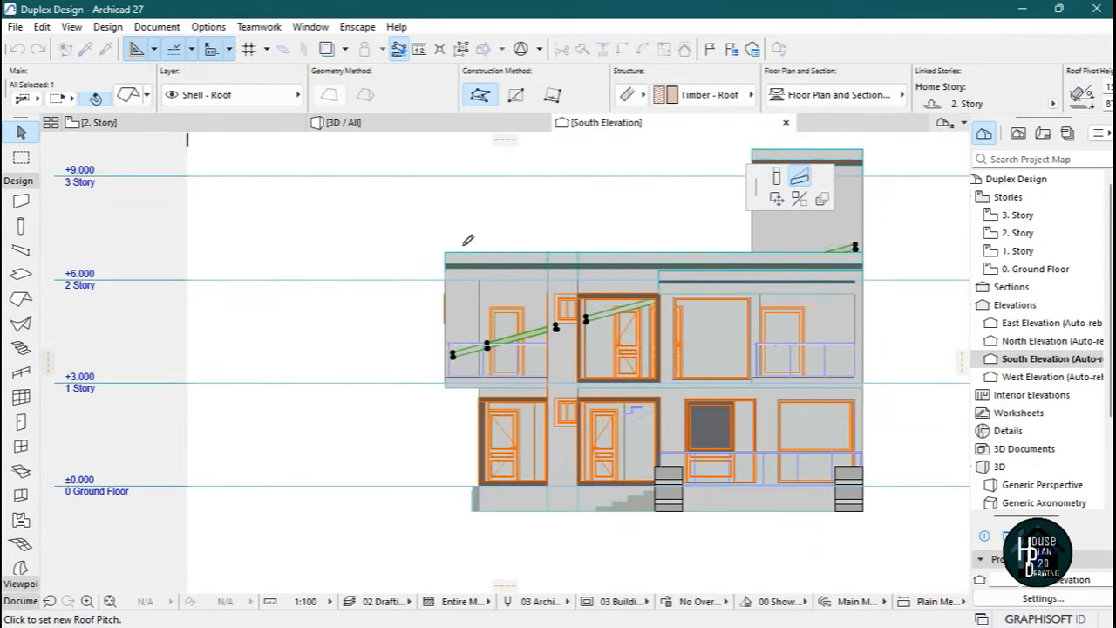
pyautogui.scroll(3, 470, 235)
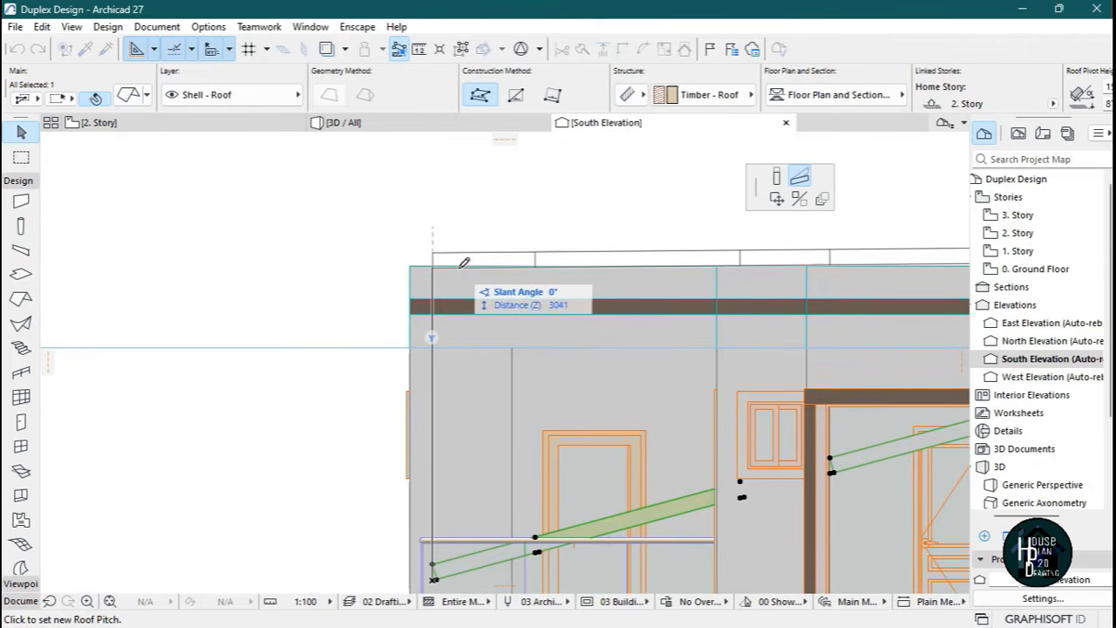
pyautogui.click(404, 250)
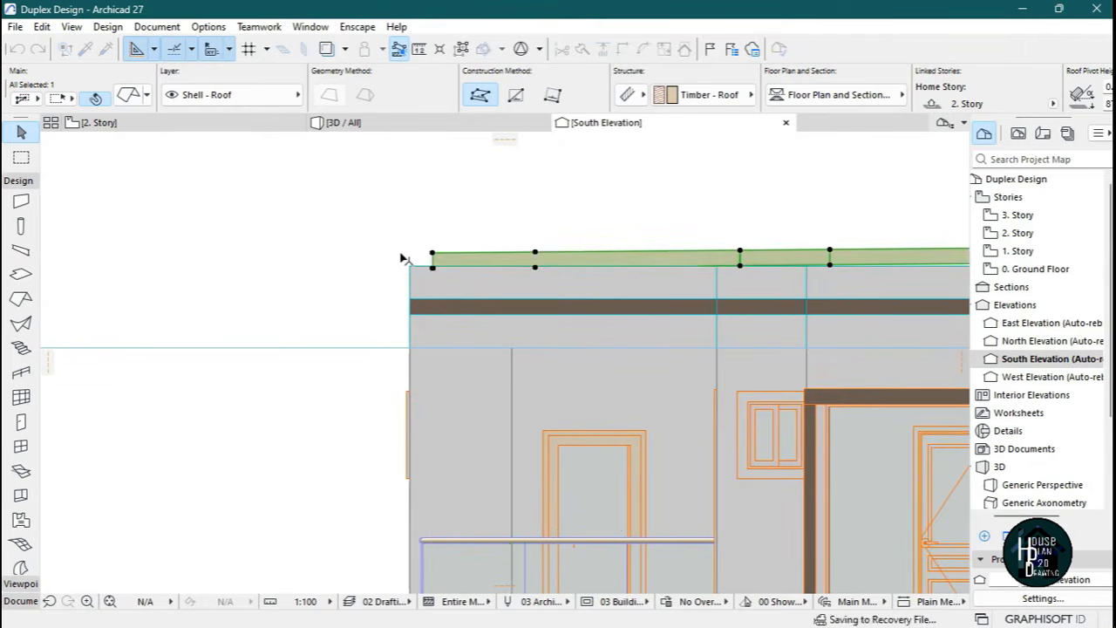
# Move the flattened roof straight down about 403 mm in the South Elevation so it sits behind the main parapet, and deselect it.
pyautogui.scroll(-4, 410, 254)
pyautogui.scroll(-1, 880, 281)
pyautogui.scroll(-1, 884, 261)
pyautogui.scroll(2, 889, 261)
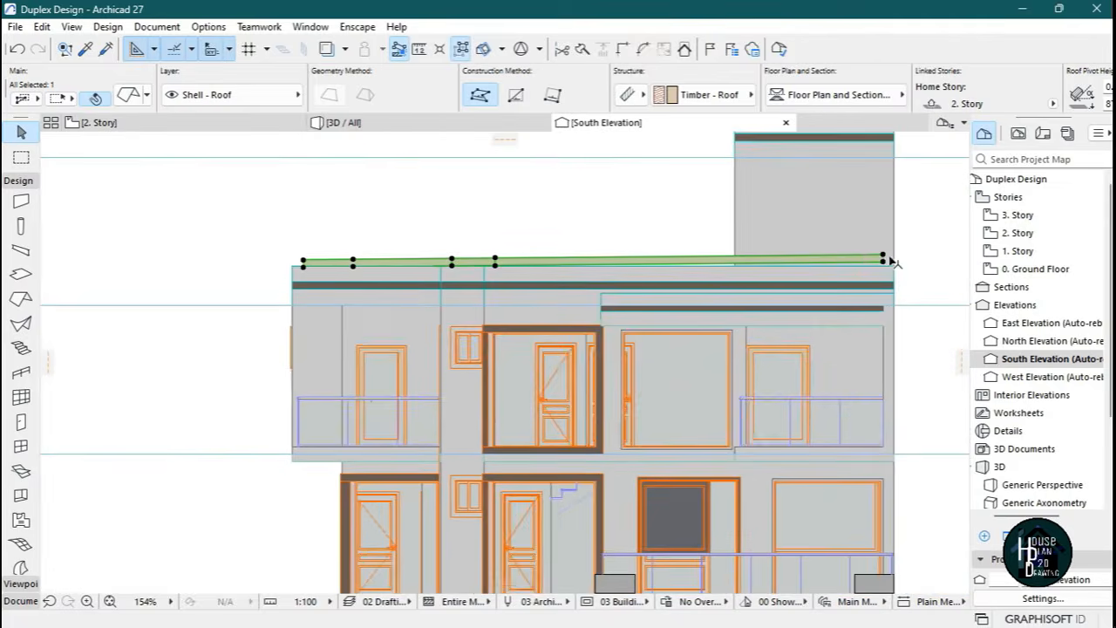
pyautogui.scroll(5, 915, 279)
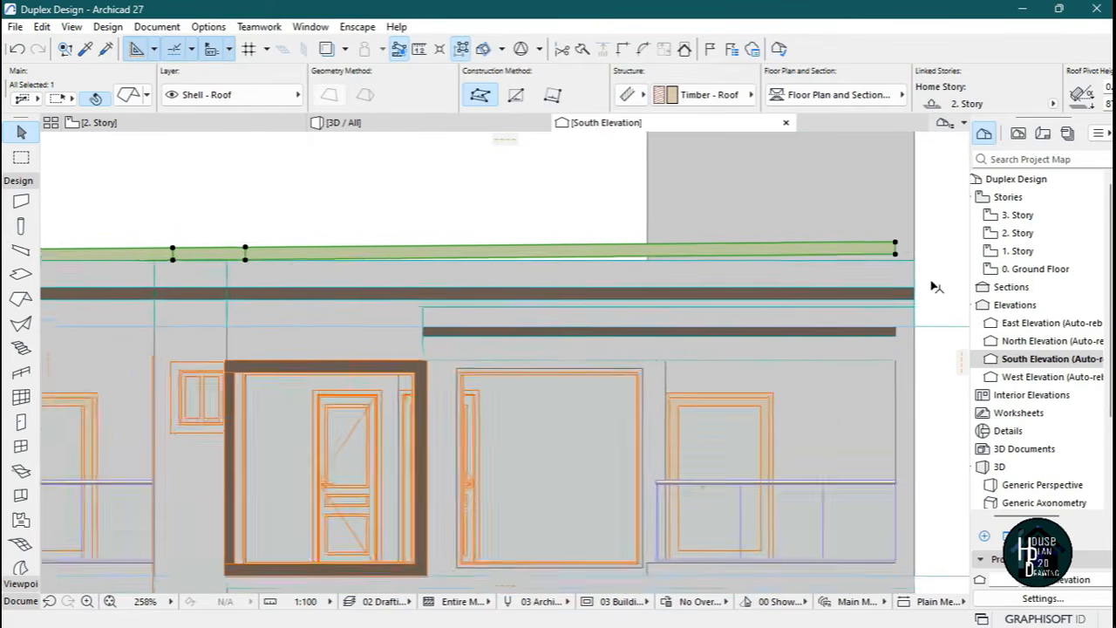
pyautogui.hotkey('ctrl', 'd')
pyautogui.click(864, 237)
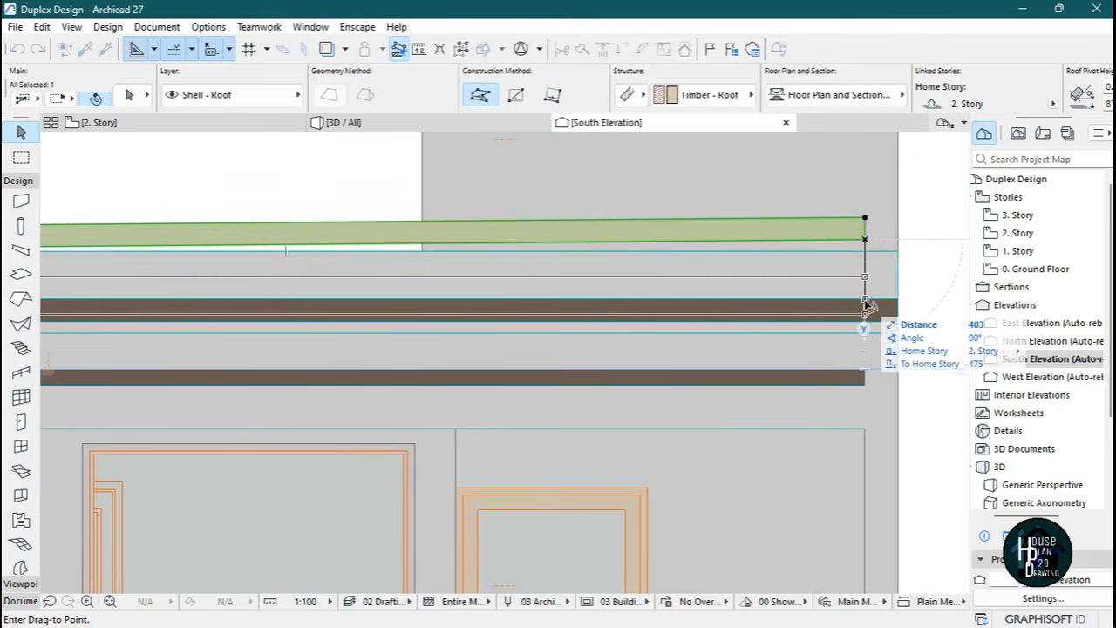
pyautogui.click(864, 301)
pyautogui.scroll(-8, 783, 400)
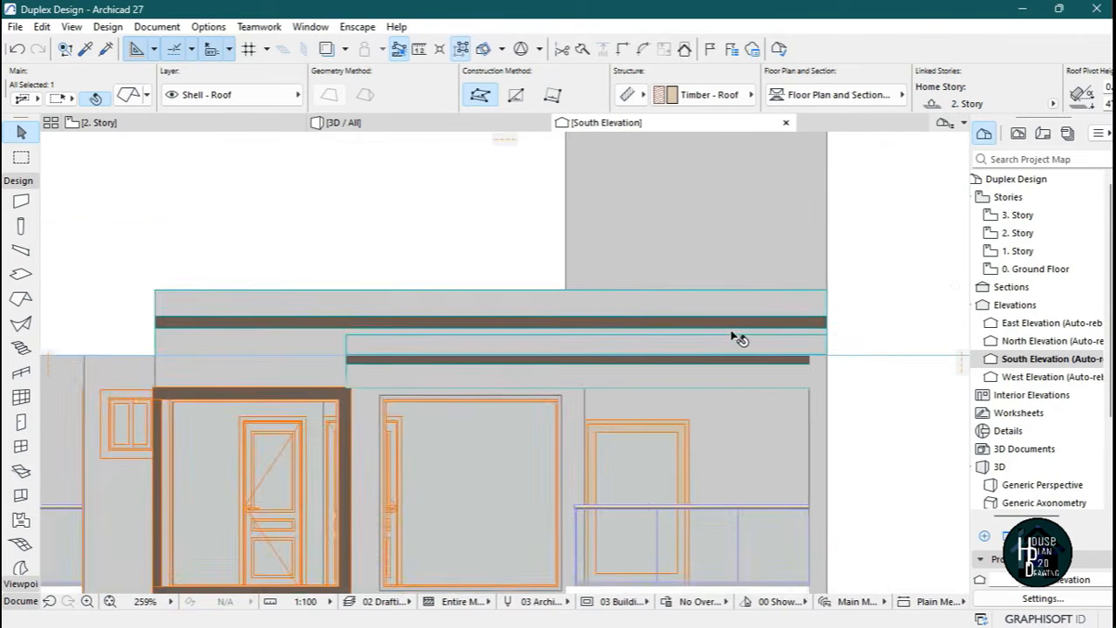
pyautogui.press('Escape')
# Examine the lowered roof in 3D from several sides, checking how it meets the parapets and the stair tower.
pyautogui.click(440, 127)
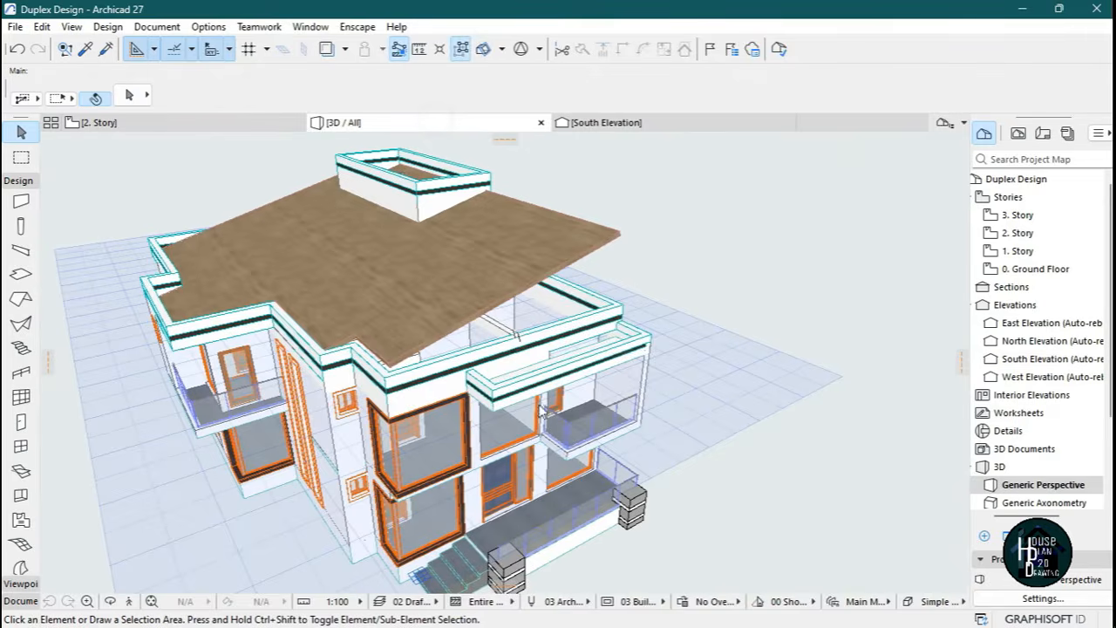
pyautogui.click(128, 600)
pyautogui.press('Up')
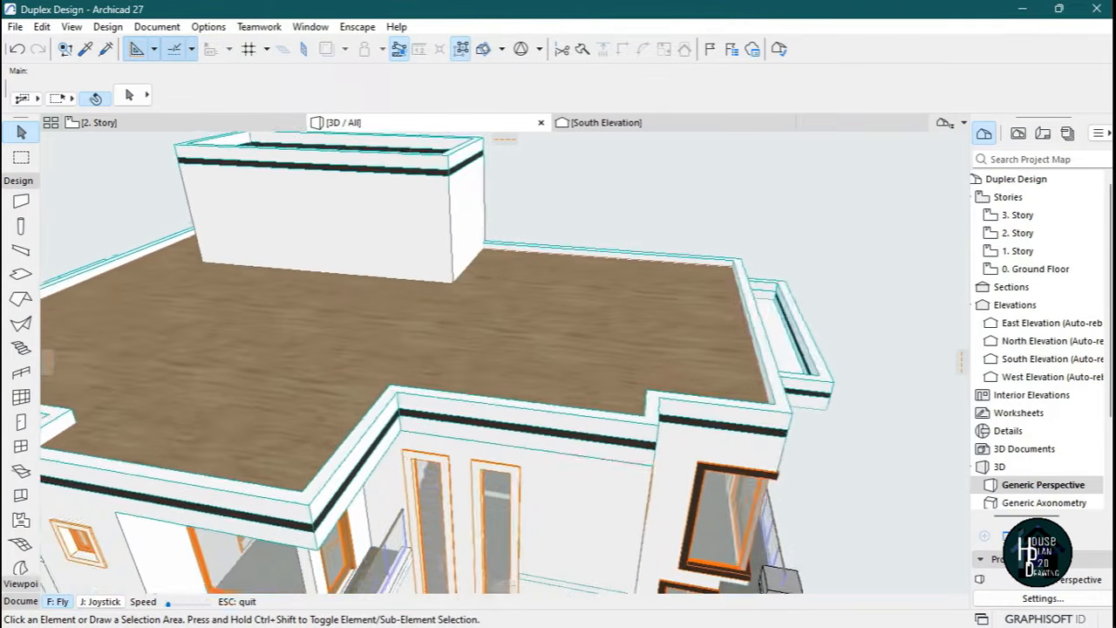
pyautogui.press('Down')
pyautogui.press('Left')
pyautogui.press('Up')
pyautogui.press('Left')
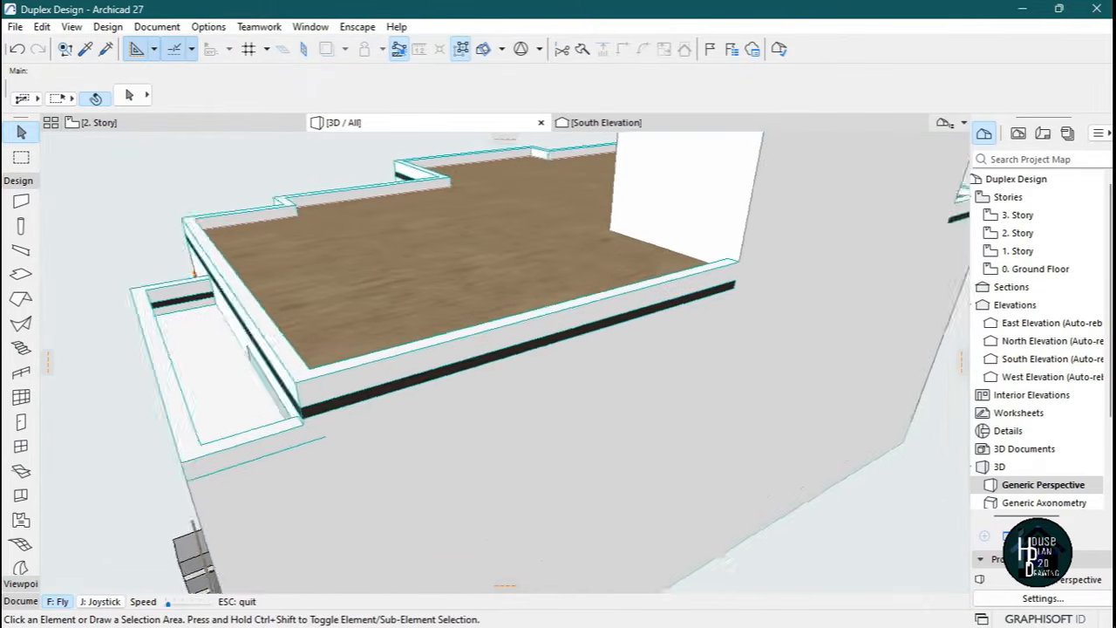
pyautogui.press('Up')
pyautogui.press('Escape')
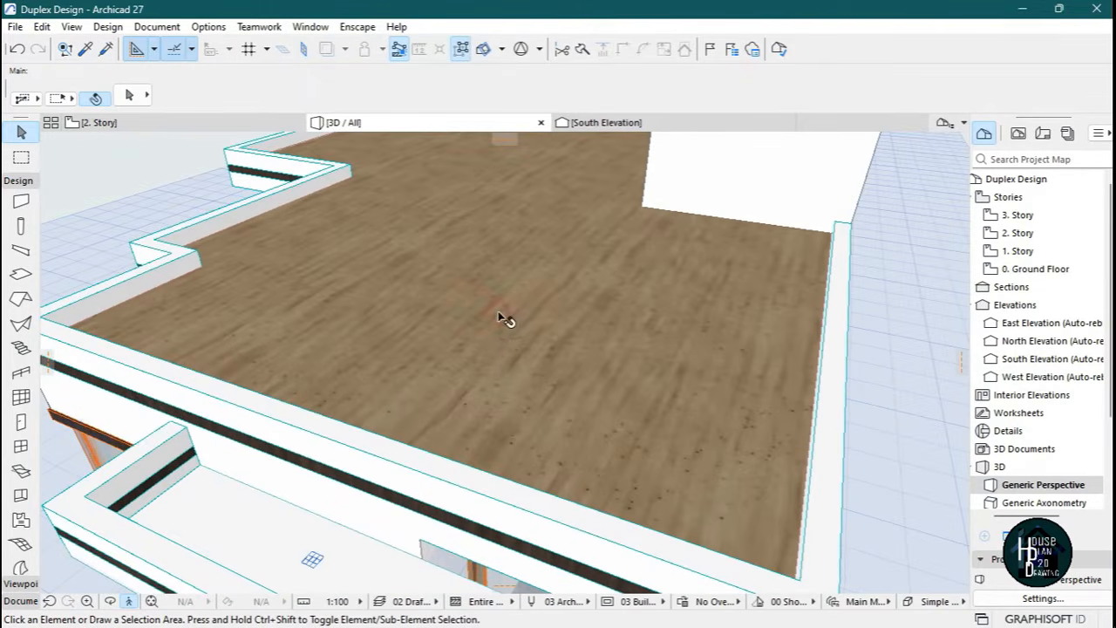
# Change the main roof's building material to Tile - Roof and check the result in the 3D view.
pyautogui.click(516, 298)
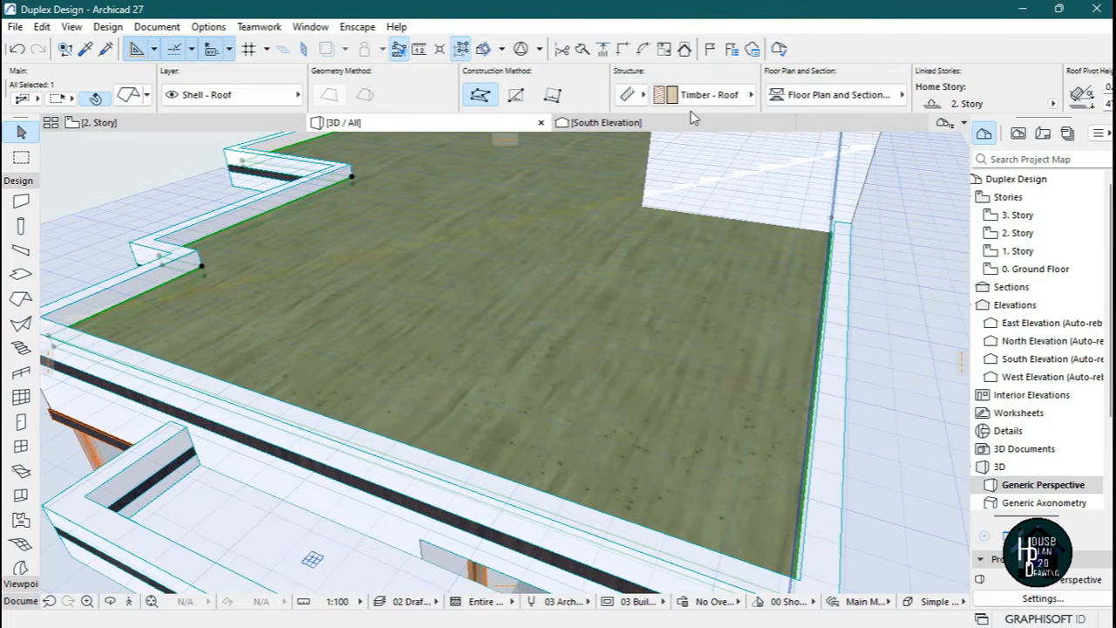
pyautogui.scroll(-1, 726, 92)
pyautogui.scroll(-5, 726, 92)
pyautogui.scroll(6, 732, 91)
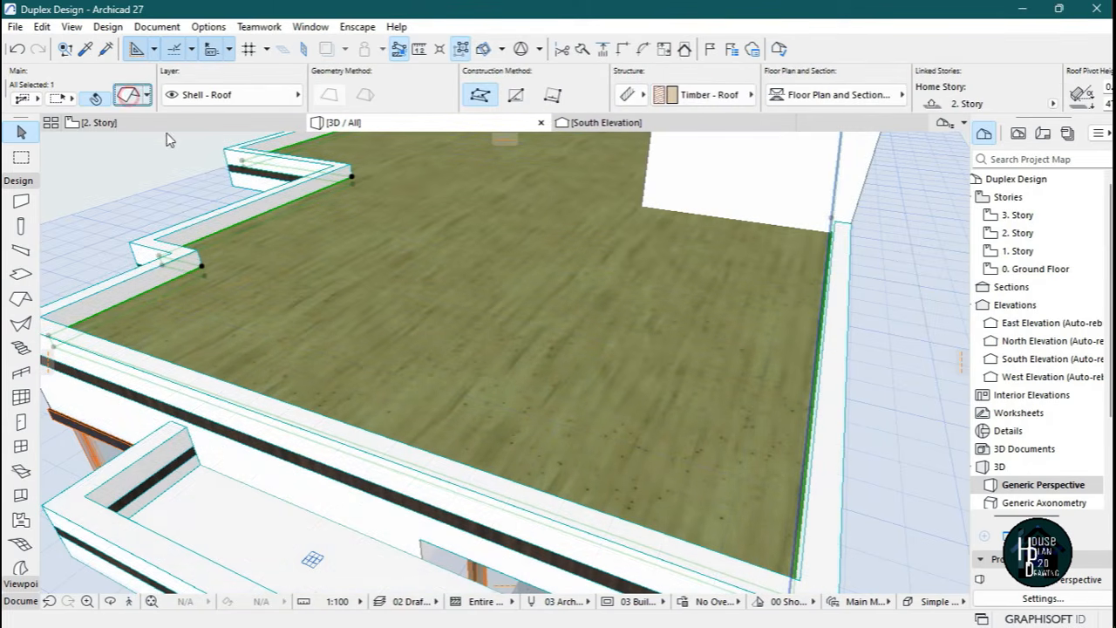
pyautogui.doubleClick(335, 299)
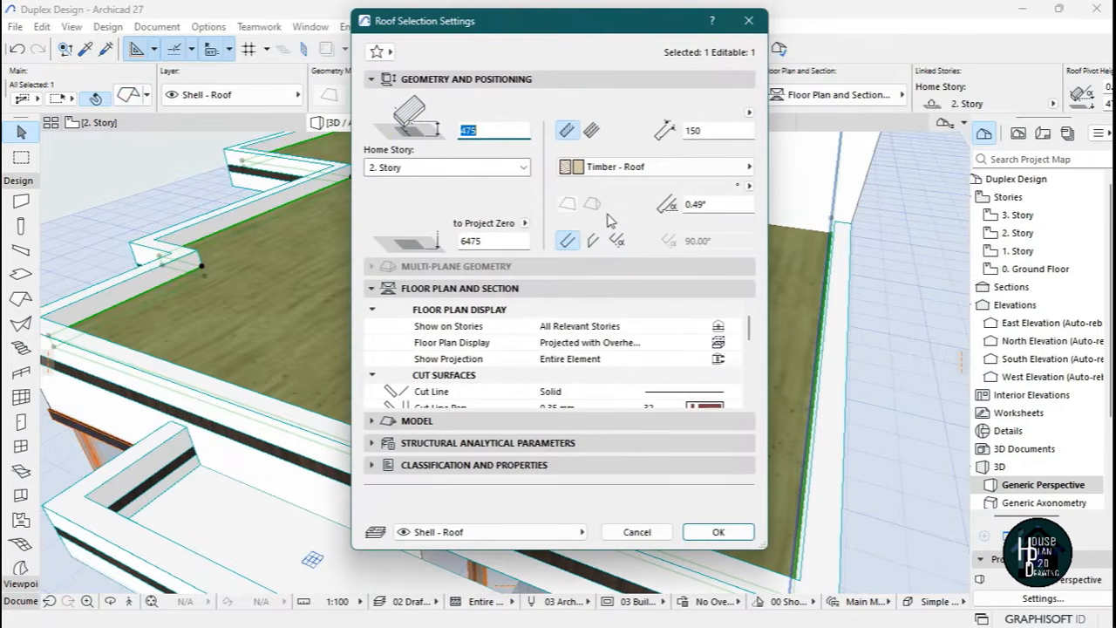
pyautogui.click(616, 168)
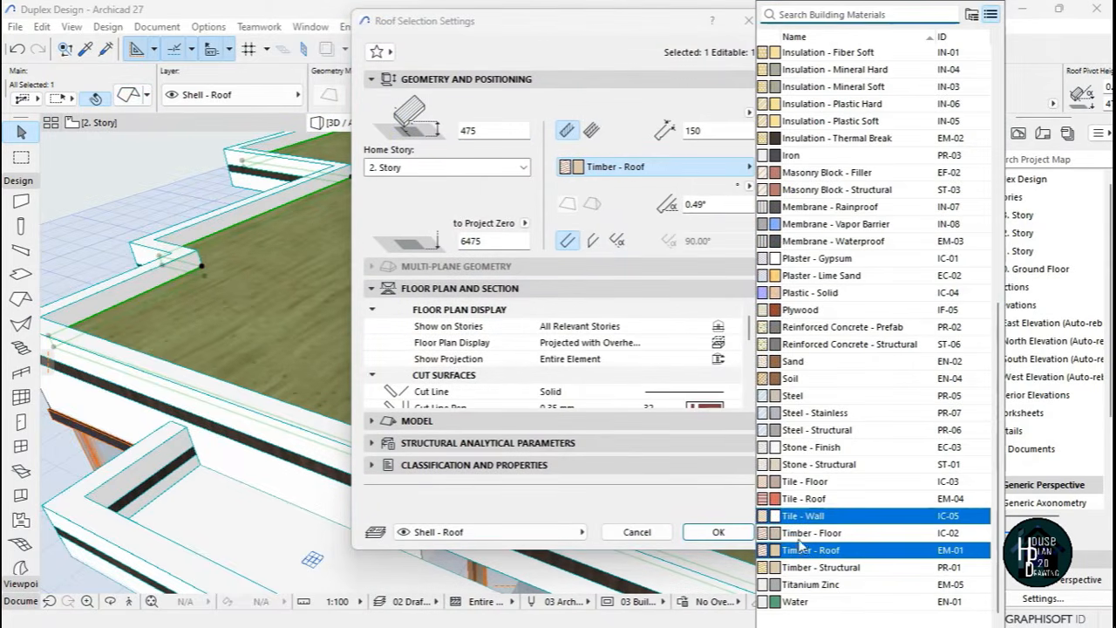
pyautogui.moveTo(815, 587)
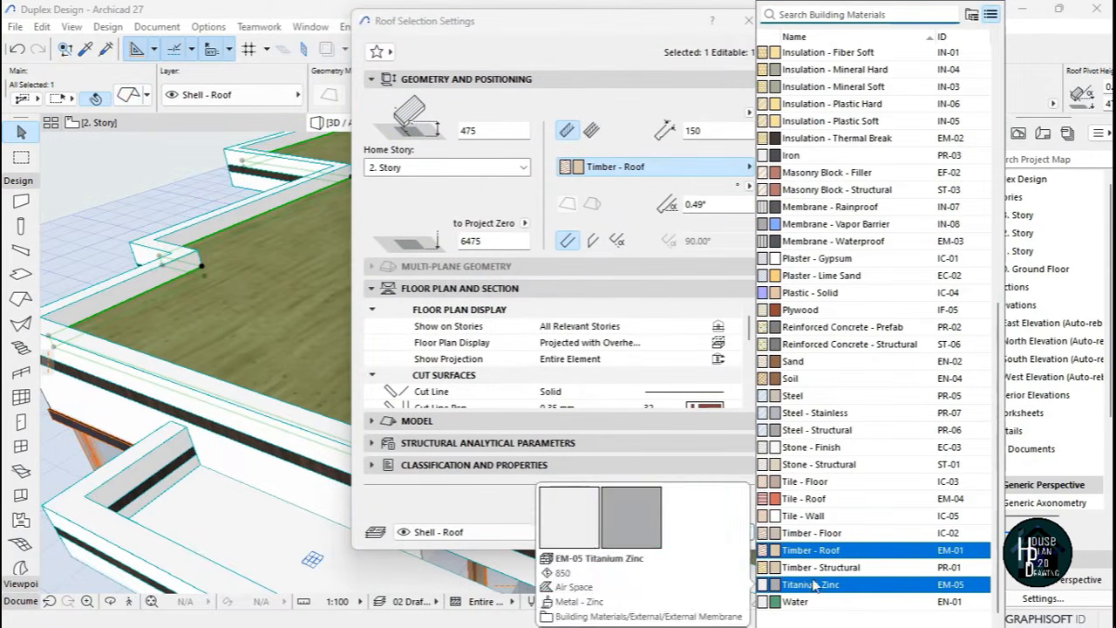
pyautogui.click(811, 500)
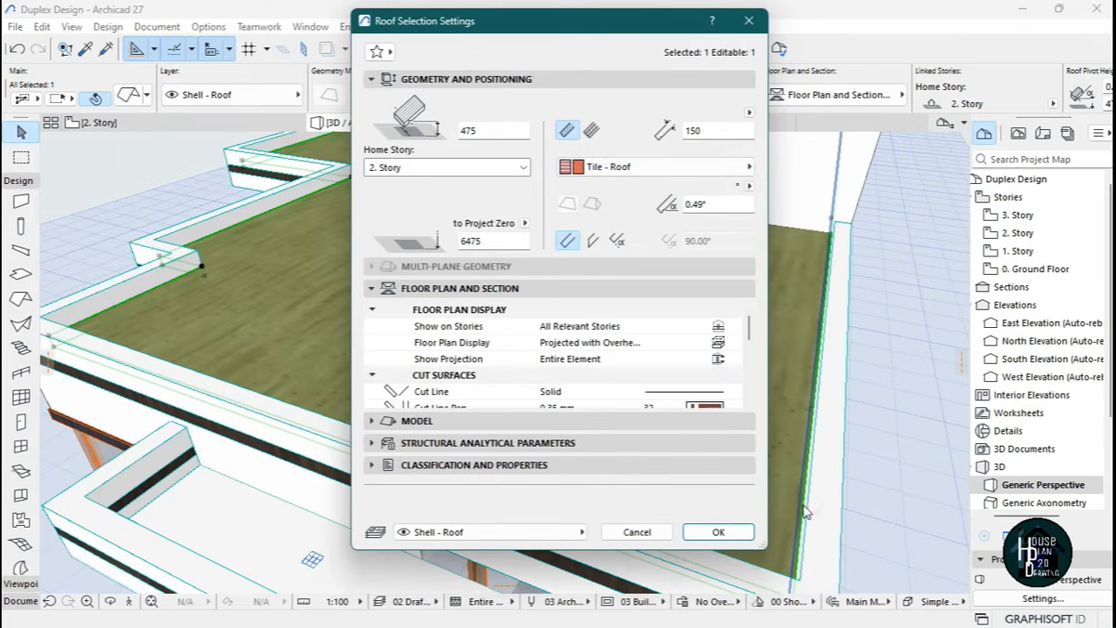
pyautogui.click(717, 531)
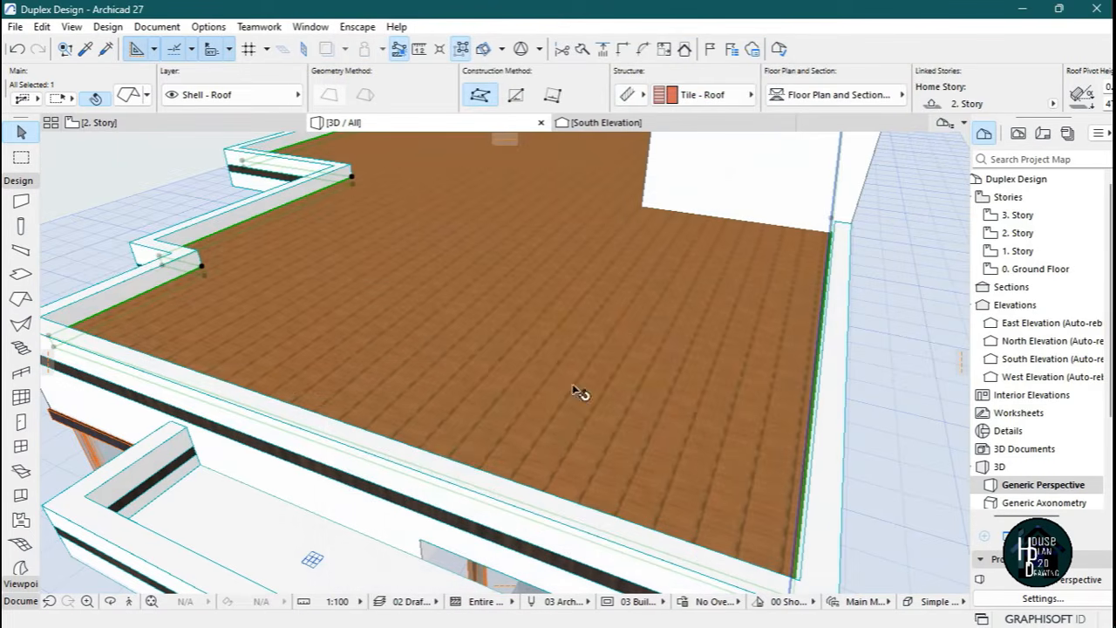
pyautogui.press('Escape')
pyautogui.click(128, 602)
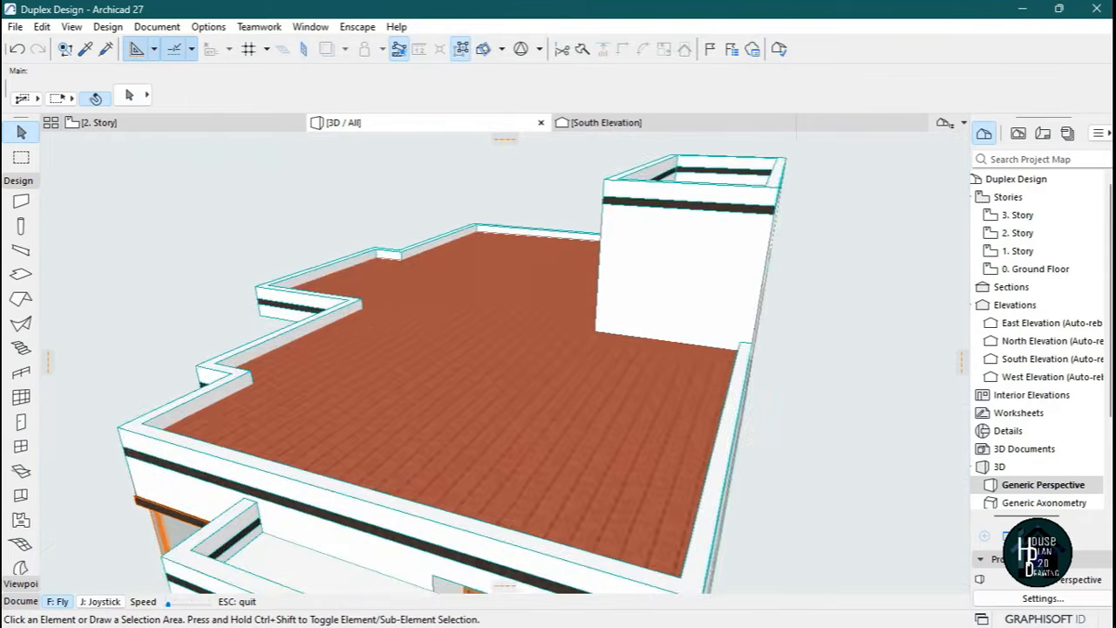
pyautogui.press('Escape')
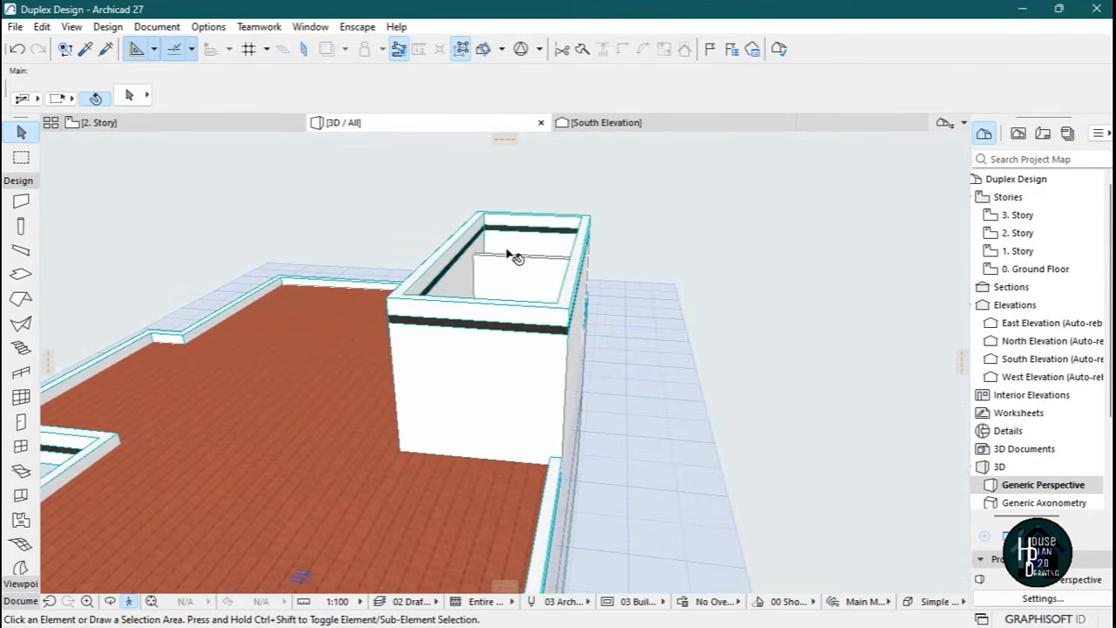
# On the 3. Story plan, start a single-plane Tile - Roof inside the tower parapet, with its pivot line along the east inner face.
pyautogui.click(232, 123)
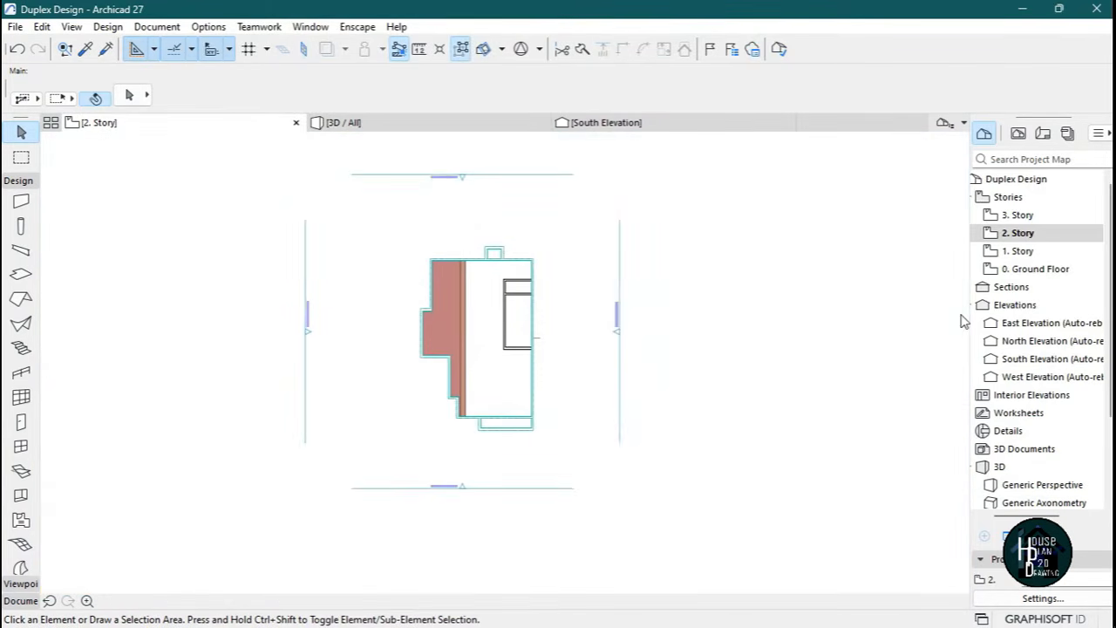
pyautogui.scroll(2, 486, 331)
pyautogui.scroll(4, 486, 332)
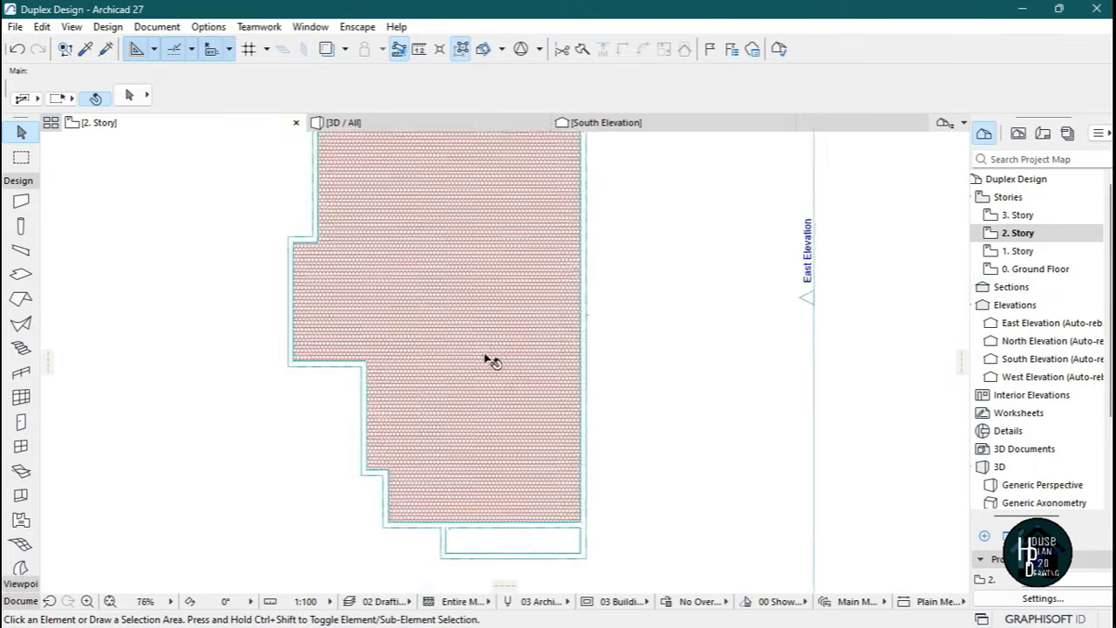
pyautogui.click(1029, 216)
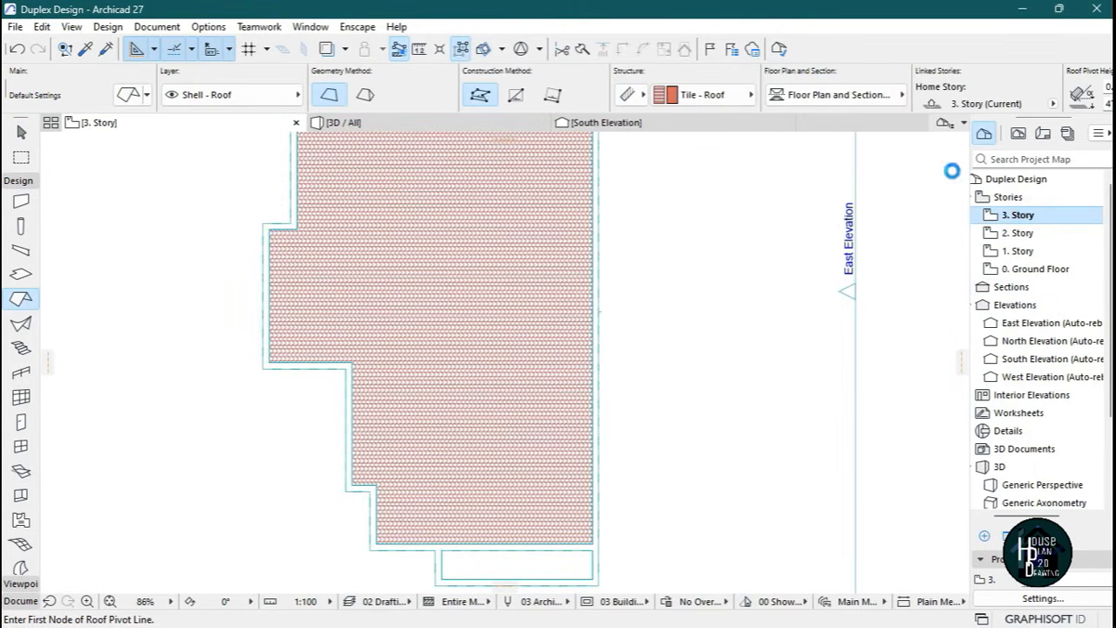
pyautogui.scroll(-2, 490, 512)
pyautogui.scroll(4, 540, 364)
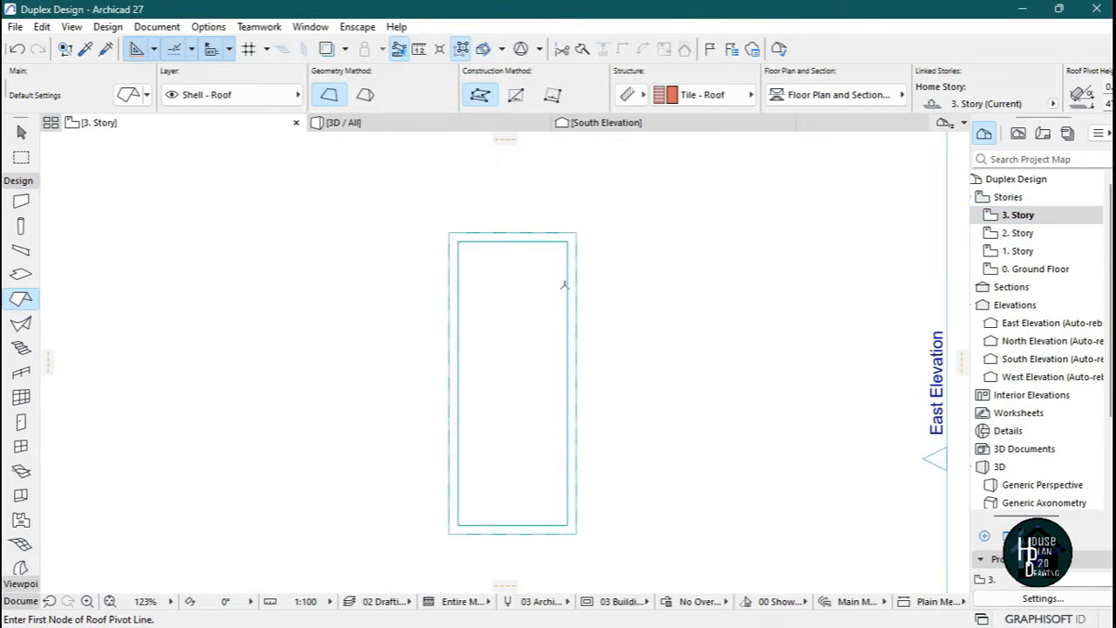
pyautogui.click(570, 236)
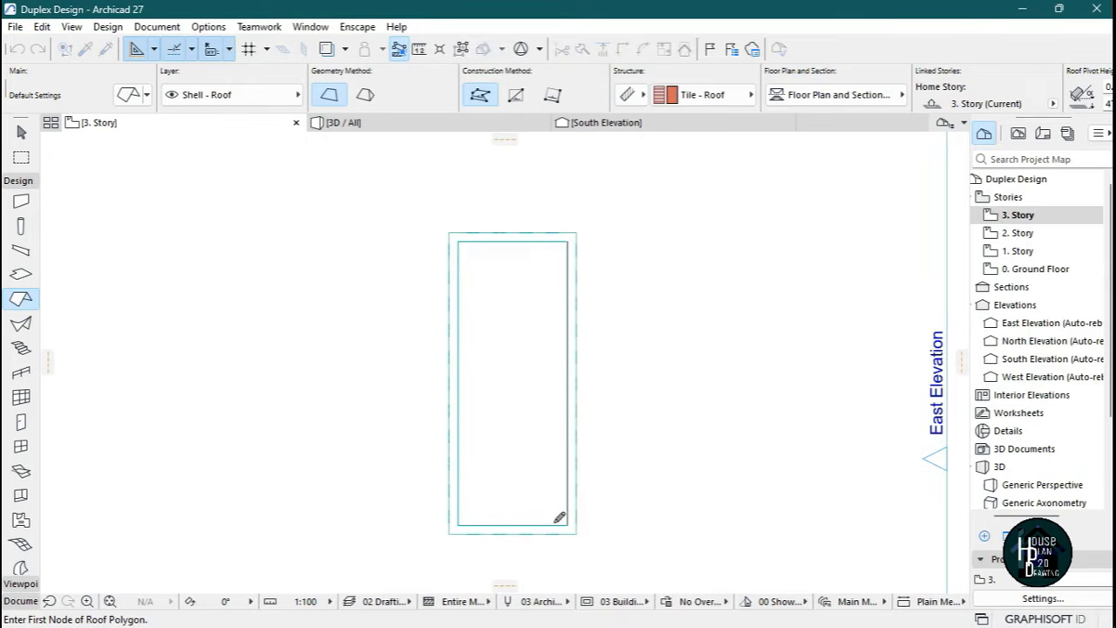
pyautogui.click(568, 522)
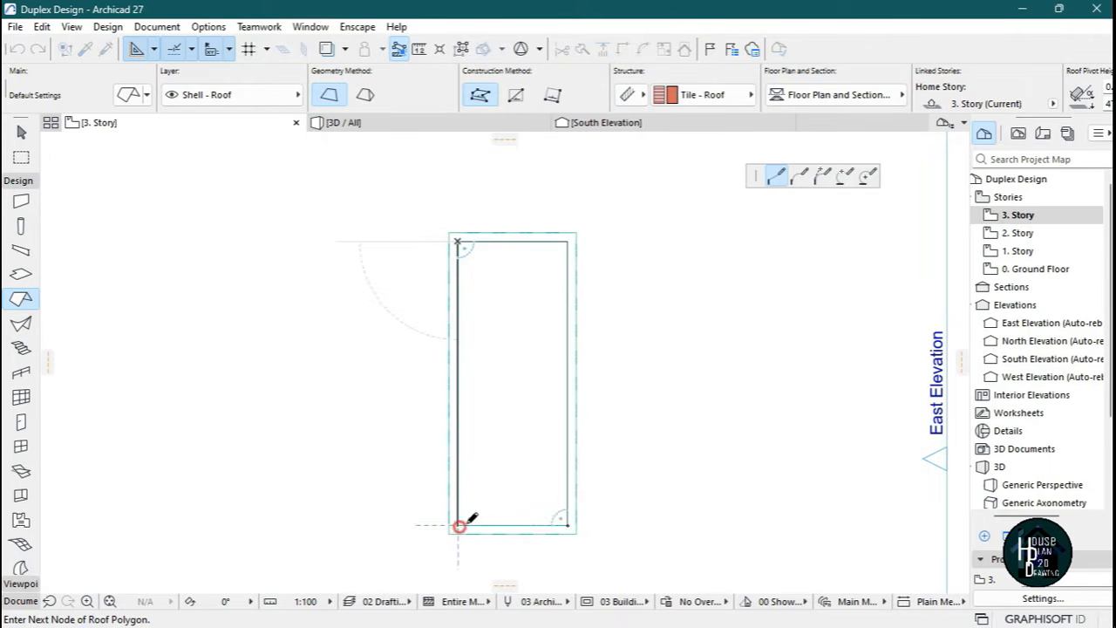
# Finish the rectangular tile roof inside the tower parapet on 3. Story and review it in the 3D view.
pyautogui.click(572, 523)
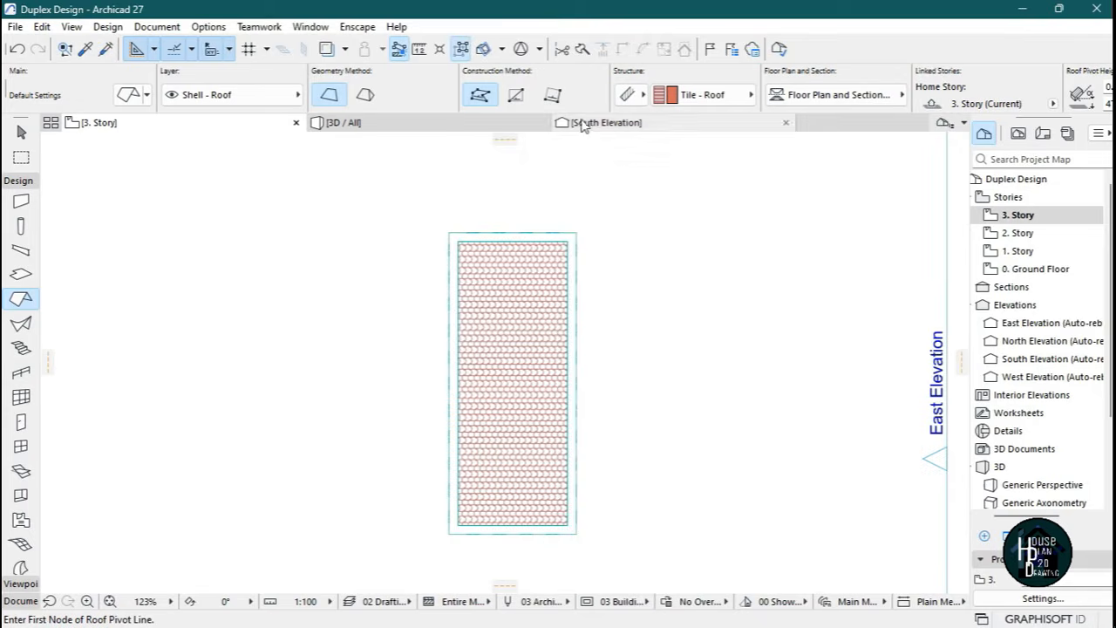
pyautogui.click(435, 124)
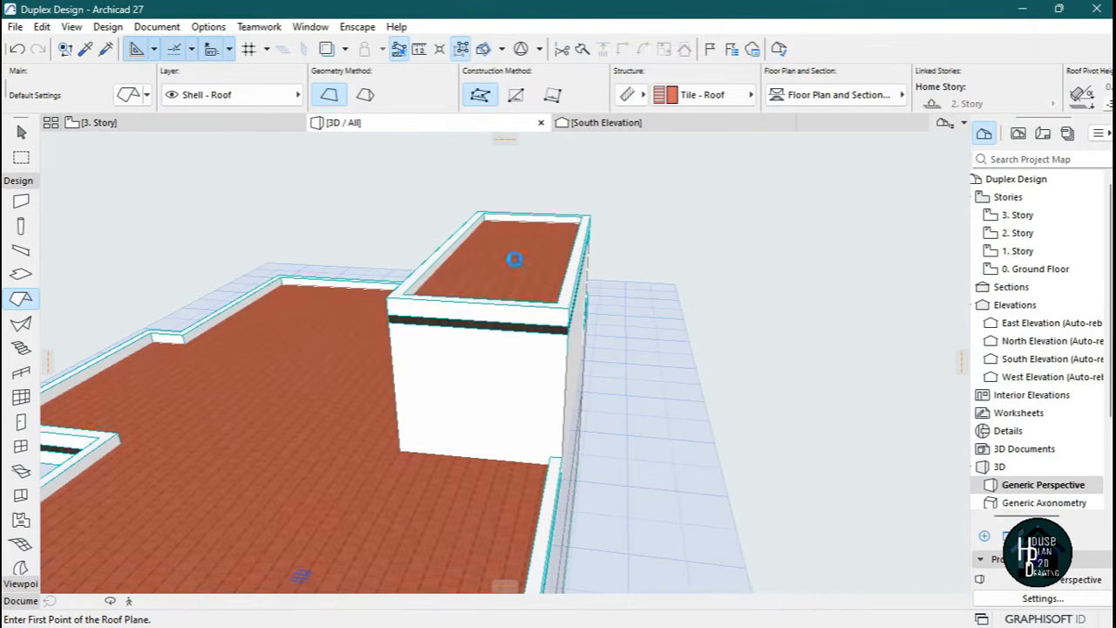
pyautogui.click(129, 601)
pyautogui.press('Down')
pyautogui.press('Up')
pyautogui.press('Left')
pyautogui.press('Down')
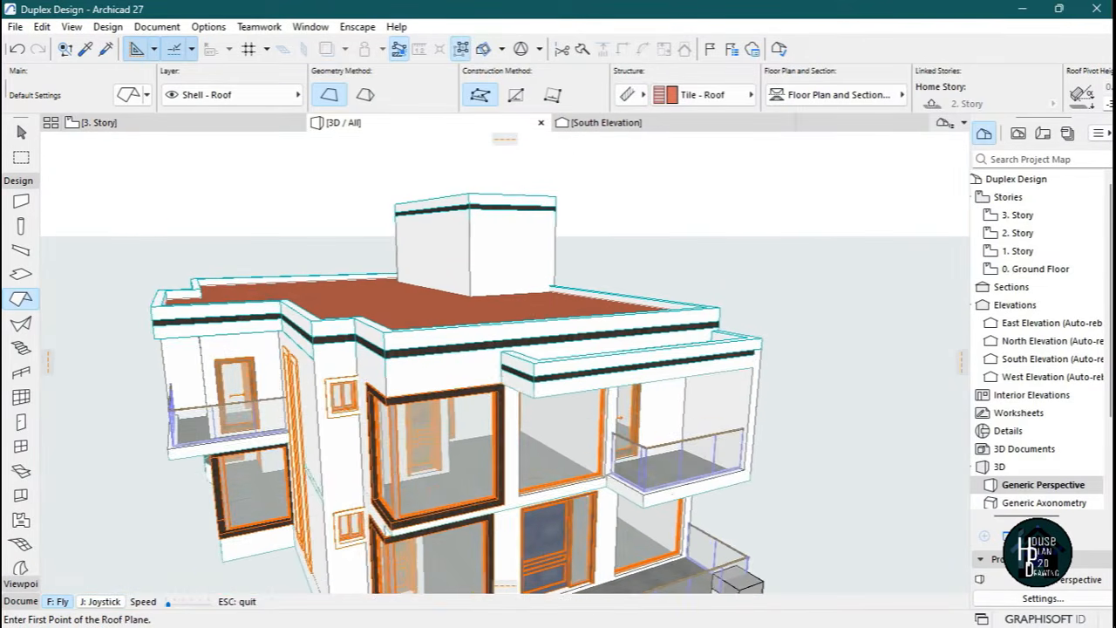
pyautogui.press('Escape')
# Switch to the Multigenerational House project in ARCHICAD 25 and examine its facades from all sides in 3D.
pyautogui.moveTo(660, 619)
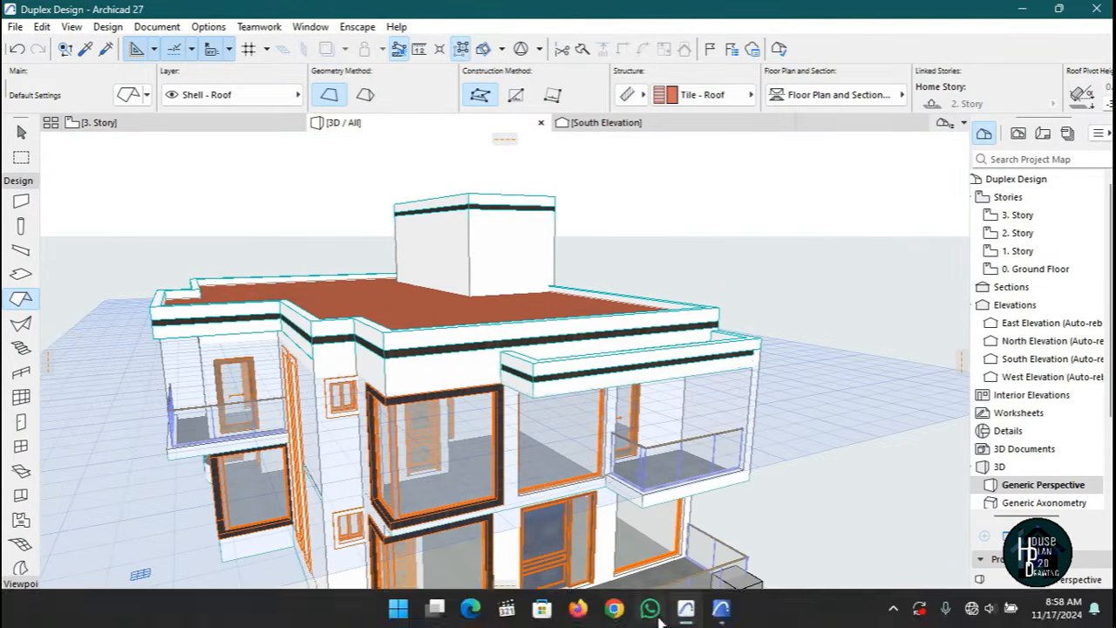
pyautogui.click(720, 610)
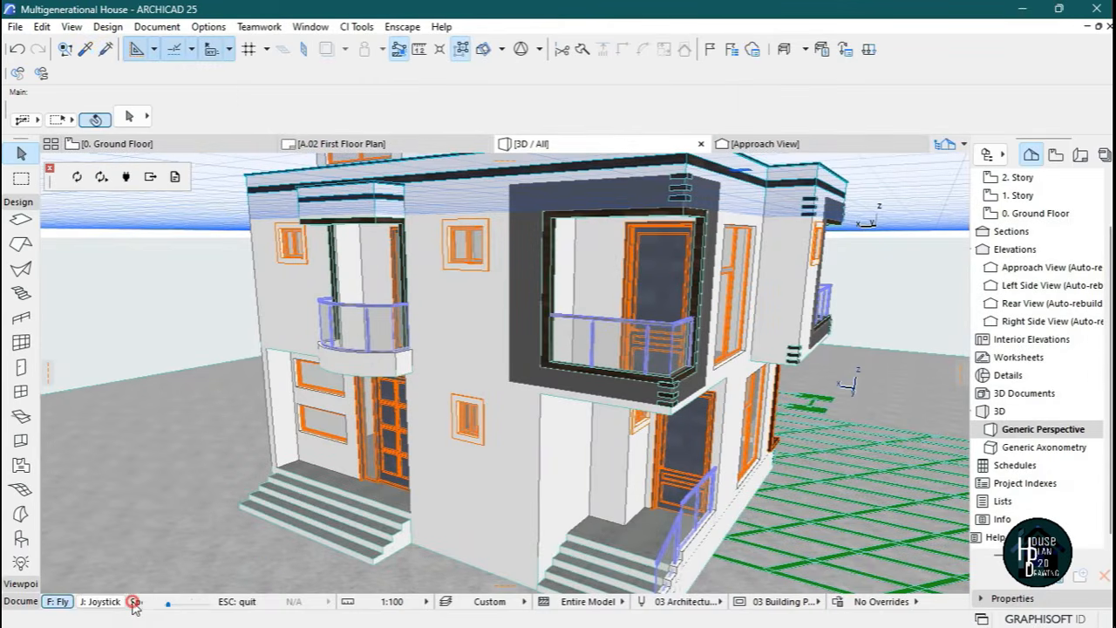
pyautogui.click(132, 601)
pyautogui.press('Up')
pyautogui.press('Up')
pyautogui.press('Right')
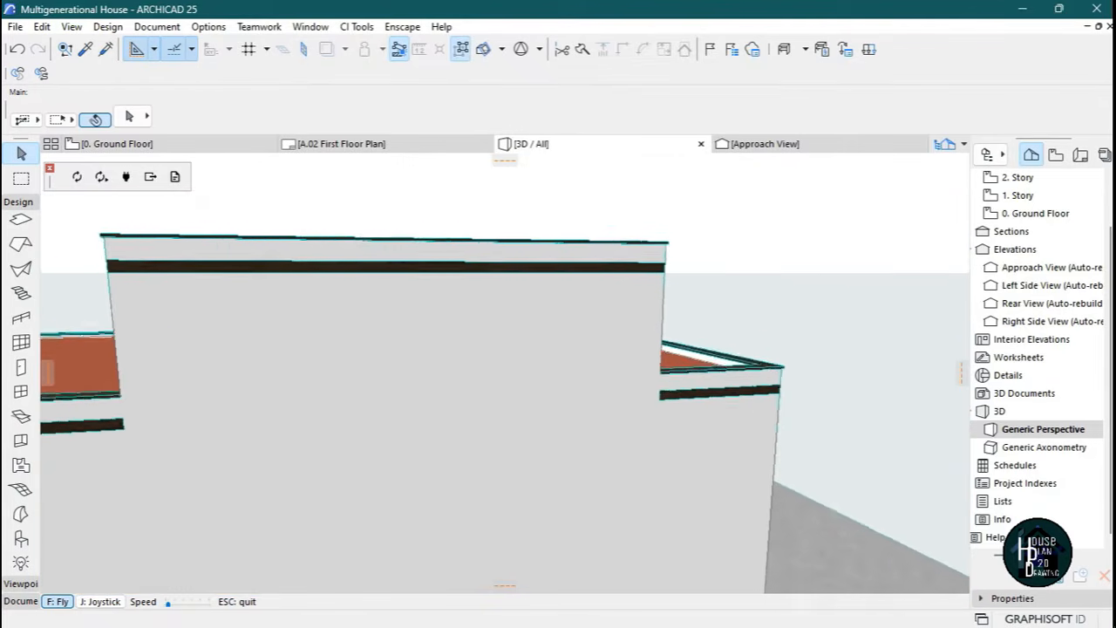
pyautogui.press('Right')
pyautogui.press('pagedown')
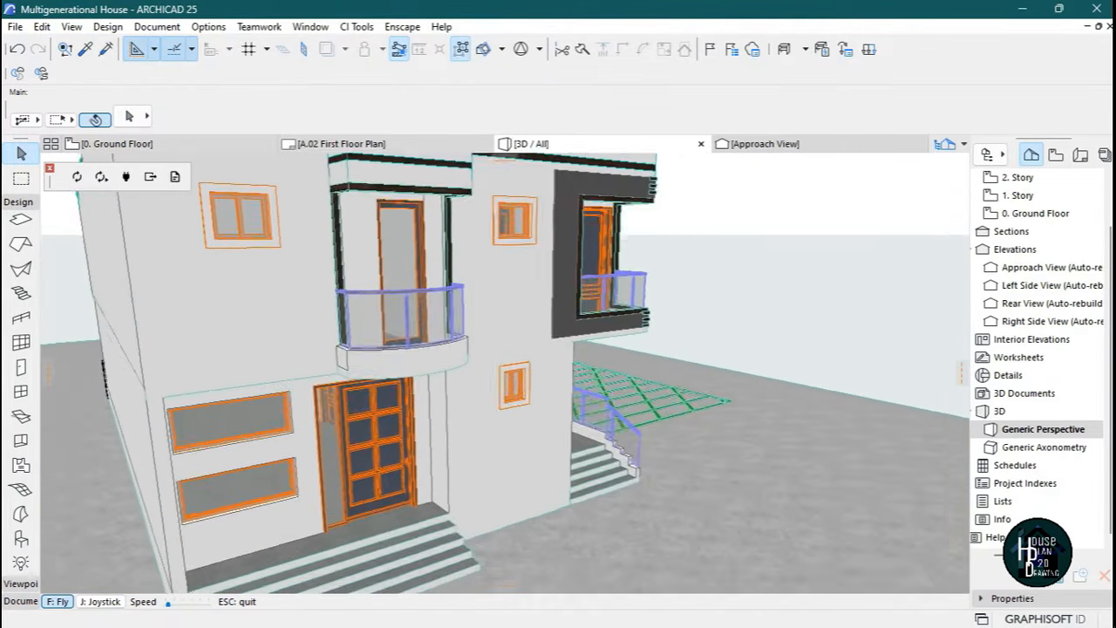
pyautogui.press('Right')
pyautogui.press('Down')
pyautogui.press('Right')
pyautogui.press('Right')
pyautogui.press('Down')
pyautogui.press('Up')
pyautogui.press('Up')
pyautogui.press('Escape')
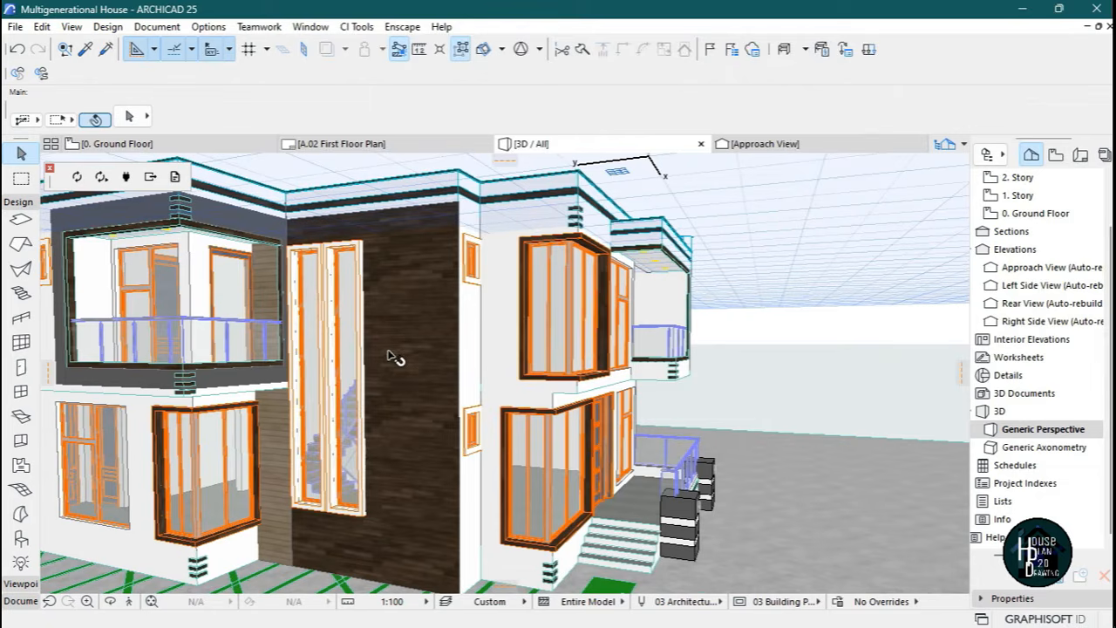
# Examine the dark corner bands around the framed balcony and above the corner windows, then the whole front of the reference house.
pyautogui.click(359, 27)
pyautogui.click(416, 299)
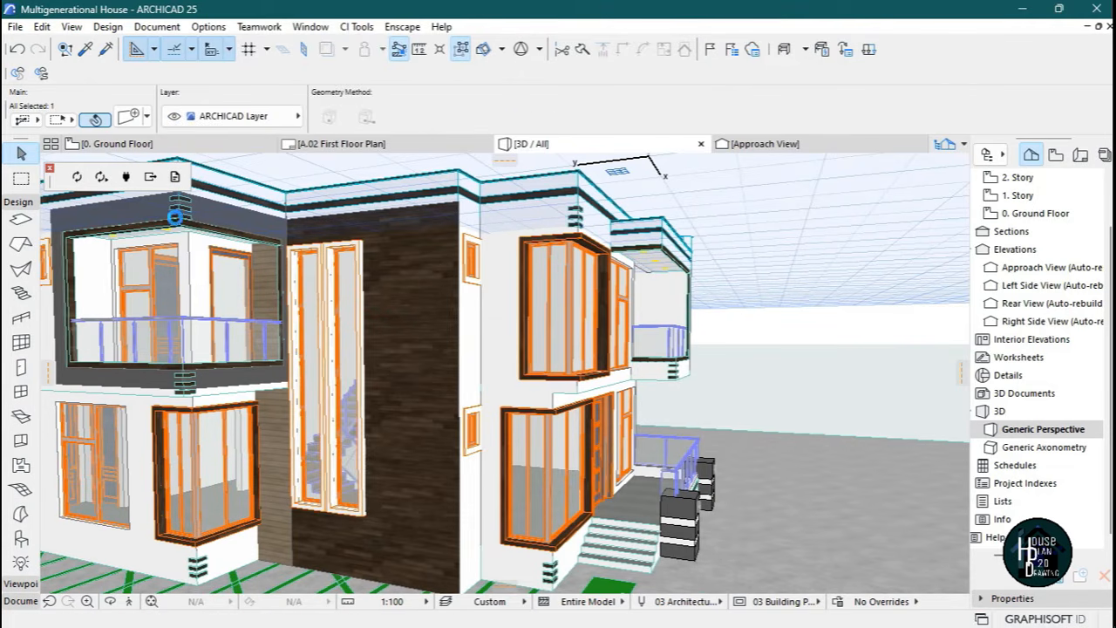
pyautogui.click(128, 600)
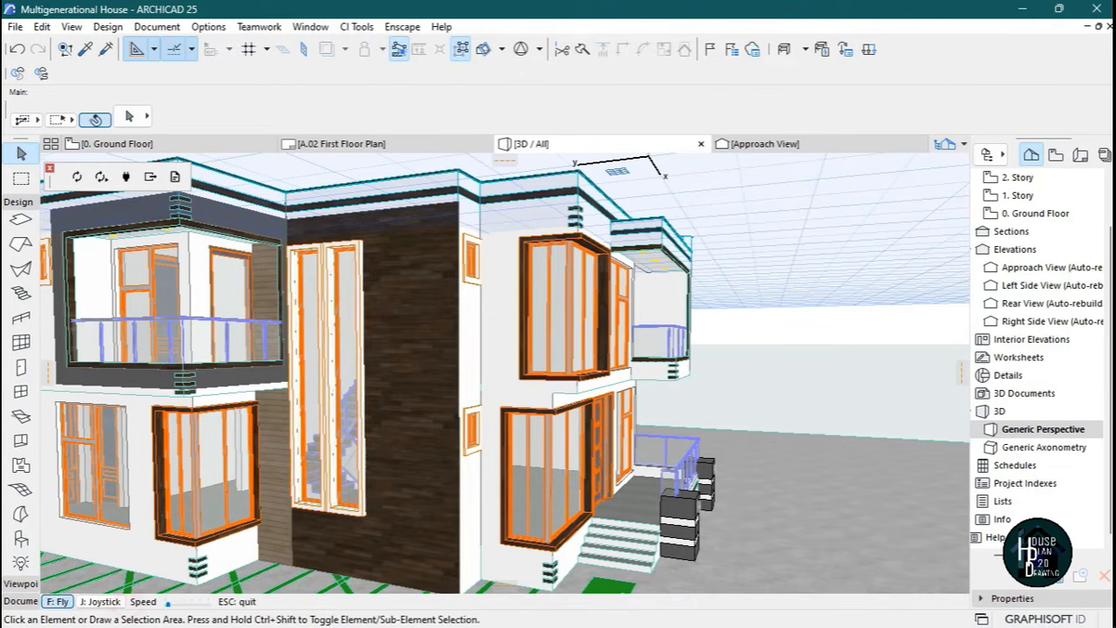
pyautogui.press('Up')
pyautogui.press('Down')
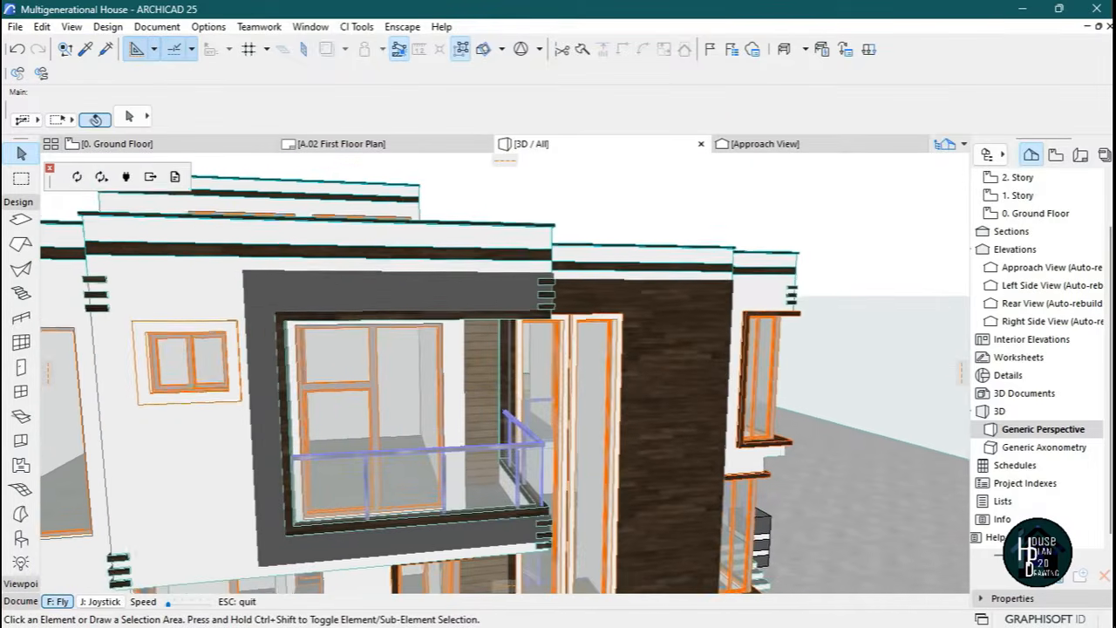
pyautogui.press('Escape')
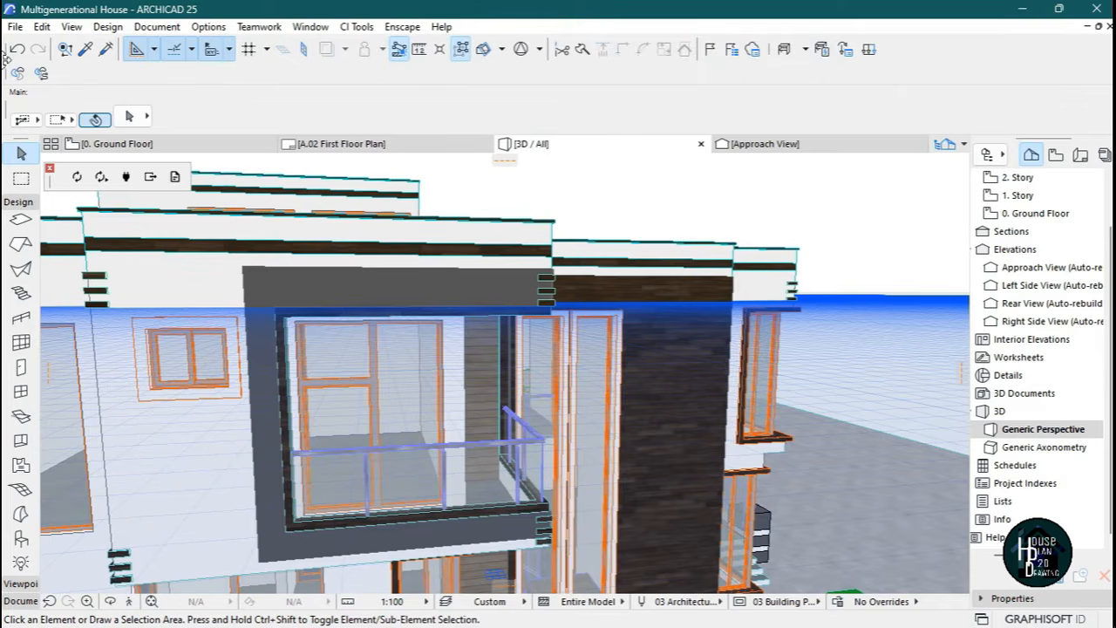
pyautogui.click(129, 600)
pyautogui.press('Down')
pyautogui.press('Up')
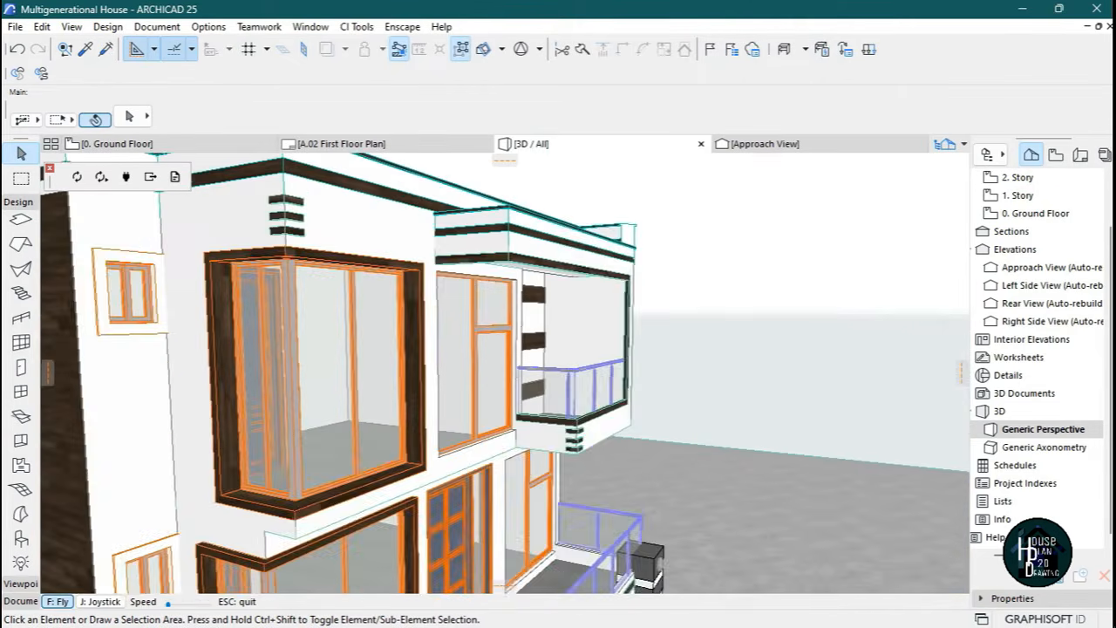
pyautogui.press('Up')
pyautogui.press('Escape')
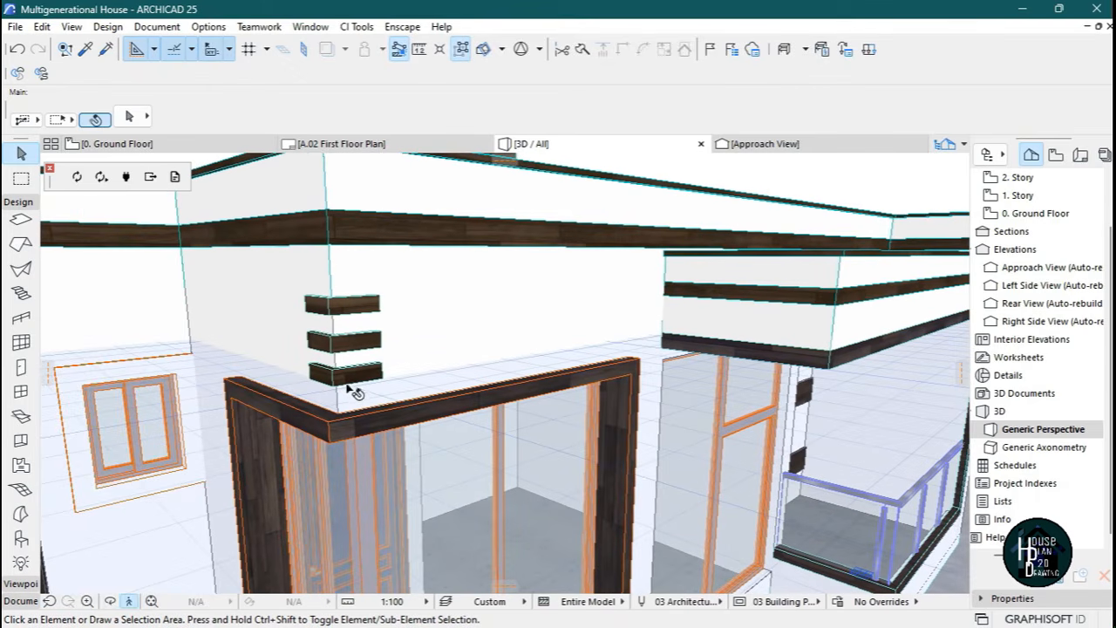
pyautogui.click(129, 600)
pyautogui.press('Down')
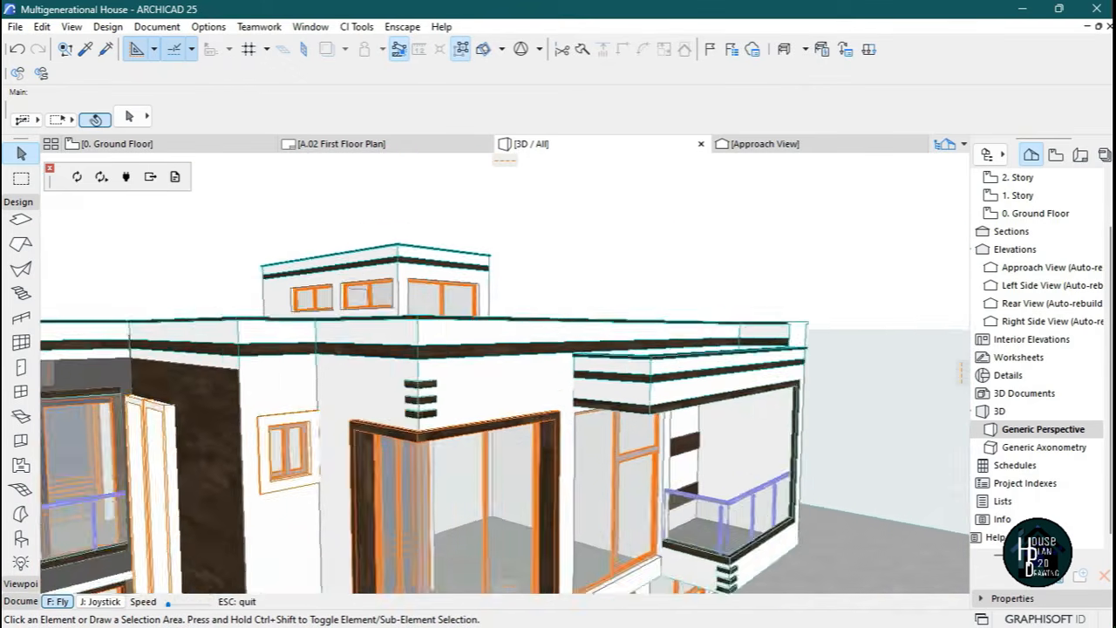
pyautogui.press('Up')
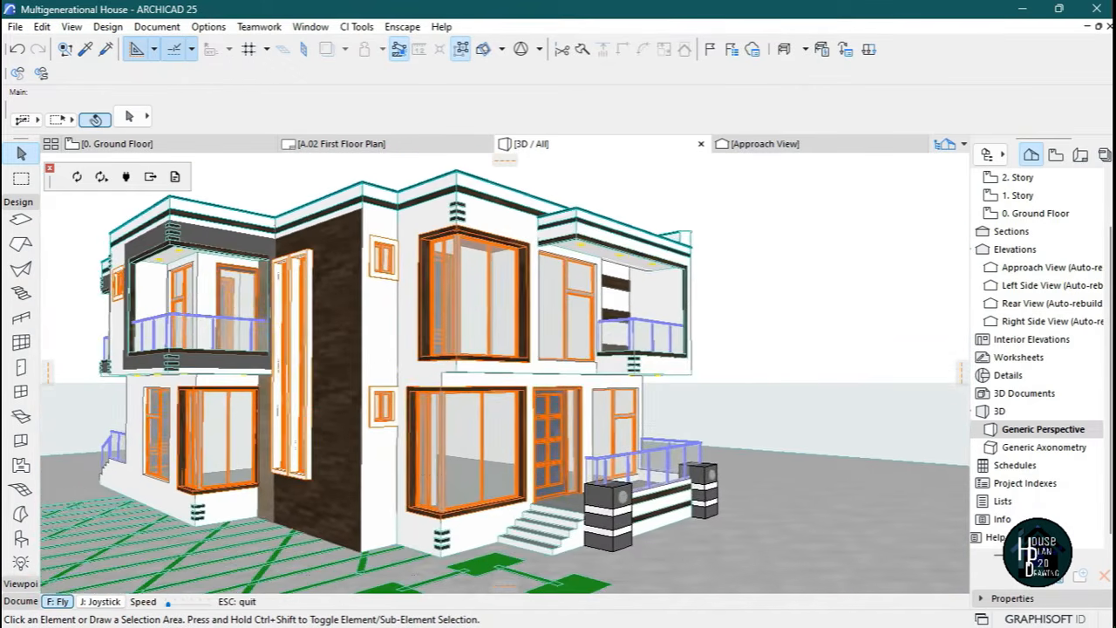
pyautogui.press('Escape')
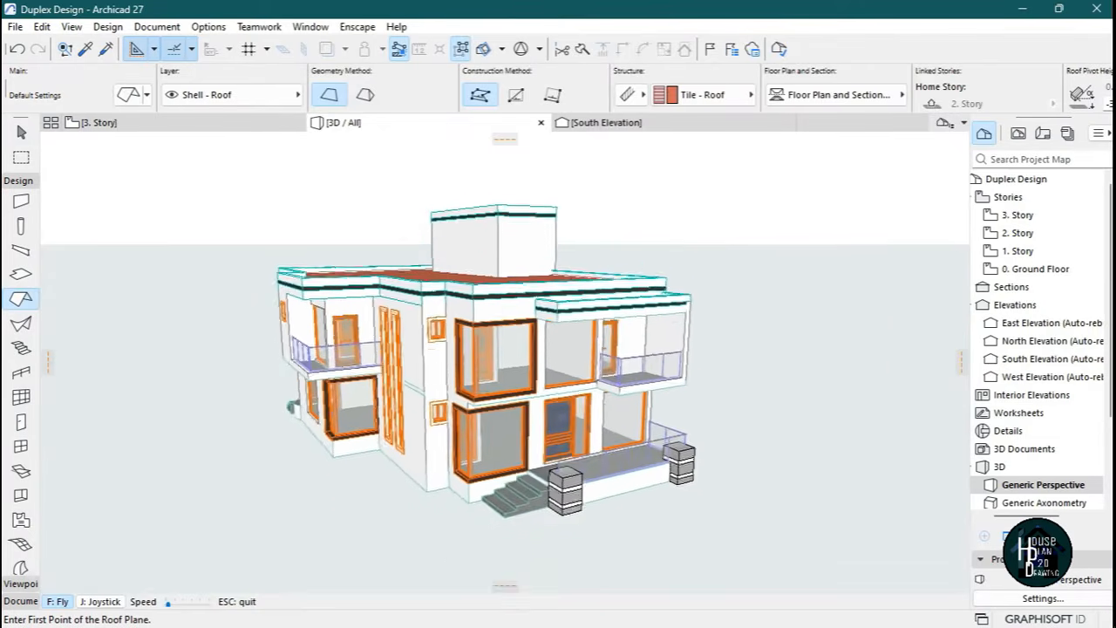
# Switch back to Duplex Design and draw a small rectangular slab at the wall base below the corner window, using the entrance steps' slab settings.
pyautogui.press('Up')
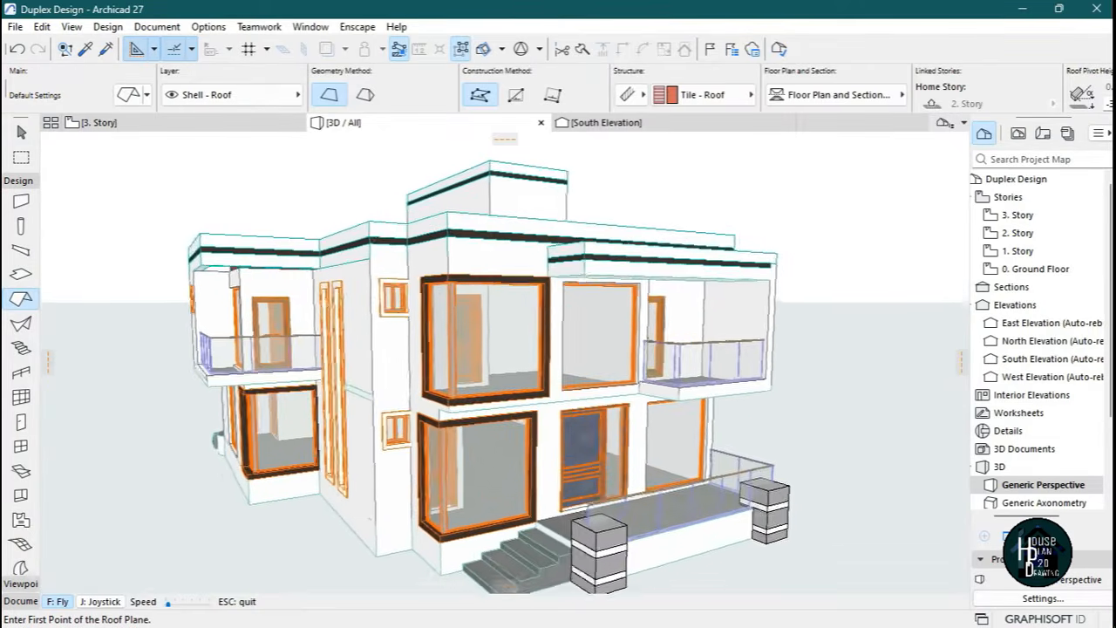
pyautogui.press('Up')
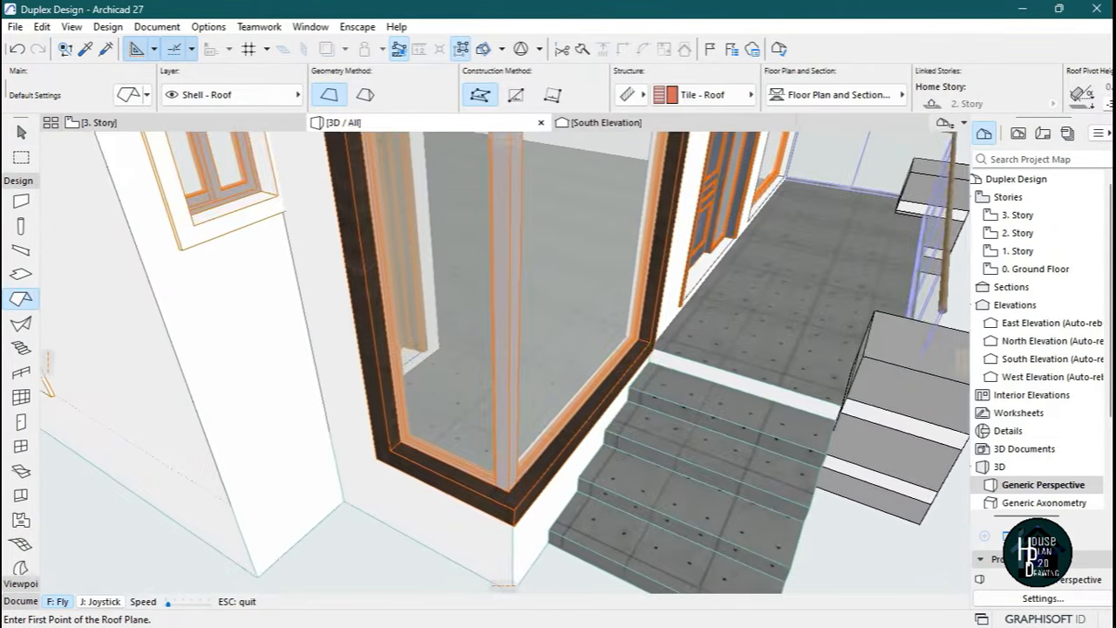
pyautogui.press('Escape')
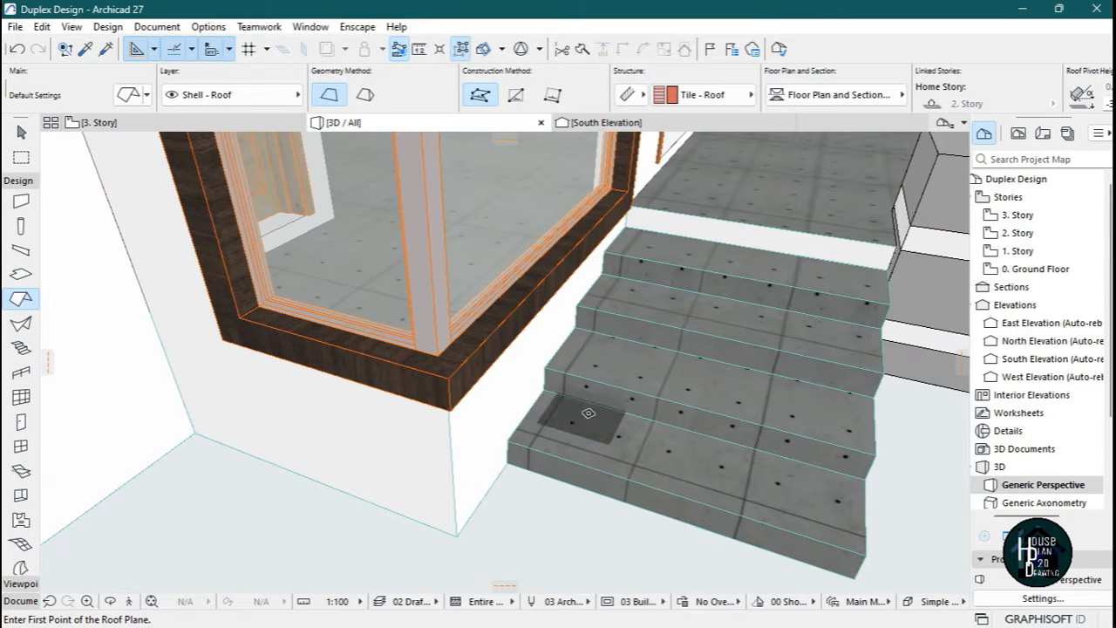
pyautogui.keyDown('alt'); pyautogui.click(592, 412); pyautogui.keyUp('alt')
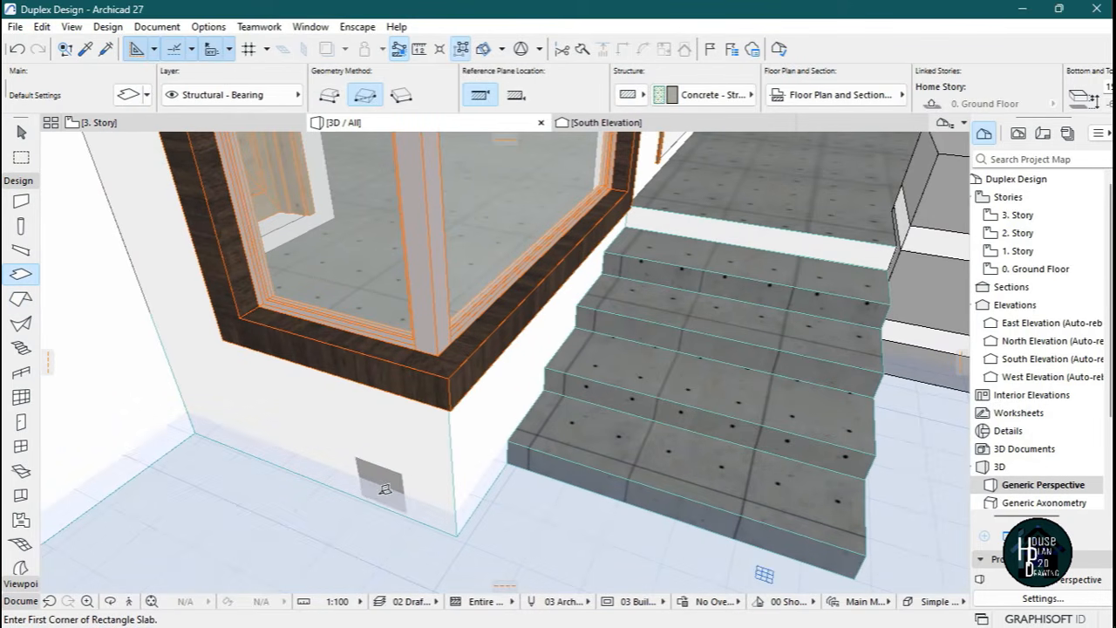
pyautogui.click(396, 512)
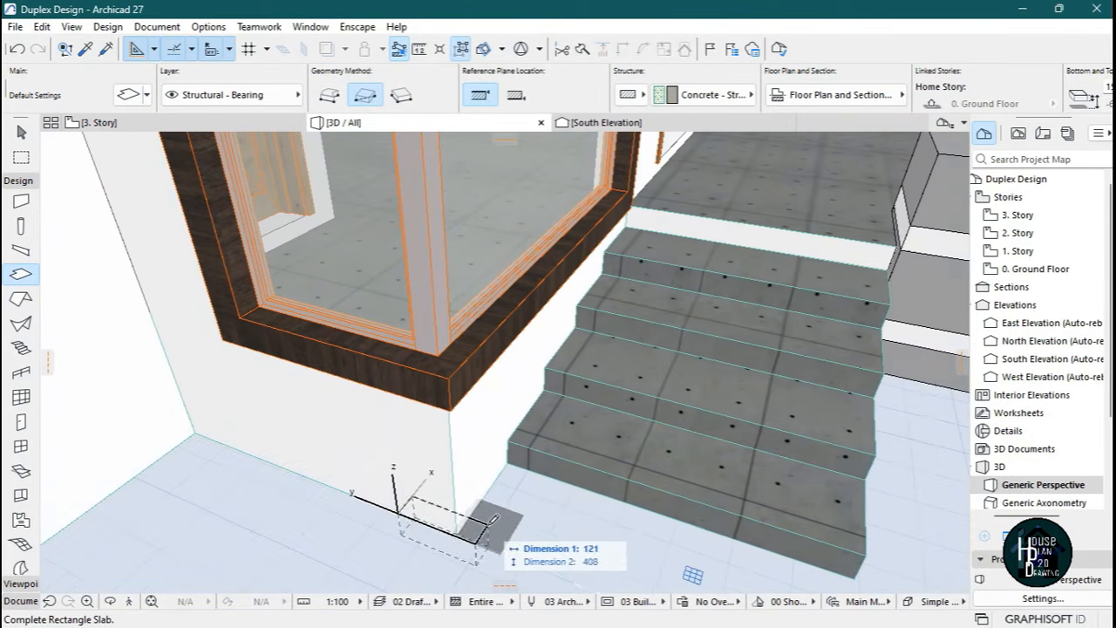
pyautogui.press('Escape')
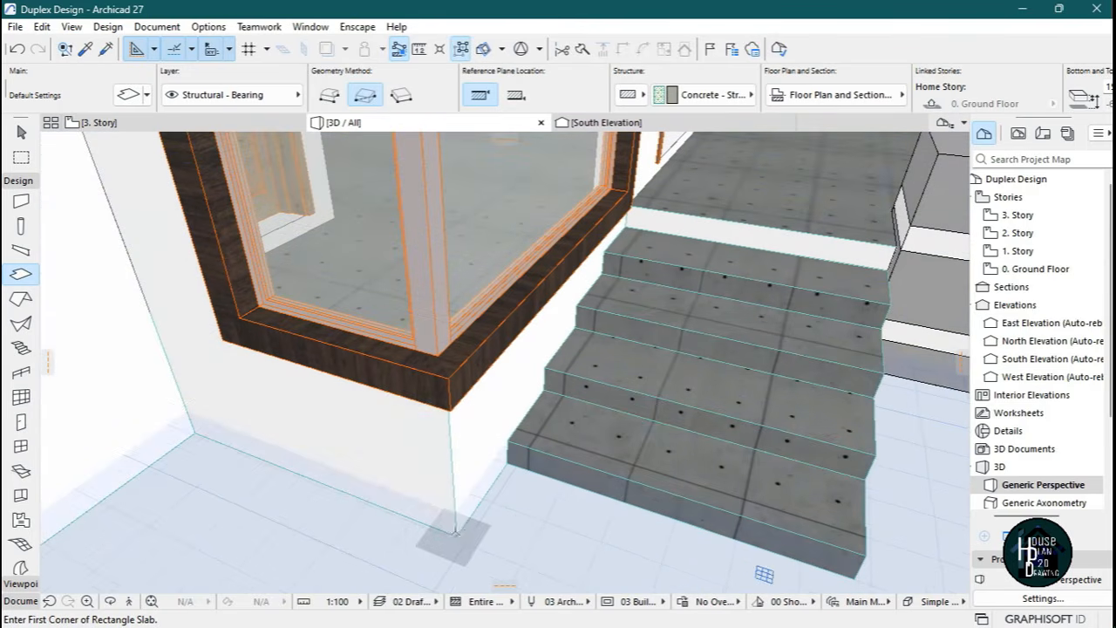
pyautogui.click(456, 528)
pyautogui.click(381, 508)
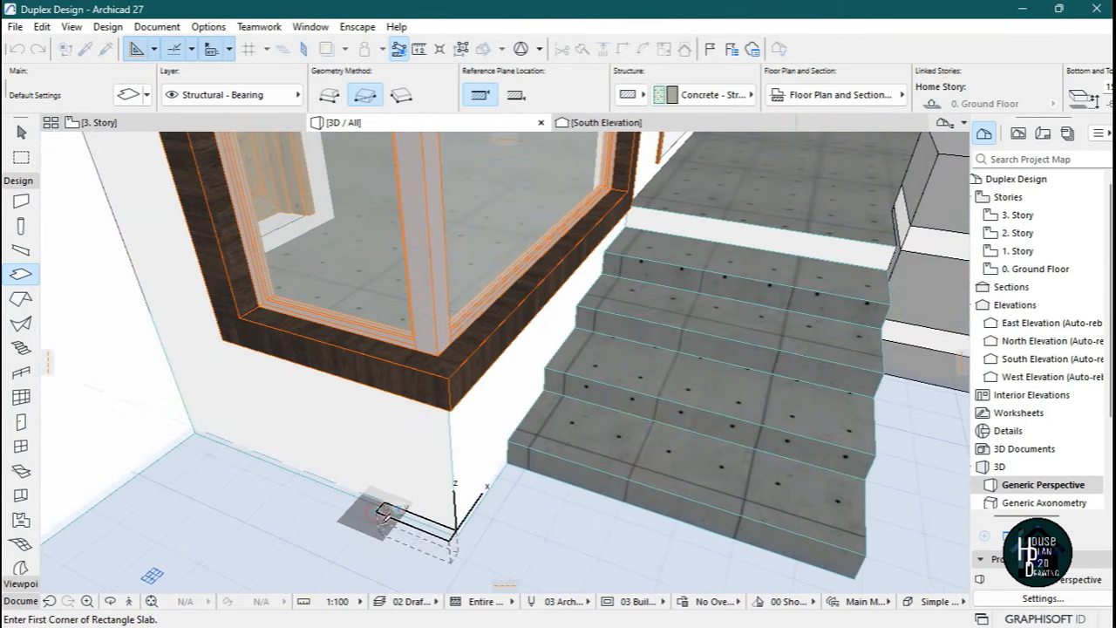
pyautogui.press('Escape')
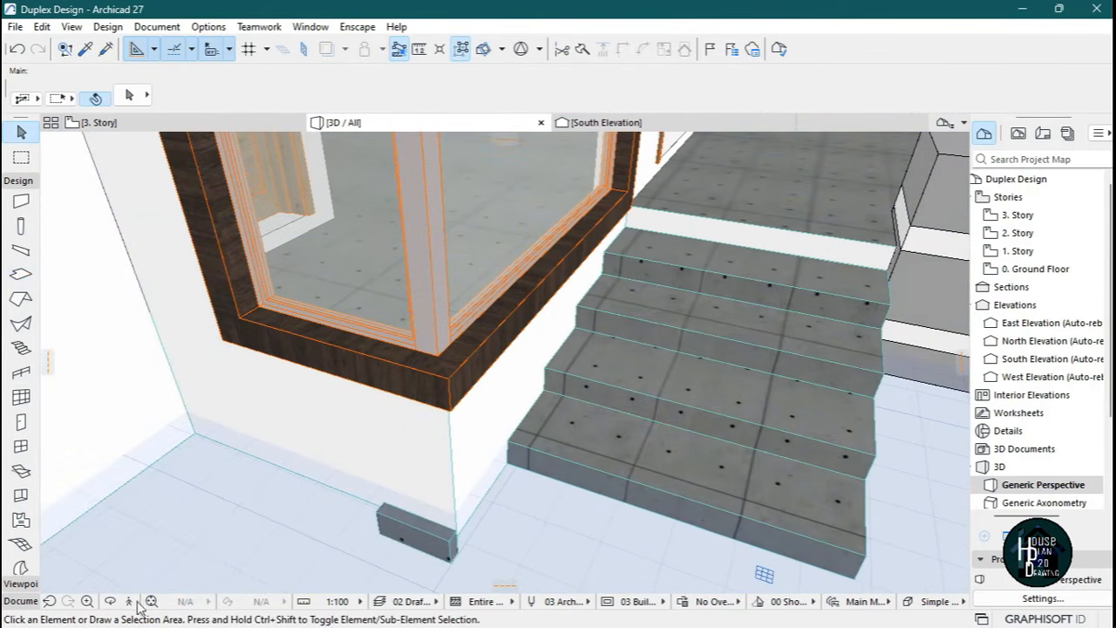
# Raise the small slab so its underside meets the base of the wall corner, and reduce its thickness to about half.
pyautogui.click(151, 601)
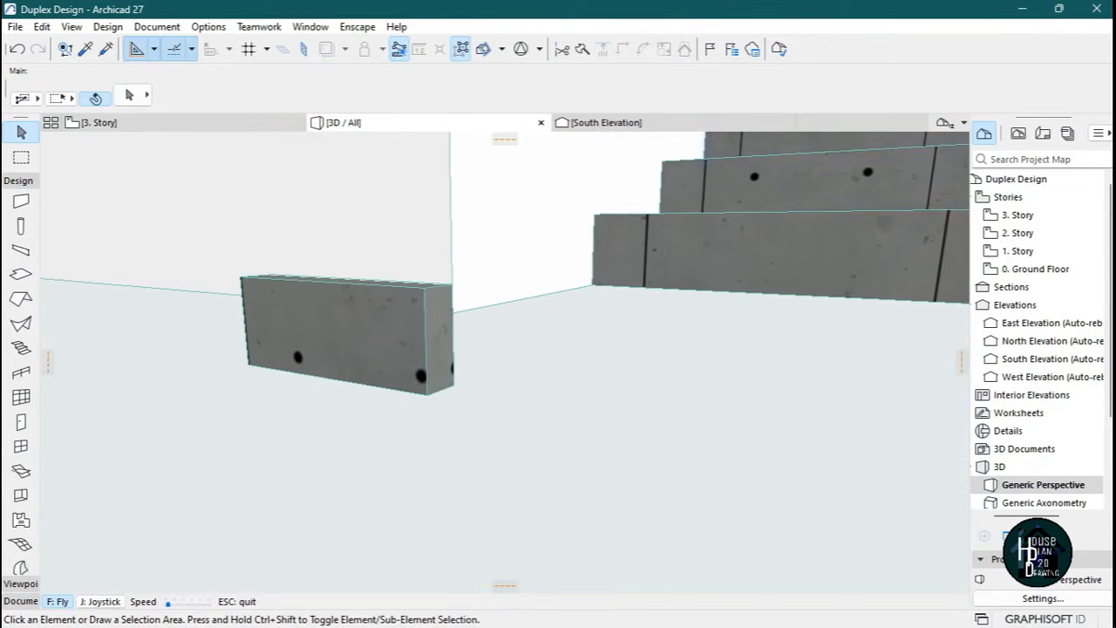
pyautogui.press('Escape')
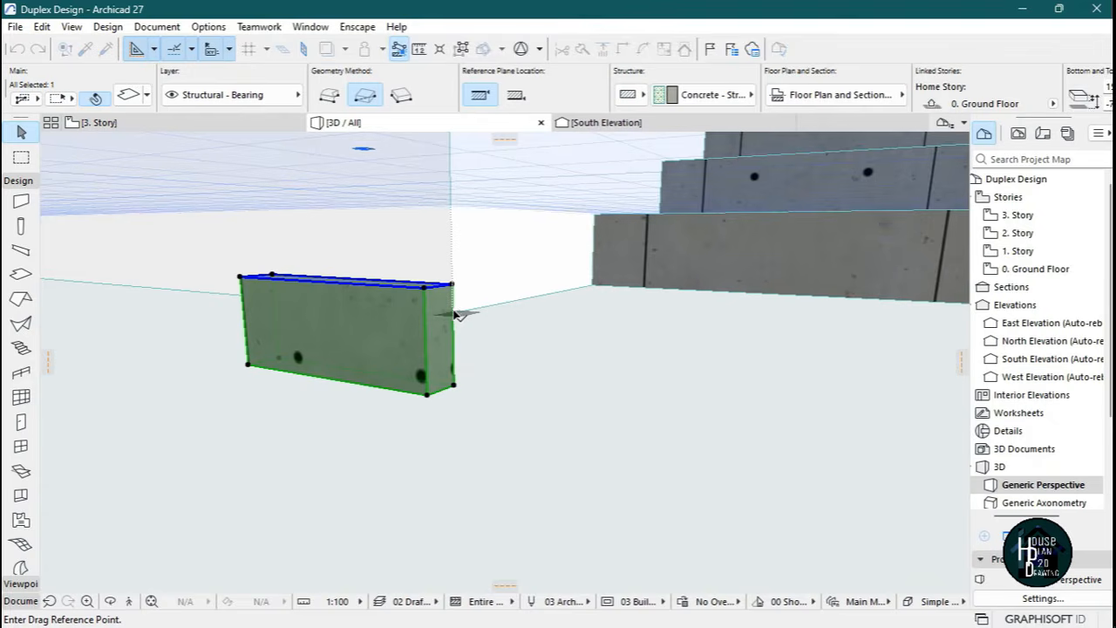
pyautogui.press('Escape')
pyautogui.press('Escape')
pyautogui.click(380, 315)
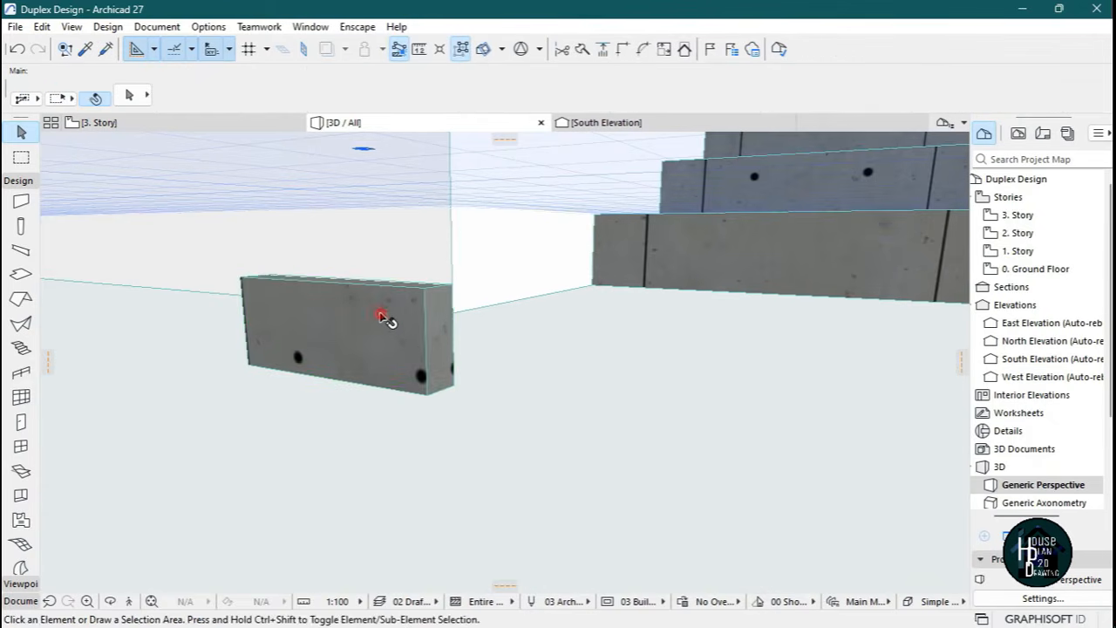
pyautogui.click(455, 386)
pyautogui.click(454, 314)
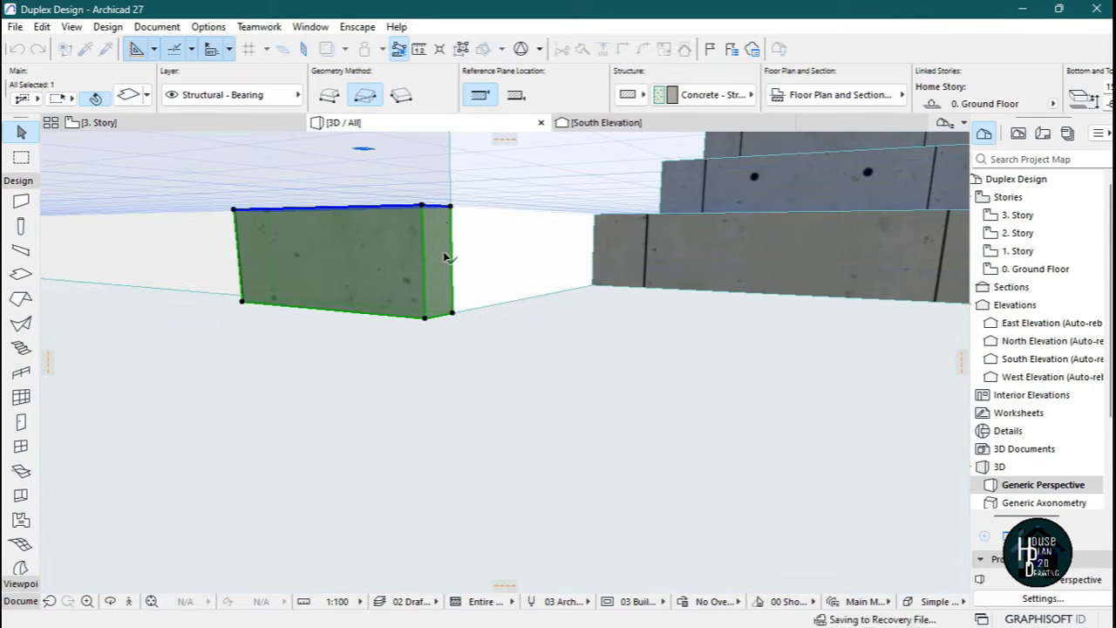
pyautogui.click(451, 209)
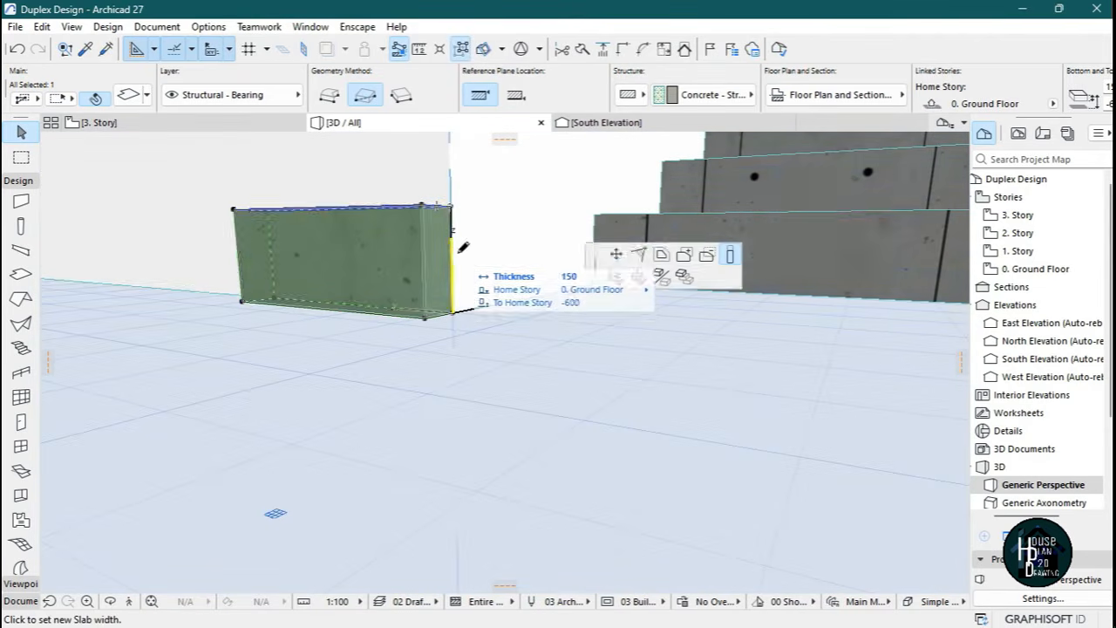
pyautogui.click(460, 259)
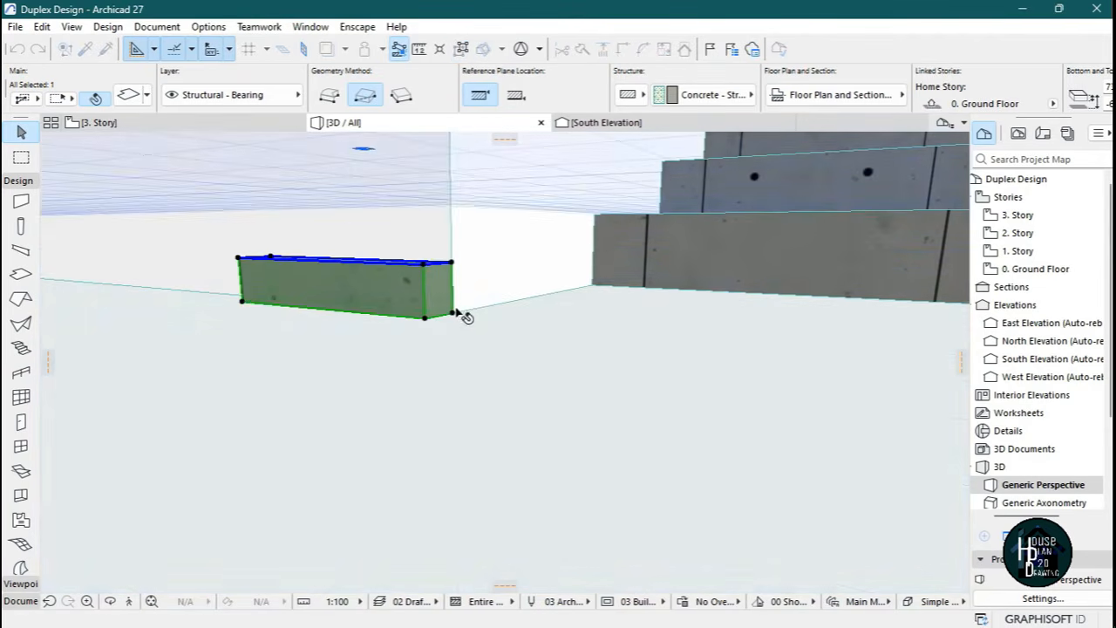
# Shorten the small slab by offsetting its far end edge about 212 mm towards the wall corner.
pyautogui.click(129, 600)
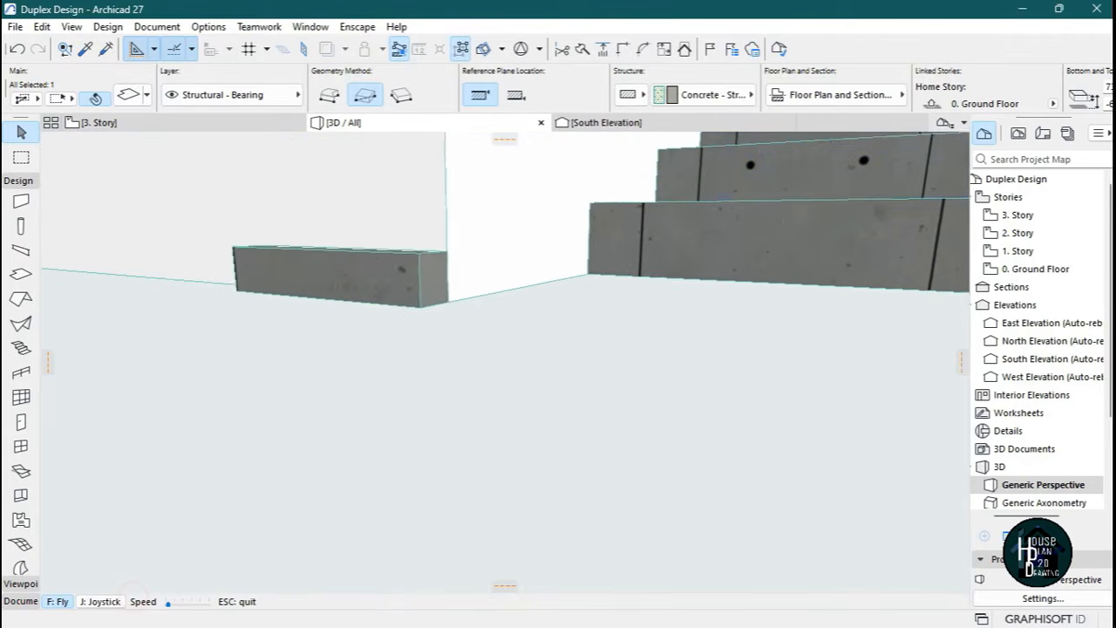
pyautogui.press('Escape')
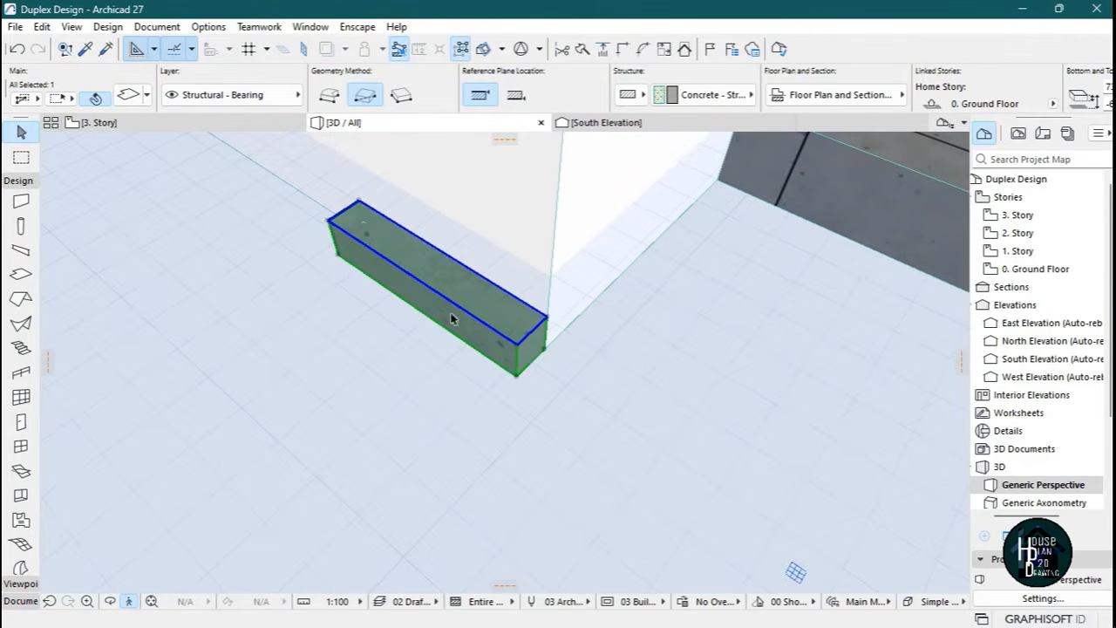
pyautogui.click(359, 211)
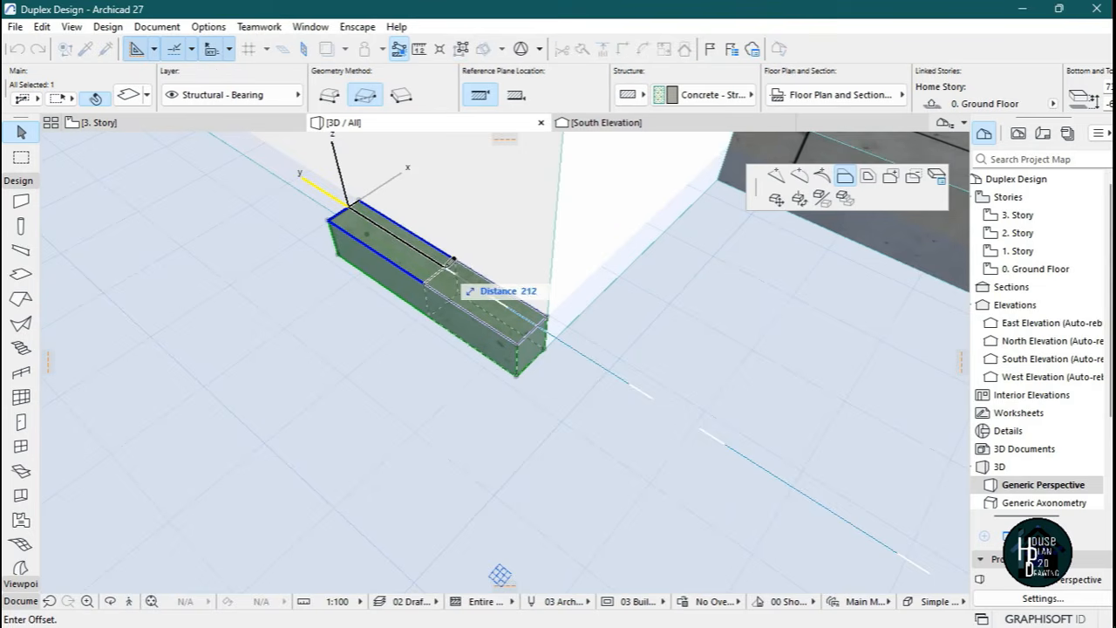
pyautogui.click(452, 270)
pyautogui.click(541, 328)
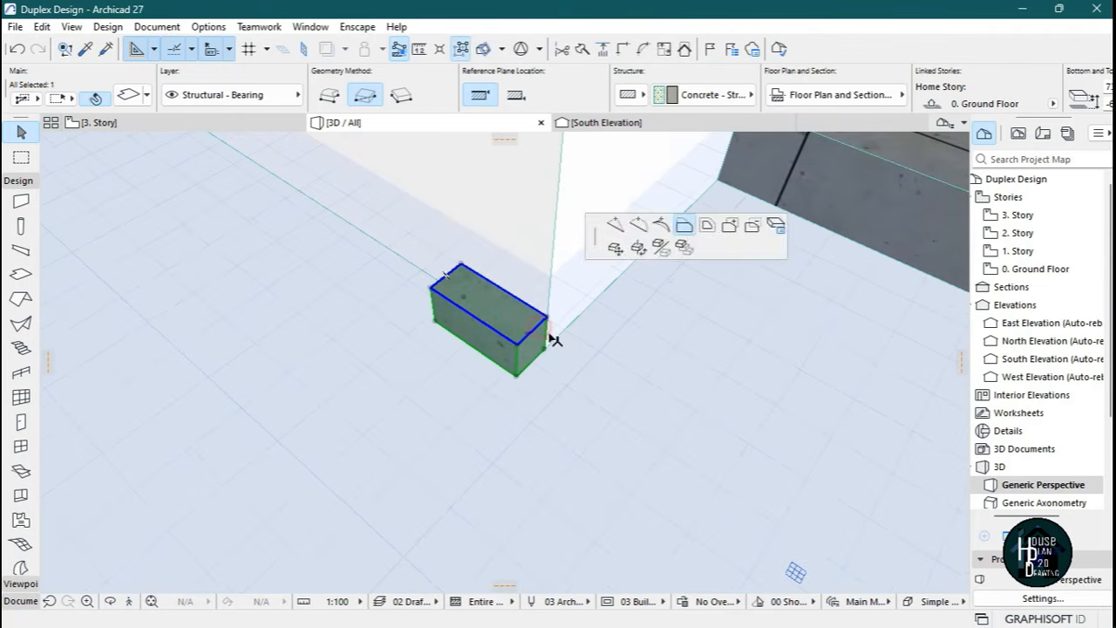
# Extend the small slab's end past the wall corner and pull its overhanging part along the adjoining wall, forming an L-shaped corner band.
pyautogui.click(572, 344)
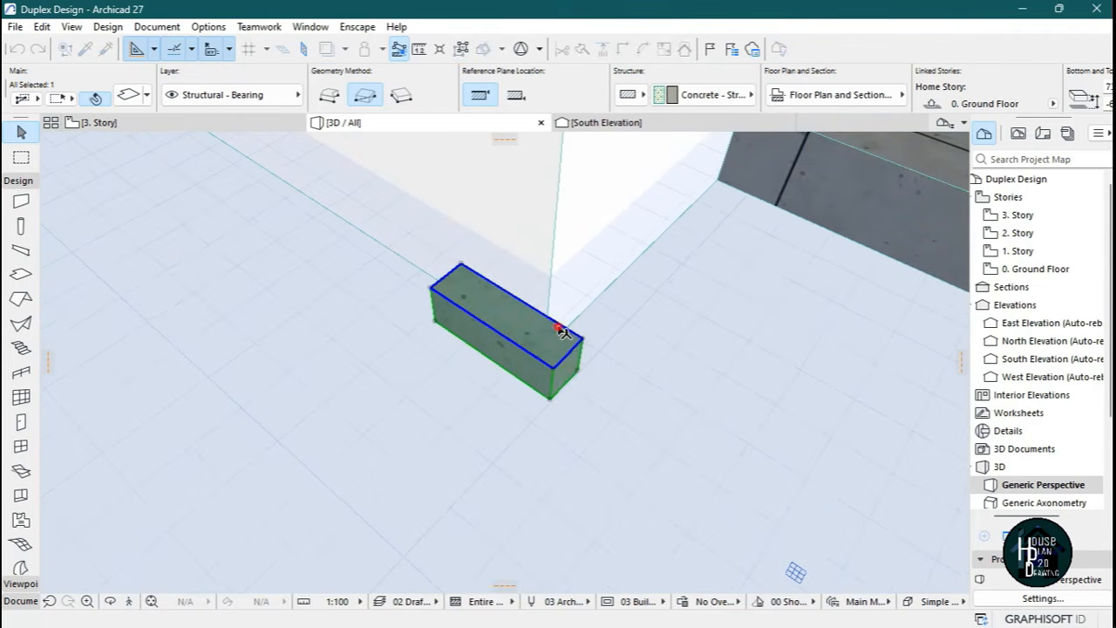
pyautogui.click(562, 331)
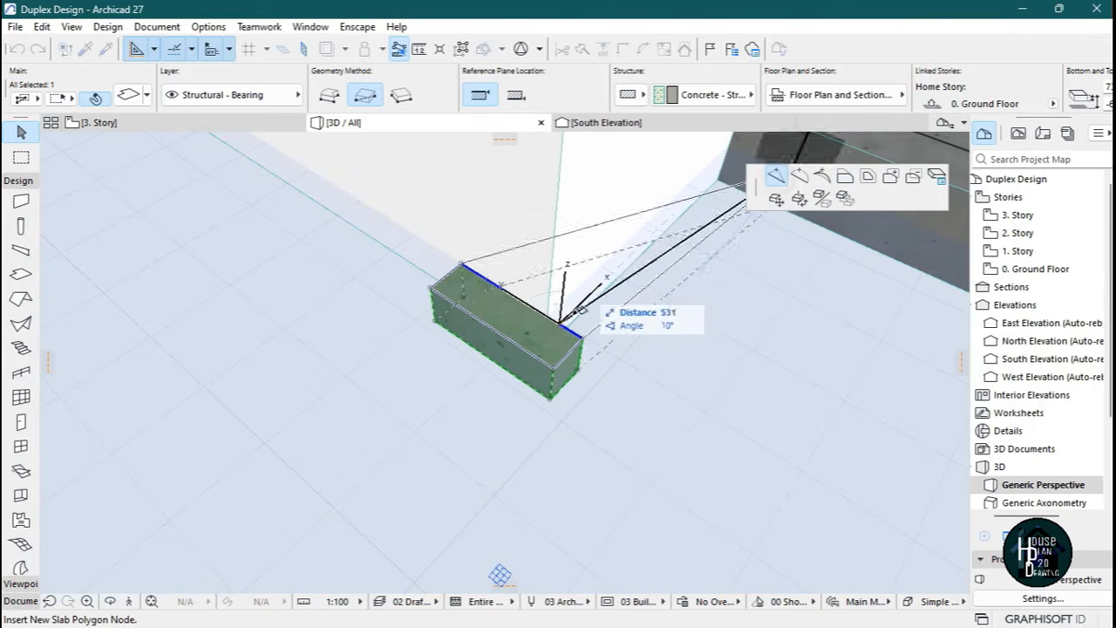
pyautogui.click(551, 318)
pyautogui.click(573, 331)
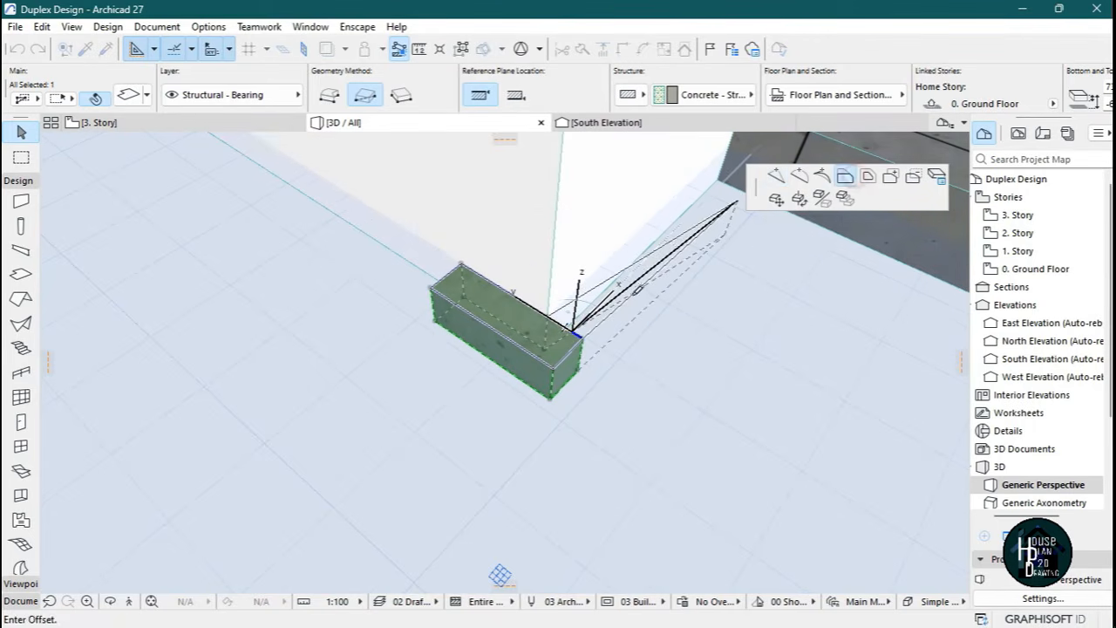
pyautogui.click(628, 271)
pyautogui.click(453, 397)
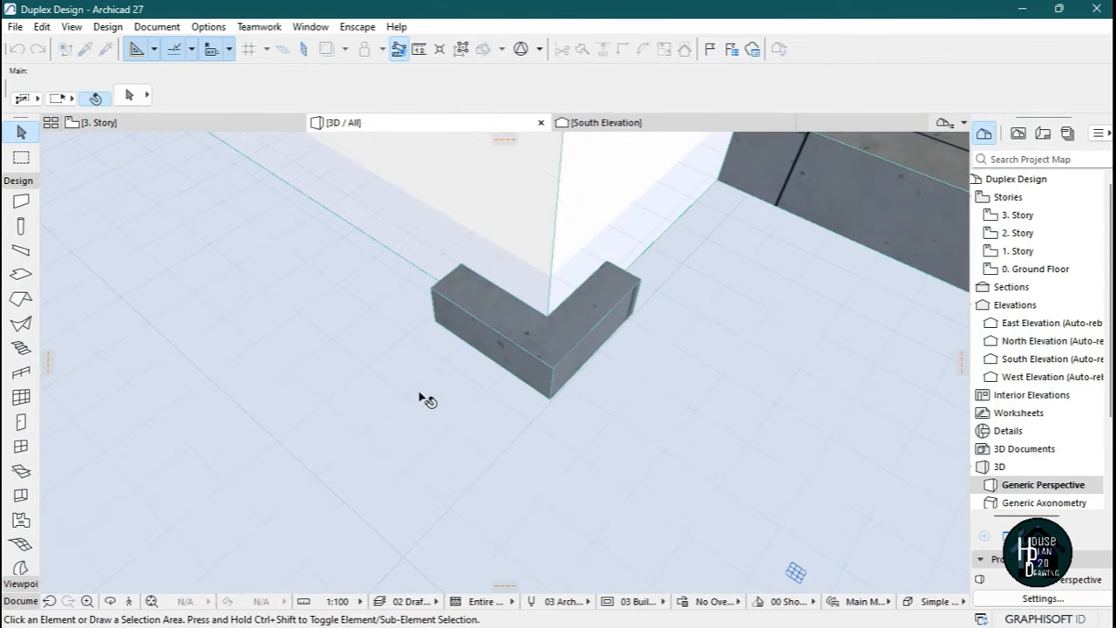
# Raise the L-shaped slab vertically along the wall corner so it sits slightly above the wall base.
pyautogui.click(127, 602)
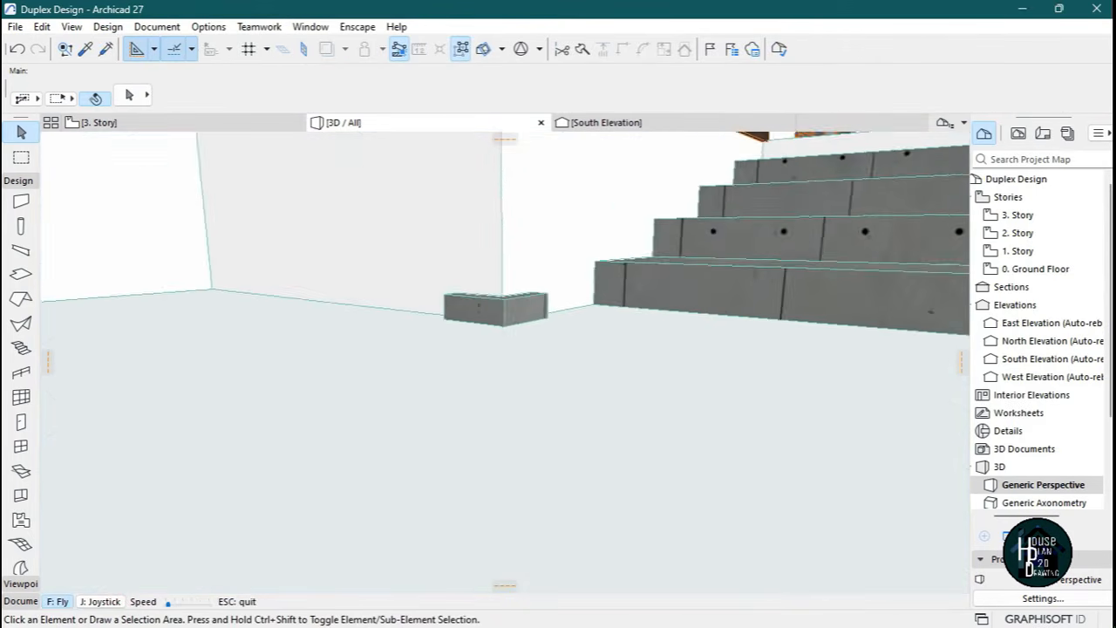
pyautogui.press('Escape')
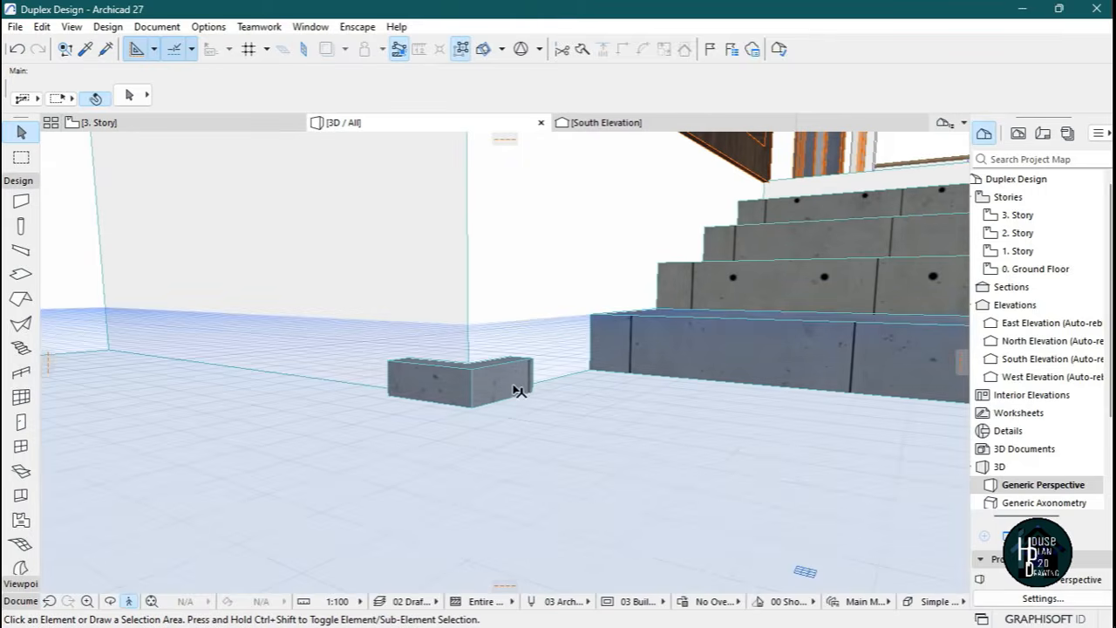
pyautogui.click(512, 380)
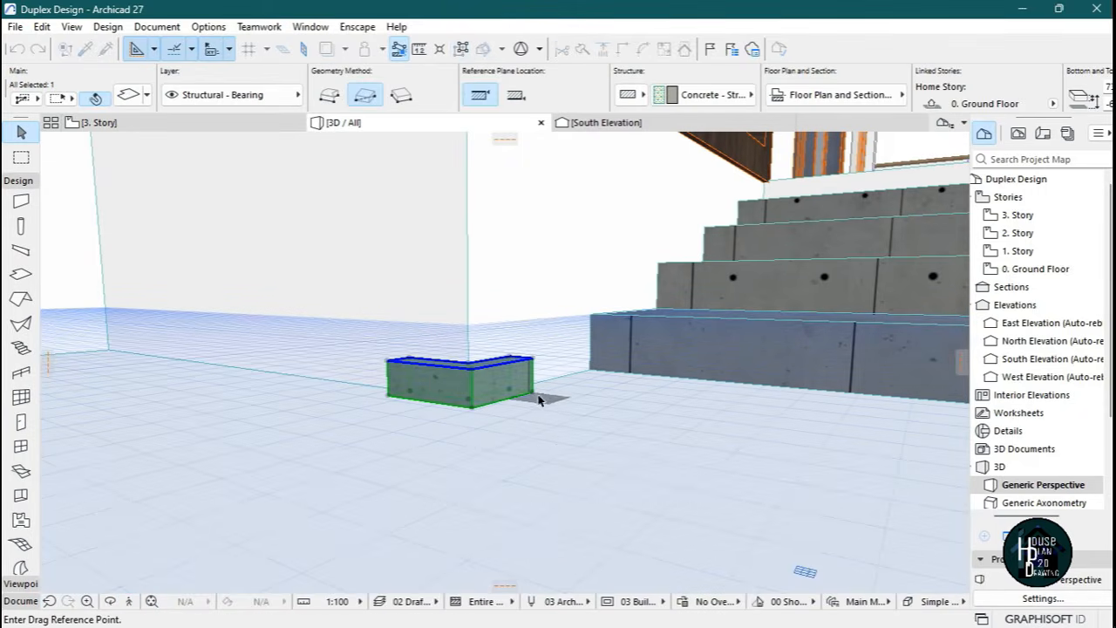
pyautogui.click(533, 394)
pyautogui.click(528, 365)
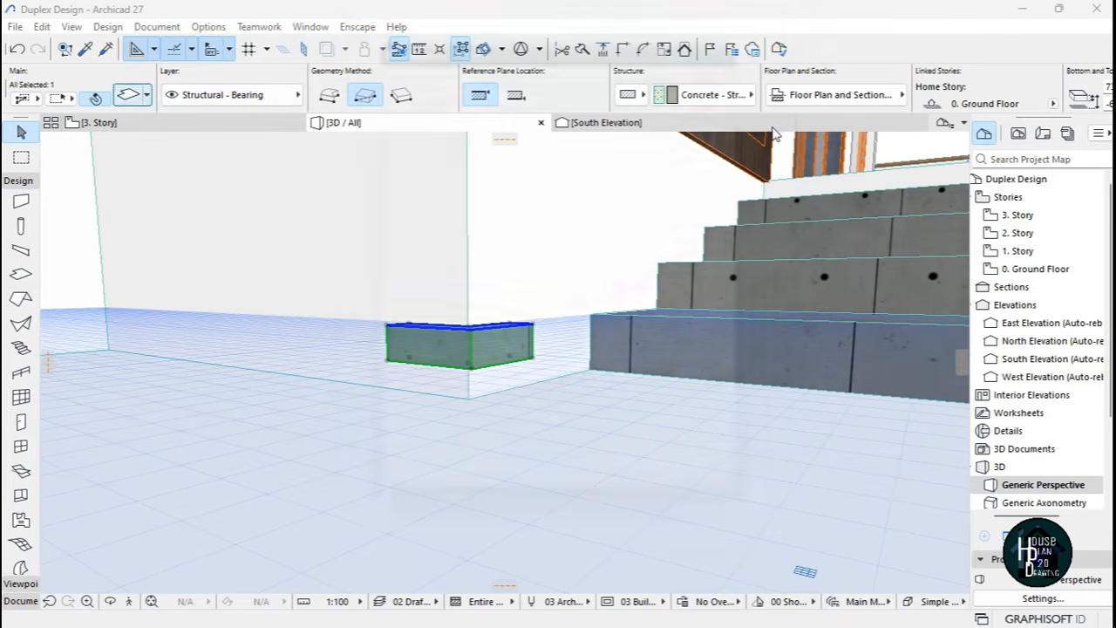
# Override all surfaces of the L-shaped slab with Wood - Walnut Vertical.
pyautogui.click(404, 359)
pyautogui.click(510, 314)
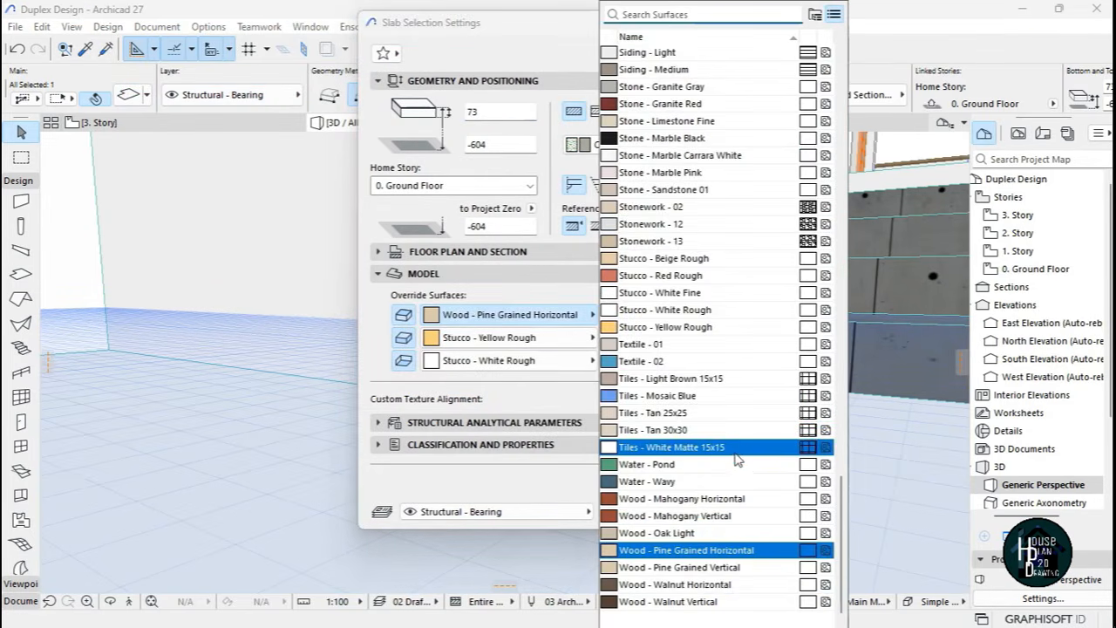
pyautogui.click(689, 602)
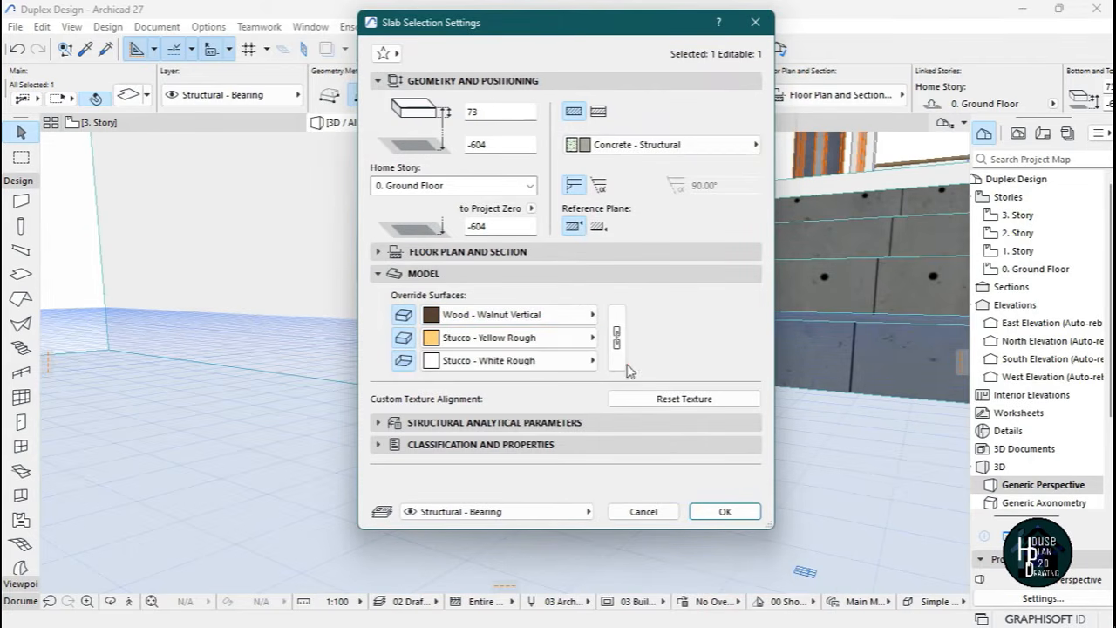
pyautogui.click(744, 515)
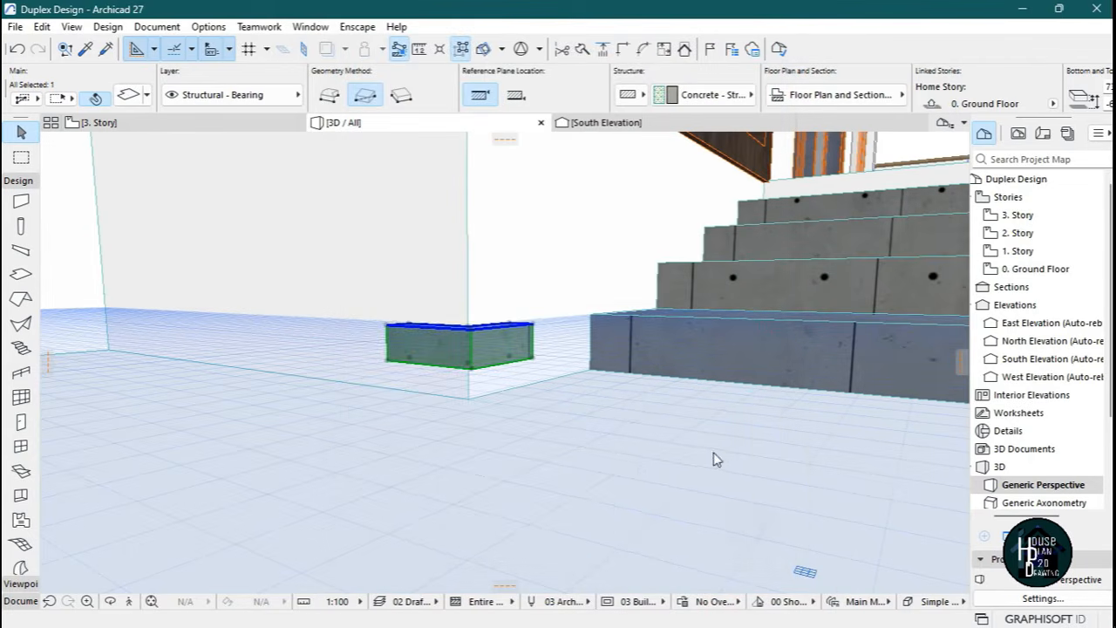
# Move the walnut corner band slightly farther up the wall corner.
pyautogui.click(150, 602)
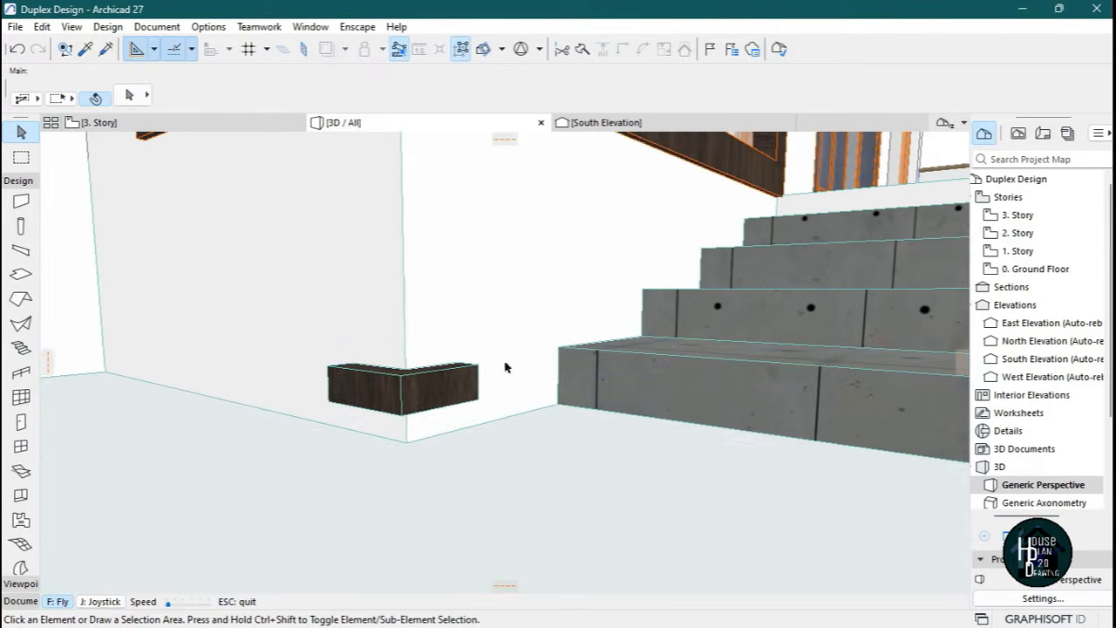
pyautogui.press('Escape')
pyautogui.click(461, 404)
pyautogui.hotkey('ctrl', 'd')
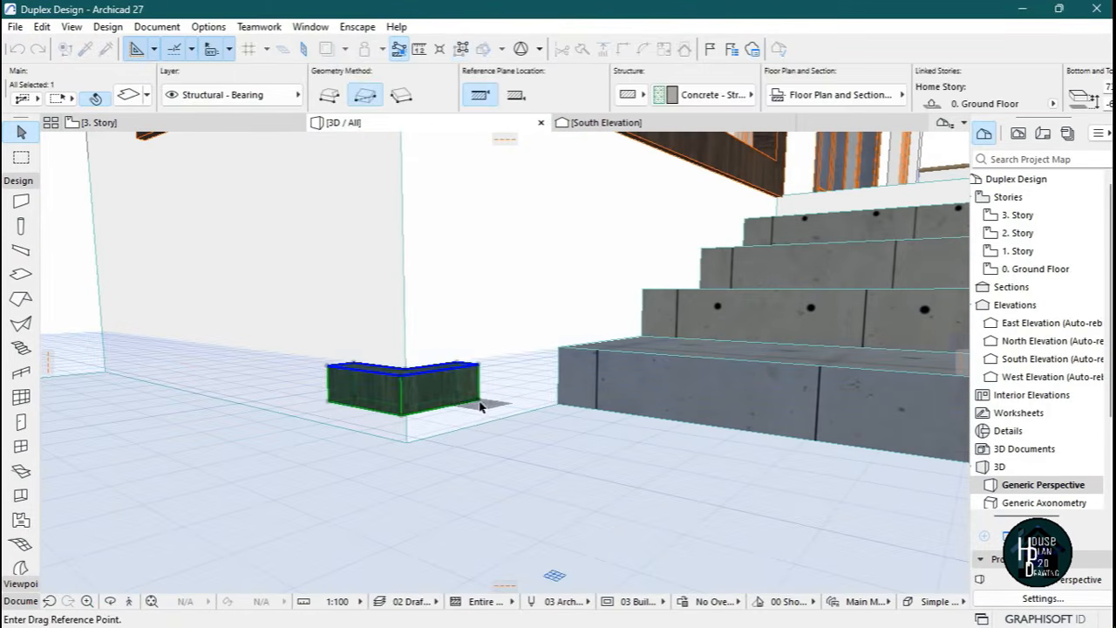
pyautogui.click(478, 391)
pyautogui.click(479, 392)
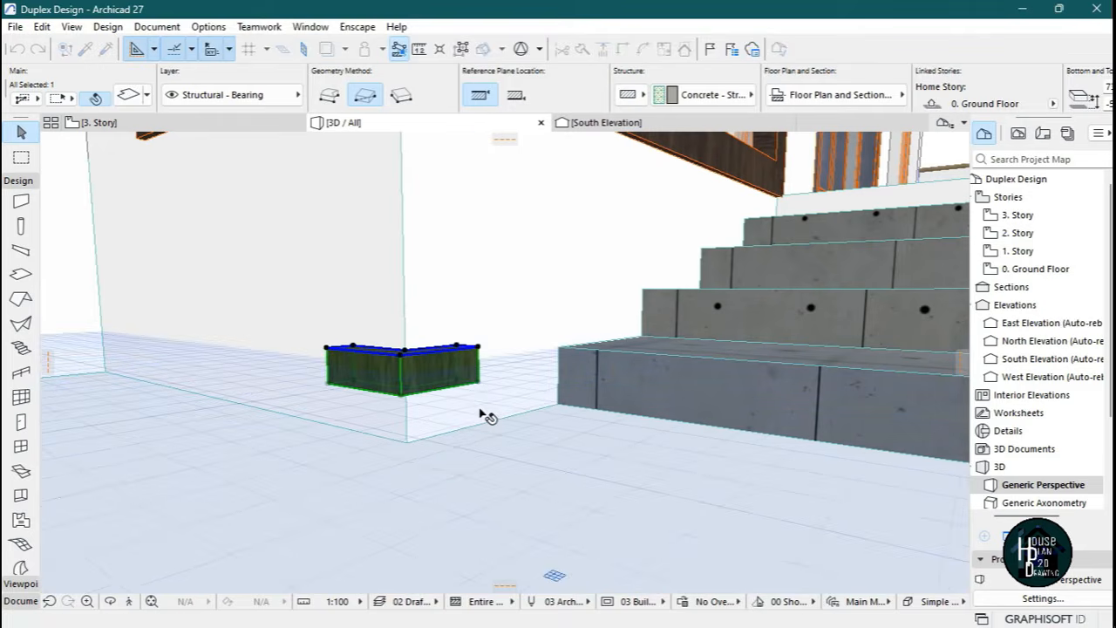
# Copy the walnut corner band straight up twice at about 120 mm spacing to form a stack of three.
pyautogui.click(479, 392)
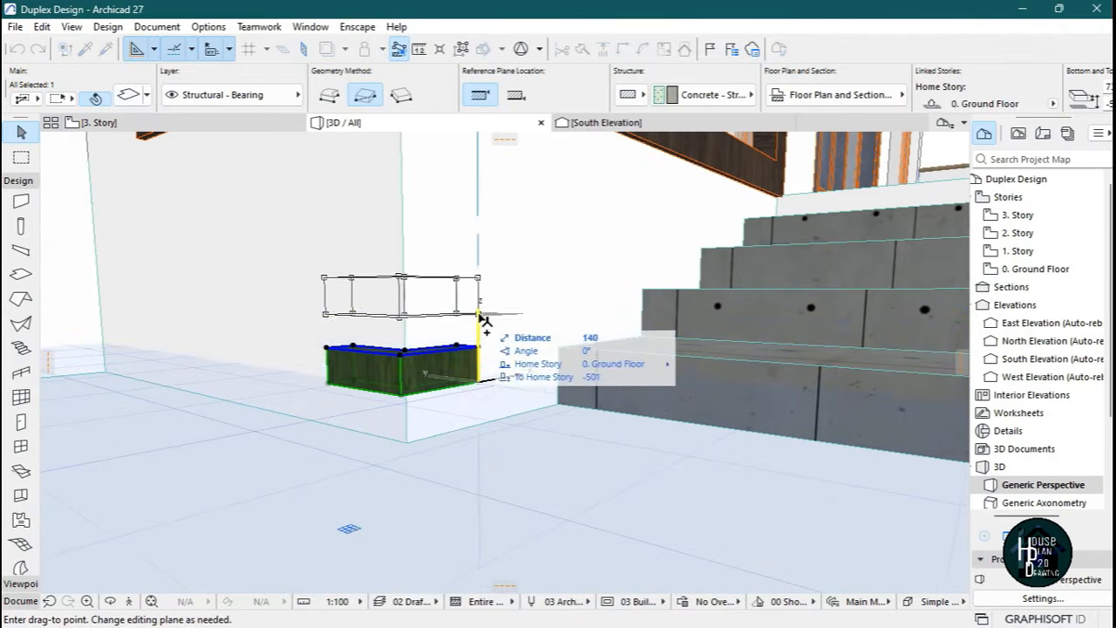
pyautogui.click(478, 320)
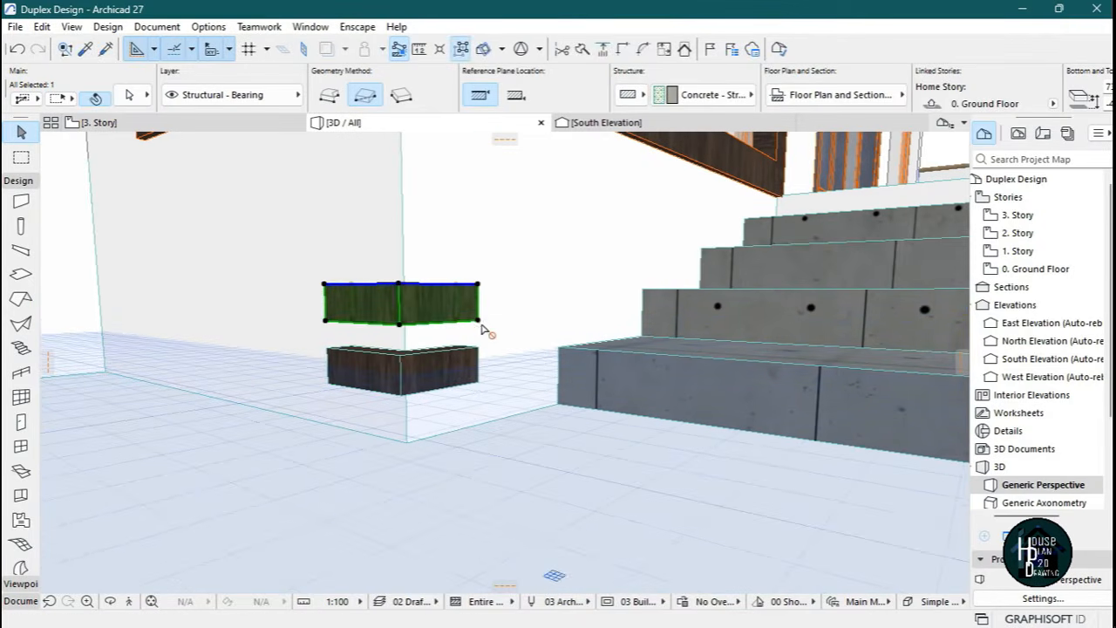
pyautogui.click(478, 322)
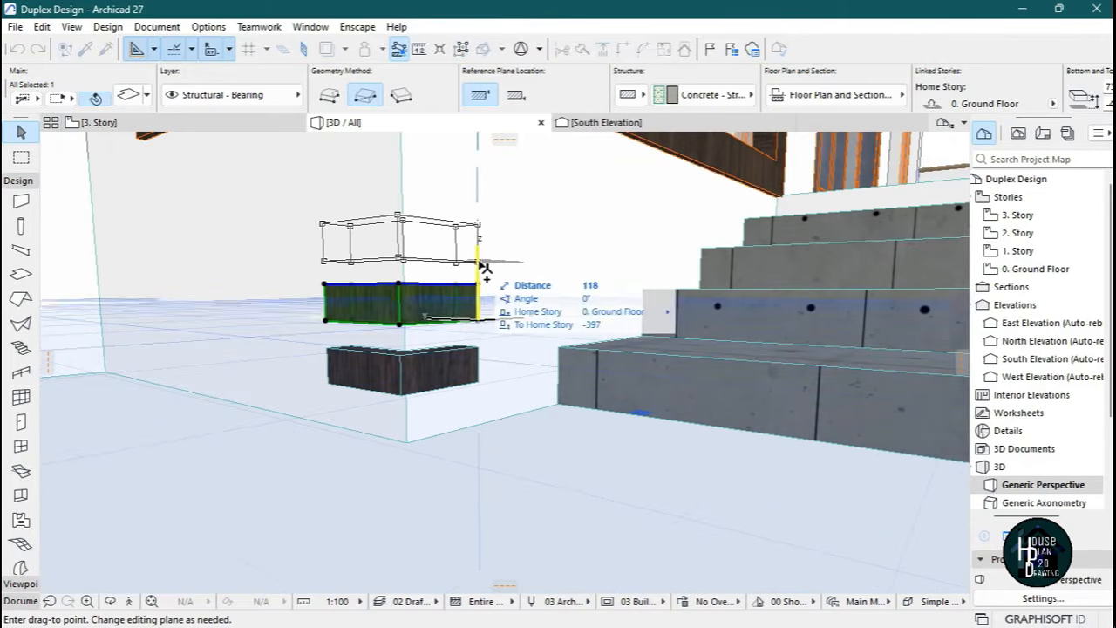
pyautogui.click(479, 259)
pyautogui.press('Escape')
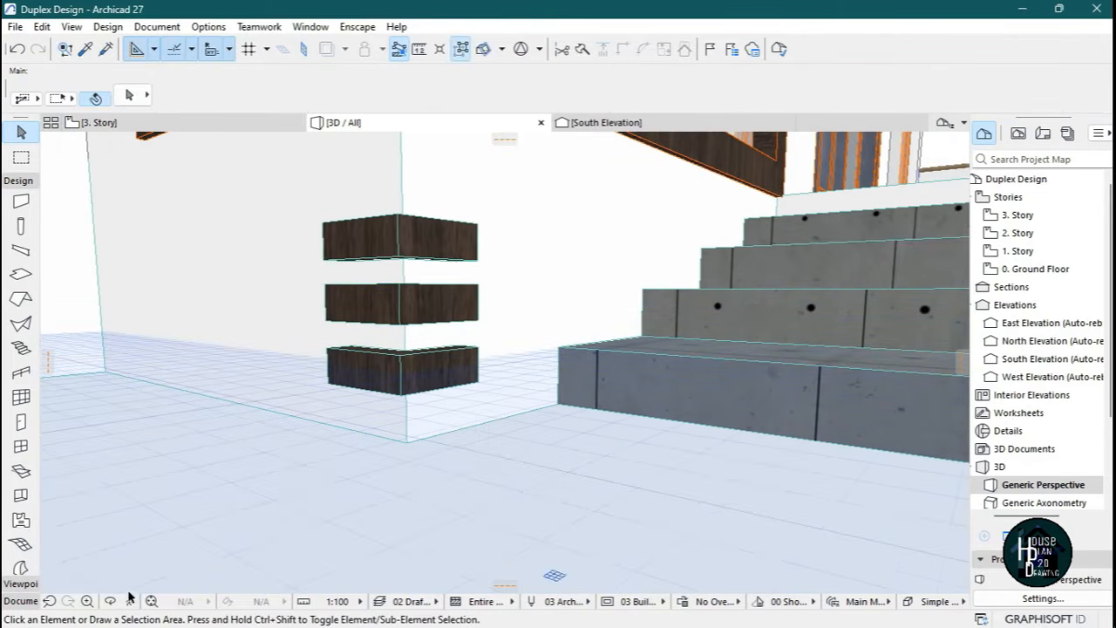
# Open the South Elevation and turn off Transparency for uncut elements in its elevation settings.
pyautogui.click(130, 600)
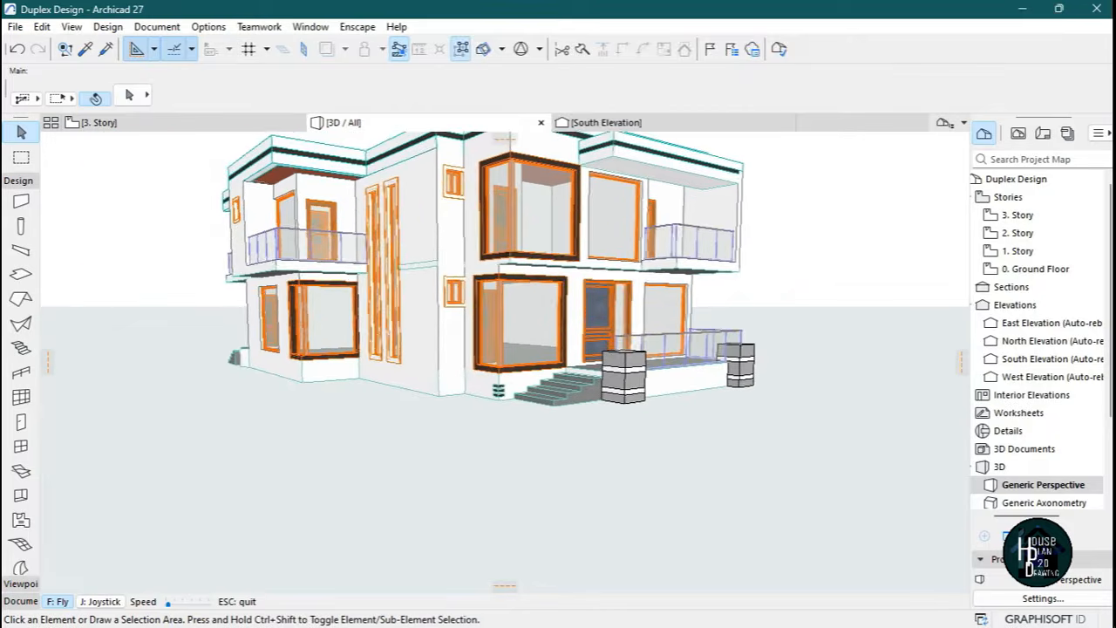
pyautogui.press('Up')
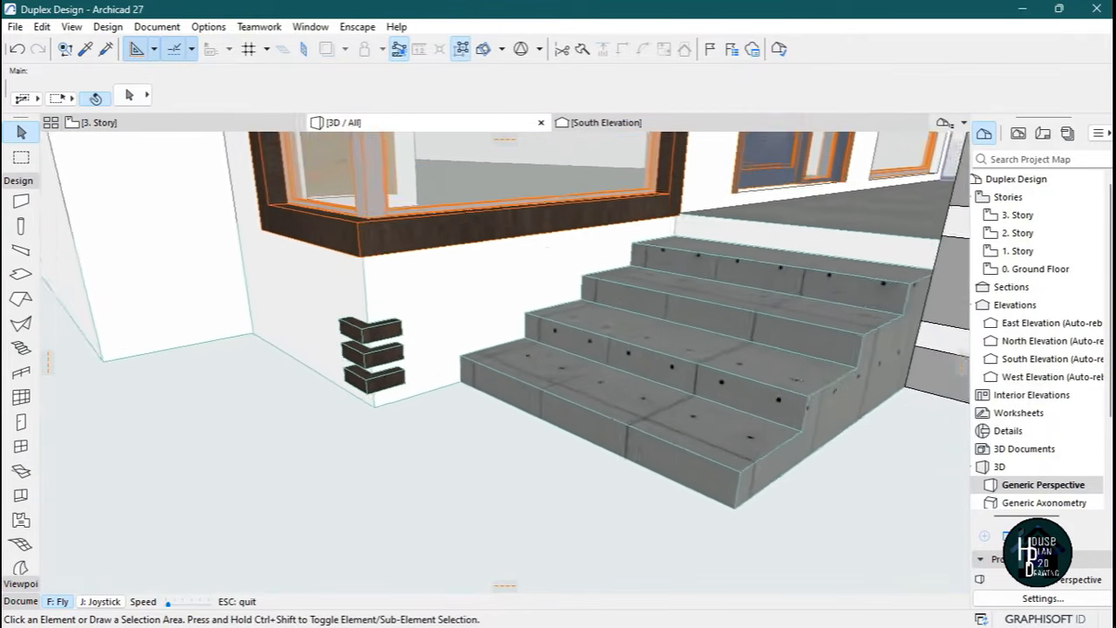
pyautogui.press('Up')
pyautogui.press('Escape')
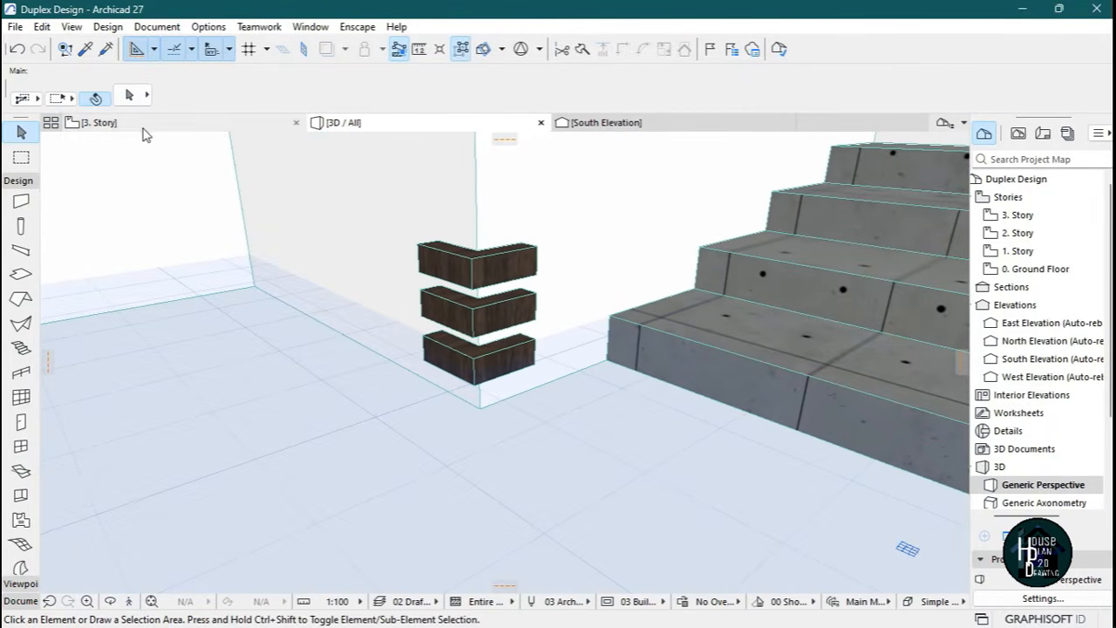
pyautogui.click(607, 125)
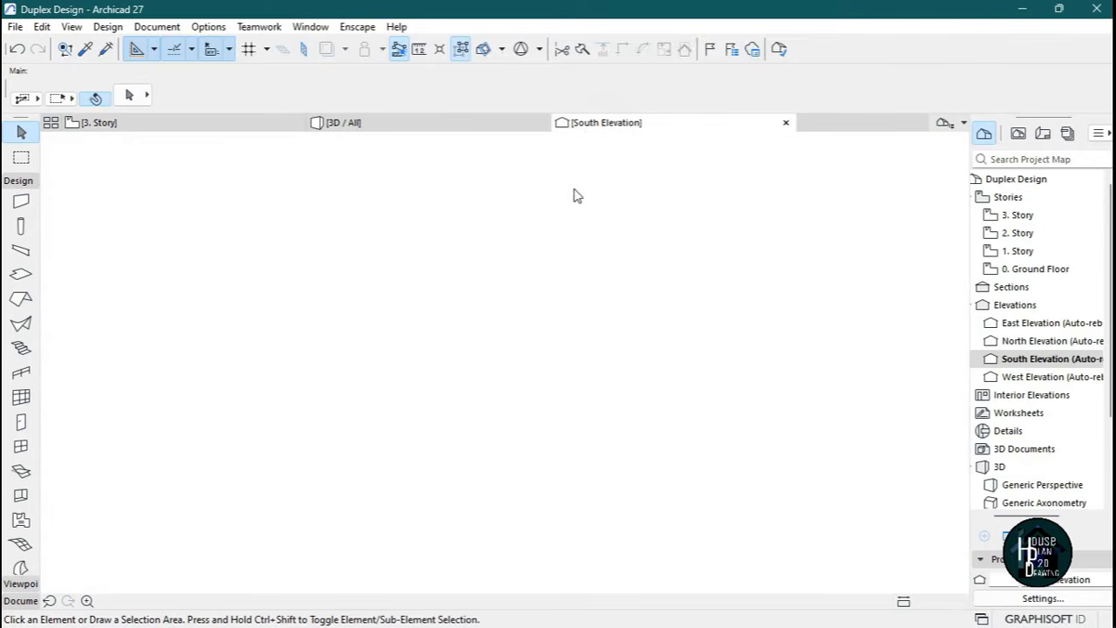
pyautogui.rightClick(422, 189)
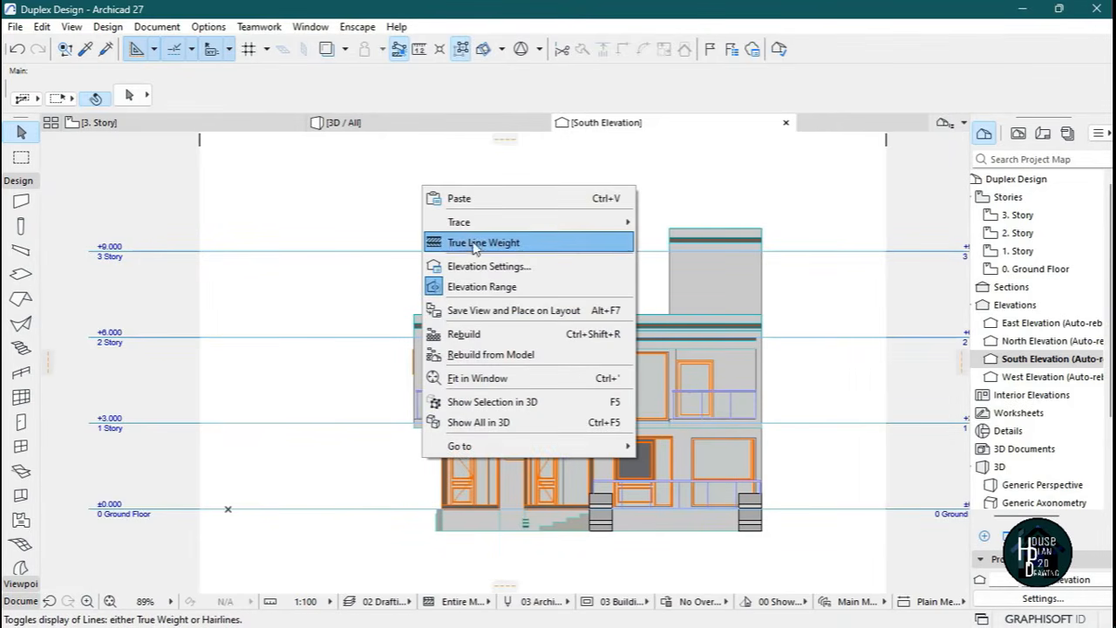
pyautogui.click(503, 267)
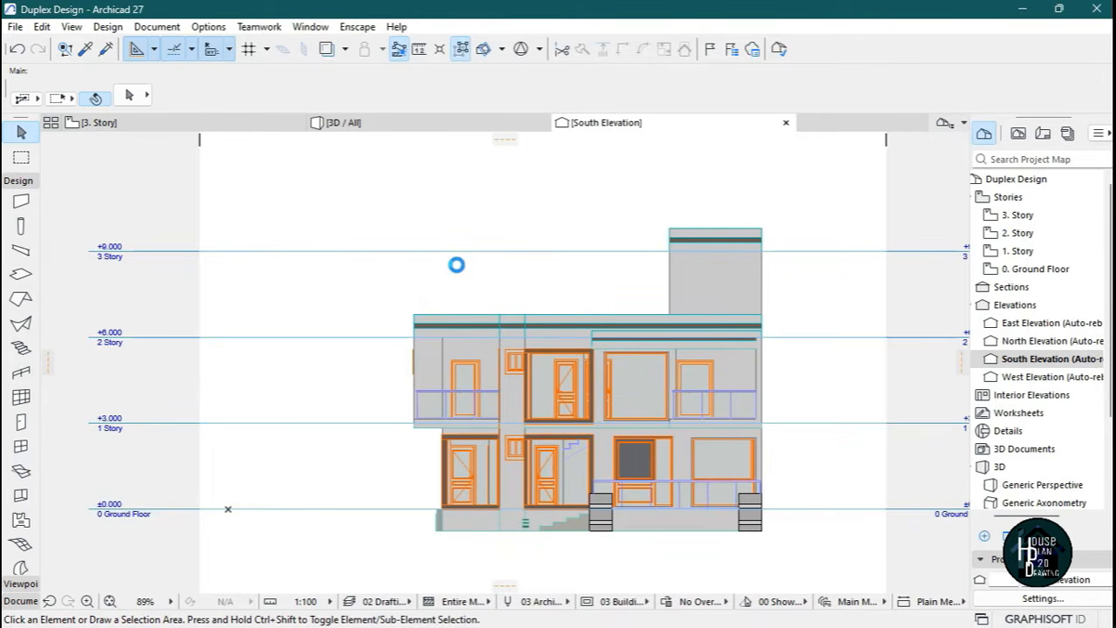
pyautogui.scroll(-2, 620, 287)
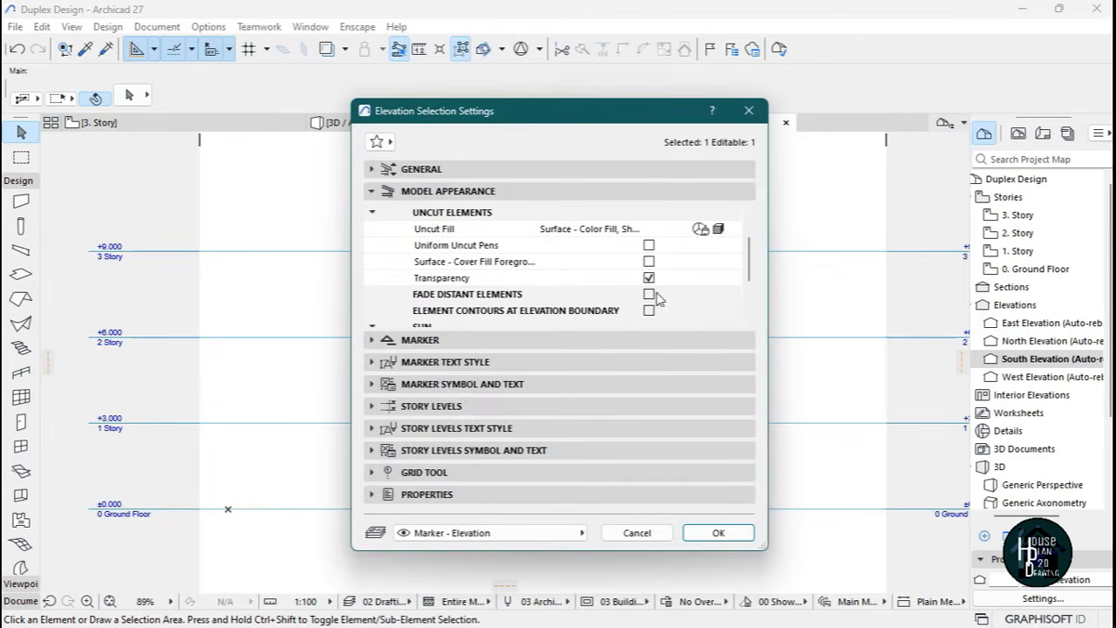
pyautogui.click(649, 279)
pyautogui.click(716, 532)
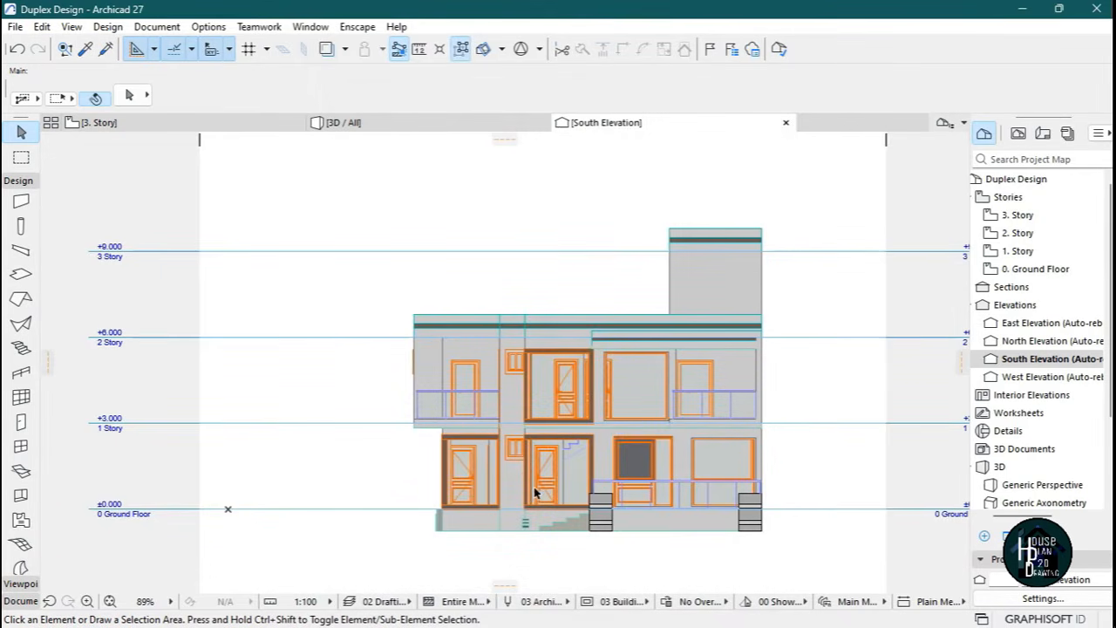
# Copy the three corner bands about 6463 mm straight up, placing them between the upper corner window and the dark roof band.
pyautogui.scroll(3, 588, 563)
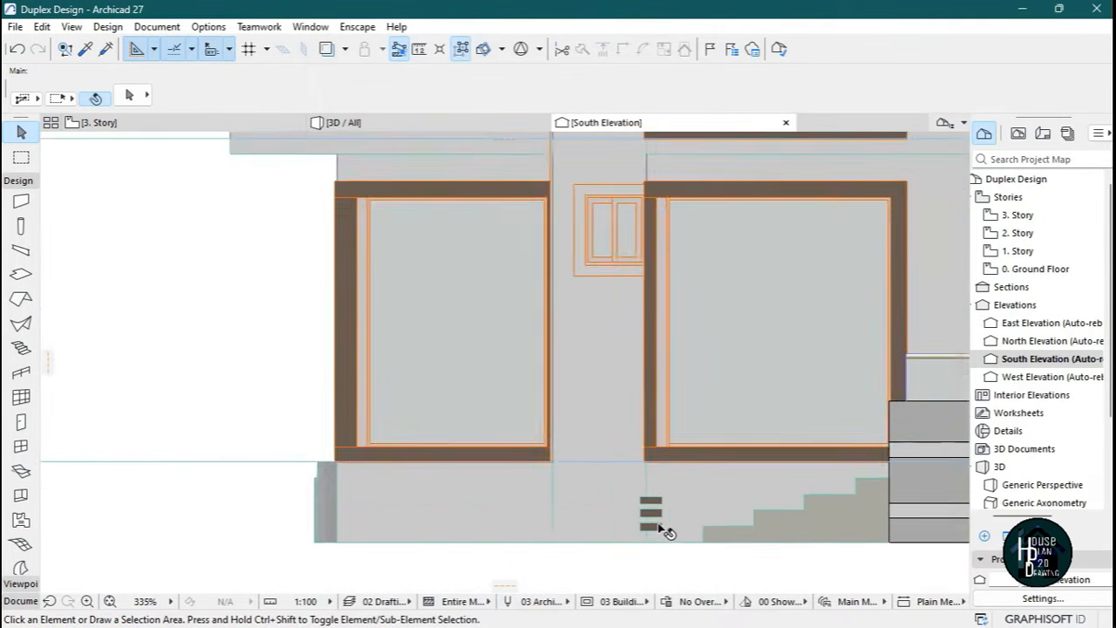
pyautogui.scroll(5, 652, 523)
pyautogui.click(659, 474)
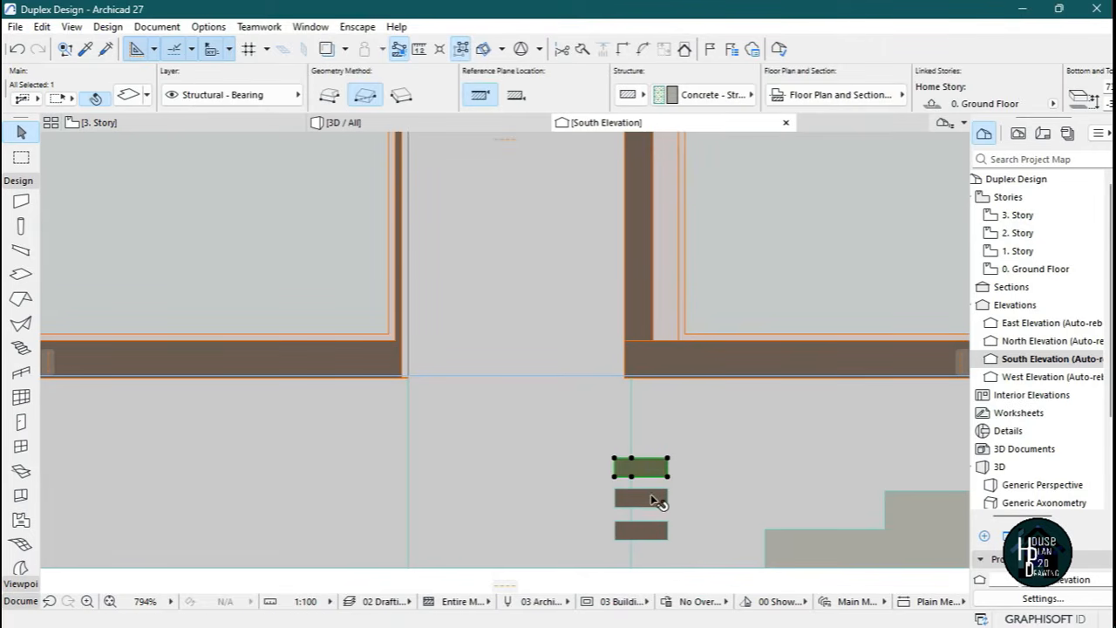
pyautogui.click(668, 541)
pyautogui.scroll(-6, 667, 545)
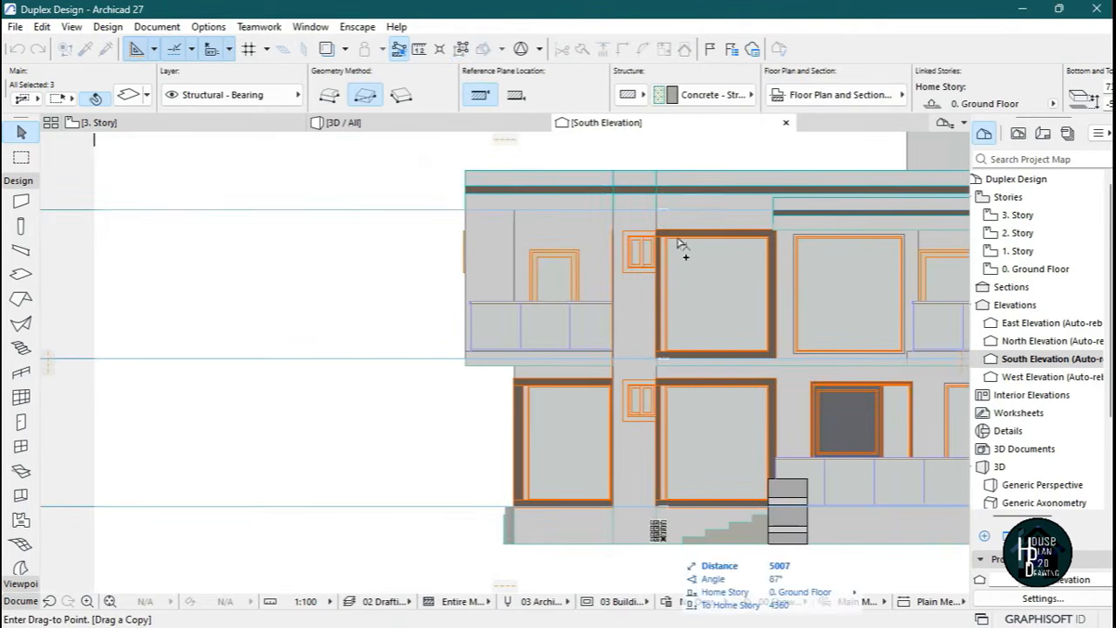
pyautogui.scroll(6, 660, 223)
pyautogui.scroll(1, 657, 270)
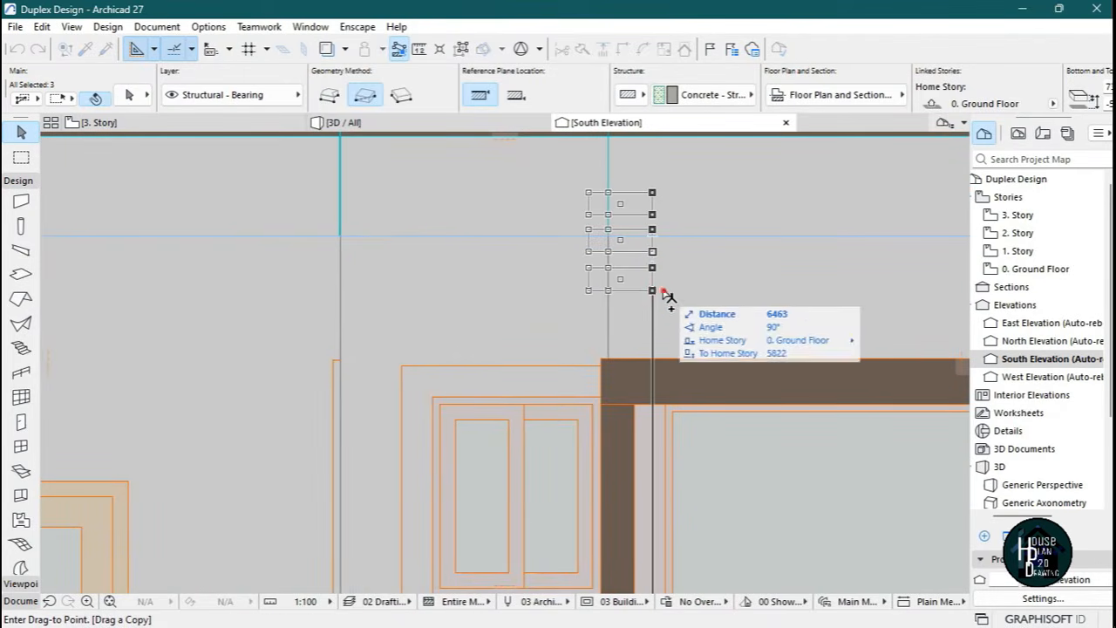
pyautogui.click(652, 291)
pyautogui.scroll(-2, 602, 331)
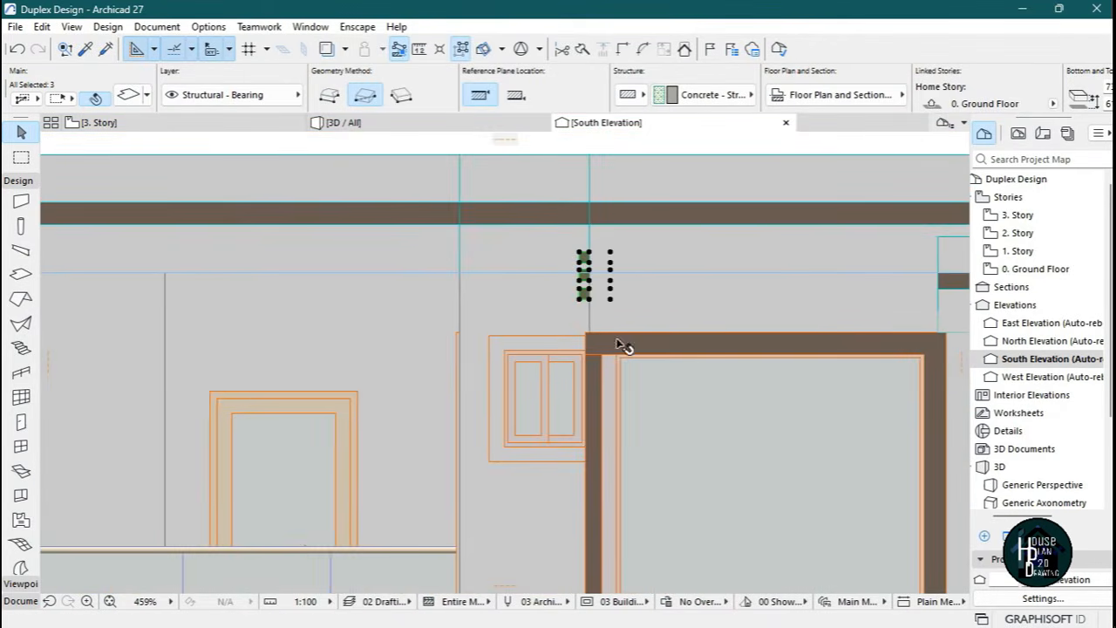
# In the 3D view, move the three upper walnut bands onto the wall corner between the upper corner window and the roof band.
pyautogui.click(396, 123)
pyautogui.click(130, 601)
pyautogui.press('s')
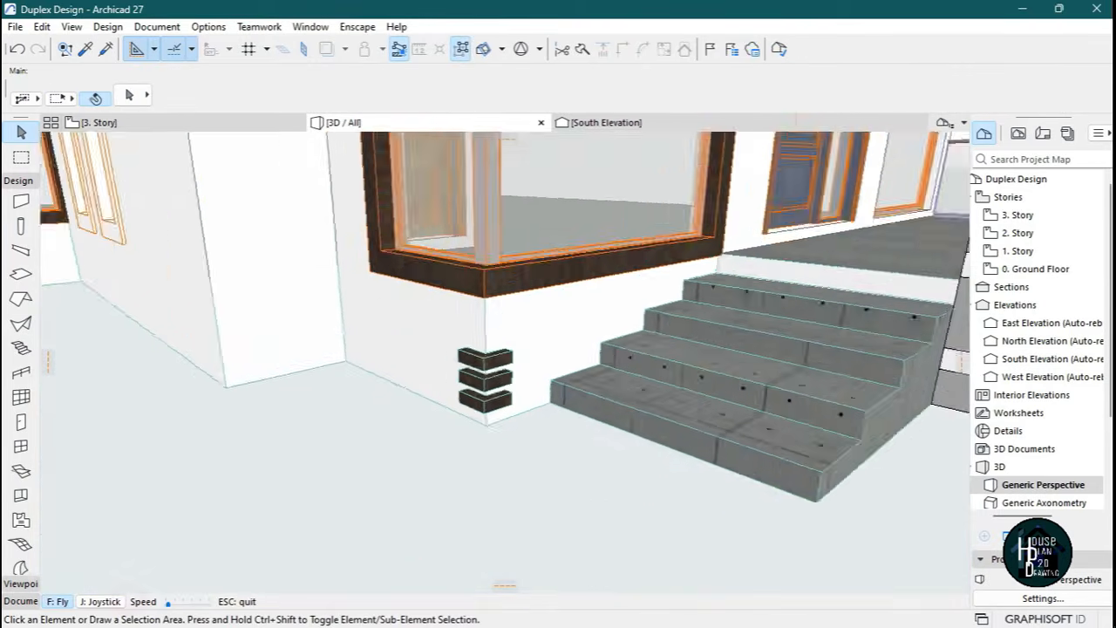
pyautogui.press('w')
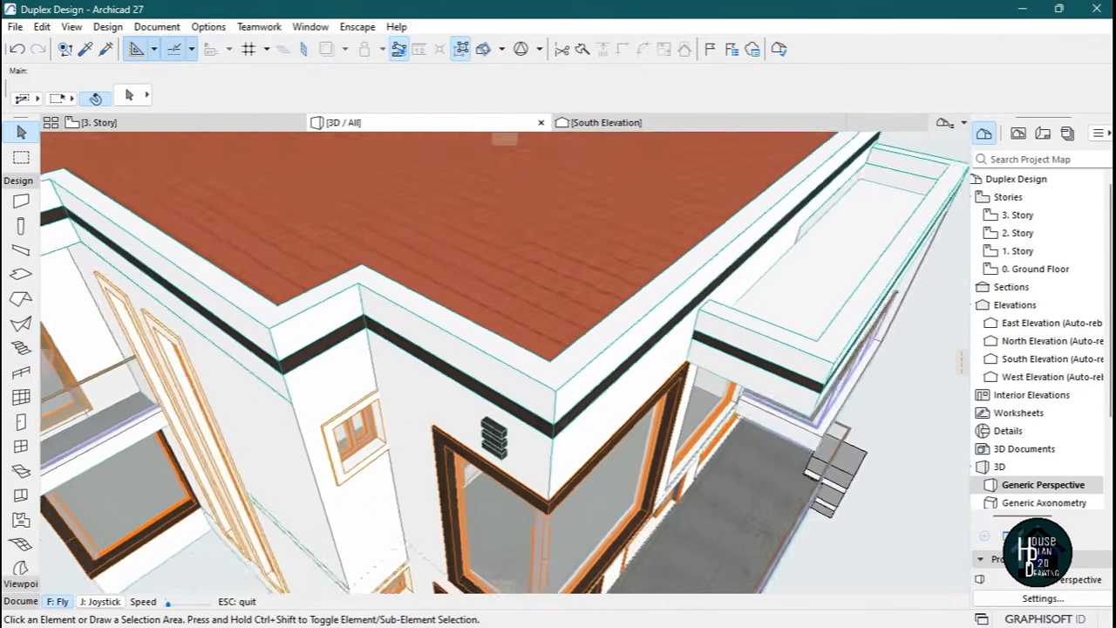
pyautogui.press('Escape')
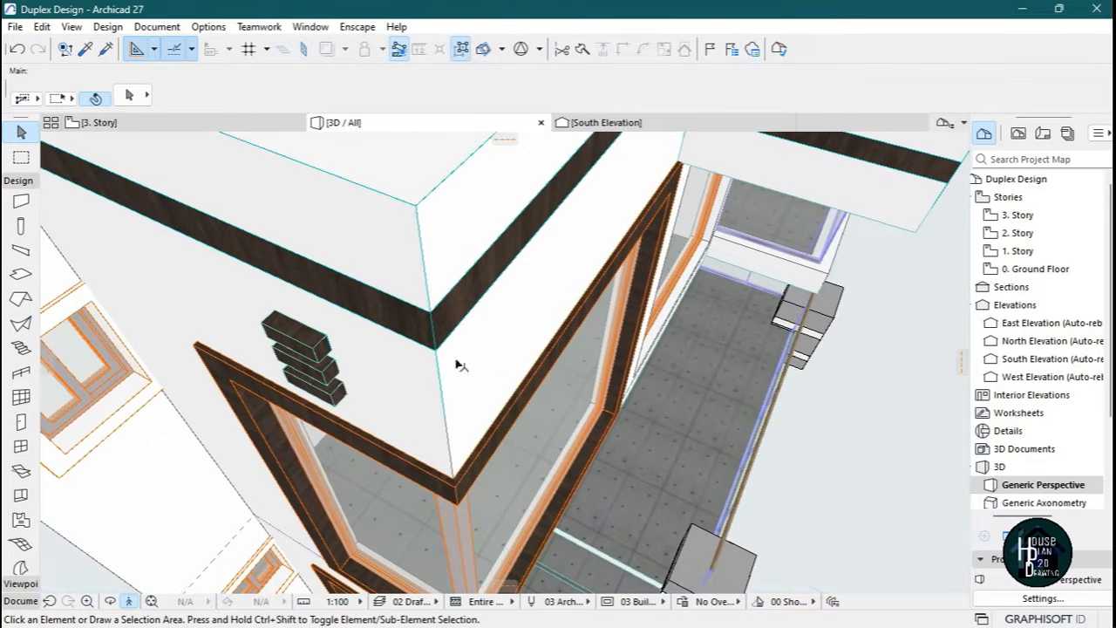
pyautogui.click(325, 377)
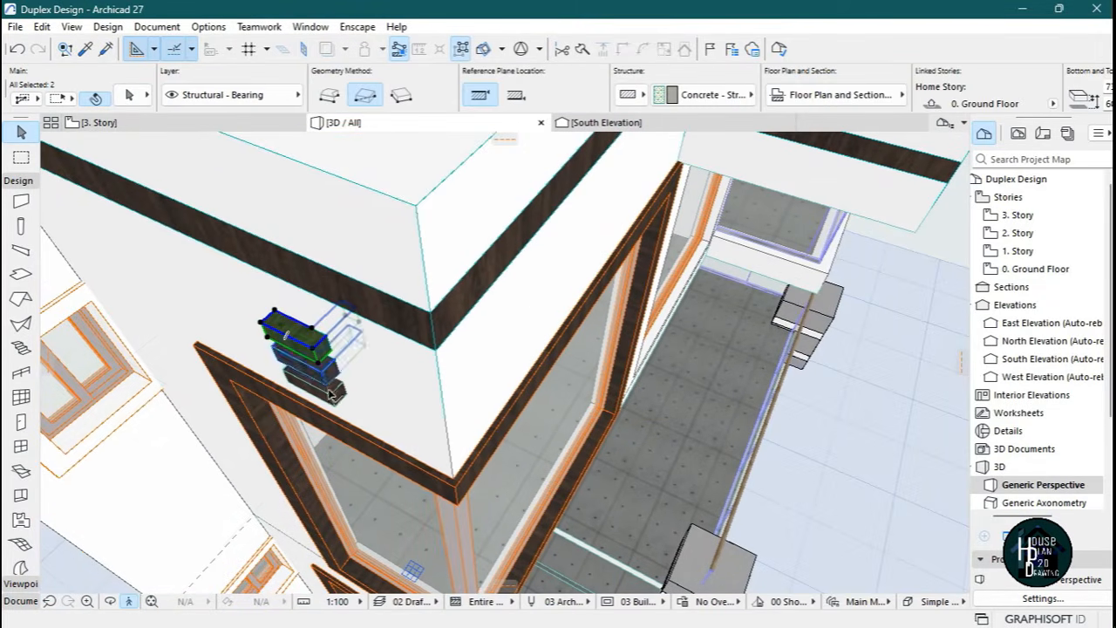
pyautogui.hotkey('ctrl', 'd')
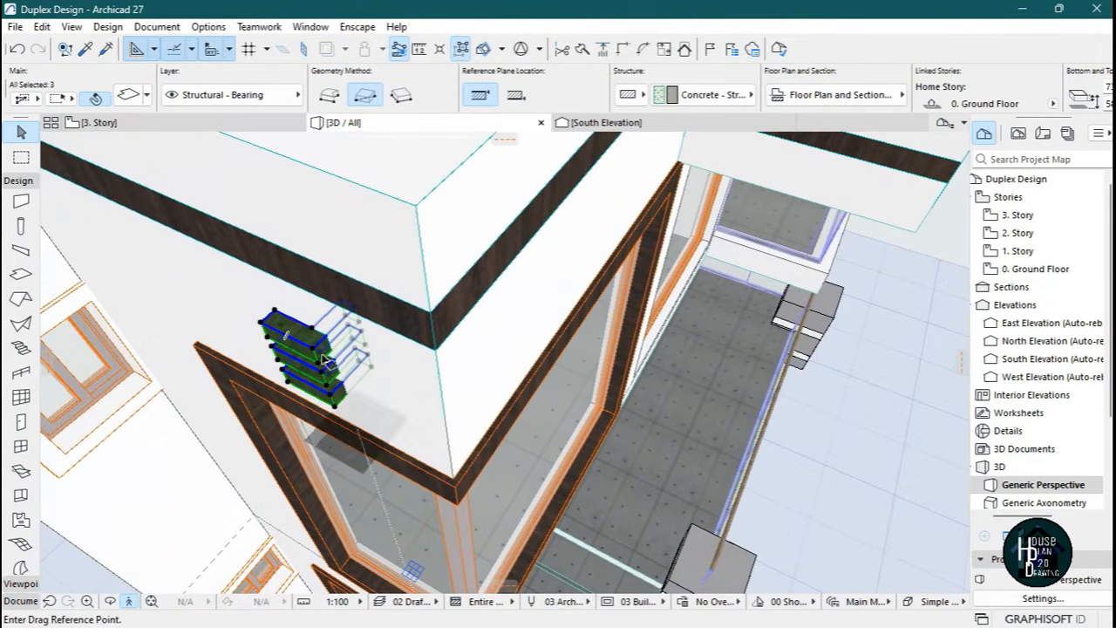
pyautogui.click(311, 331)
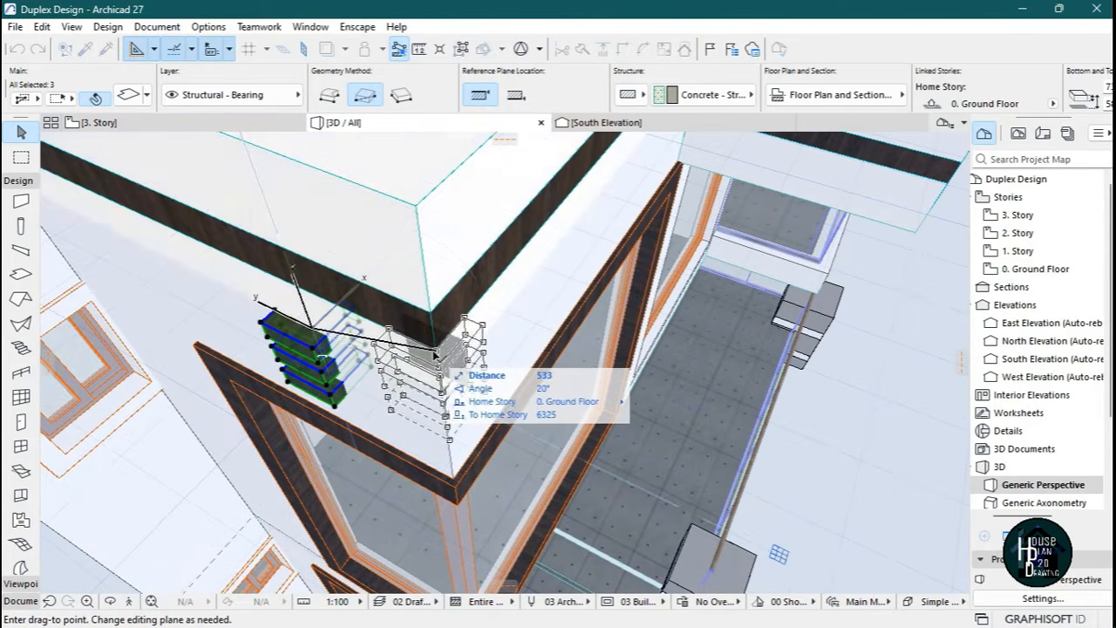
pyautogui.click(410, 466)
# Examine the upper and lower corner bands from several viewpoints around the duplex's exterior.
pyautogui.click(128, 601)
pyautogui.press('Down')
pyautogui.press('pagedown')
pyautogui.press('Down')
pyautogui.press('Up')
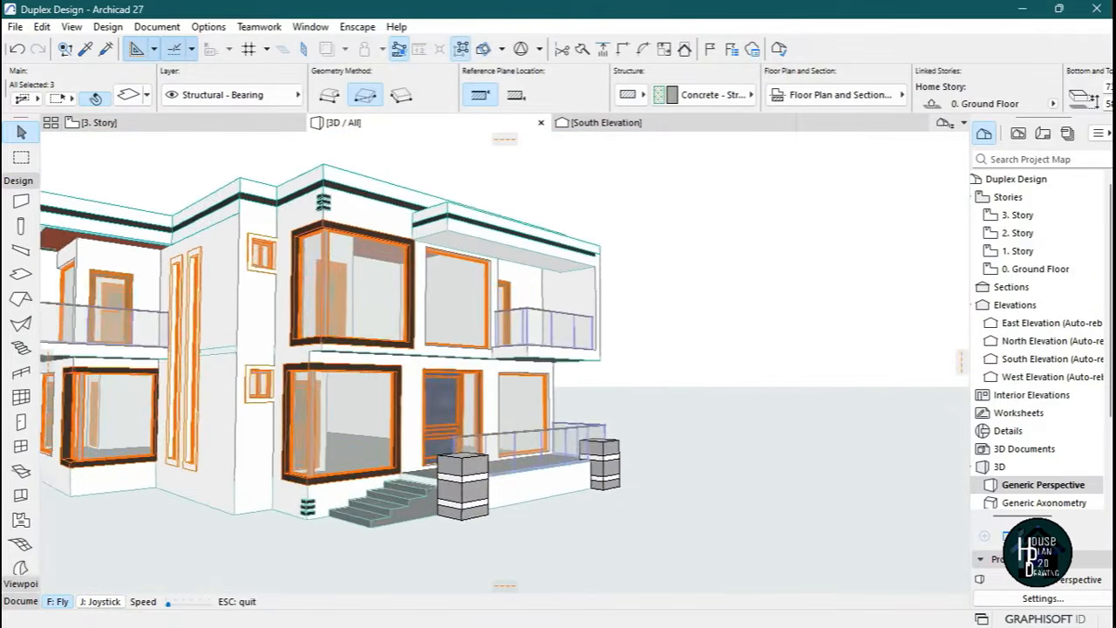
pyautogui.press('Up')
pyautogui.press('pageup')
pyautogui.press('Down')
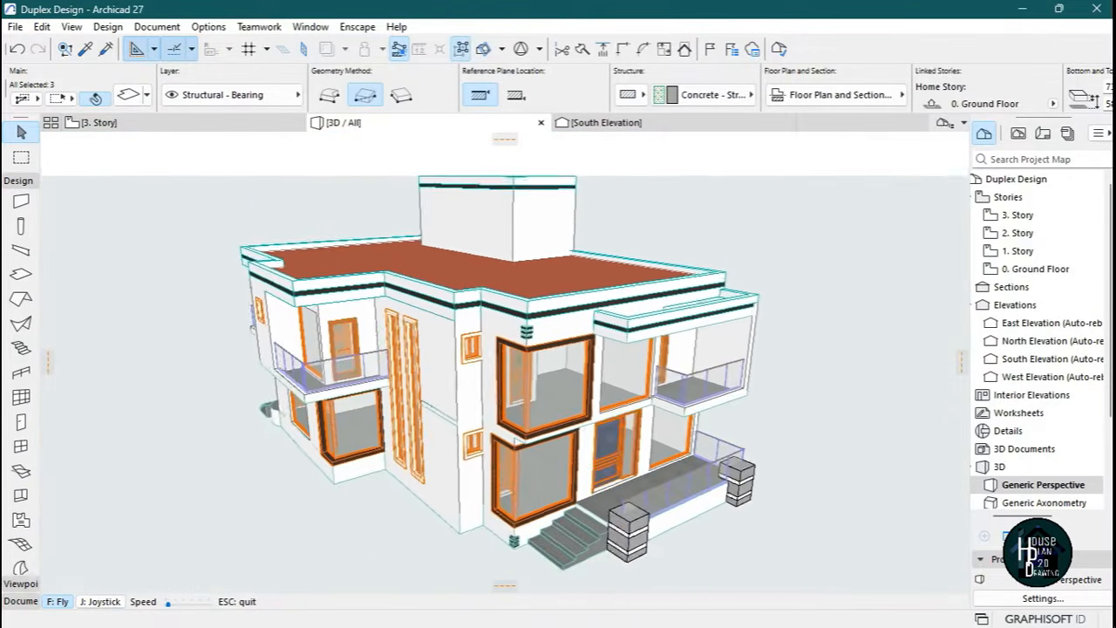
pyautogui.press('Up')
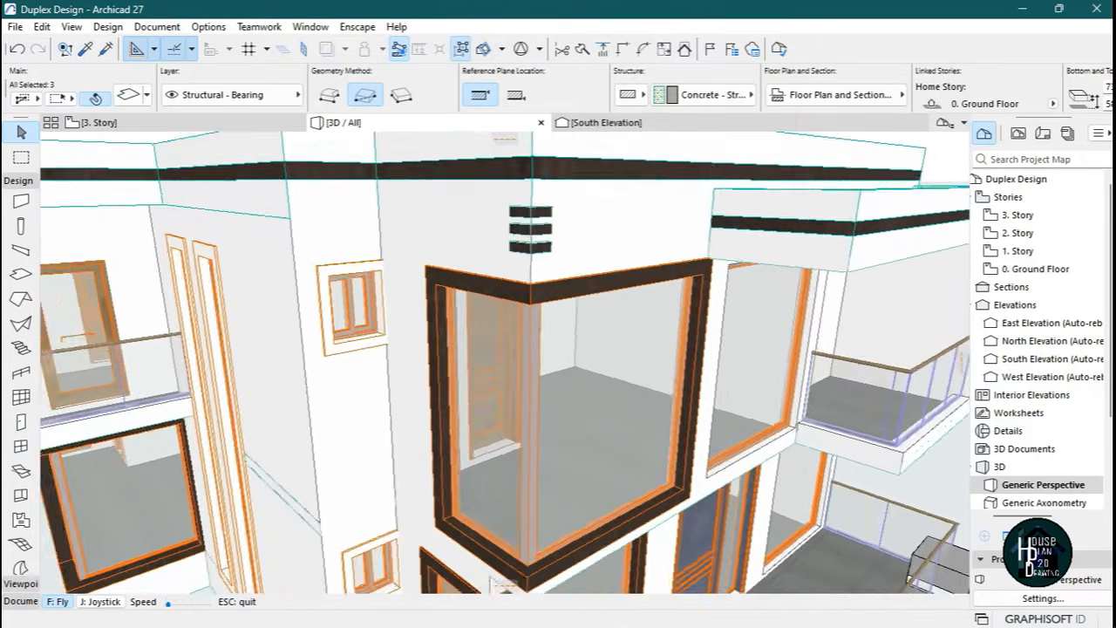
pyautogui.press('Escape')
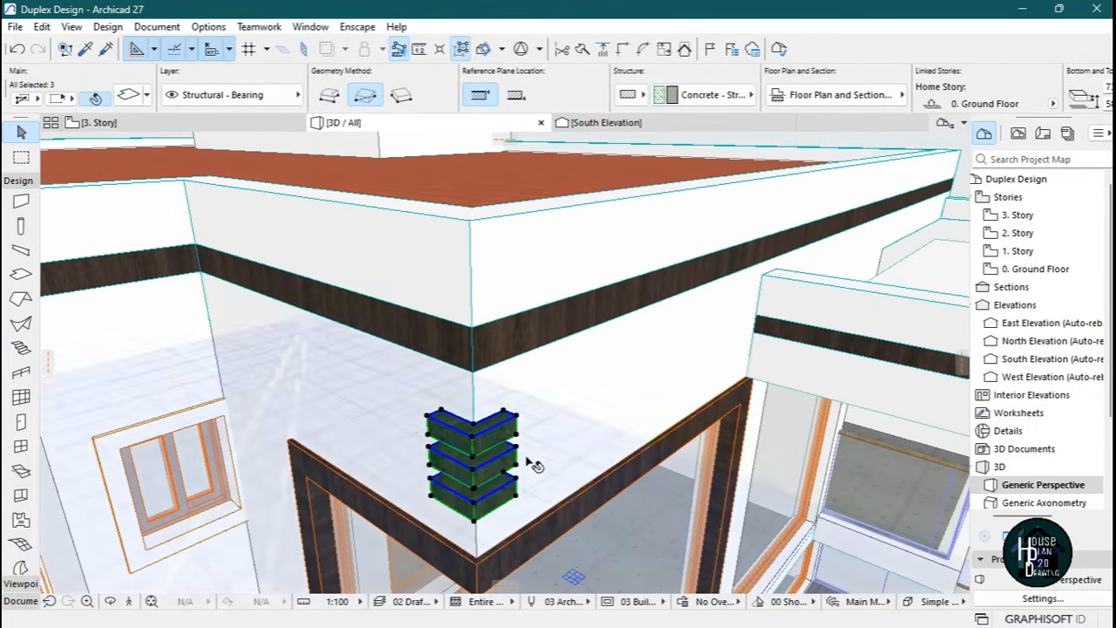
# Copy the three upper walnut corner bands to the balcony slab corner above the other ground-floor corner window.
pyautogui.click(476, 425)
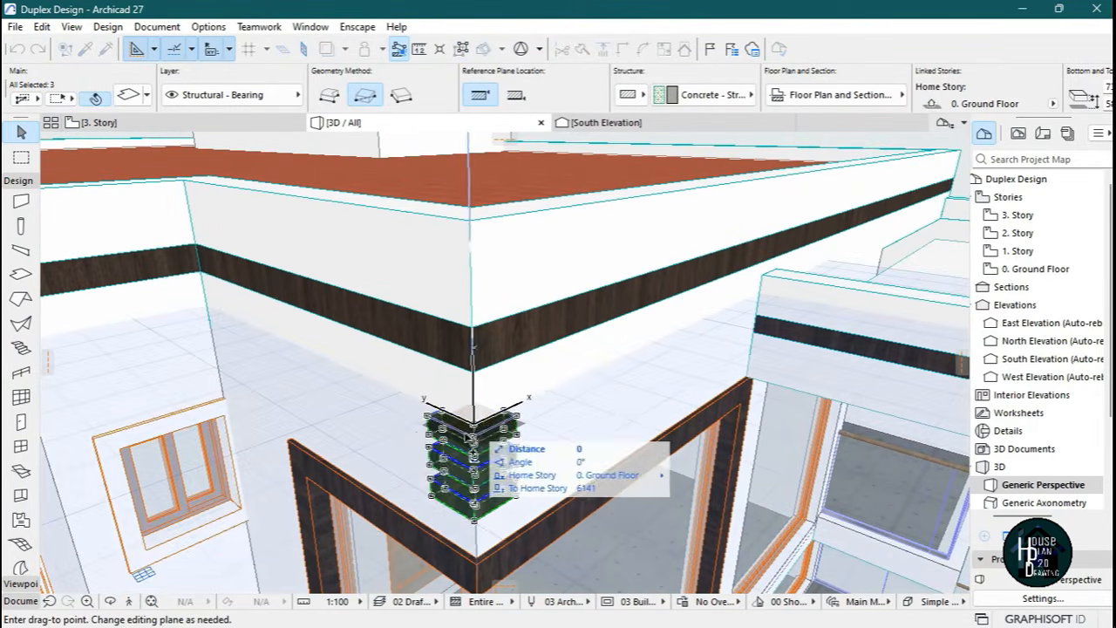
pyautogui.click(128, 604)
pyautogui.press('Down')
pyautogui.press('Left')
pyautogui.press('Up')
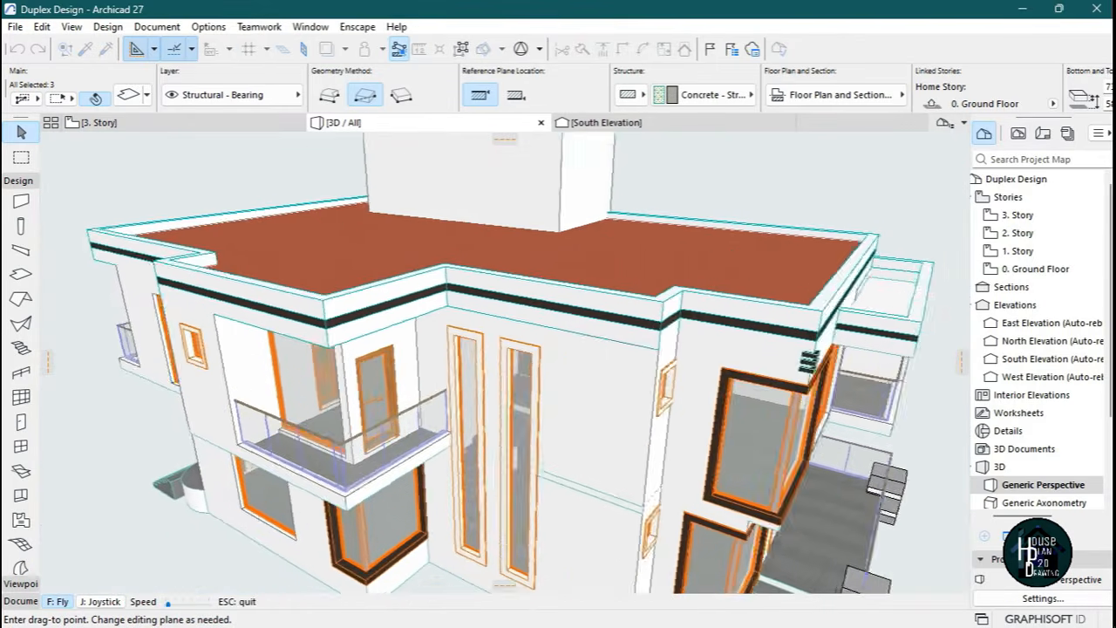
pyautogui.press('pagedown')
pyautogui.press('Up')
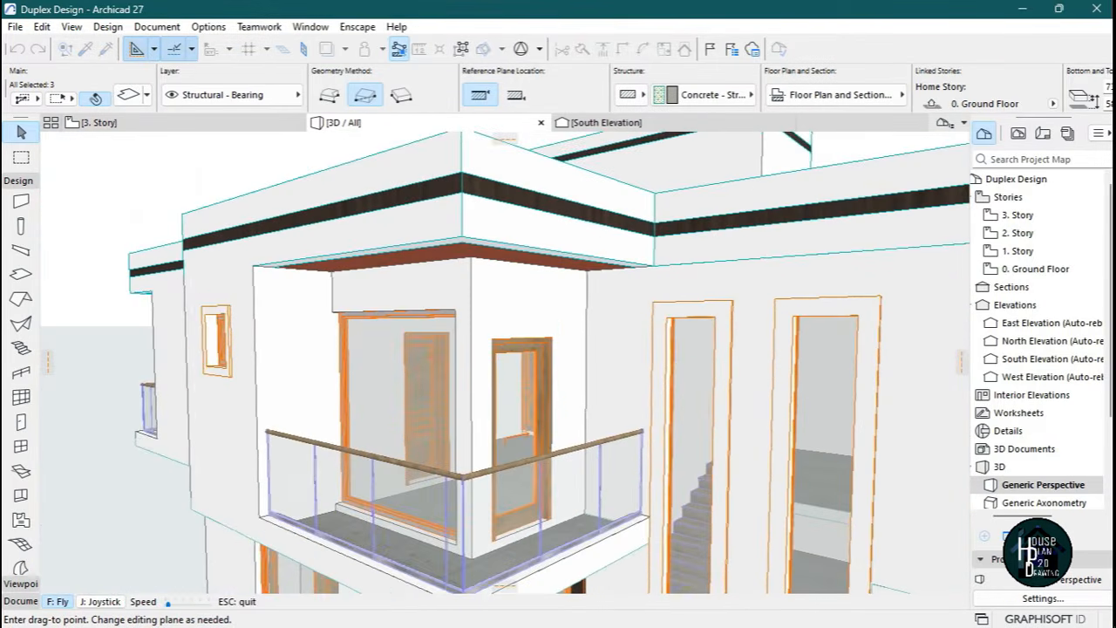
pyautogui.press('Up')
pyautogui.press('Left')
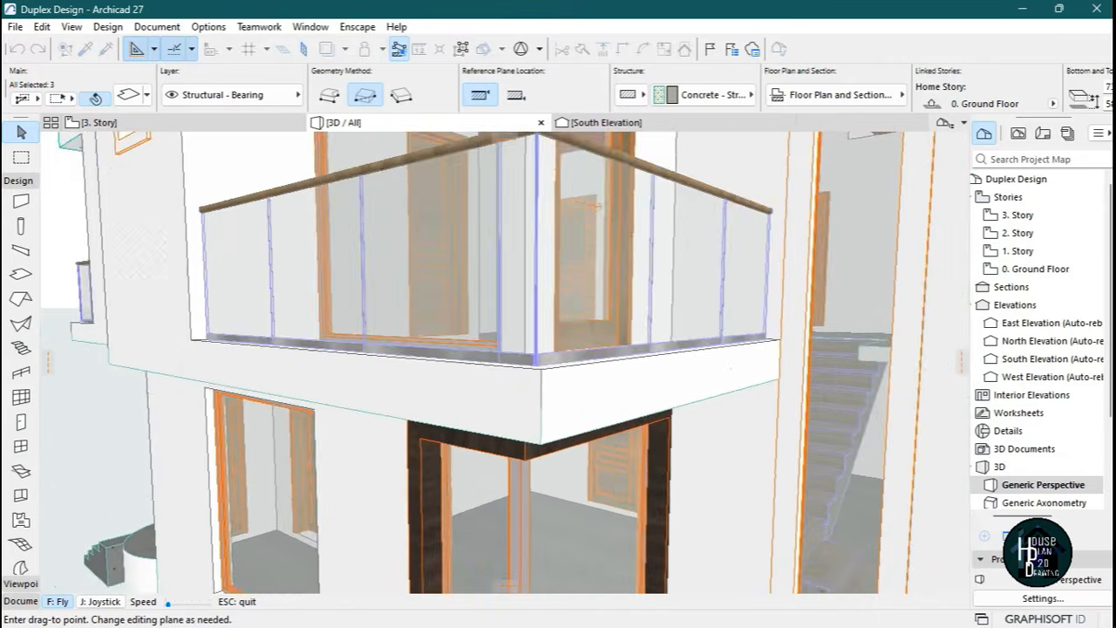
pyautogui.press('pagedown')
pyautogui.press('pageup')
pyautogui.press('Right')
pyautogui.press('Escape')
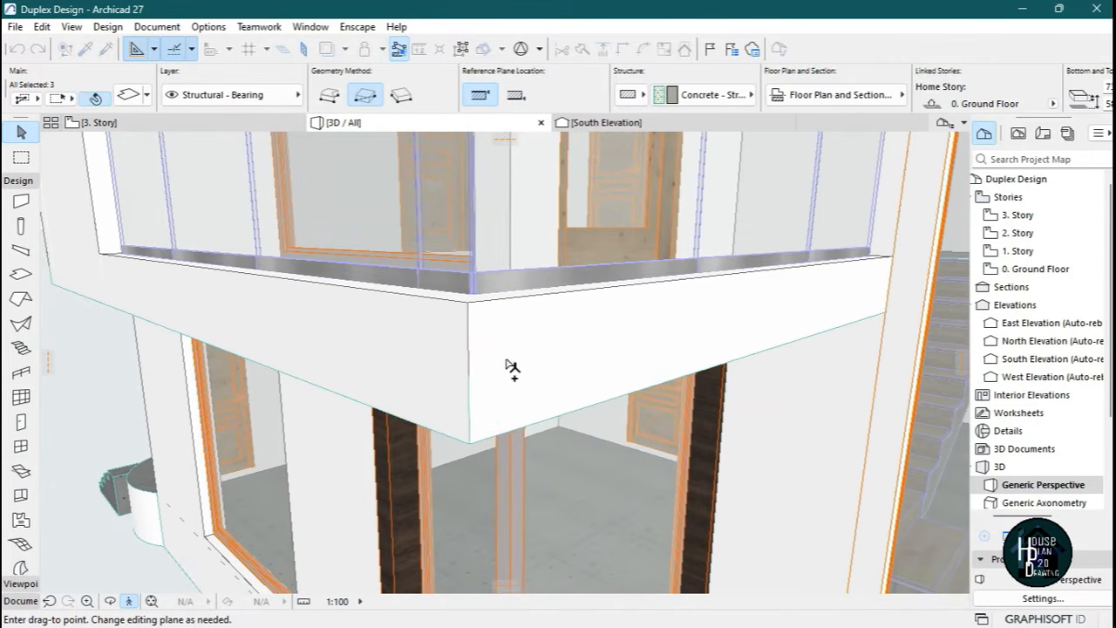
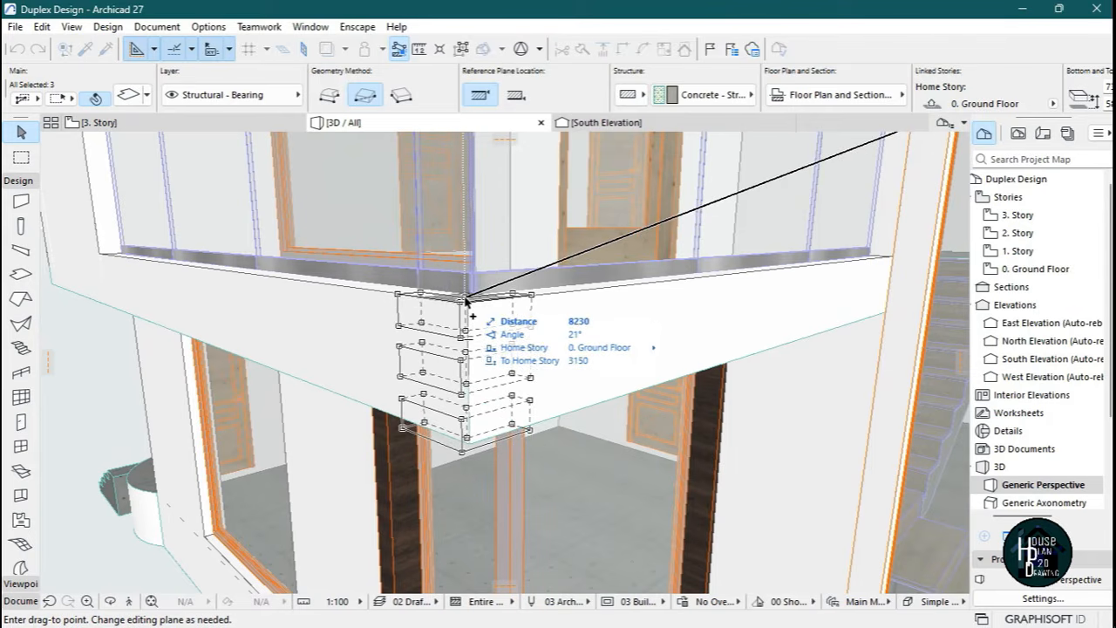
pyautogui.click(472, 320)
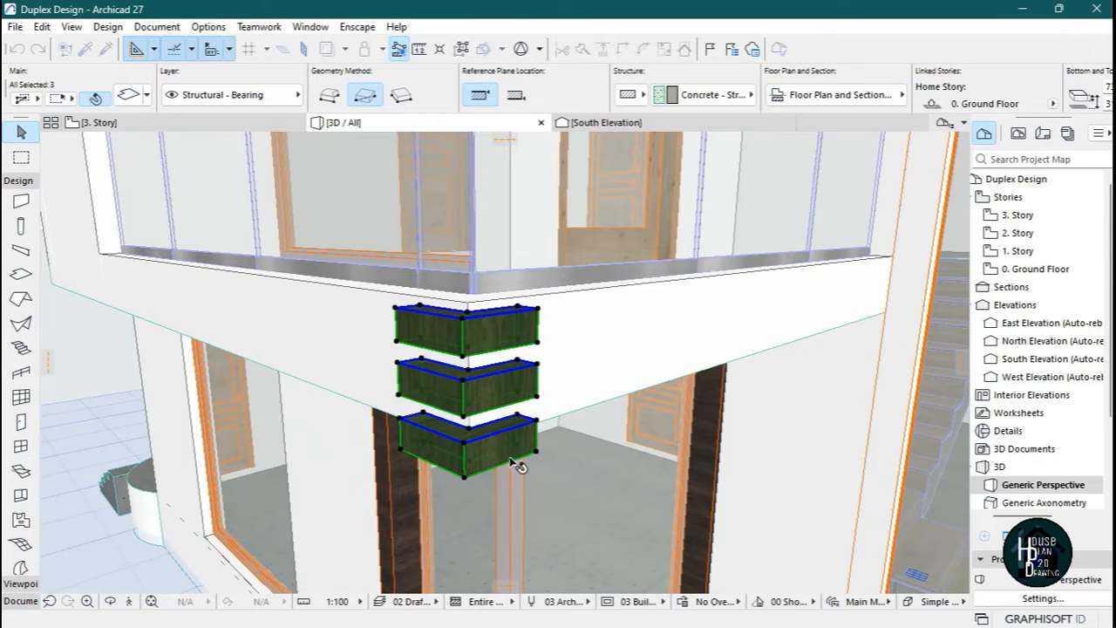
# Delete the two lower bands on the balcony slab corner and reduce the remaining band's thickness by lowering its top face.
pyautogui.click(511, 450)
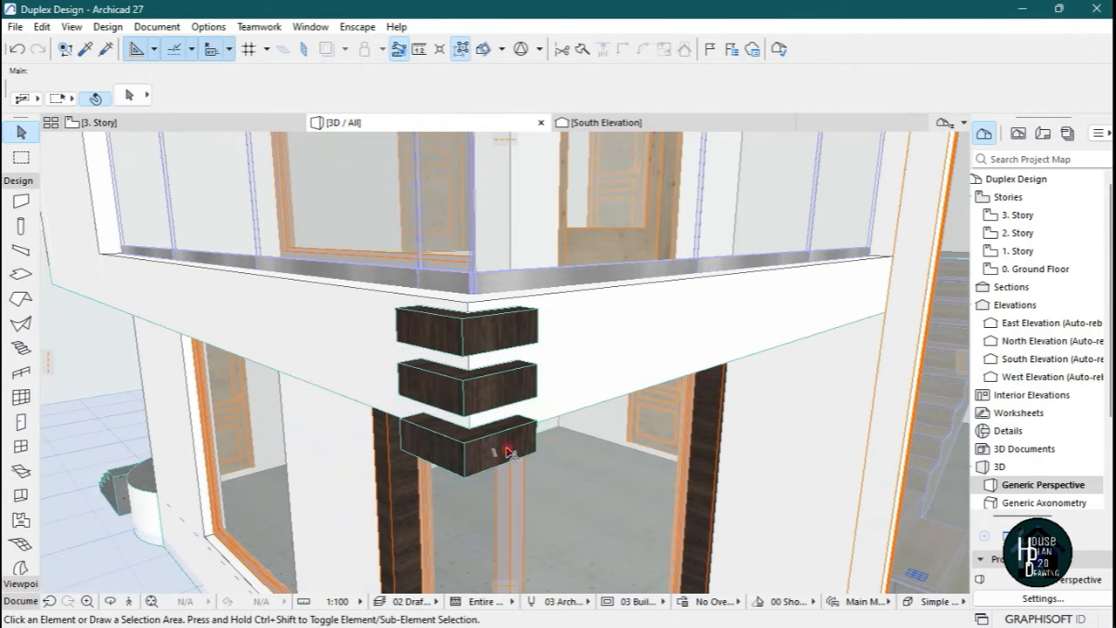
pyautogui.press('Delete')
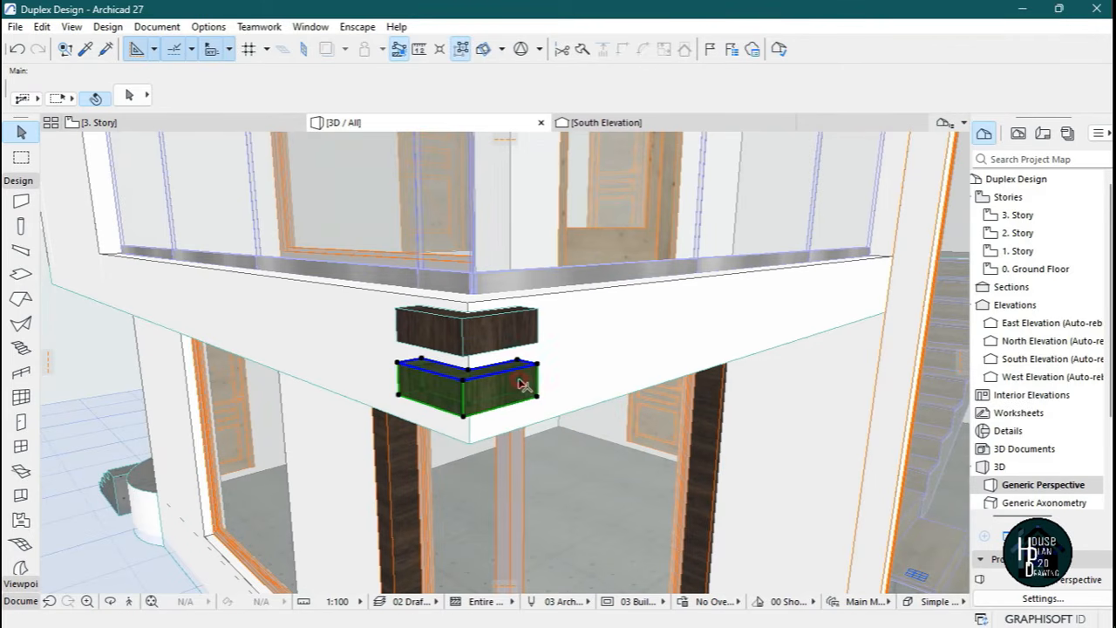
pyautogui.press('Delete')
pyautogui.click(538, 360)
pyautogui.click(539, 317)
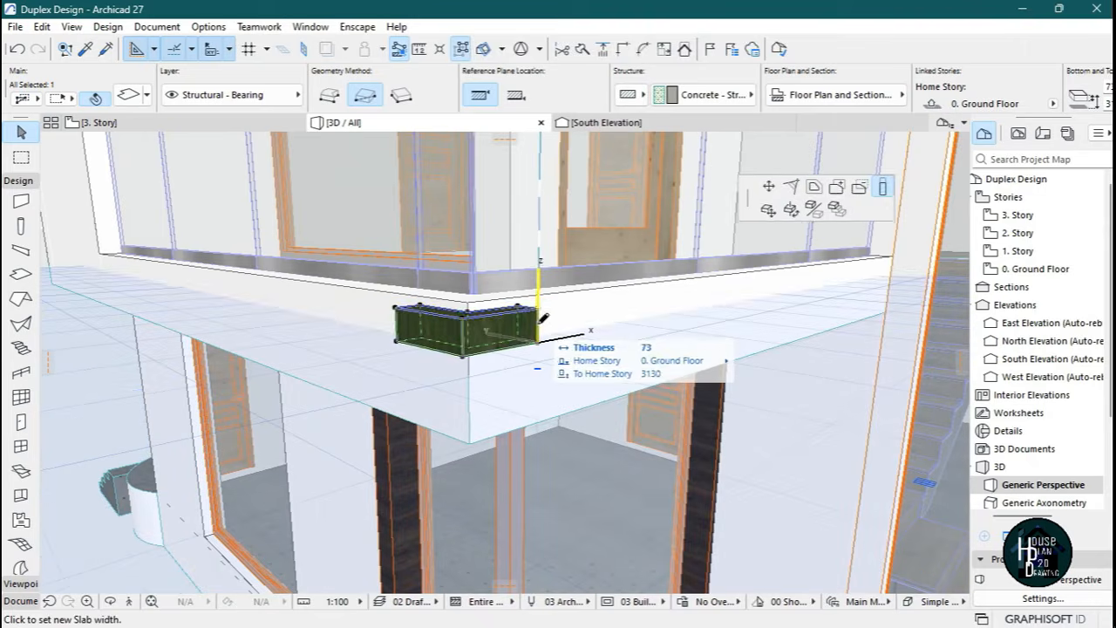
pyautogui.click(537, 324)
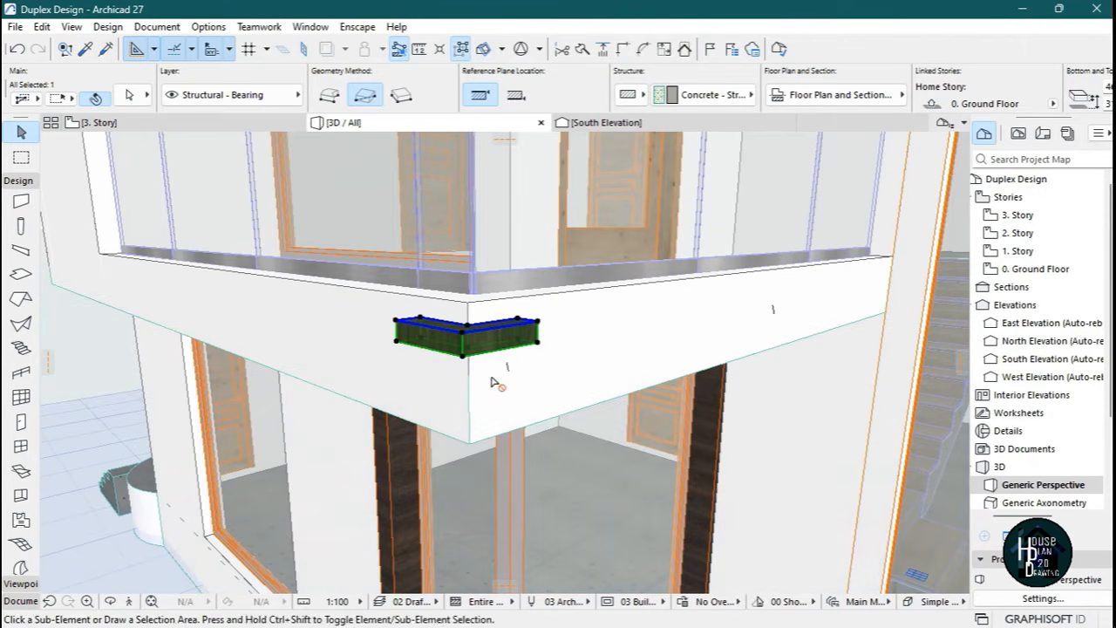
# Copy the thinned balcony band straight down twice, at spacings of about 94 mm and 82 mm, to form a stack of three.
pyautogui.hotkey('ctrl', 'shift', 'd')
pyautogui.click(538, 324)
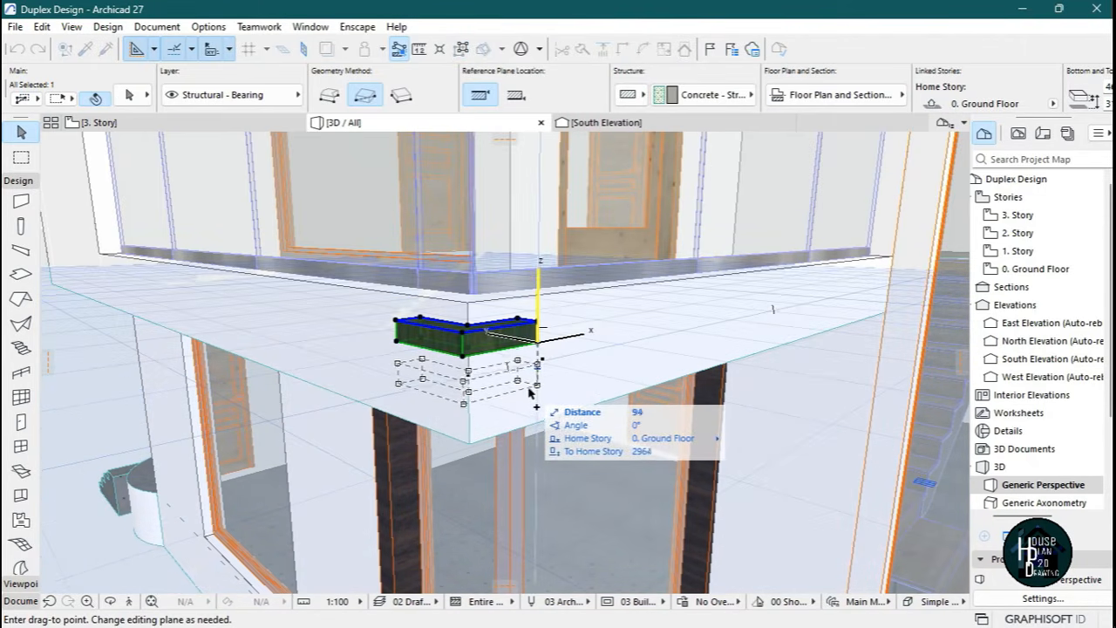
pyautogui.click(533, 394)
pyautogui.hotkey('ctrl', 'shift', 'd')
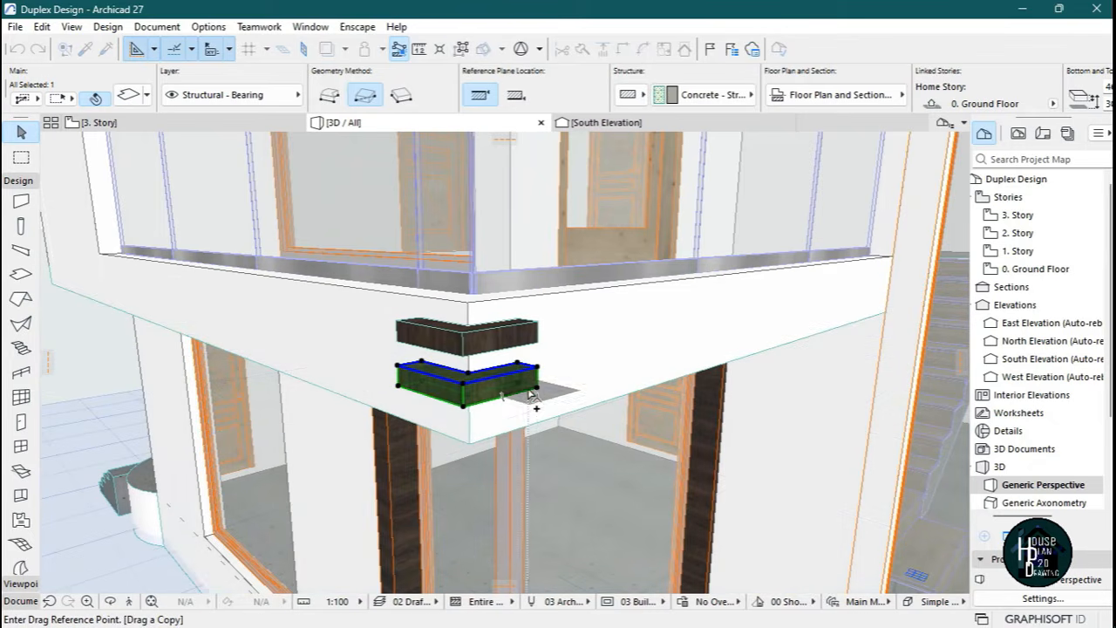
pyautogui.click(536, 399)
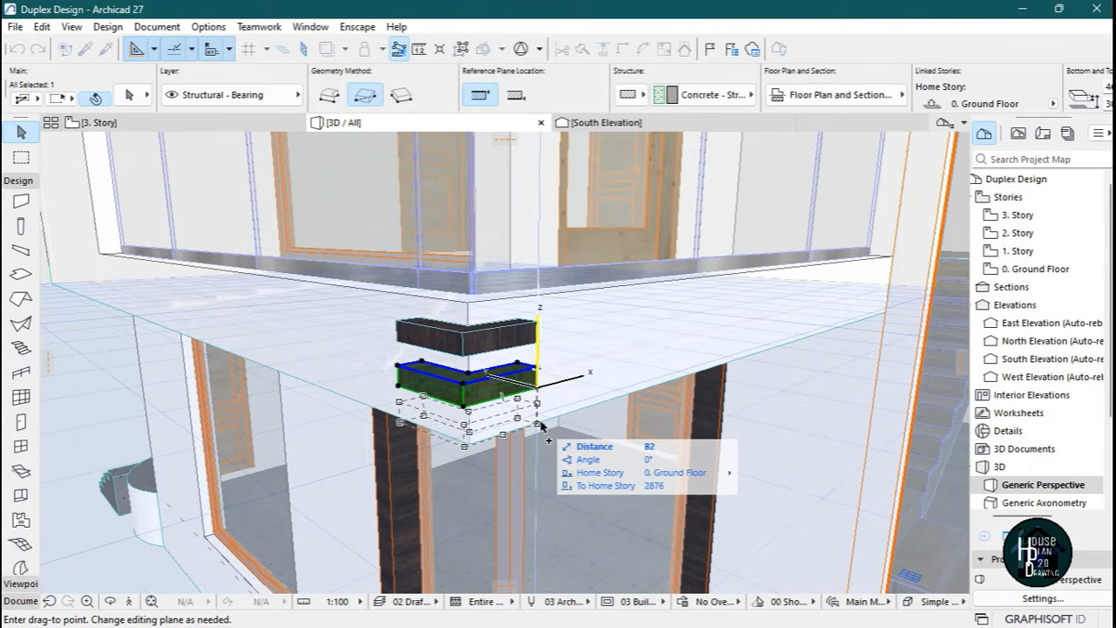
pyautogui.click(540, 423)
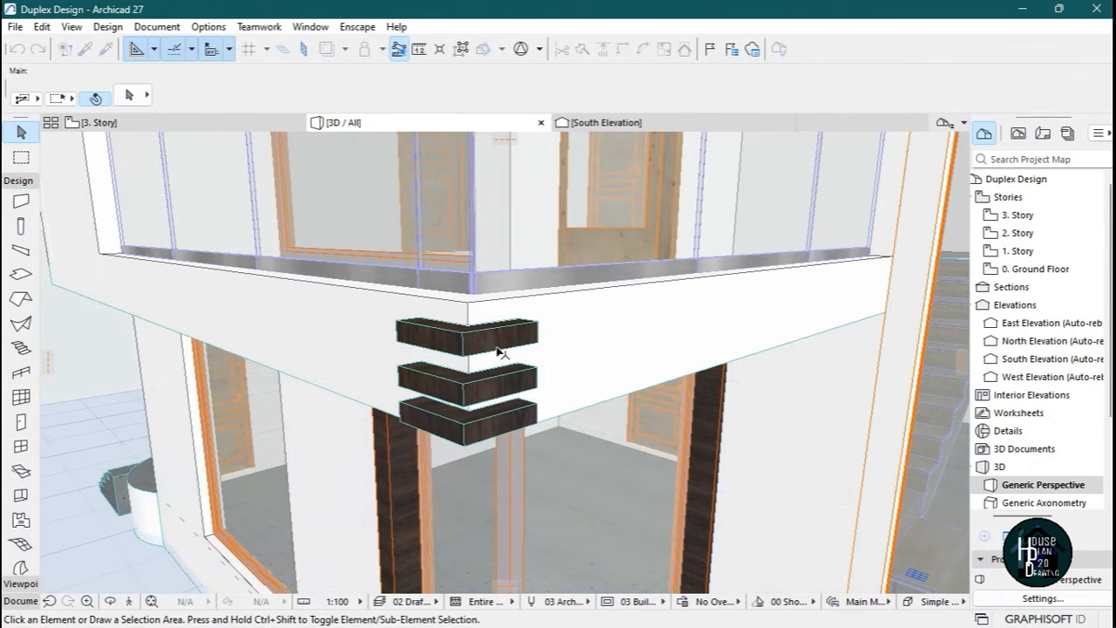
# Move the three thin balcony corner bands slightly up so they fit within the slab edge.
pyautogui.keyDown('shift'); pyautogui.click(498, 389); pyautogui.keyUp('shift')
pyautogui.keyDown('shift'); pyautogui.click(505, 425); pyautogui.keyUp('shift')
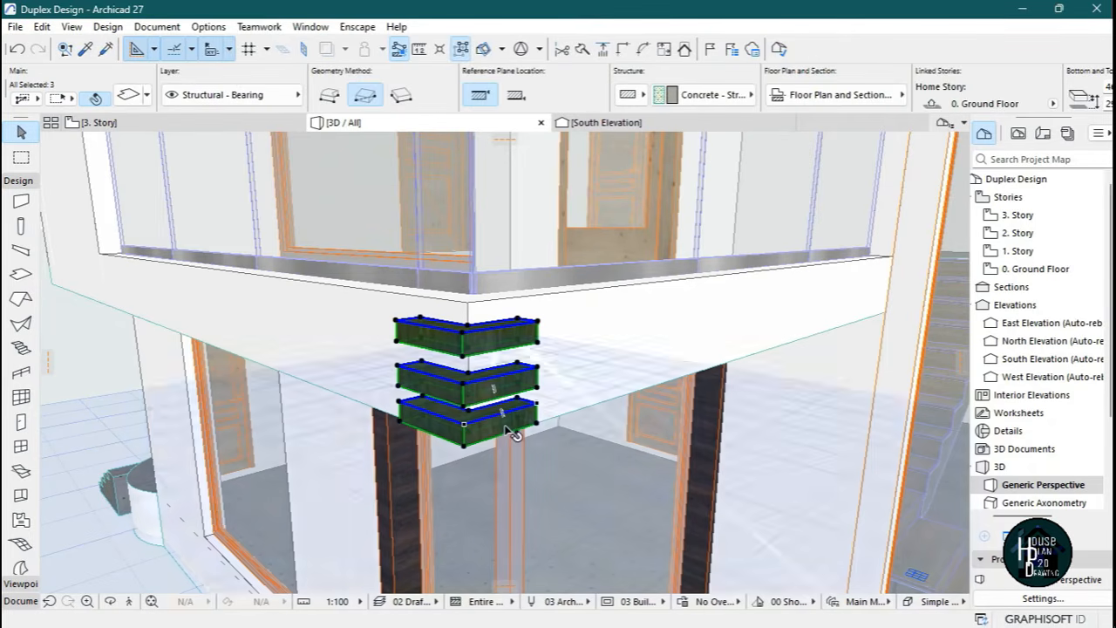
pyautogui.click(538, 320)
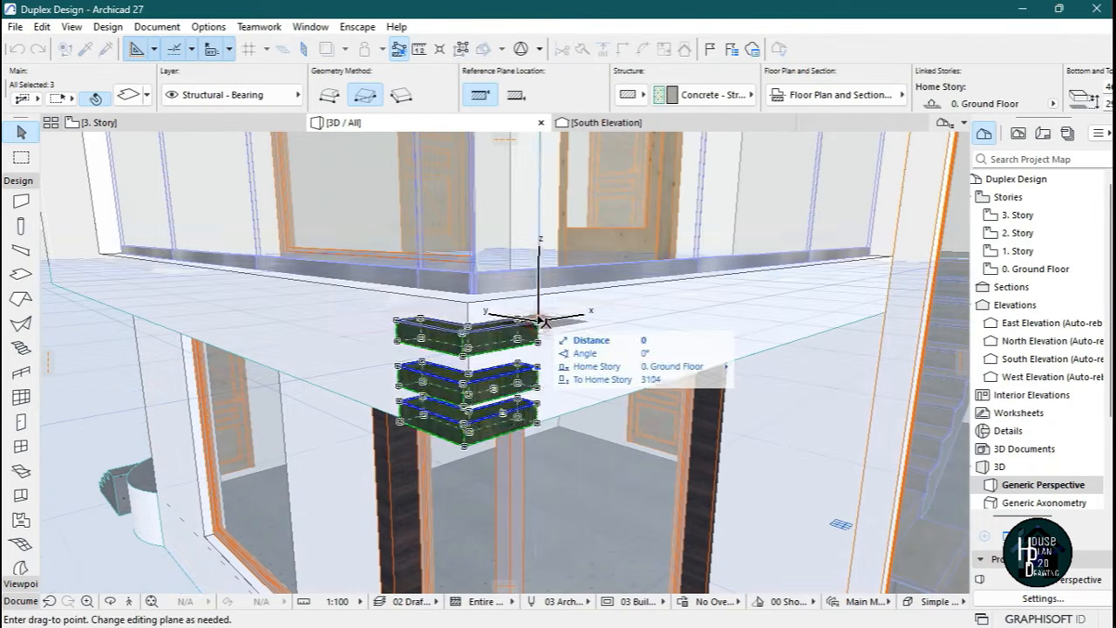
pyautogui.press('Escape')
pyautogui.press('Escape')
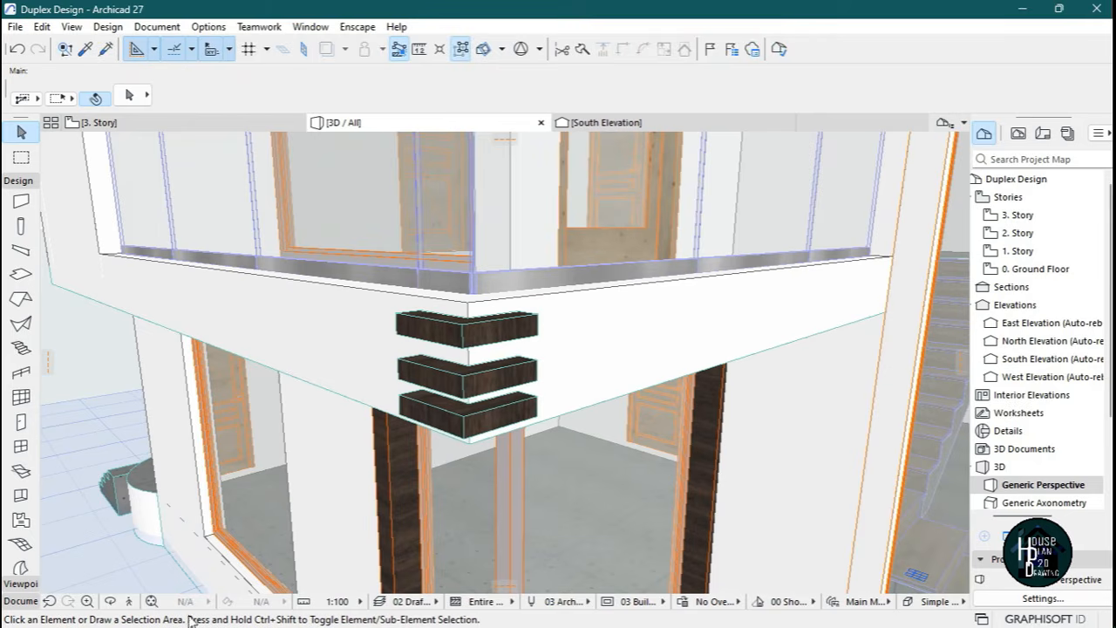
# Copy the three walnut bands from the wall base beside the entrance stairs to the wall base corner below the other ground-floor corner window.
pyautogui.click(130, 601)
pyautogui.press('Down')
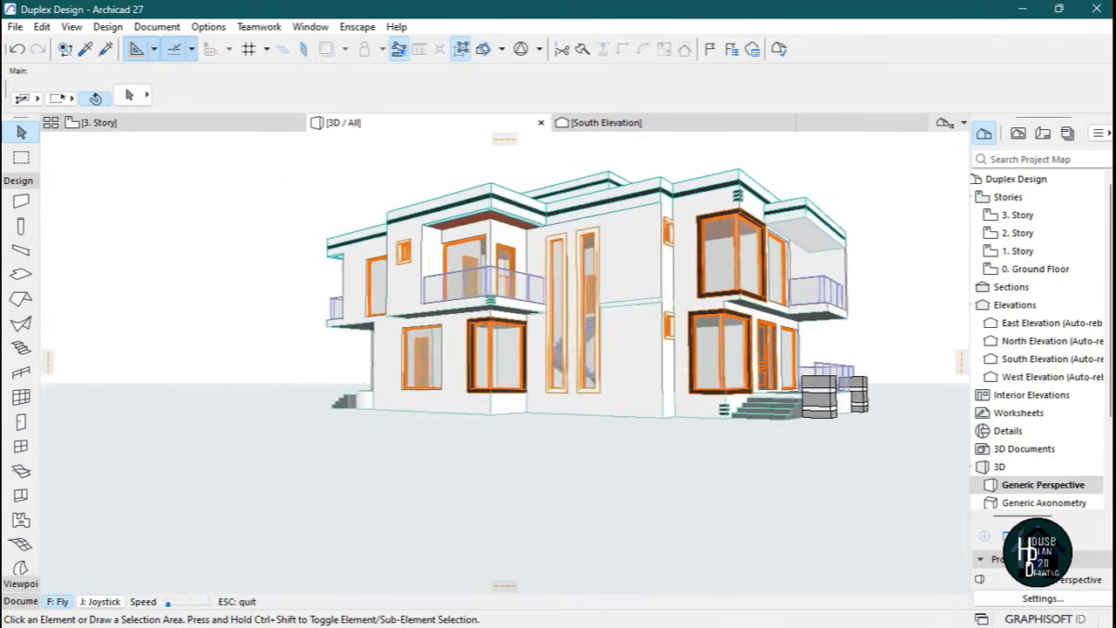
pyautogui.press('Up')
pyautogui.press('Escape')
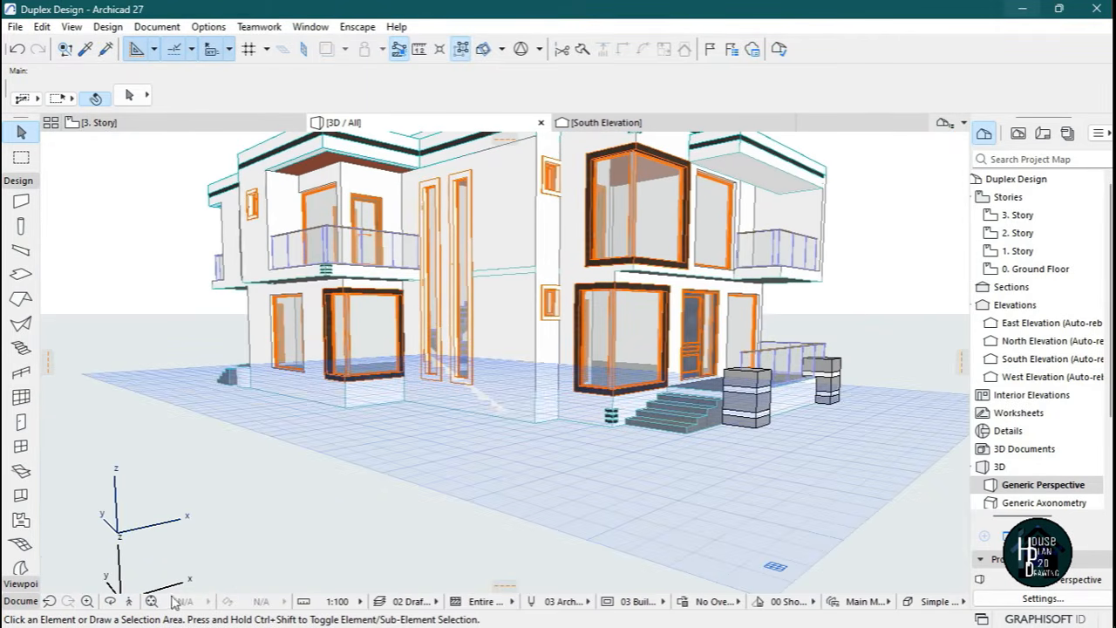
pyautogui.click(129, 602)
pyautogui.press('Up')
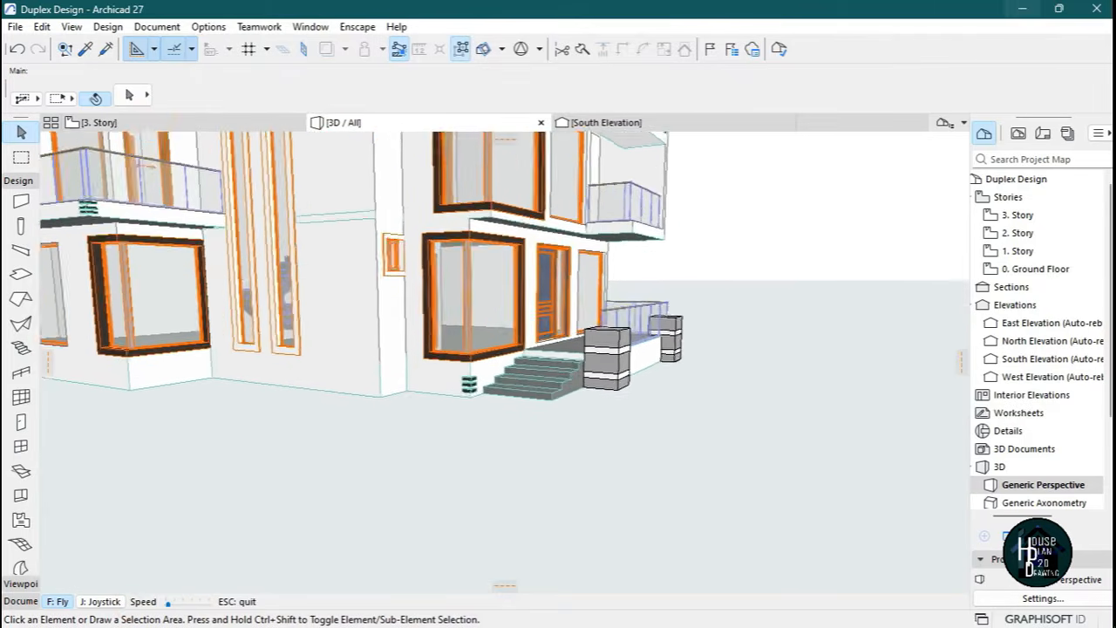
pyautogui.press('Up')
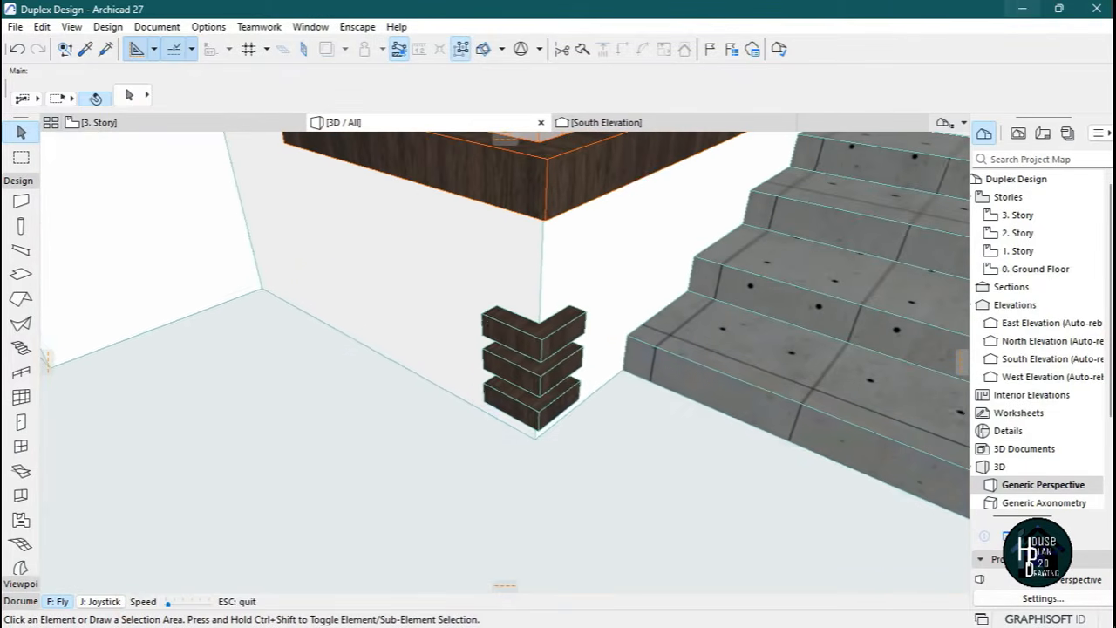
pyautogui.press('Escape')
pyautogui.click(551, 385)
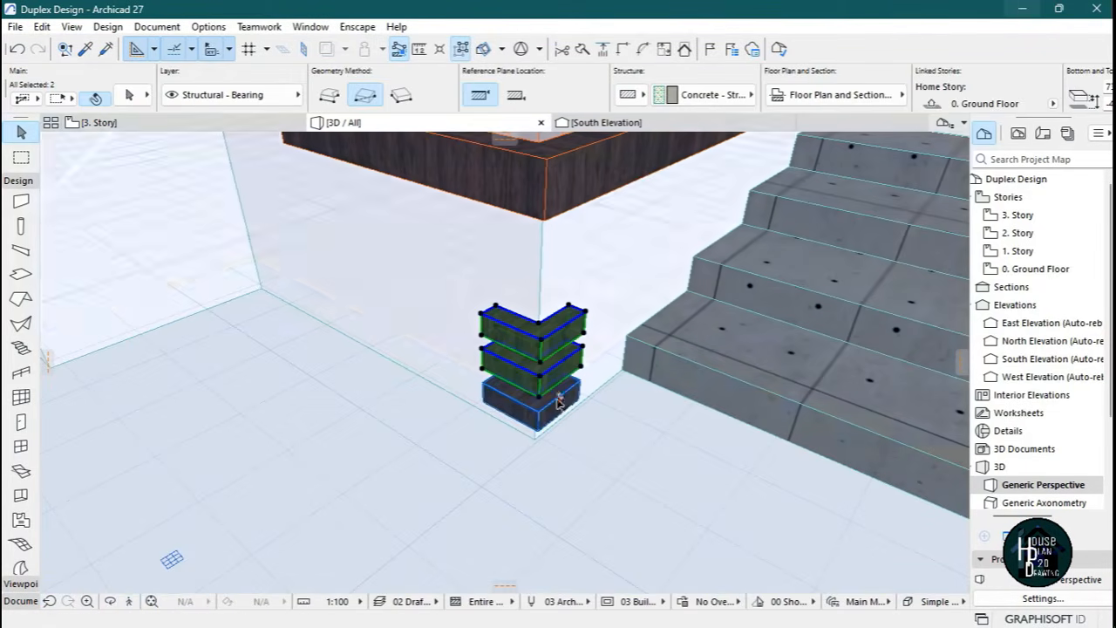
pyautogui.hotkey('ctrl', 'shift', 'd')
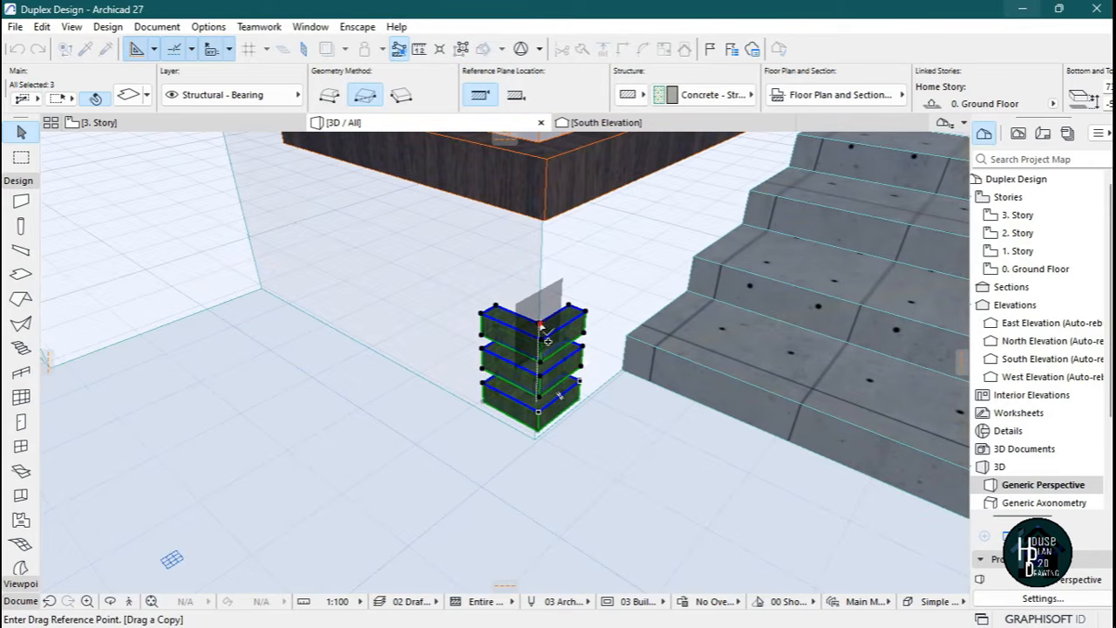
pyautogui.click(541, 324)
pyautogui.click(129, 601)
pyautogui.press('Down')
pyautogui.press('Left')
pyautogui.press('Up')
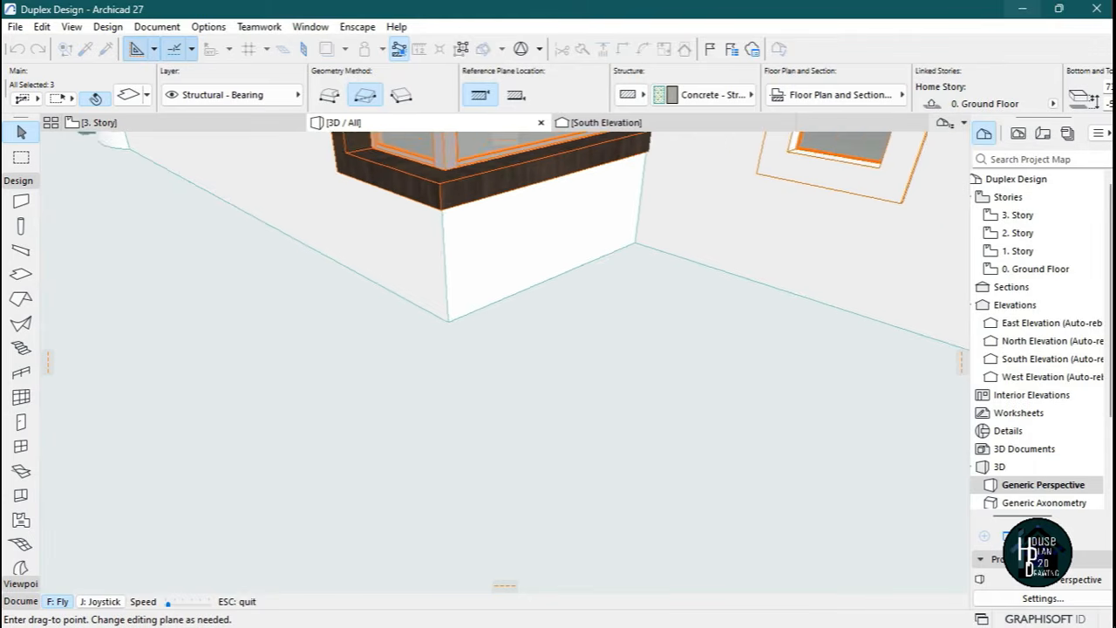
pyautogui.press('Left')
pyautogui.press('Escape')
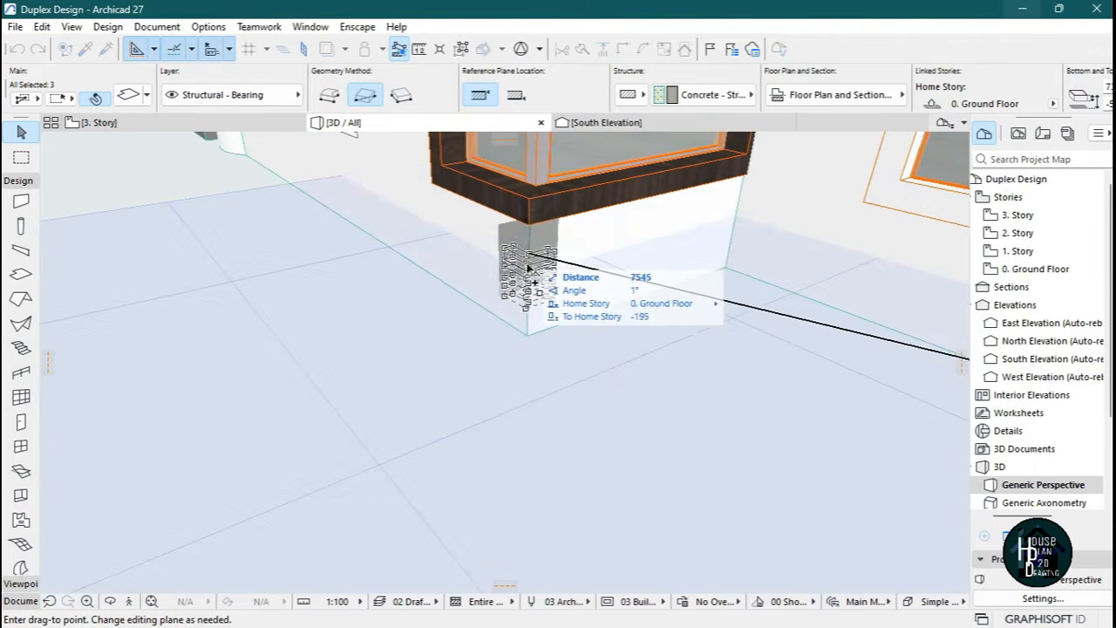
pyautogui.press('Escape')
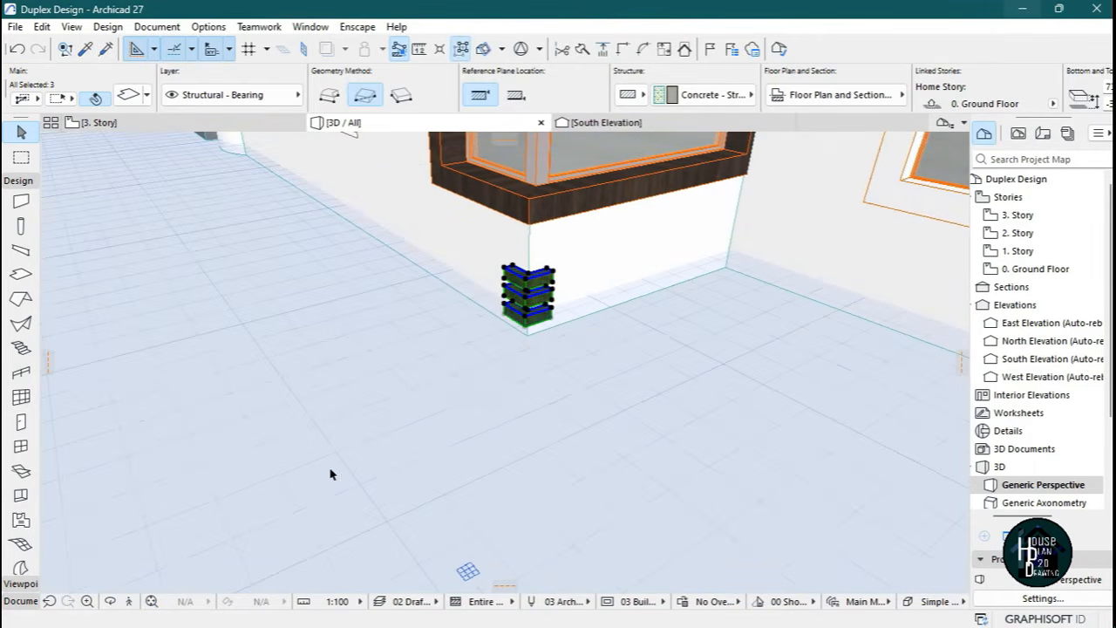
# Copy the three thin balcony corner bands straight up about 3178 mm to the roof slab corner, just below its walnut strip.
pyautogui.click(129, 602)
pyautogui.press('Down')
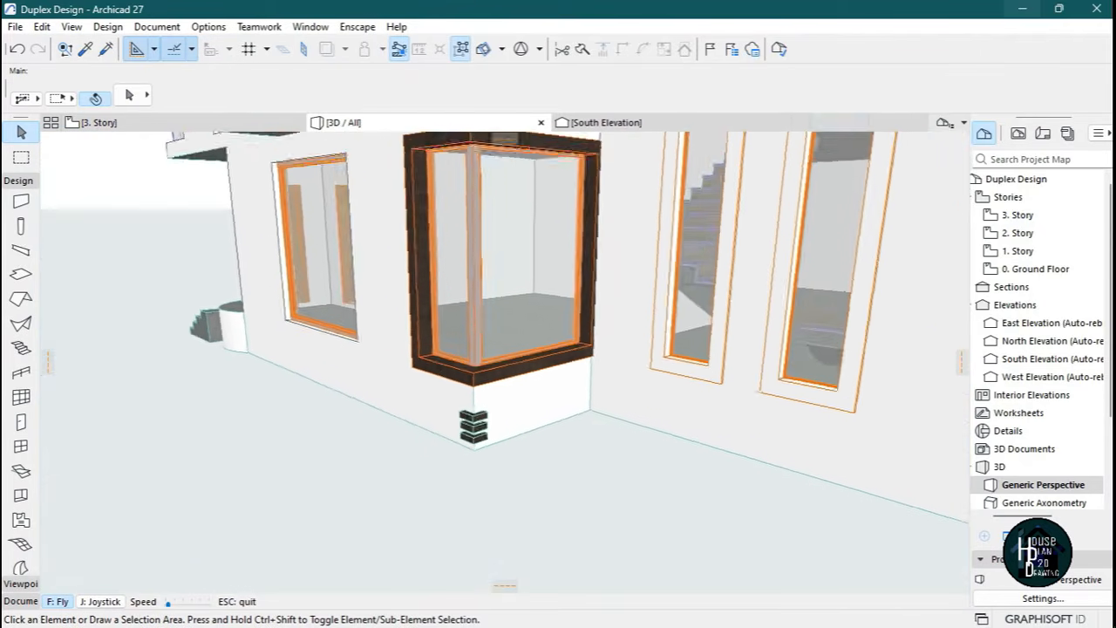
pyautogui.press('Up')
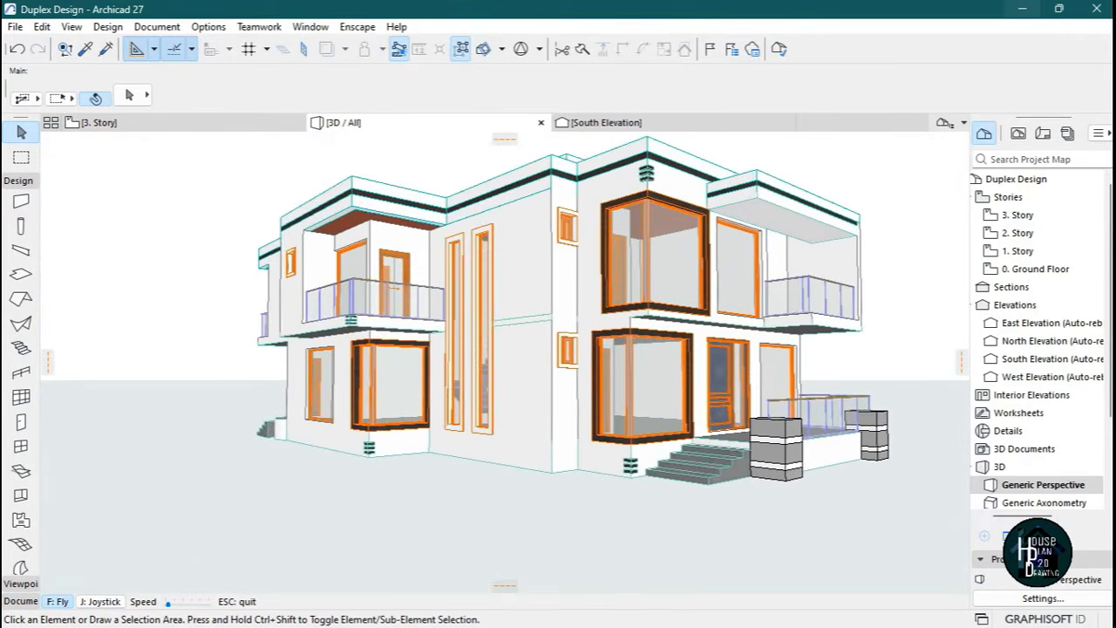
pyautogui.press('Up')
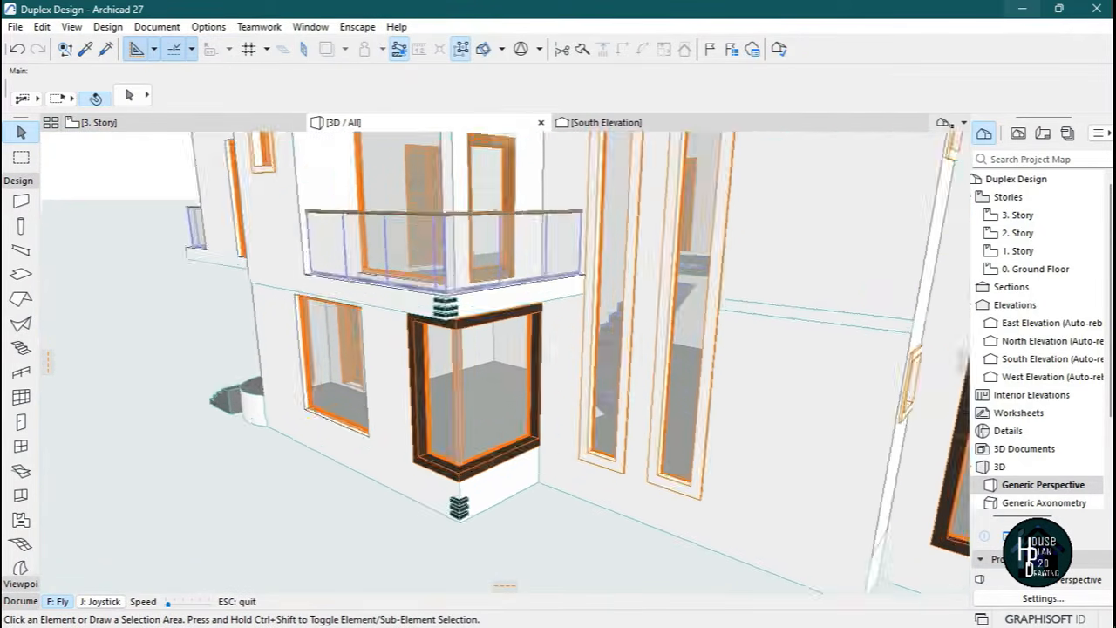
pyautogui.press('Escape')
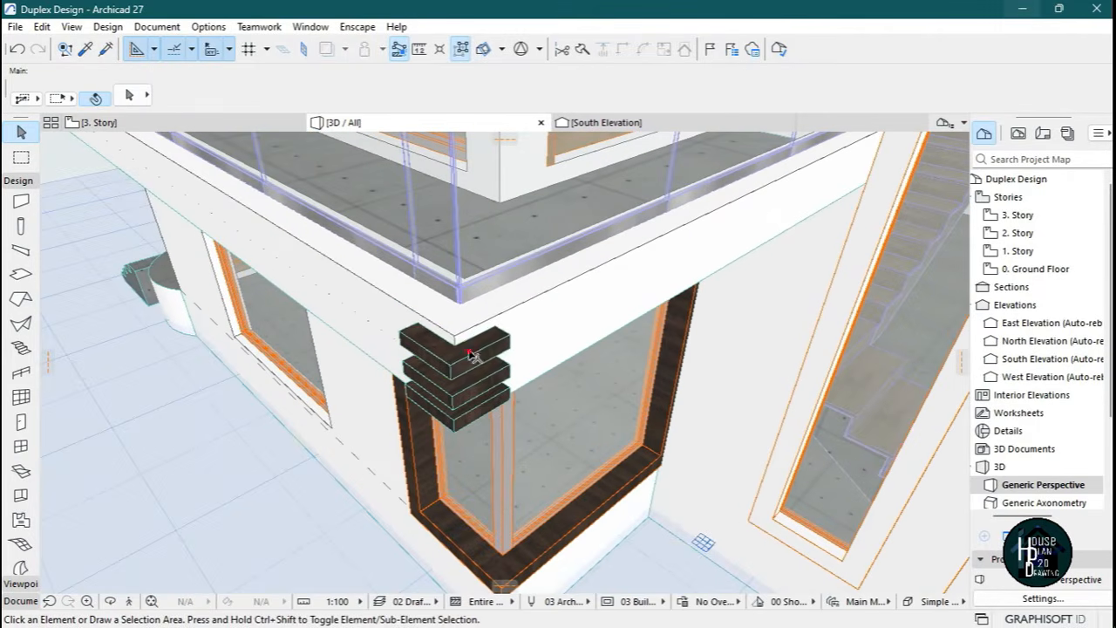
pyautogui.click(478, 388)
pyautogui.hotkey('ctrl', 'd')
pyautogui.click(453, 340)
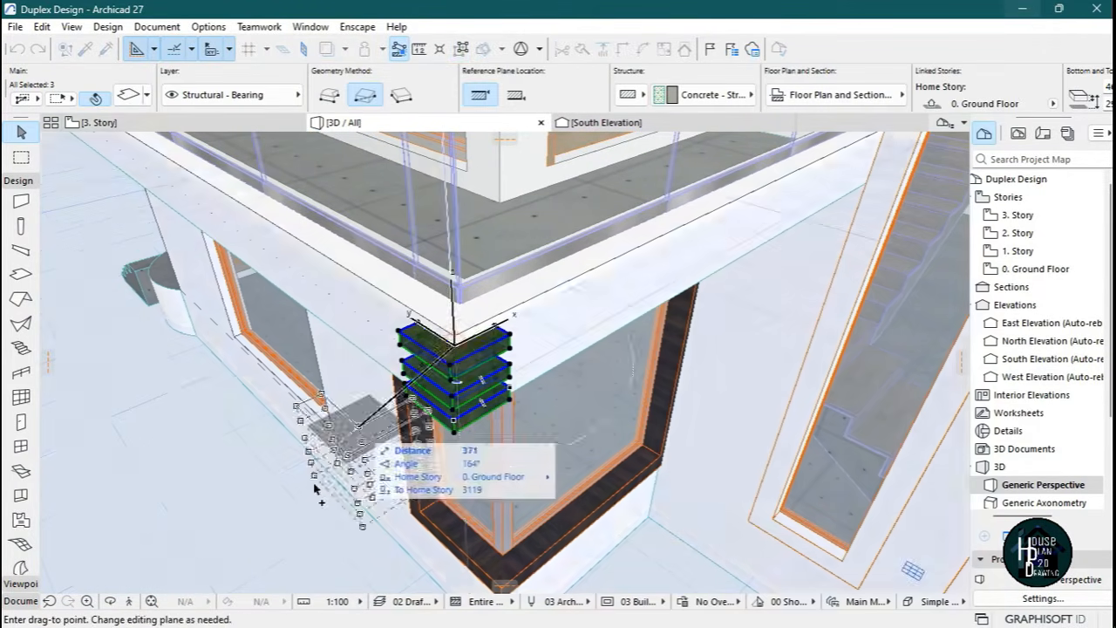
pyautogui.click(129, 601)
pyautogui.press('Up')
pyautogui.press('pageup')
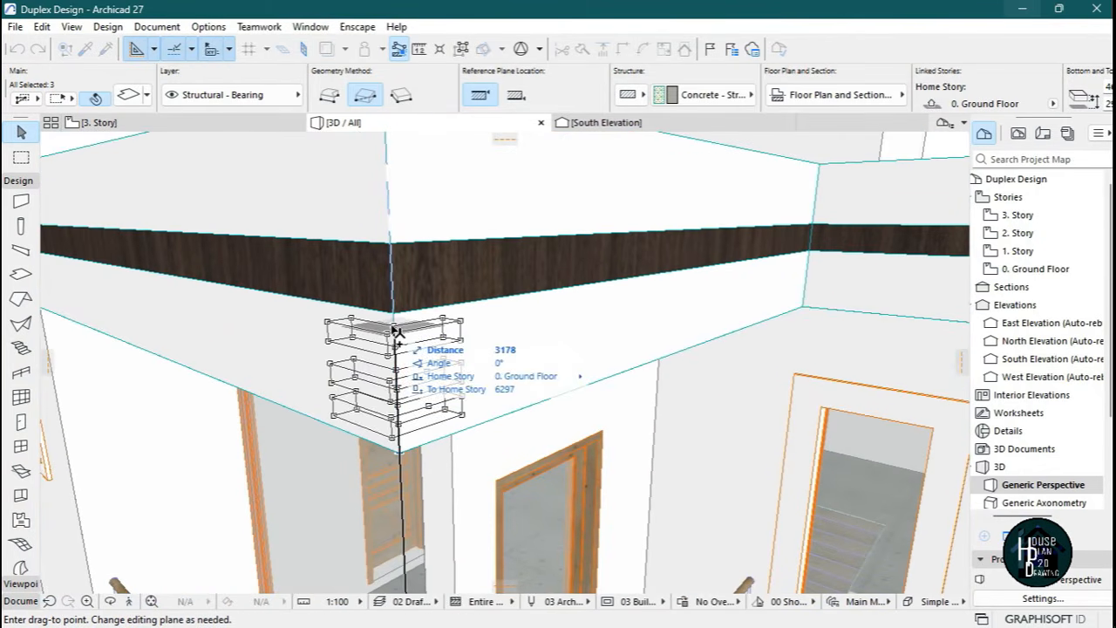
pyautogui.press('Escape')
# Copy the three walnut bands above the upper corner window to the slab corner of the balcony over the entrance porch.
pyautogui.click(129, 601)
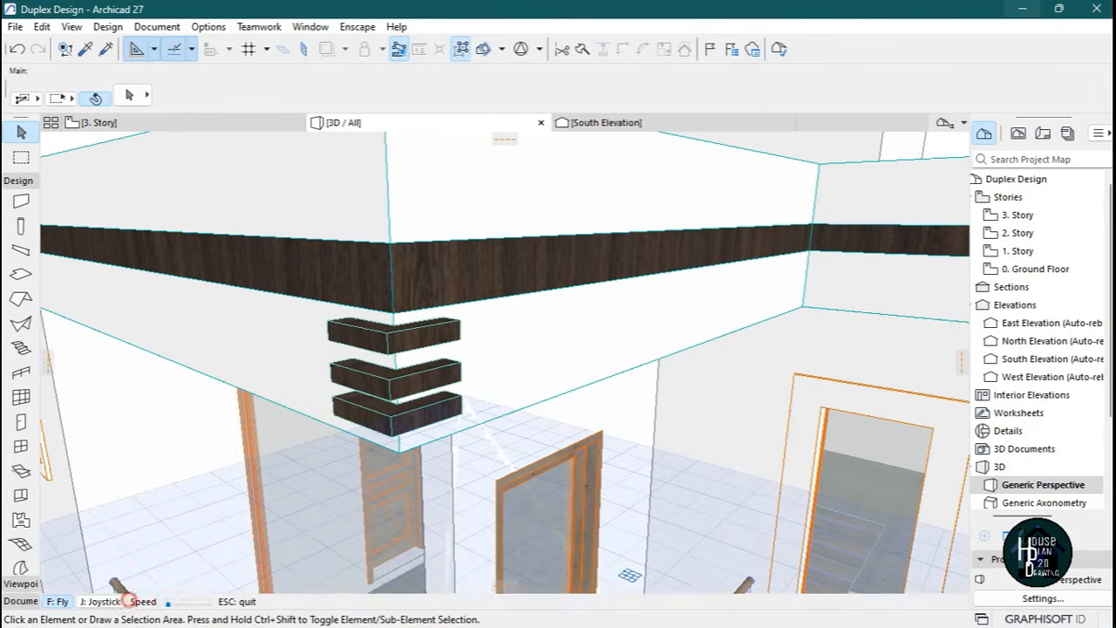
pyautogui.press('Down')
pyautogui.press('Right')
pyautogui.press('Up')
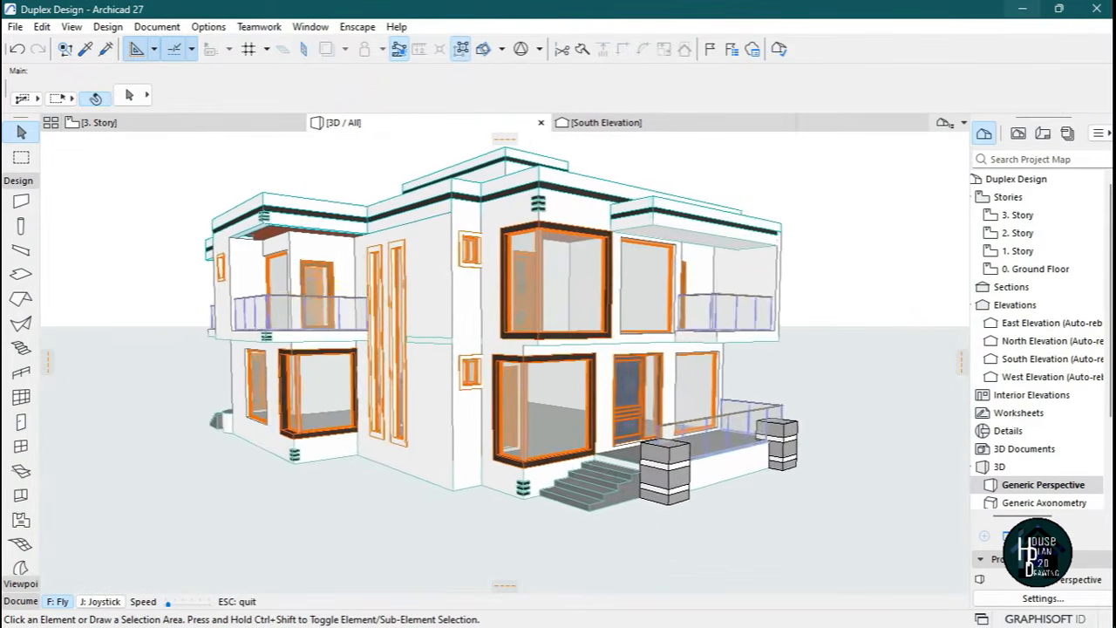
pyautogui.press('Up')
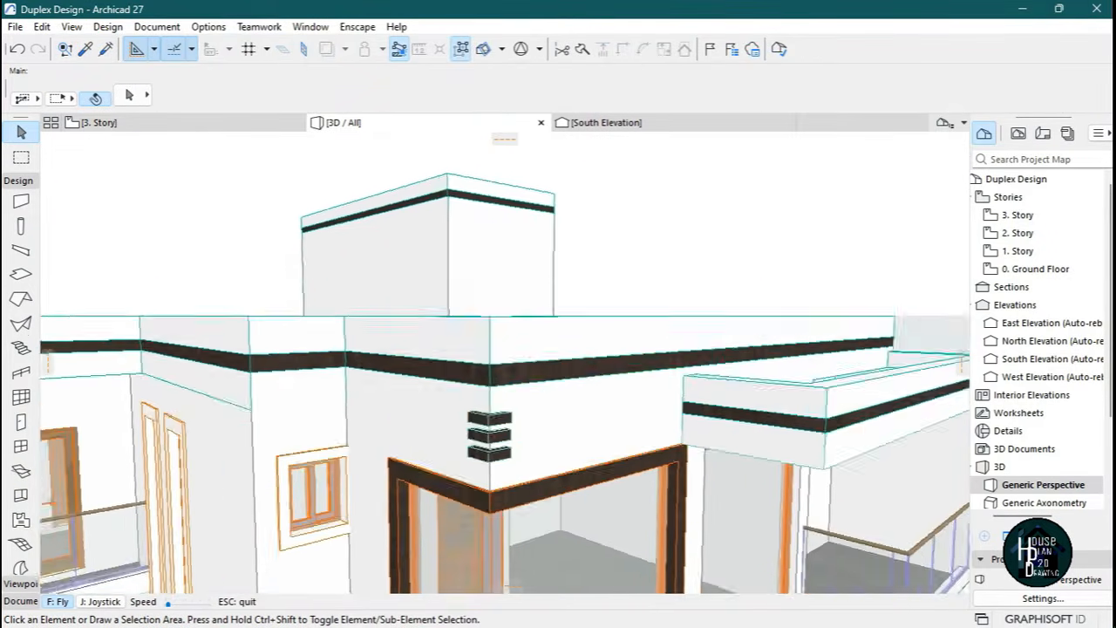
pyautogui.press('Down')
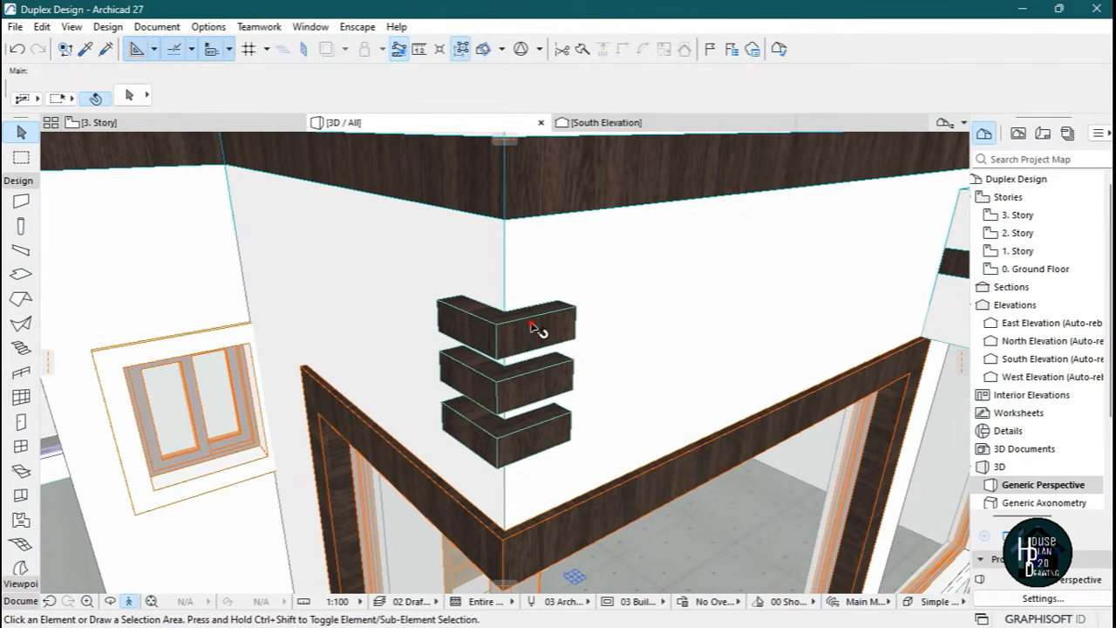
pyautogui.click(535, 328)
pyautogui.keyDown('shift'); pyautogui.click(540, 441); pyautogui.keyUp('shift')
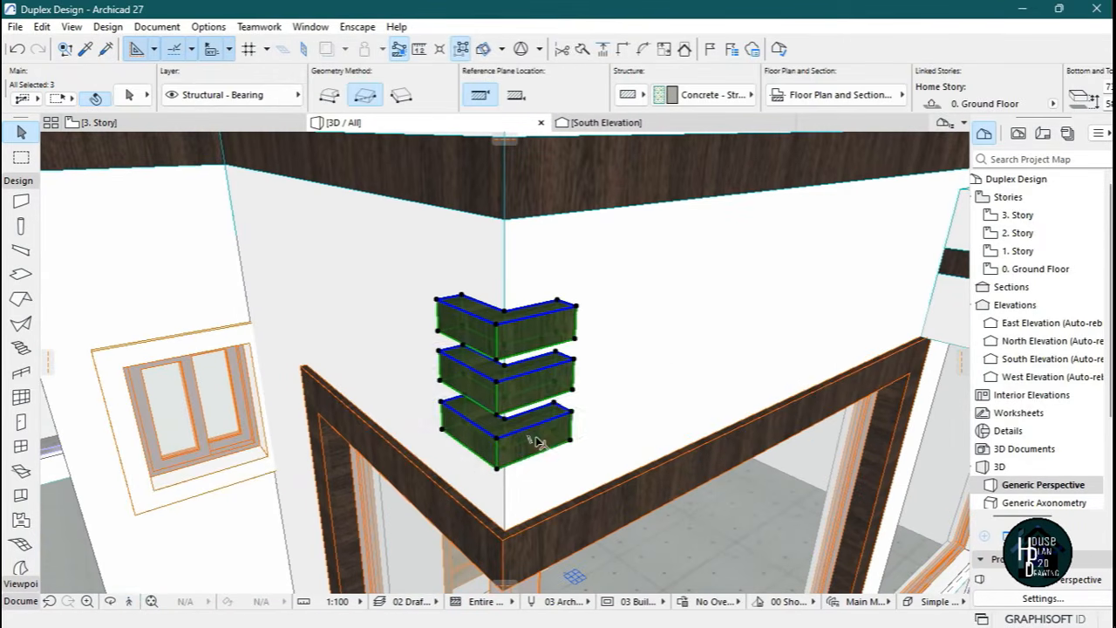
pyautogui.hotkey('ctrl', 'shift', 'd')
pyautogui.click(506, 314)
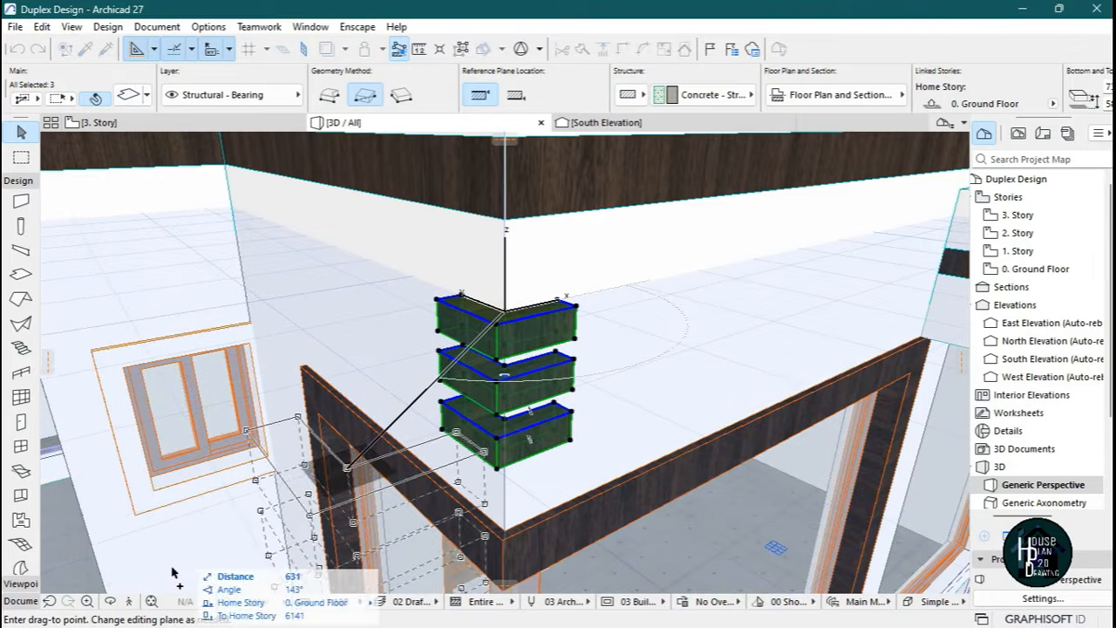
pyautogui.click(129, 602)
pyautogui.press('Down')
pyautogui.press('Up')
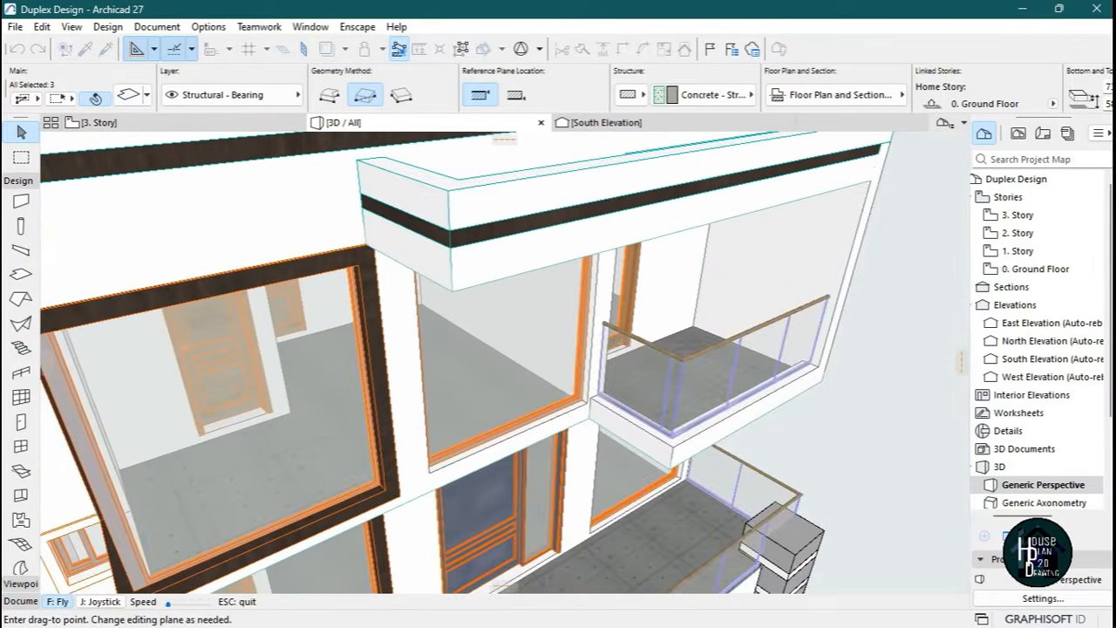
pyautogui.press('Down')
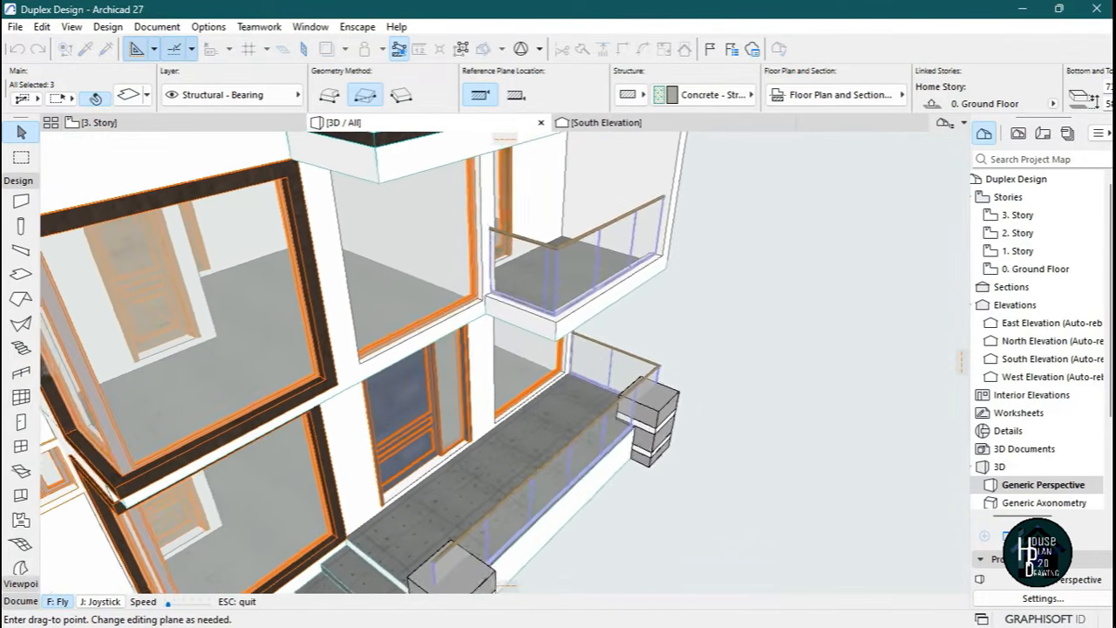
pyautogui.press('Up')
pyautogui.press('Up')
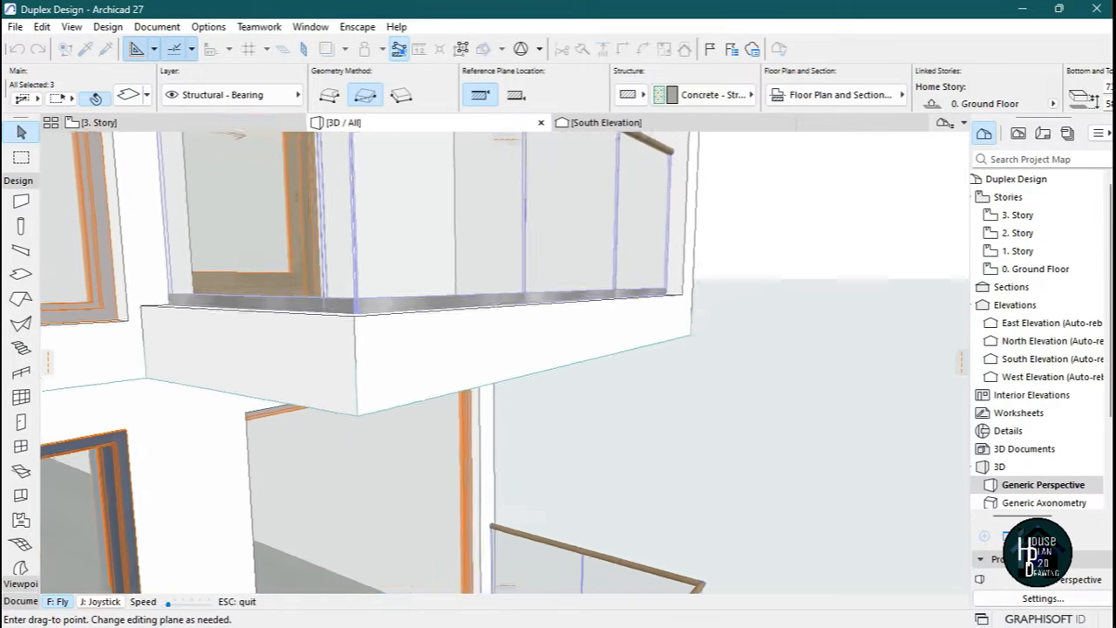
pyautogui.press('Escape')
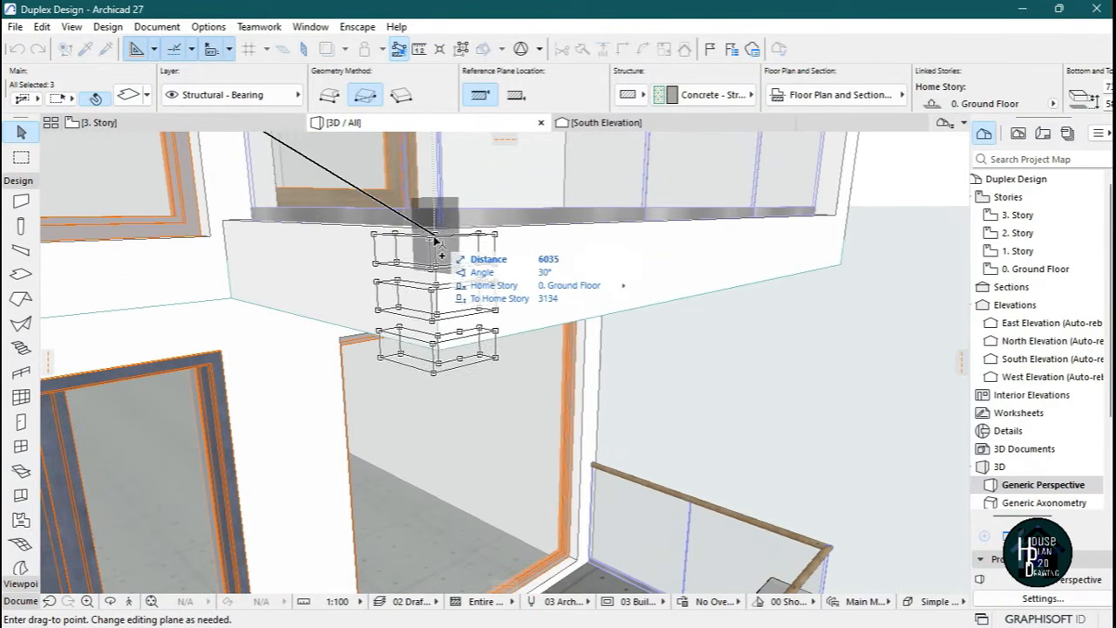
pyautogui.press('Escape')
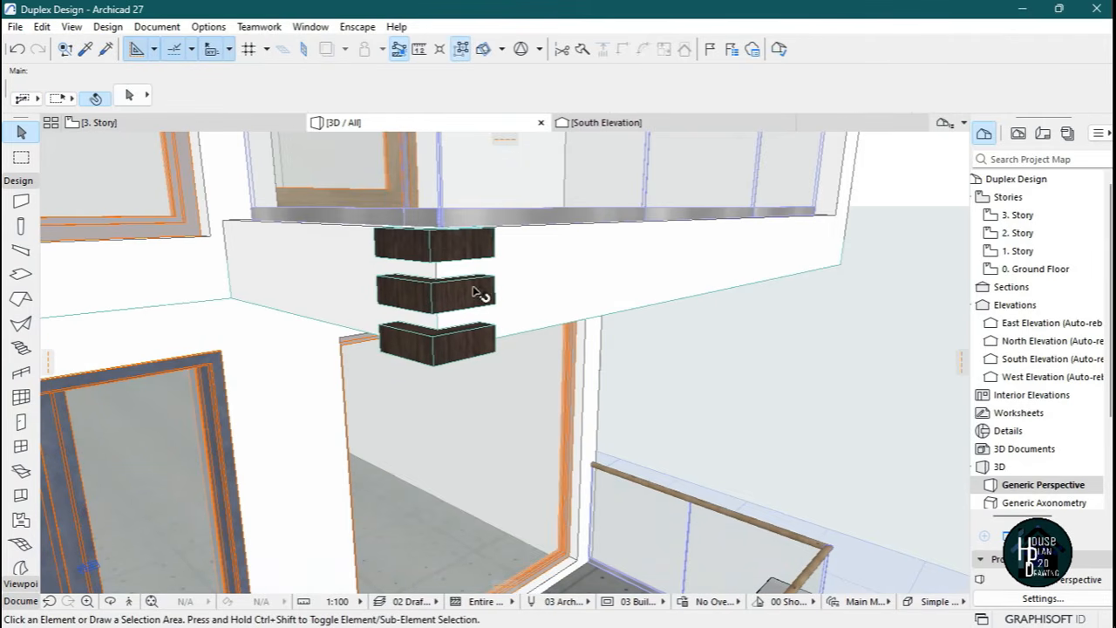
# Copy the three thin walnut bands from the side balcony's slab corner to the slab corner of the balcony above the rear entrance.
pyautogui.press('Down')
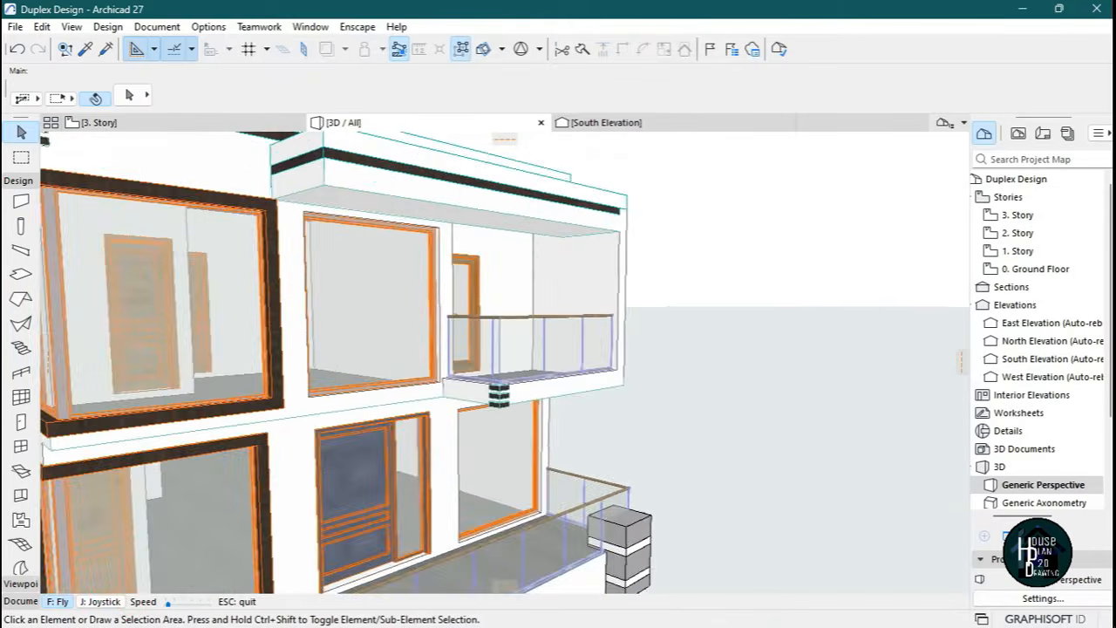
pyautogui.press('Left')
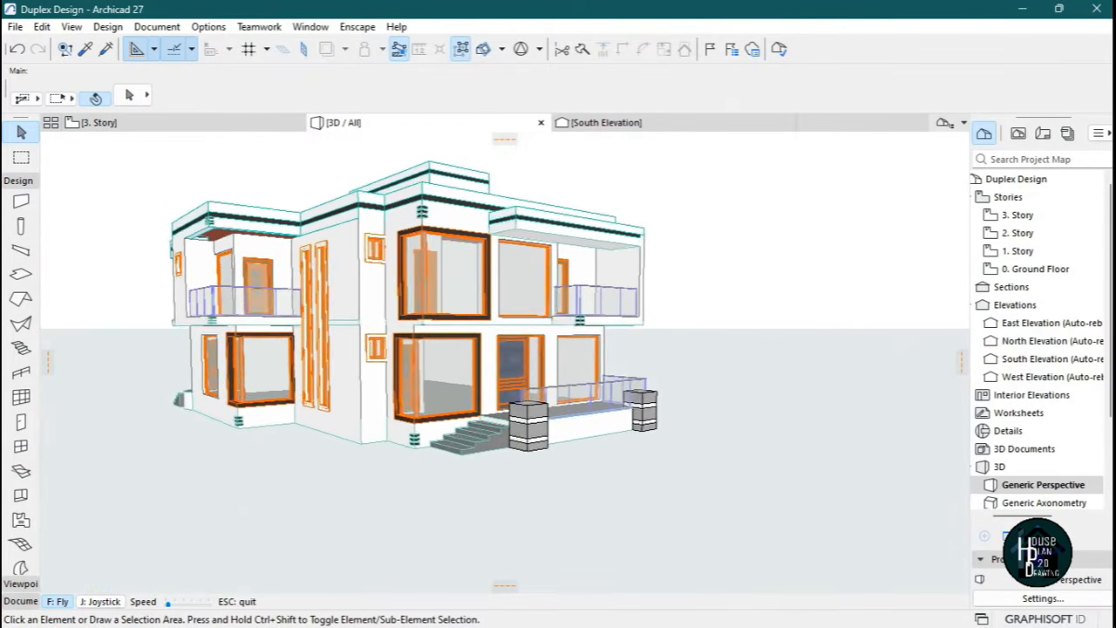
pyautogui.press('Up')
pyautogui.press('Left')
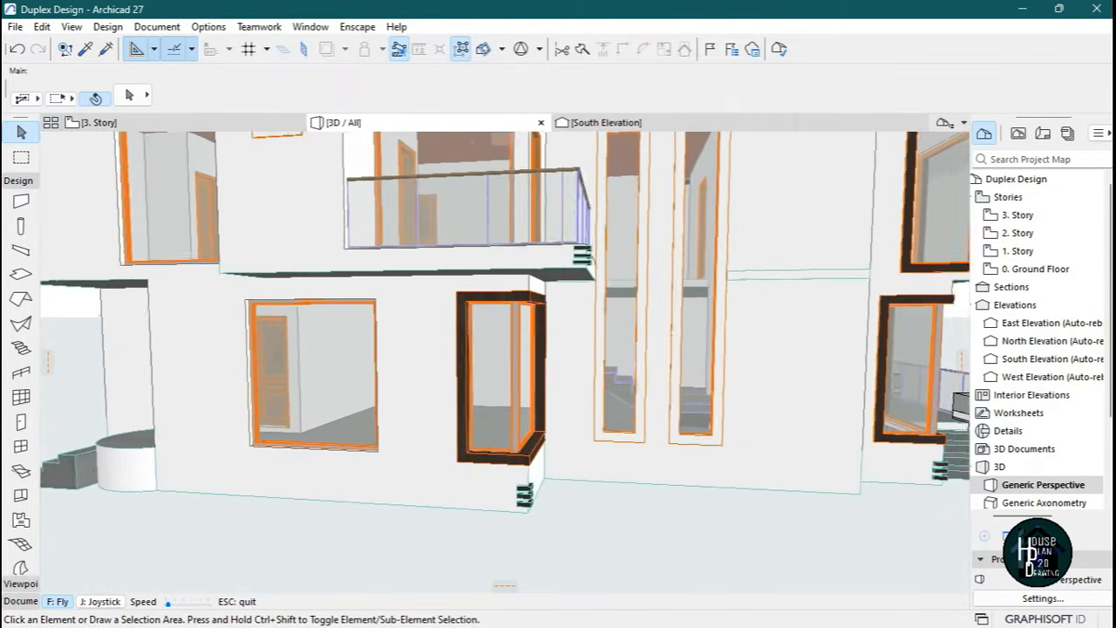
pyautogui.press('Left')
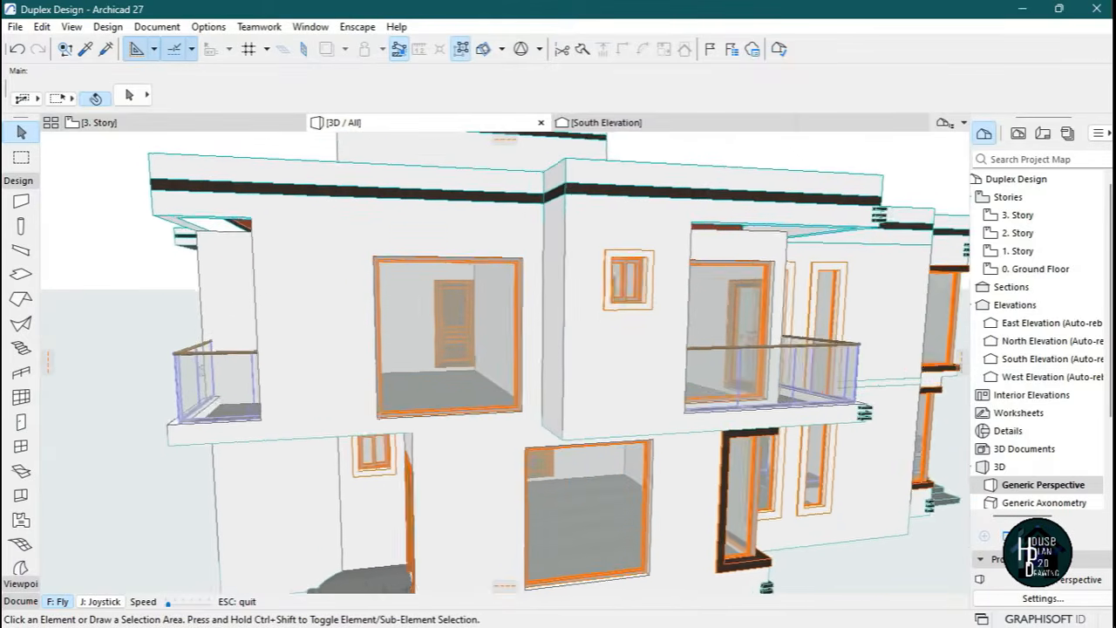
pyautogui.press('Up')
pyautogui.press('Up')
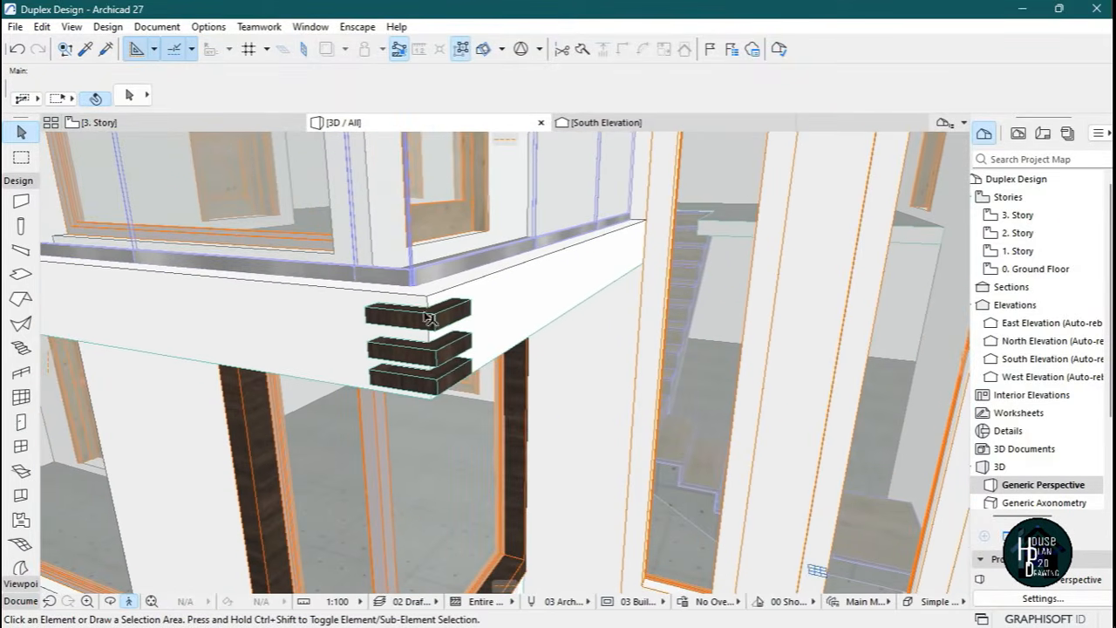
pyautogui.click(443, 326)
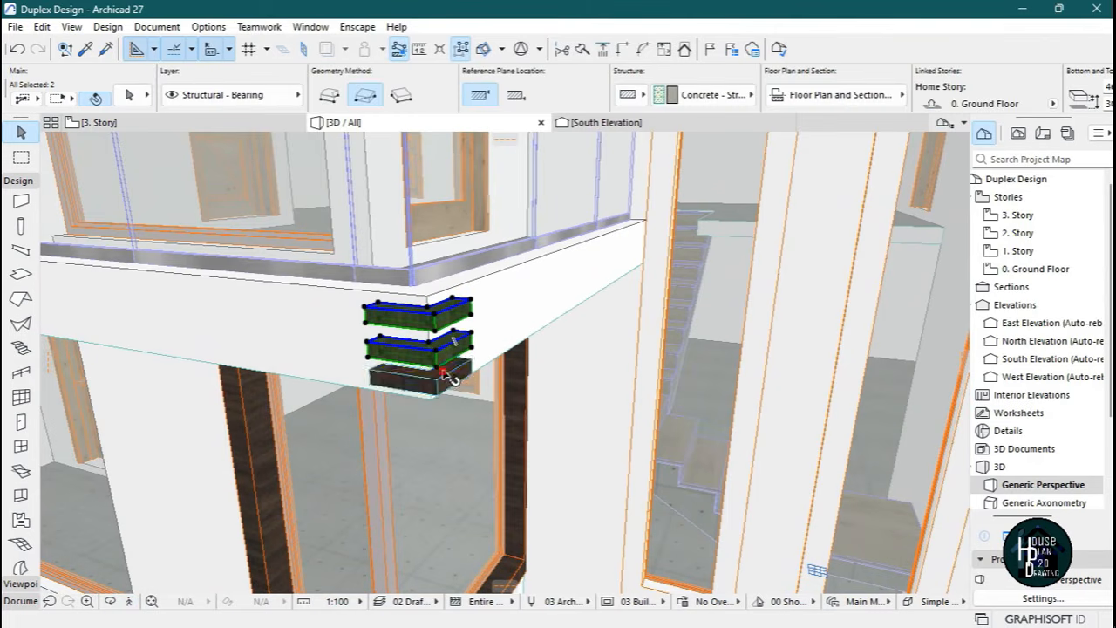
pyautogui.keyDown('shift'); pyautogui.click(449, 376); pyautogui.keyUp('shift')
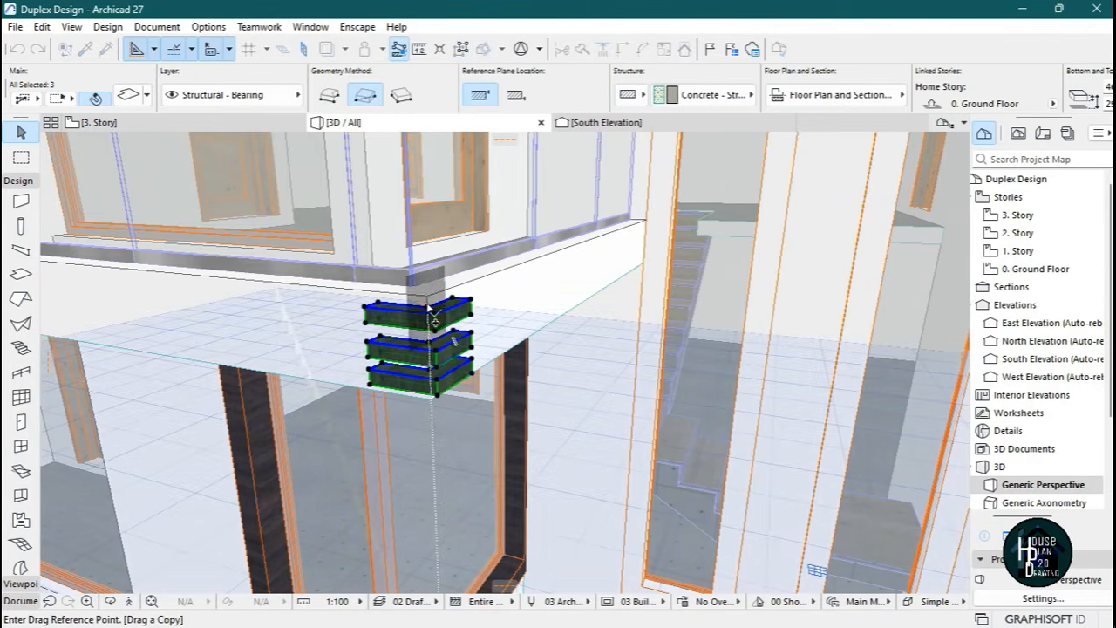
pyautogui.click(427, 306)
pyautogui.click(129, 601)
pyautogui.press('Left')
pyautogui.press('Left')
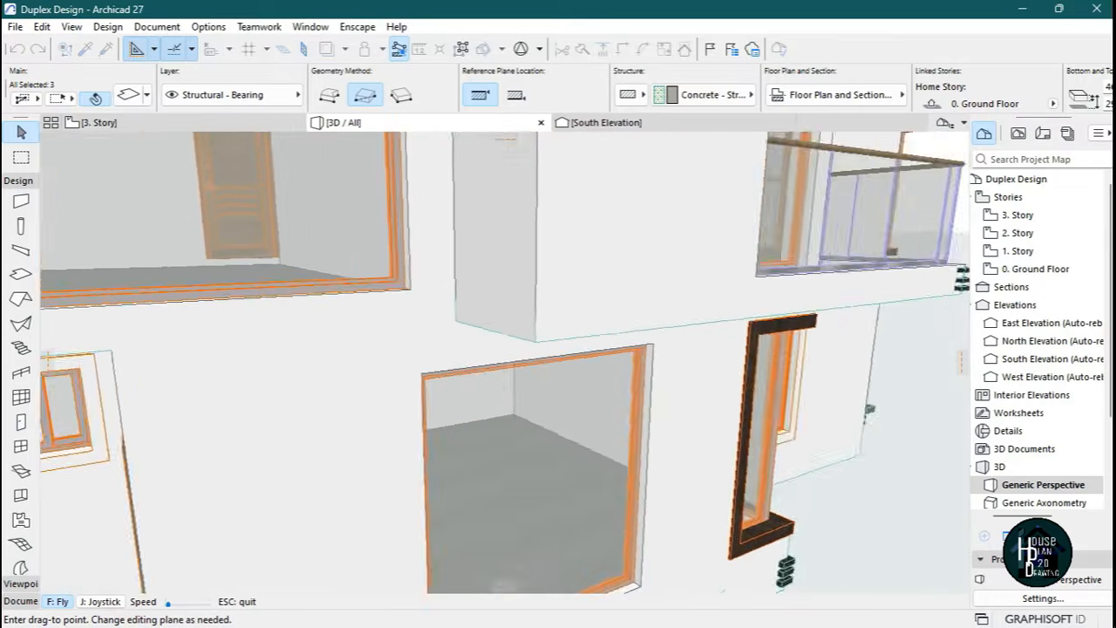
pyautogui.press('Left')
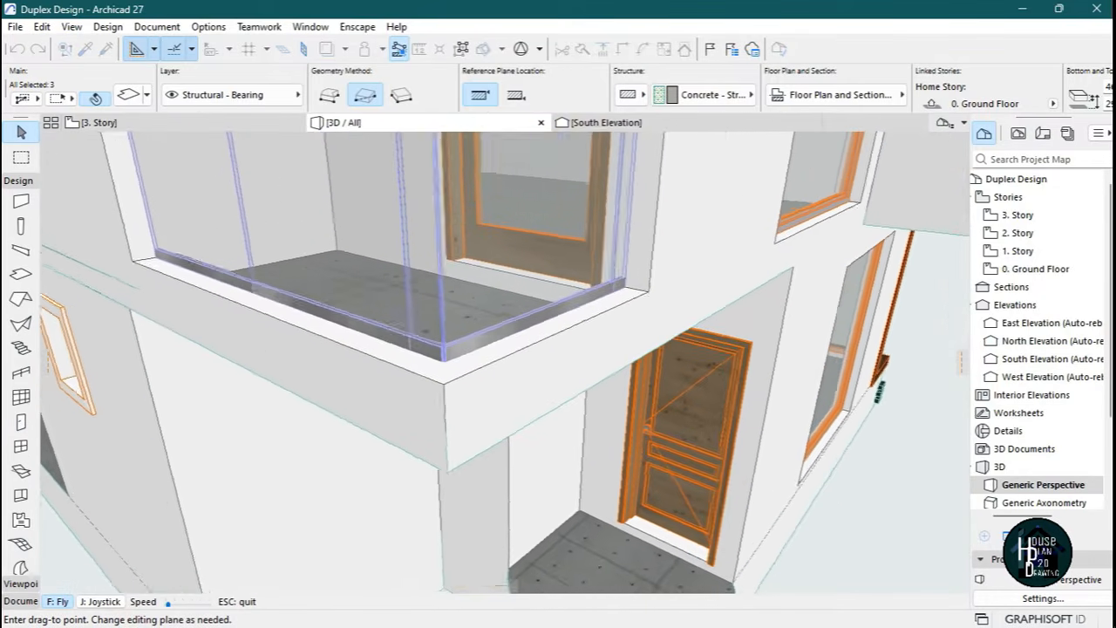
pyautogui.press('Escape')
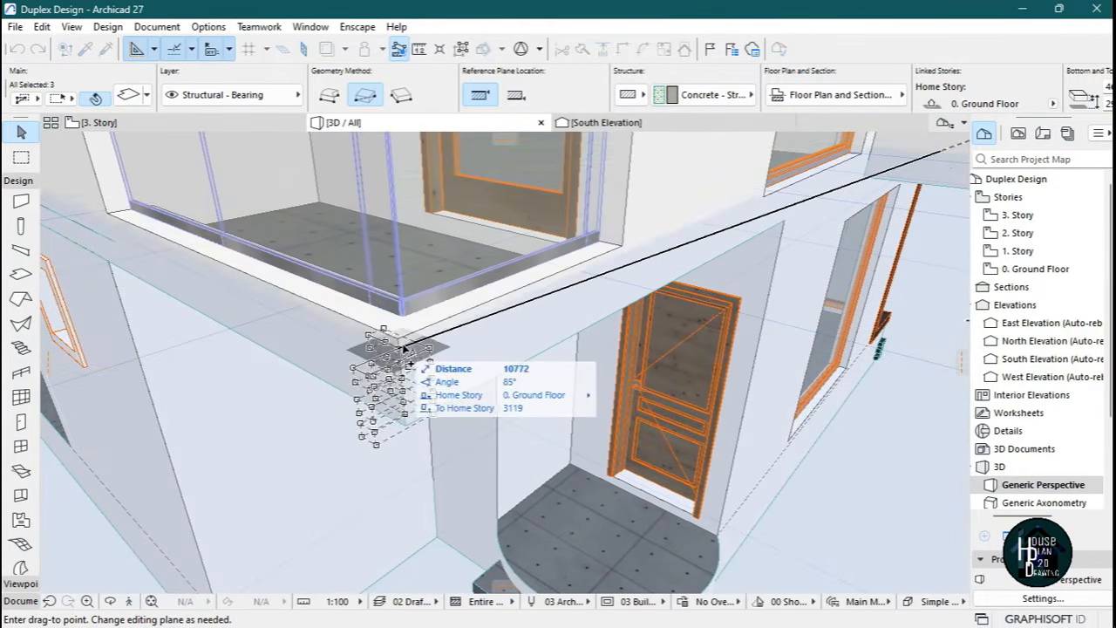
pyautogui.click(398, 364)
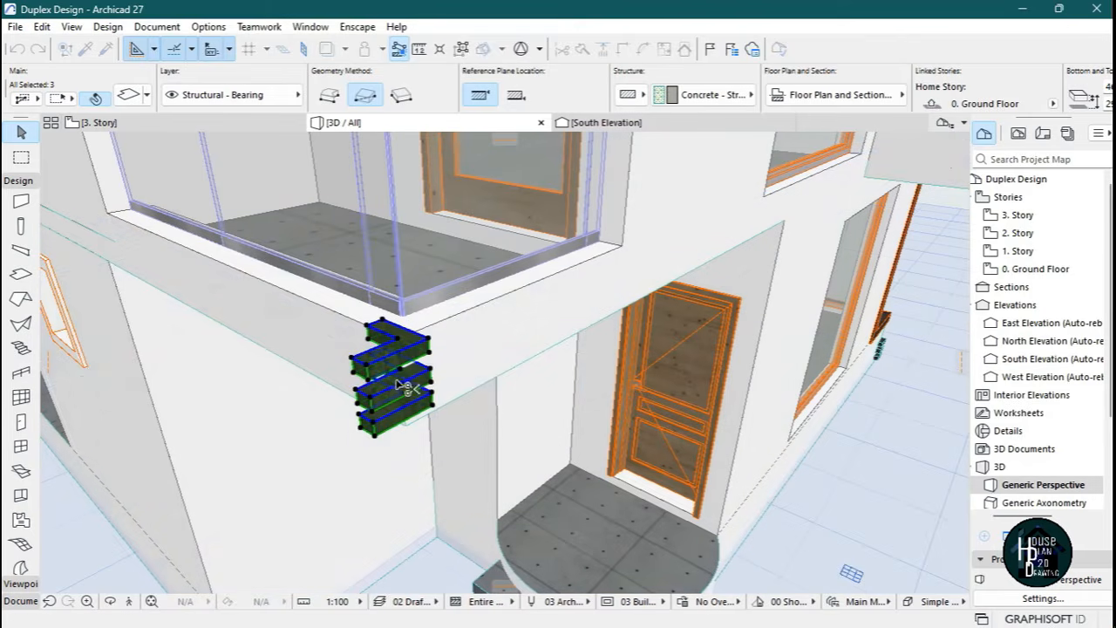
# Rotate the three copied bands about their inner corner so they wrap the outer corner of the balcony slab.
pyautogui.hotkey('ctrl', 'e')
pyautogui.click(398, 342)
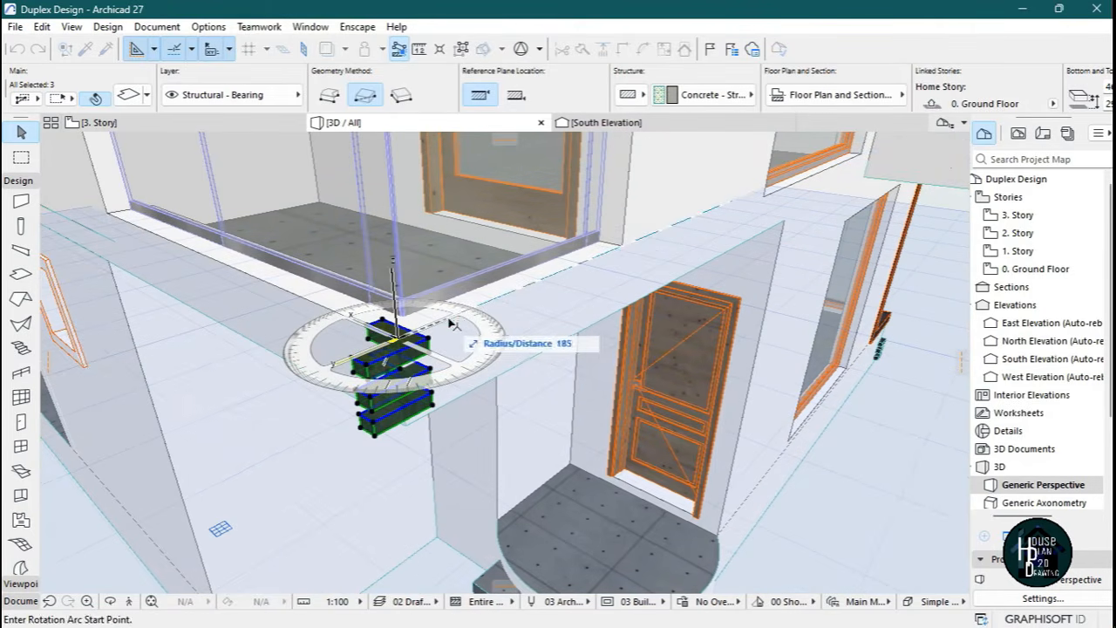
pyautogui.click(495, 384)
pyautogui.press('Escape')
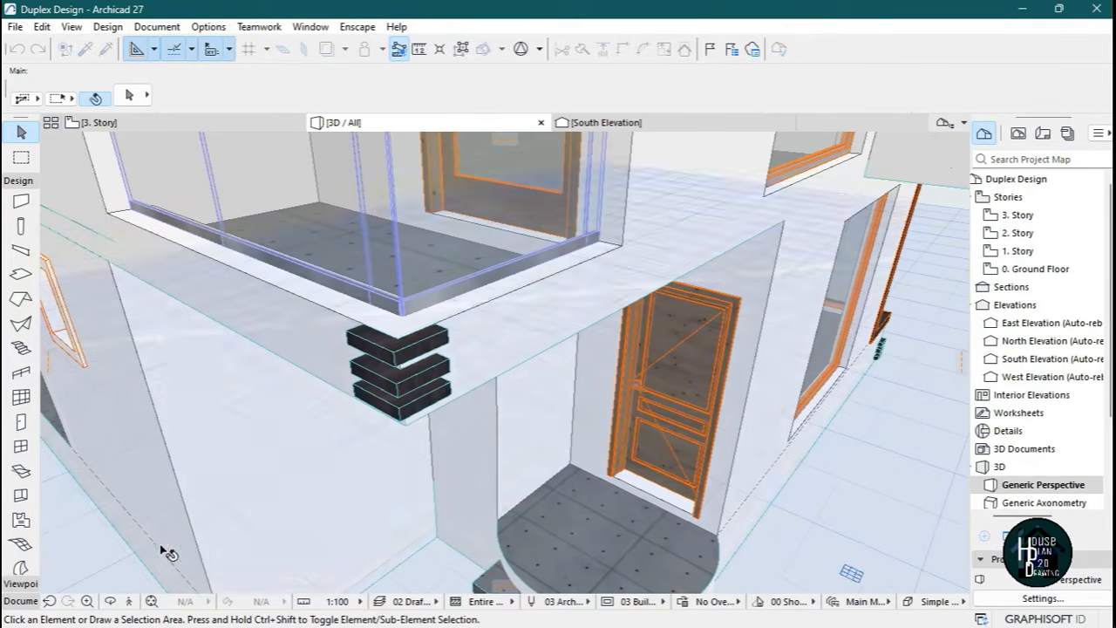
# Examine the side and rear facades, comparing the corner bands on the balconies and roof slabs.
pyautogui.click(128, 600)
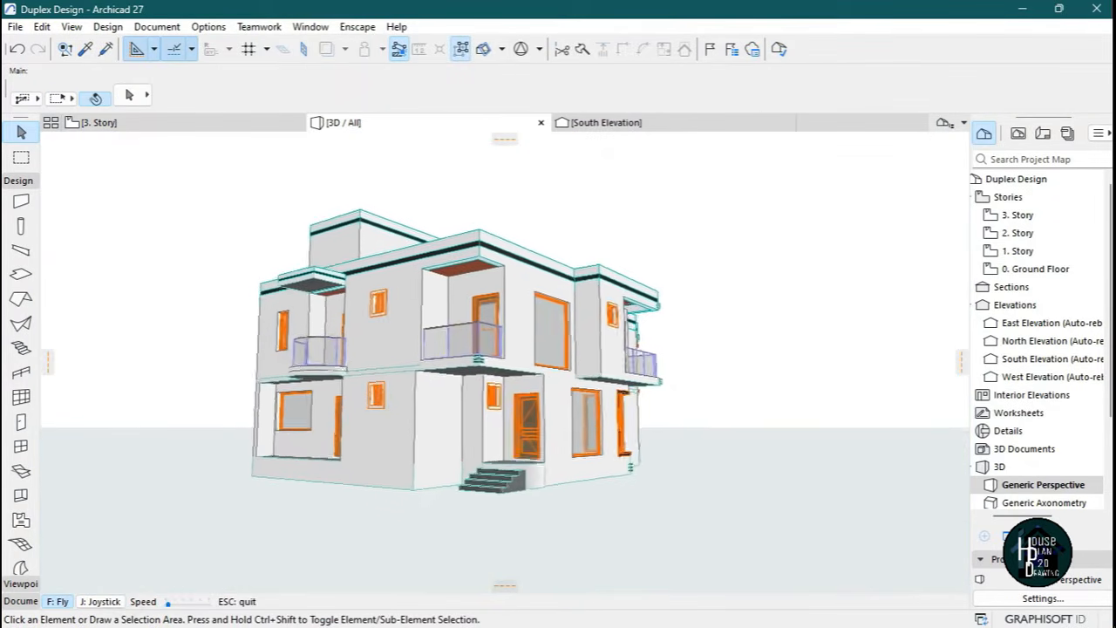
pyautogui.press('Right')
pyautogui.press('Up')
pyautogui.press('Right')
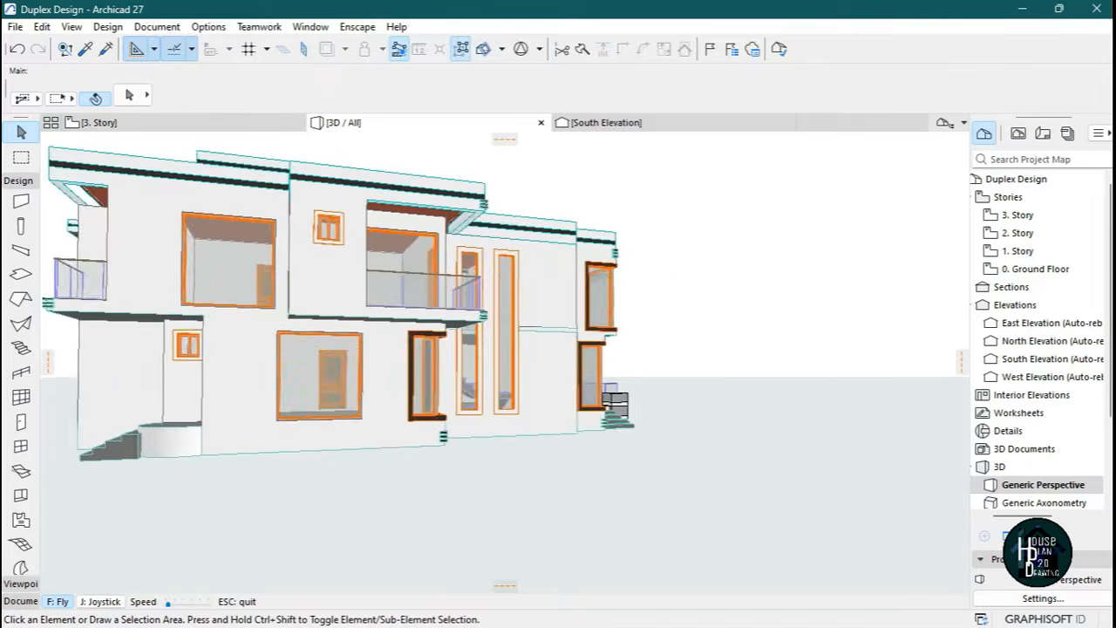
pyautogui.press('Left')
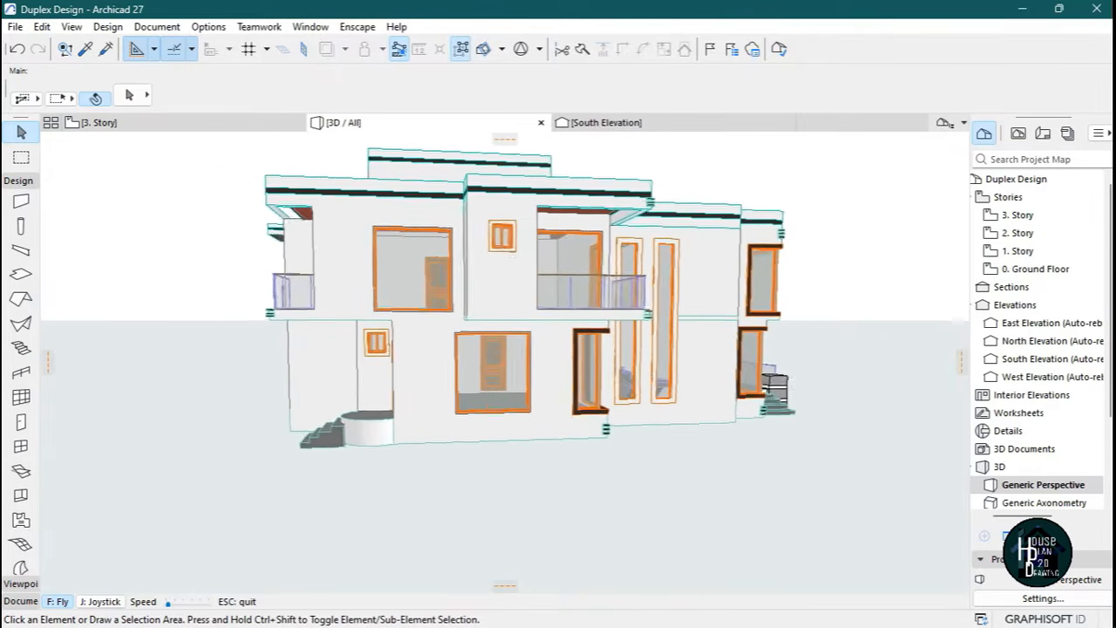
pyautogui.press('Up')
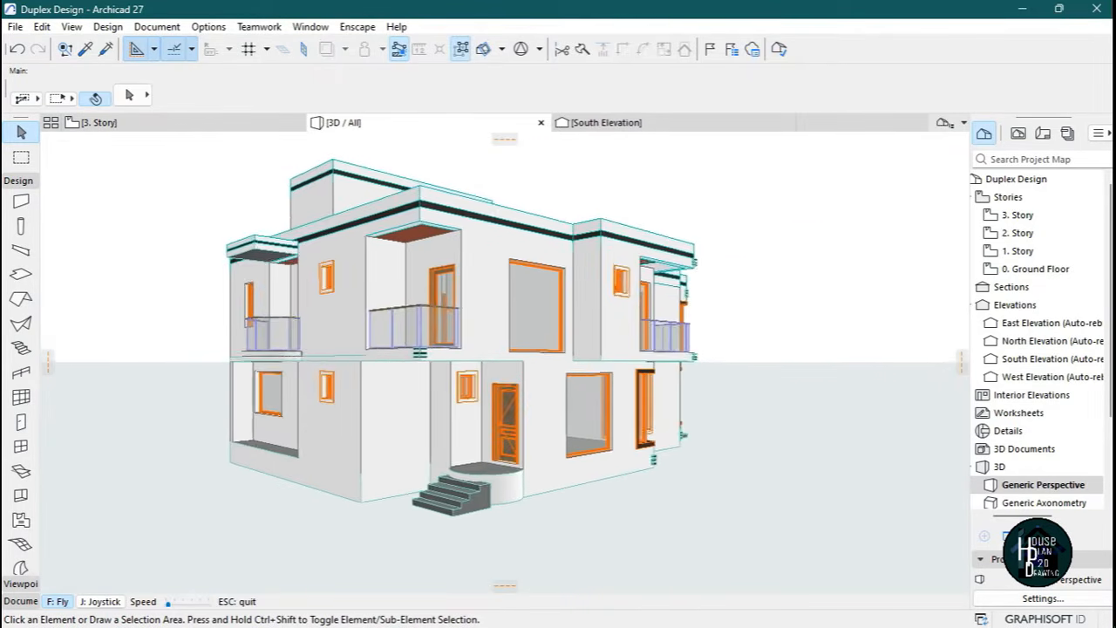
pyautogui.press('pageup')
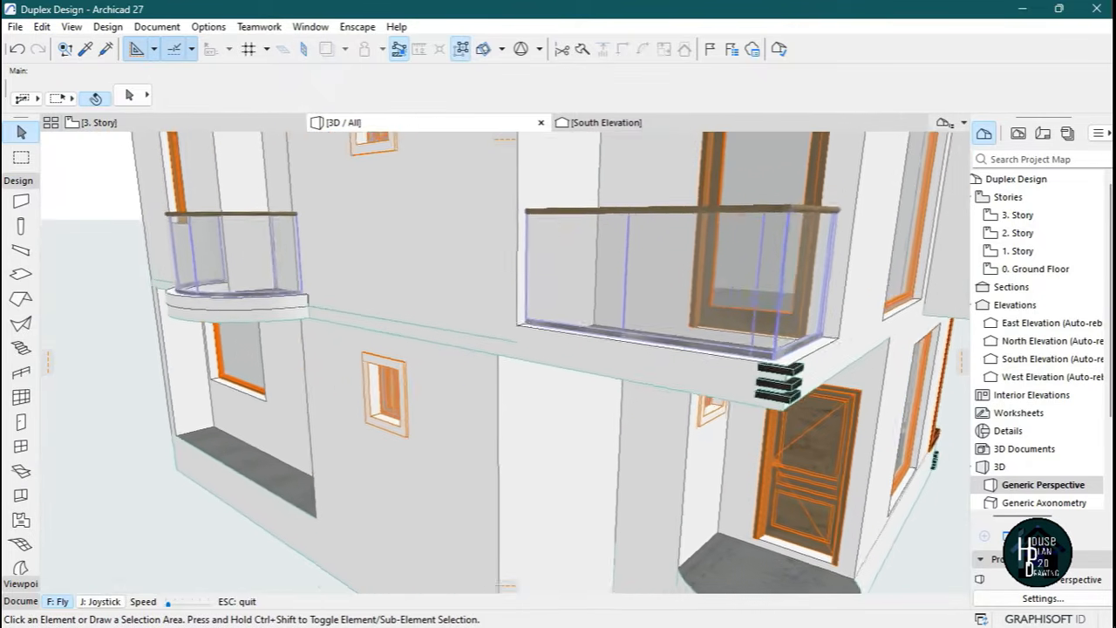
pyautogui.press('Up')
pyautogui.press('Escape')
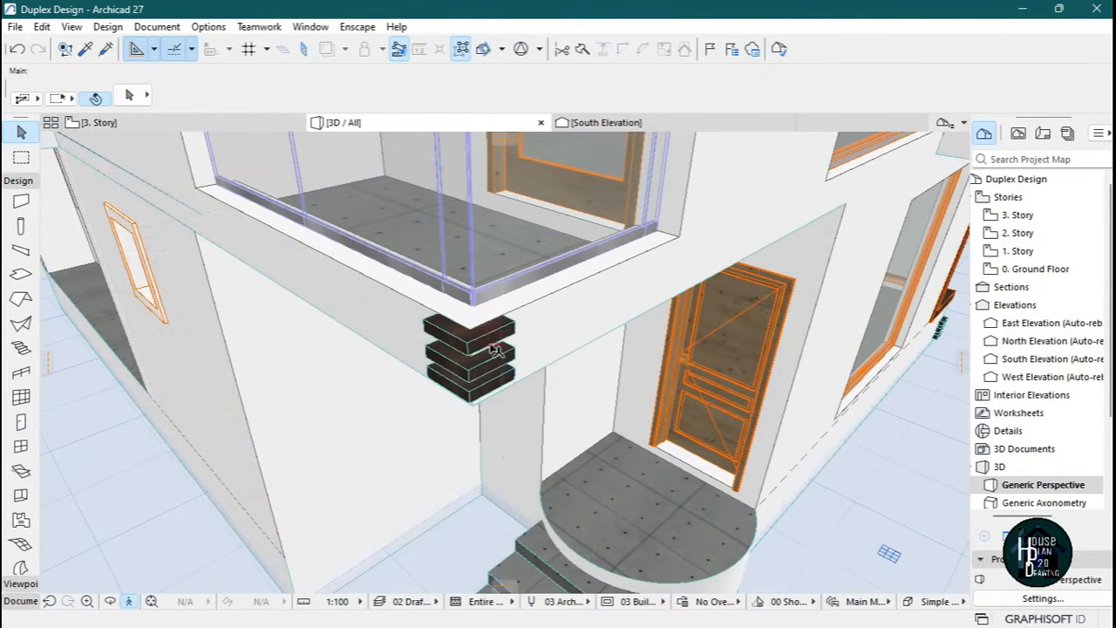
# Copy the three bands from the rear entrance balcony corner straight up about 3143 mm to the roof slab corner, just below its walnut strip.
pyautogui.click(493, 342)
pyautogui.keyDown('shift'); pyautogui.click(495, 369); pyautogui.keyUp('shift')
pyautogui.keyDown('shift'); pyautogui.click(492, 382); pyautogui.keyUp('shift')
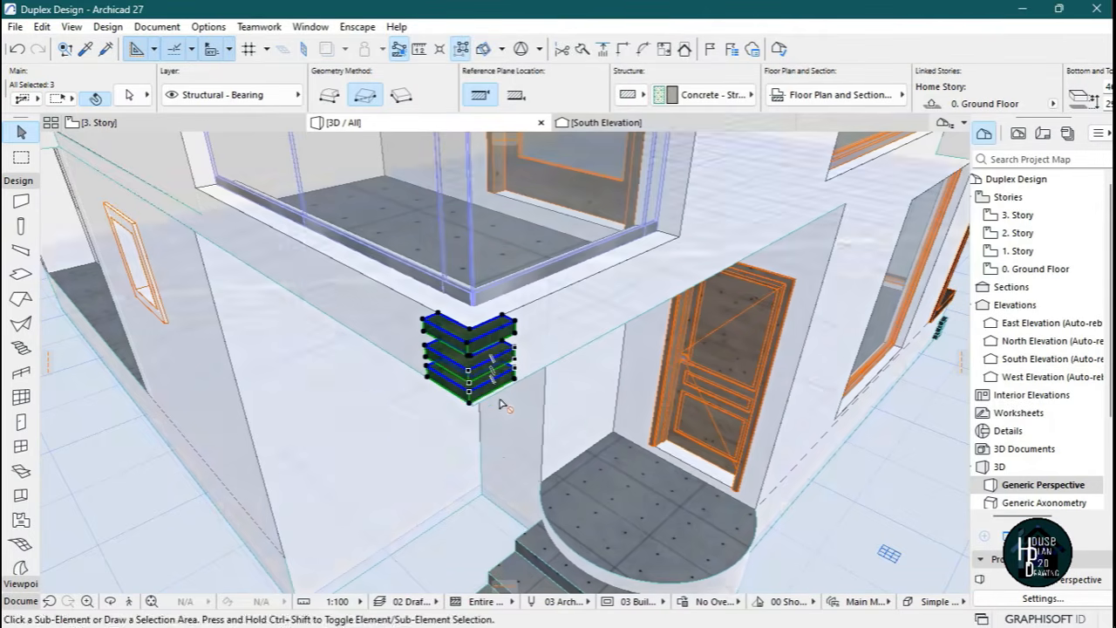
pyautogui.click(470, 330)
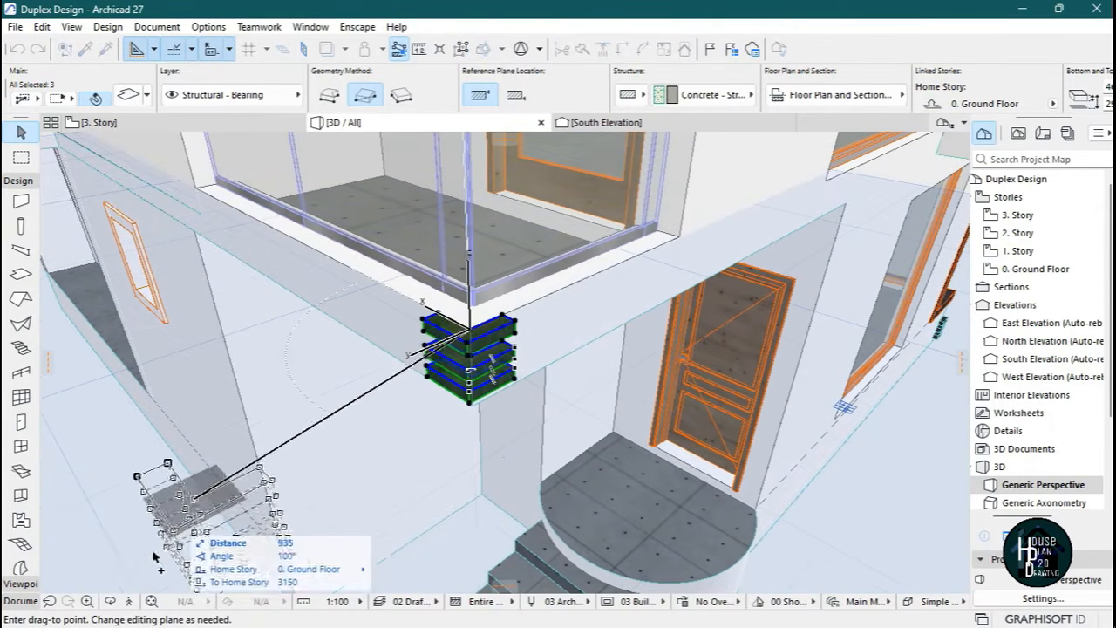
pyautogui.click(130, 601)
pyautogui.press('pageup')
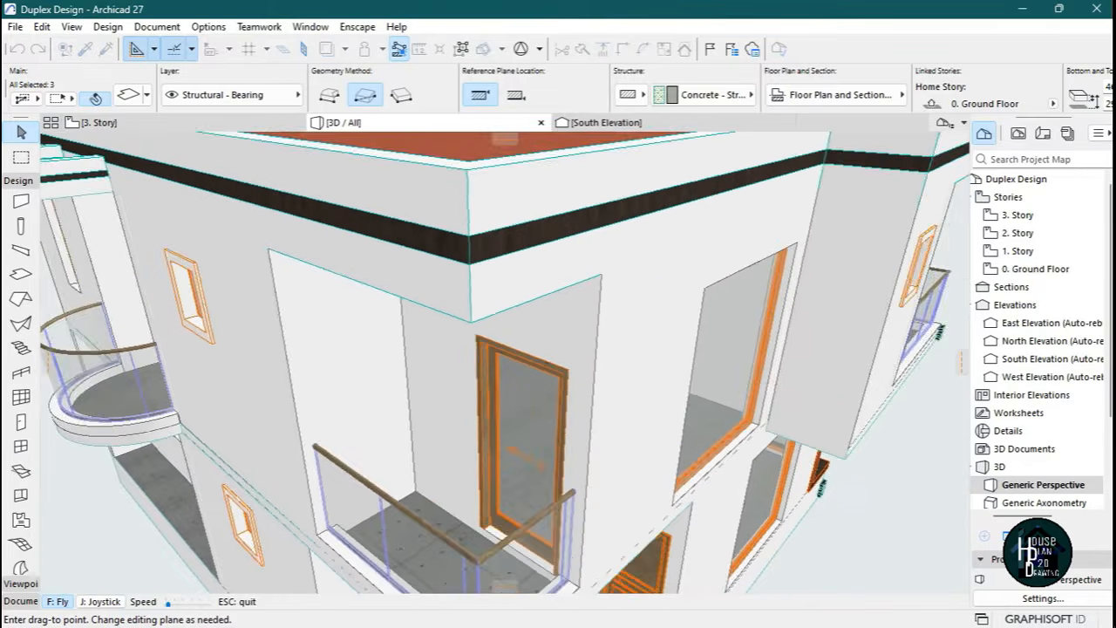
pyautogui.press('Escape')
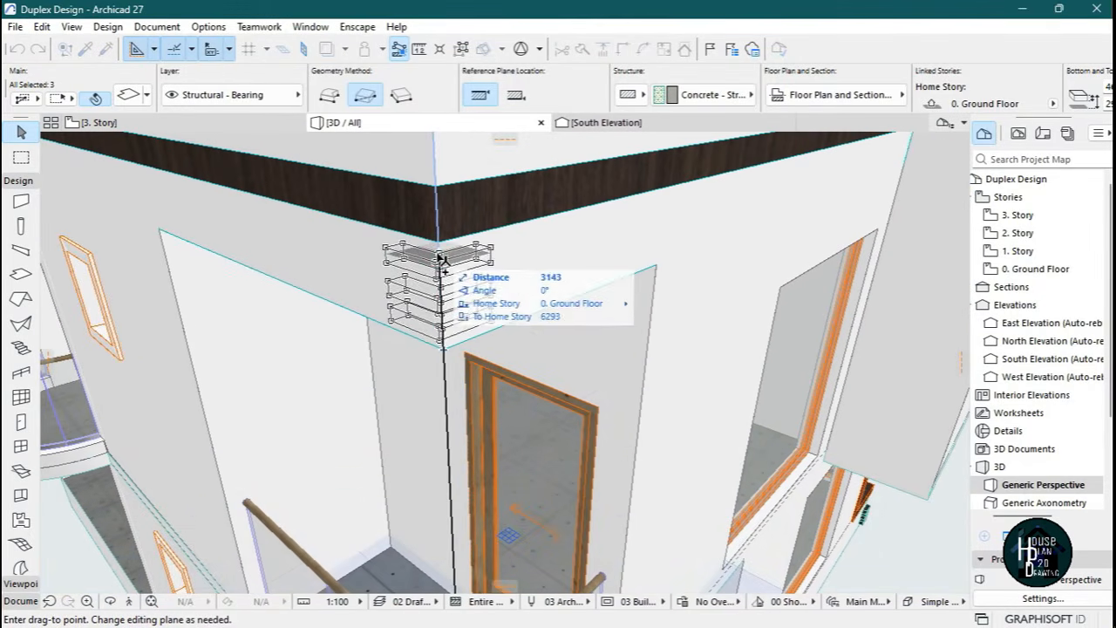
pyautogui.click(438, 268)
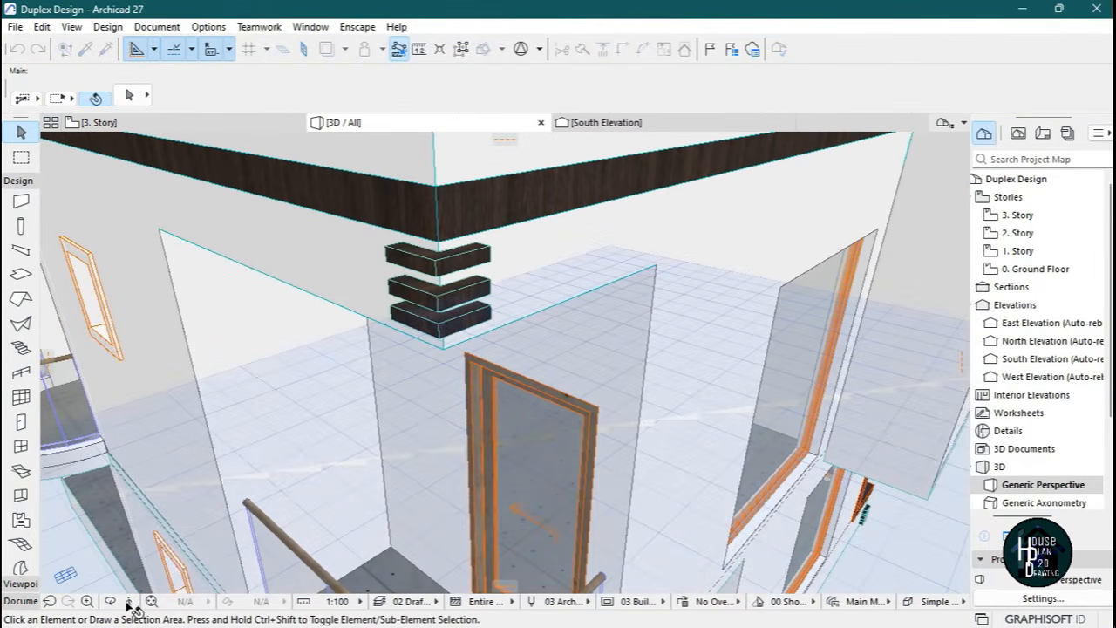
# Examine the exterior from the rear entrance around to the front, checking the finished corner bands.
pyautogui.click(128, 601)
pyautogui.press('Down')
pyautogui.press('pagedown')
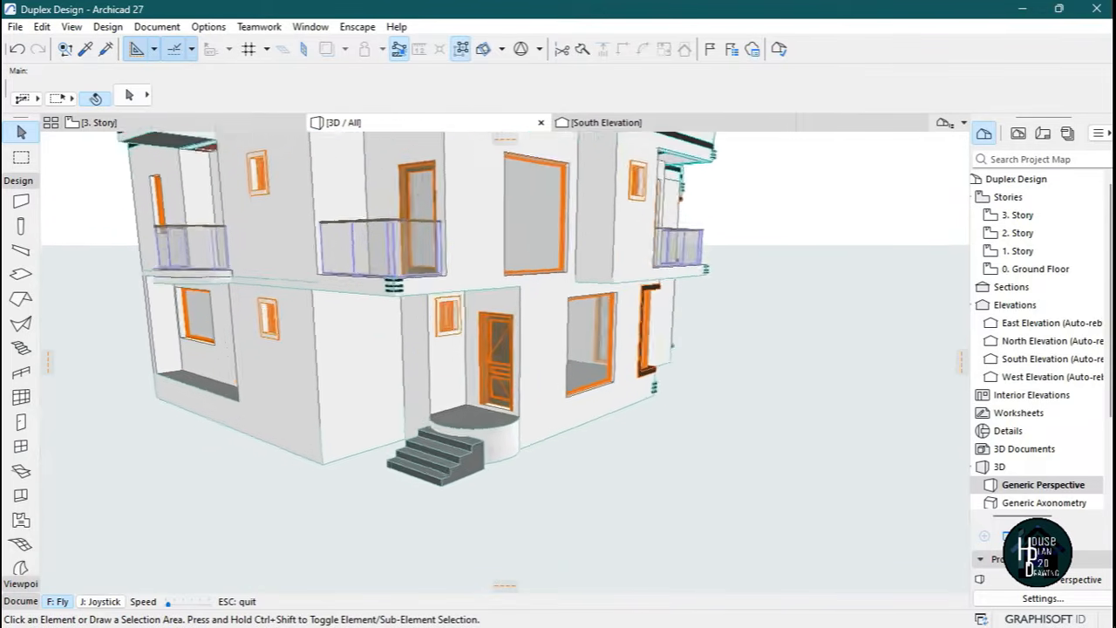
pyautogui.press('Right')
pyautogui.press('Down')
pyautogui.press('Up')
pyautogui.press('Down')
pyautogui.press('Right')
pyautogui.press('Up')
pyautogui.press('Escape')
# Override the side surface of the four front entrance stair slabs with Paint - Titanium White.
pyautogui.click(128, 601)
pyautogui.press('Up')
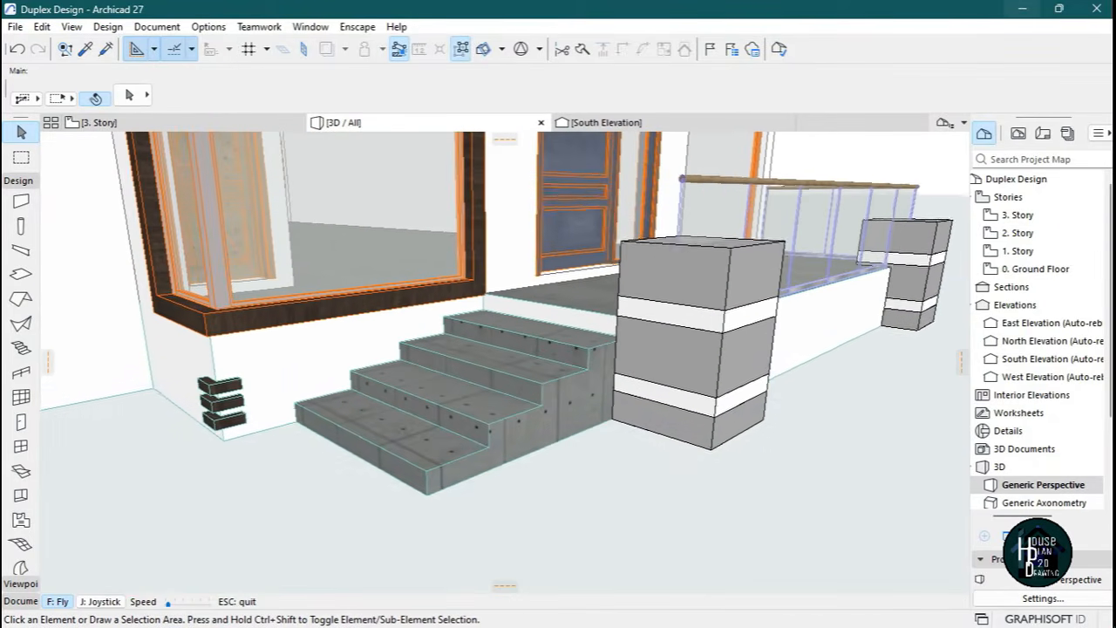
pyautogui.press('Escape')
pyautogui.click(428, 442)
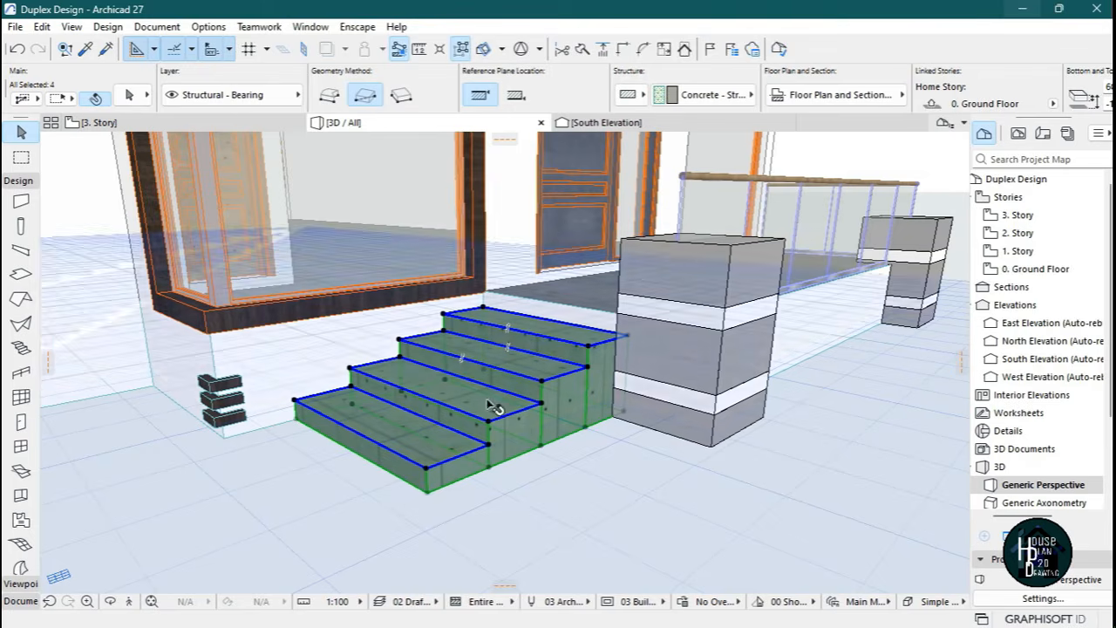
pyautogui.doubleClick(580, 318)
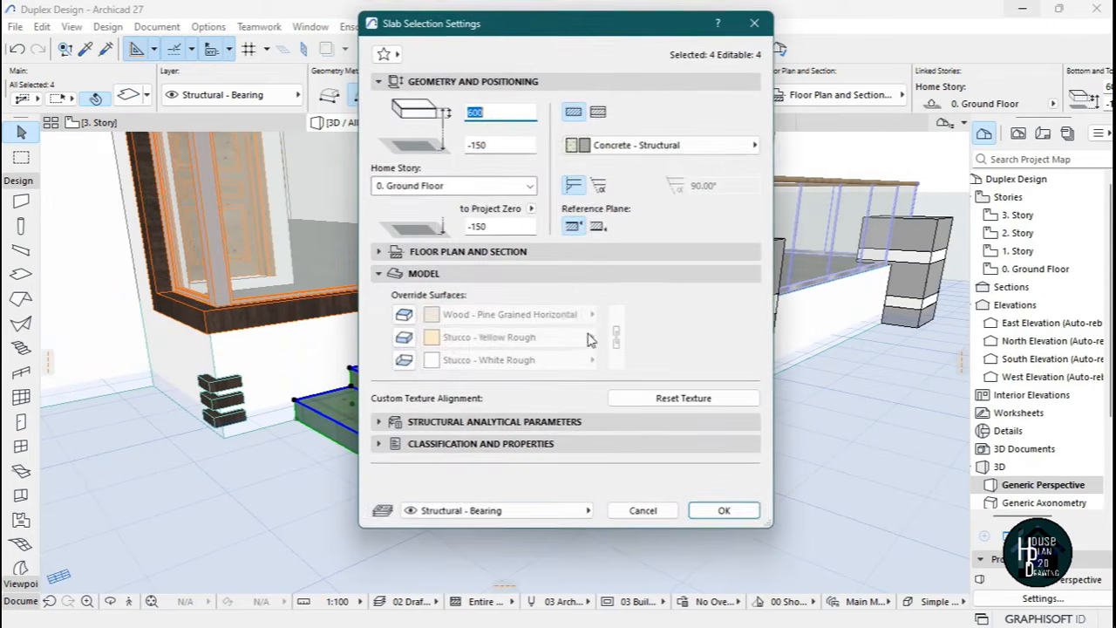
pyautogui.click(482, 342)
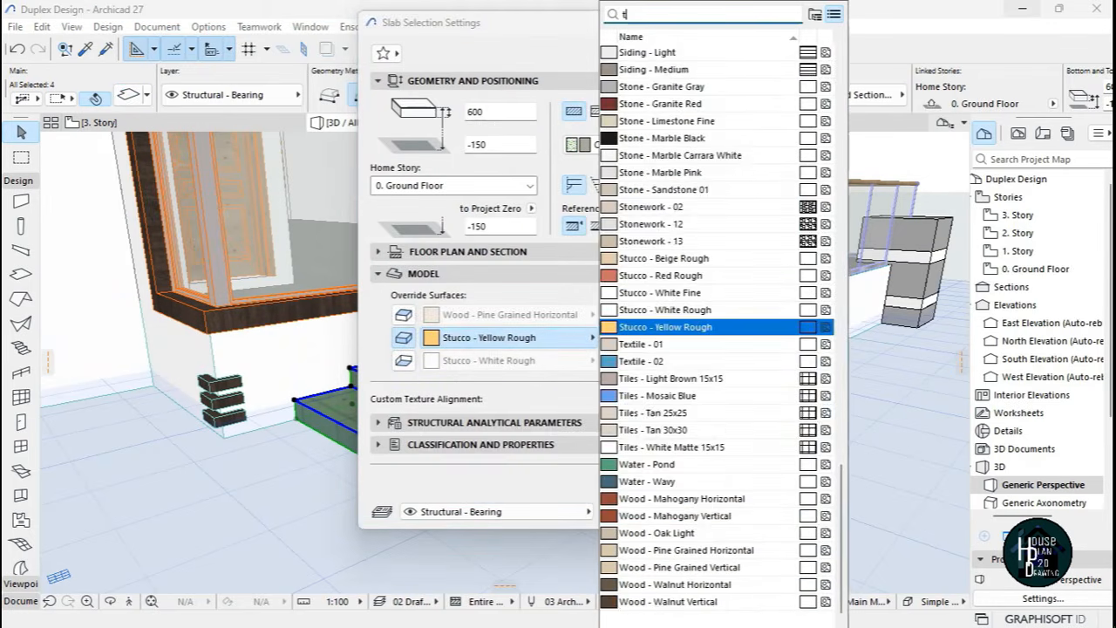
pyautogui.write('tit')
pyautogui.press('Return')
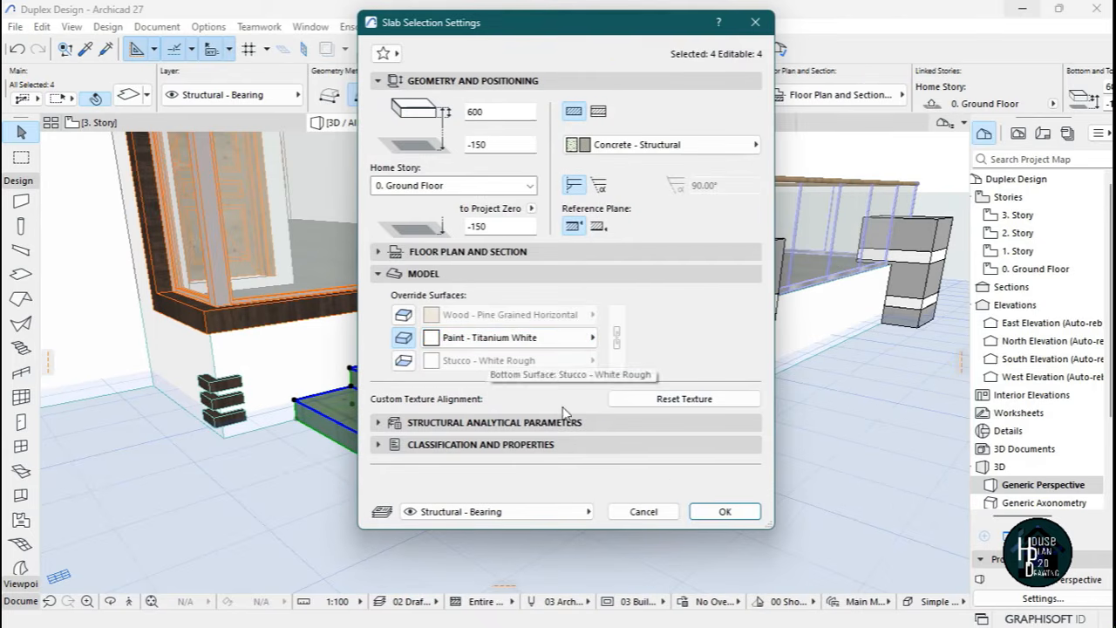
pyautogui.click(723, 512)
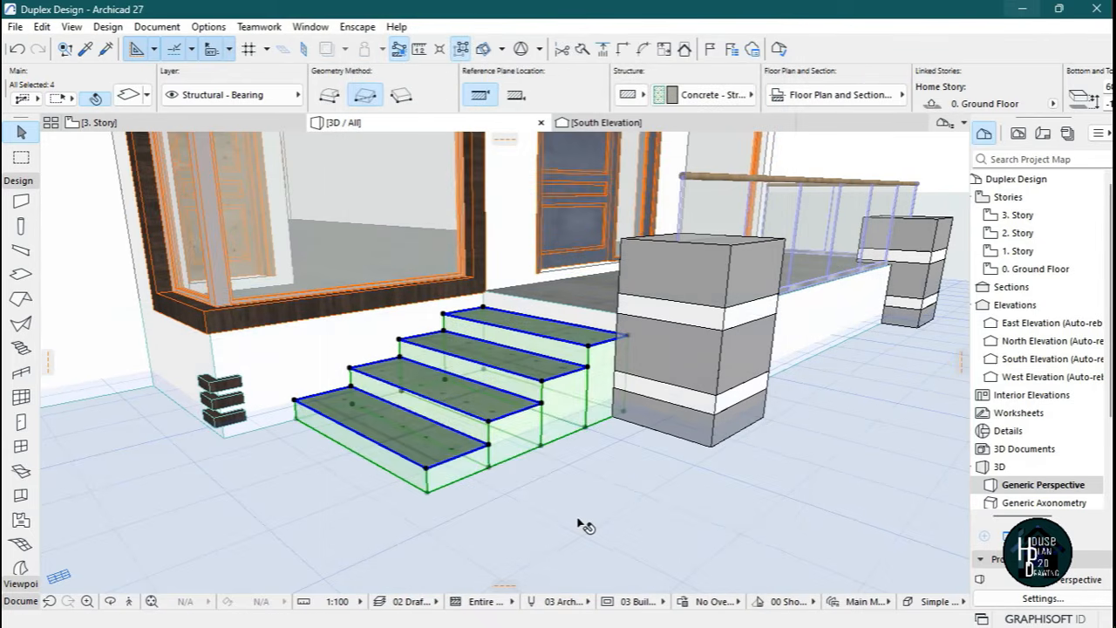
pyautogui.press('Escape')
# Open the ground floor plan and look over the whole layout.
pyautogui.click(129, 600)
pyautogui.press('s')
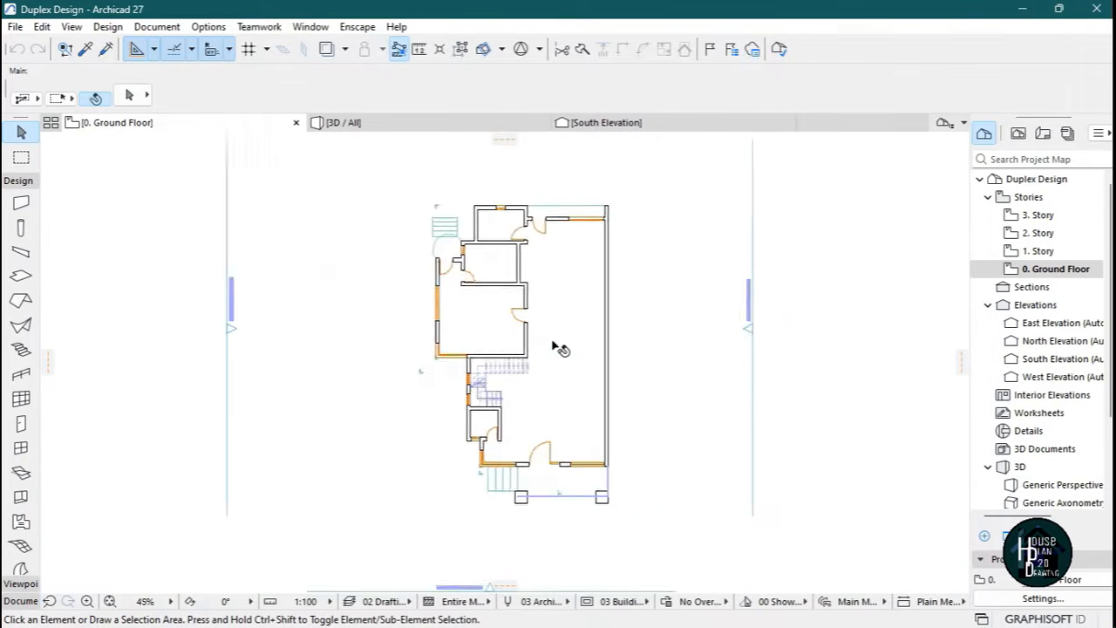
pyautogui.scroll(-2, 553, 344)
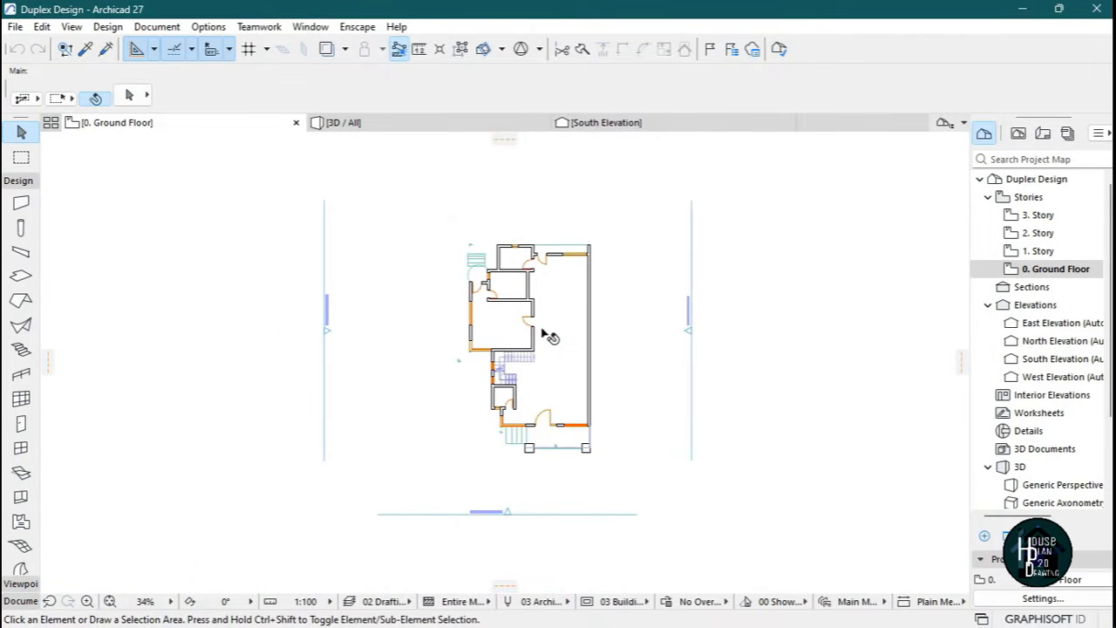
pyautogui.scroll(4, 551, 381)
pyautogui.scroll(-3, 543, 352)
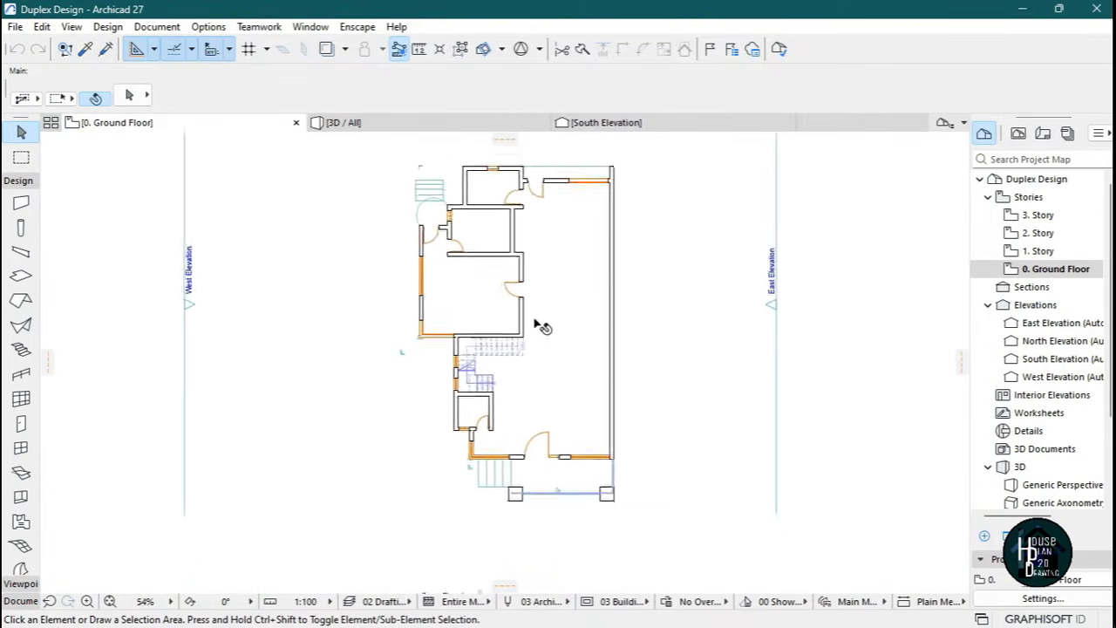
pyautogui.scroll(2, 538, 279)
pyautogui.scroll(-2, 534, 271)
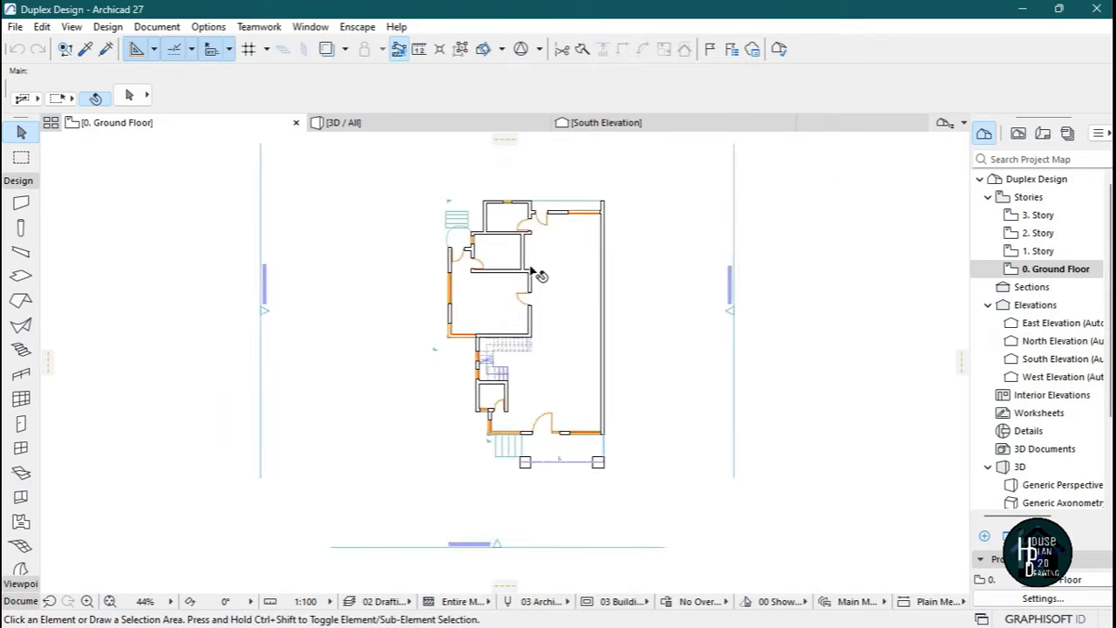
# Review the default settings of the Dimension tool without changing them.
pyautogui.scroll(1, 542, 318)
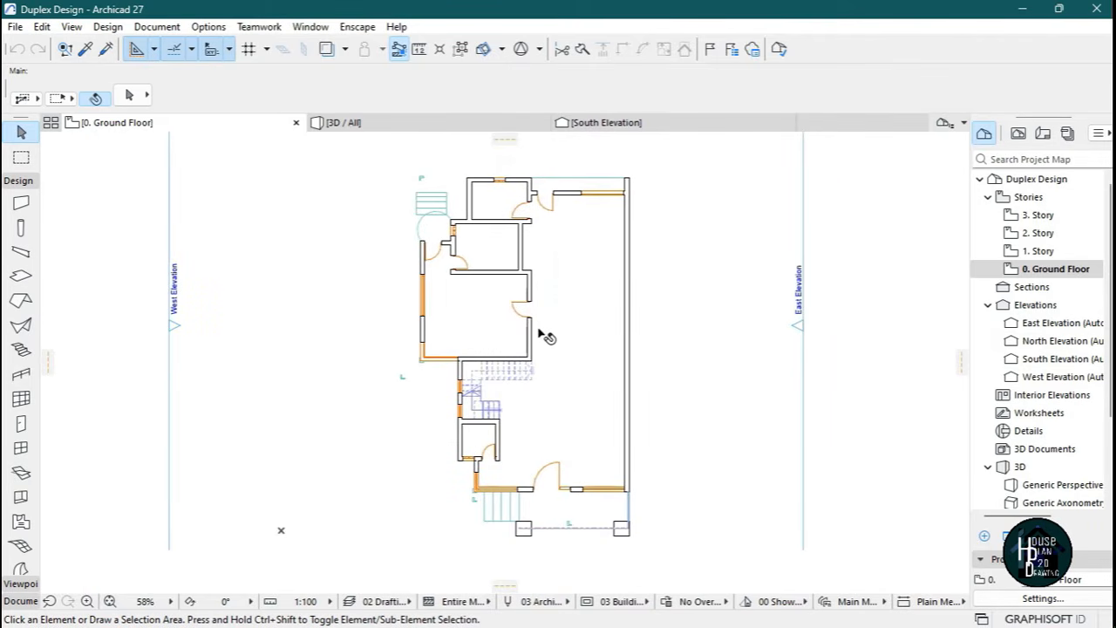
pyautogui.moveTo(575, 353); pyautogui.dragTo(565, 361, button='middle')
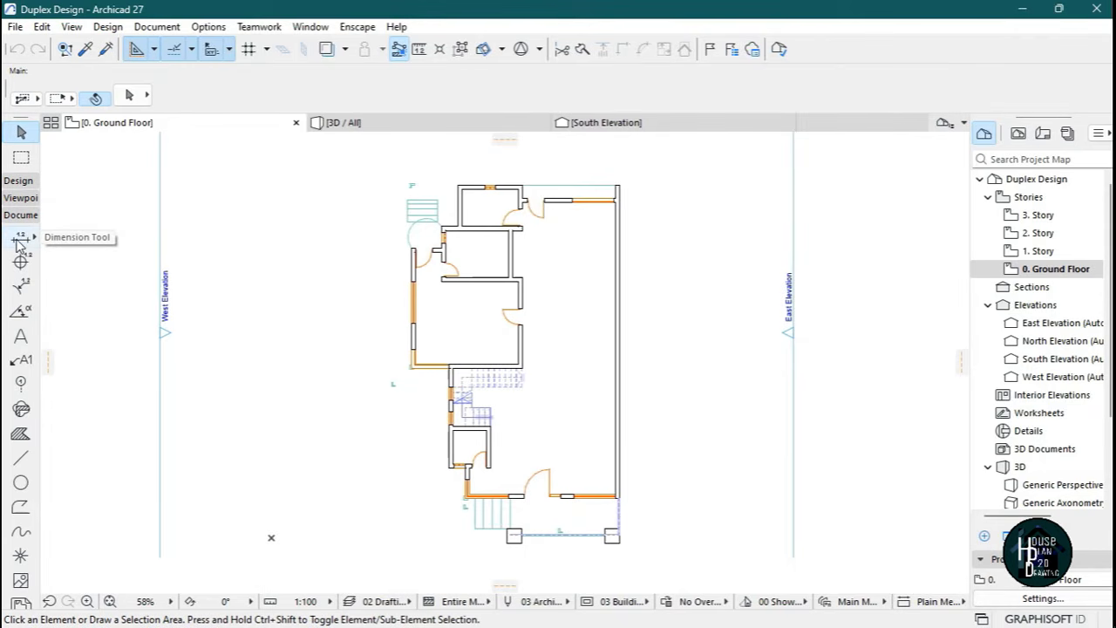
pyautogui.click(17, 243)
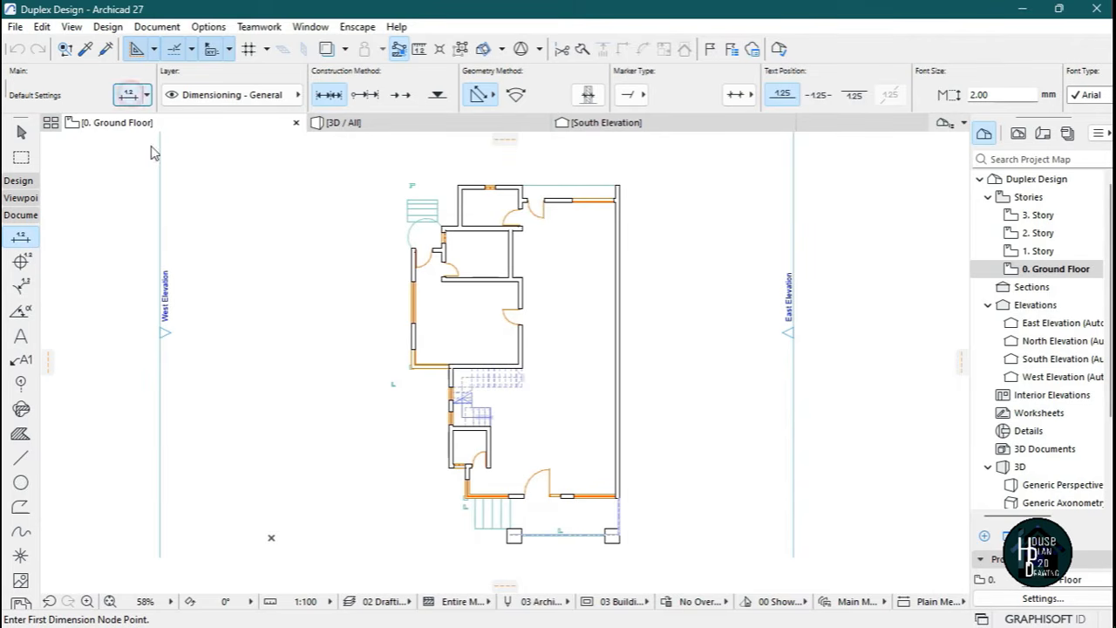
pyautogui.hotkey('ctrl', 't')
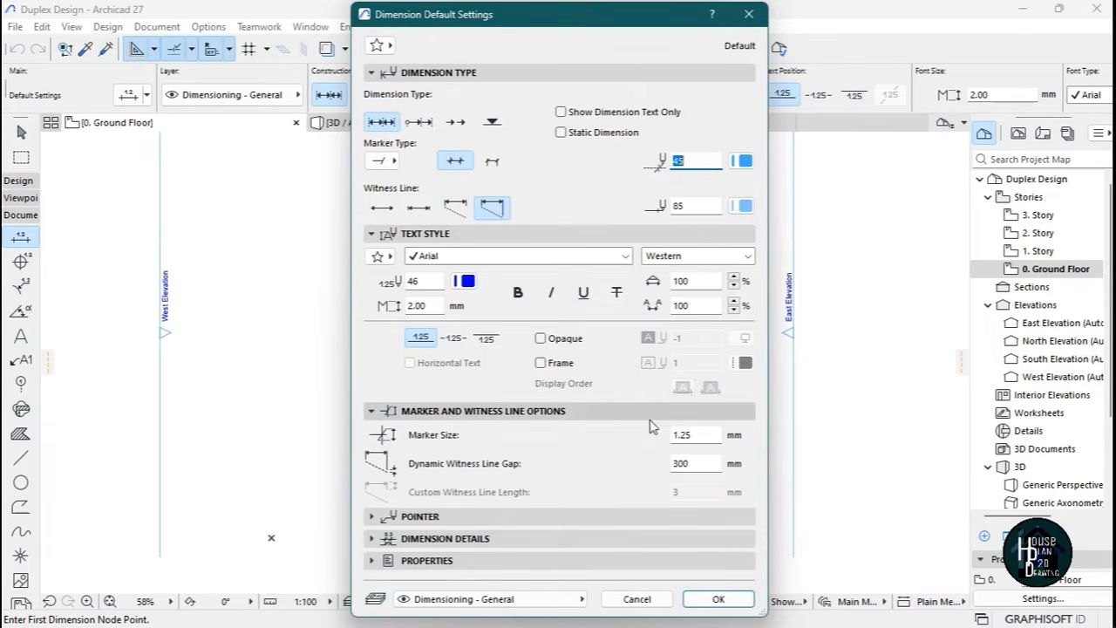
pyautogui.click(748, 14)
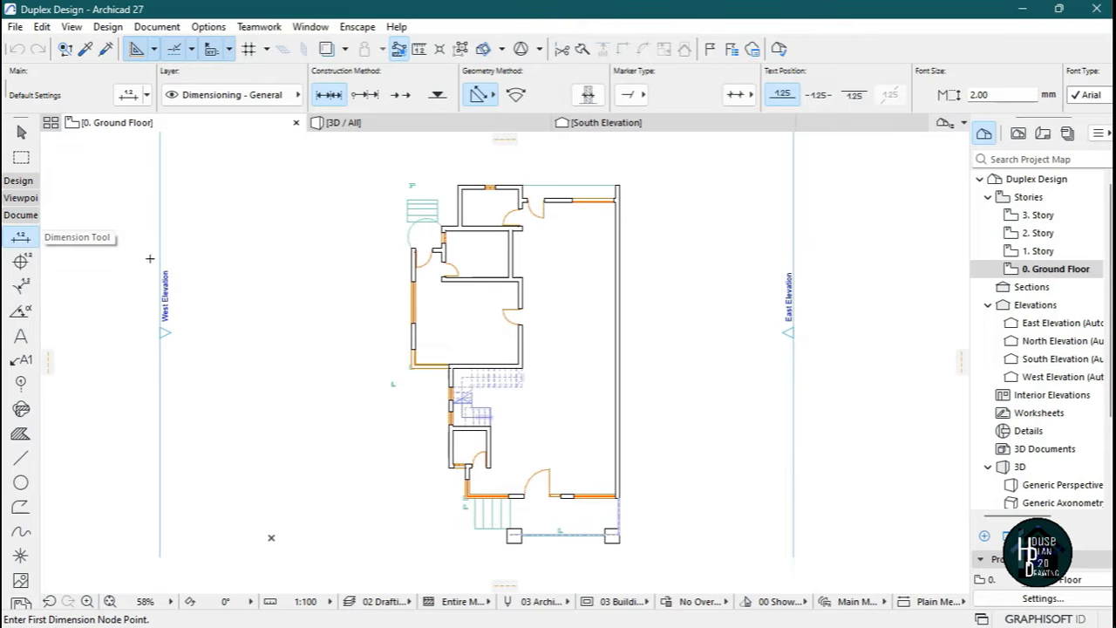
# Dimension the clear span between the two front entrance columns, with the dimension line just outside them on the south side.
pyautogui.scroll(-3, 524, 355)
pyautogui.scroll(4, 514, 348)
pyautogui.scroll(-5, 501, 375)
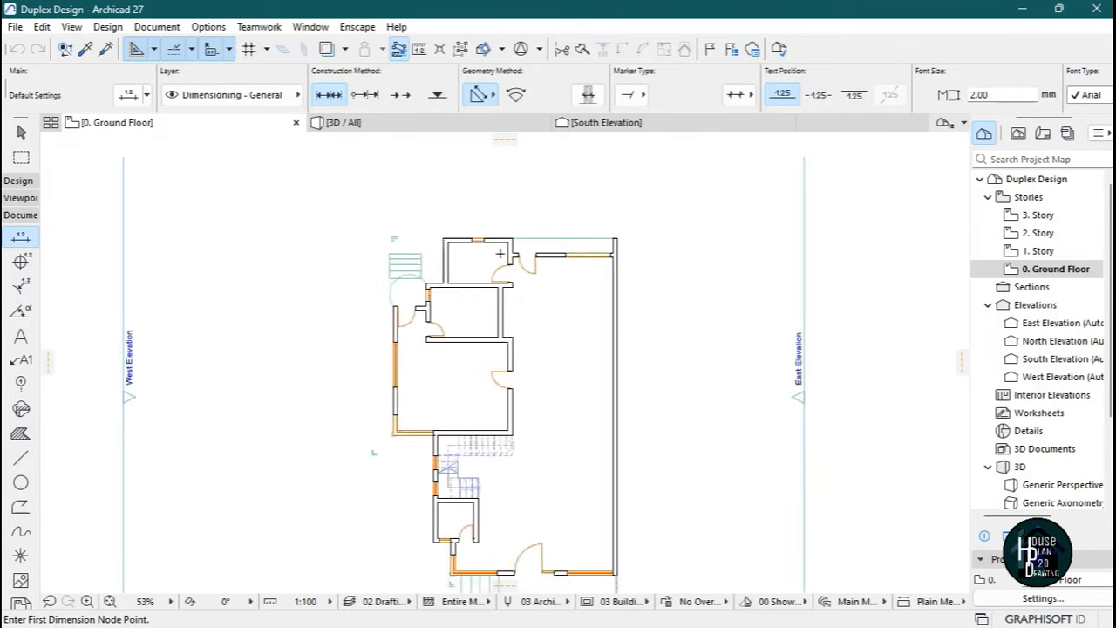
pyautogui.scroll(8, 501, 416)
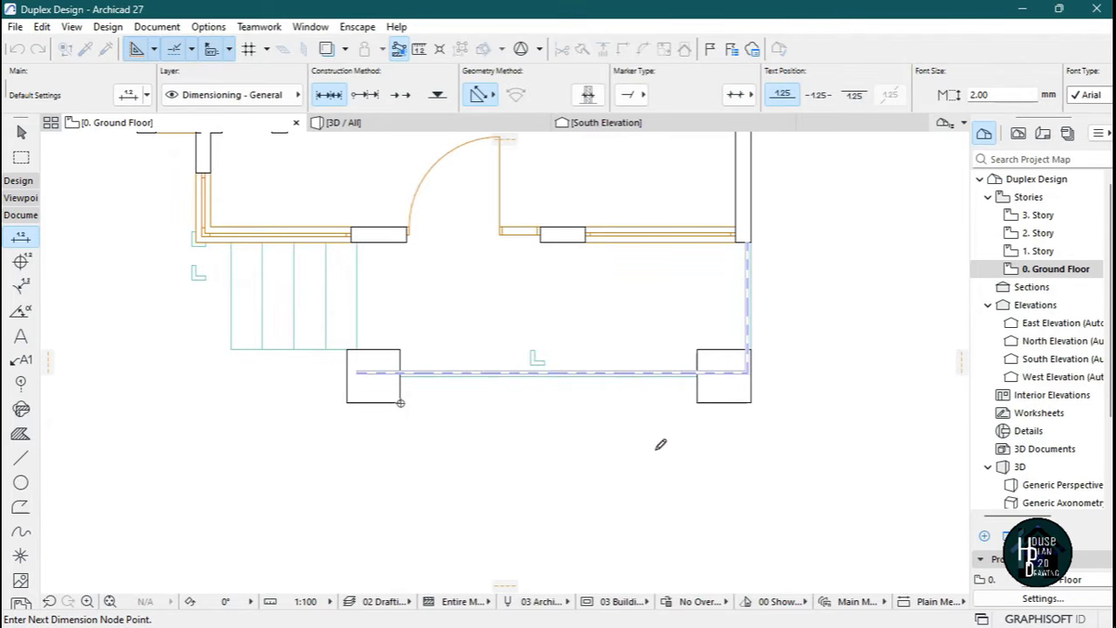
pyautogui.rightClick(585, 427)
pyautogui.click(606, 529)
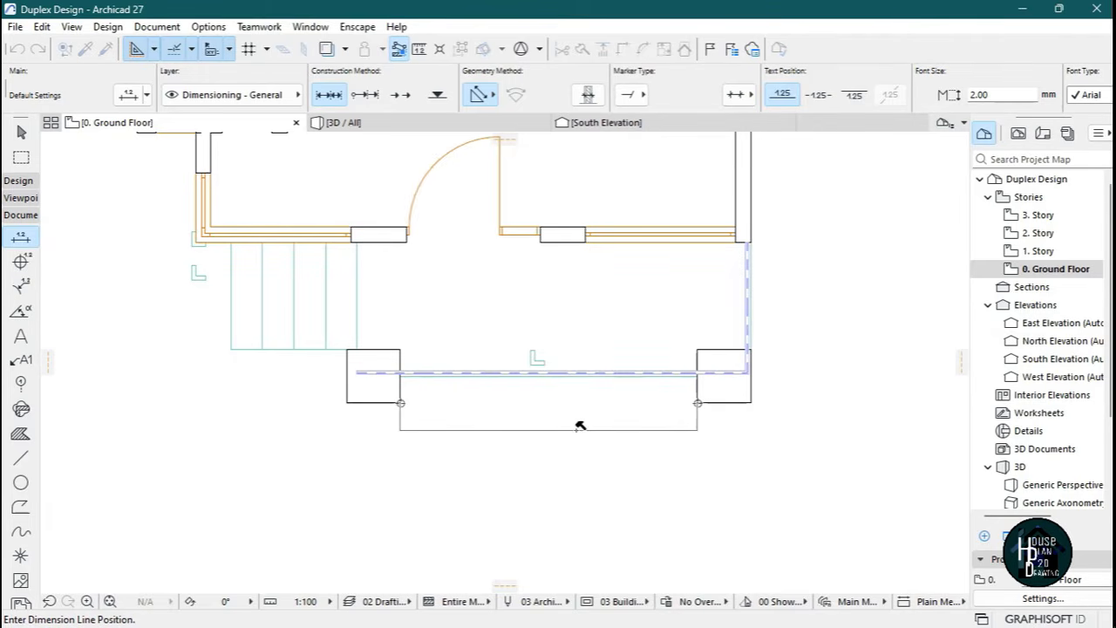
pyautogui.click(576, 461)
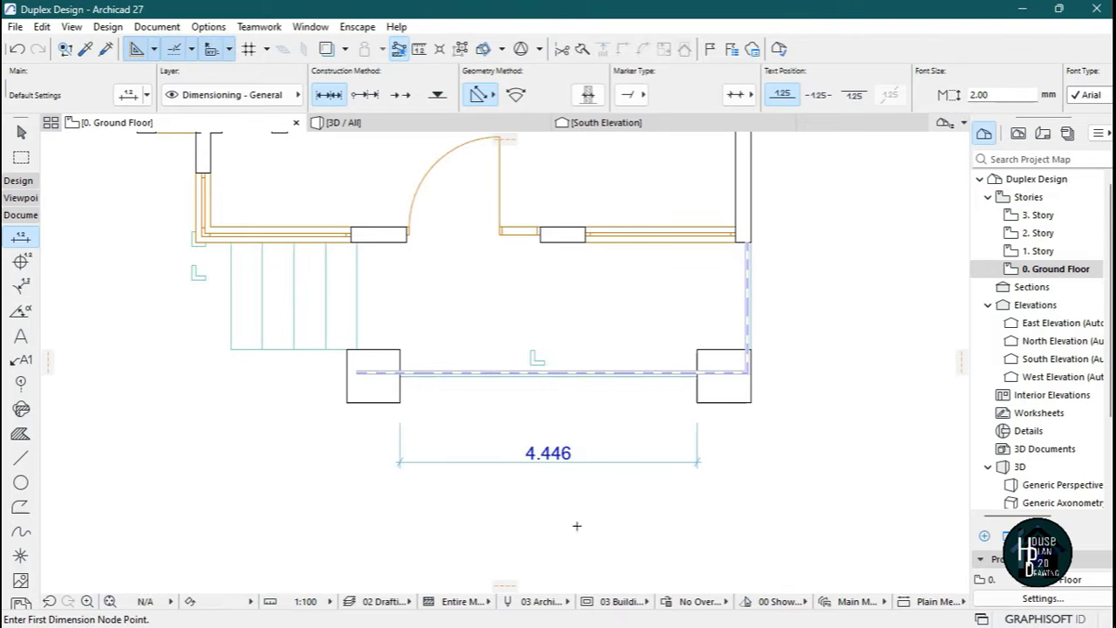
pyautogui.scroll(3, 545, 462)
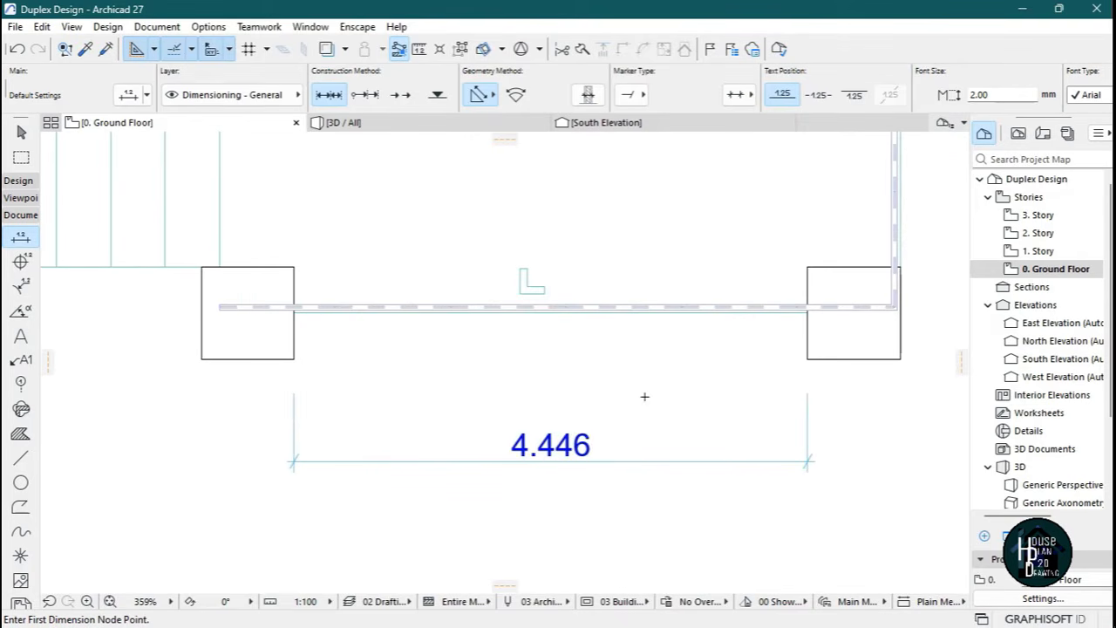
pyautogui.scroll(-4, 597, 456)
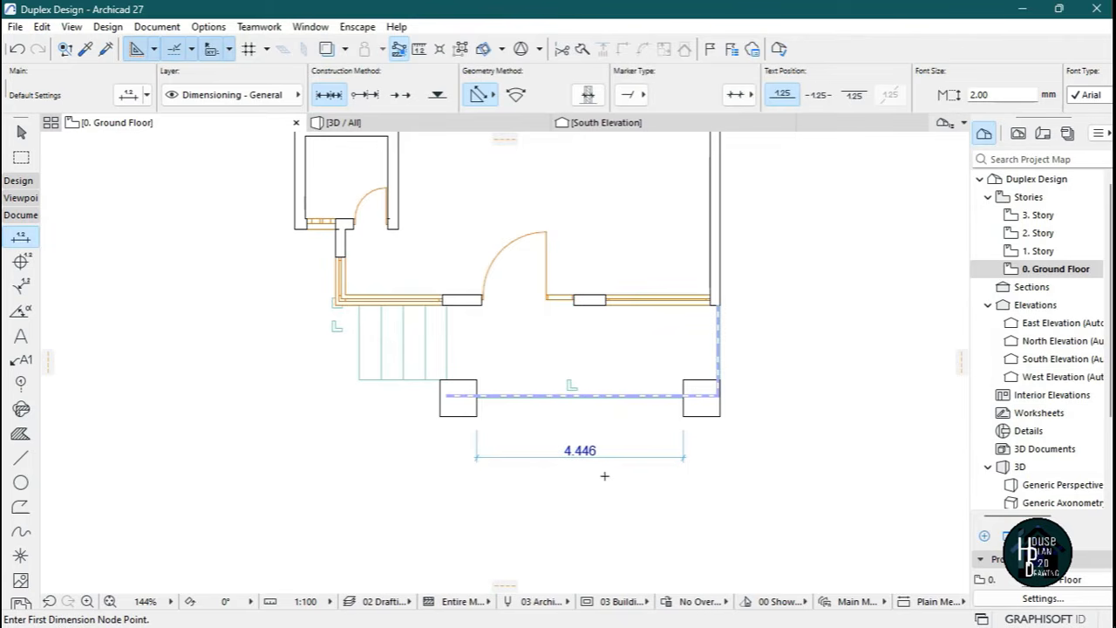
pyautogui.scroll(4, 604, 475)
pyautogui.press('Escape')
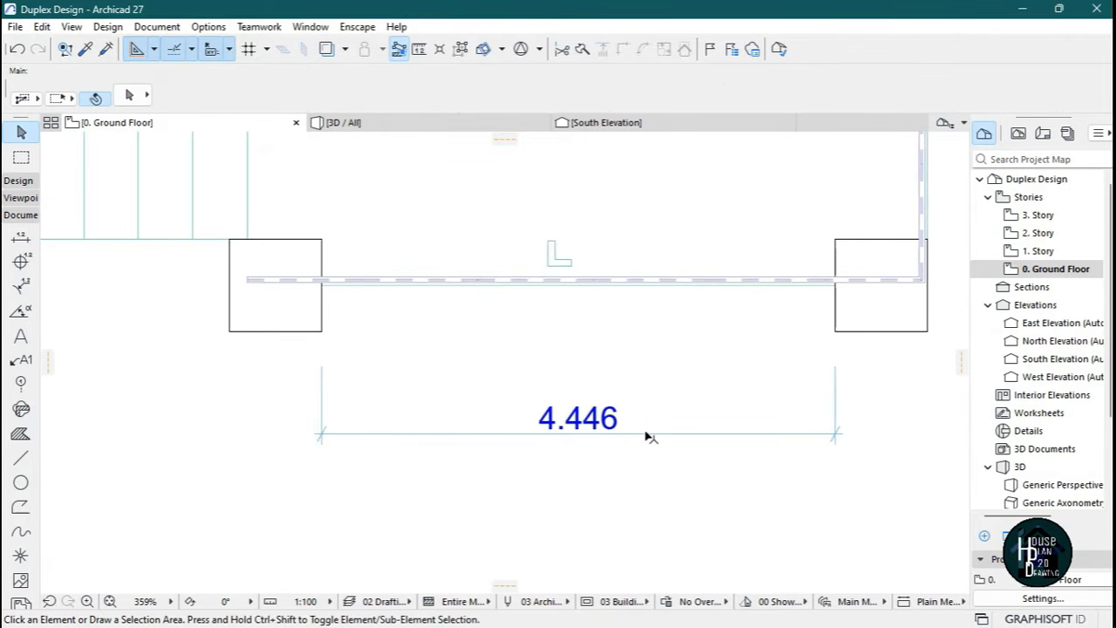
# Move the east end node of the entrance dimension to the outer south corner of the east column.
pyautogui.click(652, 441)
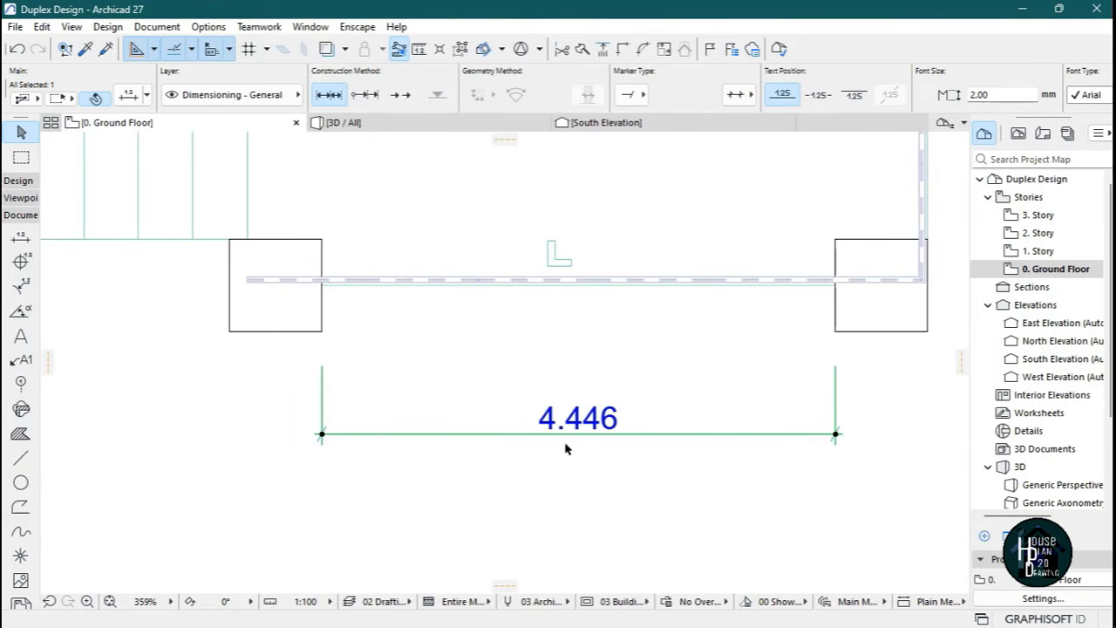
pyautogui.scroll(-3, 565, 448)
pyautogui.scroll(3, 652, 468)
pyautogui.click(776, 427)
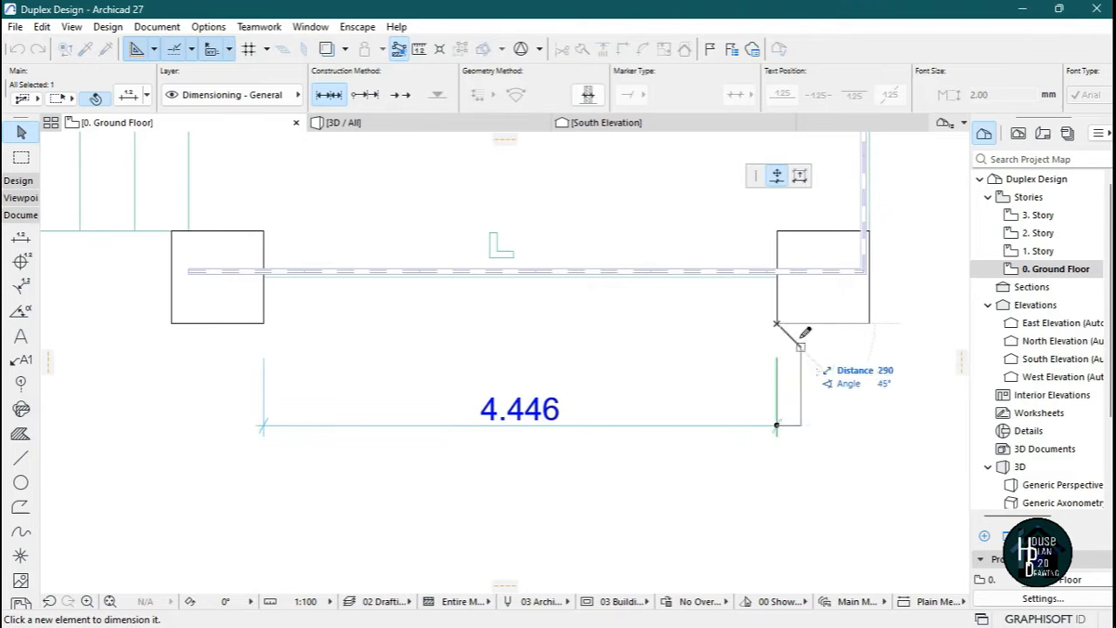
pyautogui.click(869, 322)
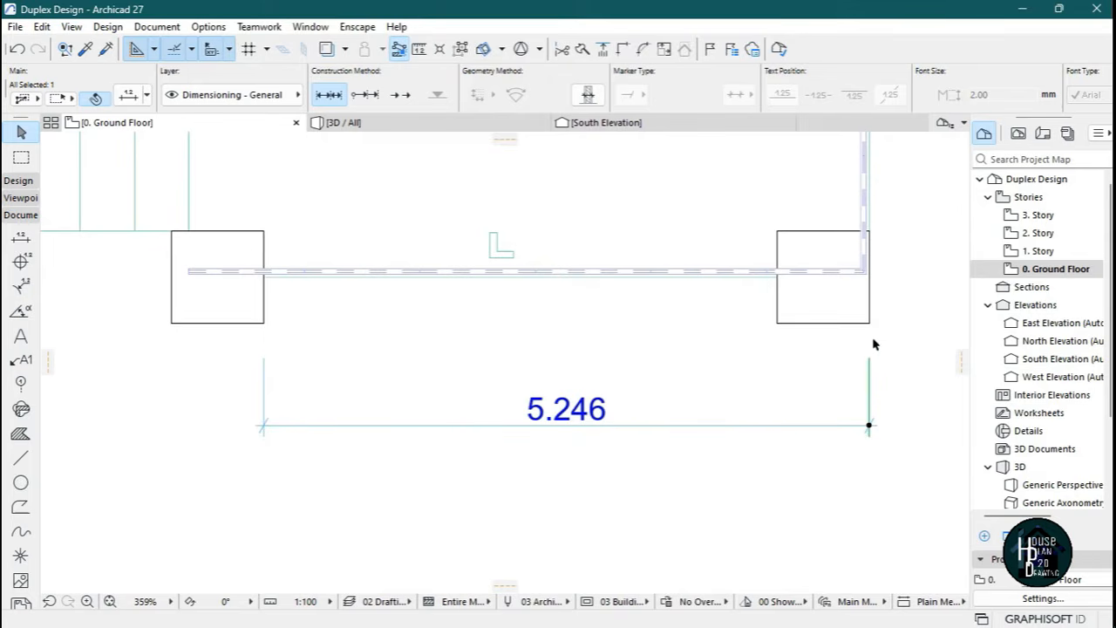
# Insert an extra node in the entrance dimension at the inner south corner of the east column.
pyautogui.click(730, 427)
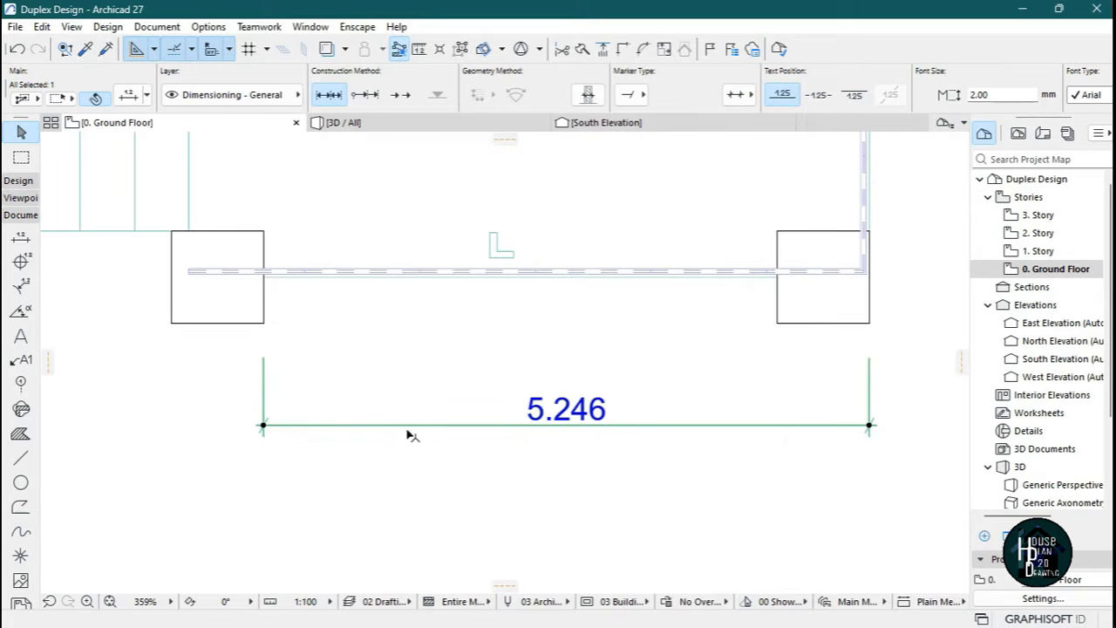
pyautogui.click(706, 426)
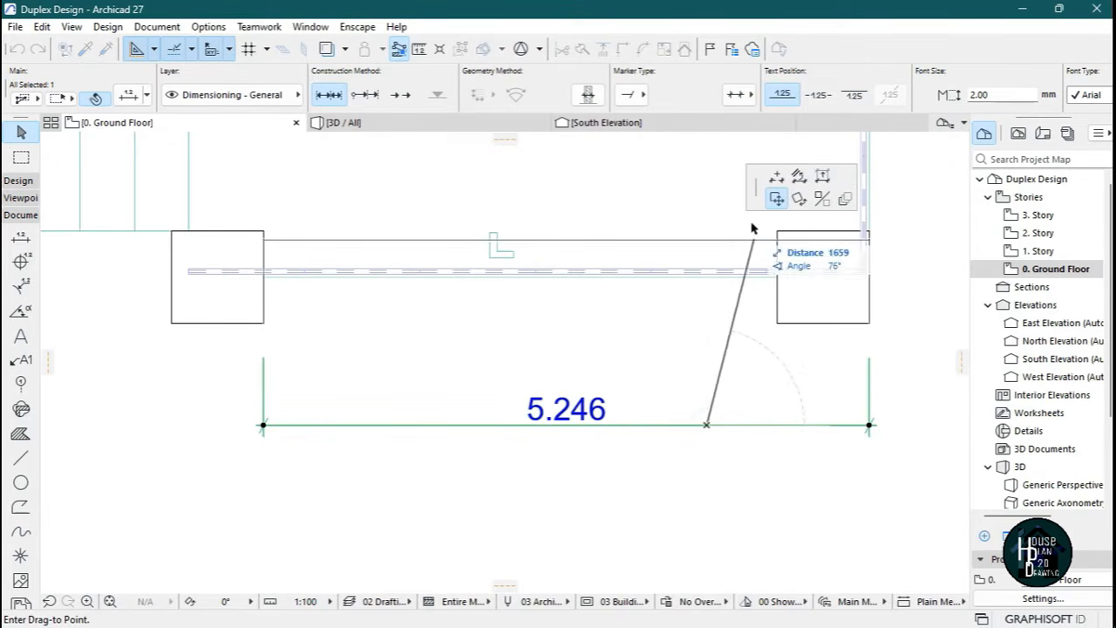
pyautogui.click(775, 180)
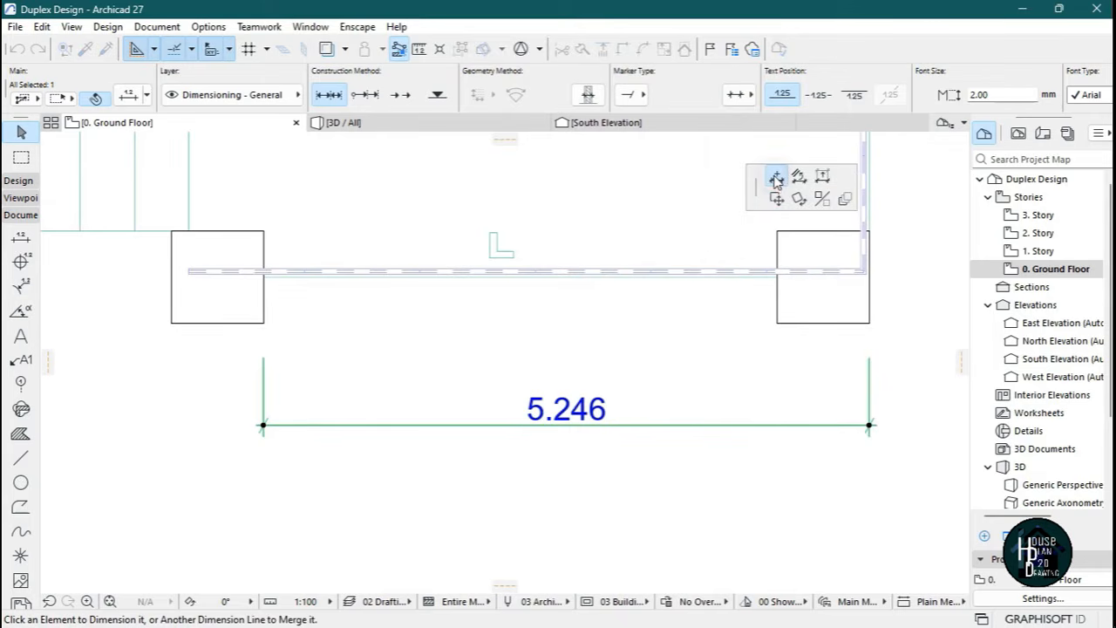
pyautogui.click(777, 322)
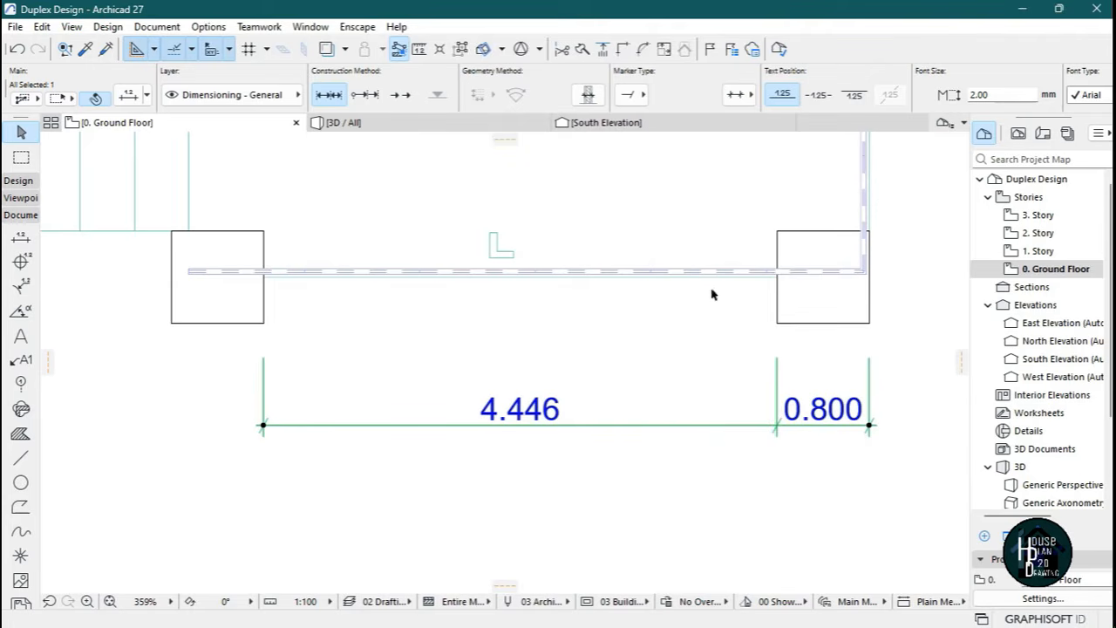
pyautogui.scroll(-5, 659, 383)
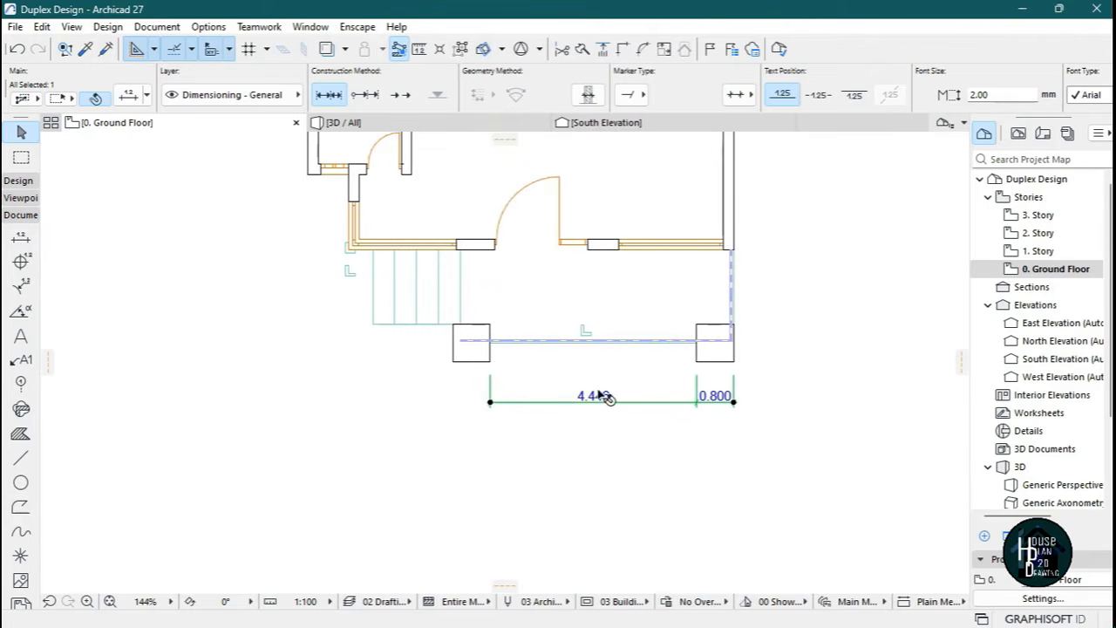
pyautogui.scroll(4, 598, 395)
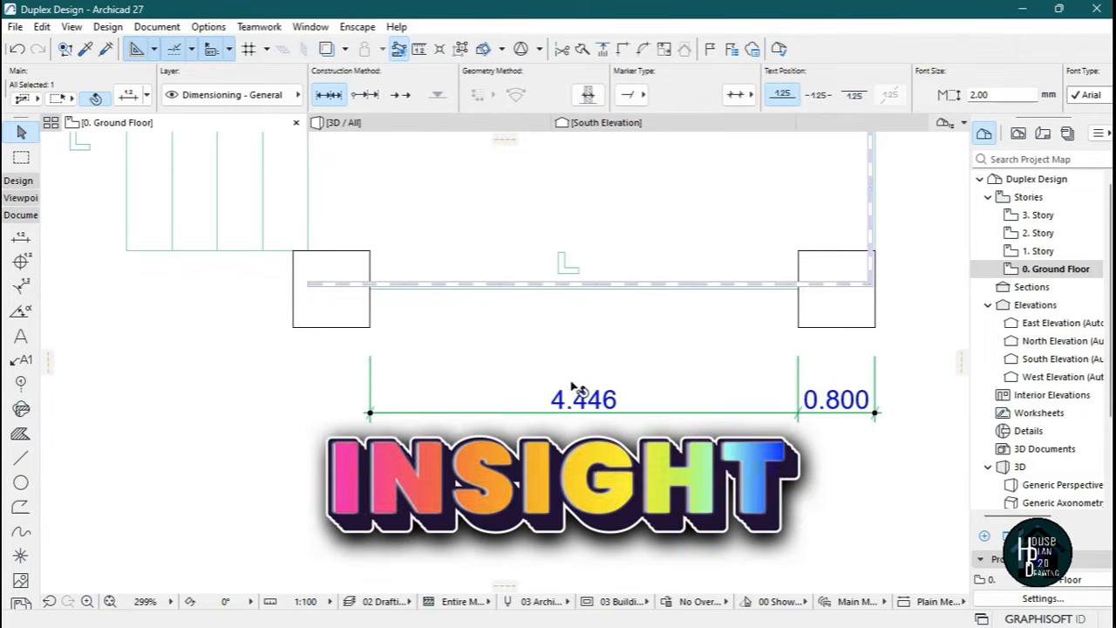
pyautogui.scroll(-1, 587, 379)
pyautogui.scroll(-3, 588, 379)
pyautogui.scroll(4, 674, 378)
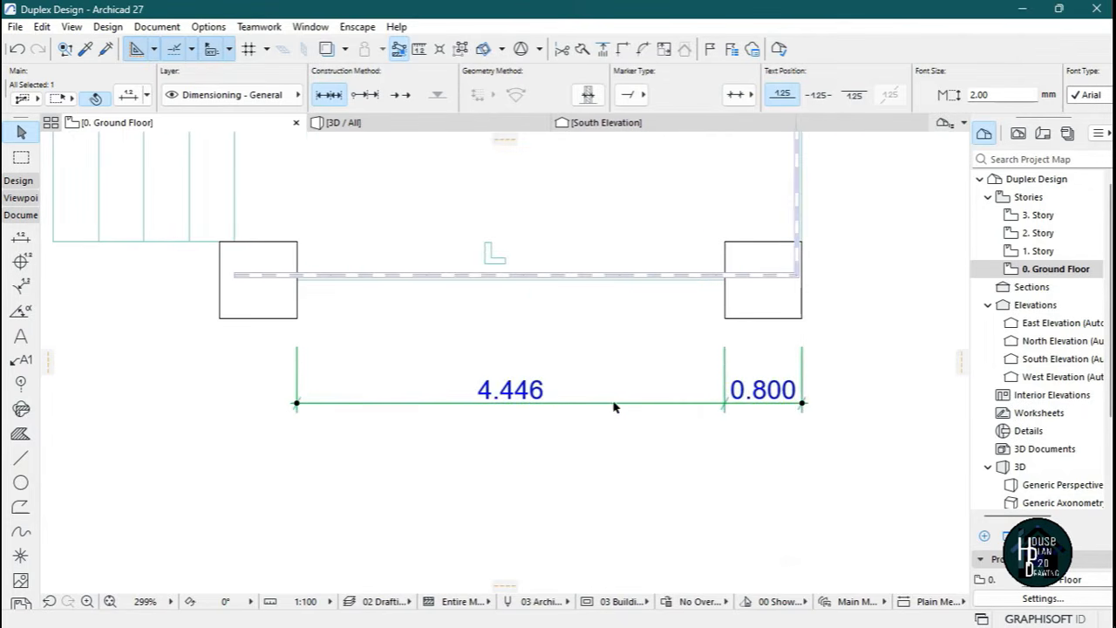
pyautogui.scroll(-2, 567, 405)
pyautogui.scroll(2, 567, 399)
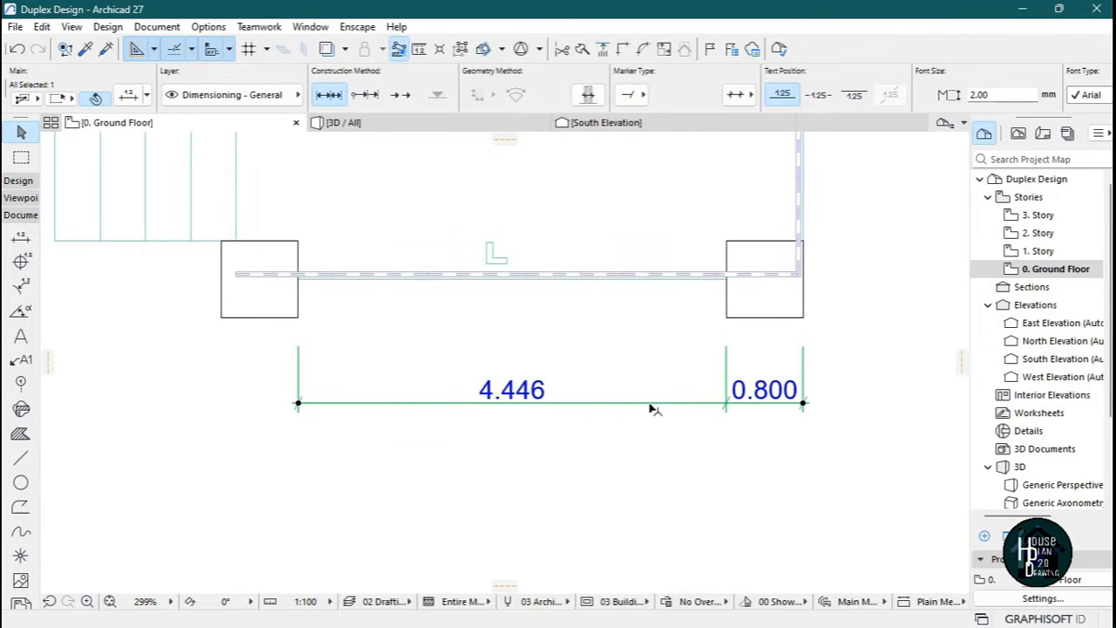
# Switch the project's dimension standard to Plain Millimeter with 0 decimals for linear dimensions.
pyautogui.click(554, 431)
pyautogui.click(220, 27)
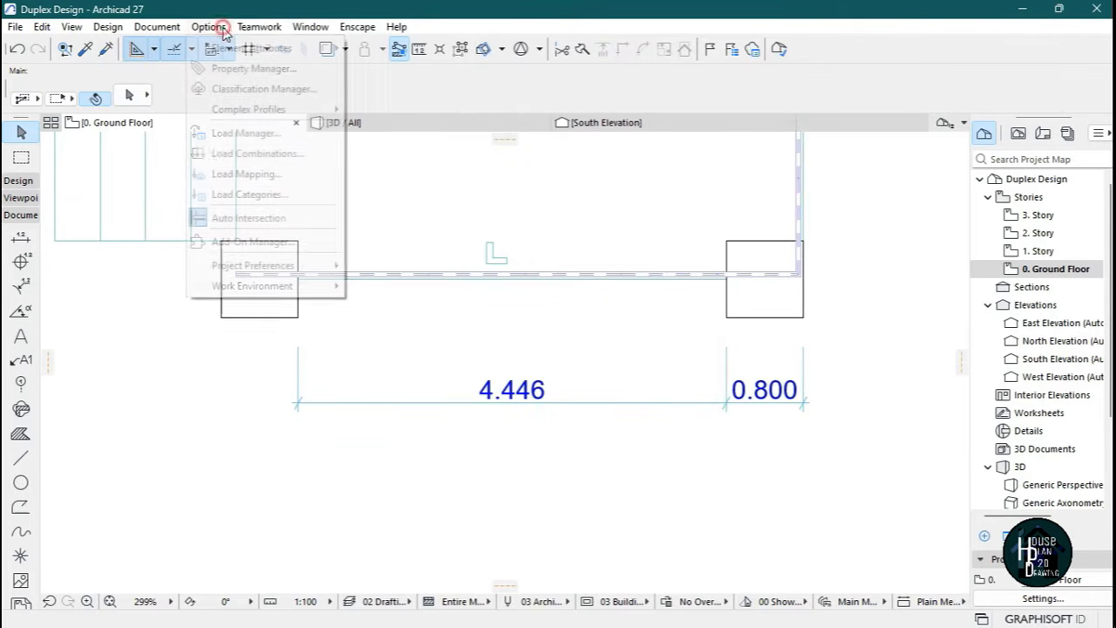
pyautogui.moveTo(262, 273)
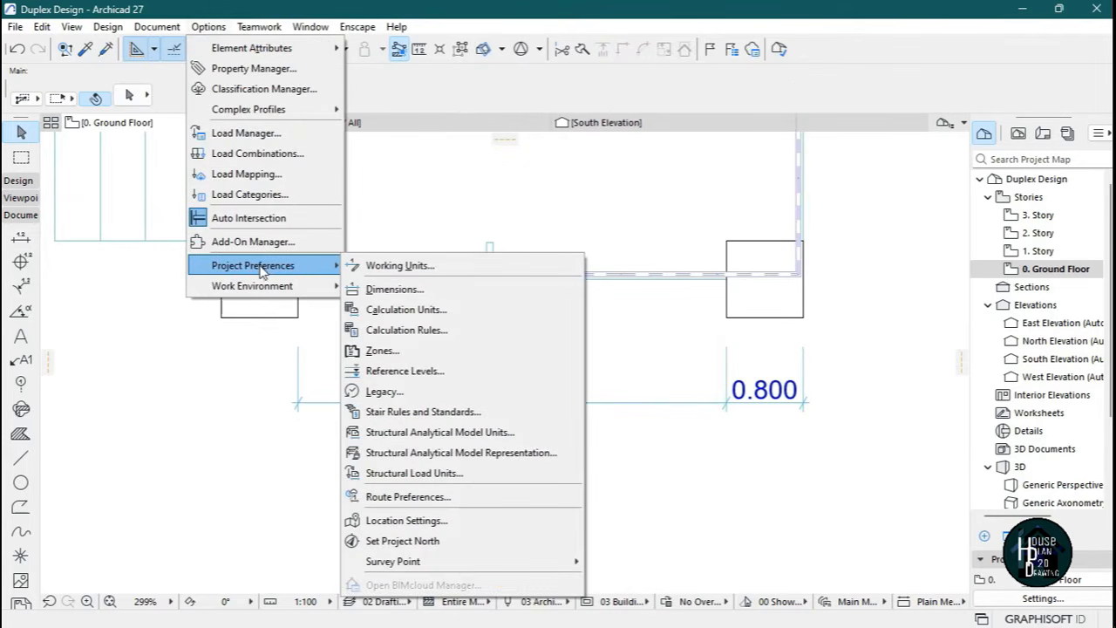
pyautogui.click(413, 291)
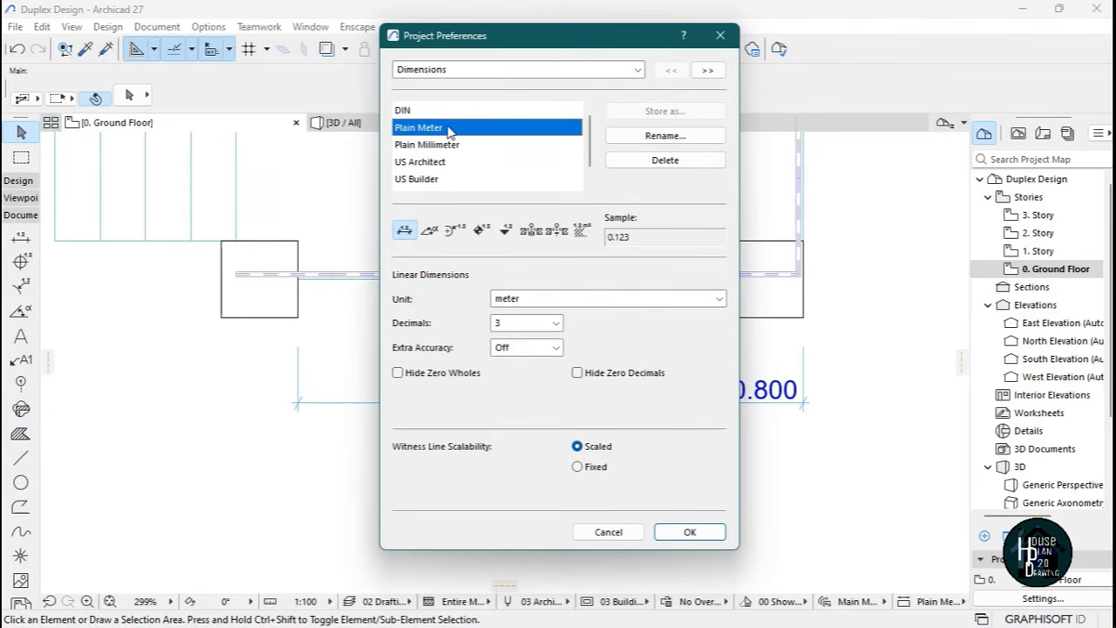
pyautogui.click(424, 147)
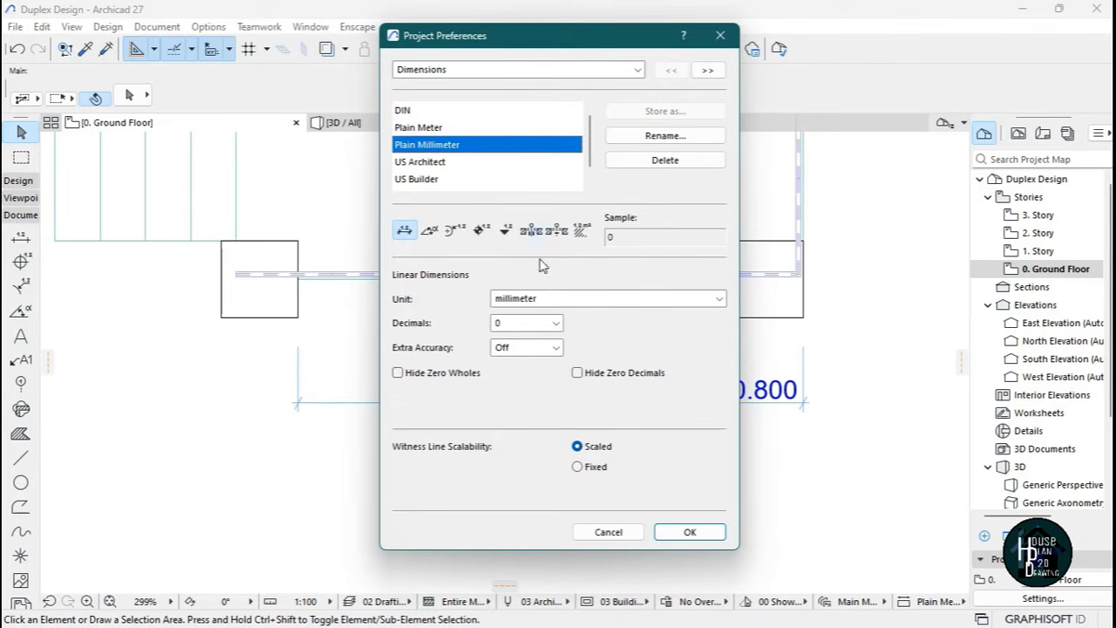
pyautogui.click(685, 531)
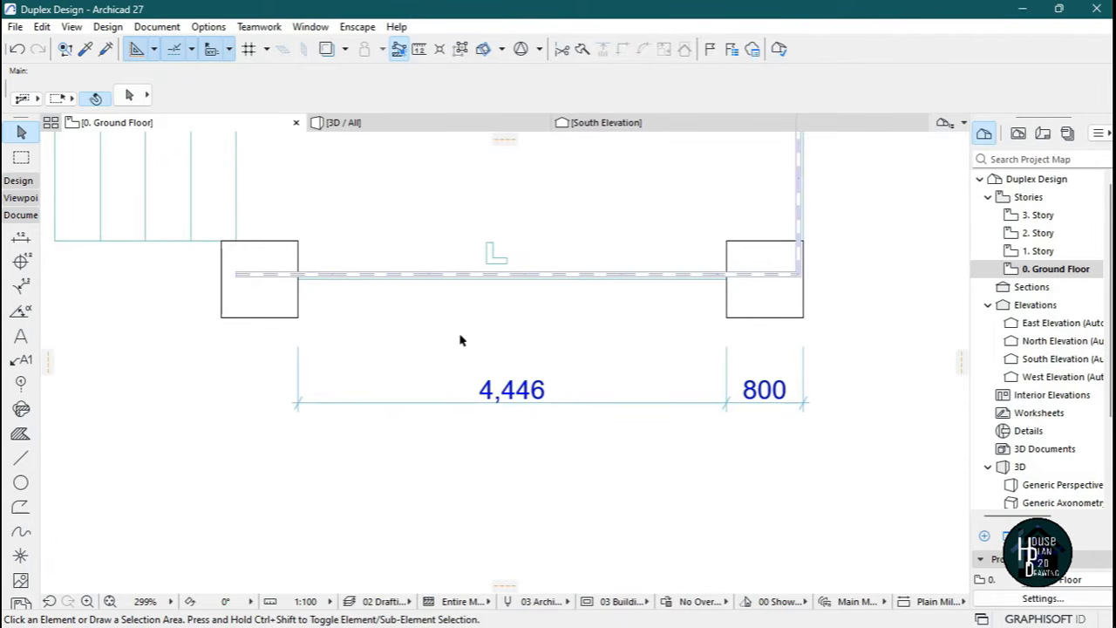
# Start a new dimension chain with the entrance dimension's settings, setting nodes at both corners of the west entrance column.
pyautogui.scroll(-6, 593, 402)
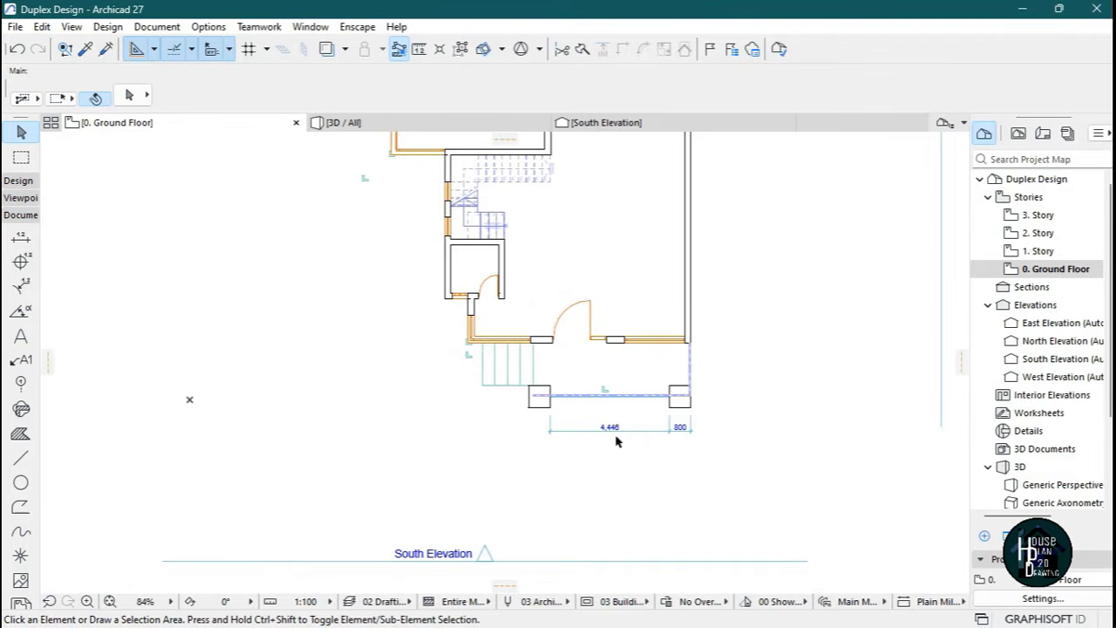
pyautogui.scroll(8, 615, 442)
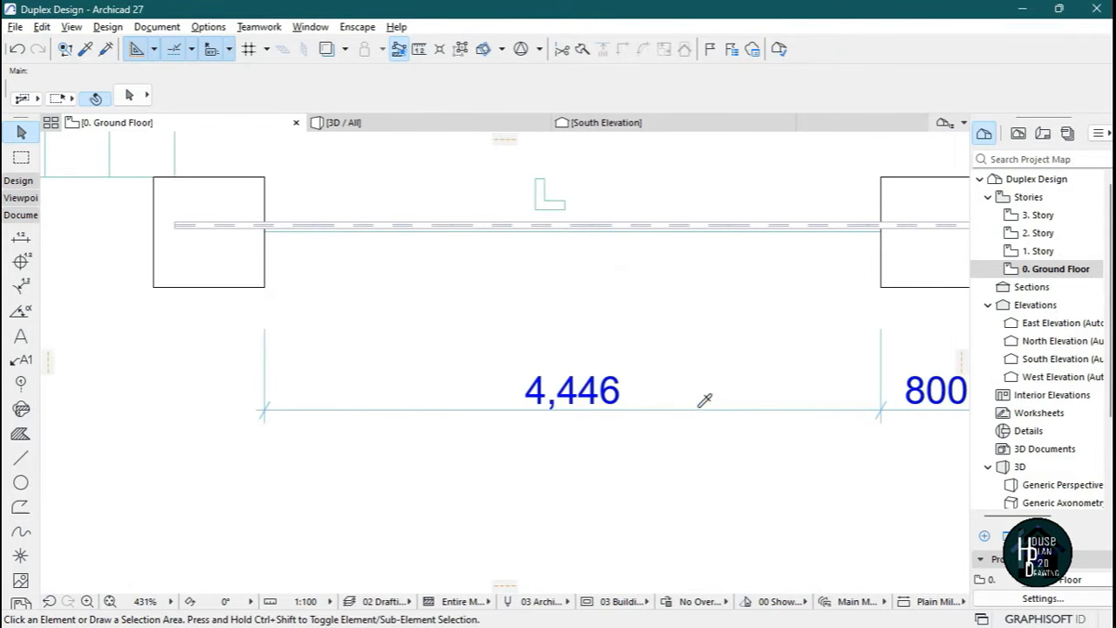
pyautogui.keyDown('alt'); pyautogui.click(707, 409); pyautogui.keyUp('alt')
pyautogui.scroll(-9, 587, 468)
pyautogui.scroll(5, 408, 371)
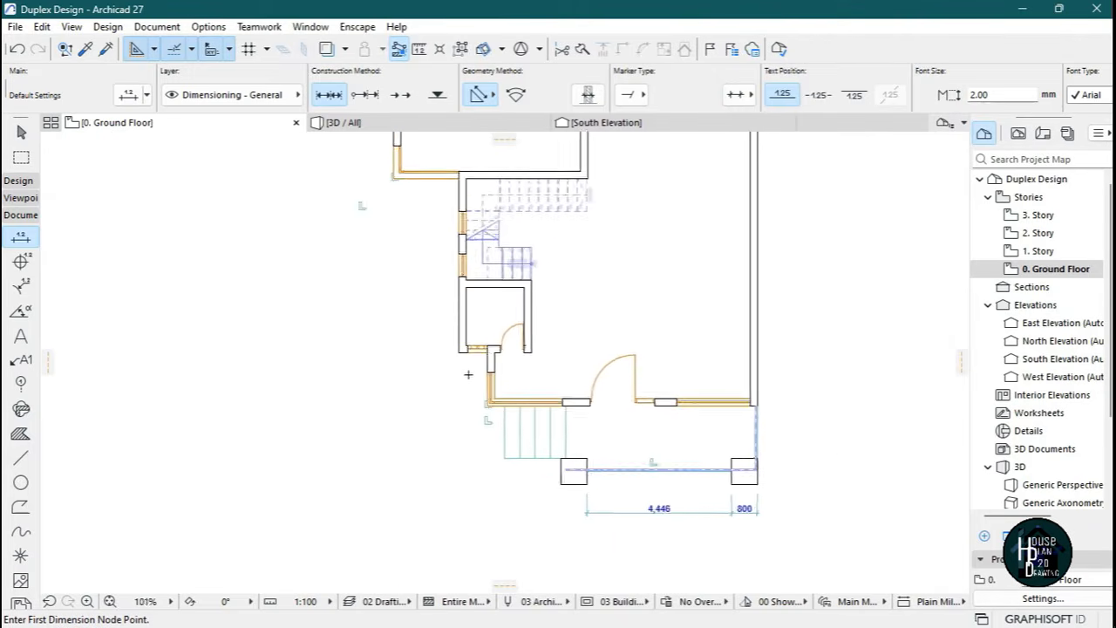
pyautogui.scroll(-5, 539, 436)
pyautogui.scroll(9, 540, 436)
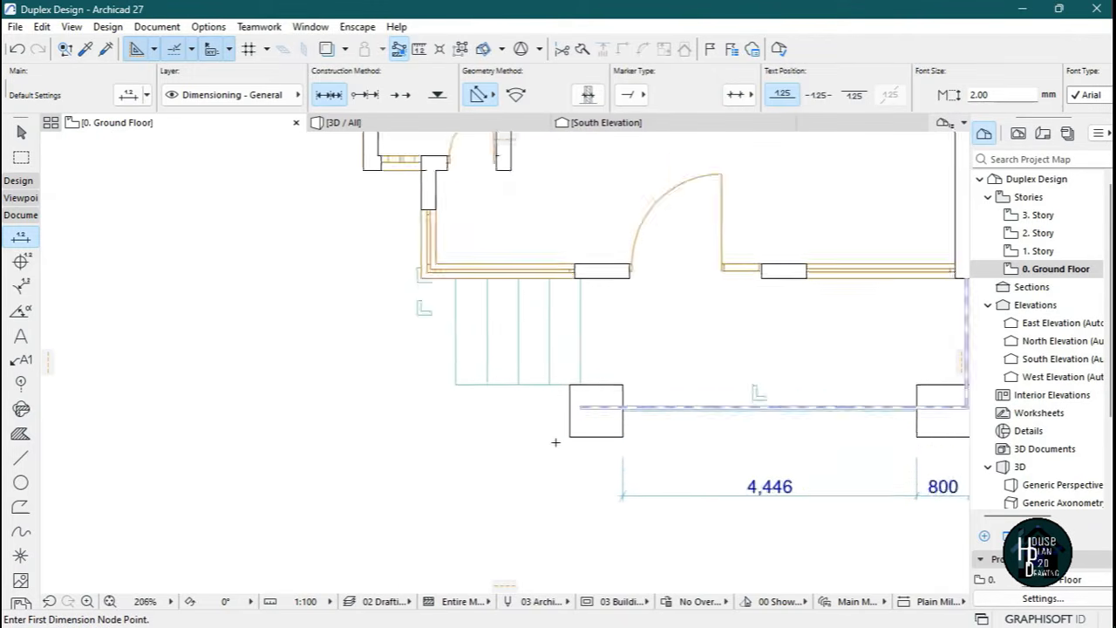
pyautogui.click(589, 433)
pyautogui.click(588, 322)
# Extend the dimension chain with nodes at the southwest corner window's outer corner and at both ends of the short wall pier north of it.
pyautogui.scroll(-8, 575, 435)
pyautogui.scroll(5, 475, 310)
pyautogui.scroll(3, 581, 487)
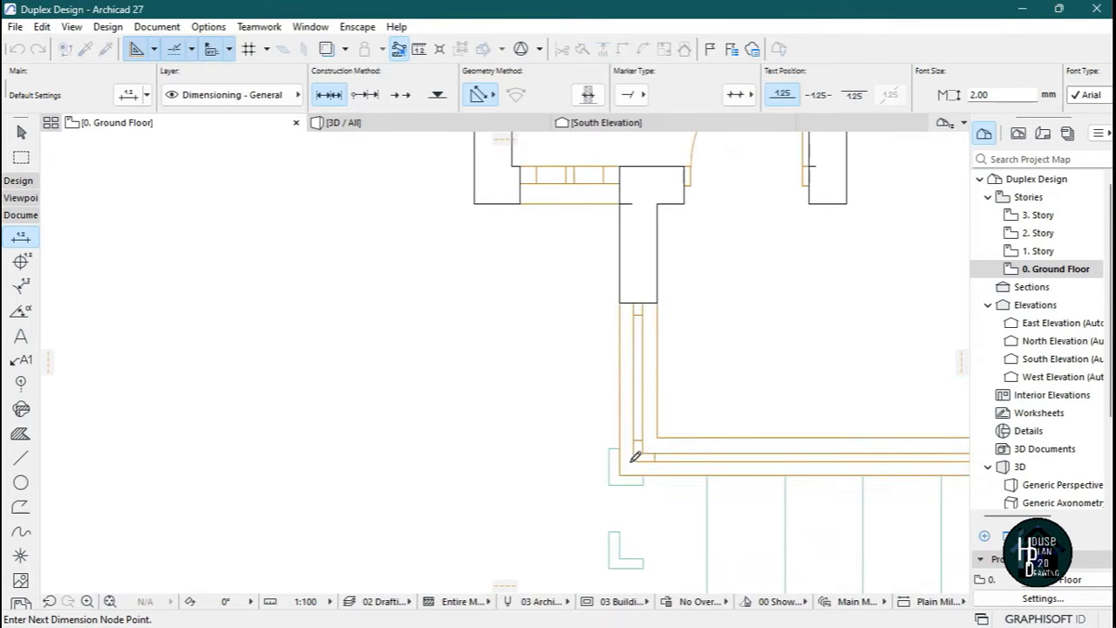
pyautogui.click(619, 303)
pyautogui.click(621, 203)
# Add dimension nodes at the two stair-side window openings on the west wall and at the outer corner of the next corner window.
pyautogui.scroll(-4, 555, 386)
pyautogui.scroll(5, 579, 382)
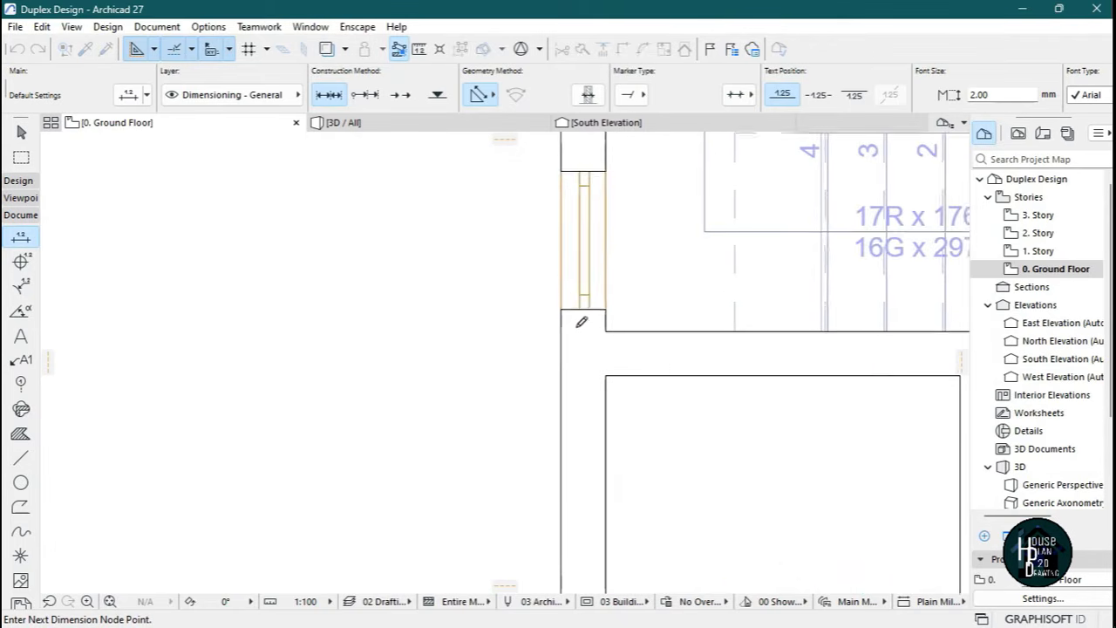
pyautogui.scroll(-5, 568, 331)
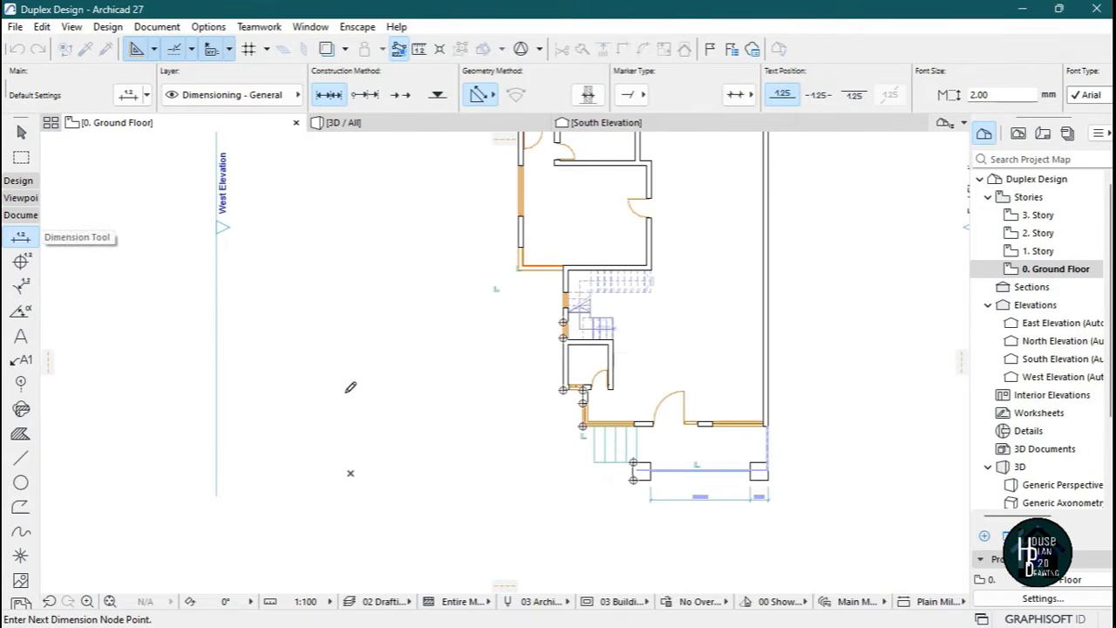
pyautogui.scroll(-1, 339, 382)
pyautogui.scroll(5, 304, 326)
pyautogui.scroll(1, 404, 305)
pyautogui.click(869, 530)
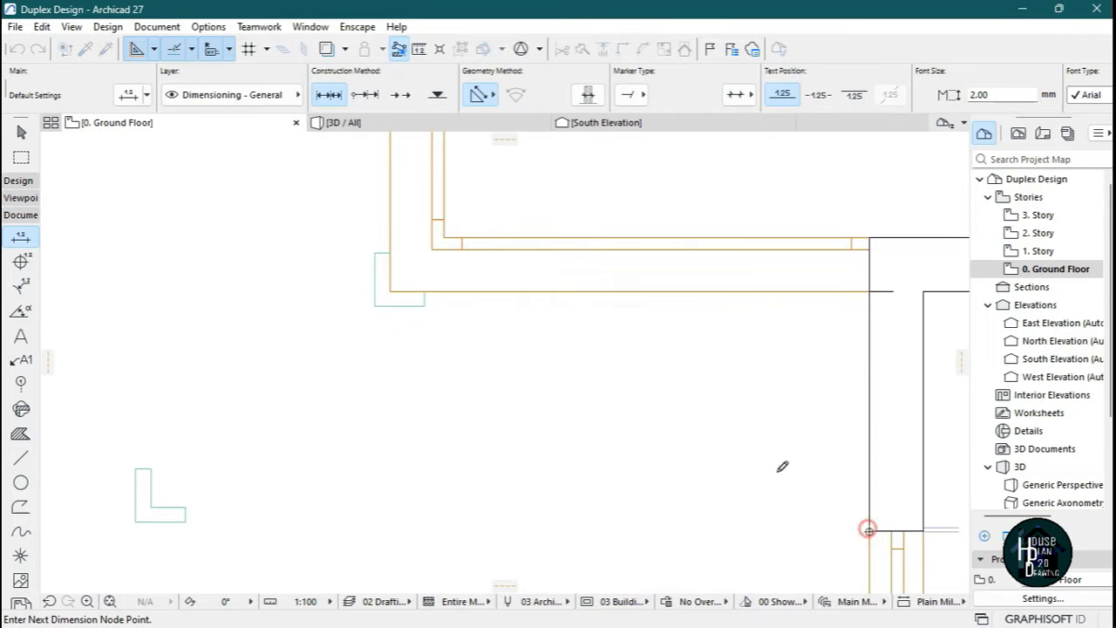
pyautogui.click(390, 291)
# Add dimension nodes at both jambs of the large west room's window and at the north end of its outer wall.
pyautogui.scroll(5, 496, 468)
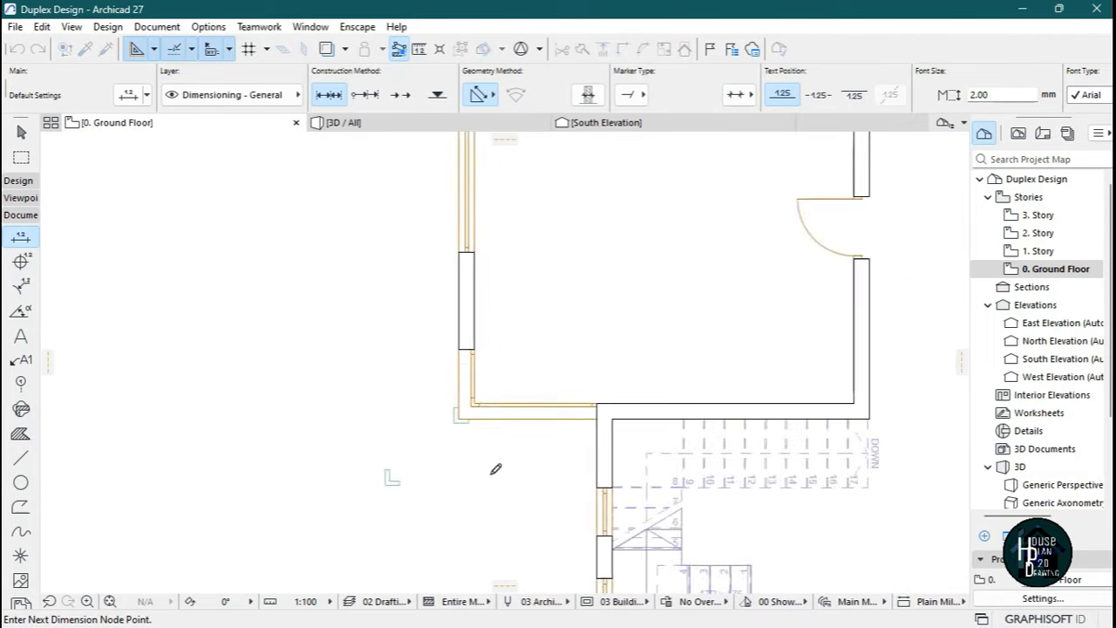
pyautogui.scroll(-5, 525, 462)
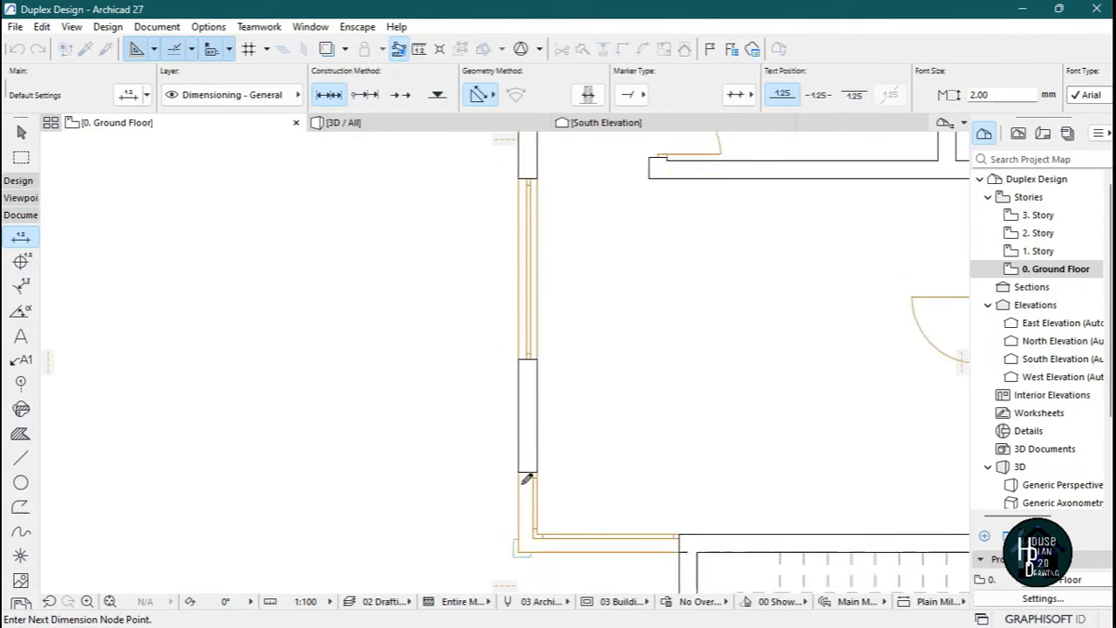
pyautogui.scroll(5, 523, 424)
pyautogui.scroll(-5, 521, 418)
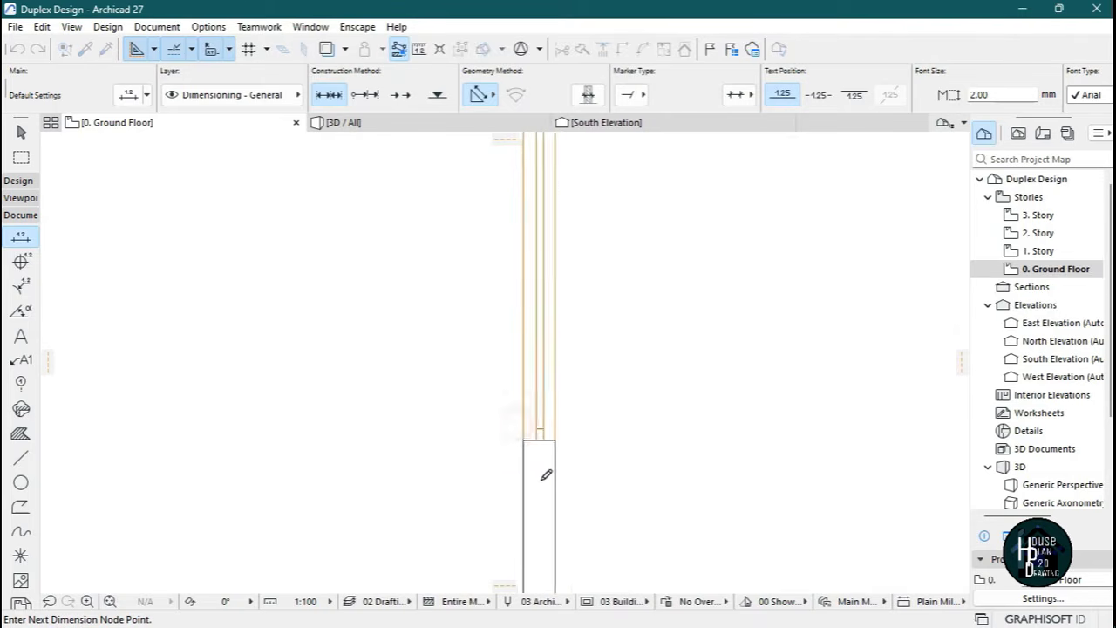
pyautogui.scroll(5, 539, 340)
pyautogui.scroll(-5, 563, 307)
pyautogui.scroll(5, 528, 374)
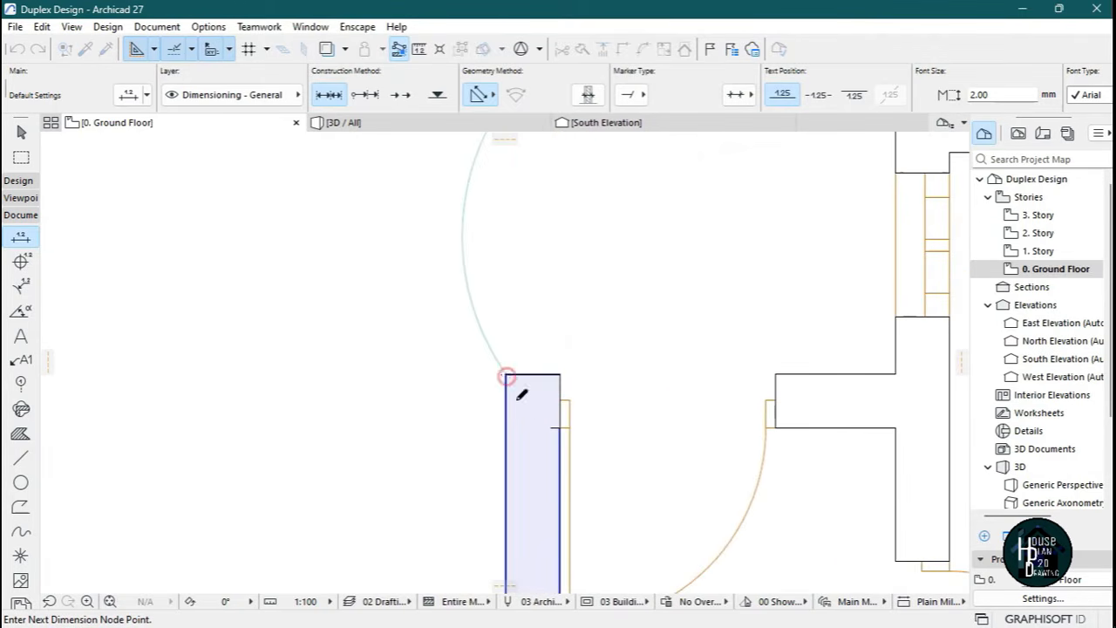
# Add dimension nodes at the small window beside the rear steps, the outer wall corner above it and the building's northwest corner.
pyautogui.scroll(-5, 514, 384)
pyautogui.scroll(5, 654, 504)
pyautogui.scroll(1, 655, 503)
pyautogui.click(634, 513)
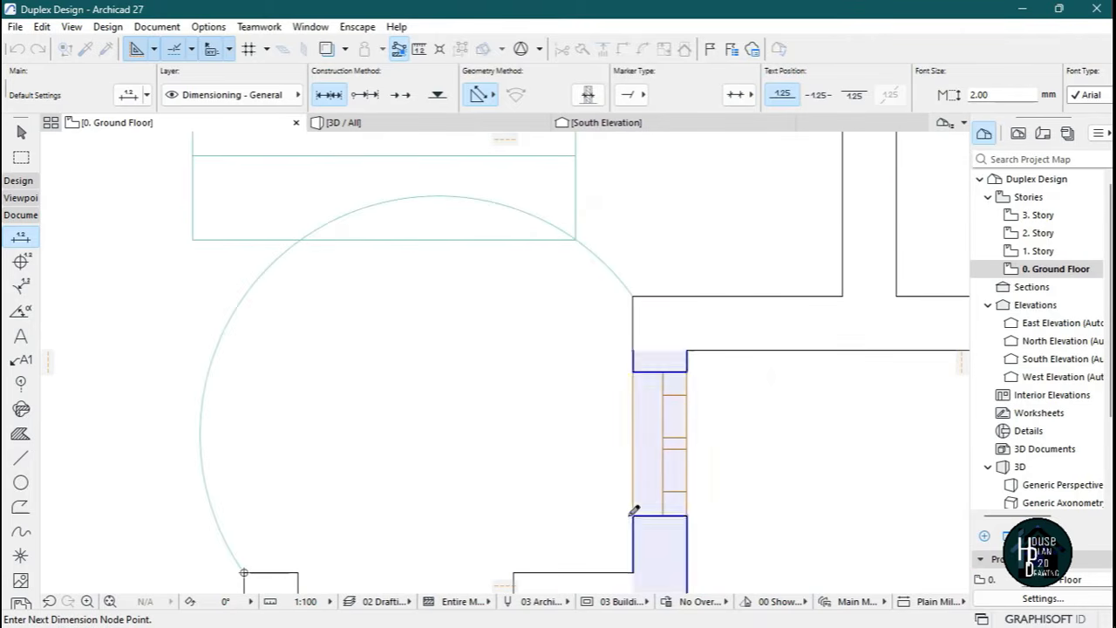
pyautogui.click(634, 297)
pyautogui.scroll(-5, 581, 389)
pyautogui.scroll(3, 612, 306)
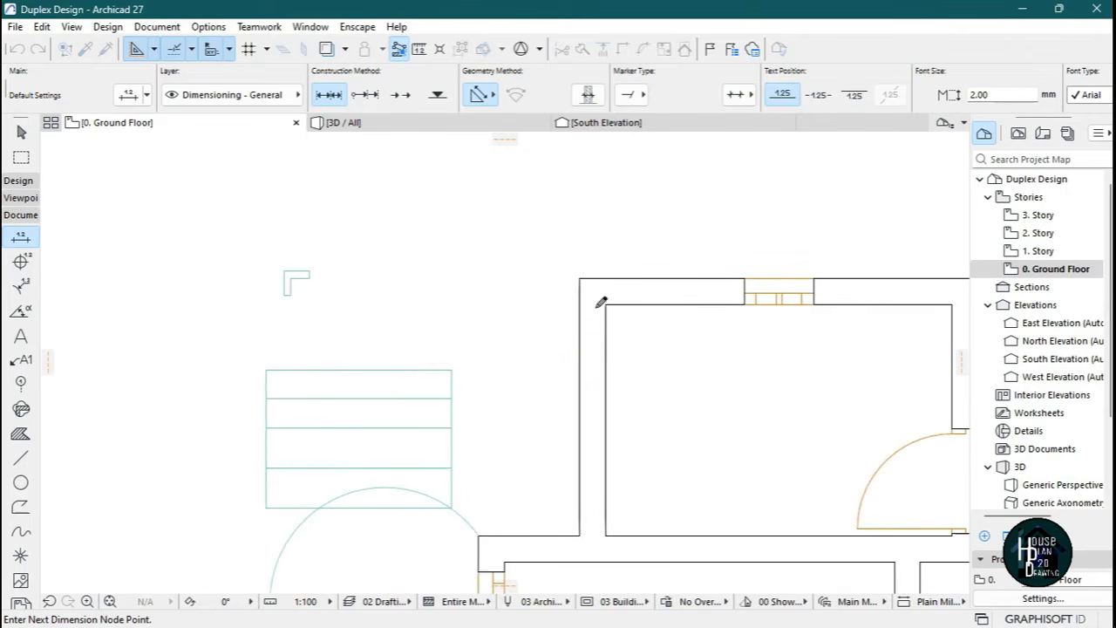
pyautogui.click(578, 279)
# Finish the node selection and place the vertical dimension line just west of the building's west facade.
pyautogui.scroll(-3, 491, 252)
pyautogui.scroll(-3, 488, 262)
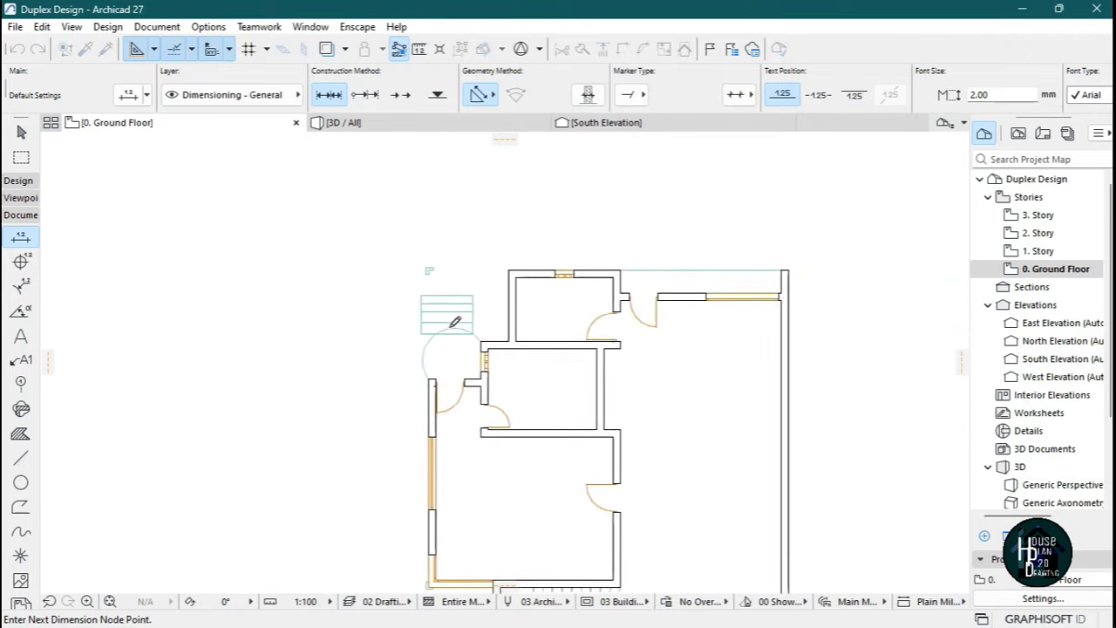
pyautogui.scroll(3, 449, 327)
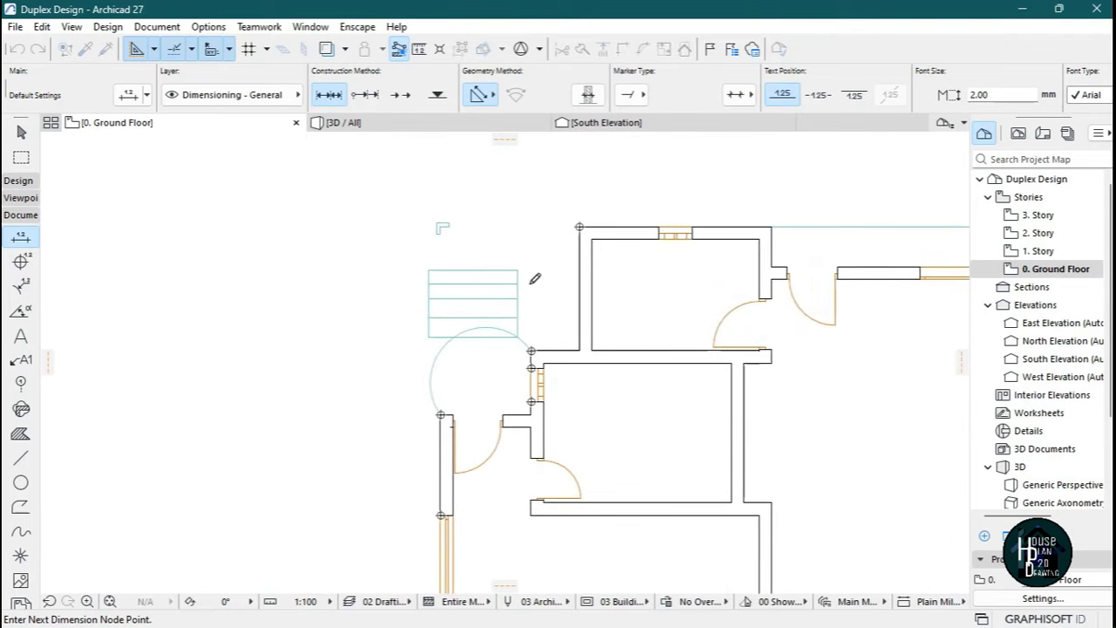
pyautogui.scroll(-5, 532, 300)
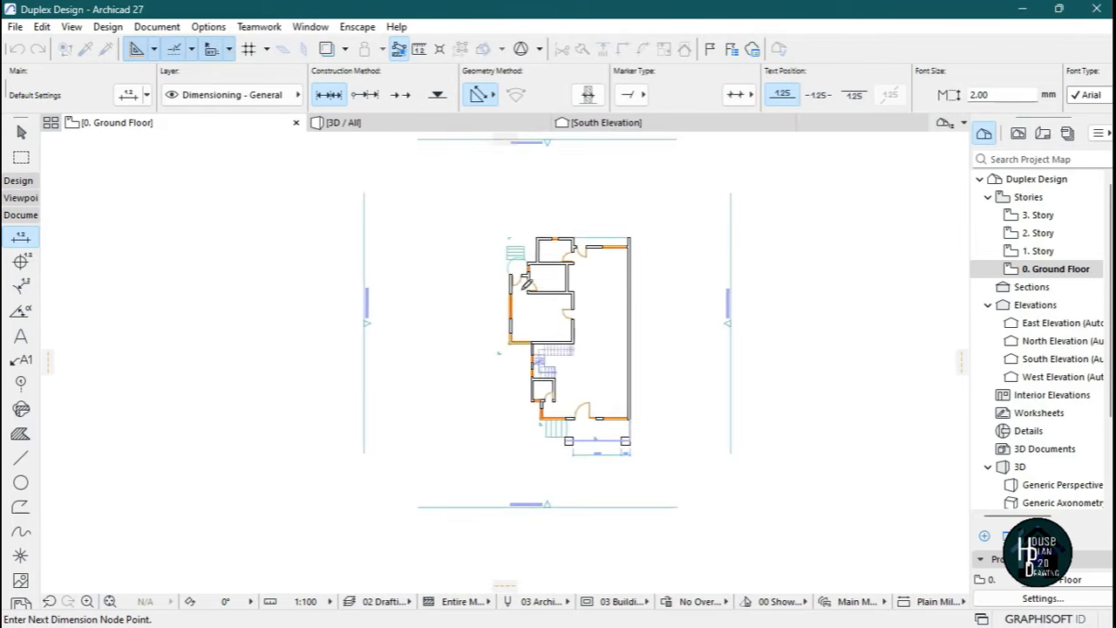
pyautogui.scroll(3, 519, 290)
pyautogui.rightClick(425, 280)
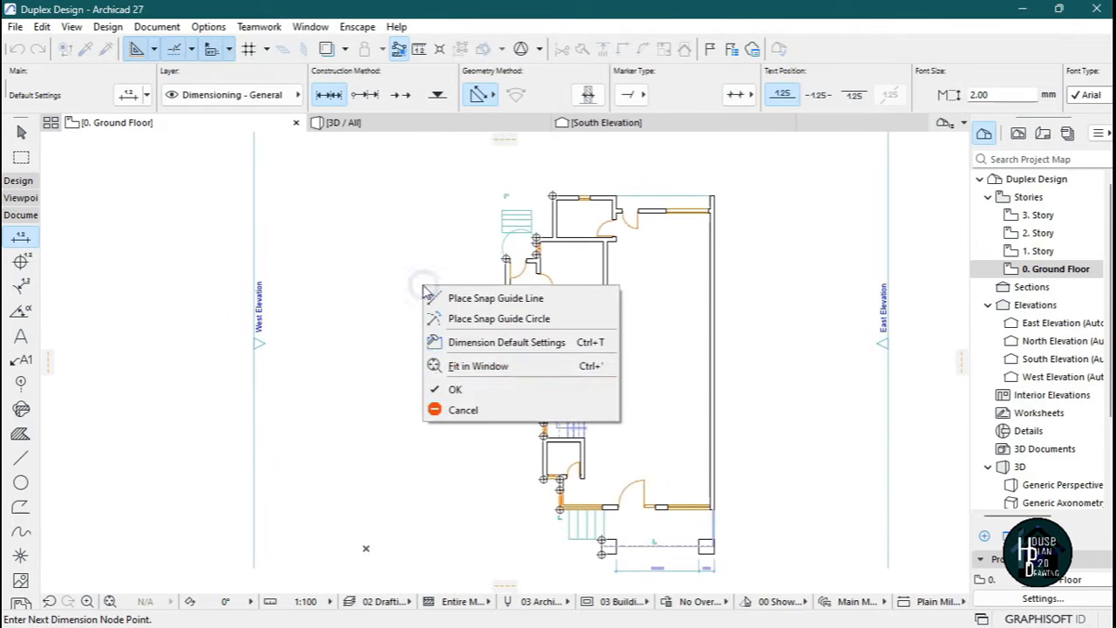
pyautogui.click(460, 385)
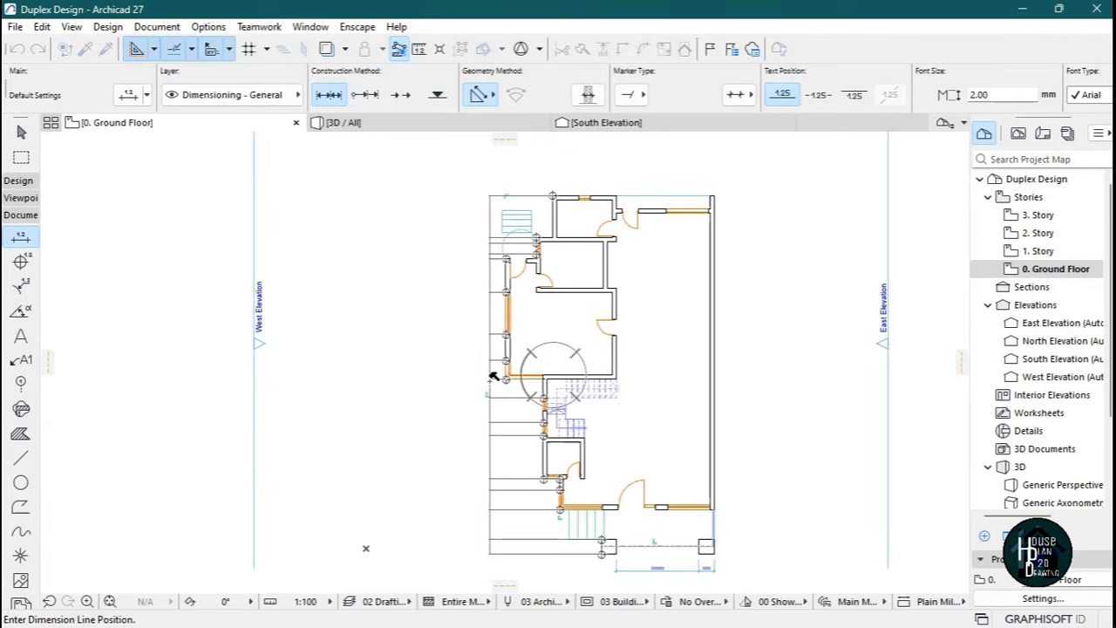
pyautogui.click(492, 378)
# Examine the west dimension chain's segments and witness lines from the rear steps down to the entrance column.
pyautogui.scroll(5, 505, 448)
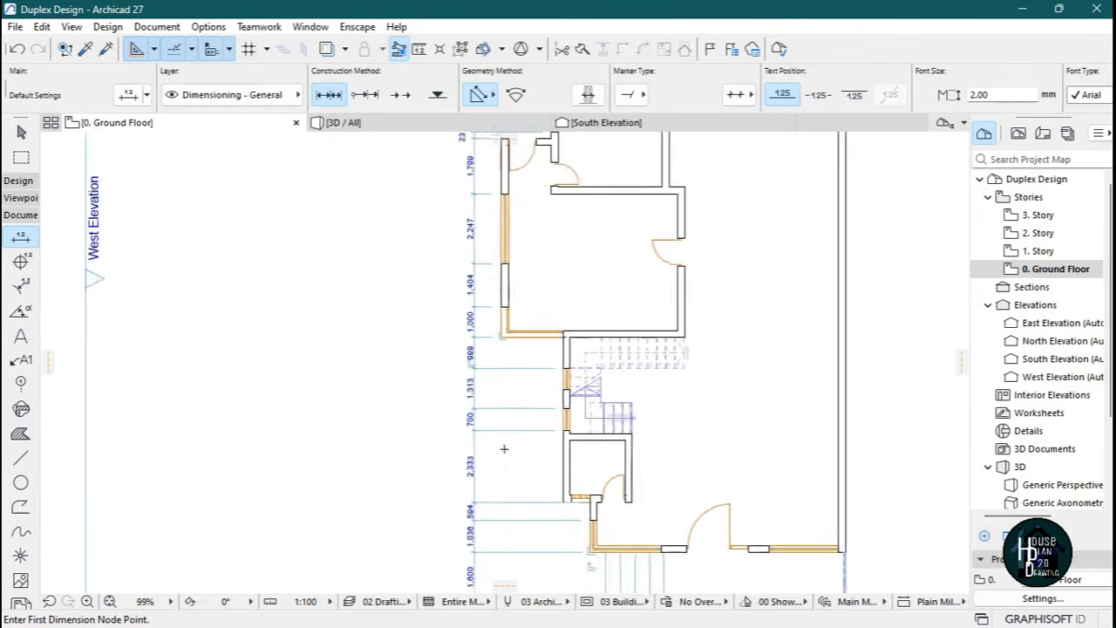
pyautogui.scroll(-5, 495, 463)
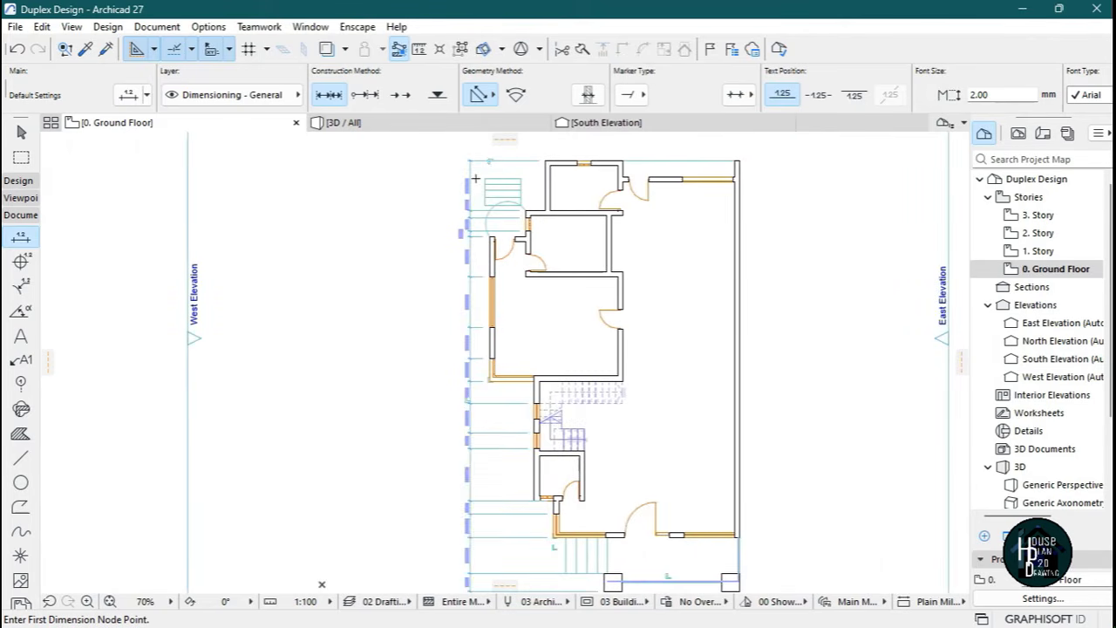
pyautogui.scroll(4, 476, 175)
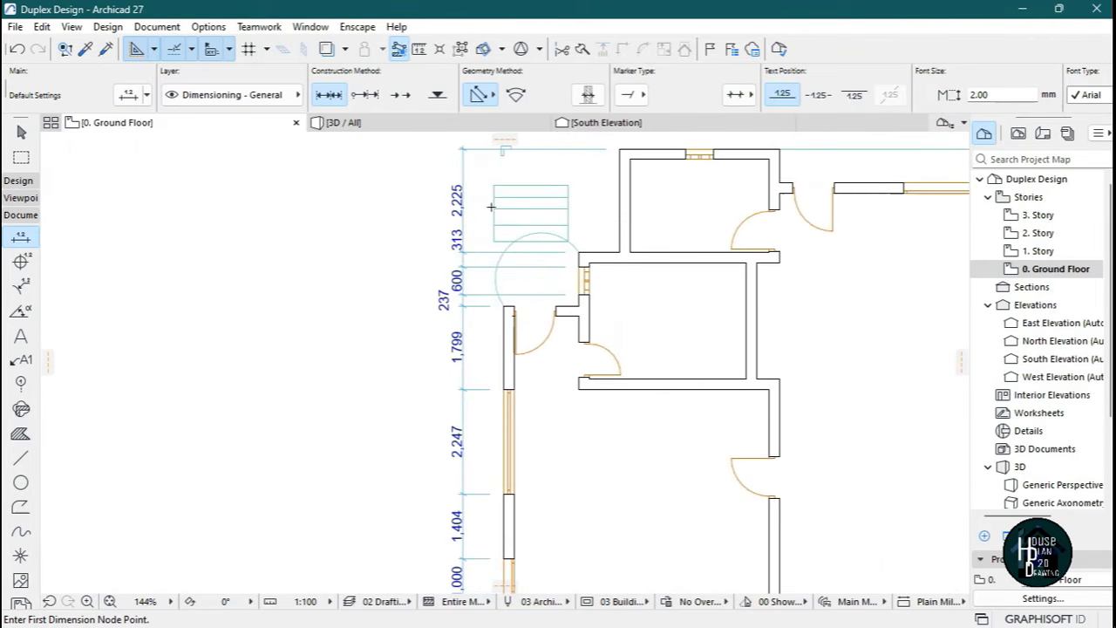
pyautogui.scroll(2, 480, 206)
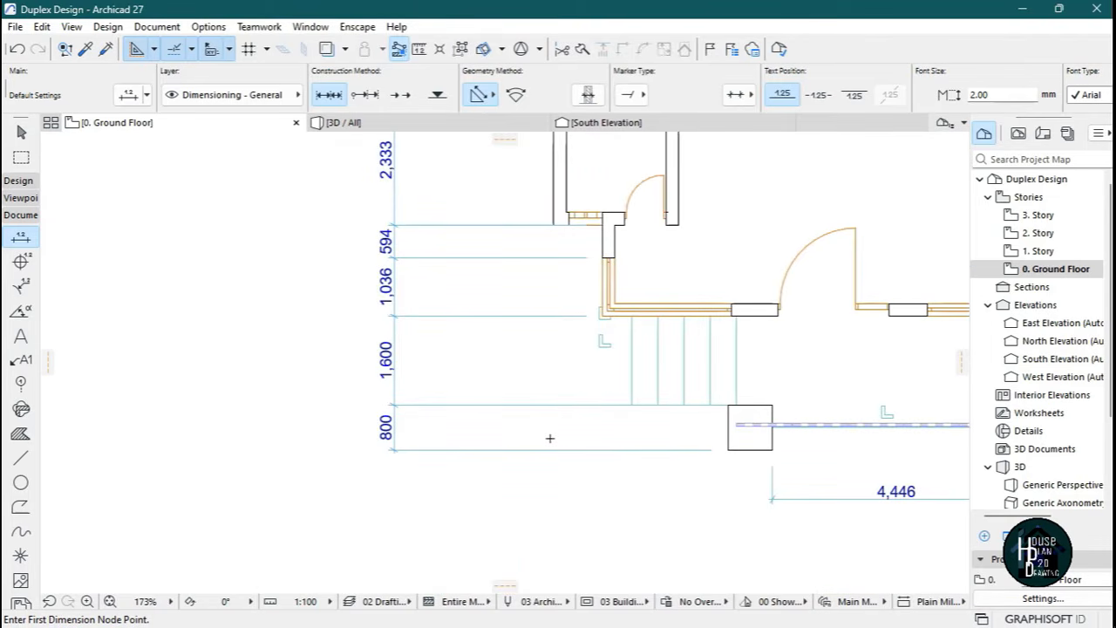
pyautogui.scroll(-5, 508, 475)
pyautogui.scroll(6, 473, 406)
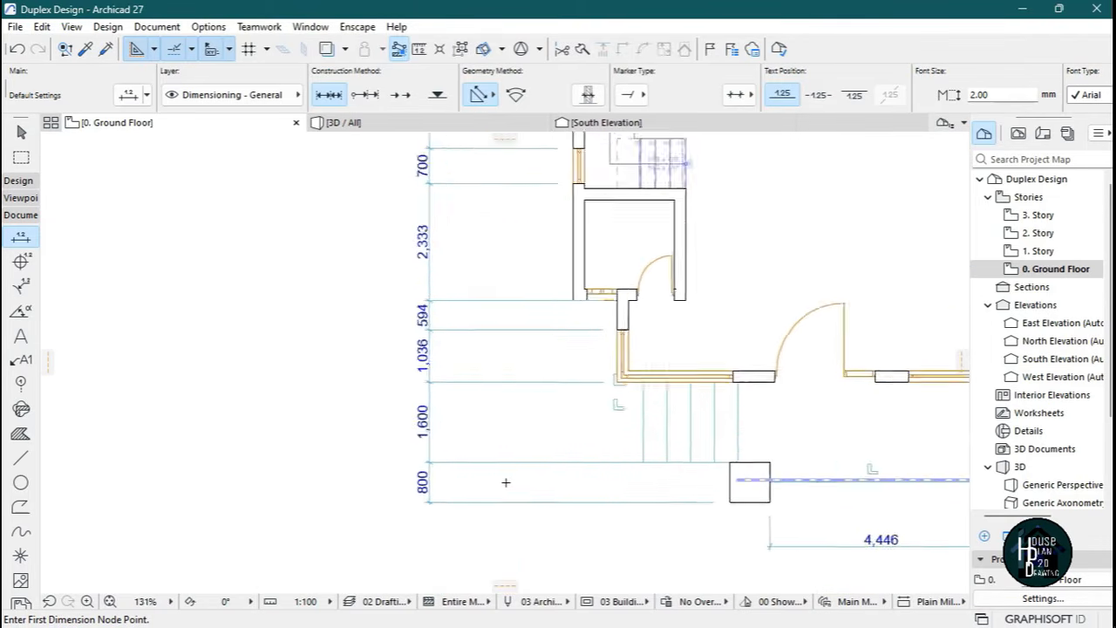
pyautogui.scroll(-6, 461, 387)
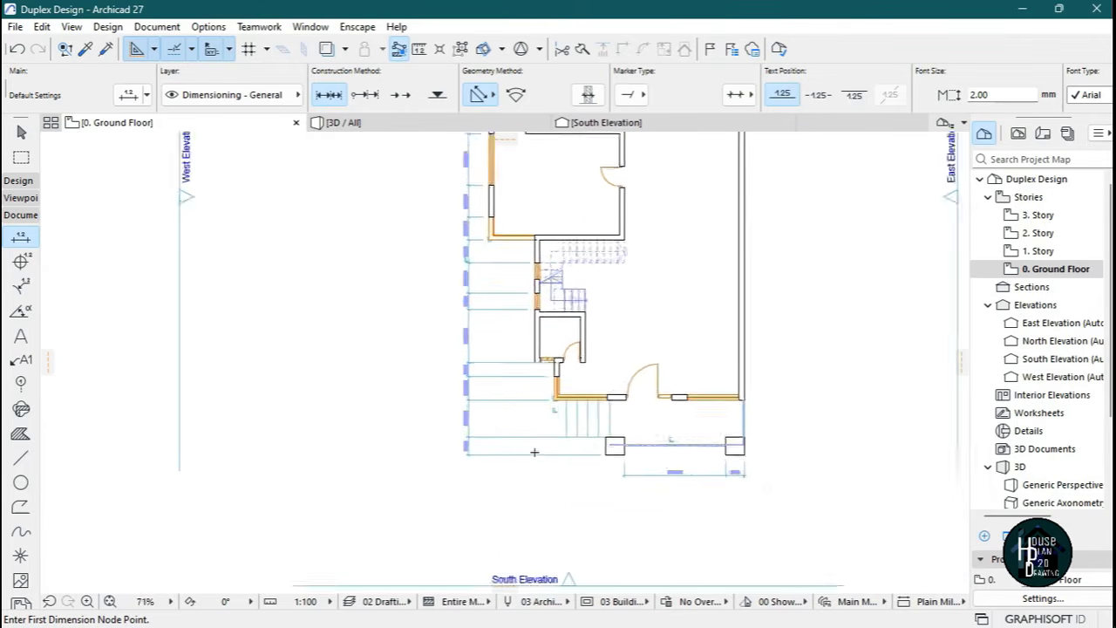
pyautogui.press('Escape')
# Change the west dimension chain's witness lines from the dynamic style to the short style centred on the dimension line.
pyautogui.scroll(3, 484, 471)
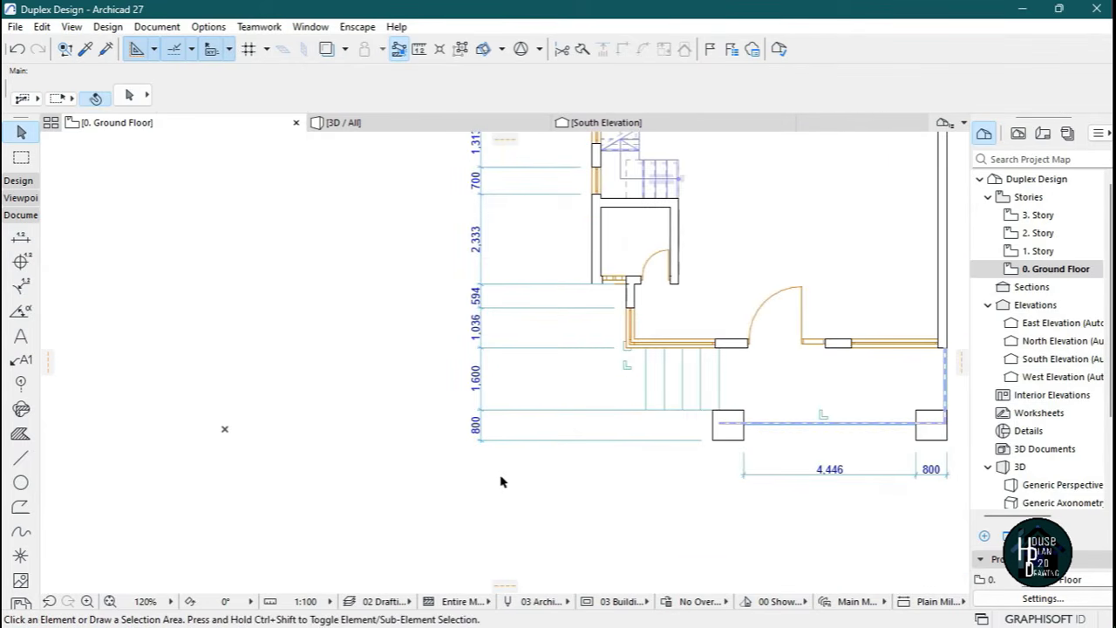
pyautogui.click(510, 465)
pyautogui.click(411, 257)
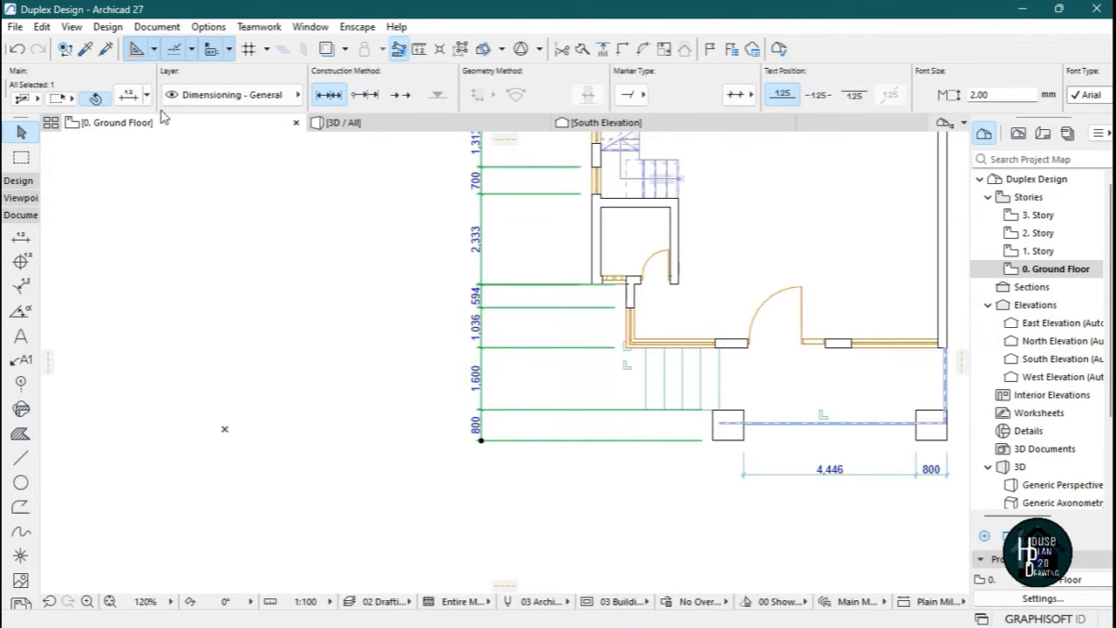
pyautogui.hotkey('ctrl', 't')
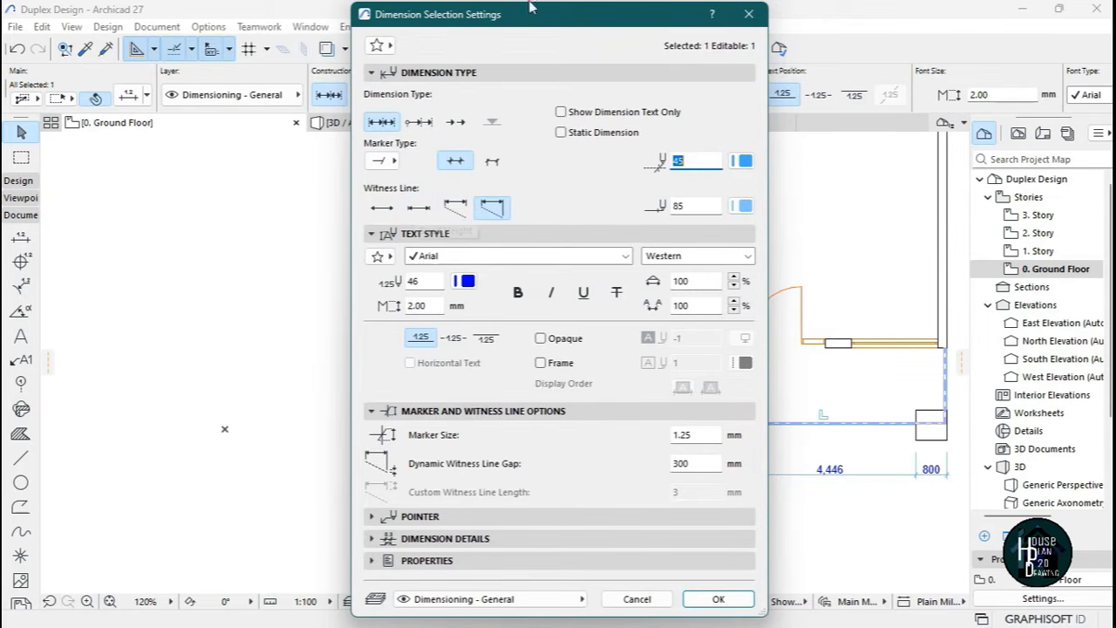
pyautogui.click(419, 209)
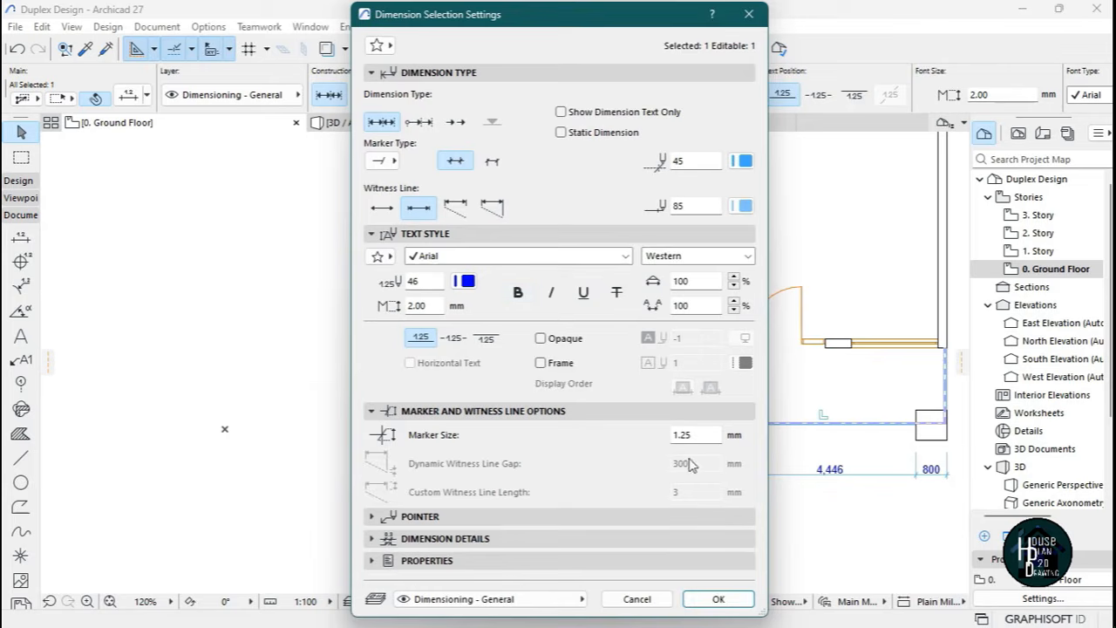
pyautogui.click(717, 598)
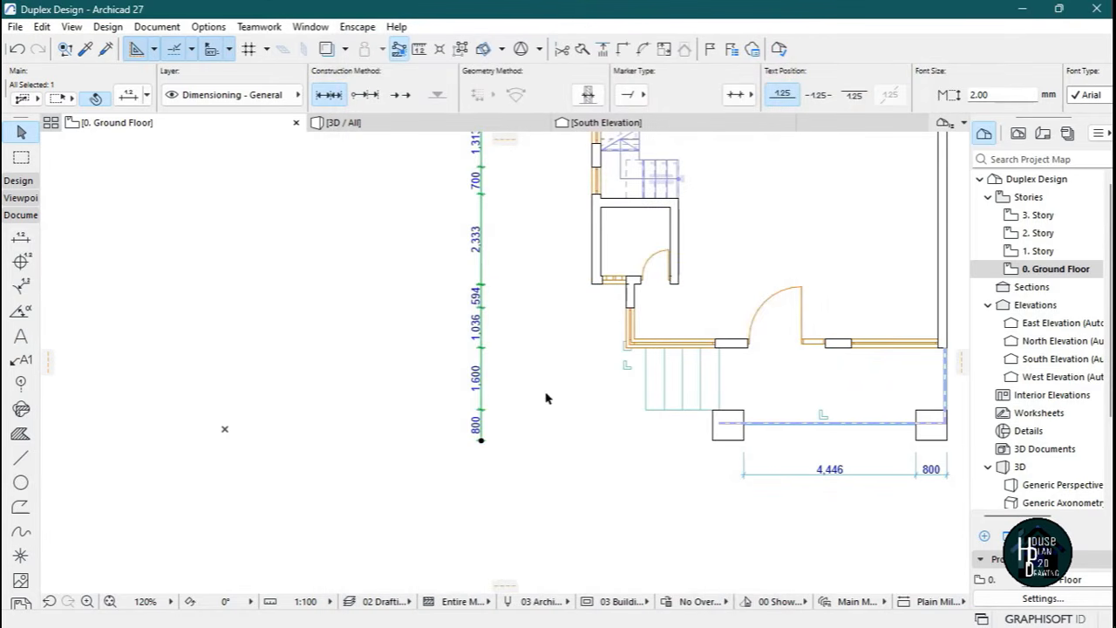
# Examine the west dimension chain with its short witness lines along the facade, and deselect it.
pyautogui.scroll(4, 501, 425)
pyautogui.scroll(-4, 518, 411)
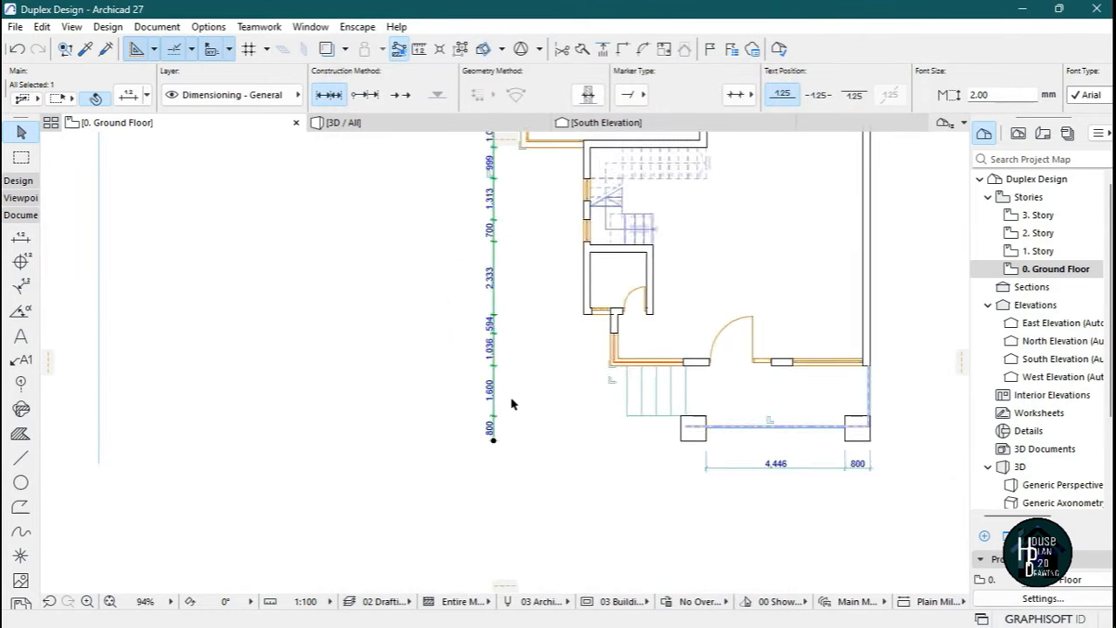
pyautogui.scroll(1, 508, 393)
pyautogui.scroll(2, 523, 444)
pyautogui.scroll(-1, 386, 393)
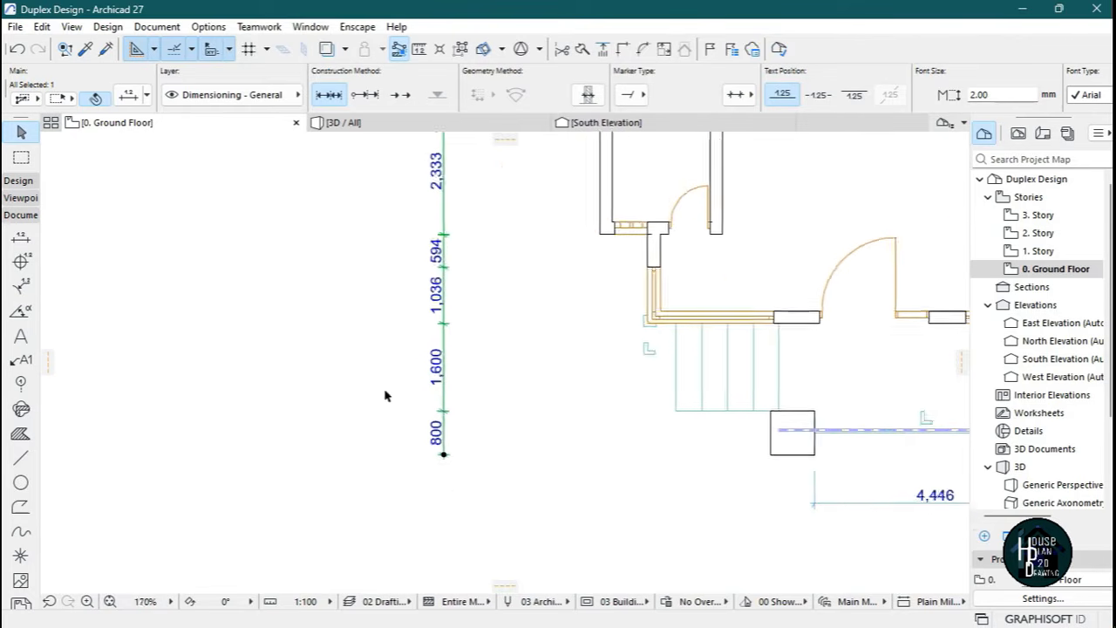
pyautogui.scroll(3, 624, 384)
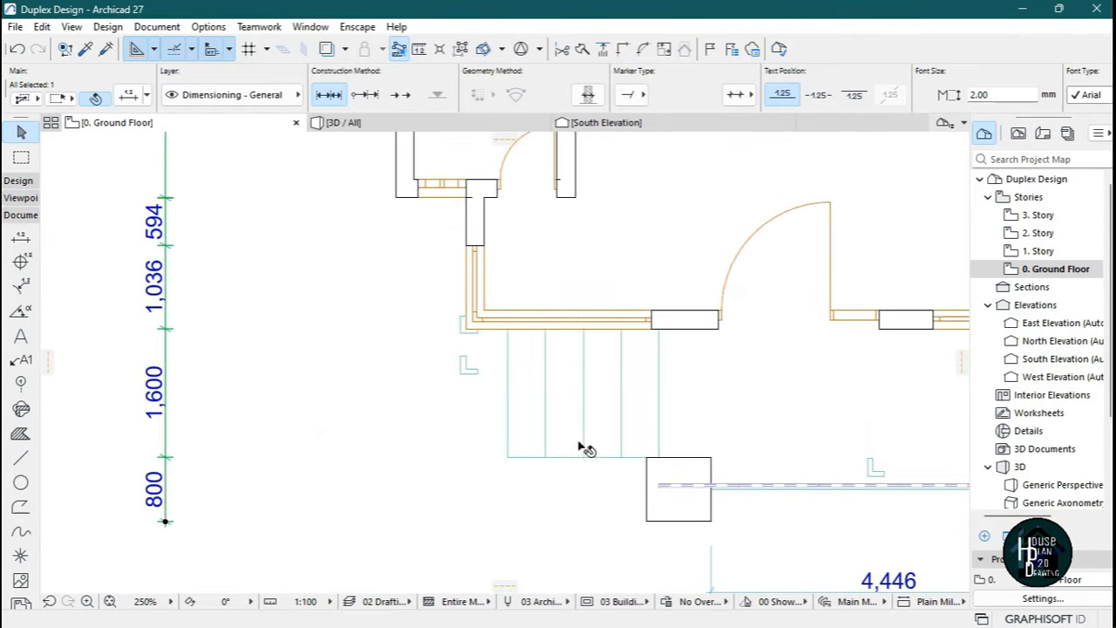
pyautogui.scroll(-8, 610, 449)
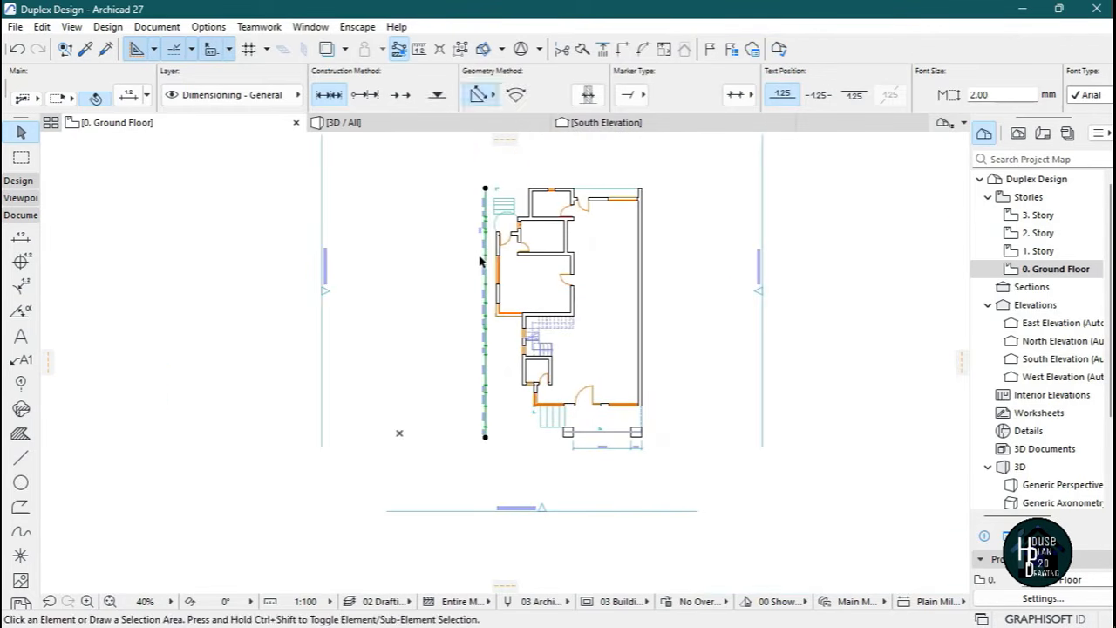
pyautogui.press('Escape')
# Set the Dimension tool's default witness lines to the same short style centred on the dimension line.
pyautogui.scroll(8, 486, 296)
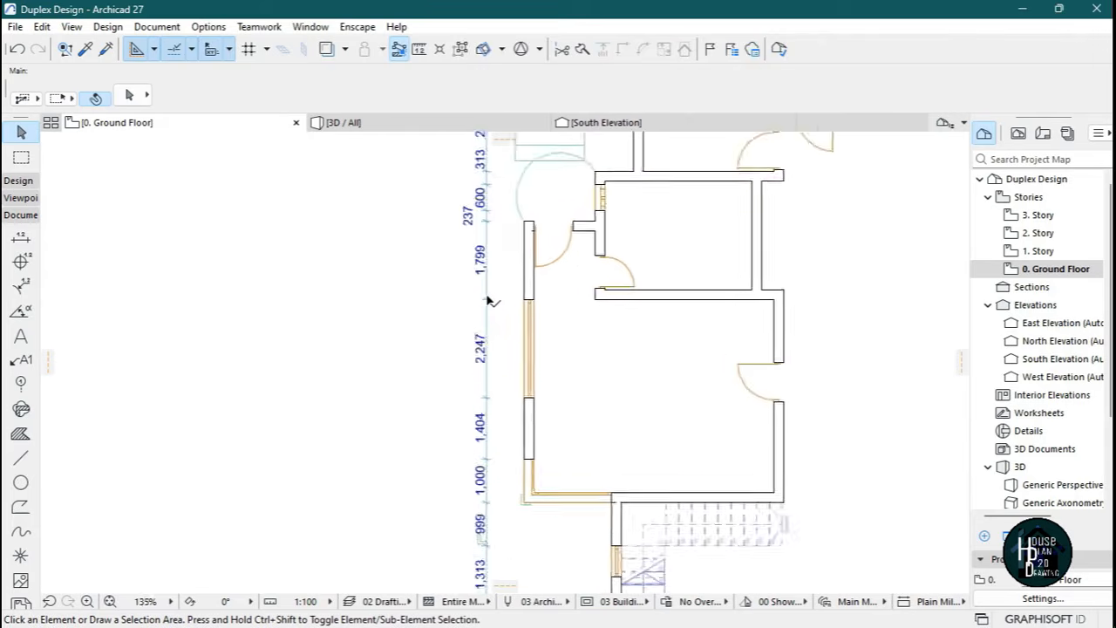
pyautogui.click(21, 237)
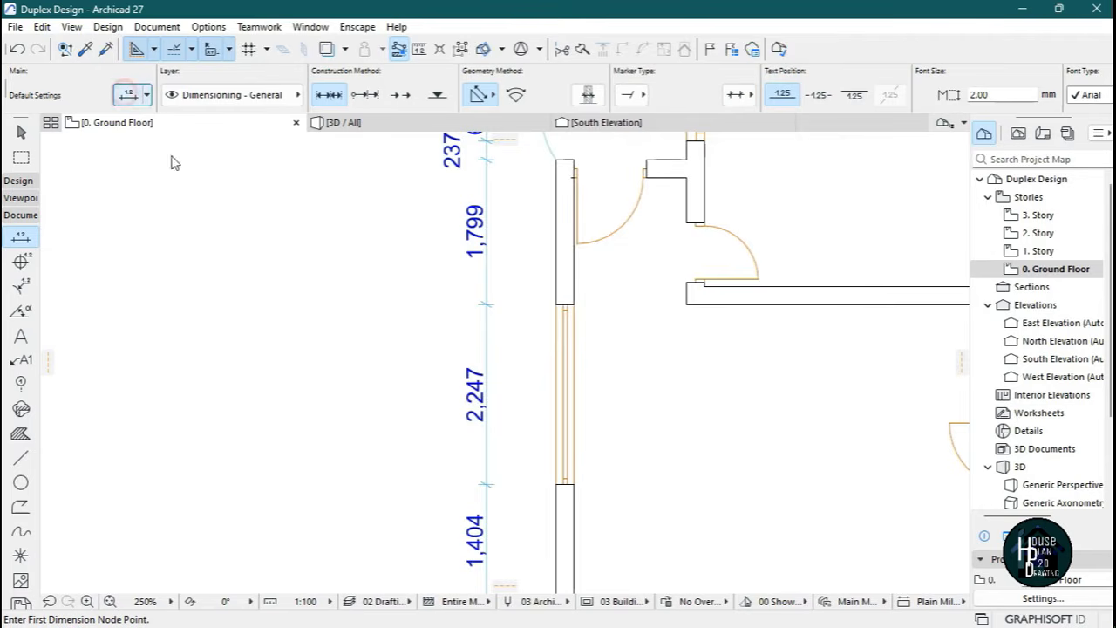
pyautogui.hotkey('ctrl', 't')
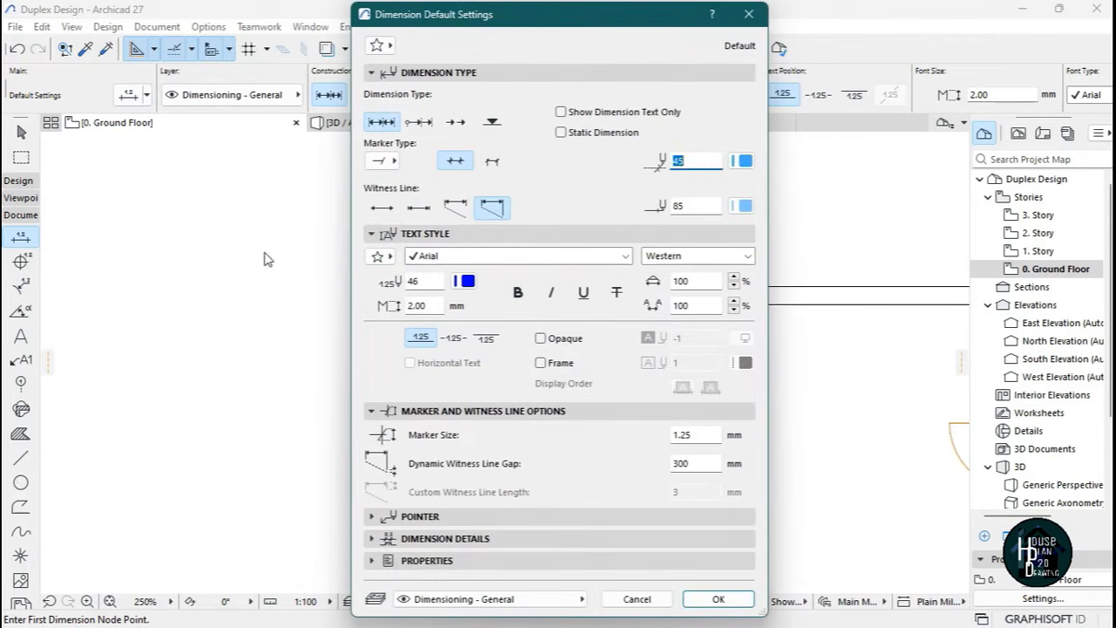
pyautogui.click(418, 207)
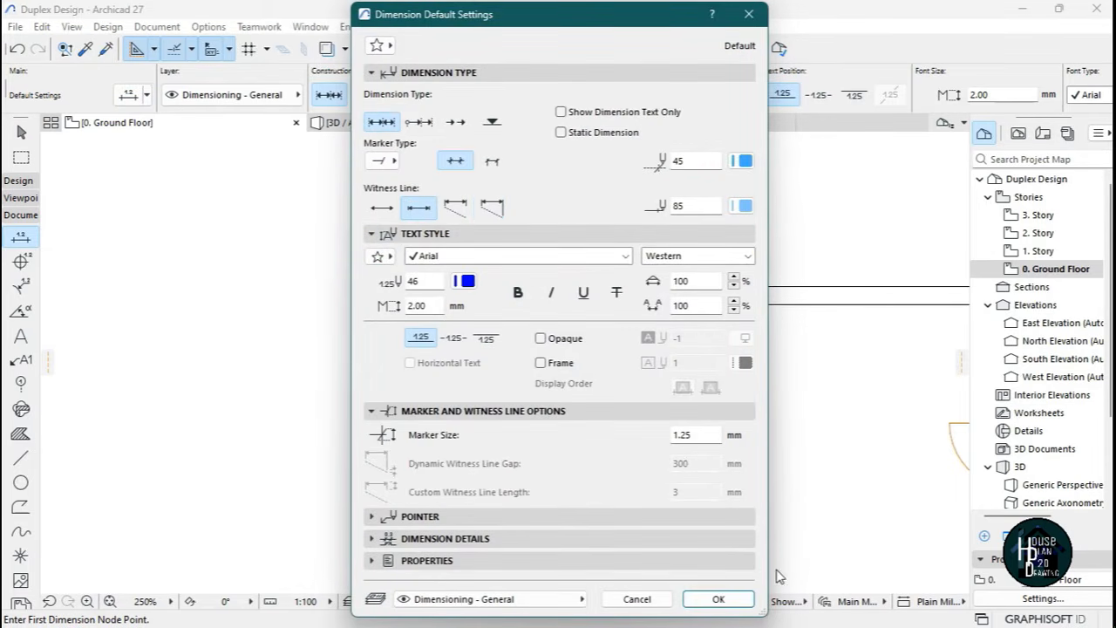
pyautogui.click(717, 599)
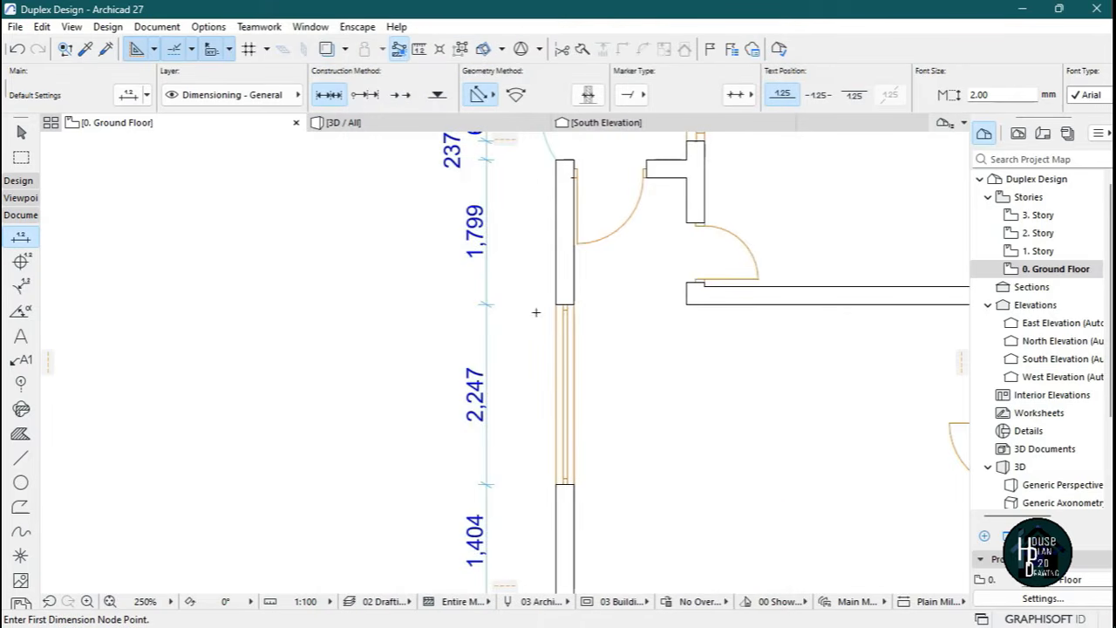
# Add an overall west-side dimension from the front entrance column to the rear of the house, outside the segment chain.
pyautogui.scroll(-8, 535, 316)
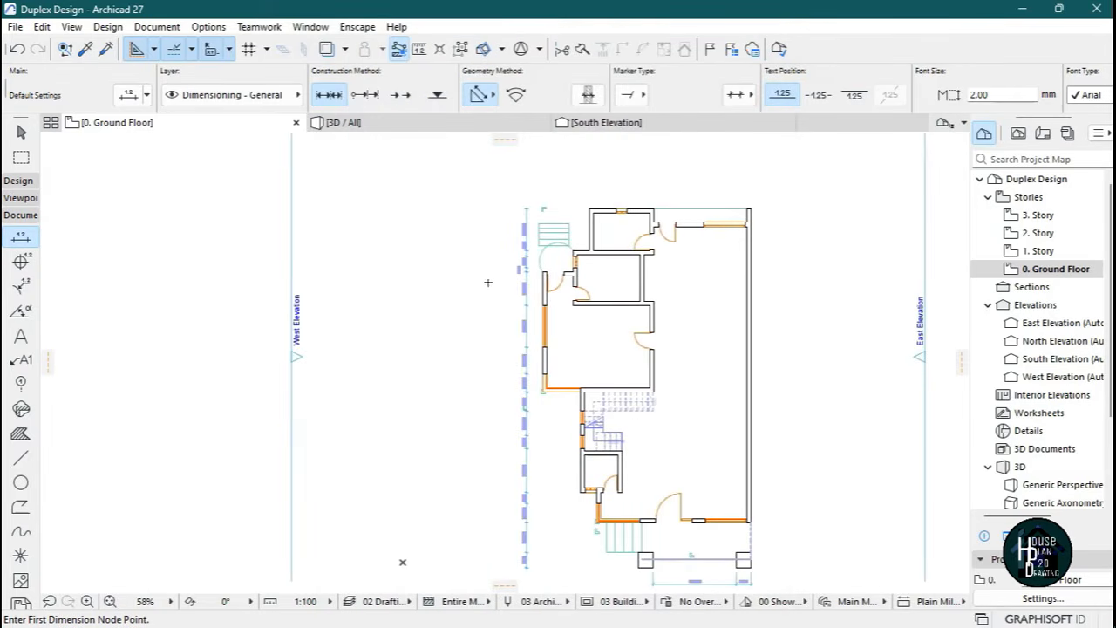
pyautogui.scroll(-1, 519, 385)
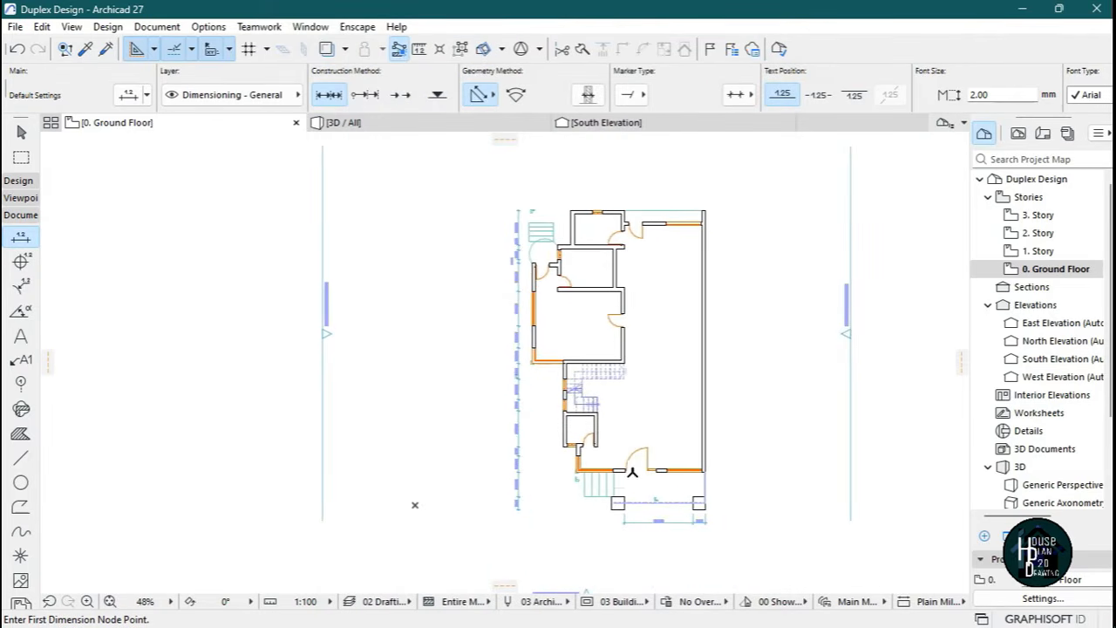
pyautogui.scroll(10, 616, 539)
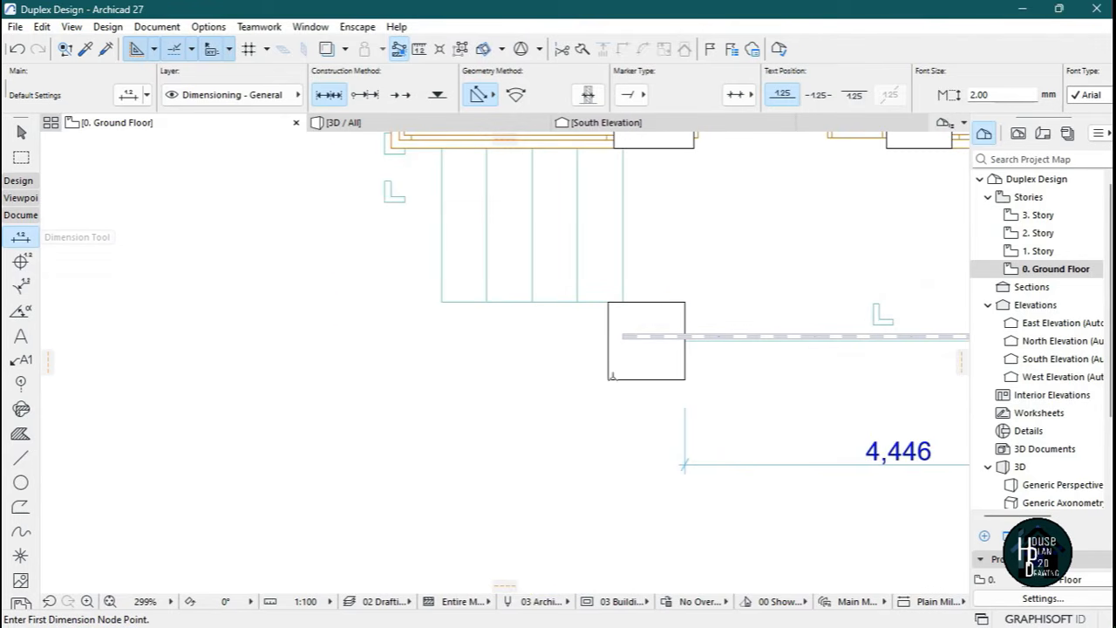
pyautogui.click(608, 378)
pyautogui.scroll(-12, 501, 504)
pyautogui.scroll(8, 503, 231)
pyautogui.scroll(-6, 523, 291)
pyautogui.scroll(4, 497, 470)
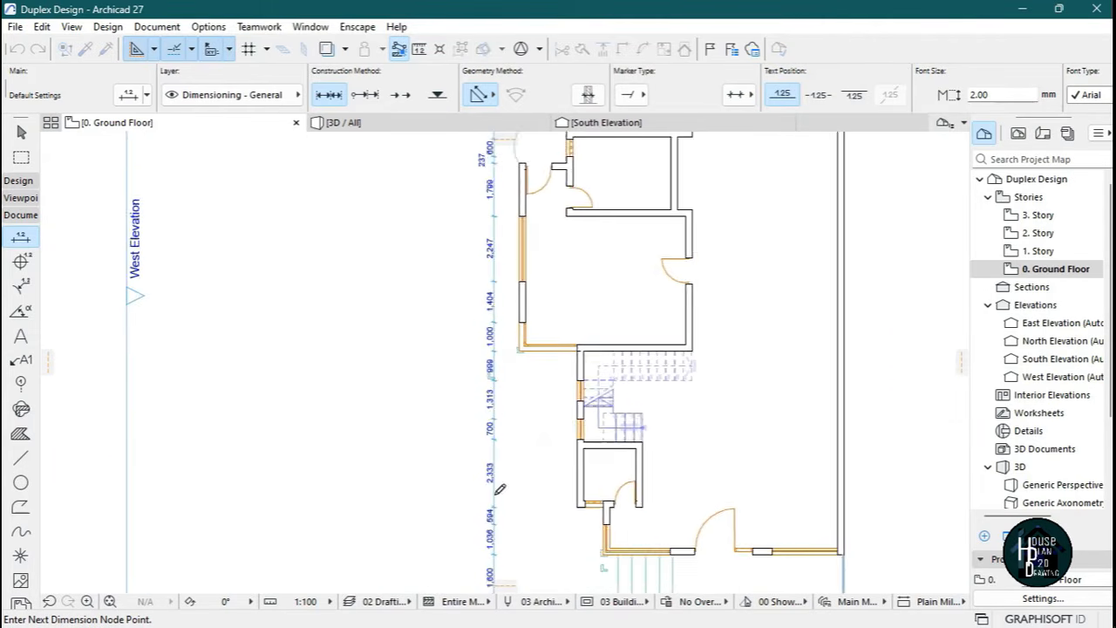
pyautogui.scroll(2, 499, 489)
pyautogui.rightClick(440, 293)
pyautogui.click(471, 399)
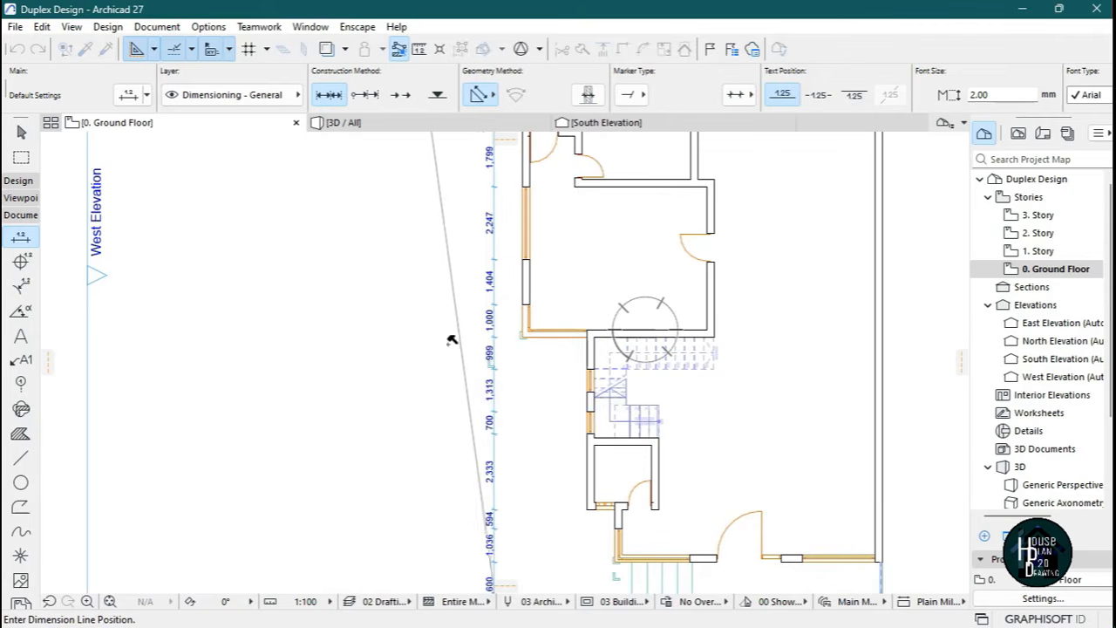
pyautogui.scroll(-2, 465, 323)
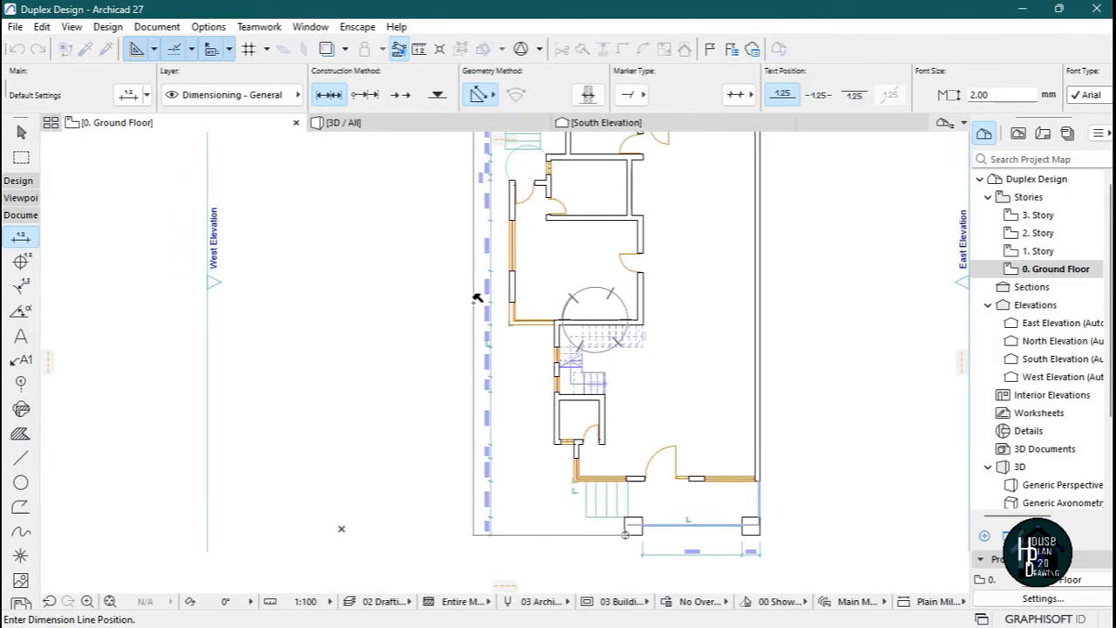
pyautogui.click(479, 314)
pyautogui.scroll(4, 478, 363)
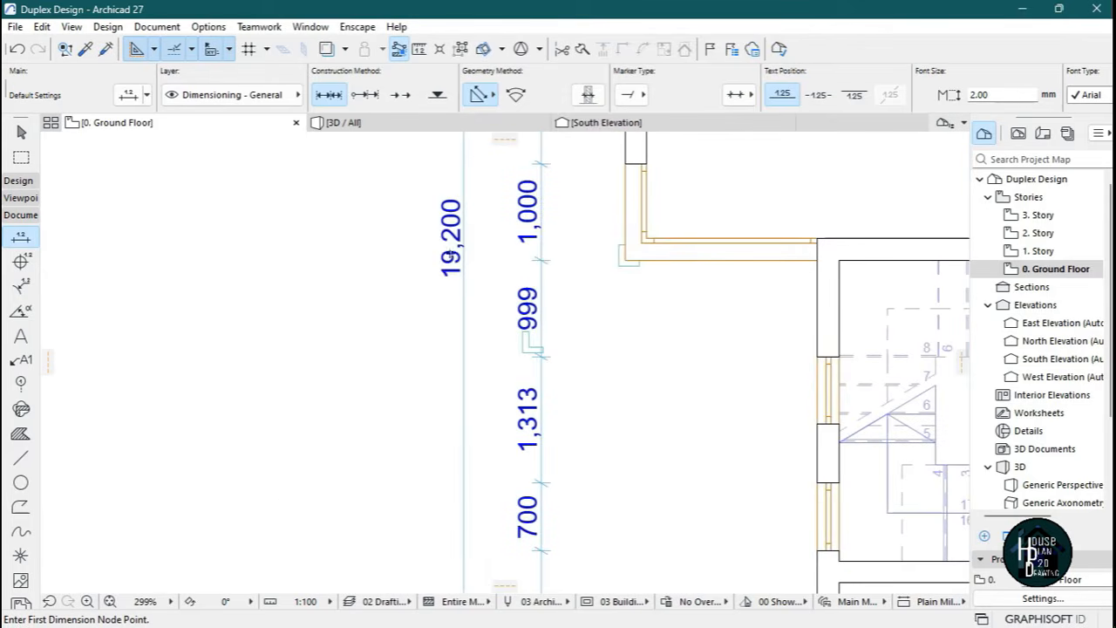
pyautogui.scroll(-8, 471, 219)
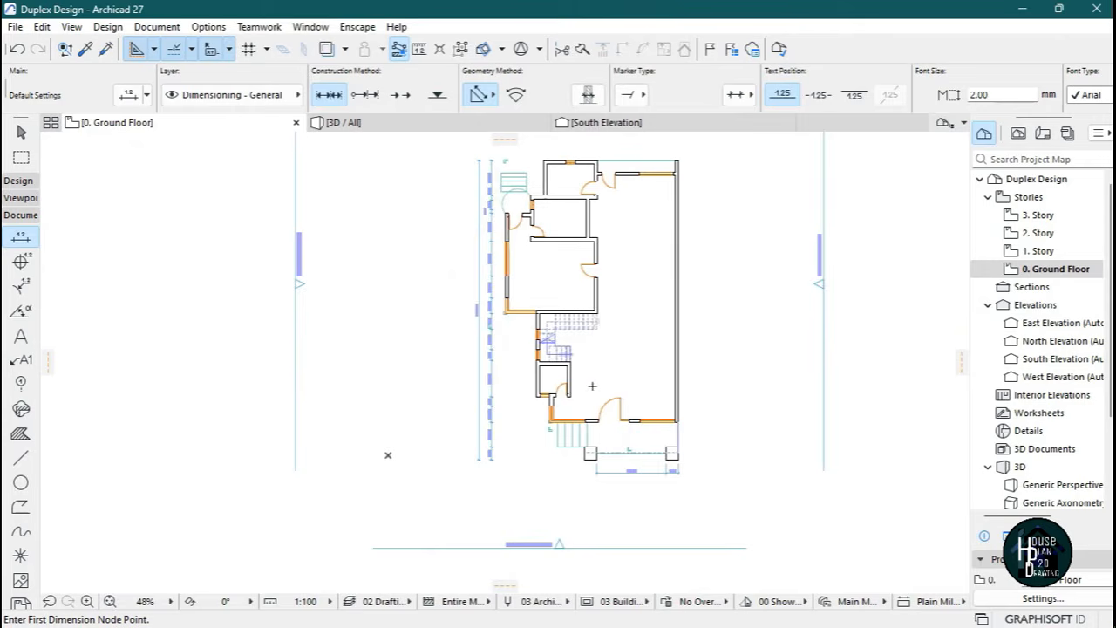
pyautogui.scroll(2, 582, 397)
pyautogui.press('Escape')
# Pick up the overall dimension's settings and dimension the interior width of the west room just behind the stairs, along its south wall.
pyautogui.scroll(-3, 531, 390)
pyautogui.scroll(3, 582, 264)
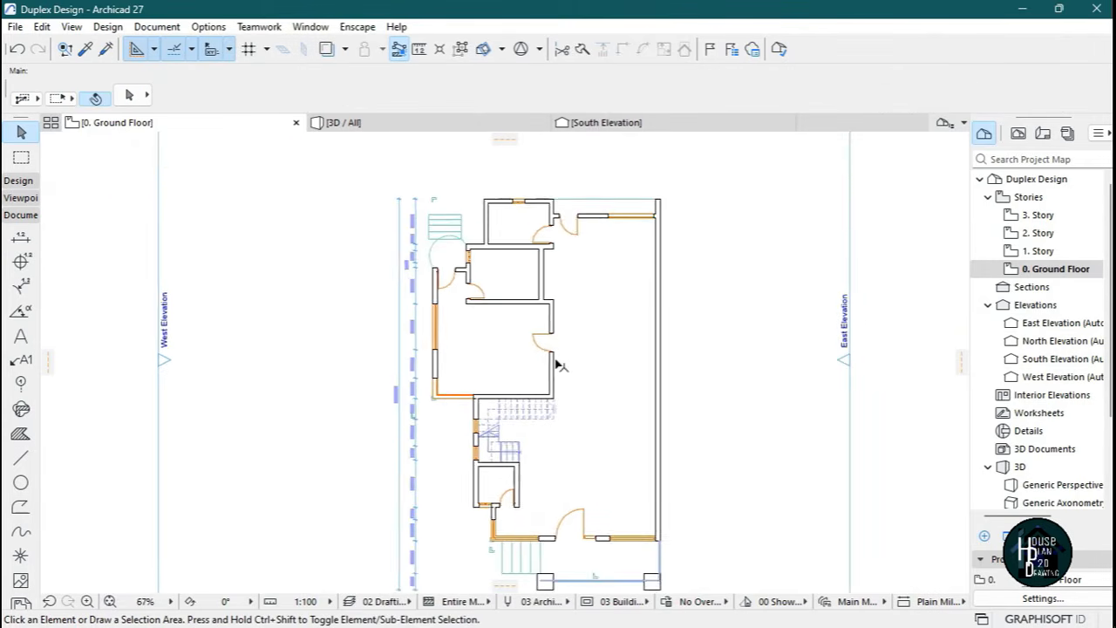
pyautogui.scroll(1, 559, 365)
pyautogui.scroll(4, 428, 356)
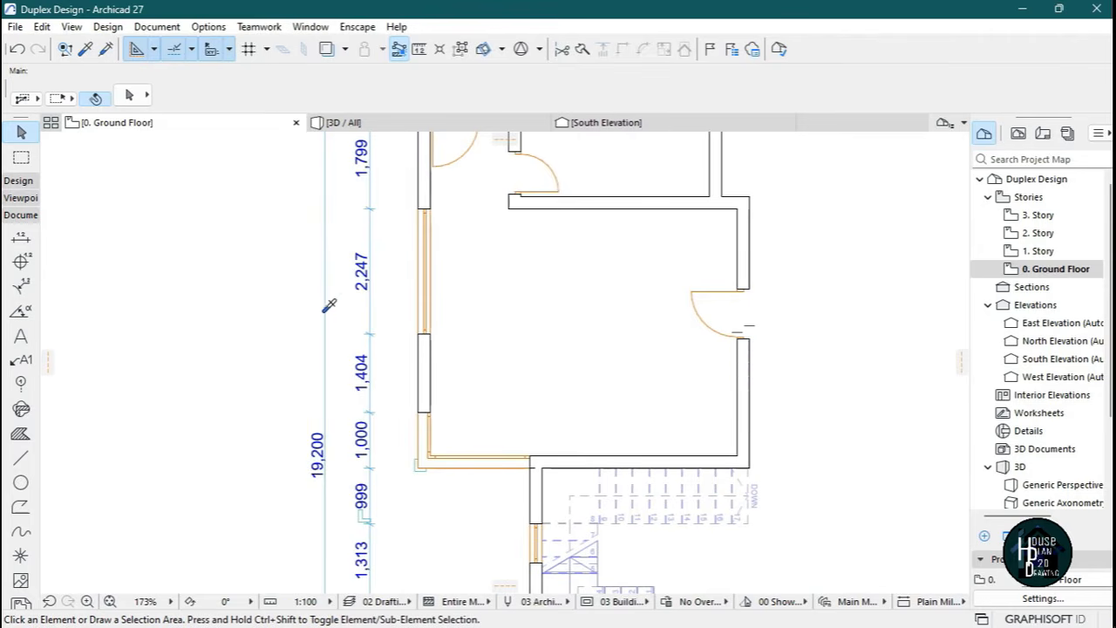
pyautogui.keyDown('alt'); pyautogui.click(330, 305); pyautogui.keyUp('alt')
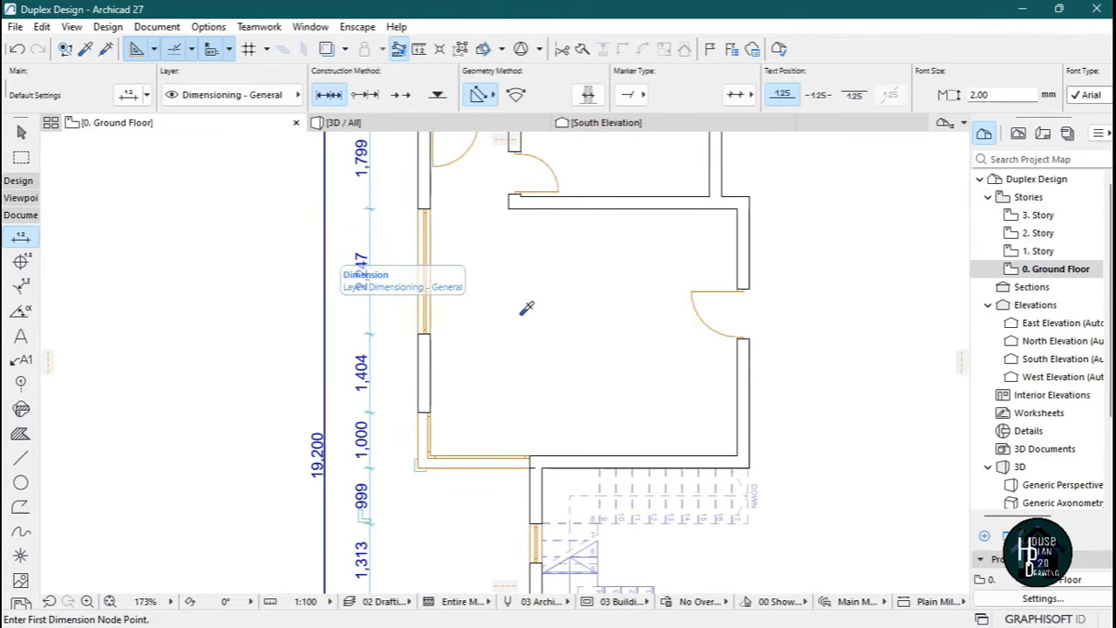
pyautogui.scroll(3, 616, 363)
pyautogui.click(322, 466)
pyautogui.click(851, 466)
pyautogui.rightClick(565, 321)
pyautogui.click(610, 436)
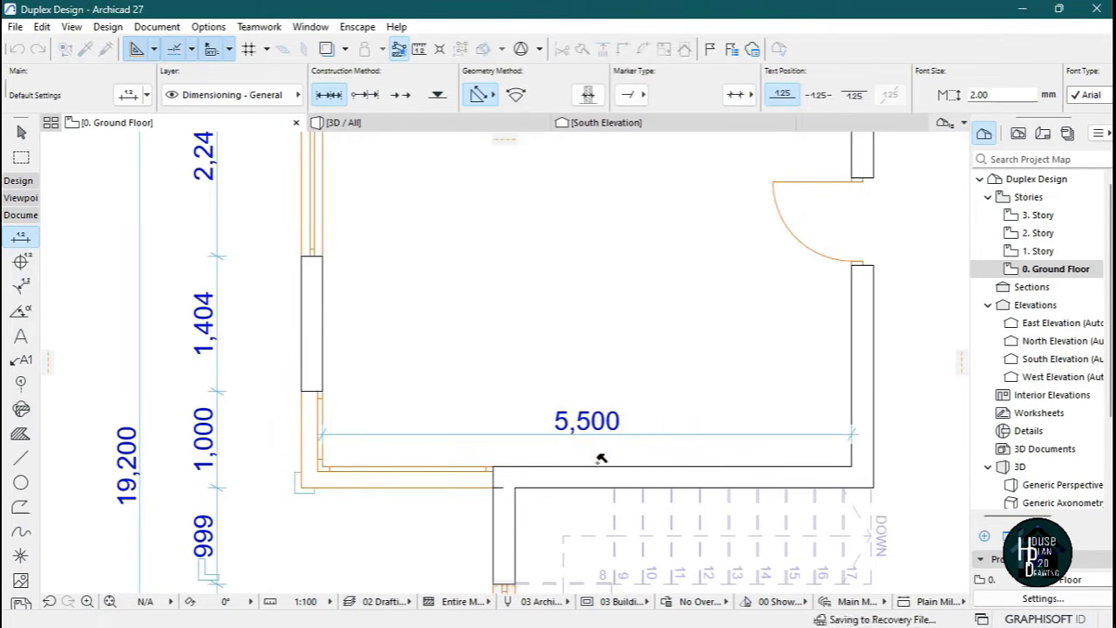
pyautogui.click(586, 433)
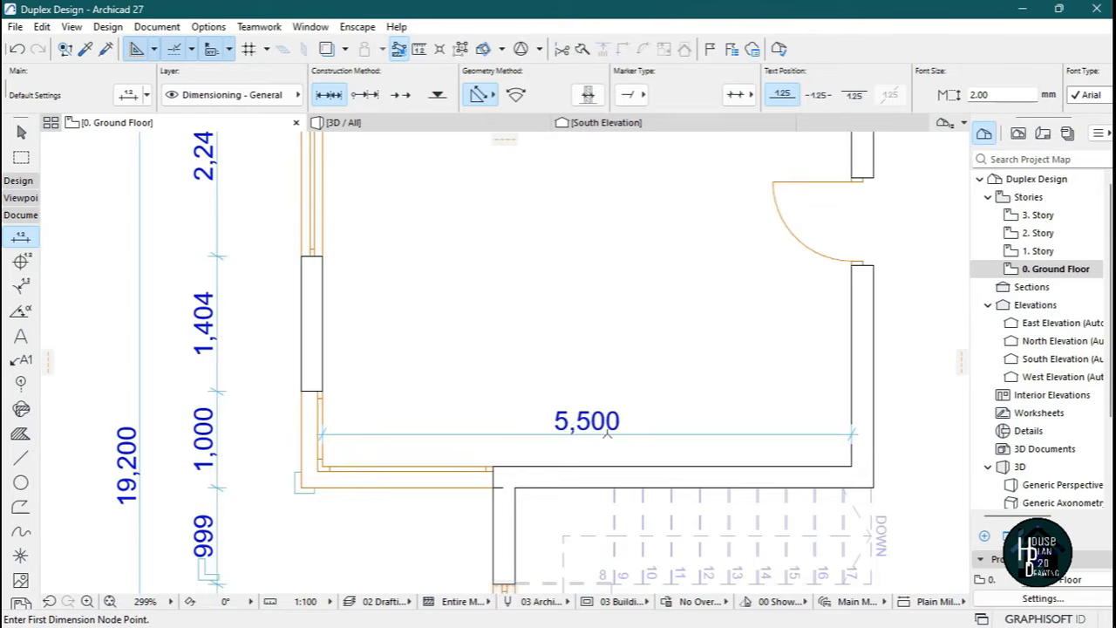
# Dimension the same room's interior depth between its north and south walls, placing the line just inside the east wall.
pyautogui.scroll(-5, 563, 416)
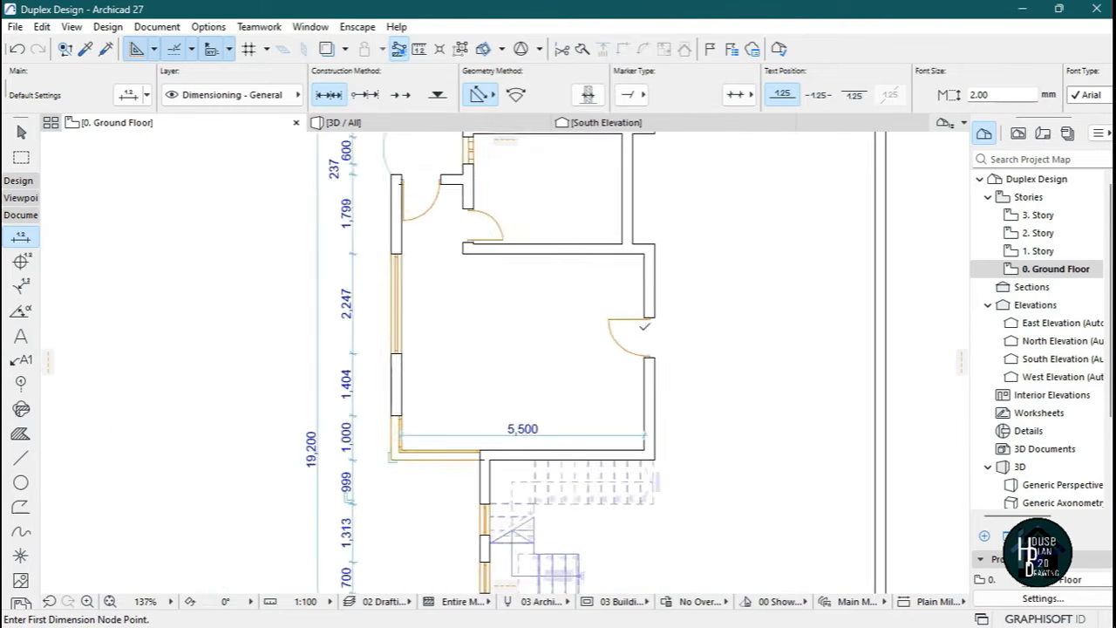
pyautogui.scroll(4, 644, 345)
pyautogui.click(644, 253)
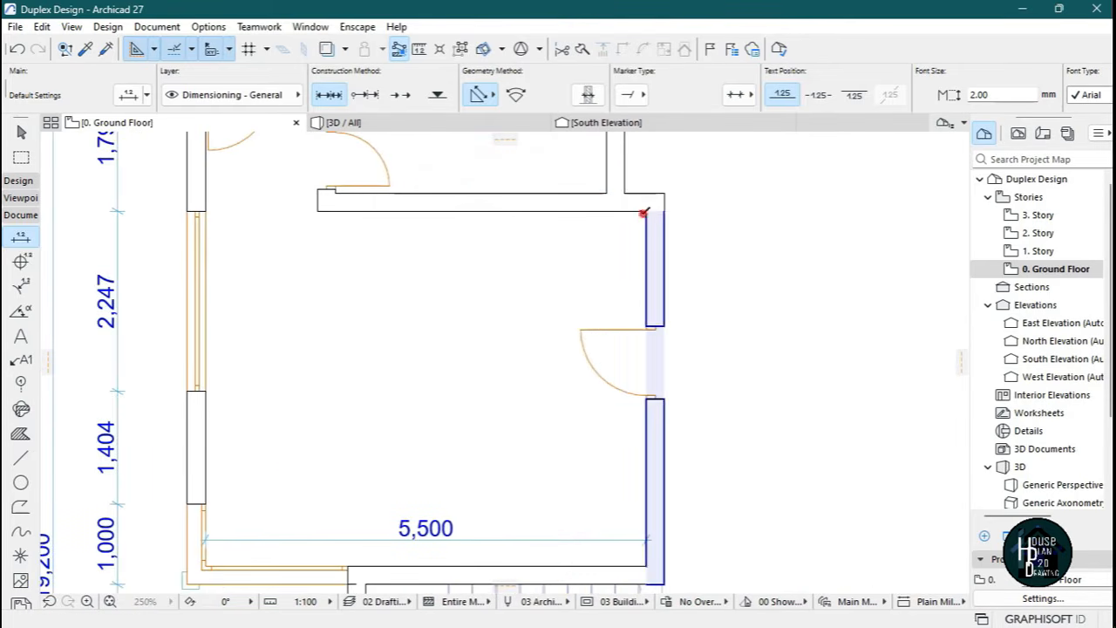
pyautogui.click(646, 561)
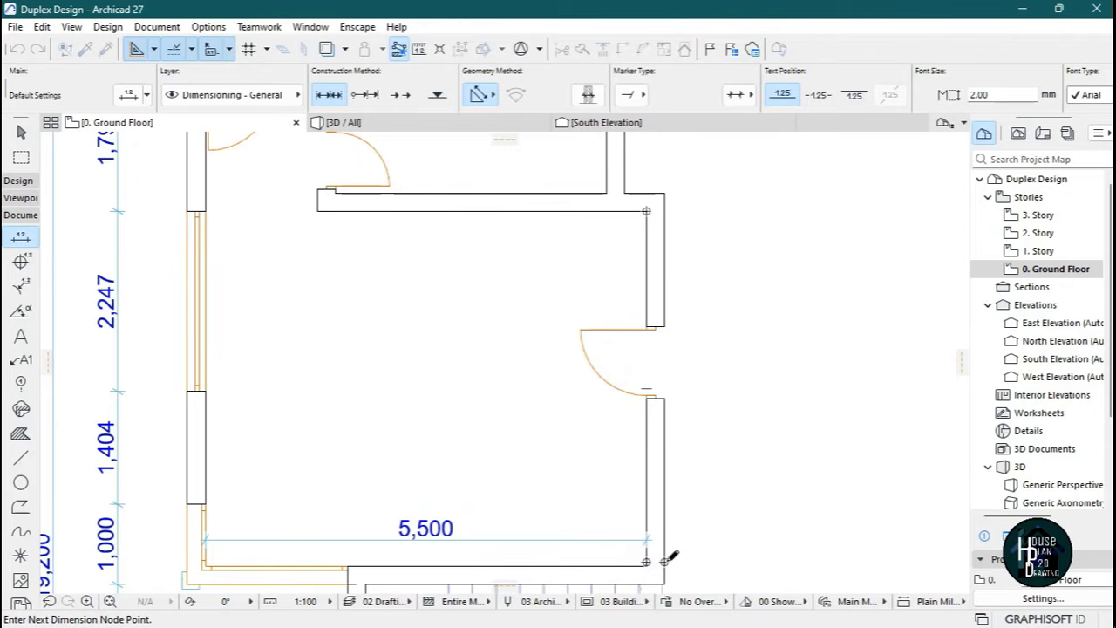
pyautogui.scroll(-2, 605, 340)
pyautogui.scroll(6, 598, 454)
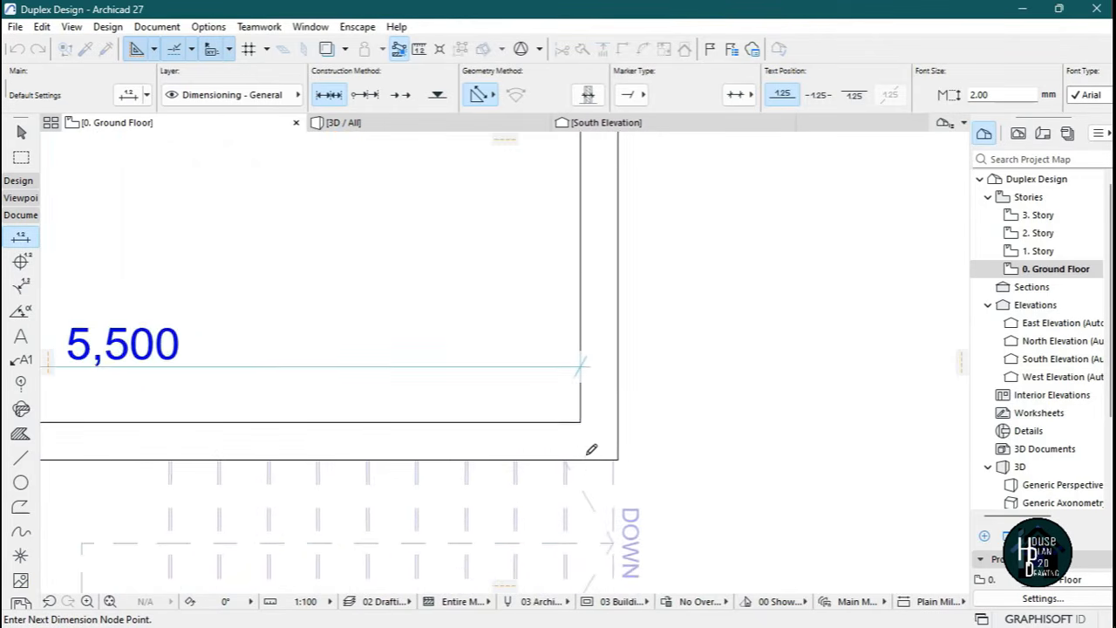
pyautogui.scroll(1, 610, 436)
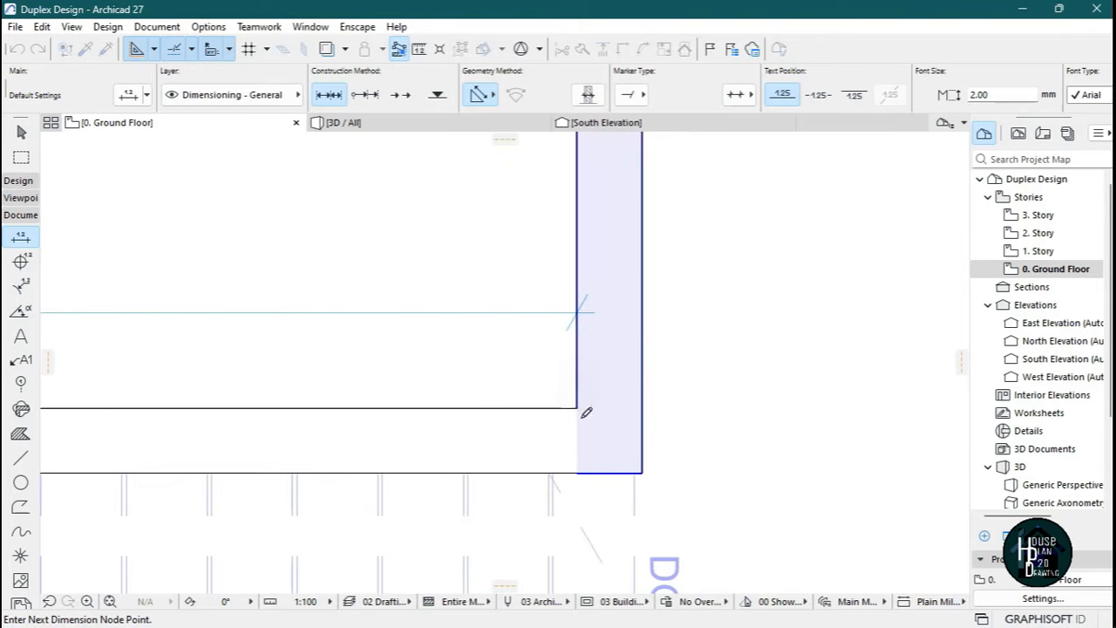
pyautogui.scroll(-5, 590, 483)
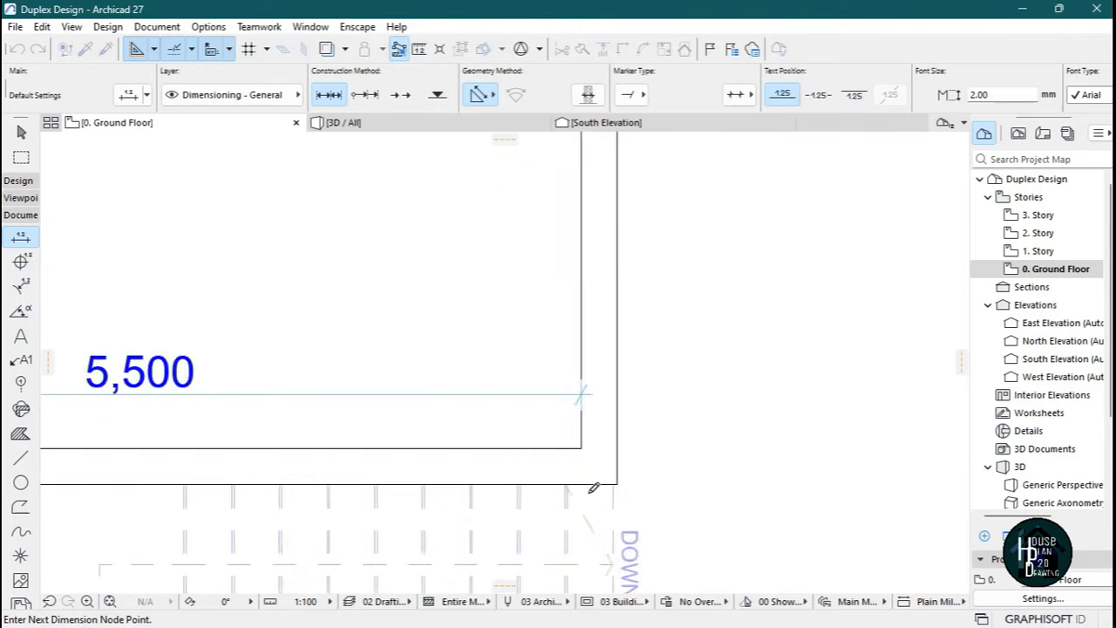
pyautogui.scroll(-3, 580, 397)
pyautogui.scroll(2, 554, 388)
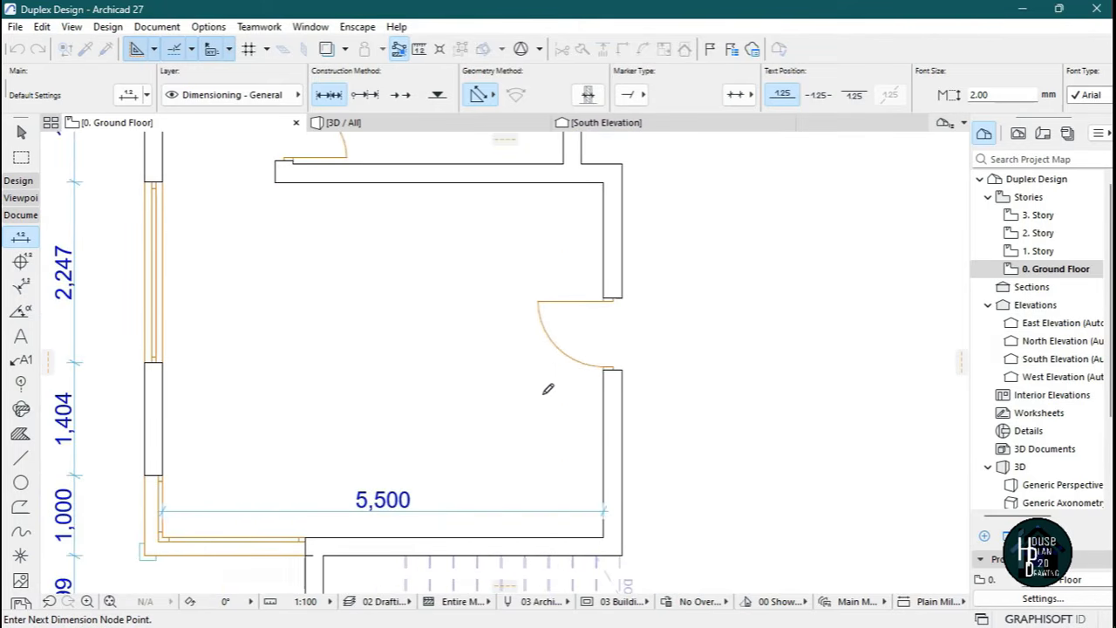
pyautogui.rightClick(529, 393)
pyautogui.click(600, 500)
pyautogui.click(590, 392)
pyautogui.scroll(1, 578, 445)
pyautogui.scroll(3, 593, 372)
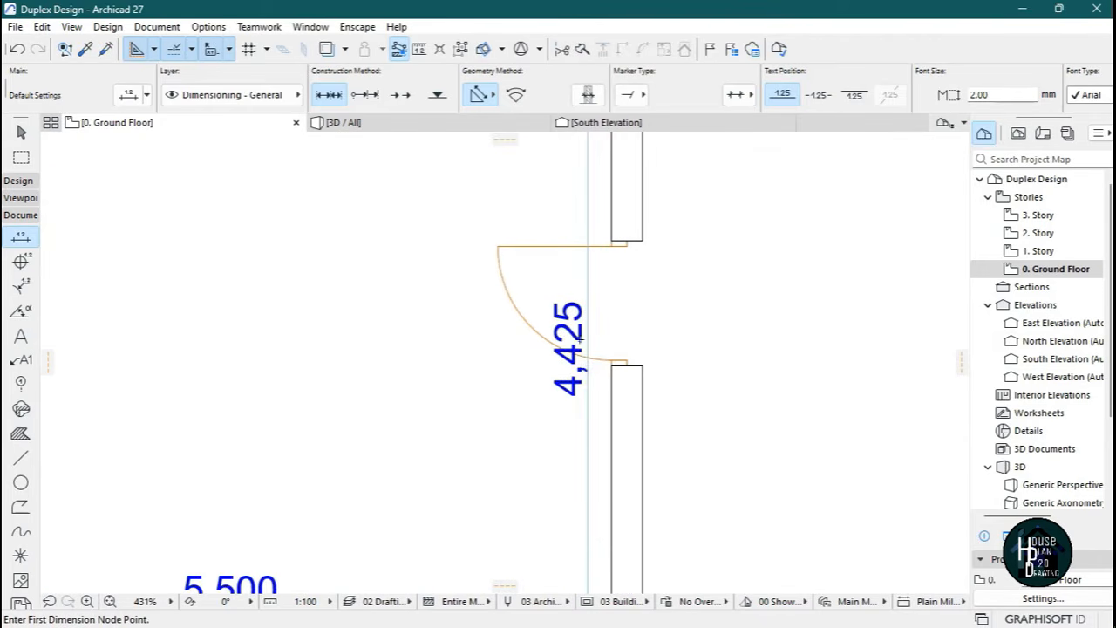
# Dimension the clear width of the long open area between the west room's east wall and the exterior east wall.
pyautogui.scroll(-10, 586, 383)
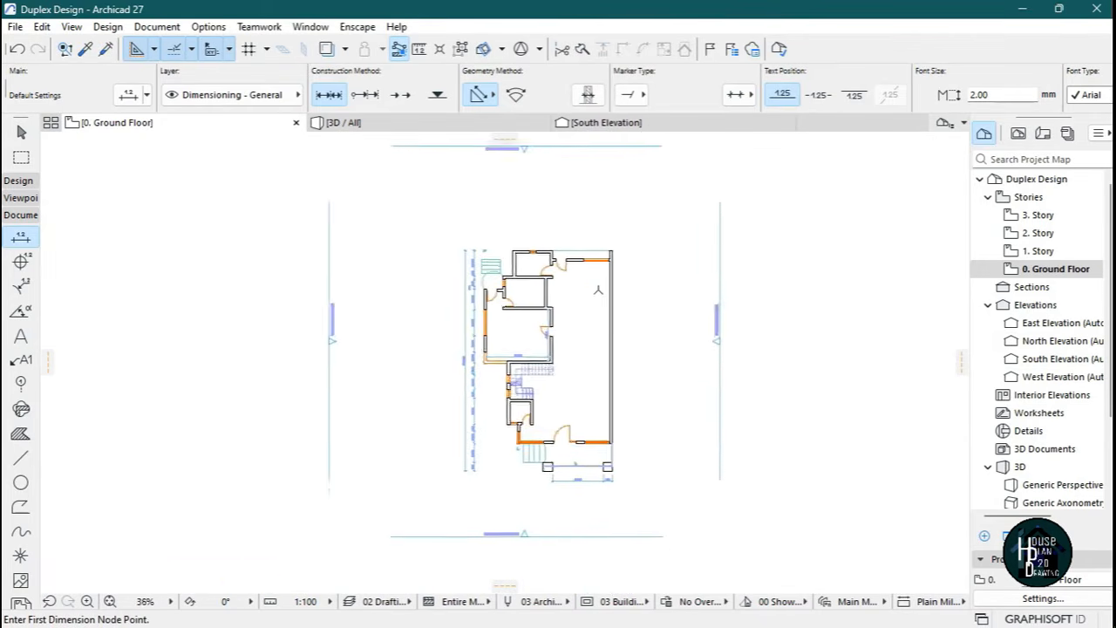
pyautogui.scroll(5, 601, 303)
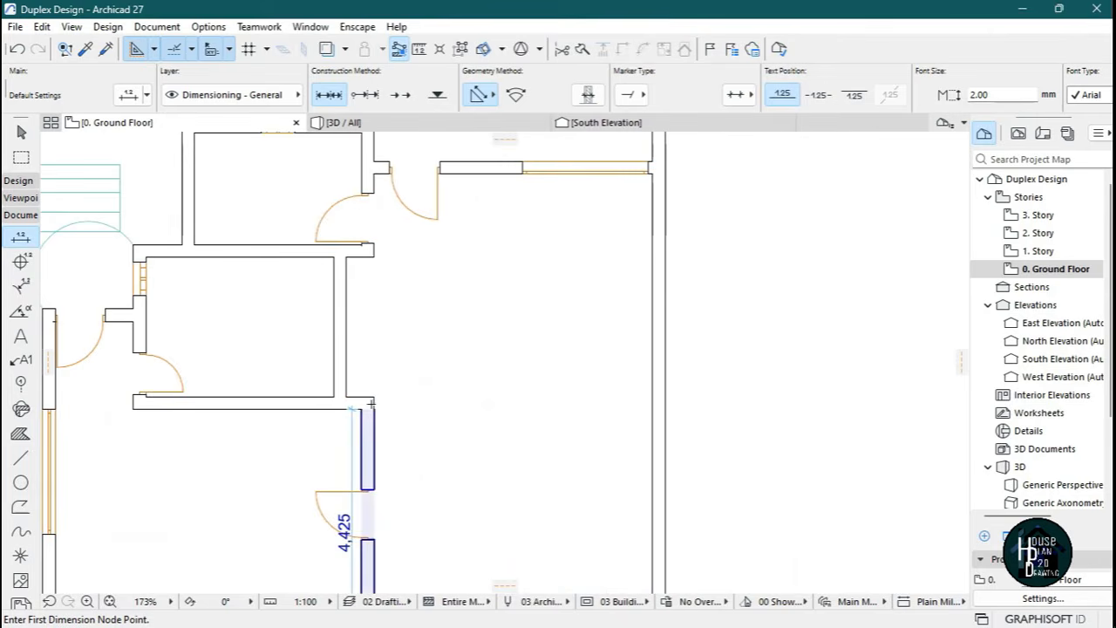
pyautogui.click(375, 397)
pyautogui.click(652, 171)
pyautogui.rightClick(598, 259)
pyautogui.click(633, 364)
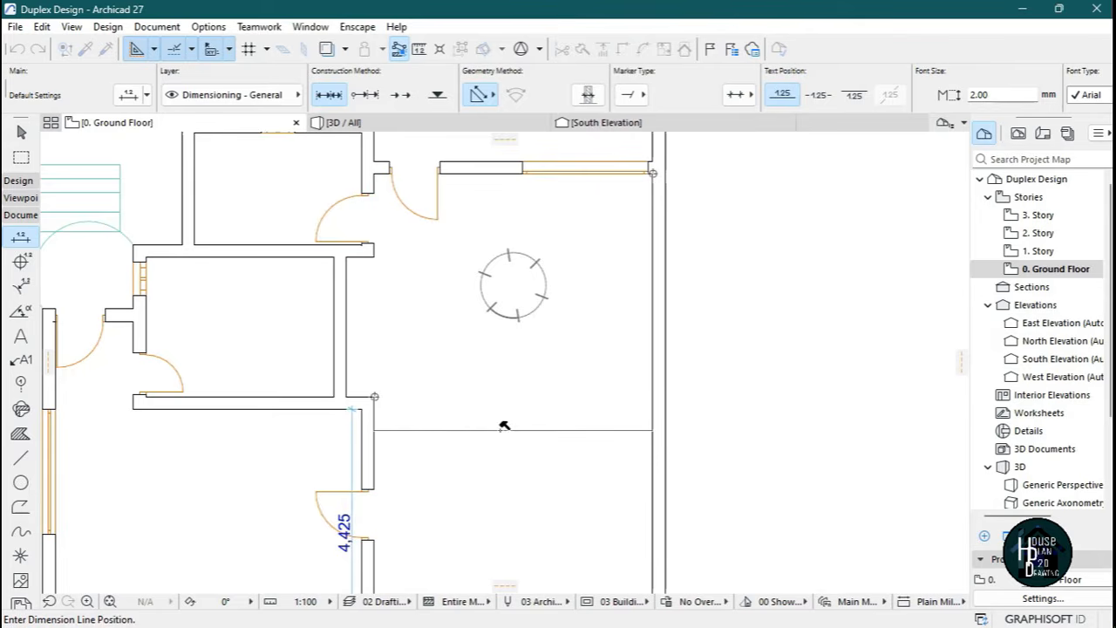
pyautogui.click(509, 430)
# Examine the ground floor plan with its overall and interior dimensions, from the rear rooms to the front entrance.
pyautogui.scroll(-6, 575, 218)
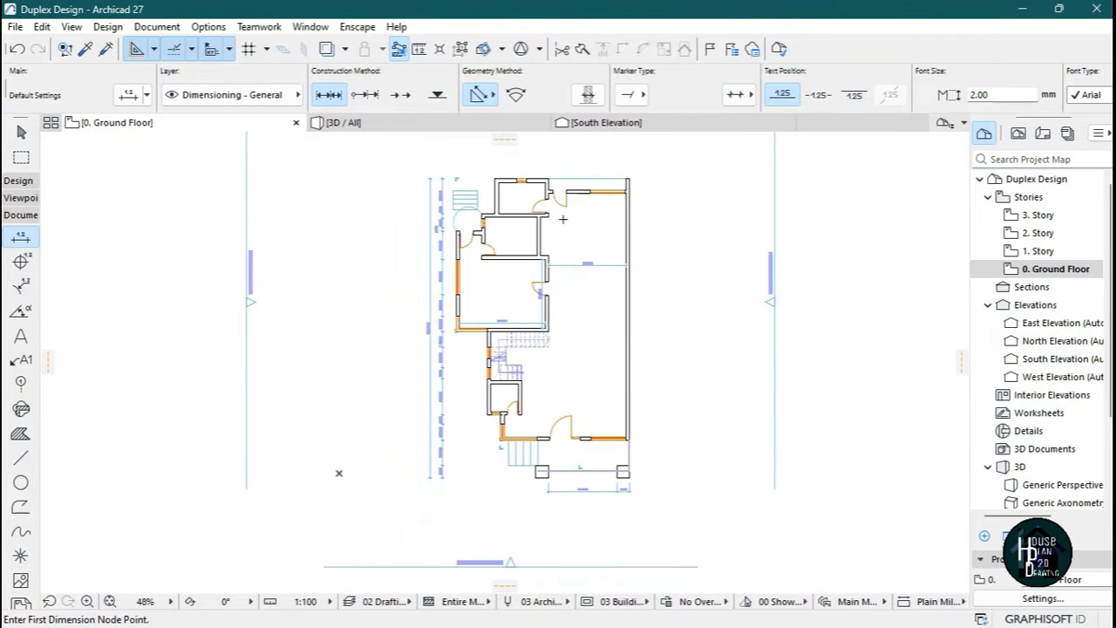
pyautogui.scroll(5, 579, 224)
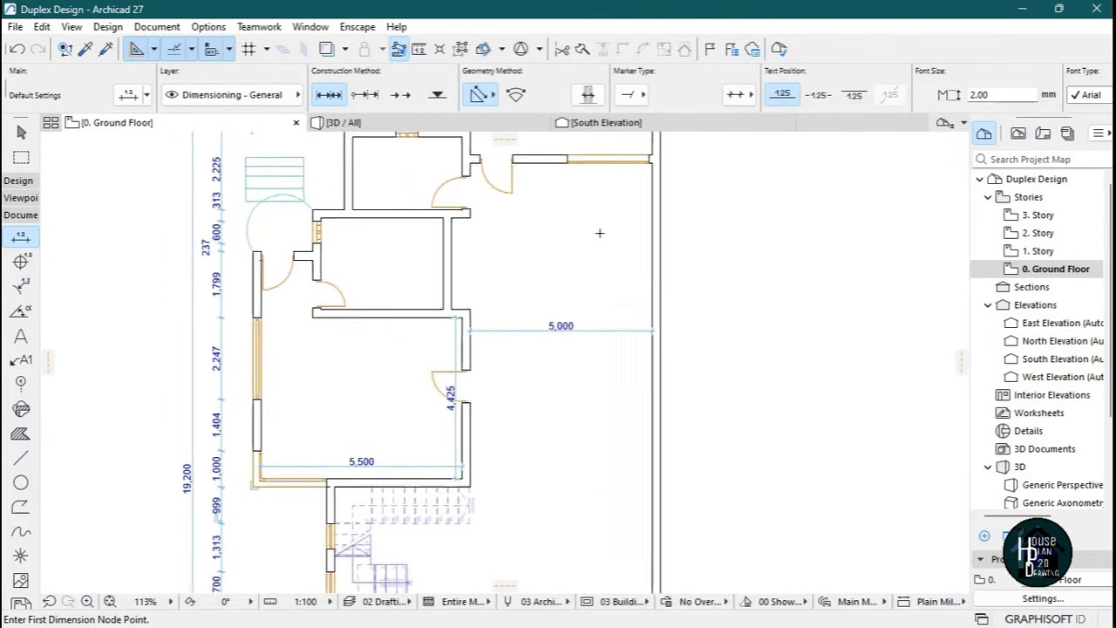
pyautogui.scroll(-1, 593, 245)
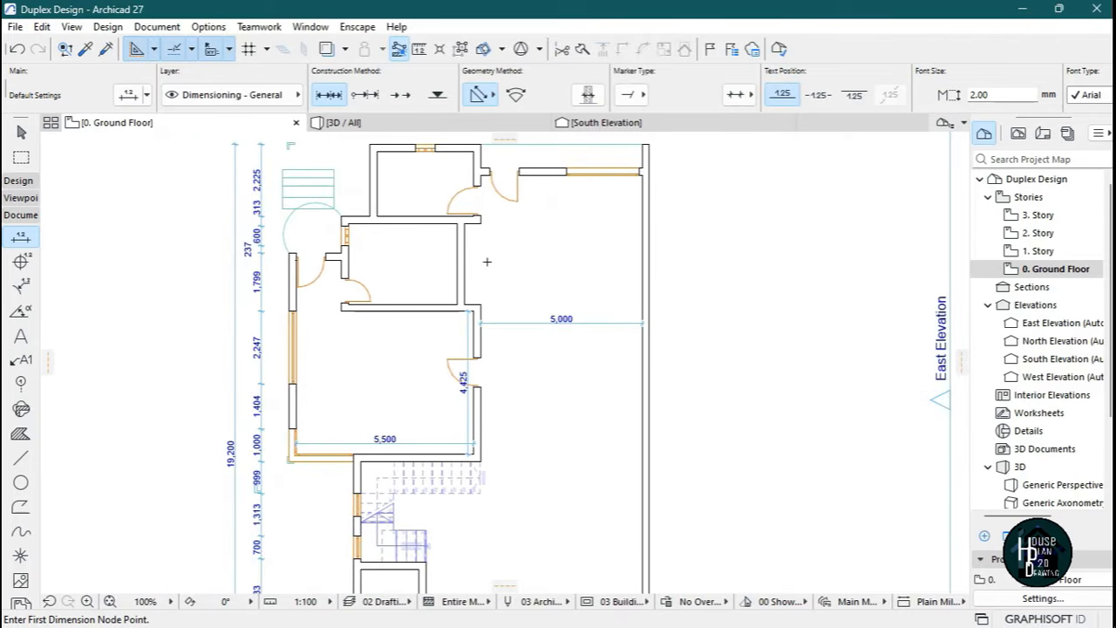
pyautogui.scroll(-4, 493, 220)
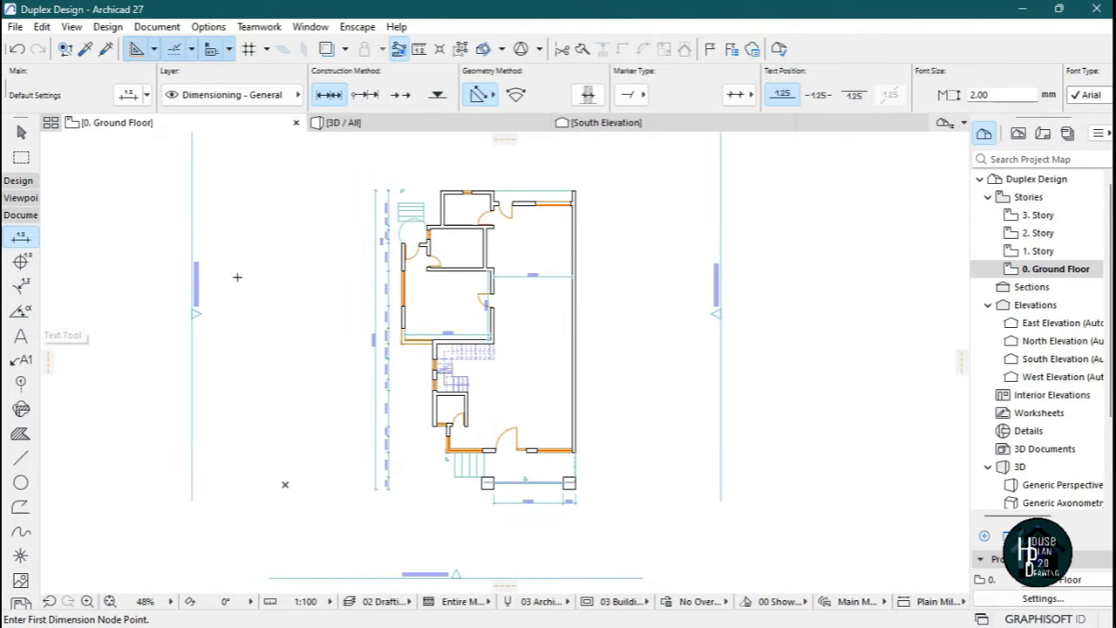
pyautogui.scroll(4, 507, 317)
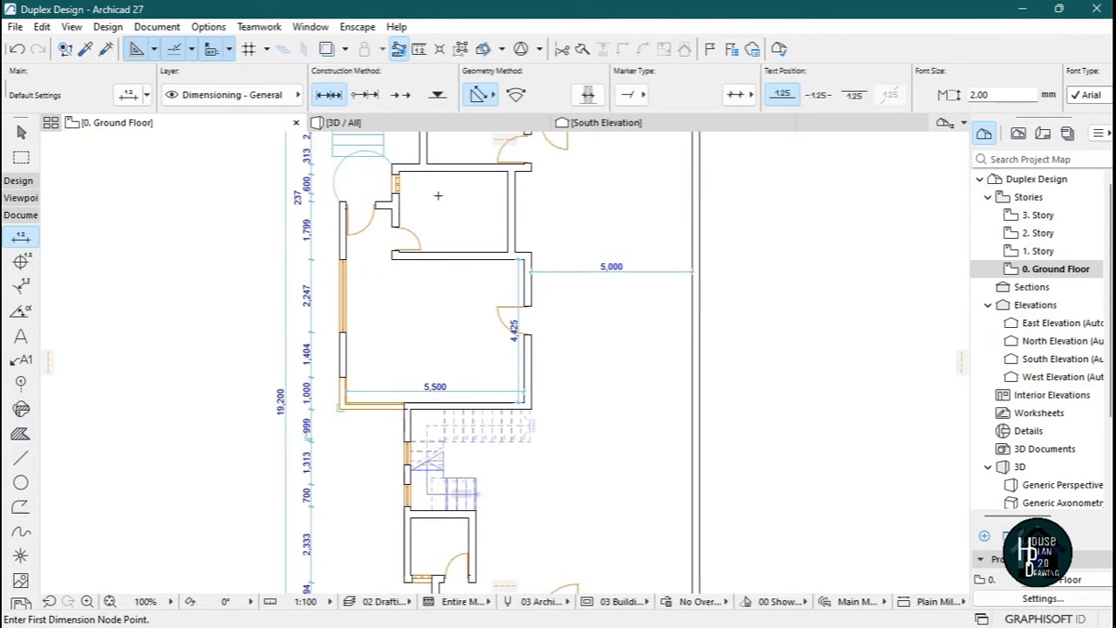
pyautogui.scroll(-4, 524, 210)
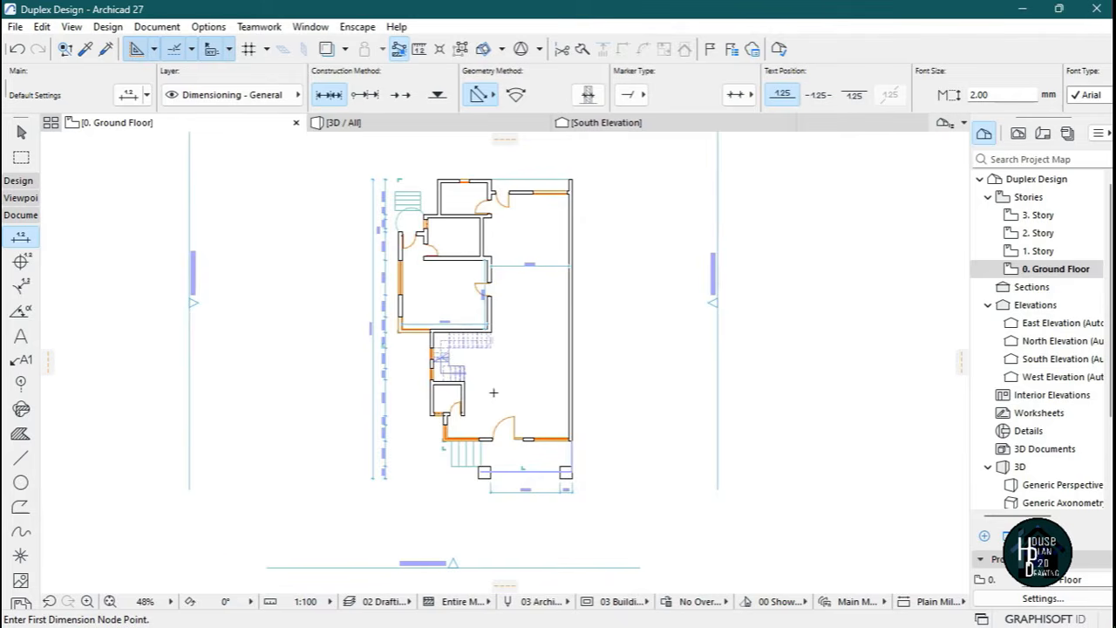
pyautogui.scroll(4, 493, 393)
pyautogui.scroll(-6, 513, 389)
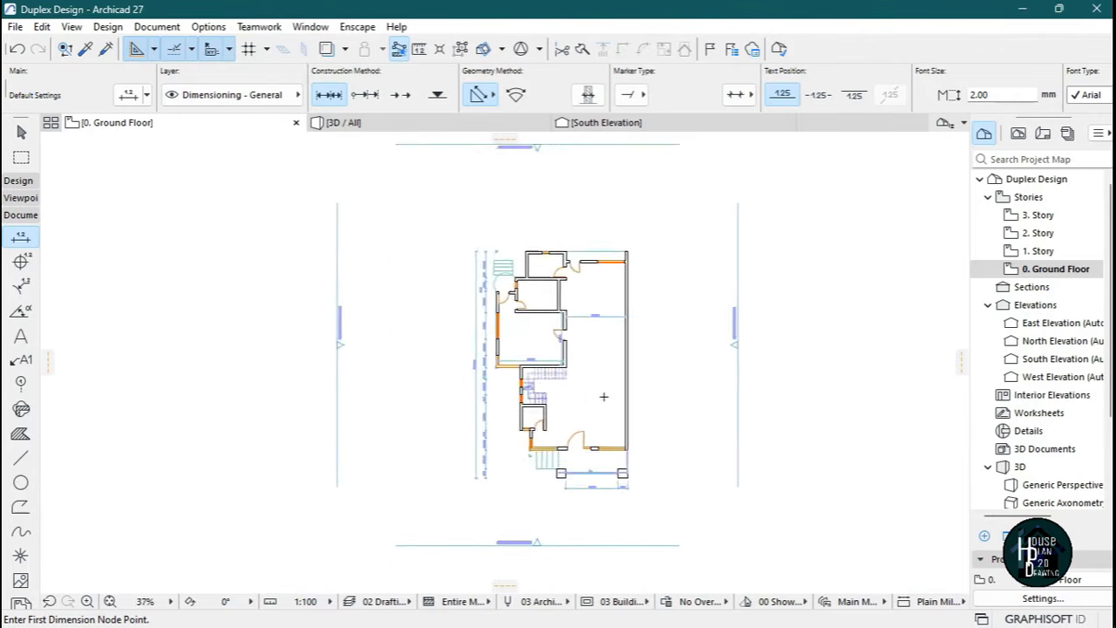
pyautogui.scroll(5, 596, 421)
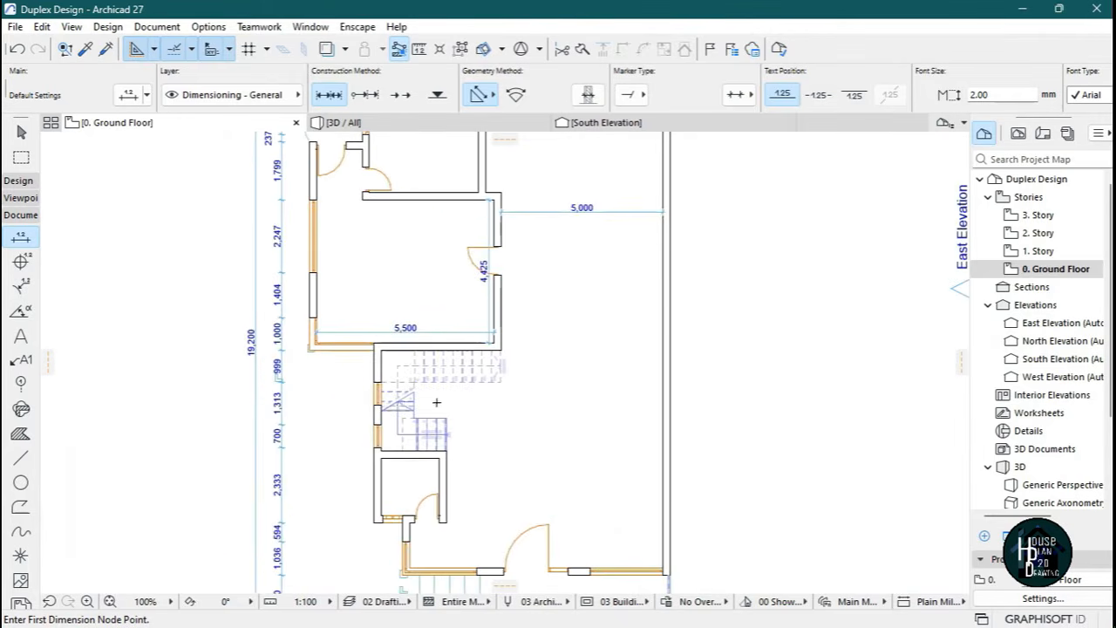
# Place a centred text block reading LIVING ROOM in the open area between the stairs and the exterior east wall.
pyautogui.click(21, 339)
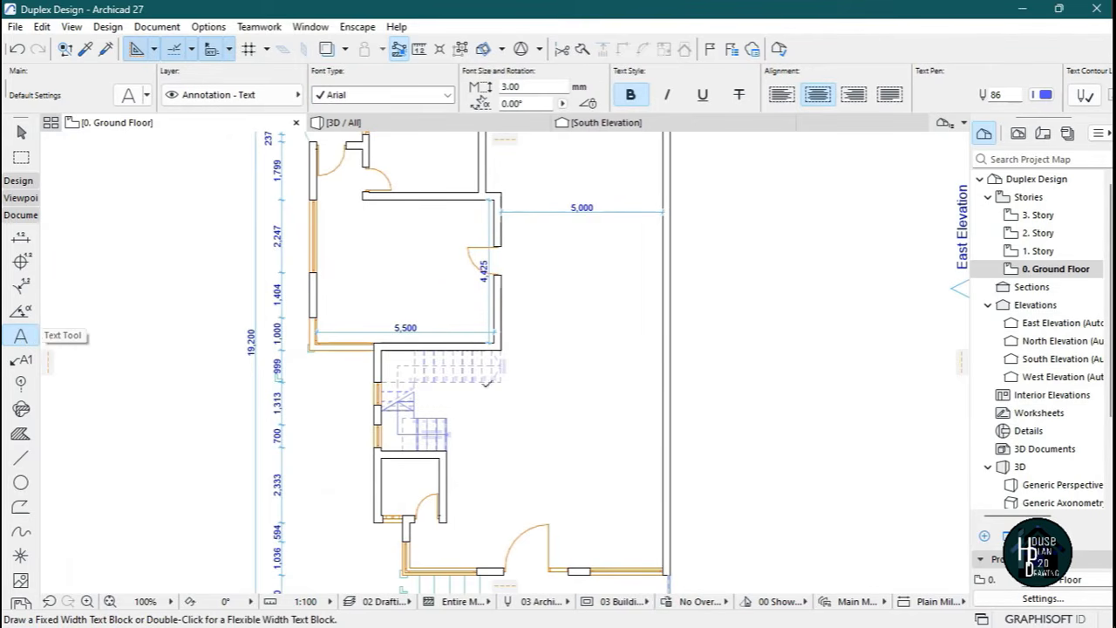
pyautogui.moveTo(518, 478); pyautogui.dragTo(453, 373, button='middle')
pyautogui.scroll(4, 449, 369)
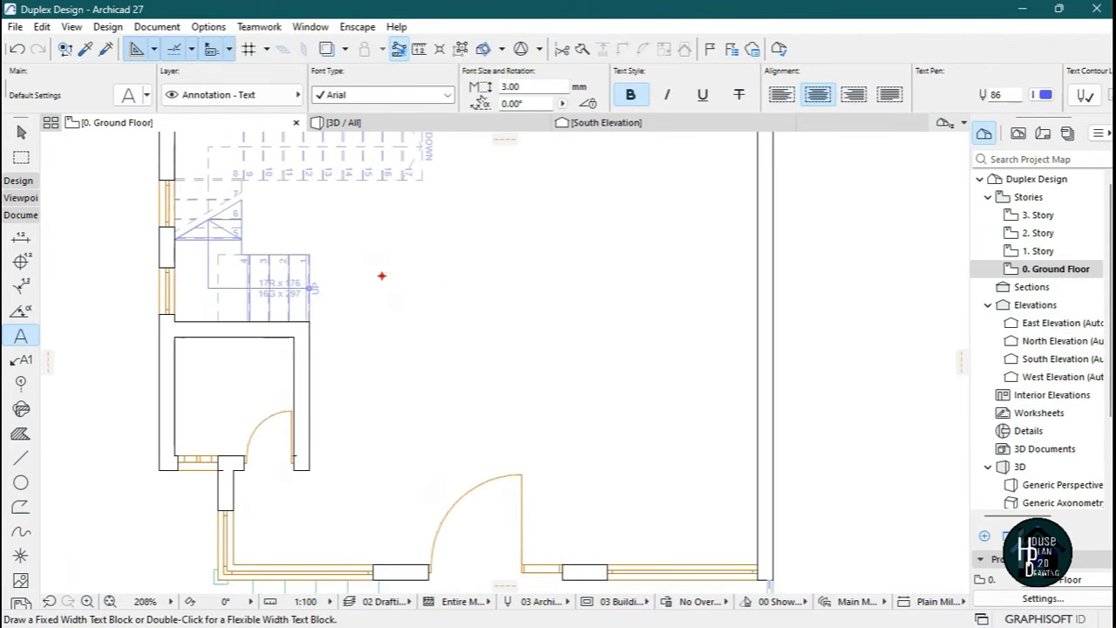
pyautogui.click(381, 276)
pyautogui.click(733, 419)
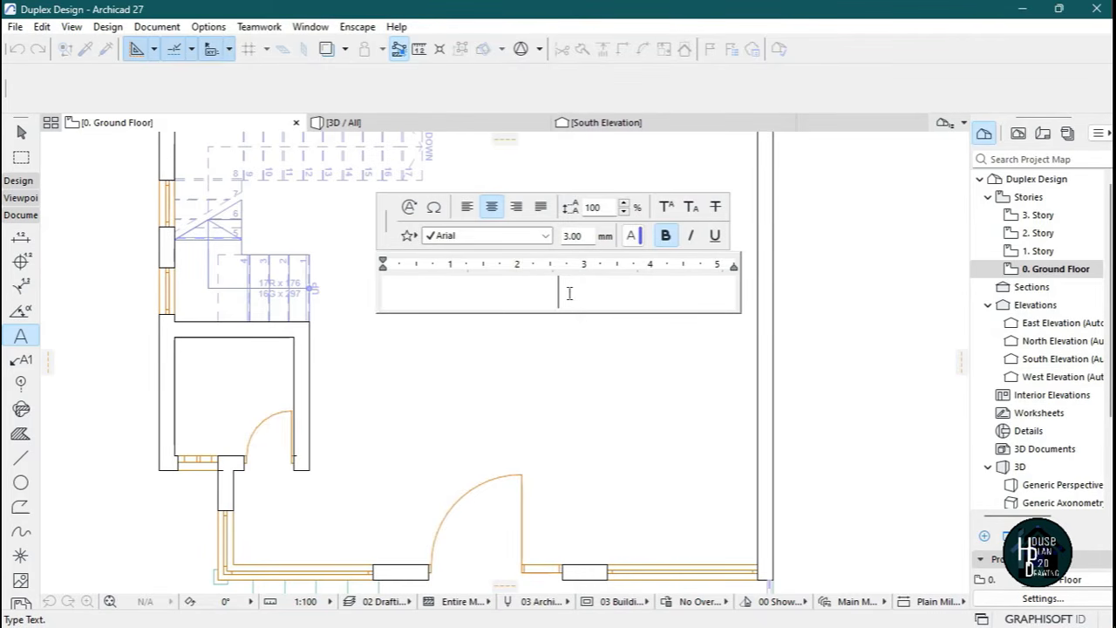
pyautogui.write('VING ROOM')
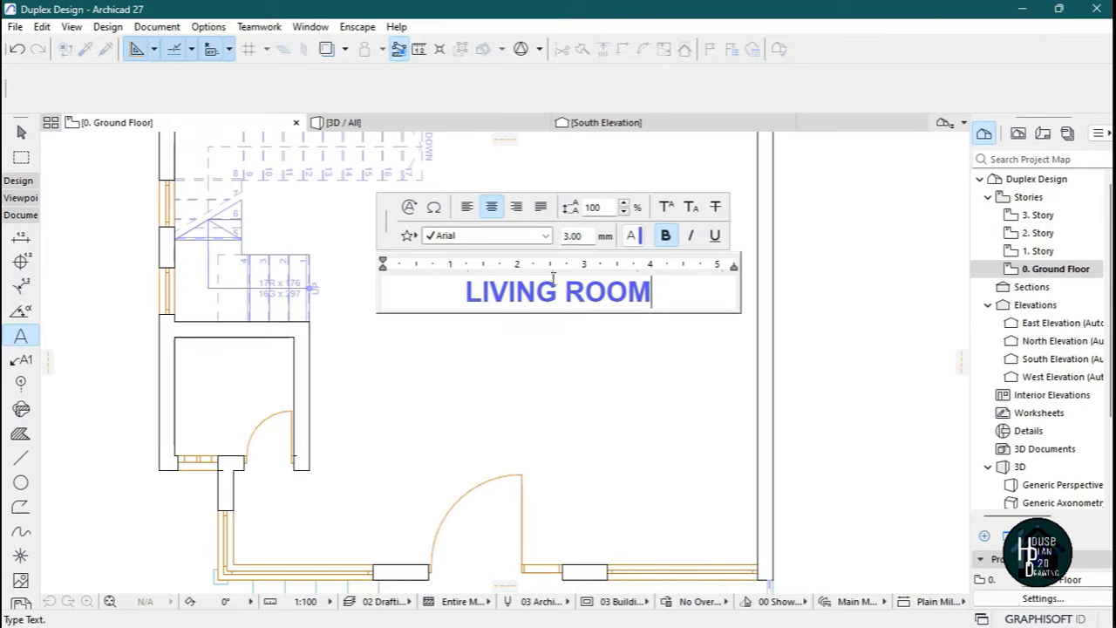
pyautogui.click(621, 442)
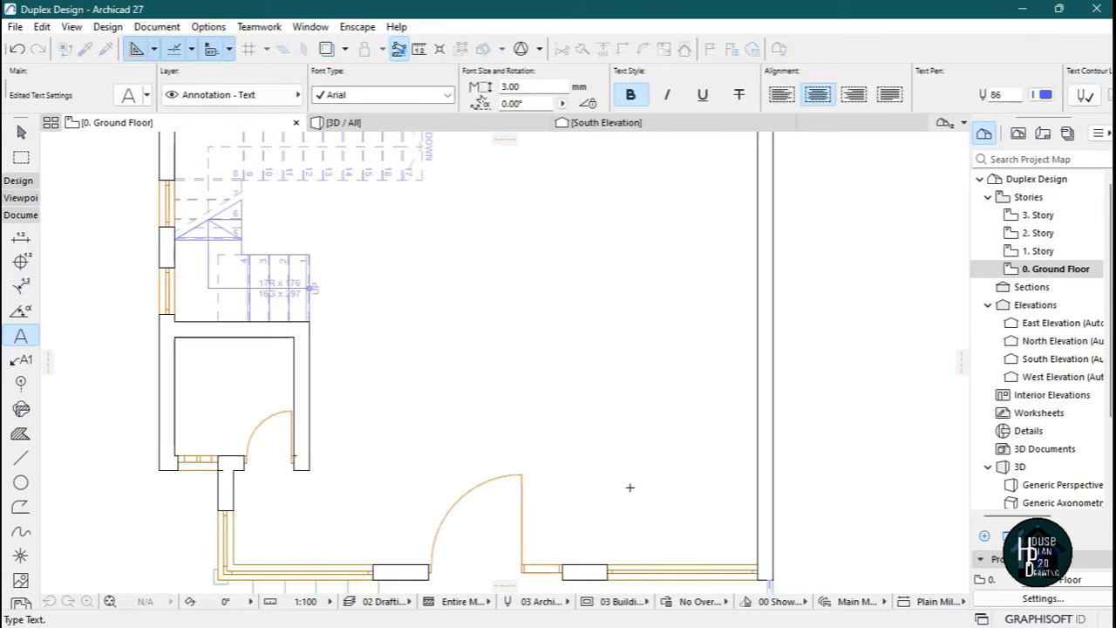
pyautogui.scroll(-5, 579, 381)
pyautogui.scroll(5, 525, 356)
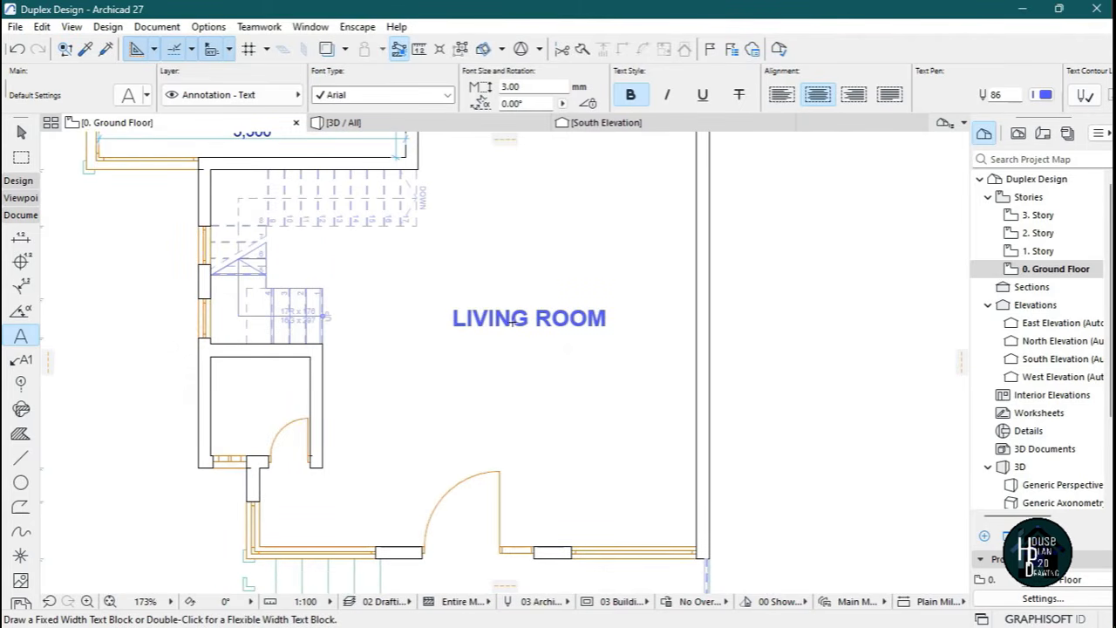
# Move the LIVING ROOM label about 650 mm straight toward the front entrance.
pyautogui.press('Escape')
pyautogui.click(522, 322)
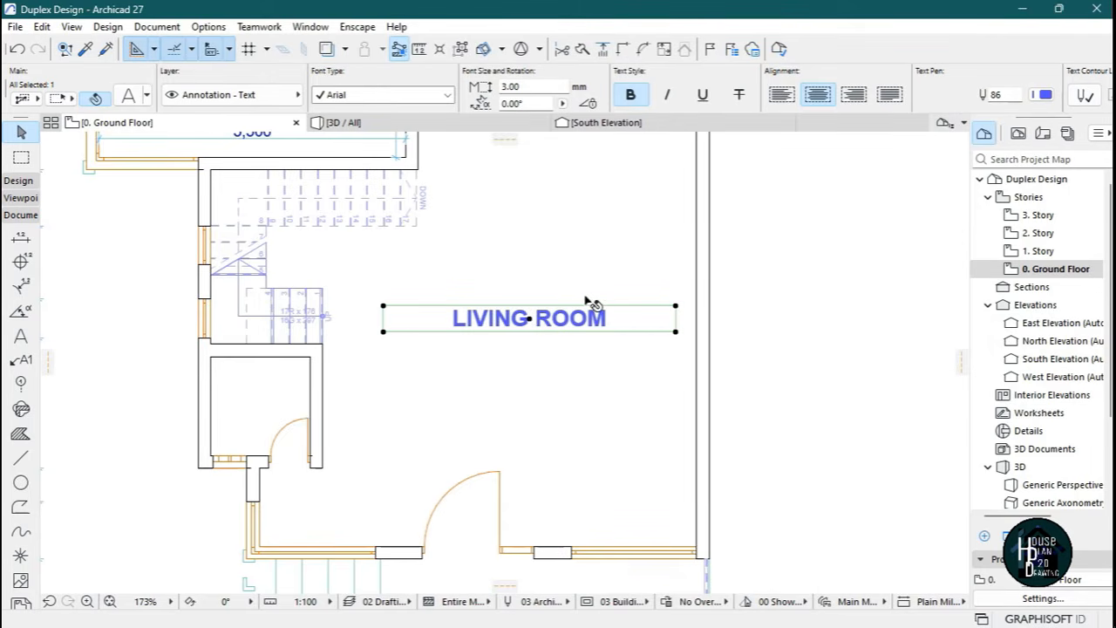
pyautogui.click(532, 320)
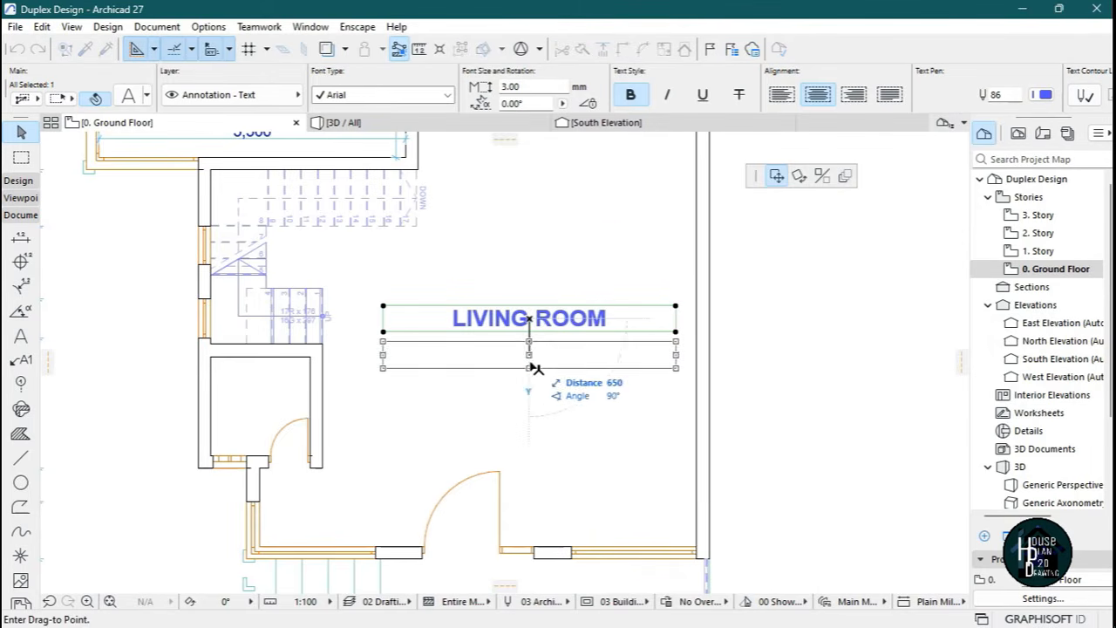
pyautogui.click(533, 358)
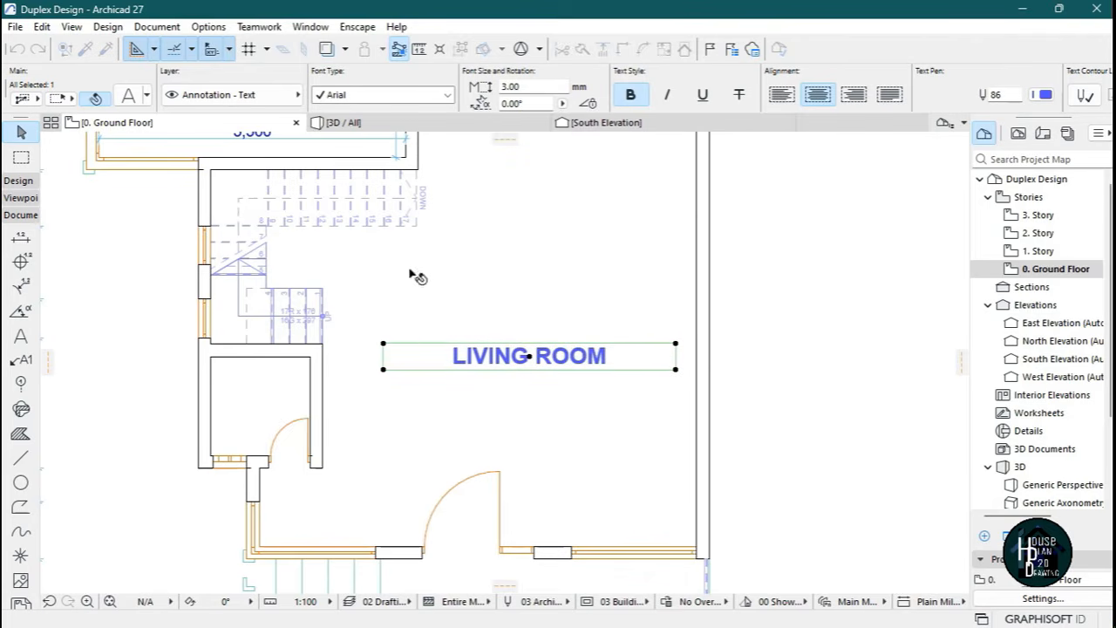
# Remove the bold style from the LIVING ROOM label and set its text pen to black pen 1.
pyautogui.scroll(-2, 545, 423)
pyautogui.scroll(4, 549, 410)
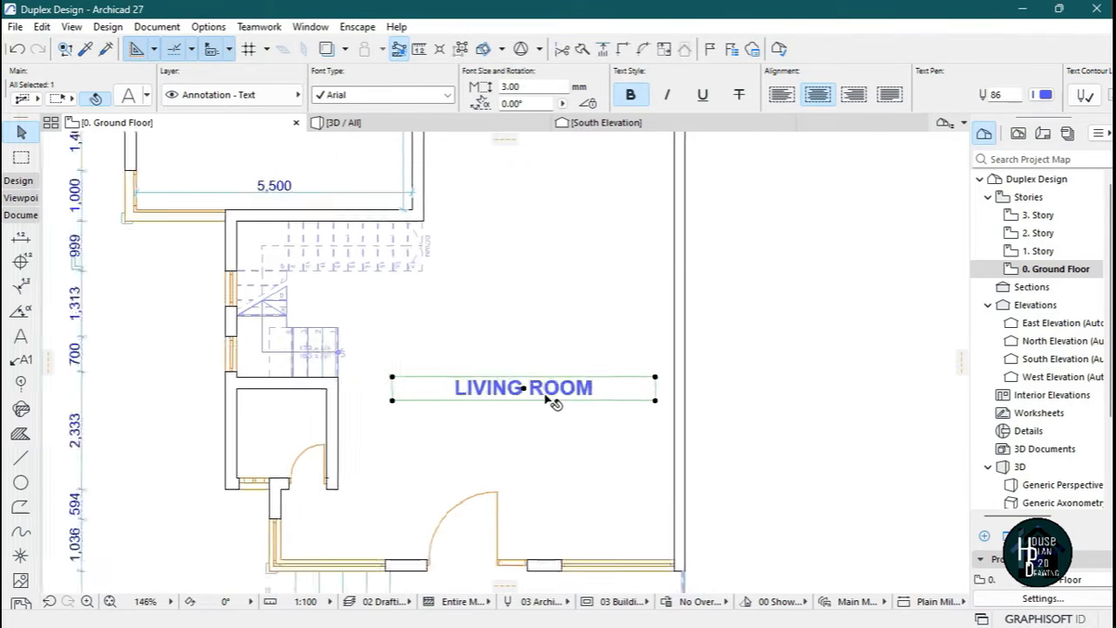
pyautogui.scroll(-2, 523, 418)
pyautogui.scroll(4, 514, 378)
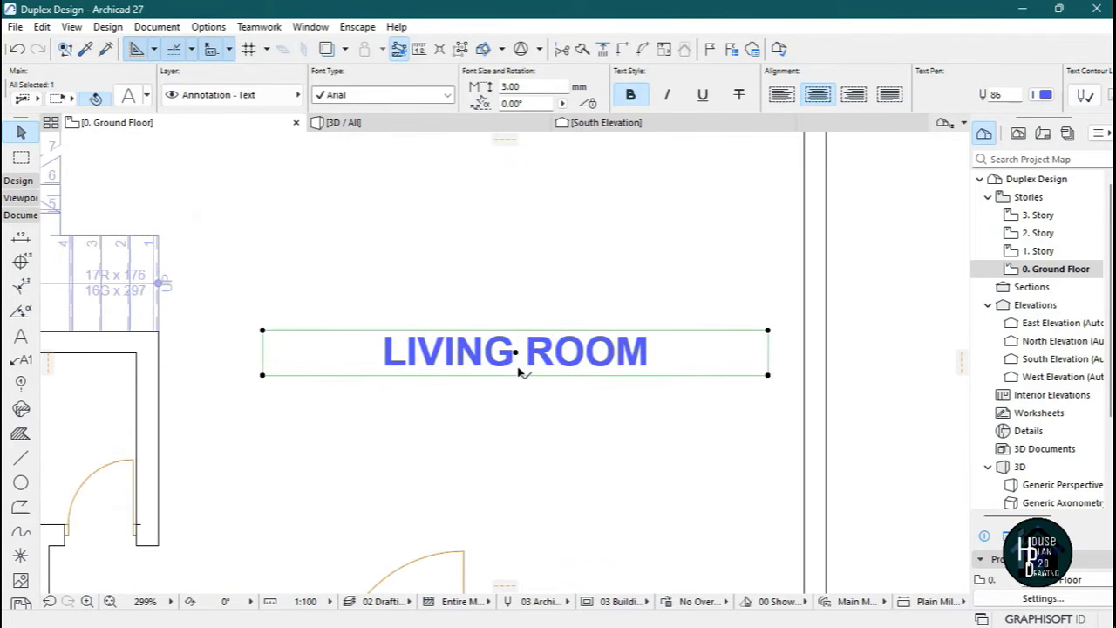
pyautogui.scroll(-2, 514, 351)
pyautogui.scroll(2, 518, 353)
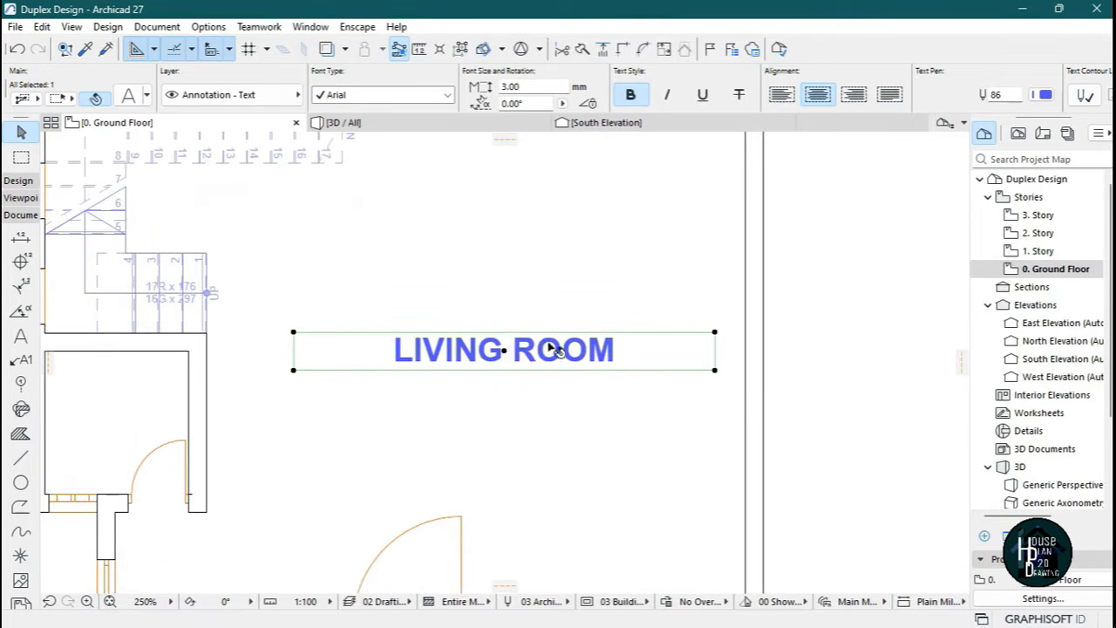
pyautogui.scroll(-2, 514, 349)
pyautogui.scroll(2, 511, 351)
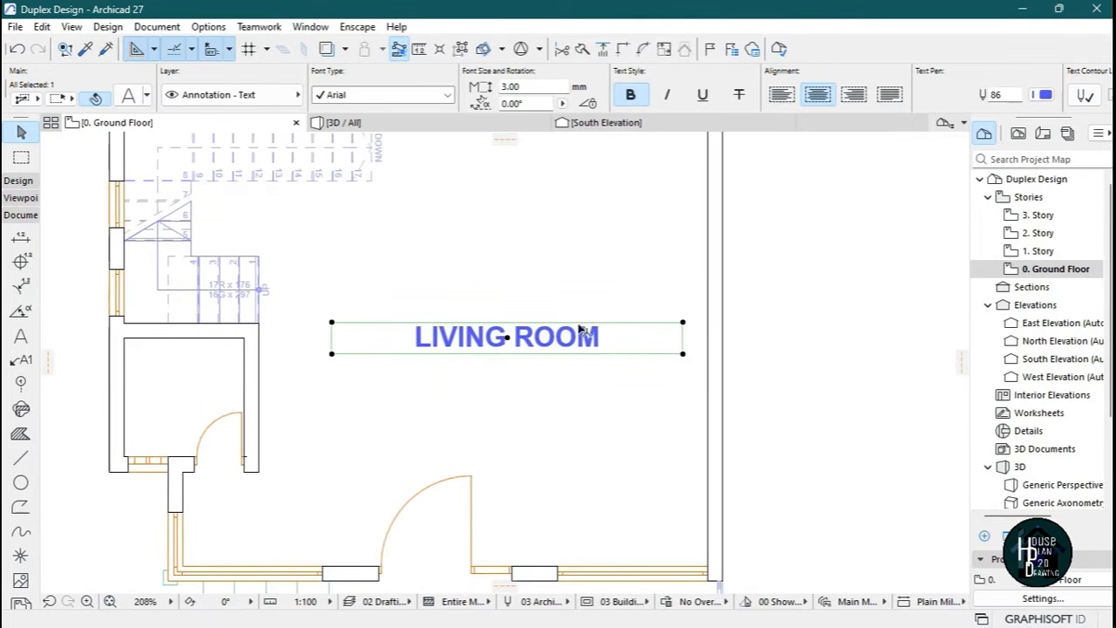
pyautogui.click(631, 95)
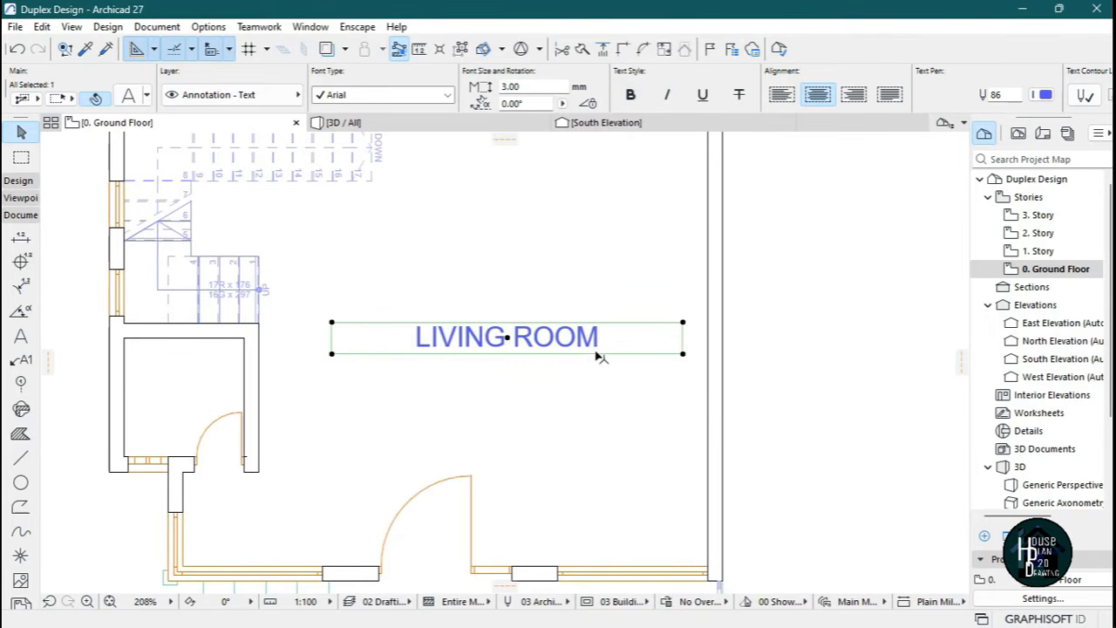
pyautogui.click(1043, 94)
pyautogui.click(767, 128)
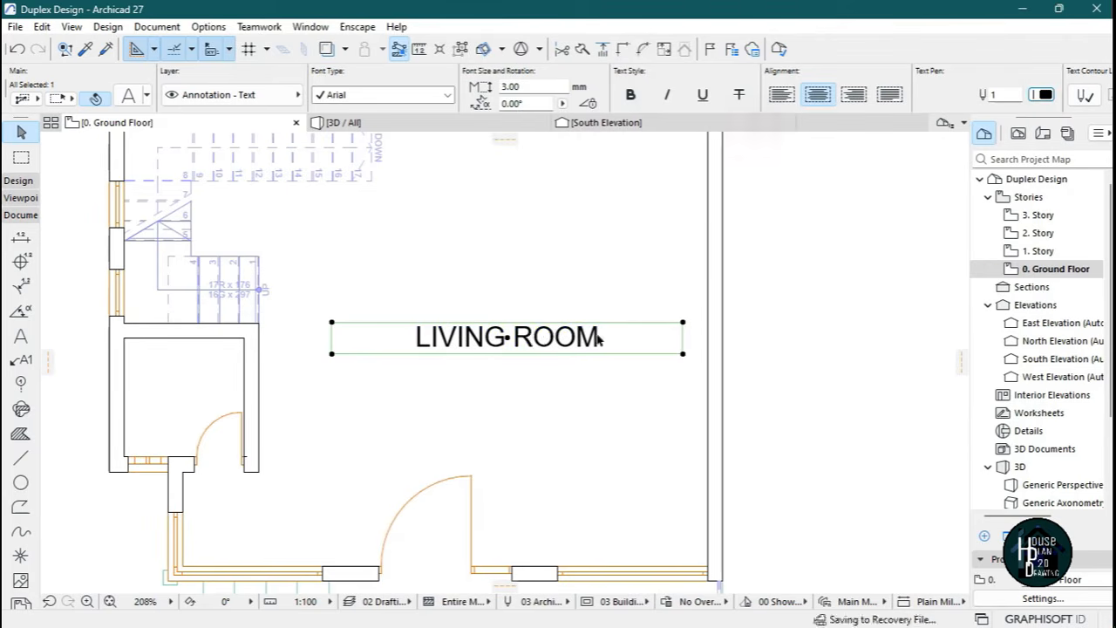
pyautogui.scroll(-4, 491, 347)
pyautogui.click(507, 375)
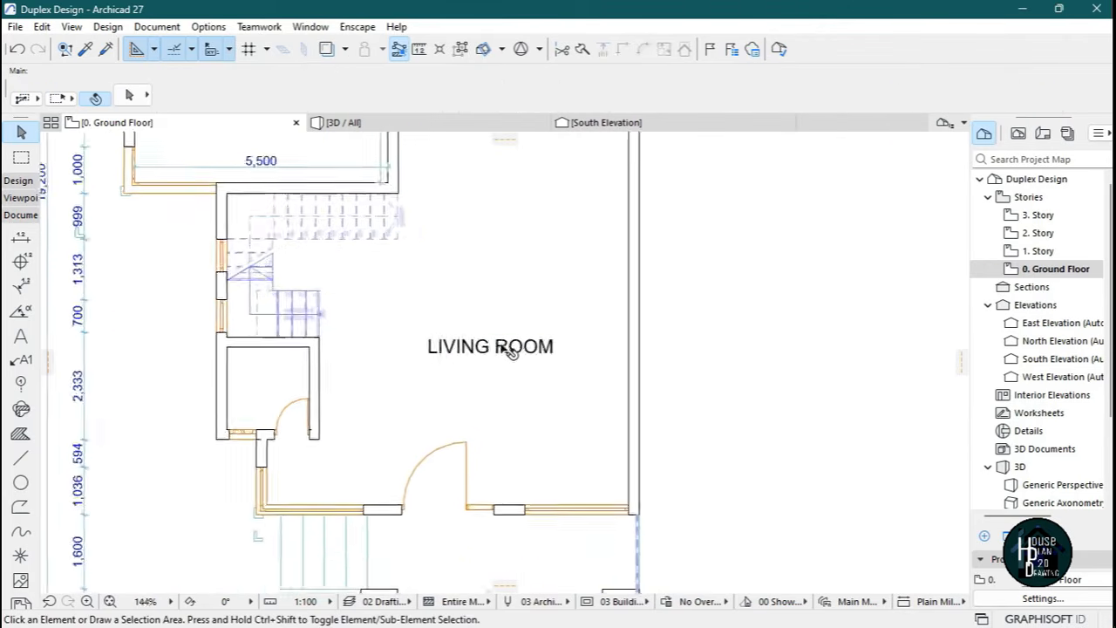
# Set the LIVING ROOM label's font size to 2.00 mm.
pyautogui.scroll(4, 507, 383)
pyautogui.click(504, 340)
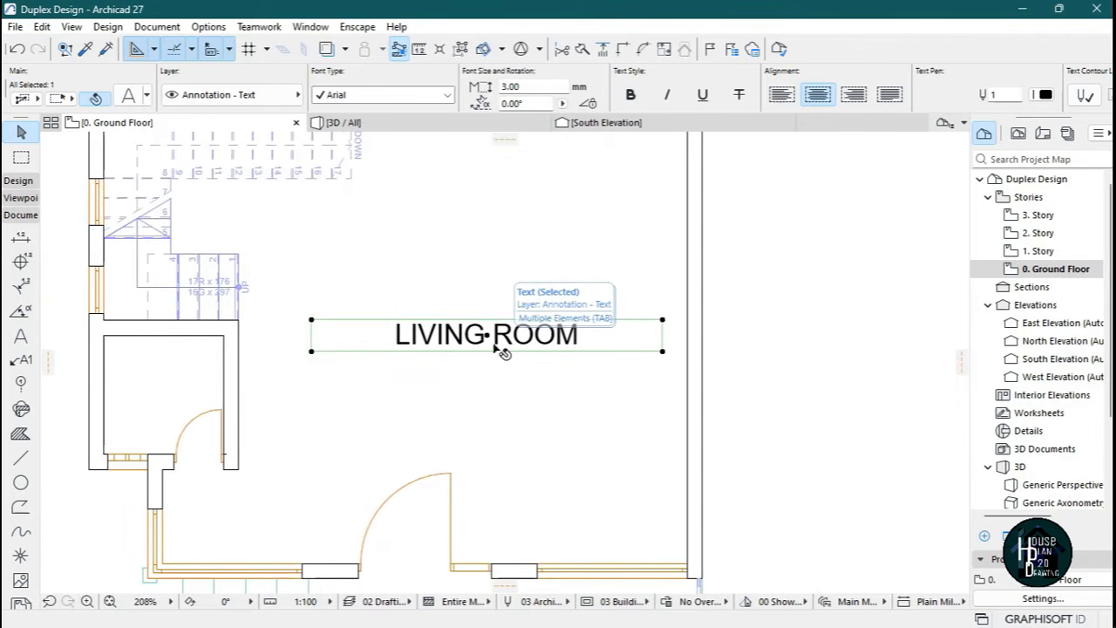
pyautogui.click(523, 86)
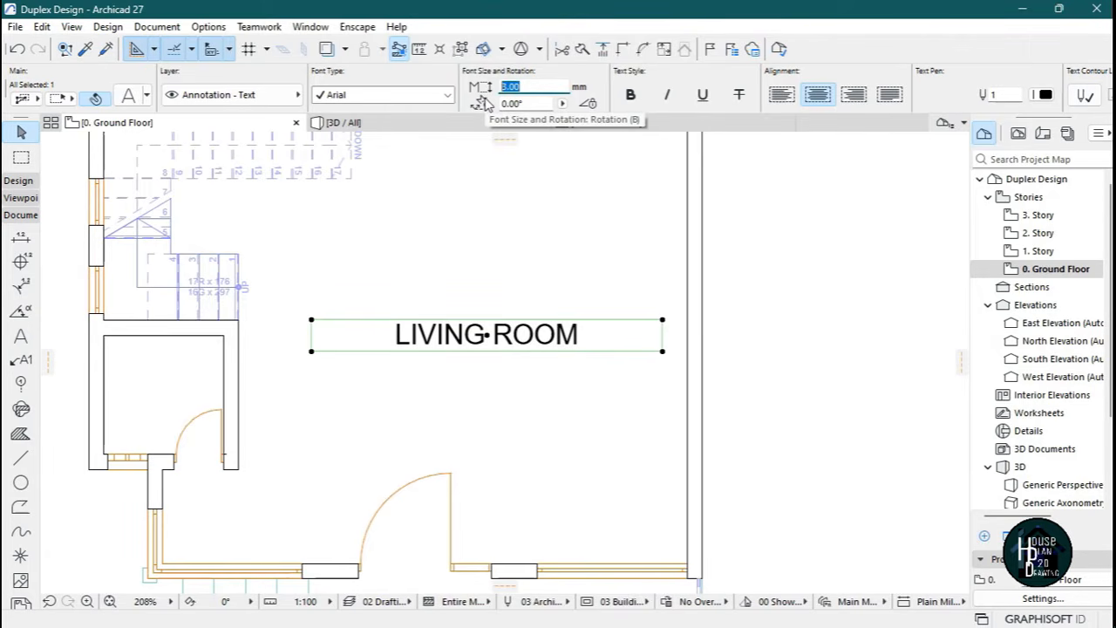
pyautogui.write('2.00')
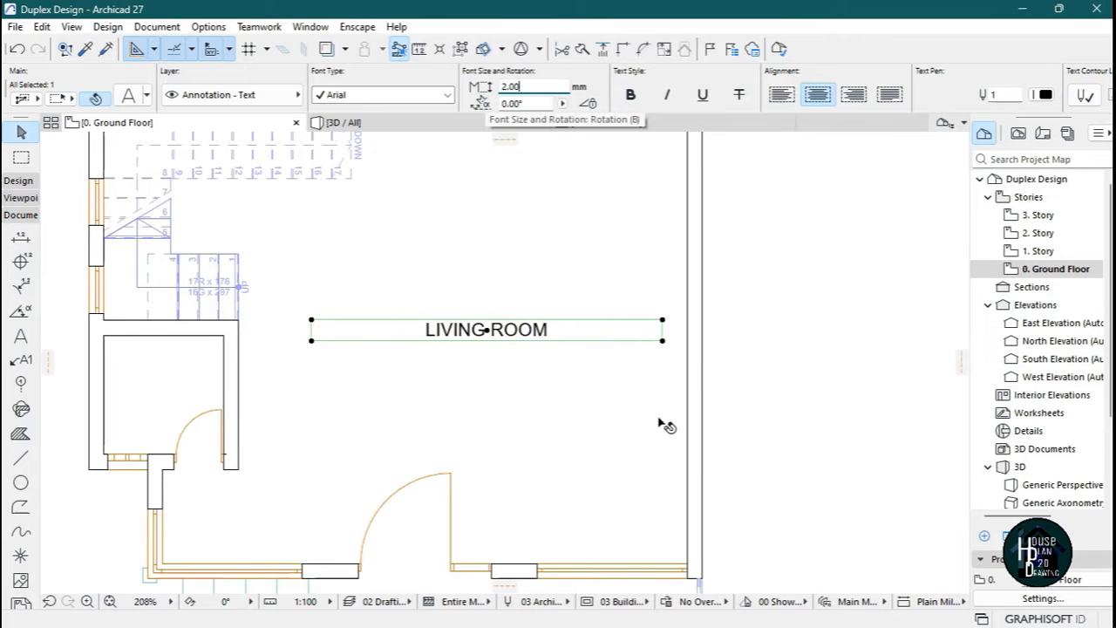
pyautogui.click(509, 425)
pyautogui.scroll(-6, 508, 425)
pyautogui.scroll(6, 536, 366)
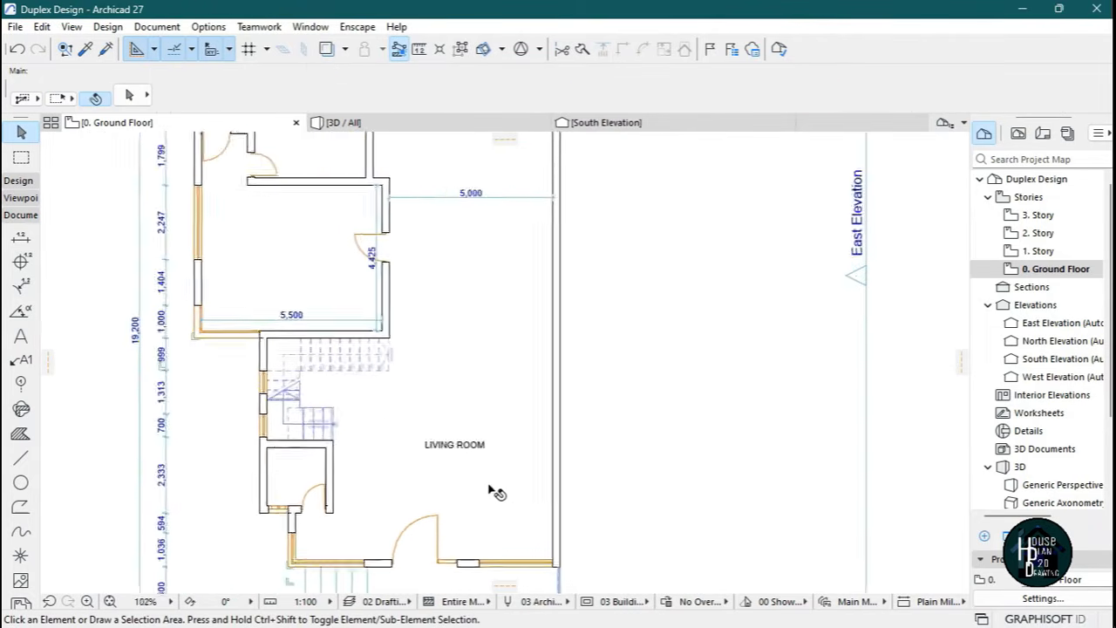
# Move the LIVING ROOM label slightly further toward the front entrance, keeping it centred in the open area.
pyautogui.scroll(-5, 480, 363)
pyautogui.scroll(6, 517, 387)
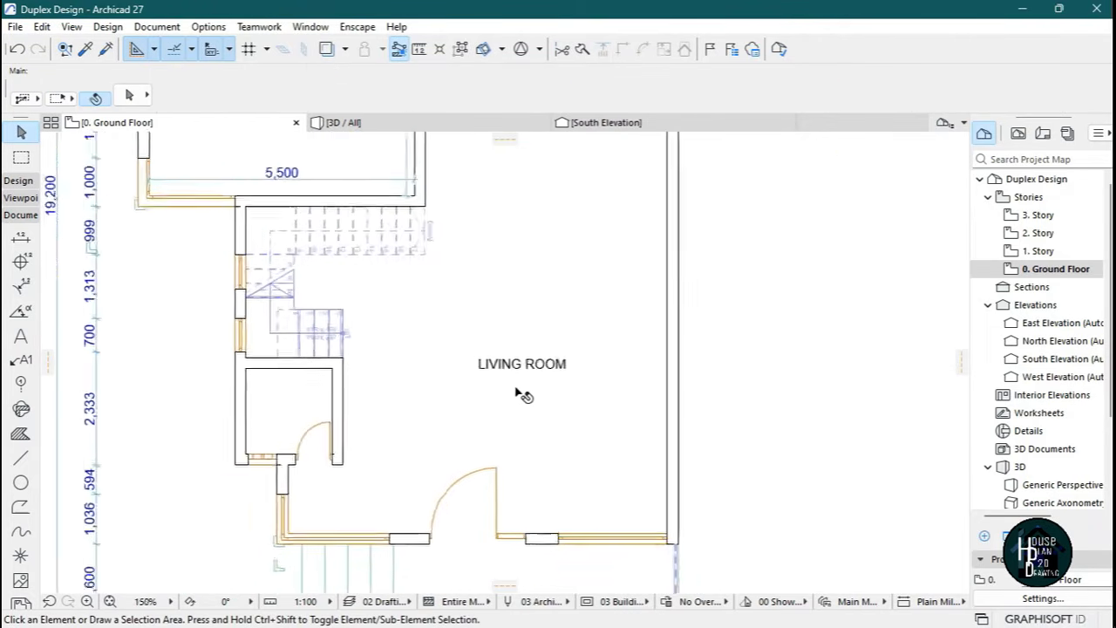
pyautogui.click(527, 348)
pyautogui.click(523, 360)
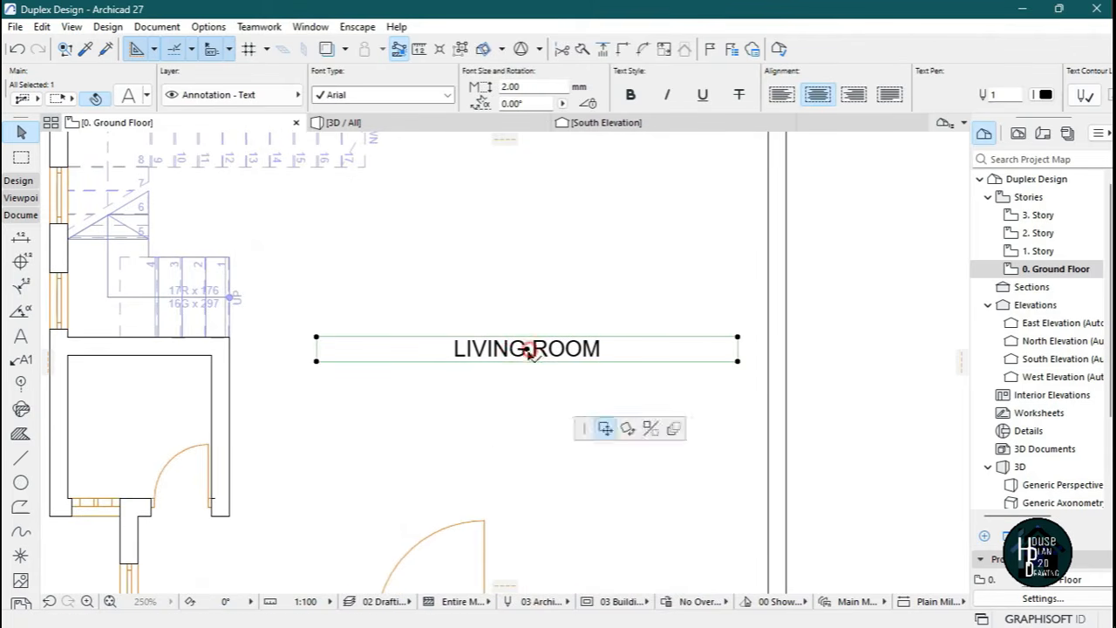
pyautogui.click(523, 380)
pyautogui.scroll(-5, 510, 423)
pyautogui.scroll(5, 502, 396)
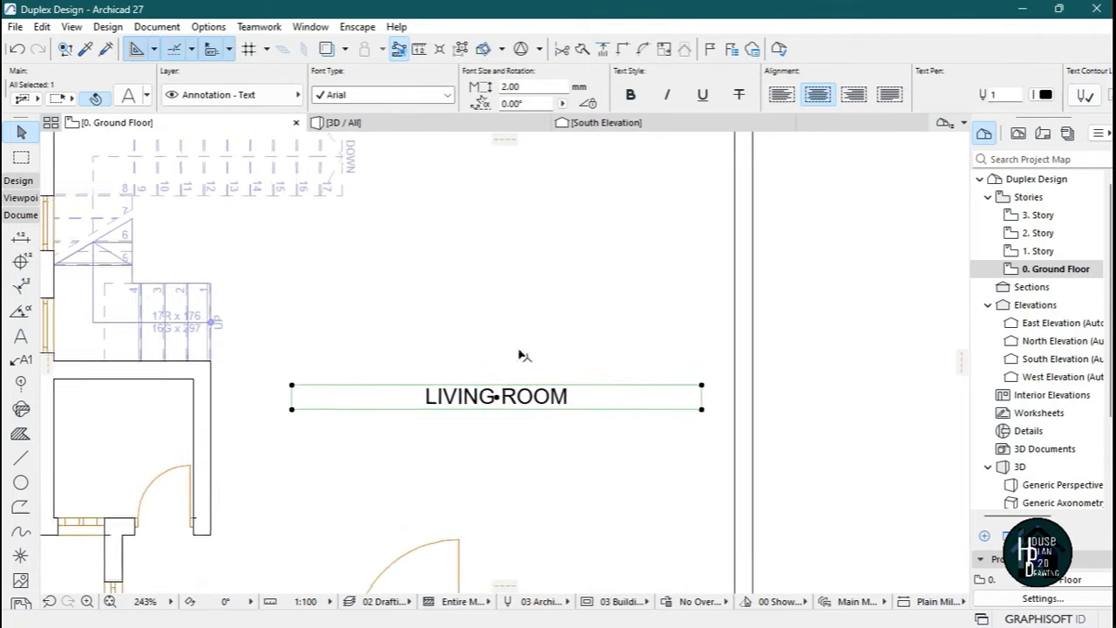
# Set the LIVING ROOM label's font size to 2.40 mm and check its legibility against the whole plan.
pyautogui.click(523, 86)
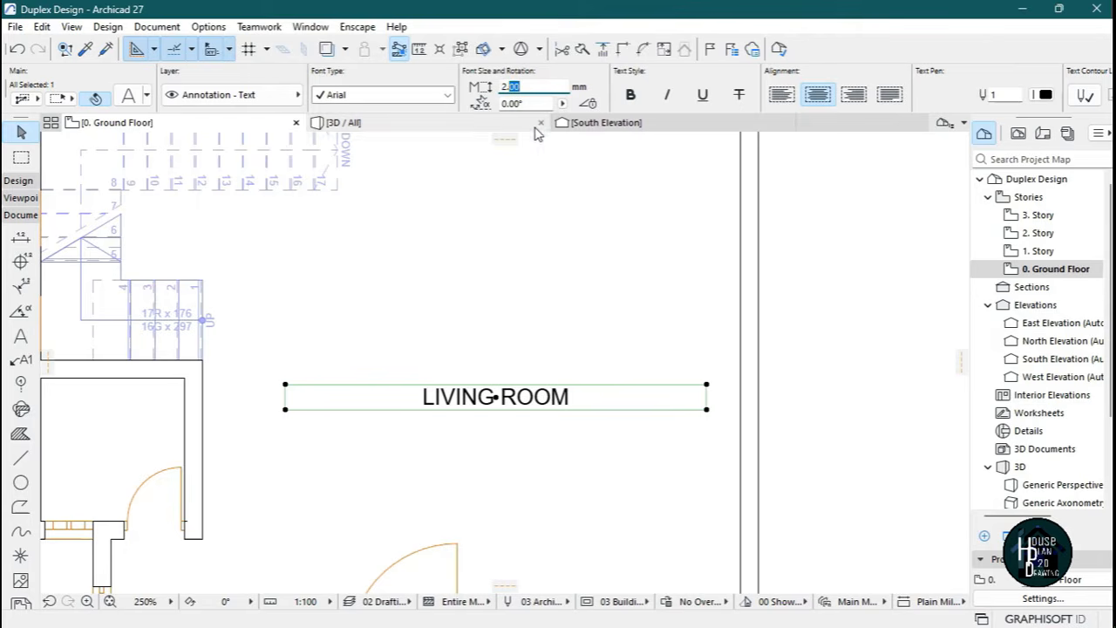
pyautogui.moveTo(536, 131)
pyautogui.write('2.4')
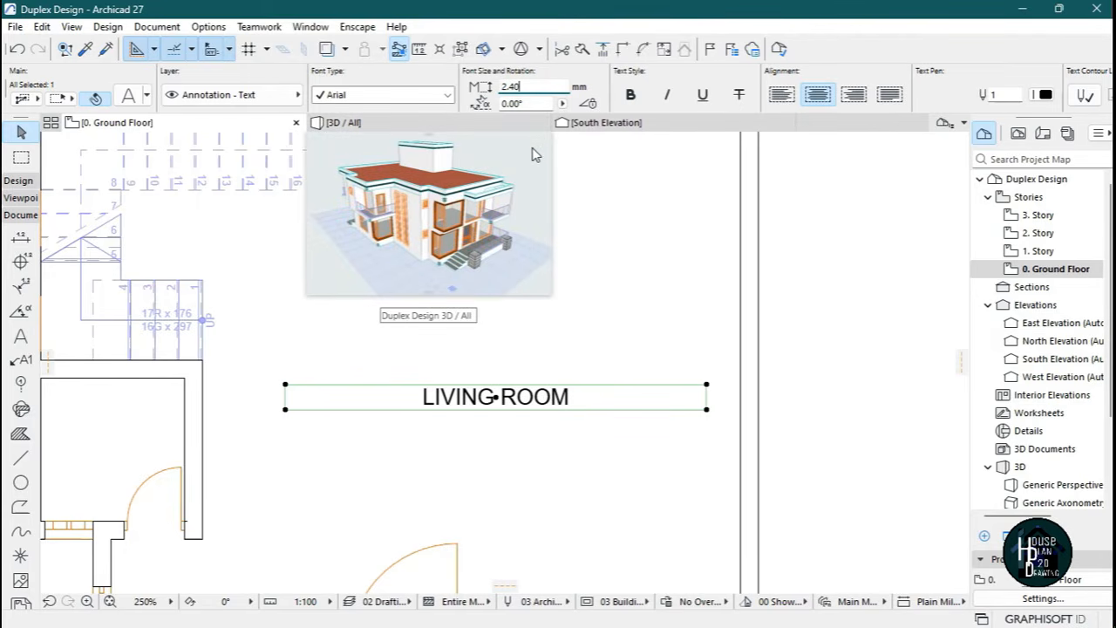
pyautogui.write('0')
pyautogui.press('Return')
pyautogui.press('Escape')
pyautogui.scroll(-5, 512, 392)
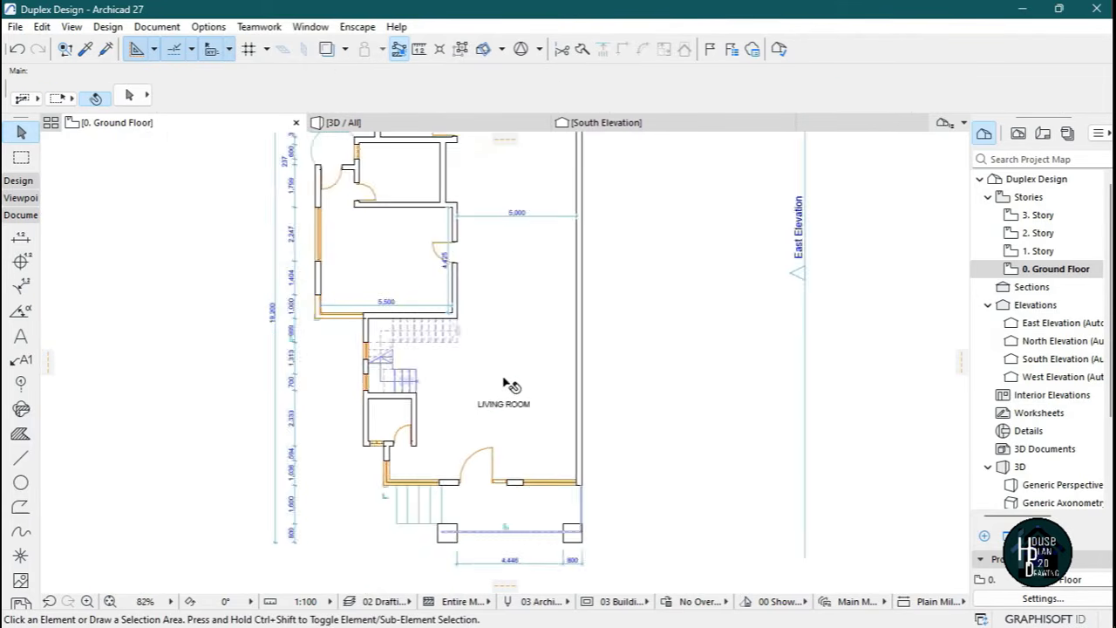
pyautogui.scroll(3, 504, 382)
pyautogui.scroll(3, 510, 433)
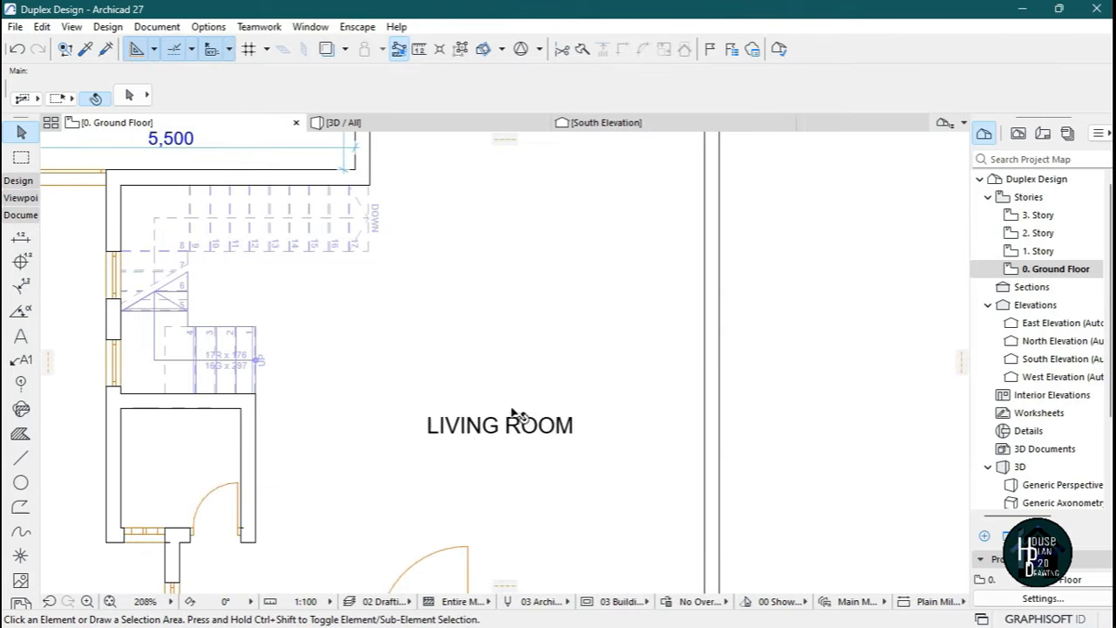
pyautogui.scroll(-6, 514, 436)
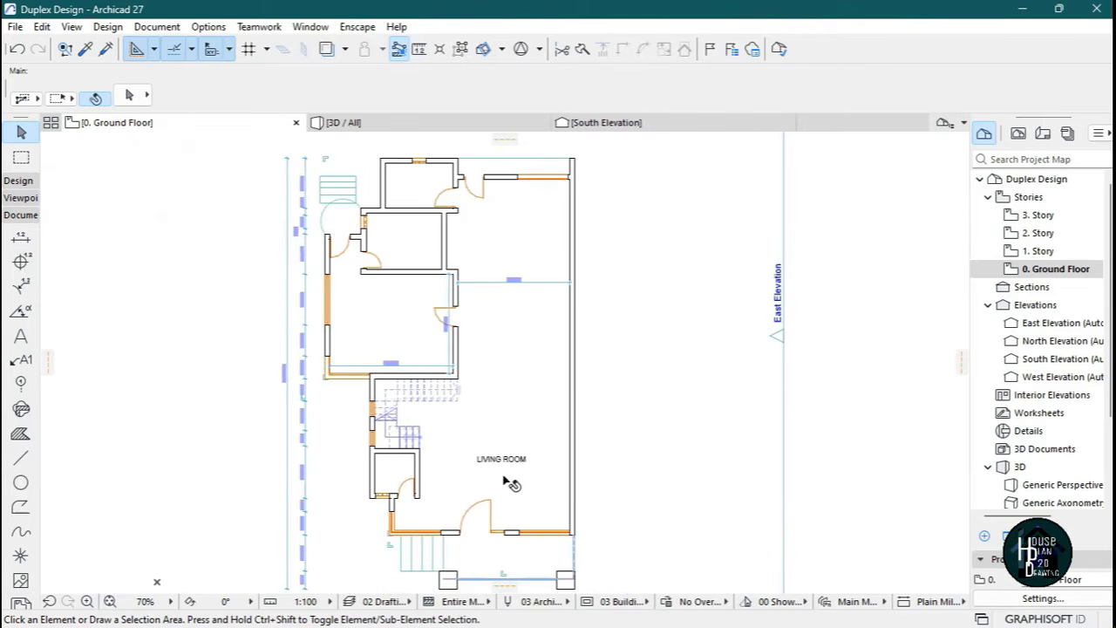
# Drag a copy of the LIVING ROOM label into the open area east of the west room's door, behind the stairs.
pyautogui.scroll(6, 511, 480)
pyautogui.scroll(-3, 521, 445)
pyautogui.scroll(3, 516, 410)
pyautogui.click(495, 495)
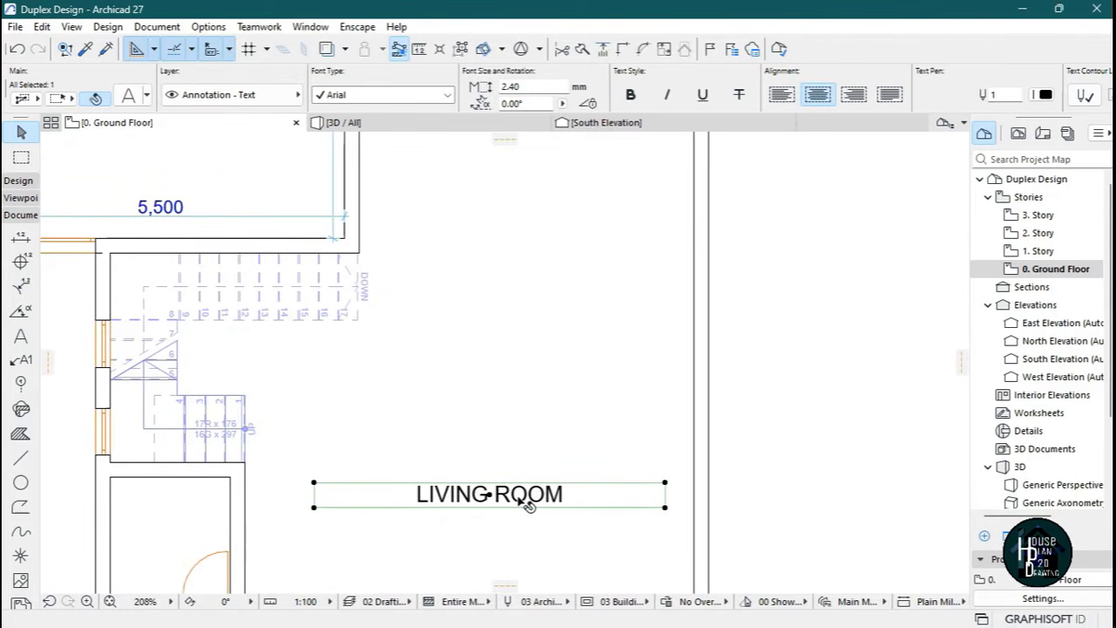
pyautogui.hotkey('ctrl', 'shift', 'd')
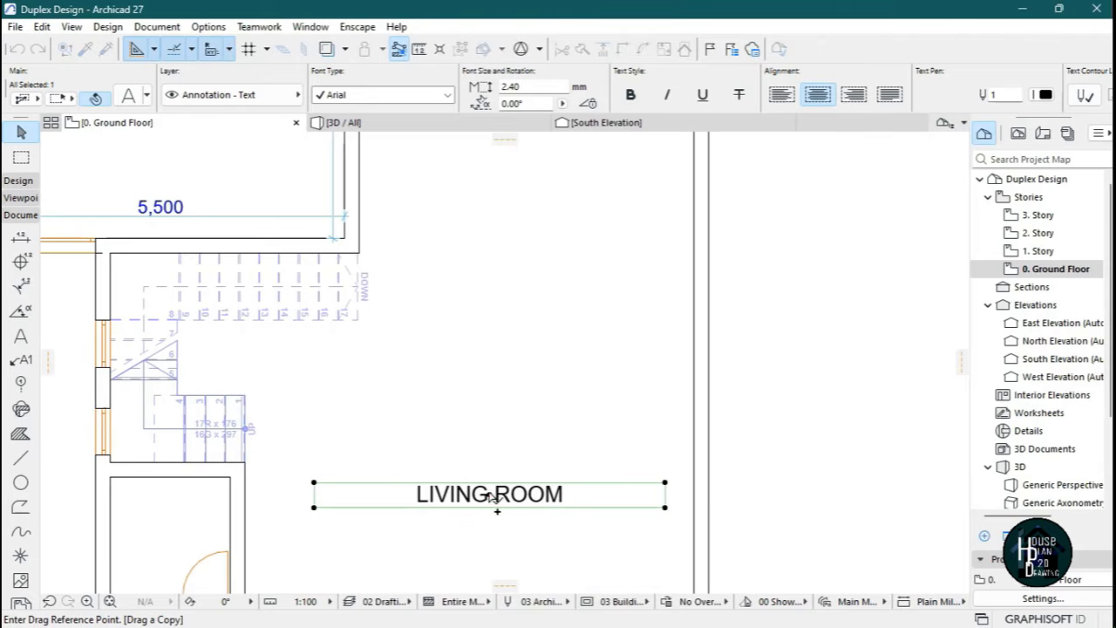
pyautogui.click(490, 496)
pyautogui.scroll(-3, 523, 320)
pyautogui.scroll(5, 531, 324)
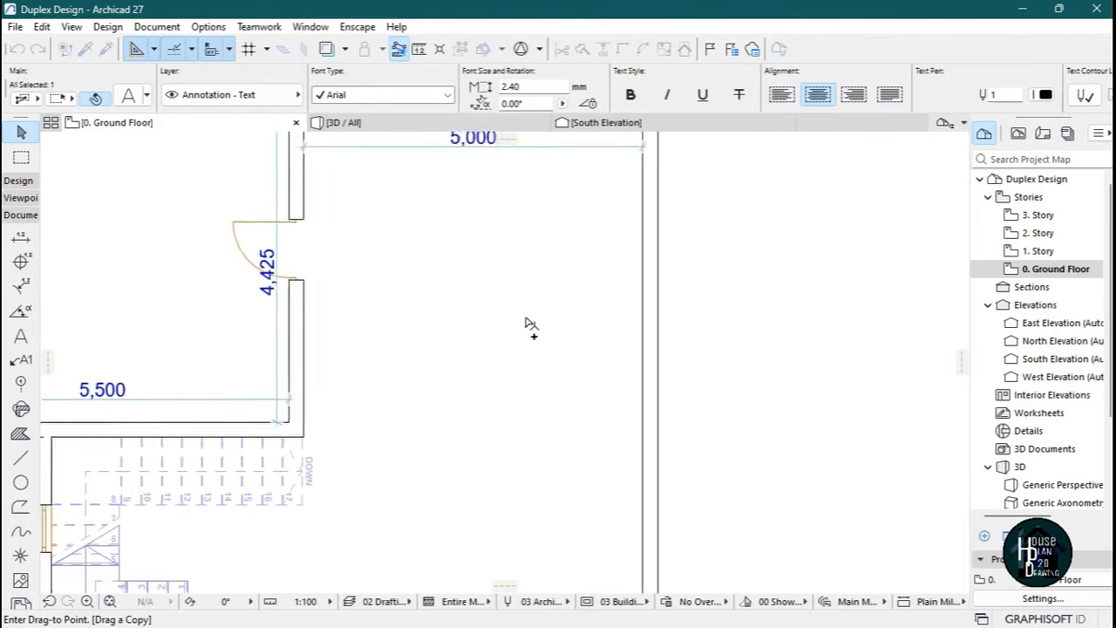
pyautogui.click(502, 330)
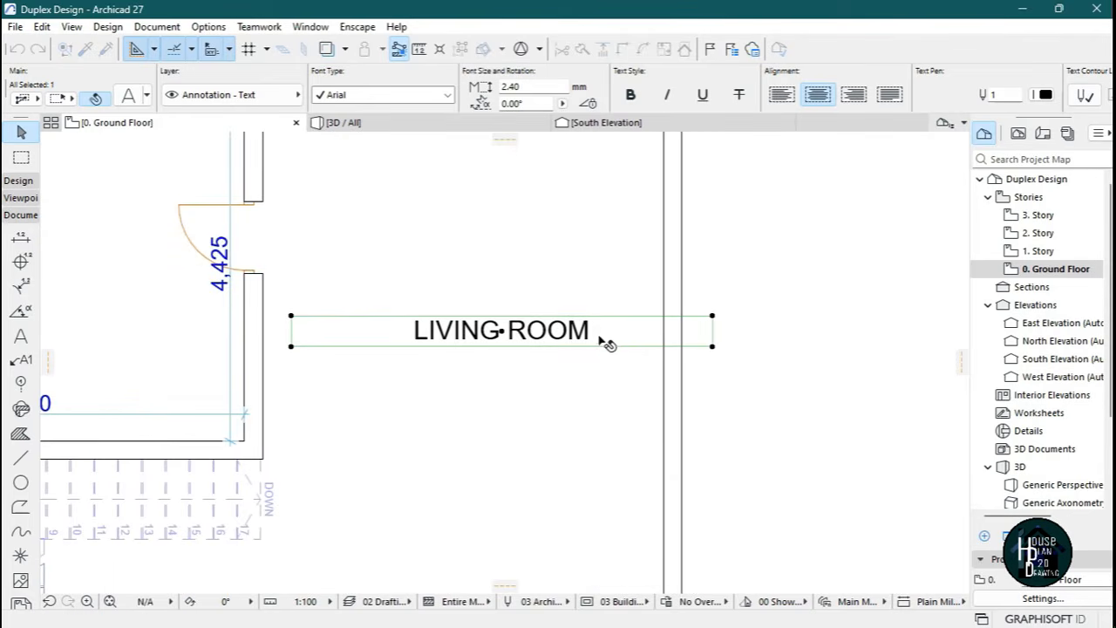
# Replace the copied label's text with DINING.
pyautogui.doubleClick(607, 336)
pyautogui.moveTo(639, 334); pyautogui.dragTo(367, 342)
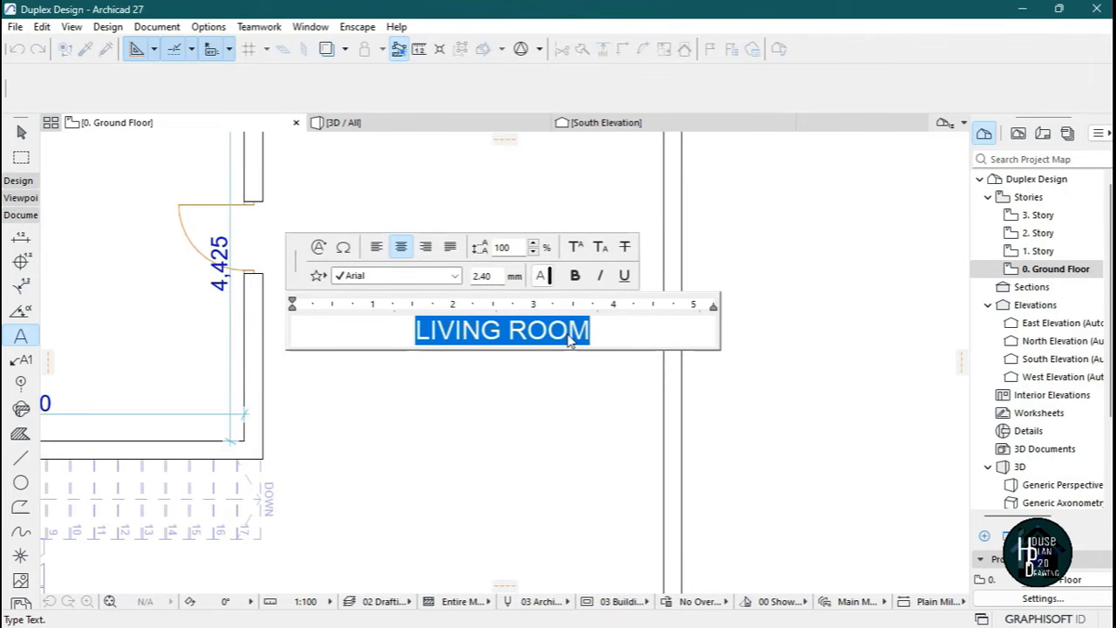
pyautogui.write('DINING')
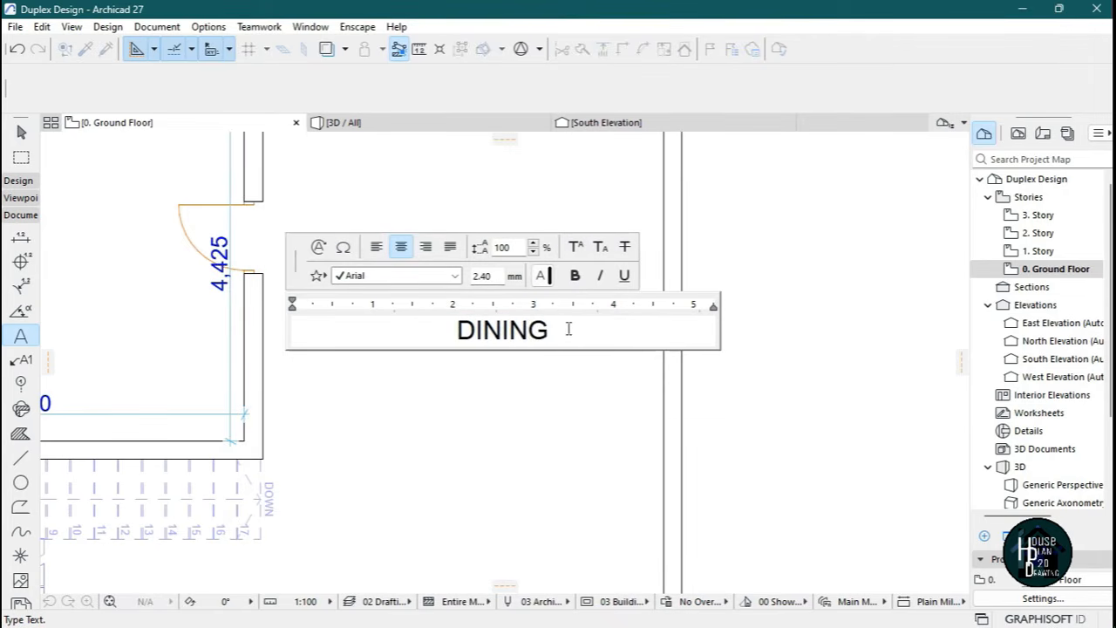
pyautogui.click(549, 474)
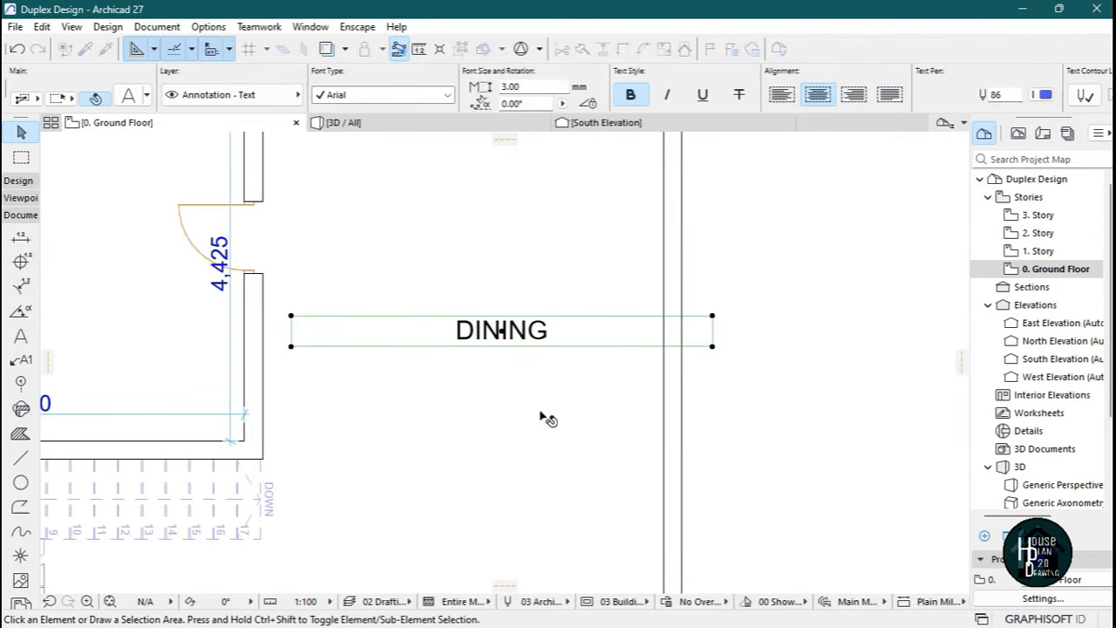
# Compare the DINING label's size and position with the LIVING ROOM label within the open area.
pyautogui.press('Escape')
pyautogui.scroll(-5, 528, 315)
pyautogui.scroll(5, 532, 323)
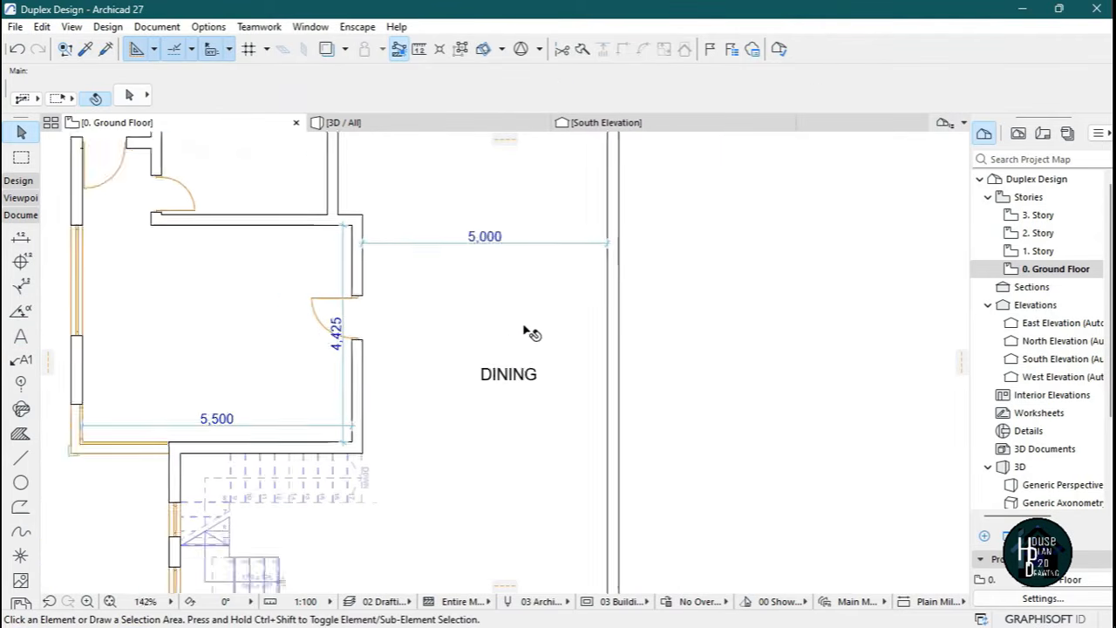
pyautogui.click(512, 387)
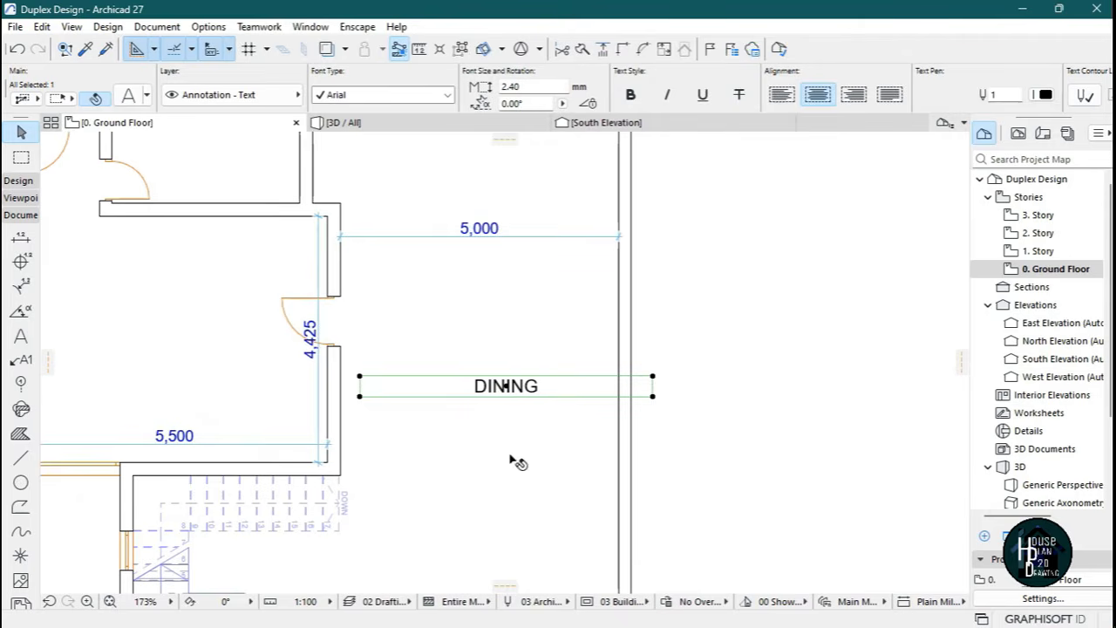
pyautogui.press('Escape')
pyautogui.click(502, 387)
pyautogui.scroll(-1, 532, 294)
pyautogui.scroll(-4, 535, 299)
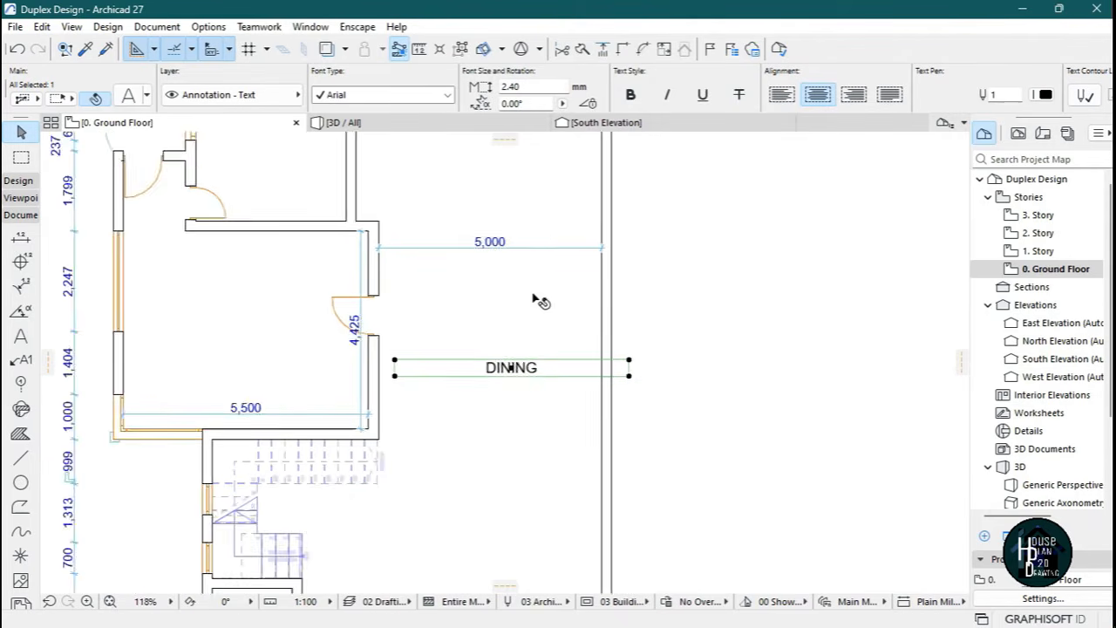
pyautogui.scroll(3, 494, 403)
pyautogui.click(490, 403)
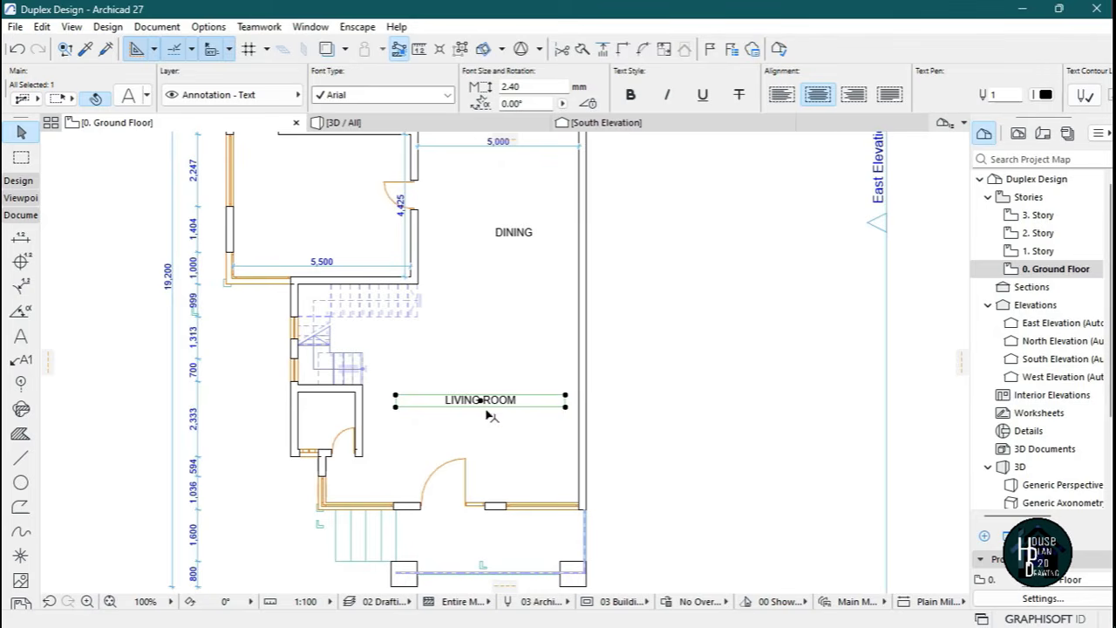
pyautogui.scroll(-2, 506, 396)
pyautogui.scroll(4, 490, 462)
# Drag a copy of the DINING label into the open area beyond the 5,000 dimension, near the rear door and window.
pyautogui.click(468, 448)
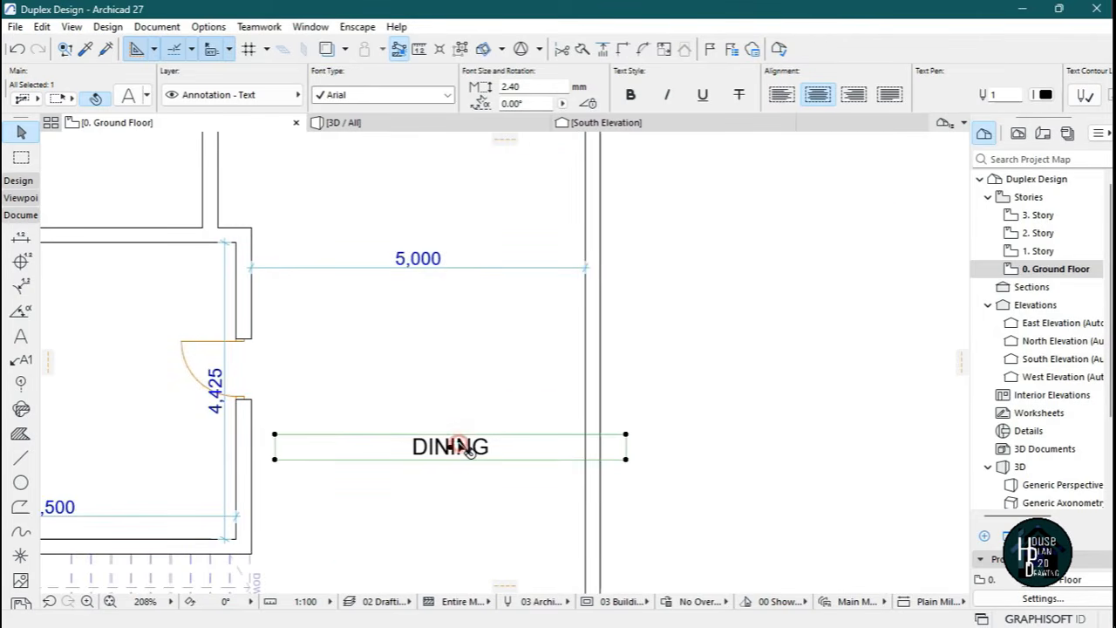
pyautogui.scroll(-3, 480, 404)
pyautogui.scroll(4, 511, 406)
pyautogui.hotkey('ctrl', 'shift', 'd')
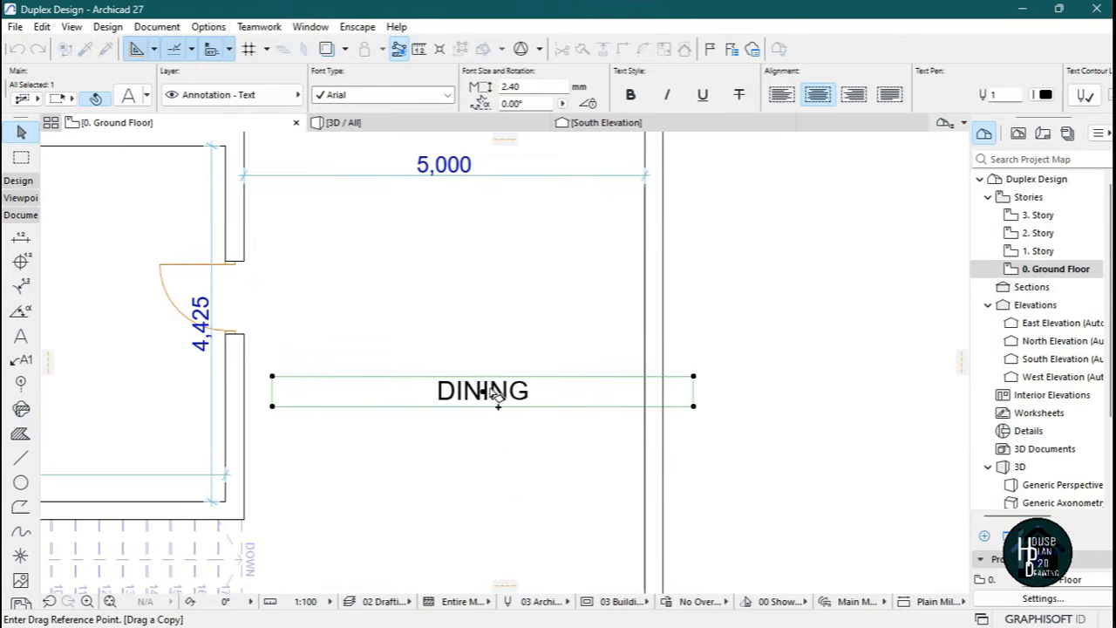
pyautogui.click(482, 394)
pyautogui.scroll(-3, 505, 531)
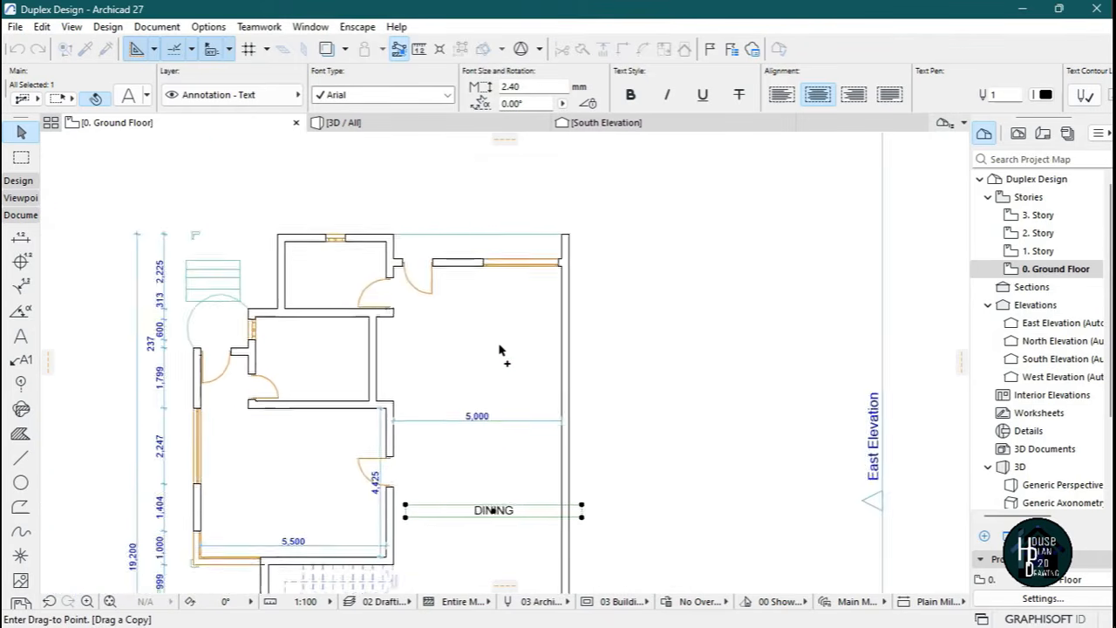
pyautogui.scroll(4, 493, 370)
pyautogui.click(491, 353)
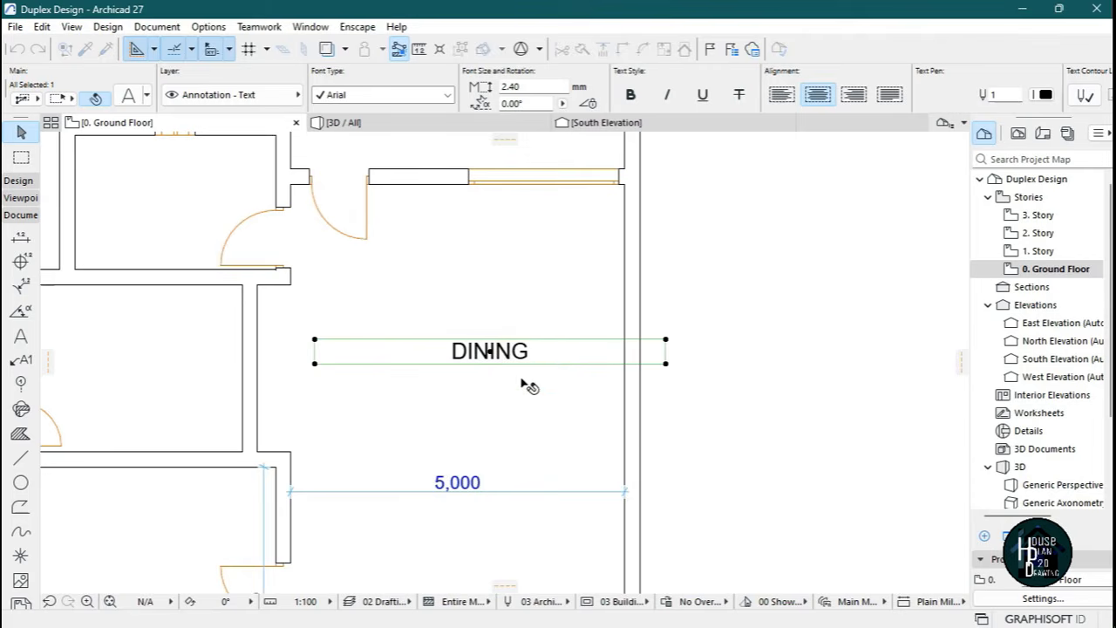
# Replace the copied DINING label's text with KITCHEN.
pyautogui.doubleClick(544, 352)
pyautogui.doubleClick(556, 353)
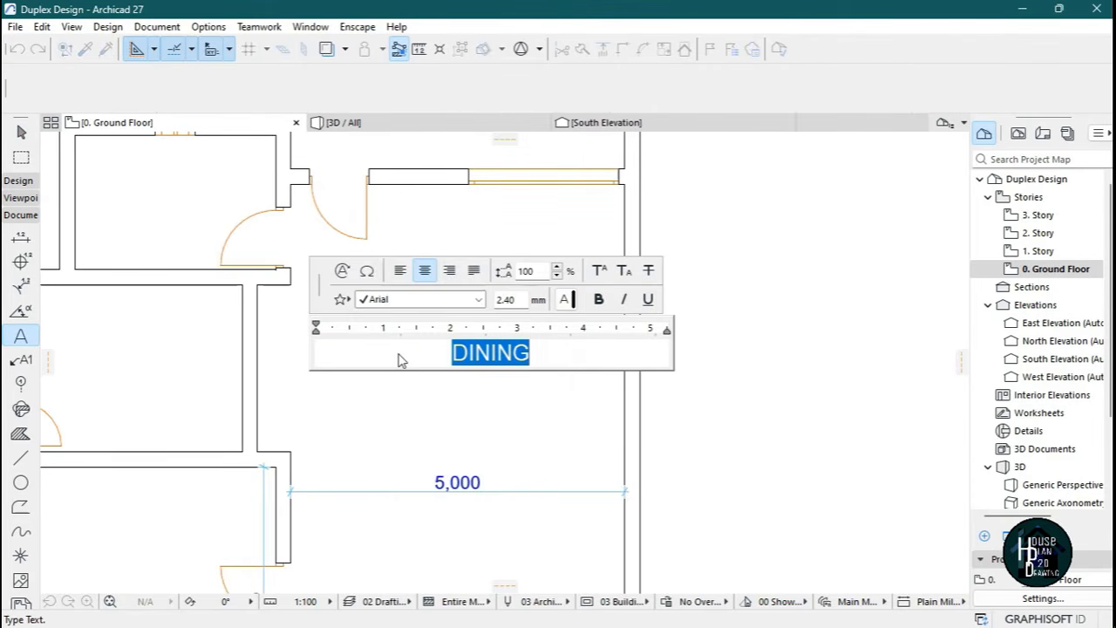
pyautogui.write('KITCHEN')
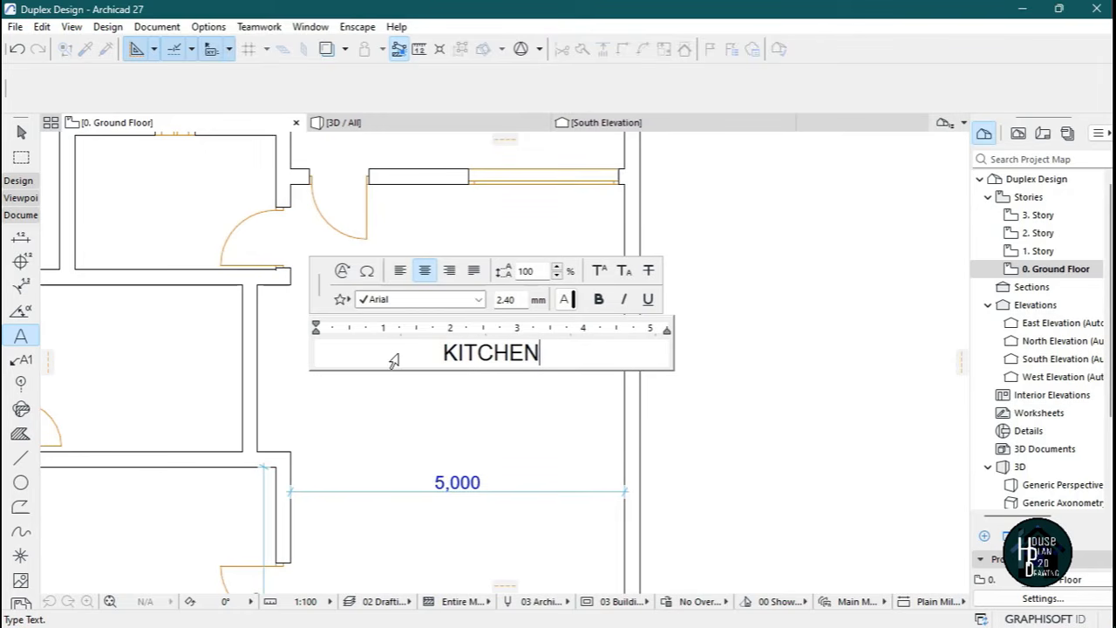
pyautogui.click(482, 401)
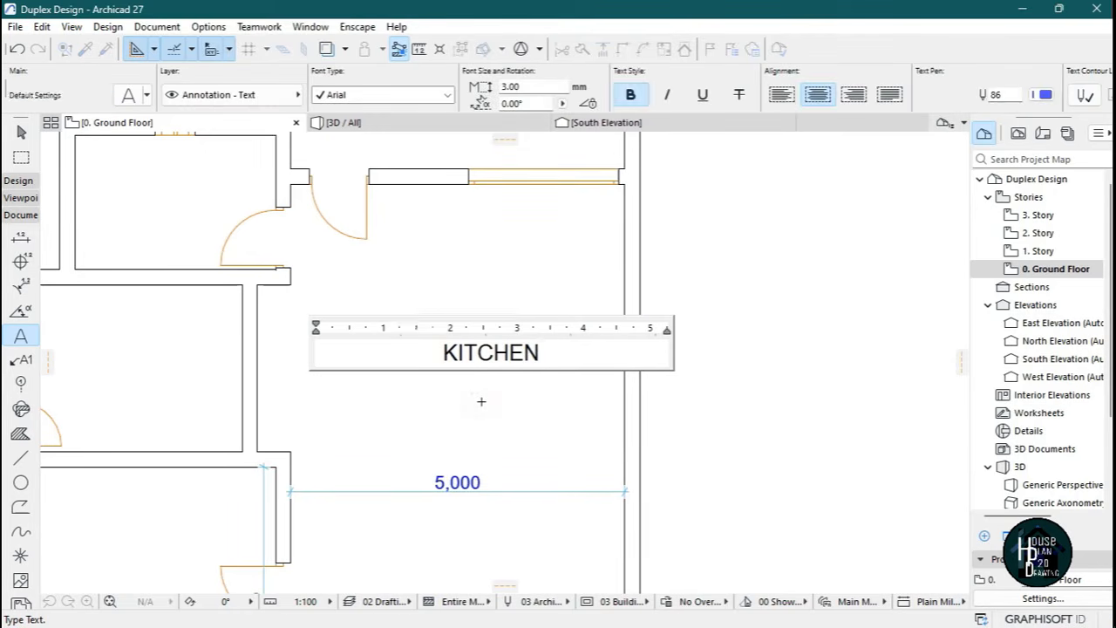
pyautogui.press('Escape')
# Drag a copy of the KITCHEN label into the small enclosed room directly west of the kitchen.
pyautogui.scroll(-3, 519, 304)
pyautogui.scroll(-3, 527, 253)
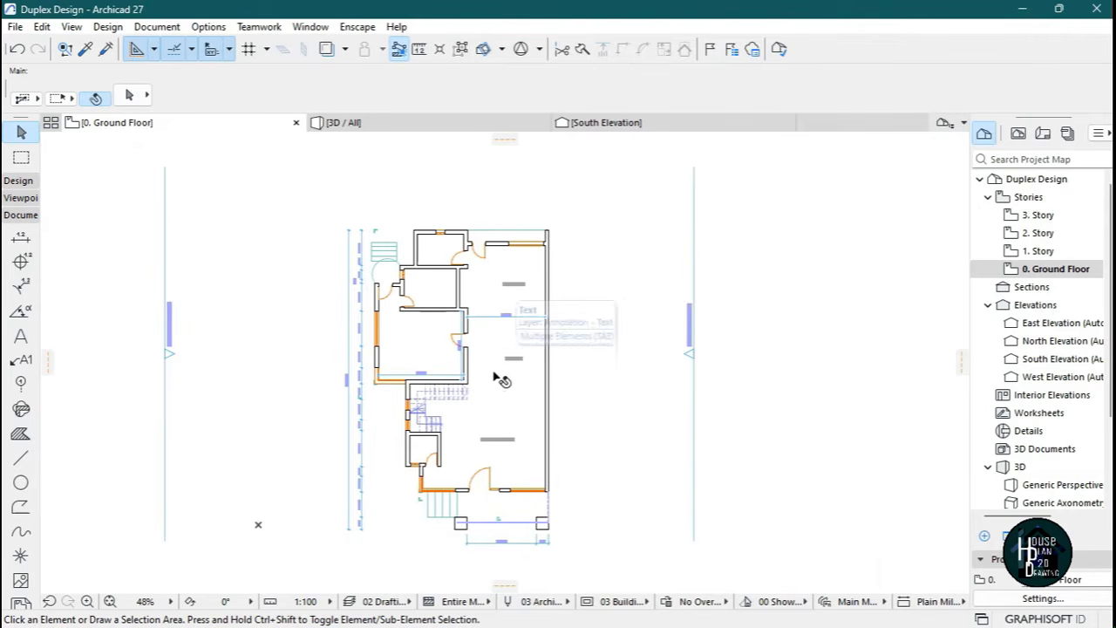
pyautogui.scroll(3, 490, 332)
pyautogui.scroll(-3, 527, 262)
pyautogui.scroll(3, 453, 237)
pyautogui.scroll(3, 638, 414)
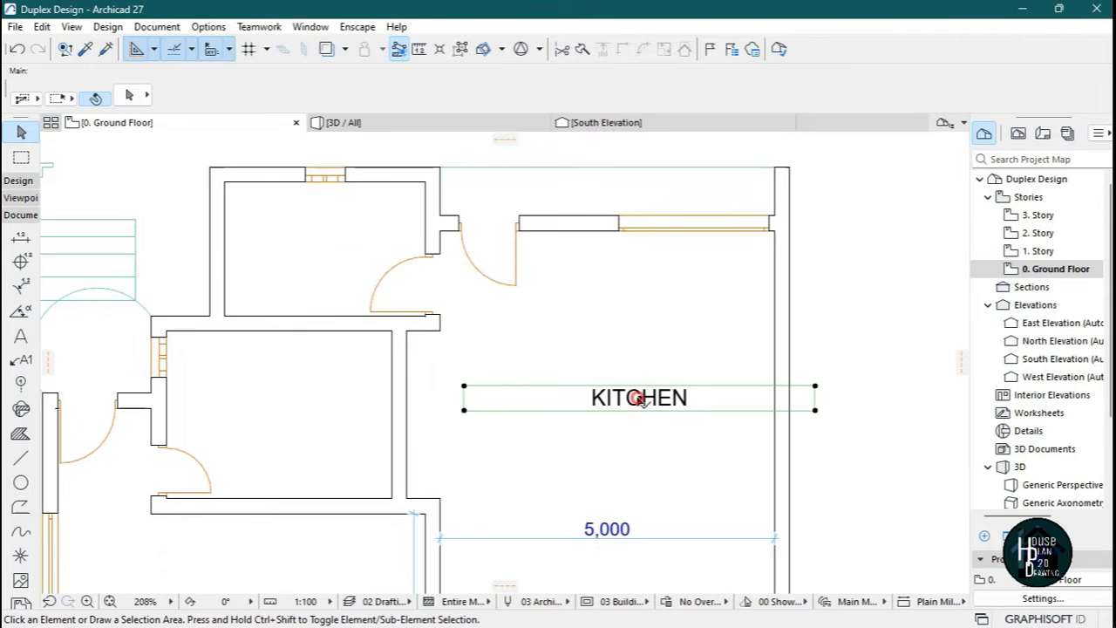
pyautogui.click(645, 403)
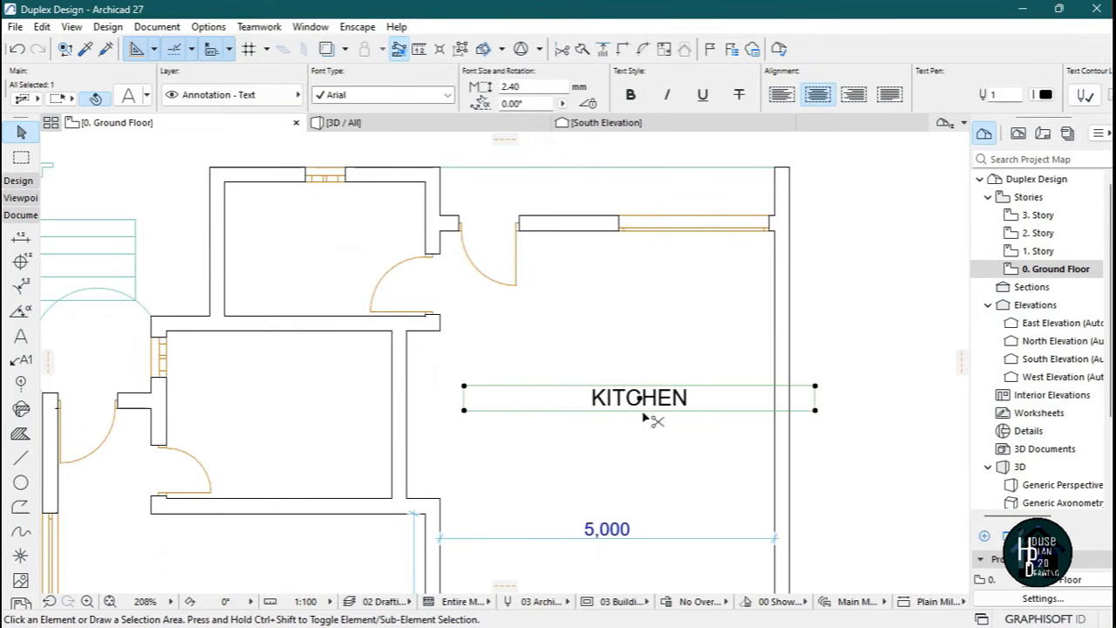
pyautogui.hotkey('ctrl', 'shift', 'd')
pyautogui.click(640, 399)
pyautogui.click(303, 407)
# Replace the copied KITCHEN label's text with TOILET.
pyautogui.scroll(6, 601, 381)
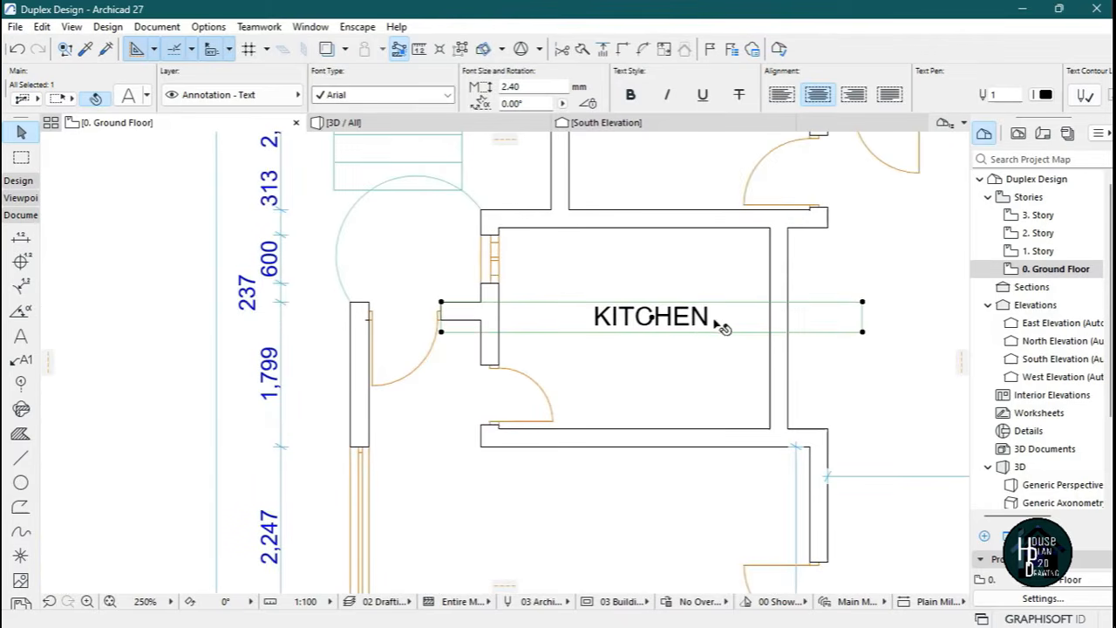
pyautogui.doubleClick(722, 324)
pyautogui.moveTo(742, 321); pyautogui.dragTo(548, 321)
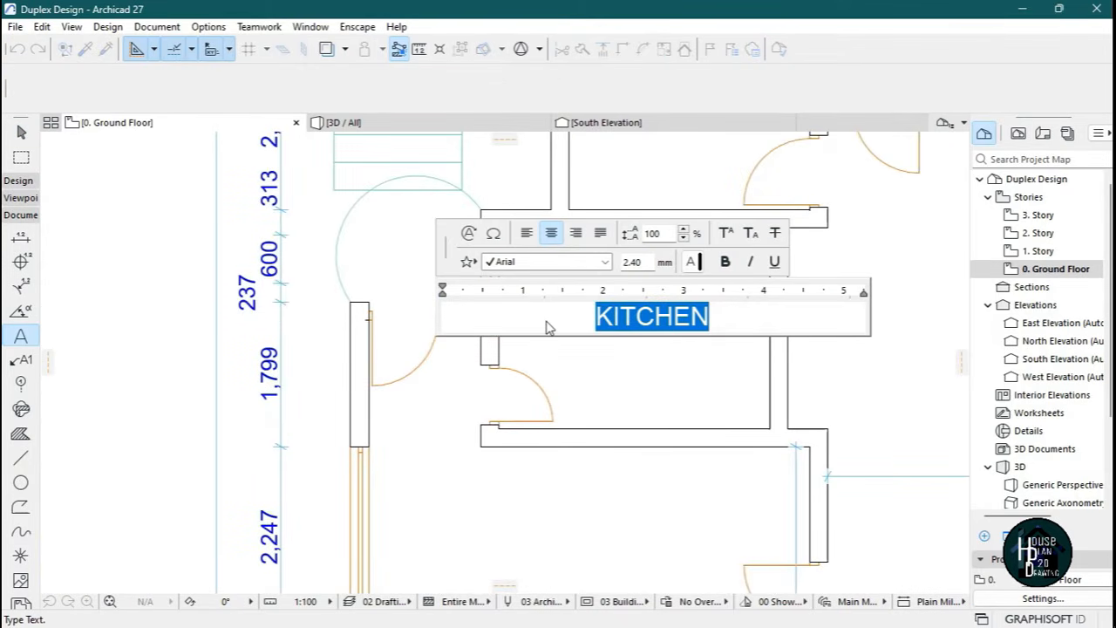
pyautogui.write('TOILET')
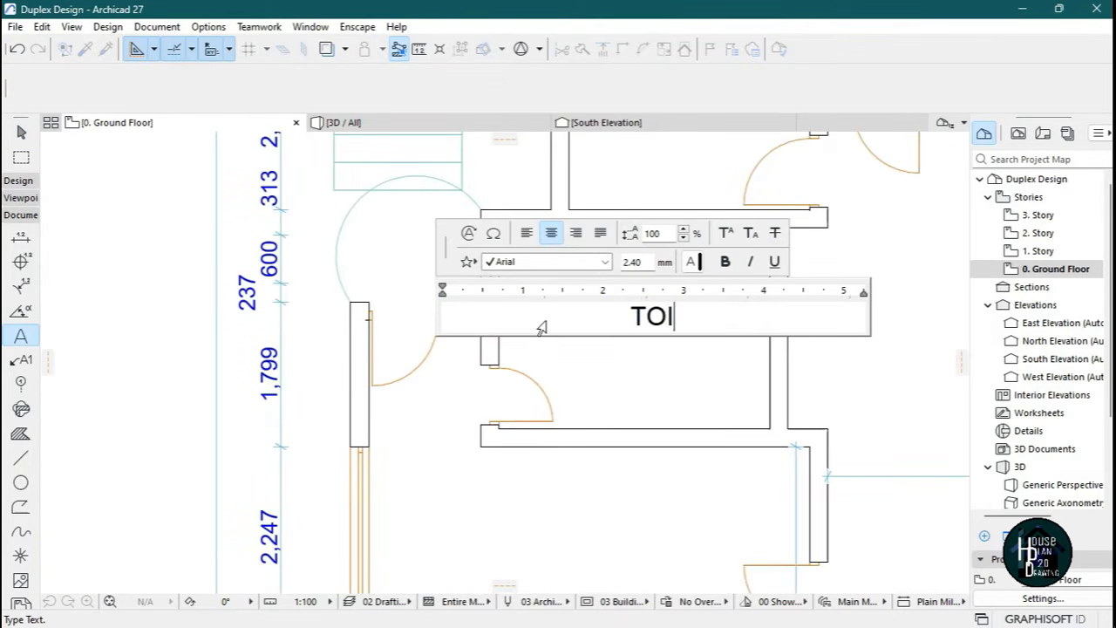
pyautogui.click(606, 394)
# Drag a copy of the TOILET label into the small room behind it, beside the kitchen's rear door.
pyautogui.scroll(-2, 555, 399)
pyautogui.moveTo(661, 289); pyautogui.dragTo(570, 379, button='middle')
pyautogui.scroll(3, 568, 380)
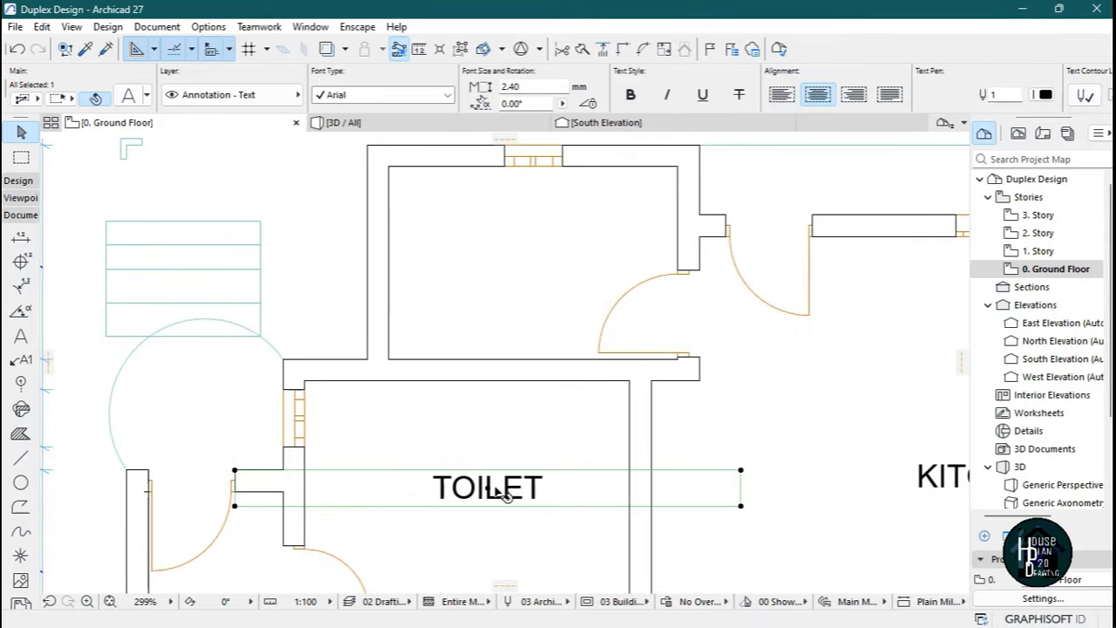
pyautogui.hotkey('ctrl', 'd')
pyautogui.click(491, 493)
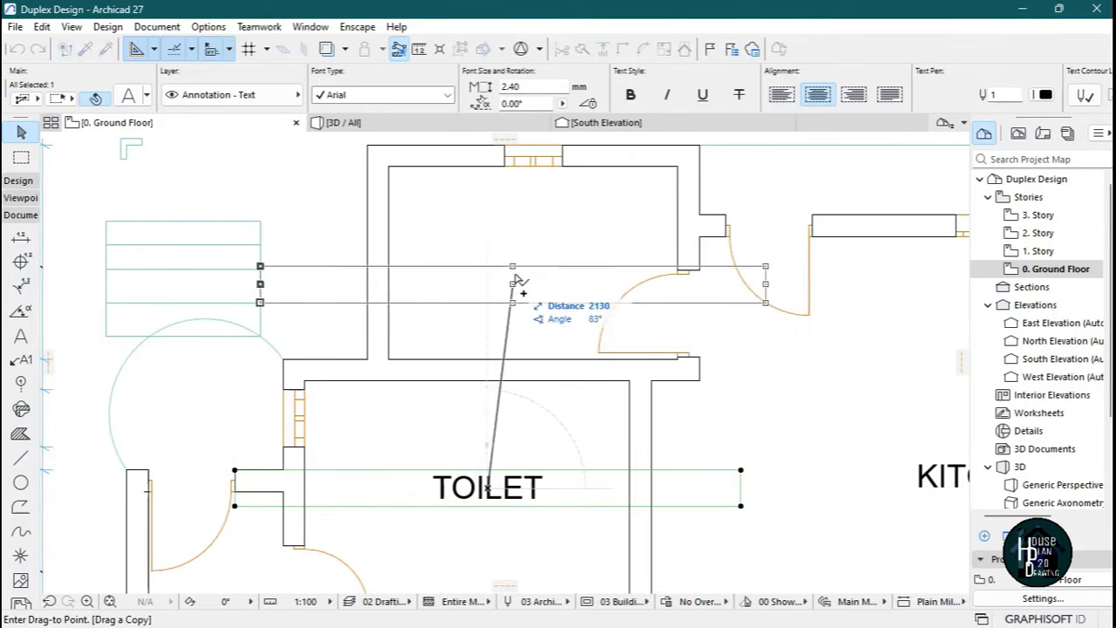
pyautogui.click(527, 259)
# Replace the copied TOILET label's text with STORE.
pyautogui.doubleClick(591, 259)
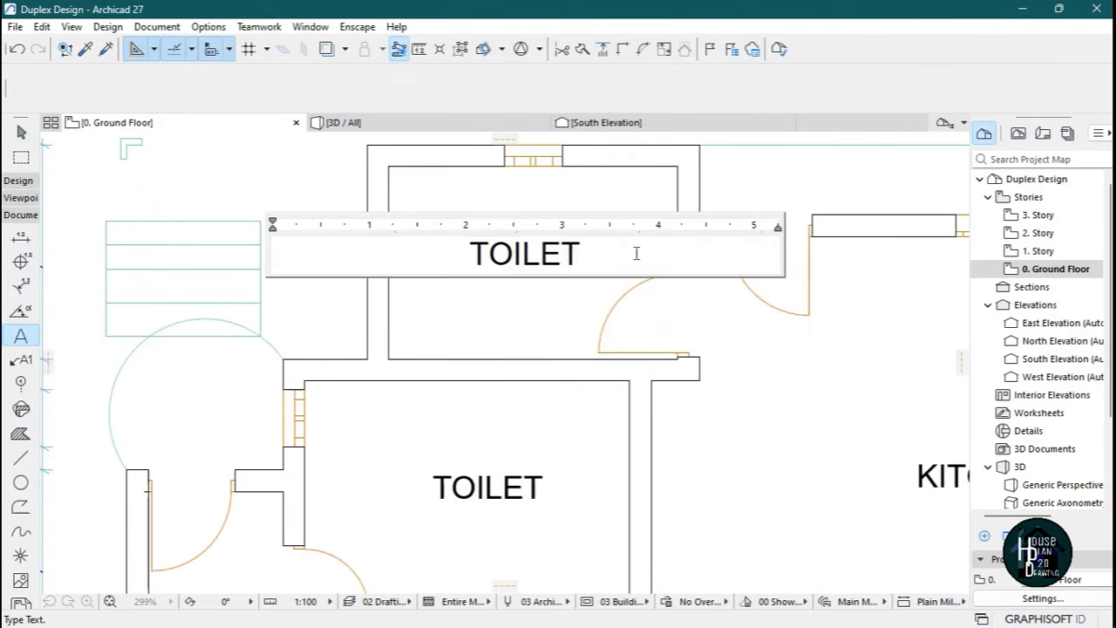
pyautogui.moveTo(642, 252); pyautogui.dragTo(371, 258)
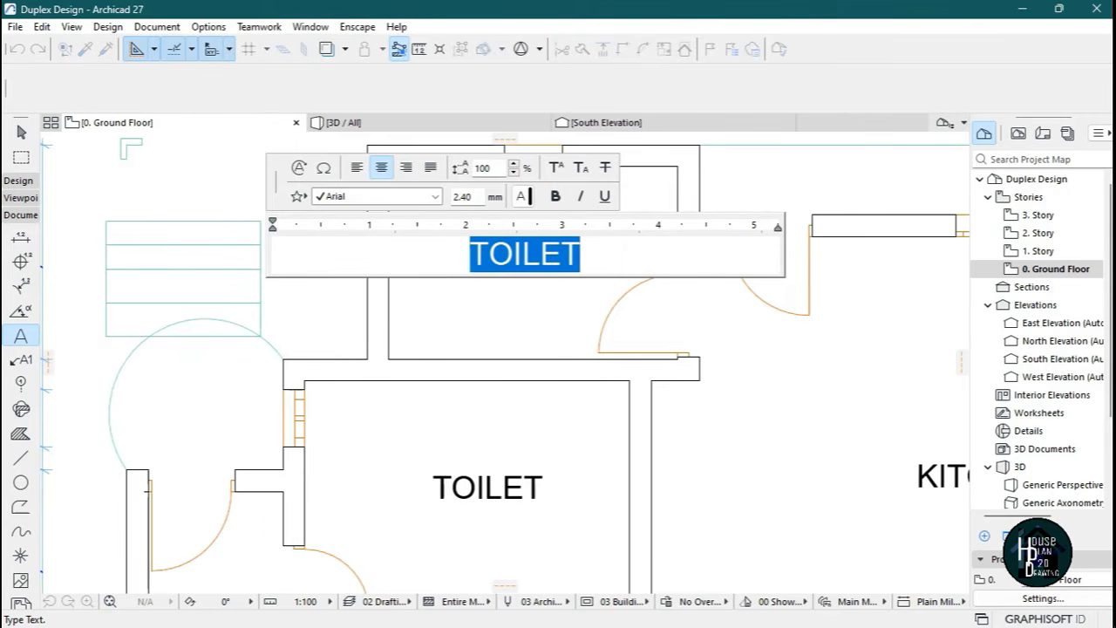
pyautogui.write('STOR')
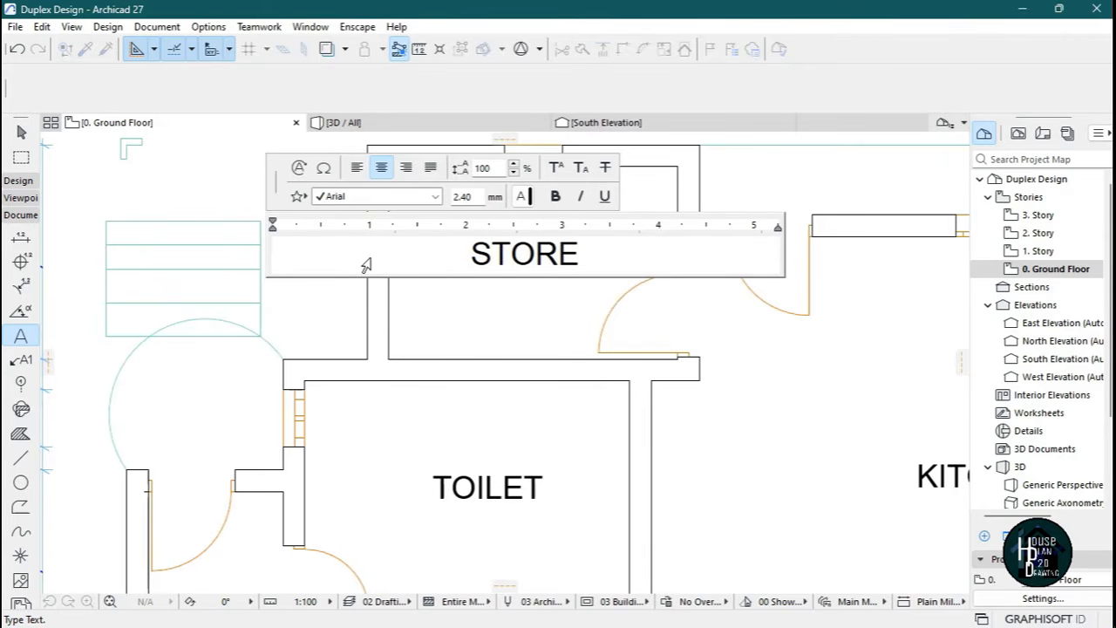
pyautogui.click(592, 482)
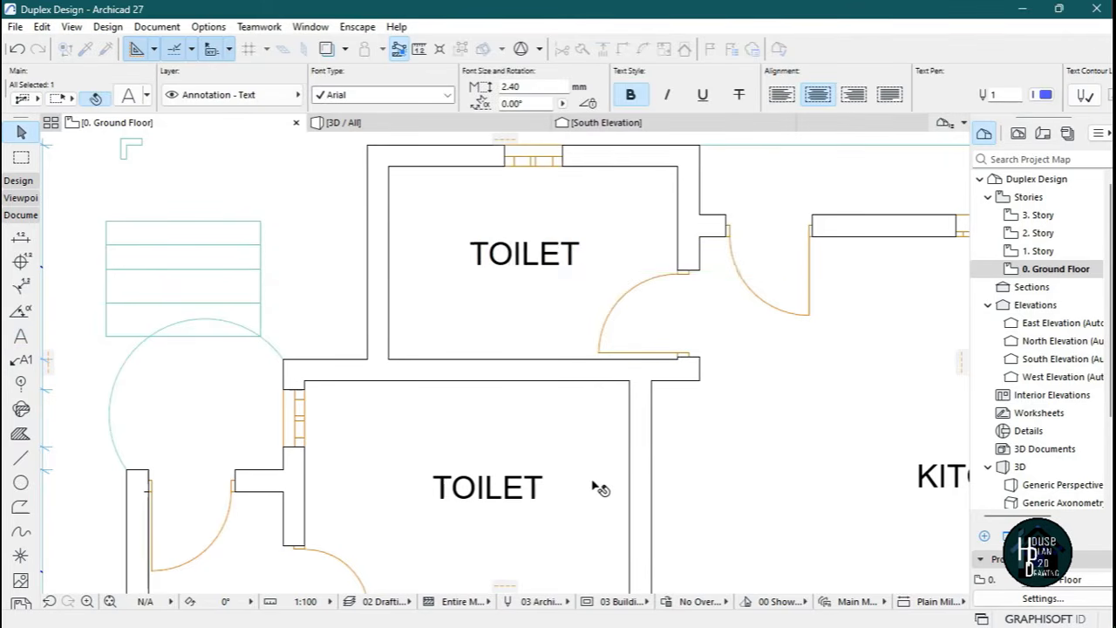
pyautogui.press('Escape')
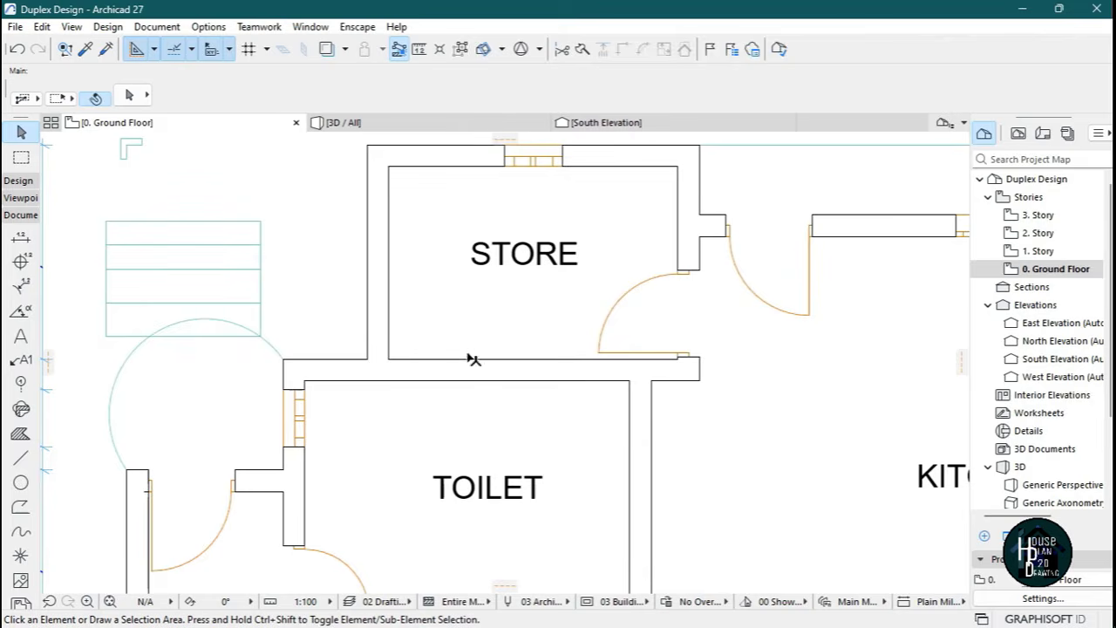
# Review the placement and legibility of the room labels across the whole ground floor plan.
pyautogui.scroll(-5, 474, 360)
pyautogui.scroll(5, 489, 358)
pyautogui.scroll(1, 491, 357)
pyautogui.scroll(-5, 492, 345)
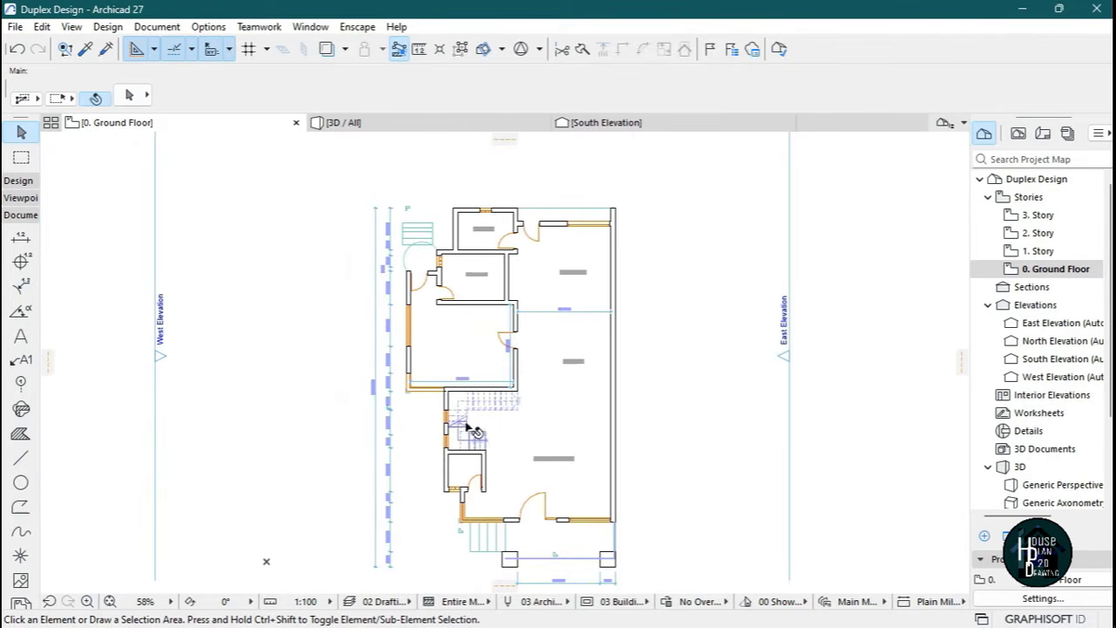
pyautogui.scroll(2, 612, 380)
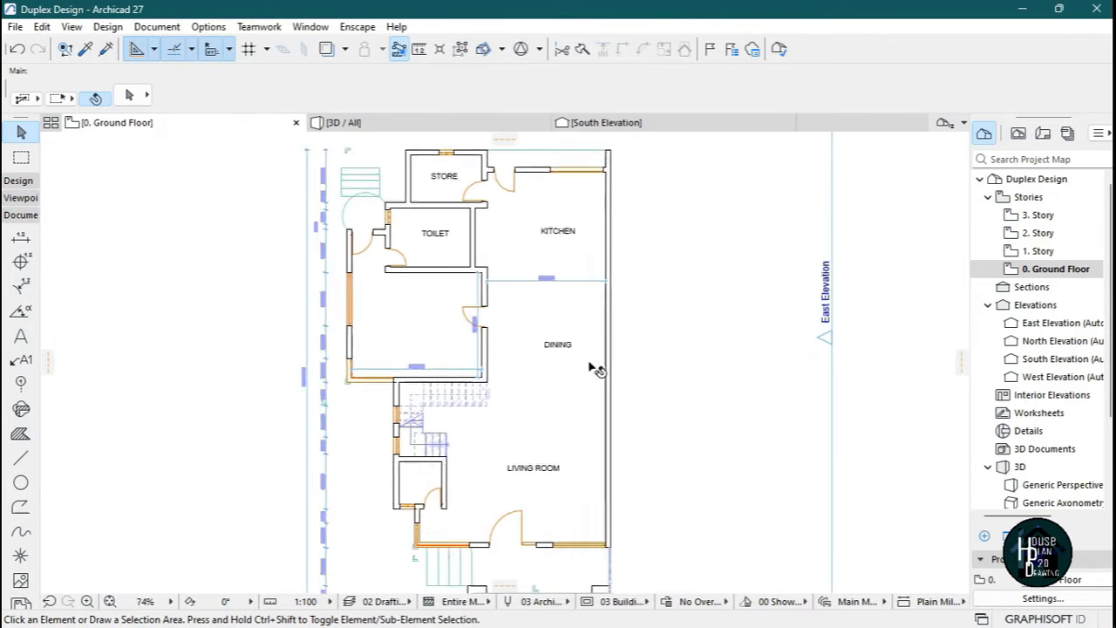
pyautogui.scroll(-3, 579, 346)
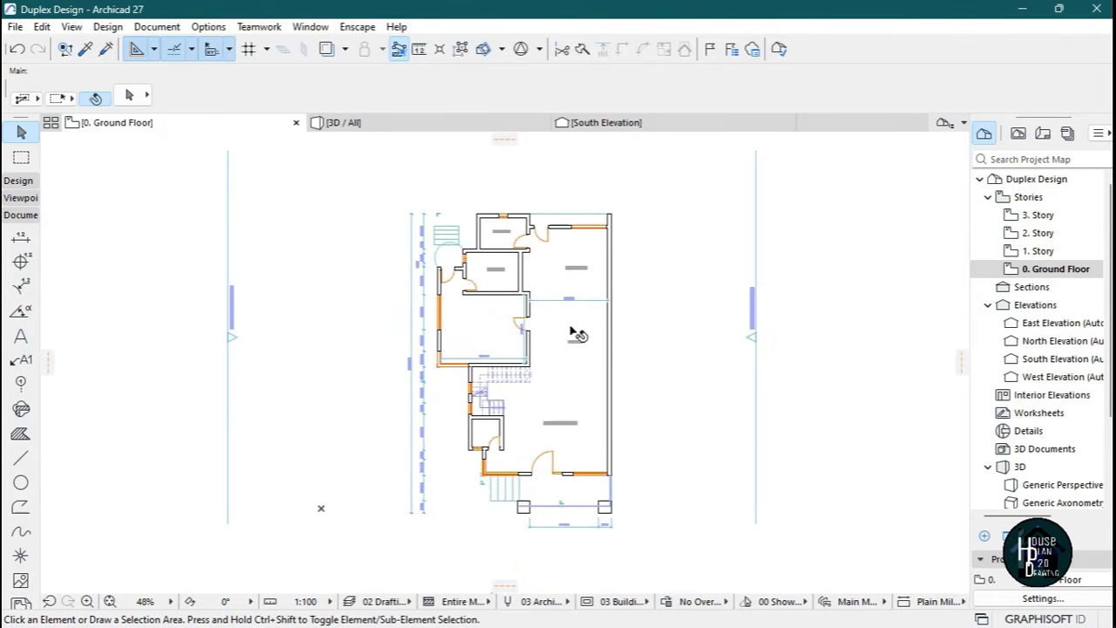
pyautogui.scroll(2, 569, 335)
# Fly around the duplex in the 3D perspective to examine its front facade, balconies and roof.
pyautogui.click(391, 122)
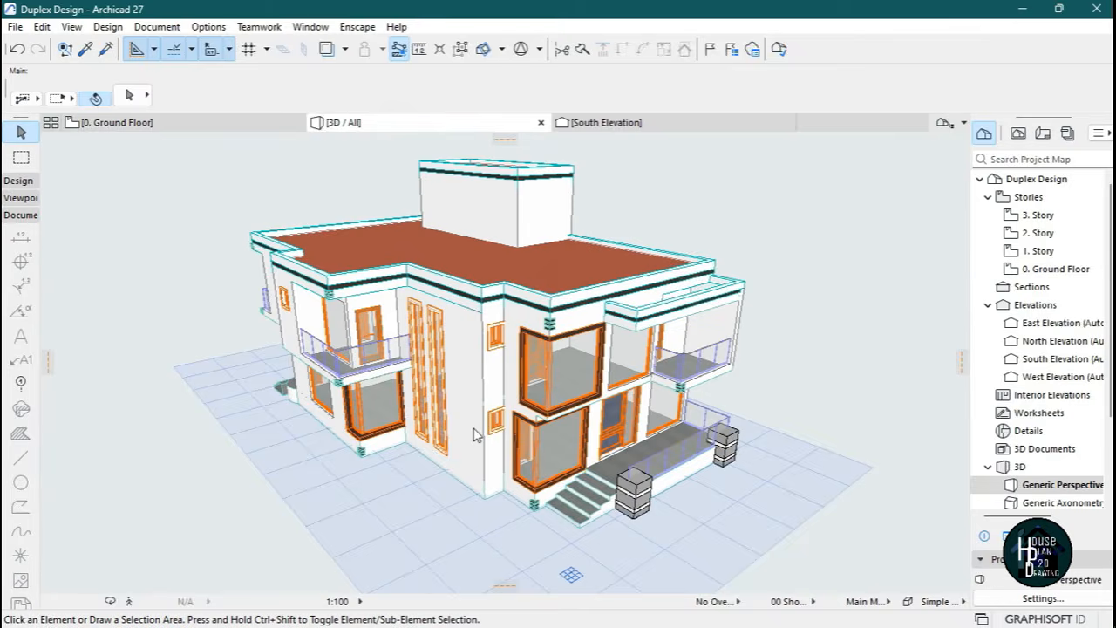
pyautogui.hotkey('shift', 'F3')
pyautogui.press('Right')
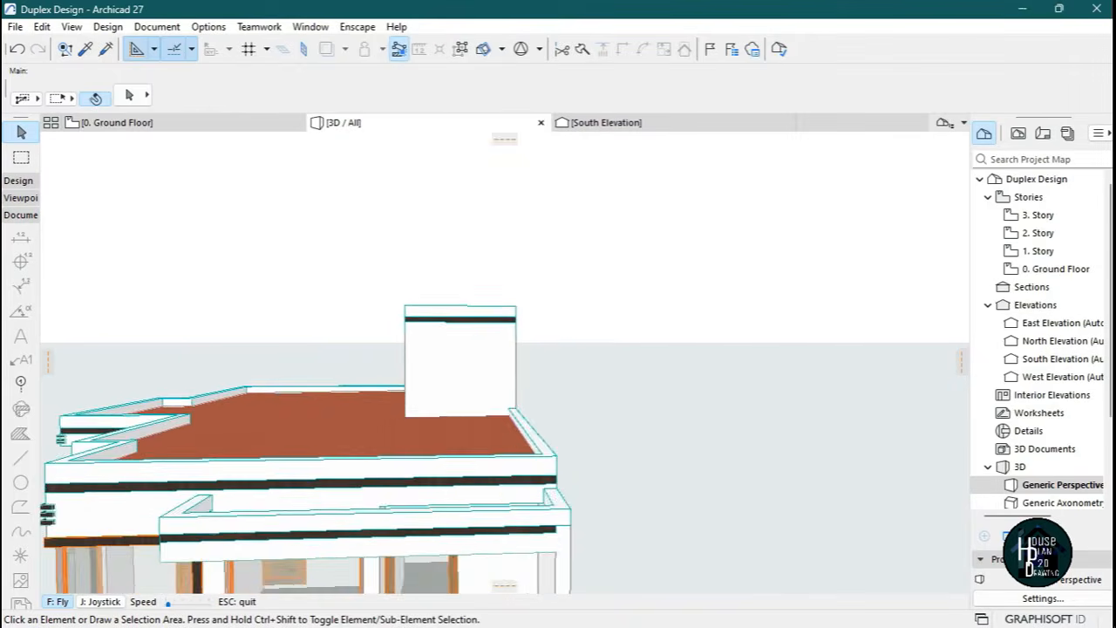
pyautogui.press('Escape')
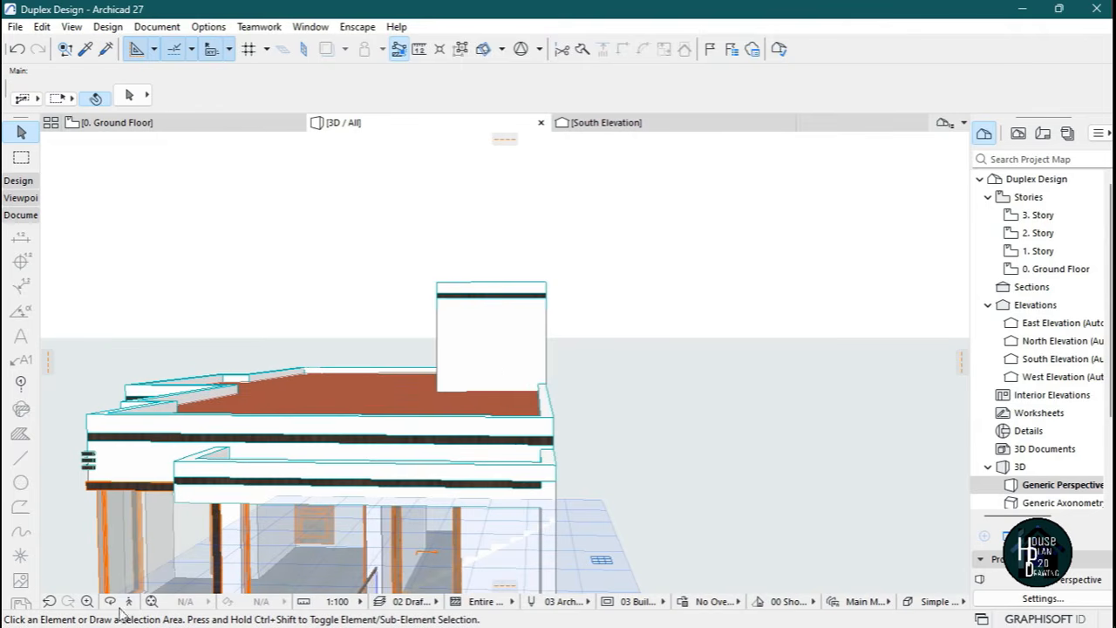
pyautogui.press('Down')
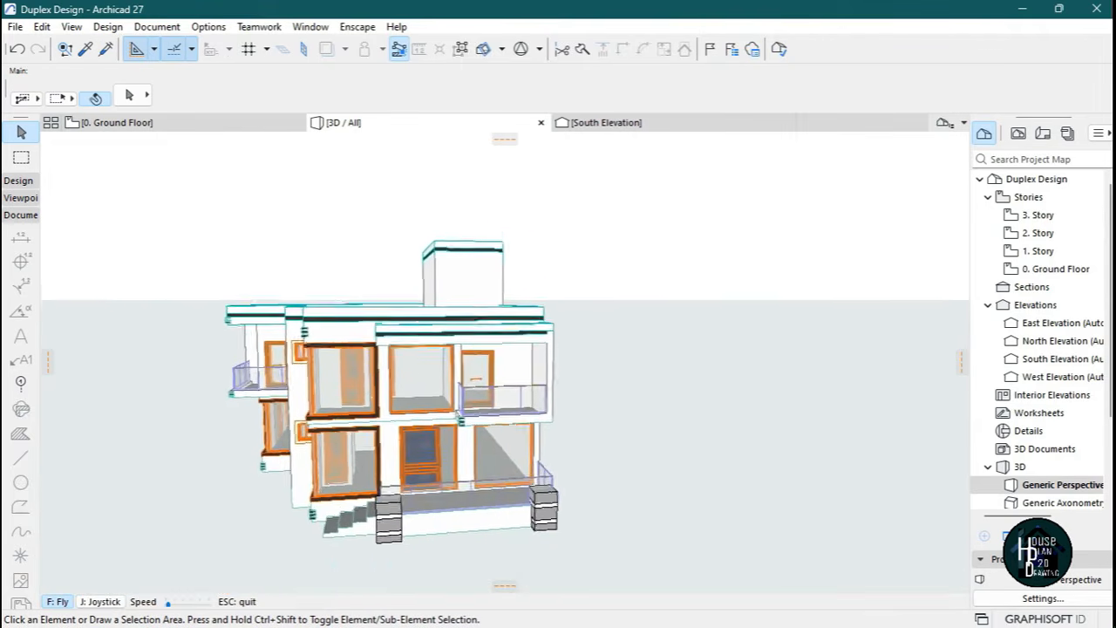
pyautogui.press('Up')
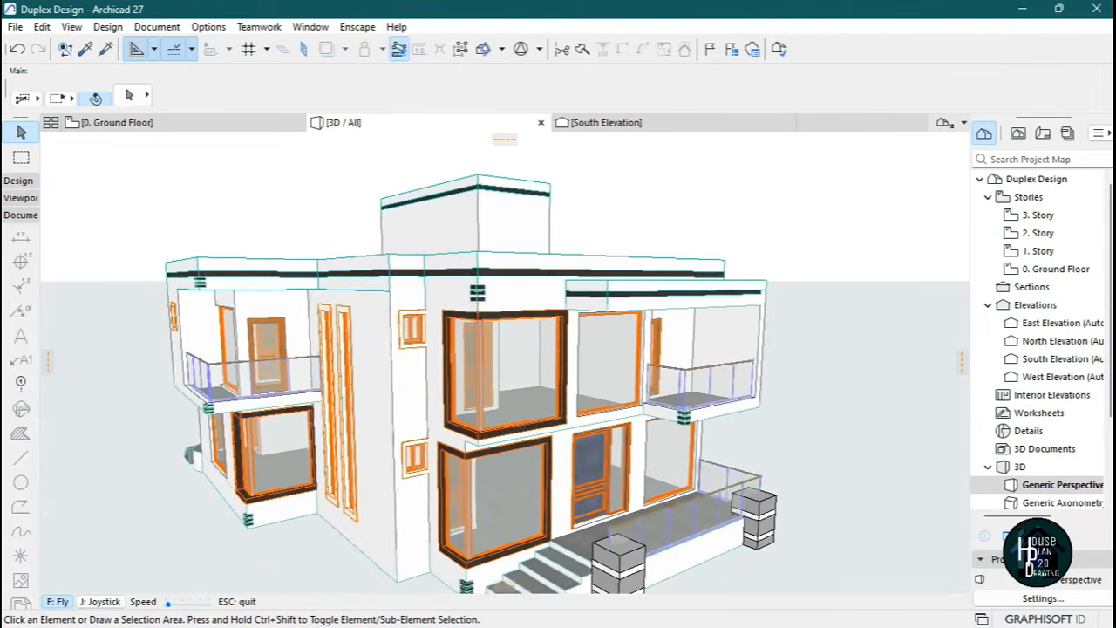
pyautogui.press('pageup')
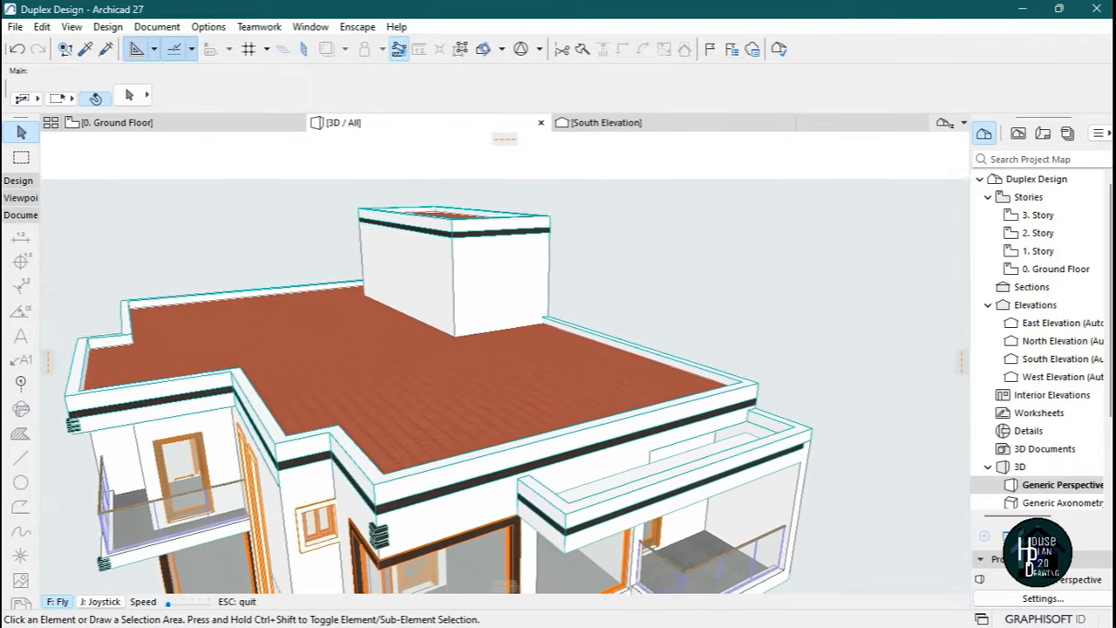
pyautogui.press('Escape')
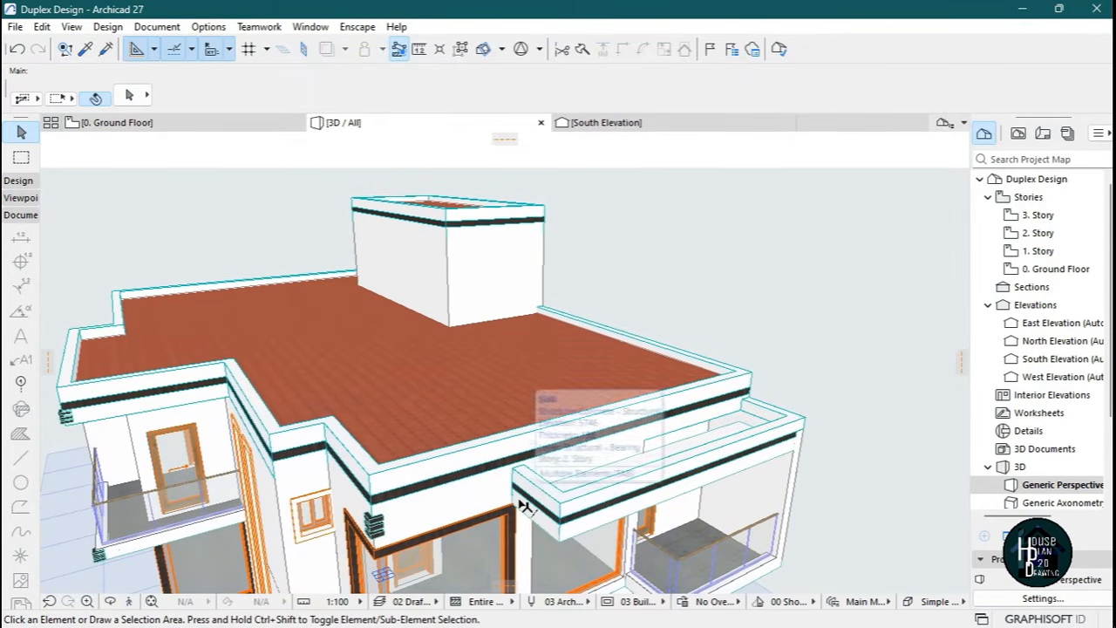
# Switch to the Multigenerational House project in Archicad 25 and fly around its 3D model to examine the rooftop room's windows.
pyautogui.click(729, 614)
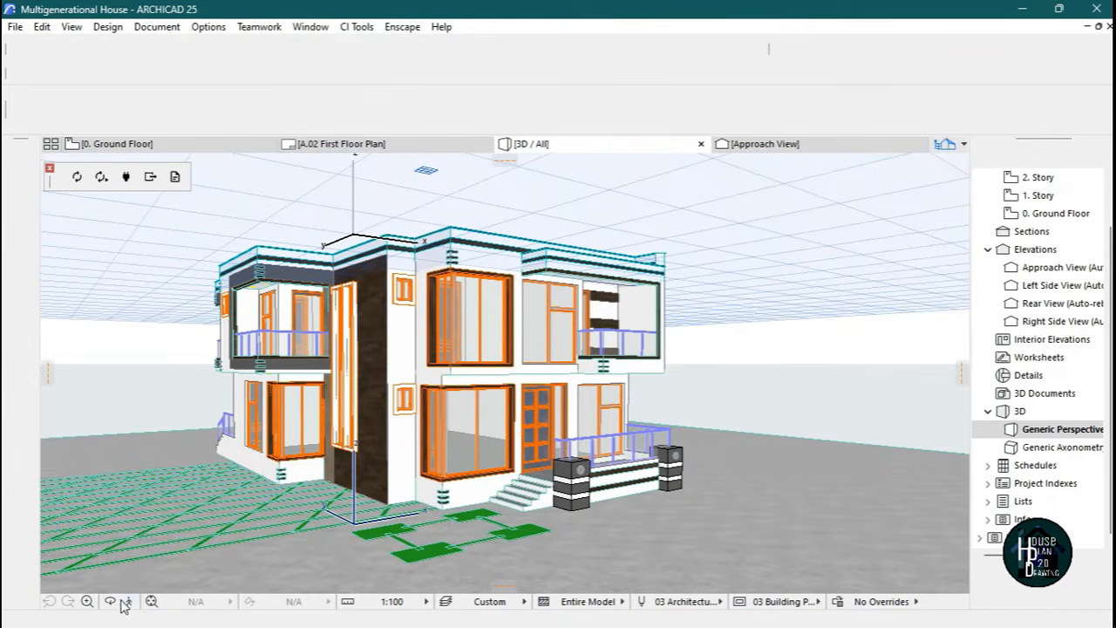
pyautogui.click(129, 602)
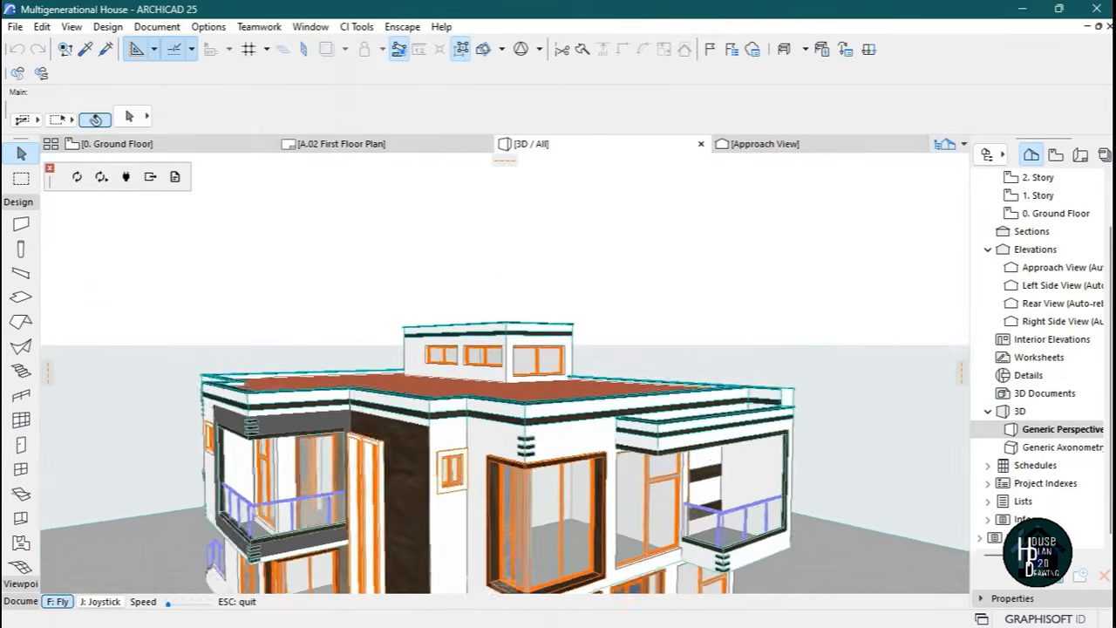
pyautogui.press('Up')
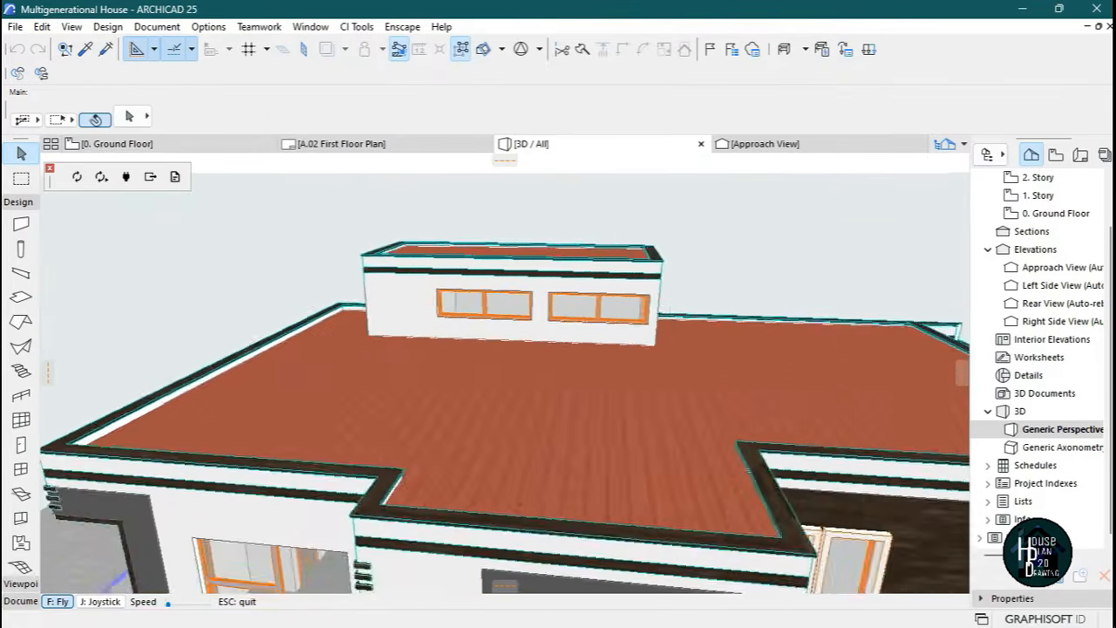
pyautogui.press('Left')
pyautogui.press('Left')
pyautogui.press('Left')
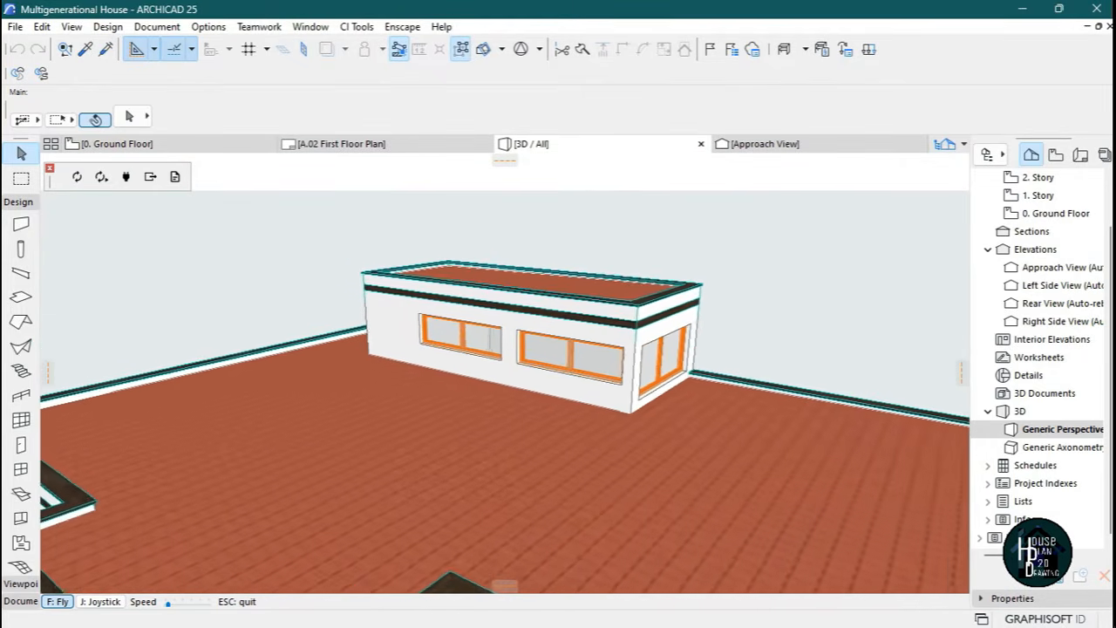
pyautogui.press('Down')
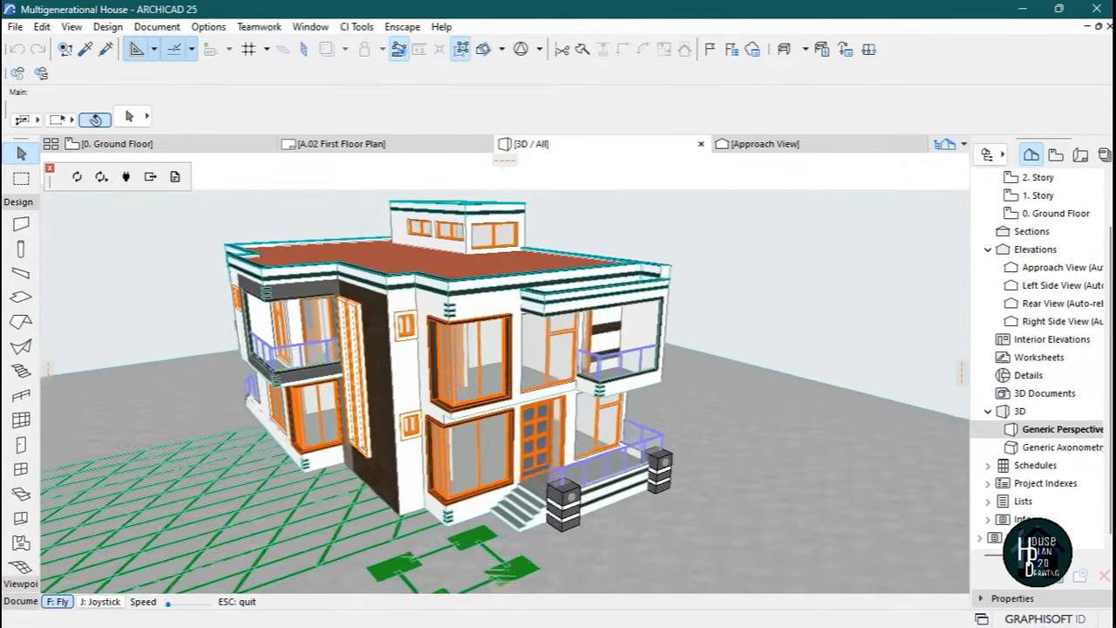
pyautogui.press('Down')
pyautogui.press('Escape')
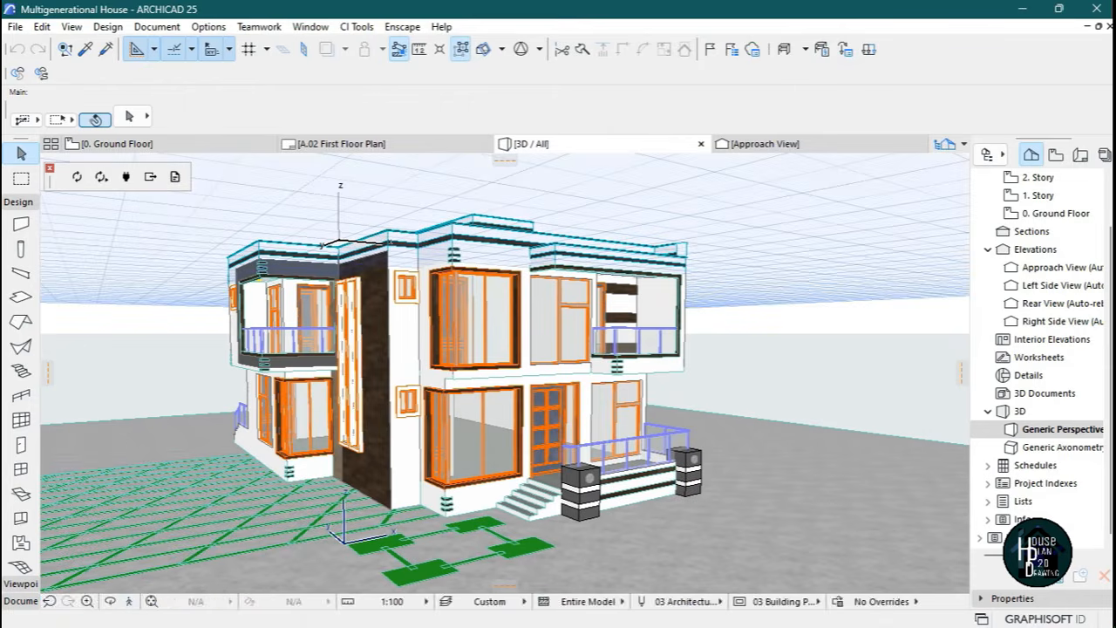
# Return to the Duplex Design project and examine the 1. Story and 2. Story floor plans.
pyautogui.moveTo(614, 617)
pyautogui.click(687, 608)
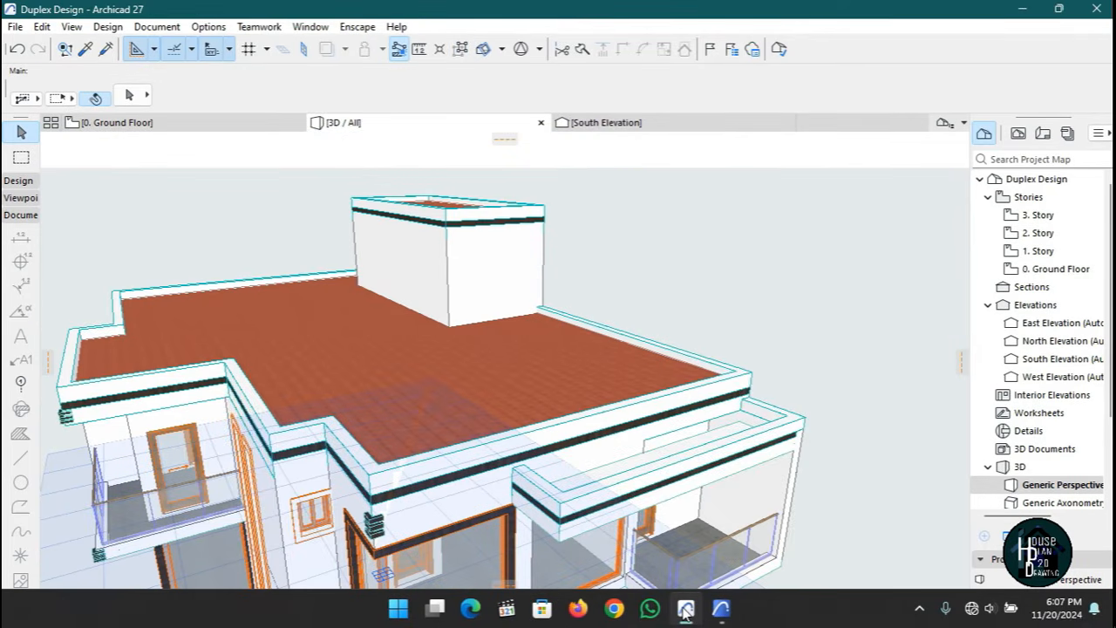
pyautogui.click(685, 612)
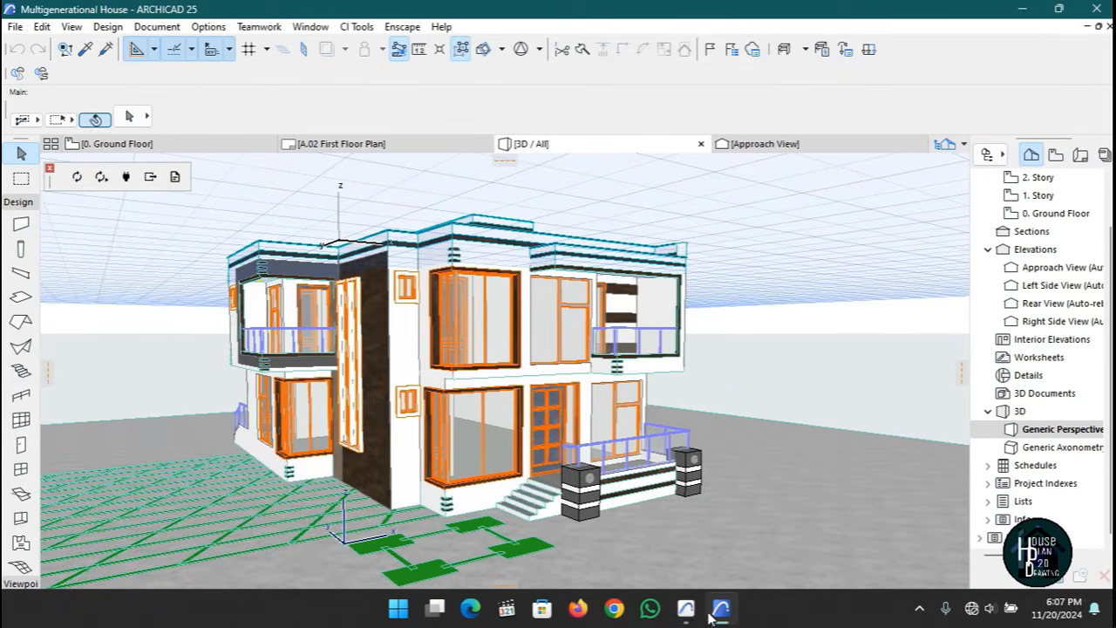
pyautogui.click(687, 612)
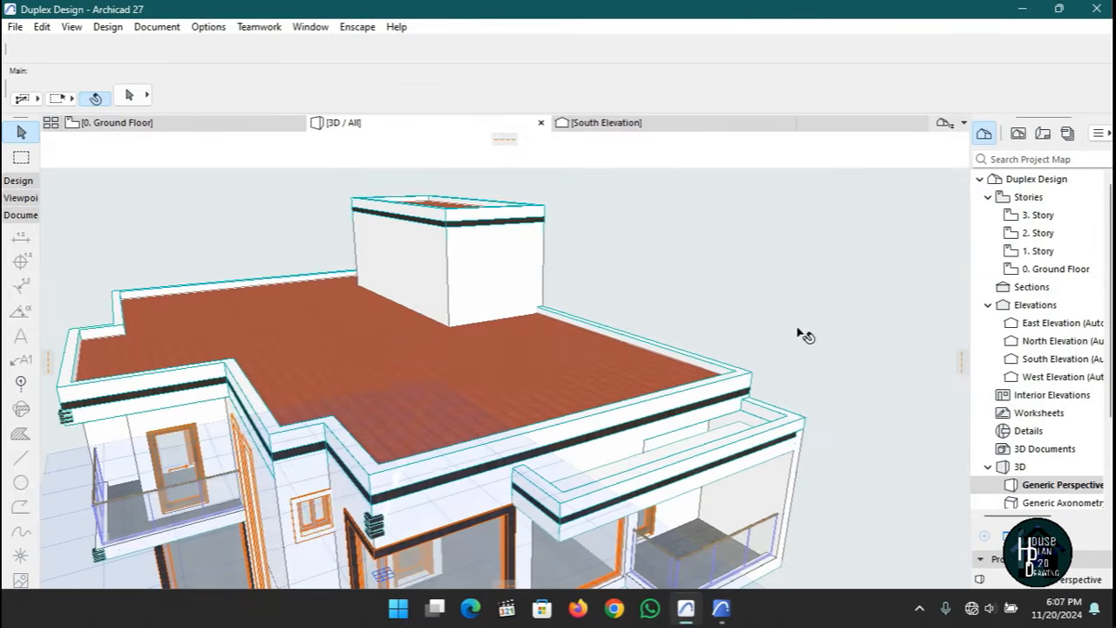
pyautogui.doubleClick(1048, 252)
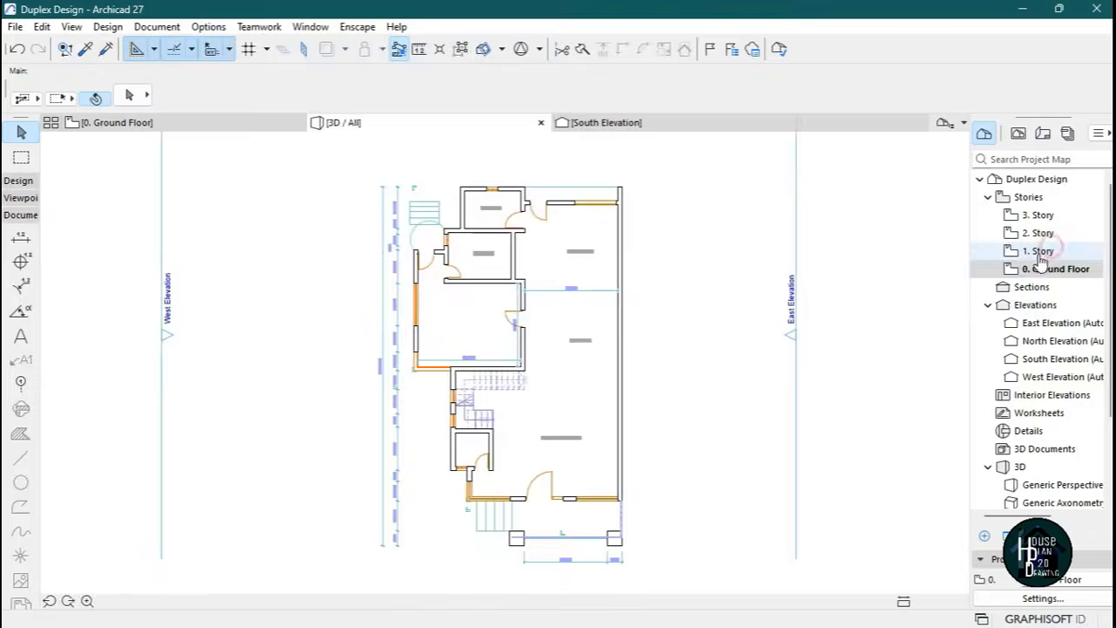
pyautogui.scroll(5, 625, 366)
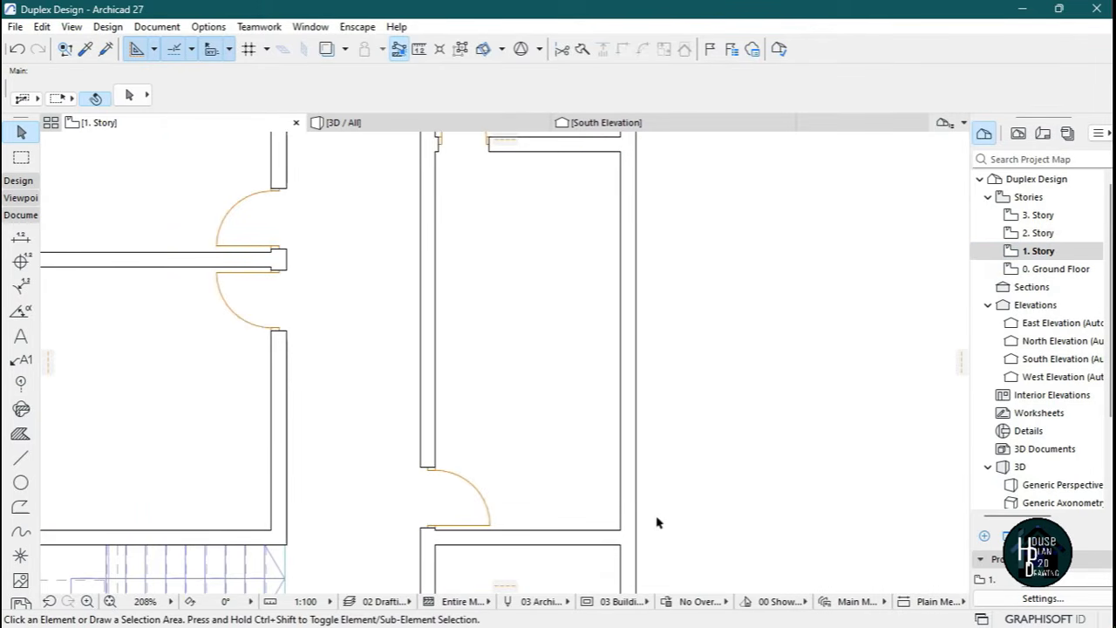
pyautogui.scroll(-3, 493, 422)
pyautogui.scroll(3, 576, 351)
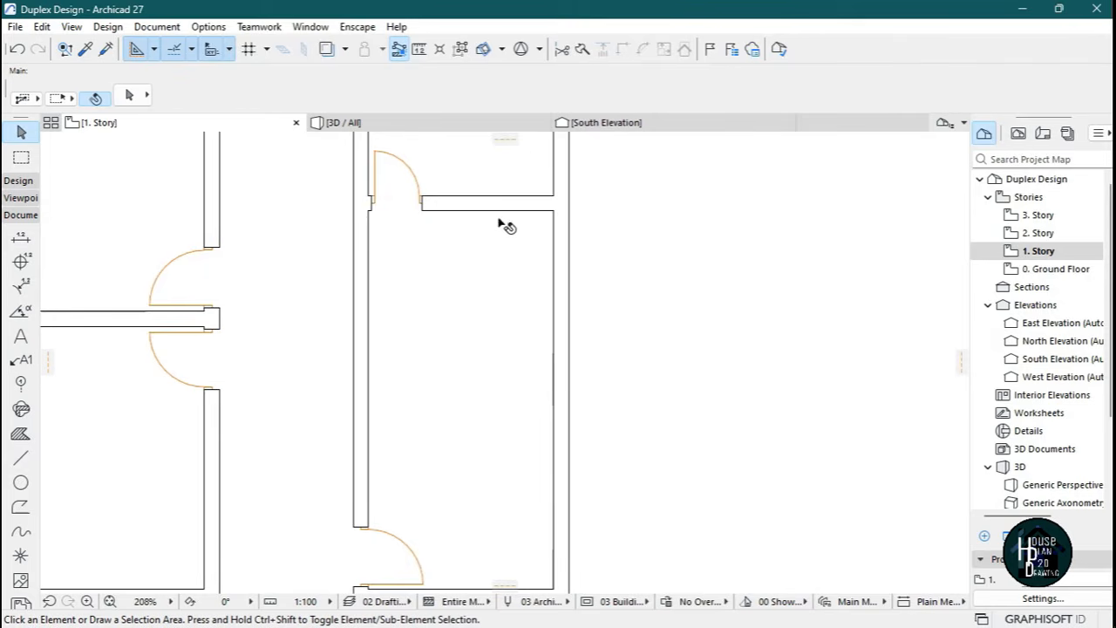
pyautogui.scroll(-5, 610, 316)
pyautogui.scroll(4, 615, 331)
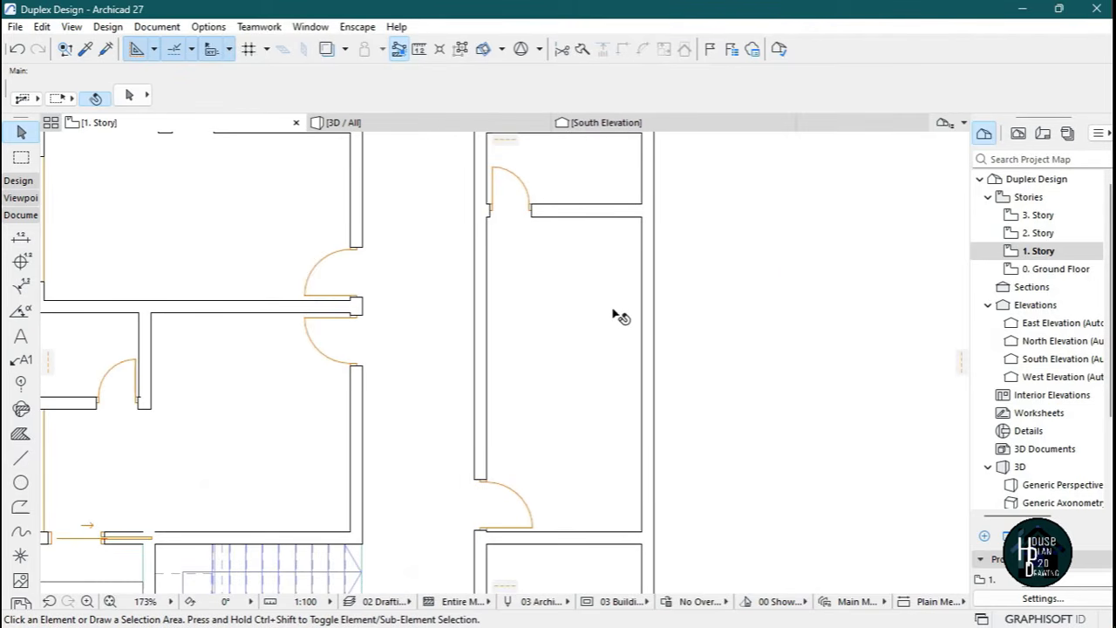
pyautogui.scroll(-4, 627, 331)
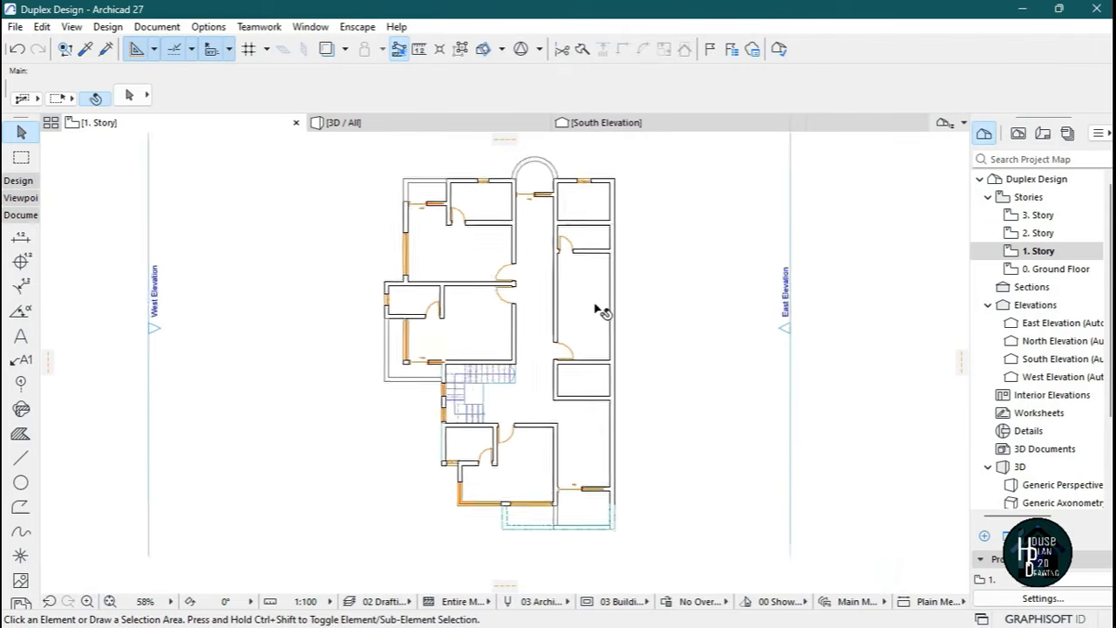
pyautogui.scroll(1, 601, 314)
pyautogui.click(1063, 233)
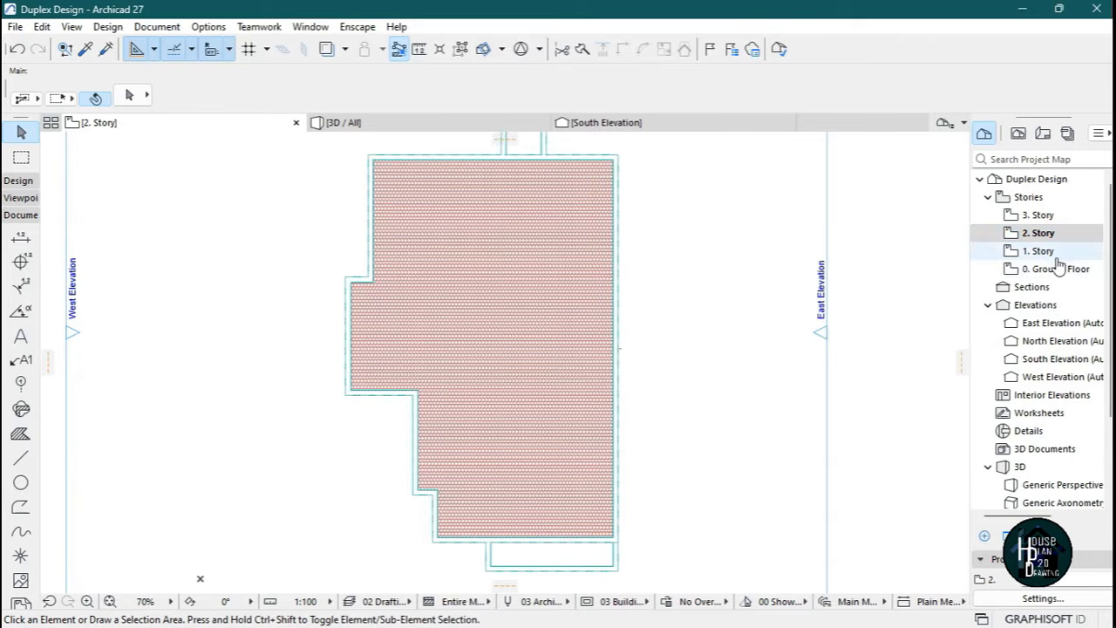
pyautogui.click(1053, 250)
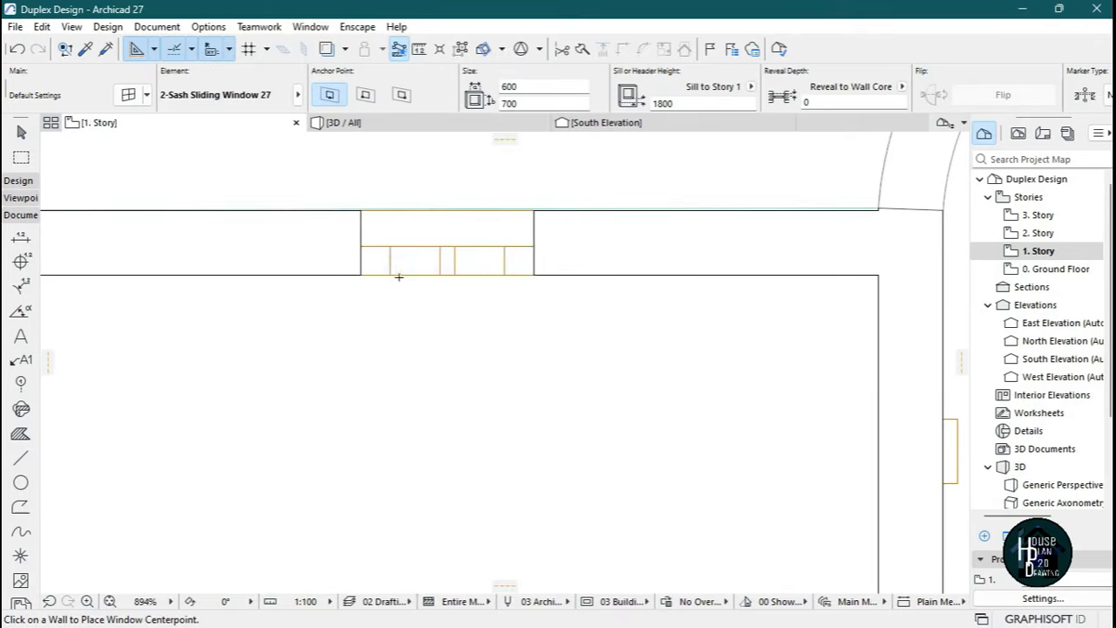
pyautogui.scroll(-10, 399, 276)
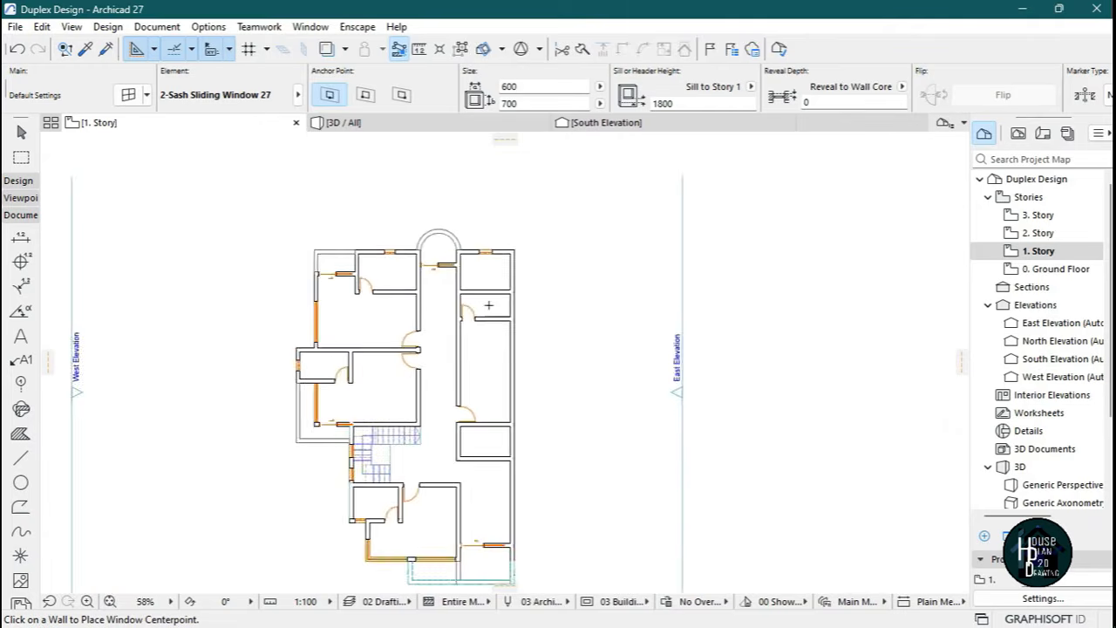
pyautogui.scroll(5, 452, 430)
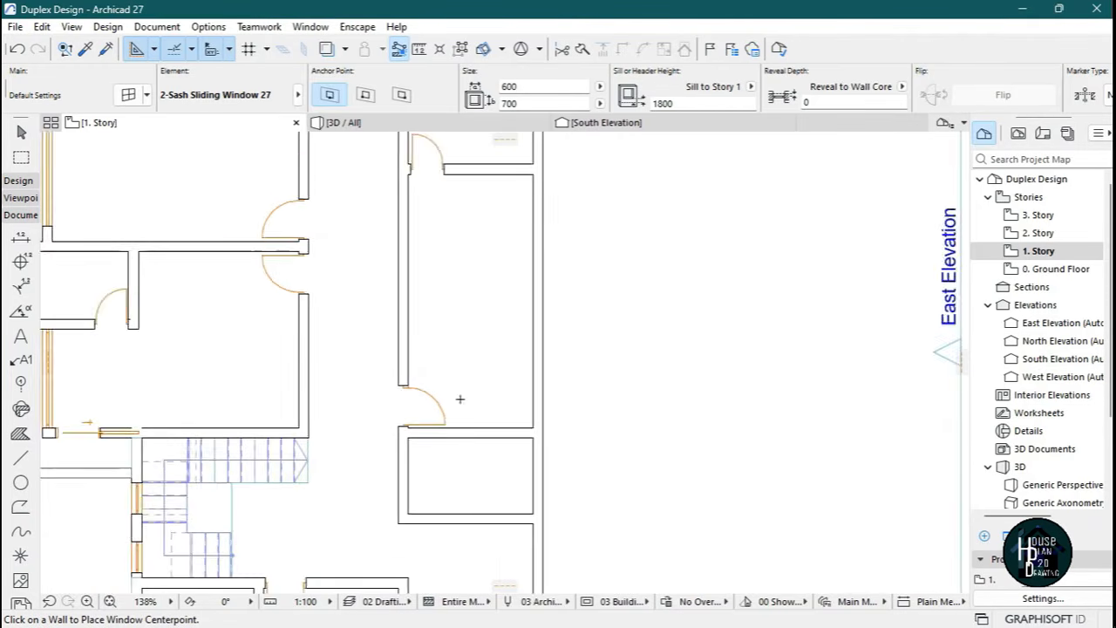
pyautogui.scroll(-2, 419, 364)
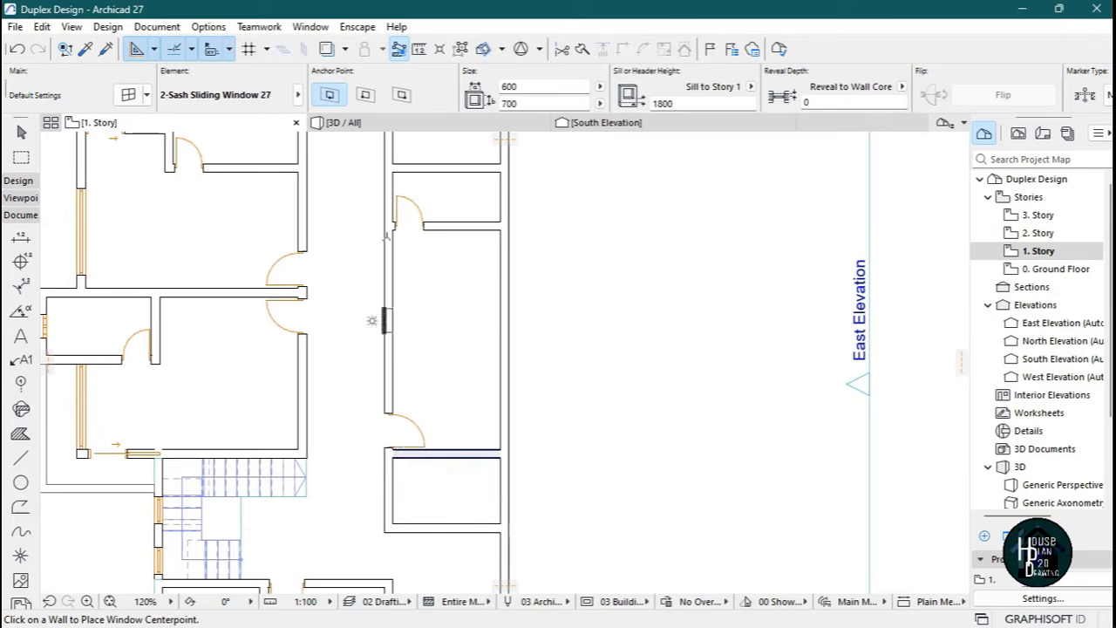
# On the 2. Story plan, send the large tile roof to the back of the display order to expose the rooftop room's walls.
pyautogui.doubleClick(1037, 233)
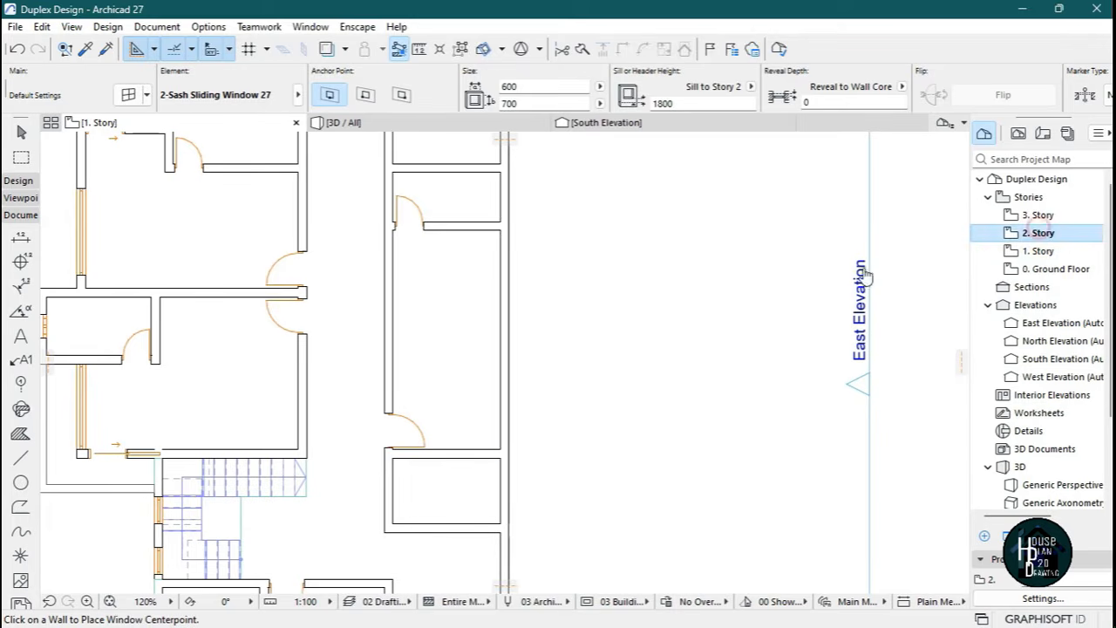
pyautogui.scroll(-4, 563, 367)
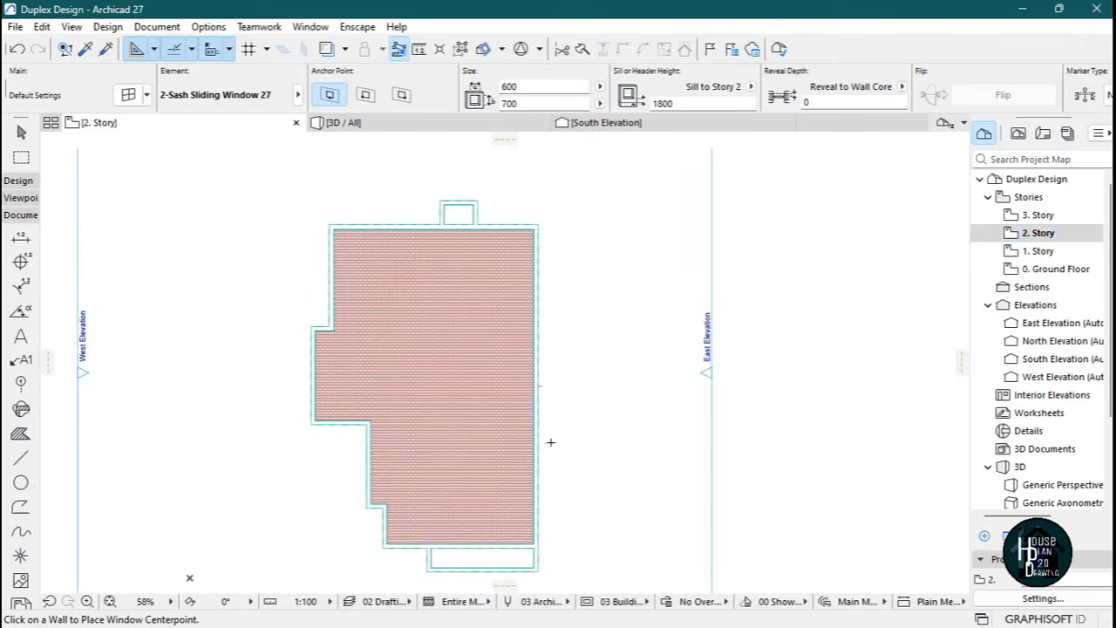
pyautogui.scroll(4, 482, 346)
pyautogui.scroll(-2, 514, 414)
pyautogui.scroll(2, 520, 413)
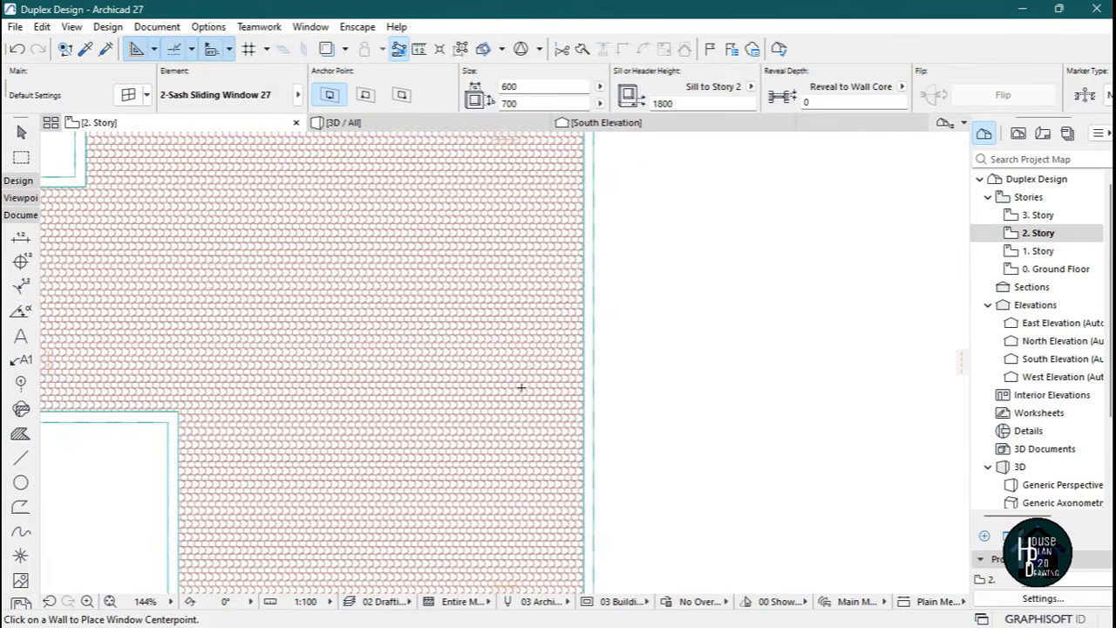
pyautogui.scroll(-4, 523, 311)
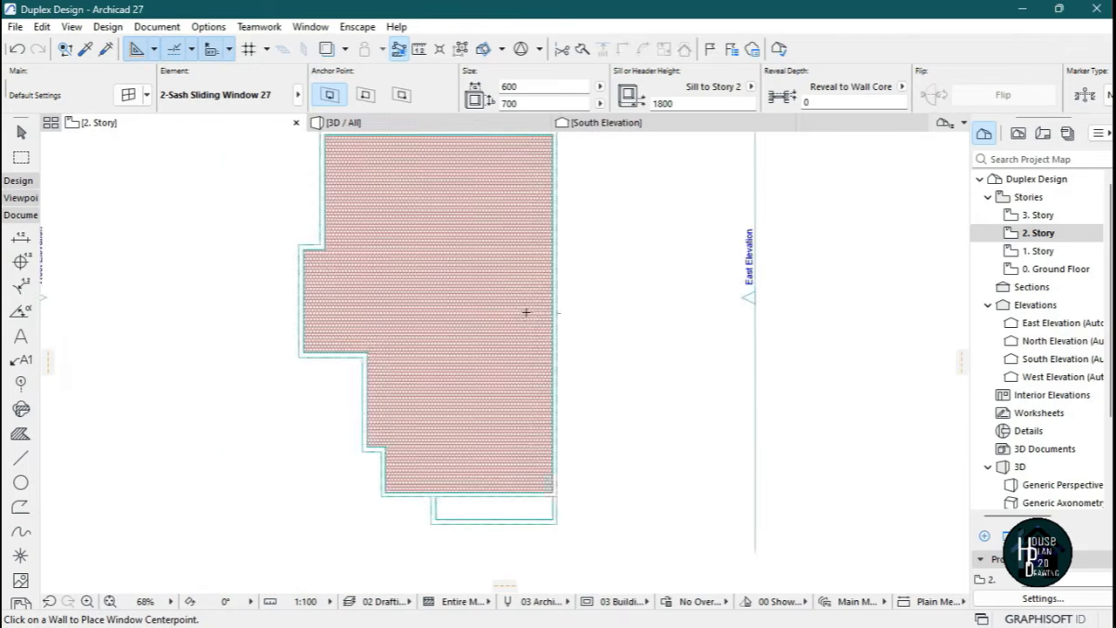
pyautogui.scroll(2, 515, 273)
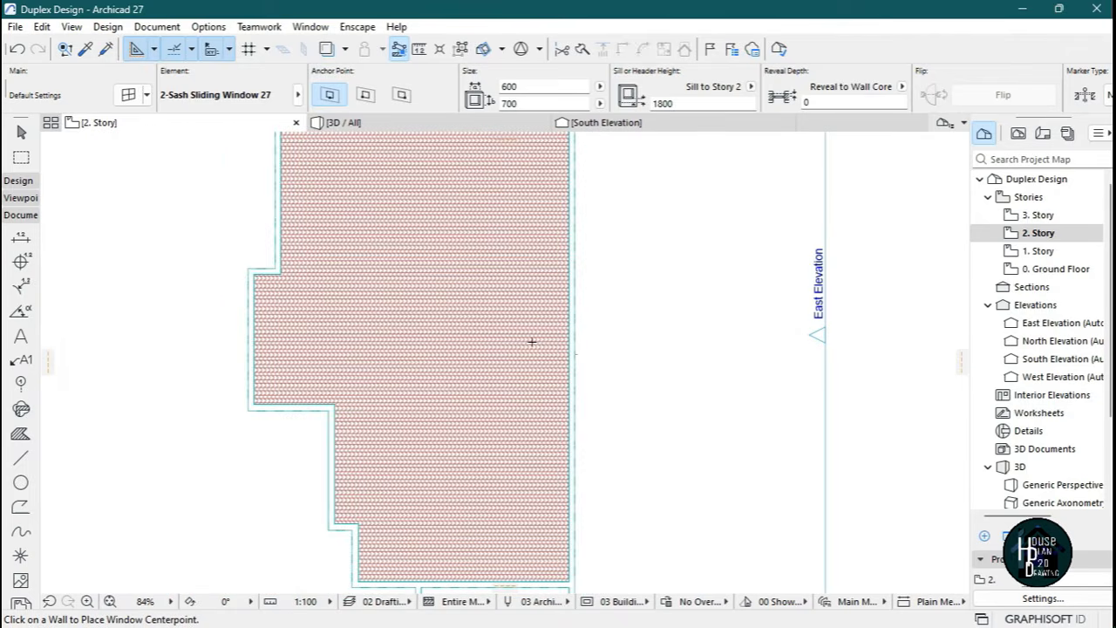
pyautogui.press('Escape')
pyautogui.click(431, 264)
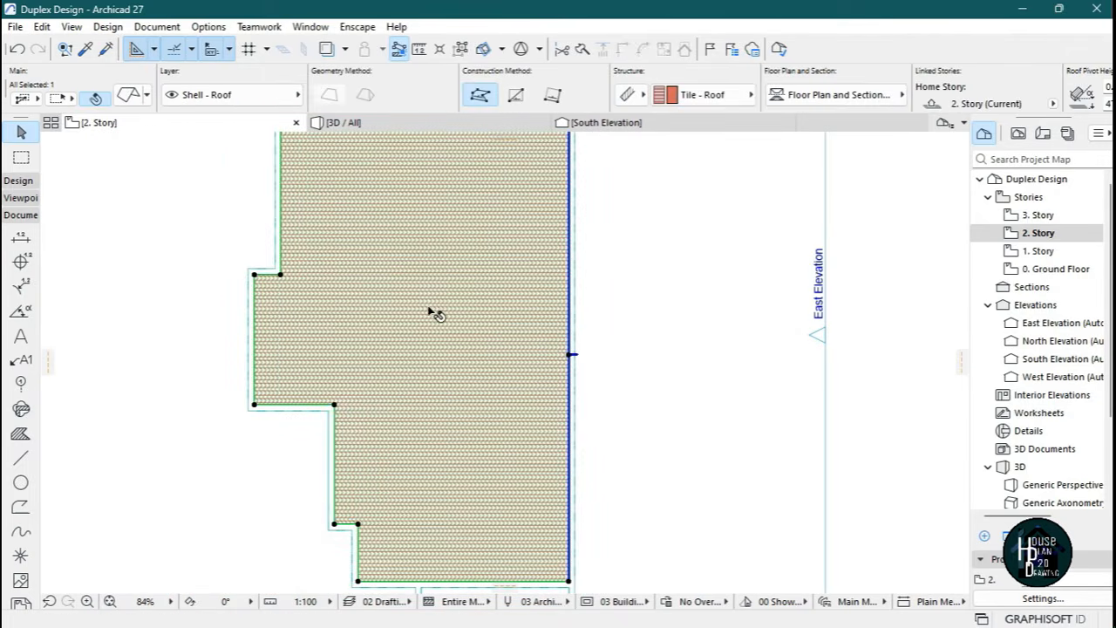
pyautogui.rightClick(424, 271)
pyautogui.moveTo(532, 384)
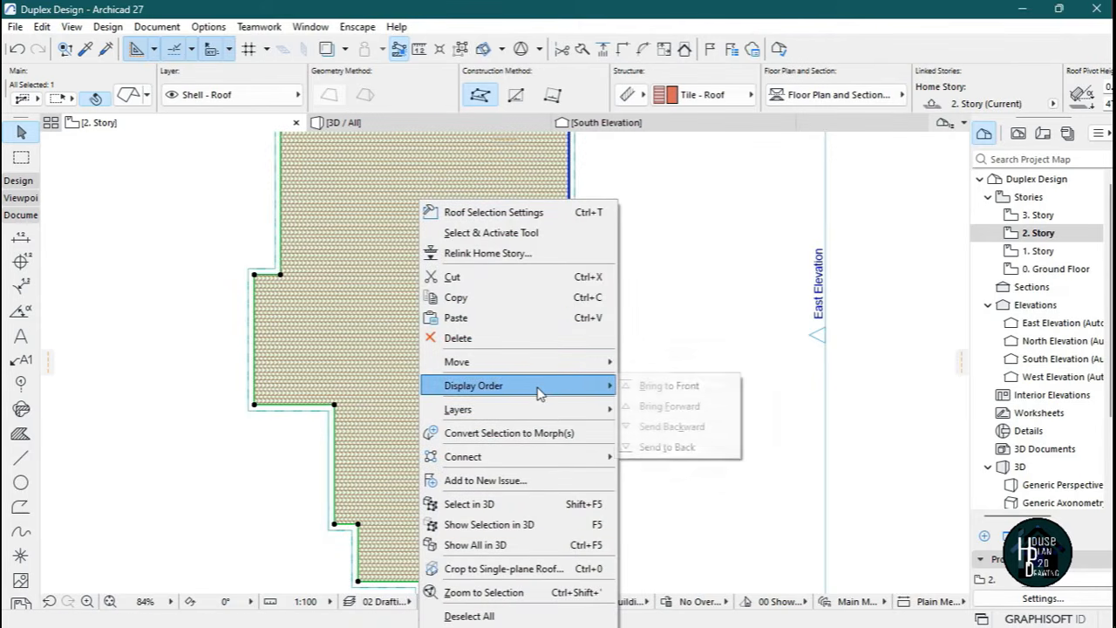
pyautogui.click(668, 447)
pyautogui.scroll(-2, 491, 433)
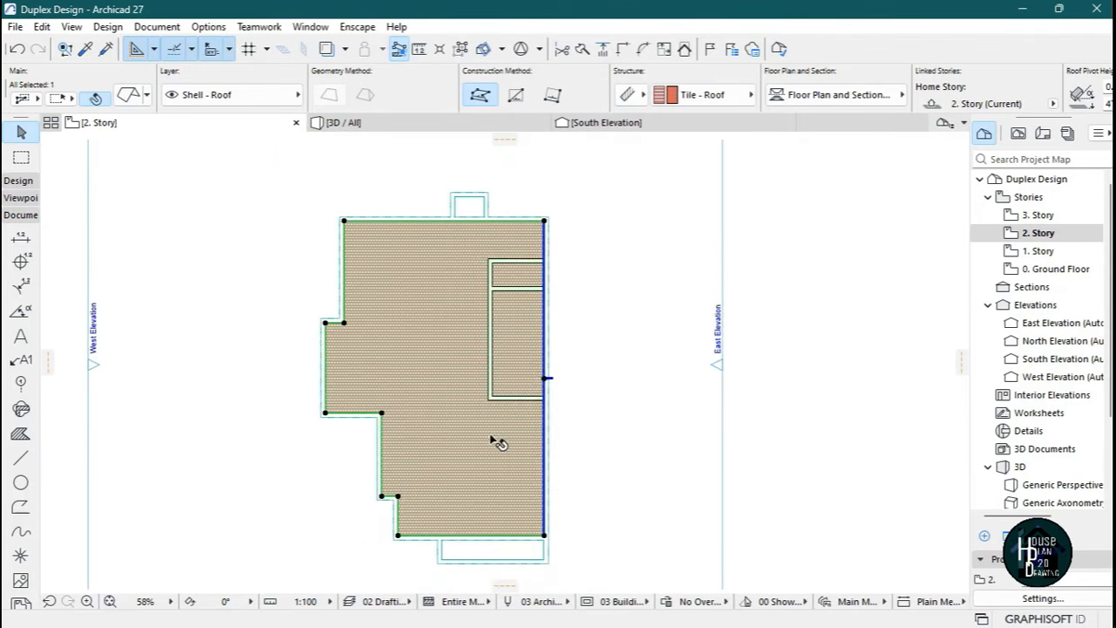
pyautogui.scroll(4, 523, 331)
pyautogui.press('Escape')
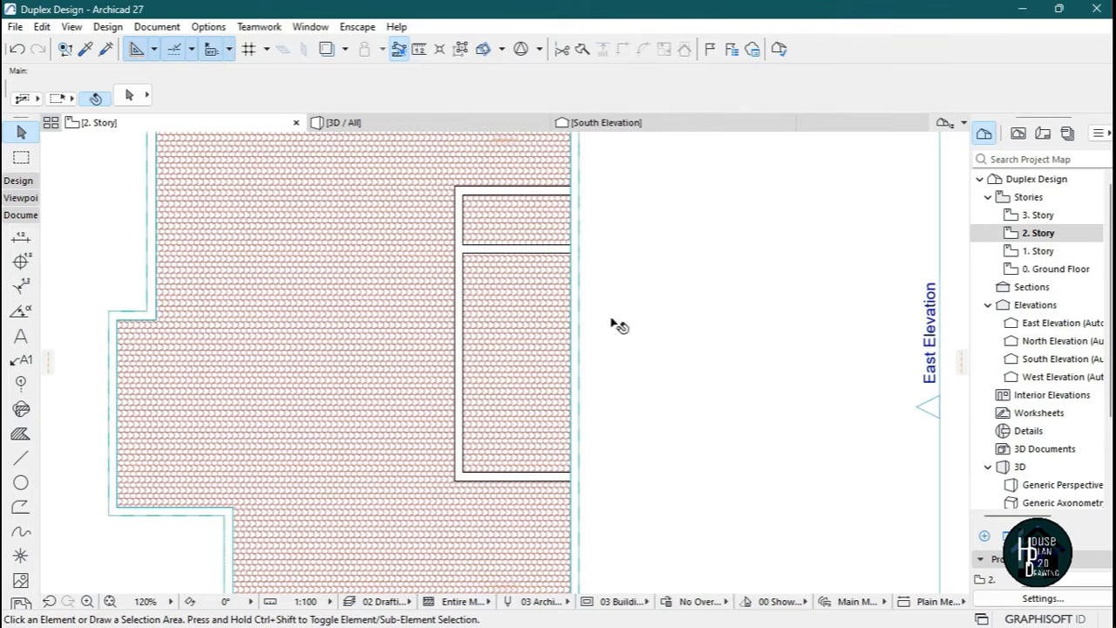
# Pick up the settings of the 600 × 700 2-Sash Sliding Window in the rear wall of the 1. Story plan.
pyautogui.click(1053, 252)
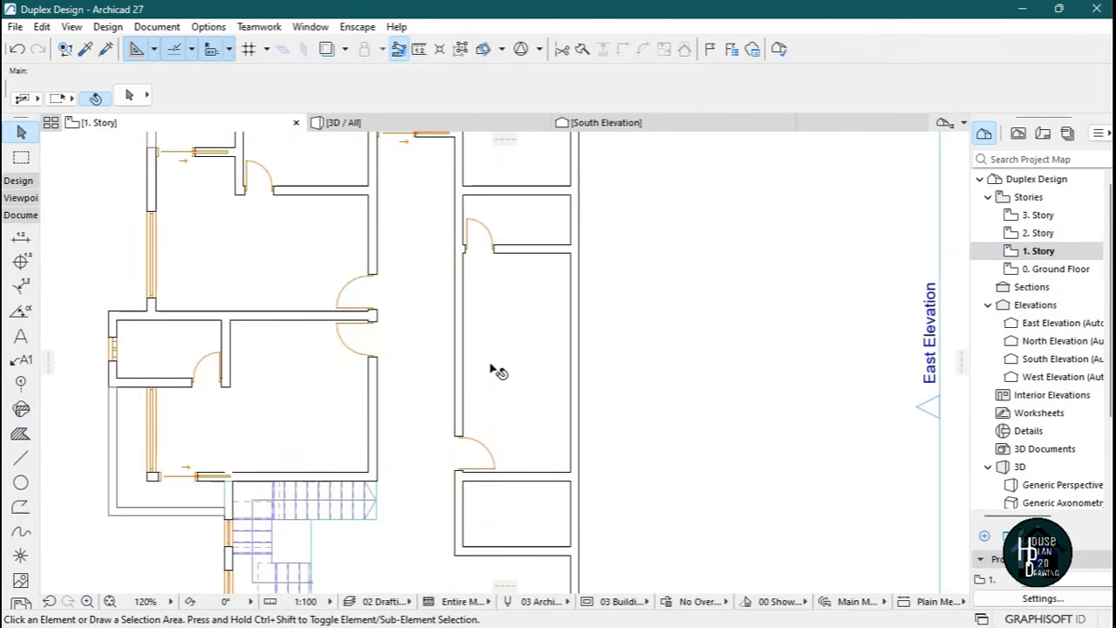
pyautogui.scroll(-2, 488, 401)
pyautogui.scroll(7, 398, 316)
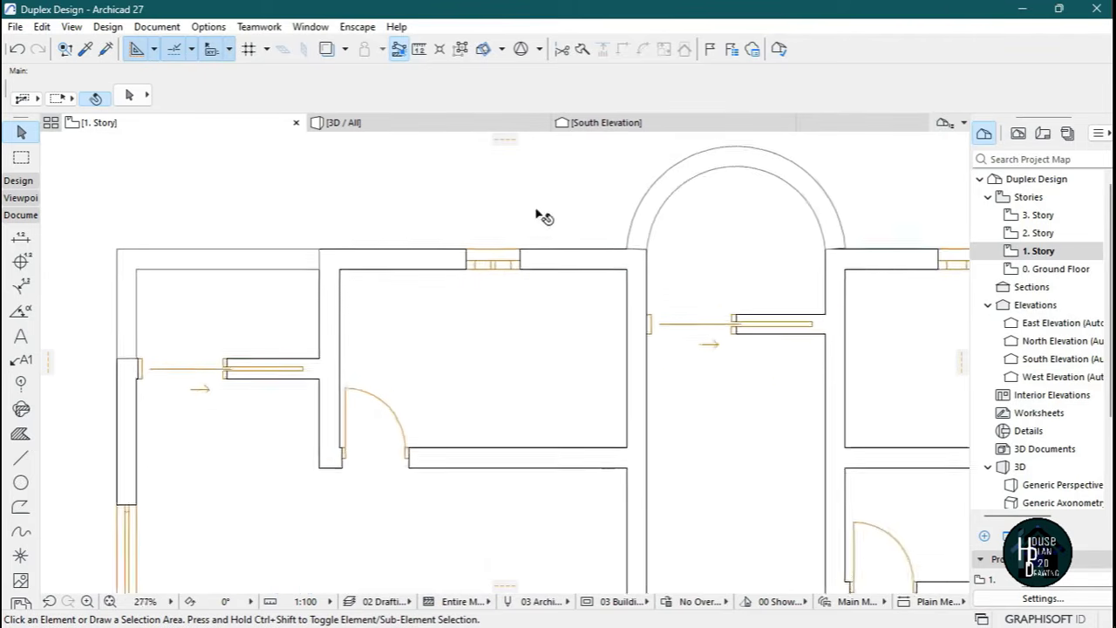
pyautogui.scroll(3, 541, 217)
pyautogui.keyDown('alt'); pyautogui.click(479, 283); pyautogui.keyUp('alt')
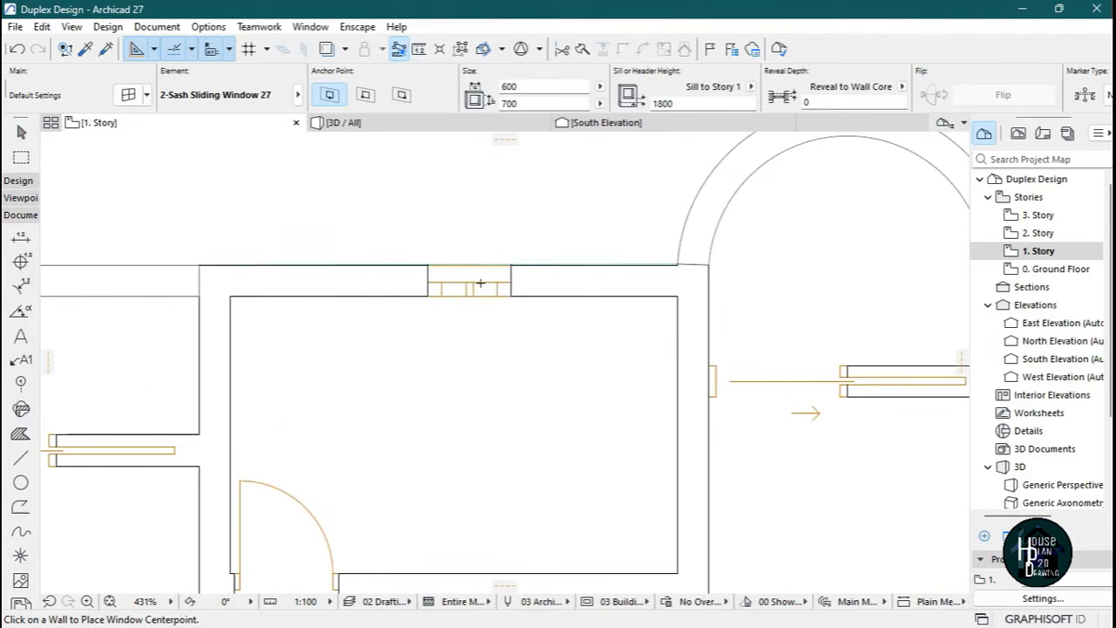
# Place a 600 × 700 2-Sash Sliding Window in the front wall of the rooftop room on 2. Story.
pyautogui.scroll(-6, 479, 284)
pyautogui.click(1046, 234)
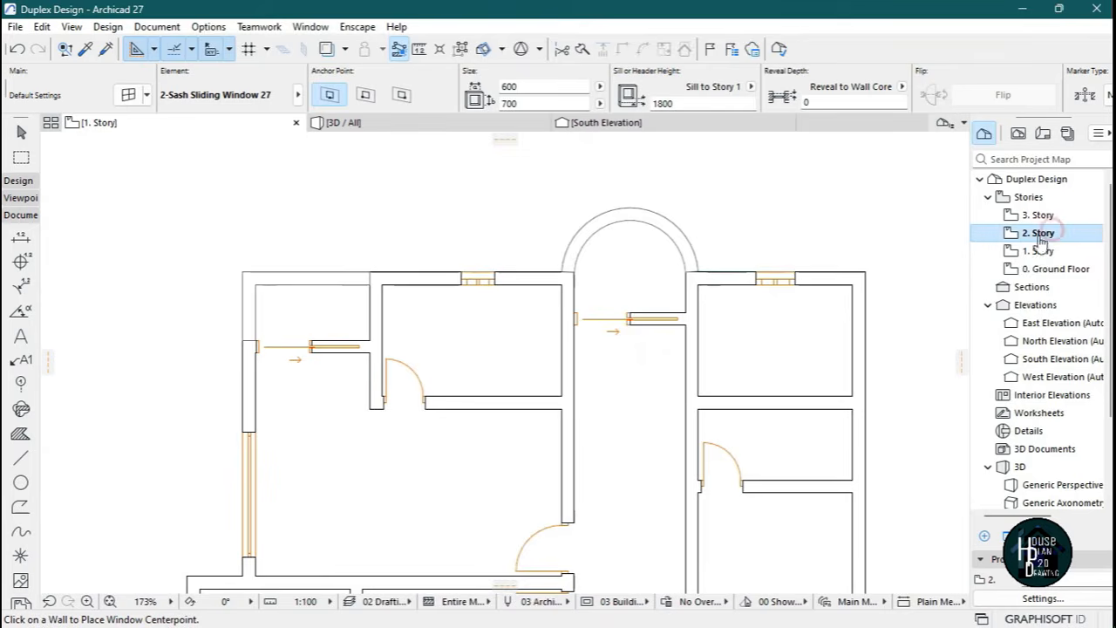
pyautogui.doubleClick(1053, 234)
pyautogui.scroll(-5, 523, 284)
pyautogui.scroll(4, 589, 393)
pyautogui.scroll(4, 558, 400)
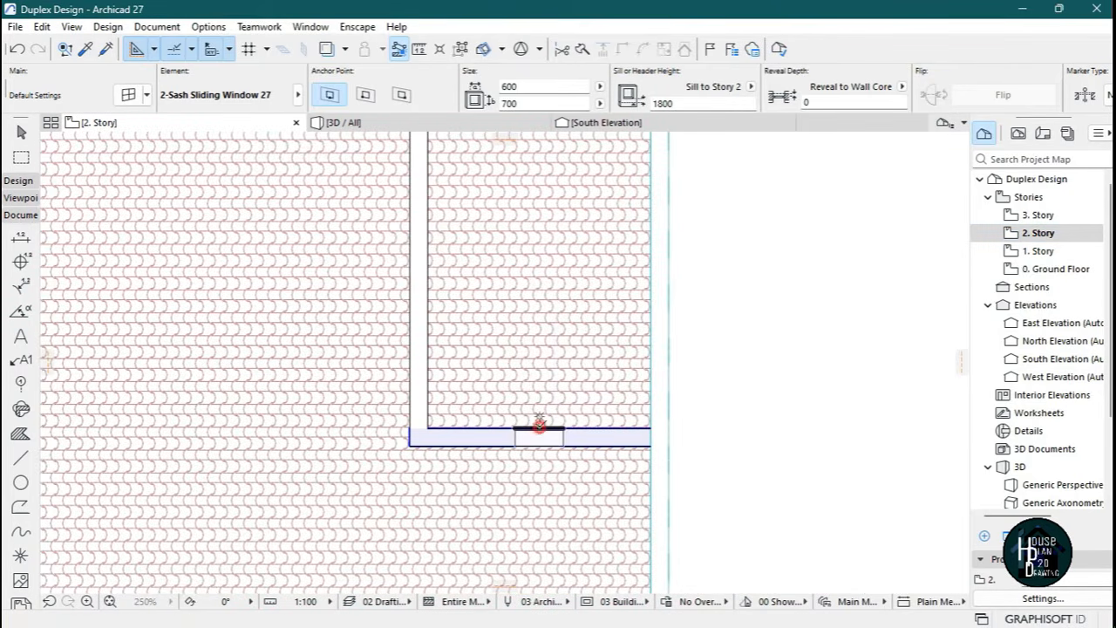
pyautogui.click(539, 422)
pyautogui.click(514, 454)
pyautogui.press('Escape')
pyautogui.scroll(-2, 536, 462)
pyautogui.moveTo(599, 379); pyautogui.dragTo(567, 450, button='middle')
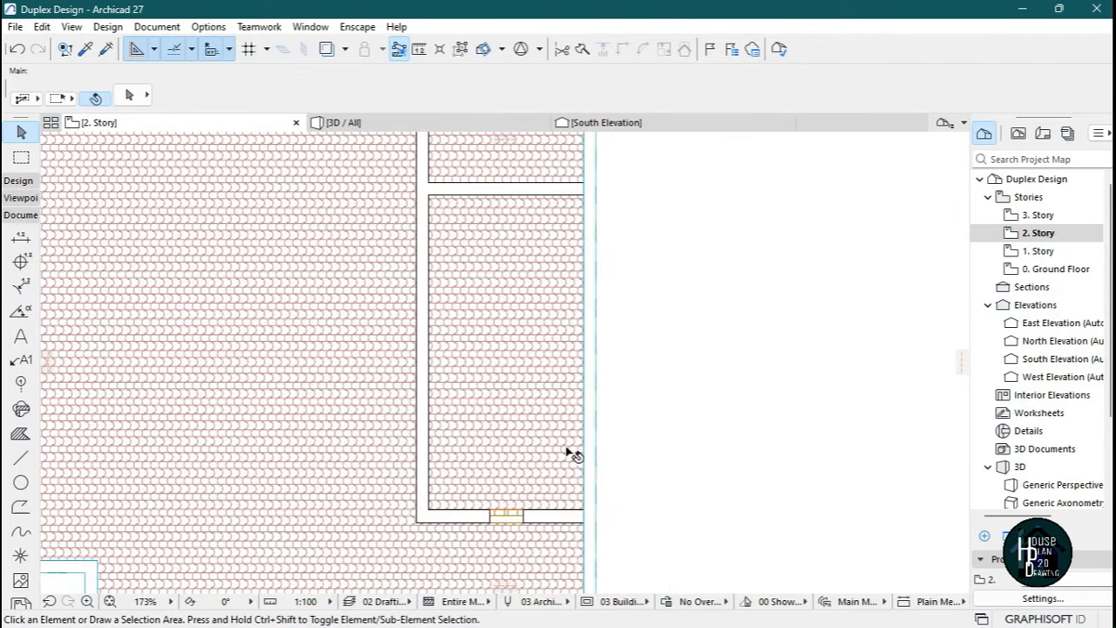
pyautogui.scroll(-3, 568, 381)
pyautogui.scroll(2, 521, 386)
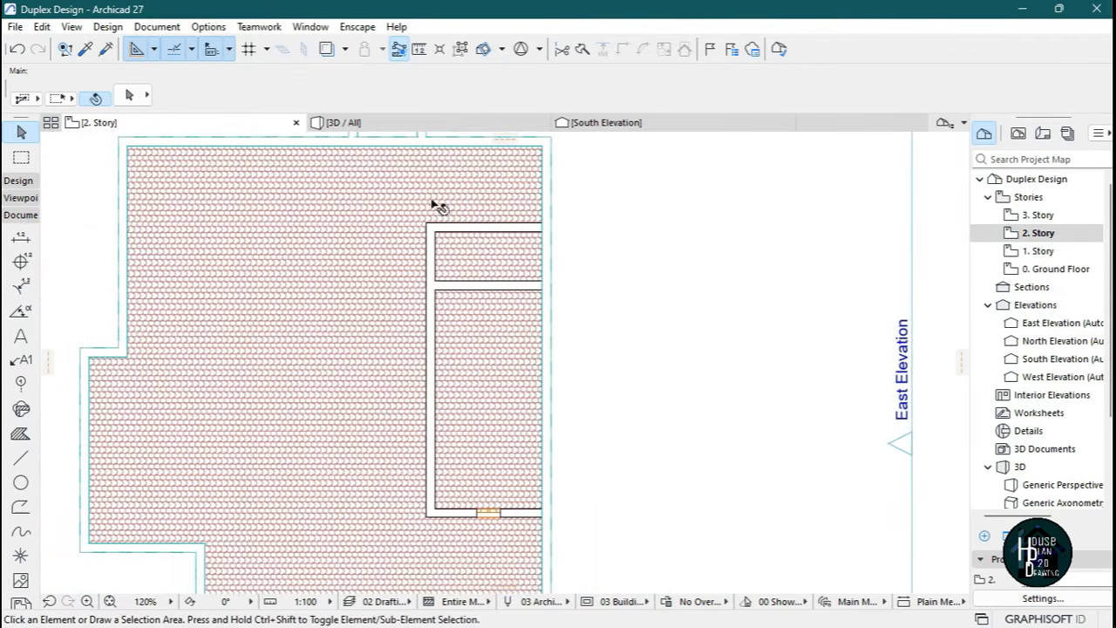
# In the 3D view, move the rooftop room's front window straight down its wall by about 966 mm, to a sill height of 834.
pyautogui.click(386, 126)
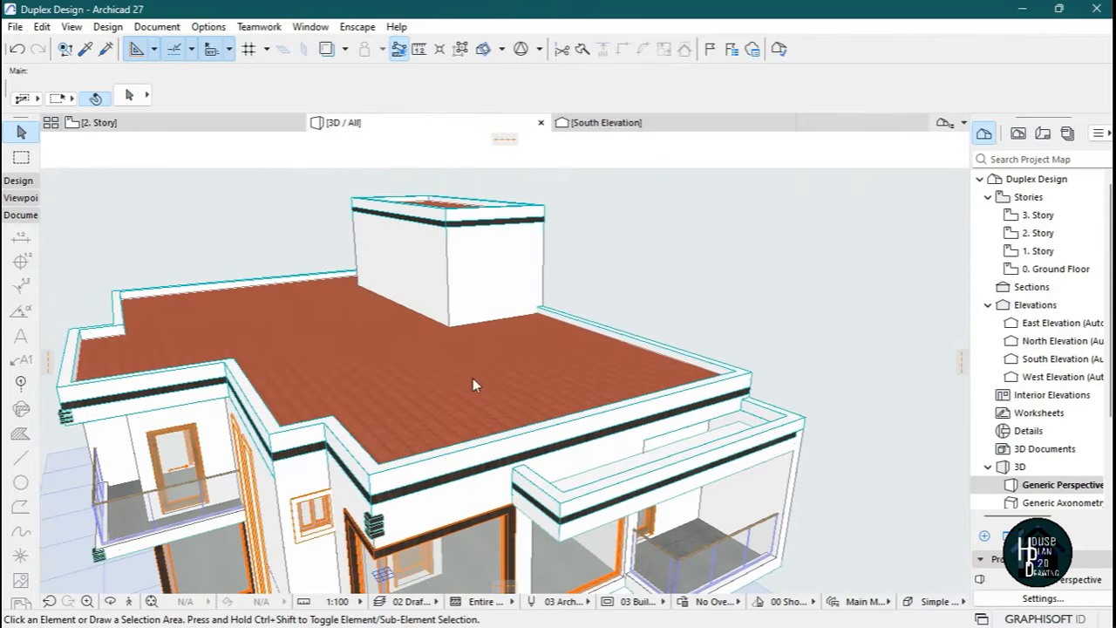
pyautogui.click(422, 408)
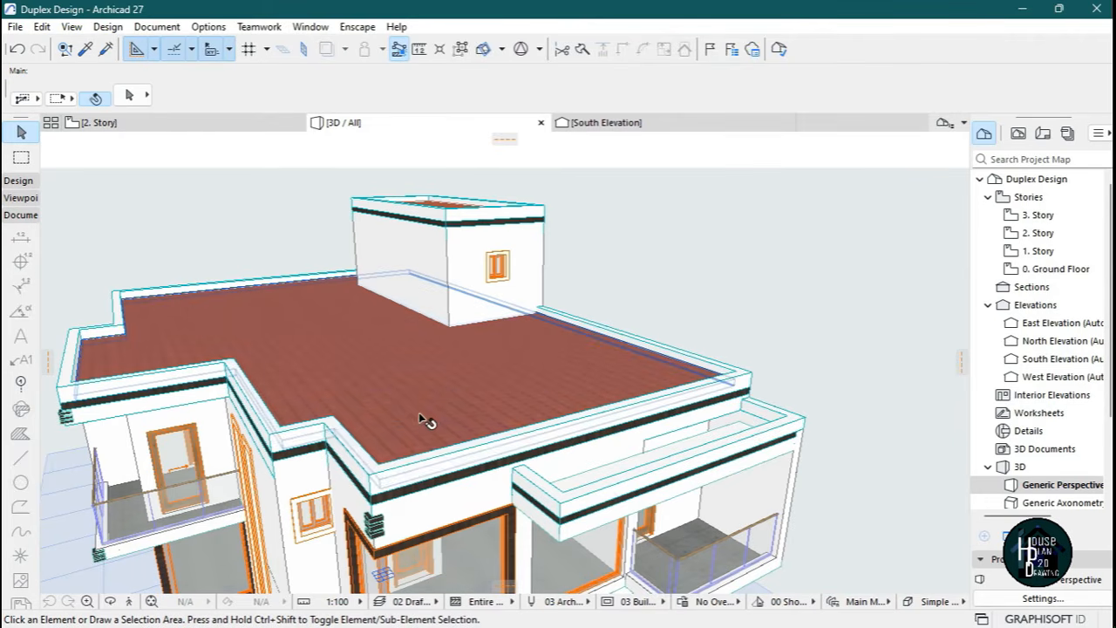
pyautogui.click(129, 602)
pyautogui.press('w')
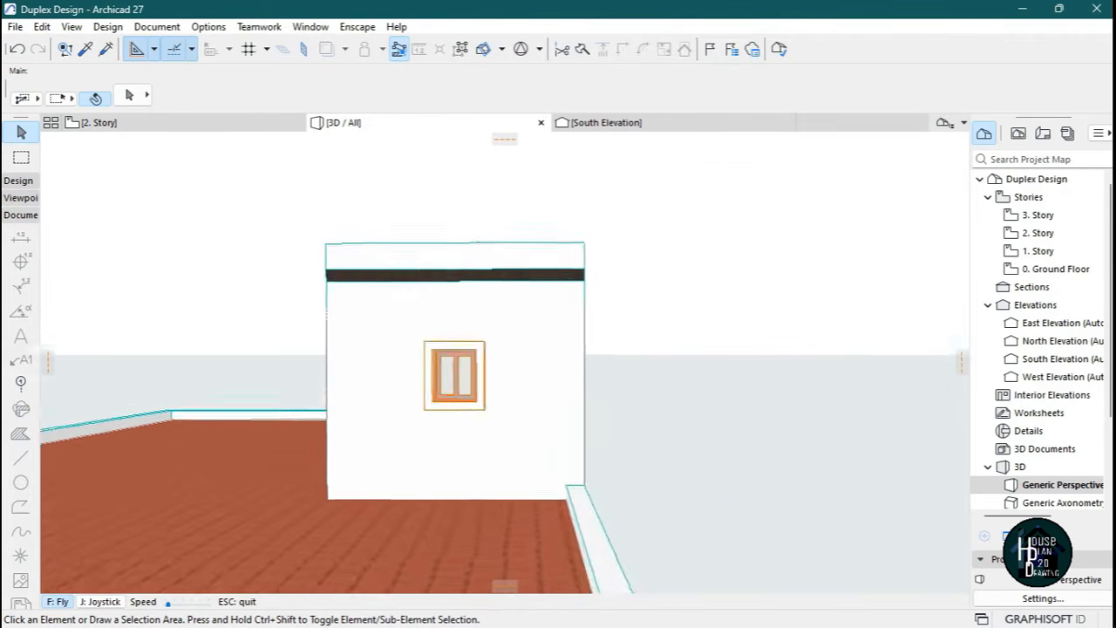
pyautogui.press('Escape')
pyautogui.click(514, 336)
pyautogui.click(519, 331)
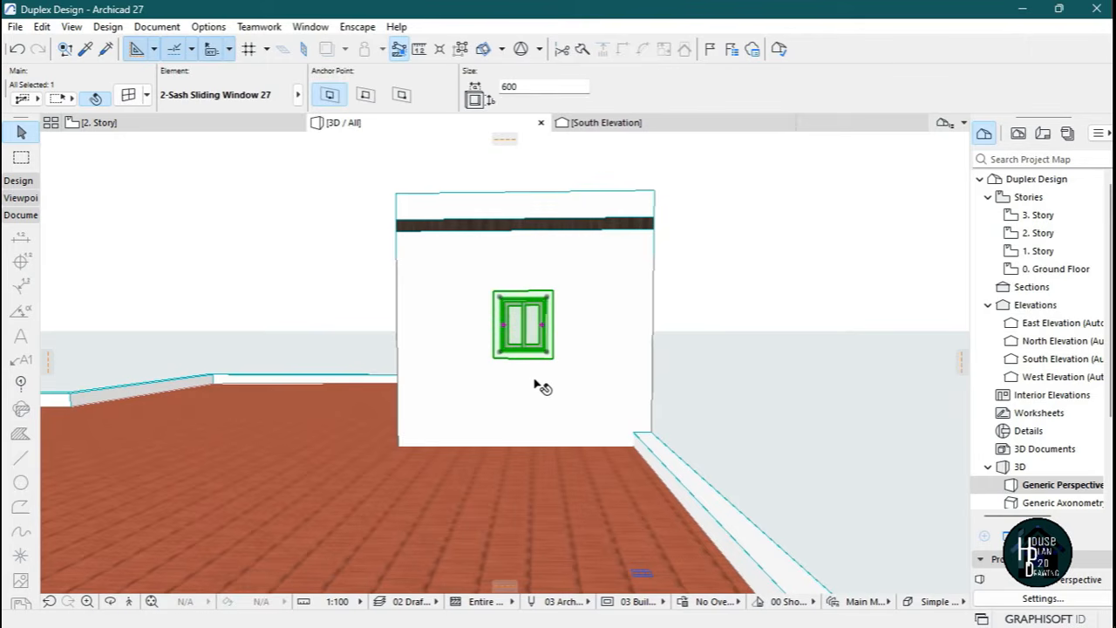
pyautogui.hotkey('ctrl', 'd')
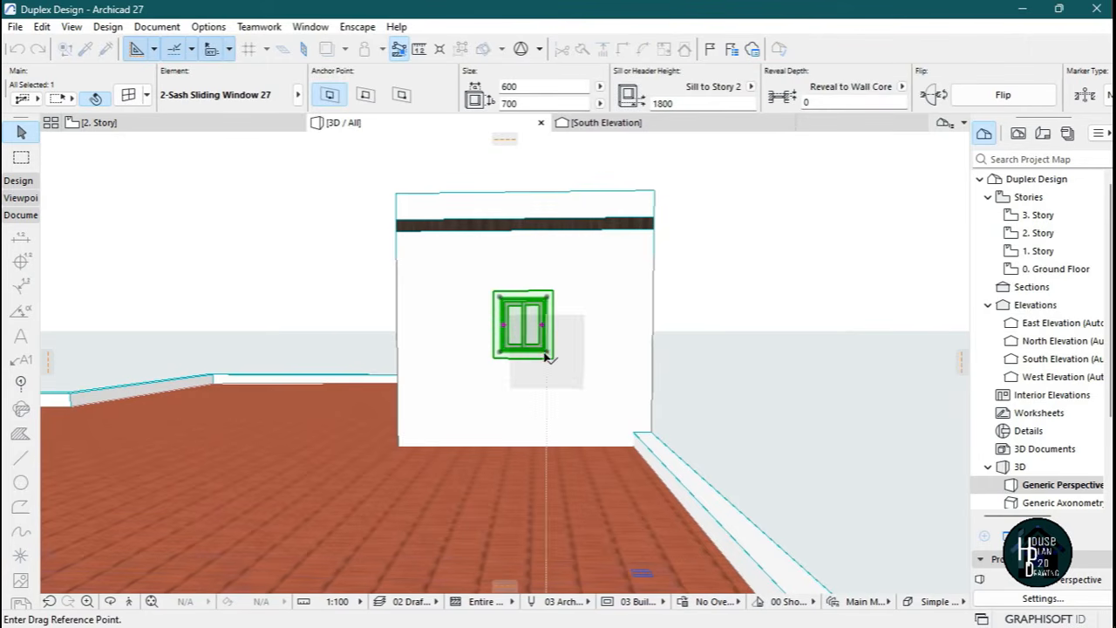
pyautogui.click(551, 354)
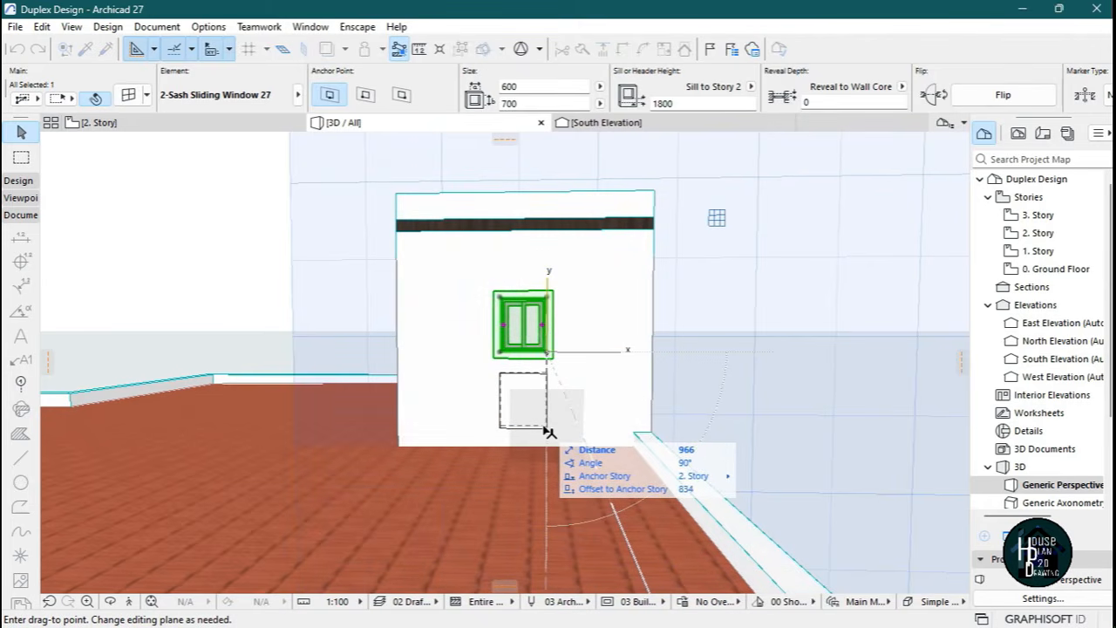
pyautogui.click(549, 427)
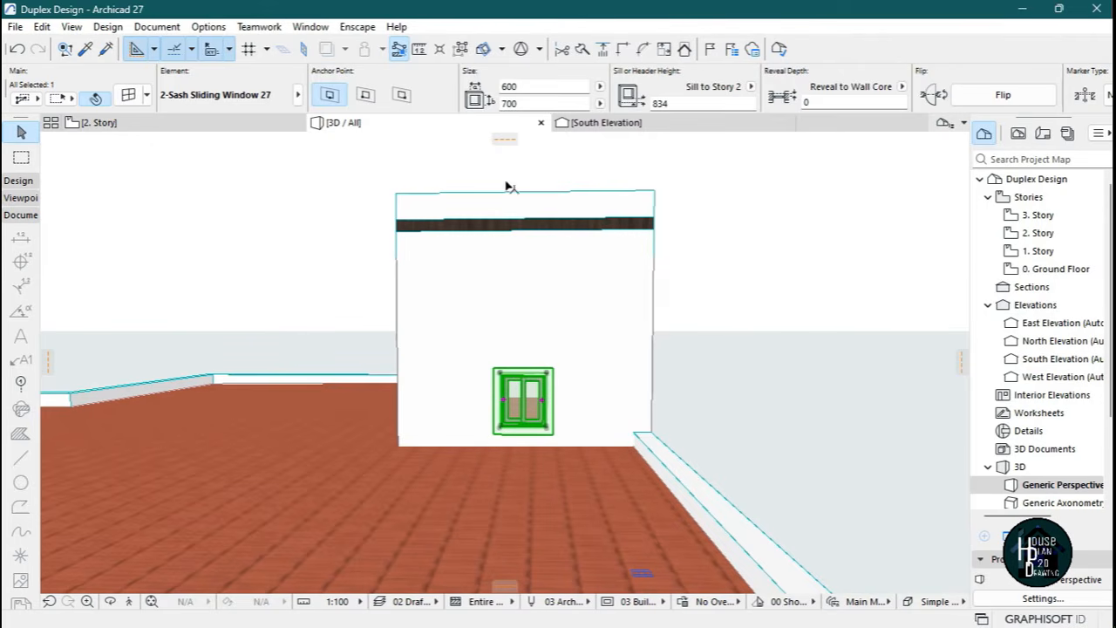
# Set the width of the rooftop room's front sliding window to 1200 mm and view the room from a corner.
pyautogui.click(529, 86)
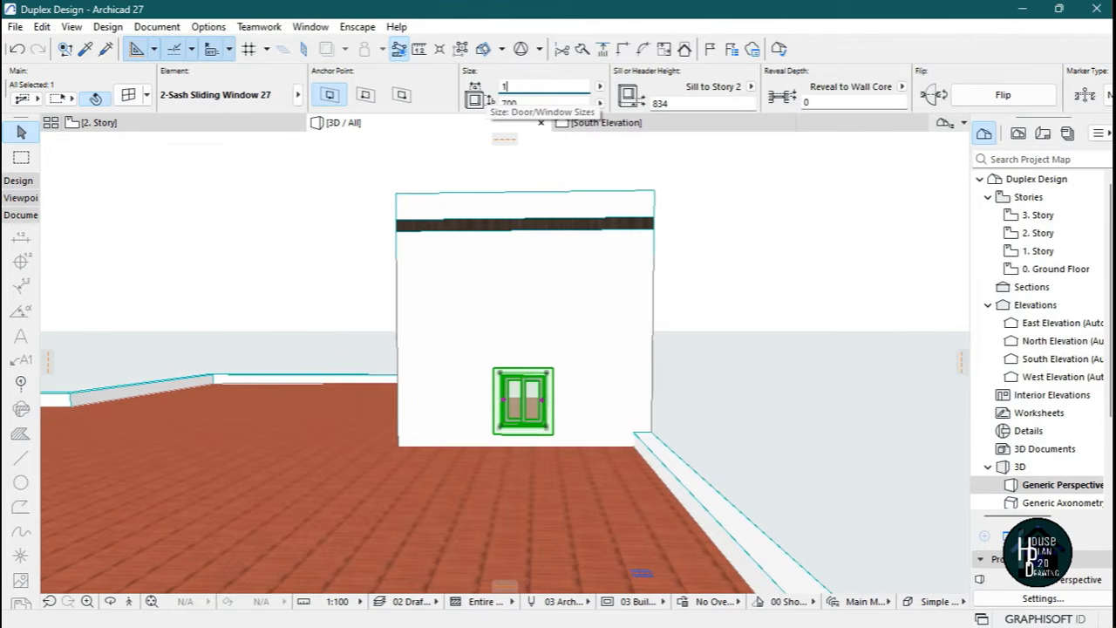
pyautogui.press('Return')
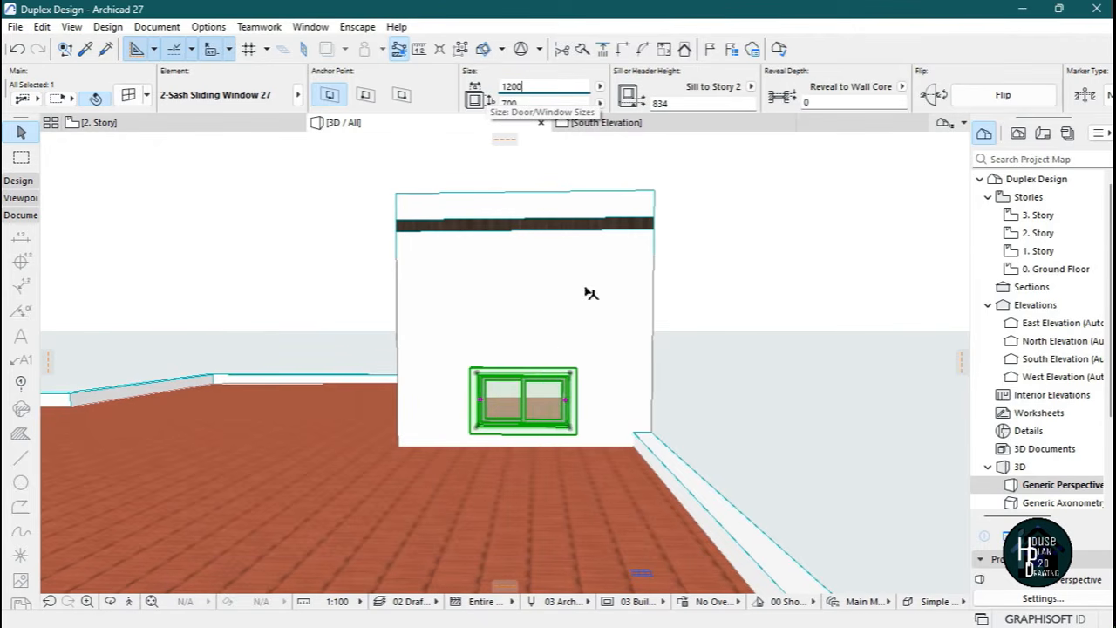
pyautogui.press('Escape')
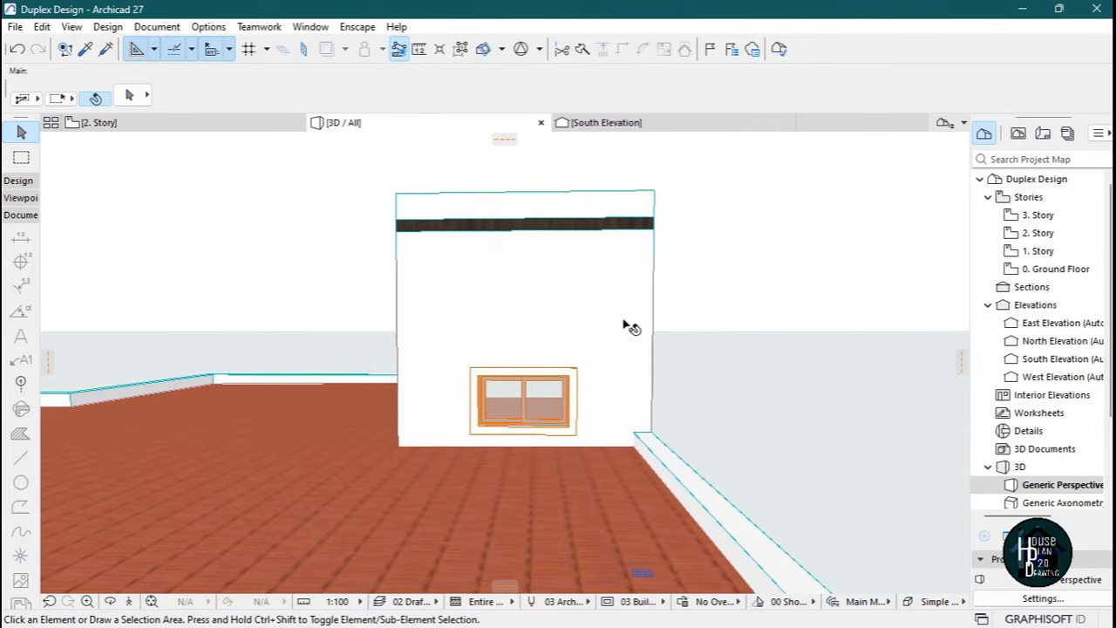
pyautogui.click(130, 601)
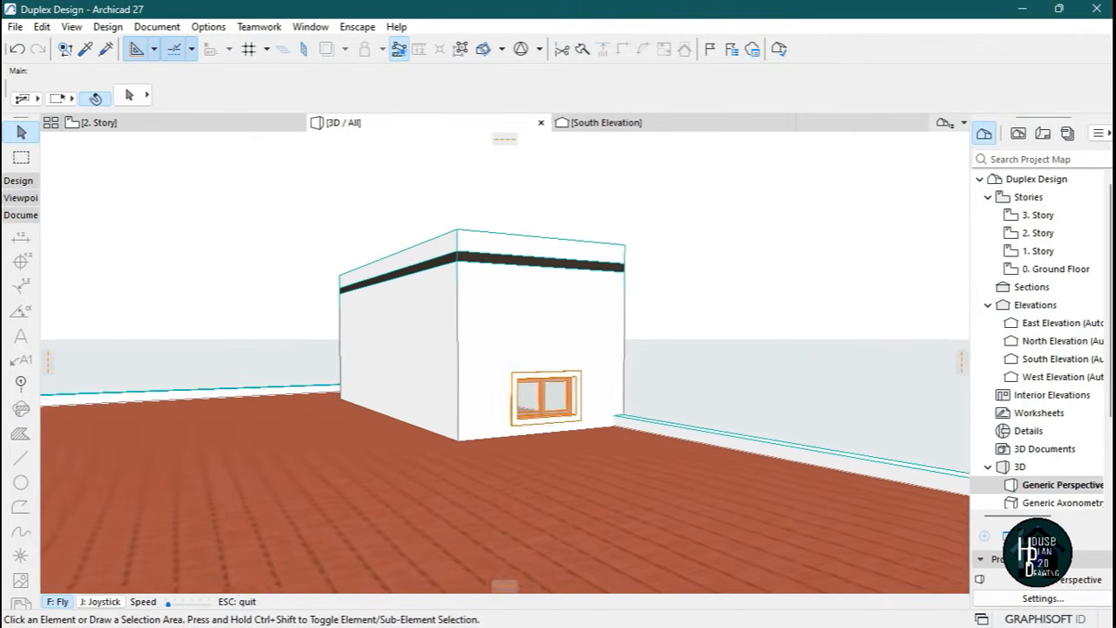
pyautogui.press('Escape')
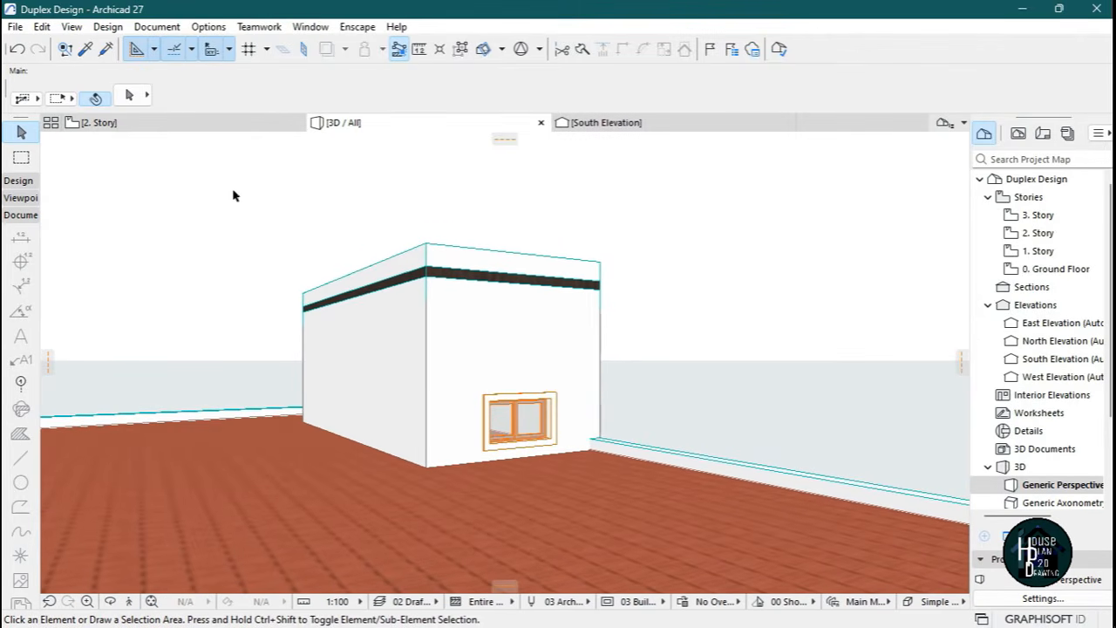
# On the 2. Story plan, set the height of all the rooftop room's walls, including the inner partition, to 2000 mm.
pyautogui.click(187, 123)
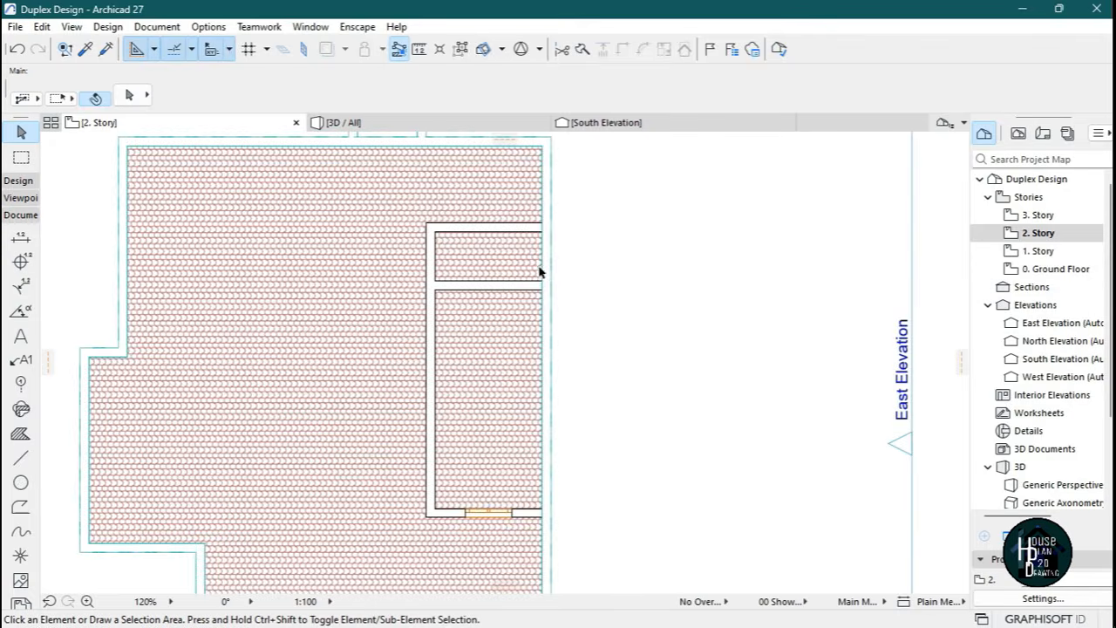
pyautogui.scroll(-3, 518, 294)
pyautogui.scroll(3, 514, 299)
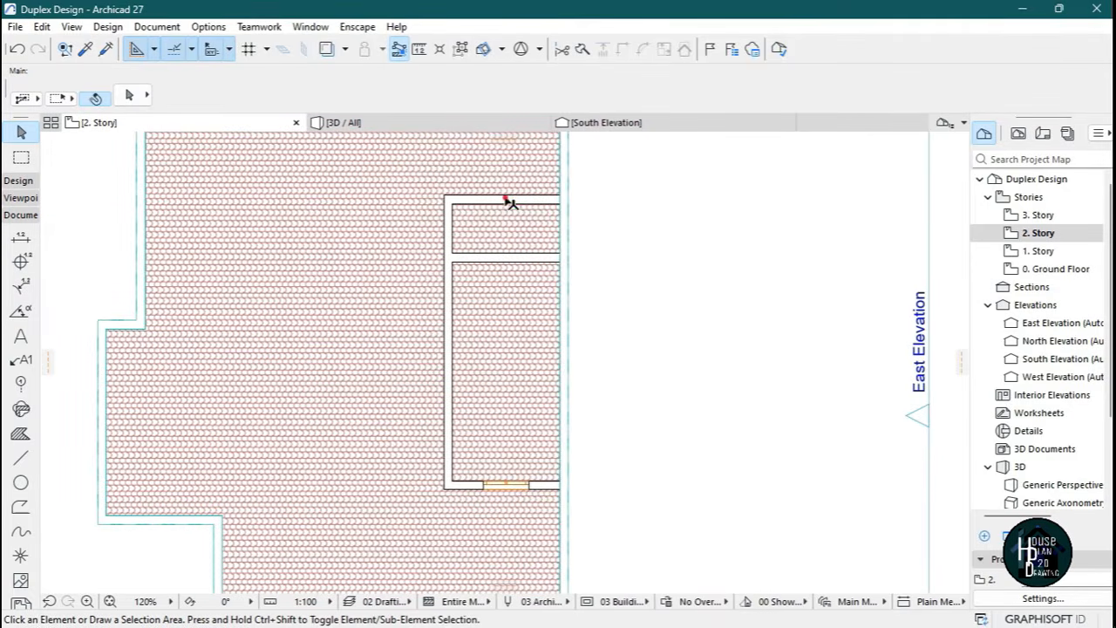
pyautogui.click(487, 228)
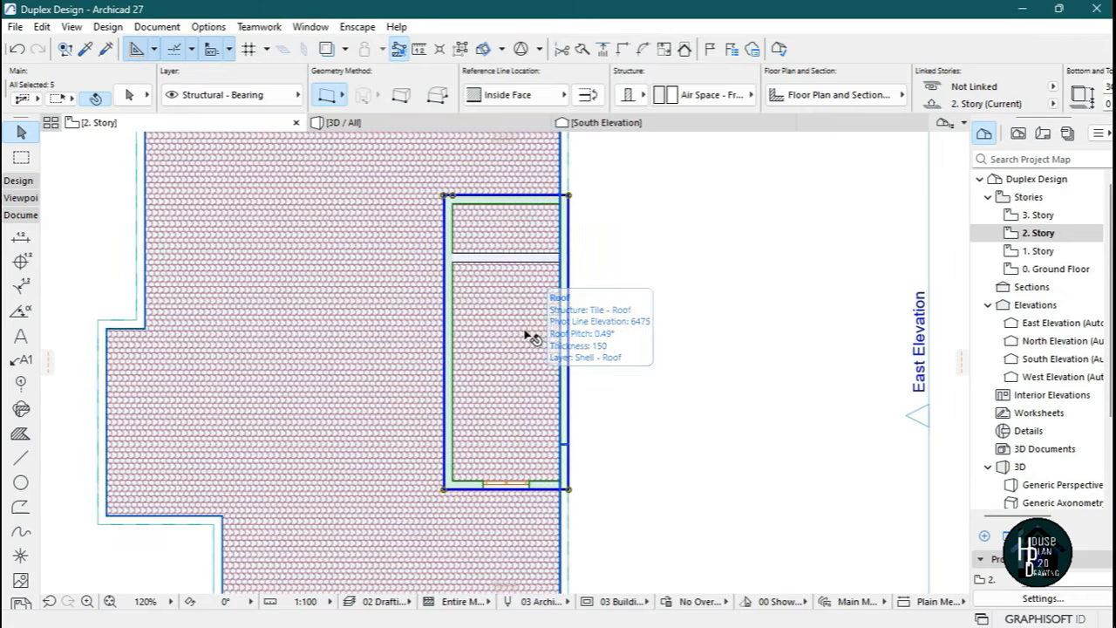
pyautogui.keyDown('shift'); pyautogui.click(528, 256); pyautogui.keyUp('shift')
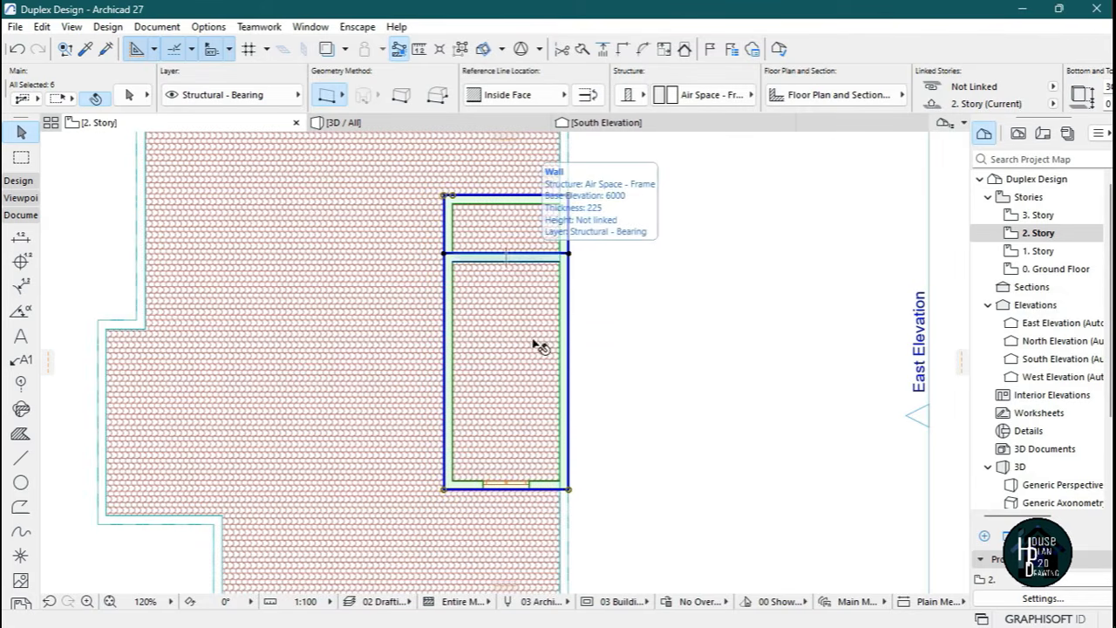
pyautogui.click(135, 96)
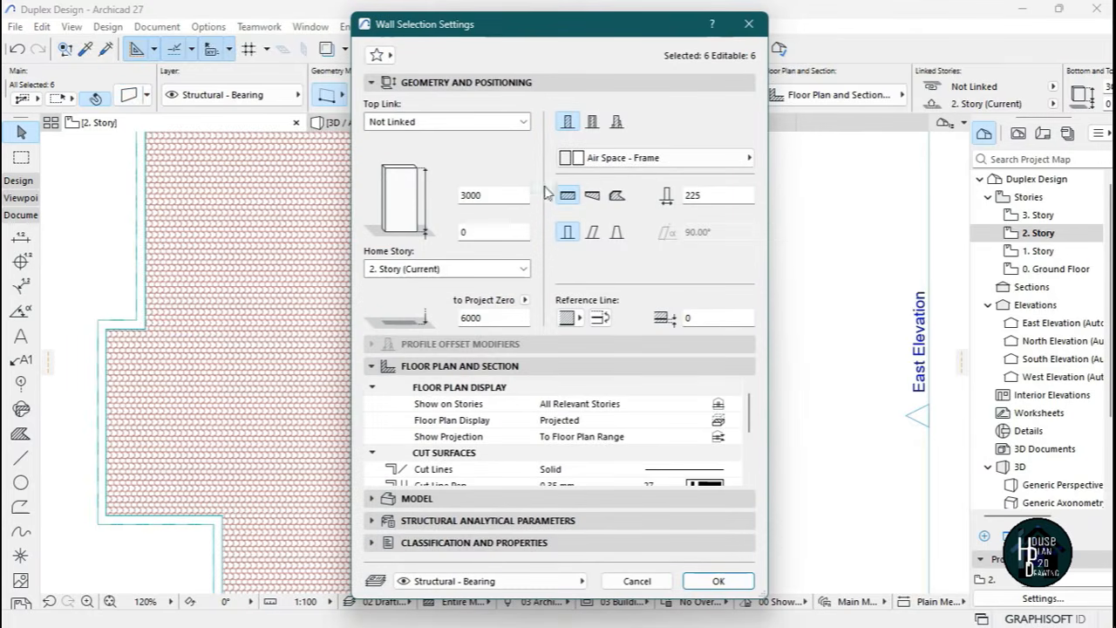
pyautogui.doubleClick(497, 194)
pyautogui.press('Return')
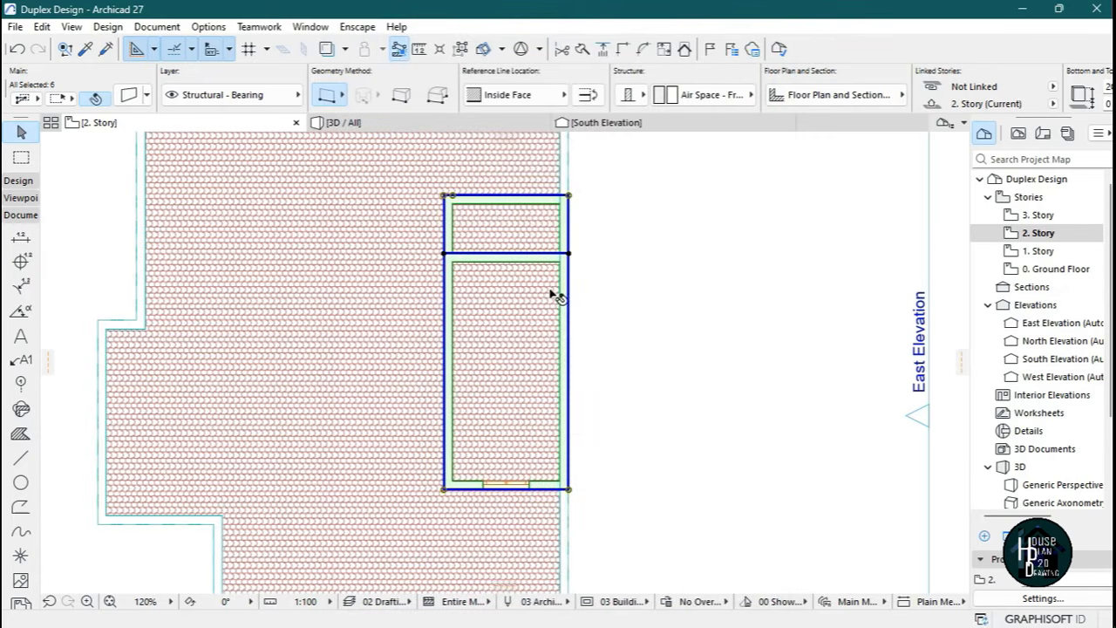
# Examine the rooftop room's walls and the parapet above them in the 3D view from several angles.
pyautogui.click(394, 126)
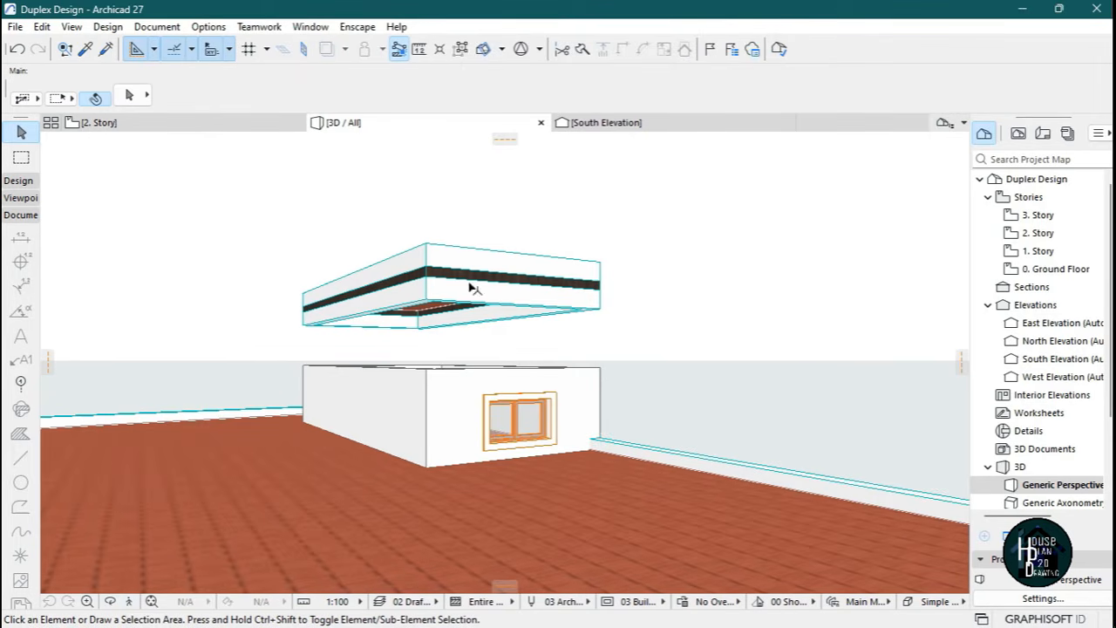
pyautogui.click(129, 601)
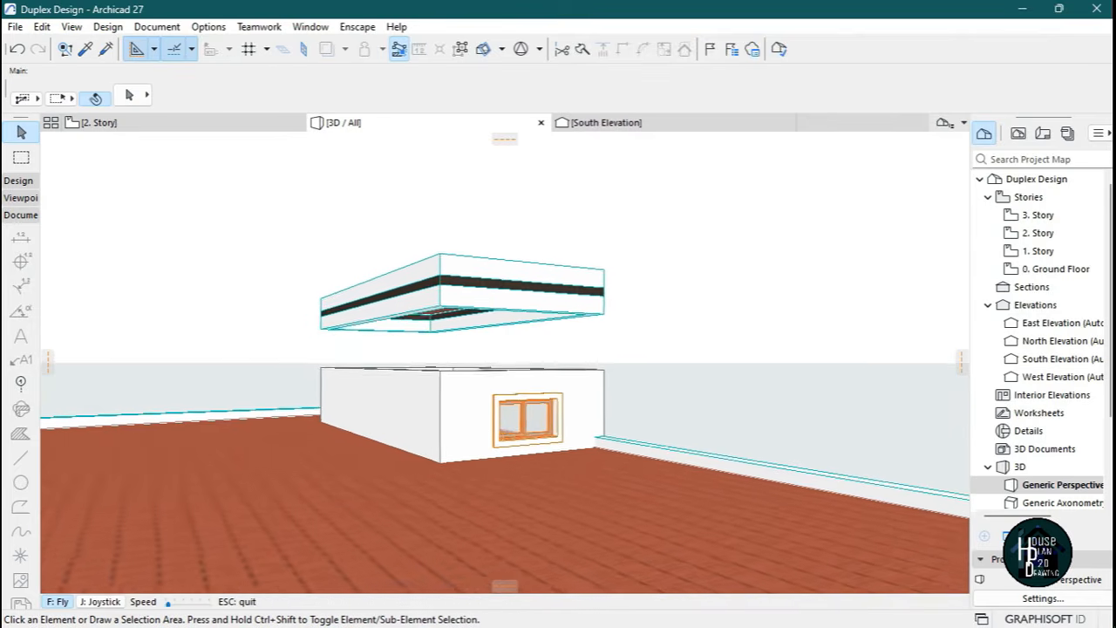
pyautogui.press('Down')
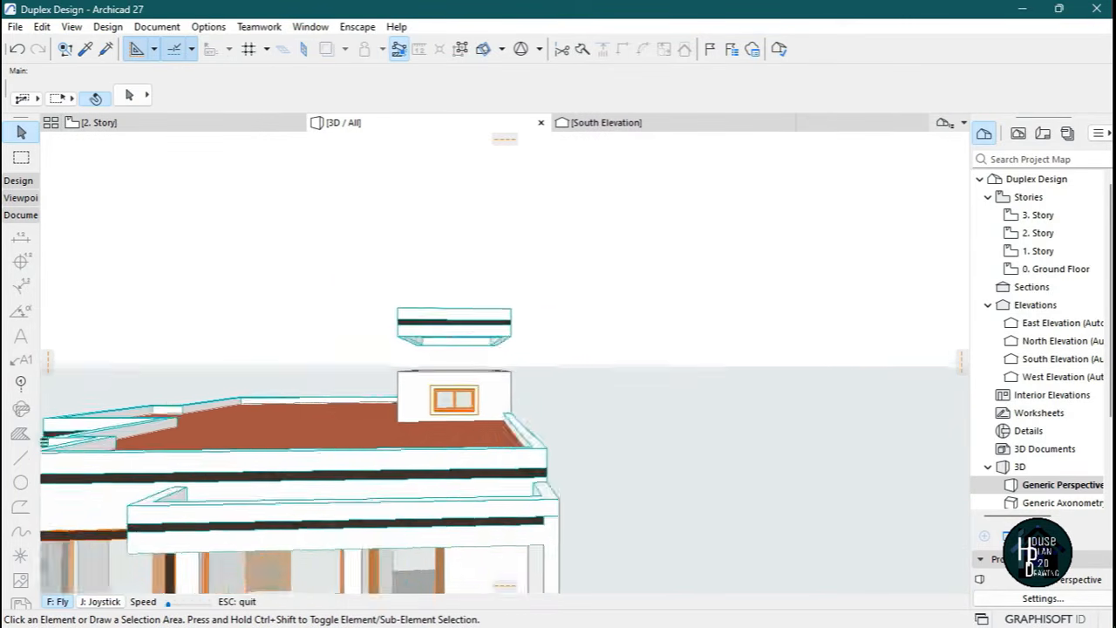
pyautogui.press('Left')
pyautogui.press('Escape')
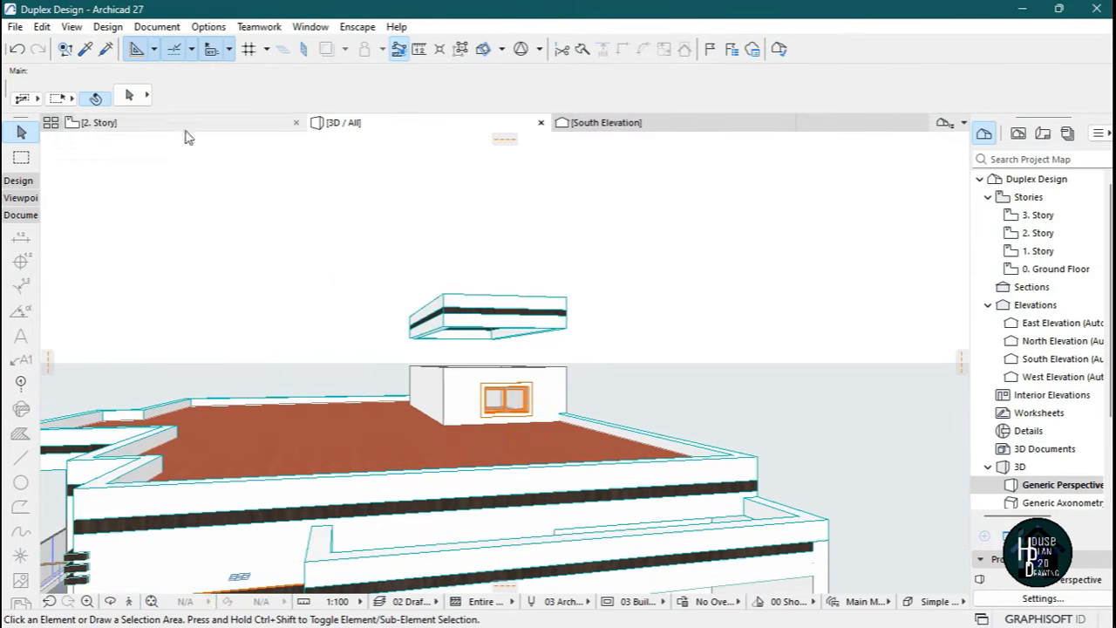
# Return to the 2. Story plan and look over the roof outline and the South Elevation marker.
pyautogui.click(187, 123)
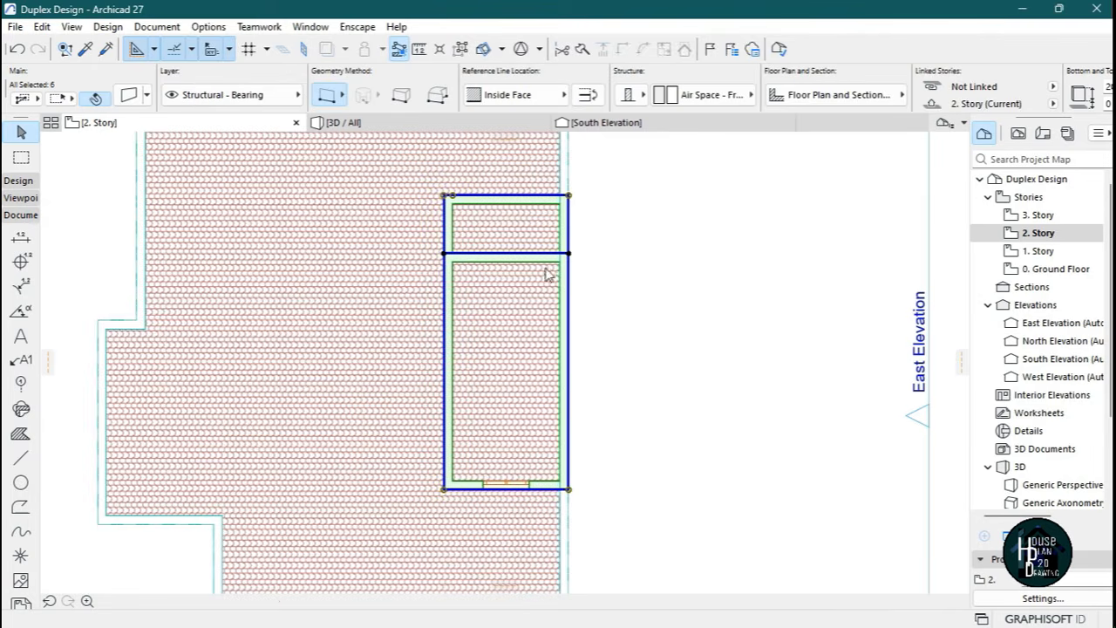
pyautogui.scroll(-6, 540, 276)
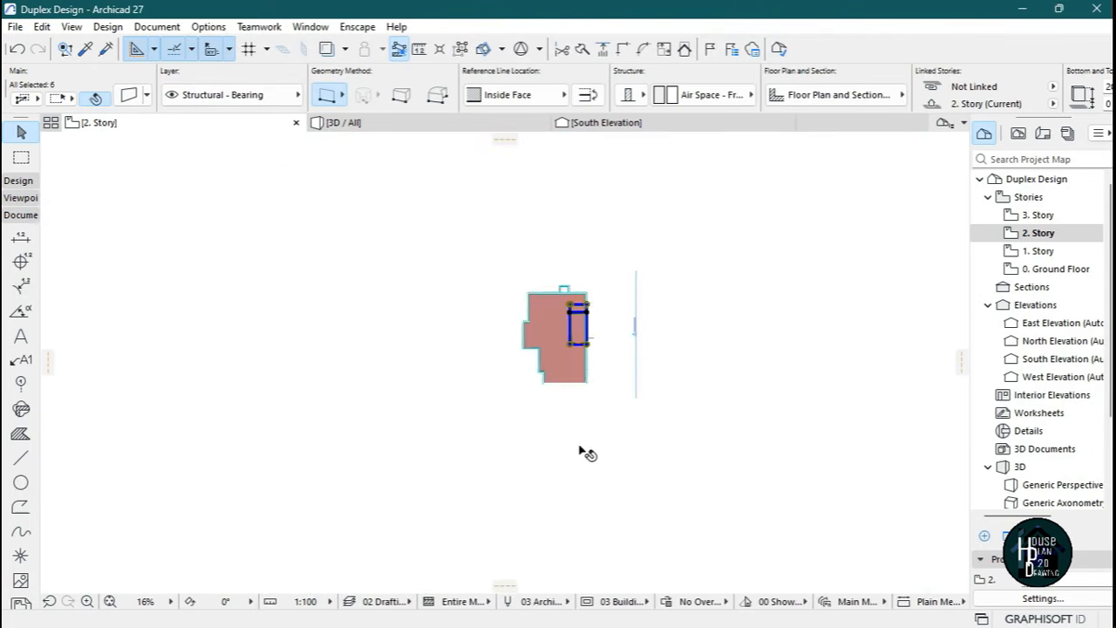
pyautogui.scroll(3, 566, 453)
pyautogui.scroll(3, 553, 434)
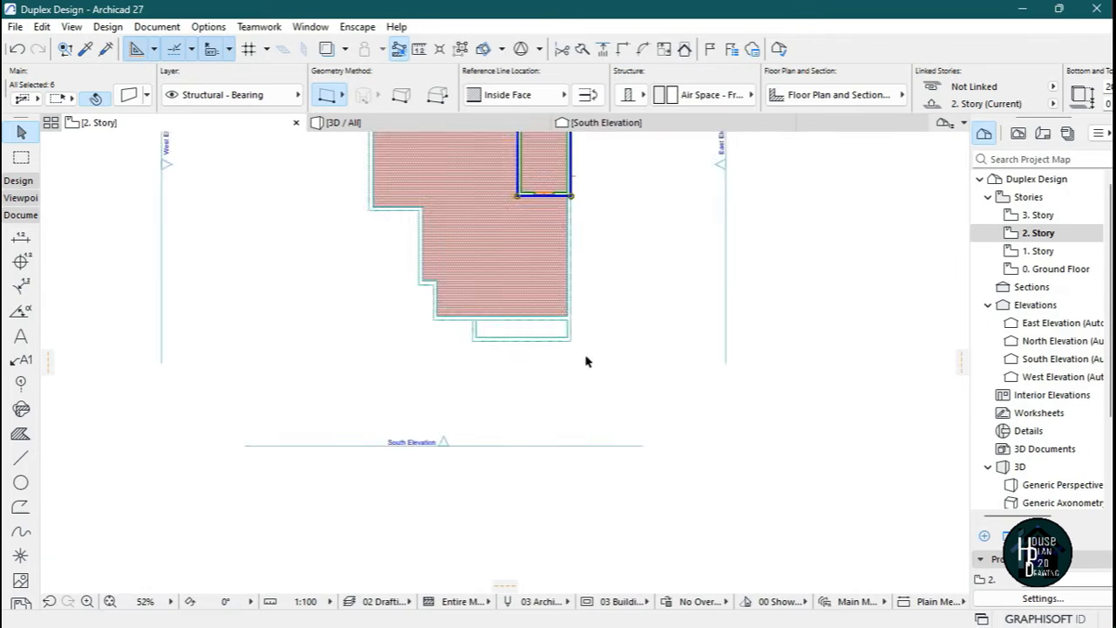
pyautogui.scroll(-4, 476, 513)
pyautogui.scroll(1, 463, 227)
pyautogui.scroll(-2, 452, 459)
pyautogui.scroll(6, 452, 459)
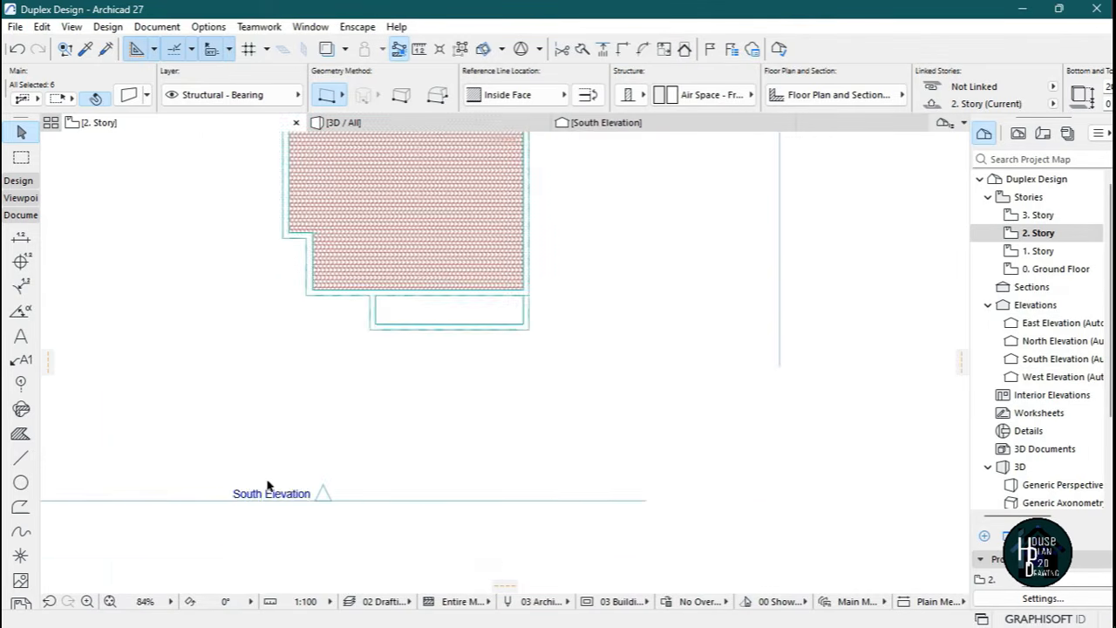
pyautogui.scroll(-3, 627, 290)
pyautogui.scroll(-1, 635, 298)
pyautogui.scroll(2, 638, 194)
pyautogui.scroll(-4, 637, 199)
pyautogui.scroll(6, 543, 319)
pyautogui.scroll(-5, 347, 508)
pyautogui.scroll(4, 382, 279)
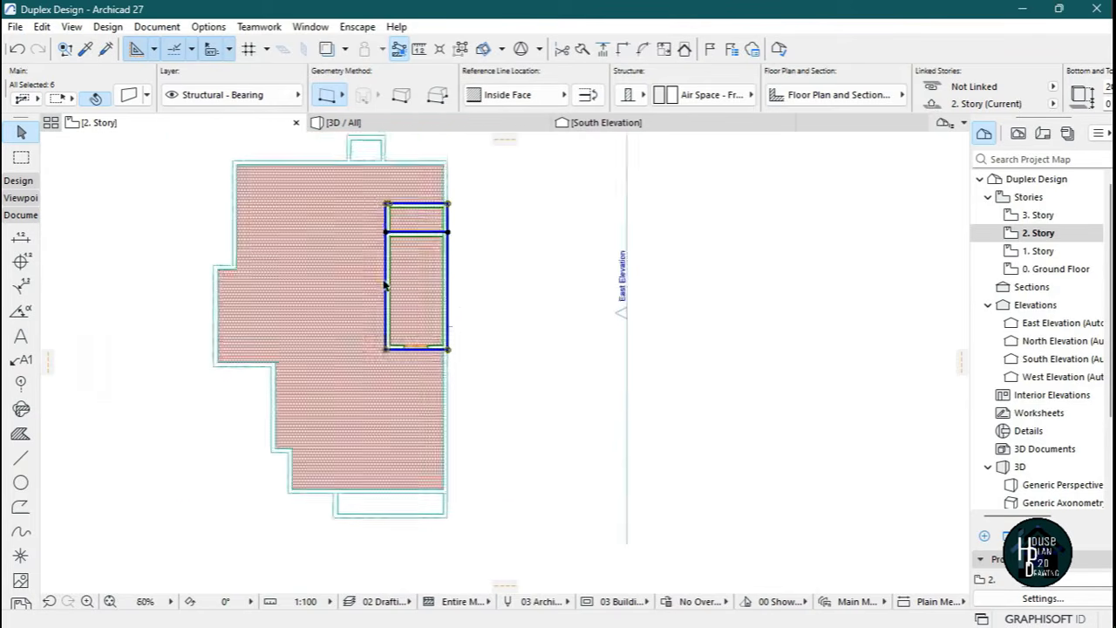
# Open the South Elevation and inspect the parapet beam above the rooftop room in relation to its walls.
pyautogui.doubleClick(1058, 357)
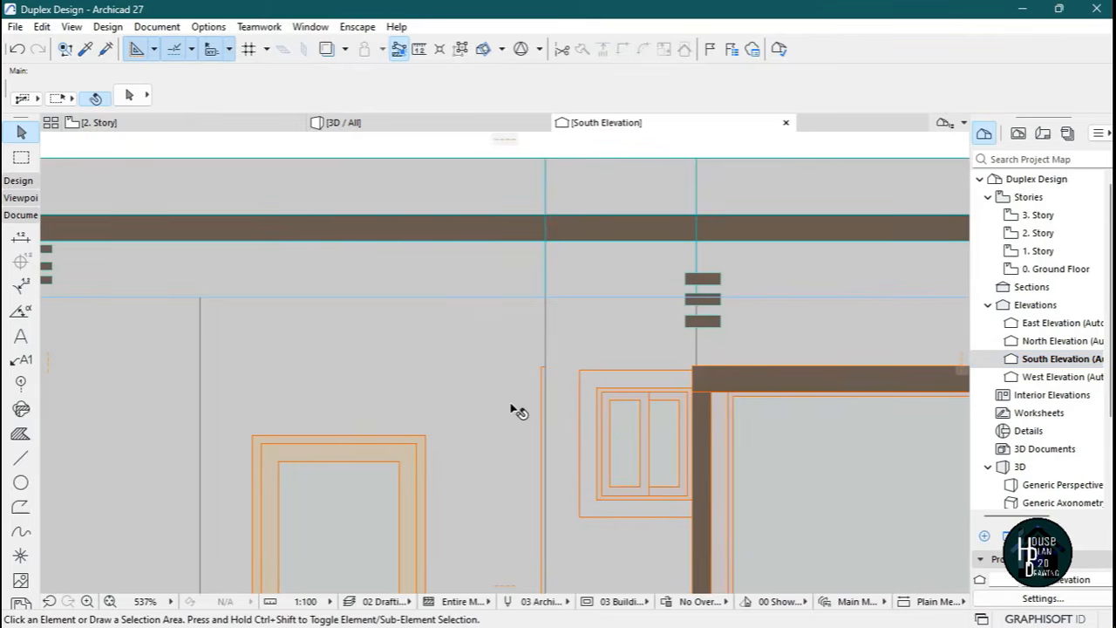
pyautogui.scroll(-5, 512, 393)
pyautogui.scroll(-2, 510, 370)
pyautogui.scroll(5, 667, 336)
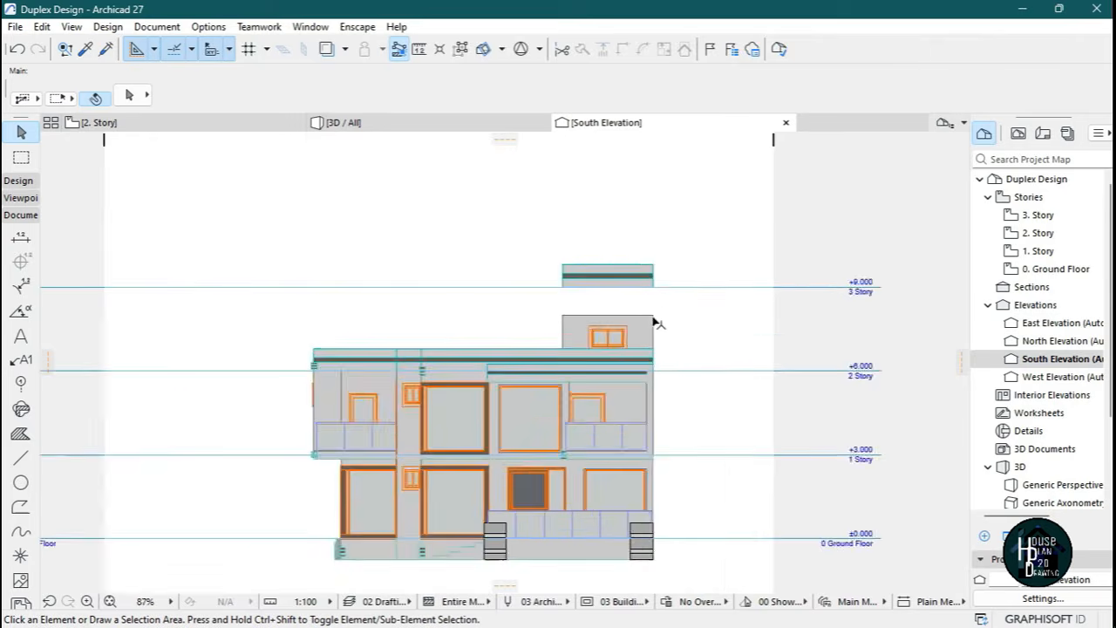
pyautogui.scroll(1, 664, 310)
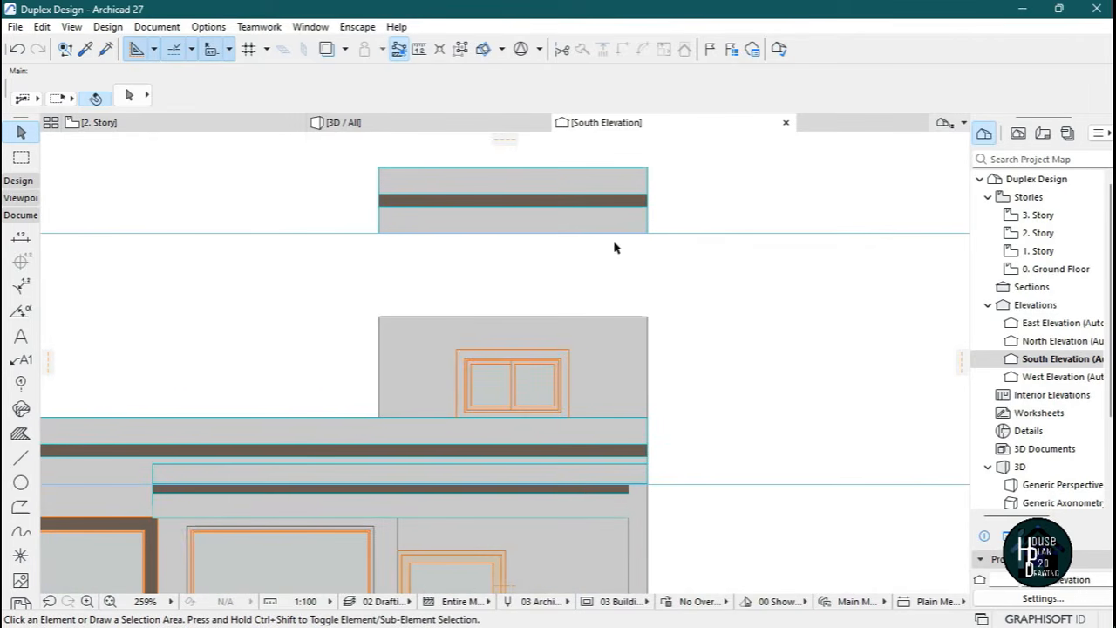
pyautogui.scroll(4, 619, 197)
pyautogui.click(620, 162)
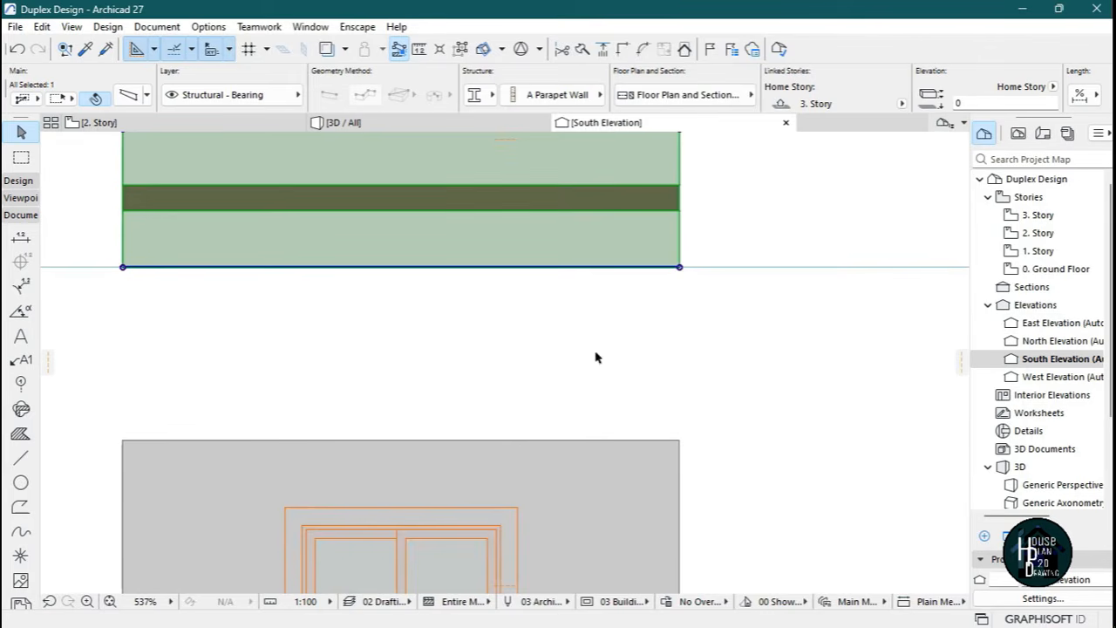
pyautogui.scroll(-3, 596, 358)
pyautogui.scroll(2, 575, 331)
pyautogui.click(556, 374)
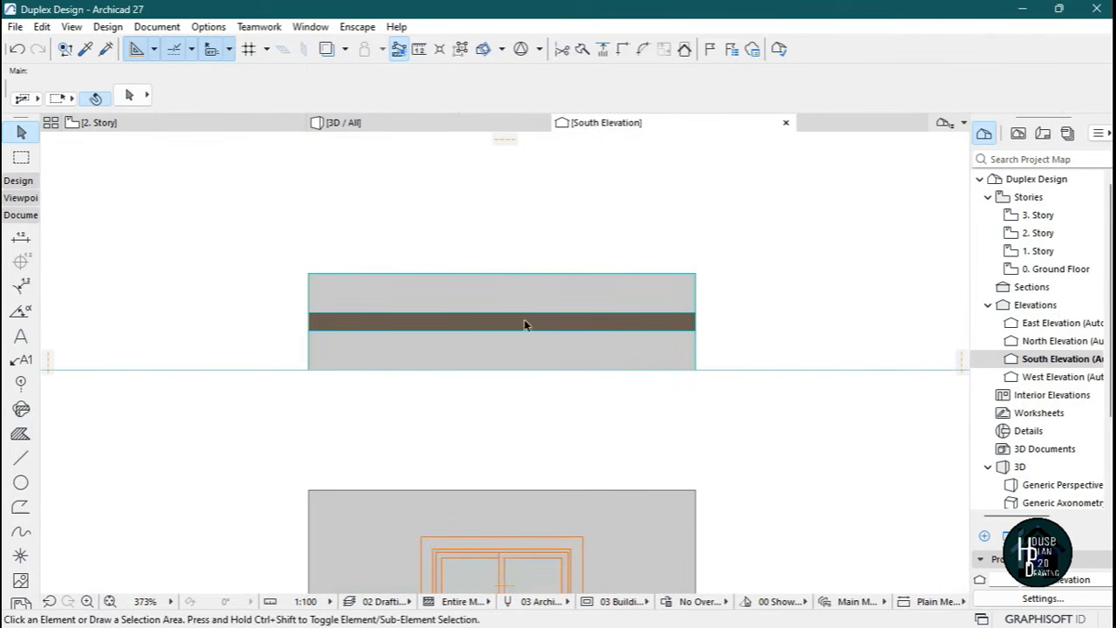
# Turn element grouping back on, move the rooftop room's grouped parapet beams down onto the wall tops, and check the 3D view.
pyautogui.scroll(-2, 556, 375)
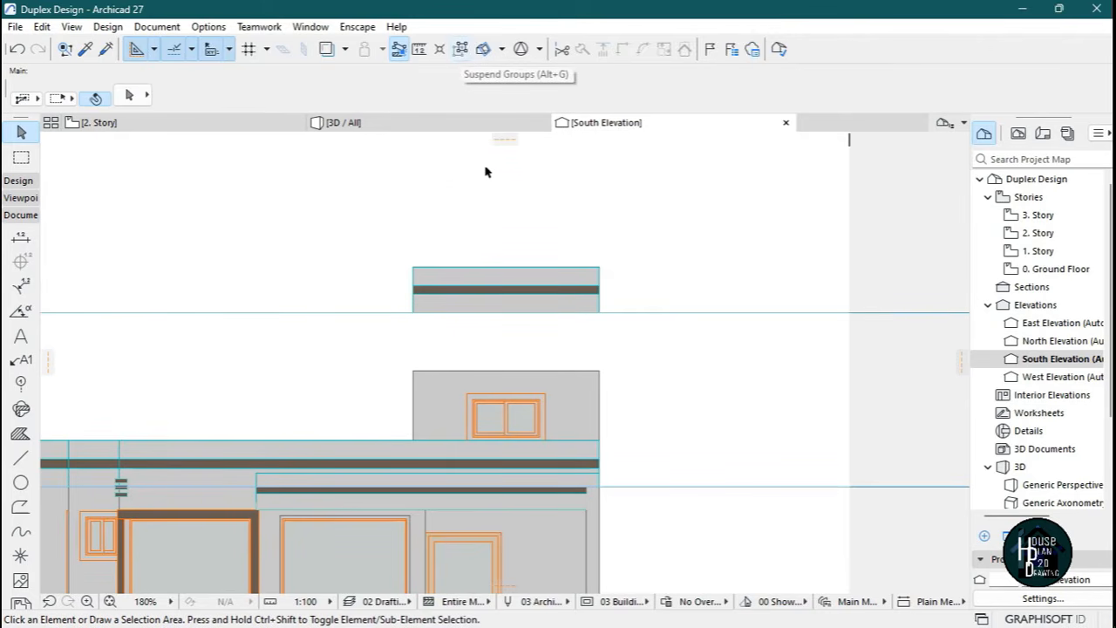
pyautogui.scroll(2, 533, 317)
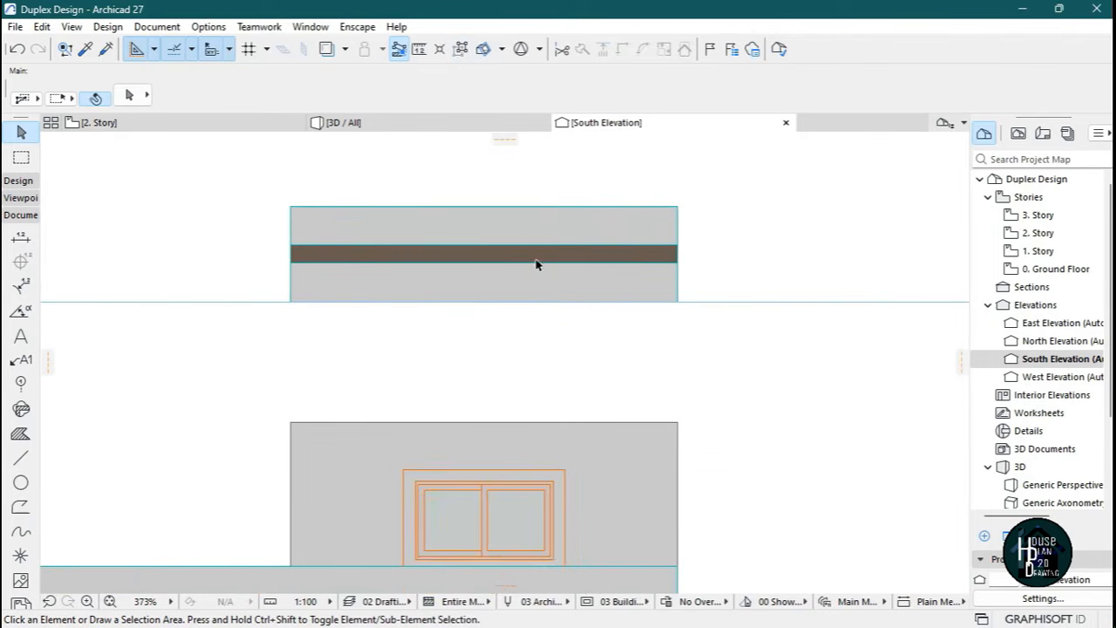
pyautogui.click(544, 232)
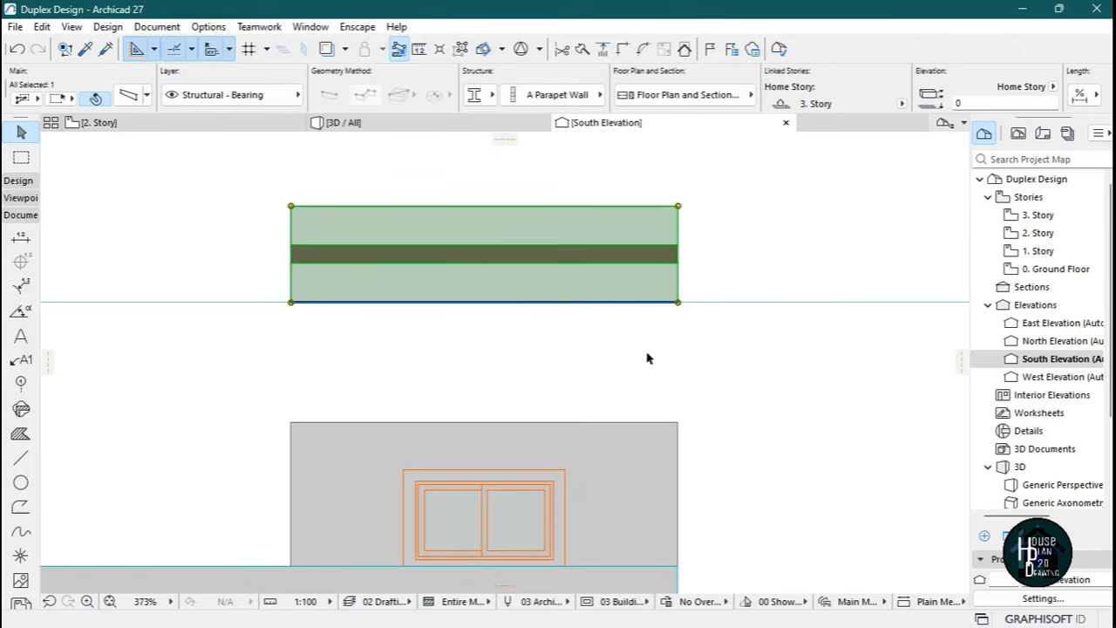
pyautogui.hotkey('ctrl', 'd')
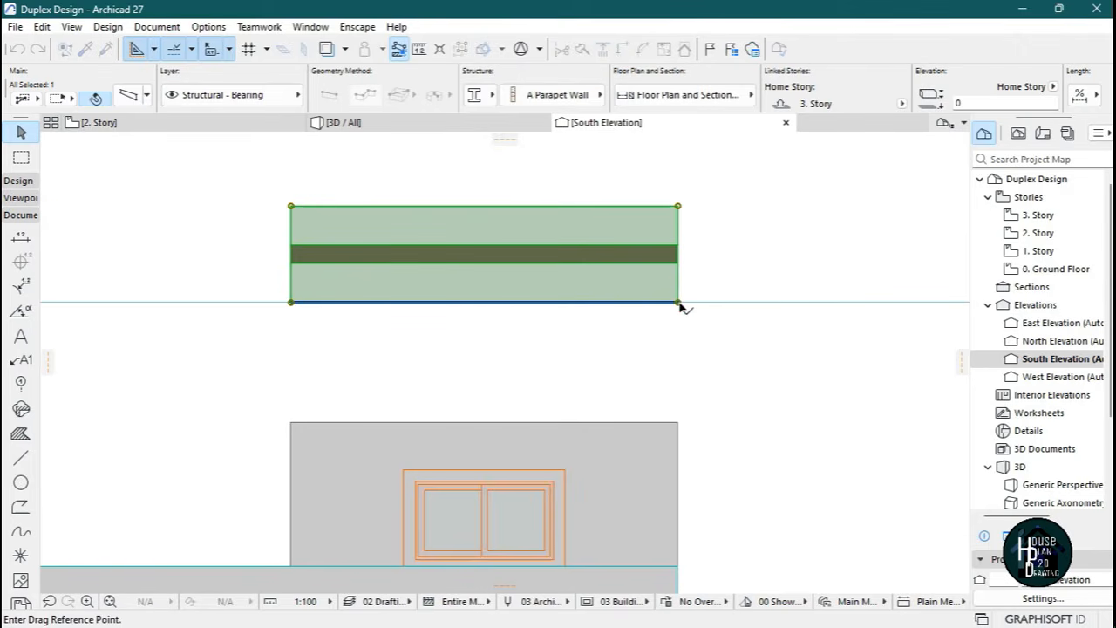
pyautogui.click(677, 302)
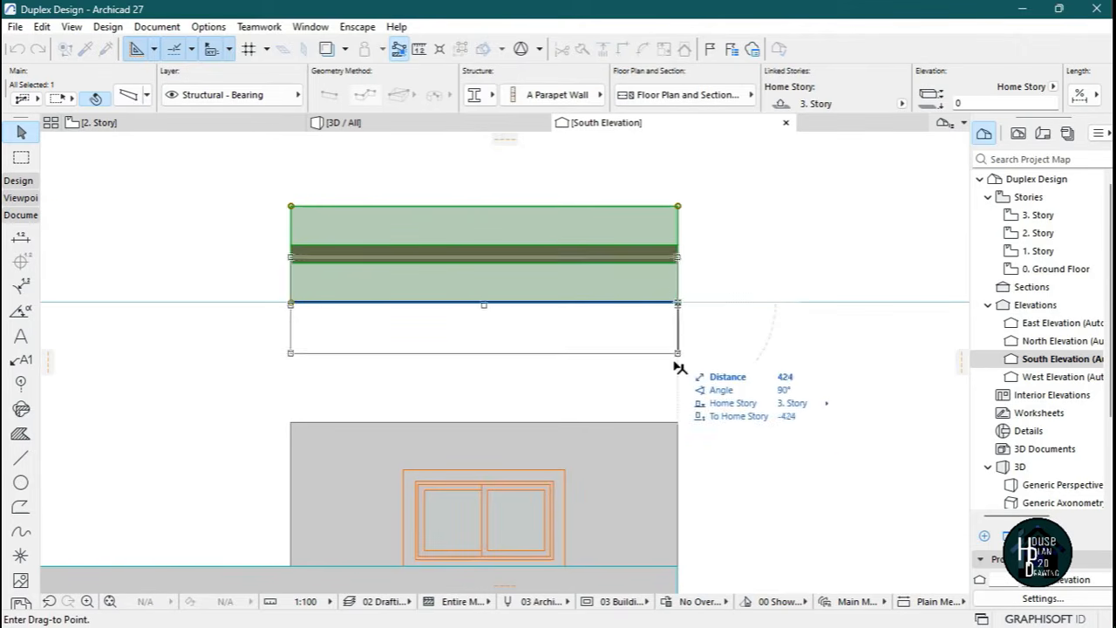
pyautogui.click(679, 424)
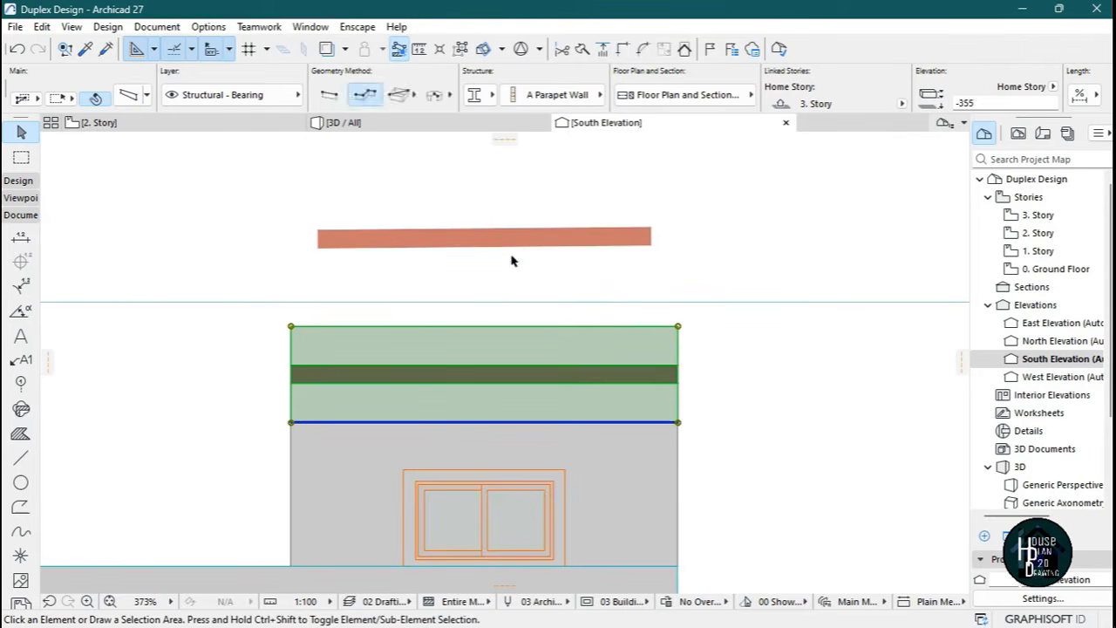
pyautogui.click(497, 282)
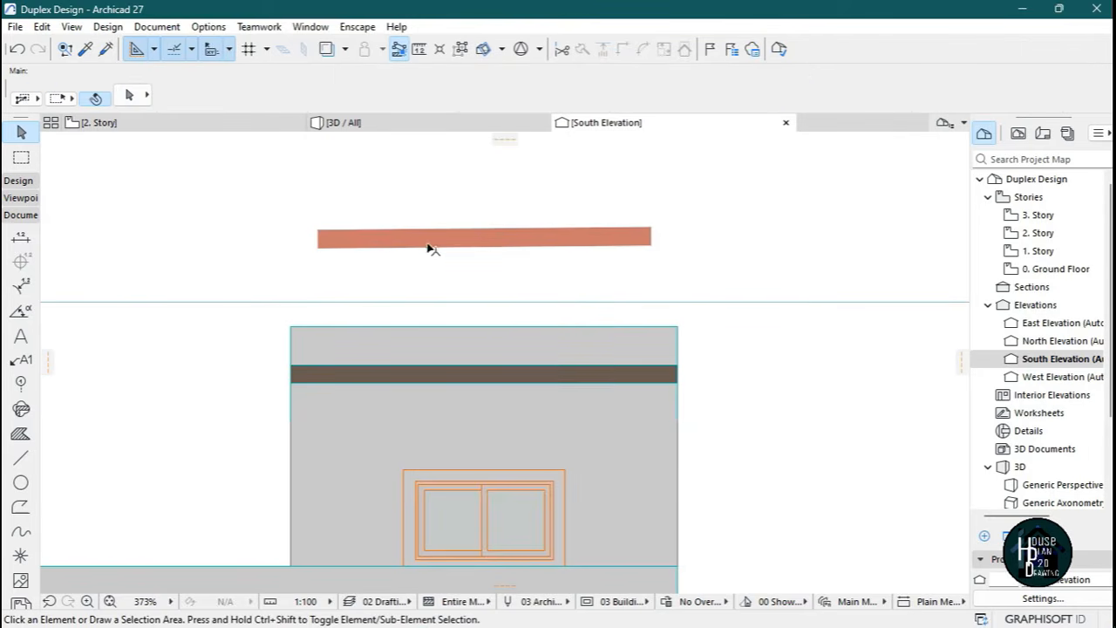
pyautogui.click(378, 129)
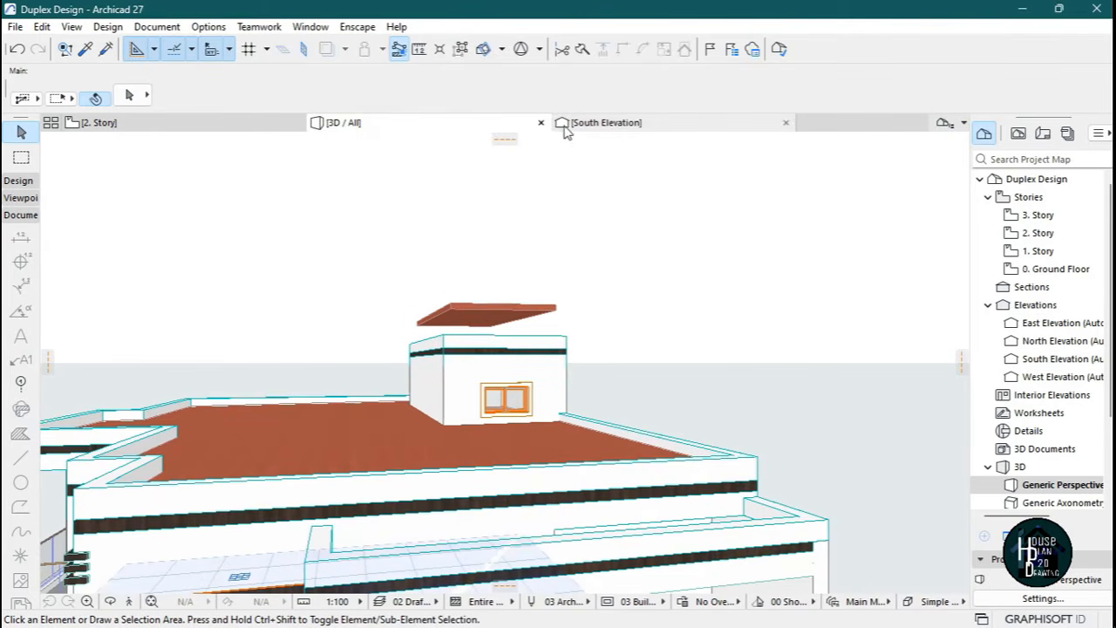
# In the South Elevation, move the floating tile roof straight down about 906 mm, to just below the top of the rooftop room's walls.
pyautogui.click(610, 126)
pyautogui.click(631, 241)
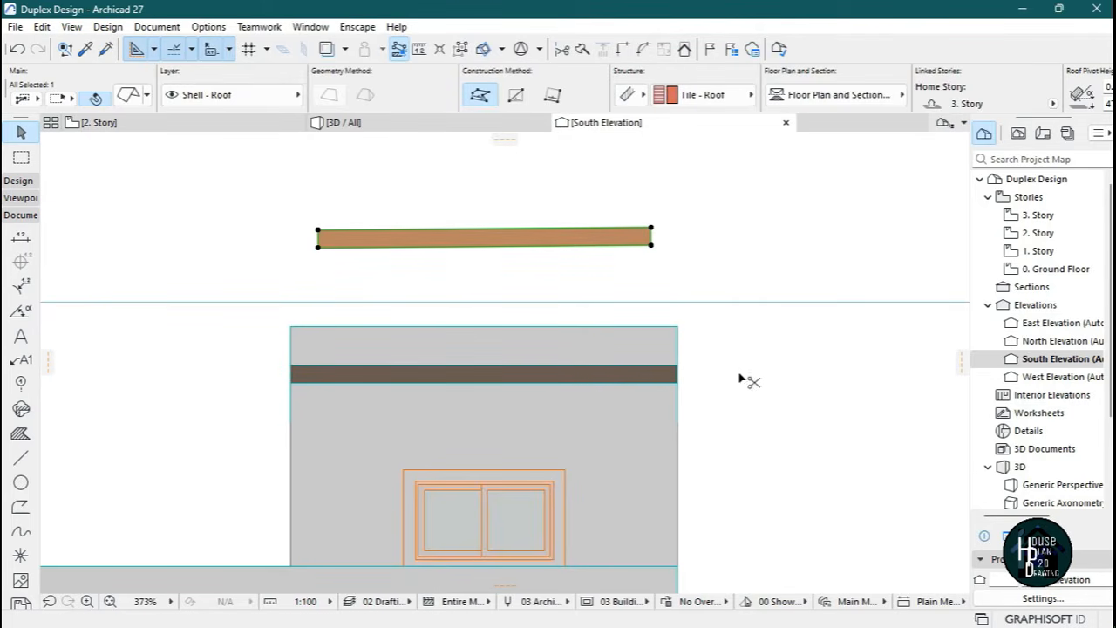
pyautogui.hotkey('ctrl', 'd')
pyautogui.click(651, 230)
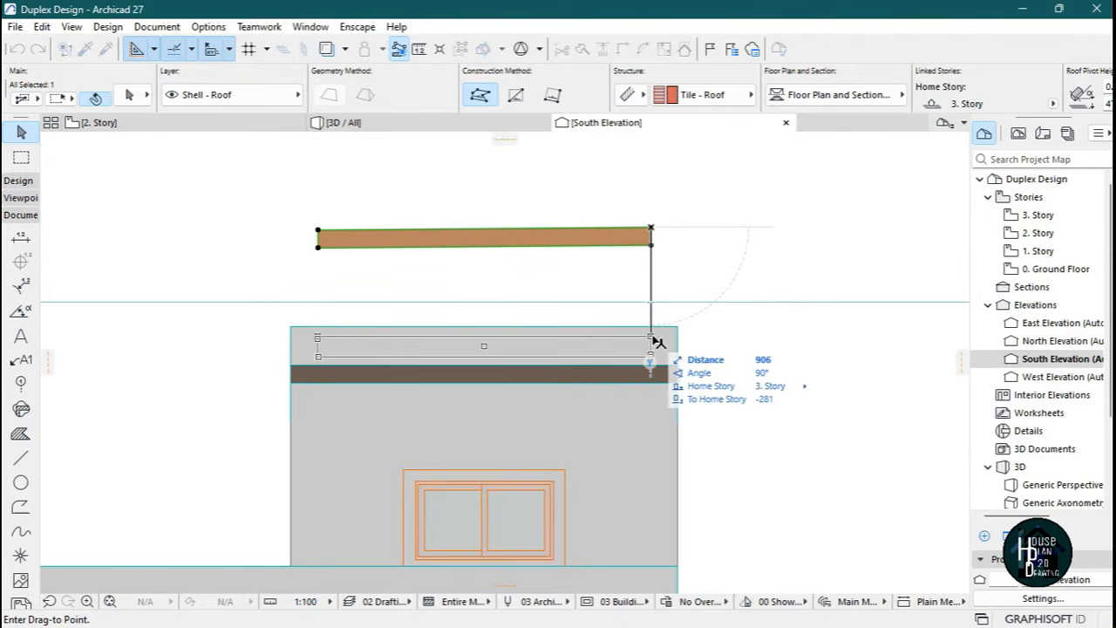
pyautogui.click(654, 342)
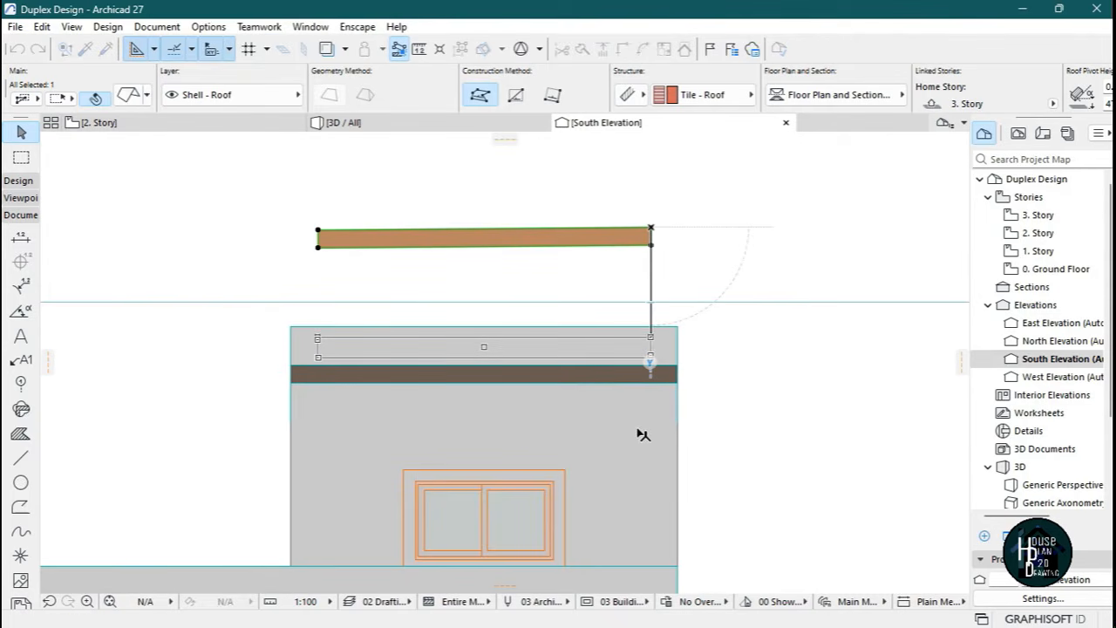
pyautogui.scroll(-10, 558, 377)
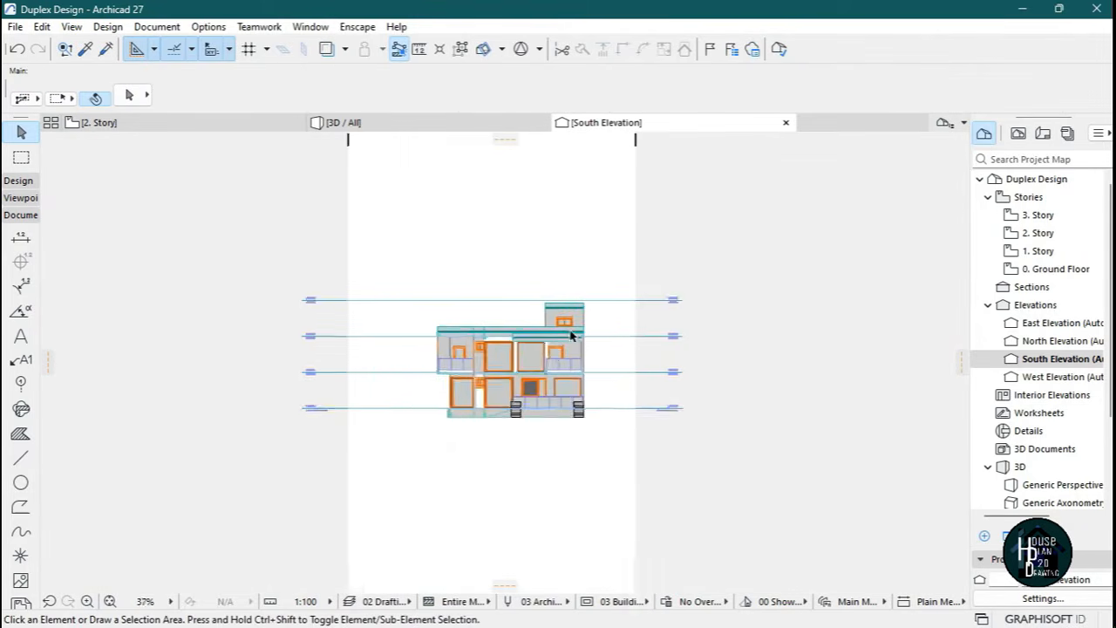
pyautogui.scroll(2, 547, 351)
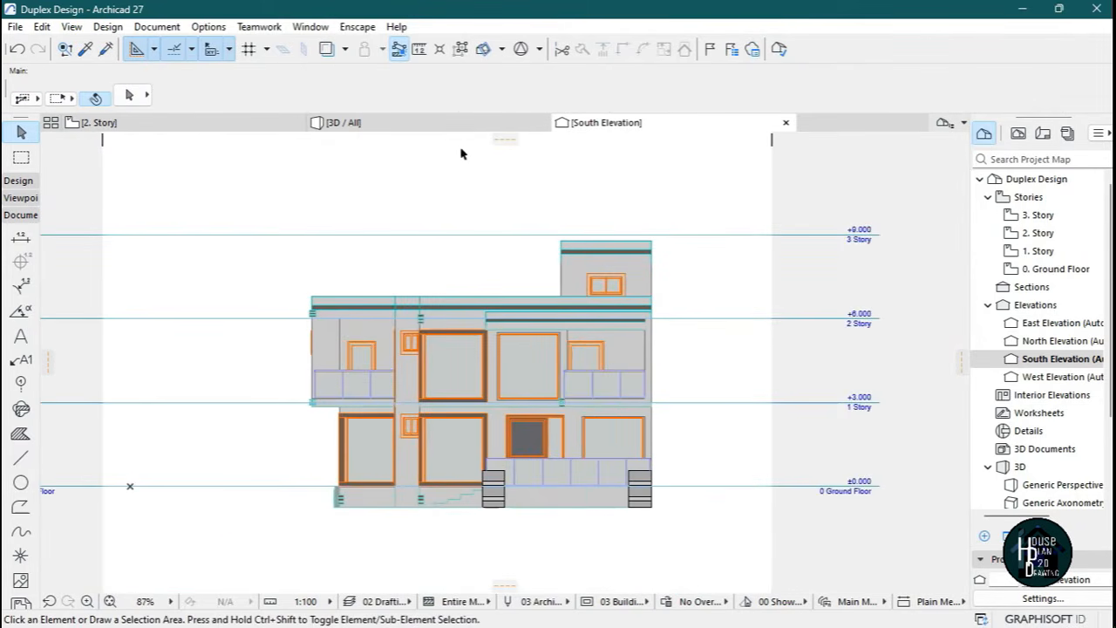
# In the 3D view, set the width of the rooftop room's south window to 2000 mm.
pyautogui.click(409, 122)
pyautogui.press('Up')
pyautogui.press('Down')
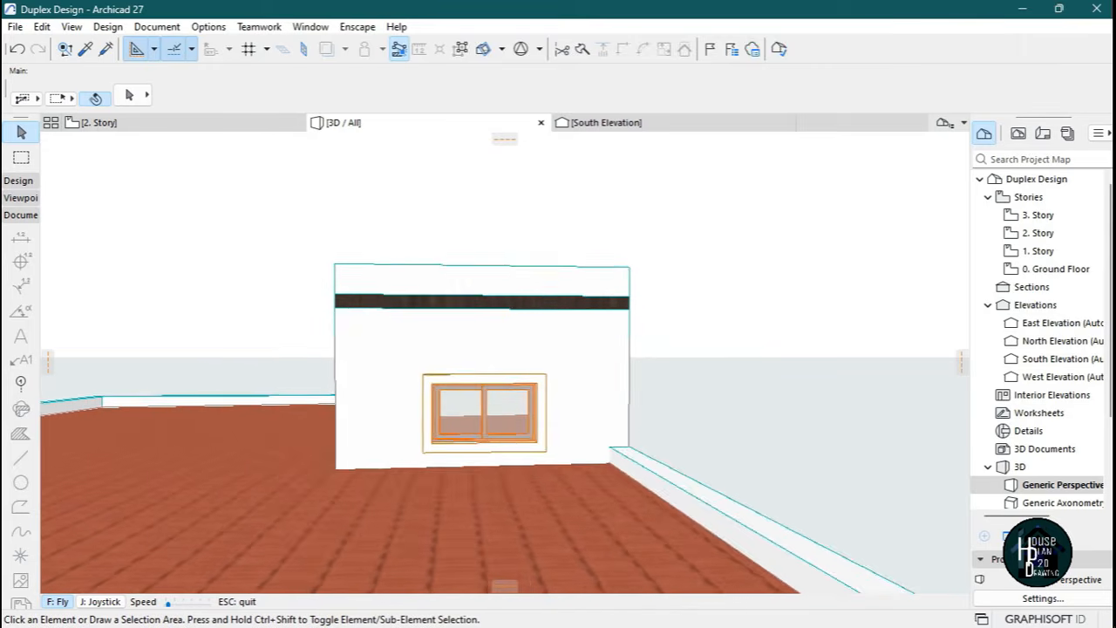
pyautogui.press('Escape')
pyautogui.click(530, 424)
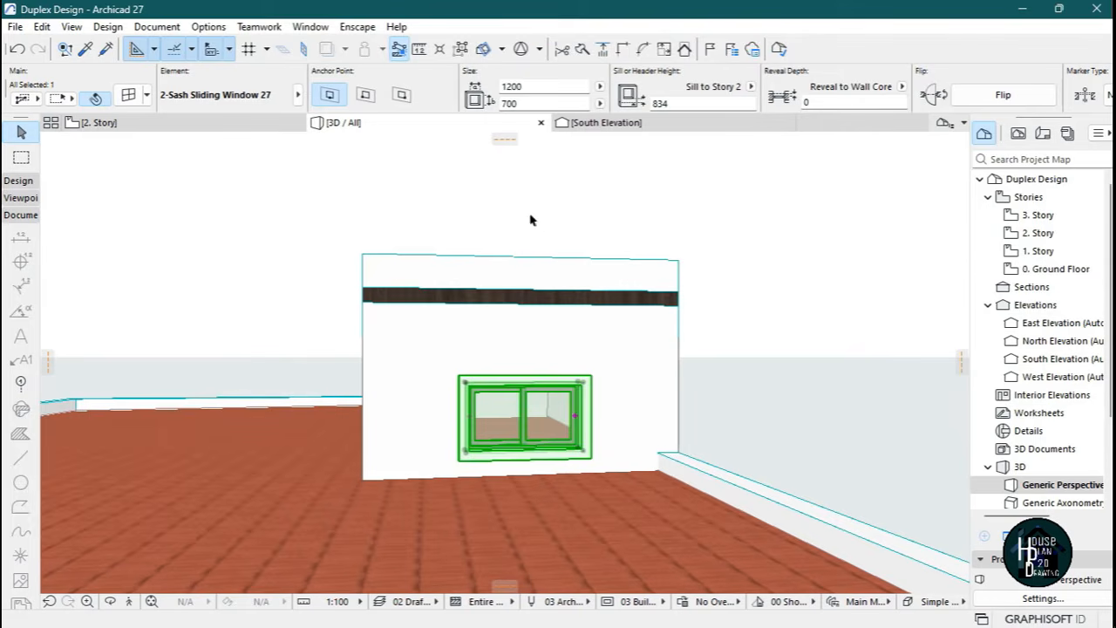
pyautogui.click(513, 90)
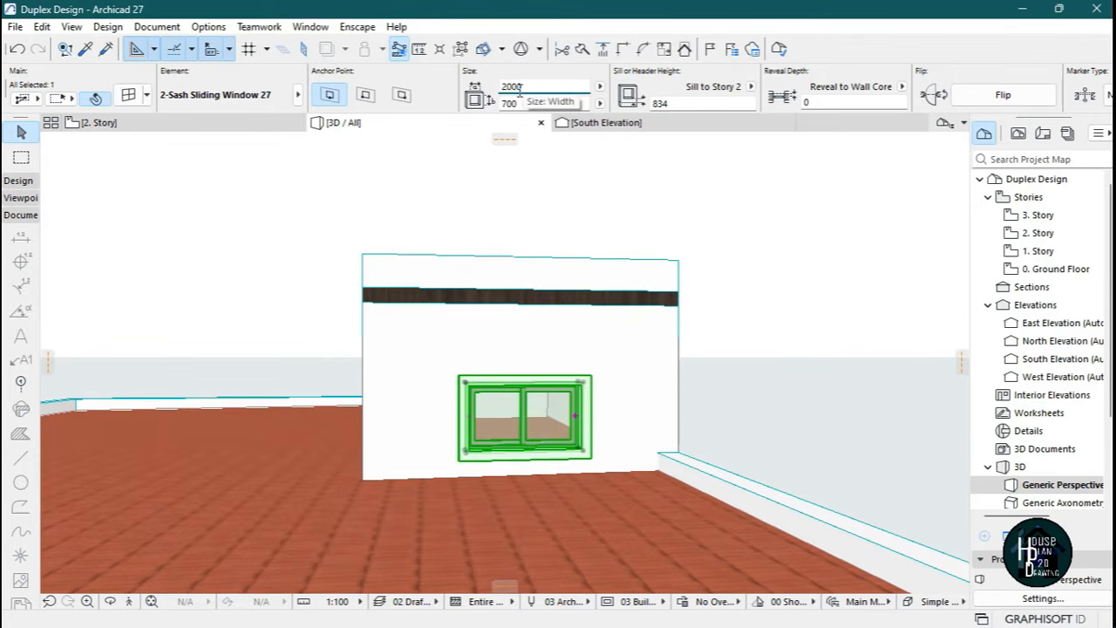
pyautogui.press('Return')
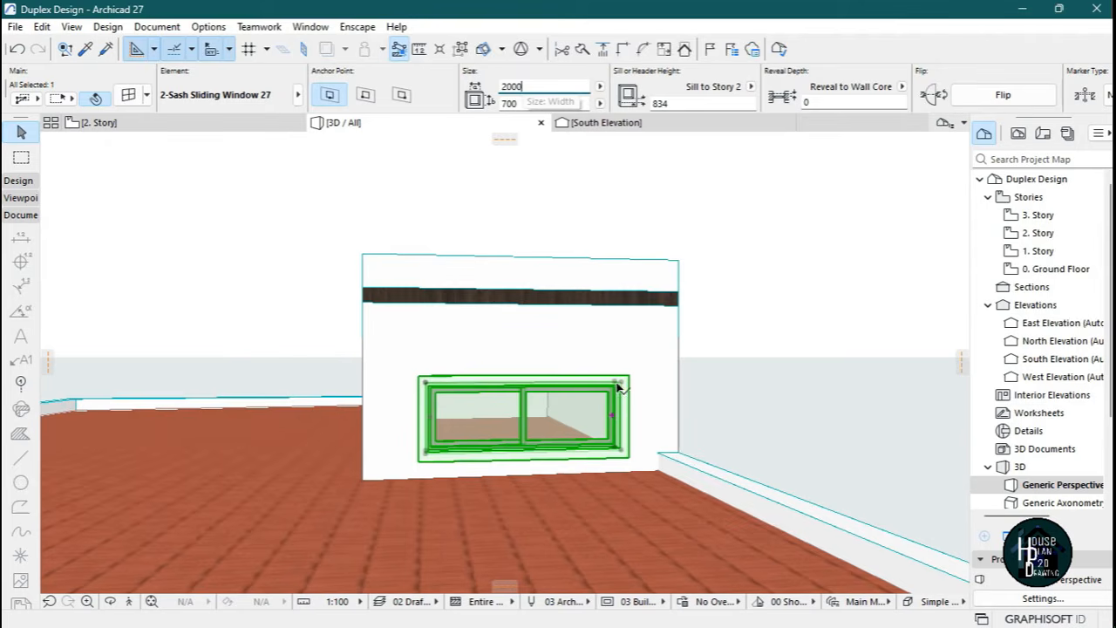
# Stretch the rooftop room's south window vertically from its upper corner and set its height to 1000 mm.
pyautogui.click(425, 384)
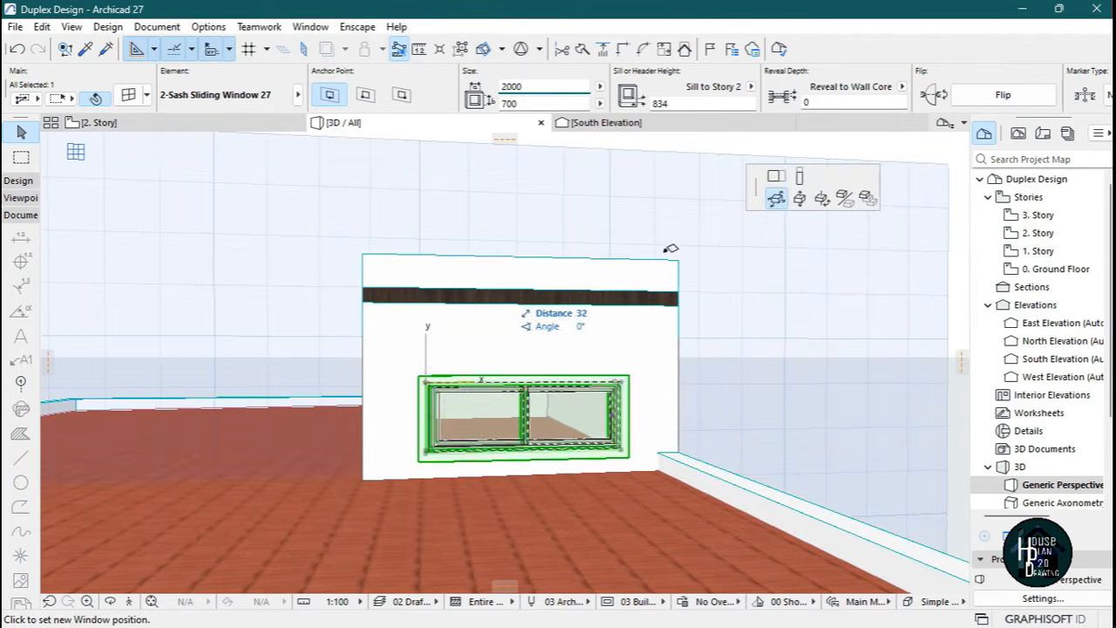
pyautogui.click(798, 179)
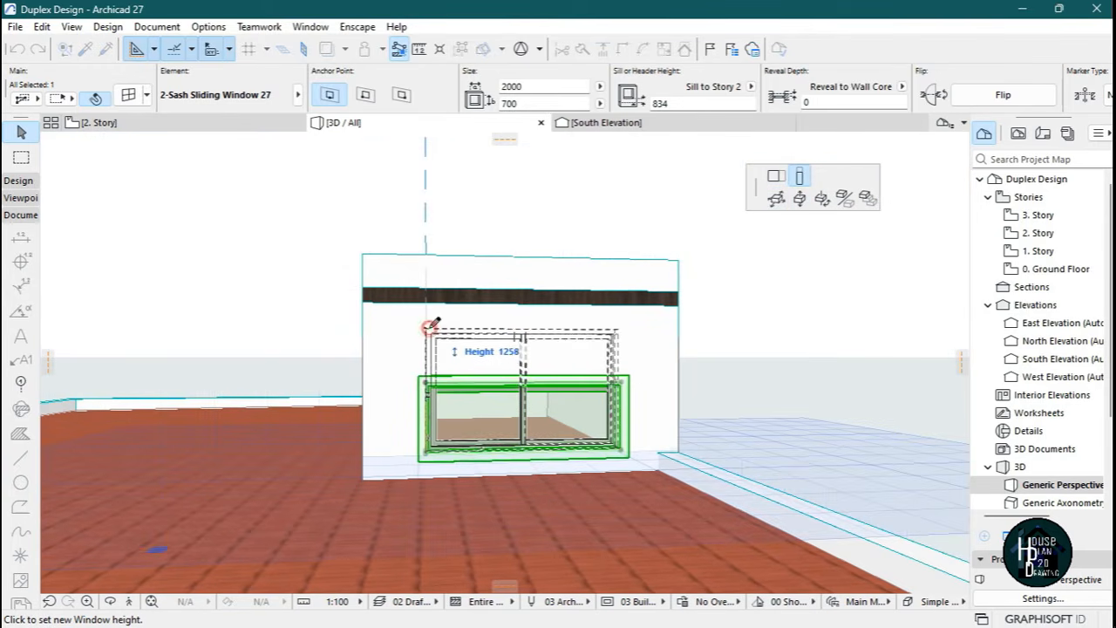
pyautogui.click(434, 322)
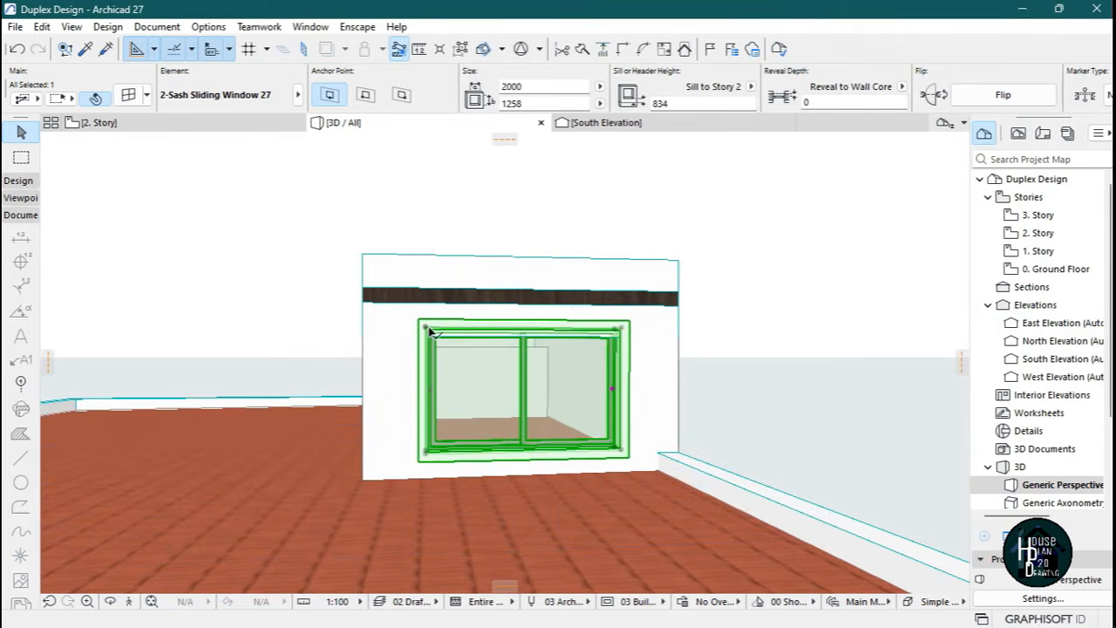
pyautogui.click(424, 328)
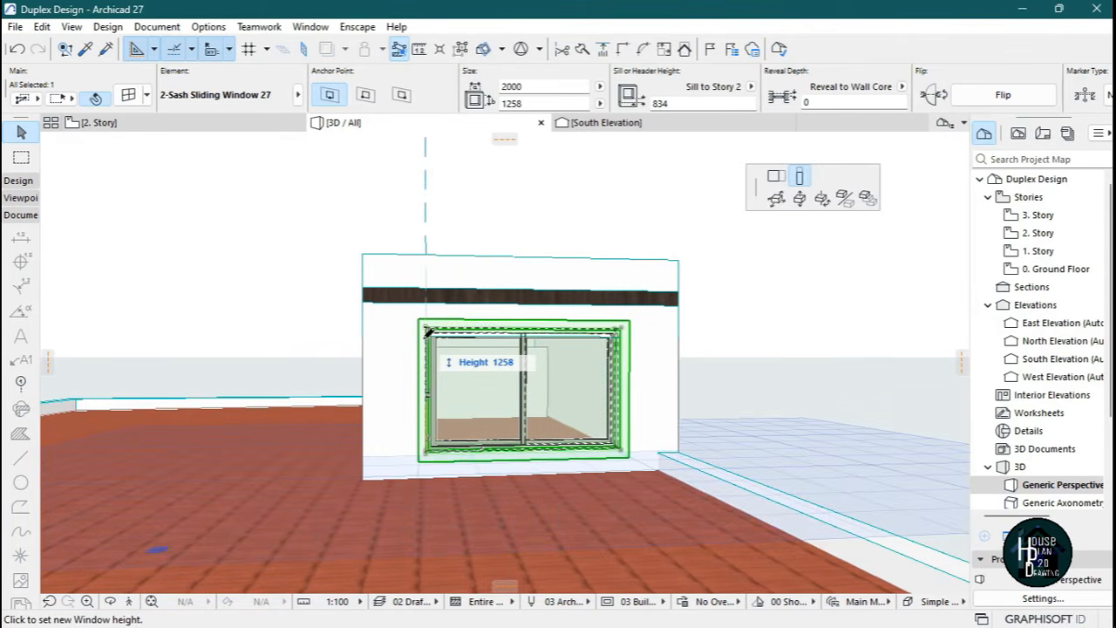
pyautogui.write('1000')
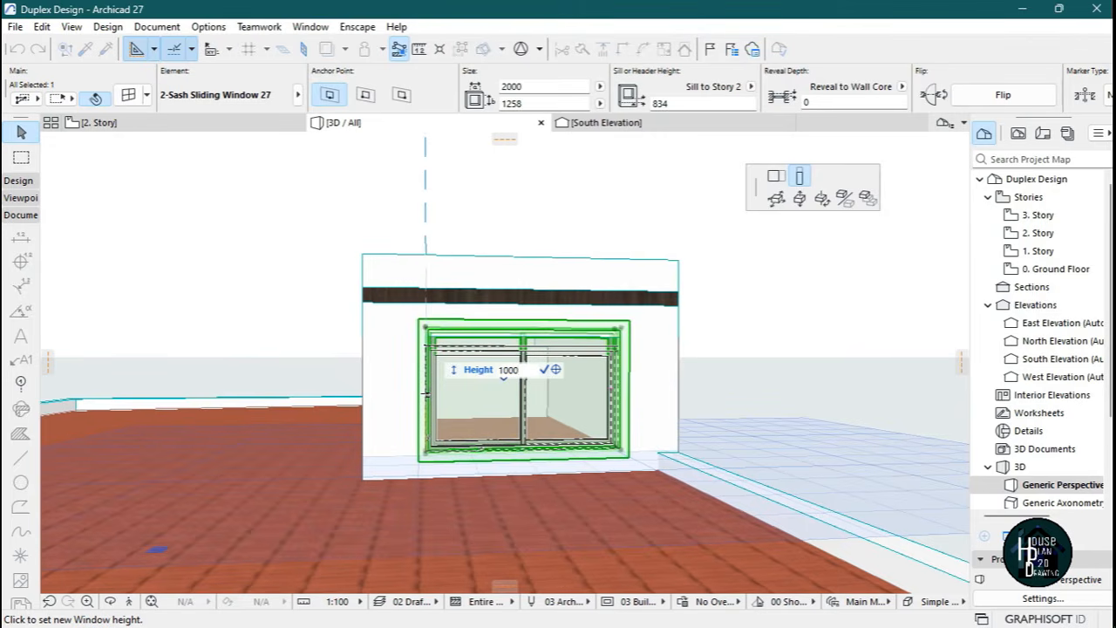
pyautogui.press('Return')
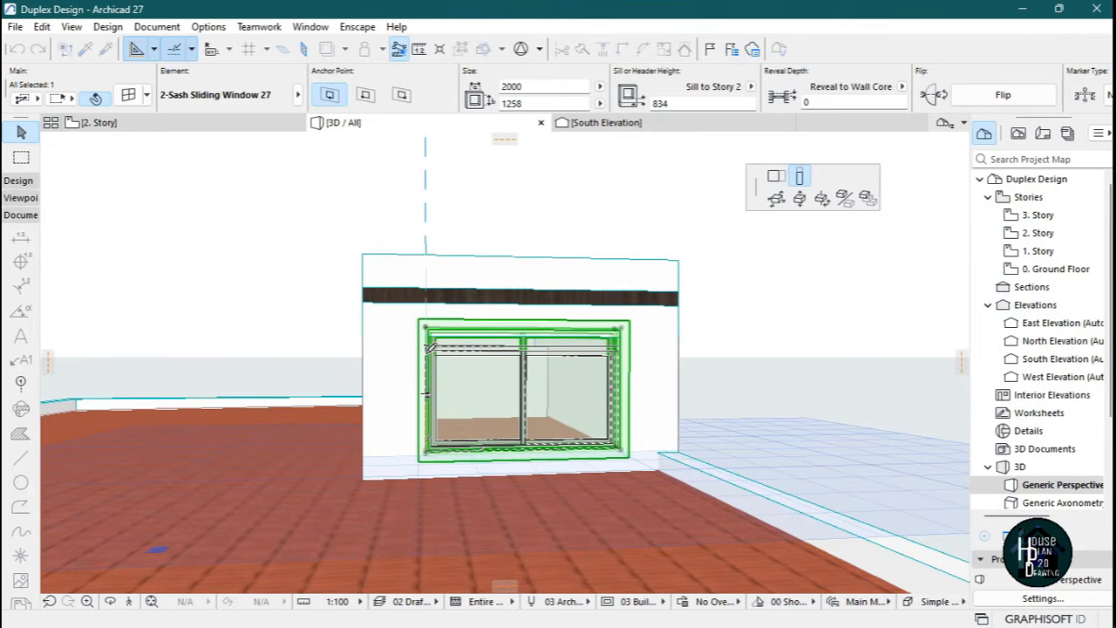
pyautogui.press('Escape')
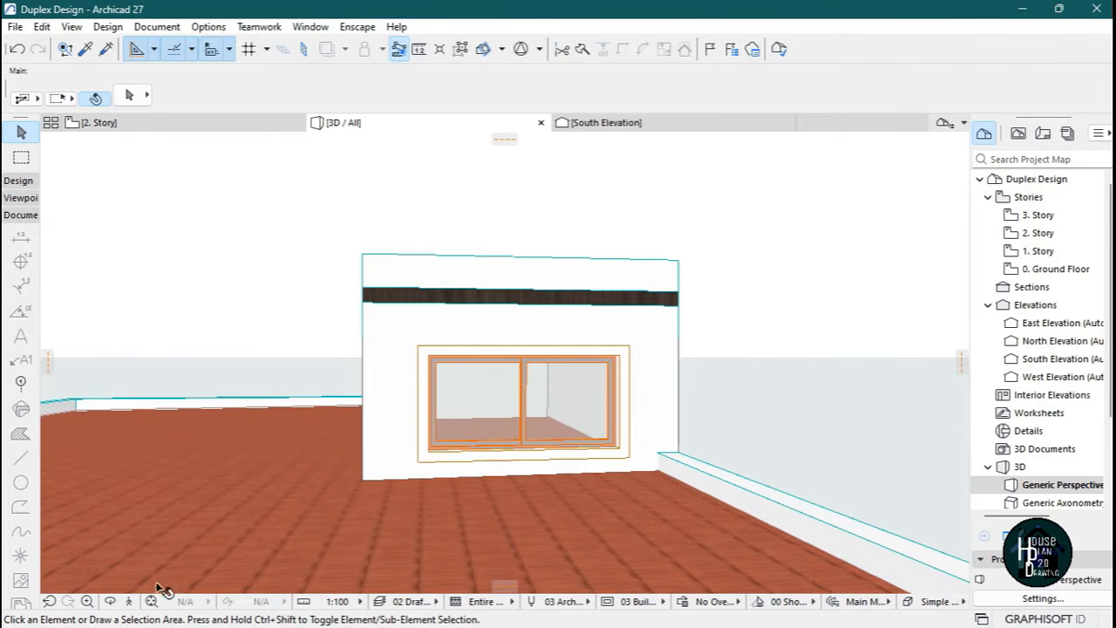
# On the 2. Story plan, pick up the settings of the sliding window in the rooftop room's south wall for placing copies.
pyautogui.click(129, 602)
pyautogui.press('Down')
pyautogui.press('Up')
pyautogui.press('Escape')
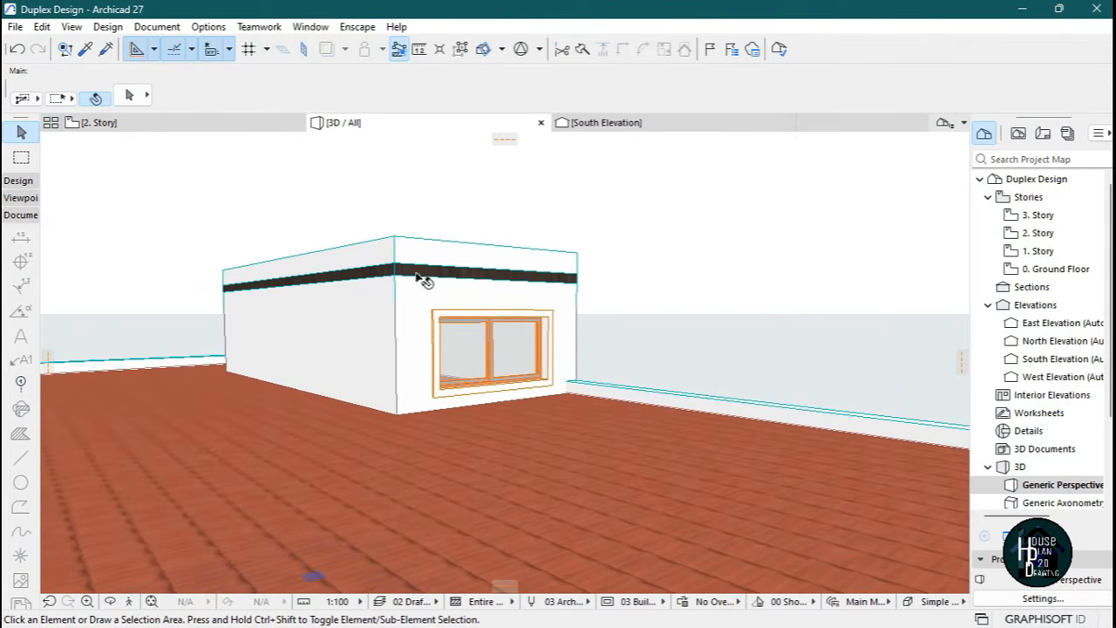
pyautogui.click(179, 126)
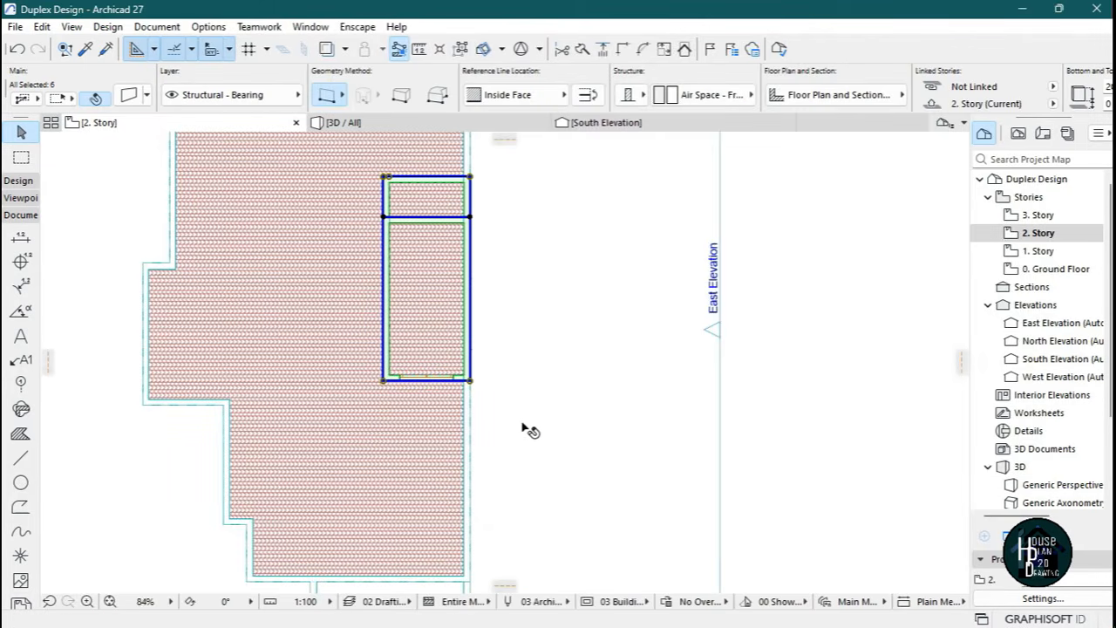
pyautogui.scroll(-3, 525, 427)
pyautogui.press('Escape')
pyautogui.scroll(6, 475, 418)
pyautogui.scroll(6, 475, 420)
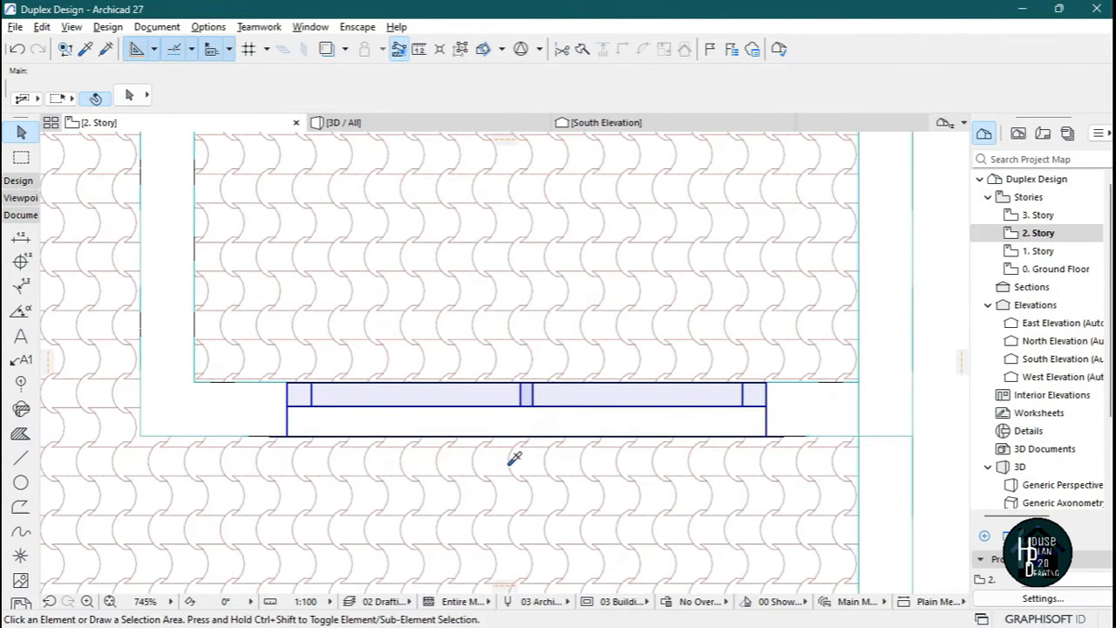
pyautogui.keyDown('alt'); pyautogui.click(514, 458); pyautogui.keyUp('alt')
# Place a matching 2000 × 1000 mm sliding window near the middle of the rooftop room's north wall.
pyautogui.scroll(-10, 510, 460)
pyautogui.scroll(5, 511, 369)
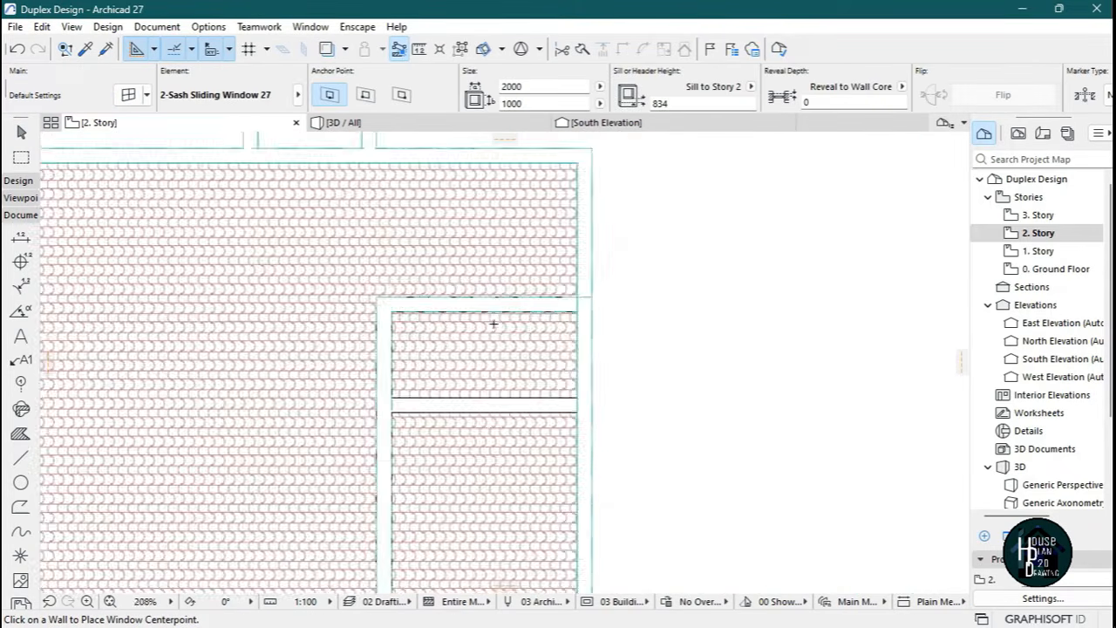
pyautogui.scroll(3, 477, 292)
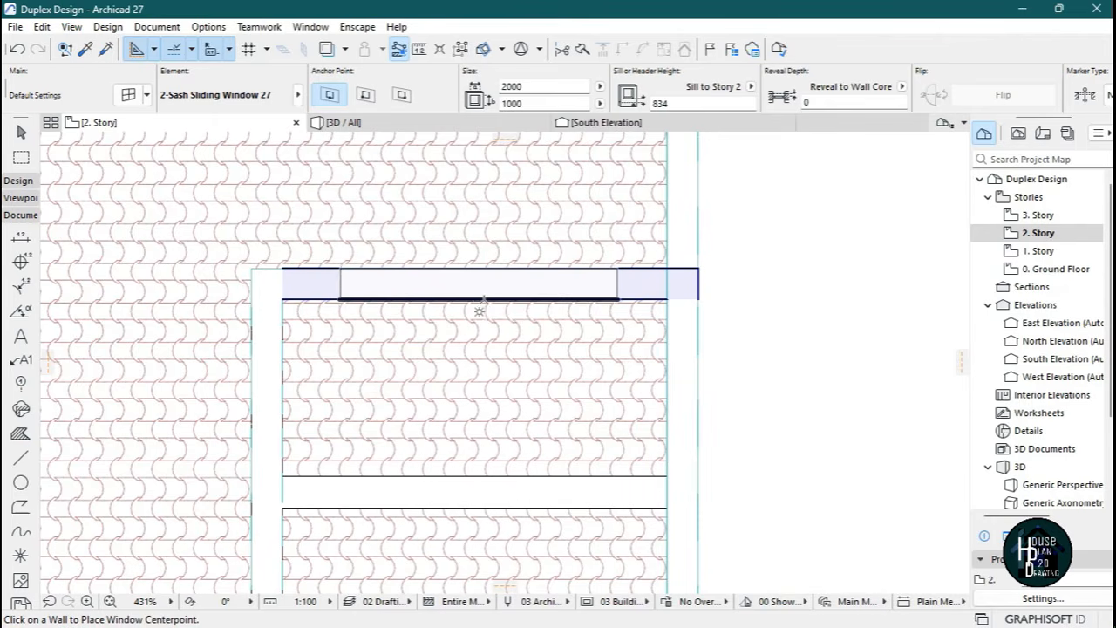
pyautogui.click(474, 299)
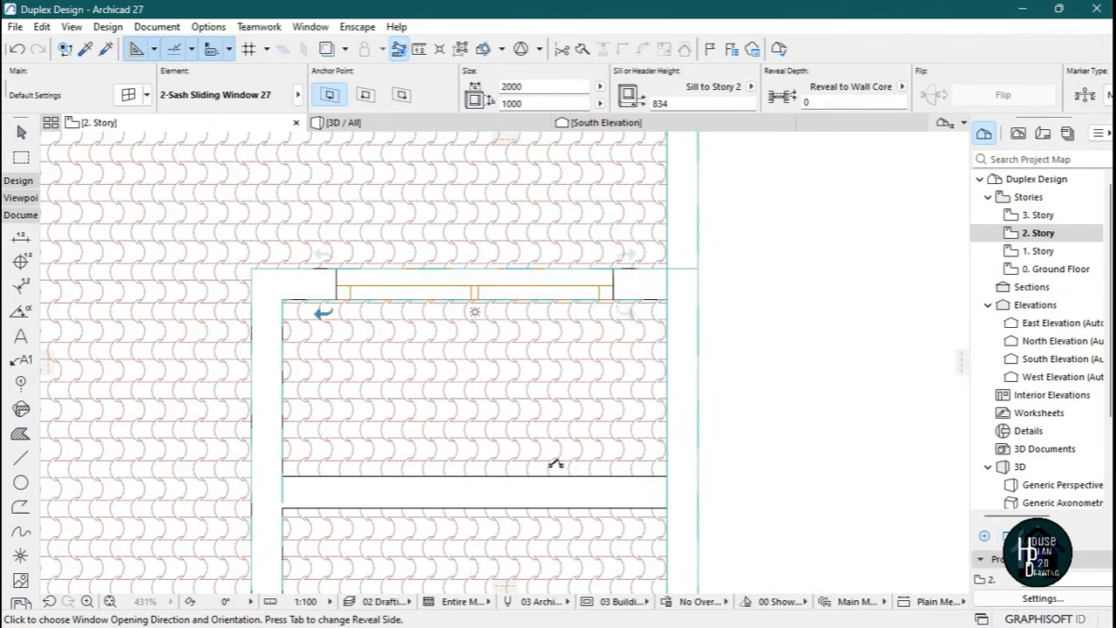
pyautogui.click(562, 470)
# Place a matching sliding window in the rooftop room's west wall, just south of the inner partition.
pyautogui.scroll(-6, 520, 242)
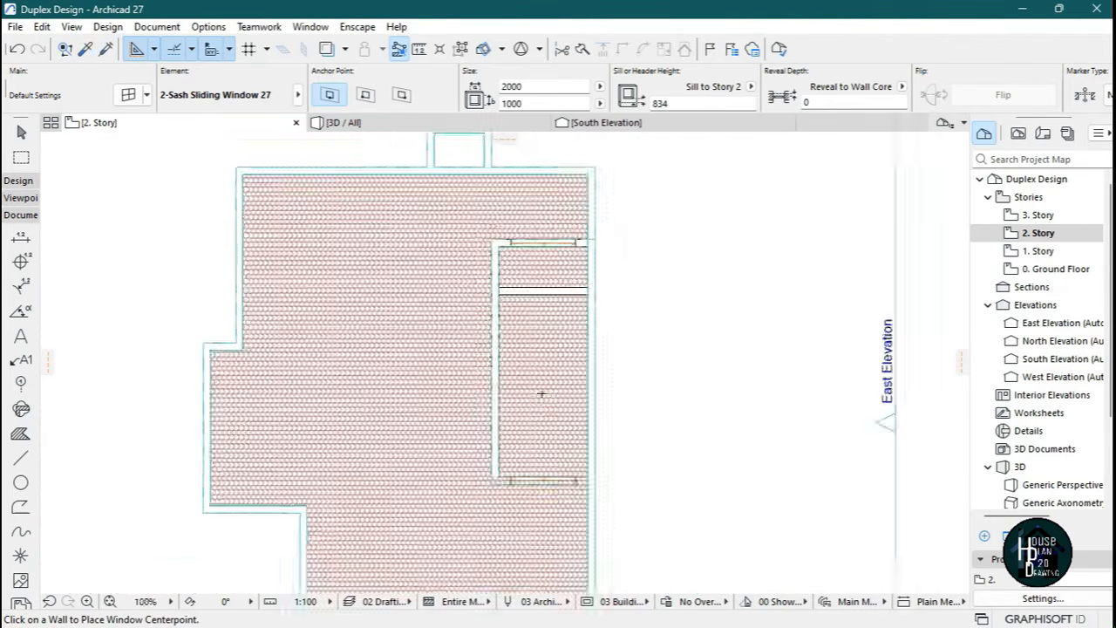
pyautogui.scroll(3, 515, 384)
pyautogui.scroll(1, 514, 403)
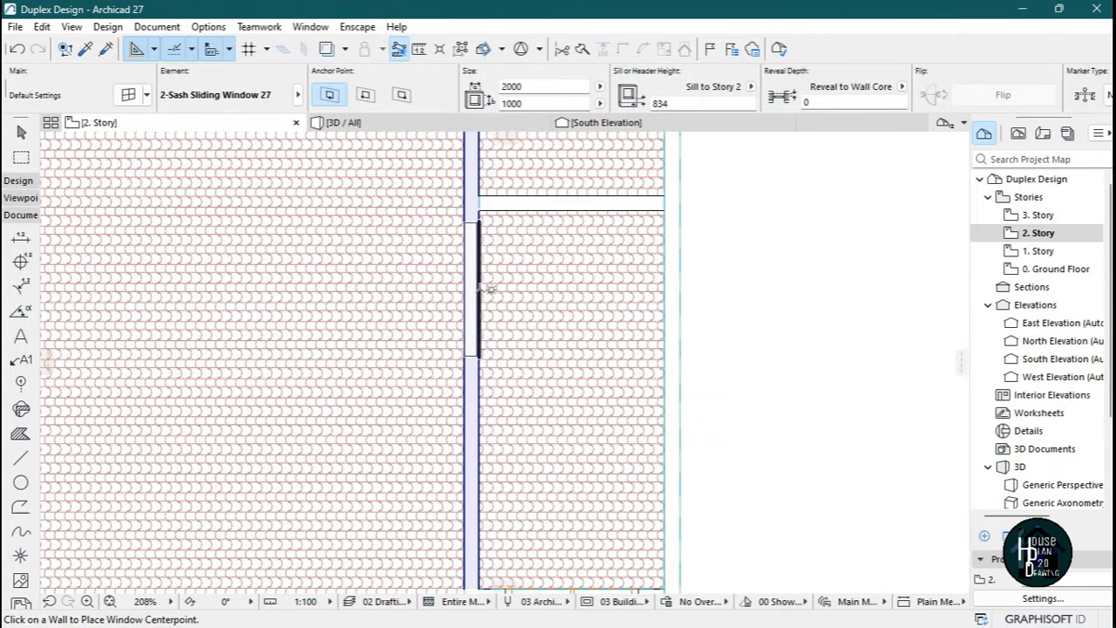
pyautogui.click(479, 285)
pyautogui.click(528, 405)
# Place a second matching window in the west wall near its south corner, and leave the Window tool.
pyautogui.scroll(-7, 481, 314)
pyautogui.scroll(8, 481, 300)
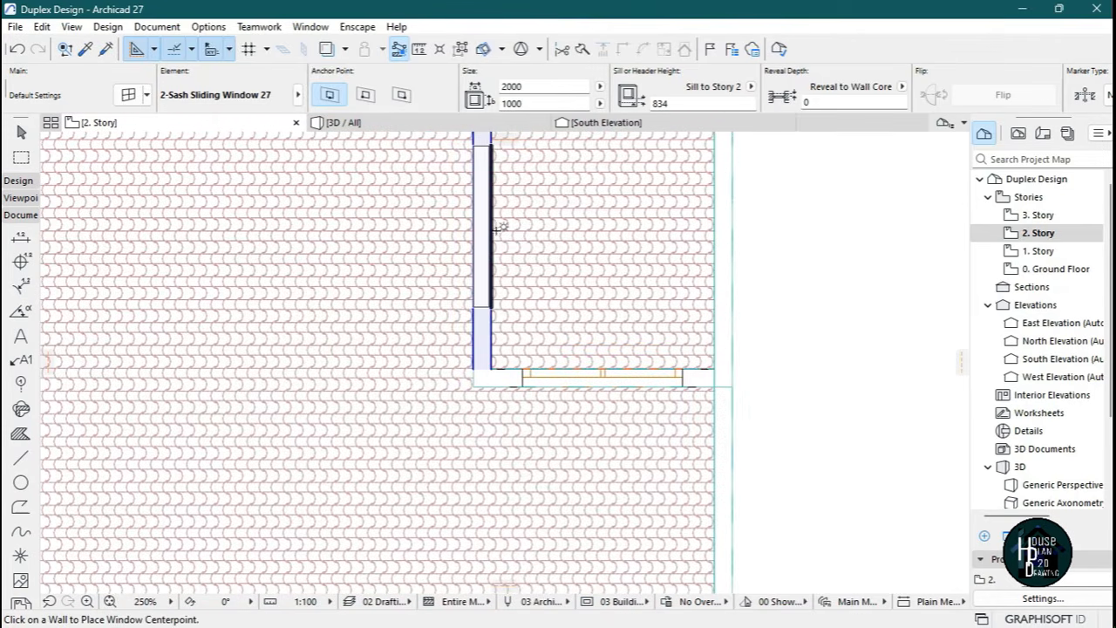
pyautogui.click(495, 249)
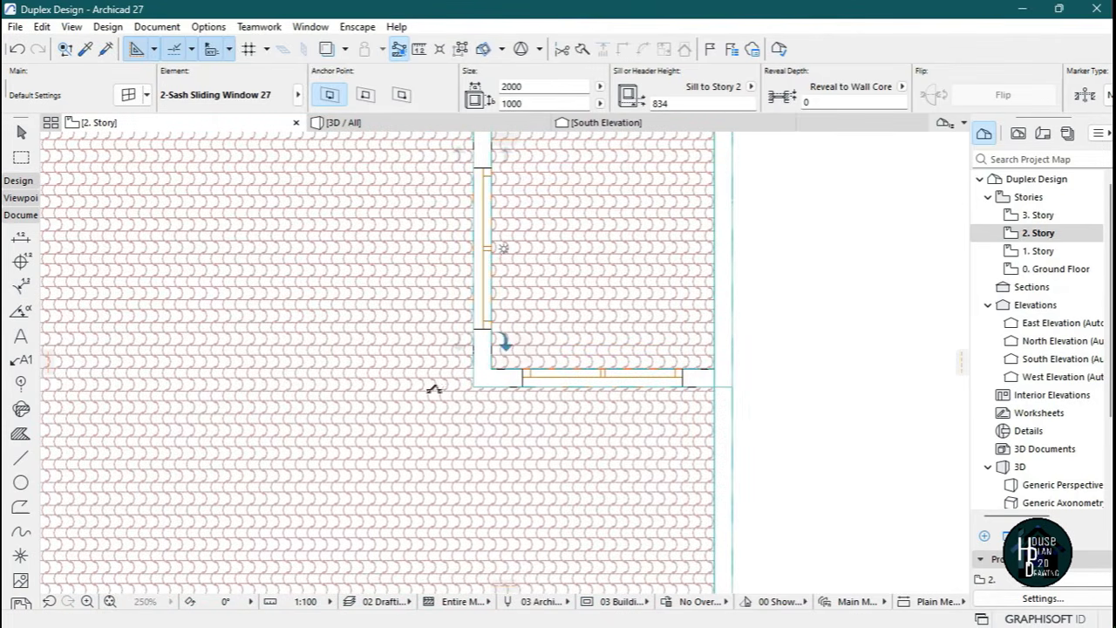
pyautogui.click(436, 378)
pyautogui.scroll(-8, 456, 436)
pyautogui.scroll(3, 485, 409)
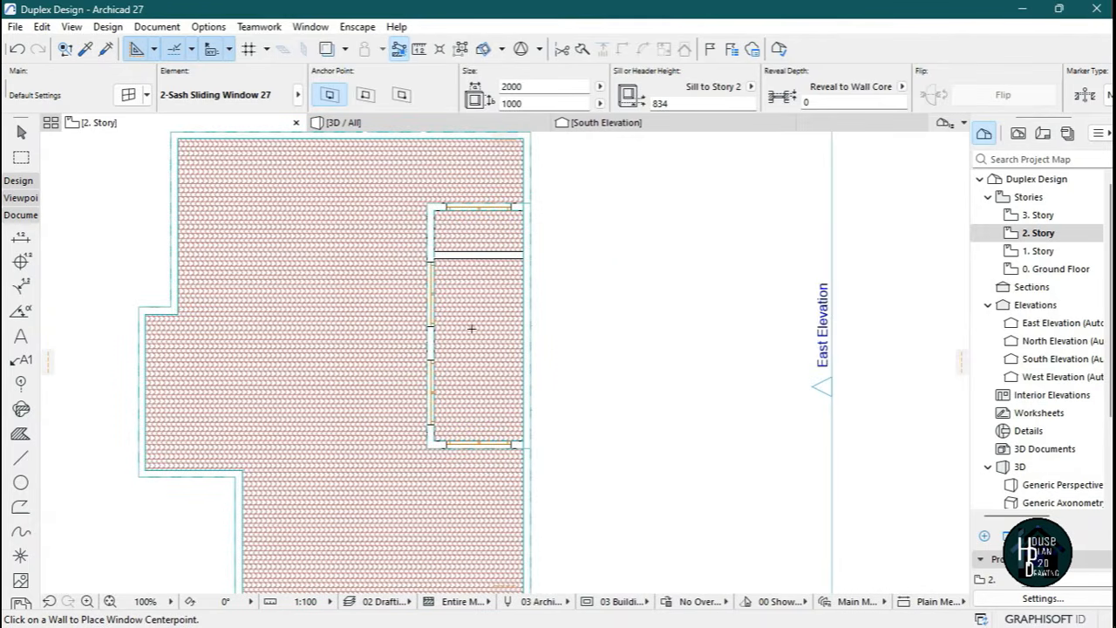
pyautogui.scroll(4, 492, 219)
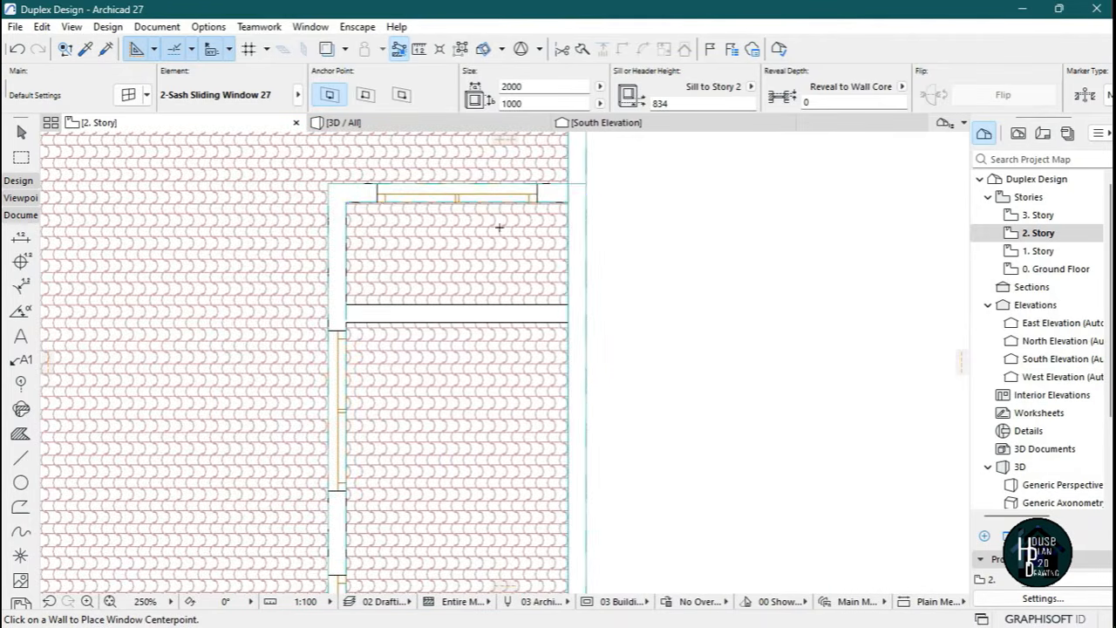
pyautogui.scroll(-7, 493, 228)
pyautogui.press('Escape')
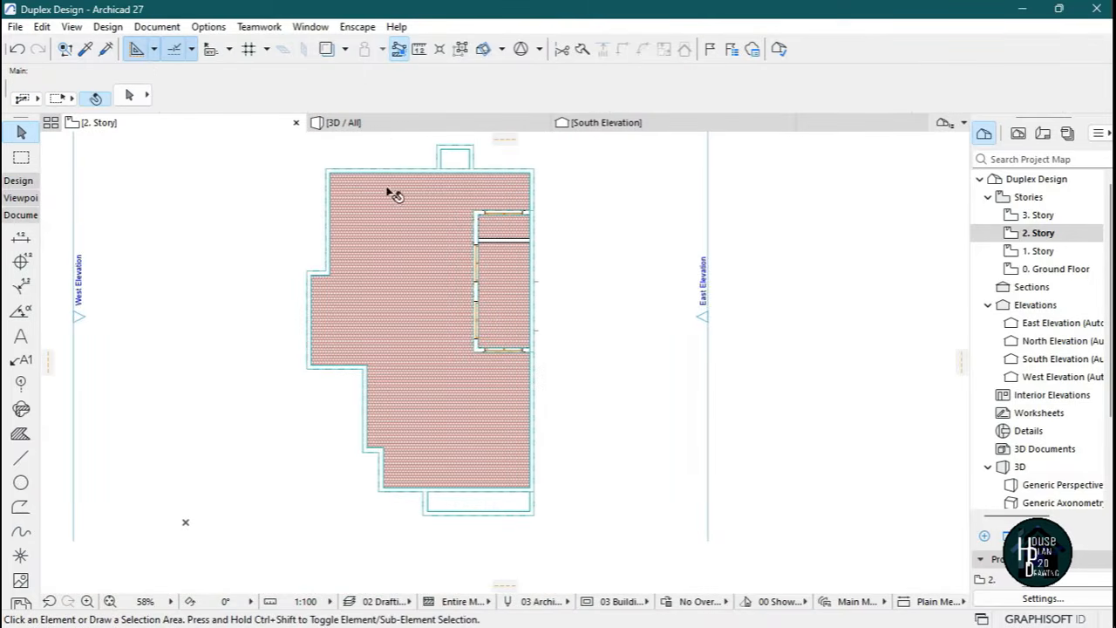
# Examine the rooftop windows and the whole house in 3D, and switch to the Multigenerational House project in ARCHICAD 25 for comparison.
pyautogui.click(384, 124)
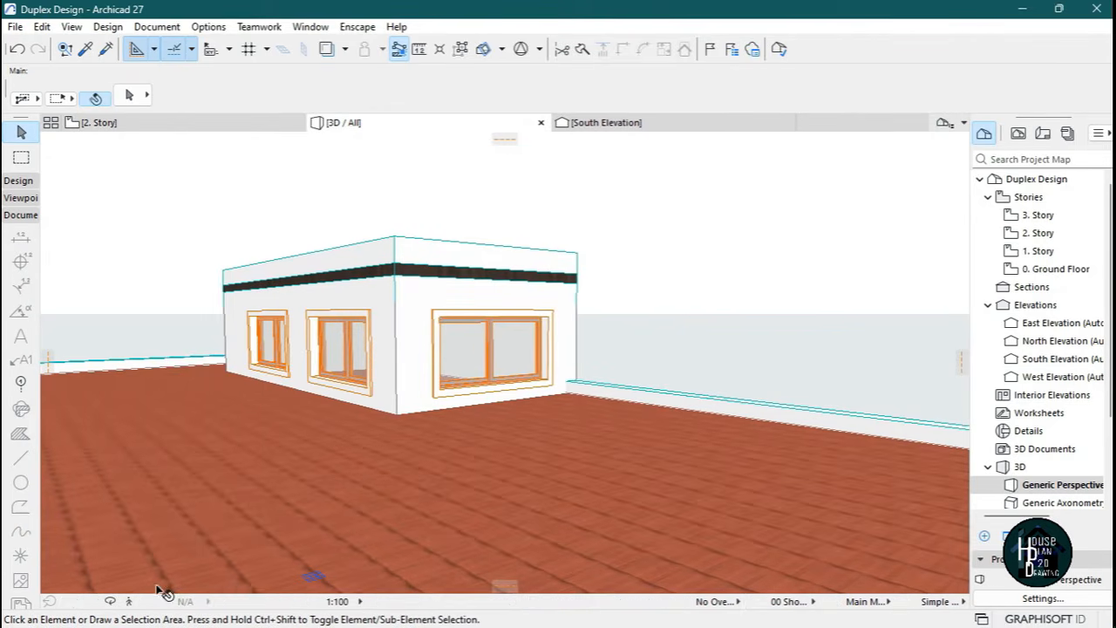
pyautogui.click(129, 601)
pyautogui.press('Down')
pyautogui.press('Down')
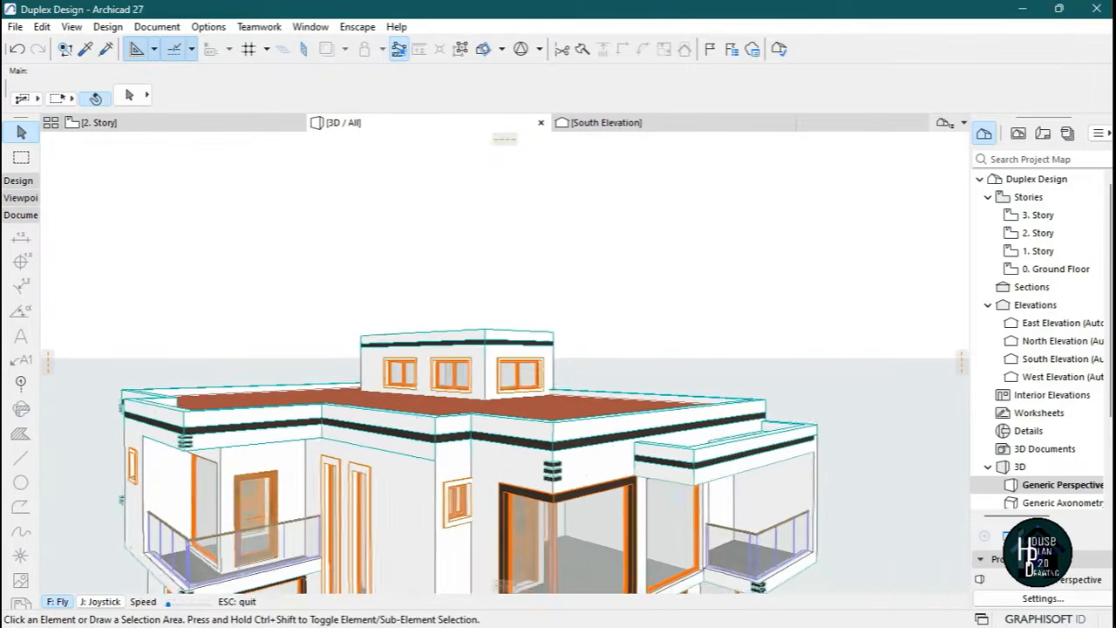
pyautogui.press('Up')
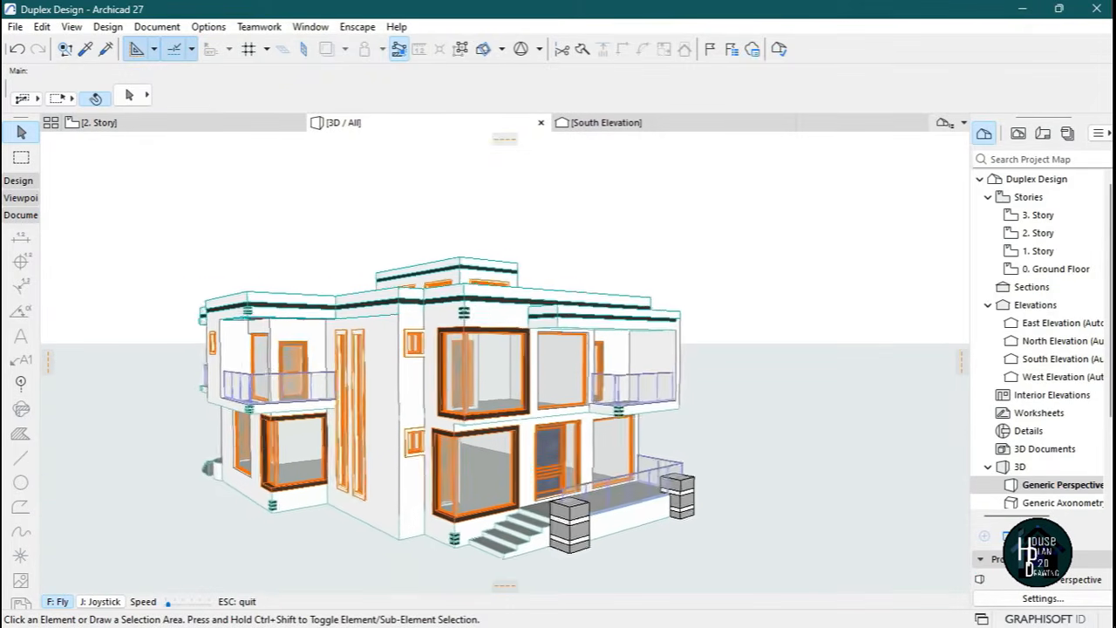
pyautogui.press('Escape')
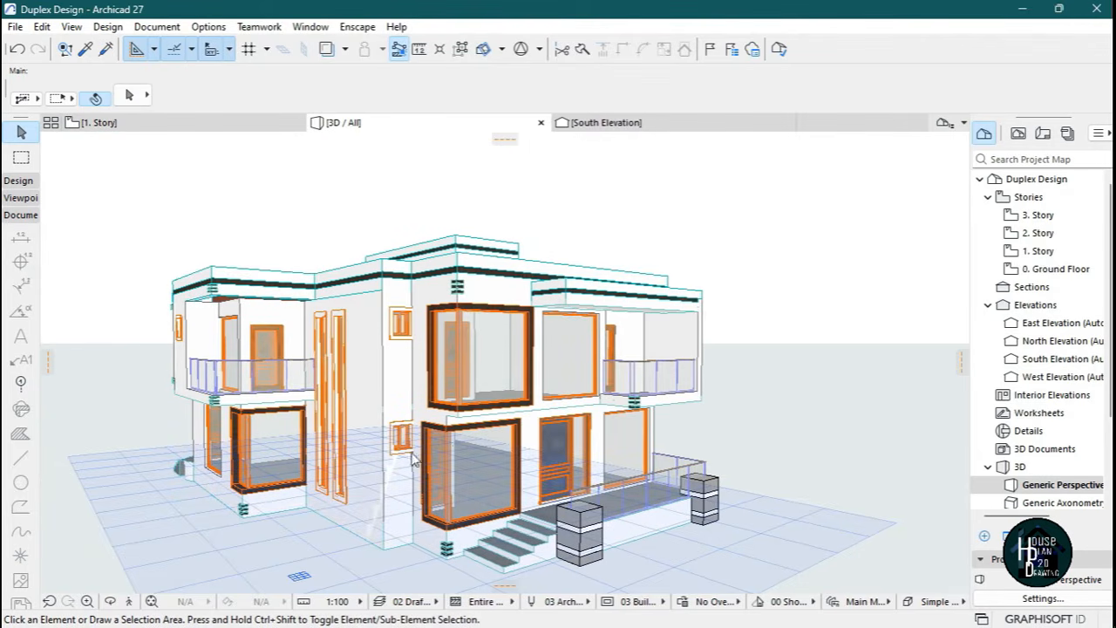
pyautogui.moveTo(660, 615)
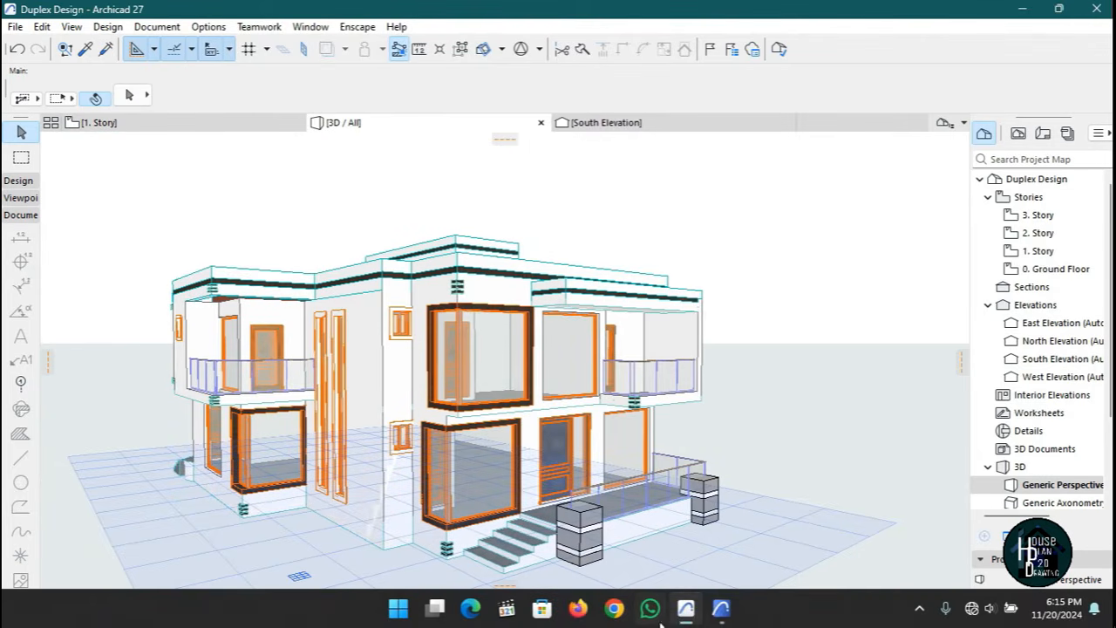
pyautogui.click(721, 609)
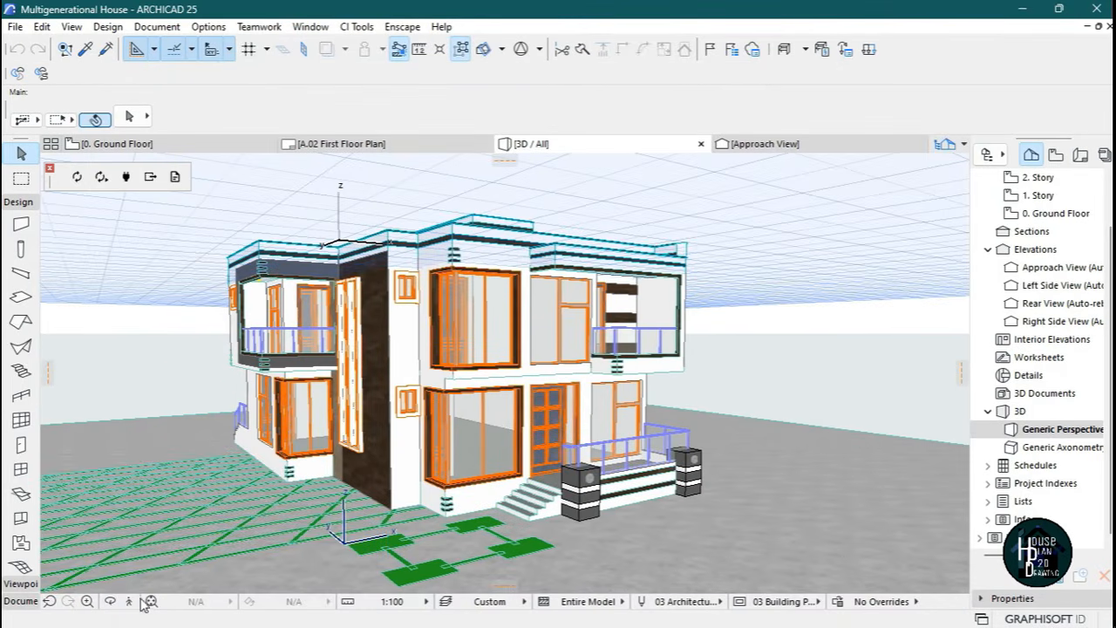
# Examine the reference house's facades, framed corner balconies and dark wall cladding from several sides in 3D.
pyautogui.press('Left')
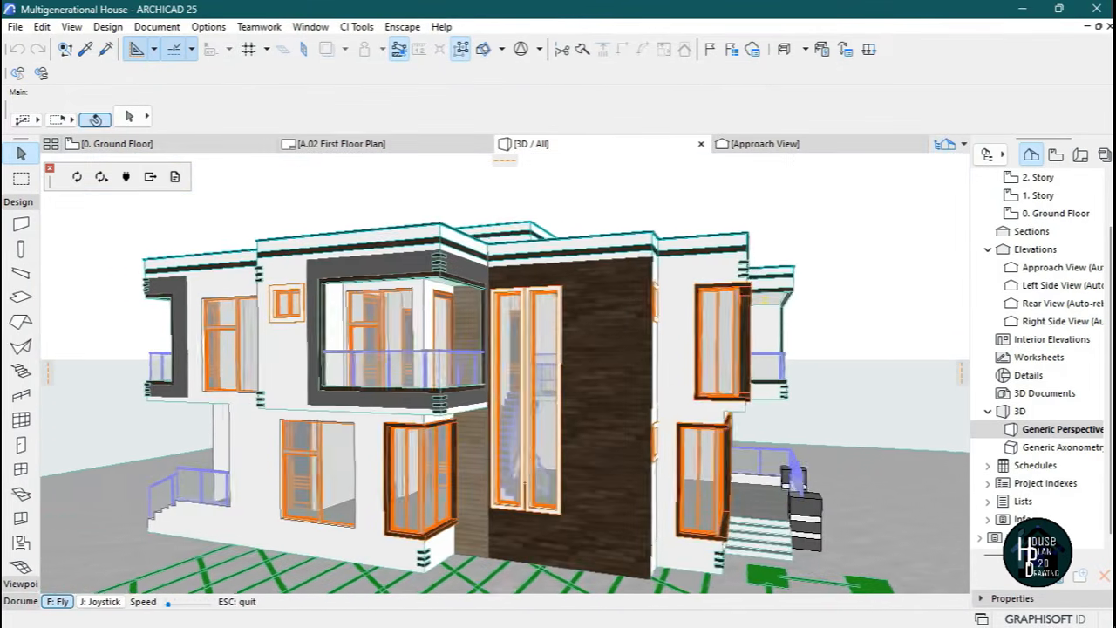
pyautogui.press('Up')
pyautogui.press('Down')
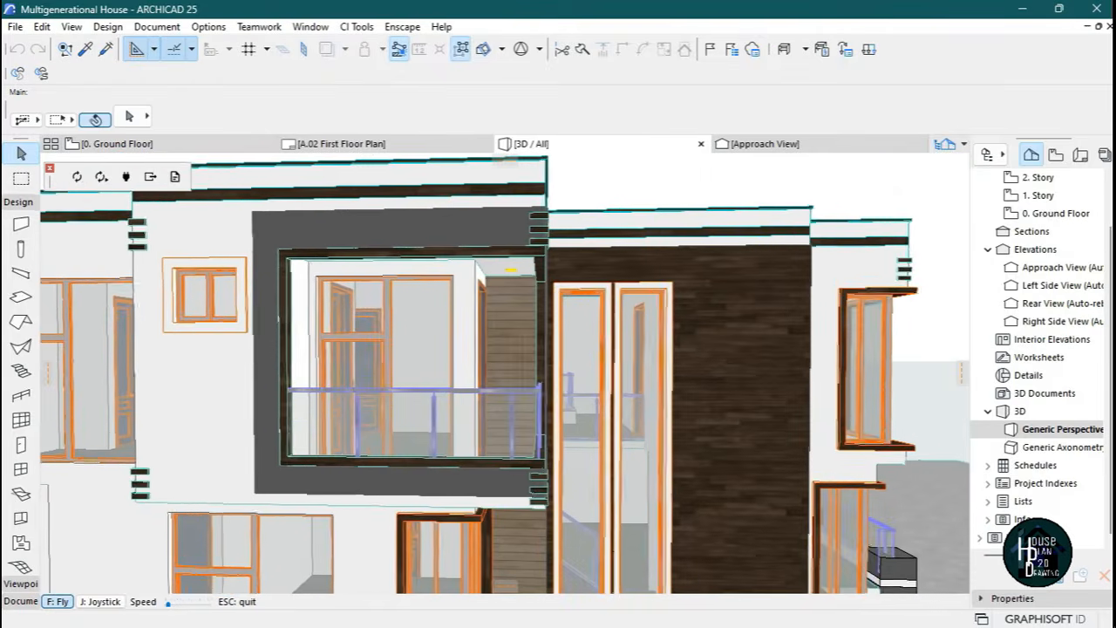
pyautogui.press('Left')
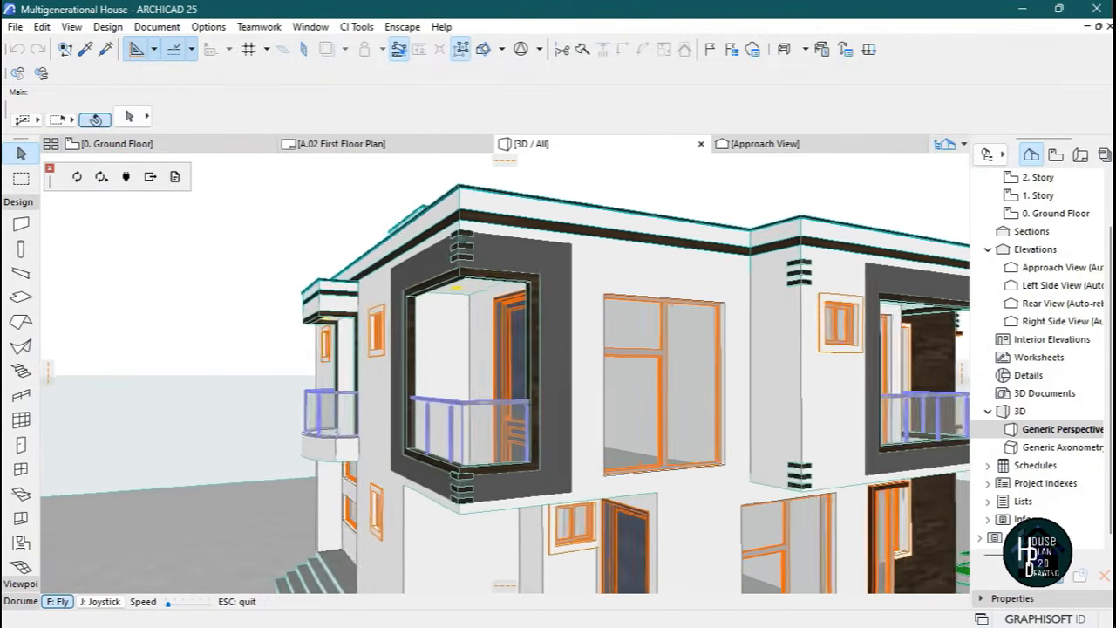
pyautogui.press('Up')
pyautogui.press('Right')
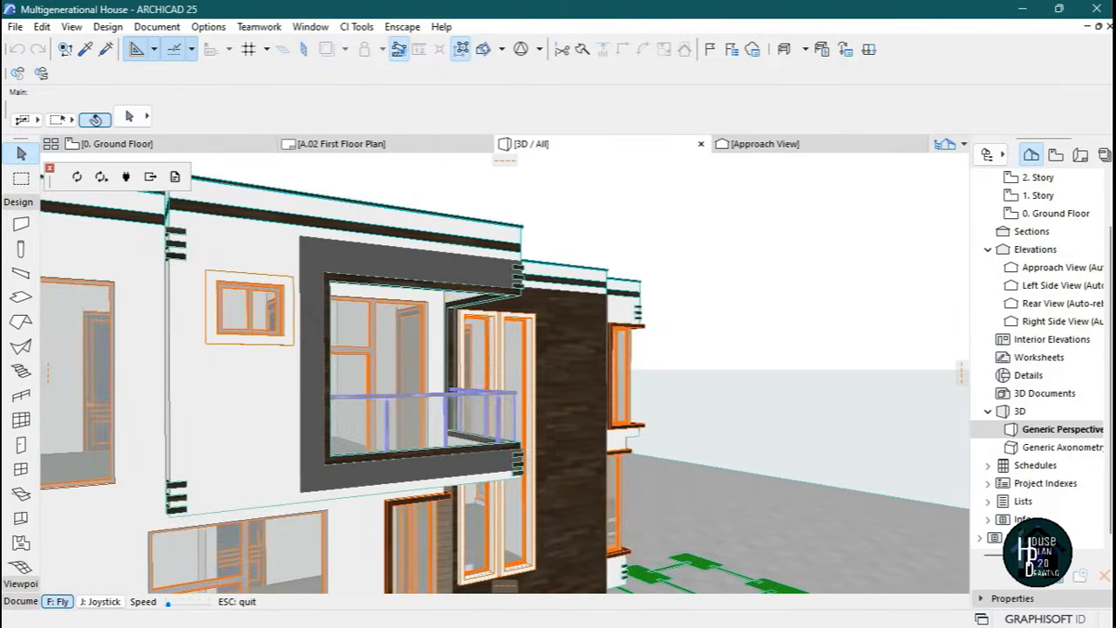
pyautogui.press('Left')
pyautogui.press('Down')
pyautogui.press('Right')
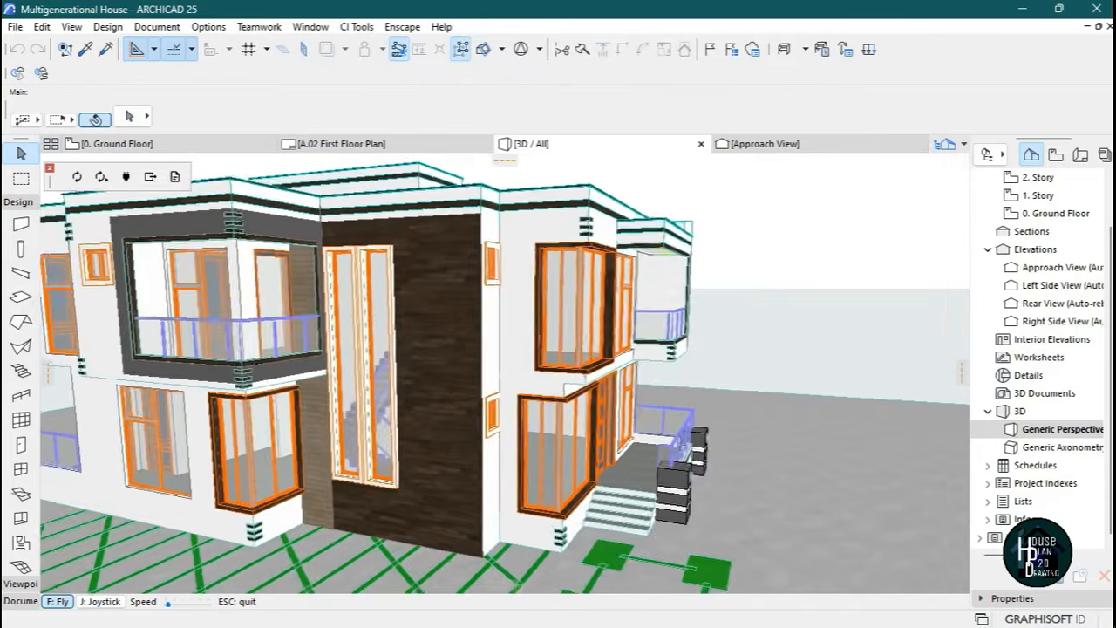
pyautogui.press('Up')
pyautogui.press('Escape')
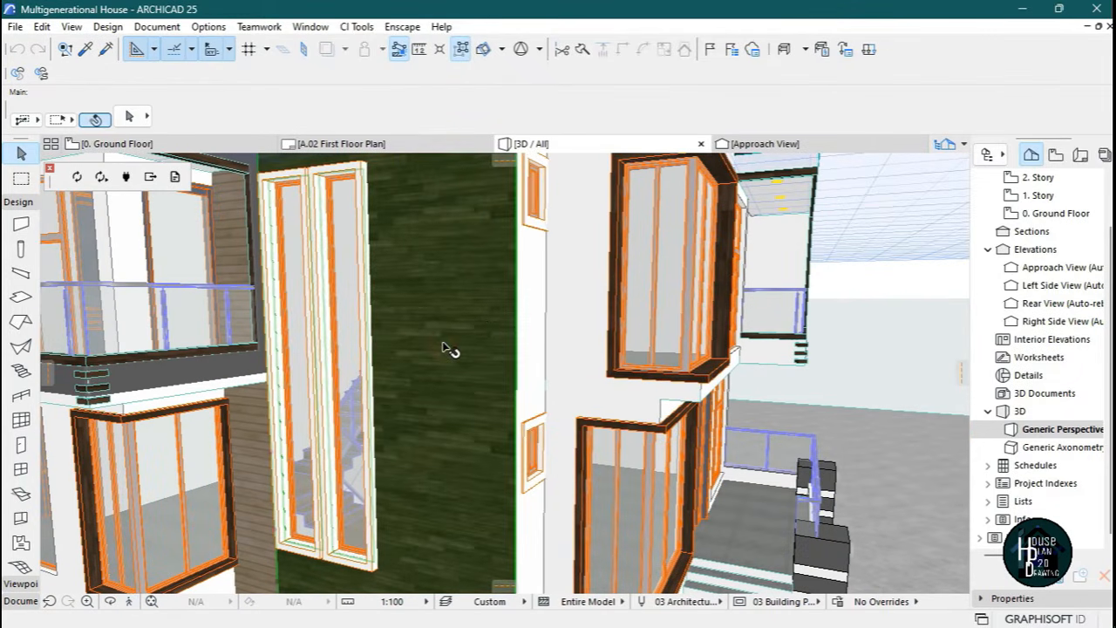
# Inspect the element type and settings of the dark cladding beside the tall stair windows.
pyautogui.click(259, 468)
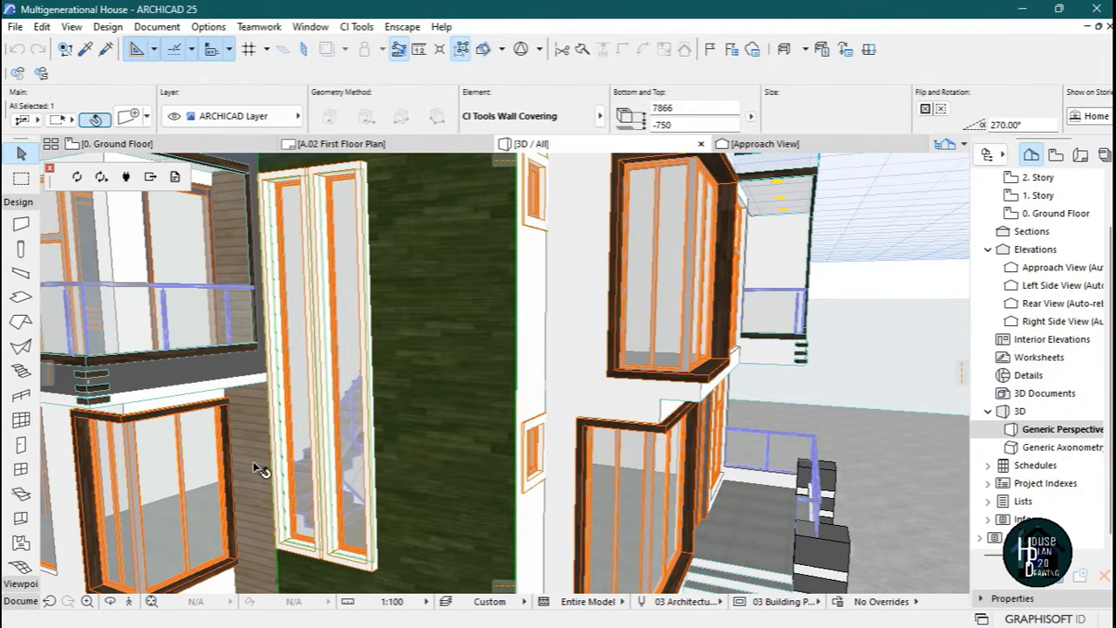
pyautogui.press('Escape')
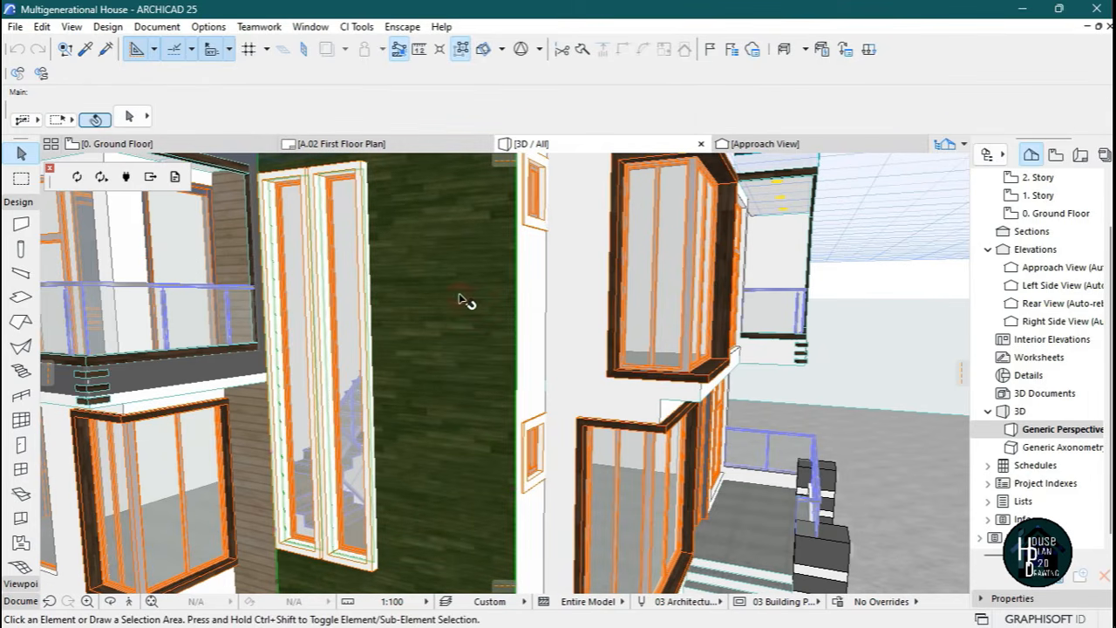
pyautogui.click(453, 255)
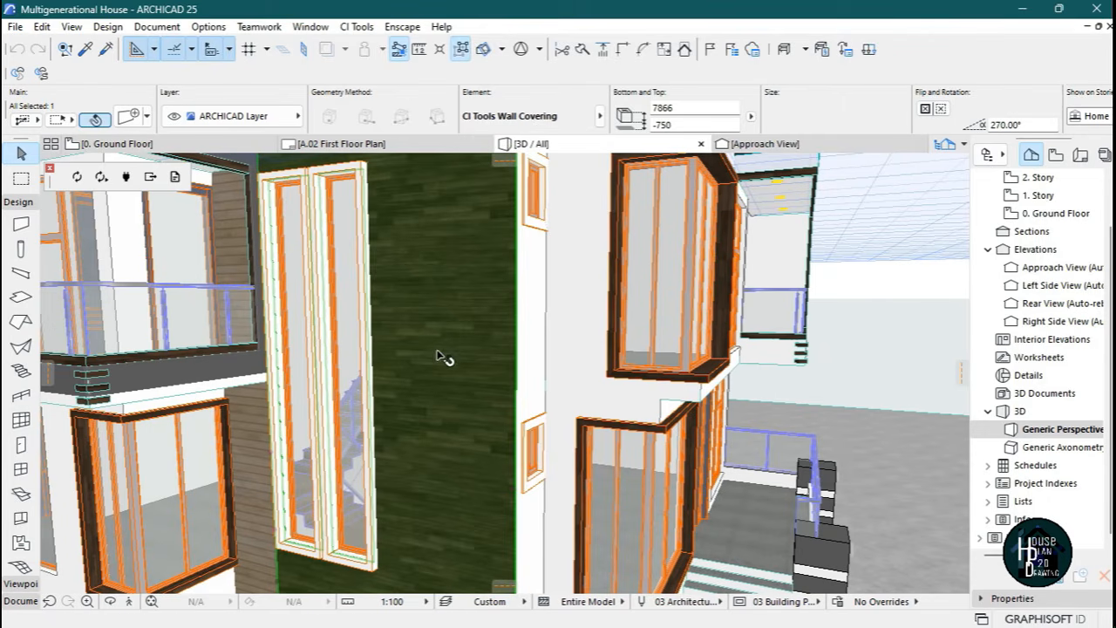
pyautogui.press('Escape')
pyautogui.keyDown('shift'); pyautogui.moveTo(441, 337); pyautogui.dragTo(509, 298, button='middle'); pyautogui.keyUp('shift')
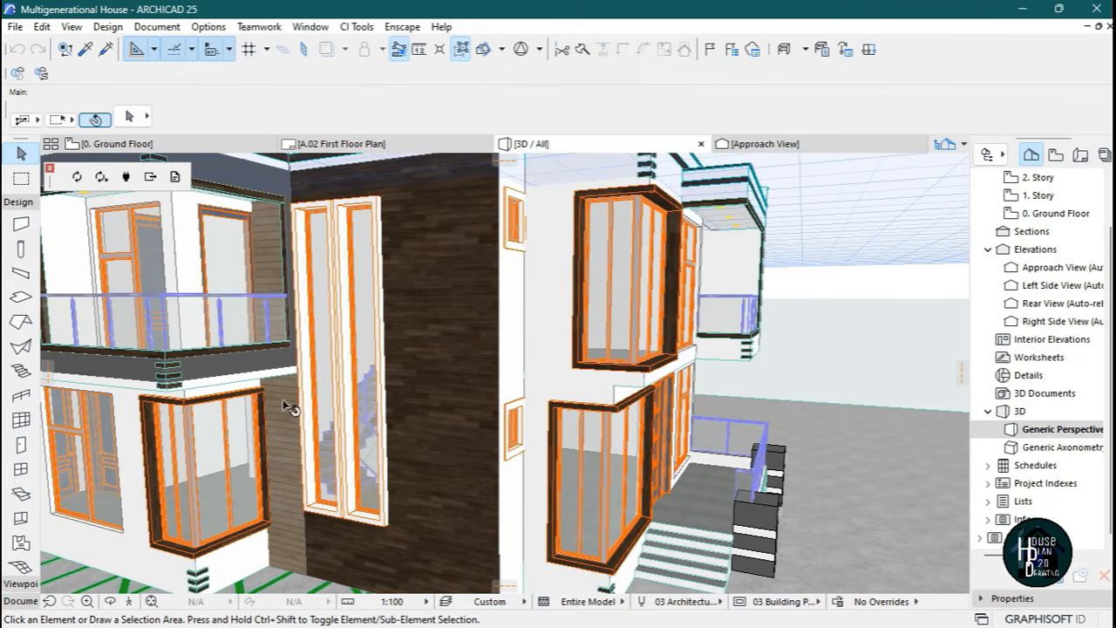
# Examine the reference house's framed corner balcony up close, and switch back to the Duplex Design project in Archicad 27.
pyautogui.click(132, 602)
pyautogui.press('Down')
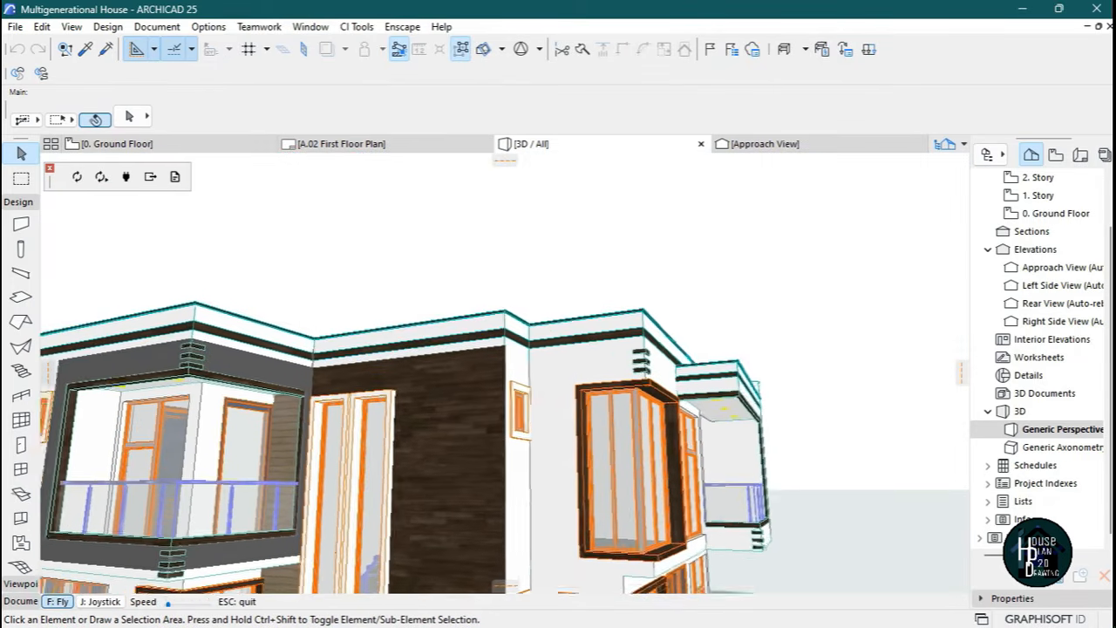
pyautogui.press('Up')
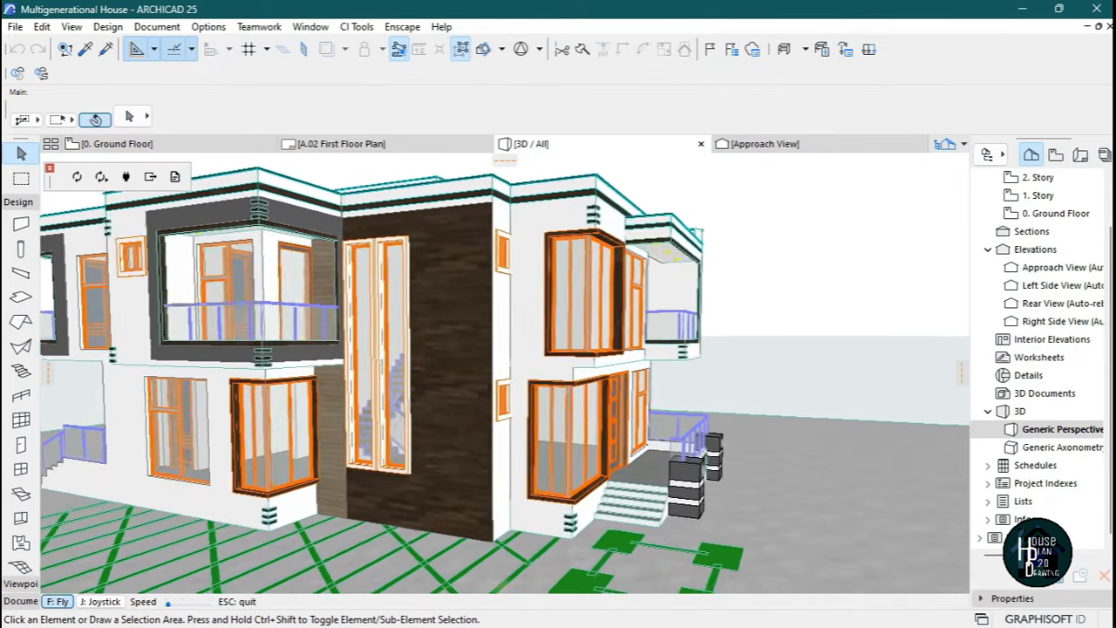
pyautogui.press('Up')
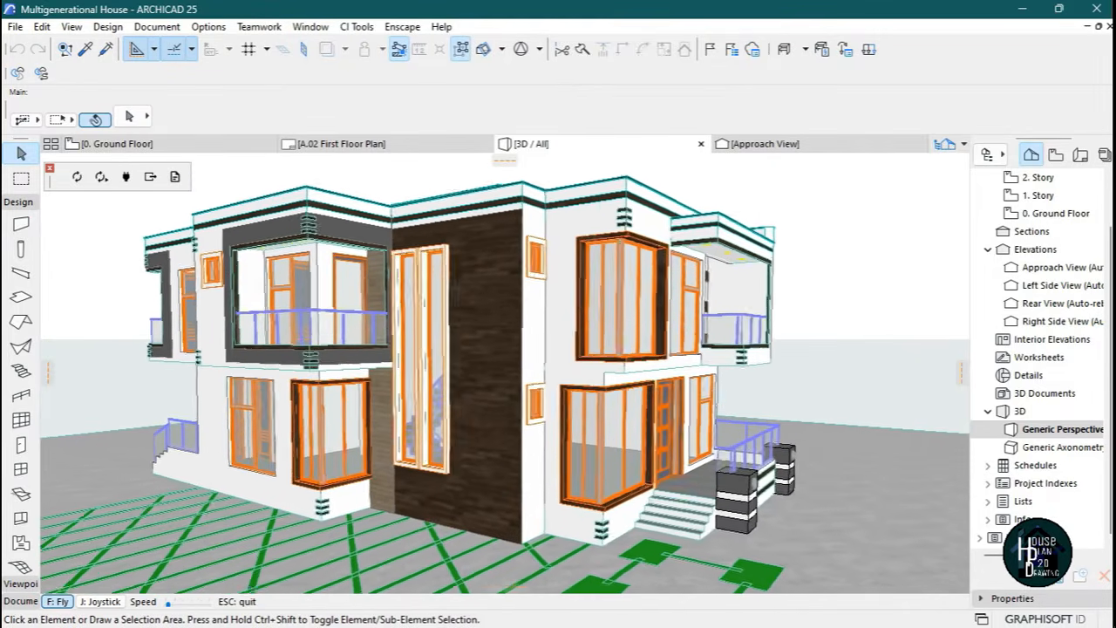
pyautogui.press('Up')
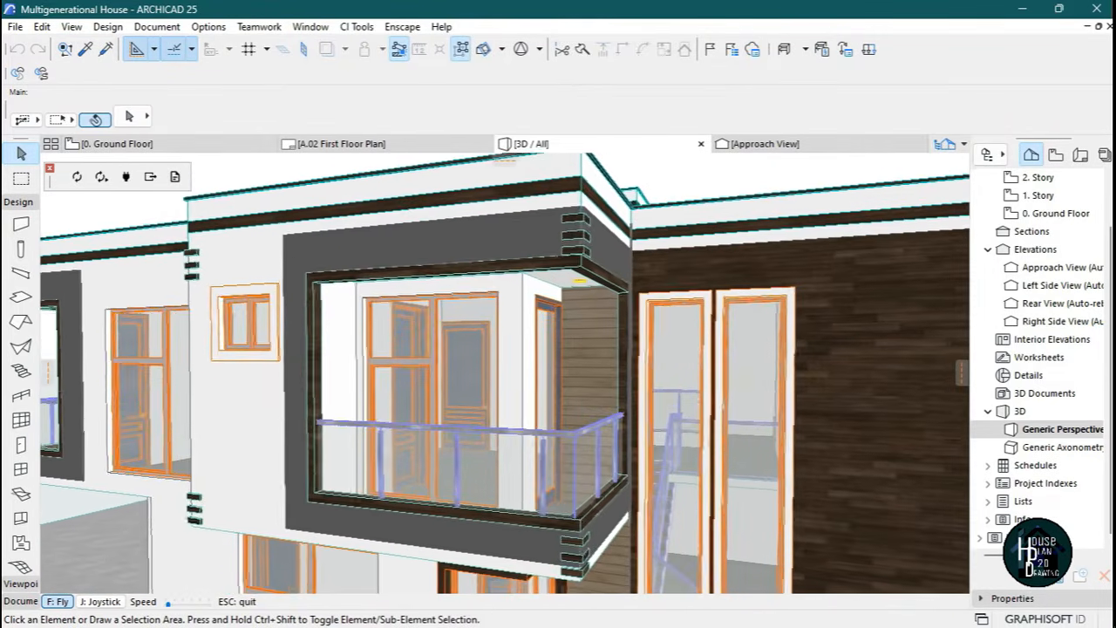
pyautogui.press('Down')
pyautogui.press('Right')
pyautogui.press('Down')
pyautogui.press('Right')
pyautogui.press('Escape')
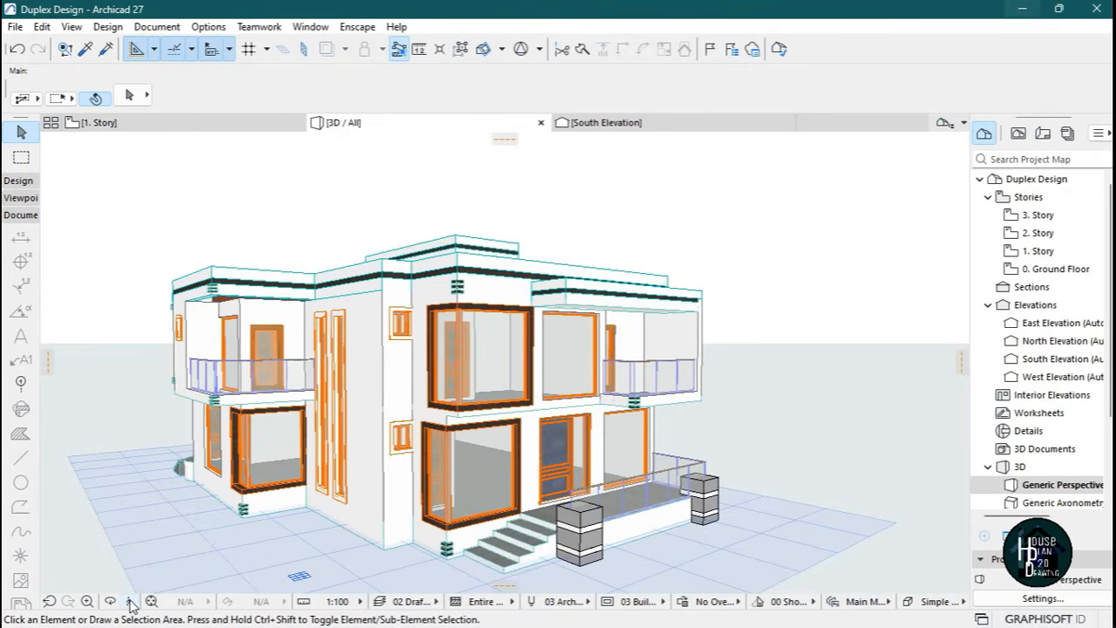
# Examine the duplex's upper corner balcony beside the tall stair windows in 3D and on the 1. Story plan.
pyautogui.click(131, 604)
pyautogui.press('Up')
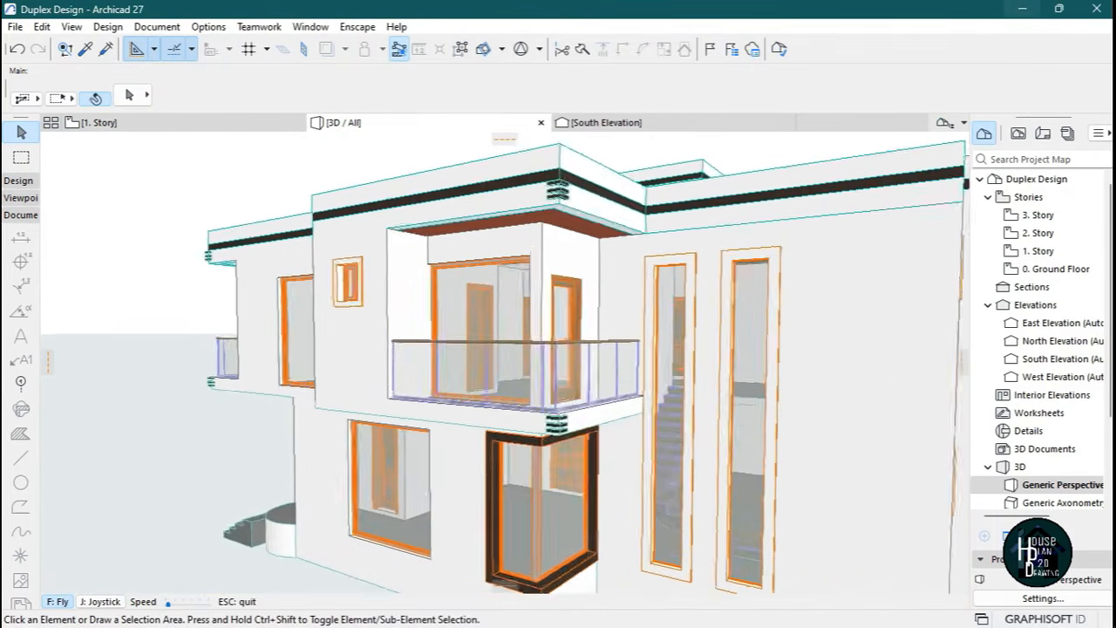
pyautogui.press('Right')
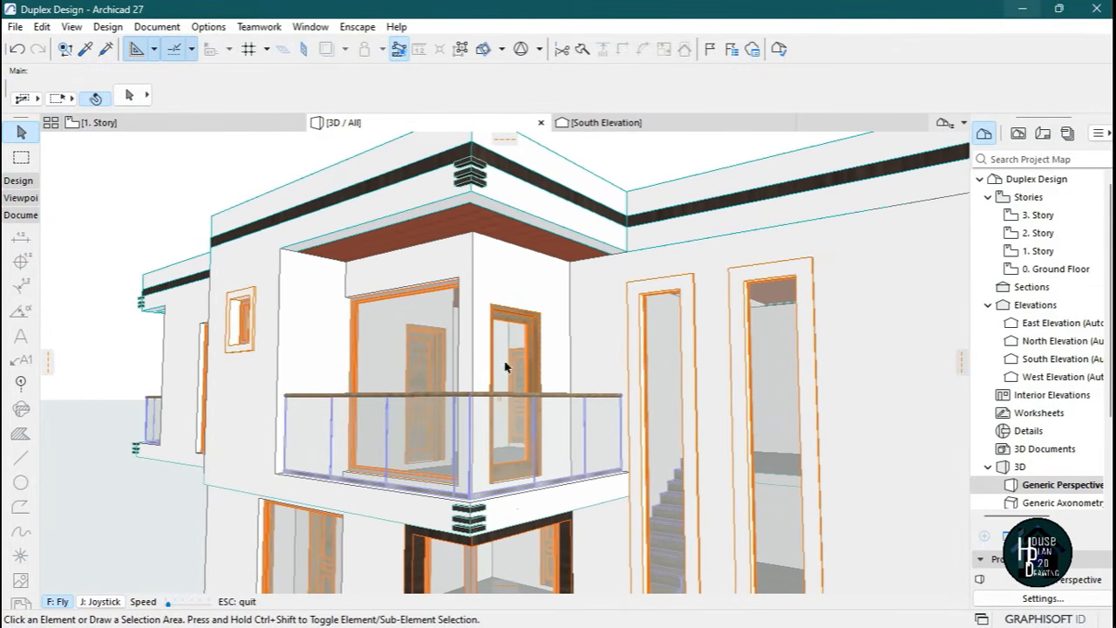
pyautogui.press('Escape')
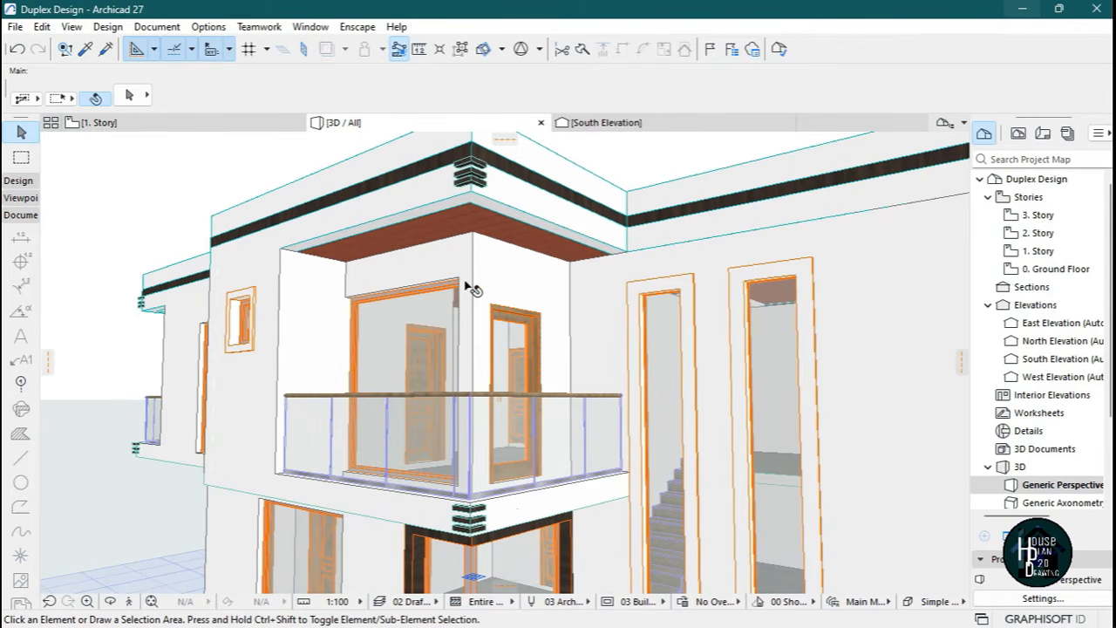
pyautogui.click(165, 125)
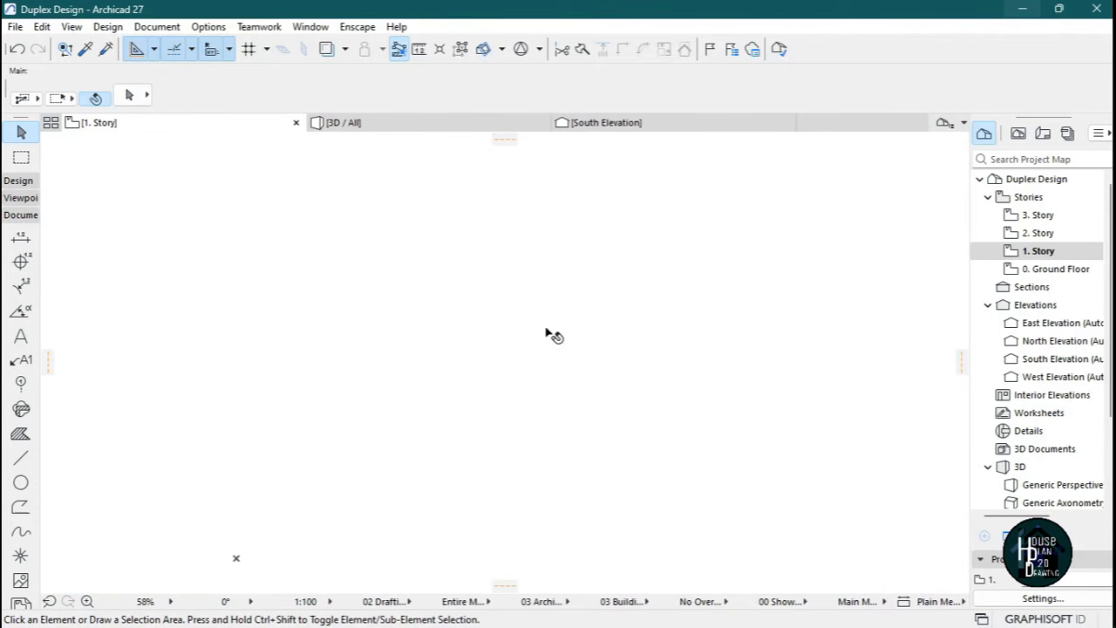
pyautogui.scroll(3, 388, 390)
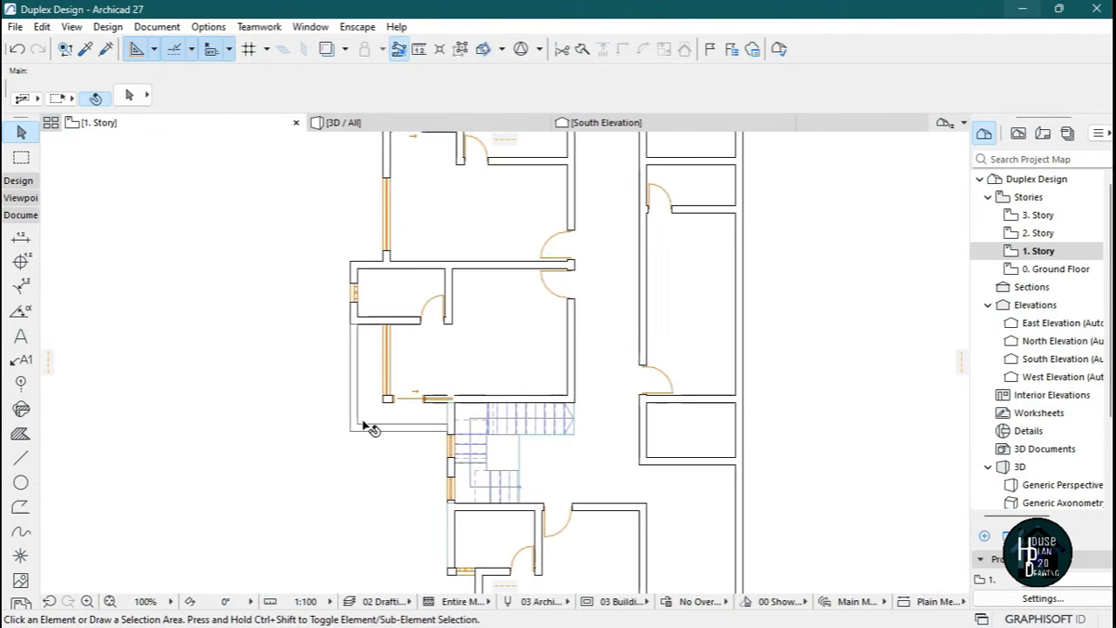
pyautogui.click(428, 122)
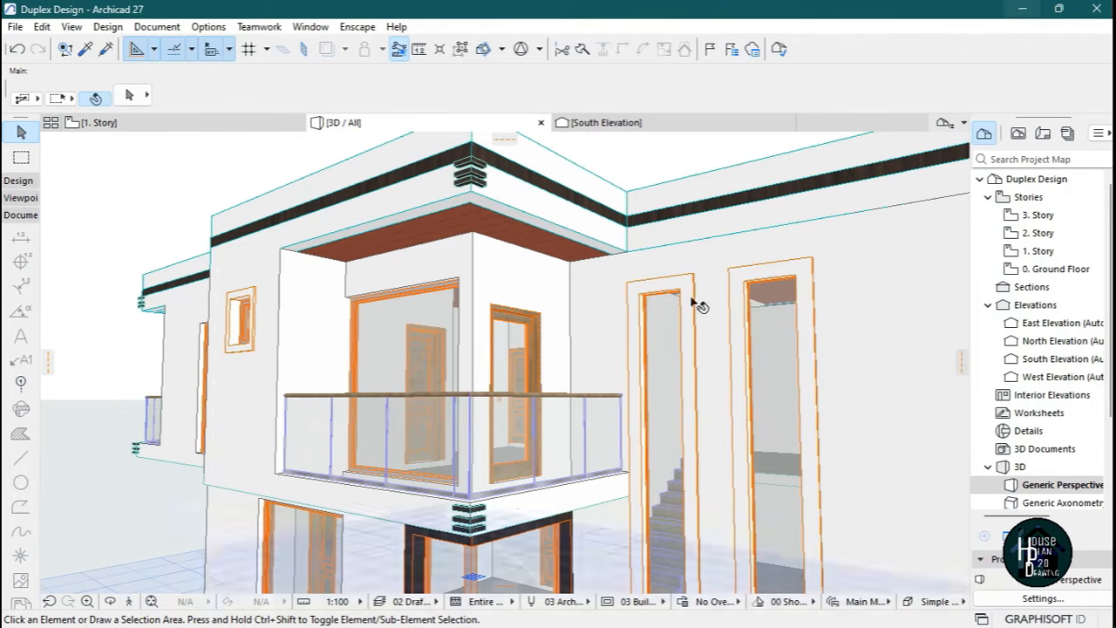
# Examine the corner balcony's outline on the 1. Story plan between the bathroom wall and the stair wall.
pyautogui.click(175, 123)
pyautogui.scroll(-1, 358, 406)
pyautogui.scroll(3, 362, 420)
pyautogui.scroll(-3, 585, 397)
pyautogui.scroll(-3, 611, 384)
pyautogui.scroll(4, 648, 369)
pyautogui.scroll(-2, 549, 388)
pyautogui.scroll(3, 506, 446)
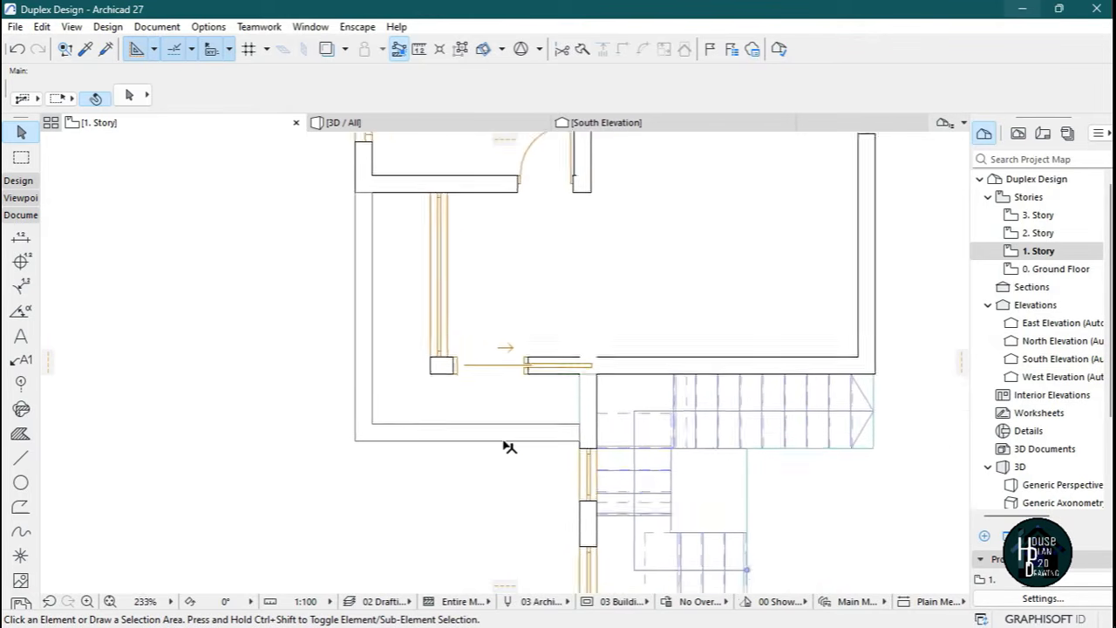
pyautogui.scroll(-5, 540, 346)
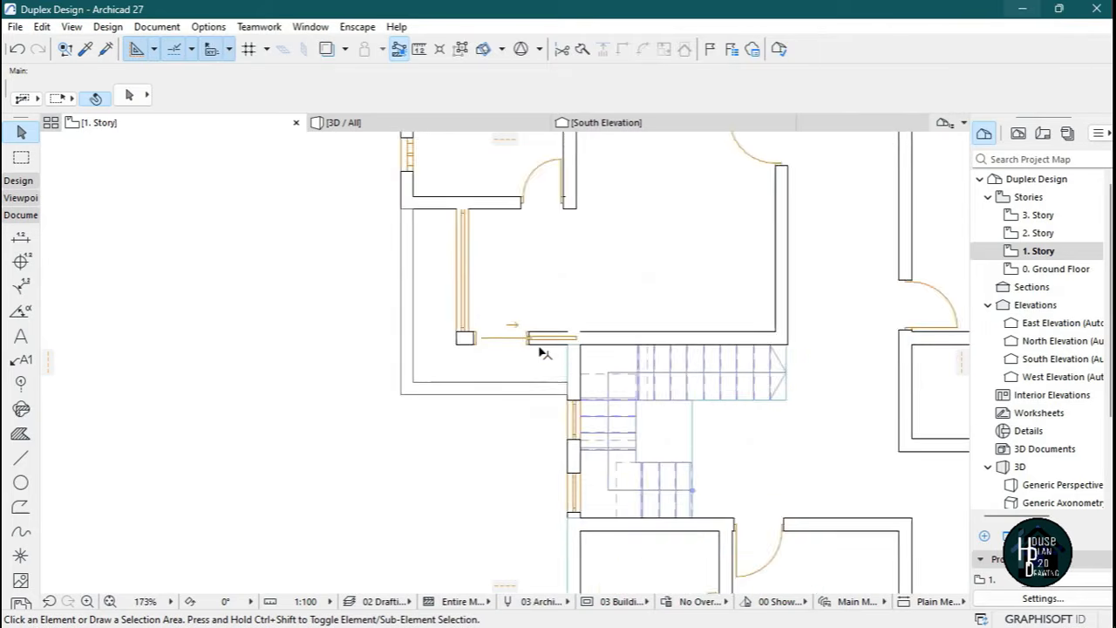
pyautogui.scroll(4, 525, 392)
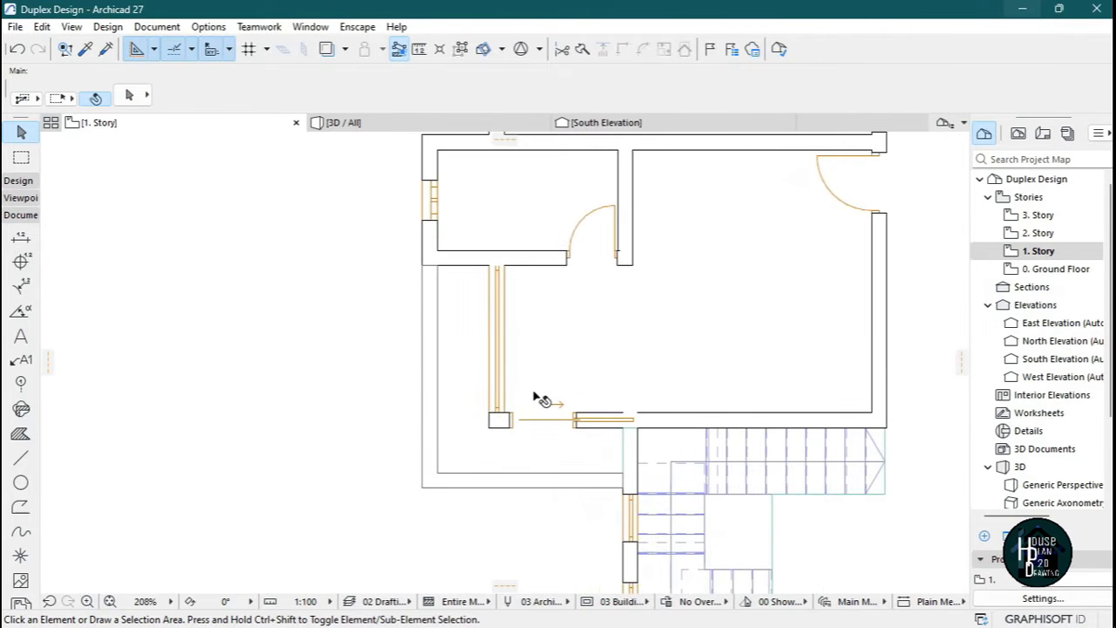
# Copy the bedroom's east wall settings and draw a chained wall along the balcony's outer west and south edges to the stair wall.
pyautogui.keyDown('alt'); pyautogui.click(882, 293); pyautogui.keyUp('alt')
pyautogui.scroll(5, 421, 270)
pyautogui.scroll(5, 439, 258)
pyautogui.click(472, 326)
pyautogui.scroll(-3, 462, 305)
pyautogui.scroll(-6, 462, 305)
pyautogui.scroll(5, 517, 436)
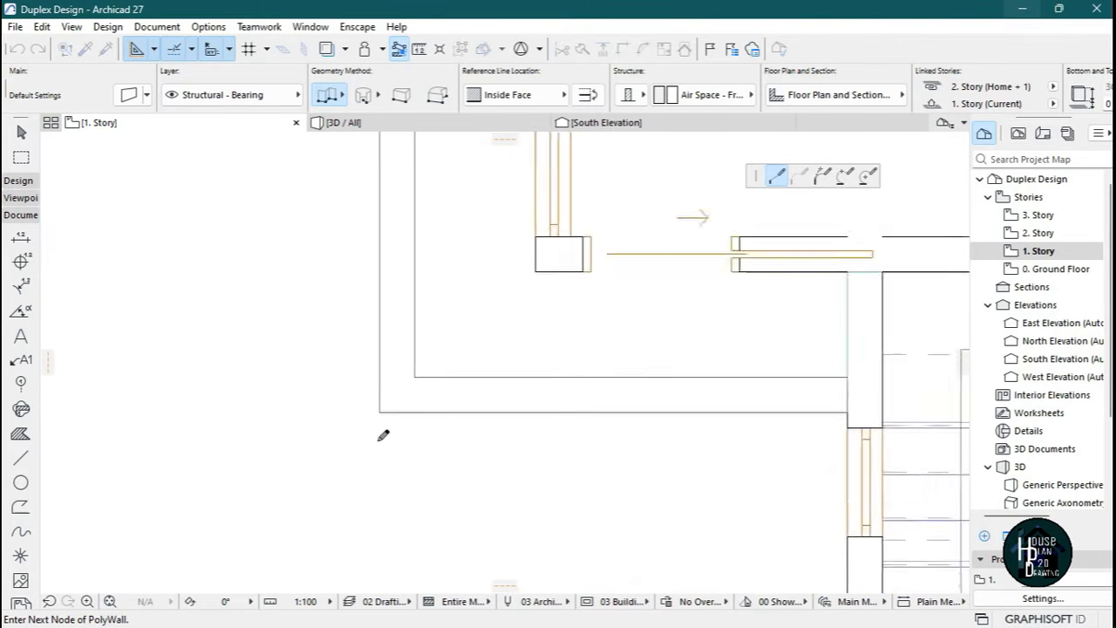
pyautogui.scroll(2, 384, 433)
pyautogui.doubleClick(375, 405)
pyautogui.click(375, 403)
pyautogui.scroll(-6, 381, 428)
pyautogui.scroll(3, 603, 420)
pyautogui.scroll(4, 514, 396)
pyautogui.doubleClick(523, 340)
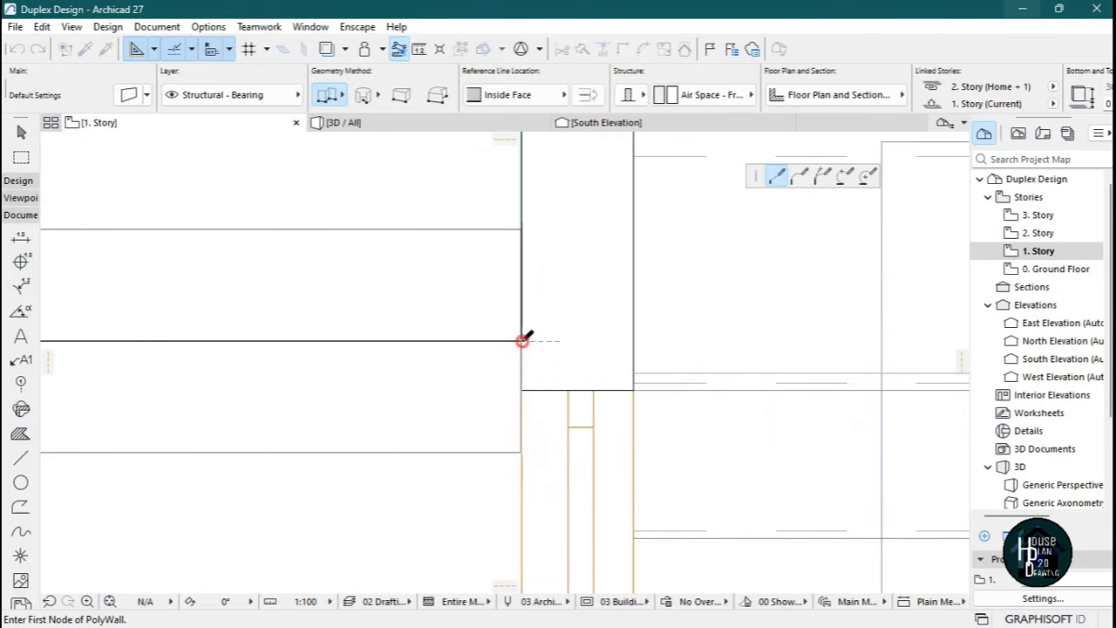
# Select the two new balcony walls and reduce their thickness to a thin facing along the balcony's outer edge.
pyautogui.scroll(-8, 583, 344)
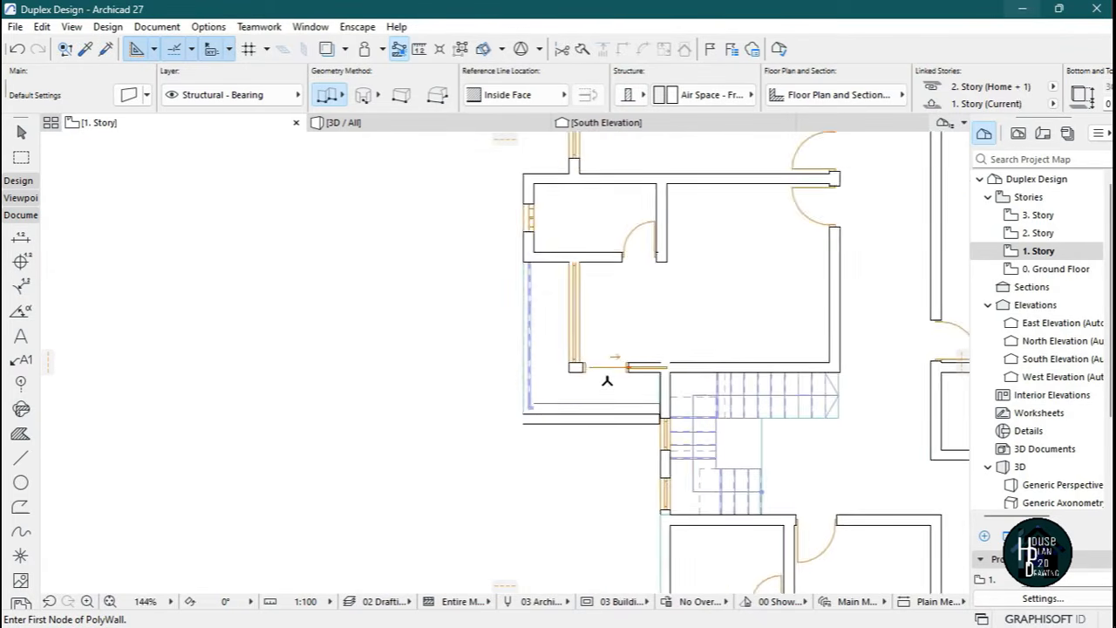
pyautogui.scroll(4, 604, 409)
pyautogui.press('Escape')
pyautogui.click(435, 416)
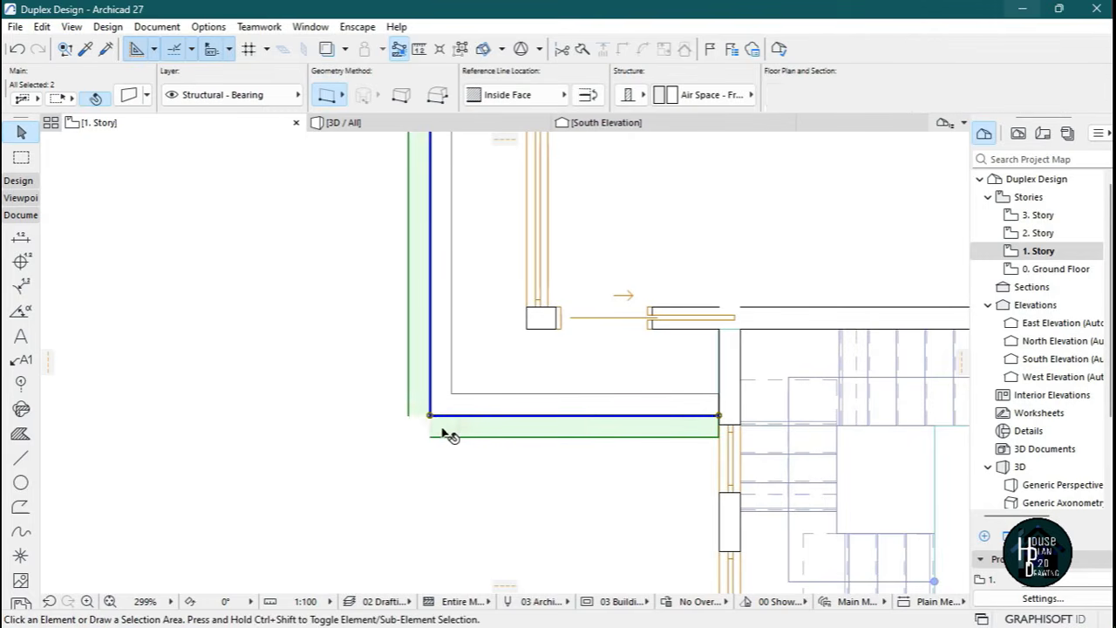
pyautogui.scroll(-5, 441, 409)
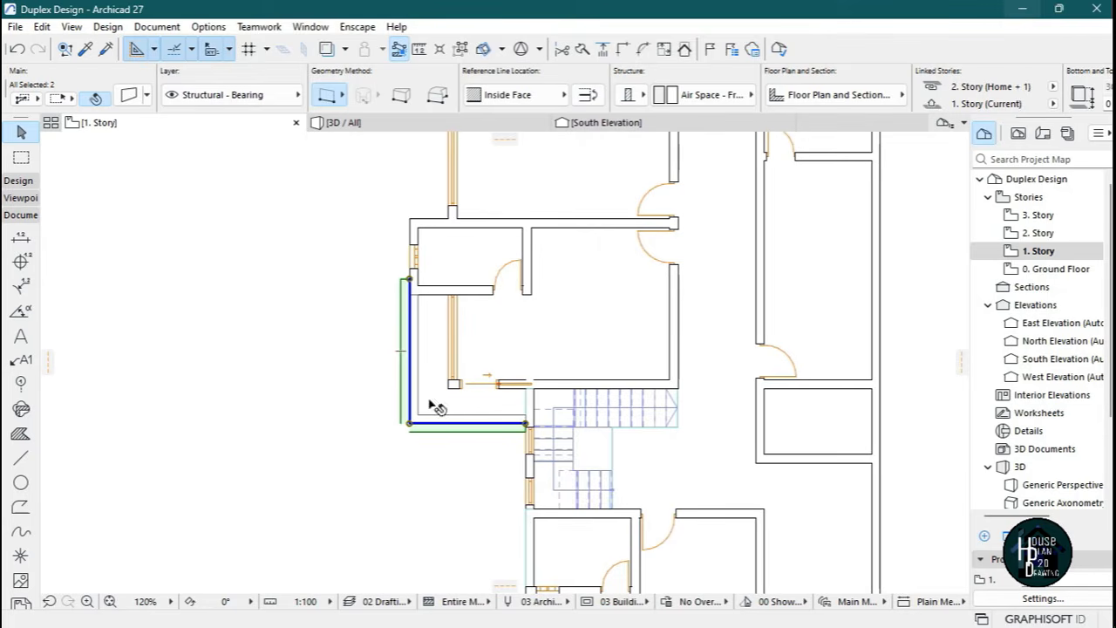
pyautogui.hotkey('ctrl', 't')
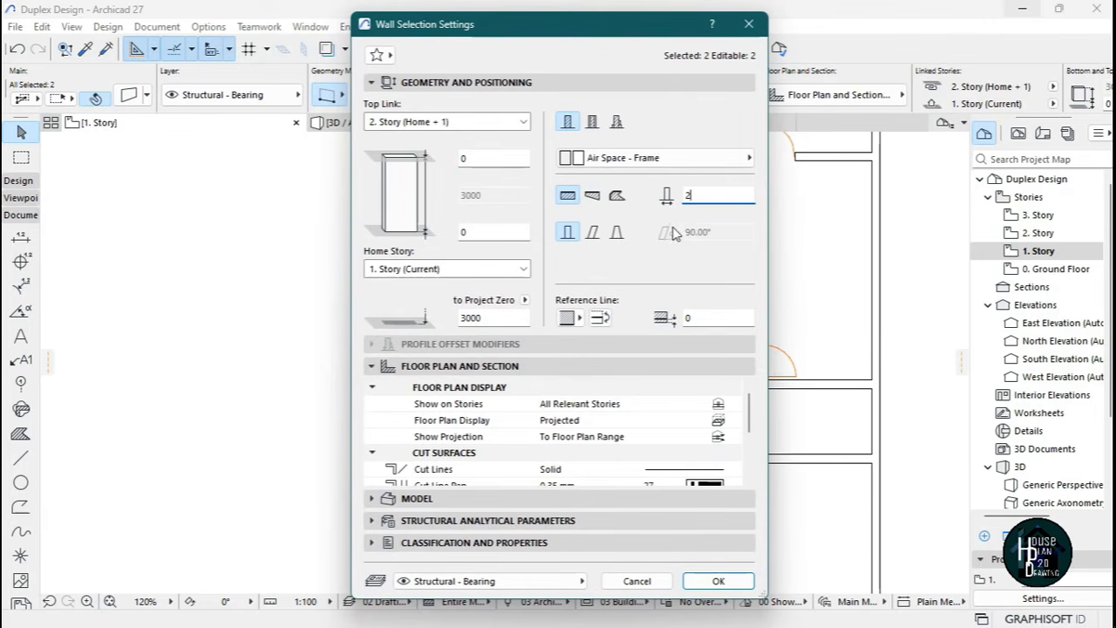
pyautogui.press('Return')
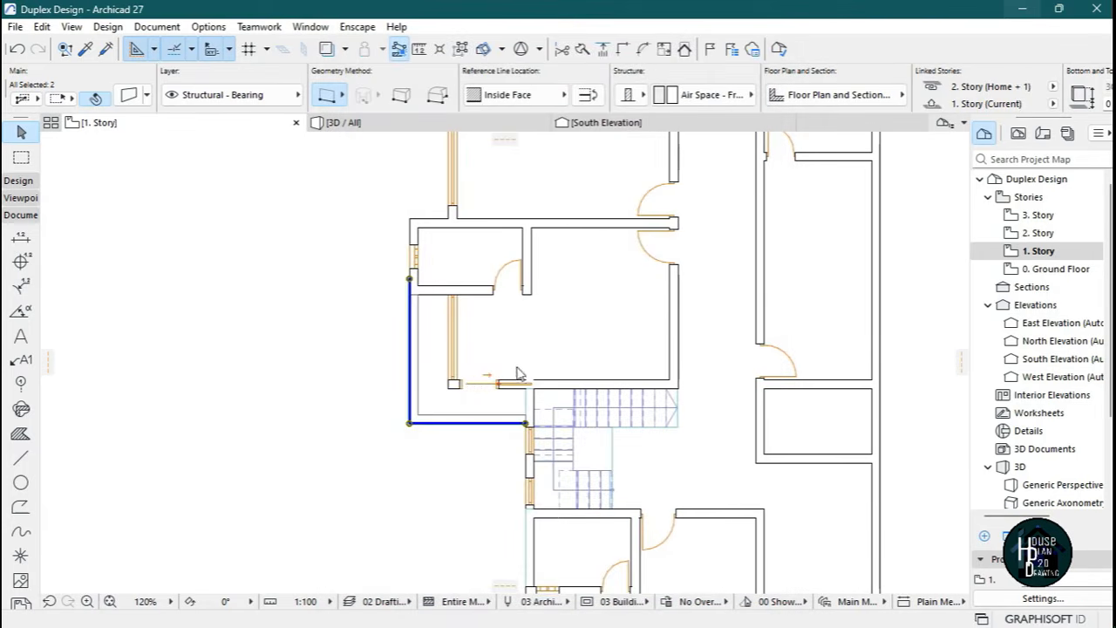
pyautogui.scroll(10, 415, 416)
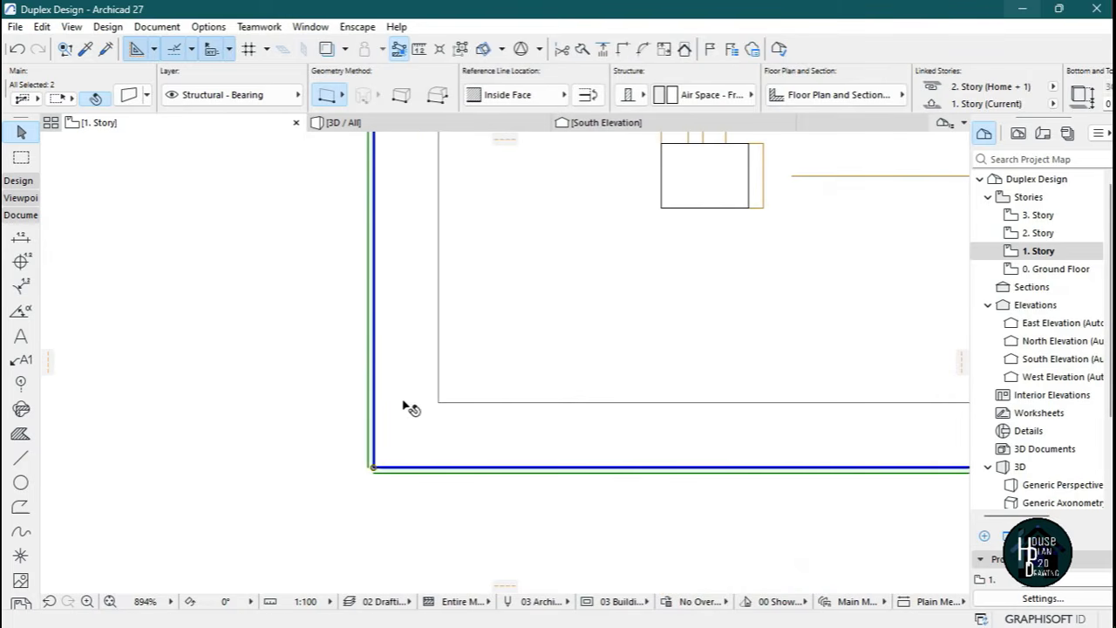
pyautogui.press('Escape')
# Check the thin balcony walls in 3D and return to the balcony area on the 1. Story plan.
pyautogui.click(470, 125)
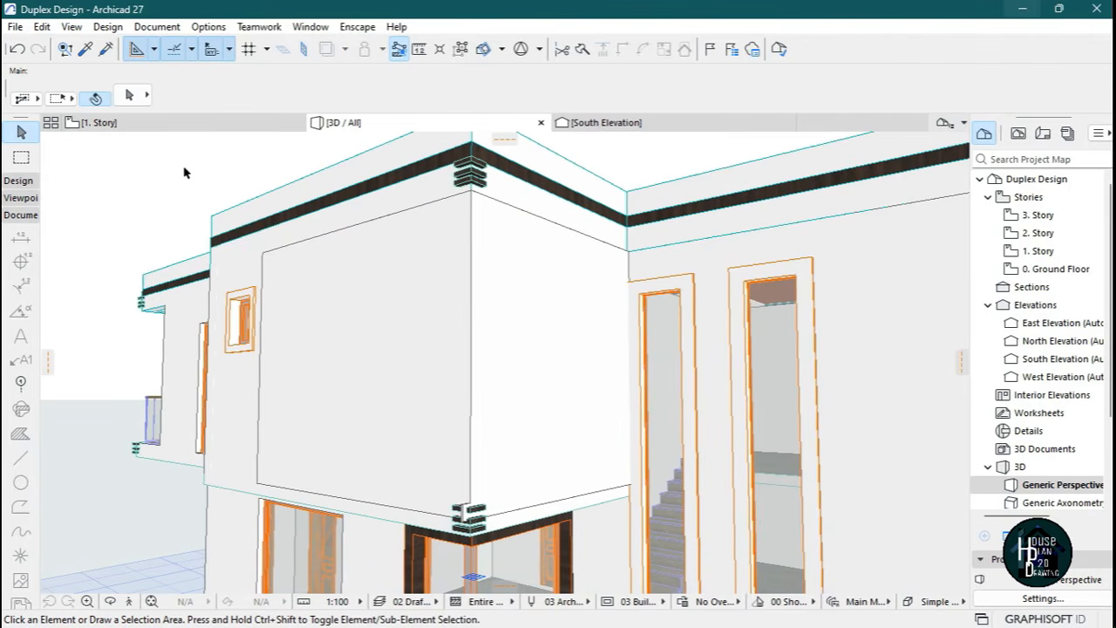
pyautogui.click(167, 125)
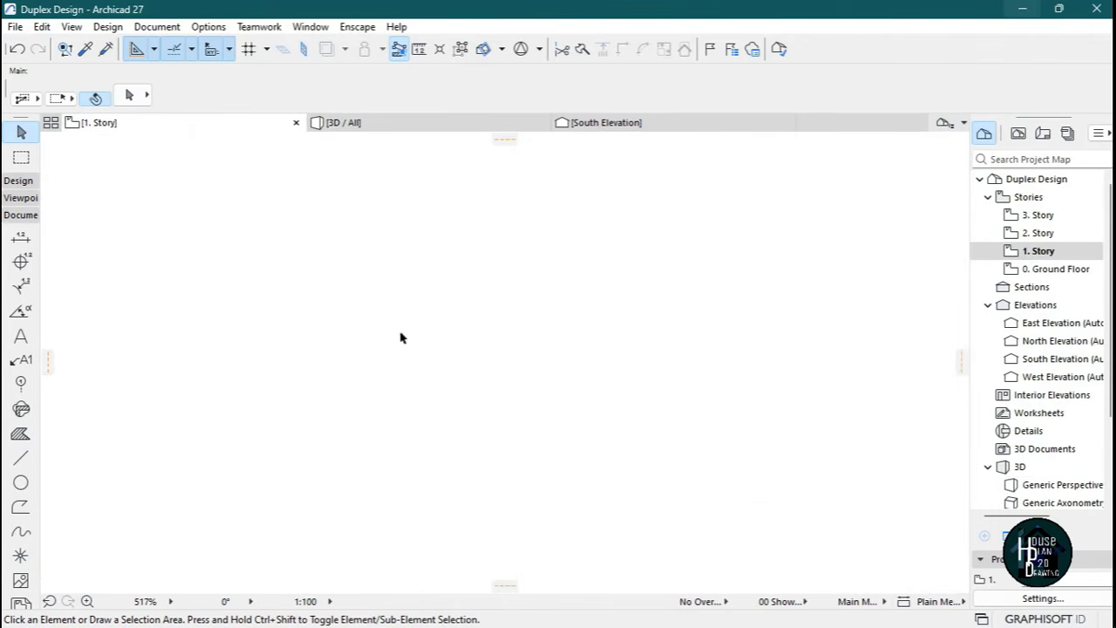
pyautogui.scroll(-4, 410, 469)
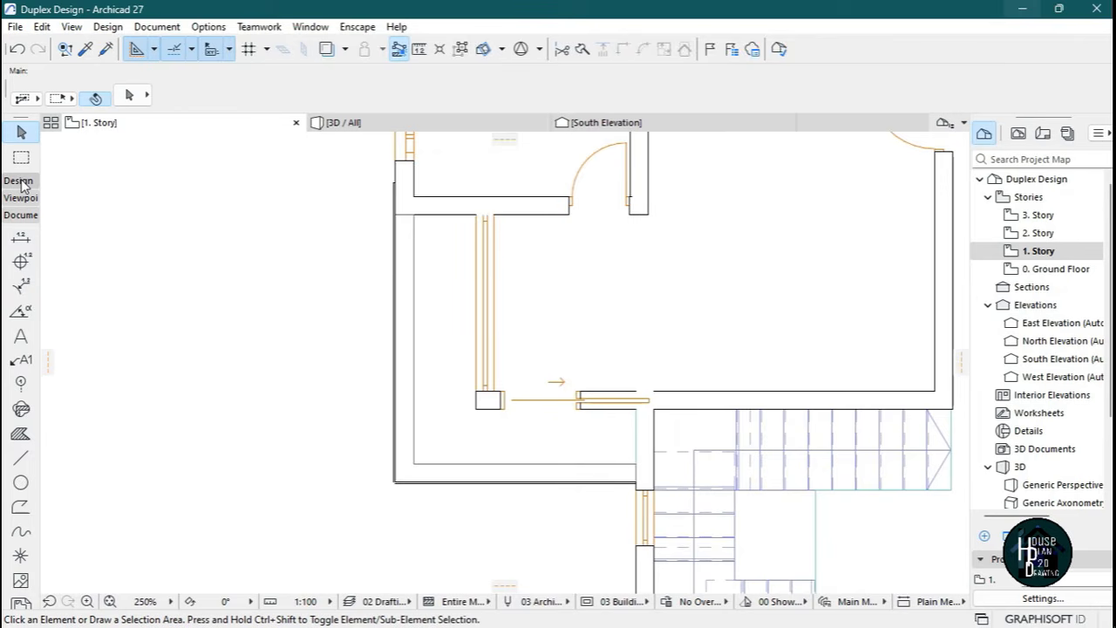
# Set the Door tool's default to Rectangular Door Opening 27 from the Empty Door Openings 27 library folder.
pyautogui.click(20, 181)
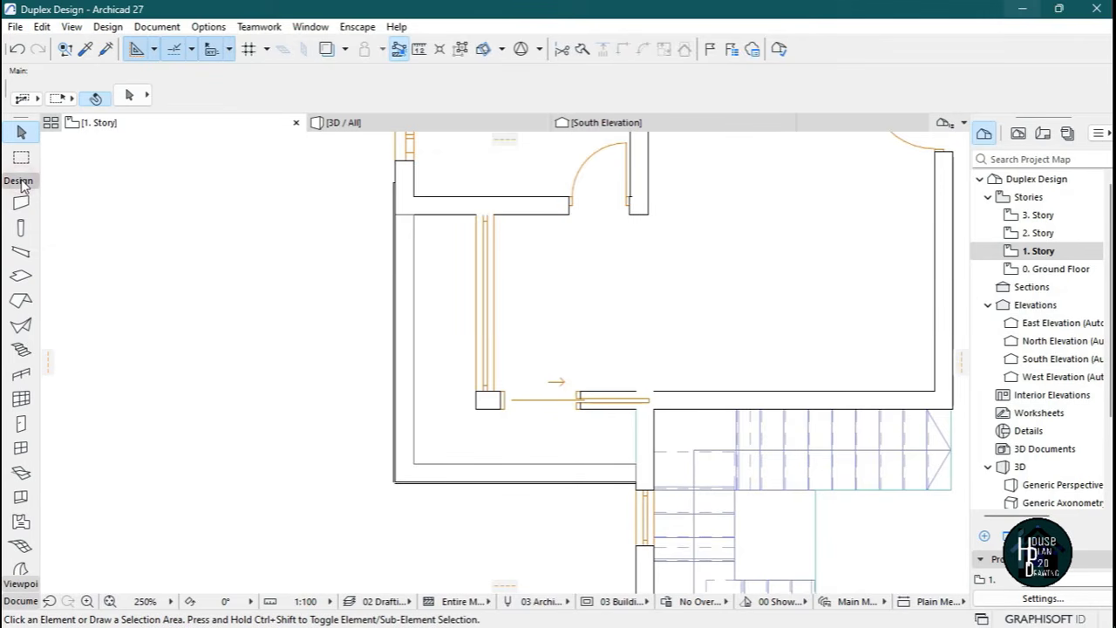
pyautogui.click(21, 424)
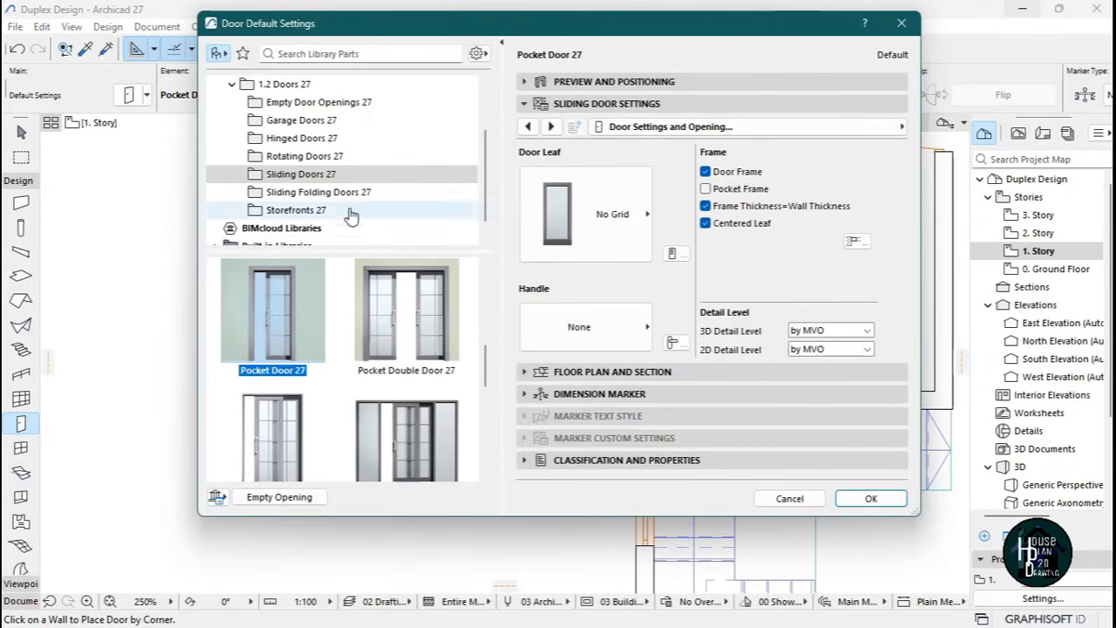
pyautogui.click(347, 104)
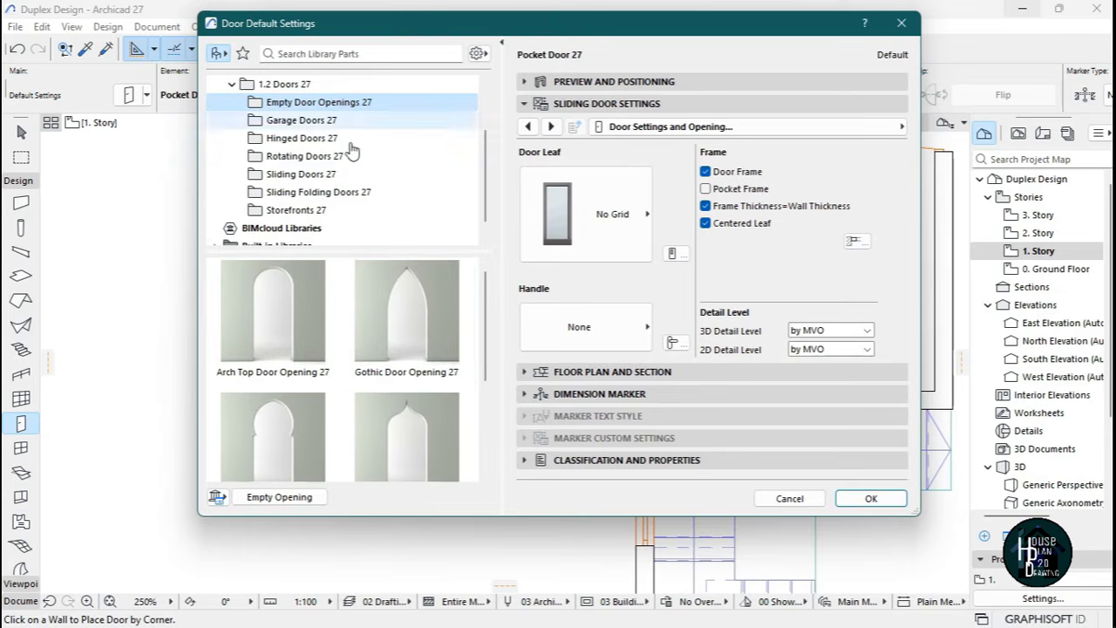
pyautogui.scroll(-5, 391, 388)
pyautogui.scroll(-1, 391, 396)
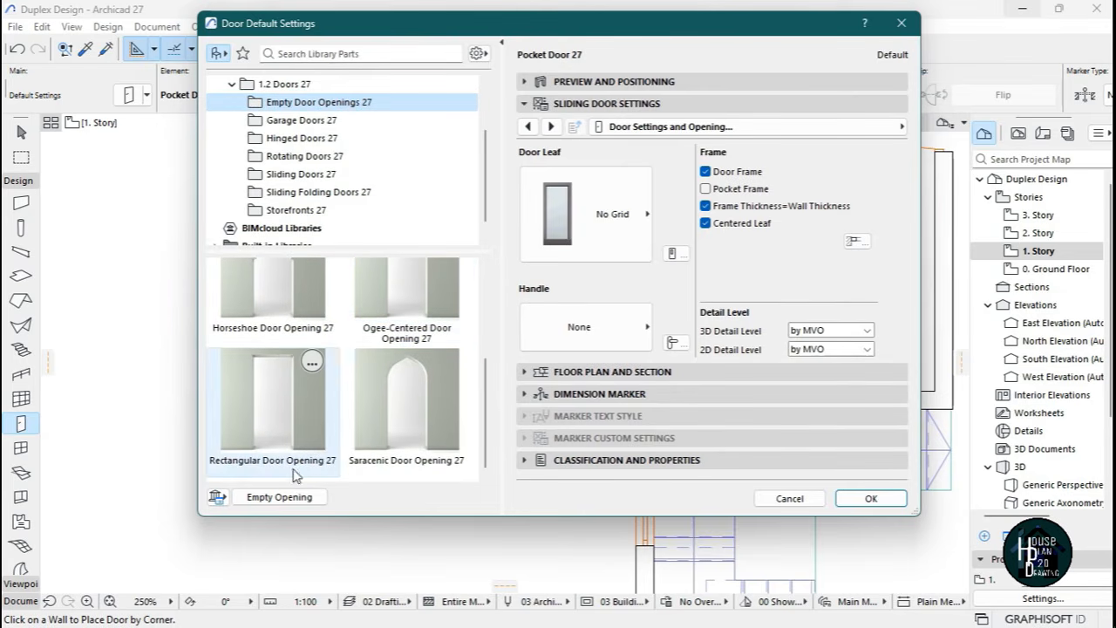
pyautogui.click(257, 397)
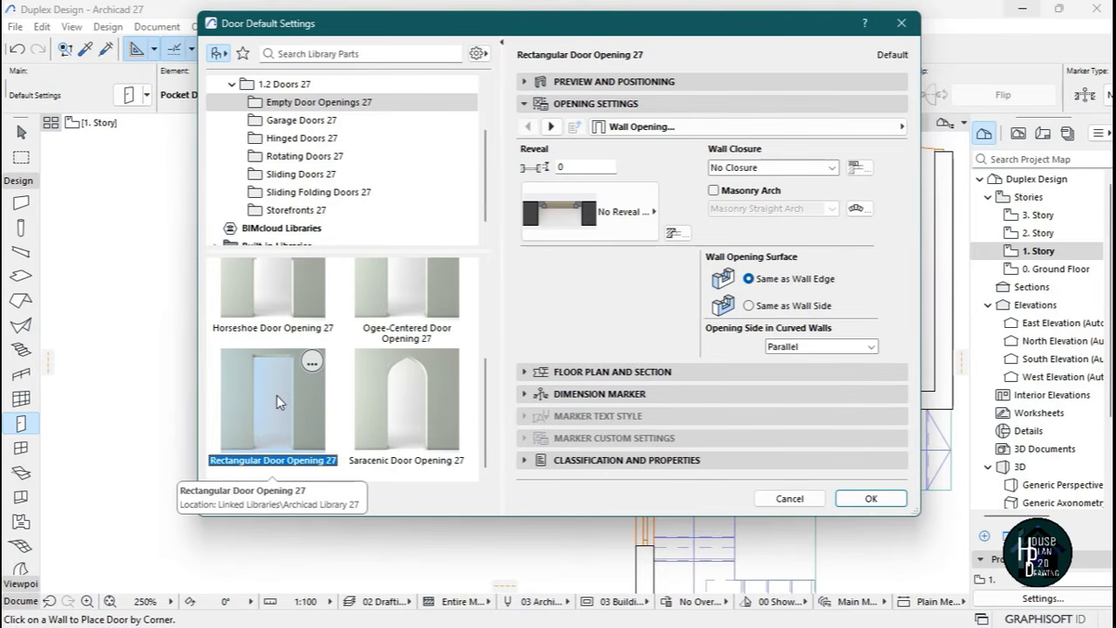
pyautogui.click(870, 499)
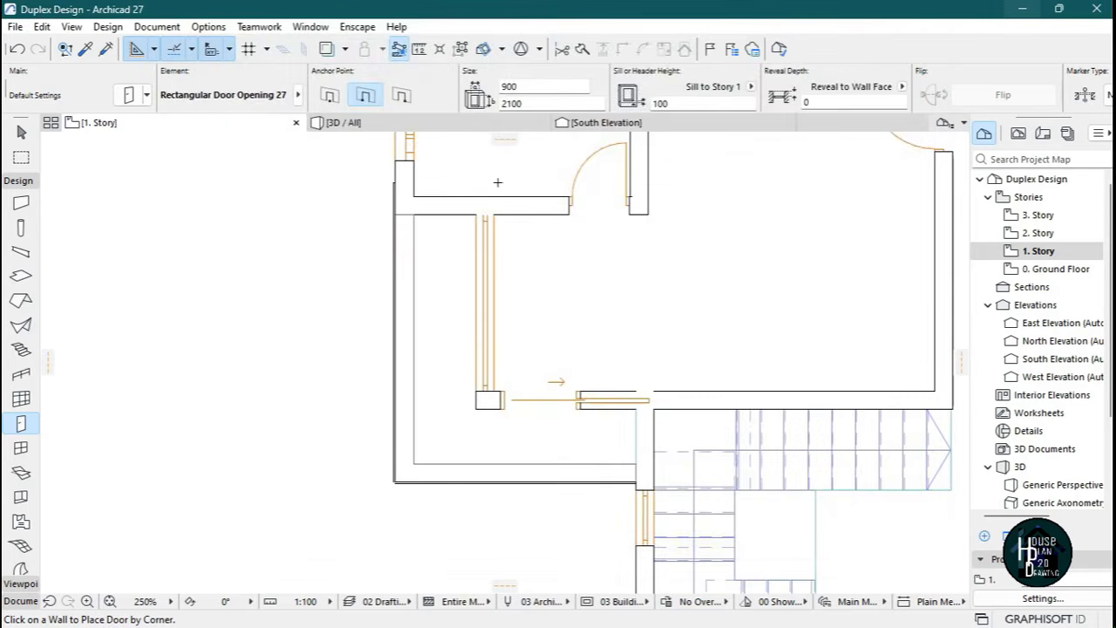
# Place one 900 by 2100 rectangular door opening in each of the balcony's thin west and south facing walls.
pyautogui.scroll(8, 404, 336)
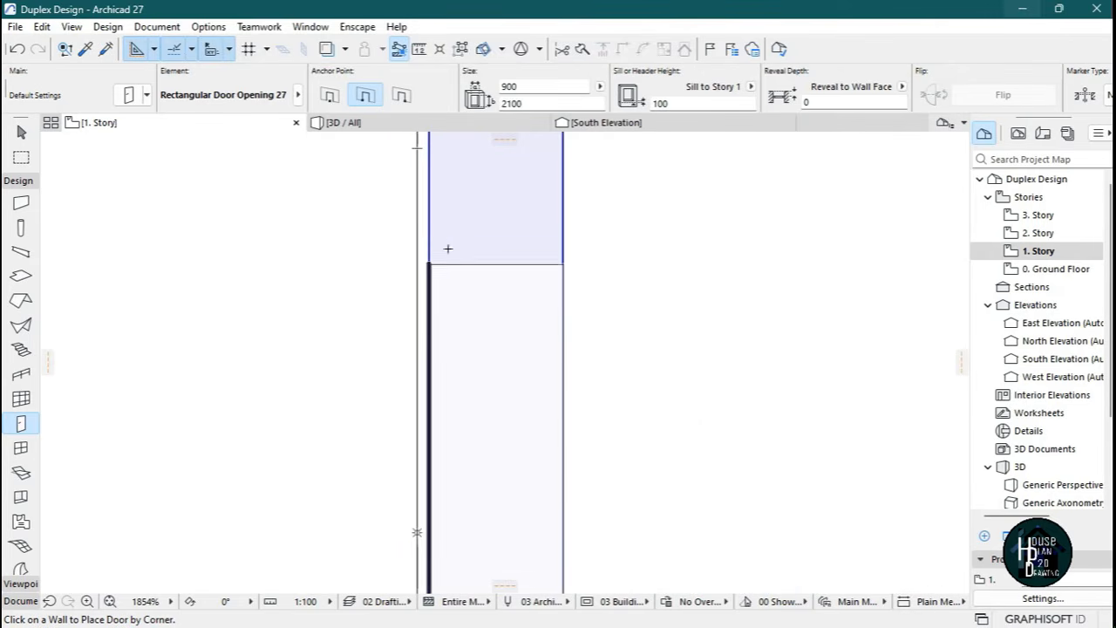
pyautogui.scroll(-6, 423, 235)
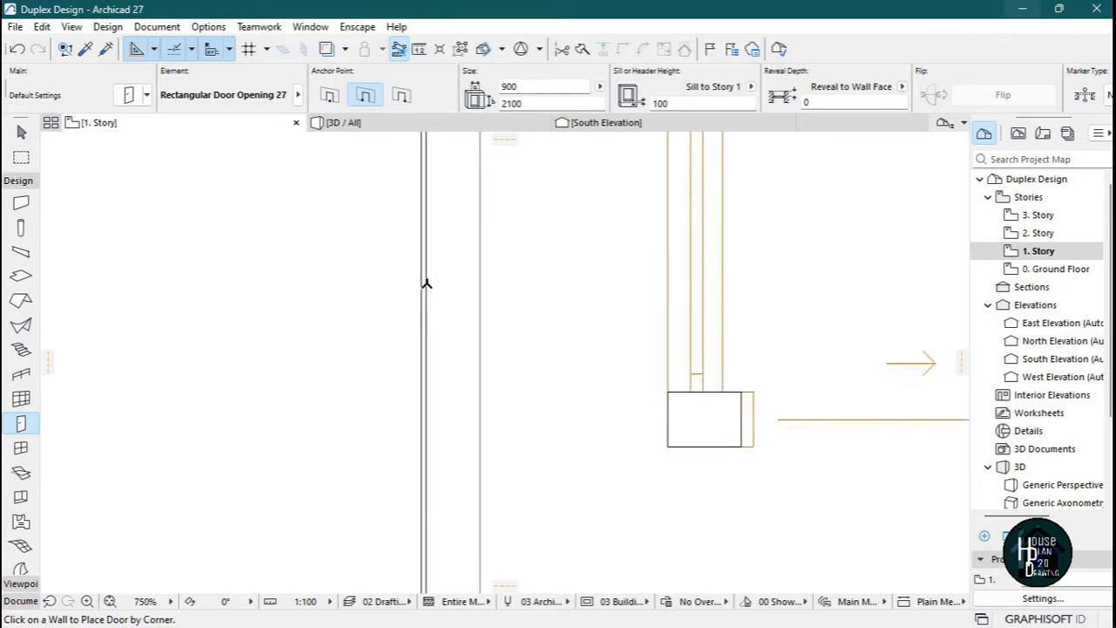
pyautogui.click(426, 198)
pyautogui.click(378, 354)
pyautogui.scroll(4, 511, 454)
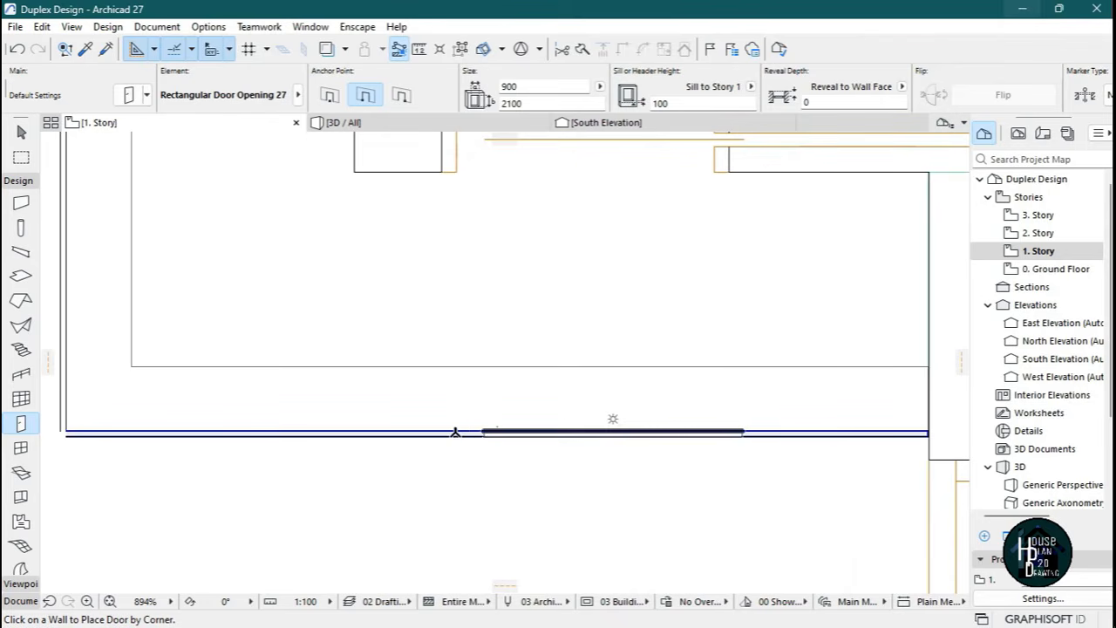
pyautogui.click(520, 420)
pyautogui.click(532, 478)
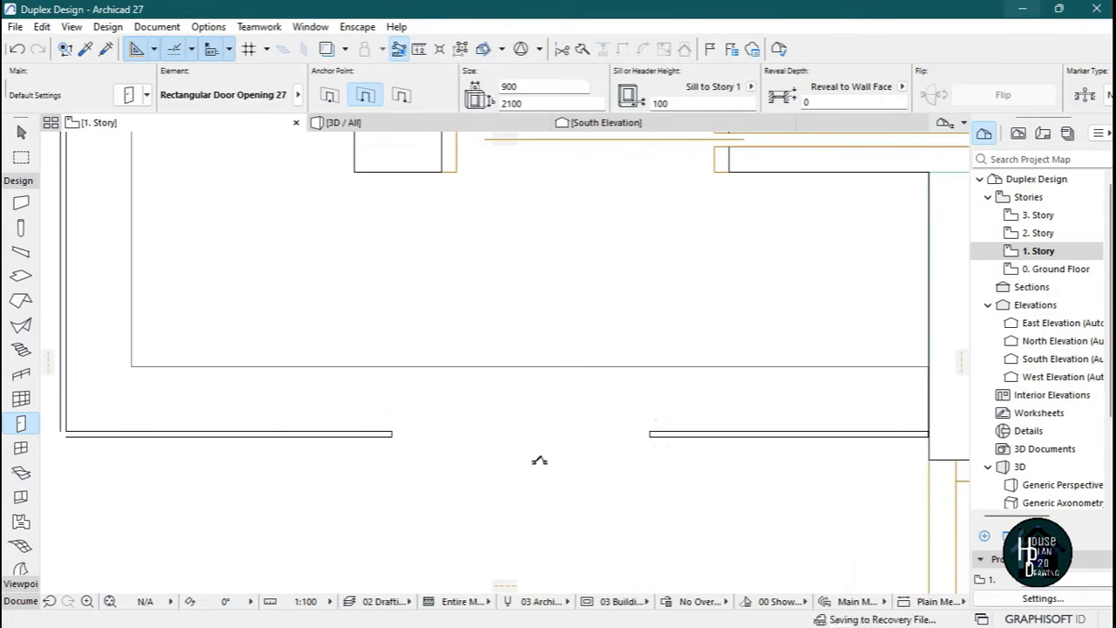
pyautogui.scroll(-6, 534, 475)
pyautogui.scroll(2, 523, 302)
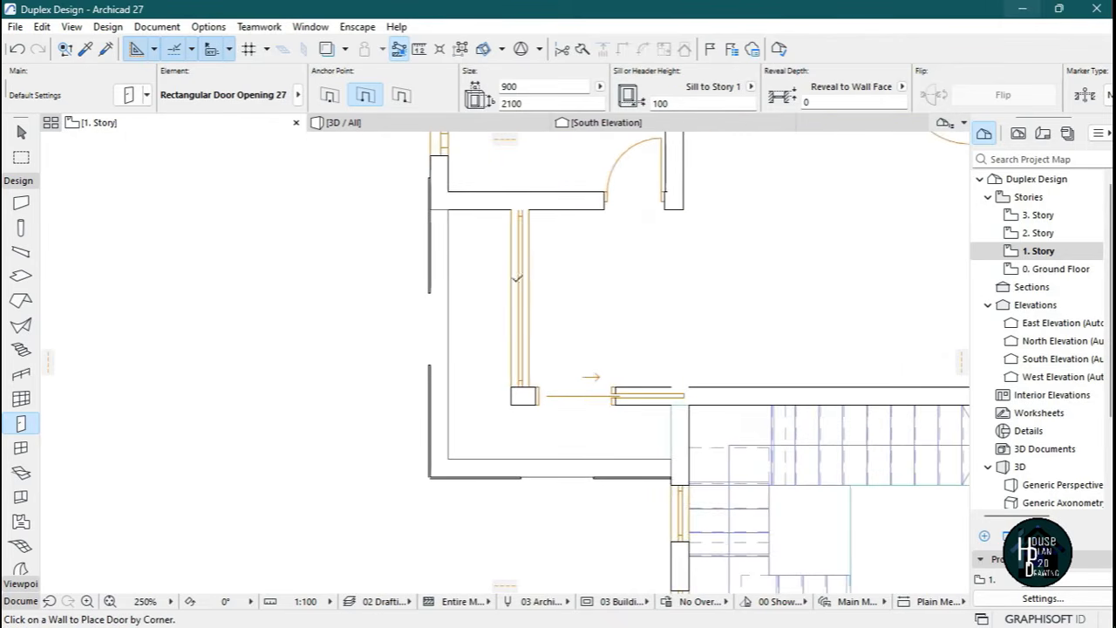
pyautogui.press('Escape')
# Examine the two new openings in the balcony facing walls in 3D and on the South Elevation.
pyautogui.click(399, 123)
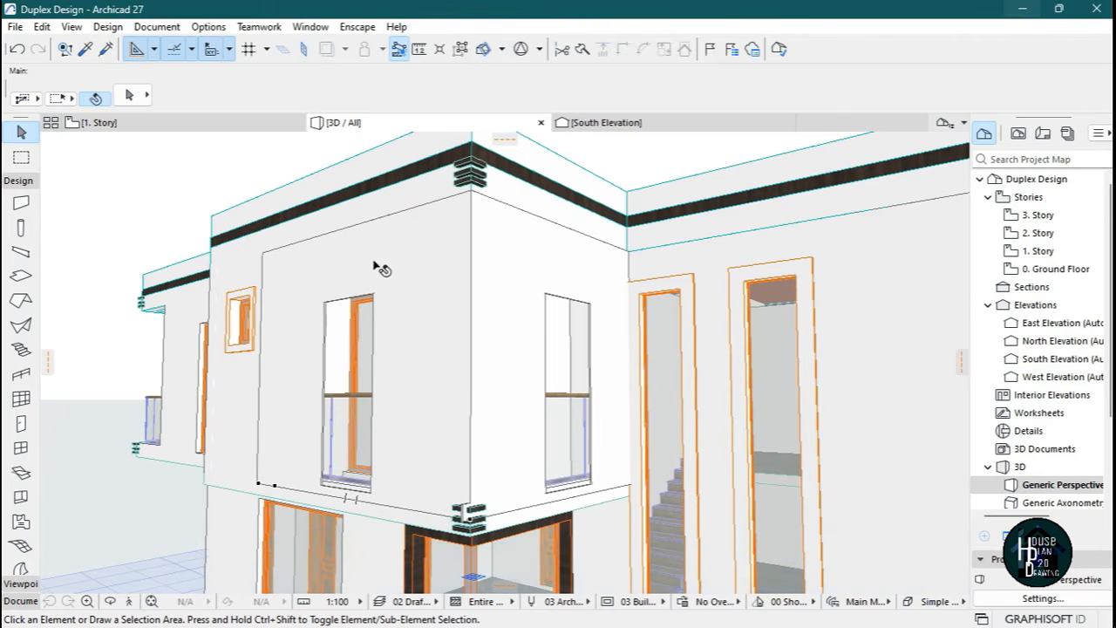
pyautogui.click(586, 423)
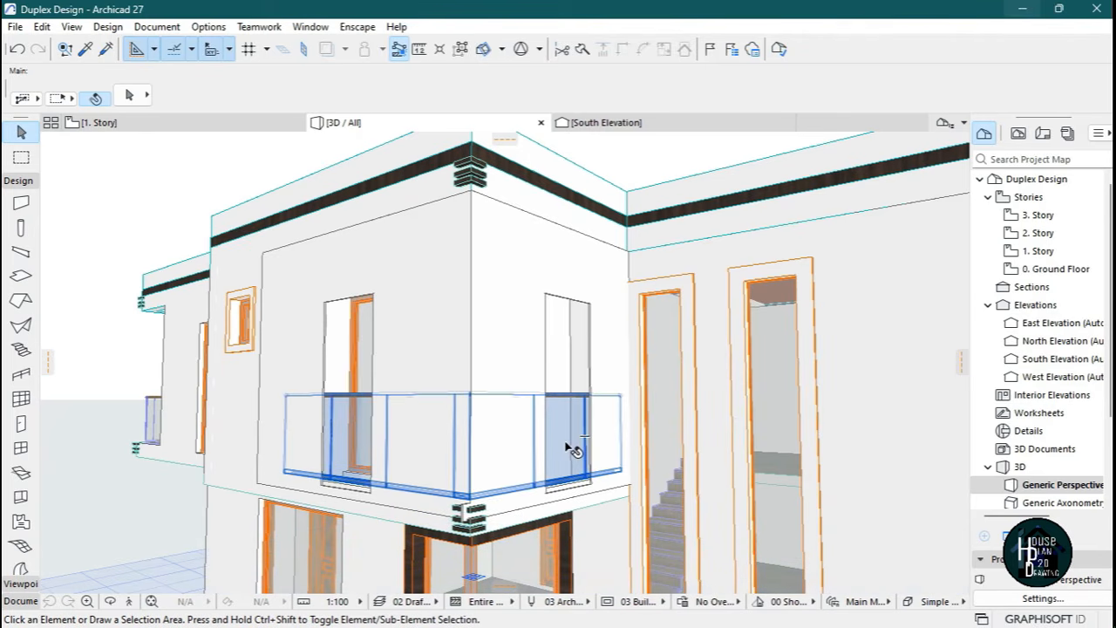
pyautogui.press('Delete')
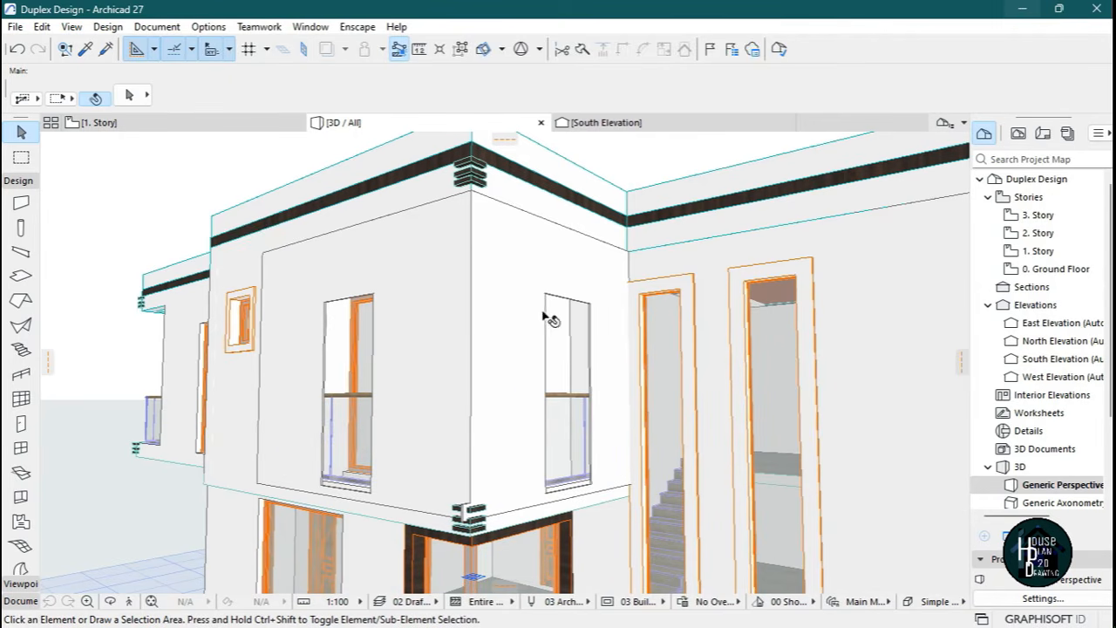
pyautogui.click(617, 124)
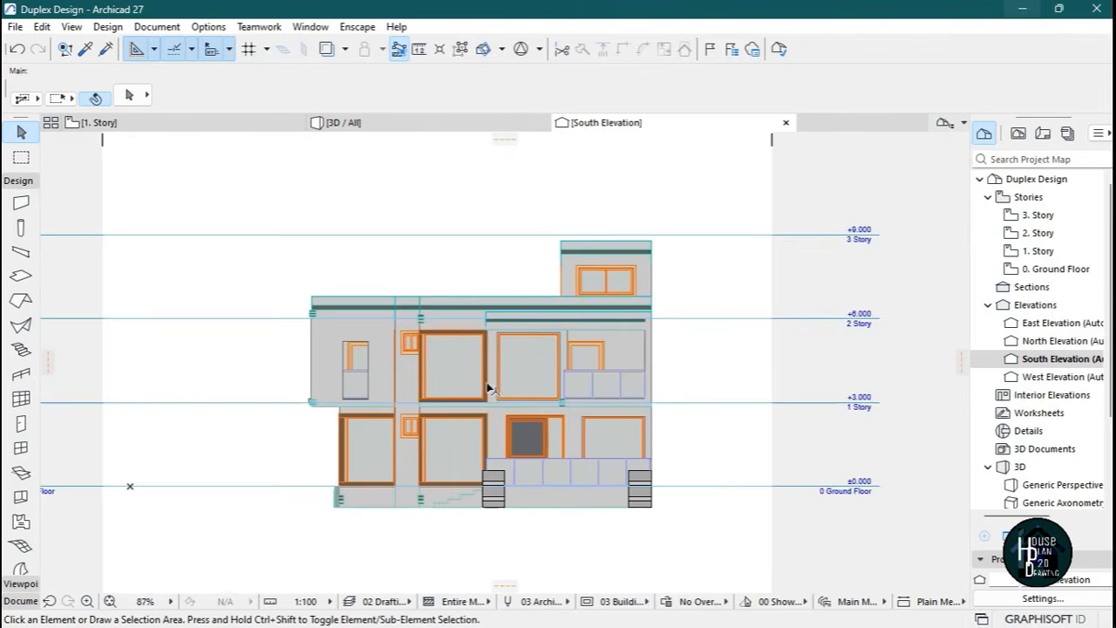
pyautogui.scroll(-3, 485, 374)
pyautogui.scroll(5, 416, 391)
pyautogui.scroll(4, 390, 367)
pyautogui.scroll(-3, 508, 300)
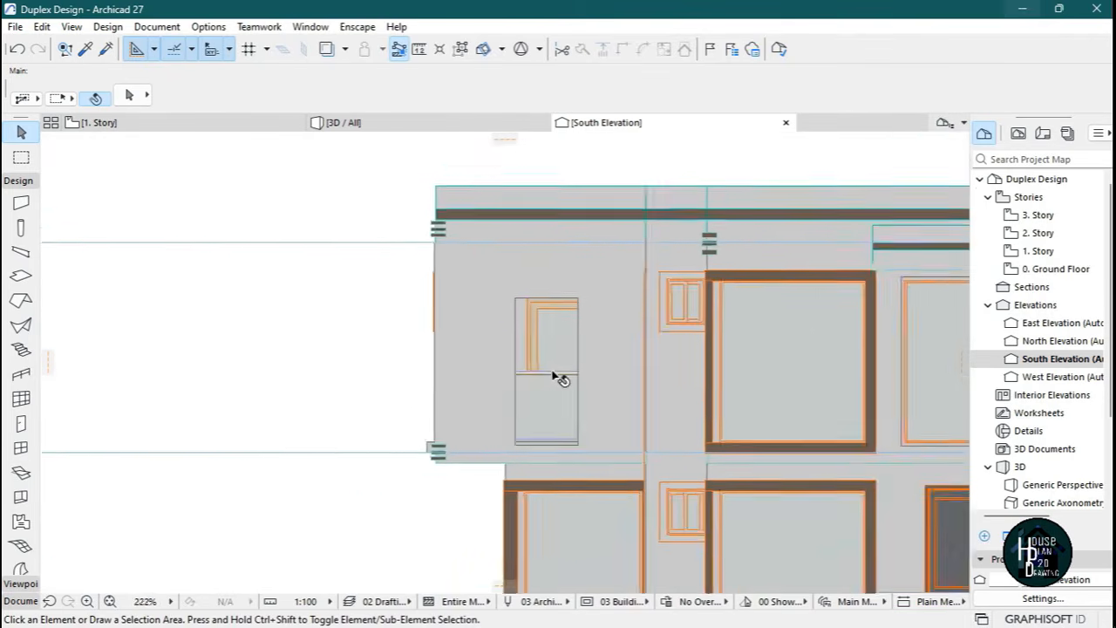
pyautogui.scroll(3, 552, 373)
# Select the south facing wall's opening and elevate it to the railing base, for a sill height of 150.
pyautogui.click(560, 337)
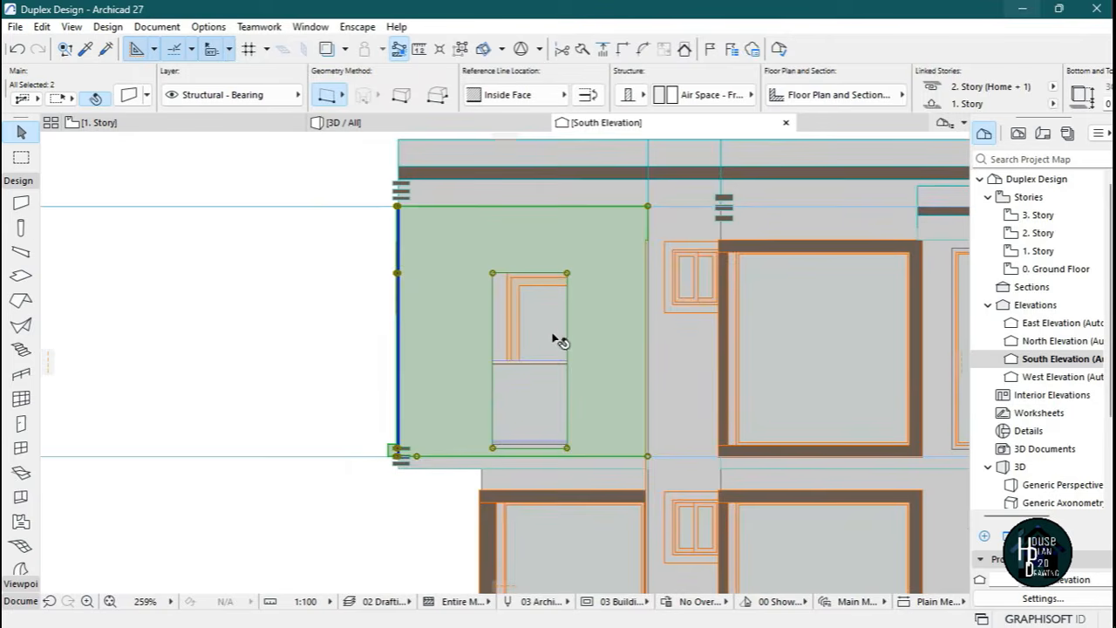
pyautogui.scroll(1, 486, 534)
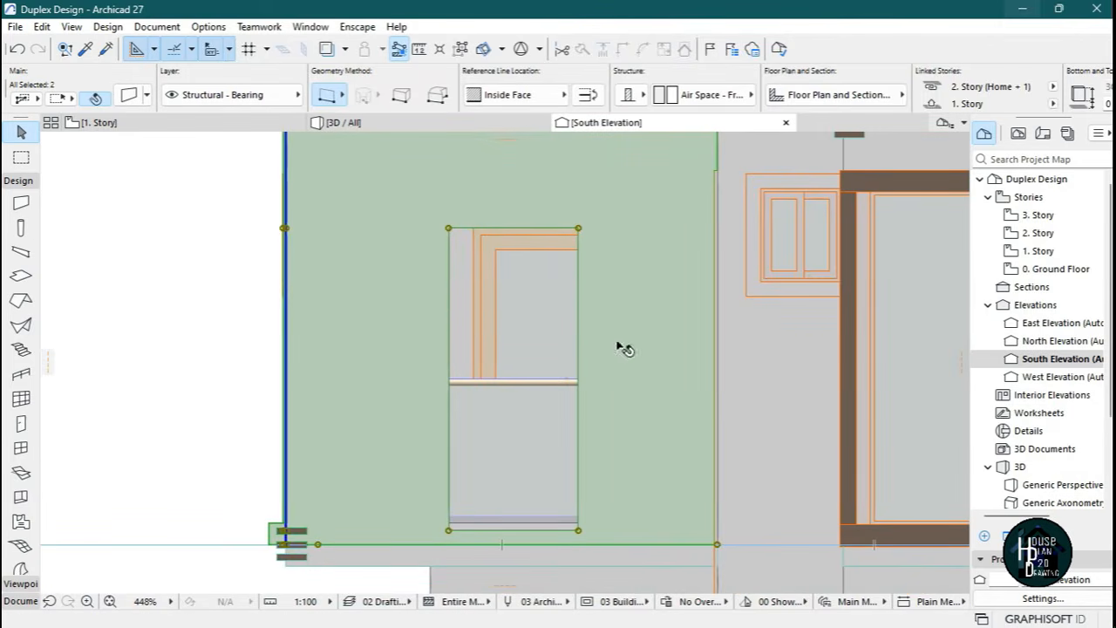
pyautogui.press('Escape')
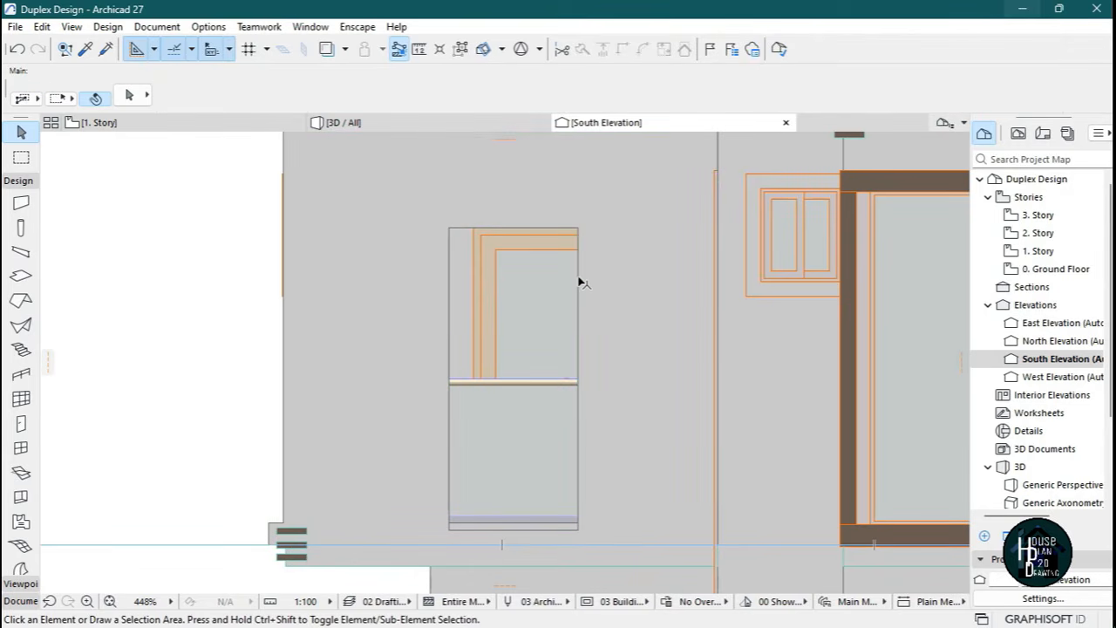
pyautogui.click(580, 279)
pyautogui.scroll(-4, 578, 404)
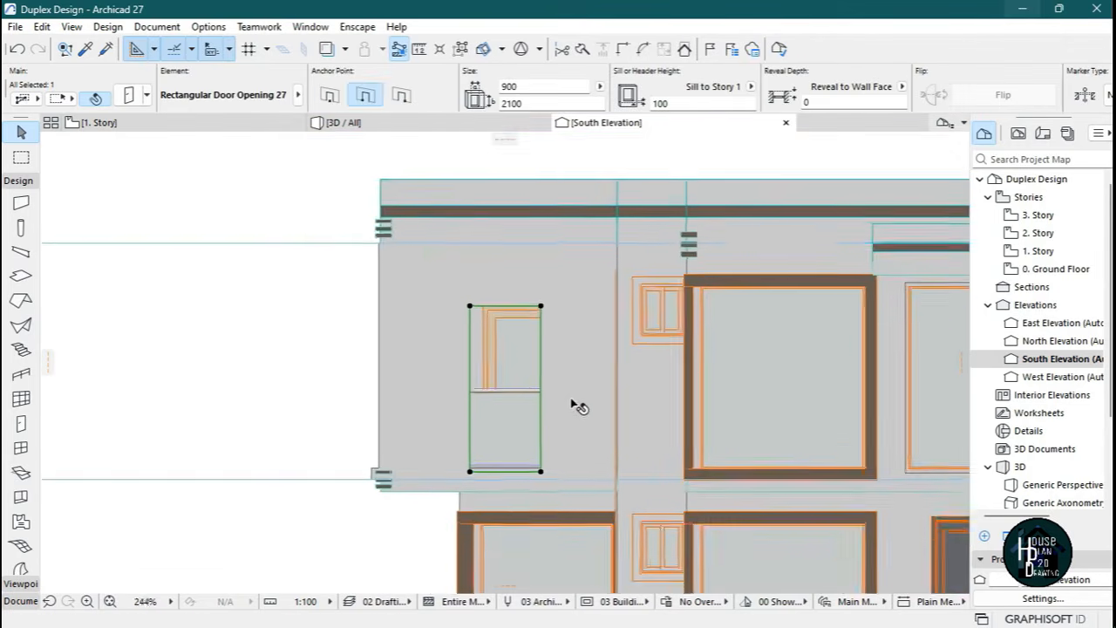
pyautogui.scroll(4, 550, 468)
pyautogui.scroll(-3, 548, 270)
pyautogui.scroll(-1, 549, 270)
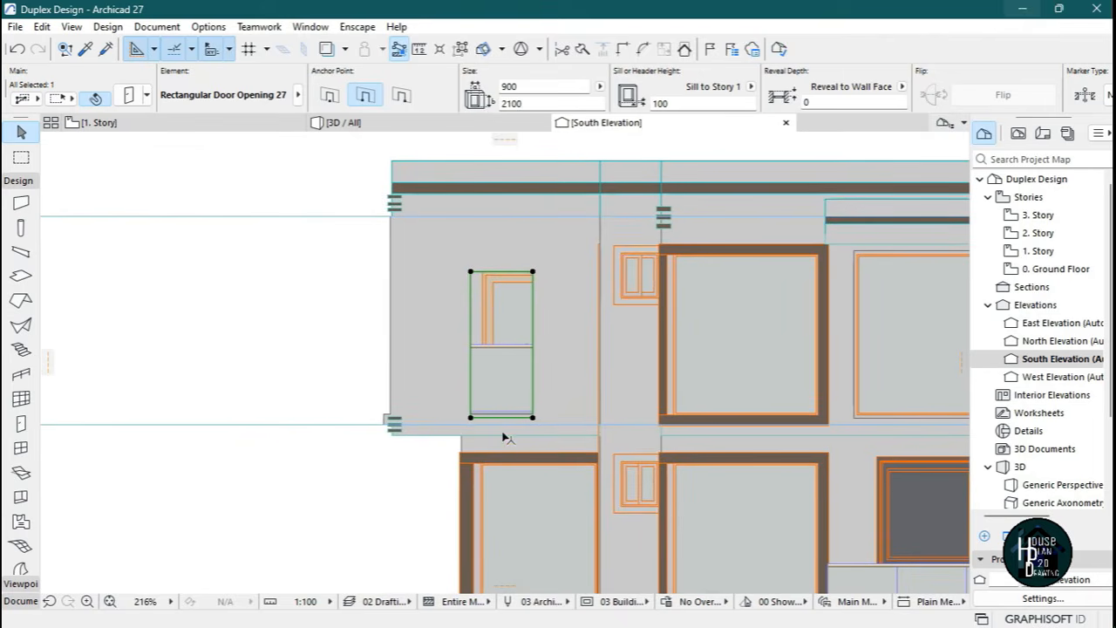
pyautogui.scroll(5, 484, 383)
pyautogui.scroll(-2, 518, 446)
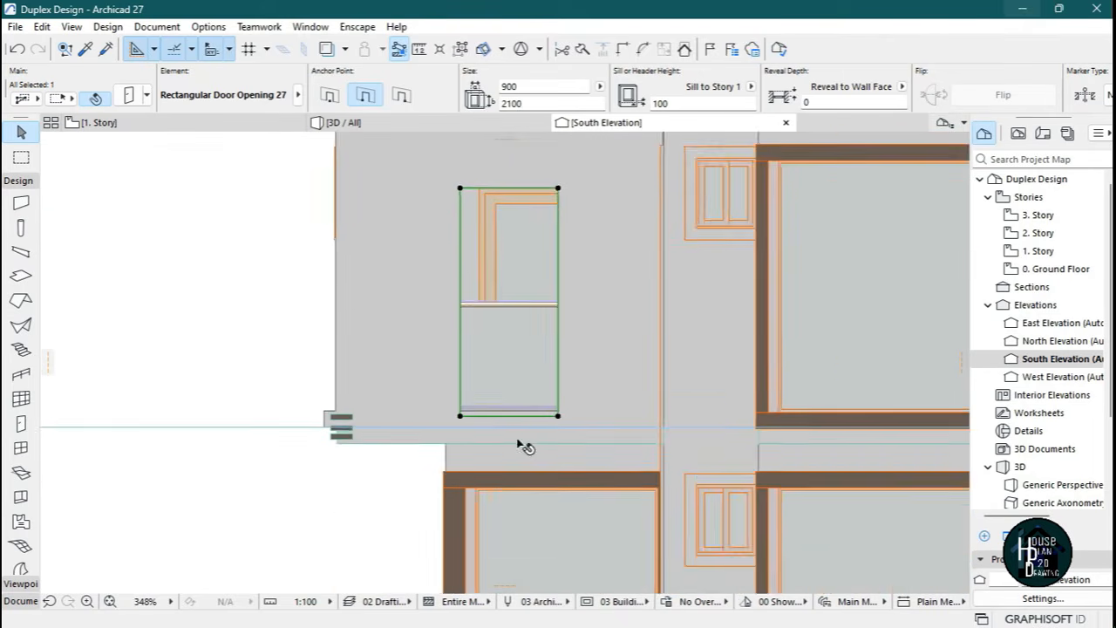
pyautogui.scroll(6, 549, 392)
pyautogui.scroll(1, 565, 353)
pyautogui.scroll(-2, 571, 500)
pyautogui.scroll(6, 407, 425)
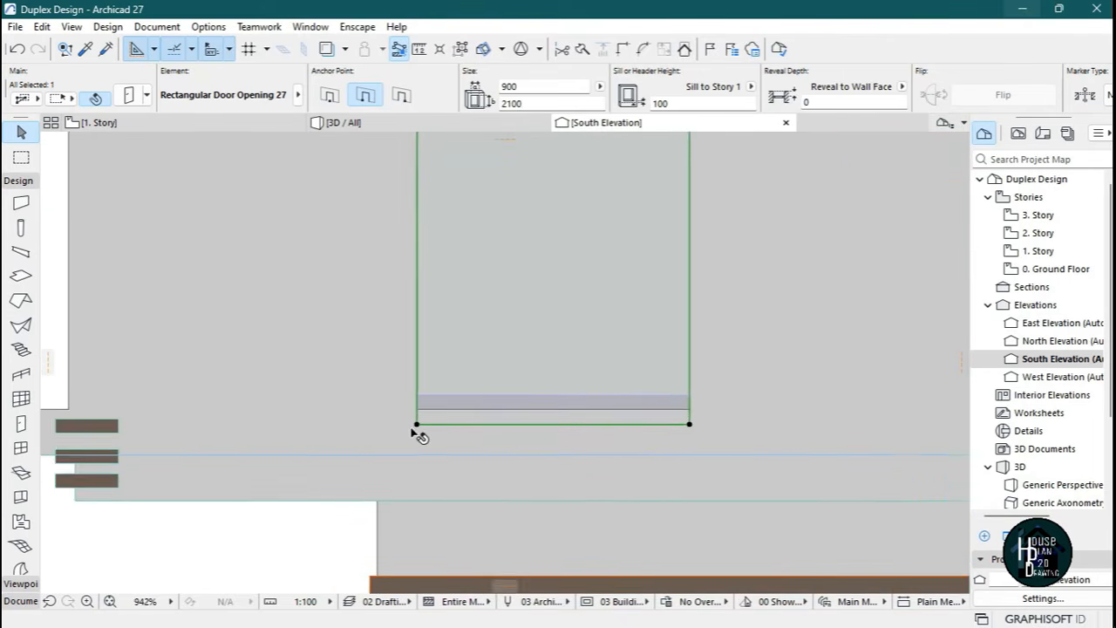
pyautogui.scroll(-5, 418, 461)
pyautogui.scroll(5, 419, 488)
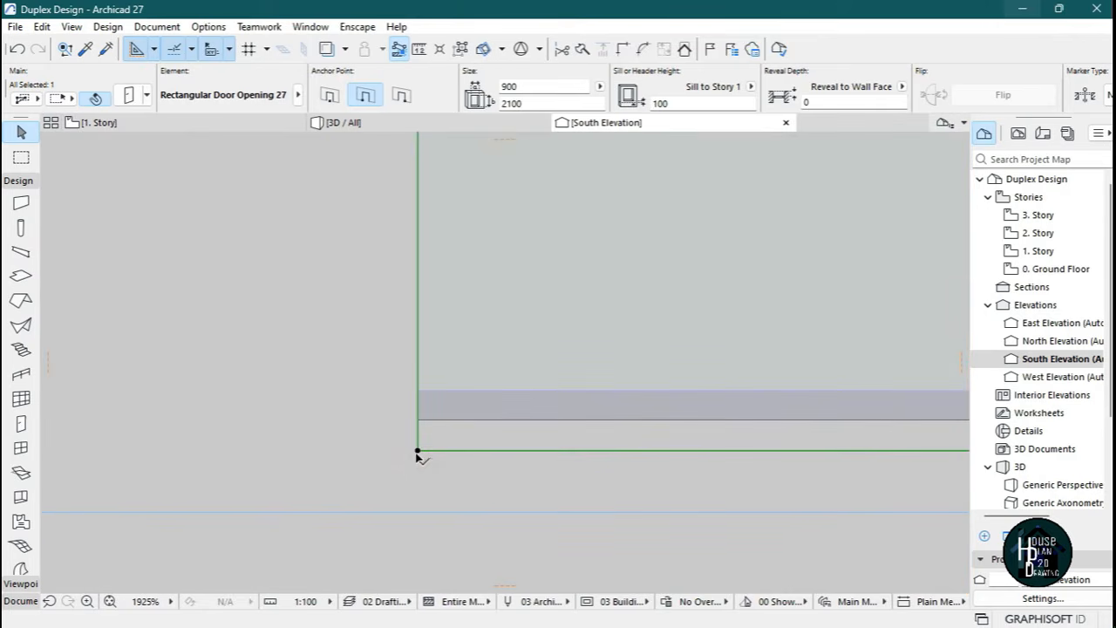
pyautogui.click(417, 452)
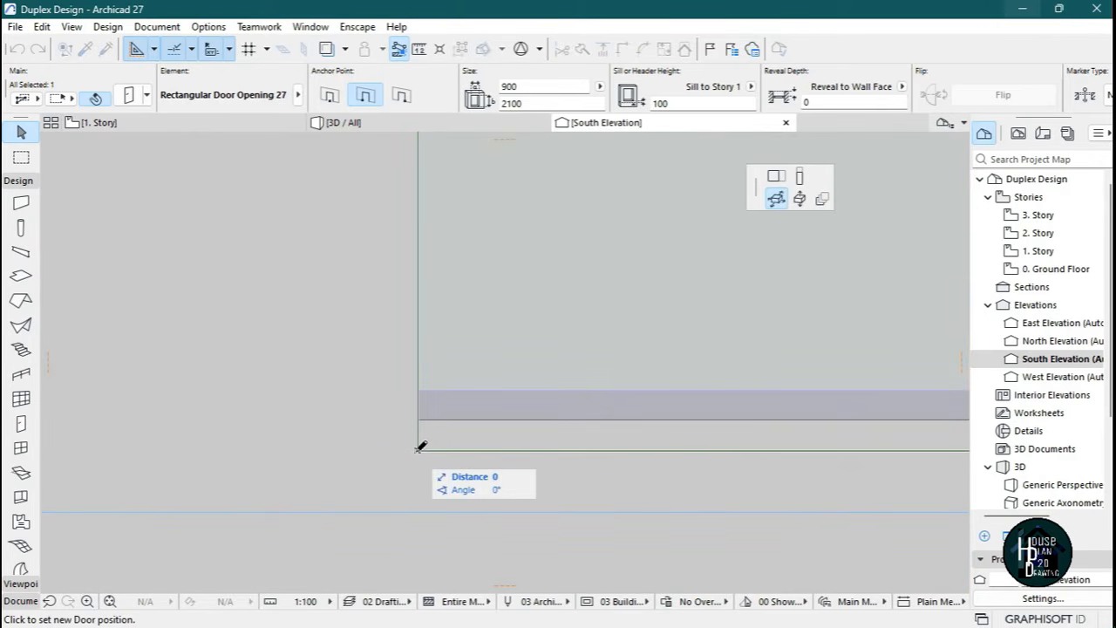
pyautogui.click(799, 199)
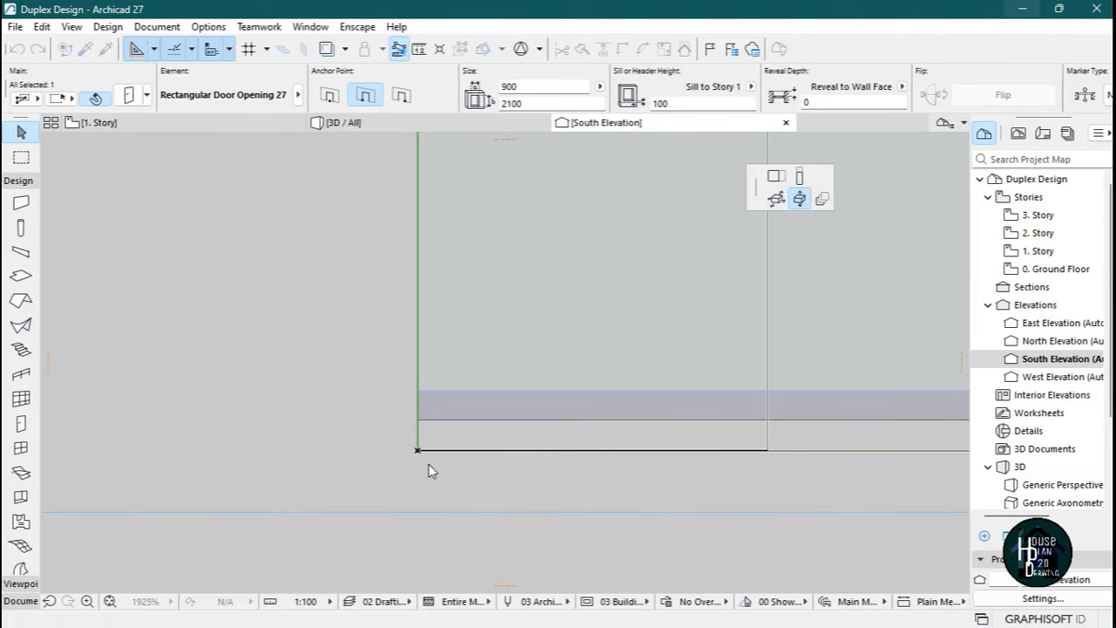
pyautogui.click(415, 420)
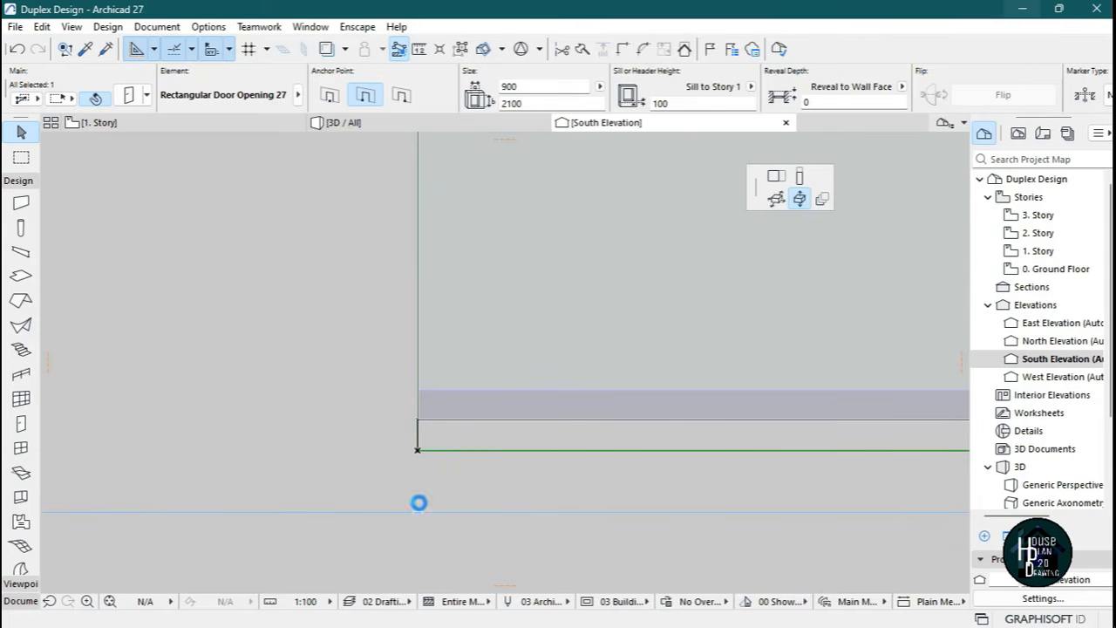
# Elevate the opening until its top edge aligns with the top of the neighbouring window trim, for a sill height of 495.
pyautogui.scroll(-5, 471, 513)
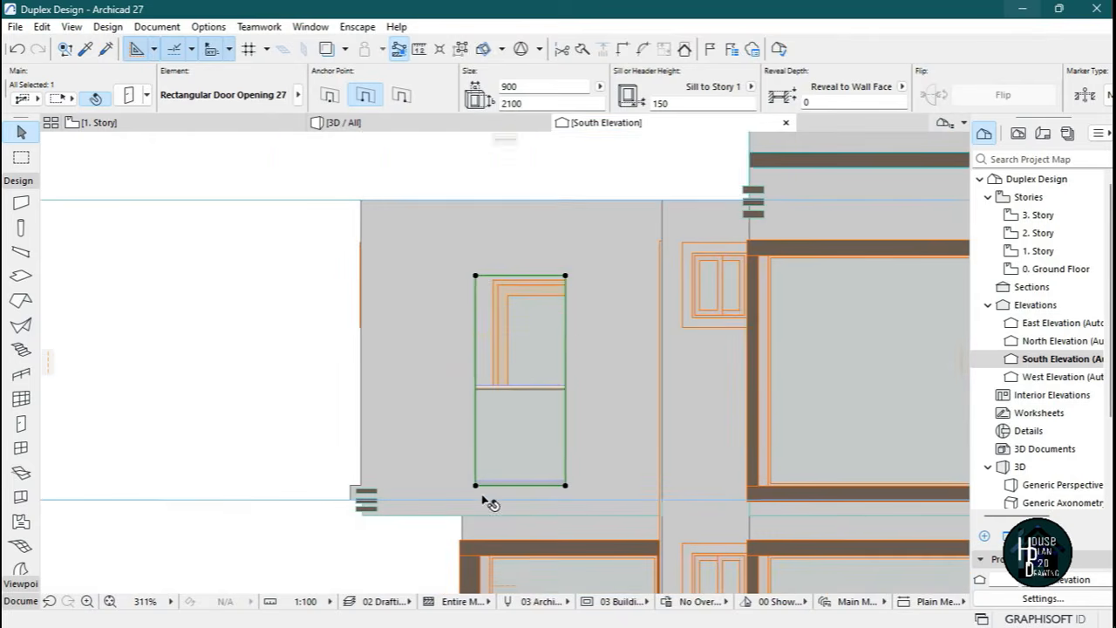
pyautogui.scroll(5, 653, 257)
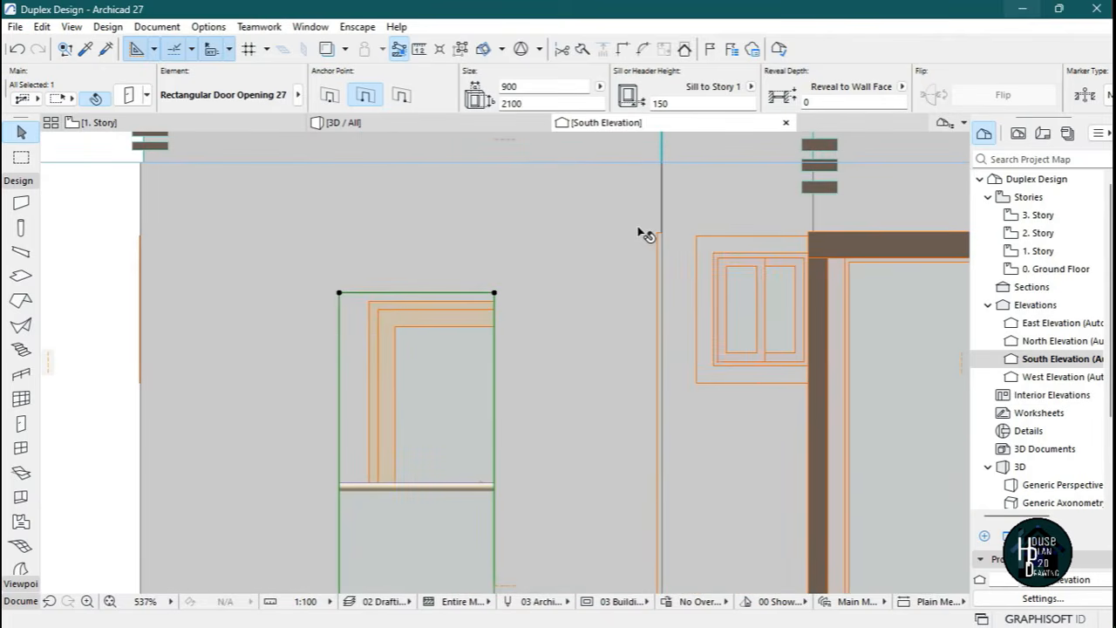
pyautogui.click(421, 328)
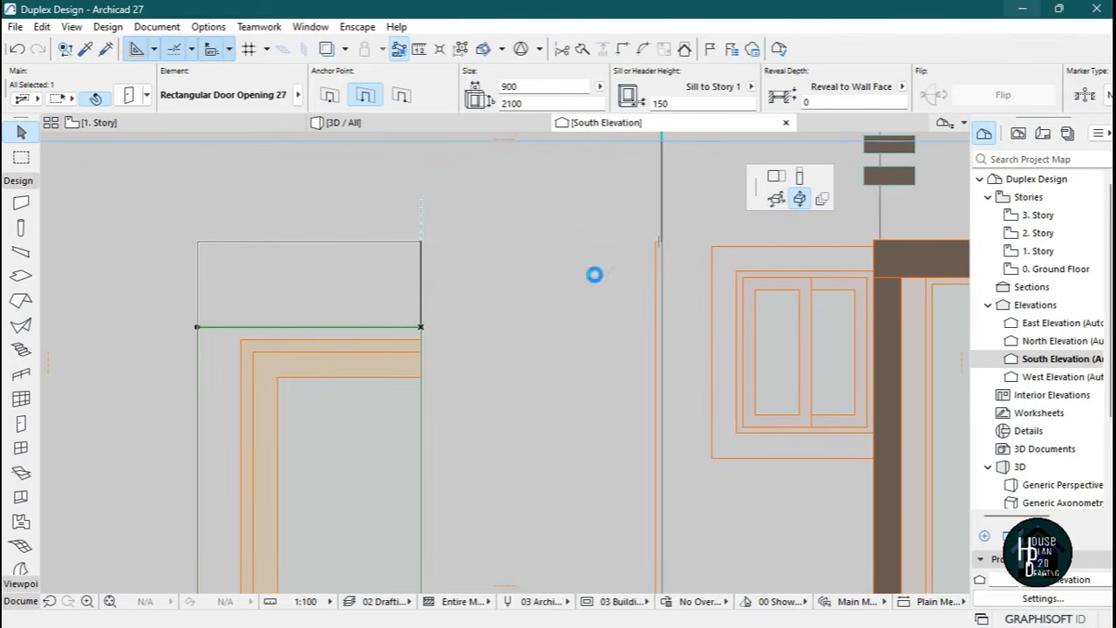
pyautogui.scroll(-5, 598, 291)
# Stretch the opening horizontally so its west edge lies just inside the facing wall's outer corner.
pyautogui.scroll(4, 528, 381)
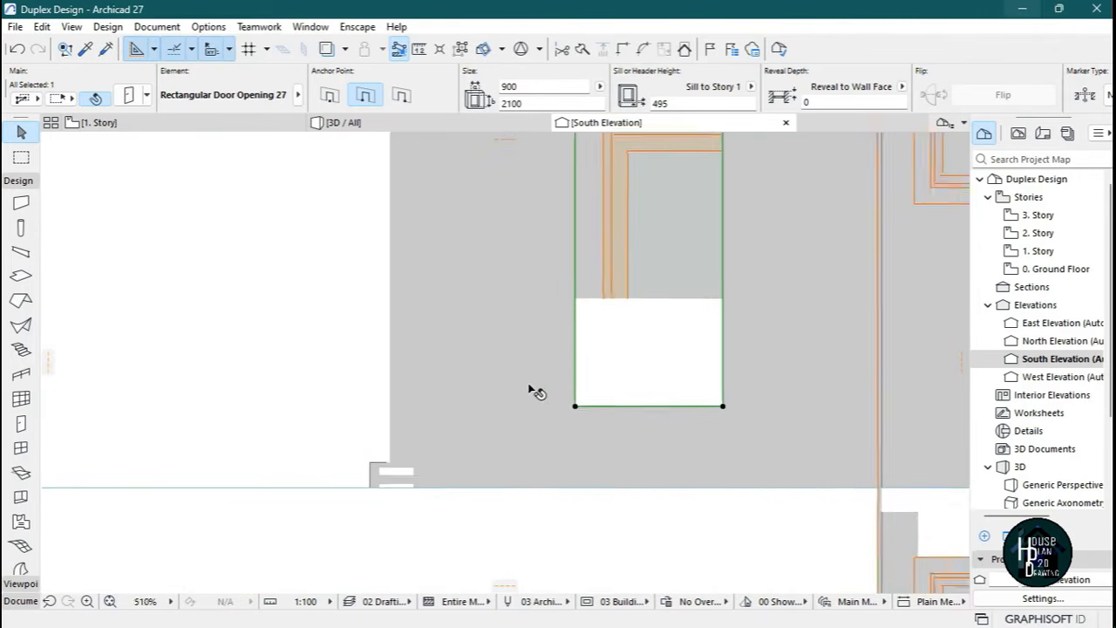
pyautogui.scroll(1, 528, 381)
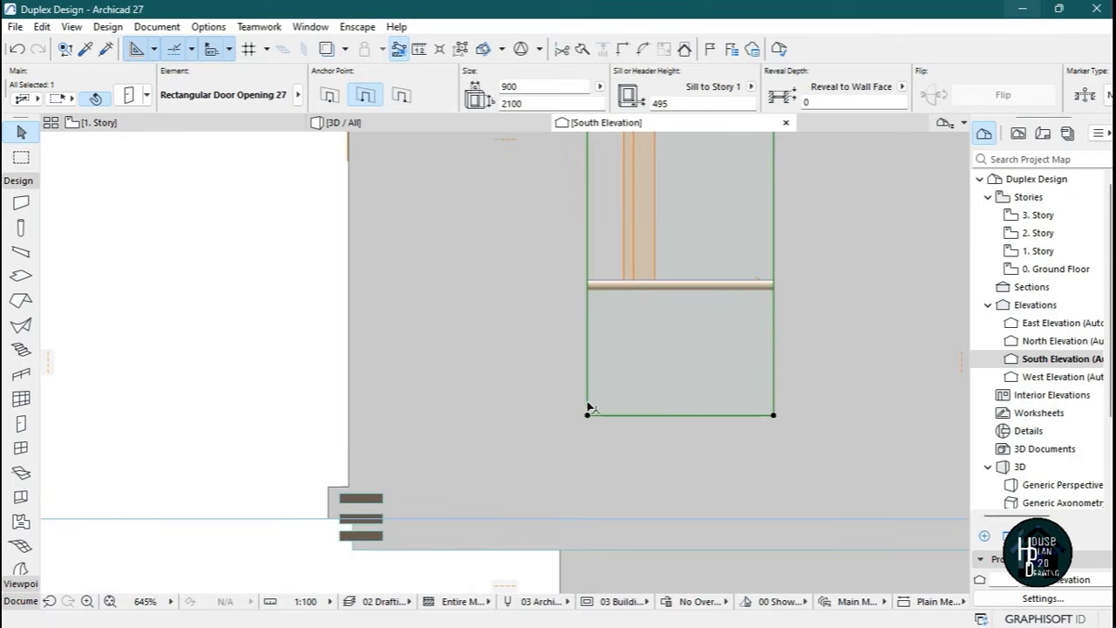
pyautogui.click(587, 411)
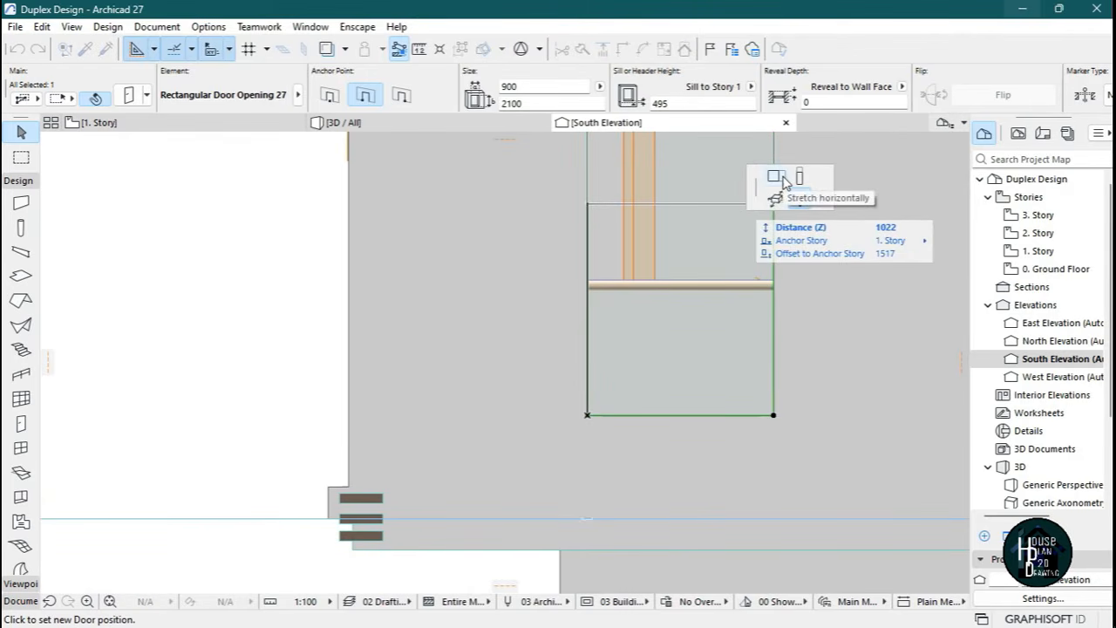
pyautogui.click(779, 177)
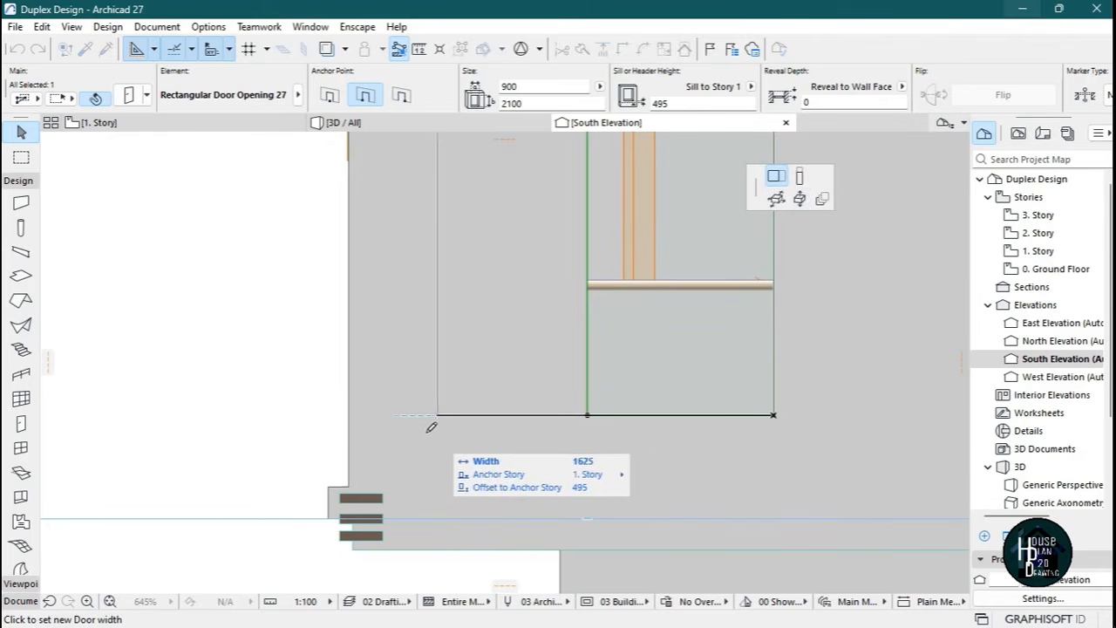
pyautogui.click(374, 408)
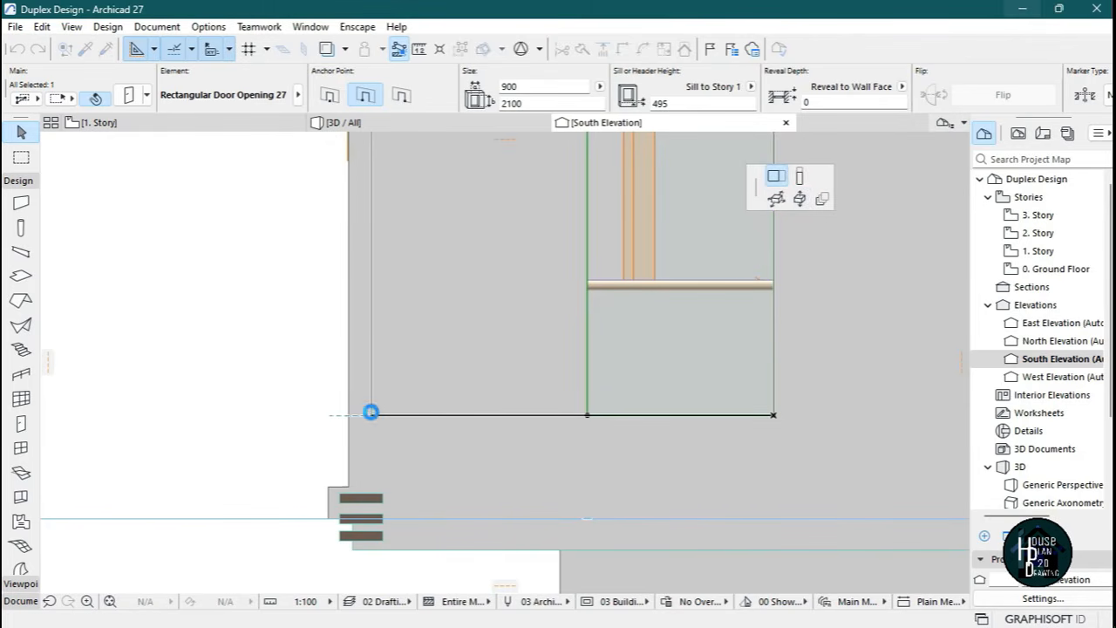
# Stretch the south opening's west edge out to the facing wall's outer corner, for a width of 2070.
pyautogui.click(370, 412)
pyautogui.scroll(2, 370, 420)
pyautogui.click(475, 454)
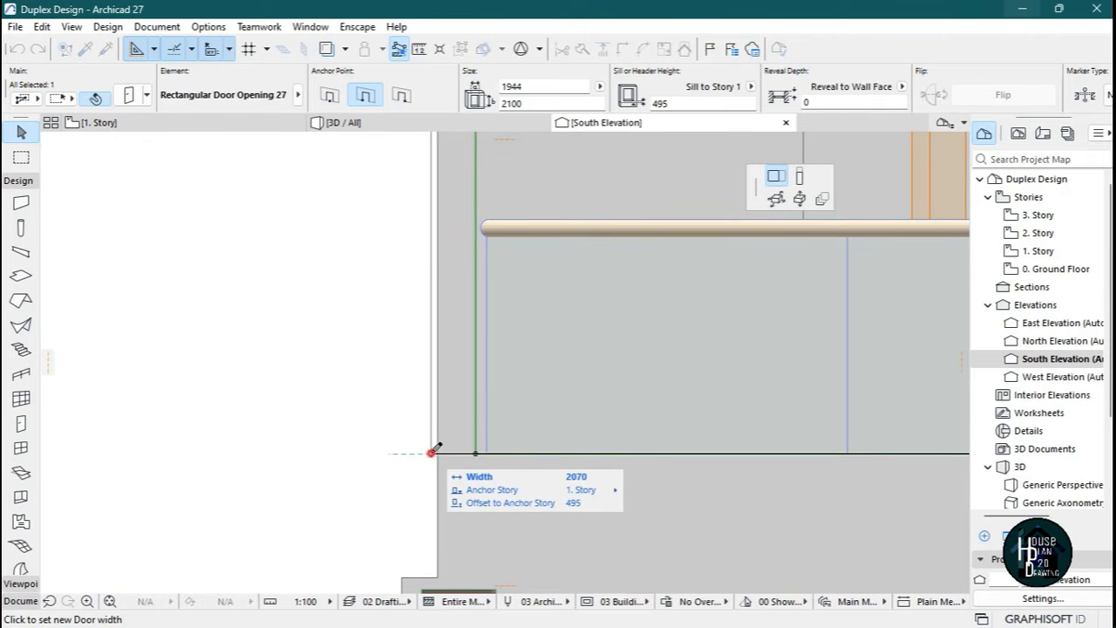
pyautogui.click(432, 453)
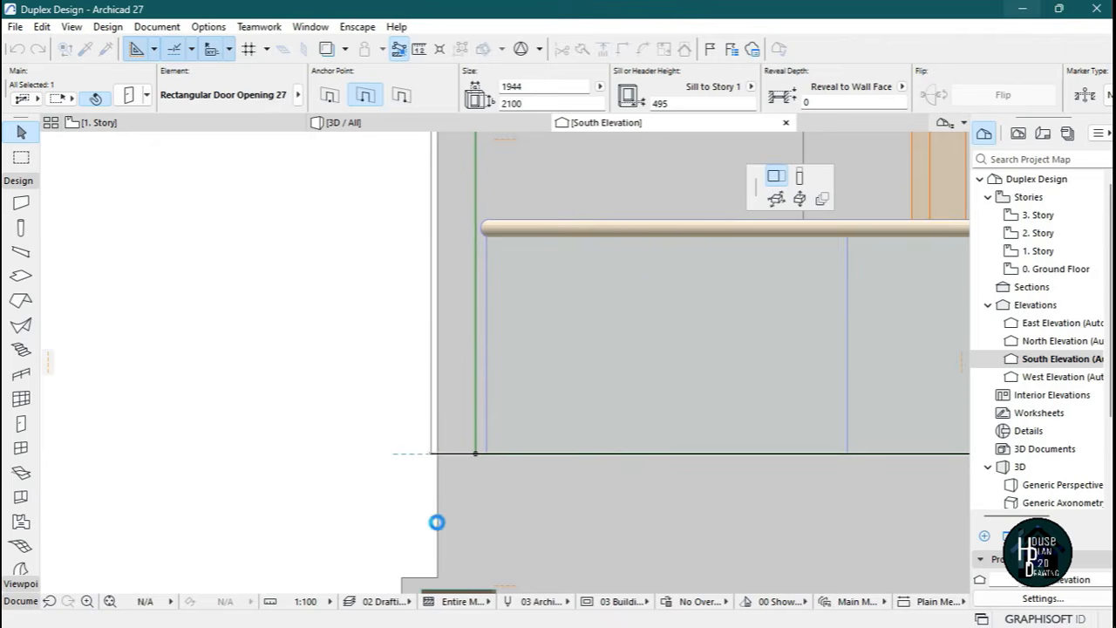
# Stretch the opening's east edge to just short of the adjoining building wall, for a width of 2881.
pyautogui.scroll(-3, 415, 474)
pyautogui.scroll(1, 693, 427)
pyautogui.scroll(3, 707, 438)
pyautogui.click(480, 541)
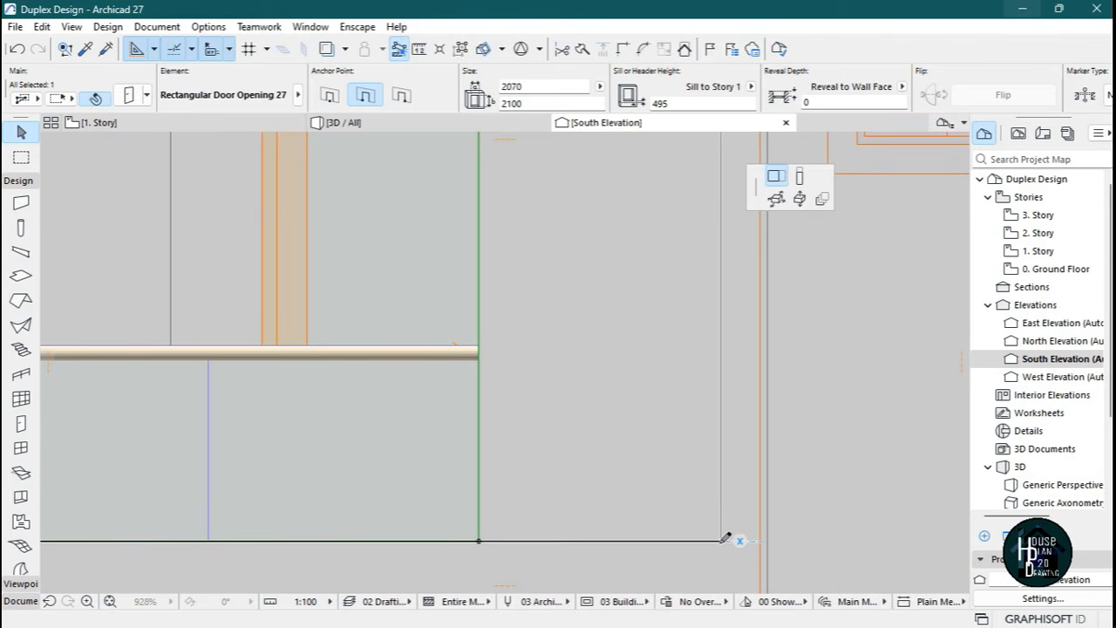
pyautogui.click(719, 541)
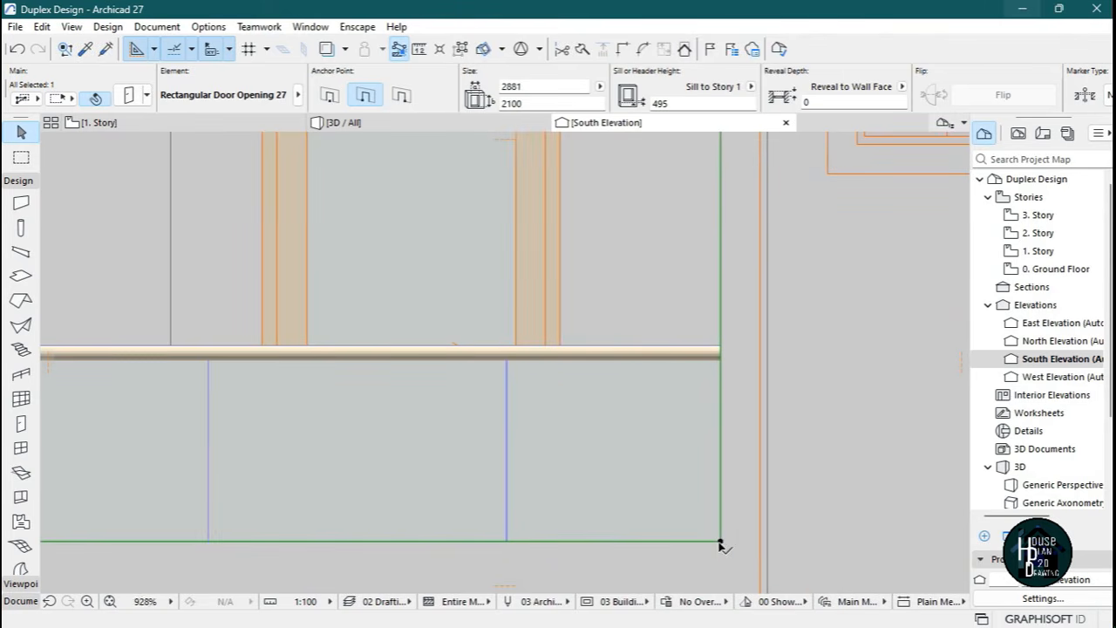
pyautogui.scroll(-3, 626, 447)
pyautogui.scroll(-4, 635, 439)
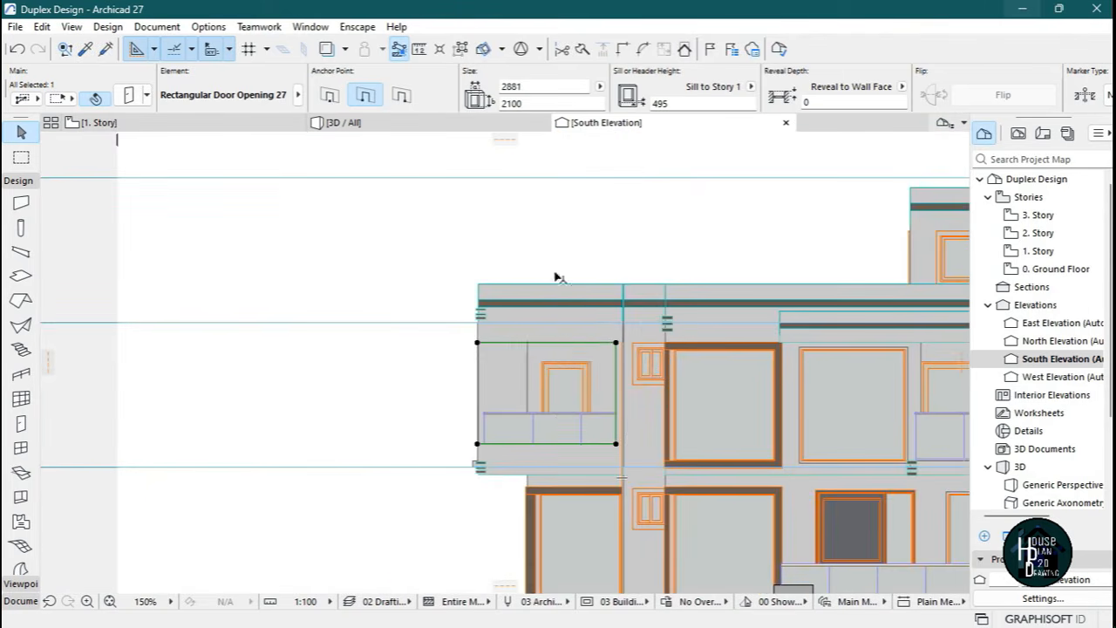
# Examine the widened south opening, its railing and the surrounding corner balcony in 3D from several sides.
pyautogui.click(393, 122)
pyautogui.press('Escape')
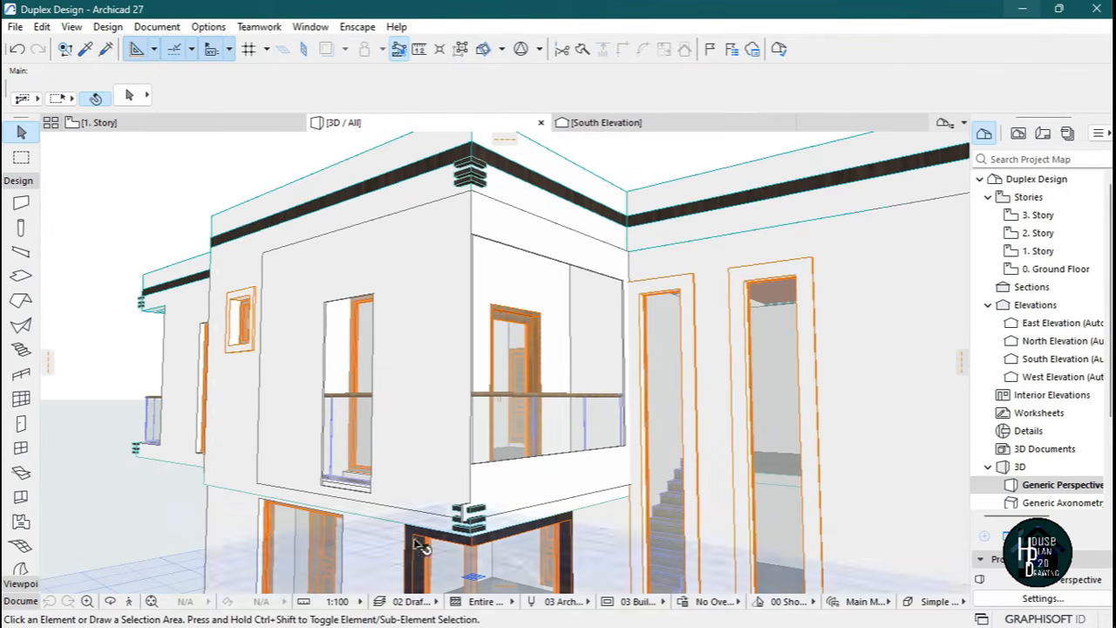
pyautogui.click(129, 600)
pyautogui.press('Down')
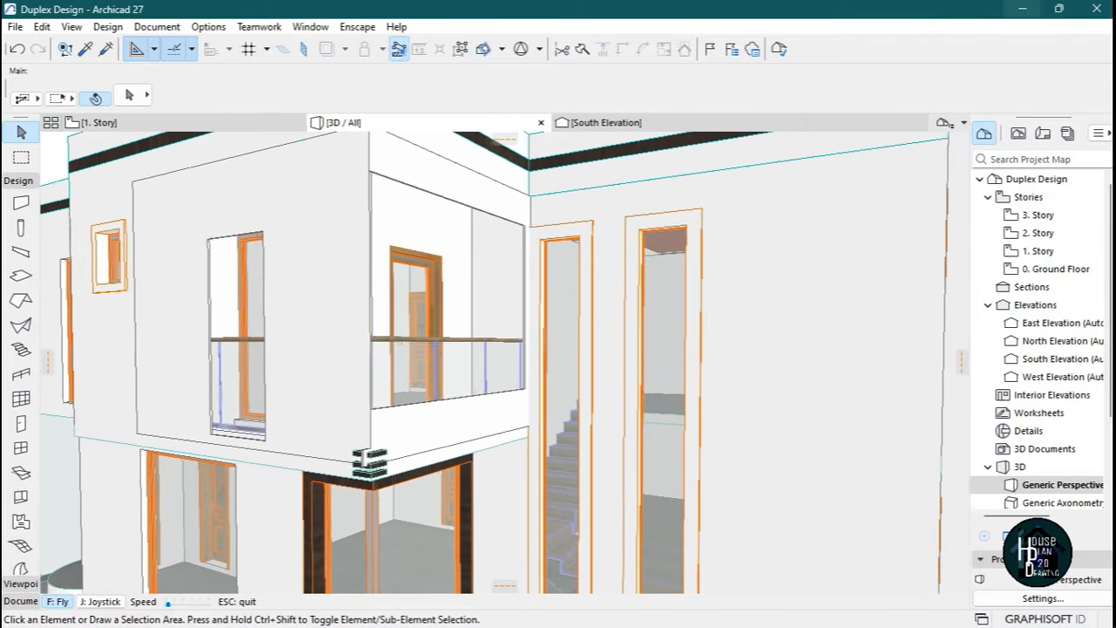
pyautogui.press('Up')
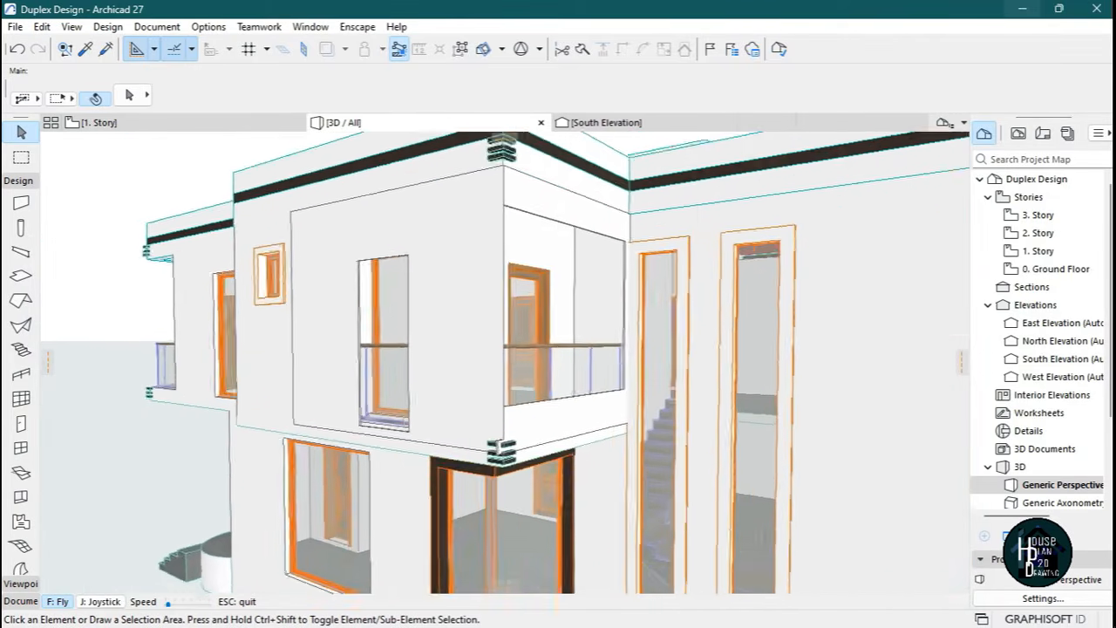
pyautogui.press('Up')
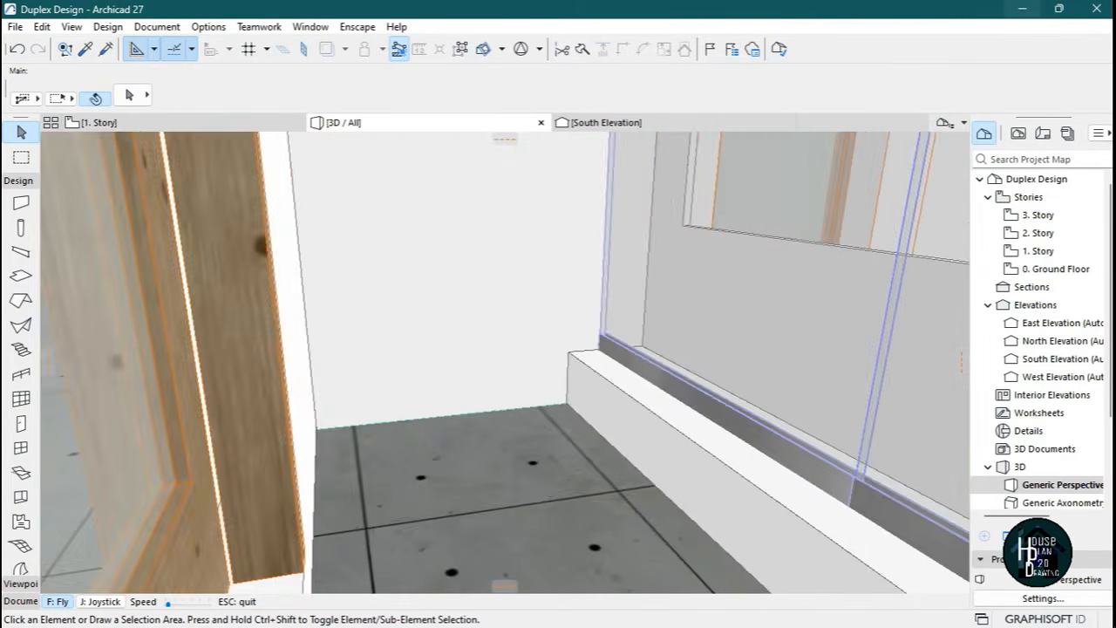
pyautogui.press('Down')
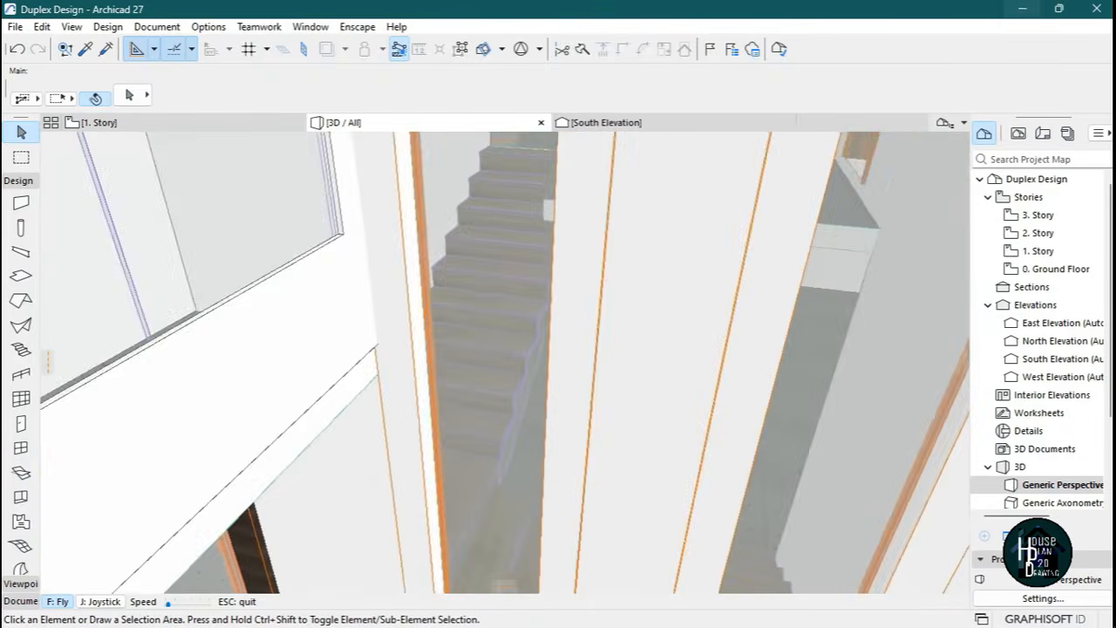
pyautogui.press('Down')
pyautogui.press('Up')
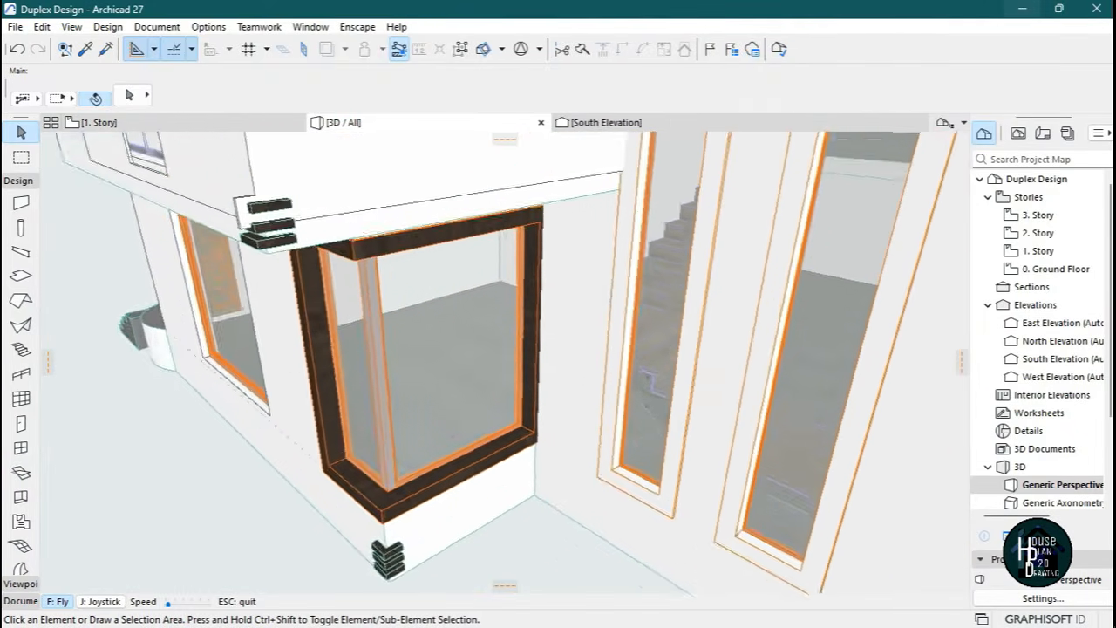
pyautogui.press('Down')
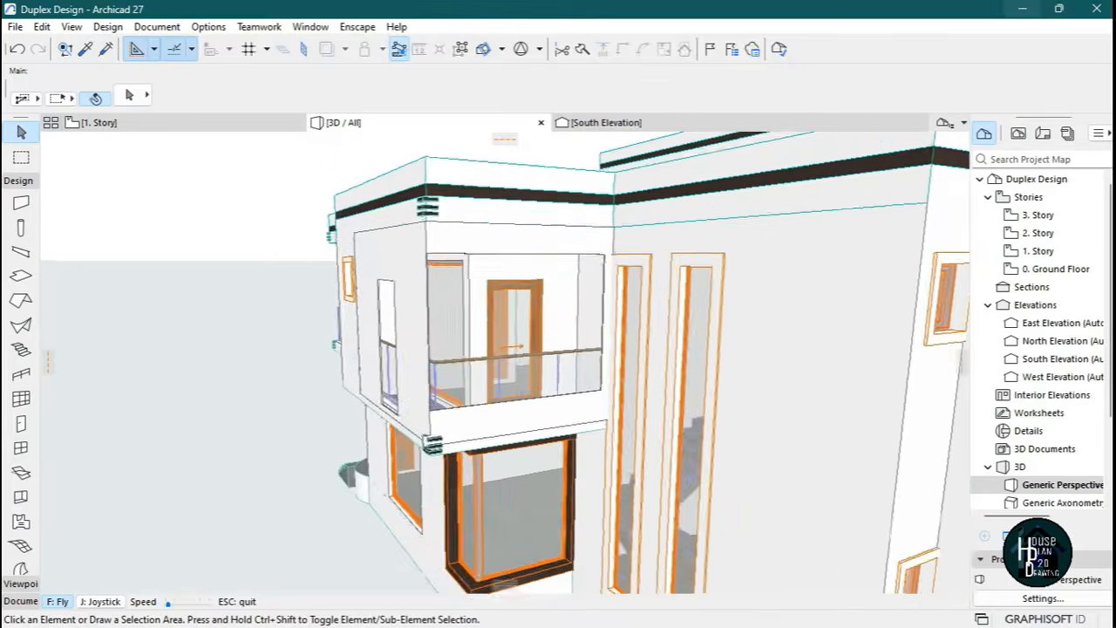
pyautogui.press('Escape')
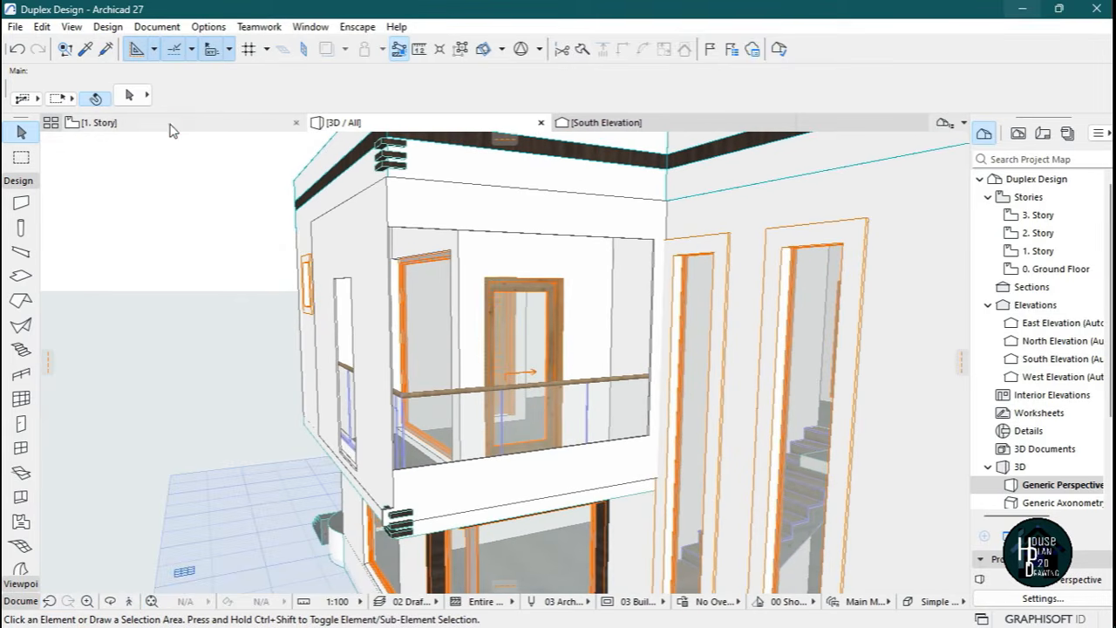
# On the South Elevation, stretch the opening's bottom edge down to the railing base, for a height of 2445 and a sill height of 150.
pyautogui.click(218, 123)
pyautogui.click(606, 122)
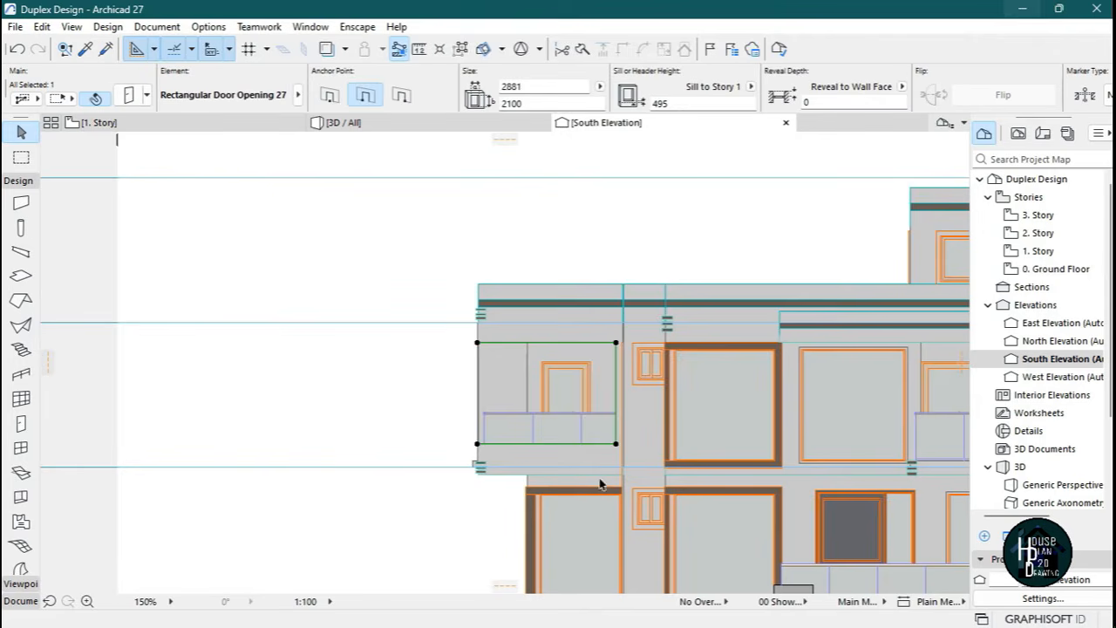
pyautogui.scroll(5, 599, 475)
pyautogui.scroll(1, 612, 451)
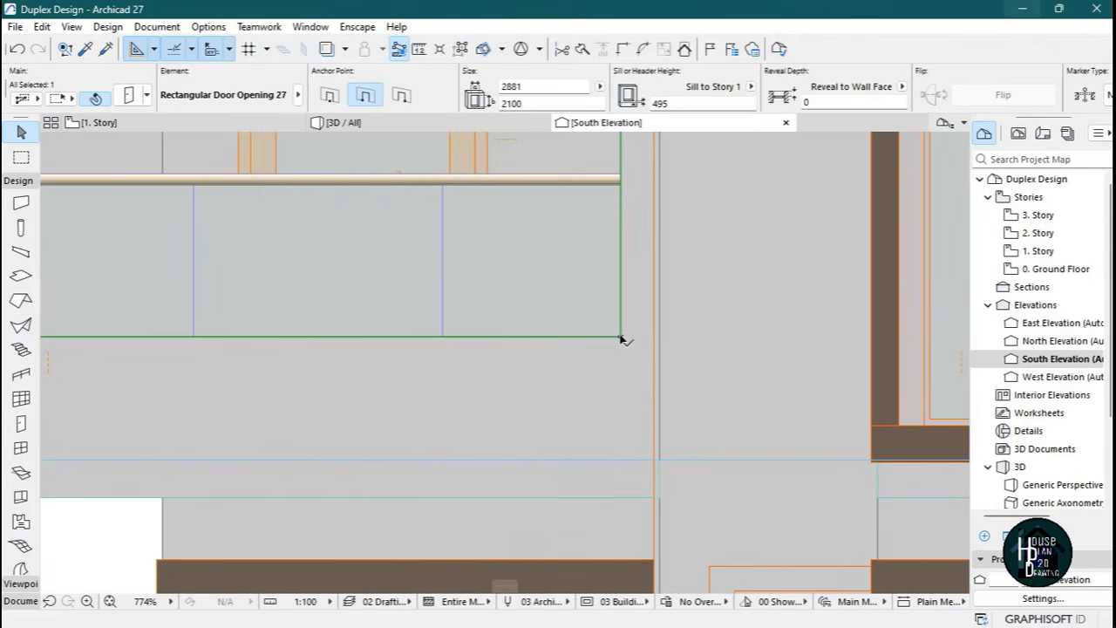
pyautogui.click(621, 336)
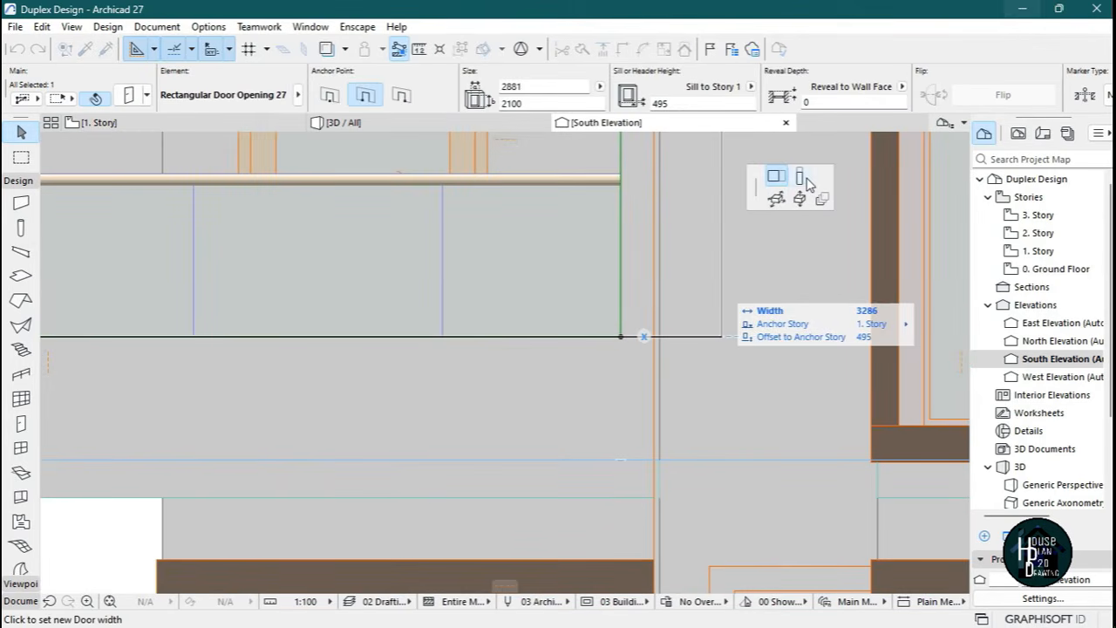
pyautogui.click(802, 177)
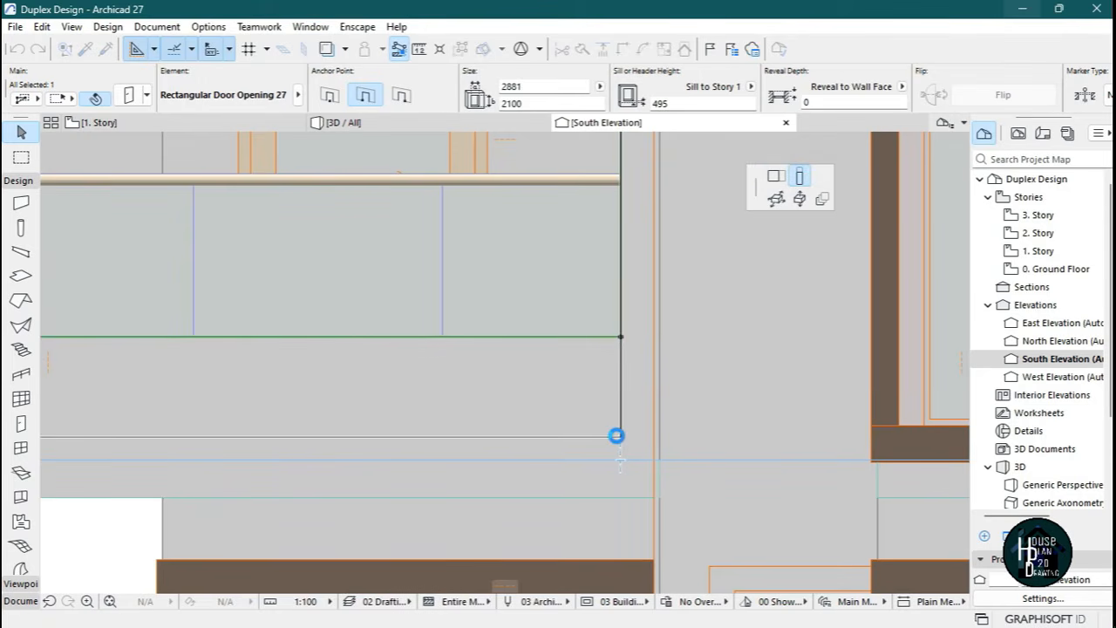
pyautogui.click(615, 435)
pyautogui.click(620, 436)
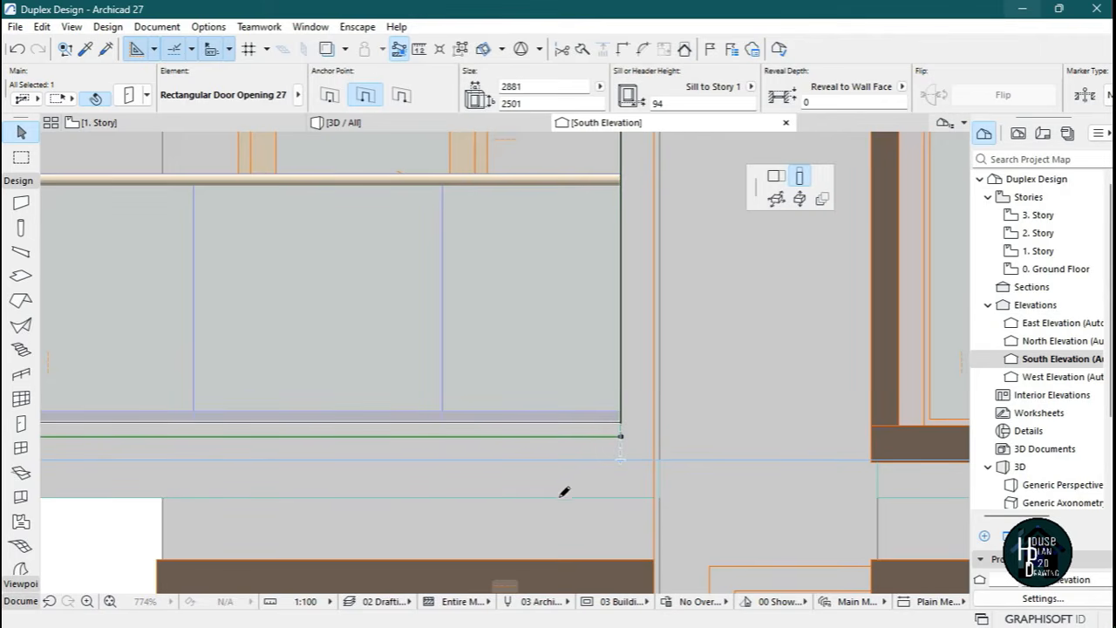
pyautogui.click(608, 436)
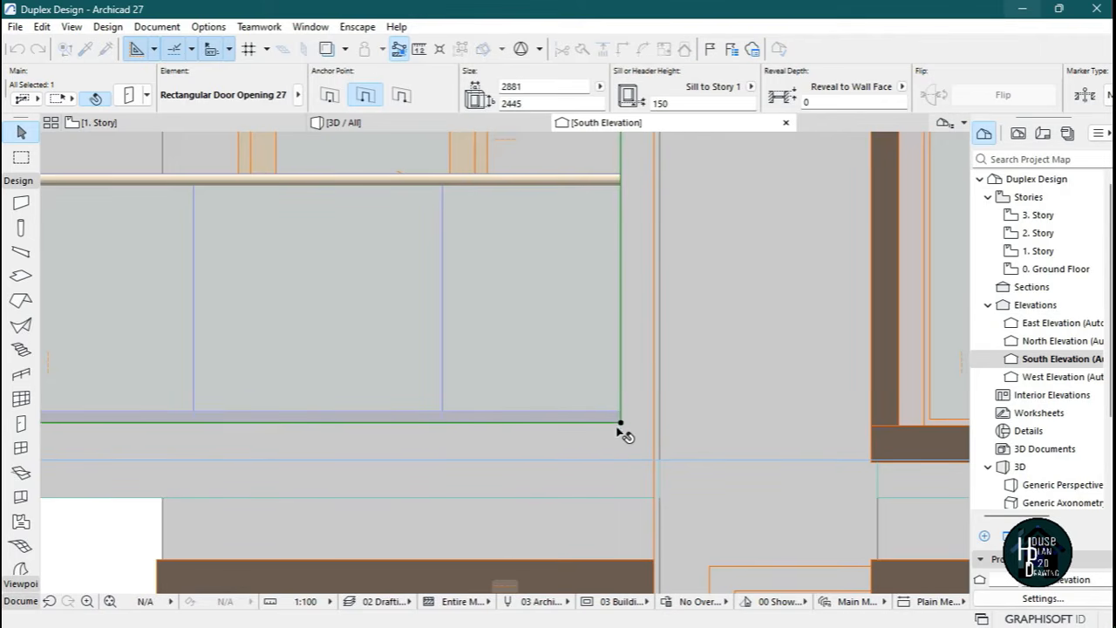
pyautogui.scroll(-5, 613, 413)
# Examine the enlarged south opening in 3D and the balcony's facing walls on the 1. Story plan.
pyautogui.click(407, 123)
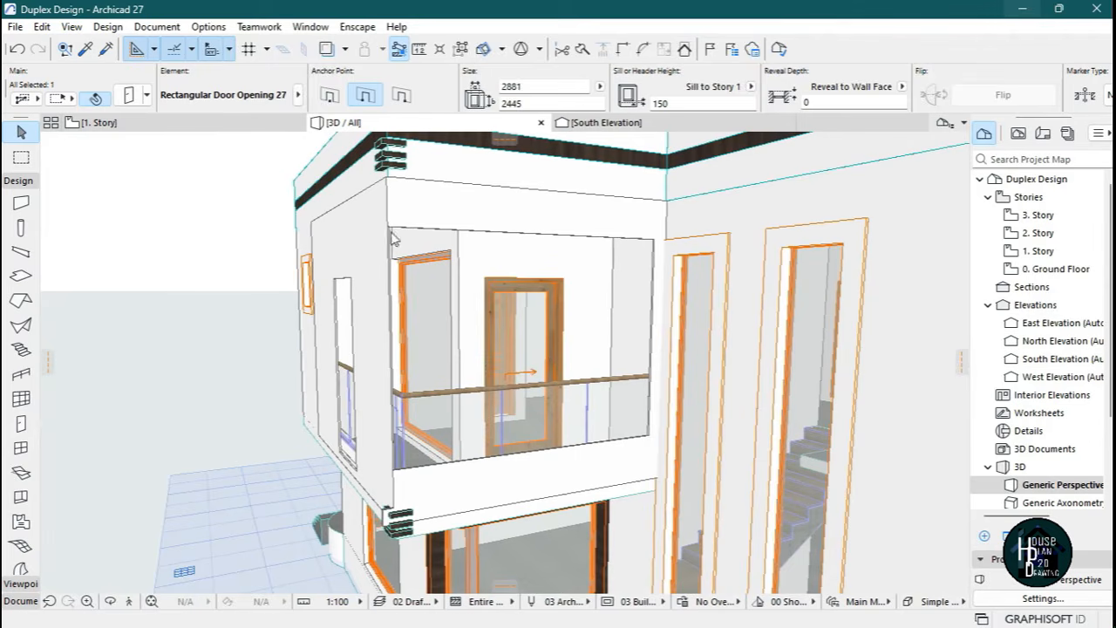
pyautogui.click(129, 601)
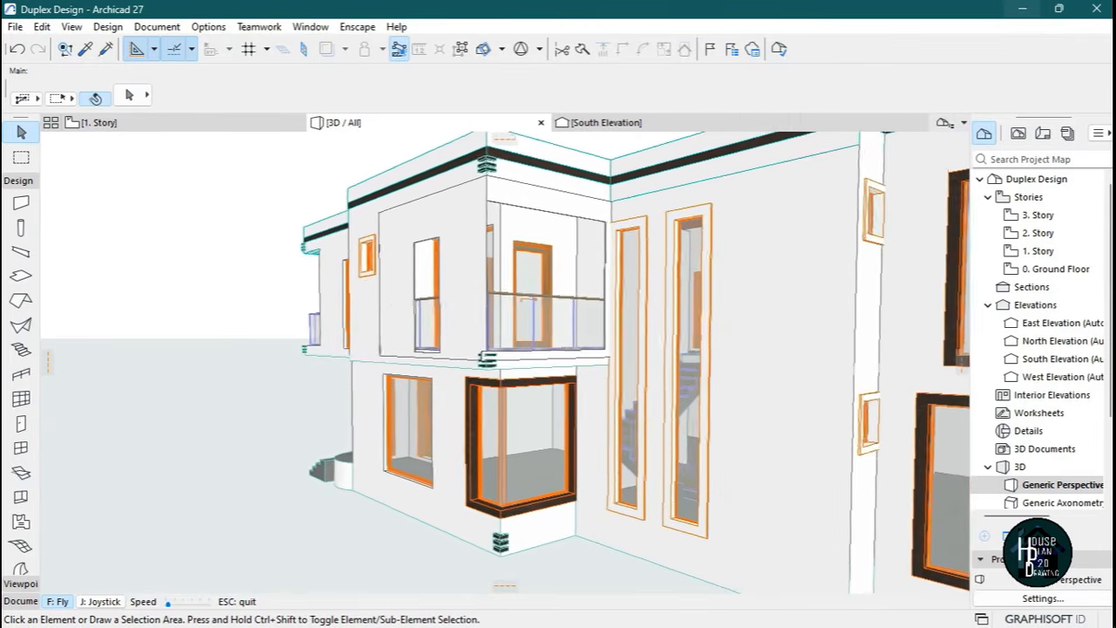
pyautogui.press('Left')
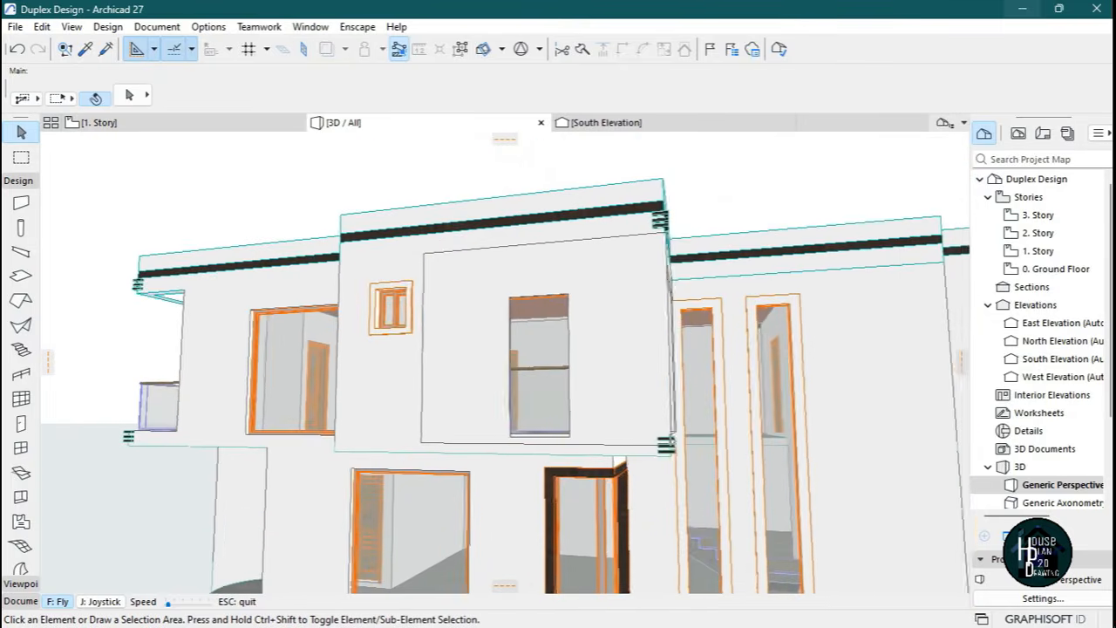
pyautogui.press('Right')
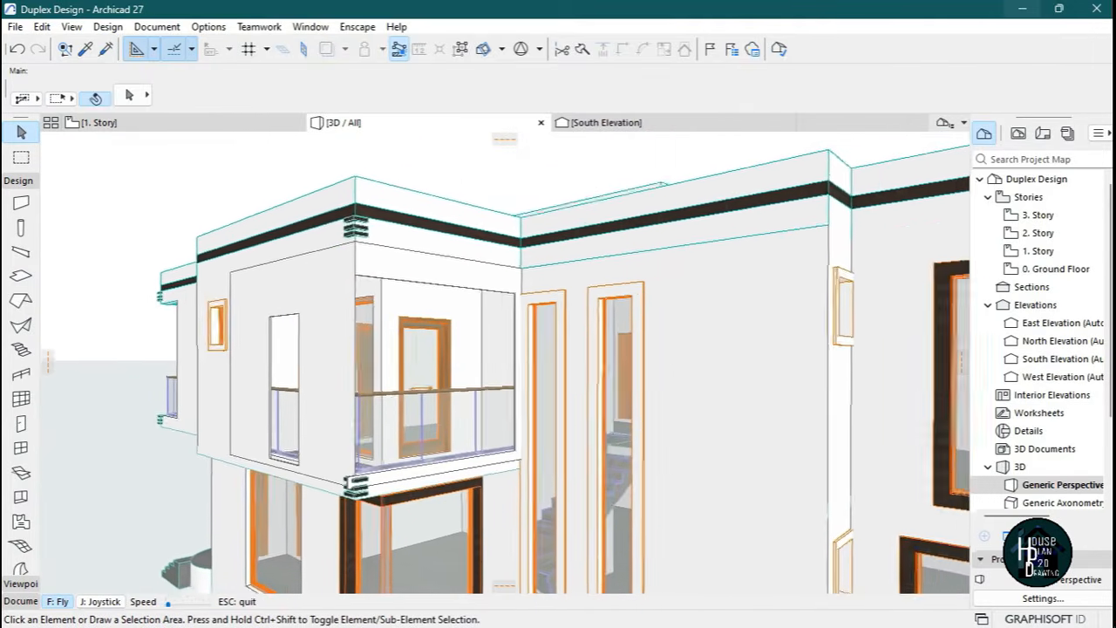
pyautogui.press('Escape')
pyautogui.click(165, 125)
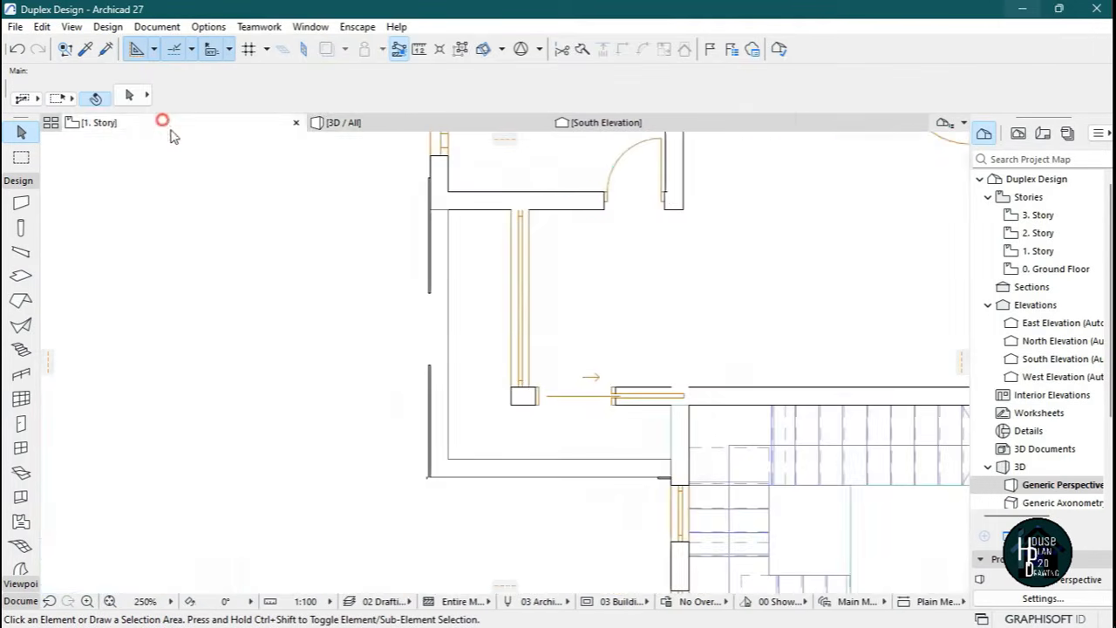
pyautogui.scroll(3, 428, 340)
pyautogui.scroll(-3, 435, 352)
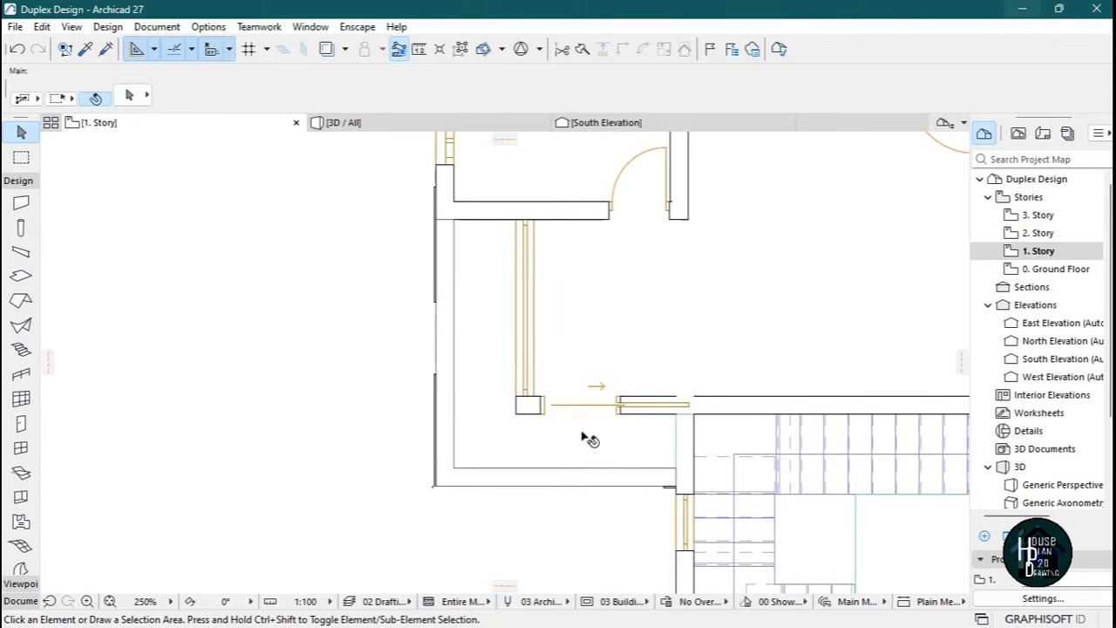
pyautogui.scroll(-5, 582, 436)
pyautogui.scroll(3, 311, 419)
pyautogui.scroll(-2, 502, 450)
pyautogui.scroll(4, 502, 450)
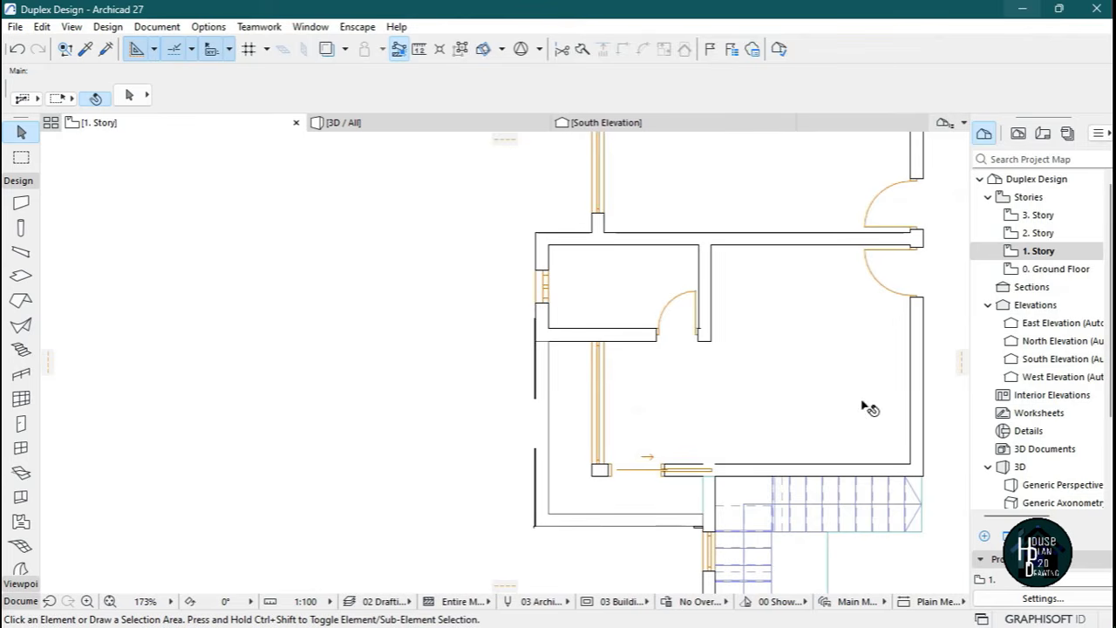
# On the West Elevation, select the facing wall's opening and raise its bottom edge to the railing base, for a sill height of 150.
pyautogui.doubleClick(1059, 377)
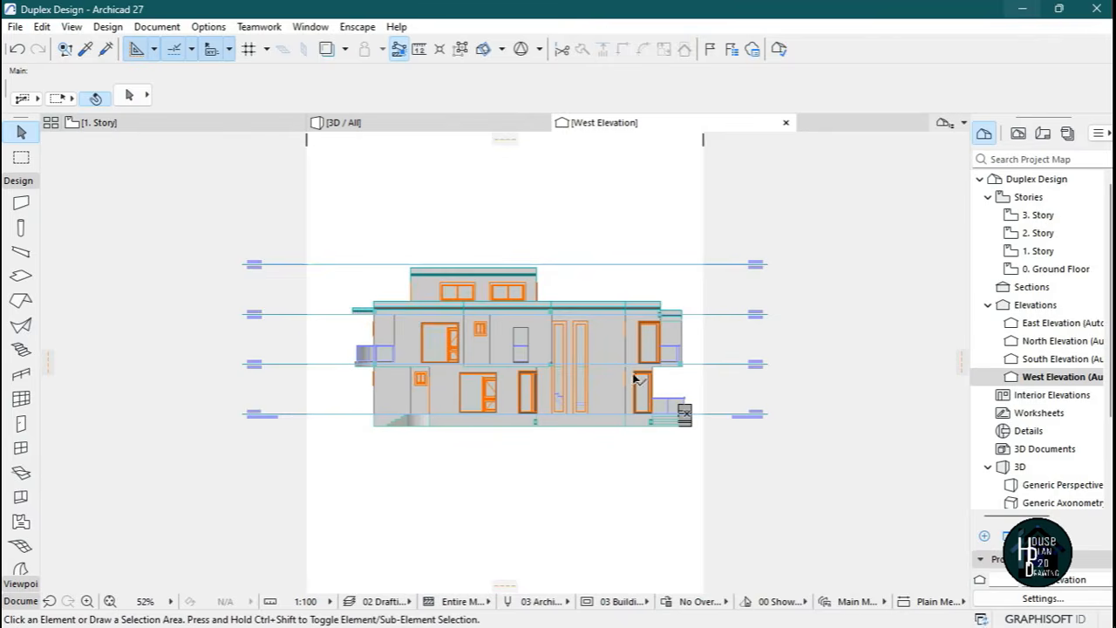
pyautogui.scroll(8, 518, 349)
pyautogui.scroll(-1, 409, 348)
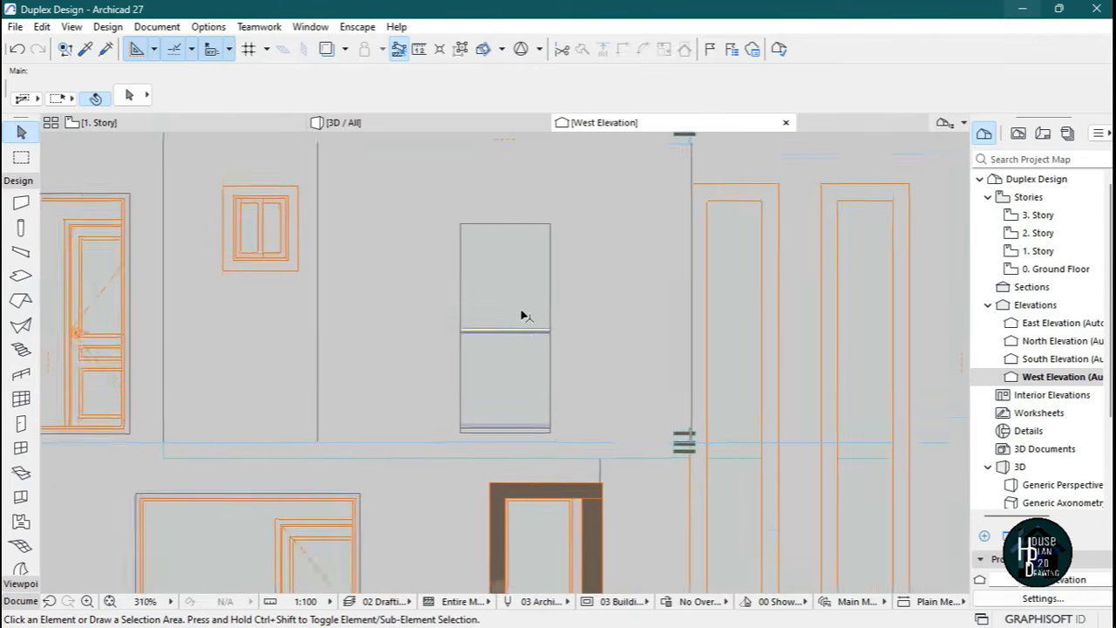
pyautogui.scroll(2, 523, 319)
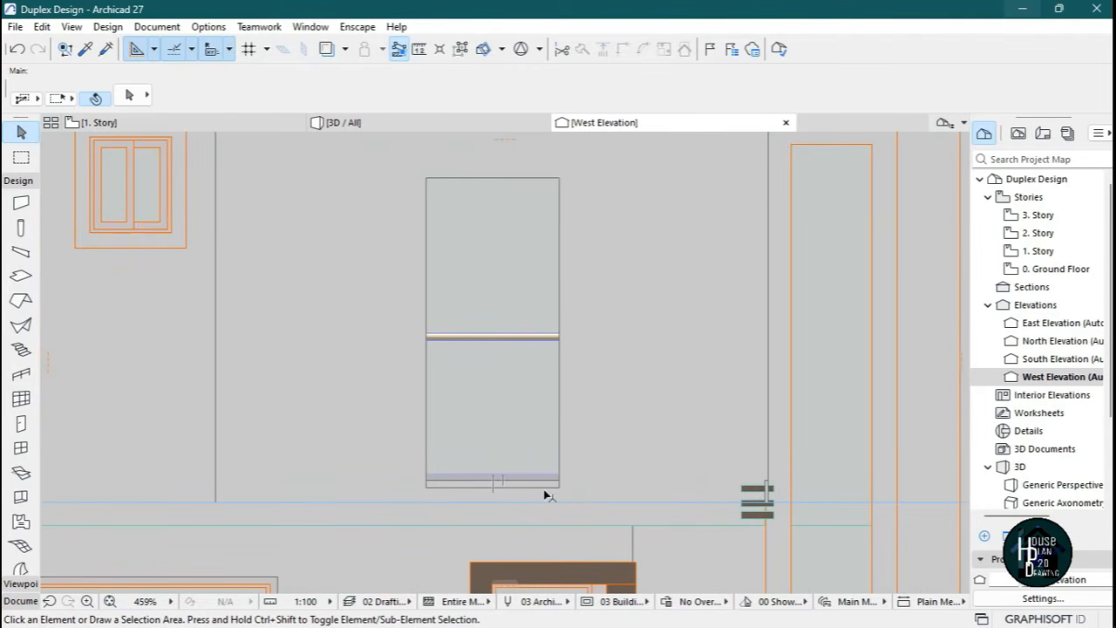
pyautogui.click(546, 495)
pyautogui.scroll(5, 553, 508)
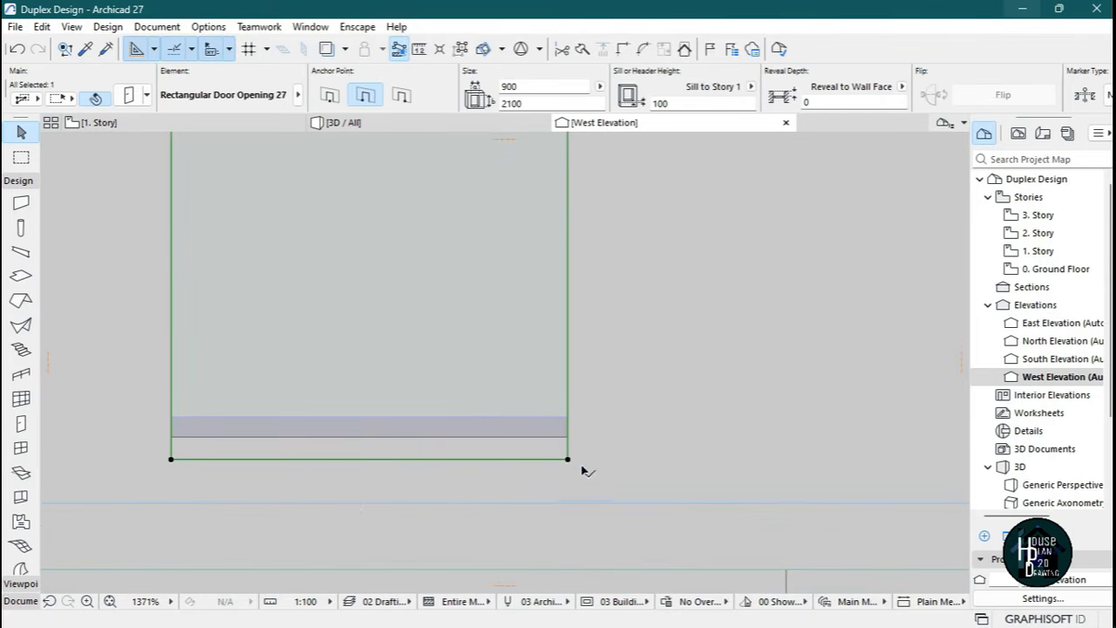
pyautogui.click(568, 460)
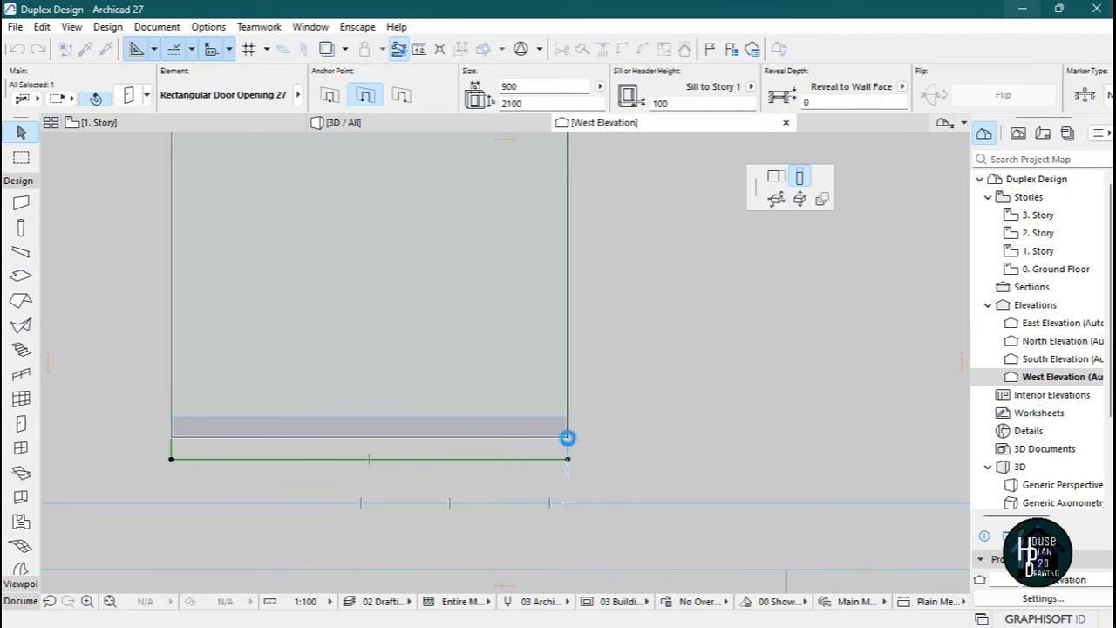
# Stretch the west opening's top edge up level with the neighbouring window trim, for a height of 2445.
pyautogui.scroll(-5, 545, 479)
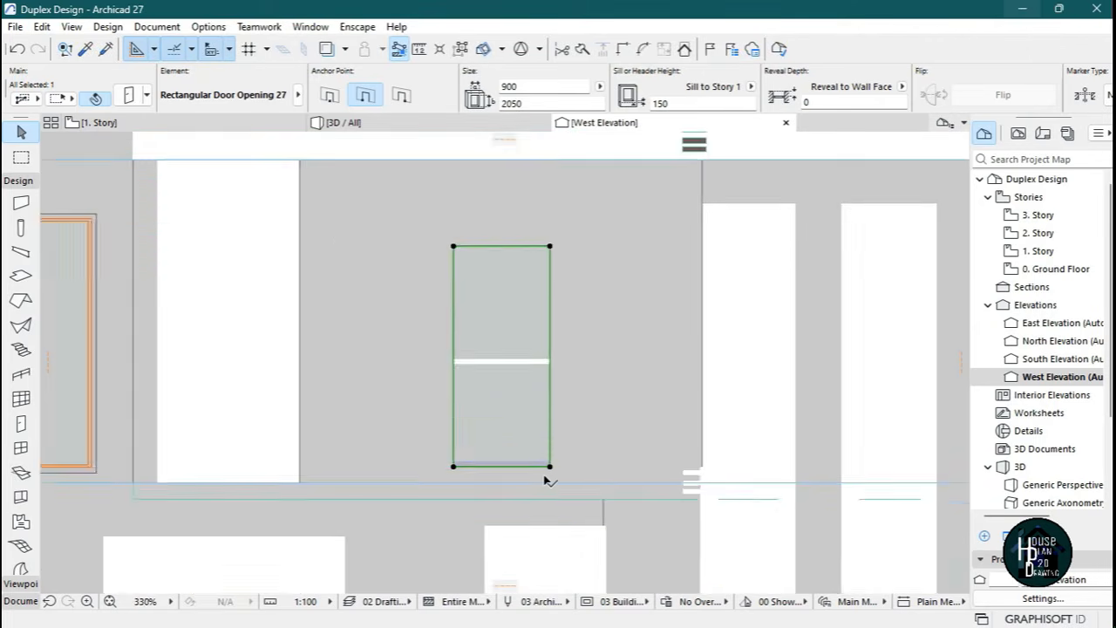
pyautogui.scroll(3, 303, 334)
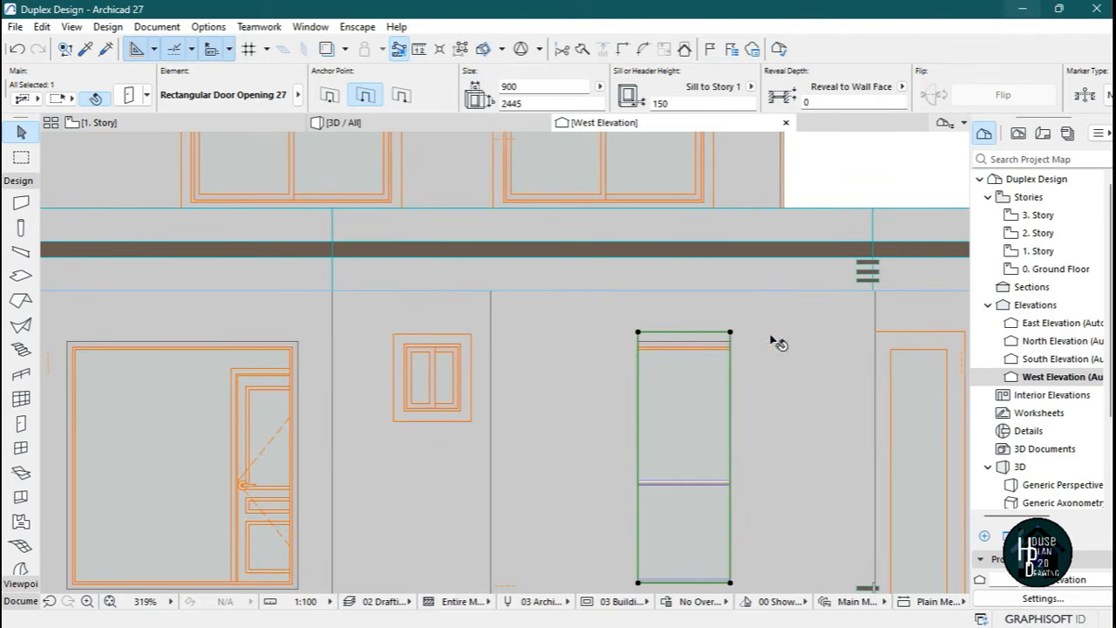
pyautogui.scroll(-2, 672, 350)
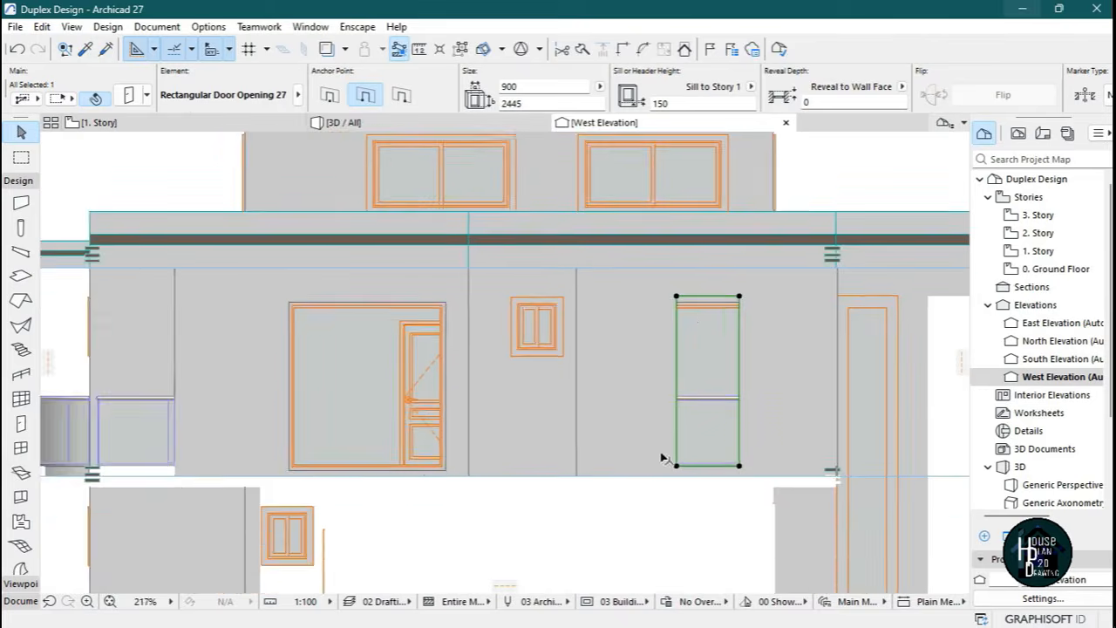
# On the West Elevation, stretch the facing wall opening's north edge horizontally to the end of the balcony railing, for a width of 1930.
pyautogui.scroll(5, 693, 490)
pyautogui.click(692, 489)
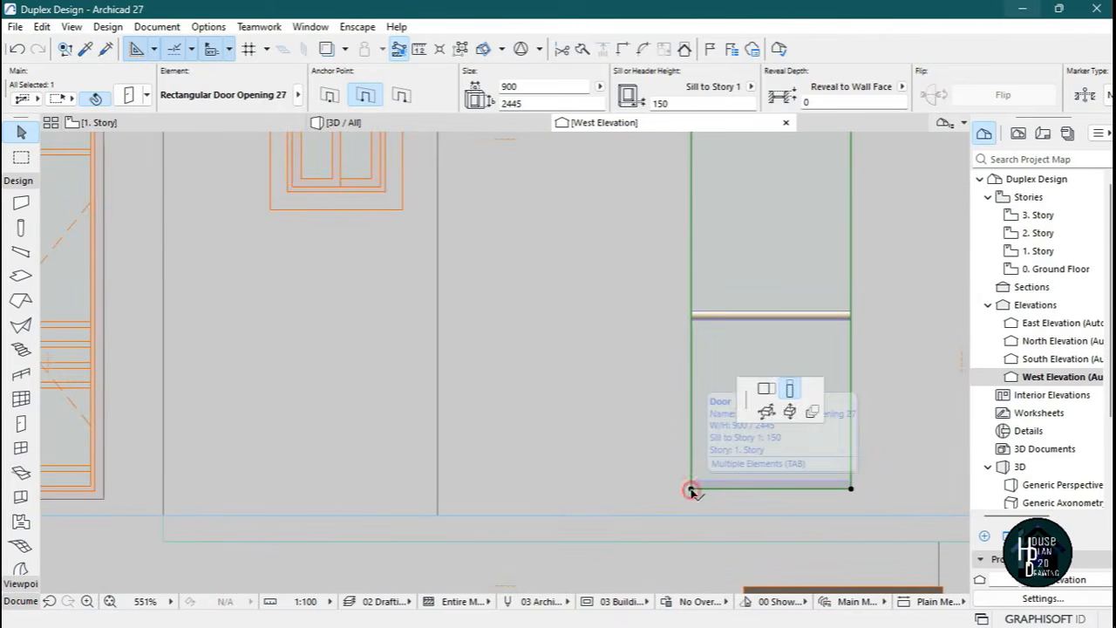
pyautogui.click(791, 391)
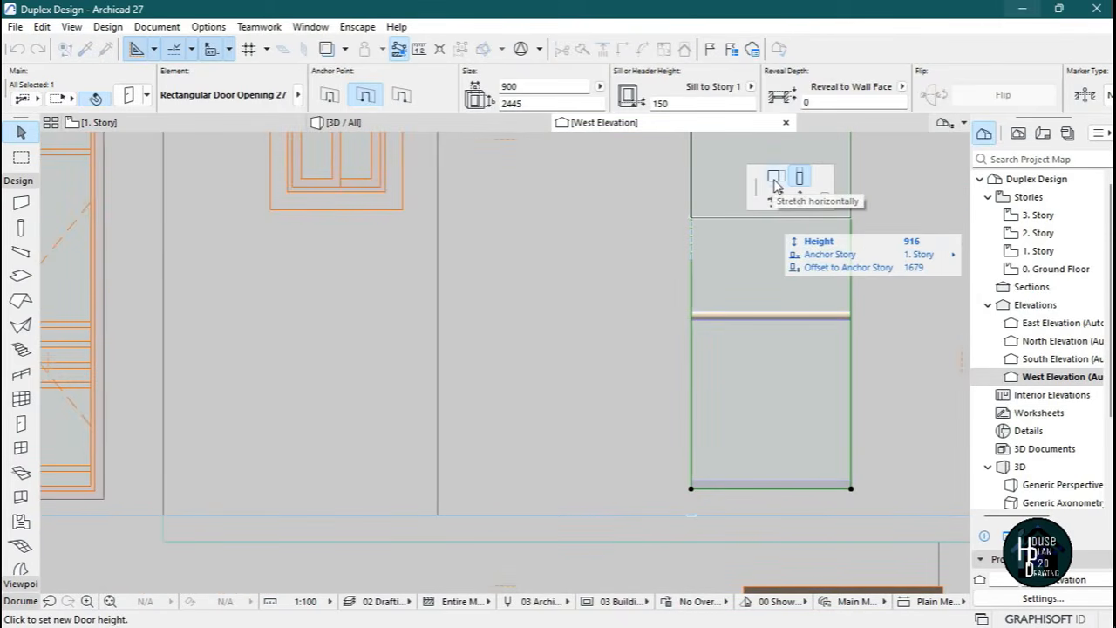
pyautogui.click(774, 179)
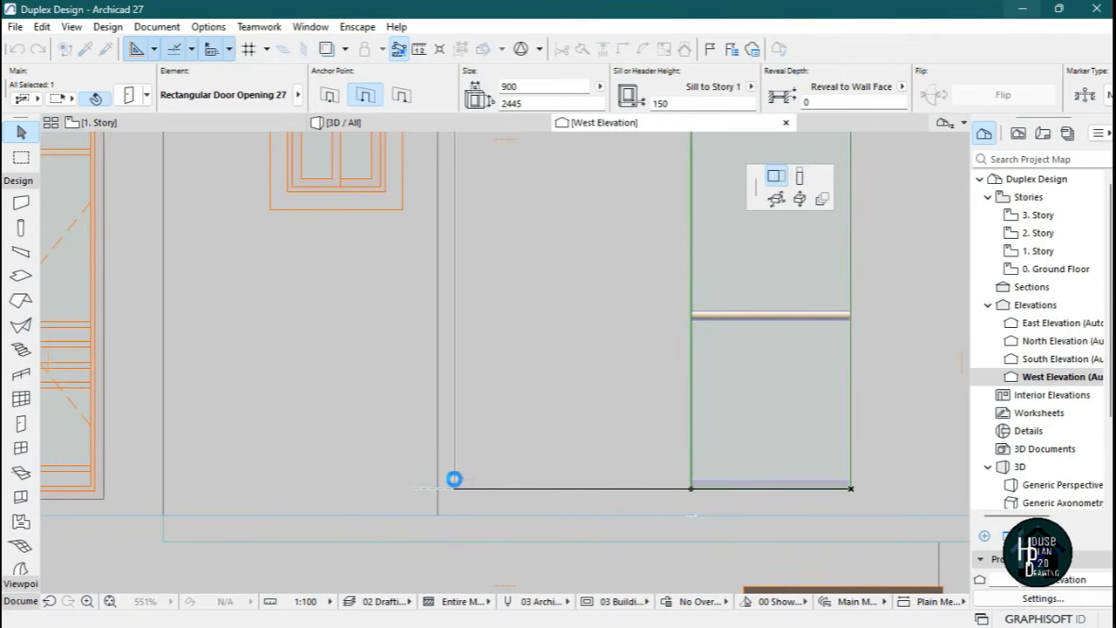
pyautogui.click(454, 489)
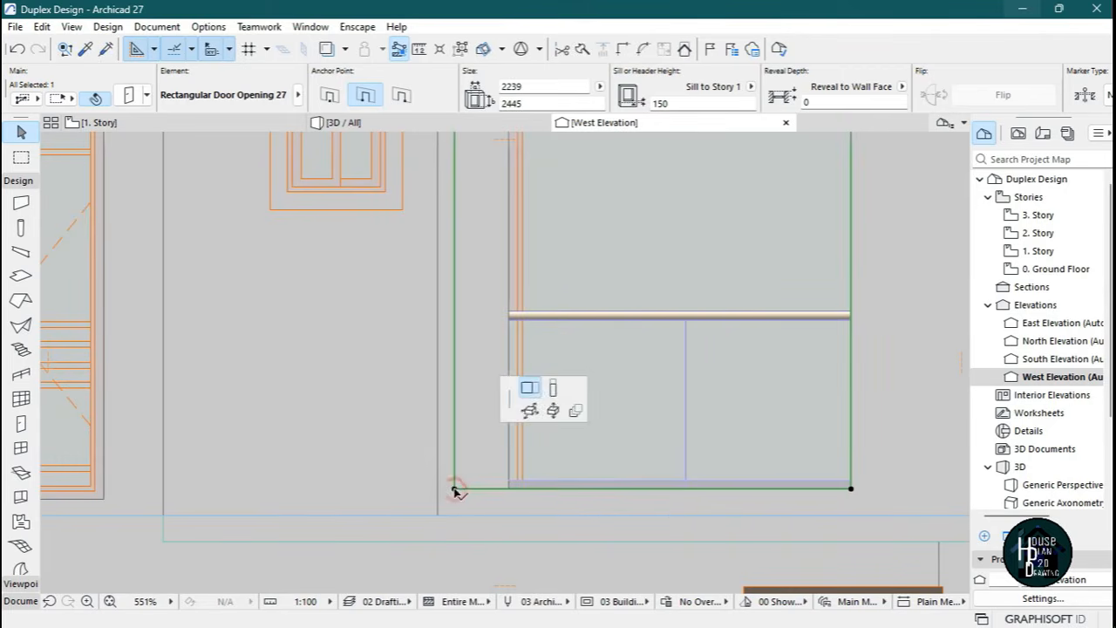
pyautogui.click(512, 486)
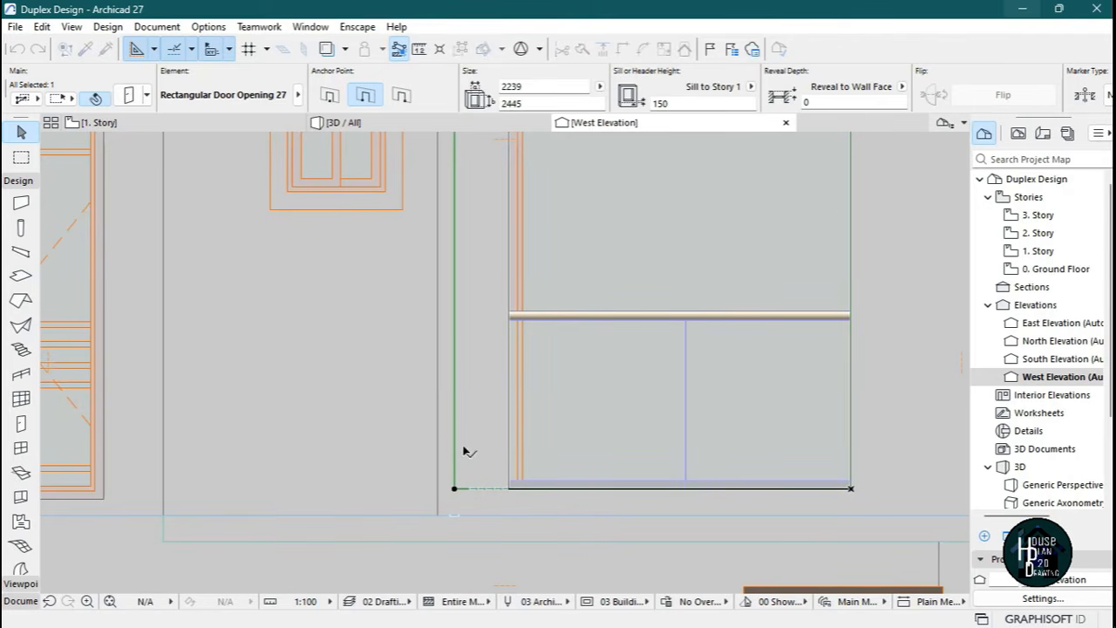
pyautogui.scroll(-5, 465, 453)
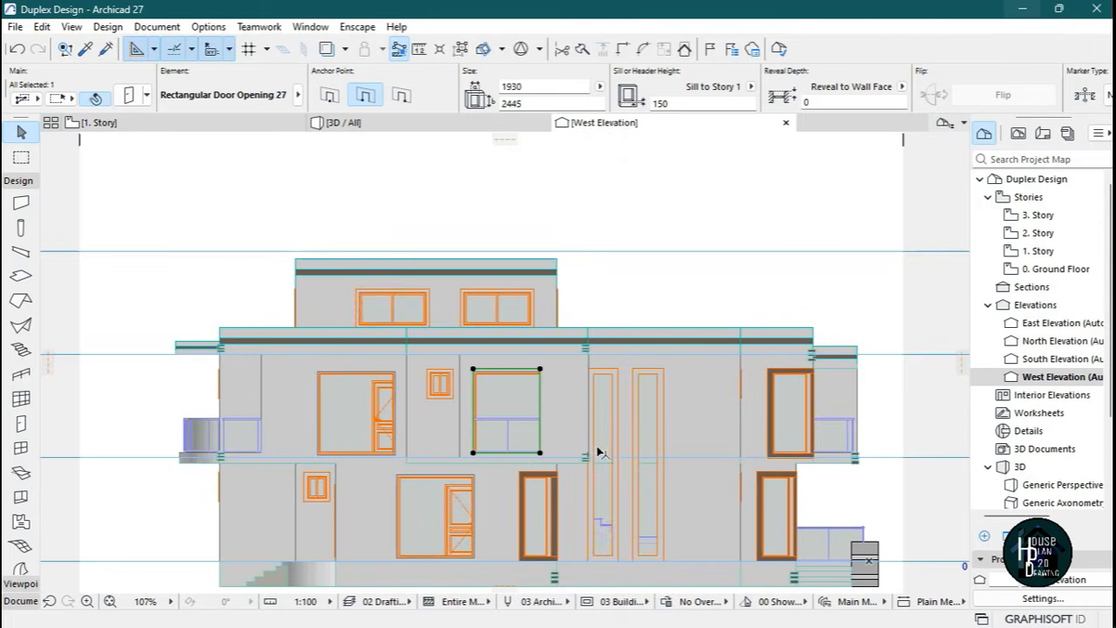
# Stretch the west opening's south edge horizontally past the facing wall's outer corner and deselect the opening.
pyautogui.scroll(7, 521, 464)
pyautogui.click(410, 475)
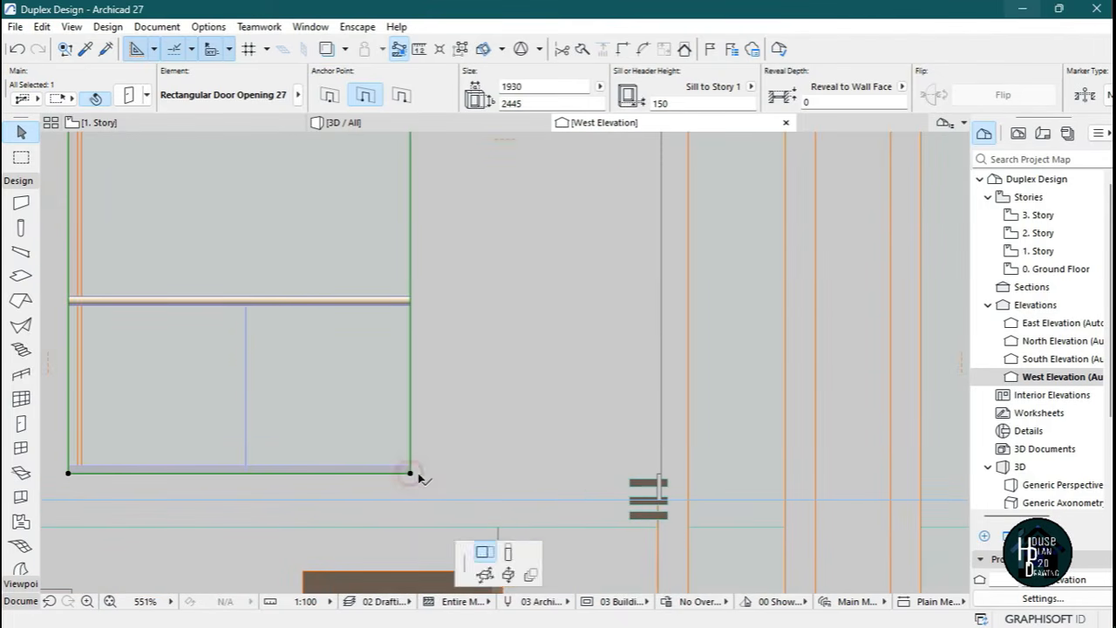
pyautogui.click(682, 477)
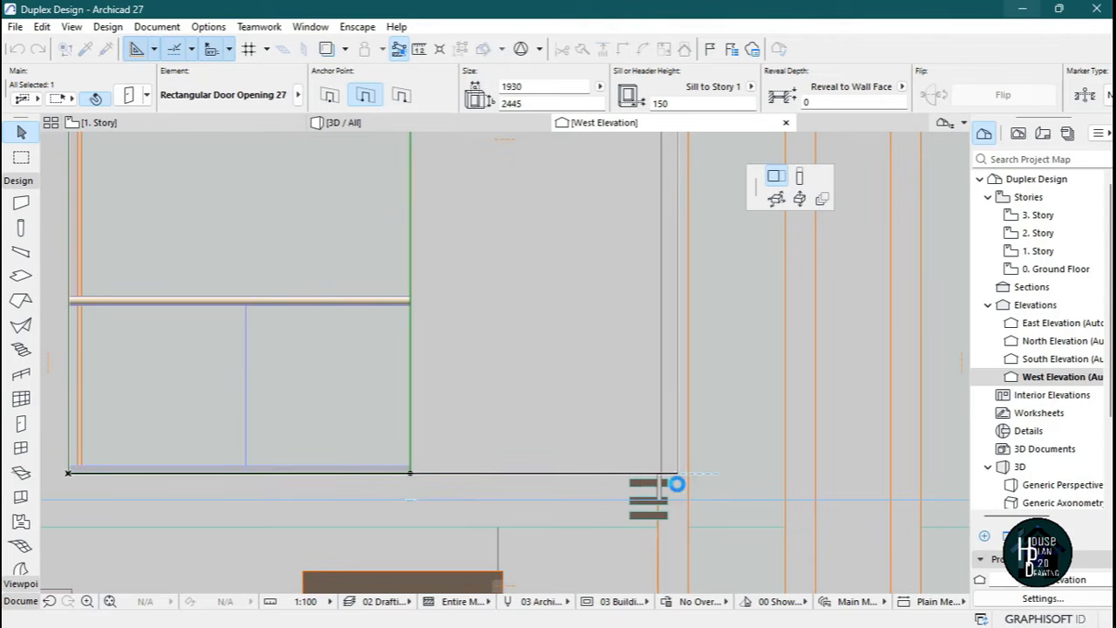
pyautogui.press('Escape')
pyautogui.scroll(-7, 530, 438)
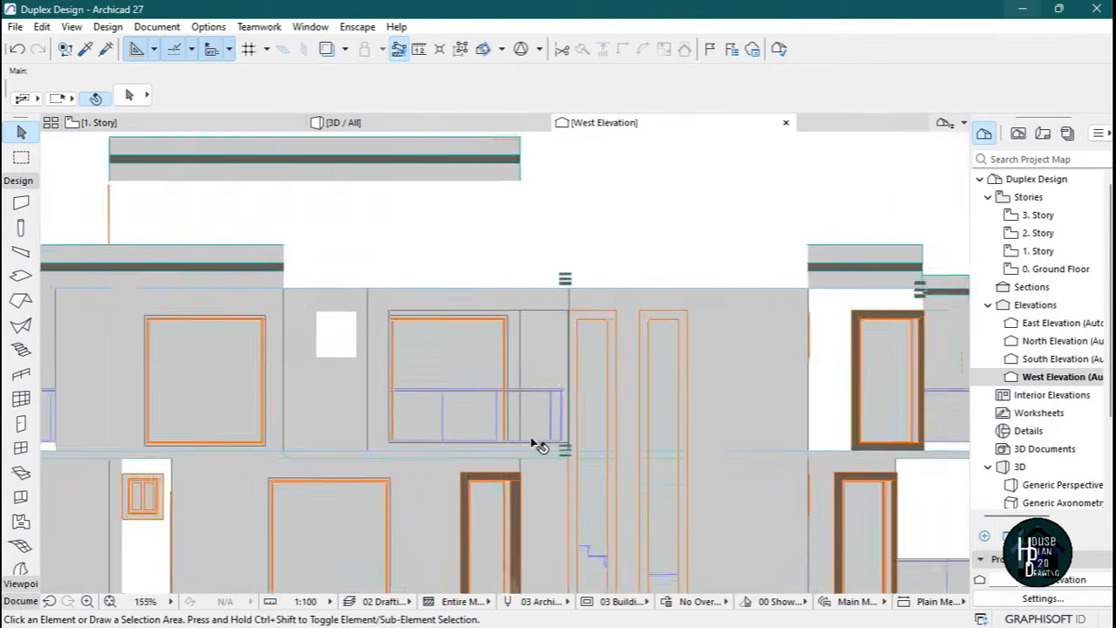
pyautogui.scroll(4, 512, 403)
# Examine the widened balcony openings in 3D, looking closely at the joint between the two facing walls at the lower corner.
pyautogui.click(423, 130)
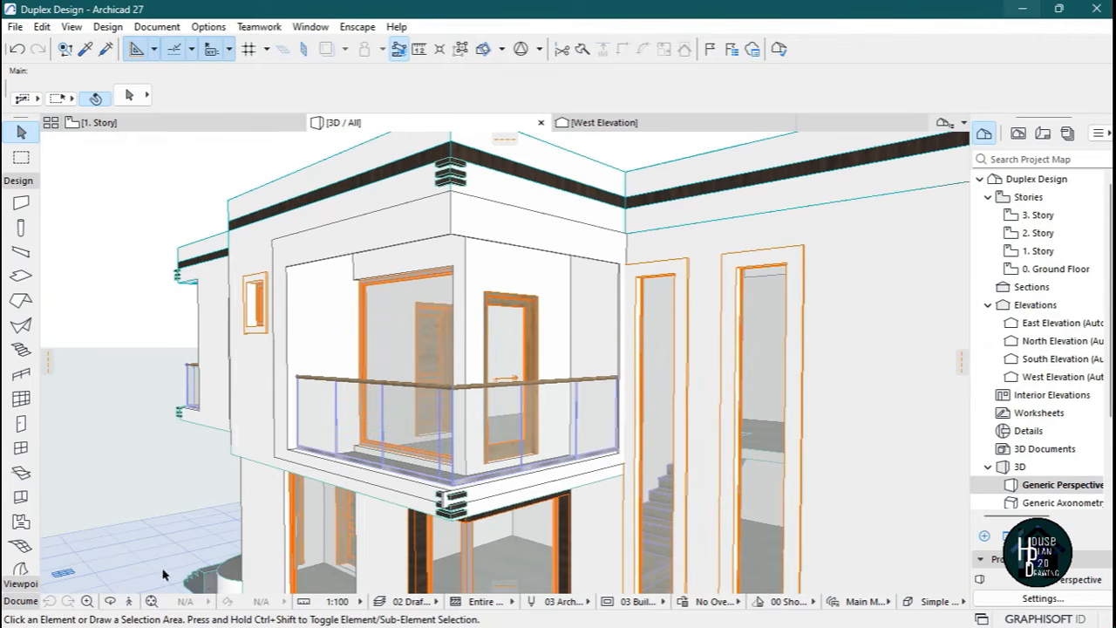
pyautogui.click(129, 601)
pyautogui.press('Up')
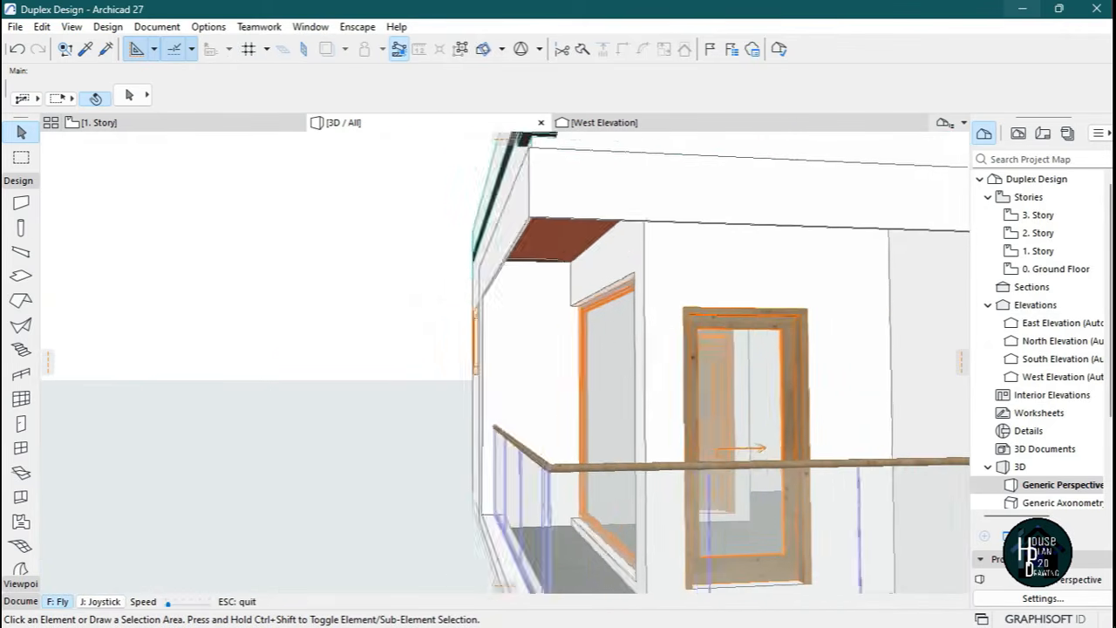
pyautogui.press('Down')
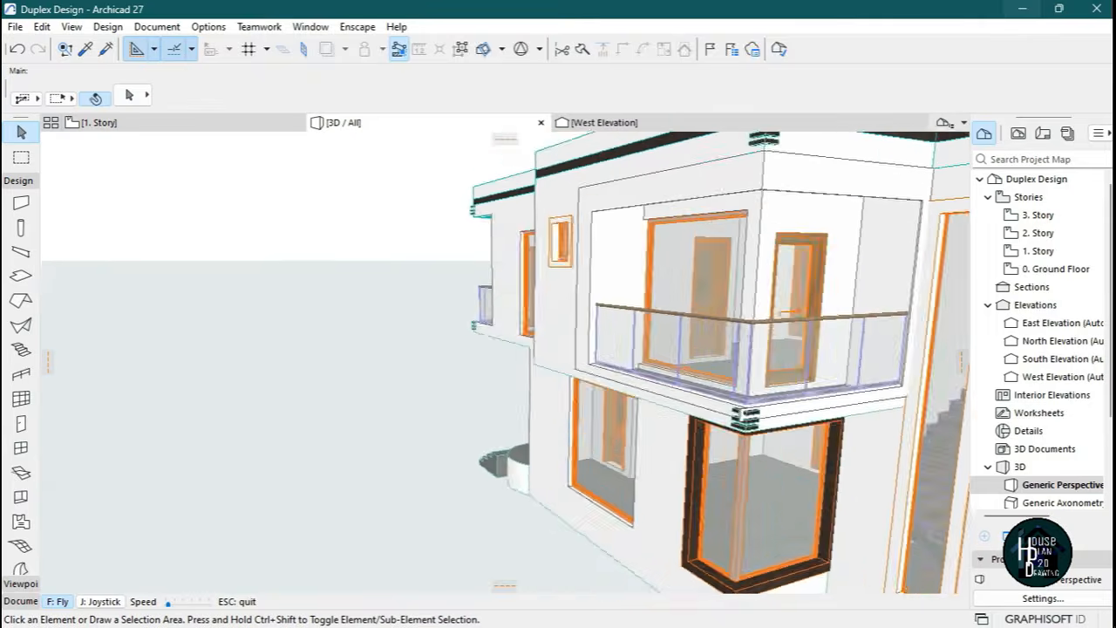
pyautogui.press('Escape')
pyautogui.click(129, 601)
pyautogui.press('Up')
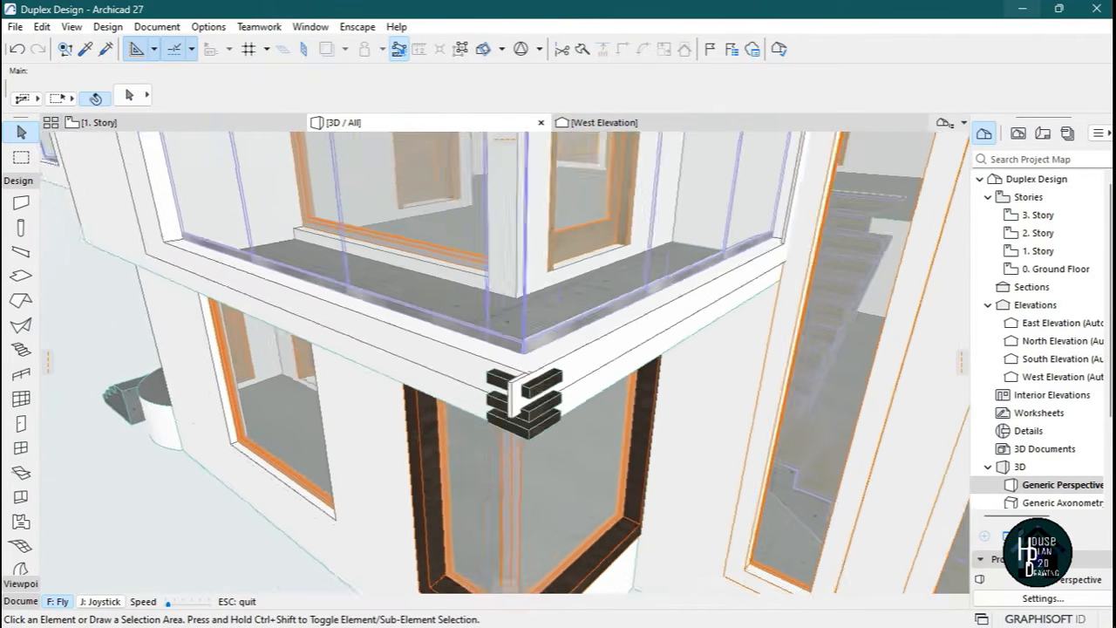
pyautogui.press('Up')
pyautogui.press('Left')
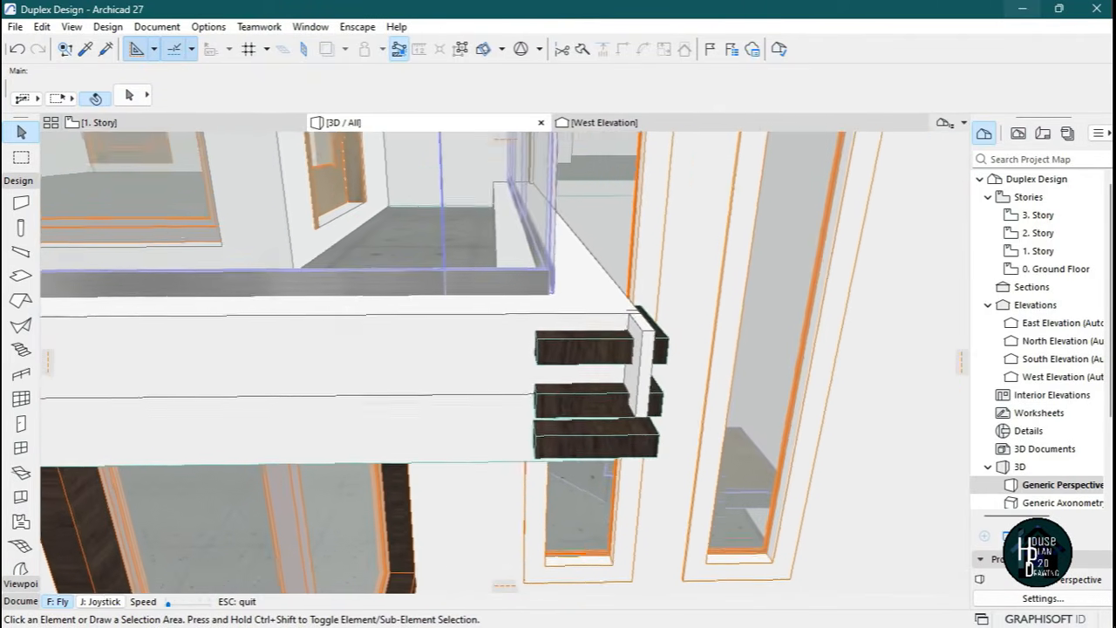
pyautogui.press('Right')
pyautogui.press('pageup')
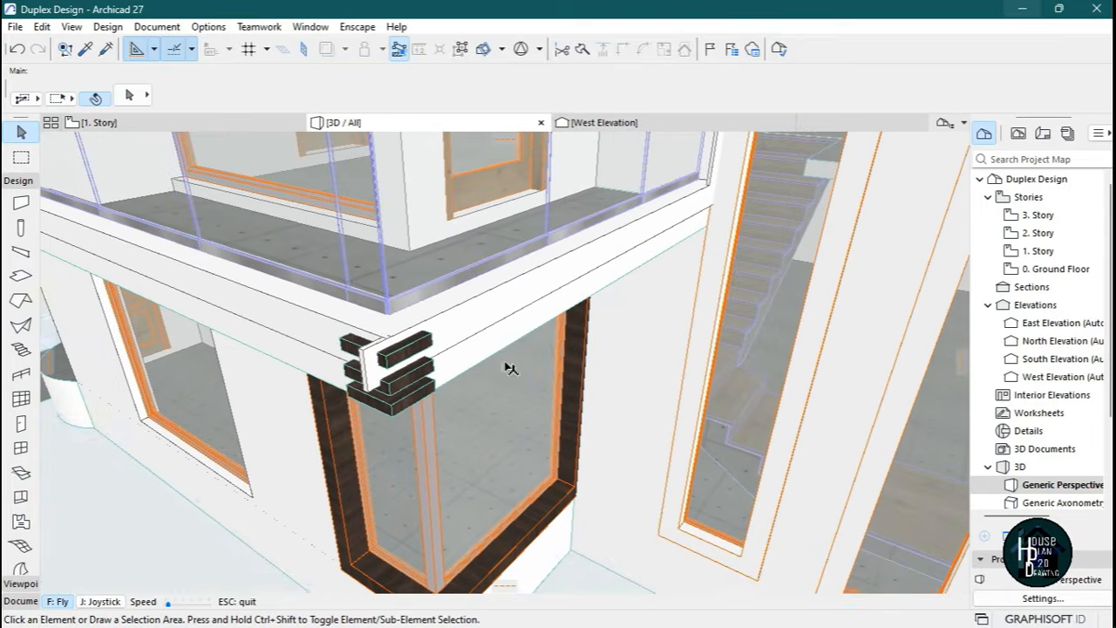
pyautogui.press('Escape')
# On the 1. Story plan, select the balcony's grouped facing walls and suspend grouping so each can be edited separately.
pyautogui.click(202, 123)
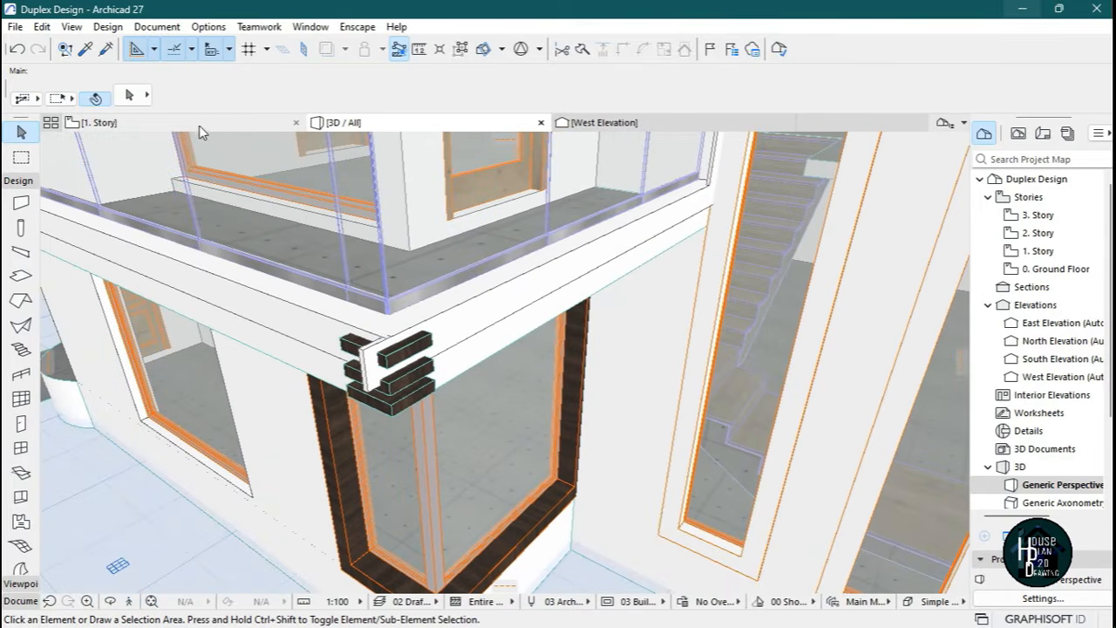
pyautogui.scroll(6, 561, 567)
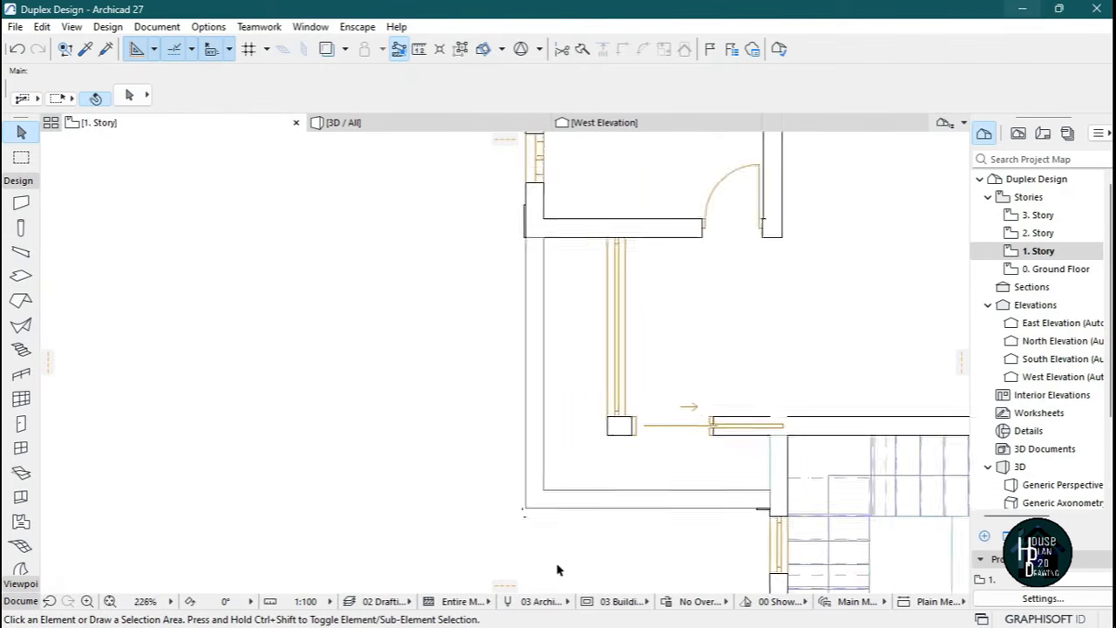
pyautogui.scroll(-3, 441, 427)
pyautogui.scroll(12, 672, 443)
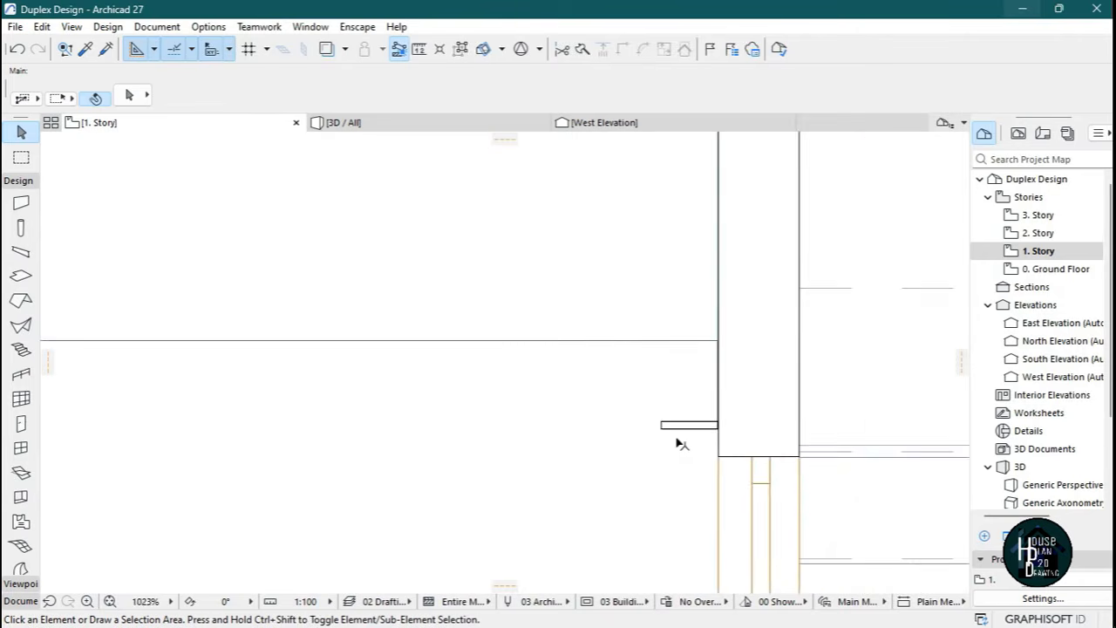
pyautogui.click(713, 389)
pyautogui.scroll(-12, 709, 463)
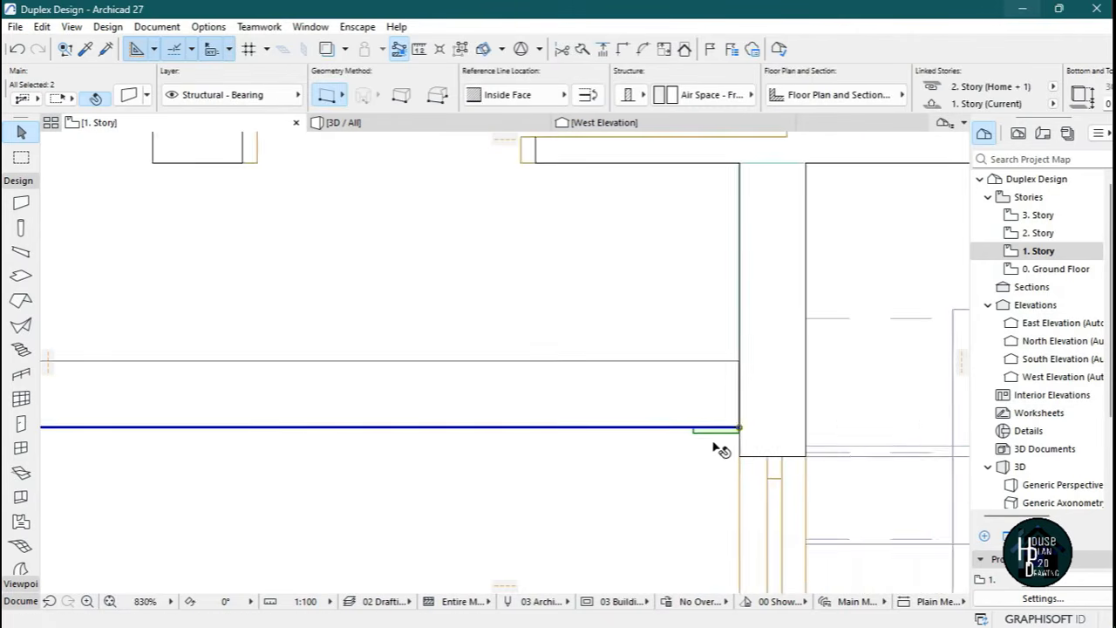
pyautogui.scroll(7, 419, 454)
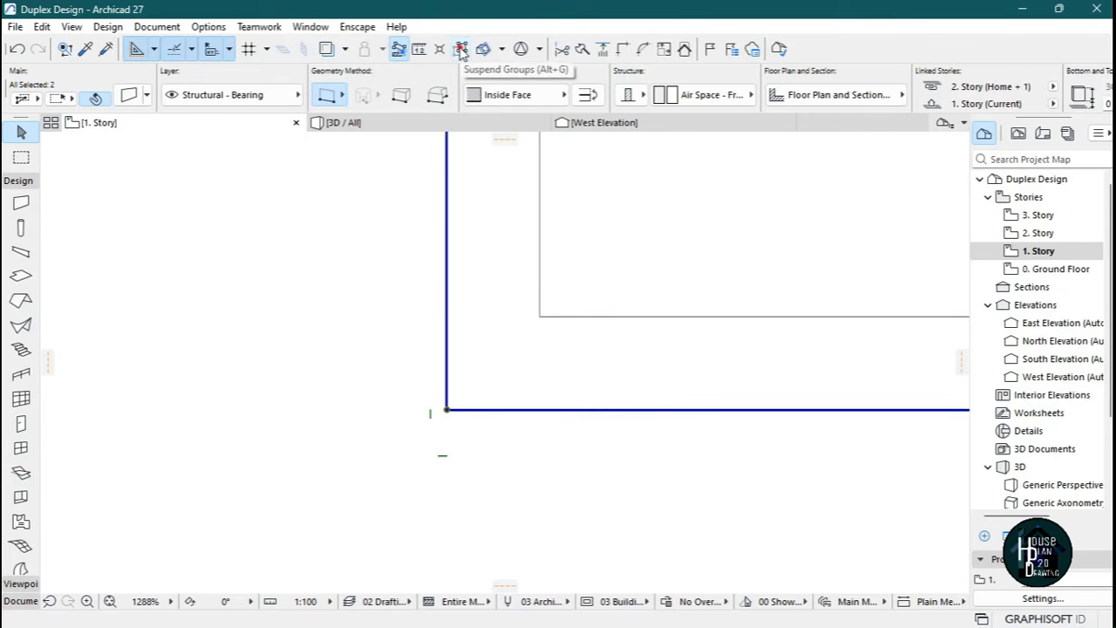
pyautogui.scroll(-7, 448, 258)
pyautogui.scroll(6, 760, 305)
# Select the south facing wall, move its west end onto the edge of the west facing wall, and check the corner in 3D.
pyautogui.scroll(5, 673, 300)
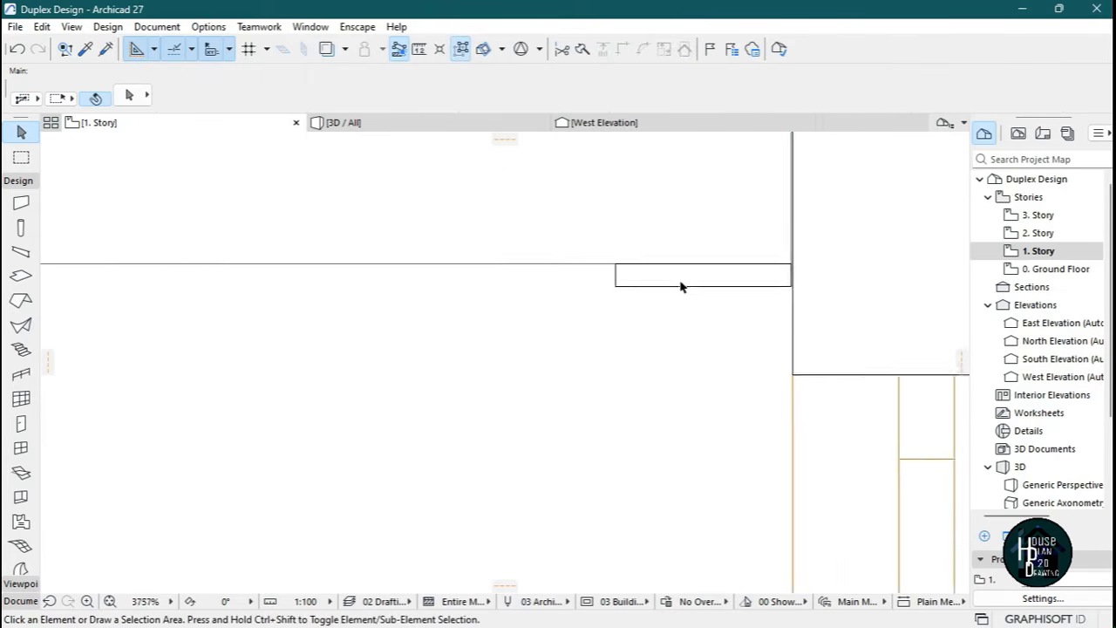
pyautogui.scroll(-10, 688, 374)
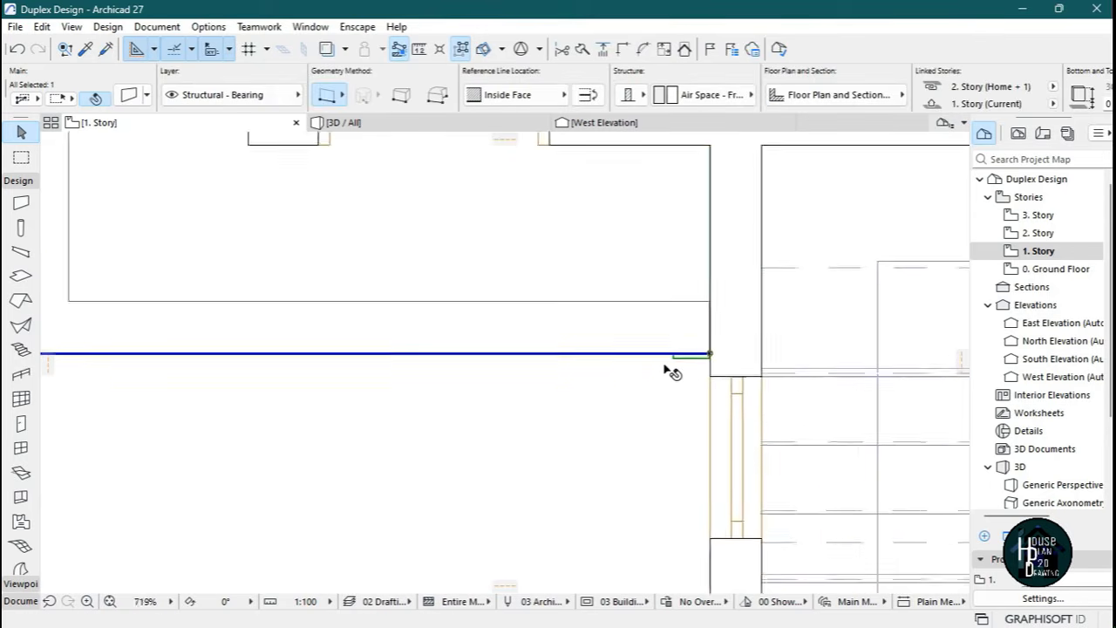
pyautogui.scroll(9, 467, 366)
pyautogui.scroll(15, 468, 360)
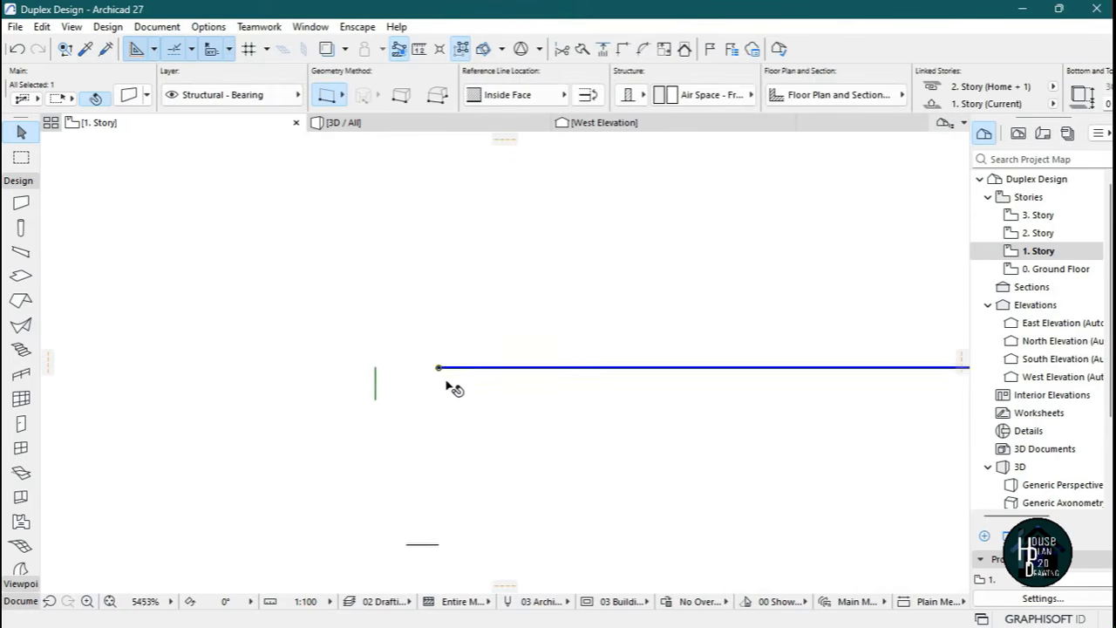
pyautogui.click(413, 372)
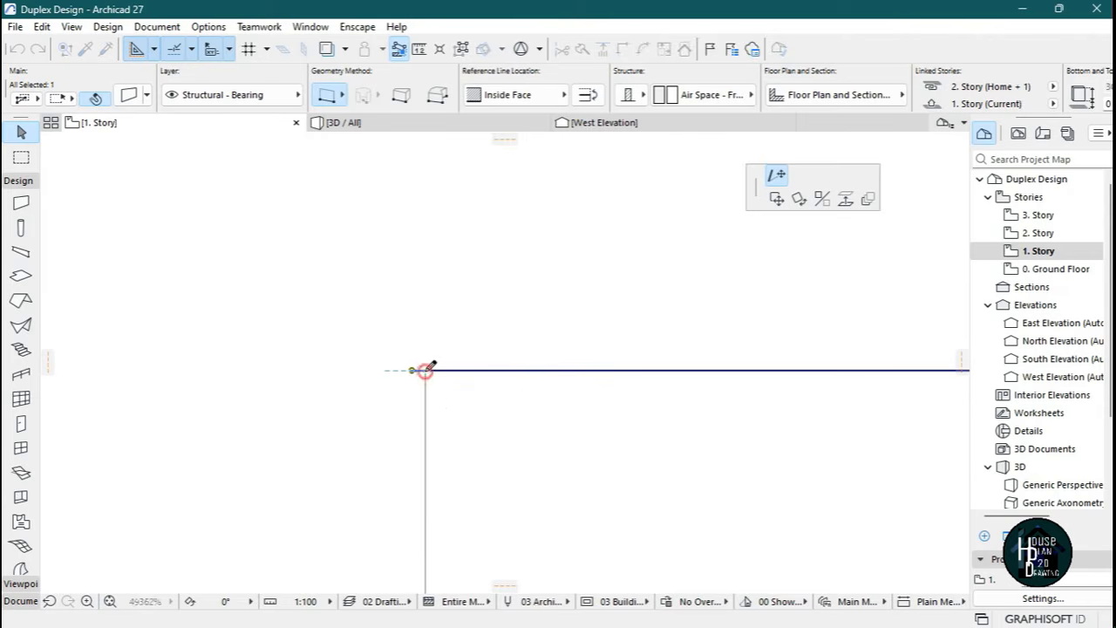
pyautogui.click(424, 370)
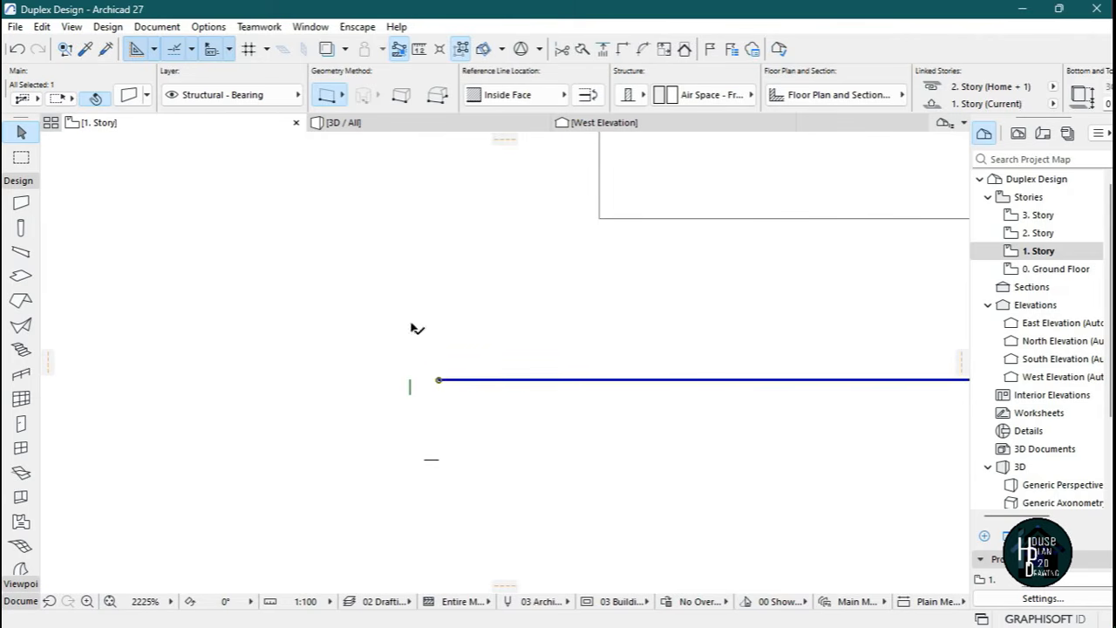
pyautogui.click(381, 127)
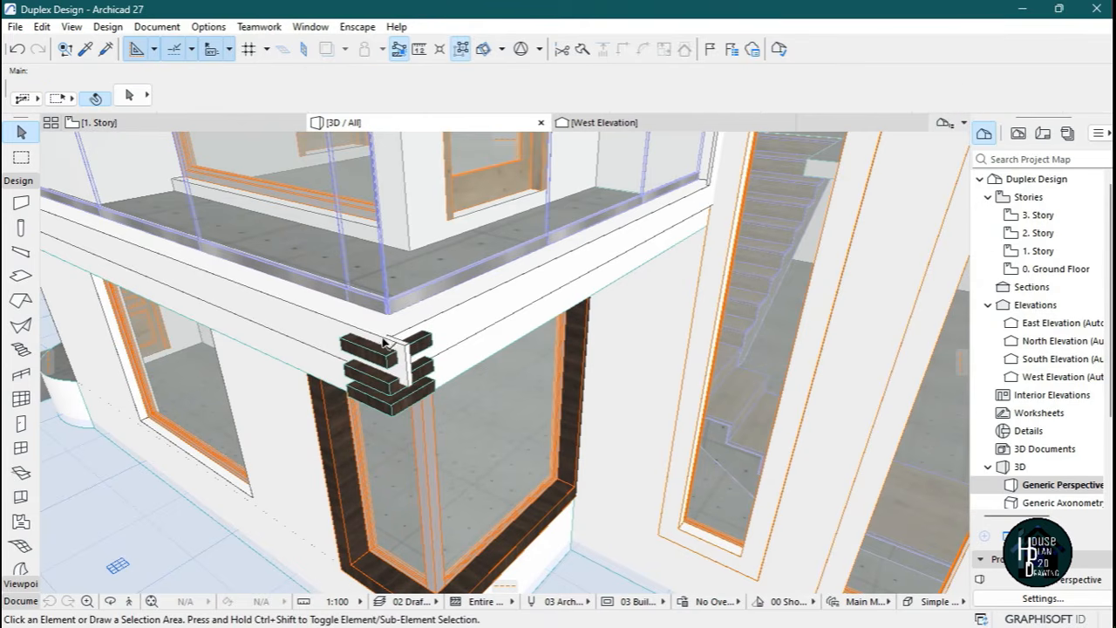
# On the 1. Story plan, select the west facing wall and shorten its south end at the corner to a length of about 3725.
pyautogui.click(221, 122)
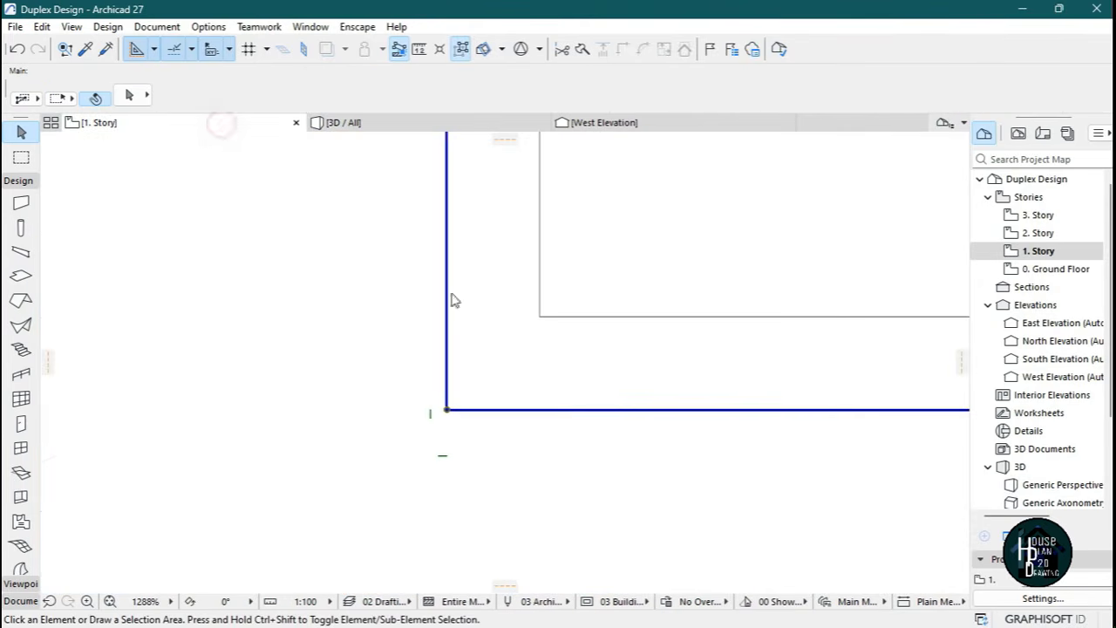
pyautogui.click(523, 373)
pyautogui.scroll(-3, 515, 397)
pyautogui.scroll(-5, 508, 436)
pyautogui.scroll(5, 502, 434)
pyautogui.scroll(5, 499, 428)
pyautogui.scroll(-5, 516, 336)
pyautogui.scroll(-3, 519, 296)
pyautogui.scroll(8, 528, 358)
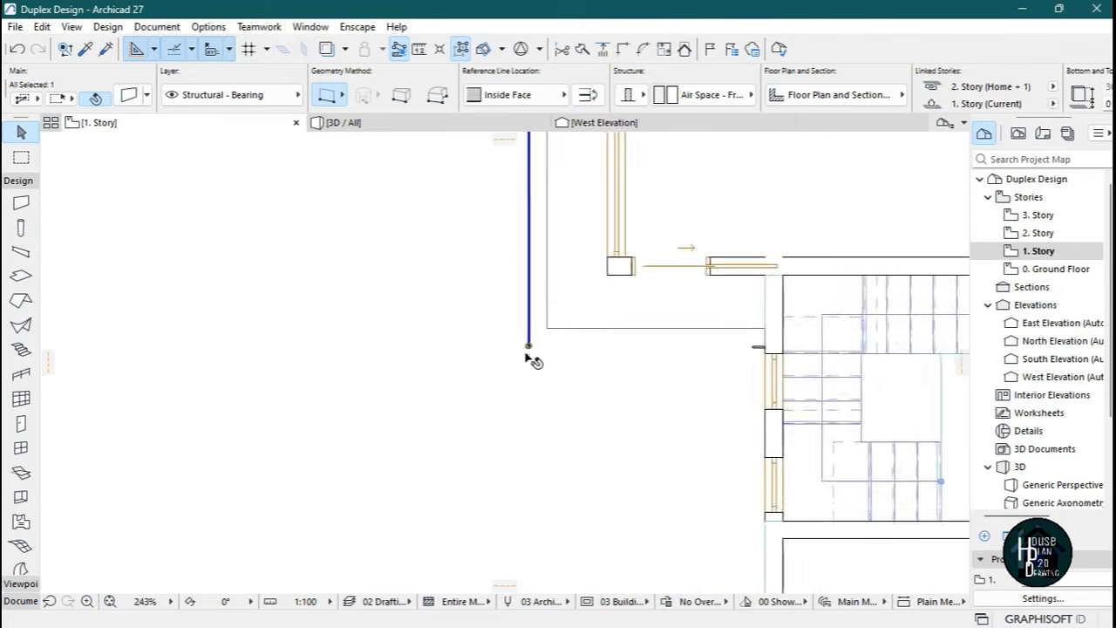
pyautogui.scroll(1, 541, 378)
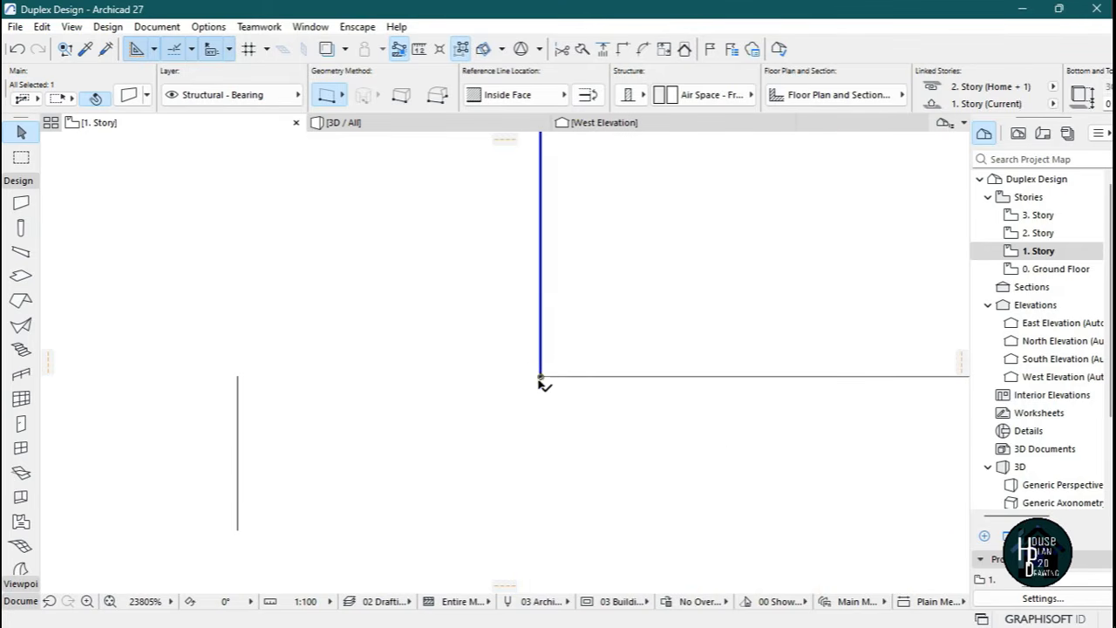
pyautogui.click(540, 378)
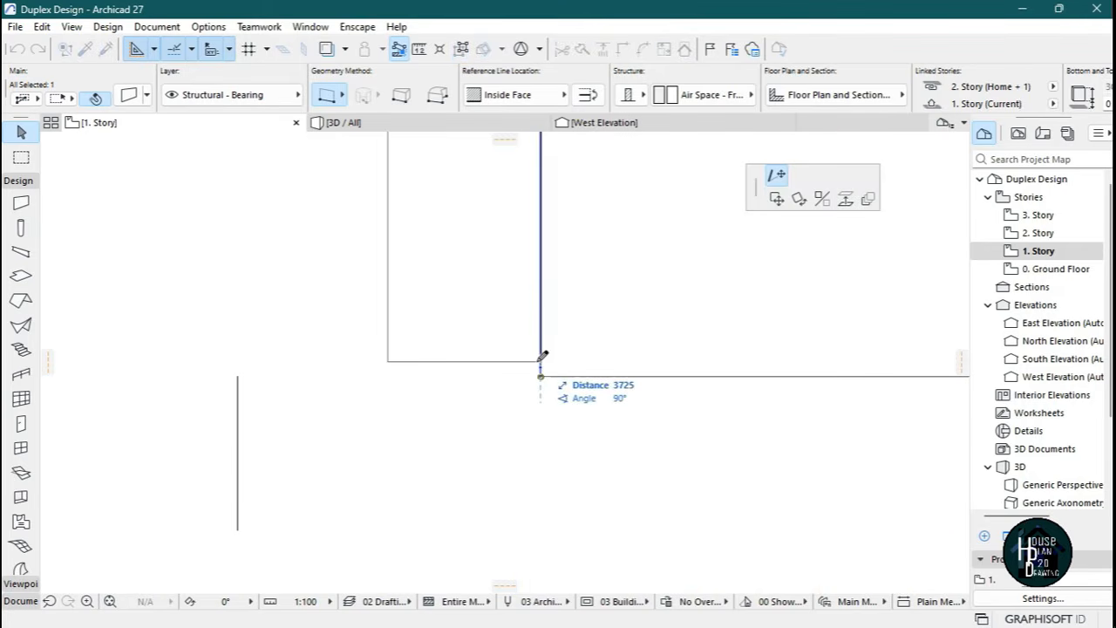
pyautogui.click(540, 360)
# In 3D, show the whole corner balcony and select both of its facing walls.
pyautogui.scroll(-5, 532, 405)
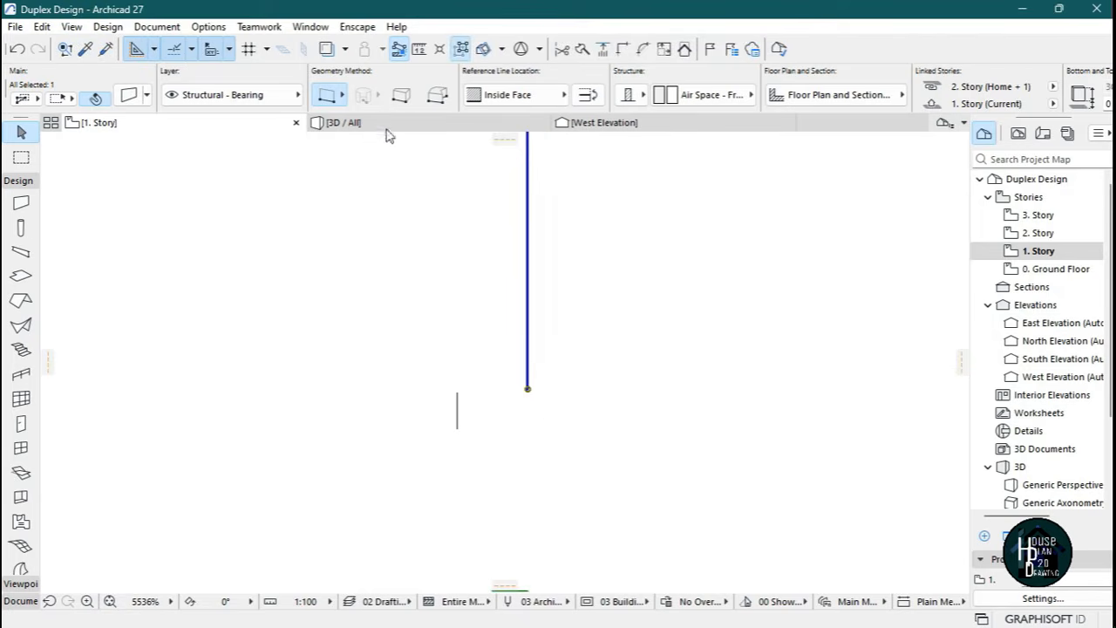
pyautogui.click(384, 122)
pyautogui.press('Escape')
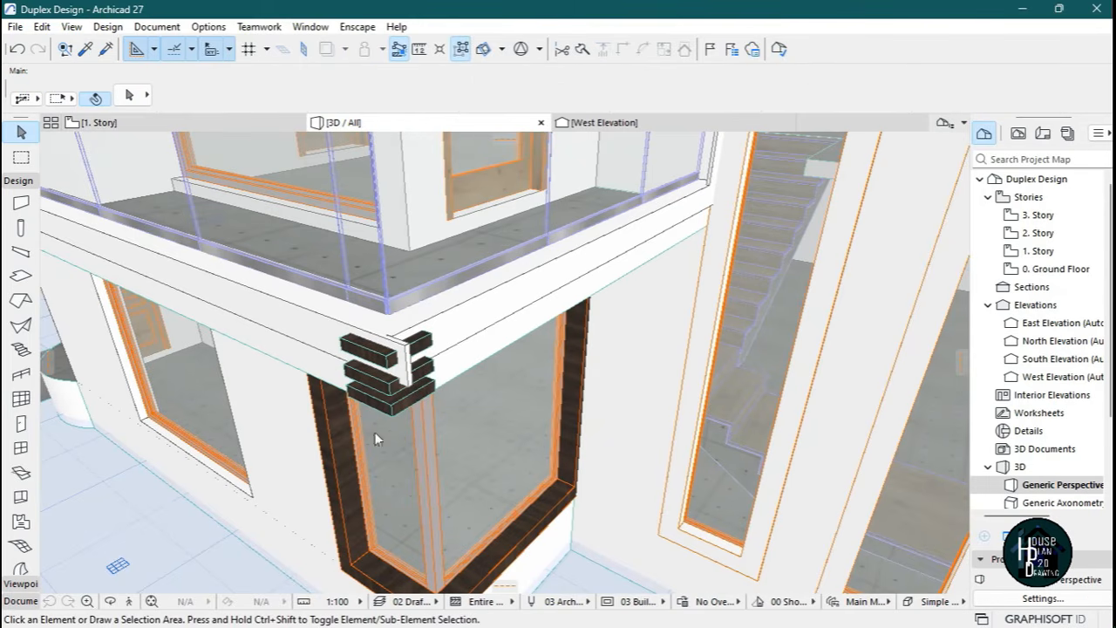
pyautogui.click(152, 599)
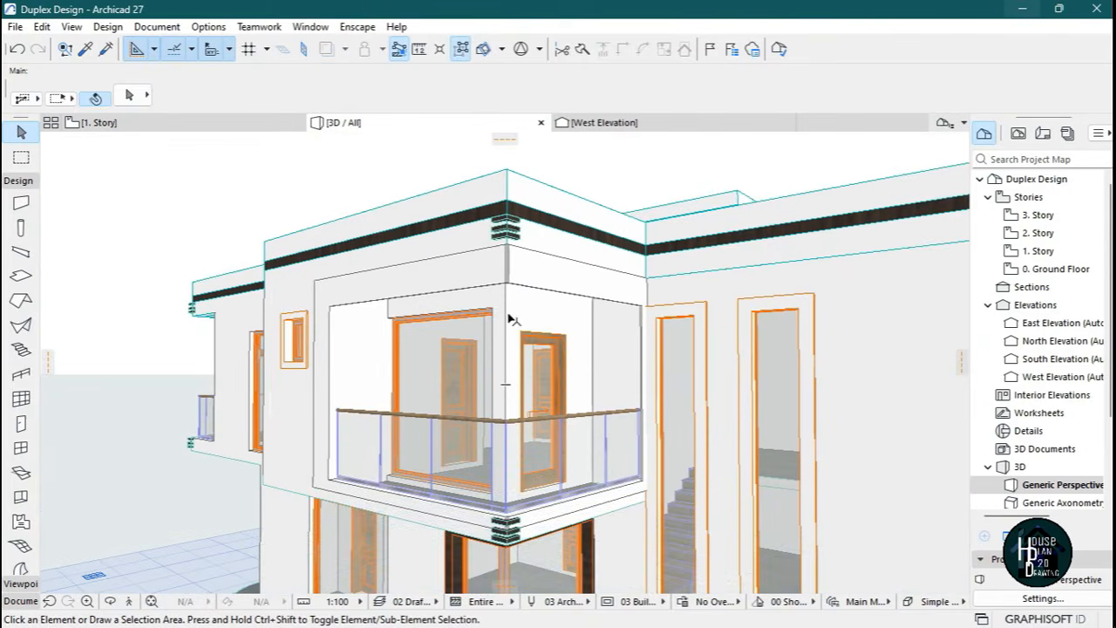
pyautogui.click(508, 281)
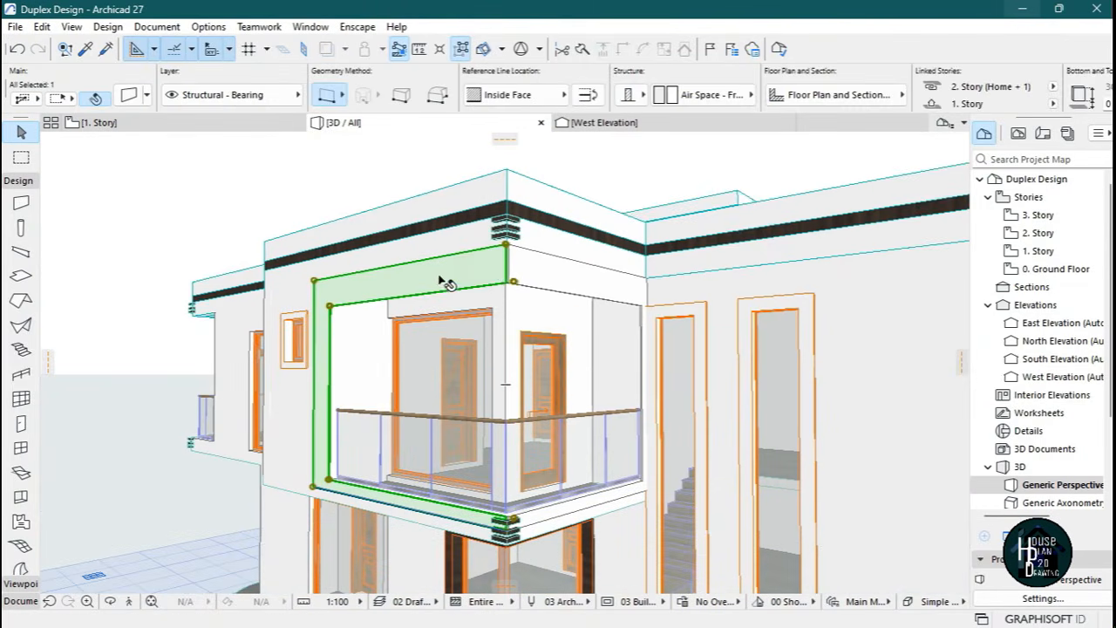
pyautogui.keyDown('shift'); pyautogui.click(560, 277); pyautogui.keyUp('shift')
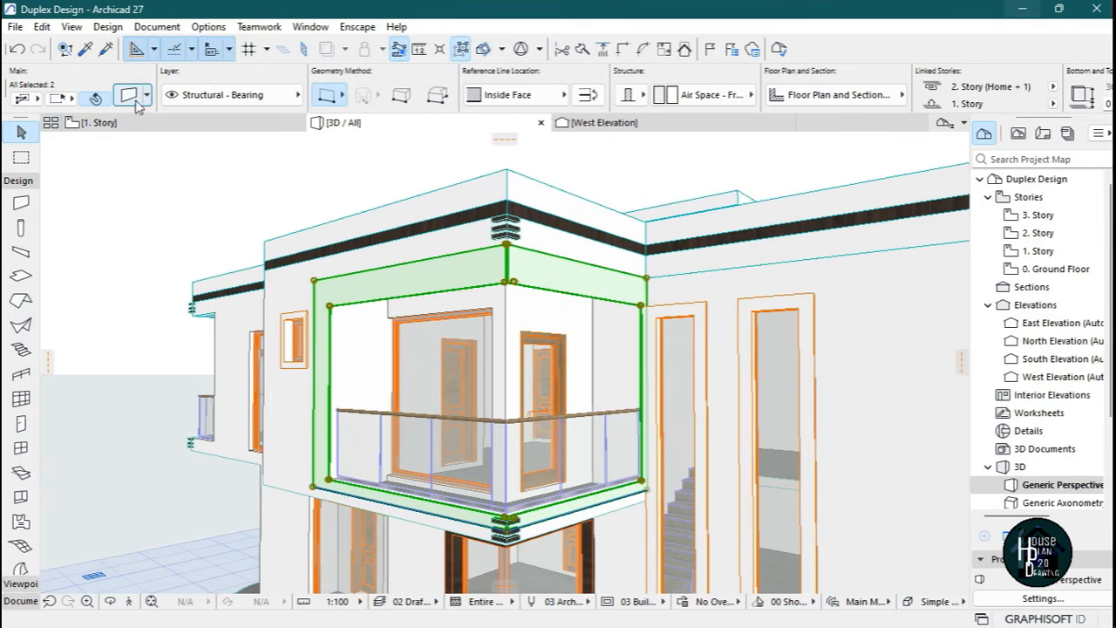
# Override the surface of the two selected balcony facing walls with Paint - Dark Gray.
pyautogui.hotkey('ctrl', 't')
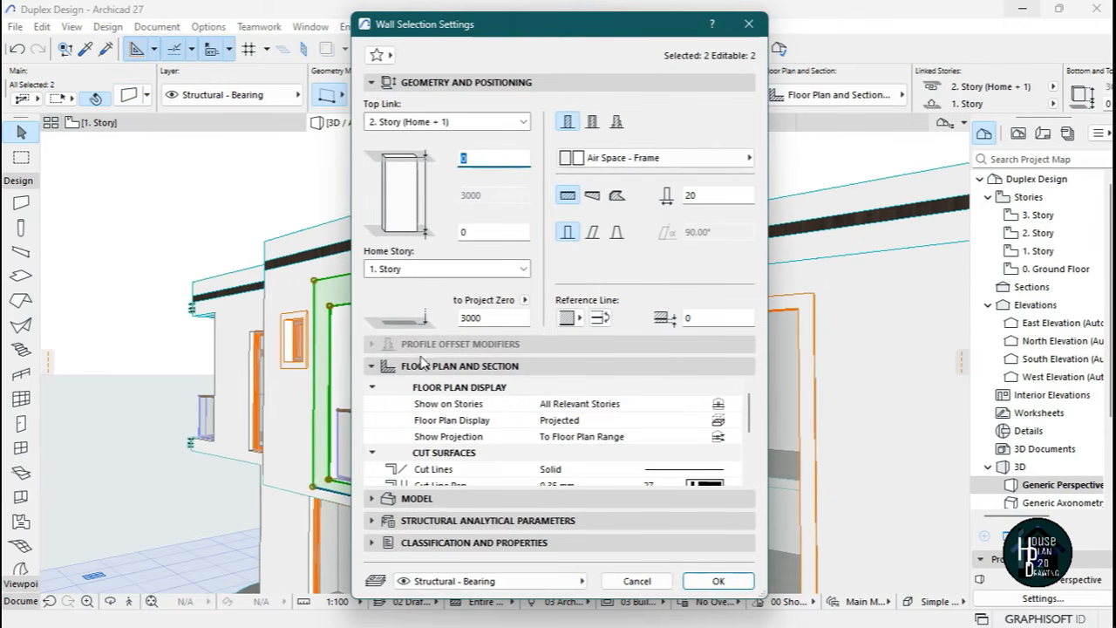
pyautogui.click(445, 503)
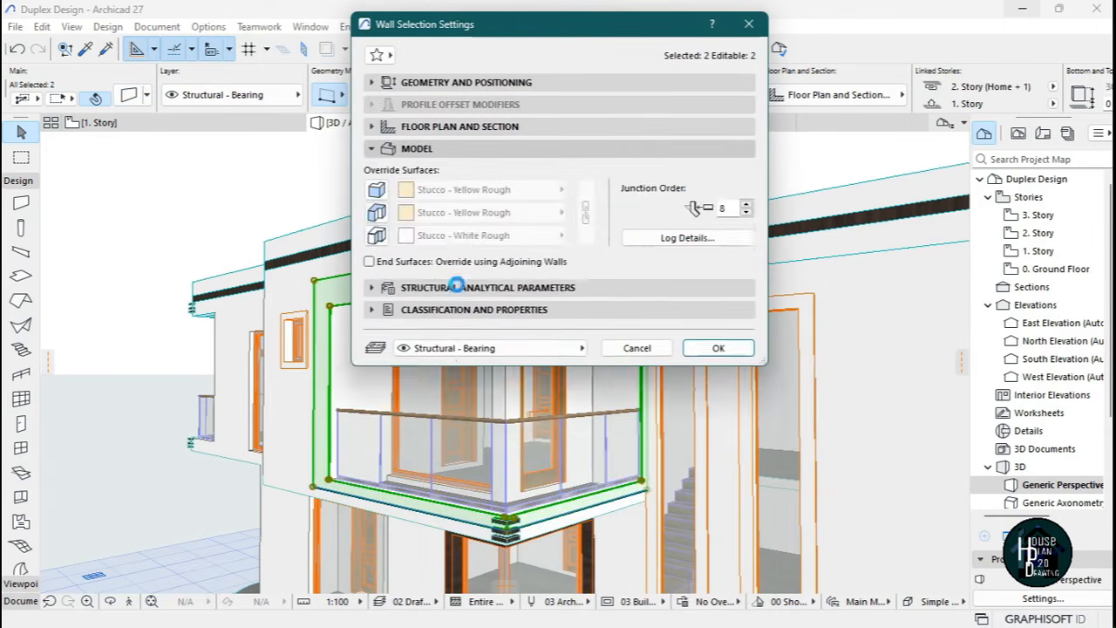
pyautogui.click(377, 235)
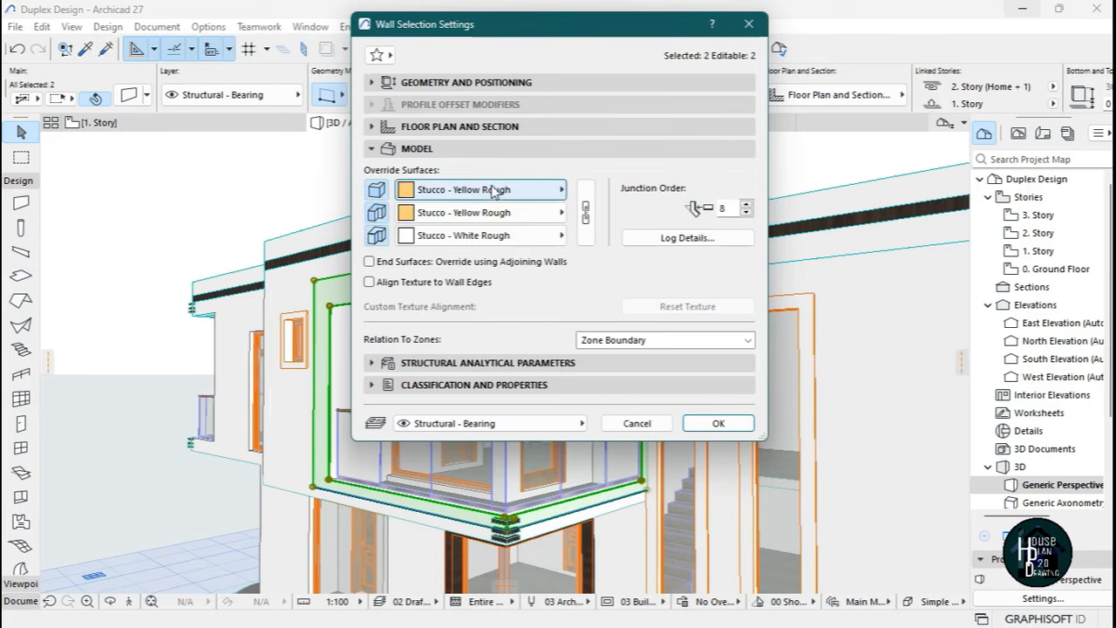
pyautogui.click(498, 189)
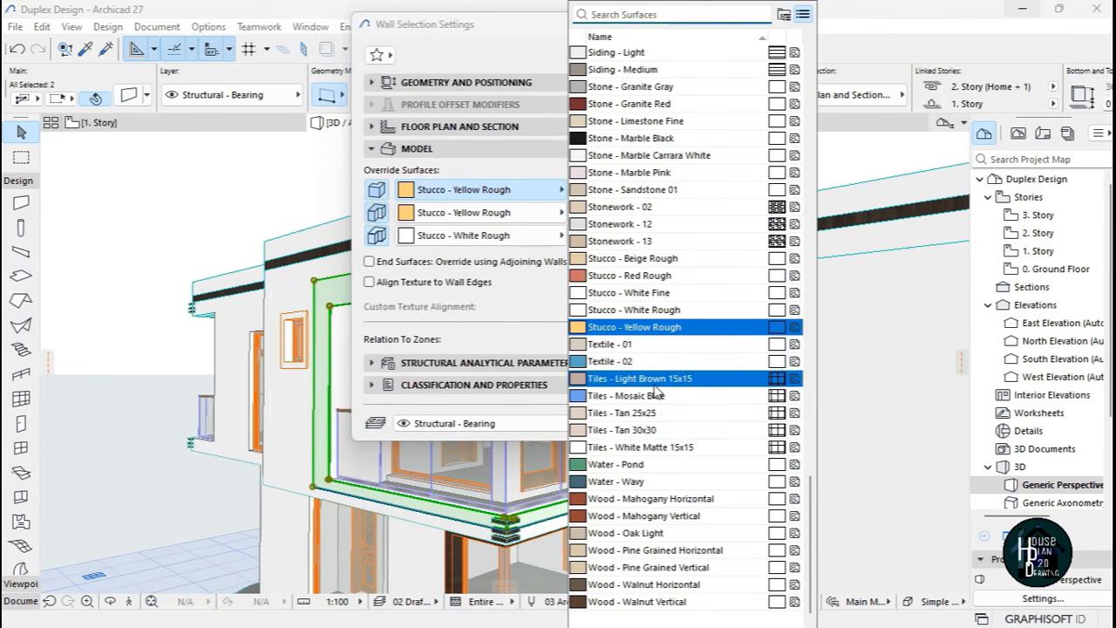
pyautogui.write('G')
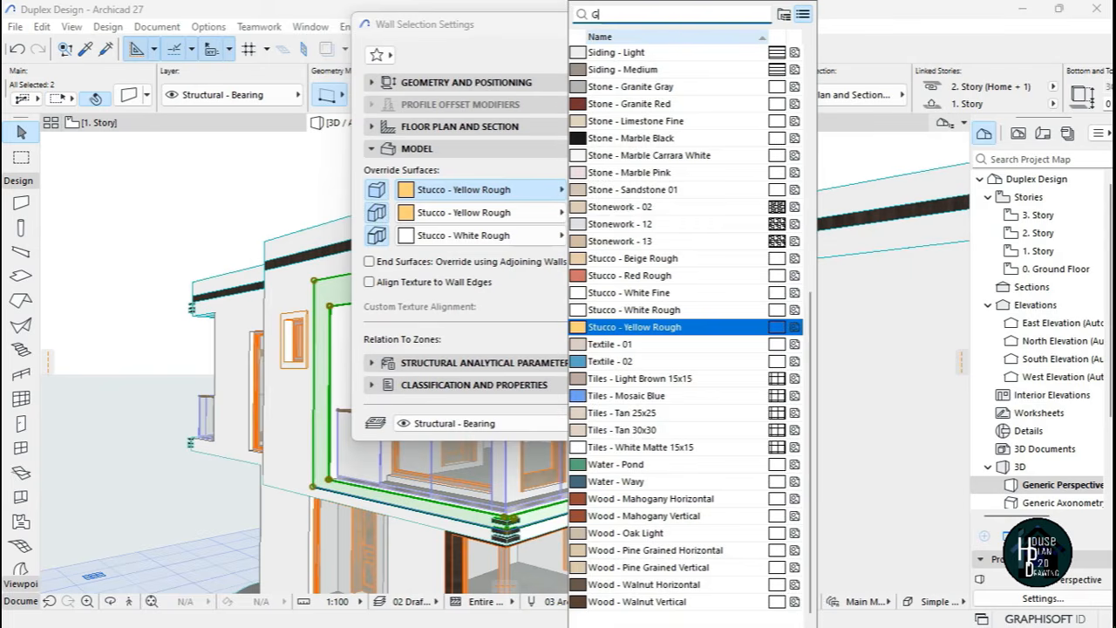
pyautogui.write('RAY')
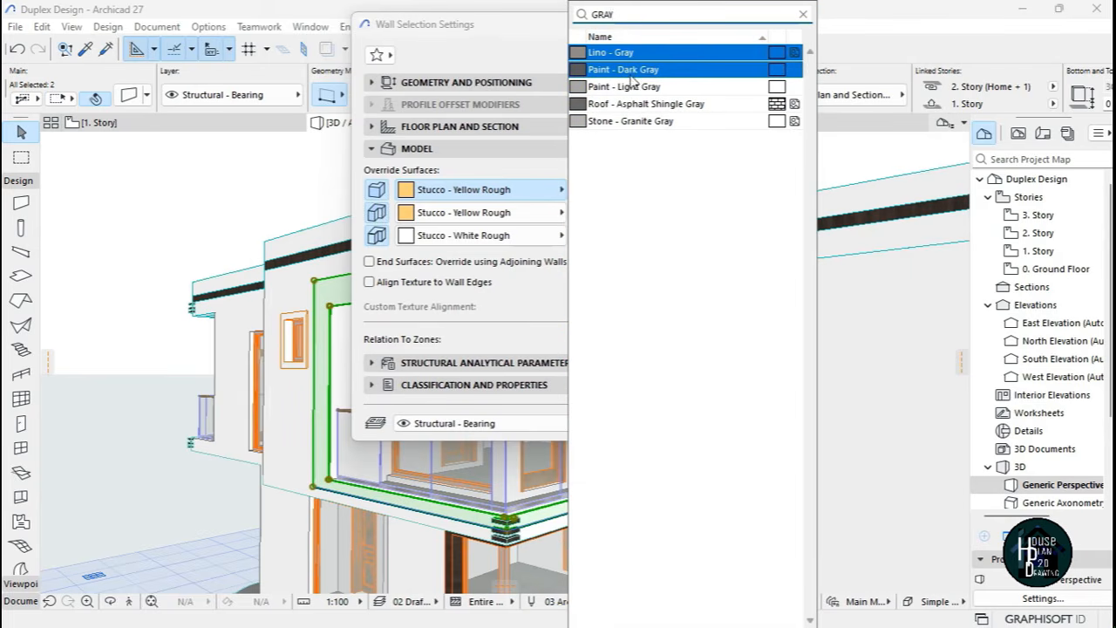
pyautogui.click(649, 73)
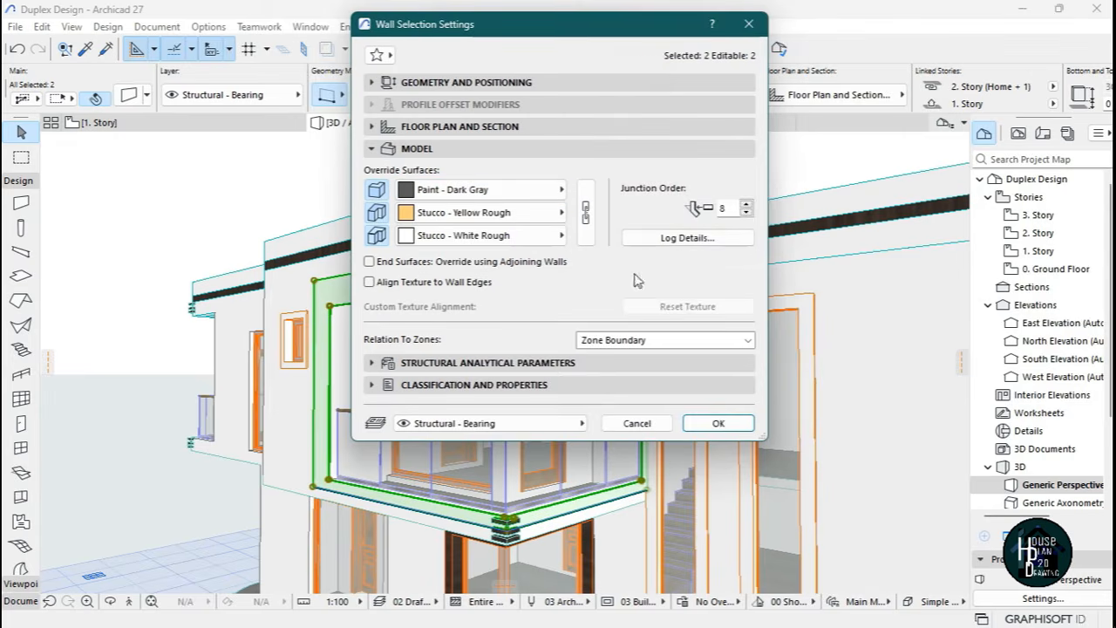
pyautogui.click(585, 213)
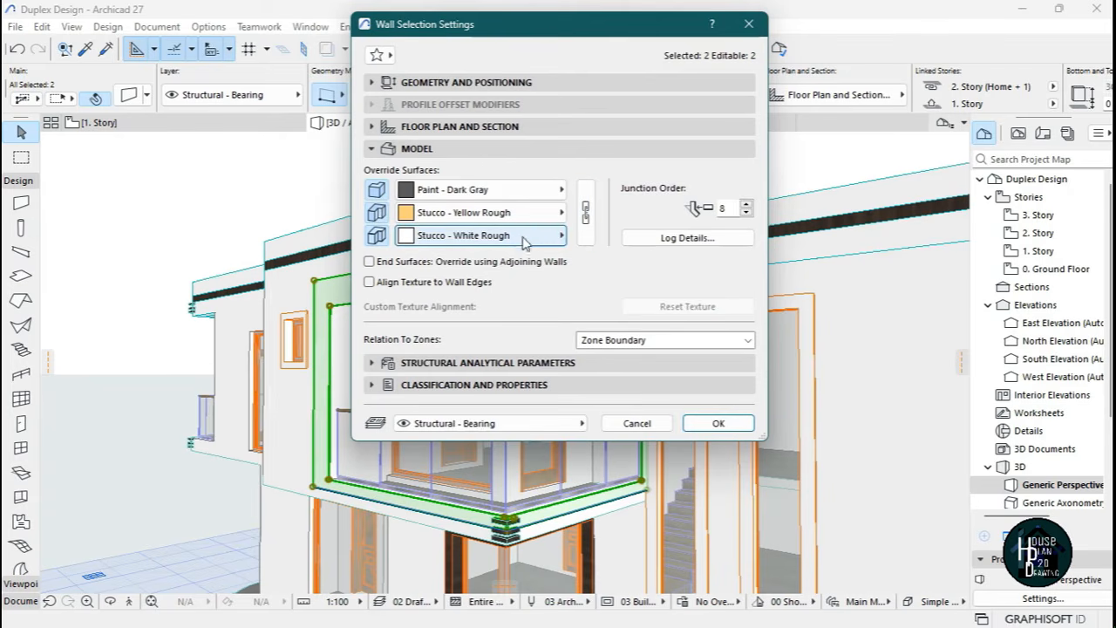
pyautogui.click(713, 424)
pyautogui.press('Escape')
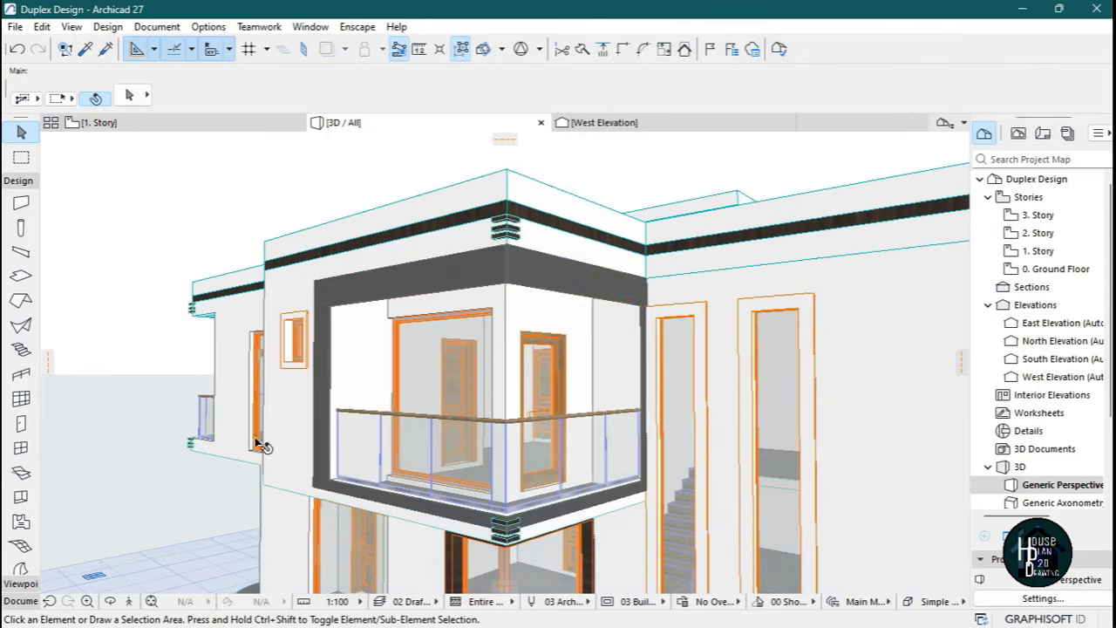
# Inspect the balcony frame's lower edge in 3D and select the west facing wall in the West Elevation.
pyautogui.click(129, 602)
pyautogui.press('s')
pyautogui.press('w')
pyautogui.press('w')
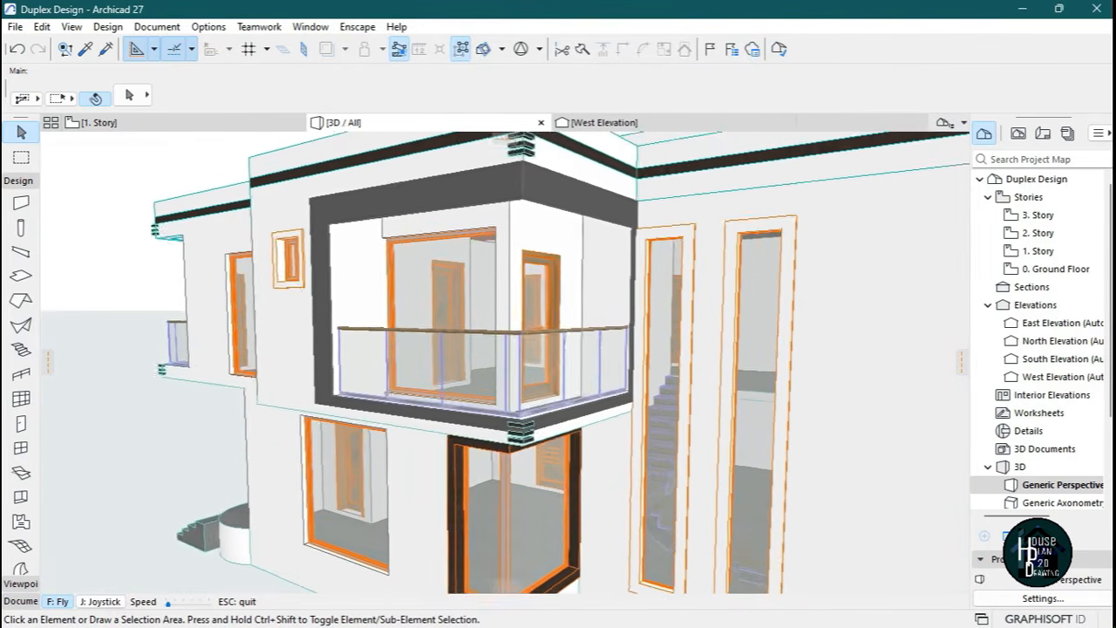
pyautogui.press('s')
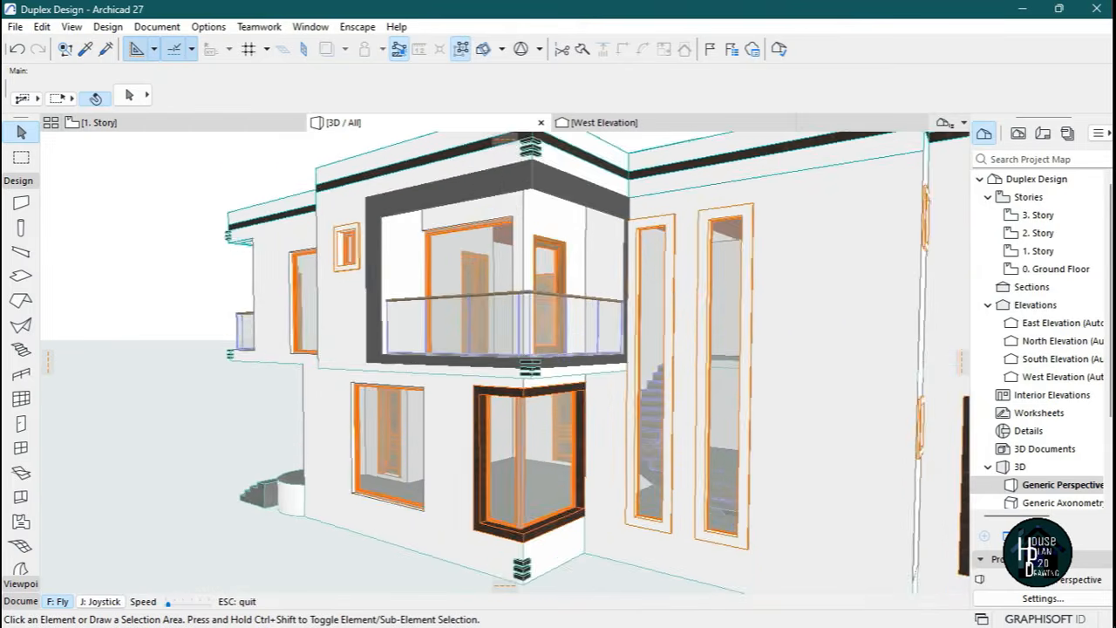
pyautogui.press('Escape')
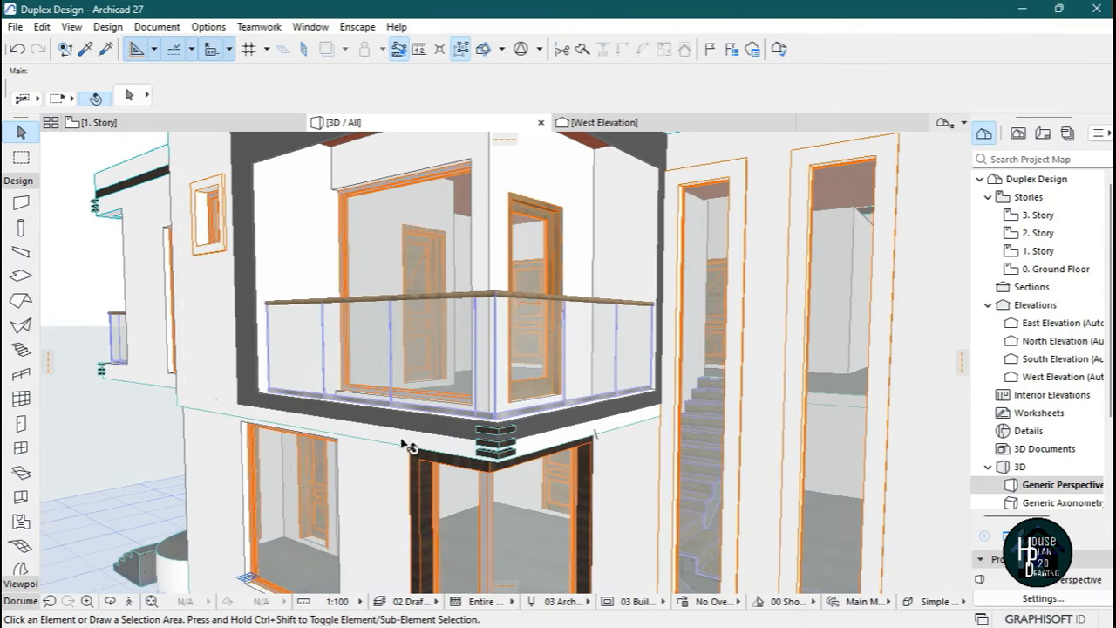
pyautogui.click(605, 123)
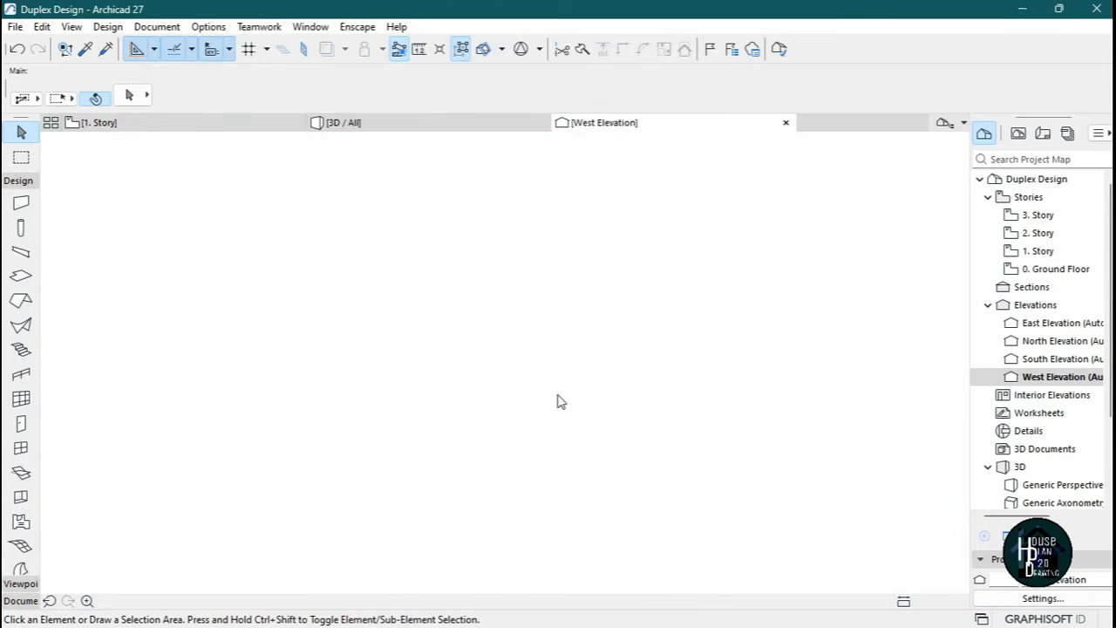
pyautogui.scroll(4, 402, 507)
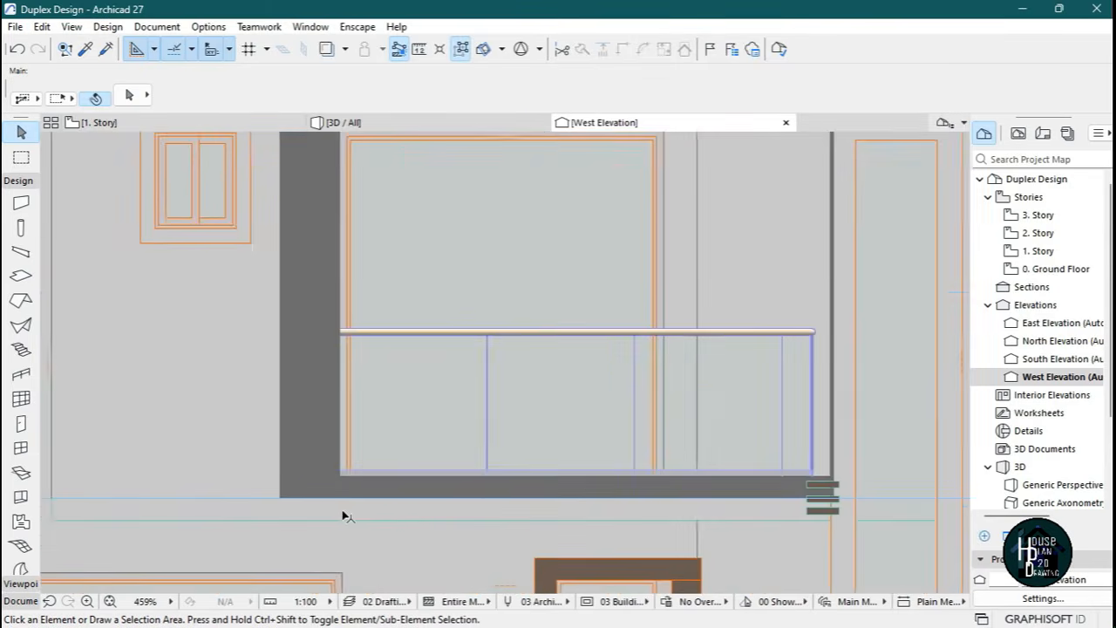
pyautogui.click(372, 498)
pyautogui.scroll(-2, 441, 393)
pyautogui.scroll(6, 410, 453)
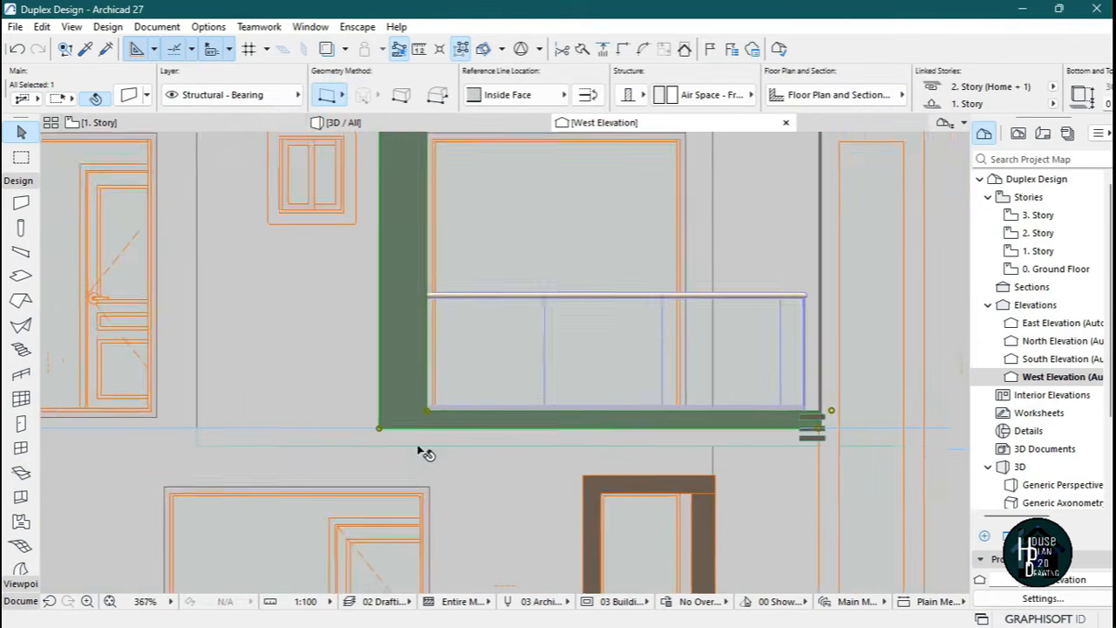
# Stretch the west facing wall's bottom down to the balcony slab's lower edge and check the frame in 3D.
pyautogui.click(326, 374)
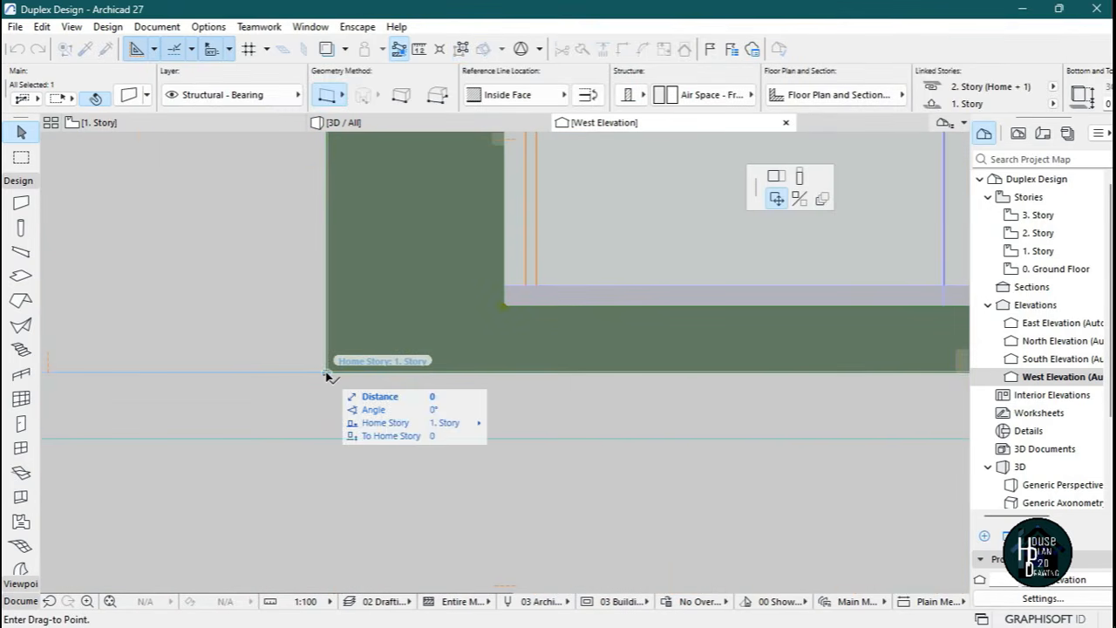
pyautogui.click(802, 179)
pyautogui.click(326, 438)
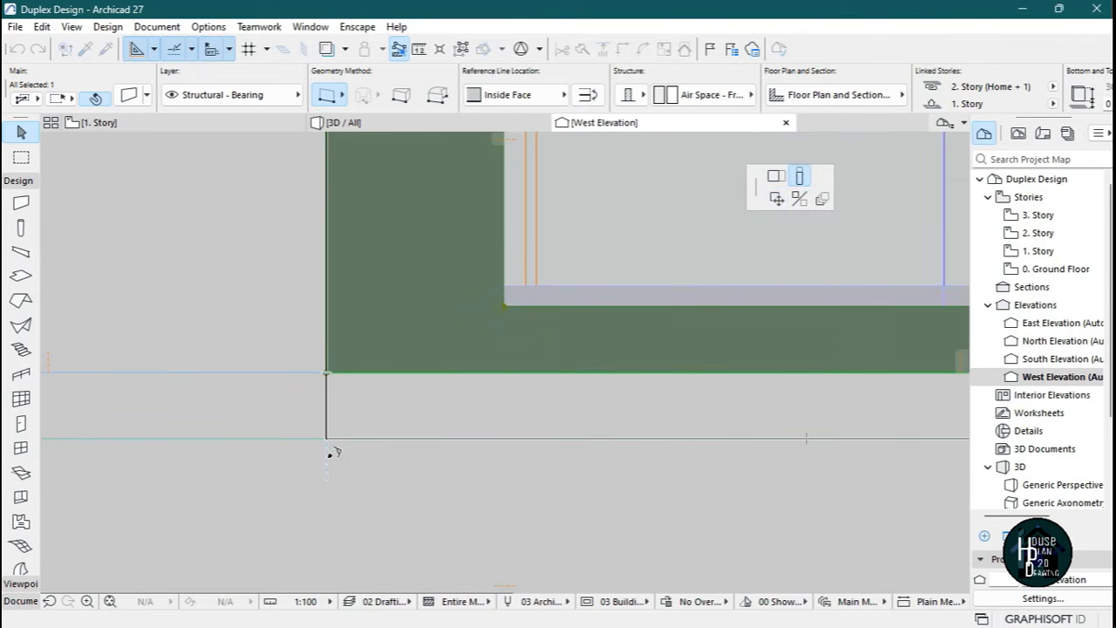
pyautogui.scroll(-10, 378, 438)
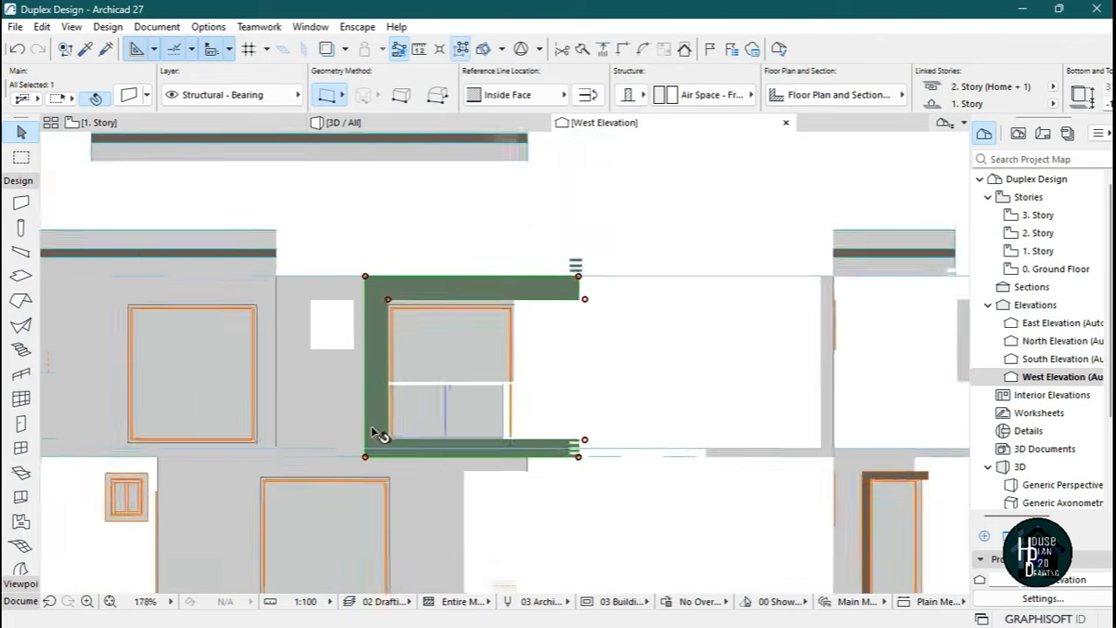
pyautogui.press('Escape')
pyautogui.scroll(3, 413, 371)
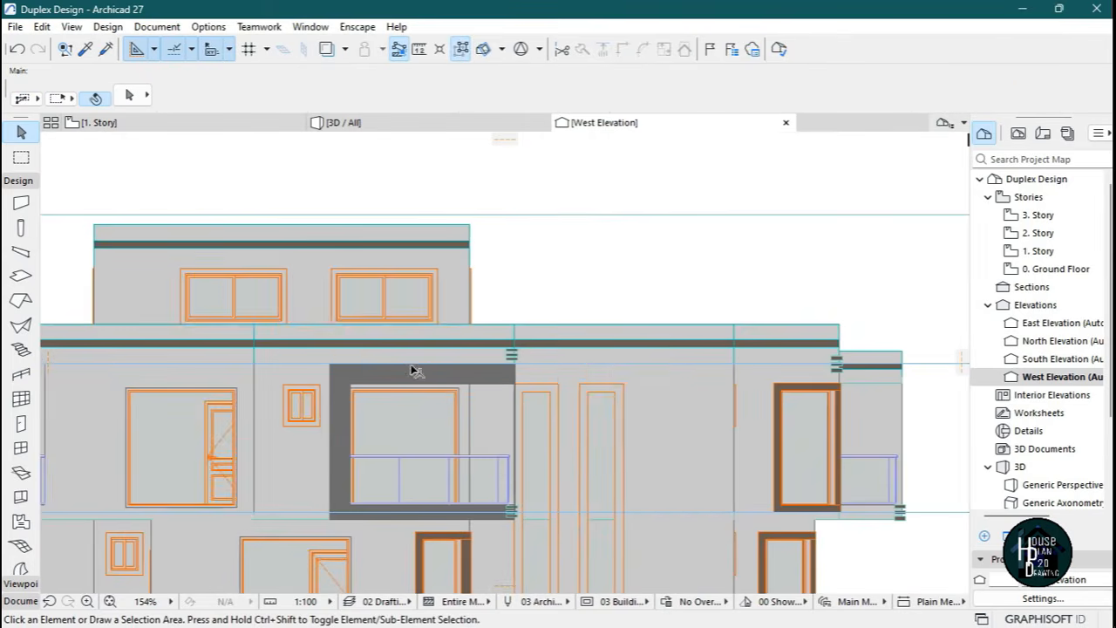
pyautogui.click(452, 124)
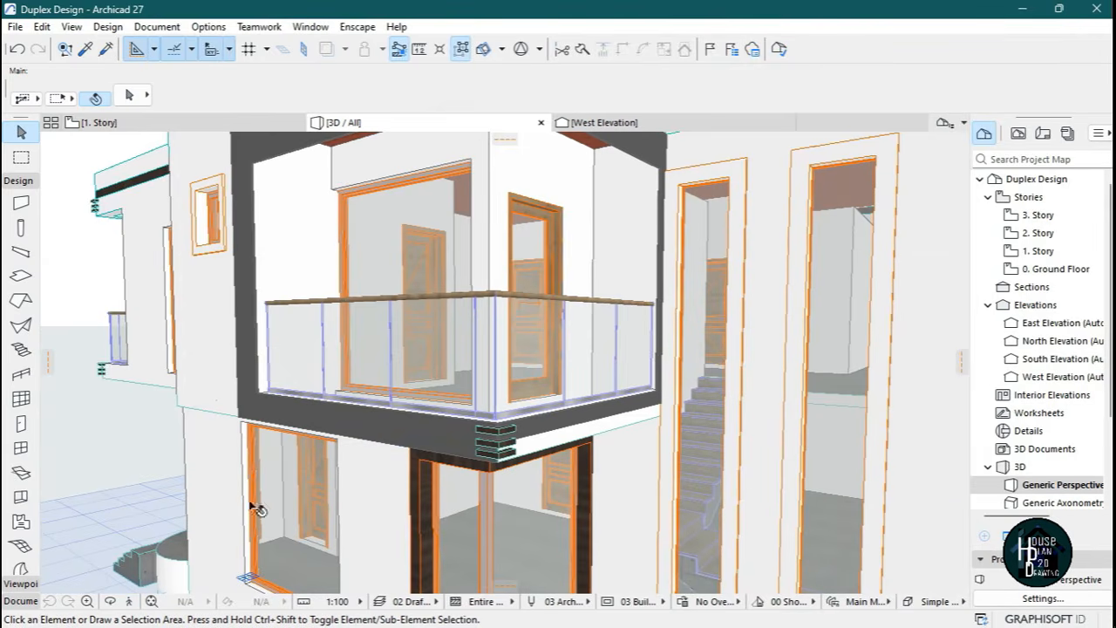
pyautogui.click(128, 601)
pyautogui.press('Down')
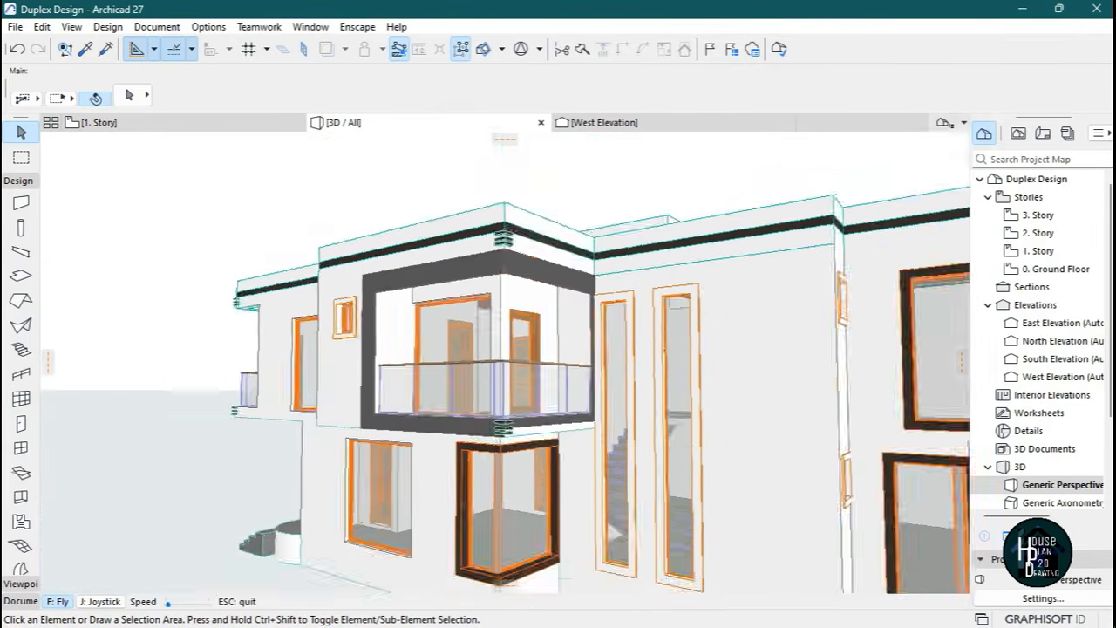
pyautogui.press('Up')
pyautogui.press('Escape')
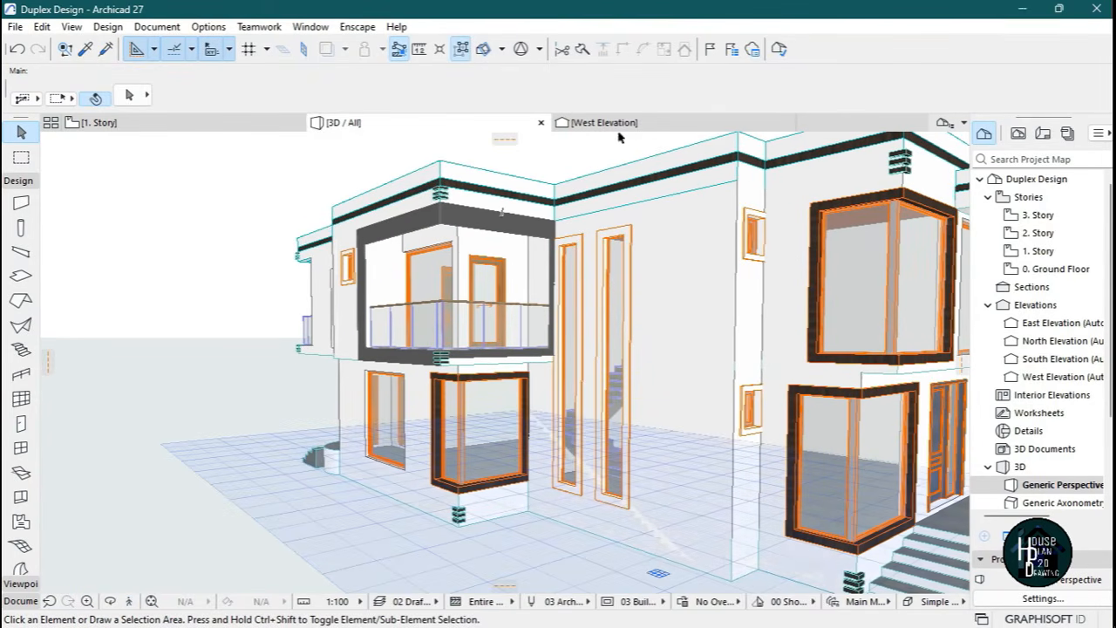
# In the South Elevation, stretch the south facing wall's bottom down to the slab's lower edge and check it in 3D.
pyautogui.doubleClick(1037, 359)
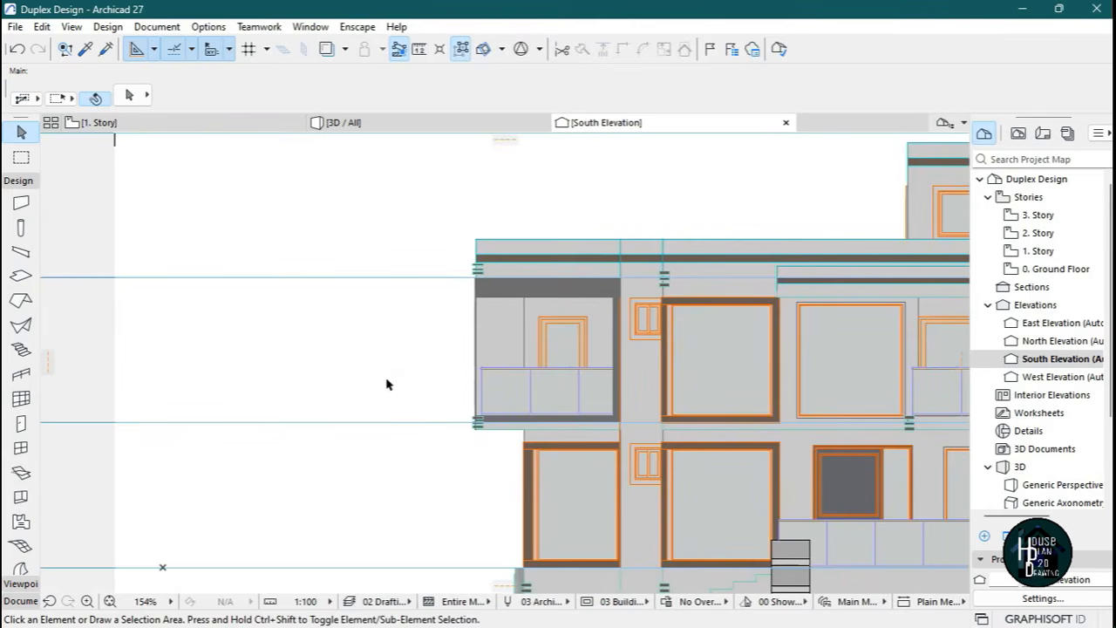
pyautogui.scroll(8, 548, 447)
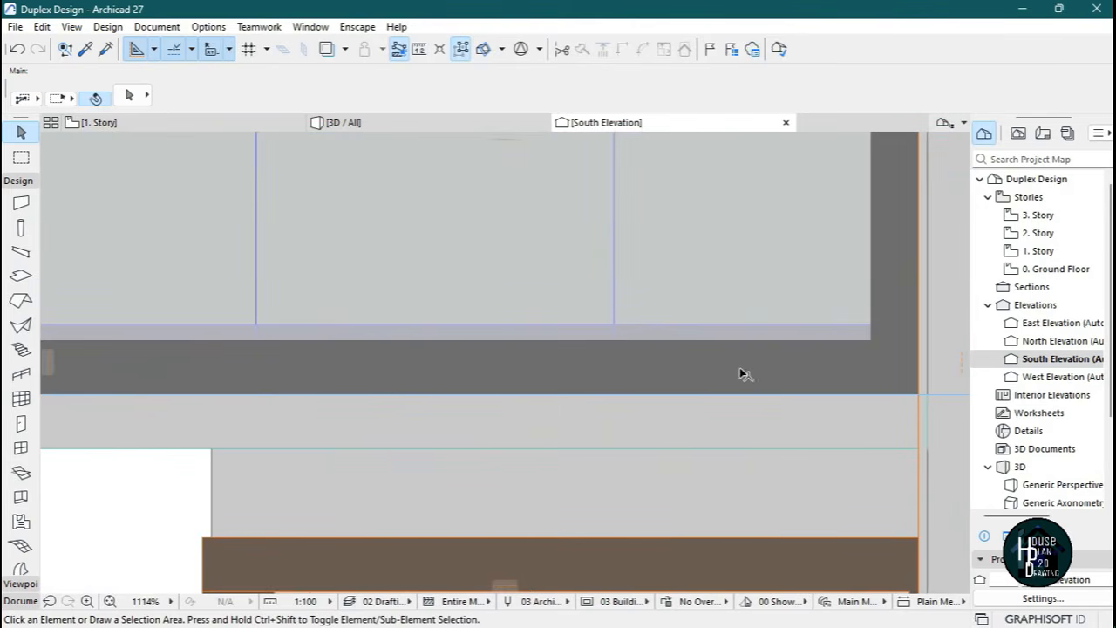
pyautogui.scroll(-5, 281, 407)
pyautogui.scroll(8, 409, 403)
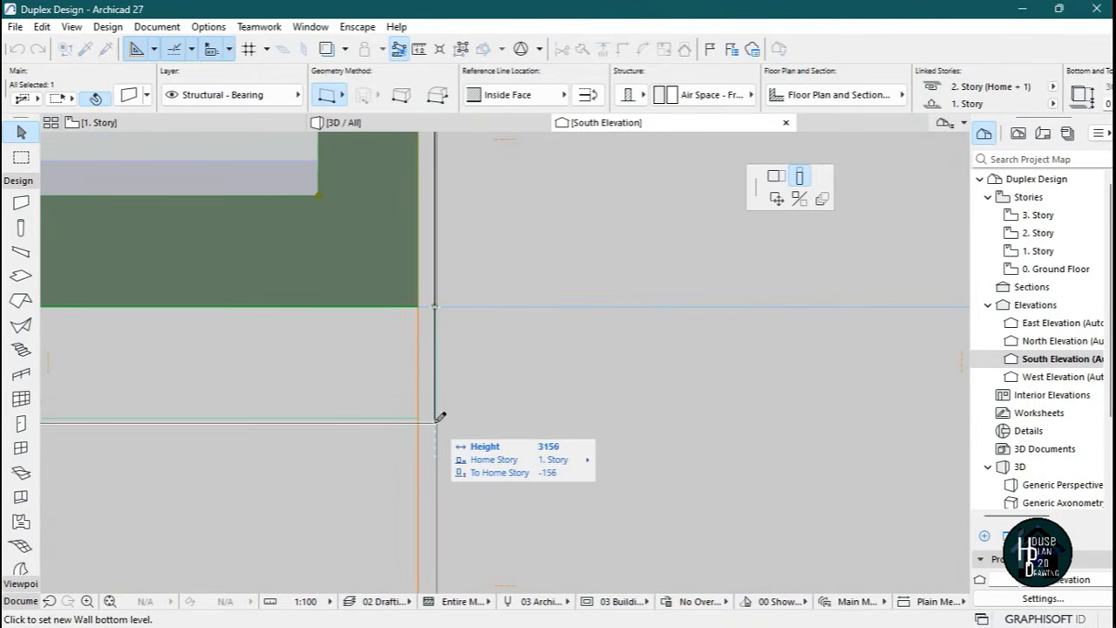
pyautogui.click(404, 384)
pyautogui.scroll(-12, 428, 371)
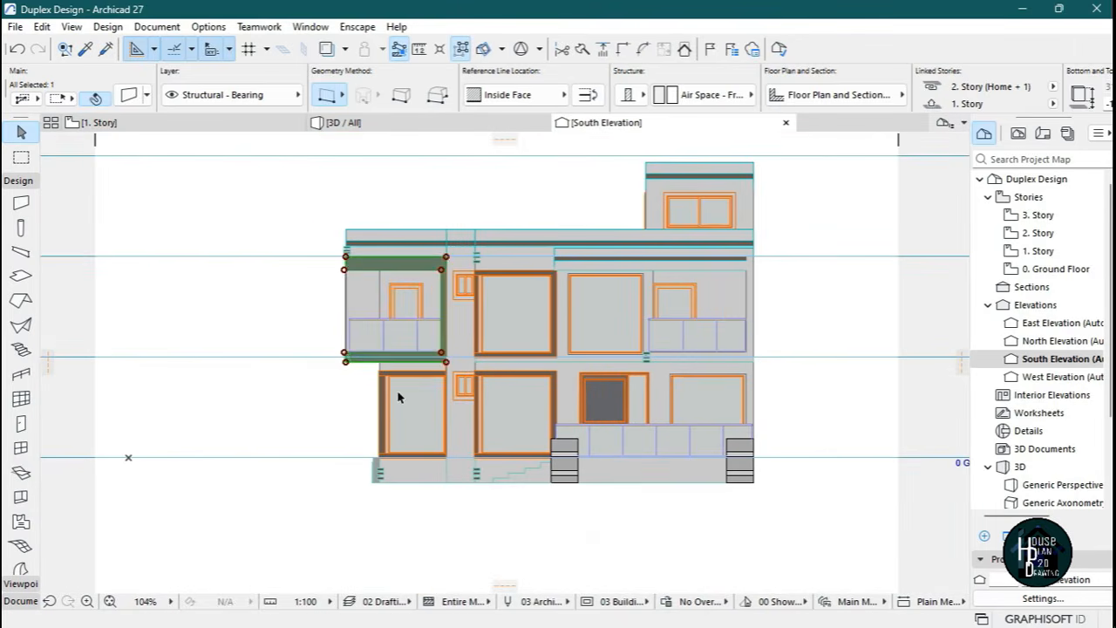
pyautogui.press('Escape')
pyautogui.click(422, 122)
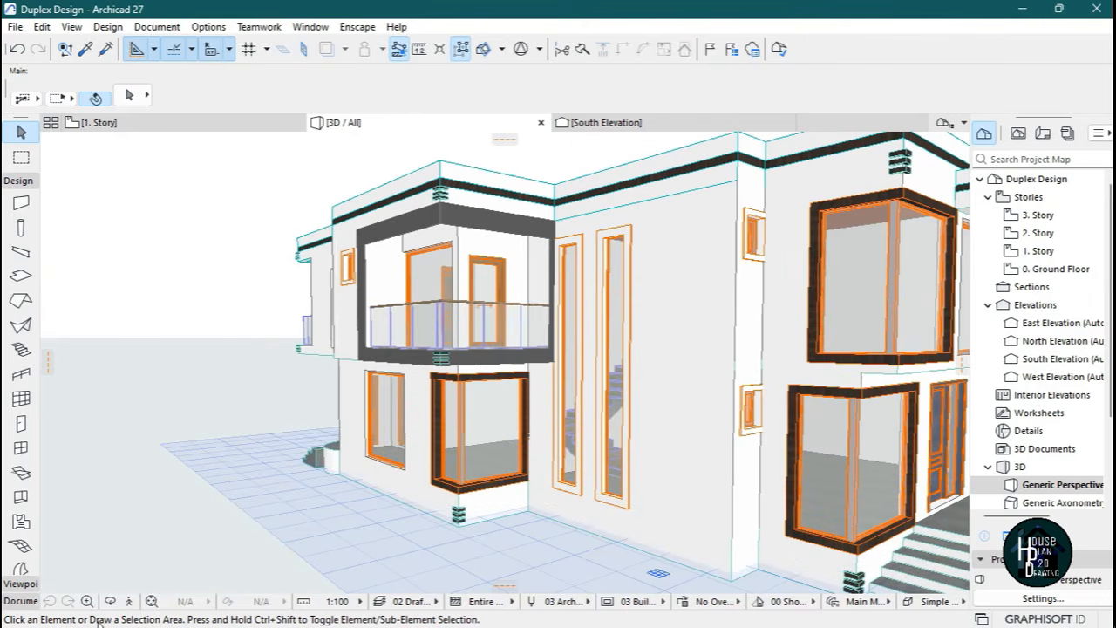
pyautogui.click(131, 600)
pyautogui.press('Escape')
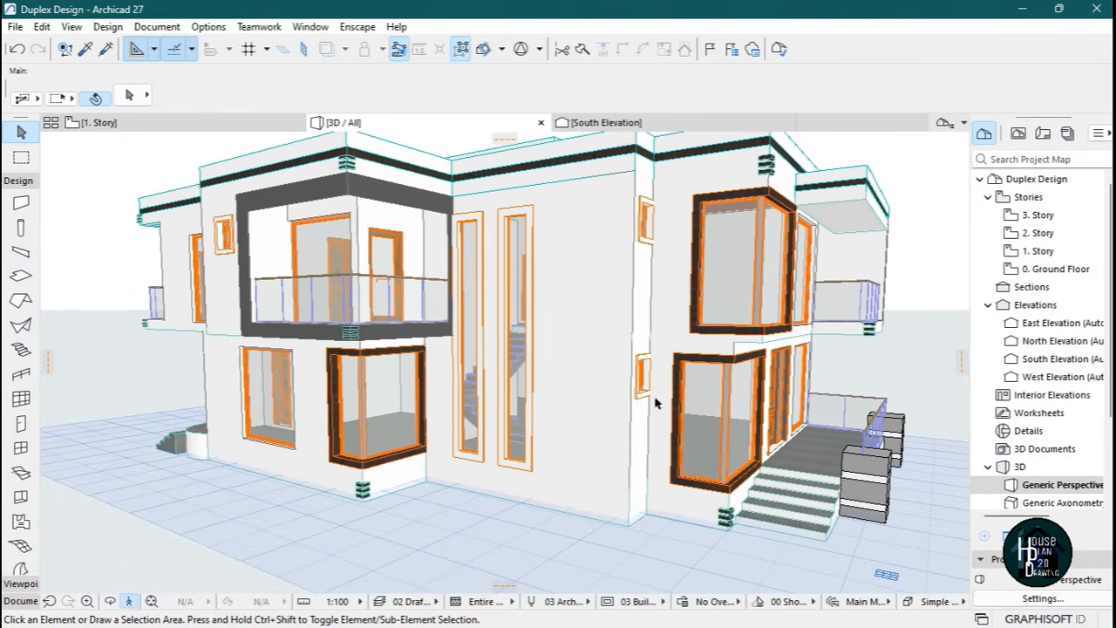
# Switch to the Multigenerational House project in ARCHICAD 25 and examine how the wooden trim around the balcony opening is built.
pyautogui.click(720, 616)
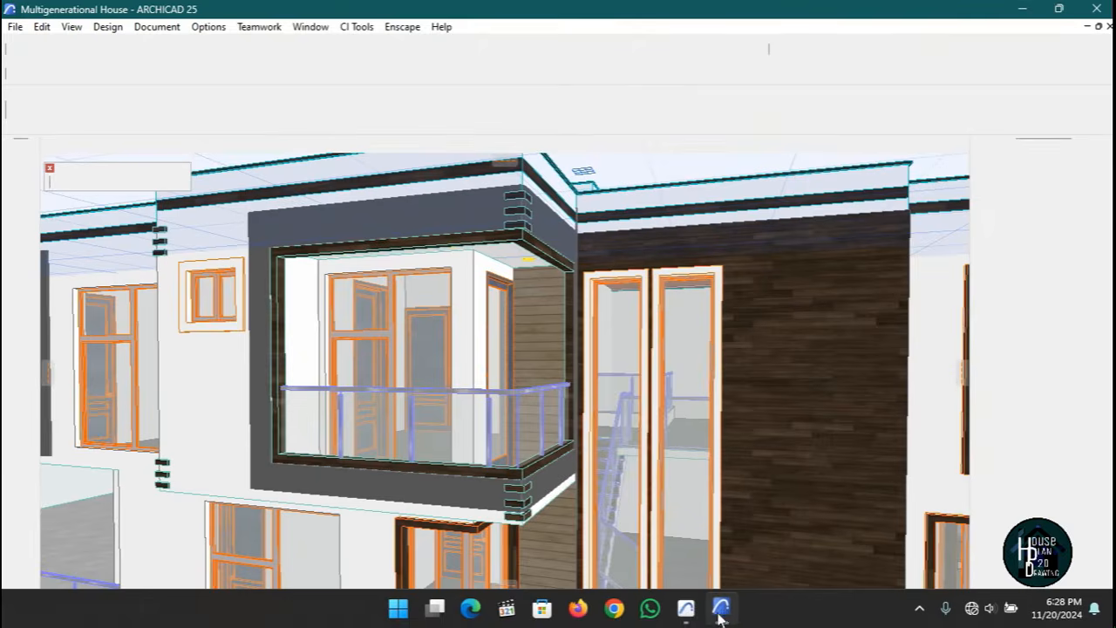
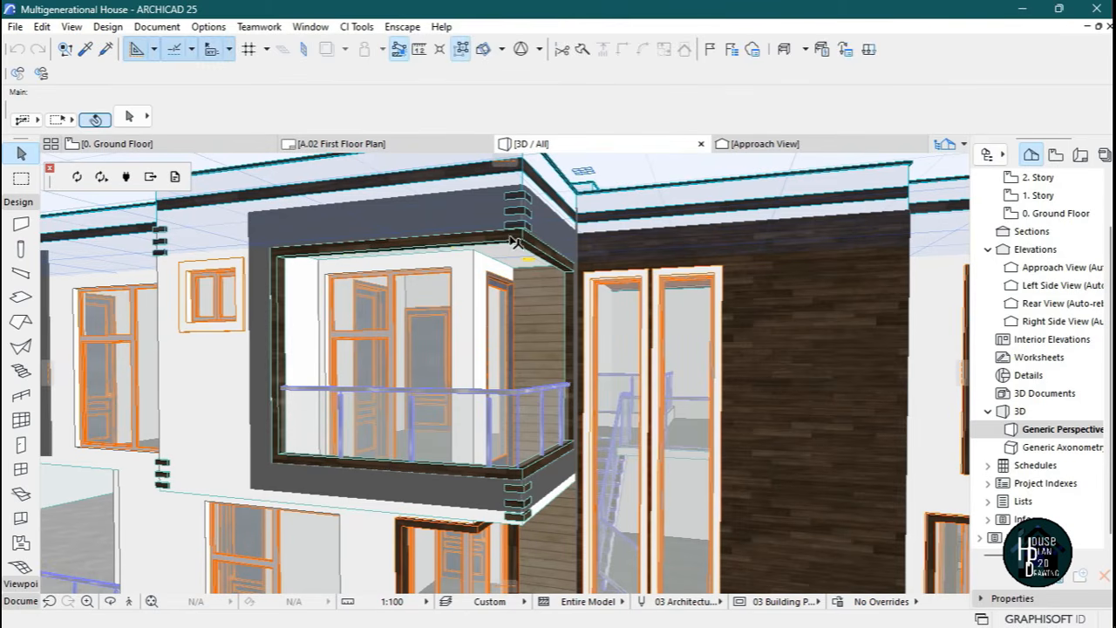
pyautogui.click(130, 602)
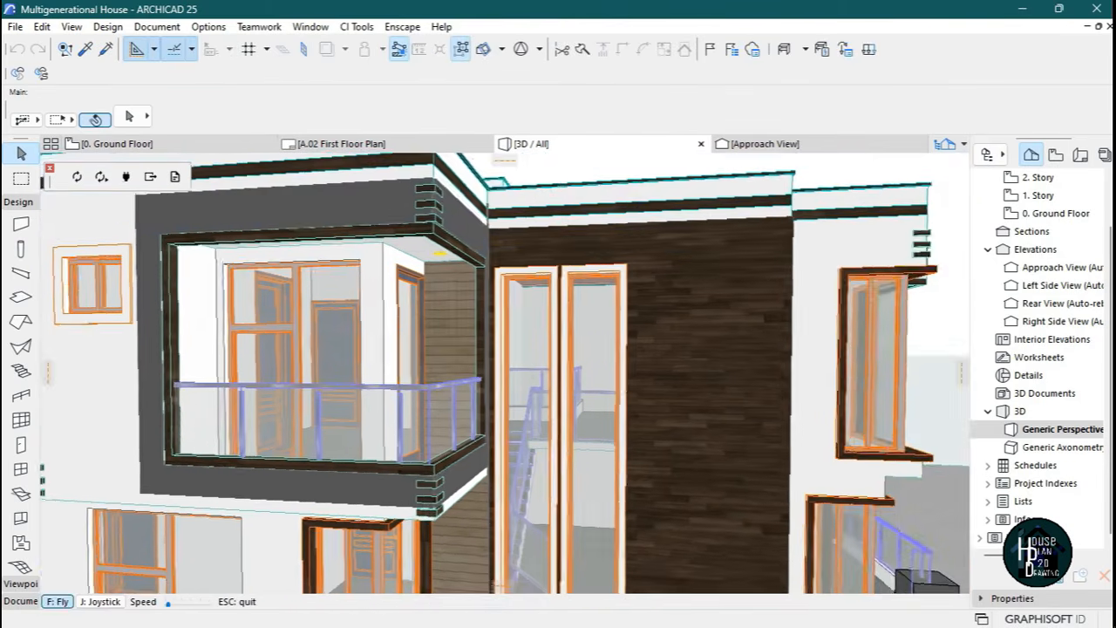
pyautogui.press('Up')
pyautogui.press('Escape')
pyautogui.click(470, 316)
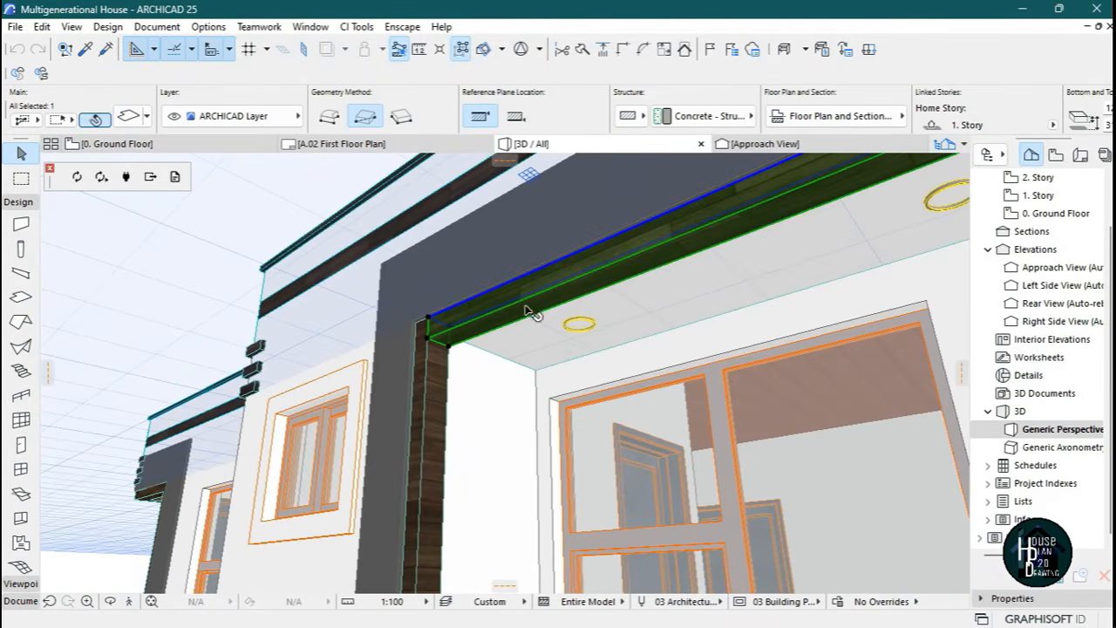
pyautogui.press('Escape')
pyautogui.press('Down')
pyautogui.press('Escape')
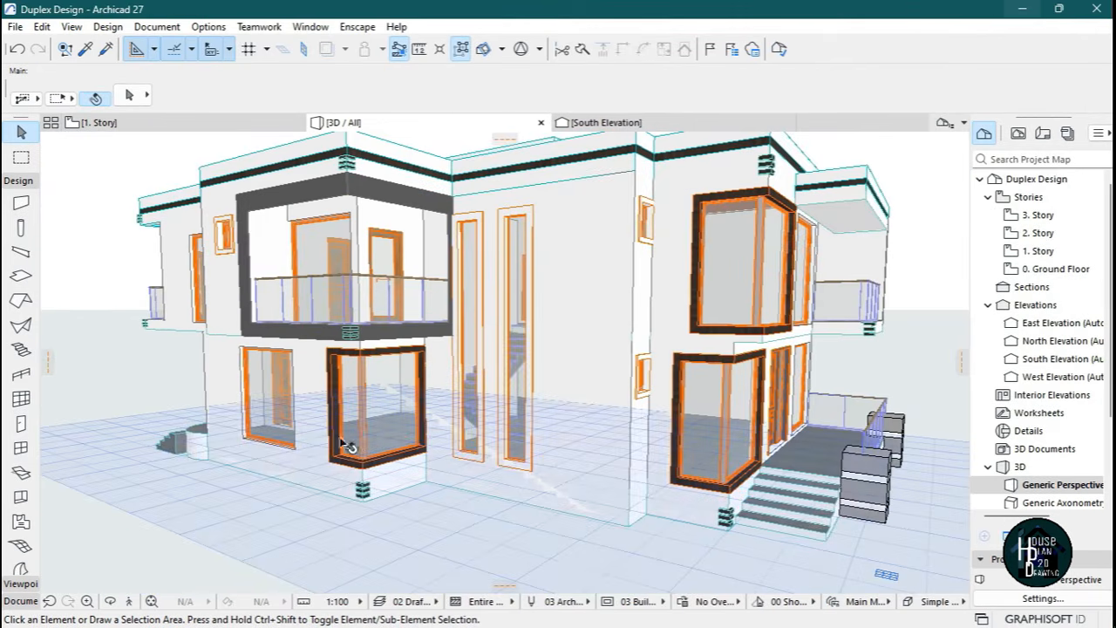
# Pick up the corner balcony's floor slab settings in 3D to draw another slab.
pyautogui.click(129, 601)
pyautogui.press('Up')
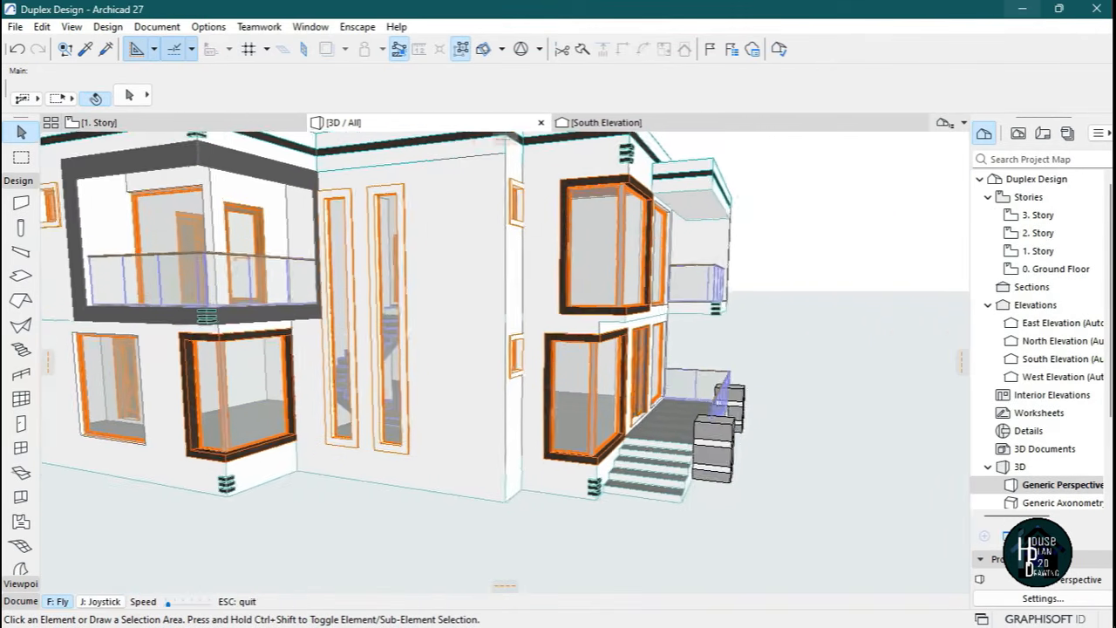
pyautogui.press('Up')
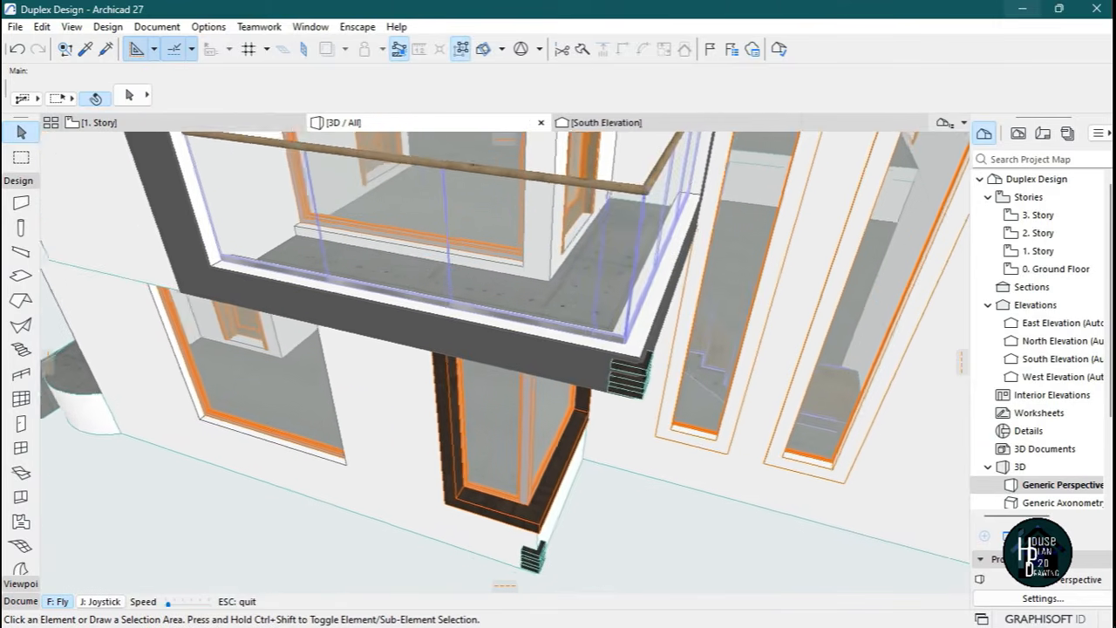
pyautogui.press('Up')
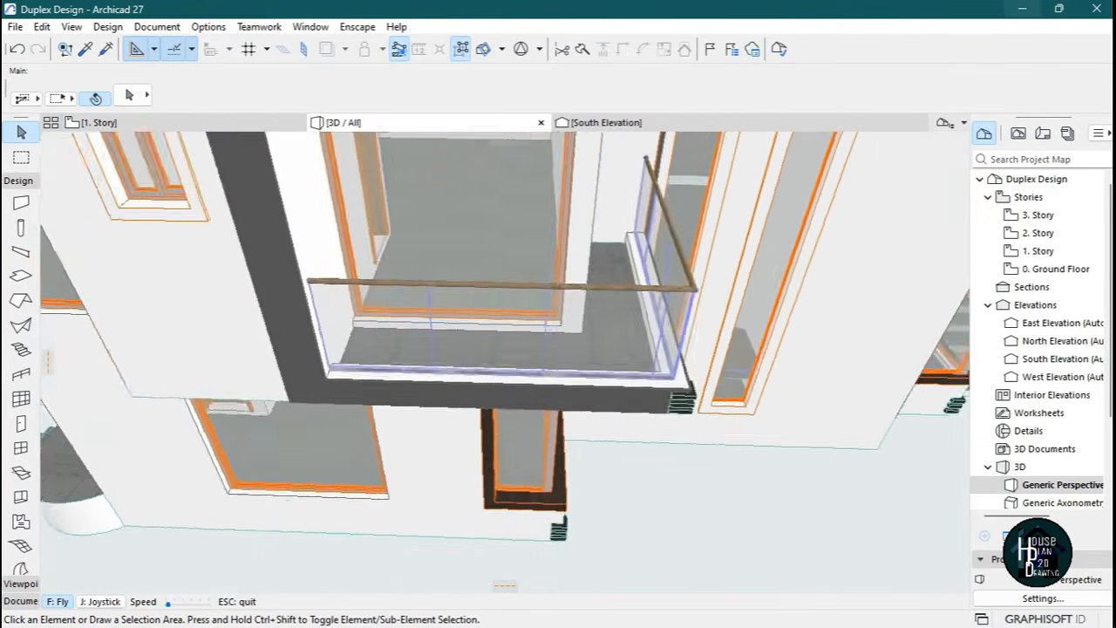
pyautogui.press('Escape')
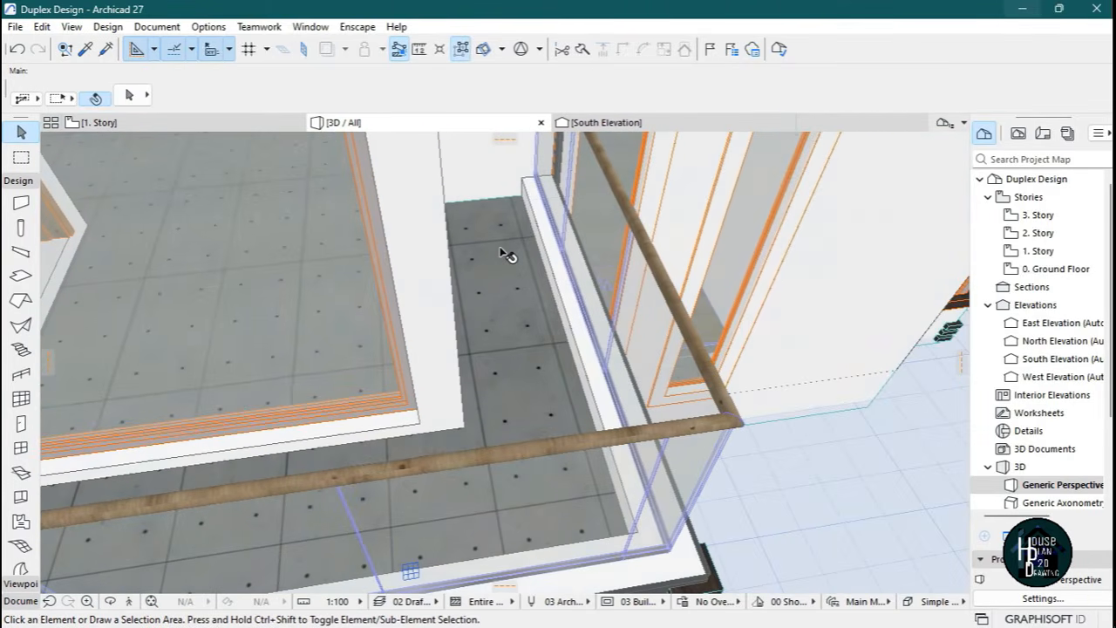
pyautogui.keyDown('alt'); pyautogui.click(503, 231); pyautogui.keyUp('alt')
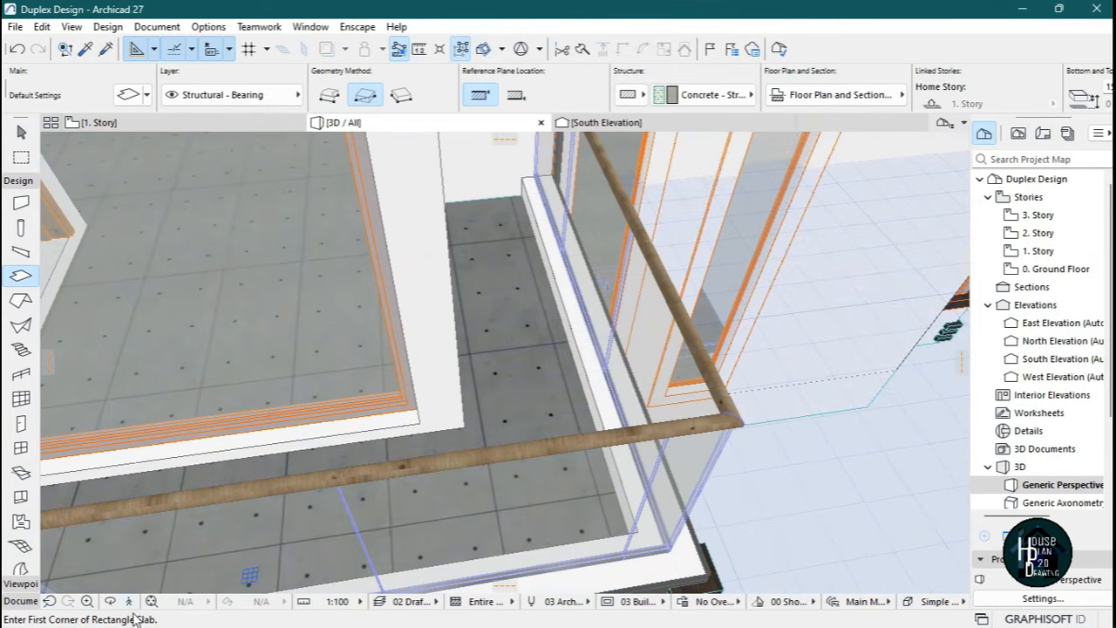
# Draw a rectangular slab about 2998 by 225 mm under the balcony's overhead frame, along the side meeting the tall-window wall.
pyautogui.press('Up')
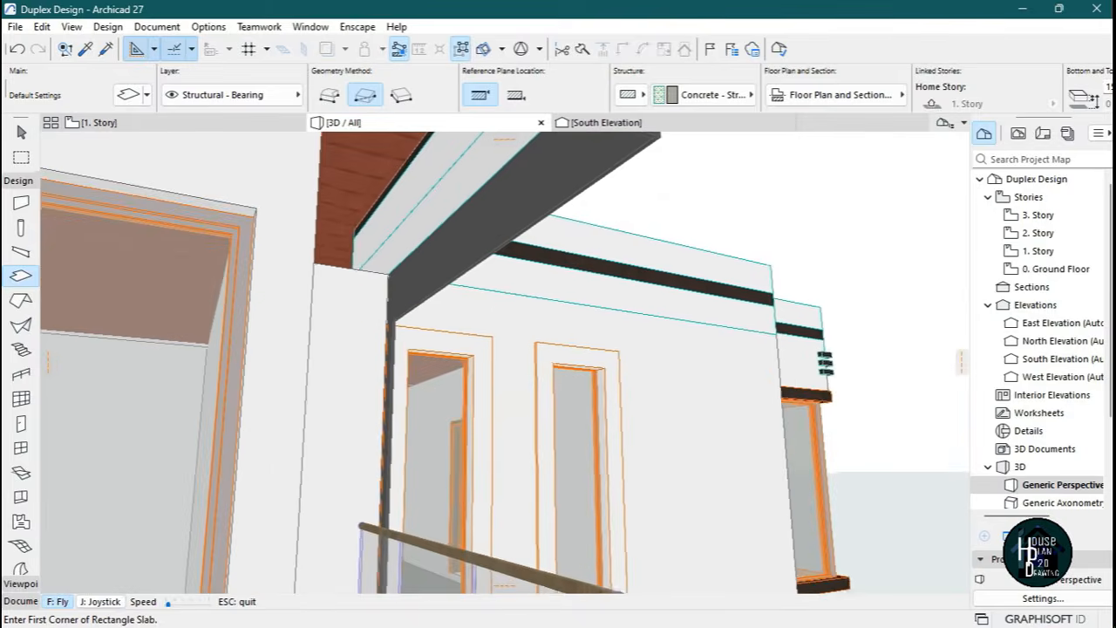
pyautogui.press('Up')
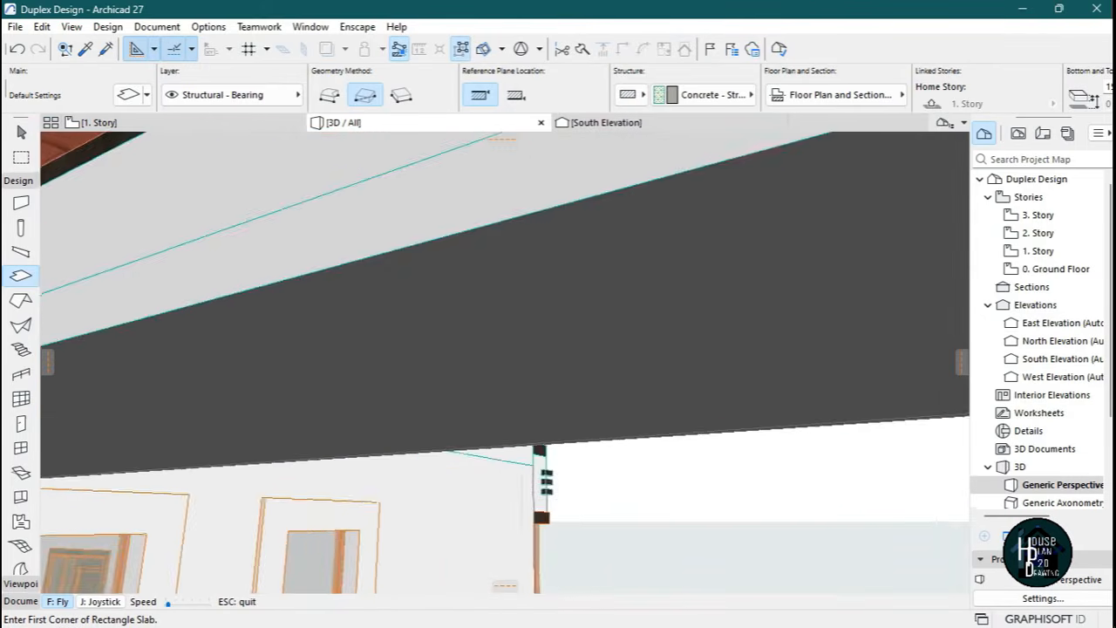
pyautogui.press('Down')
pyautogui.press('Escape')
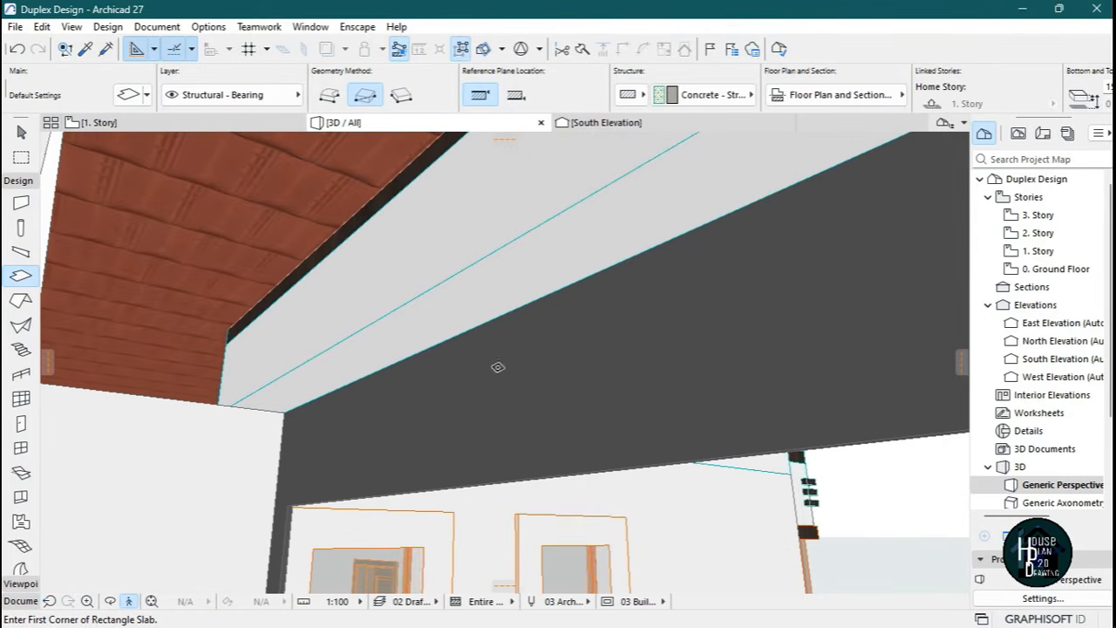
pyautogui.click(231, 406)
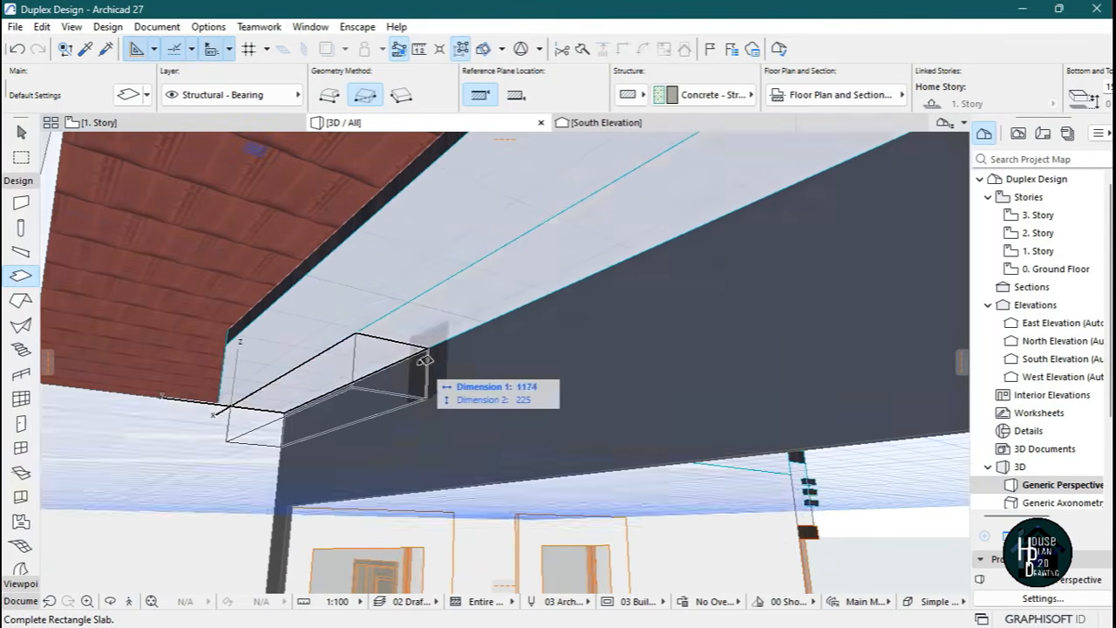
pyautogui.hotkey('shift', 'F3')
pyautogui.press('Left')
pyautogui.press('Escape')
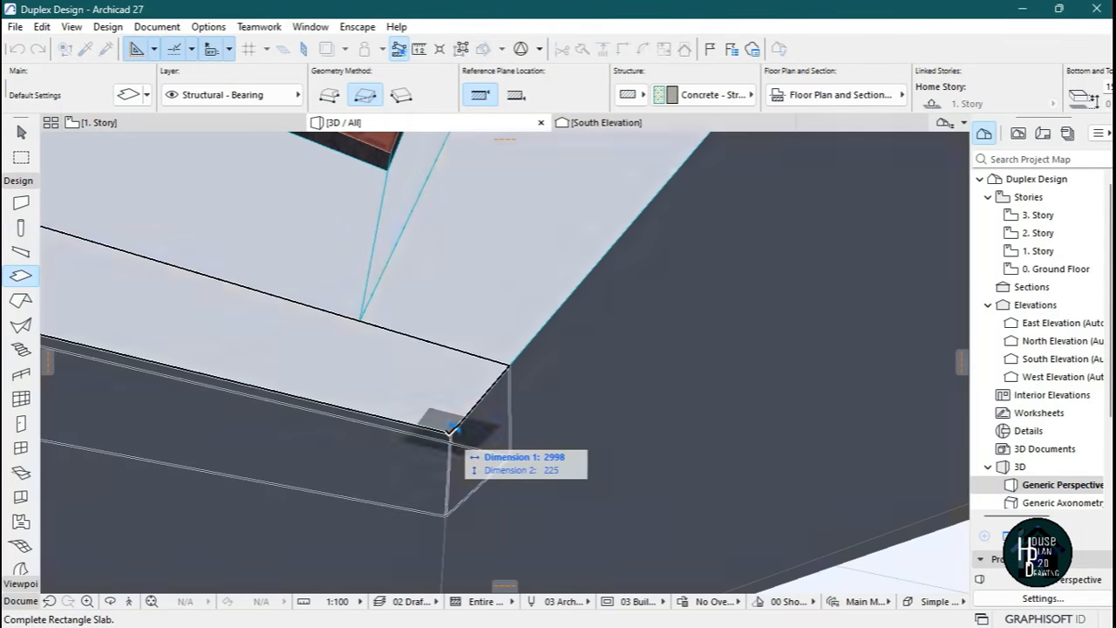
pyautogui.click(452, 431)
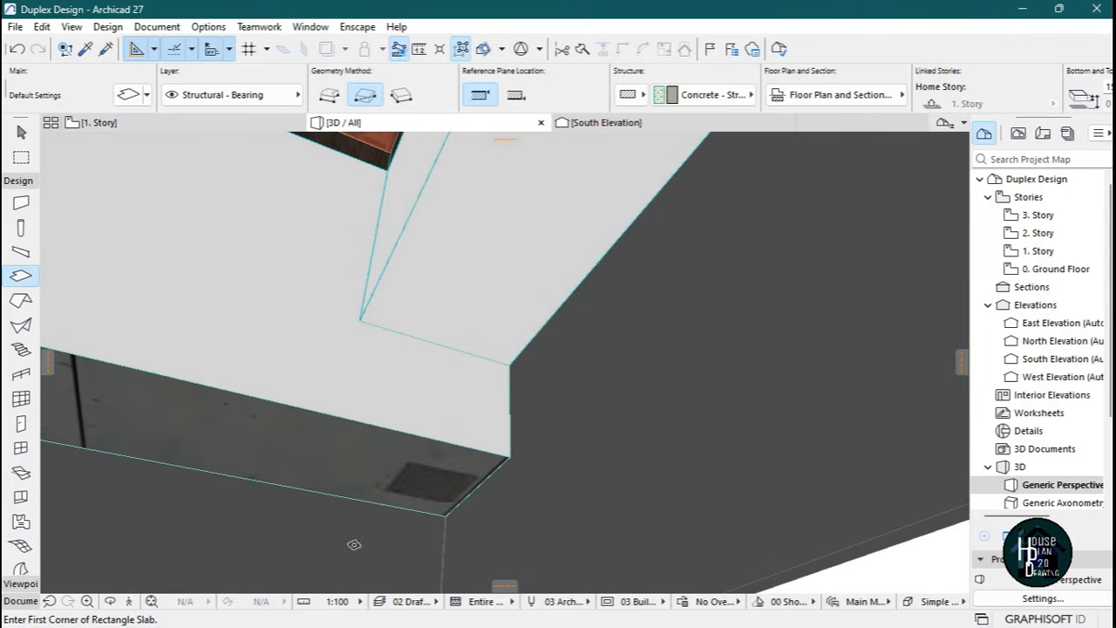
# Move the new slab down to the lower edge of the balcony's overhead facing wall.
pyautogui.press('Escape')
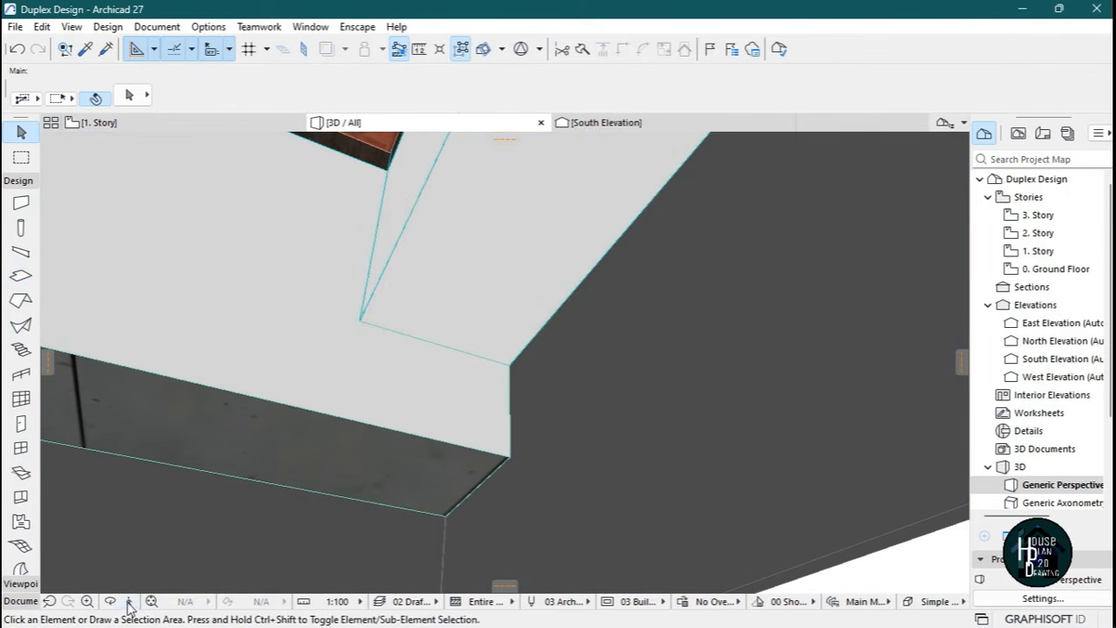
pyautogui.click(129, 602)
pyautogui.press('Down')
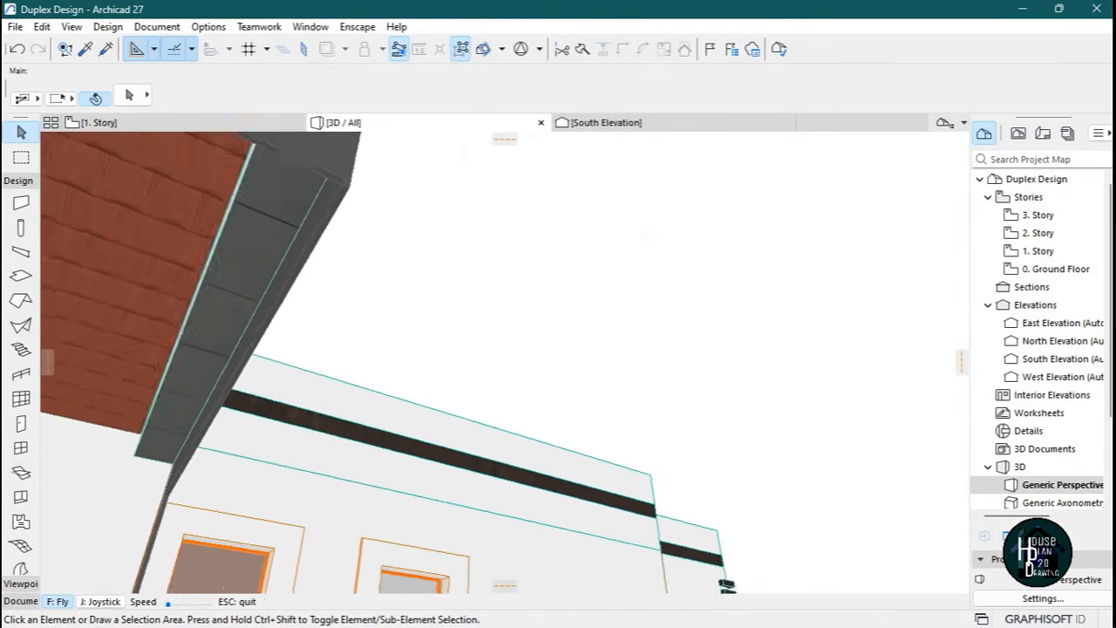
pyautogui.press('Escape')
pyautogui.click(505, 183)
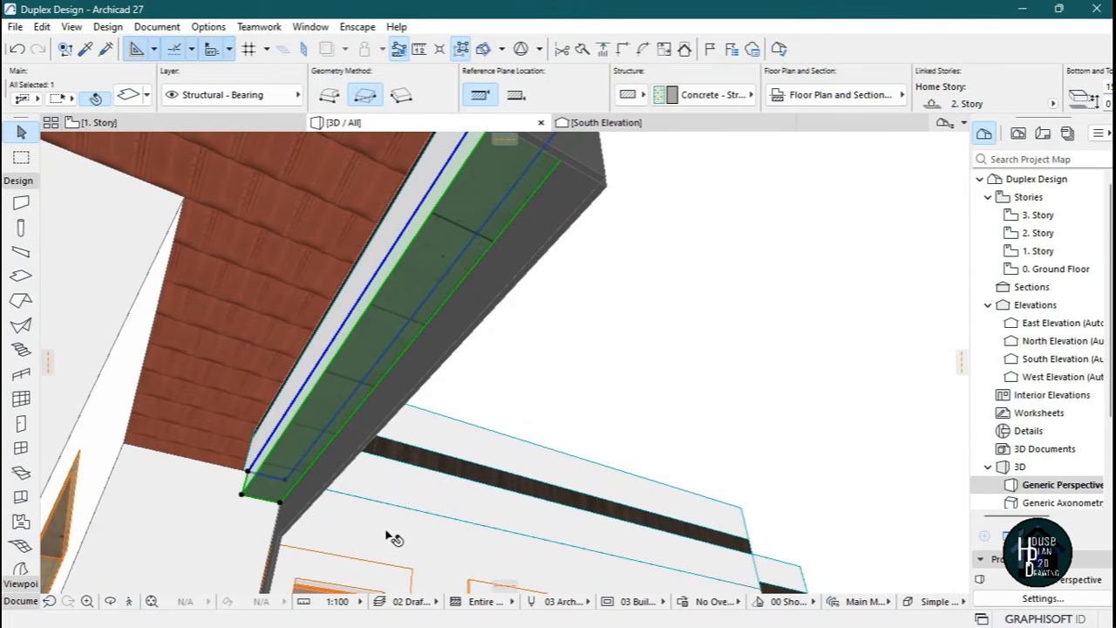
pyautogui.click(280, 505)
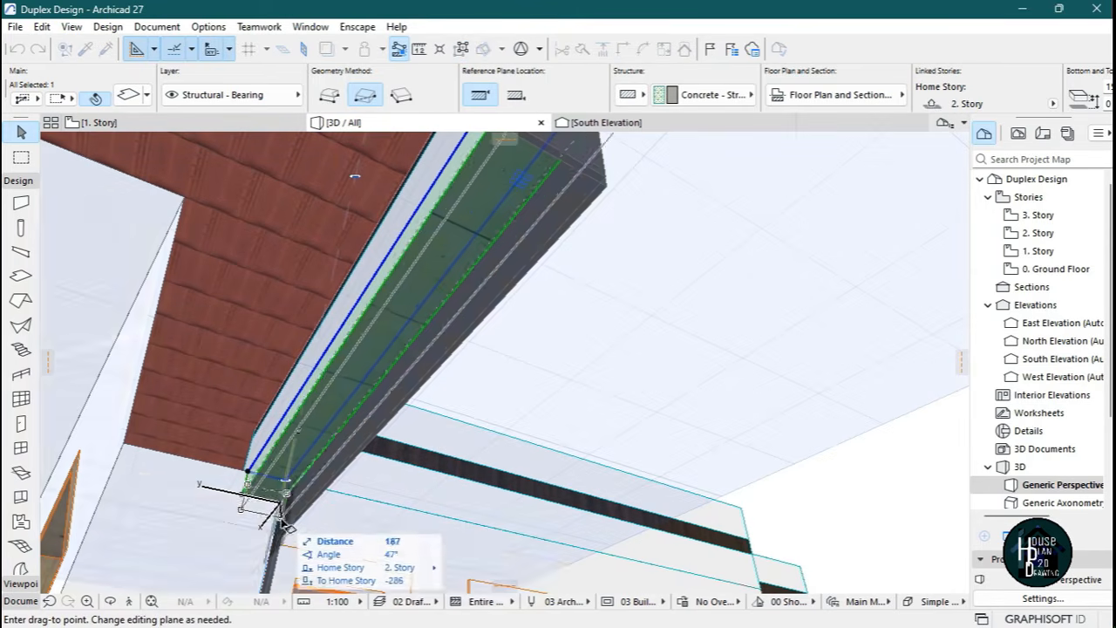
pyautogui.click(276, 542)
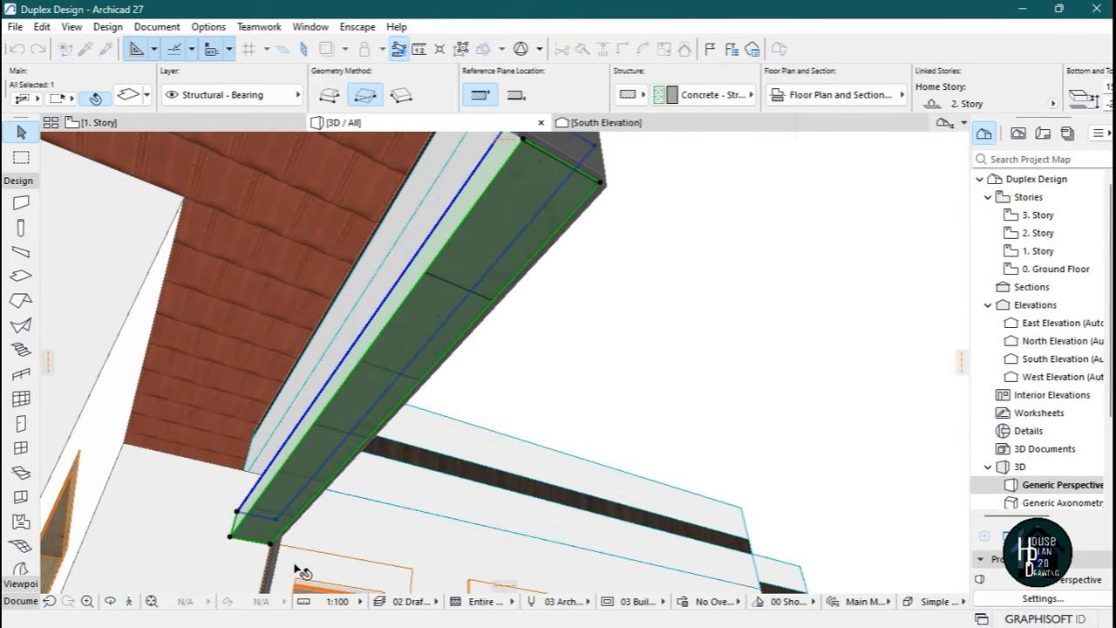
# Lower the slab about another 39 mm so it projects below the facing wall at the balcony corner.
pyautogui.click(131, 602)
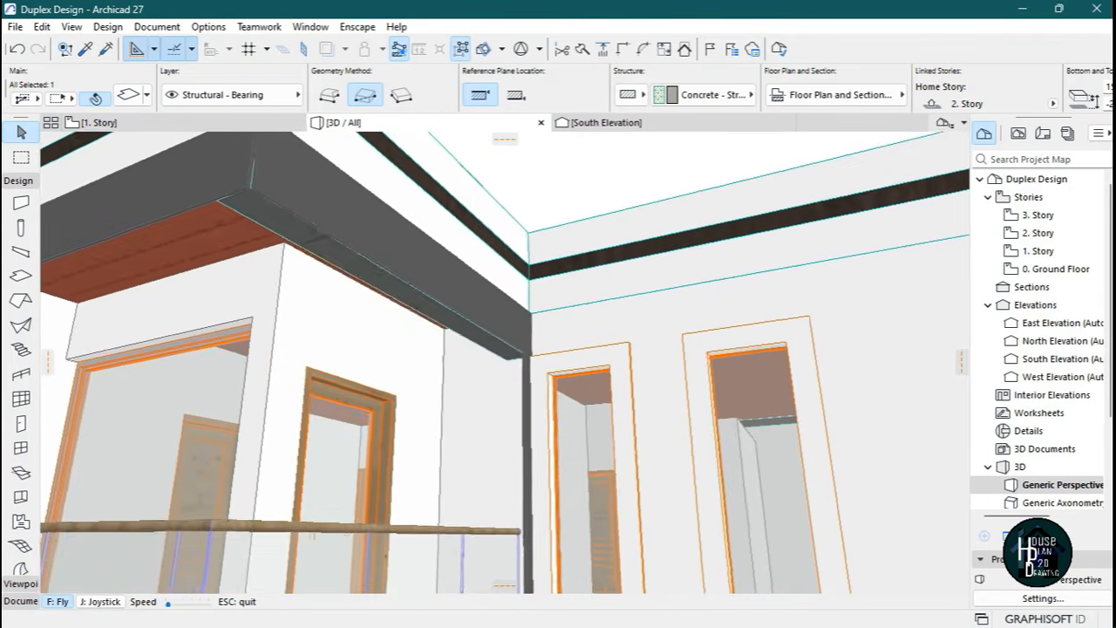
pyautogui.press('Down')
pyautogui.press('Up')
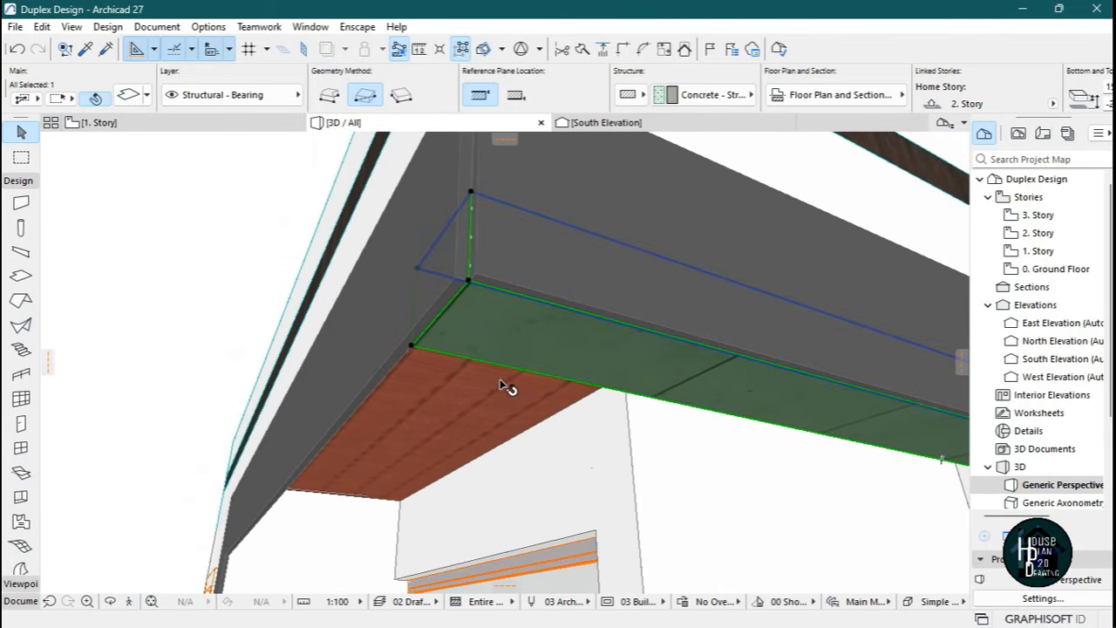
pyautogui.click(469, 286)
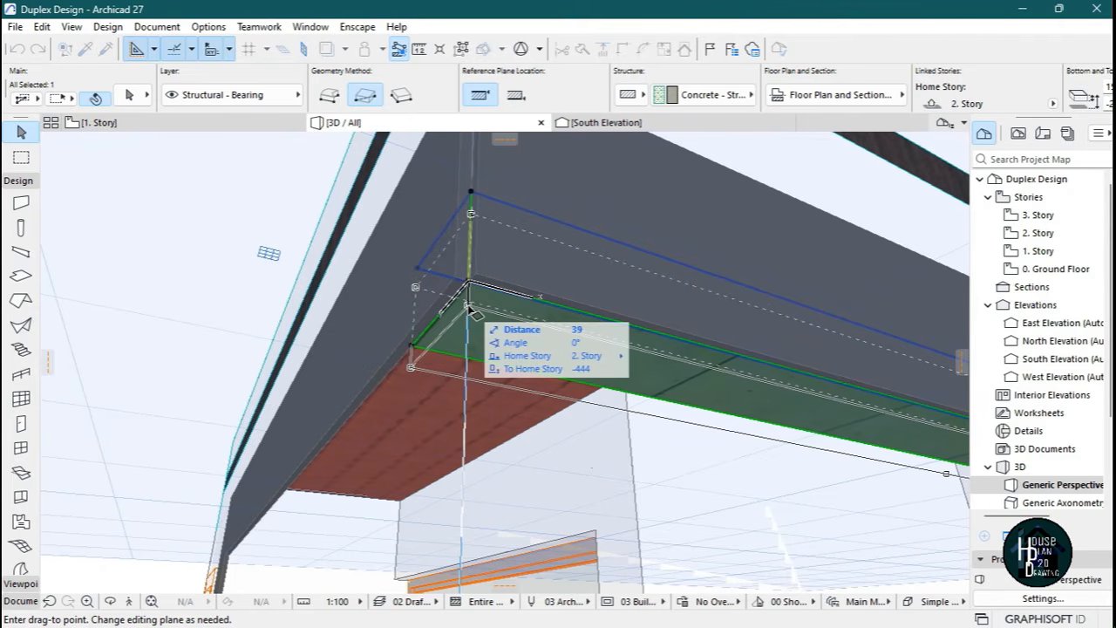
pyautogui.click(473, 359)
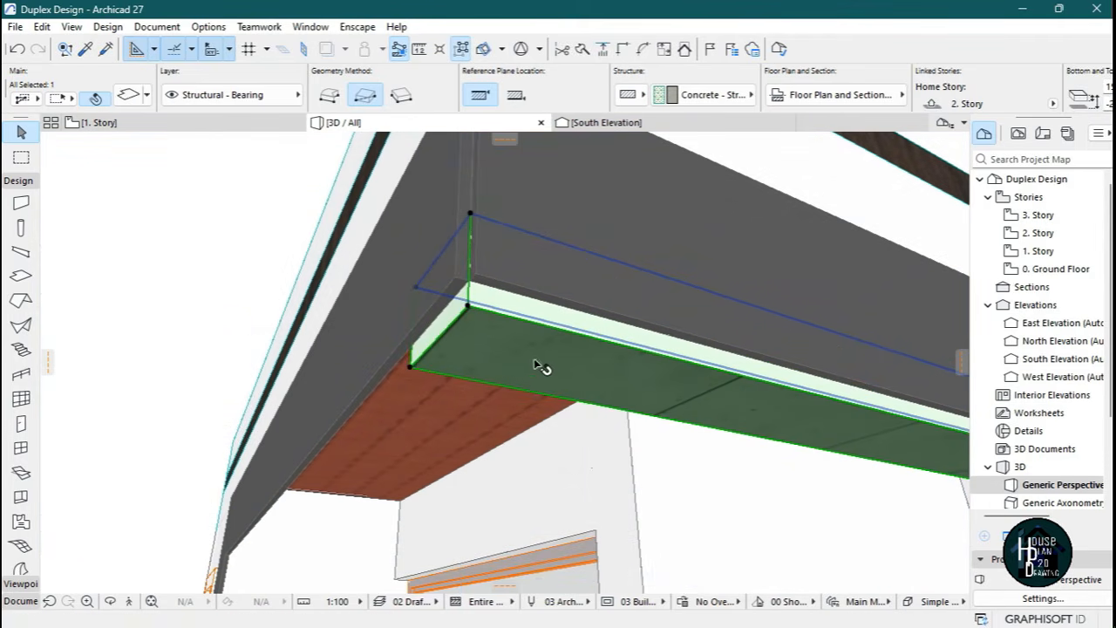
# Trim the slab's top down to the facing wall's lower edge, making it 39 mm thick.
pyautogui.press('Escape')
pyautogui.click(468, 312)
pyautogui.click(475, 212)
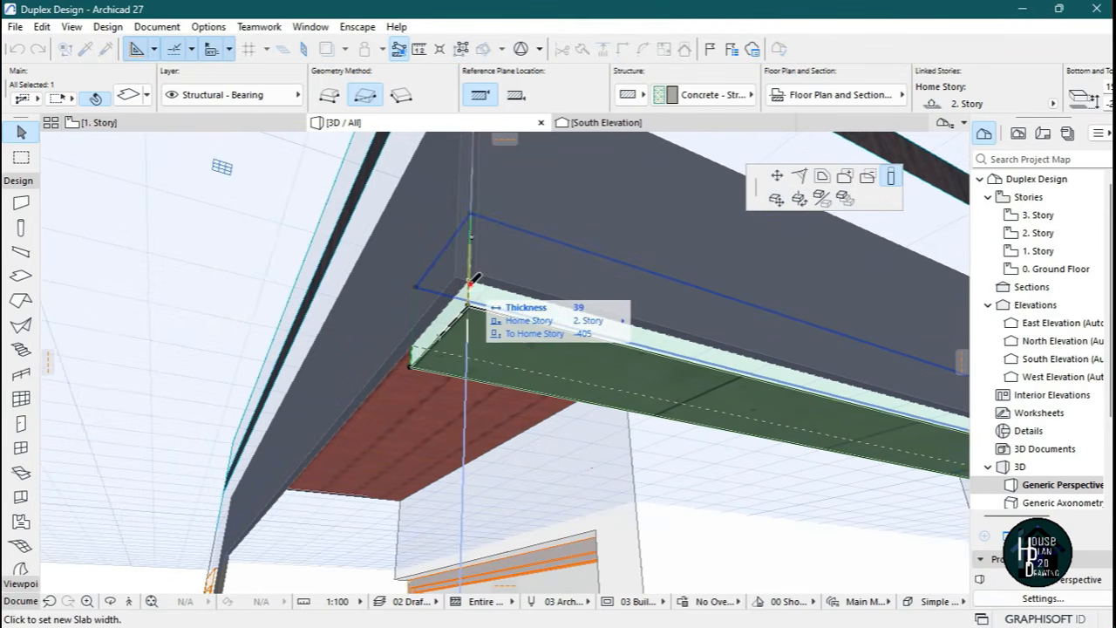
pyautogui.press('Escape')
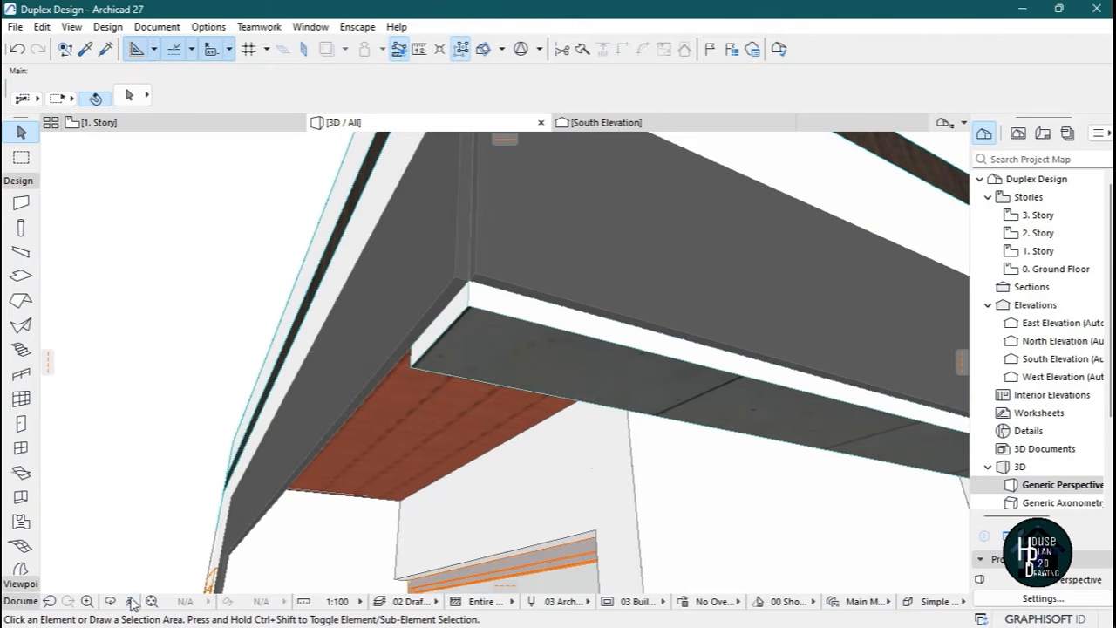
# Stretch the trim slab's underside down to make the slab 58 mm thick.
pyautogui.click(130, 602)
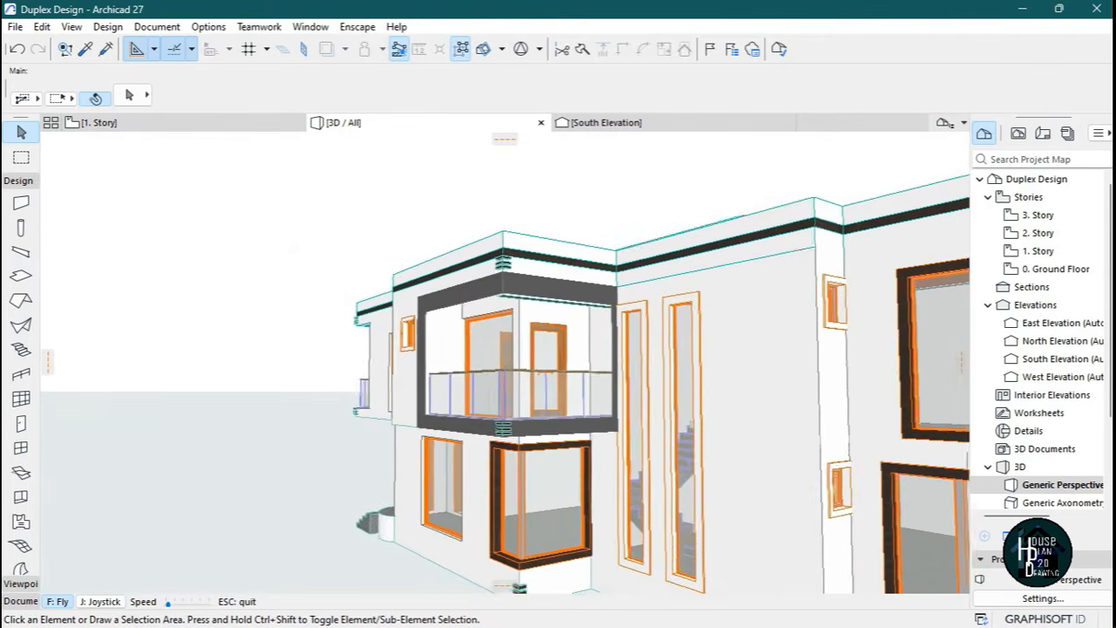
pyautogui.press('Up')
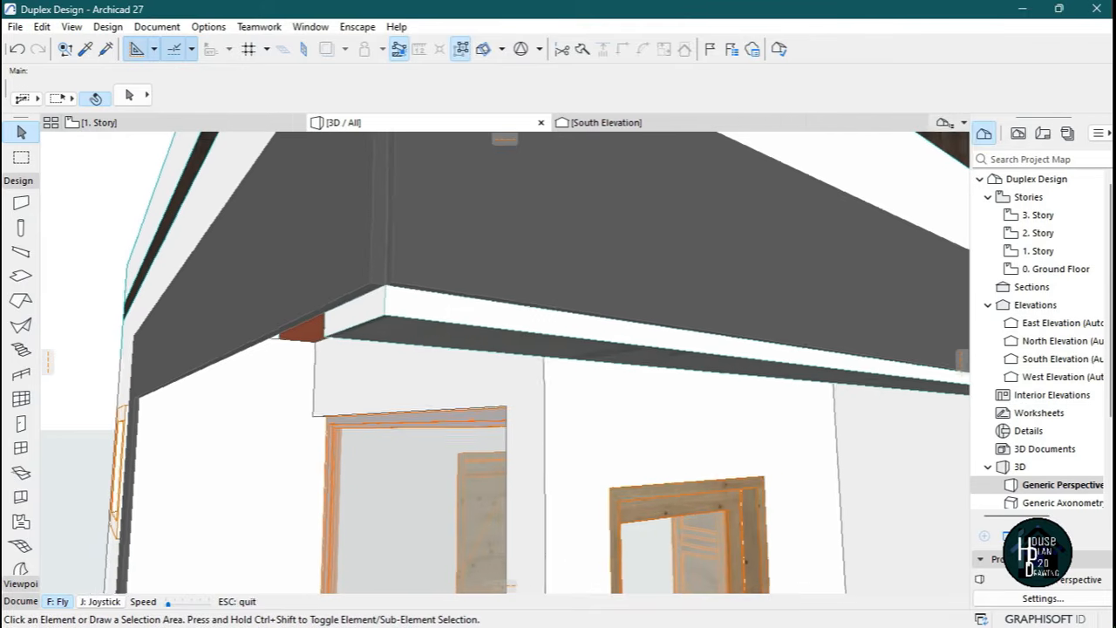
pyautogui.press('Escape')
pyautogui.click(460, 293)
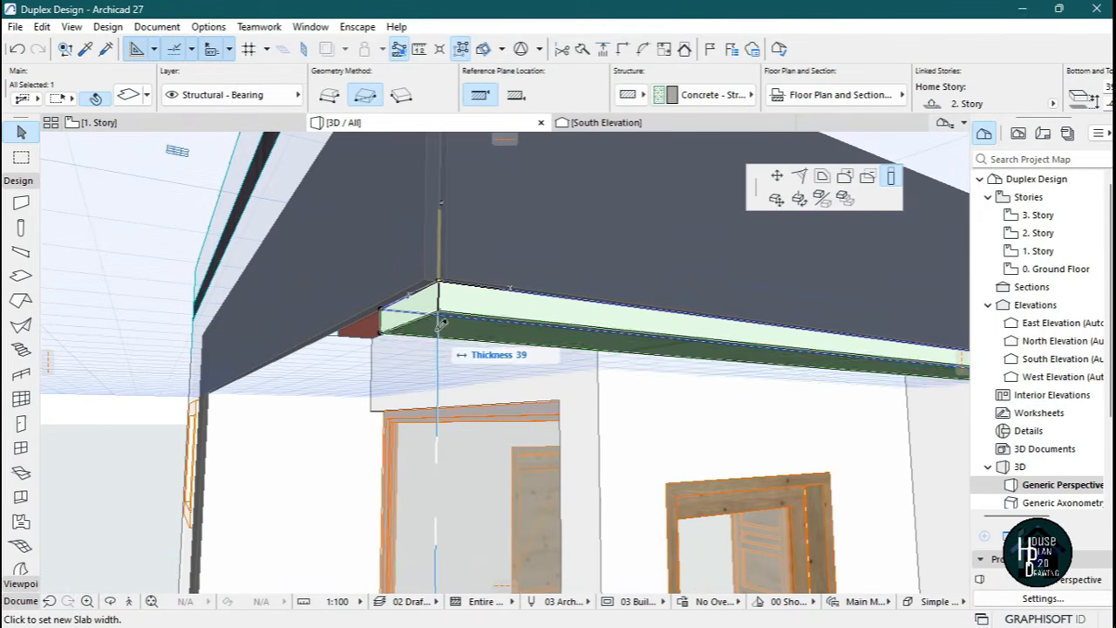
pyautogui.press('Escape')
pyautogui.press('Escape')
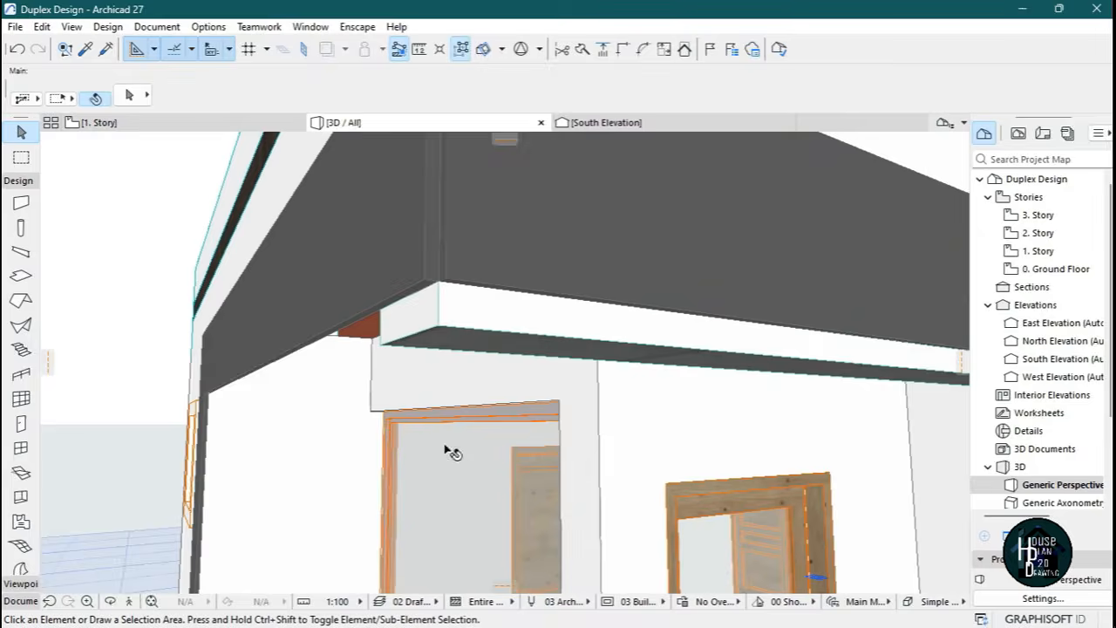
# Override all surfaces of the trim slab with Floorboards - 01.
pyautogui.click(462, 309)
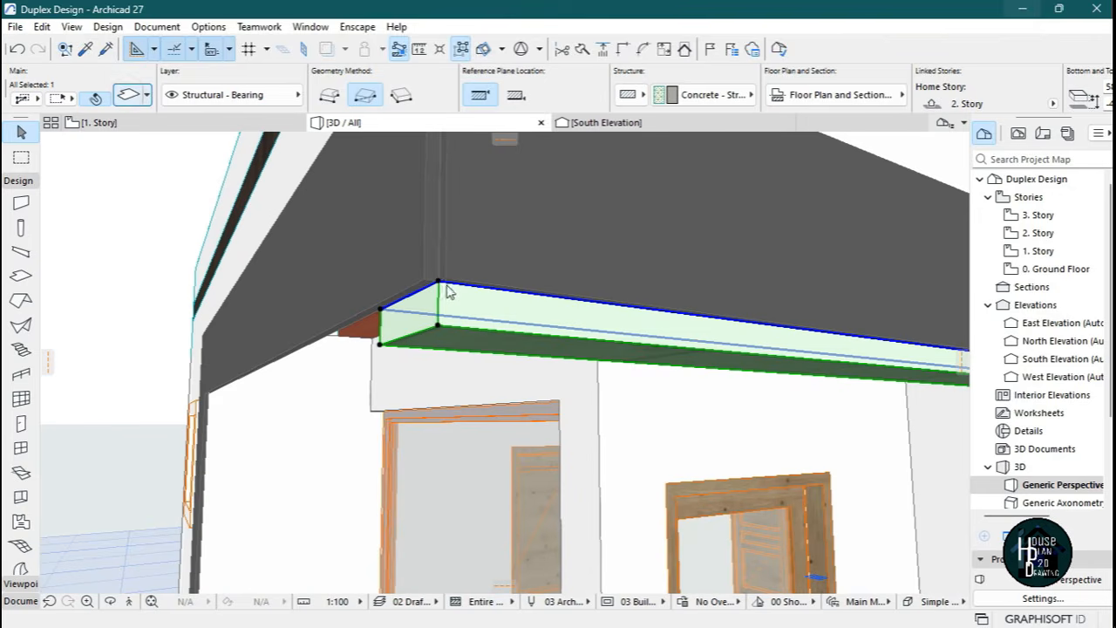
pyautogui.doubleClick(442, 288)
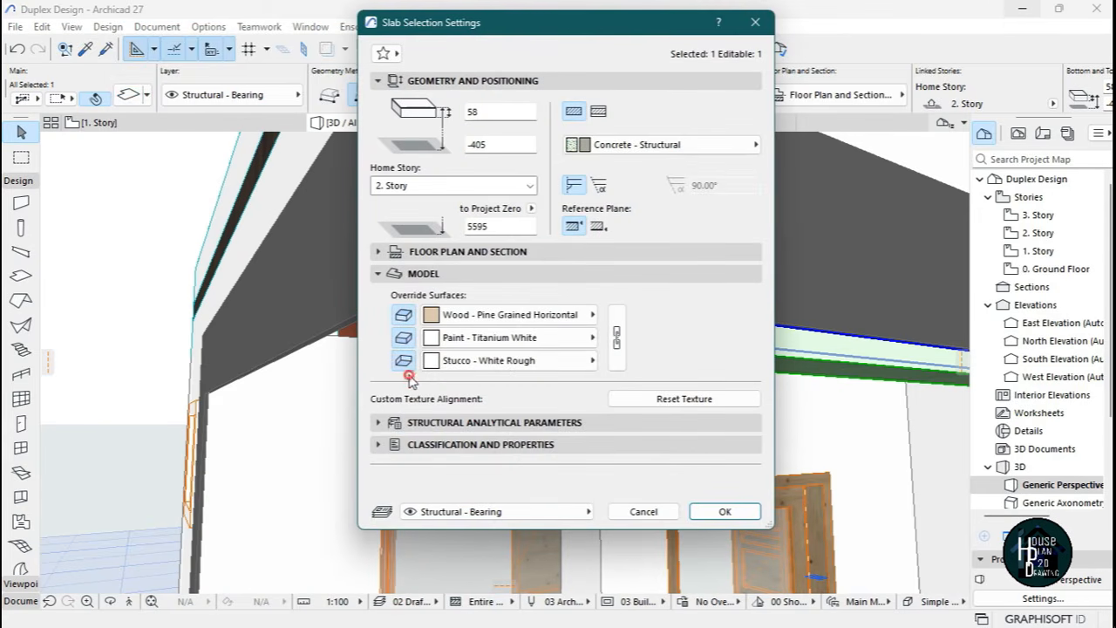
pyautogui.click(510, 315)
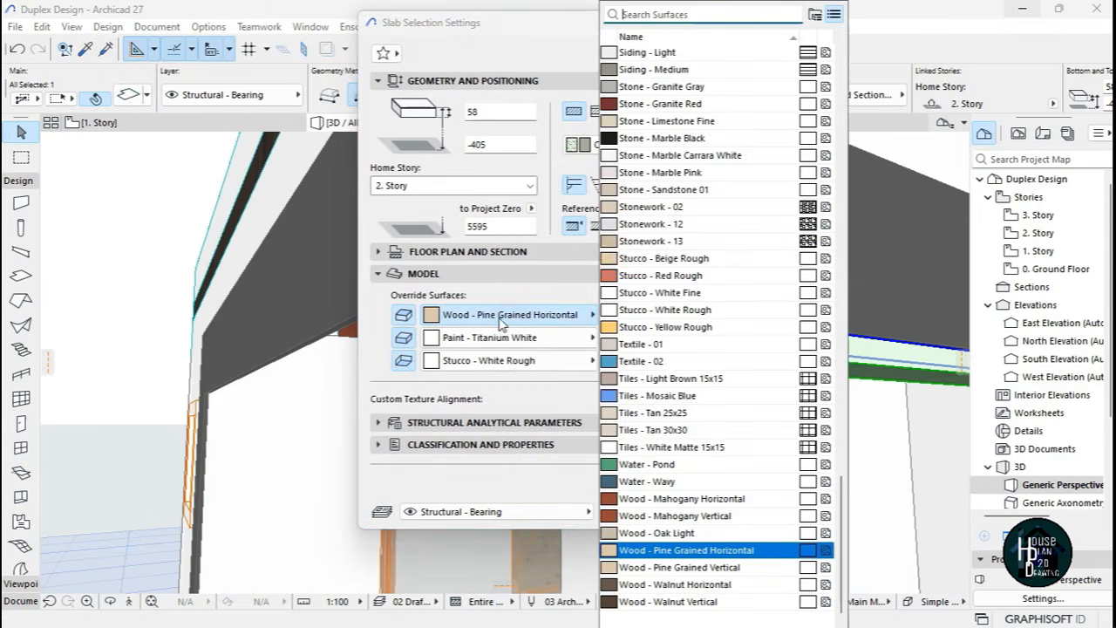
pyautogui.write('Fl')
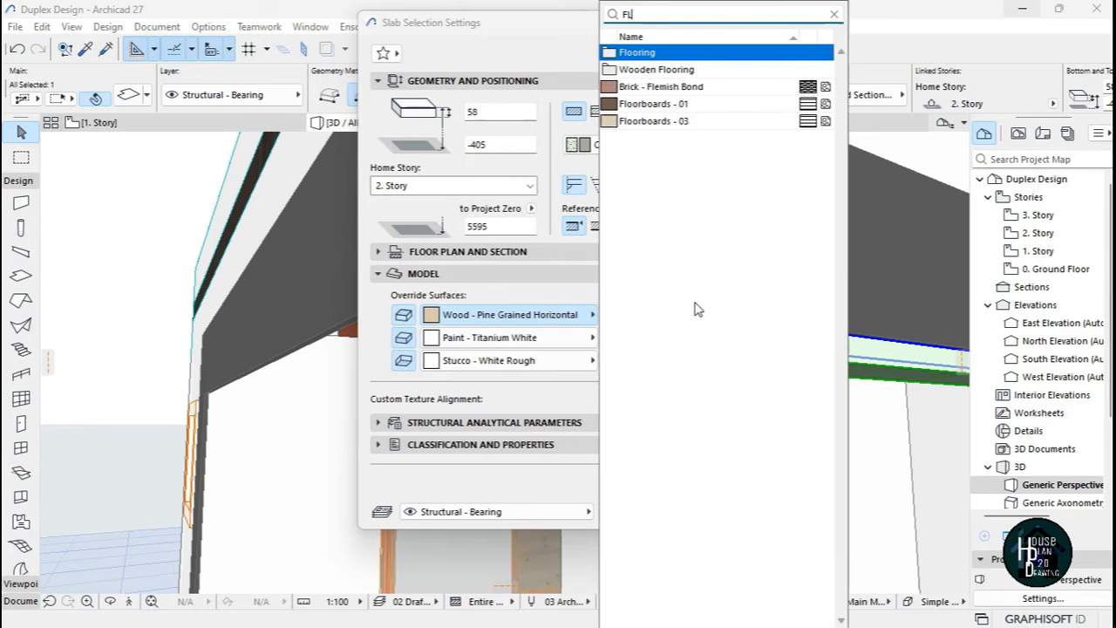
pyautogui.click(653, 86)
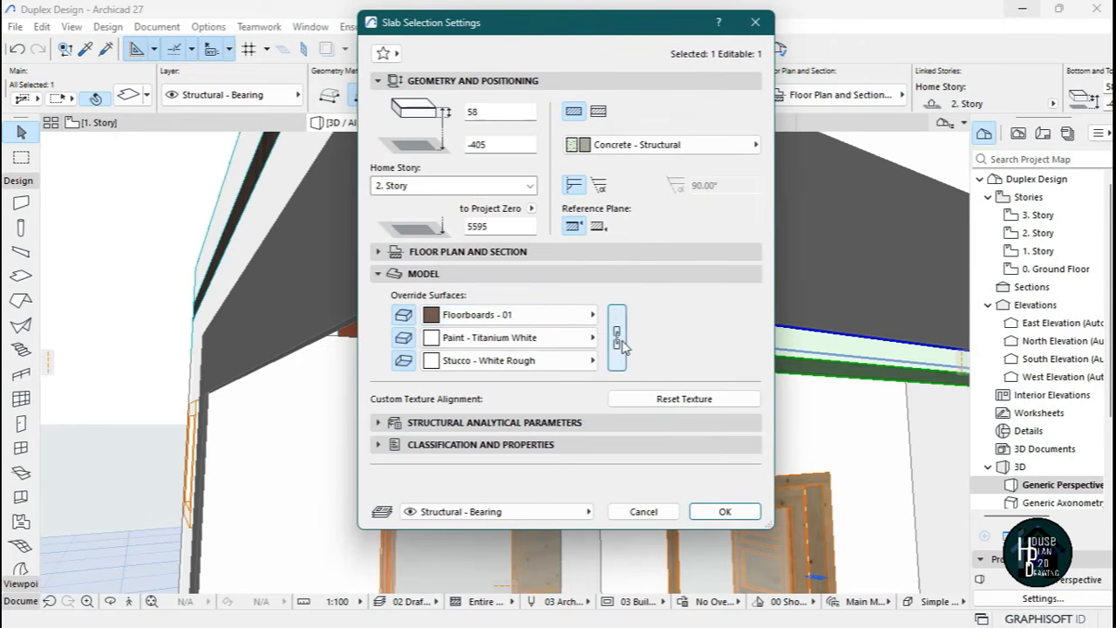
pyautogui.click(725, 511)
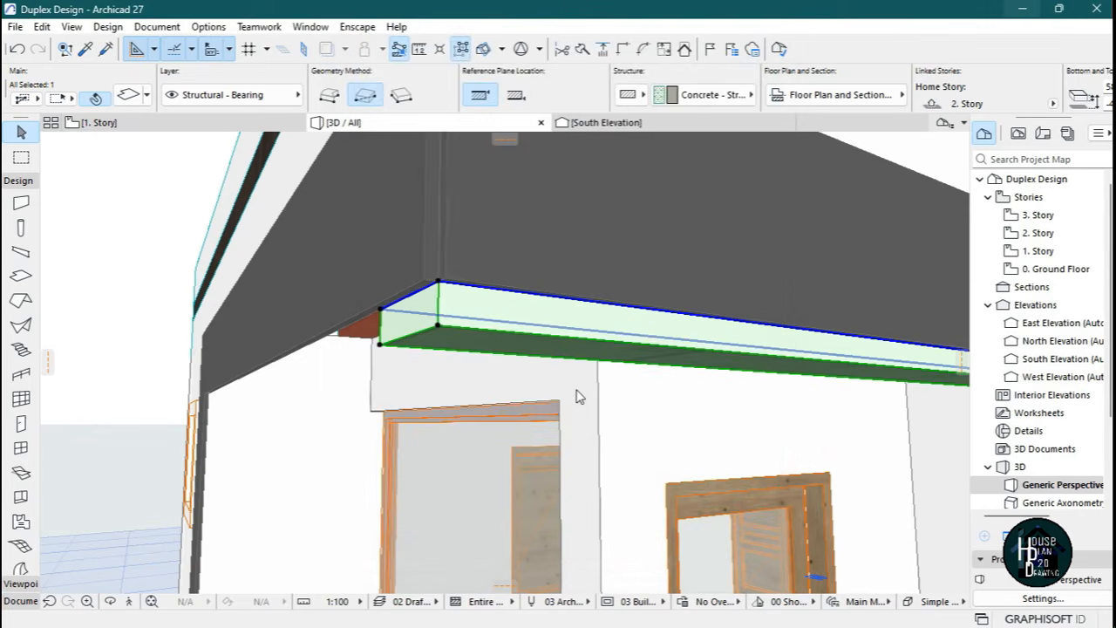
pyautogui.press('Escape')
# Offset the wooden trim slab's end edge at the balcony corner outward, flush with the outer face of the gray frame.
pyautogui.click(128, 601)
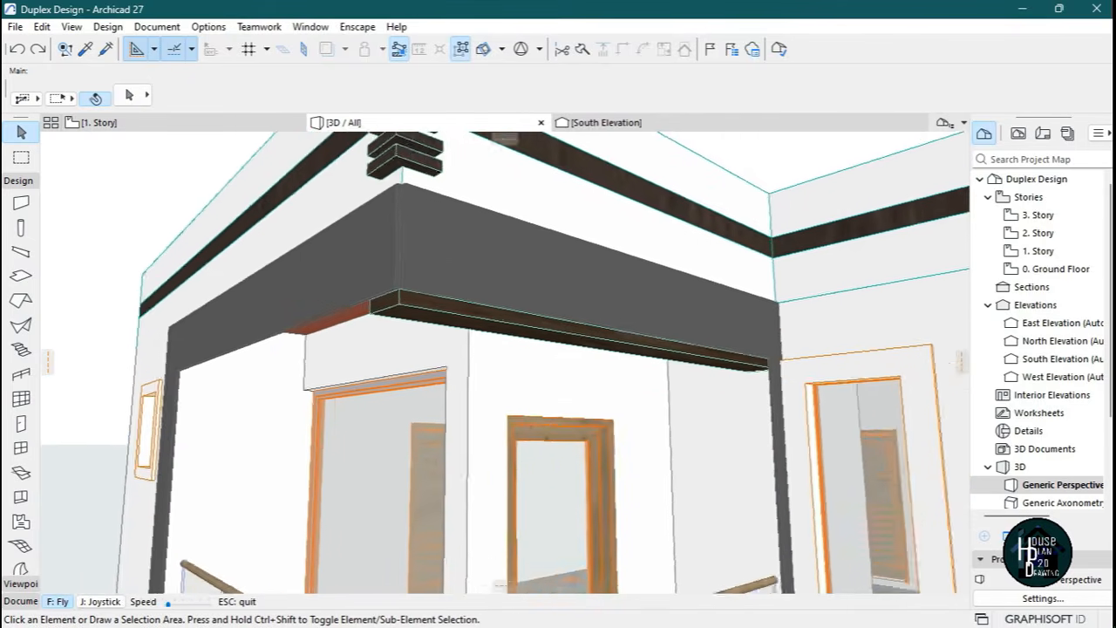
pyautogui.press('Up')
pyautogui.press('Up')
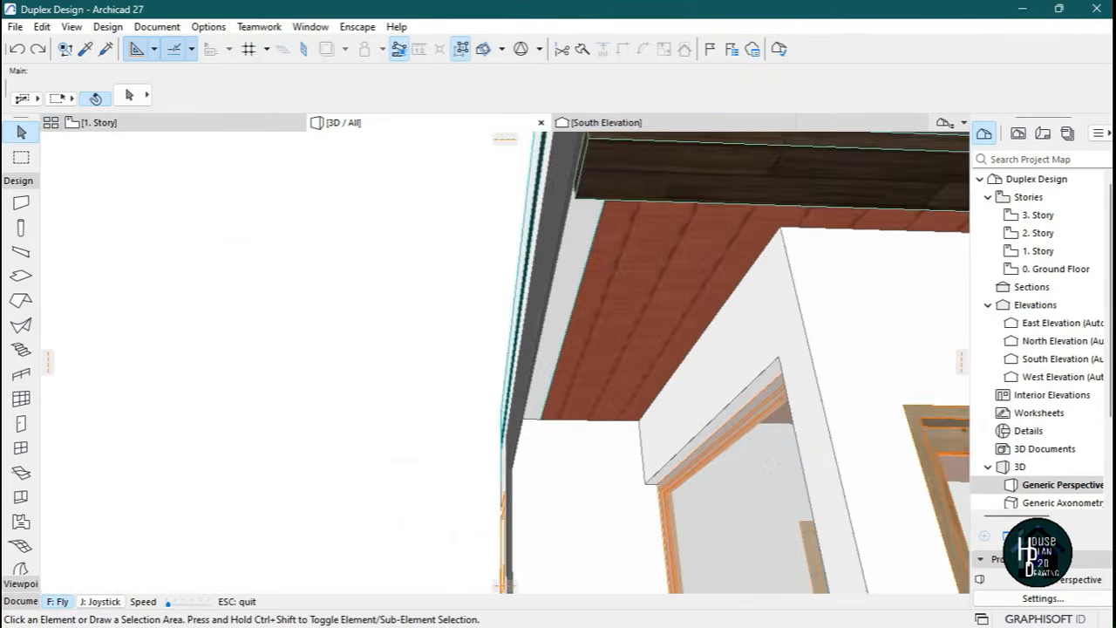
pyautogui.press('Up')
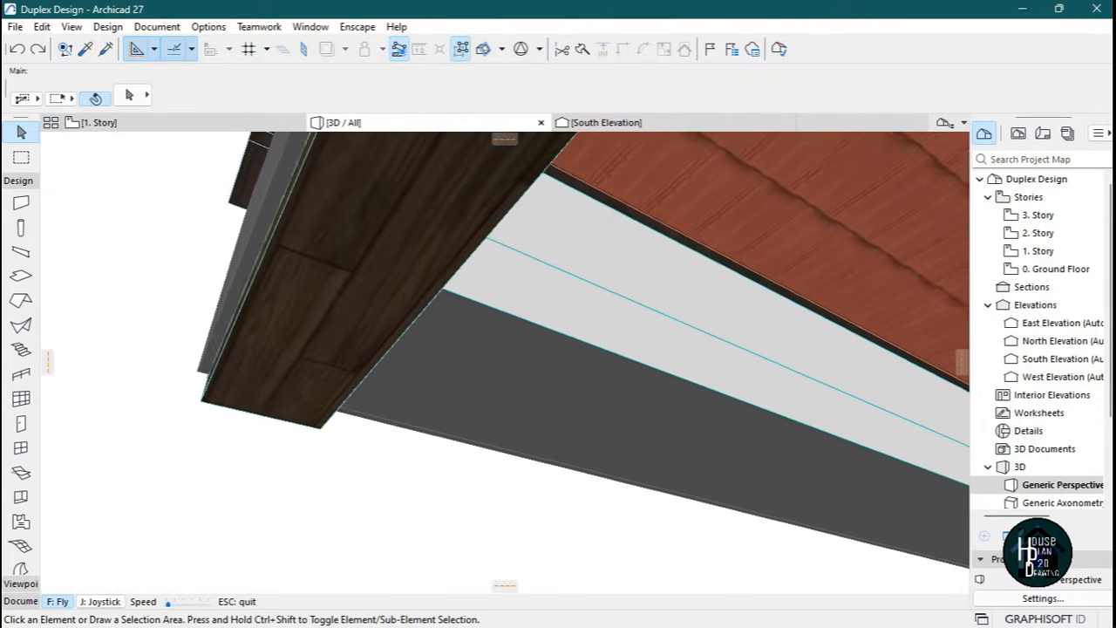
pyautogui.press('Down')
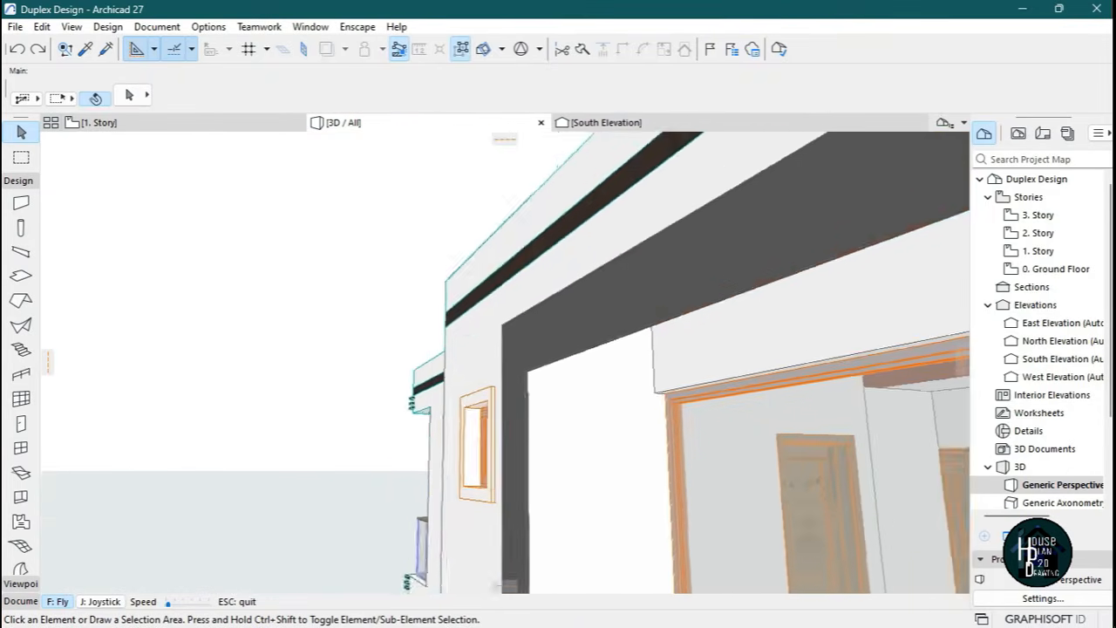
pyautogui.press('Up')
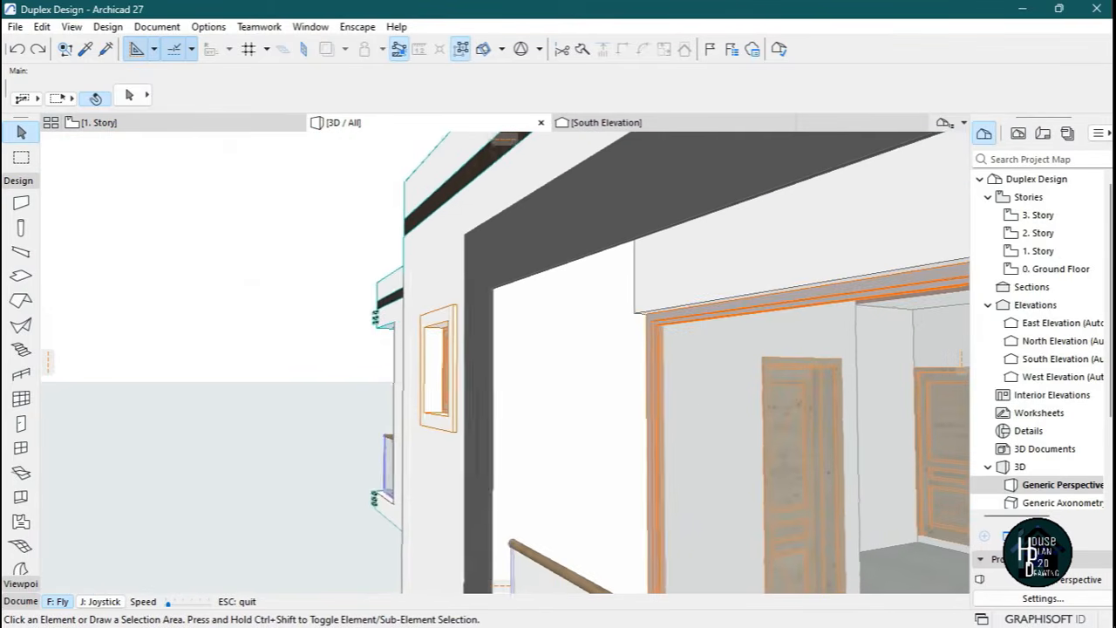
pyautogui.press('Down')
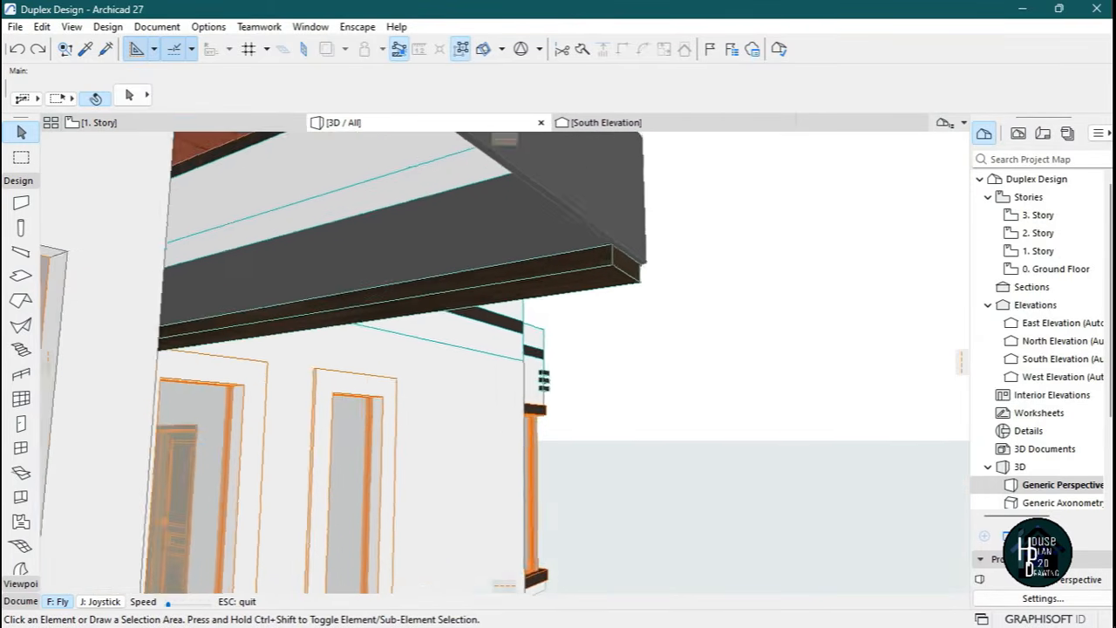
pyautogui.press('Up')
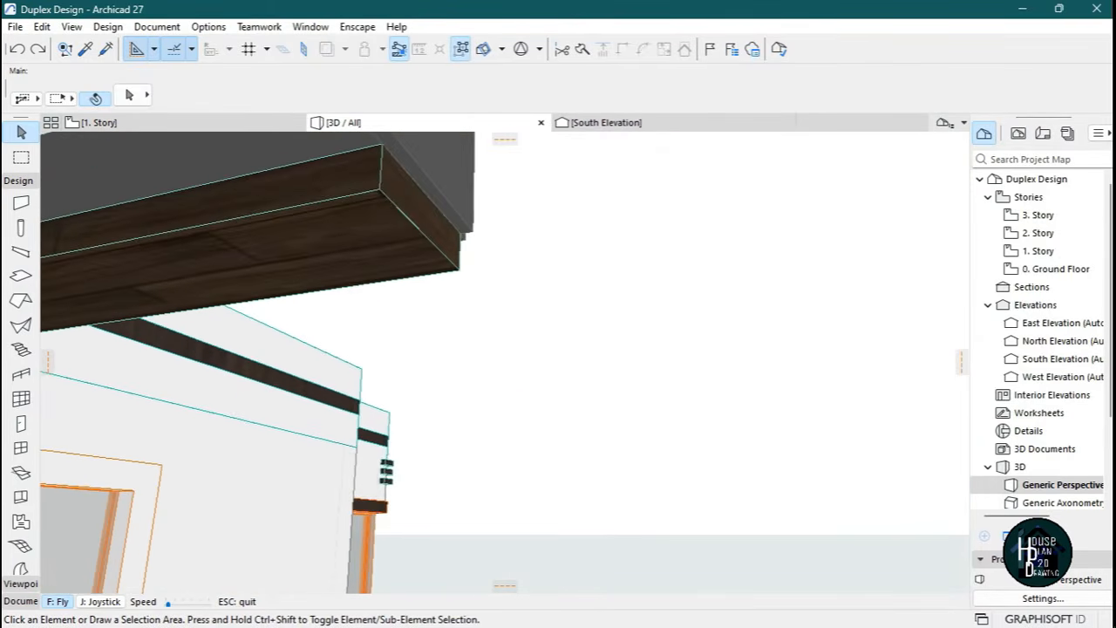
pyautogui.press('Escape')
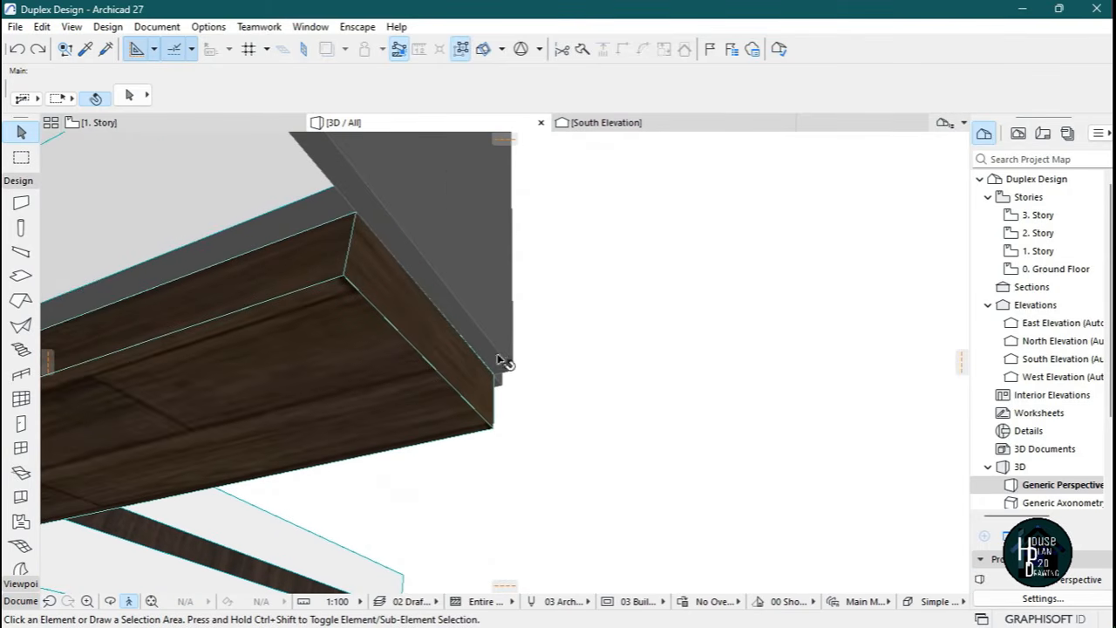
pyautogui.click(382, 323)
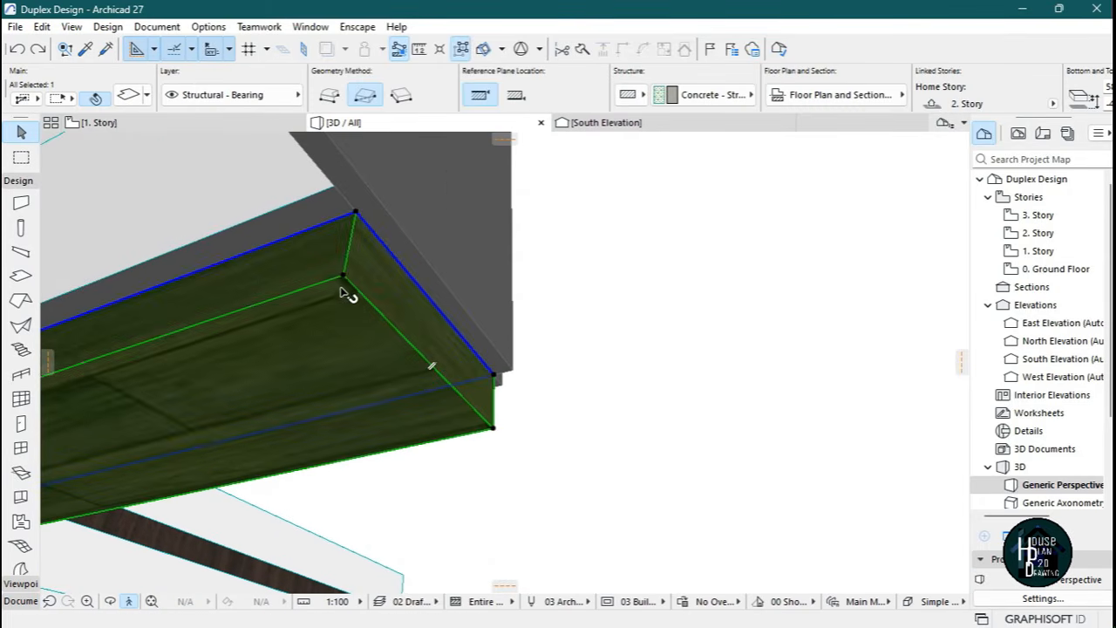
pyautogui.click(384, 249)
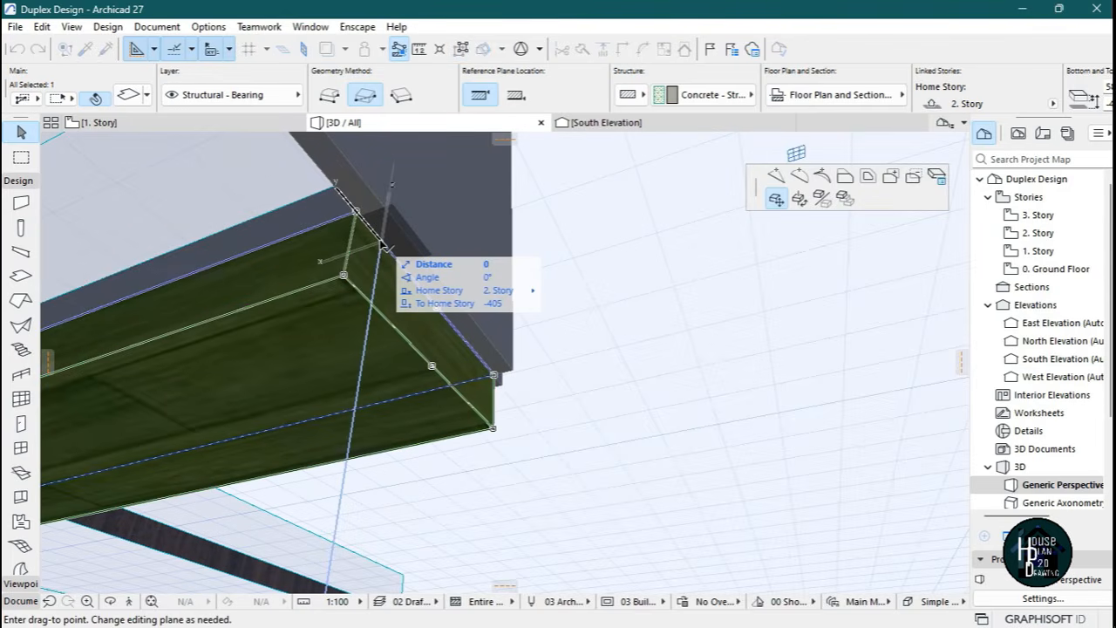
pyautogui.click(845, 177)
pyautogui.click(466, 364)
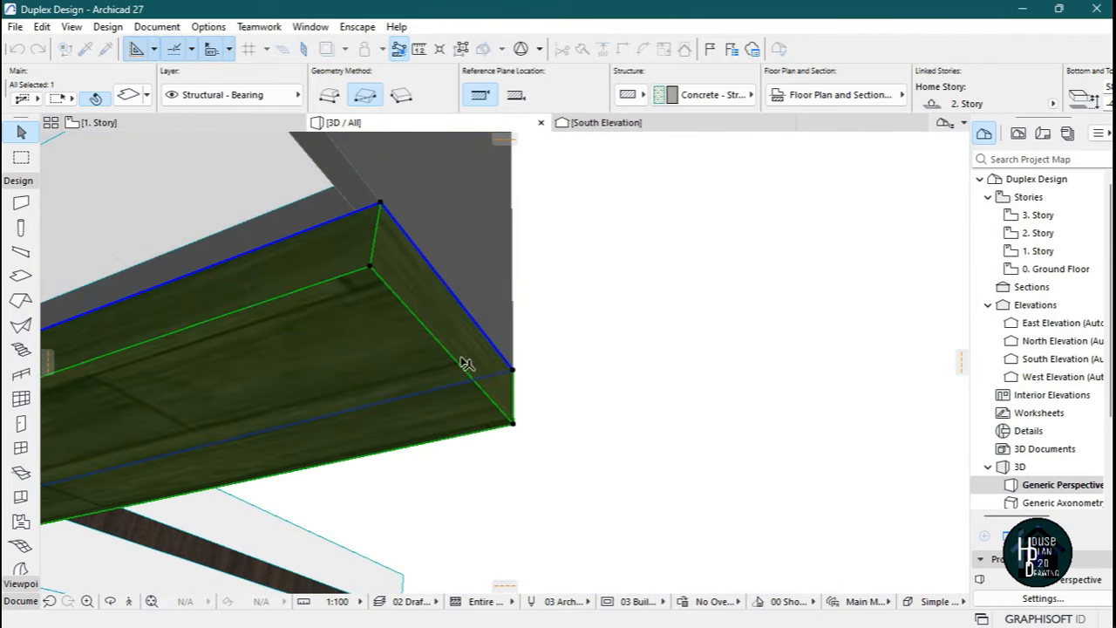
# Insert a new node on the trim slab's inner long edge, a short distance from its end at the balcony corner.
pyautogui.click(314, 235)
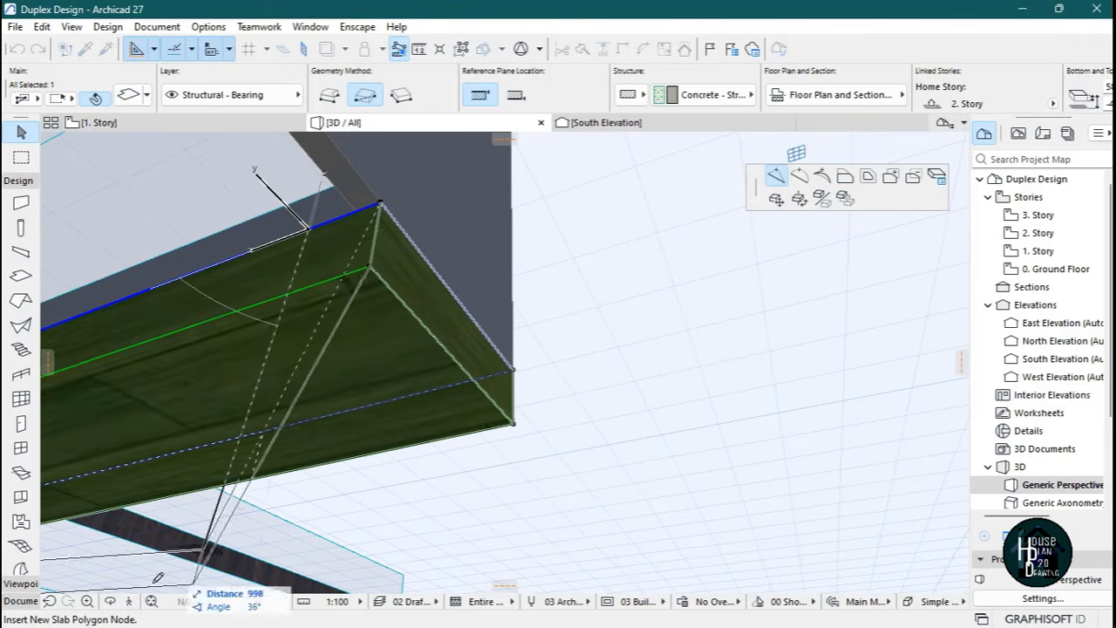
pyautogui.click(128, 601)
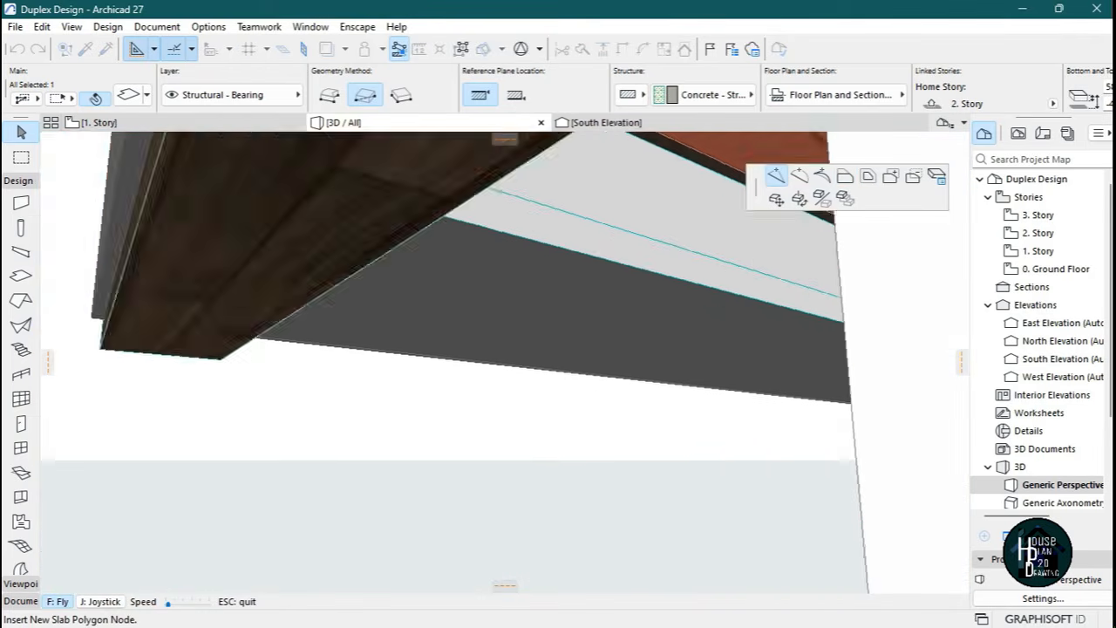
pyautogui.press('Down')
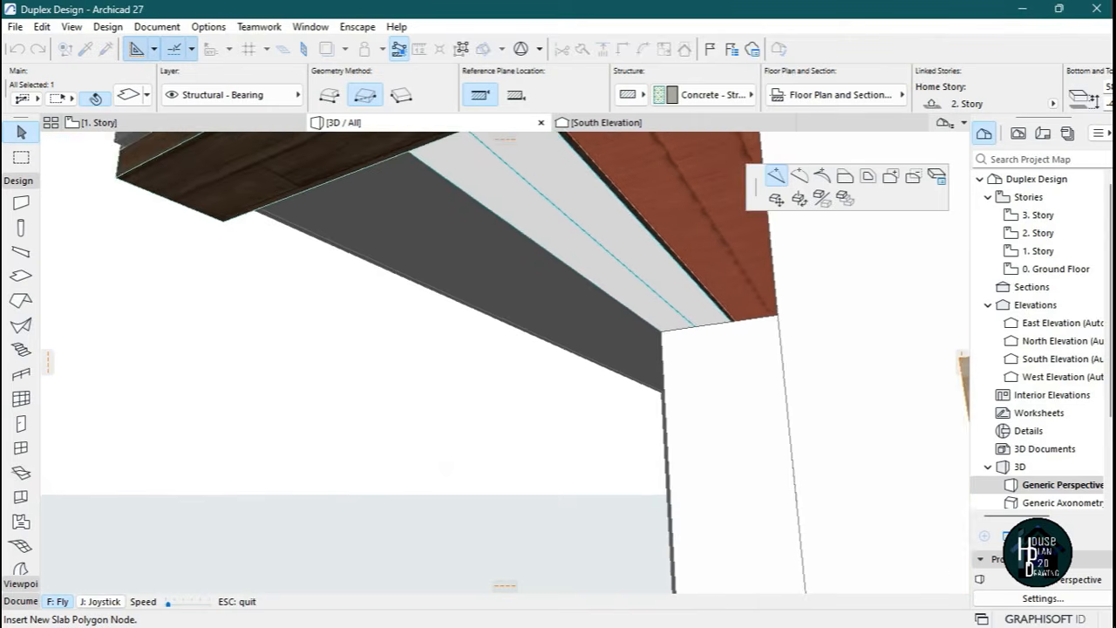
pyautogui.press('Escape')
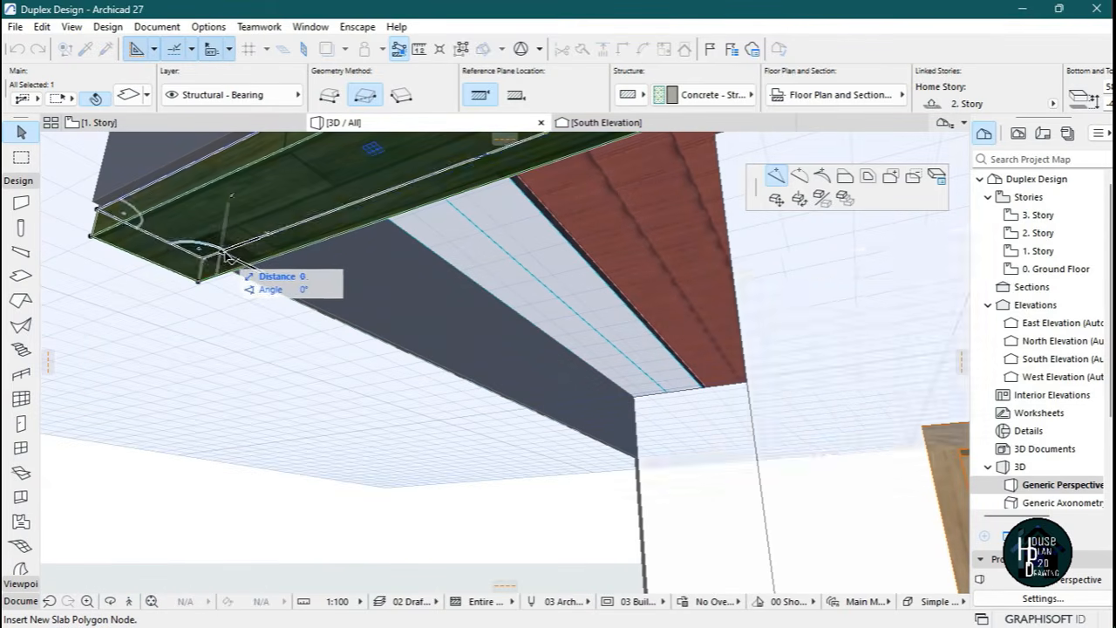
pyautogui.click(668, 396)
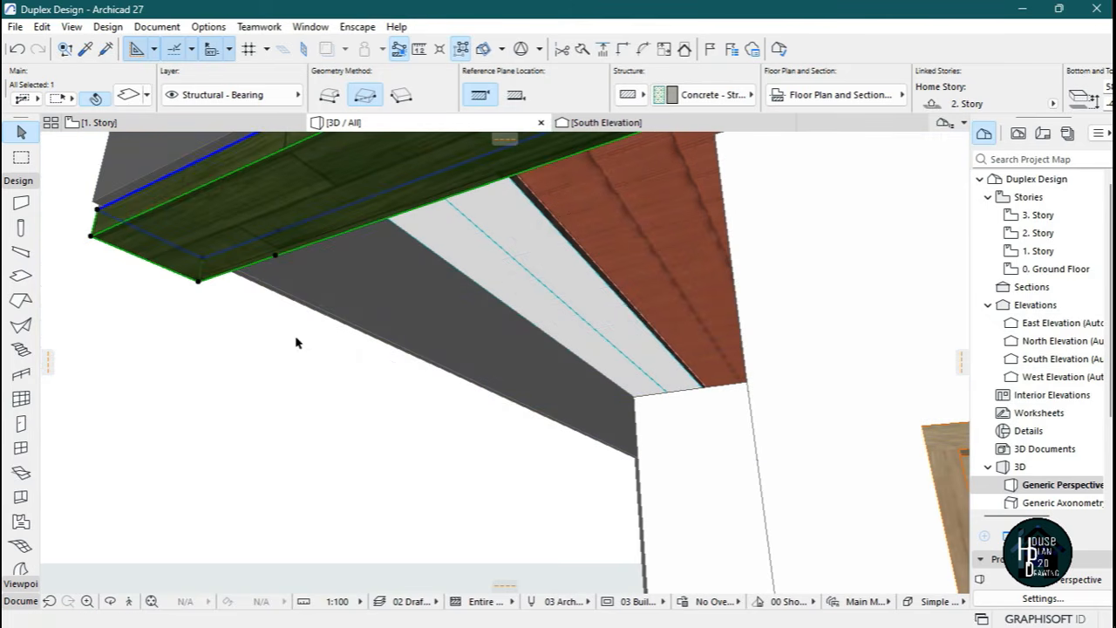
# Offset the short edge segment beside the new node about 3100 mm along the adjoining frame side, making the trim slab L-shaped.
pyautogui.click(129, 601)
pyautogui.press('Escape')
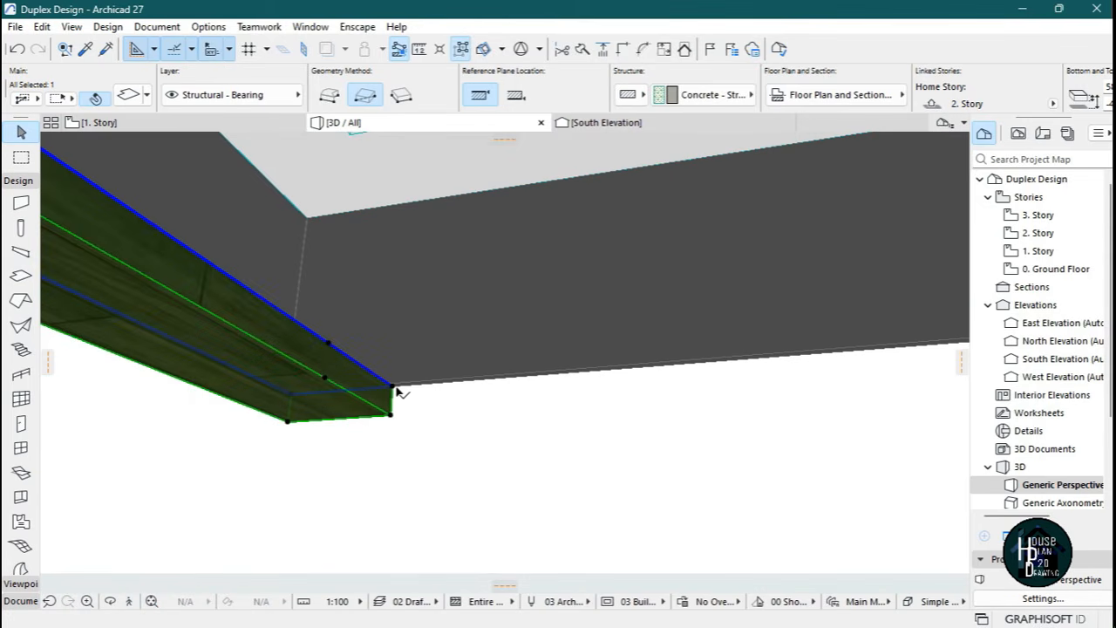
pyautogui.click(370, 370)
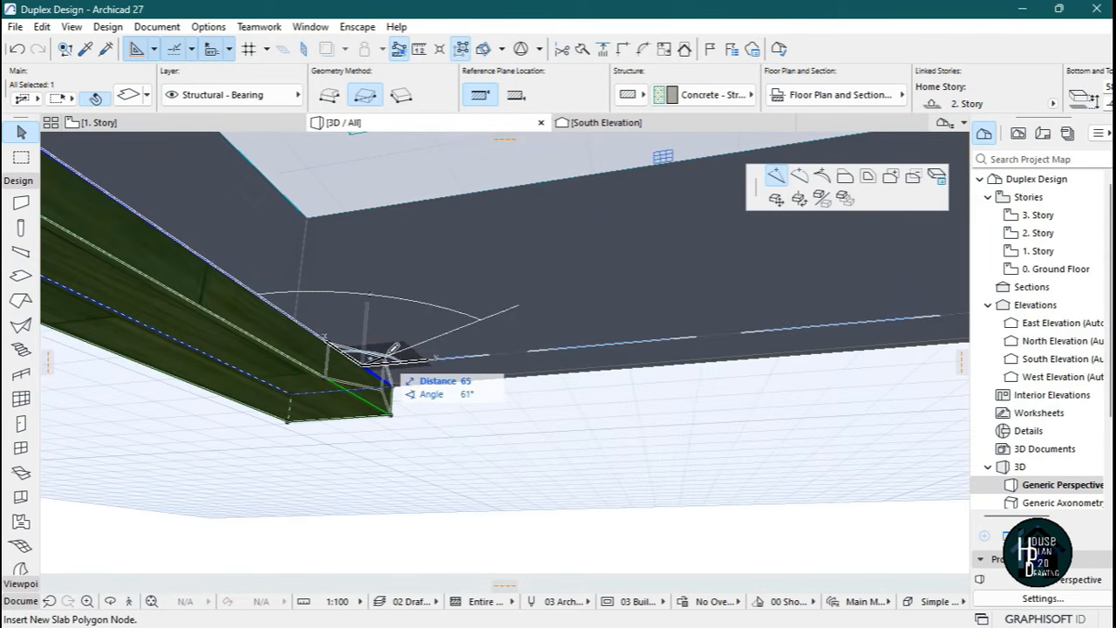
pyautogui.click(845, 176)
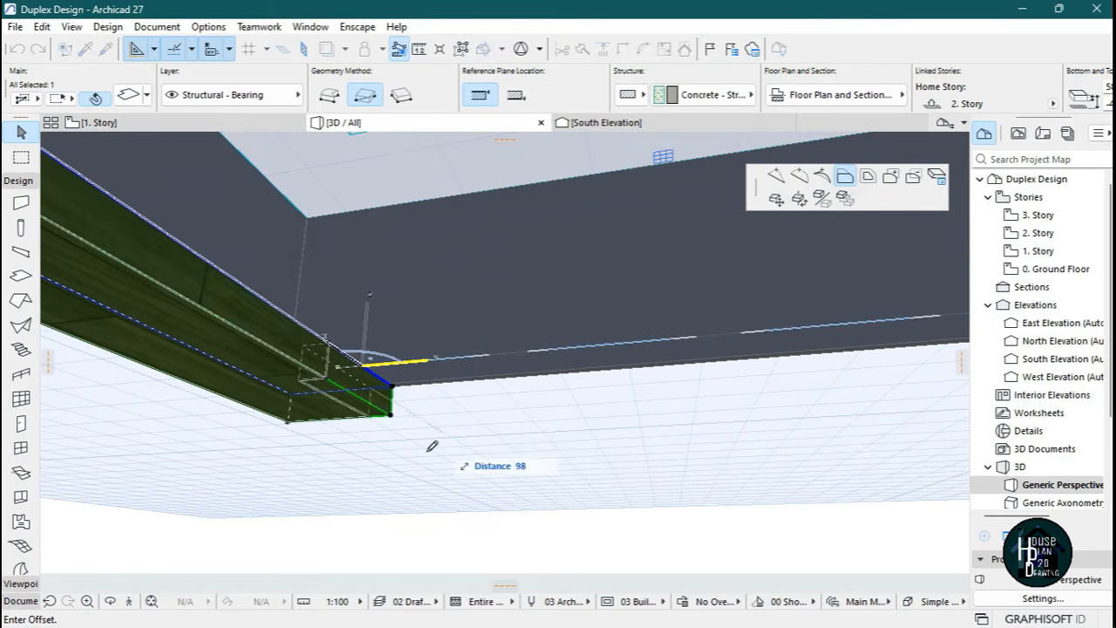
pyautogui.click(128, 602)
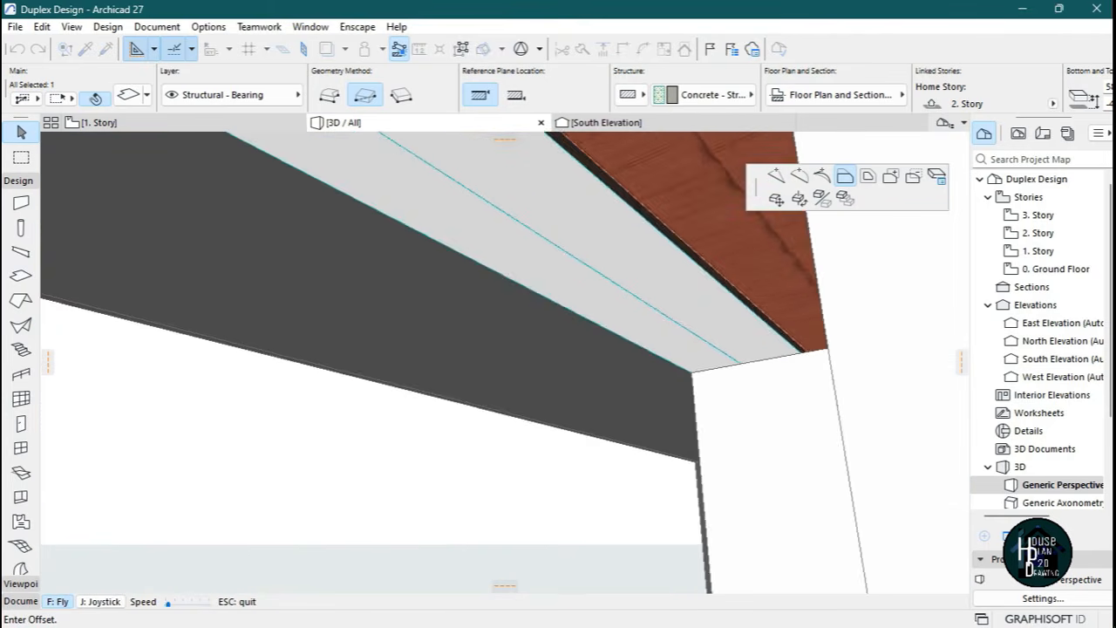
pyautogui.press('Escape')
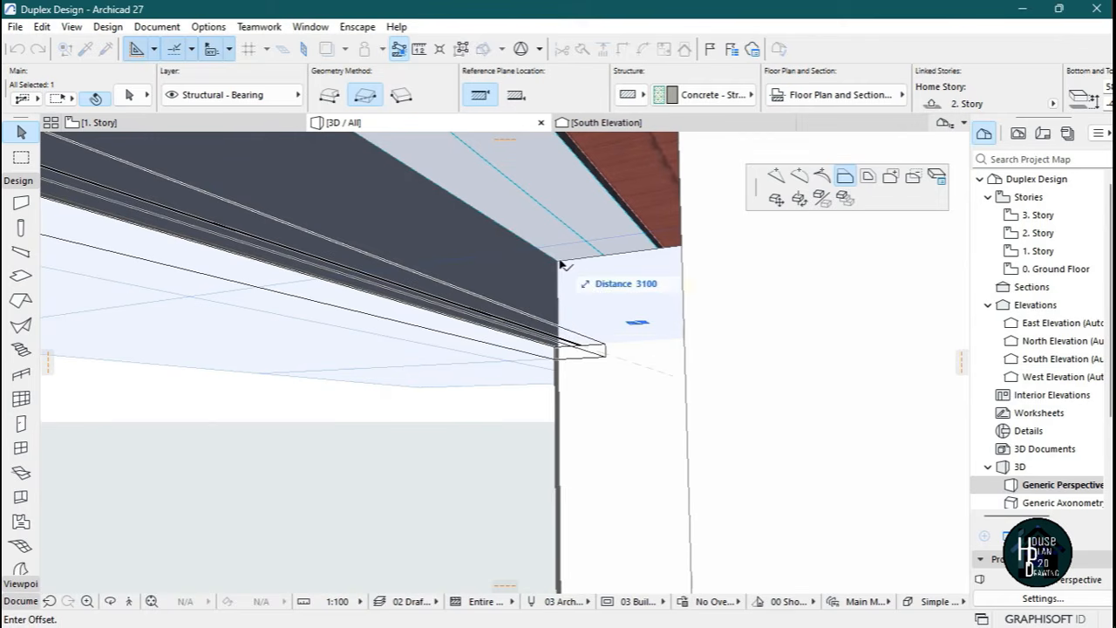
pyautogui.click(563, 299)
pyautogui.press('Escape')
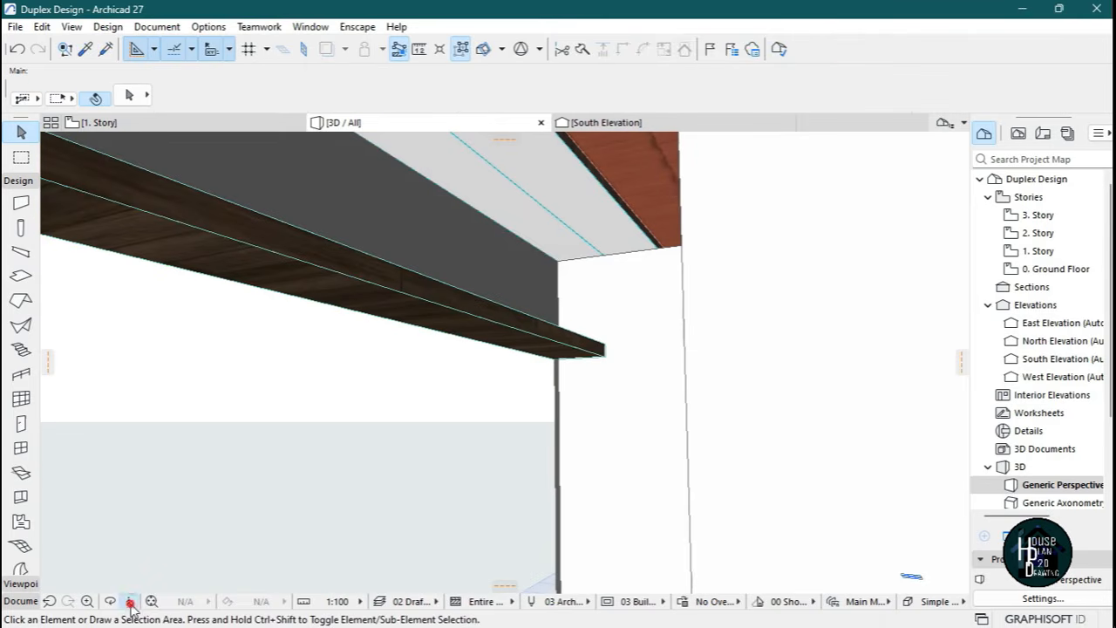
# Compare the whole corner balcony with the Multigenerational House reference project in ARCHICAD 25, and return to the Duplex Design project.
pyautogui.click(129, 602)
pyautogui.press('Up')
pyautogui.press('Escape')
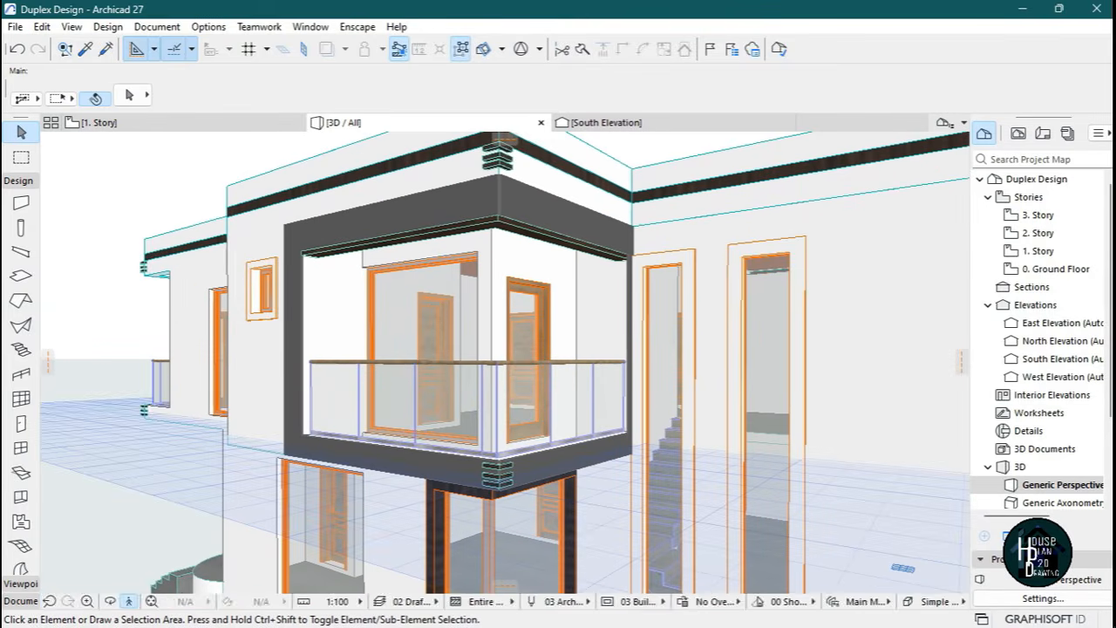
pyautogui.click(722, 608)
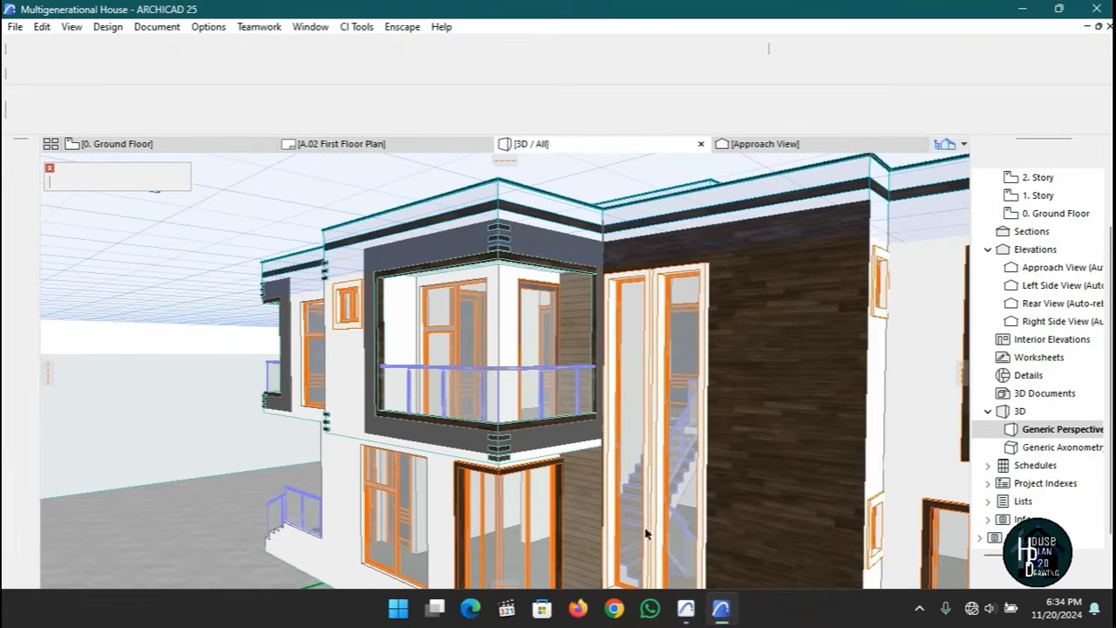
pyautogui.click(1020, 9)
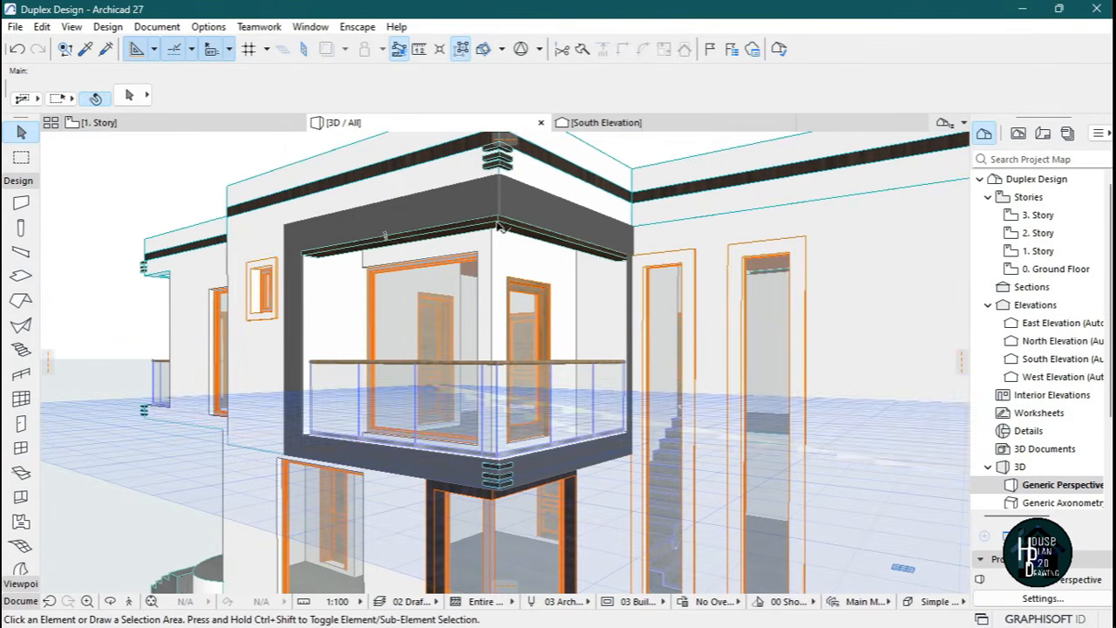
# Copy the L-shaped wooden trim slab straight down from the balcony's upper corner onto the top of the gray frame's lower band.
pyautogui.press('s')
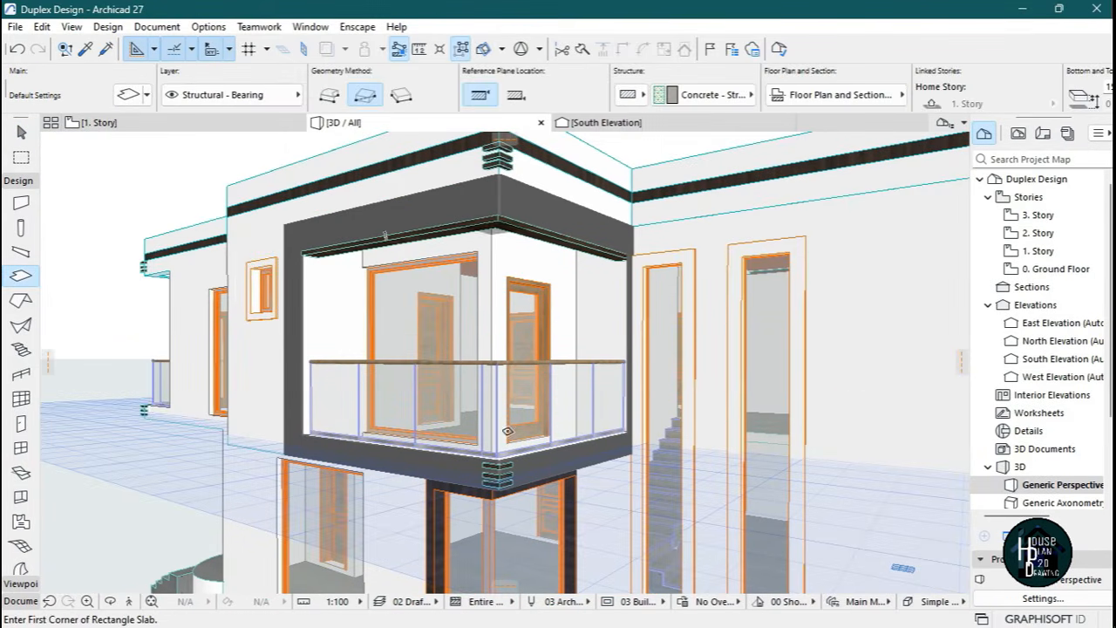
pyautogui.press('Escape')
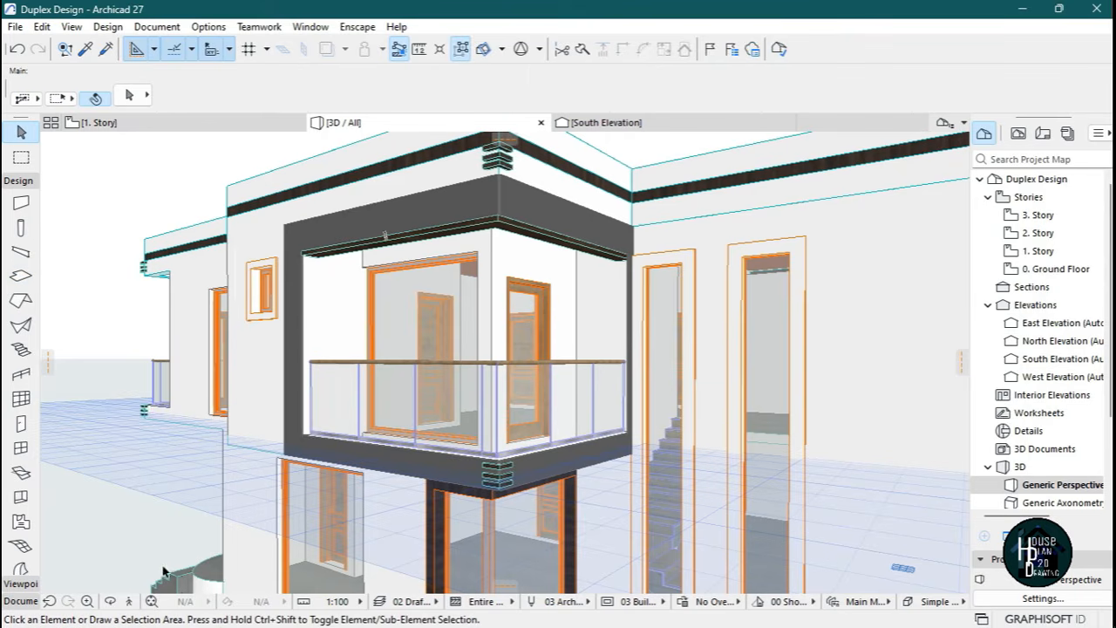
pyautogui.click(129, 601)
pyautogui.press('Up')
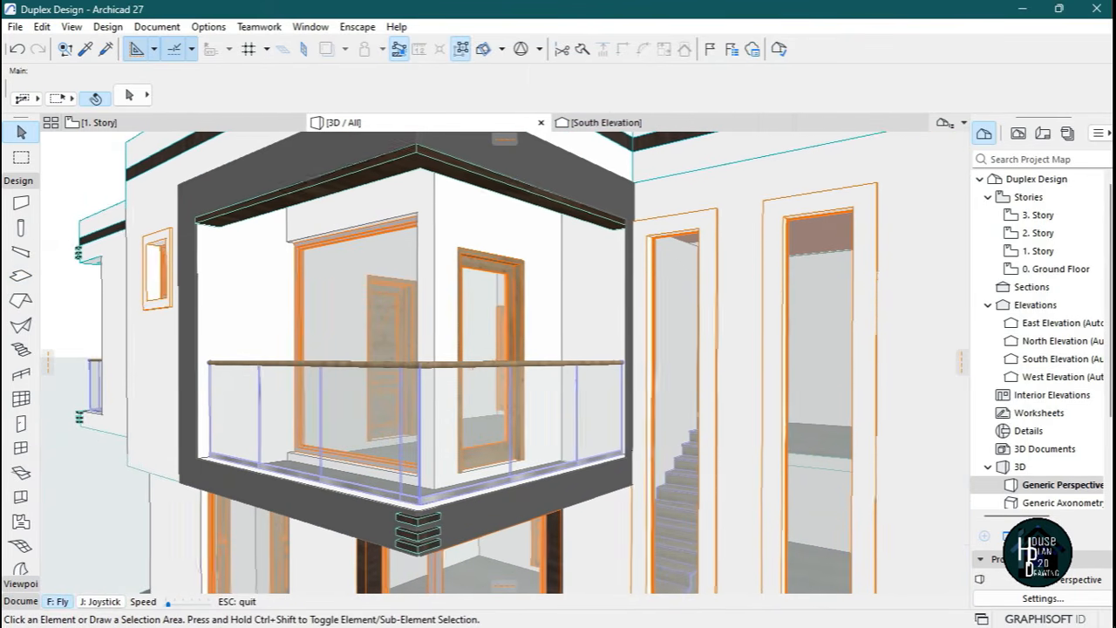
pyautogui.press('Escape')
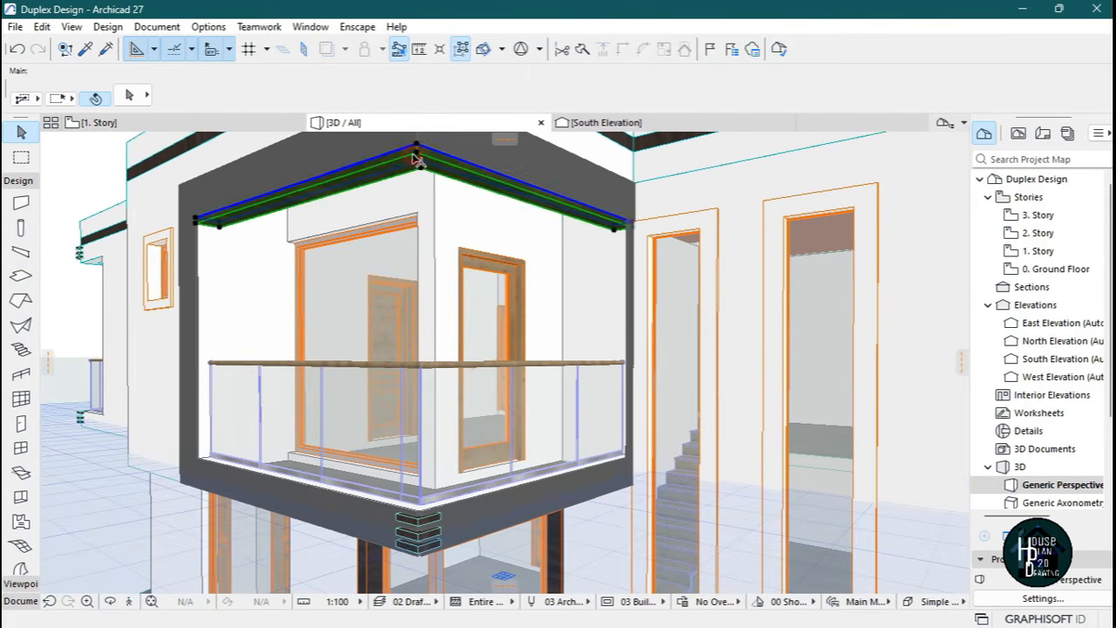
pyautogui.click(418, 159)
pyautogui.hotkey('ctrl', 'd')
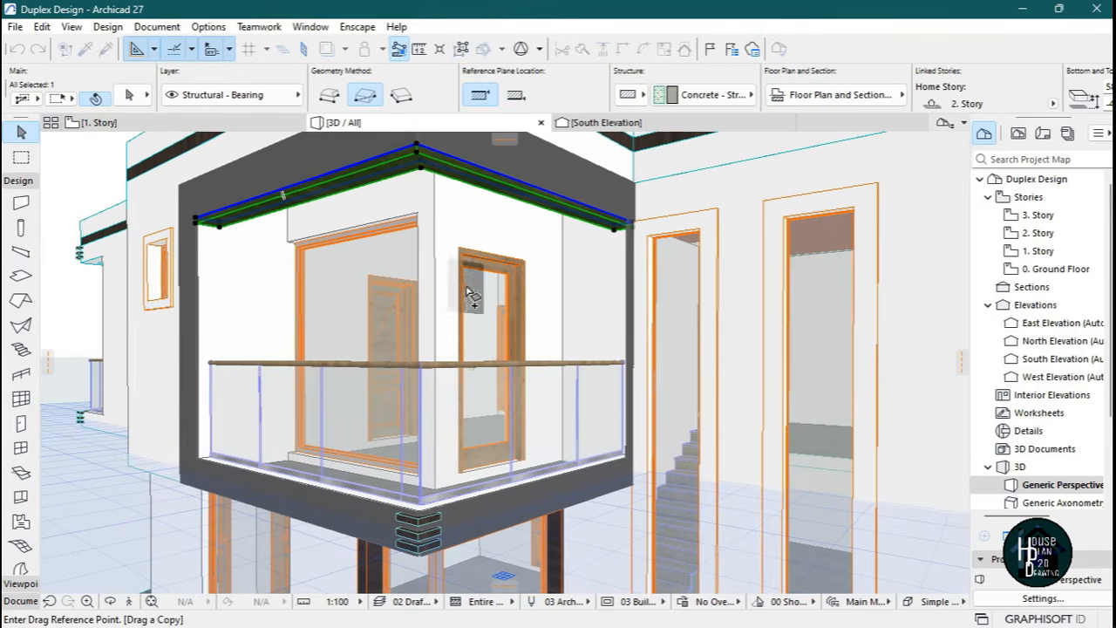
pyautogui.click(417, 158)
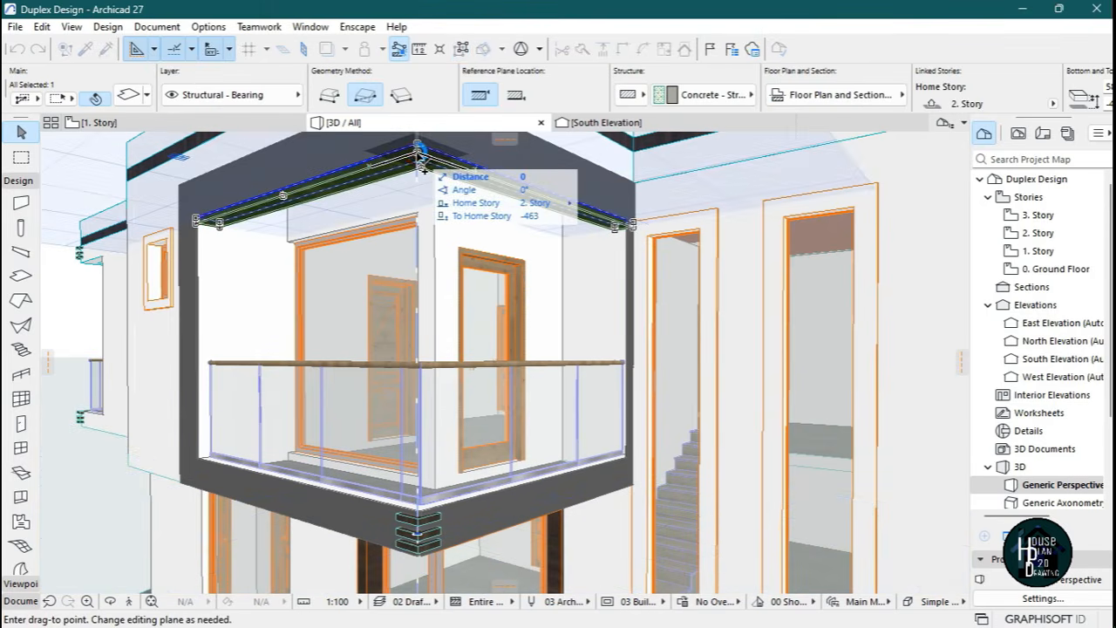
pyautogui.scroll(5, 418, 158)
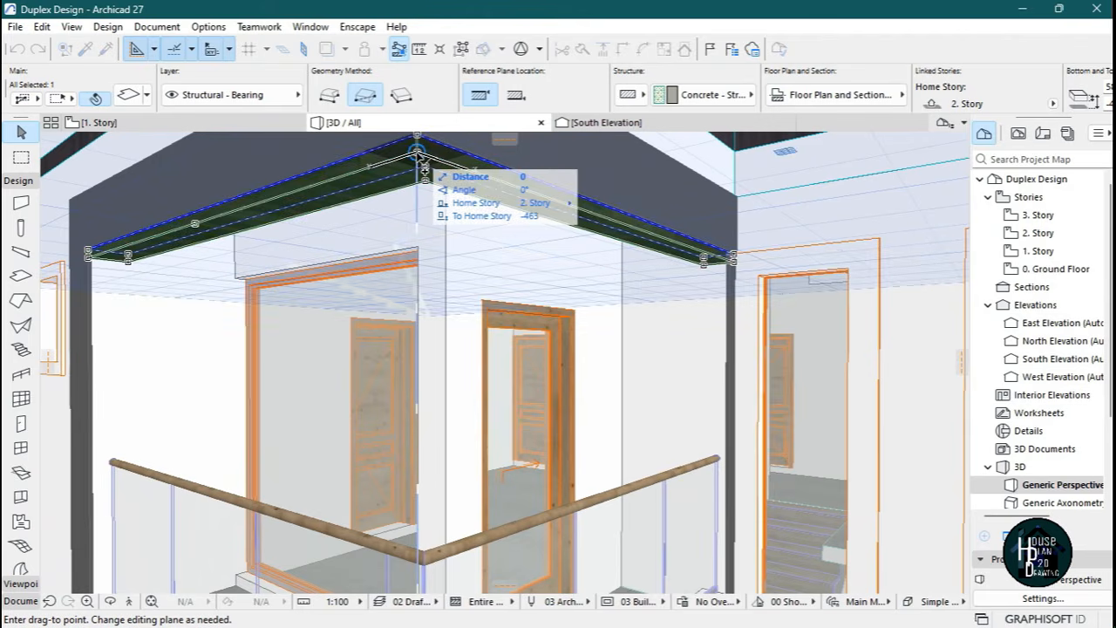
pyautogui.scroll(-5, 418, 158)
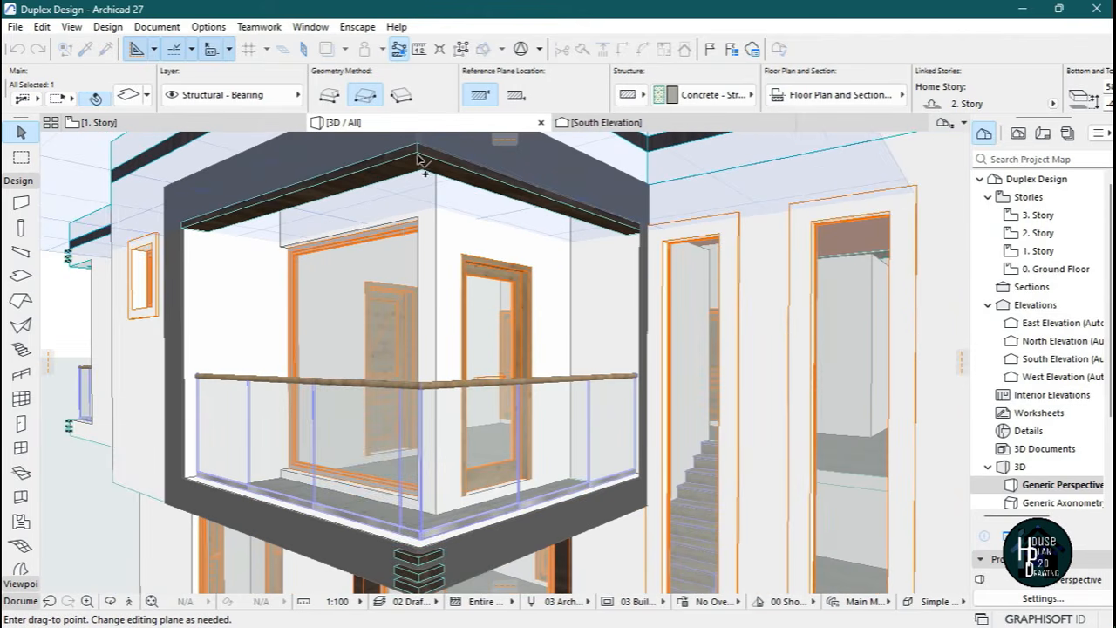
pyautogui.click(422, 565)
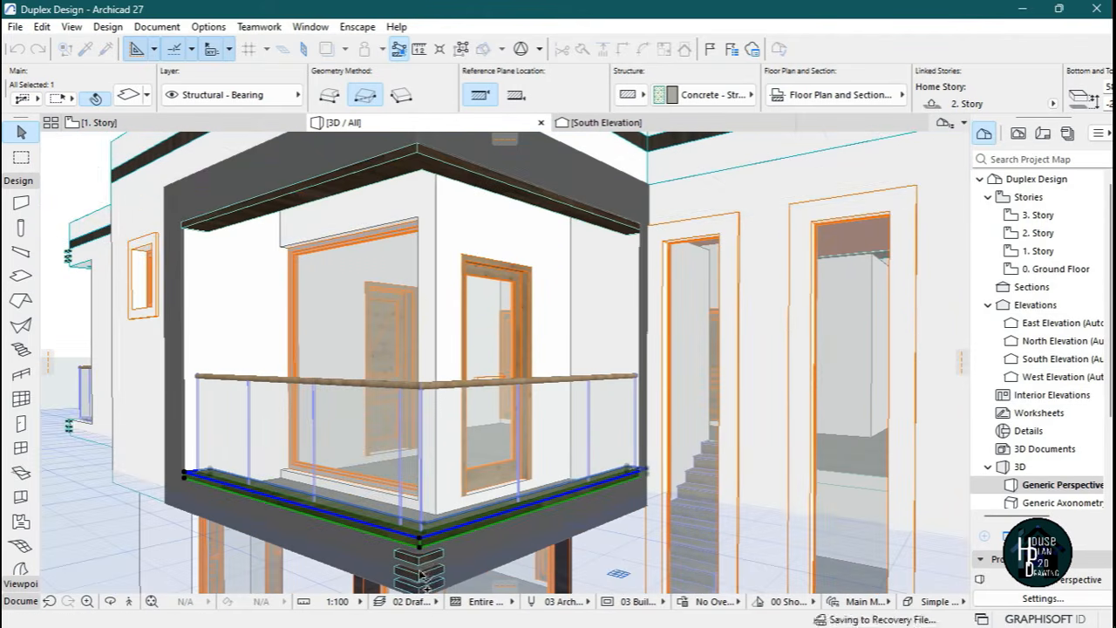
pyautogui.press('Escape')
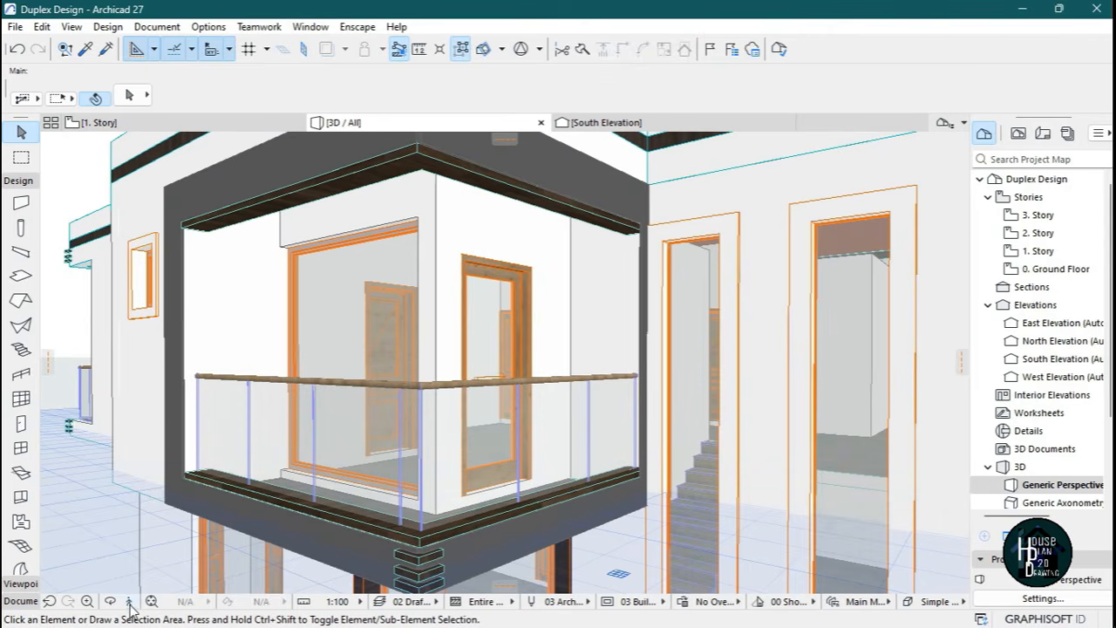
# Draw a small rectangular wooden slab at the far end of the balcony's lower trim slab, starting from the trim's outer end corner.
pyautogui.click(128, 602)
pyautogui.press('Up')
pyautogui.press('Down')
pyautogui.press('Down')
pyautogui.press('Up')
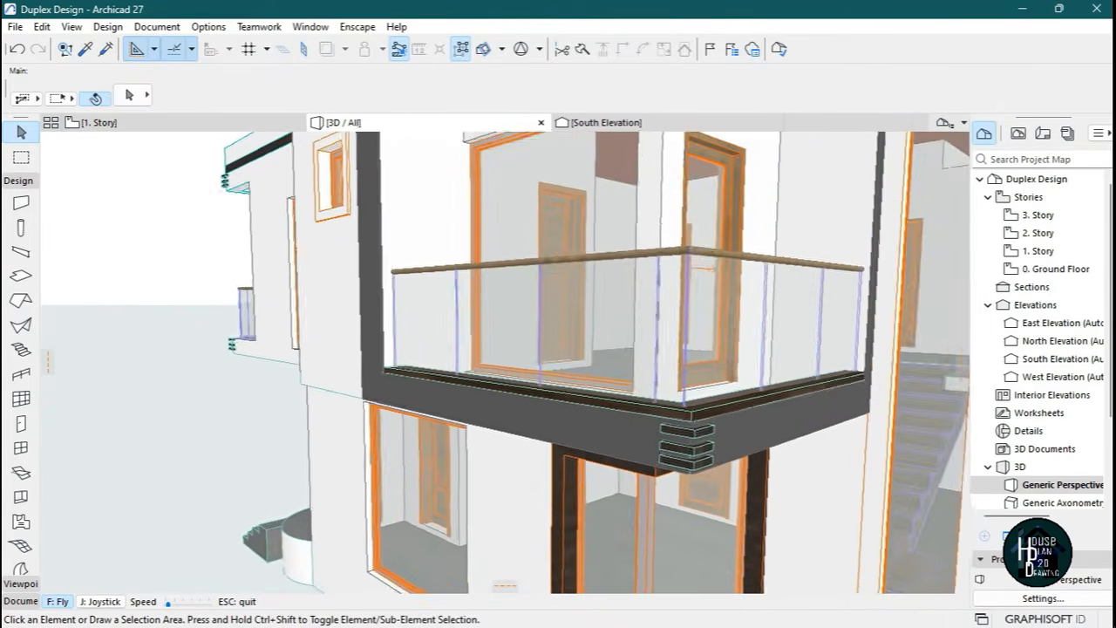
pyautogui.press('Left')
pyautogui.press('Up')
pyautogui.press('Right')
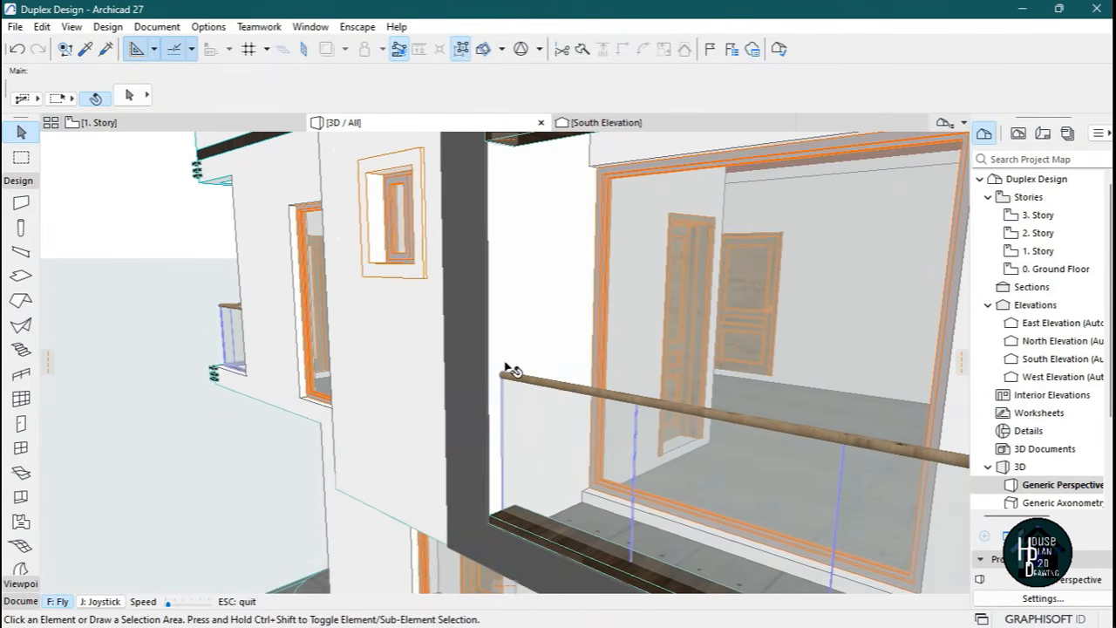
pyautogui.press('Escape')
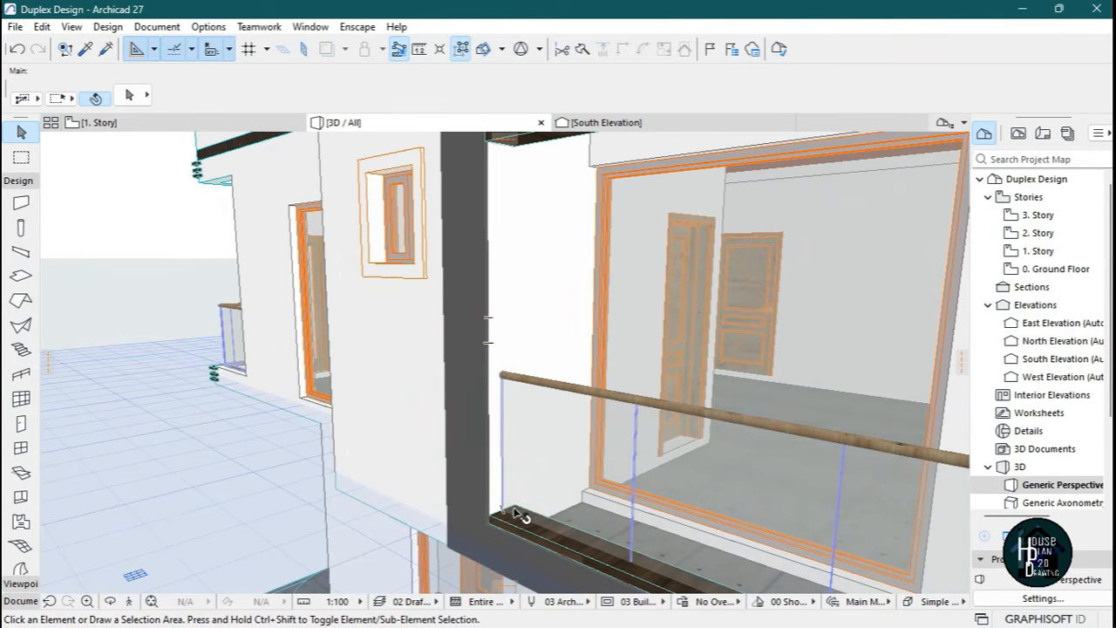
pyautogui.click(129, 601)
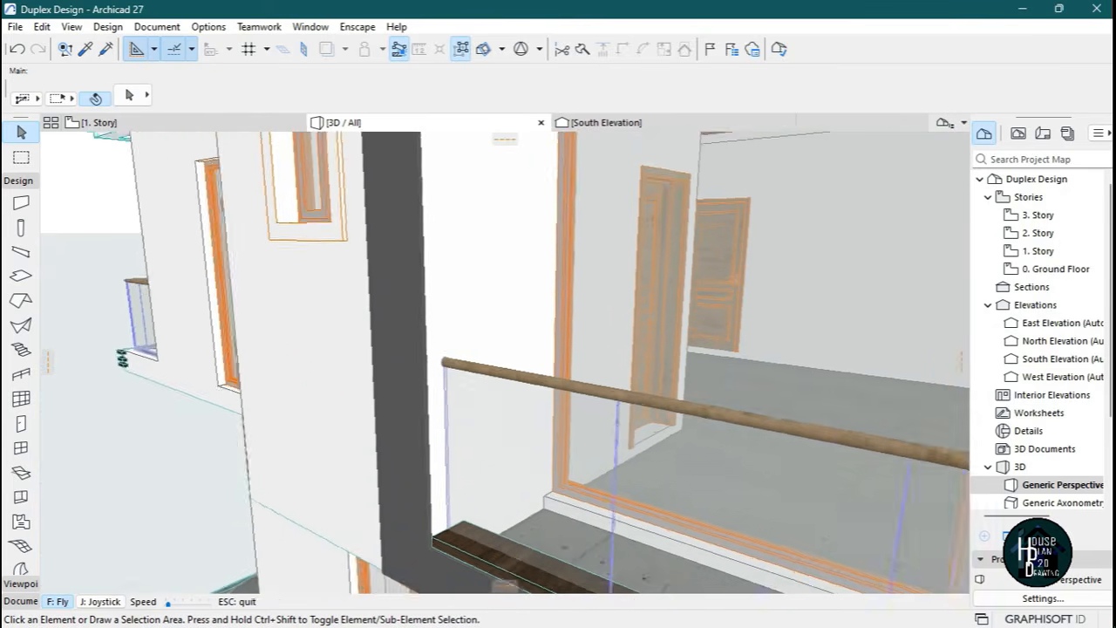
pyautogui.press('Up')
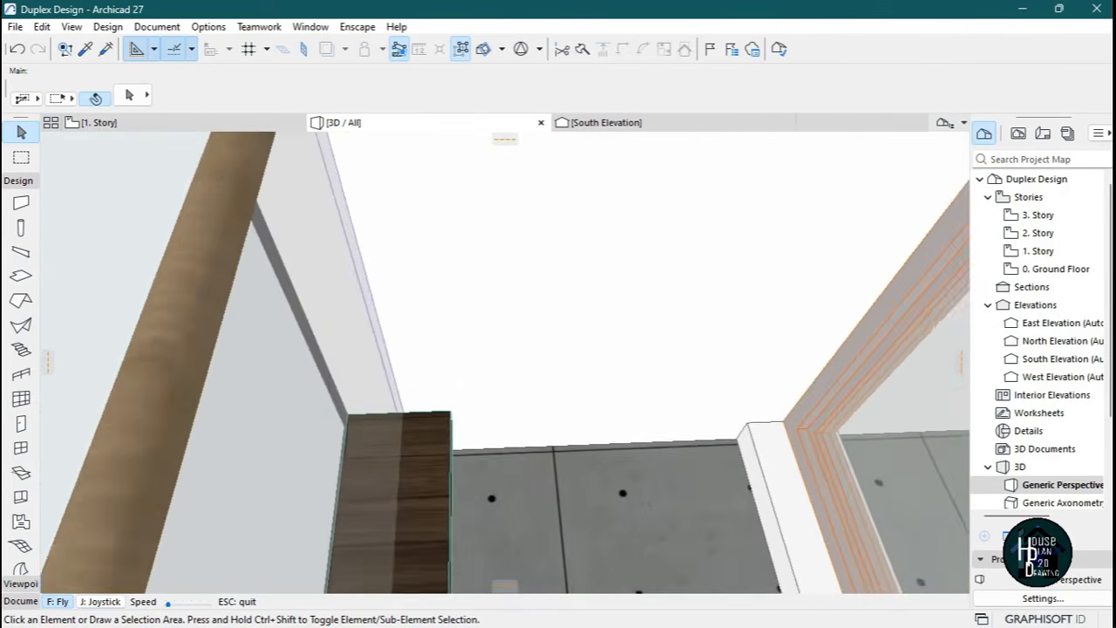
pyautogui.press('Escape')
pyautogui.keyDown('alt'); pyautogui.click(488, 281); pyautogui.keyUp('alt')
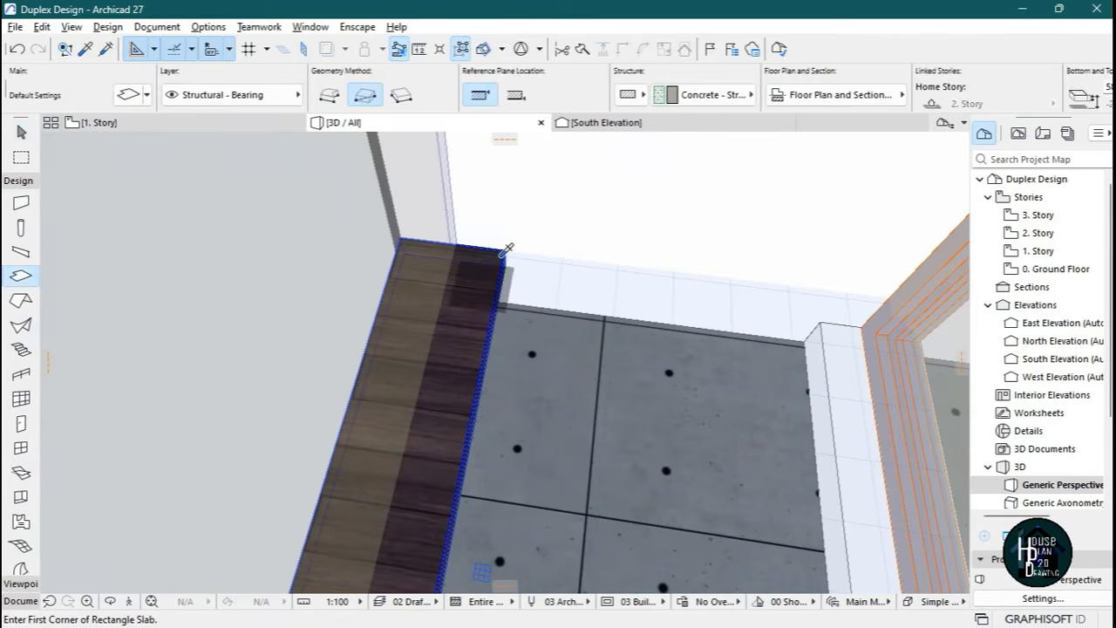
pyautogui.click(504, 253)
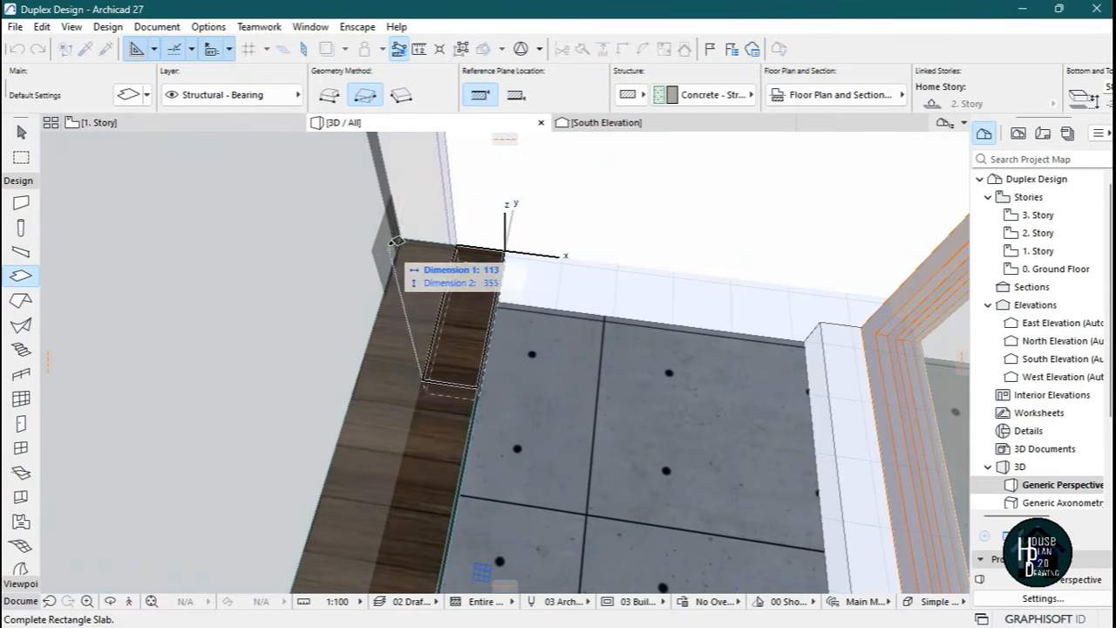
pyautogui.press('Escape')
pyautogui.click(401, 236)
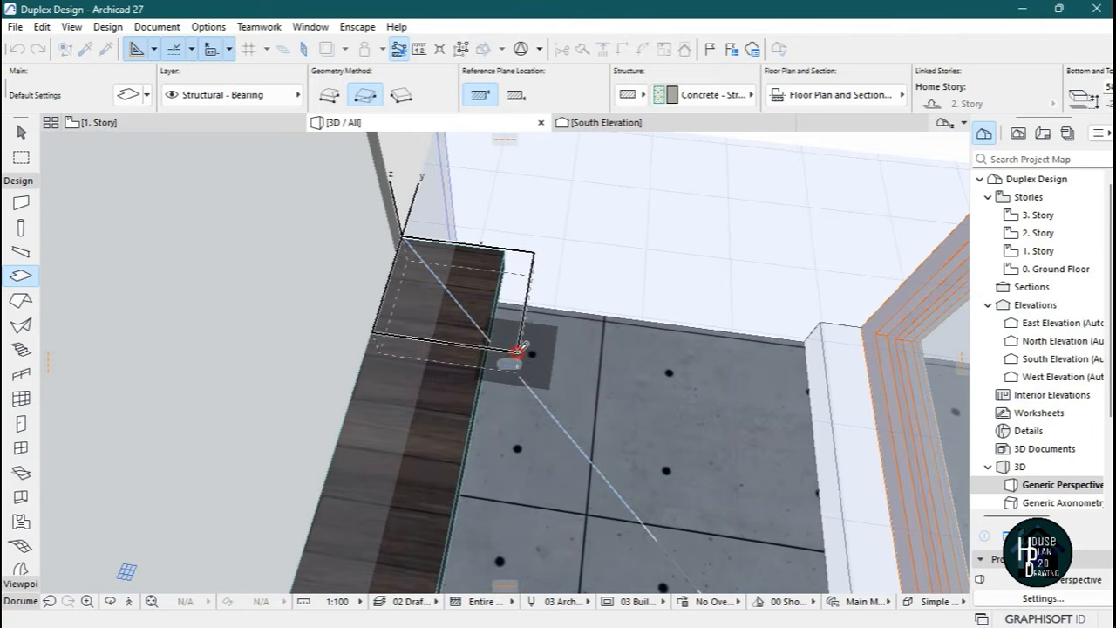
pyautogui.click(520, 349)
pyautogui.press('Escape')
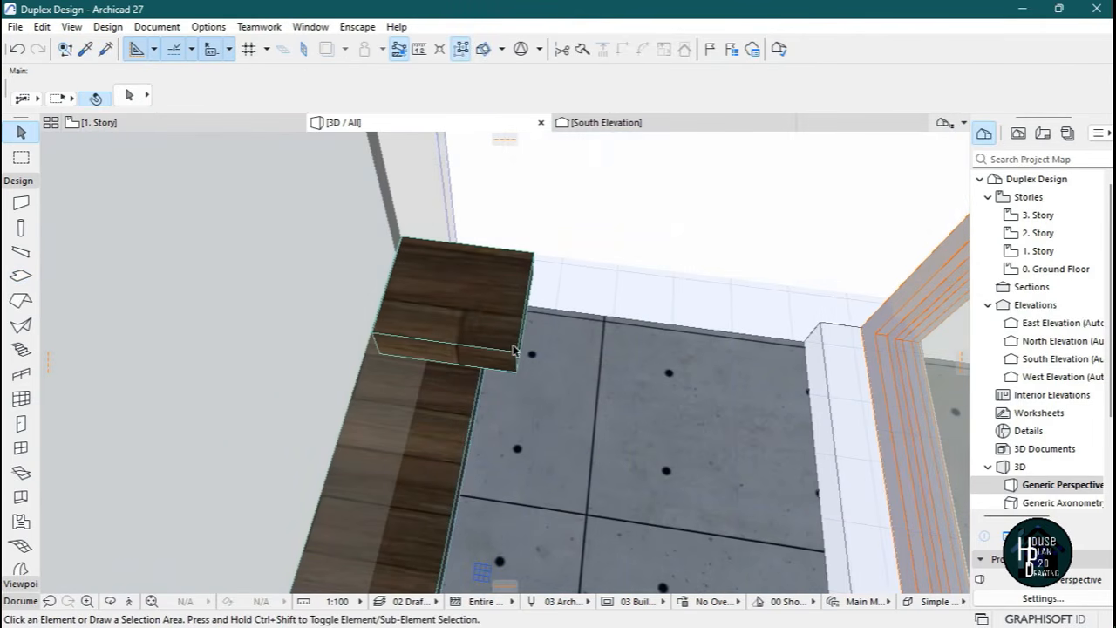
# Stretch the new small slab's thickness upward to turn it into a tall wooden block.
pyautogui.click(526, 305)
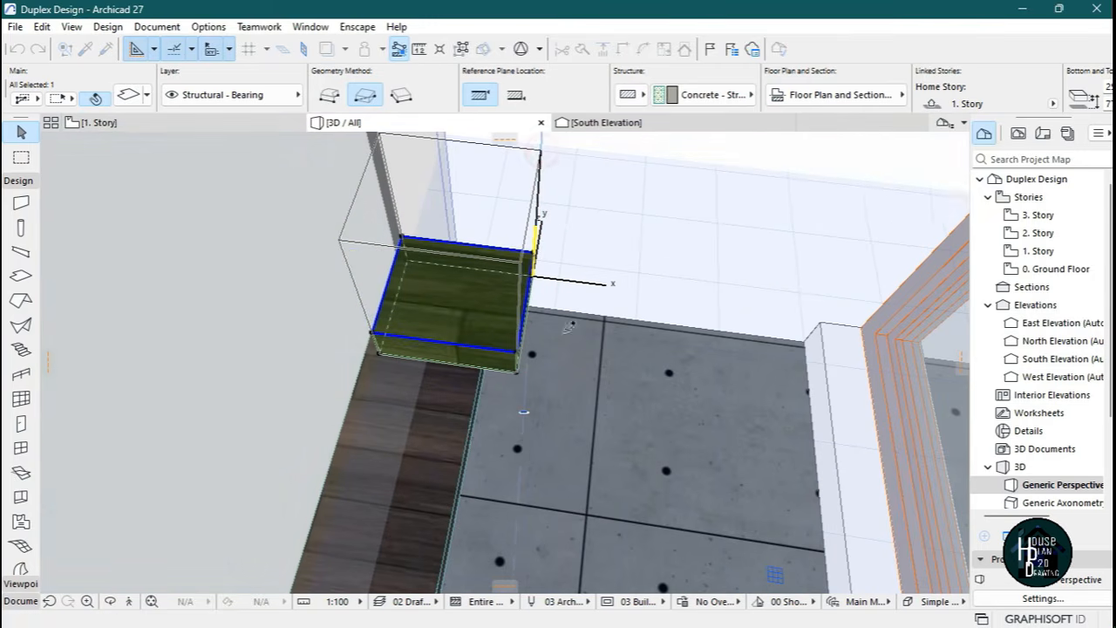
pyautogui.click(564, 298)
pyautogui.press('Escape')
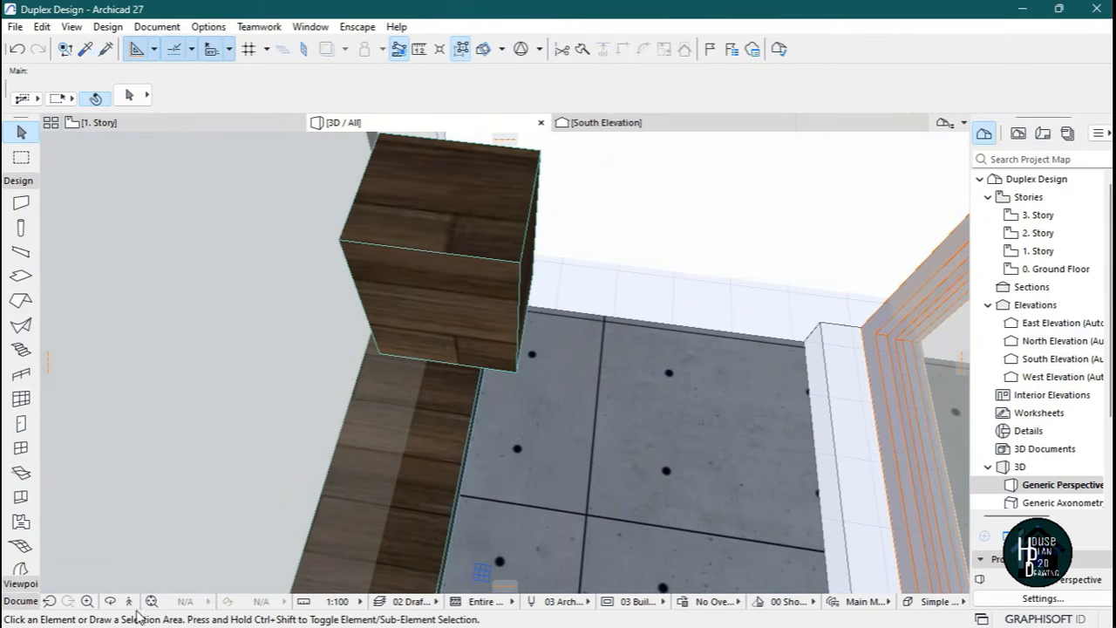
# Delete the small stray wooden block floating above the larger block near the end of the railing.
pyautogui.press('Down')
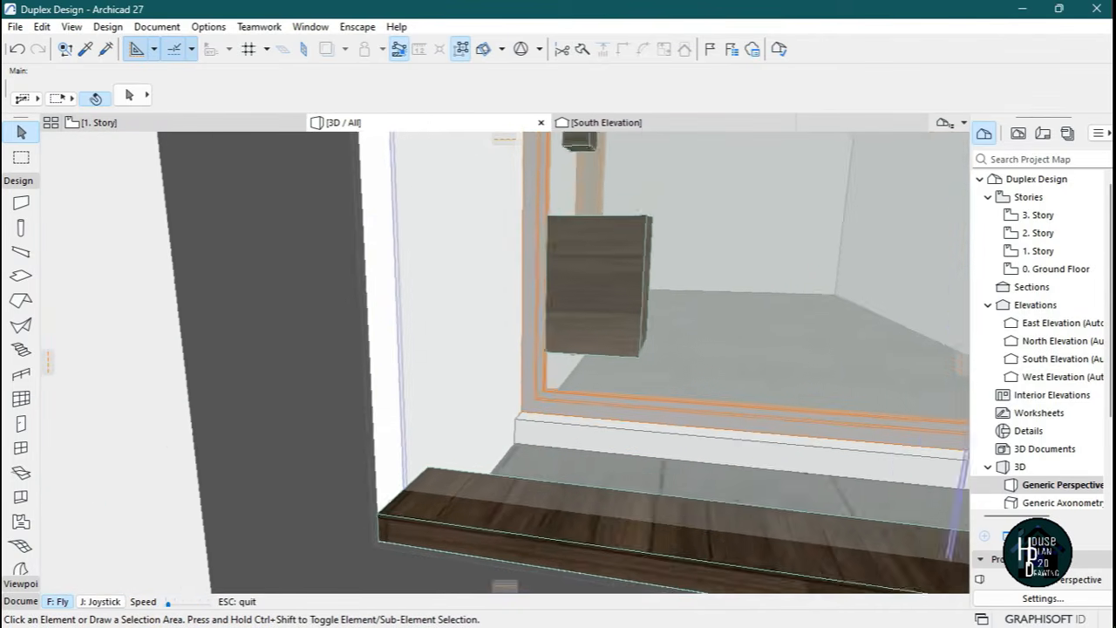
pyautogui.press('Up')
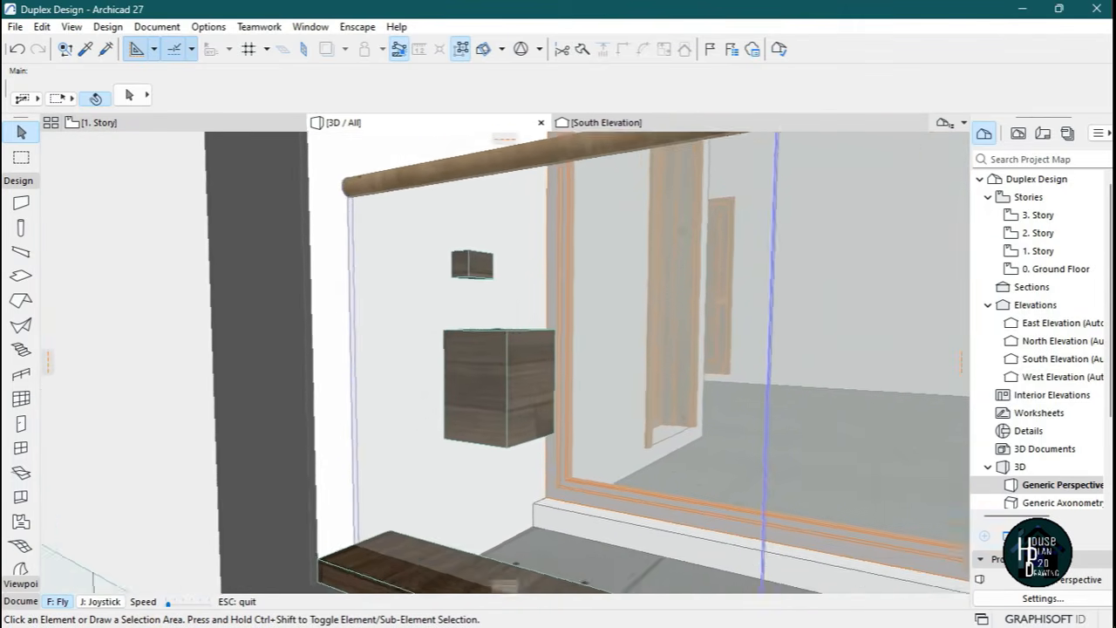
pyautogui.press('Down')
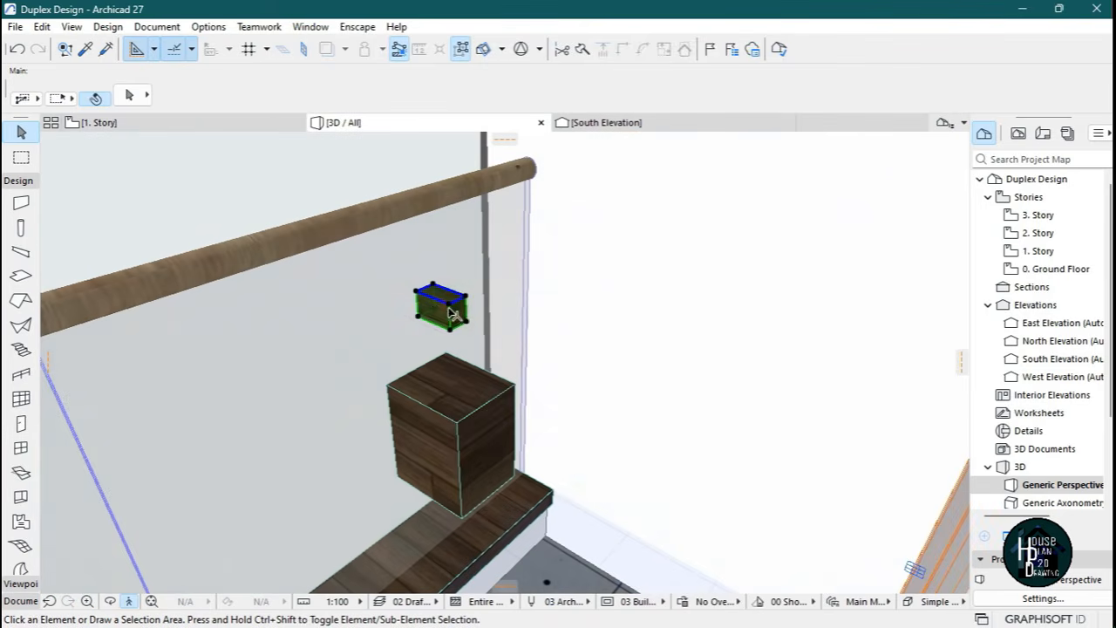
pyautogui.click(451, 312)
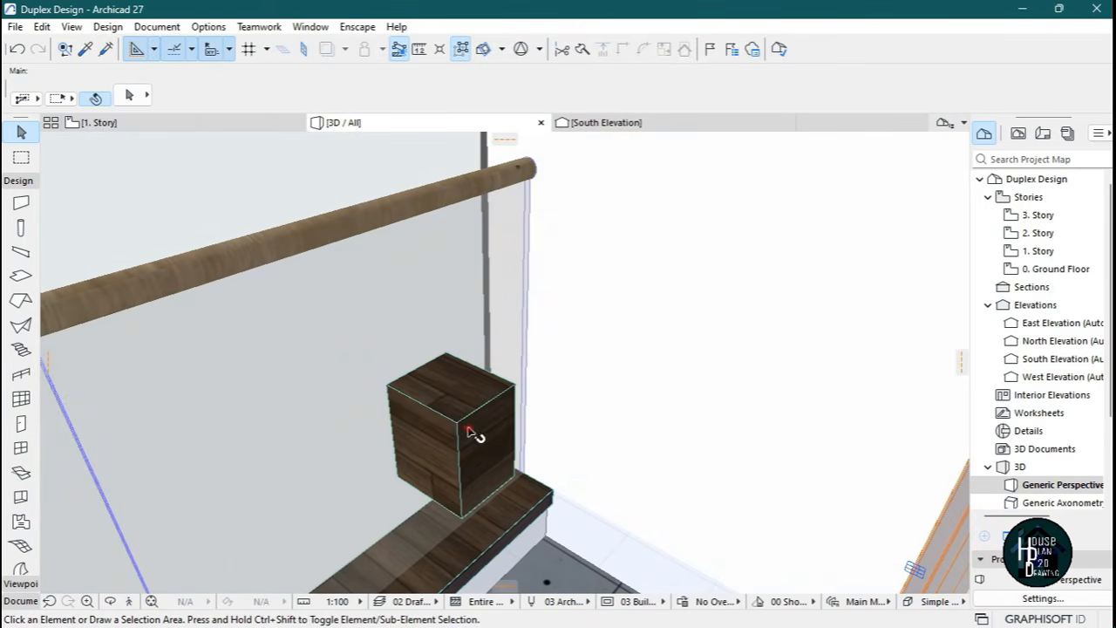
# Move the larger wooden block by its bottom corner onto the inner end corner of the lower trim slab.
pyautogui.click(470, 441)
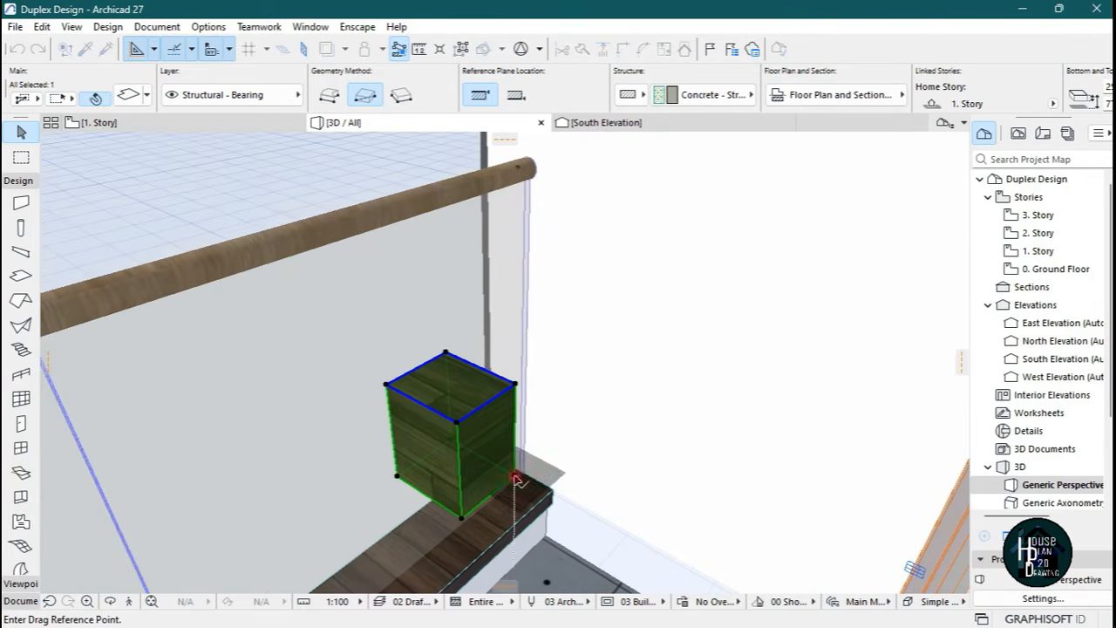
pyautogui.click(515, 475)
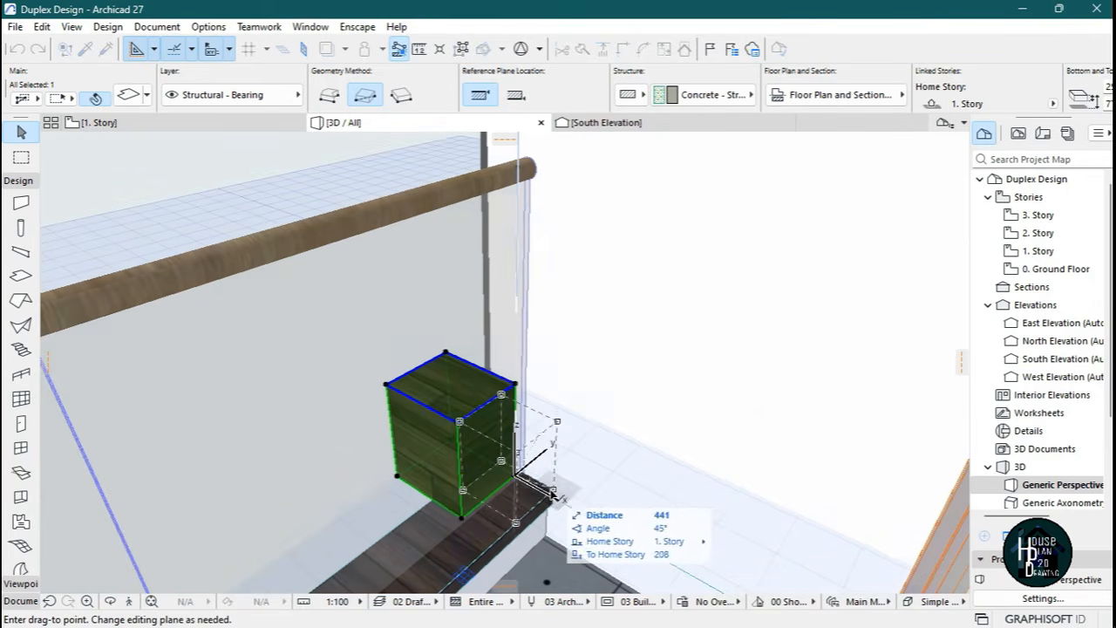
pyautogui.click(552, 489)
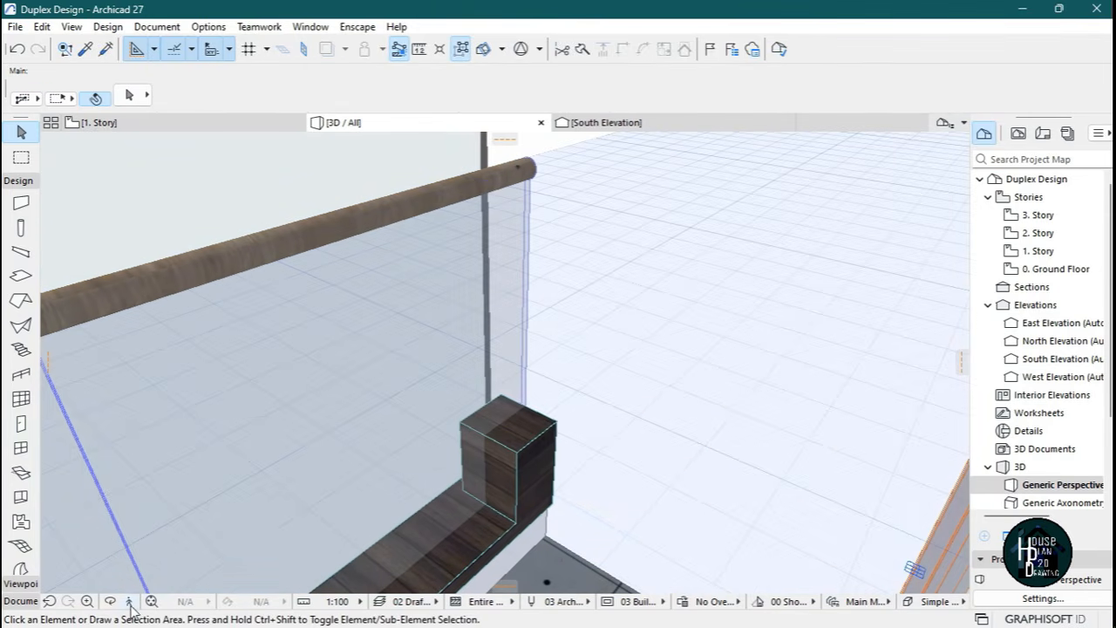
# Offset the wooden block's outer face about 41 mm so it meets the lower trim slab's outer edge.
pyautogui.click(129, 602)
pyautogui.press('Up')
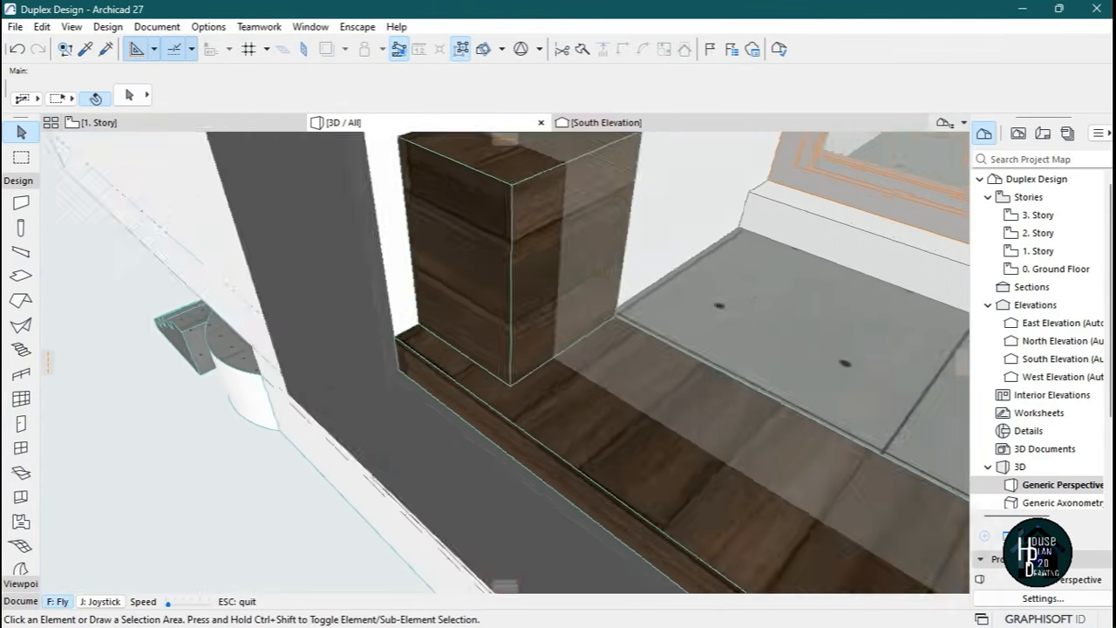
pyautogui.press('Escape')
pyautogui.click(468, 267)
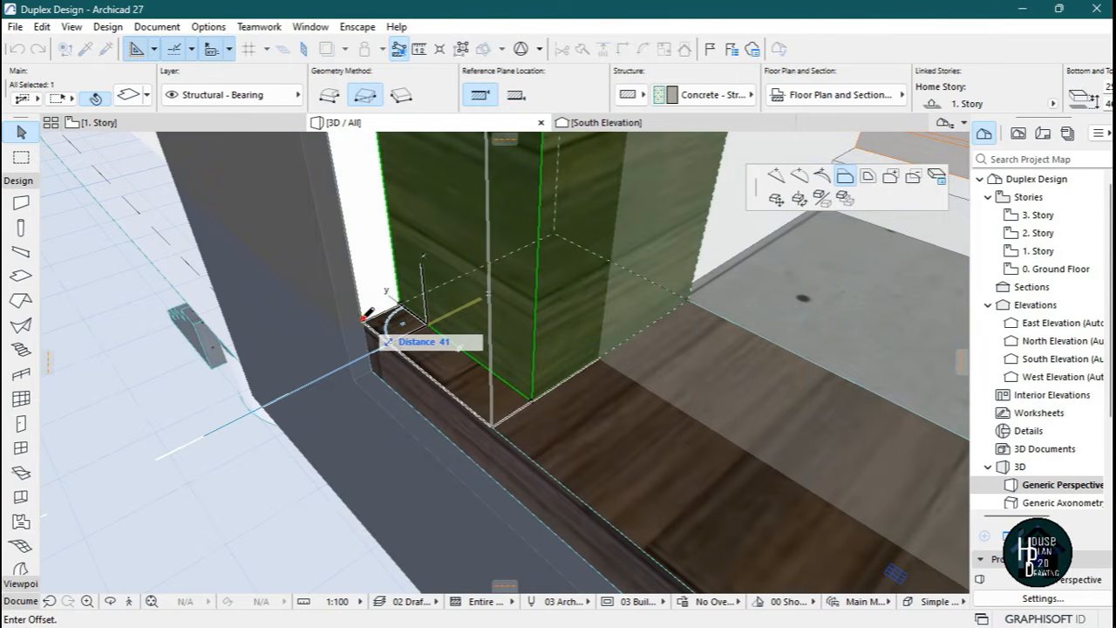
pyautogui.press('Escape')
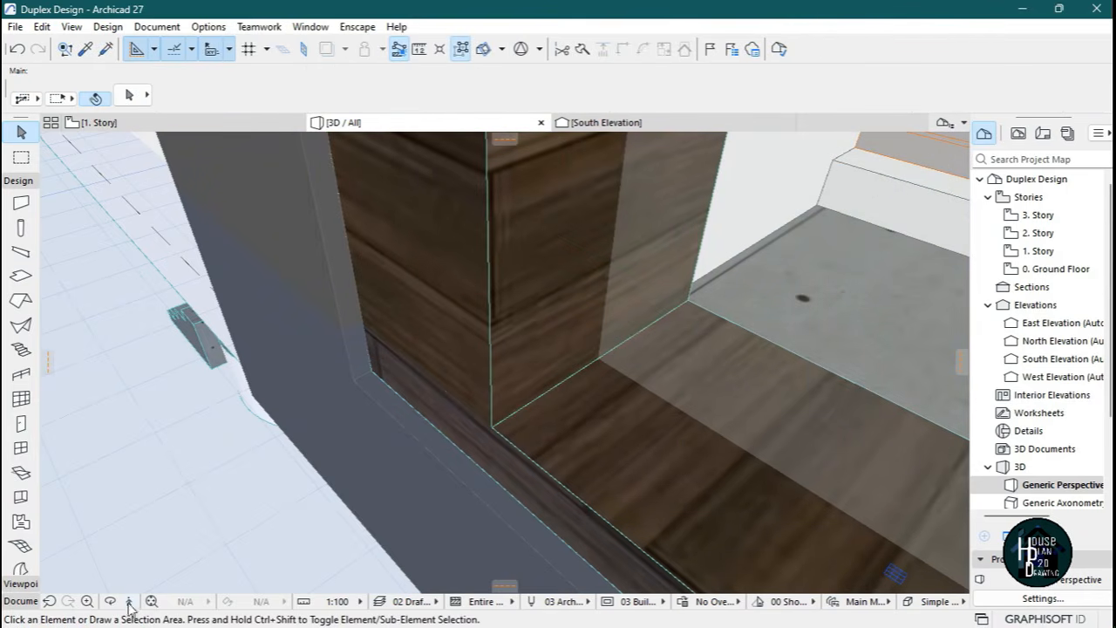
# Narrow the wooden block by offsetting its side face inward in two passes toward the gray frame's vertical side.
pyautogui.click(130, 604)
pyautogui.press('Down')
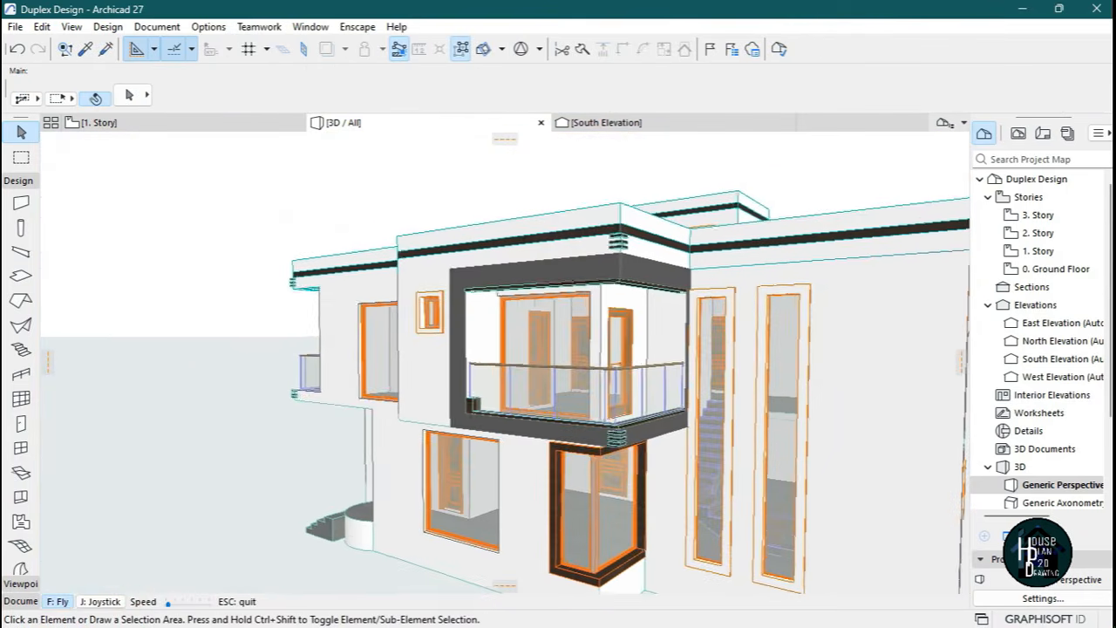
pyautogui.press('Up')
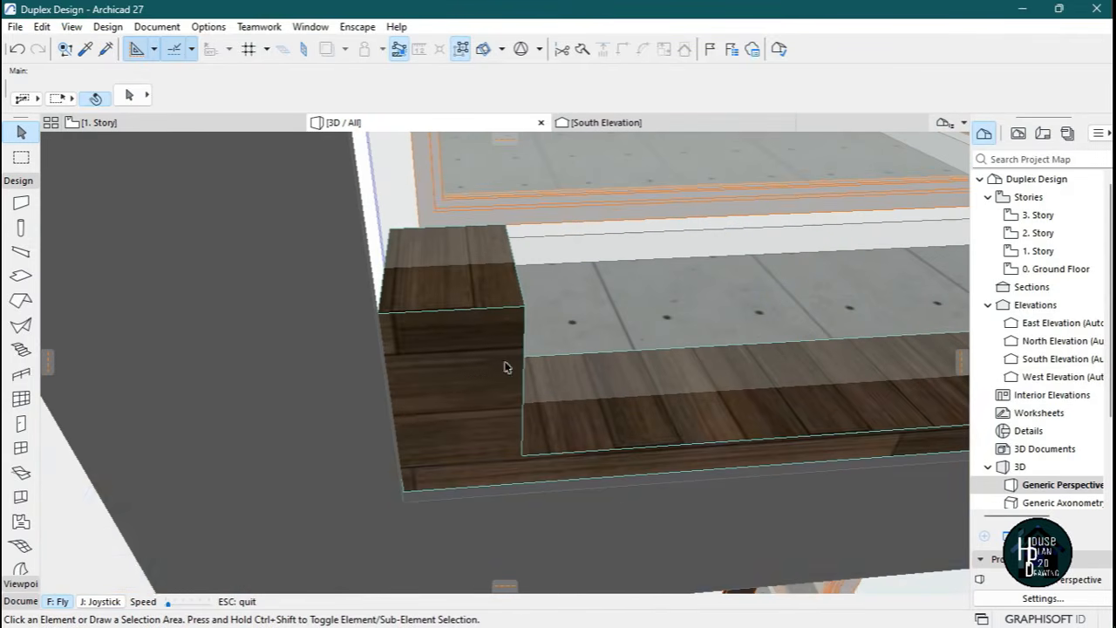
pyautogui.press('Escape')
pyautogui.click(472, 364)
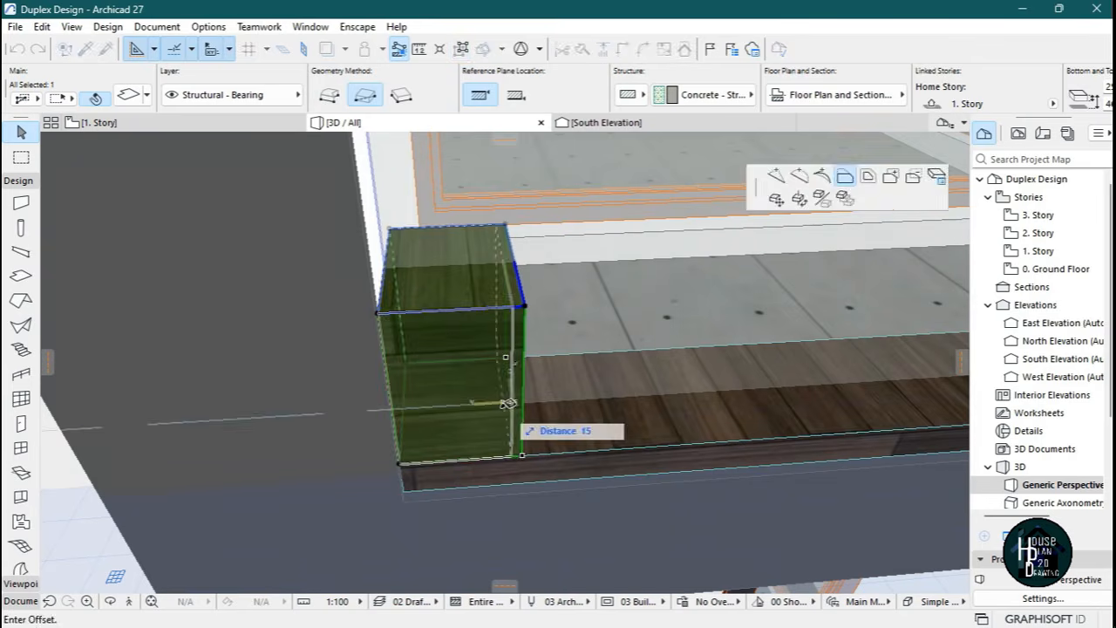
pyautogui.click(469, 403)
pyautogui.press('Escape')
pyautogui.click(471, 420)
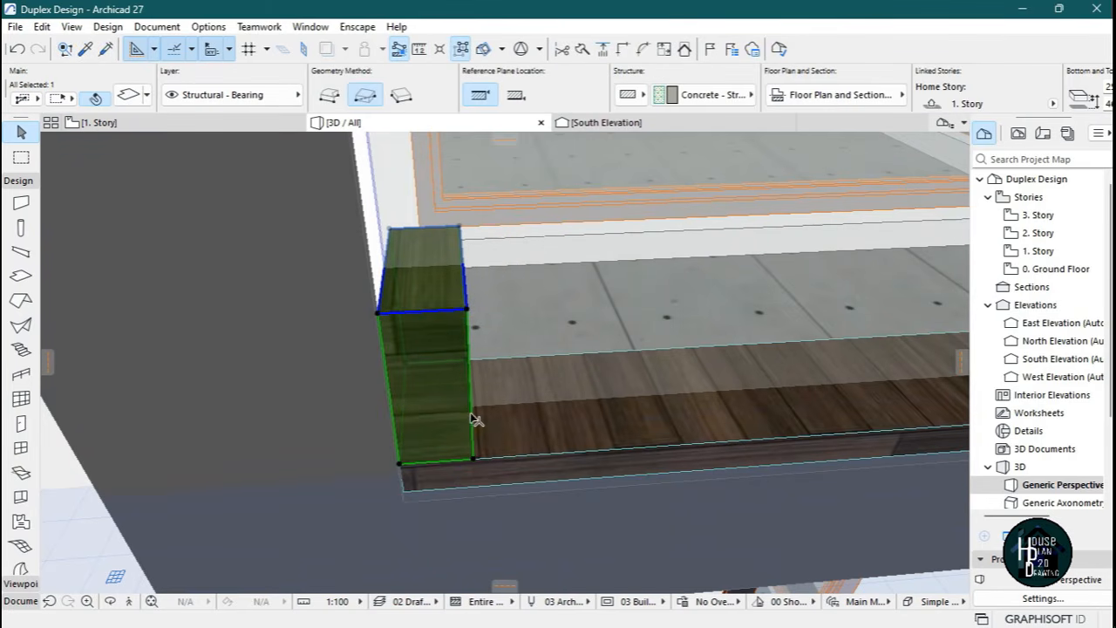
pyautogui.click(469, 412)
pyautogui.click(457, 422)
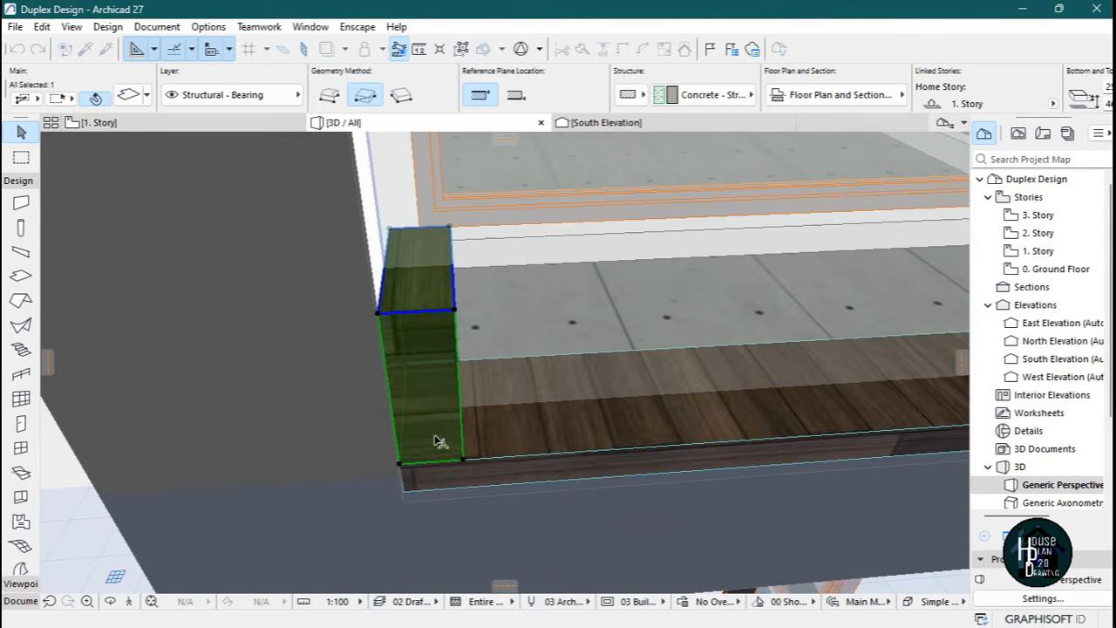
# Stretch the narrowed block up to the end corner of the upper trim slab, making it about 2387 mm thick.
pyautogui.click(381, 314)
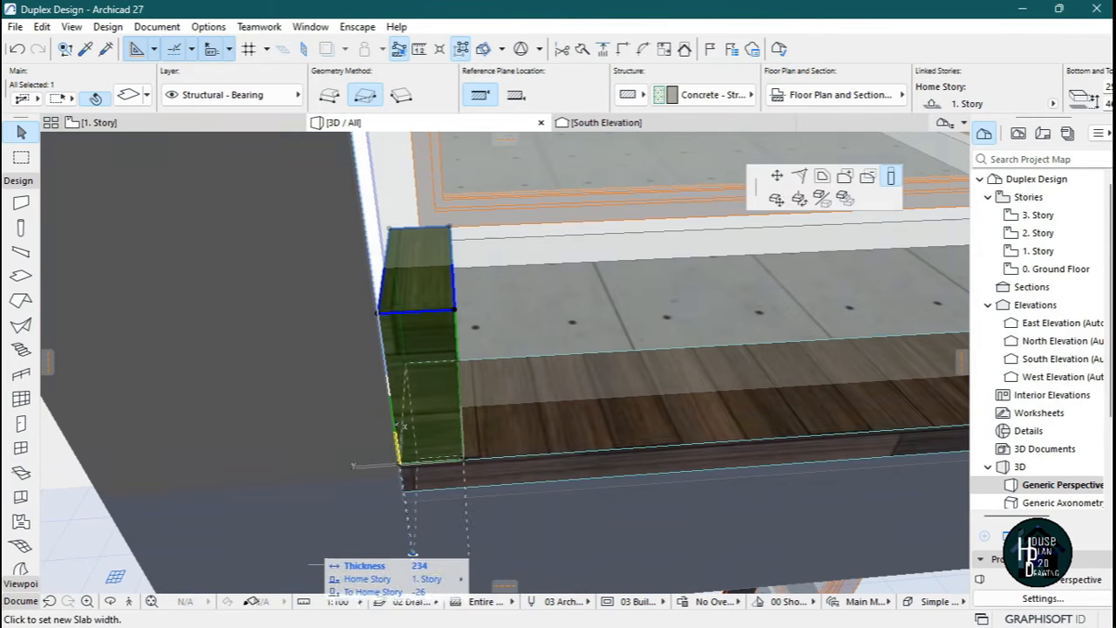
pyautogui.click(150, 600)
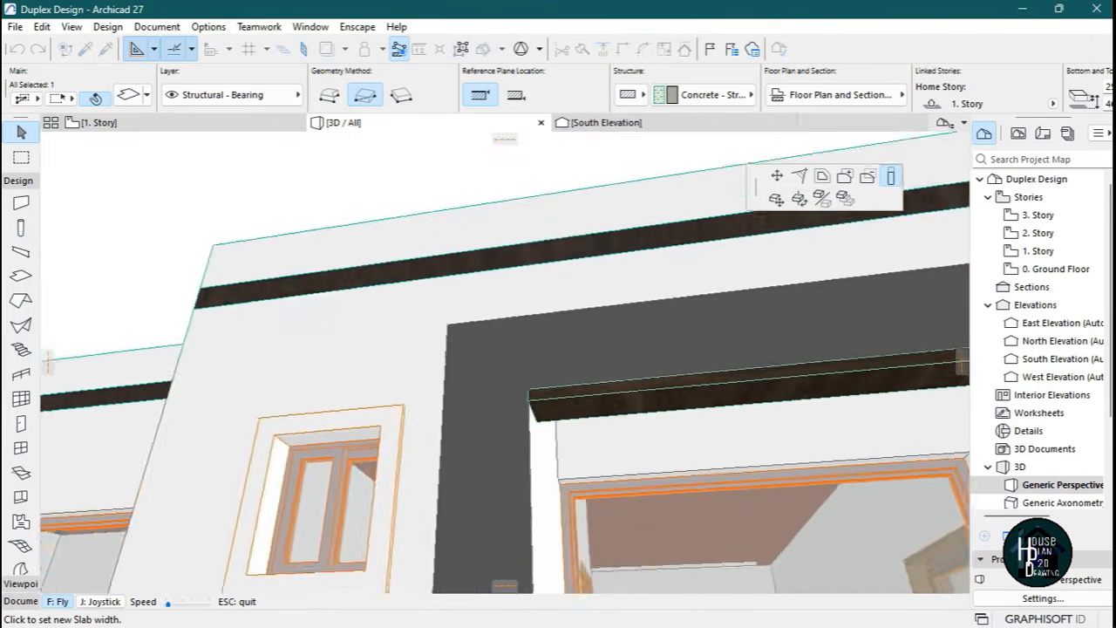
pyautogui.press('Escape')
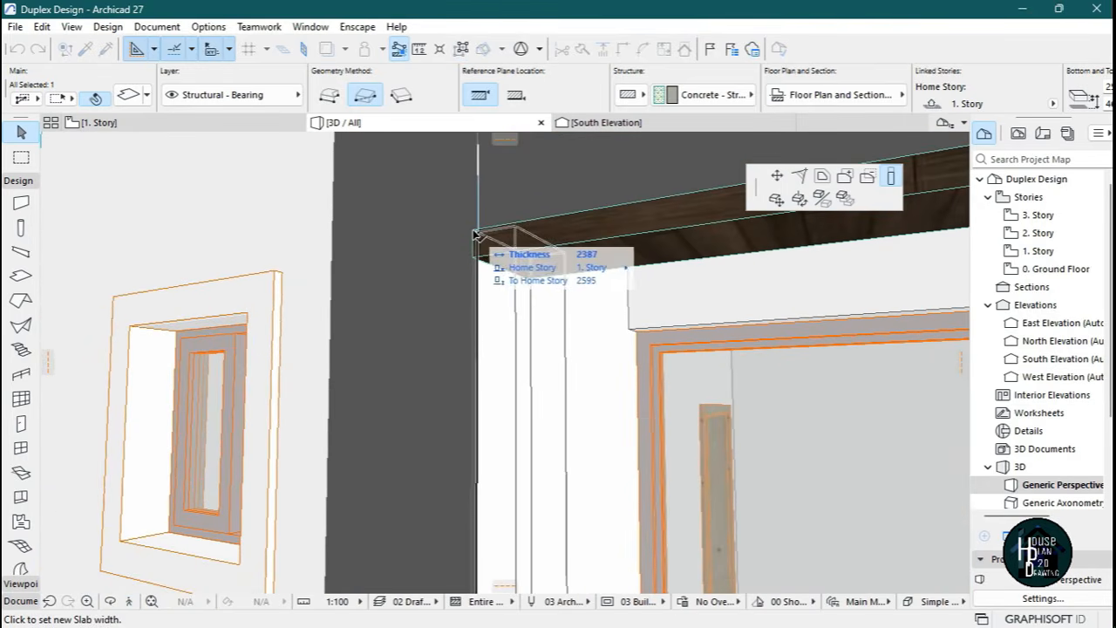
pyautogui.click(475, 233)
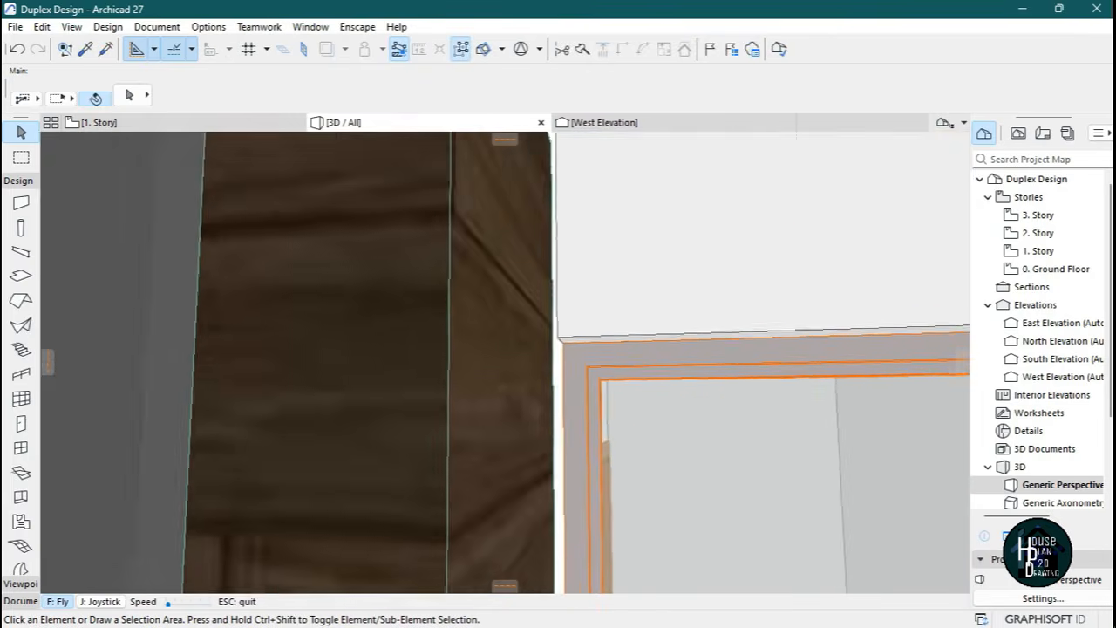
# Offset the vertical wooden block's outer edge to meet the outer corner of the upper trim slab.
pyautogui.press('Down')
pyautogui.press('Up')
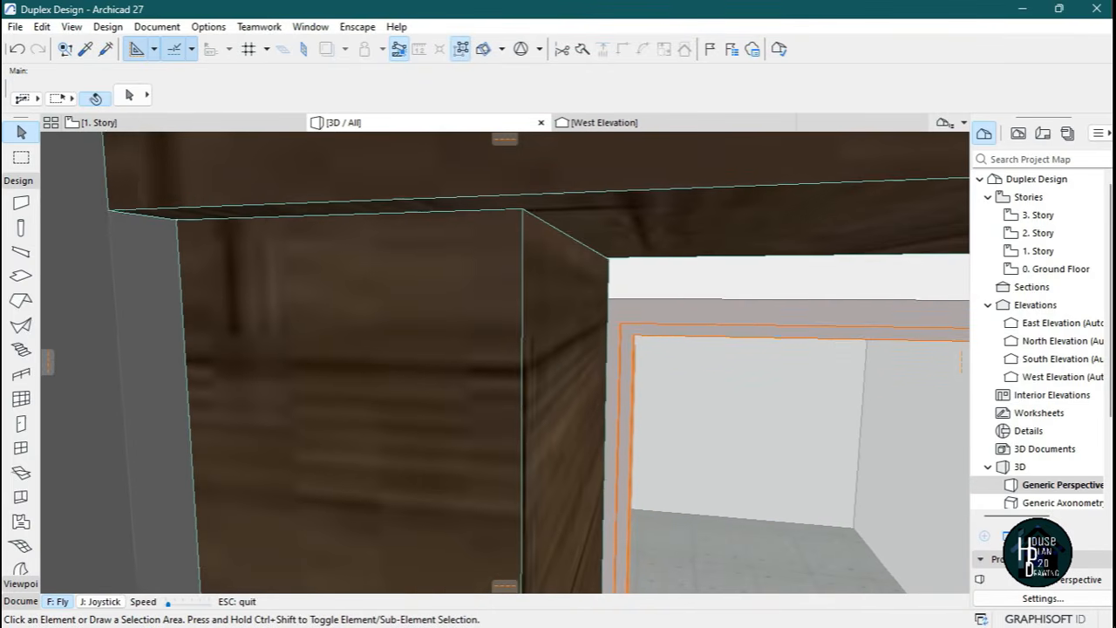
pyautogui.press('Down')
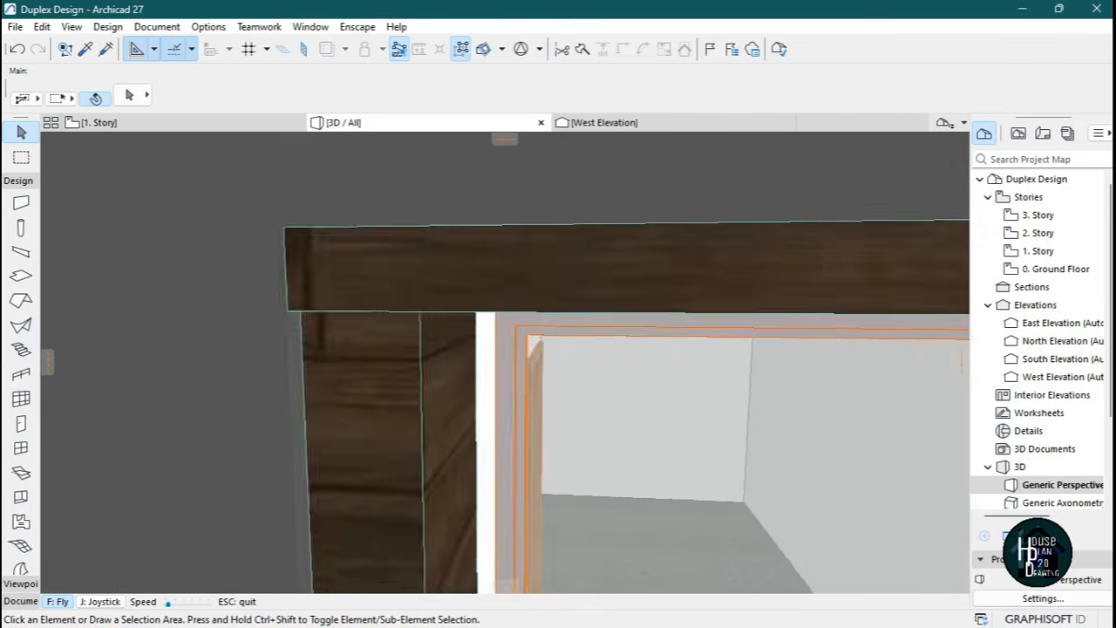
pyautogui.press('Right')
pyautogui.press('Down')
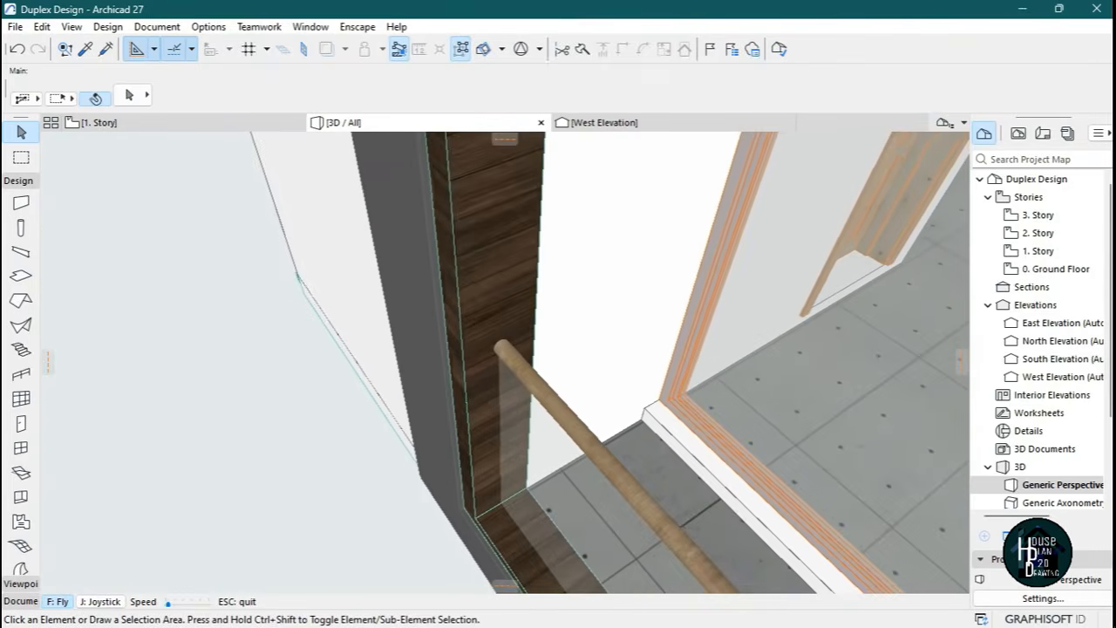
pyautogui.press('Up')
pyautogui.press('Down')
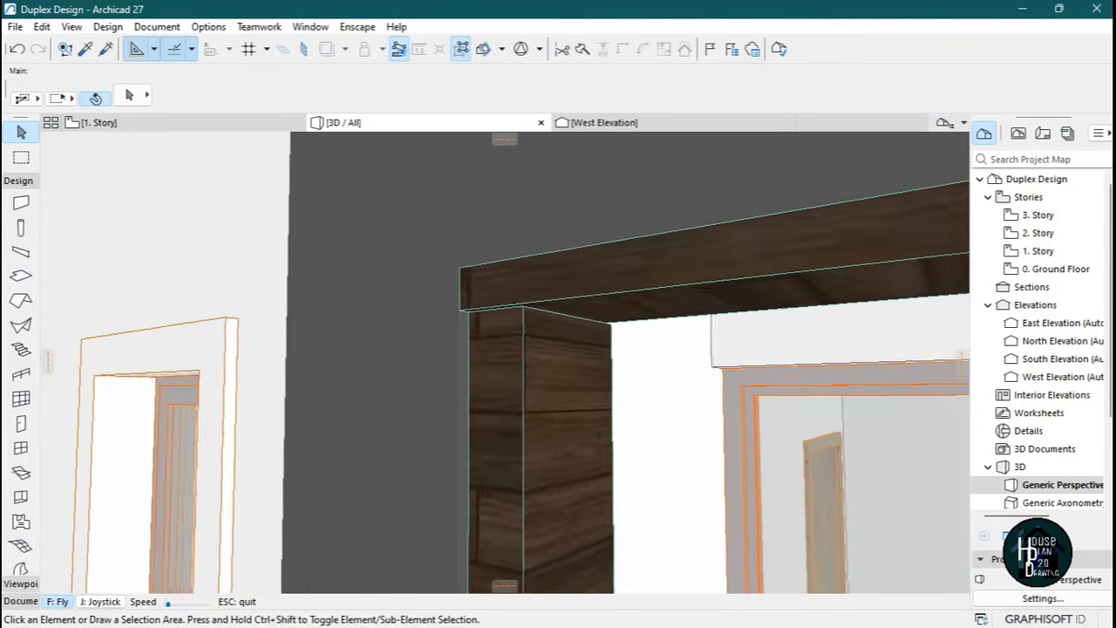
pyautogui.press('Escape')
pyautogui.click(316, 288)
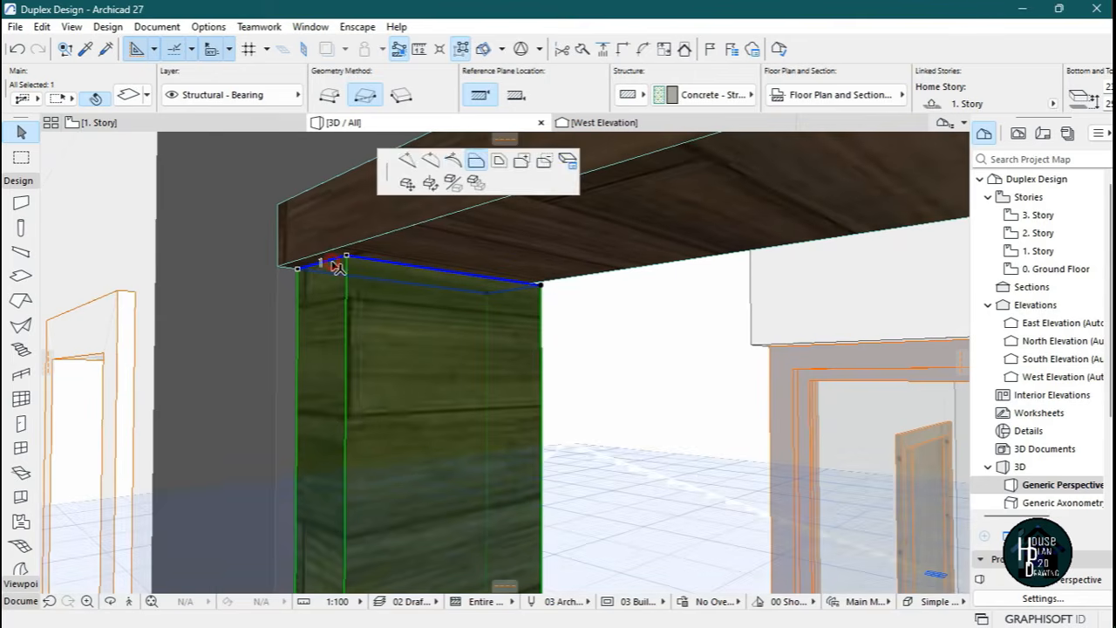
pyautogui.click(332, 267)
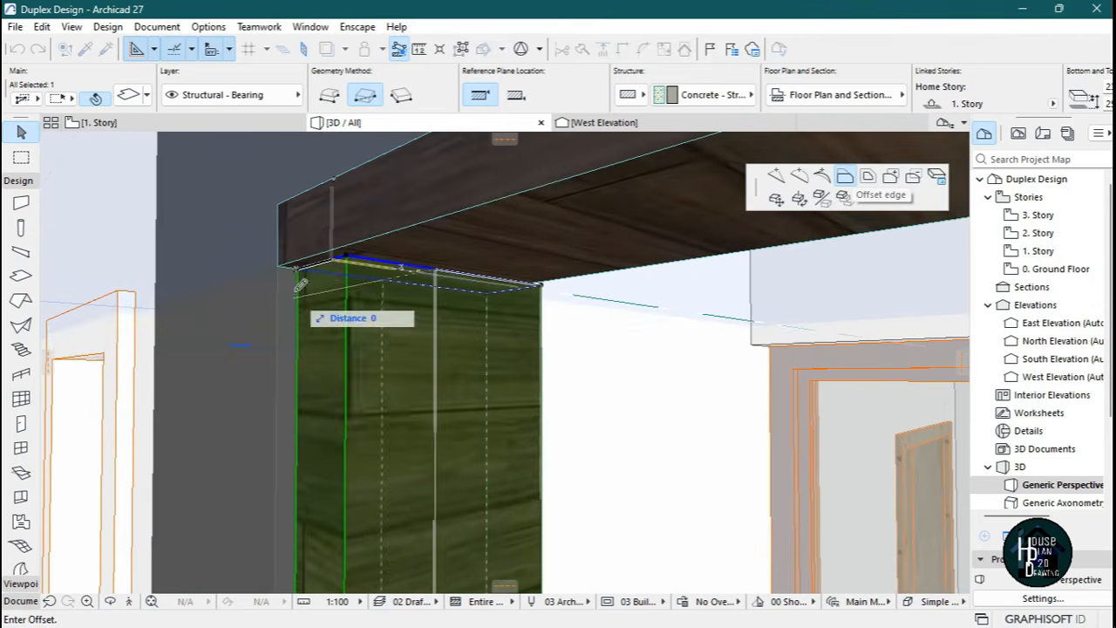
pyautogui.click(283, 264)
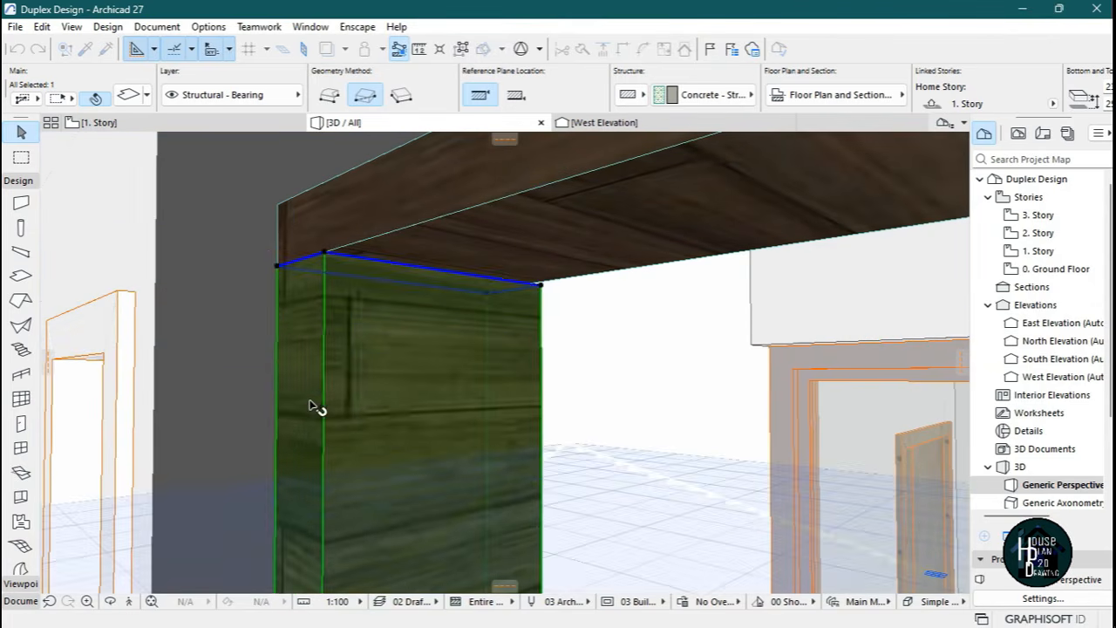
pyautogui.press('Escape')
# Delete the lower wooden trim slab running around the corner balcony's floor edge.
pyautogui.click(129, 601)
pyautogui.press('s')
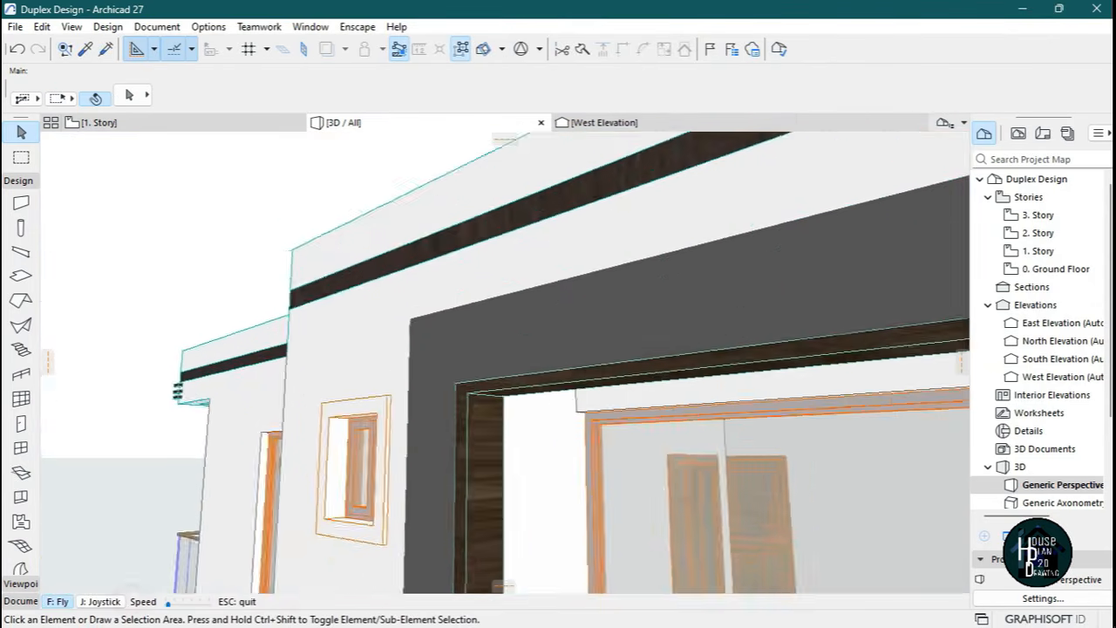
pyautogui.press('w')
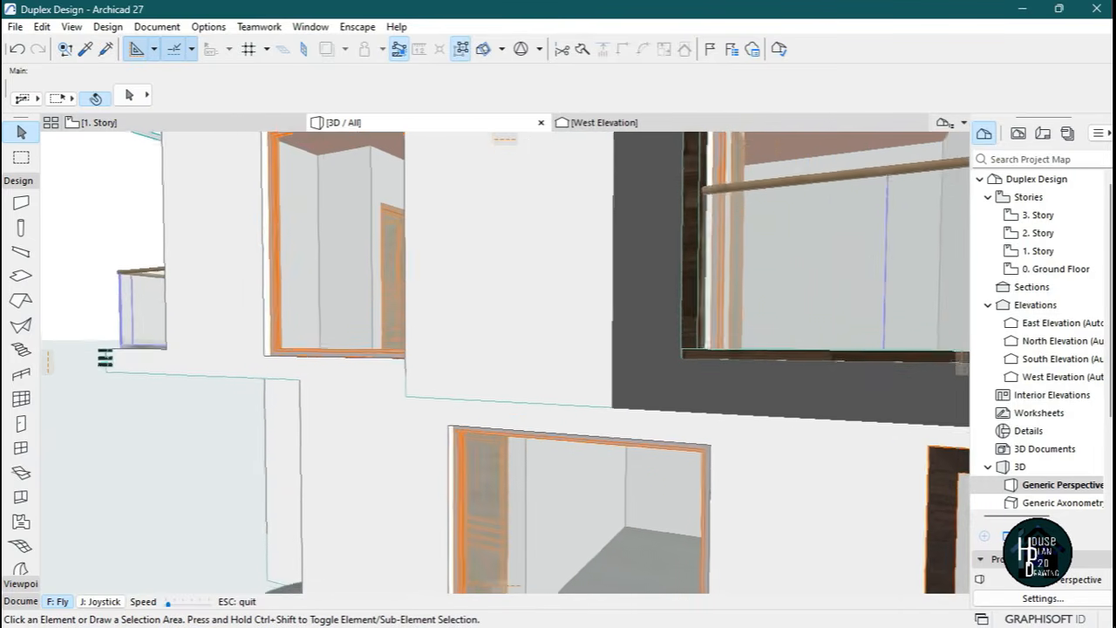
pyautogui.press('s')
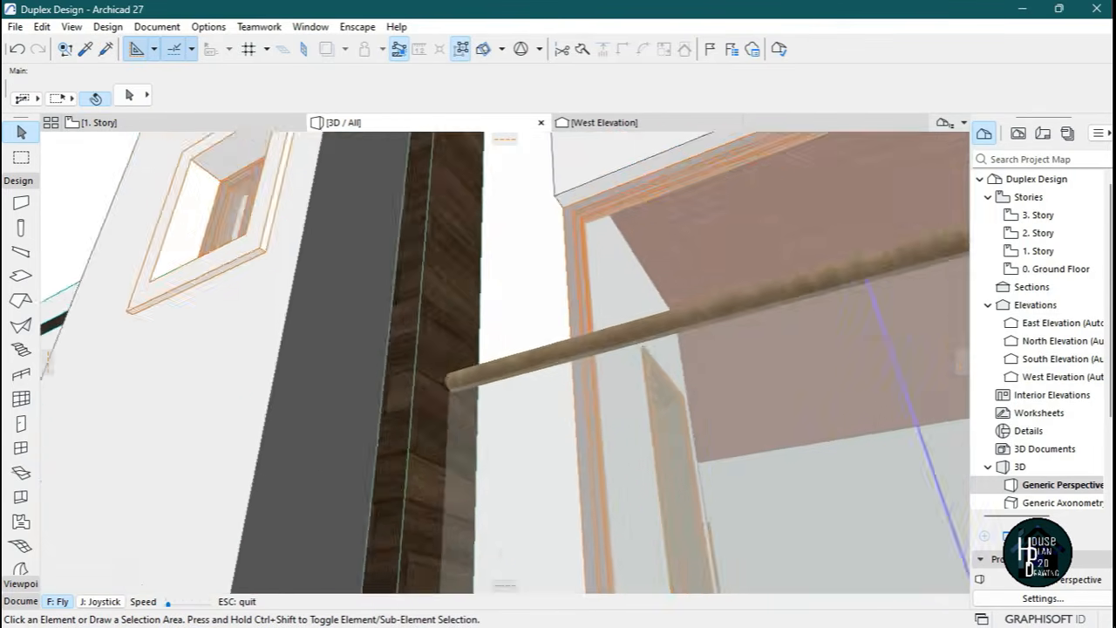
pyautogui.press('w')
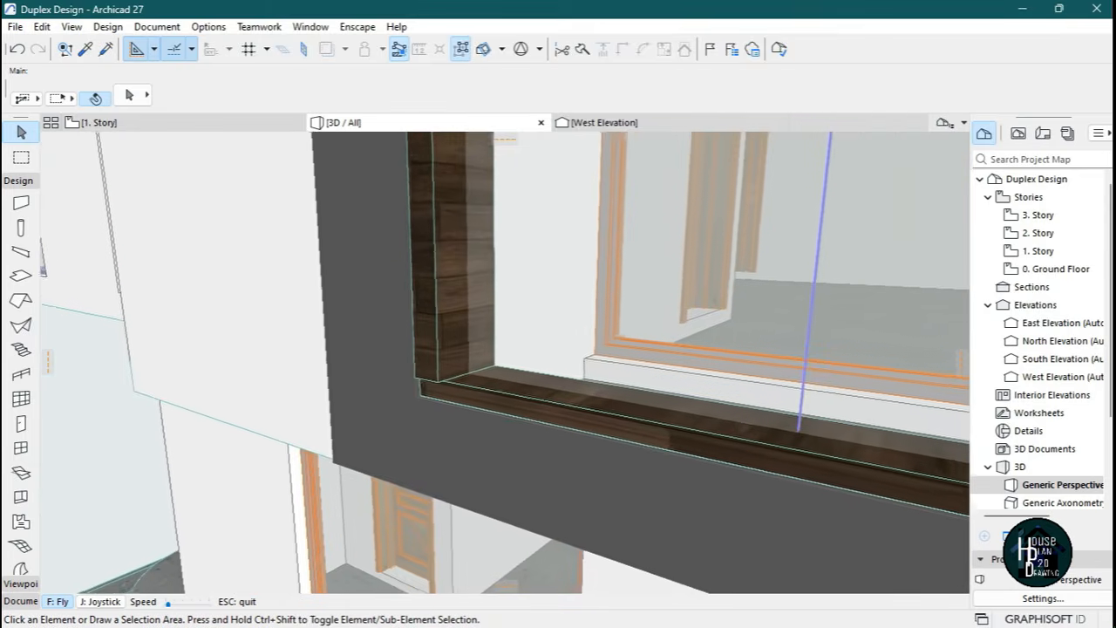
pyautogui.press('w')
pyautogui.press('s')
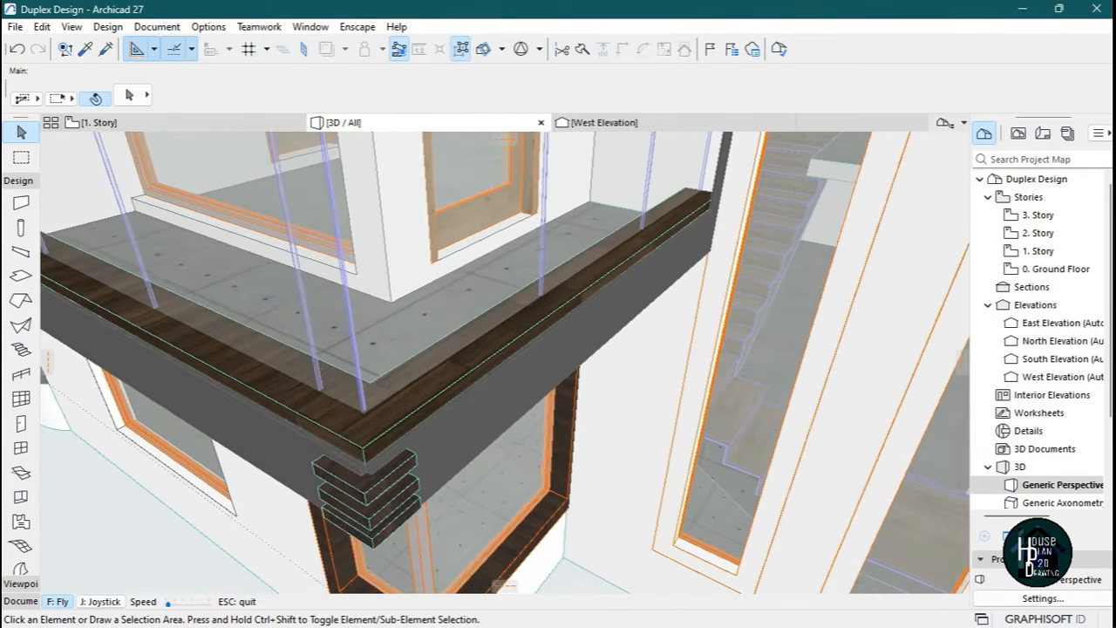
pyautogui.press('Escape')
pyautogui.click(348, 454)
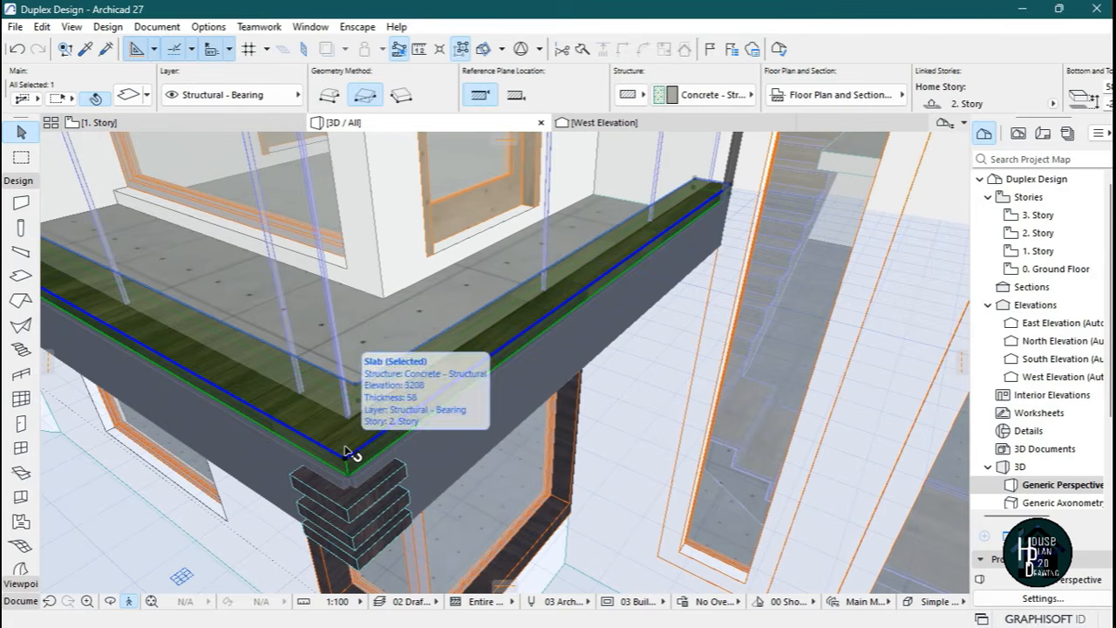
pyautogui.press('Delete')
# Copy the upper wooden trim slab by its outer corner down onto the outer corner of the balcony's lower frame.
pyautogui.hotkey('shift', 'F3')
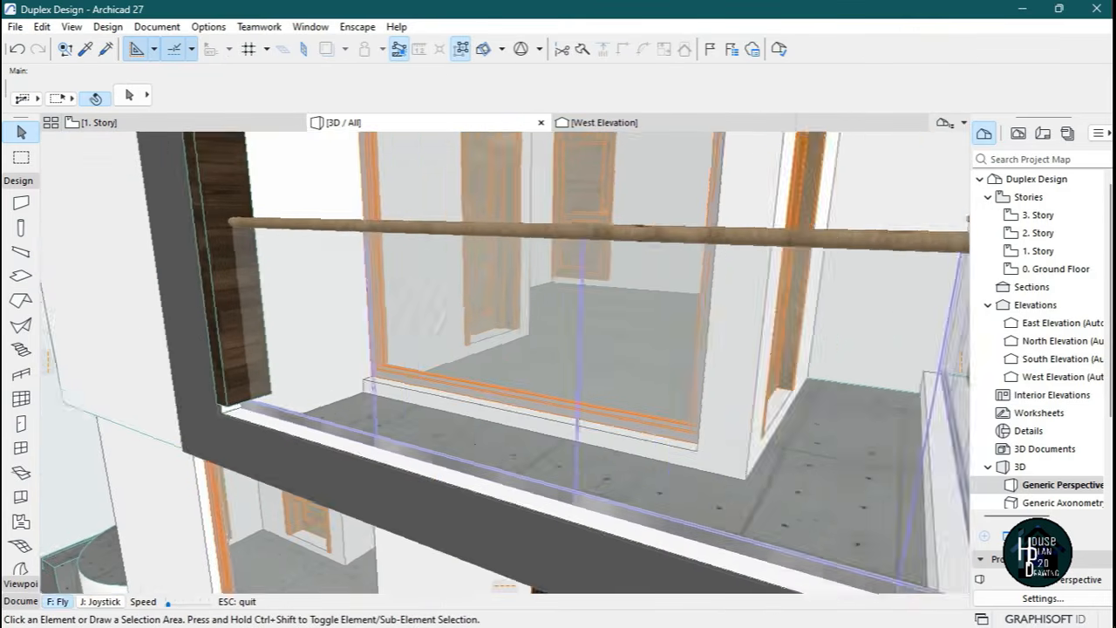
pyautogui.press('Escape')
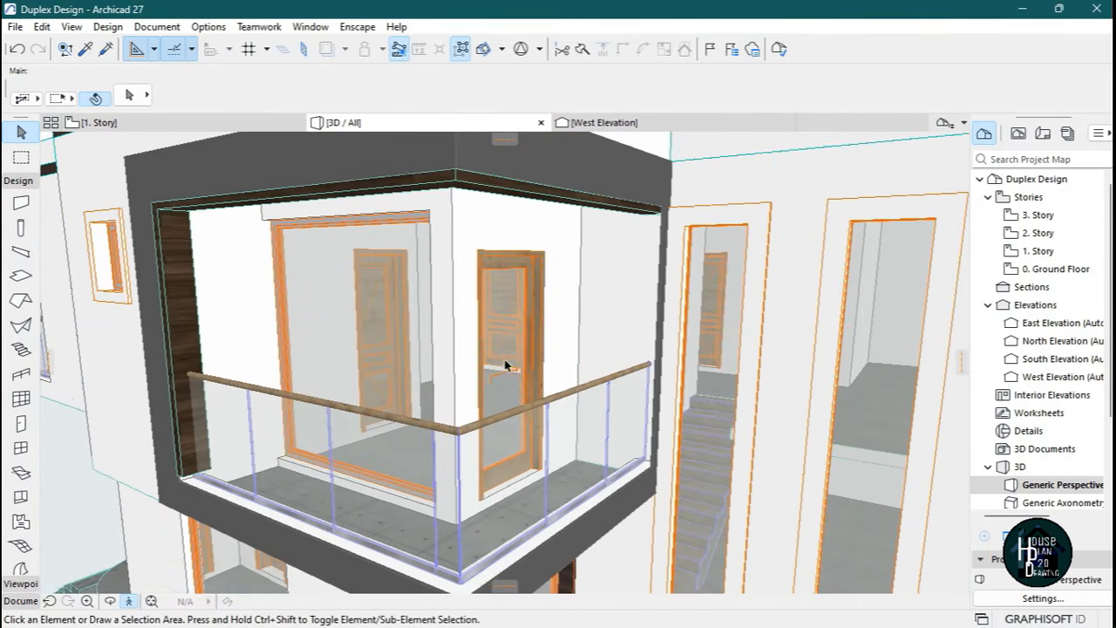
pyautogui.click(457, 181)
pyautogui.hotkey('ctrl', 'shift', 'd')
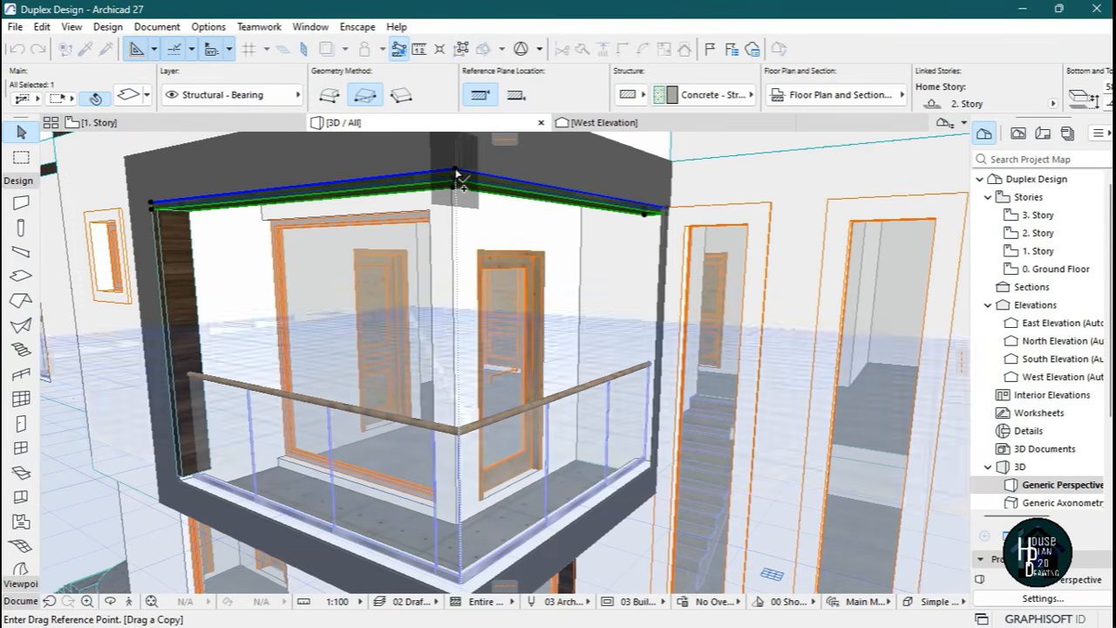
pyautogui.click(456, 182)
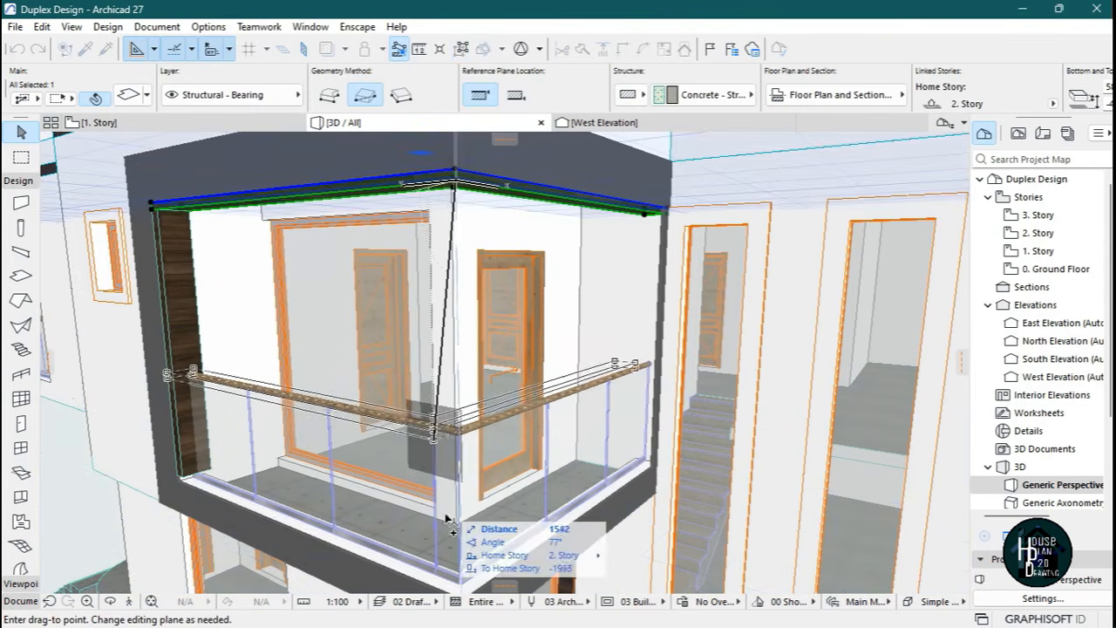
pyautogui.click(129, 601)
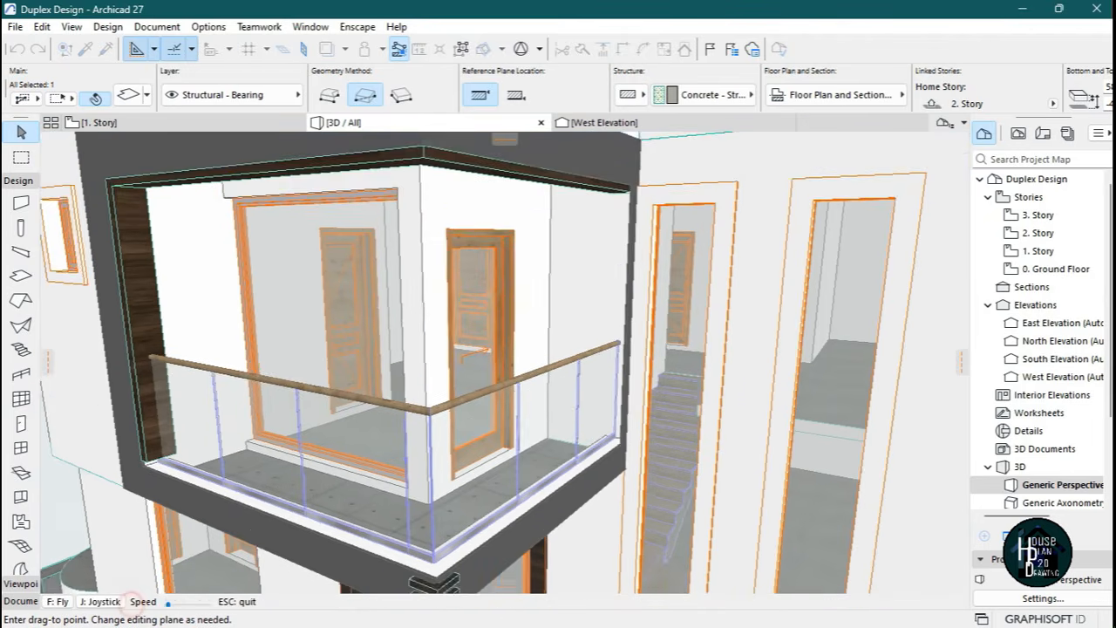
pyautogui.press('Escape')
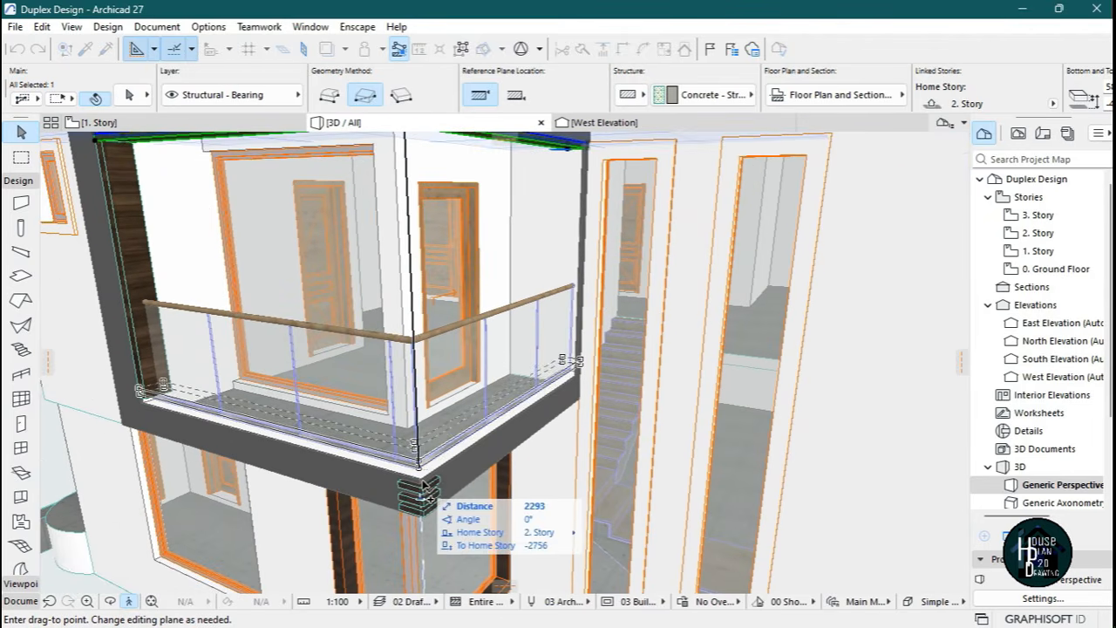
pyautogui.click(422, 484)
pyautogui.press('Escape')
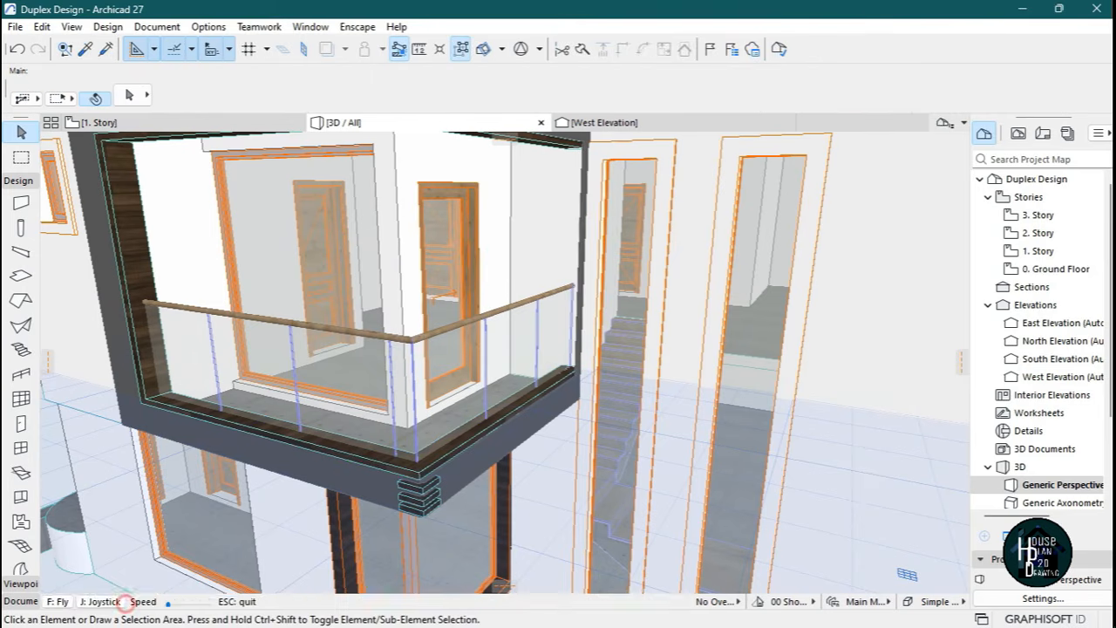
# Examine how the lower wooden trim meets the vertical block and the gray frame around the corner balcony.
pyautogui.press('Left')
pyautogui.press('Up')
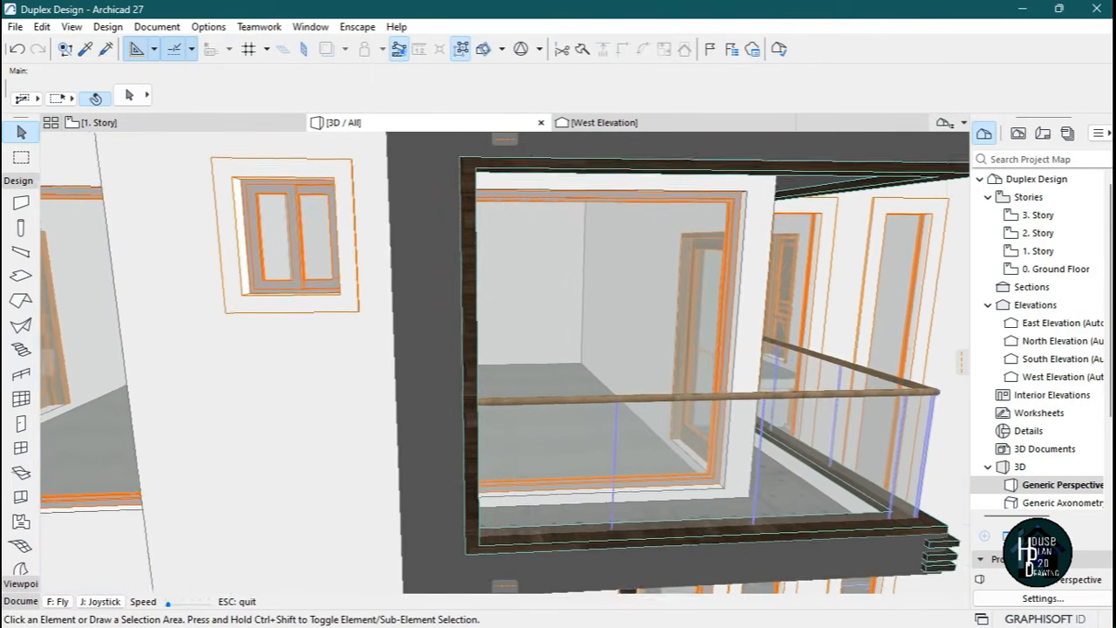
pyautogui.press('Right')
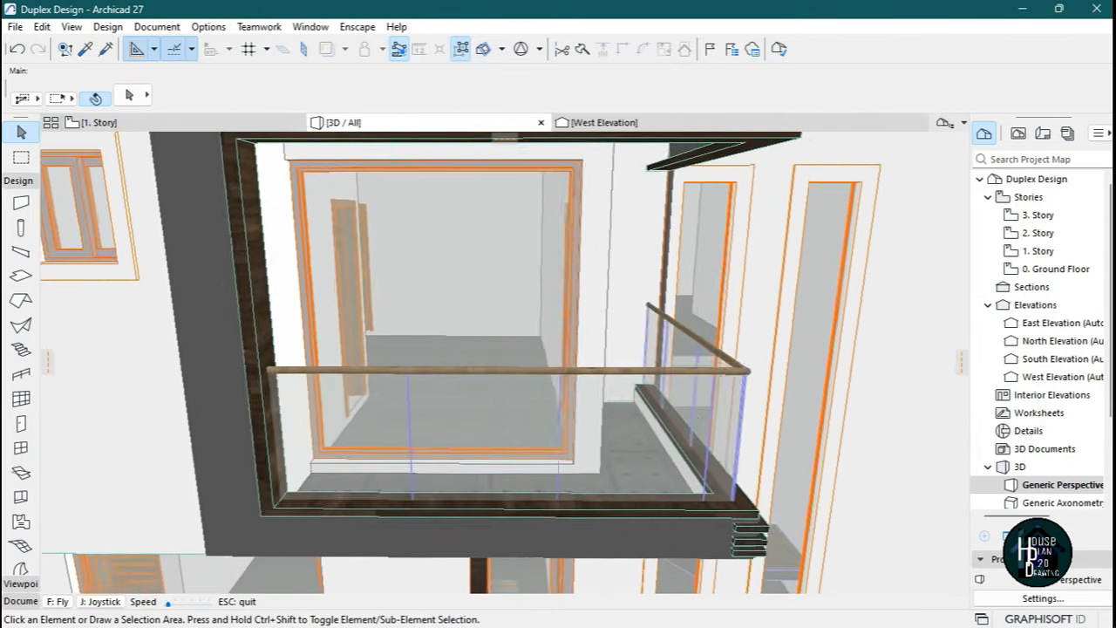
pyautogui.press('Down')
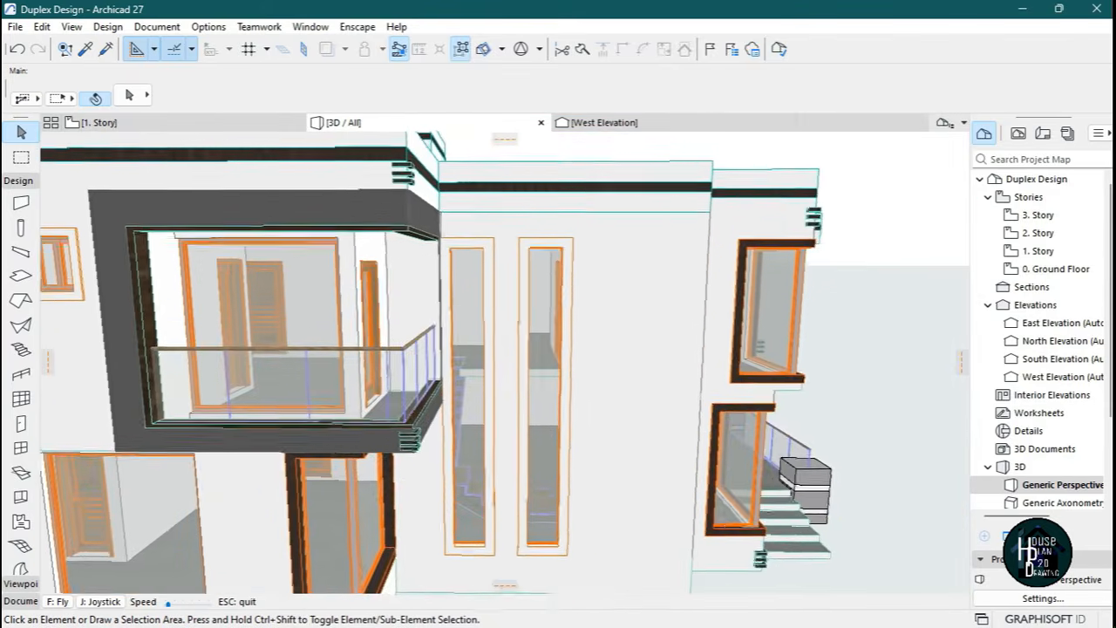
pyautogui.press('Right')
pyautogui.press('Up')
pyautogui.press('Left')
pyautogui.press('Escape')
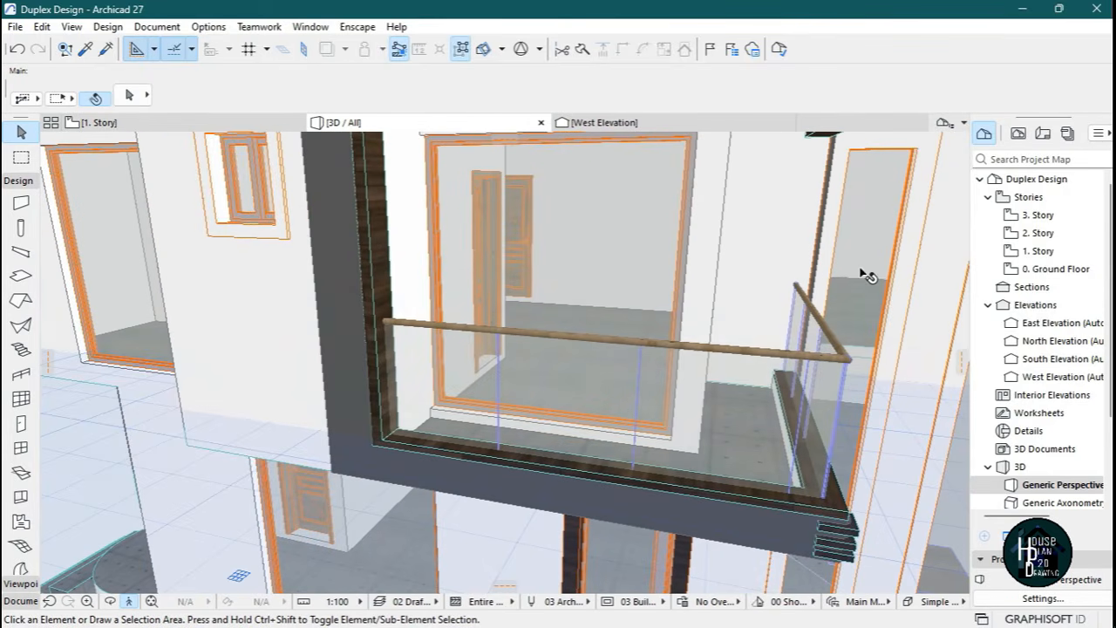
# Copy the vertical wooden block by its bottom corner onto the inner corner at the lower trim slab's opposite end.
pyautogui.click(376, 238)
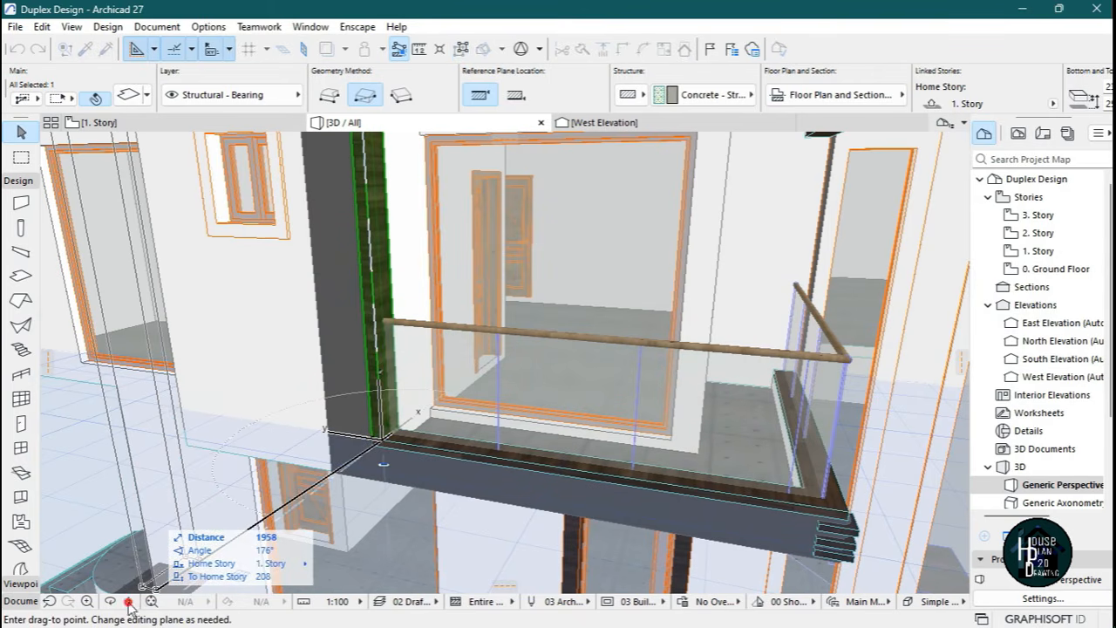
pyautogui.press('Tab')
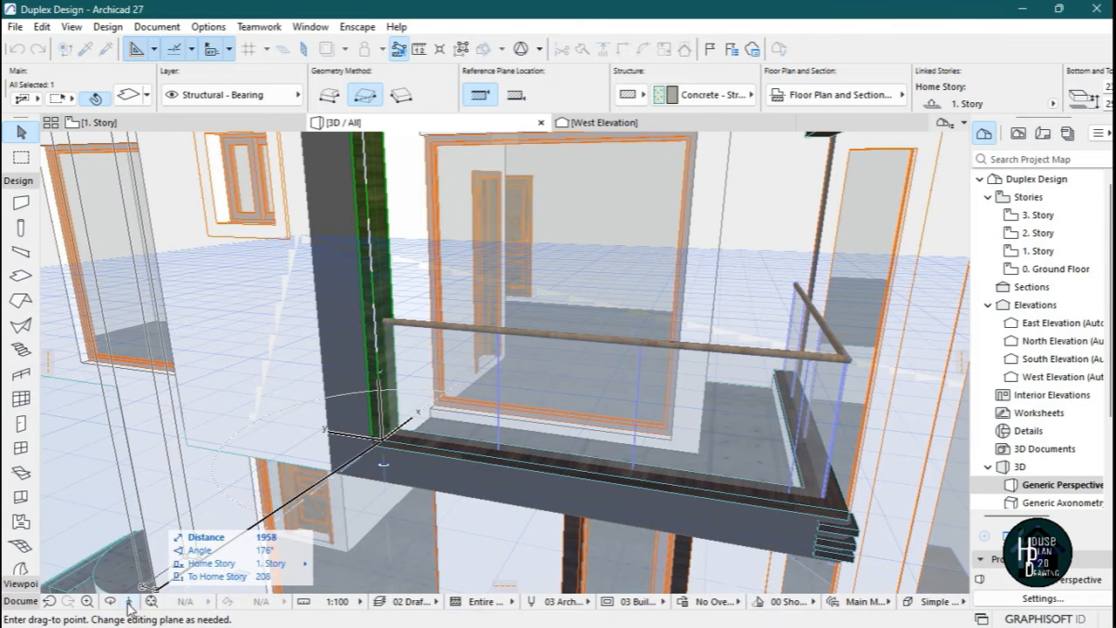
pyautogui.click(129, 601)
pyautogui.press('Down')
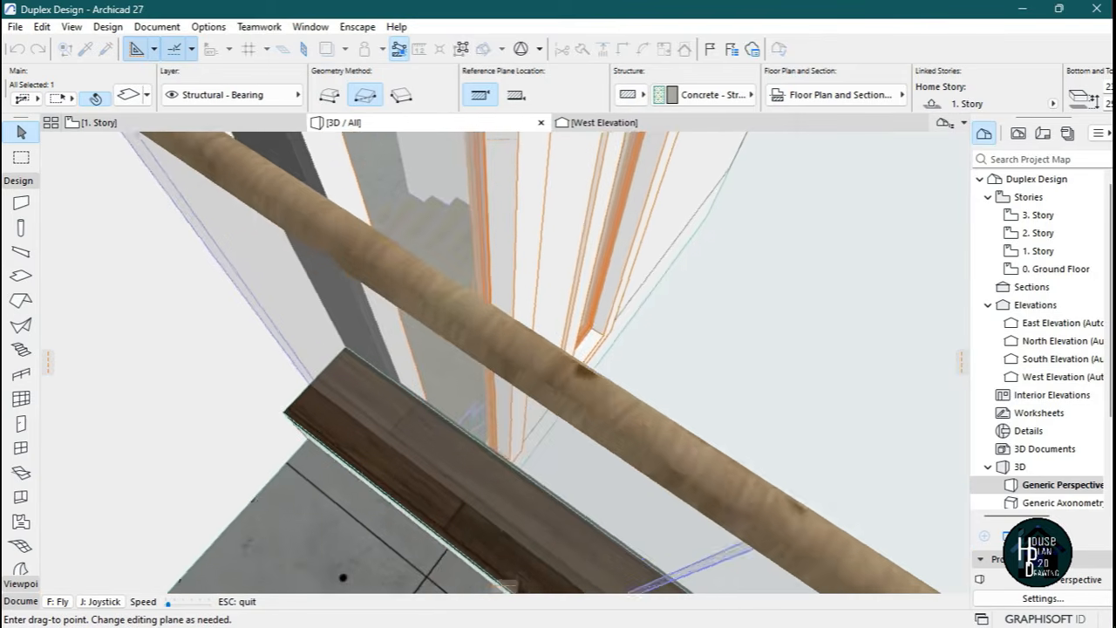
pyautogui.press('Escape')
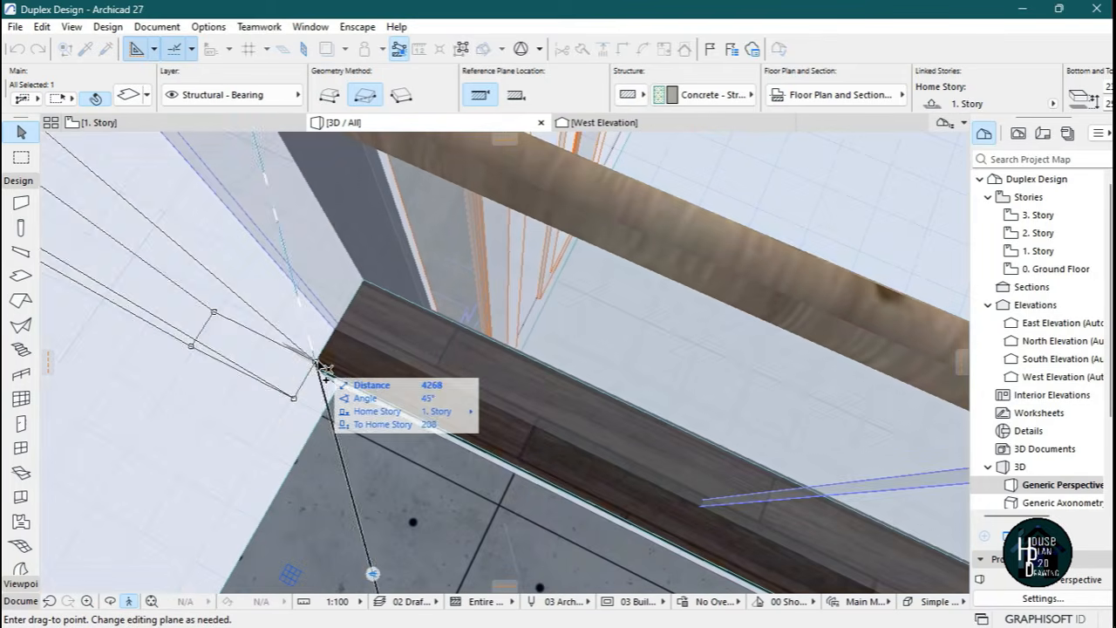
pyautogui.click(319, 370)
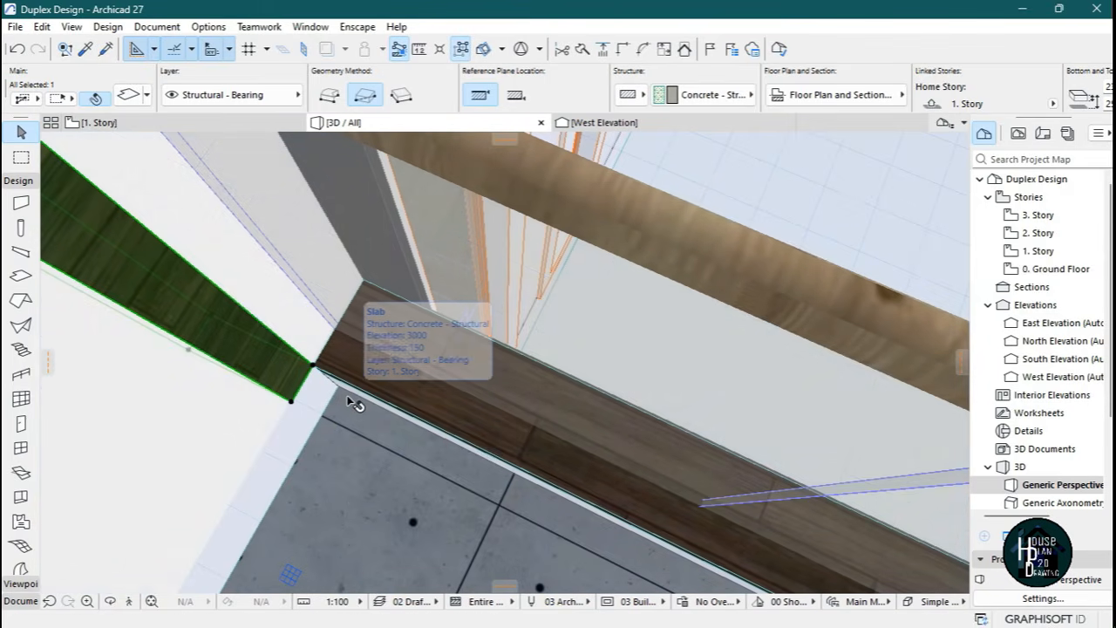
# Rotate the copied vertical block -90° and move it about 91 mm to align with the end of the lower trim slab.
pyautogui.hotkey('ctrl', 'e')
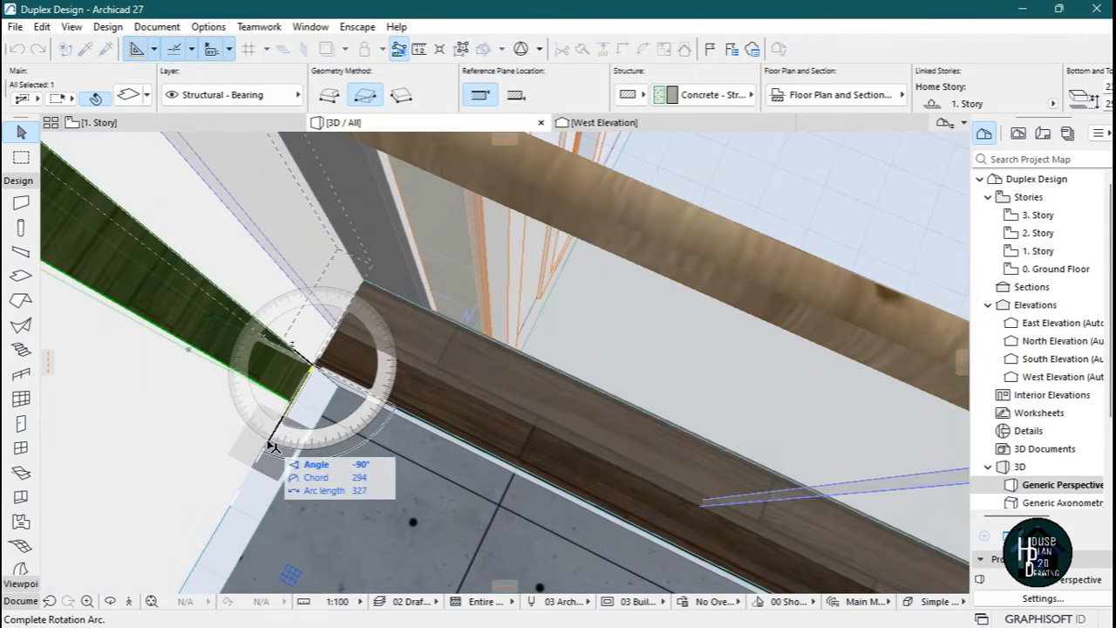
pyautogui.click(272, 447)
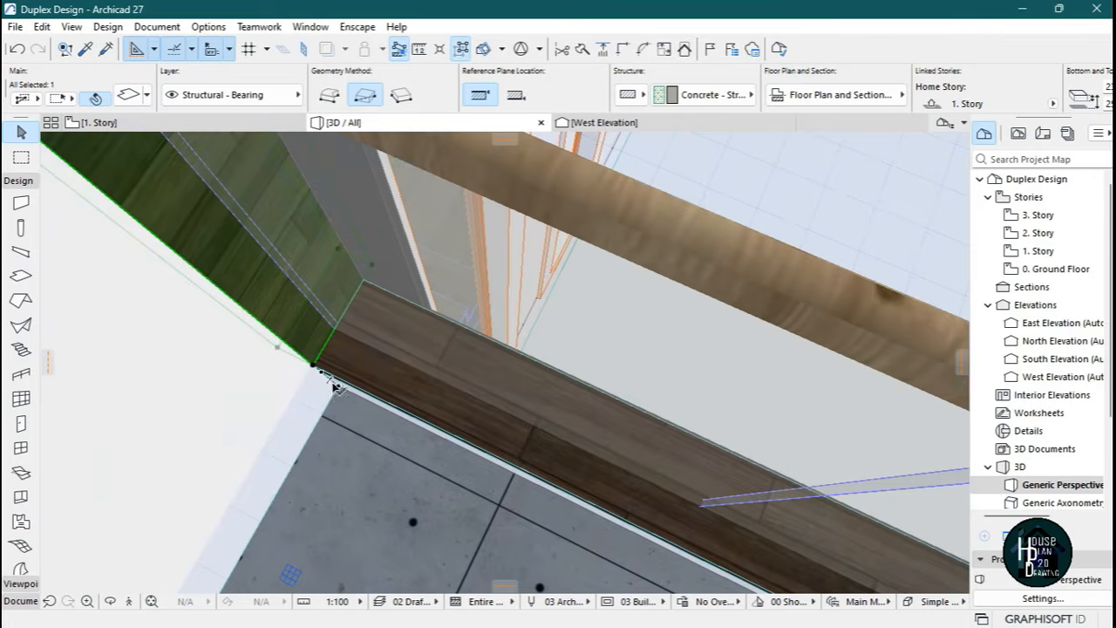
pyautogui.click(277, 351)
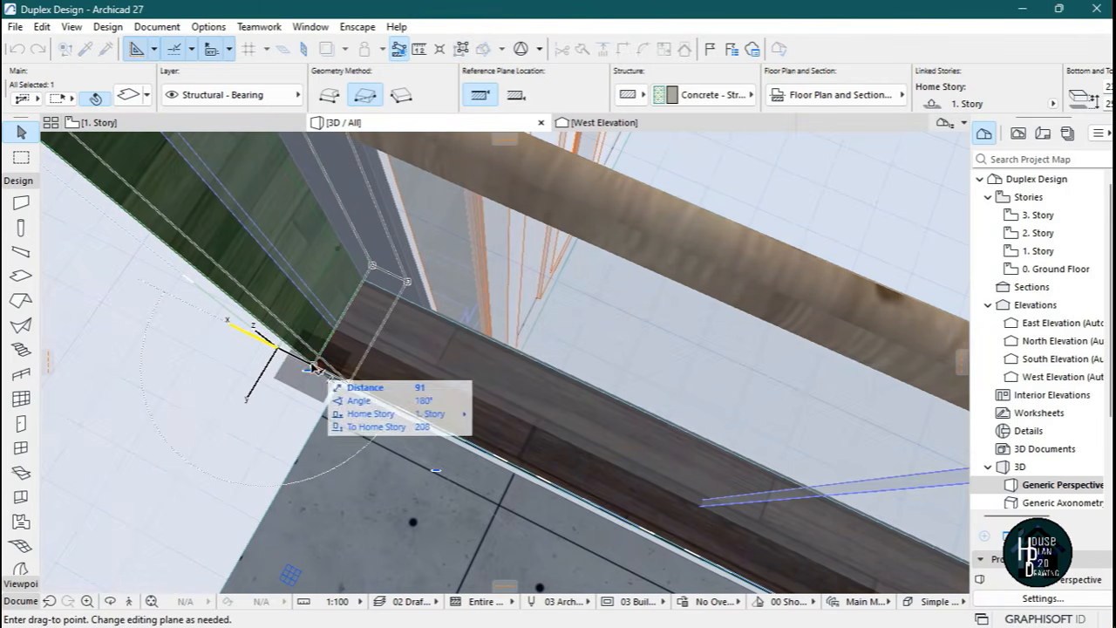
pyautogui.press('Escape')
pyautogui.press('Escape')
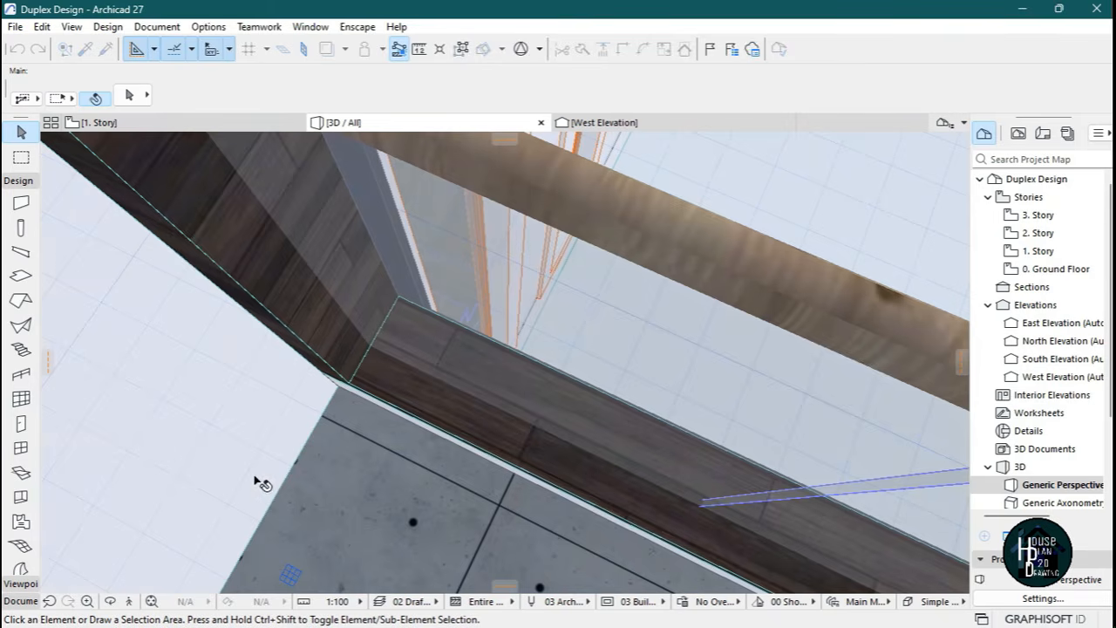
pyautogui.hotkey('shift', 'F3')
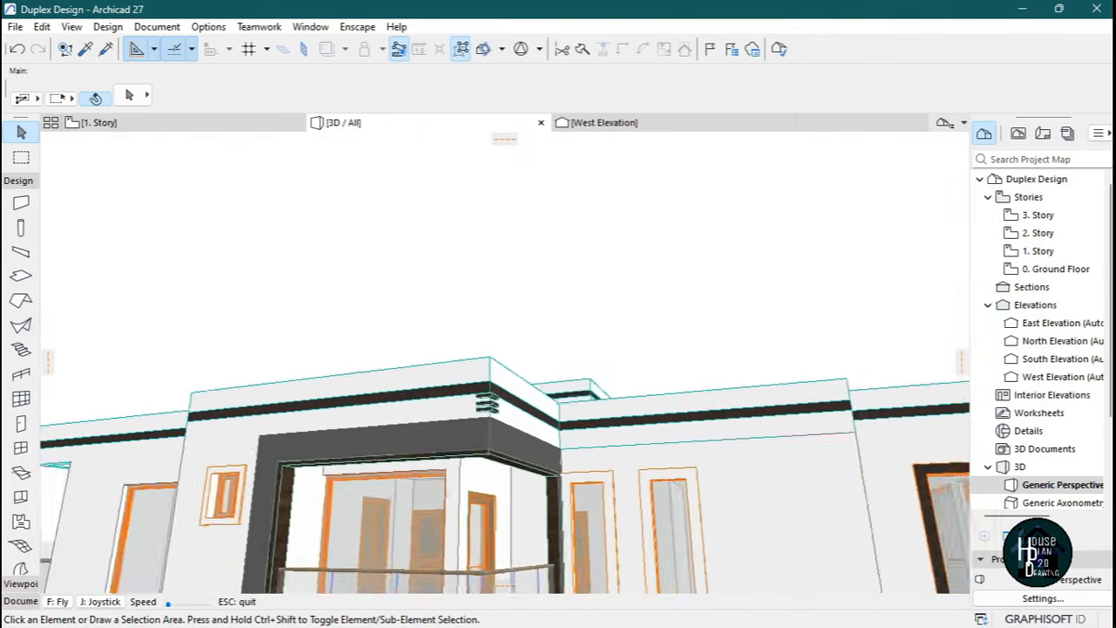
pyautogui.press('Up')
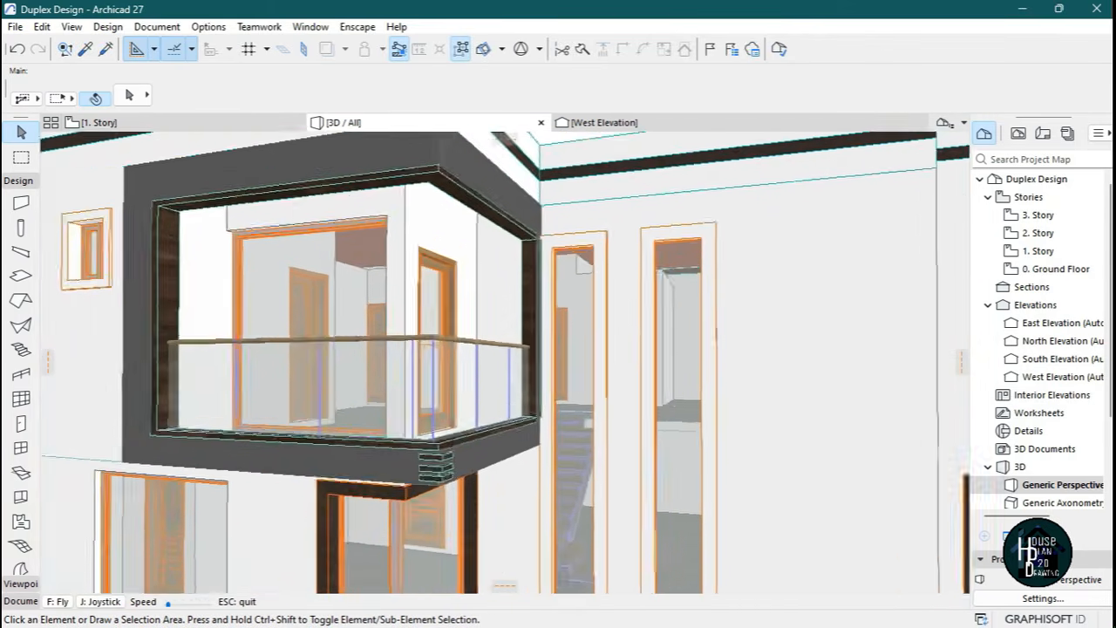
# In the South Elevation, stretch the vertical edge of the corner balcony's wall opening outward to the side wooden trim, and return to the 3D view.
pyautogui.press('Up')
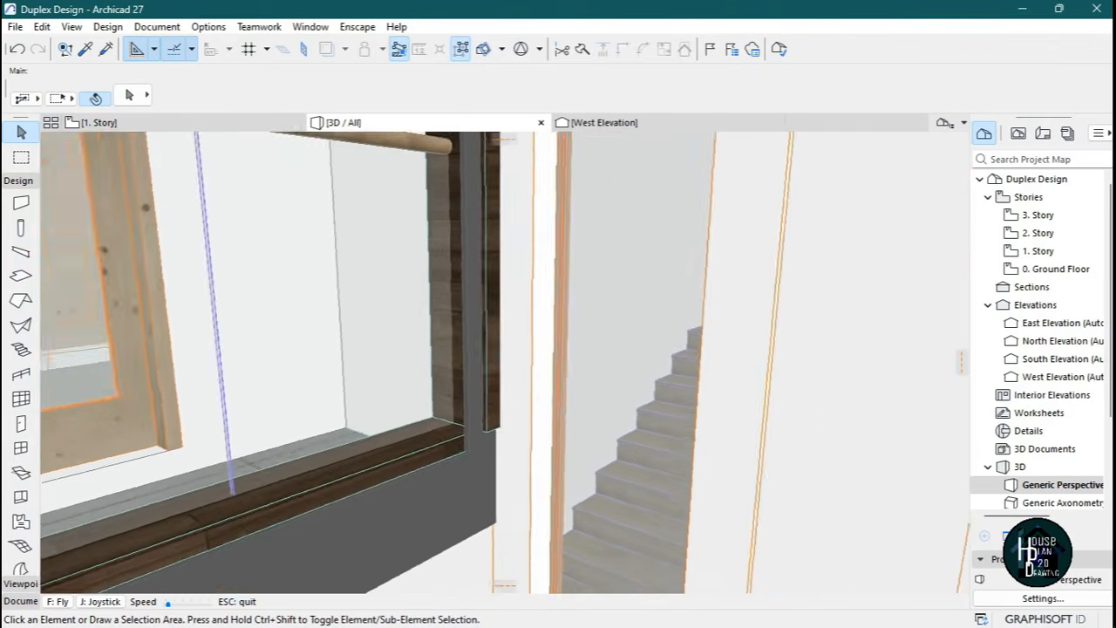
pyautogui.press('Escape')
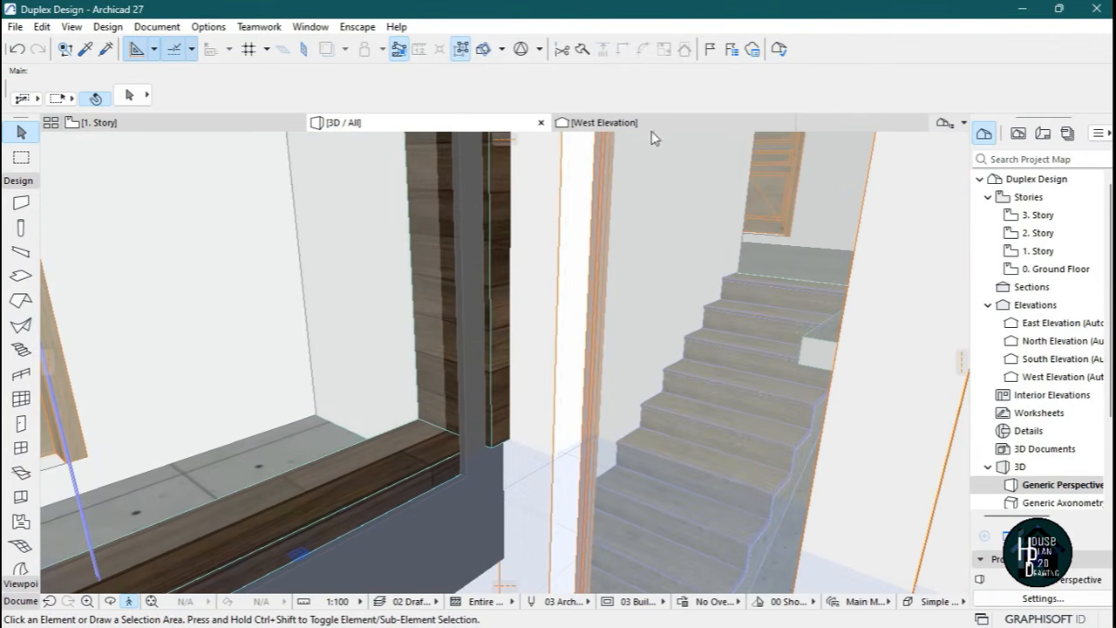
pyautogui.doubleClick(1069, 362)
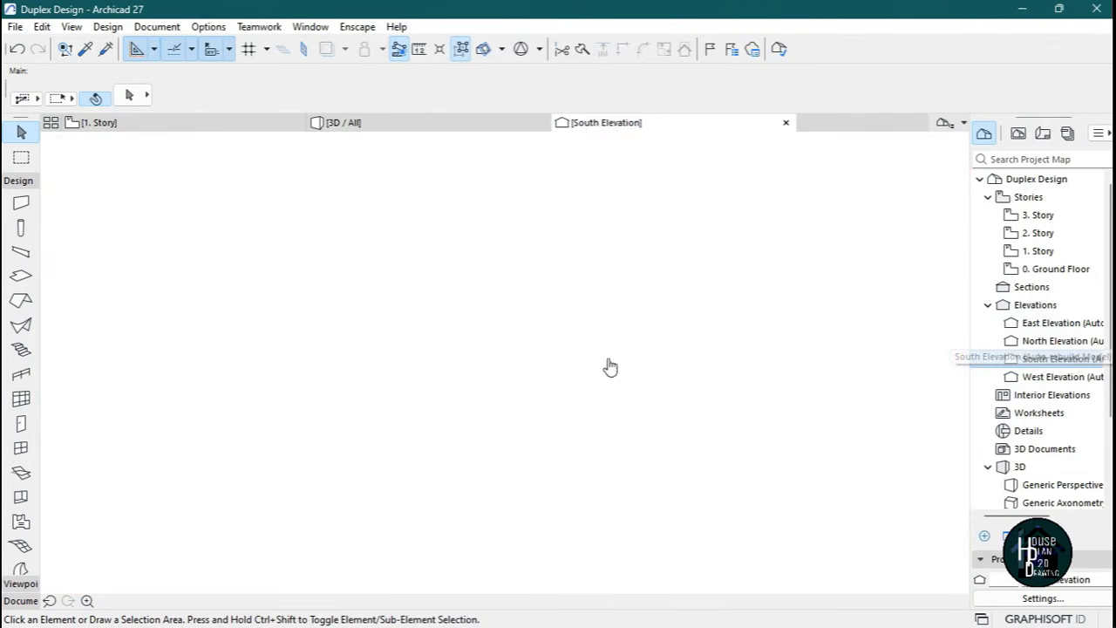
pyautogui.scroll(6, 633, 426)
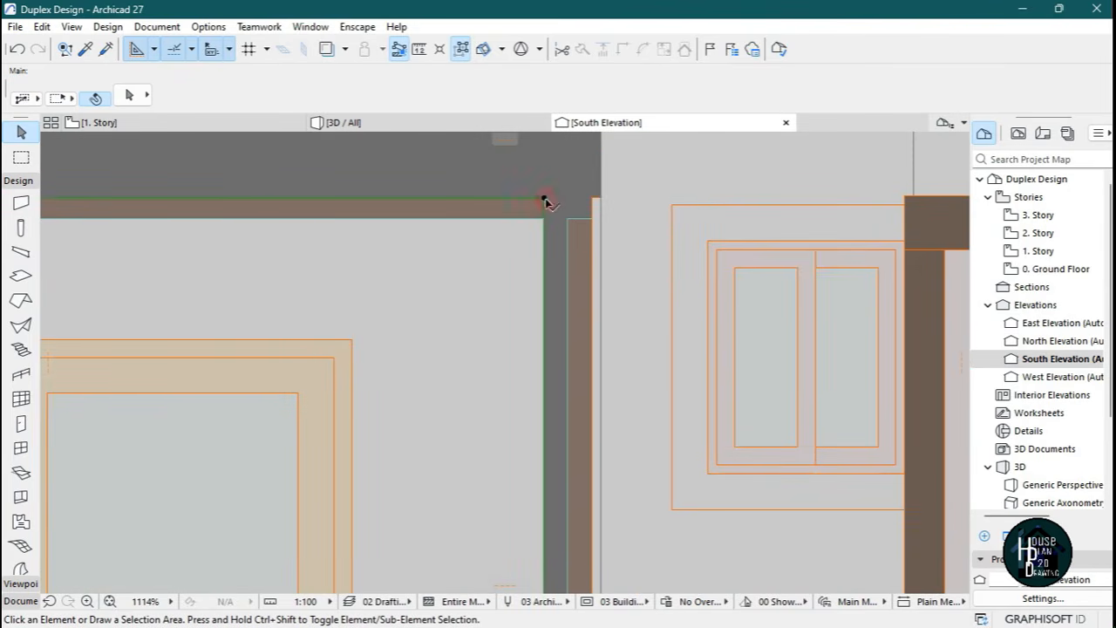
pyautogui.click(544, 202)
pyautogui.scroll(3, 510, 217)
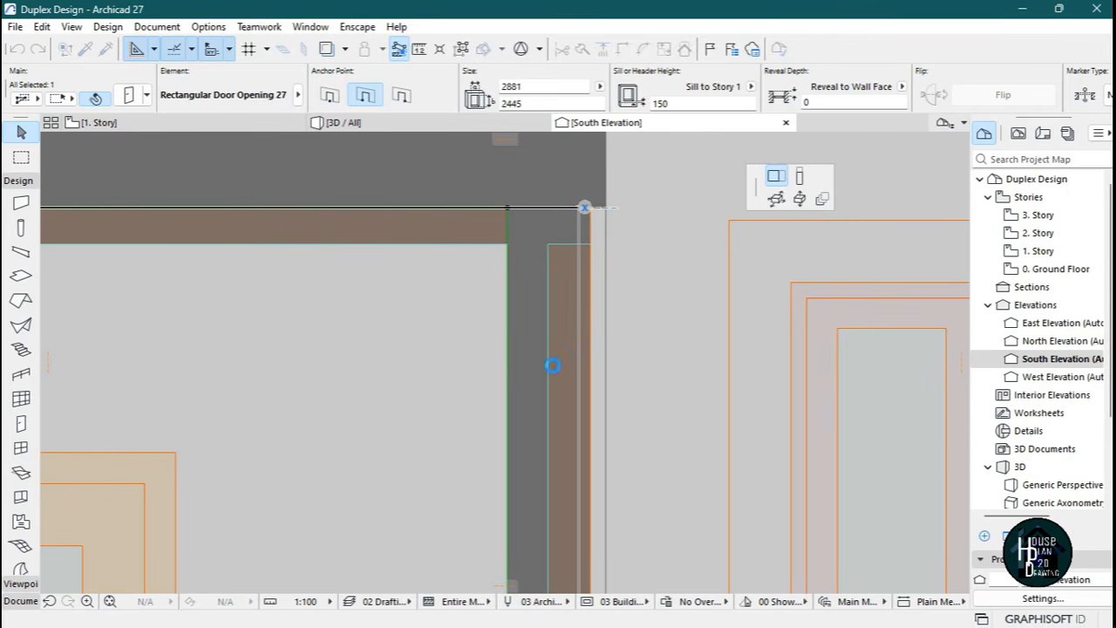
pyautogui.press('Delete')
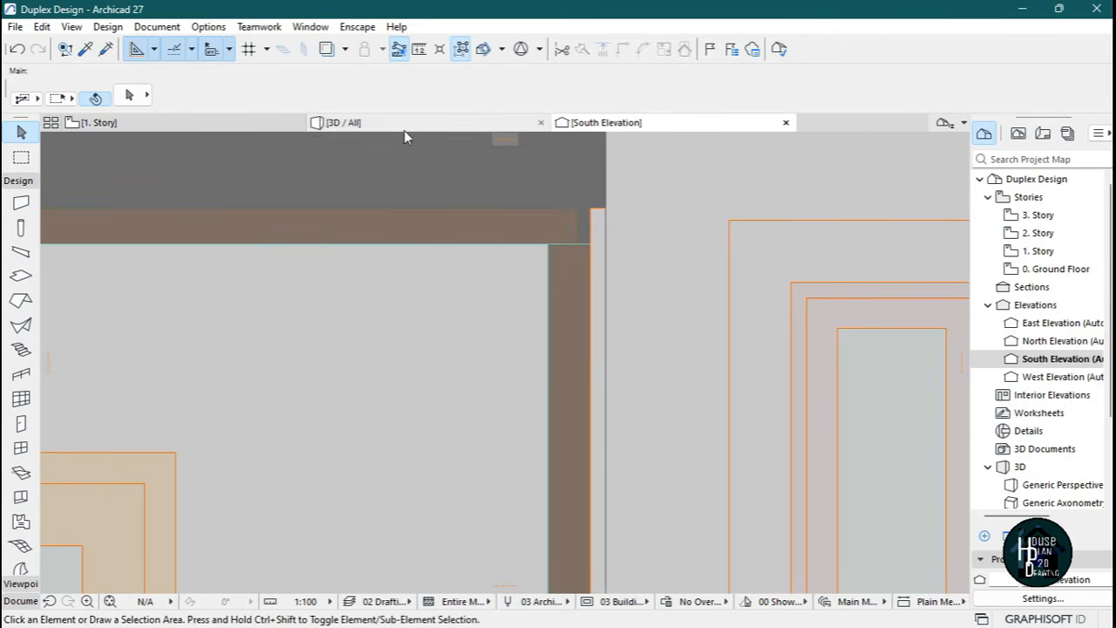
pyautogui.click(407, 129)
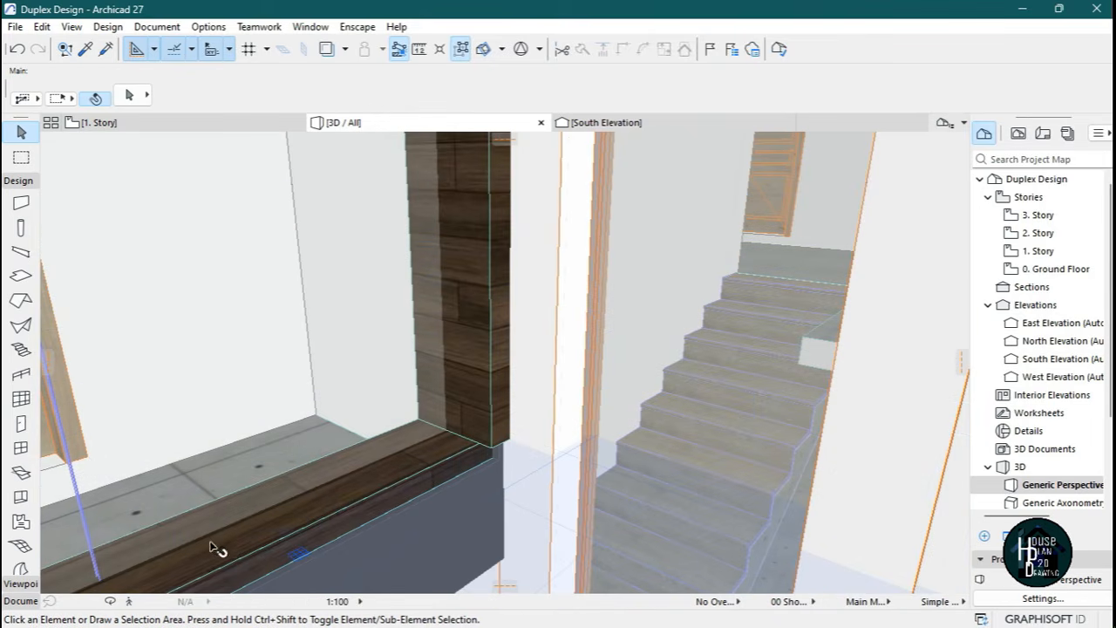
# Offset the vertical trim slab's outer edge inward by about 40 mm to align with the lower trim slab's edge.
pyautogui.click(130, 602)
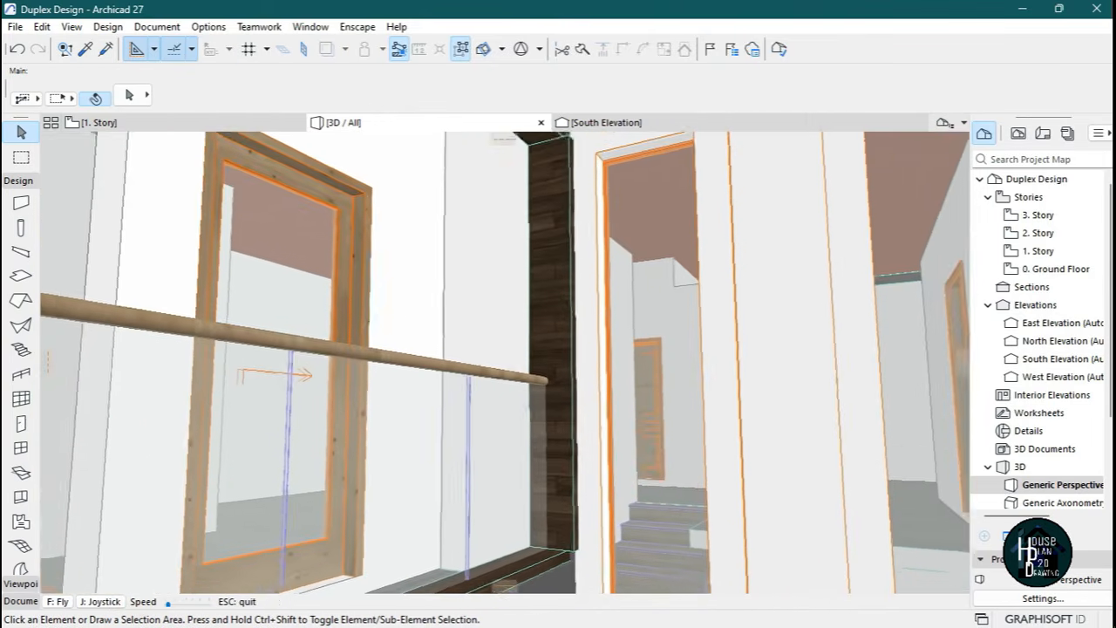
pyautogui.press('Up')
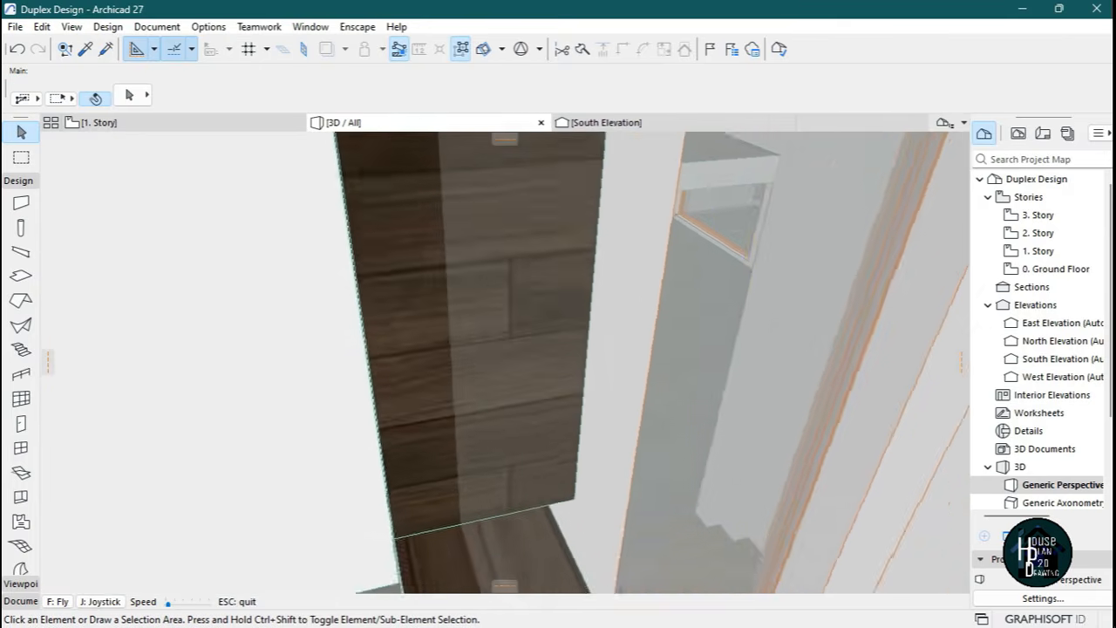
pyautogui.press('Up')
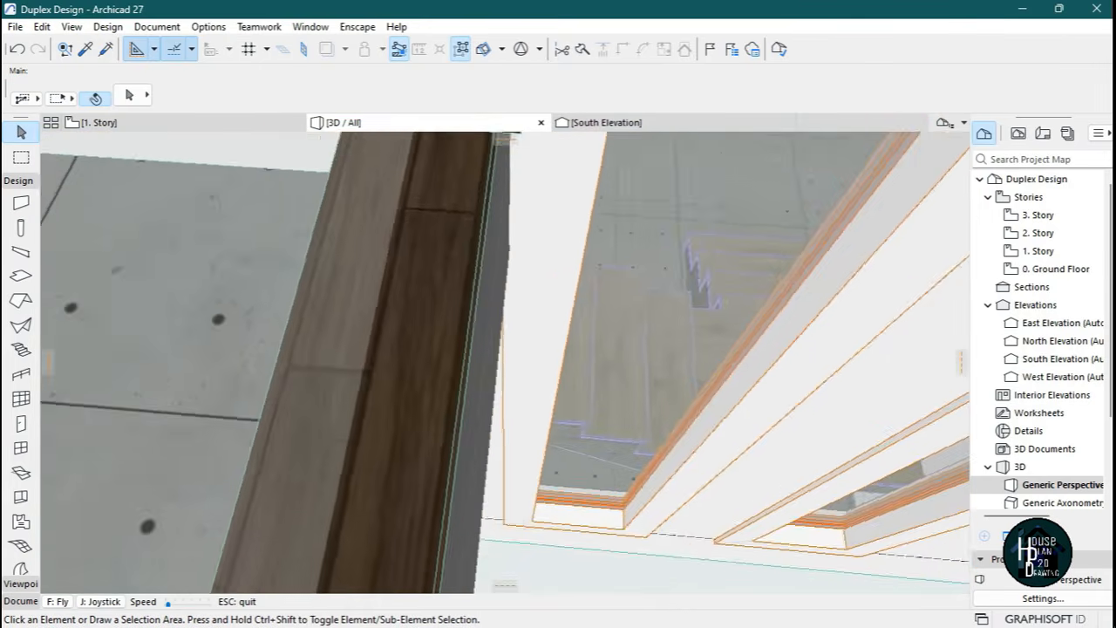
pyautogui.press('Escape')
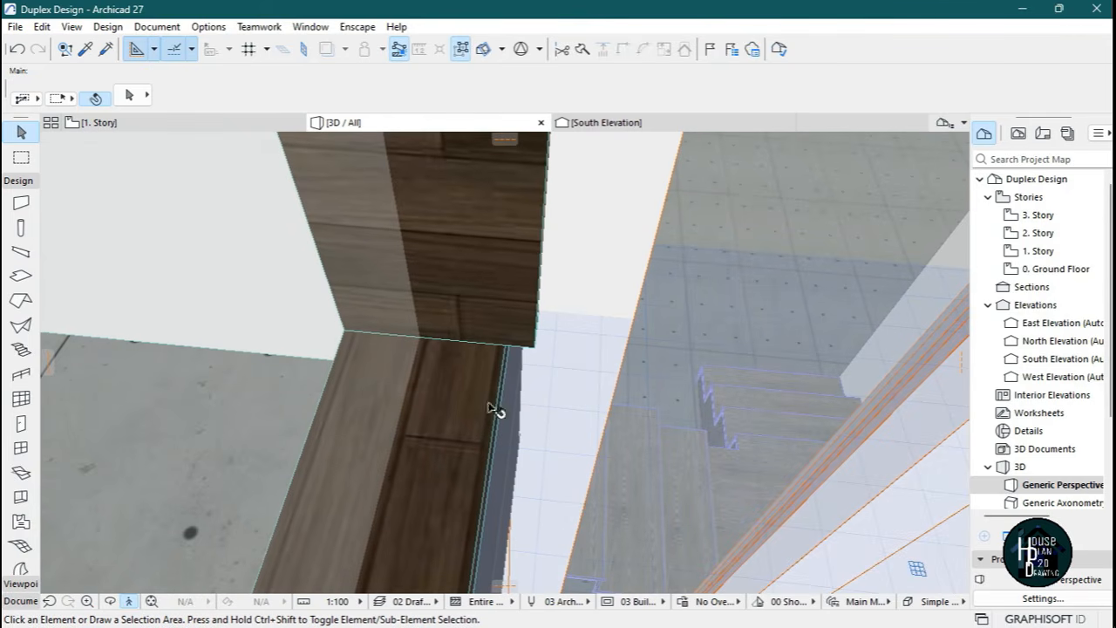
pyautogui.click(537, 330)
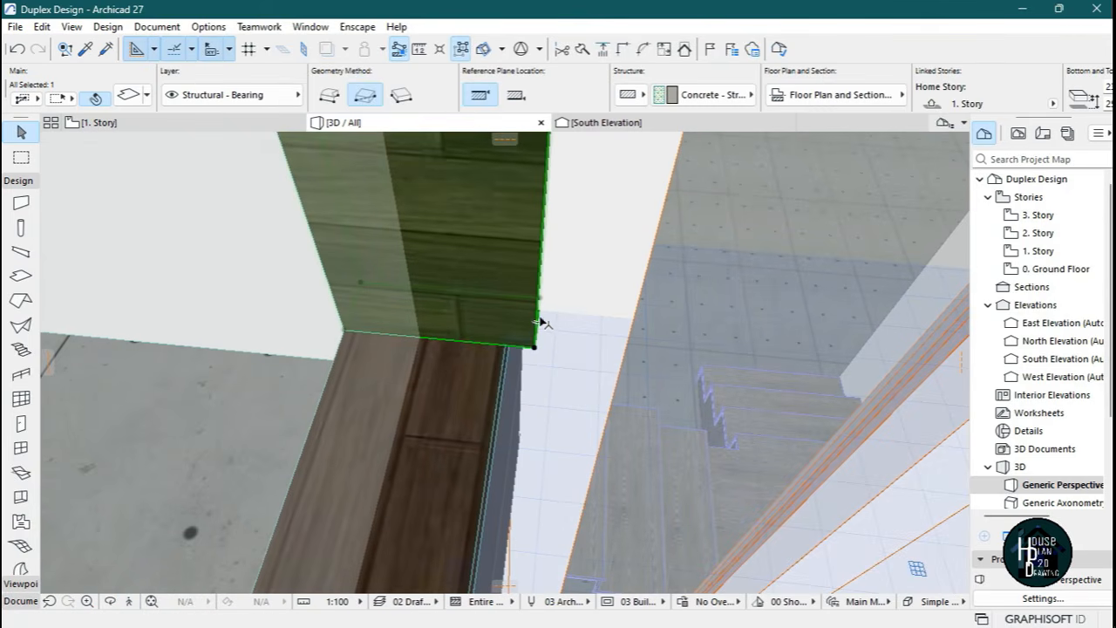
pyautogui.click(538, 320)
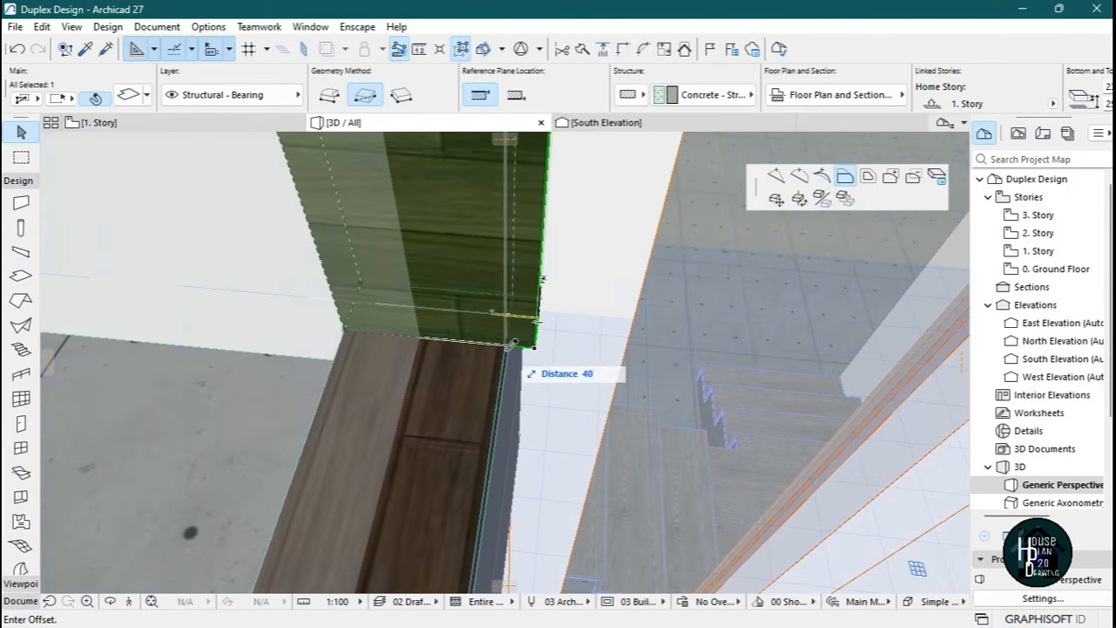
pyautogui.click(508, 391)
pyautogui.press('Escape')
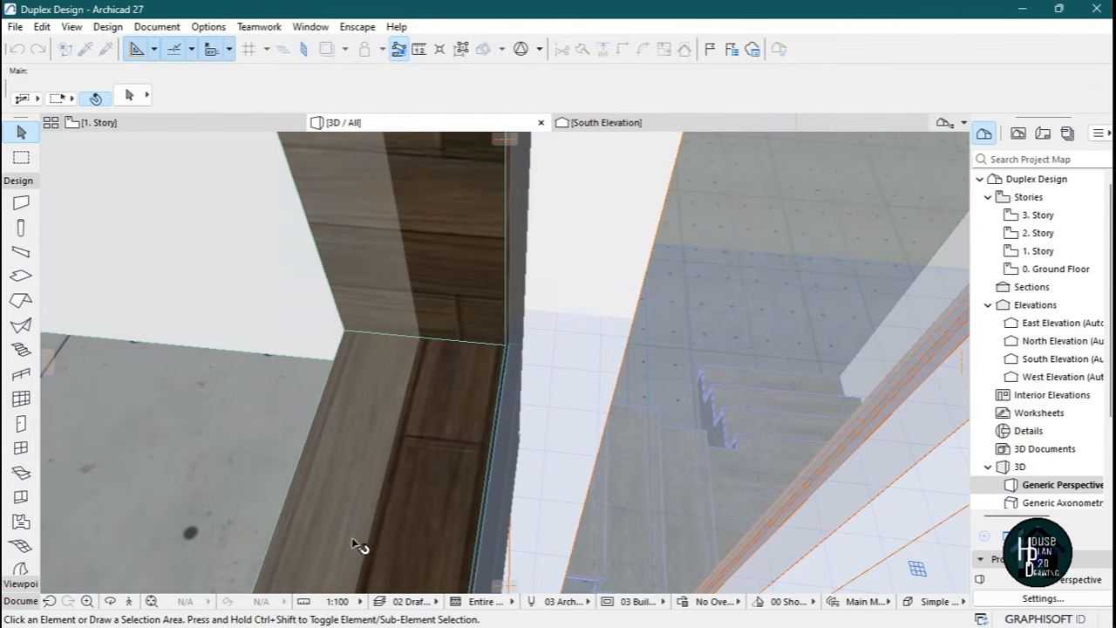
# Examine the corner balcony's wooden trim and the surrounding facades, windows and balconies of the house.
pyautogui.click(128, 601)
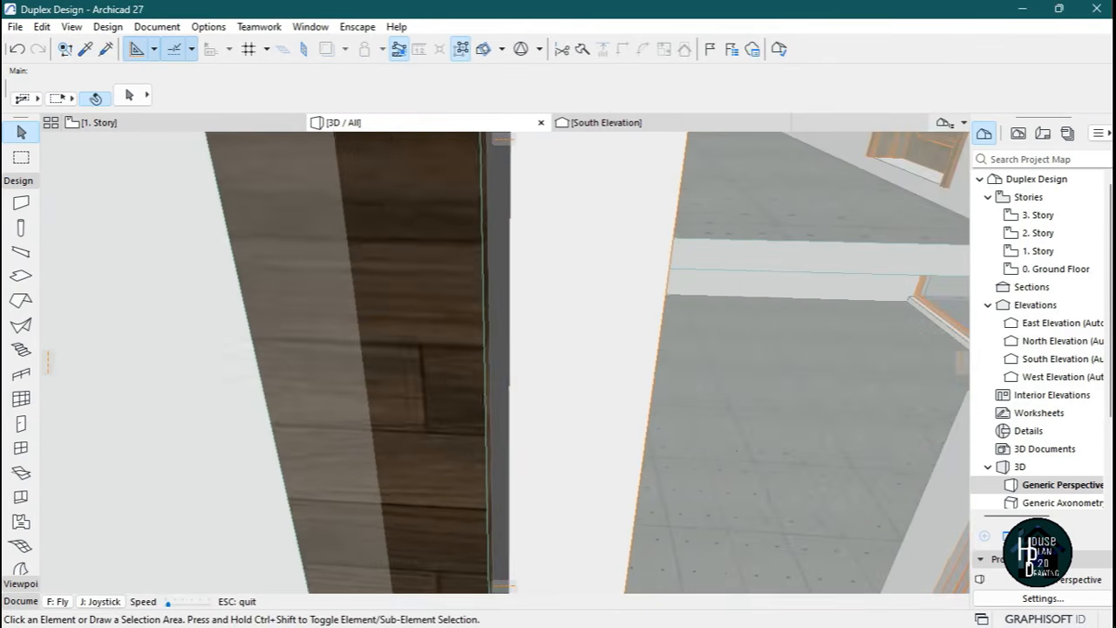
pyautogui.press('Down')
pyautogui.press('Up')
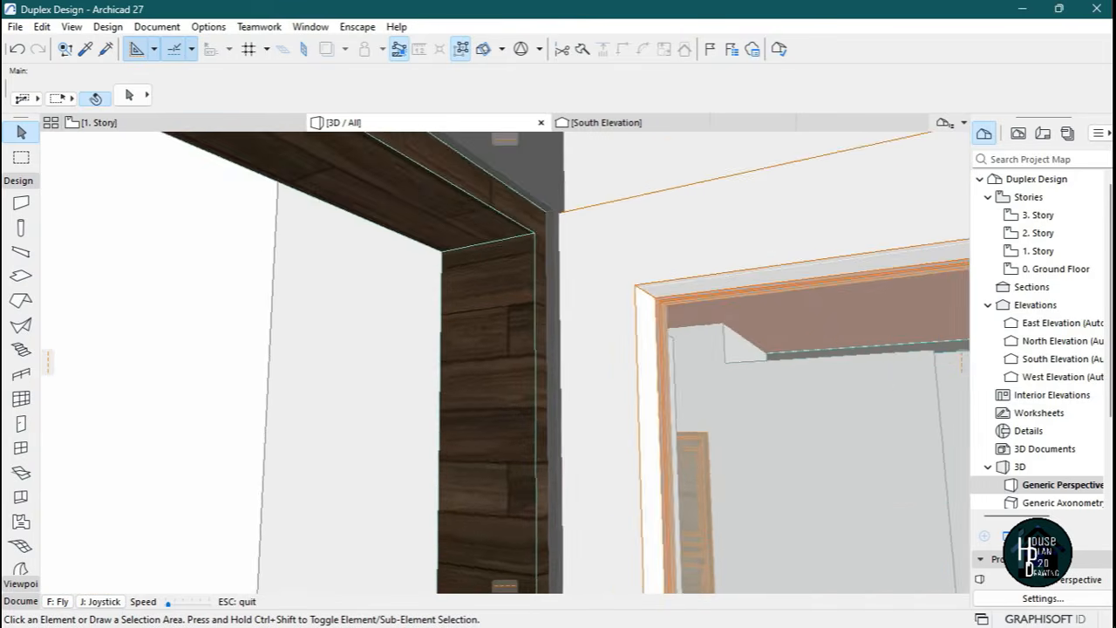
pyautogui.press('Down')
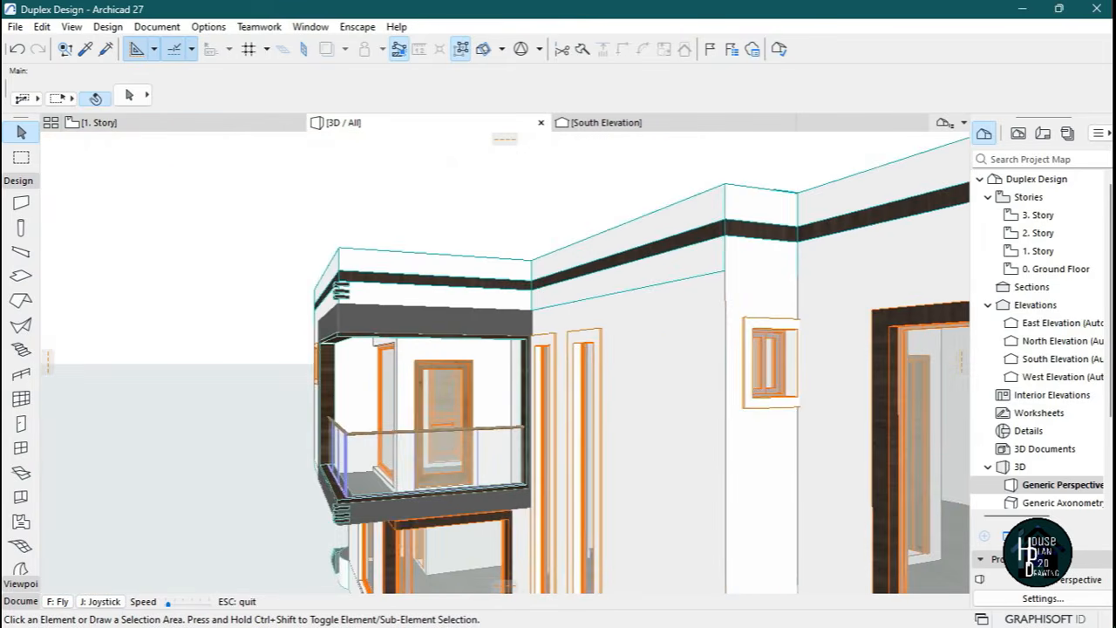
pyautogui.press('Up')
pyautogui.press('Left')
pyautogui.press('Down')
pyautogui.press('Down')
pyautogui.press('Up')
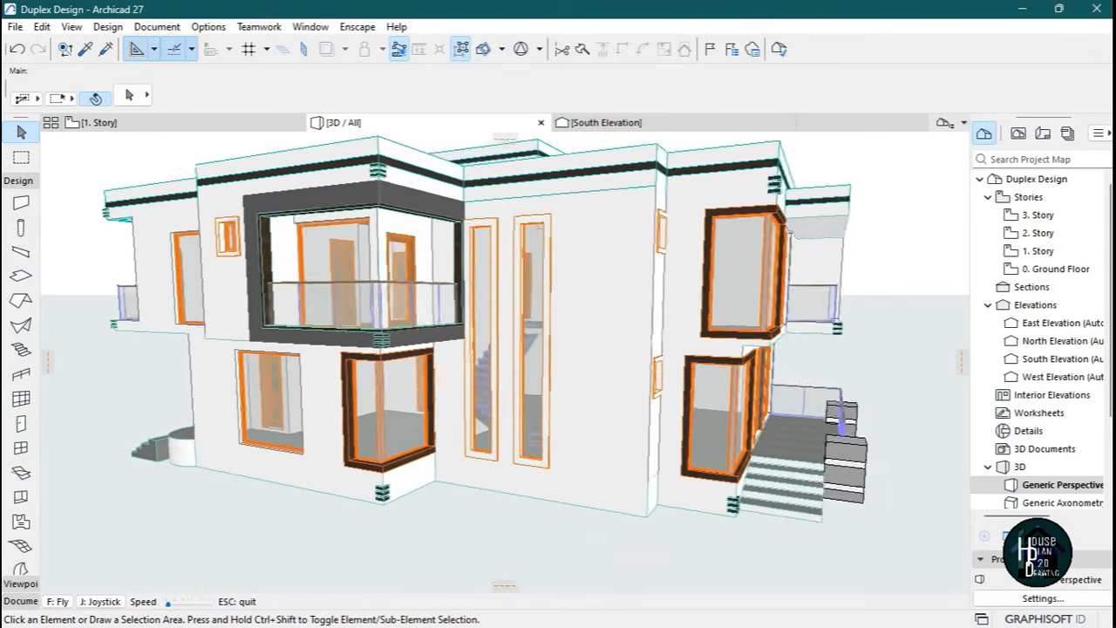
pyautogui.press('Down')
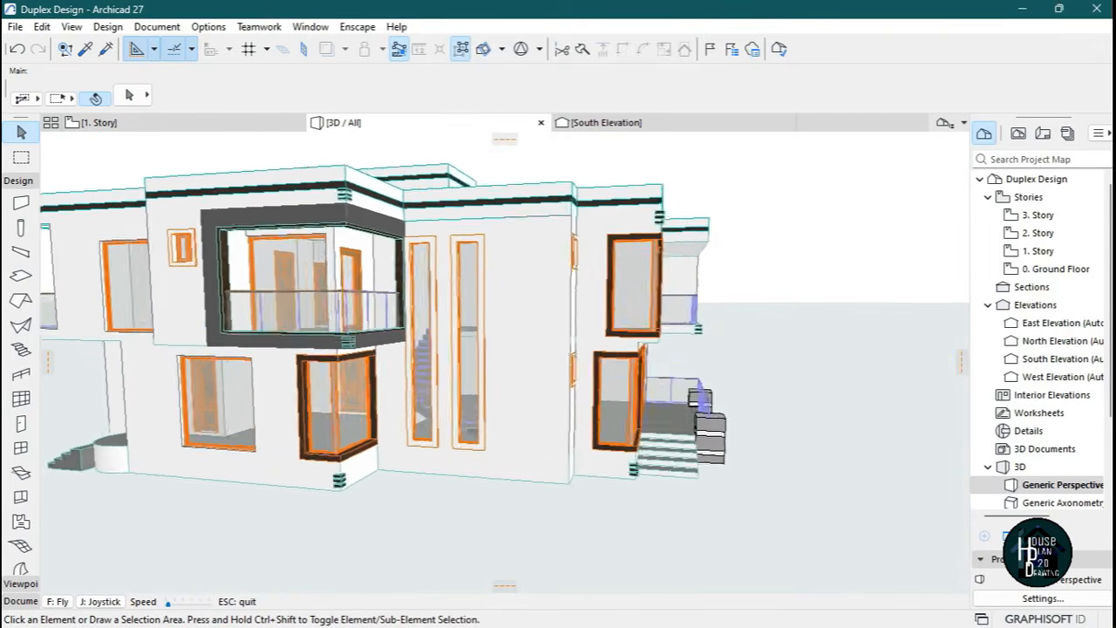
pyautogui.press('Up')
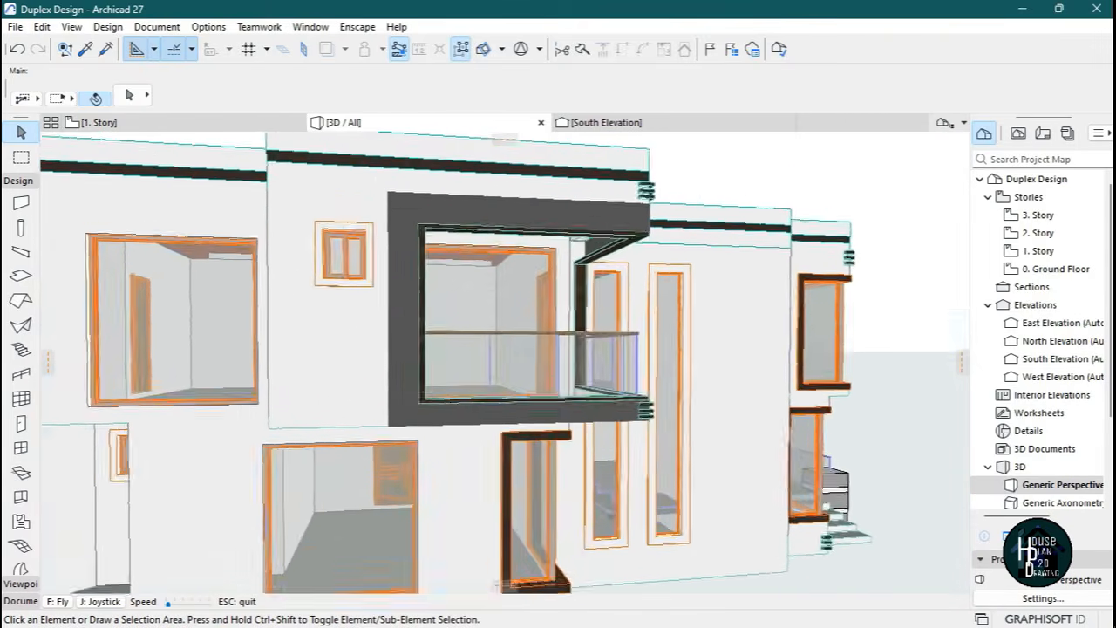
pyautogui.press('Down')
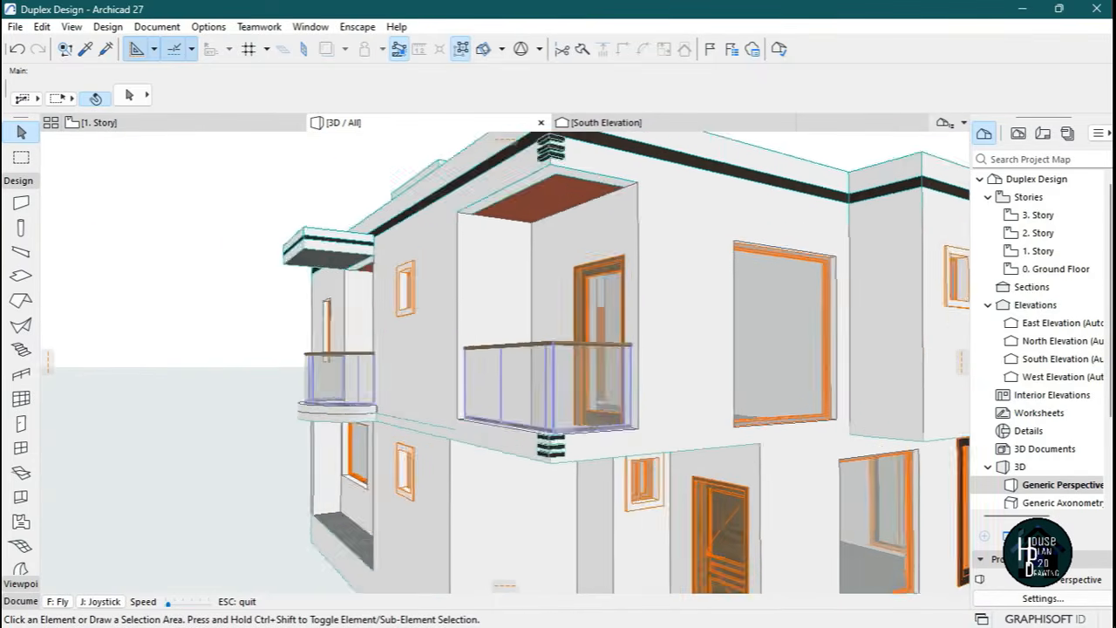
pyautogui.press('Up')
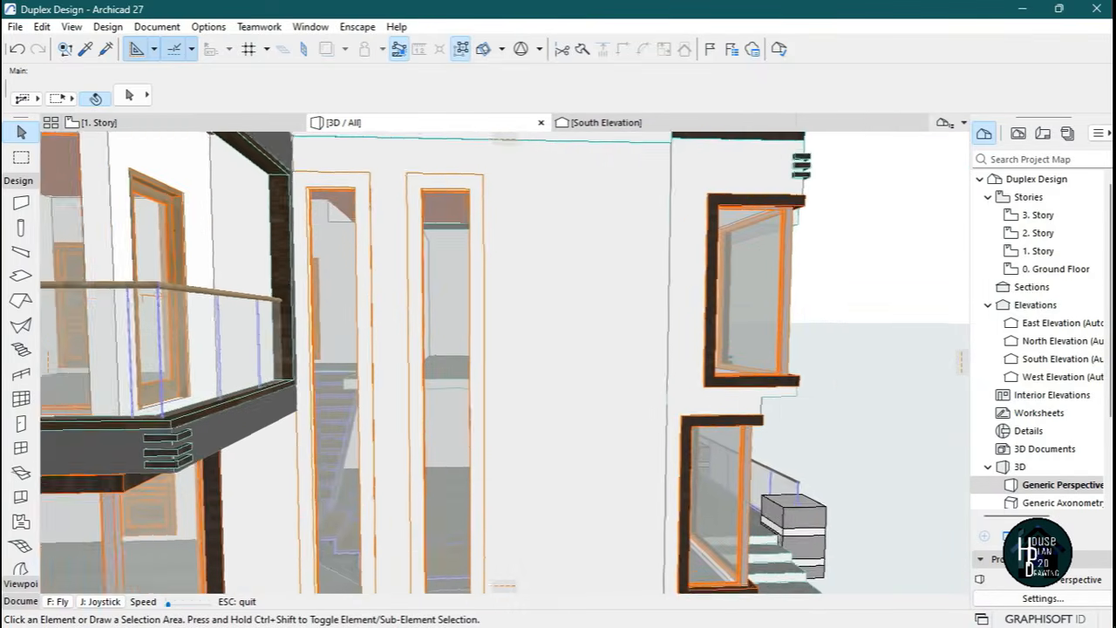
pyautogui.press('Down')
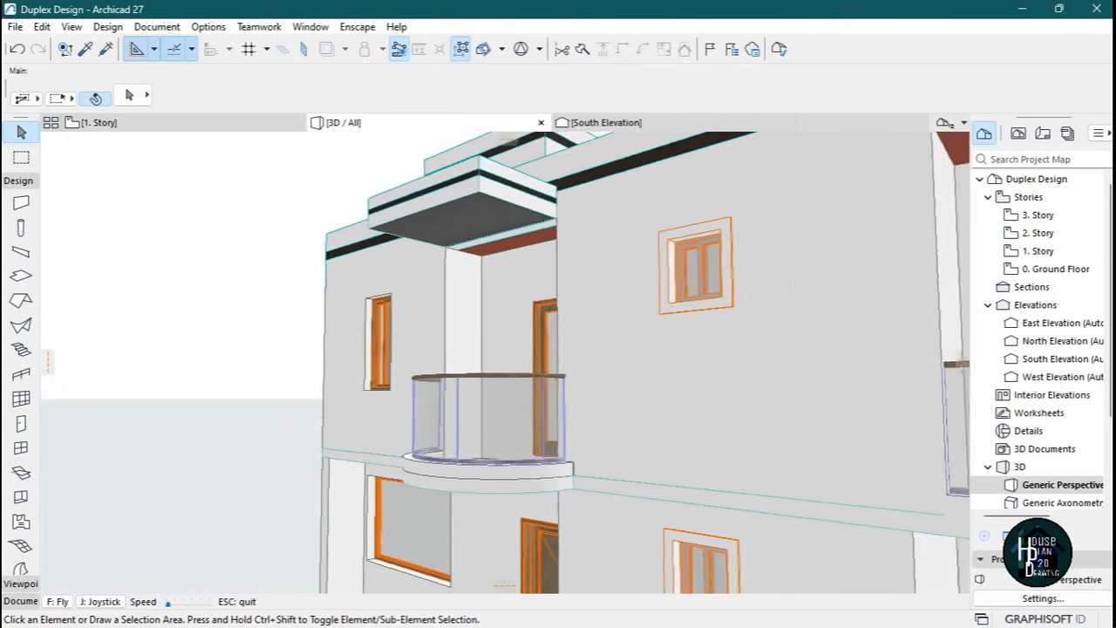
pyautogui.press('Down')
pyautogui.press('Right')
pyautogui.press('Up')
pyautogui.press('Down')
pyautogui.press('Down')
pyautogui.press('Right')
pyautogui.press('Up')
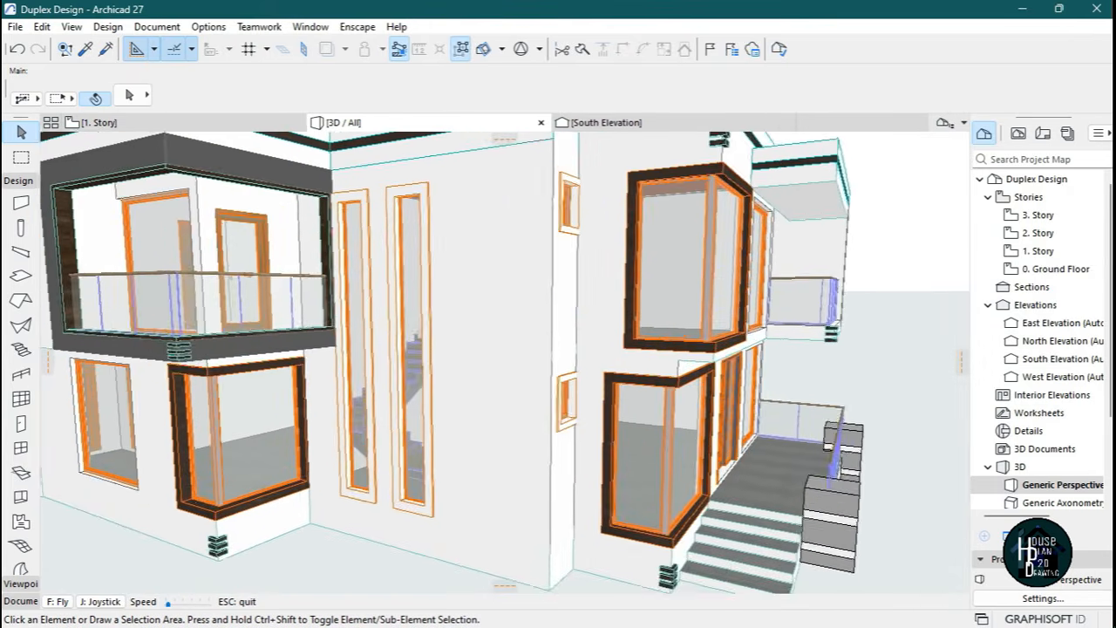
pyautogui.press('Down')
pyautogui.press('Escape')
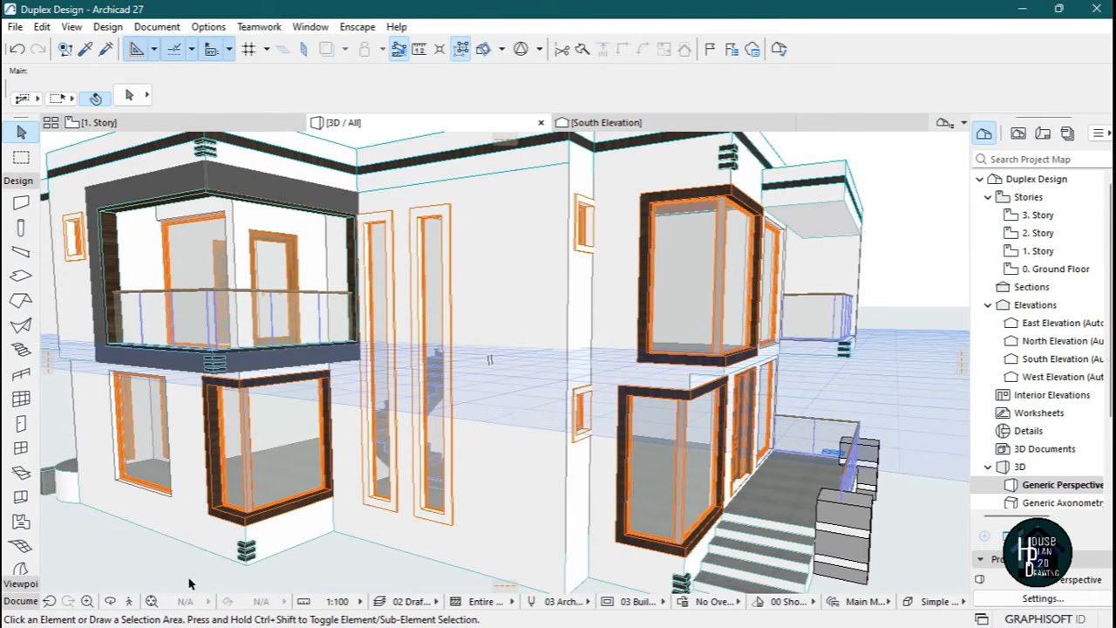
# Restore the overall house perspective and set the PhotoRendering image size to the 3D window size, 1138 x 565 pixels.
pyautogui.click(50, 601)
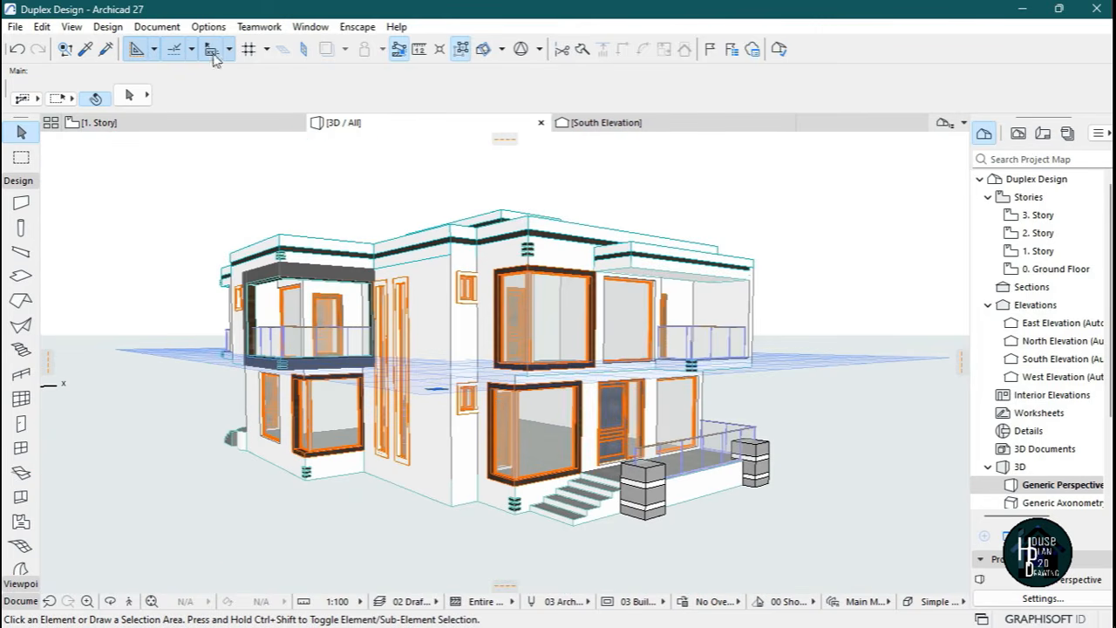
pyautogui.click(161, 27)
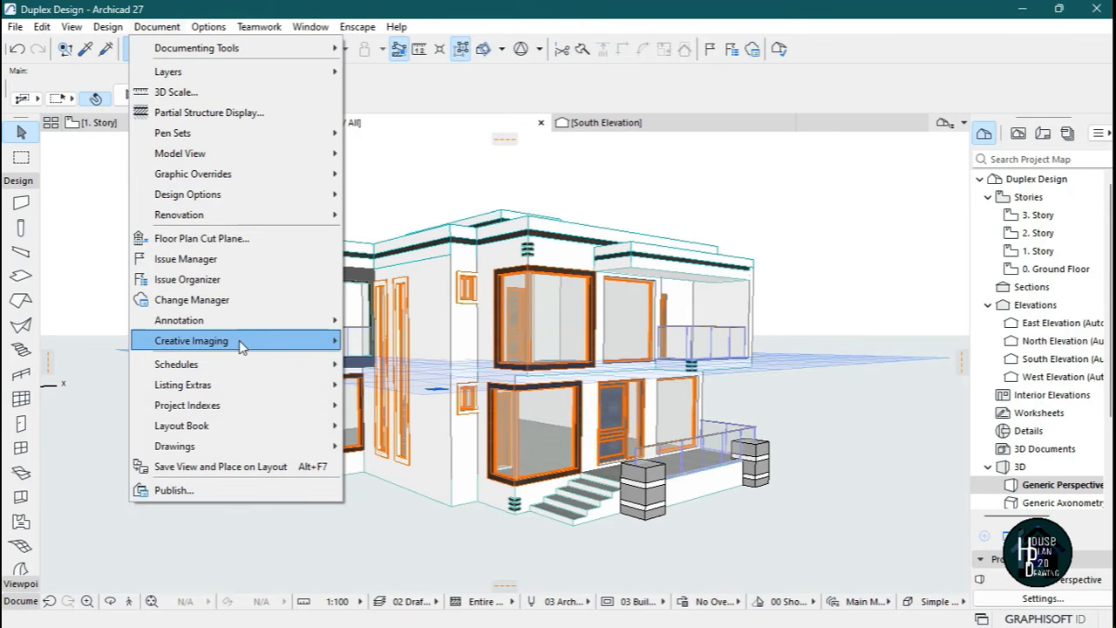
pyautogui.moveTo(252, 349)
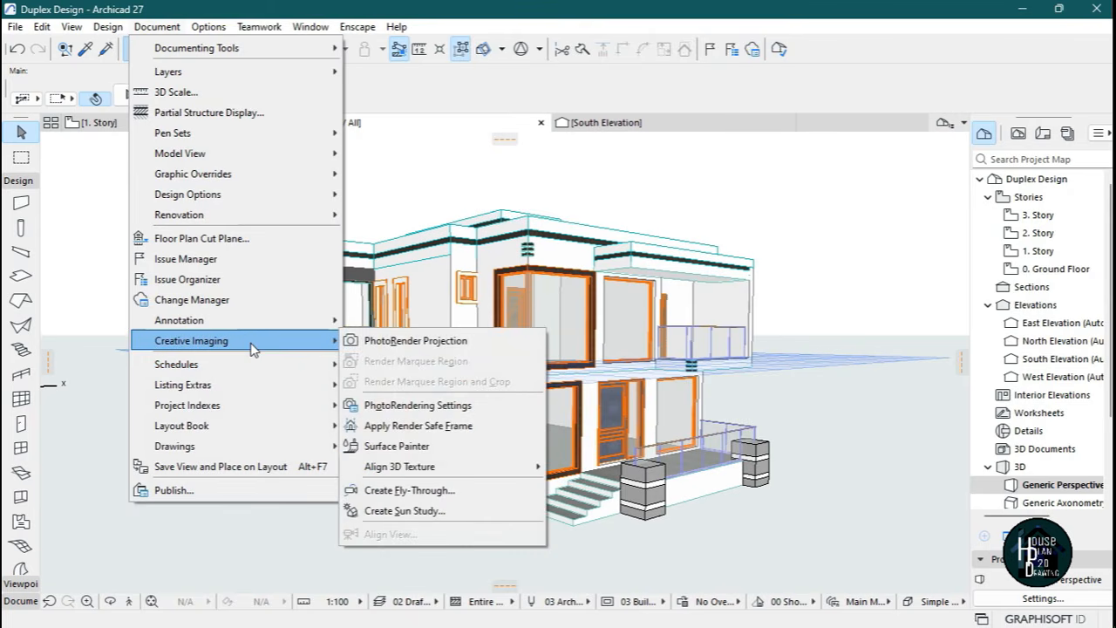
pyautogui.click(426, 405)
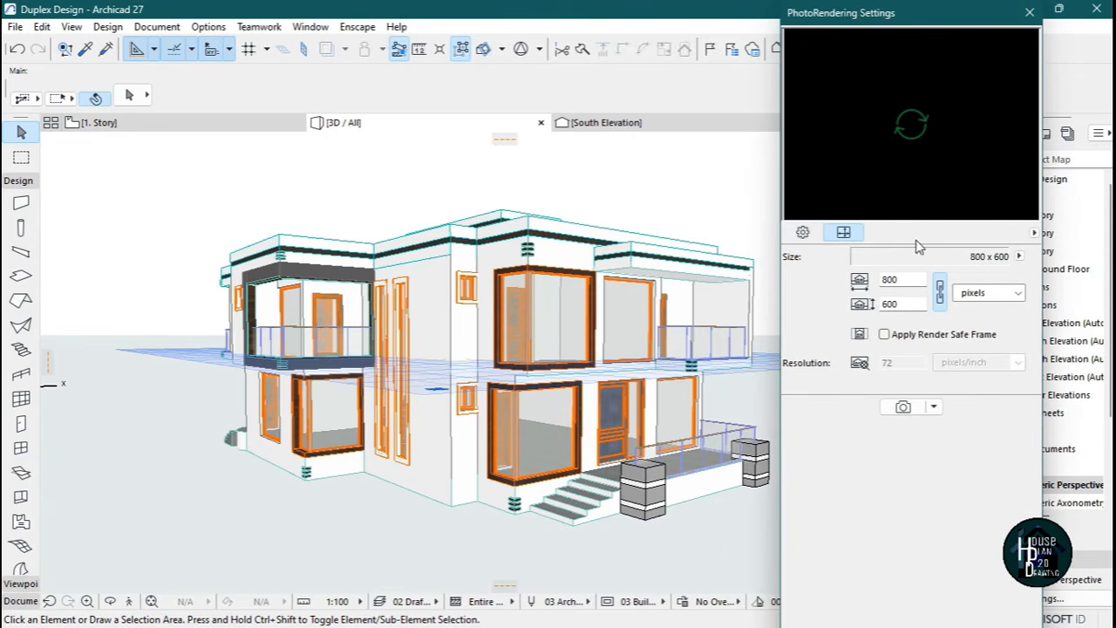
pyautogui.click(802, 234)
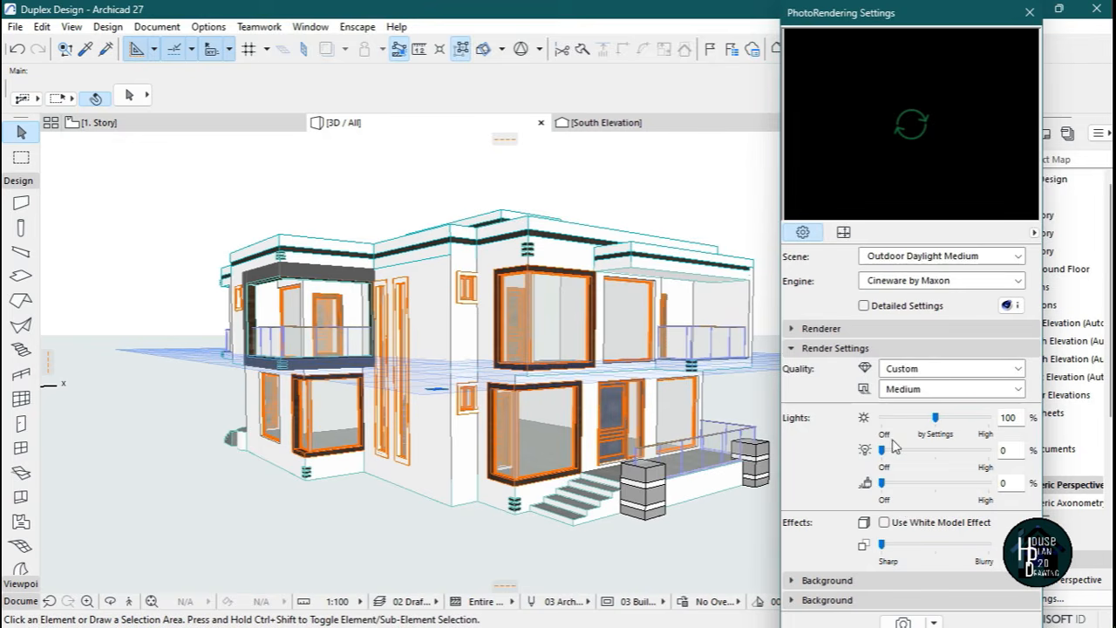
pyautogui.click(843, 233)
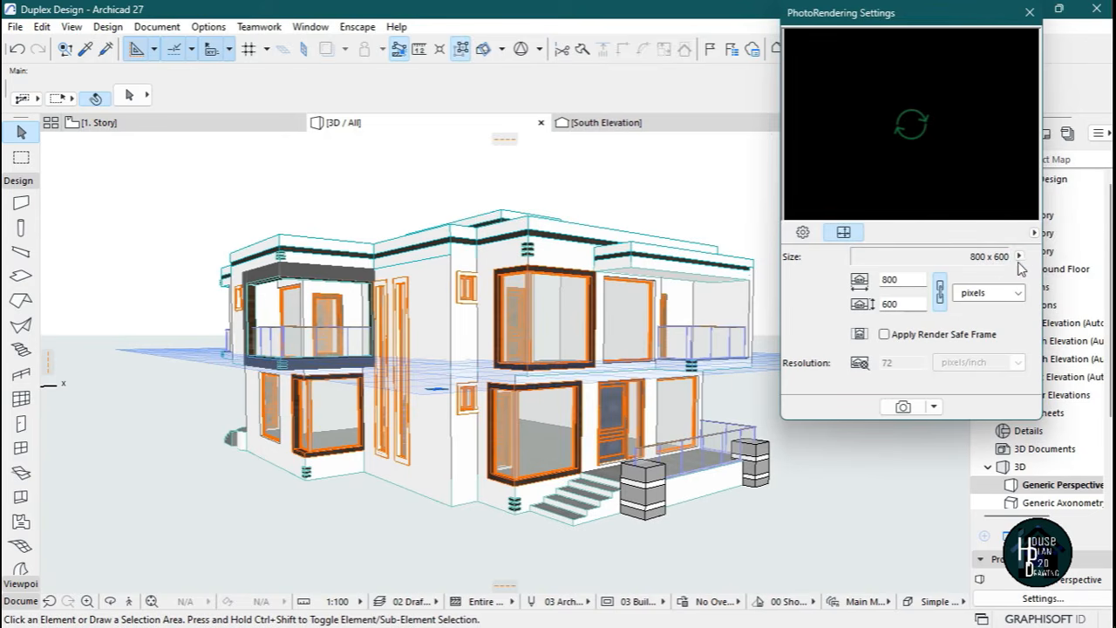
pyautogui.click(1019, 256)
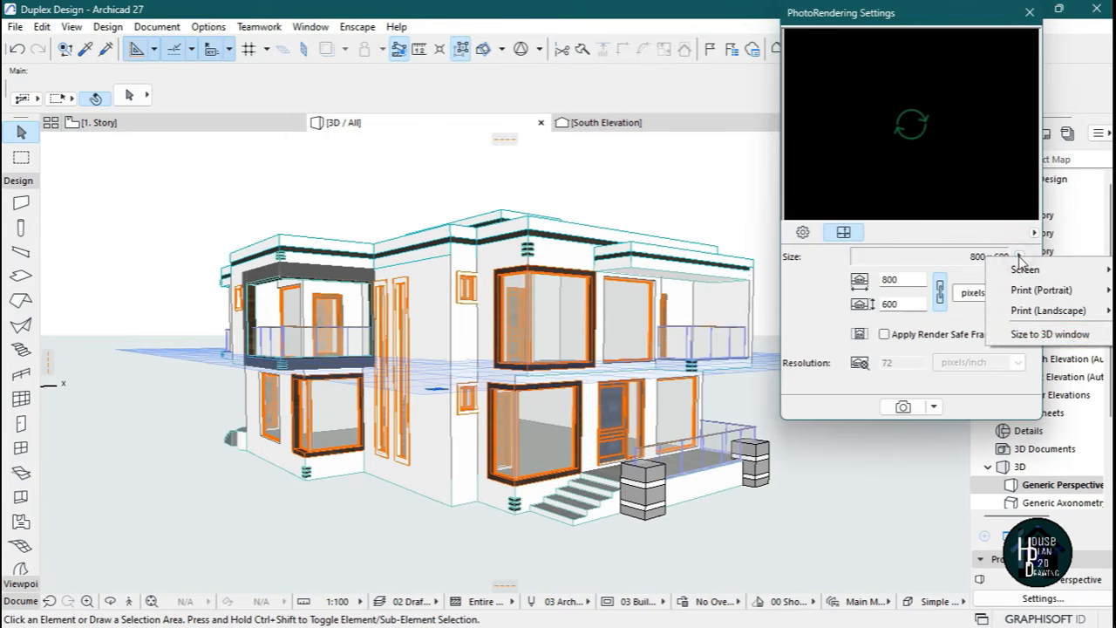
pyautogui.click(1046, 338)
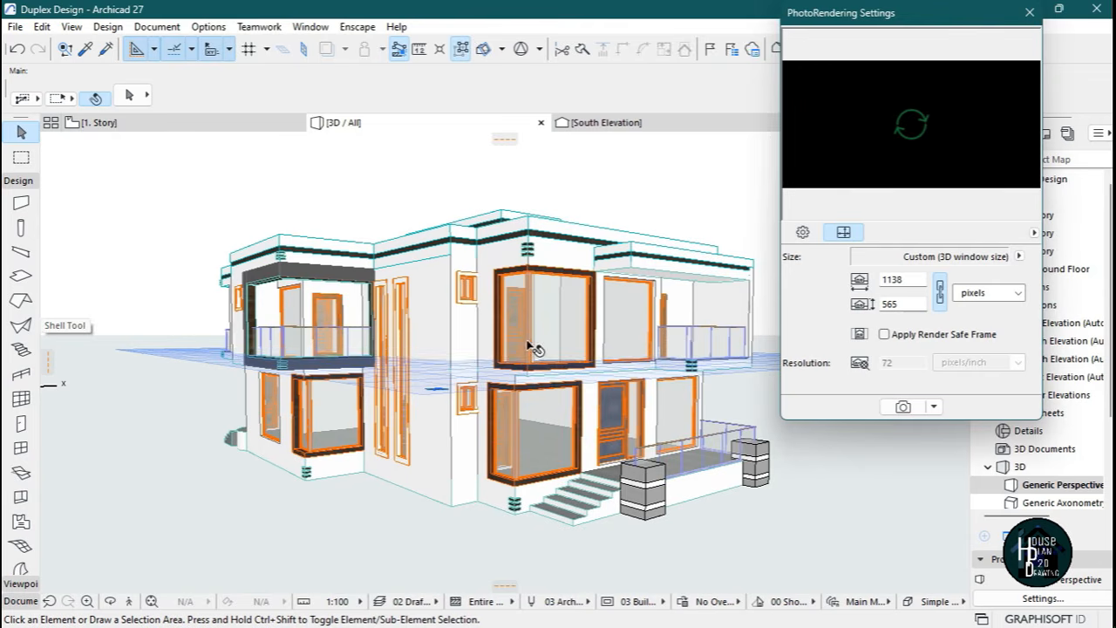
# Set both the lamp light and luminous surface intensities to 100% in the PhotoRendering light settings.
pyautogui.click(803, 233)
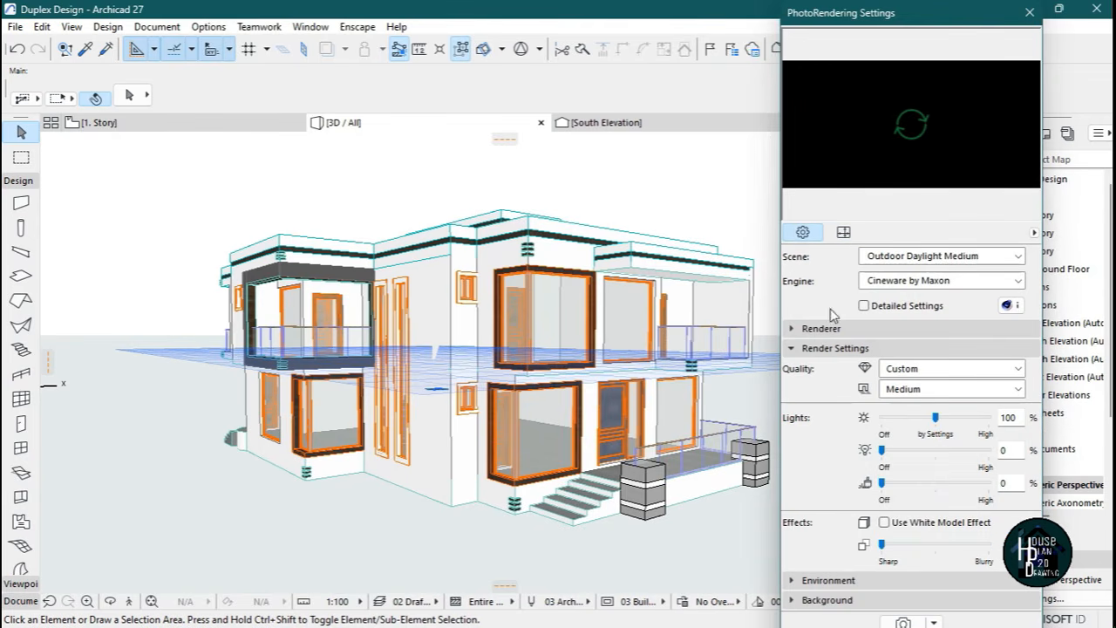
pyautogui.click(933, 450)
pyautogui.click(931, 483)
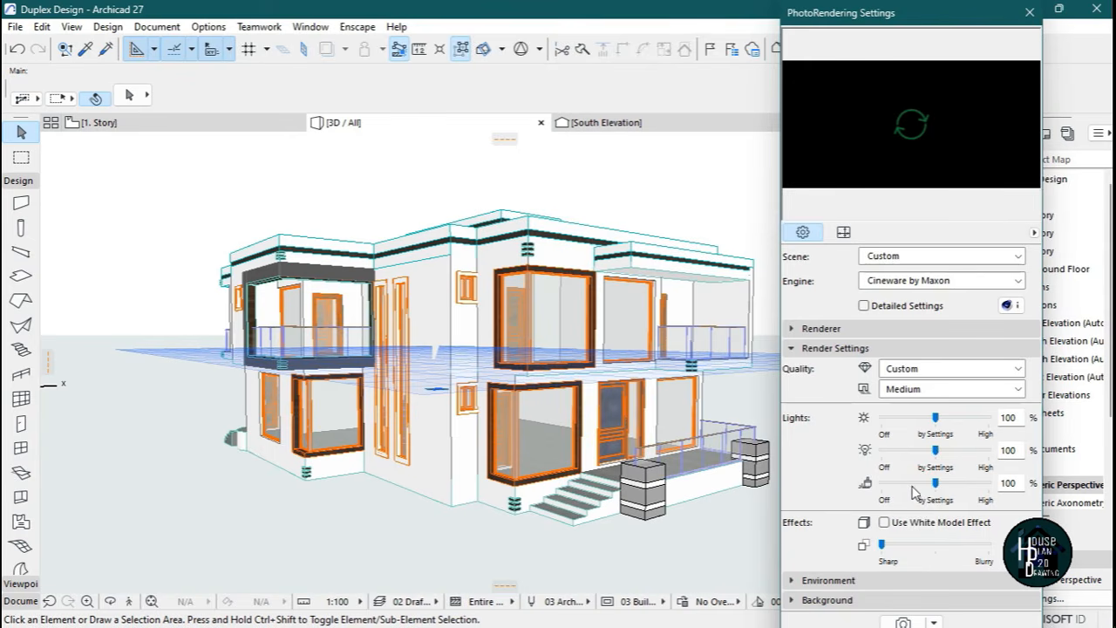
# Set the lamp light intensity to 70% and luminous surface intensity to 50%, and render the overall exterior perspective of the house.
pyautogui.moveTo(934, 483); pyautogui.dragTo(921, 459)
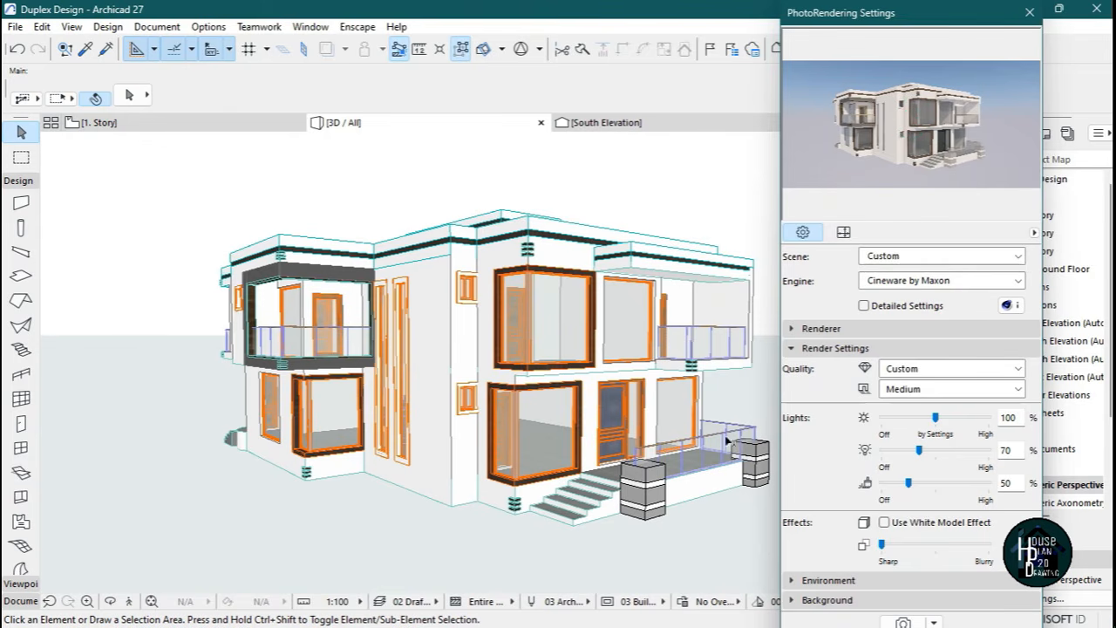
pyautogui.click(128, 602)
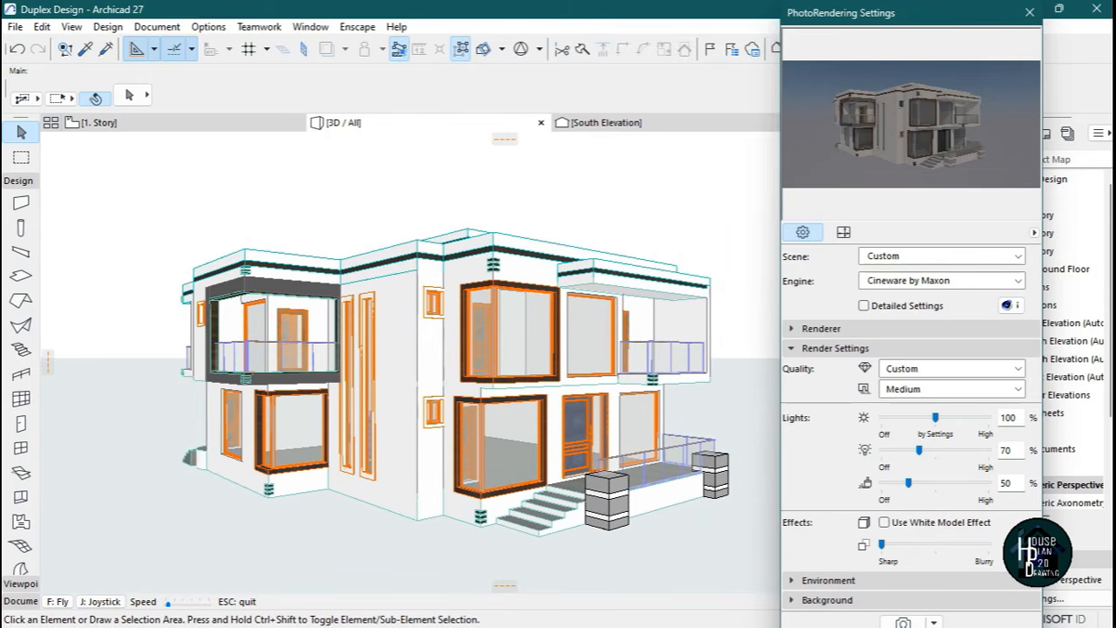
pyautogui.press('Escape')
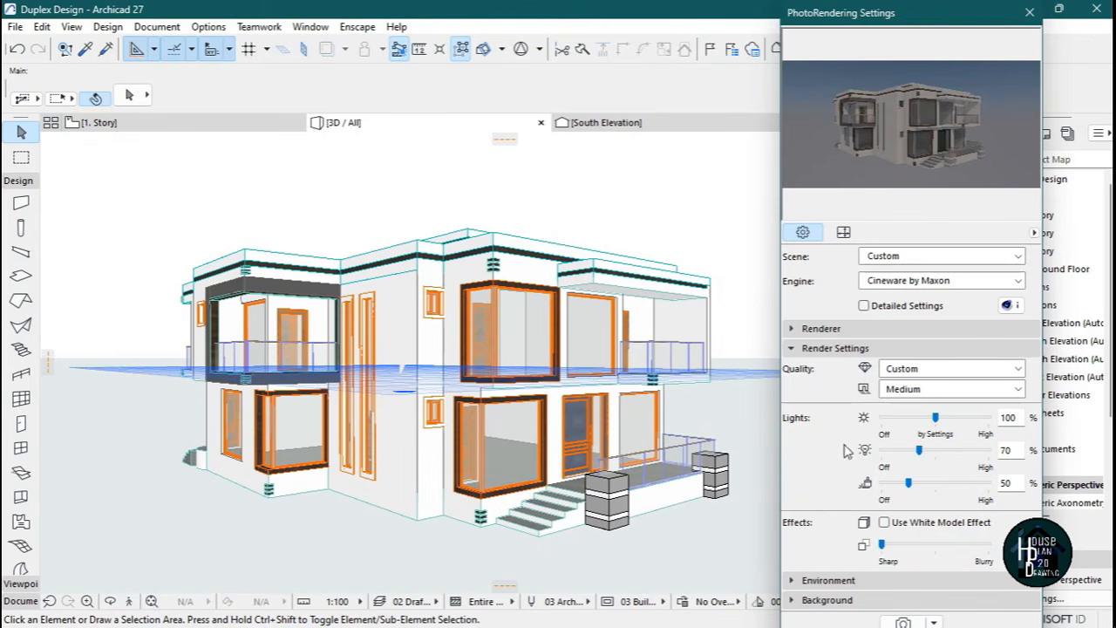
pyautogui.click(812, 349)
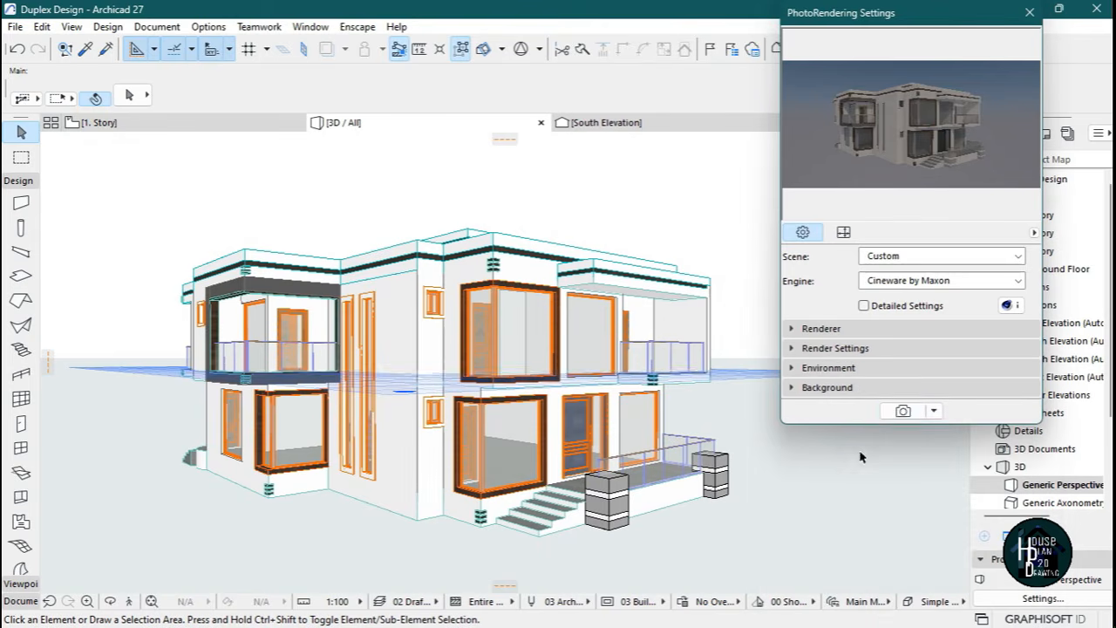
pyautogui.click(902, 412)
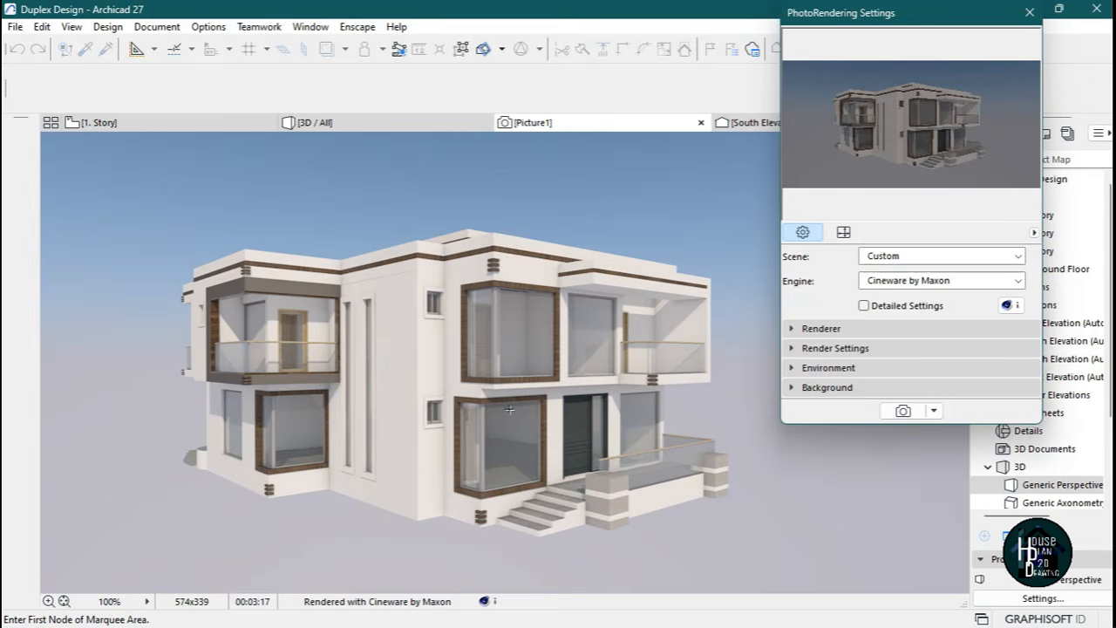
pyautogui.click(1029, 13)
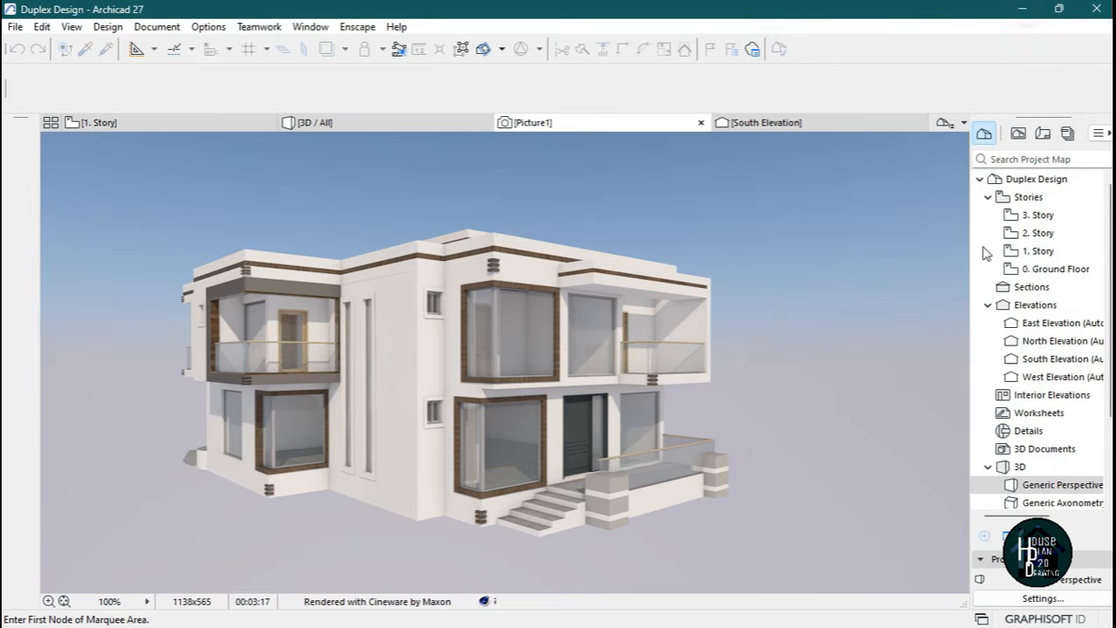
# Examine the rendered picture closely around the upper wall above the narrow vertical windows beside the corner balcony.
pyautogui.scroll(1, 425, 394)
pyautogui.scroll(-1, 427, 397)
pyautogui.scroll(5, 423, 327)
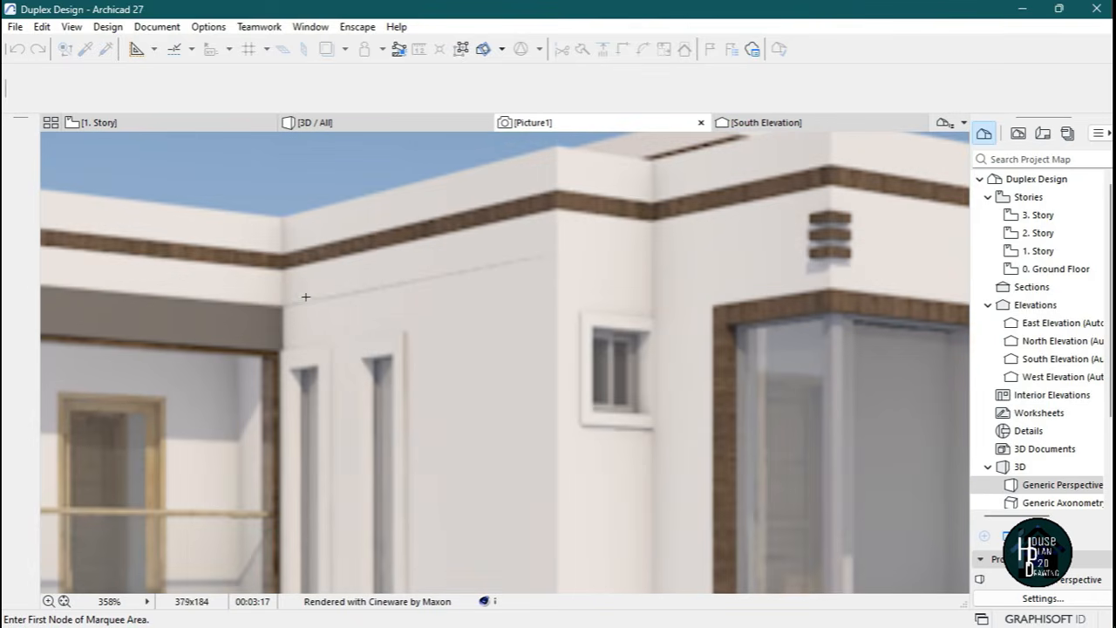
pyautogui.moveTo(291, 286); pyautogui.dragTo(436, 318)
pyautogui.press('Escape')
pyautogui.scroll(-6, 403, 303)
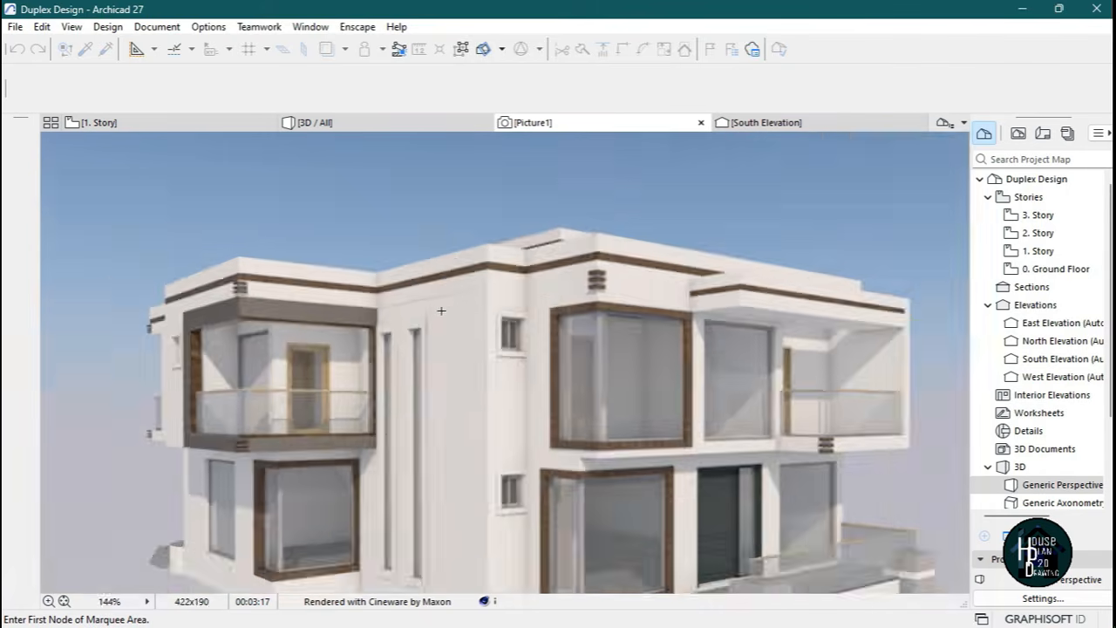
pyautogui.scroll(1, 639, 277)
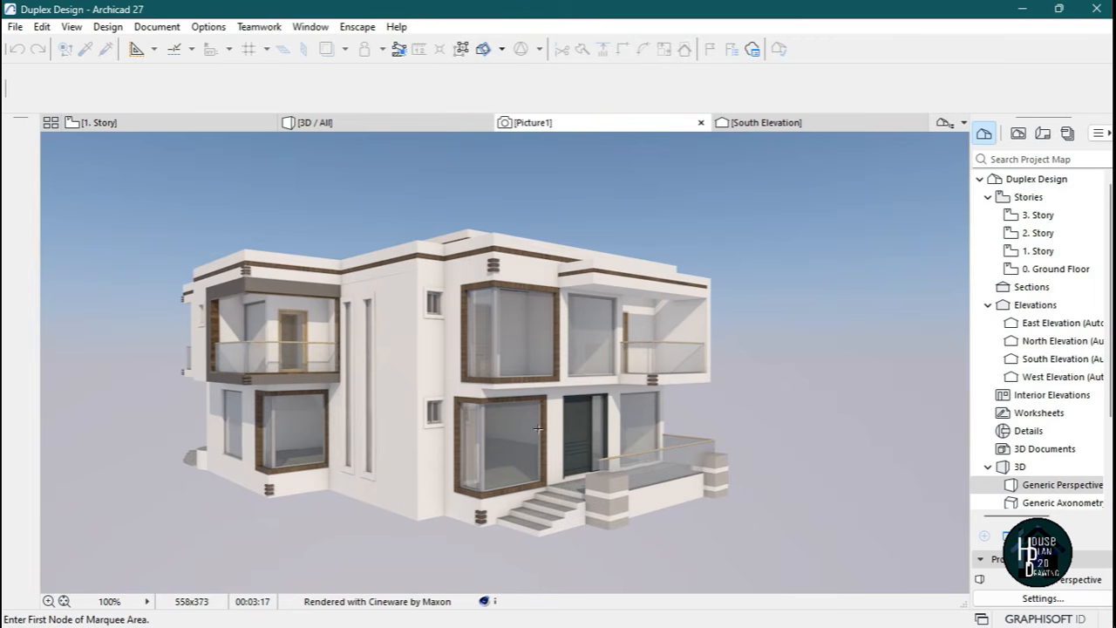
# Close the rendered picture and save it to the Desktop as the JPEG file Duplex Design - Picture1.jpg.
pyautogui.click(700, 122)
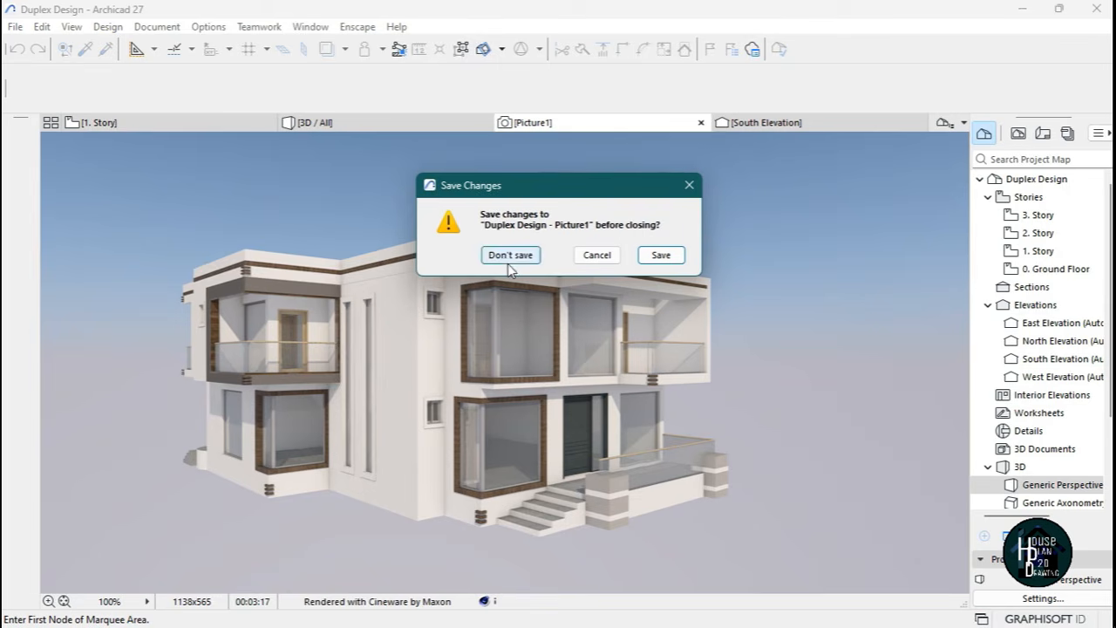
pyautogui.click(661, 254)
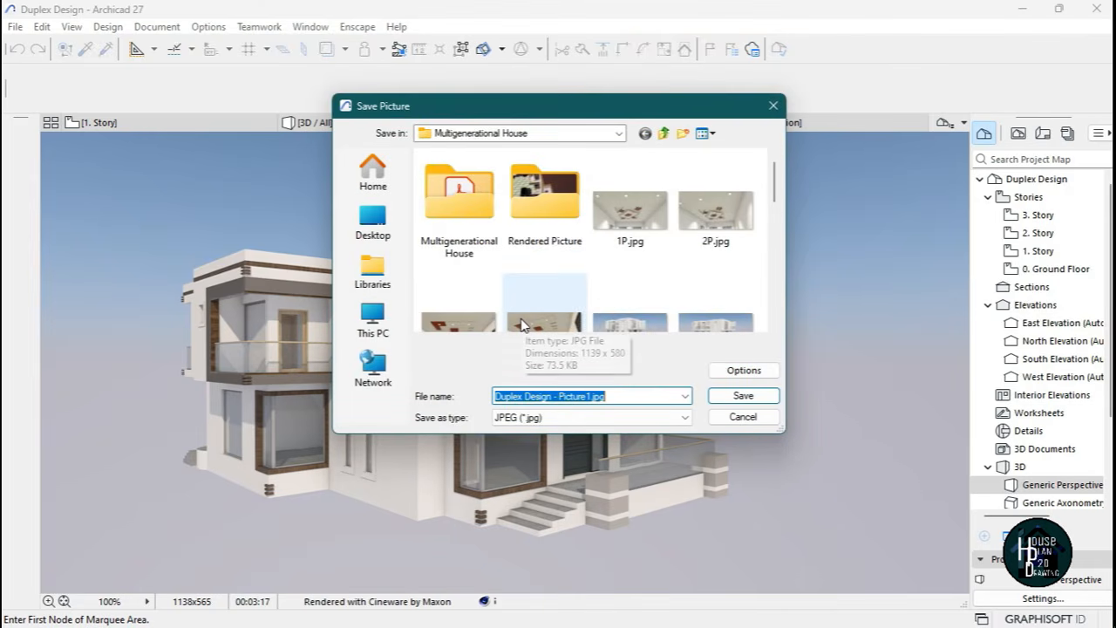
pyautogui.click(373, 223)
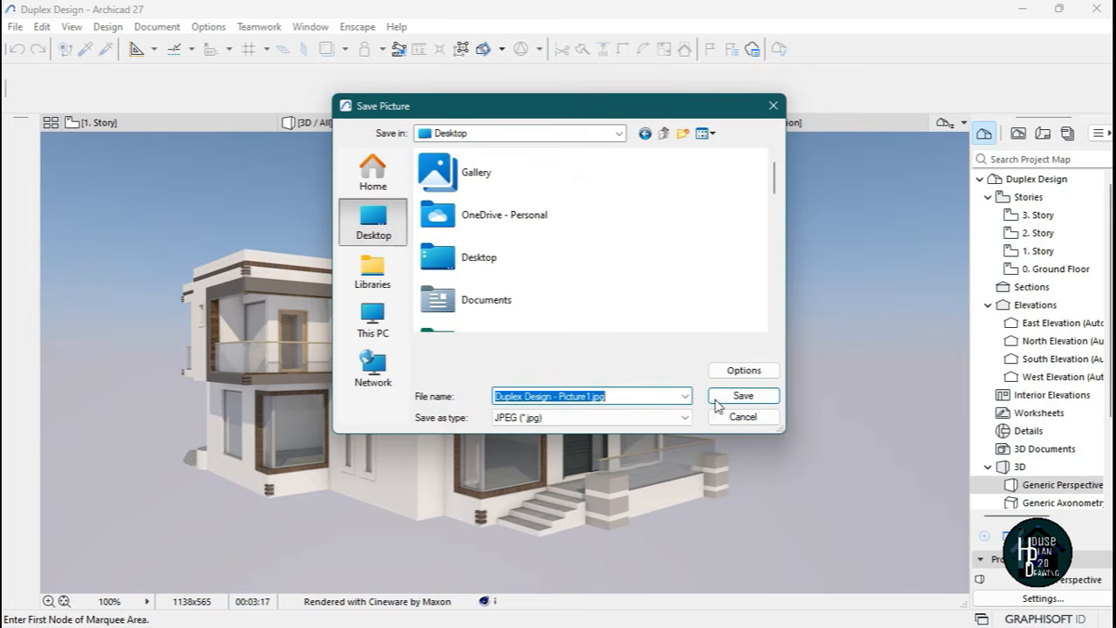
pyautogui.click(742, 397)
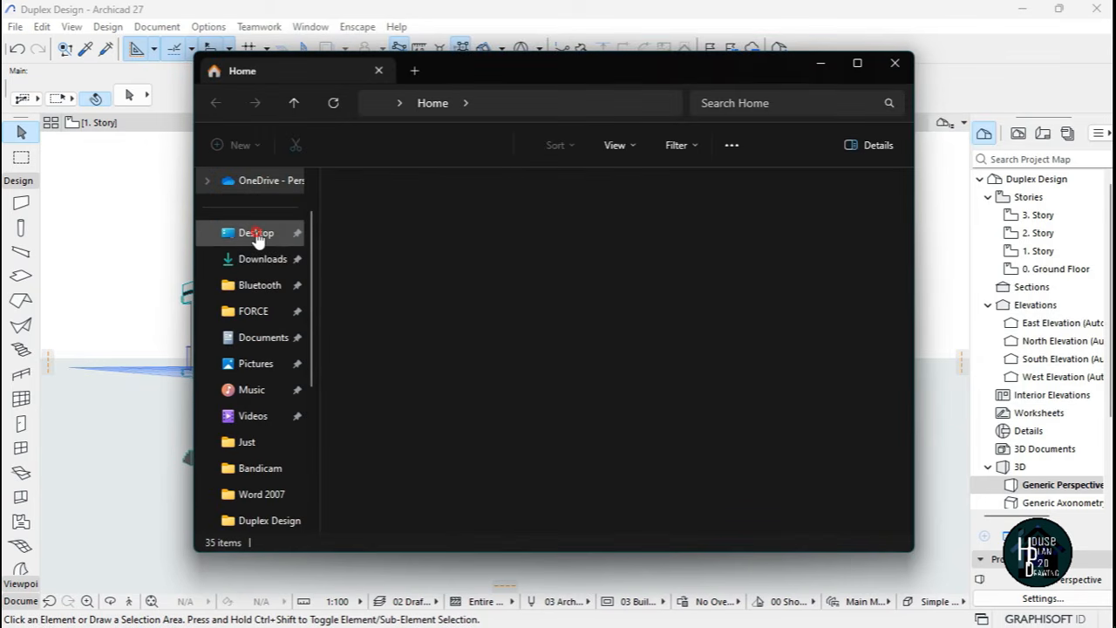
# View the saved Duplex Design - Picture1.jpg from the Desktop folder in File Explorer, and return to the Archicad model.
pyautogui.click(251, 234)
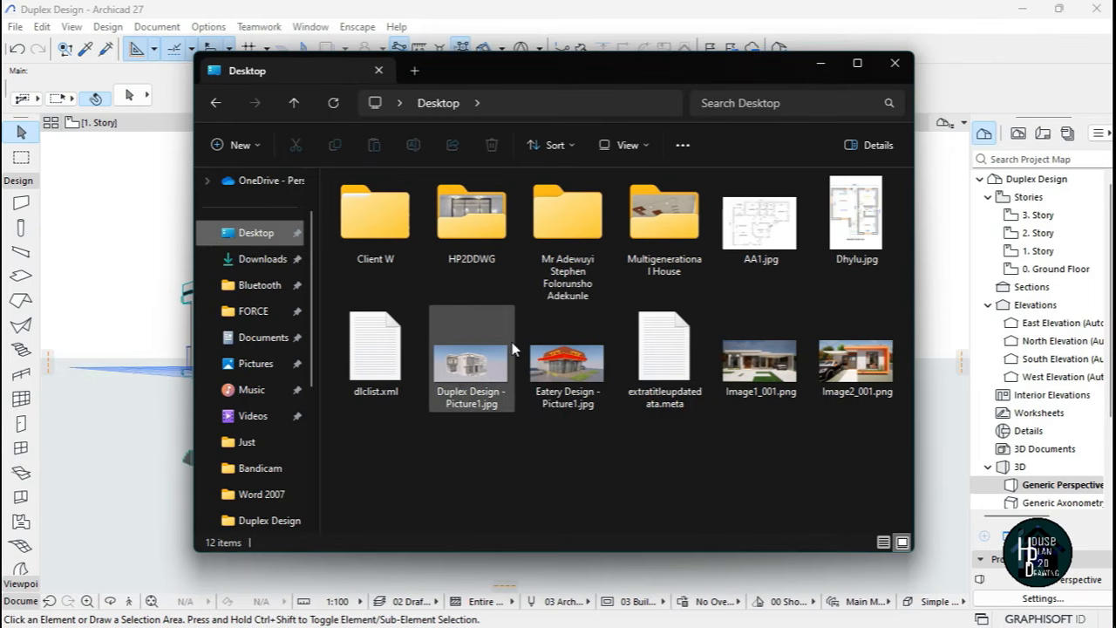
pyautogui.click(471, 375)
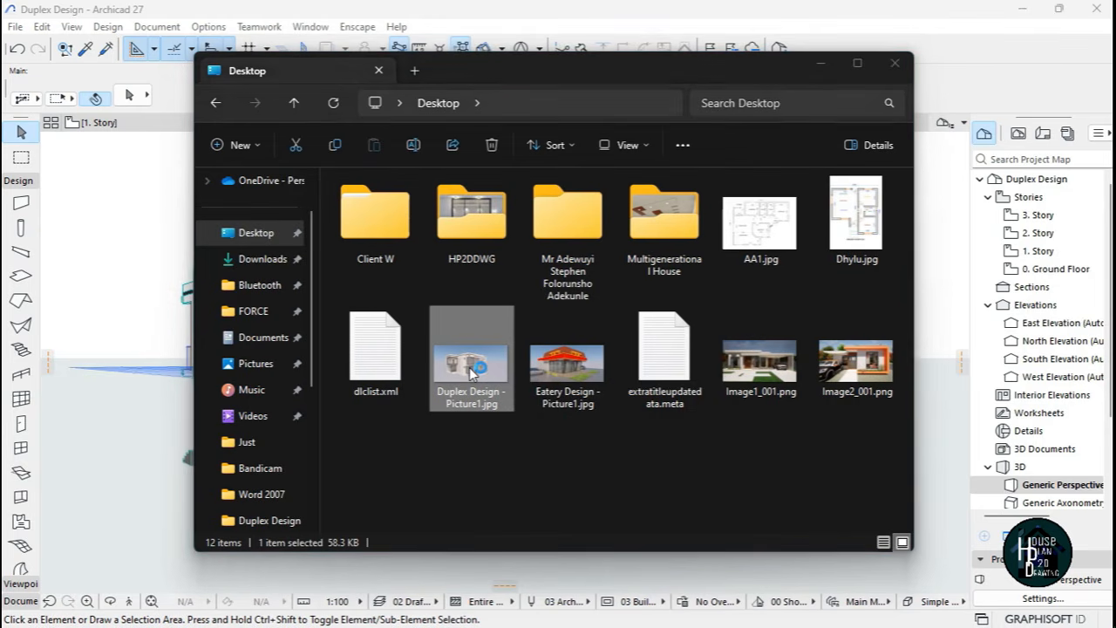
pyautogui.doubleClick(470, 371)
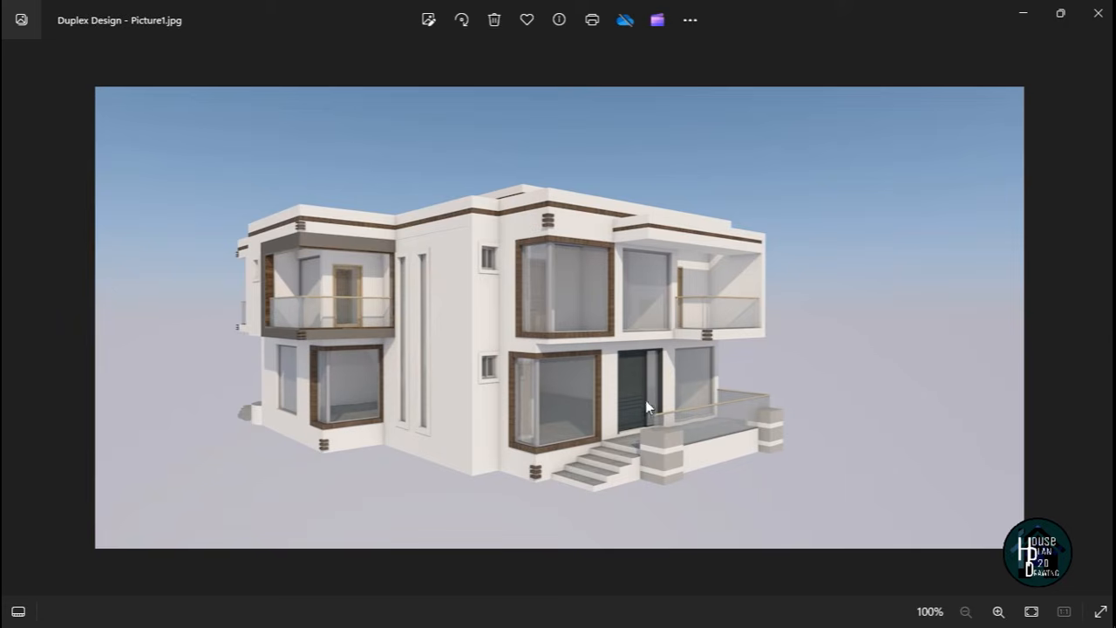
pyautogui.click(1097, 12)
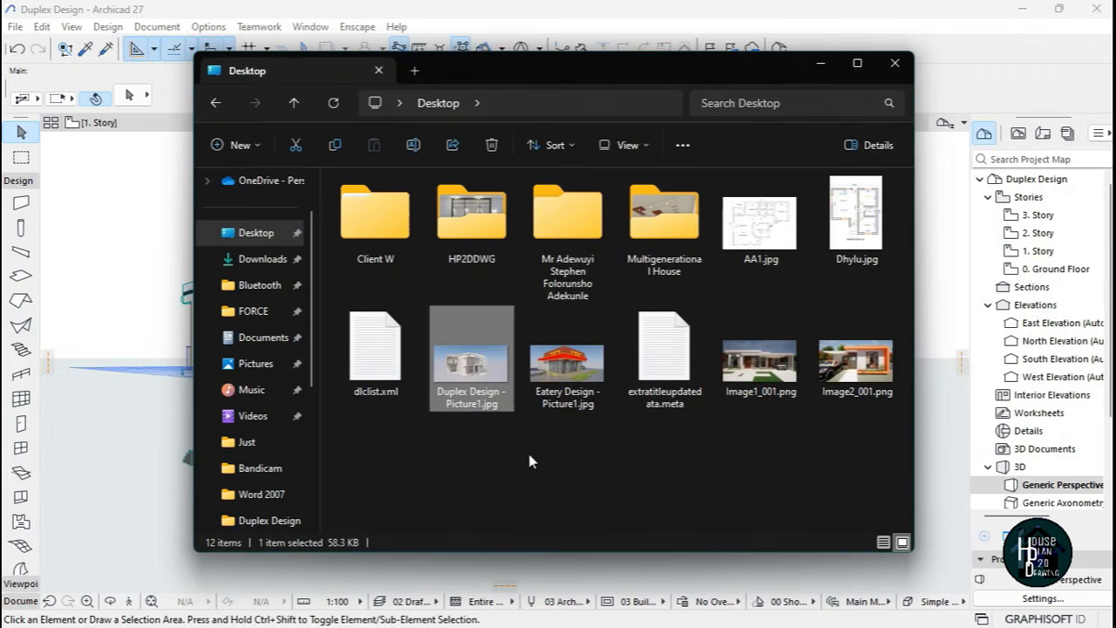
pyautogui.click(896, 63)
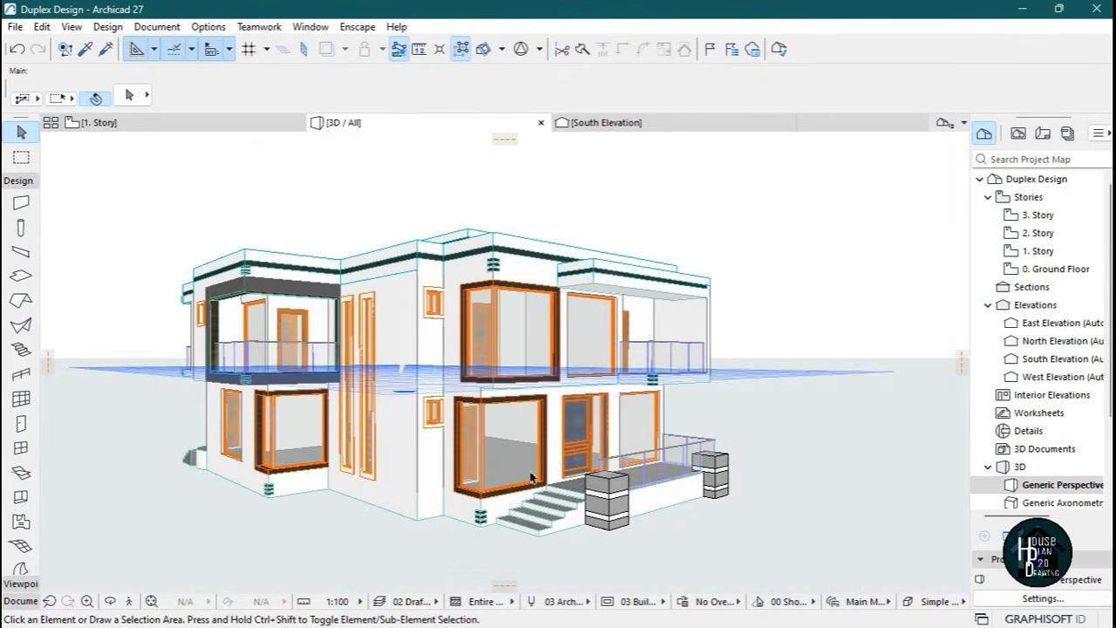
# Walk around the 3D model to examine the front entrance, side facade and balconies from several viewpoints.
pyautogui.click(130, 601)
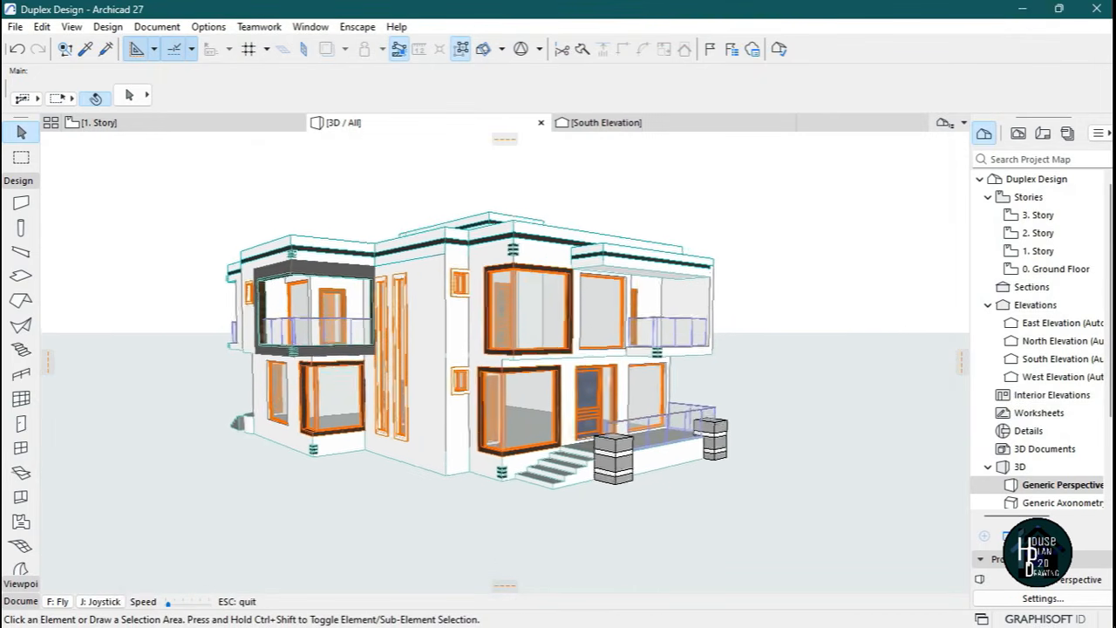
pyautogui.press('Down')
pyautogui.press('Up')
pyautogui.press('Up')
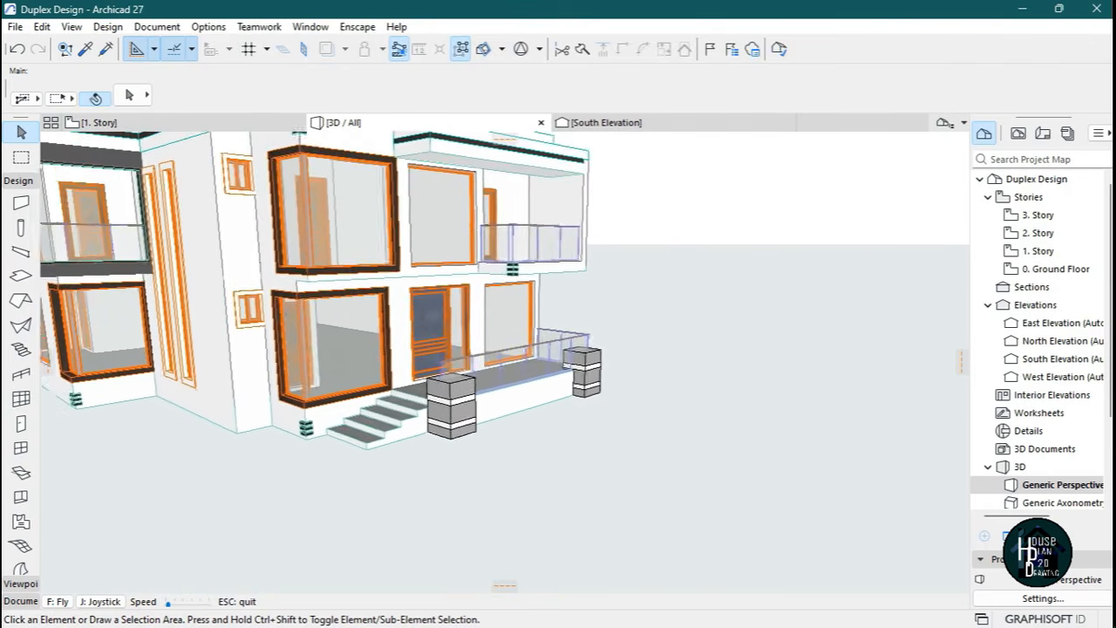
pyautogui.press('Right')
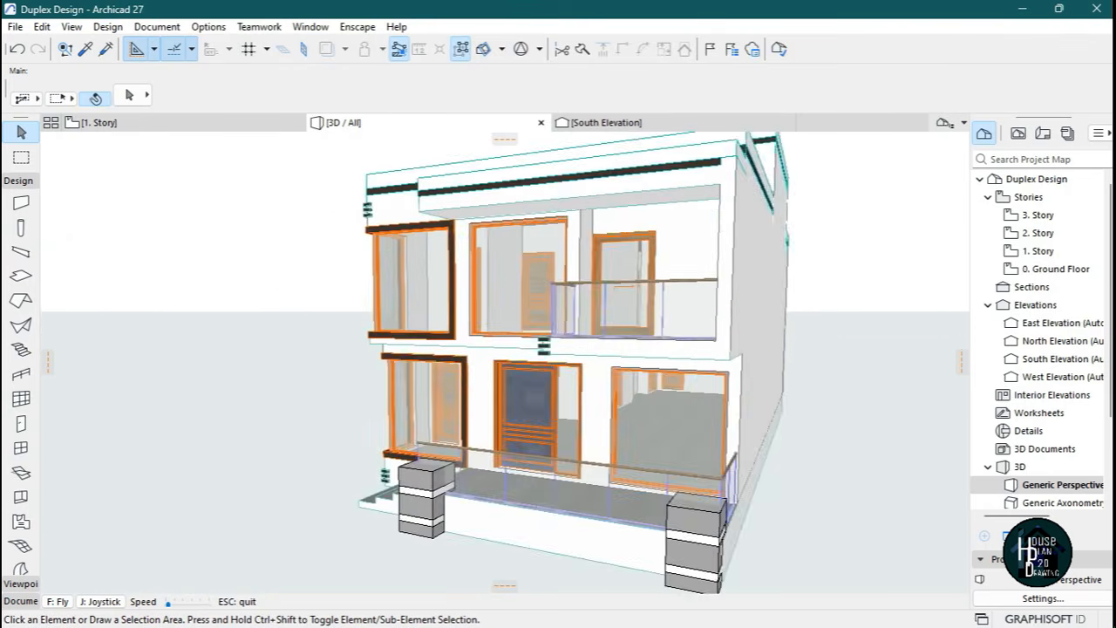
pyautogui.press('Down')
pyautogui.press('Left')
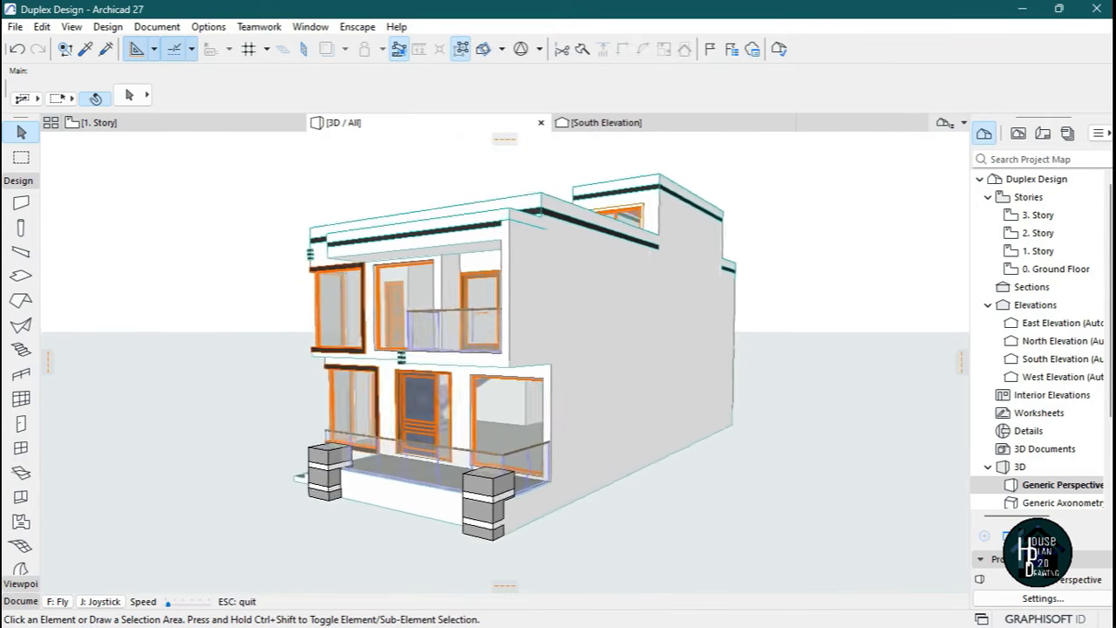
pyautogui.press('Left')
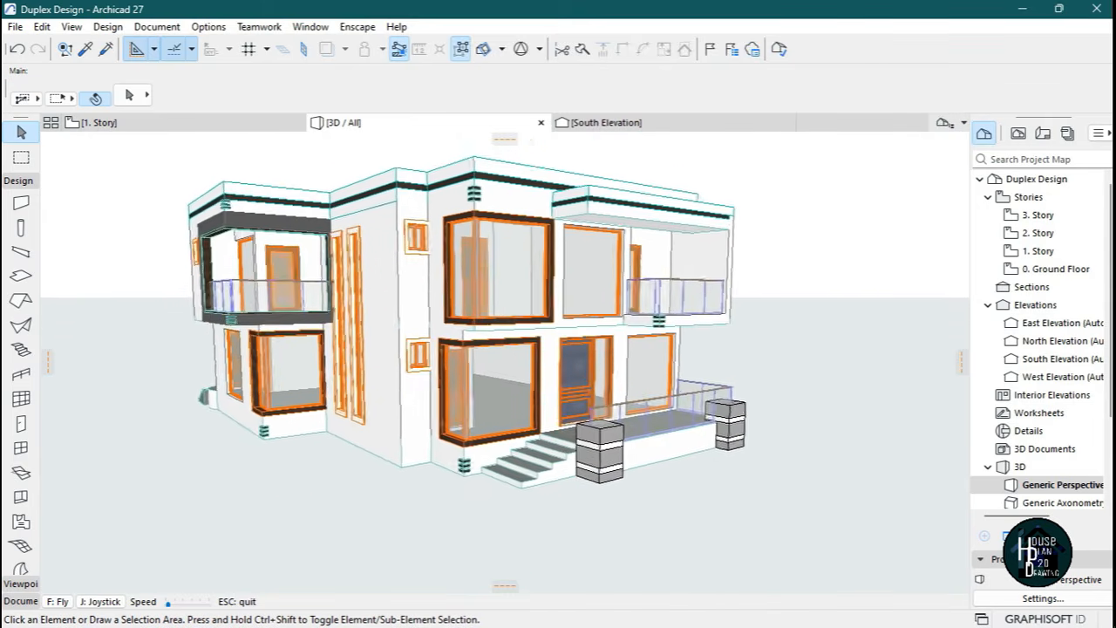
pyautogui.press('Right')
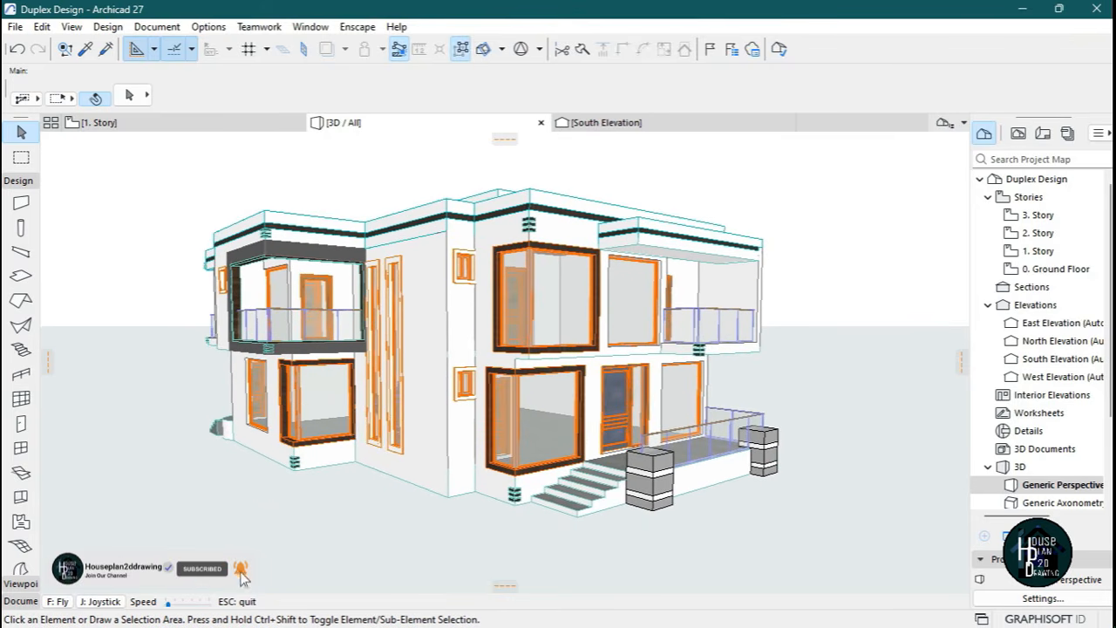
pyautogui.press('Down')
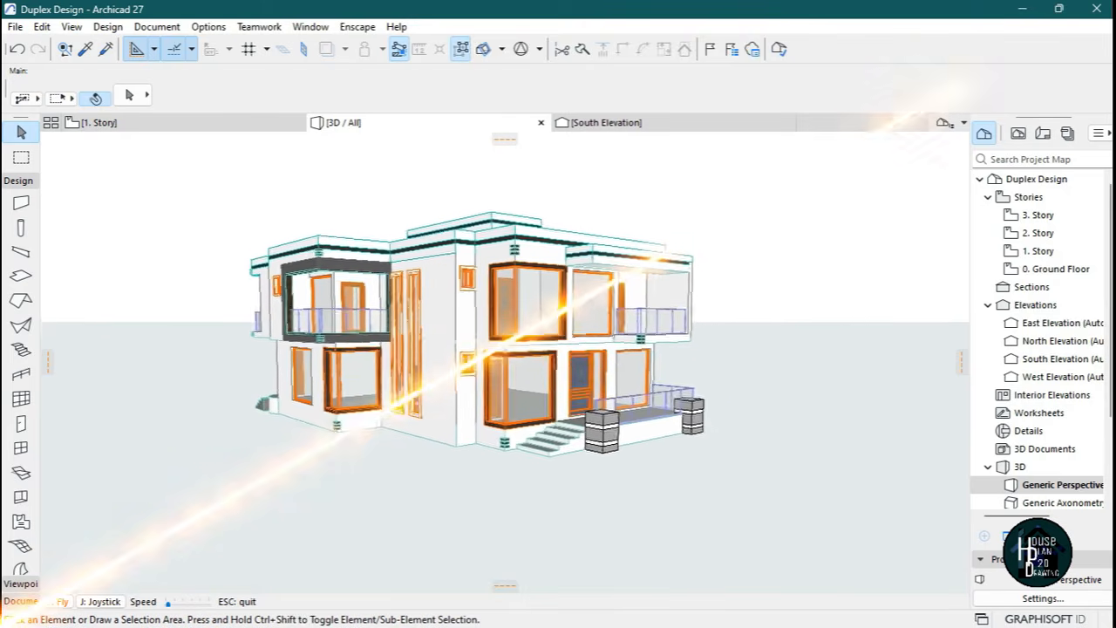